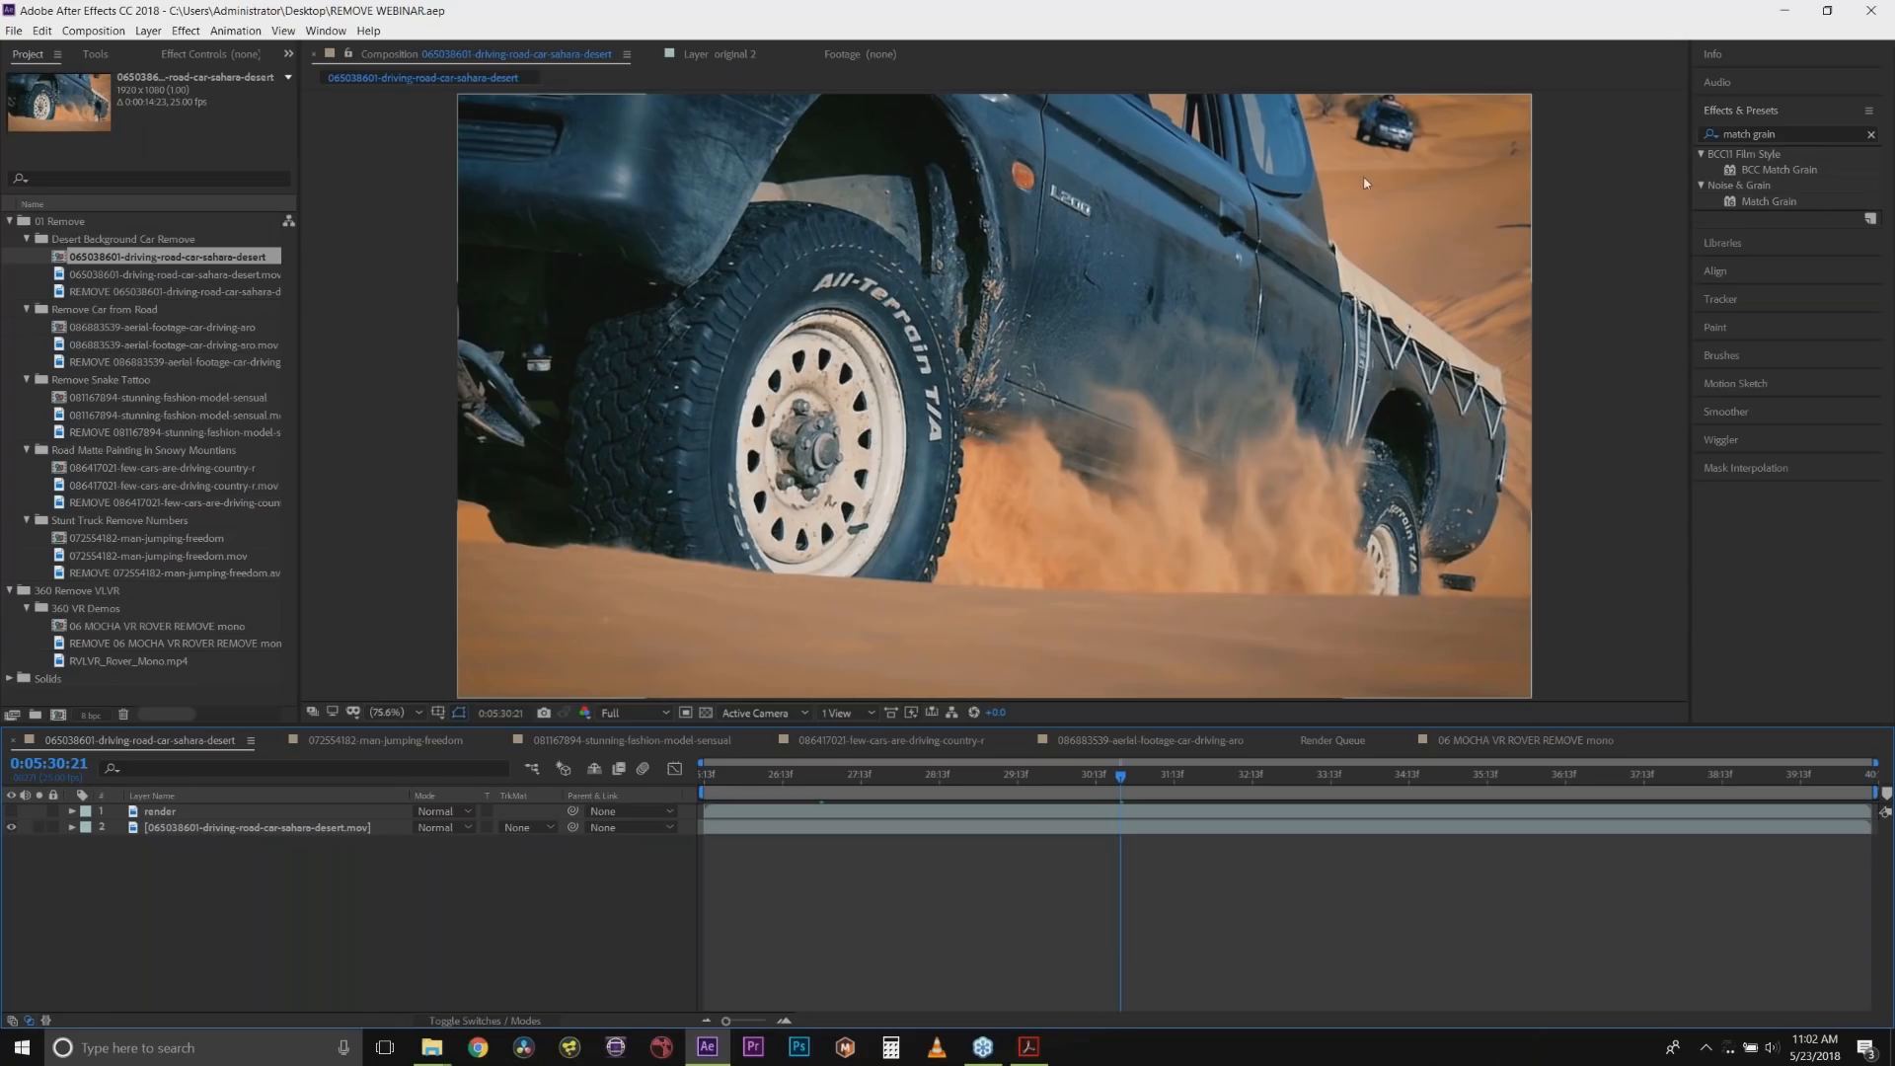
Preview the sahara desert car composition from its beginning.
left_click_drag(994, 783, 669, 787)
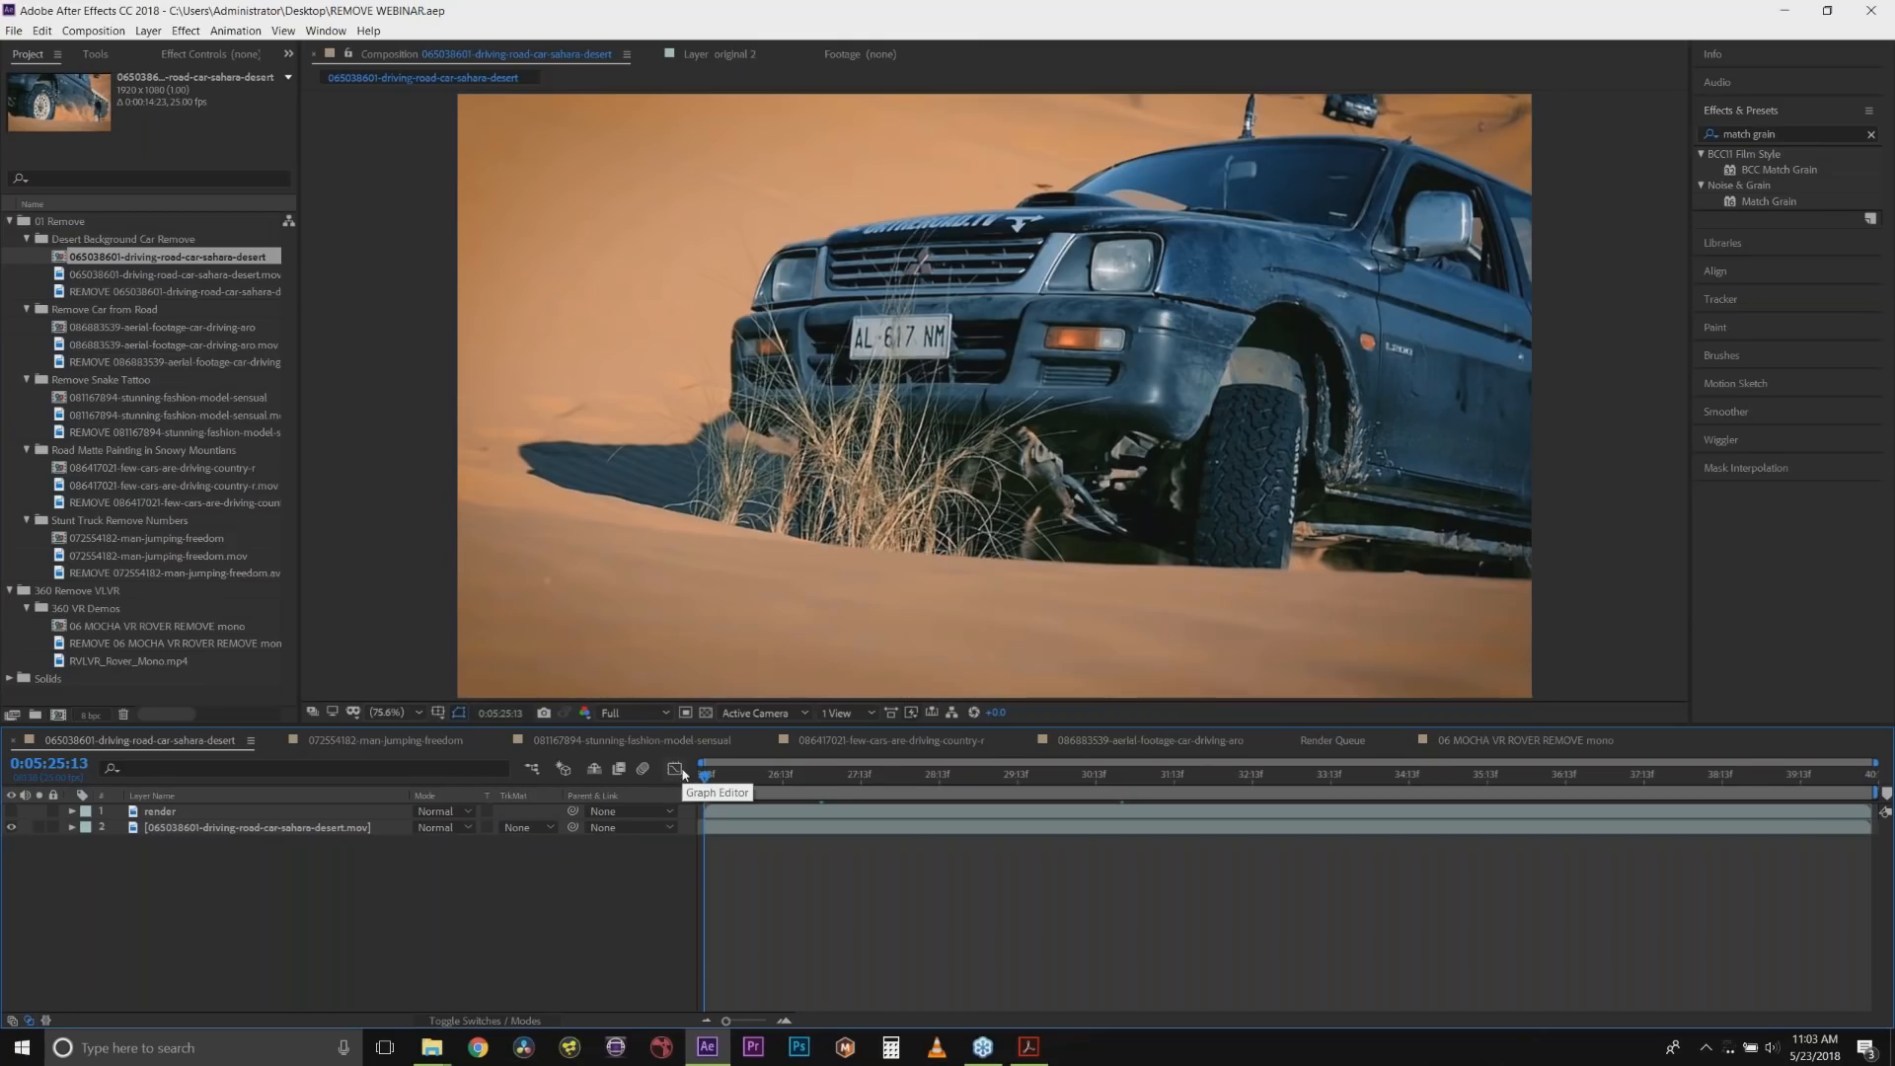
key("space")
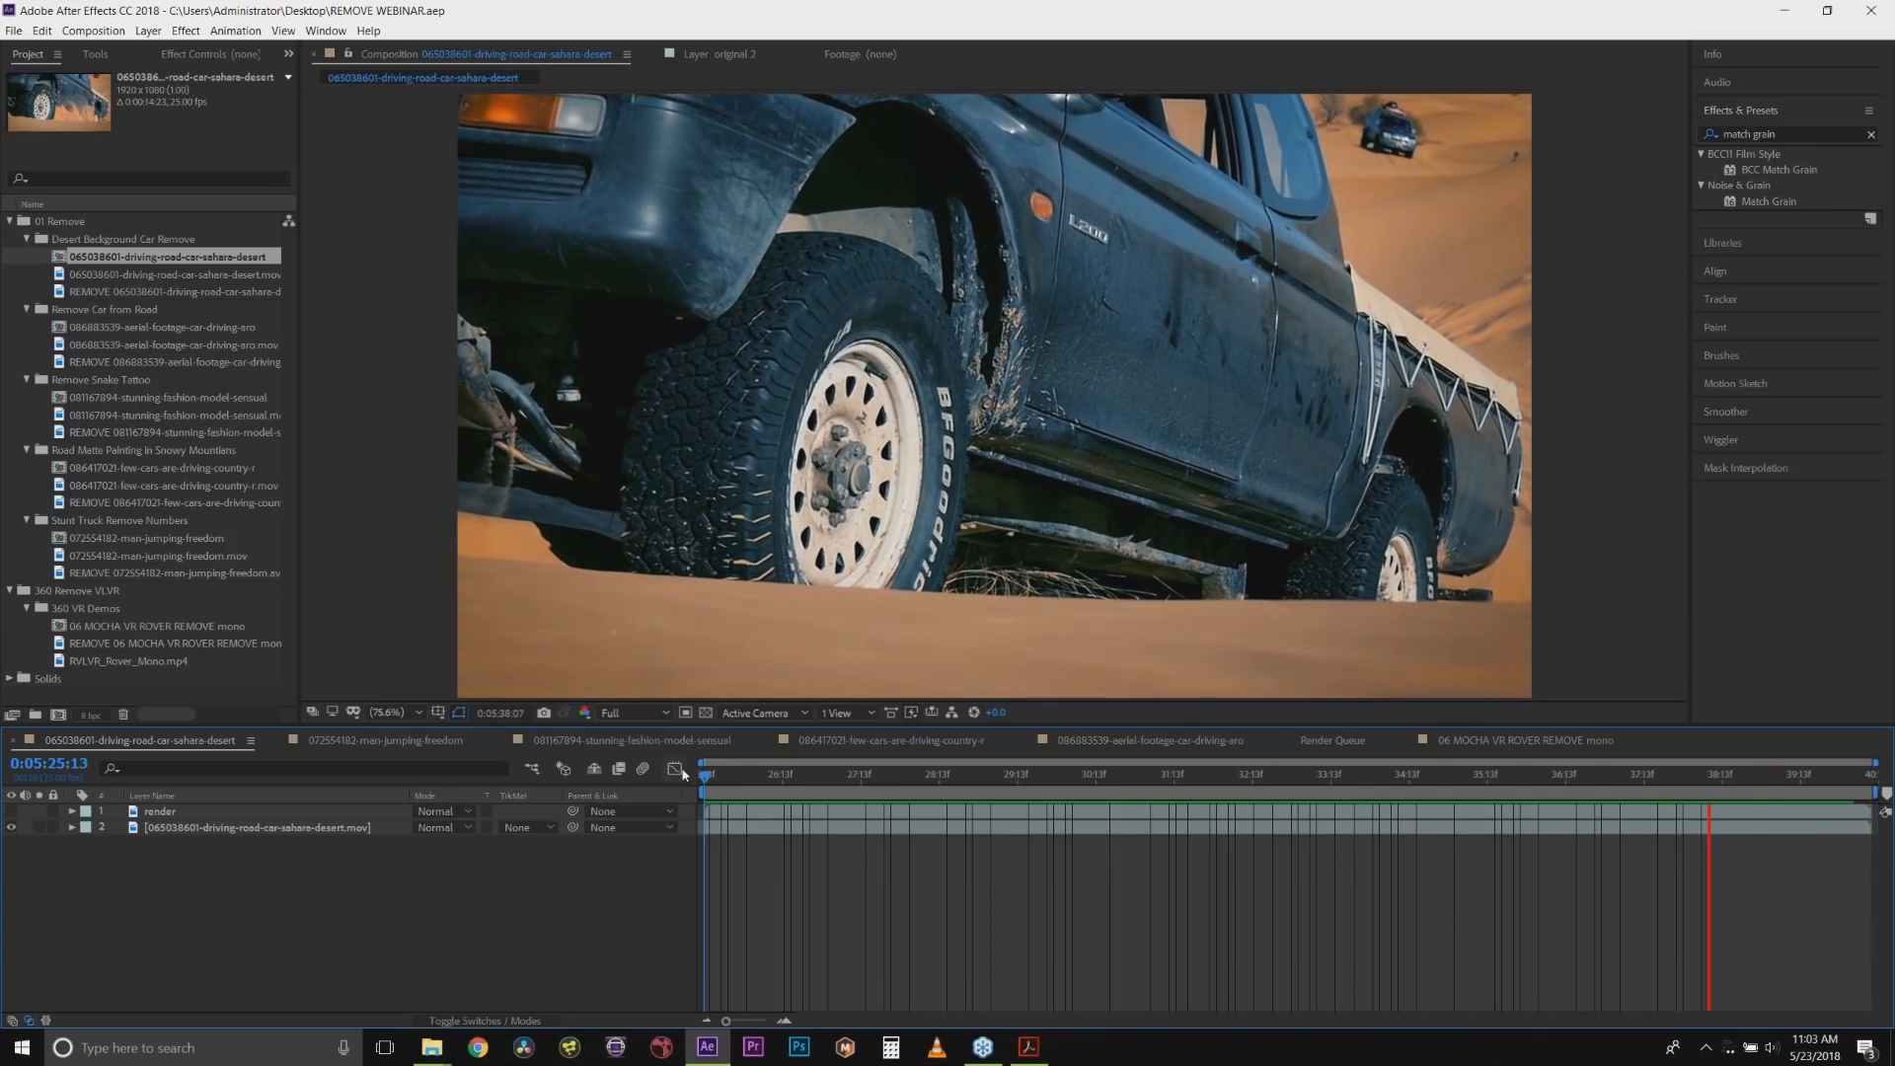
key("space")
Open the 086883539 aerial footage car driving composition and preview it from the start.
double_click(127, 329)
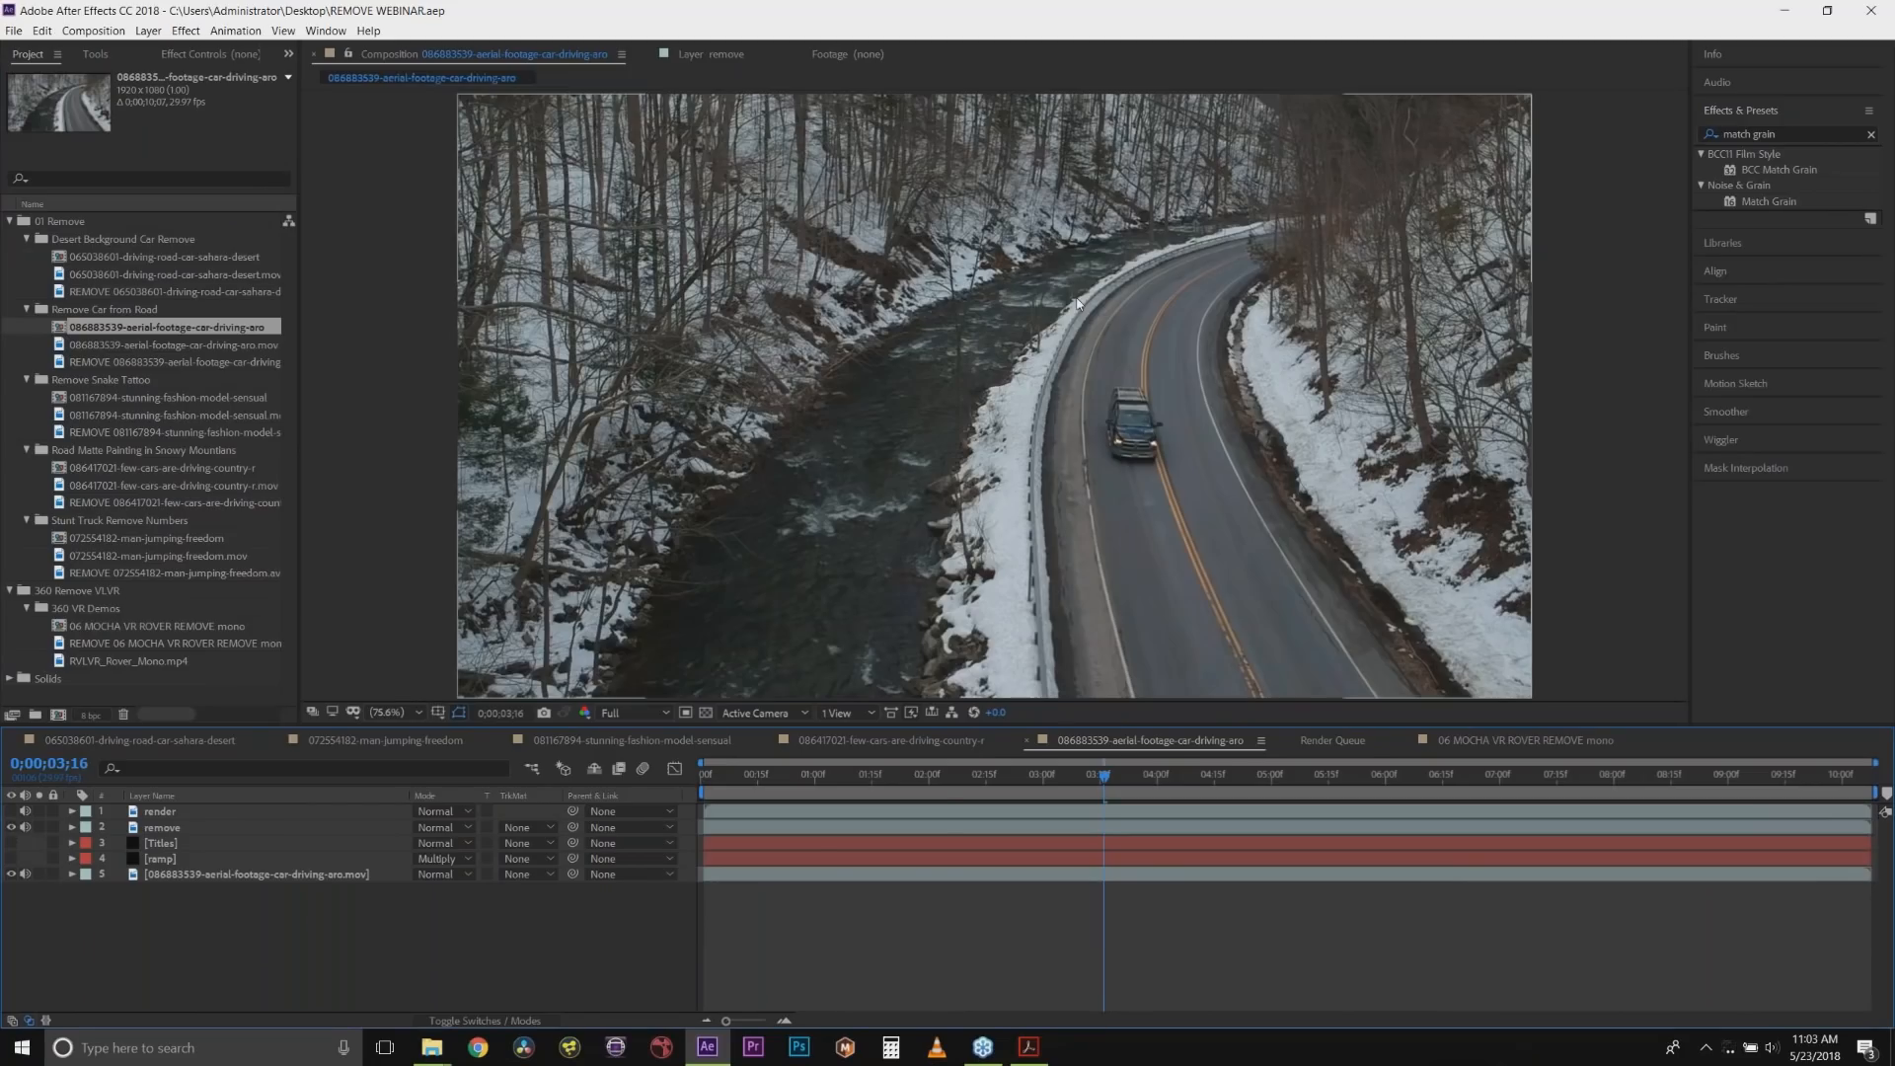
left_click_drag(950, 774, 704, 811)
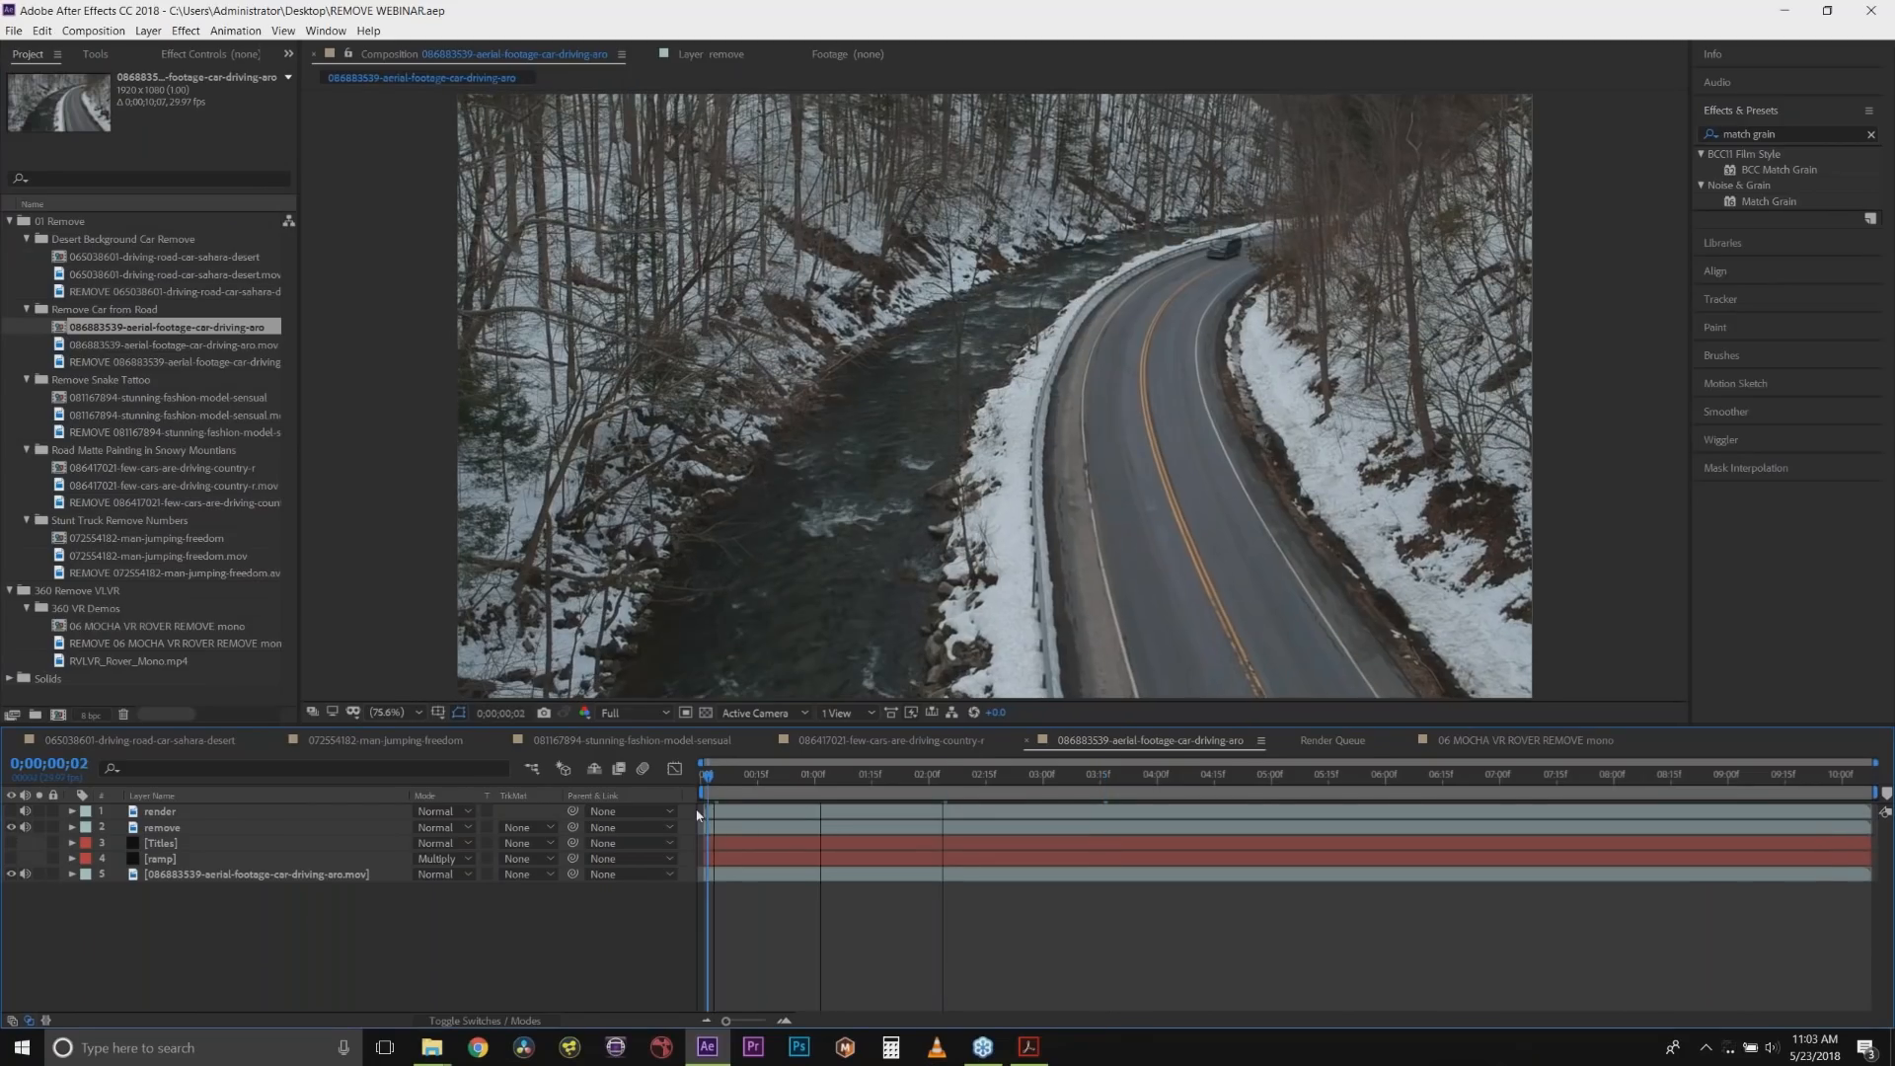
key("space")
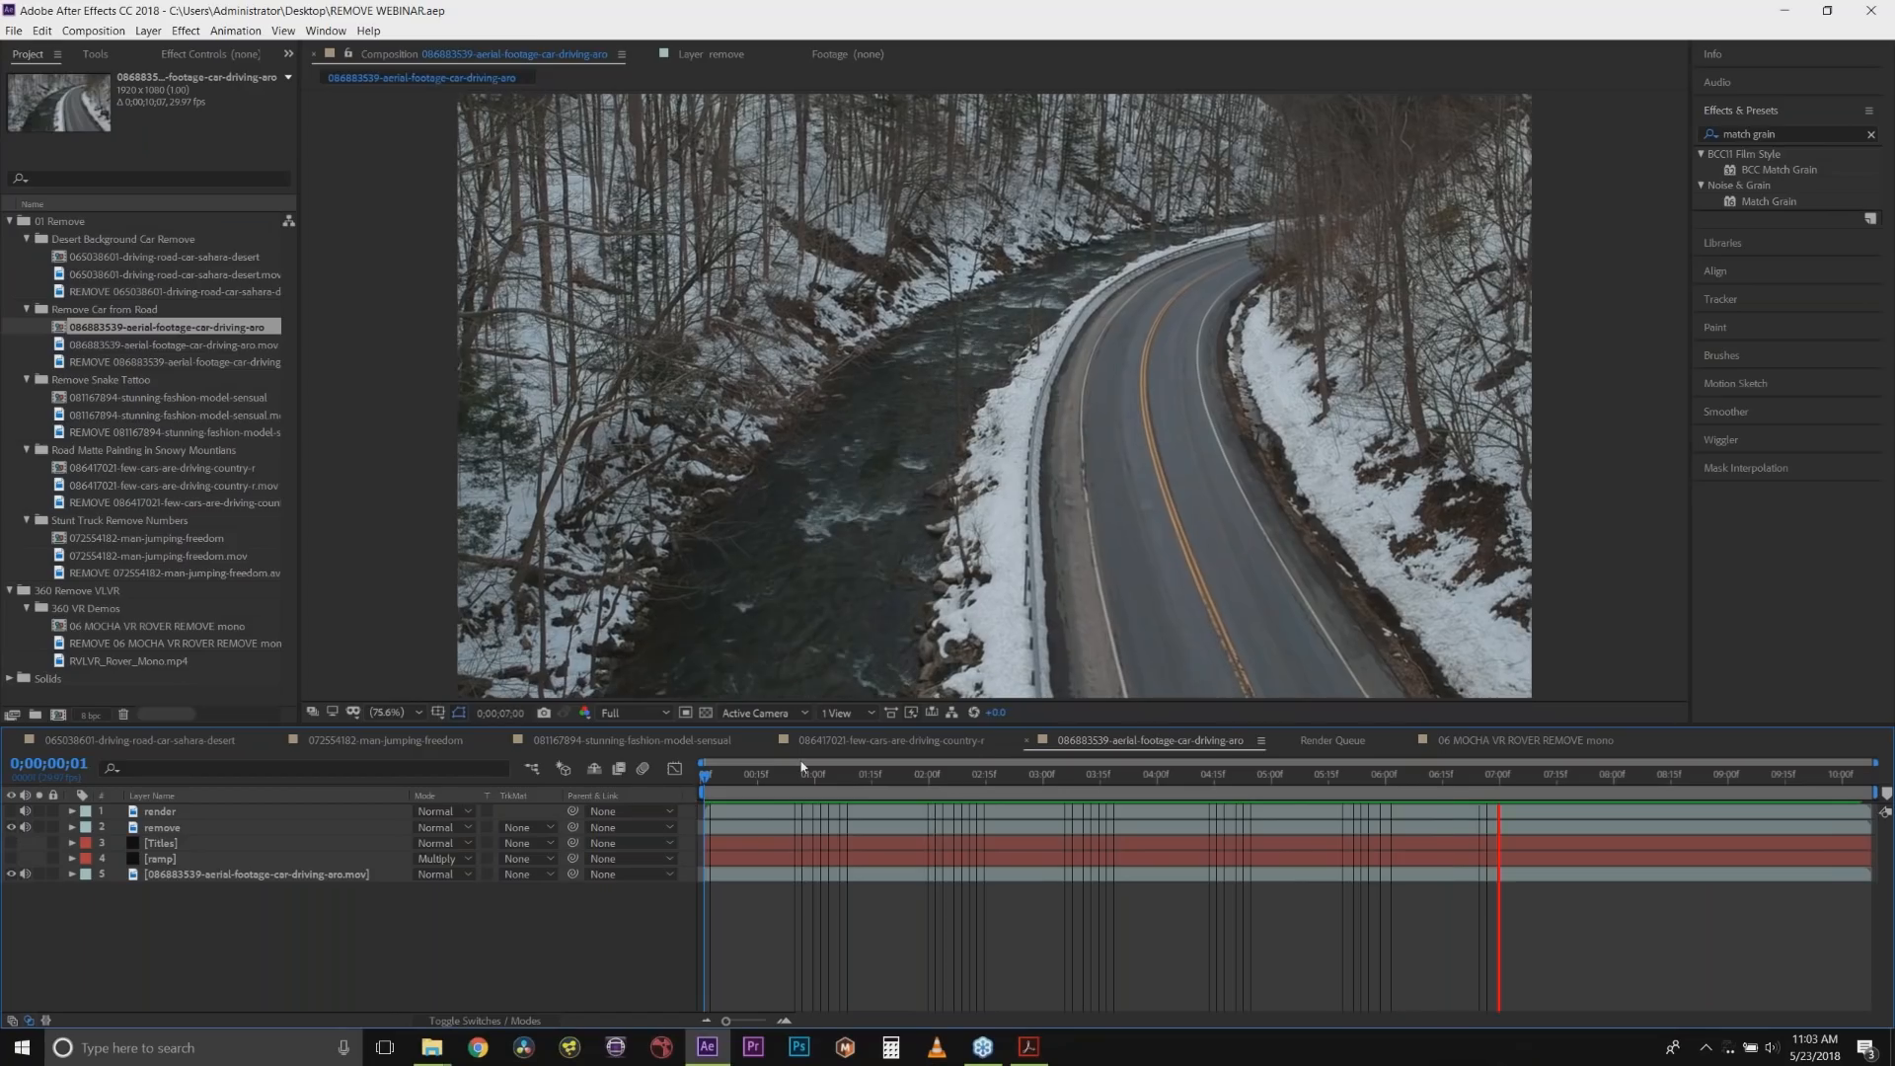
key("space")
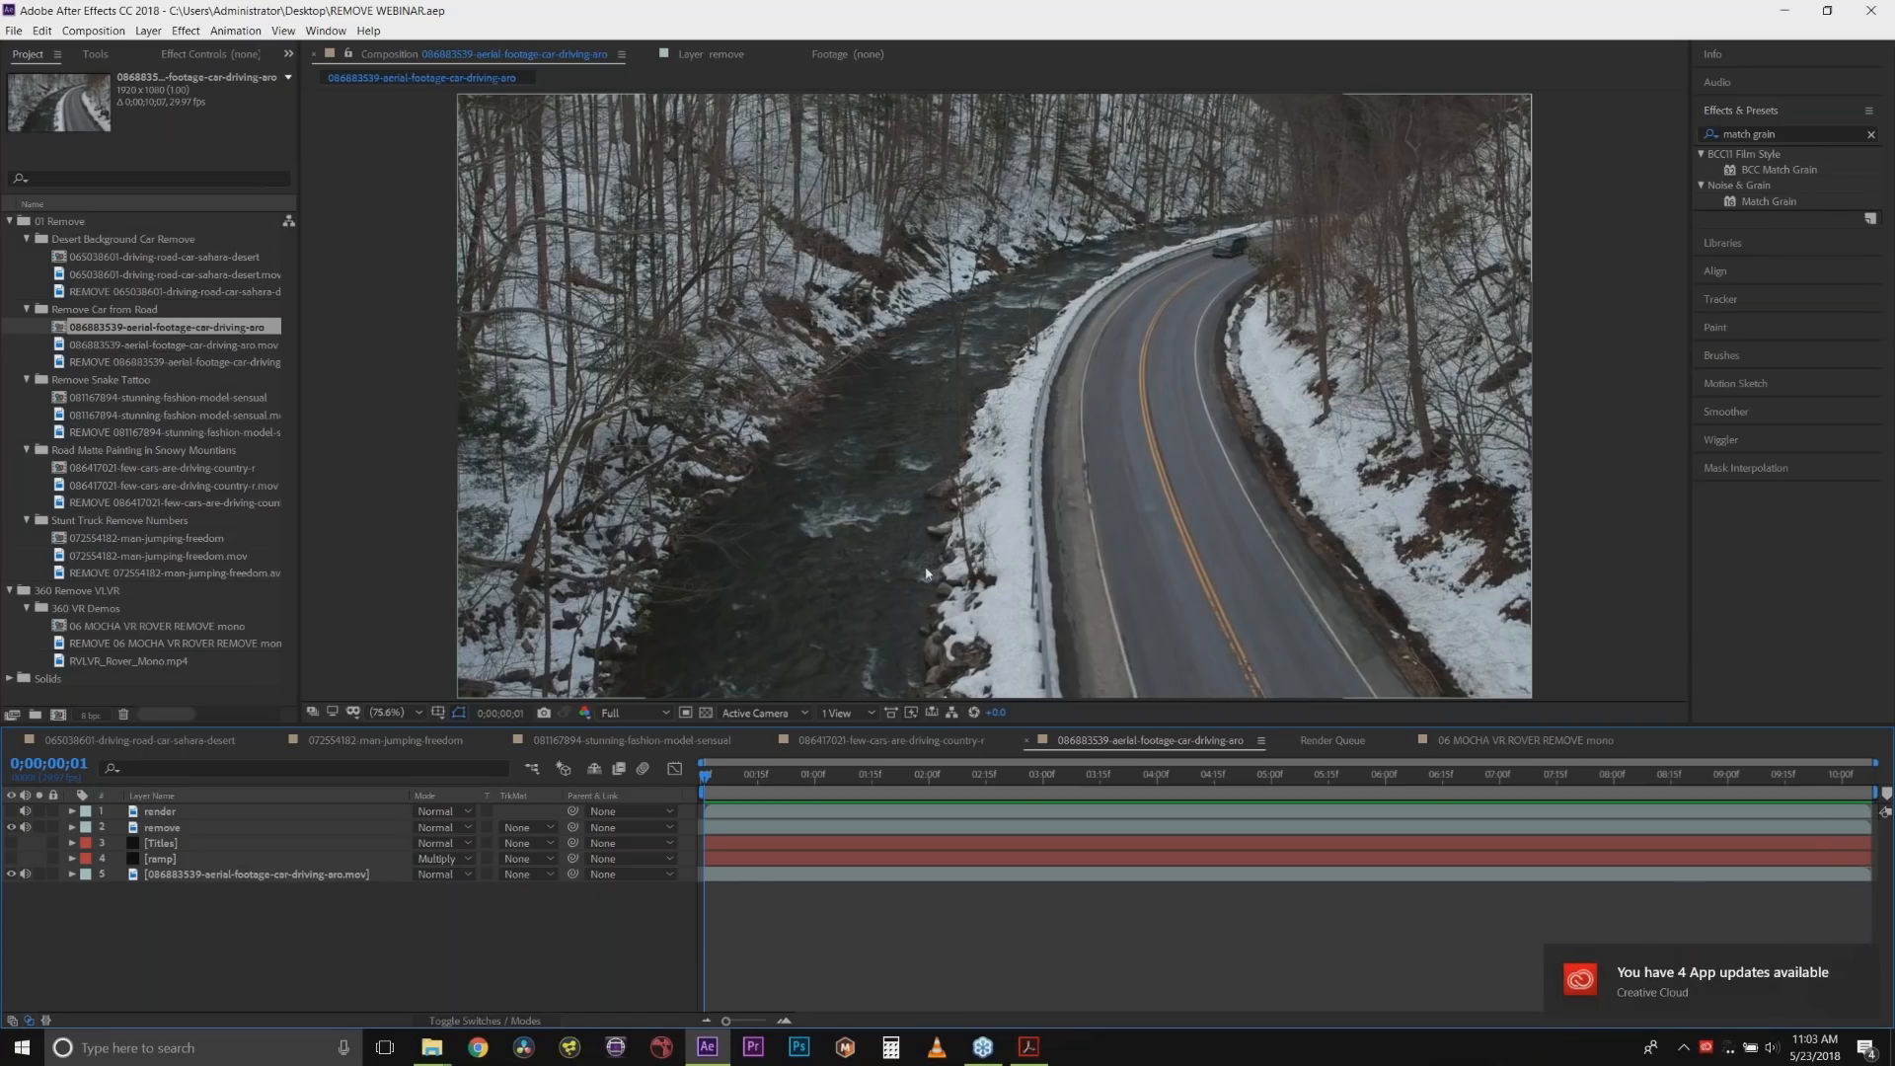
Preview the road shot with the render layer temporarily shown, and hide that layer again.
left_click(165, 874)
left_click(158, 811)
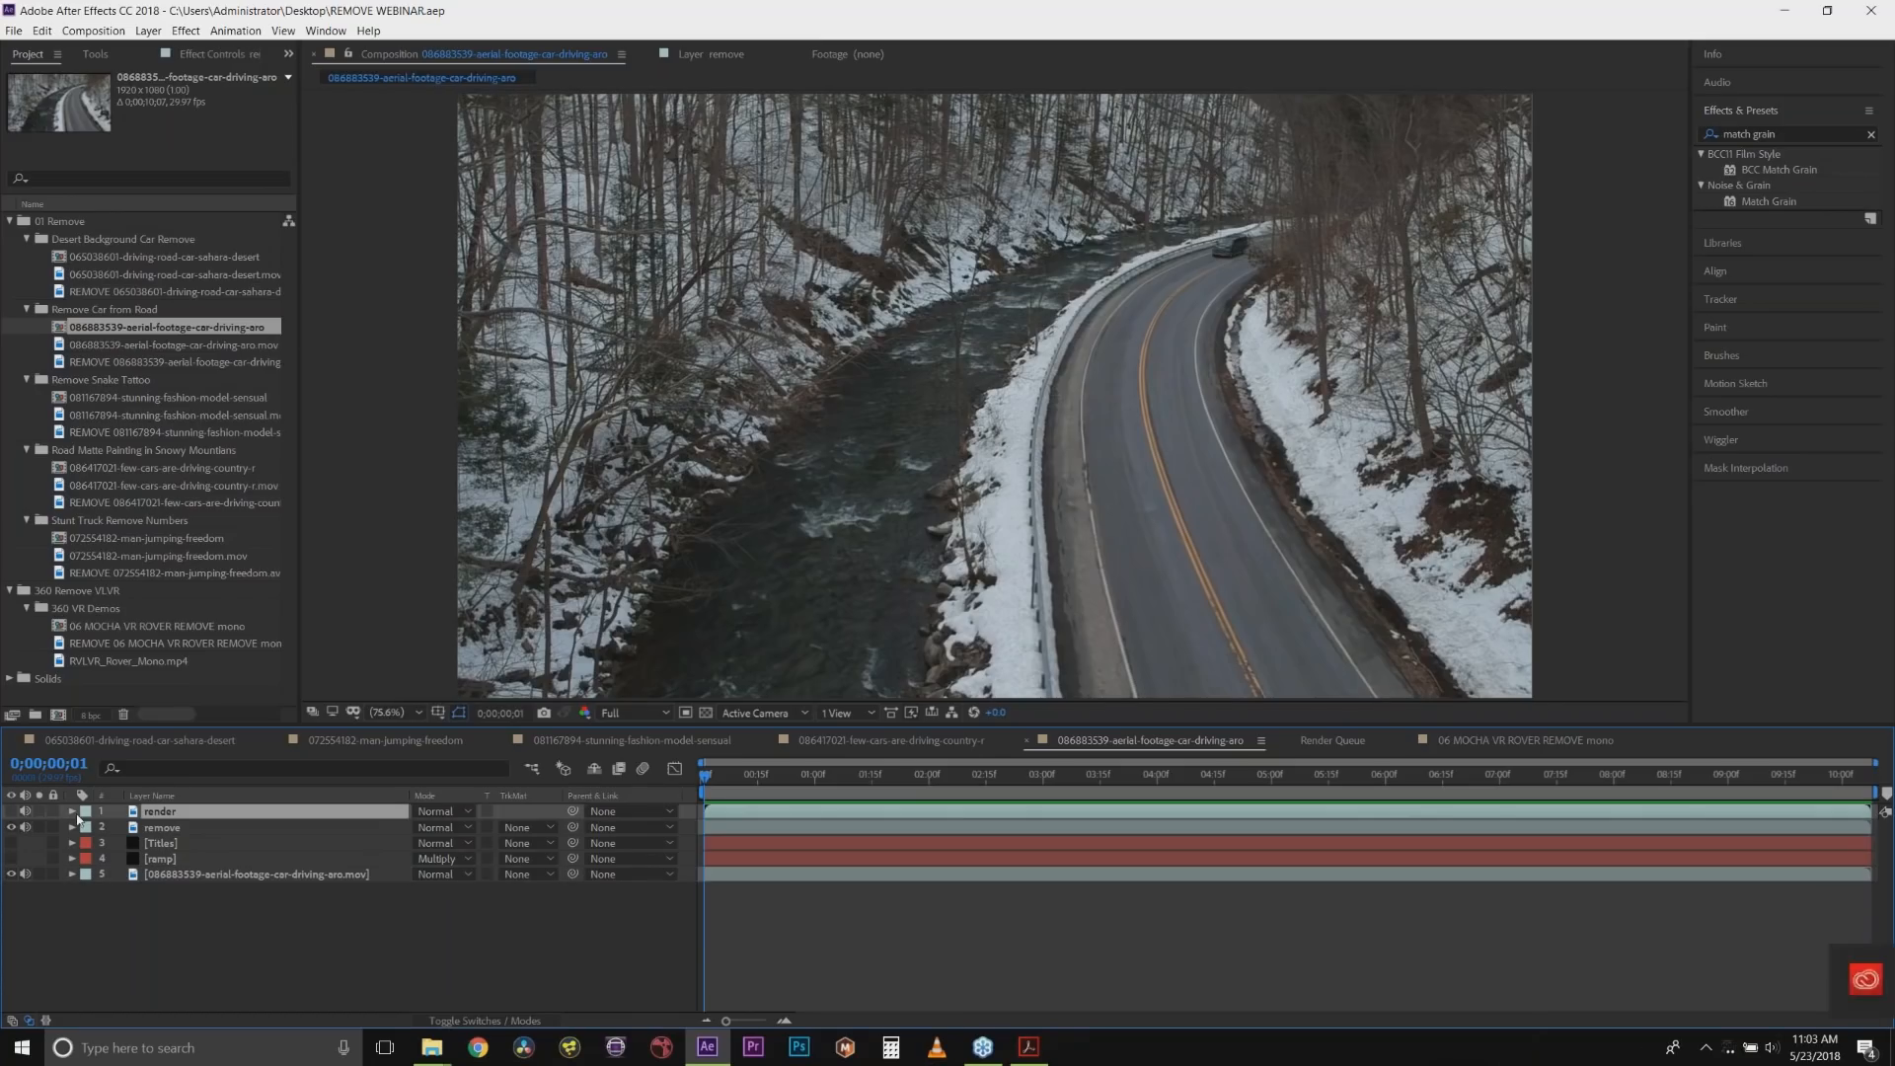
left_click(11, 812)
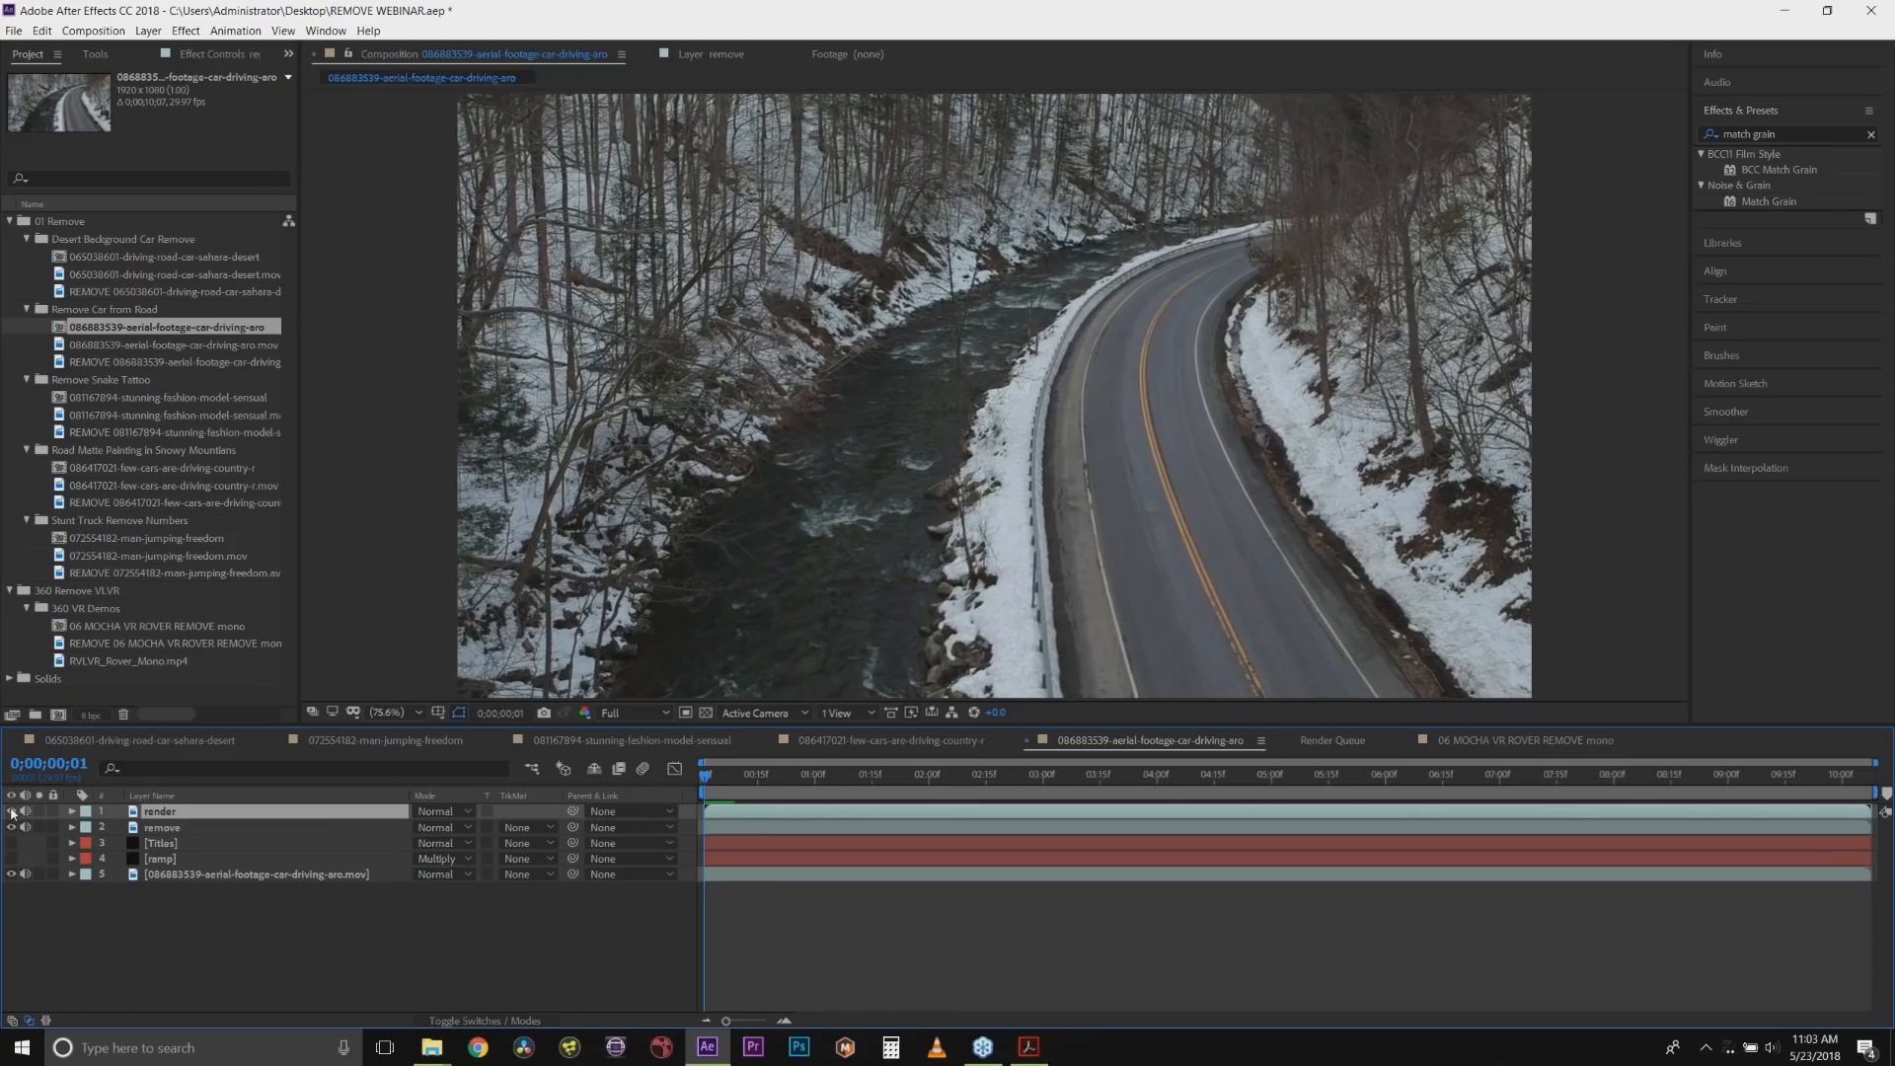
key("space")
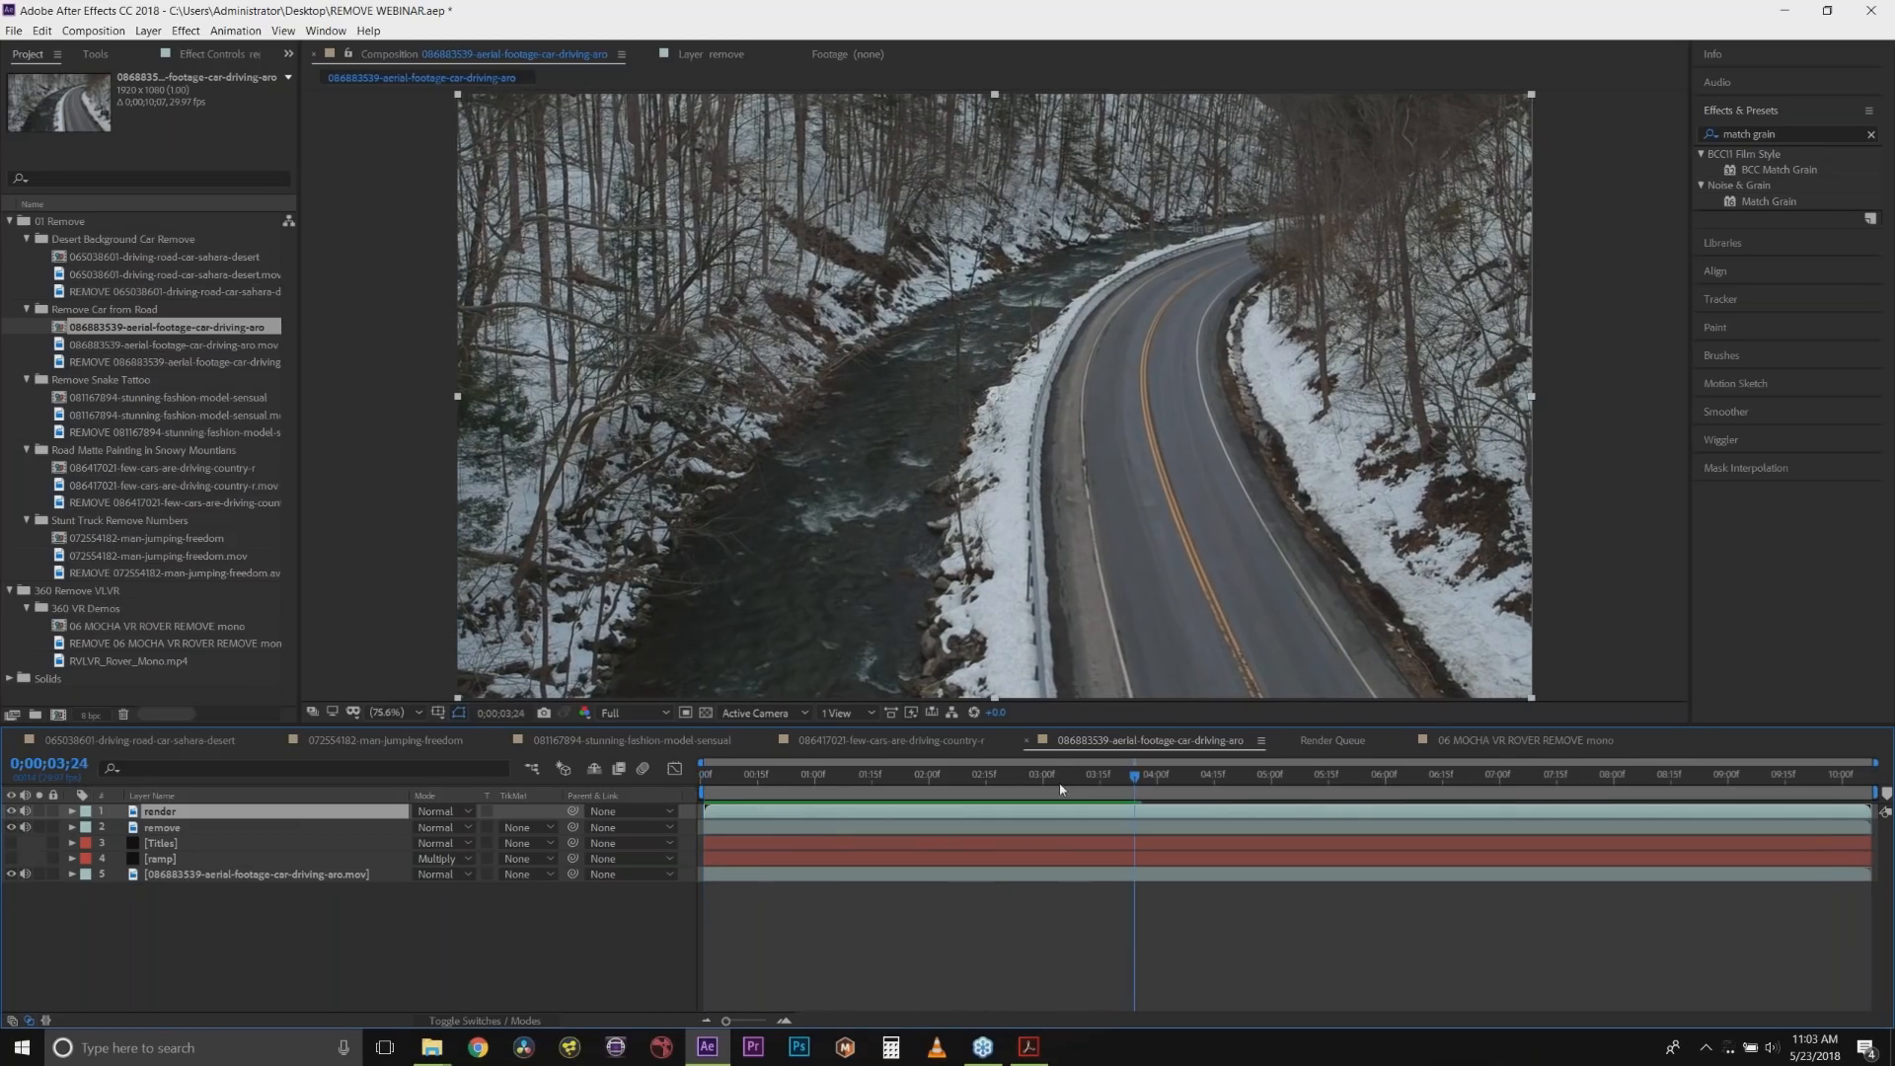
left_click_drag(1134, 778, 746, 774)
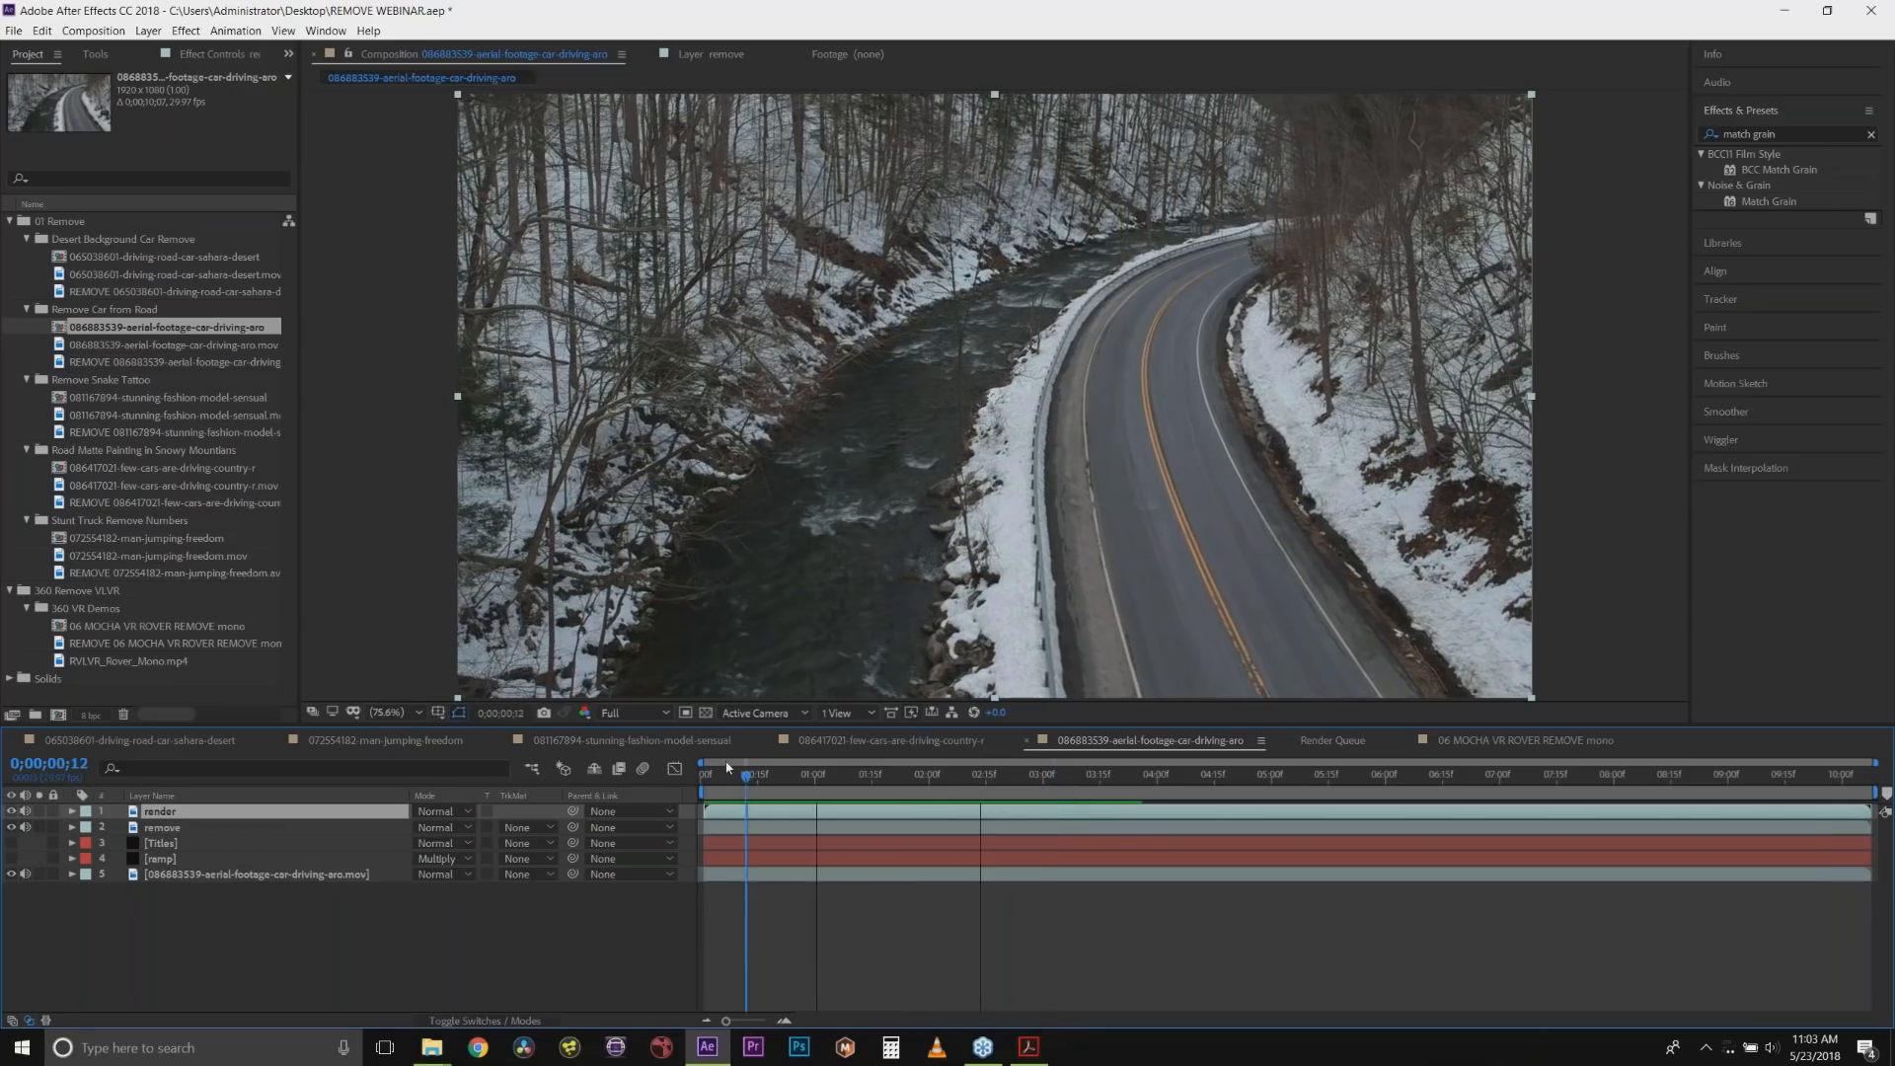
left_click(11, 812)
Delete both mocha Pro effects from the remove layer.
left_click(162, 827)
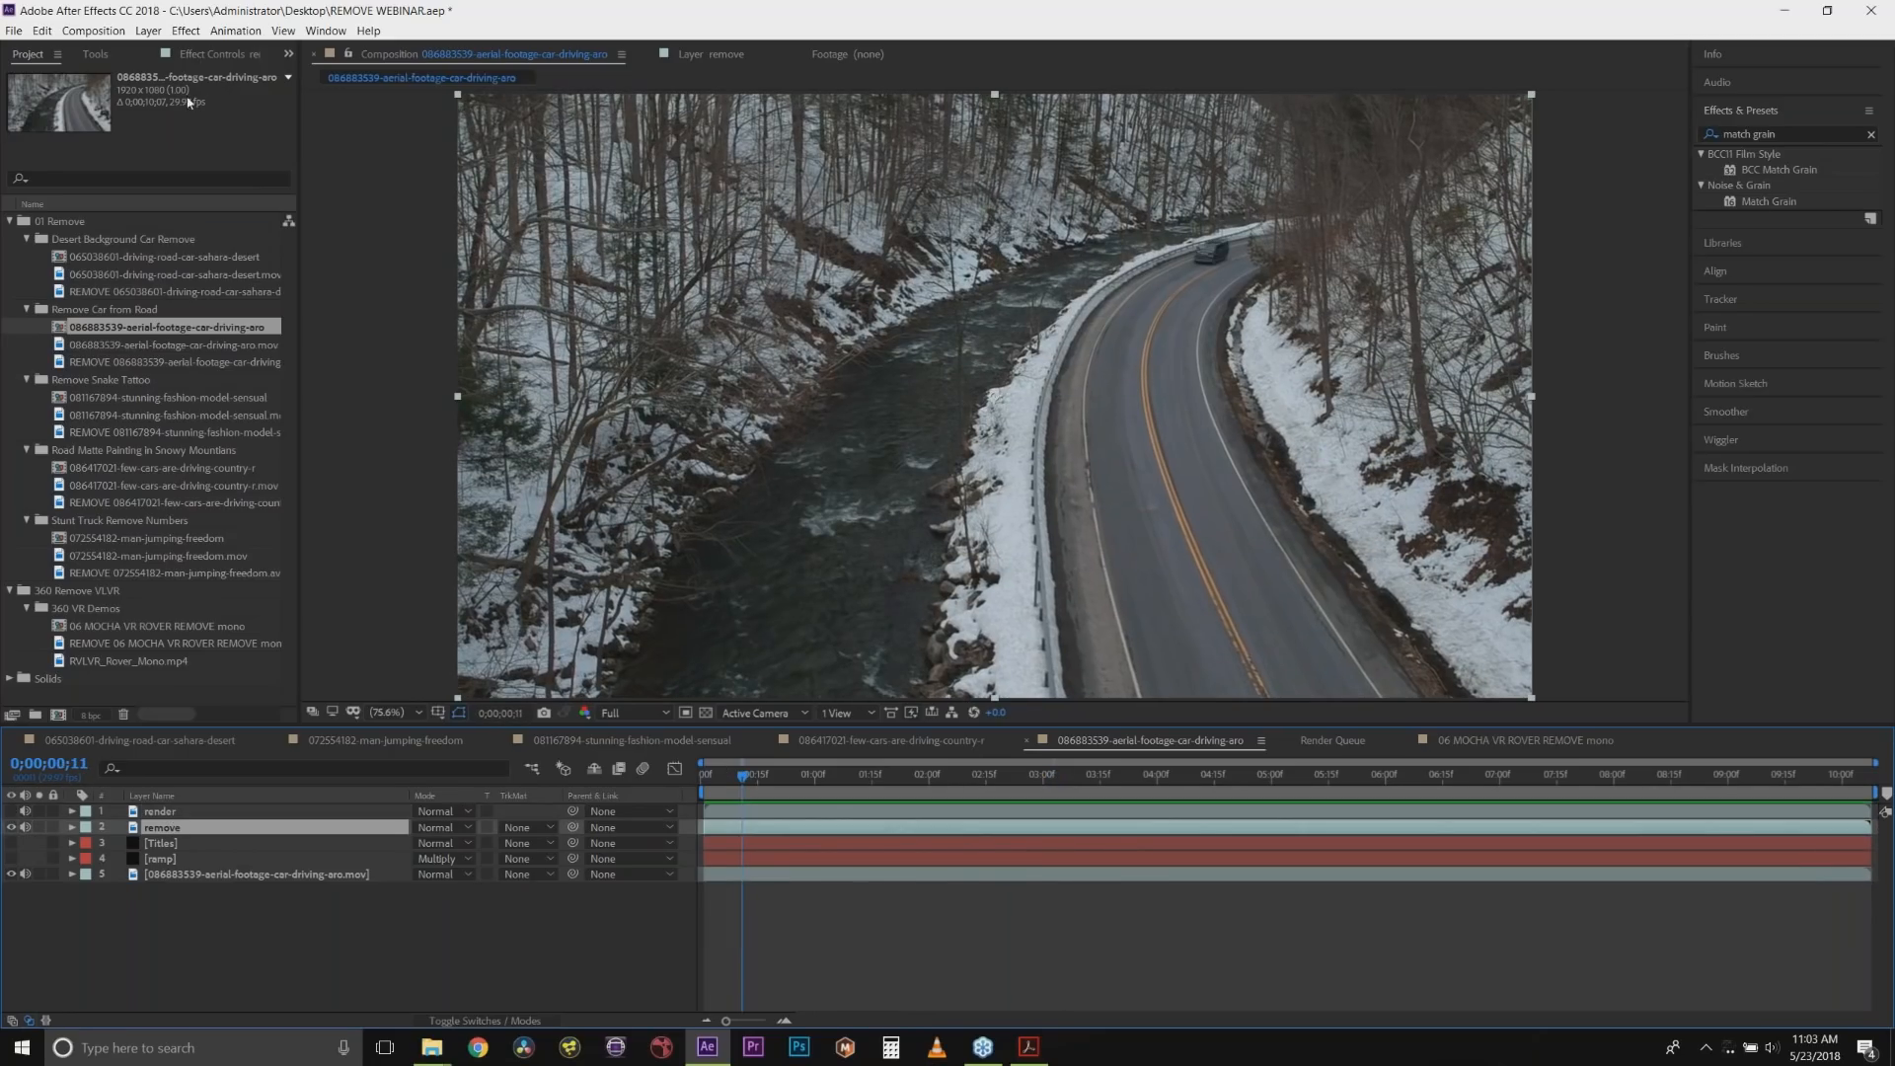
left_click(194, 54)
left_click(67, 94)
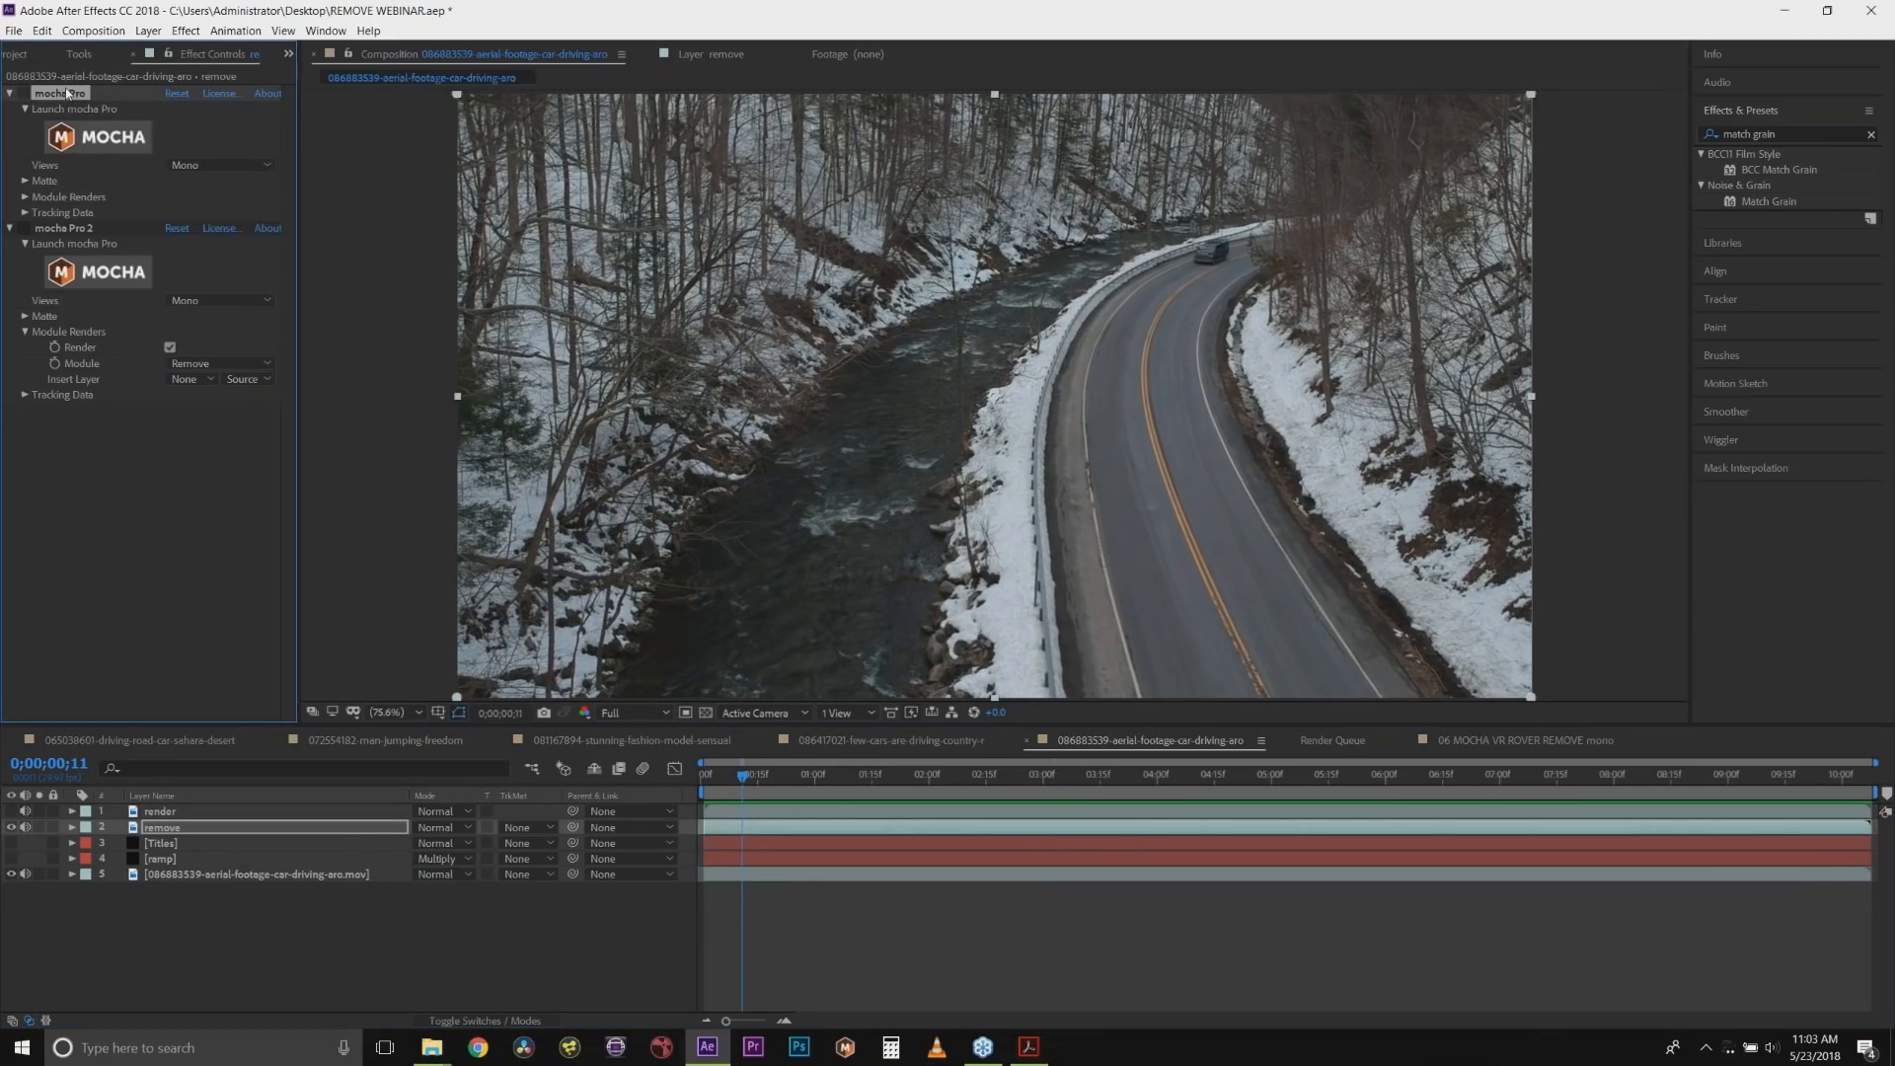
key("Delete")
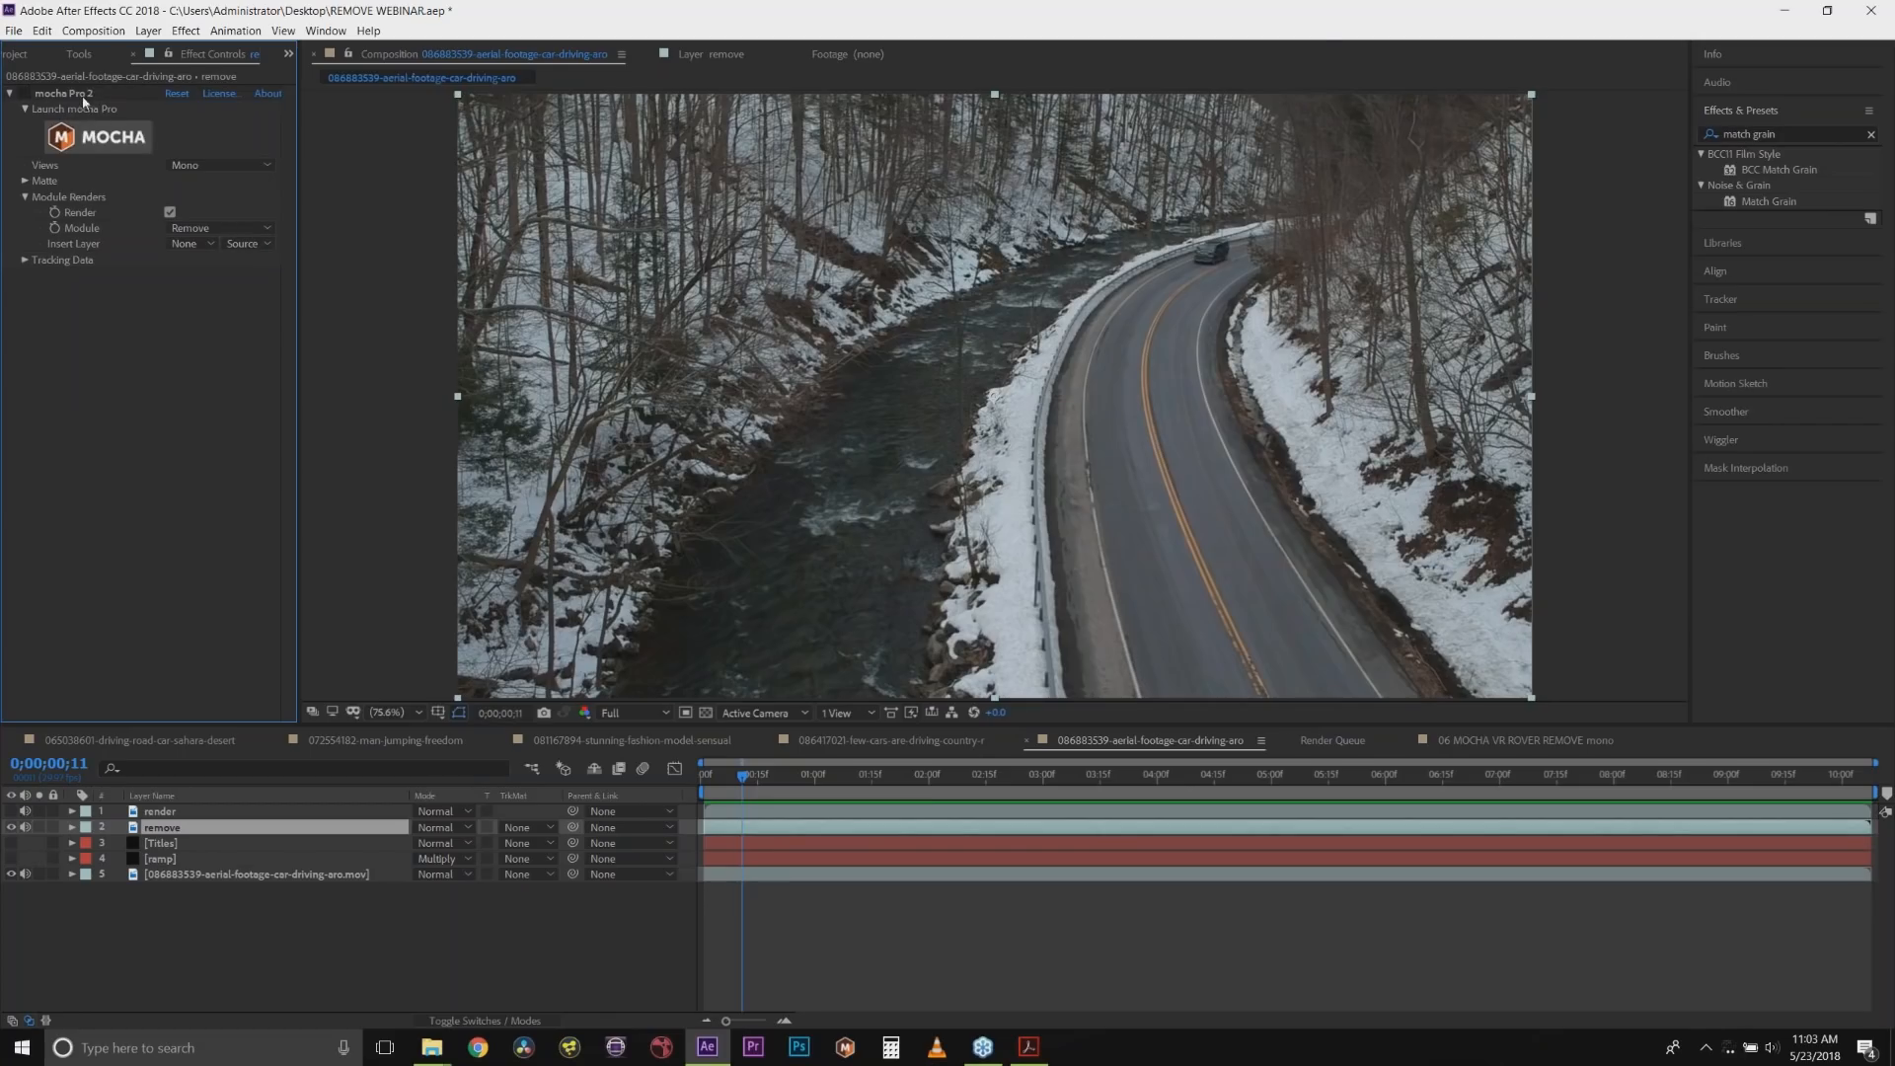
key("Delete")
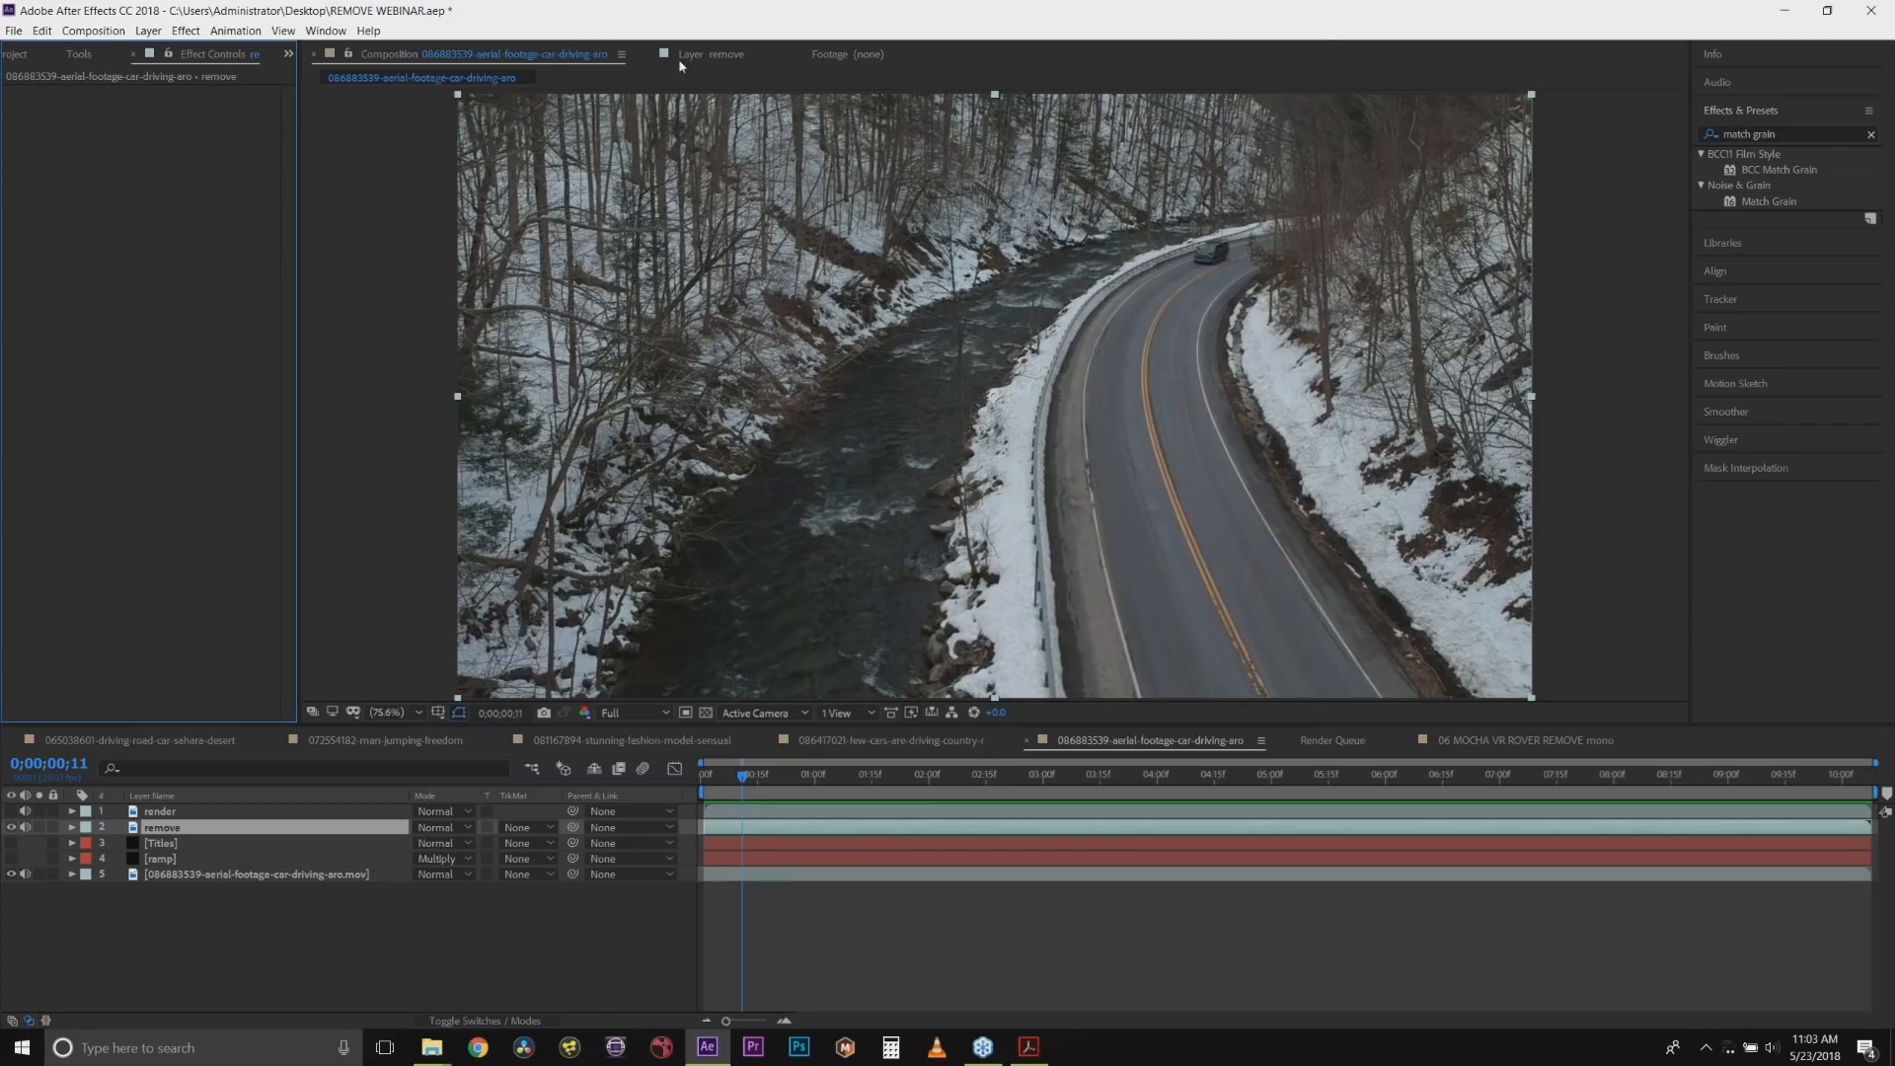
Apply a fresh mocha Pro effect to the remove layer.
left_click(177, 828)
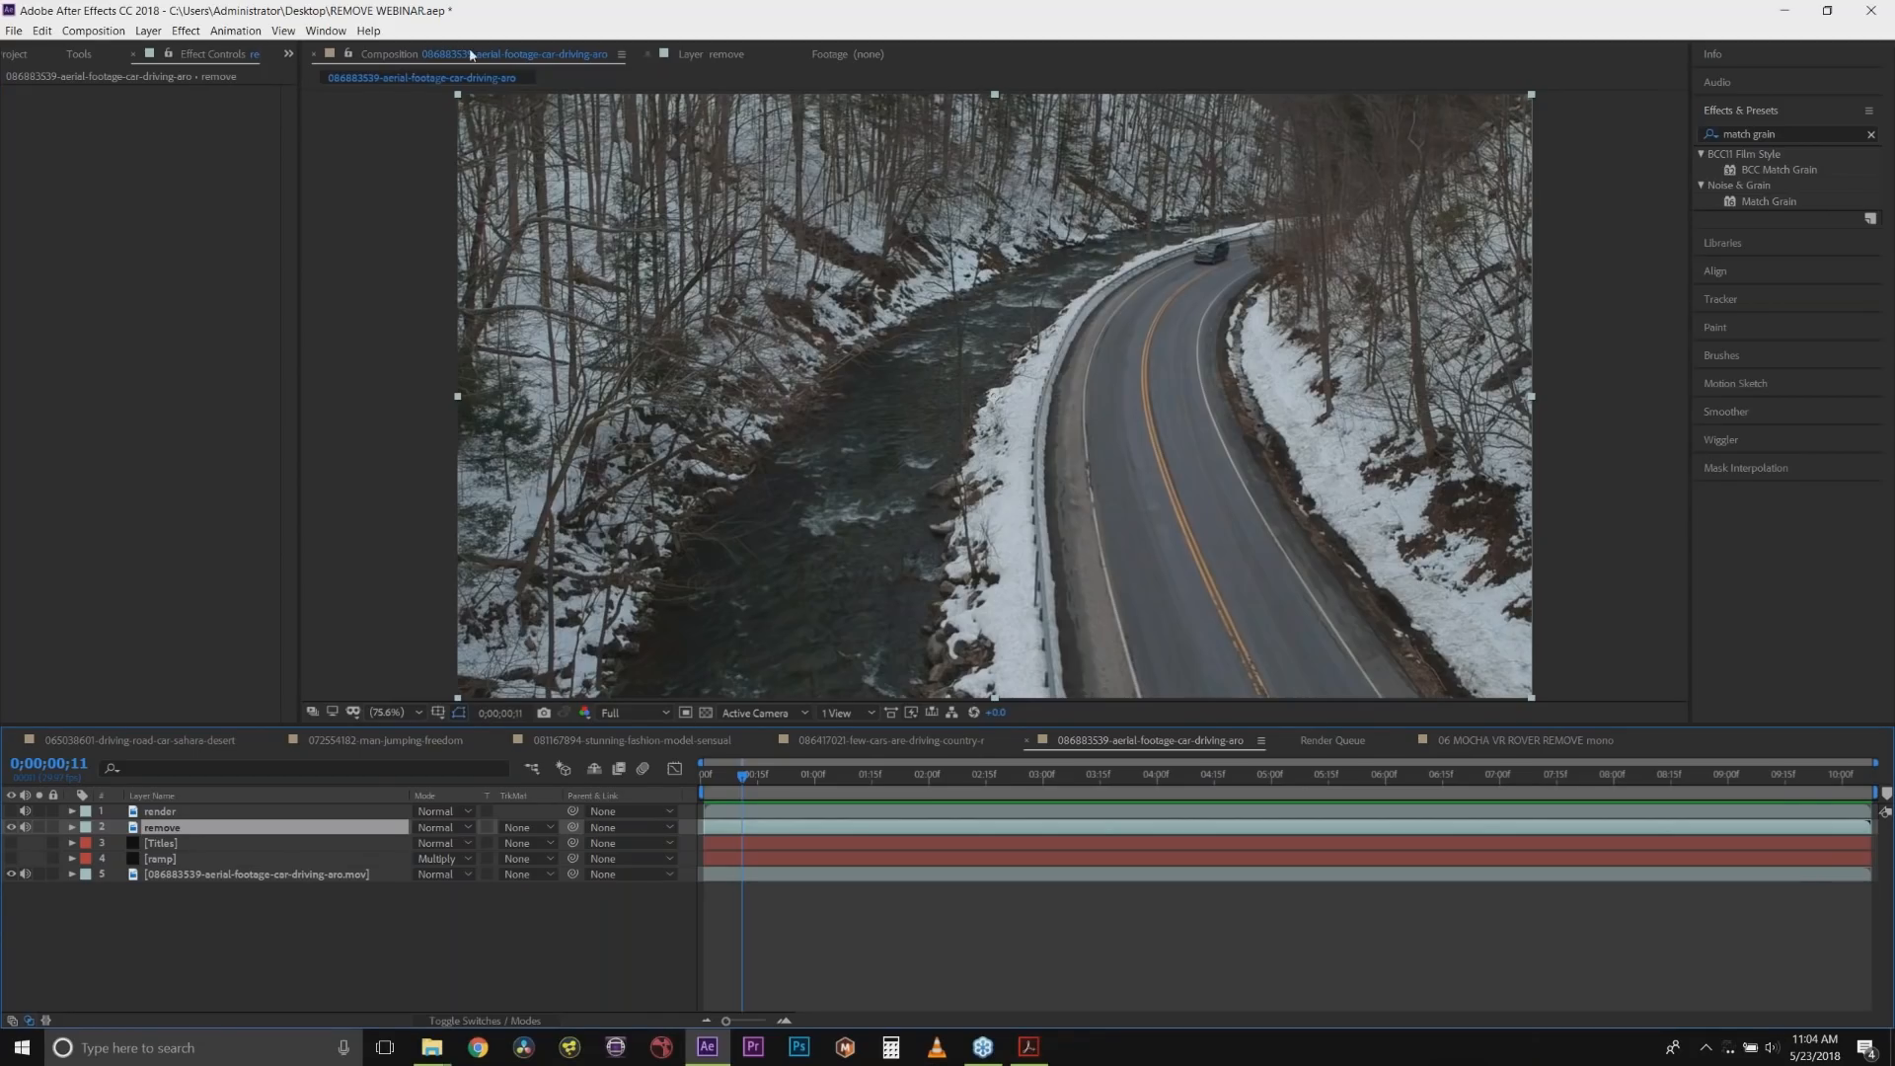
left_click(187, 31)
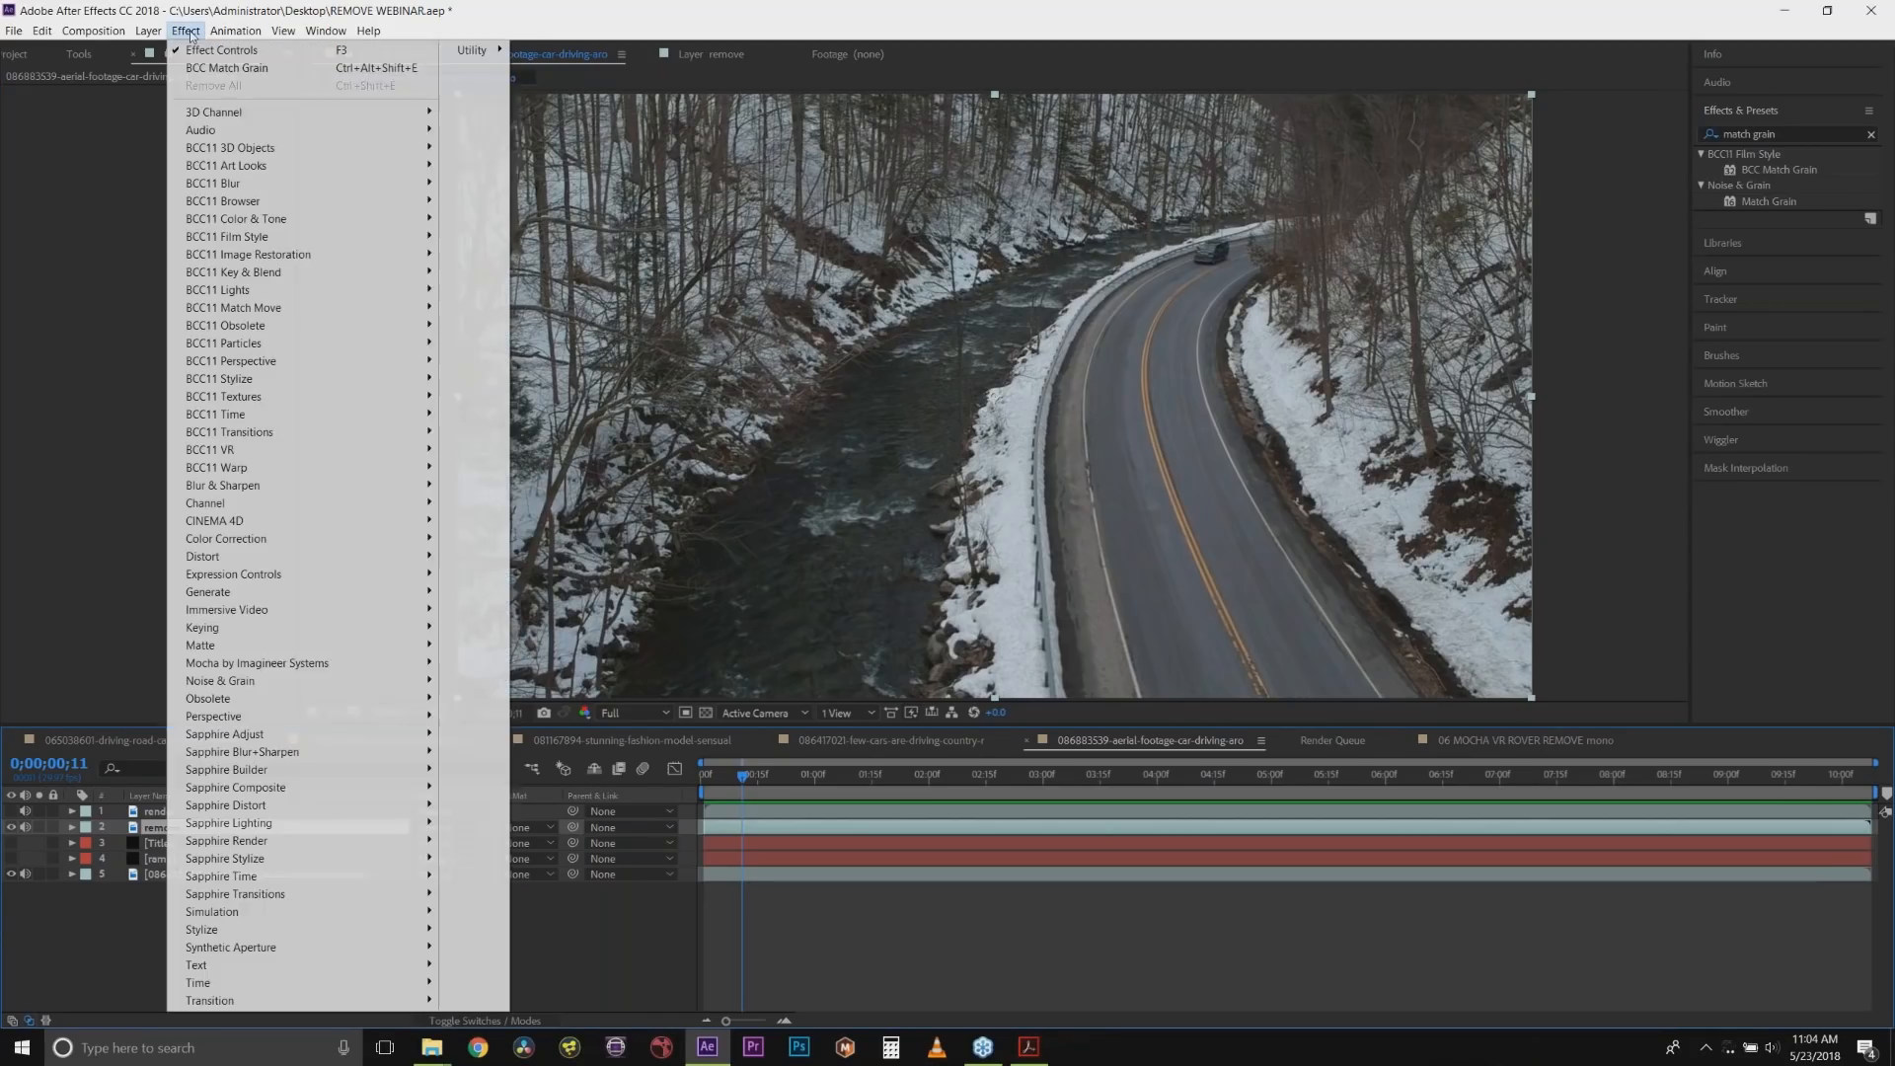
mouse_move(290, 663)
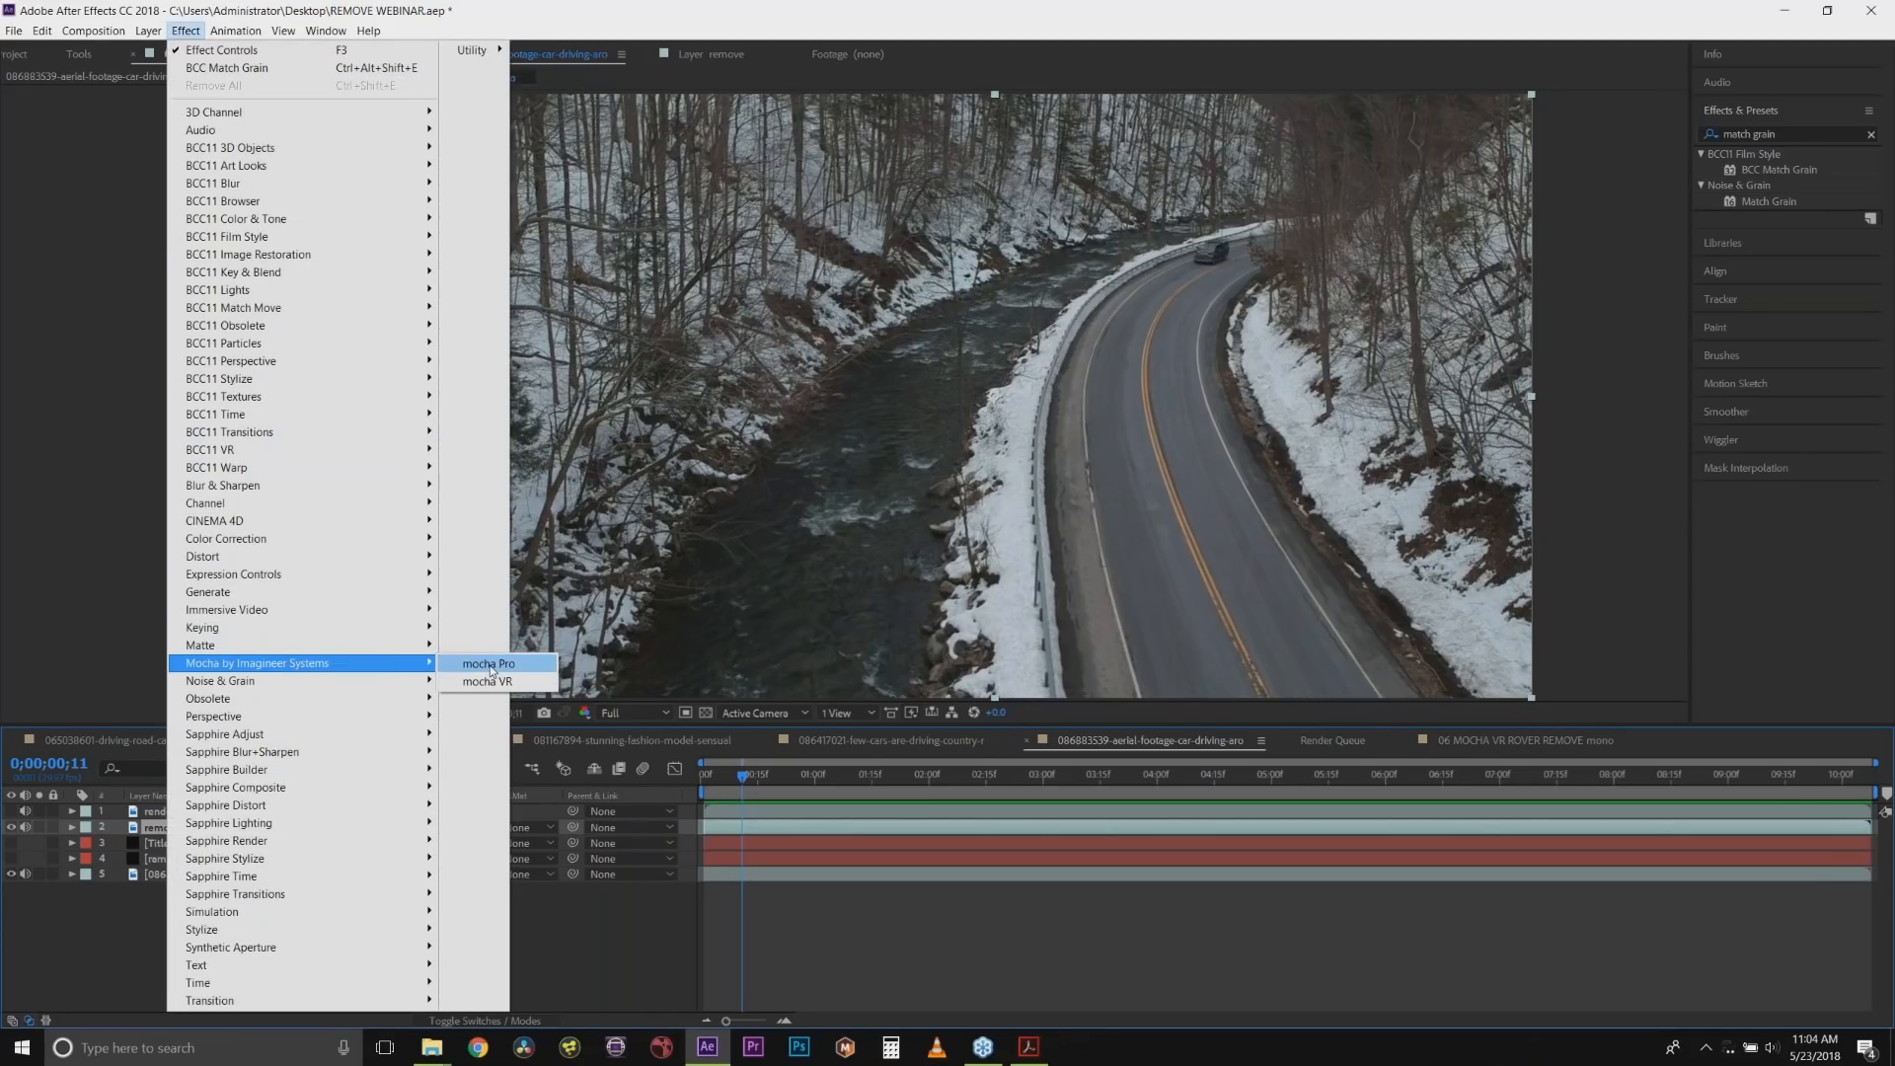
left_click(488, 665)
left_click(99, 136)
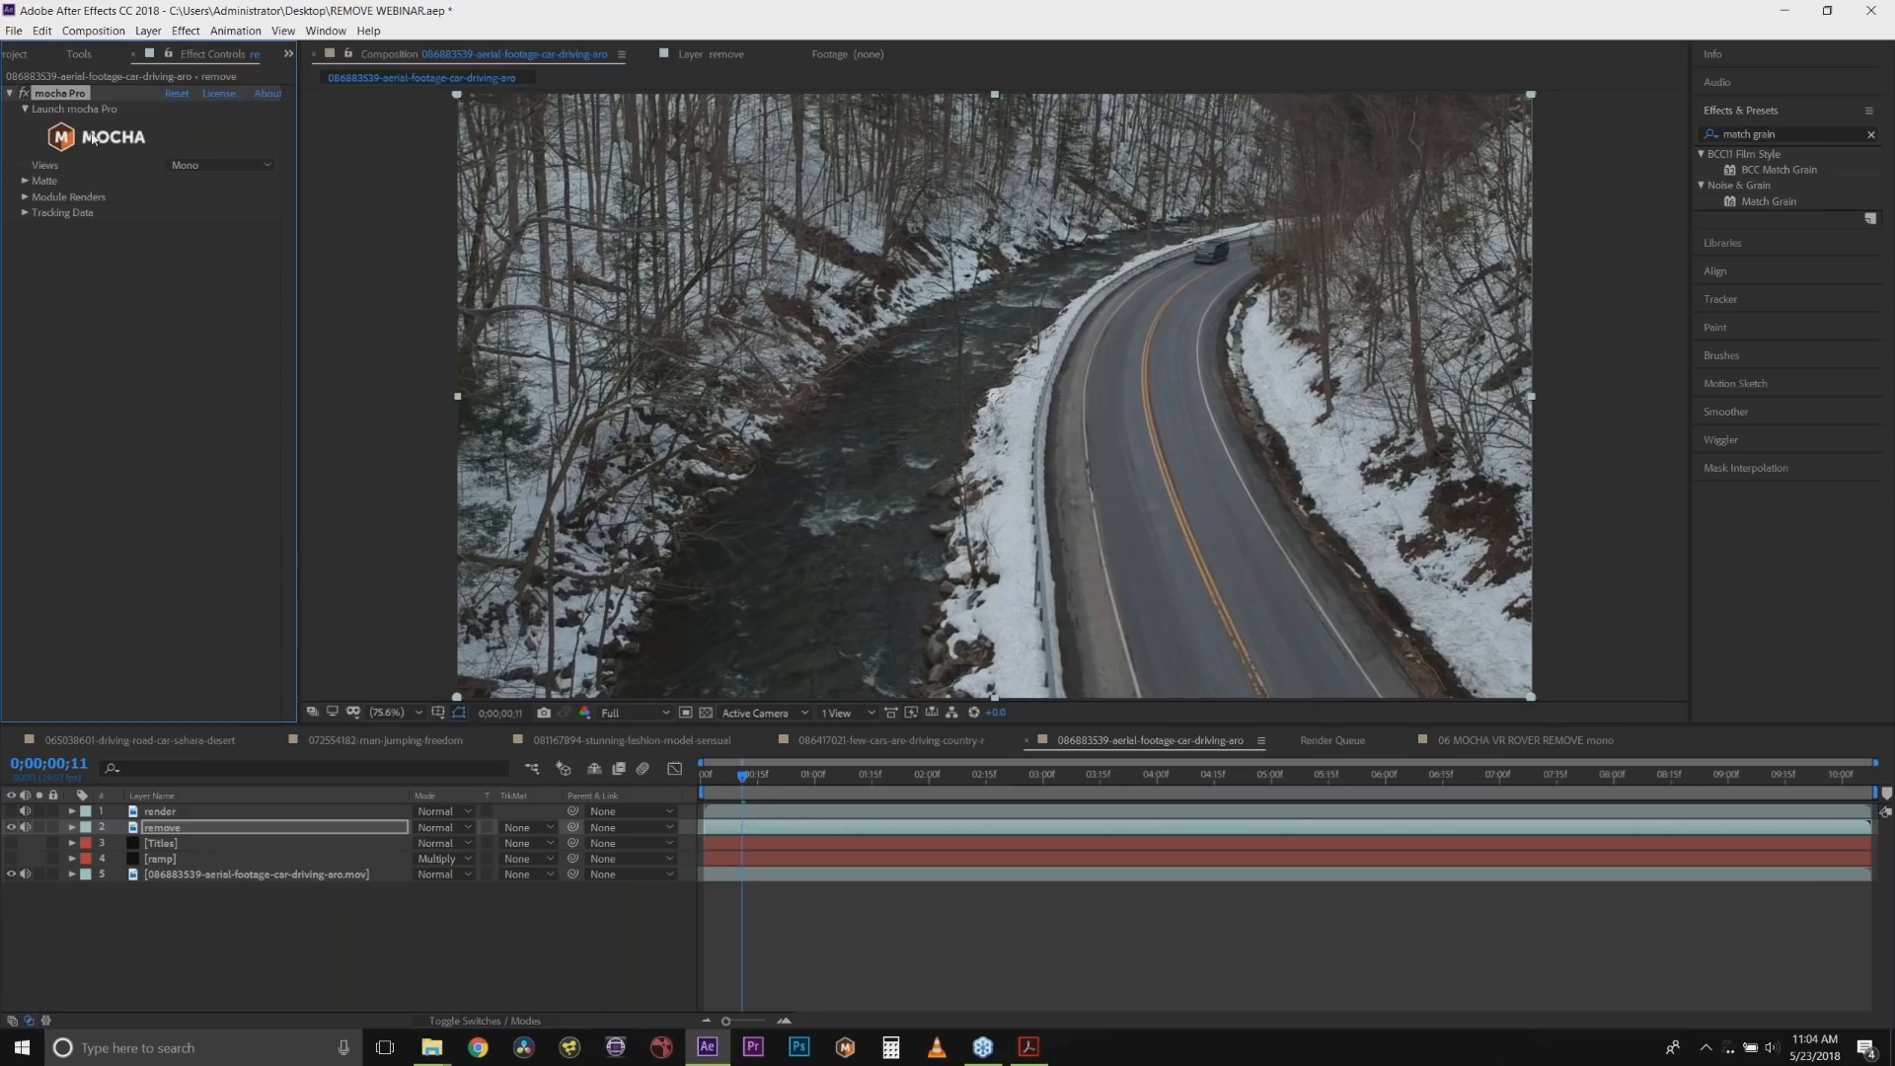
Try launching mocha Pro with the composition preview resolution set to Half, and dismiss the proxy tracking confirmation.
left_click(642, 713)
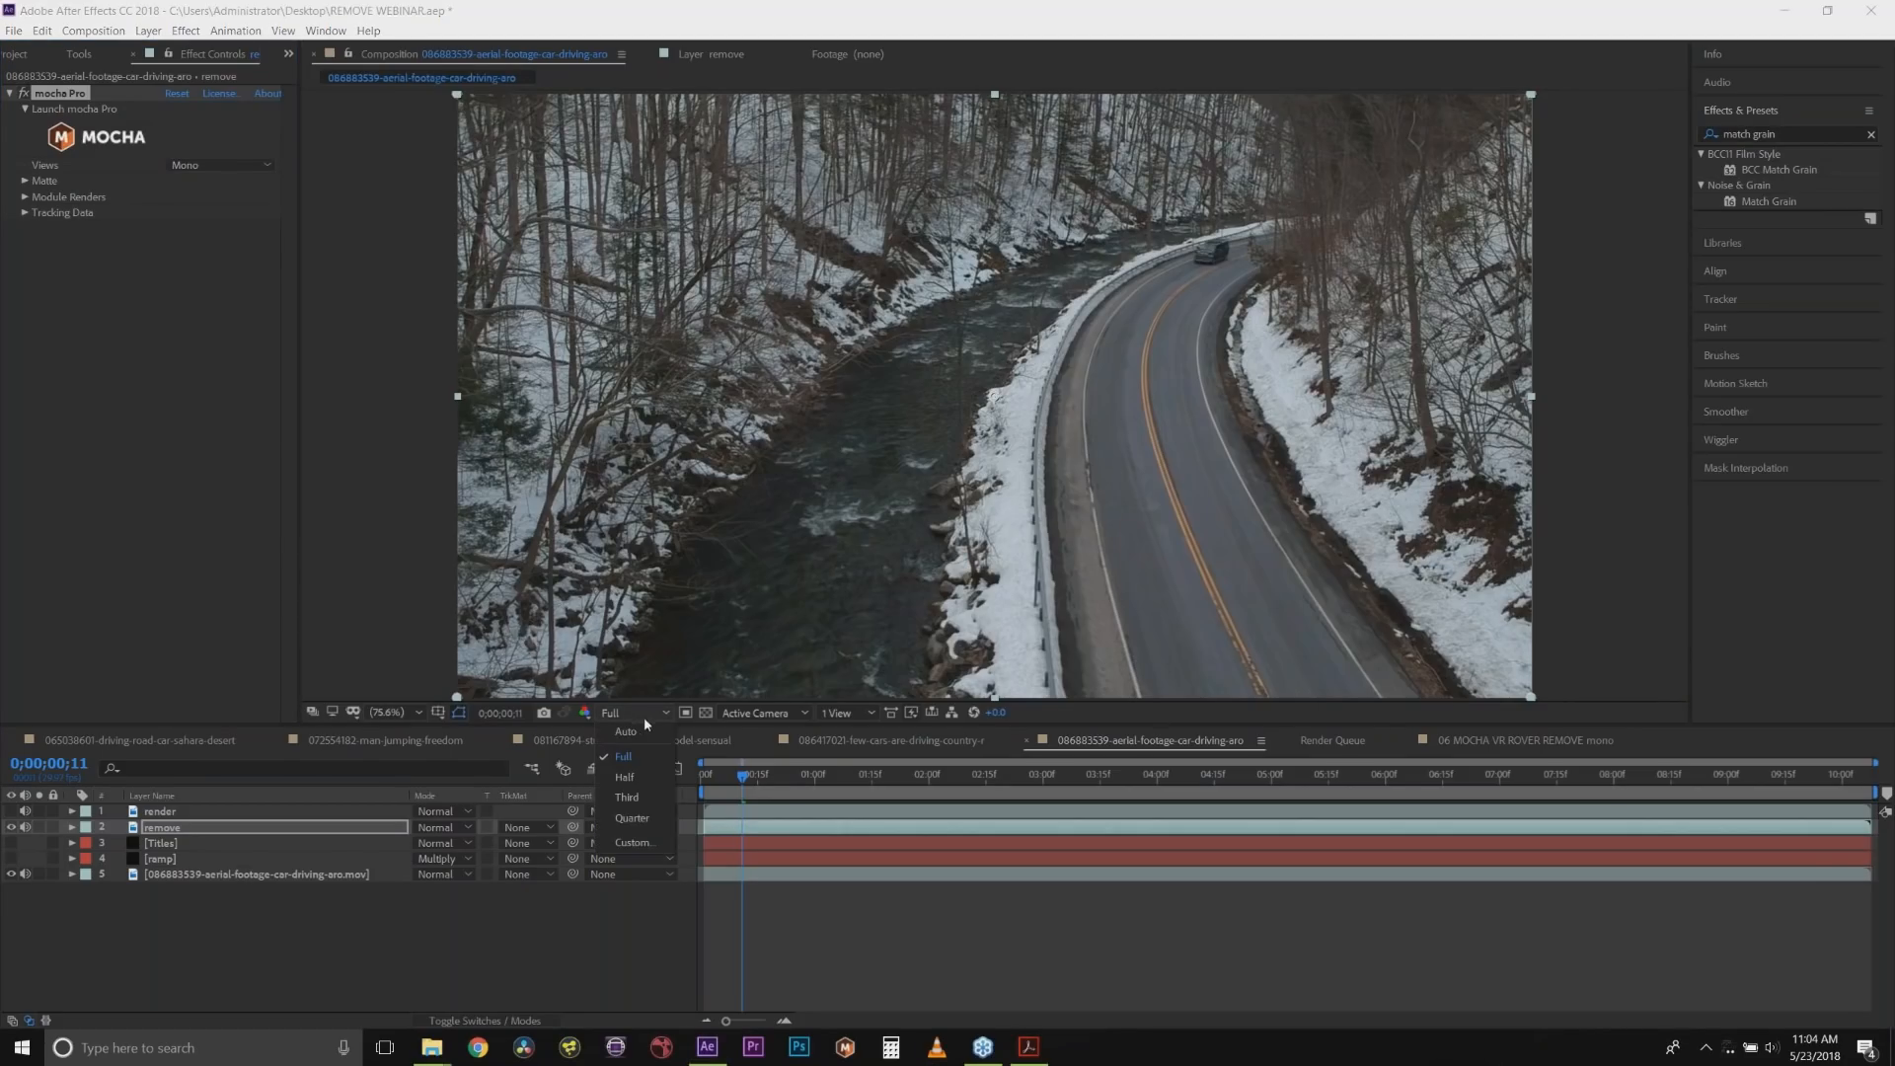
left_click(622, 780)
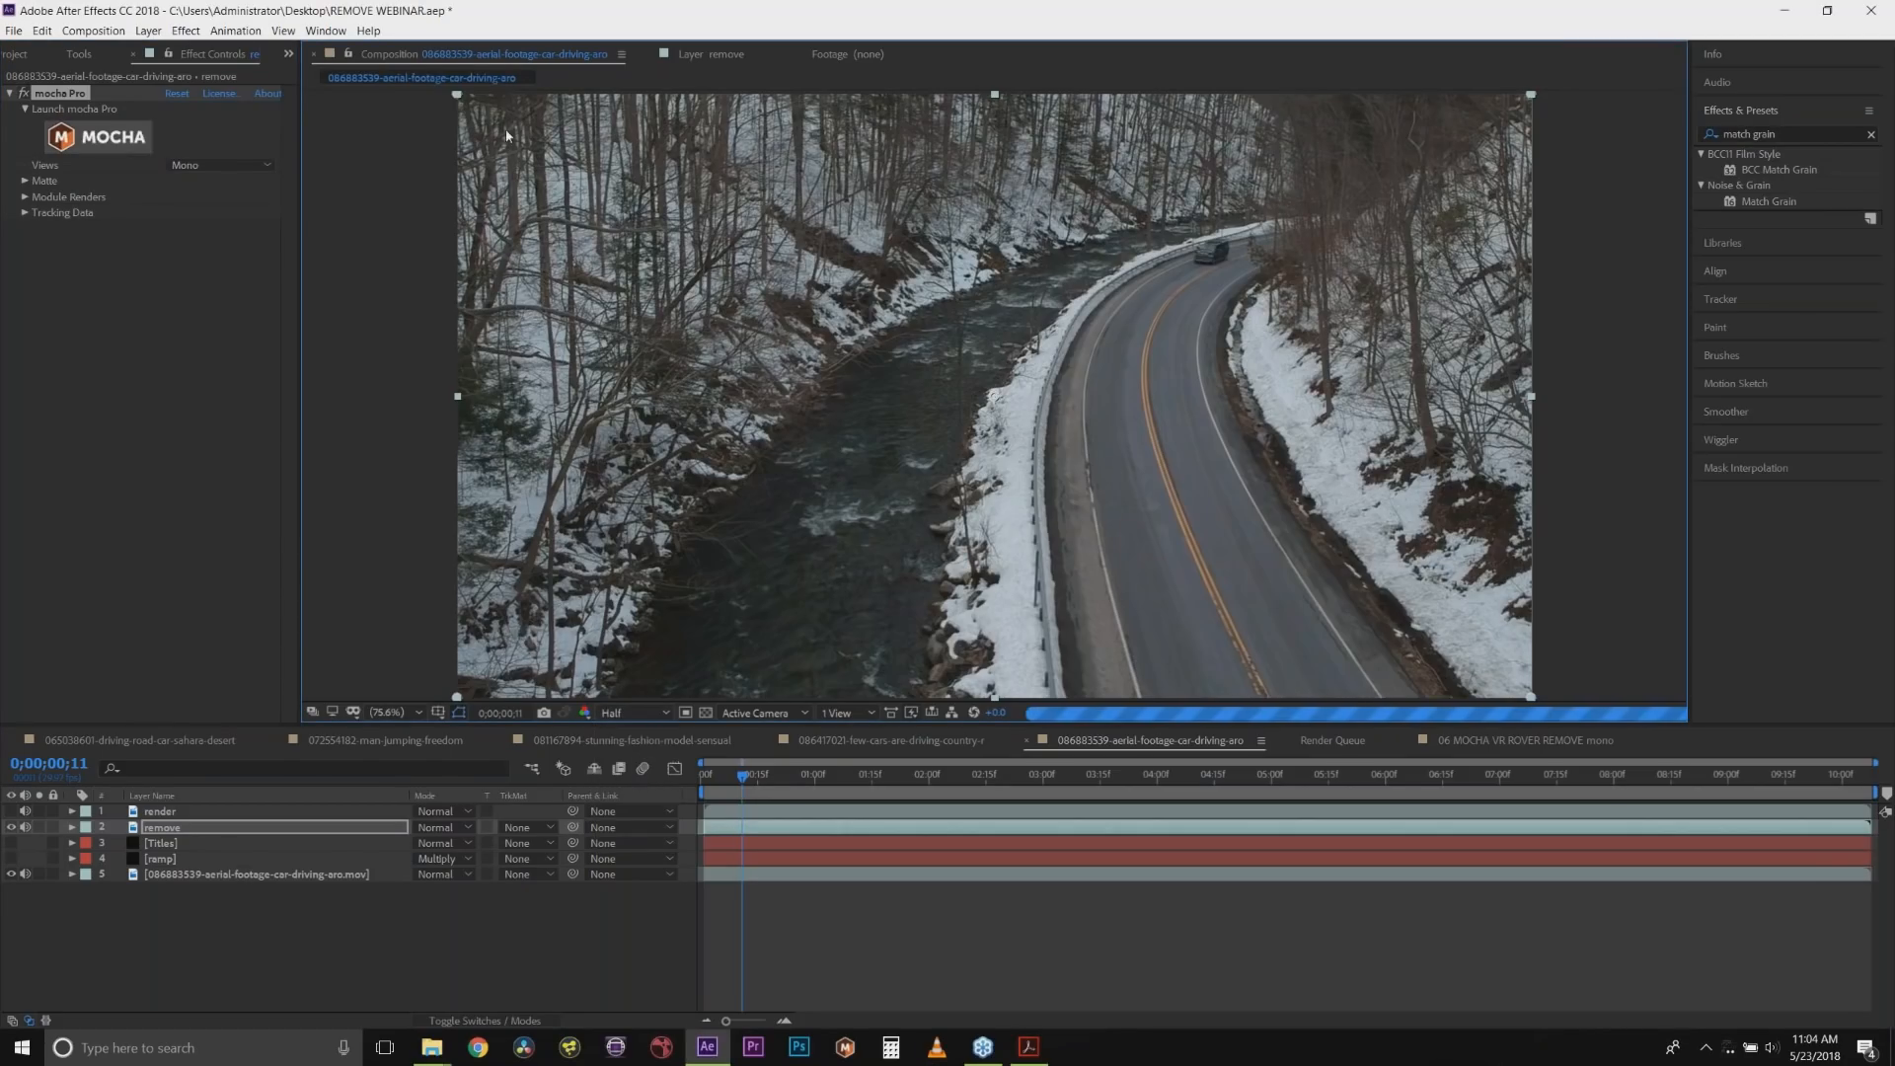
left_click(92, 140)
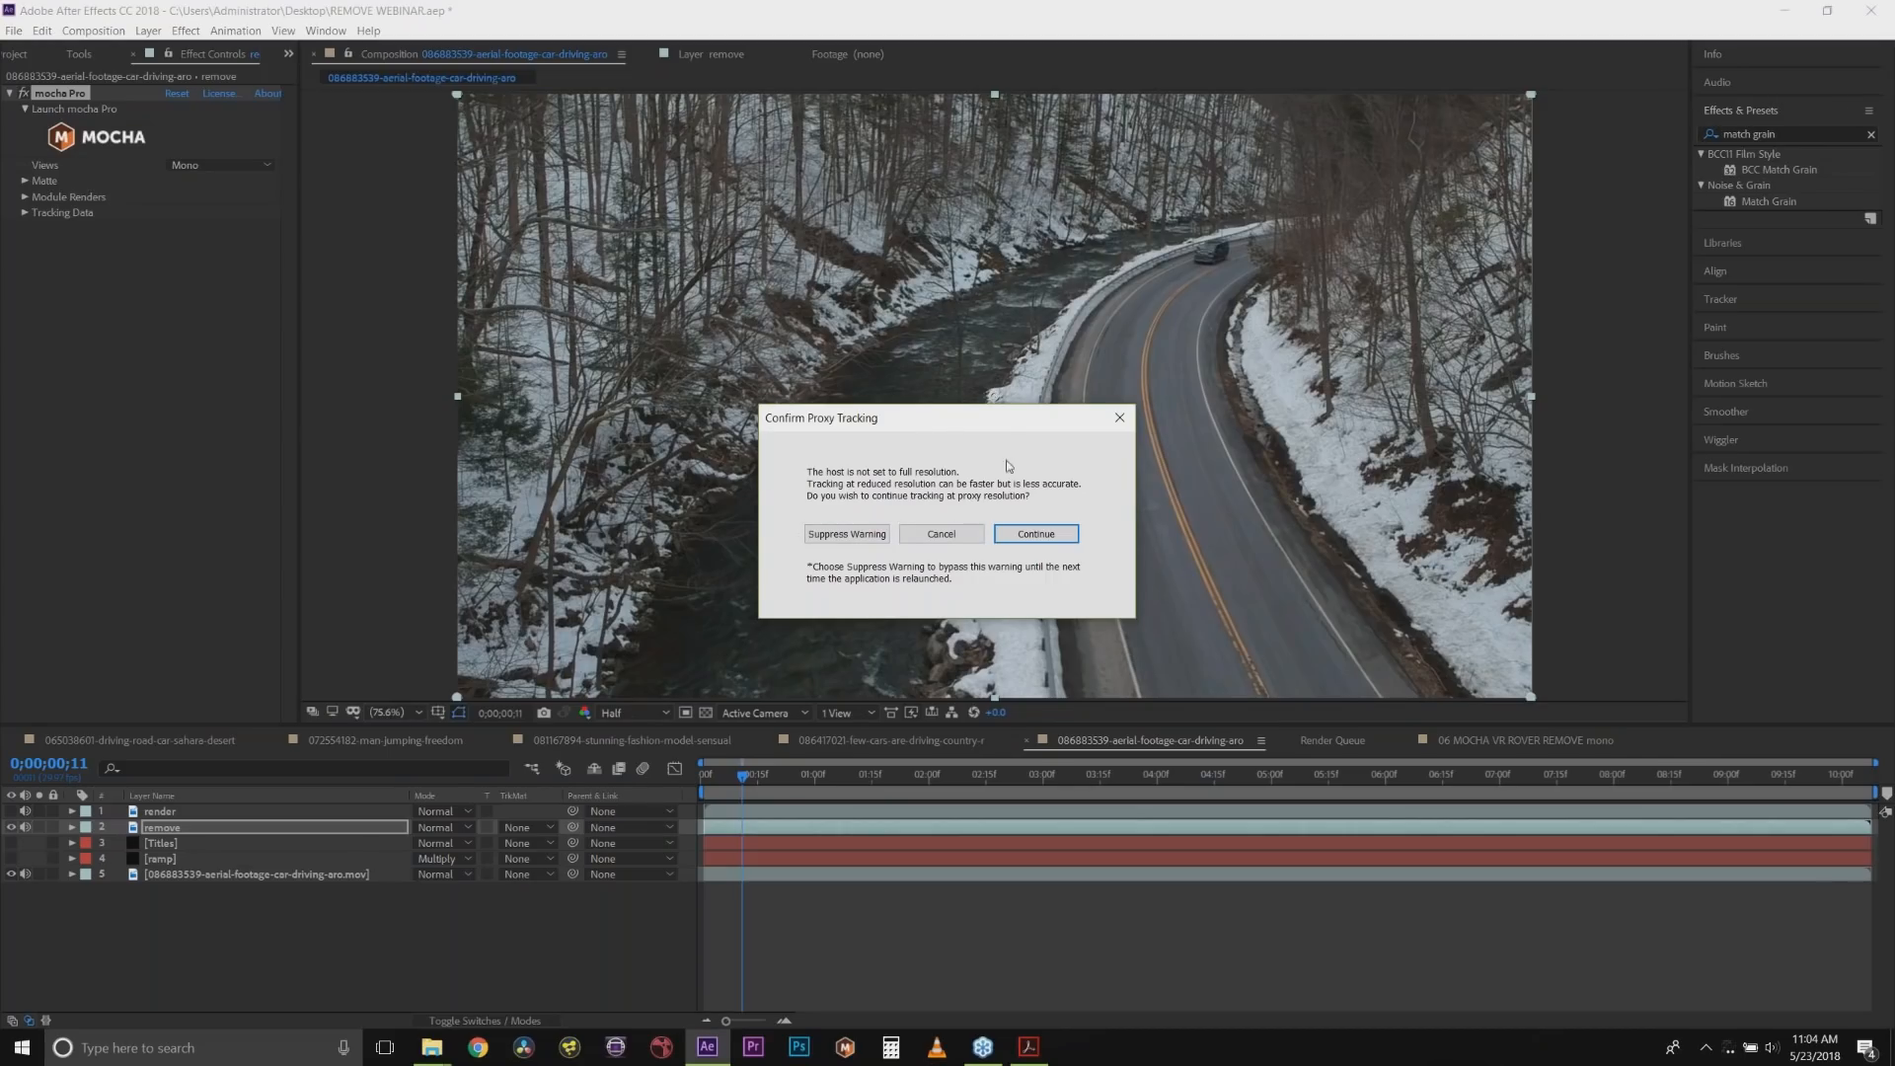
left_click(1121, 419)
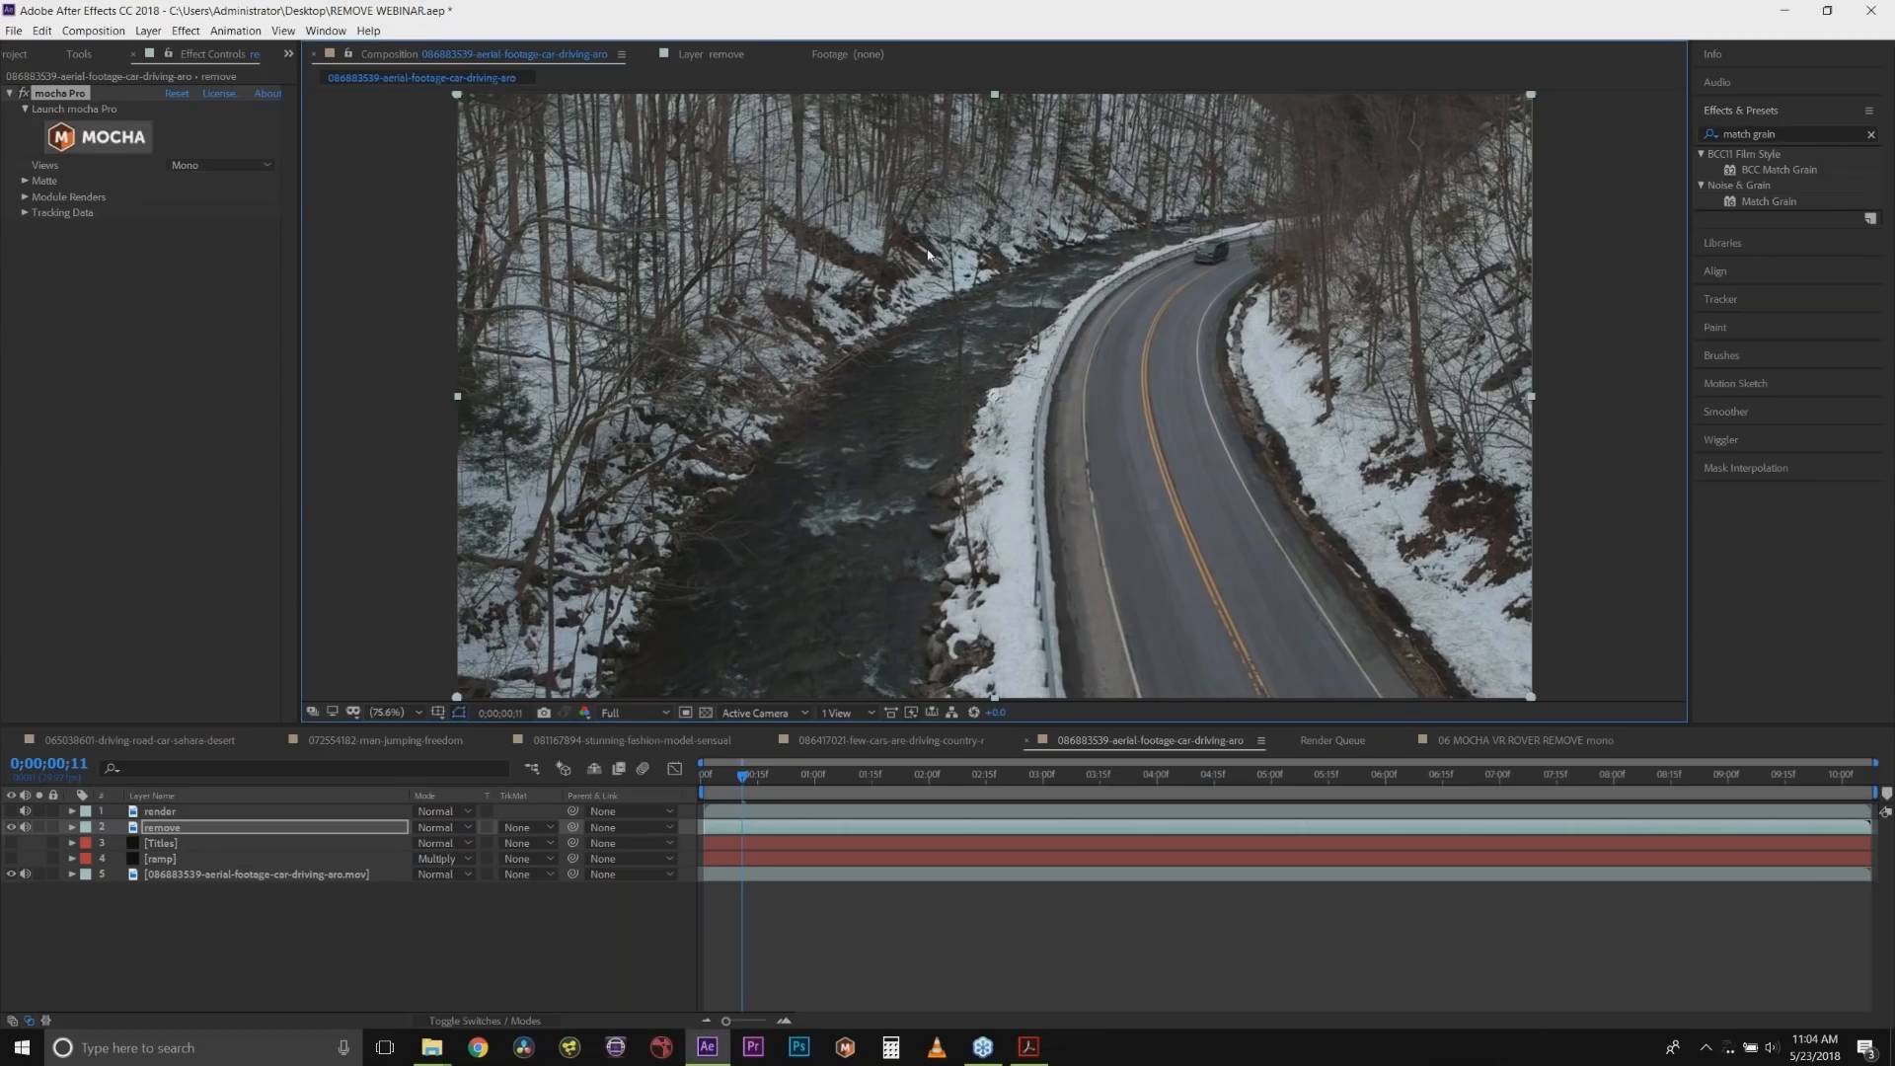
Launch mocha Pro from the effect and move to a frame where the dark van is close to the camera.
left_click(108, 145)
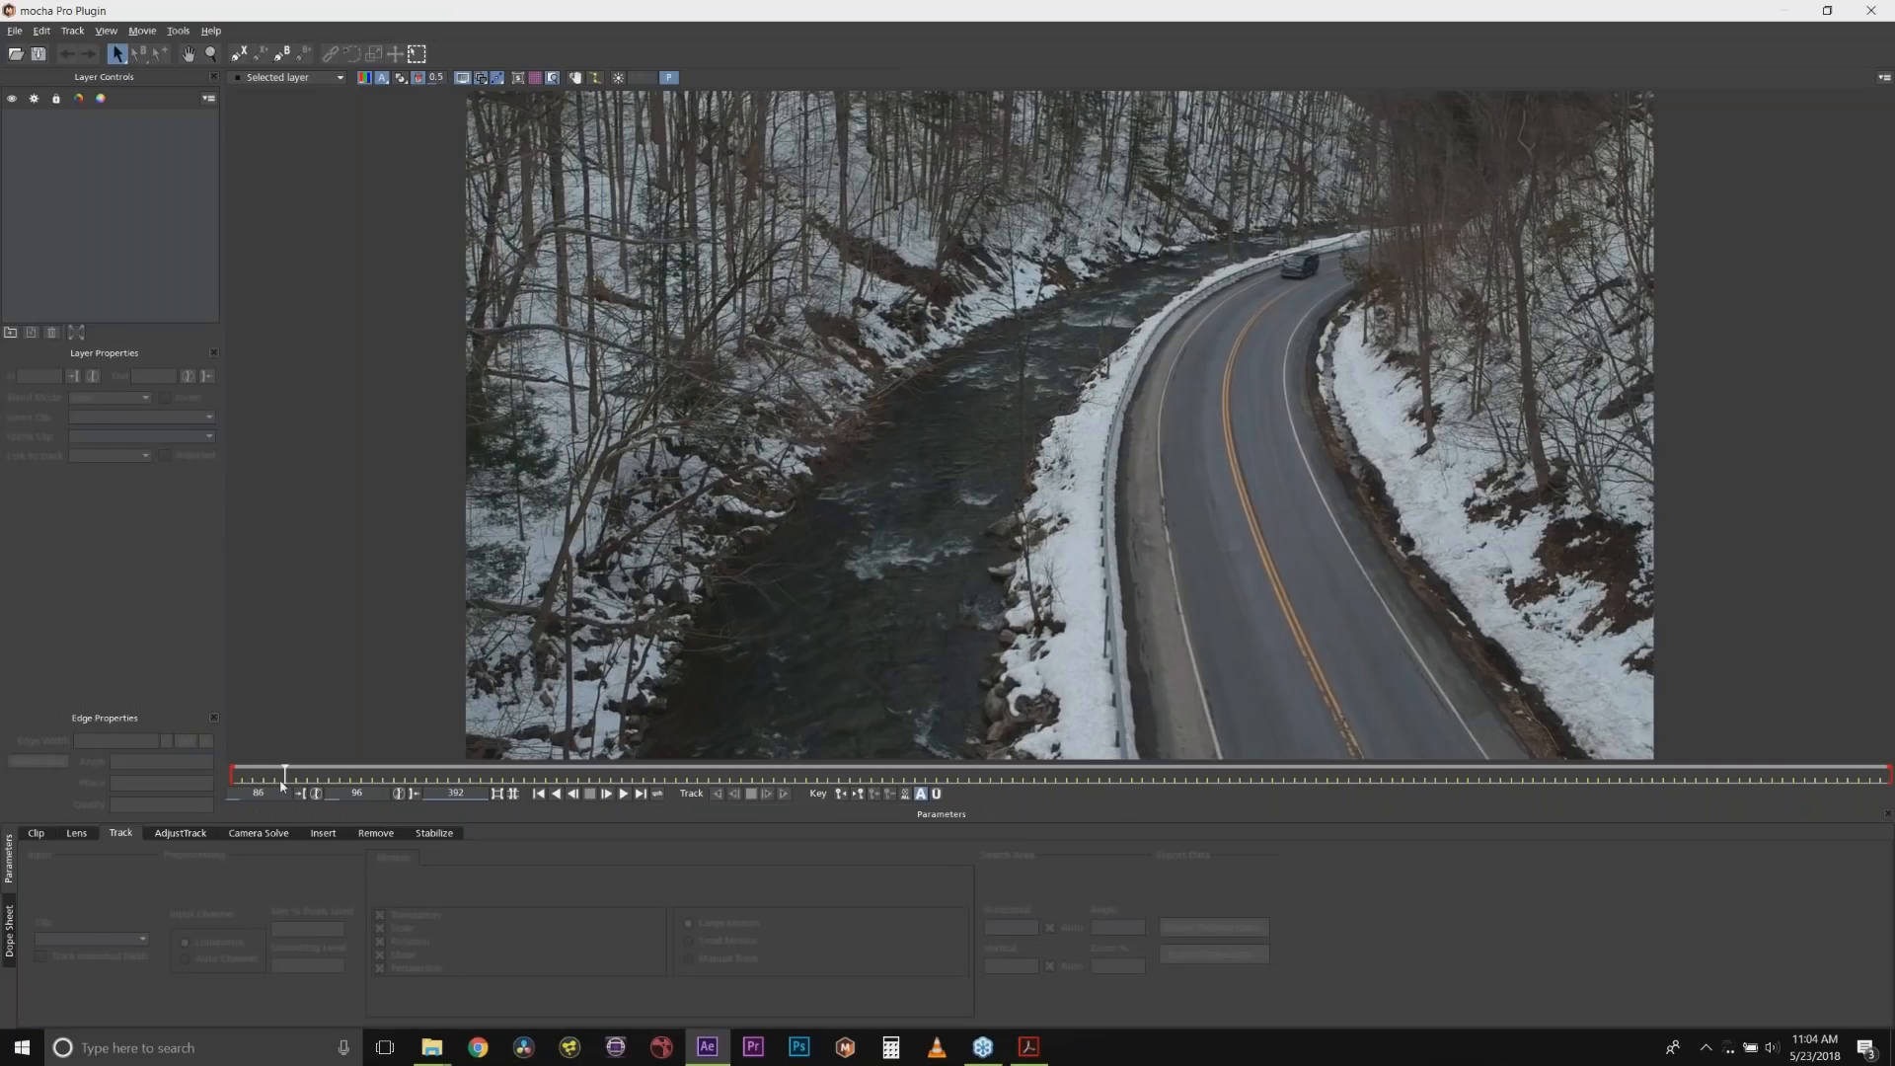
left_click_drag(272, 778, 905, 790)
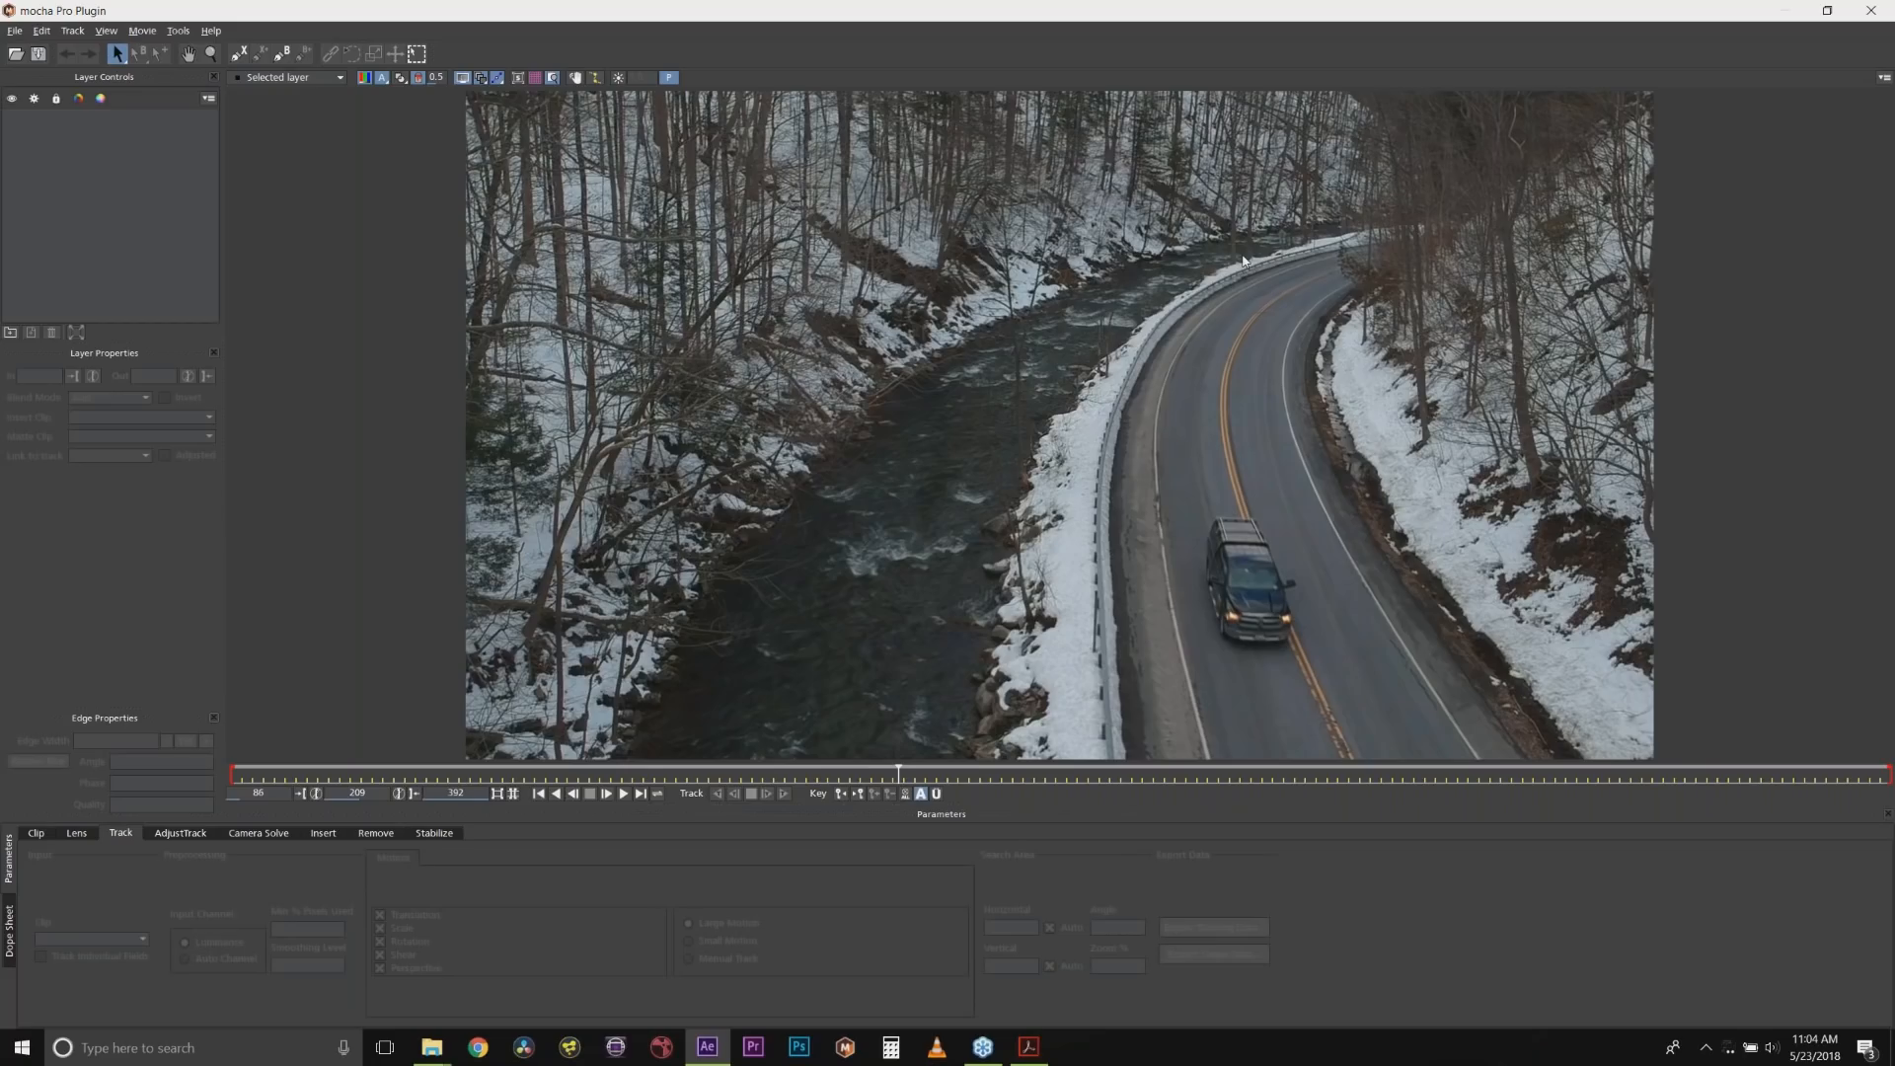
Draw an X-spline around the van with tightened corner points, and exclude Shear from its tracked motion.
left_click(235, 55)
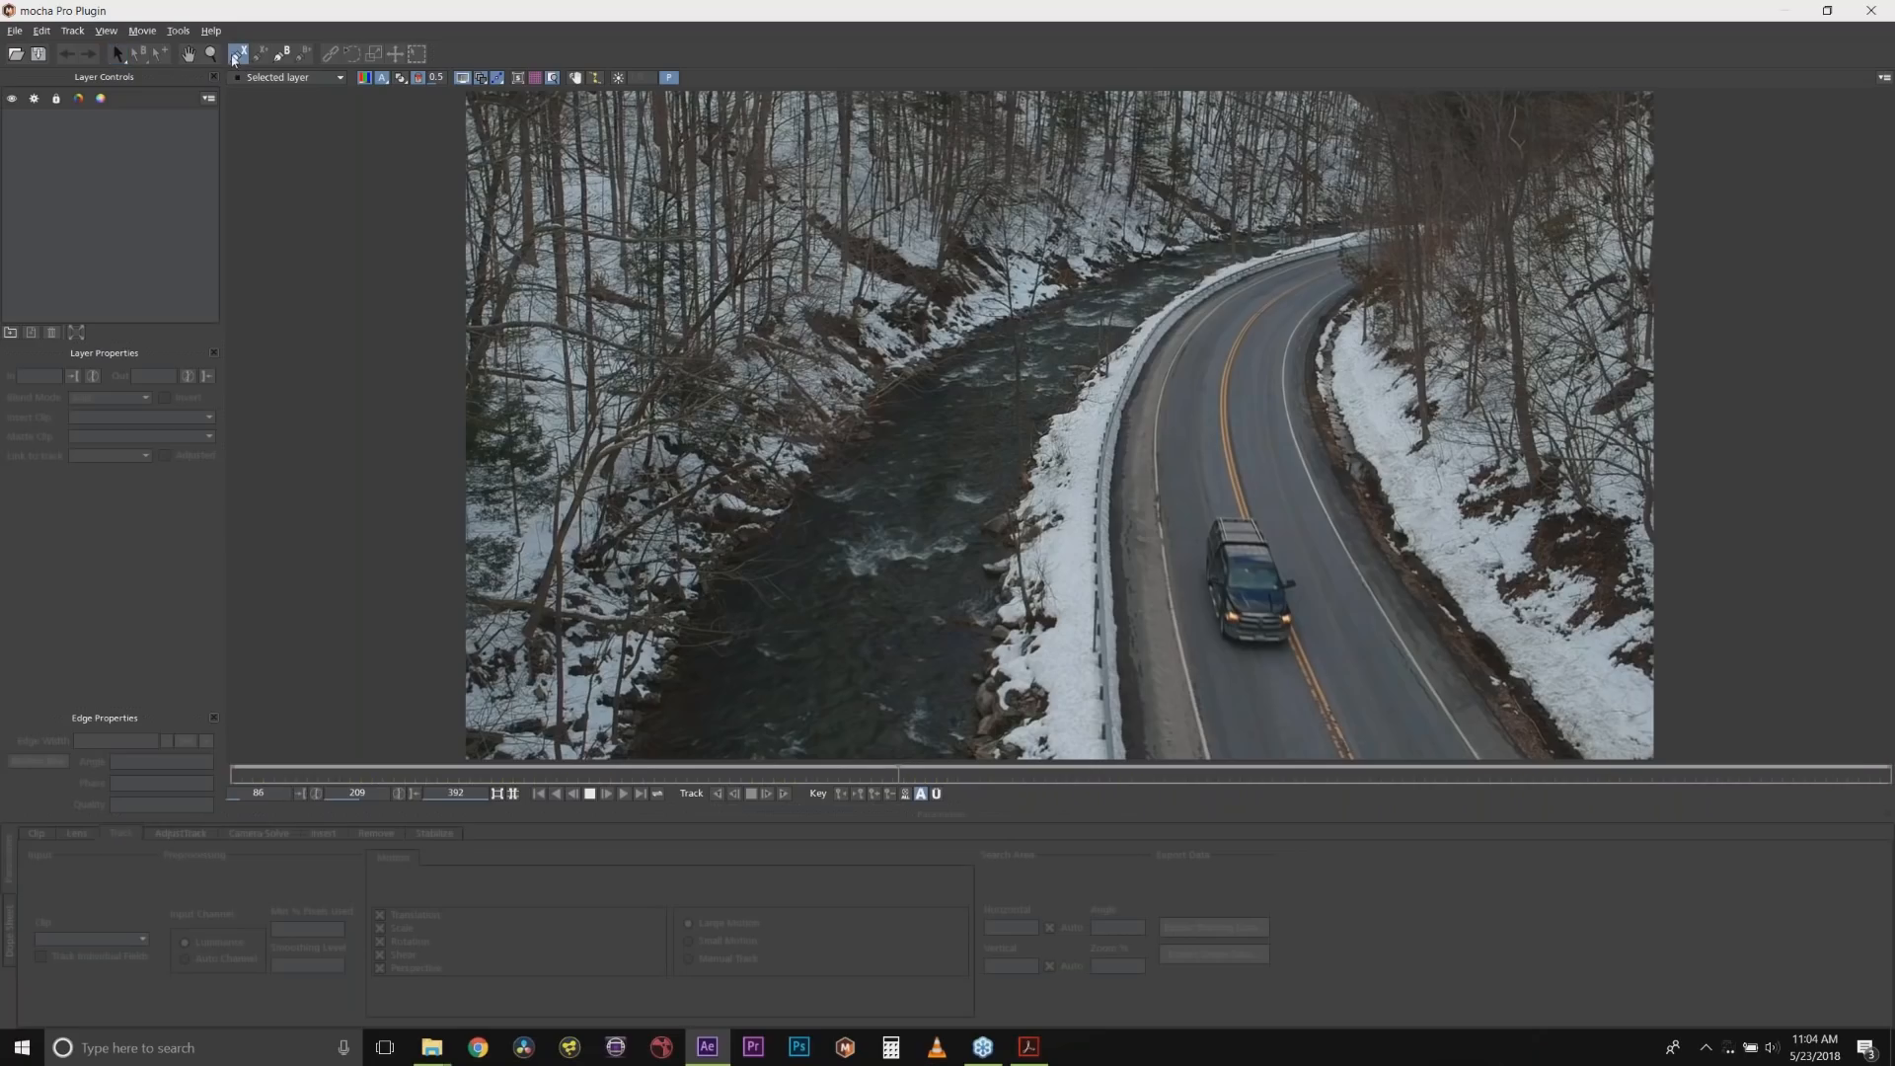
left_click(1192, 531)
left_click(1207, 500)
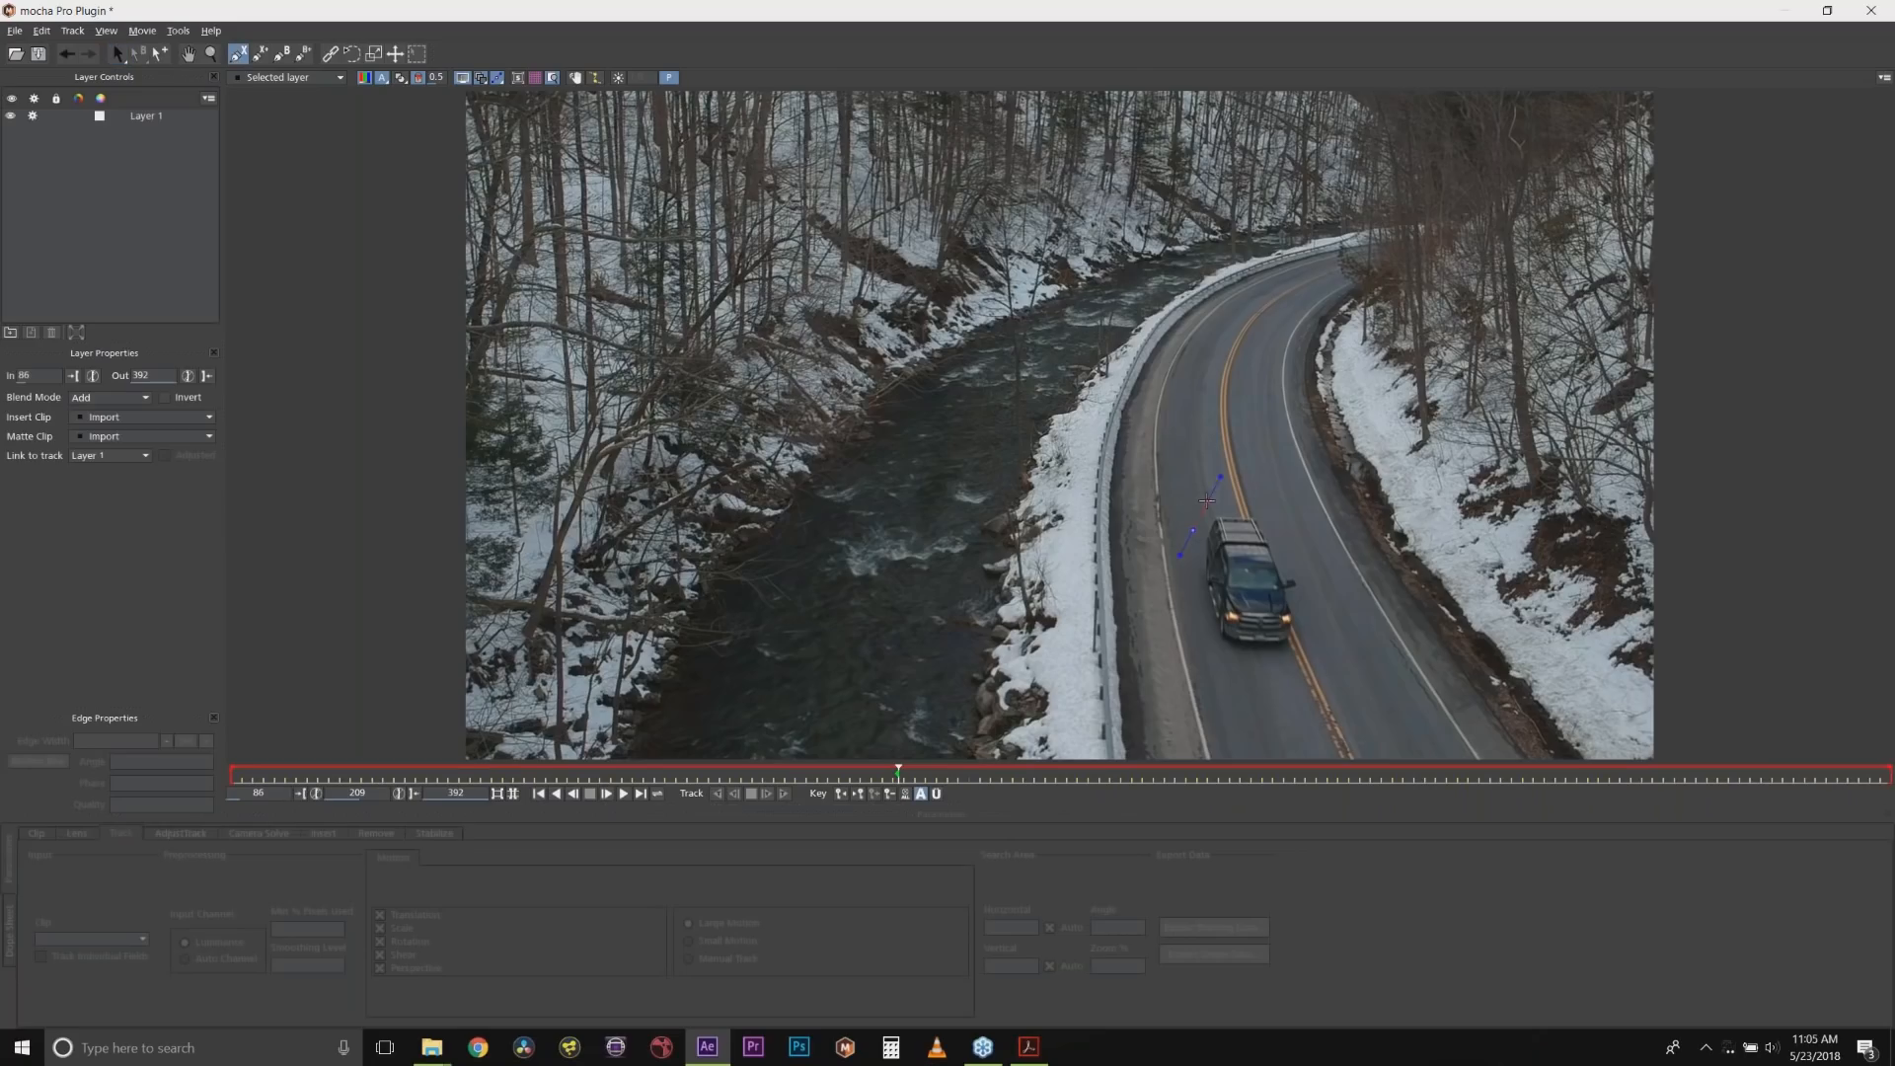
left_click(1247, 501)
left_click(1277, 515)
left_click(1324, 577)
left_click(1325, 622)
left_click(1310, 658)
right_click(1200, 624)
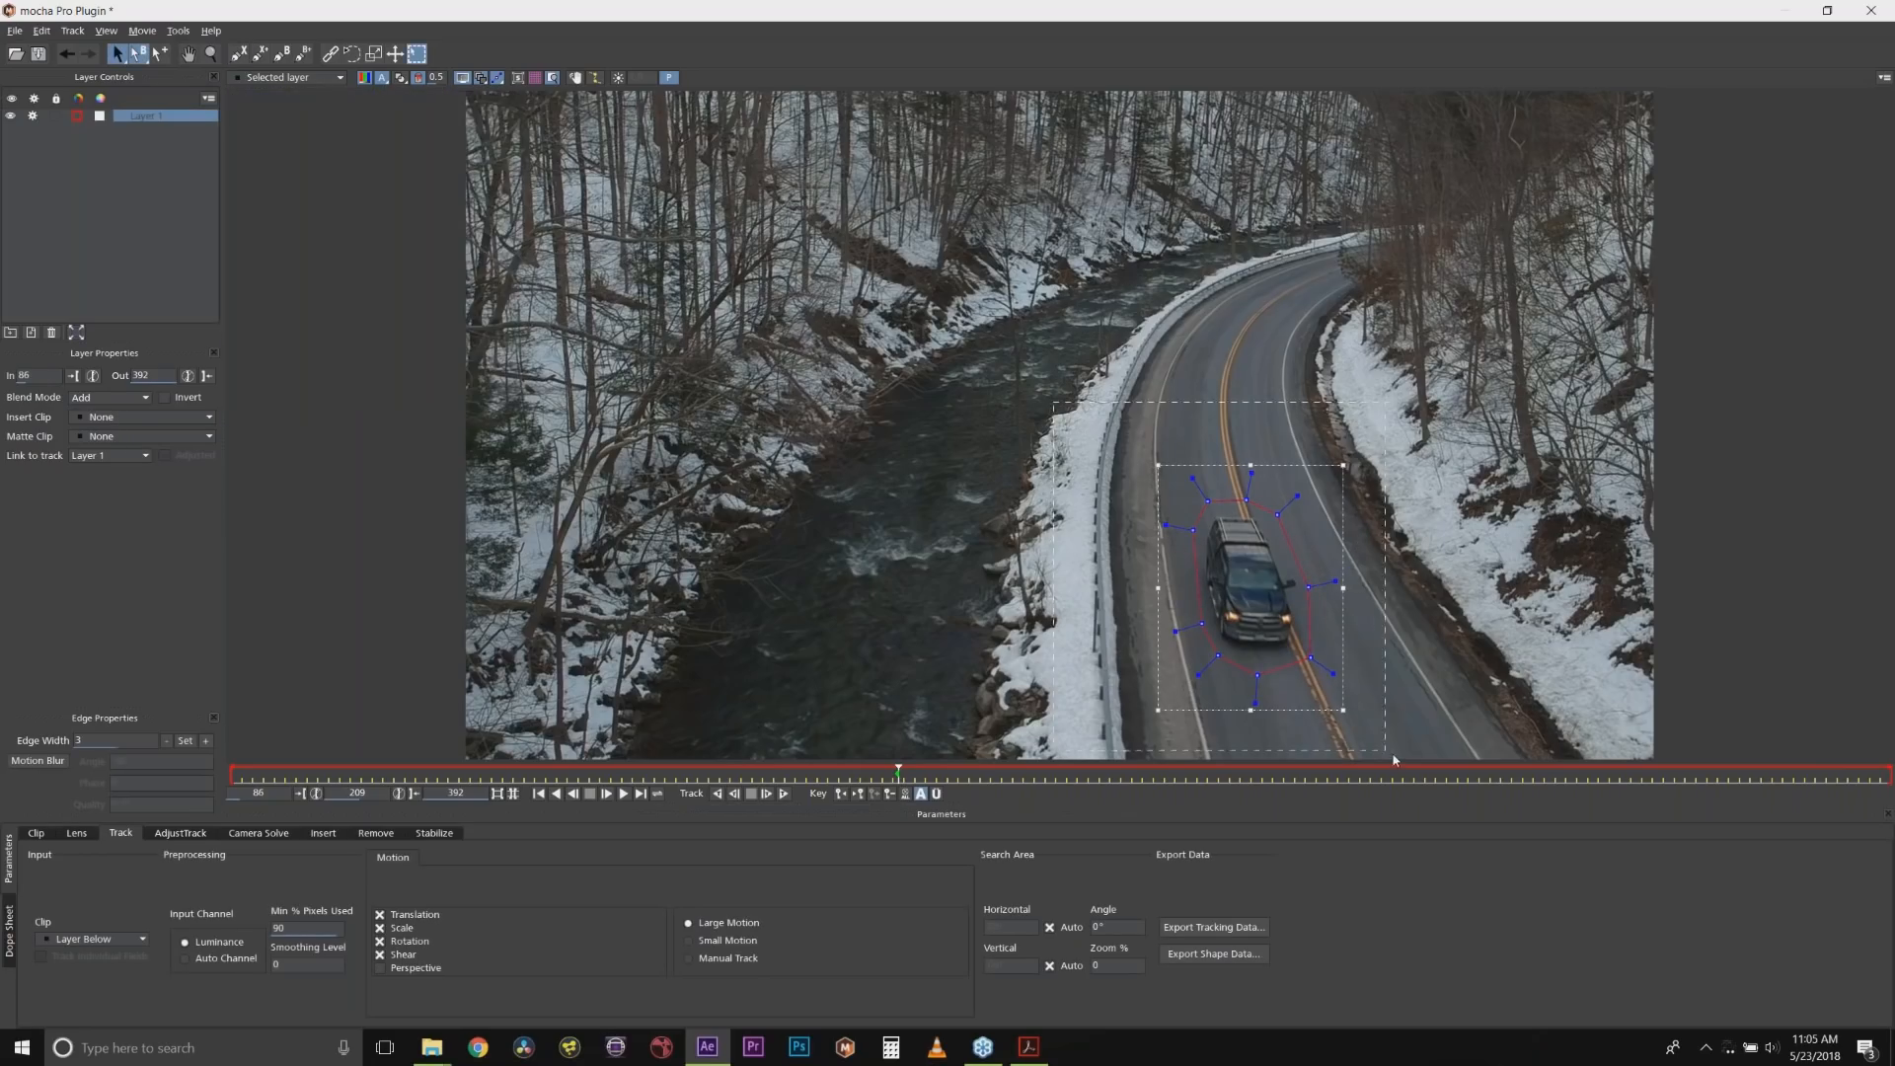
left_click_drag(1293, 501, 1284, 507)
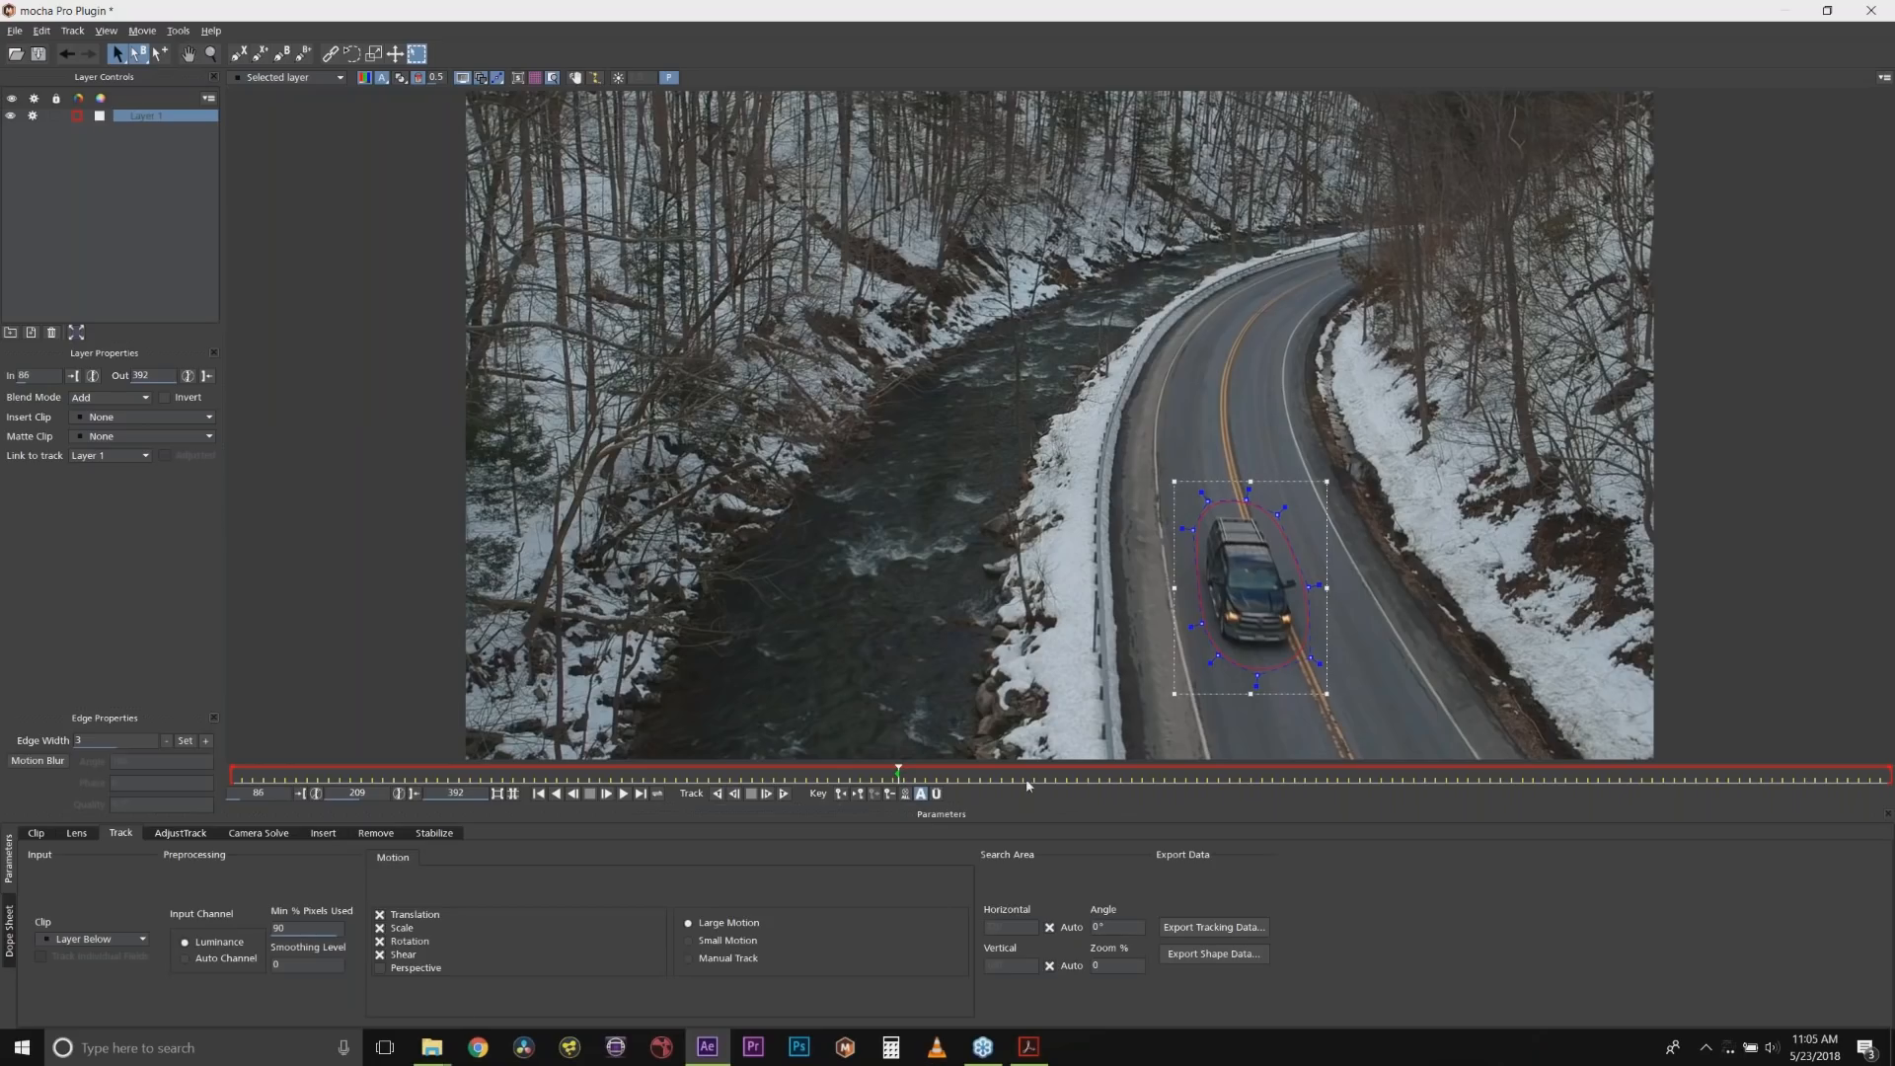
left_click(379, 955)
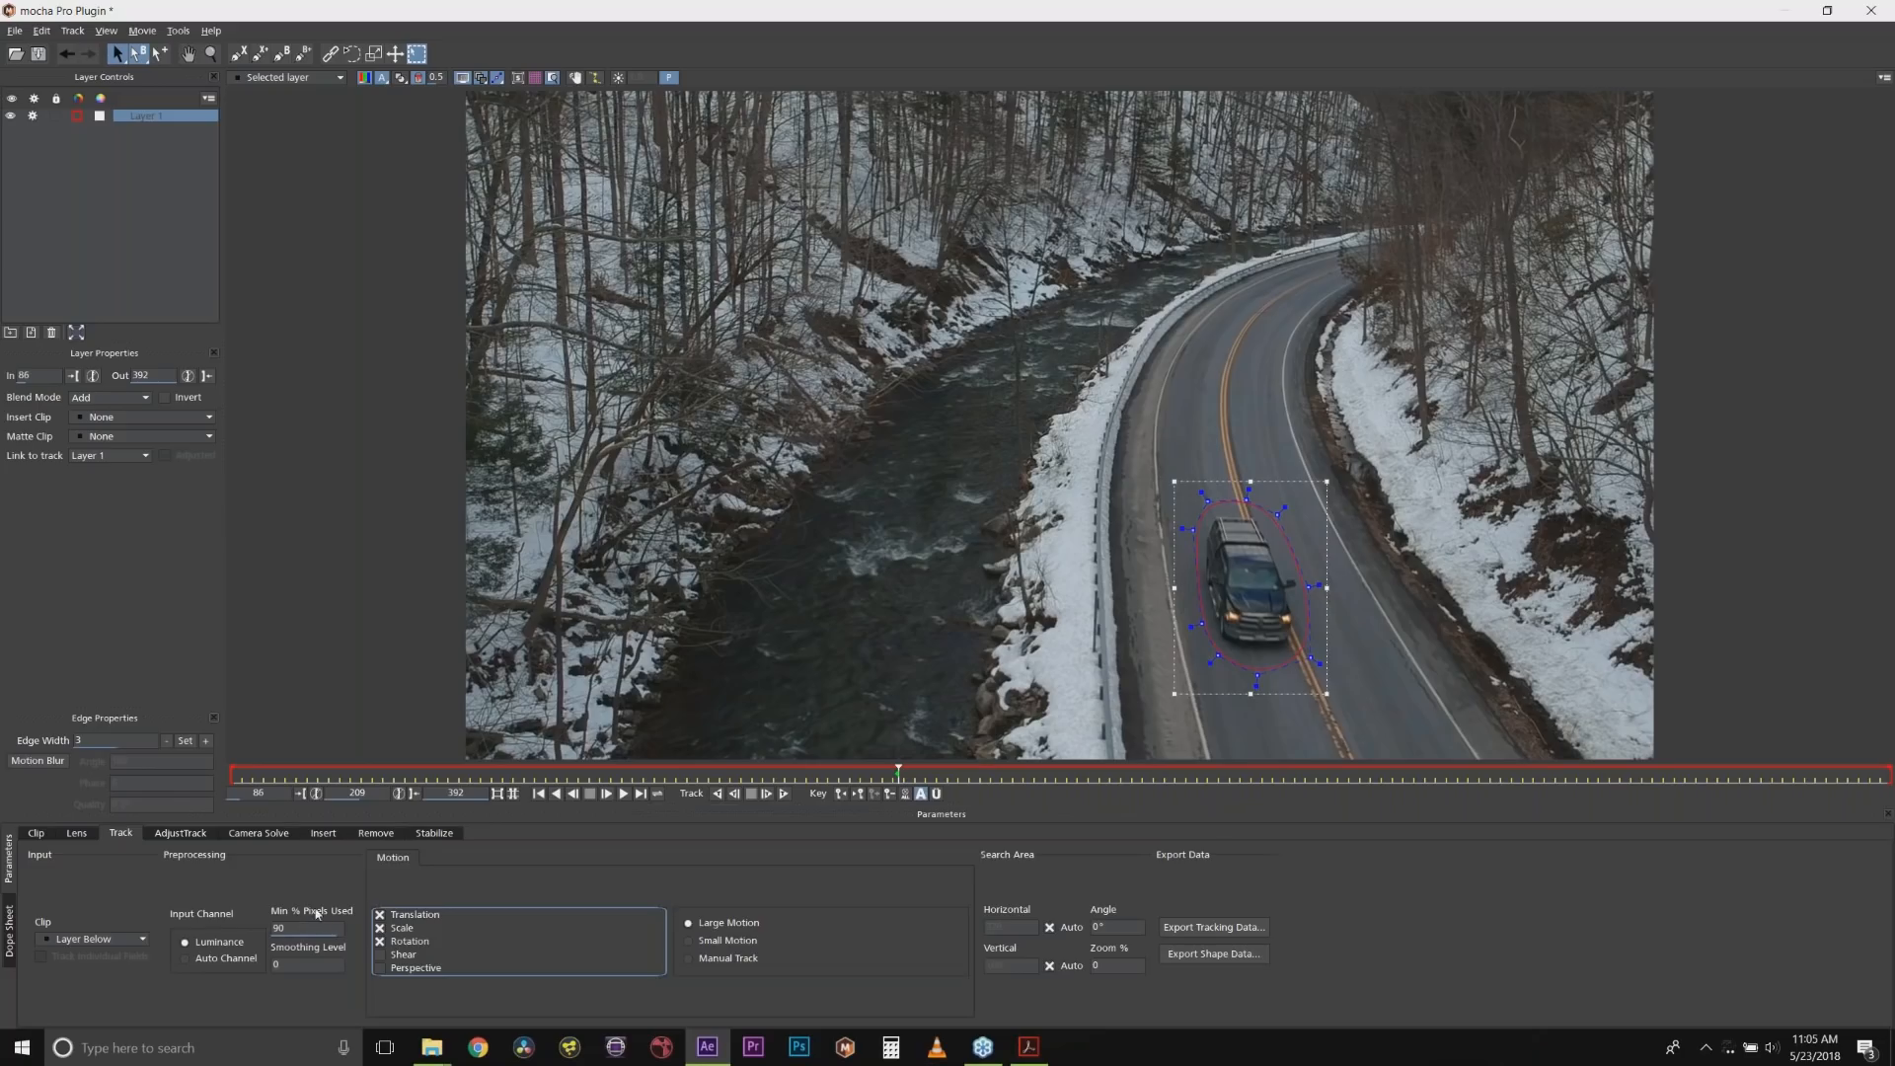
Draw a small X-spline on the road behind the van over the centre line, and delete it.
left_click(240, 56)
left_click(1244, 399)
left_click(1272, 420)
left_click(1220, 453)
left_click(1200, 421)
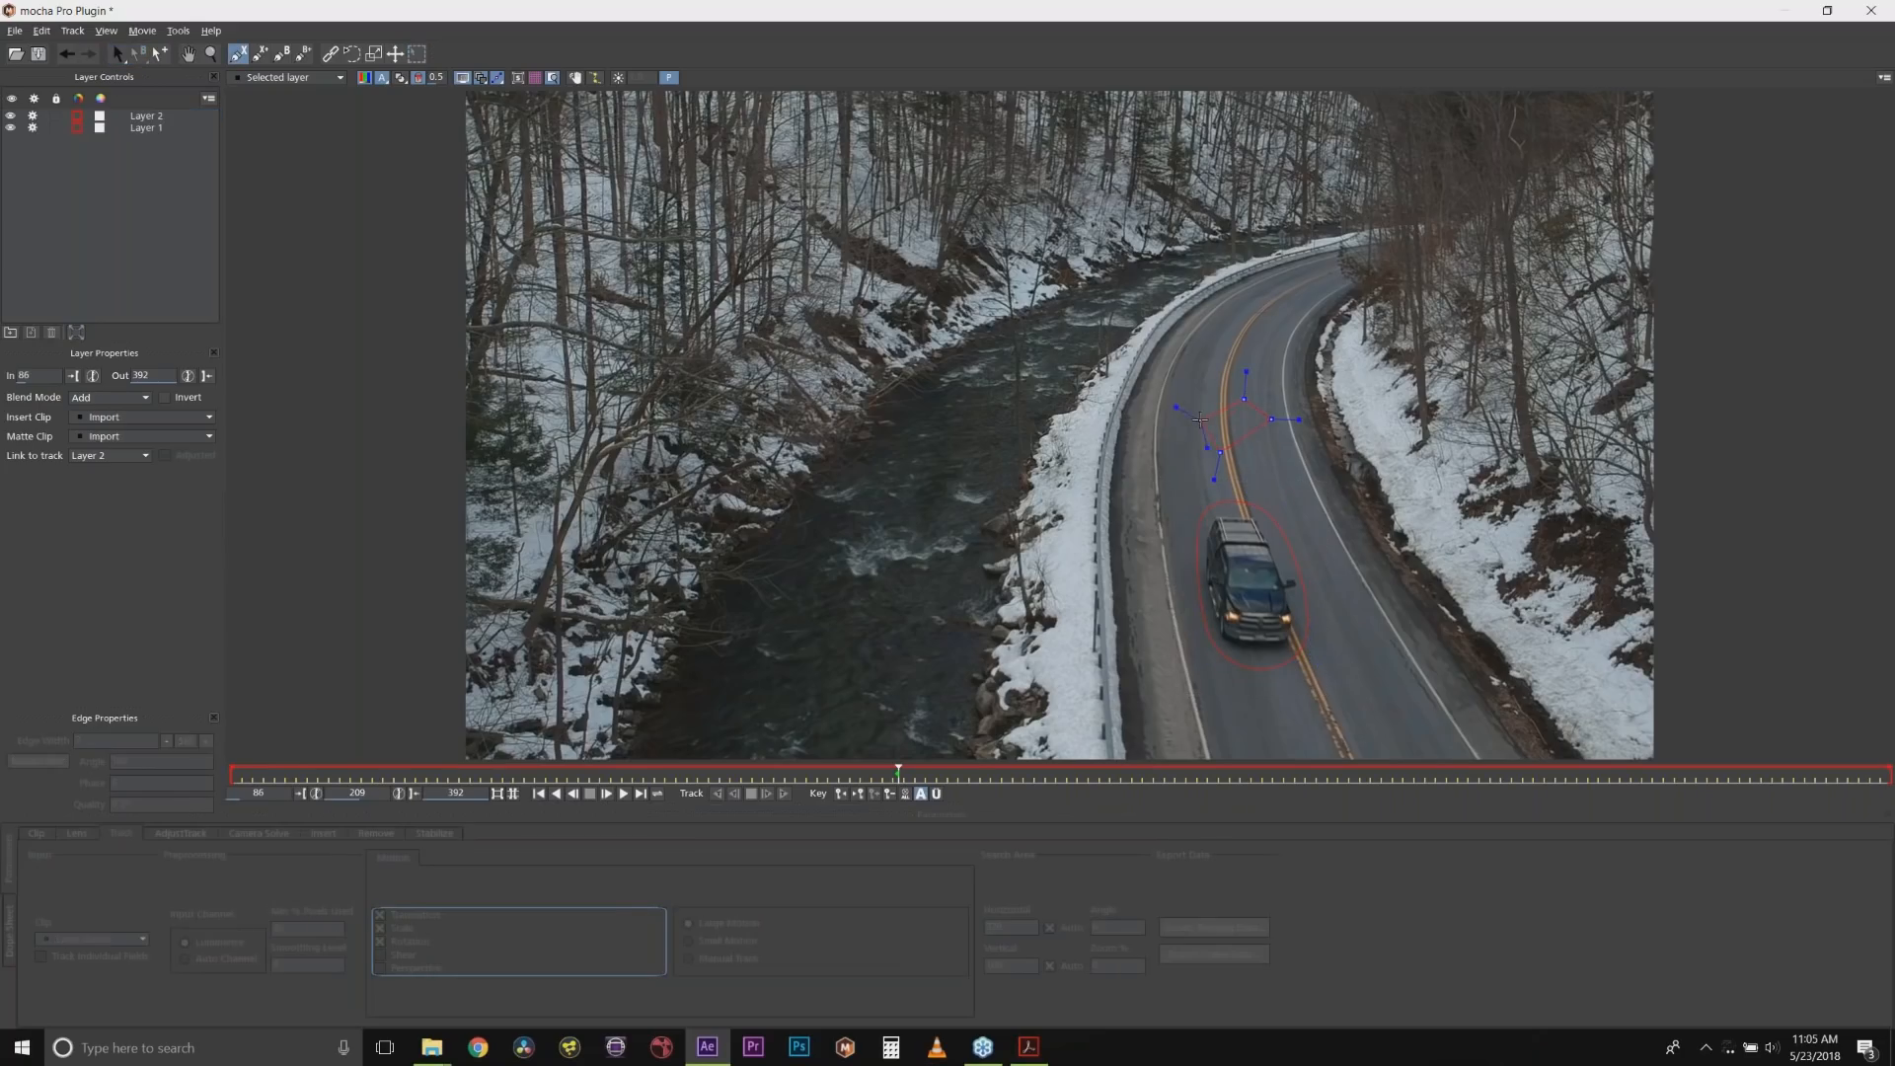
right_click(1201, 422)
left_click_drag(1115, 351, 1329, 502)
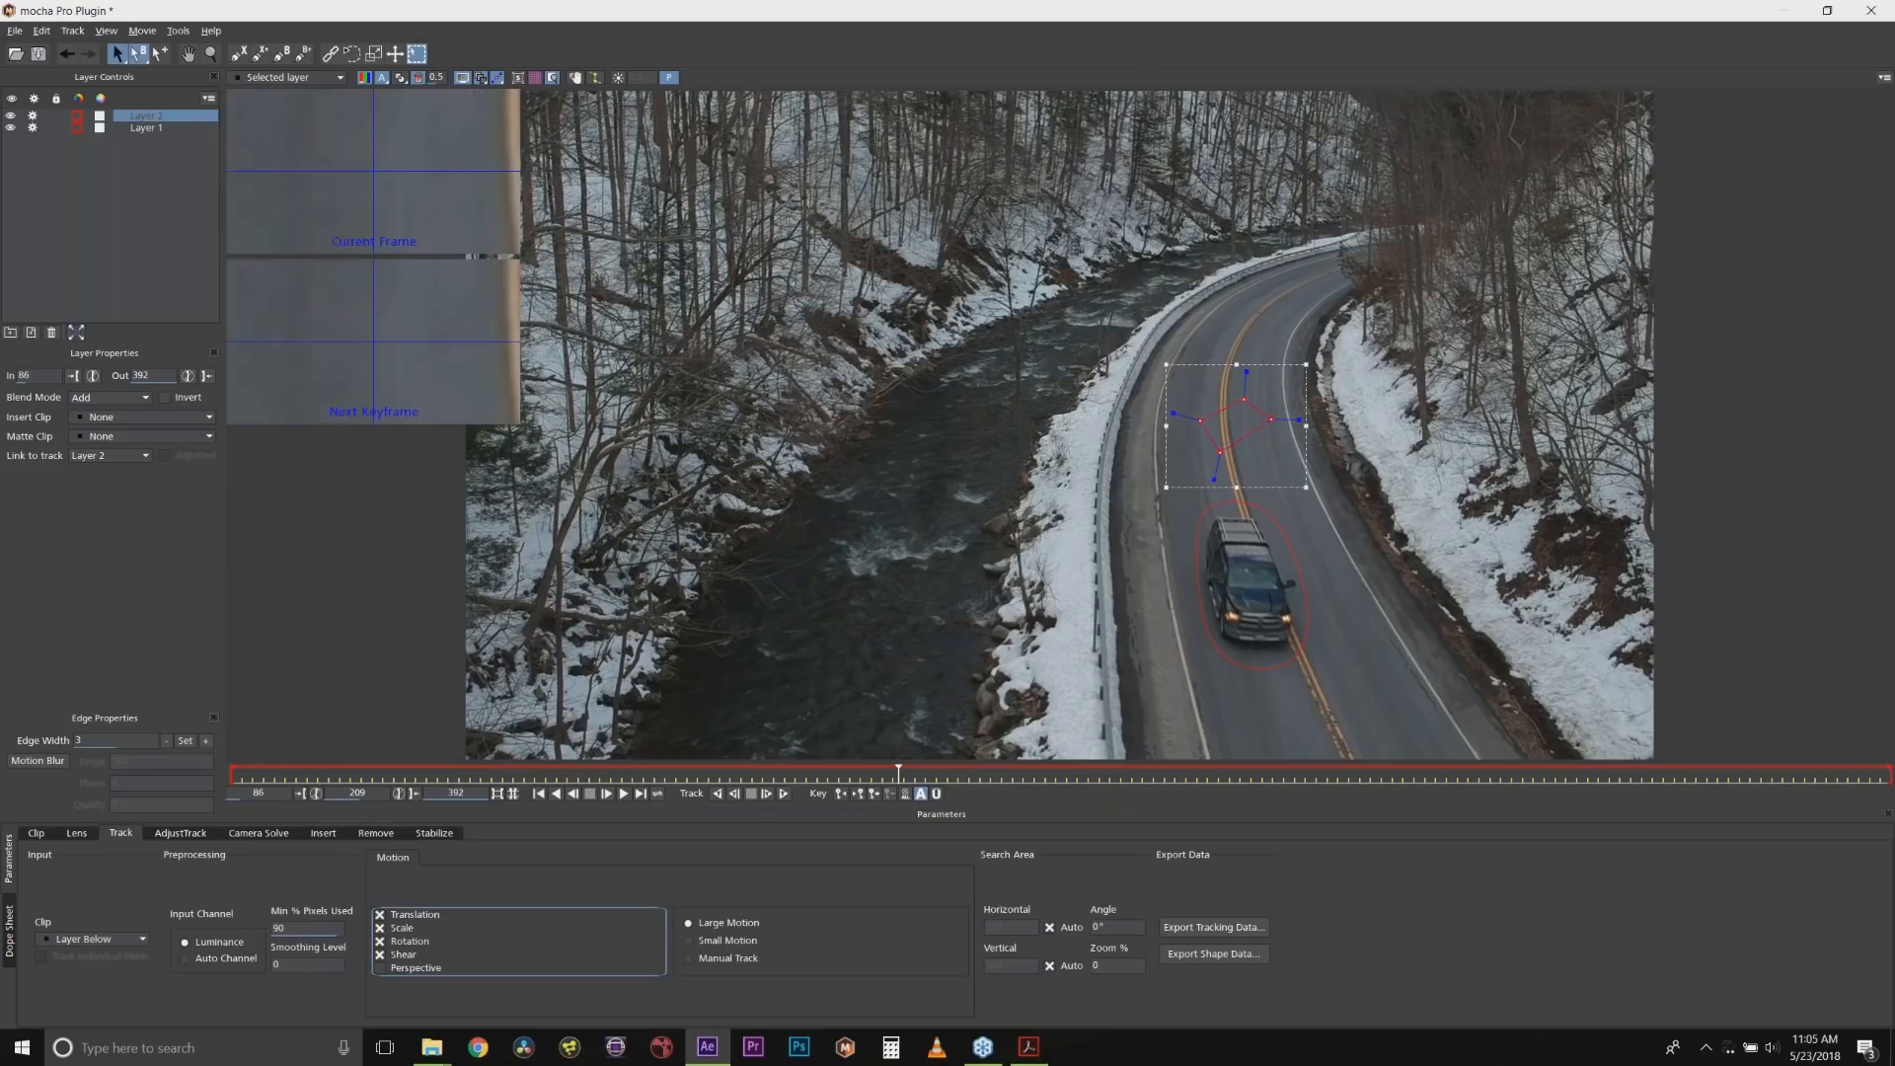
key("Delete")
Draw a large X-spline enclosing the road and its snowy edges, and delete that layer.
left_click(239, 54)
left_click(1071, 289)
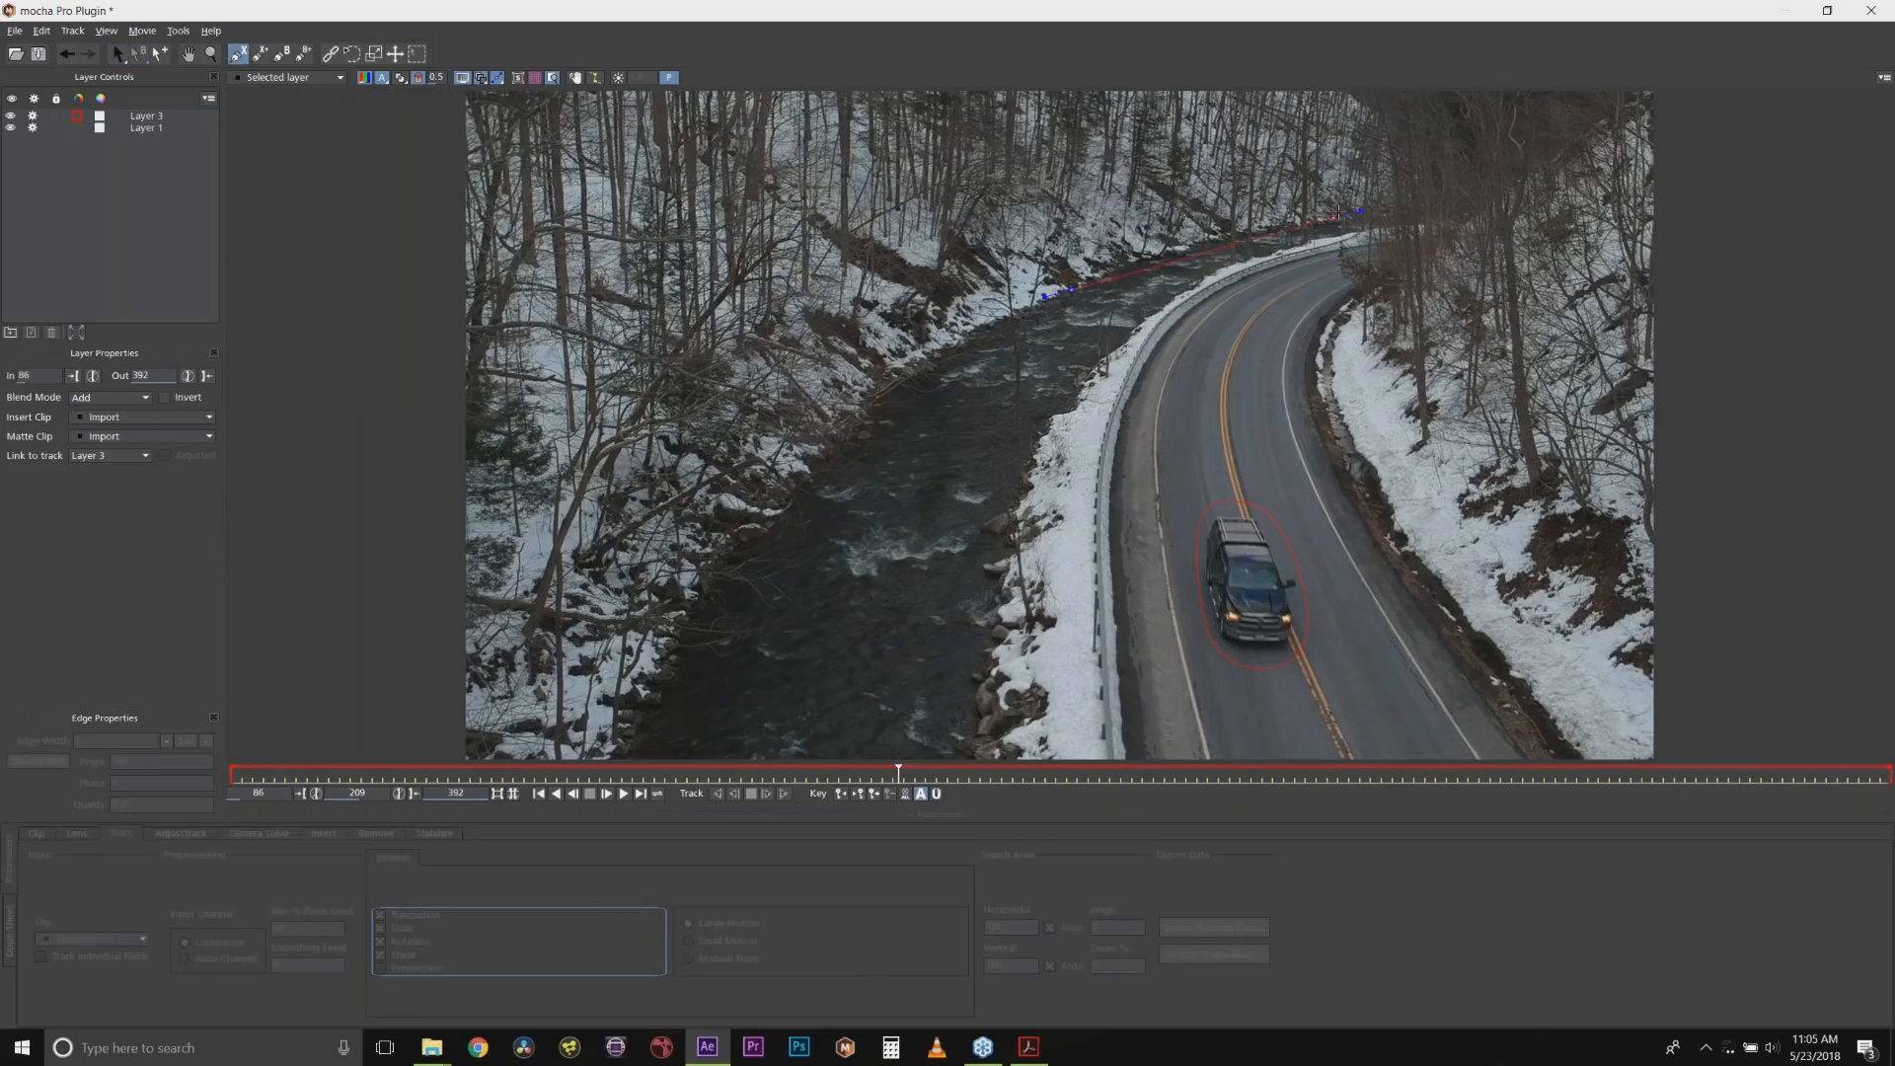
left_click(1343, 213)
left_click(1428, 444)
left_click(1476, 696)
left_click(1291, 736)
left_click(1011, 721)
right_click(1011, 722)
left_click_drag(845, 176, 1495, 732)
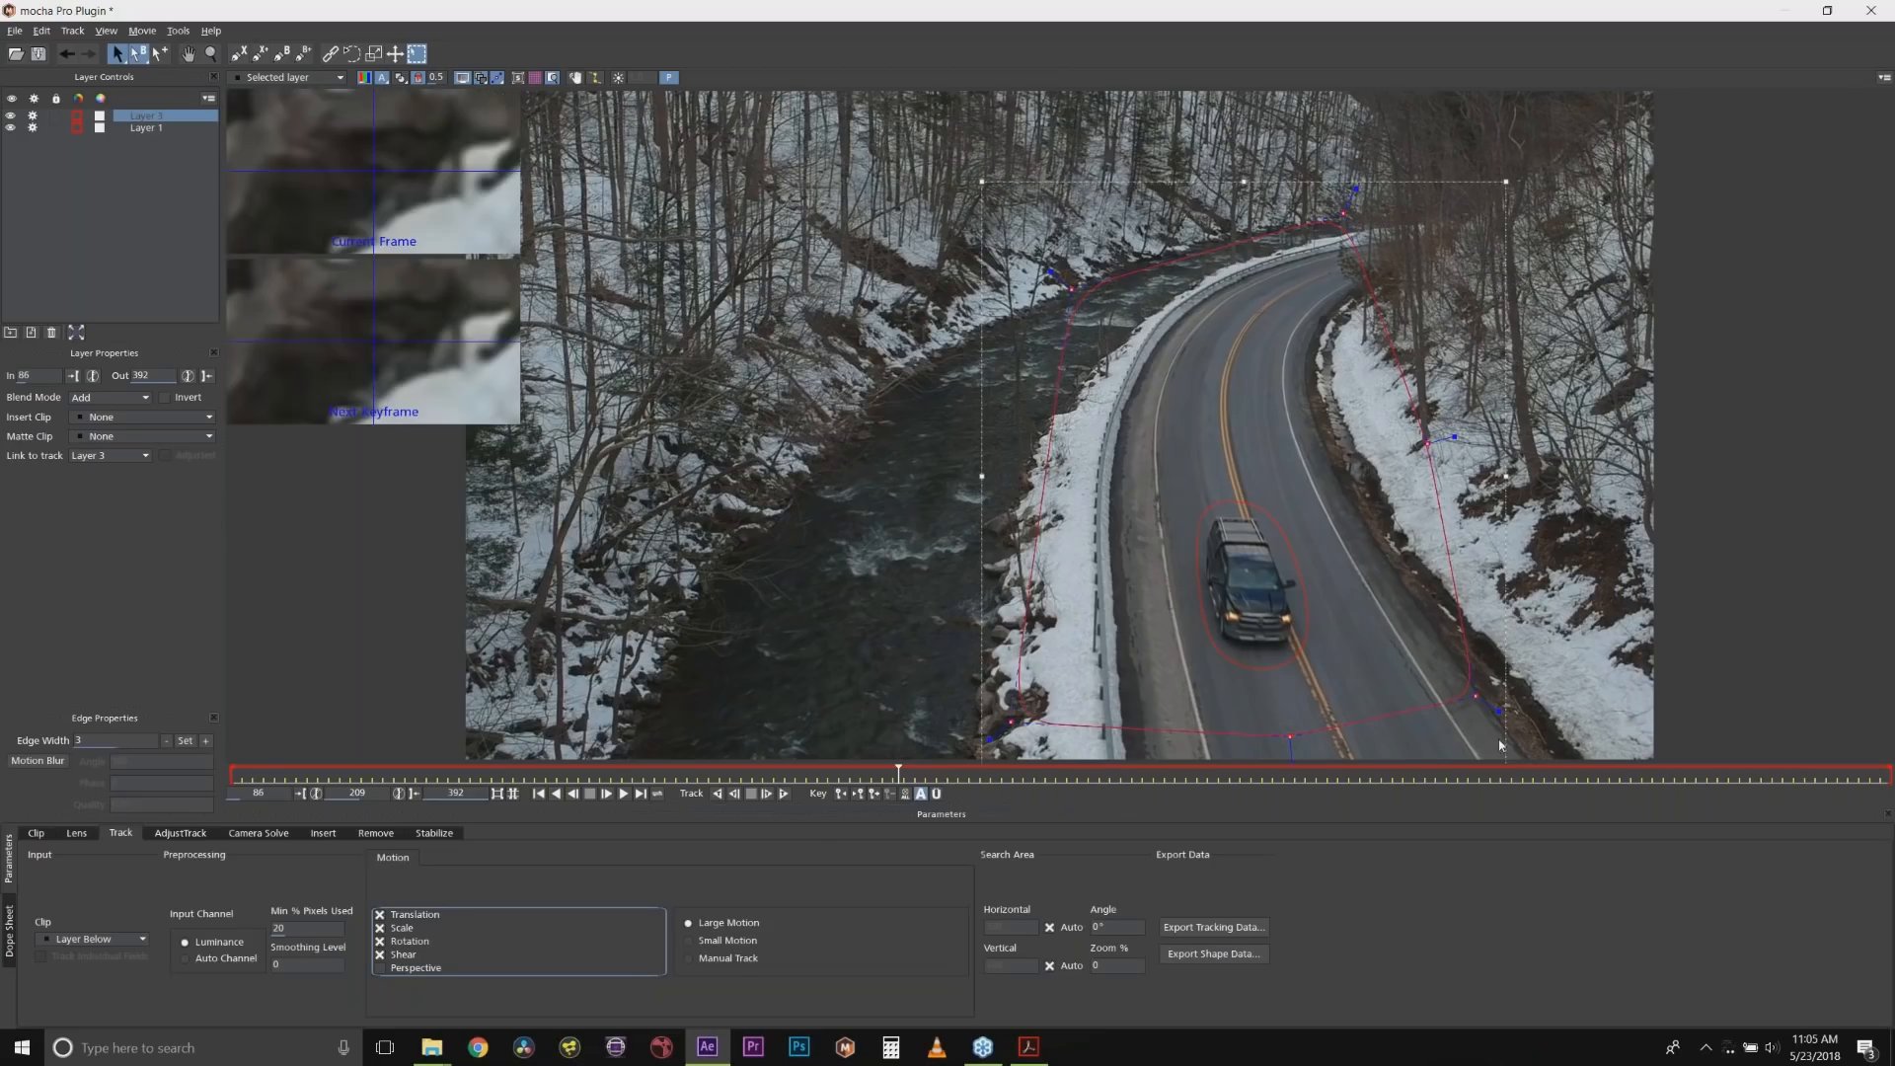
key("Delete")
Track the van's spline layer backwards from the current frame.
left_click(1222, 494)
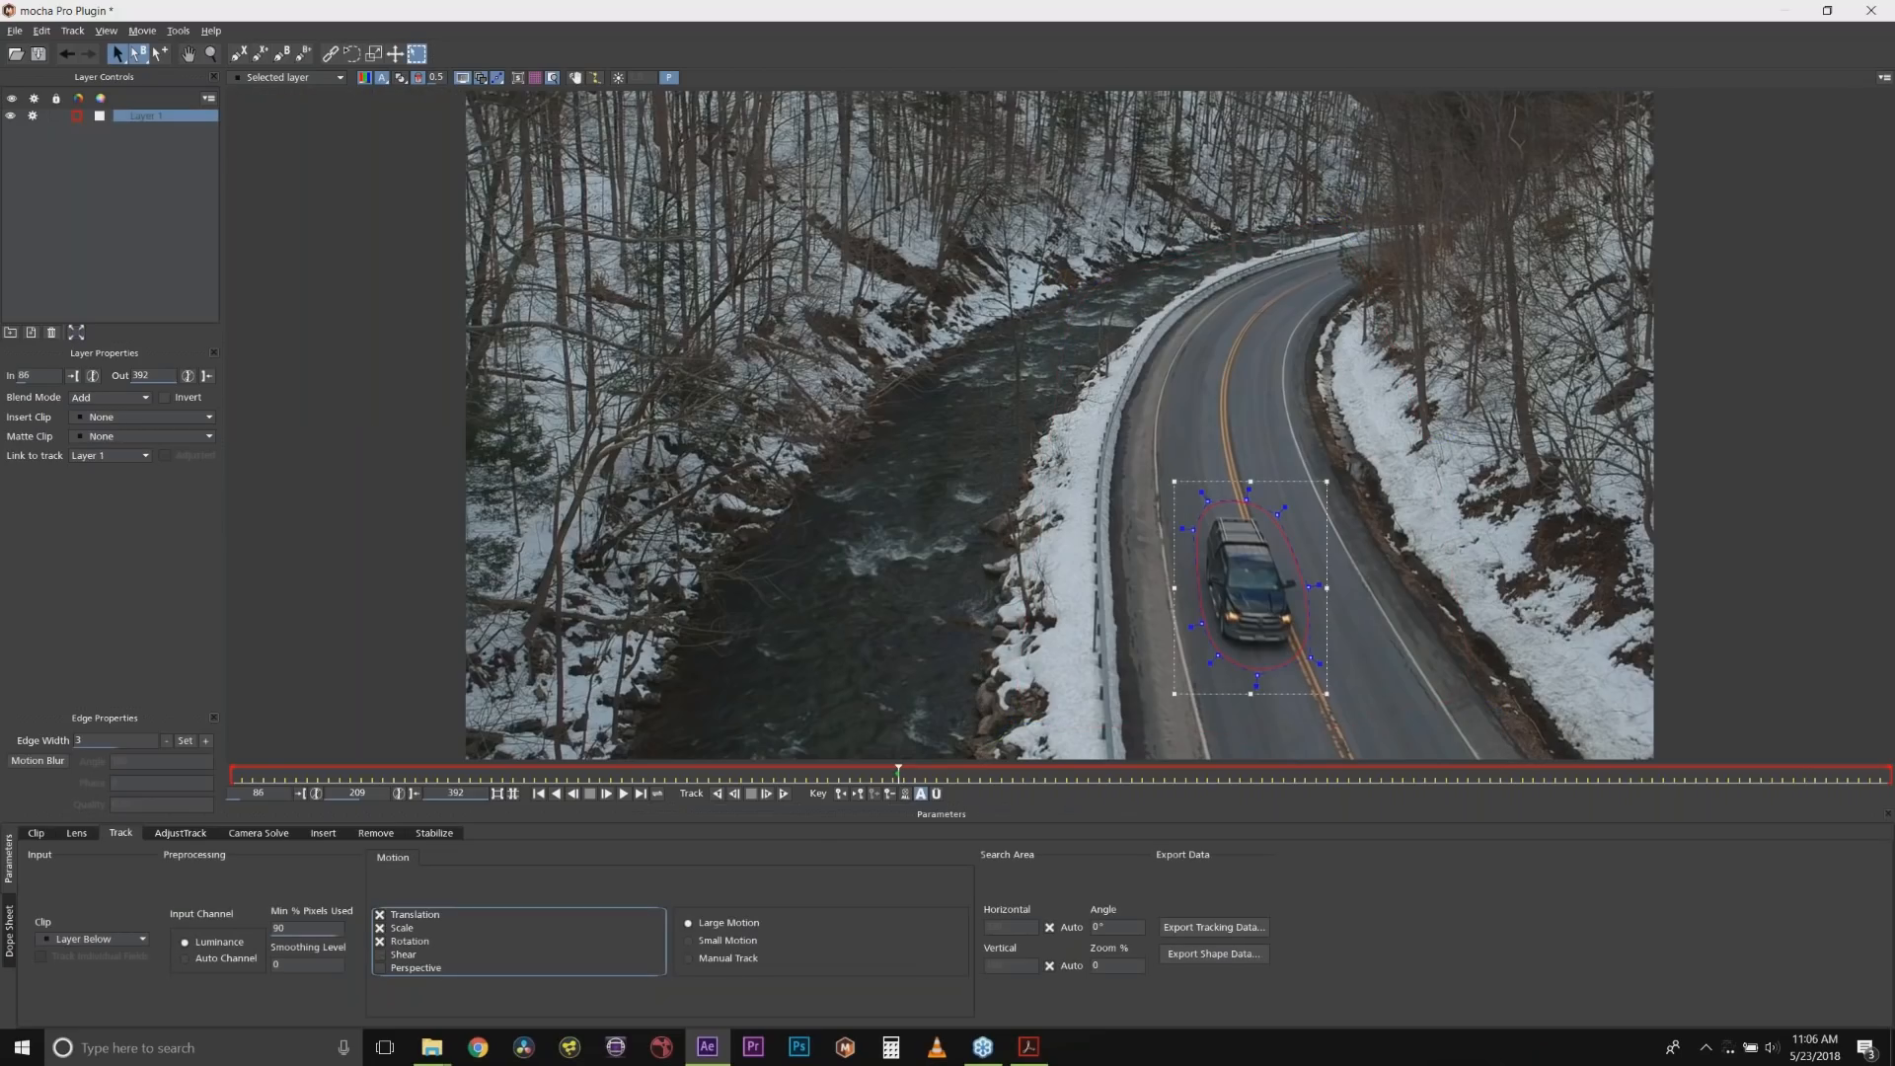
left_click(718, 795)
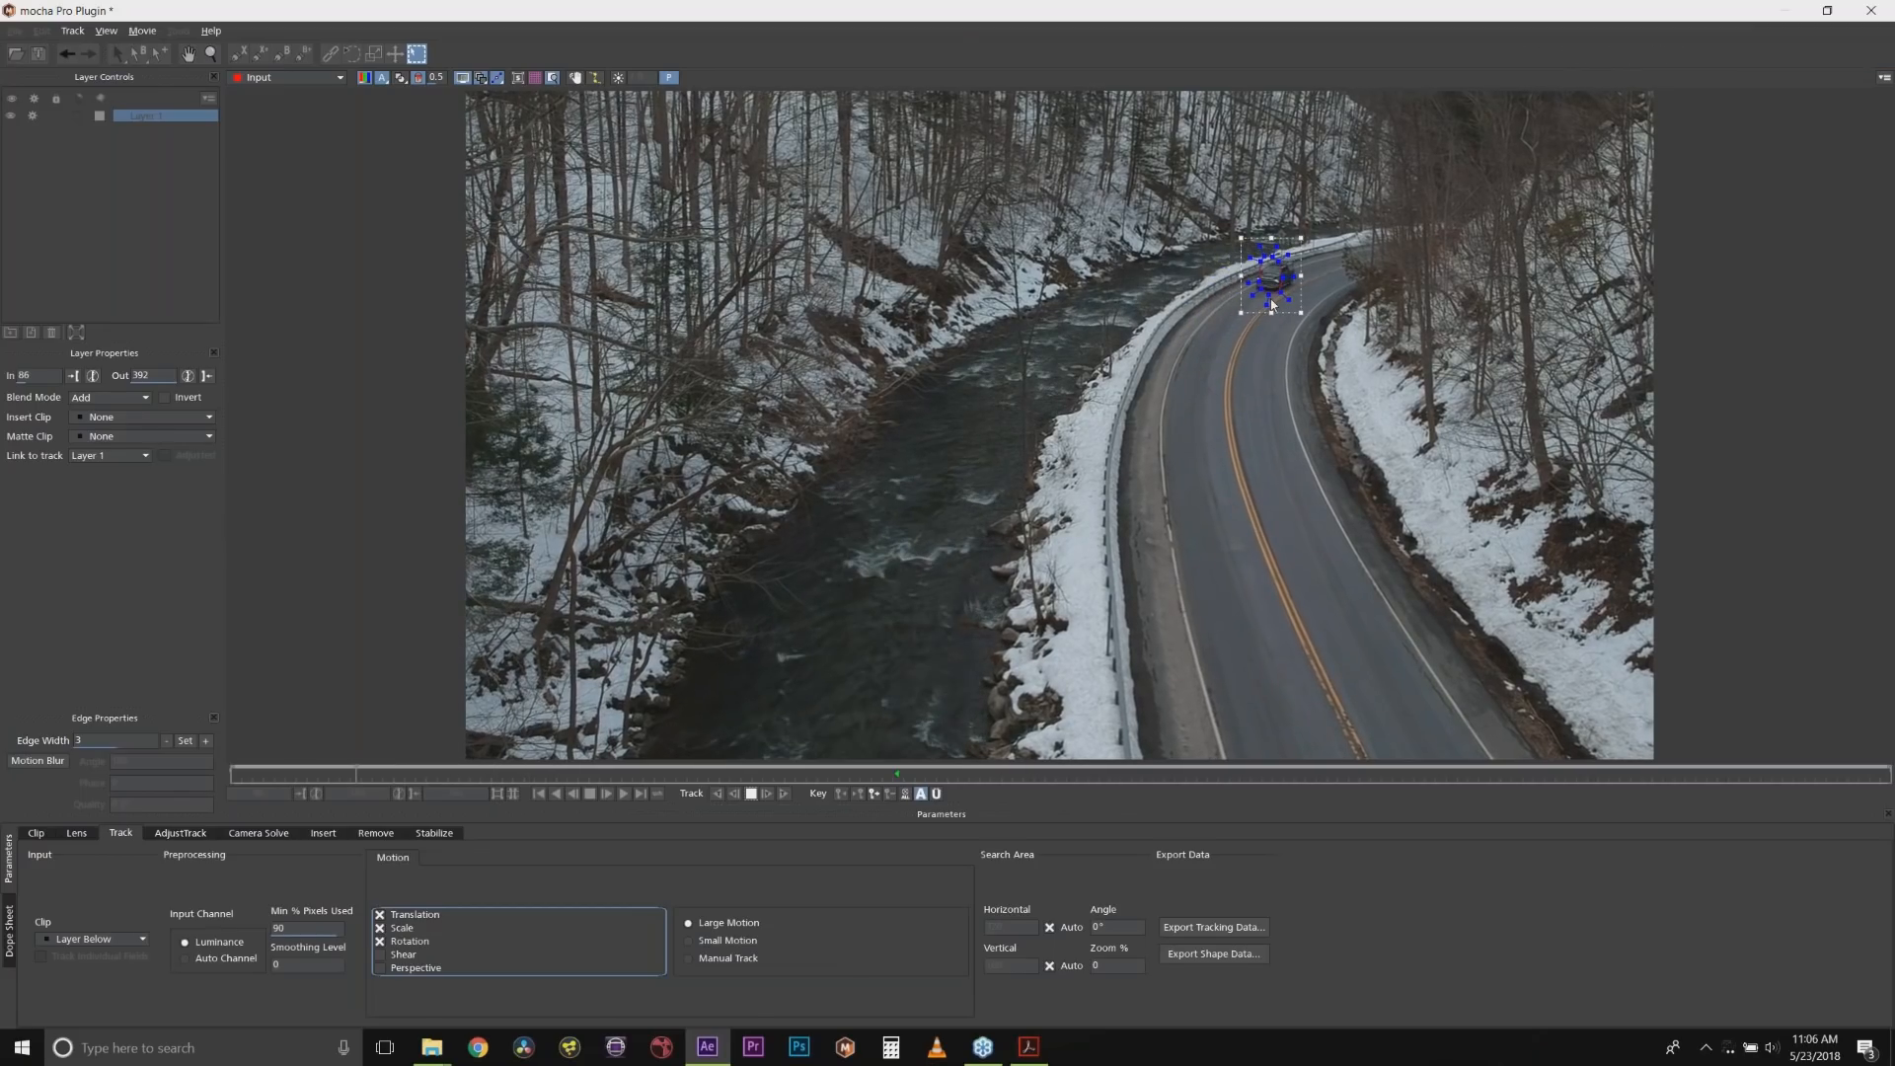
Track the van's spline layer forwards until the van leaves the picture at frame 230, and return to frame 209.
key("Escape")
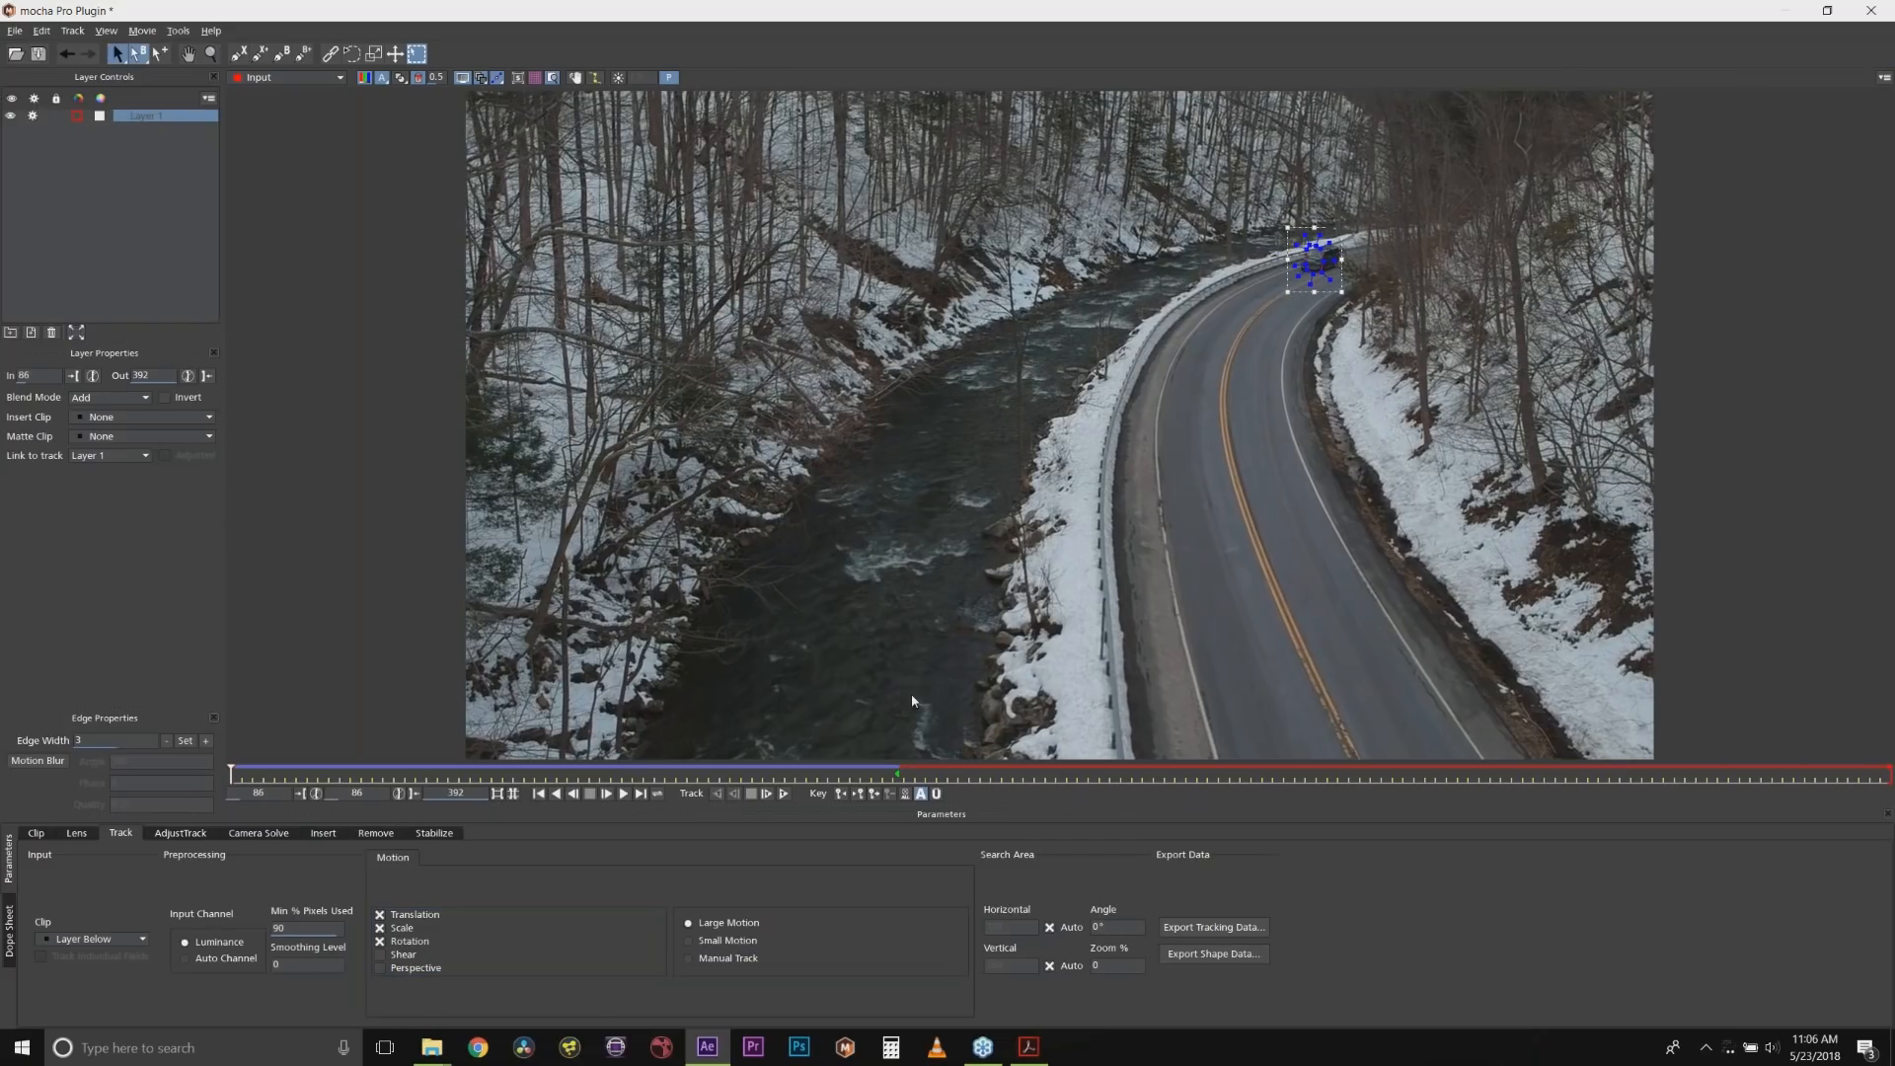
left_click(785, 794)
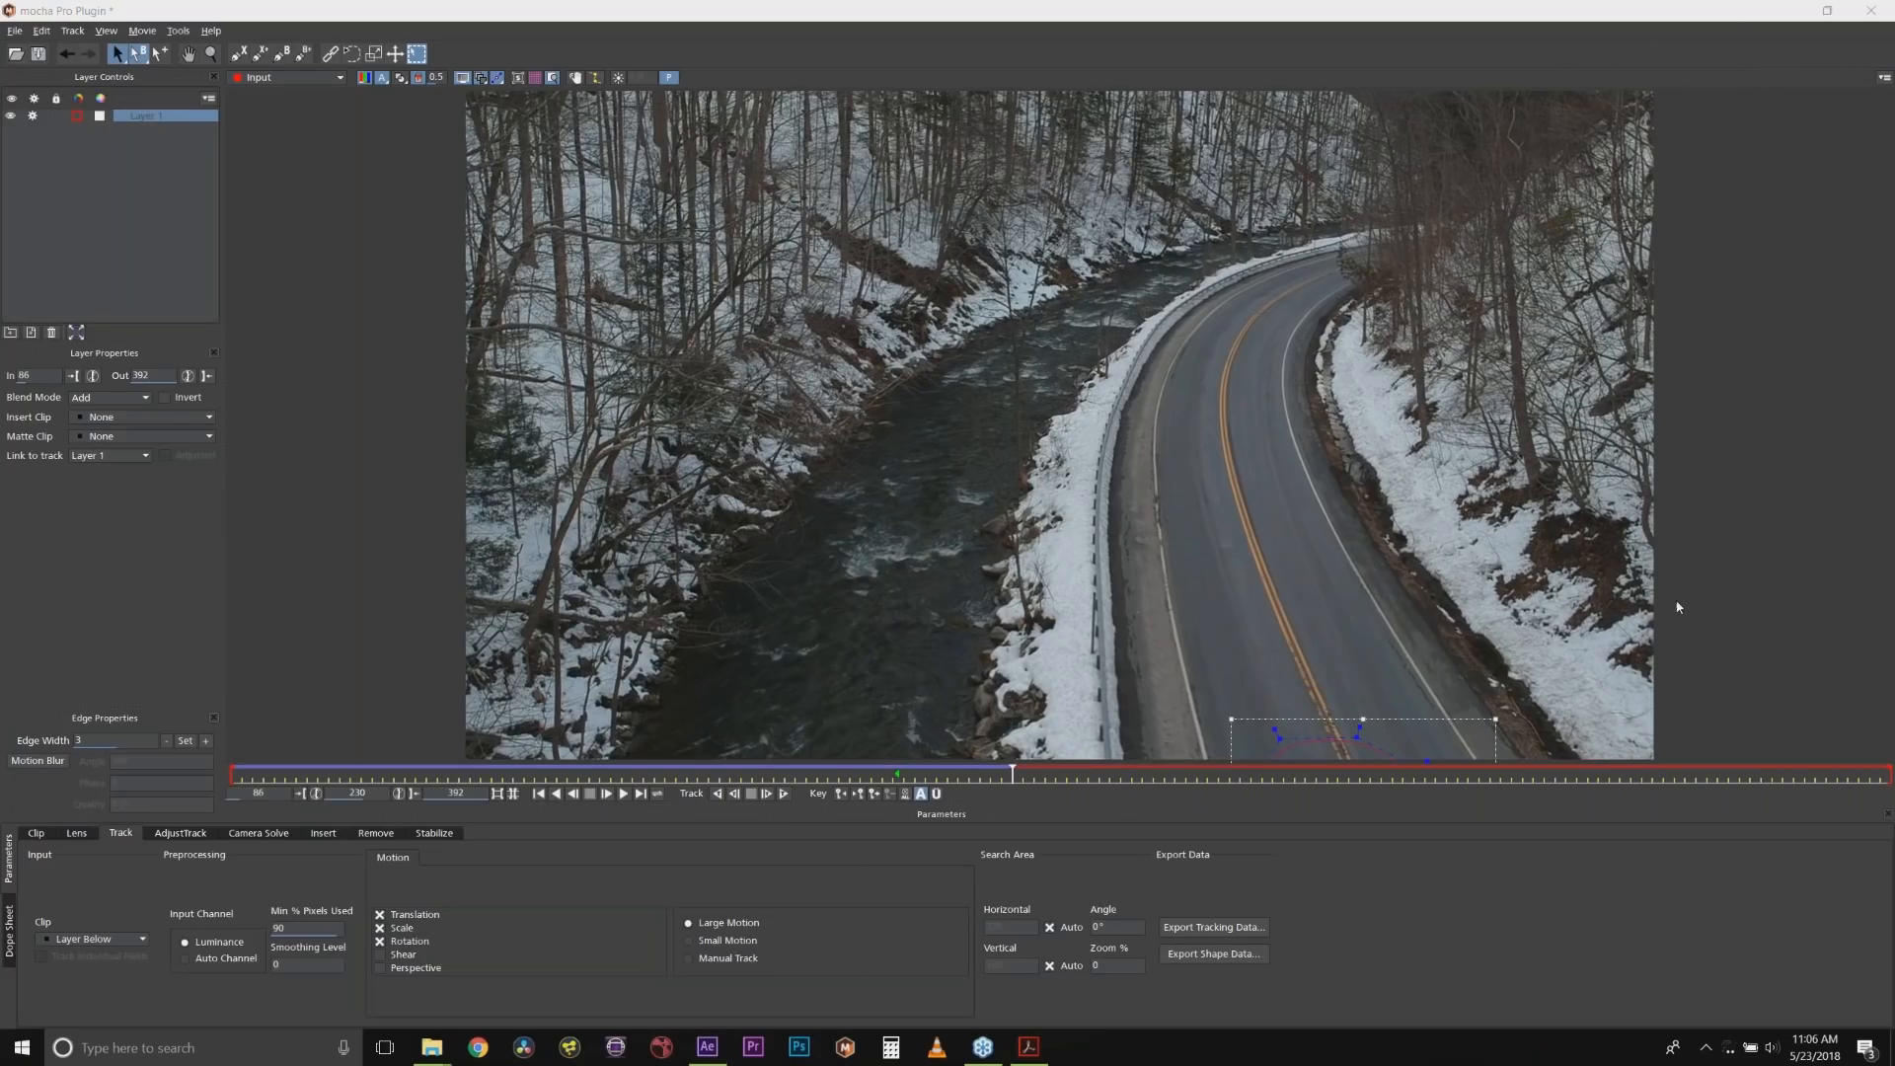
left_click(1005, 779)
left_click_drag(997, 778, 898, 776)
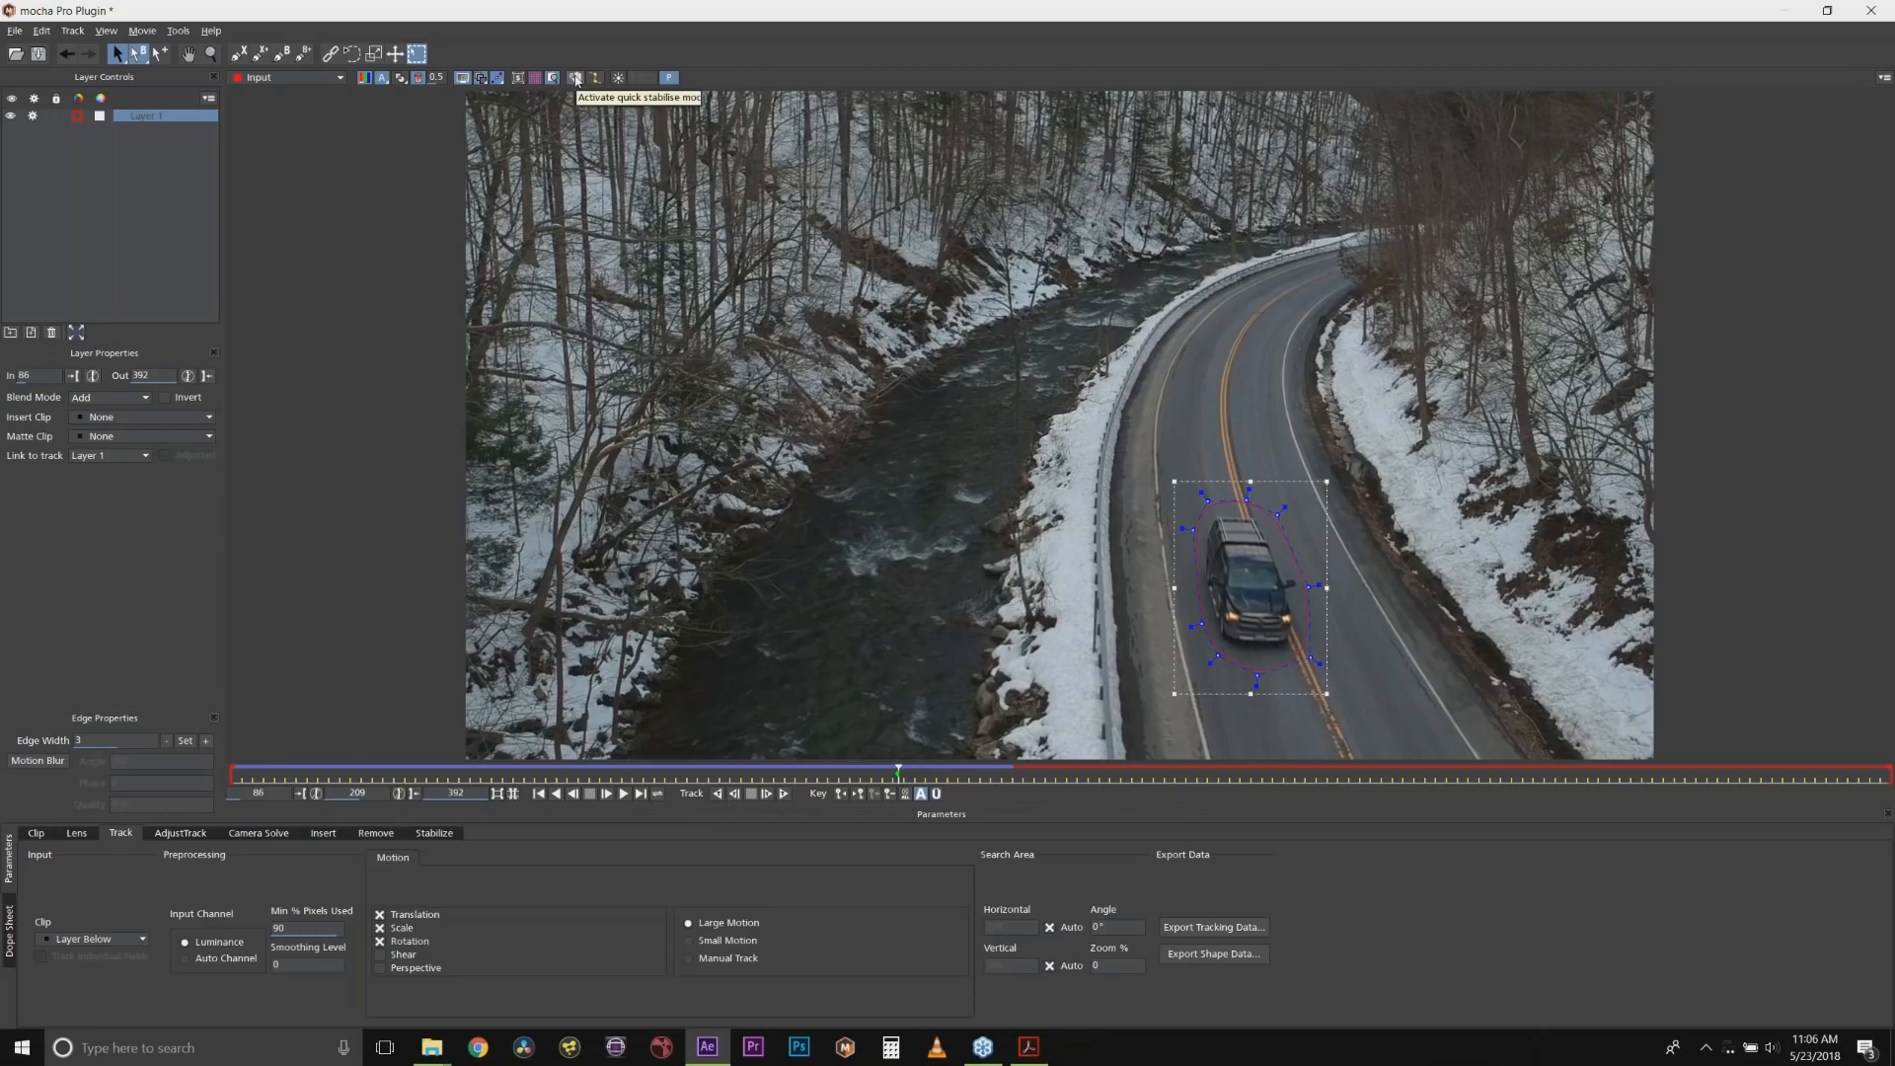
Activate the quick stabilise view on the van's layer and enlarge the view around the van.
left_click(576, 78)
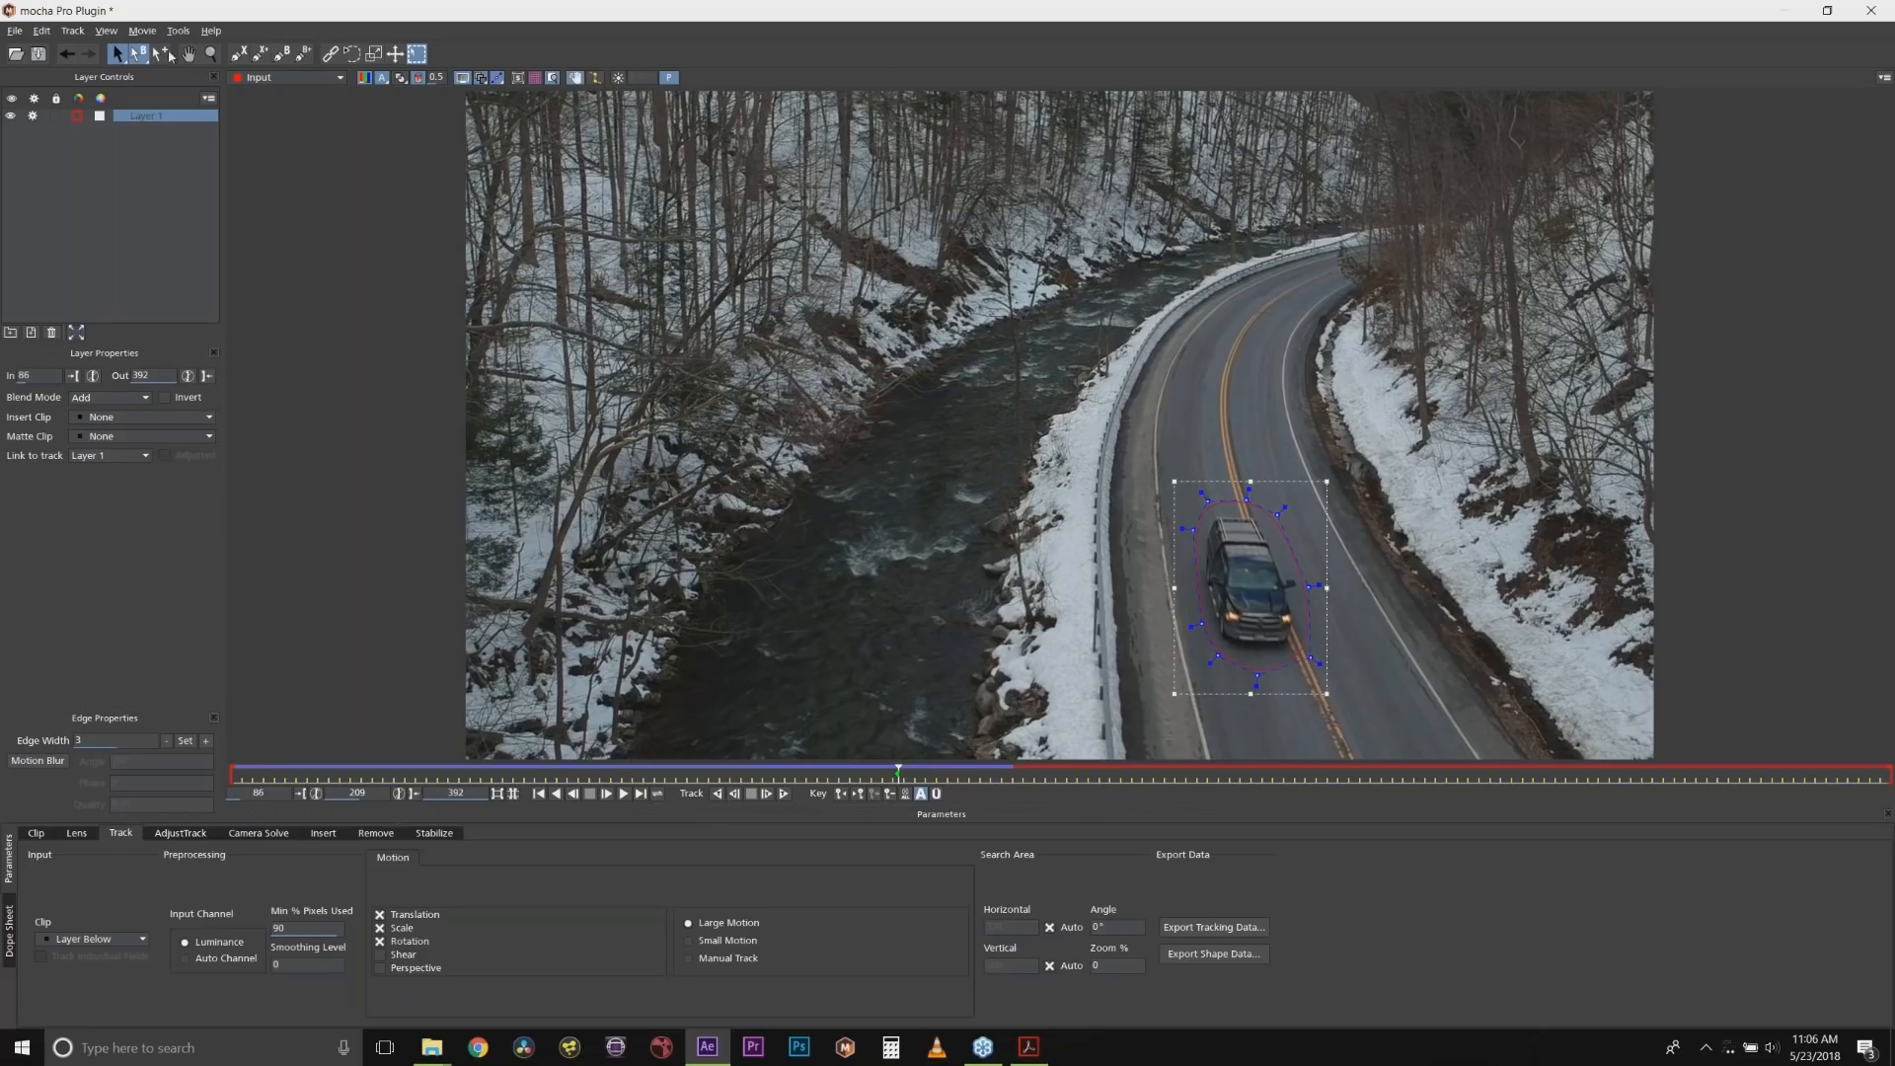
left_click(210, 53)
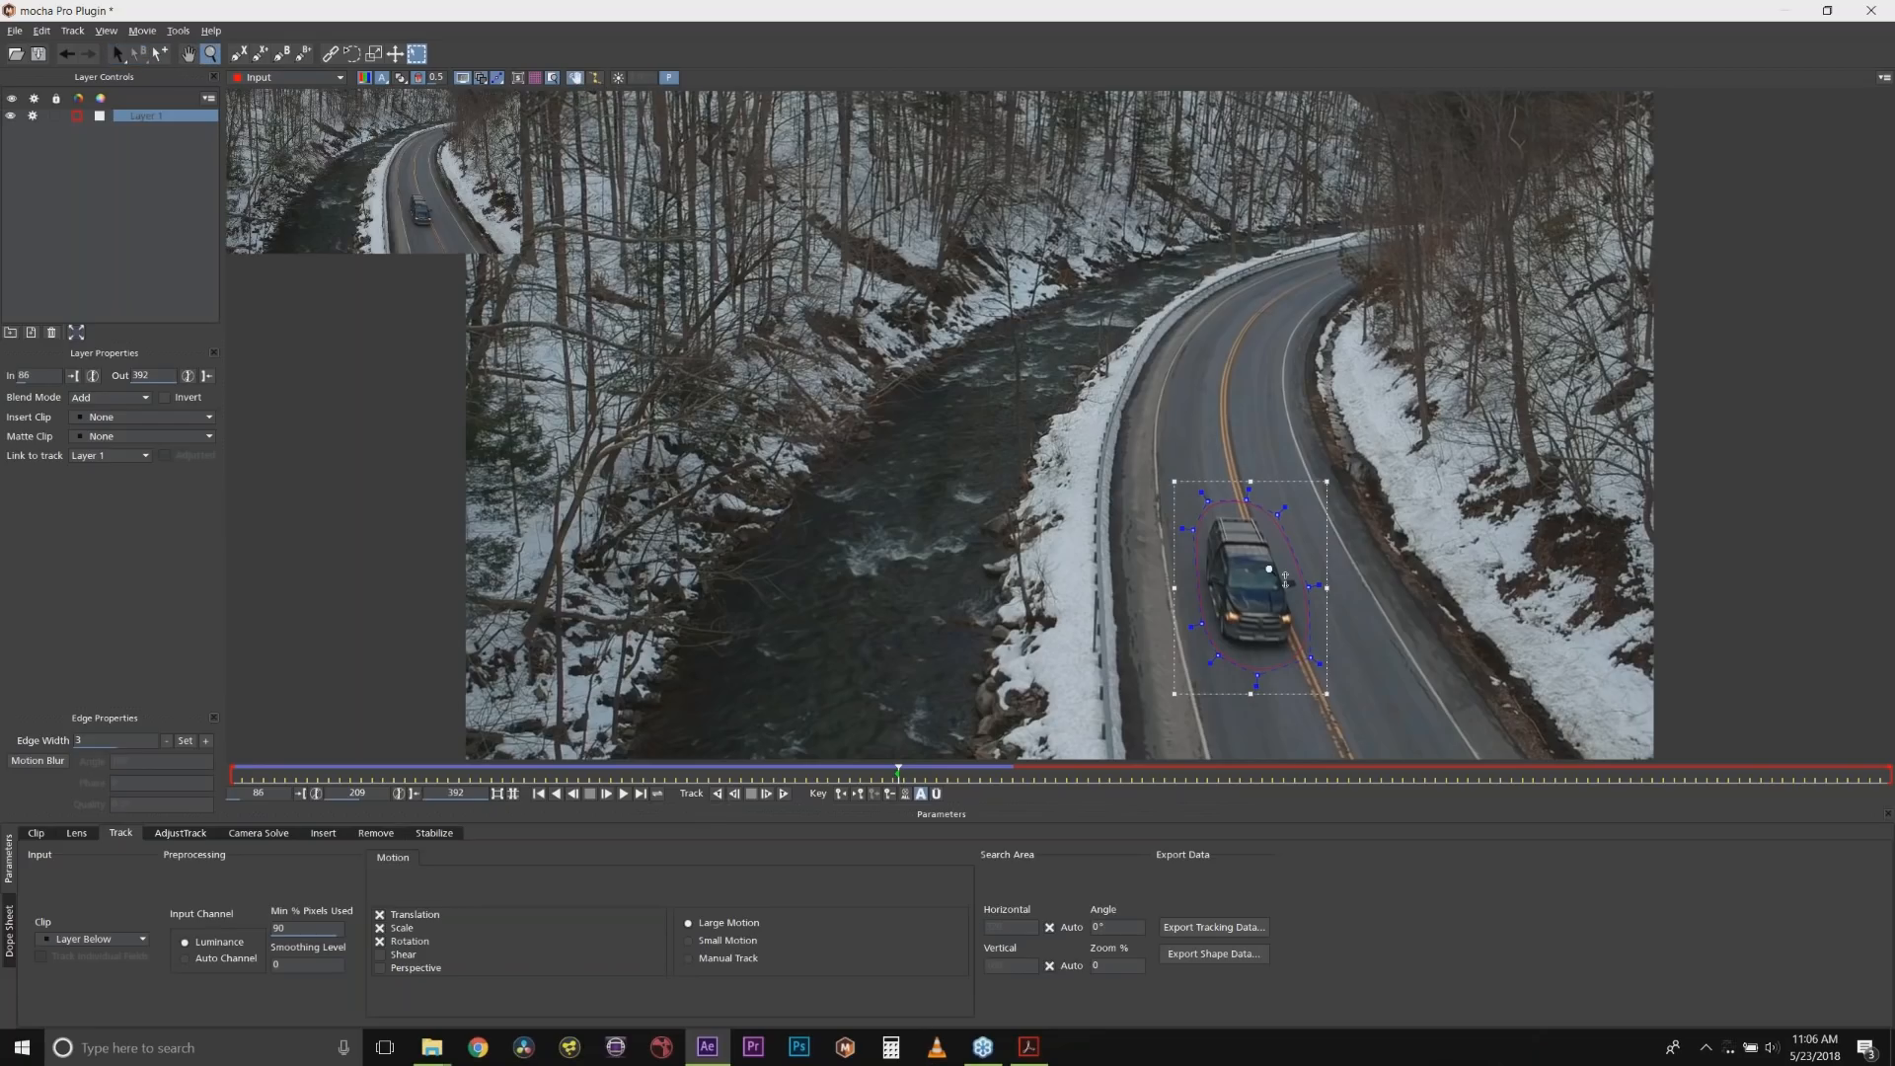
left_click_drag(1274, 574, 1234, 227)
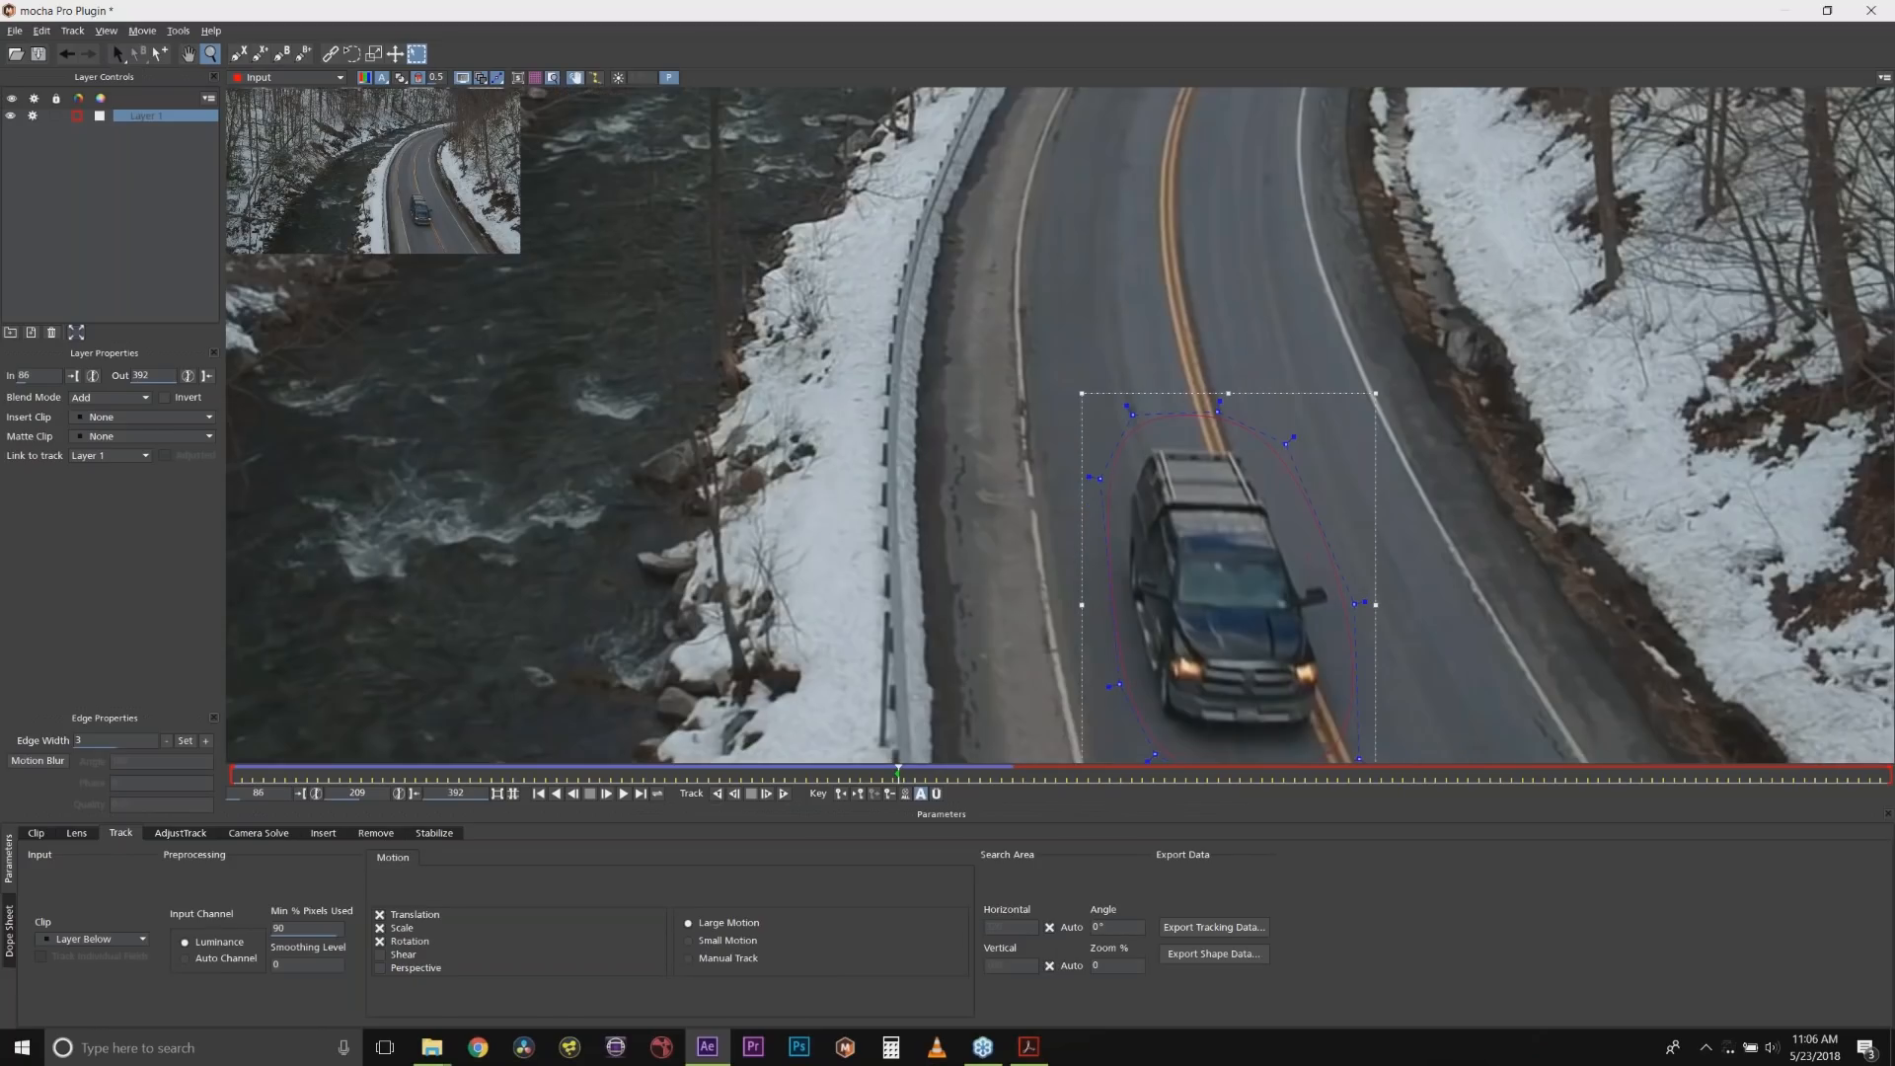
Key the van's spline at frame 228, and at frame 230 move it fully below the picture and set the layer's out point.
left_click_drag(899, 775, 997, 777)
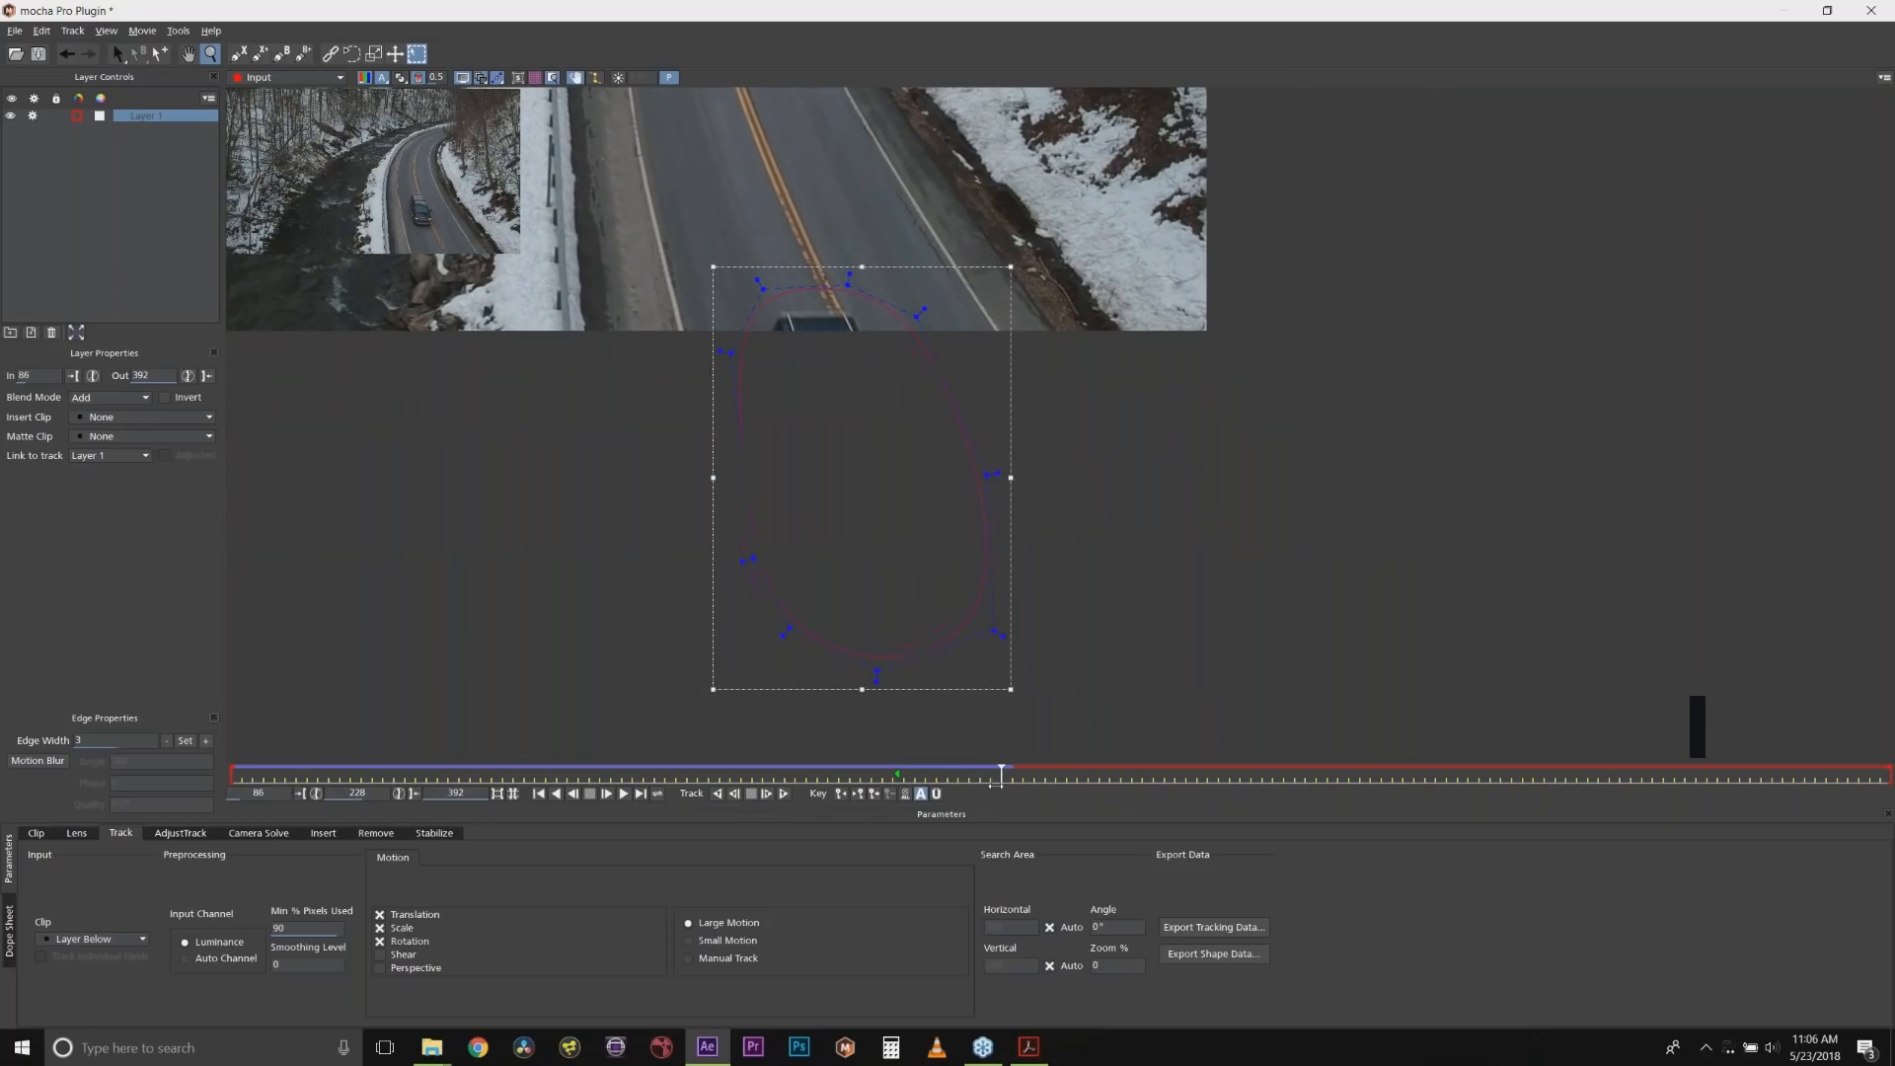
left_click(119, 55)
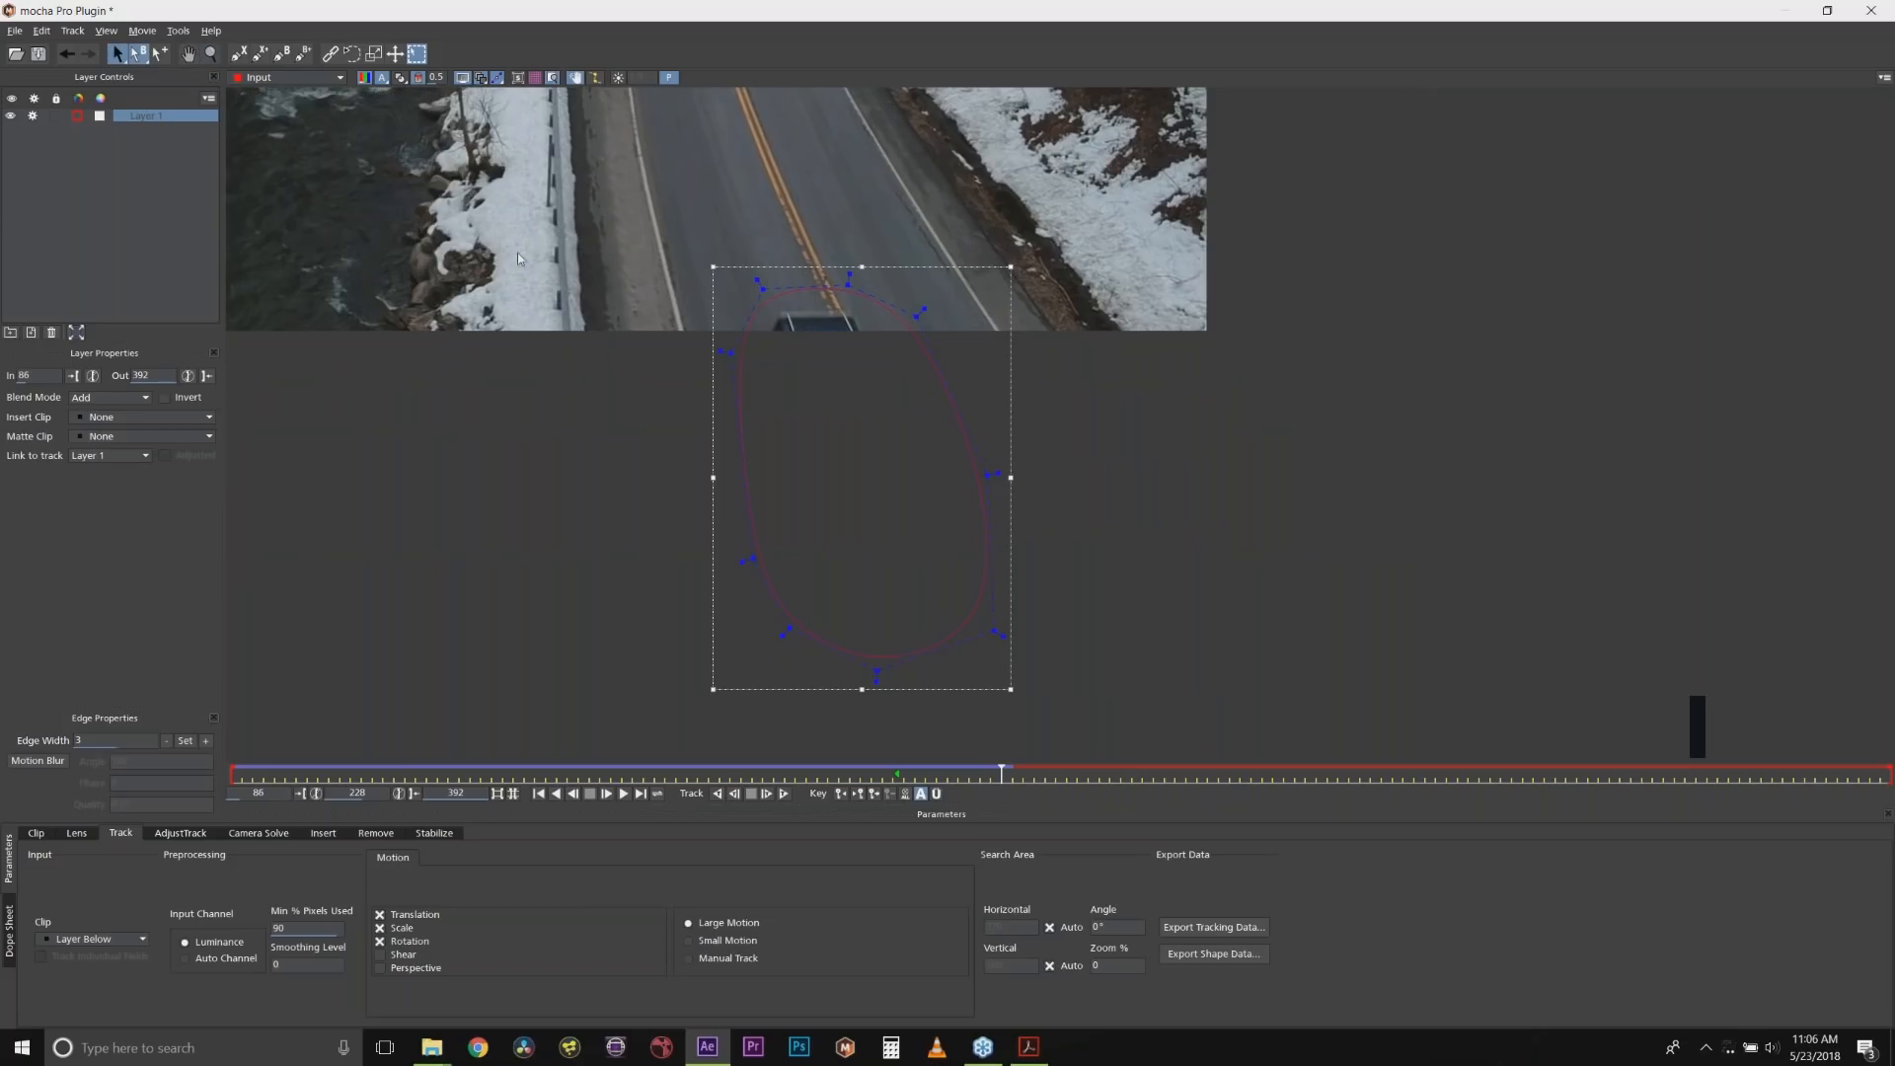
left_click(757, 285)
left_click_drag(1002, 769, 1013, 770)
left_click(692, 214)
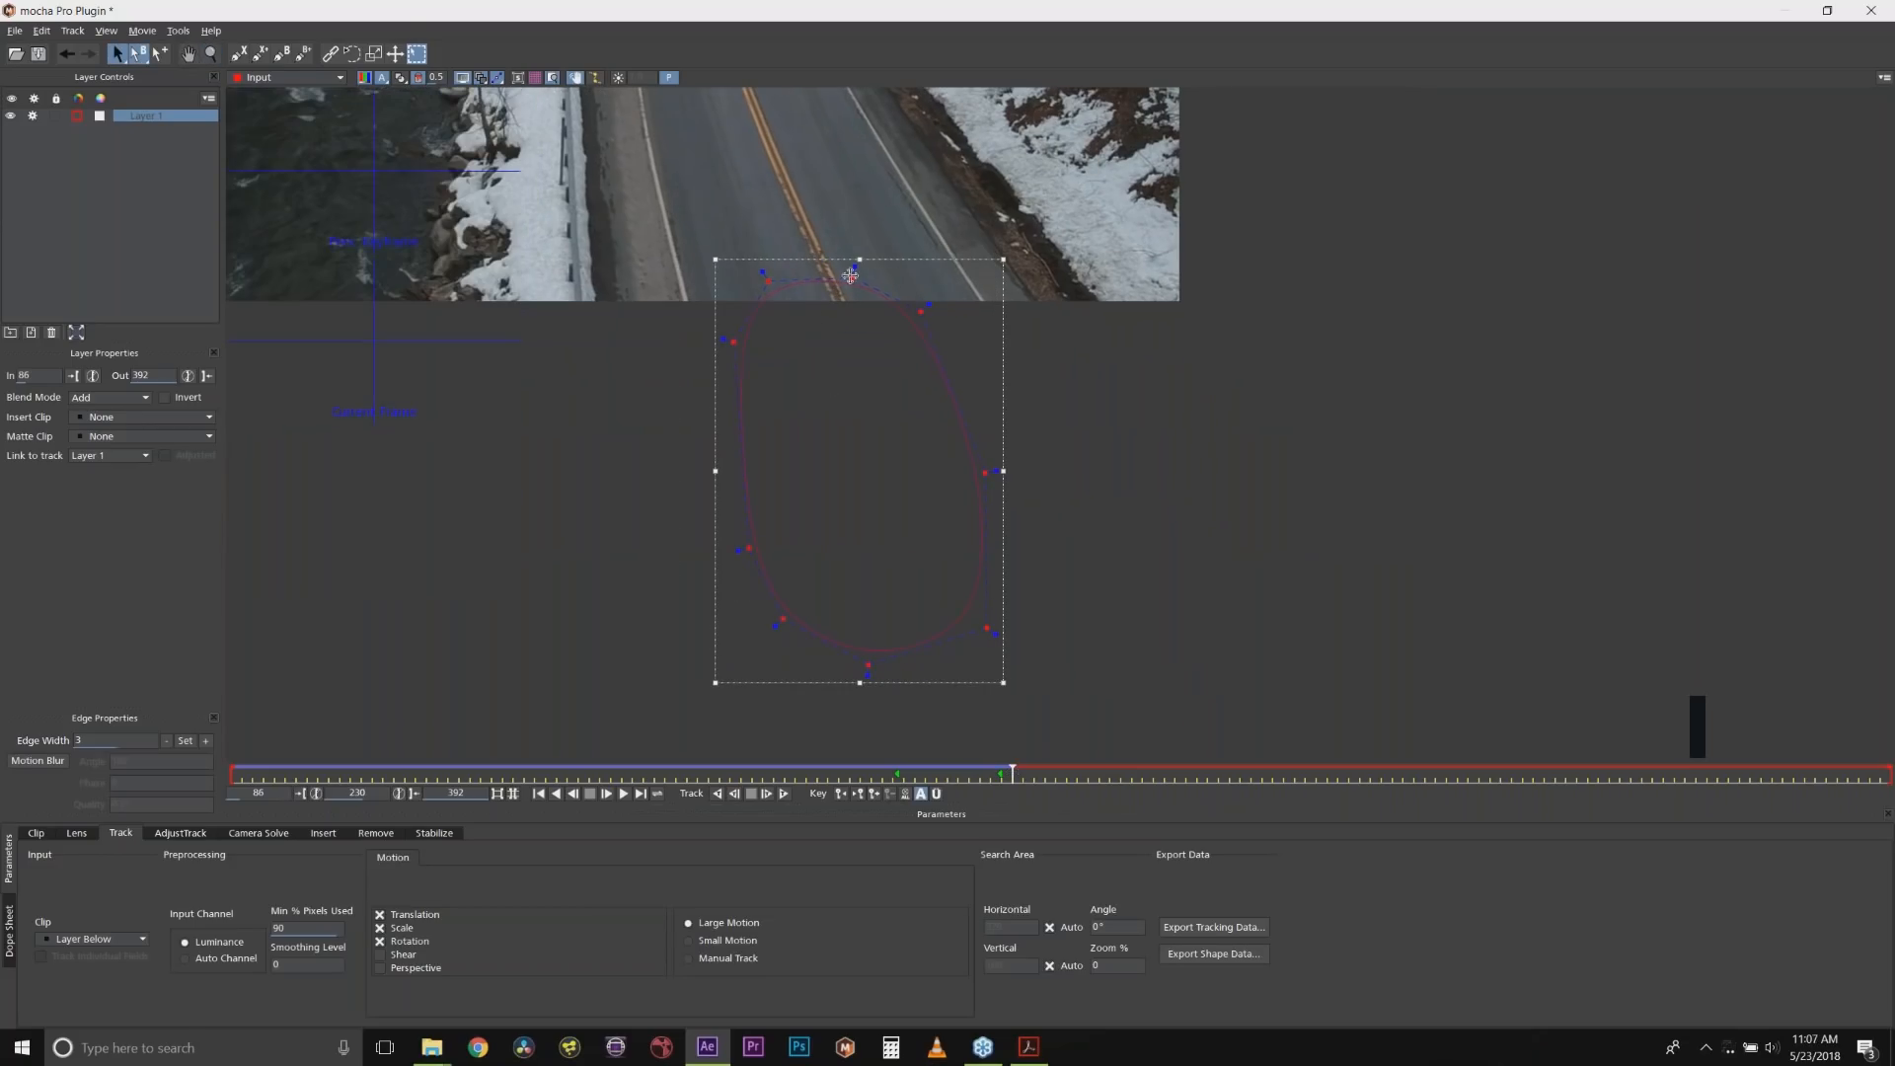
left_click_drag(852, 272, 867, 340)
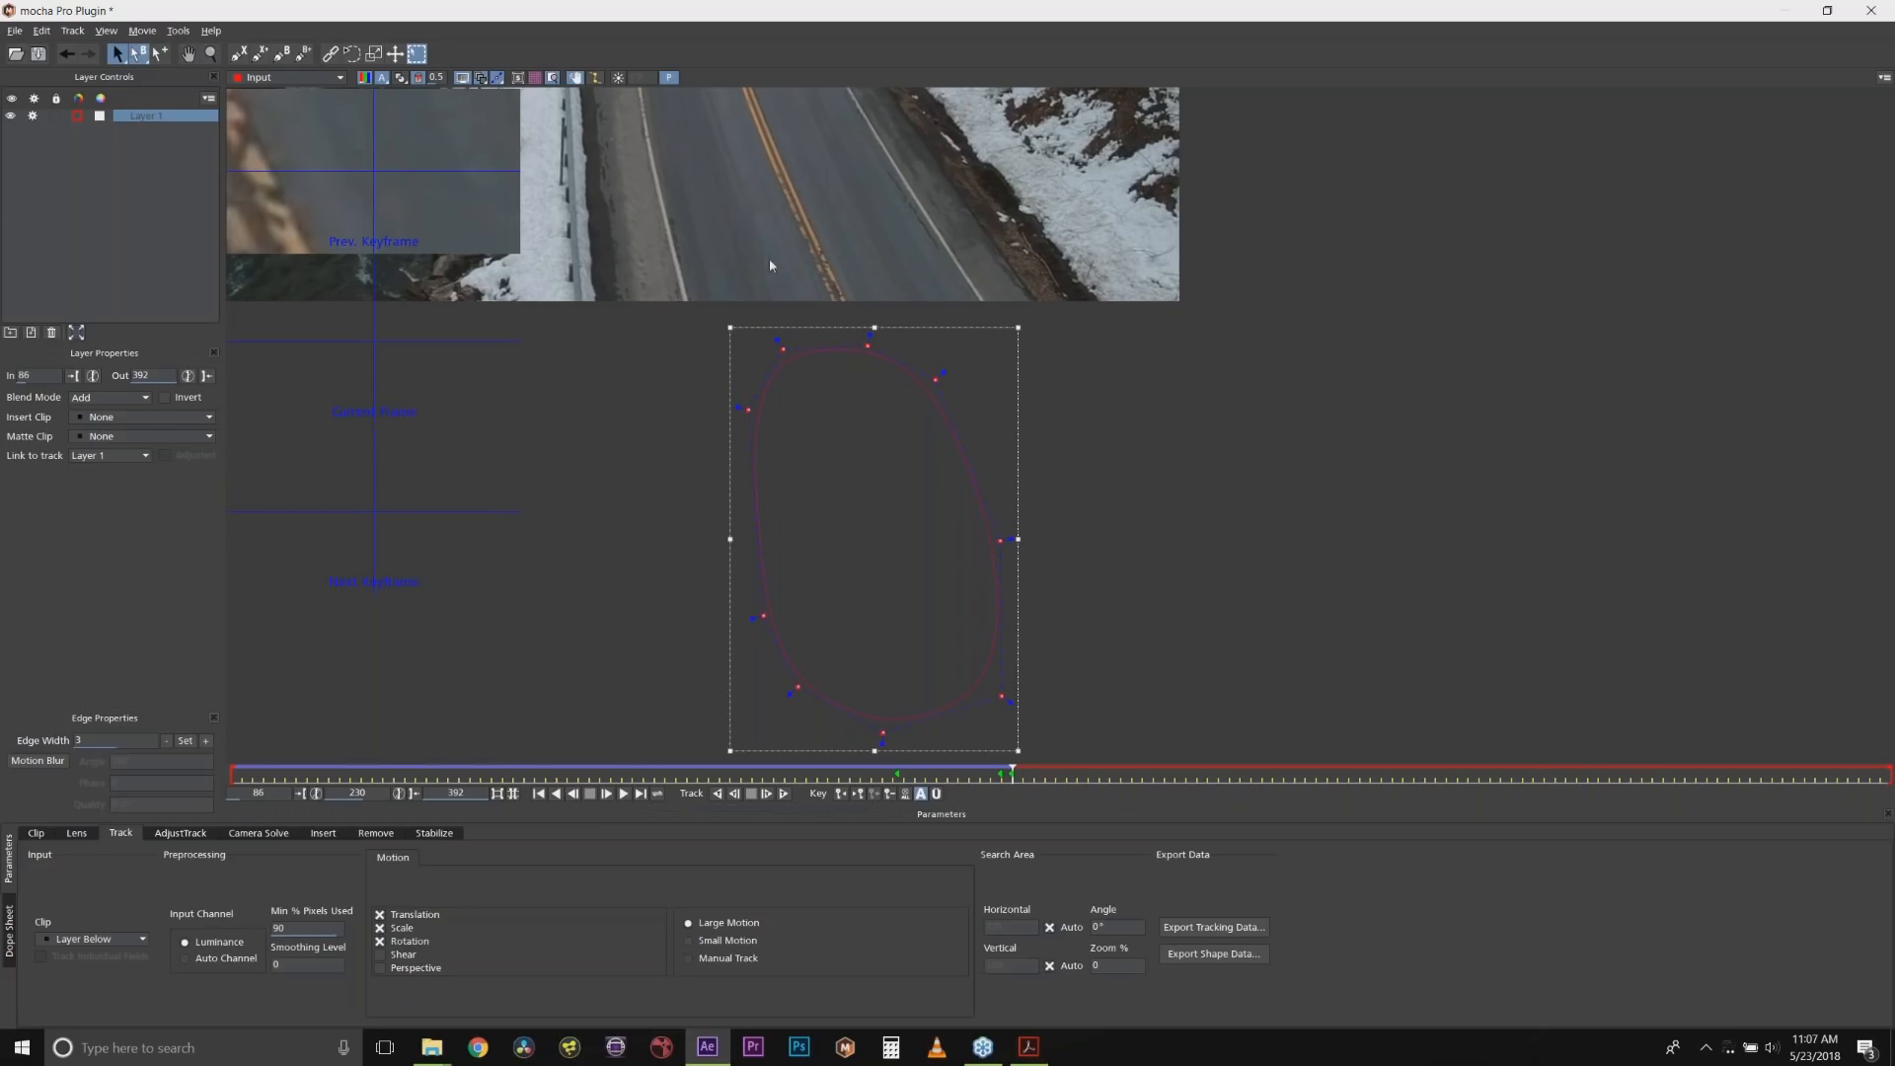
left_click(208, 376)
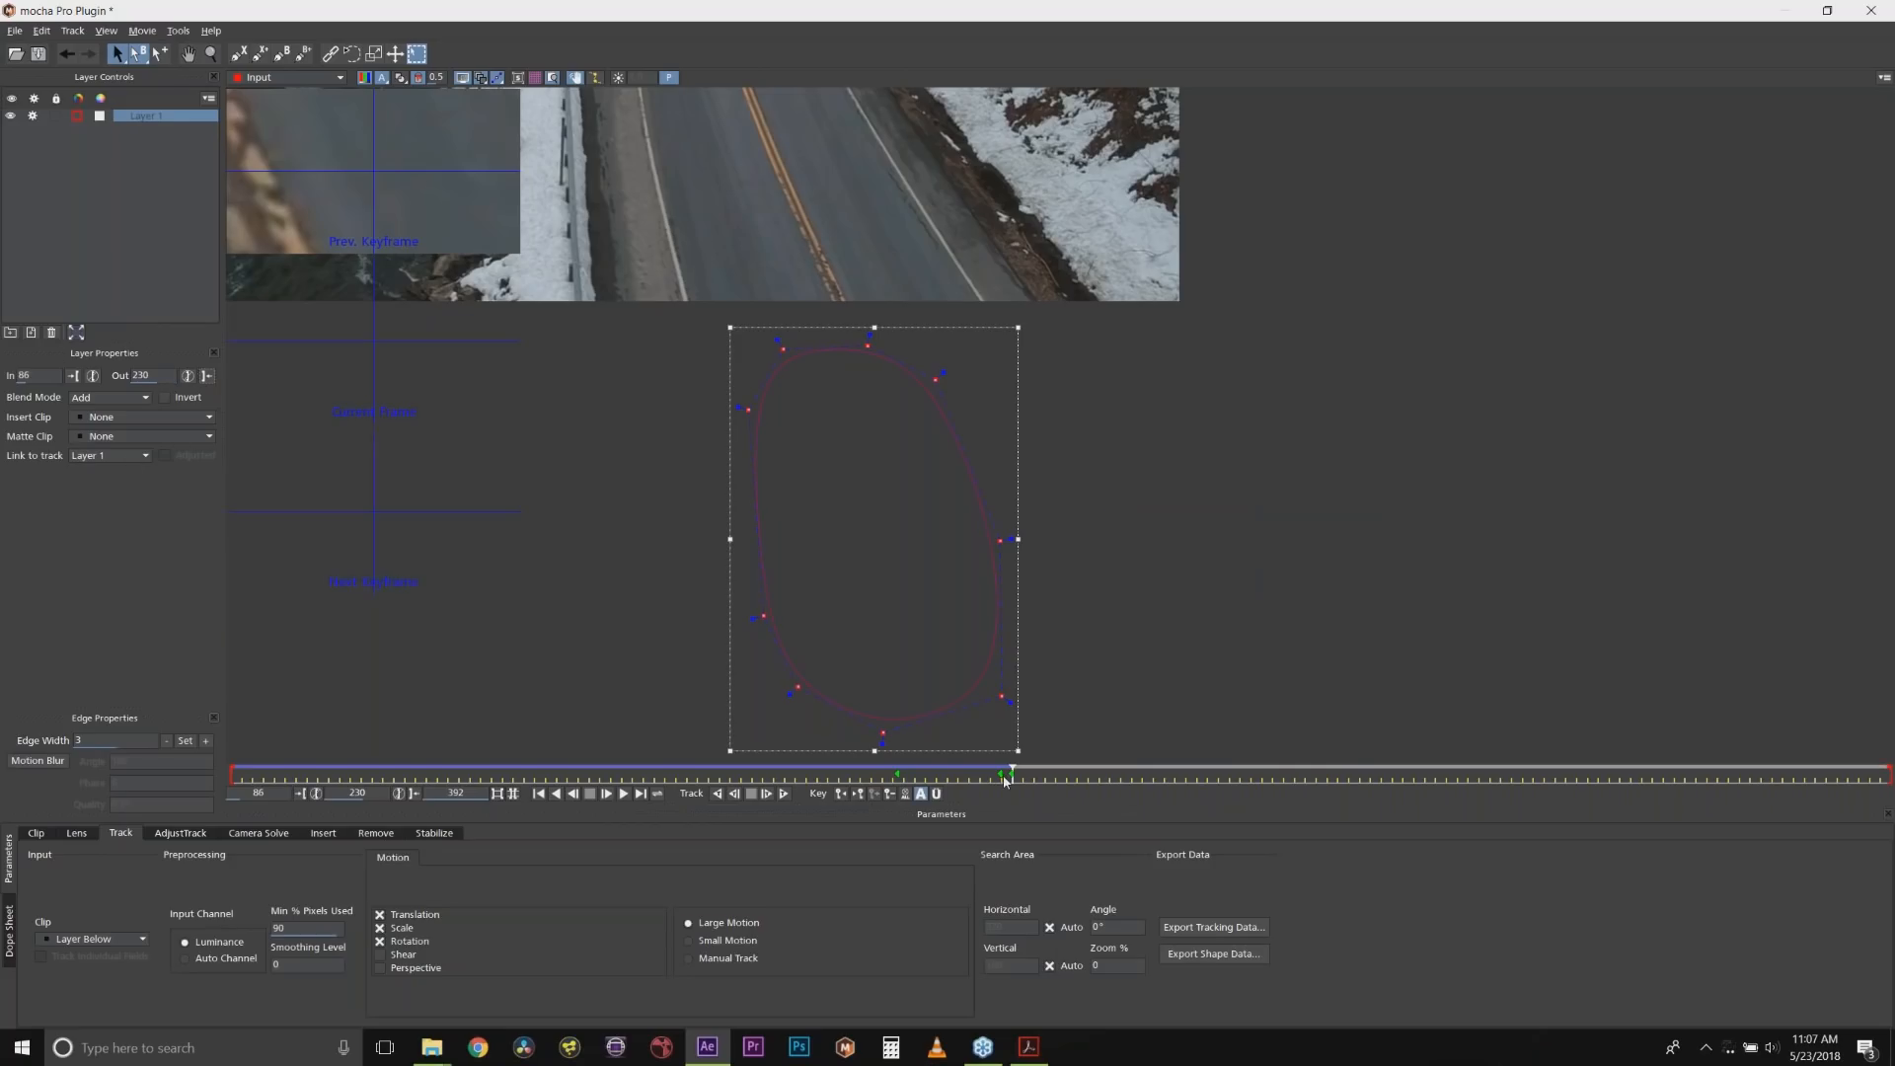
At frame 169, reshape the van's spline so its points clear the mirrors, roof corners and bumper with some road around them.
left_click_drag(1005, 780, 681, 768)
left_click_drag(670, 515, 738, 642)
left_click_drag(985, 473, 1026, 458)
left_click_drag(920, 309, 1003, 290)
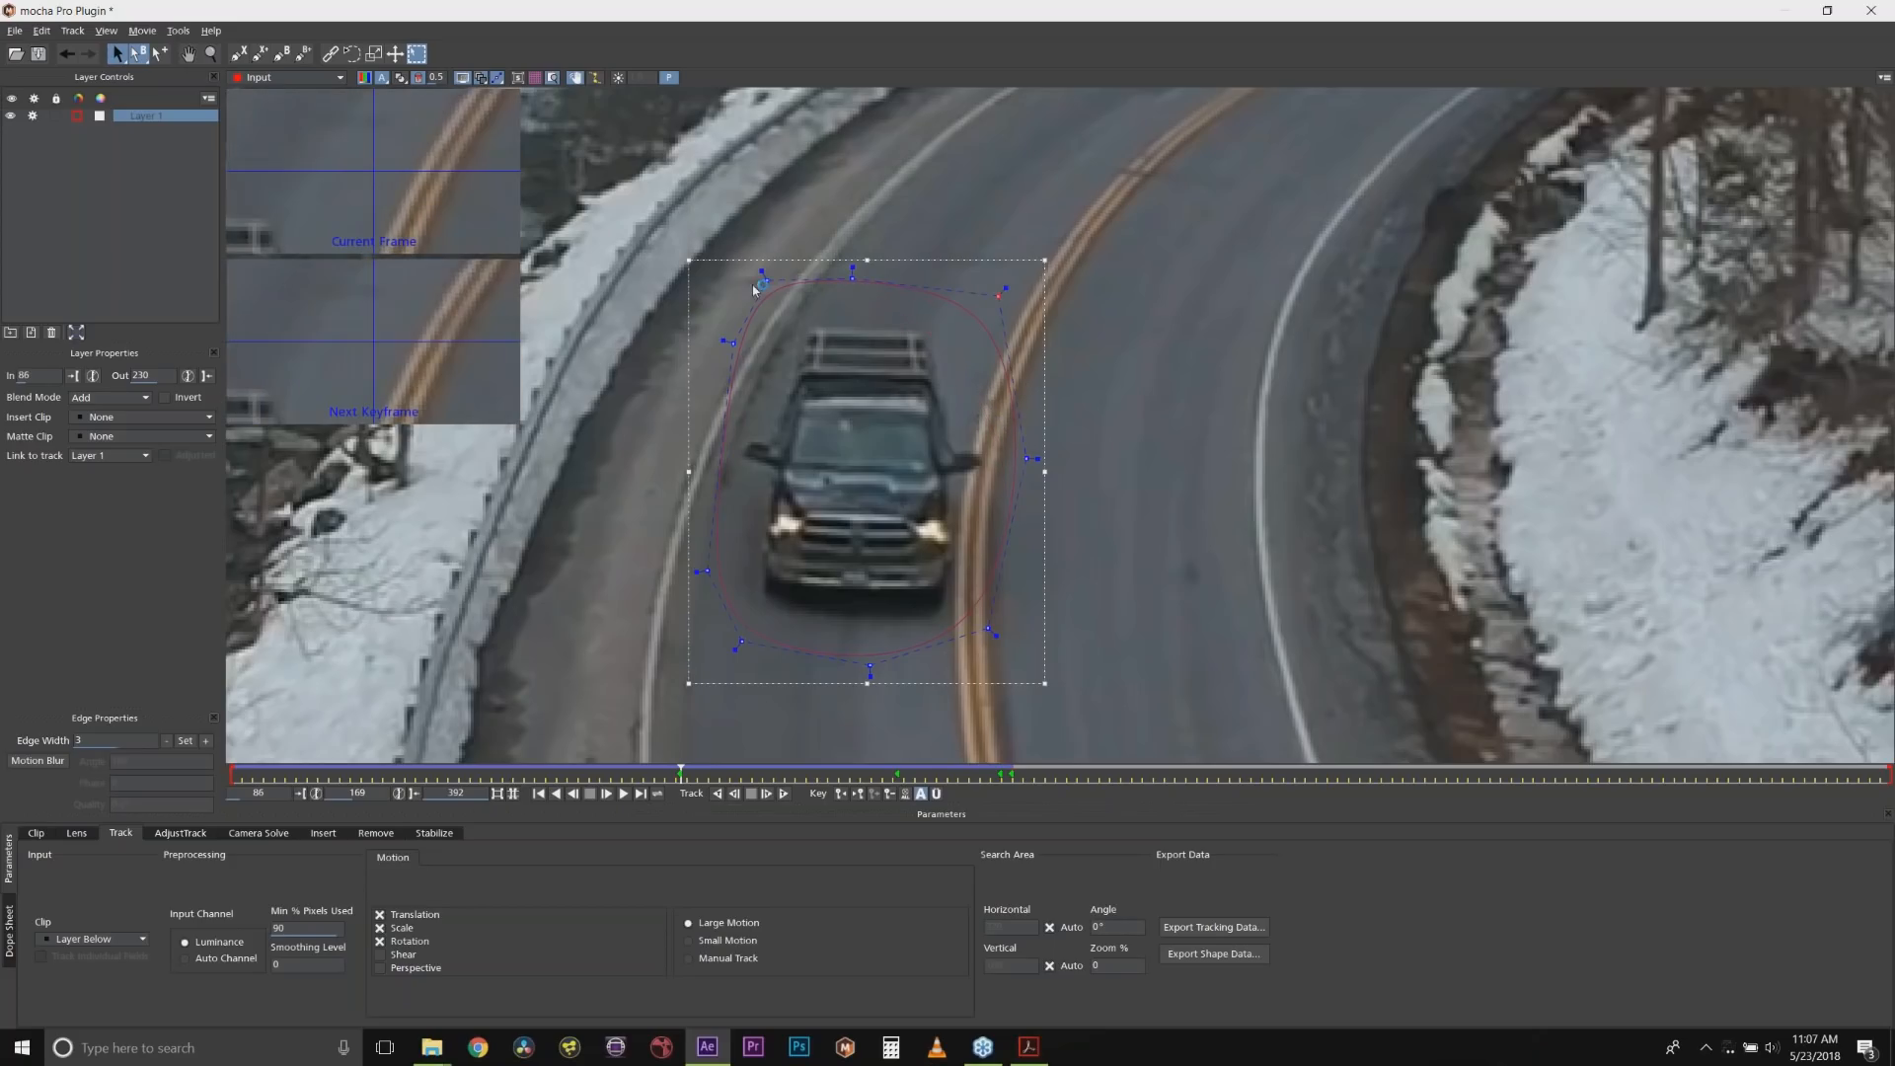
left_click_drag(767, 280, 794, 280)
left_click(732, 342)
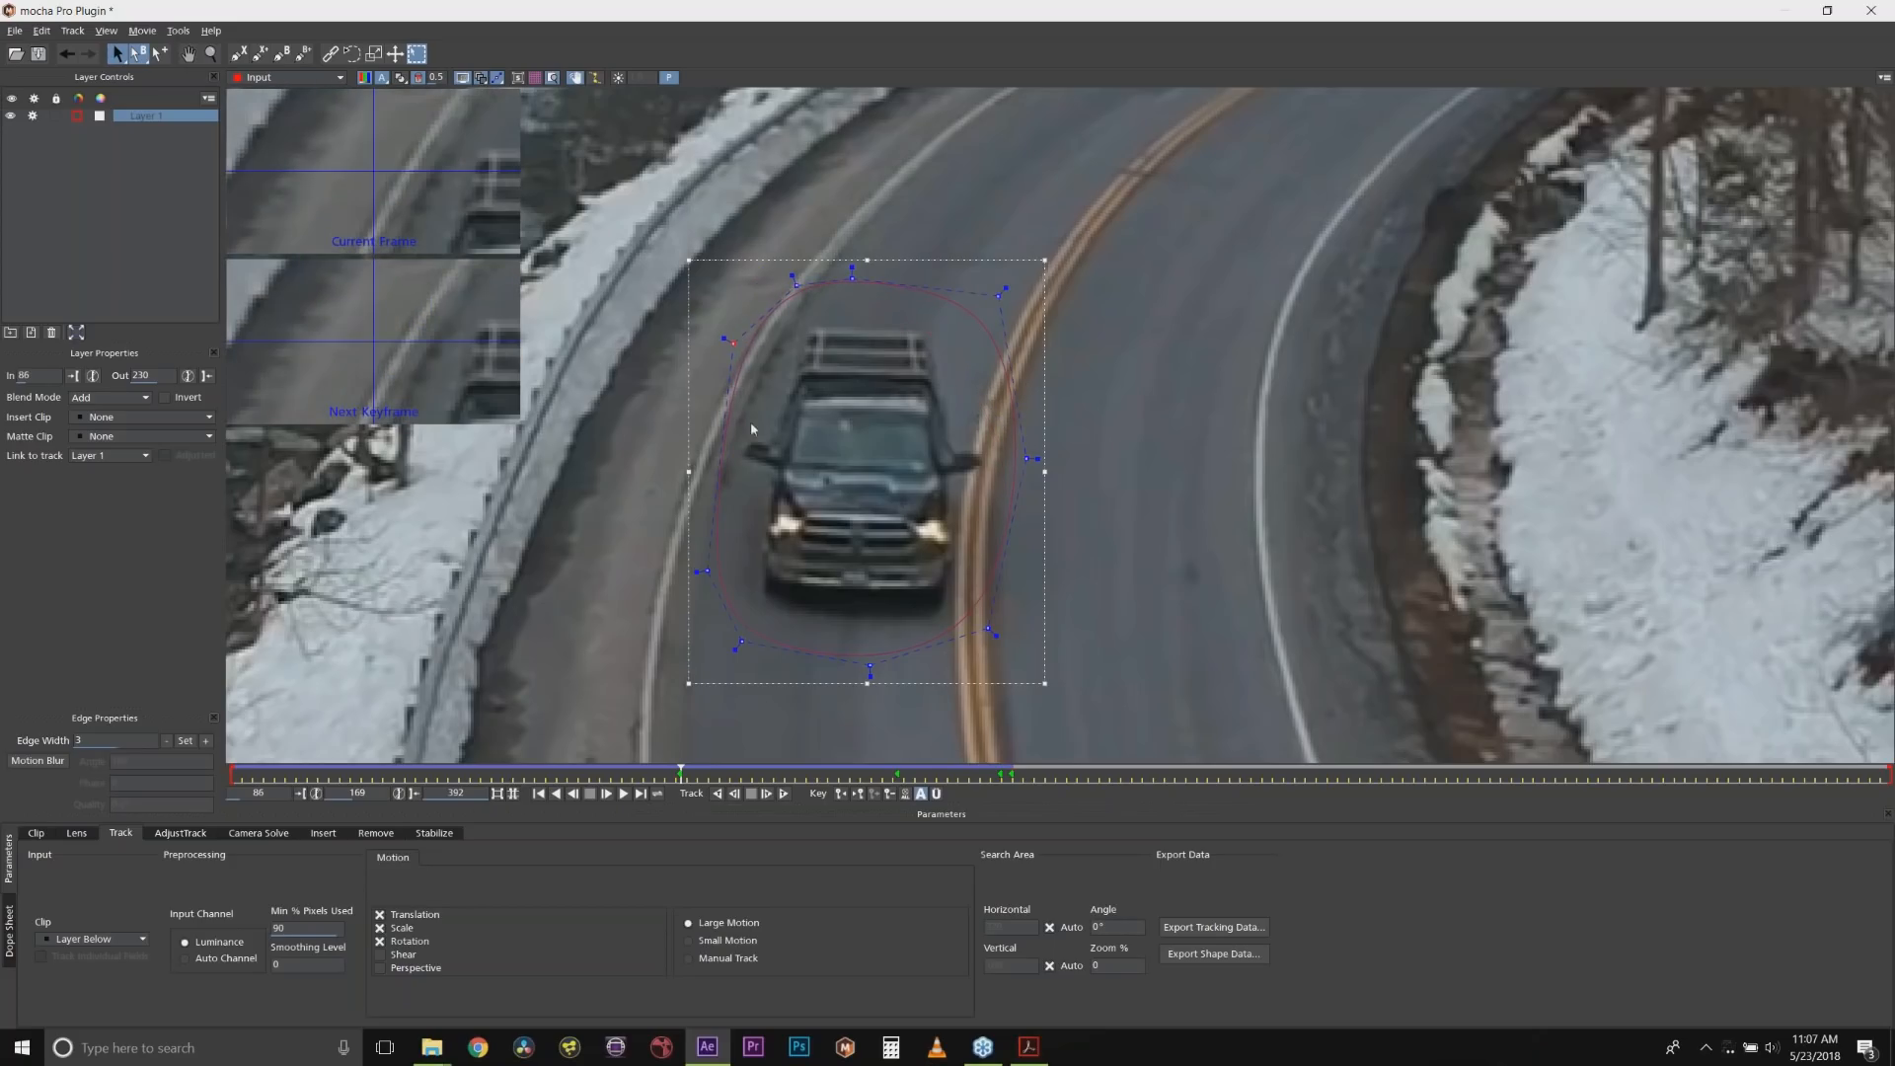
left_click_drag(770, 378, 1153, 753)
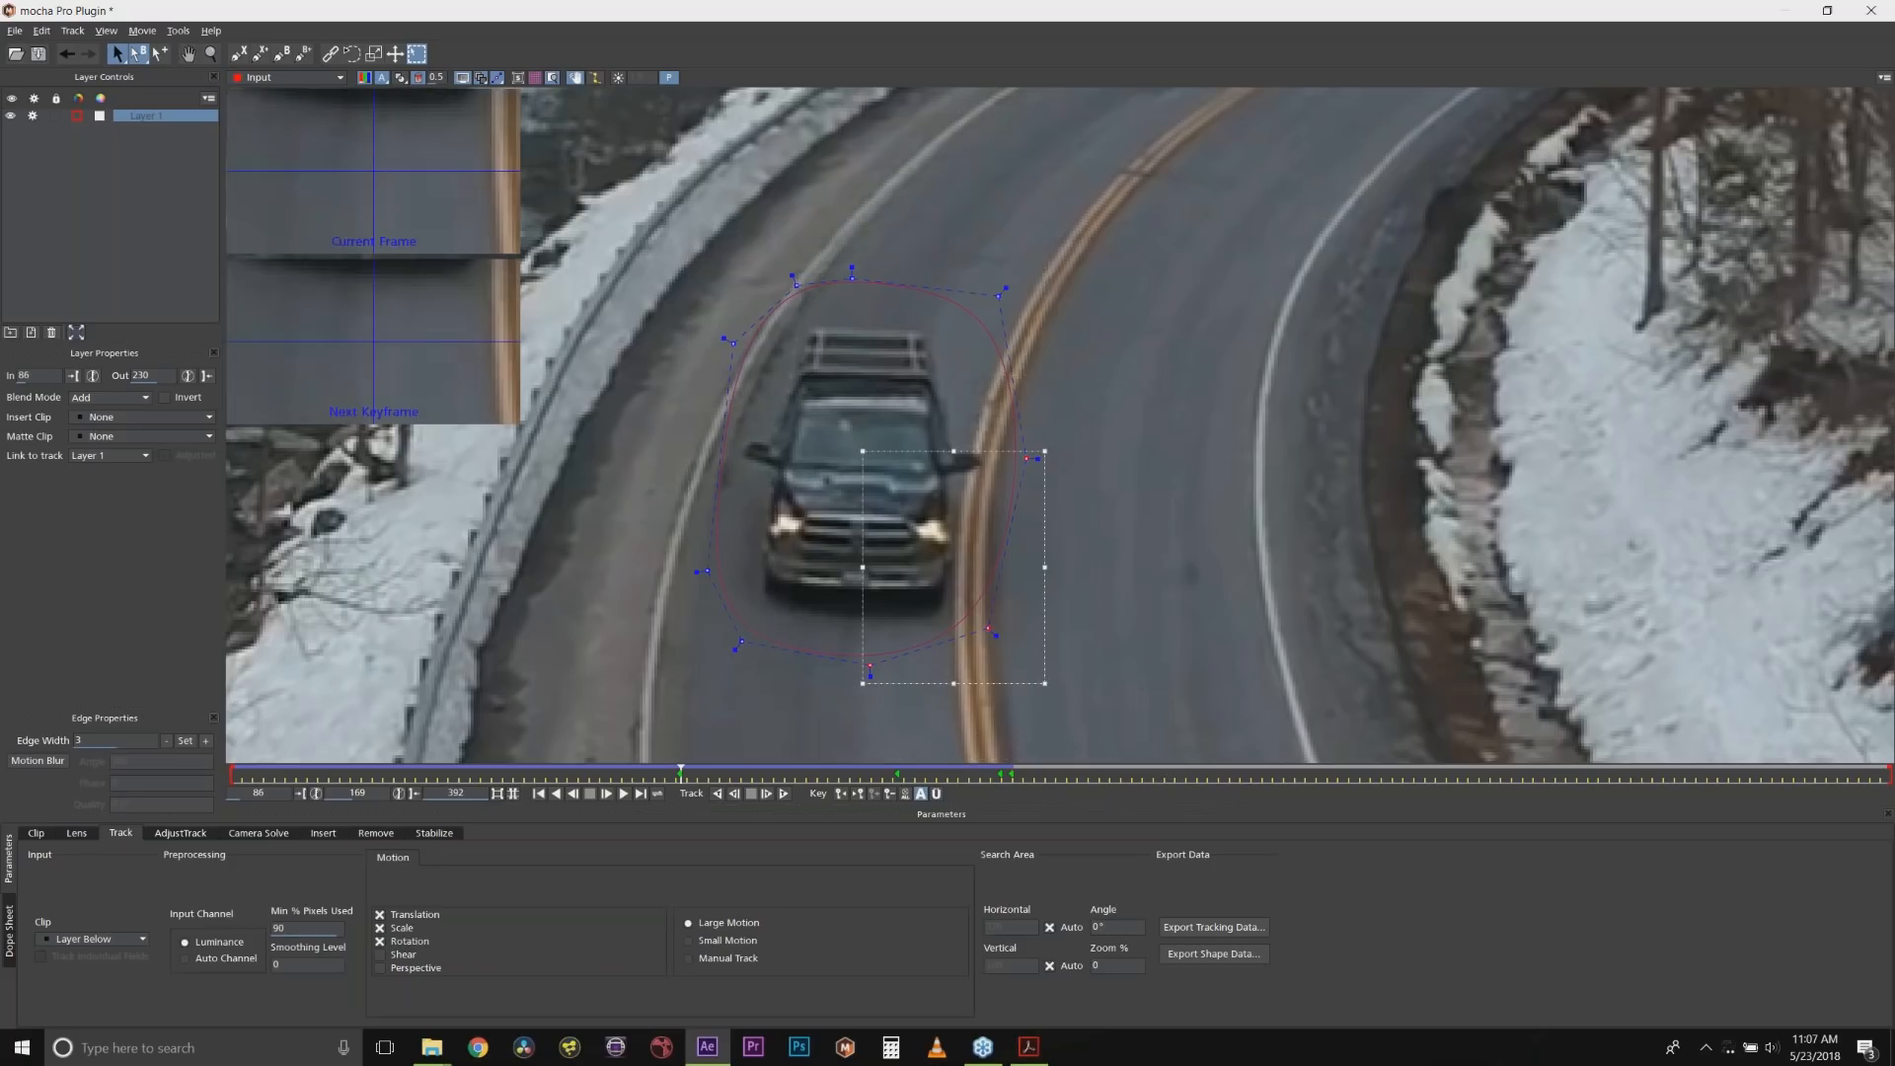
left_click_drag(992, 631, 1136, 747)
left_click(736, 643)
At frame 209, enlarge the van's spline by moving its side and lower points outward over the road beside and ahead of the van.
left_click_drag(737, 643, 898, 779)
left_click_drag(950, 450, 1101, 709)
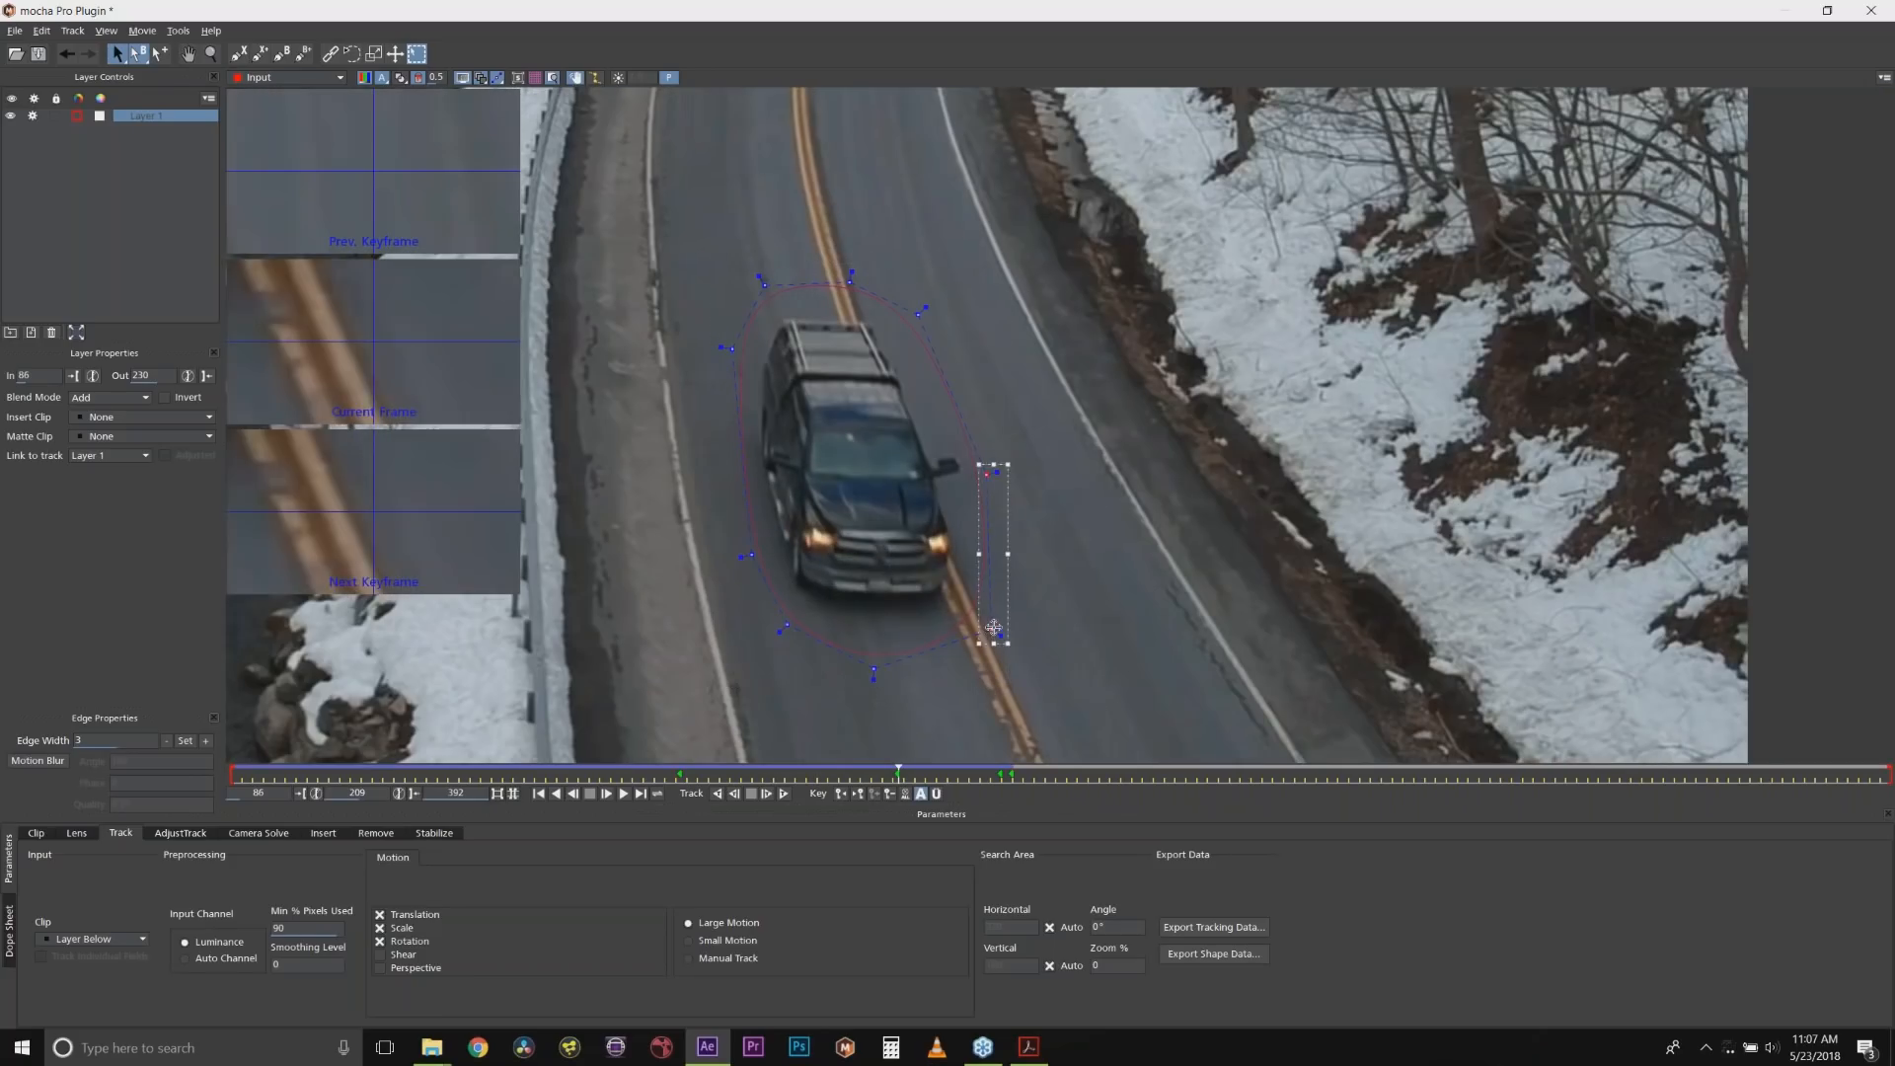
left_click_drag(993, 628, 1066, 654)
left_click(882, 683)
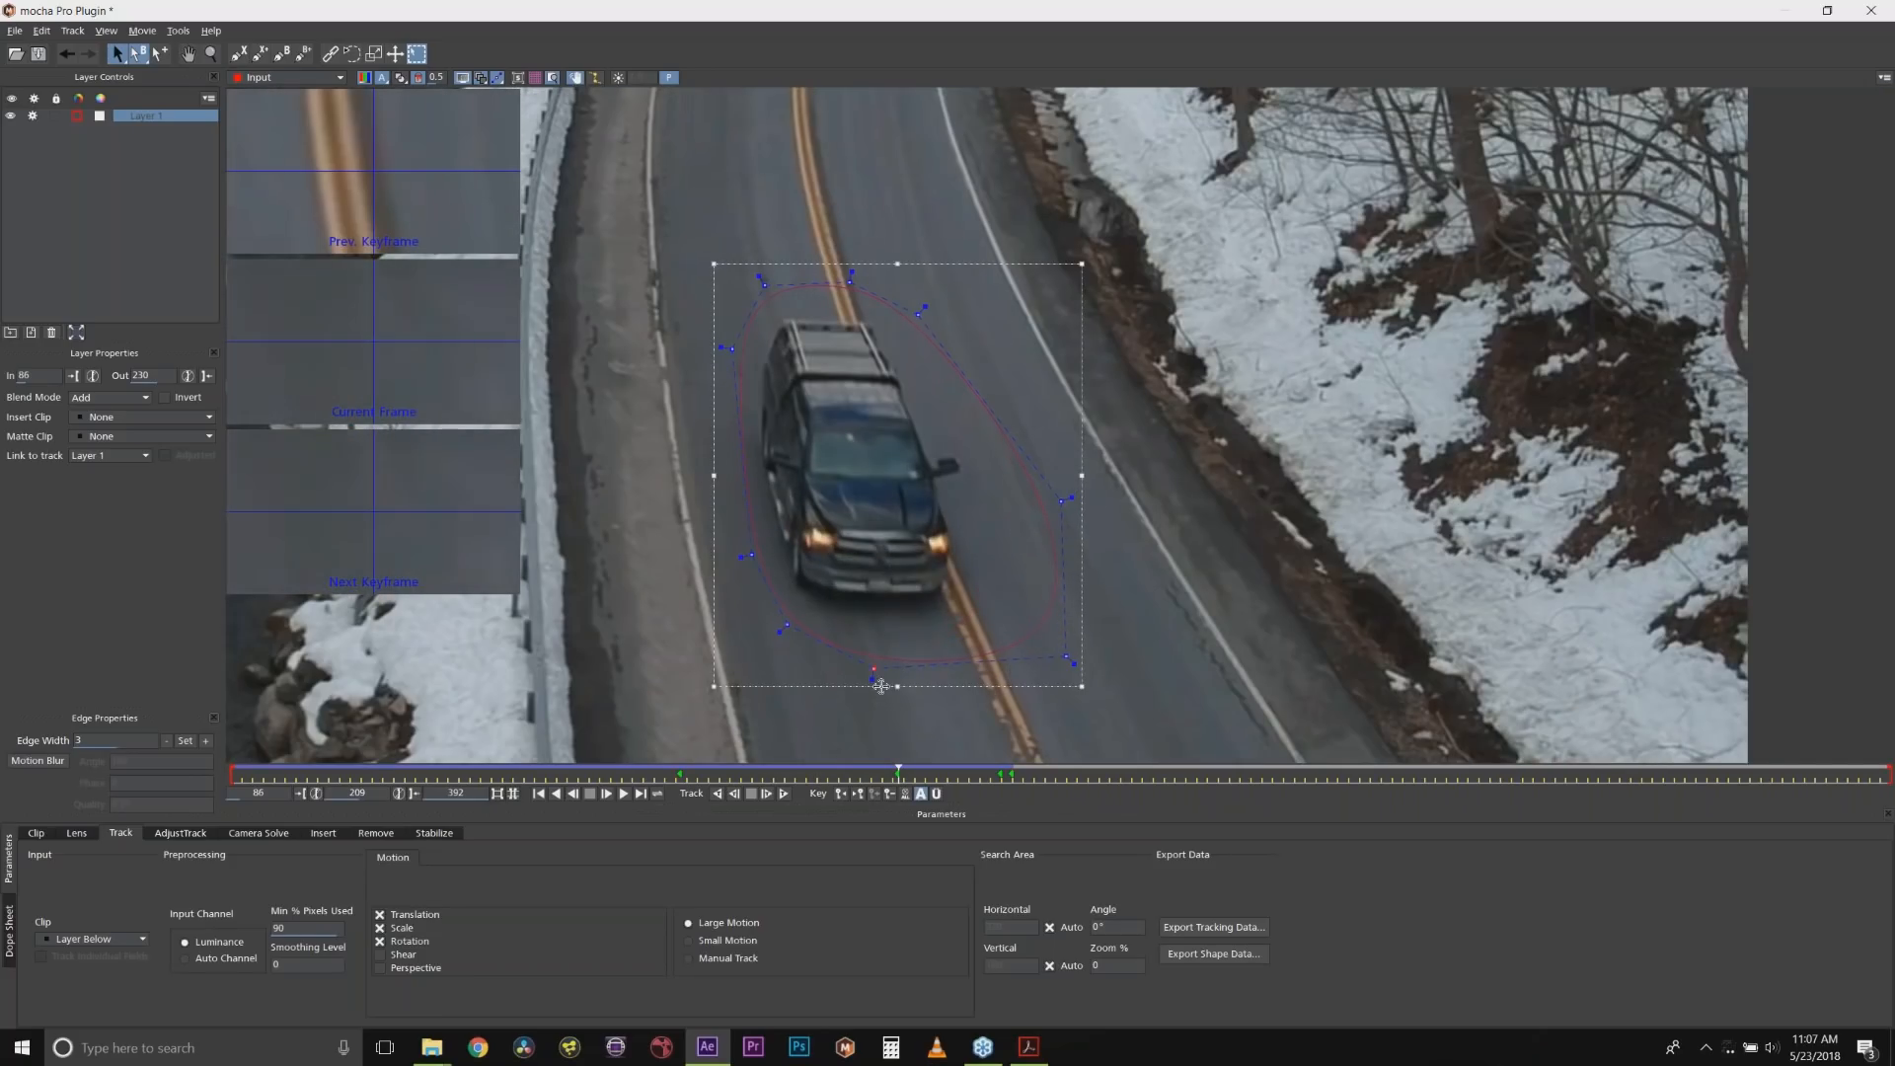
left_click_drag(882, 686, 882, 789)
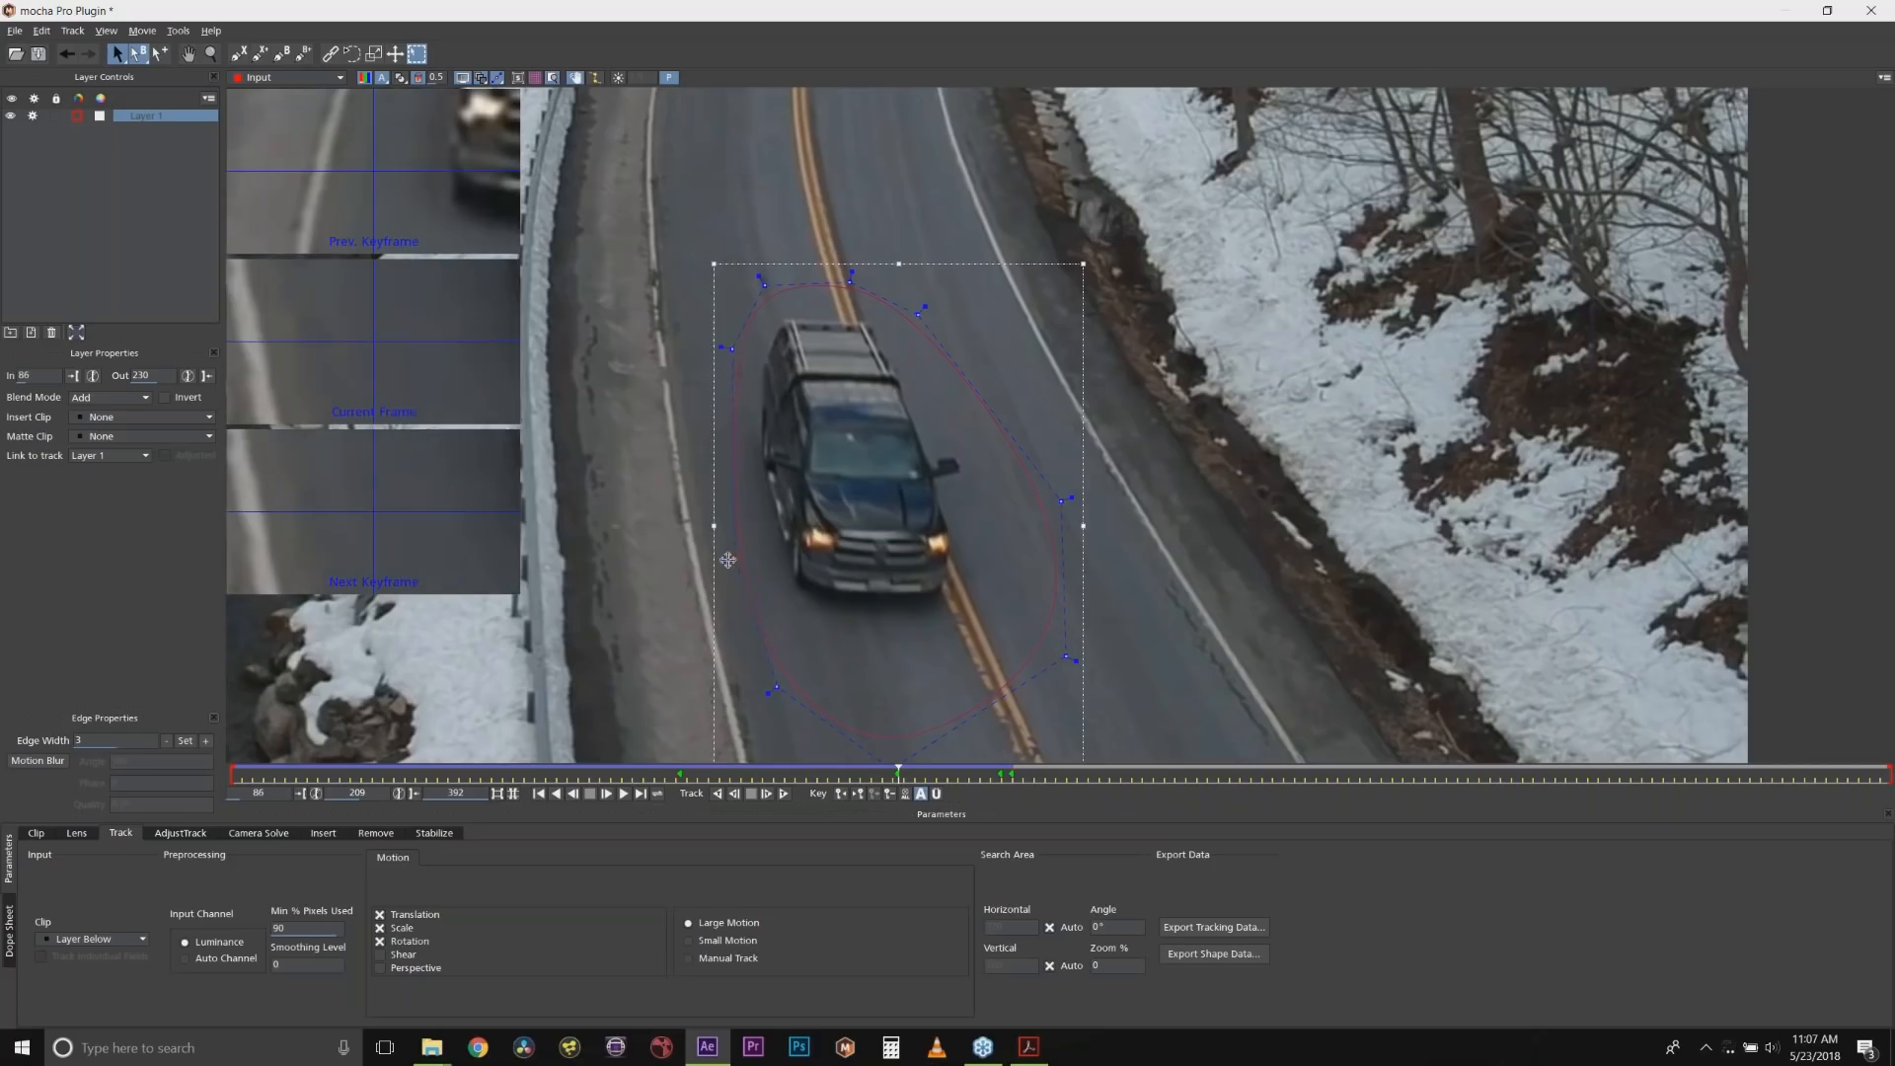
left_click_drag(727, 560, 719, 559)
left_click_drag(909, 314, 926, 310)
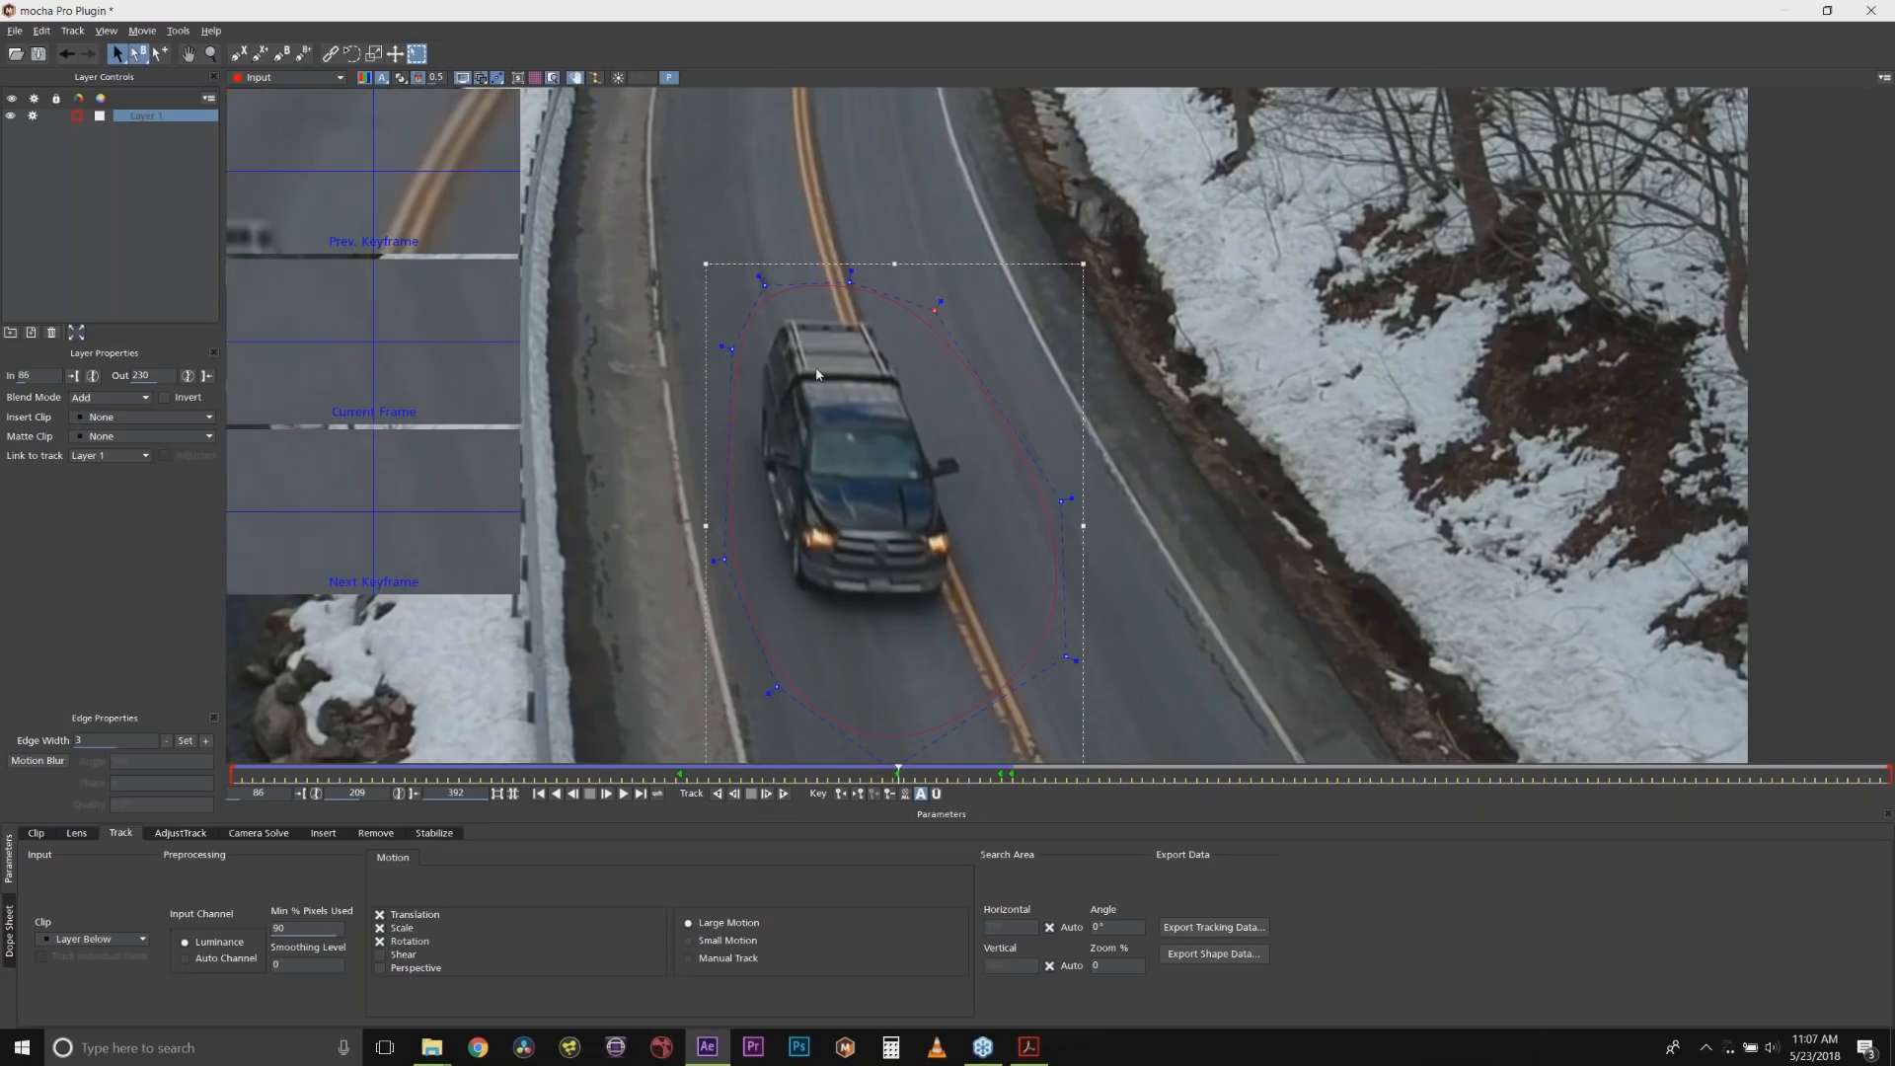
left_click_drag(732, 351, 718, 352)
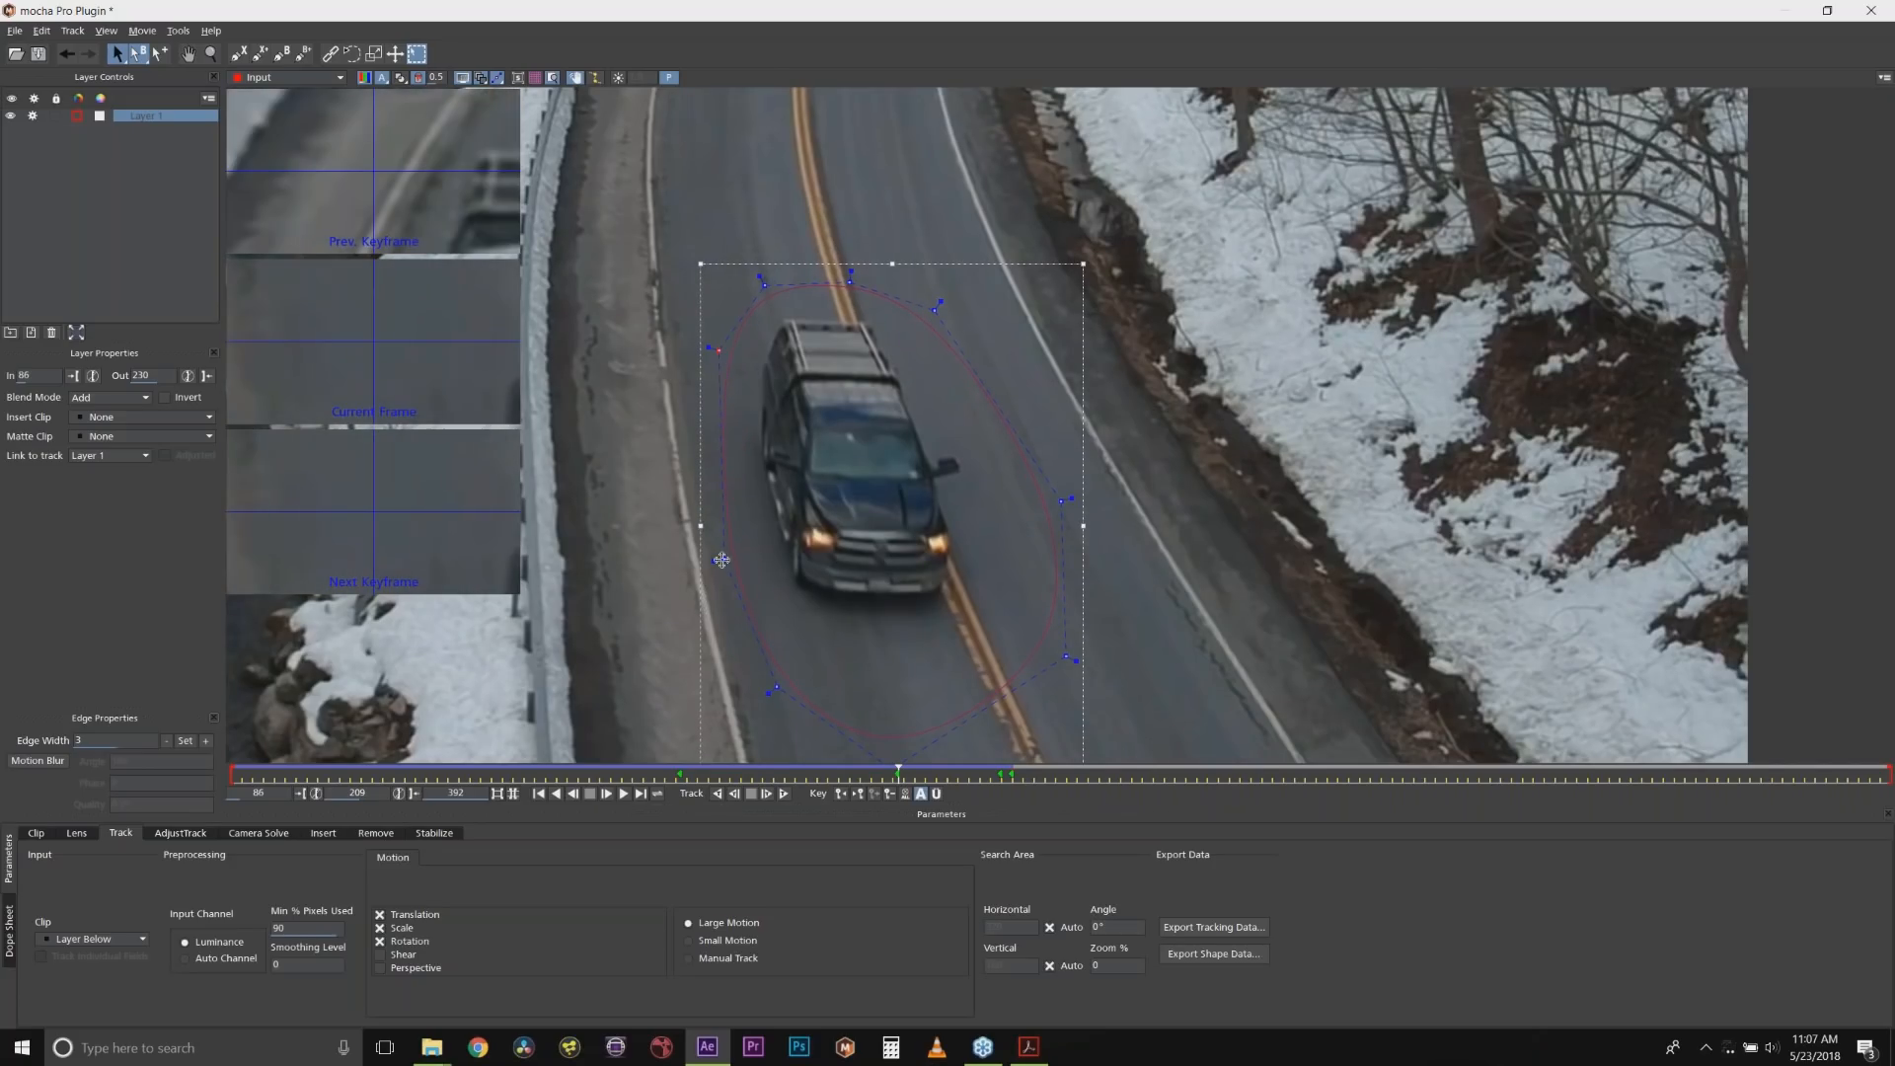
left_click(715, 562)
left_click_drag(716, 561, 706, 564)
left_click_drag(776, 686, 754, 716)
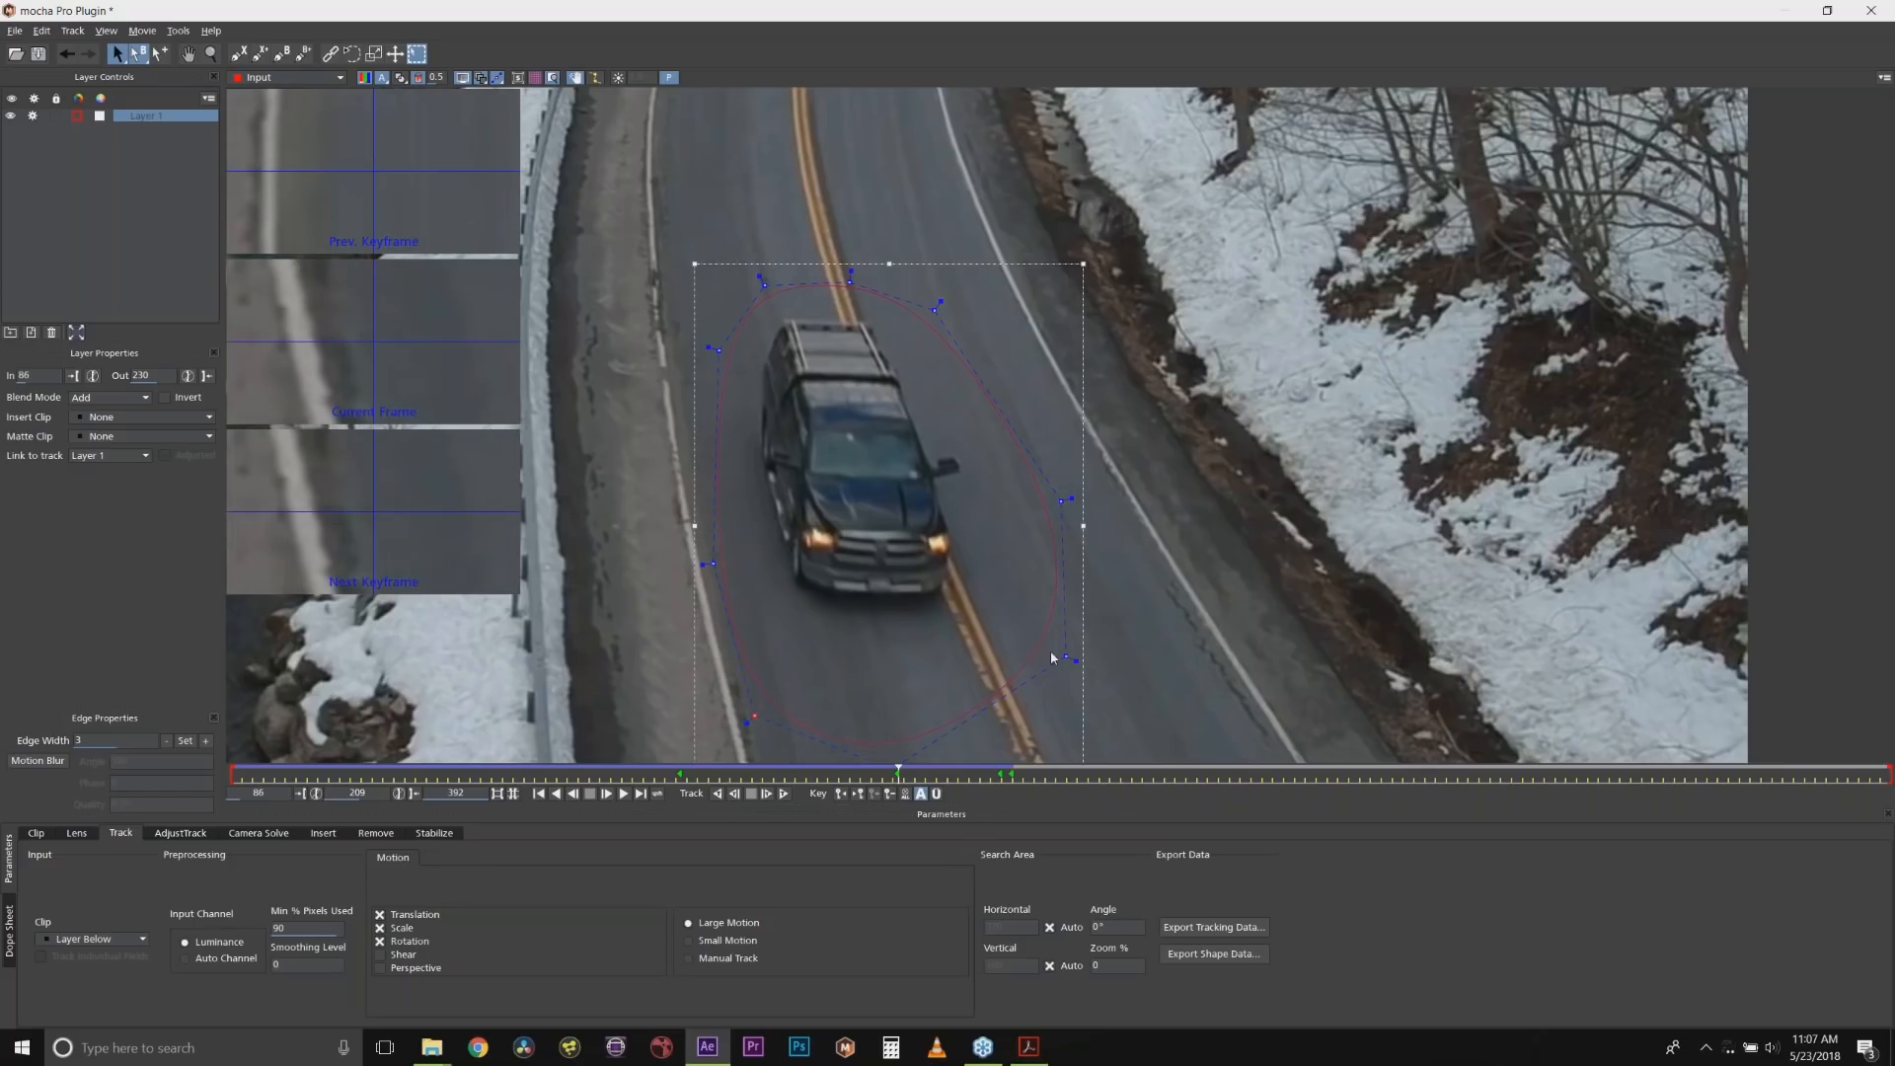
left_click_drag(1068, 657, 1099, 715)
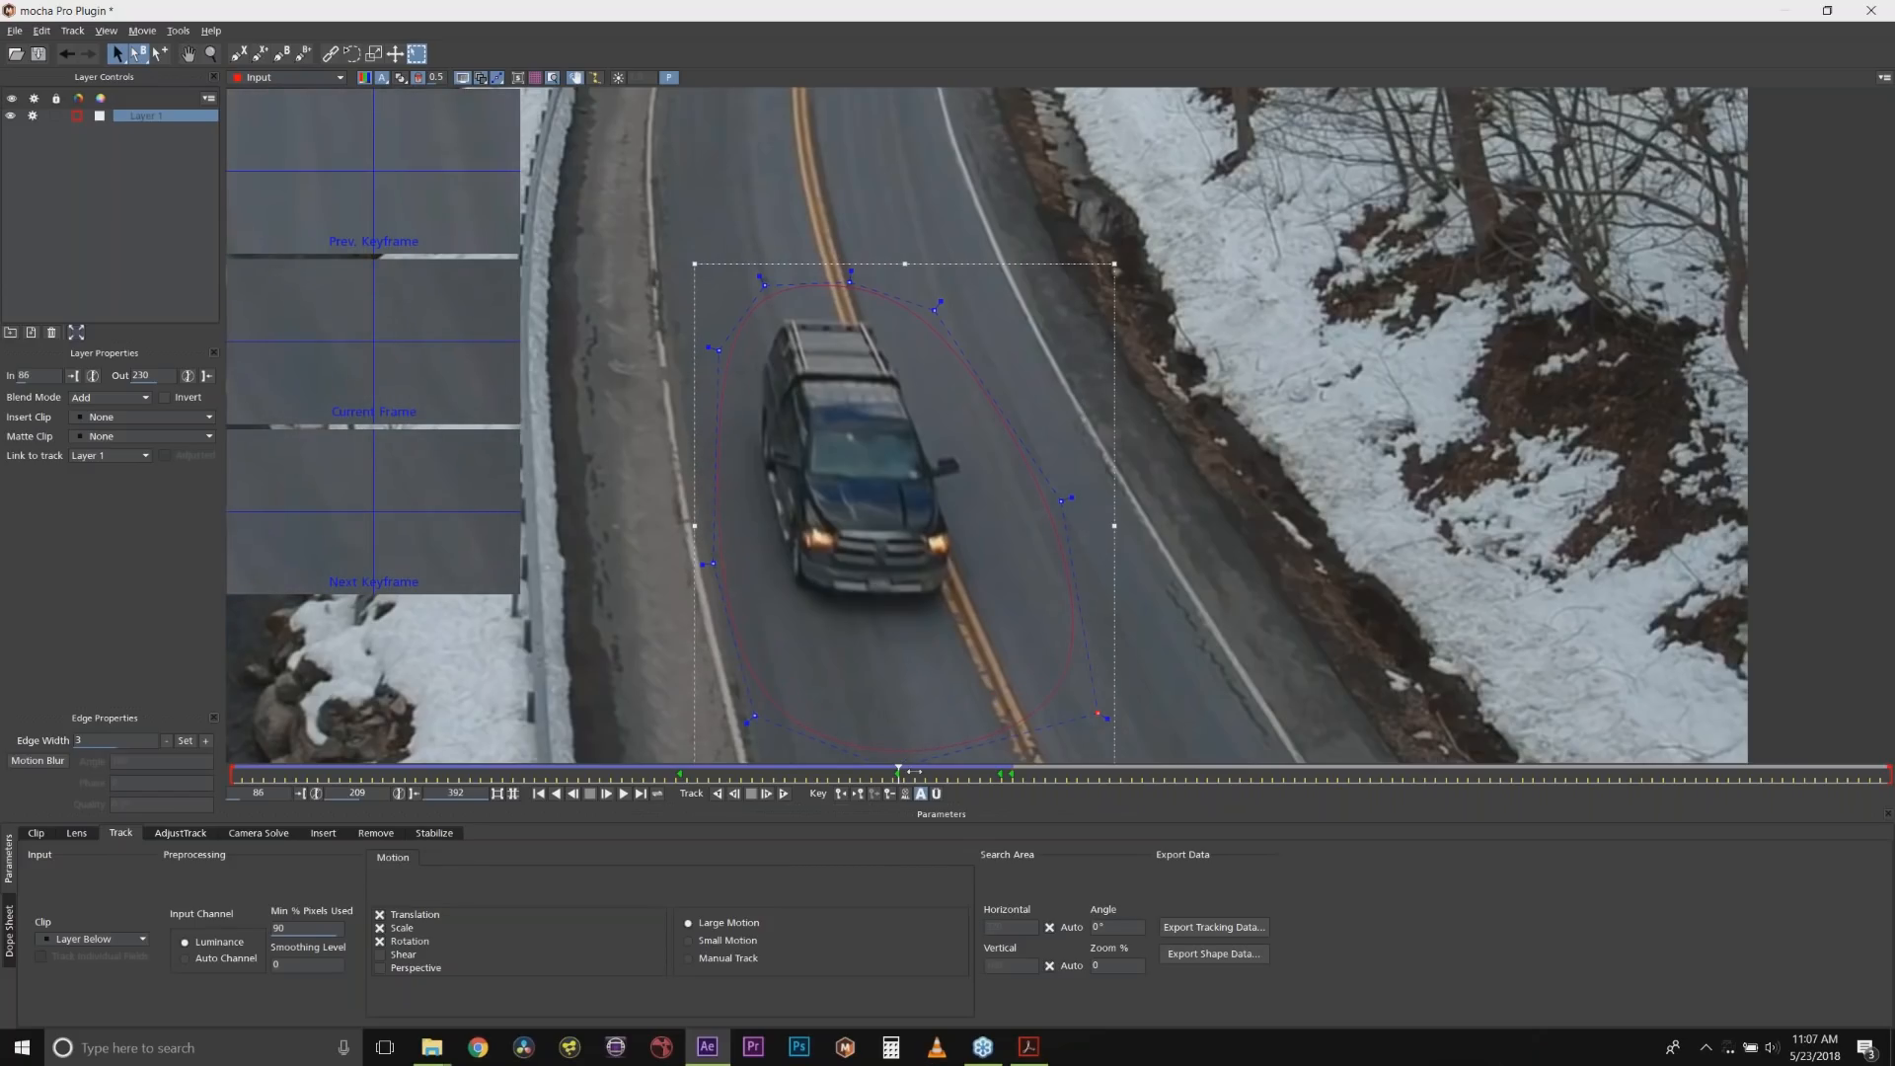
At frame 119, widen the van's spline around its front and rear sides and fit the upper points along the guardrail.
left_click_drag(915, 771, 410, 768)
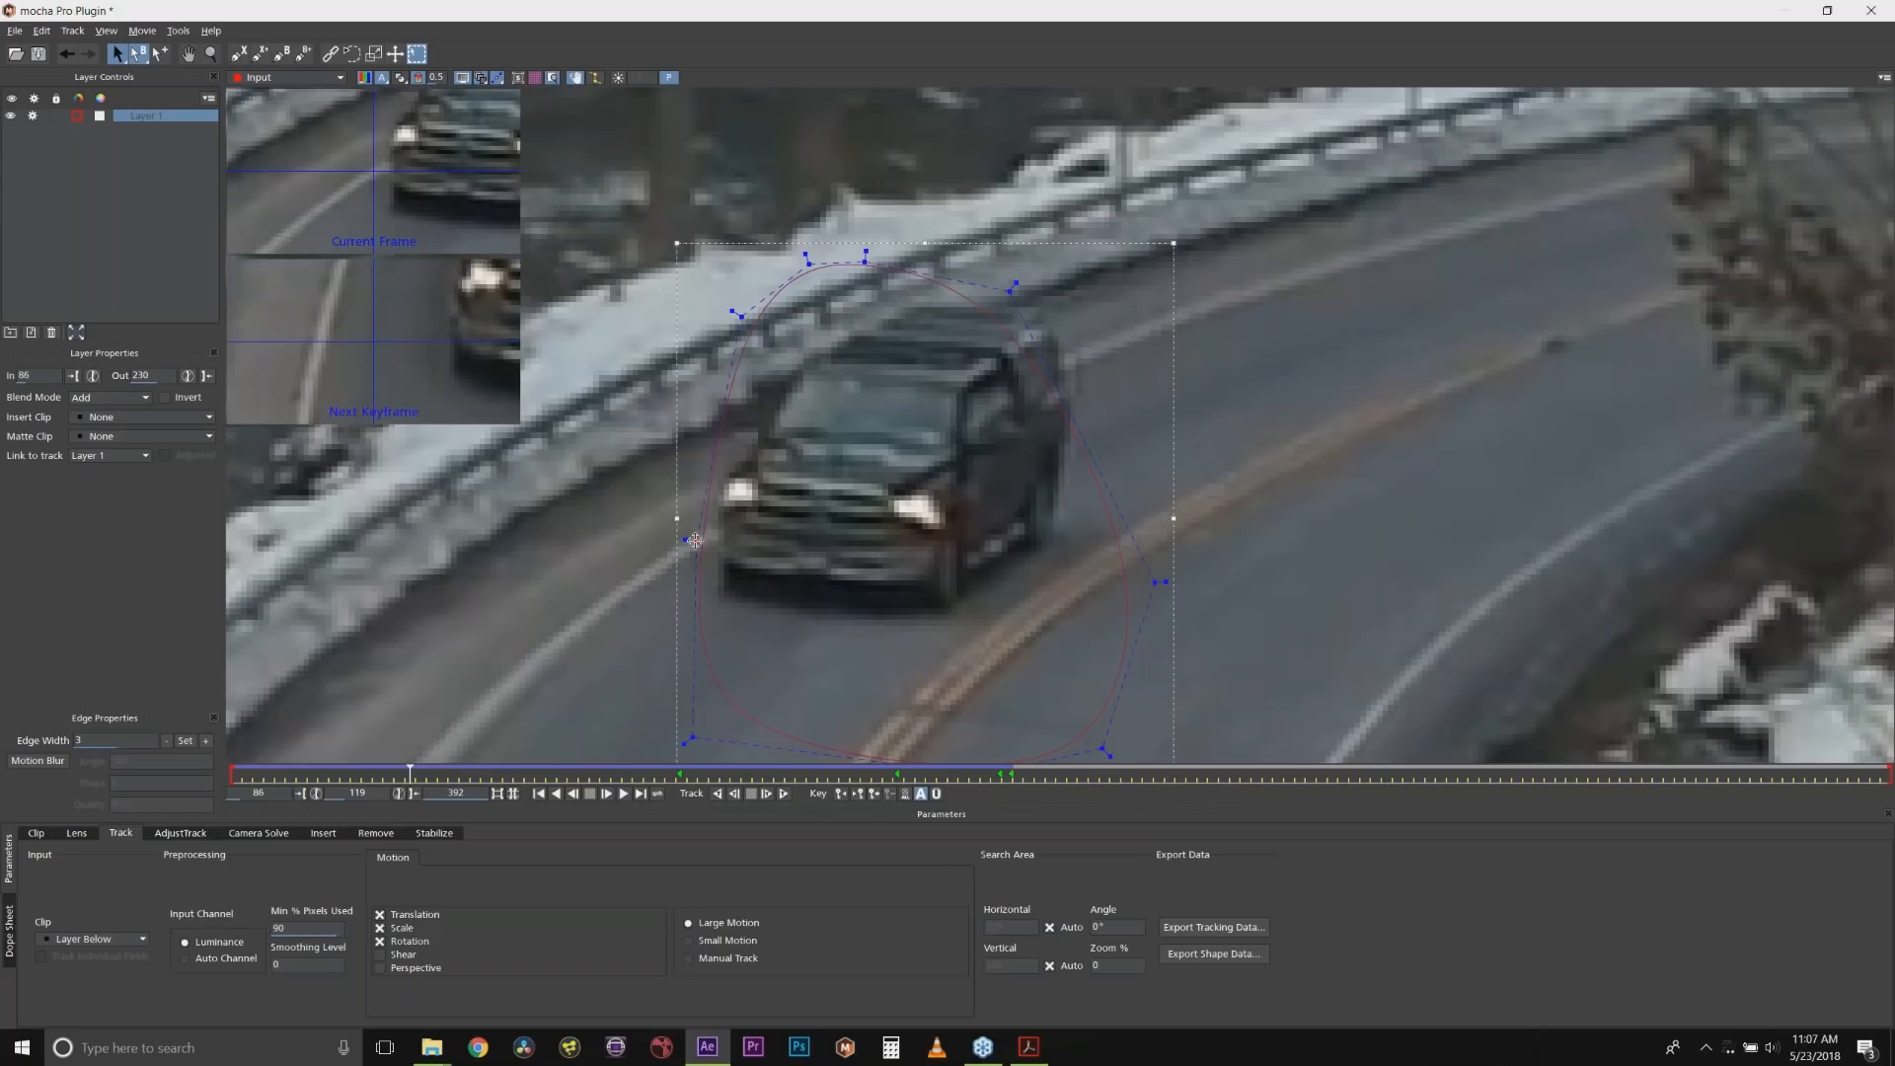
left_click_drag(656, 504, 653, 503)
left_click_drag(1009, 290, 1113, 265)
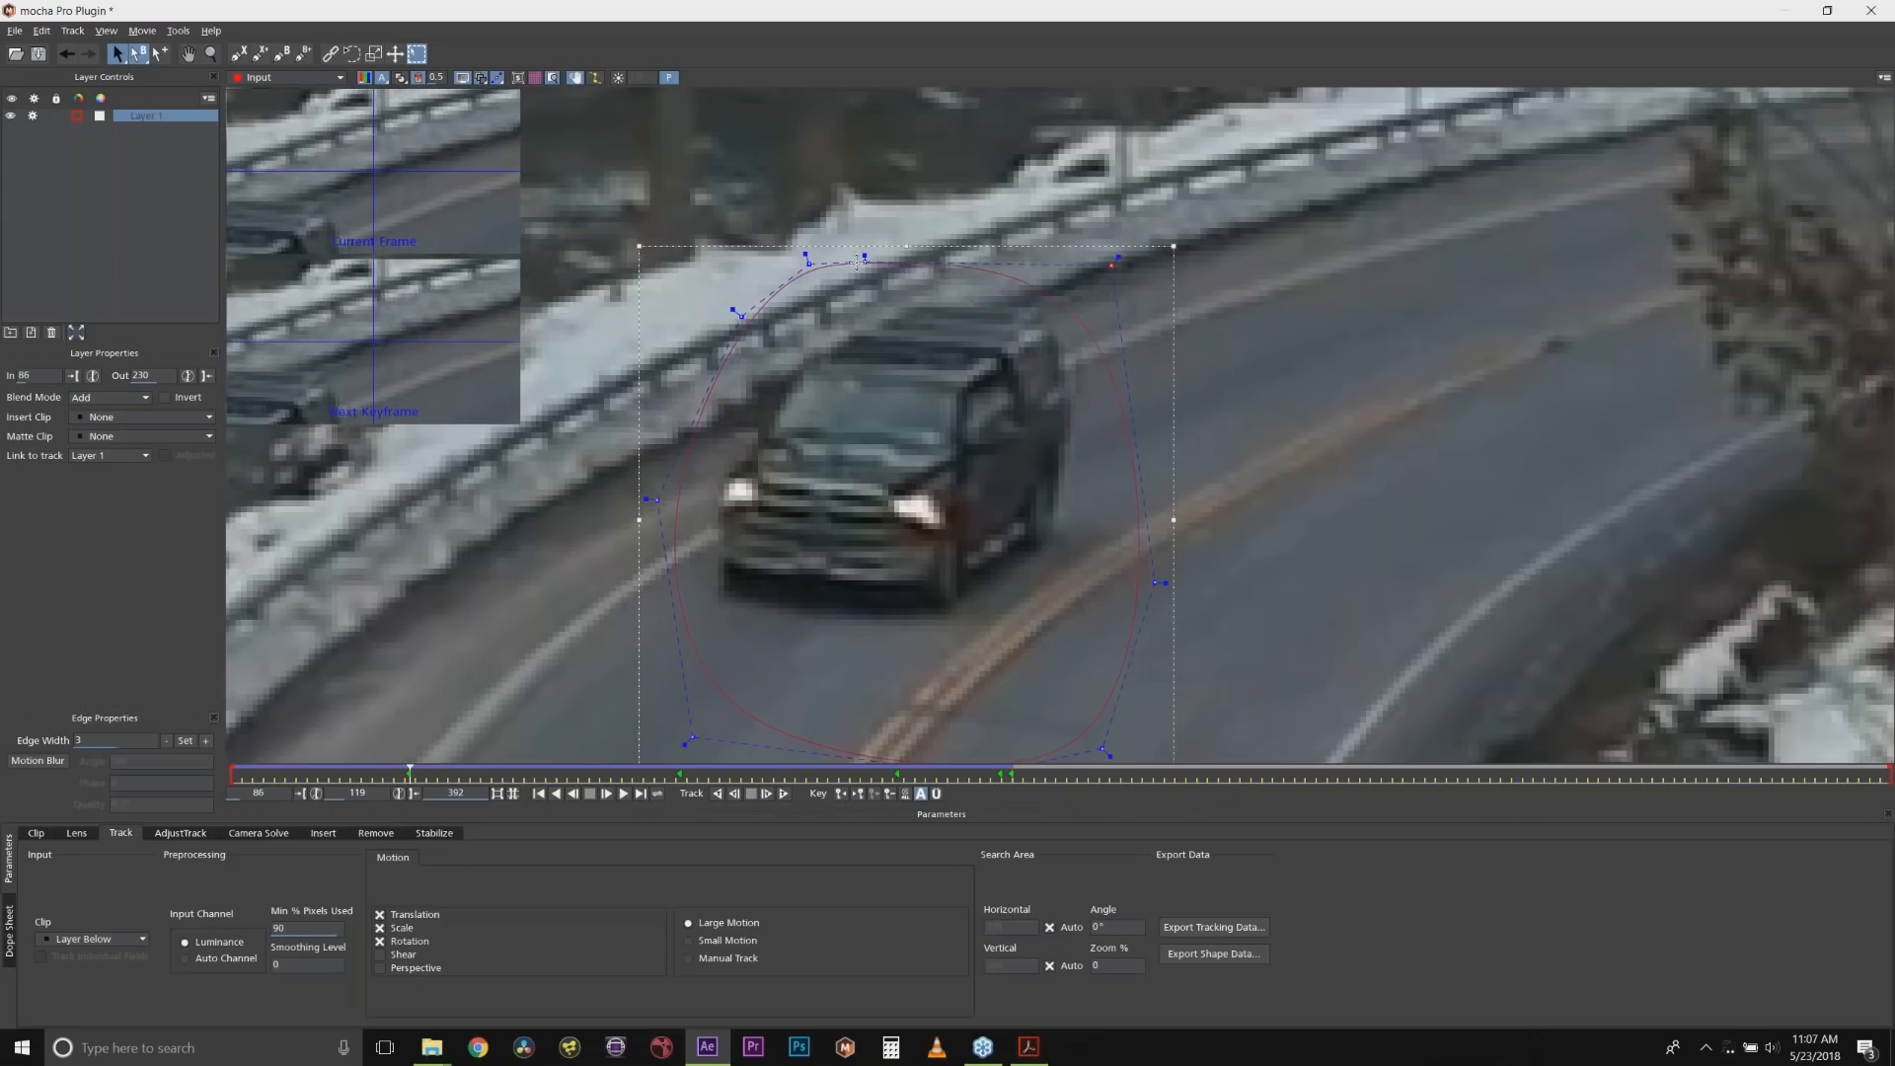
left_click_drag(864, 261, 929, 265)
left_click_drag(807, 265, 733, 380)
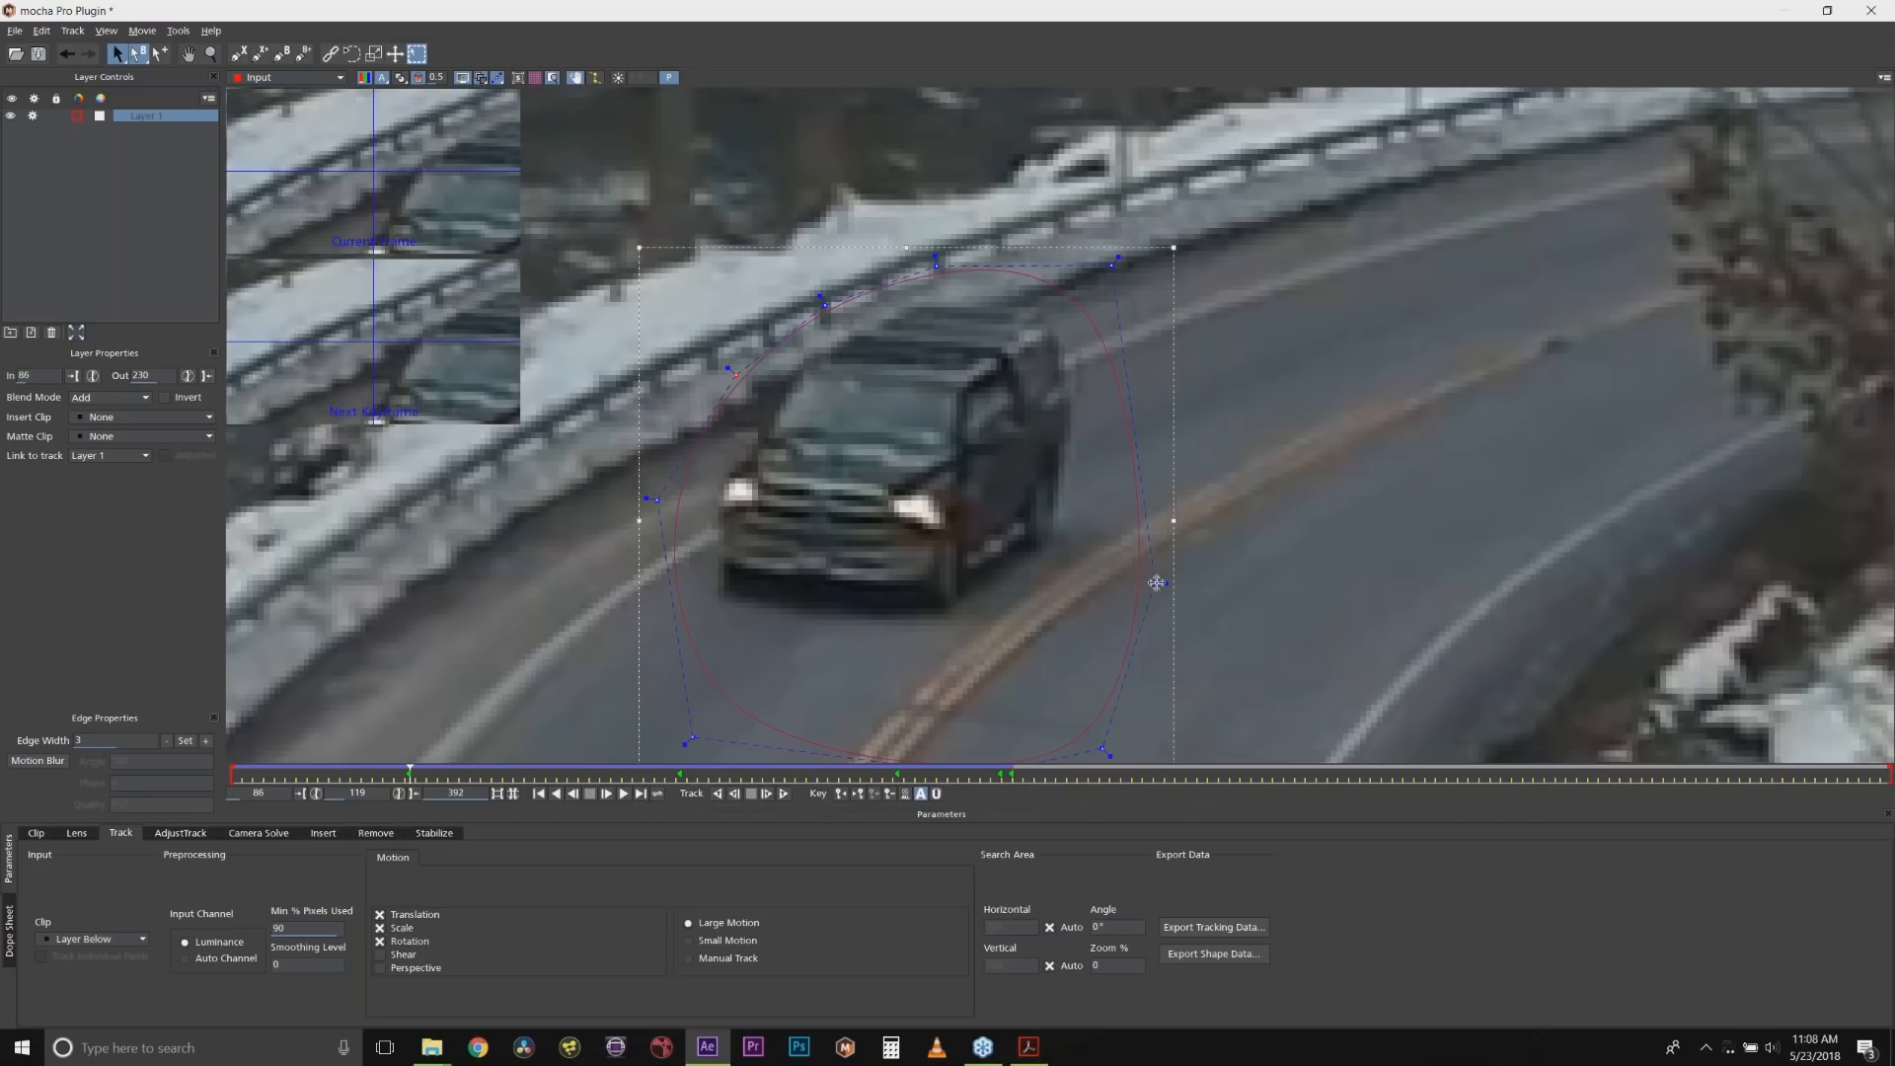
left_click_drag(1153, 581, 1377, 564)
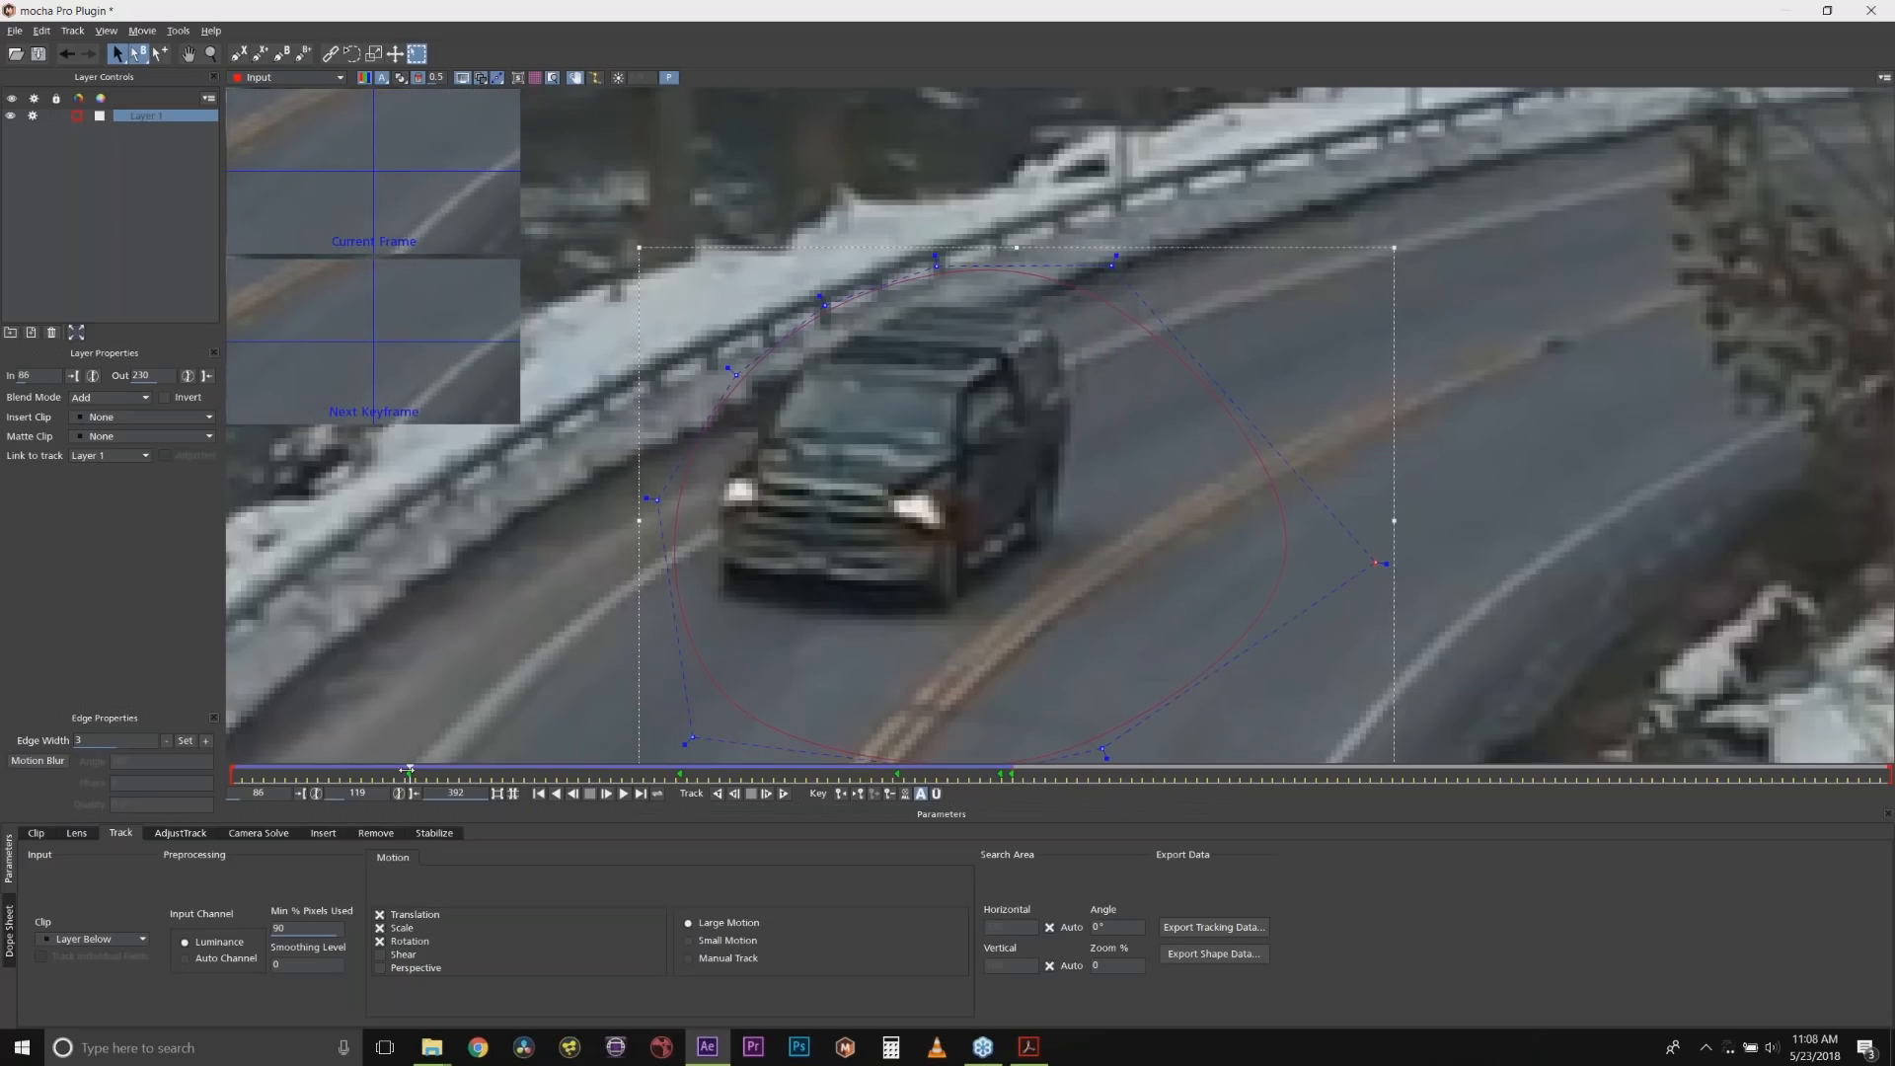
At frame 86, refit the van's spline around the roof, hood and front bumper, and pull the rear-side point closer.
left_click_drag(396, 773, 232, 773)
left_click_drag(1159, 229, 1208, 172)
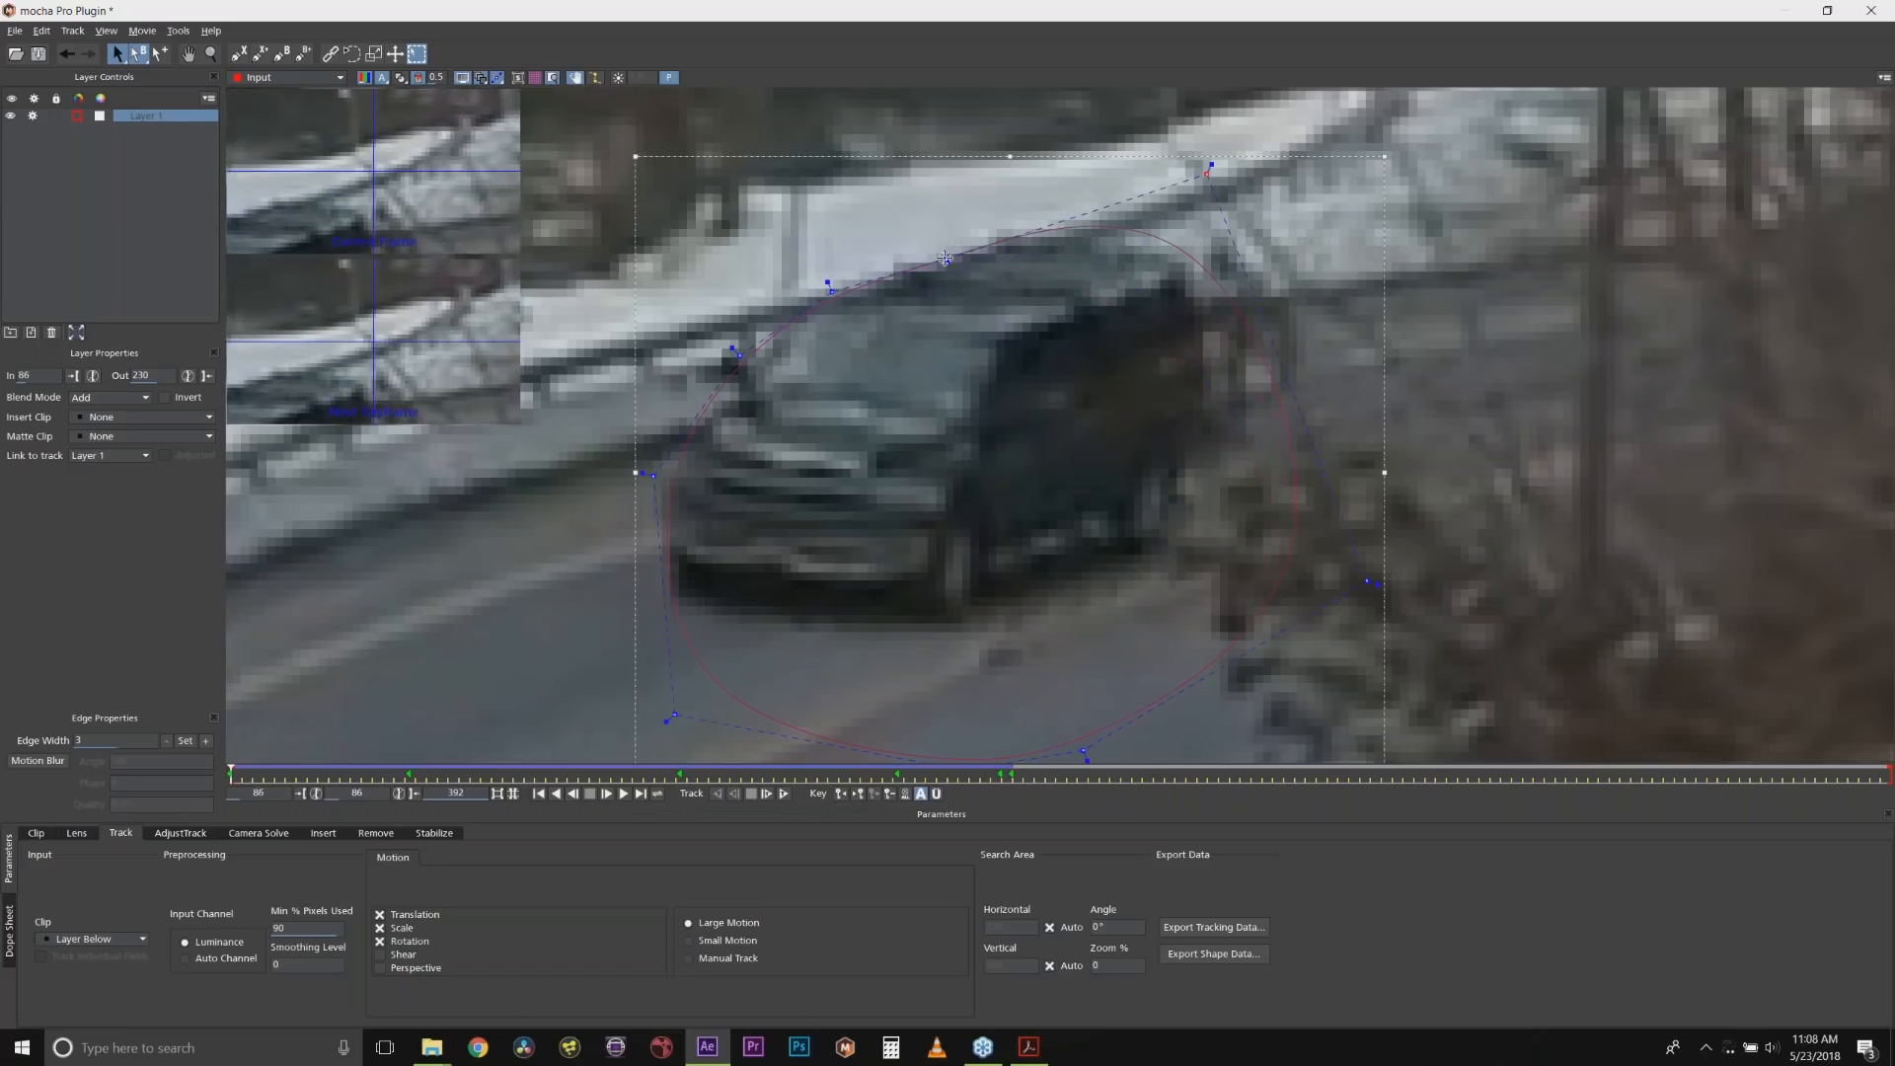
left_click_drag(947, 259, 935, 249)
left_click_drag(831, 289, 814, 277)
left_click_drag(739, 355, 682, 344)
left_click_drag(654, 475, 622, 476)
left_click_drag(671, 716, 610, 715)
left_click_drag(1084, 753, 1022, 718)
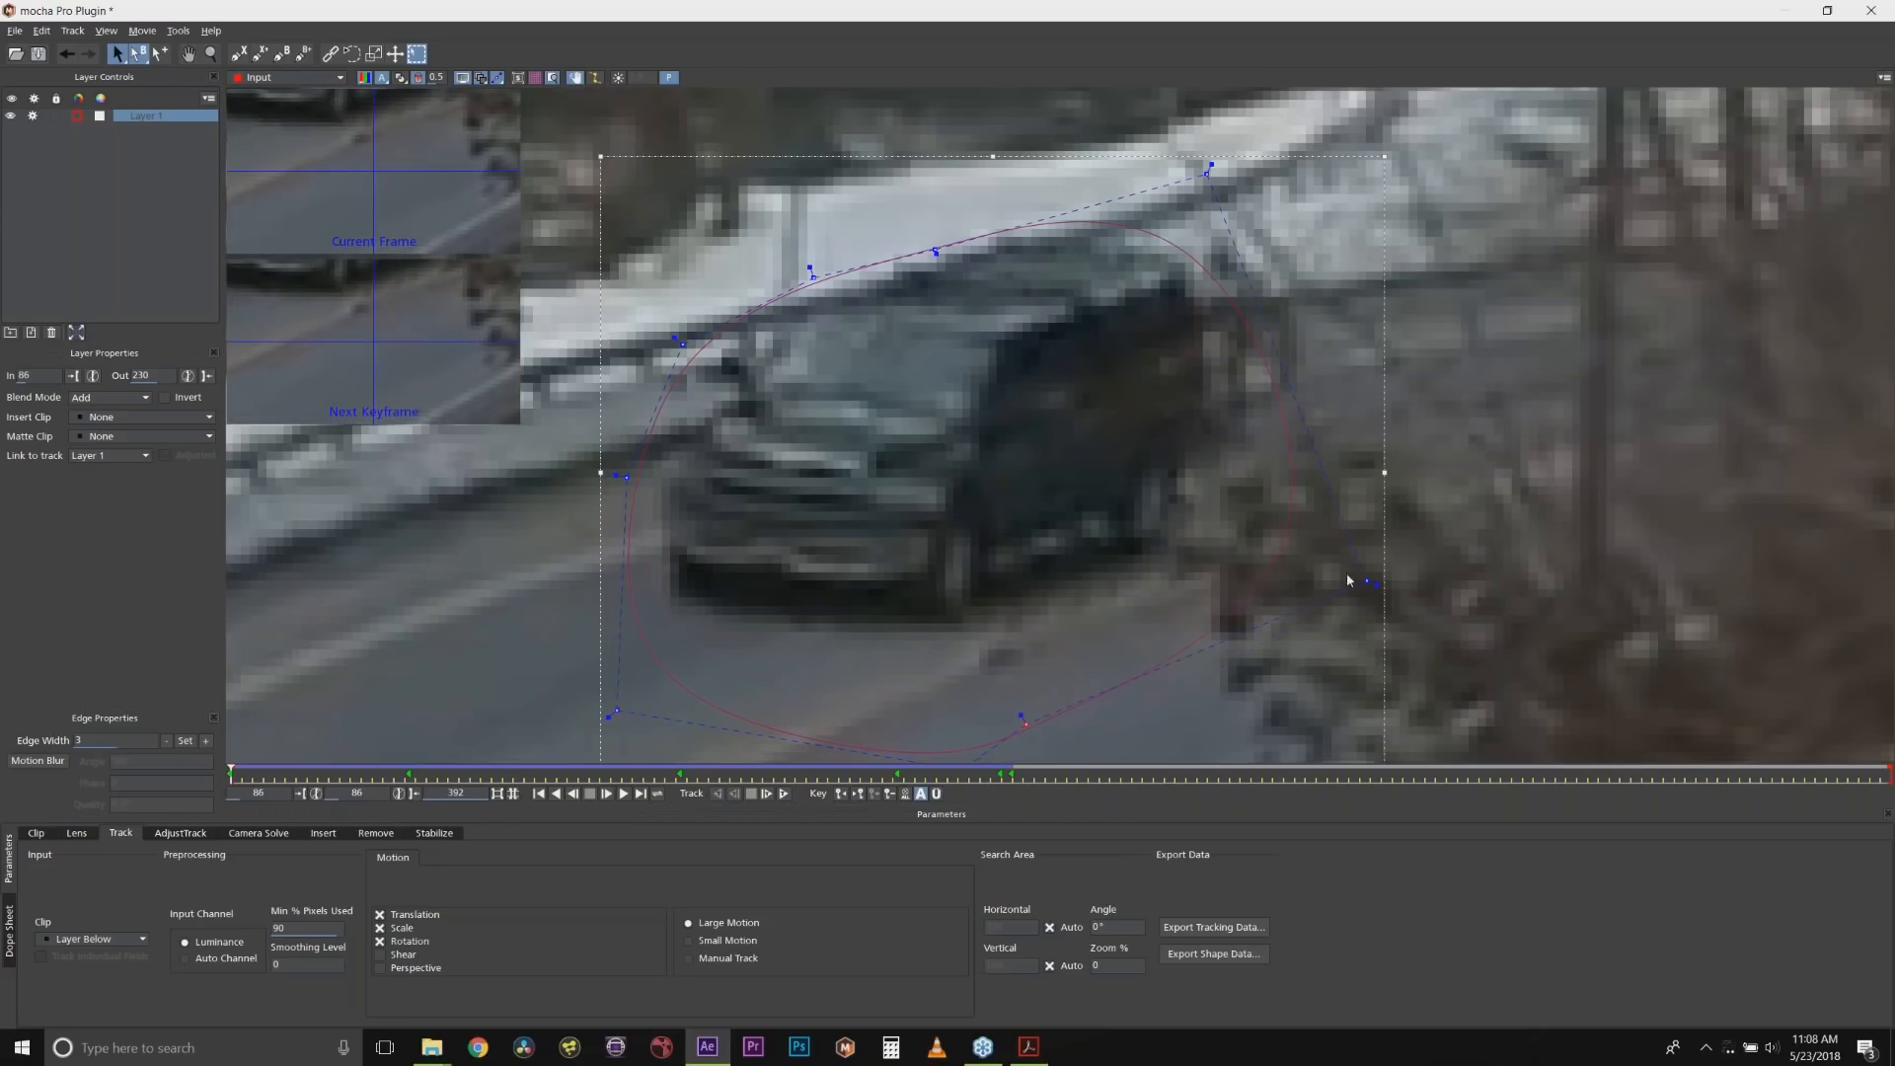
left_click_drag(1372, 582, 1299, 450)
At frame 86, refit the lower points of the van's spline around the rear wheel and the road beside the van.
key("x")
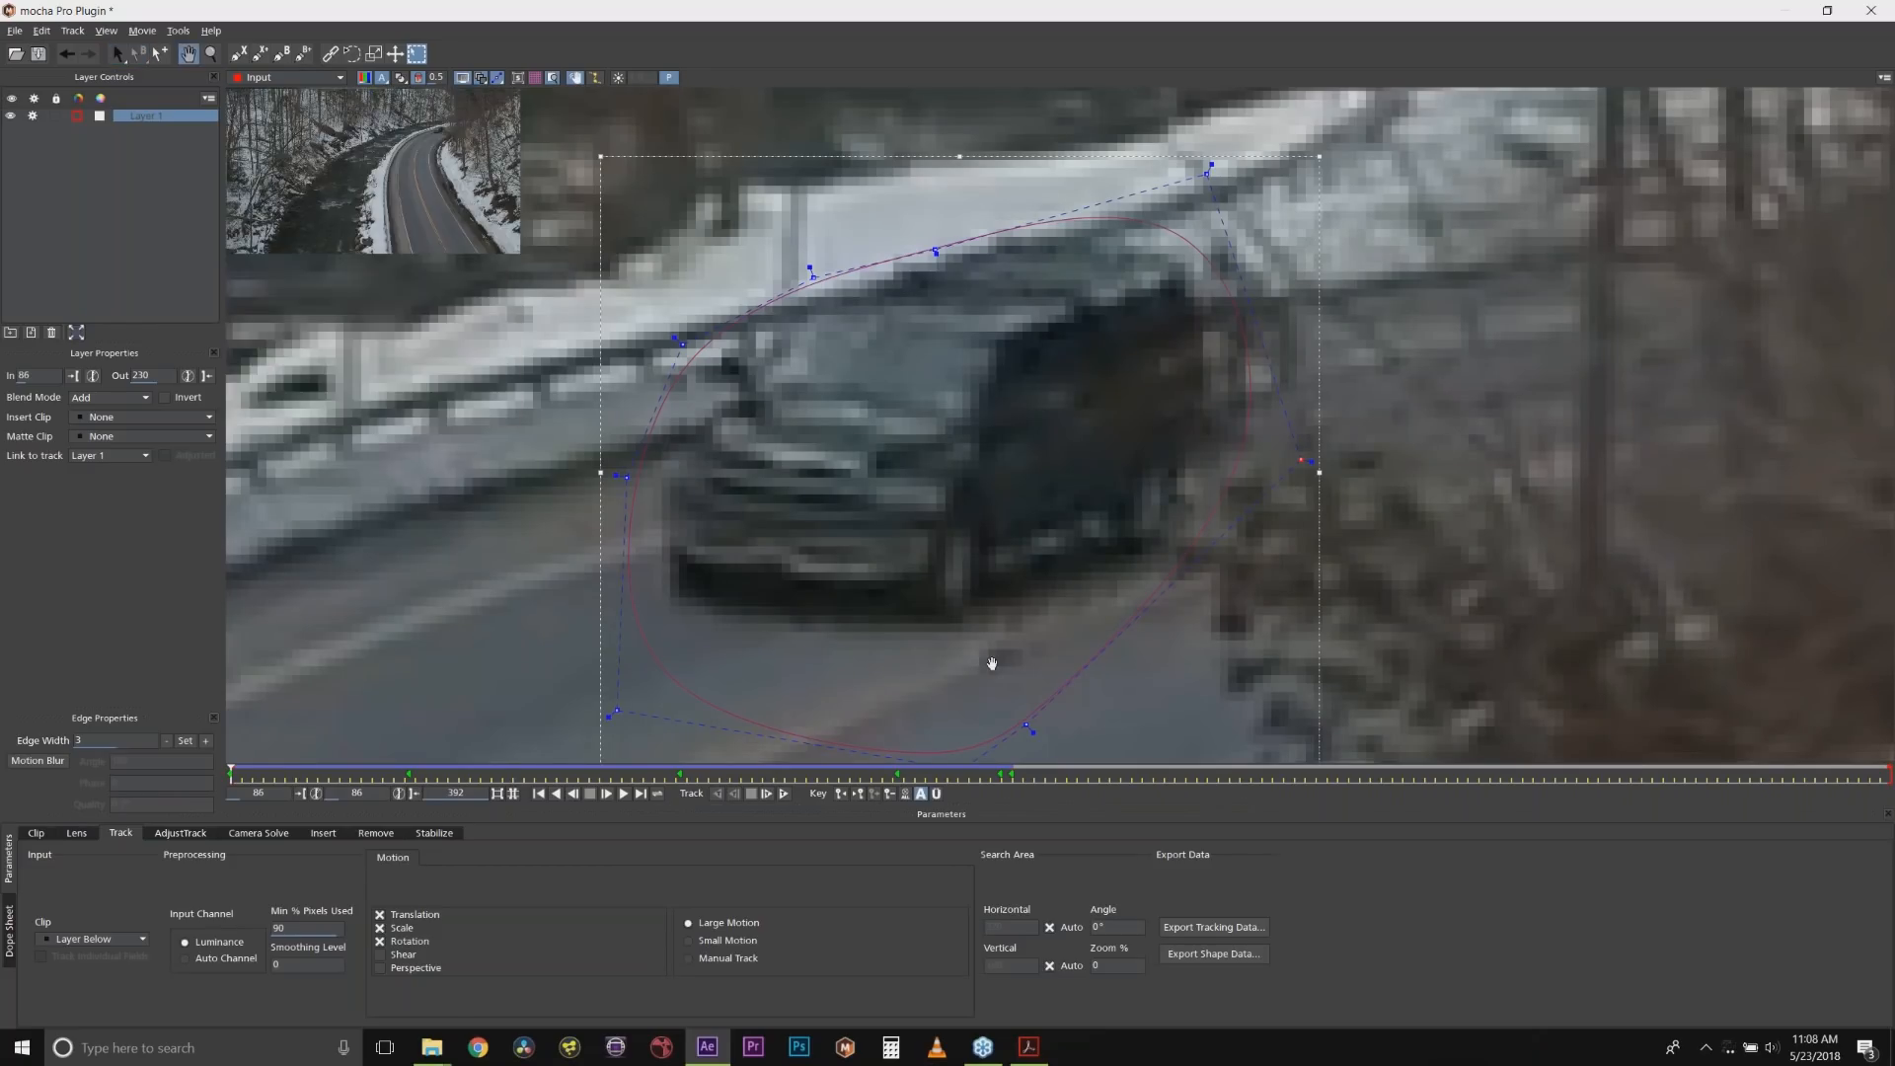
left_click_drag(993, 662, 1147, 566)
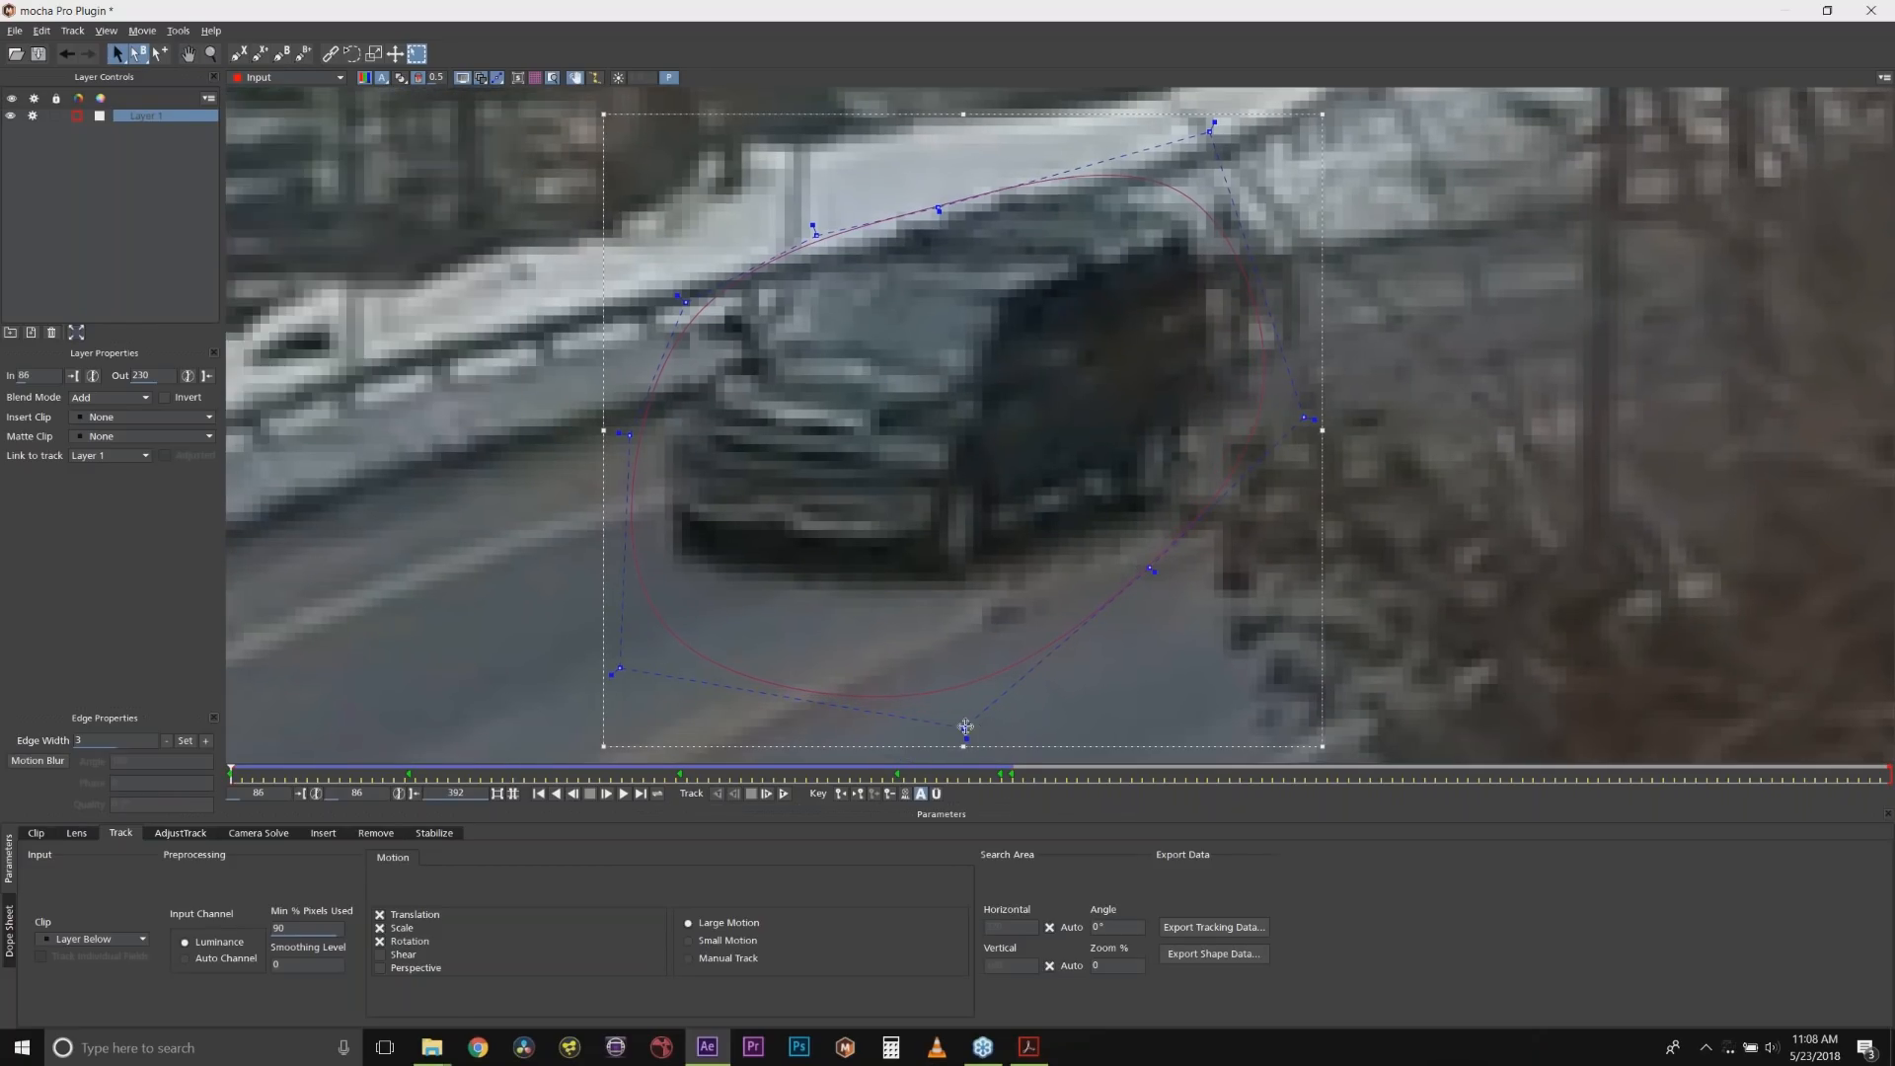
left_click_drag(966, 728, 1170, 711)
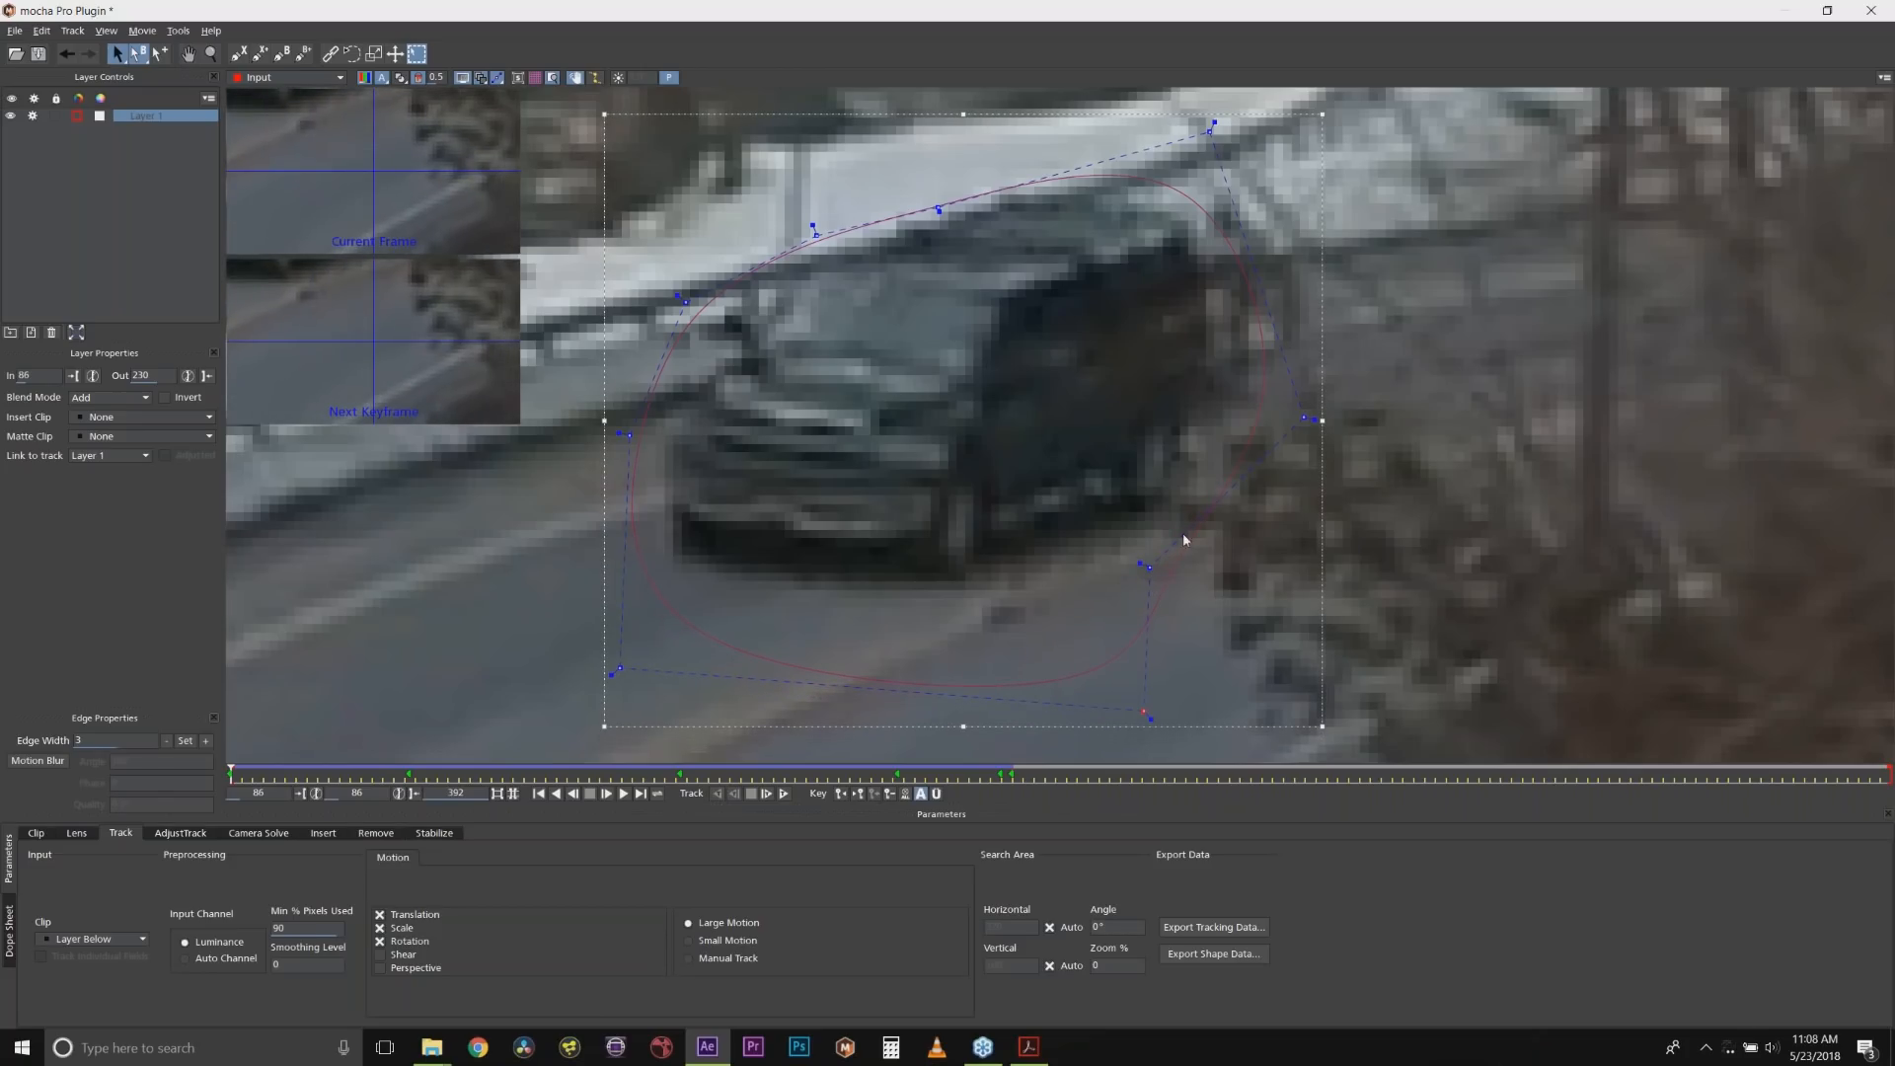
left_click_drag(1145, 566, 1185, 506)
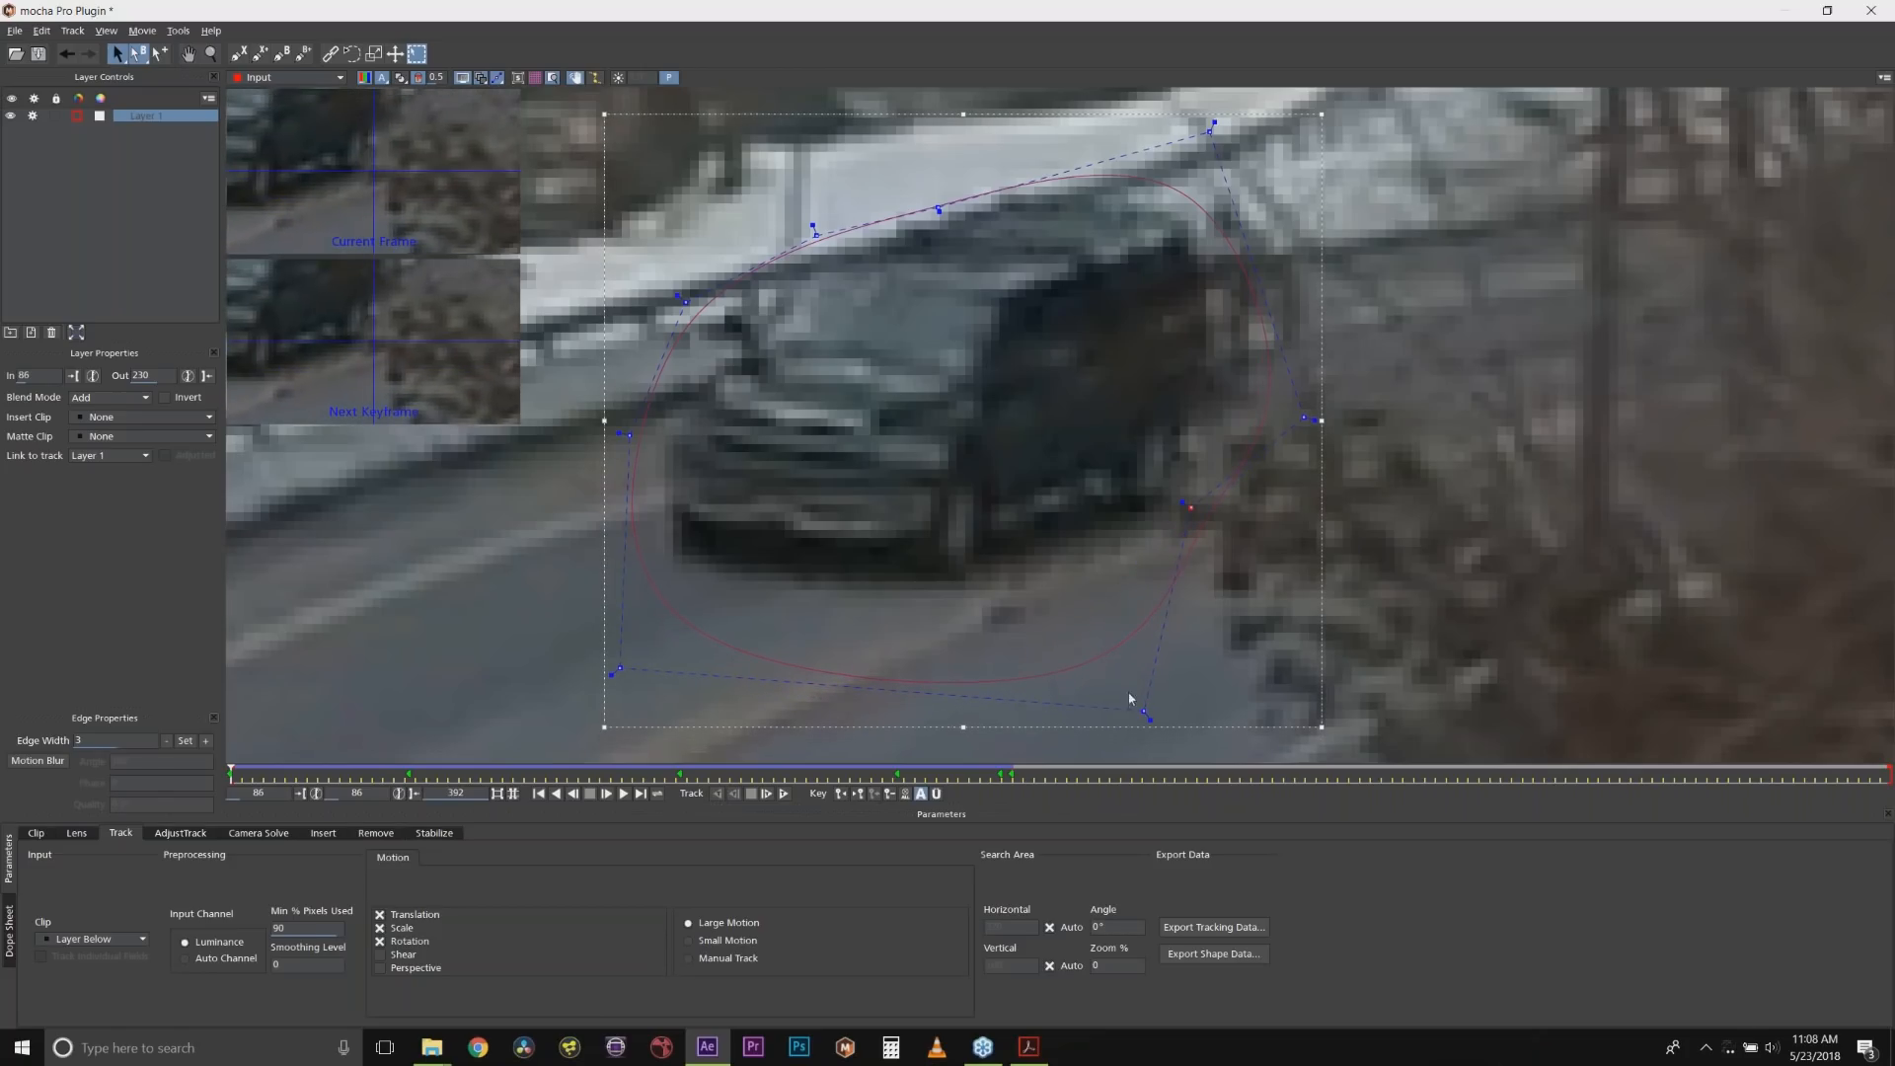
left_click_drag(1143, 716, 1204, 708)
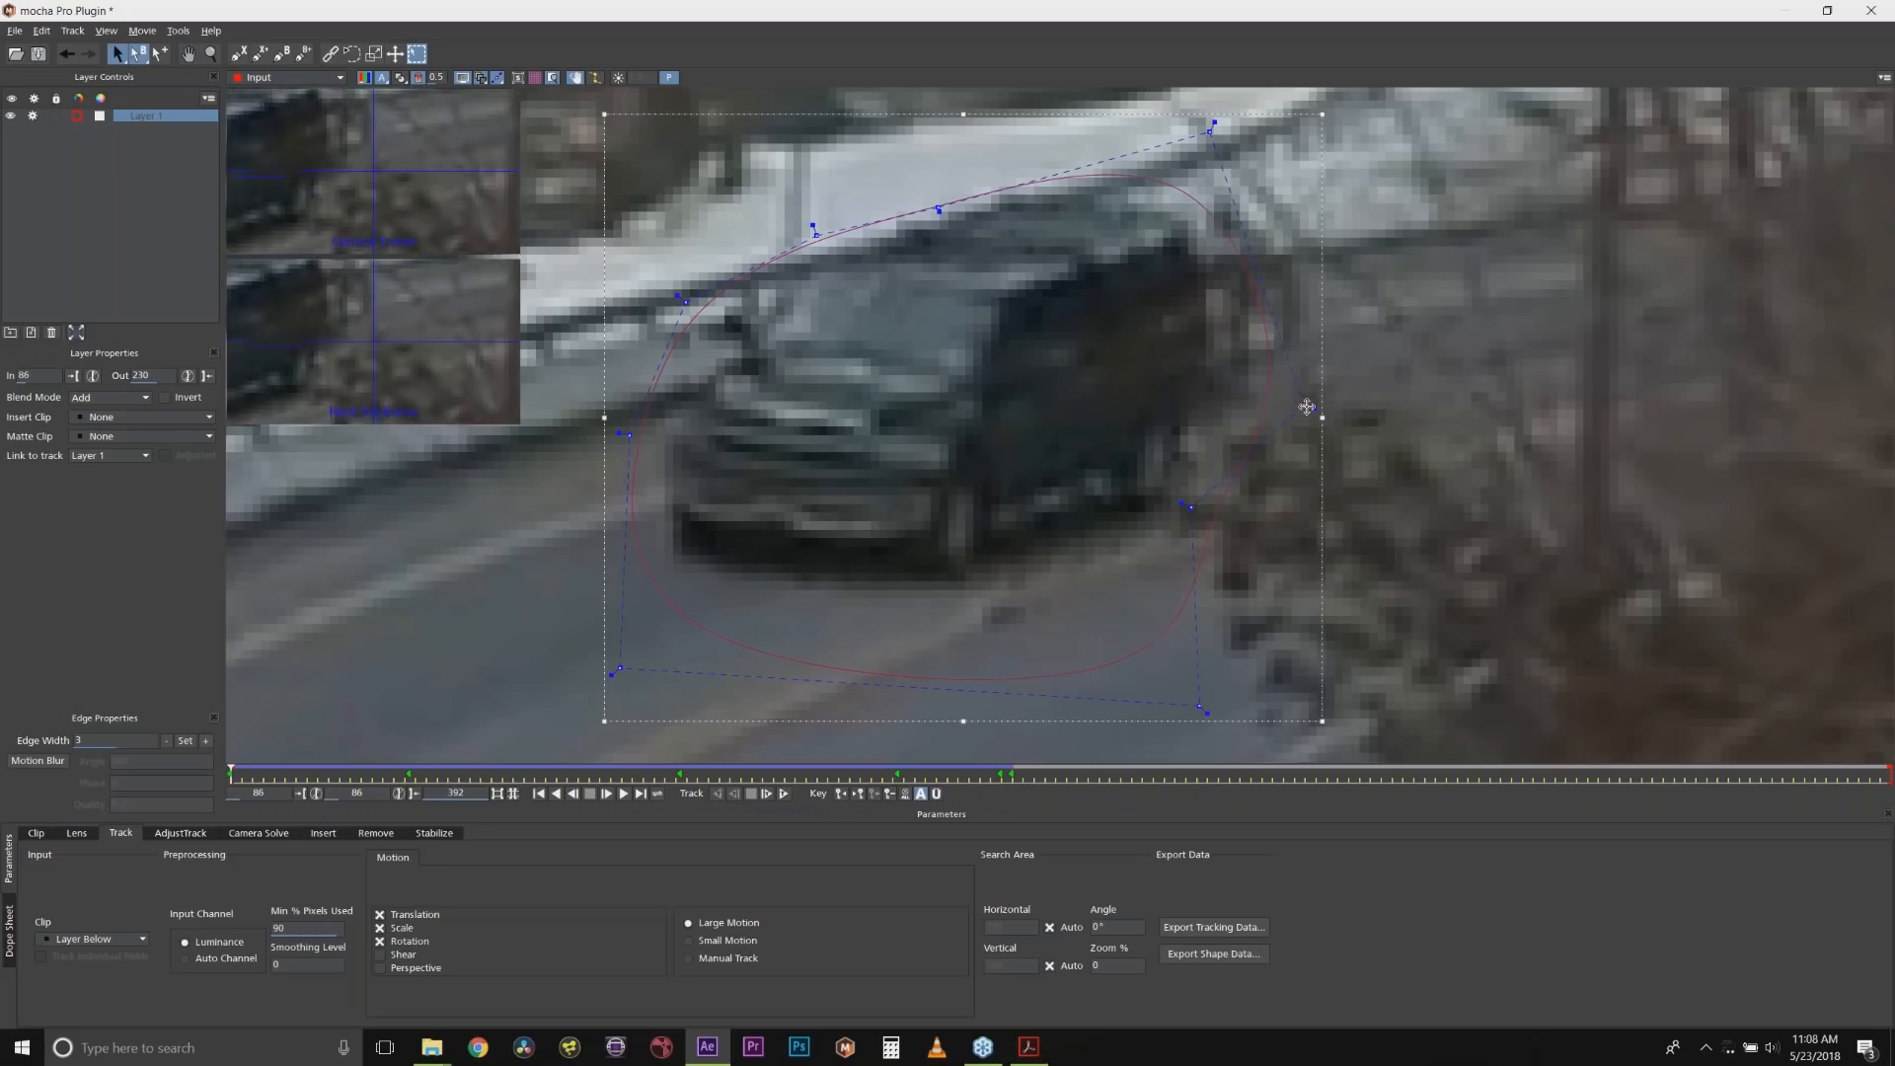
Move the spline's rear-side point outward and raise the upper points along the guardrail above the van's roof.
left_click_drag(1307, 407, 1323, 366)
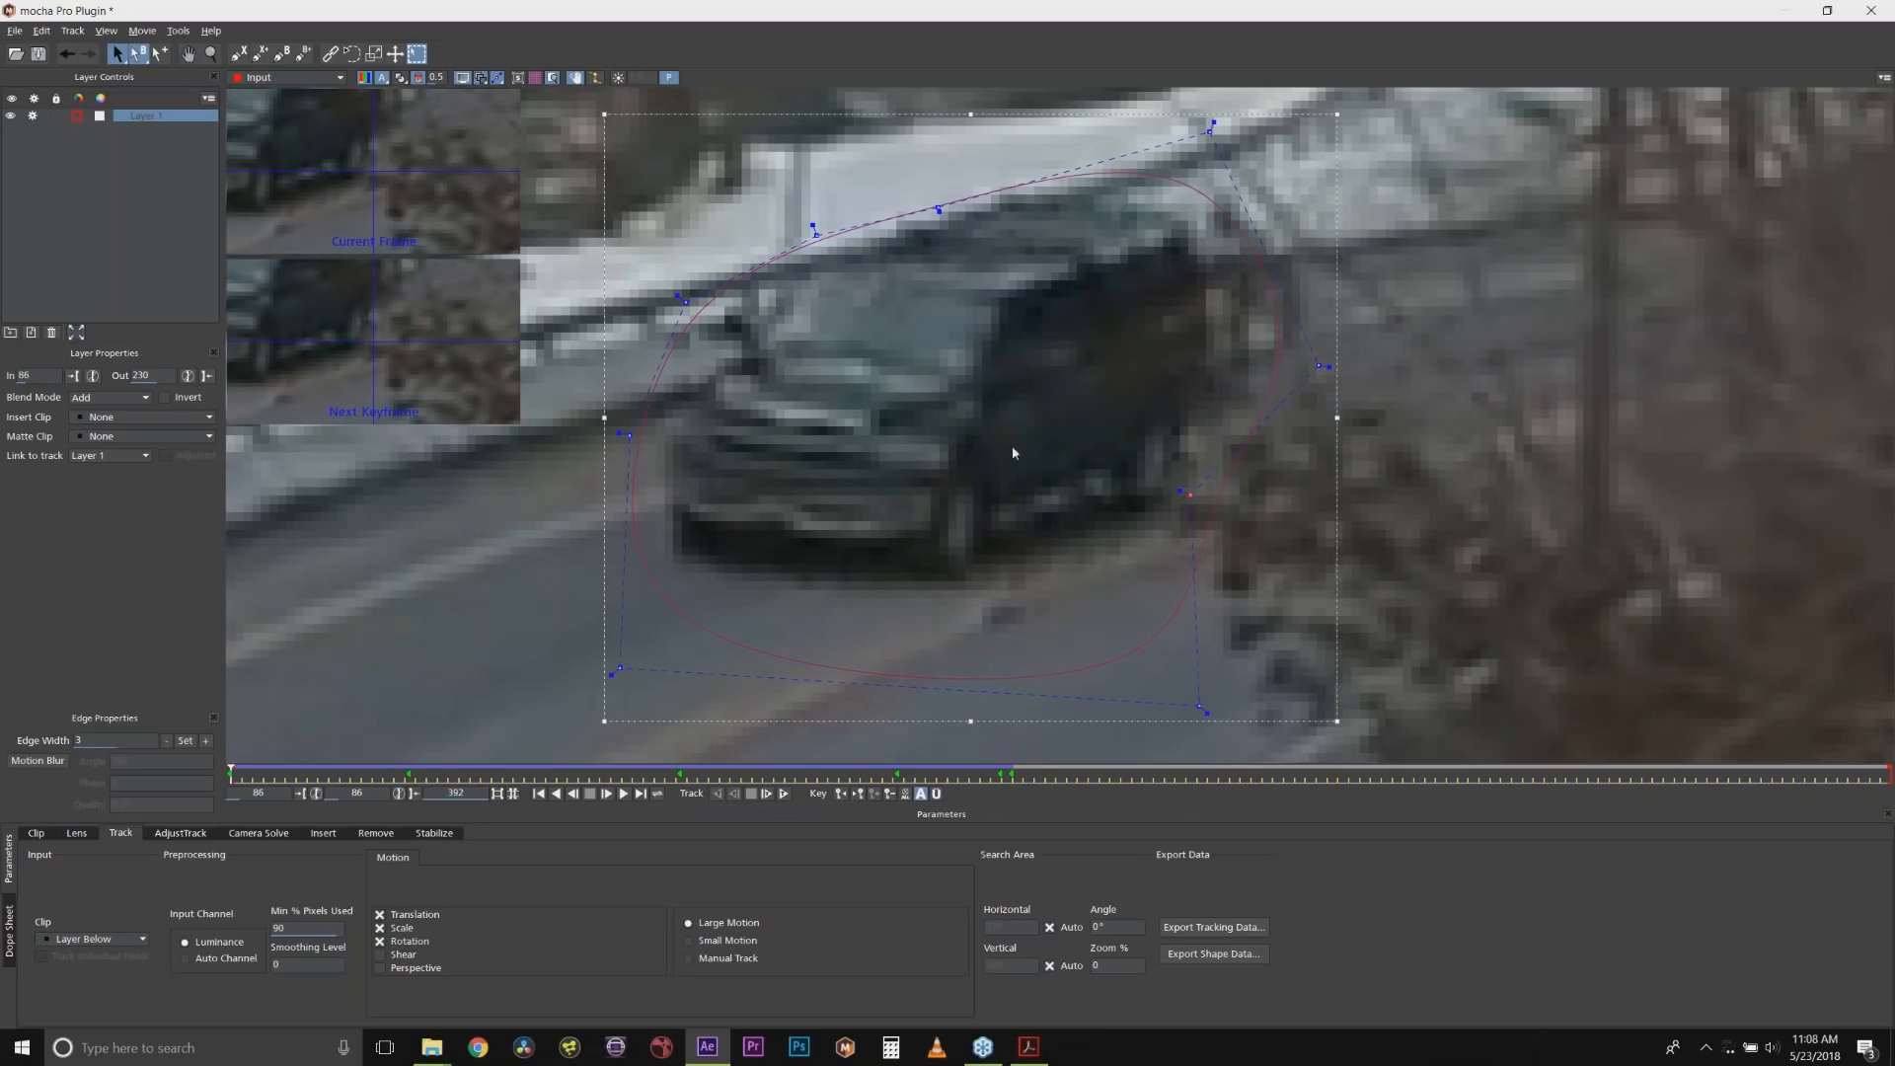
left_click_drag(813, 227, 802, 214)
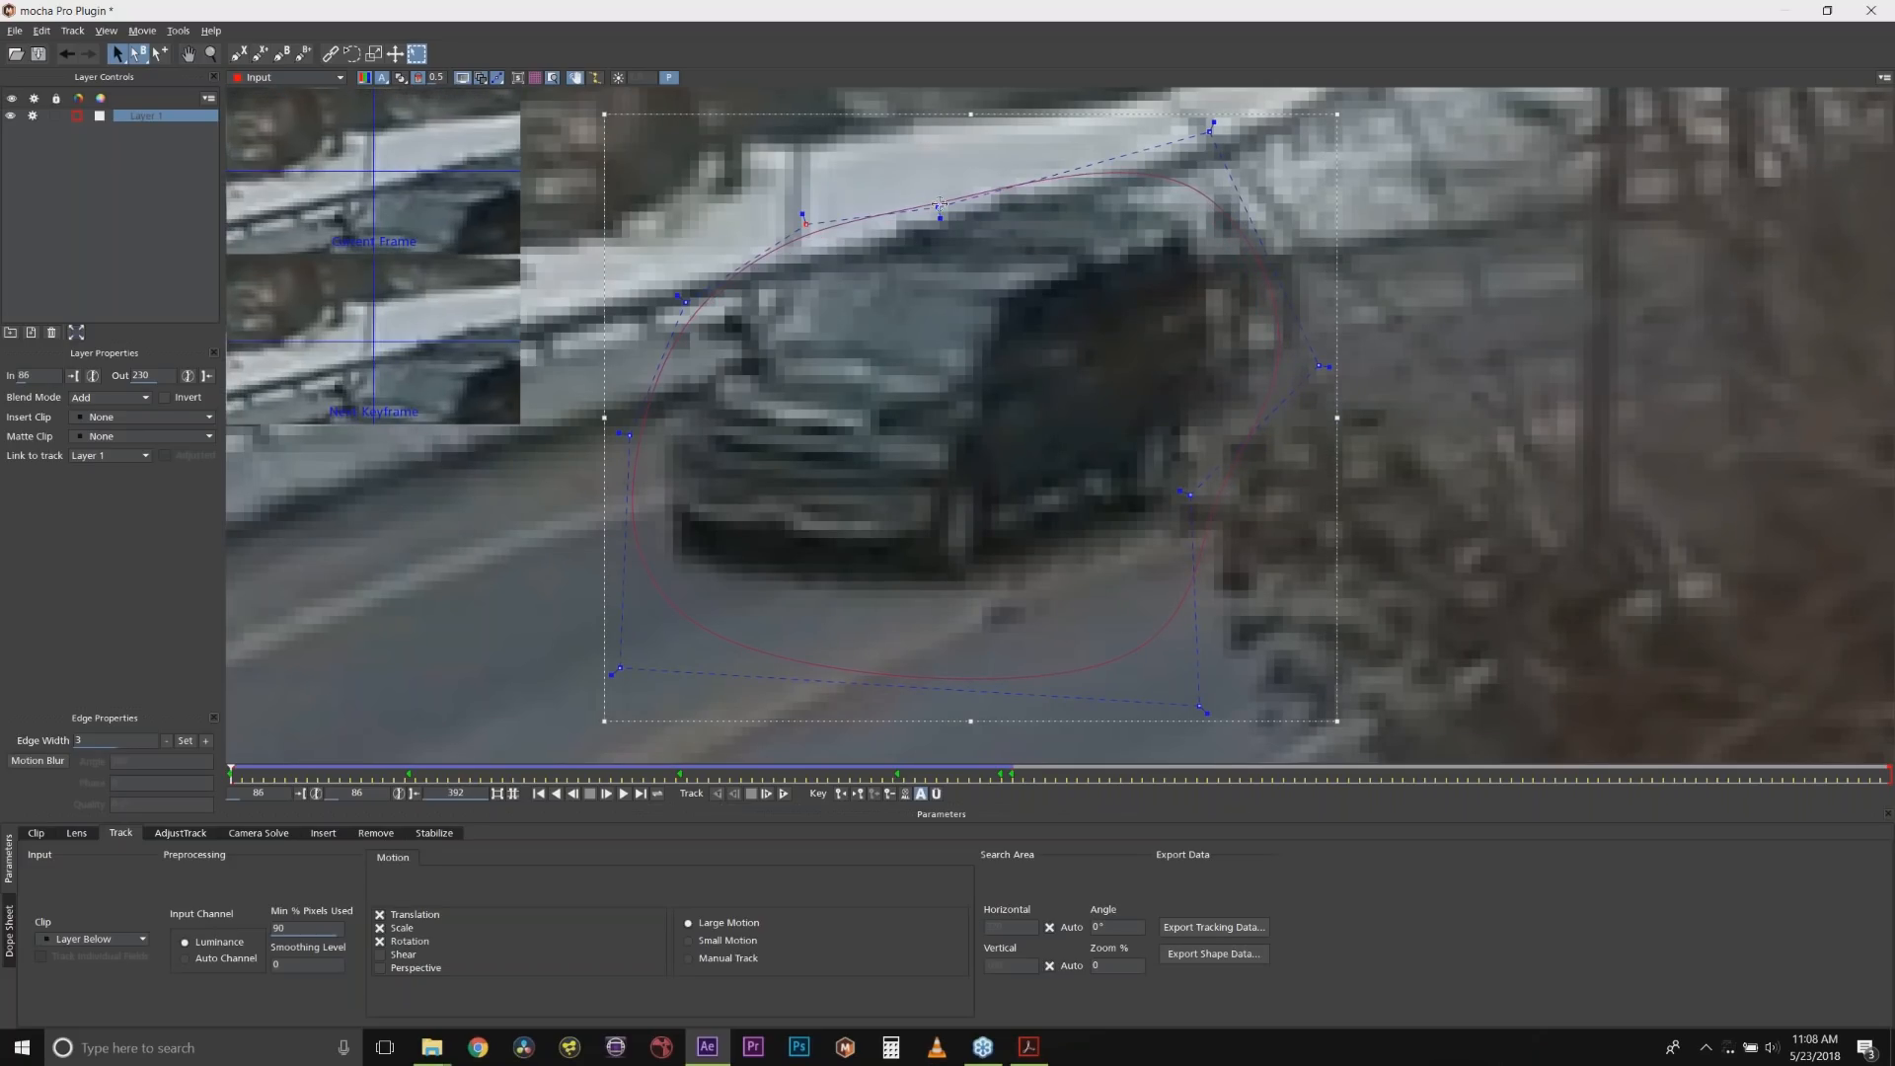
left_click_drag(941, 206, 939, 194)
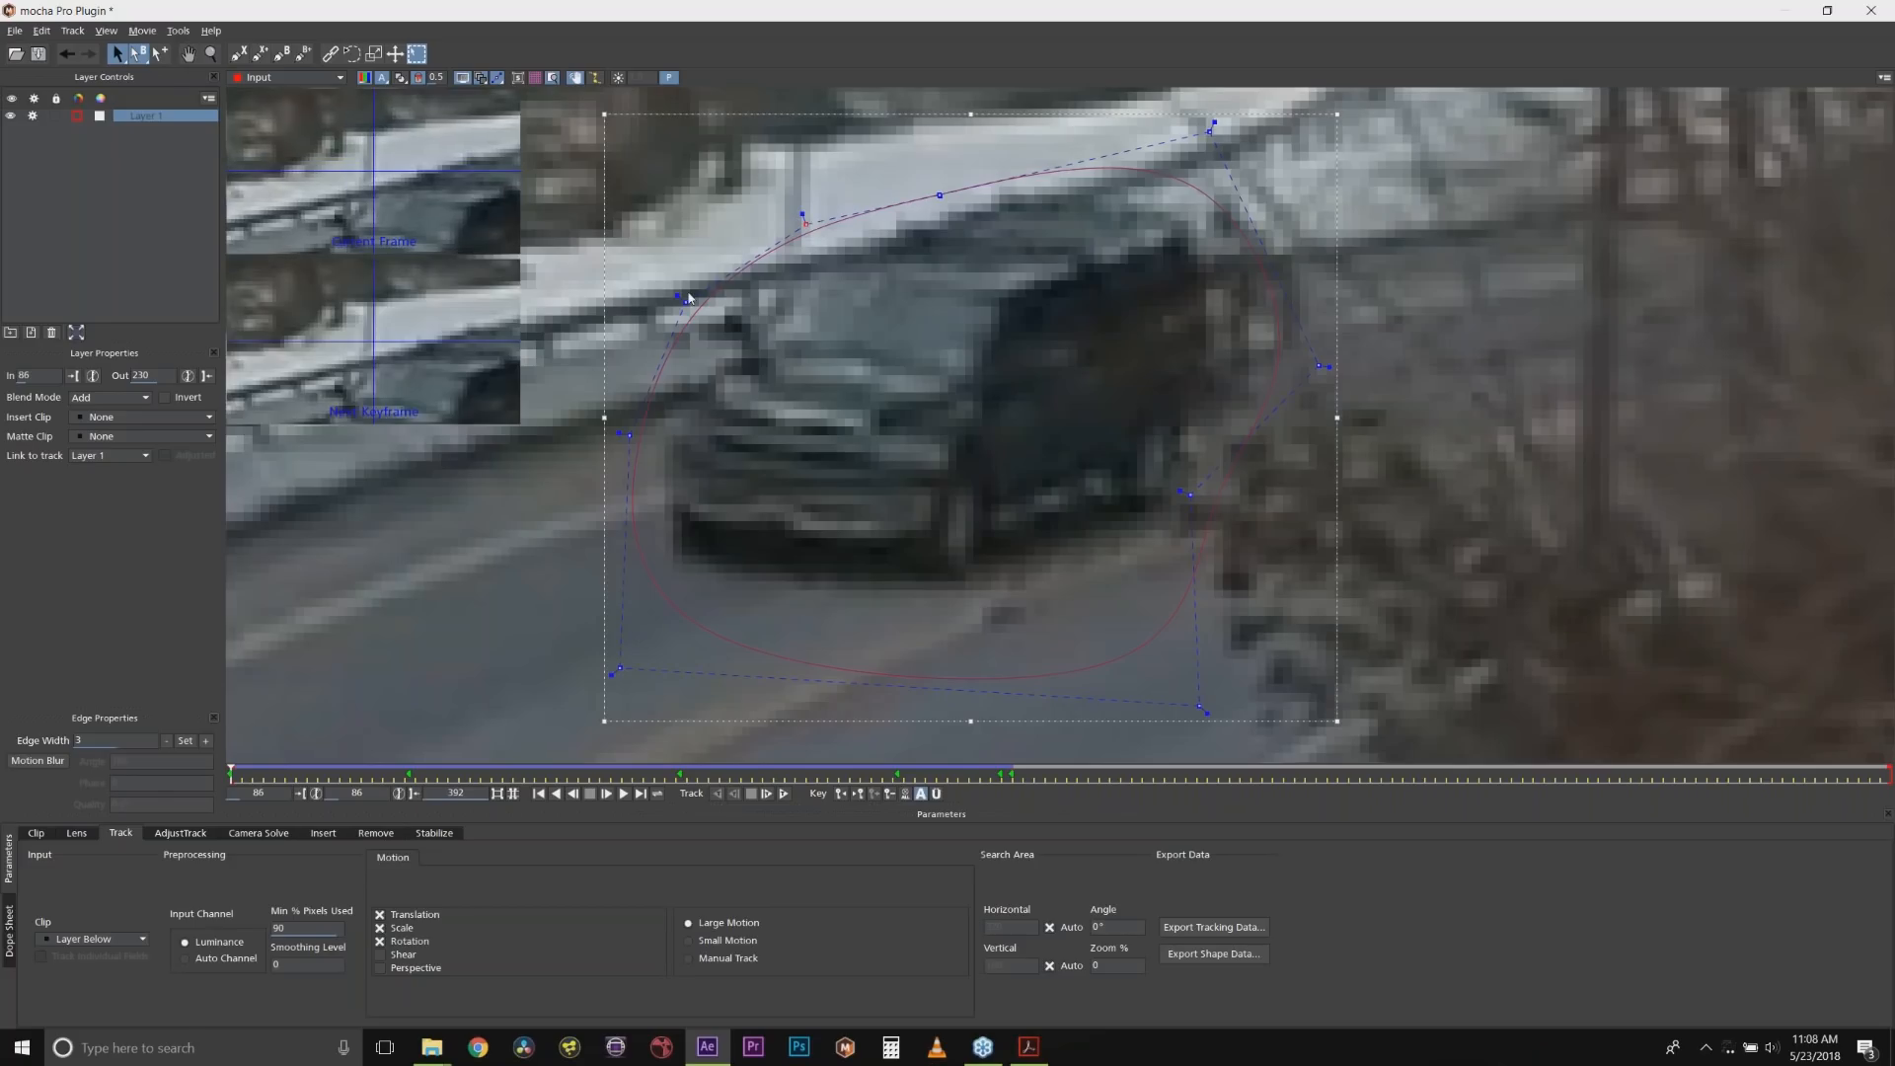
left_click(688, 298)
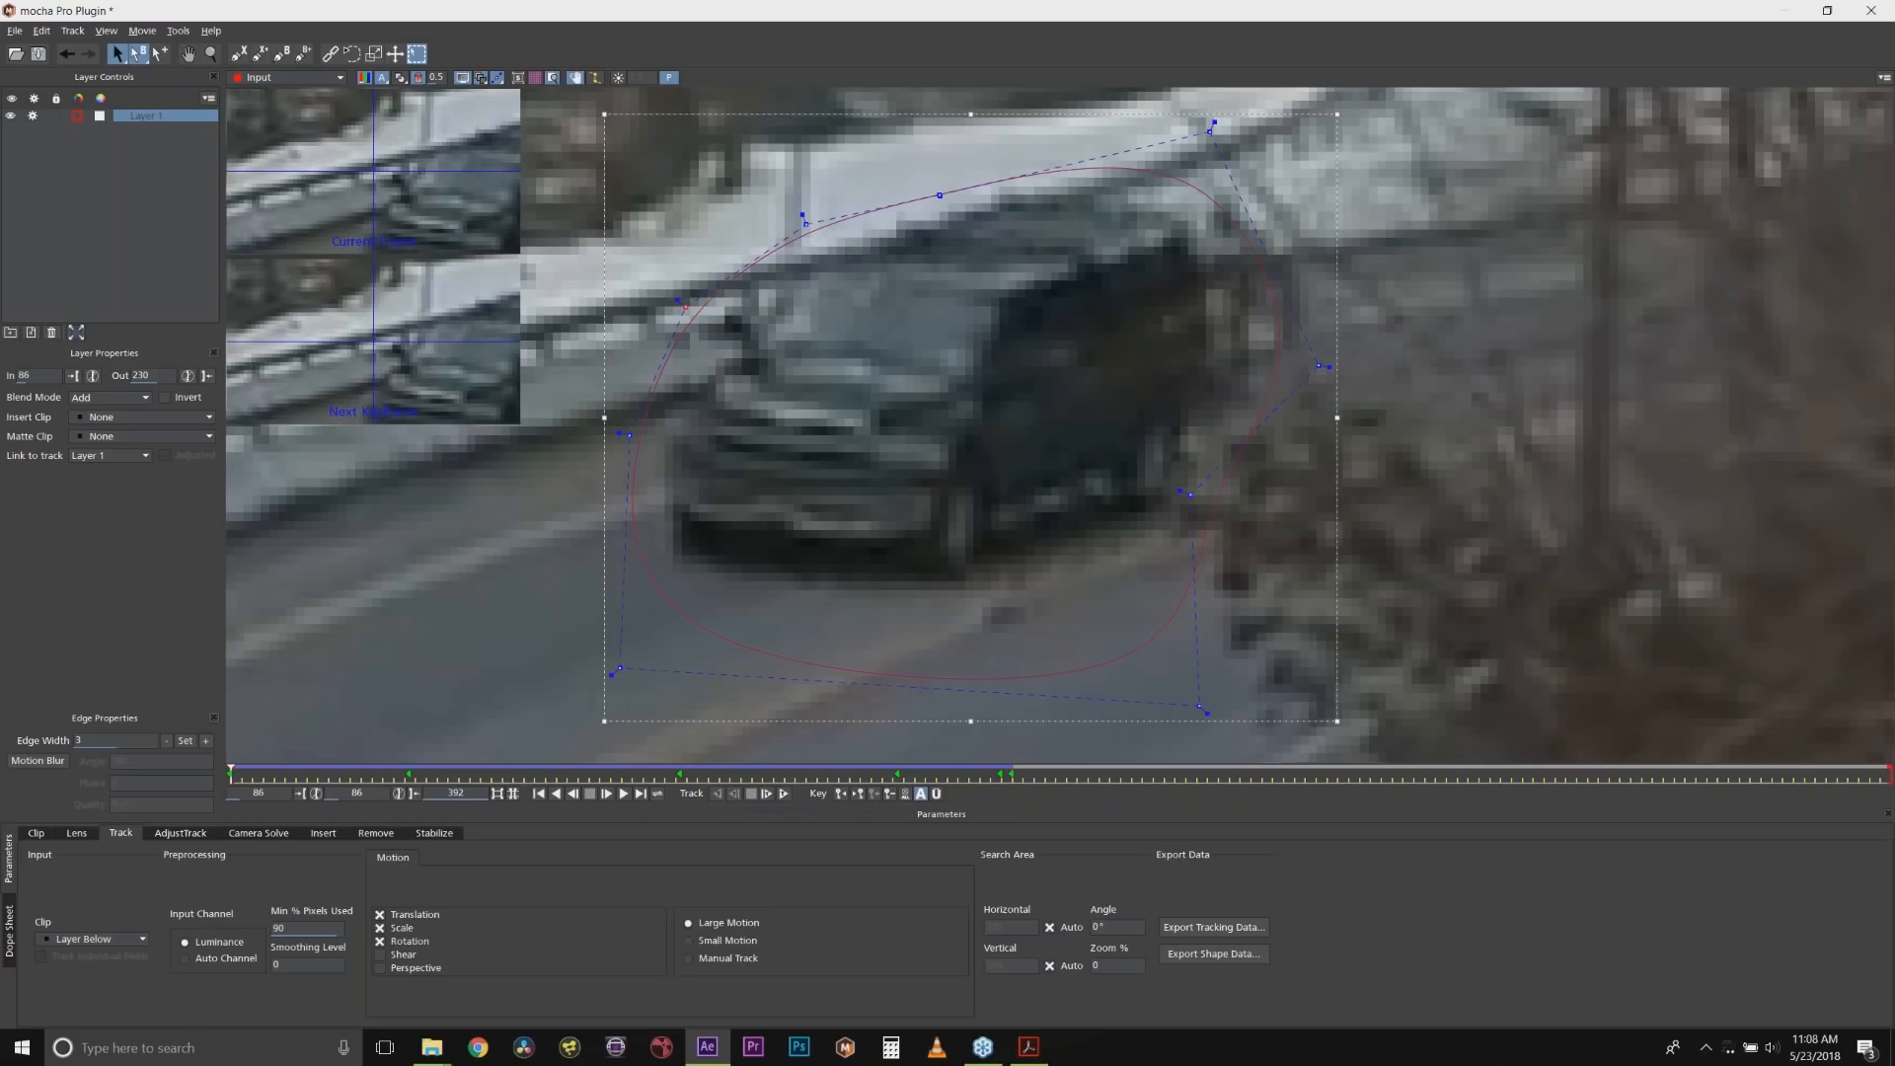
Review the van's spline between frames 86 and 145, checking that it keeps the van enclosed, and return to frame 86.
left_click_drag(229, 774, 553, 751)
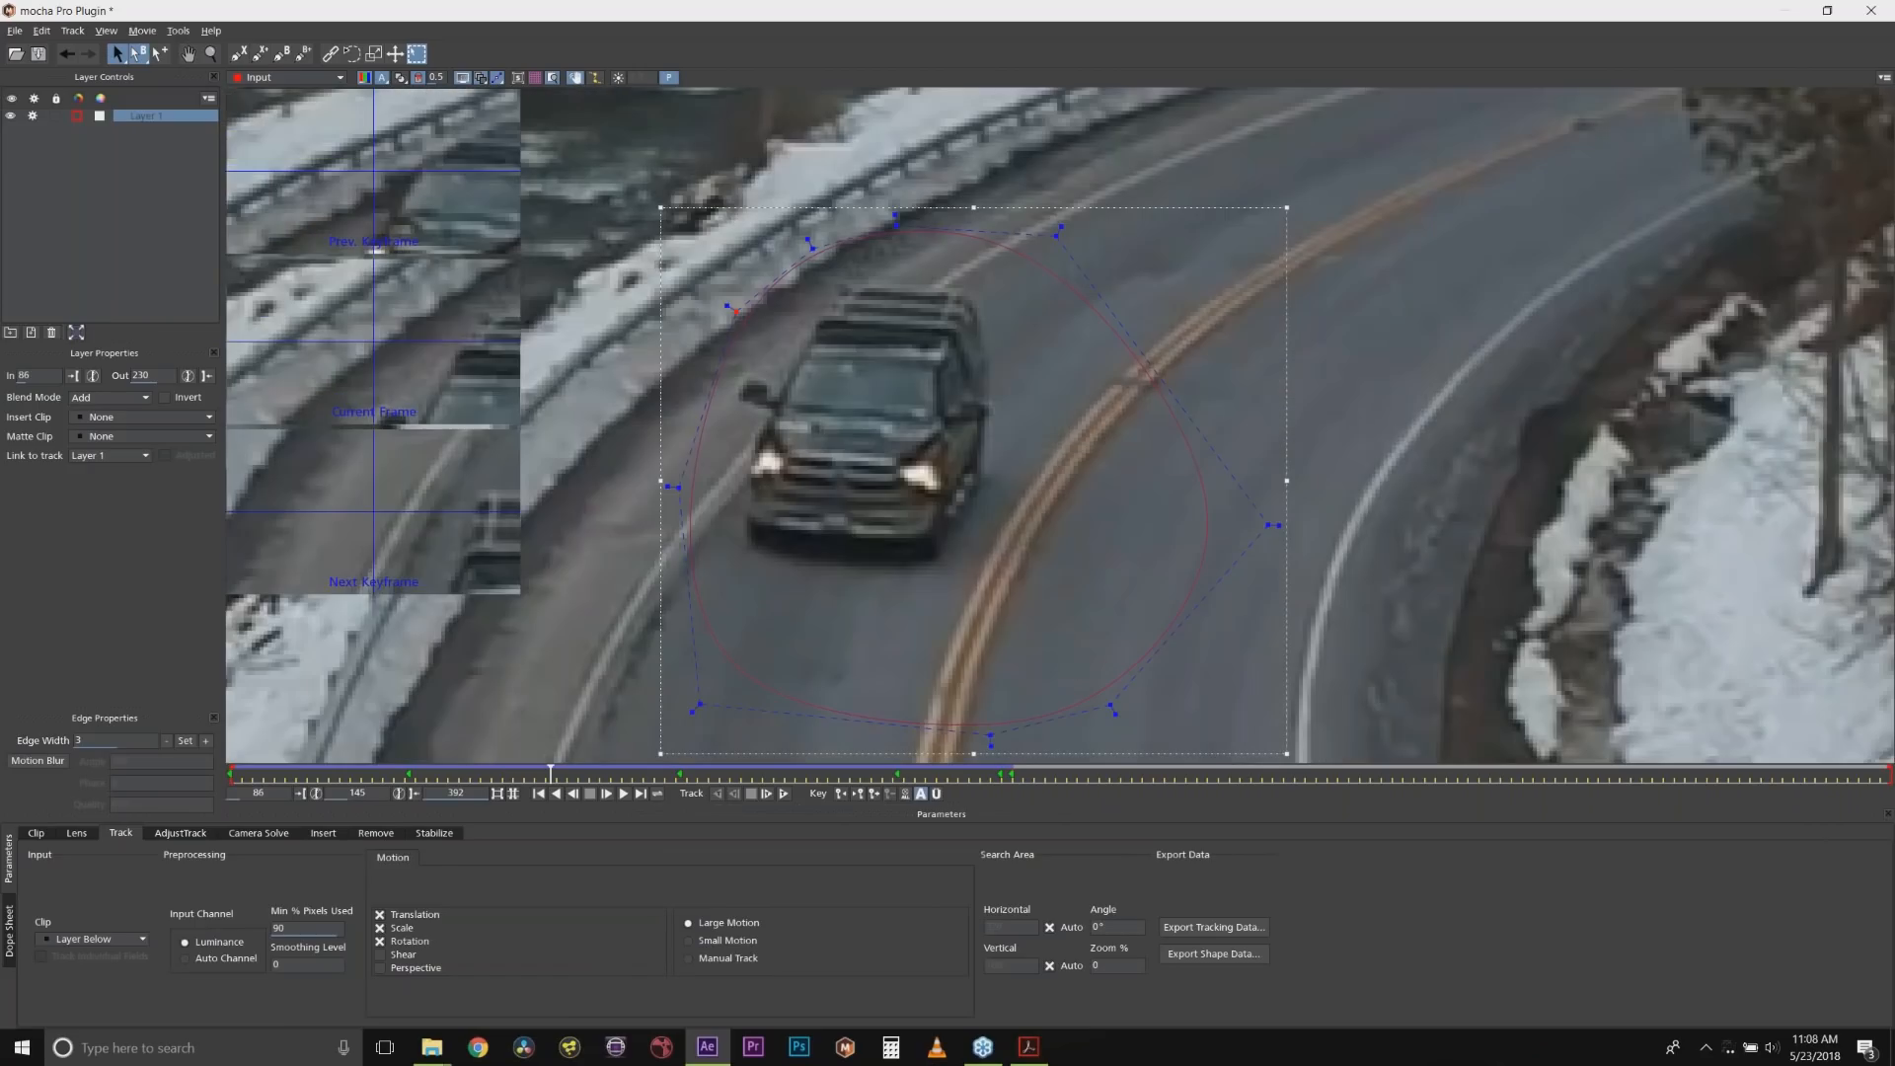
left_click(210, 54)
left_click_drag(1178, 342, 1113, 602)
key("x")
mouse_move(1148, 385)
left_mouse_down()
mouse_move(1104, 368)
mouse_move(1094, 416)
mouse_move(1135, 357)
left_mouse_up()
mouse_move(1135, 358)
left_mouse_down()
mouse_move(1098, 437)
mouse_move(1143, 296)
mouse_move(1124, 365)
mouse_move(1140, 321)
mouse_move(1143, 348)
left_mouse_up()
key("x")
key("x")
key("z")
key("x")
left_click_drag(1144, 304, 1157, 330)
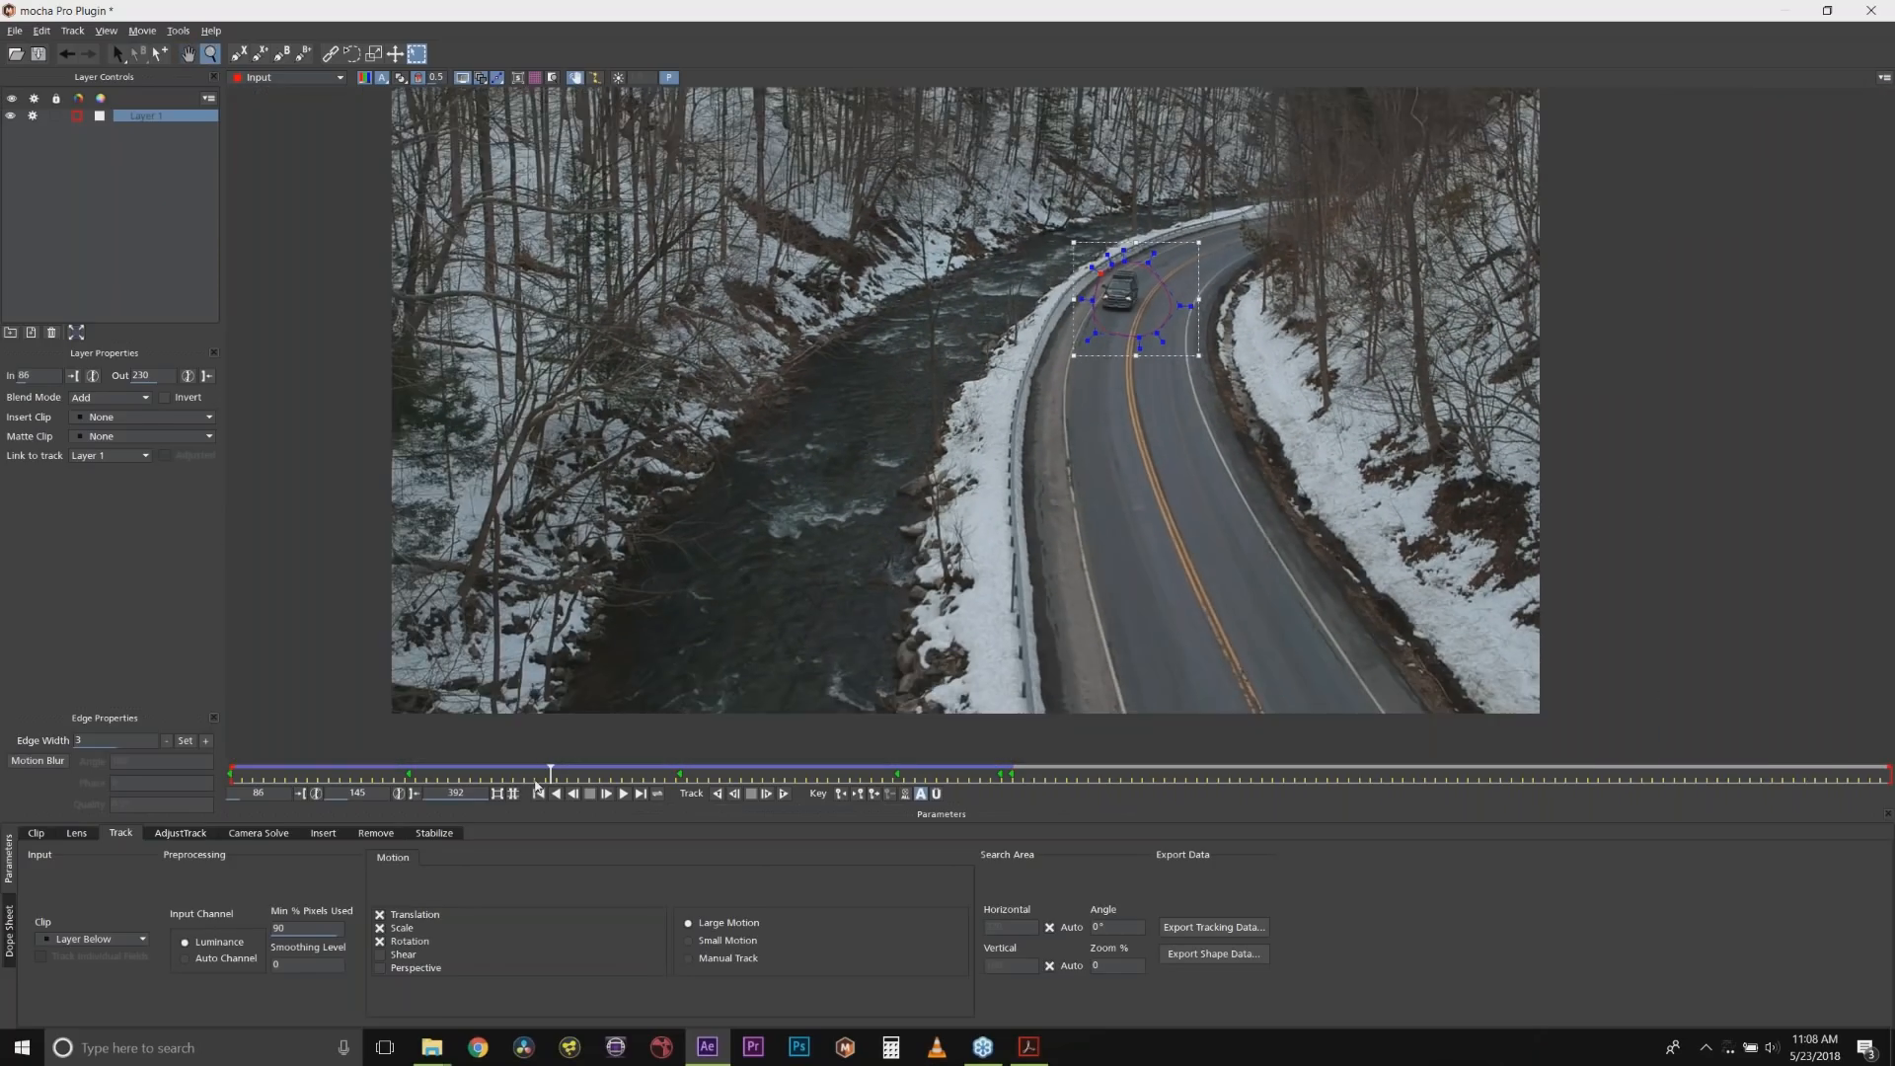
left_click_drag(526, 771, 230, 768)
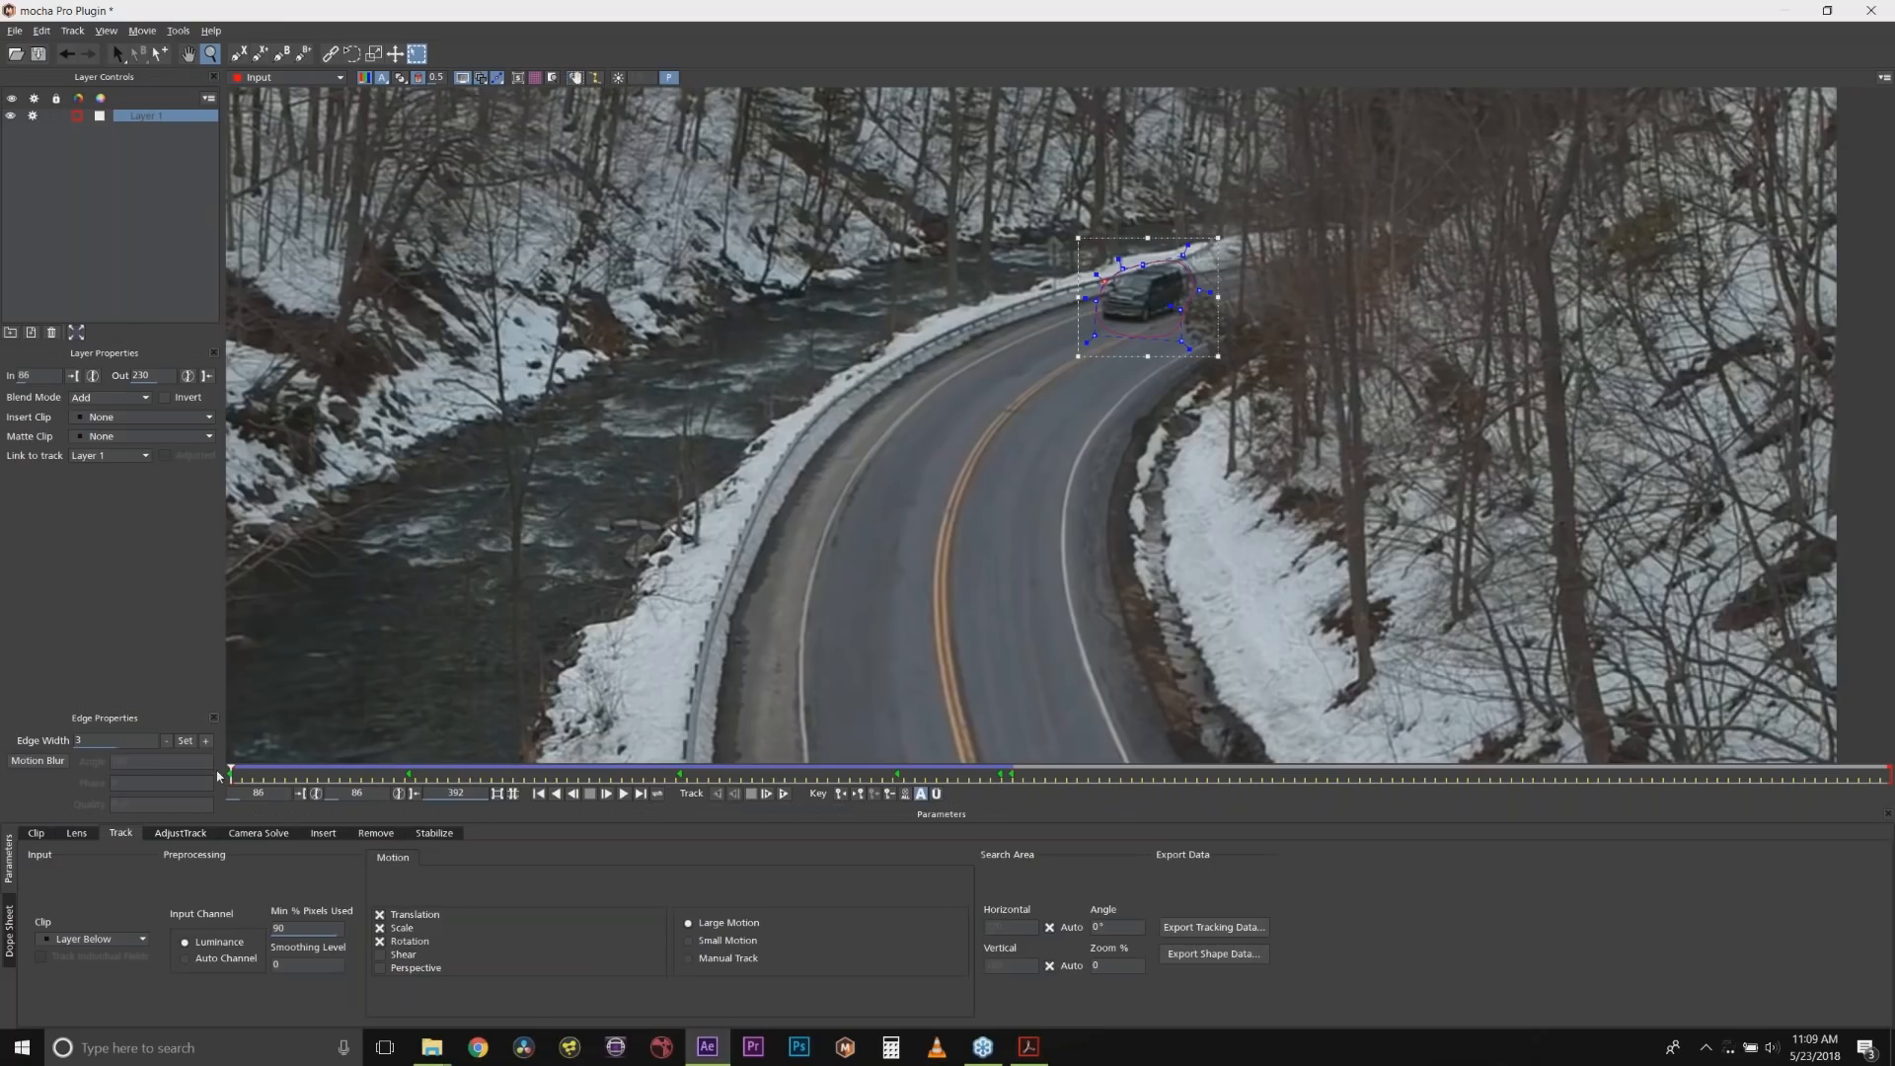
mouse_move(231, 772)
left_mouse_down()
mouse_move(770, 775)
mouse_move(230, 773)
left_mouse_up()
Draw a closed X-spline around the whole visible road, following the guardrail and snow edge and extending past the lower frame border.
left_click_drag(926, 323, 925, 469)
key("x")
key("space")
left_click(886, 707)
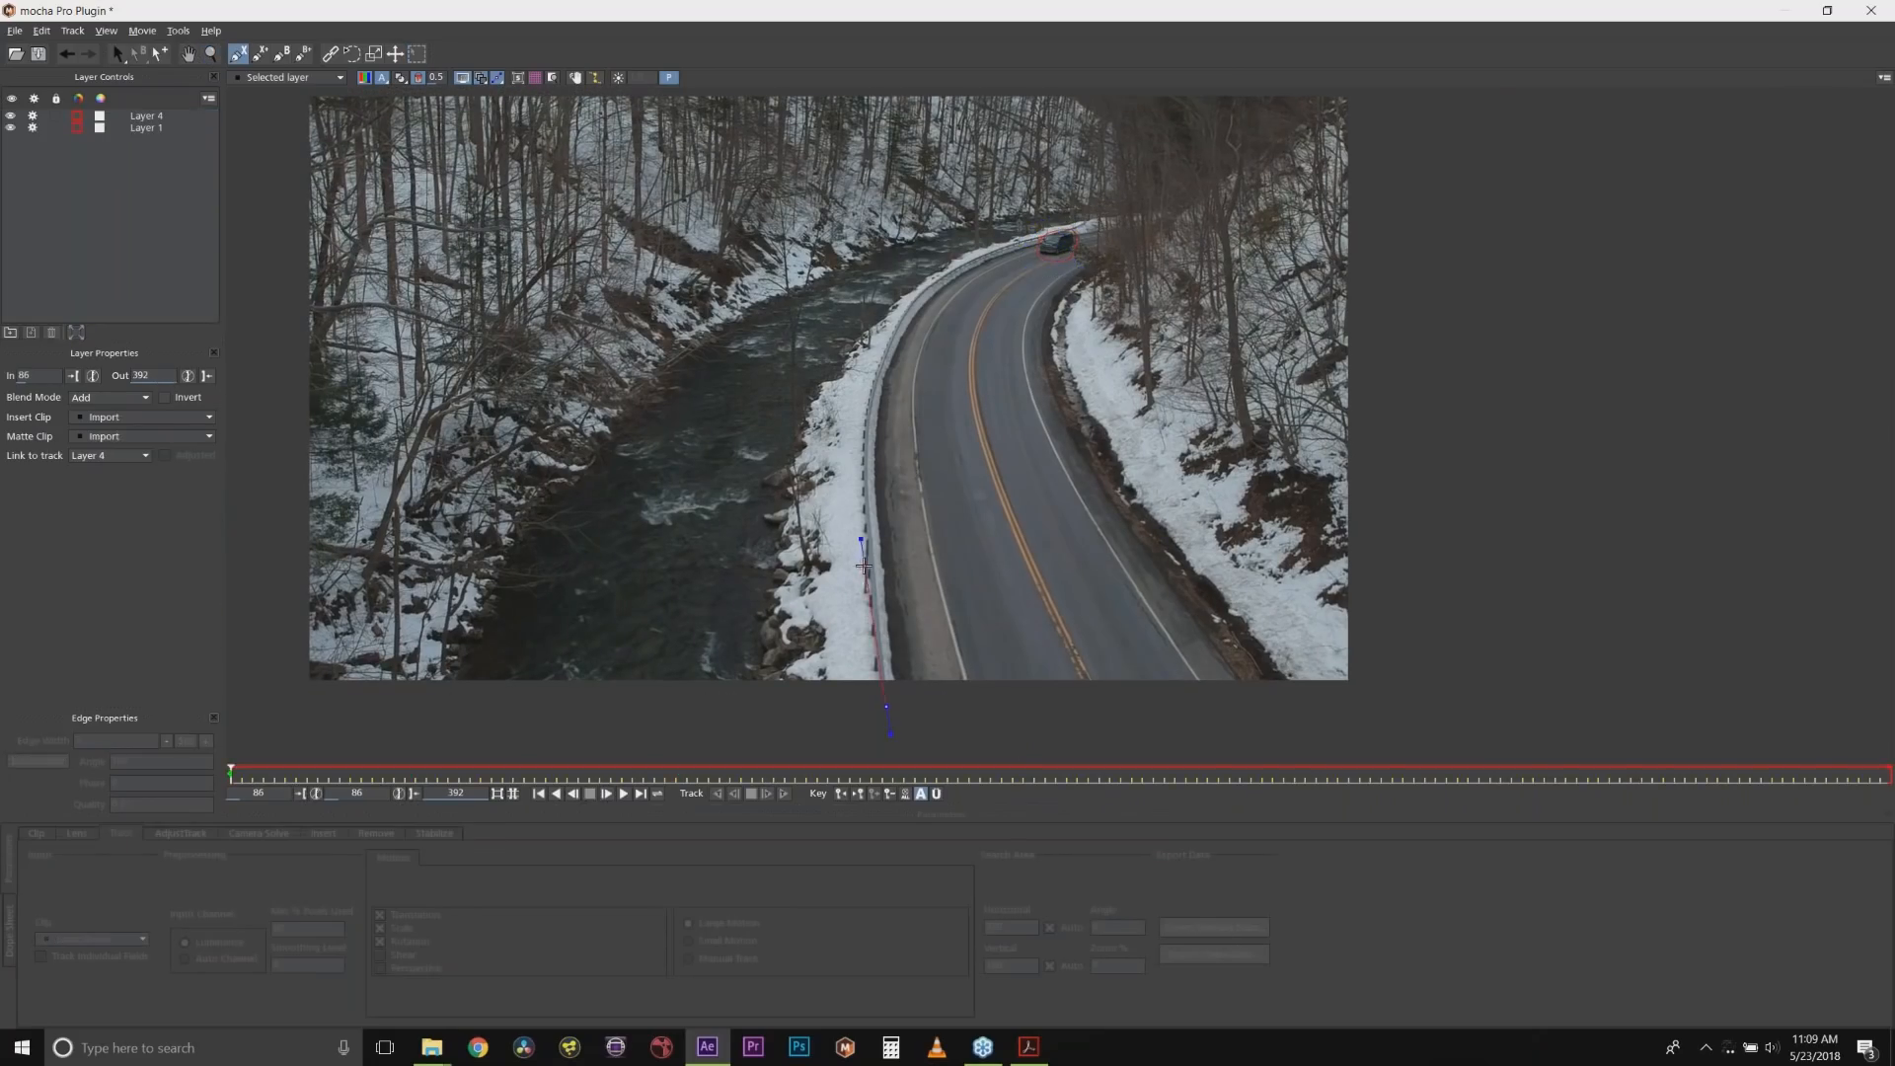
left_click(867, 563)
left_click(864, 399)
left_click(902, 297)
left_click(938, 273)
left_click(994, 246)
left_click(1039, 232)
left_click(1067, 223)
left_click(1090, 234)
left_click(1082, 248)
left_click(1078, 281)
left_click(1062, 320)
left_click(1053, 333)
left_click(1066, 426)
left_click(1269, 671)
left_click(1306, 719)
left_click(1216, 731)
right_click(1216, 731)
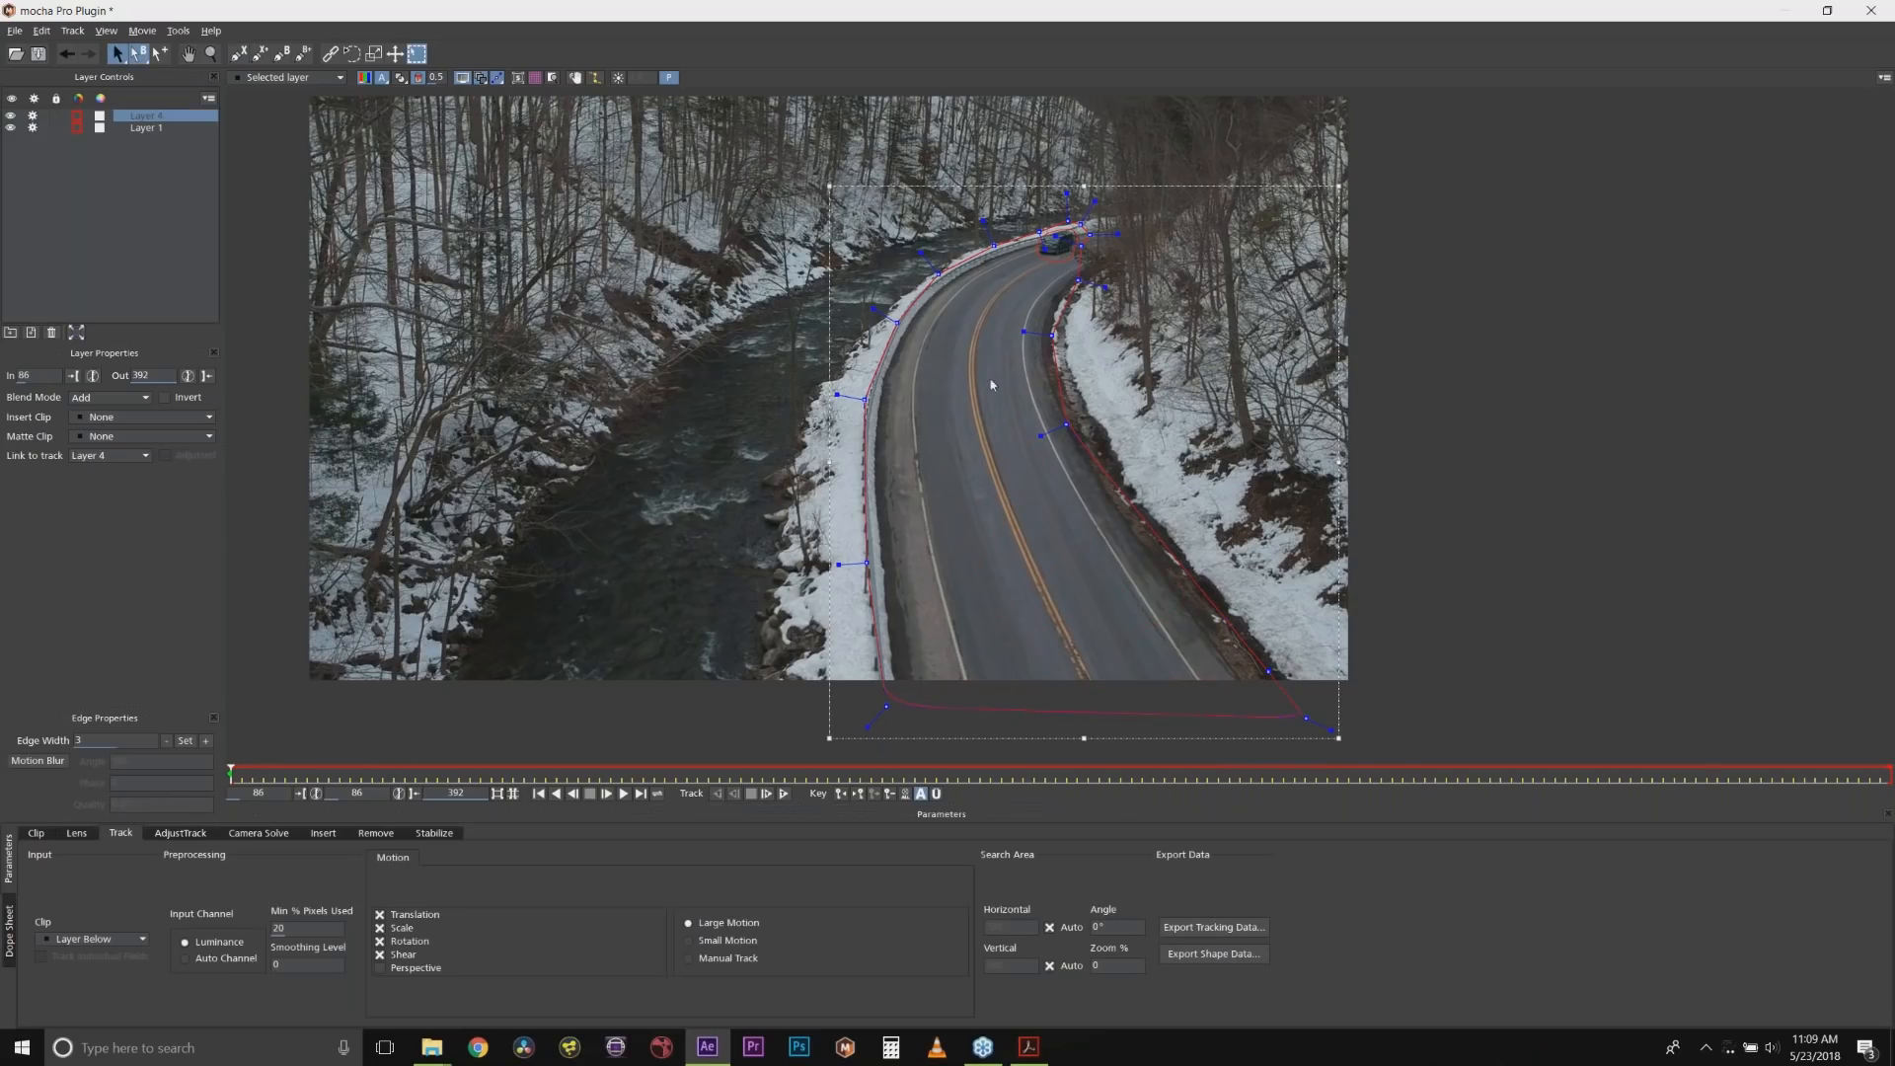
Show the layer mattes and rename the van's layer "car remove".
left_click(400, 77)
left_click(1056, 258)
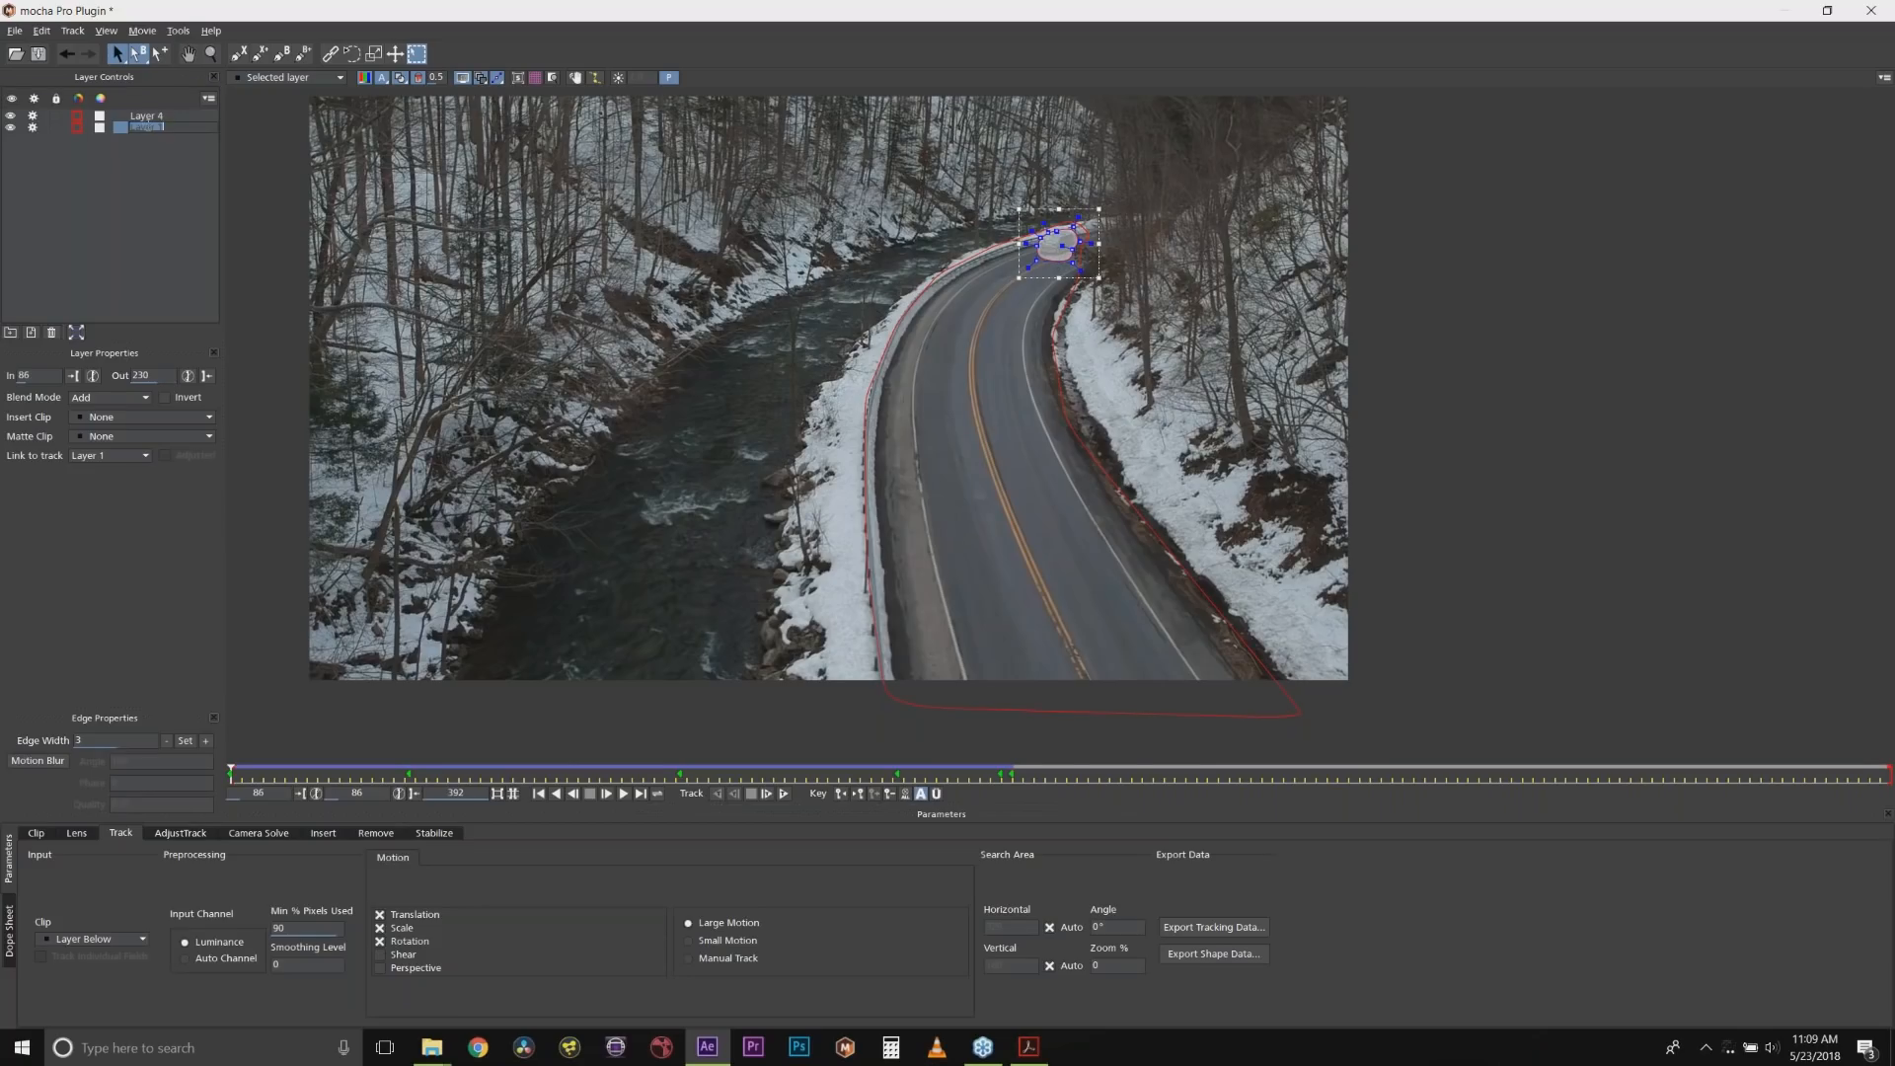
type("cal")
type(" remove")
Rename the road layer "background" and place the car remove layer above it.
left_click(158, 117)
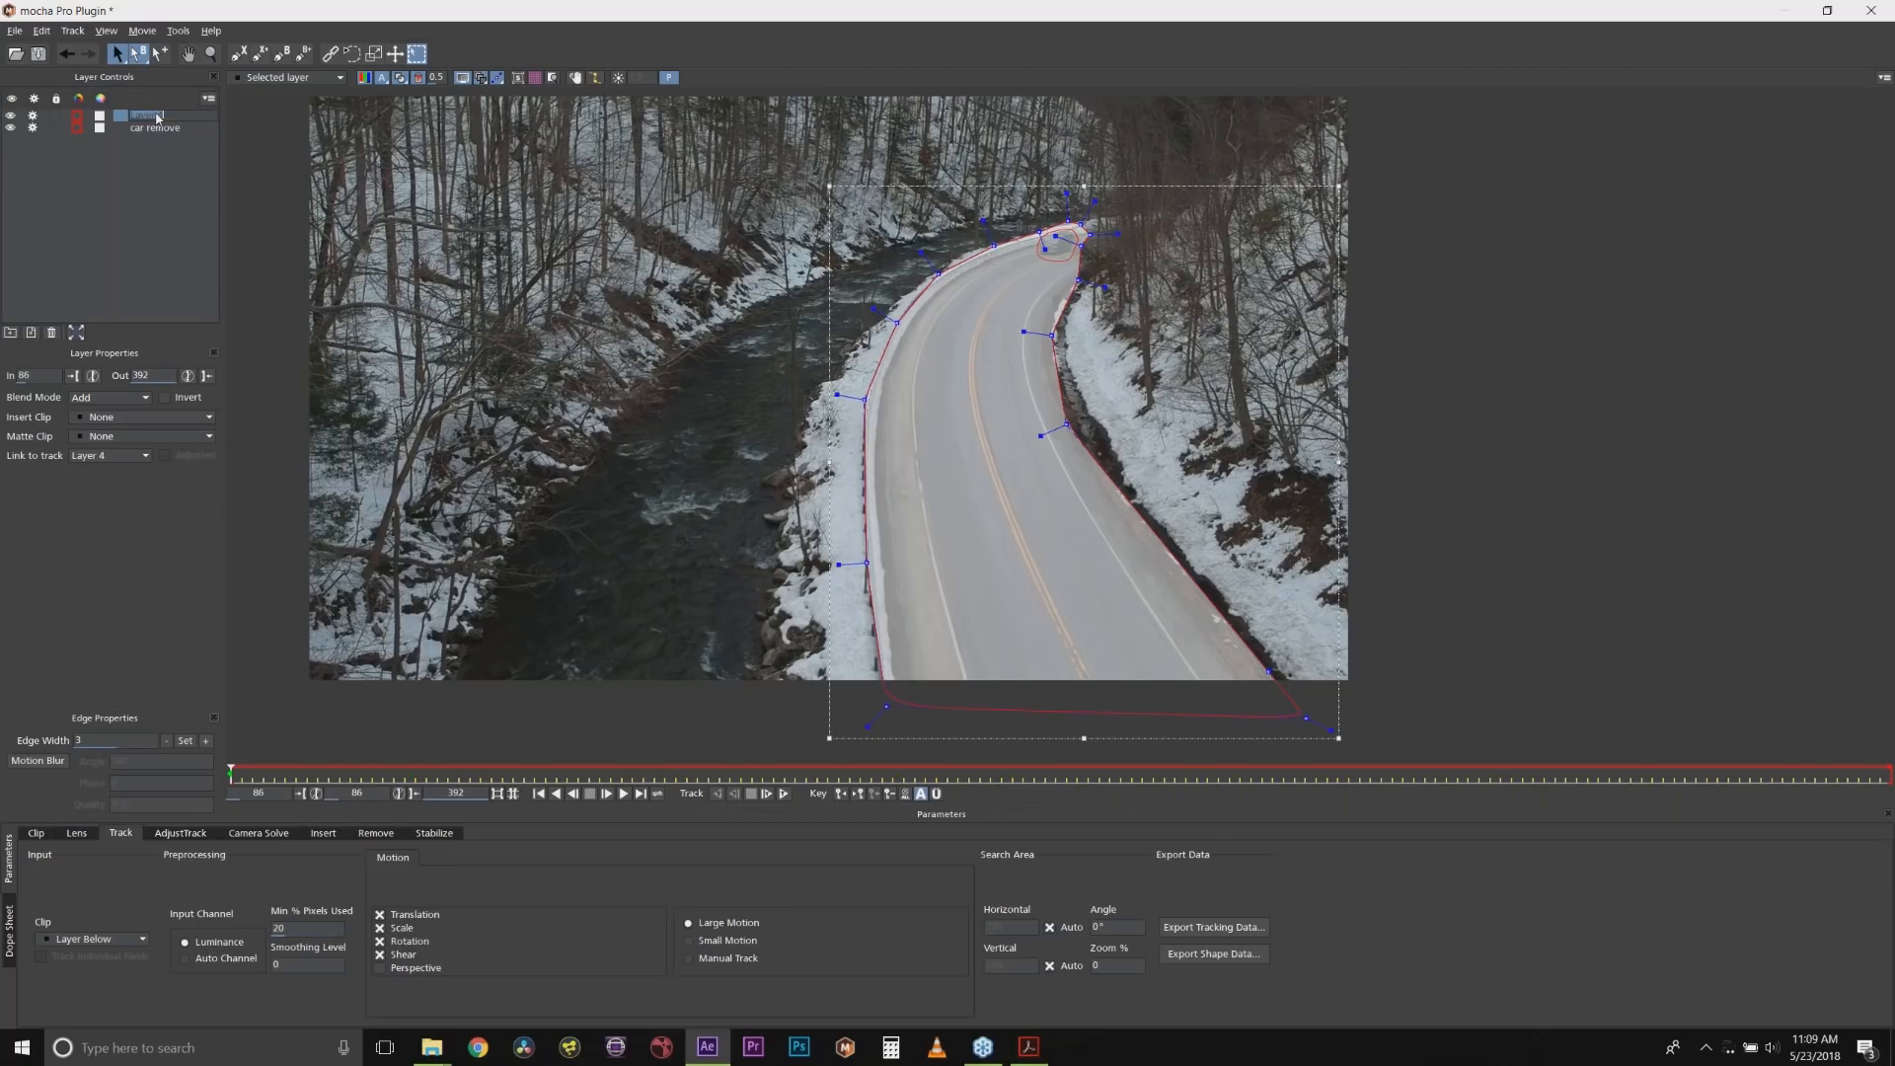
type("background")
key("Return")
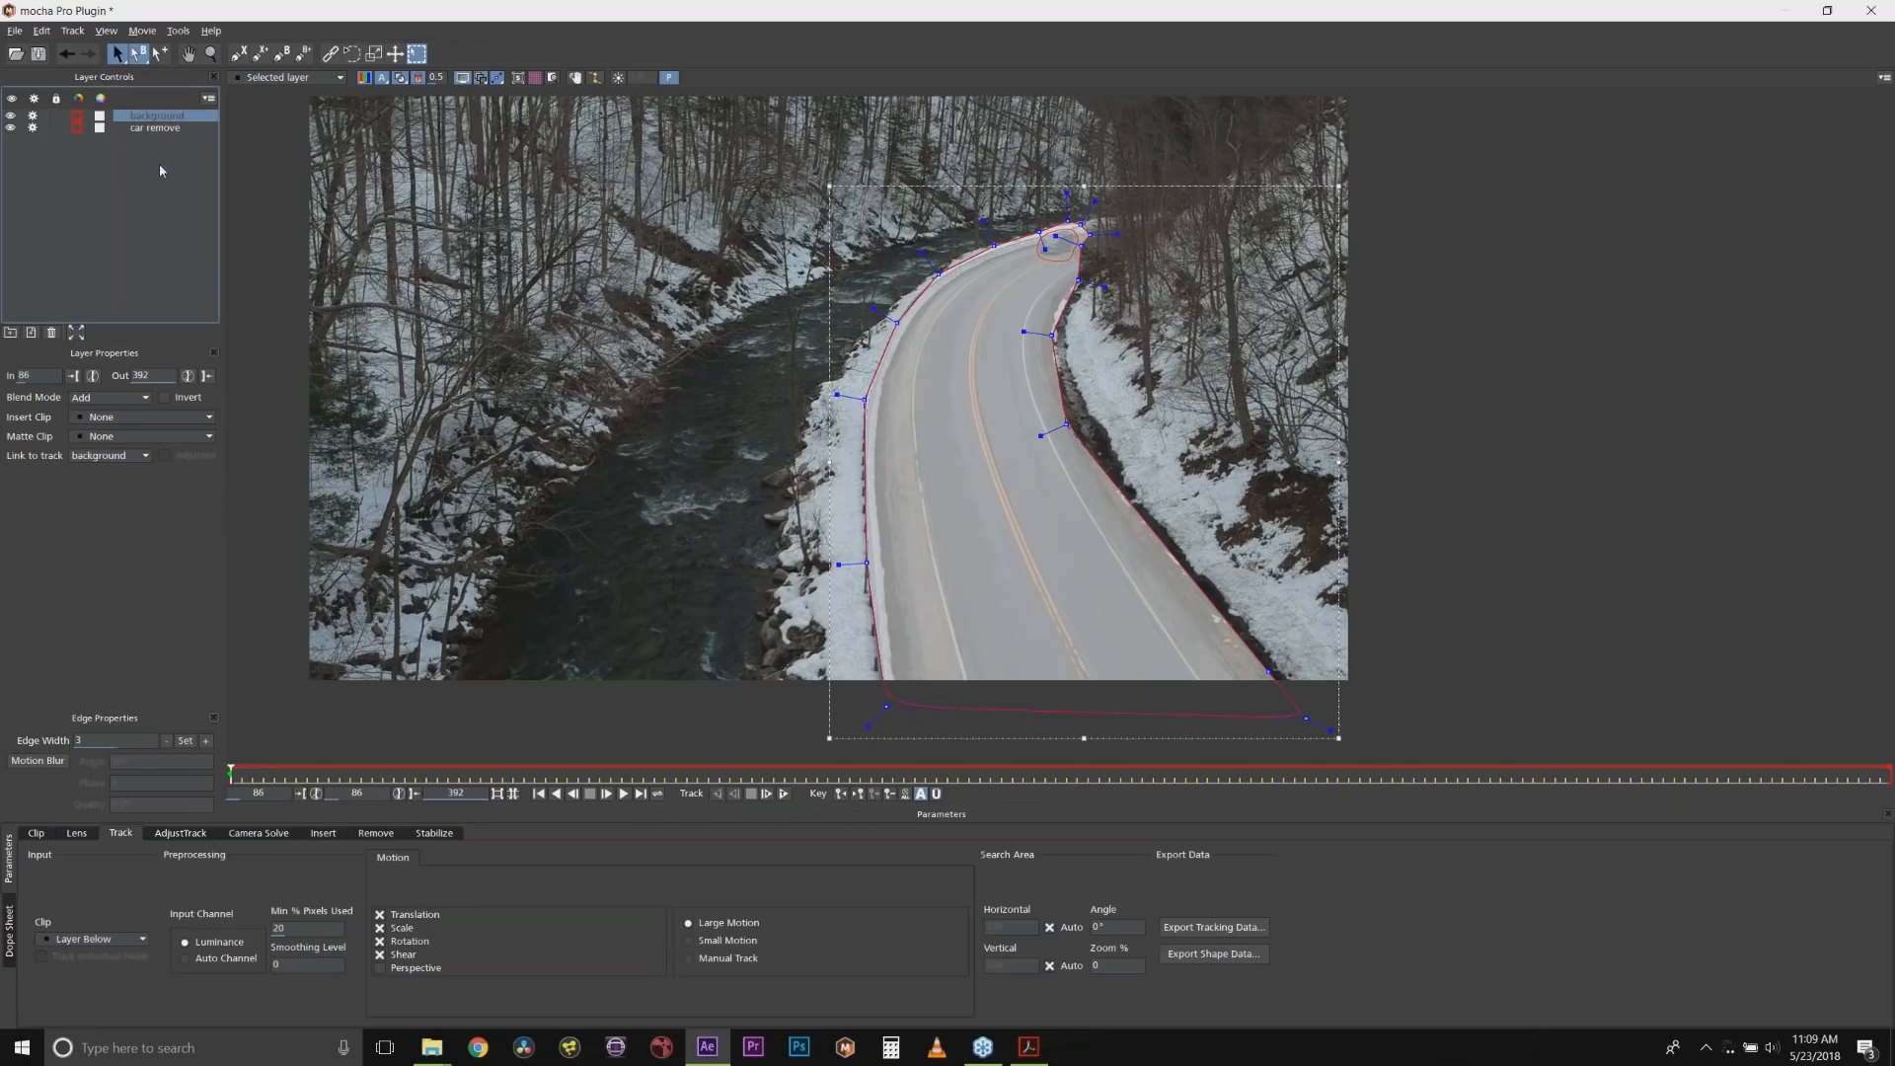
left_click_drag(158, 127, 163, 115)
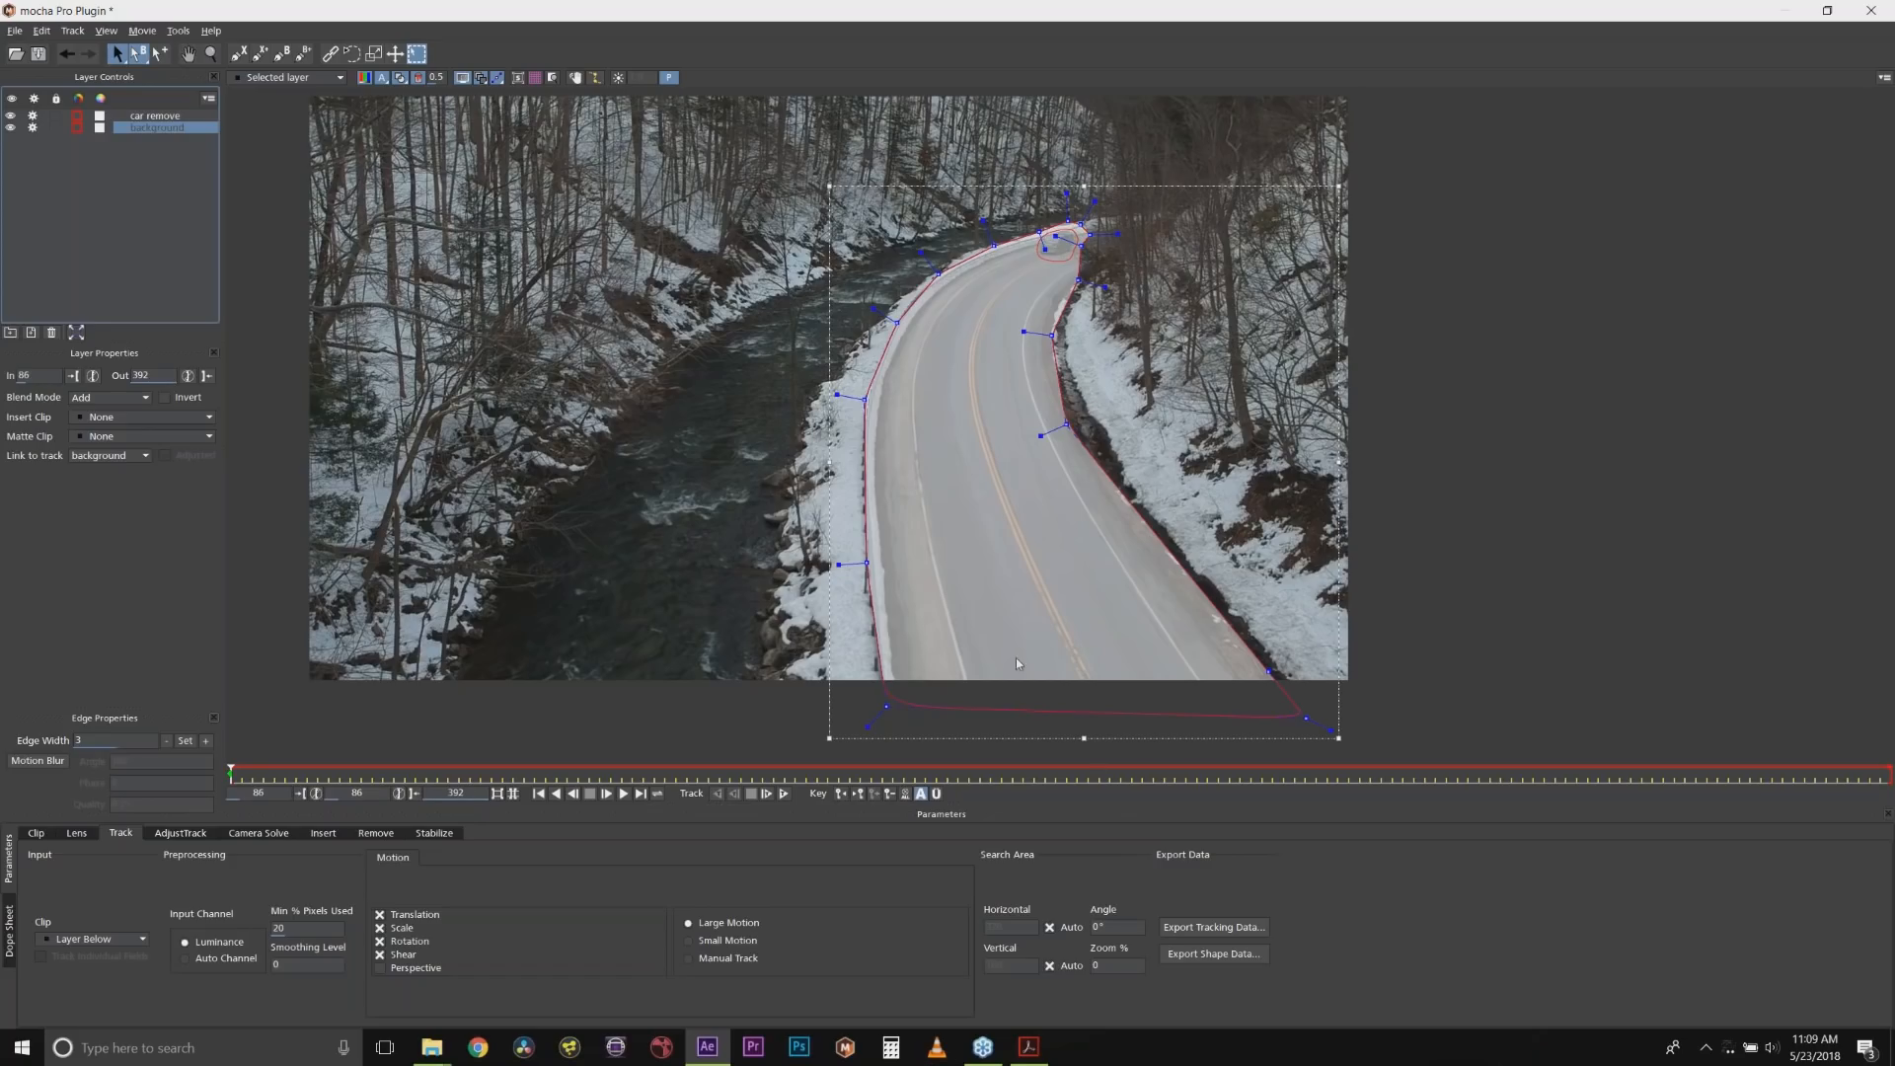
Enable perspective motion in the tracking settings of the background layer.
left_click(1053, 240)
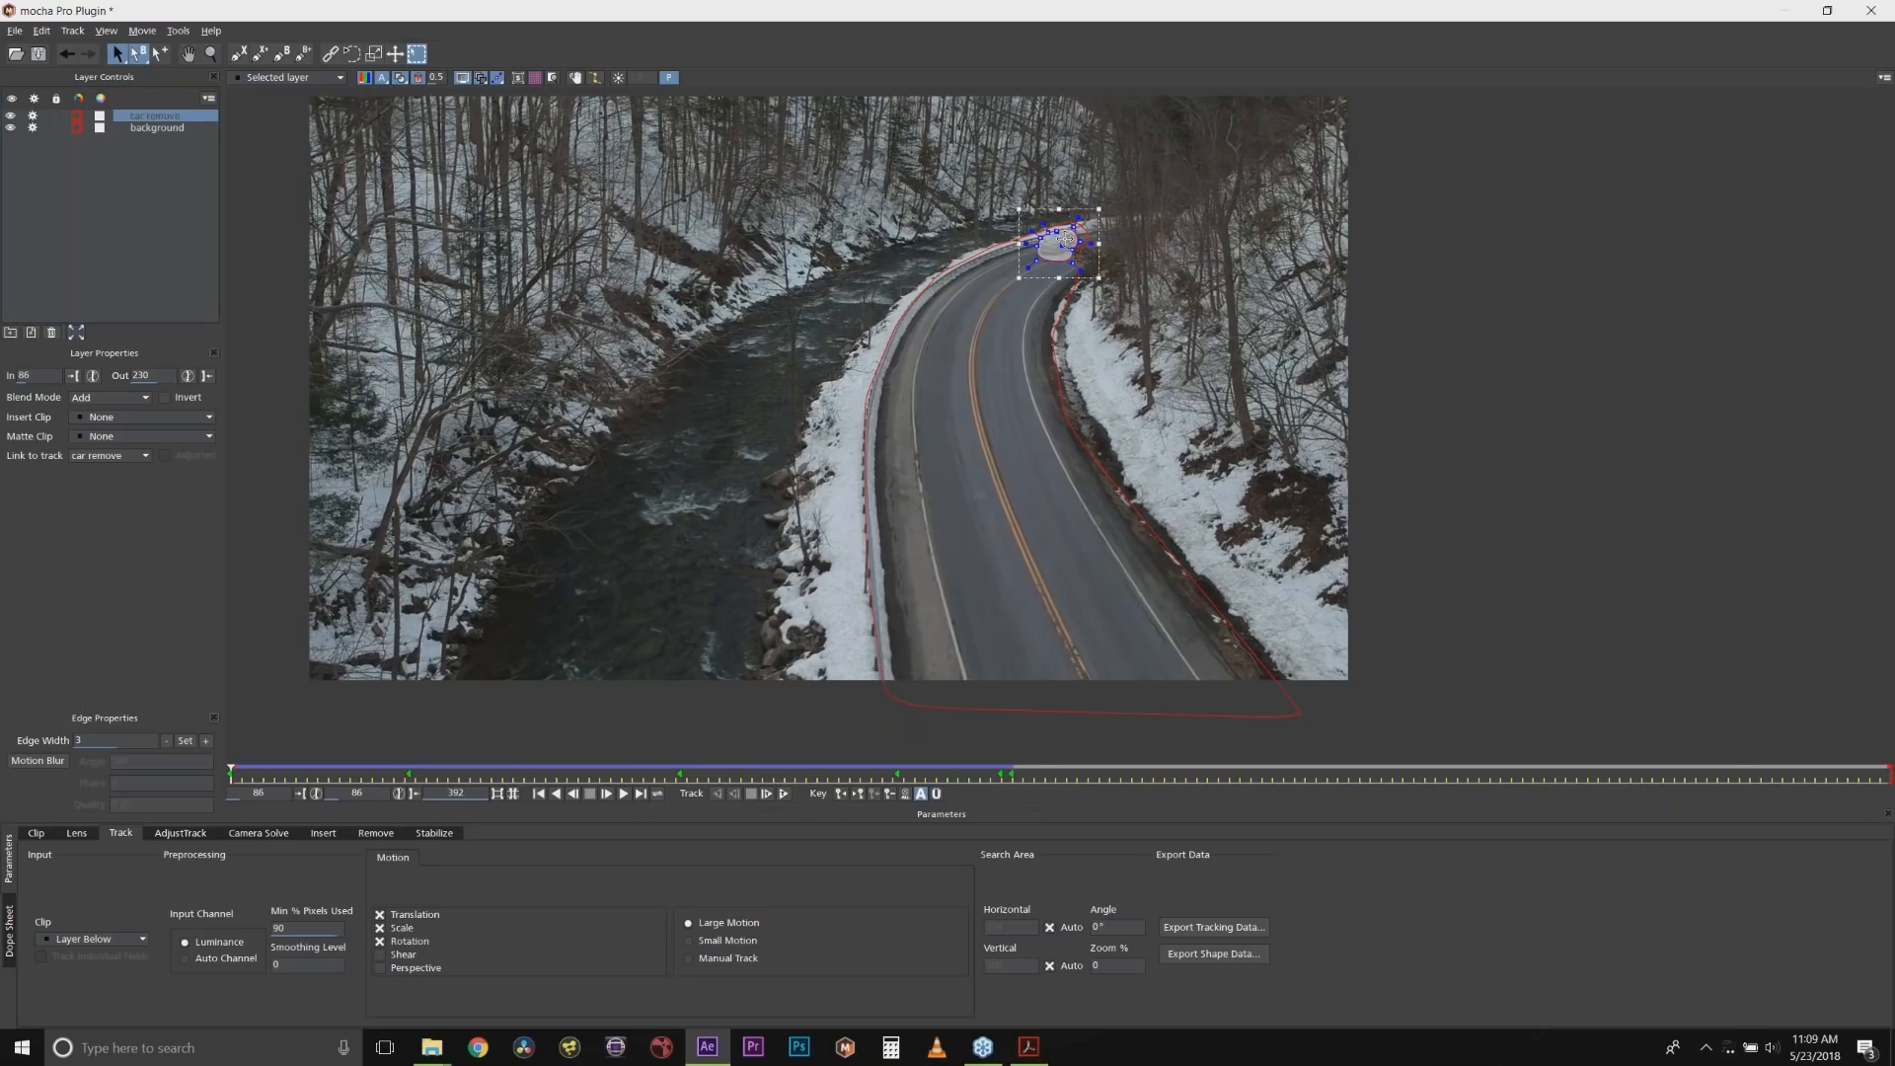
left_click(966, 284)
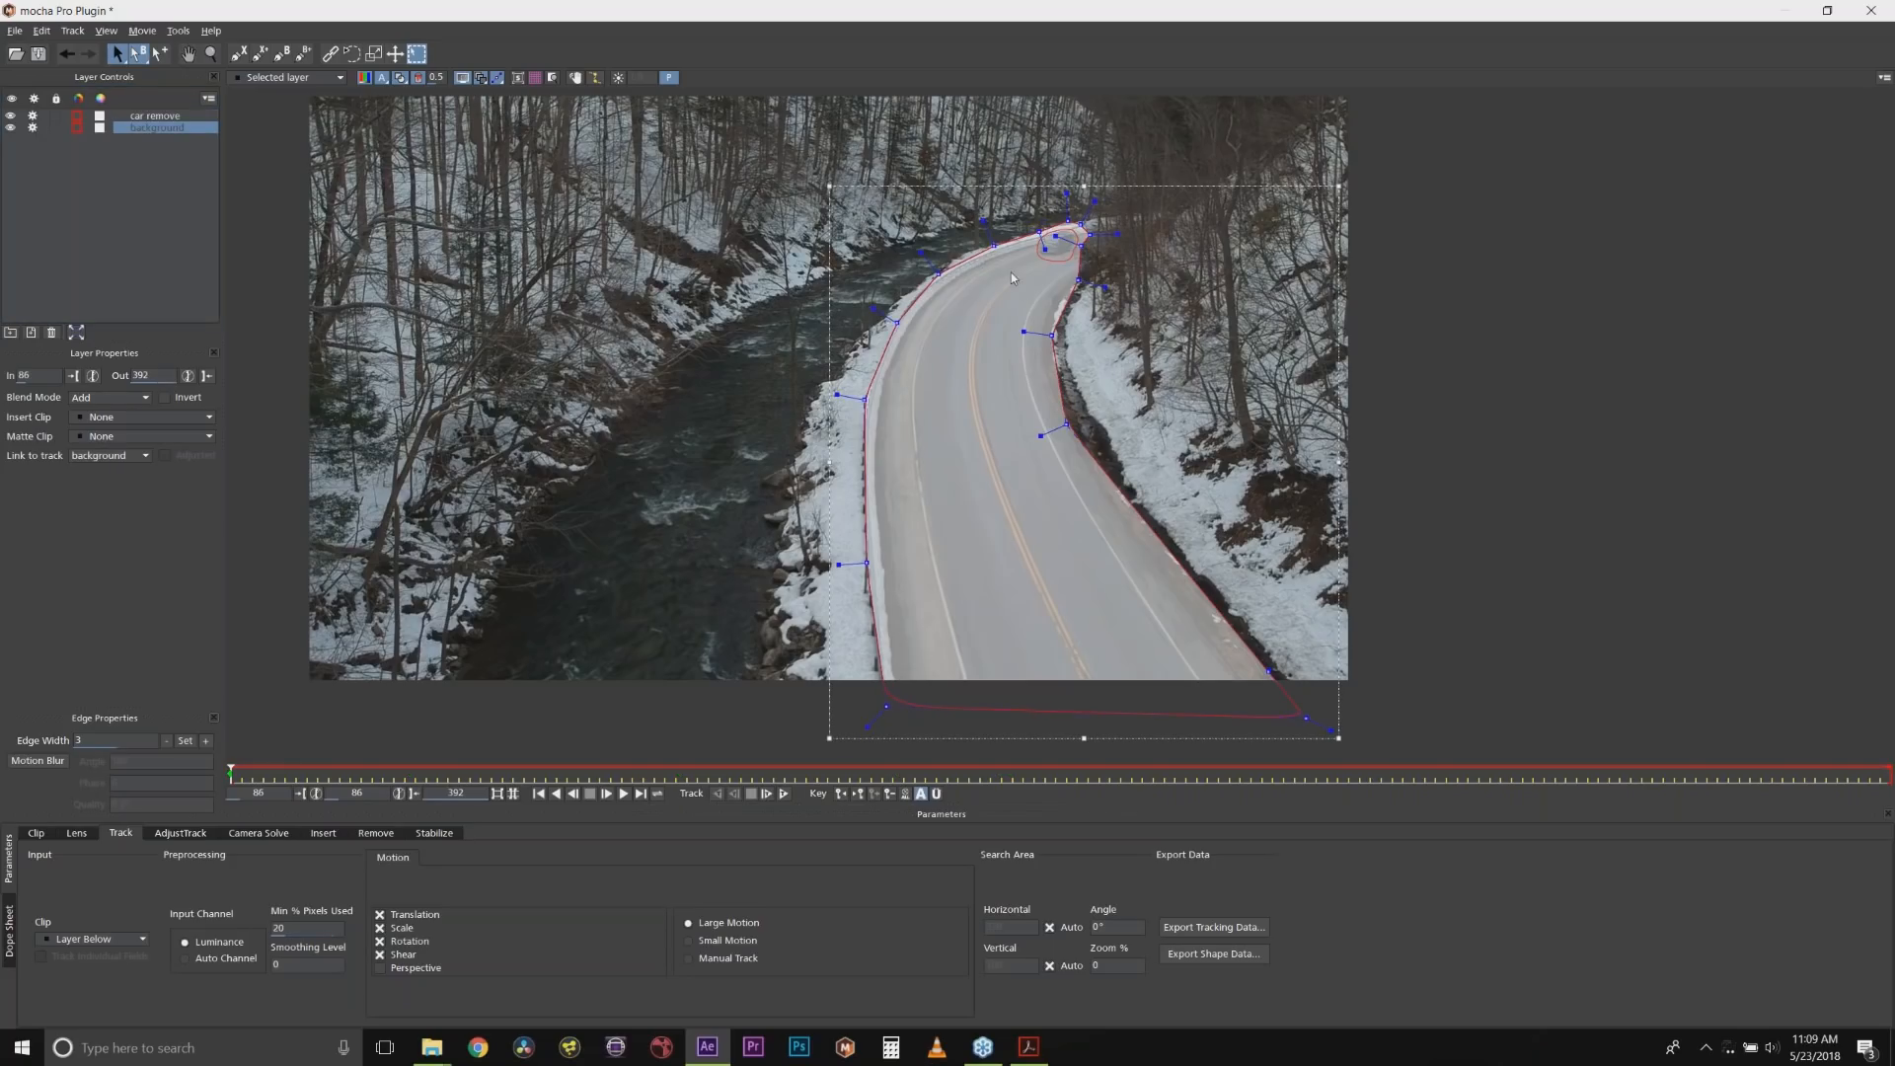
left_click(1046, 261)
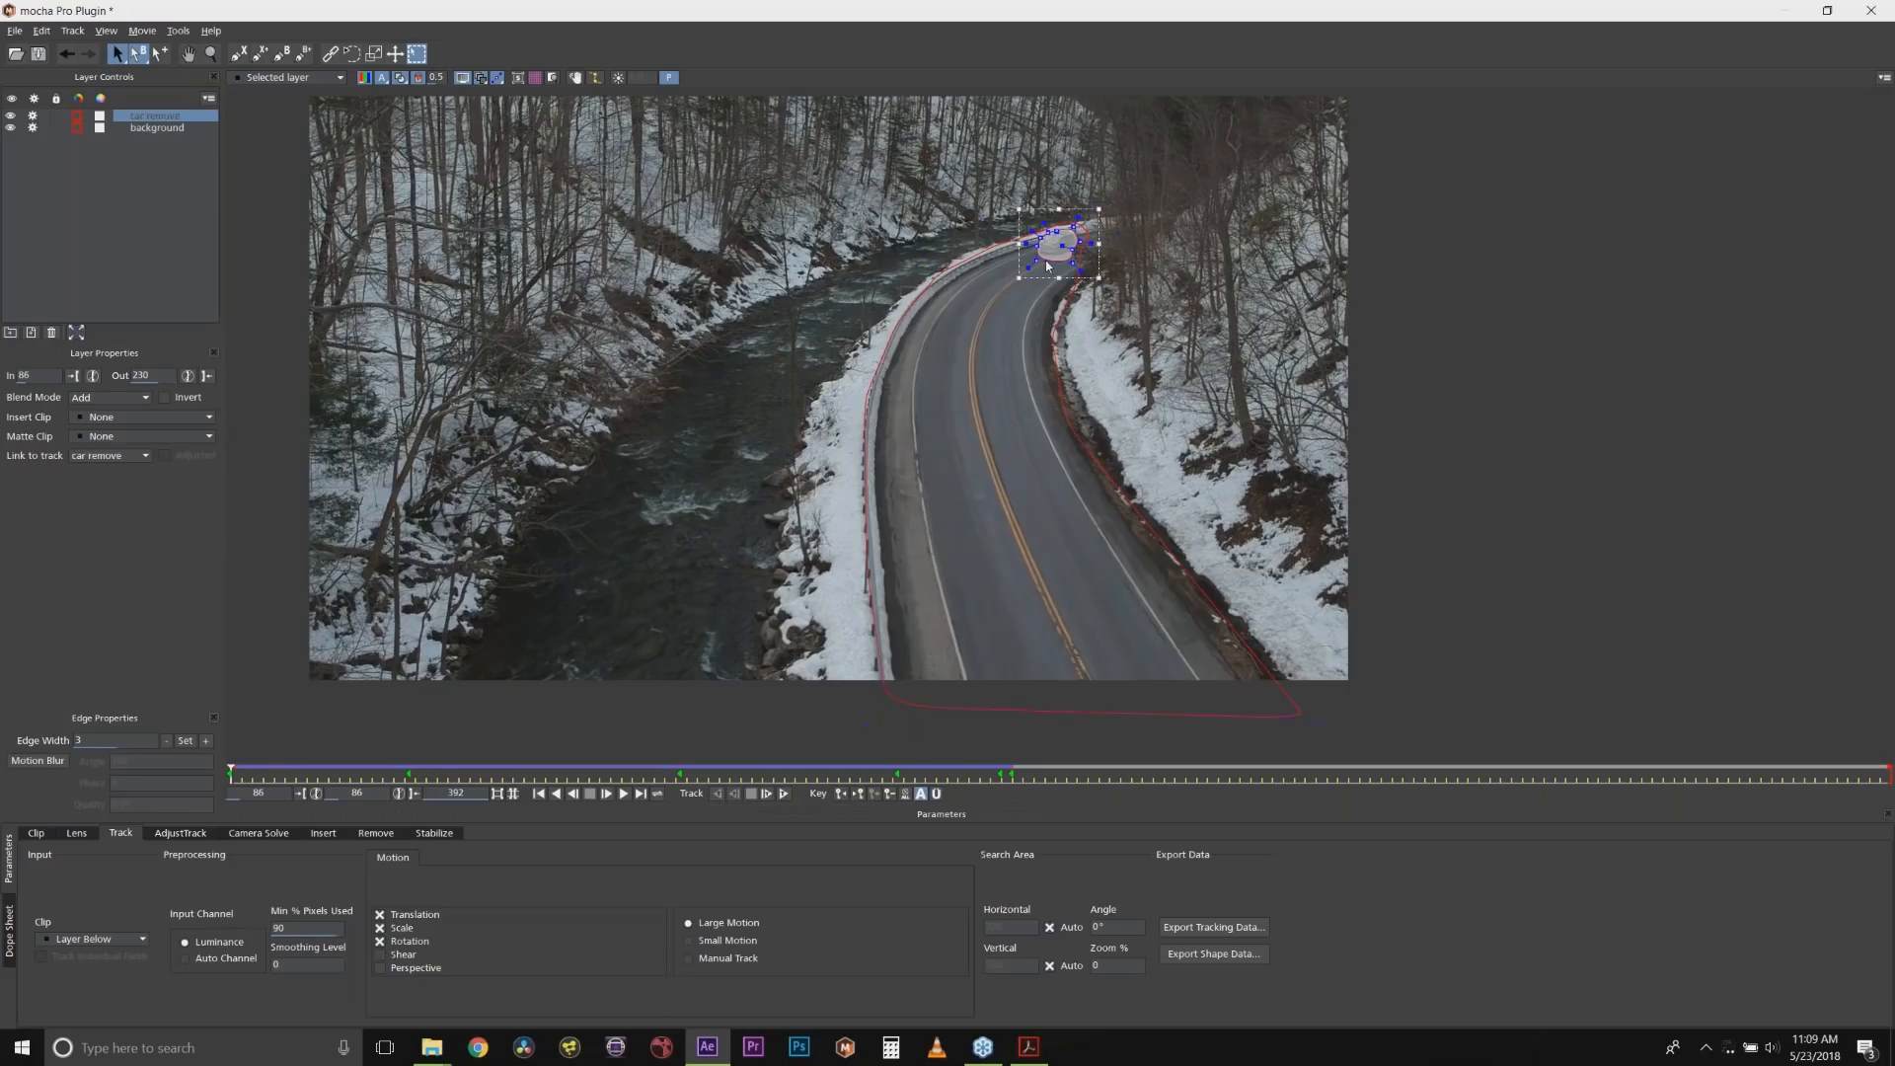
left_click(992, 263)
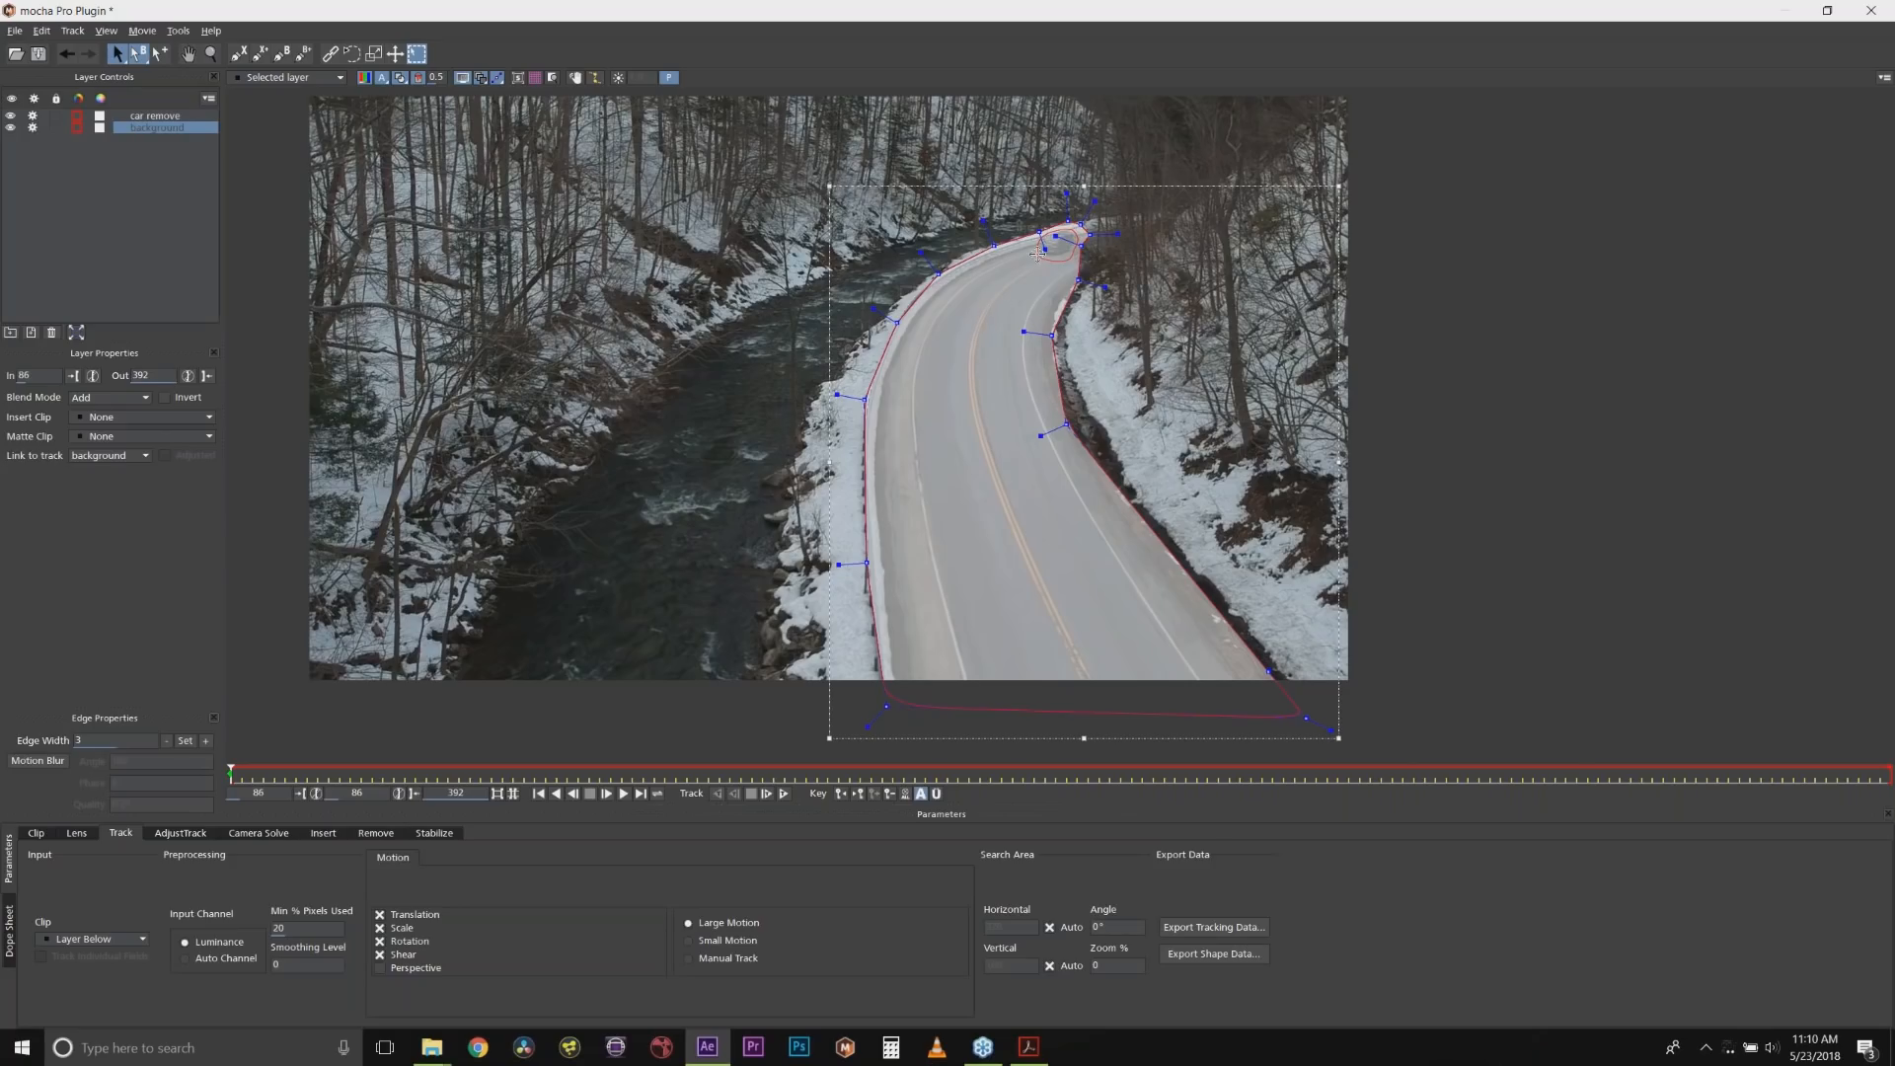
left_click(380, 968)
Show the planar surface and grid, and pull the surface's upper-right corner inward to match the road's perspective.
left_click(517, 78)
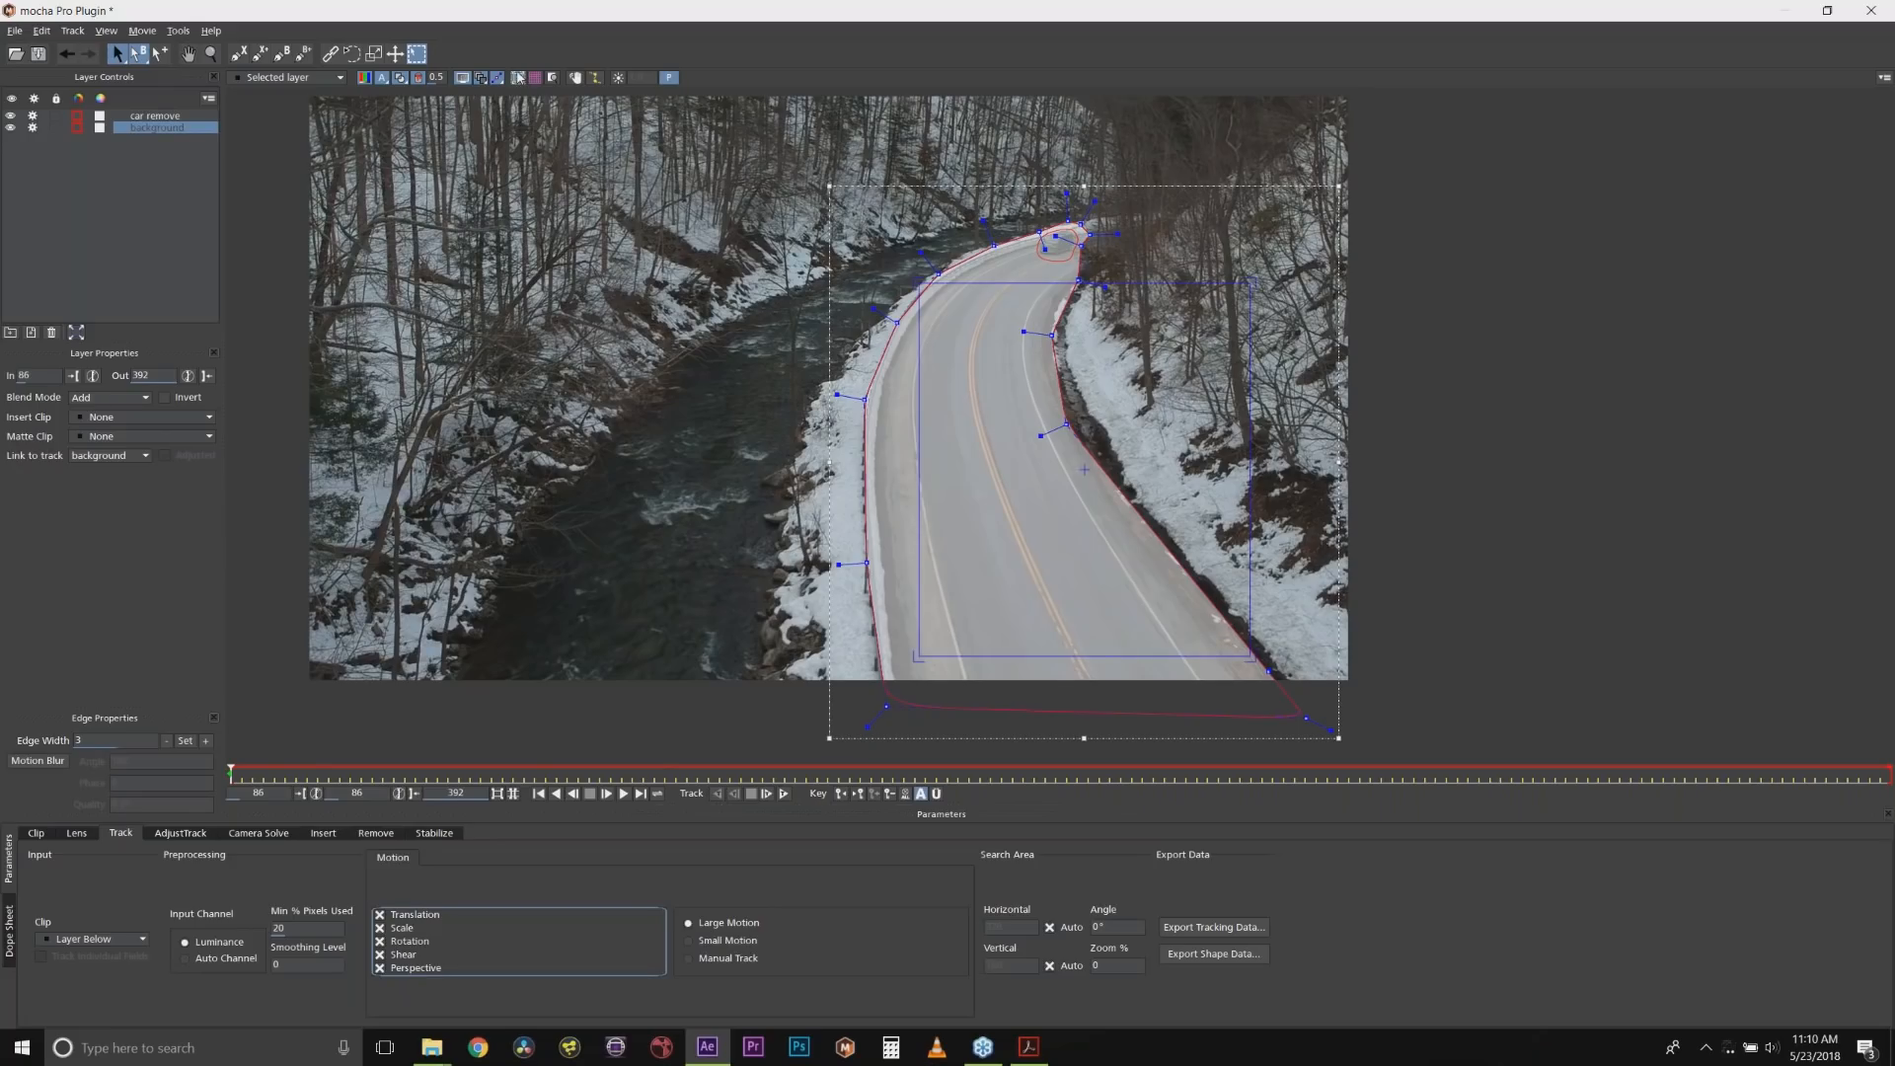
left_click(535, 78)
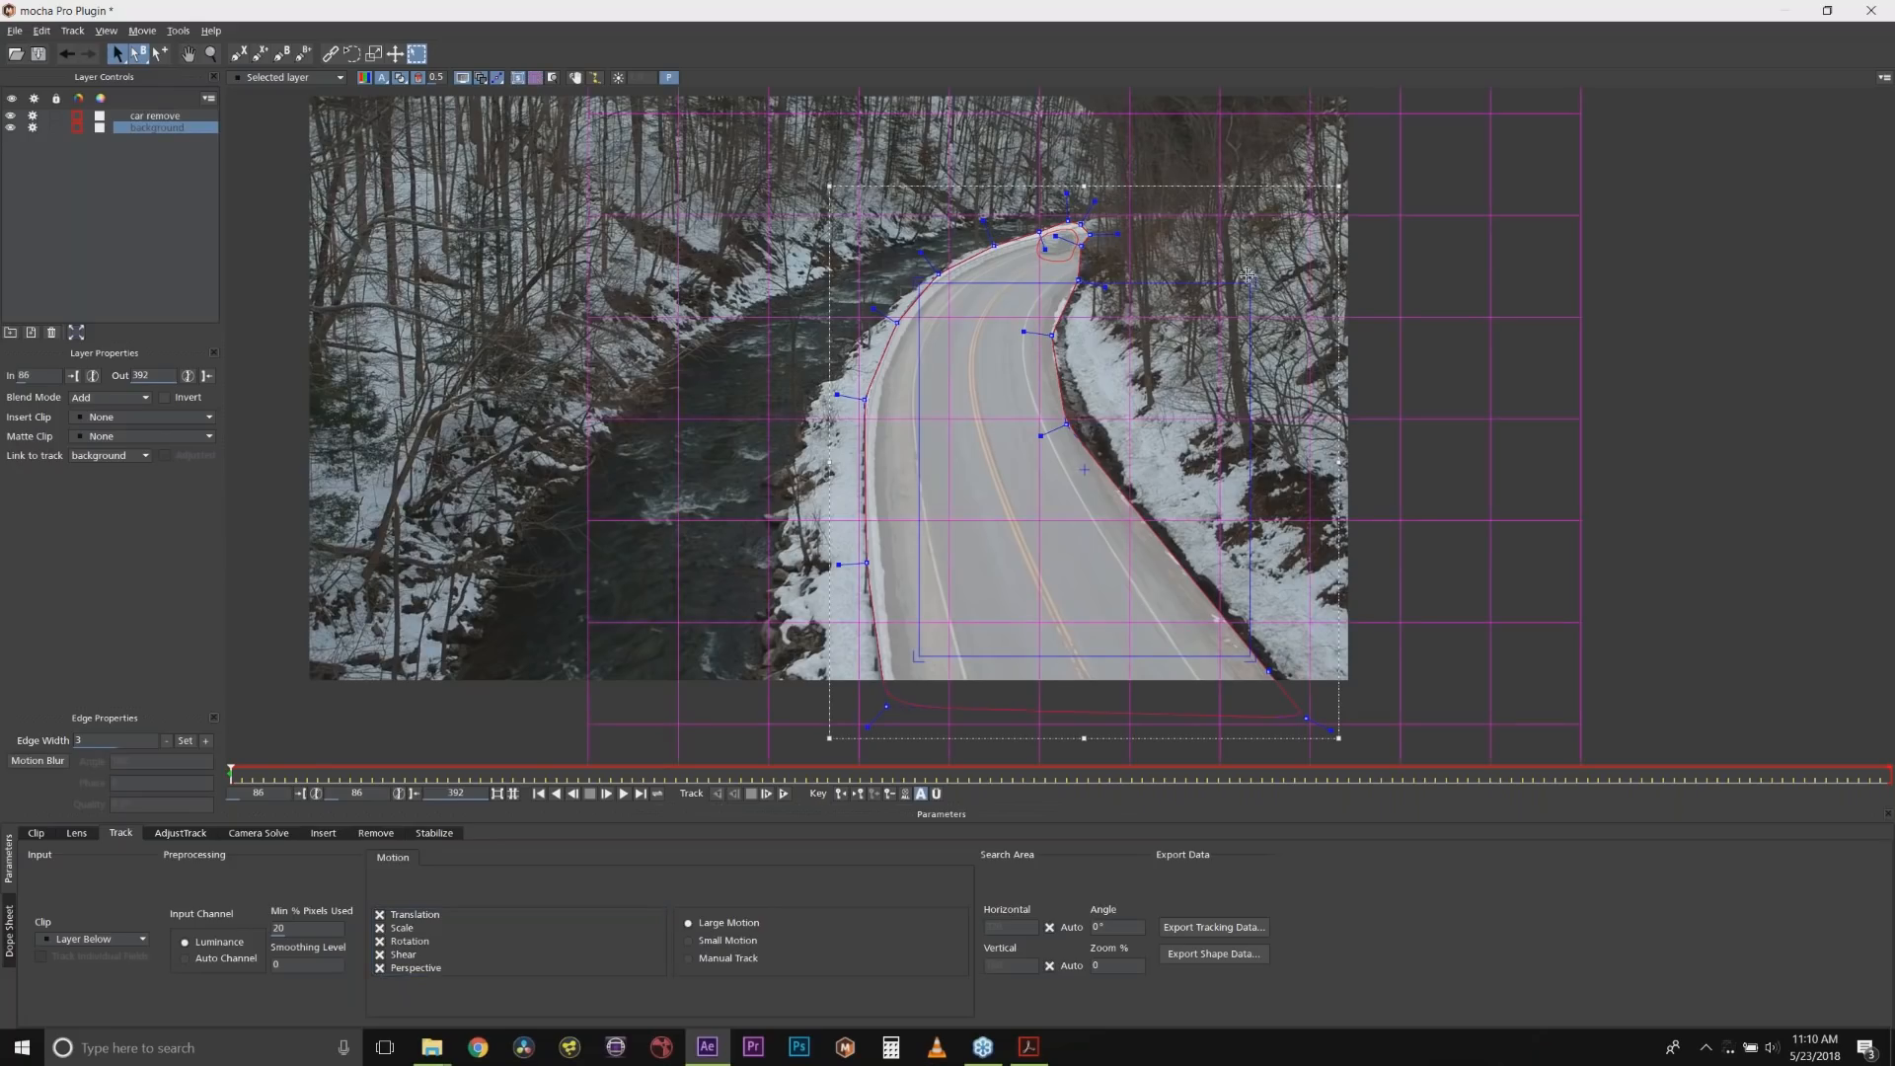
left_click_drag(1238, 277, 1040, 281)
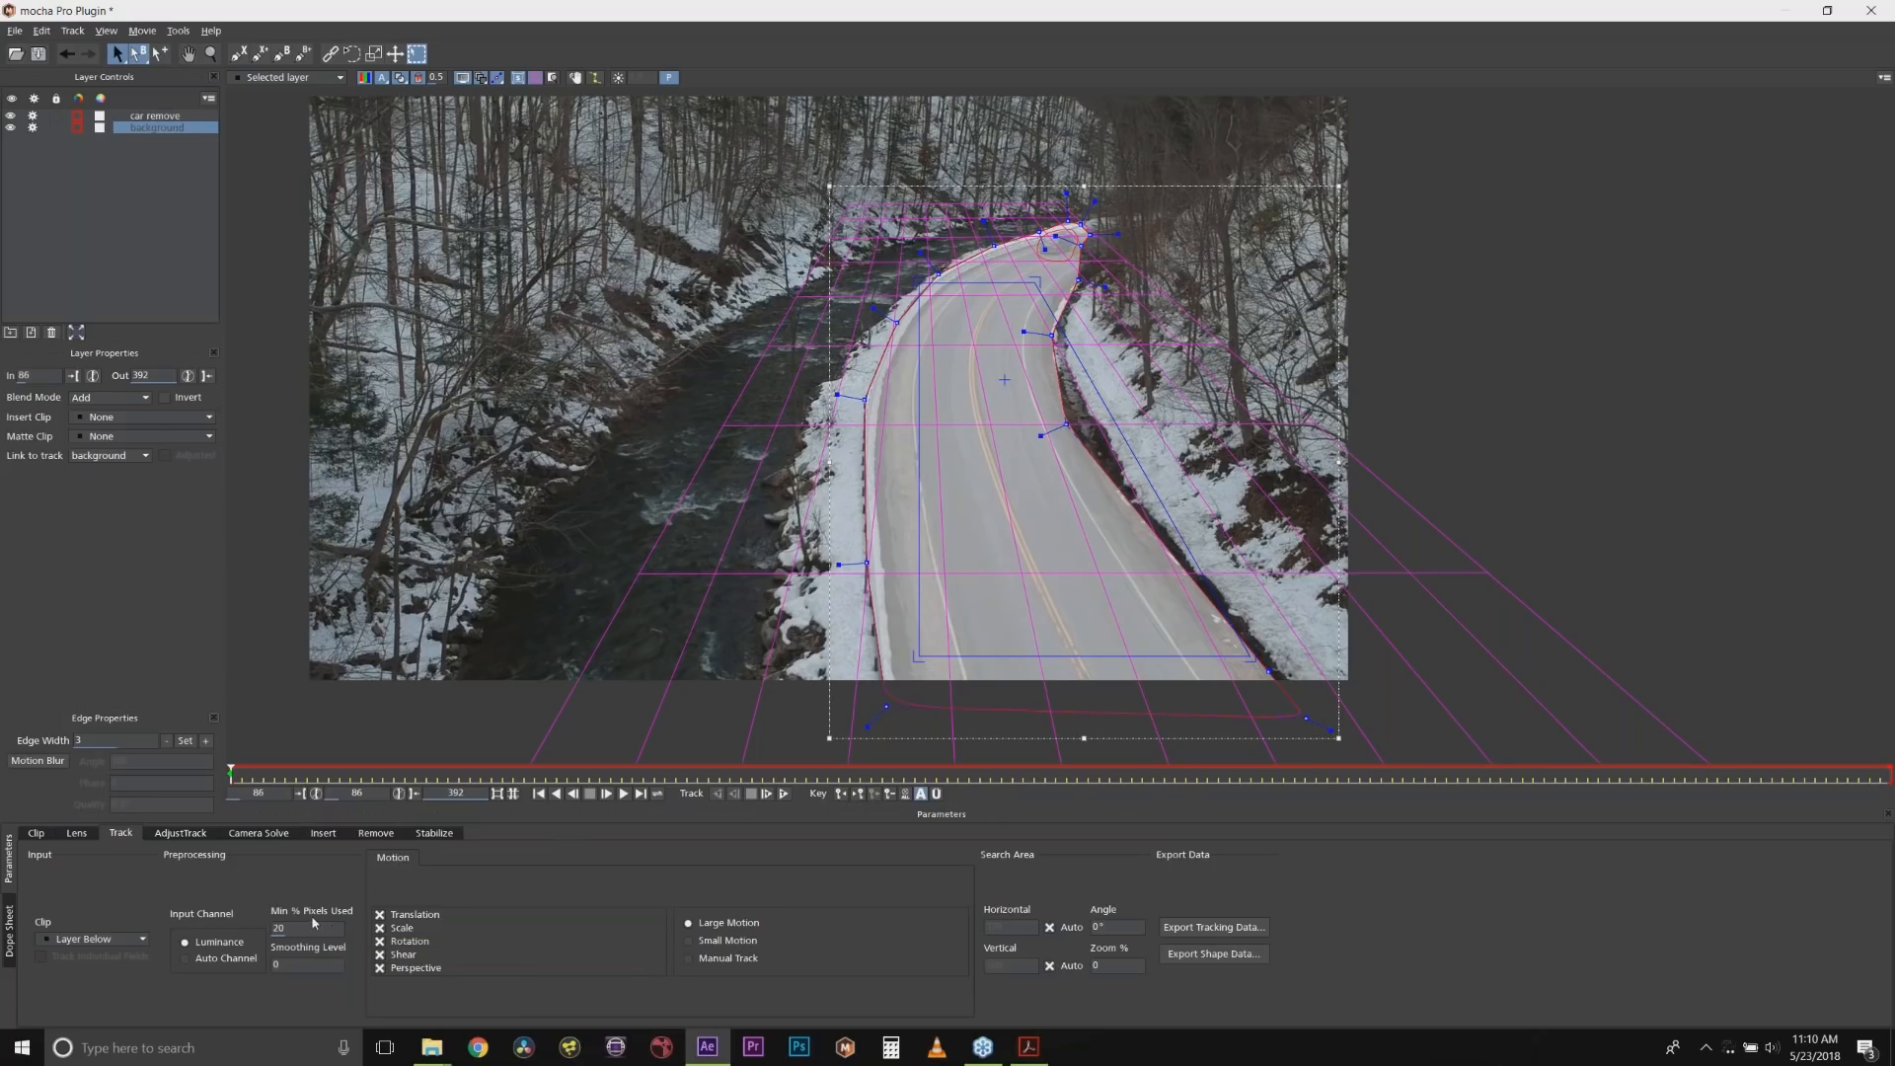
Turn off processing for the car remove layer and hide the layer mattes.
left_click(34, 117)
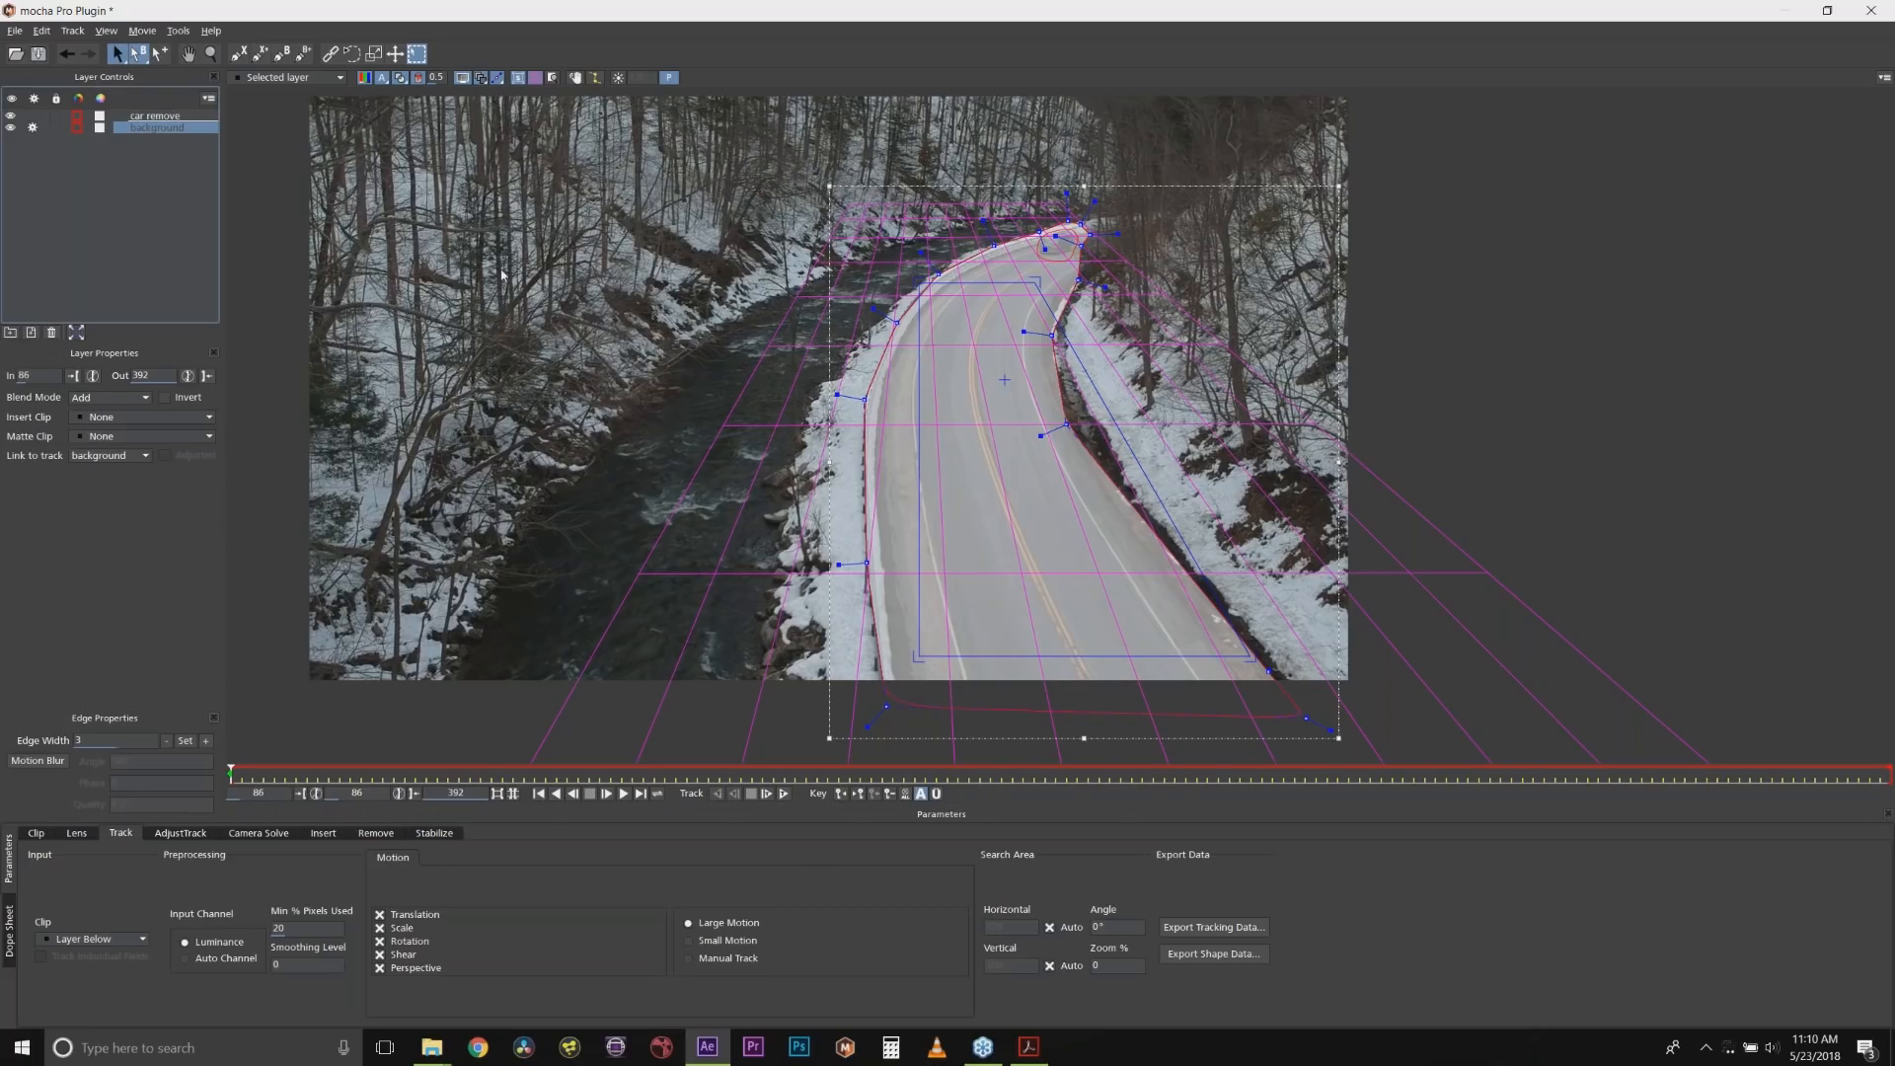
left_click(400, 79)
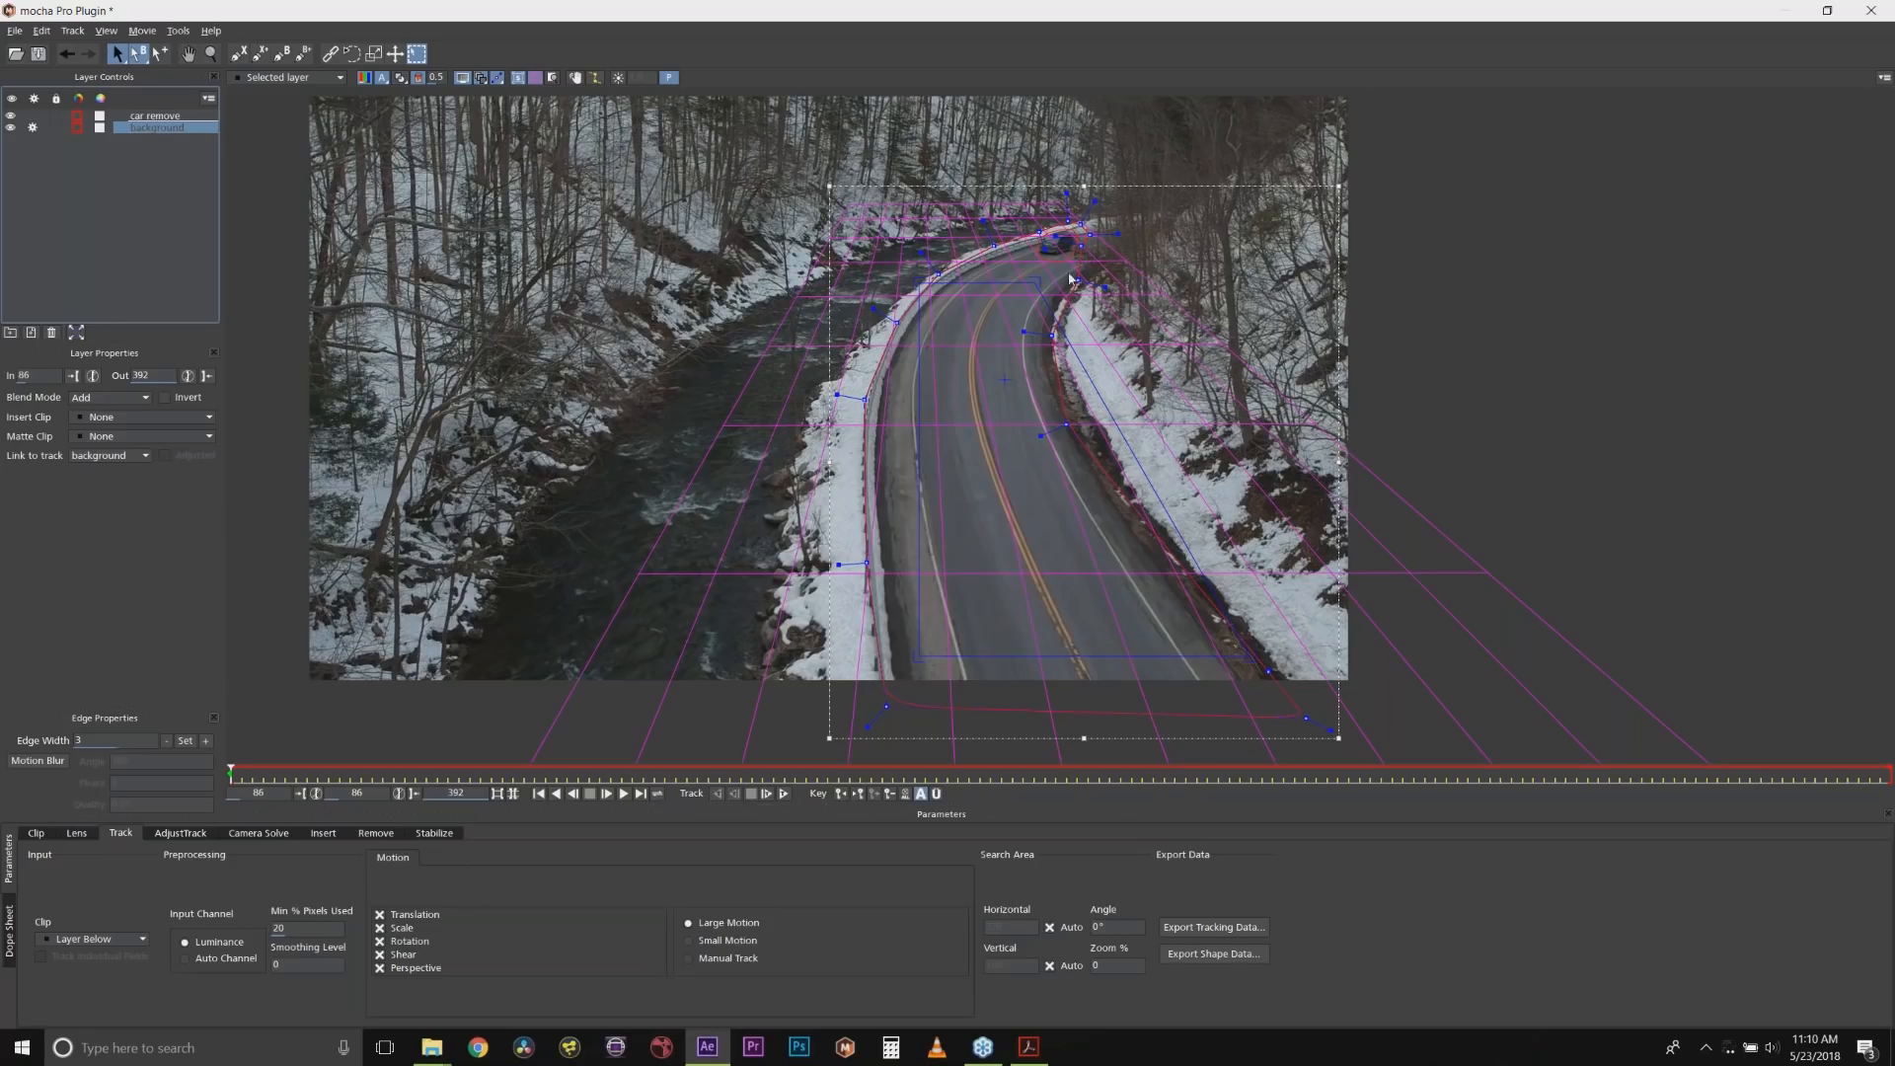
Track the background layer forward to the last frame and scrub back to check how the surface follows the road.
left_click(784, 795)
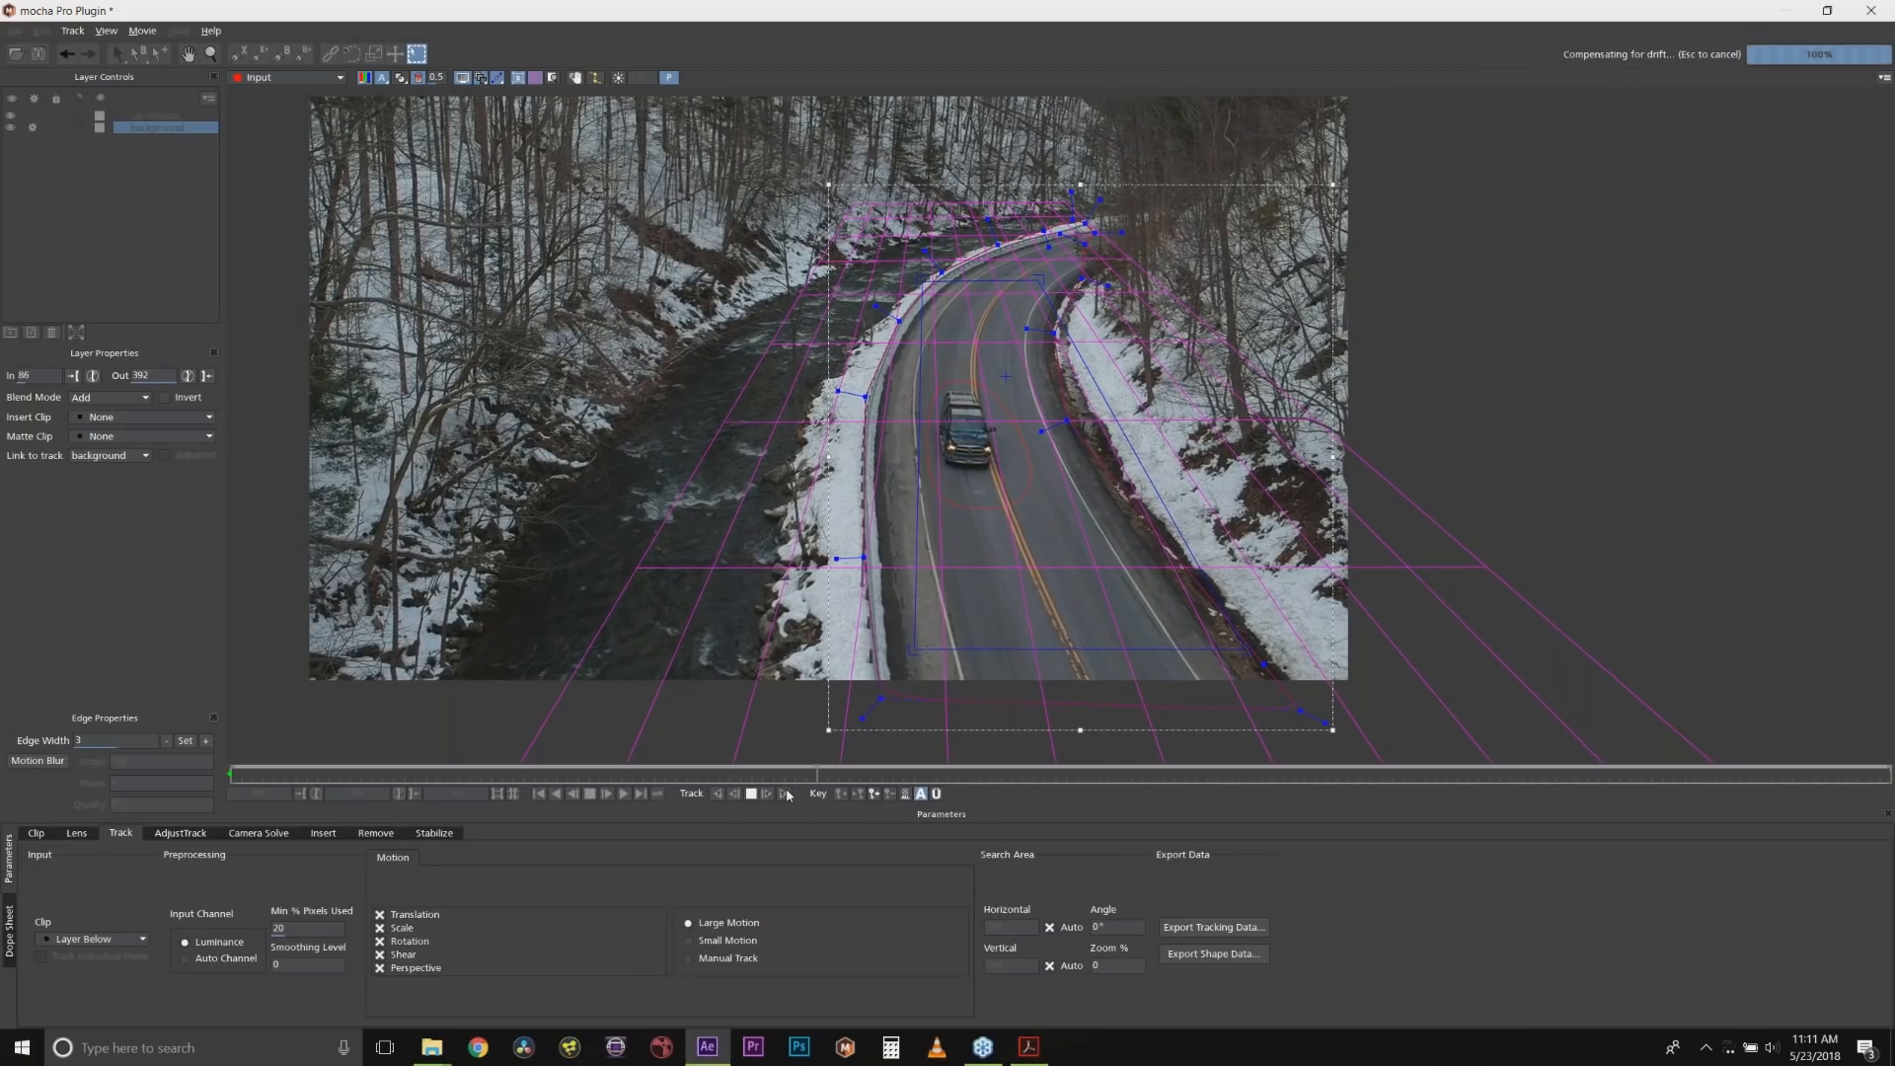
left_click(786, 794)
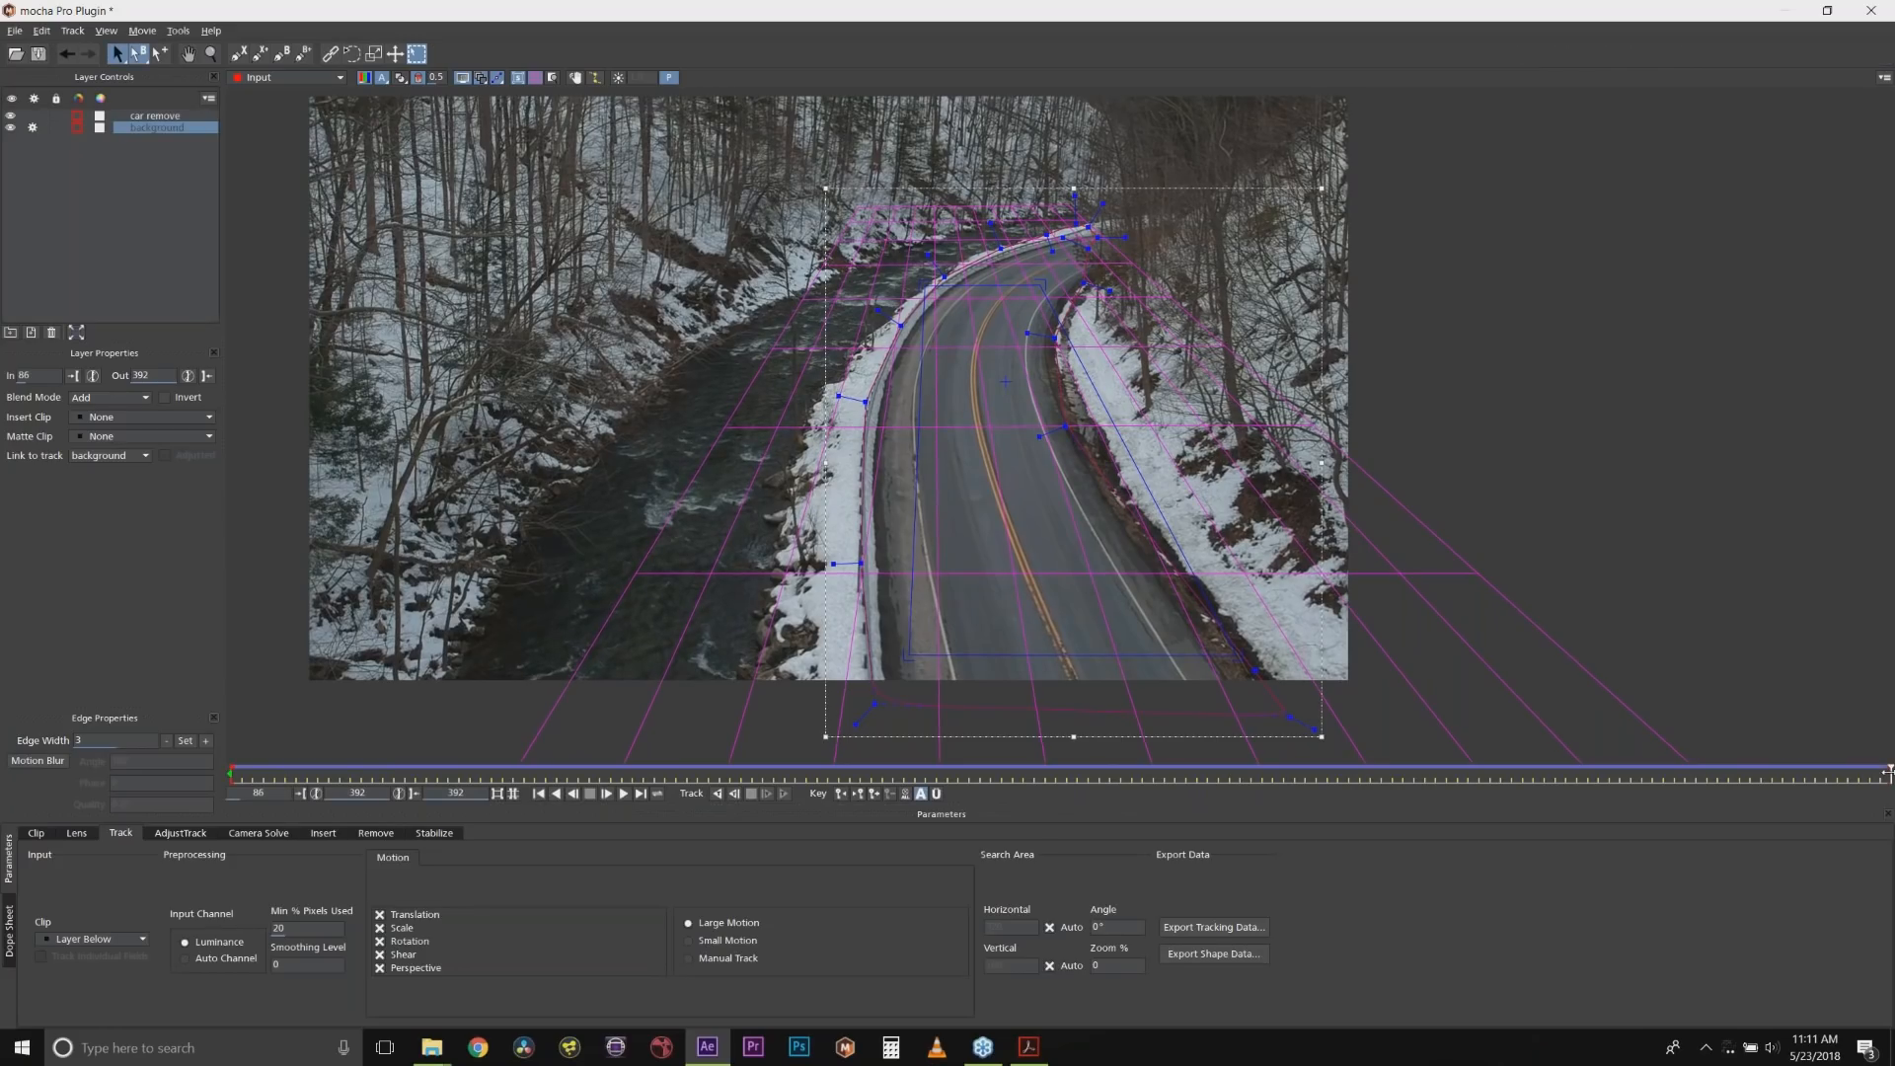
left_click_drag(1690, 797, 562, 750)
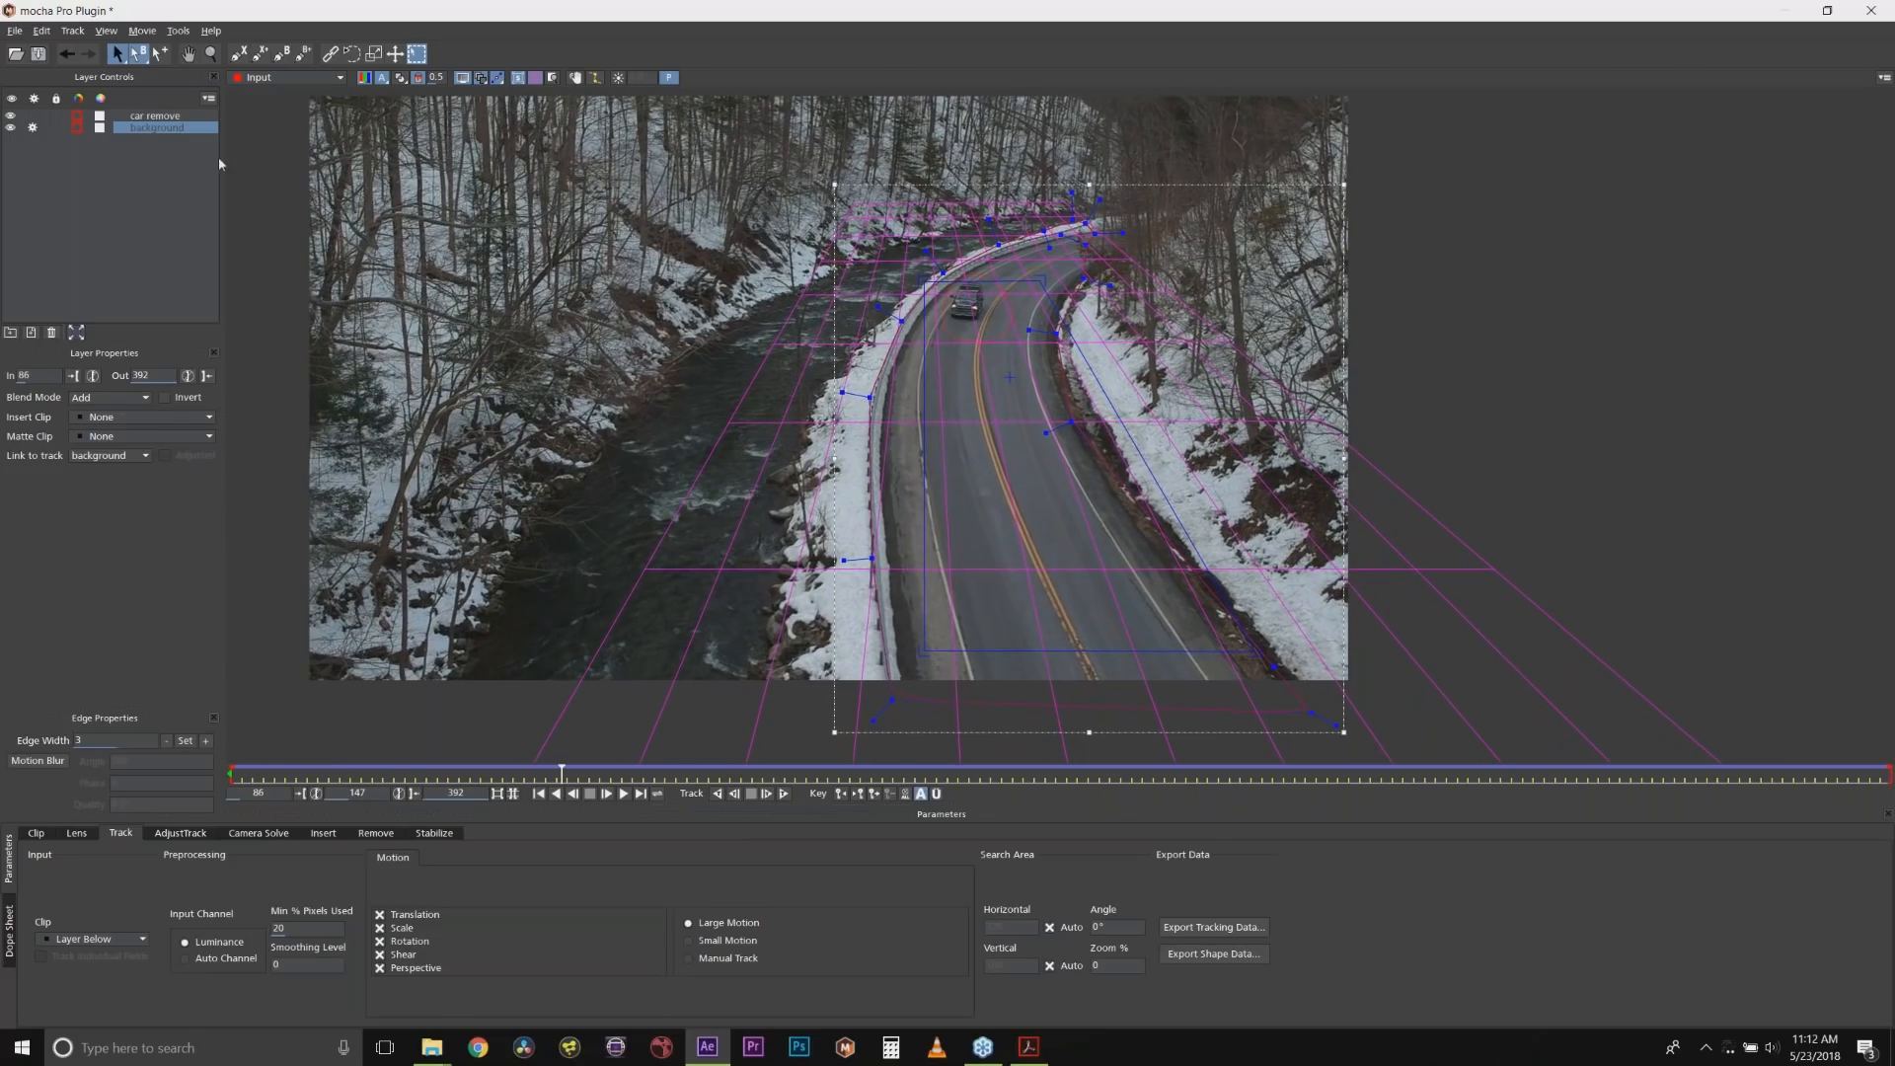
Select the car remove layer, return to frame 86 and hide the overlays.
left_click(155, 116)
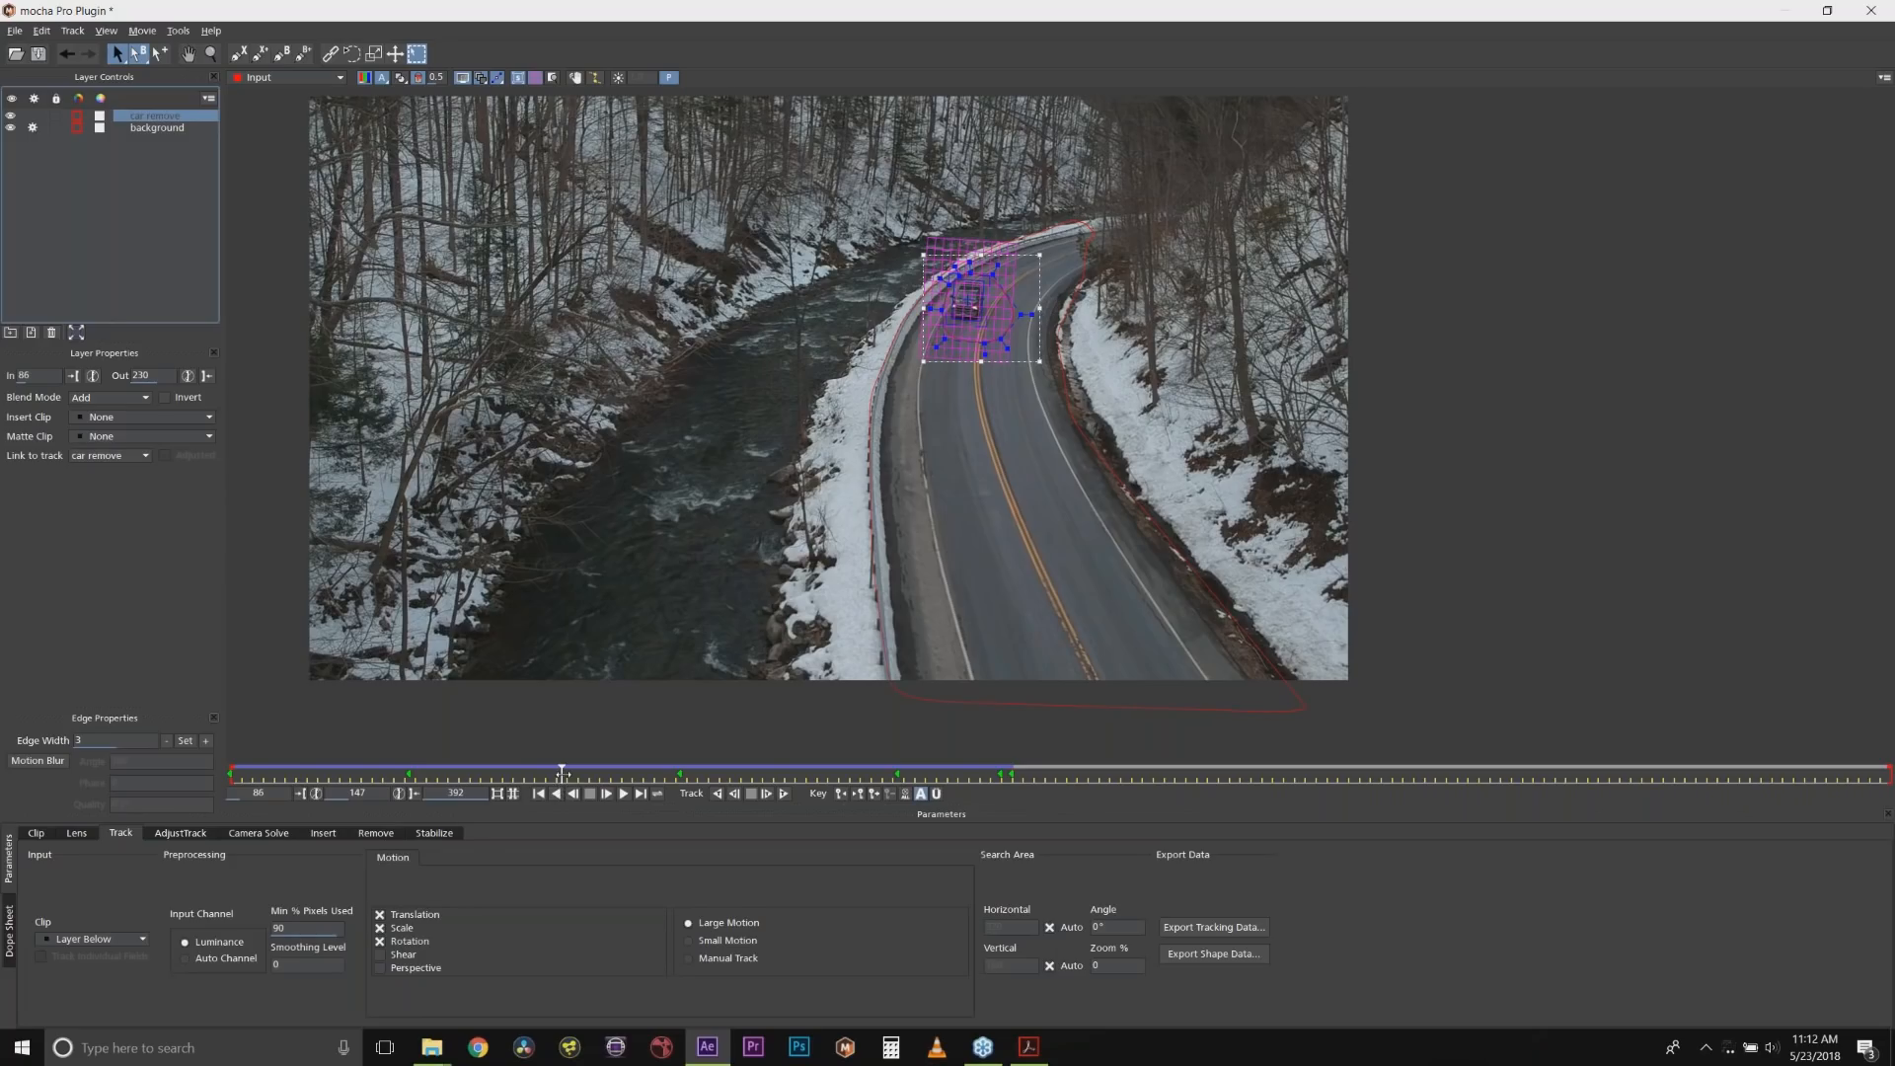
left_click_drag(562, 775, 231, 773)
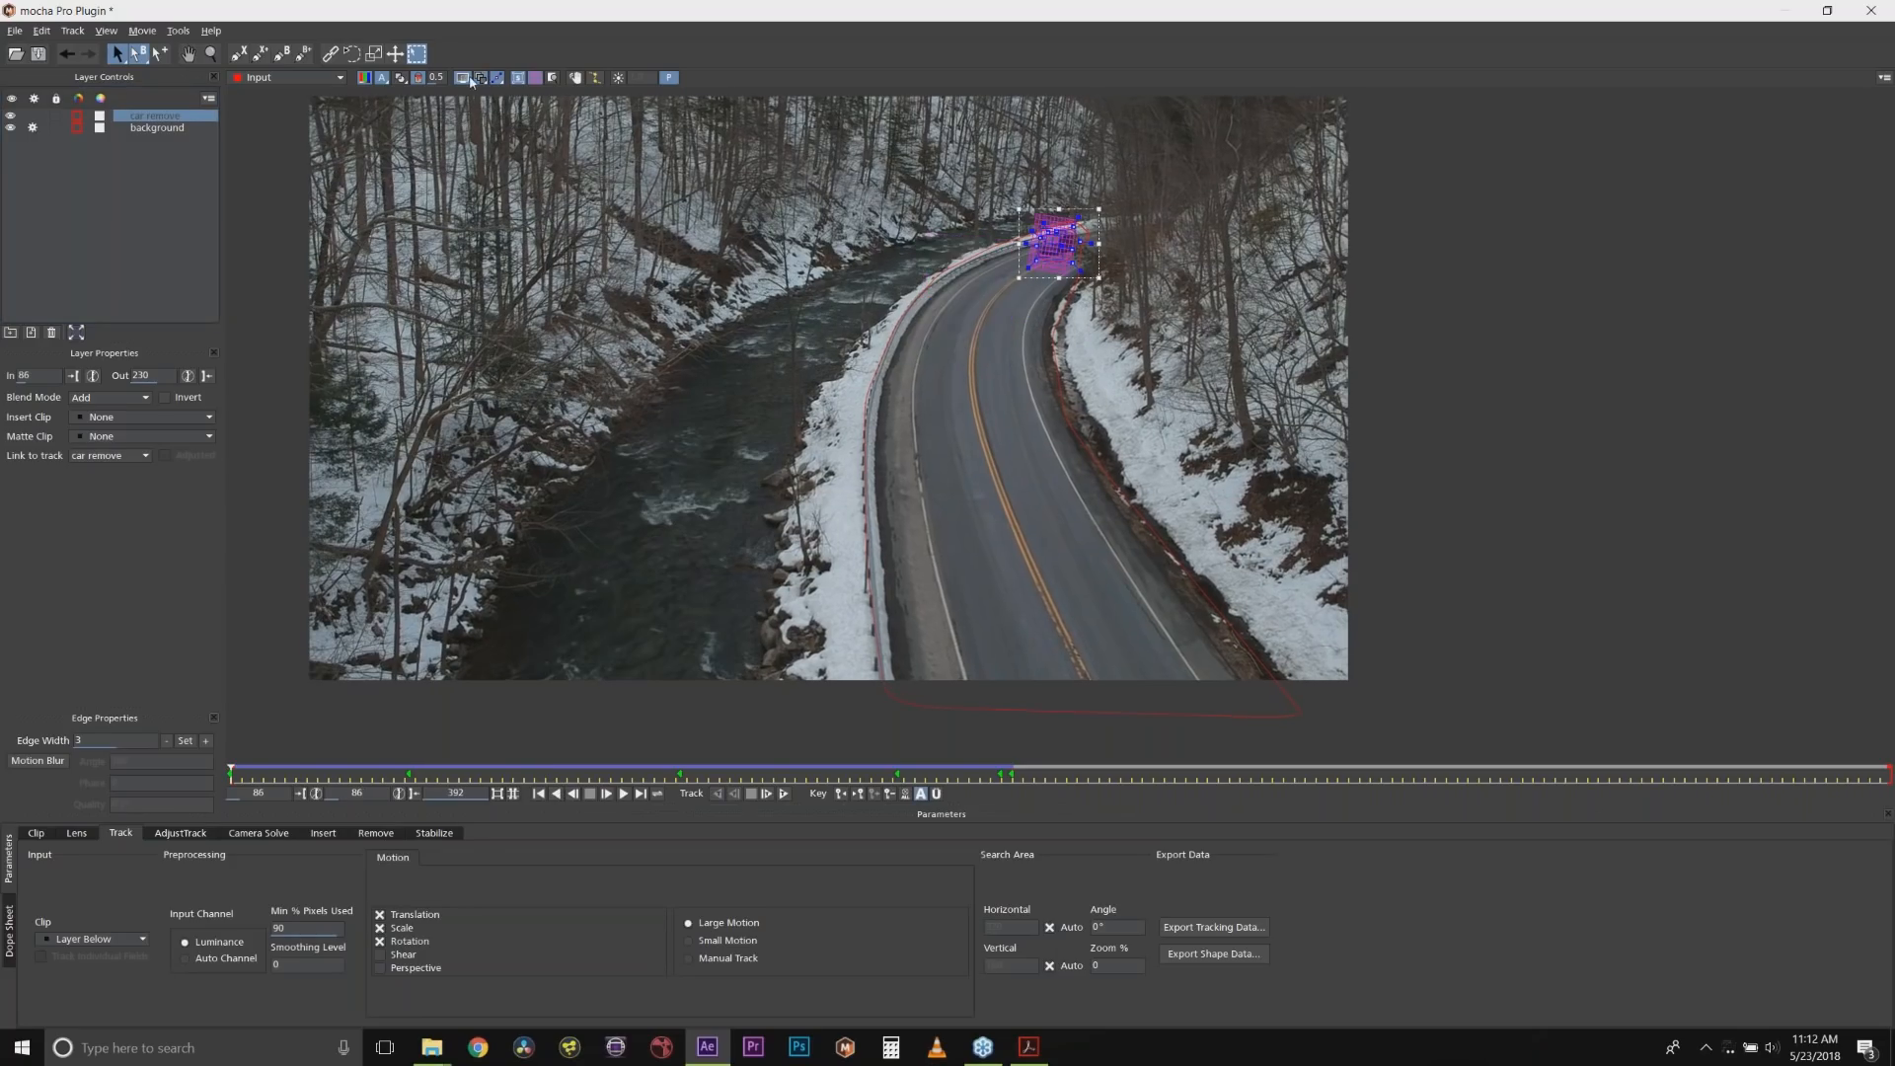
left_click(463, 78)
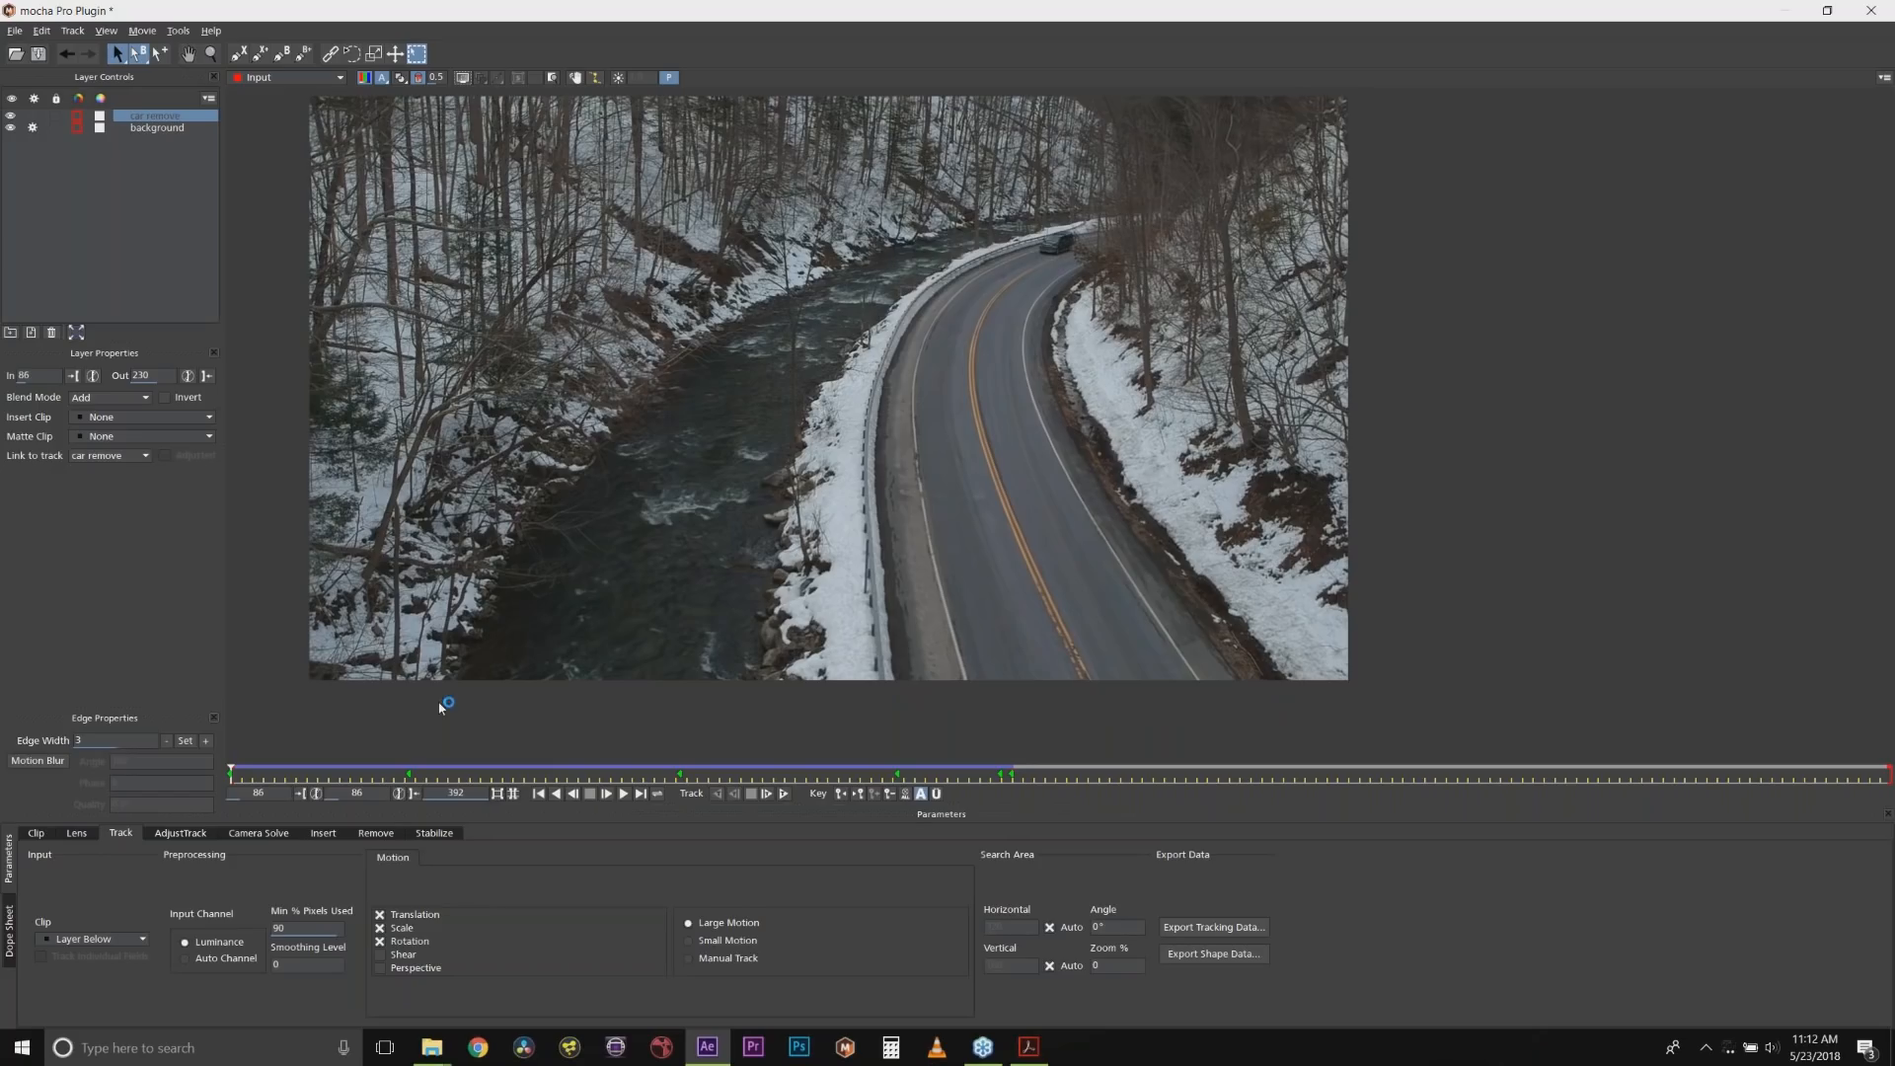
Open the Remove module's settings for the car remove layer.
left_click(374, 834)
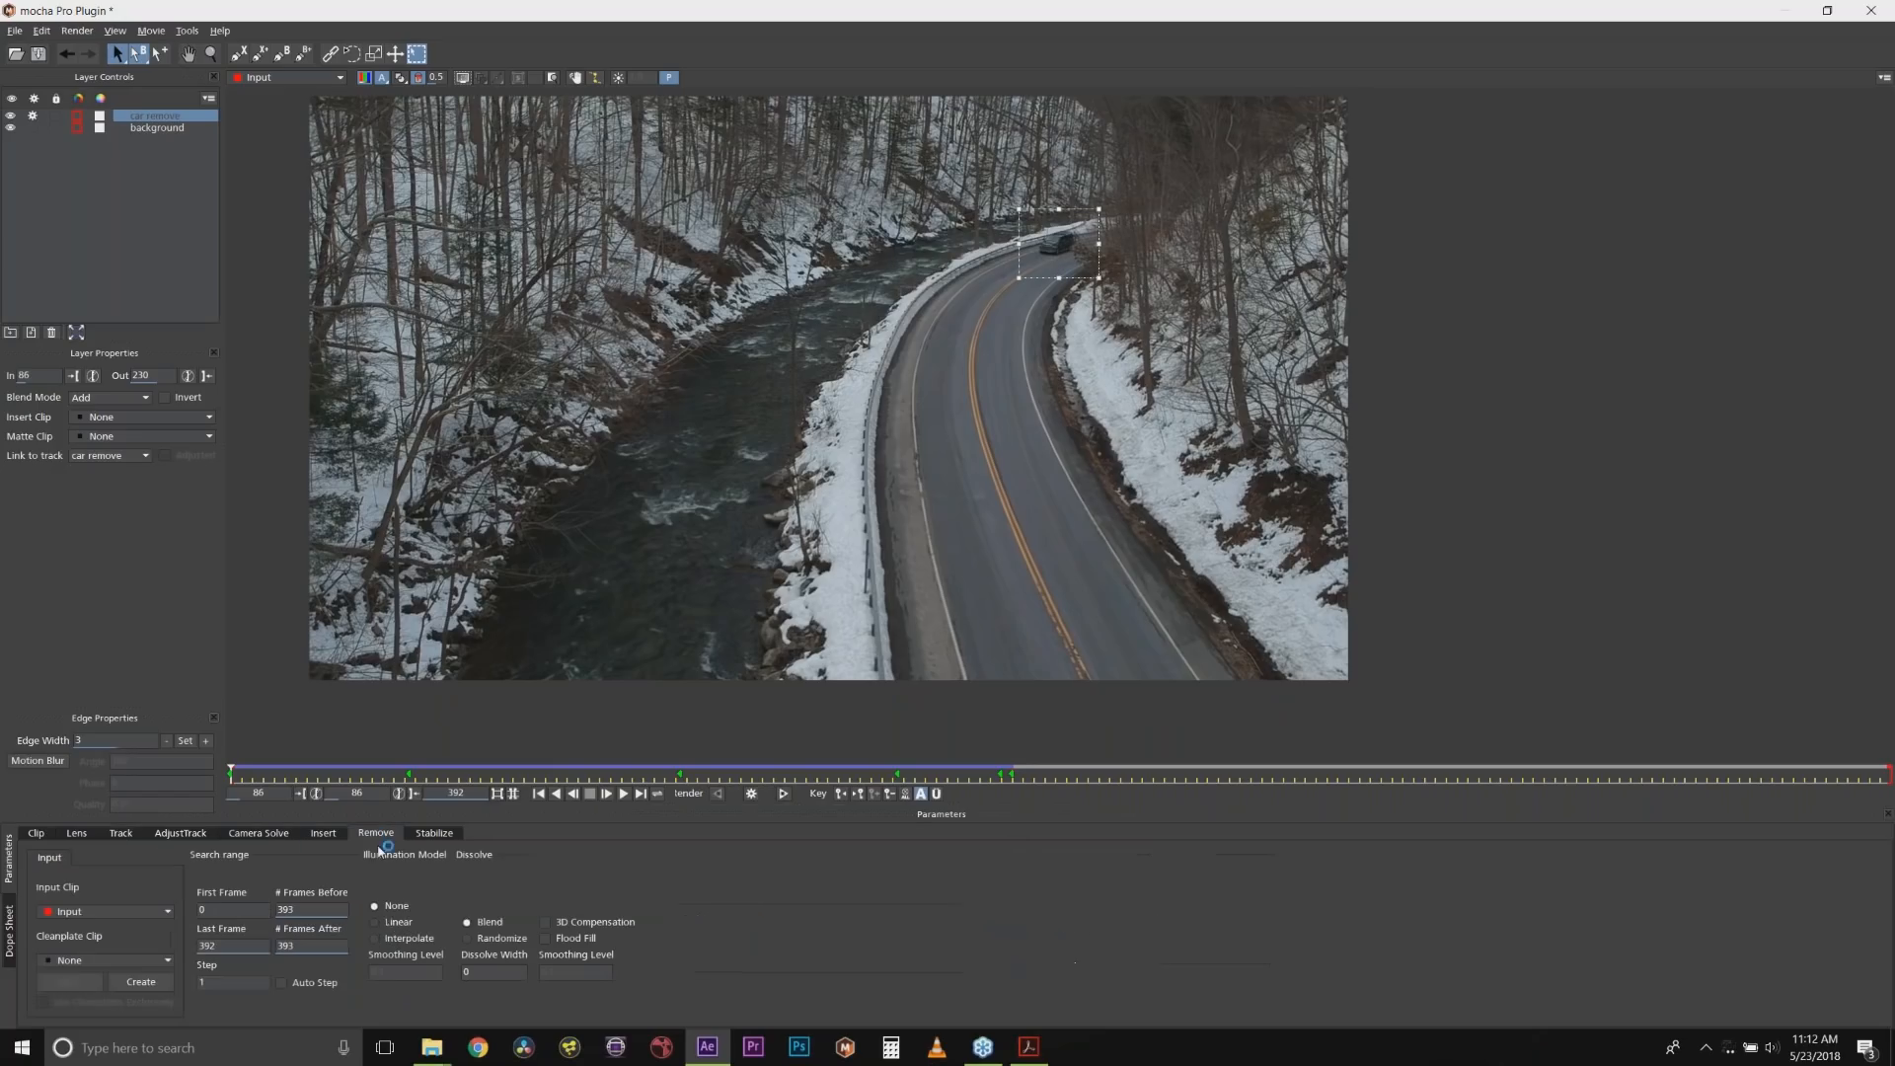
left_click(385, 922)
left_click(210, 53)
left_click_drag(906, 396, 908, 344)
key("x")
left_click_drag(908, 344, 979, 375)
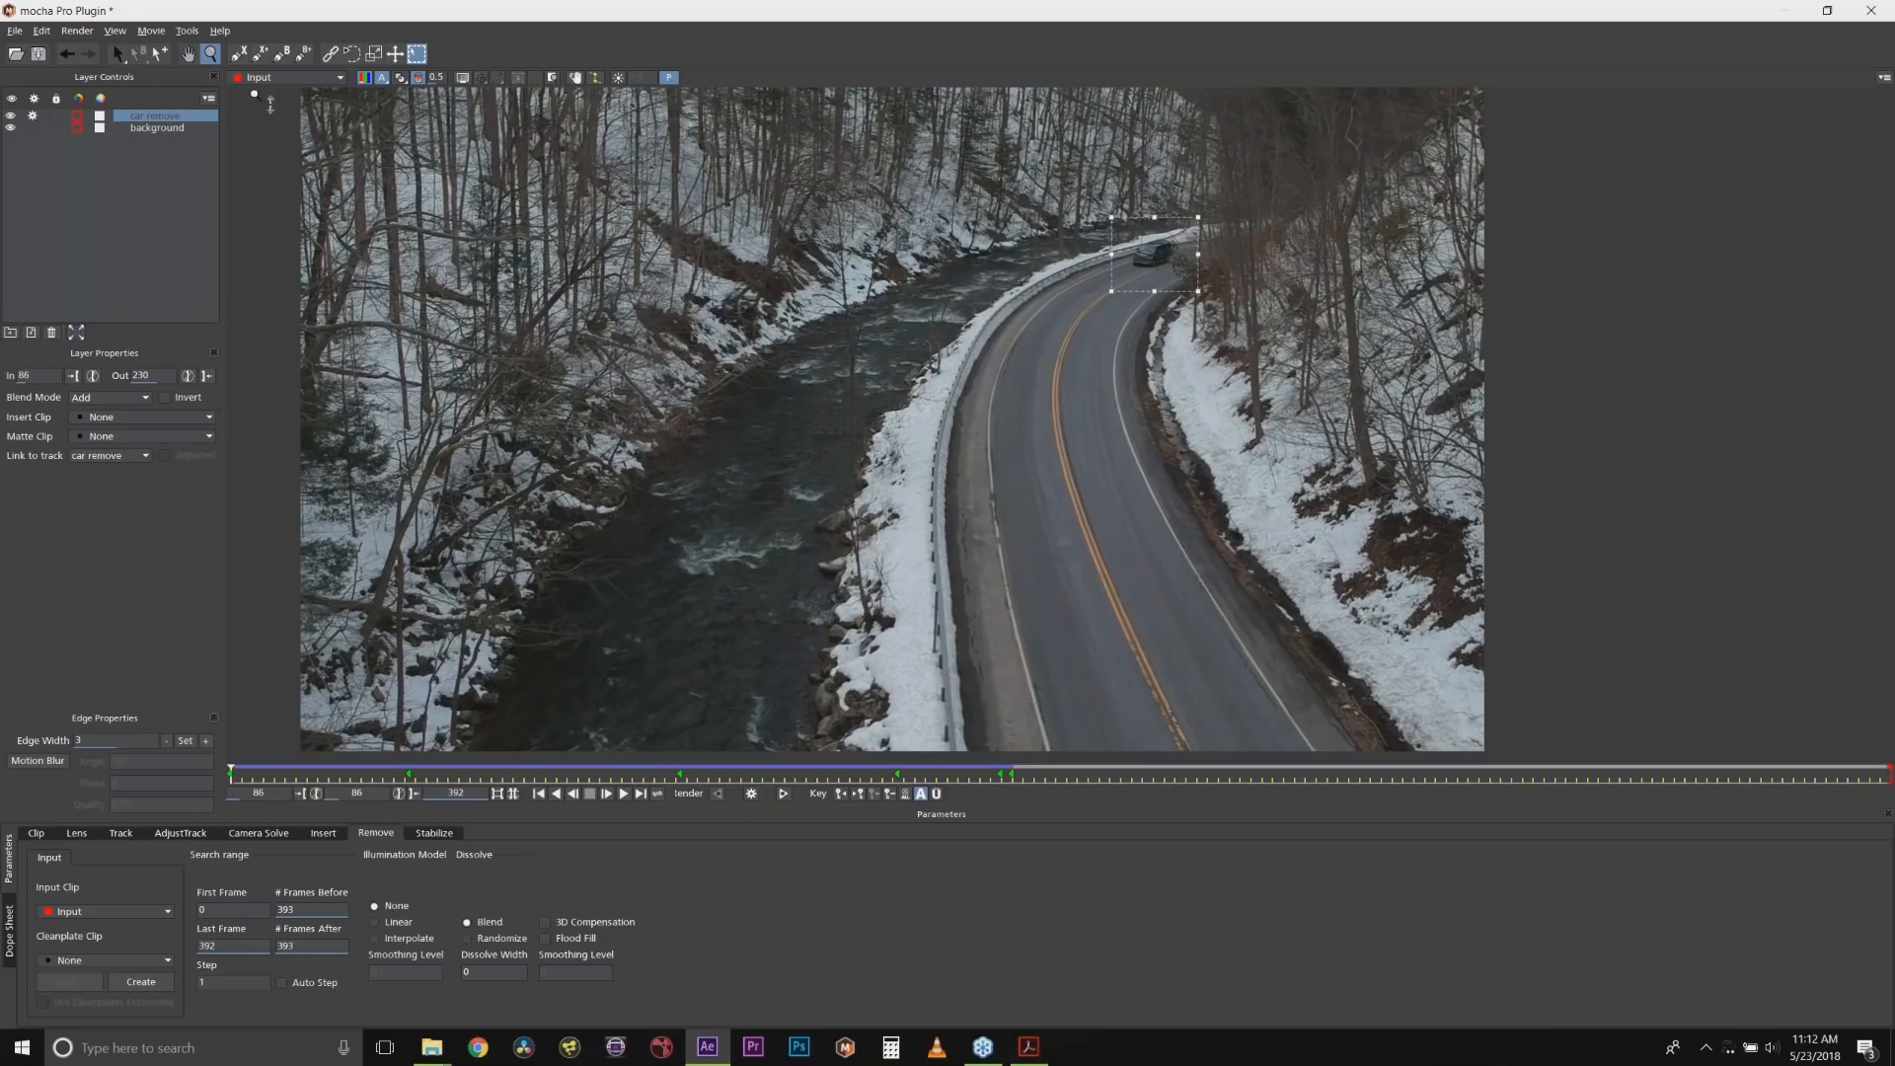
Render the car removal on test frames in mocha, then return to the After Effects composition.
left_click(120, 53)
left_click(753, 793)
left_click(801, 773)
left_click(751, 793)
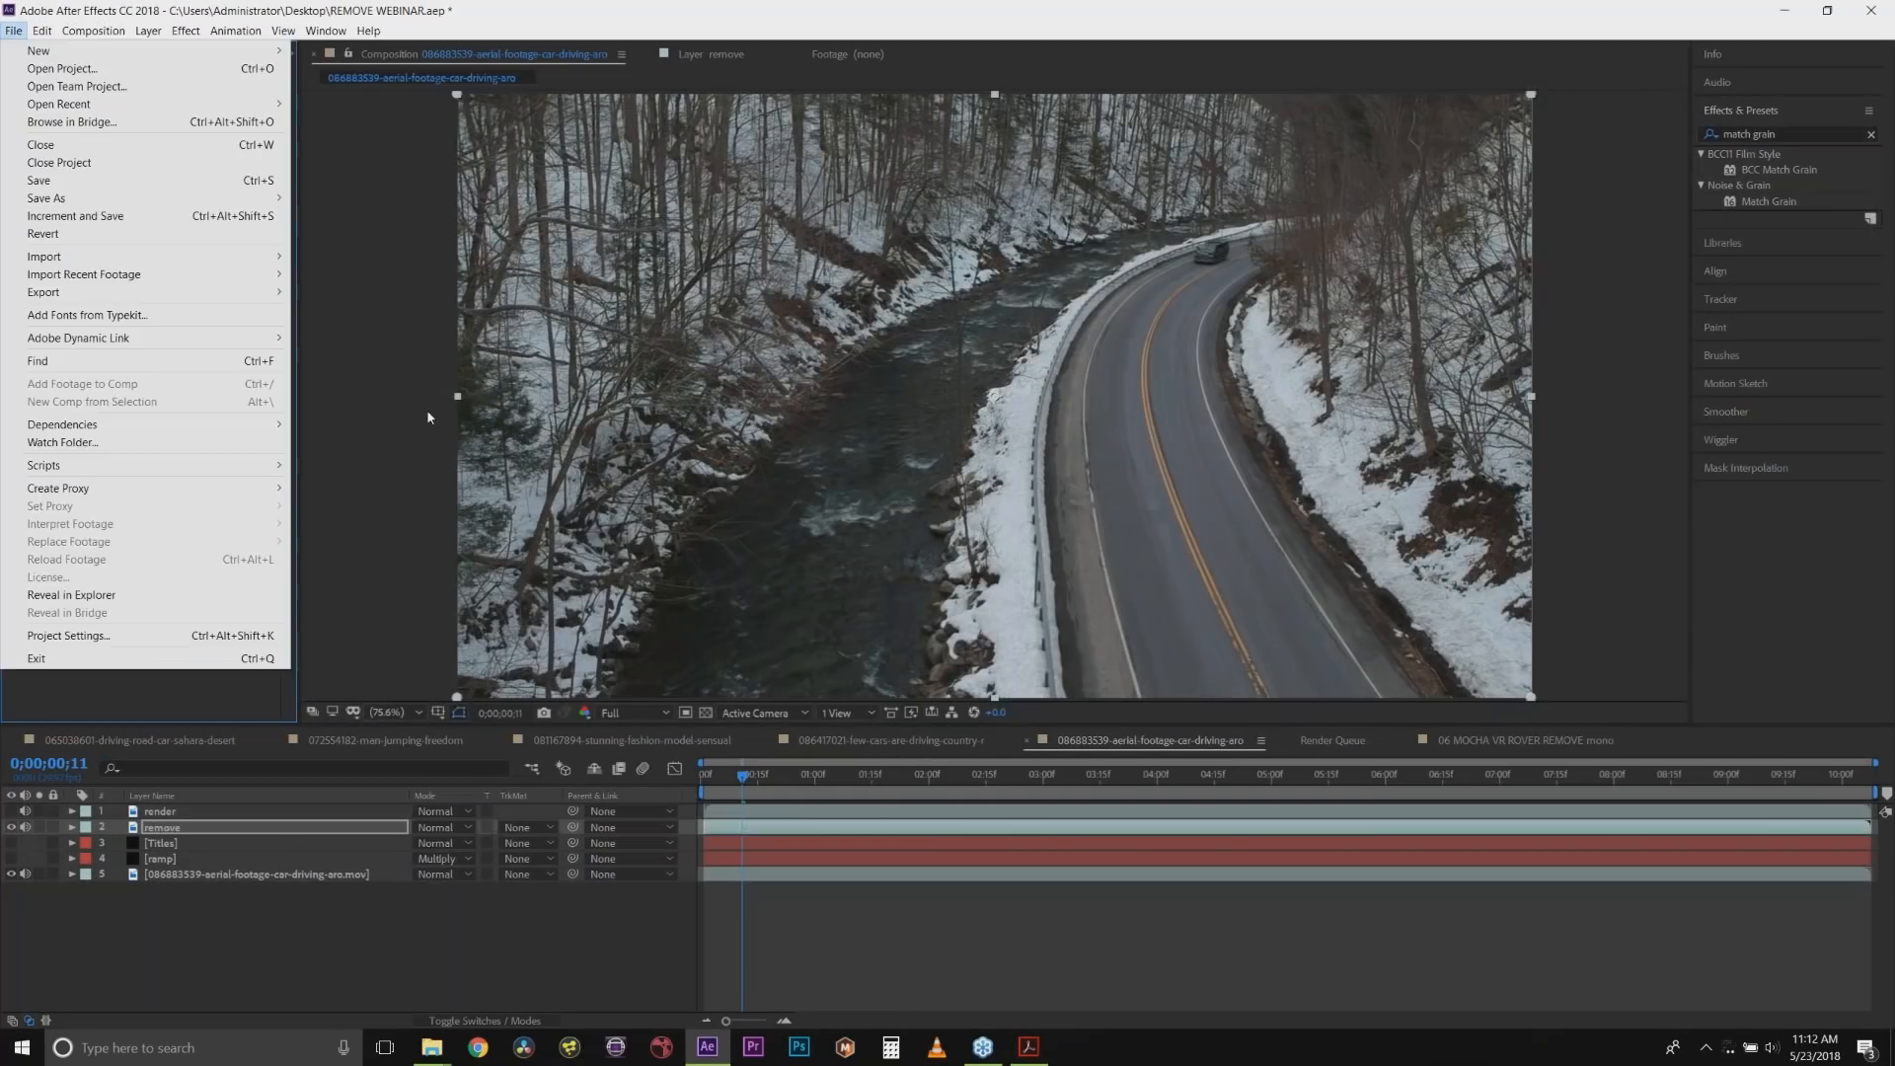
left_click(427, 412)
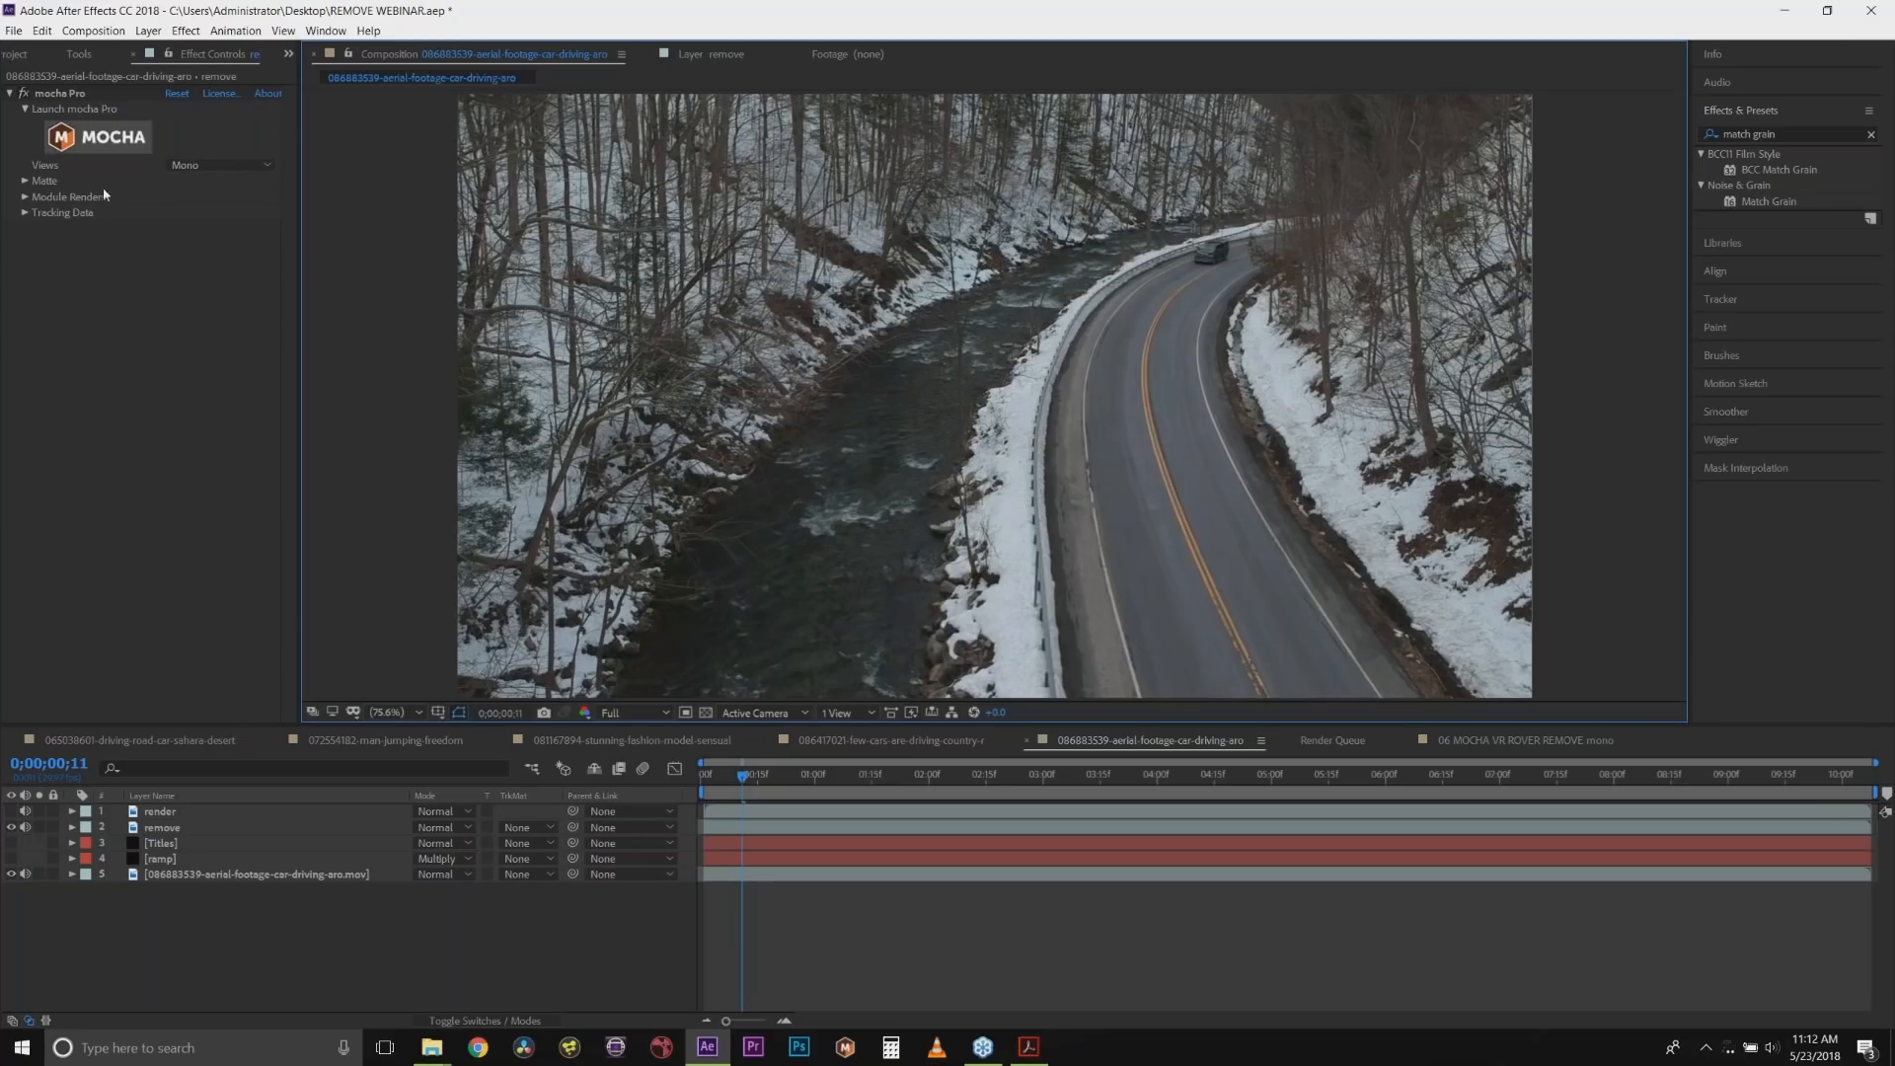
Enable mocha Pro's module render on the remove layer with Remove as the module.
left_click(26, 197)
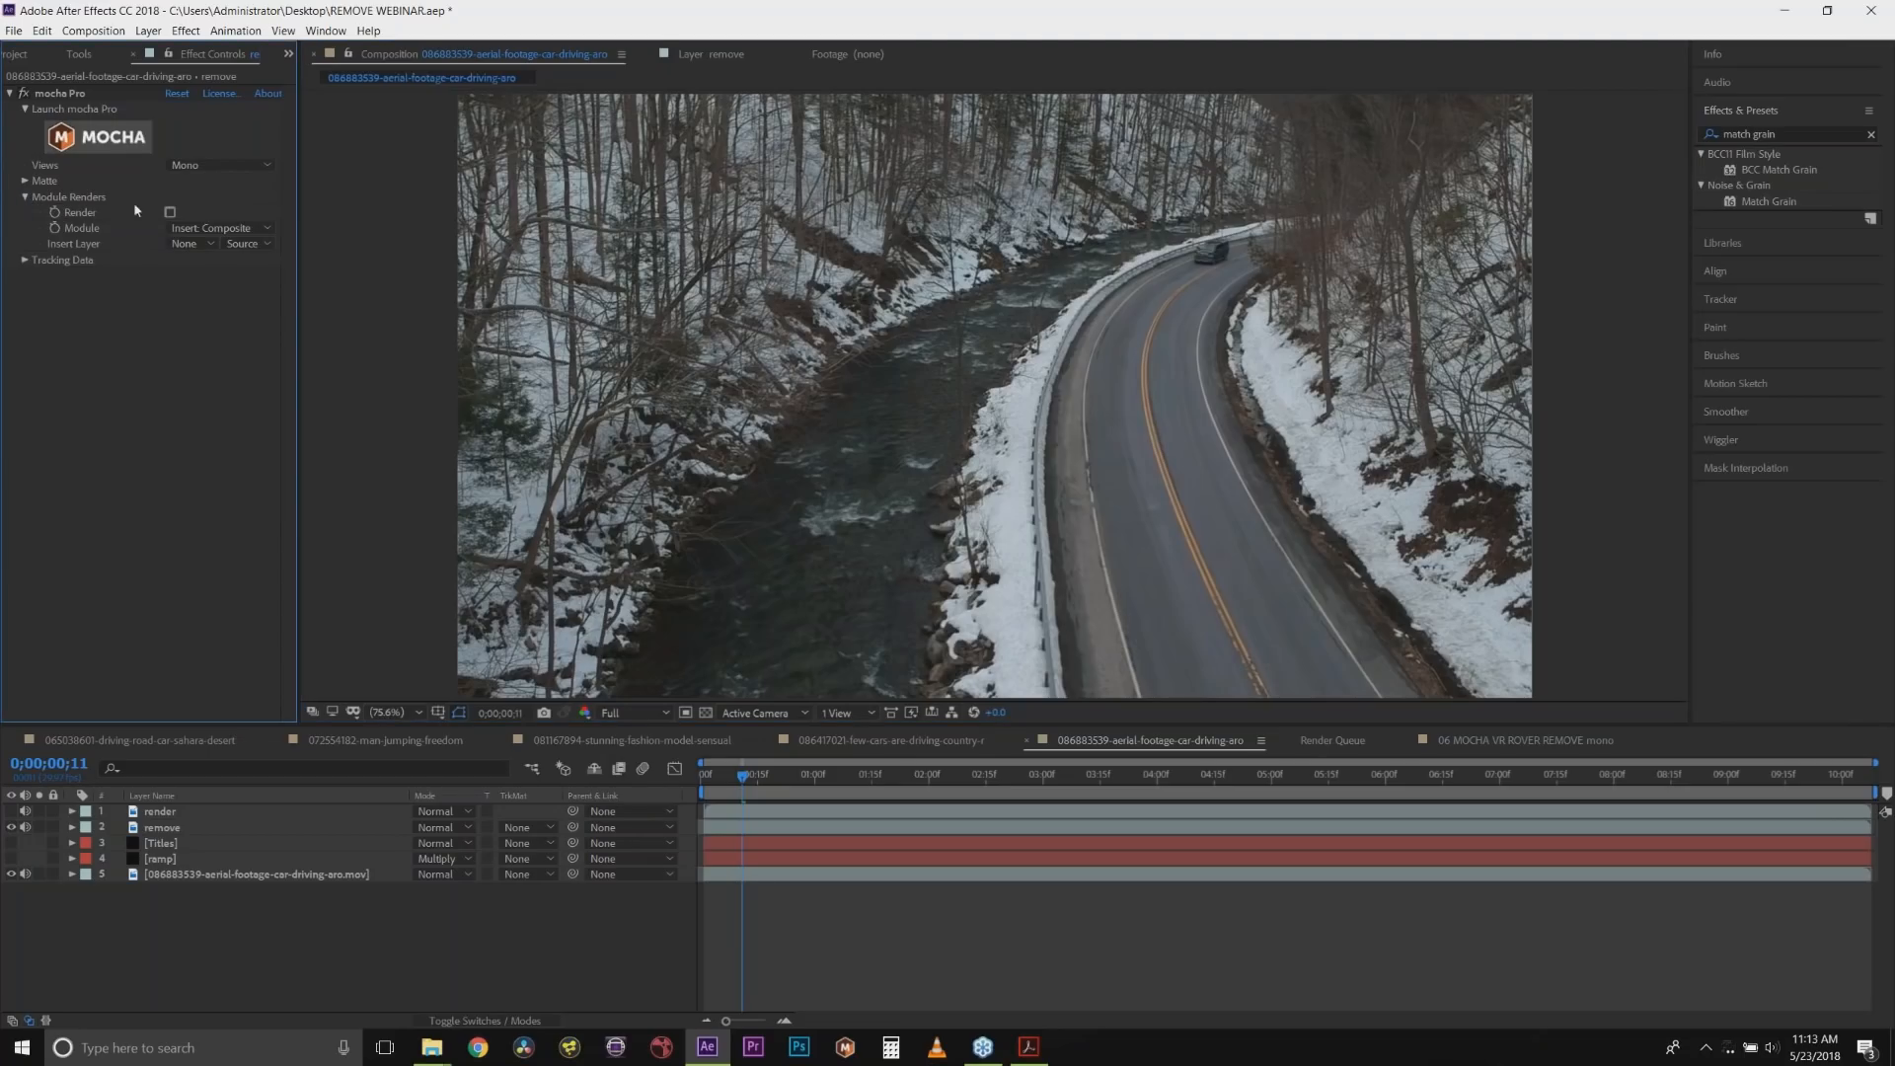
left_click(197, 231)
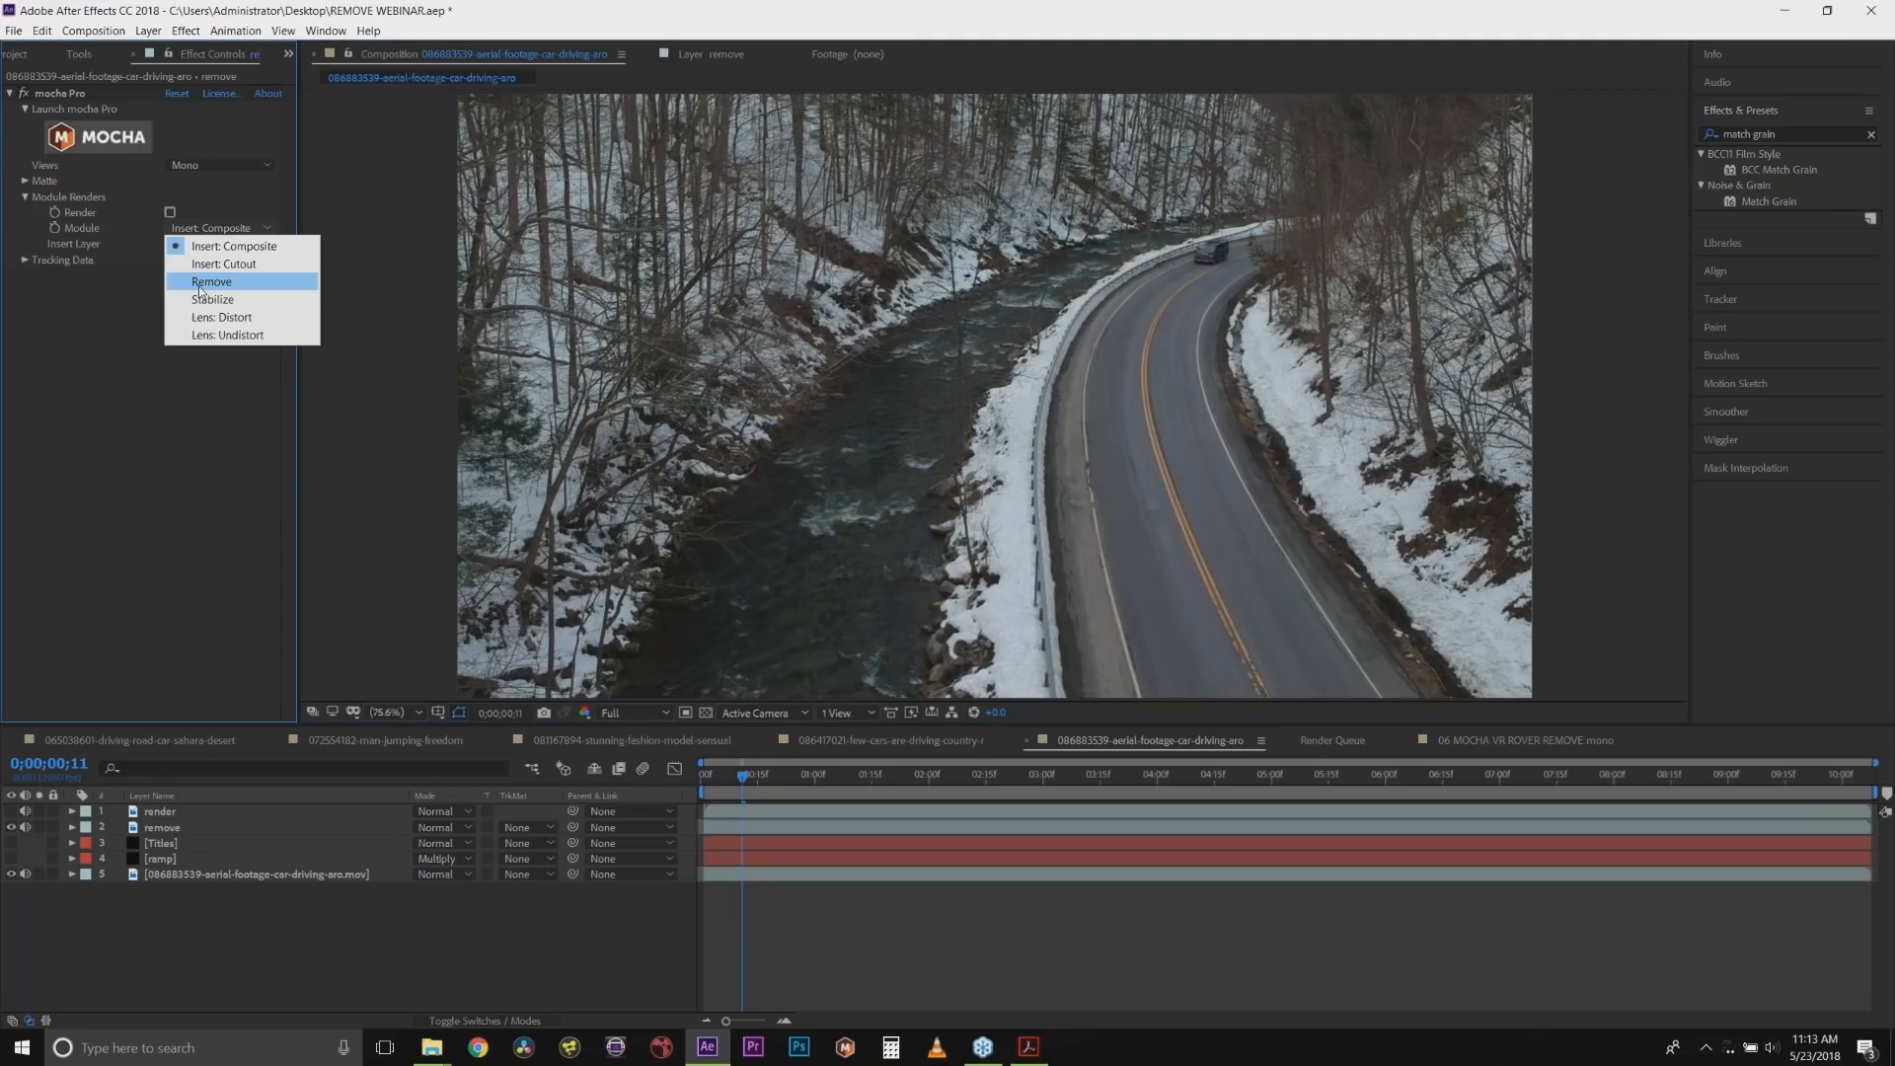
left_click(200, 284)
left_click(169, 213)
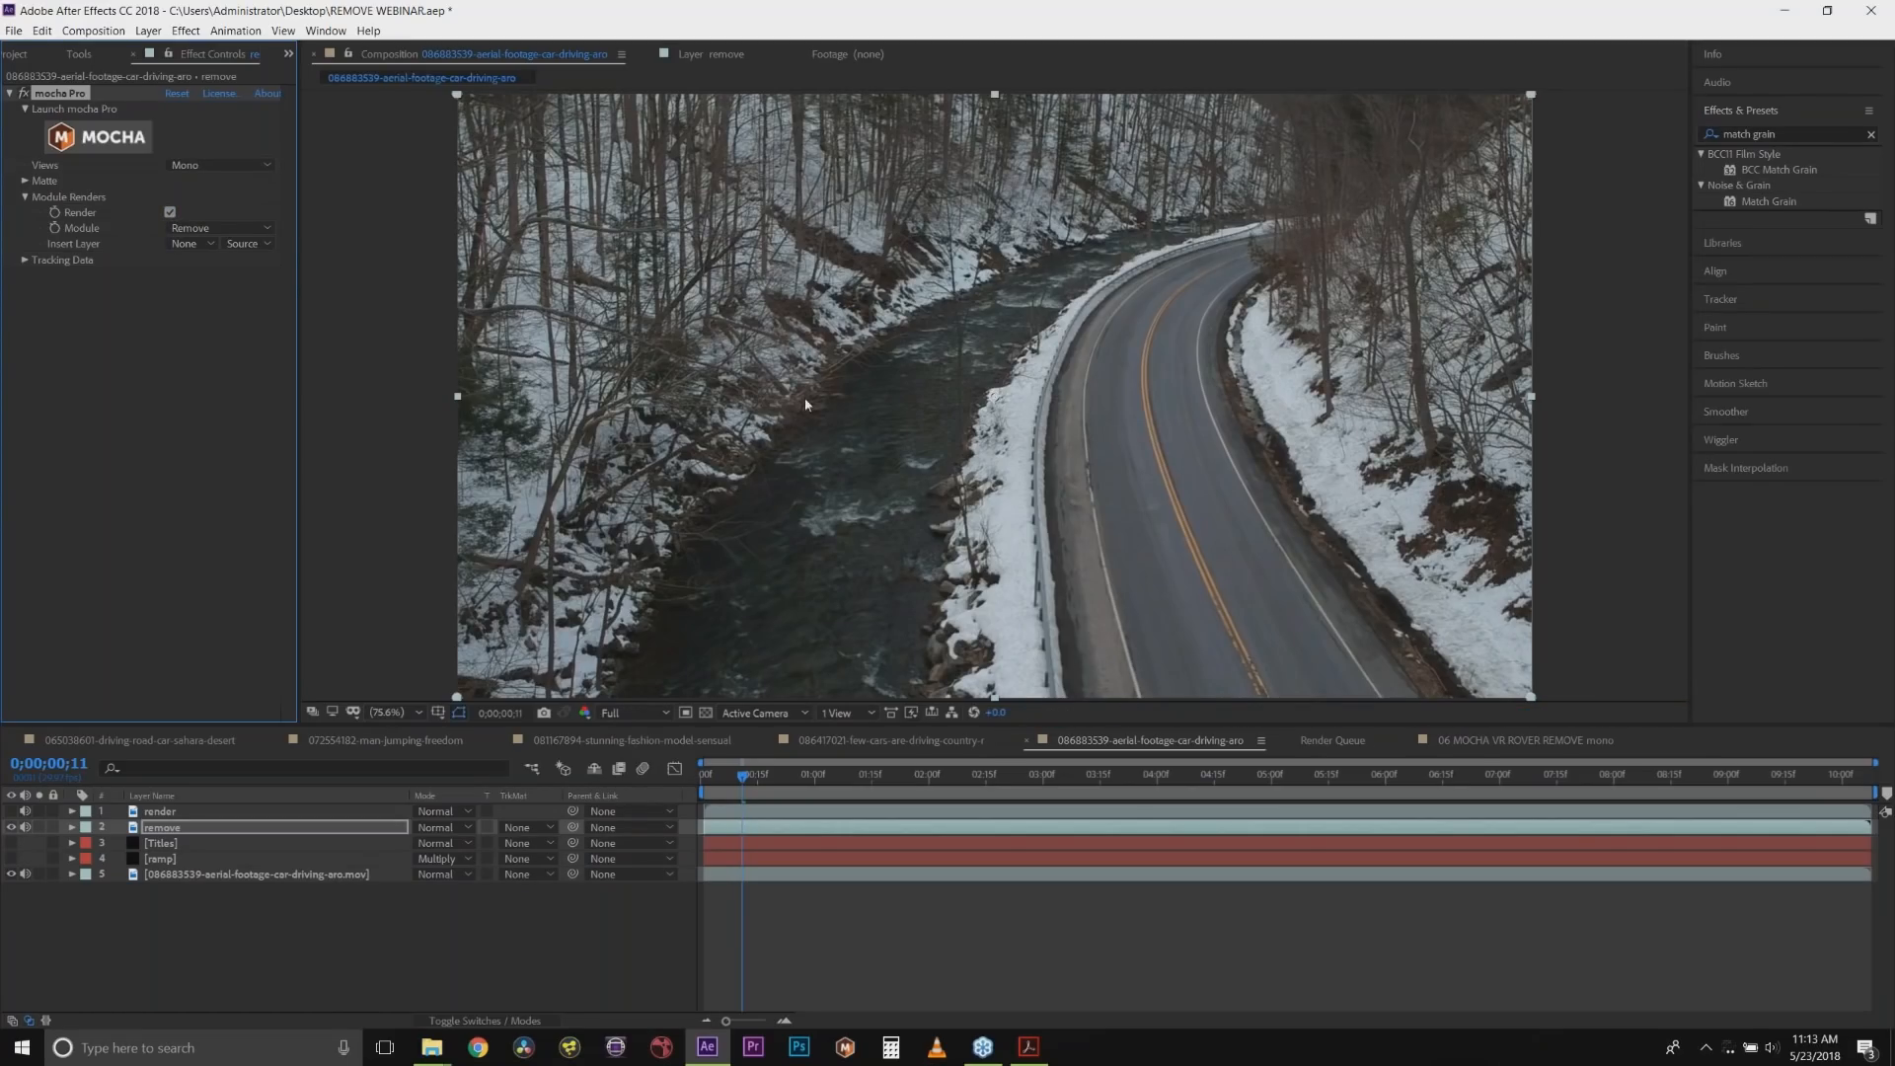
Lower the preview resolution to Quarter and play the removal from the start of the composition.
left_click(642, 707)
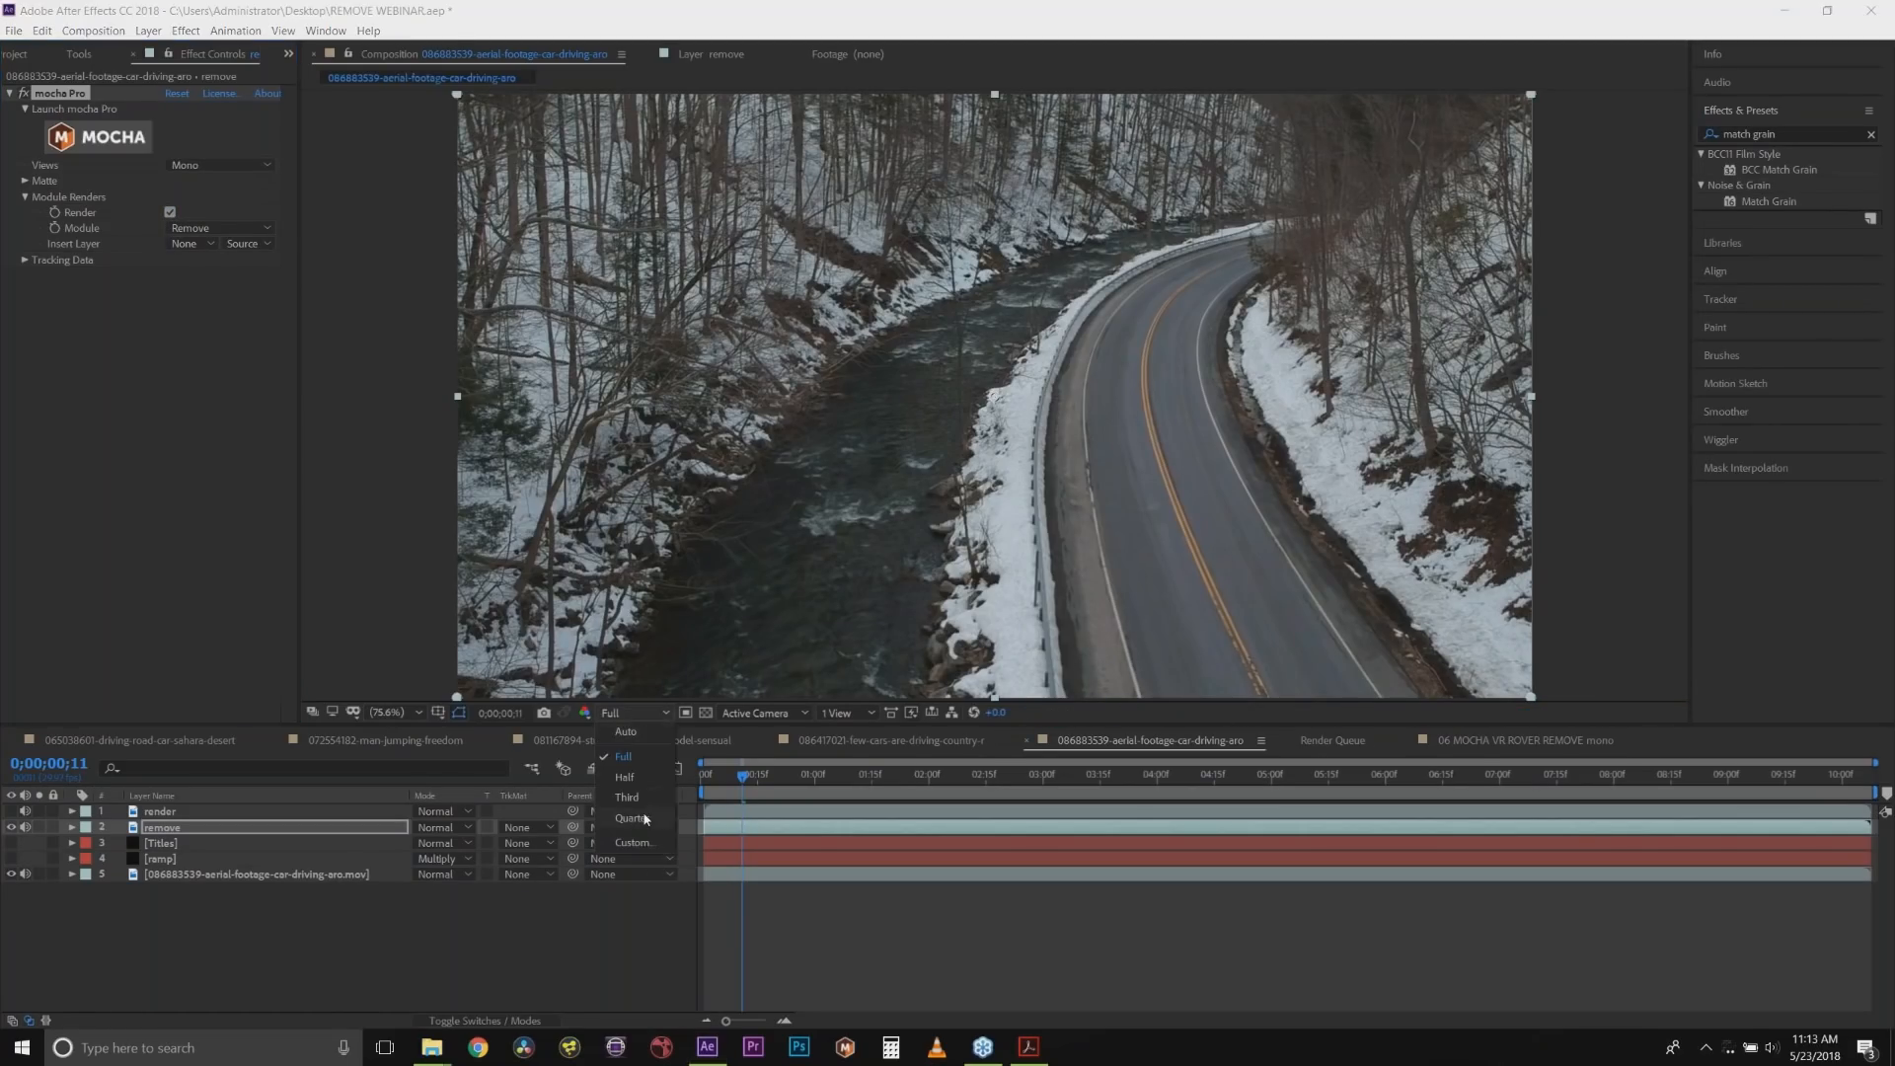
left_click(743, 784)
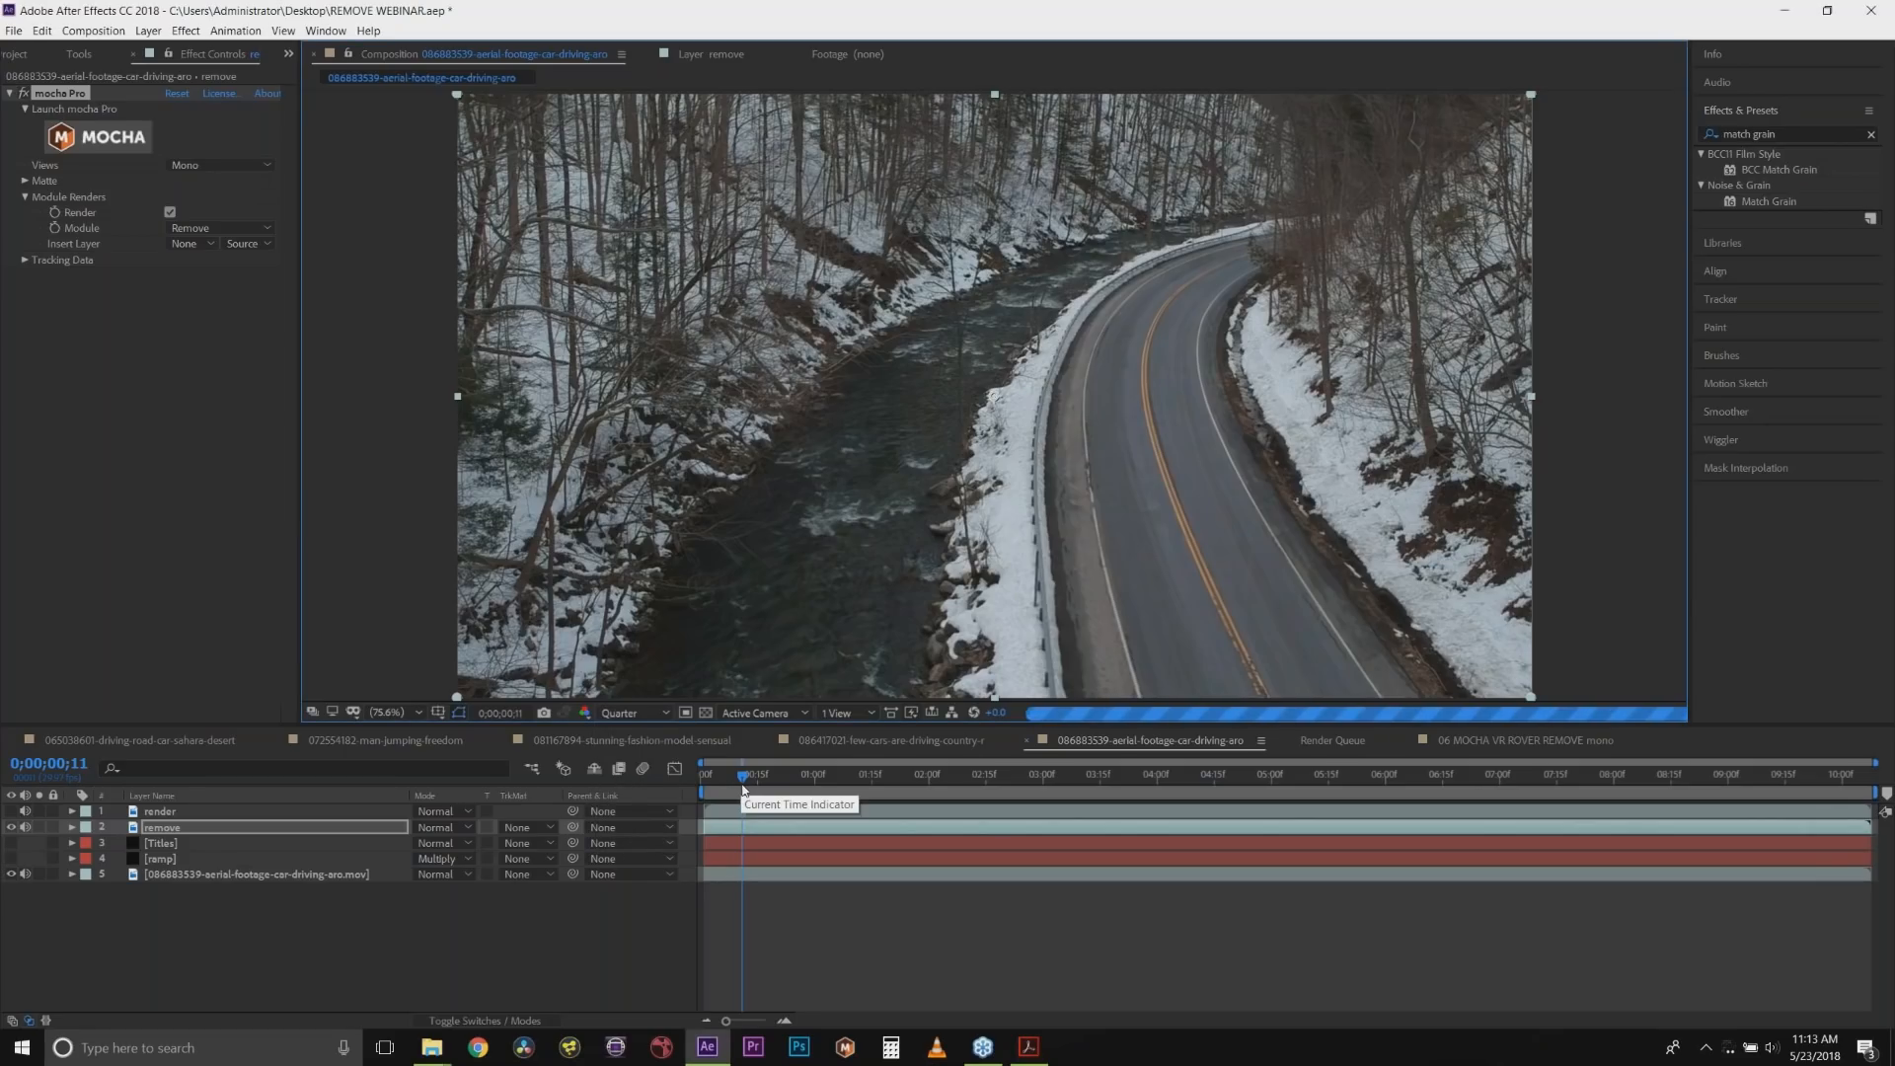
left_click_drag(745, 790, 706, 780)
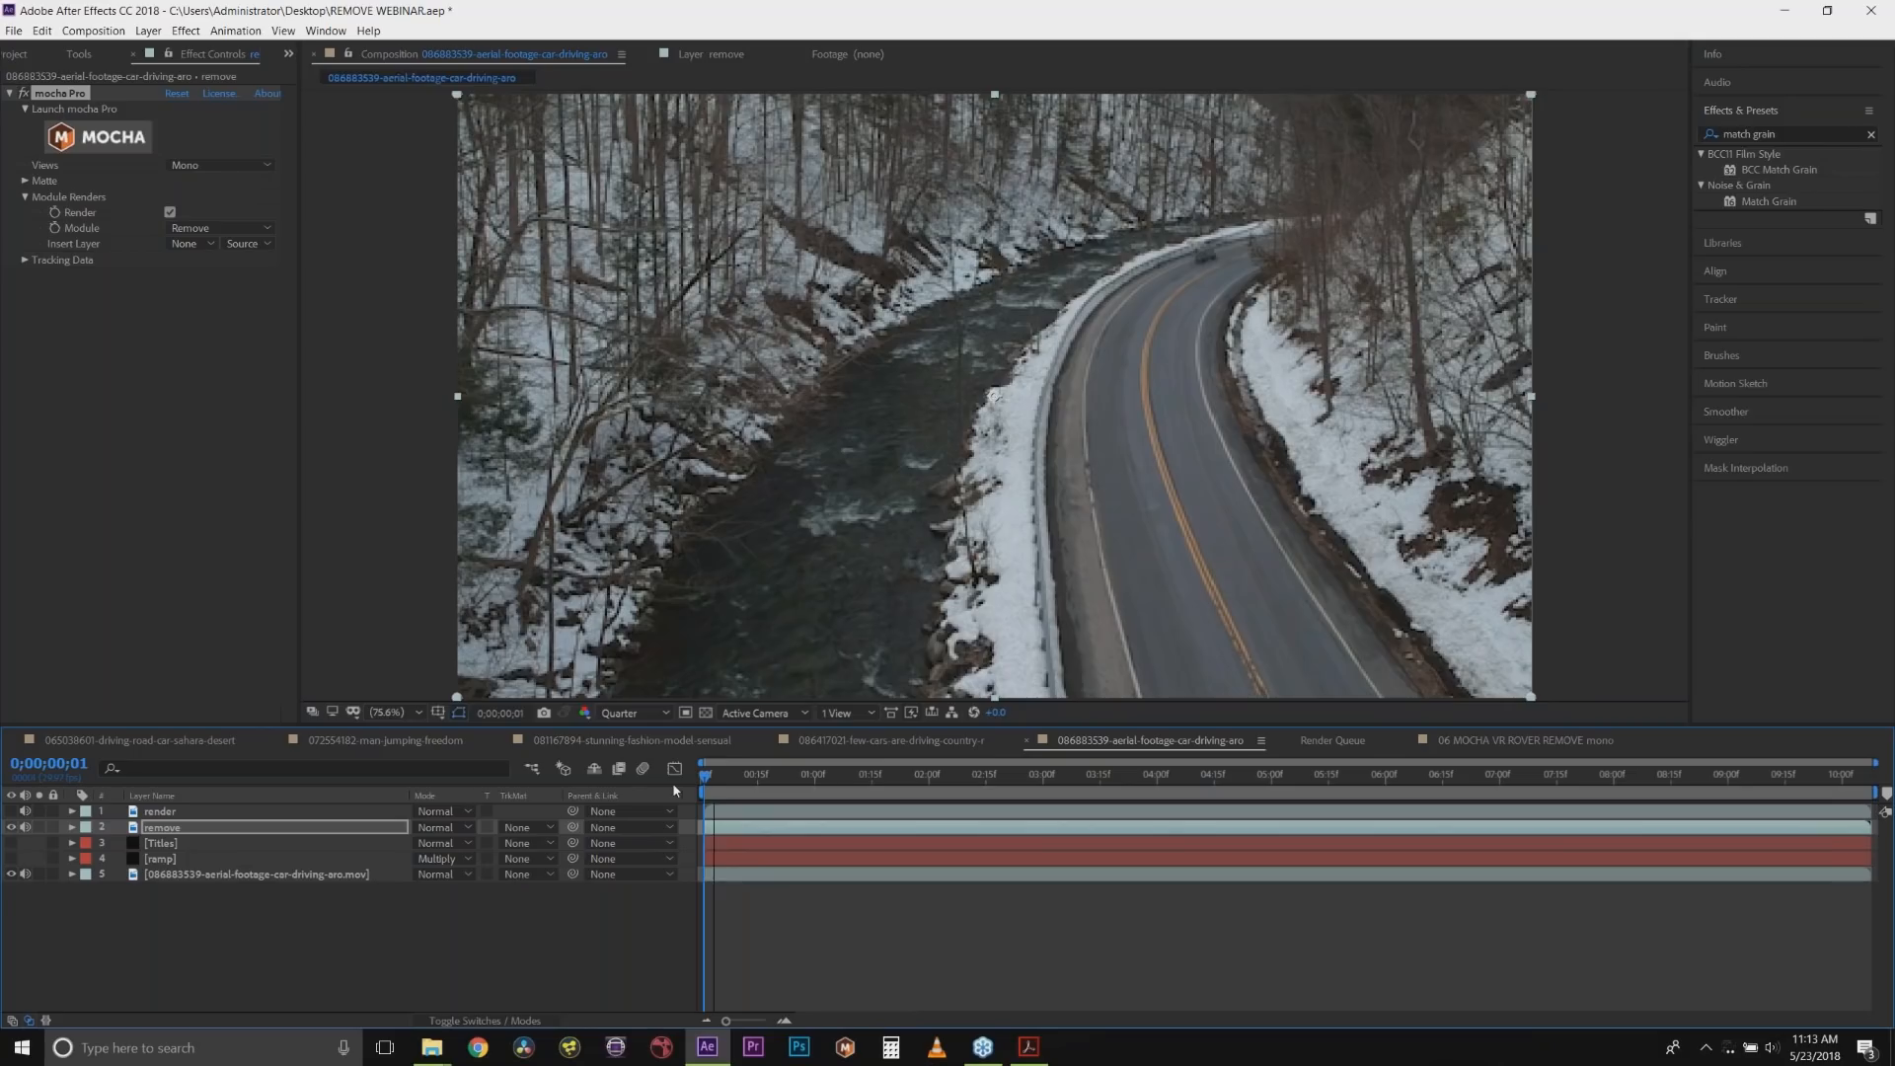
key("space")
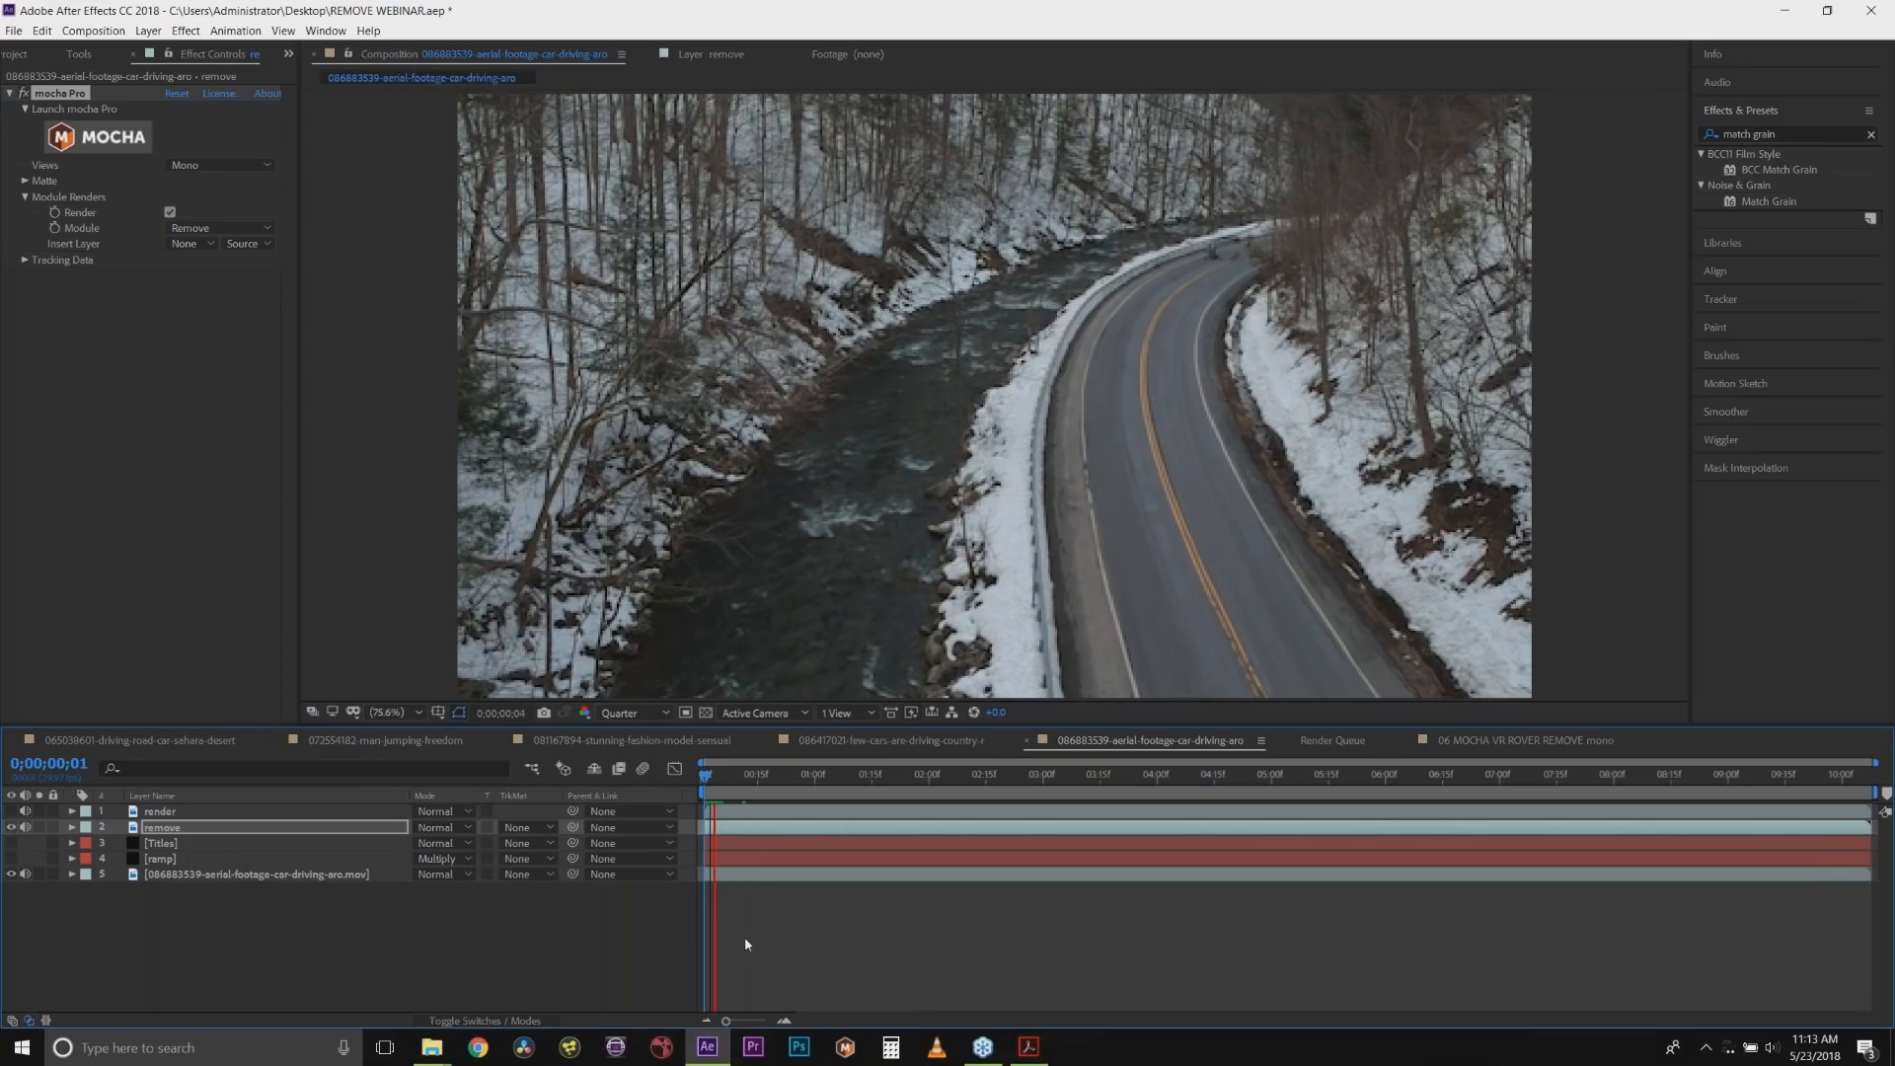
Set the preview resolution back to Full and play the opening frames of the removal from the start.
left_click(666, 714)
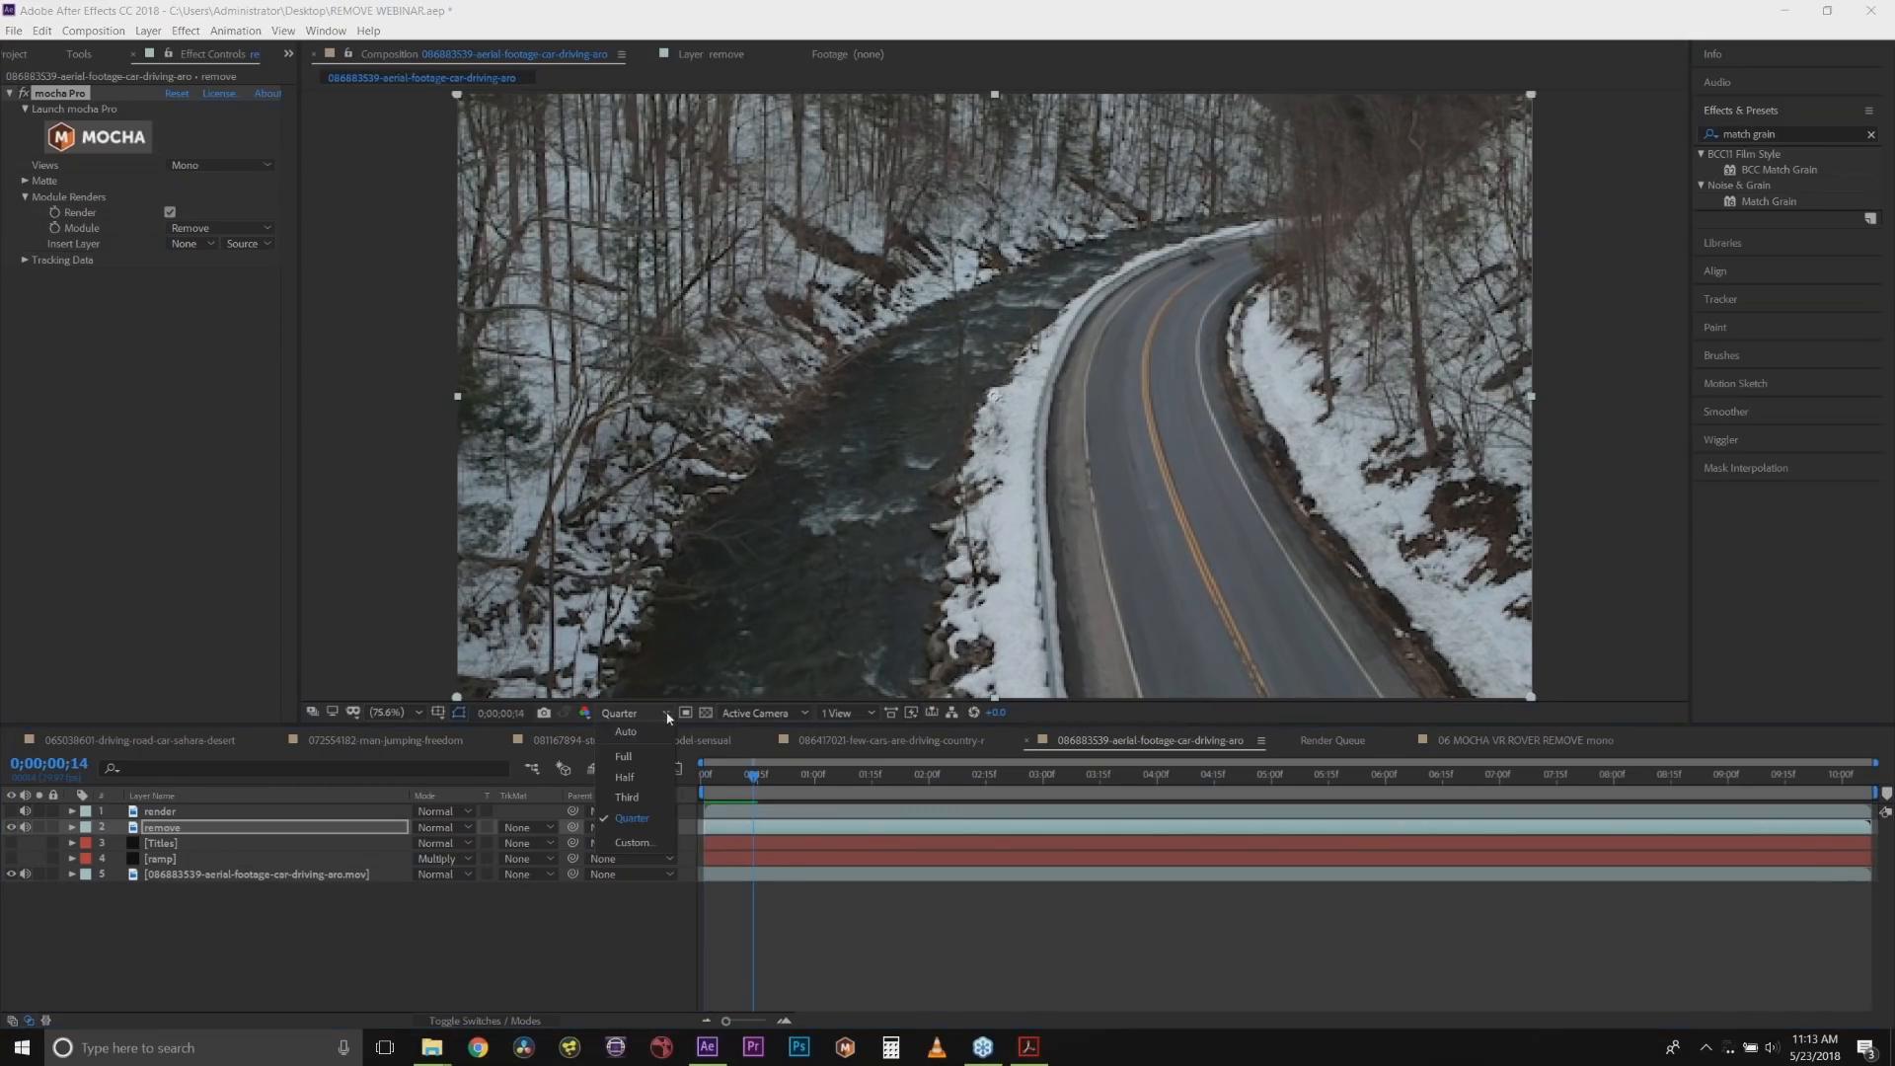
left_click(650, 760)
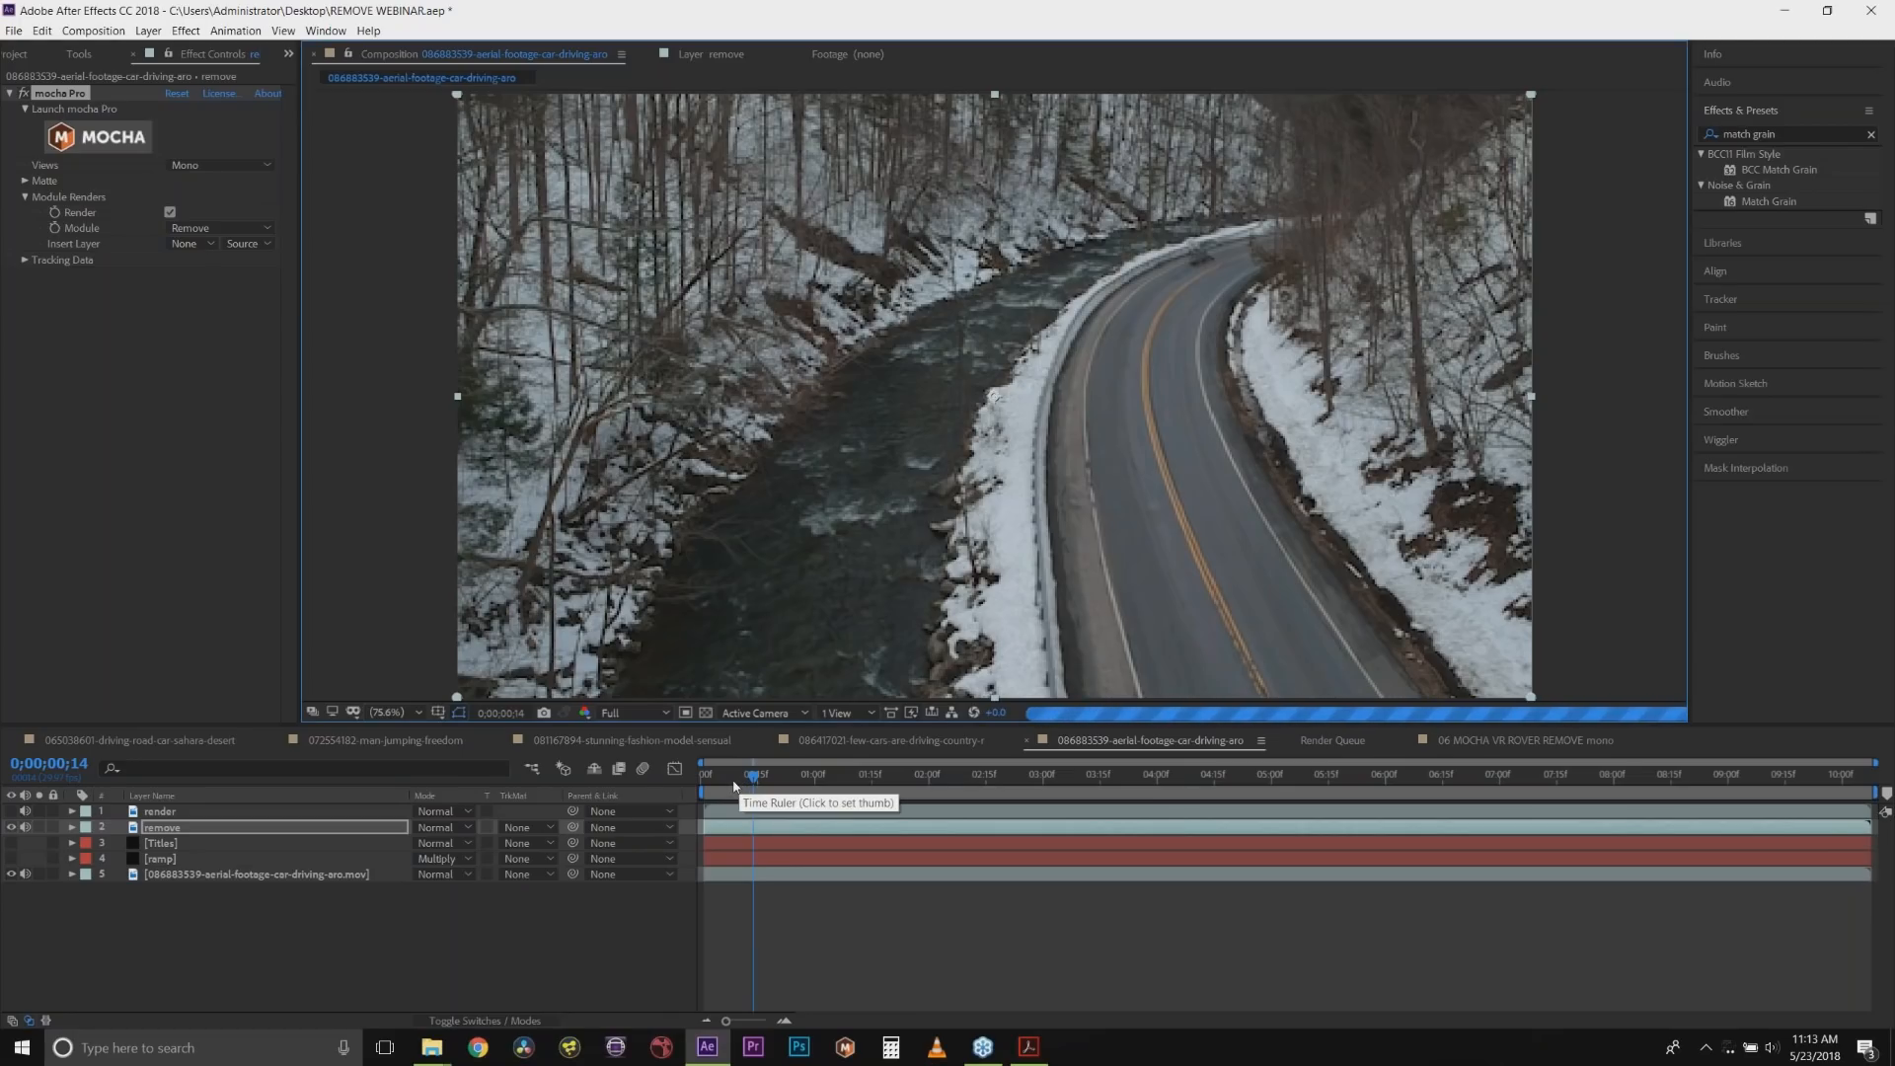
left_click(705, 779)
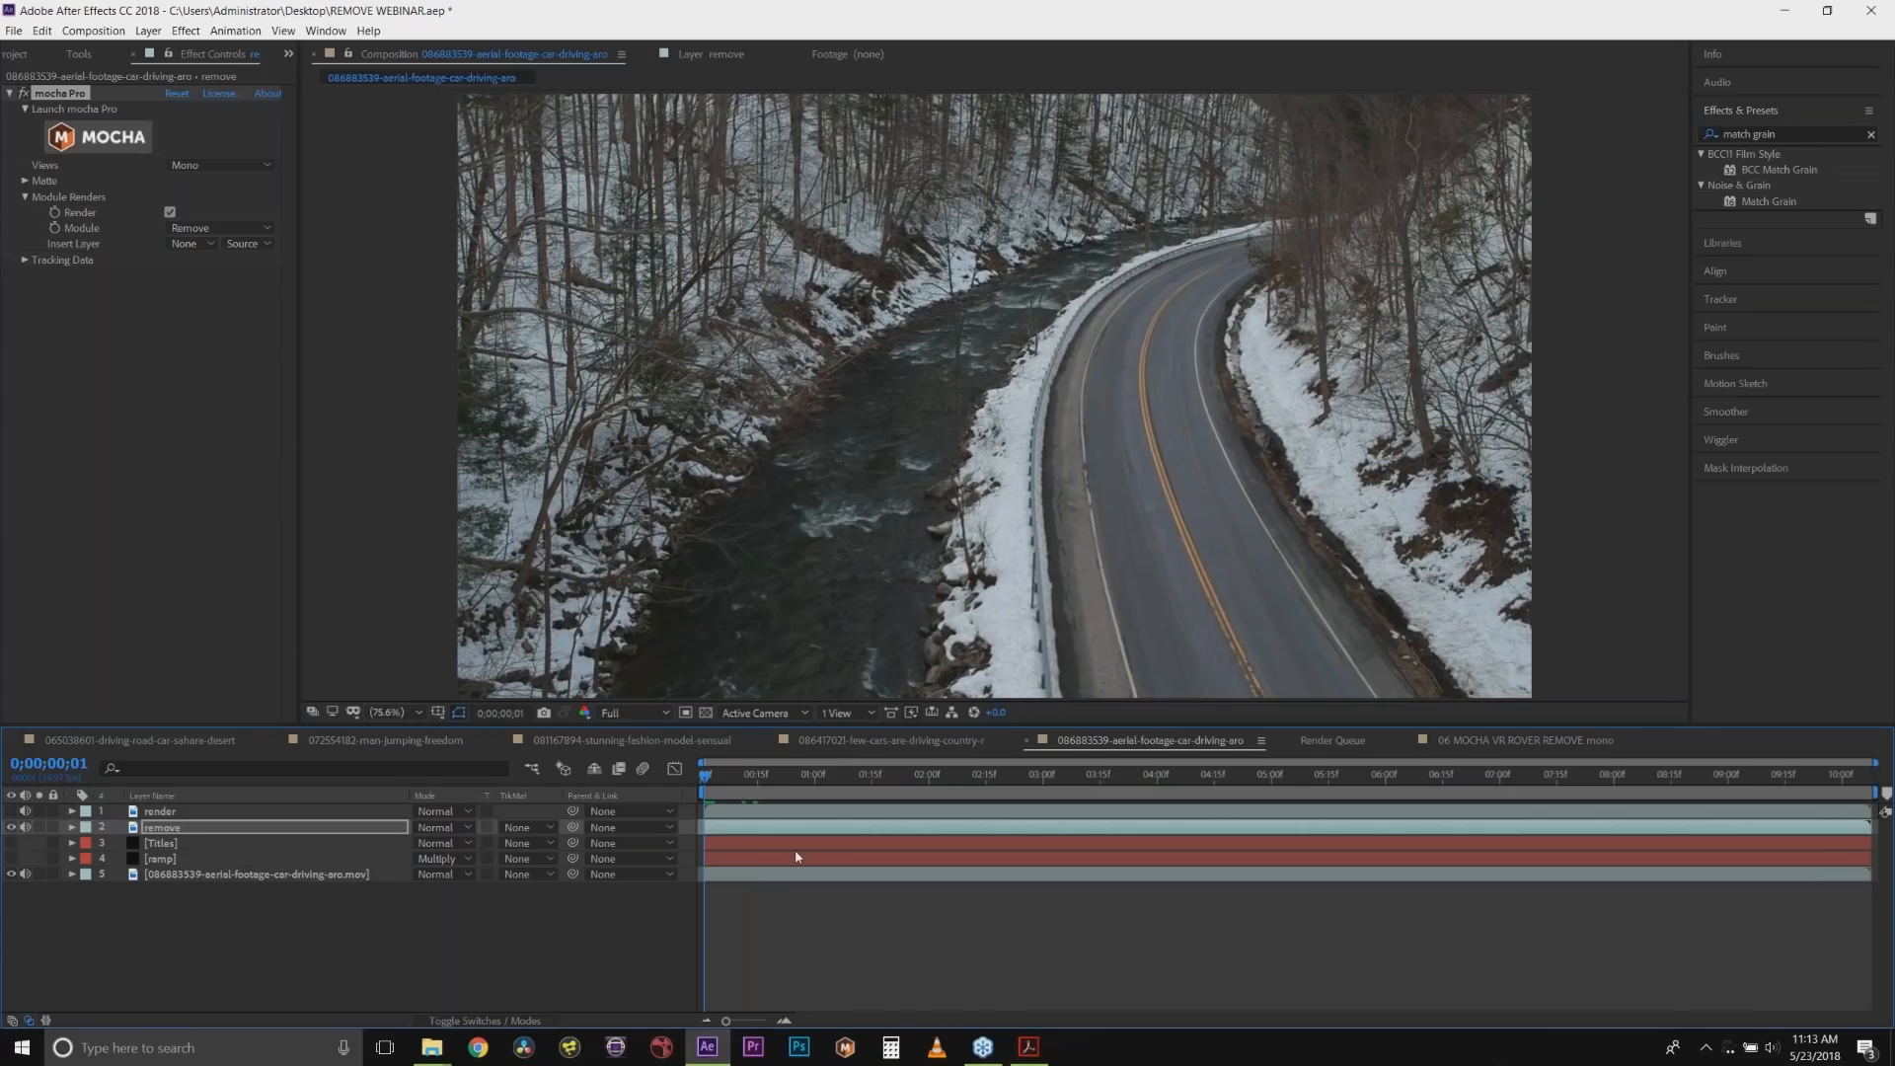
key("space")
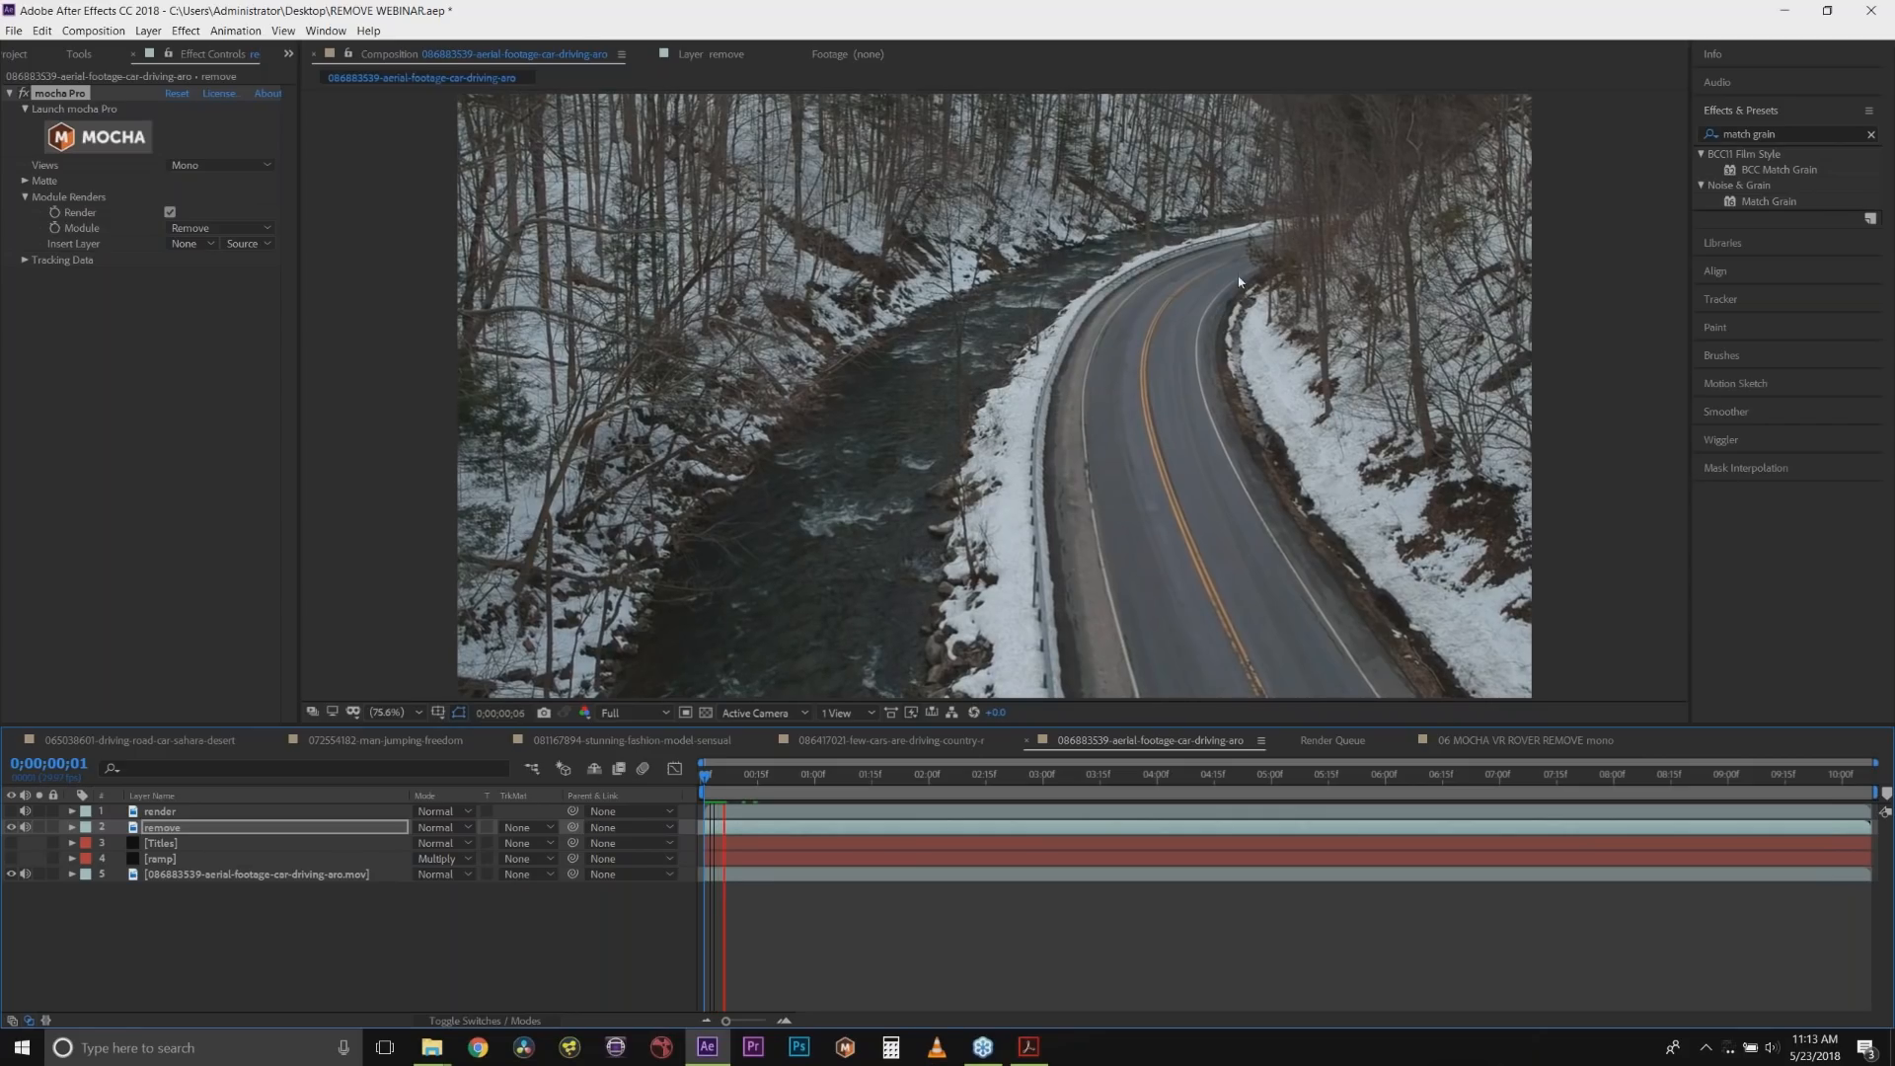
key("space")
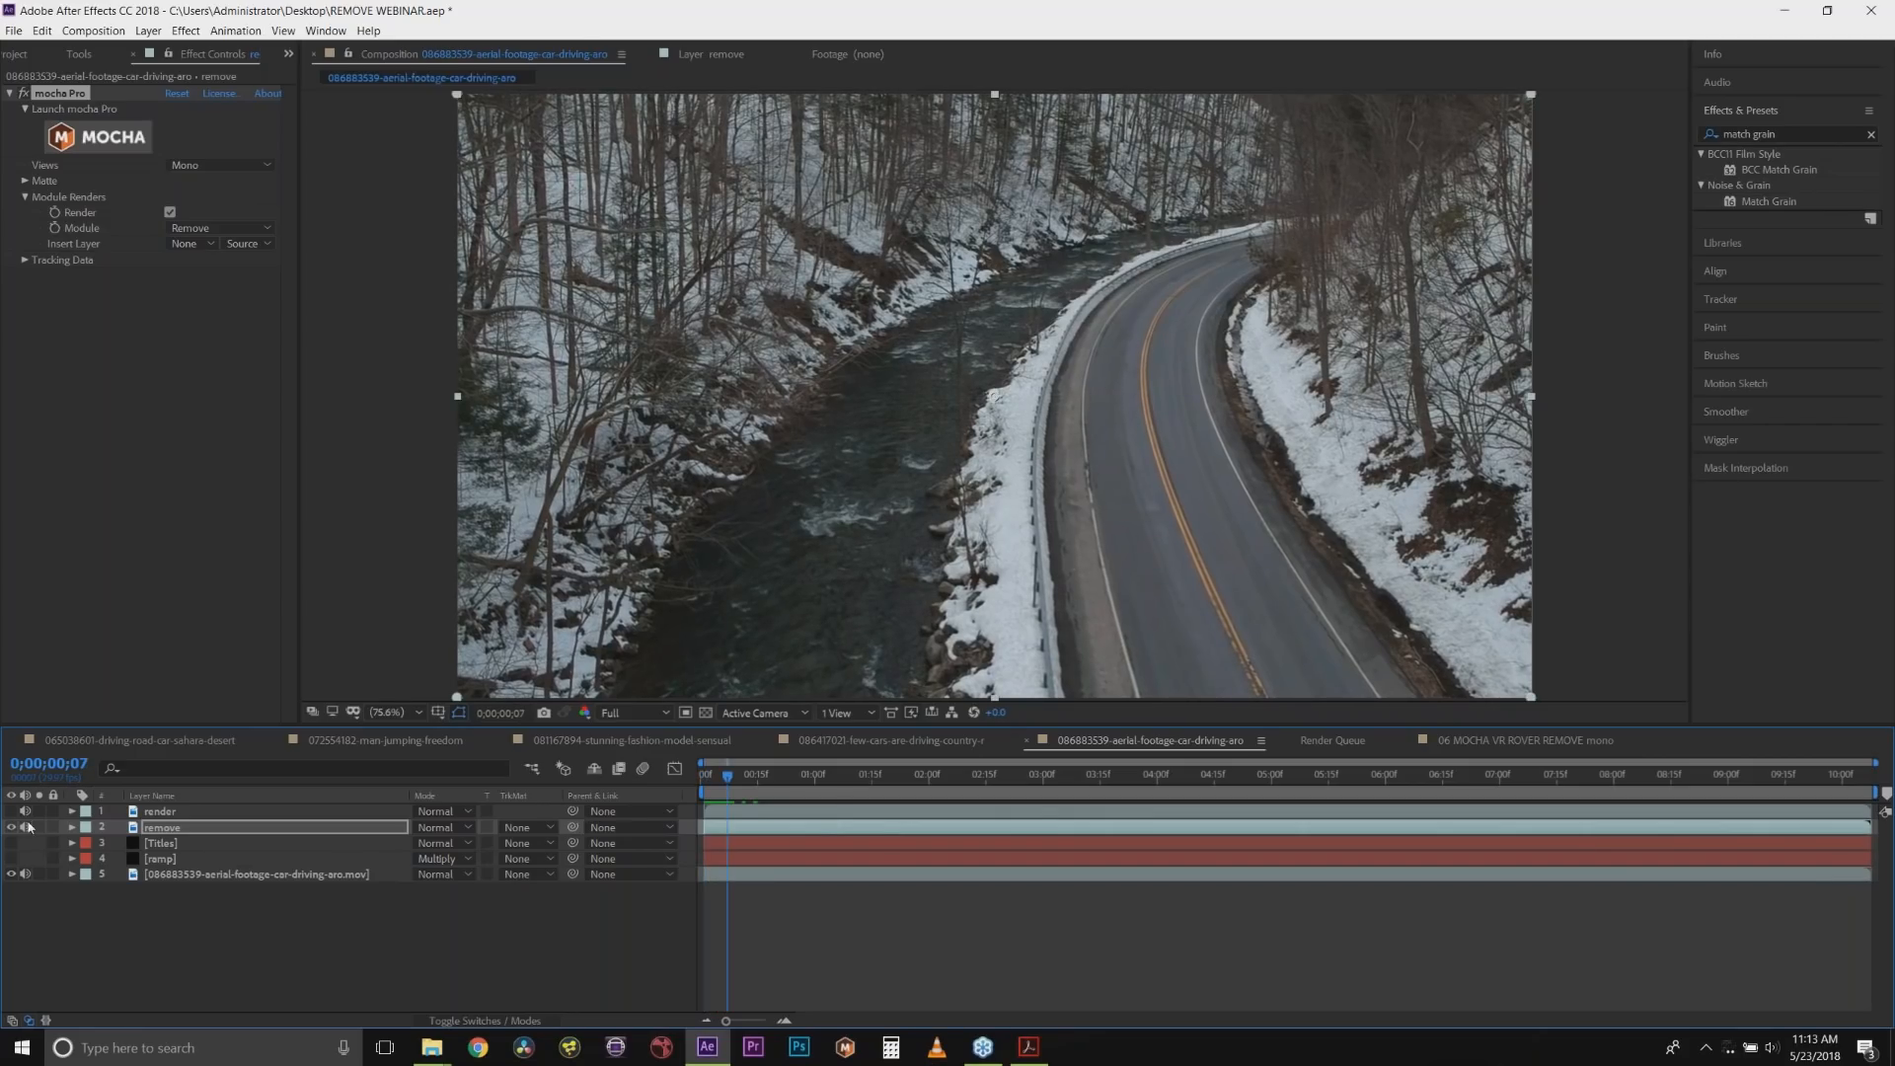
Make the render layer visible and play the finished road shot from the start.
left_click(714, 778)
left_click_drag(711, 784, 704, 780)
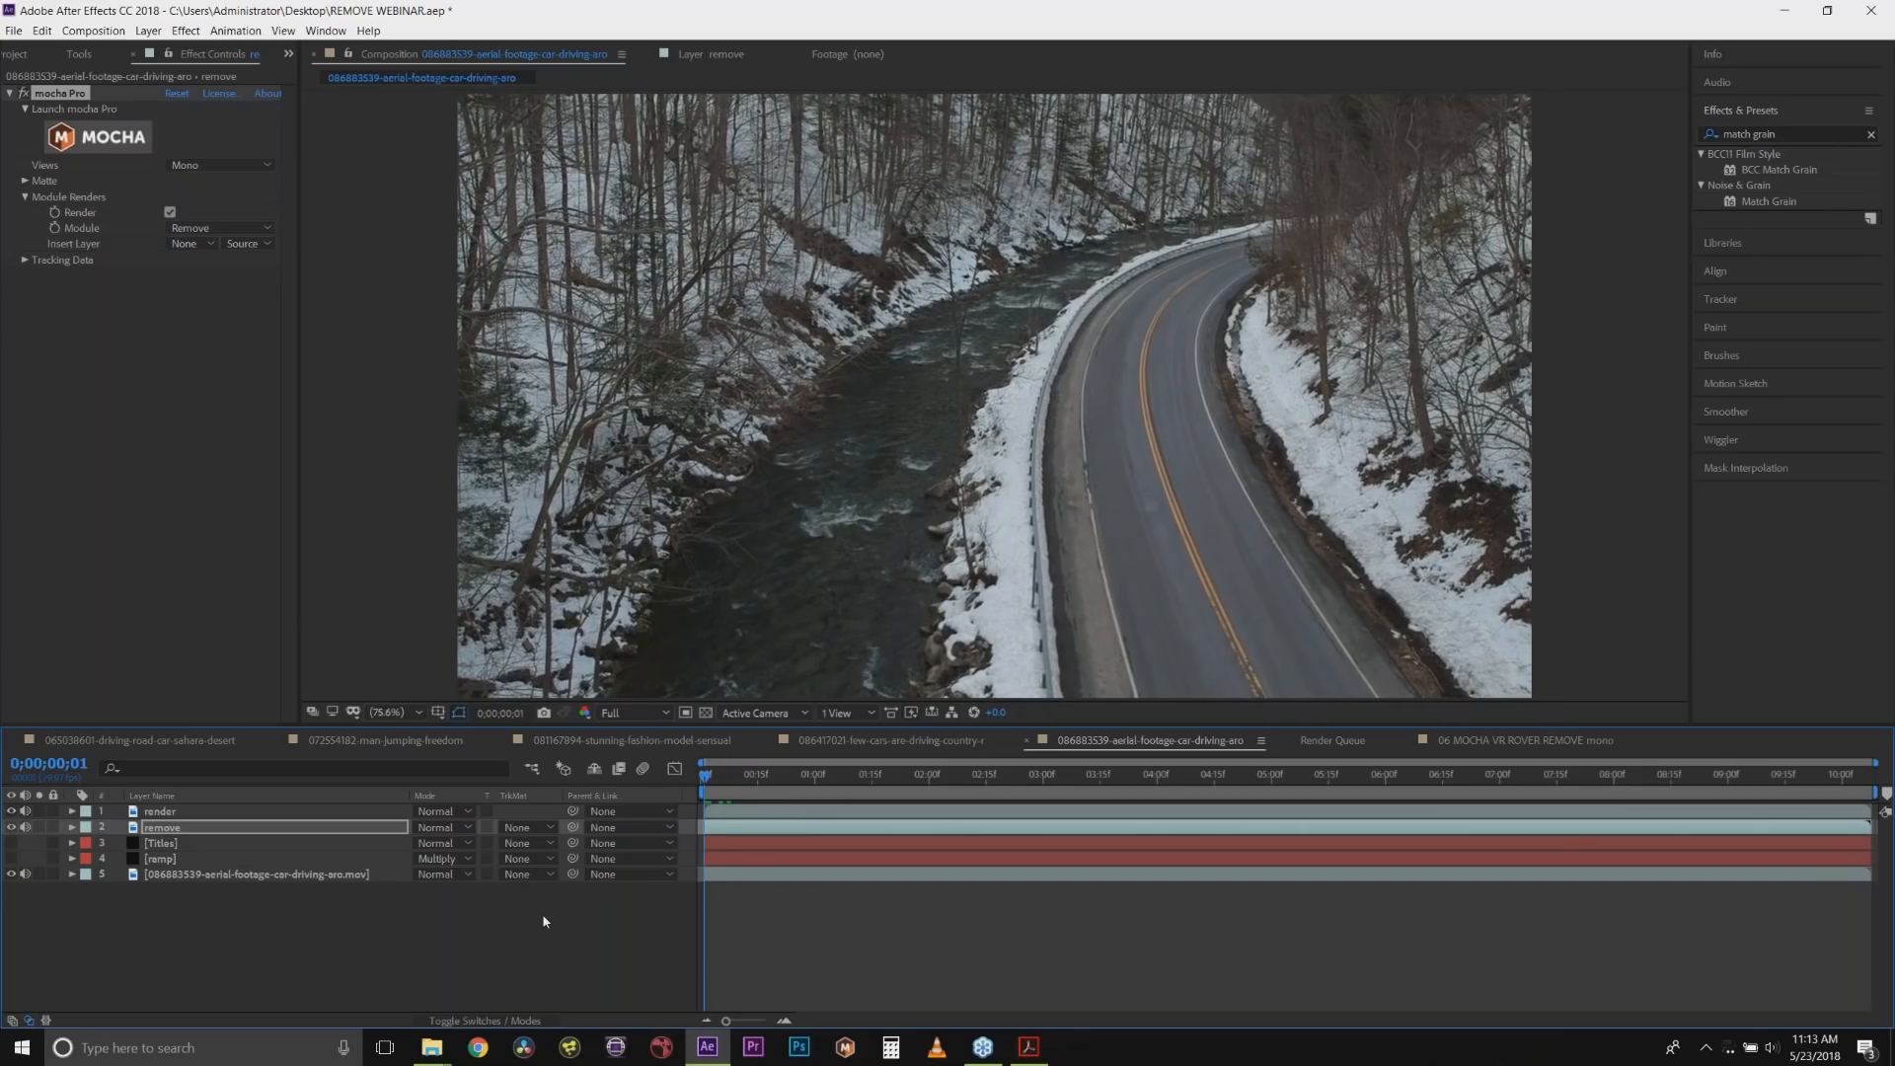
key("space")
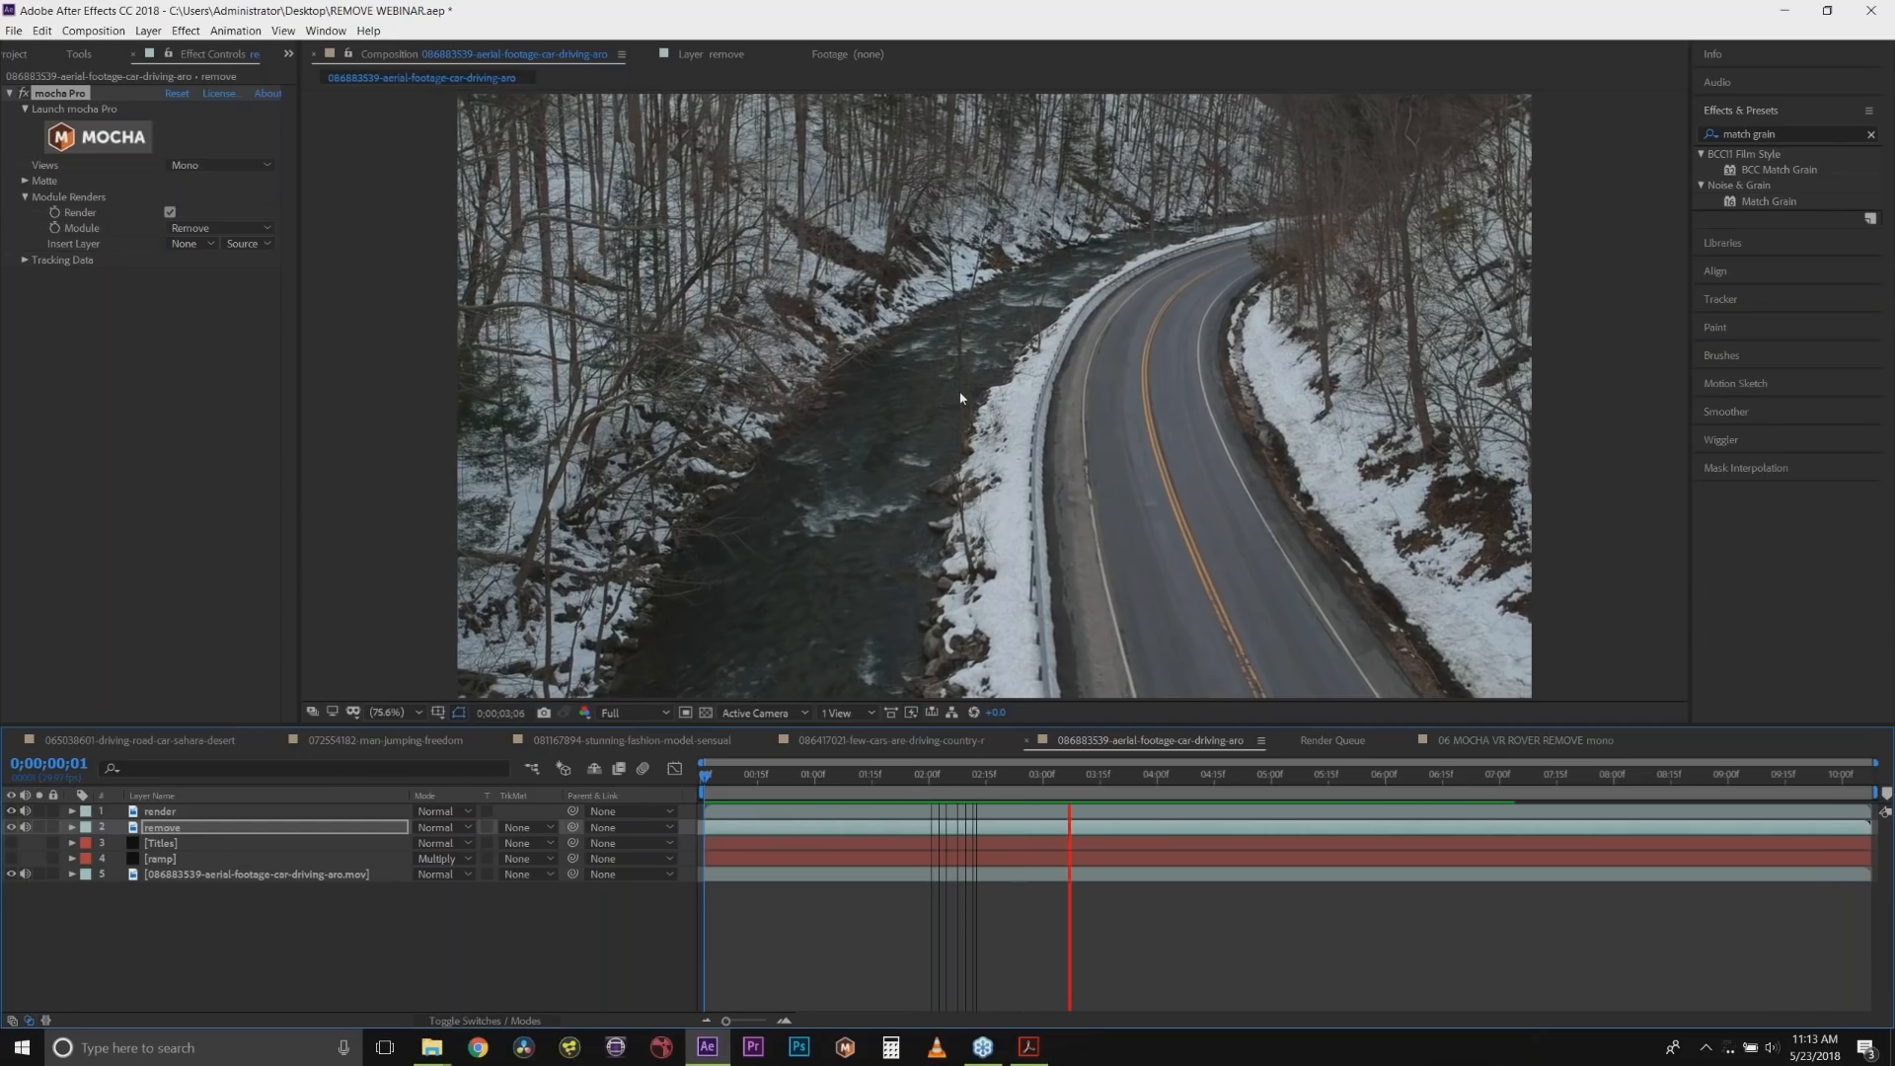
key("space")
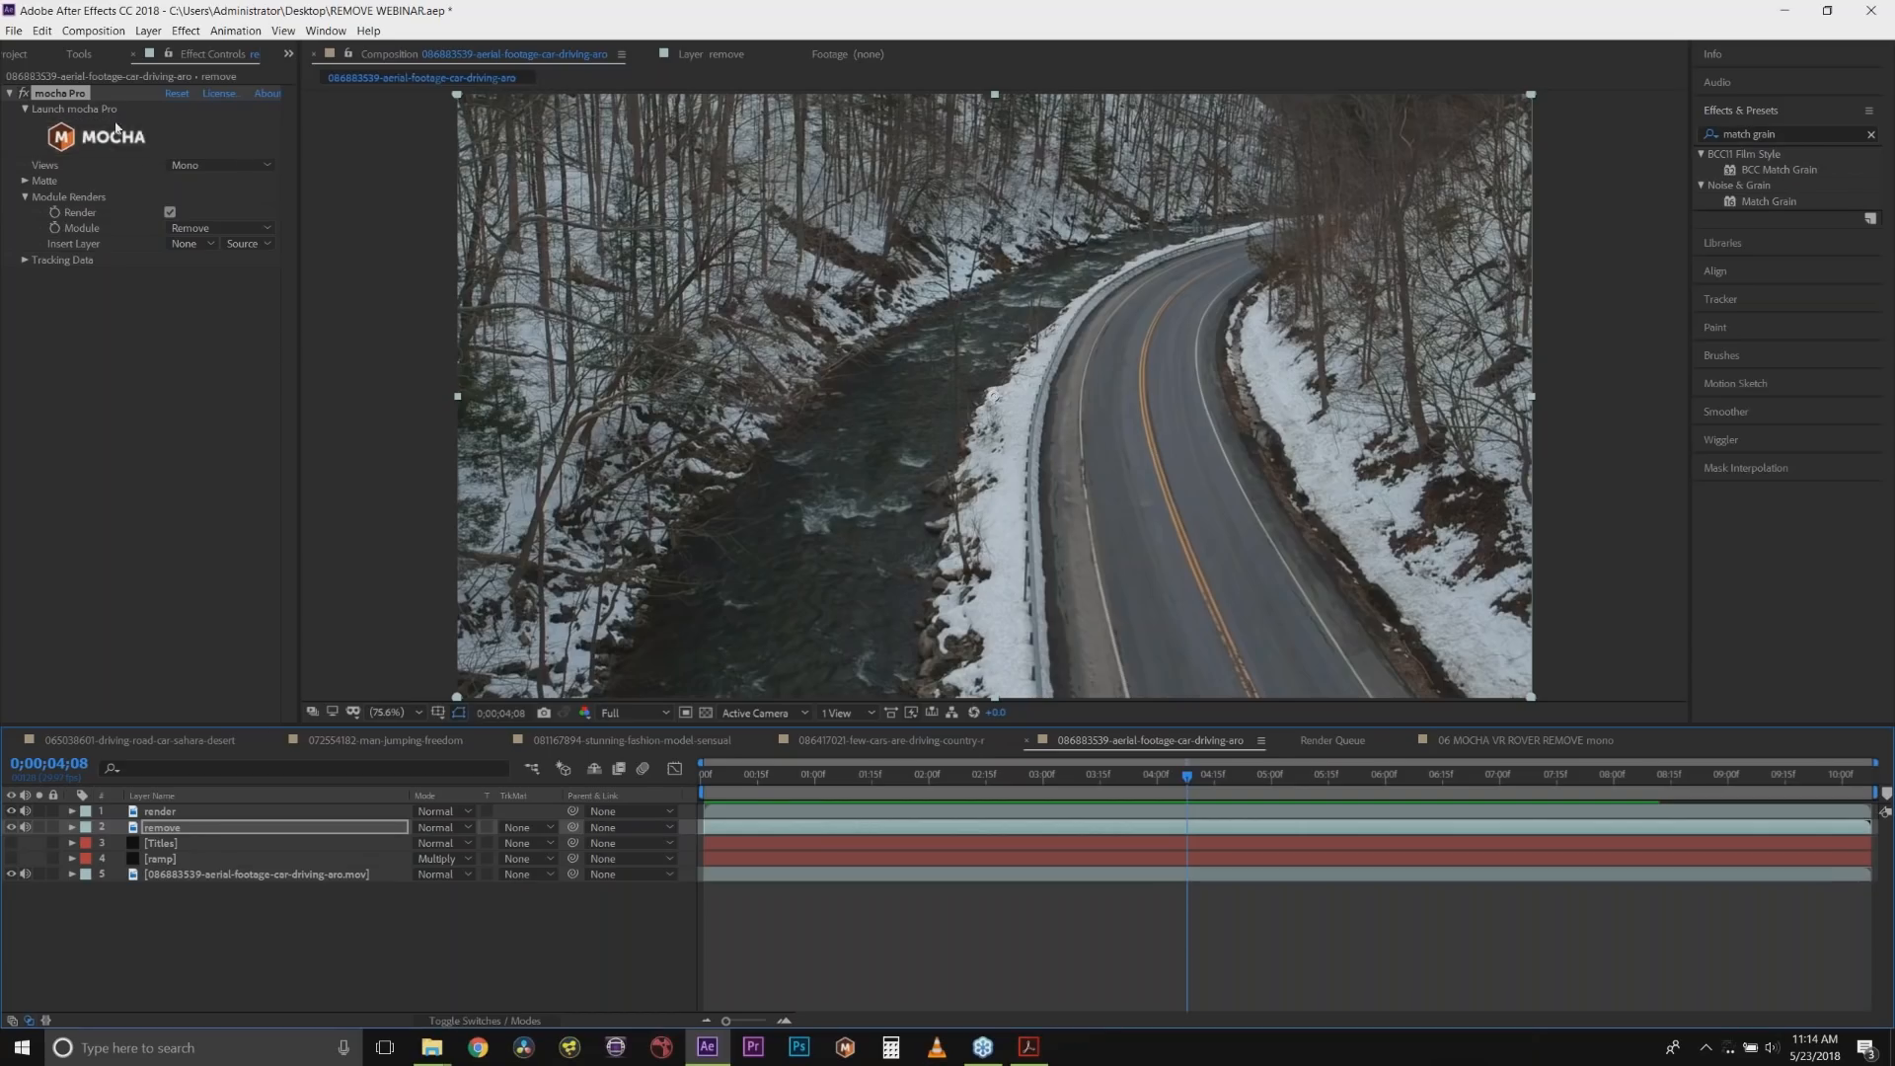
Open the 065038601-driving-road-car-sahara-desert composition from the Desert Background Car Remove folder.
left_click(289, 54)
left_click(230, 464)
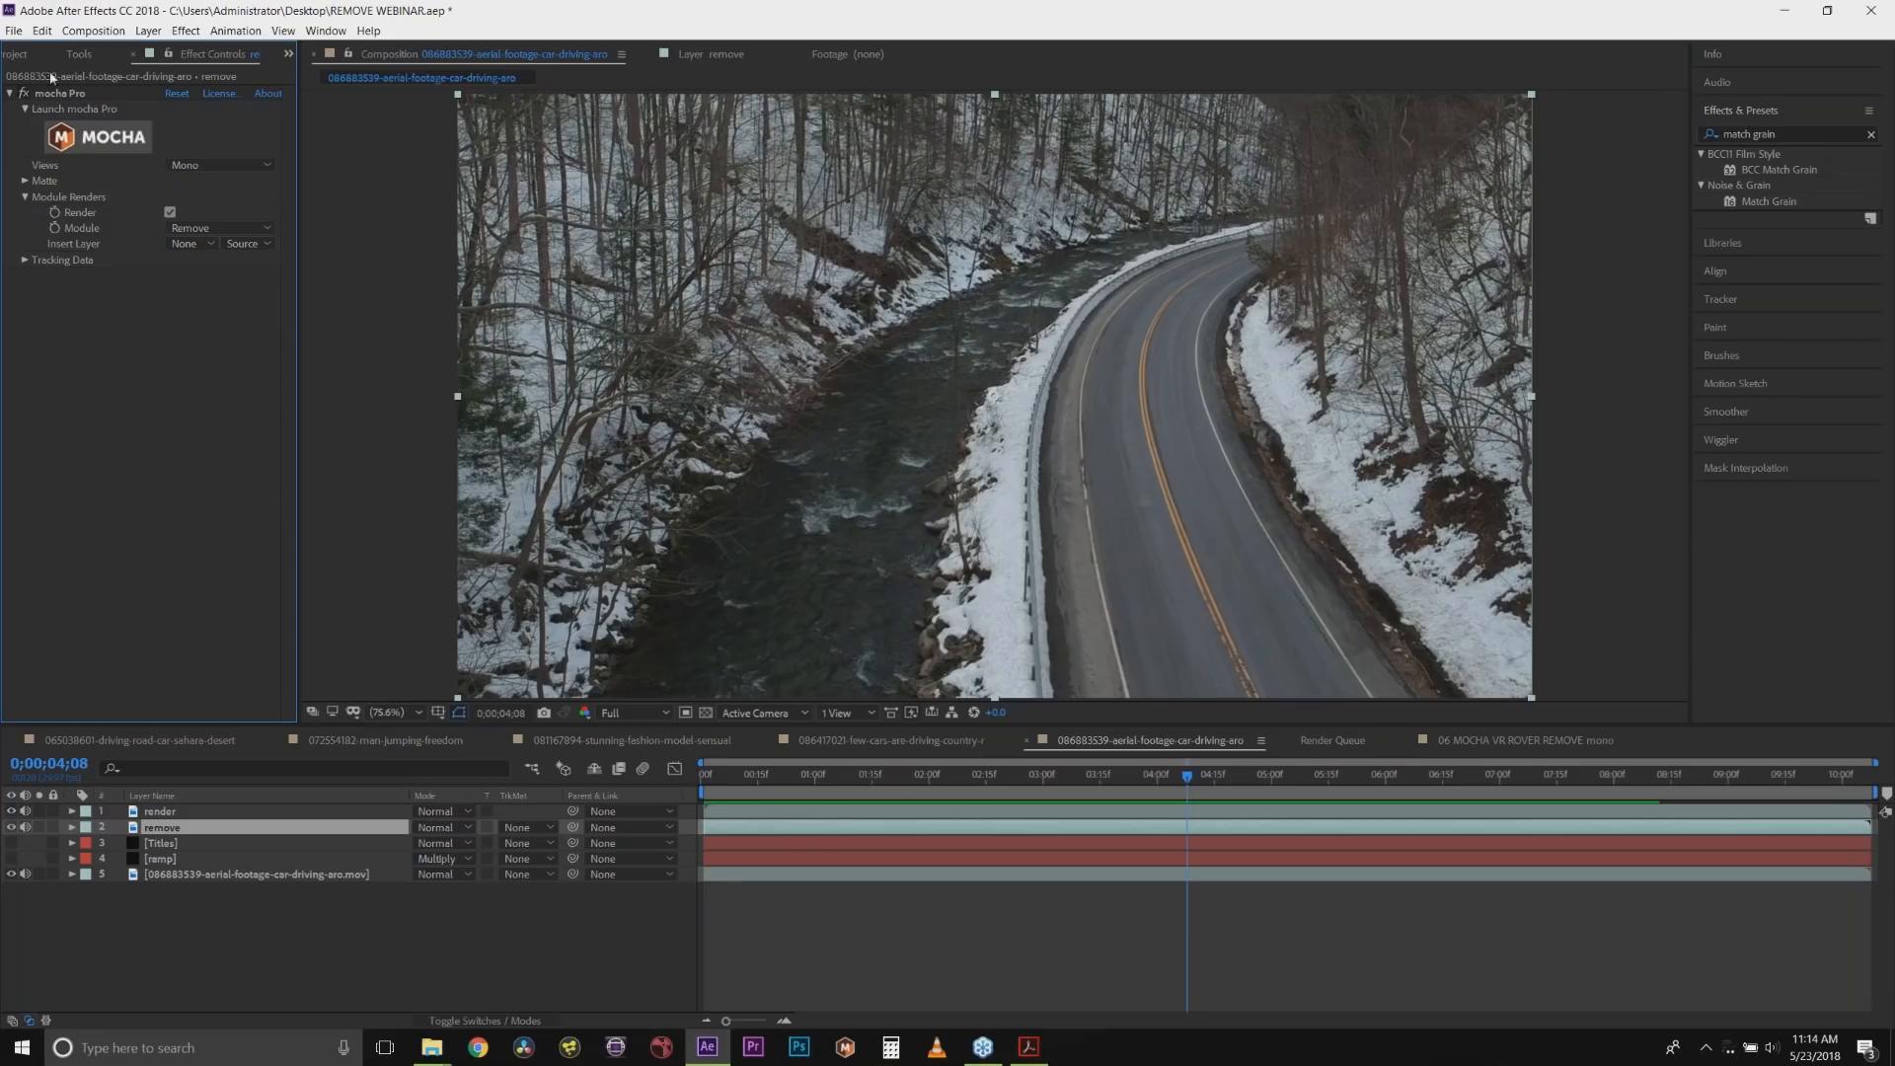
left_click(289, 54)
left_click(327, 68)
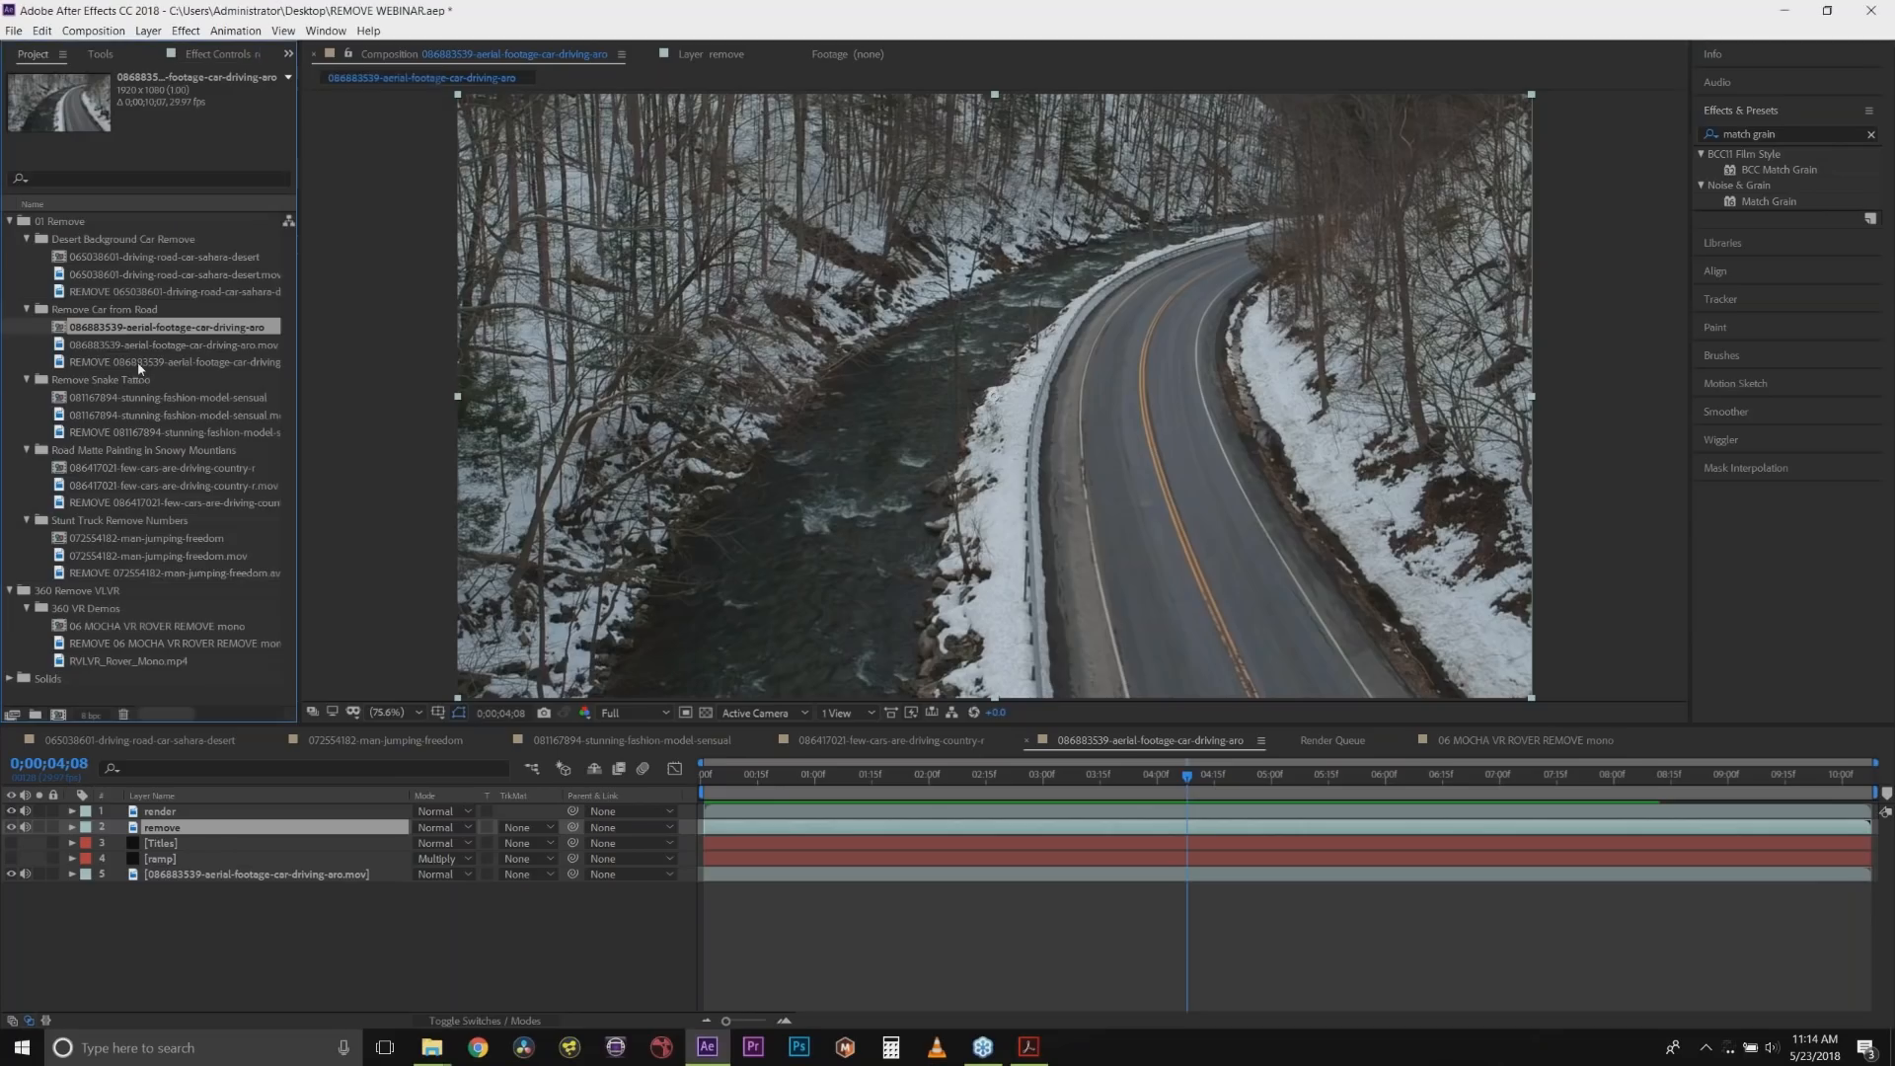
left_click(100, 259)
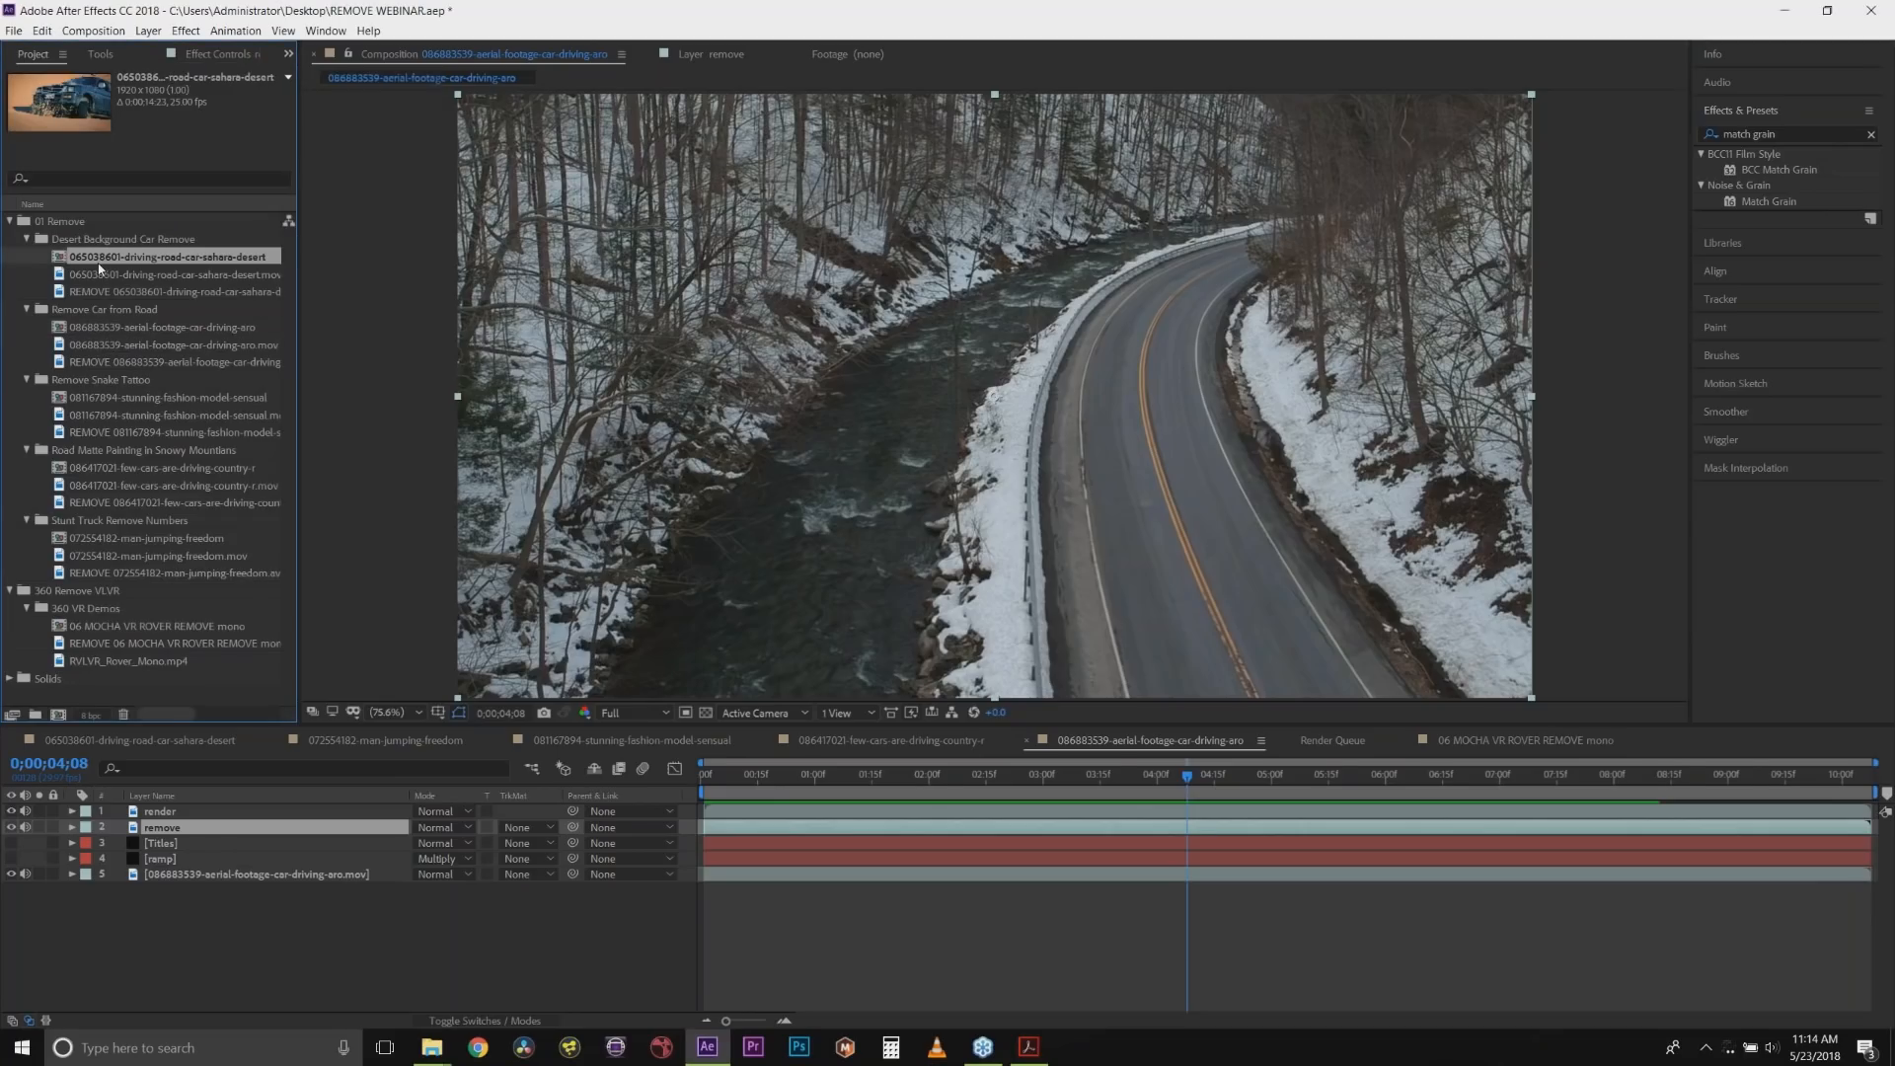
double_click(100, 265)
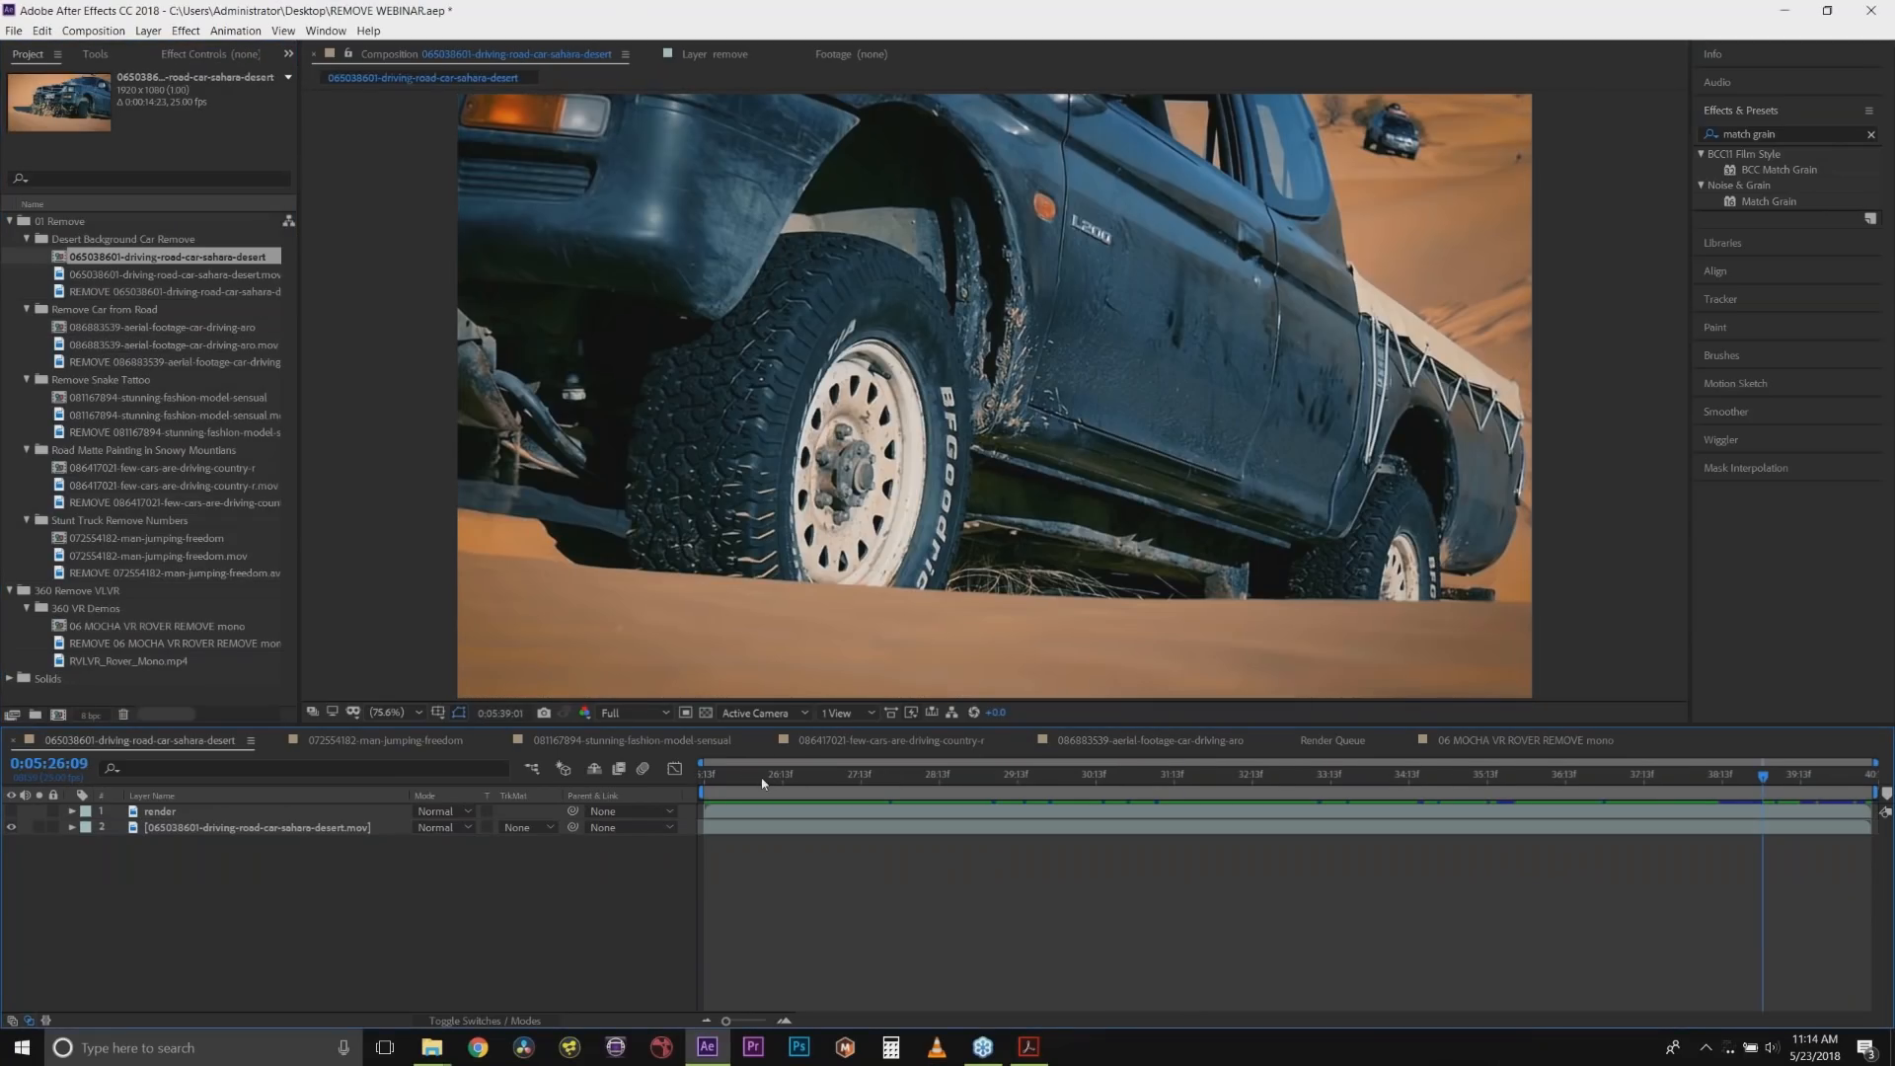
Scrub and play through the desert shot to examine how the background car moves behind the truck.
key("Home")
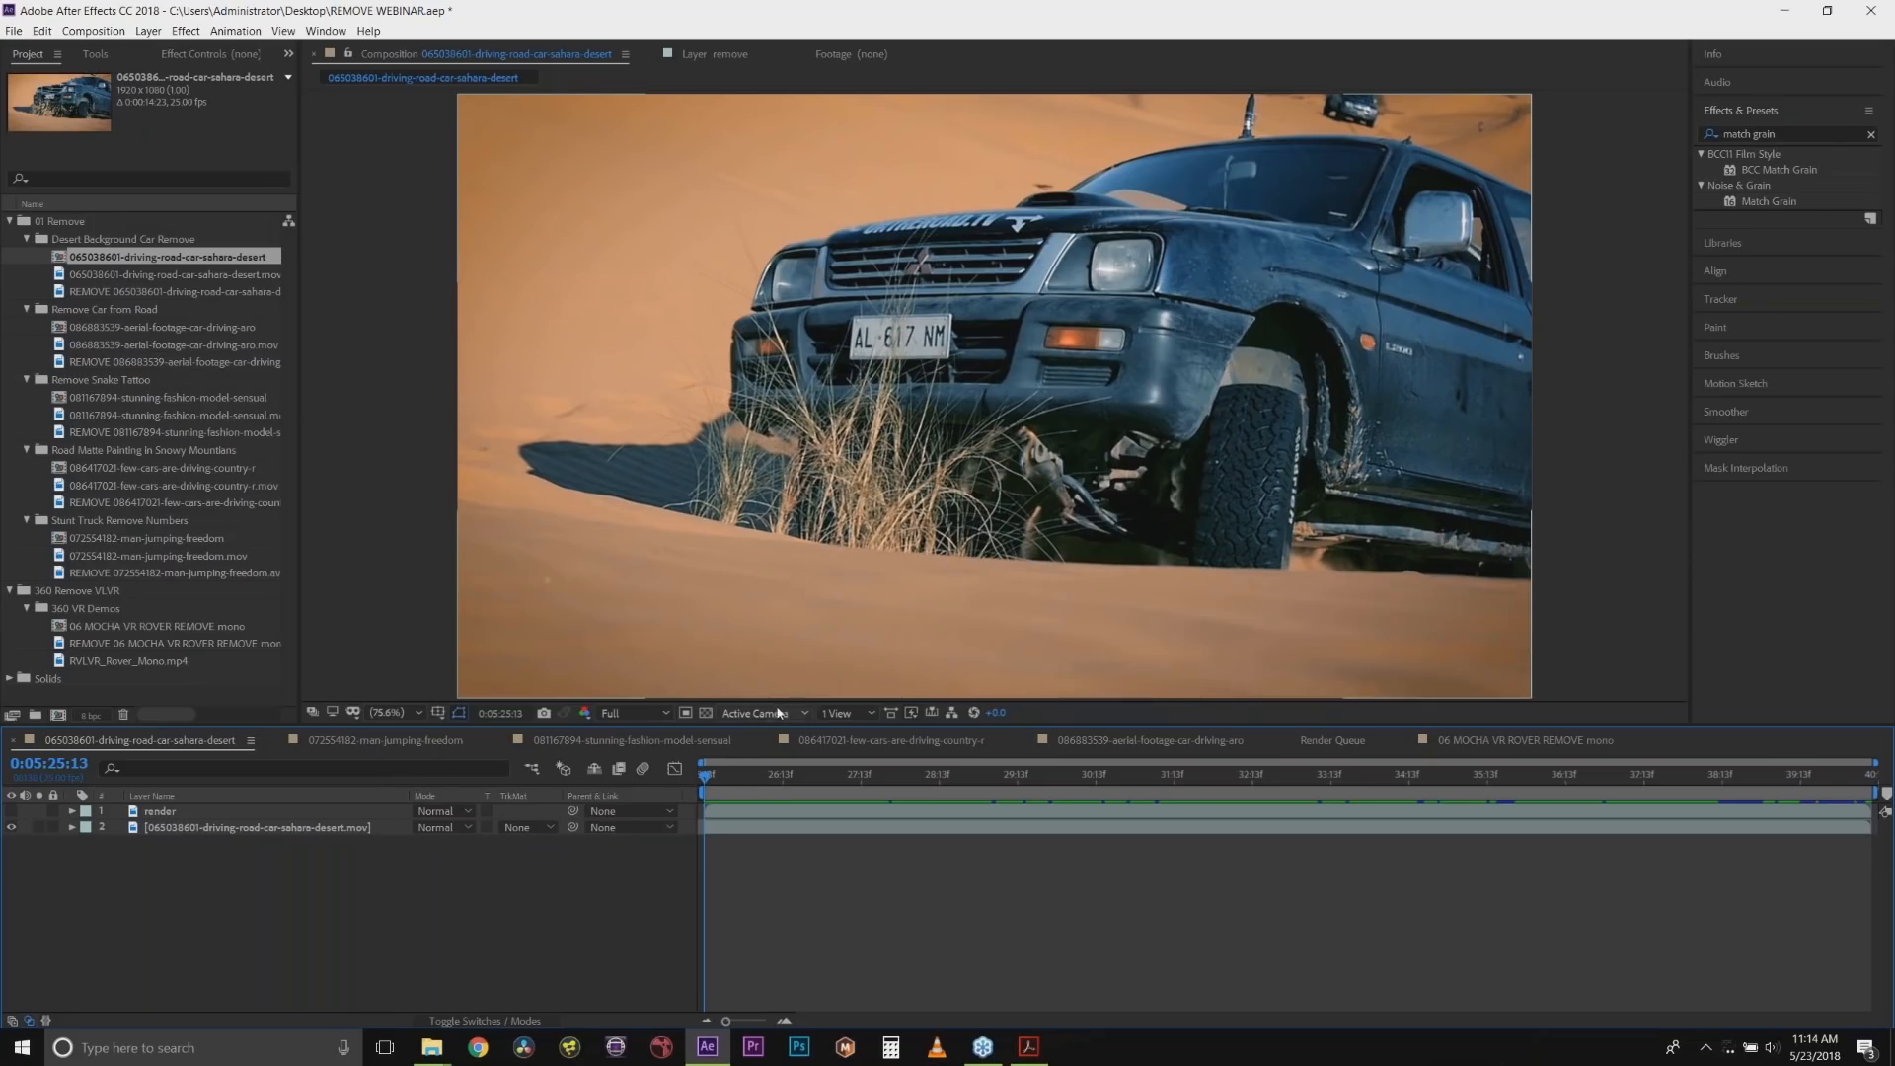
left_click(725, 781)
left_click_drag(724, 781, 1366, 772)
key("Home")
key("space")
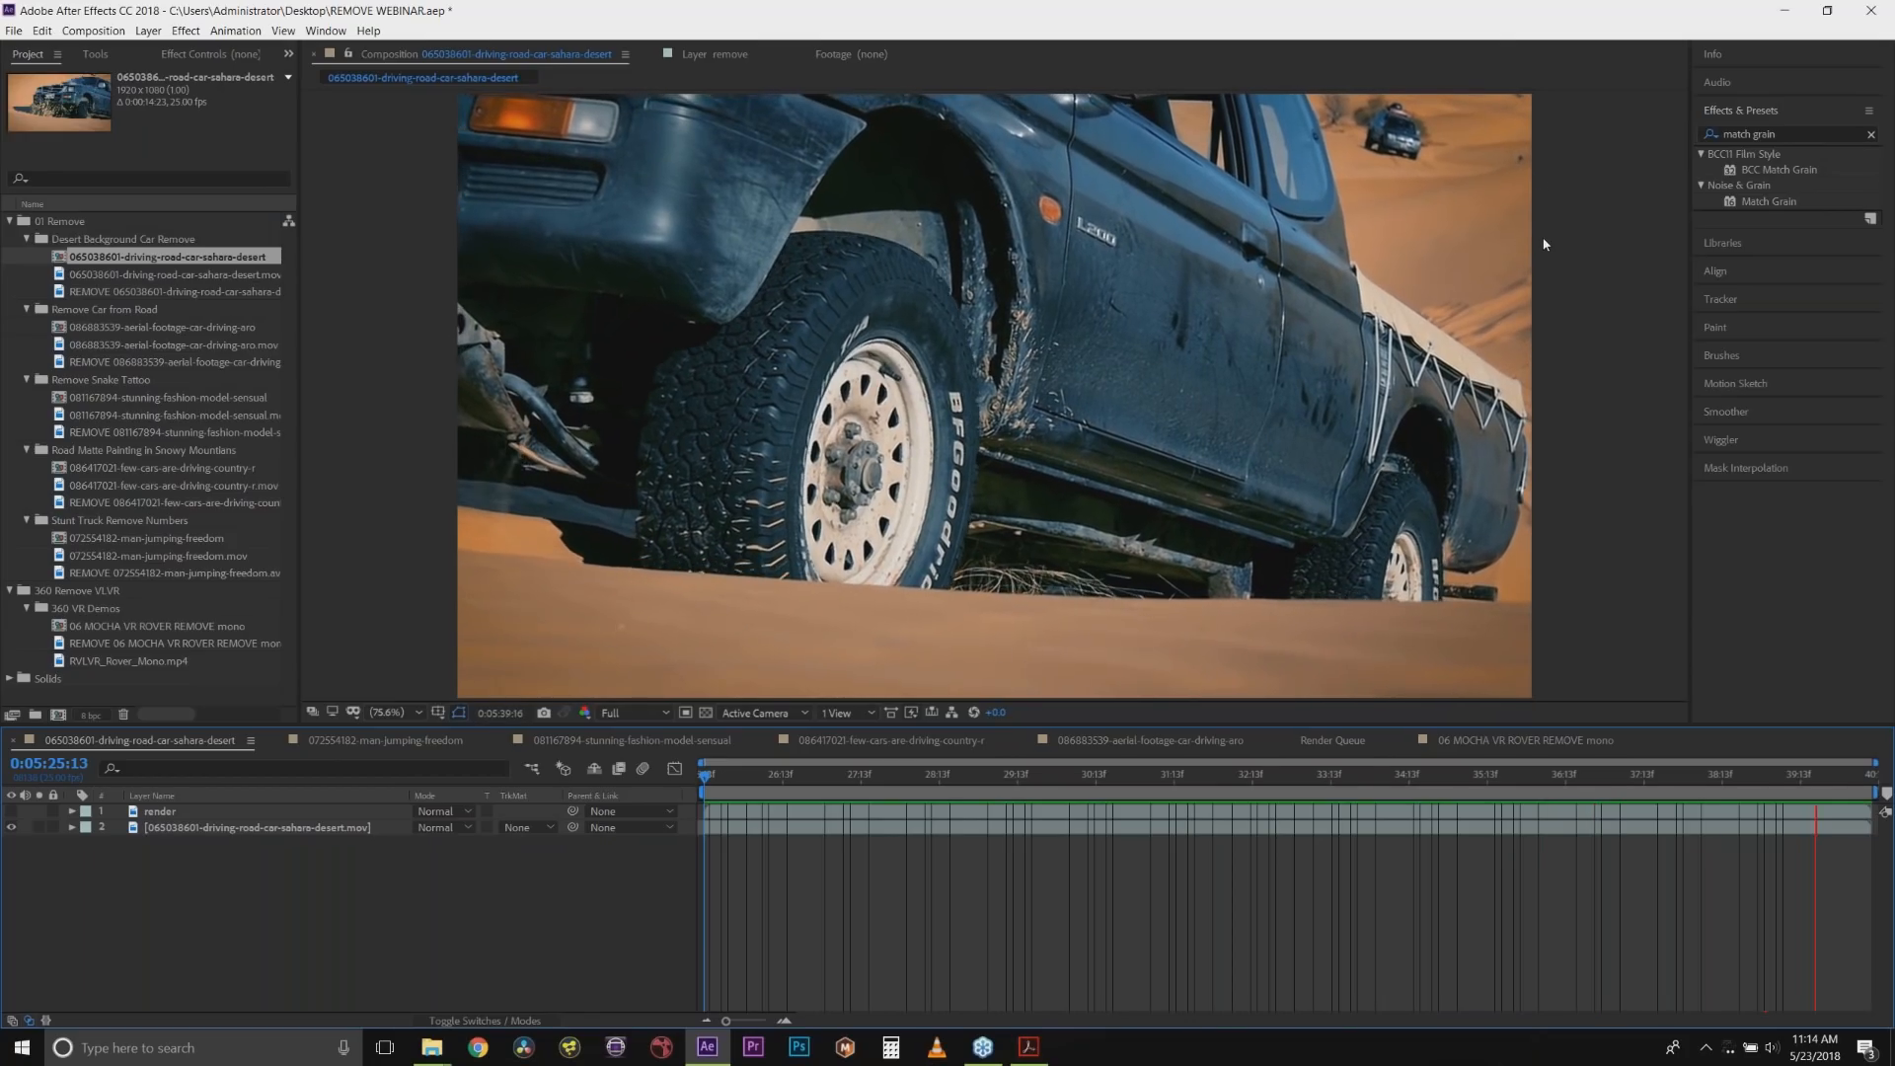
left_click_drag(789, 777, 701, 778)
Show the render layer to compare the finished removal with the desert footage, then hide it again.
left_click(153, 828)
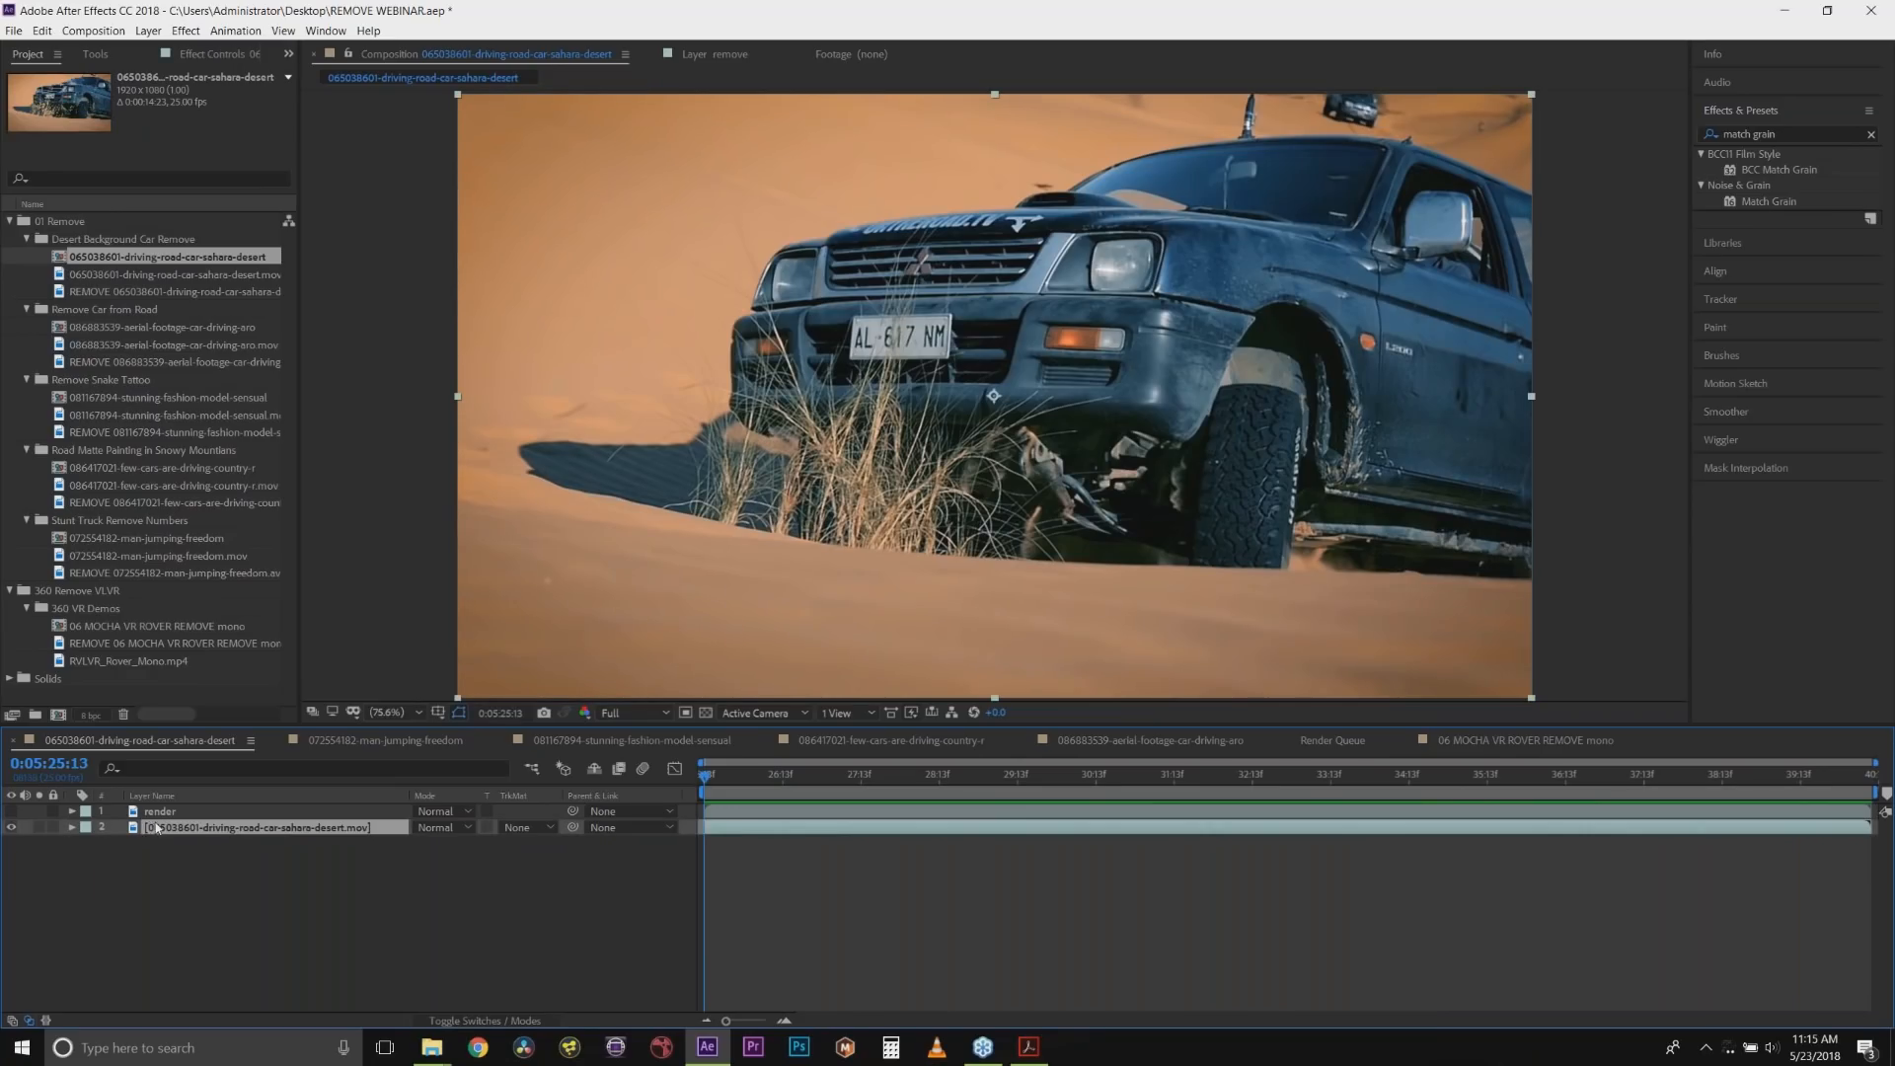
left_click(11, 810)
mouse_move(721, 776)
left_mouse_down()
mouse_move(1502, 772)
mouse_move(696, 774)
left_mouse_up()
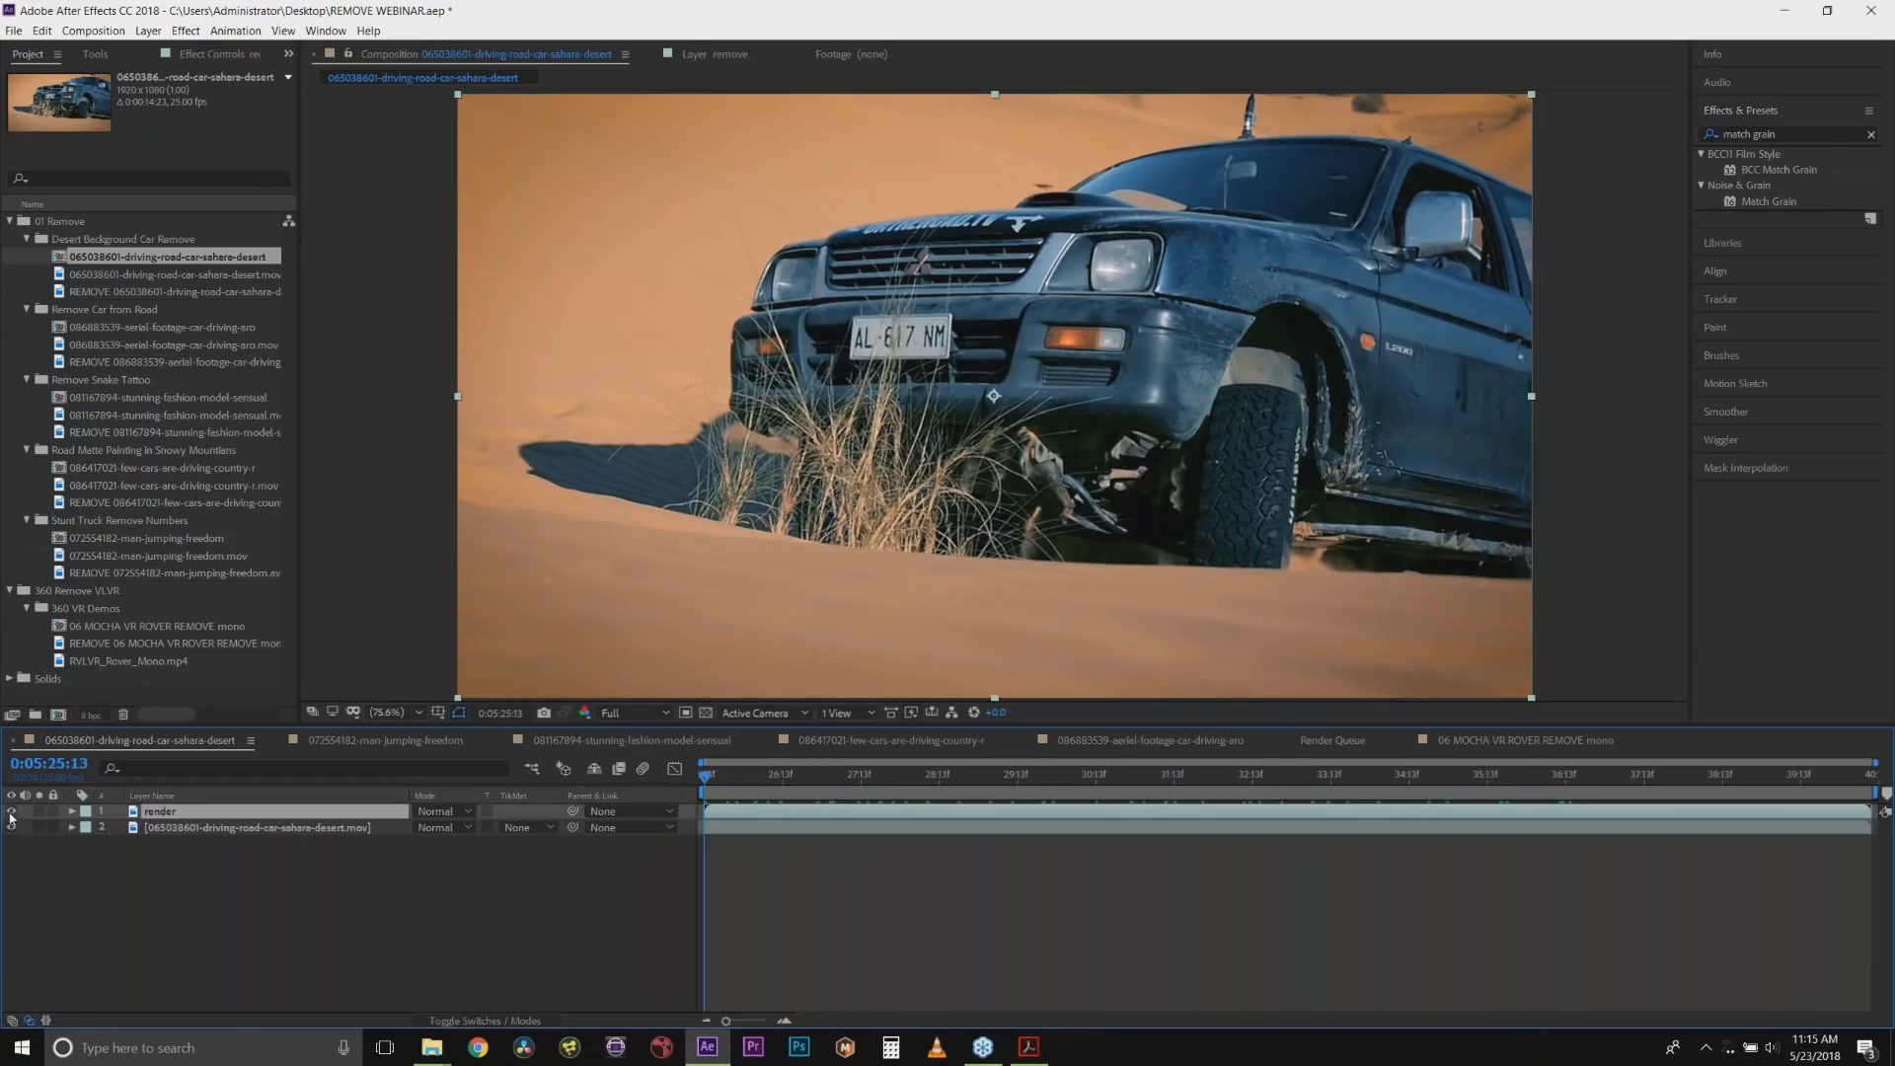
left_click(11, 811)
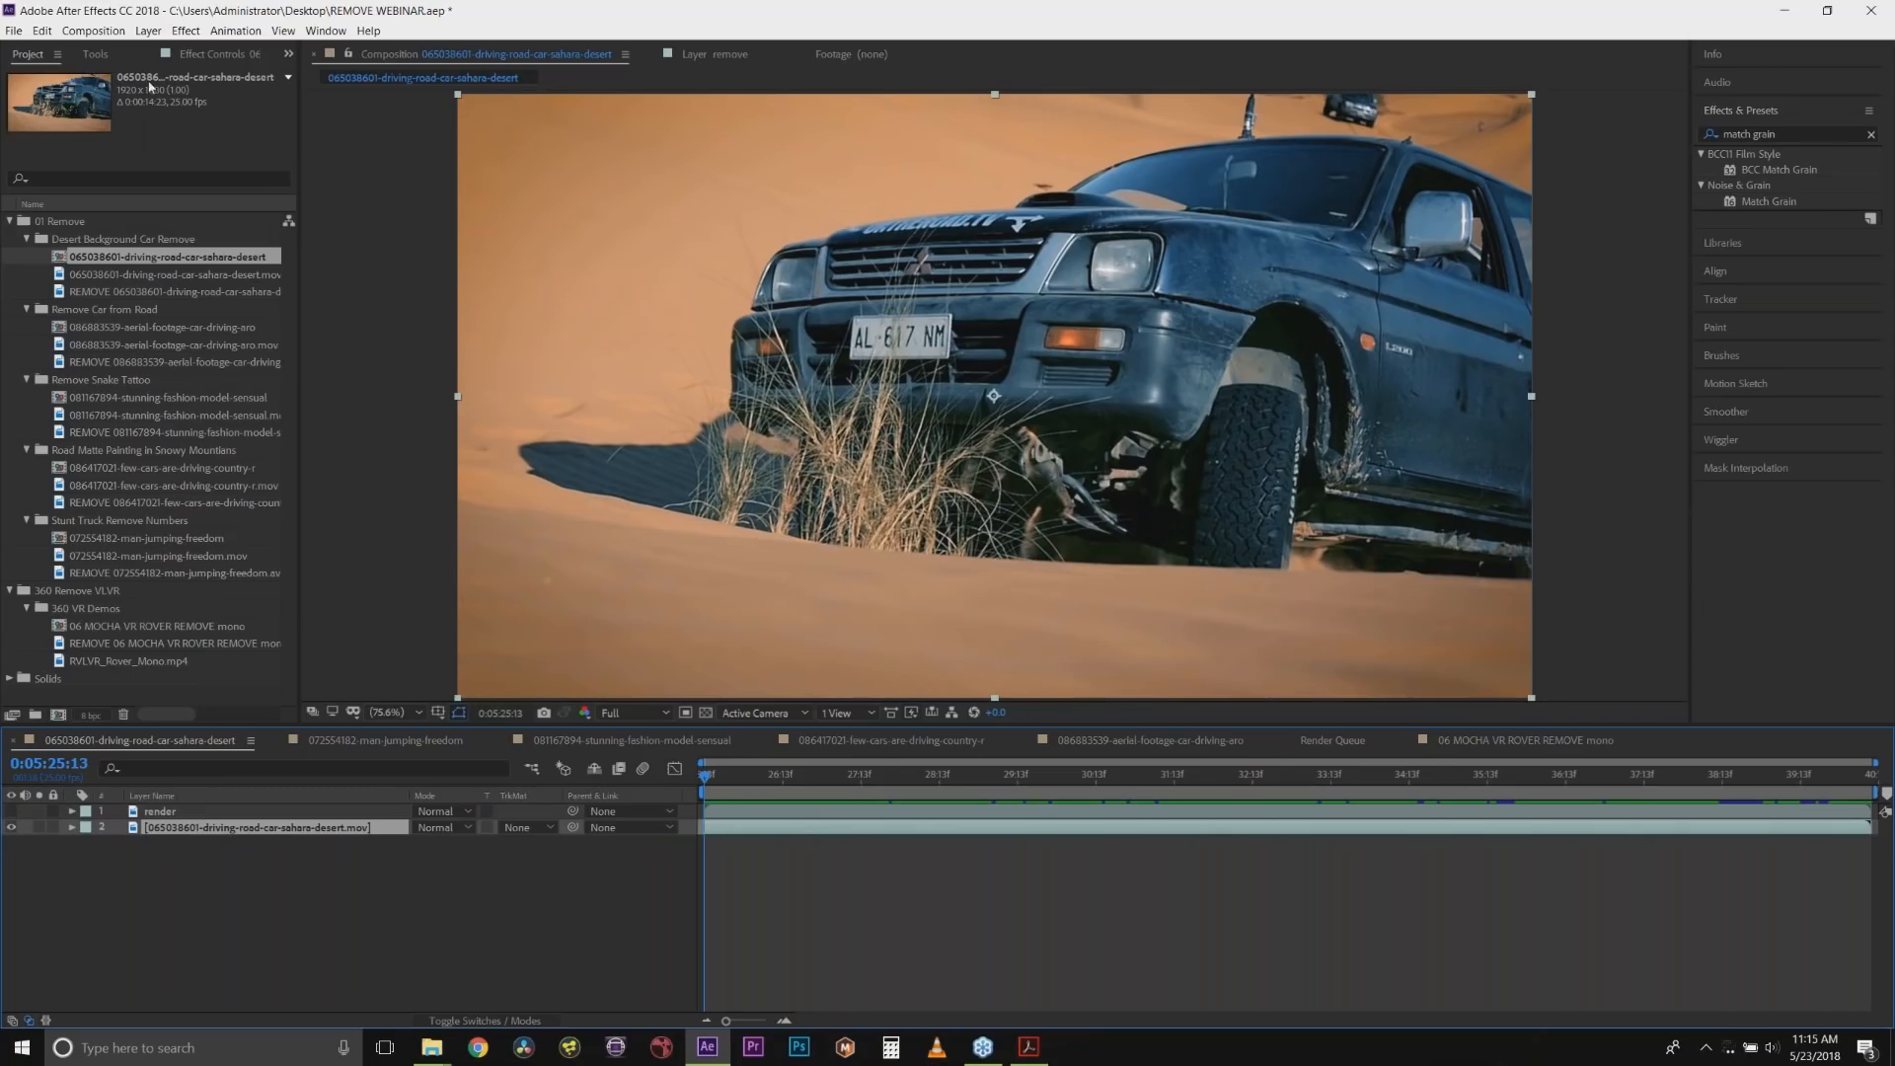
Launch mocha Pro from the desert footage layer's effect and set the viewed clip to Selected layer.
left_click(201, 57)
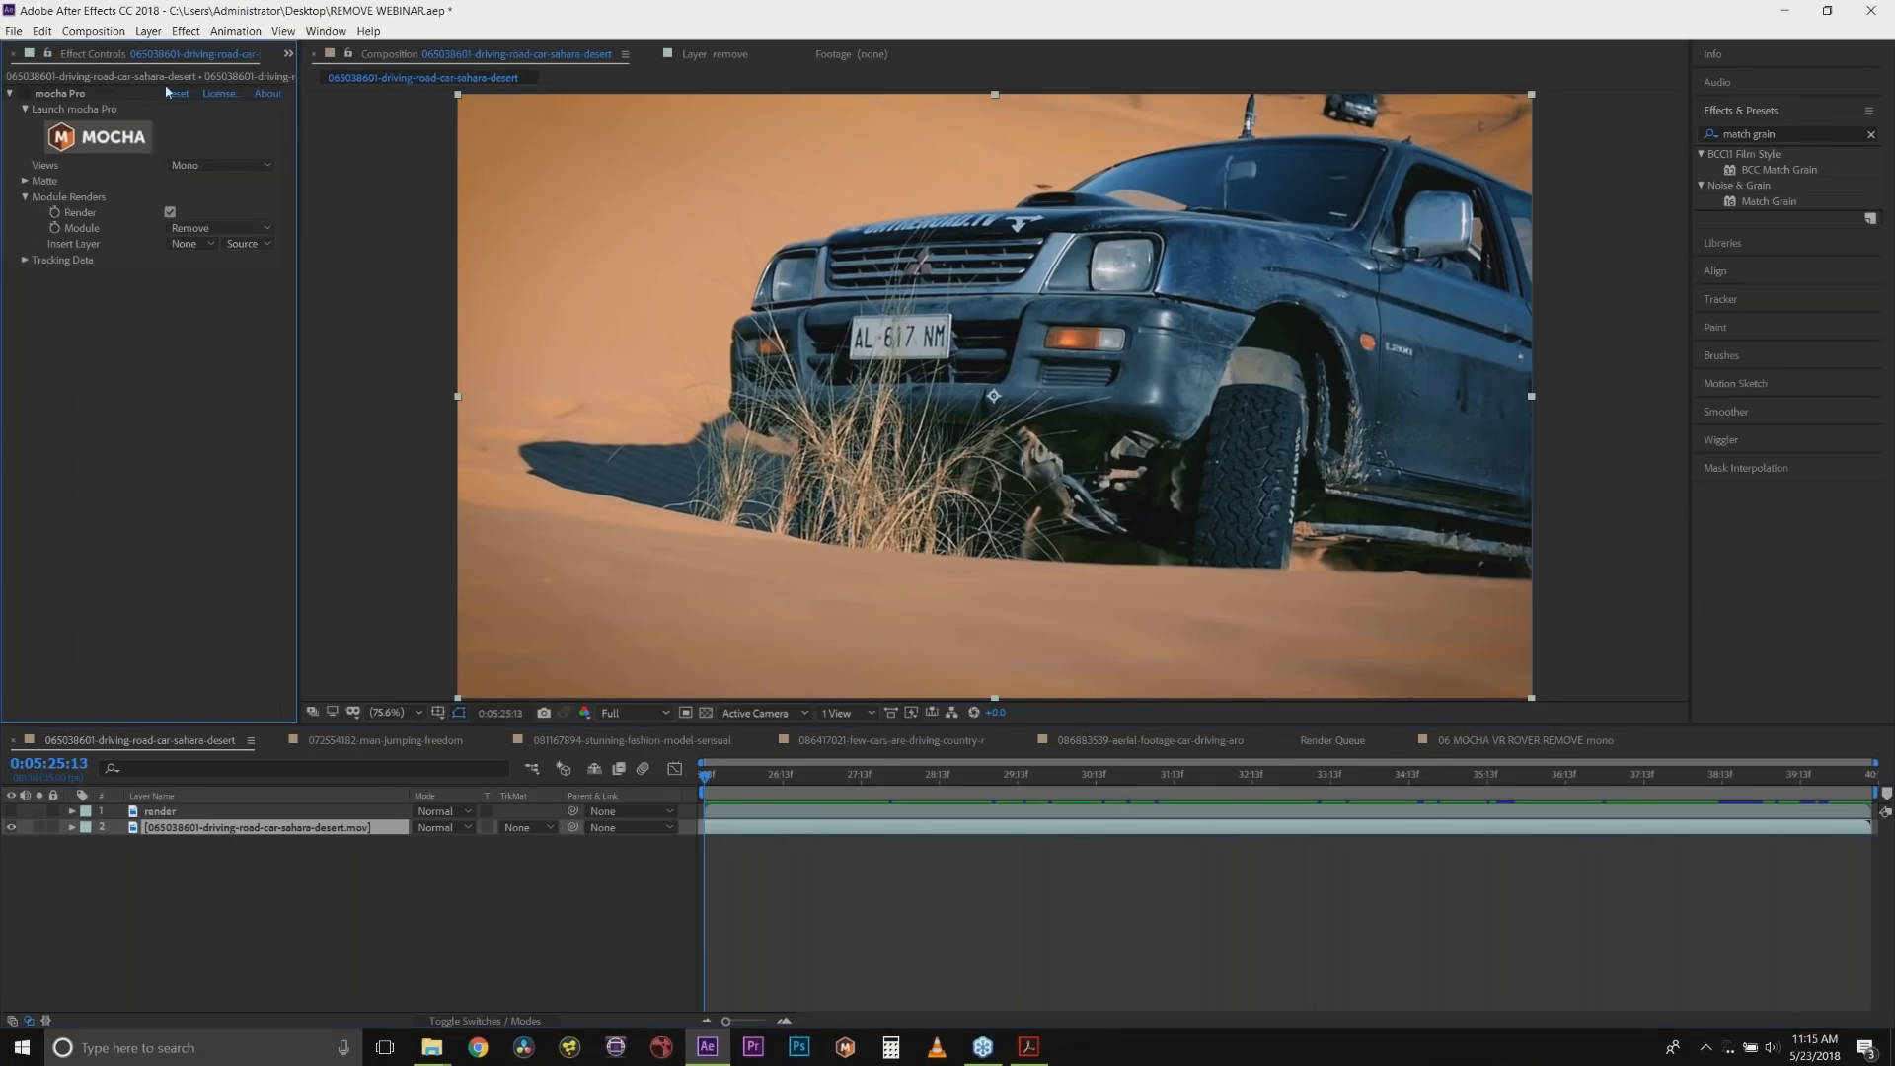
left_click(120, 132)
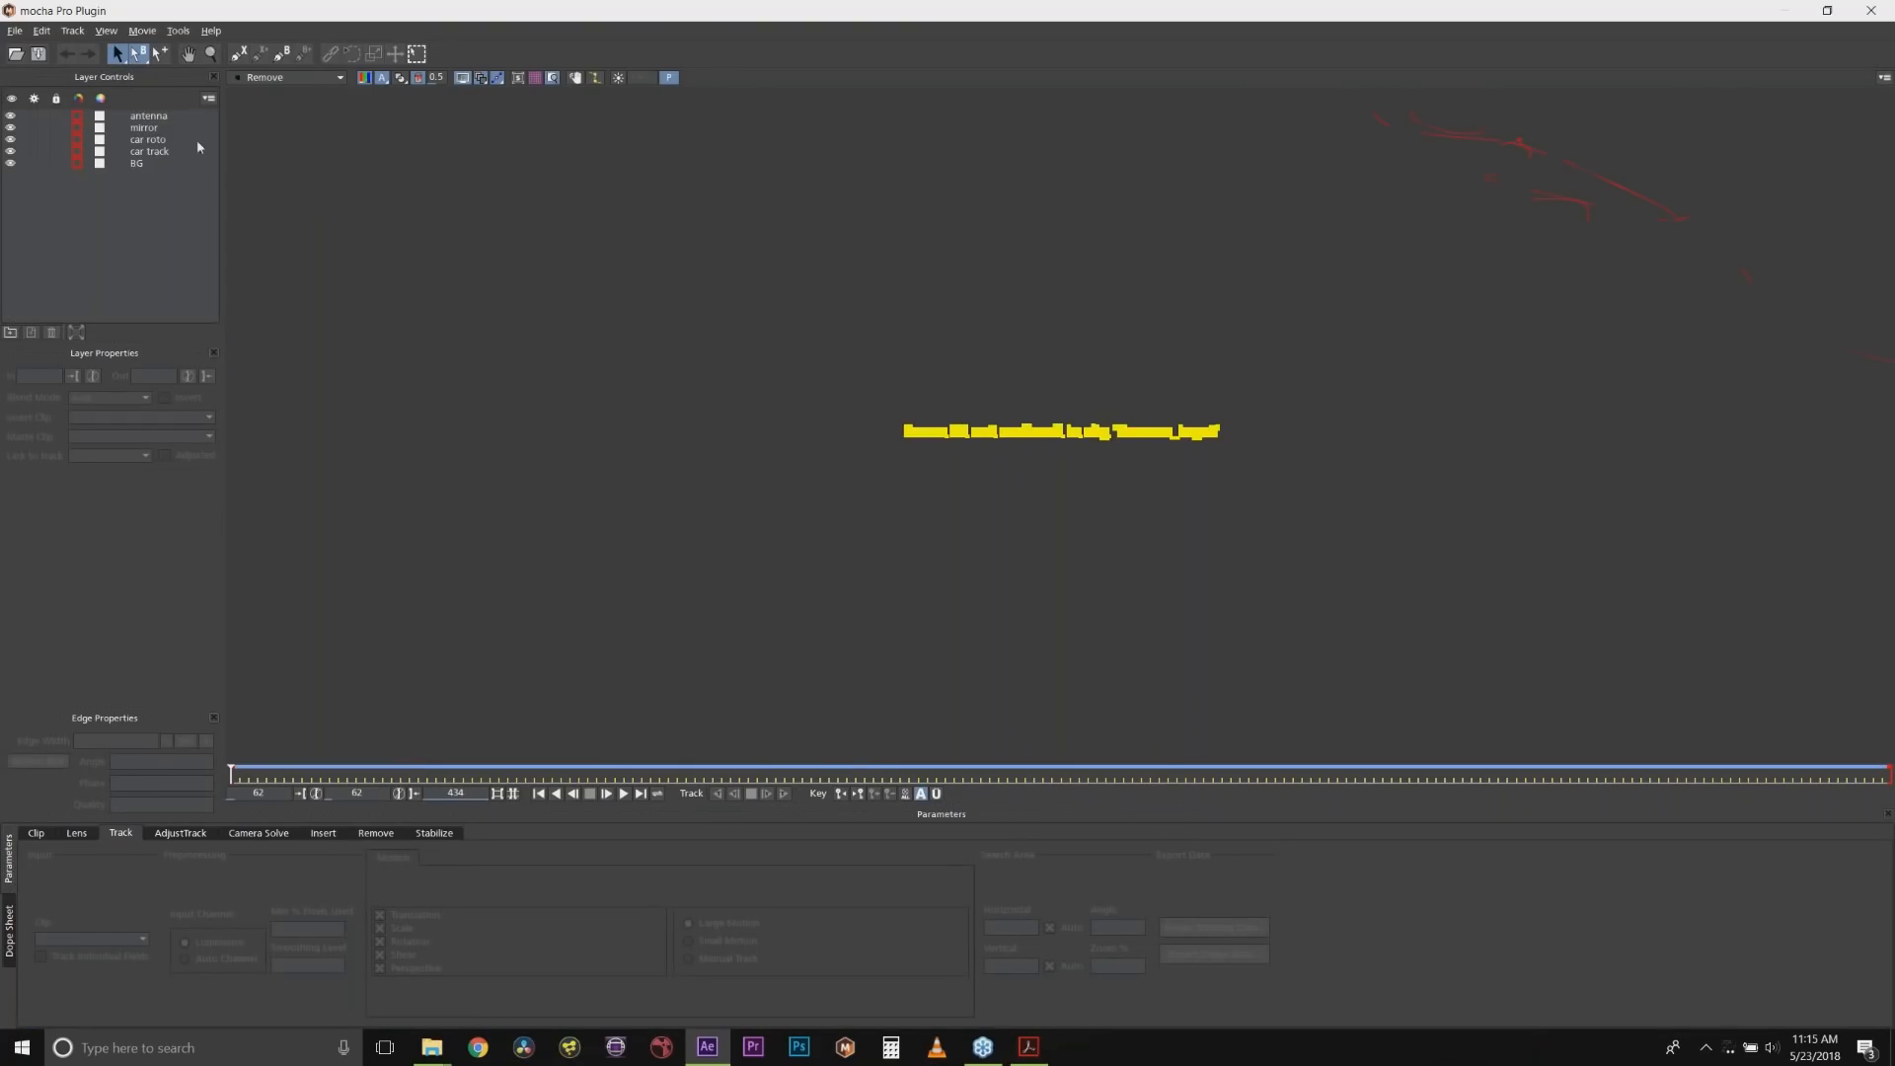
left_click(274, 80)
left_click(270, 91)
left_click(272, 79)
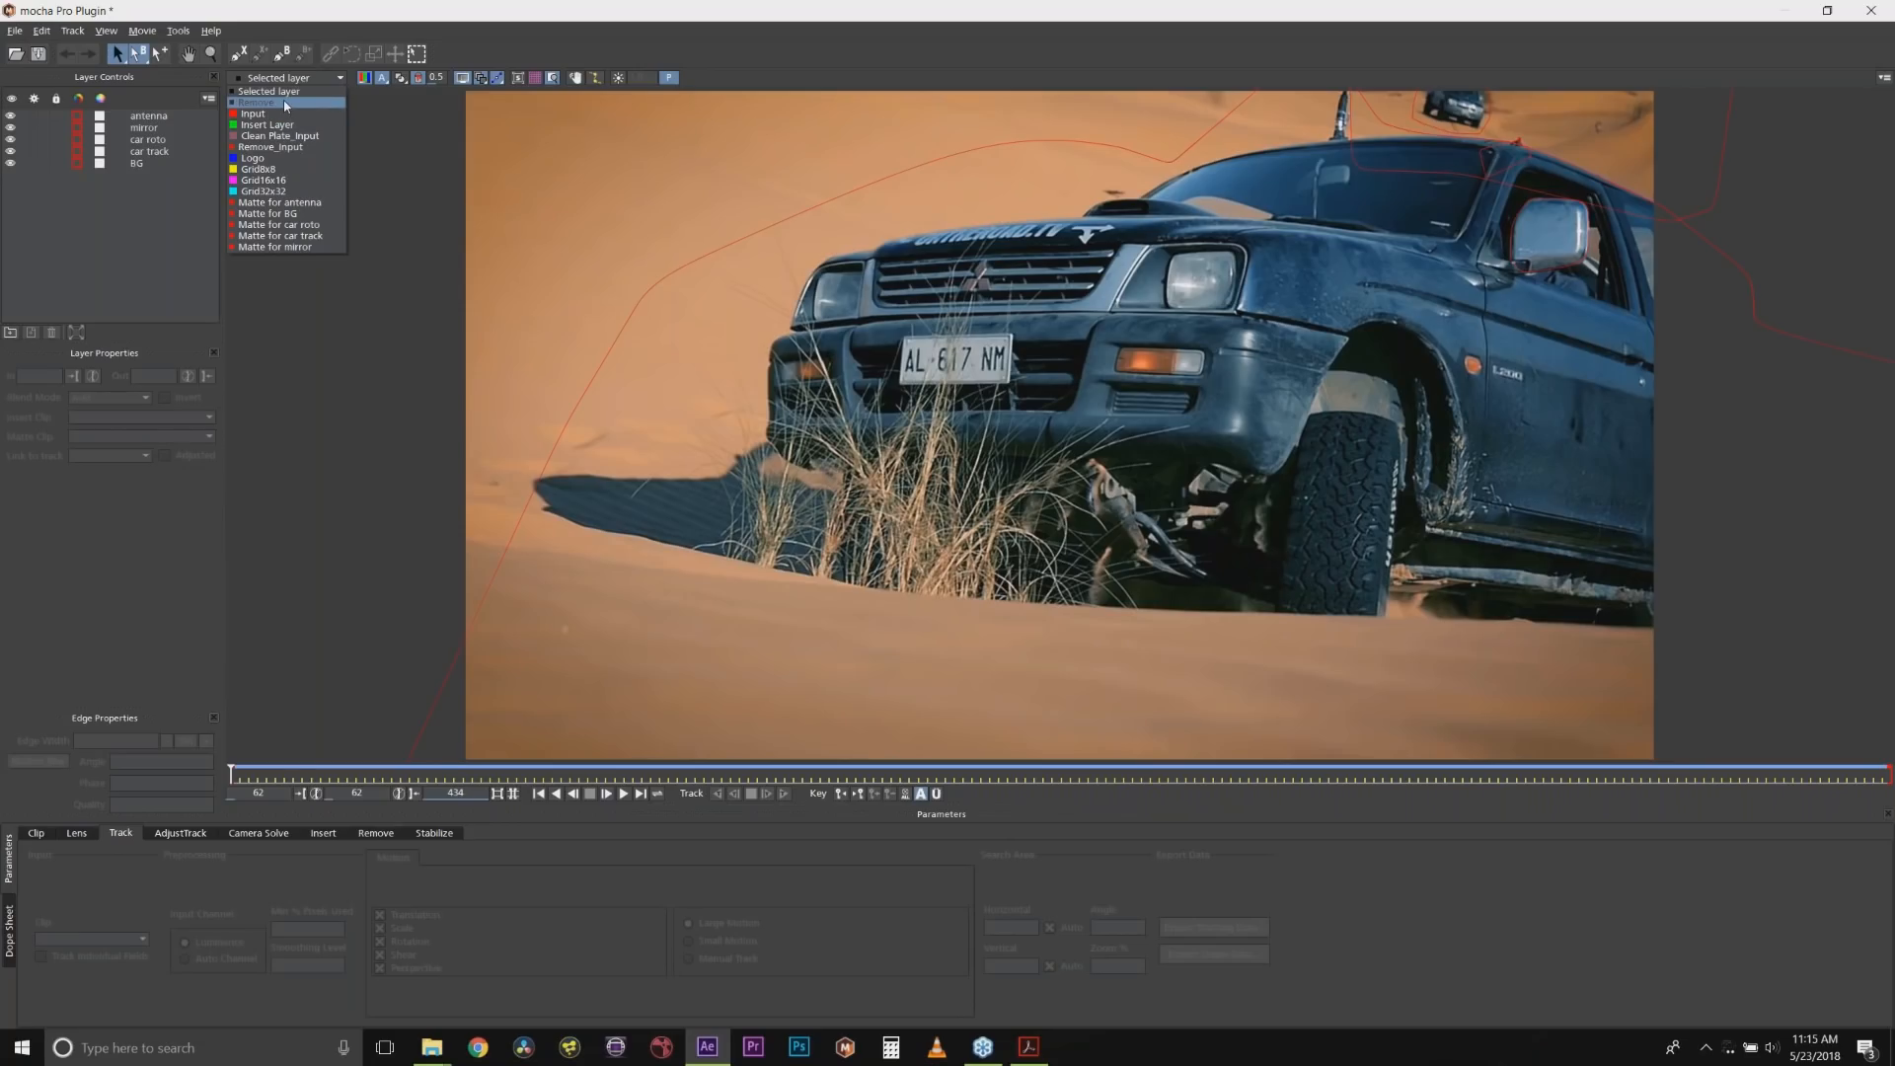
left_click(286, 103)
left_click(282, 79)
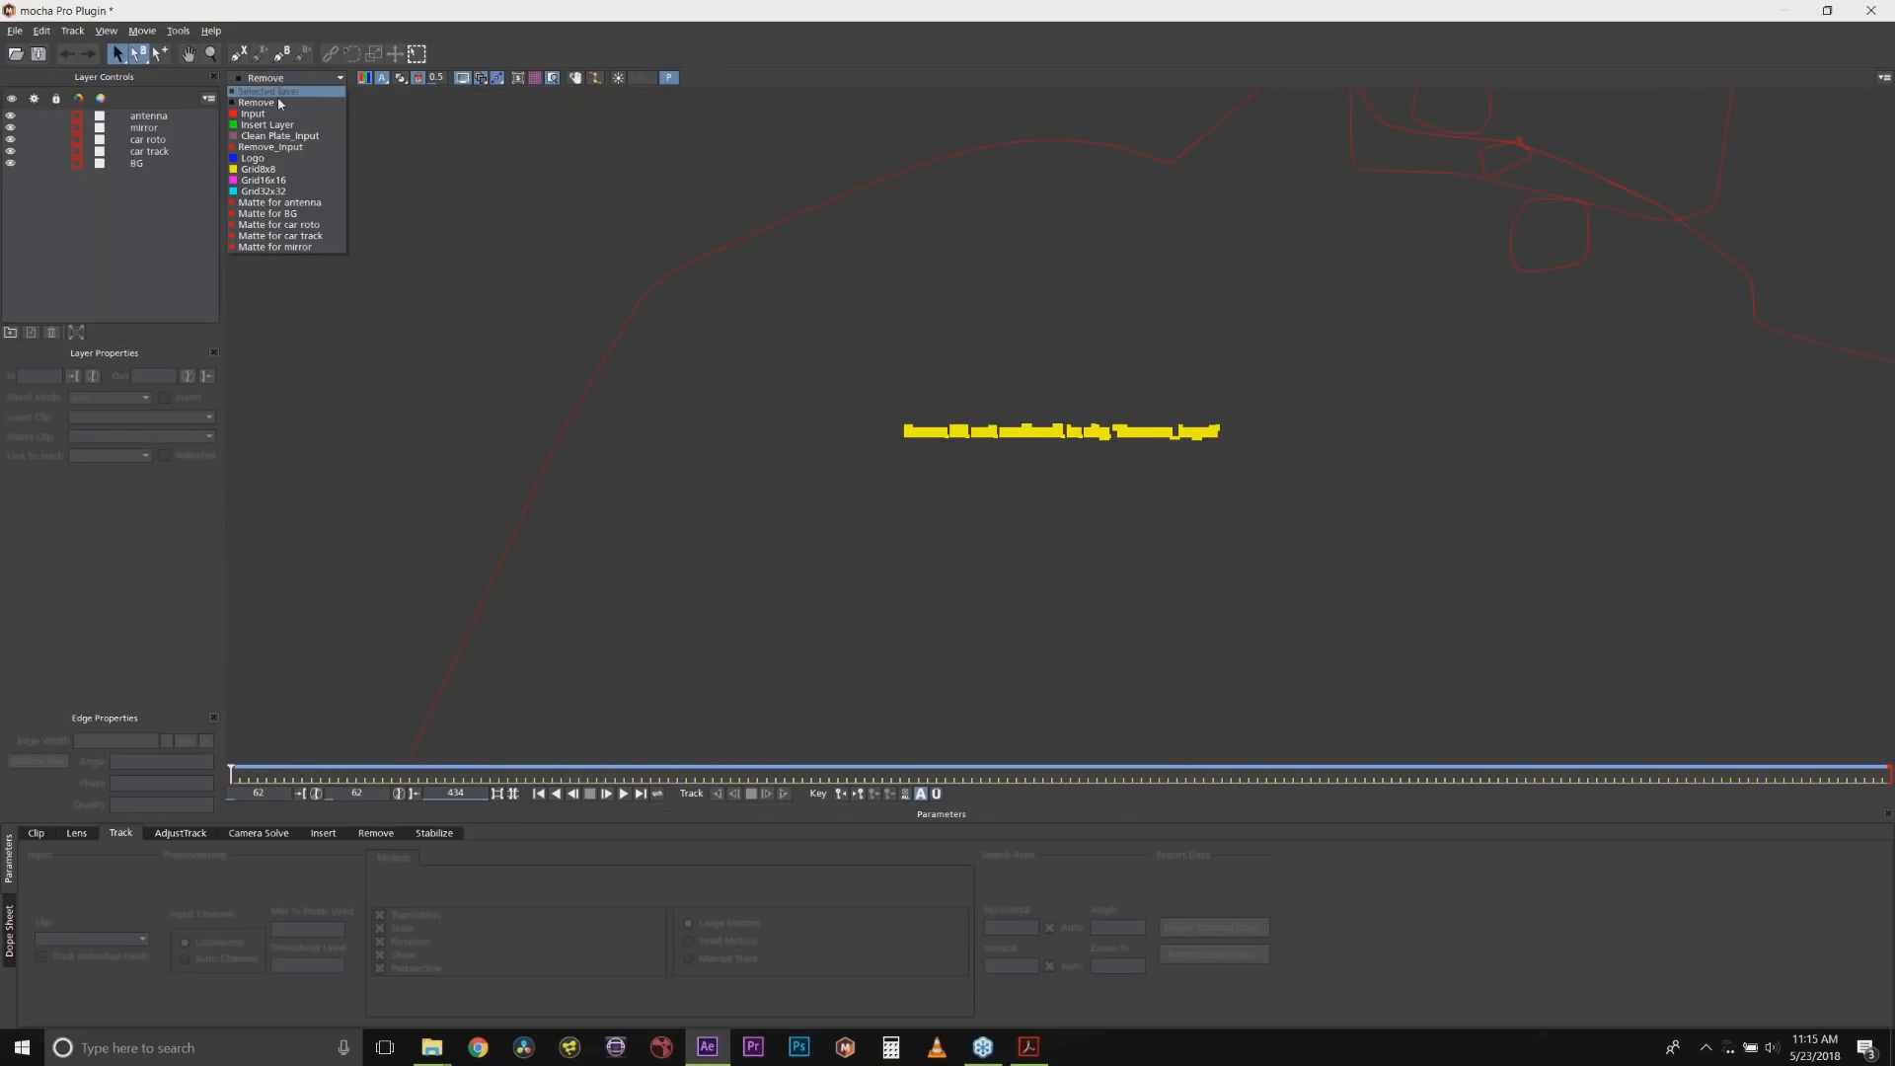
left_click(281, 92)
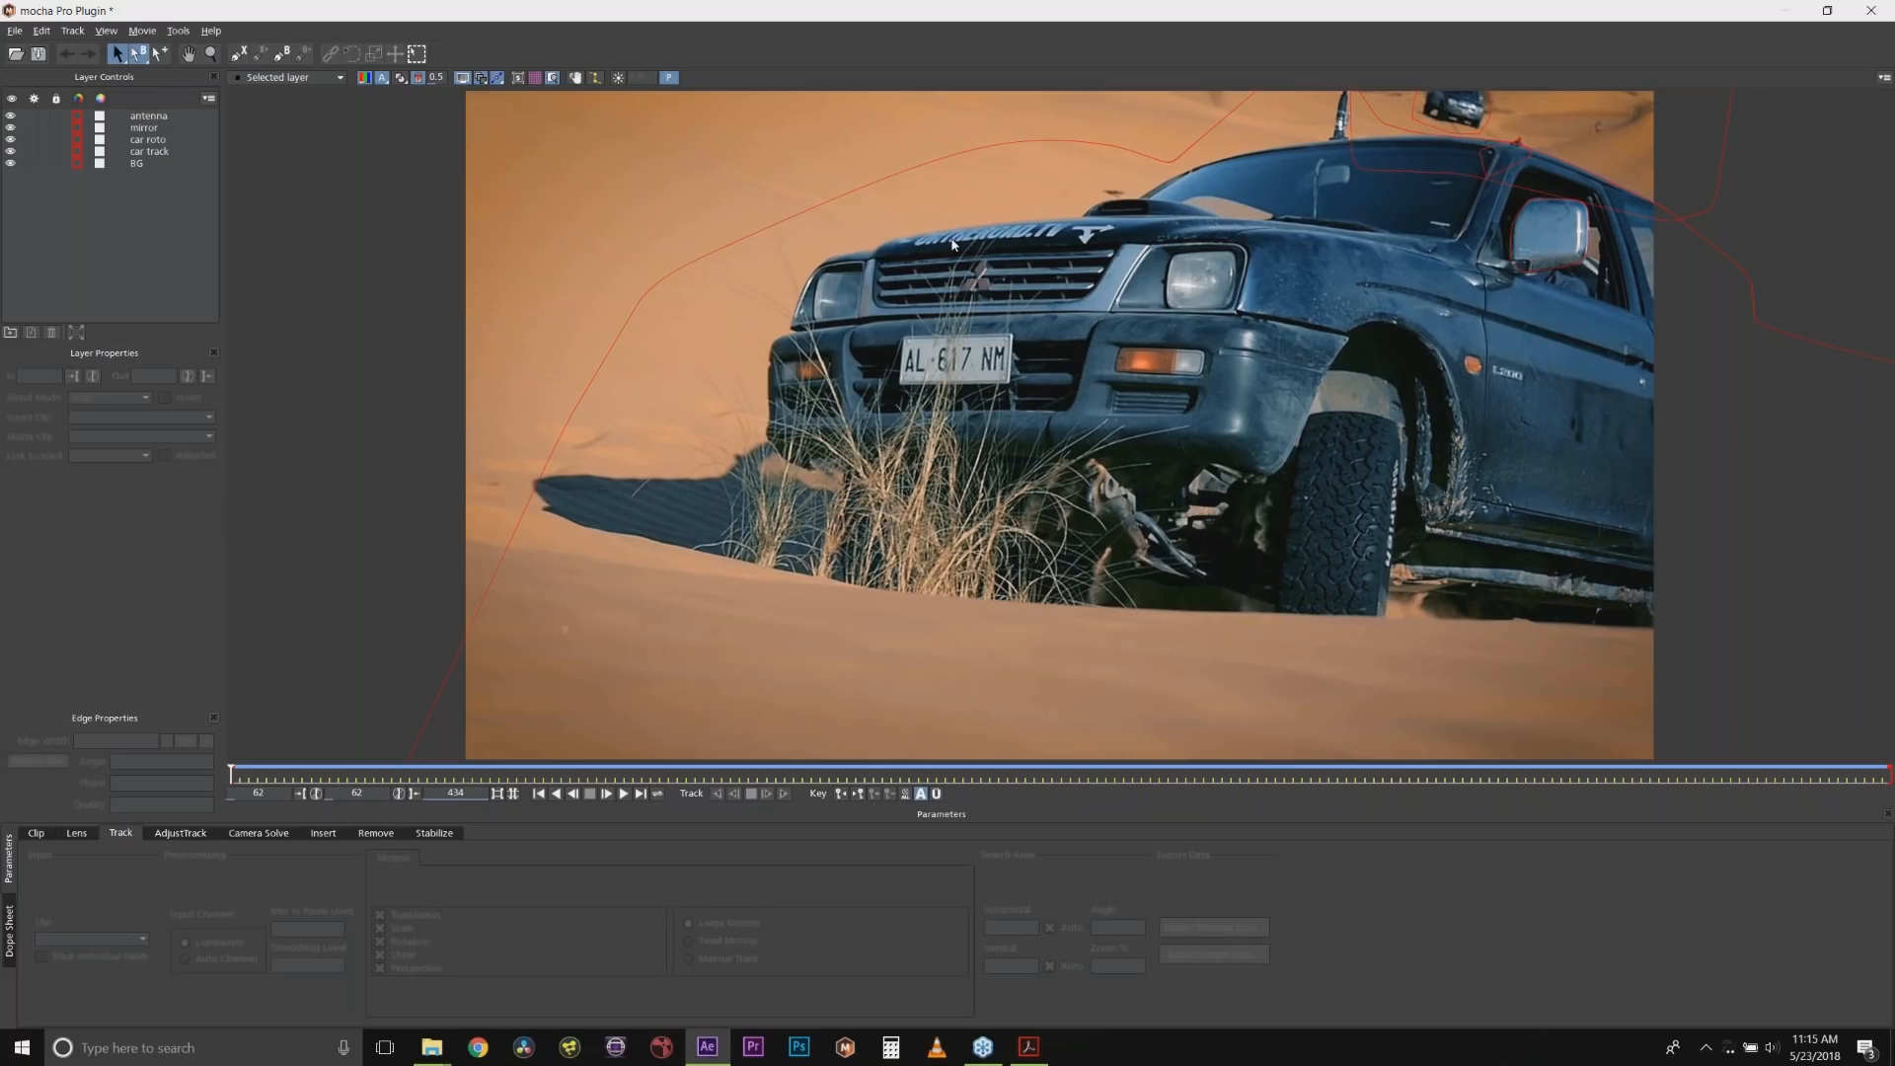
Hide all five existing mocha layers, from antenna through BG.
left_click(151, 118)
left_click(137, 164, "shift")
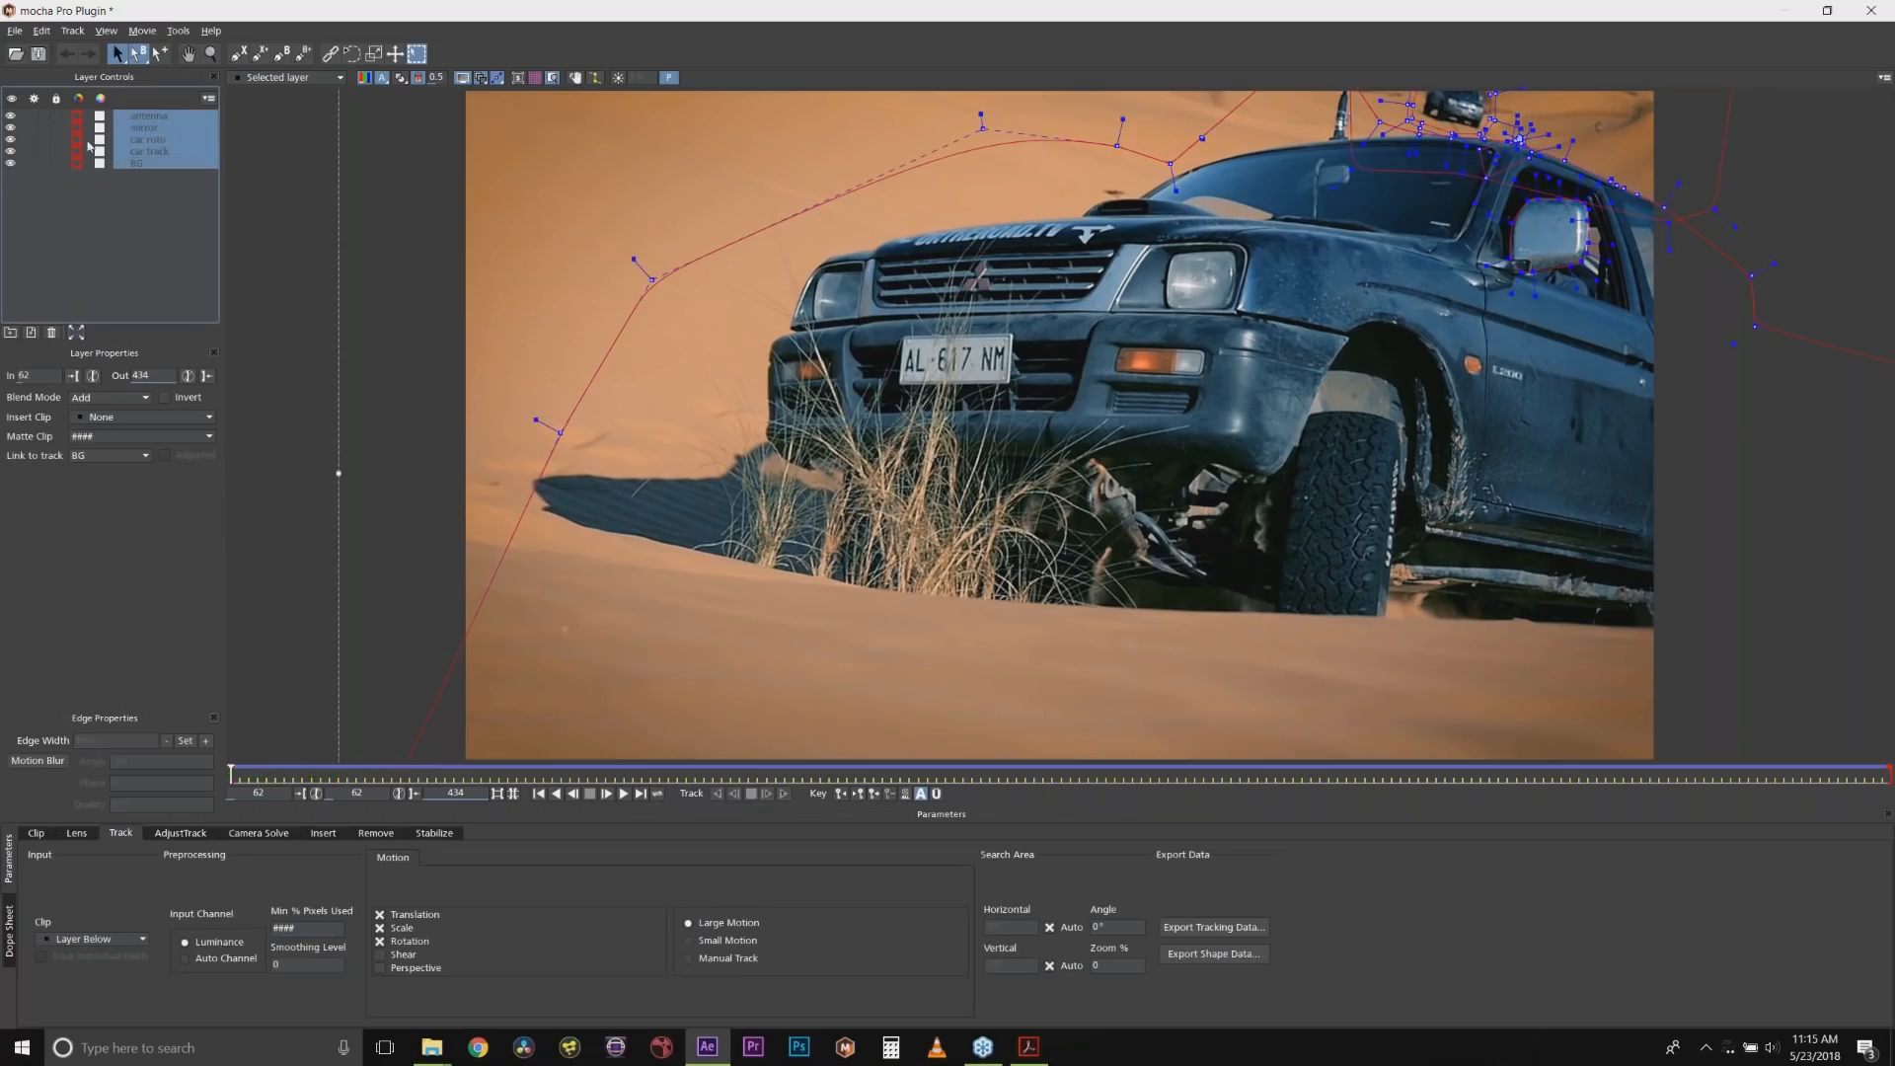
left_click(10, 116)
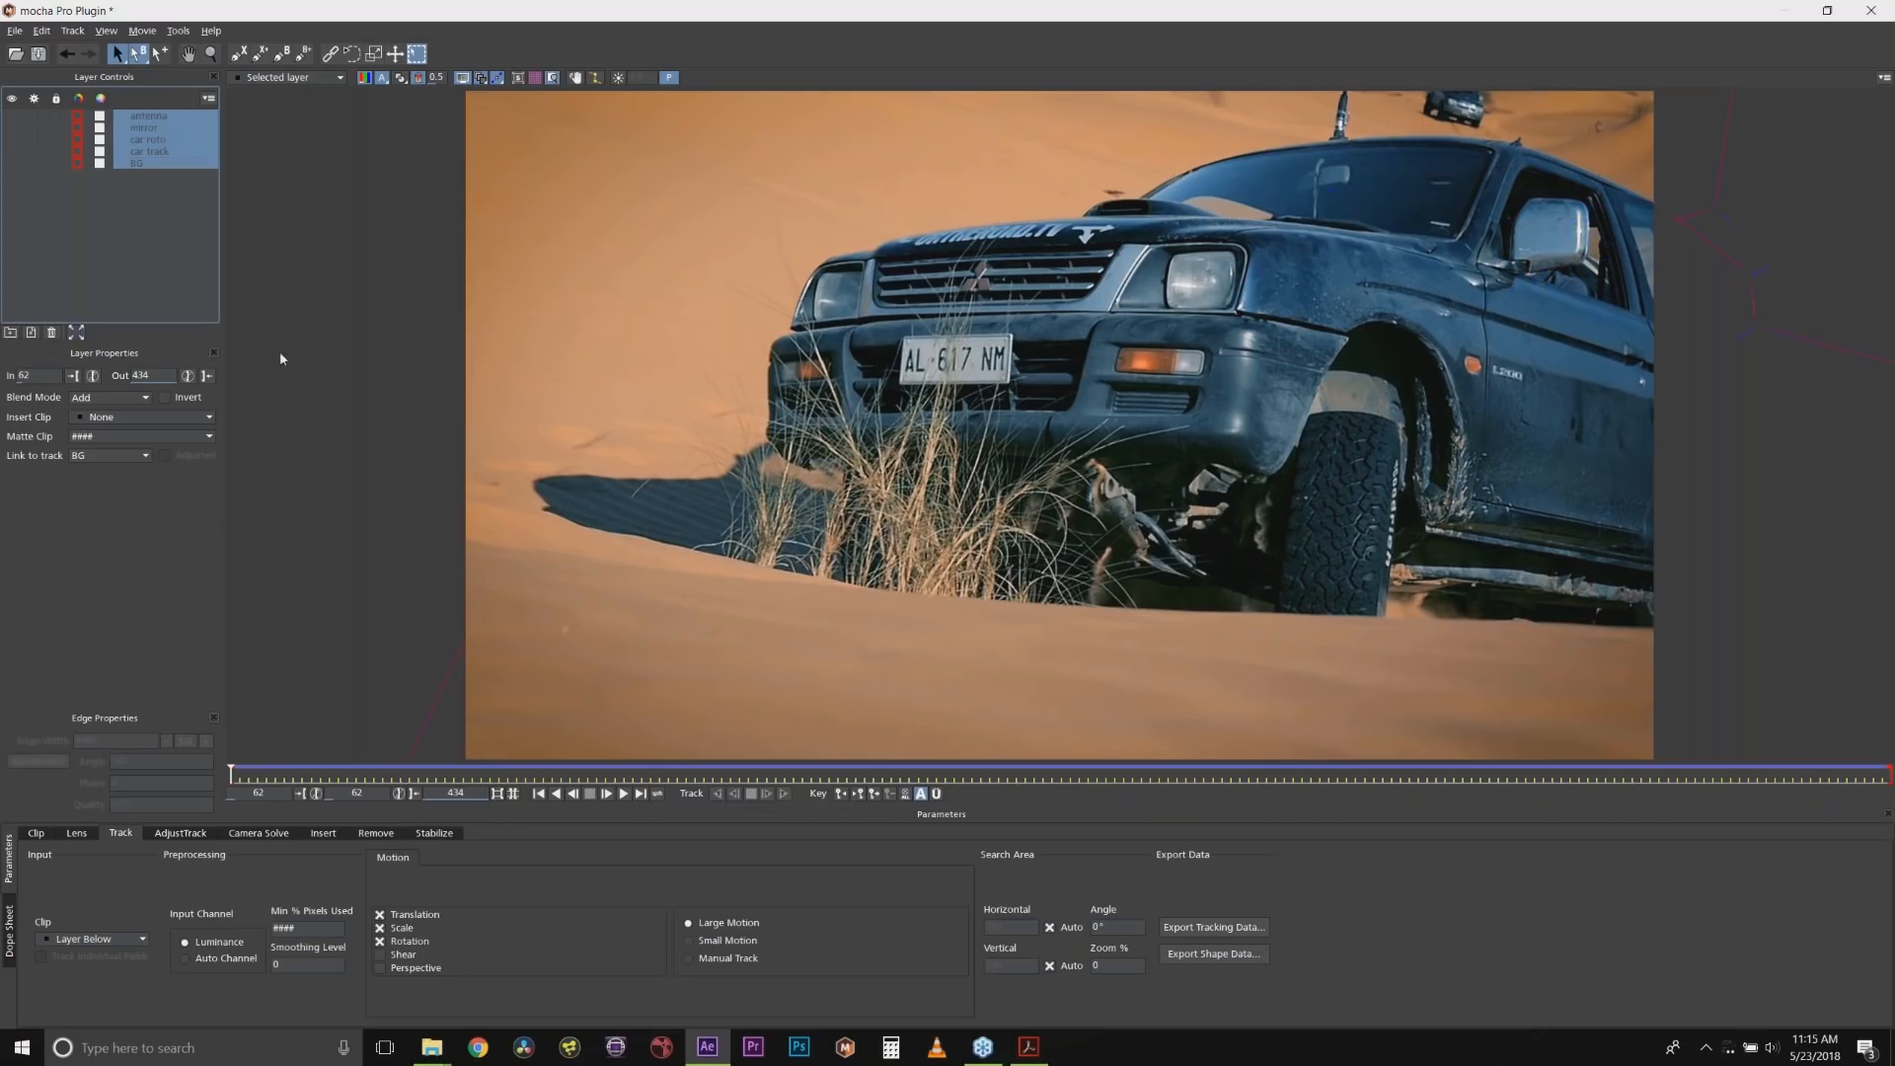
Draw a closed X-spline around the whole truck on frame 62, extending past the frame edge.
left_click(256, 778)
mouse_move(252, 775)
left_mouse_down()
mouse_move(1459, 767)
mouse_move(233, 776)
mouse_move(305, 744)
mouse_move(211, 748)
mouse_move(233, 747)
left_mouse_up()
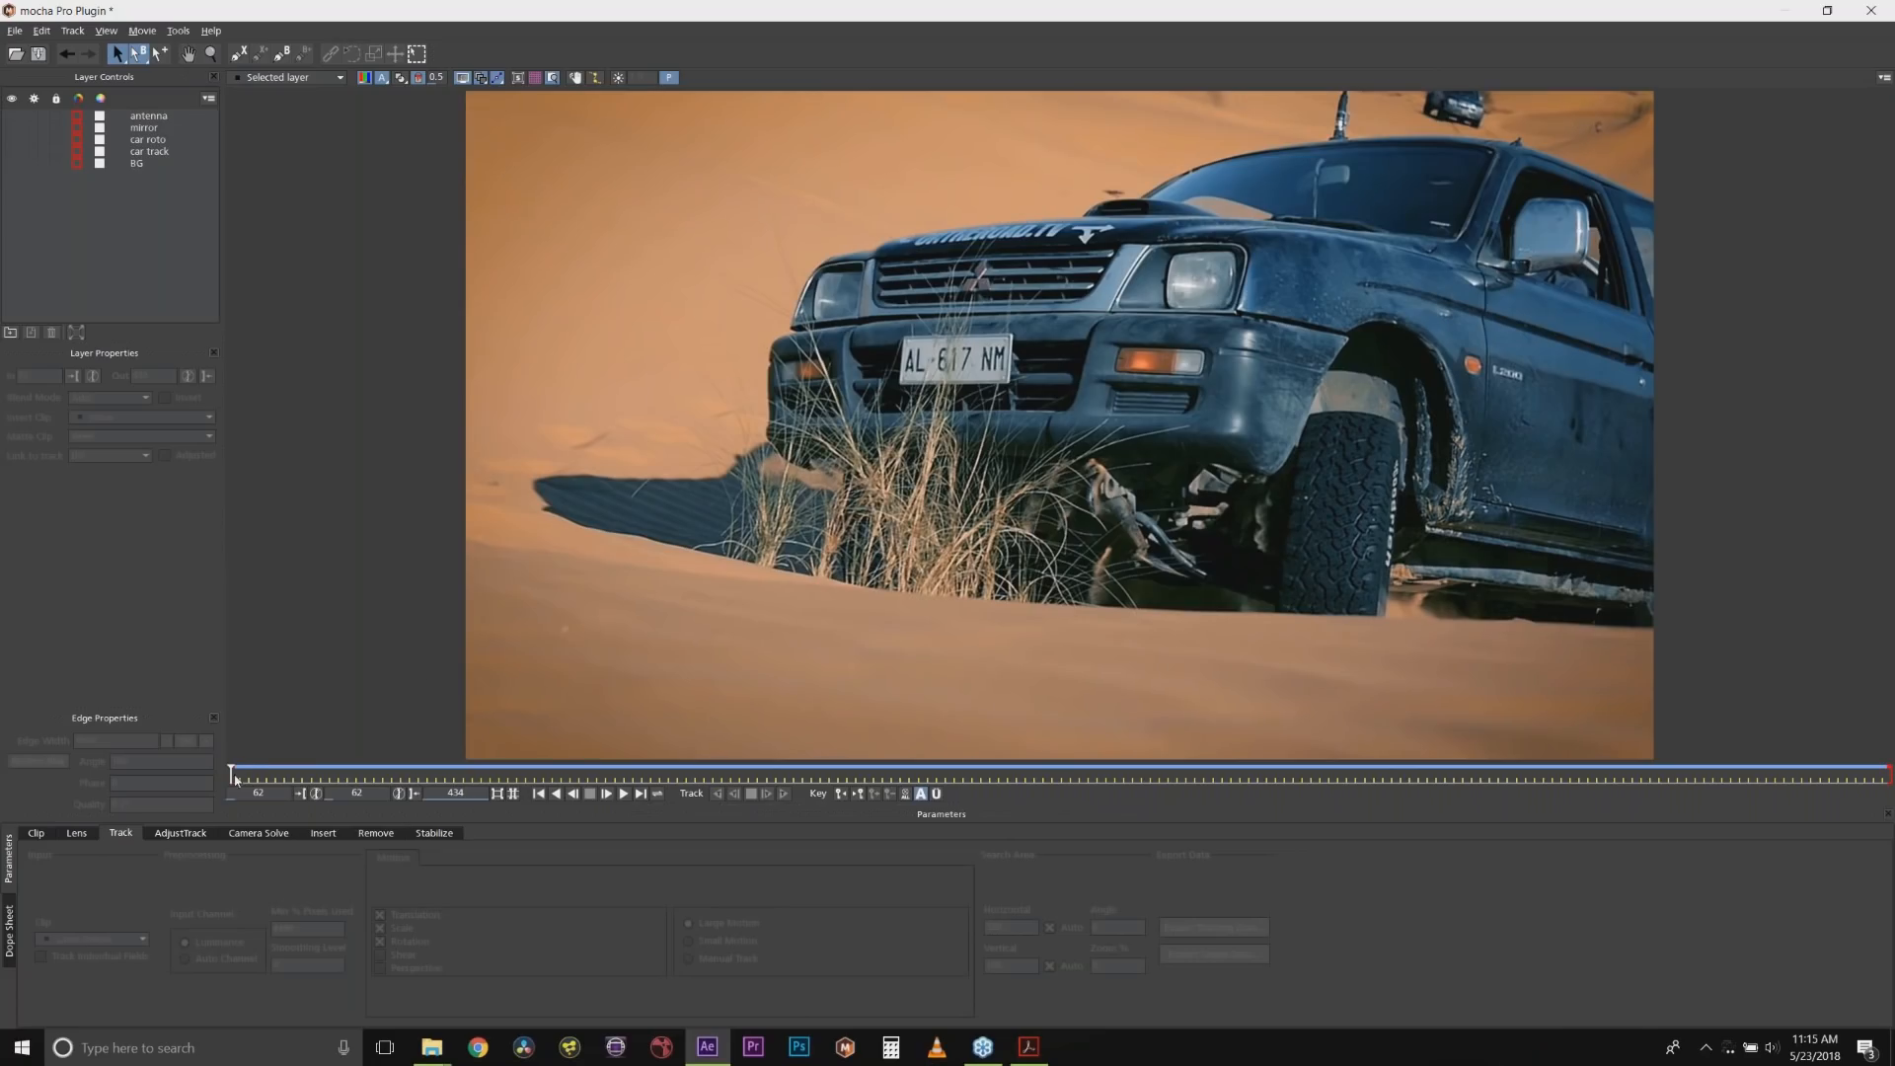
mouse_move(235, 772)
left_mouse_down()
mouse_move(1566, 771)
mouse_move(233, 773)
left_mouse_up()
left_click(238, 54)
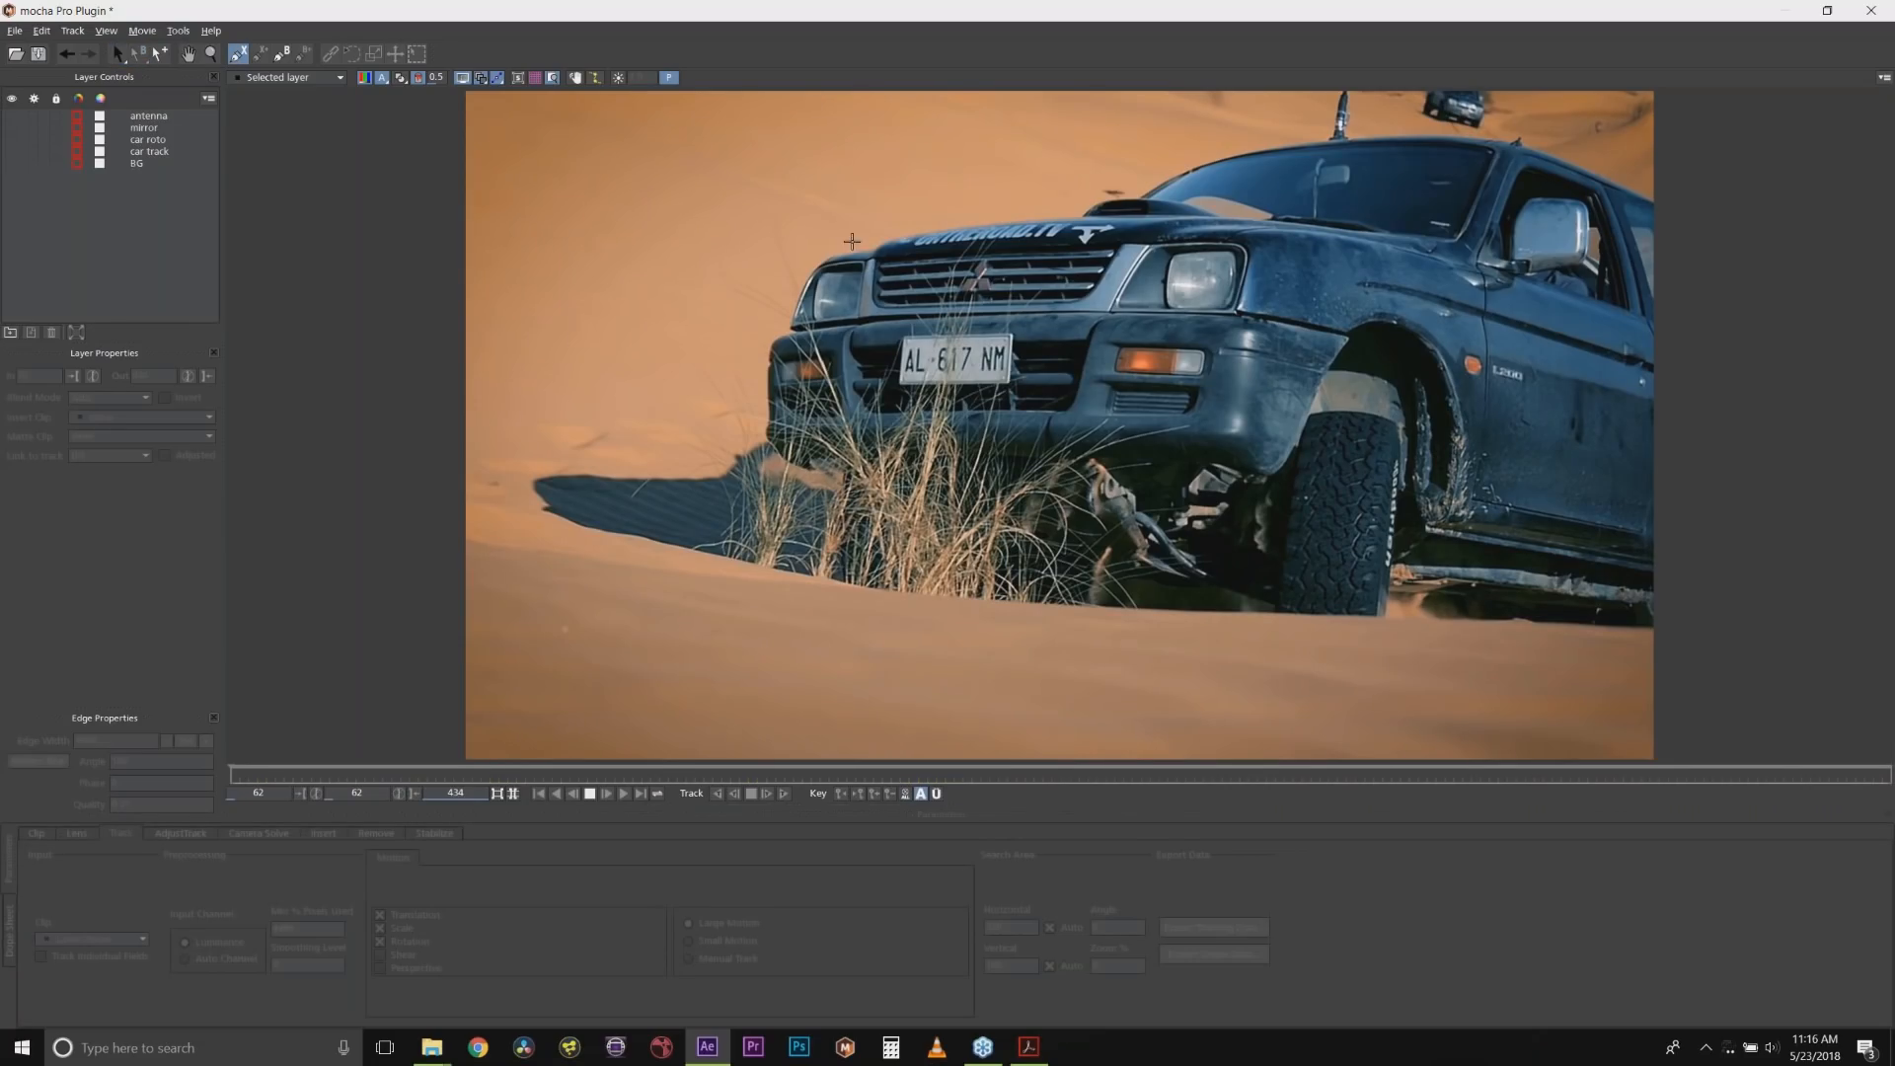
left_click(1078, 223)
left_click(1100, 200)
left_click(1139, 195)
left_click(1195, 164)
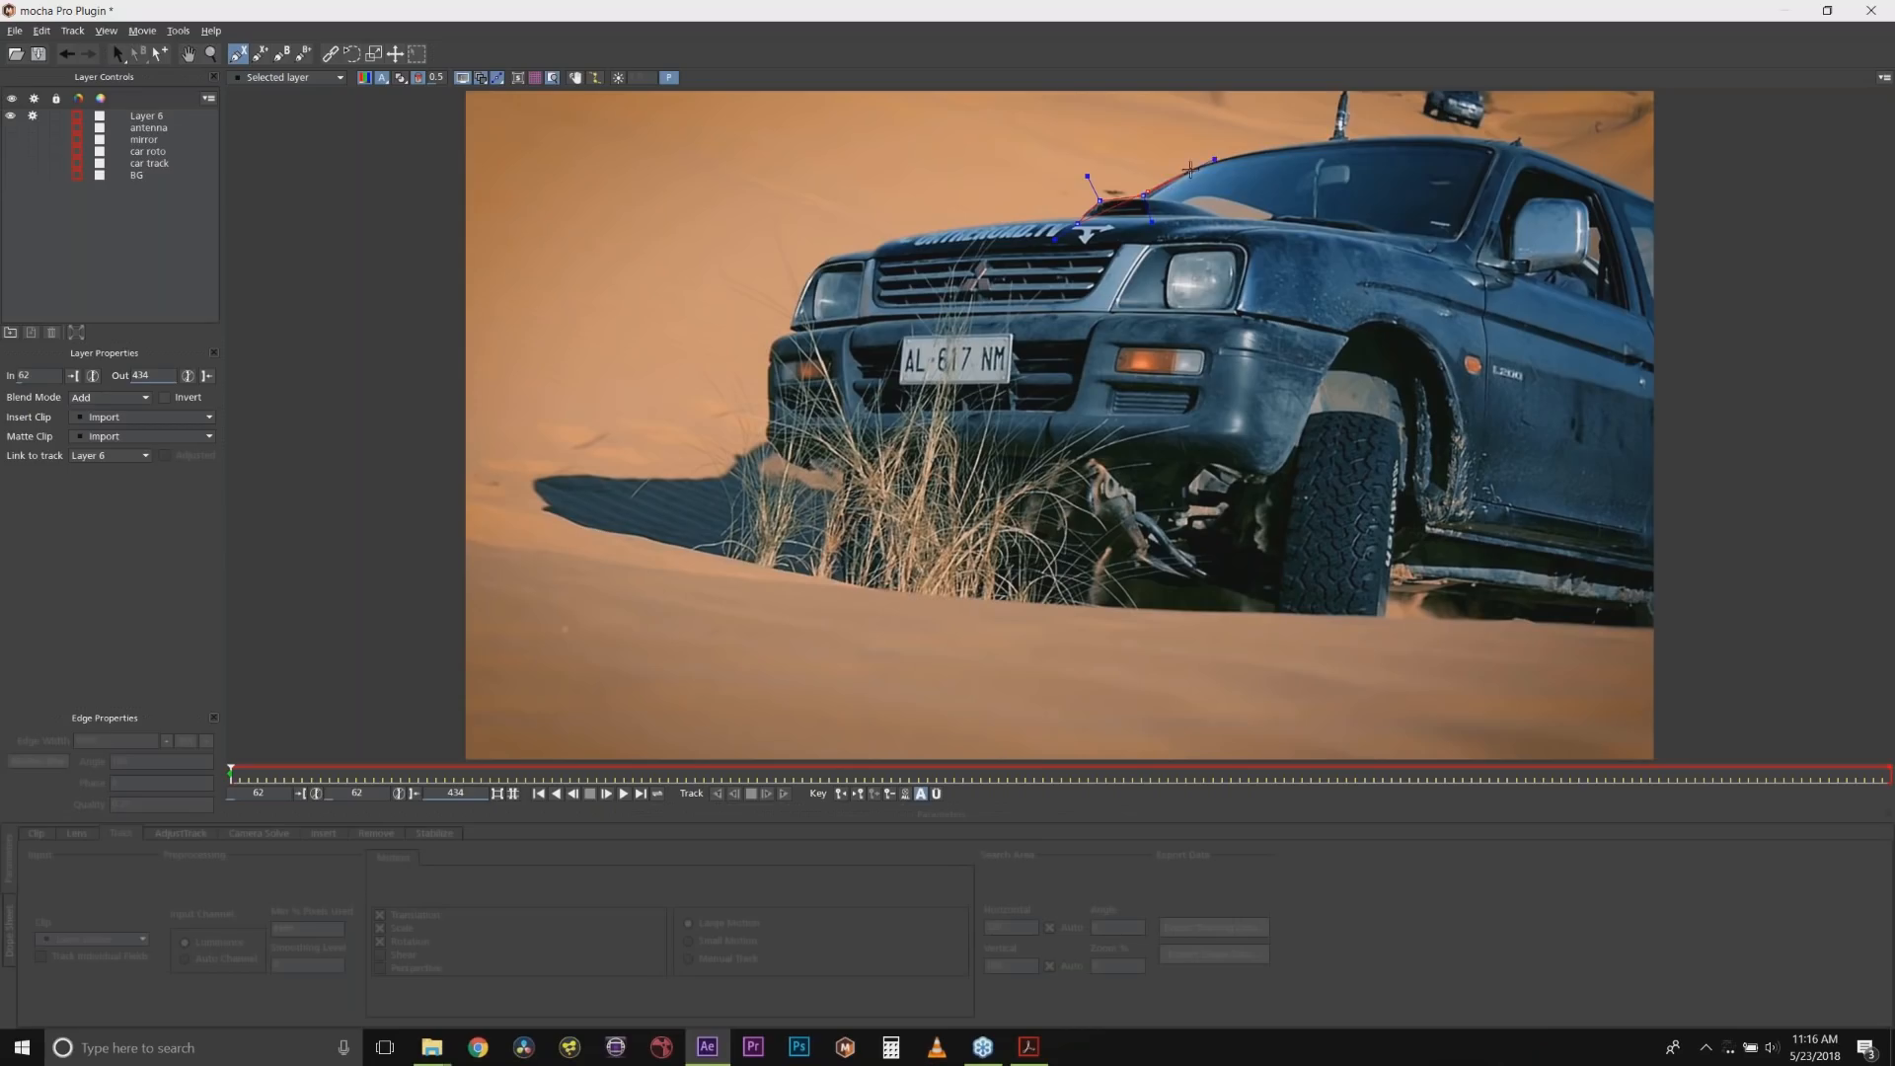
left_click(1332, 132)
left_click(1304, 140)
left_click(1367, 135)
left_click(1505, 138)
left_click(1521, 140)
left_click(1565, 161)
left_click(1624, 185)
left_click(1716, 212)
left_click(1826, 376)
left_click(1814, 492)
left_click(1785, 586)
left_click(1659, 618)
left_click(1197, 544)
left_click(873, 492)
left_click(773, 446)
left_click(768, 356)
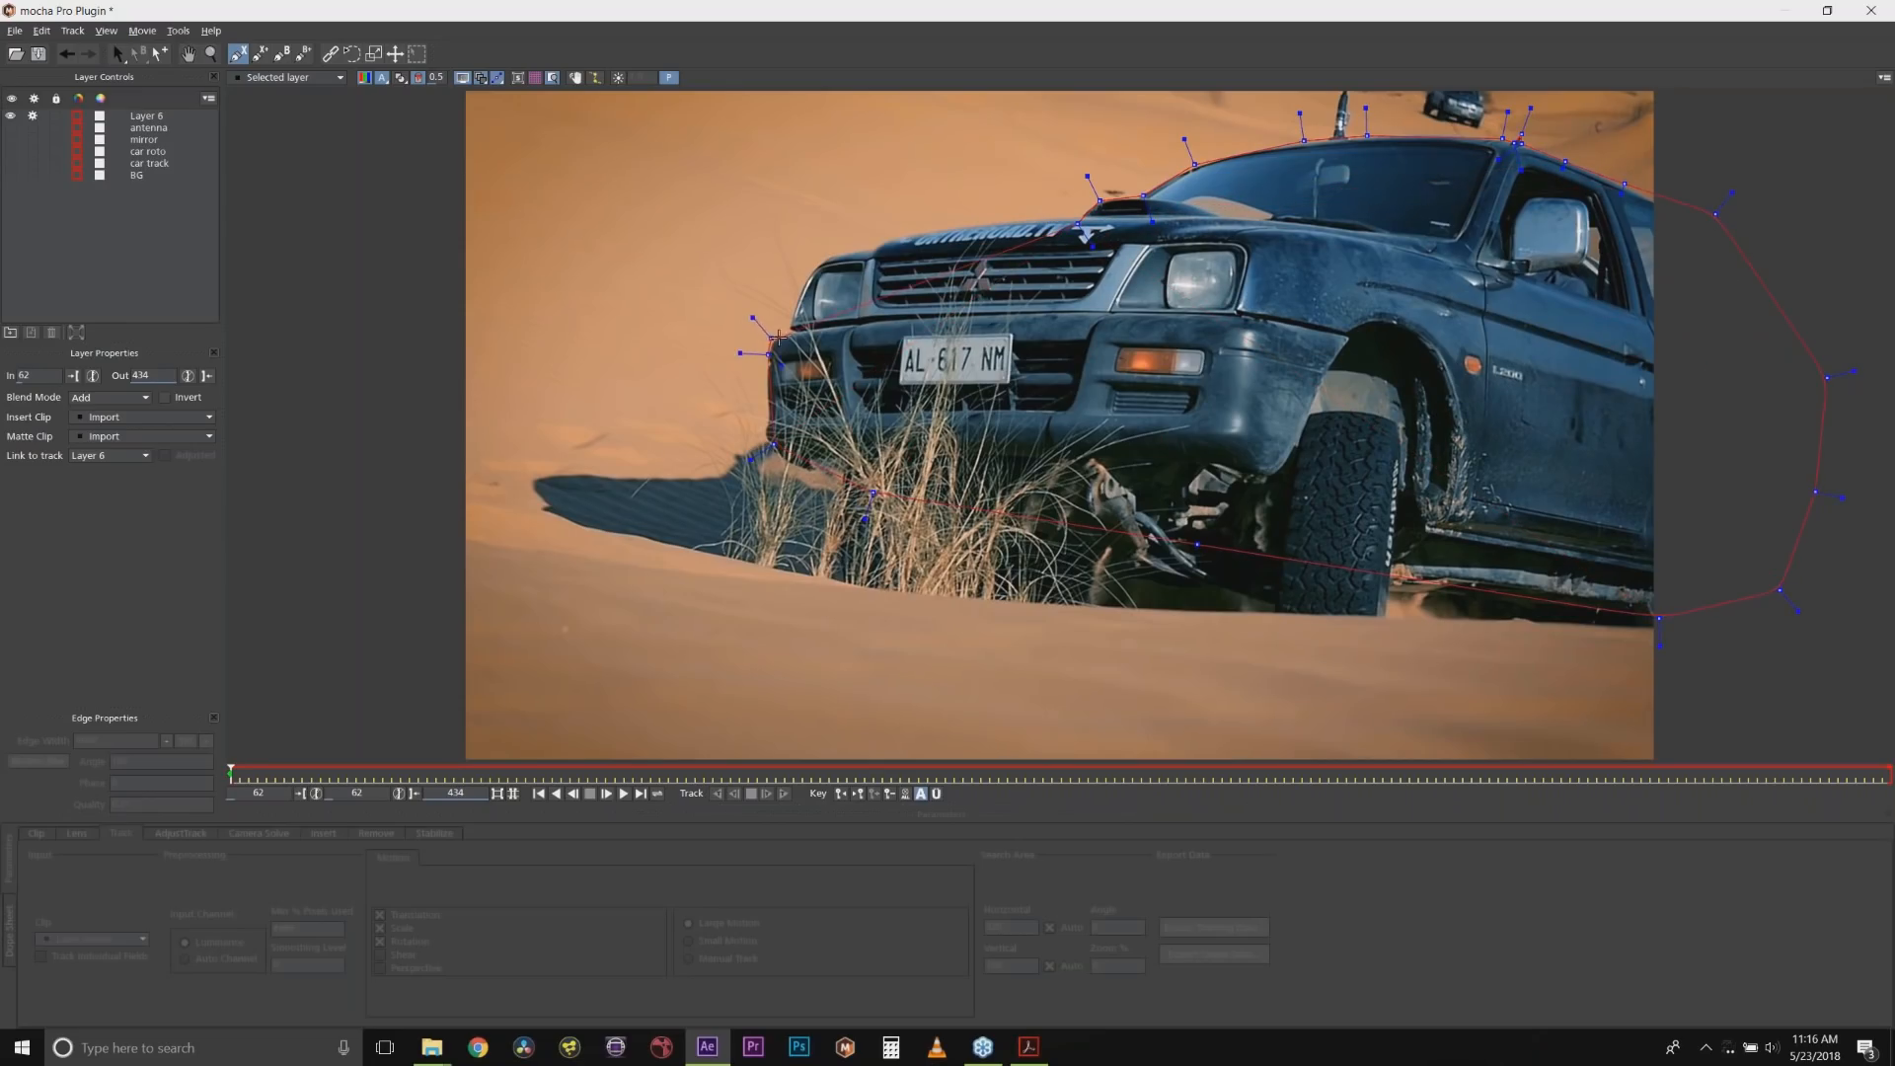
left_click(784, 332)
left_click(793, 294)
left_click(827, 251)
right_click(1077, 219)
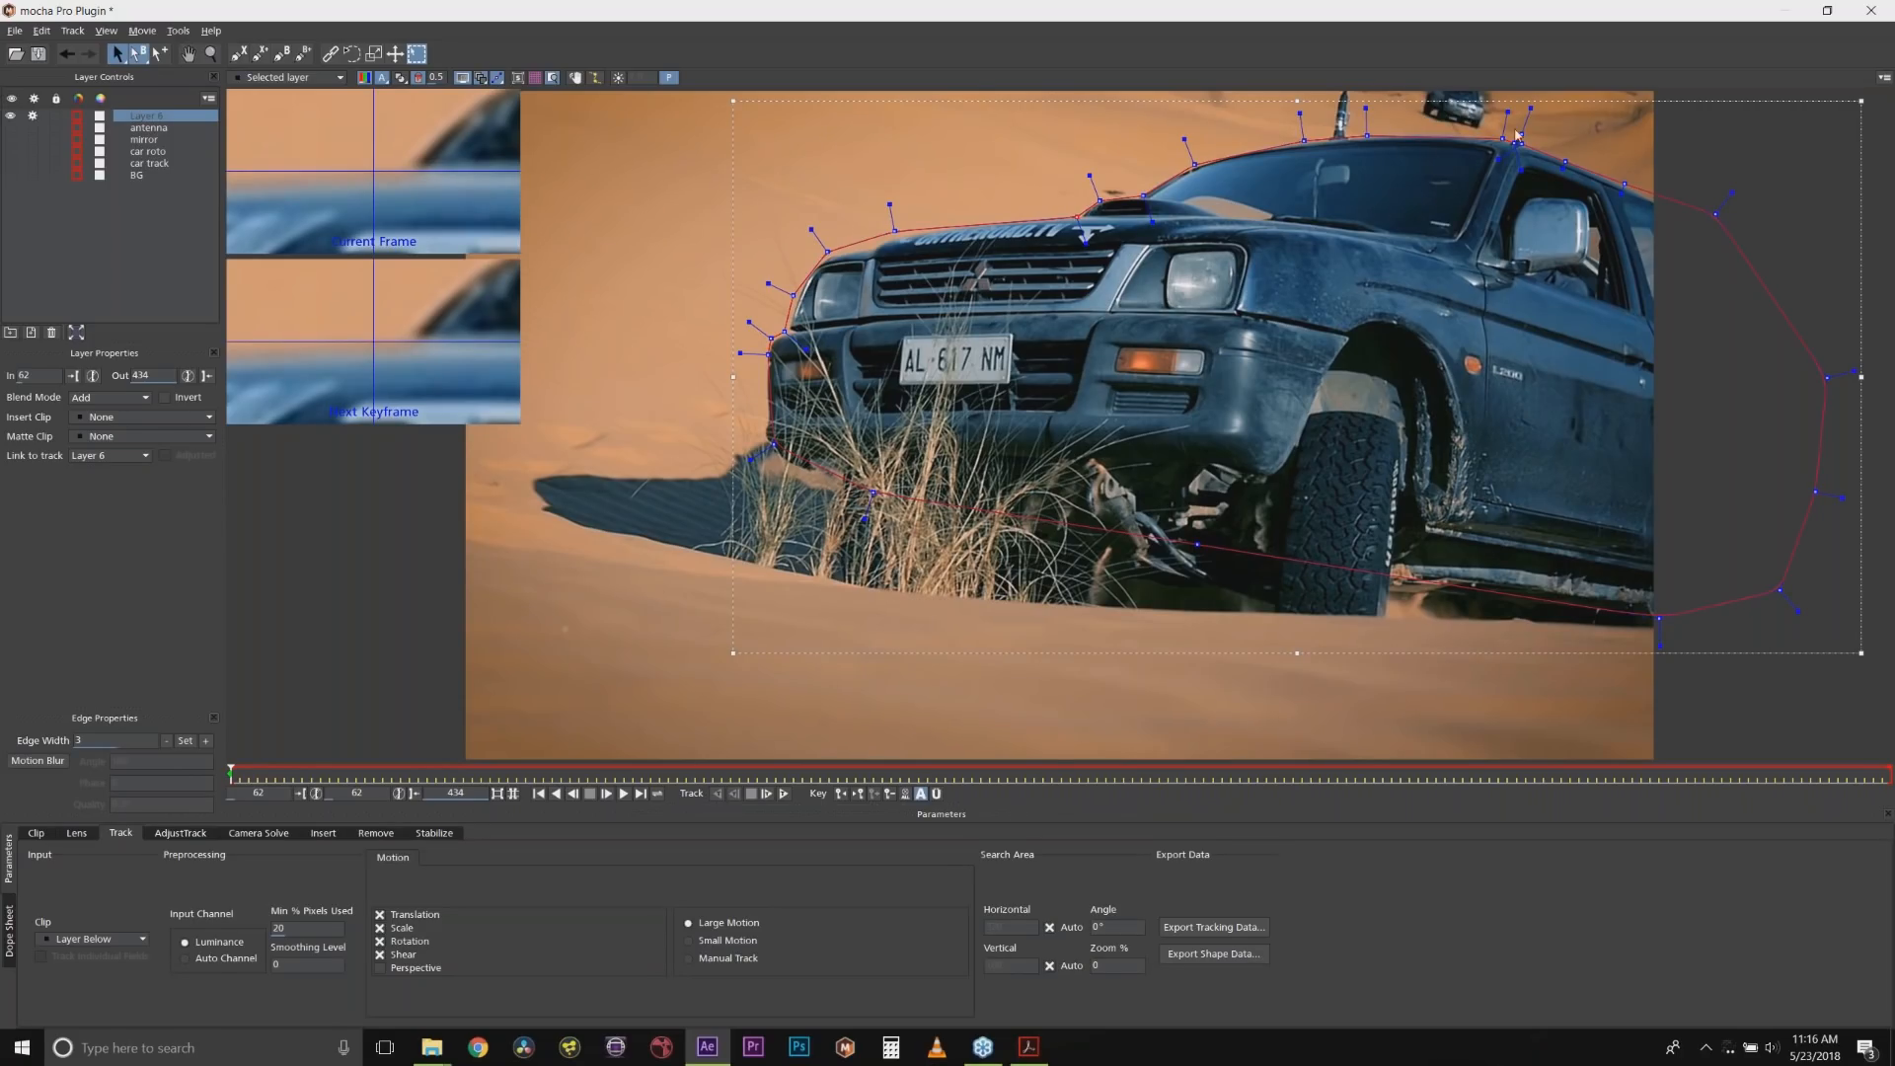
Try tracking the truck shape forward, stop the track, return to frame 62 and delete the layer.
left_click(785, 795)
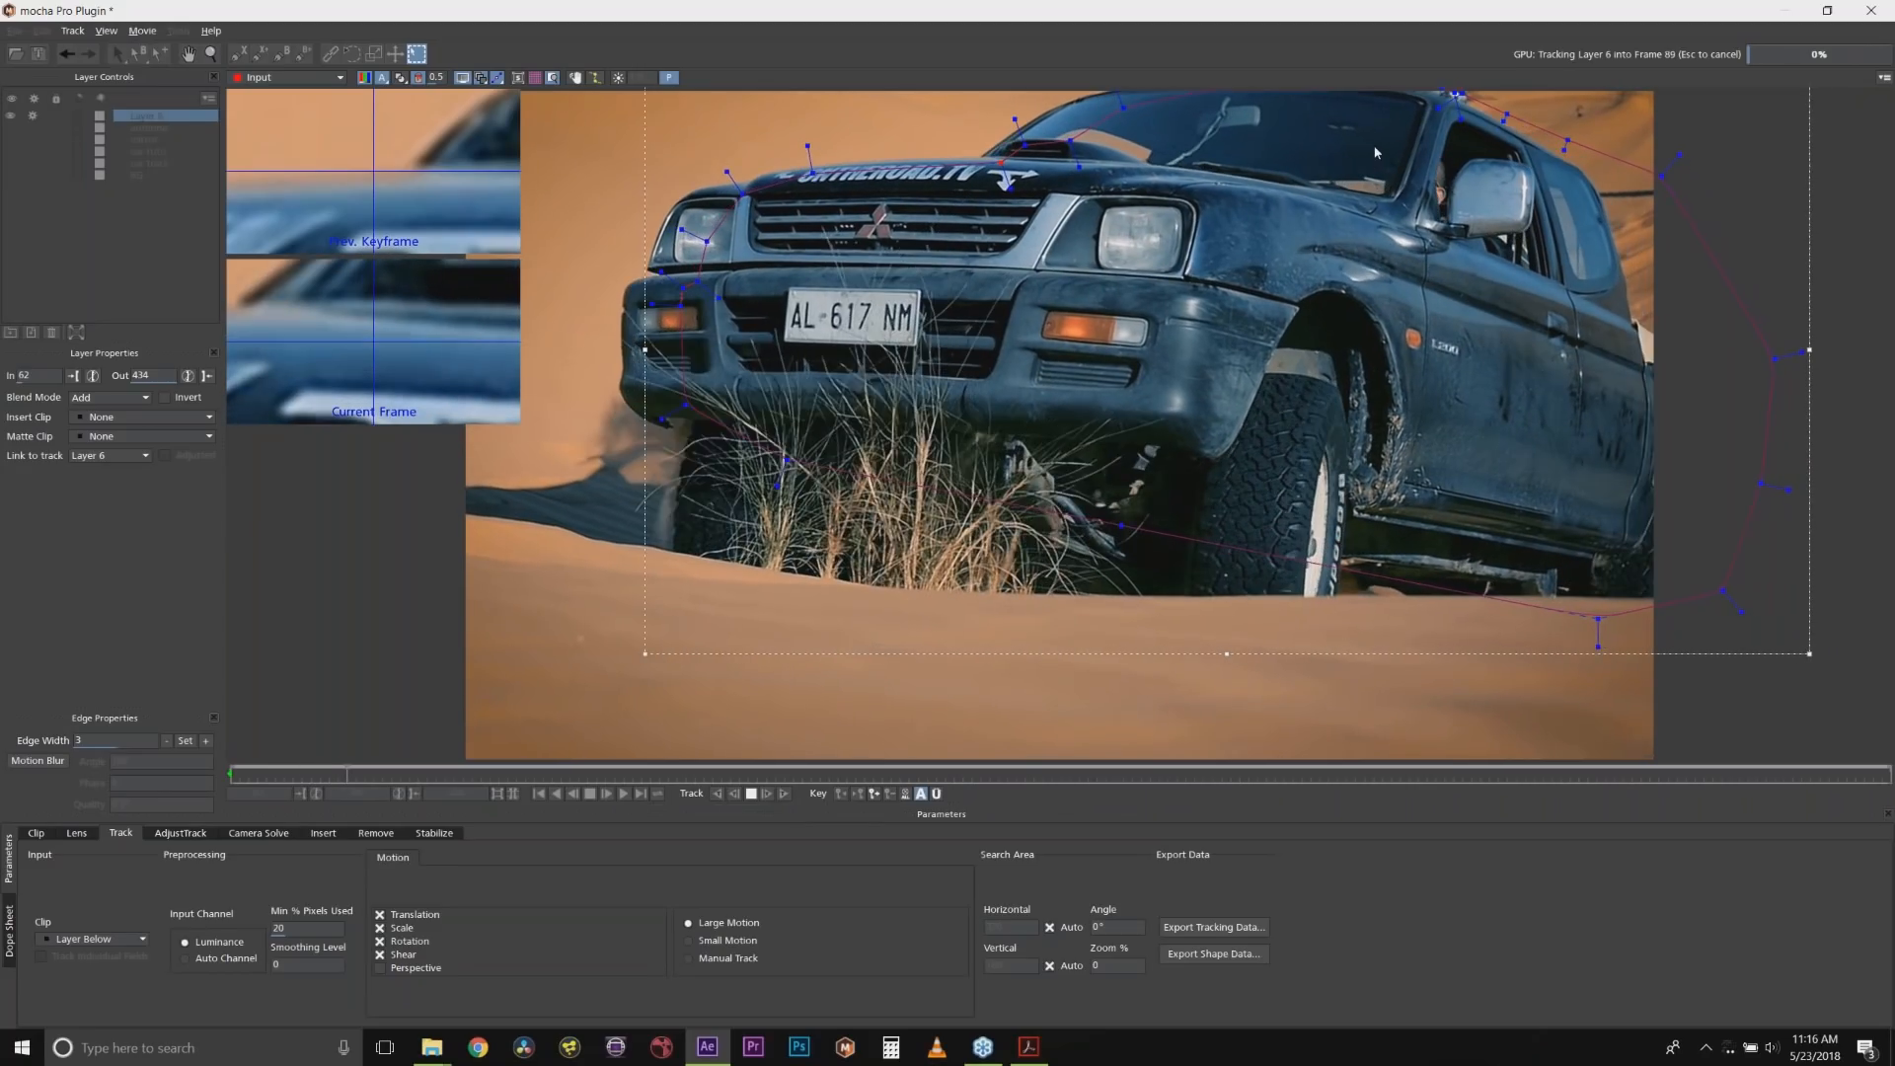
key("Escape")
left_click_drag(356, 787, 226, 780)
key("Delete")
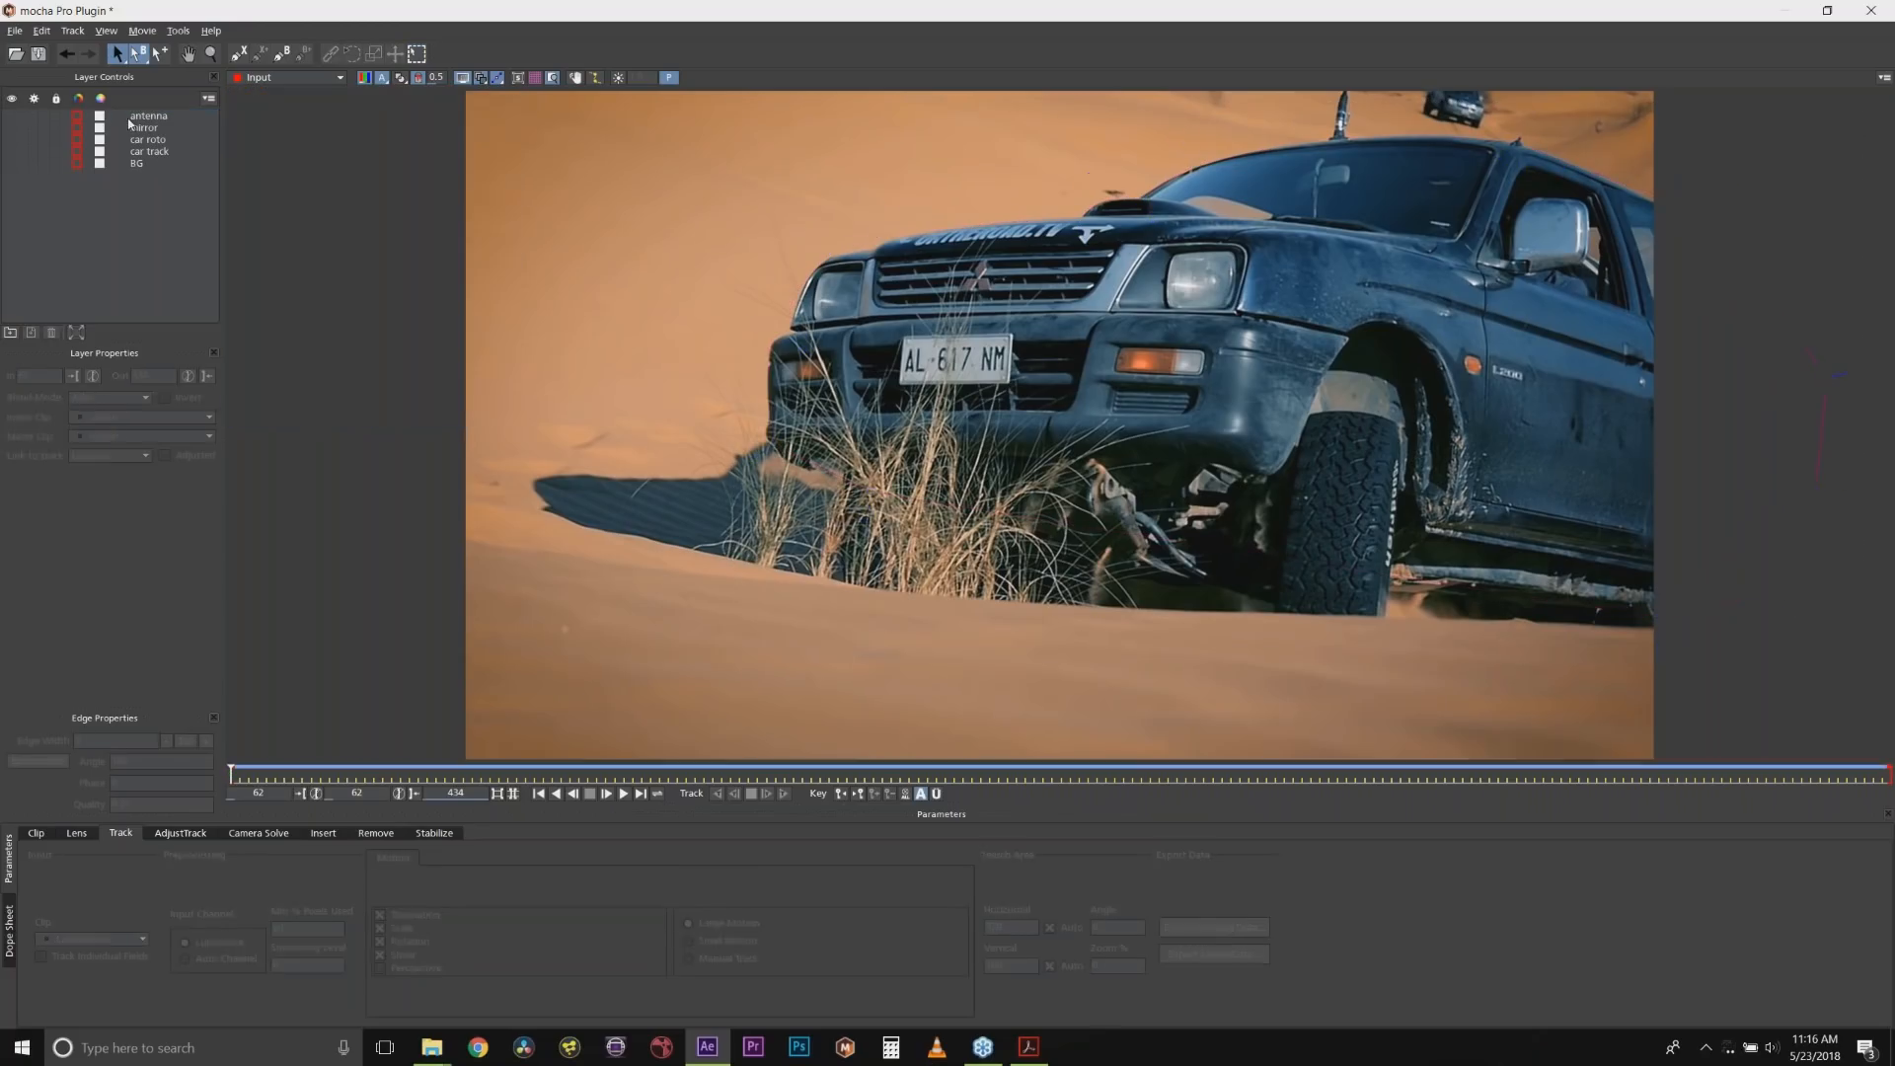
Show the existing antenna and mirror layers and check each over the first frames.
left_click(11, 117)
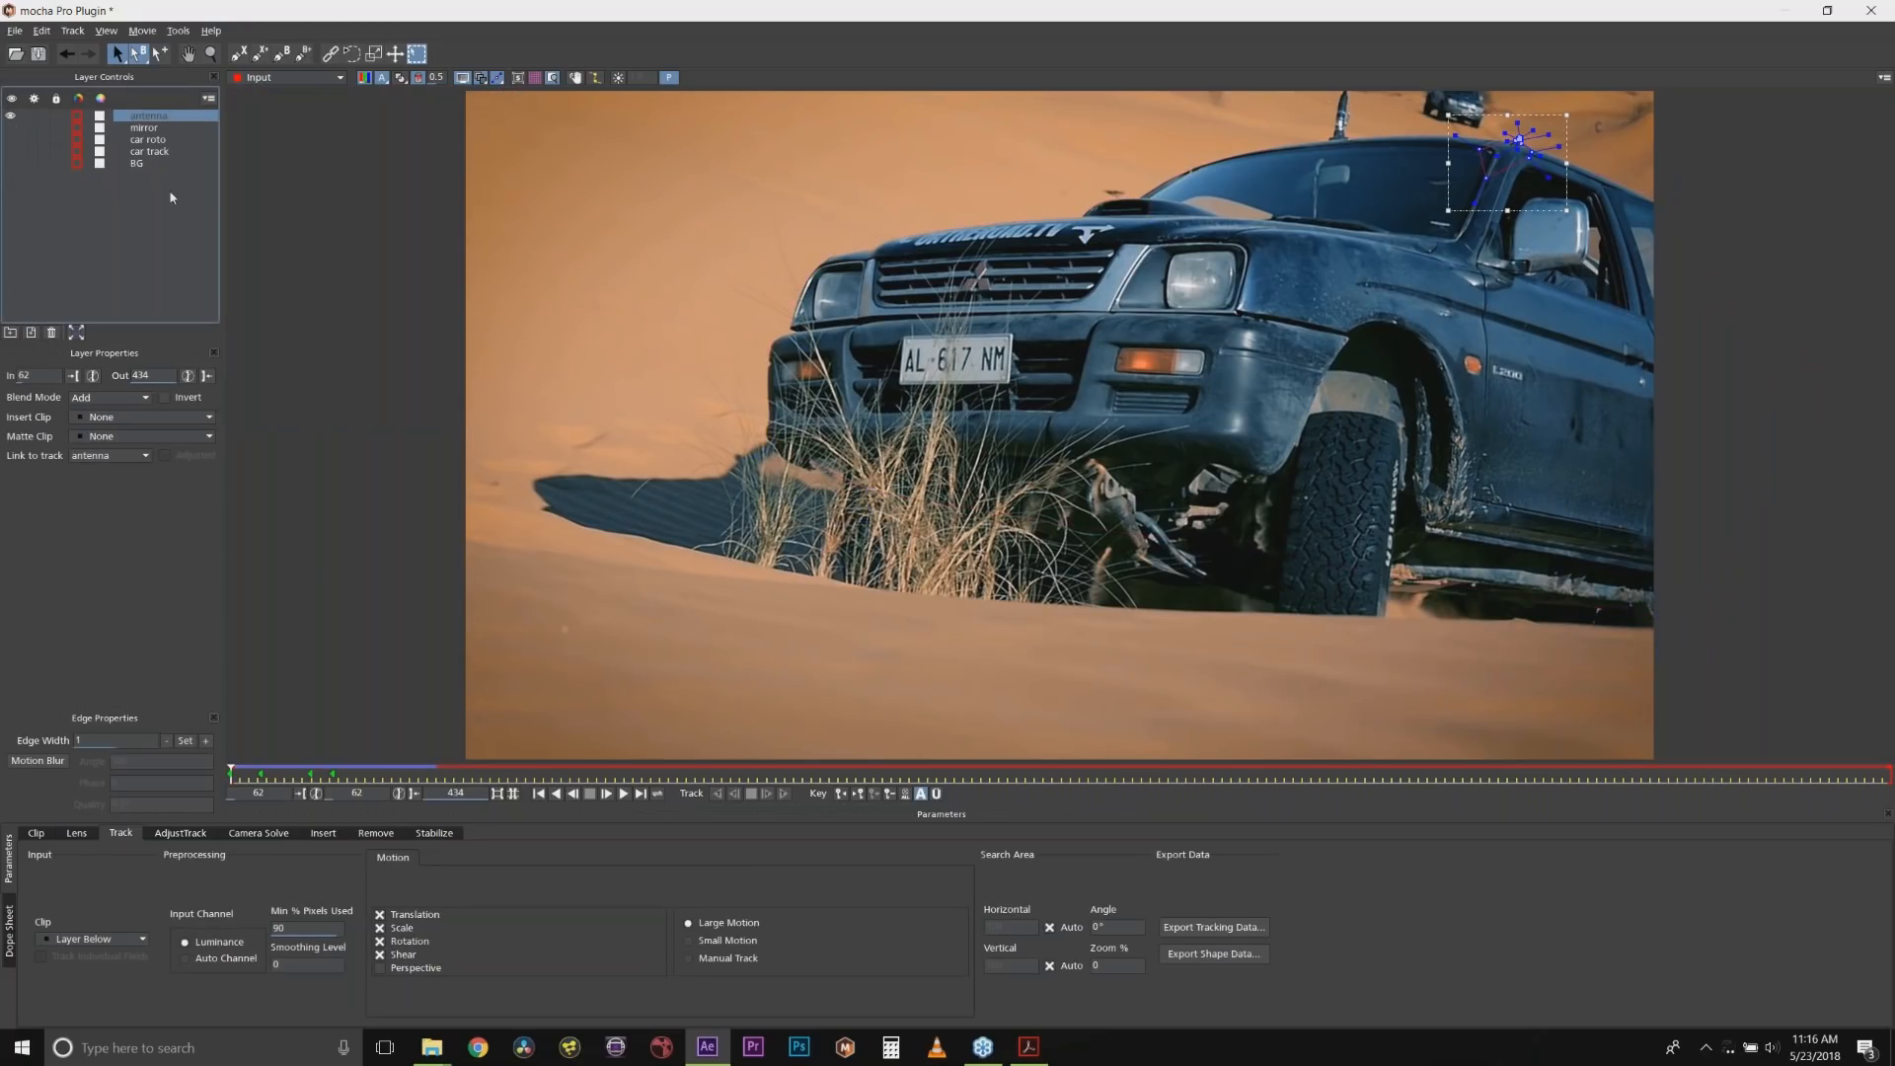
left_click(235, 772)
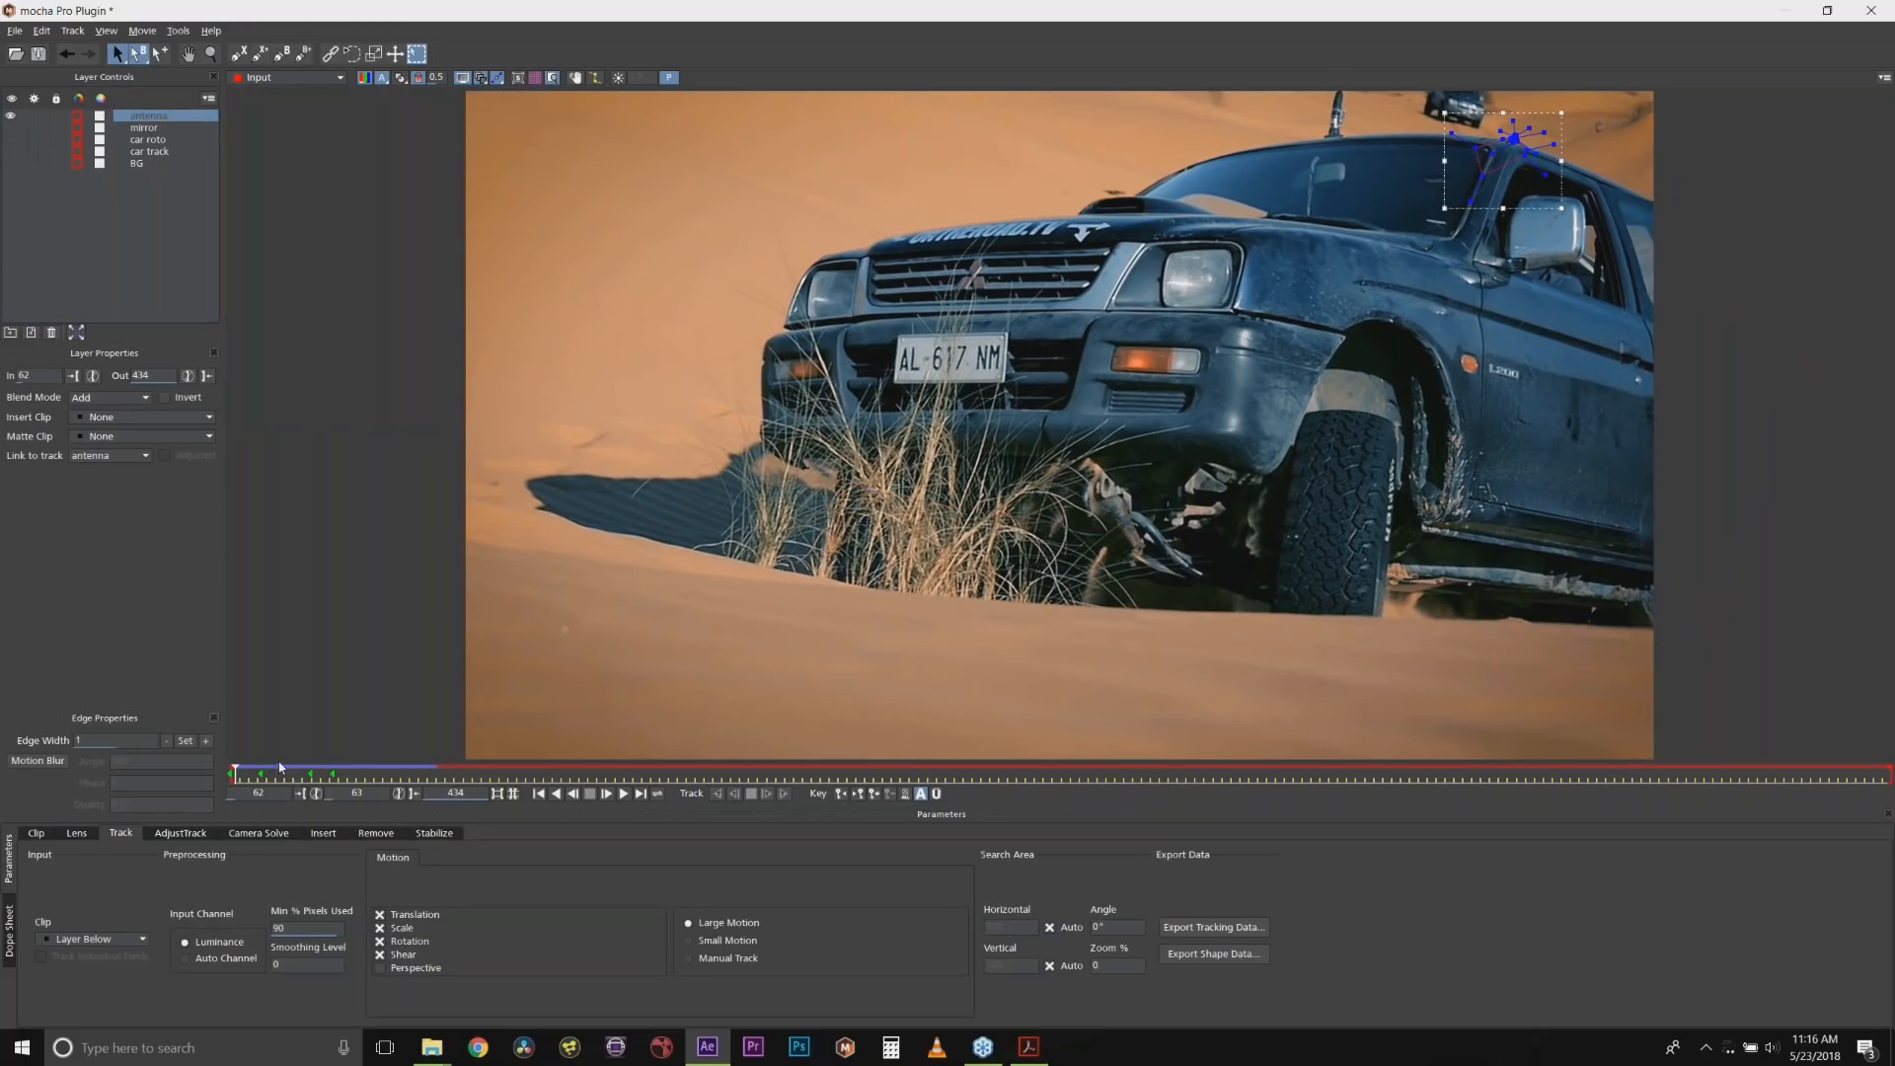
mouse_move(237, 770)
left_mouse_down()
mouse_move(348, 776)
mouse_move(231, 773)
left_mouse_up()
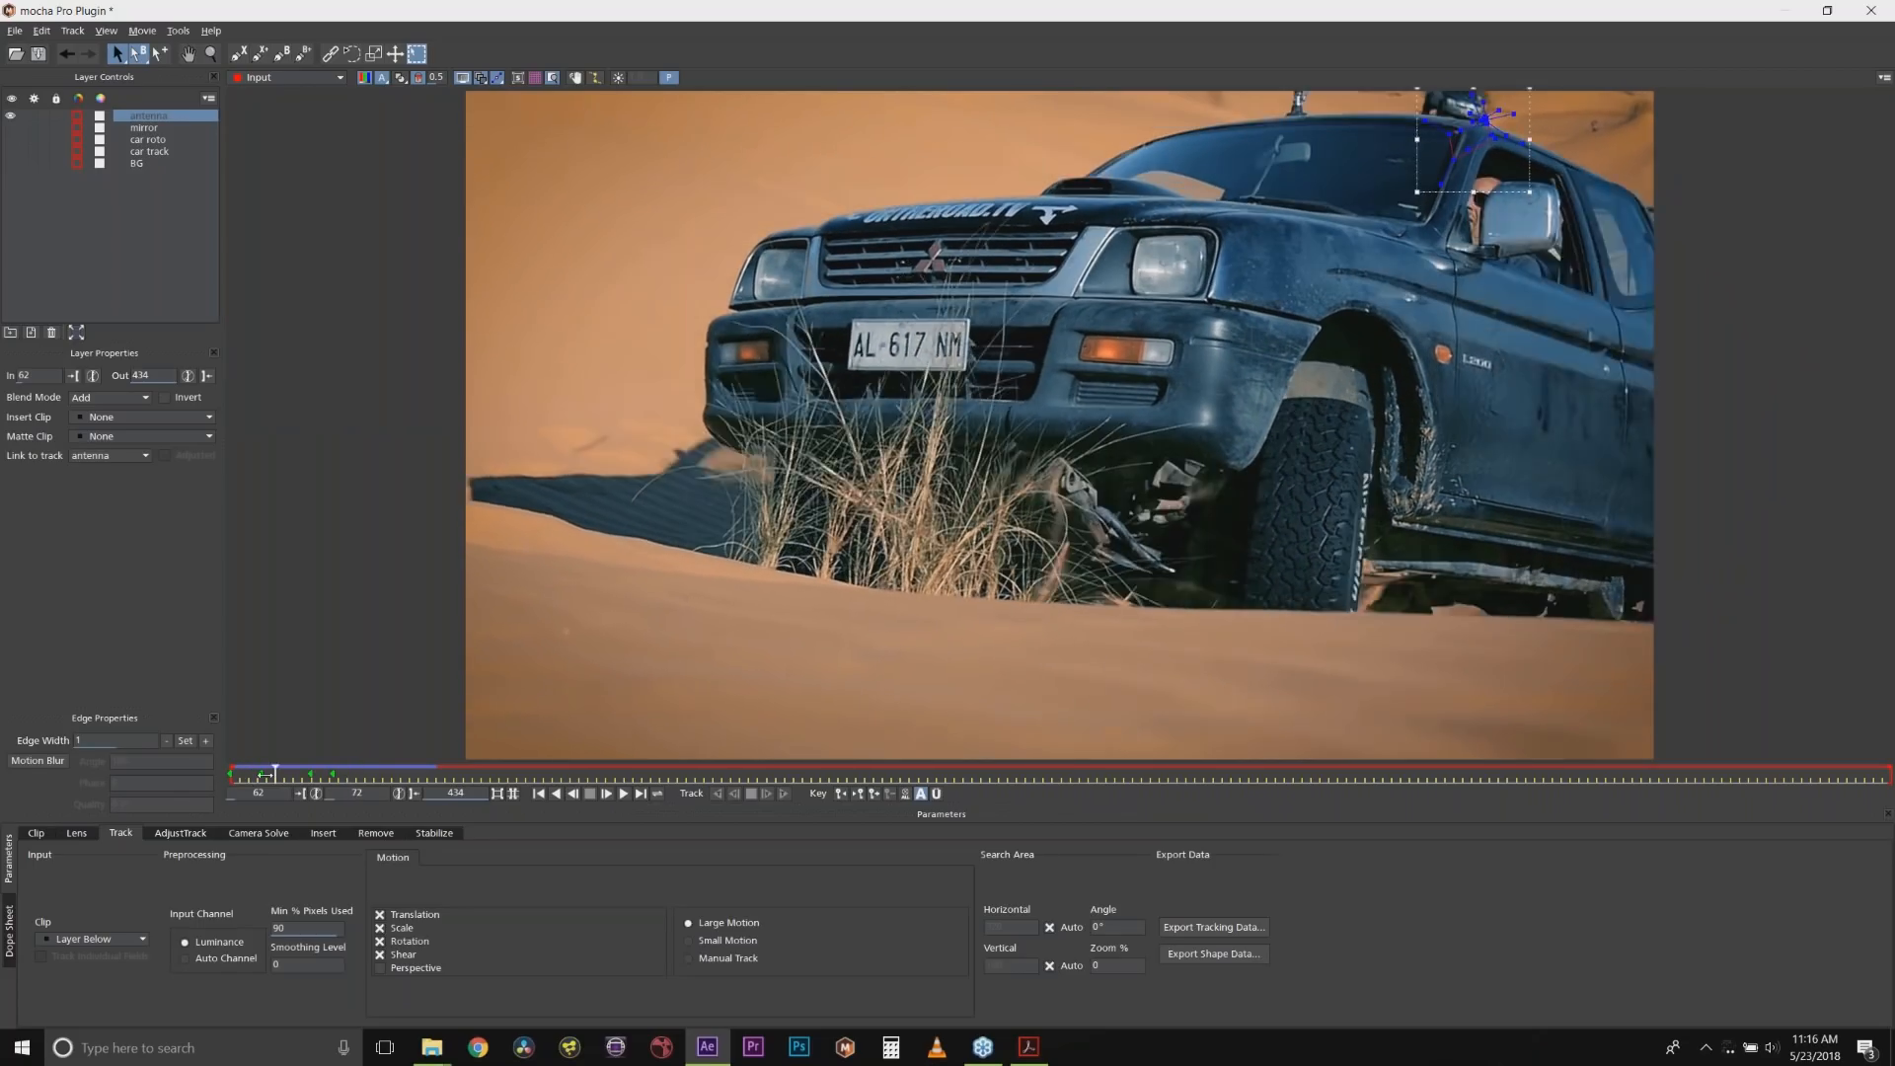
left_click(140, 128)
left_click(11, 128)
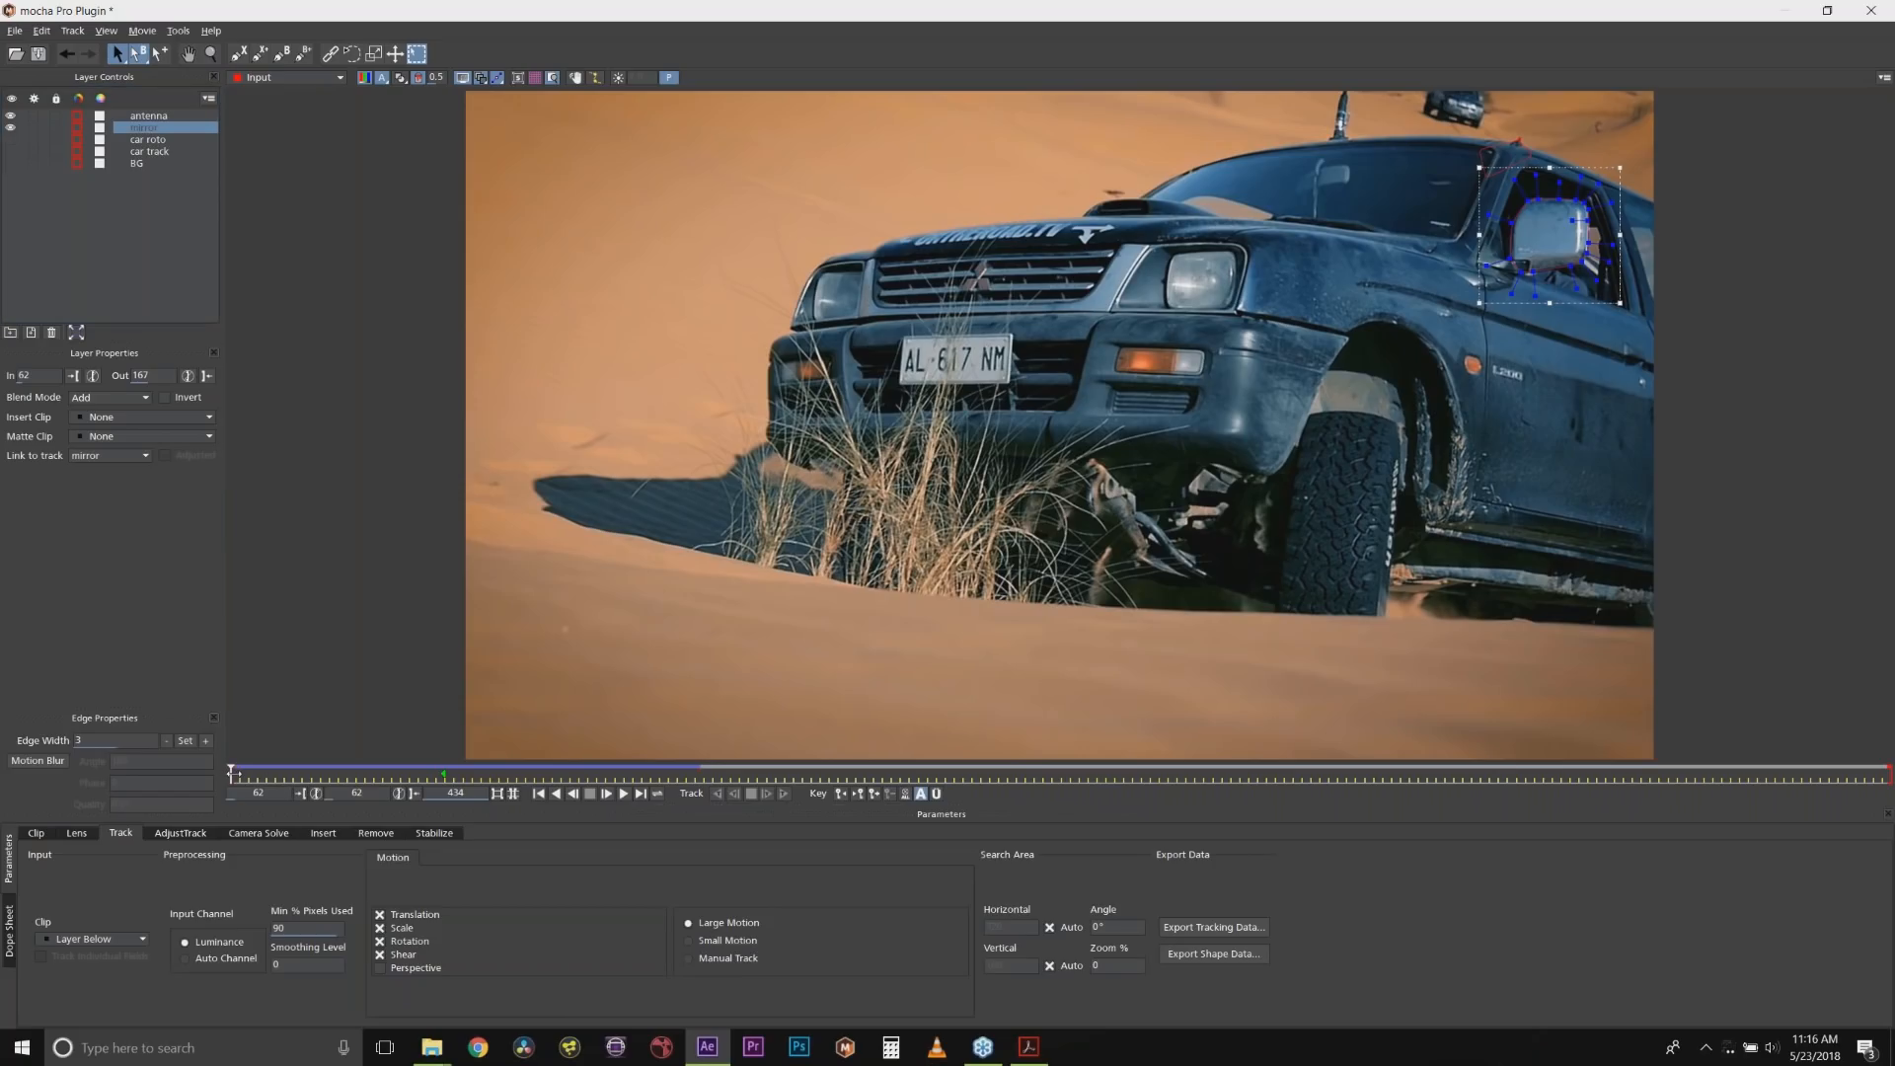
mouse_move(233, 773)
left_mouse_down()
mouse_move(445, 772)
mouse_move(235, 773)
left_mouse_up()
Show the car roto layer, scrub through the shot to check its shape, and return to frame 62.
left_click(131, 143)
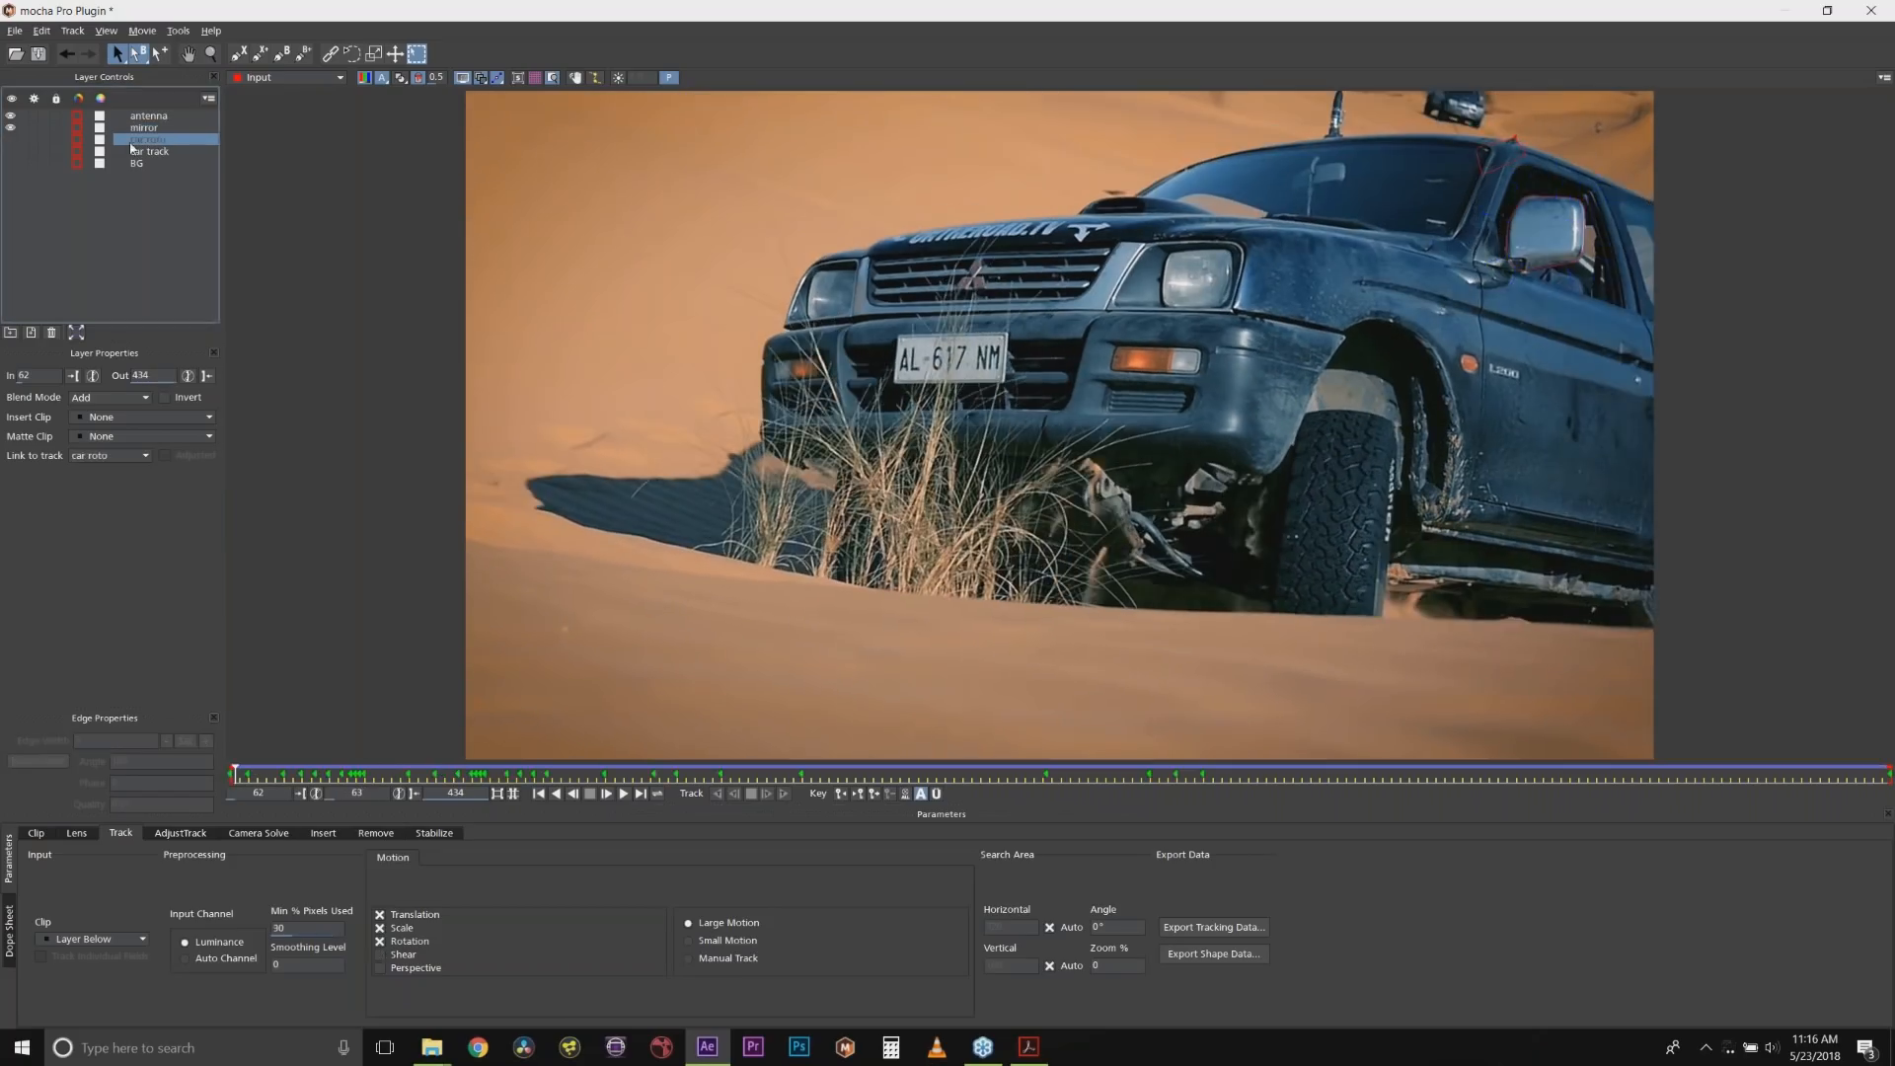
left_click(11, 139)
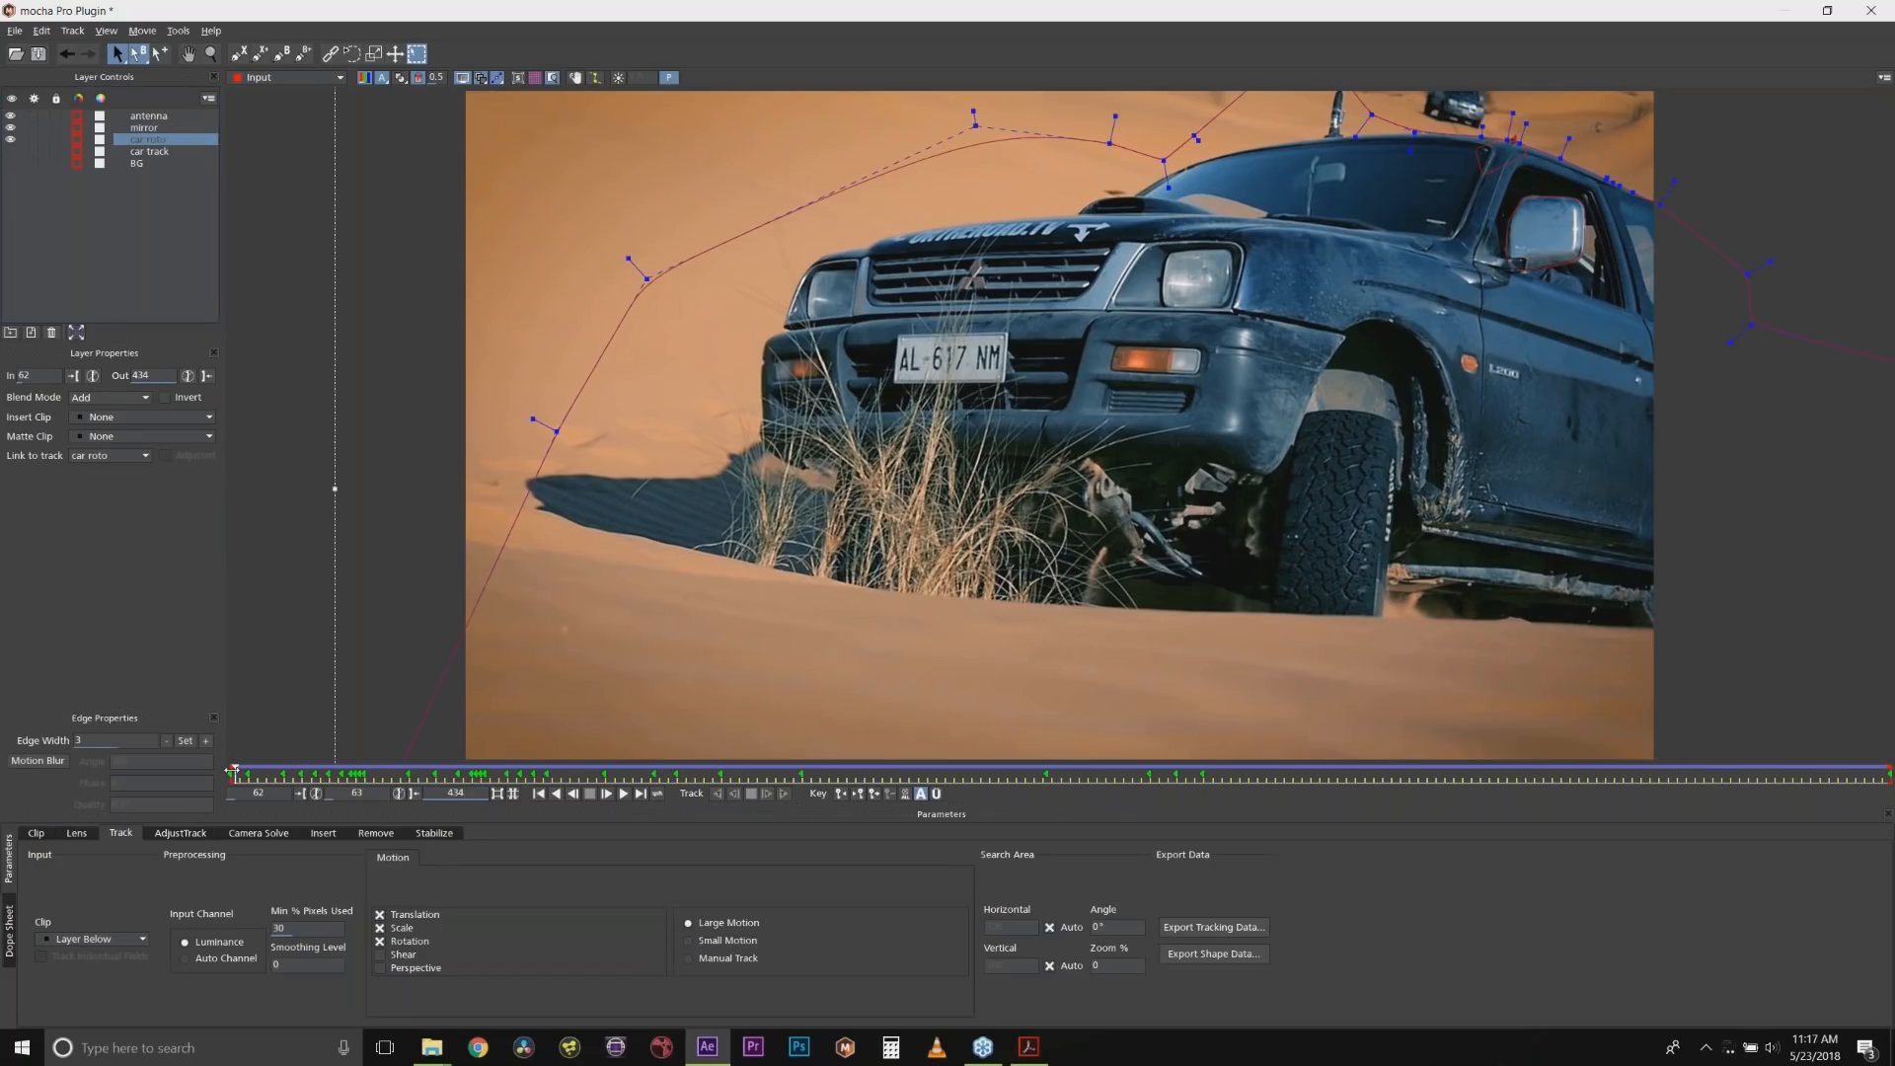
left_click_drag(242, 774, 963, 773)
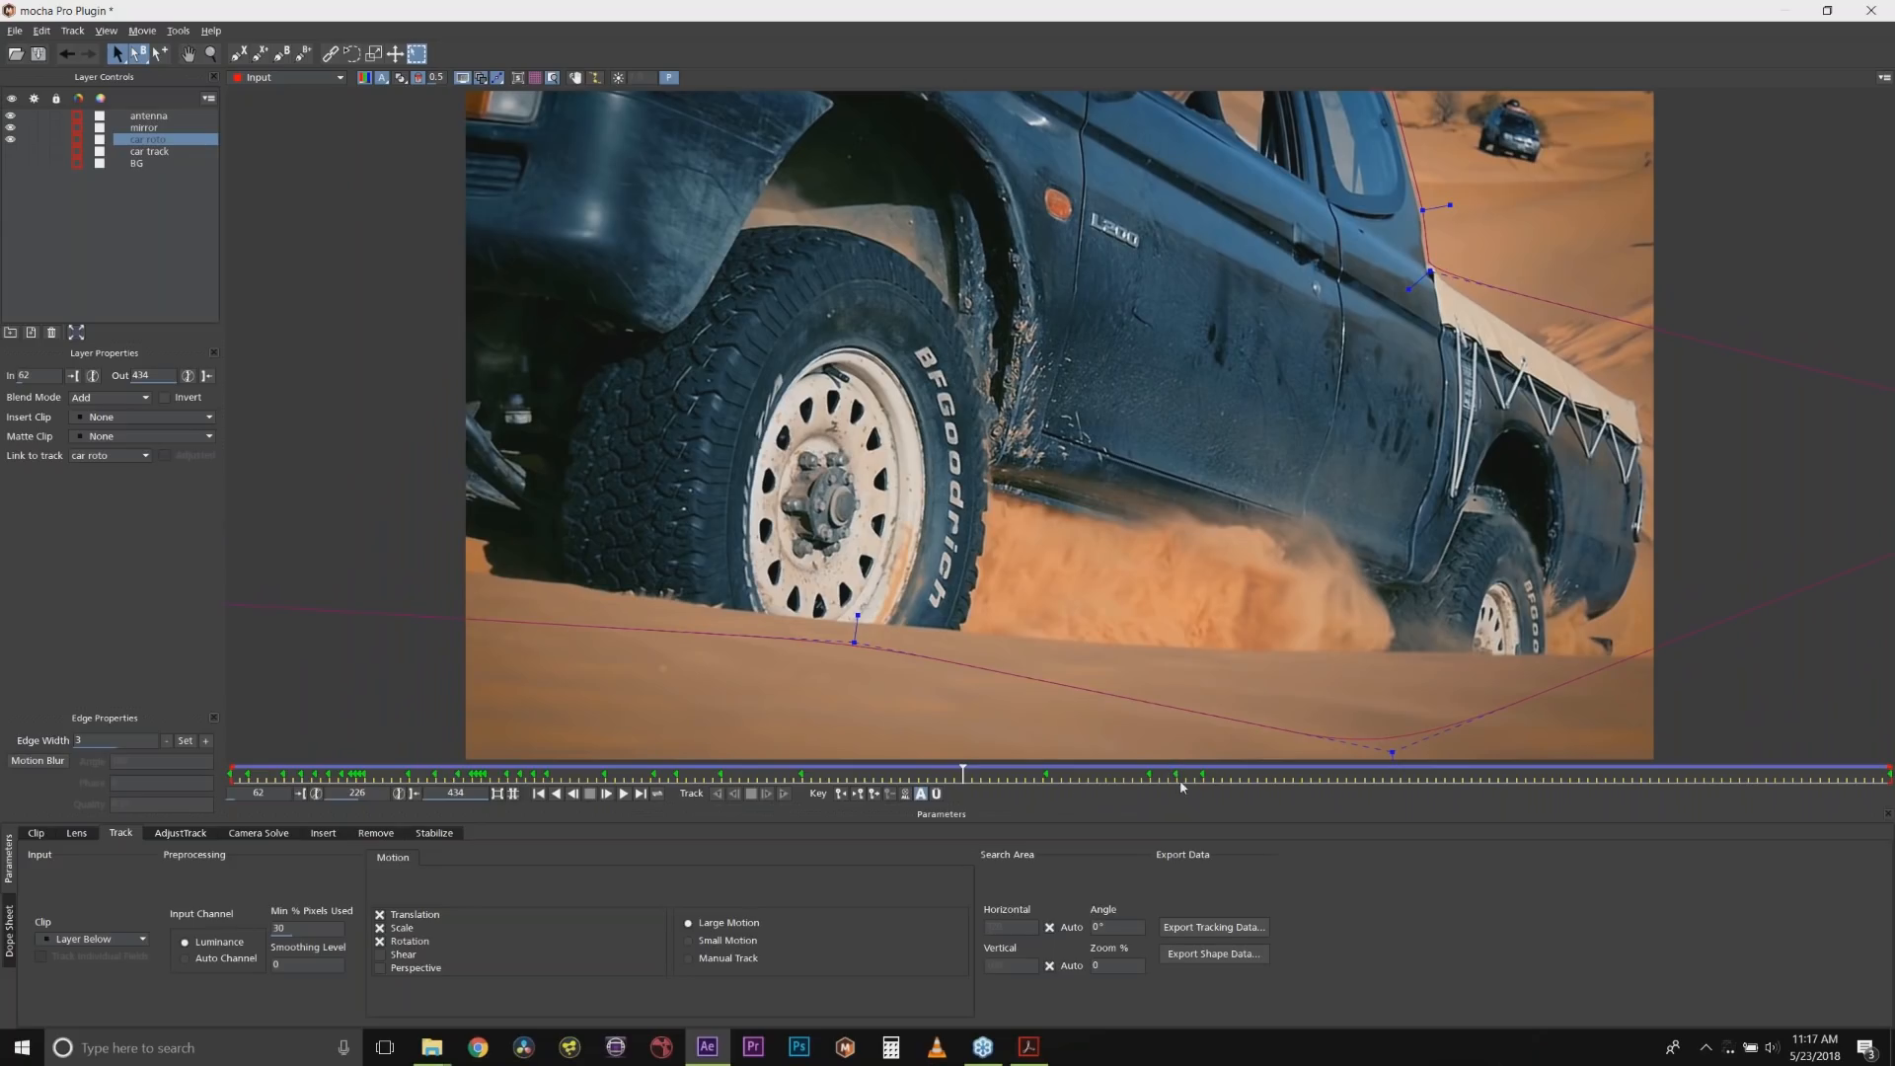
left_click_drag(964, 770, 214, 681)
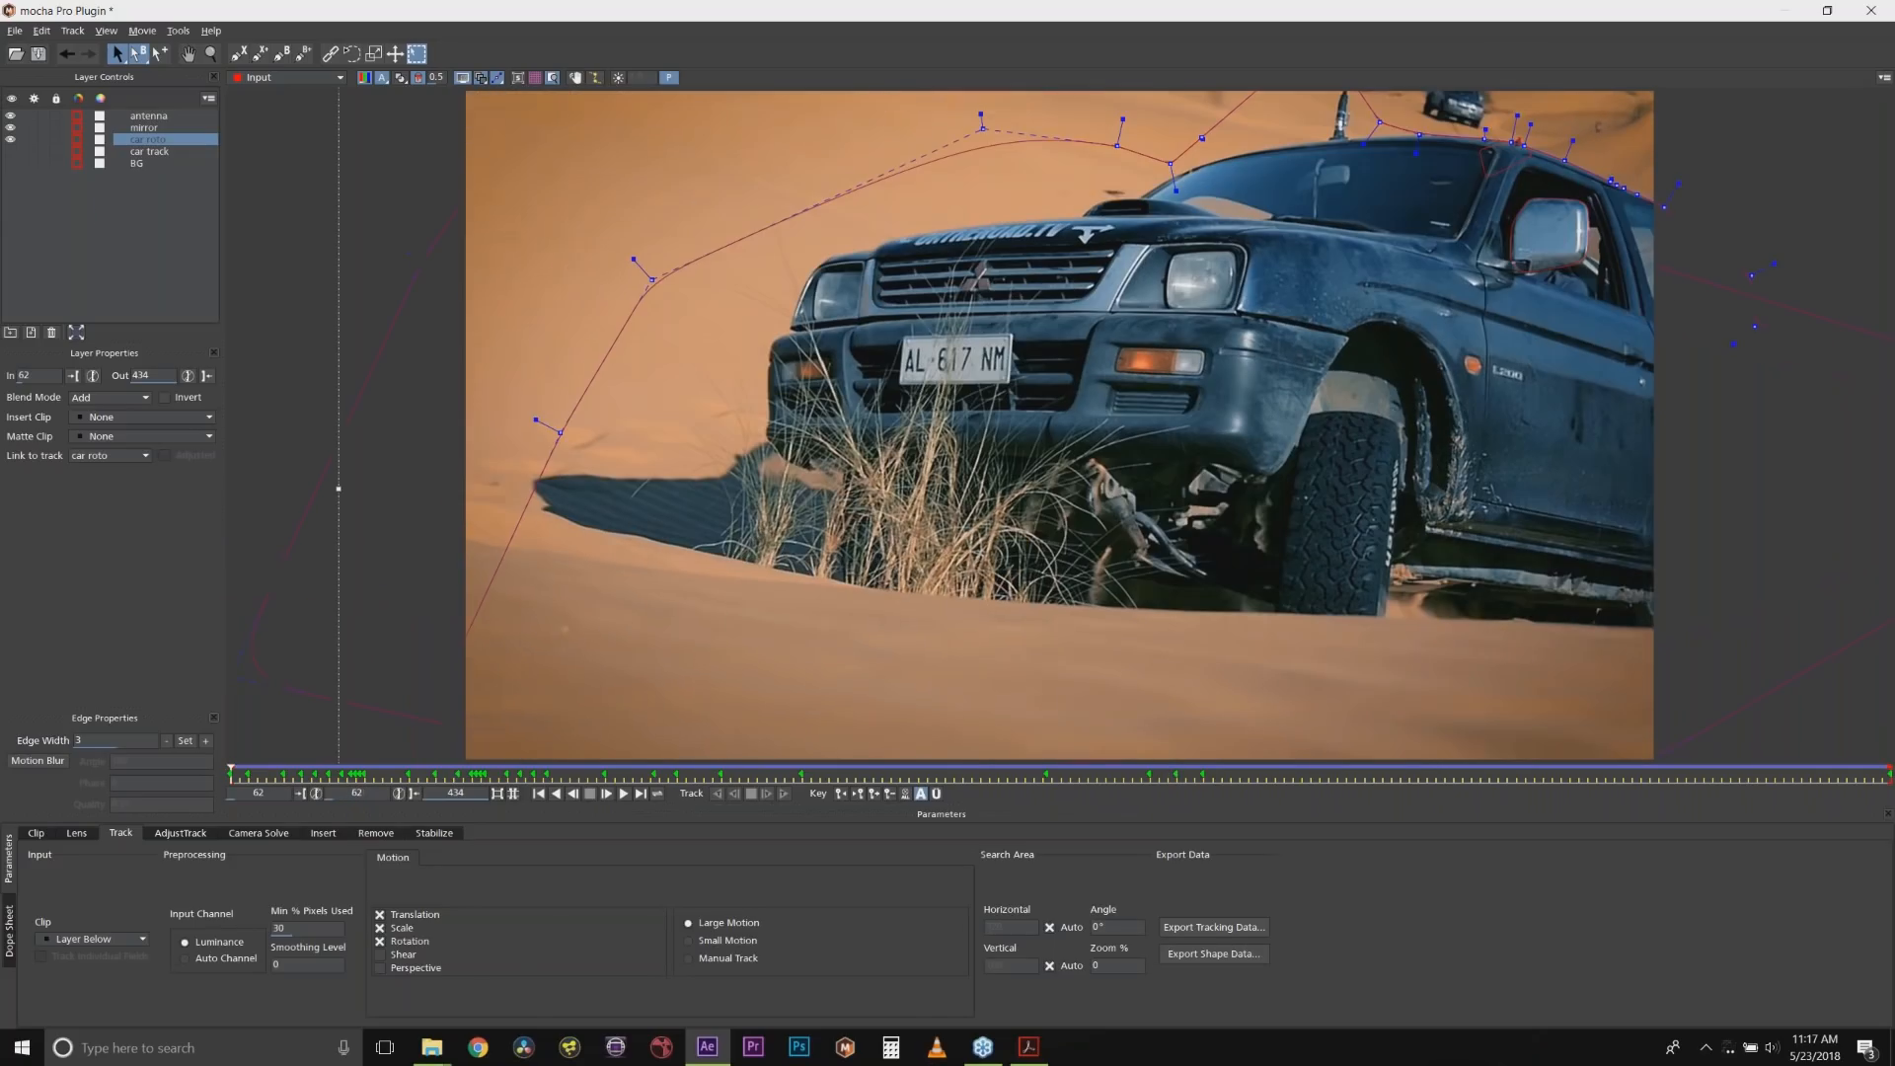
Select the antenna, mirror and car roto layers in turn and toggle layer visibility to compare their shapes.
left_click(149, 116)
left_click(143, 129)
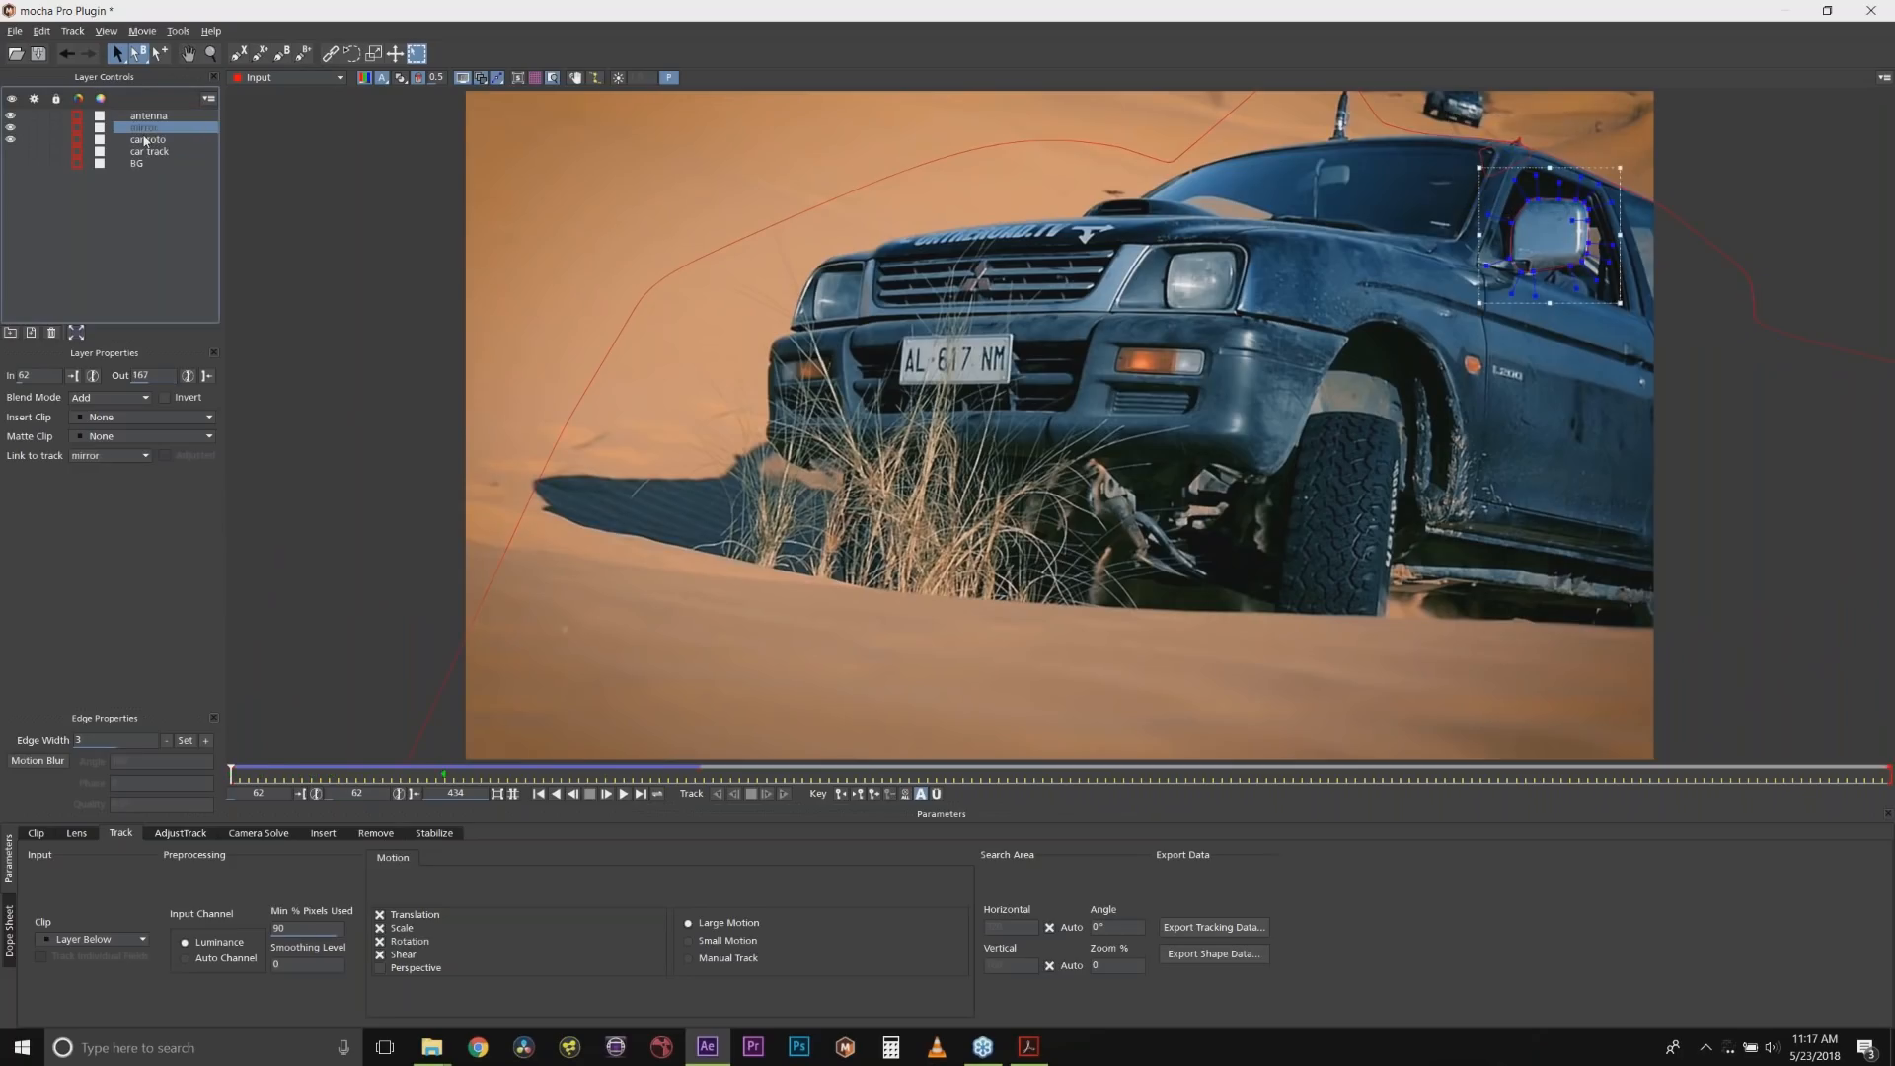
left_click(146, 140)
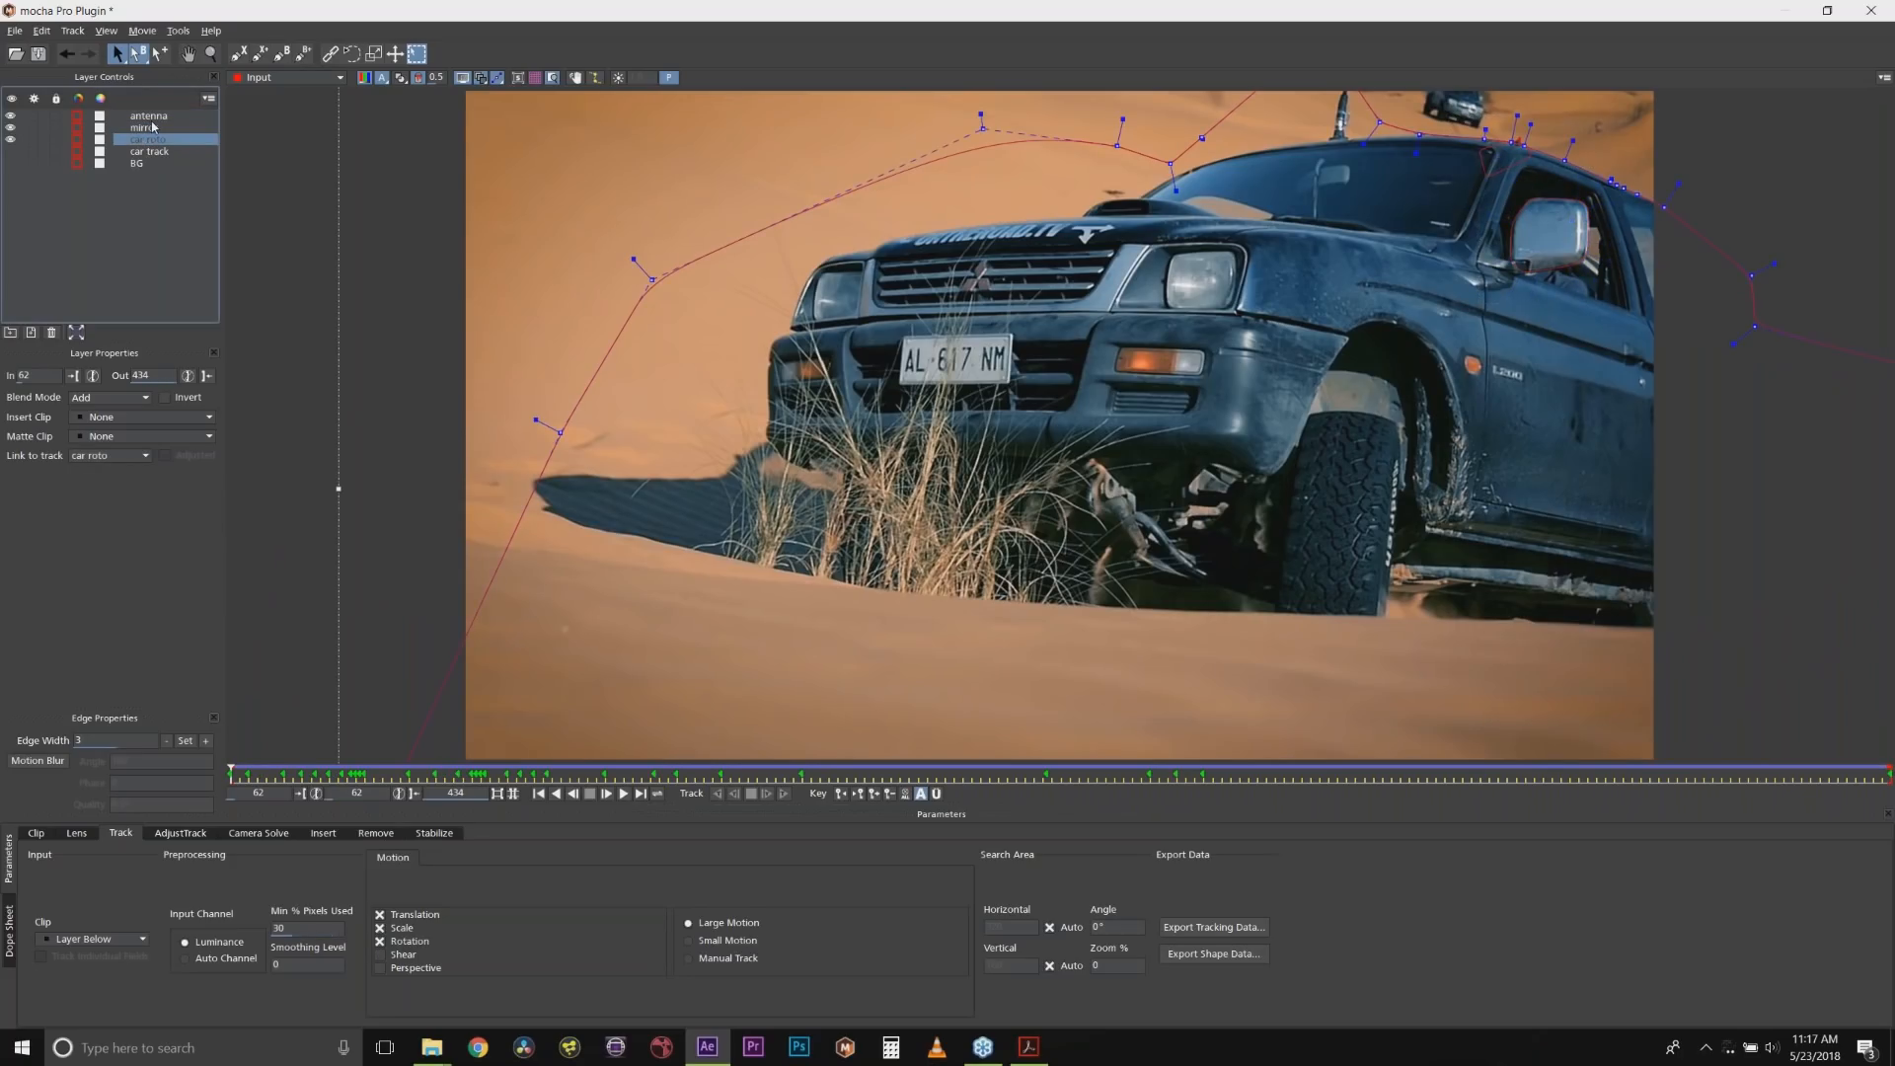
left_click(10, 140)
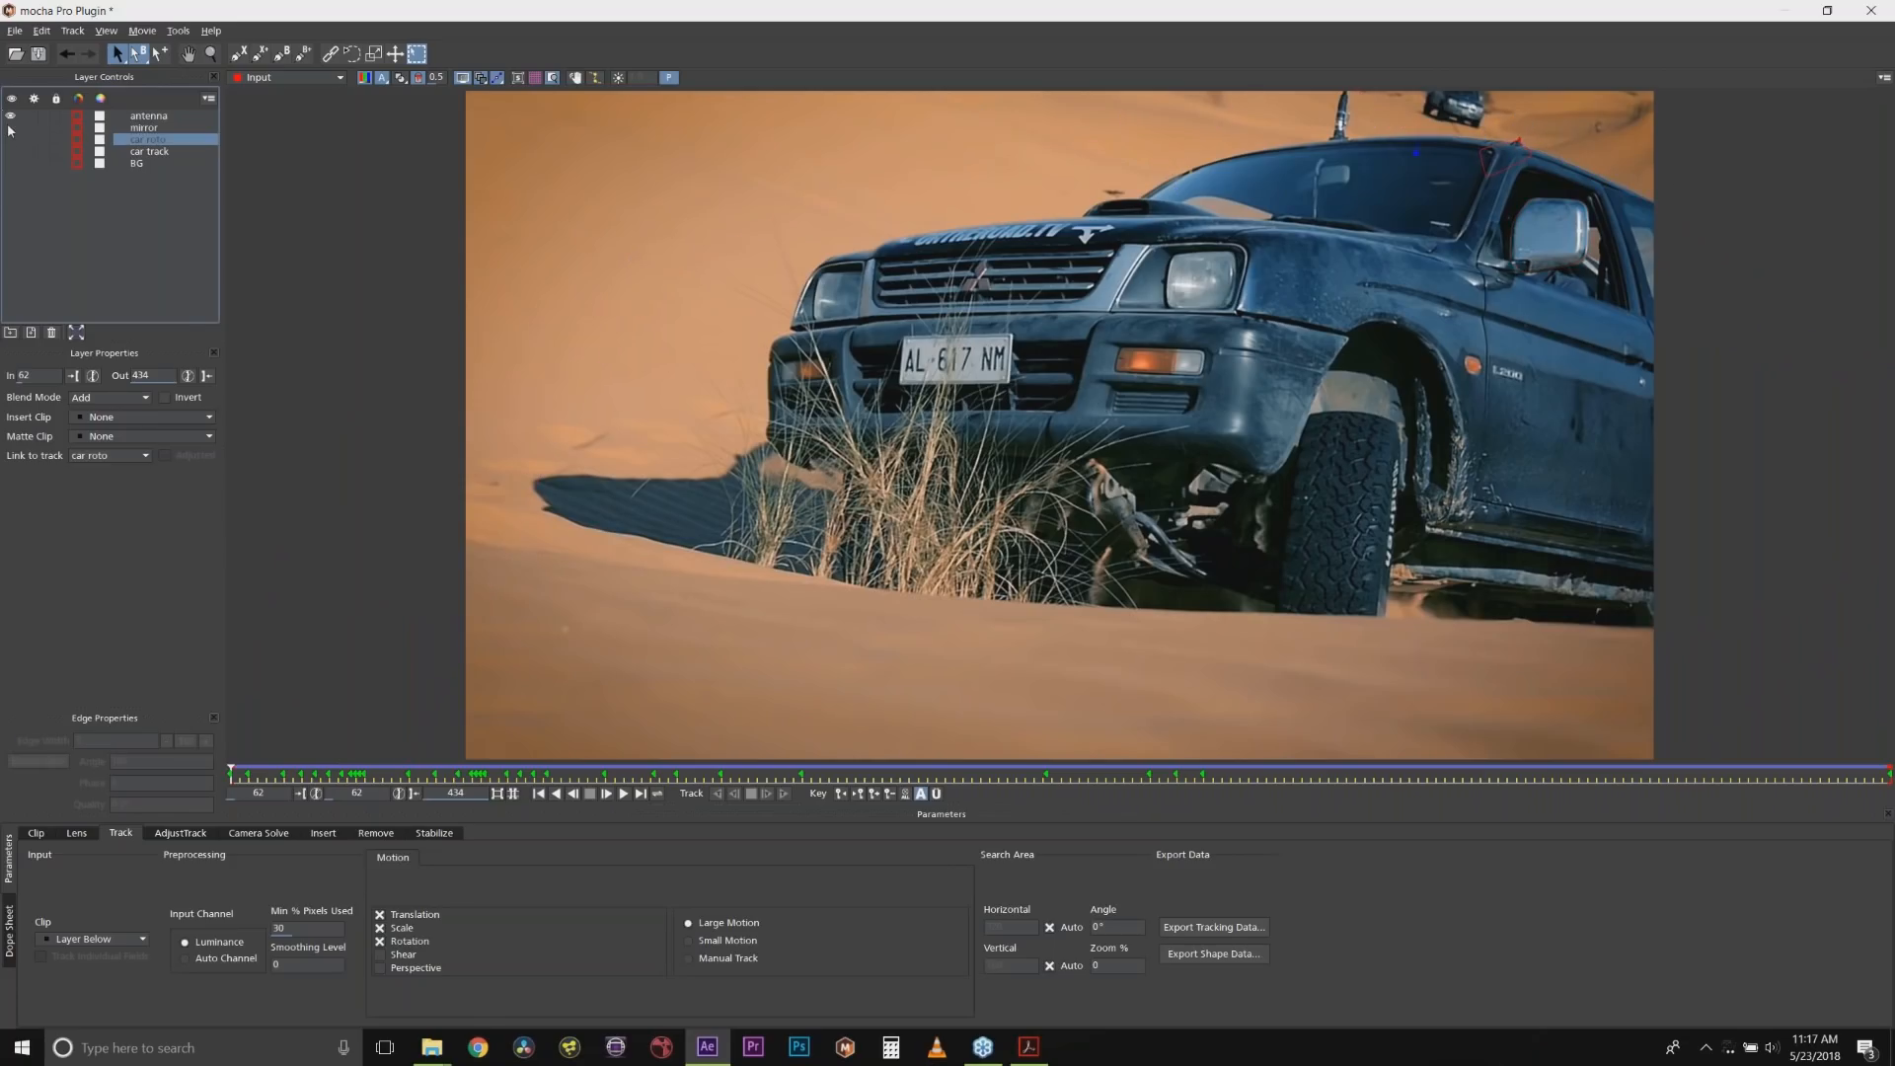
left_click(10, 139)
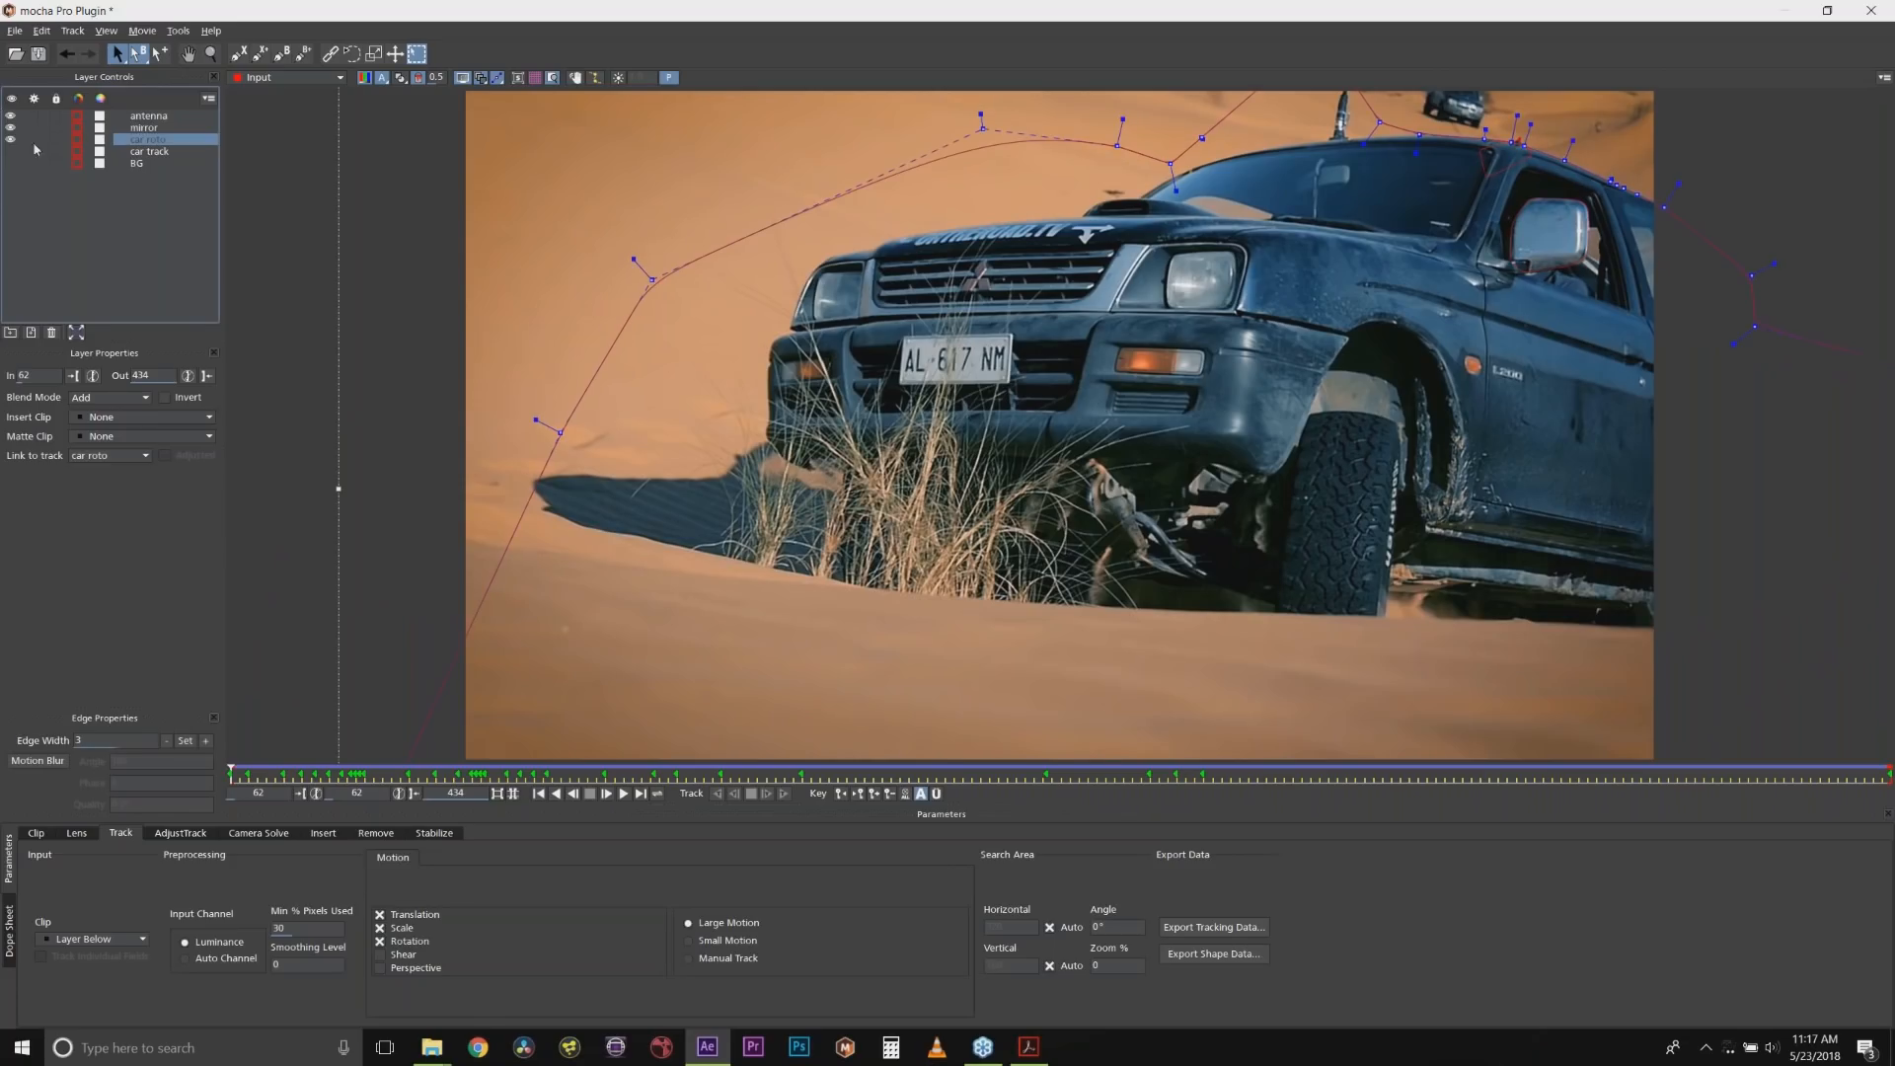
Turn on the matte overlay for all visible layers.
left_click(400, 78)
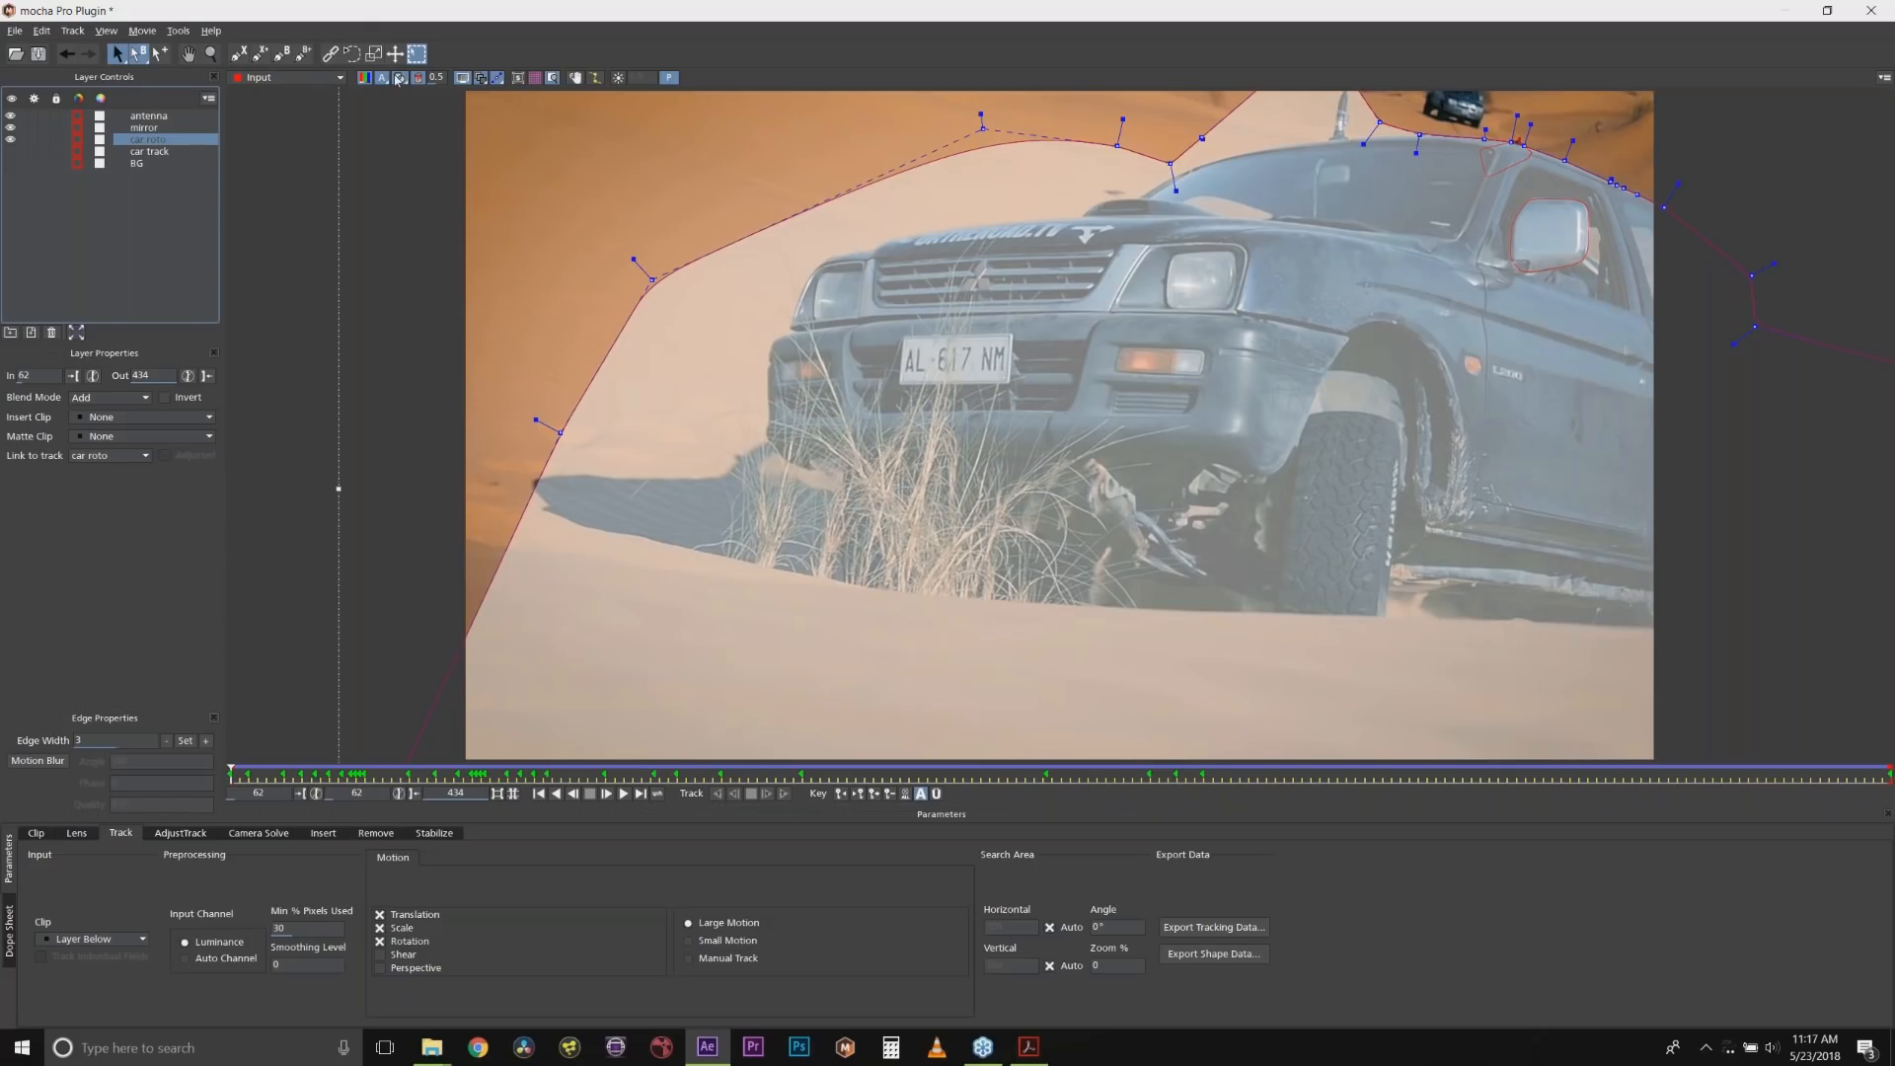
left_click(401, 79)
left_click(419, 94)
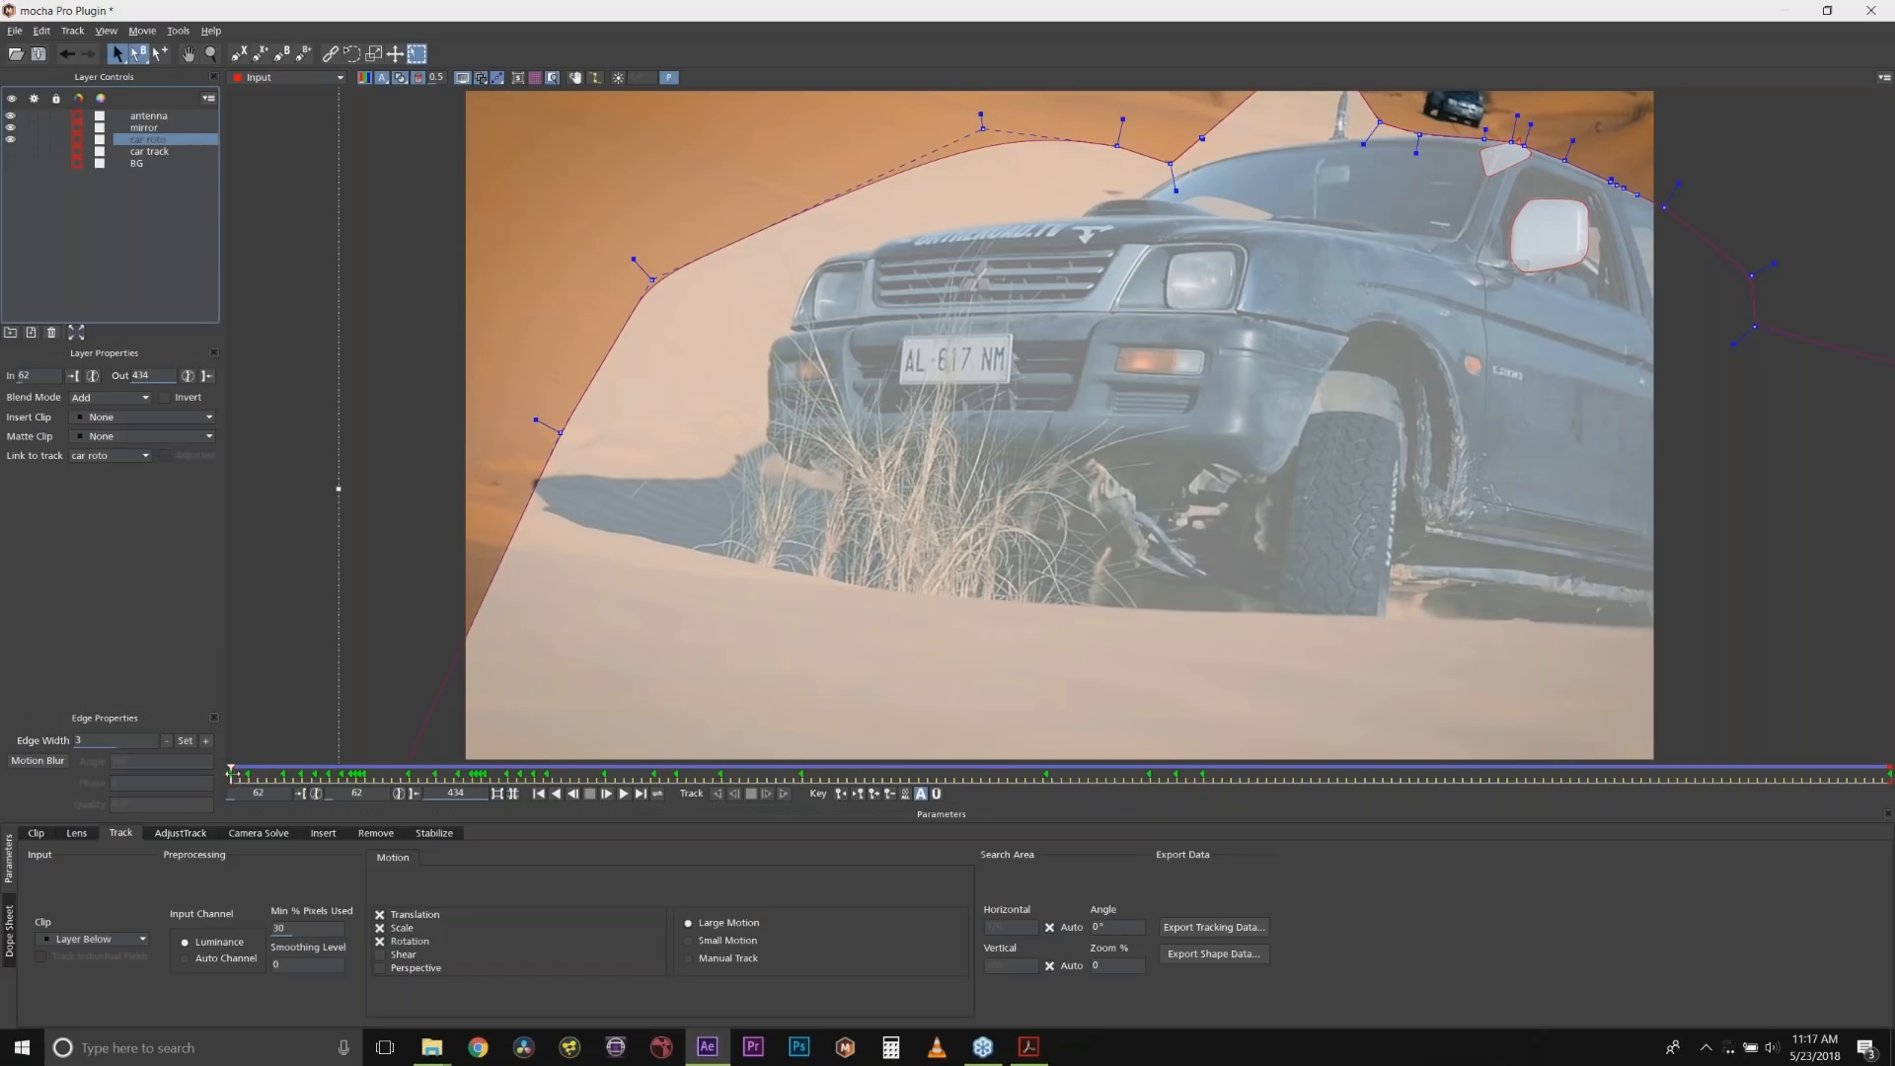
mouse_move(232, 774)
left_mouse_down()
mouse_move(533, 783)
mouse_move(355, 779)
mouse_move(533, 782)
mouse_move(503, 781)
mouse_move(335, 488)
mouse_move(536, 824)
mouse_move(528, 840)
mouse_move(355, 837)
mouse_move(612, 837)
mouse_move(316, 810)
mouse_move(593, 799)
mouse_move(296, 794)
mouse_move(546, 790)
mouse_move(231, 760)
left_mouse_up()
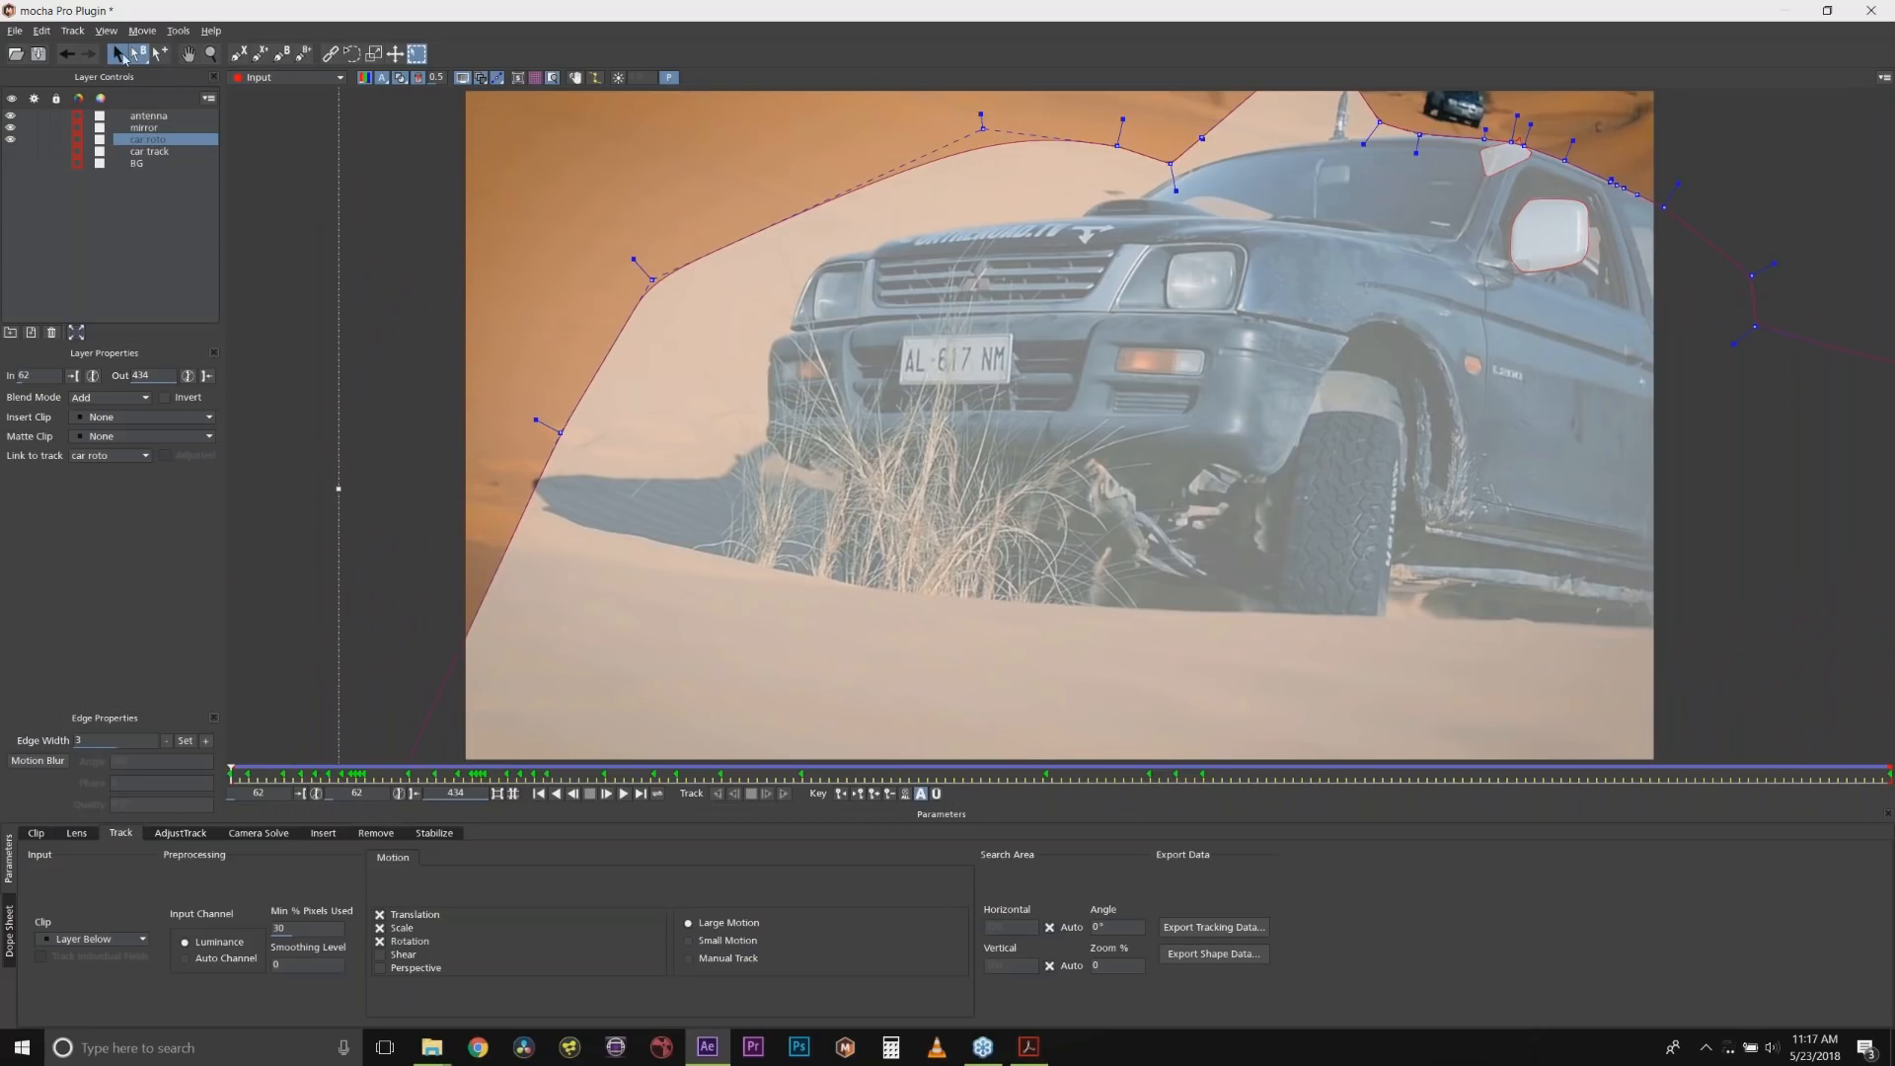
Draw an X-spline around the background car, overlapping the truck's roof, and turn off Shear for the new layer's tracking.
left_click(210, 55)
left_click_drag(1089, 190, 1089, 370)
left_click_drag(1089, 371, 989, 435)
left_click(239, 55)
key("space")
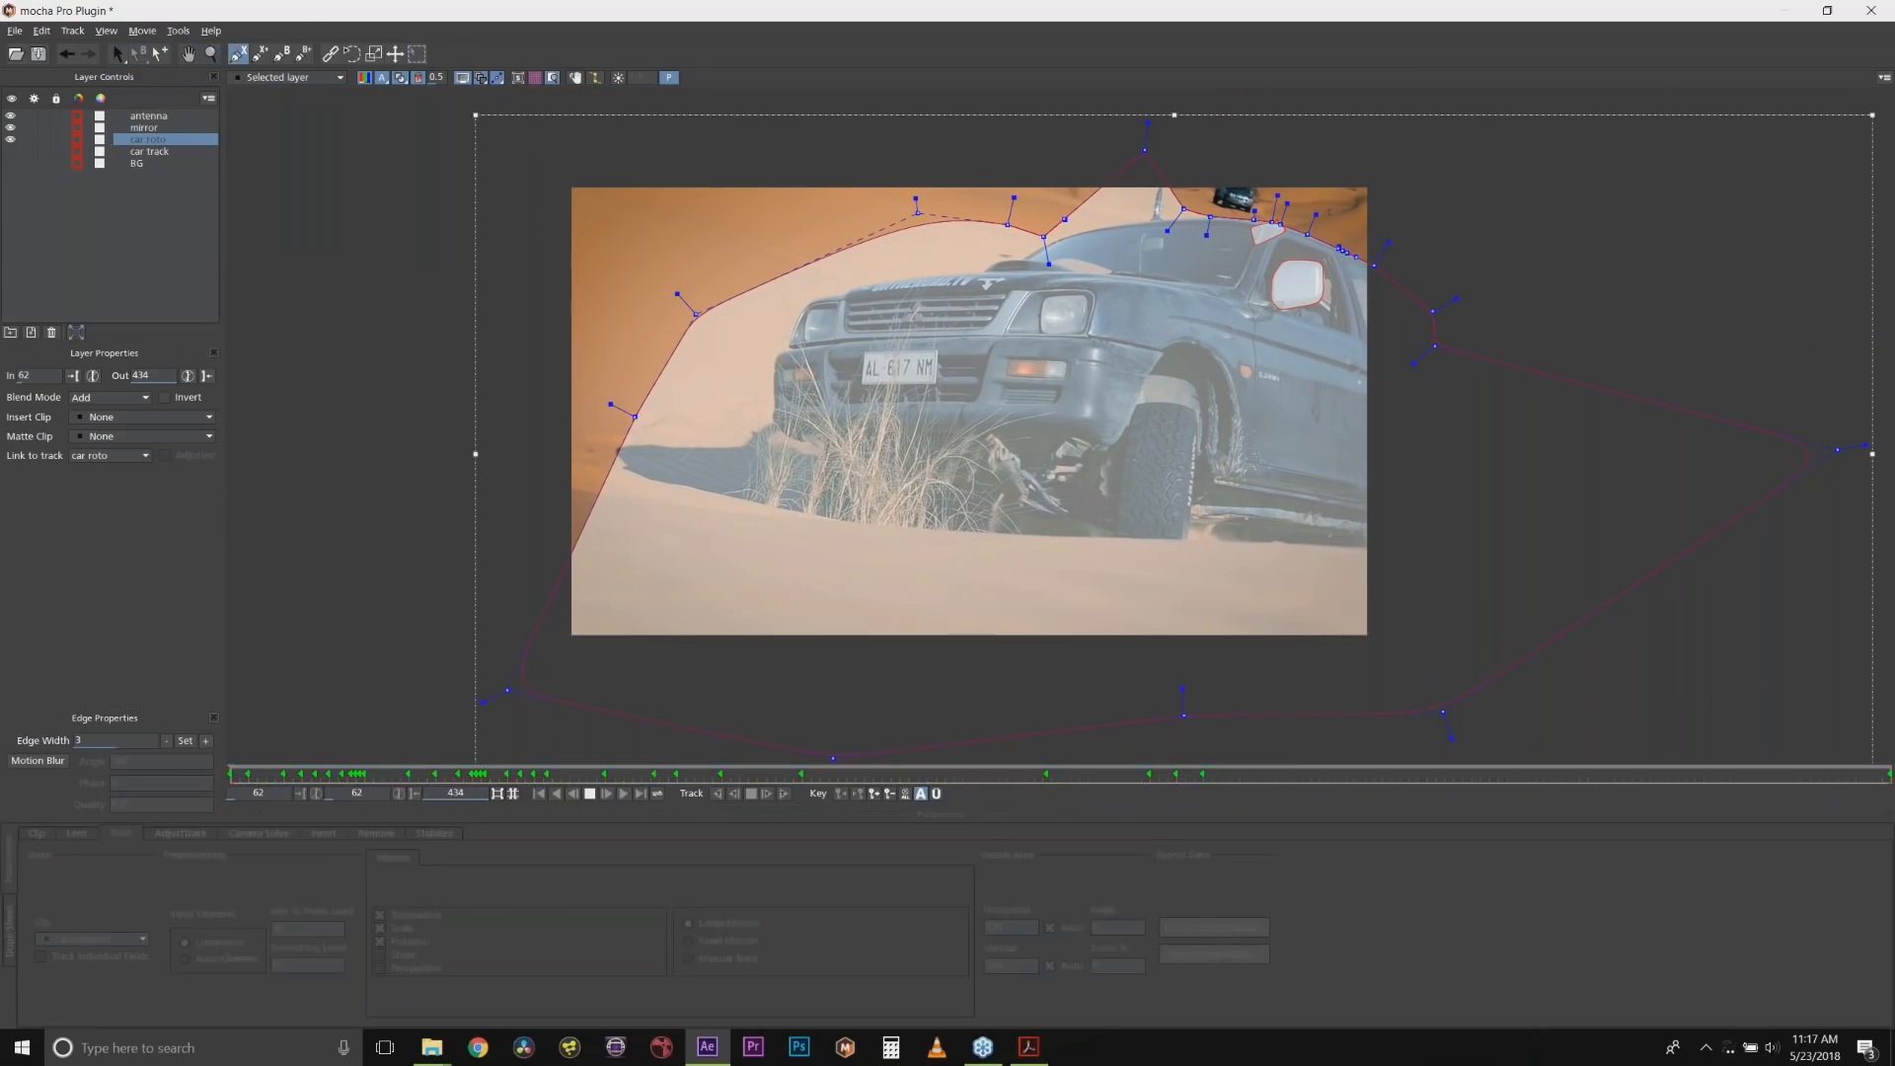
left_click(1175, 156)
left_click(1269, 139)
left_click(1386, 186)
left_click(1389, 234)
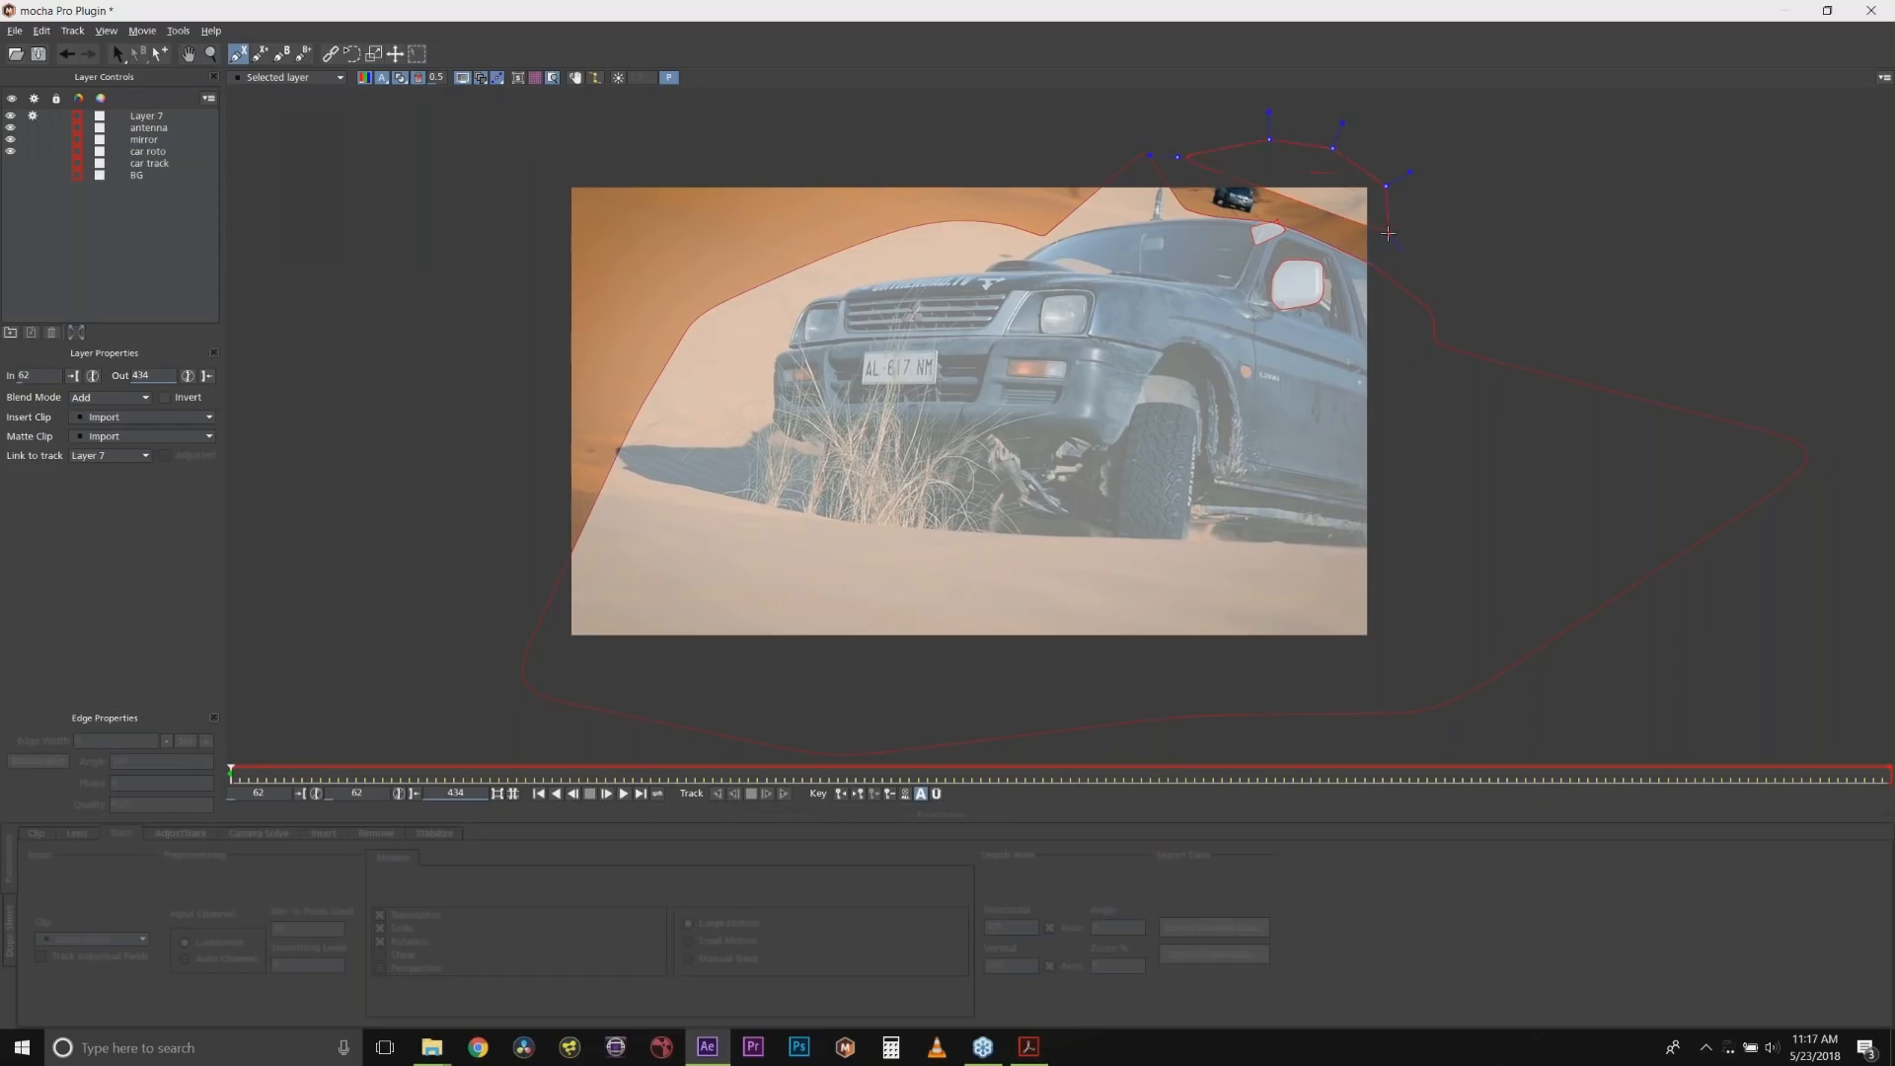
left_click(1352, 260)
left_click(1255, 261)
left_click(1133, 243)
left_click(1099, 172)
right_click(1113, 128)
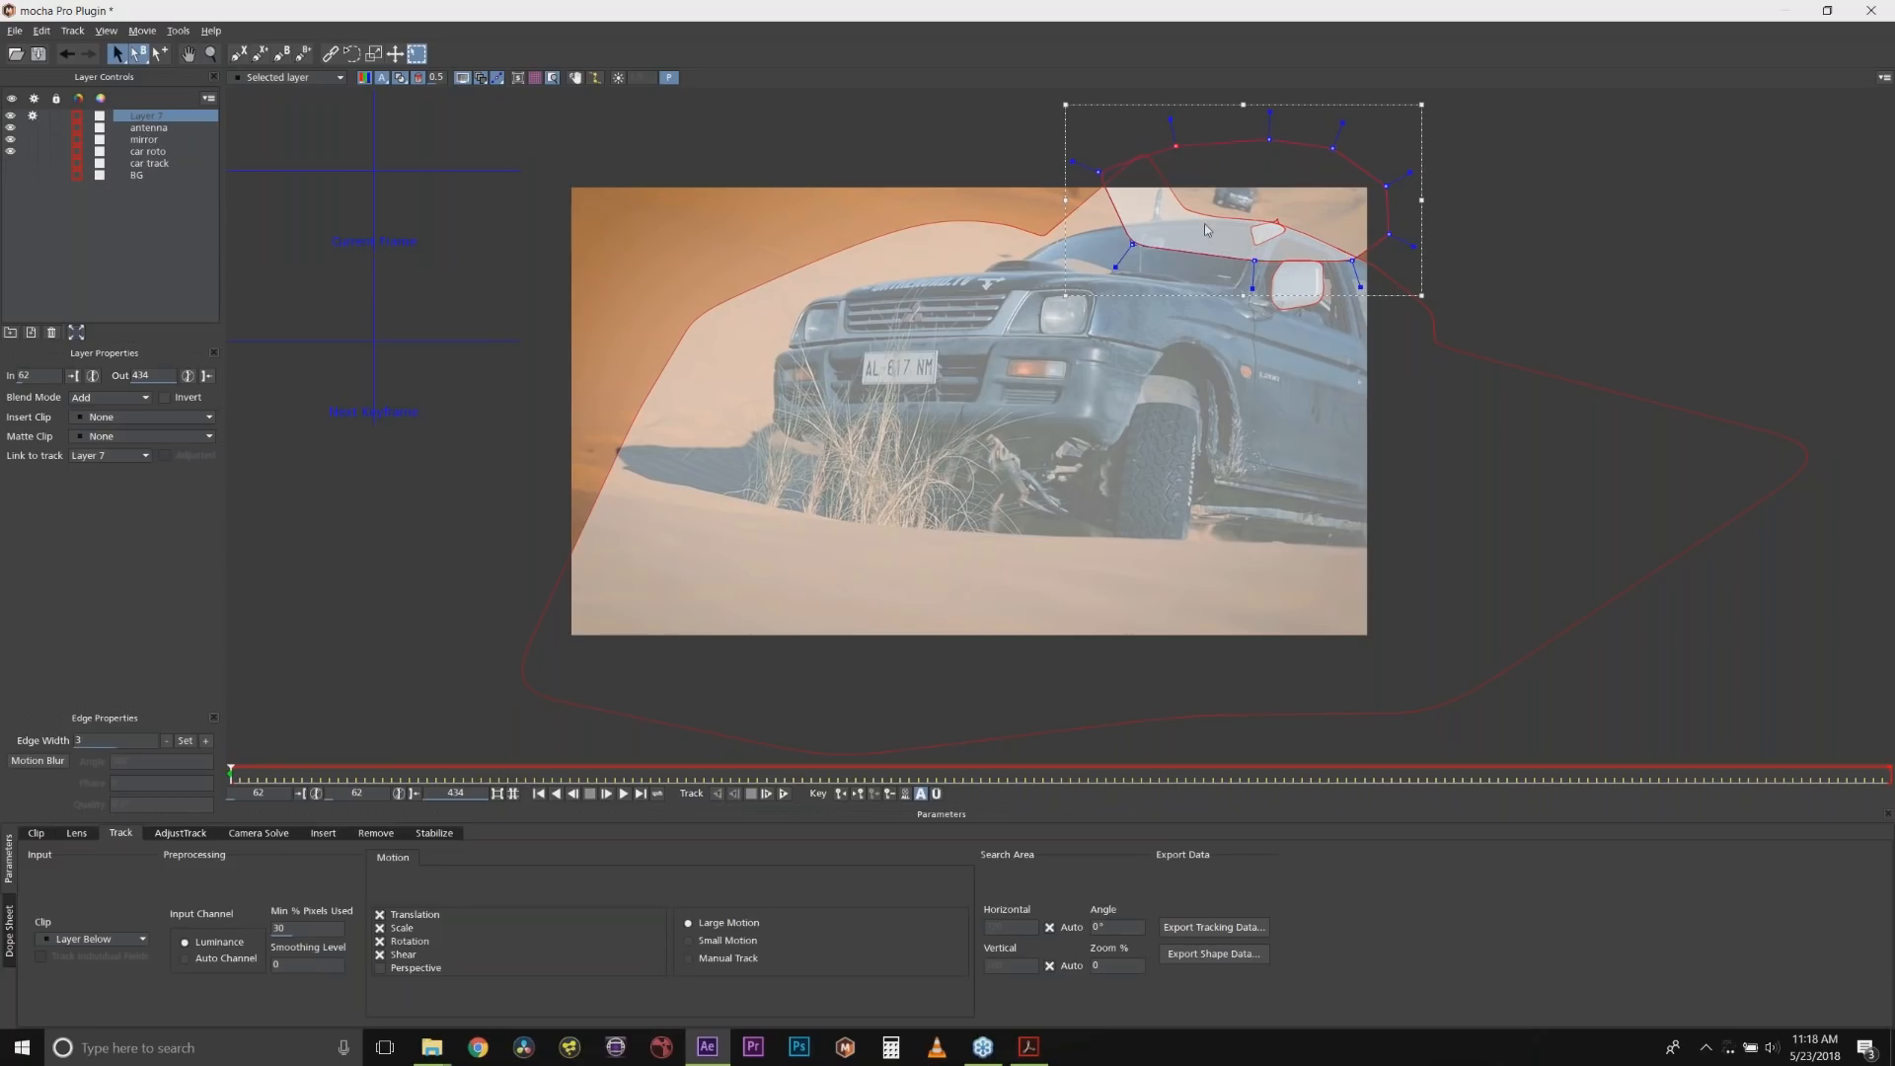
left_click(380, 954)
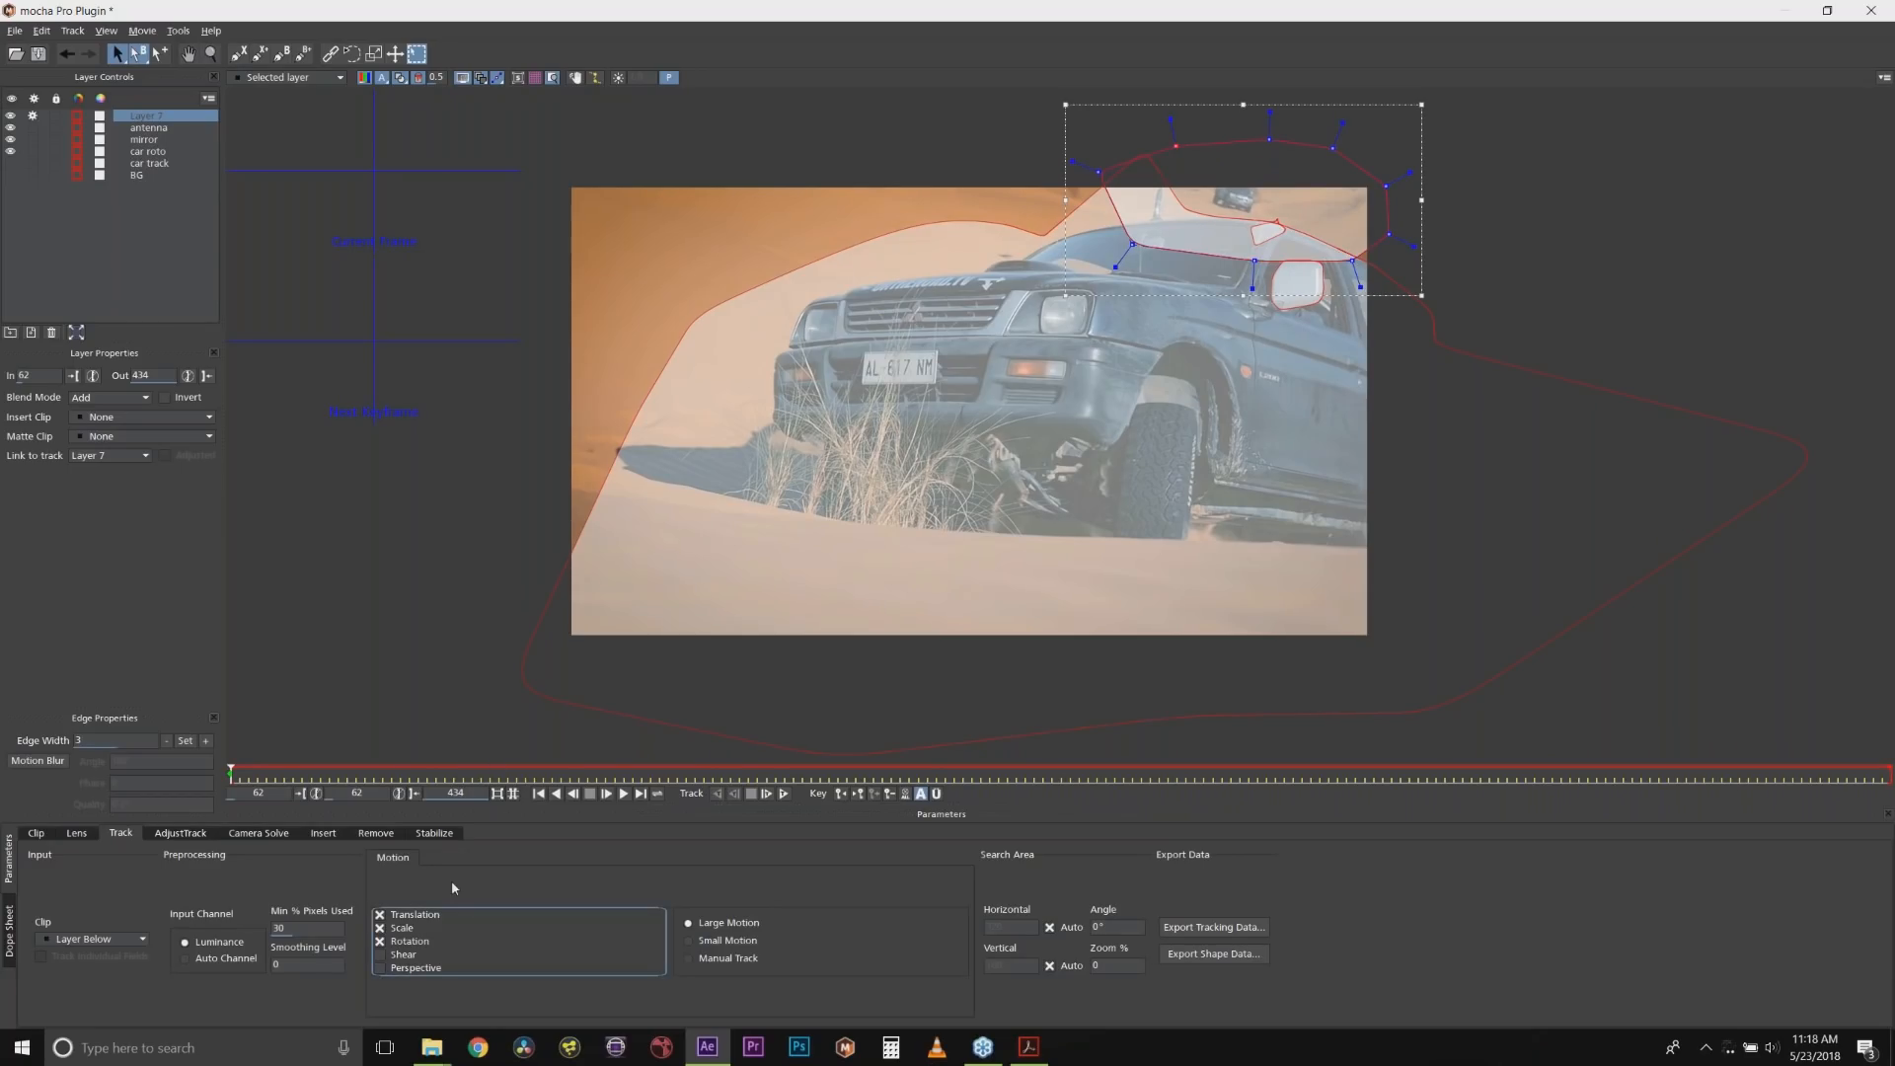
Move the new layer directly below car roto and rename it BG track.
left_click_drag(159, 115, 148, 153)
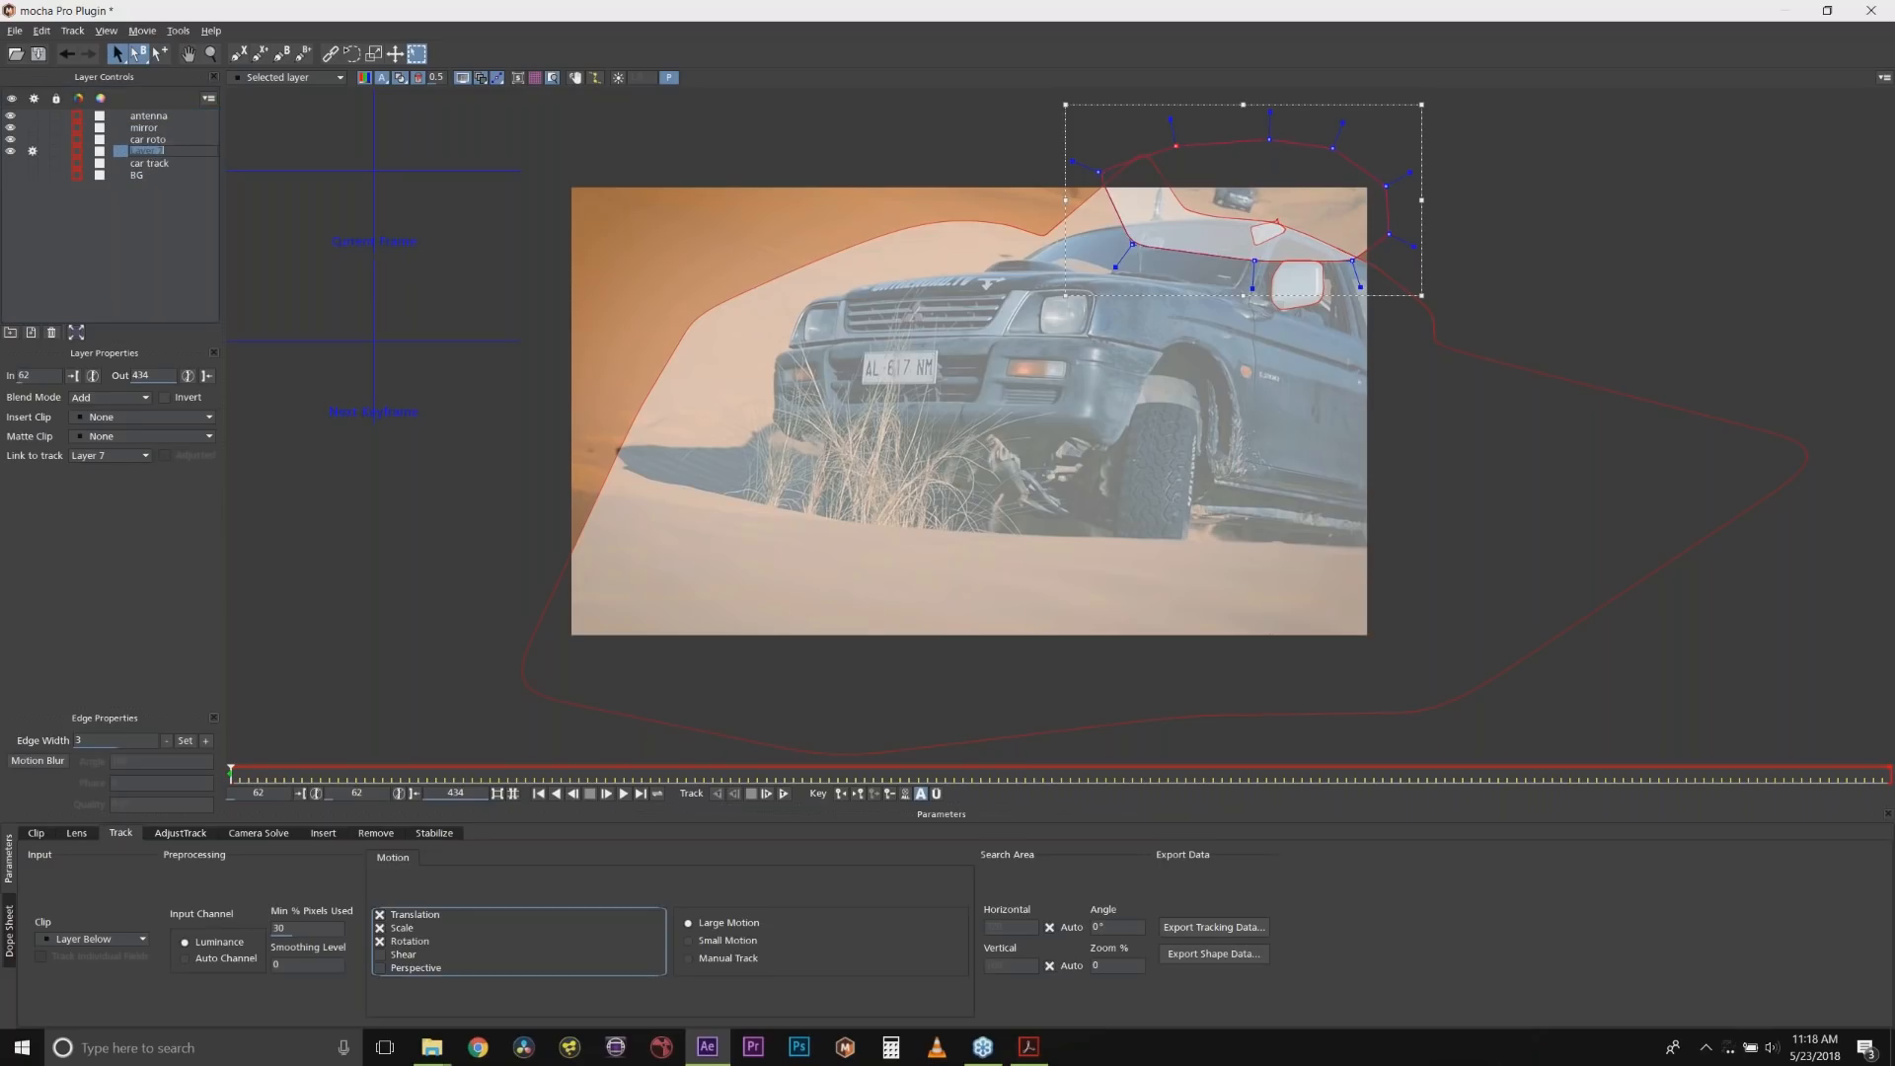
type("BG track")
key("Return")
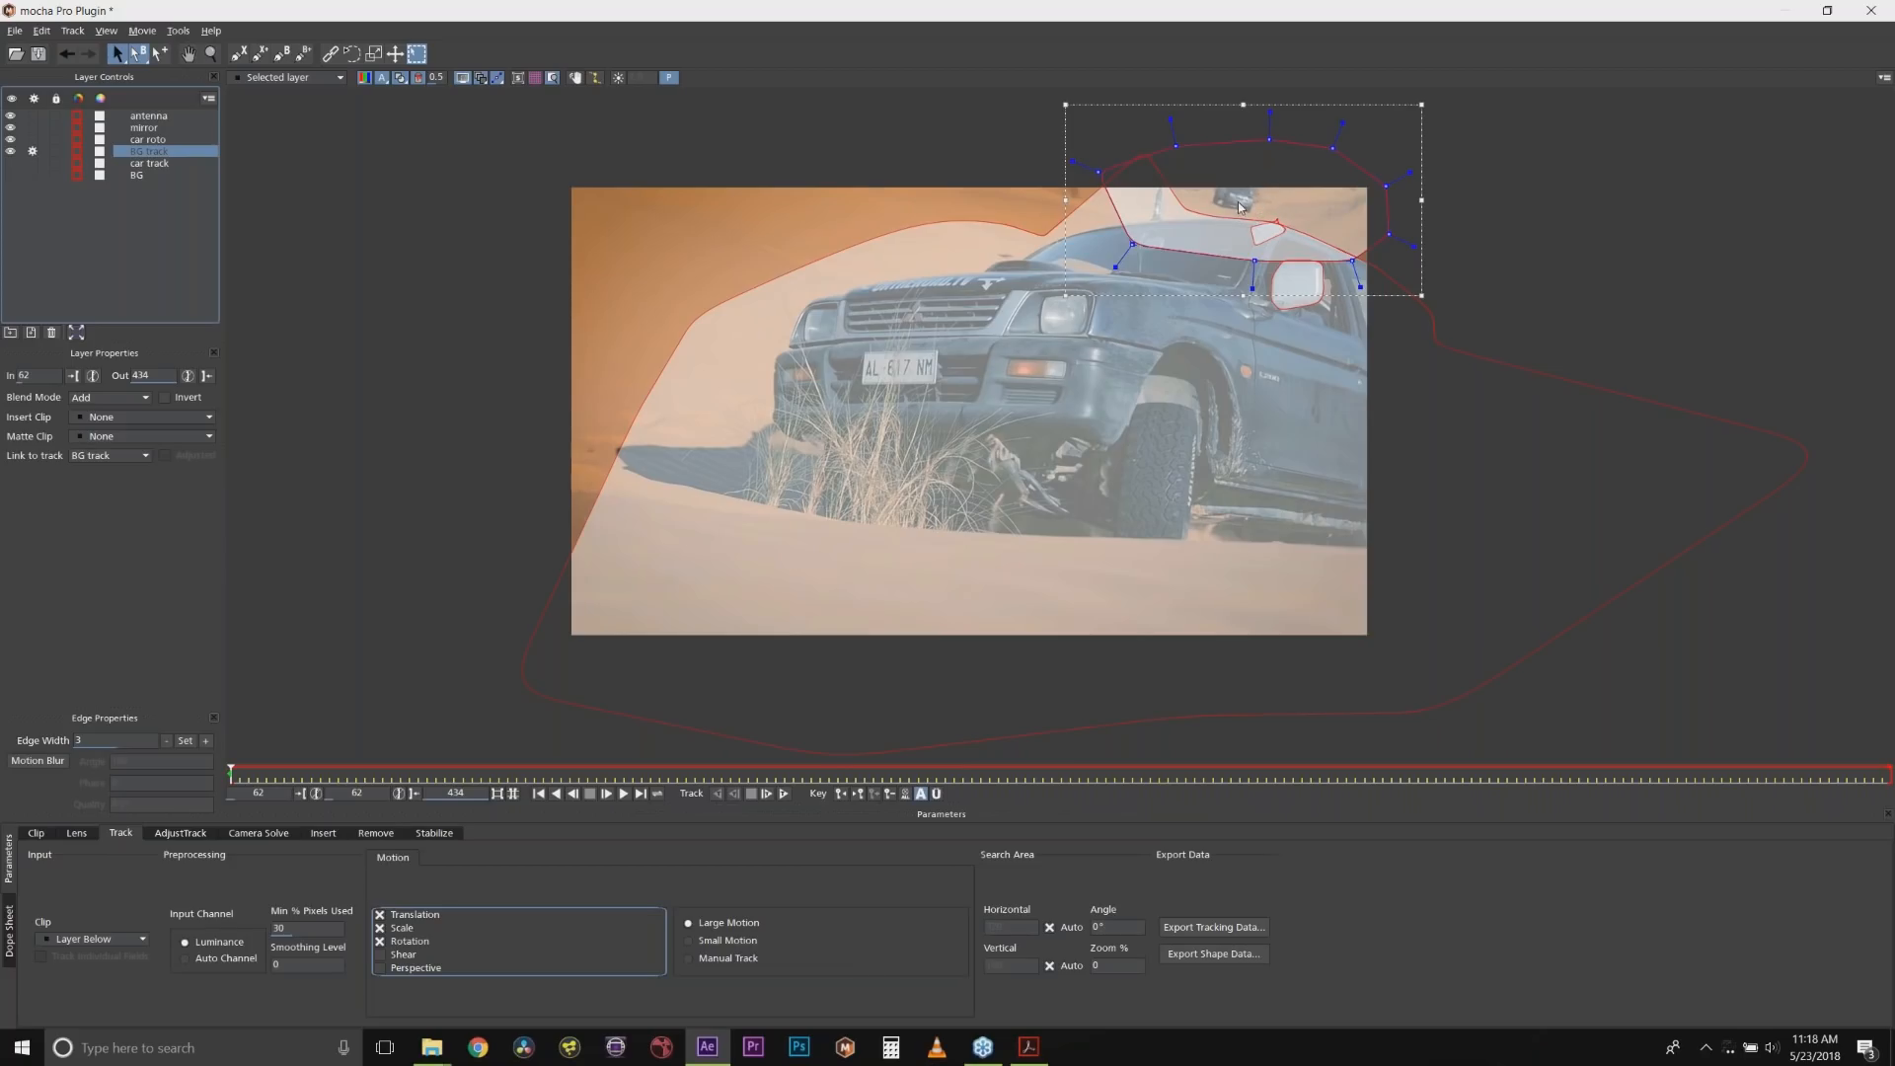
Track the BG track layer forward to frame 434 and check the motion with the planar surface and grid.
left_click(784, 794)
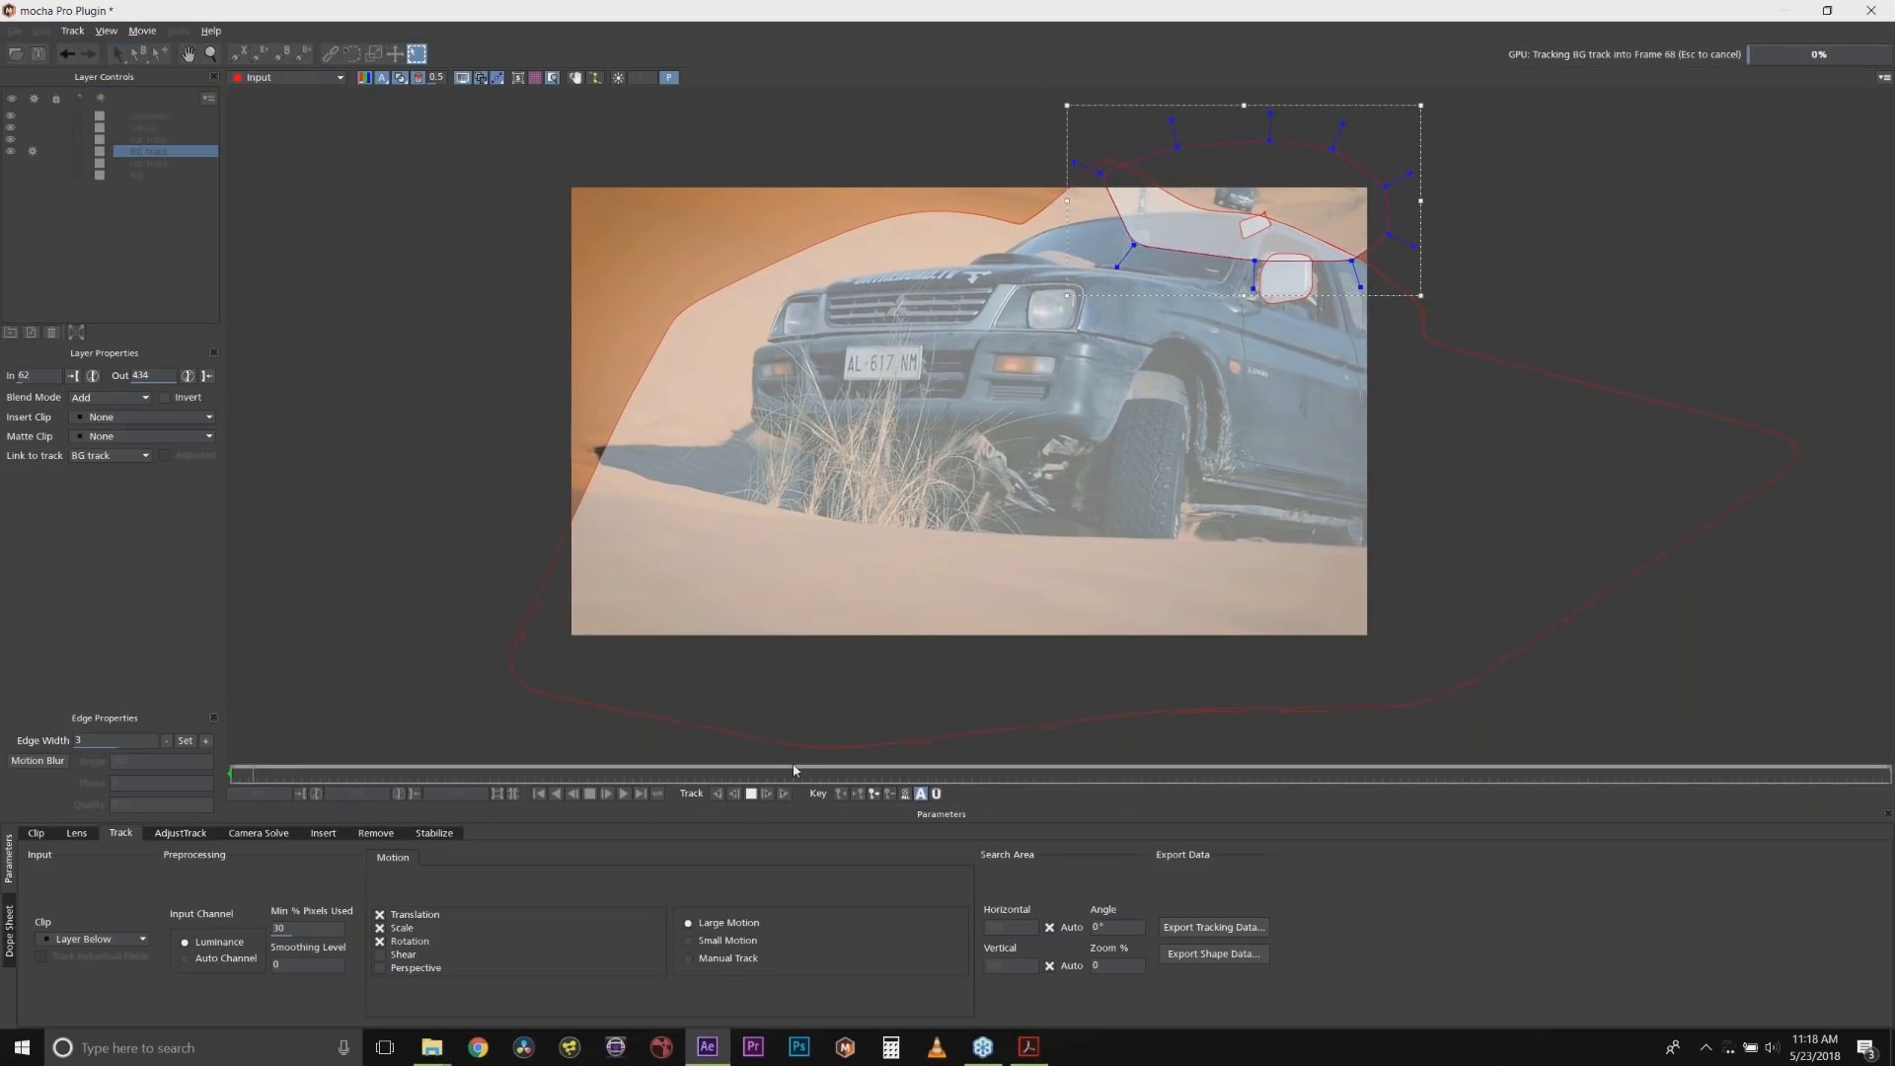
left_click(518, 79)
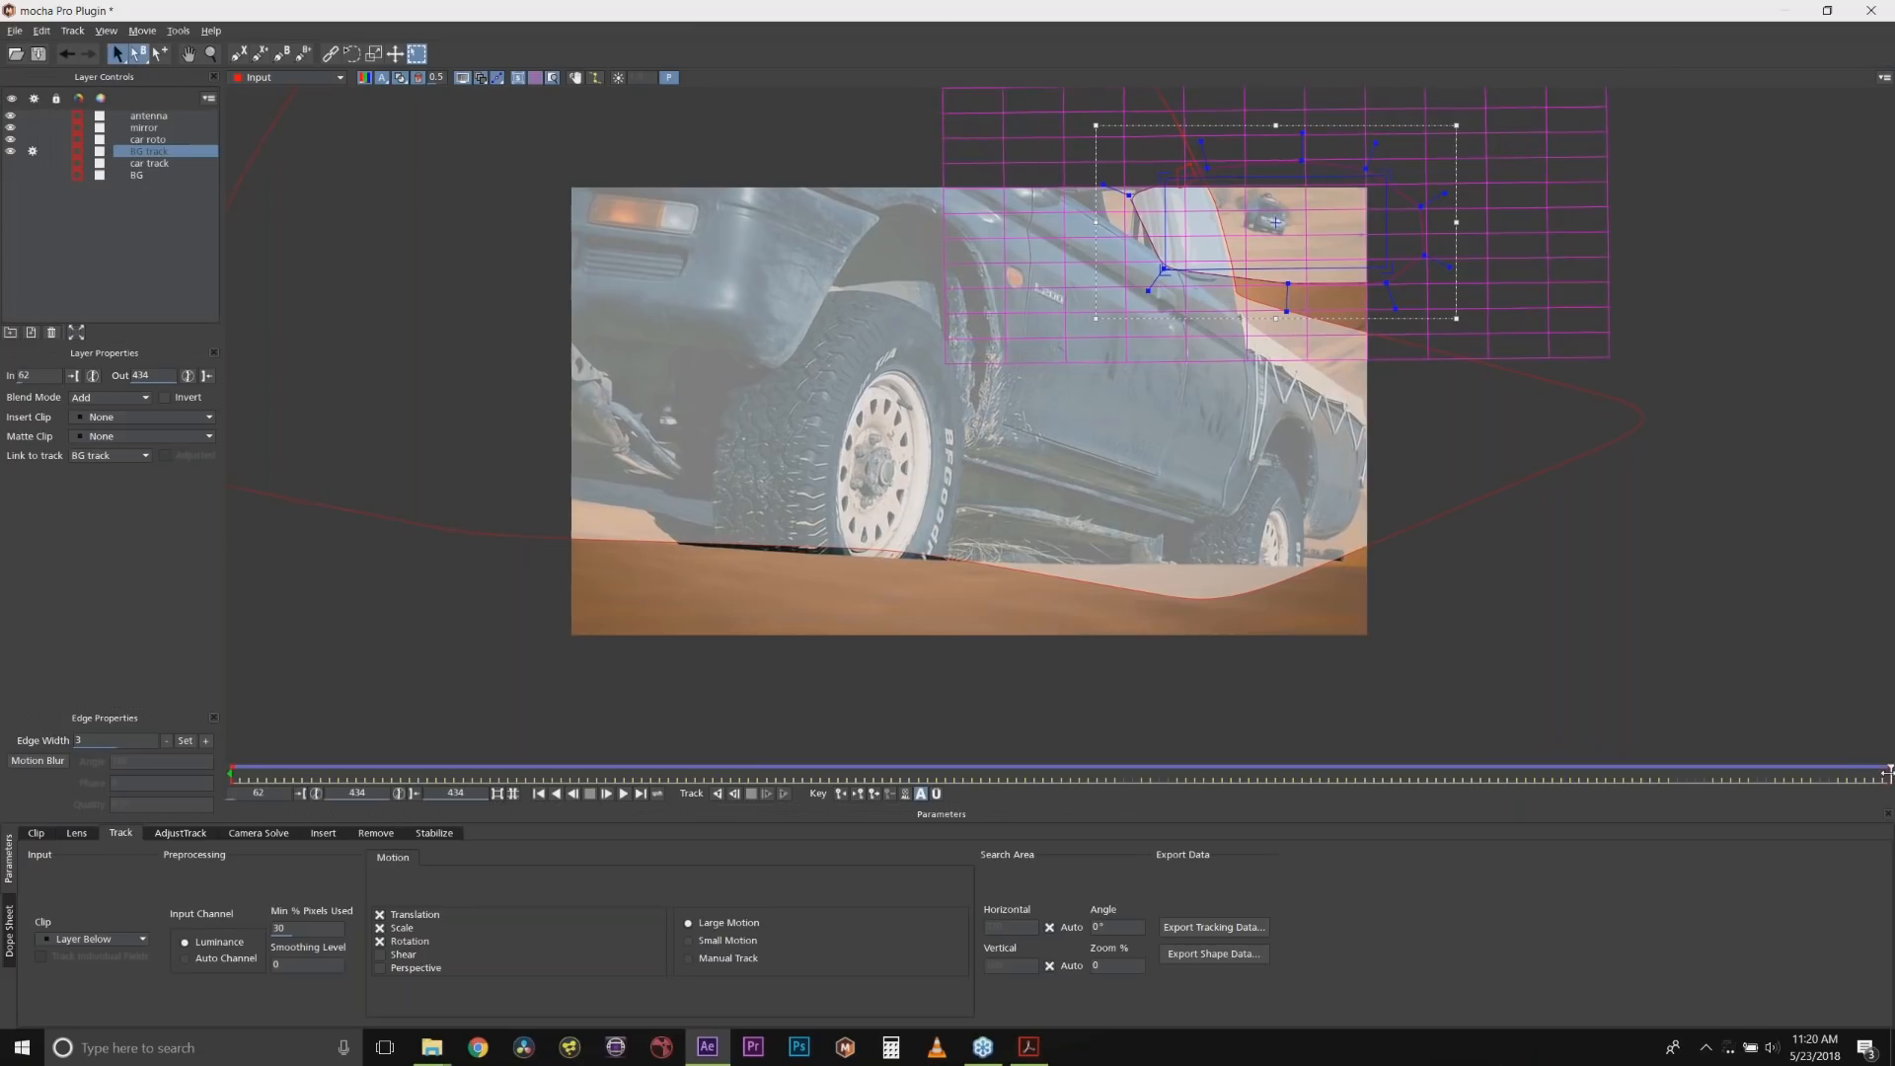
left_click_drag(1887, 773, 1638, 686)
left_click_drag(1790, 691, 1891, 691)
left_click_drag(1823, 778, 191, 690)
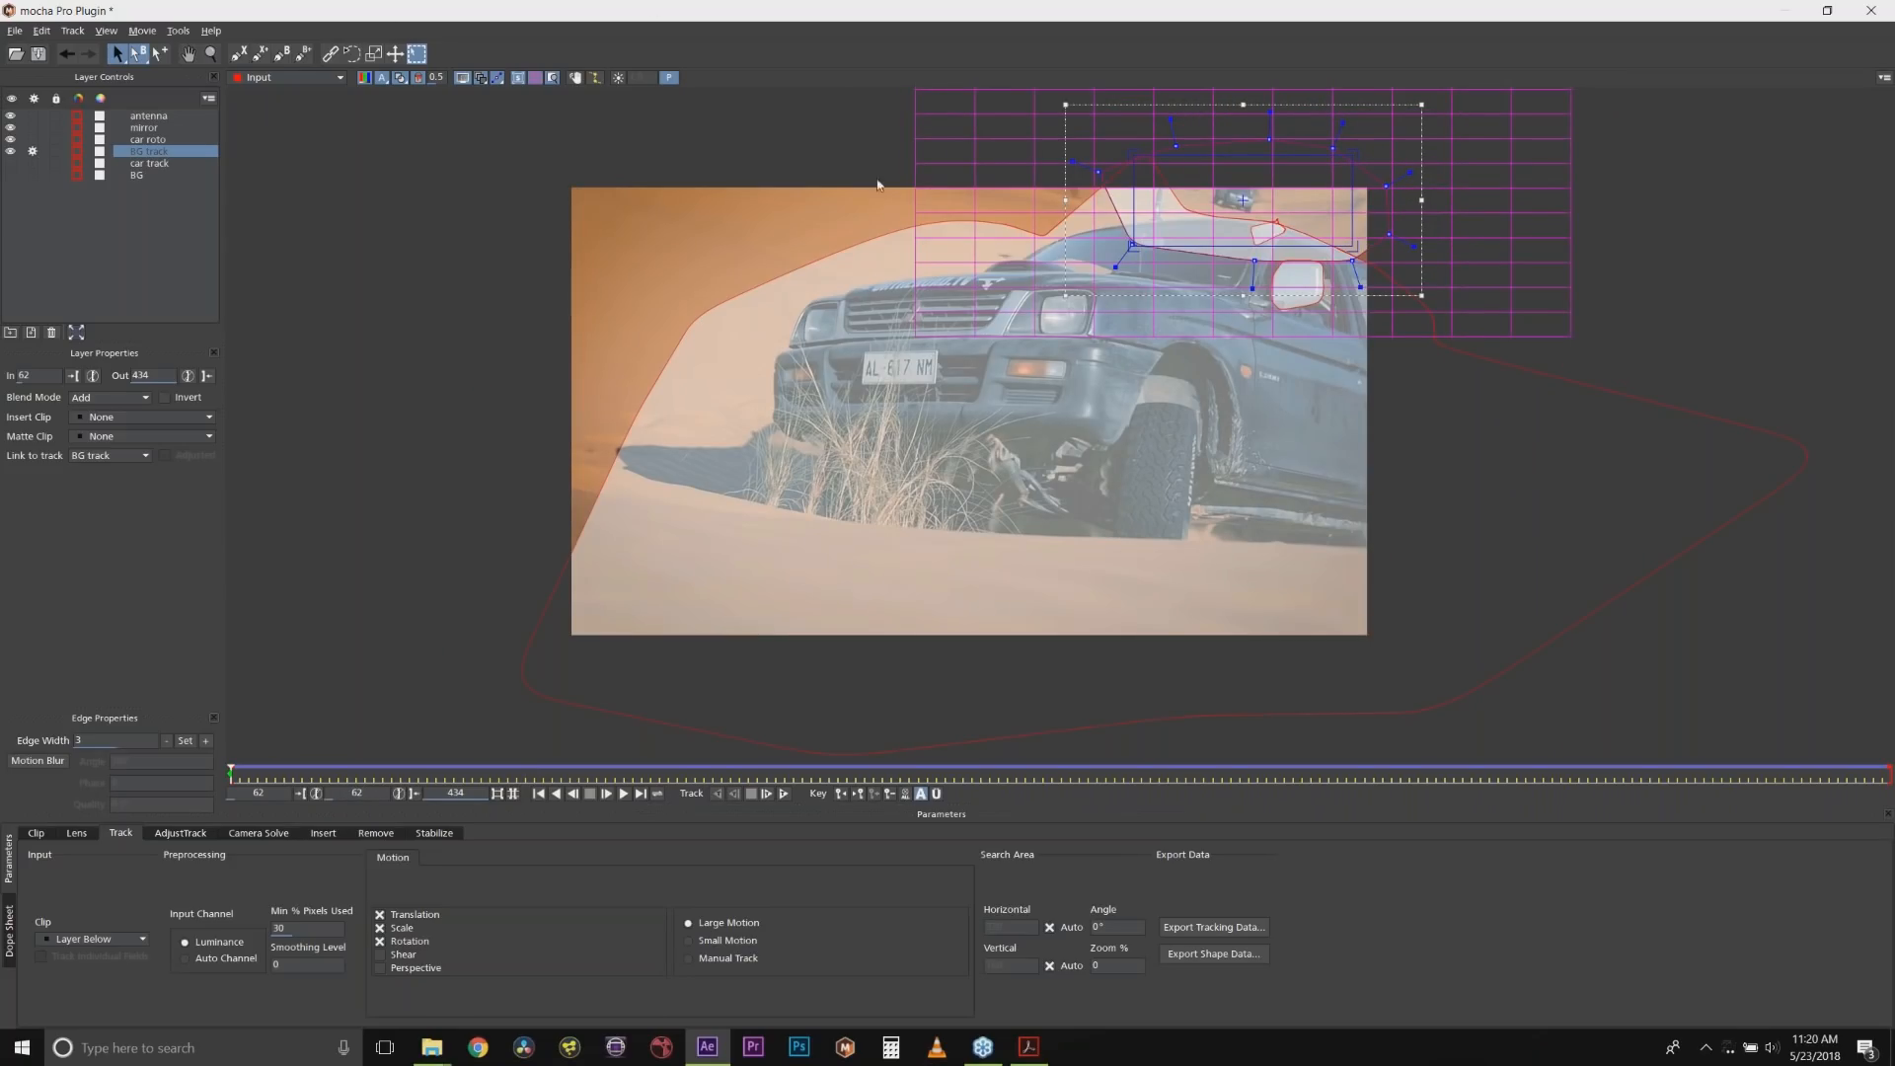
Hide the matte, planar surface and grid overlays for a close view of the background car and truck roof.
left_click(210, 54)
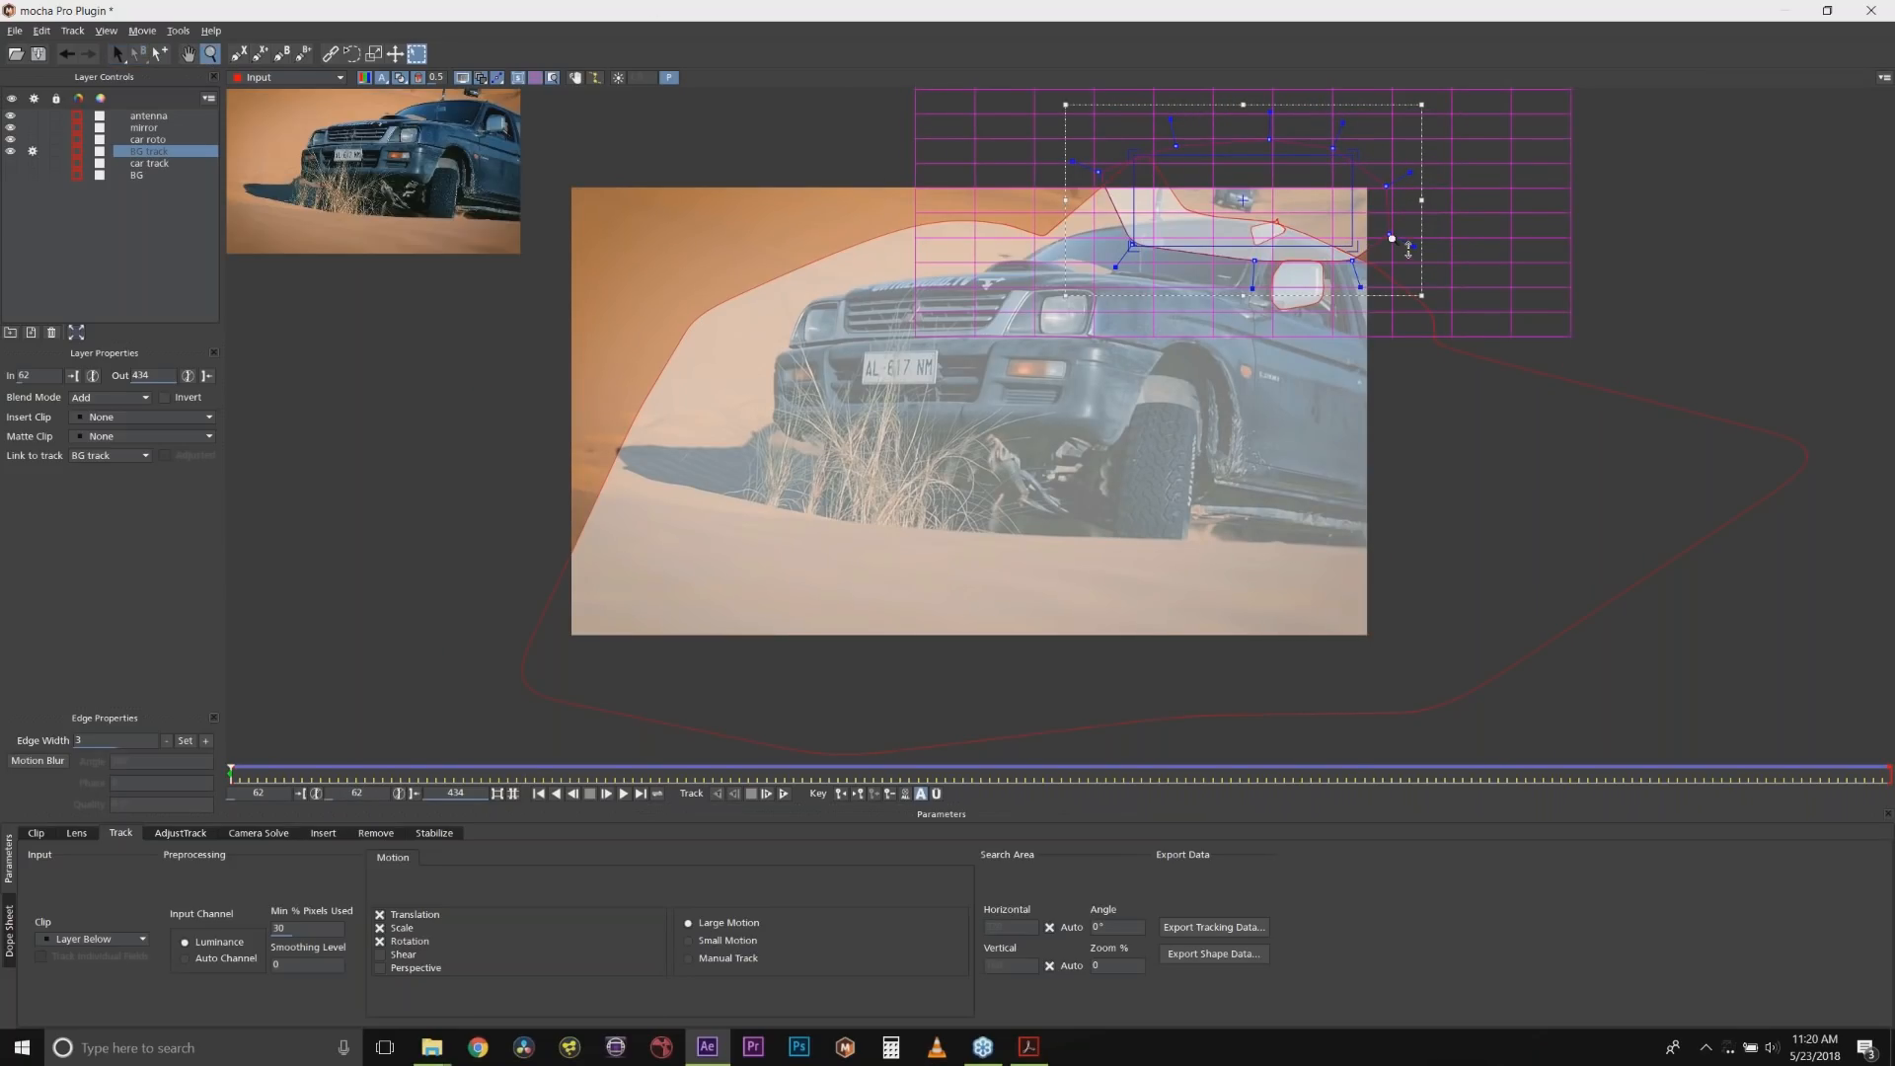
left_click_drag(1384, 185, 1284, 83)
left_click_drag(1164, 187, 1134, 45)
left_click_drag(1496, 301, 1461, 345)
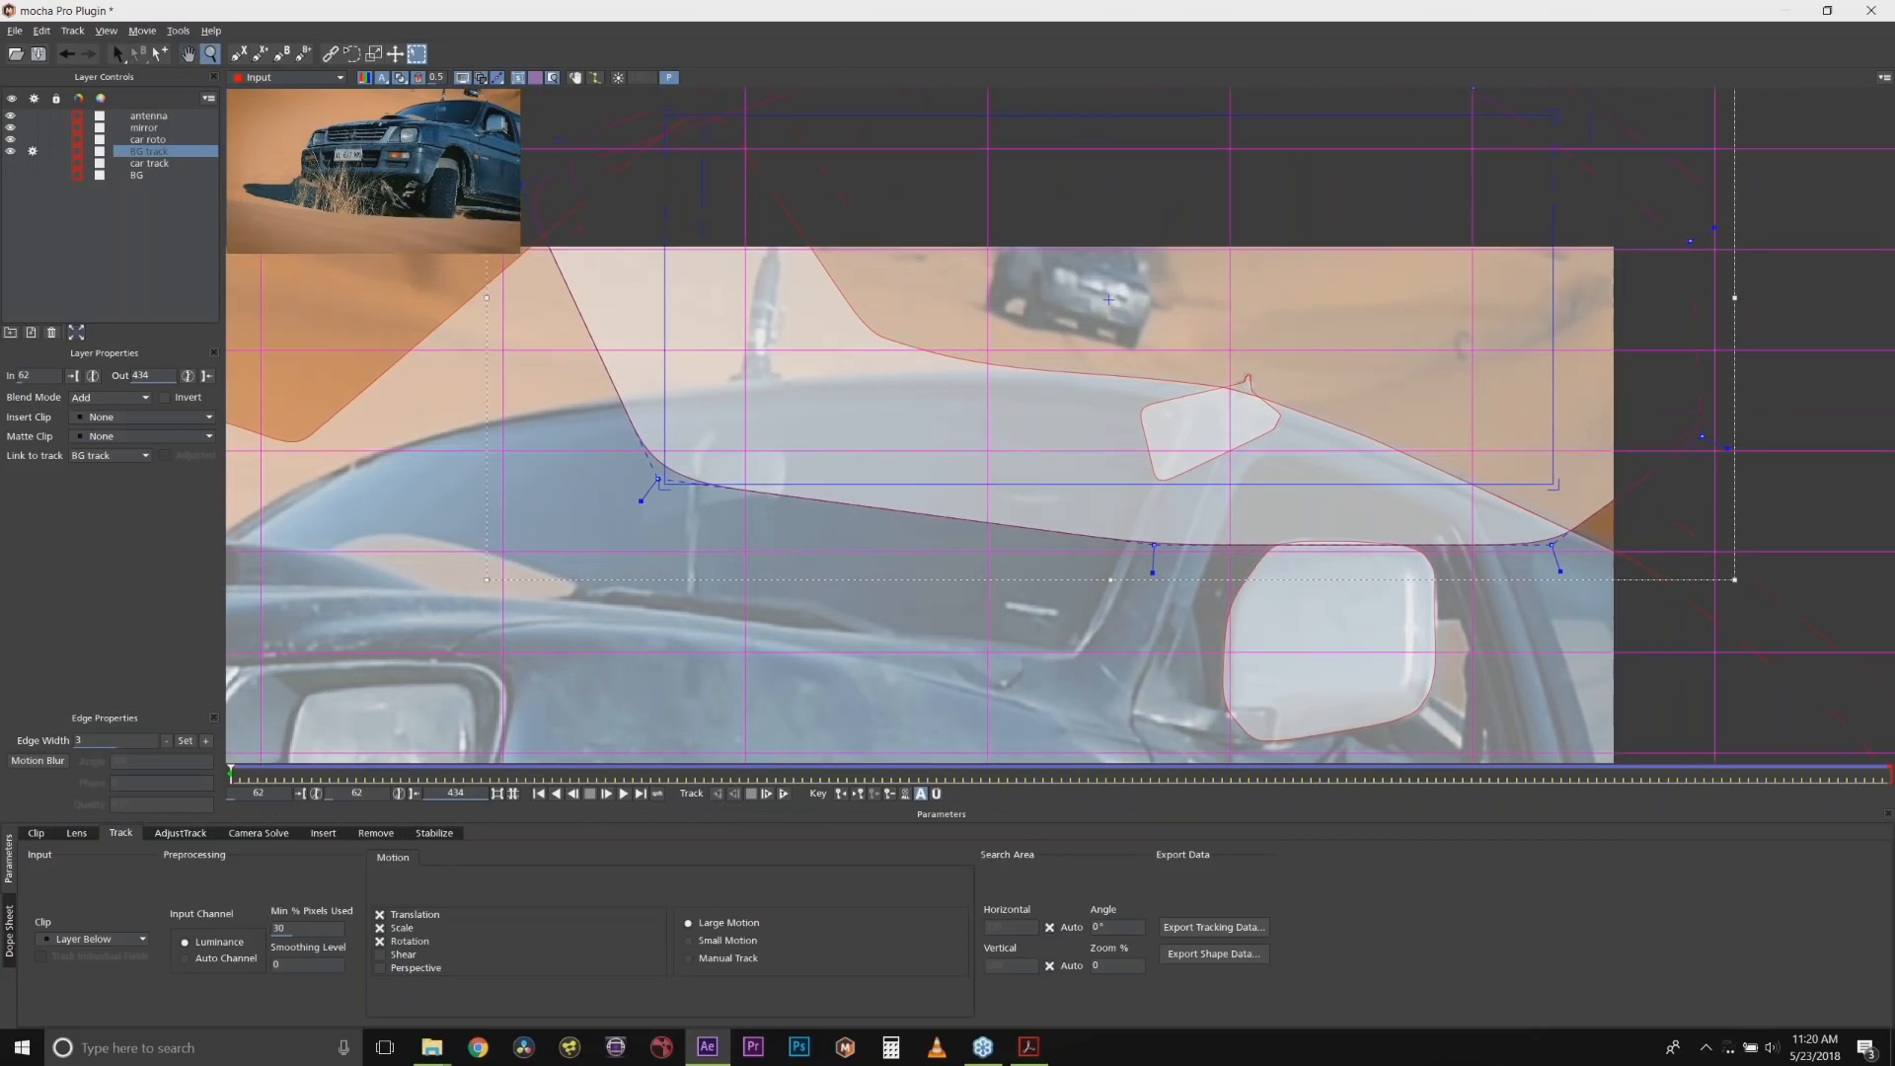
left_click(401, 78)
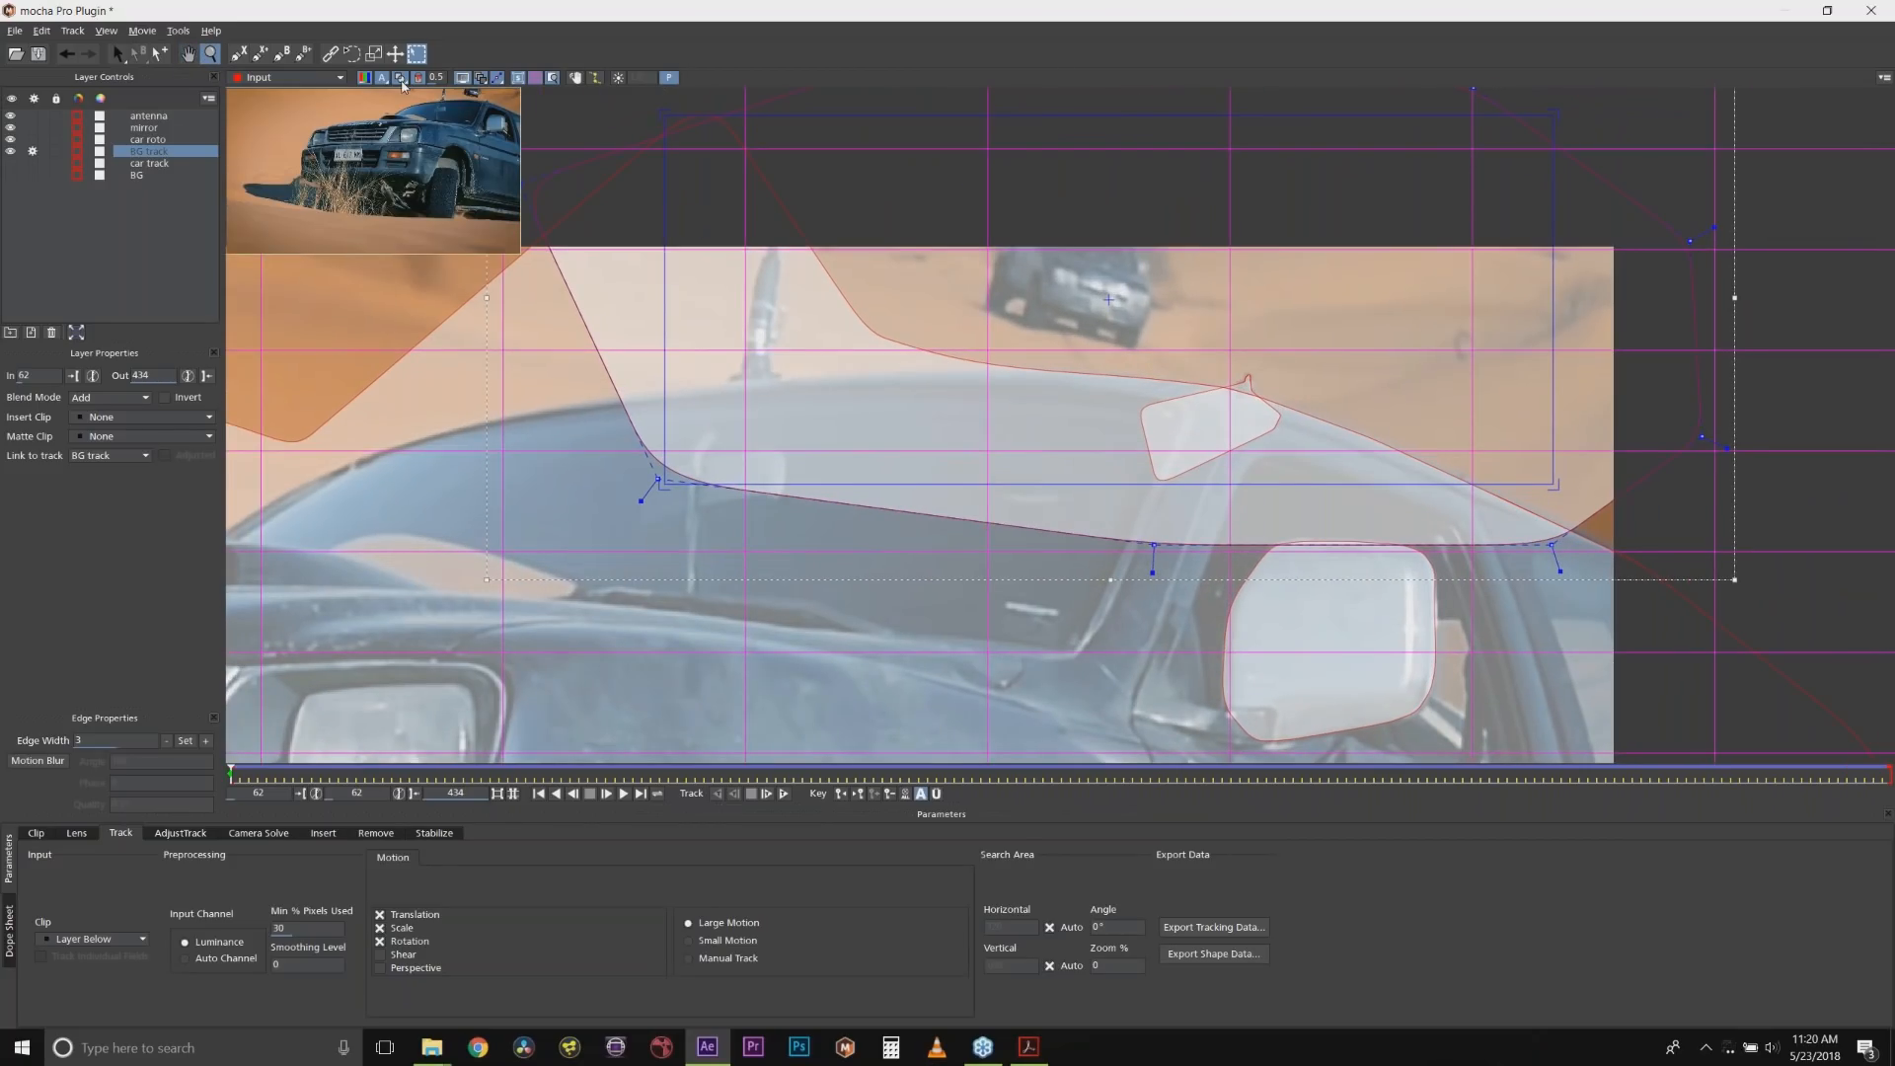
left_click(536, 79)
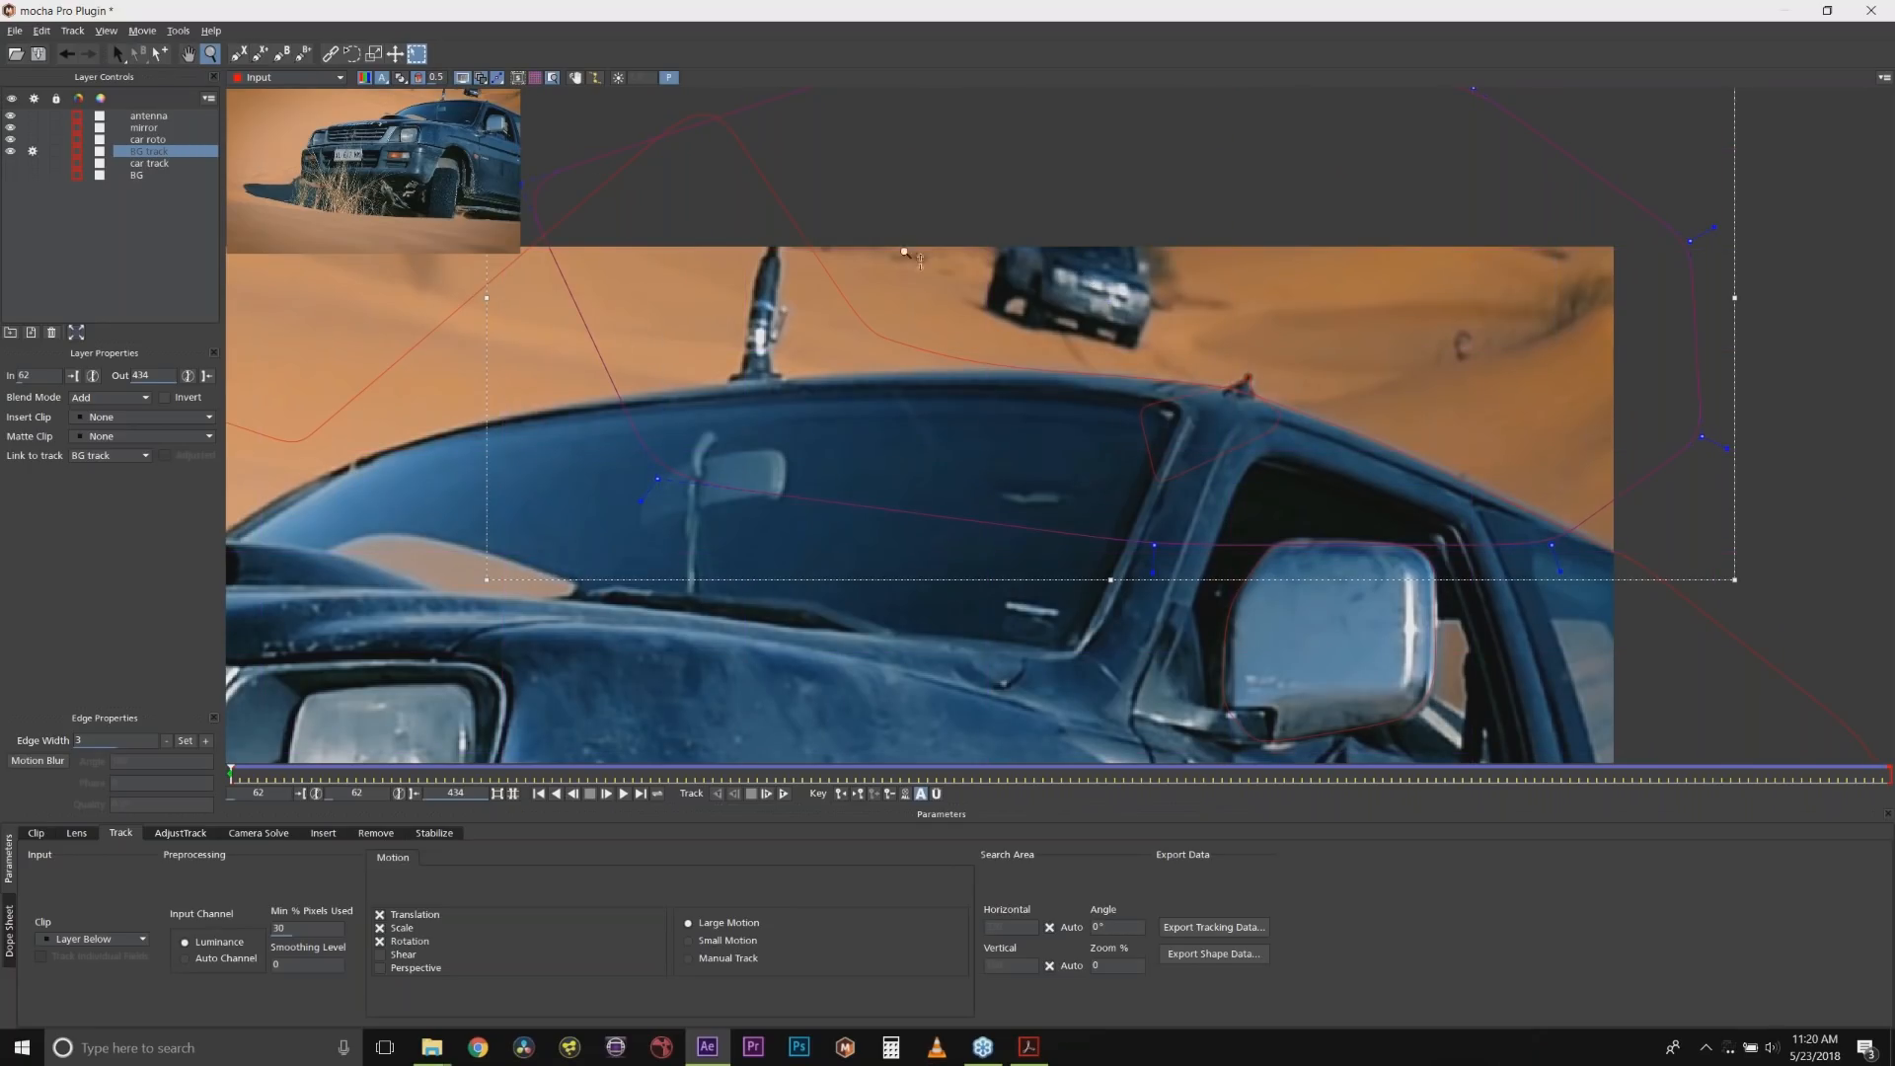
Draw a closed X-spline closely around the background car, overlapping the truck's roof edge, and smooth its points into a rounded shape.
left_click(238, 53)
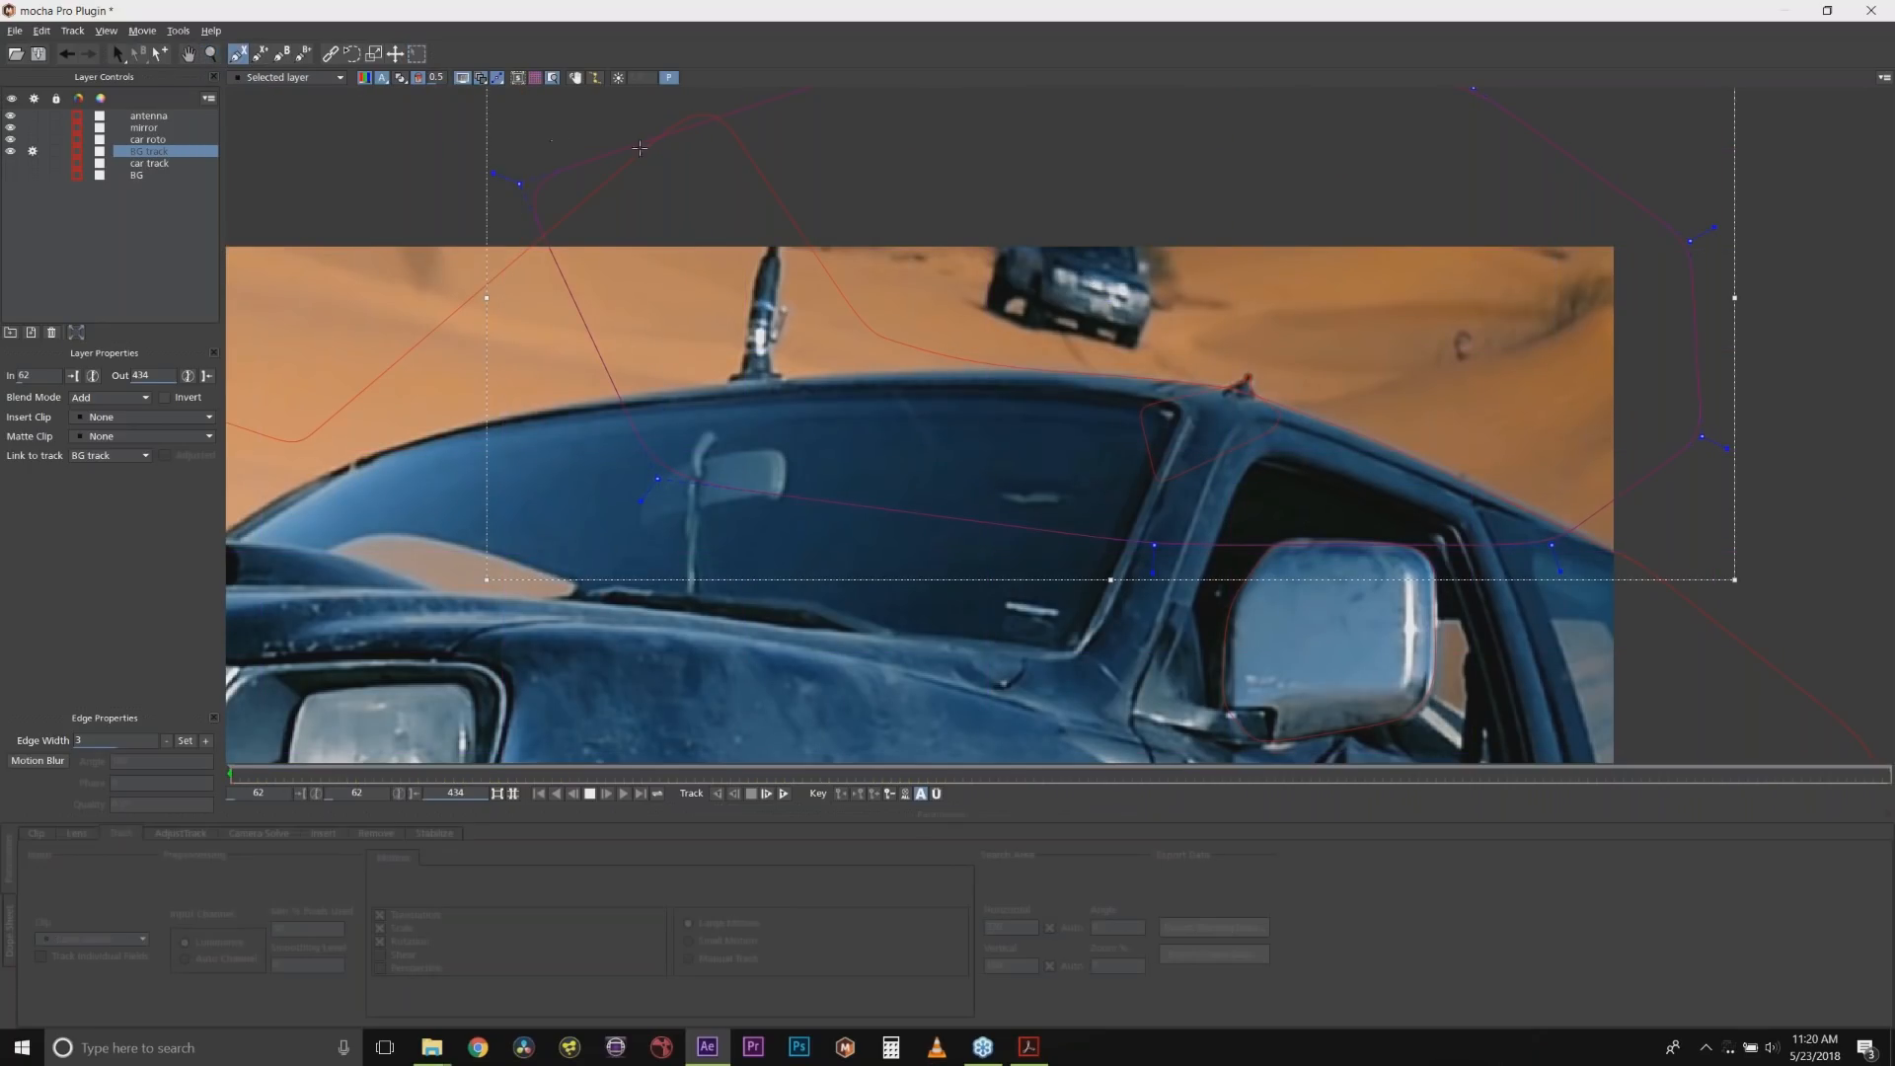
left_click(925, 307)
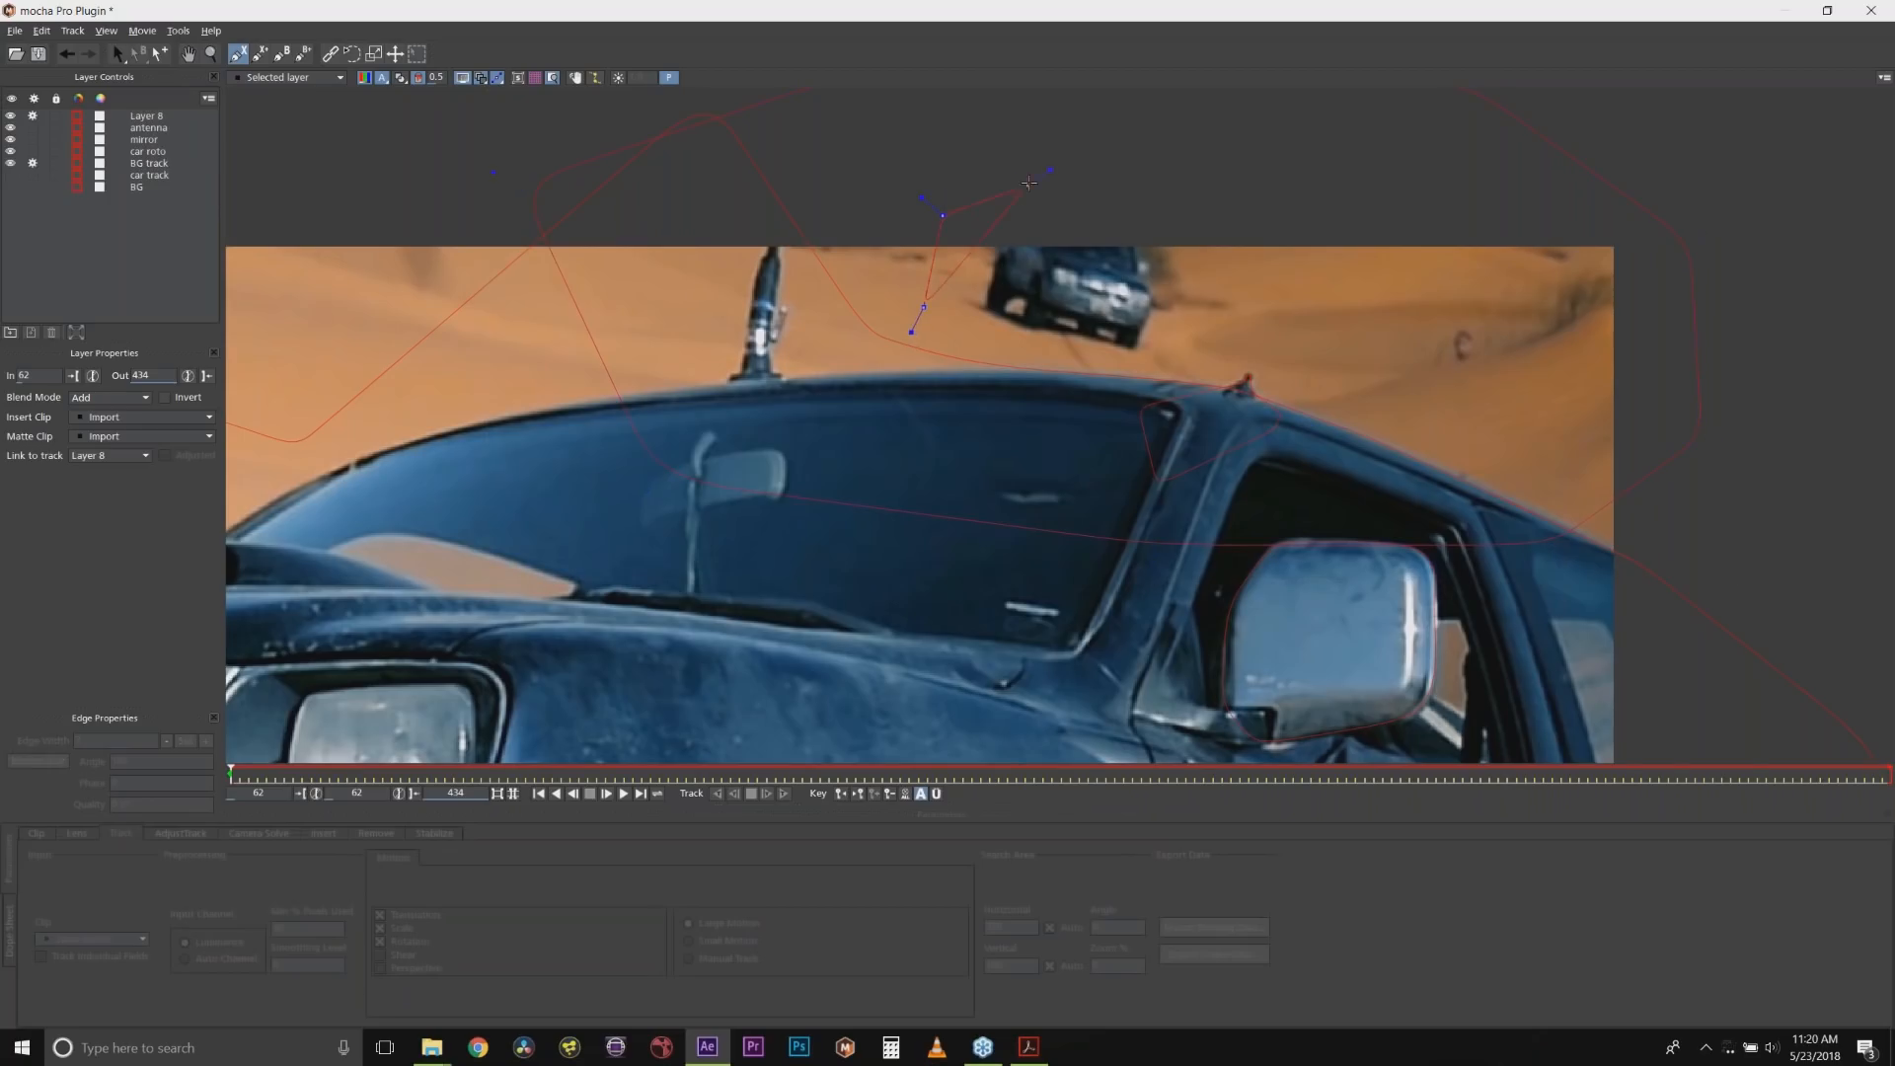
left_click(943, 215)
left_click(1038, 180)
left_click(1143, 178)
left_click(1179, 202)
left_click(1220, 282)
left_click(1207, 338)
left_click(1186, 369)
left_click(1113, 387)
left_click(1059, 389)
left_click(1035, 379)
right_click(997, 370)
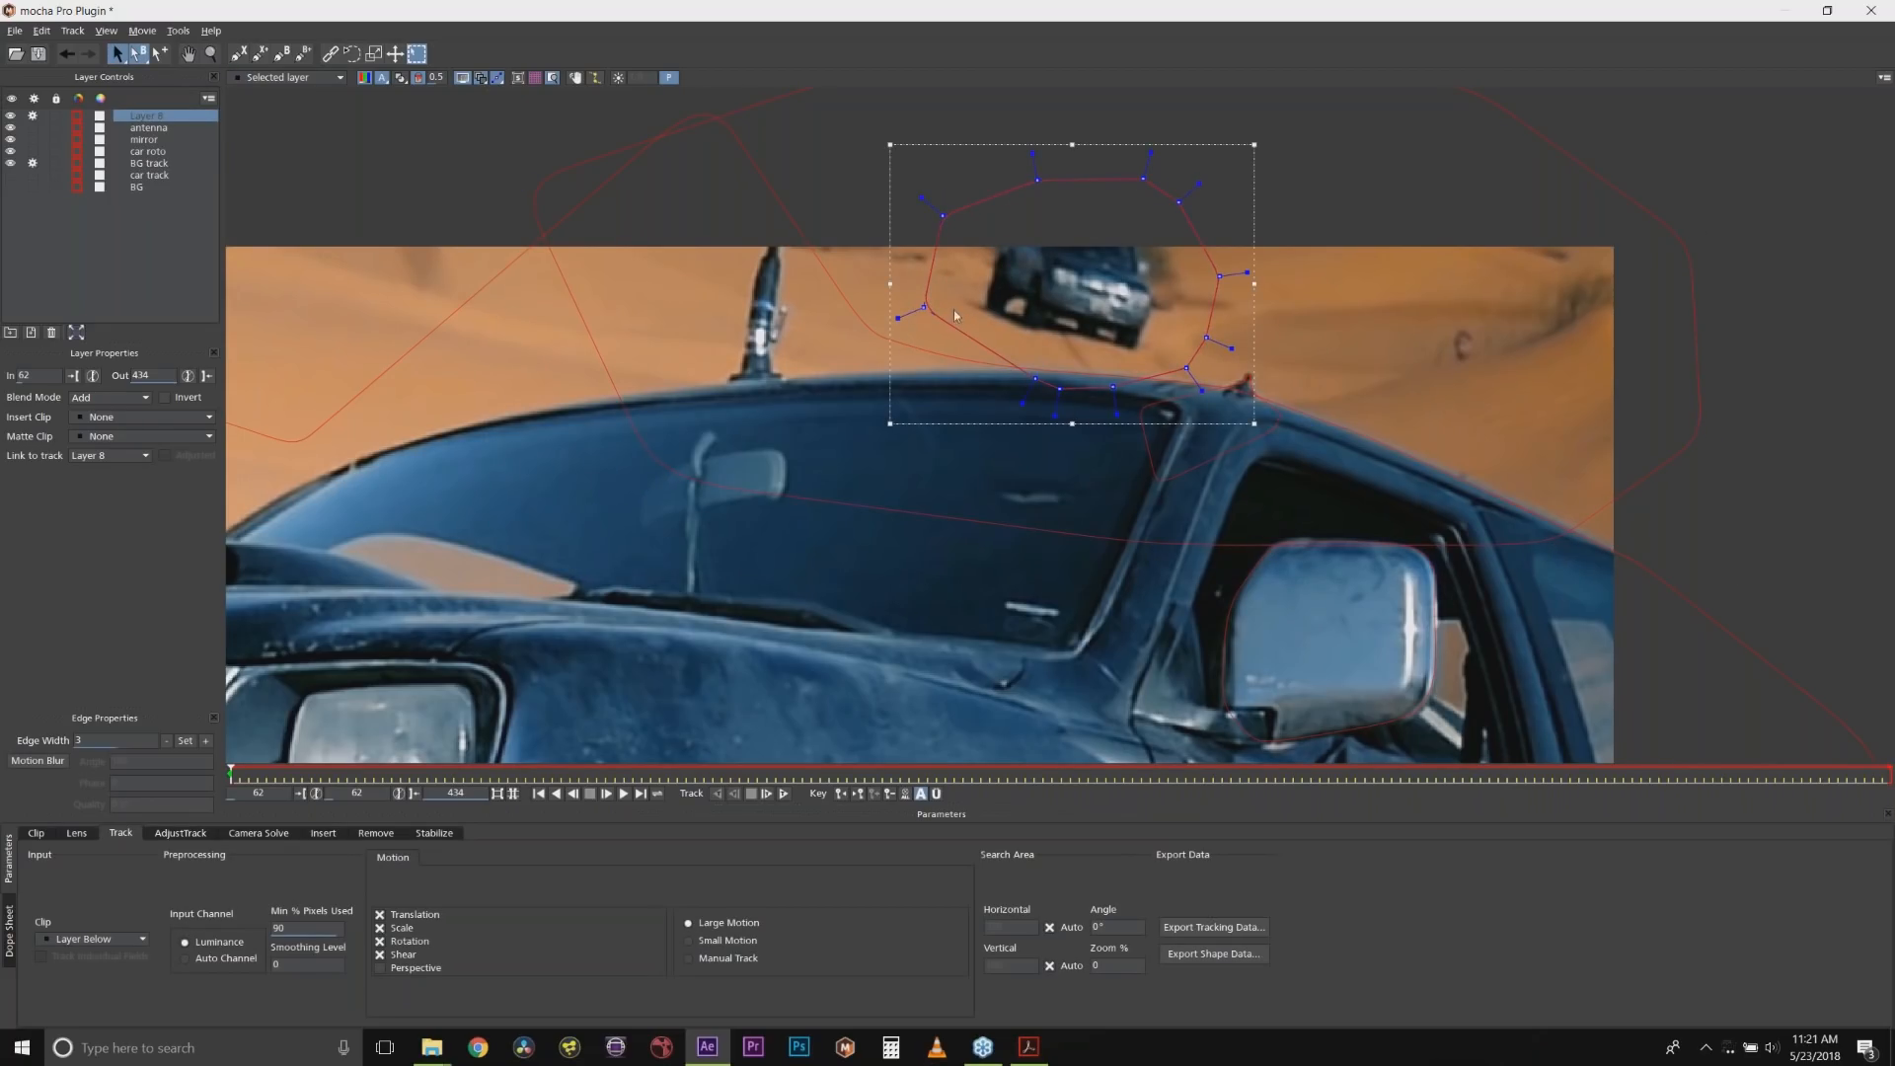
left_click_drag(1051, 269, 1391, 464)
left_click_drag(1201, 185, 1134, 300)
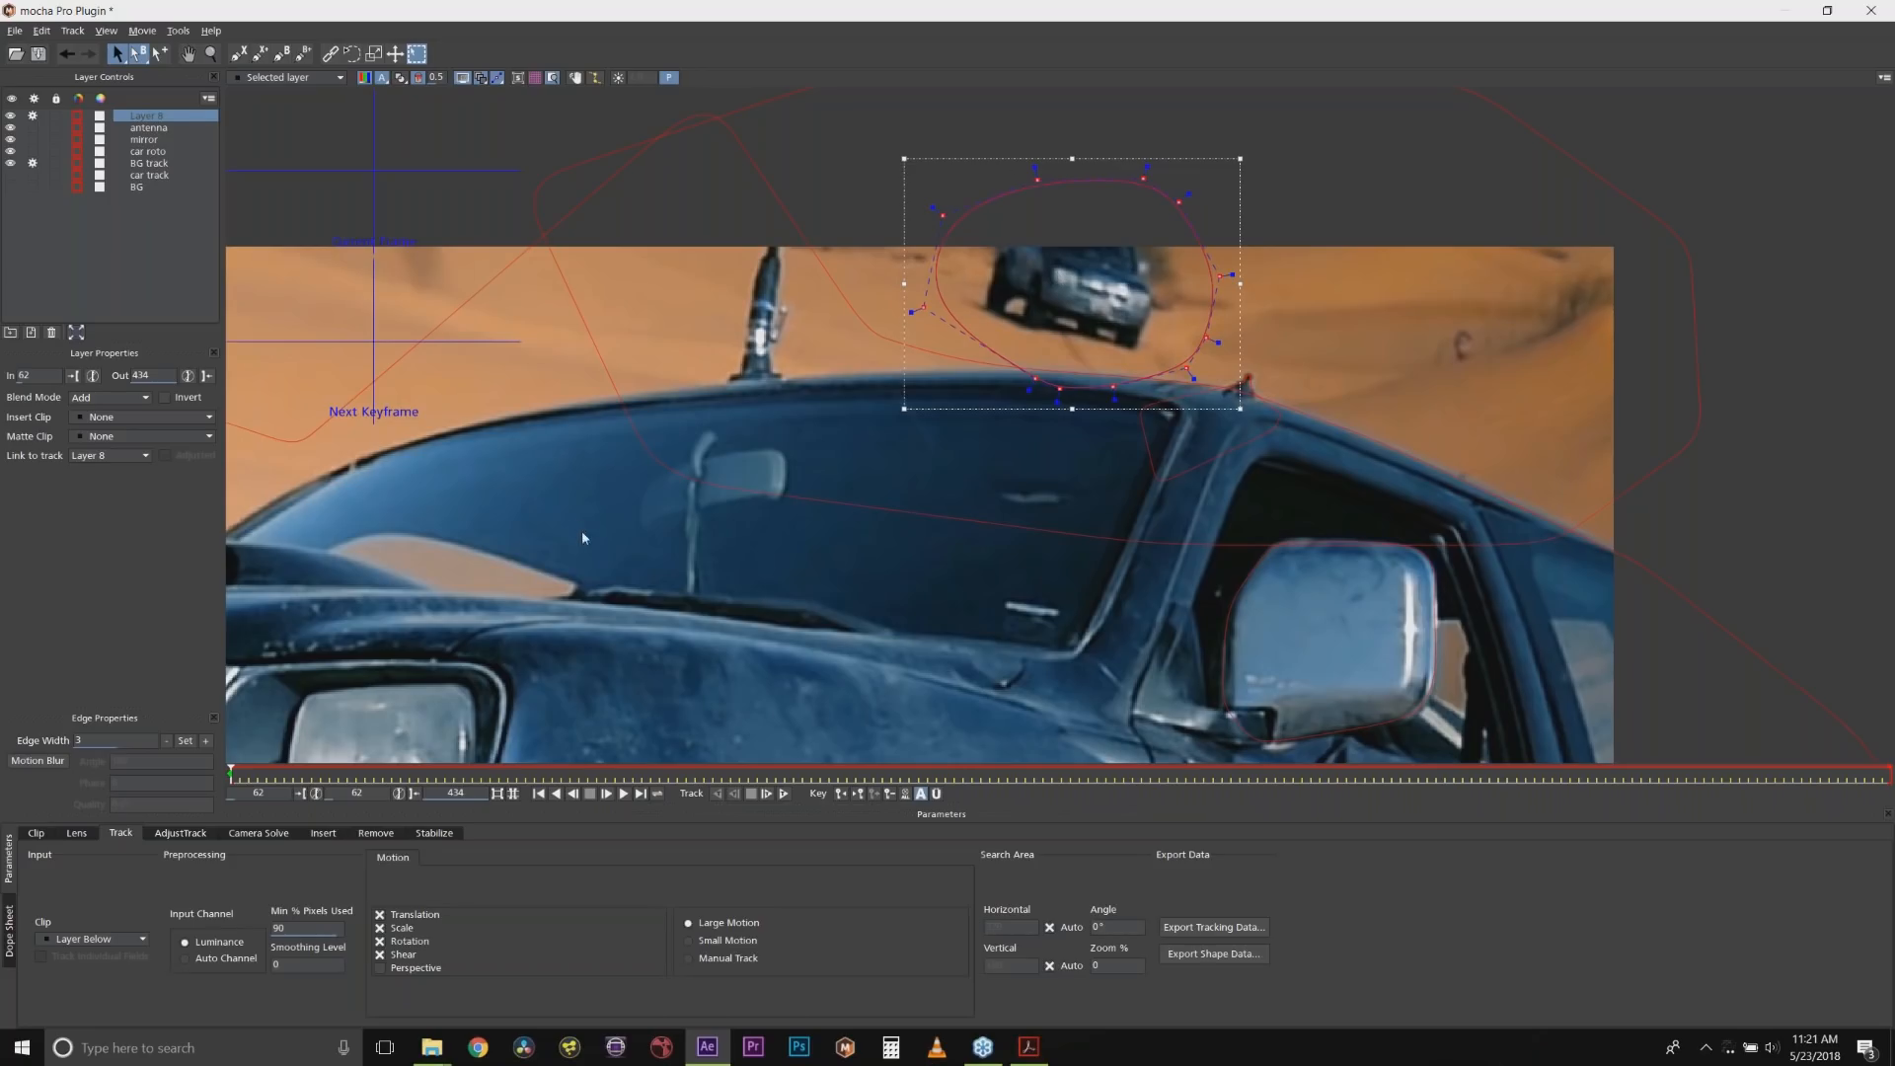
Move the new layer between car roto and BG track and name it bg car.
double_click(148, 117)
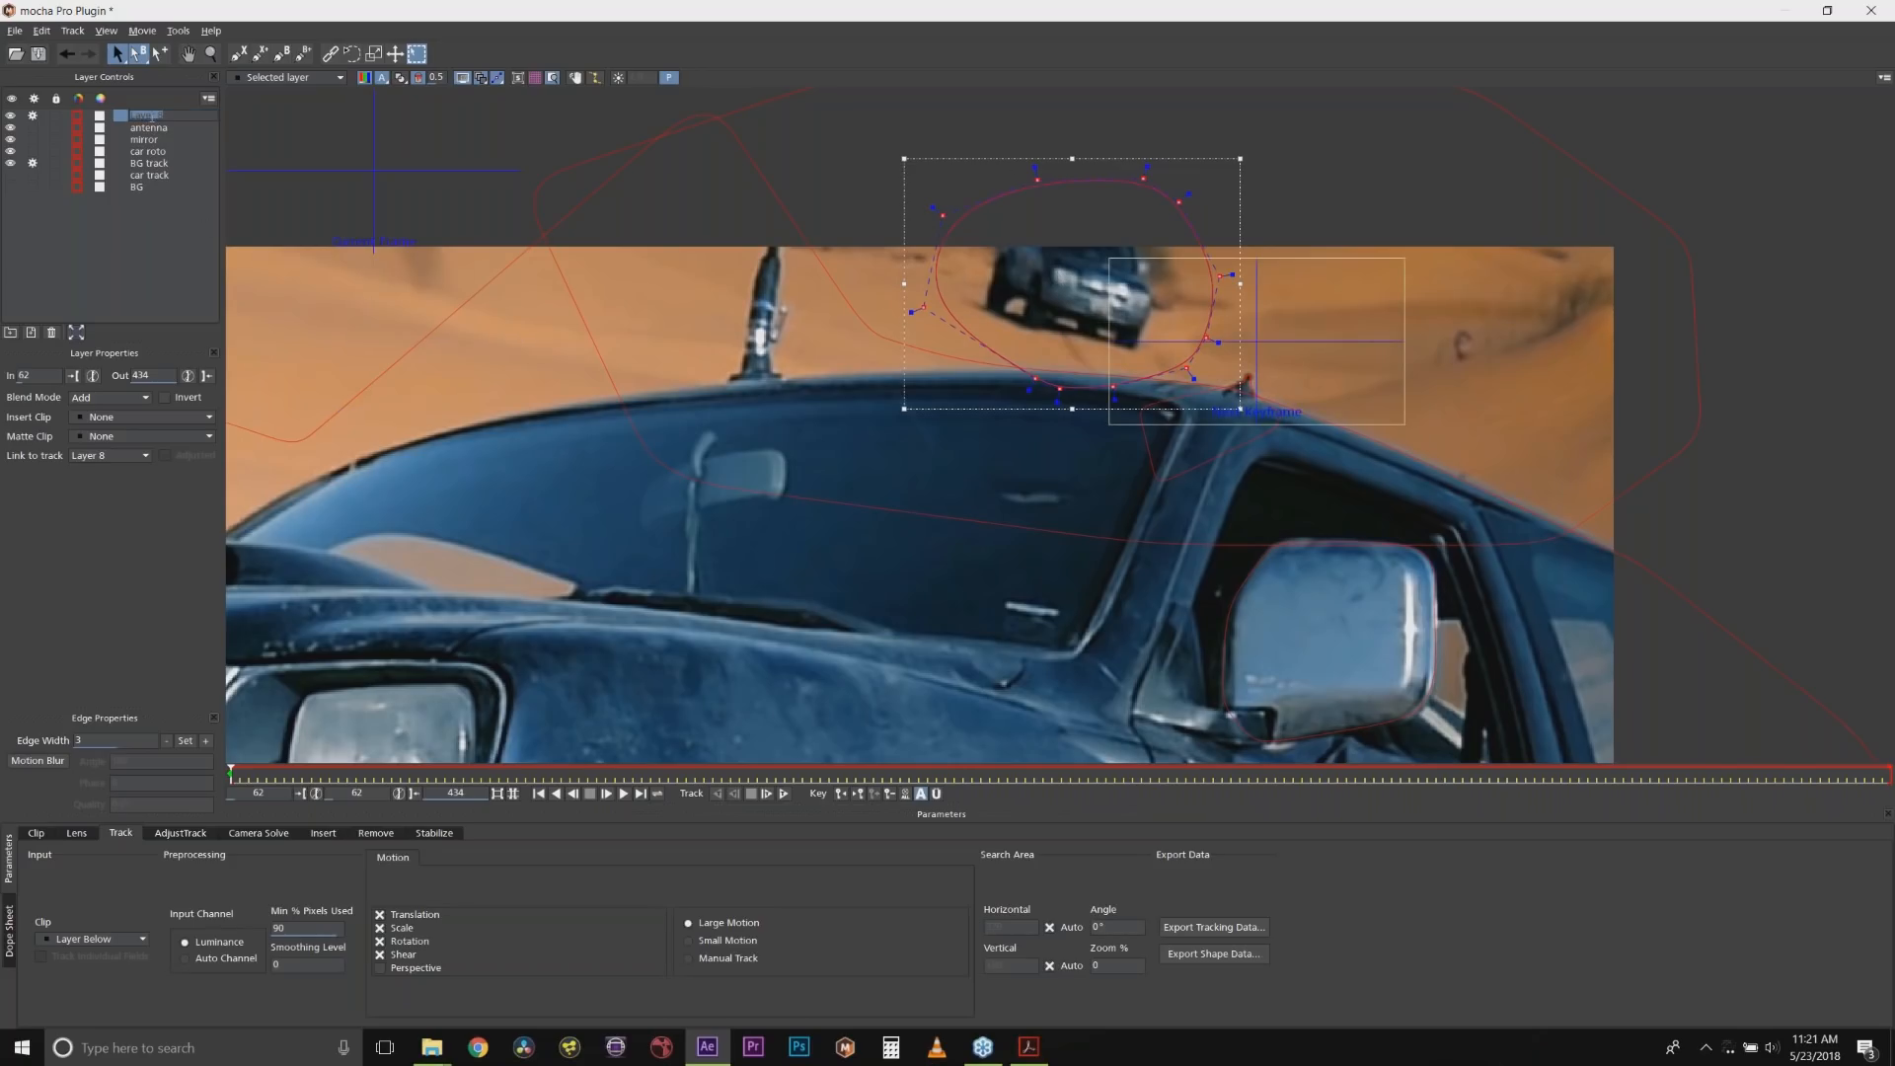
type("car")
left_click(121, 318)
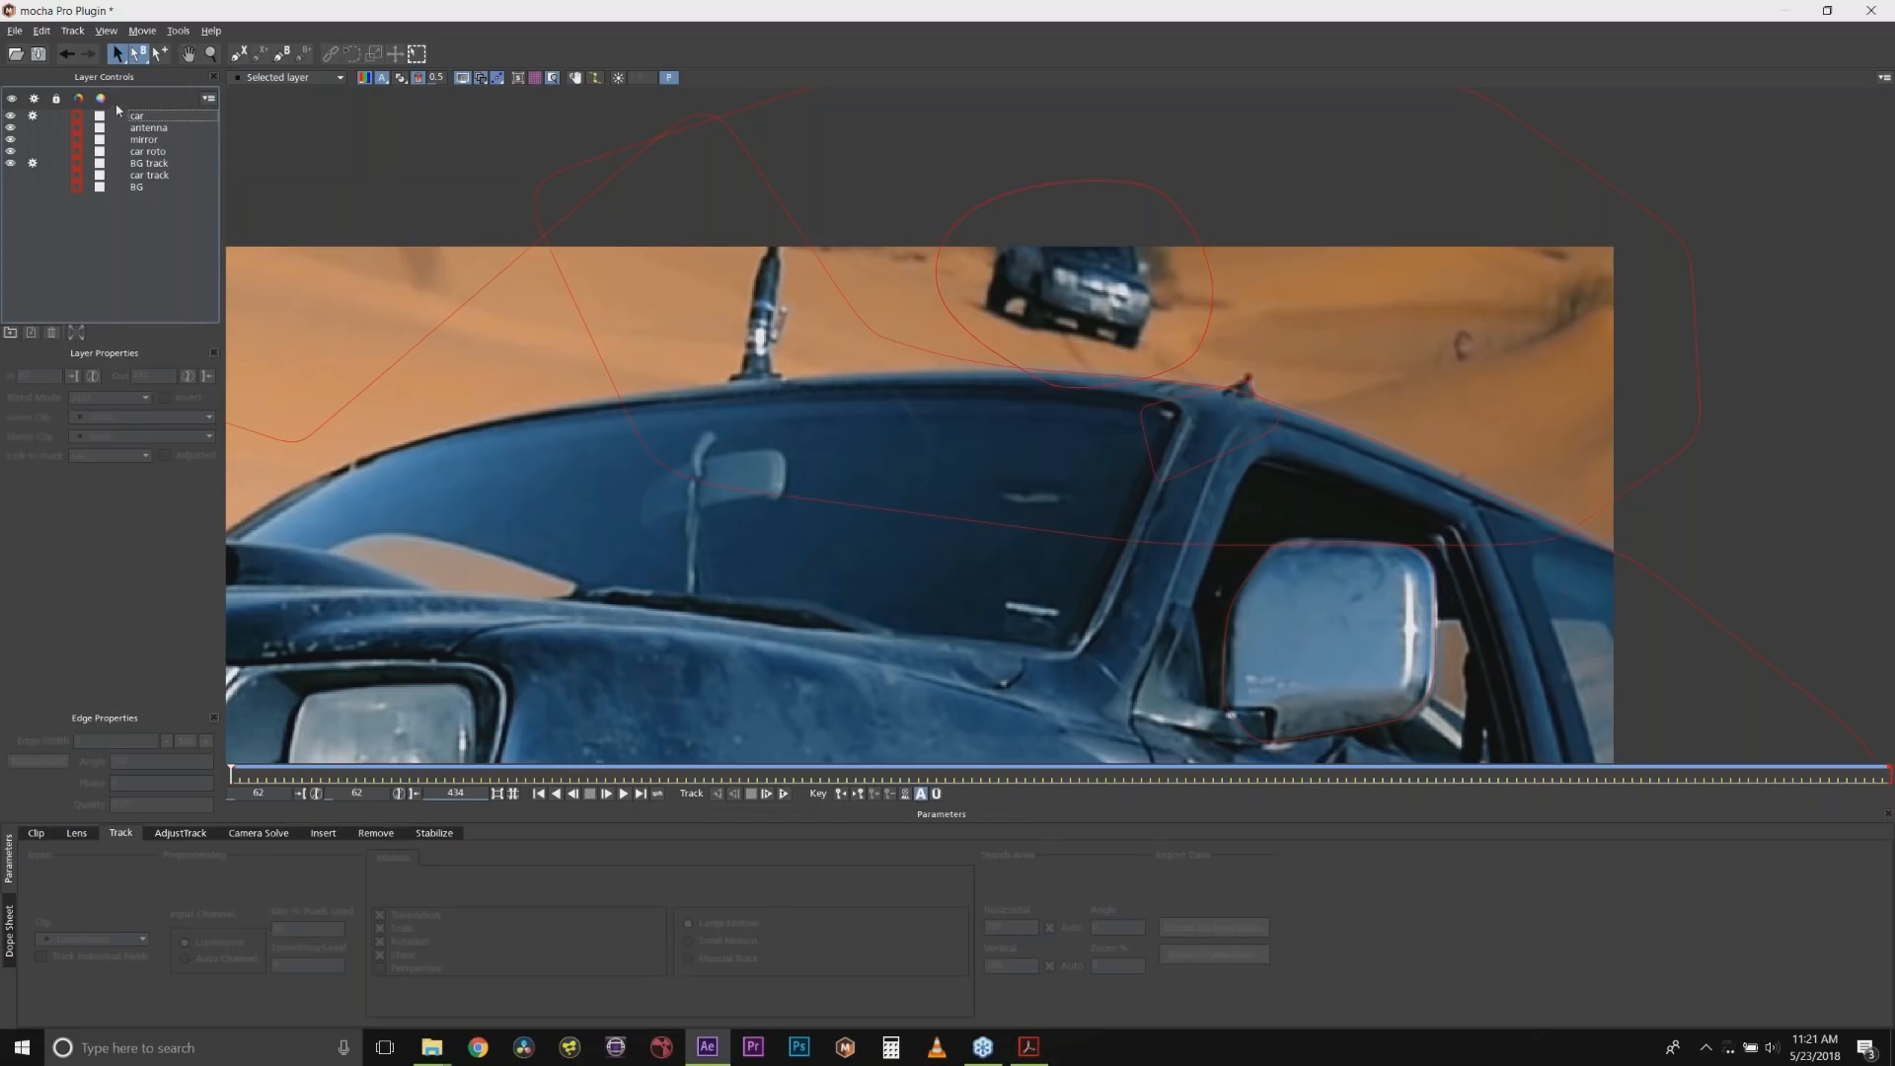
left_click_drag(144, 117, 150, 153)
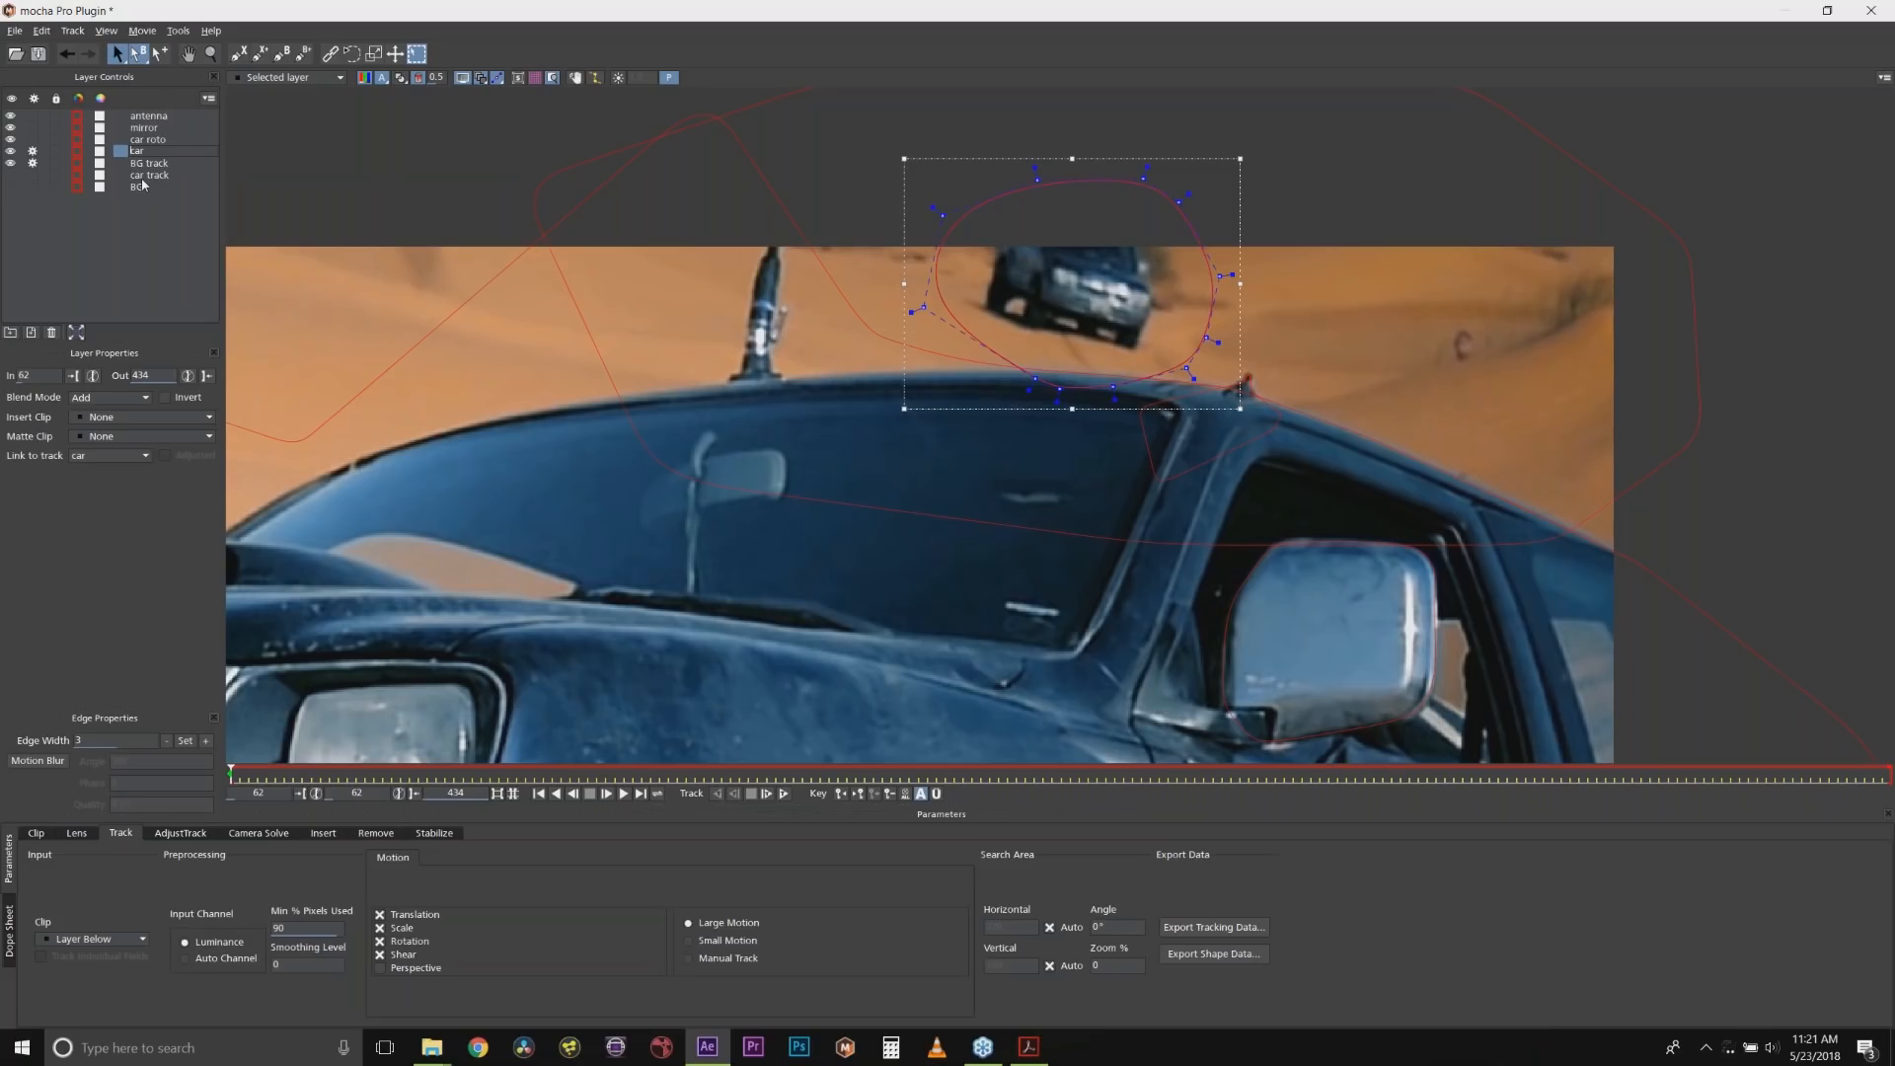
type("bo")
key("Return")
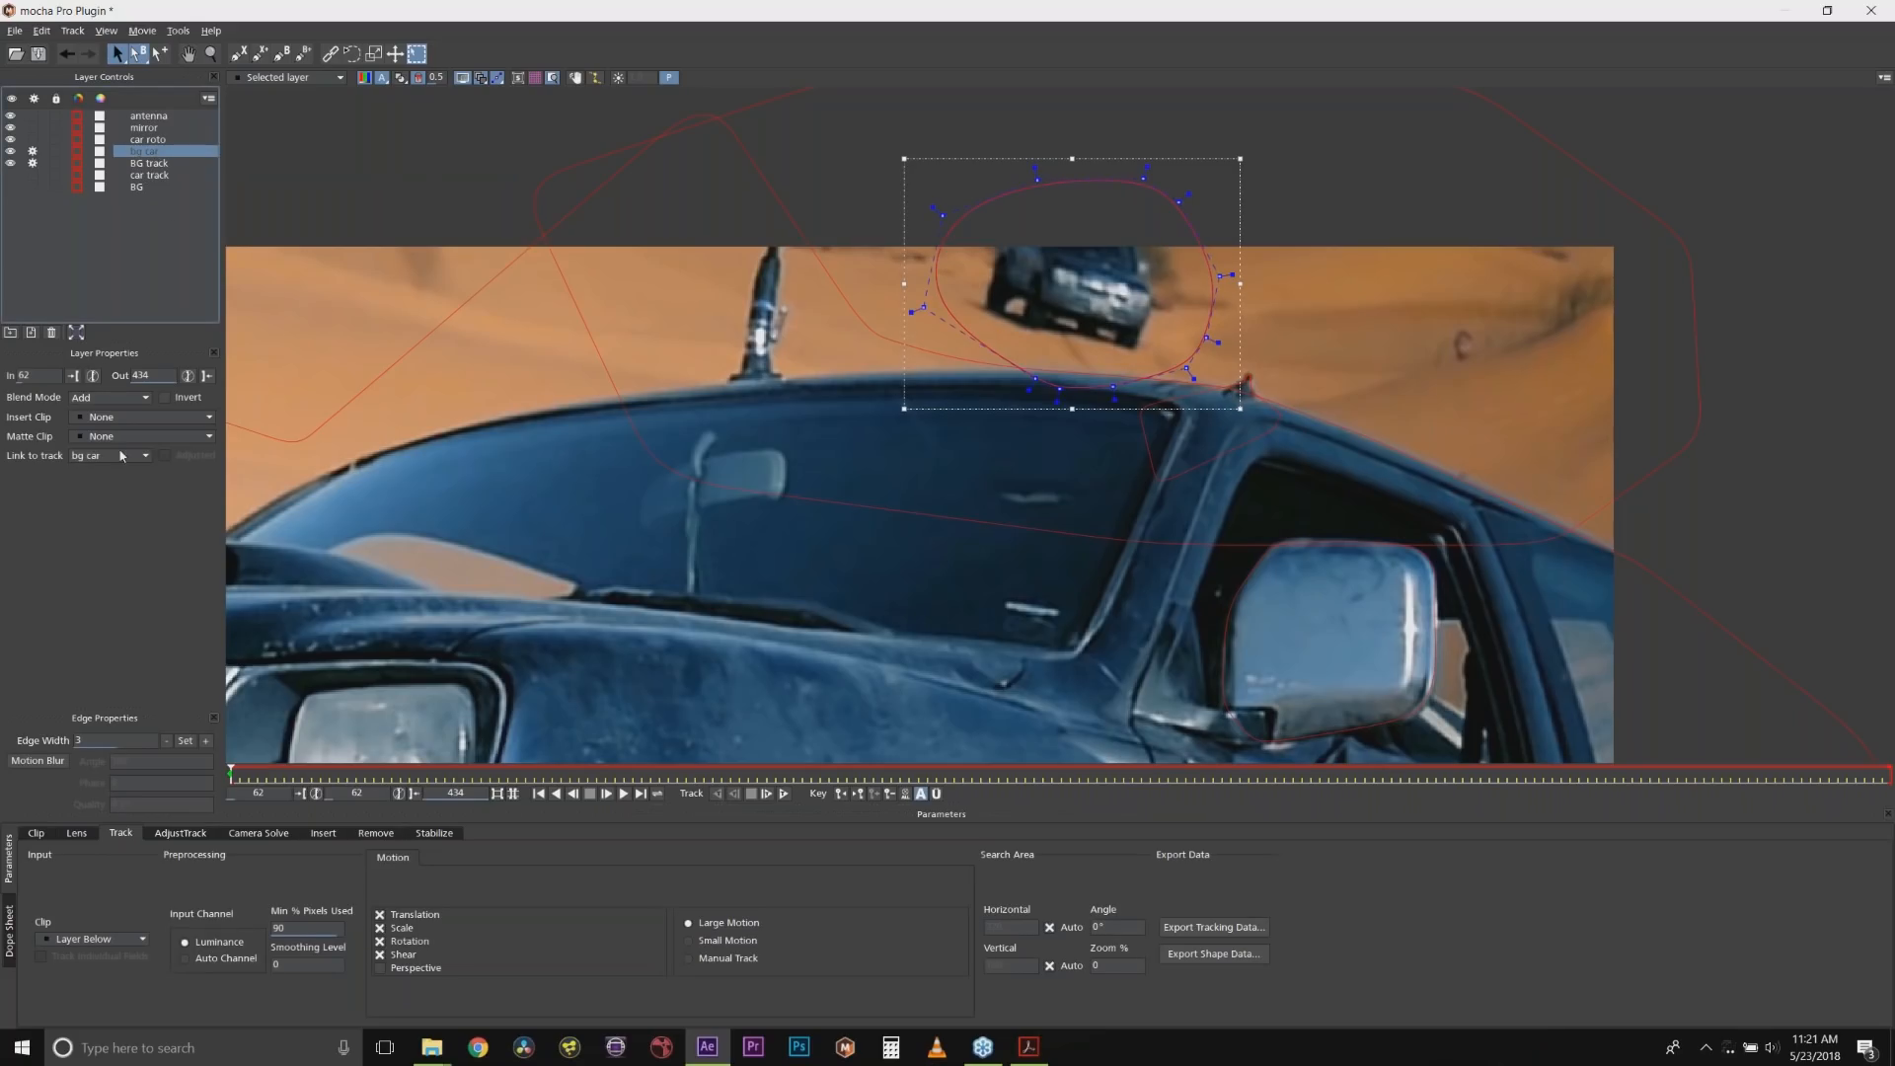
Link the bg car layer to the BG track motion and check the shape at frame 221.
left_click(106, 455)
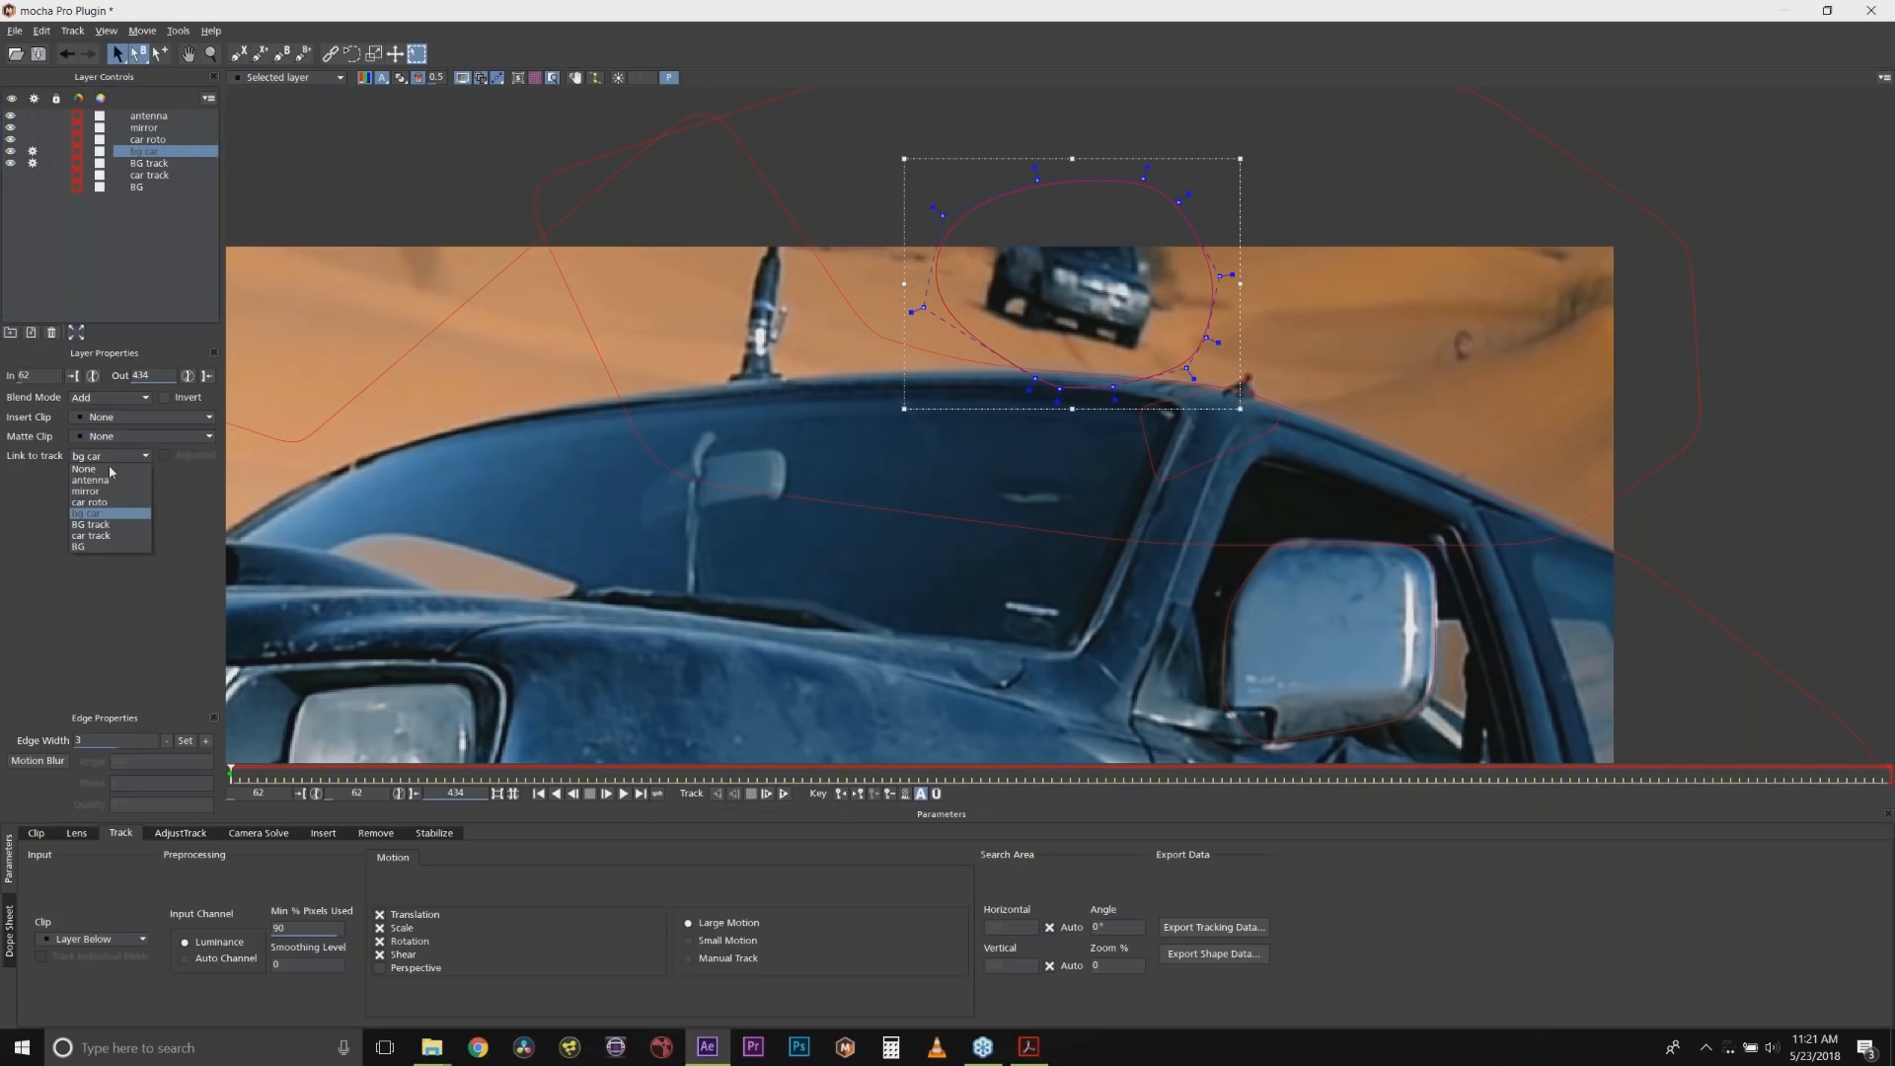
left_click(109, 525)
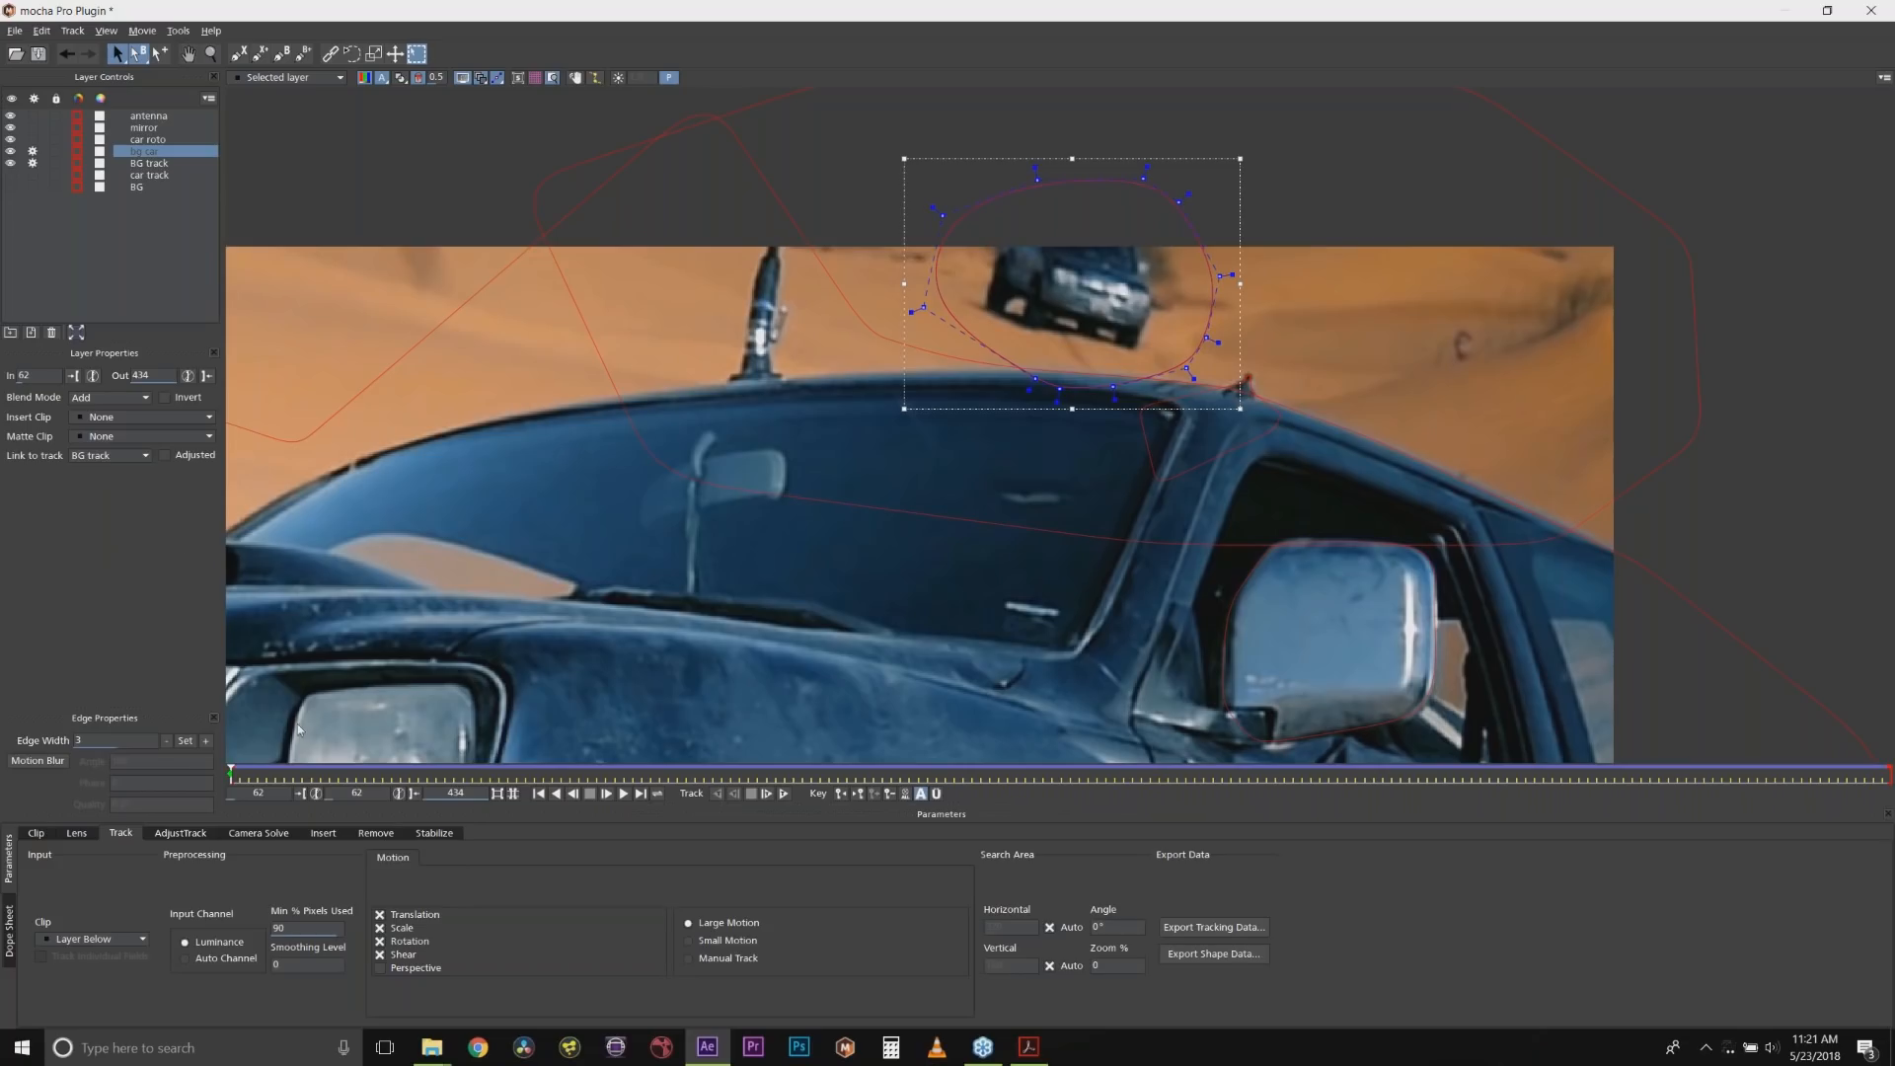
left_click_drag(232, 771, 941, 791)
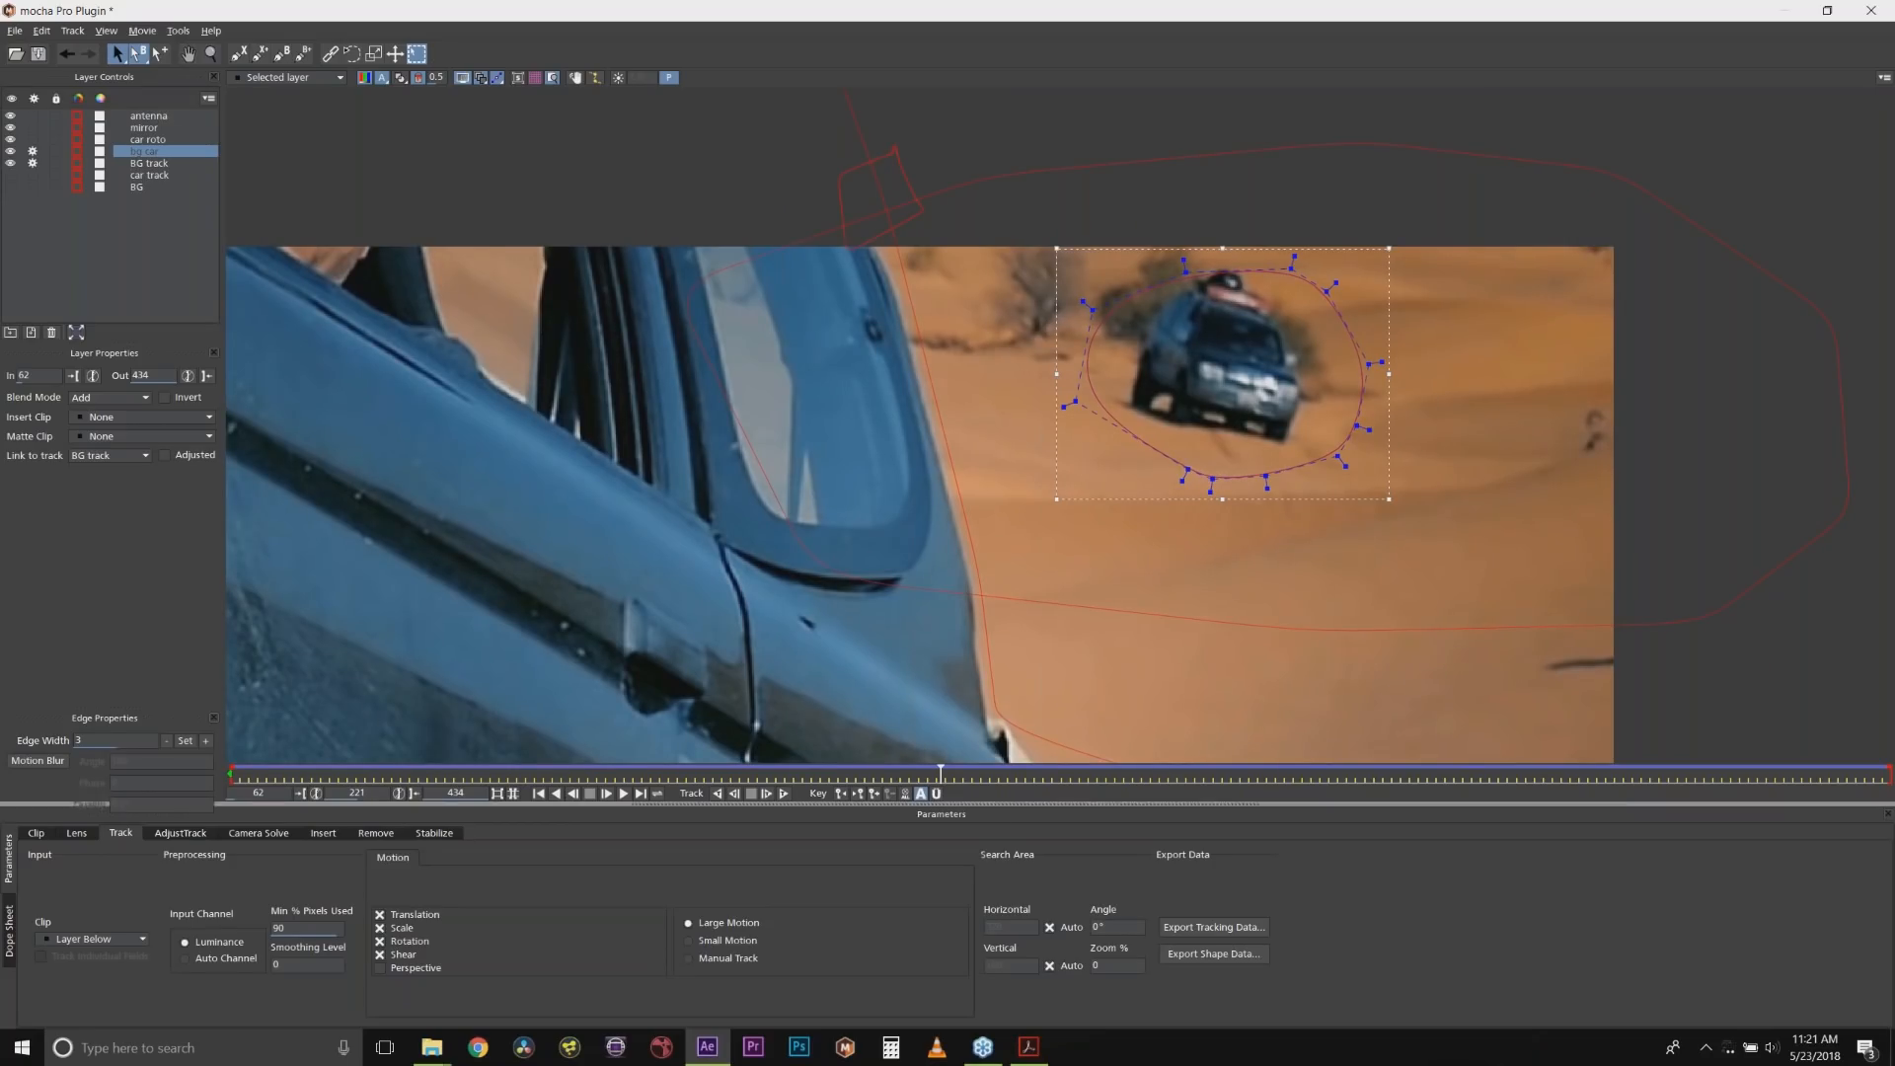
With Überkey on, raise the spline point above the car's roof to enlarge the shape, and check it at frame 242.
left_click(936, 794)
left_click_drag(1185, 267, 1196, 230)
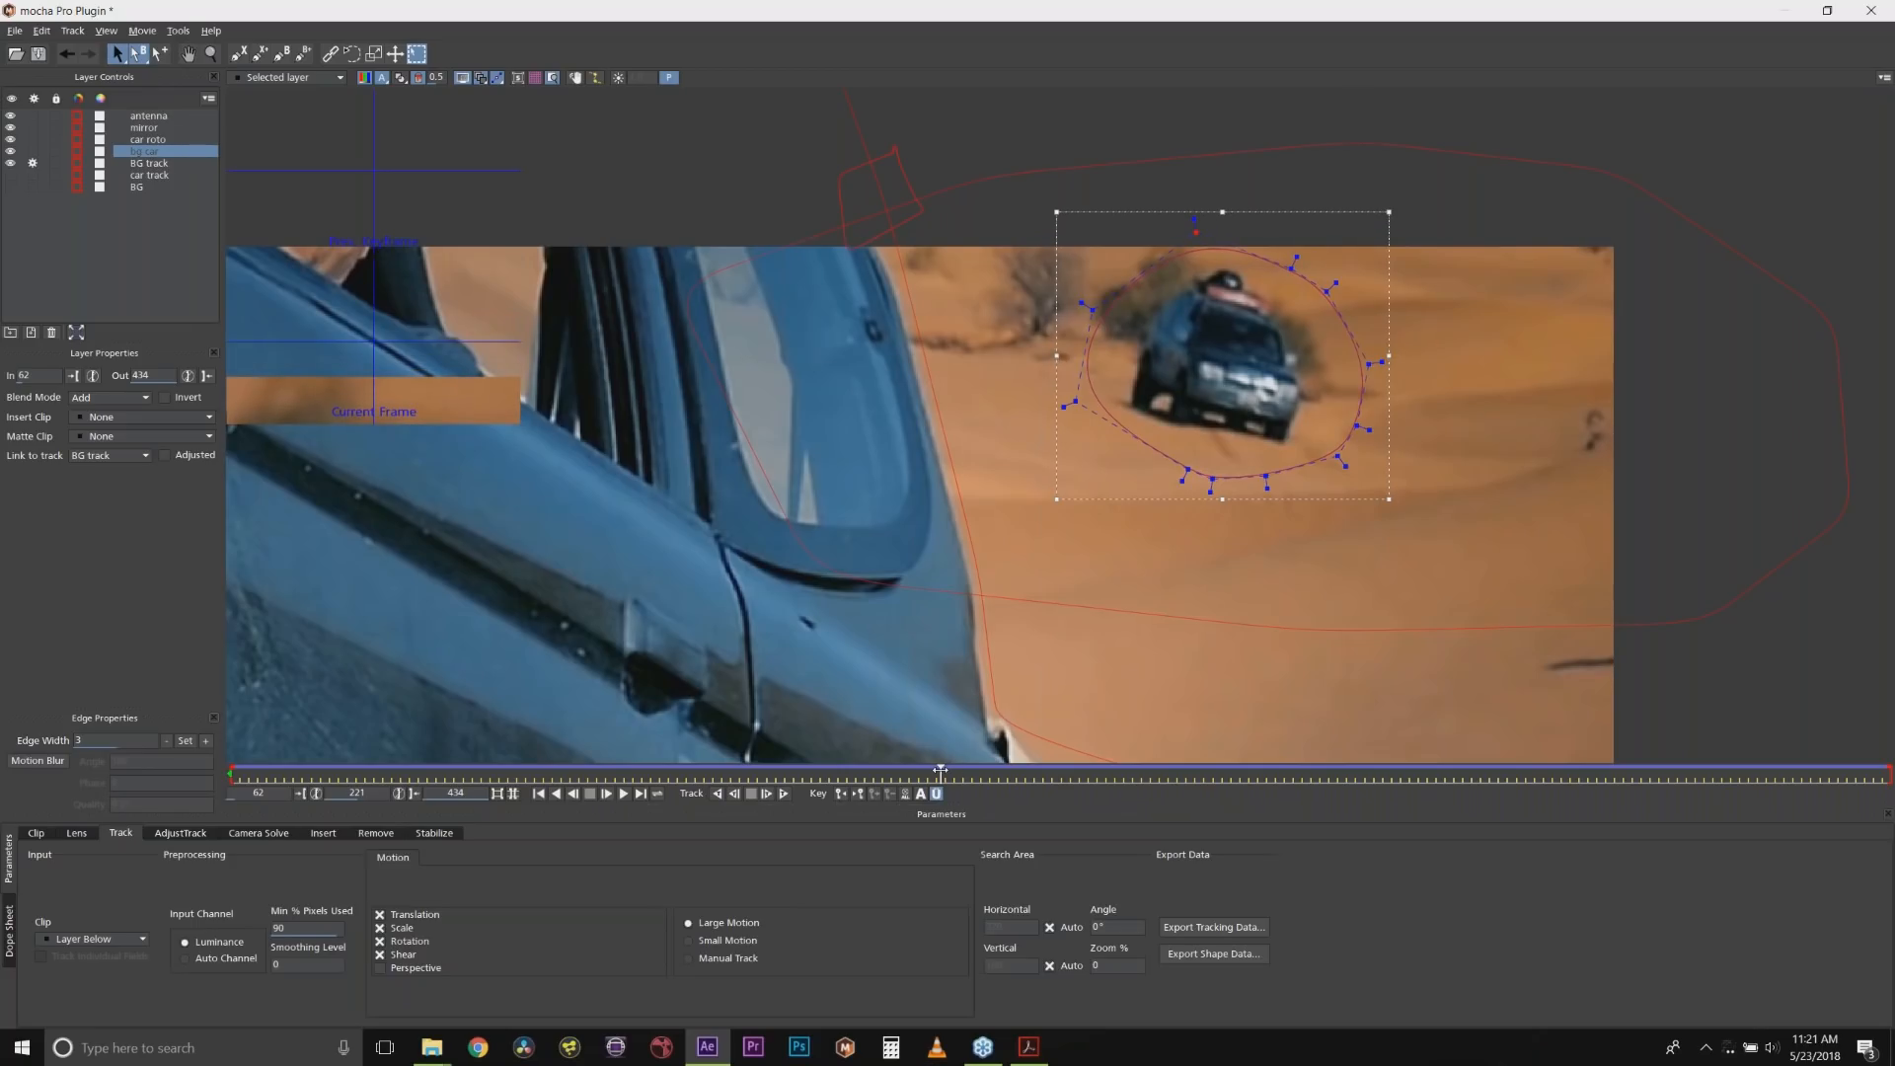
left_click_drag(940, 769, 1066, 672)
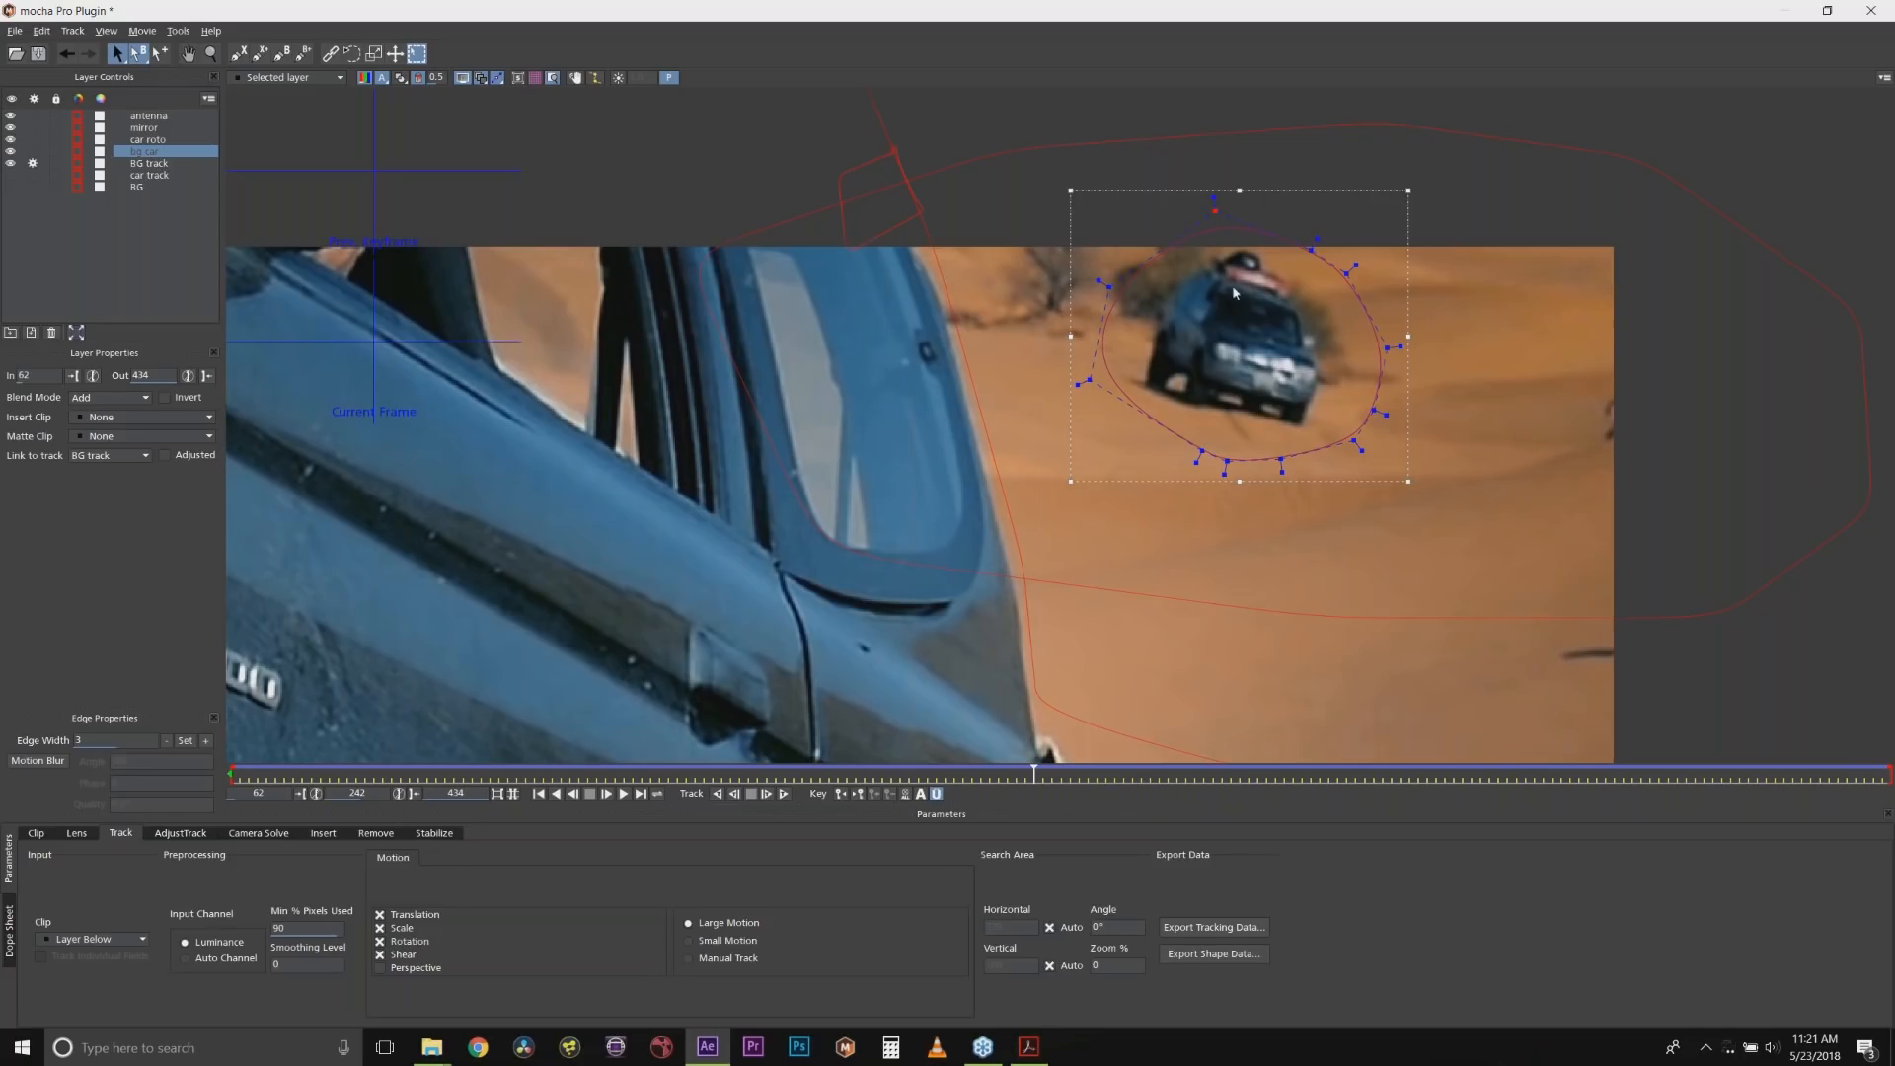
Show all mattes and compare the bg car layer with BG track and the foreground layers antenna, mirror and car roto.
left_click(153, 164)
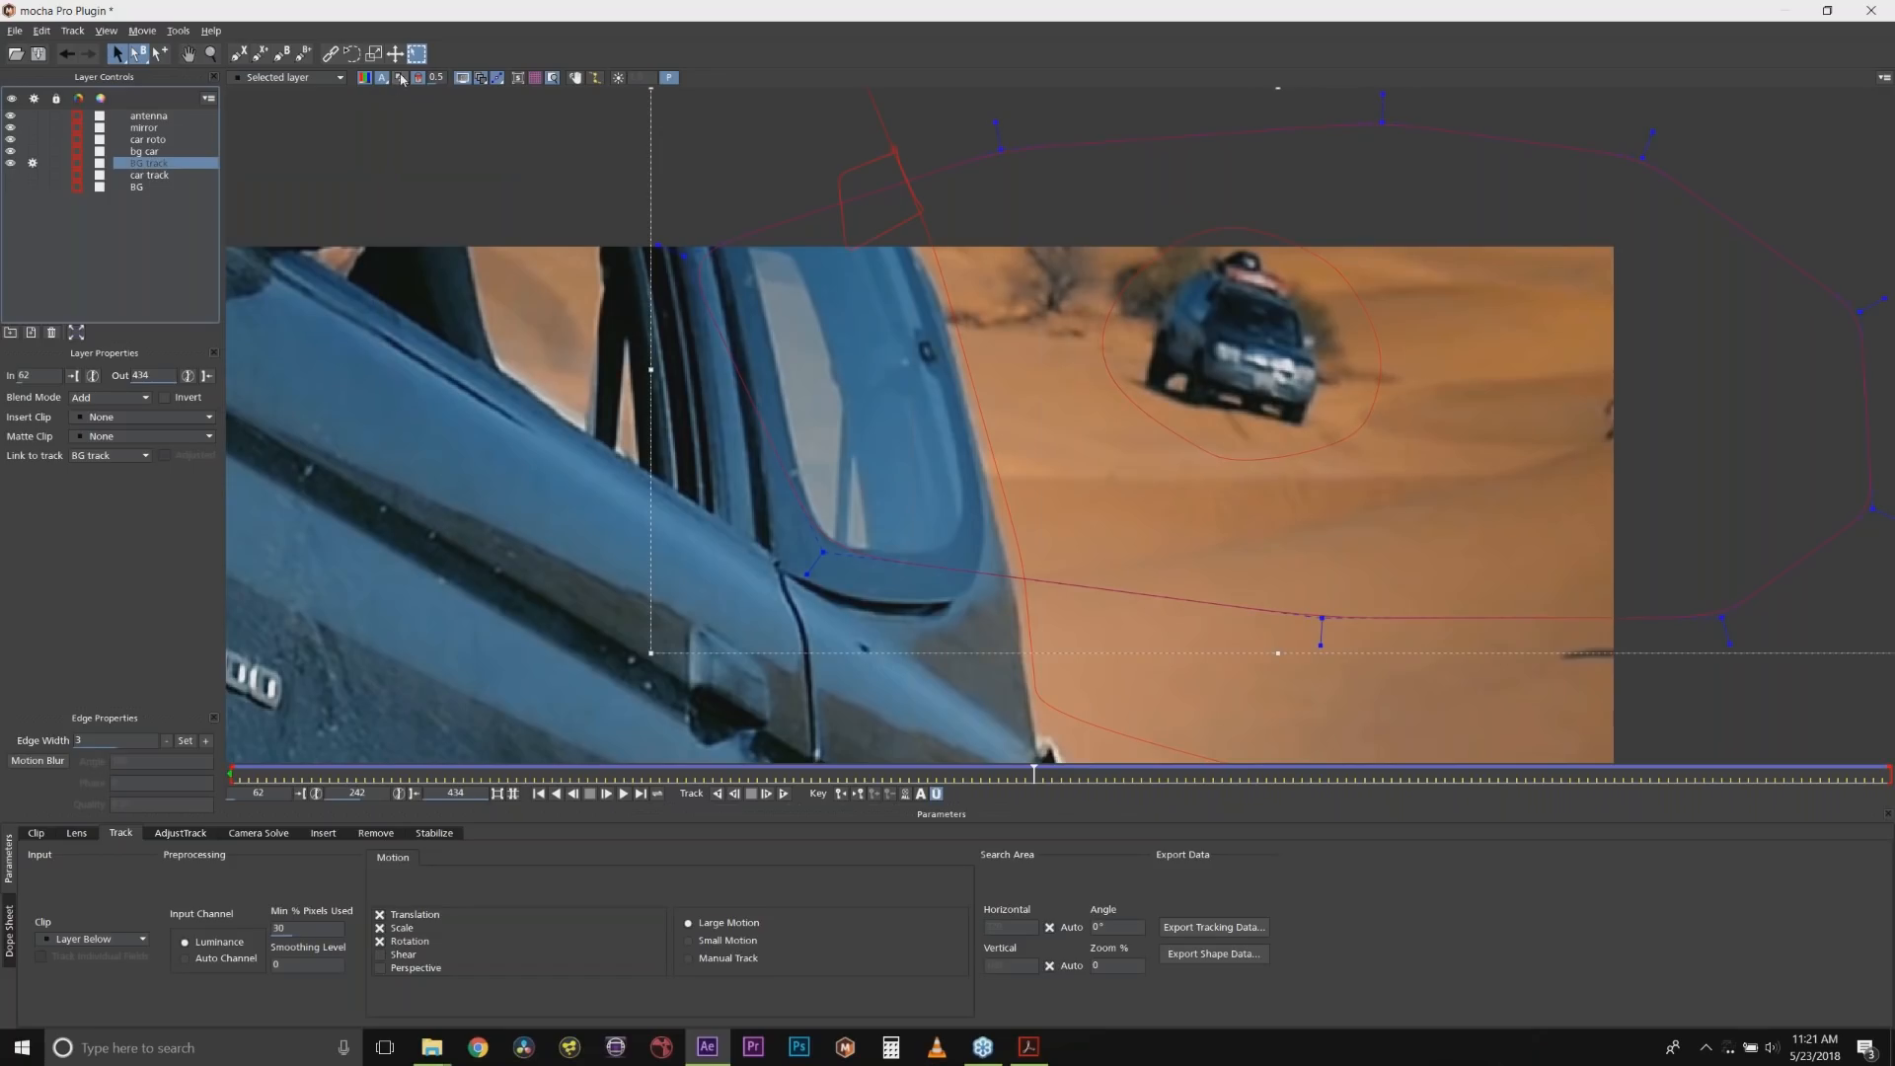
left_click(400, 78)
left_click(151, 153)
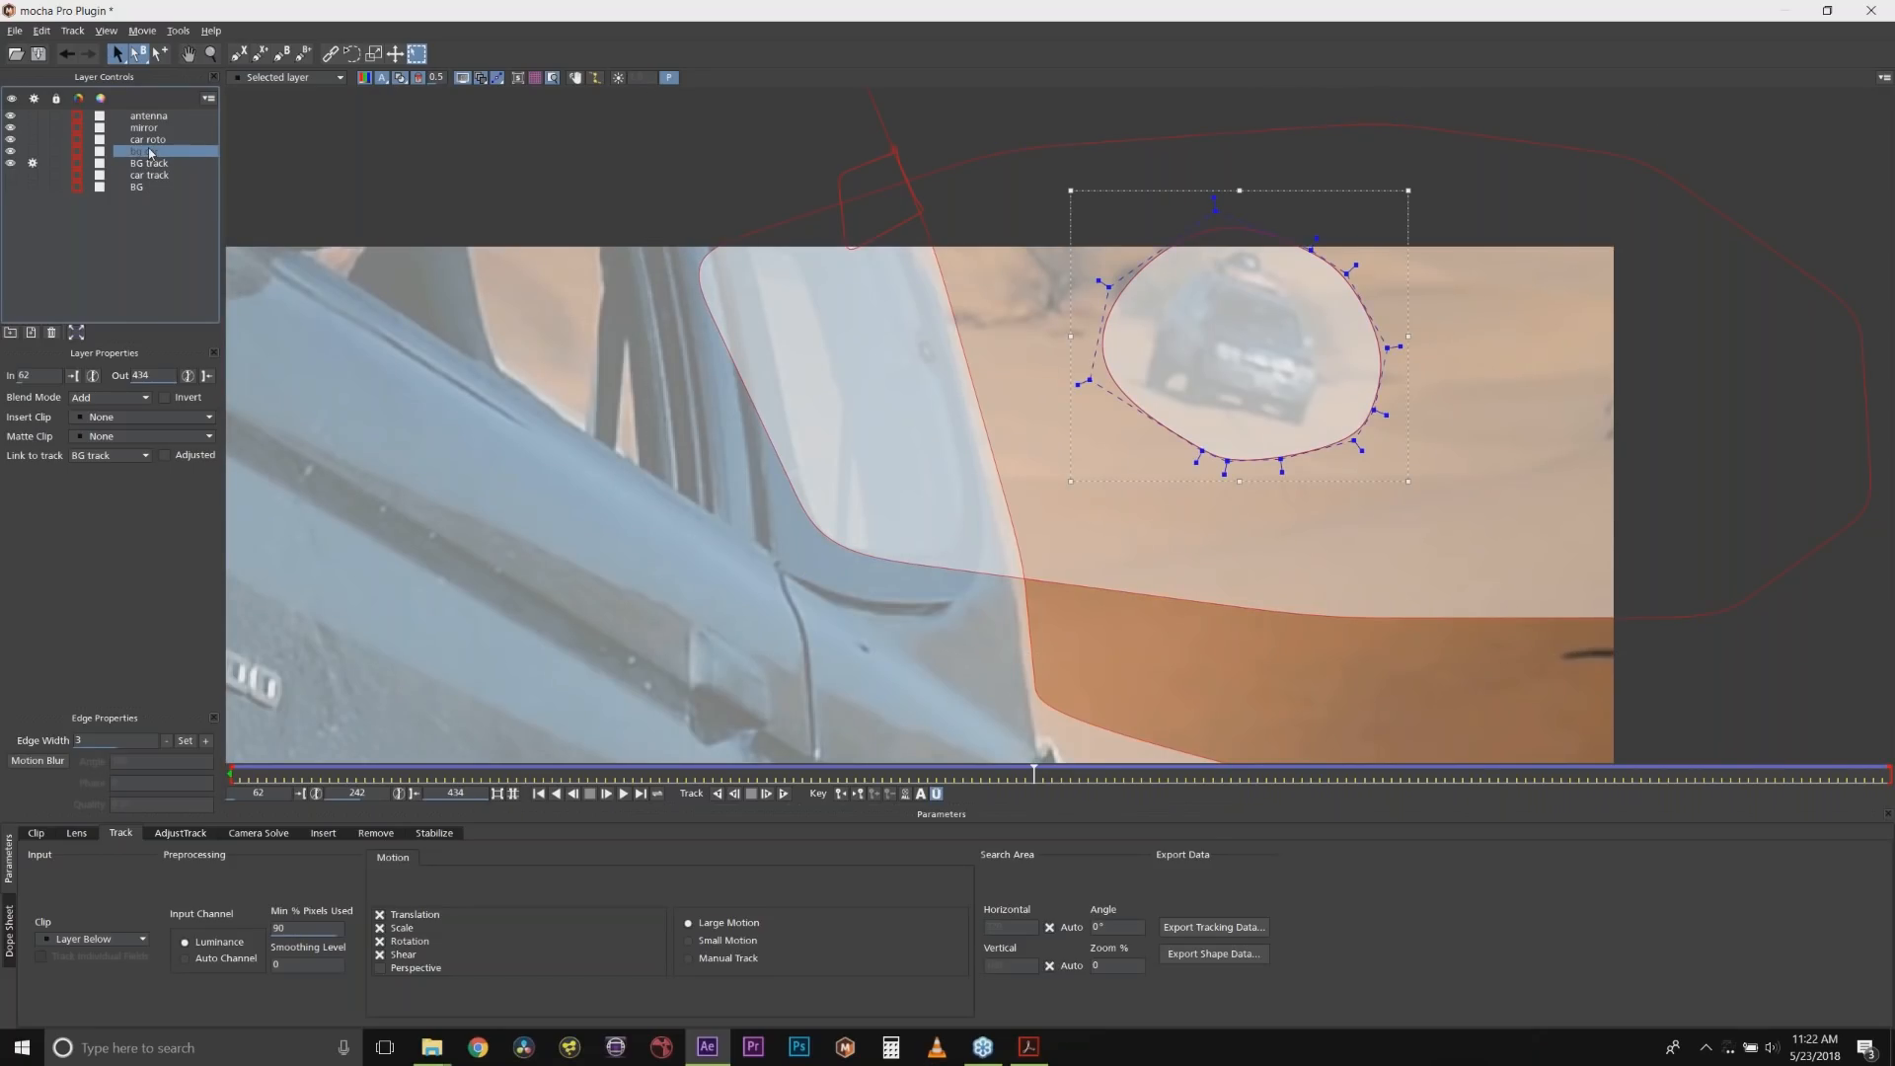
left_click(152, 140)
left_click(154, 116, "shift")
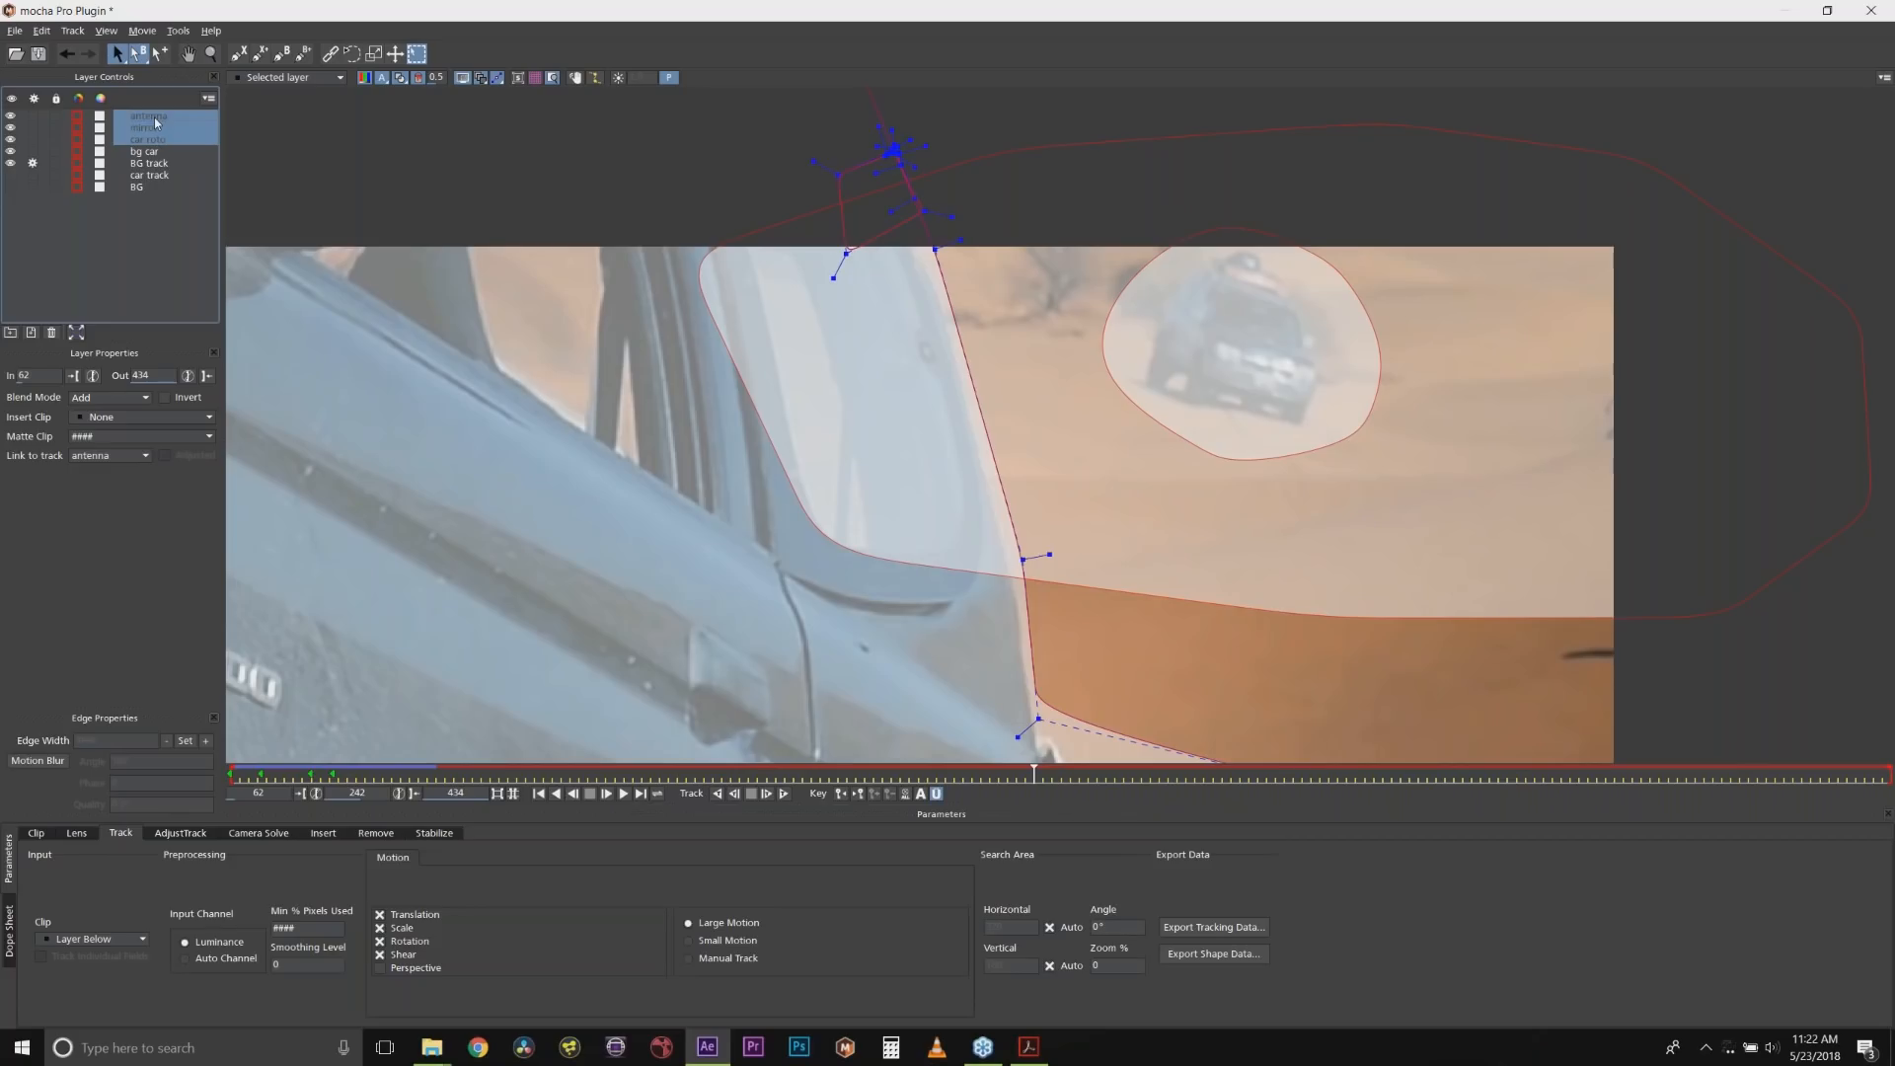
left_click(150, 153)
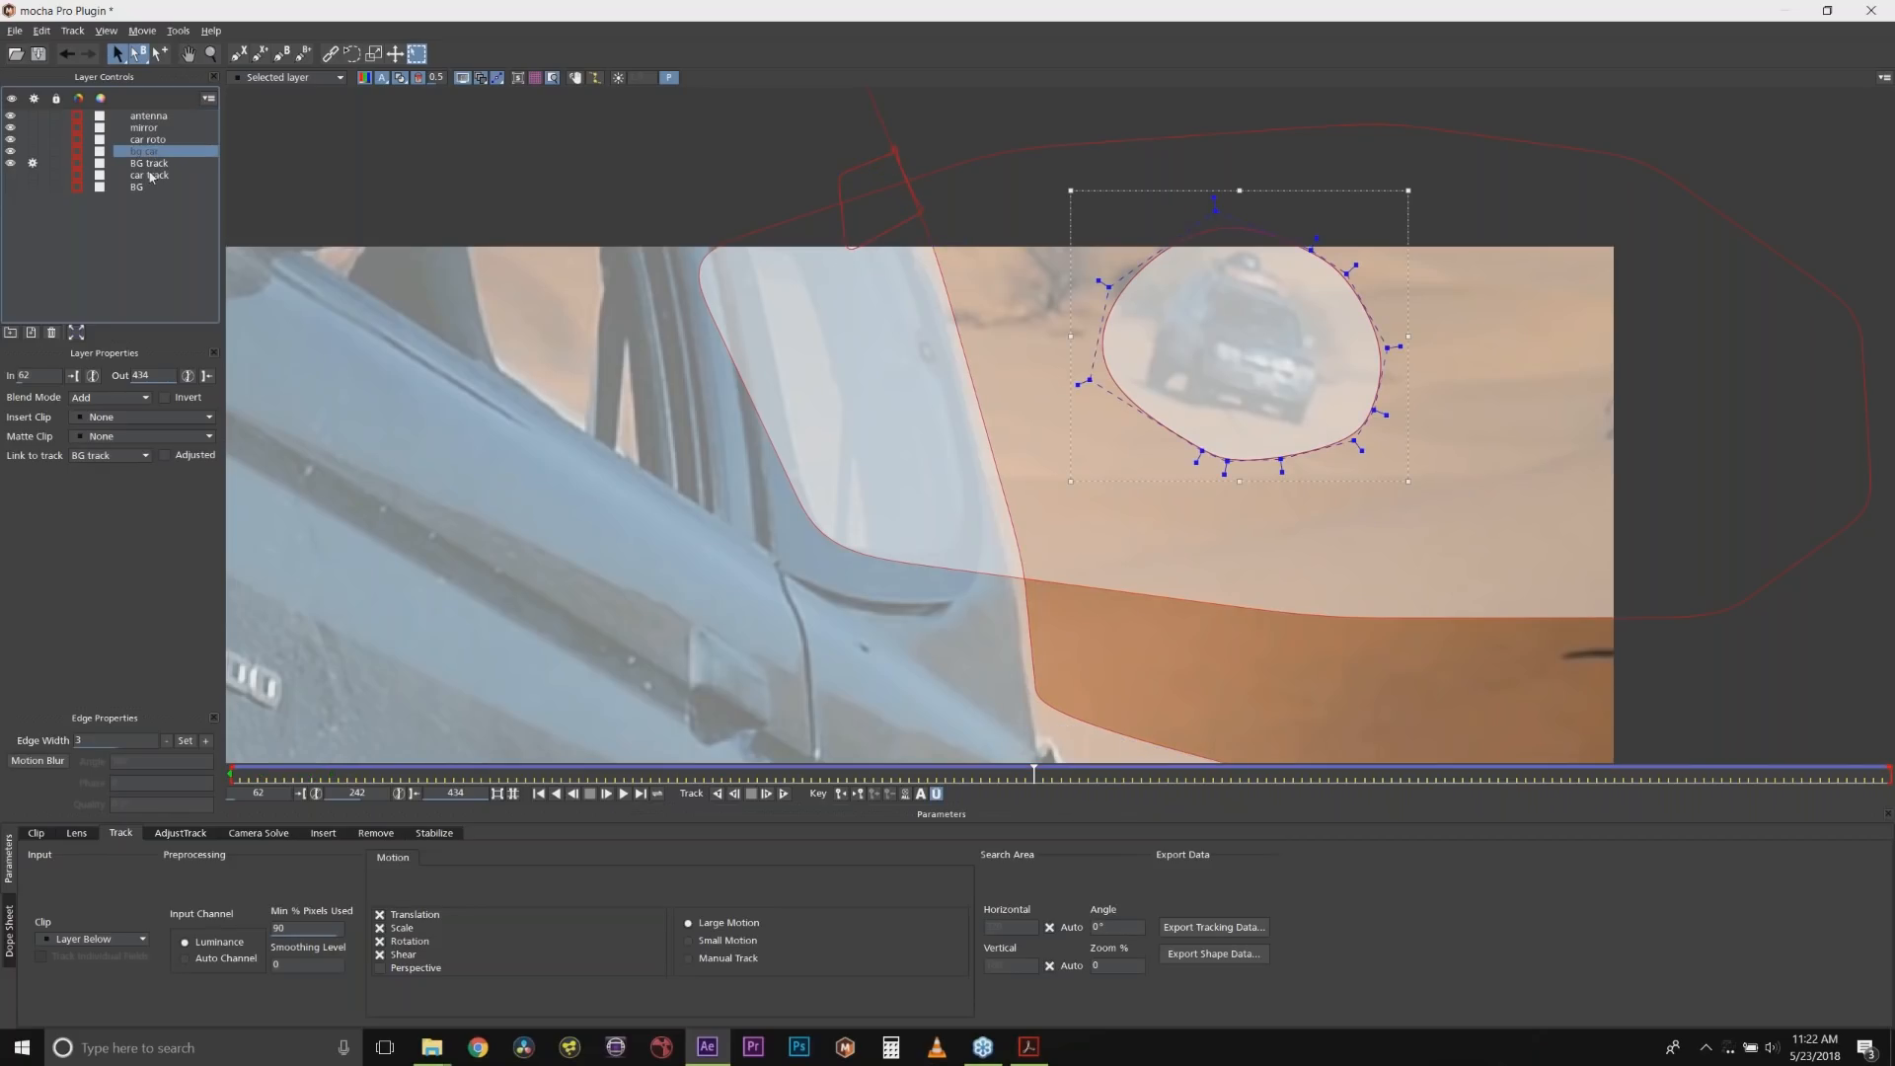
Limit the matte display to selected mattes, inspect bg car and the foreground layers individually, and hide the mattes.
left_click(400, 79)
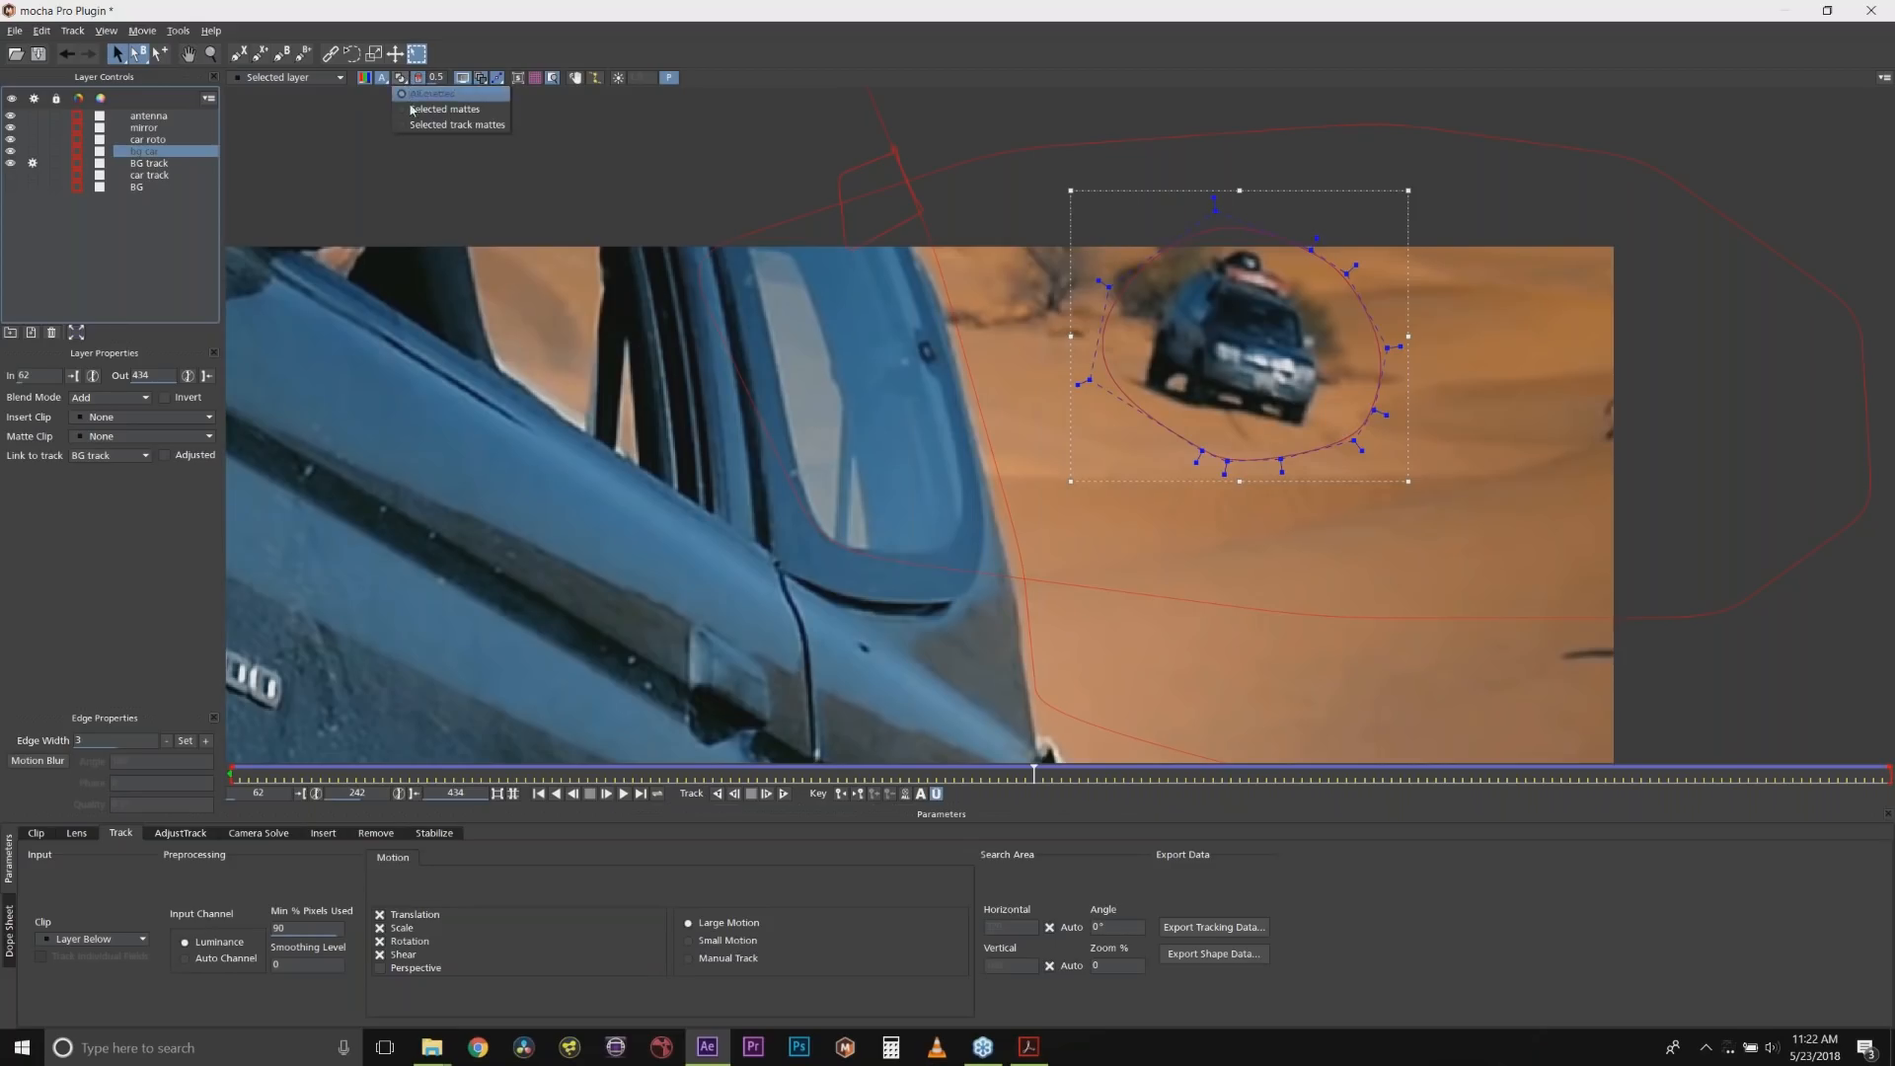
left_click(144, 163)
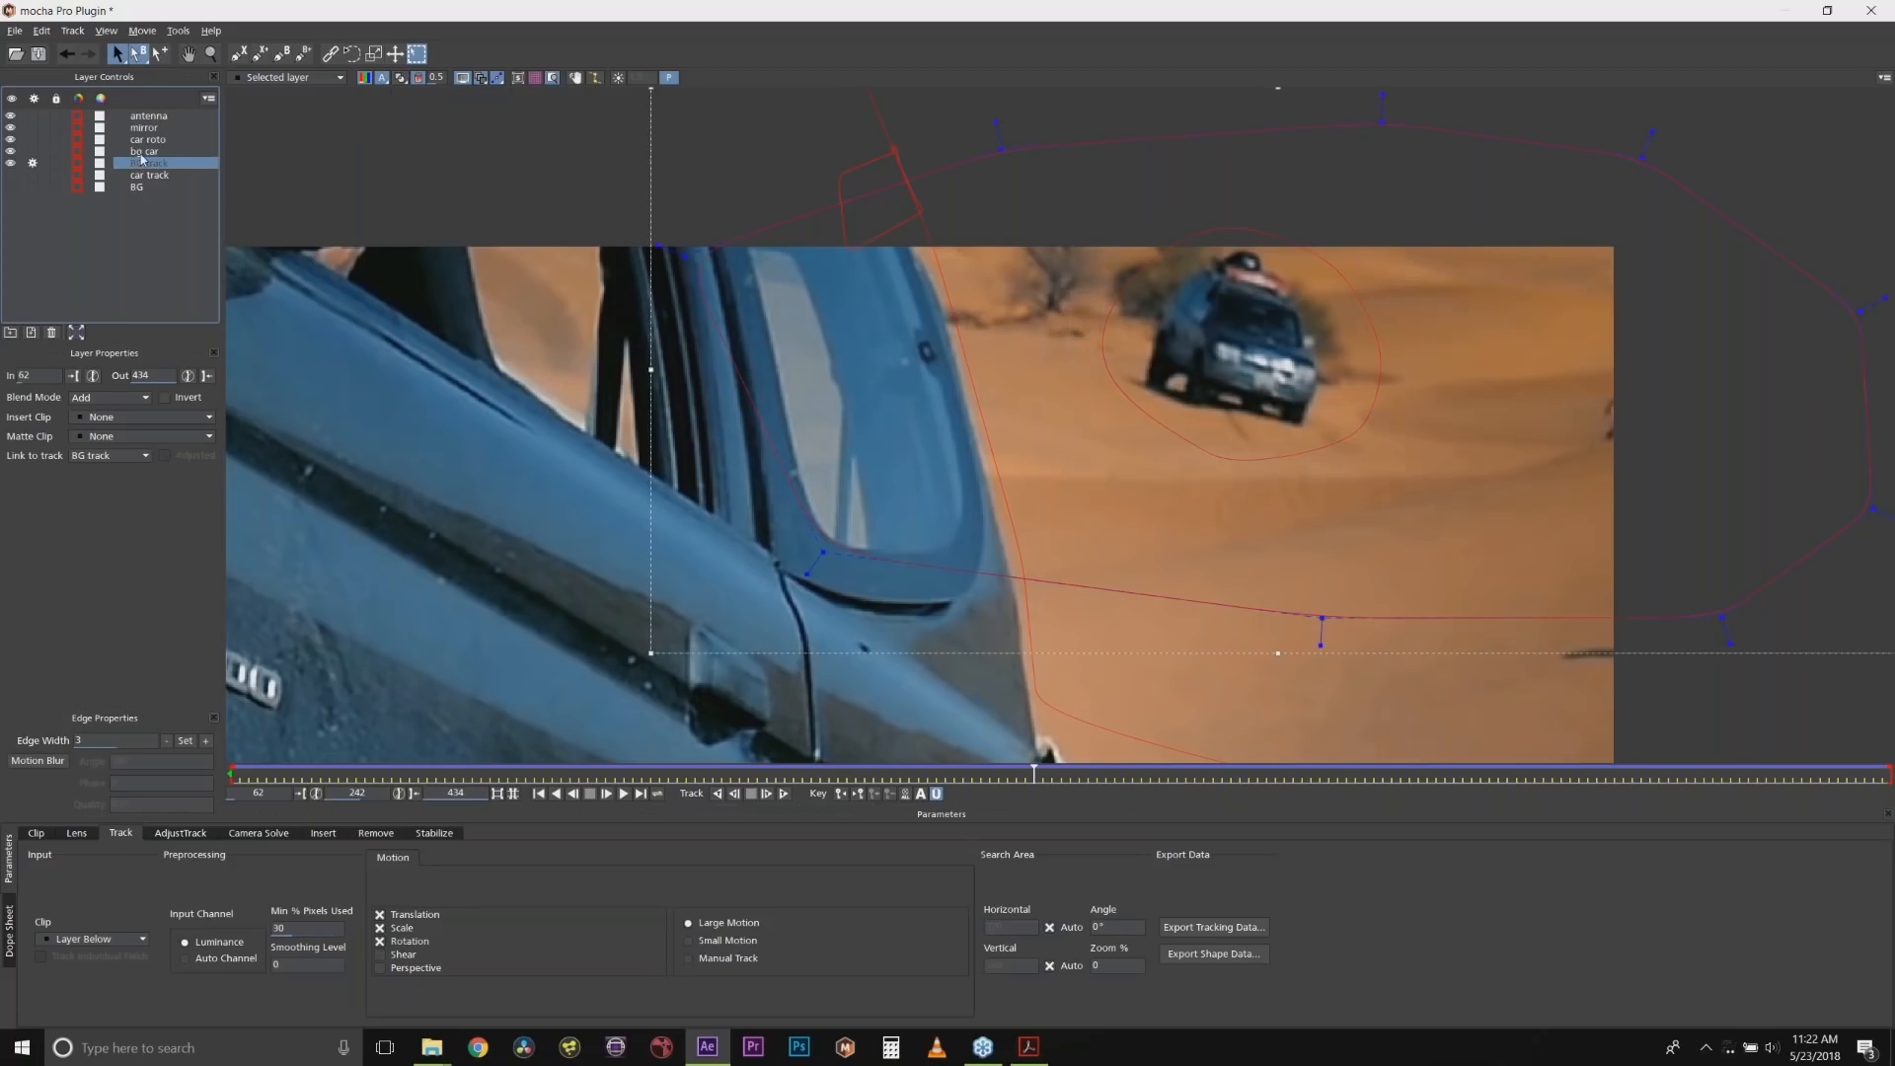
left_click(143, 151)
left_click(400, 79)
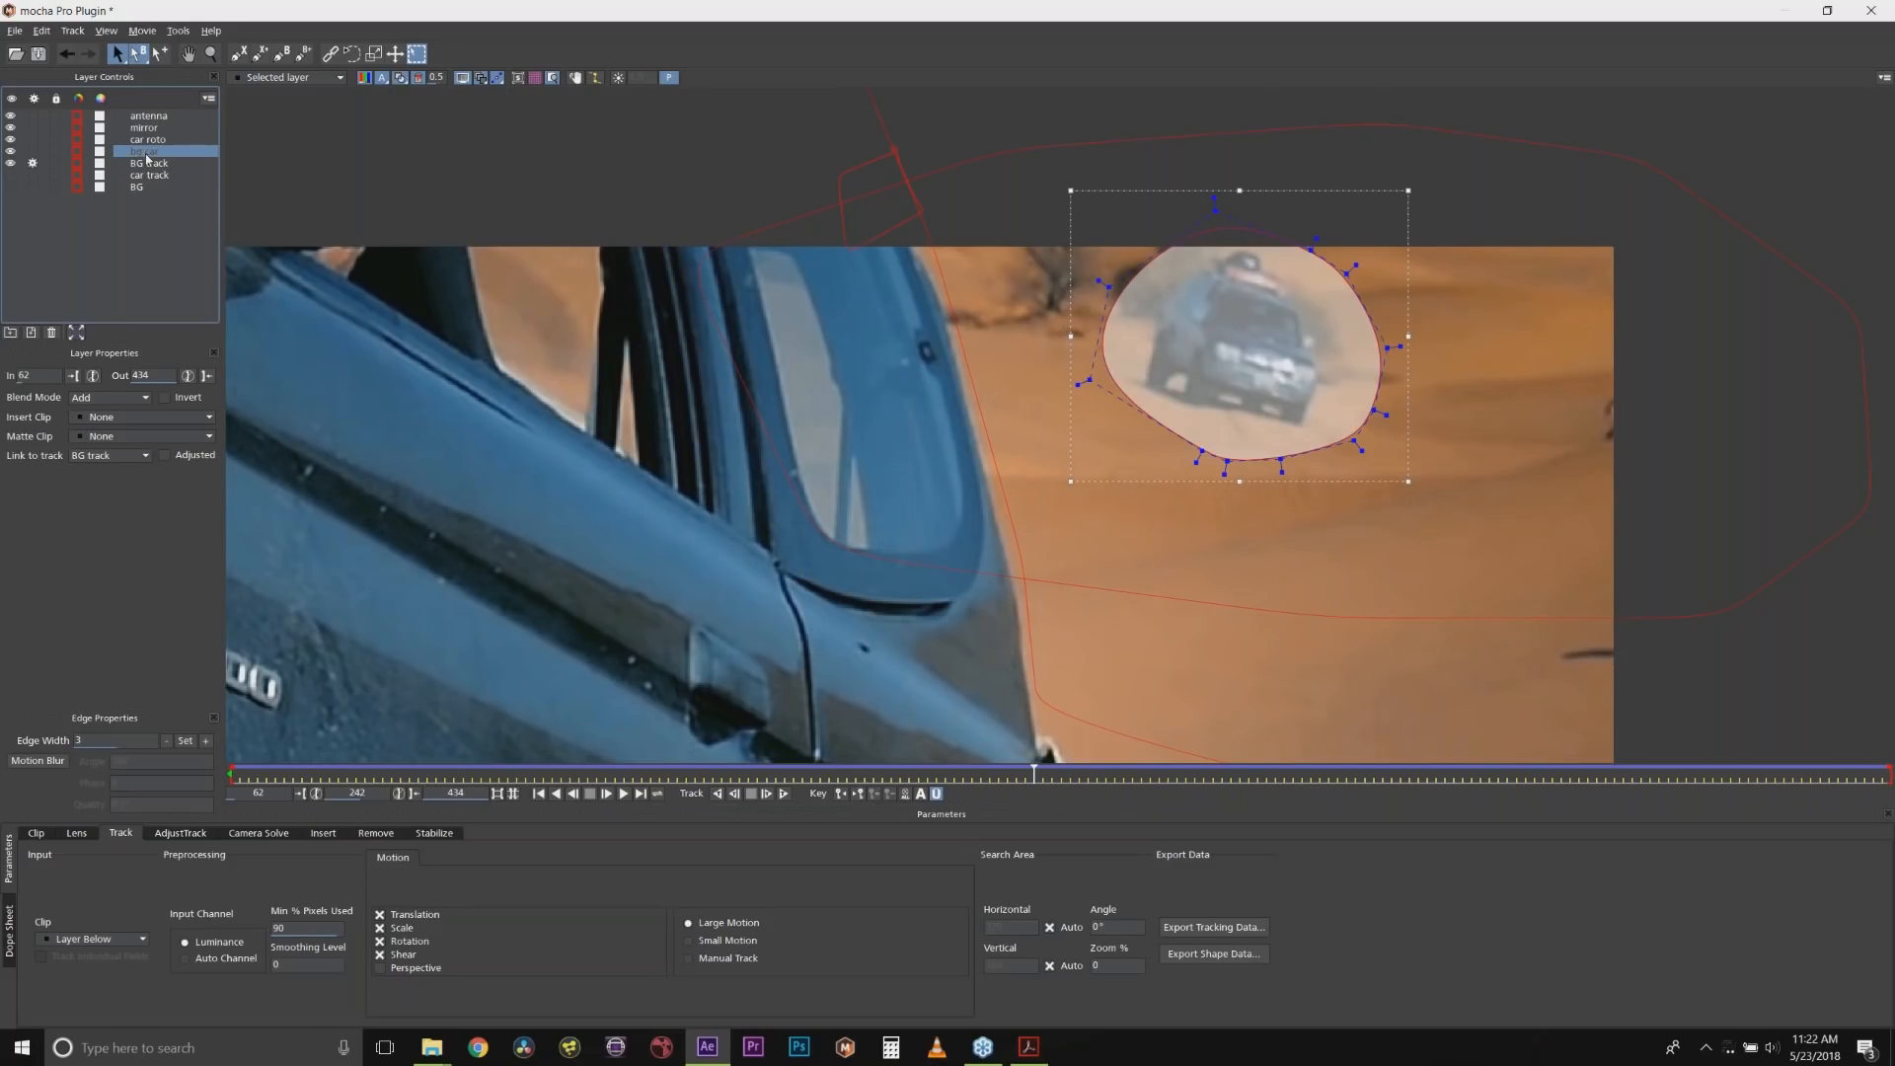
left_click(148, 162)
left_click(148, 151)
left_click(153, 139)
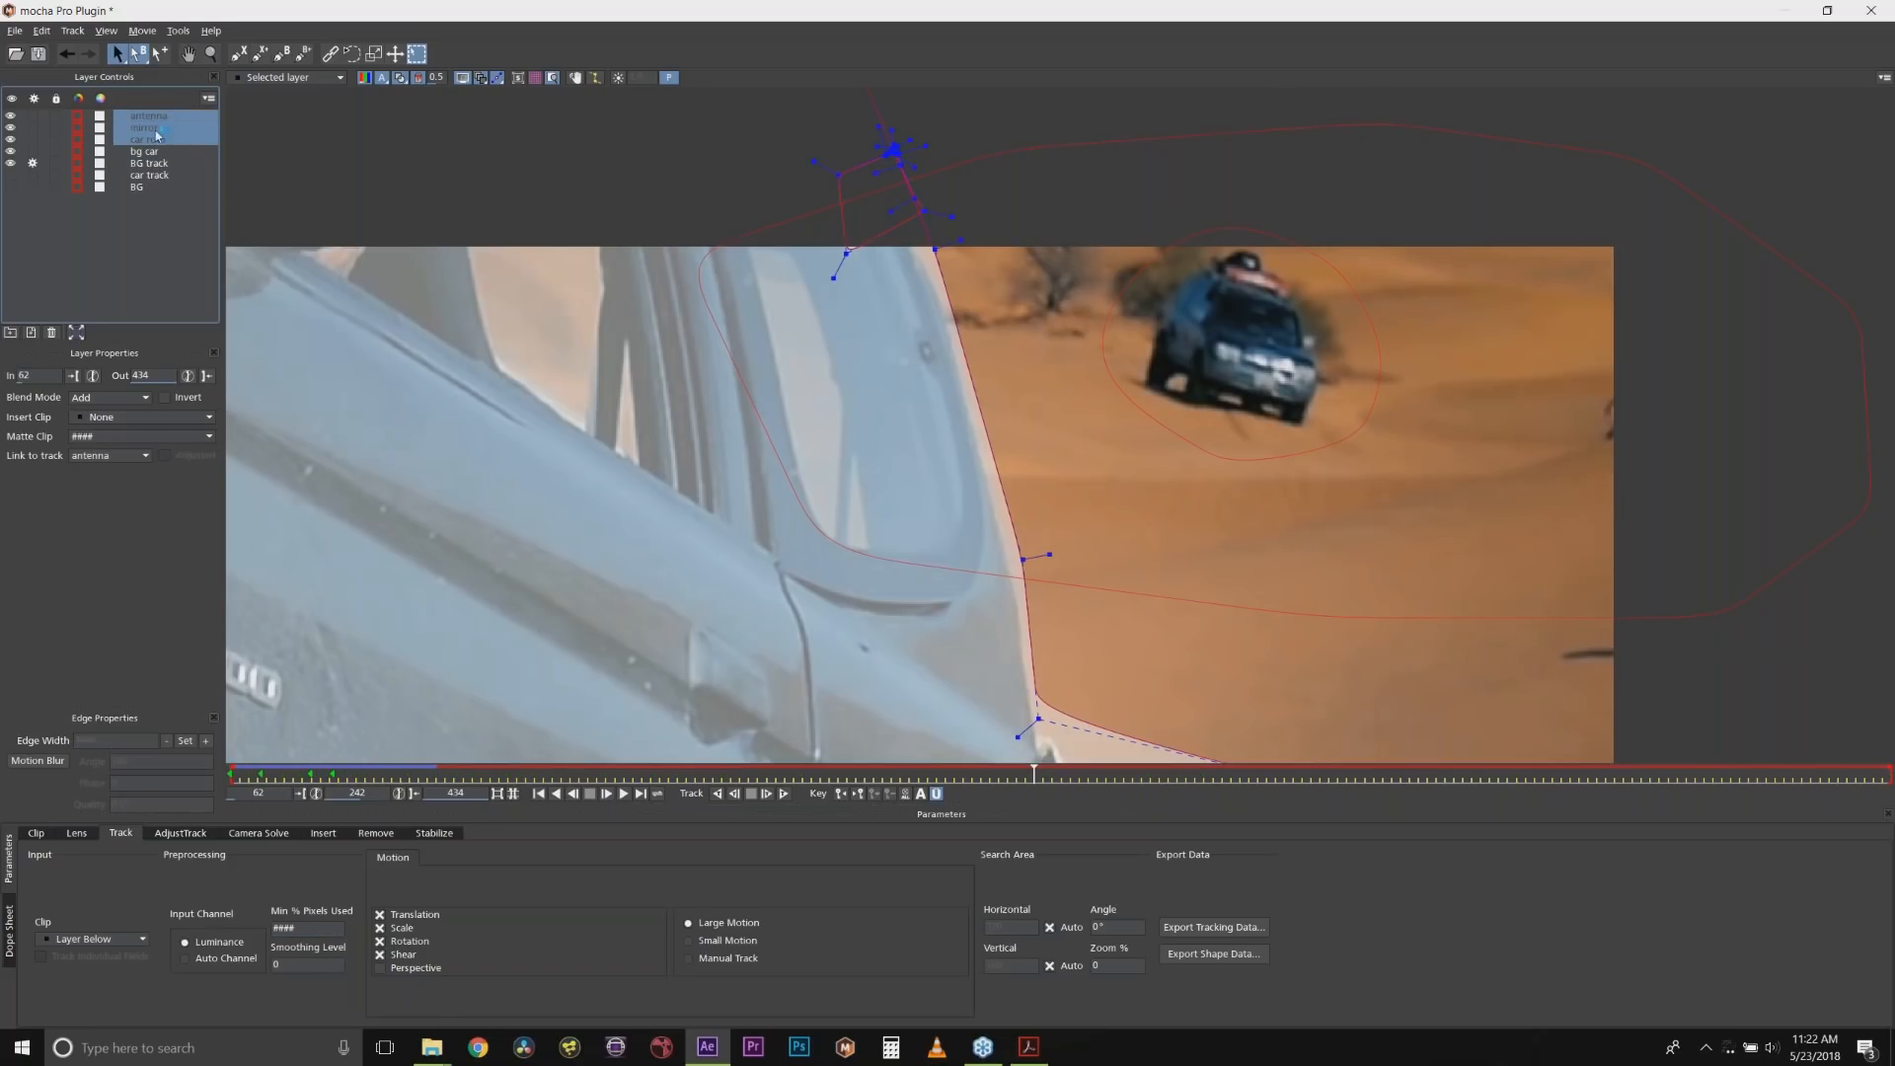
left_click(143, 164)
left_click(143, 152)
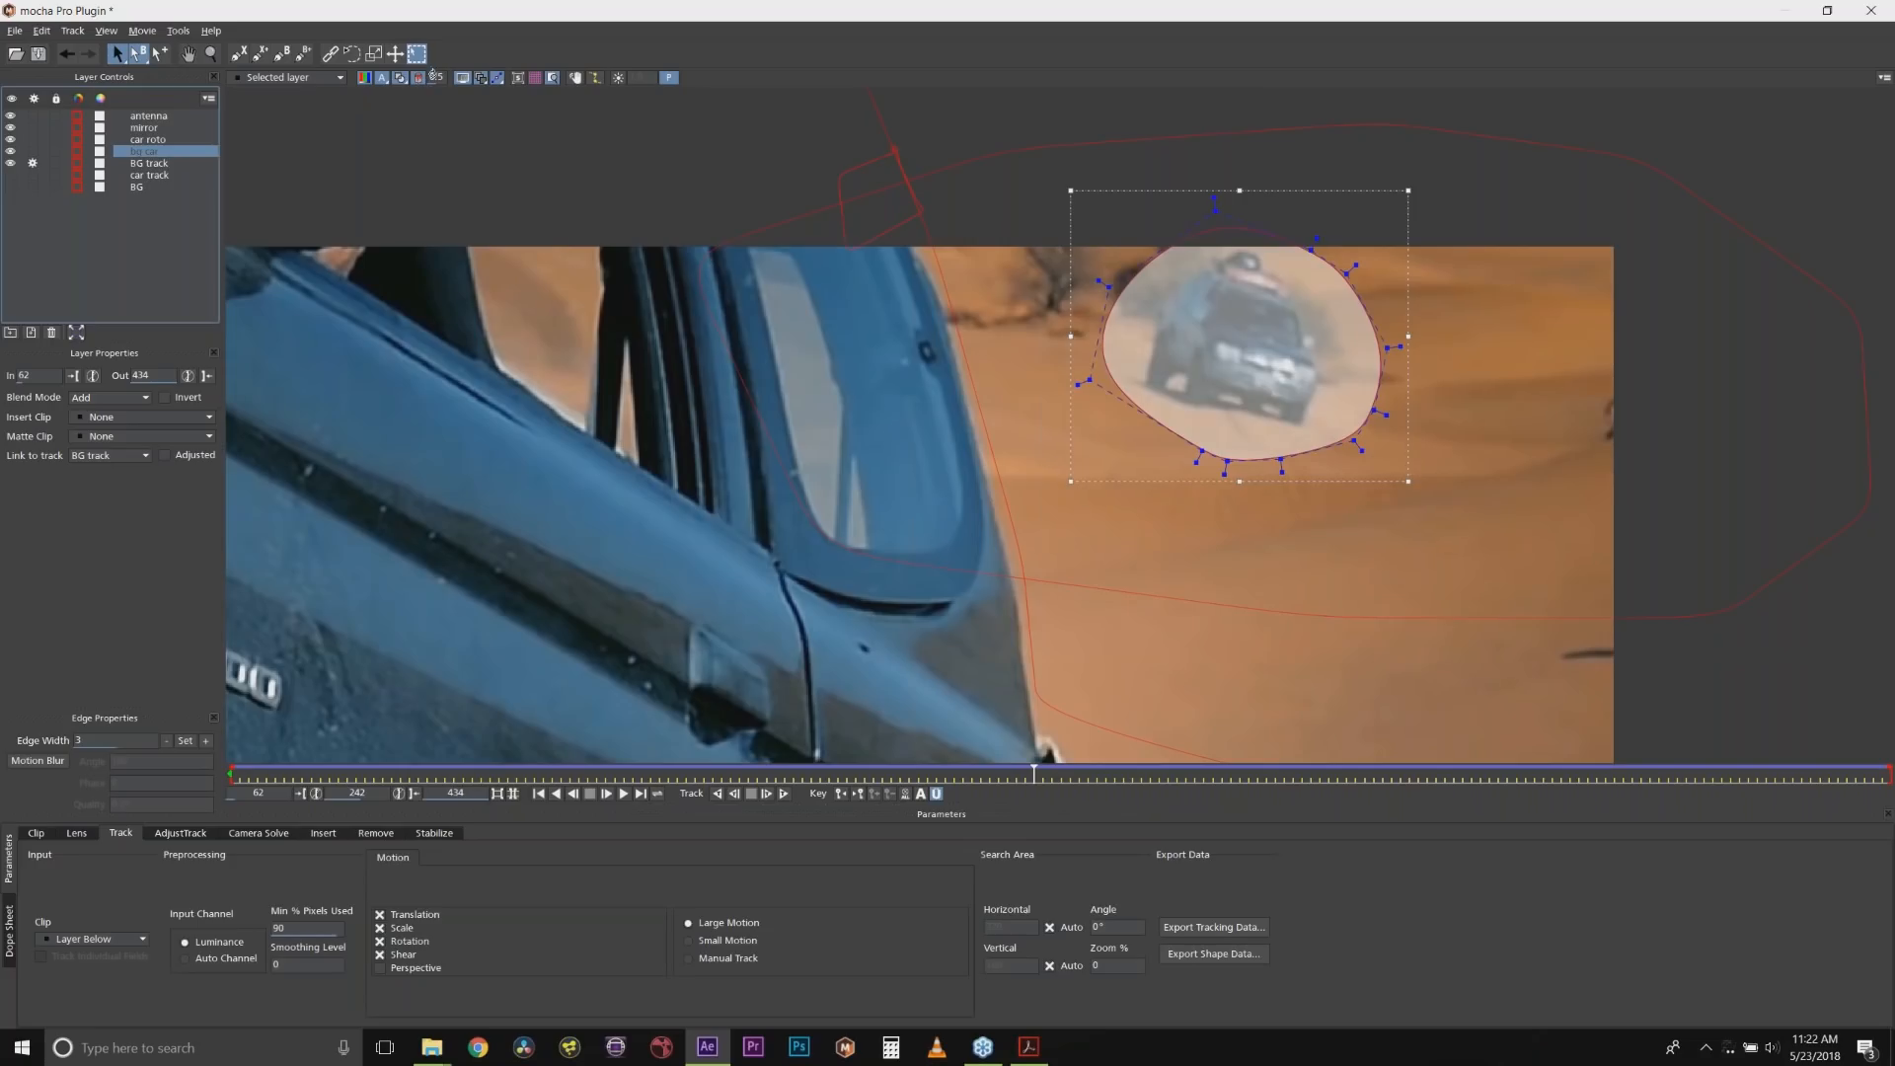
left_click(400, 79)
Open the Remove module for the bg car layer and try rendering the removal on frame 242.
left_click(376, 833)
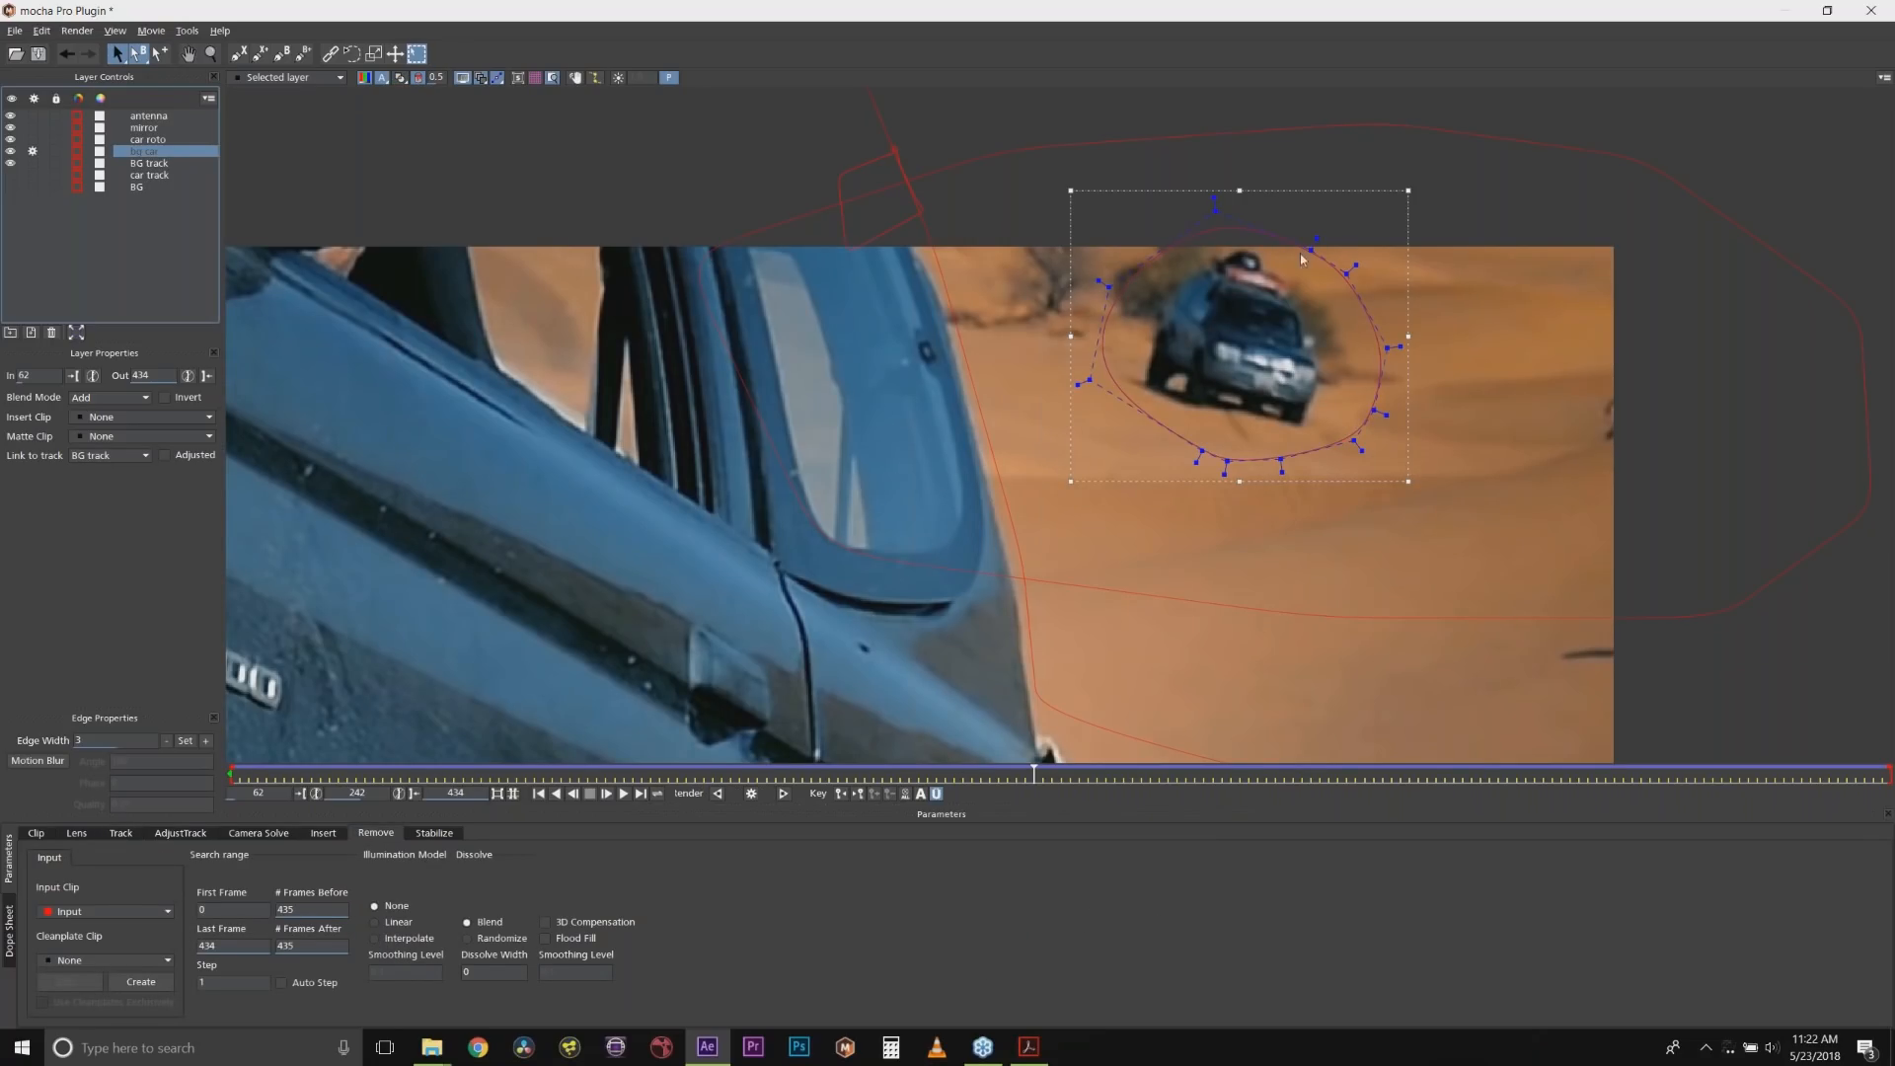
left_click(751, 794)
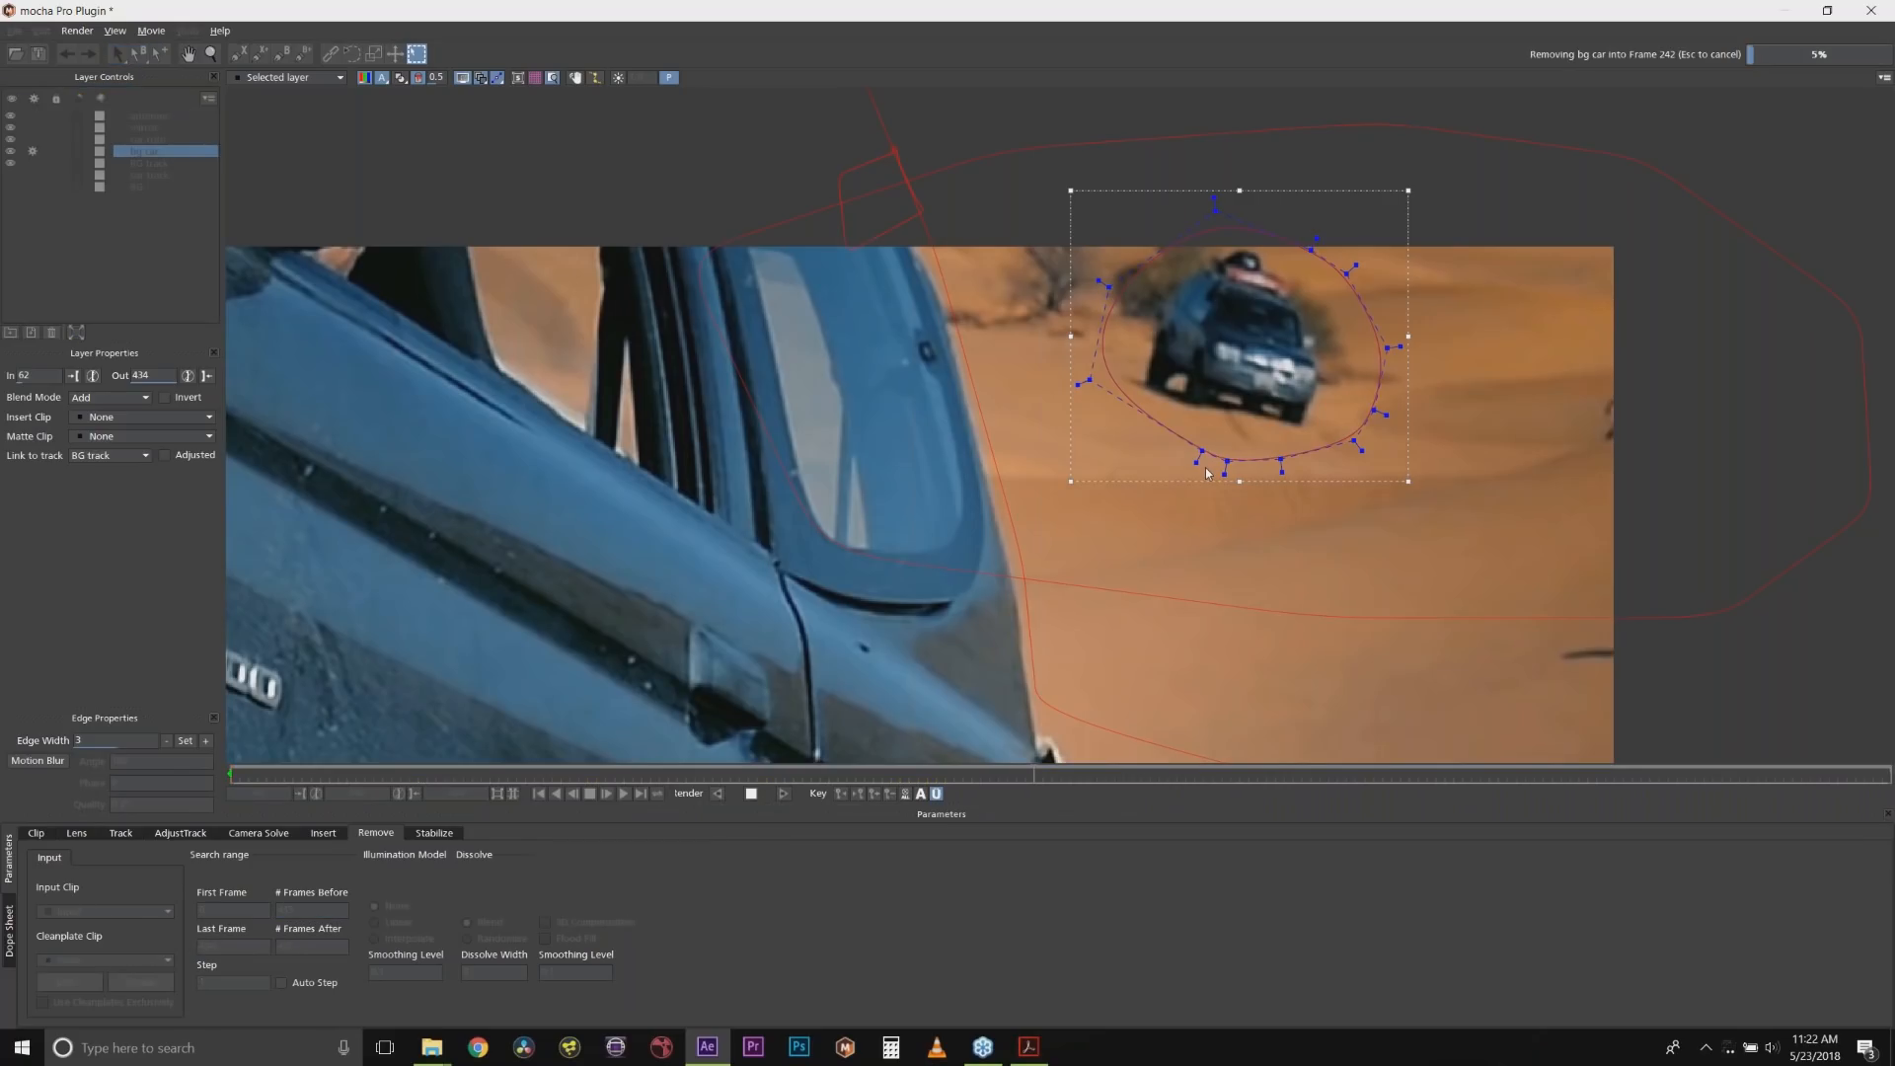
left_click(750, 794)
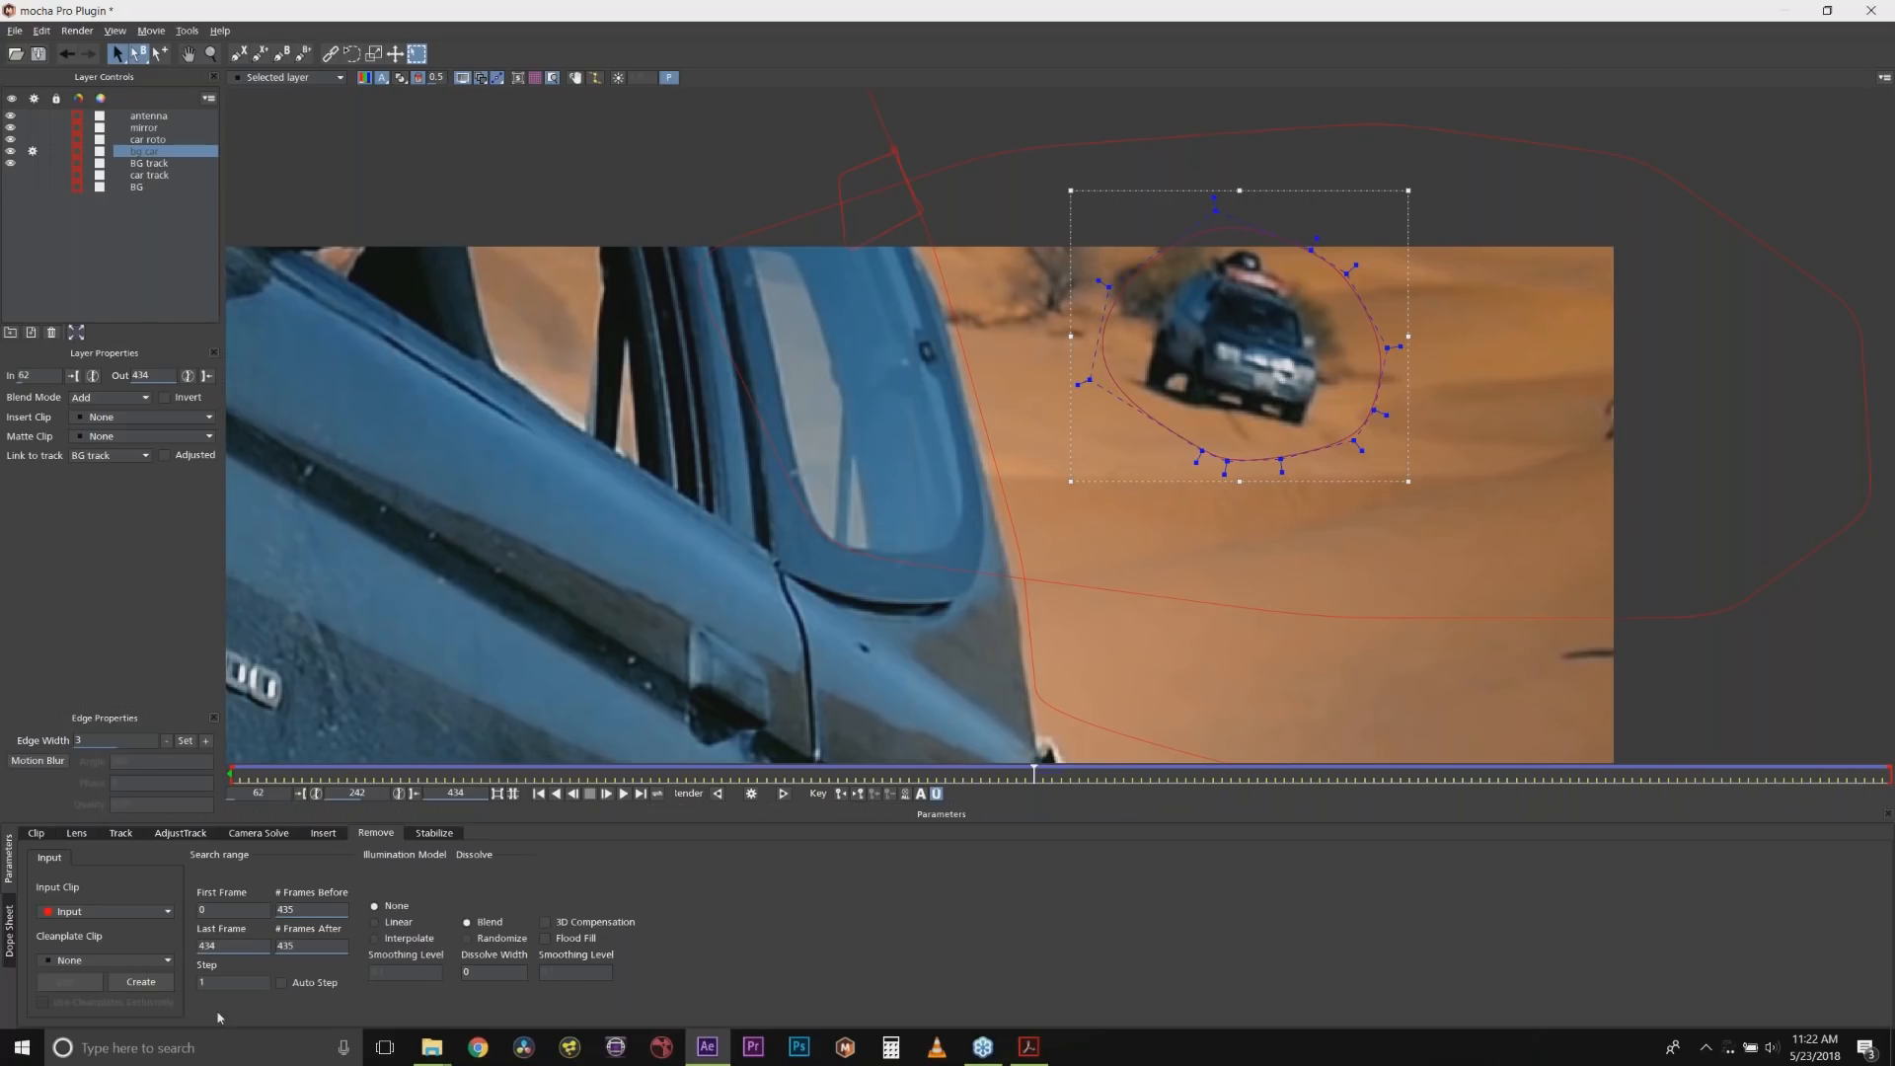
Create a clean plate from frame 242 and save it to the Desktop as the TIFF Clean Plate Input242.
left_click(128, 977)
left_click(77, 178)
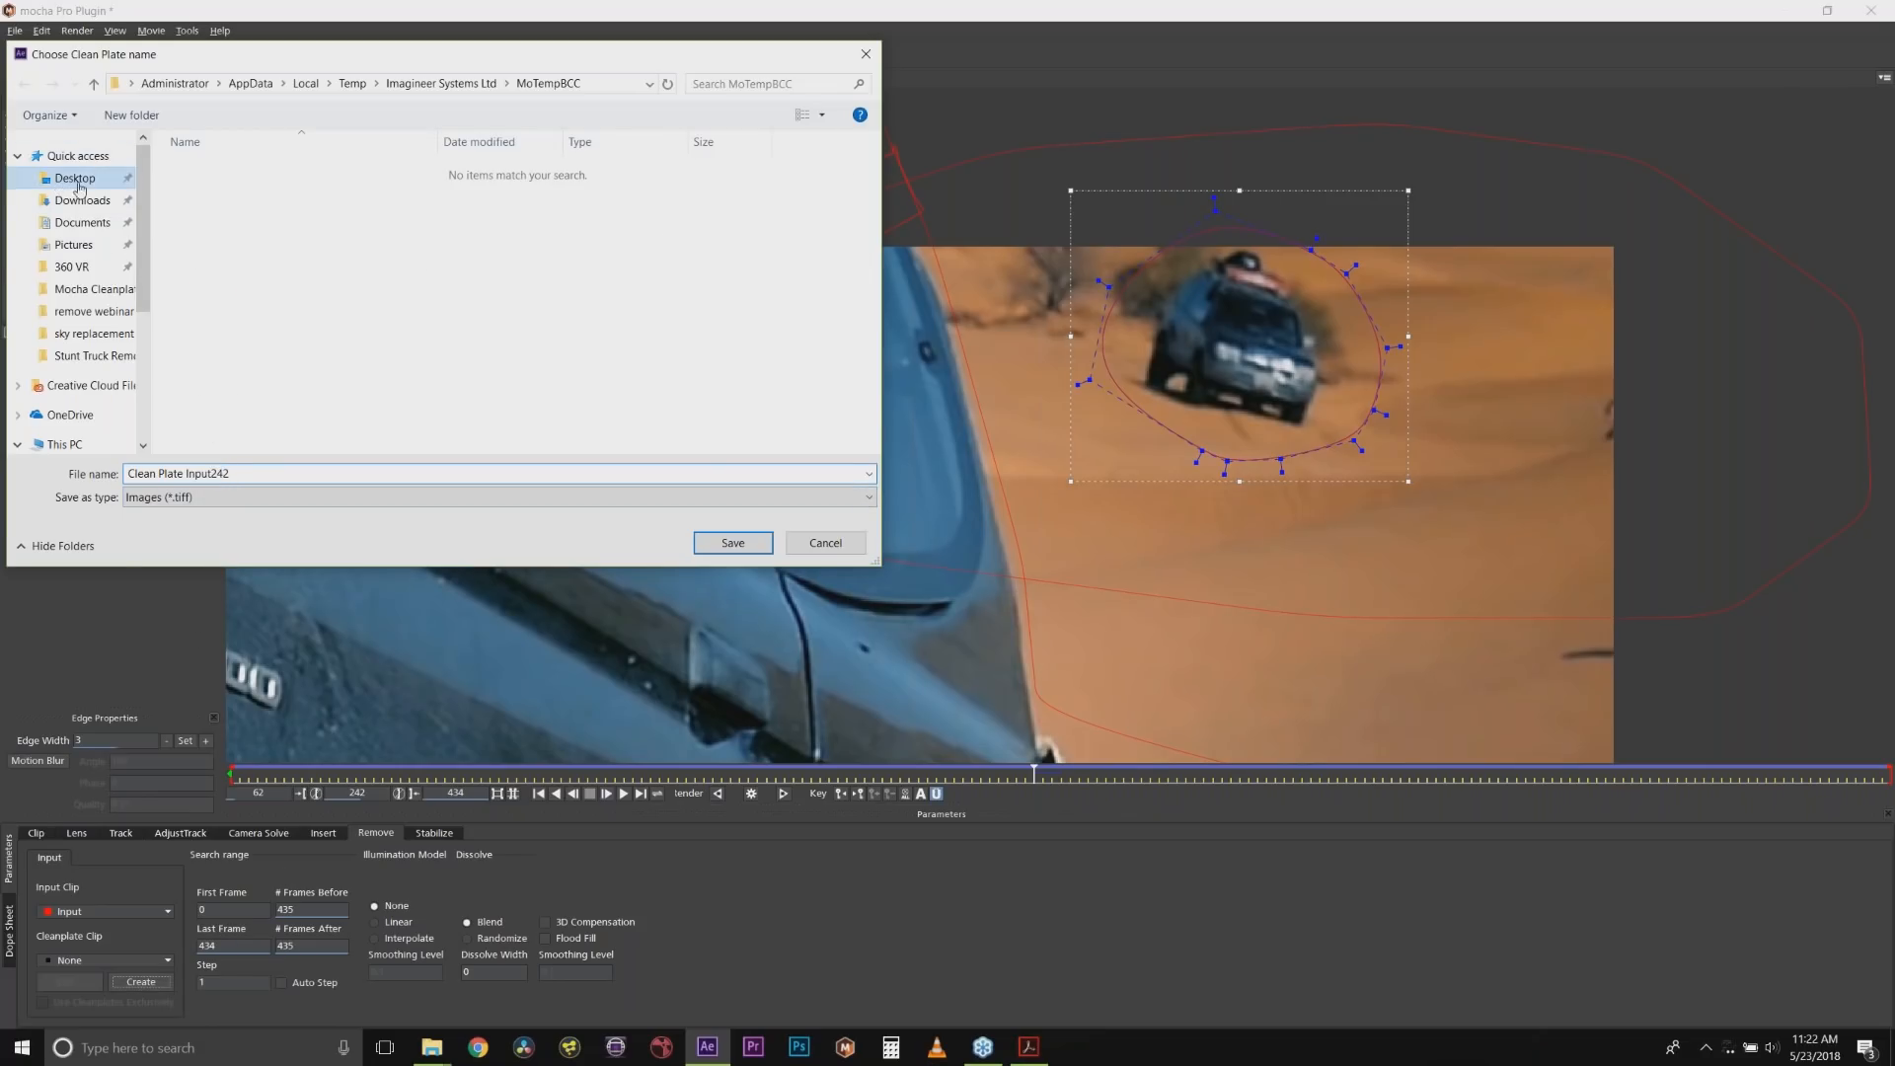
left_click(237, 477)
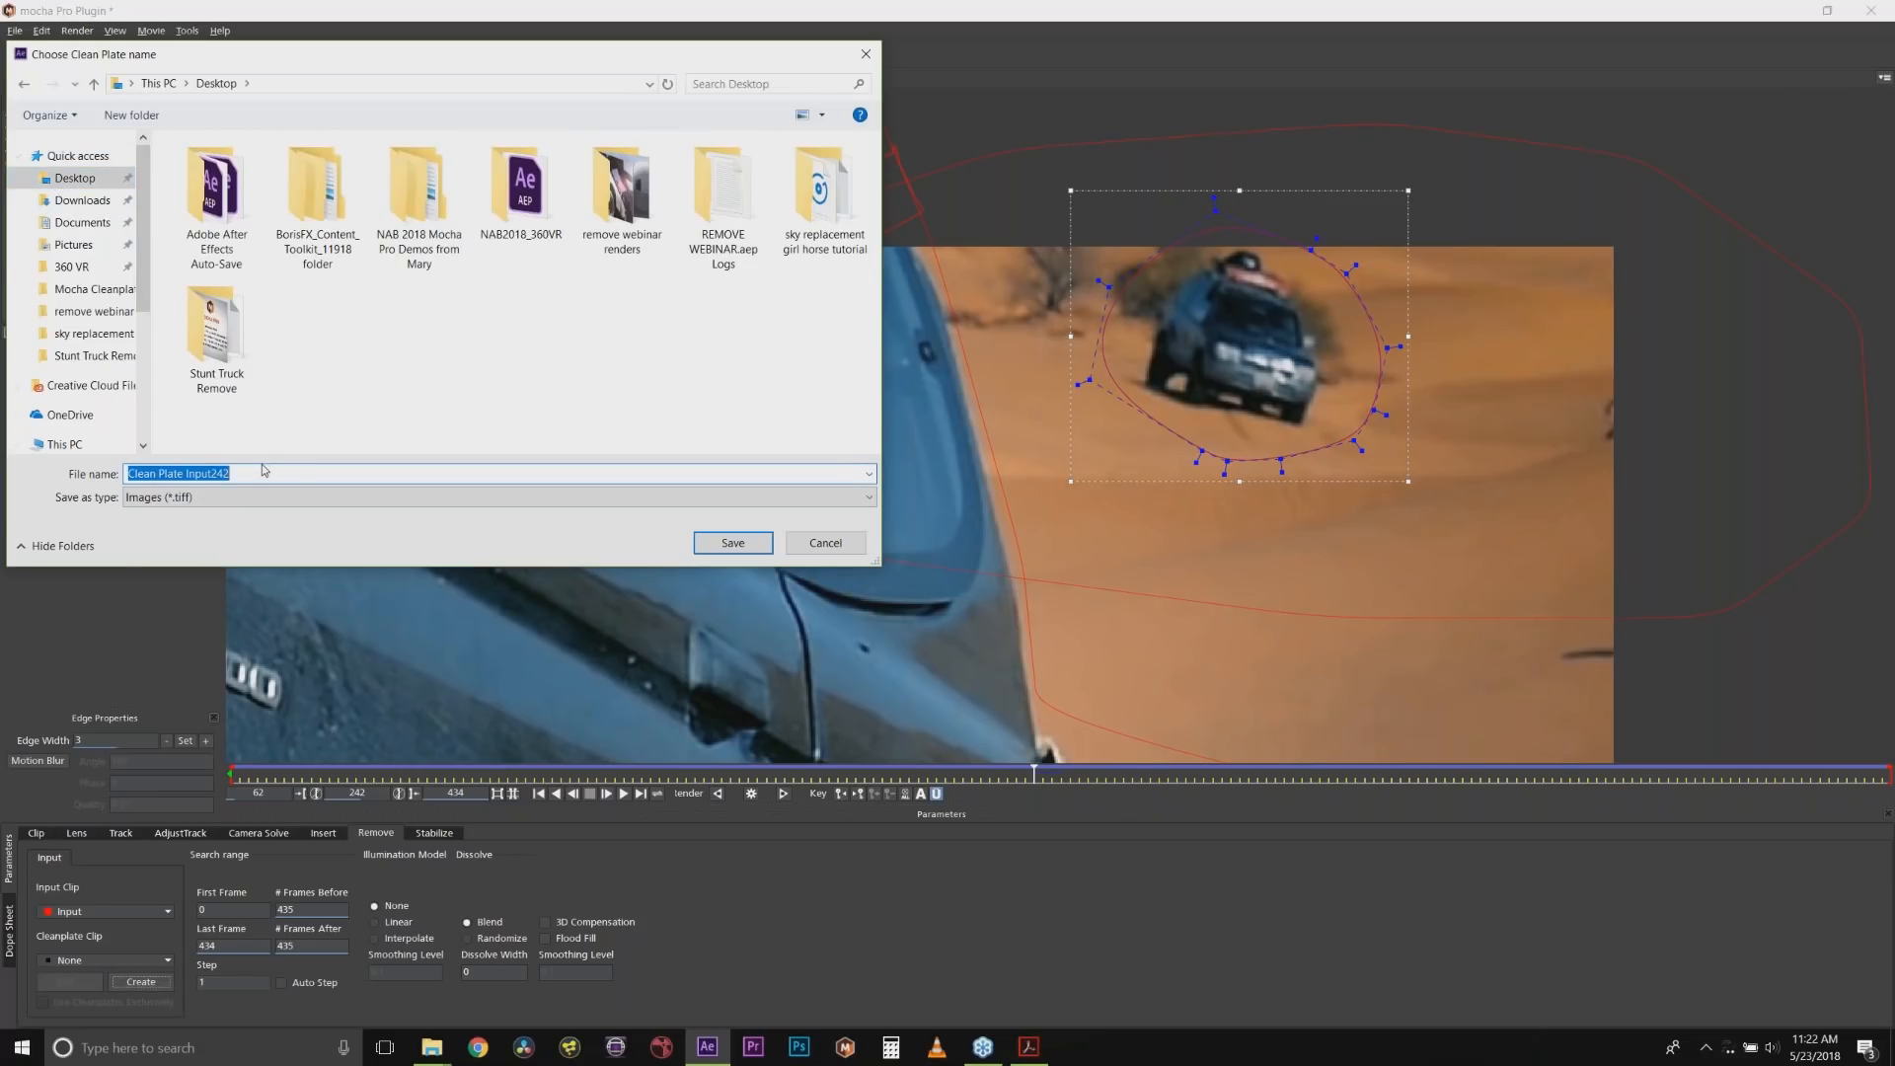
left_click(265, 473)
left_click(733, 544)
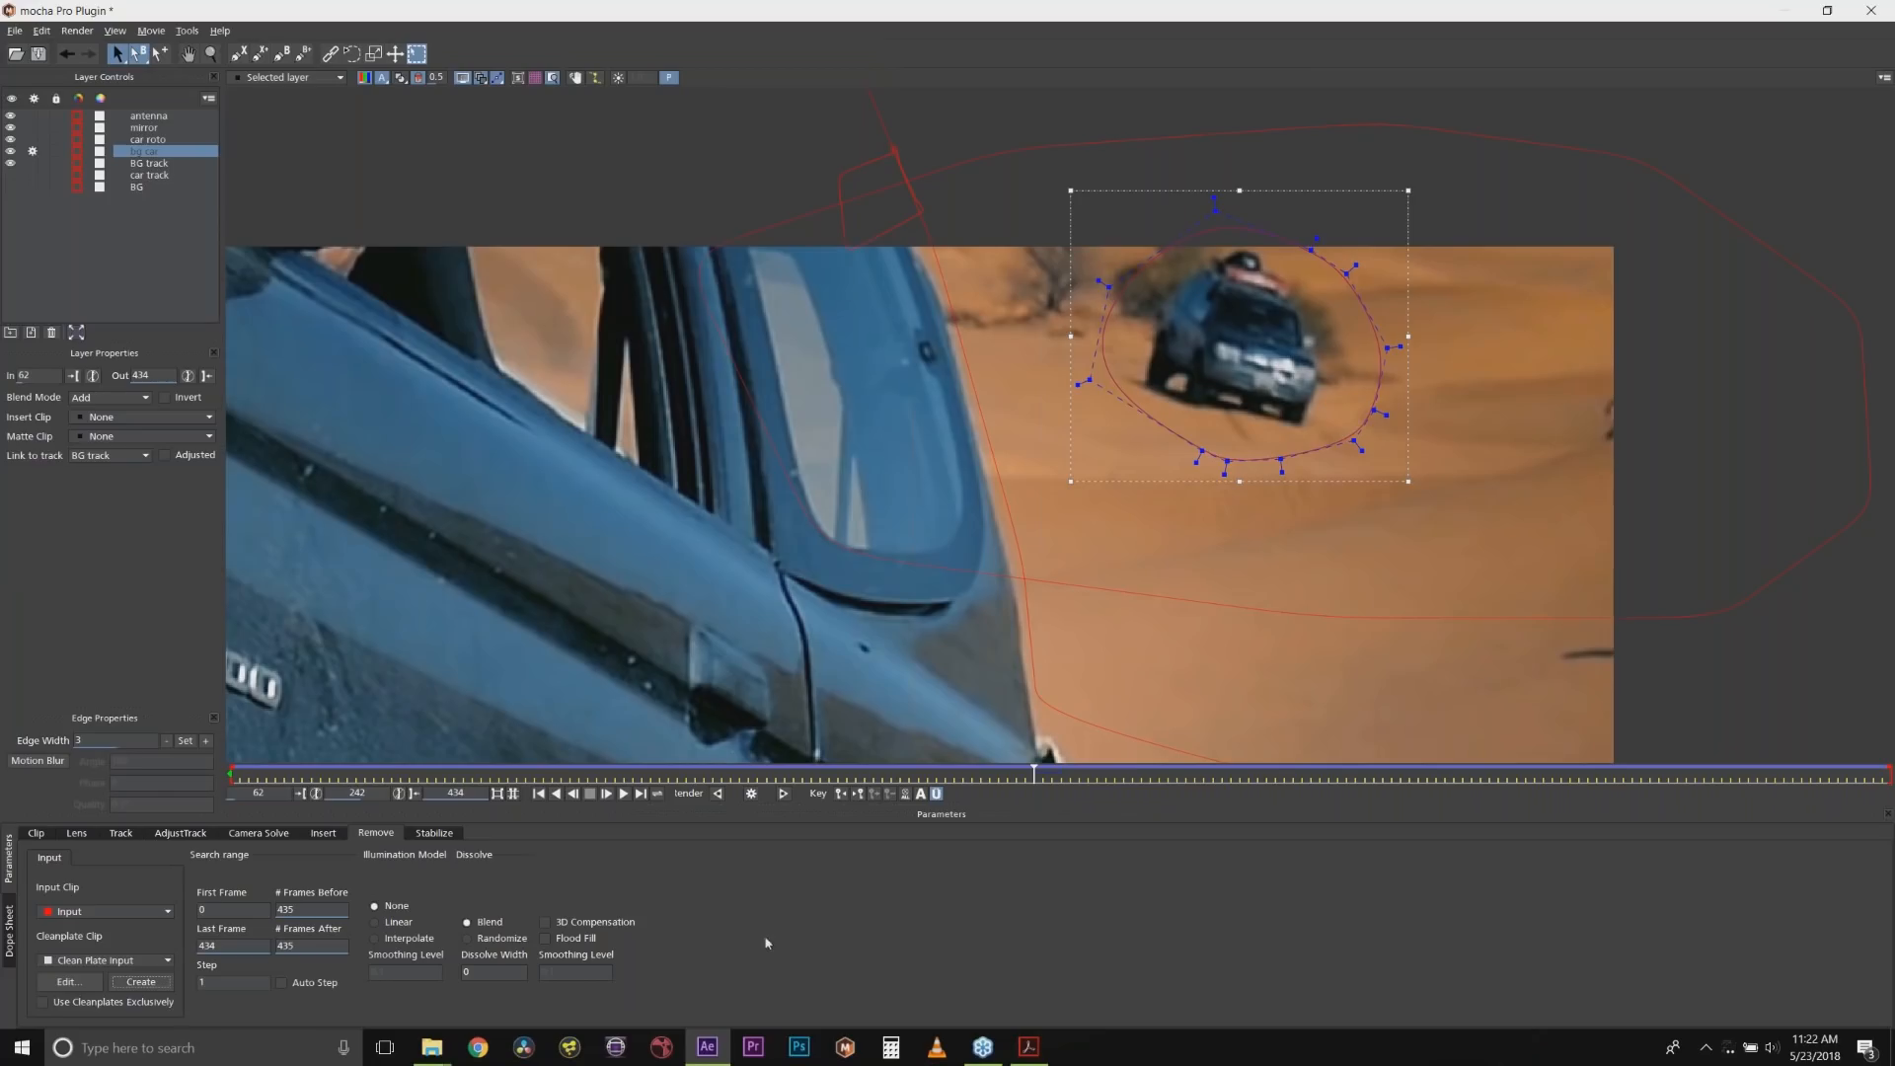
Switch to Photoshop and open Clean Plate Input242 from the Desktop, ready for zooming in.
left_click(799, 1047)
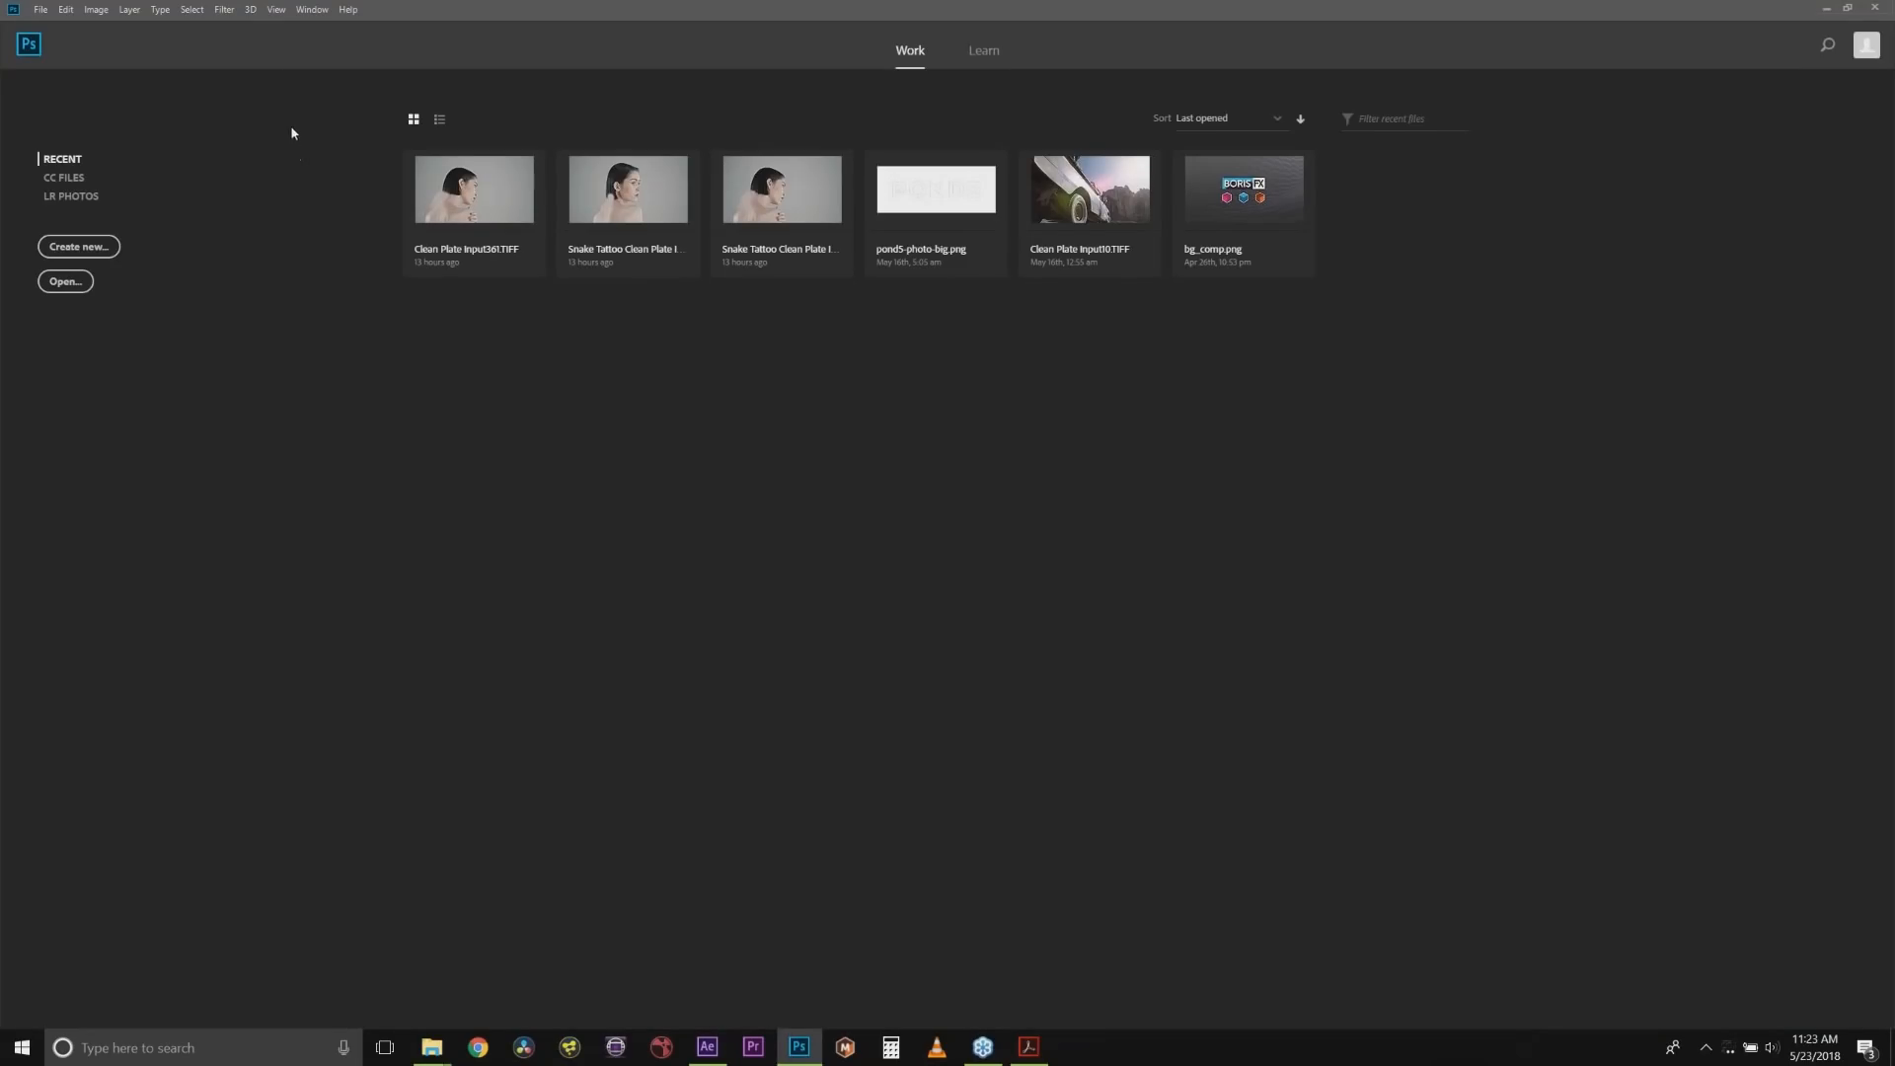
left_click(42, 12)
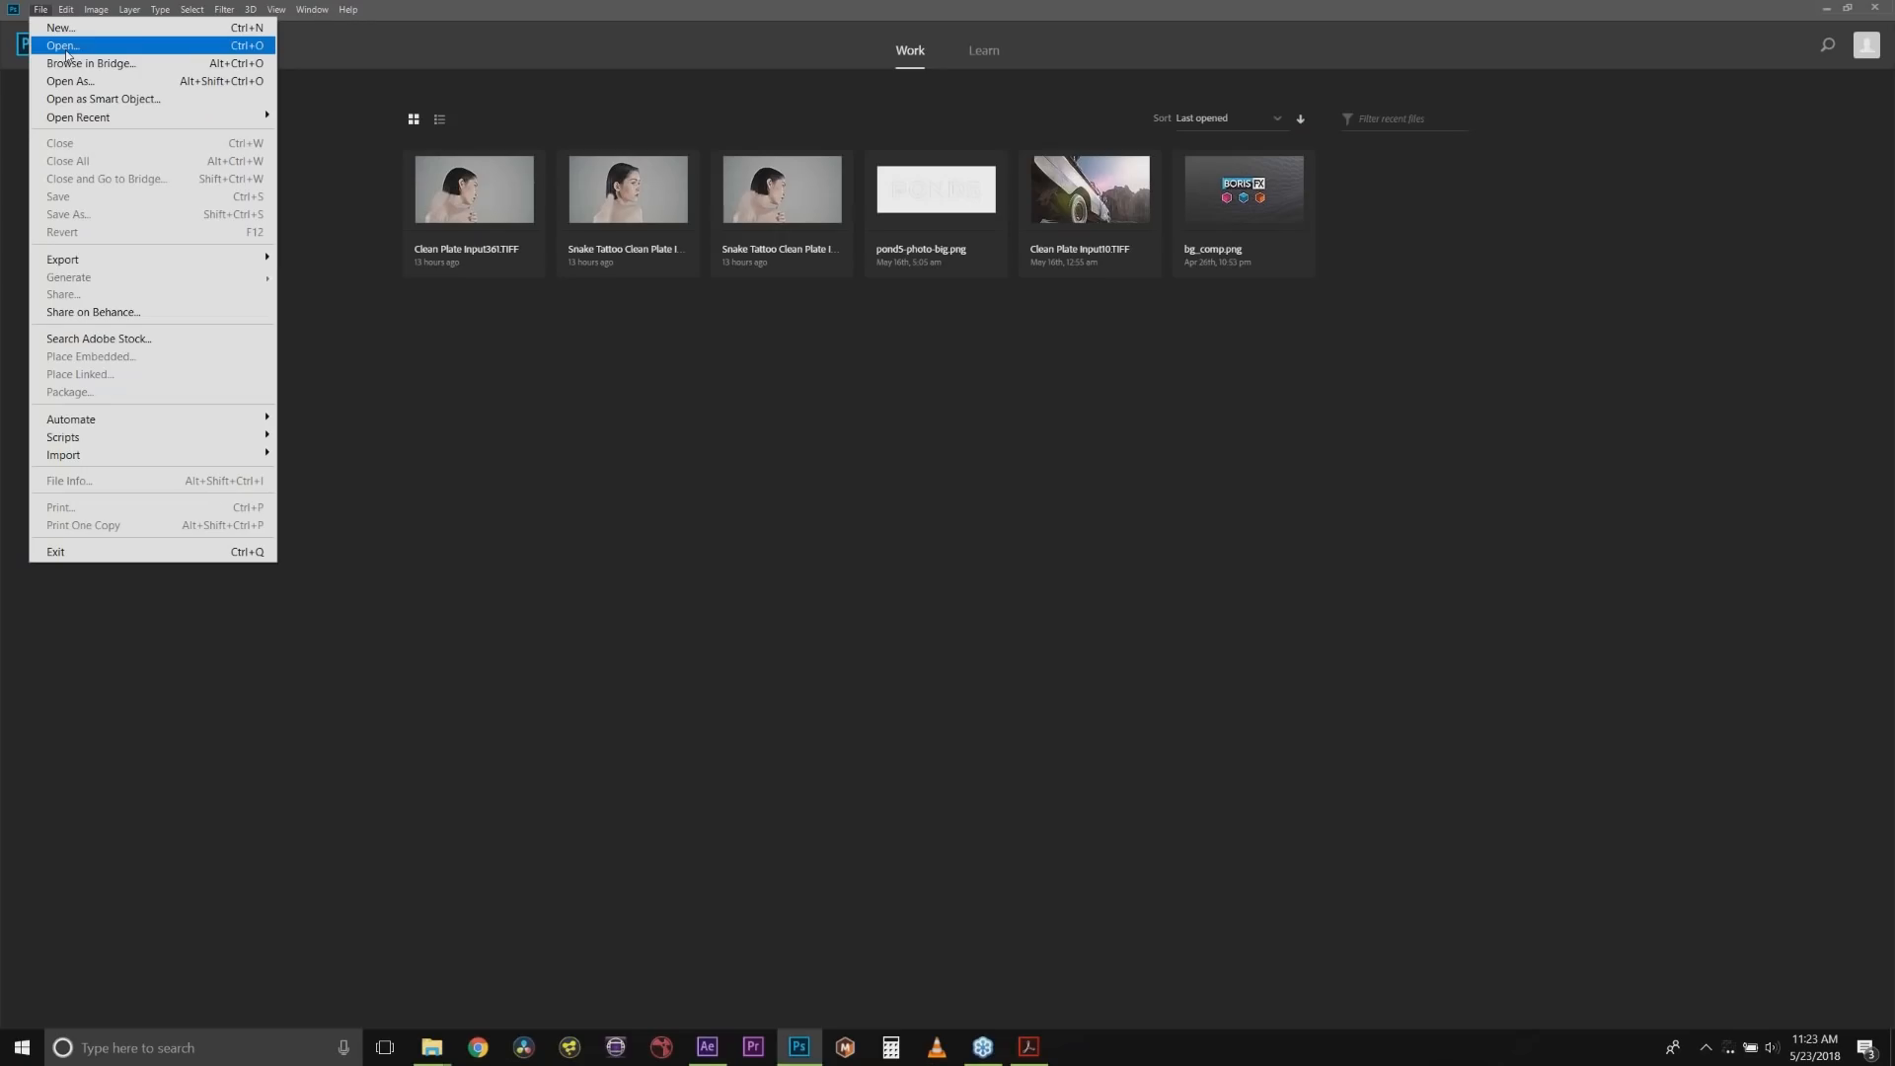
left_click(66, 47)
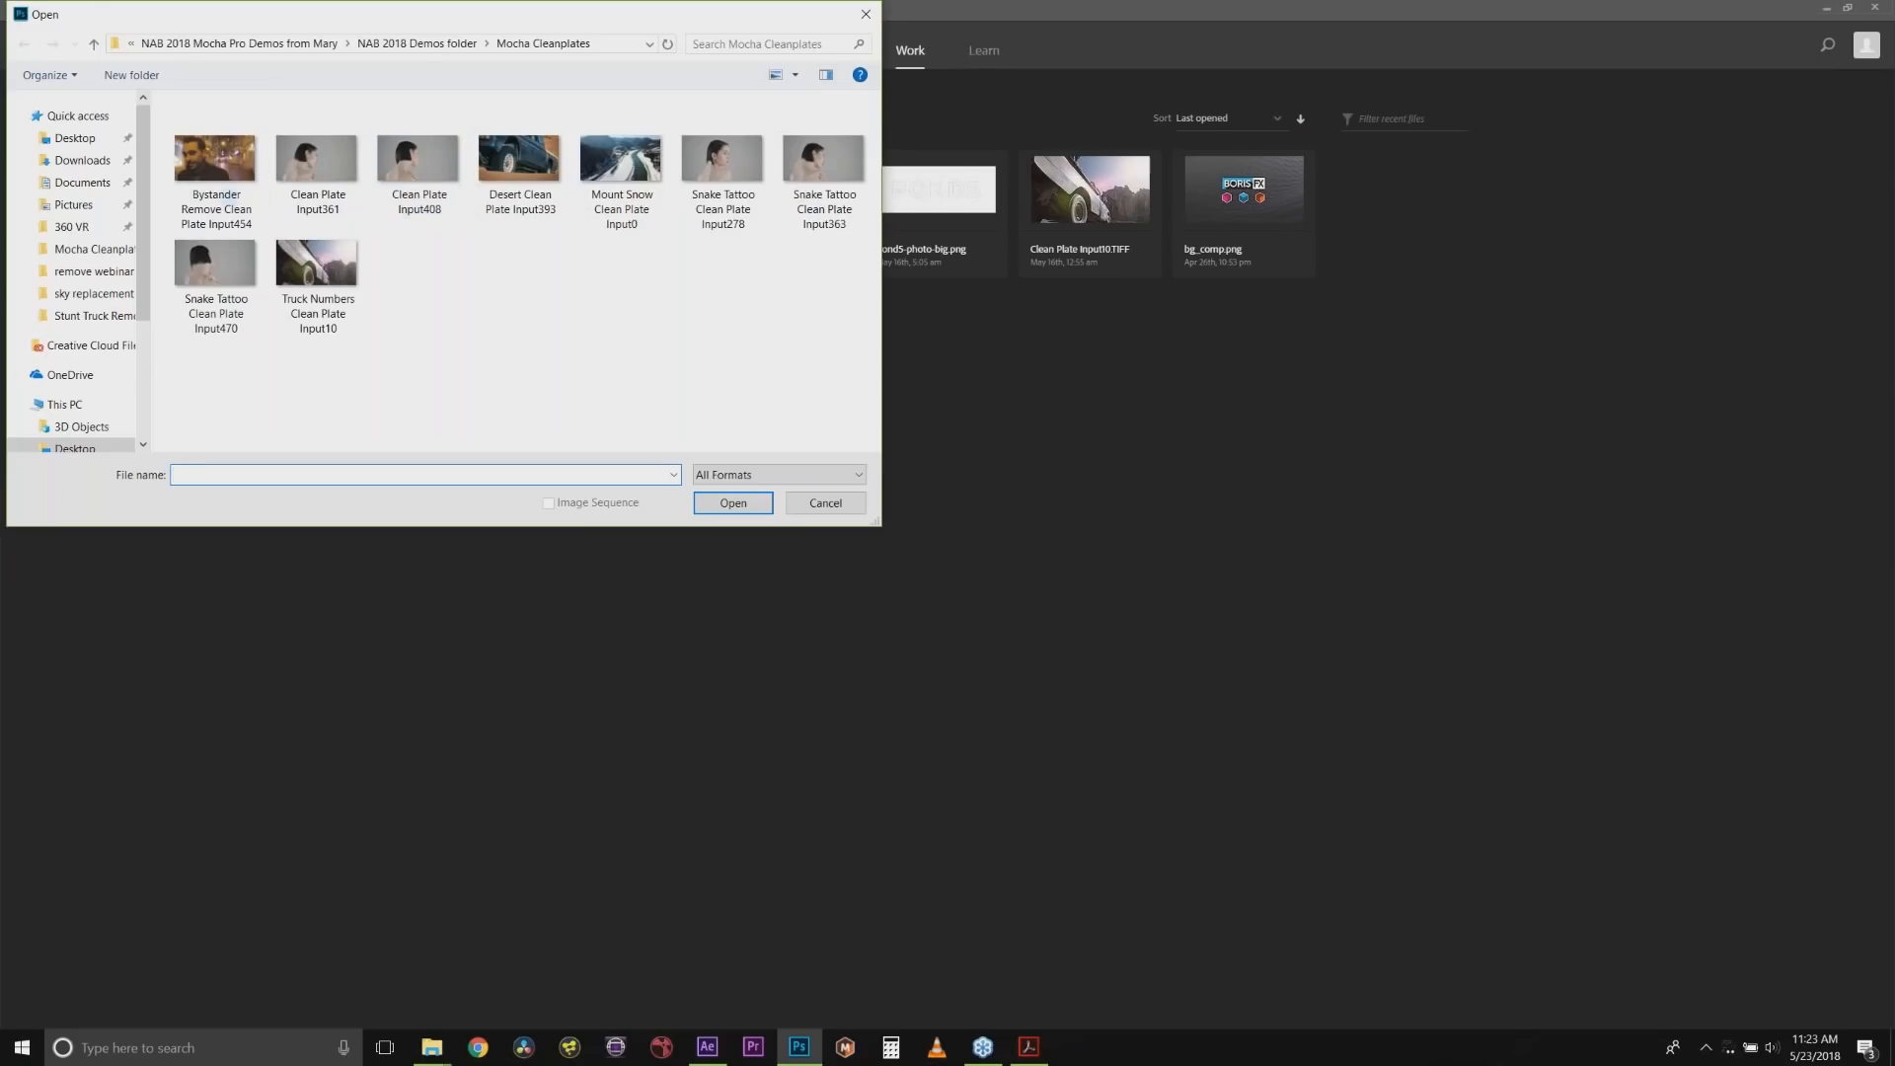
left_click(85, 144)
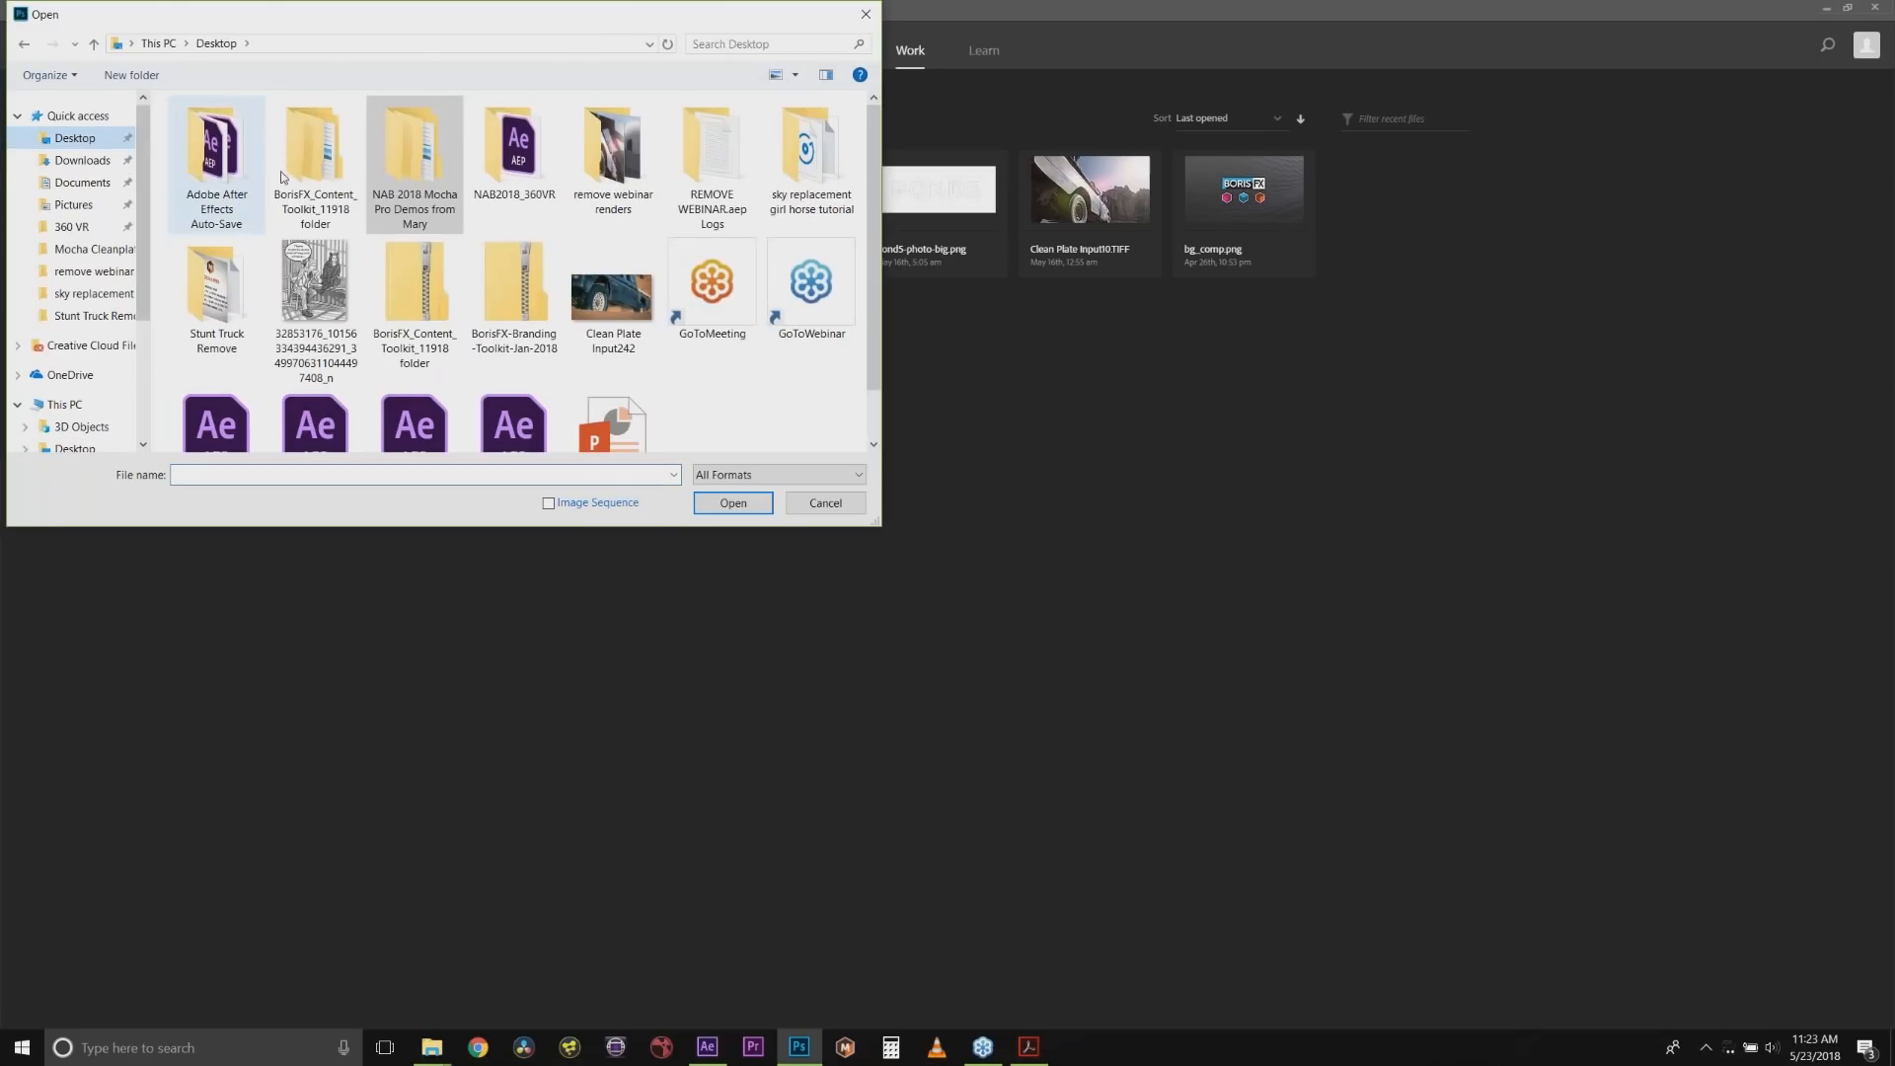
left_click(600, 301)
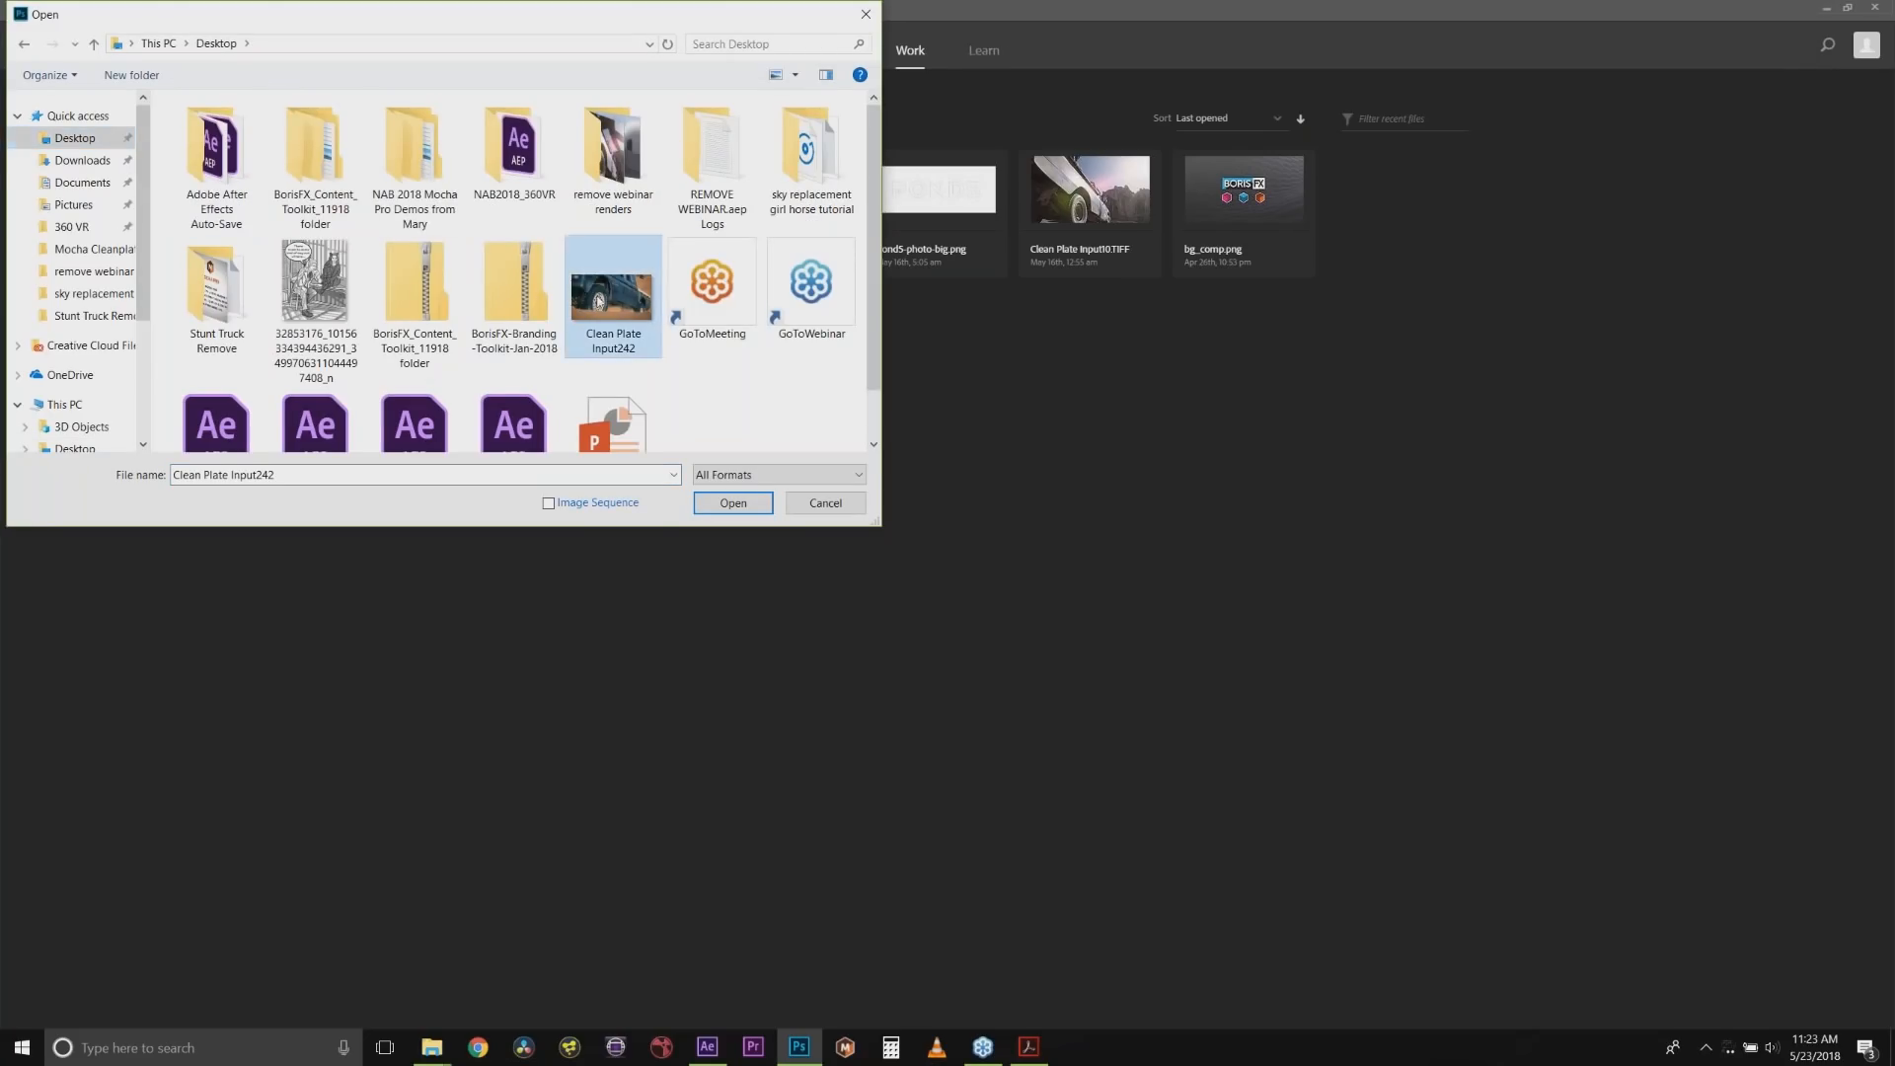
left_click(743, 506)
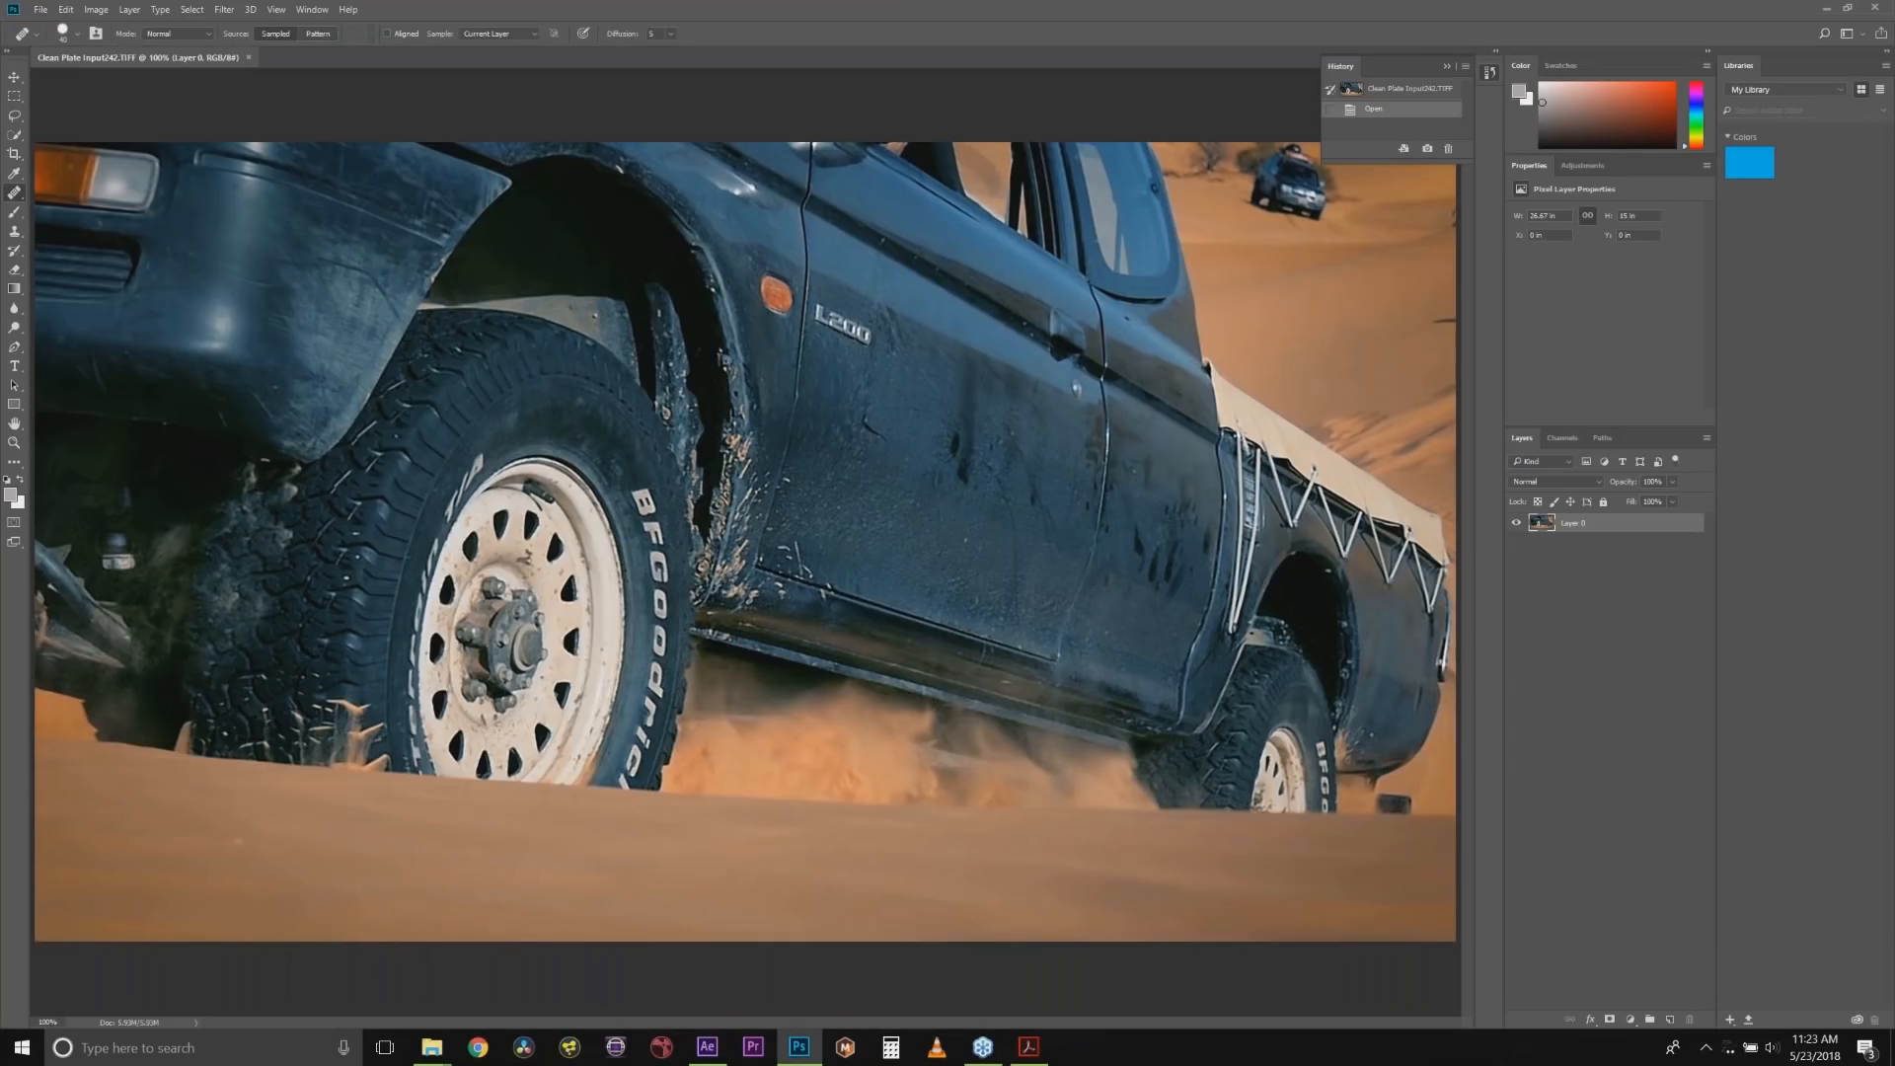
left_click(14, 443)
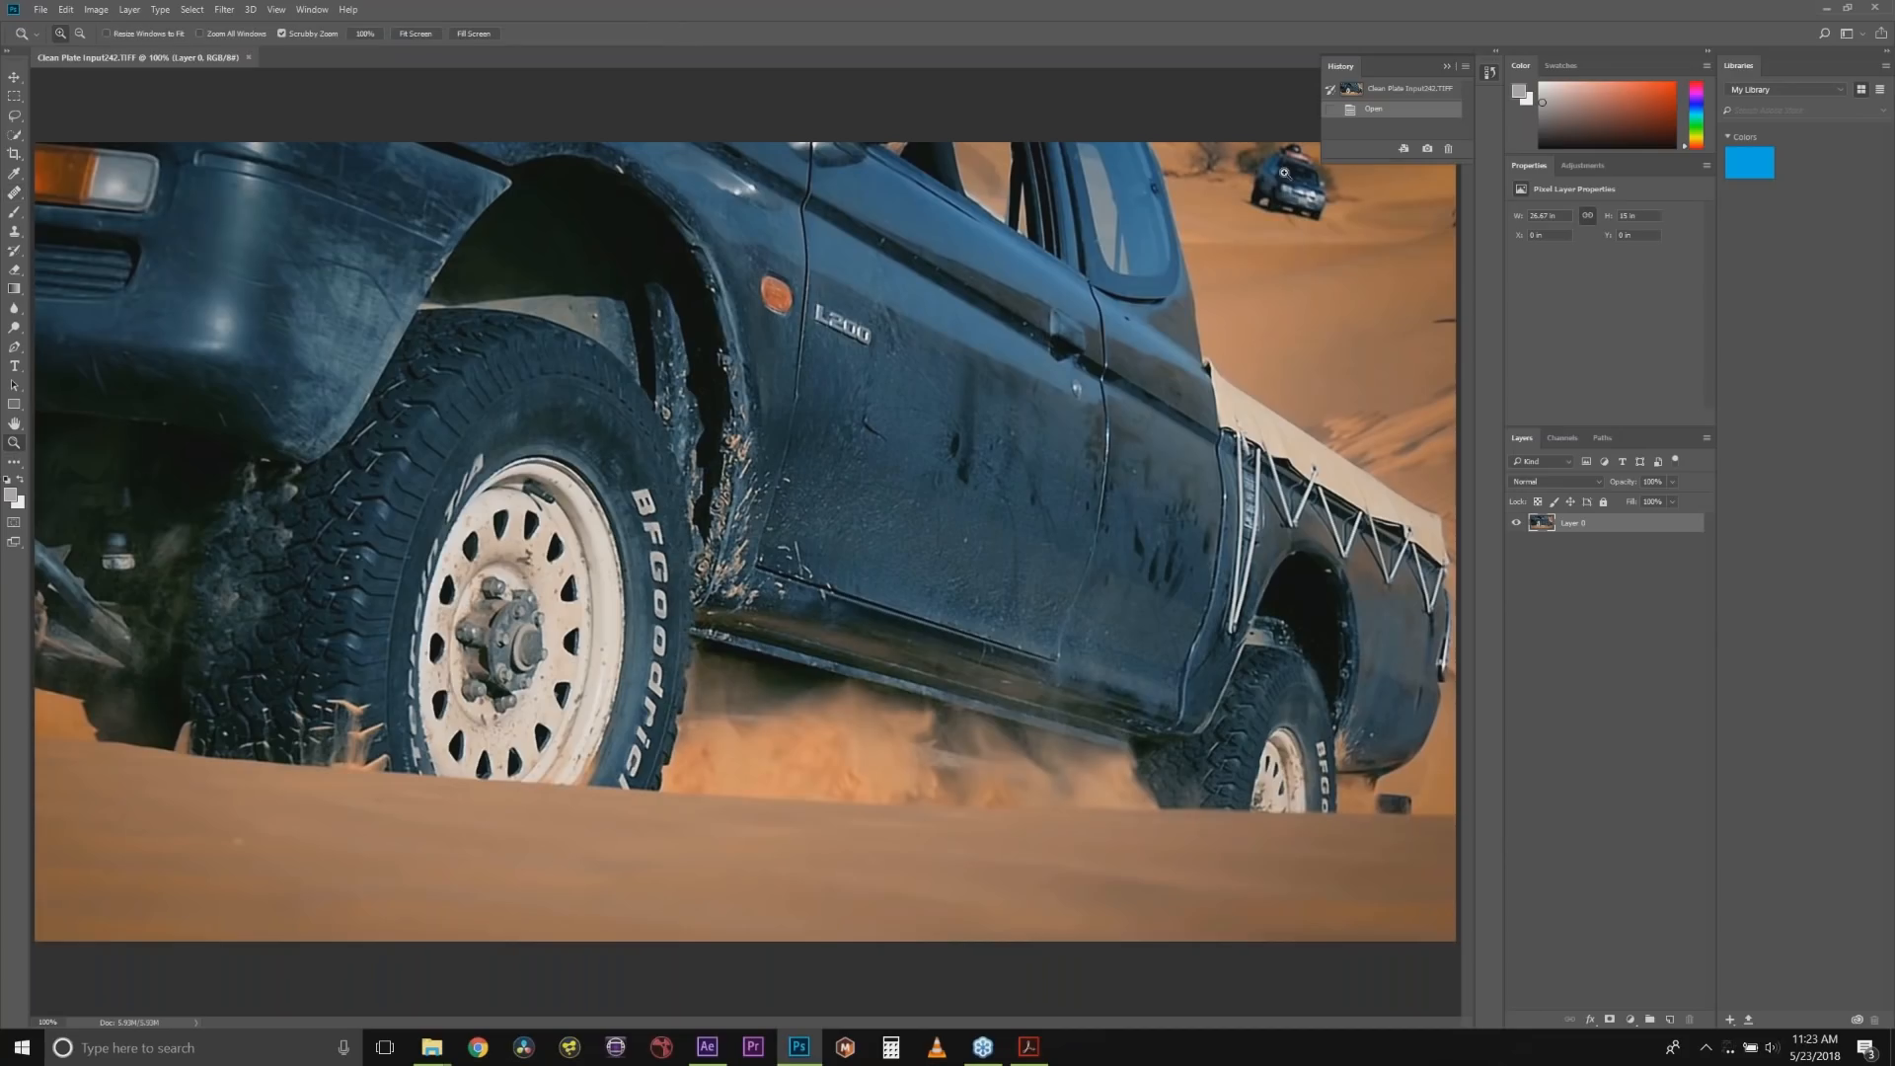
Clone sand from below the background car over its wheels and lower body with the Clone Stamp.
left_click(1342, 172)
left_click(1303, 210)
left_click(1294, 219)
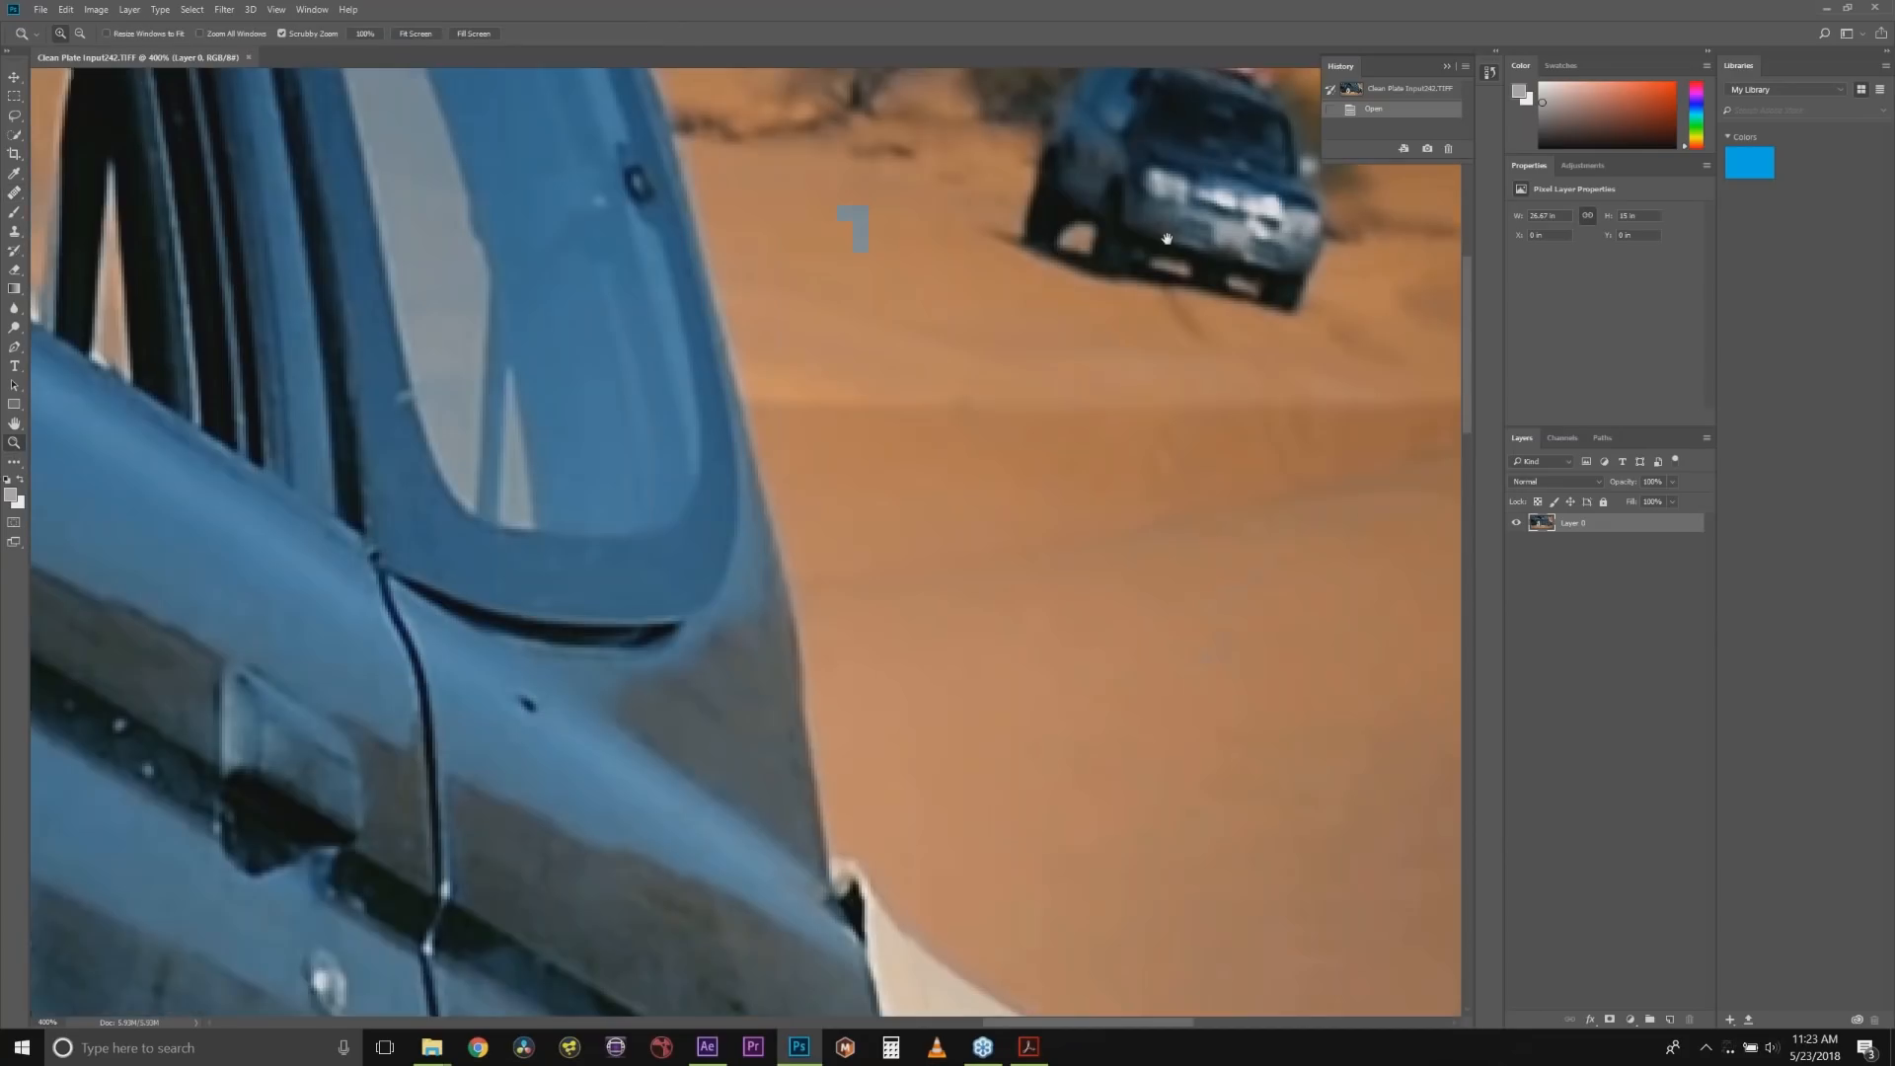
left_click_drag(855, 228, 805, 406)
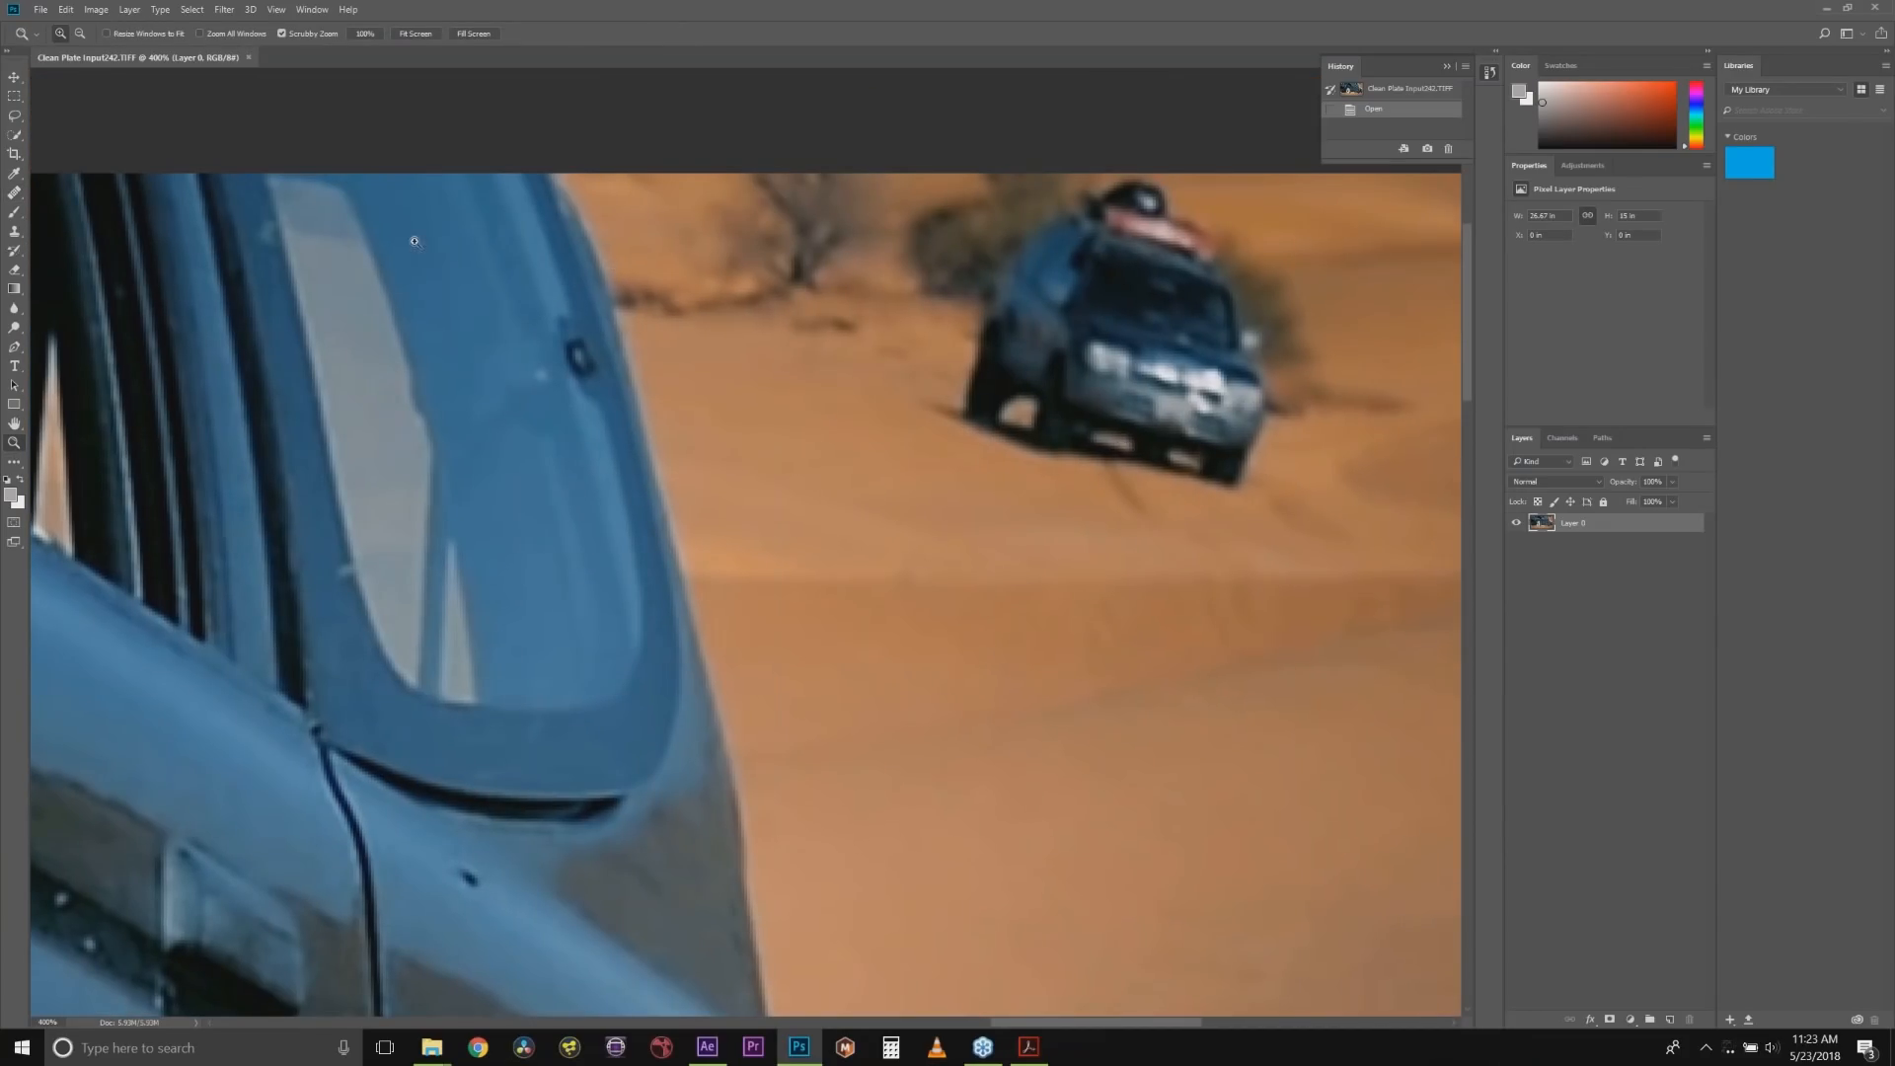
left_click(14, 232)
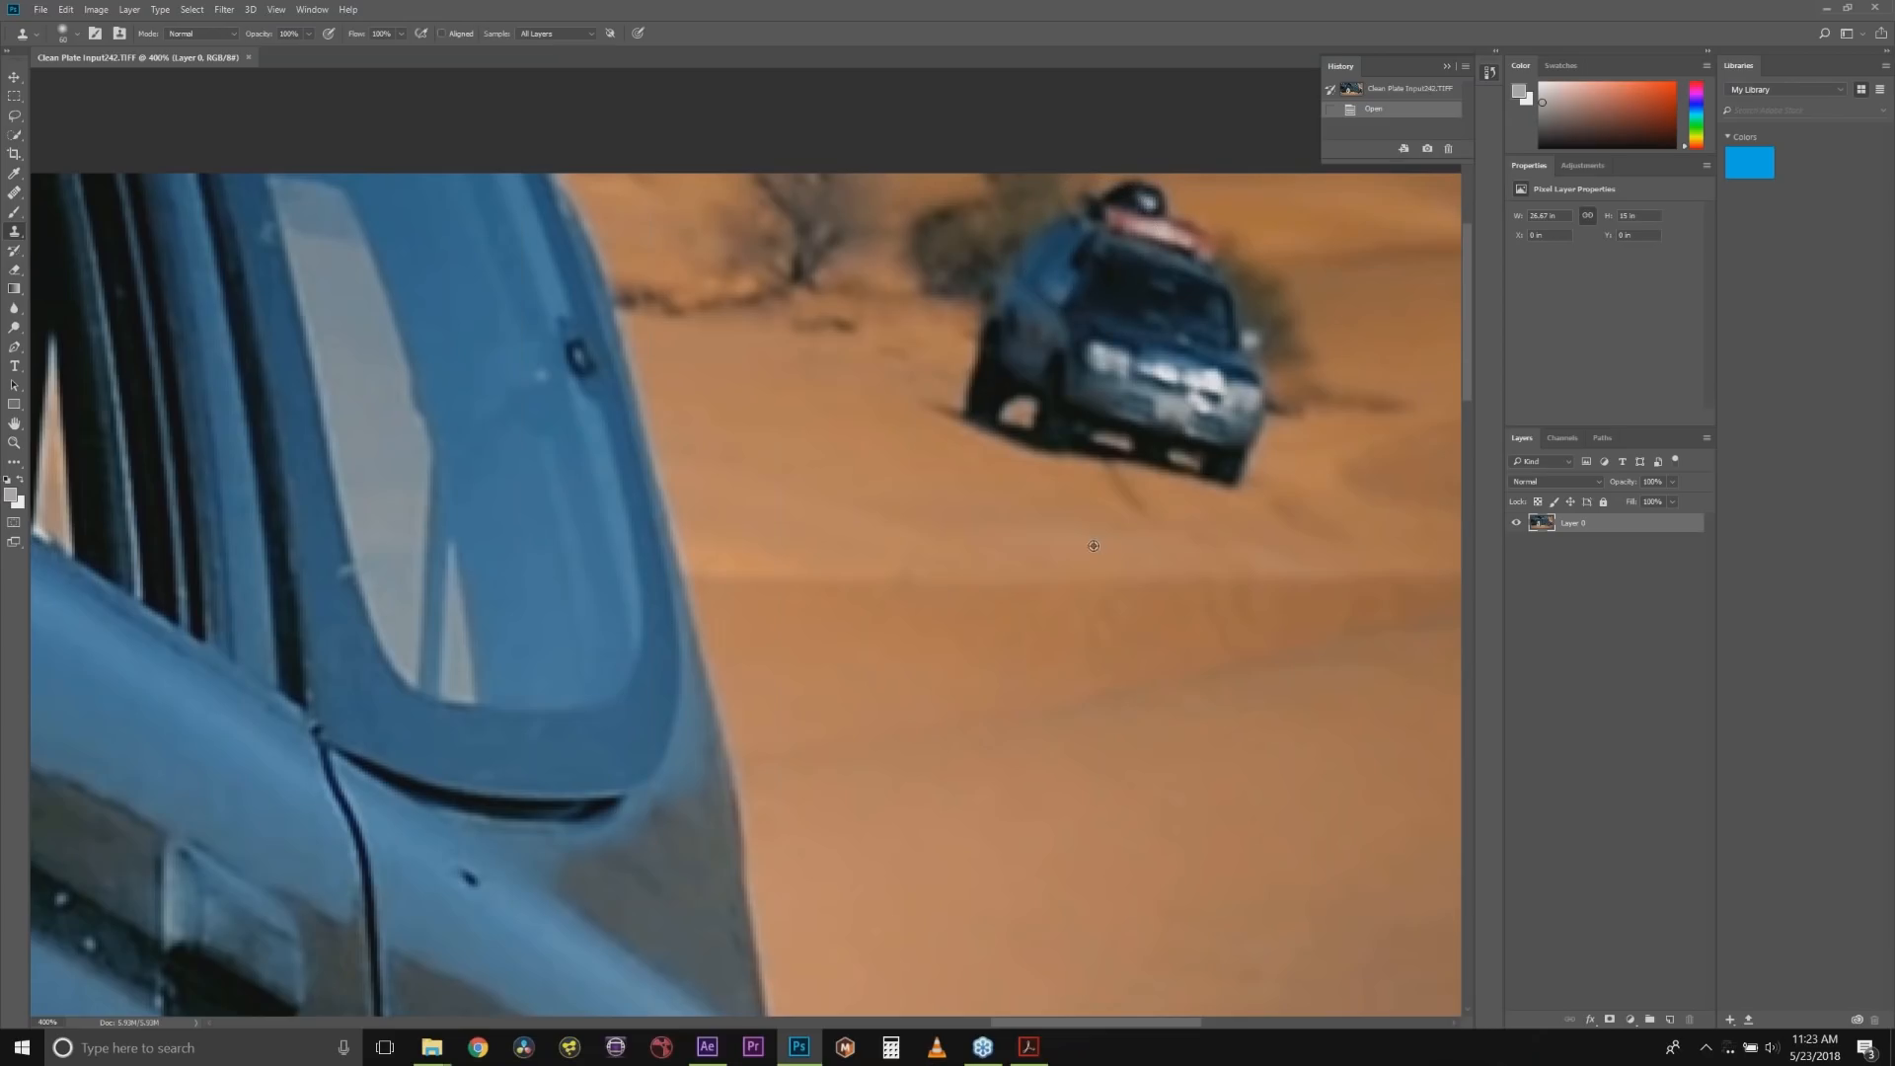
left_click(1057, 533, "alt")
mouse_move(1126, 446)
left_mouse_down()
mouse_move(1165, 446)
mouse_move(1022, 395)
mouse_move(1042, 378)
mouse_move(1214, 452)
left_mouse_up()
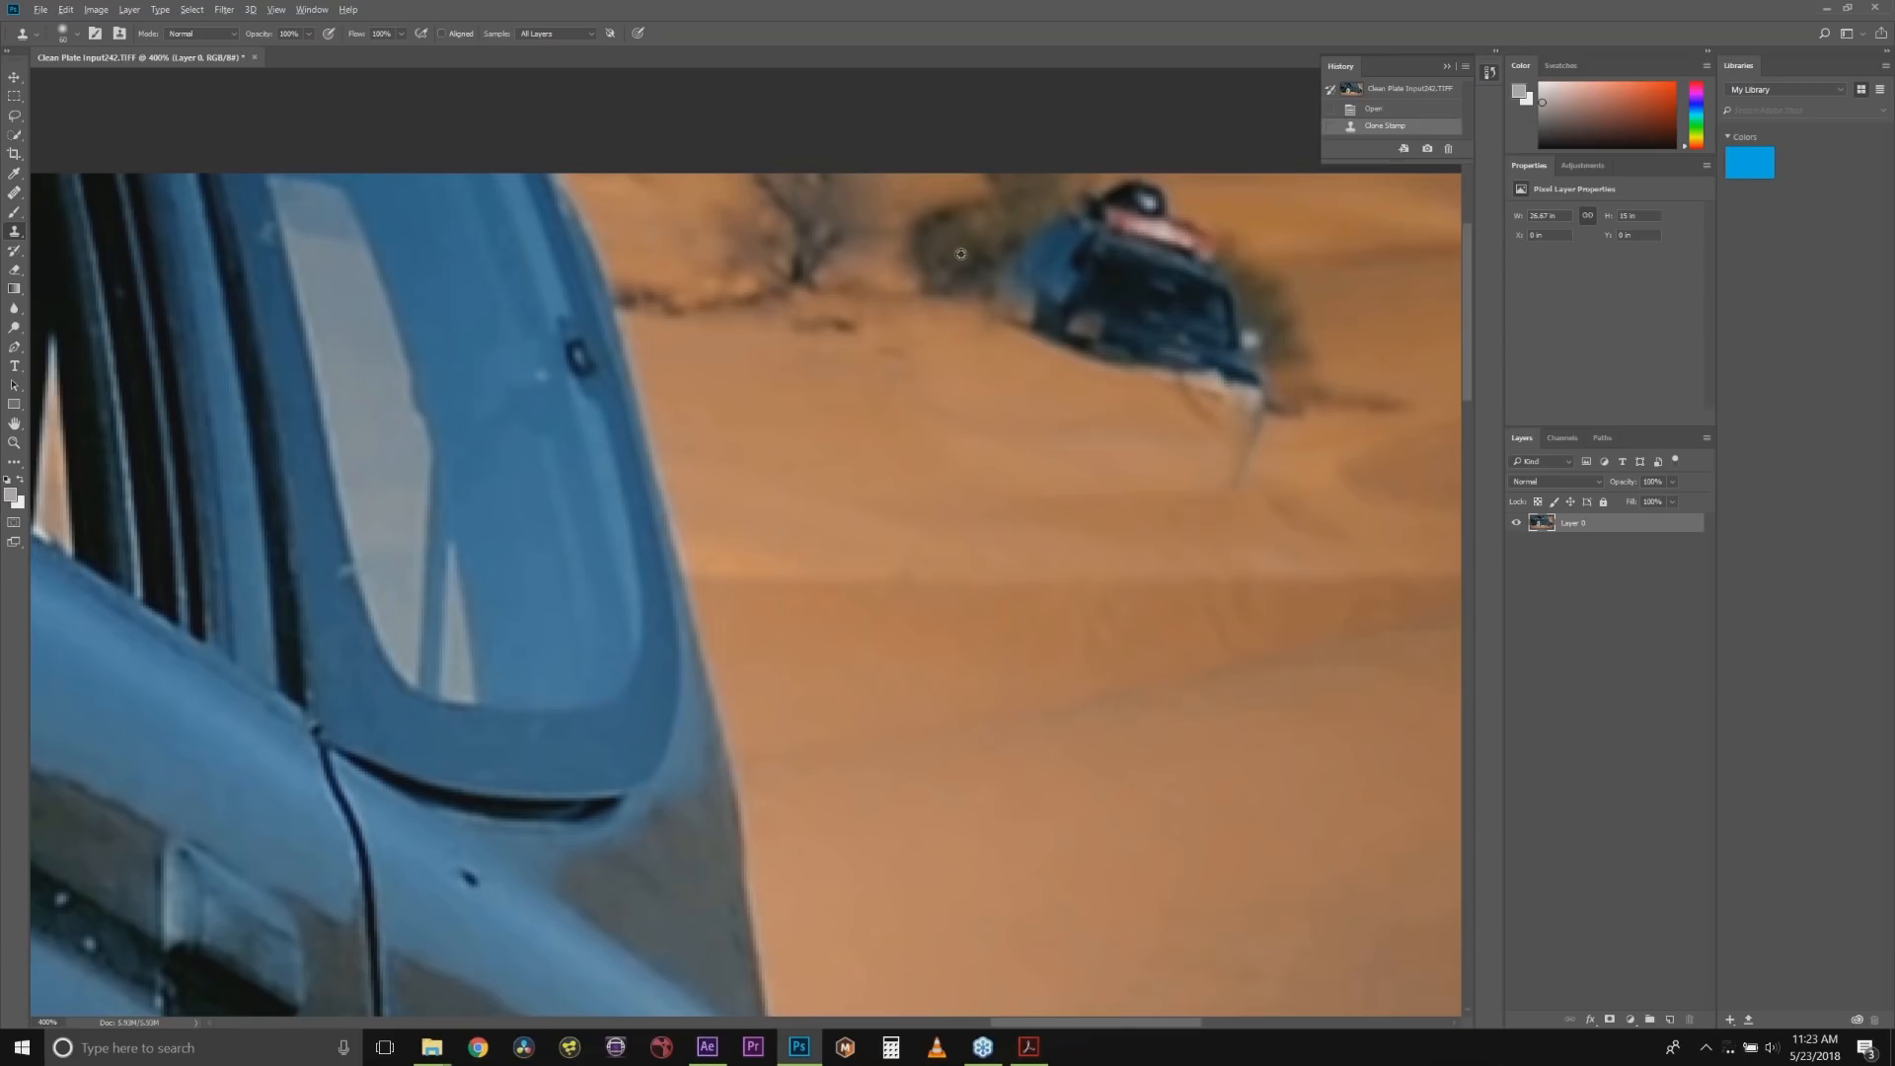
Reduce the Clone Stamp brush size and clone bush texture over the rear side and roof of the background car.
key("bracketleft")
key("bracketleft")
key("bracketleft")
left_click(964, 267, "alt")
mouse_move(1017, 272)
left_mouse_down()
mouse_move(1078, 229)
mouse_move(1151, 201)
mouse_move(1118, 203)
mouse_move(1185, 212)
mouse_move(1122, 178)
left_mouse_up()
Clone sand over the car's red roof load, its front edge and the leftover streak beneath it, undoing a stray dab.
left_click(1266, 204, "alt")
left_click(1212, 187, "alt")
left_click(1331, 261, "alt")
mouse_move(1263, 264)
left_mouse_down()
mouse_move(1190, 274)
mouse_move(1226, 254)
mouse_move(1178, 237)
left_mouse_up()
left_click(1191, 229)
key("ctrl+z")
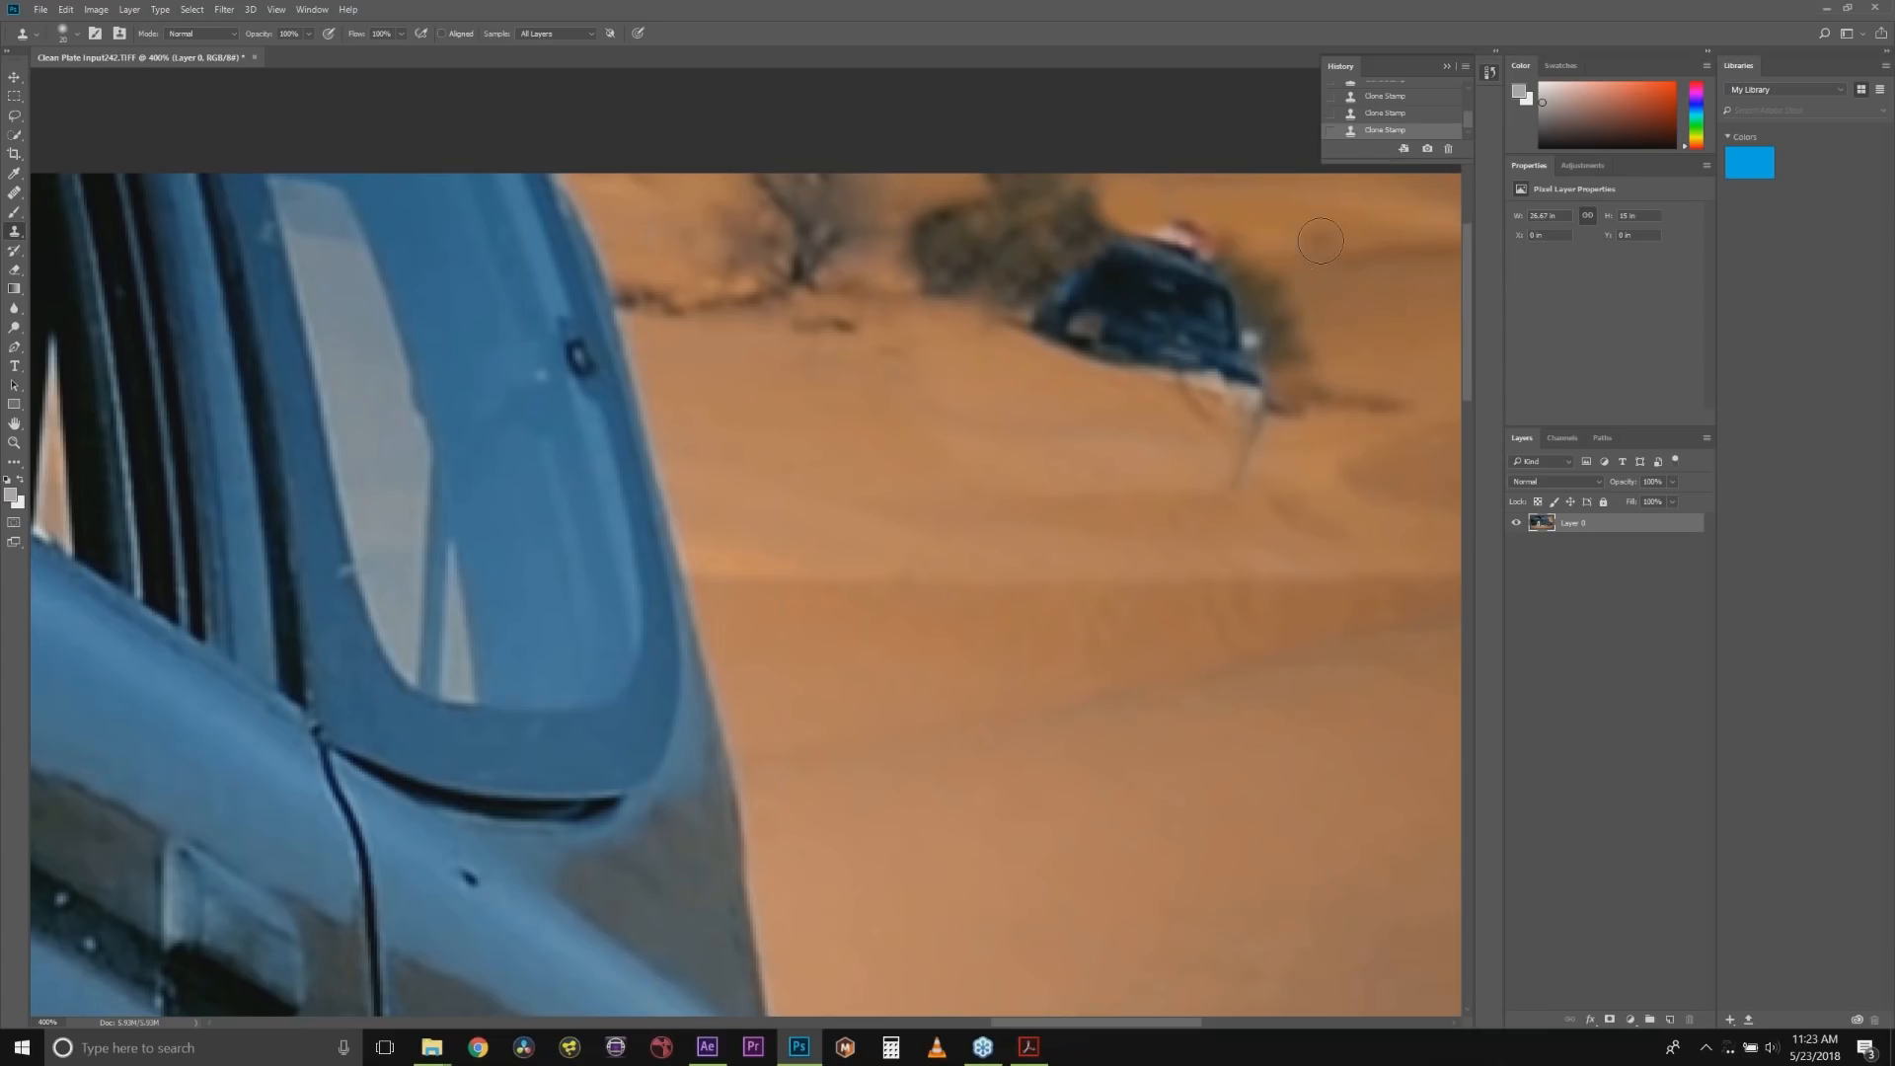
left_click(1317, 255, "alt")
mouse_move(1192, 241)
left_mouse_down()
mouse_move(1147, 246)
mouse_move(1196, 260)
mouse_move(1244, 389)
left_mouse_up()
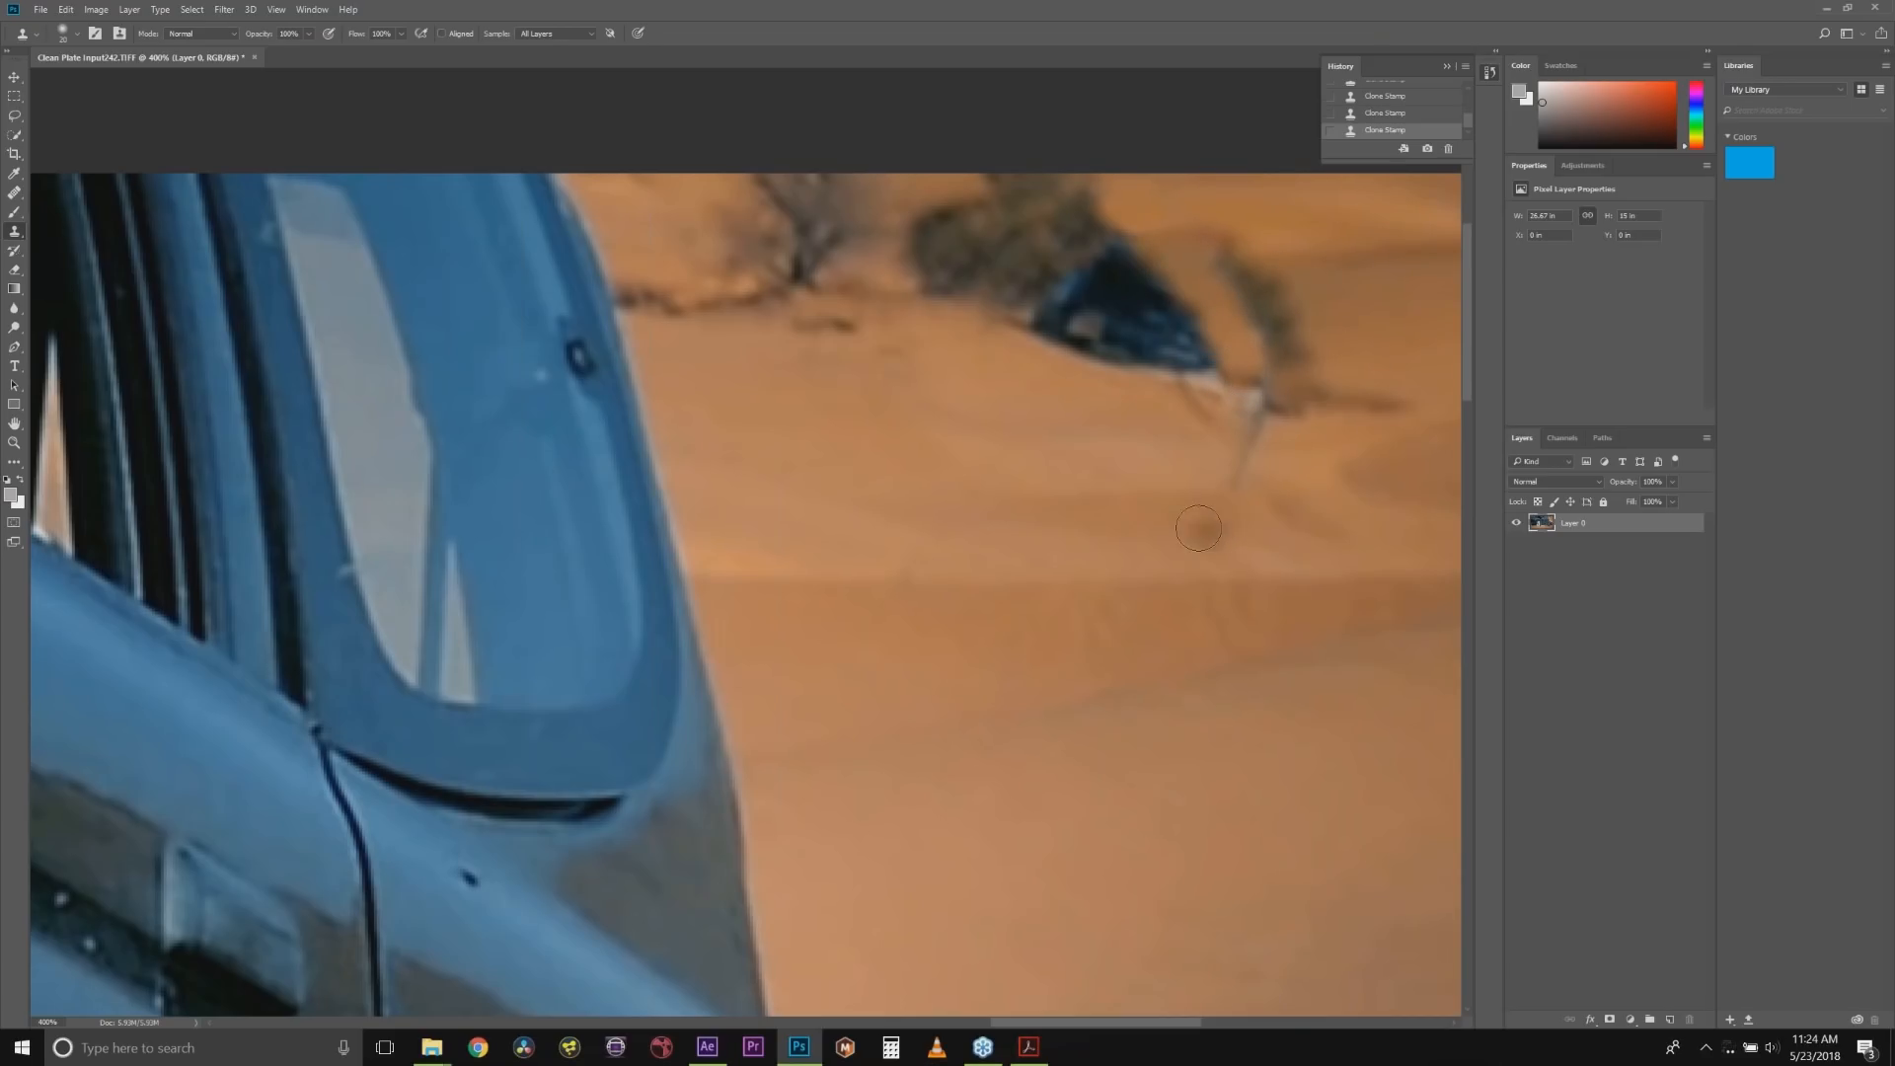
mouse_move(1234, 477)
left_mouse_down()
mouse_move(1308, 449)
mouse_move(1249, 430)
left_mouse_up()
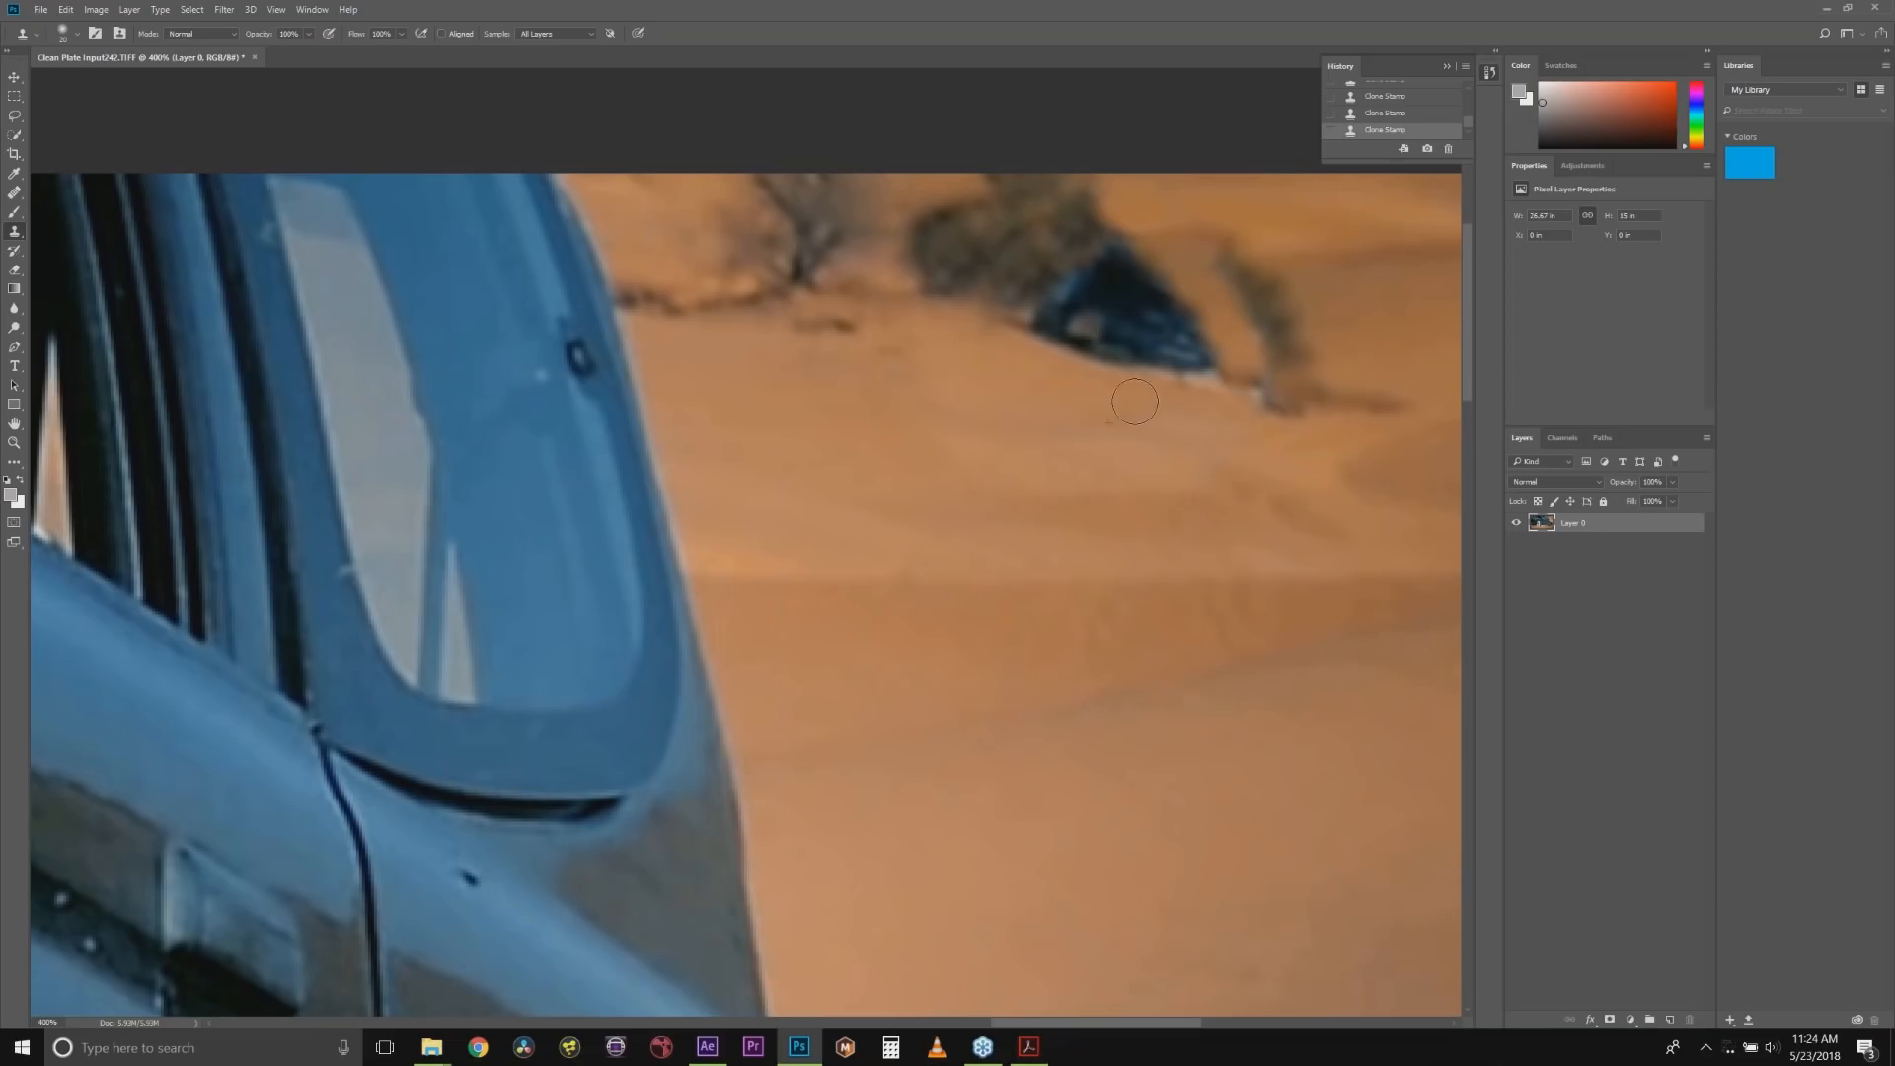
Clone bush texture over the remaining car windshield and bonnet, and cover the edge below the bushes with sand.
left_click_drag(1029, 292, 1071, 303)
left_click(989, 249, "alt")
mouse_move(1201, 287)
left_mouse_down()
mouse_move(1162, 307)
mouse_move(1224, 307)
mouse_move(1224, 360)
left_mouse_up()
left_click(972, 260, "alt")
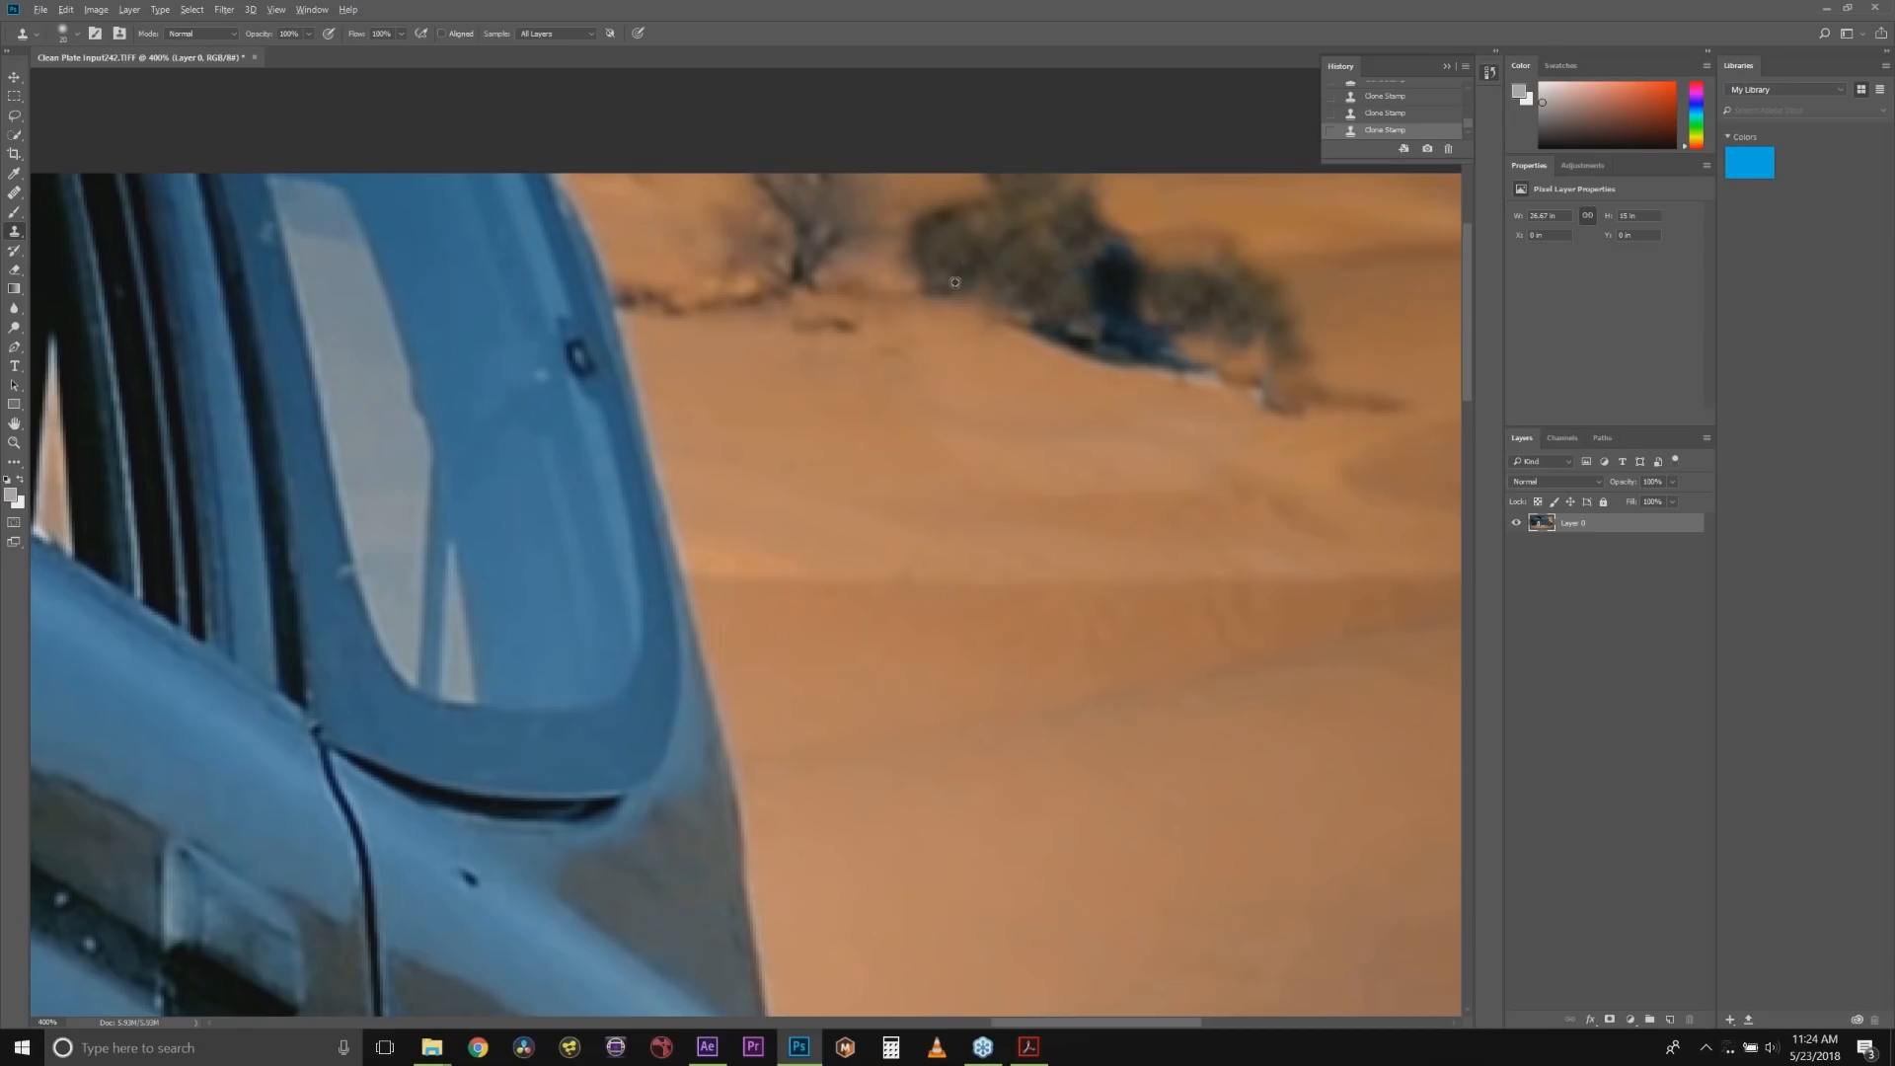
mouse_move(1091, 324)
left_mouse_down()
mouse_move(1203, 331)
mouse_move(1255, 361)
left_mouse_up()
left_click(1008, 252, "alt")
left_click(1033, 408, "alt")
mouse_move(1130, 270)
left_mouse_down()
mouse_move(1090, 266)
mouse_move(1097, 242)
mouse_move(1092, 279)
mouse_move(1110, 296)
mouse_move(1130, 247)
left_mouse_up()
left_click(1063, 233, "alt")
left_click(1030, 274, "alt")
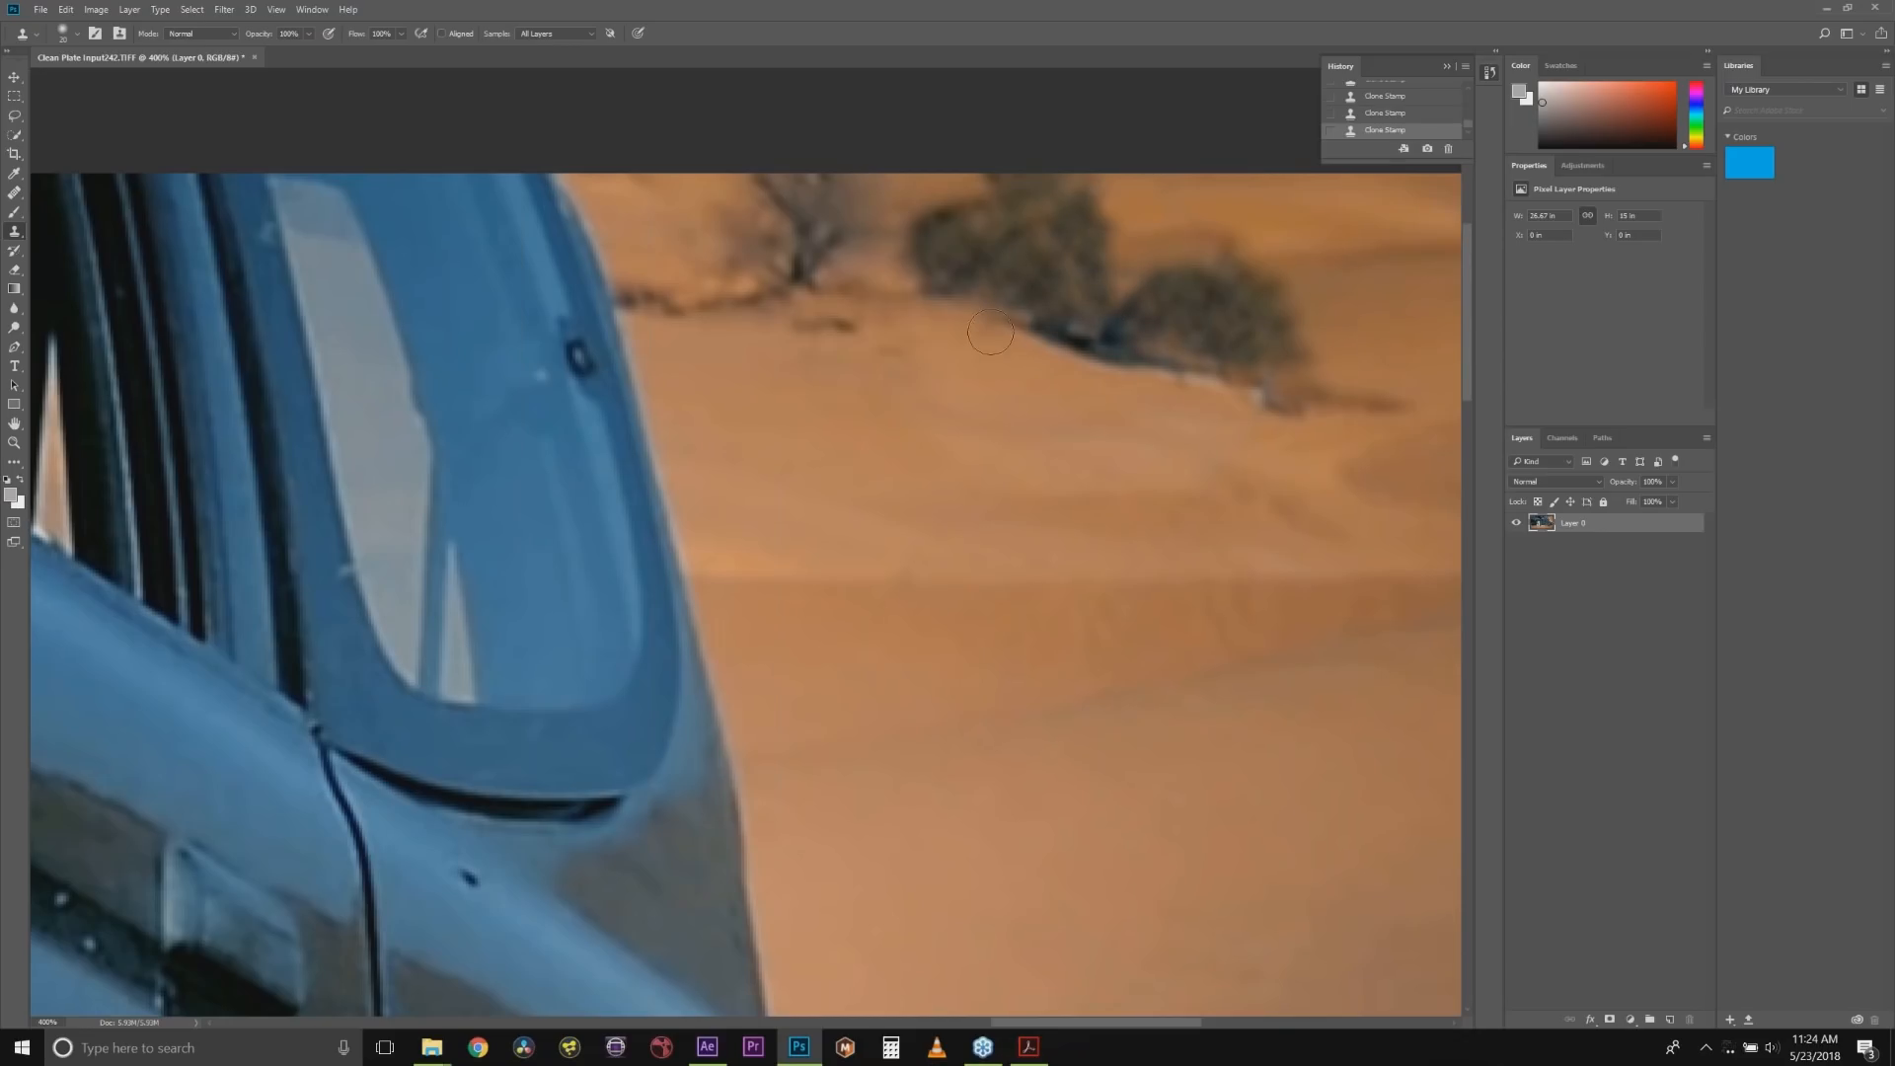
left_click_drag(990, 333, 1288, 409)
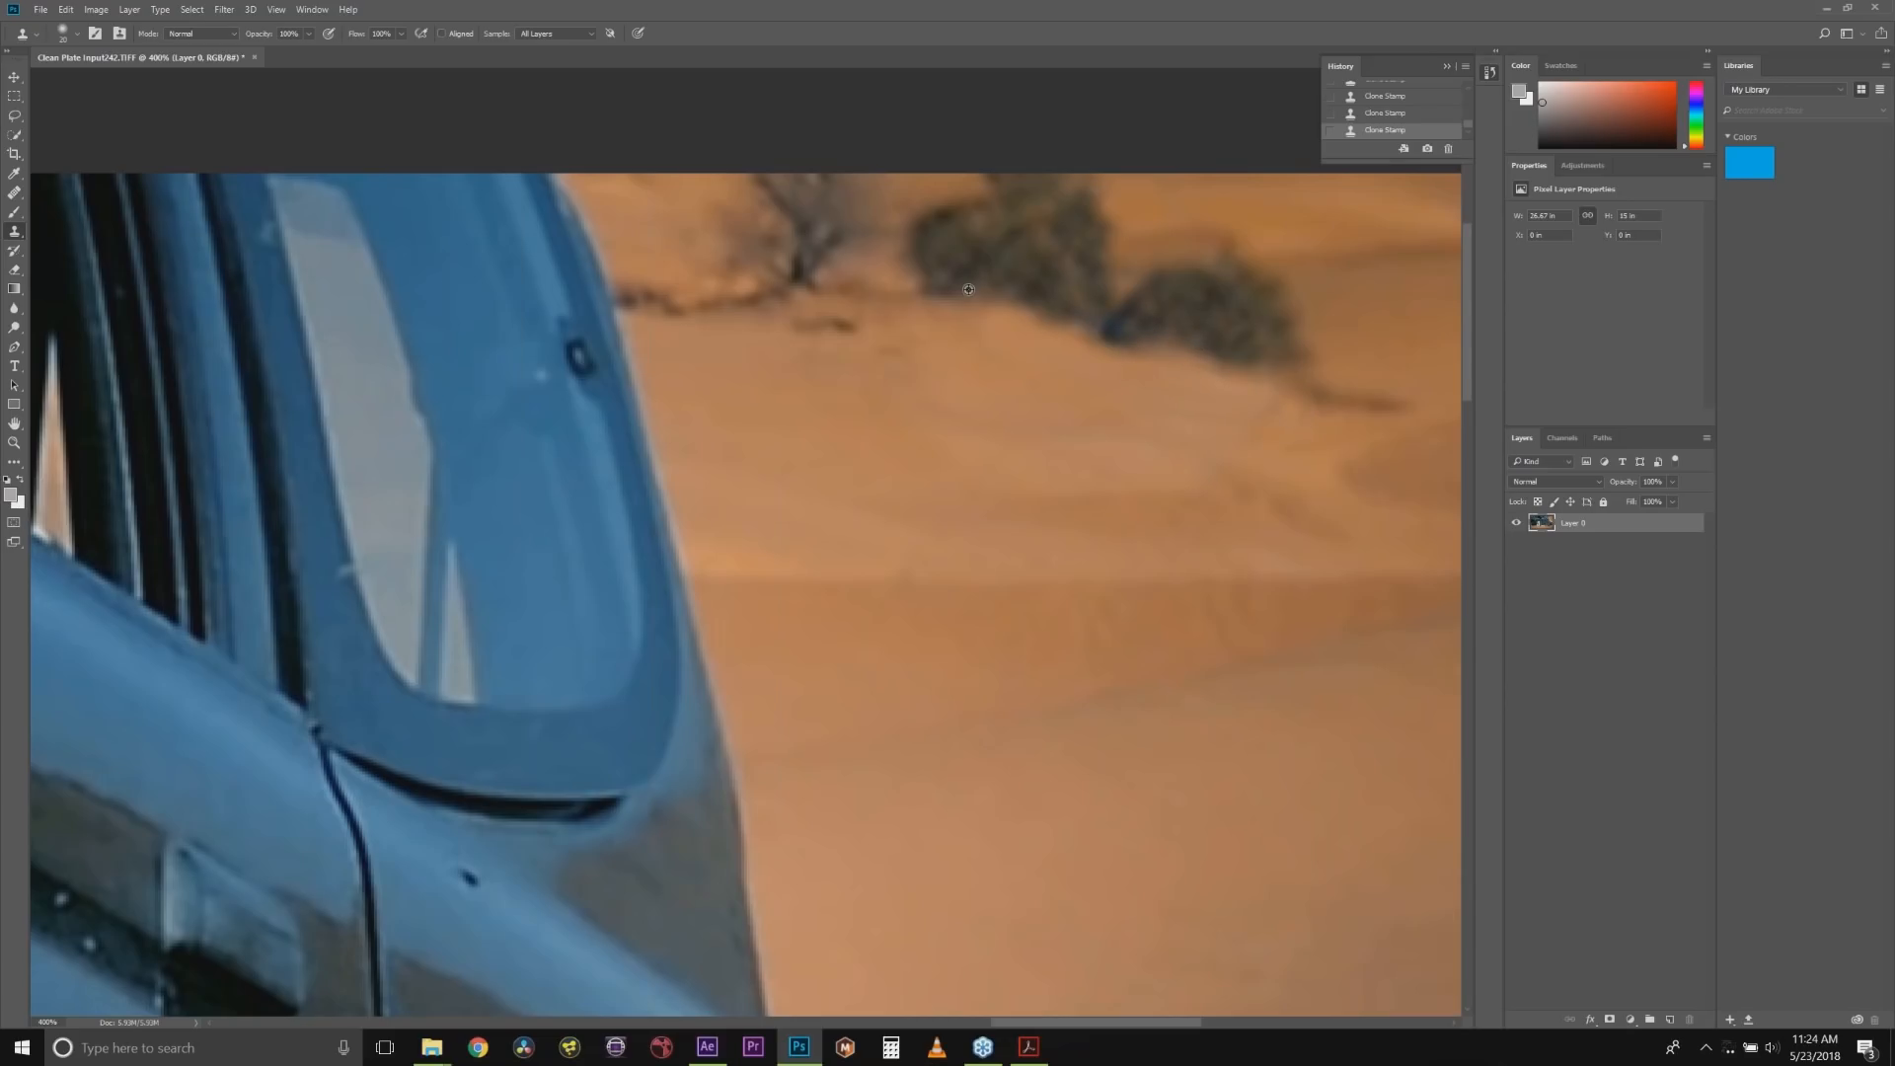
Blend the cloned edges around the smaller bush and the sand below it with the Healing Brush.
left_click(14, 193)
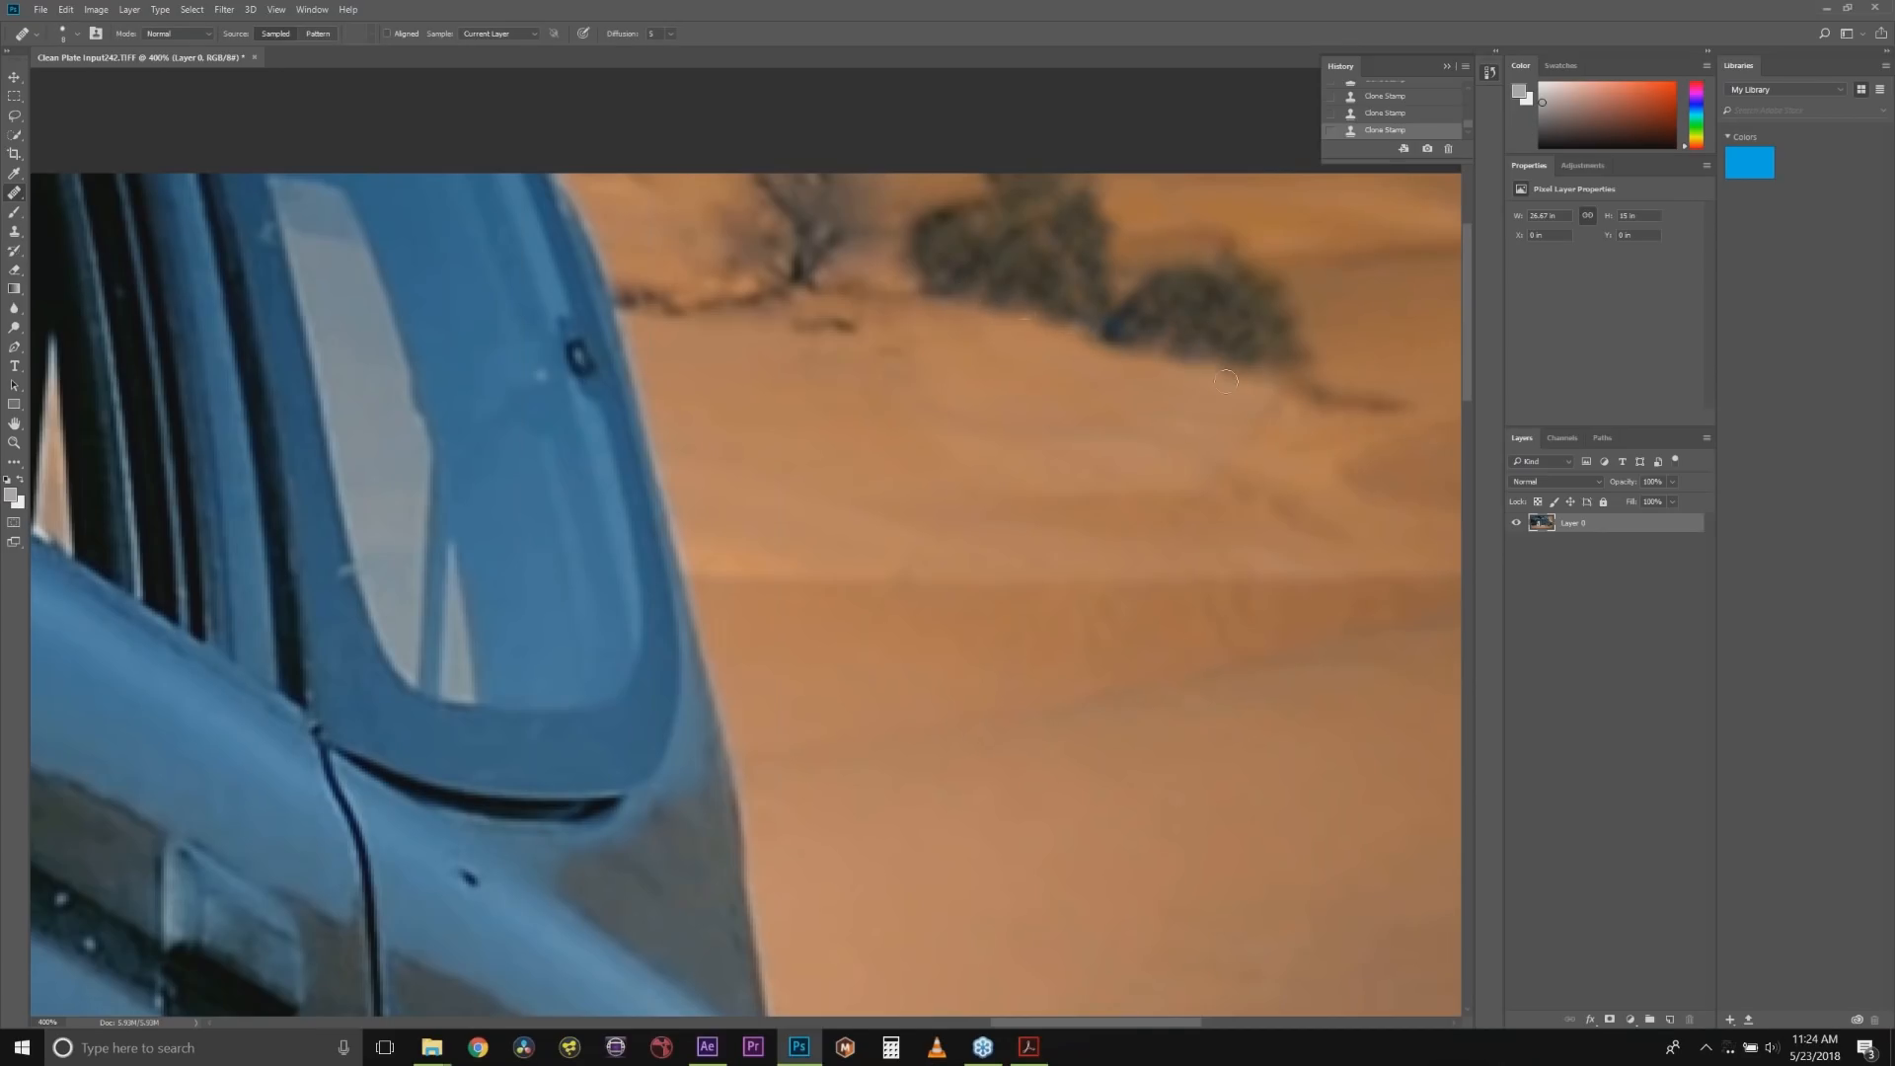
left_click(1235, 352)
left_click(1169, 321)
left_click(1276, 372)
left_click_drag(1183, 274, 1209, 272)
key("ctrl+z")
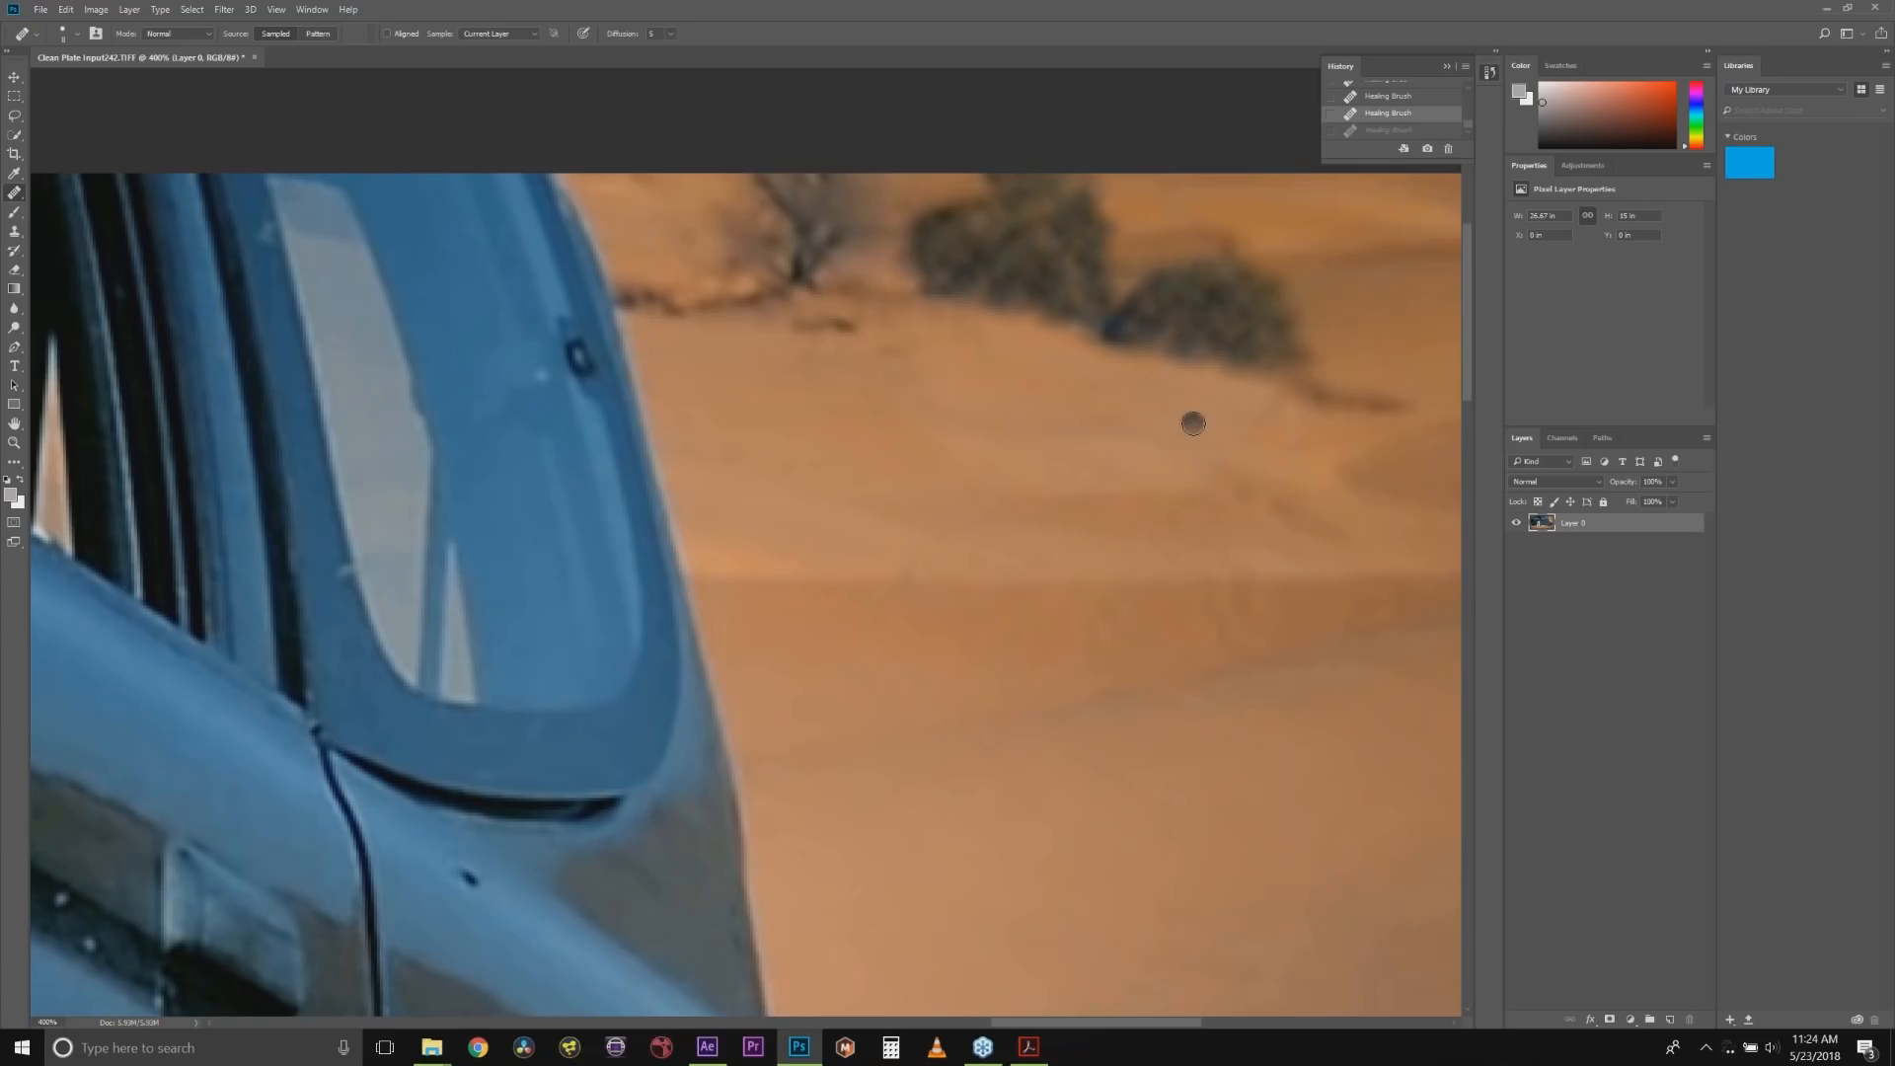
key("ctrl+z")
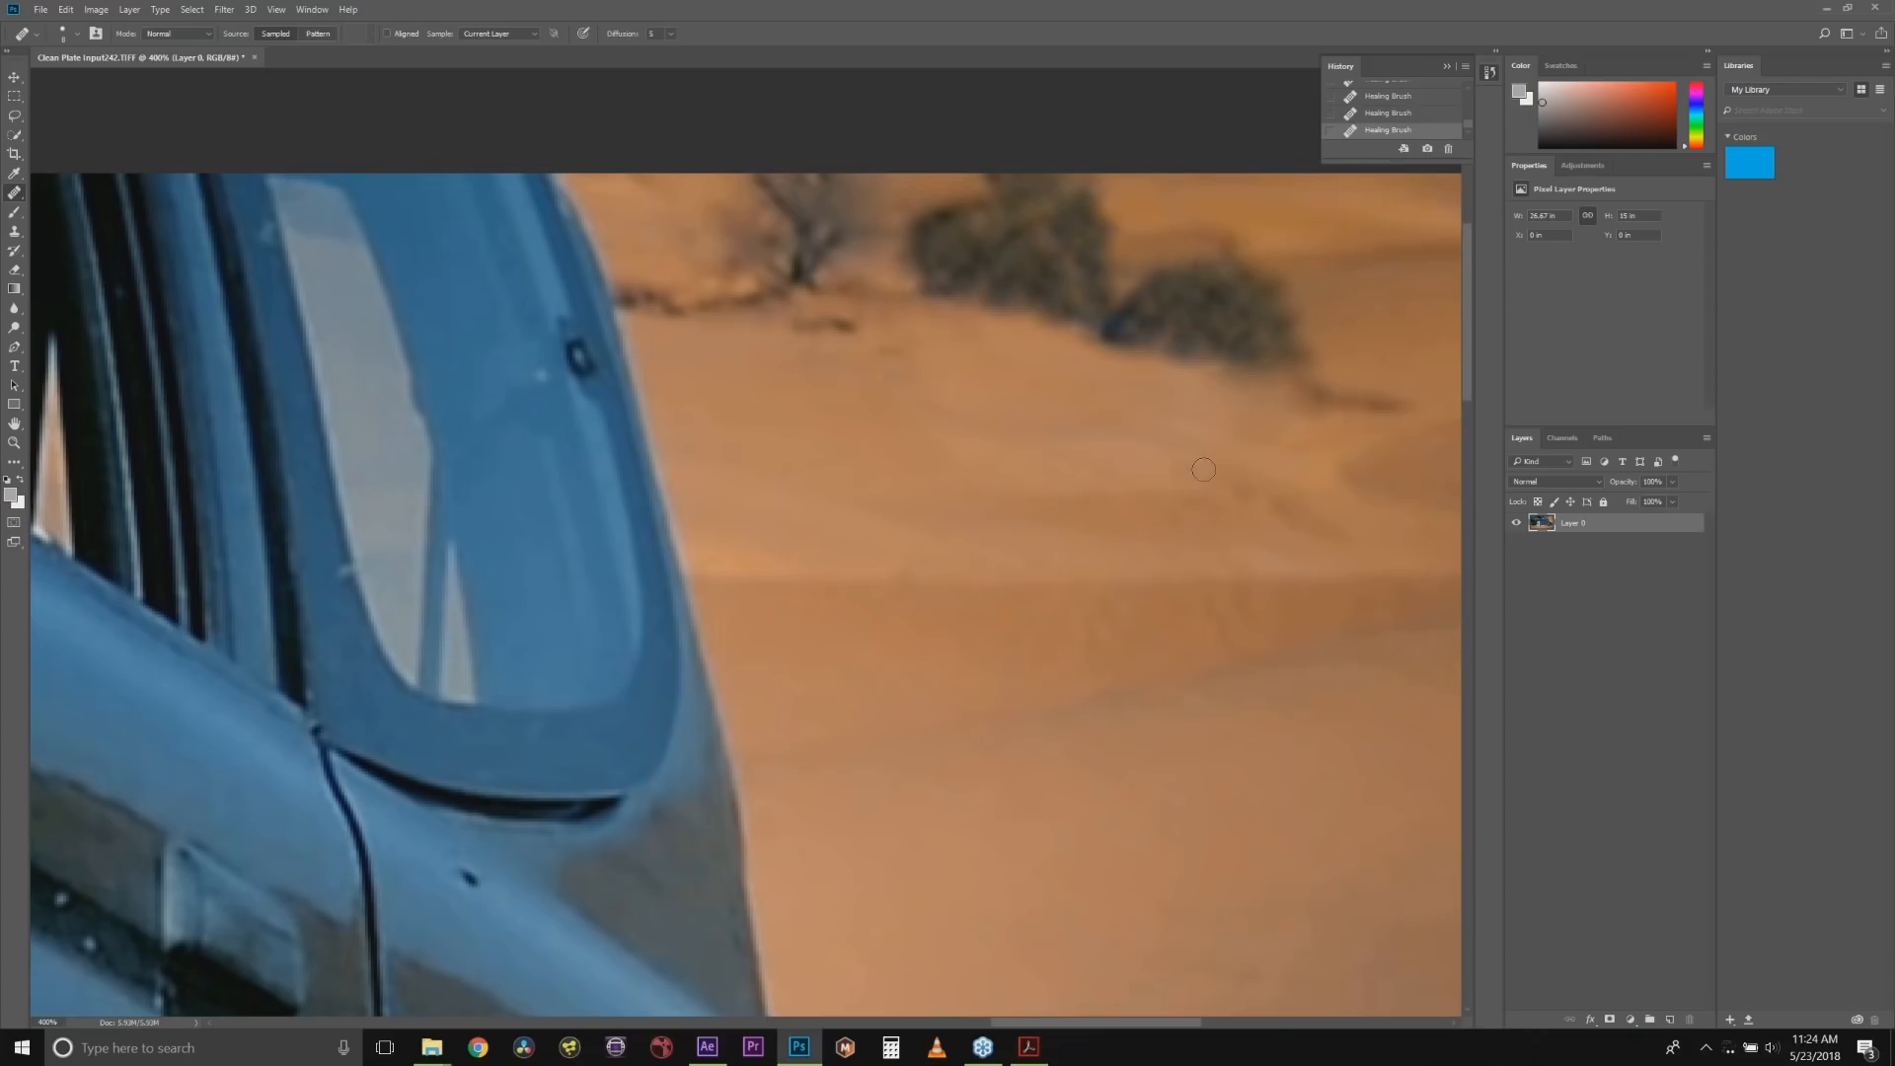
left_click(1206, 432)
left_click(1246, 485, "alt")
left_click(1207, 427)
Check the retouched clean plate at 100% zoom and save it.
left_click(14, 443)
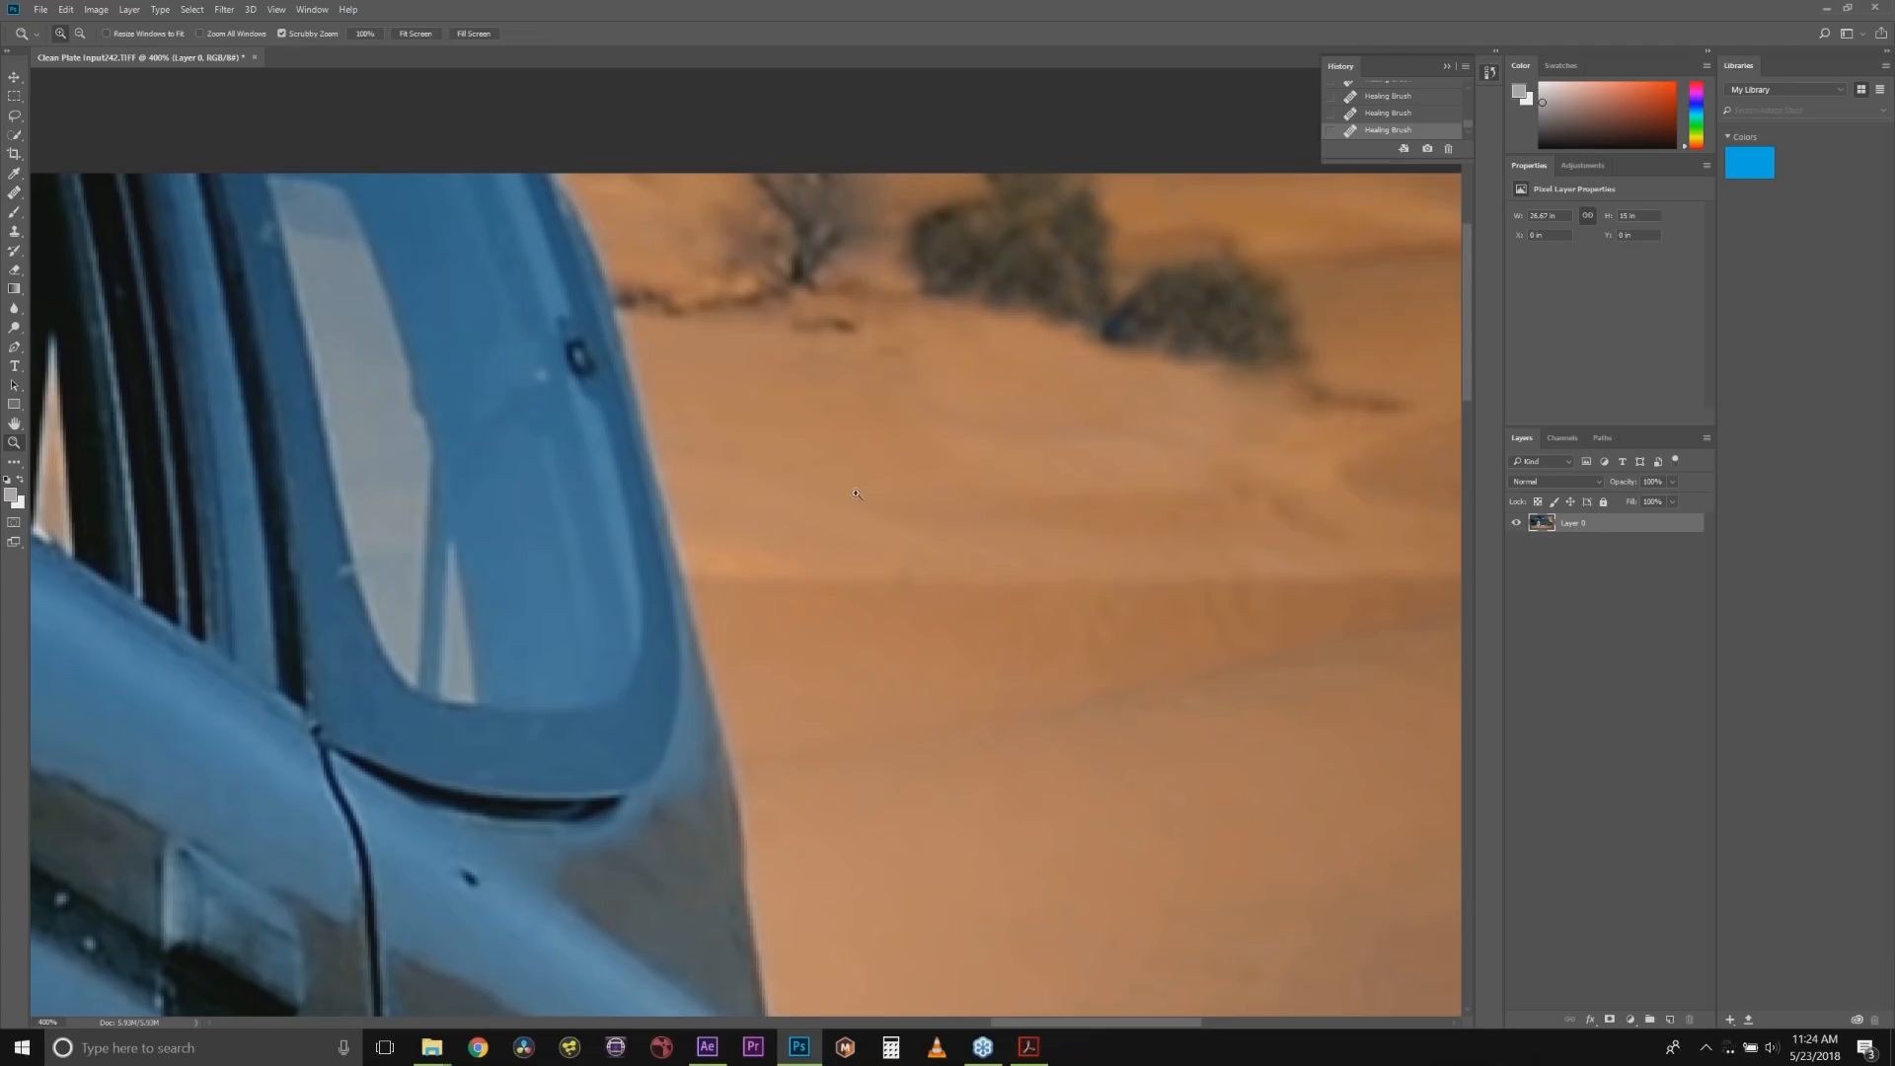
left_click(687, 575, "alt")
left_click(688, 575, "alt")
left_click(687, 575, "alt")
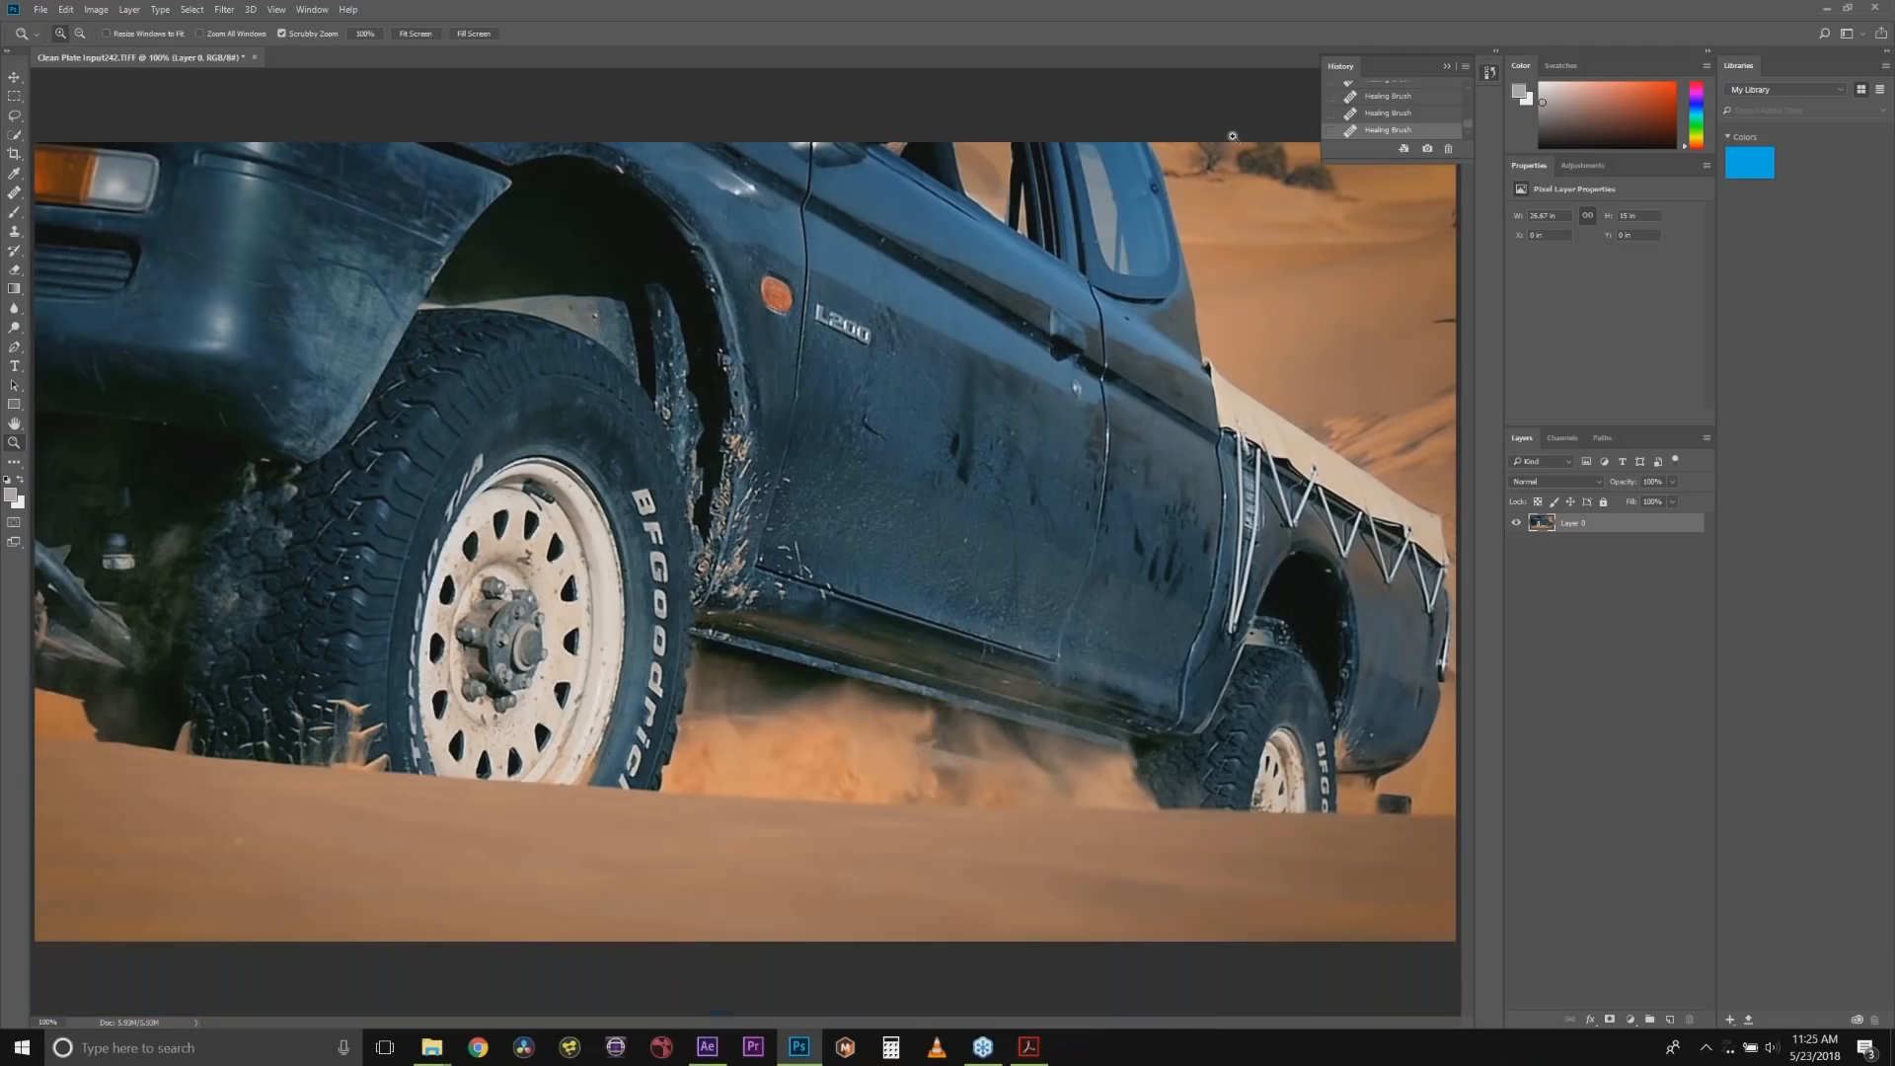
key("ctrl+s")
Switch back to mocha Pro, check the frame 242 clean plate entry, enable Use Cleanplates Exclusively, and render the removal on that frame.
left_click(707, 1049)
left_click(96, 979)
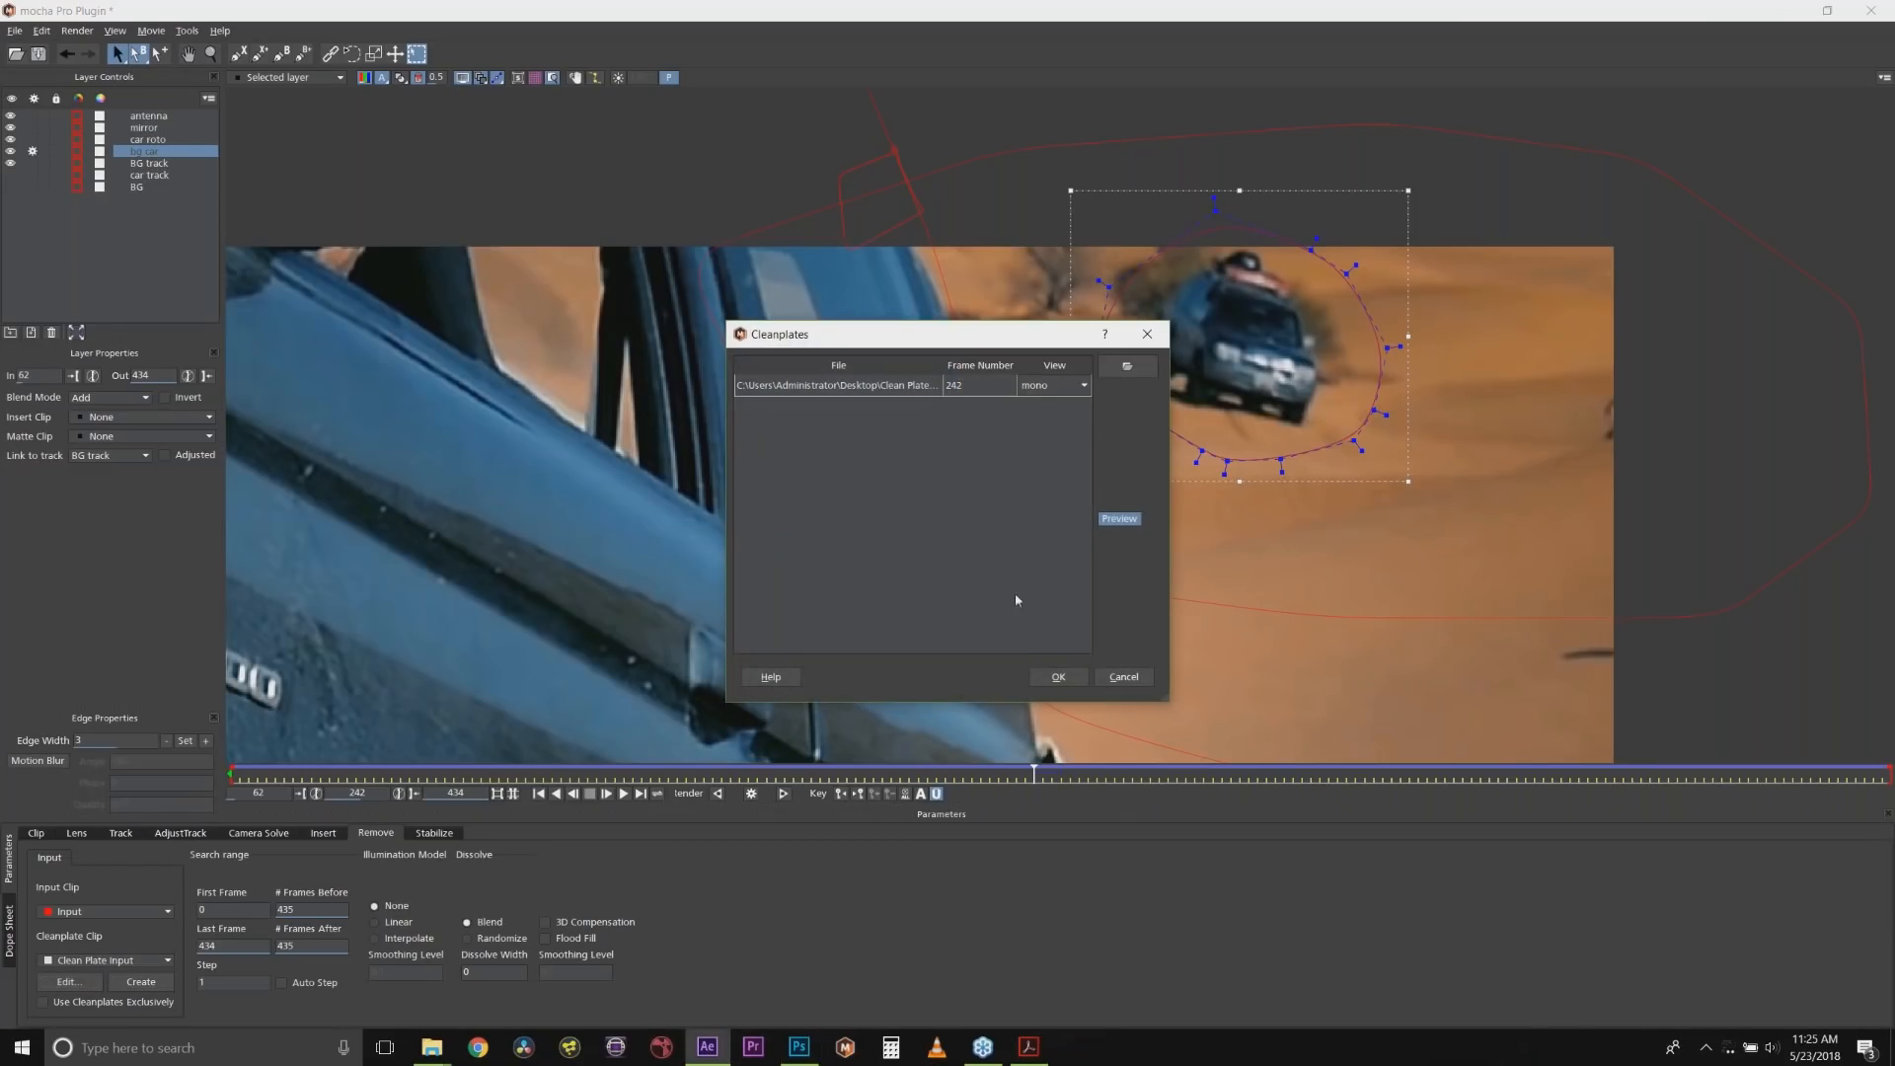
left_click(1123, 677)
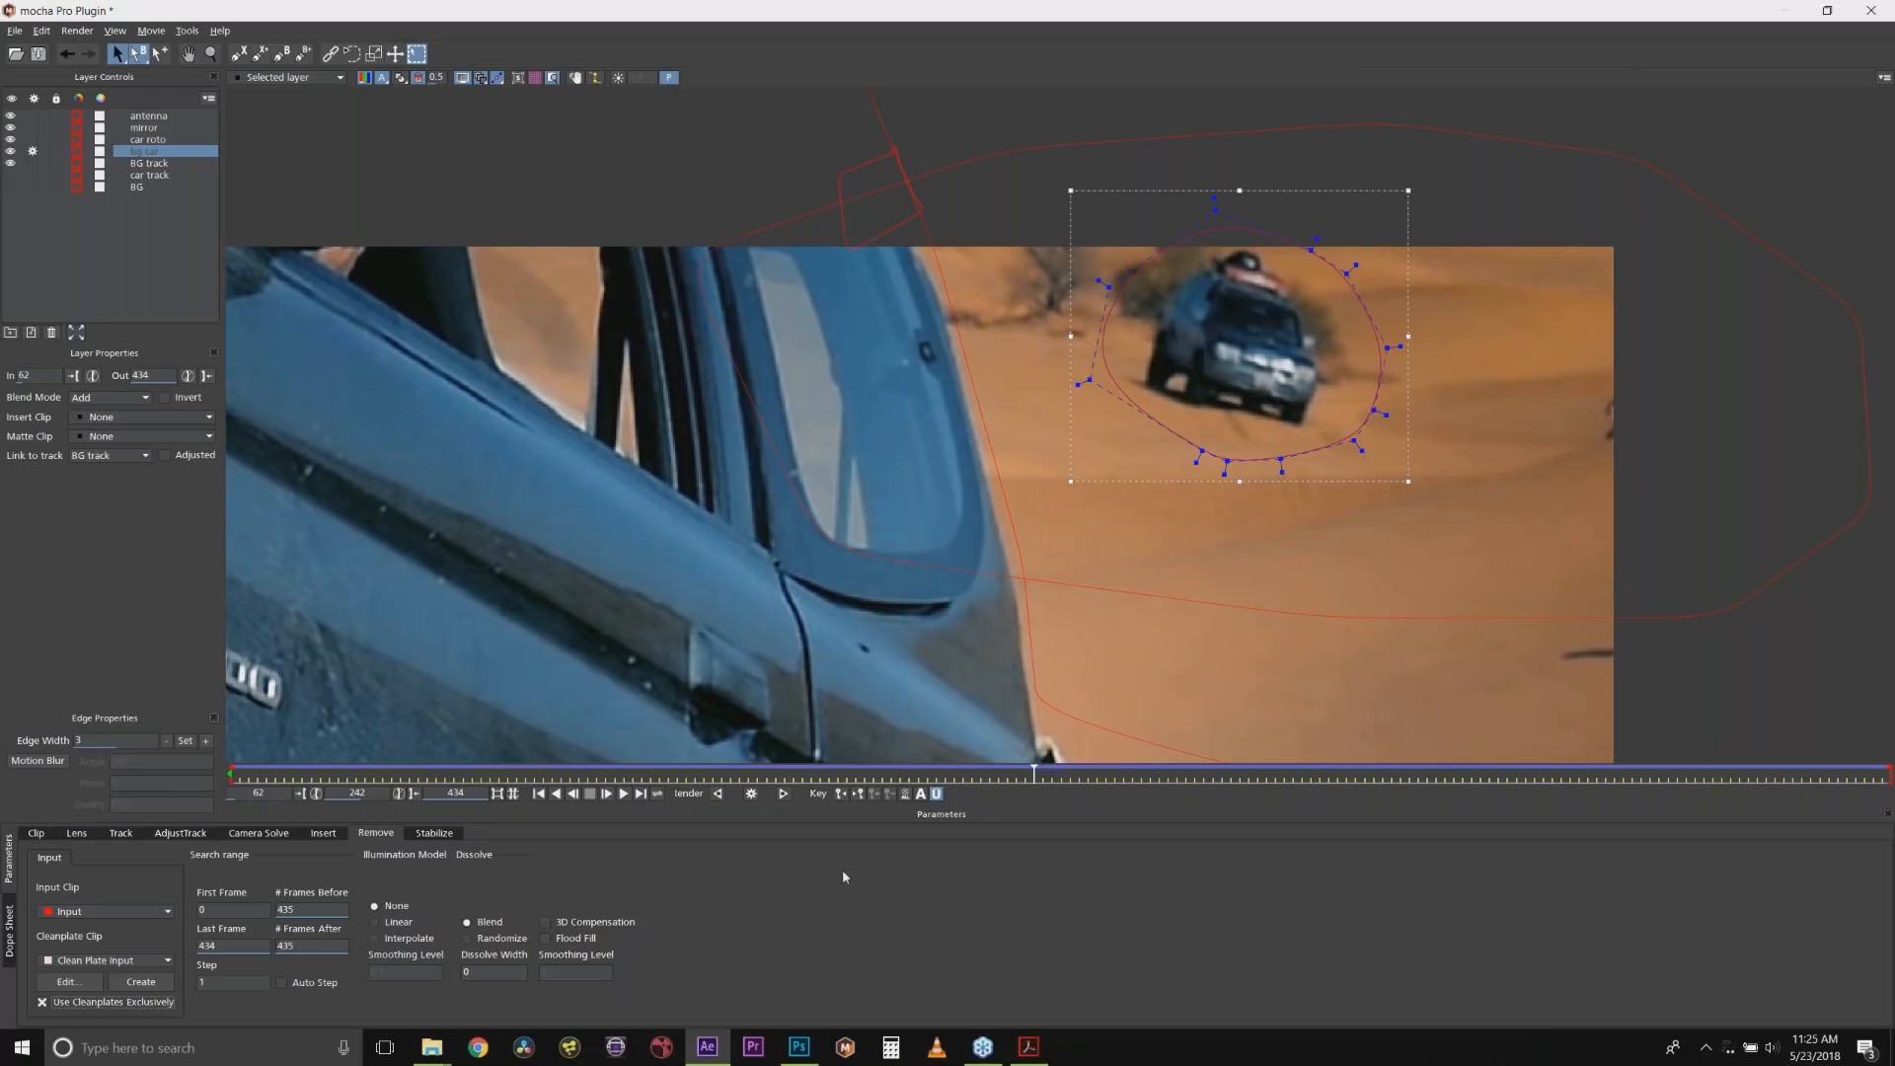
left_click(751, 793)
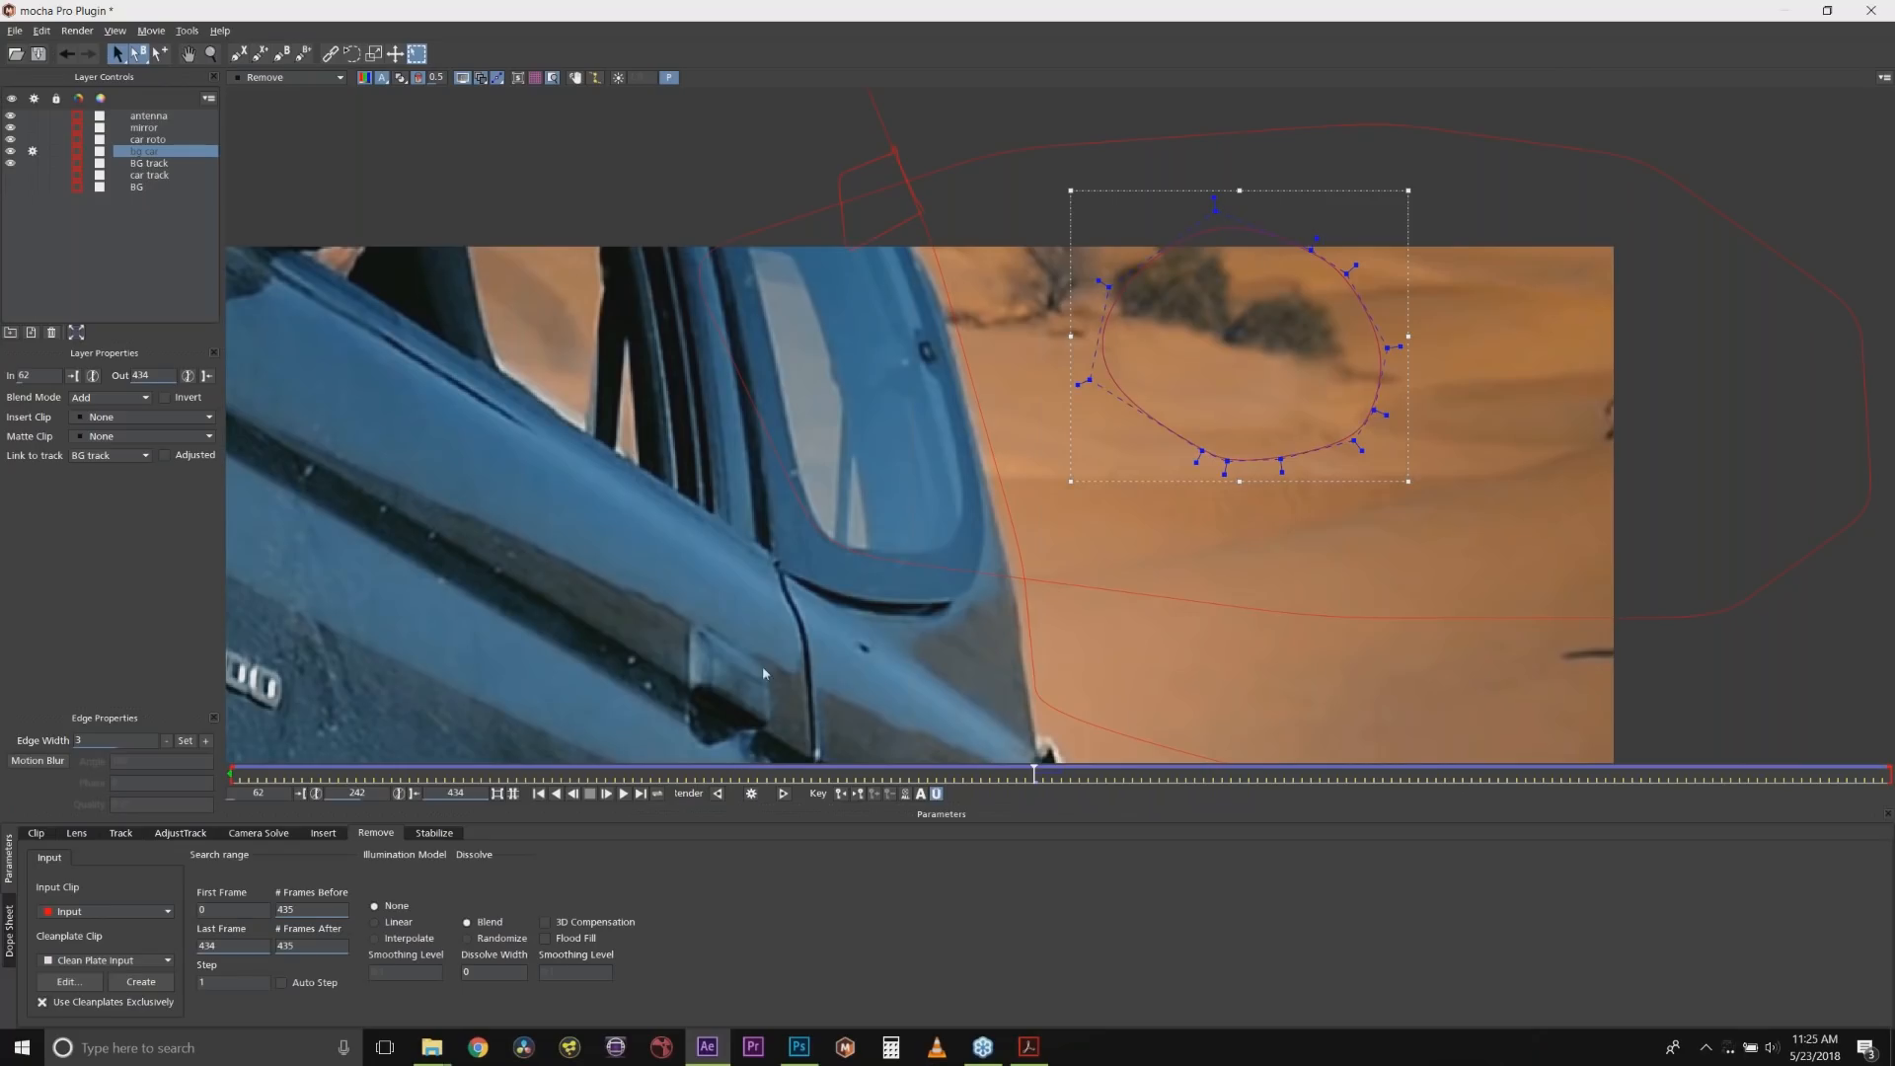
Save the mocha project, return to After Effects, and enable the mocha Pro effect with its Remove module render.
left_click(38, 54)
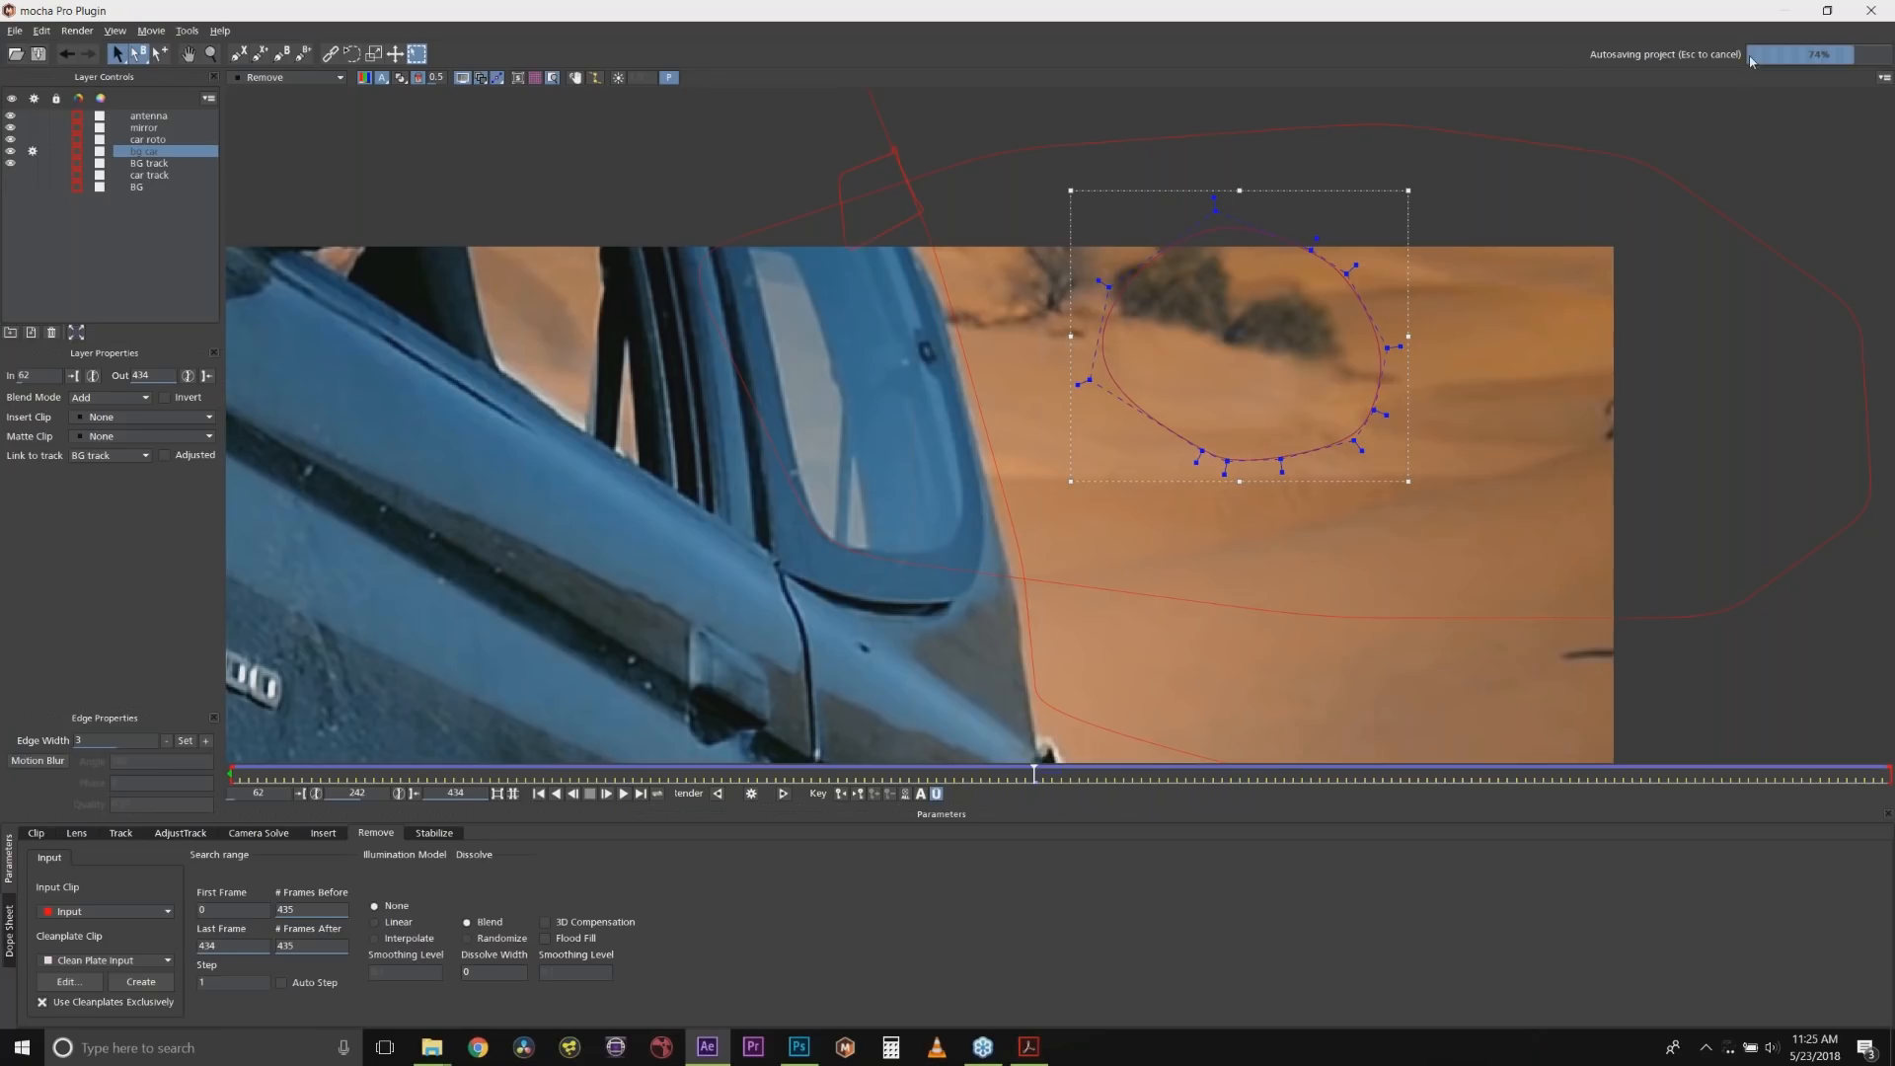
left_click(1878, 6)
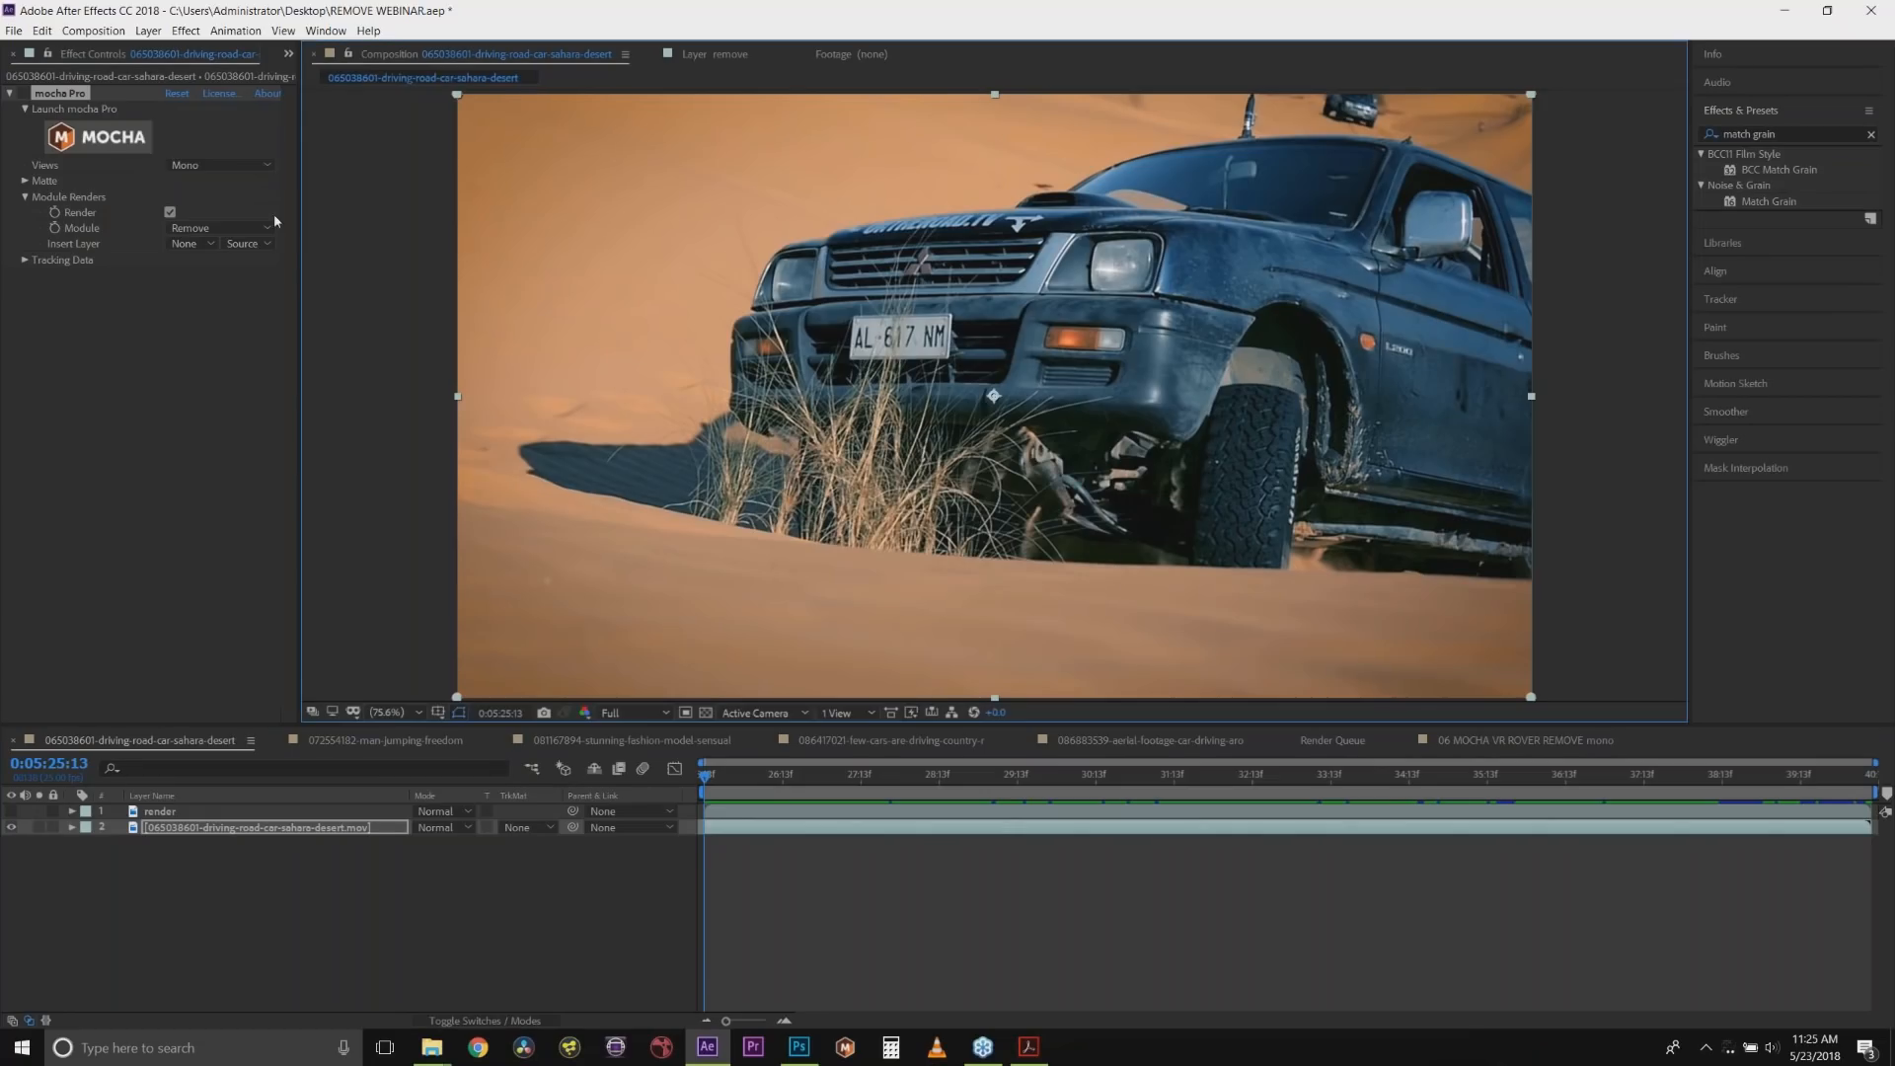
left_click(192, 228)
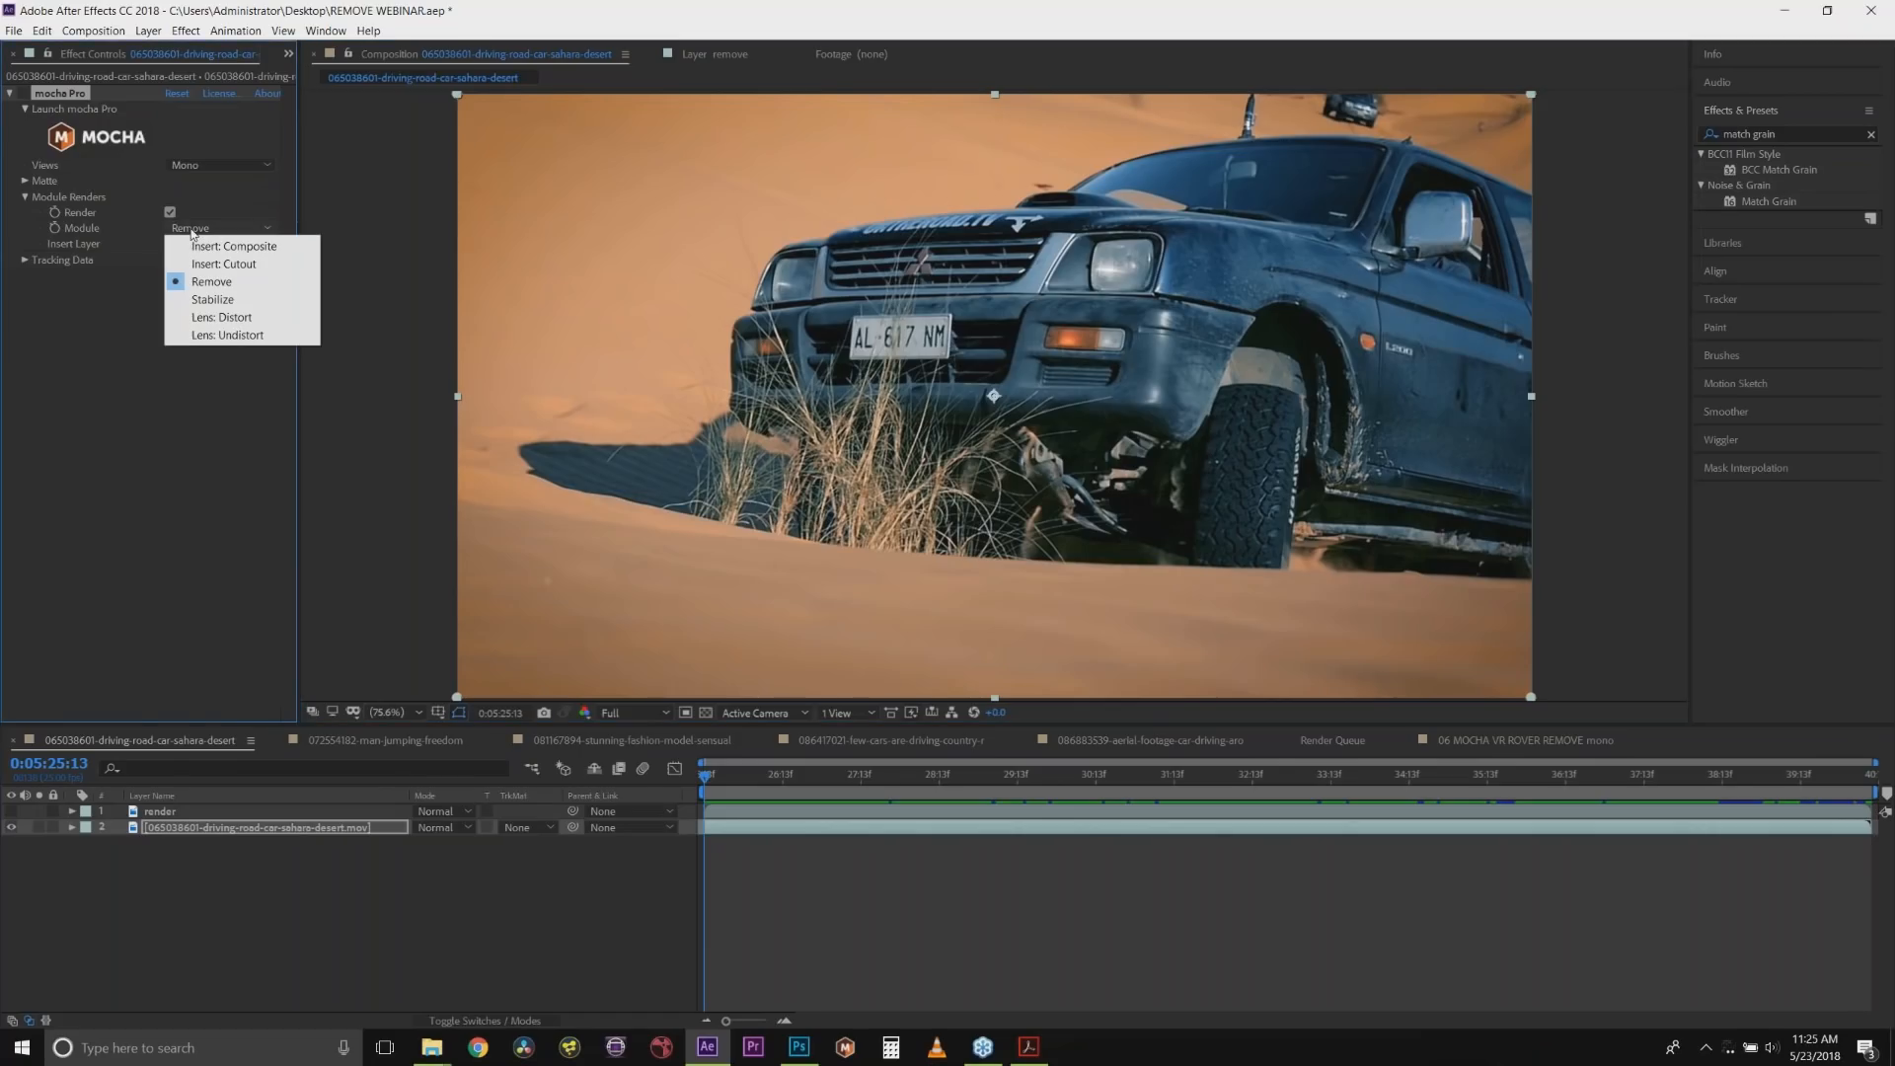
left_click(27, 94)
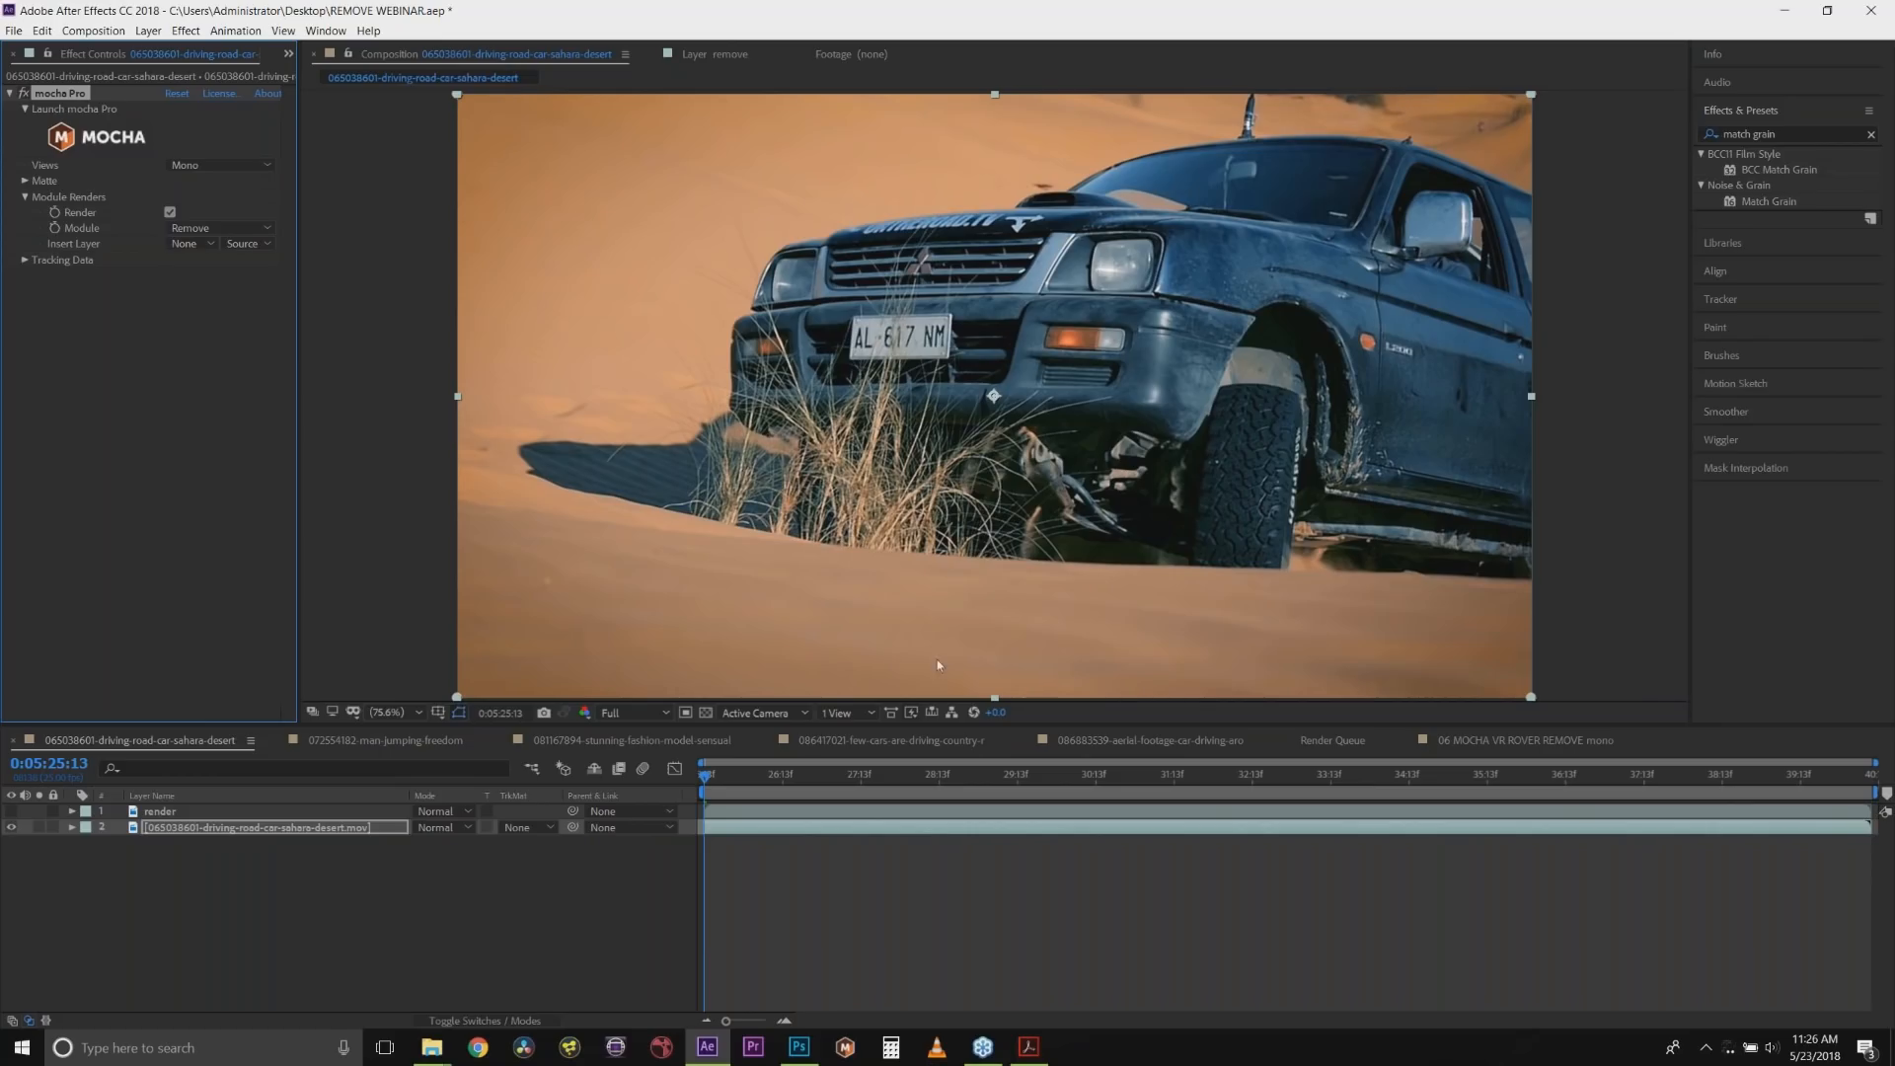
Turn on the render layer and play the desert composition to review the finished removal.
left_click(12, 812)
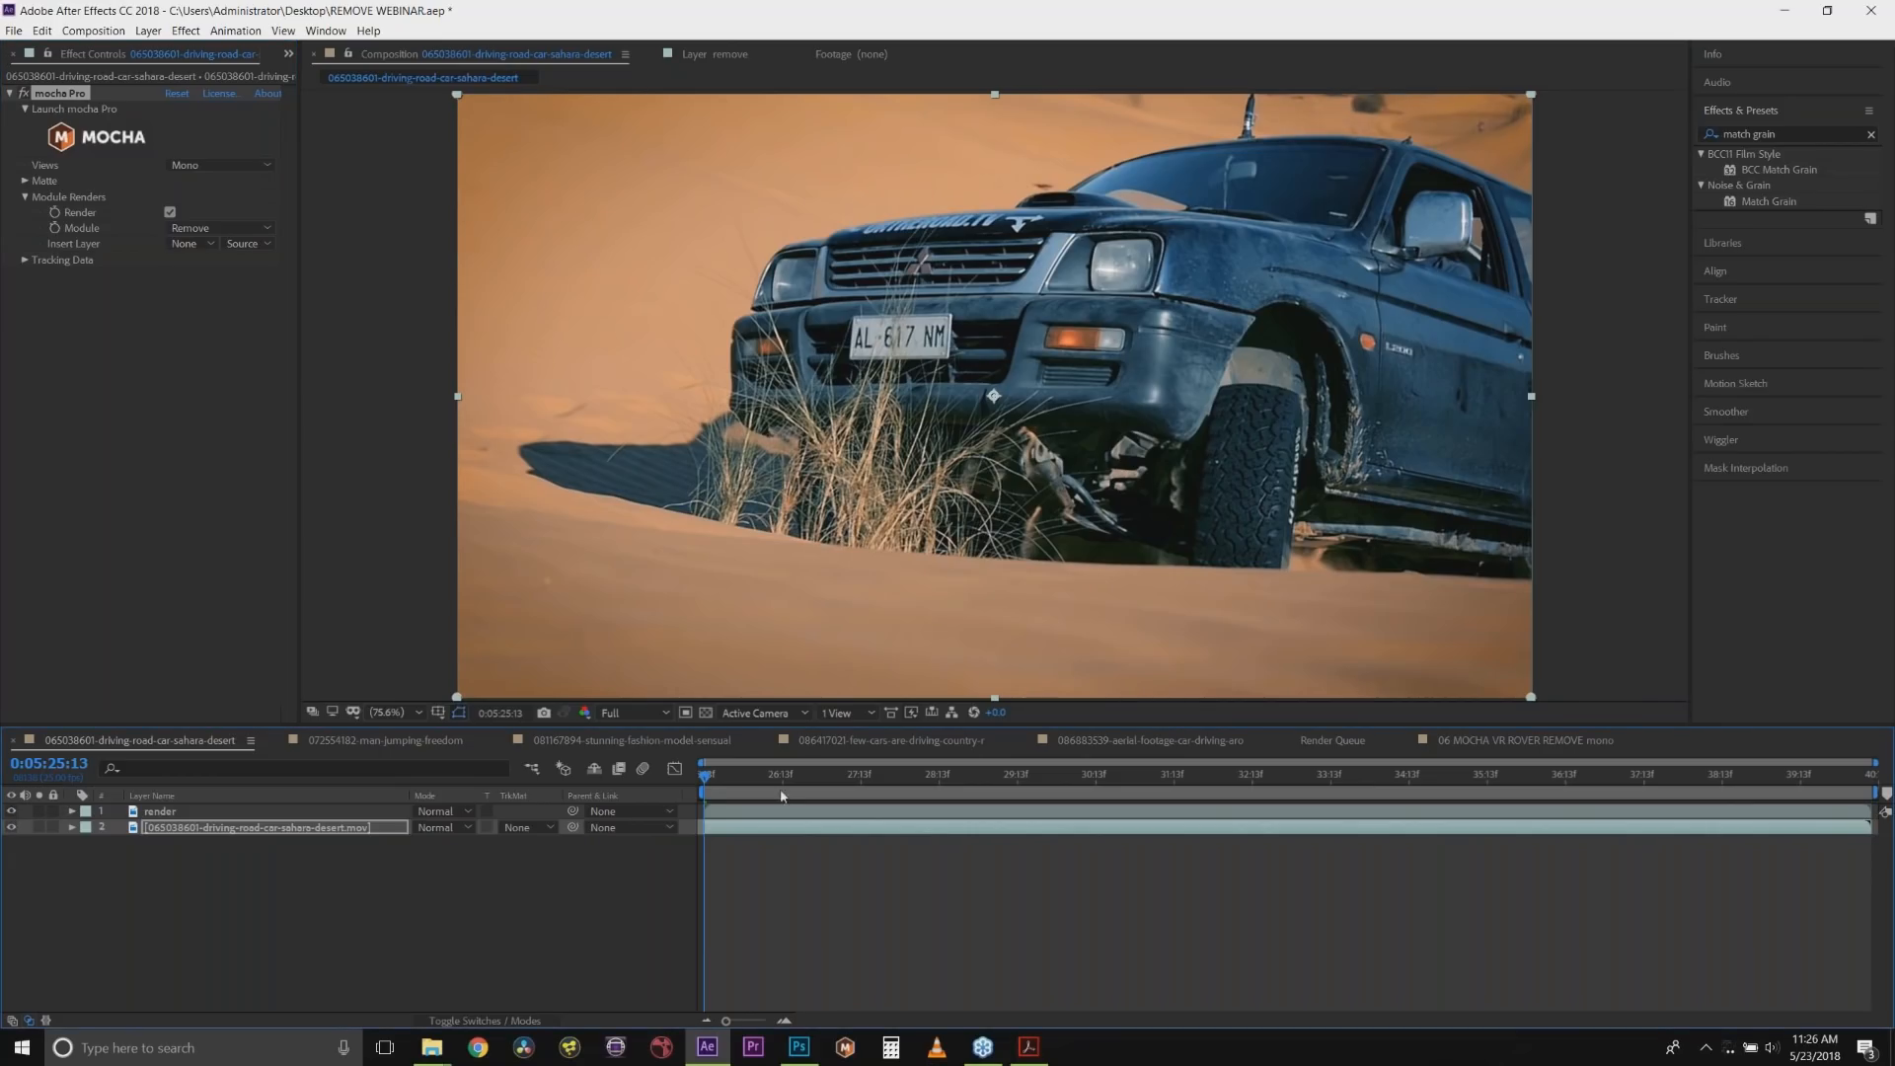
key("space")
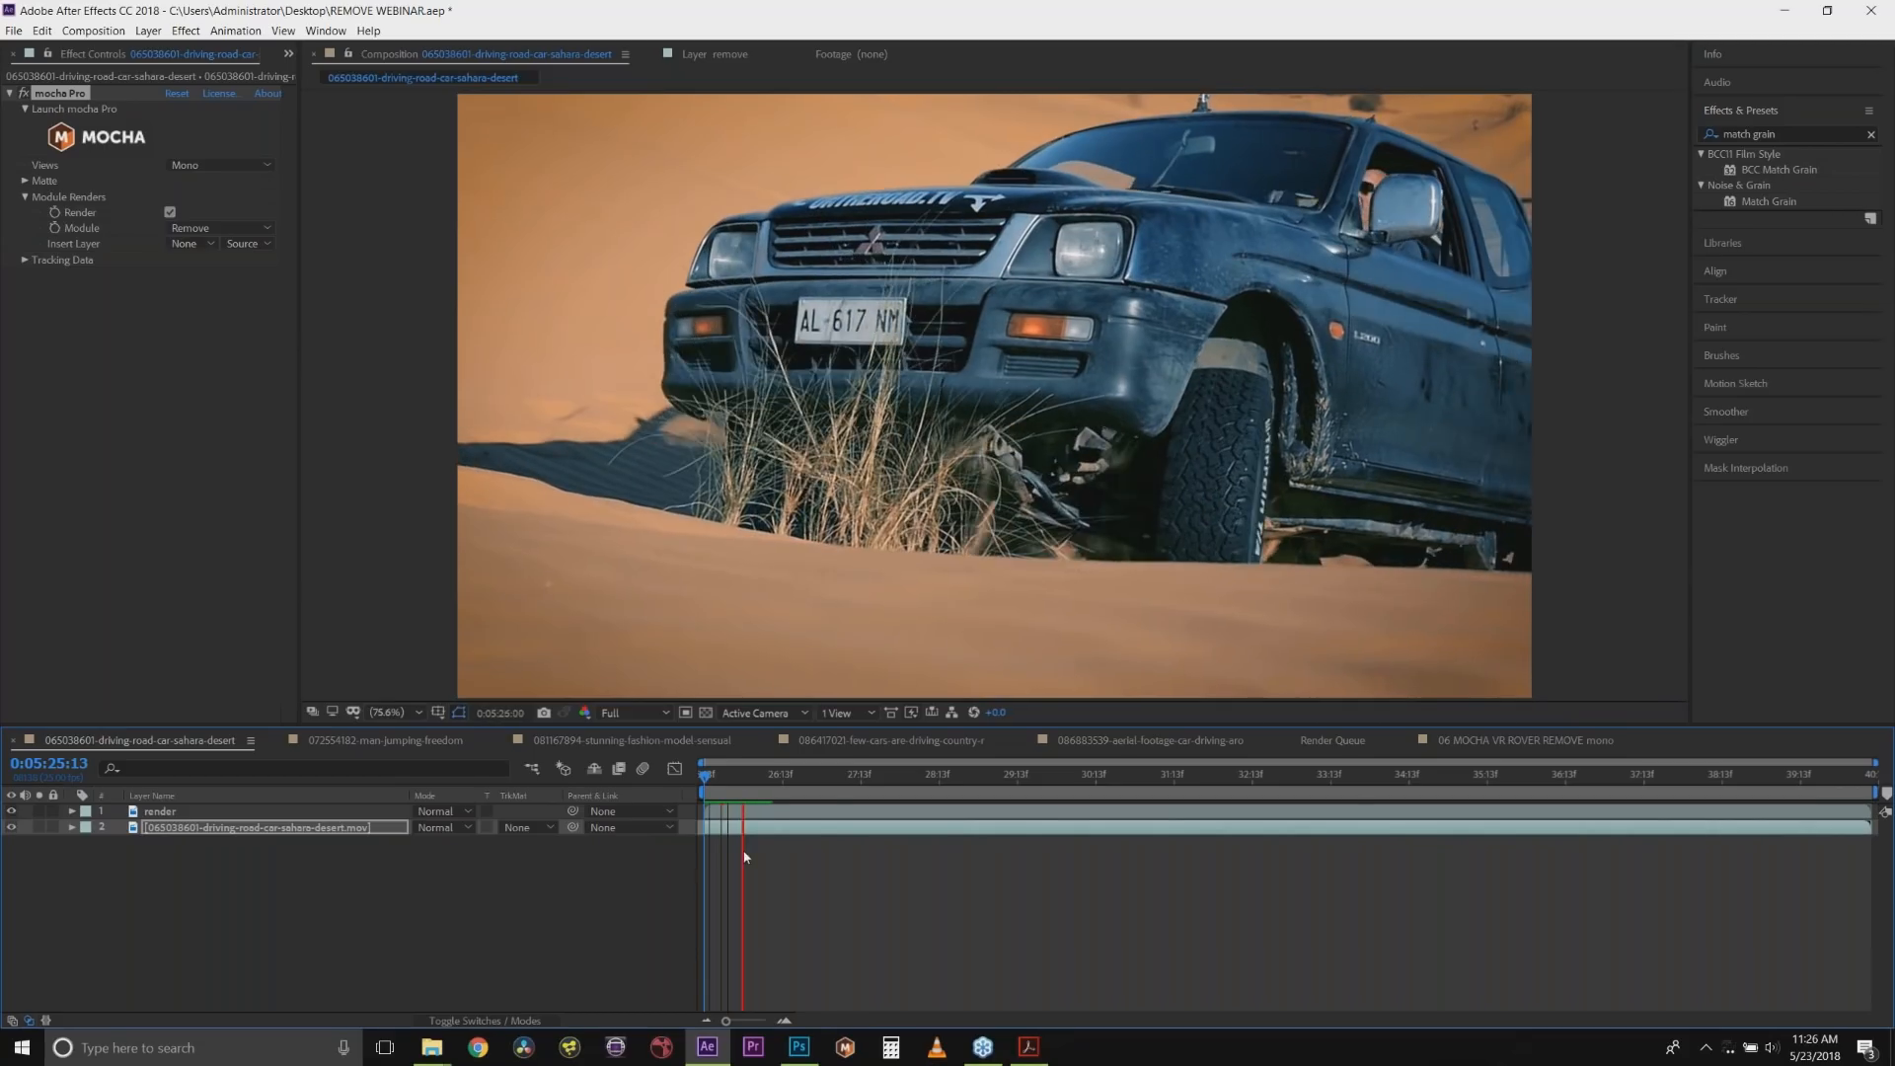
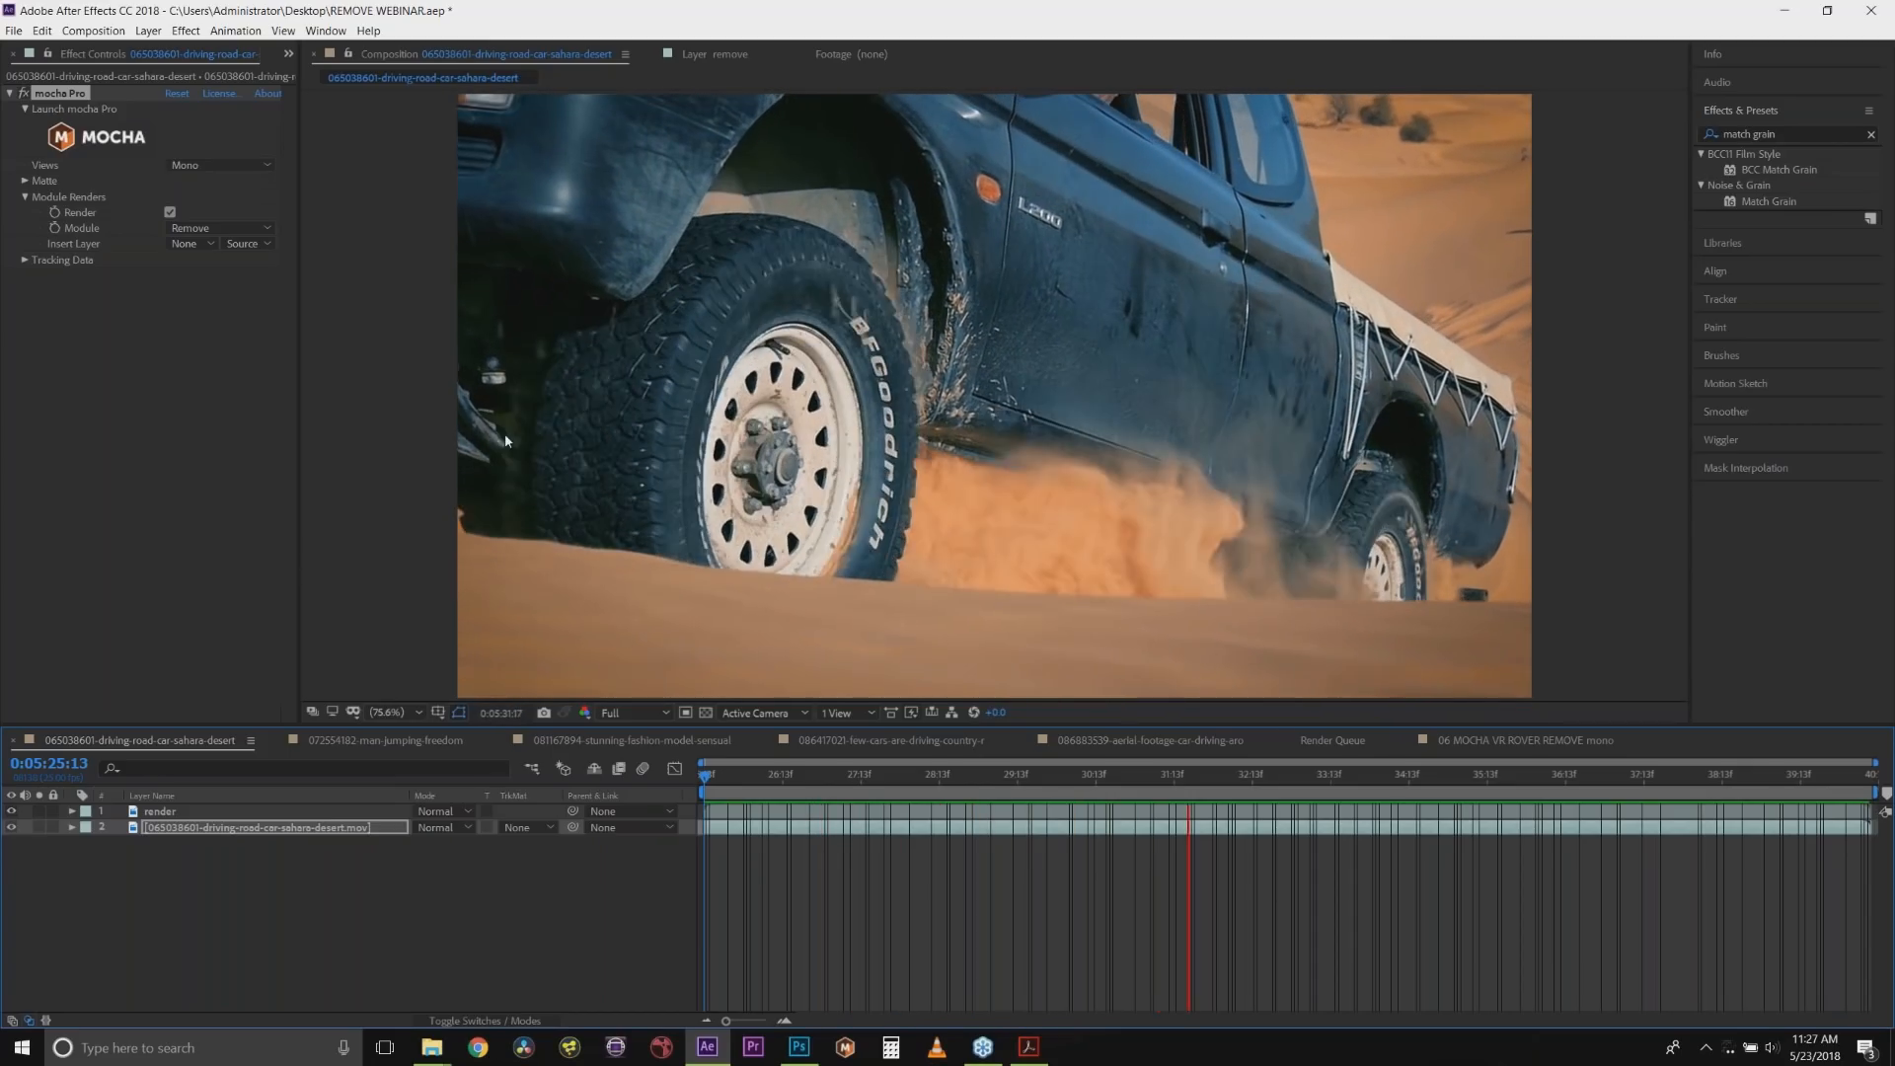
key("space")
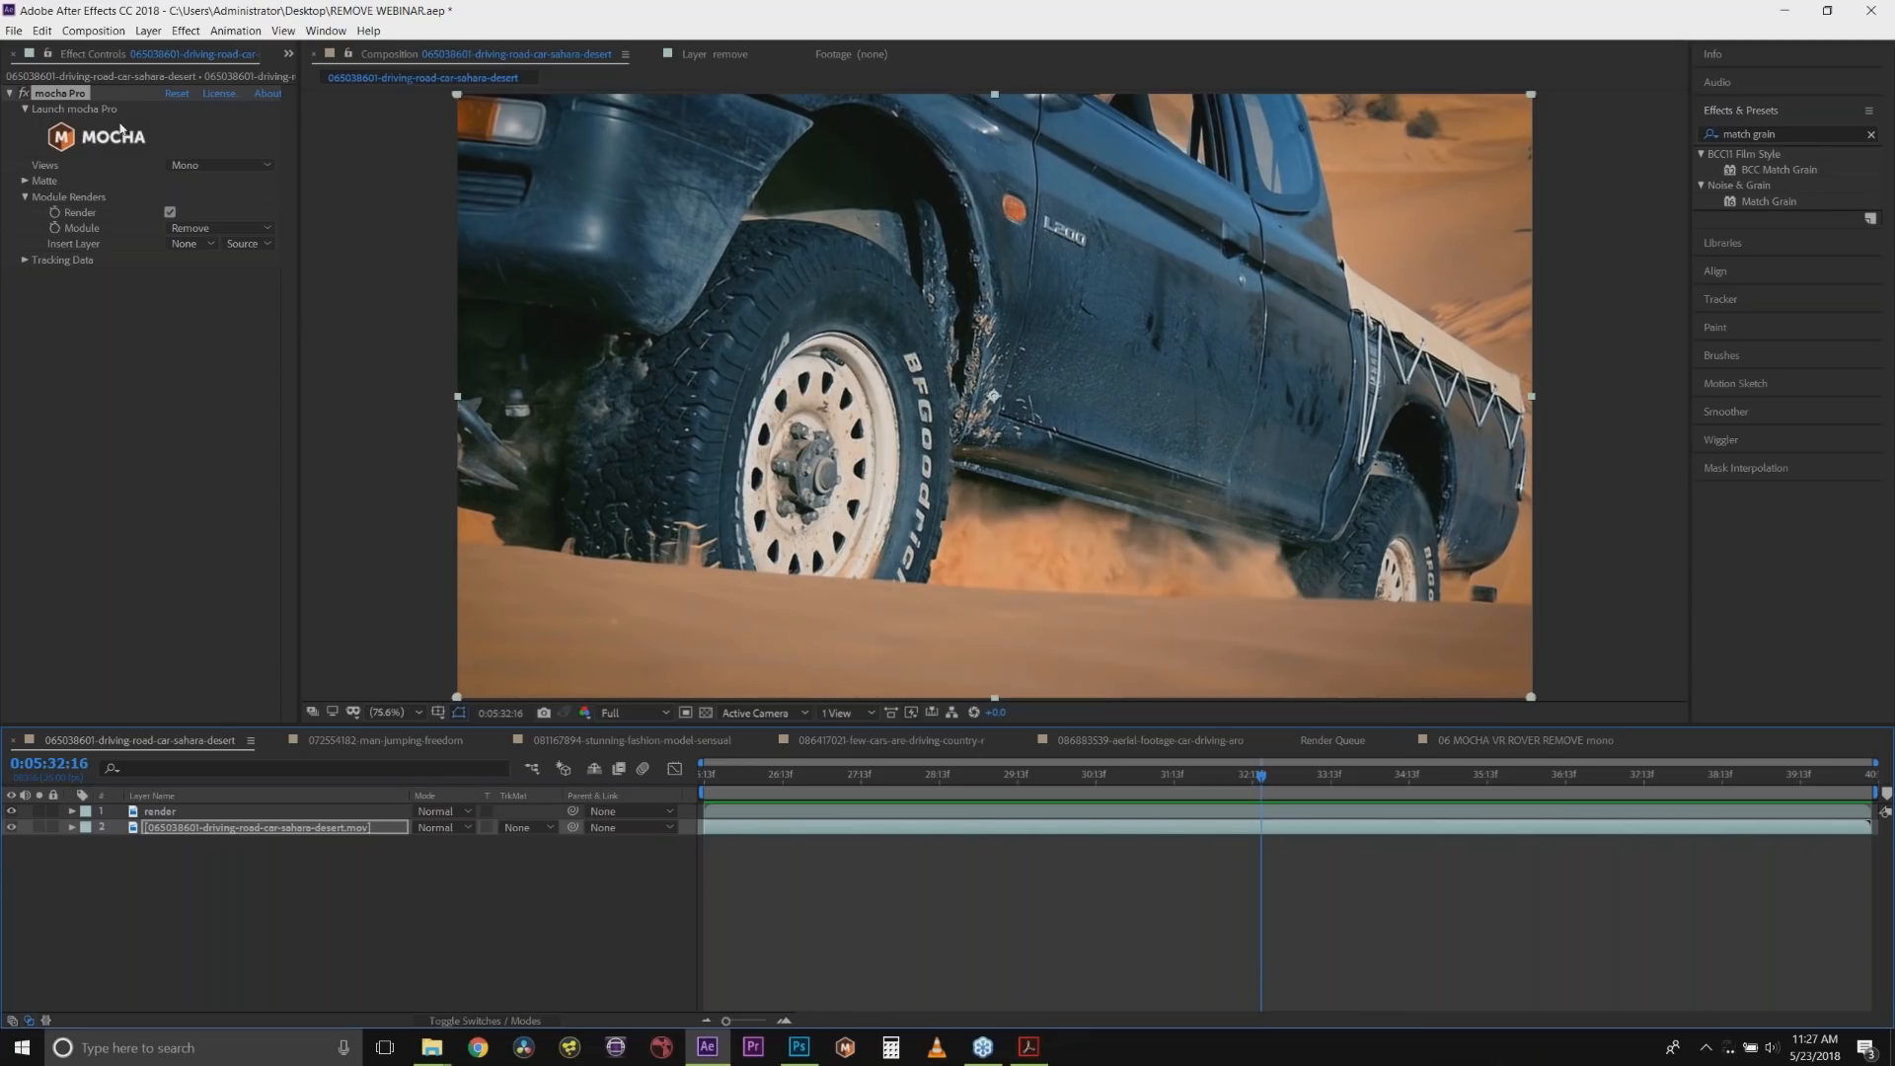
Open the 081167894-stunning-fashion-model-sensual composition from the Remove Snake Tattoo folder of the project.
left_click(289, 55)
left_click(307, 76)
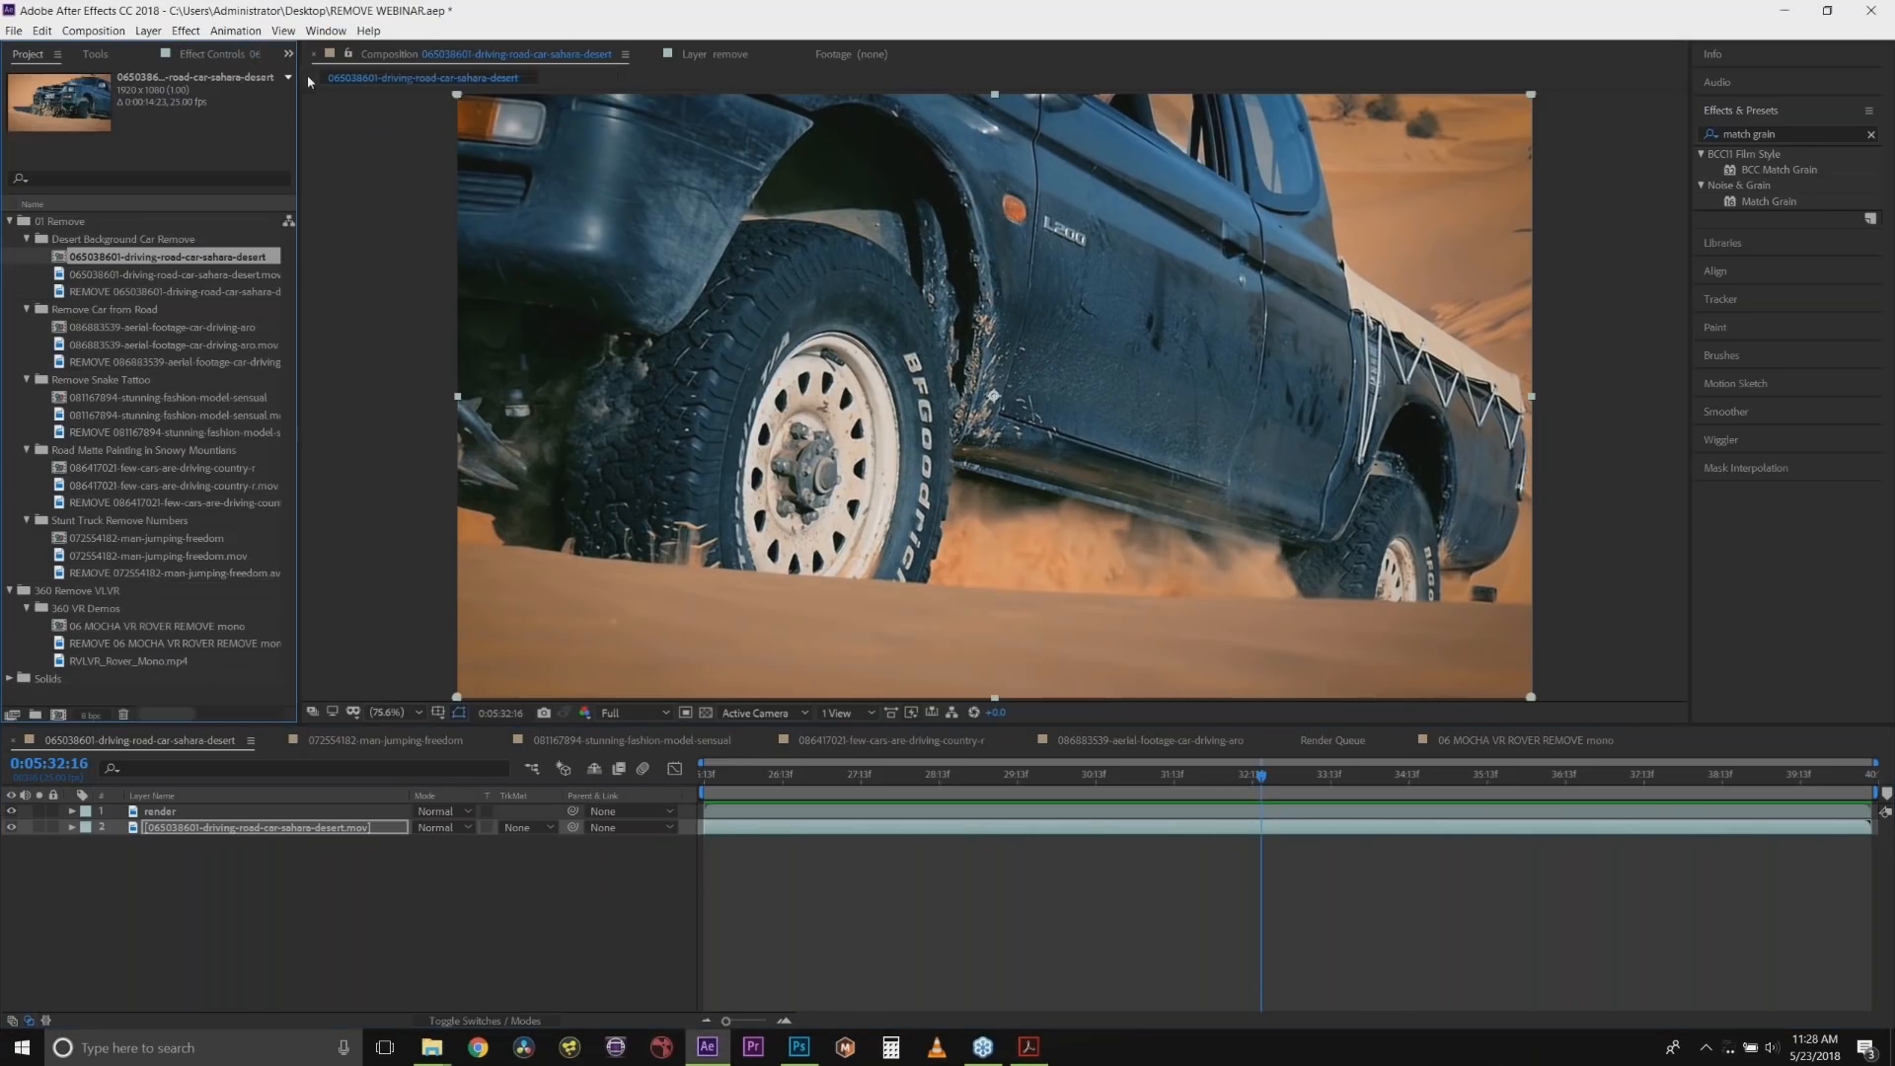
left_click(102, 396)
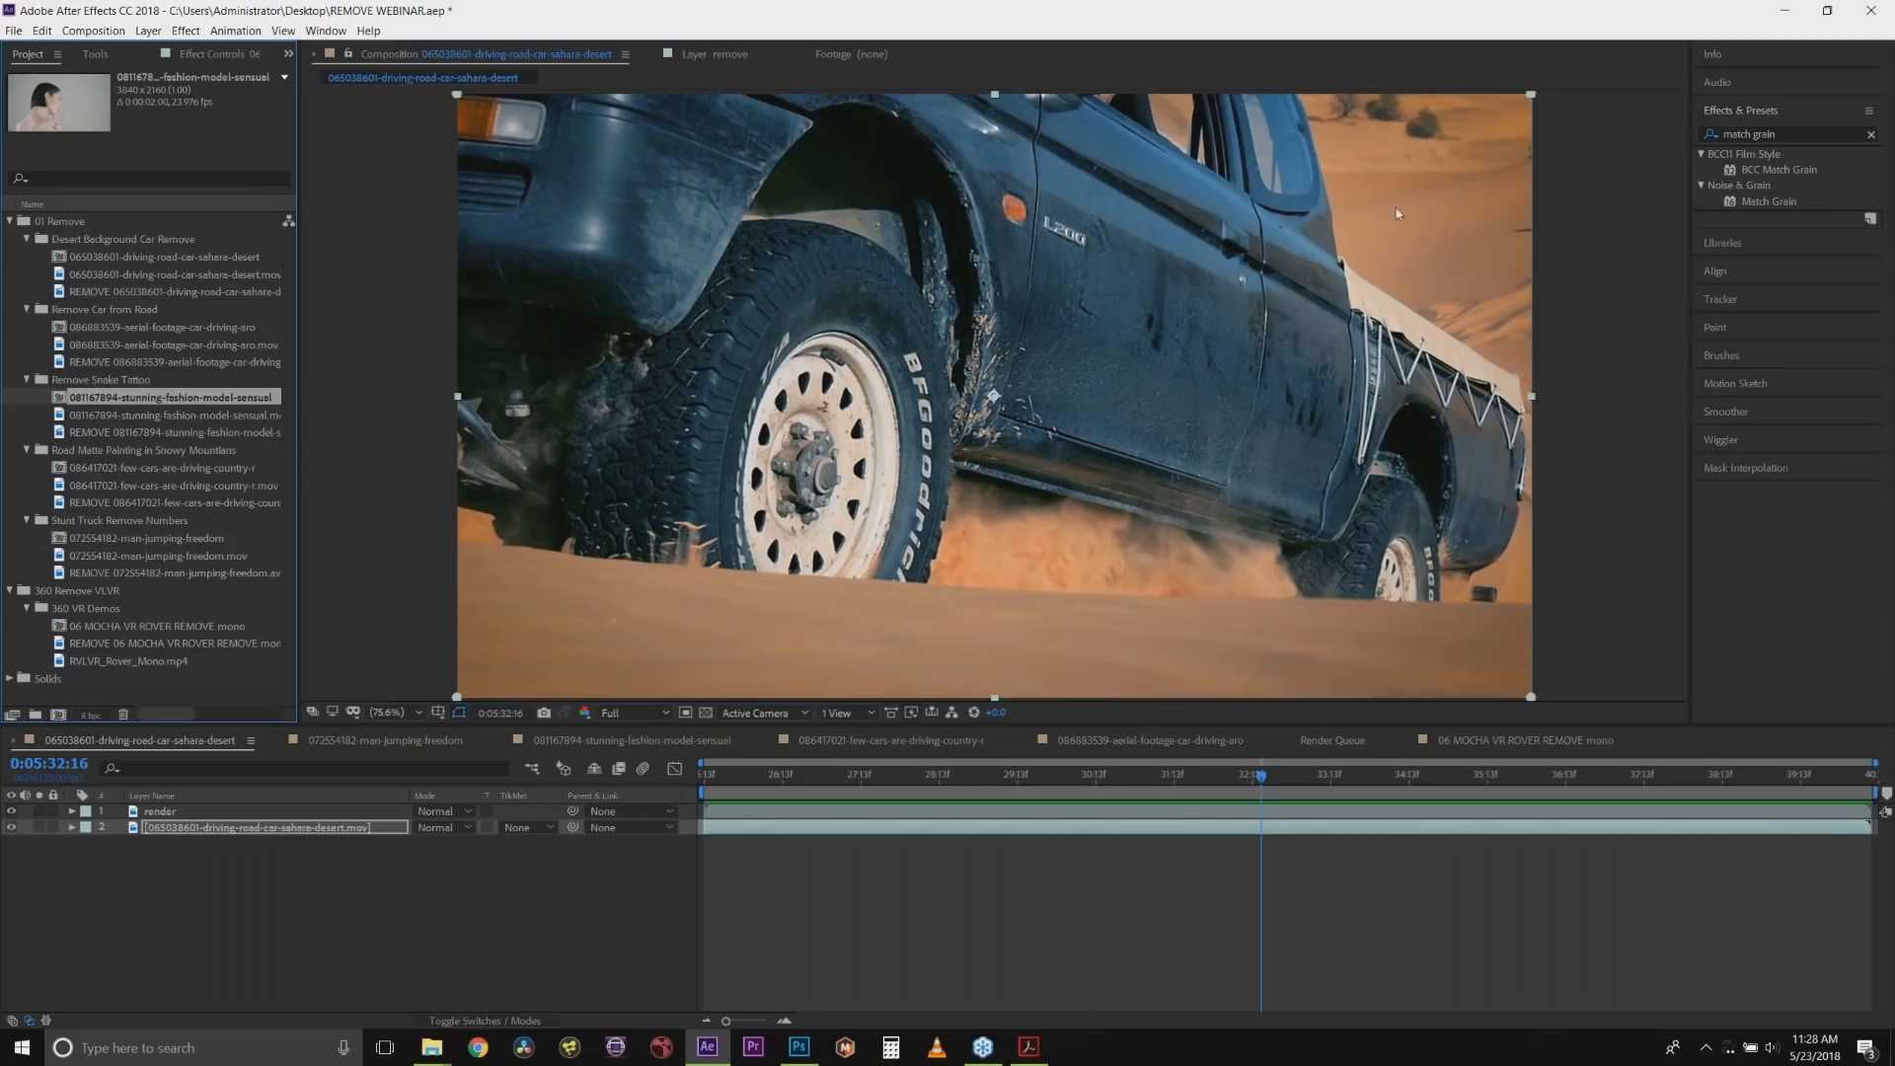
double_click(87, 398)
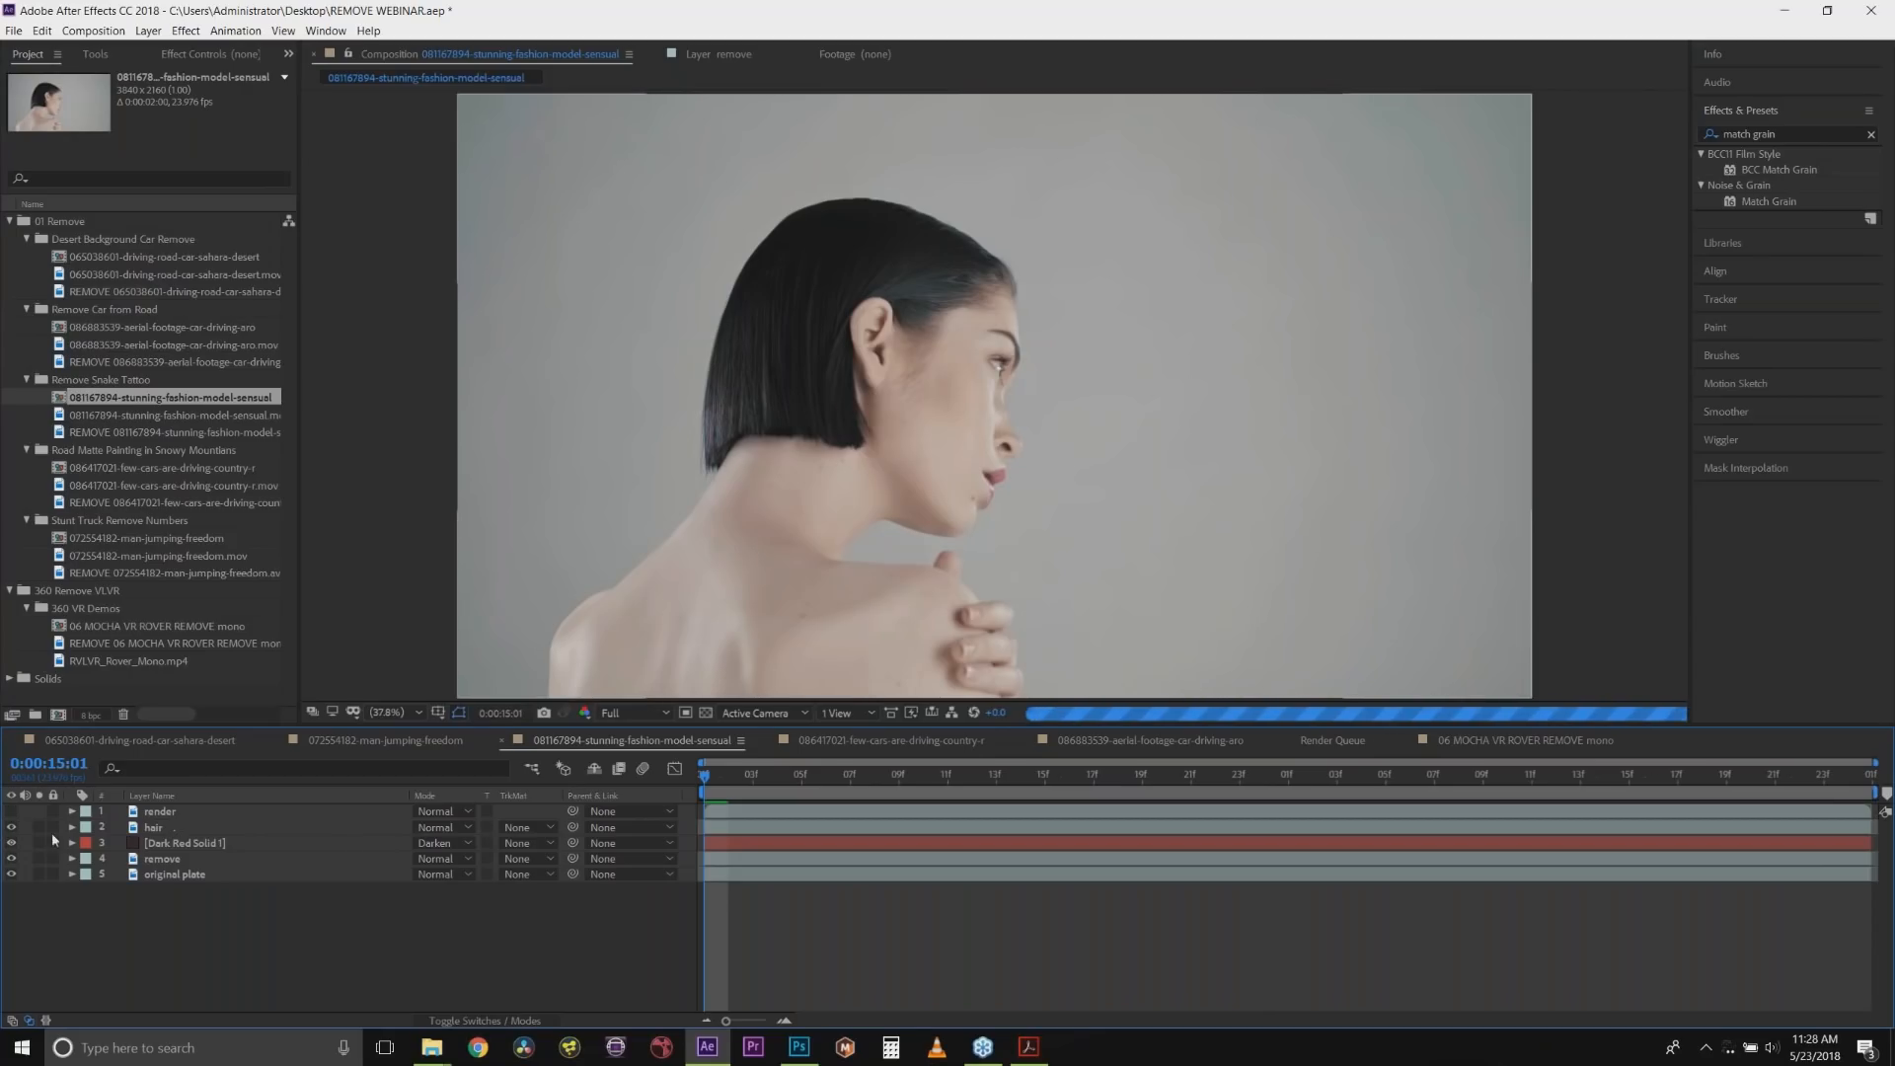
Duplicate the original plate layer and move the copy above the hair layer, directly below render.
left_click(169, 829)
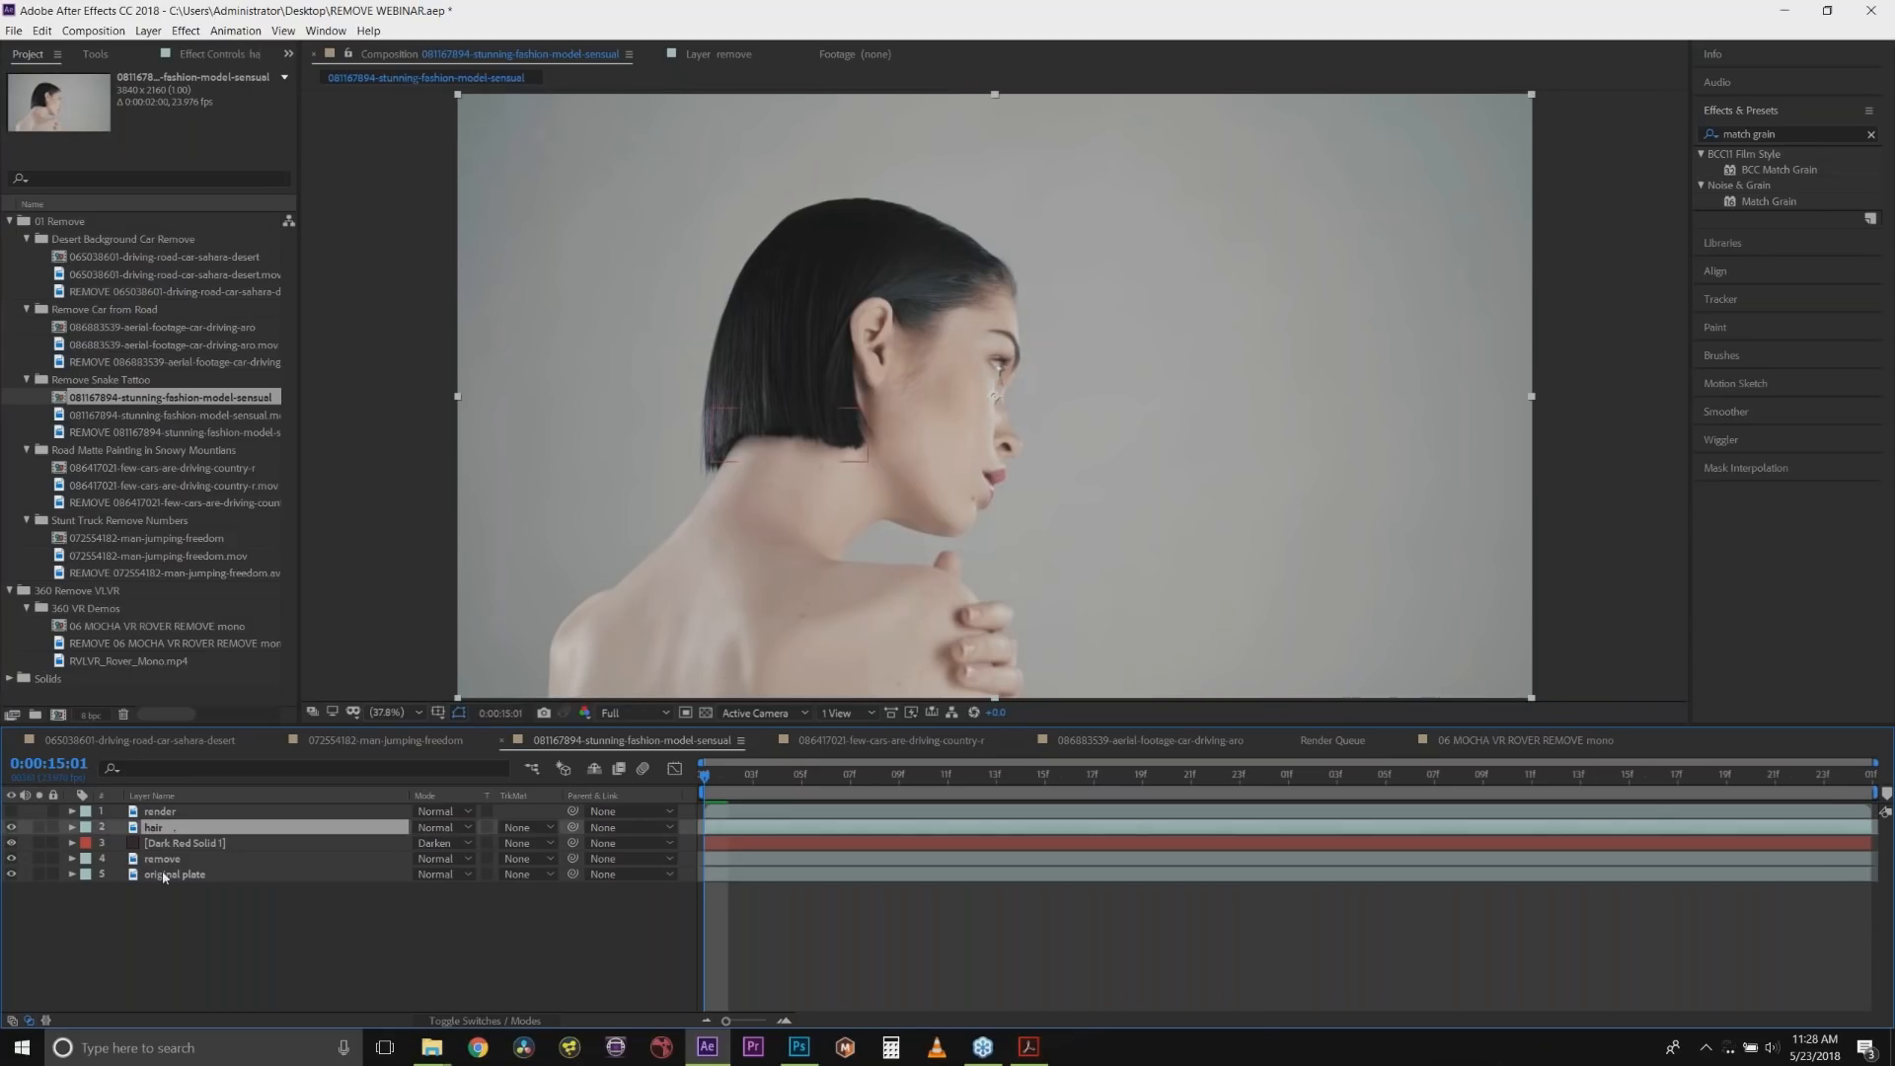
left_click(163, 877)
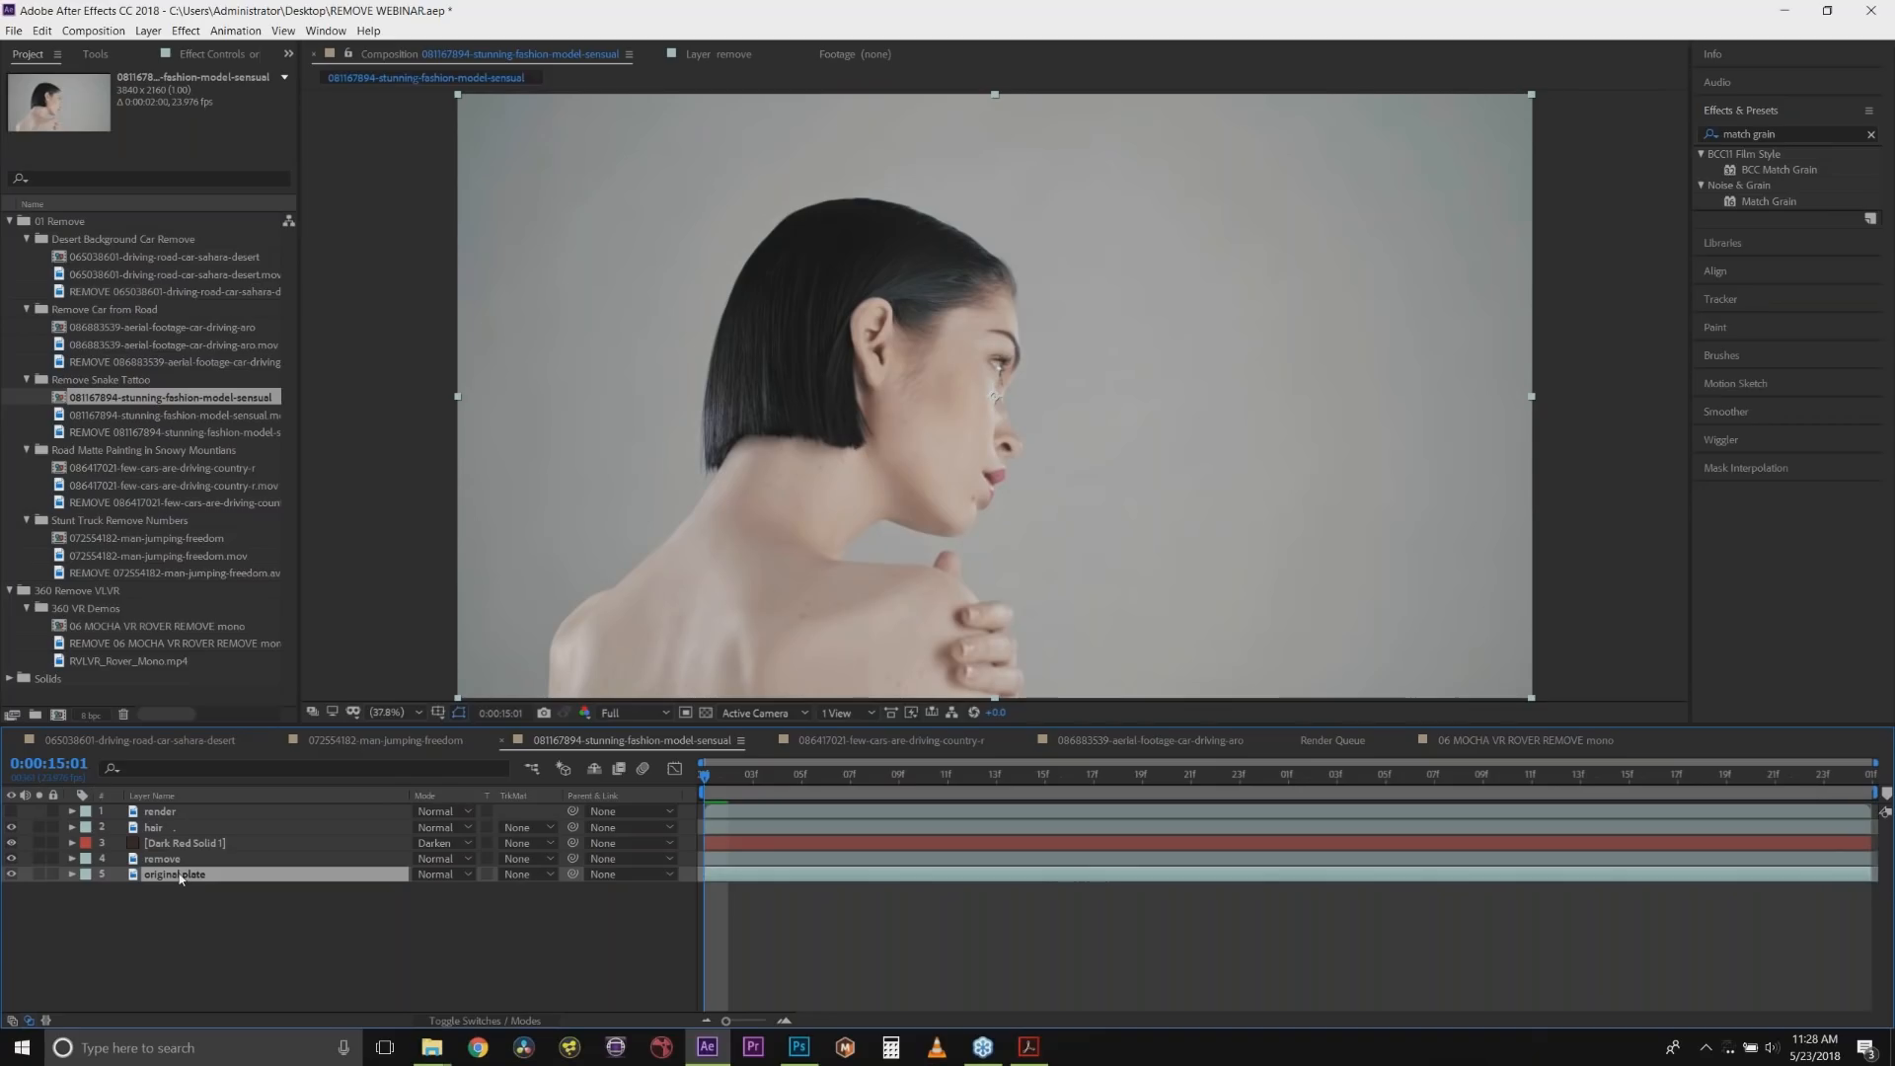
left_click(163, 921)
left_click(175, 879)
key("ctrl+d")
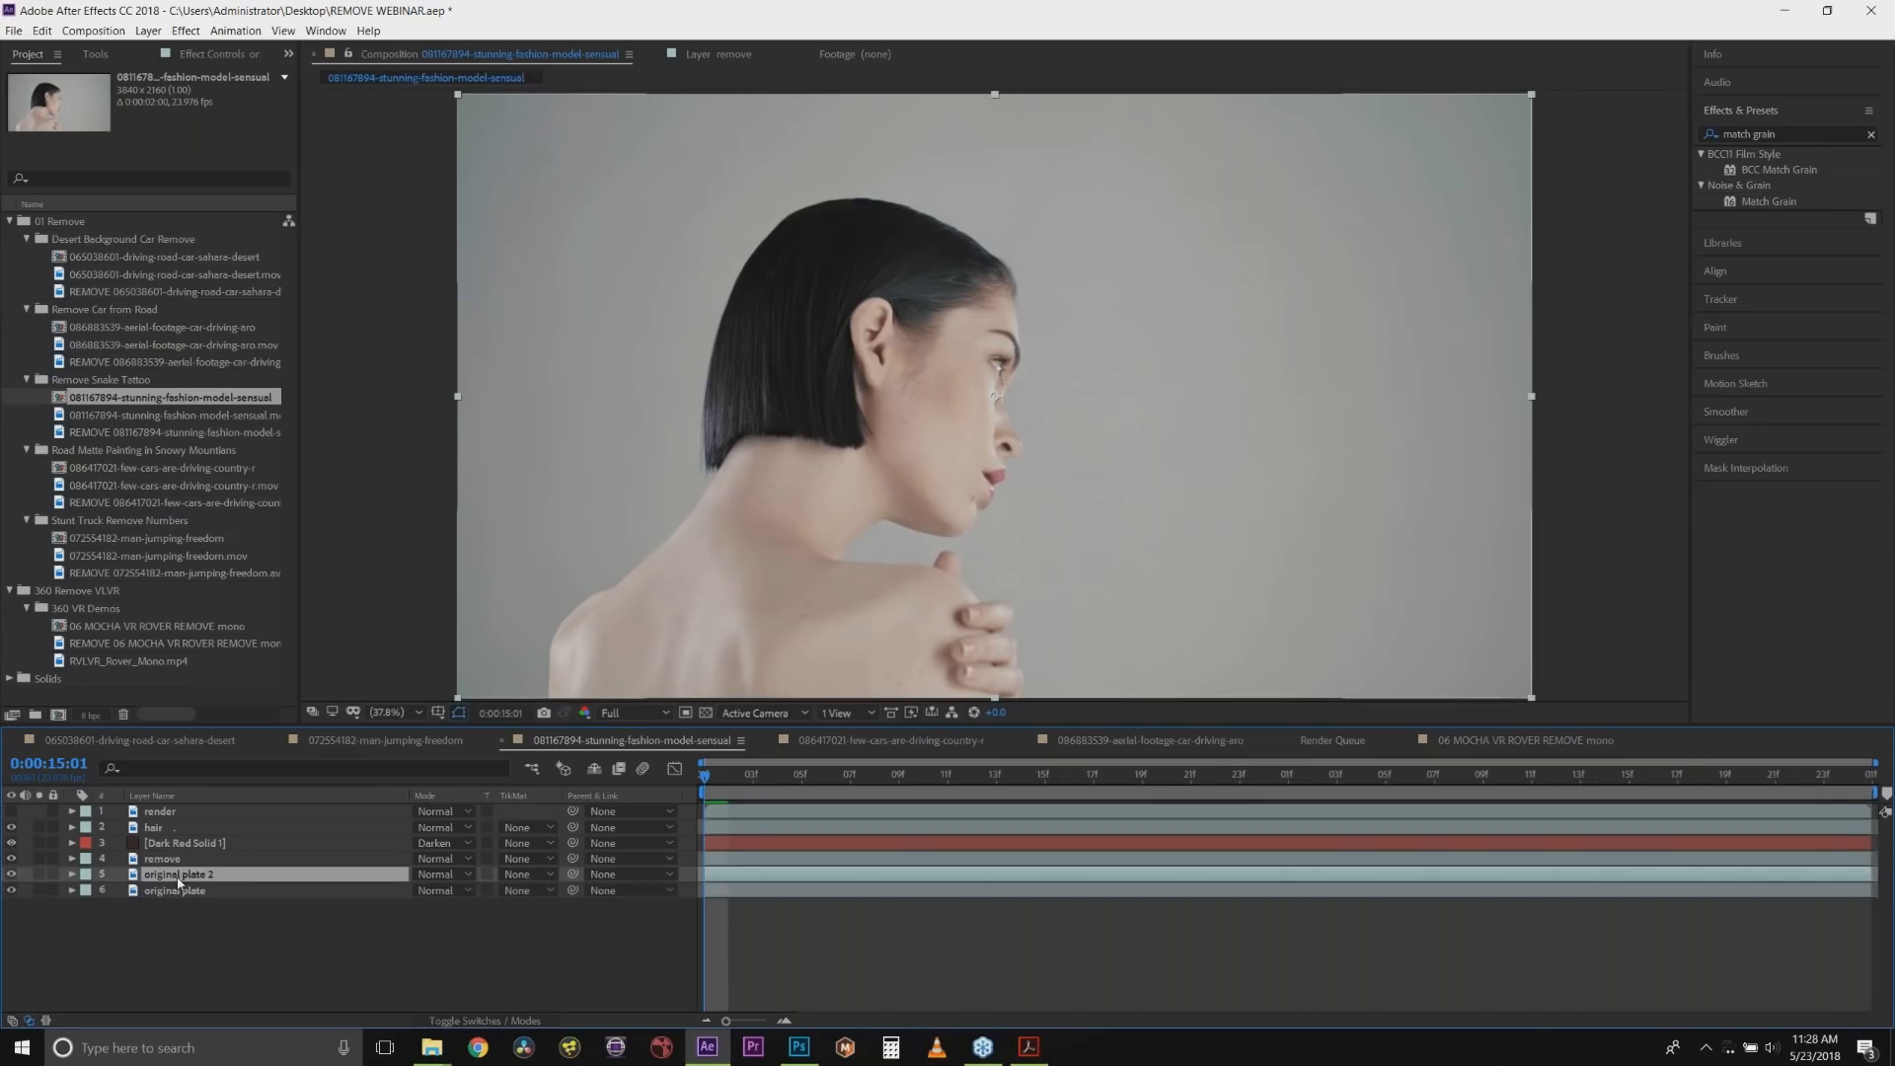
left_click_drag(177, 879, 173, 822)
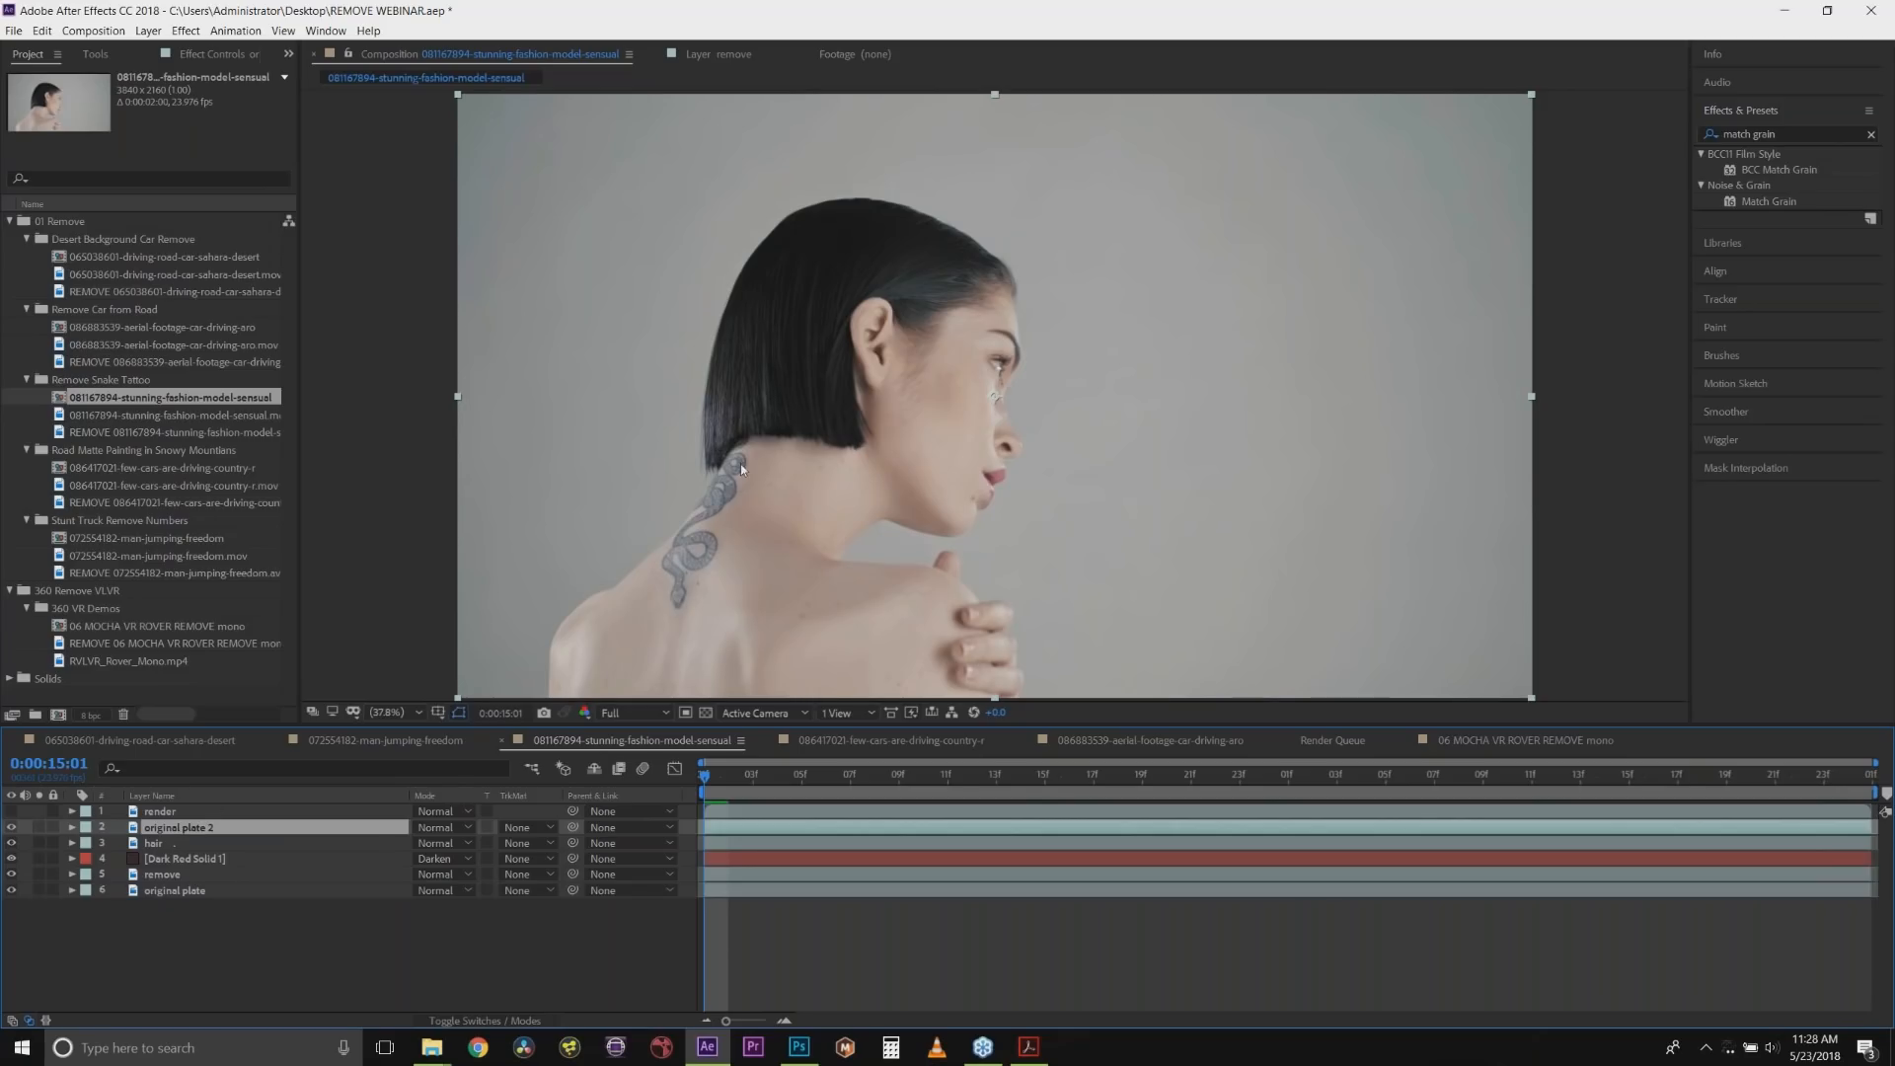
Toggle the render layer's visibility to compare it with the original tattoo plate, leaving render visible.
left_click(11, 812)
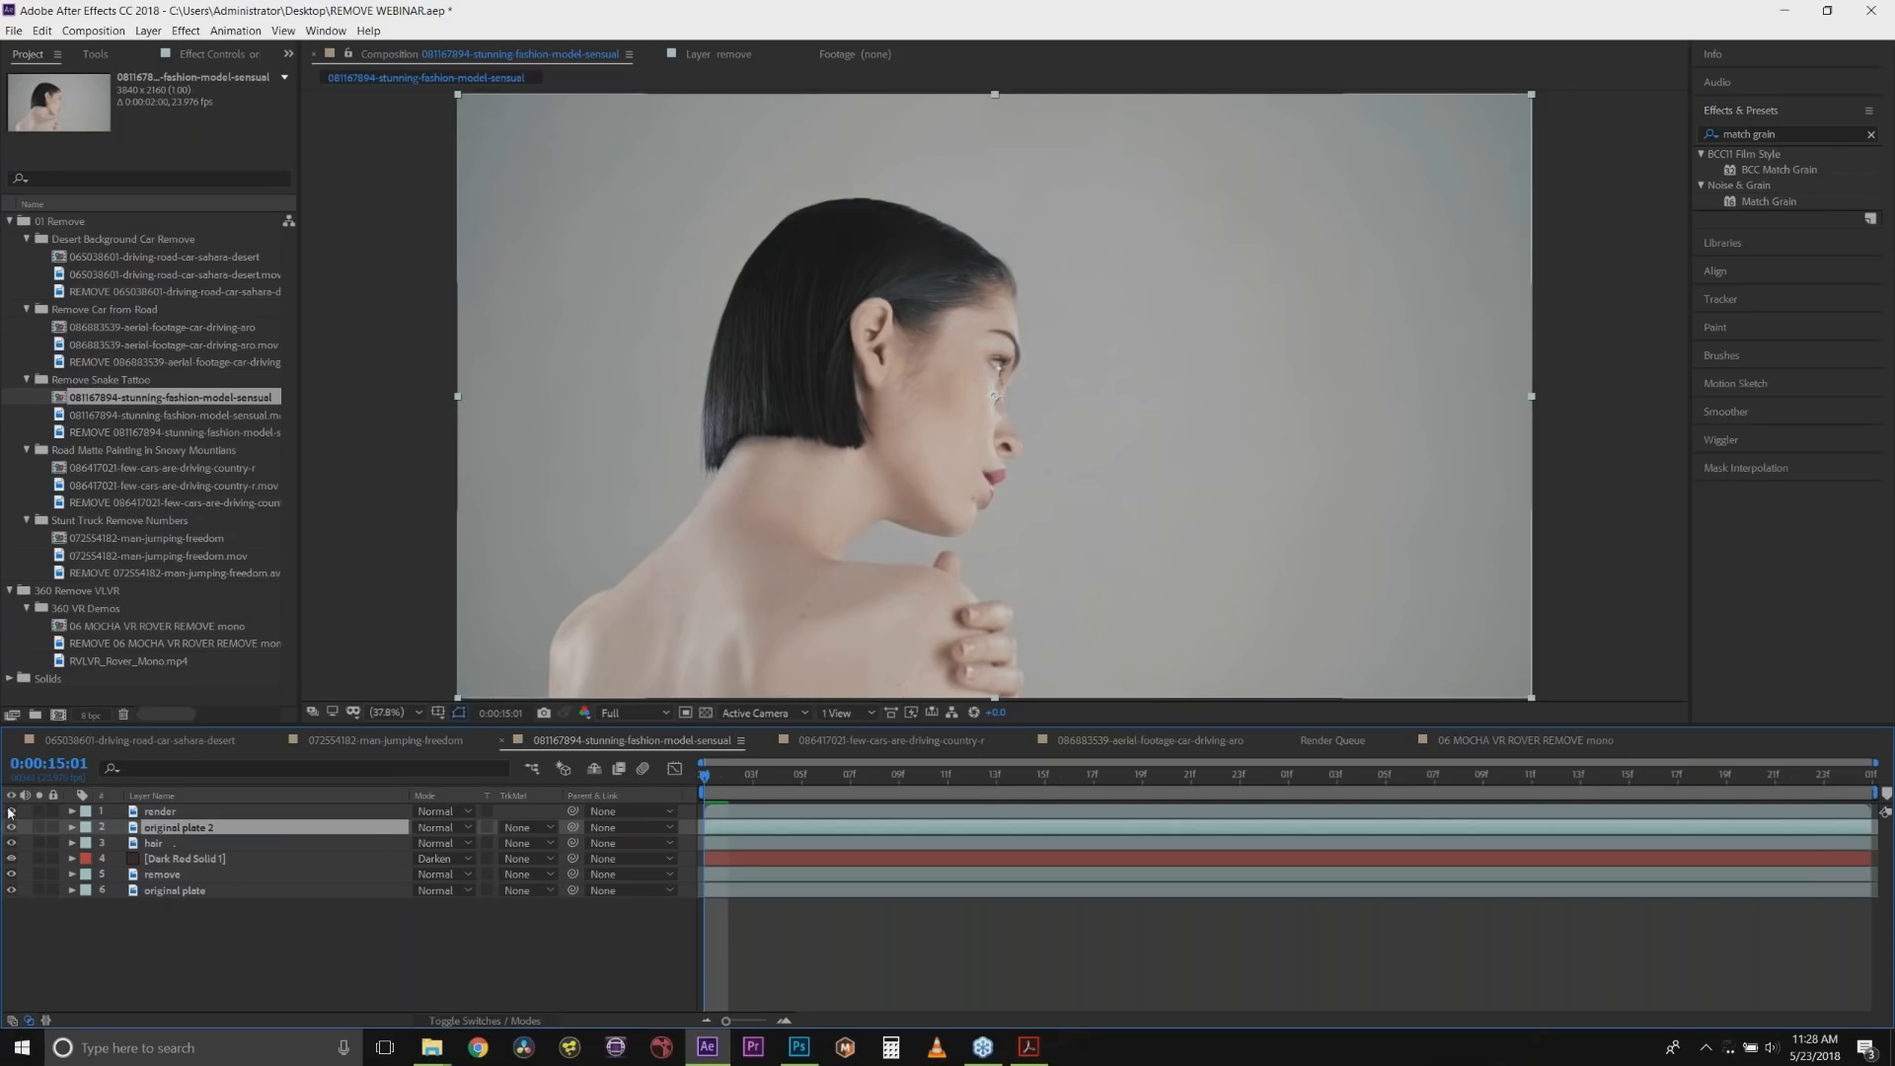
left_click(11, 811)
left_click(11, 811)
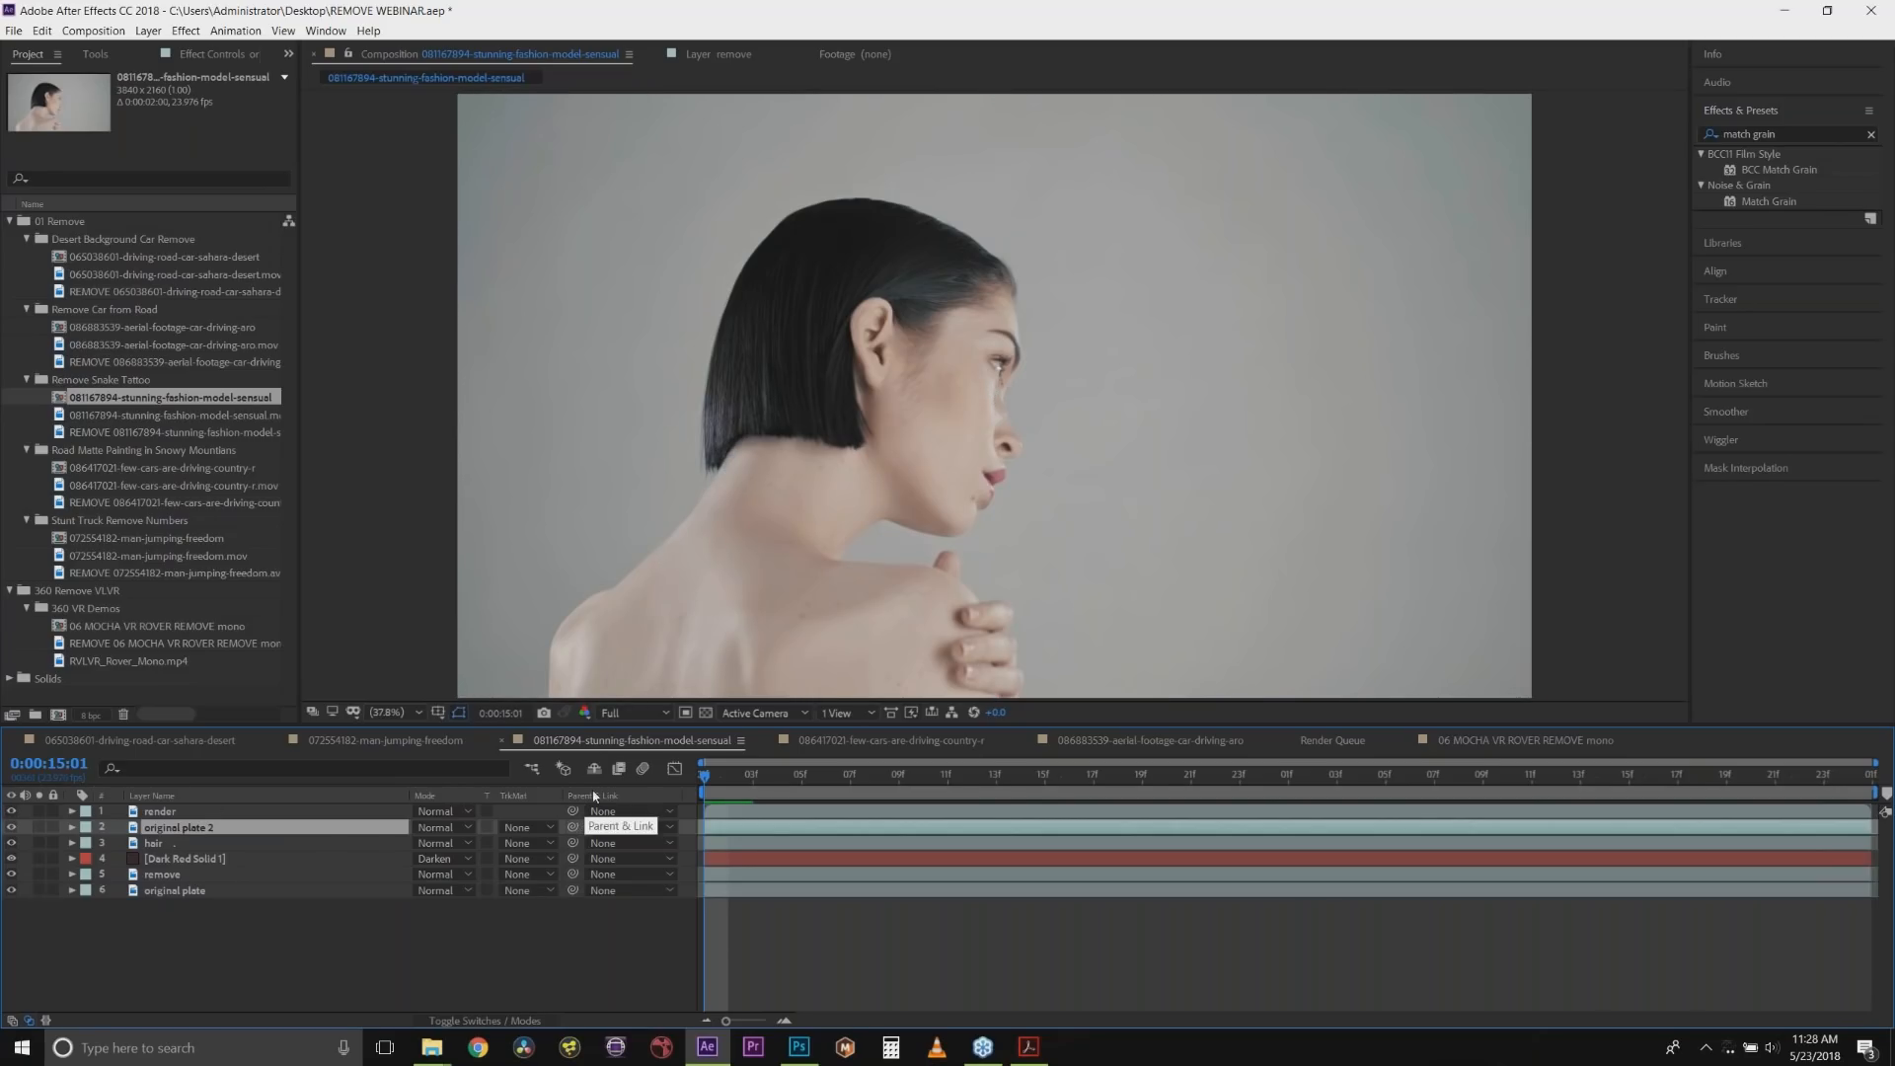
Play the fashion model composition to review the tattoo removal and return to its first frame.
key("space")
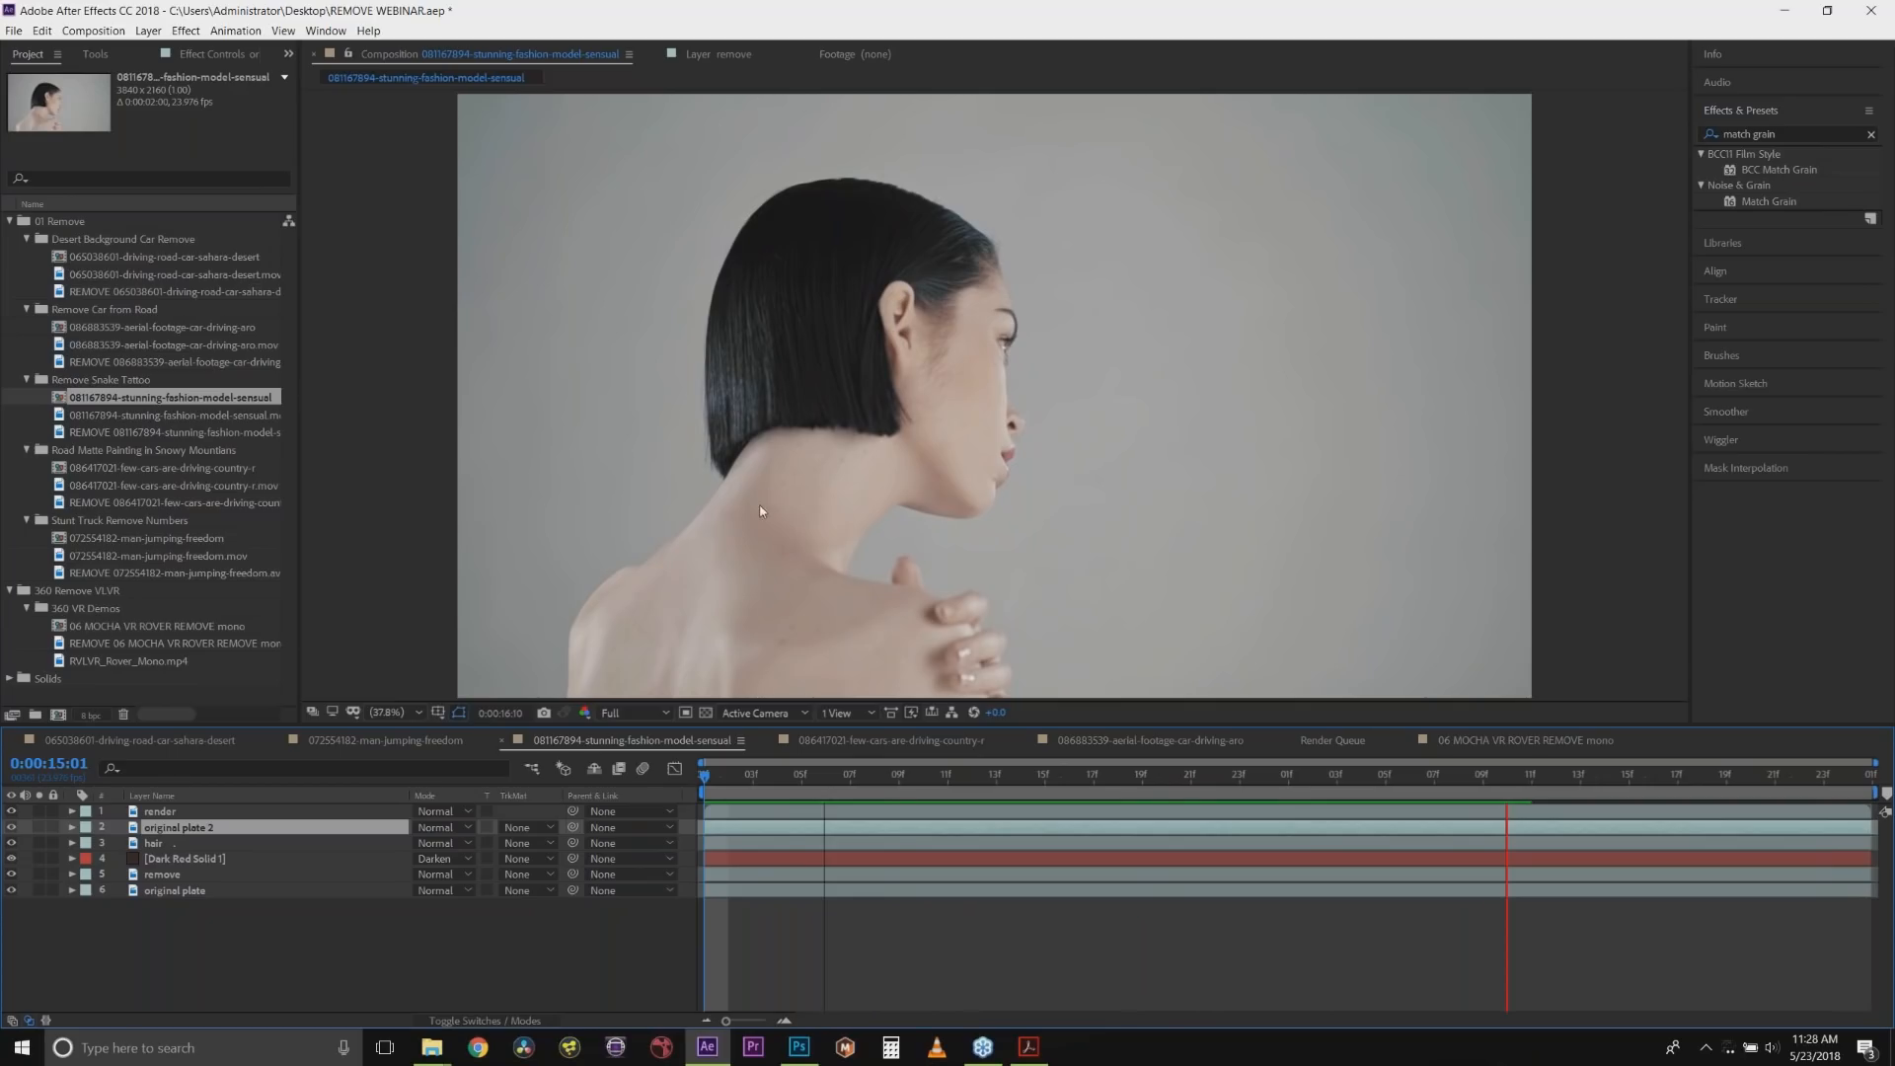
left_click_drag(1505, 783, 320, 688)
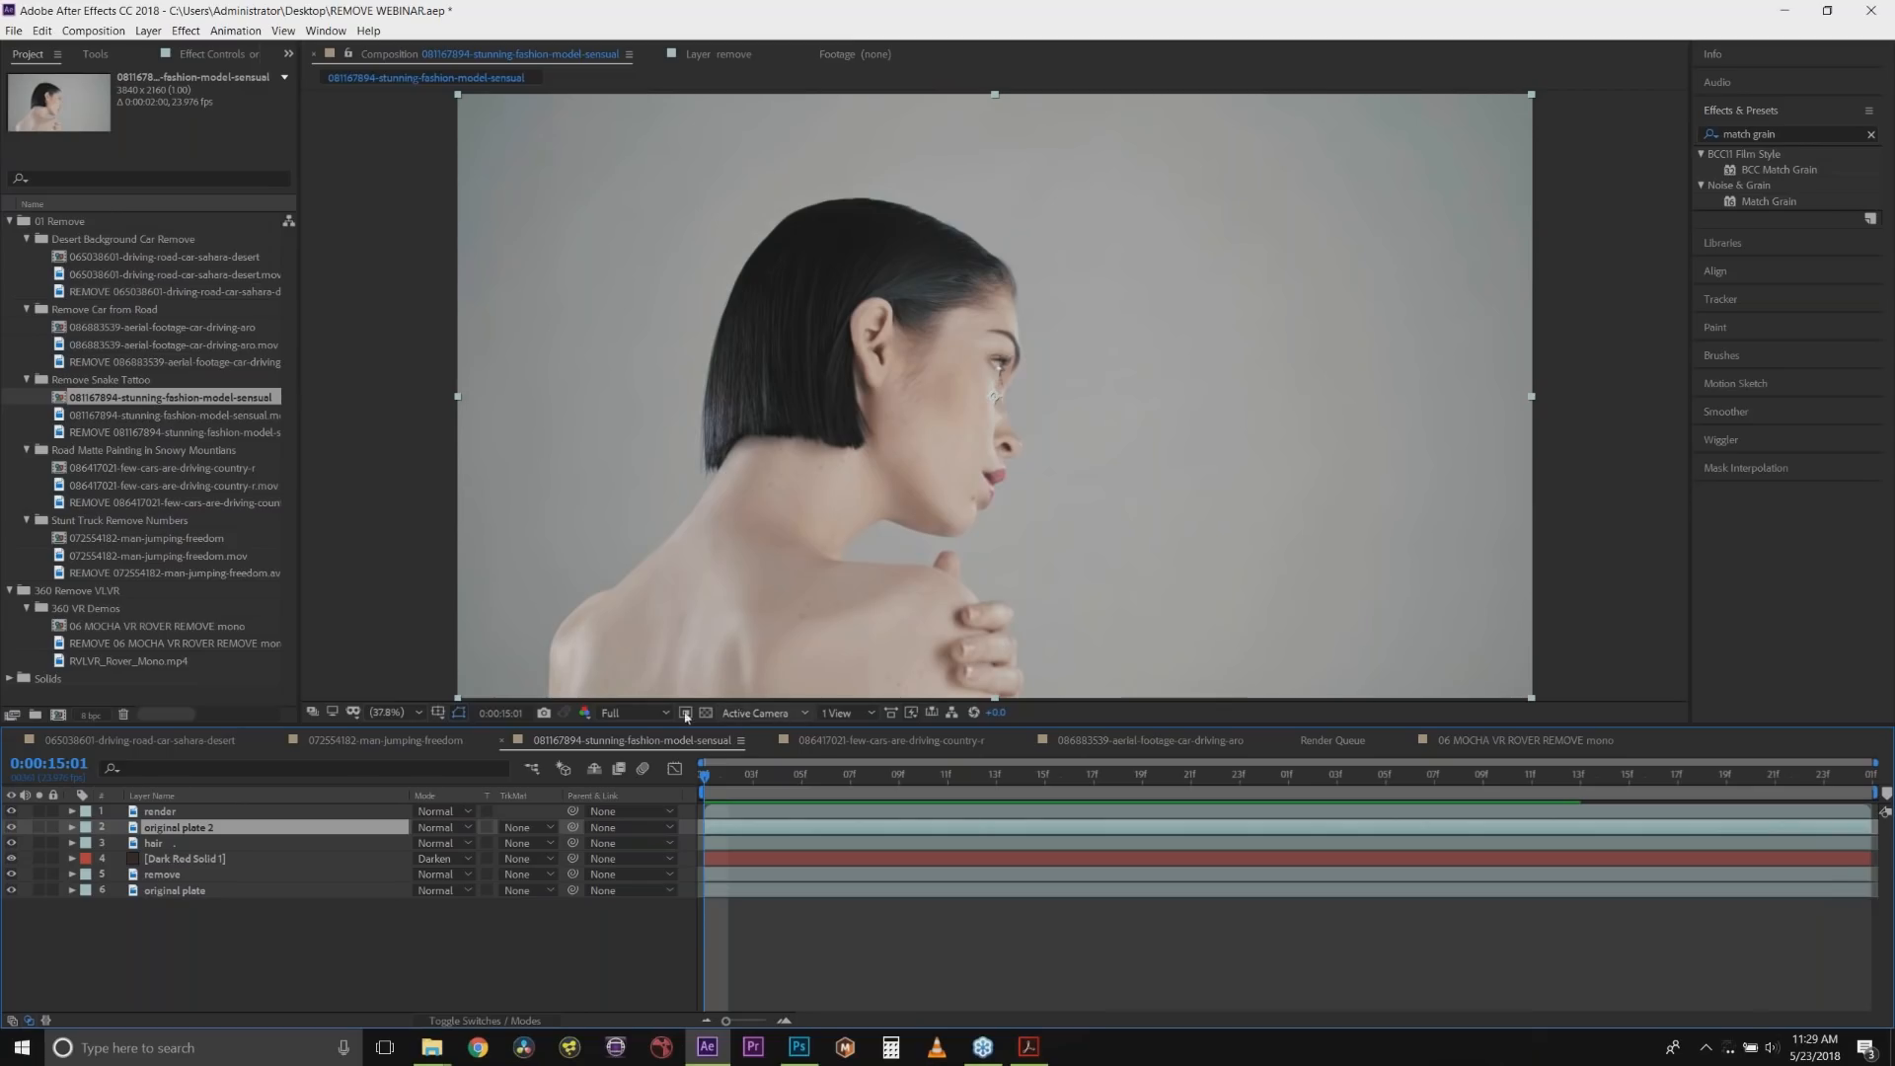
Hide the render, original plate 2, hair and Dark Red Solid 1 layers.
left_click(162, 813)
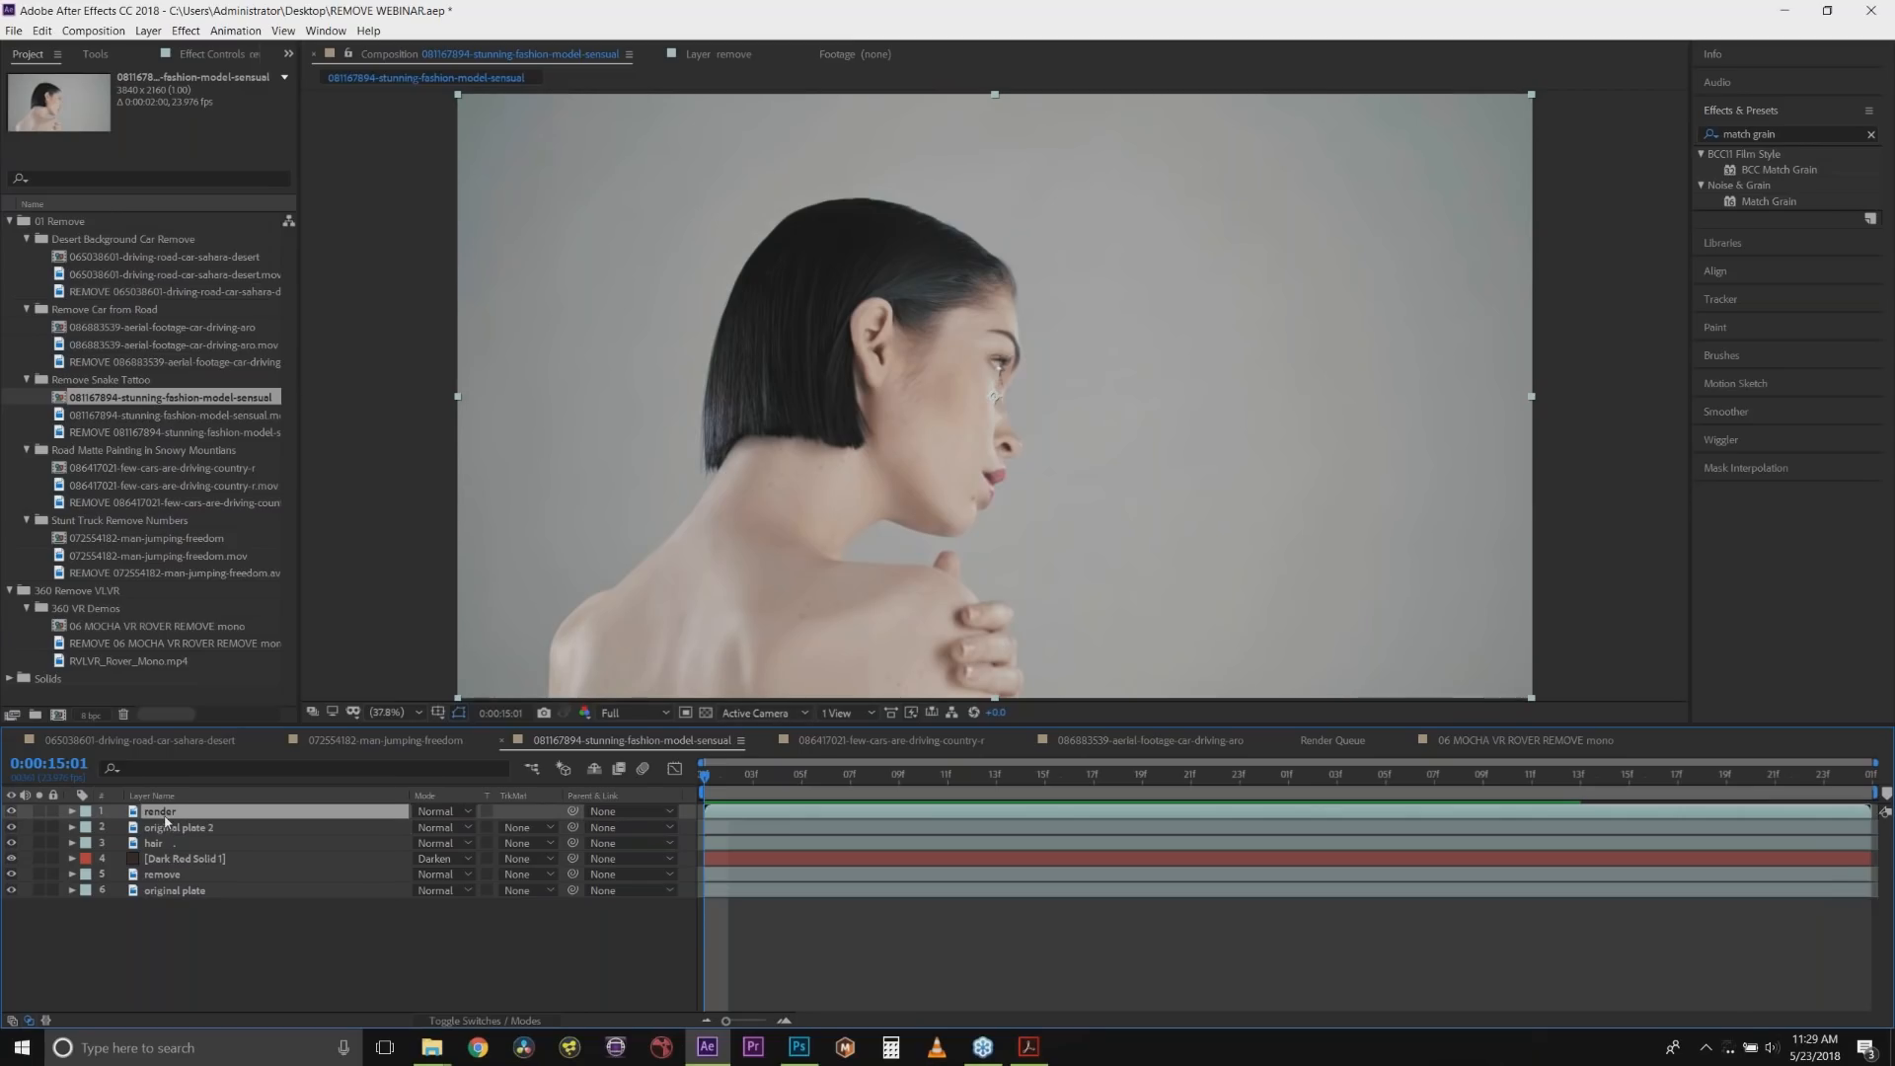
left_click(12, 812)
left_click(174, 828)
left_click(11, 827)
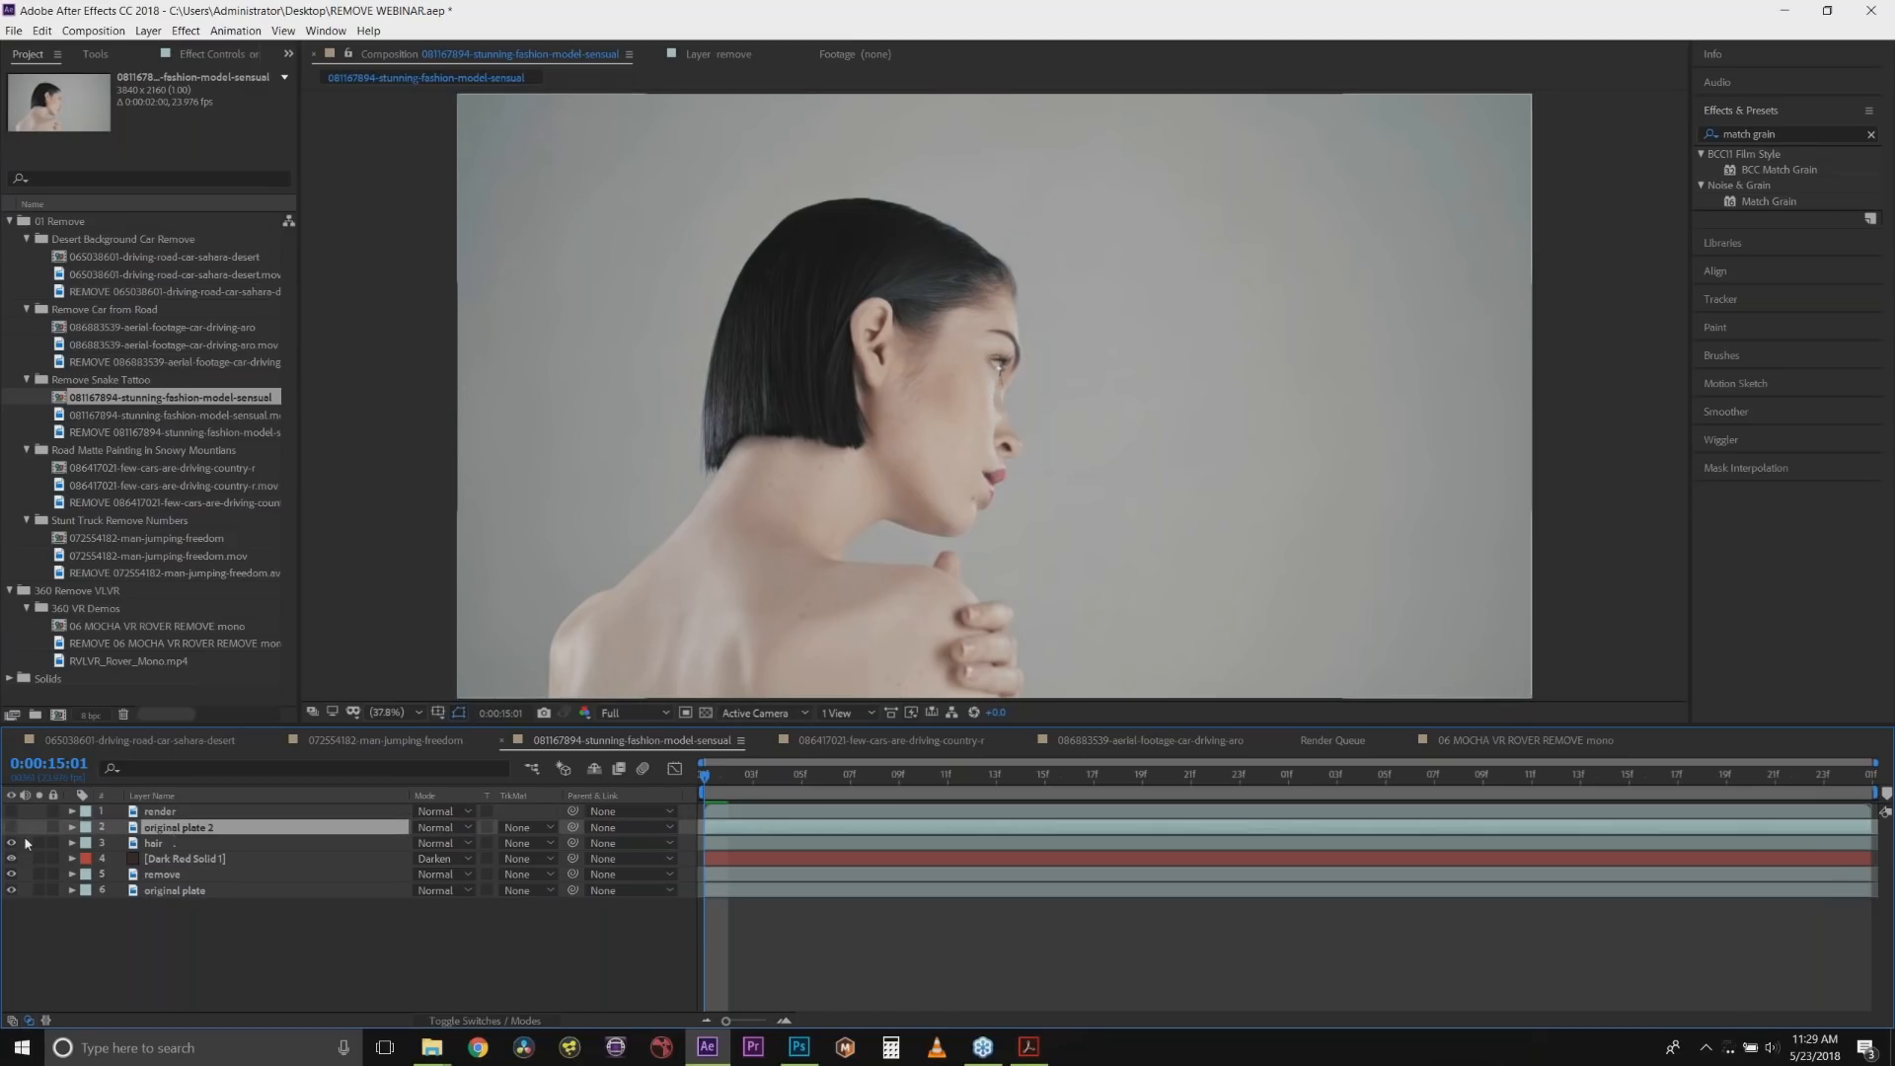
left_click(163, 844)
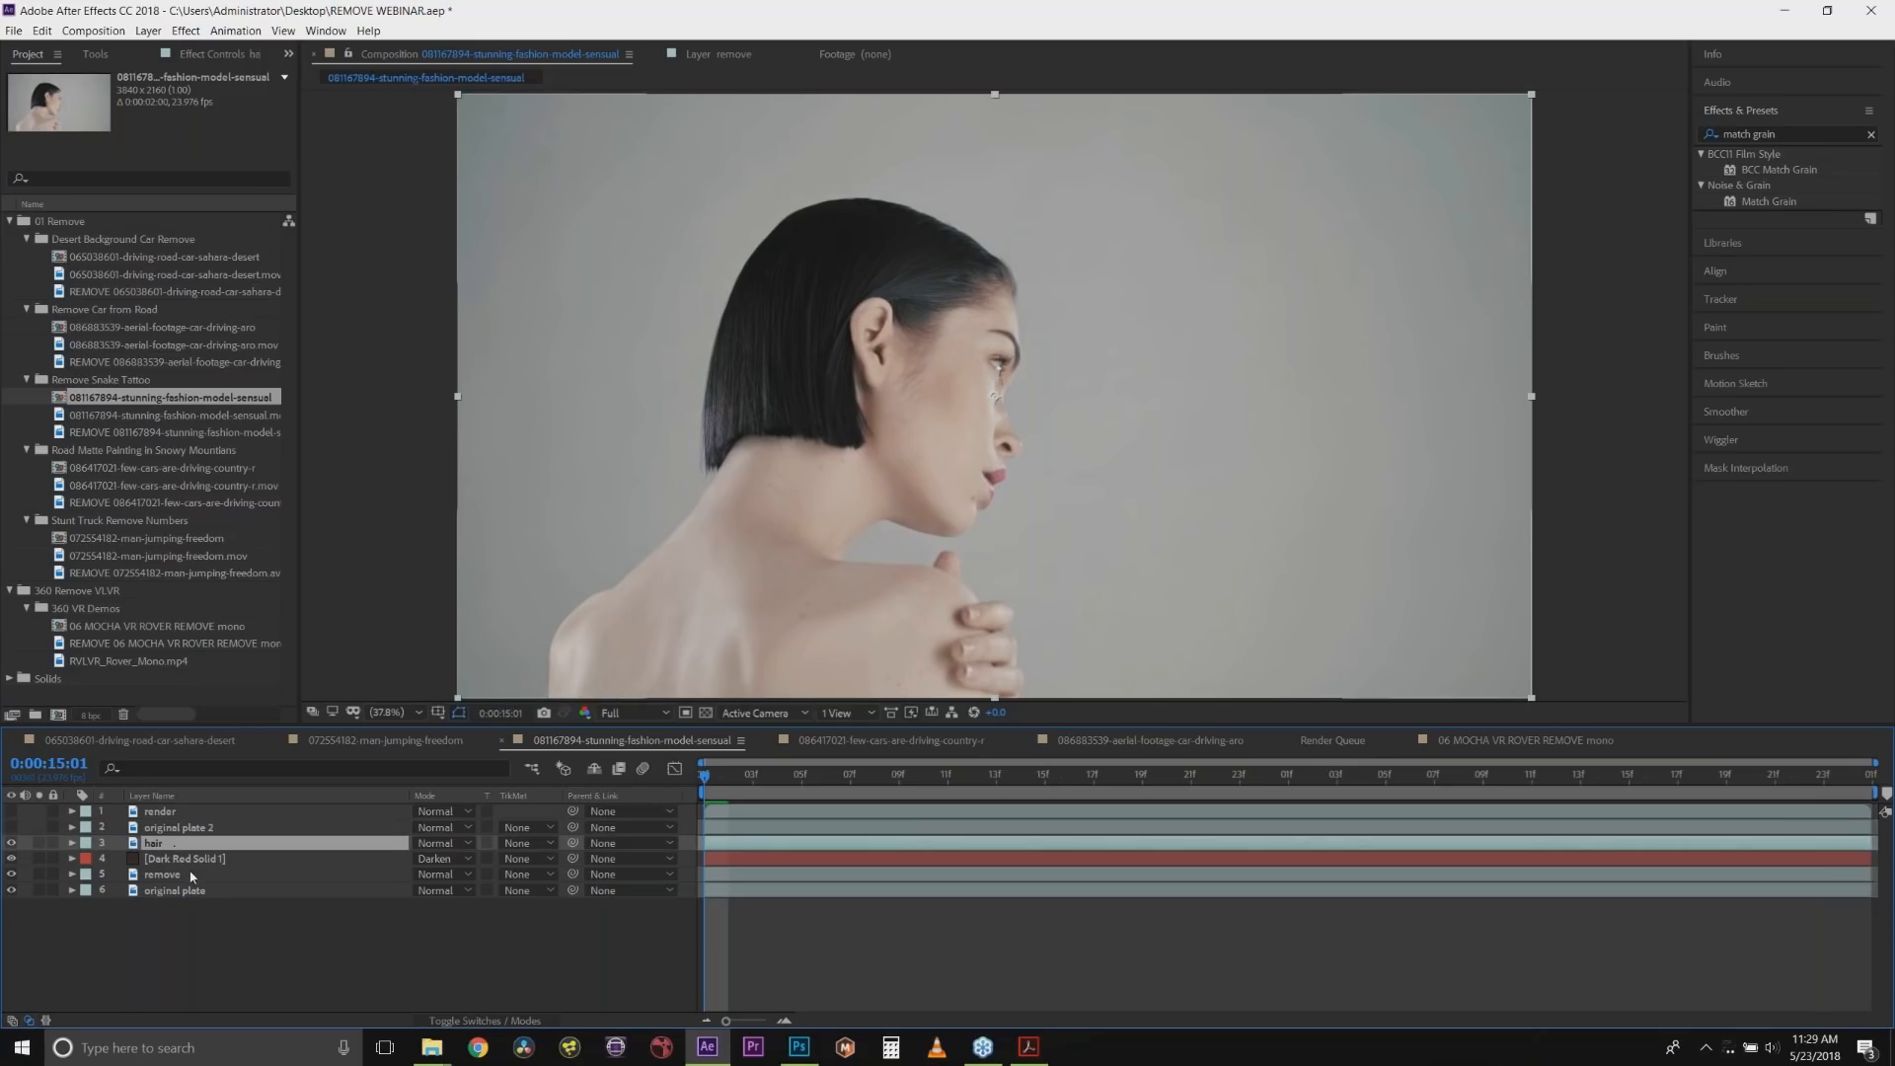
left_click_drag(11, 843, 12, 859)
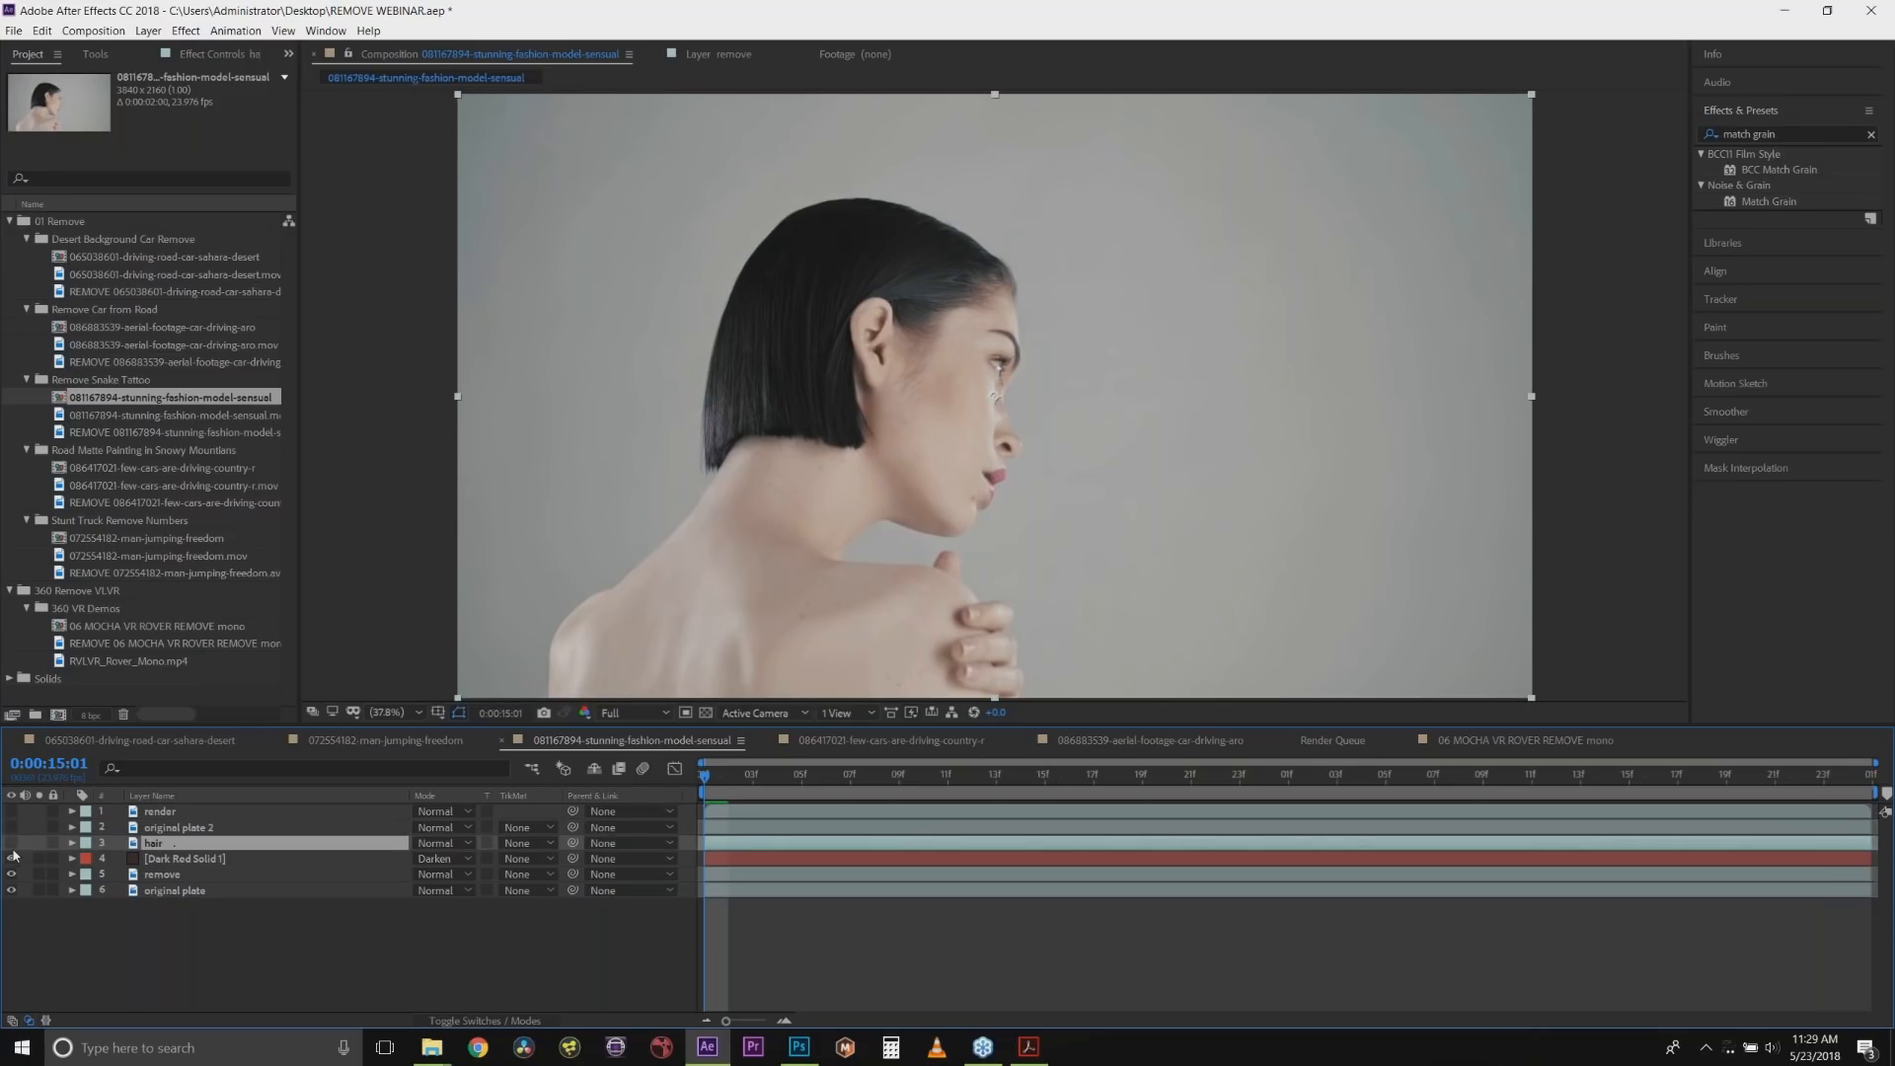
Show the remove layer's effect settings and disable its mocha Pro and BCC Match Grain effects.
left_click(164, 875)
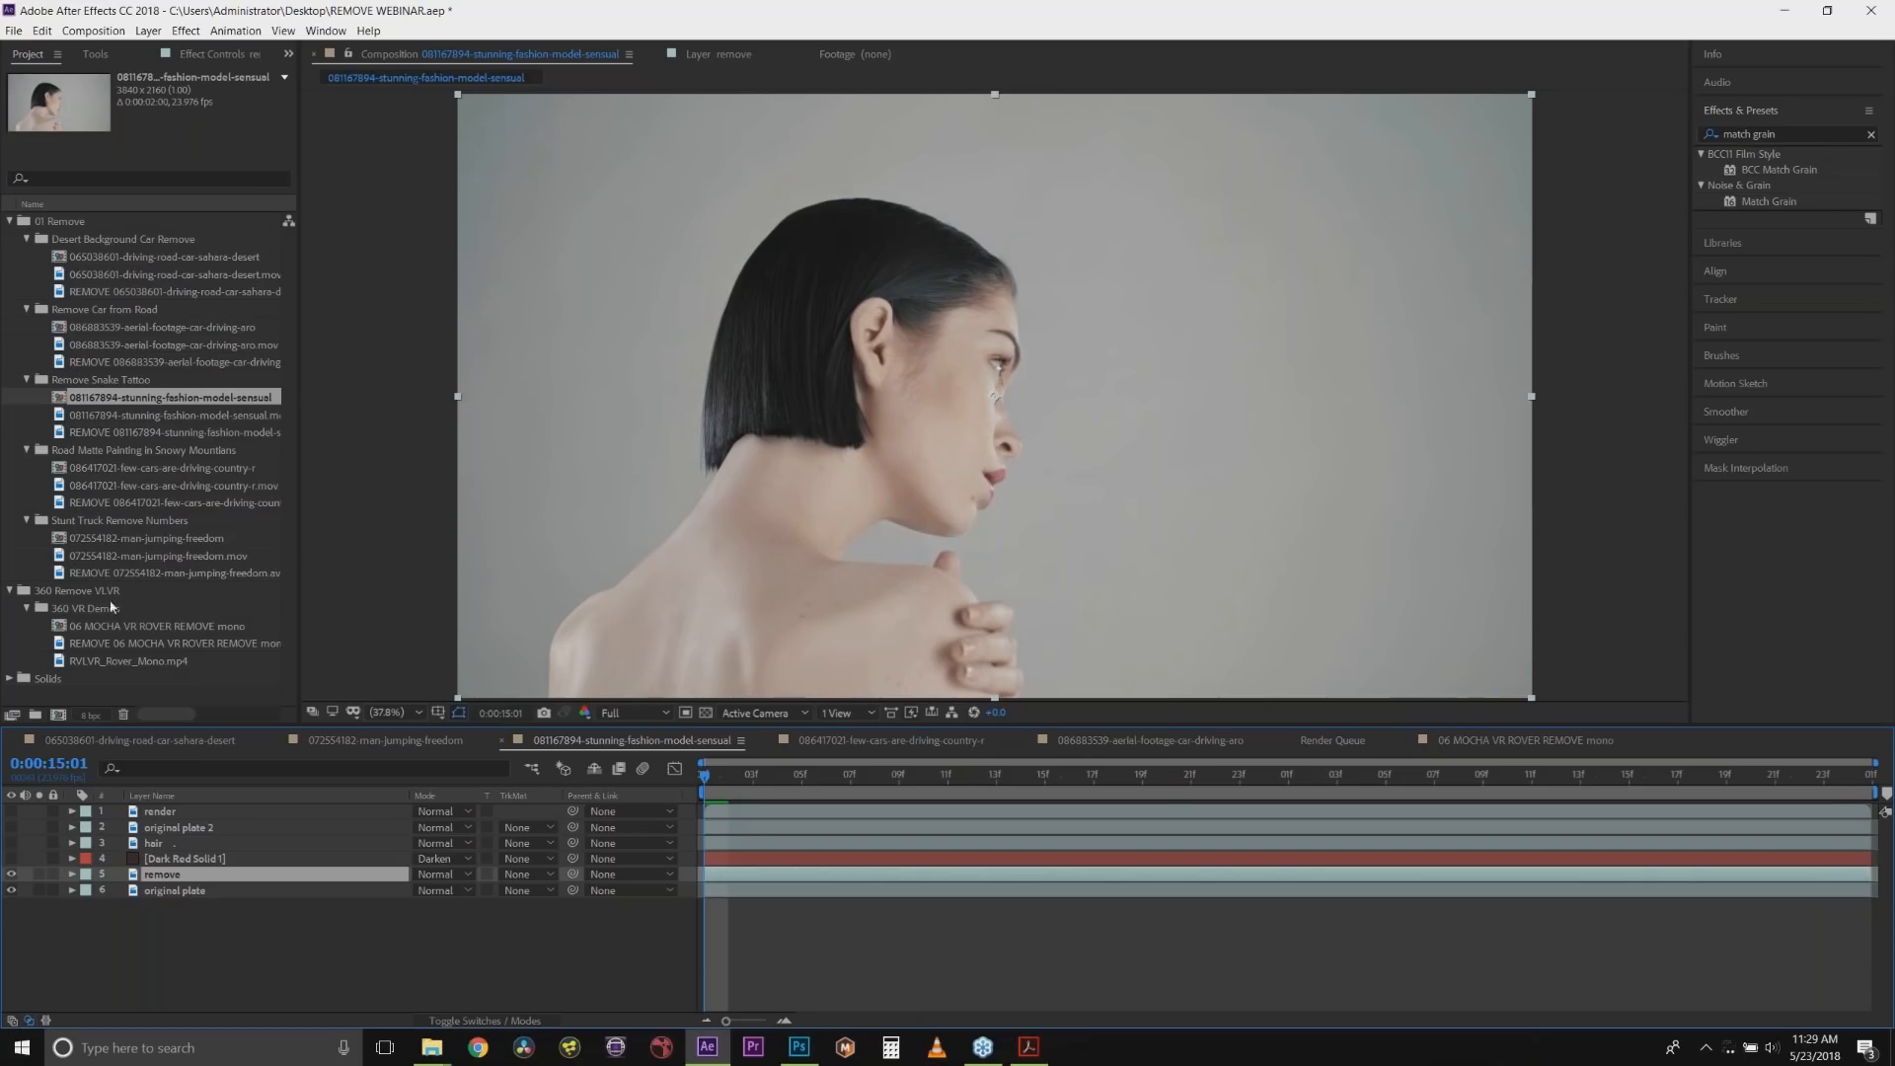
left_click(230, 55)
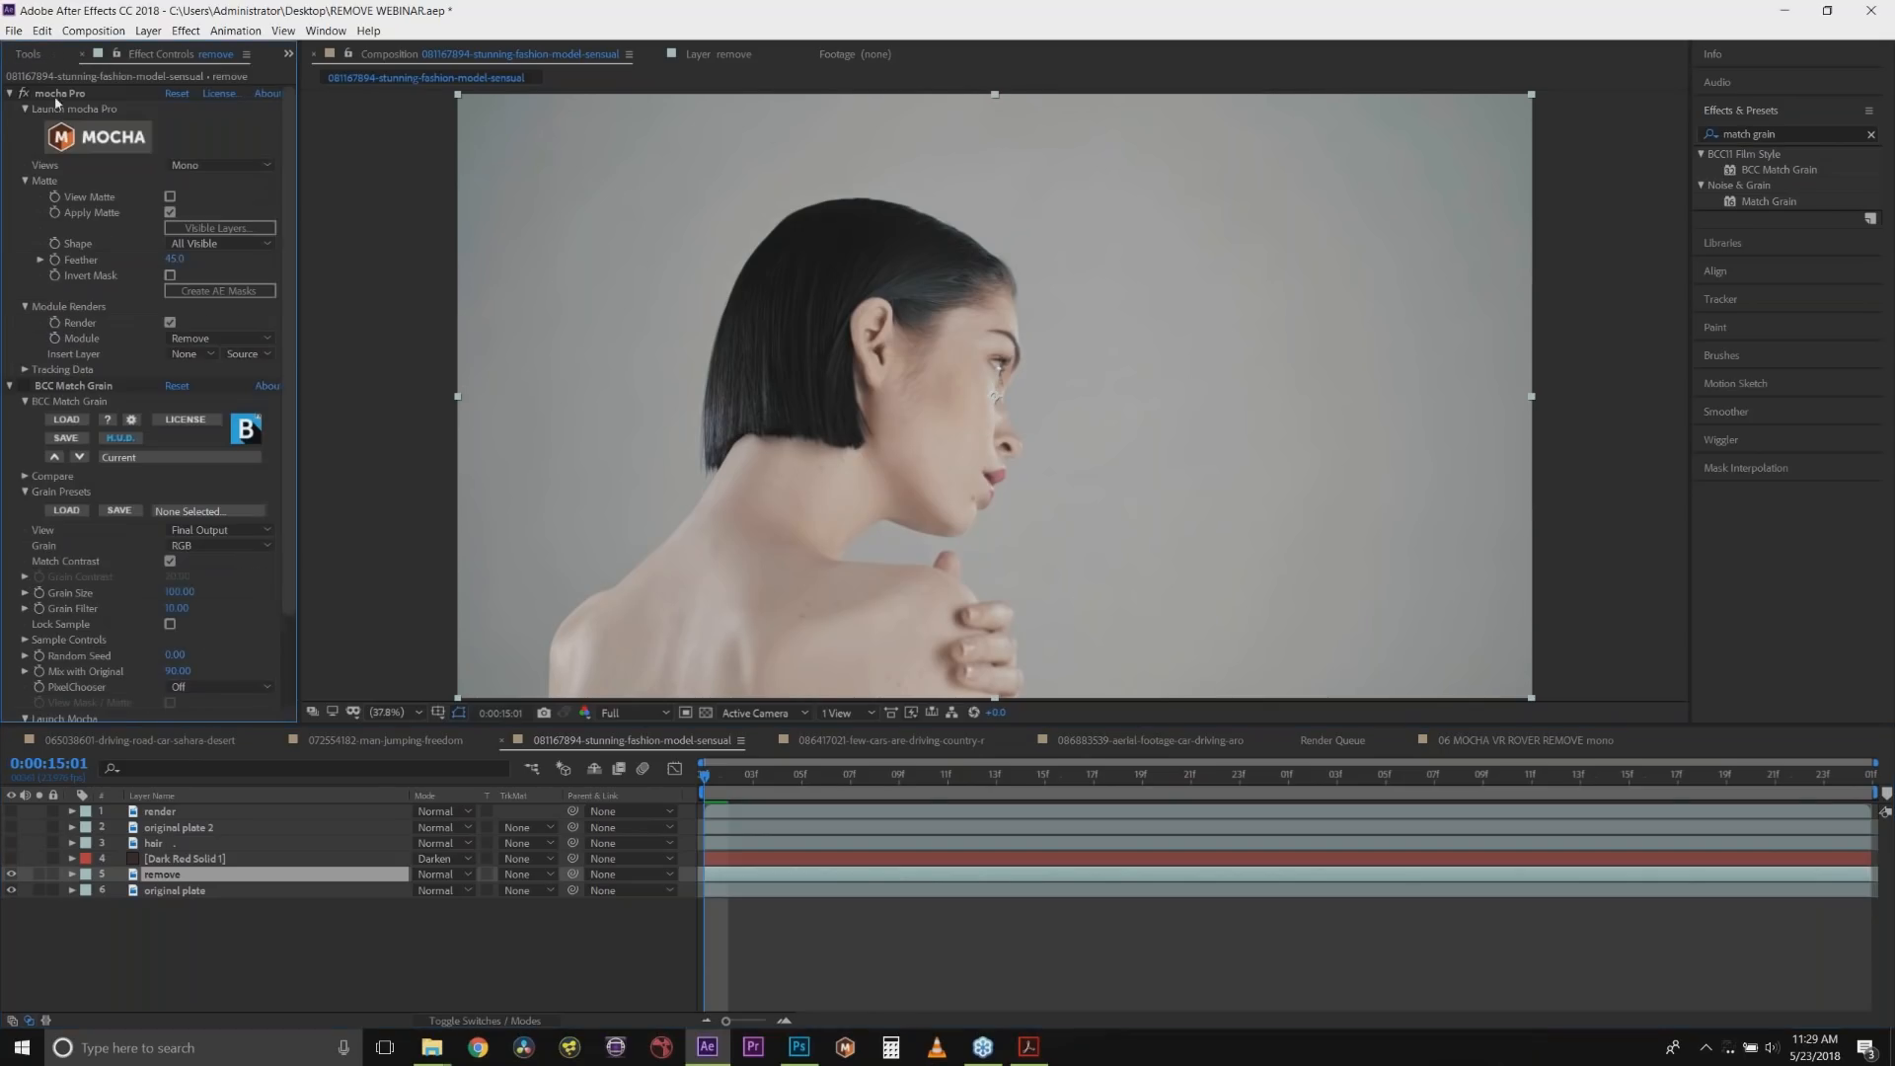
left_click(26, 94)
left_click(22, 387)
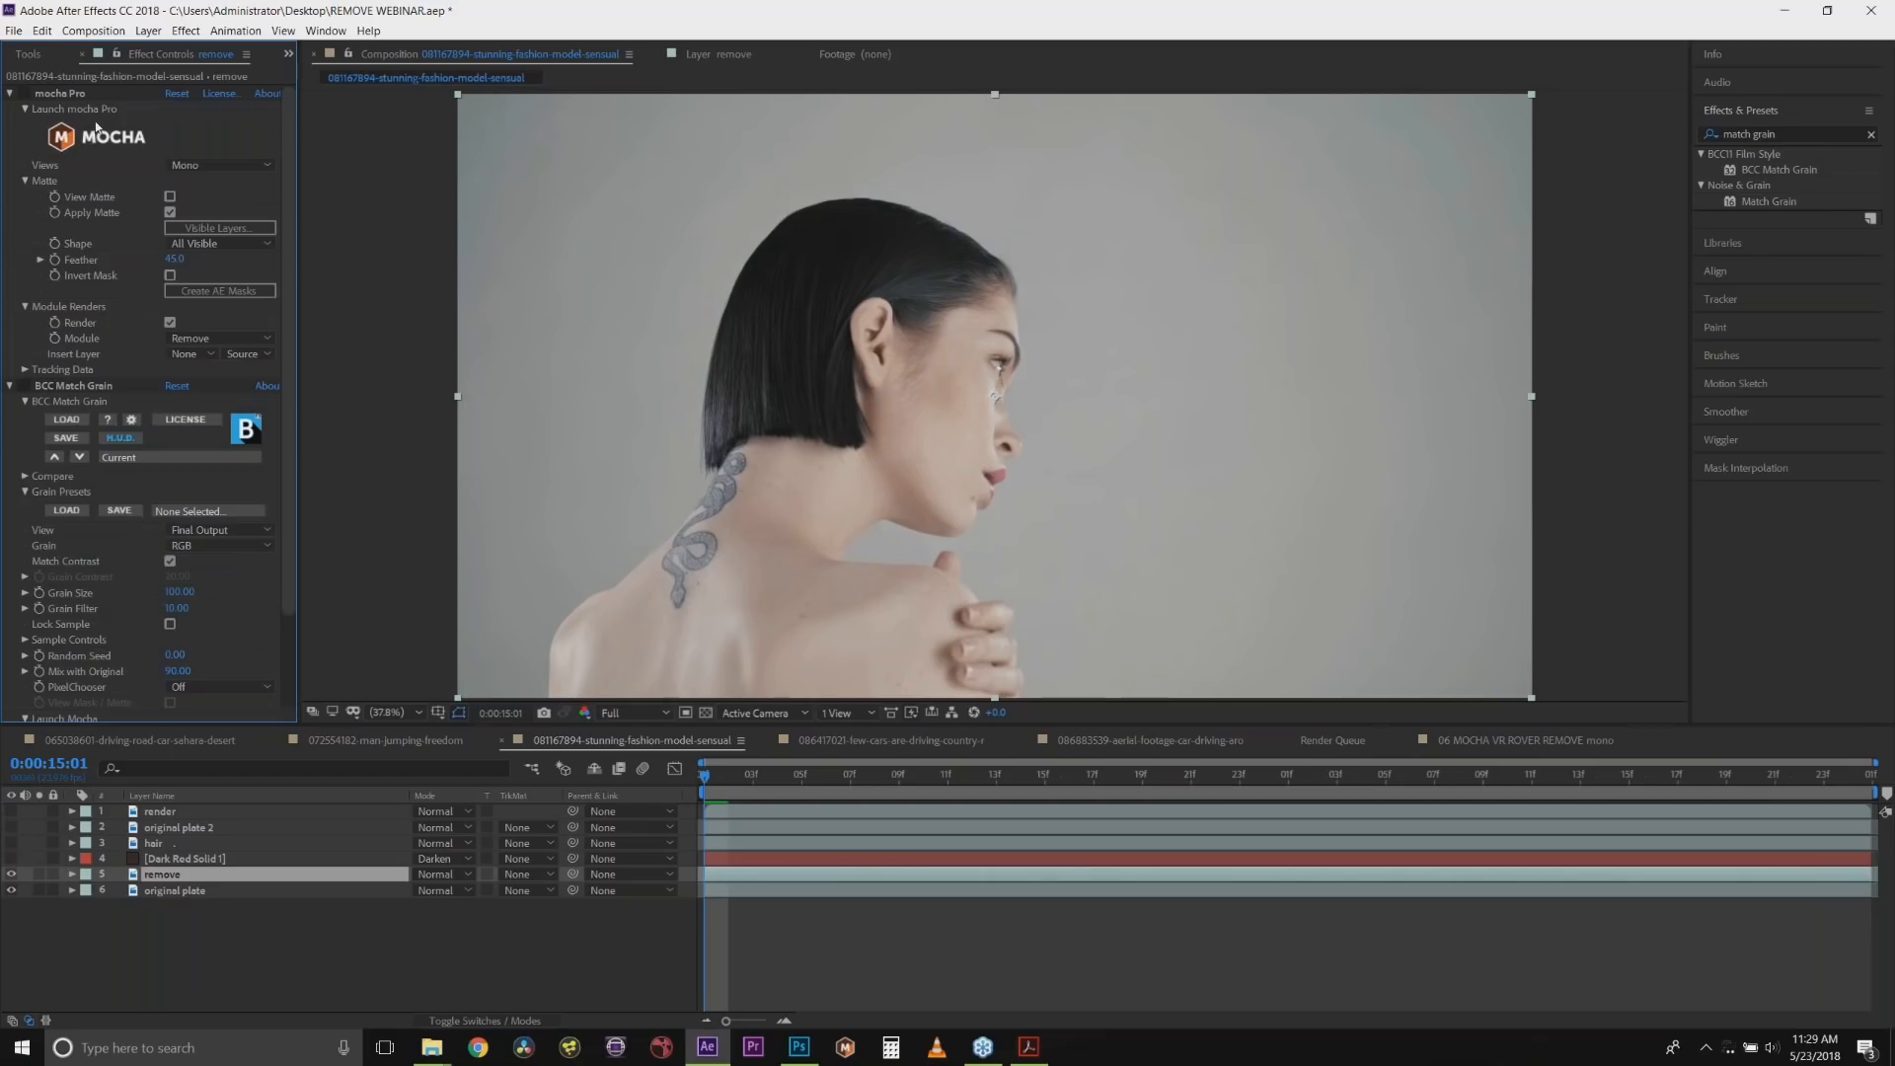
Search the available effects for "mocha pro" and highlight the mocha Pro effect.
left_click(202, 32)
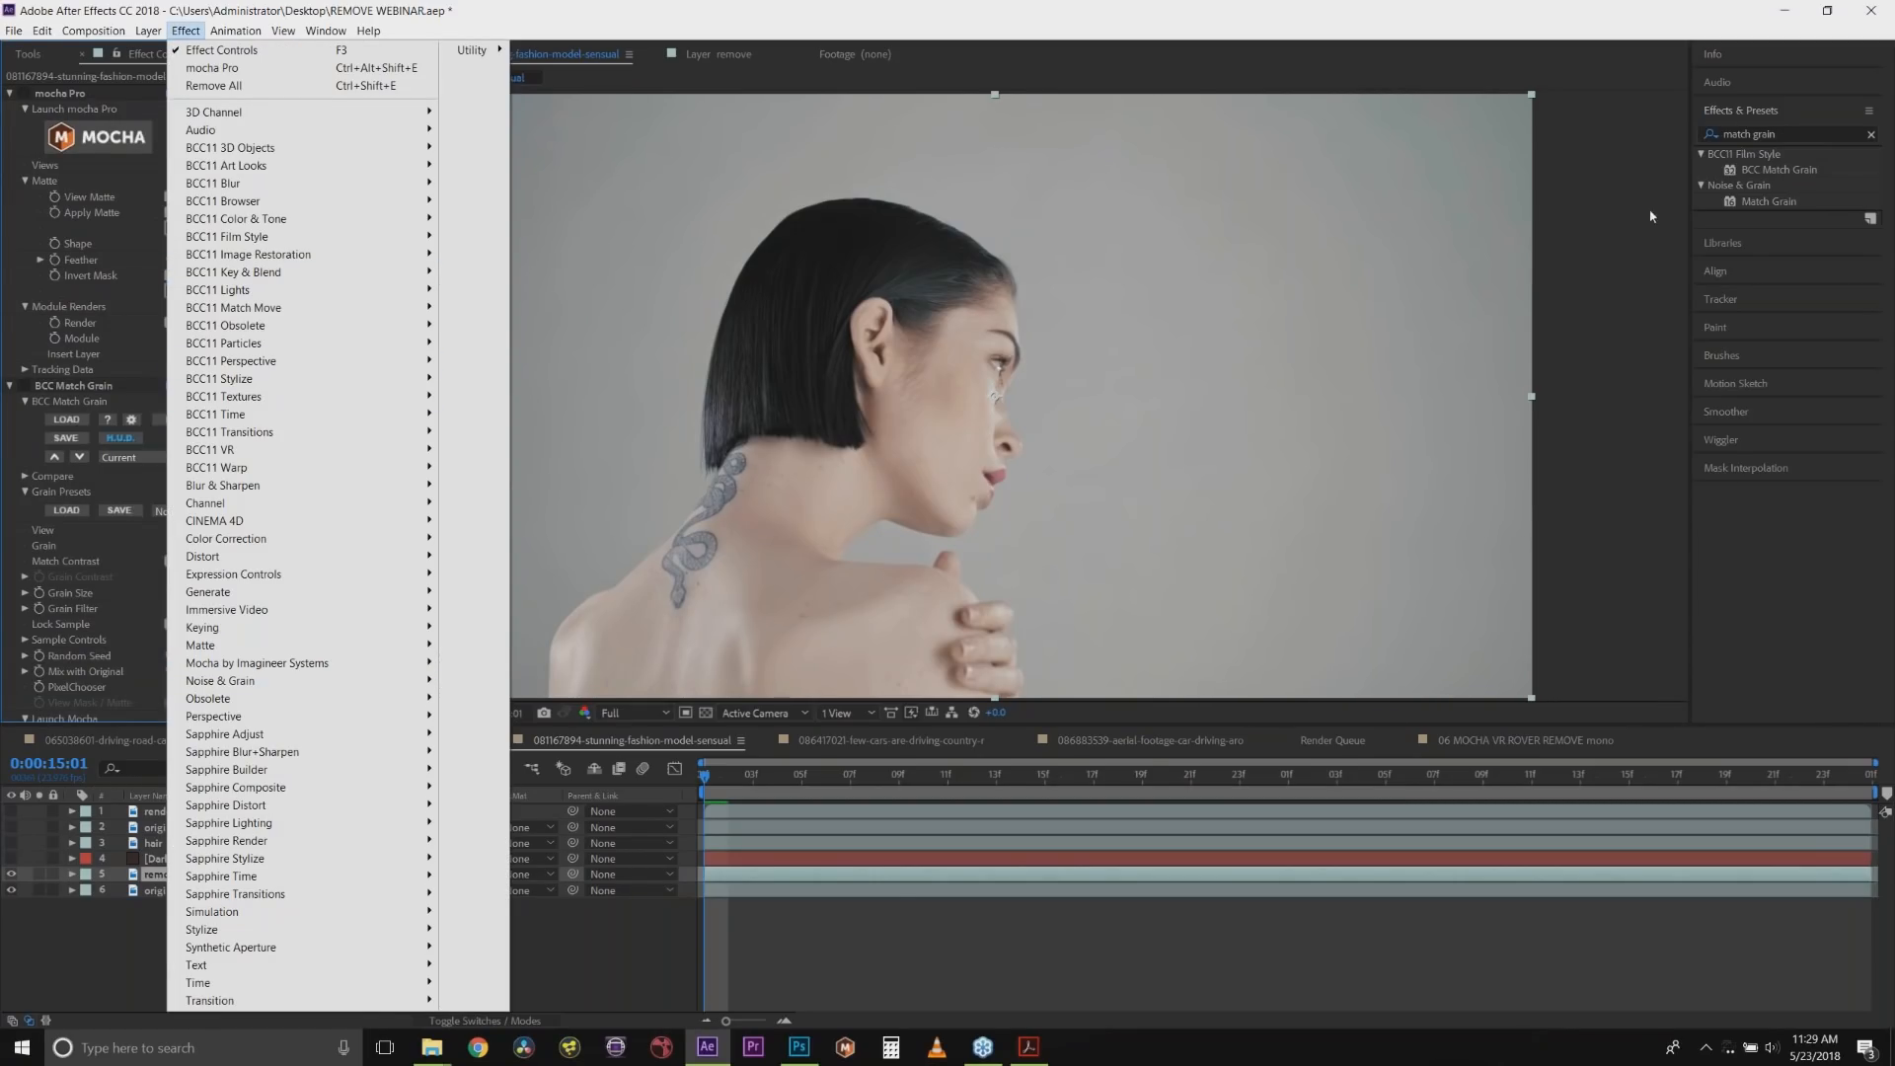
left_click(1833, 132)
type("moch")
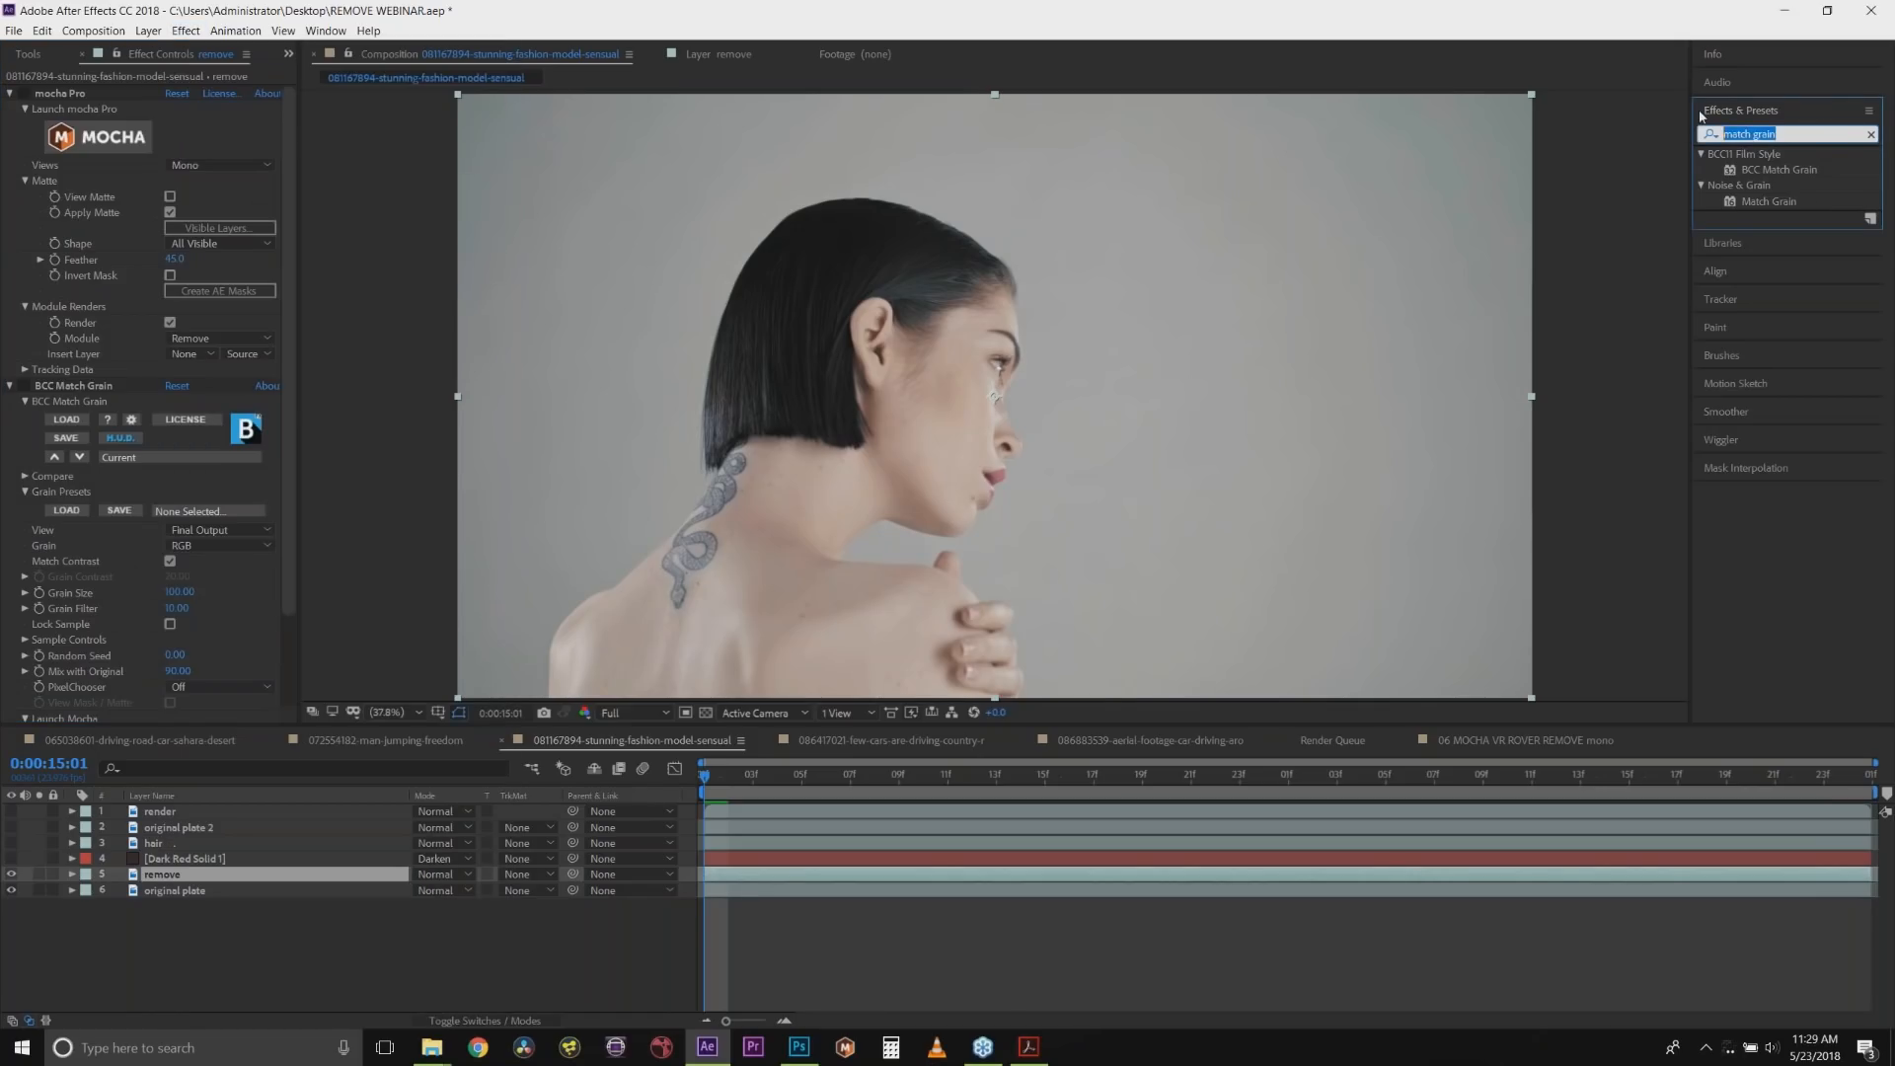
left_click(1709, 134)
type("a pro")
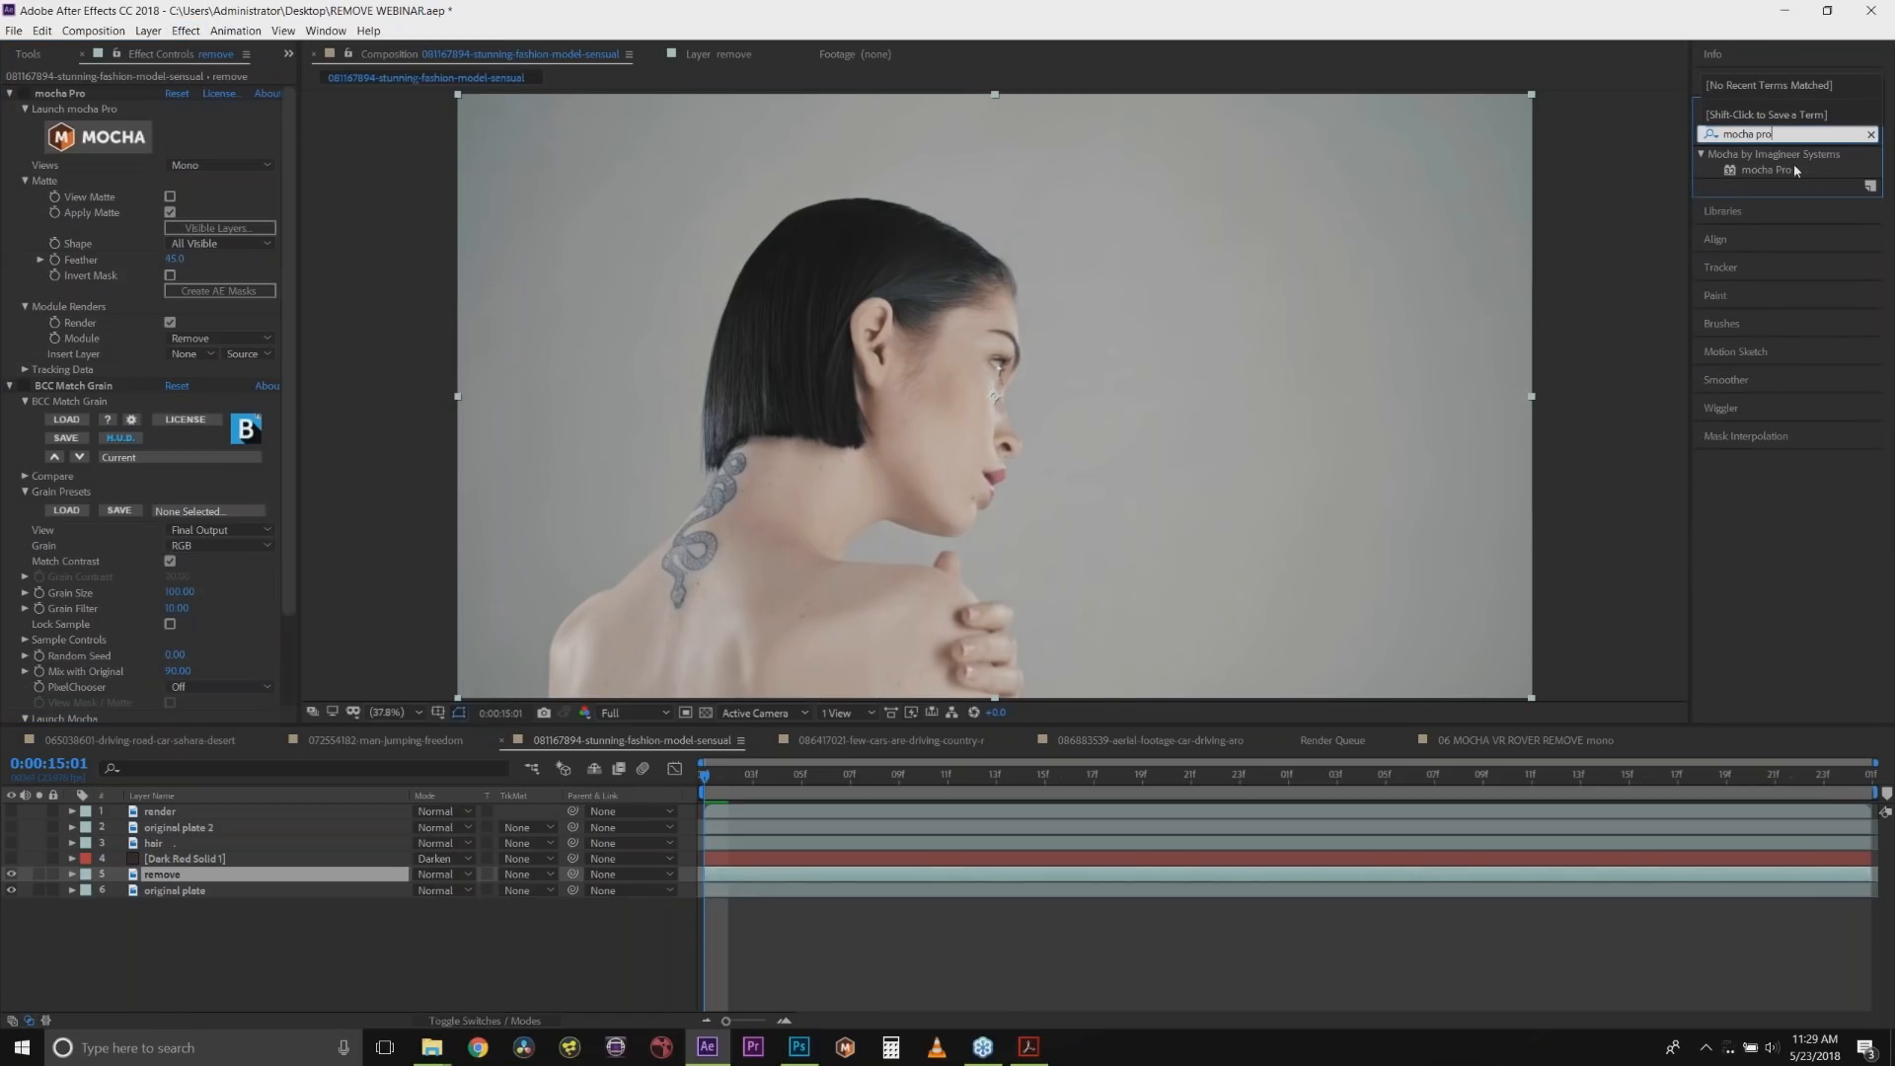
left_click(1766, 169)
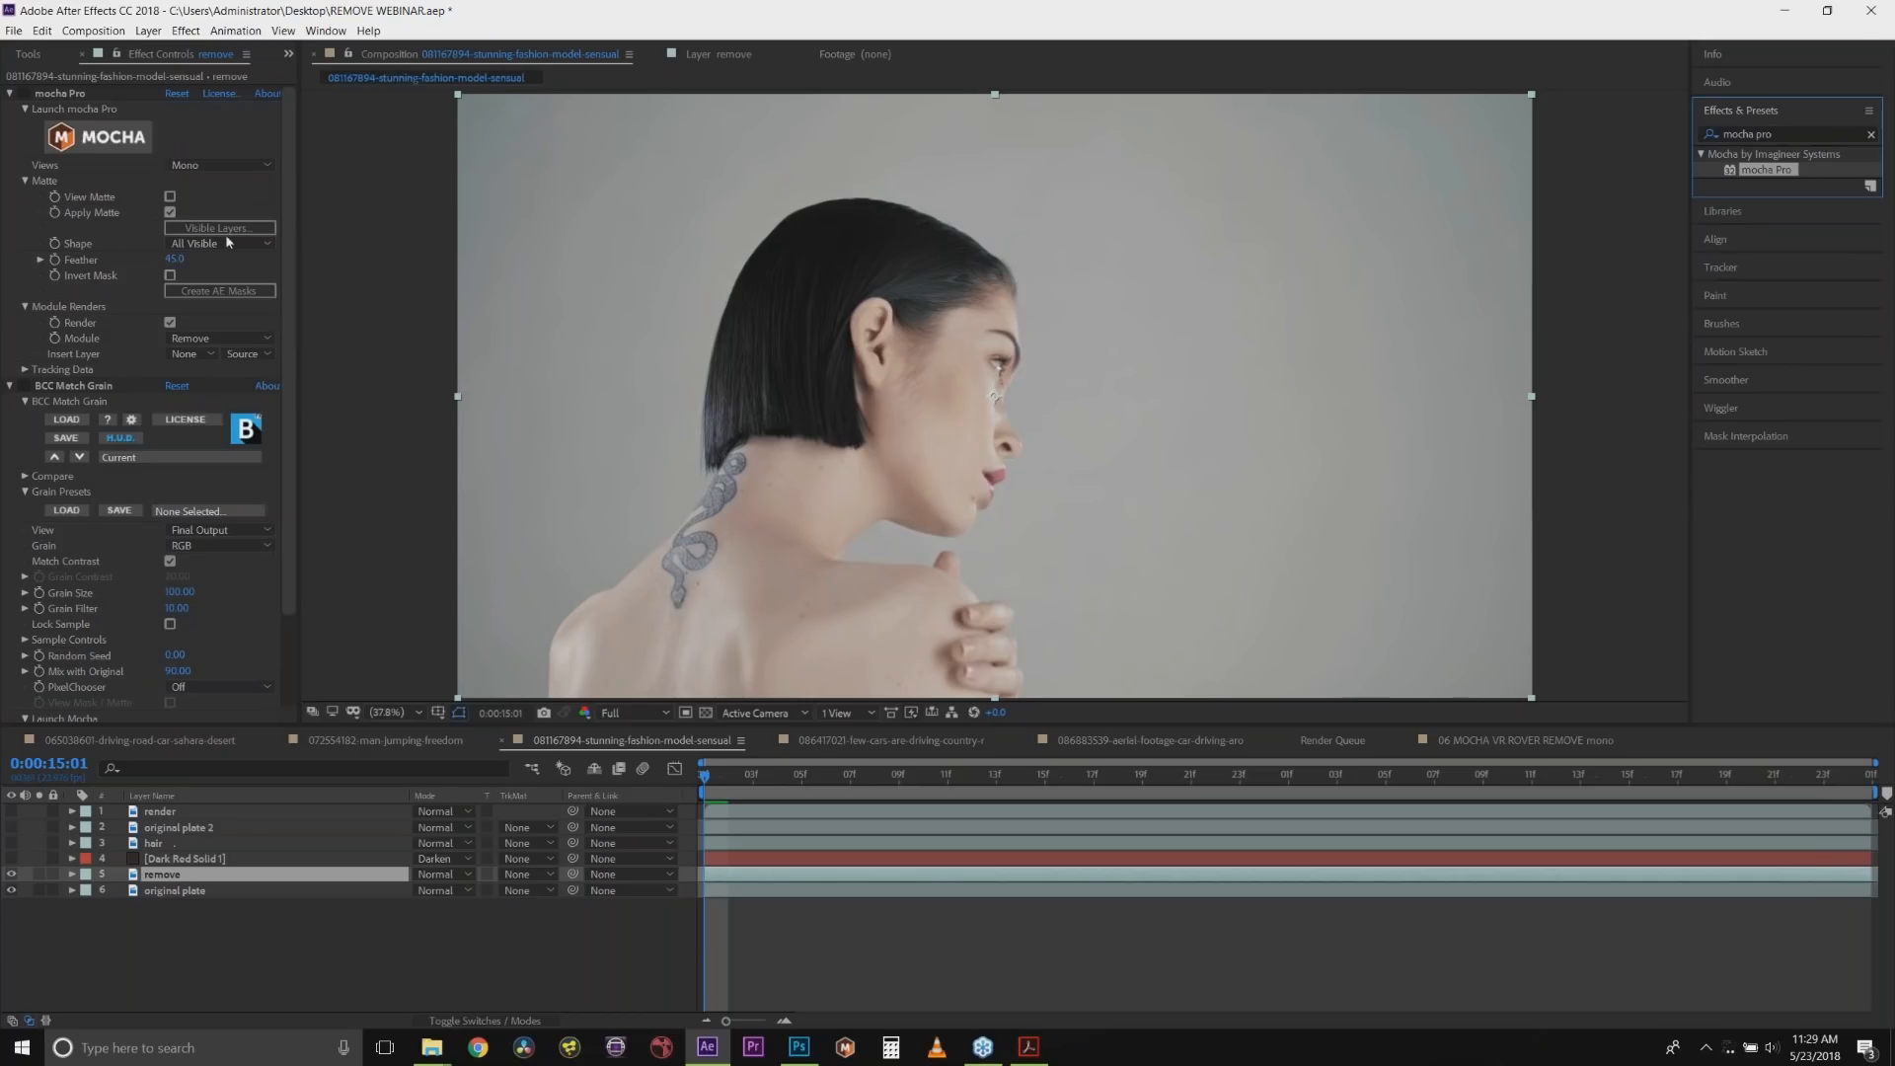
Launch mocha Pro from the remove layer's effect and switch the displayed clip to Selected layer.
left_click(99, 137)
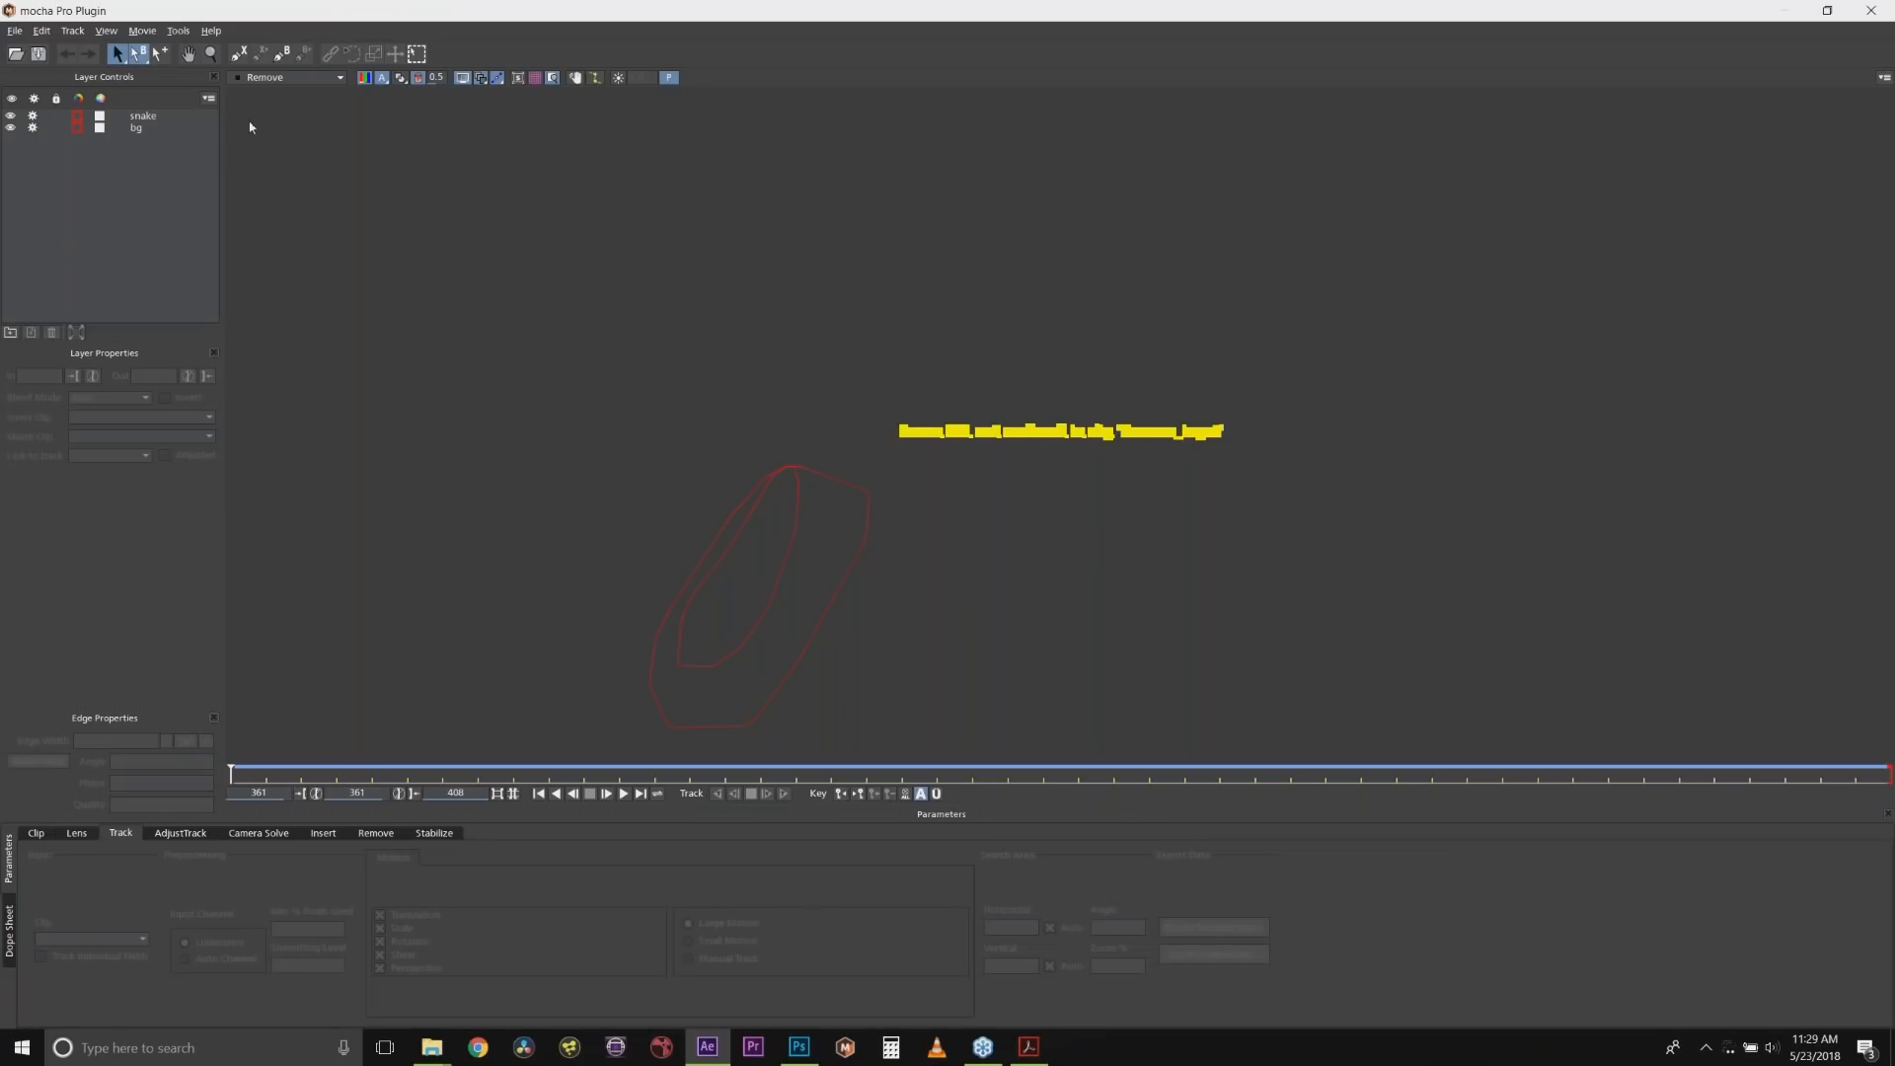
left_click(286, 77)
left_click(289, 99)
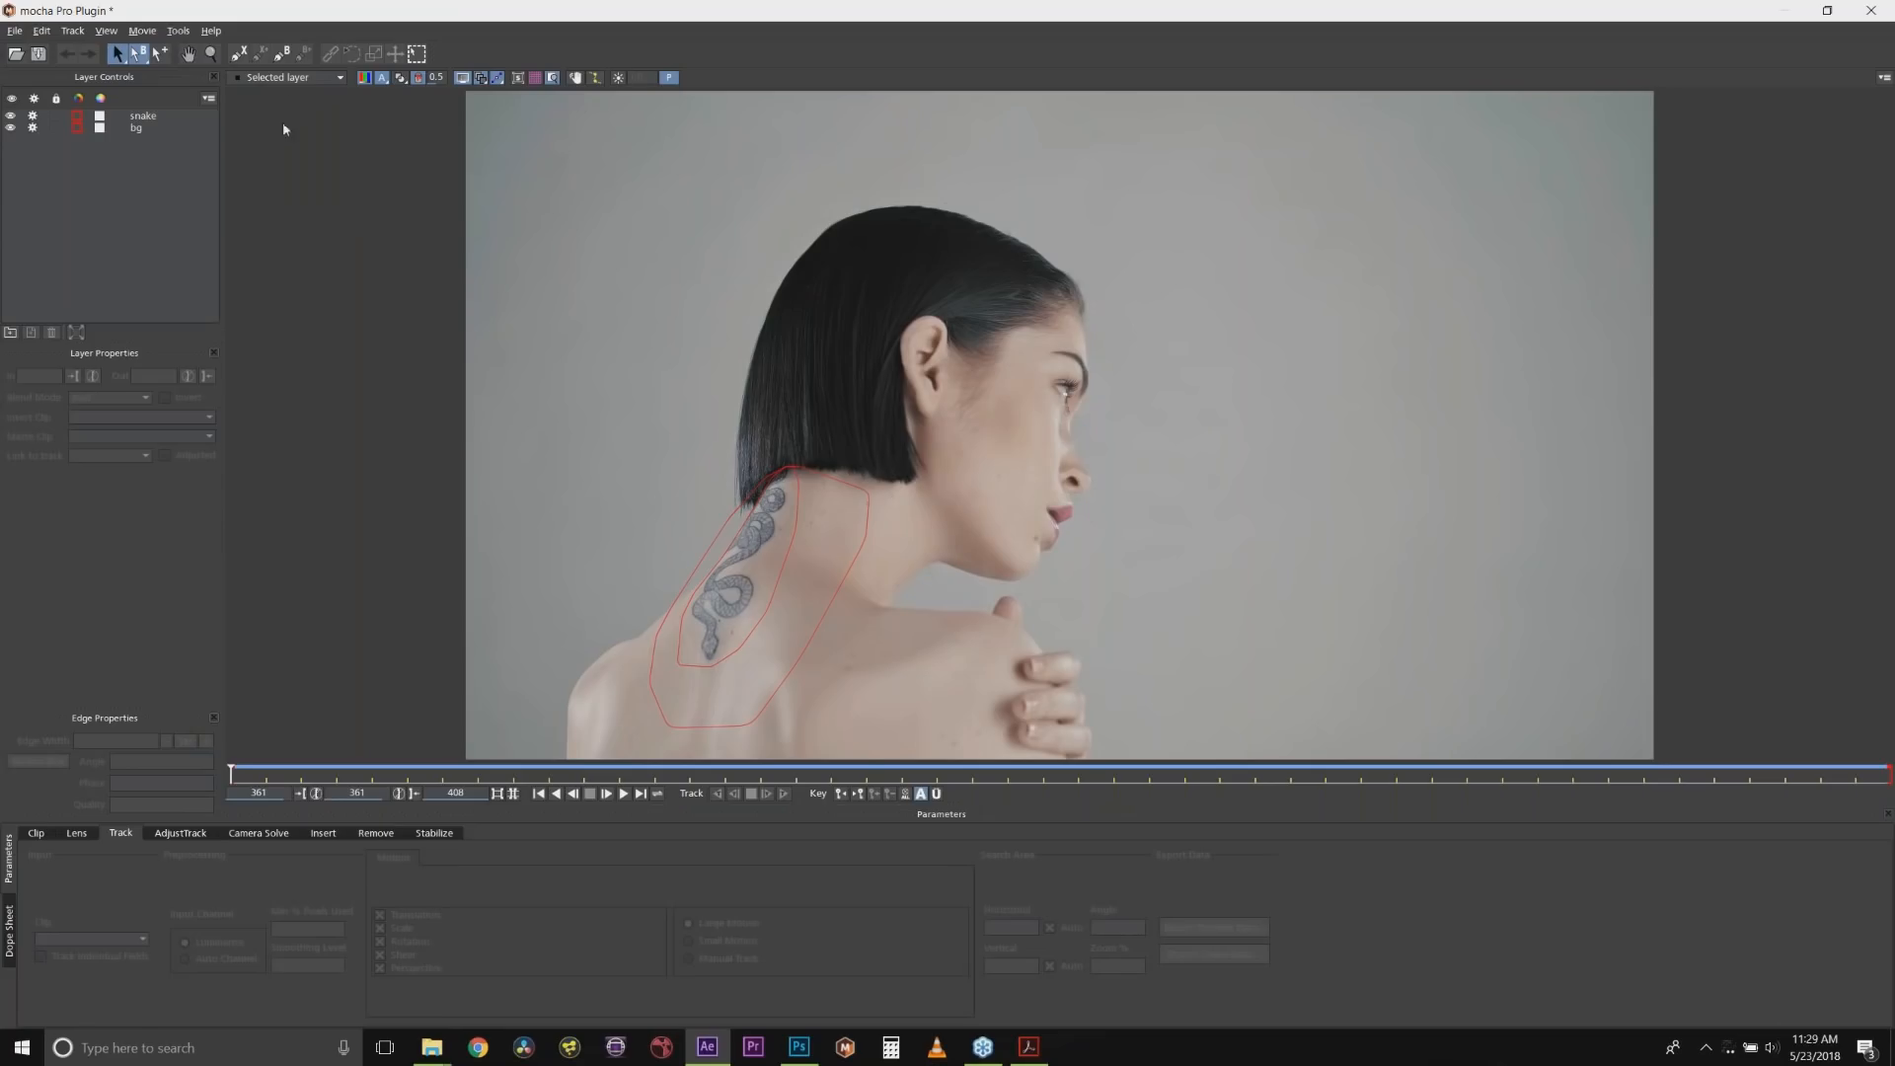
Turn off both processing and visibility for the snake and bg layers.
left_click(143, 117)
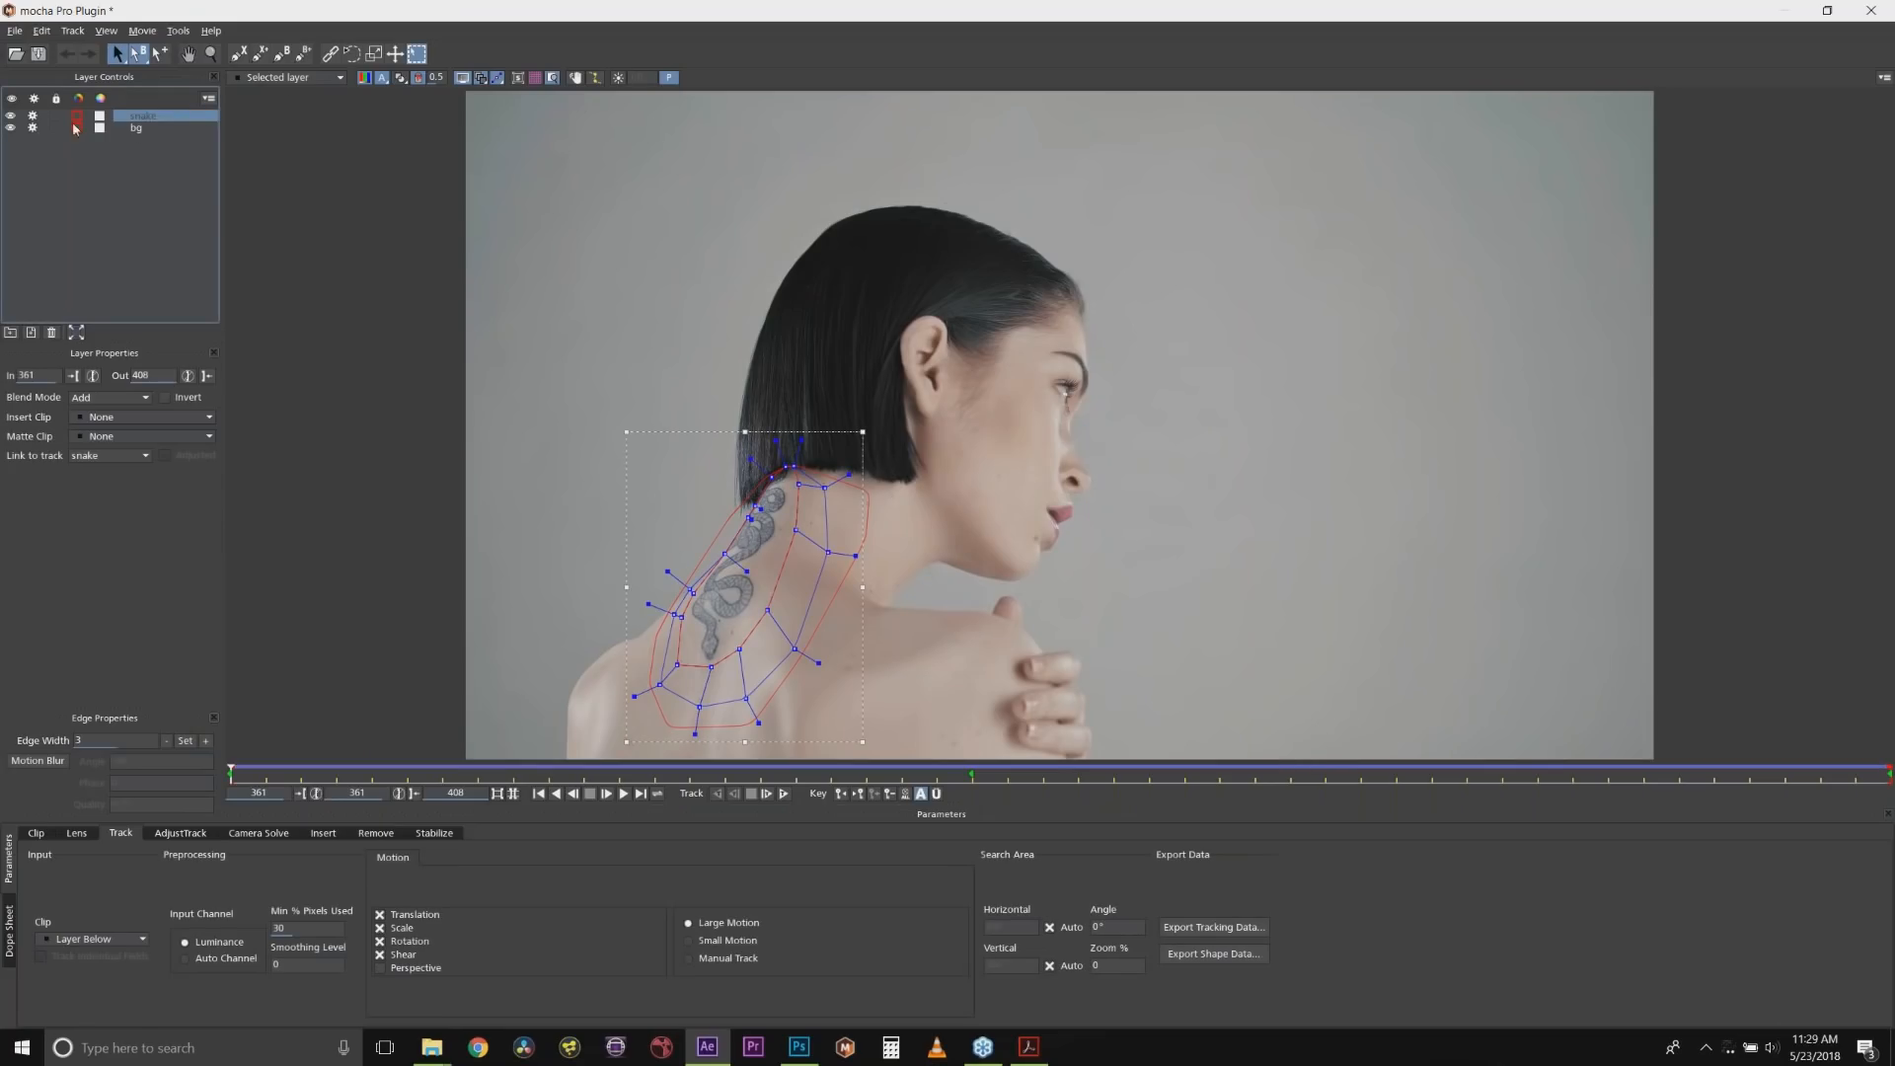
left_click(32, 115)
left_click(32, 127)
left_click(11, 127)
left_click(11, 115)
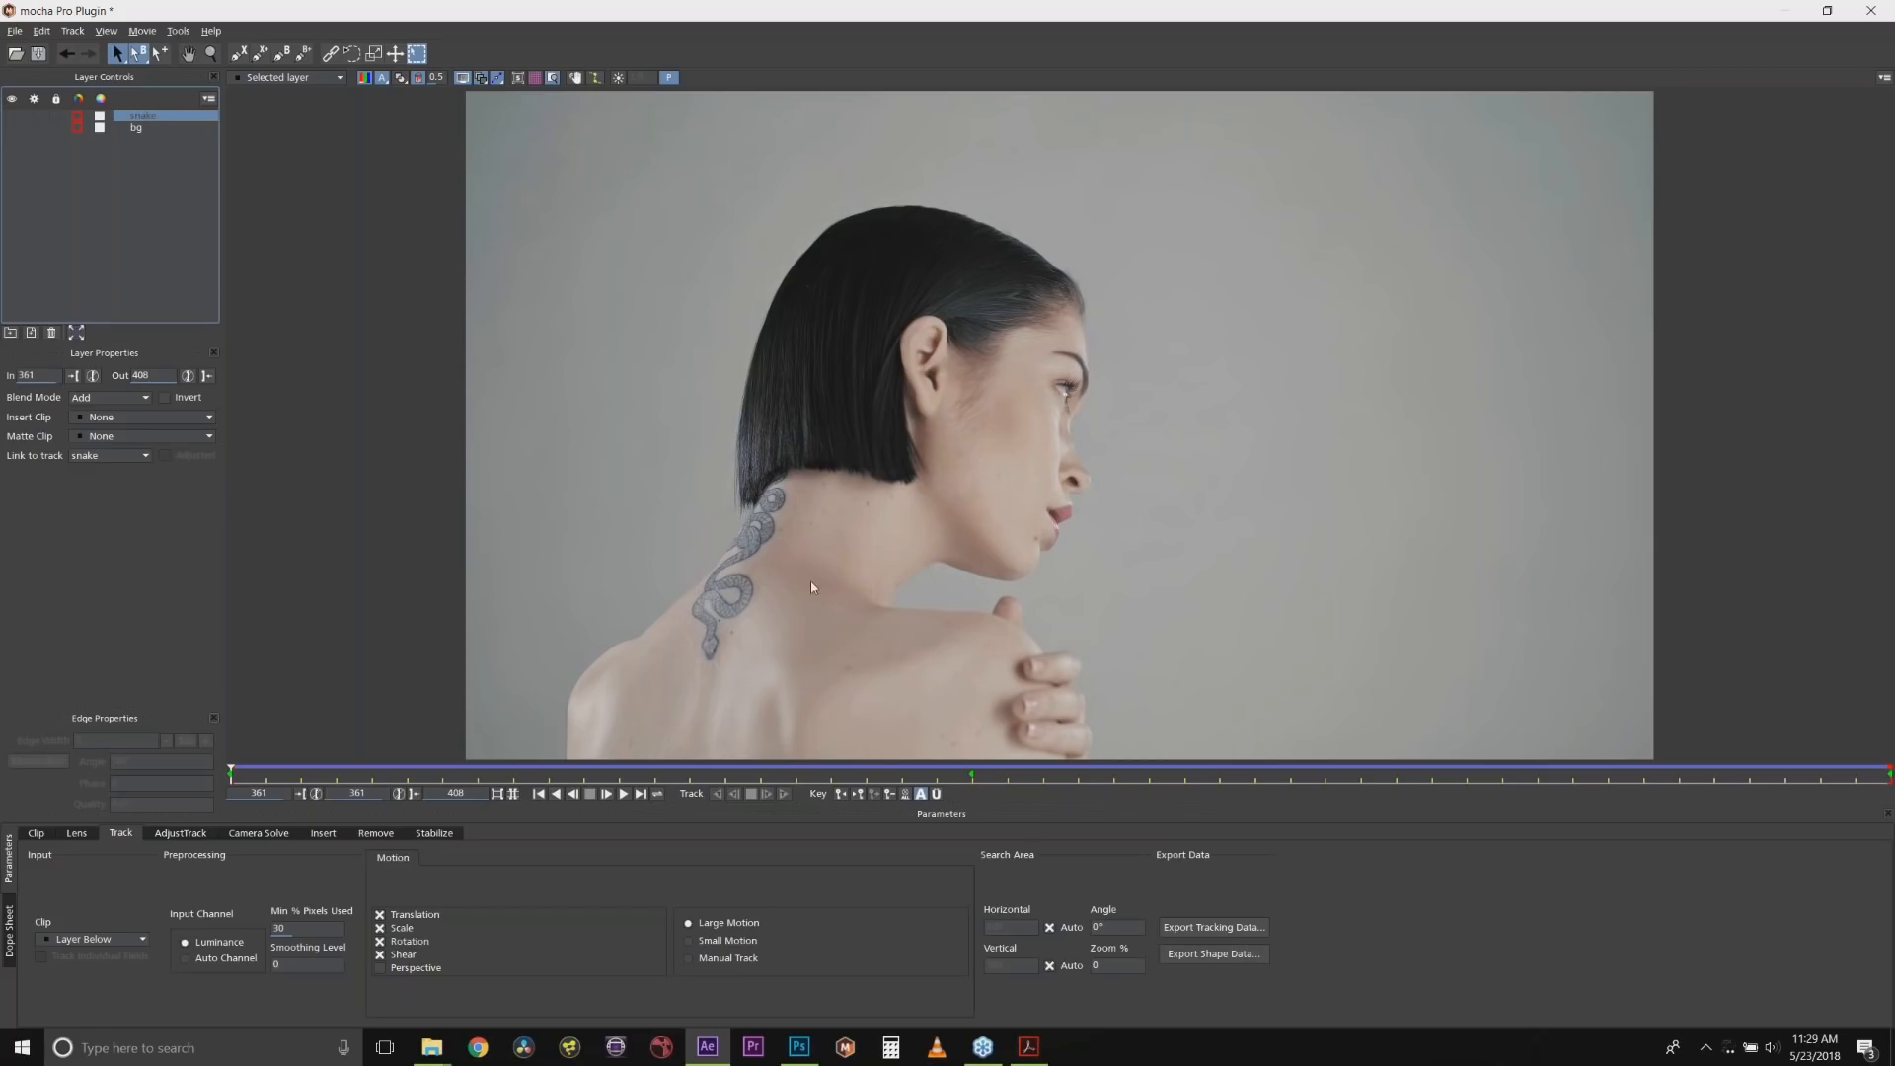
Draw a closed X-spline around the snake tattoo, from the shoulder up to the hairline and back.
left_click(237, 53)
left_click(707, 691)
left_click(672, 663)
left_click(689, 603)
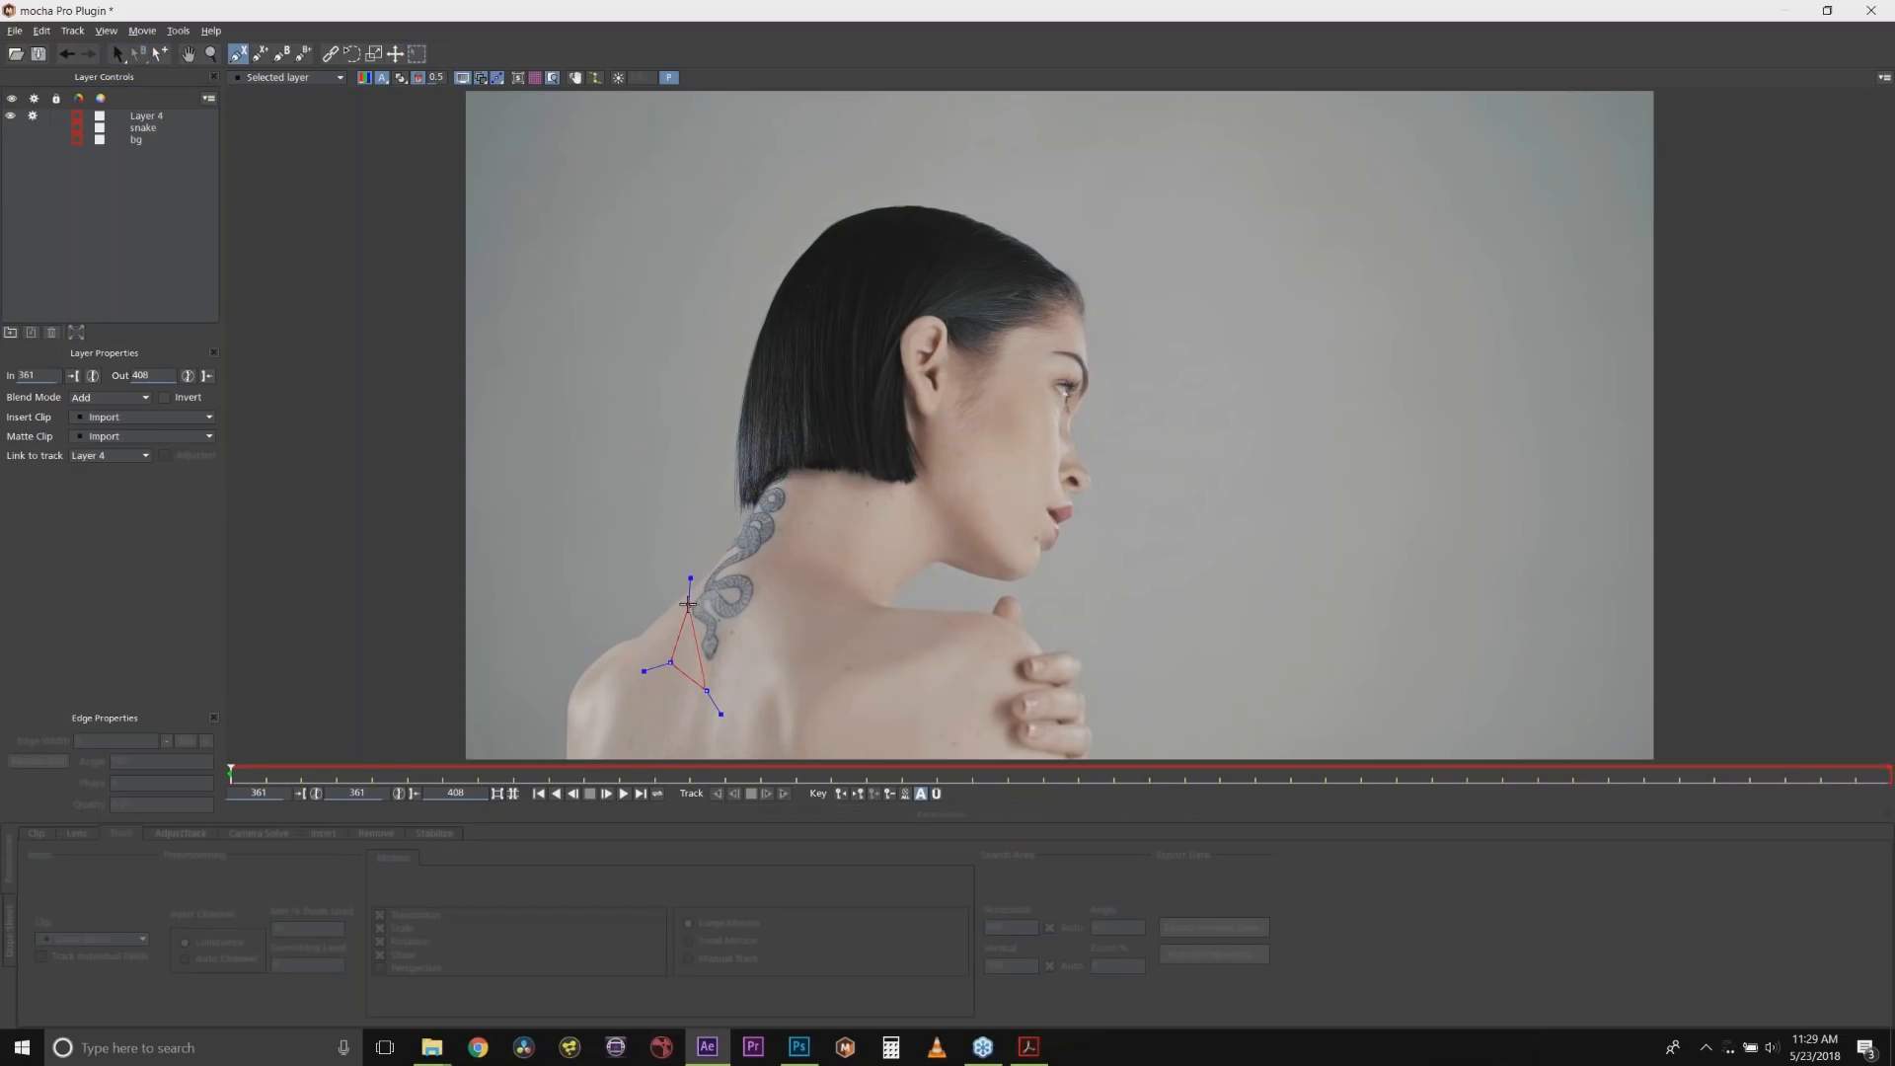
left_click(710, 559)
left_click(732, 528)
left_click(759, 495)
left_click(779, 468)
left_click(802, 469)
left_click(834, 514)
left_click(820, 603)
left_click(793, 675)
left_click(758, 694)
right_click(737, 693)
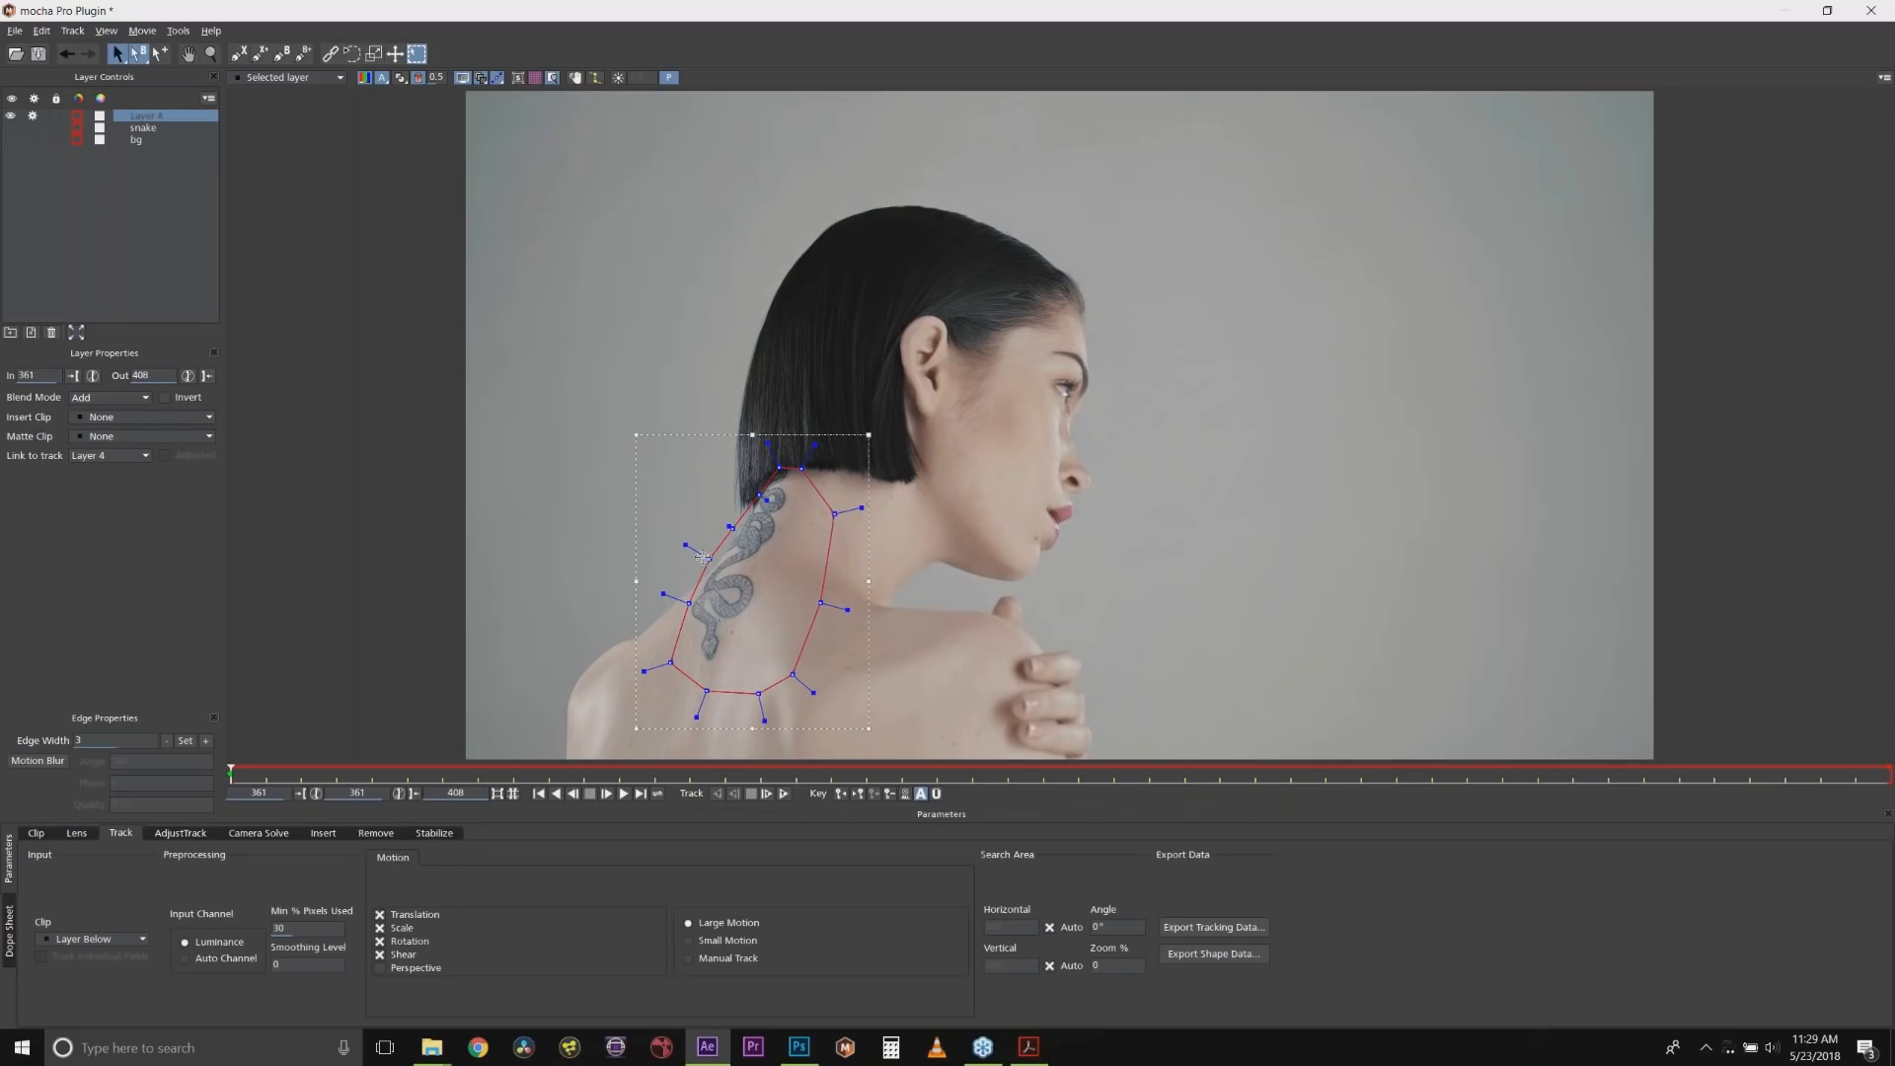
Pull the spline's upper points inside the neck and below the hairline, and enable Perspective motion for tracking.
left_click_drag(710, 558, 718, 560)
left_click_drag(732, 528, 739, 527)
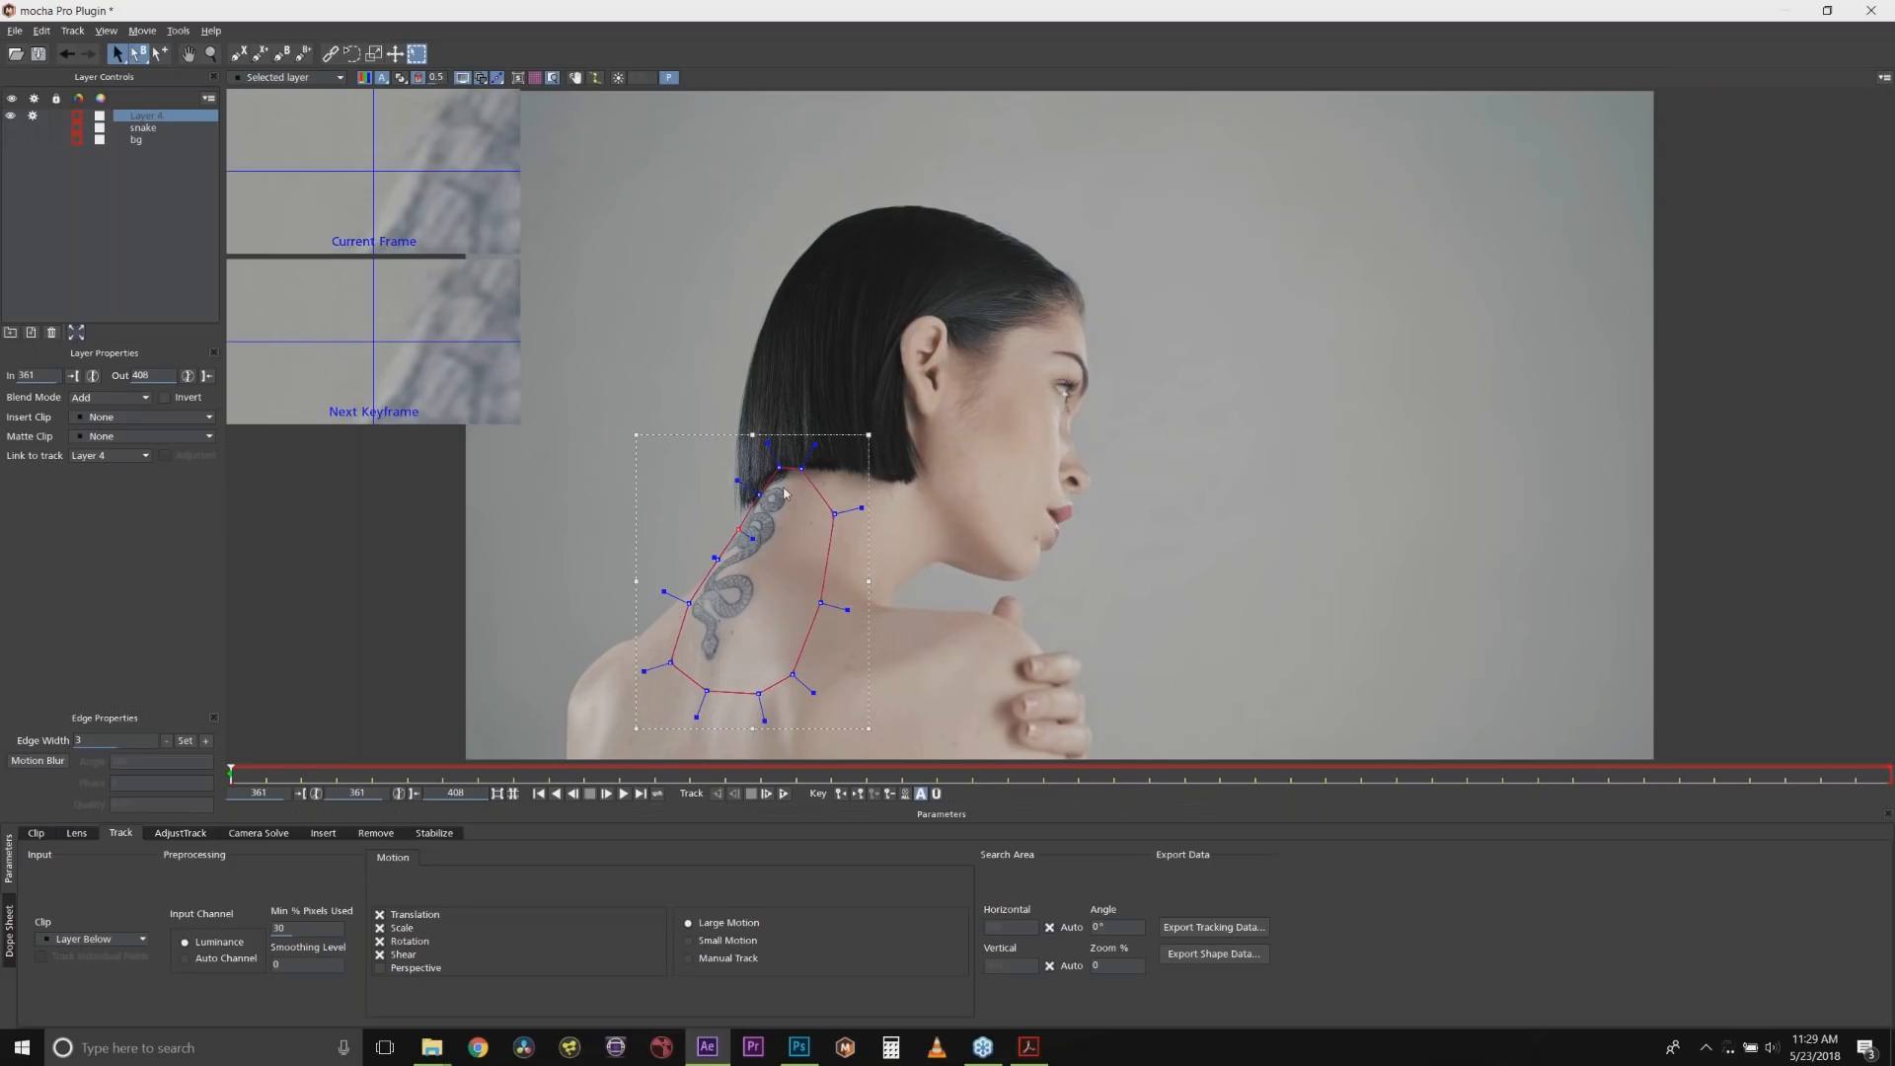
left_click_drag(783, 463, 803, 486)
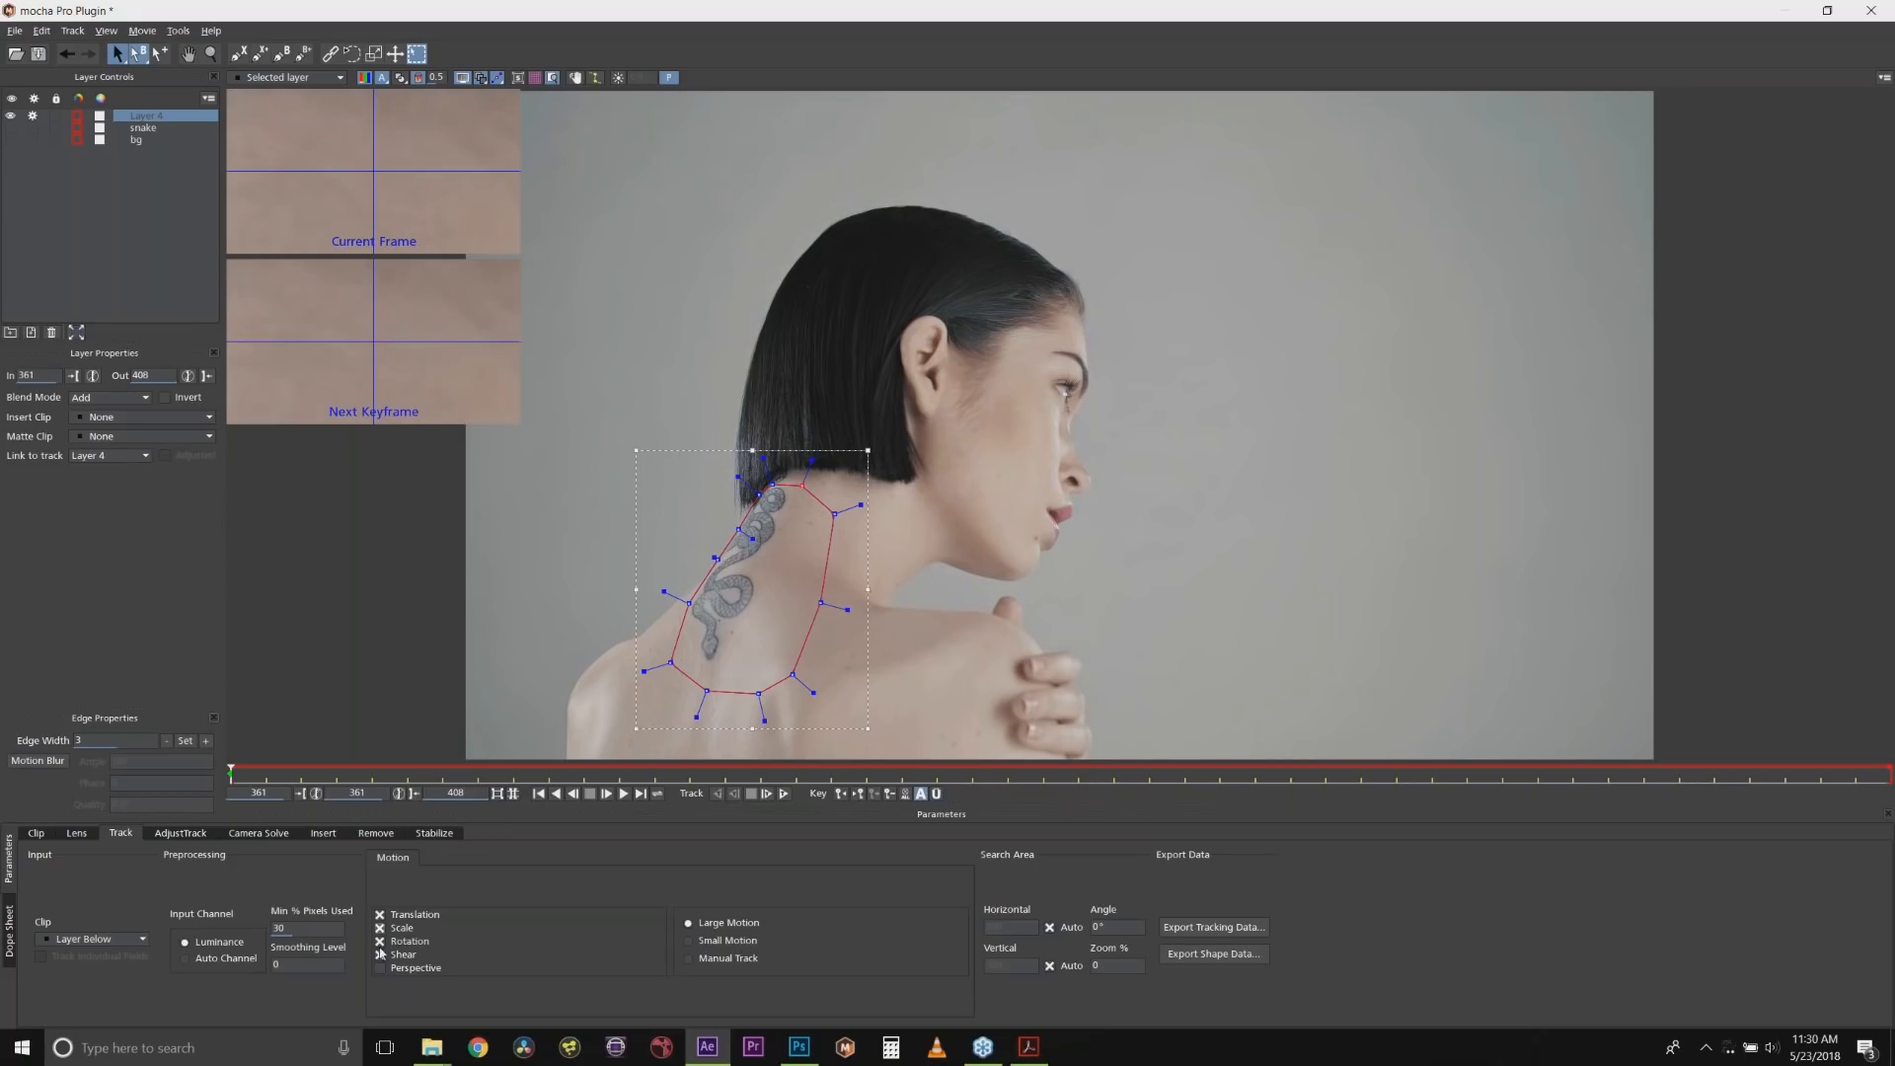
left_click(380, 969)
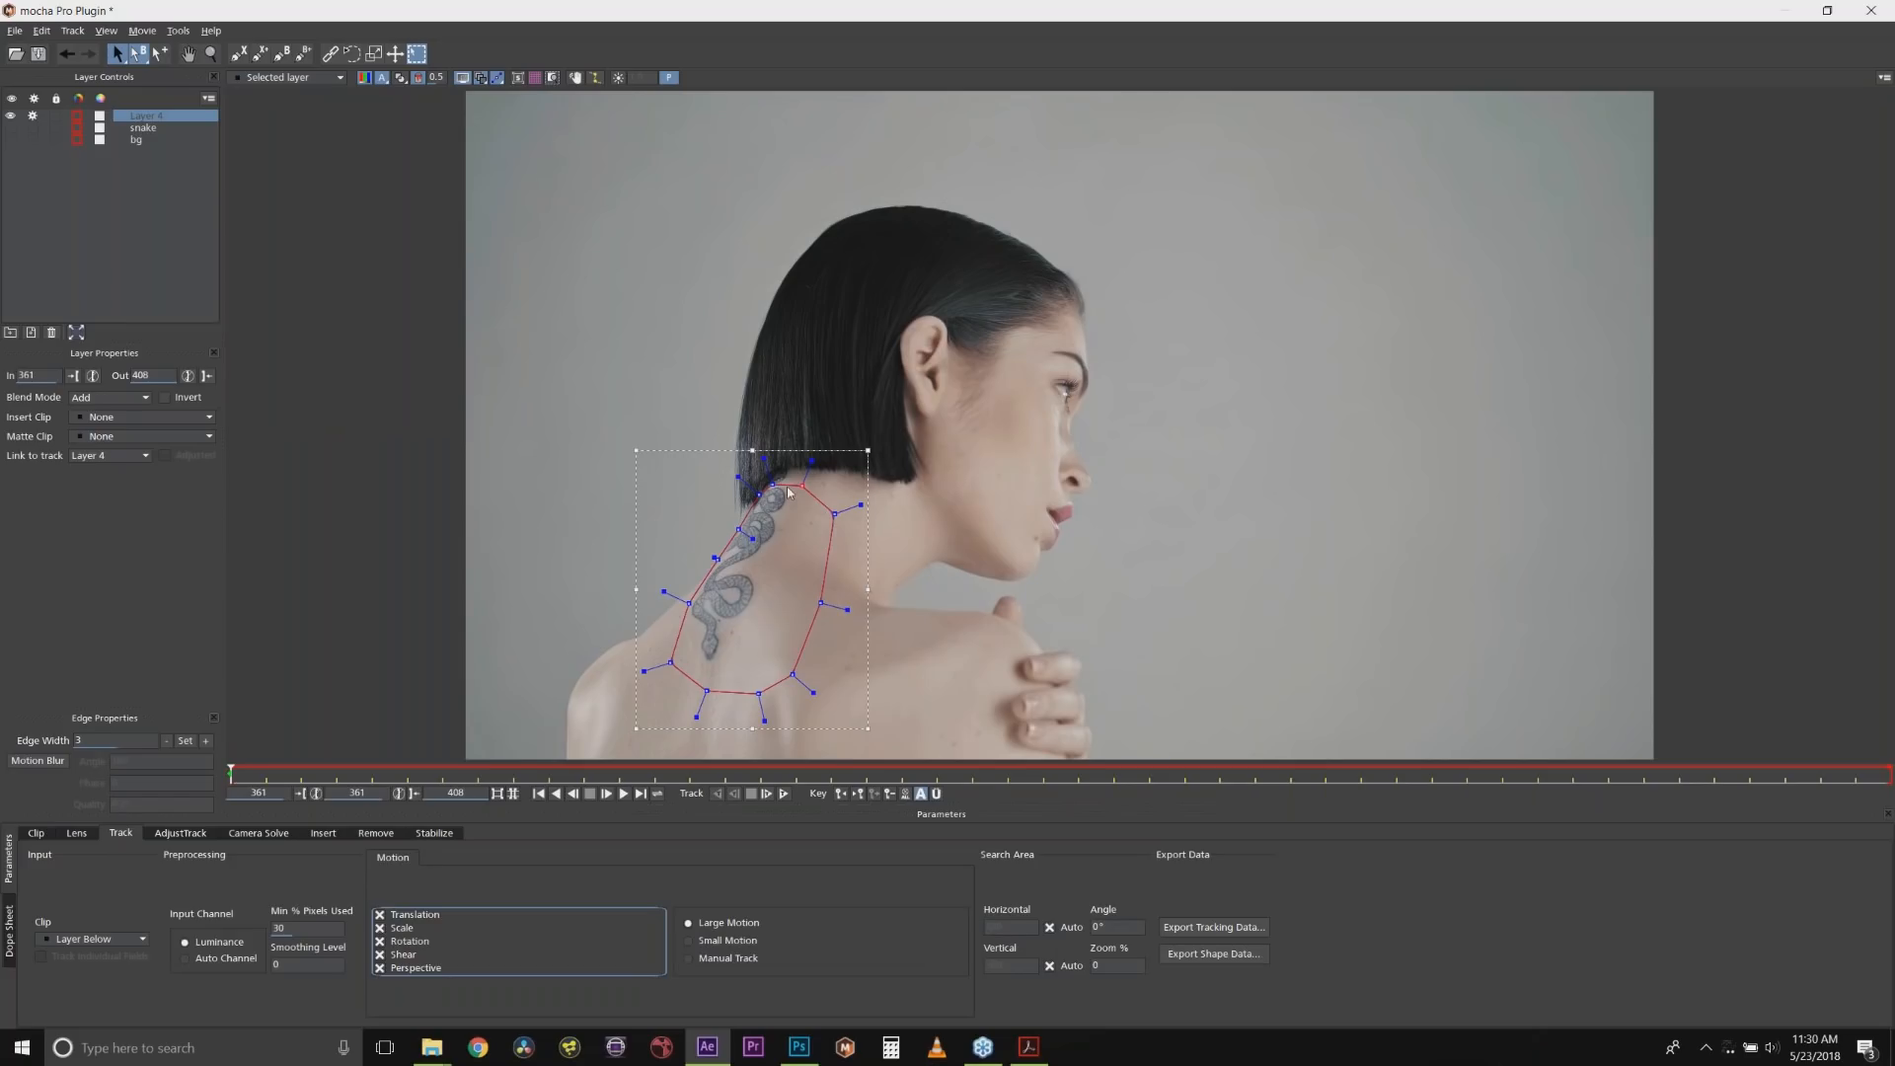
Try scaling and distorting the tattoo spline with its transform box, undoing each change.
left_click_drag(807, 448, 854, 460)
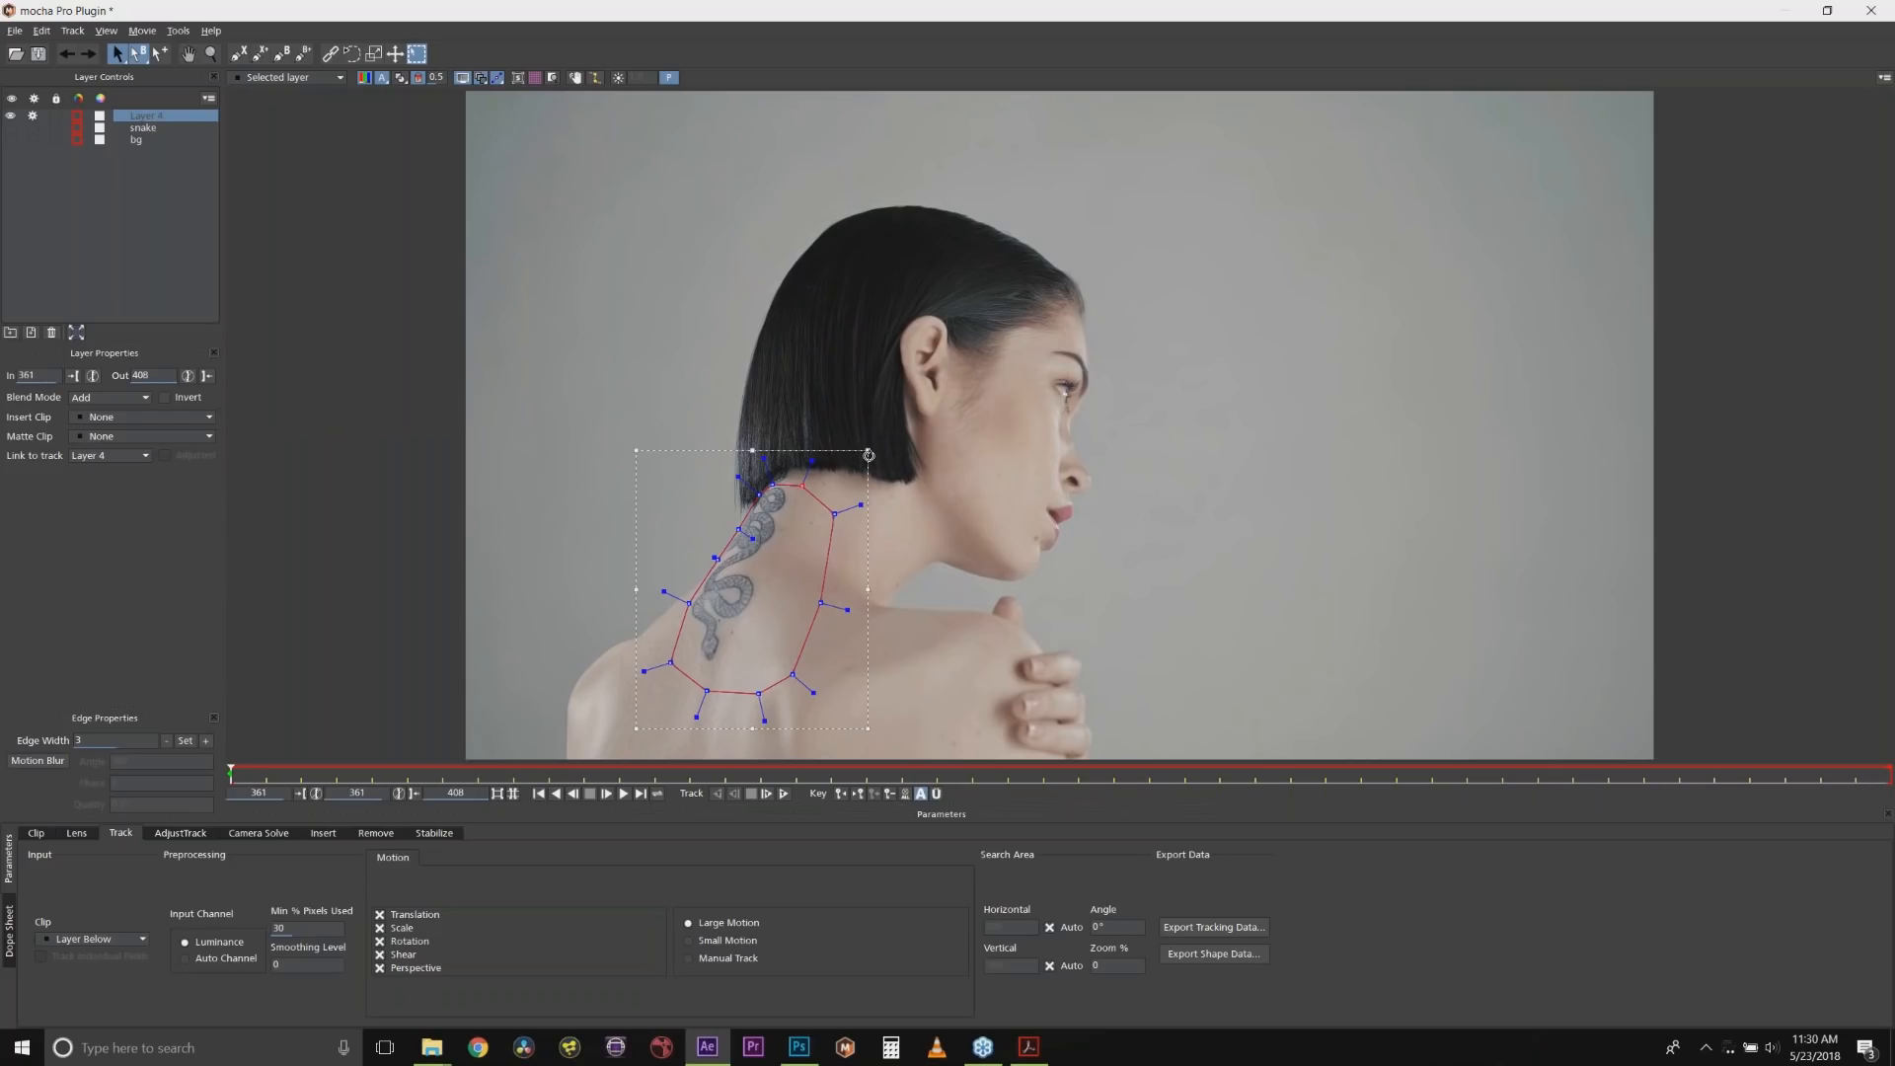
left_click_drag(869, 456, 910, 566)
key("ctrl+z")
left_click_drag(870, 452, 1001, 310)
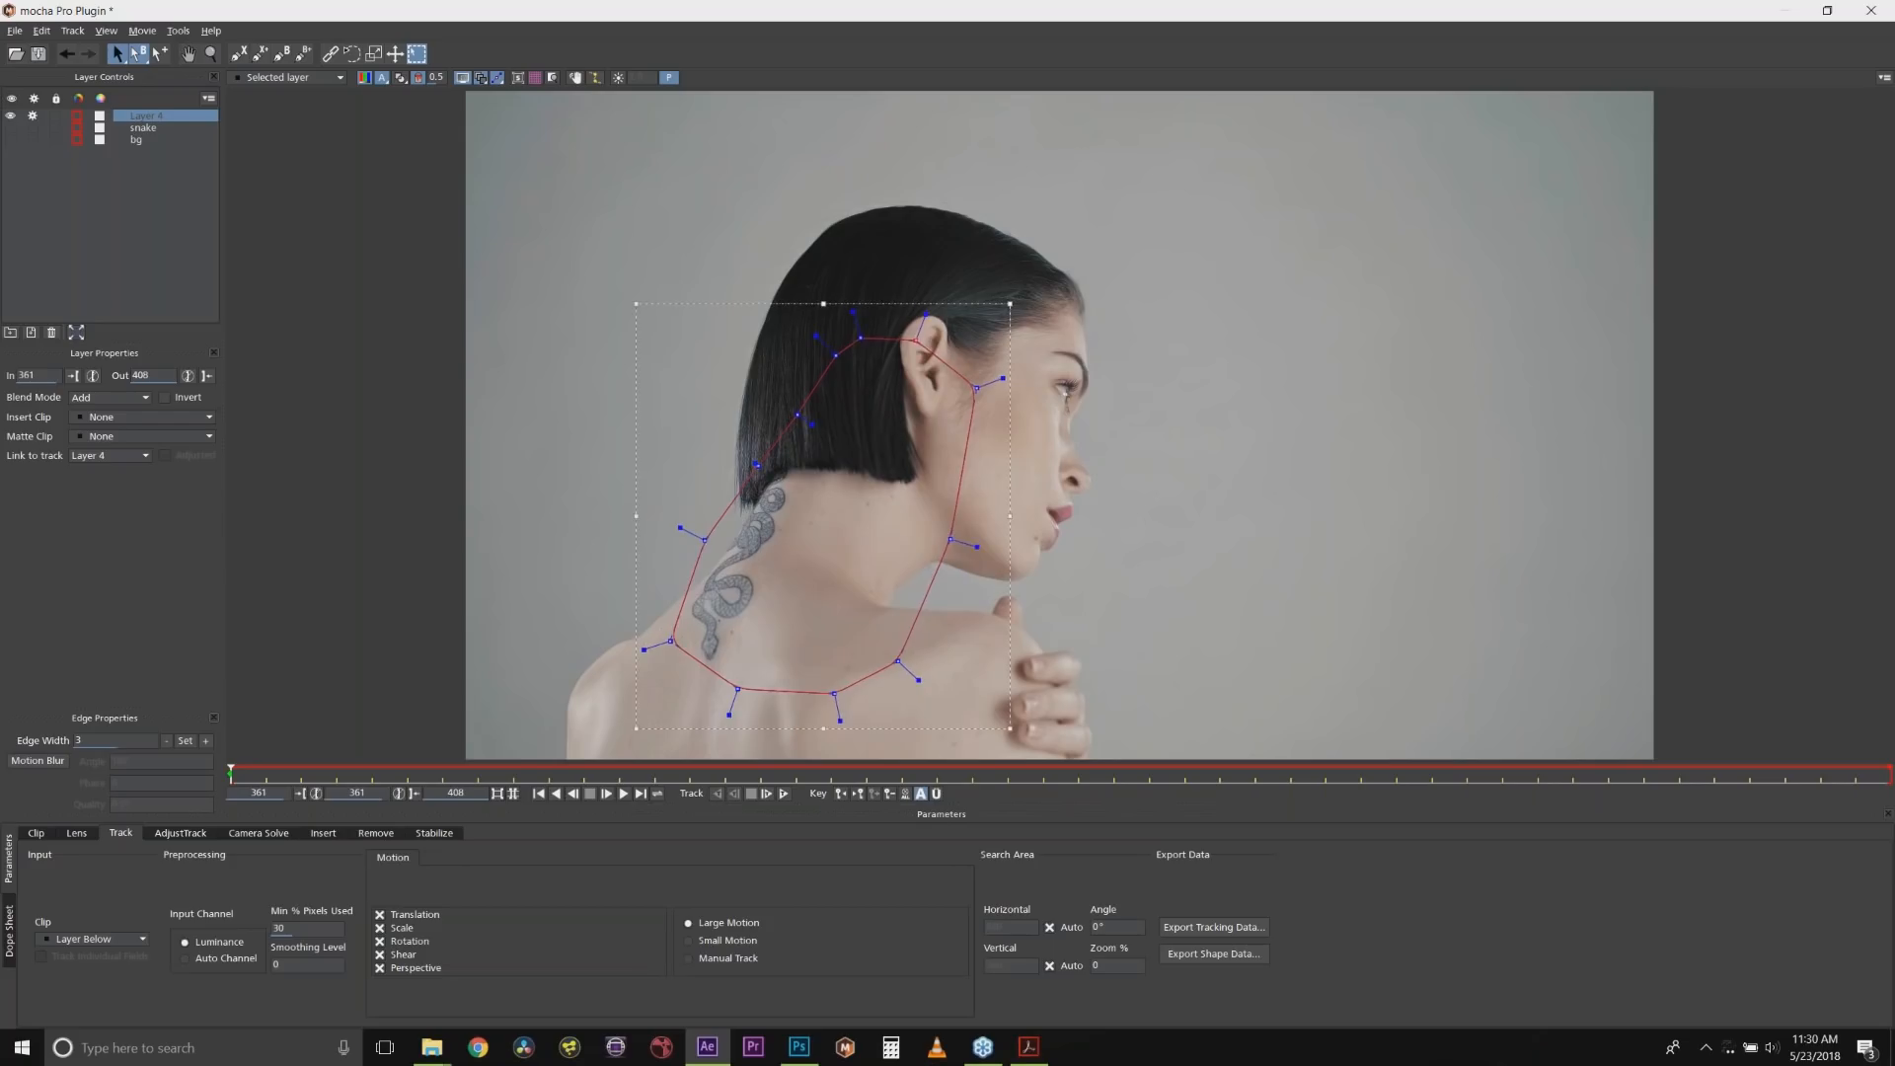
key("ctrl+z")
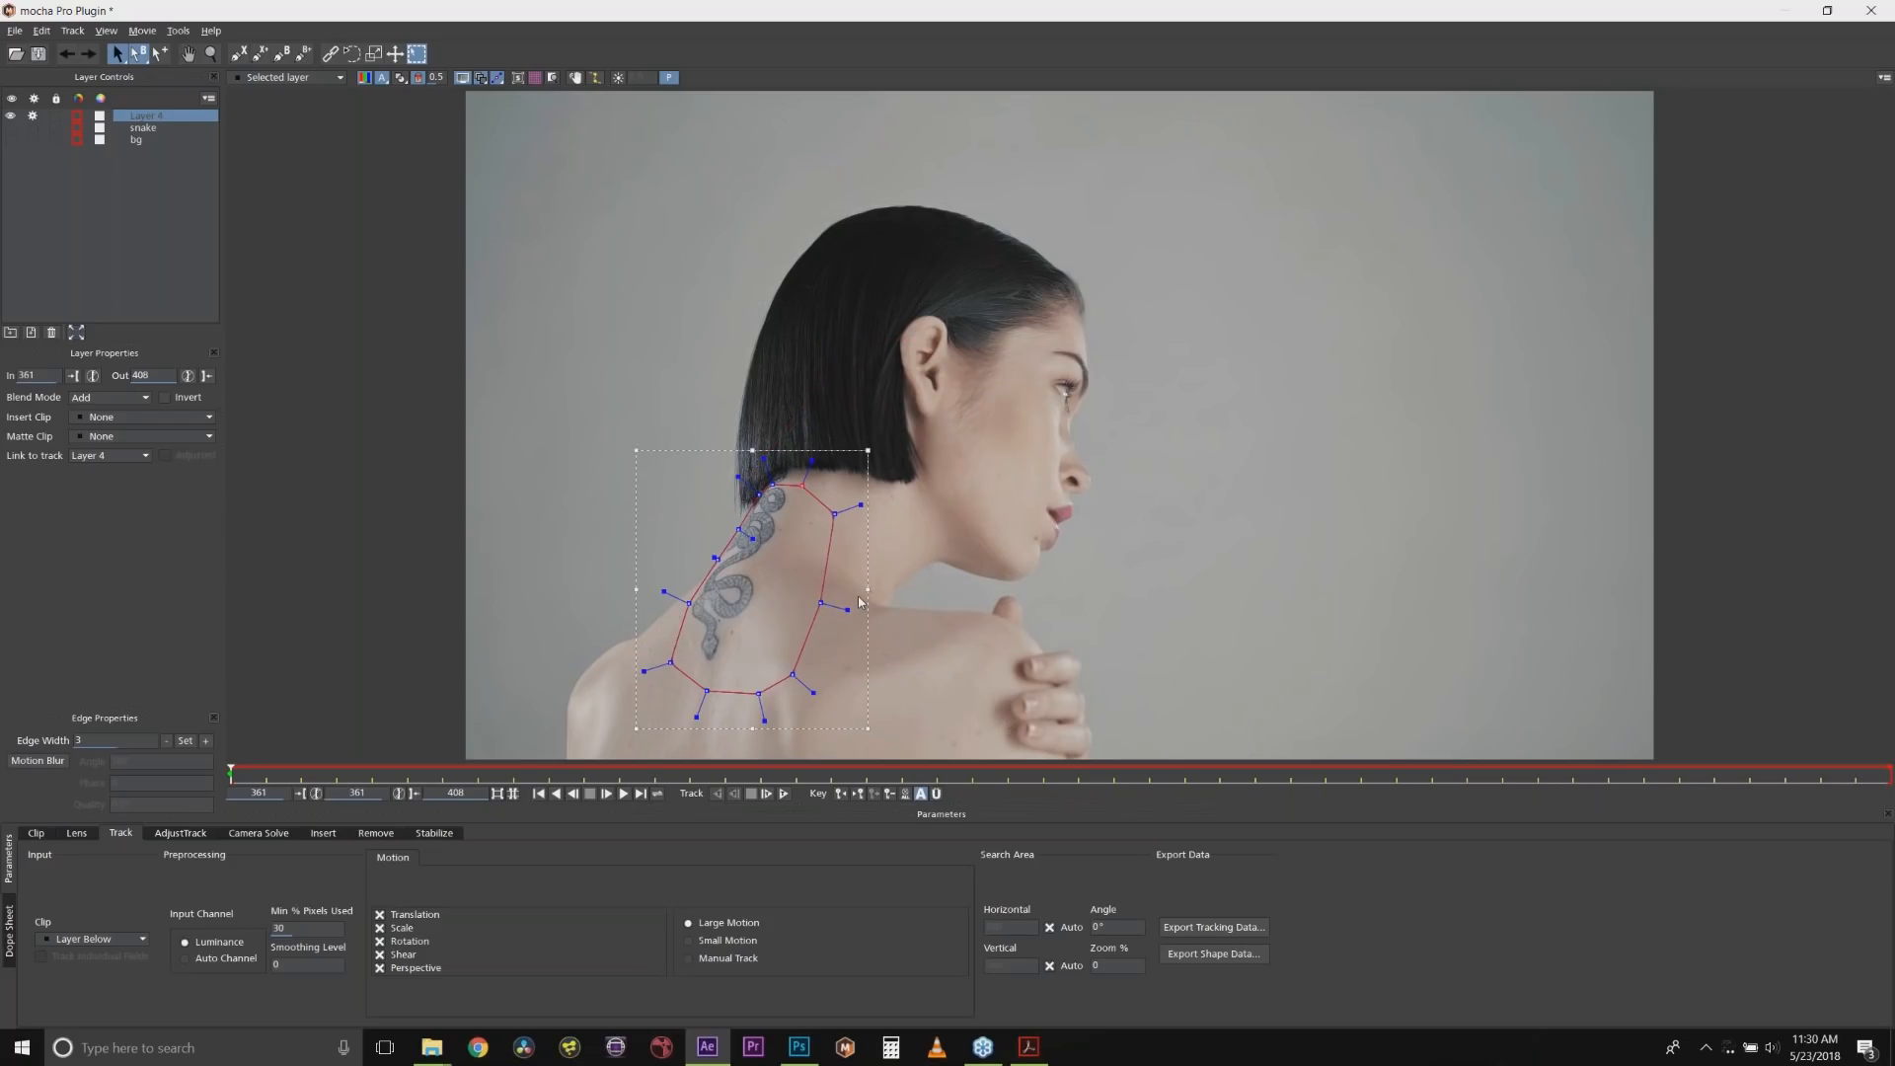
left_click_drag(869, 589, 864, 541)
key("ctrl+z")
left_click_drag(869, 452, 807, 488)
key("ctrl+z")
Track the new tattoo spline forward from frame 361, and delete its layer.
left_click(782, 794)
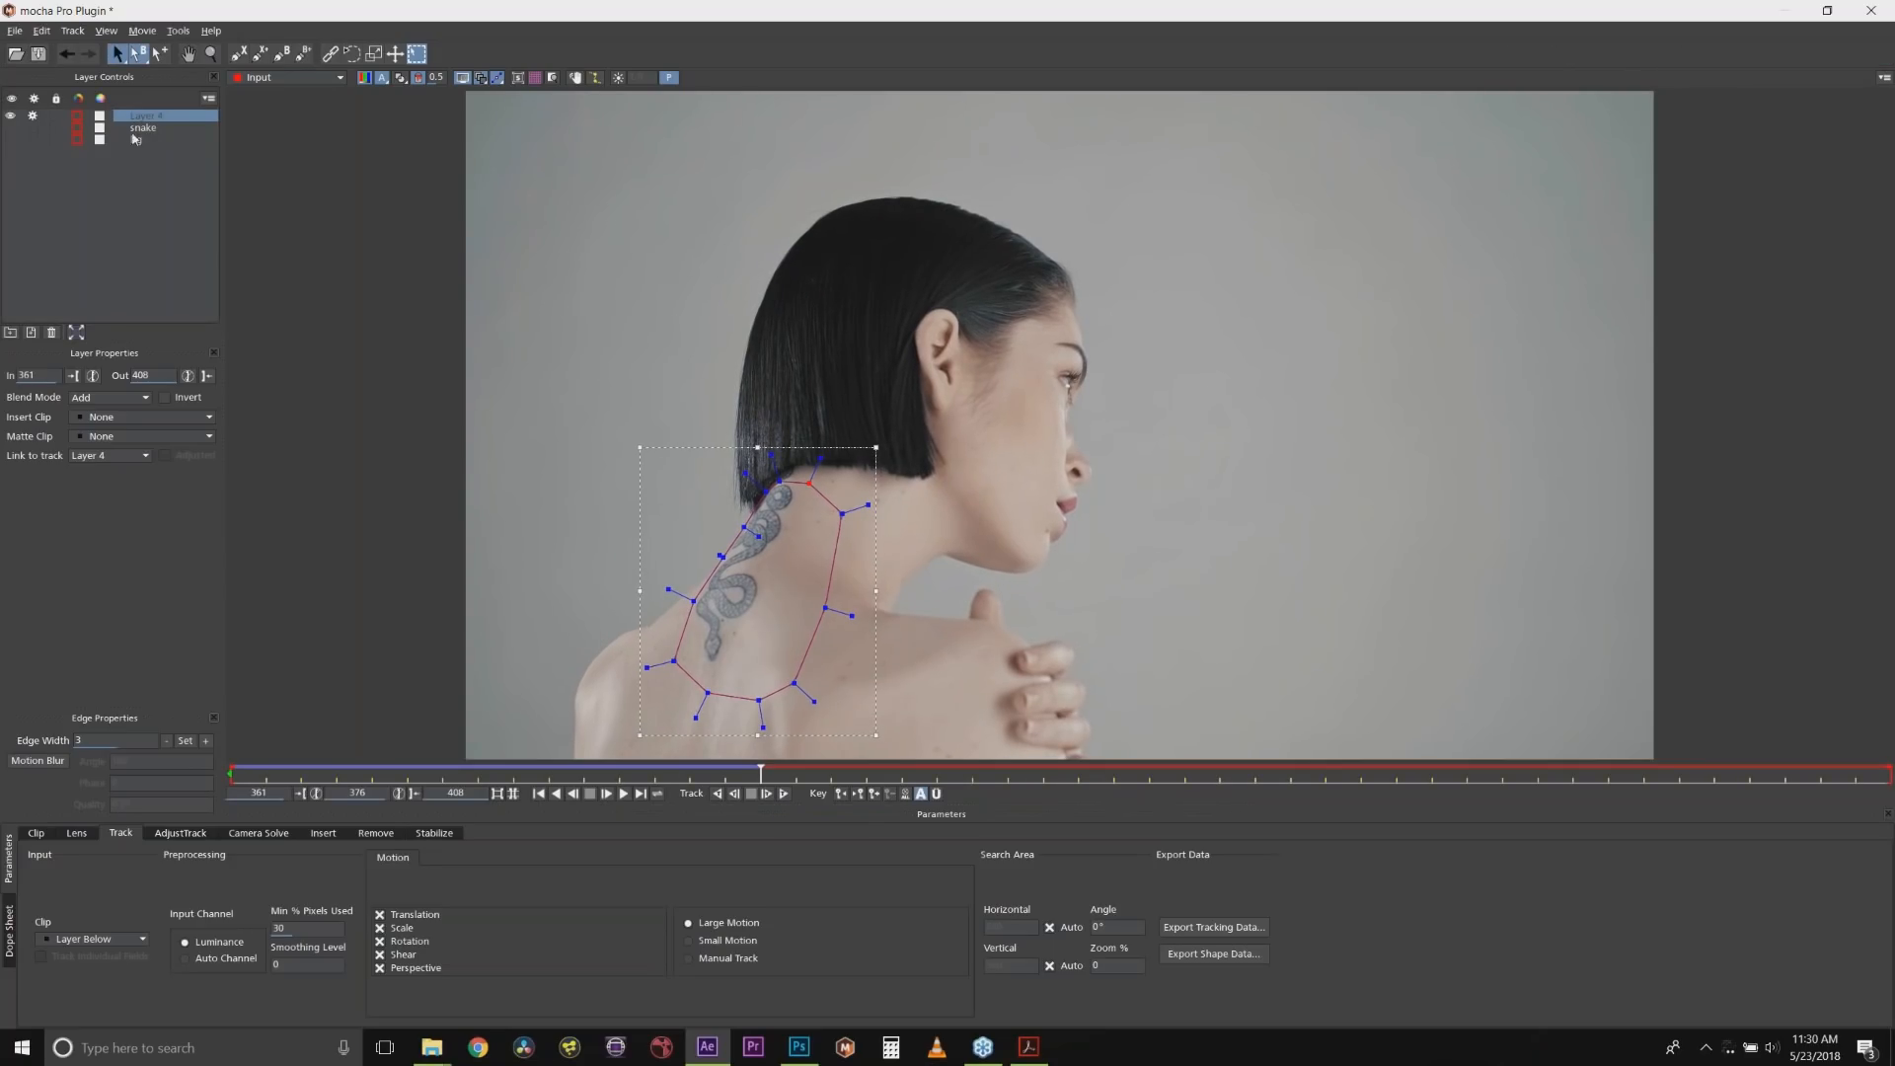
left_click(52, 332)
Make the bg layer visible and display its planar surface and grid.
left_click(14, 128)
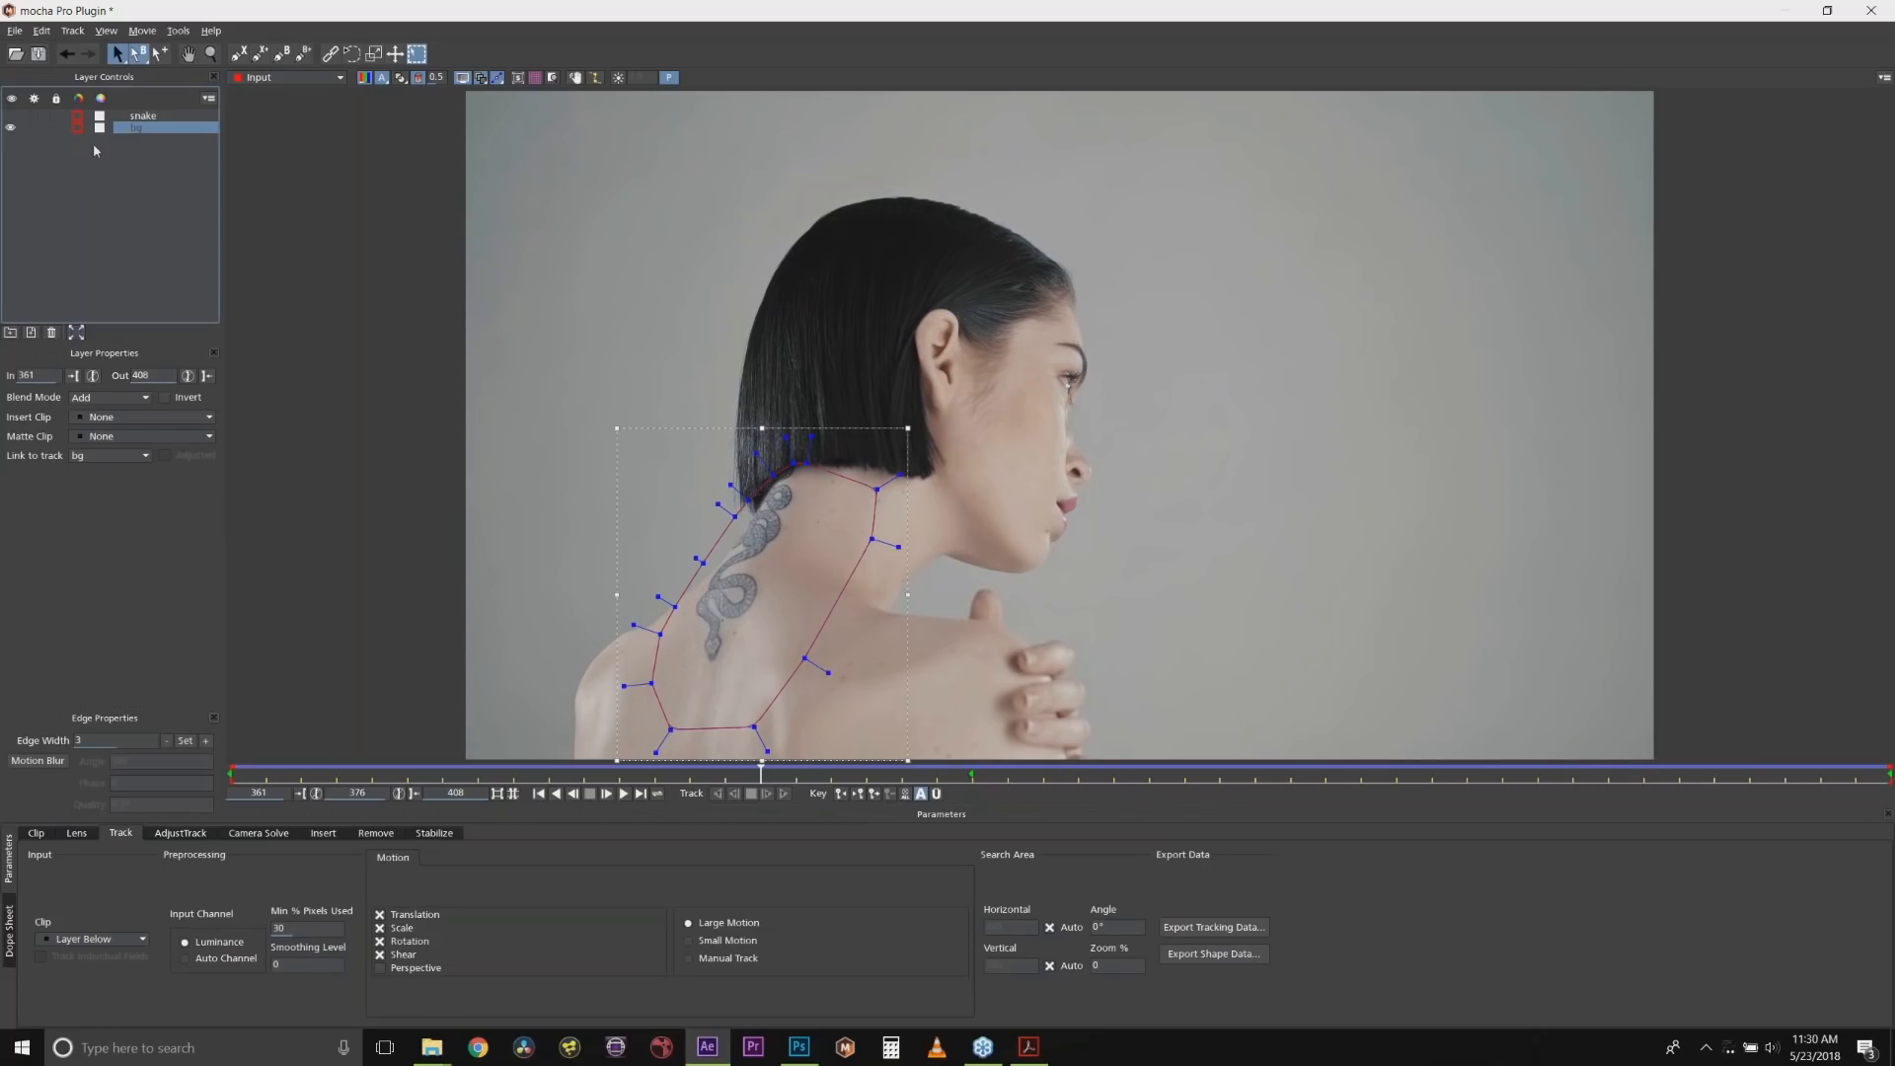
left_click(517, 77)
left_click(535, 77)
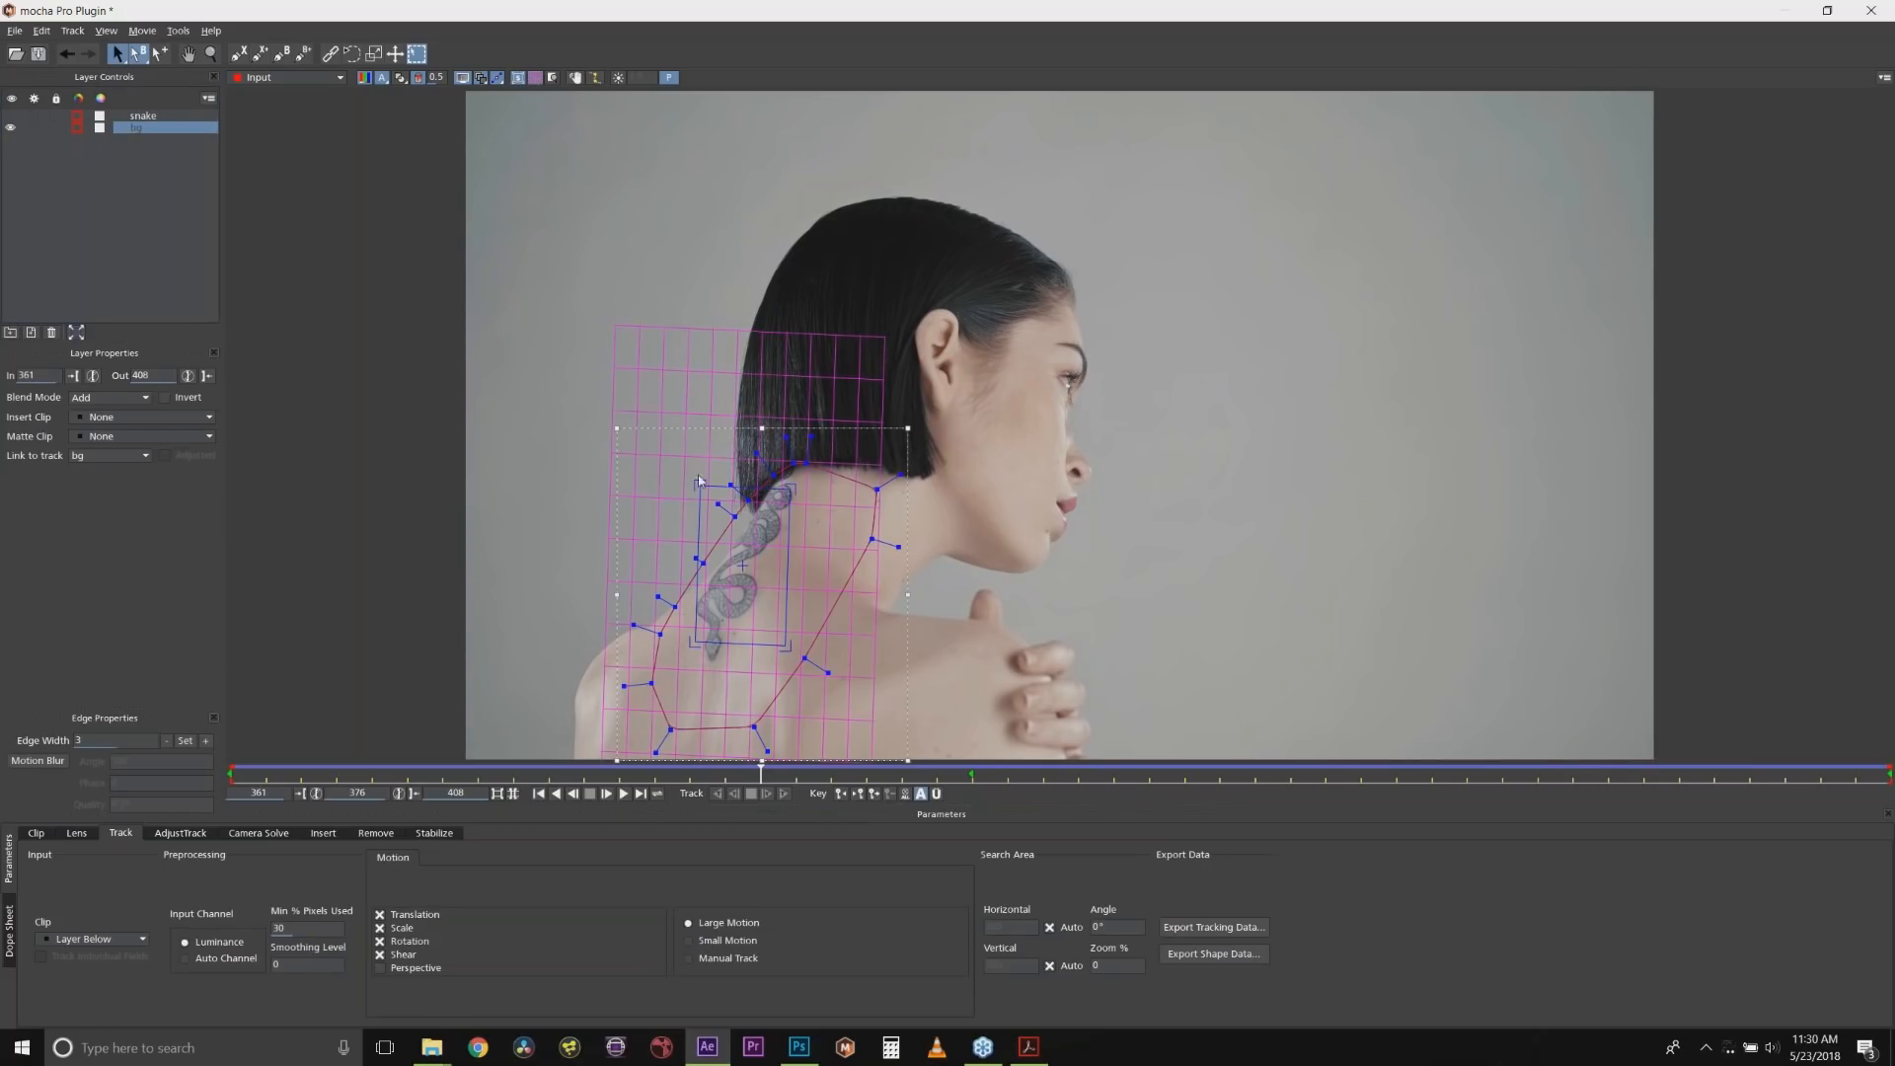
Reposition the bg layer's planar surface corners to frame the snake tattoo along the slope of the neck.
left_click_drag(791, 485, 826, 494)
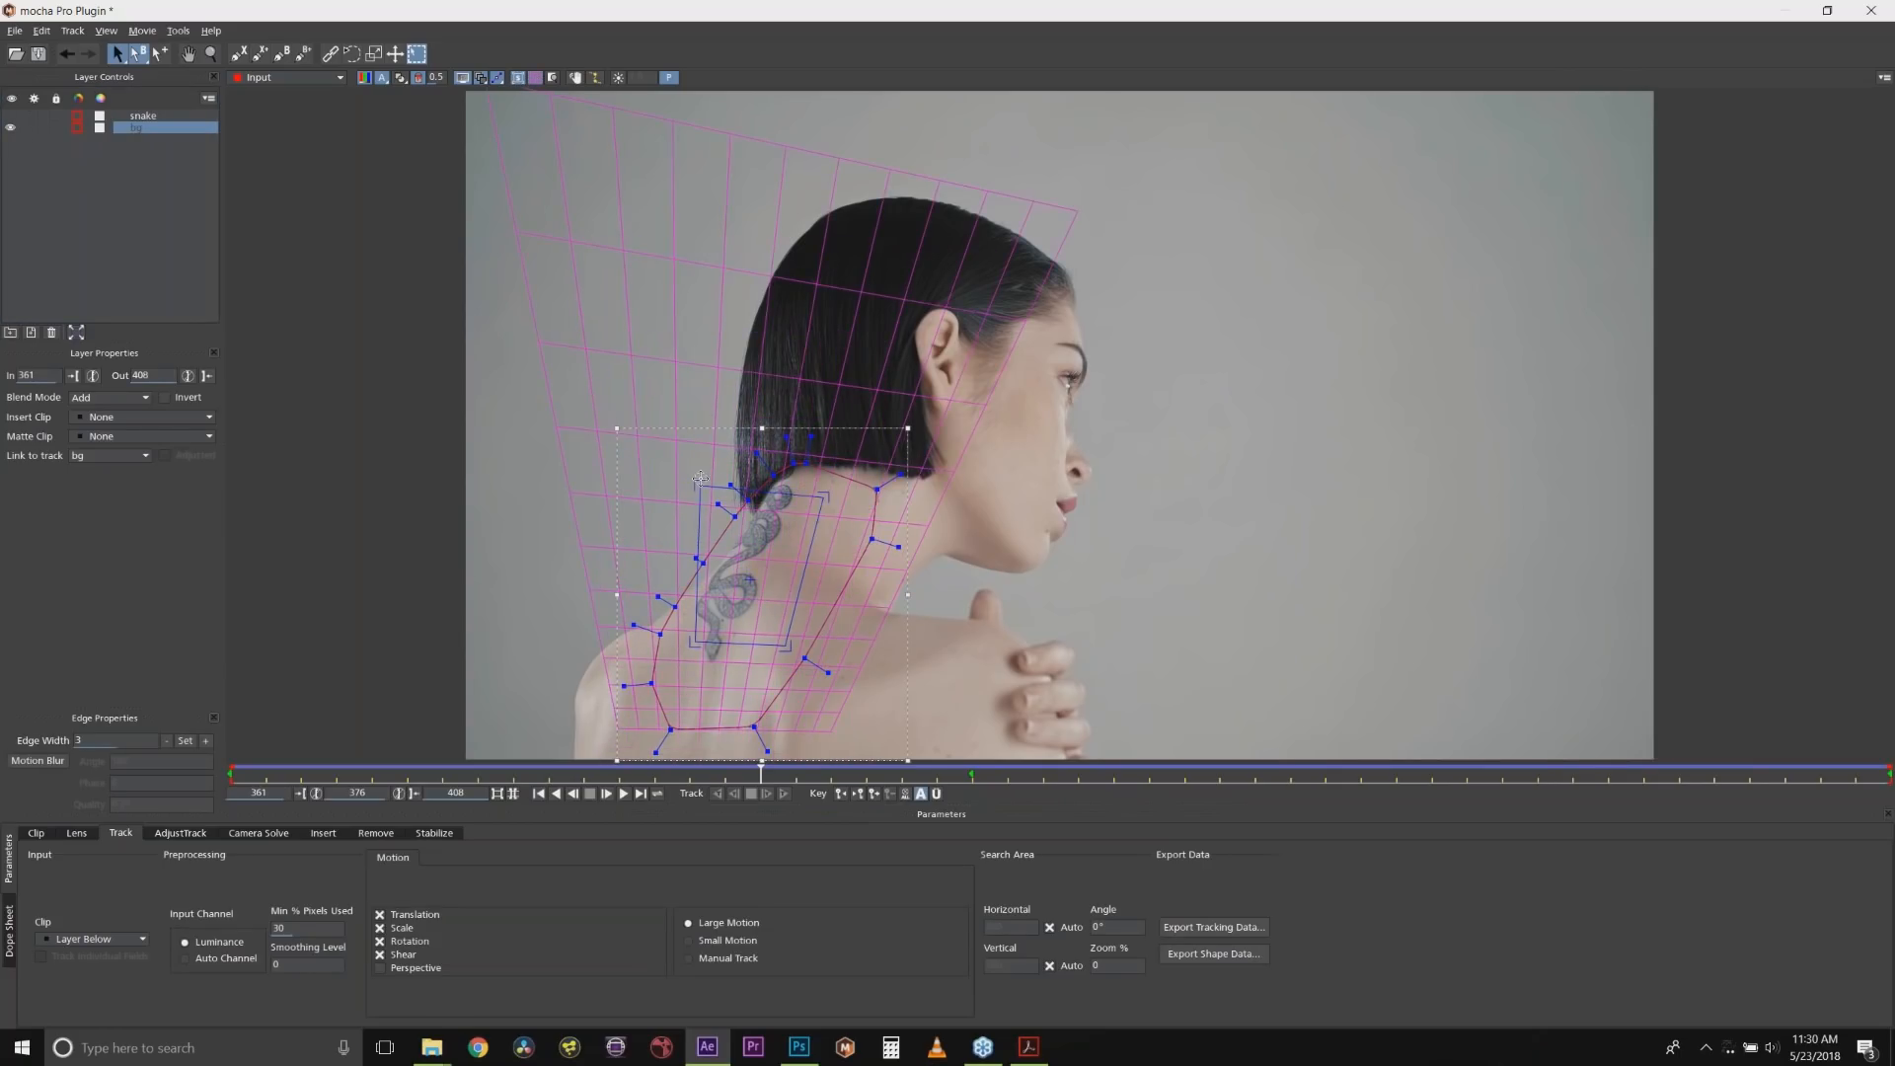
left_click_drag(700, 483, 766, 484)
left_click_drag(697, 642, 679, 617)
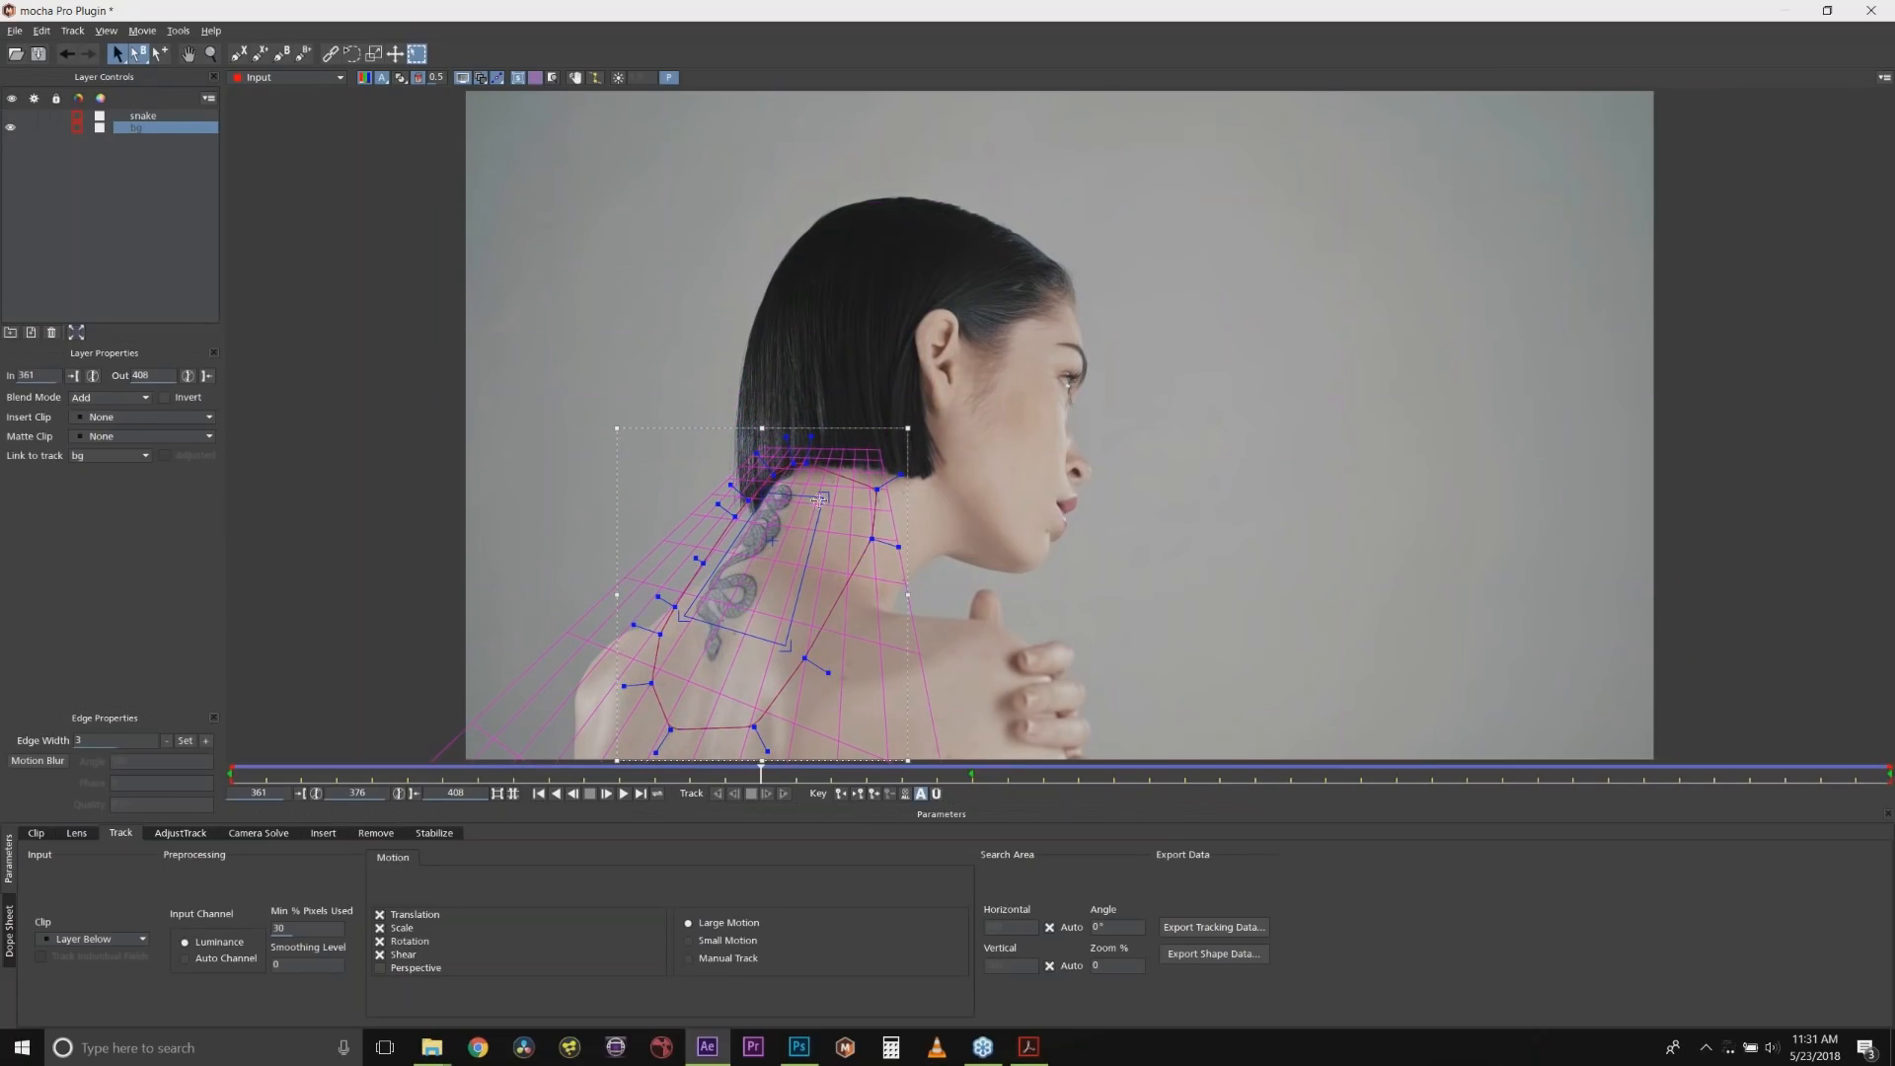
left_click_drag(825, 494, 800, 491)
left_click_drag(786, 646, 700, 613)
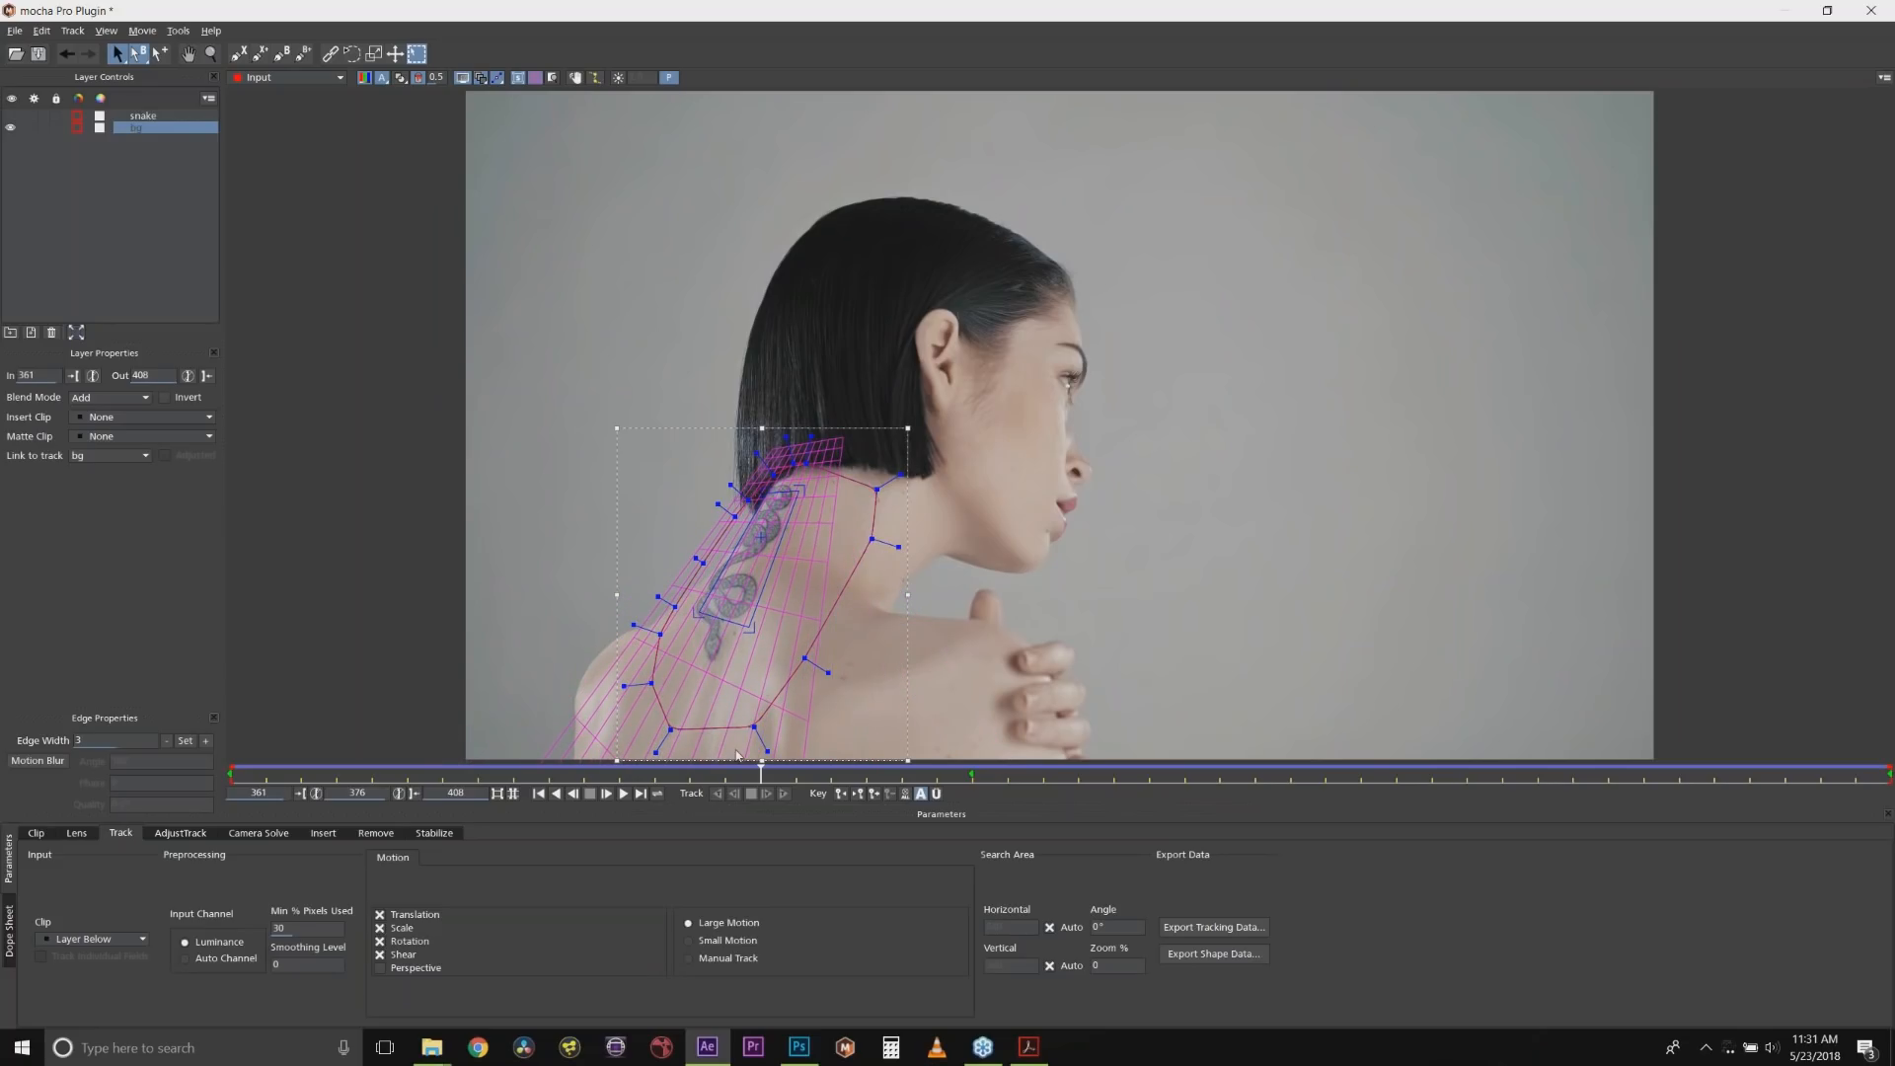
Scrub back and forth through the shot to check how the grid follows the neck, ending on frame 361.
left_click_drag(659, 771, 1755, 783)
left_click_drag(1287, 801, 58, 773)
left_click_drag(511, 745, 1890, 750)
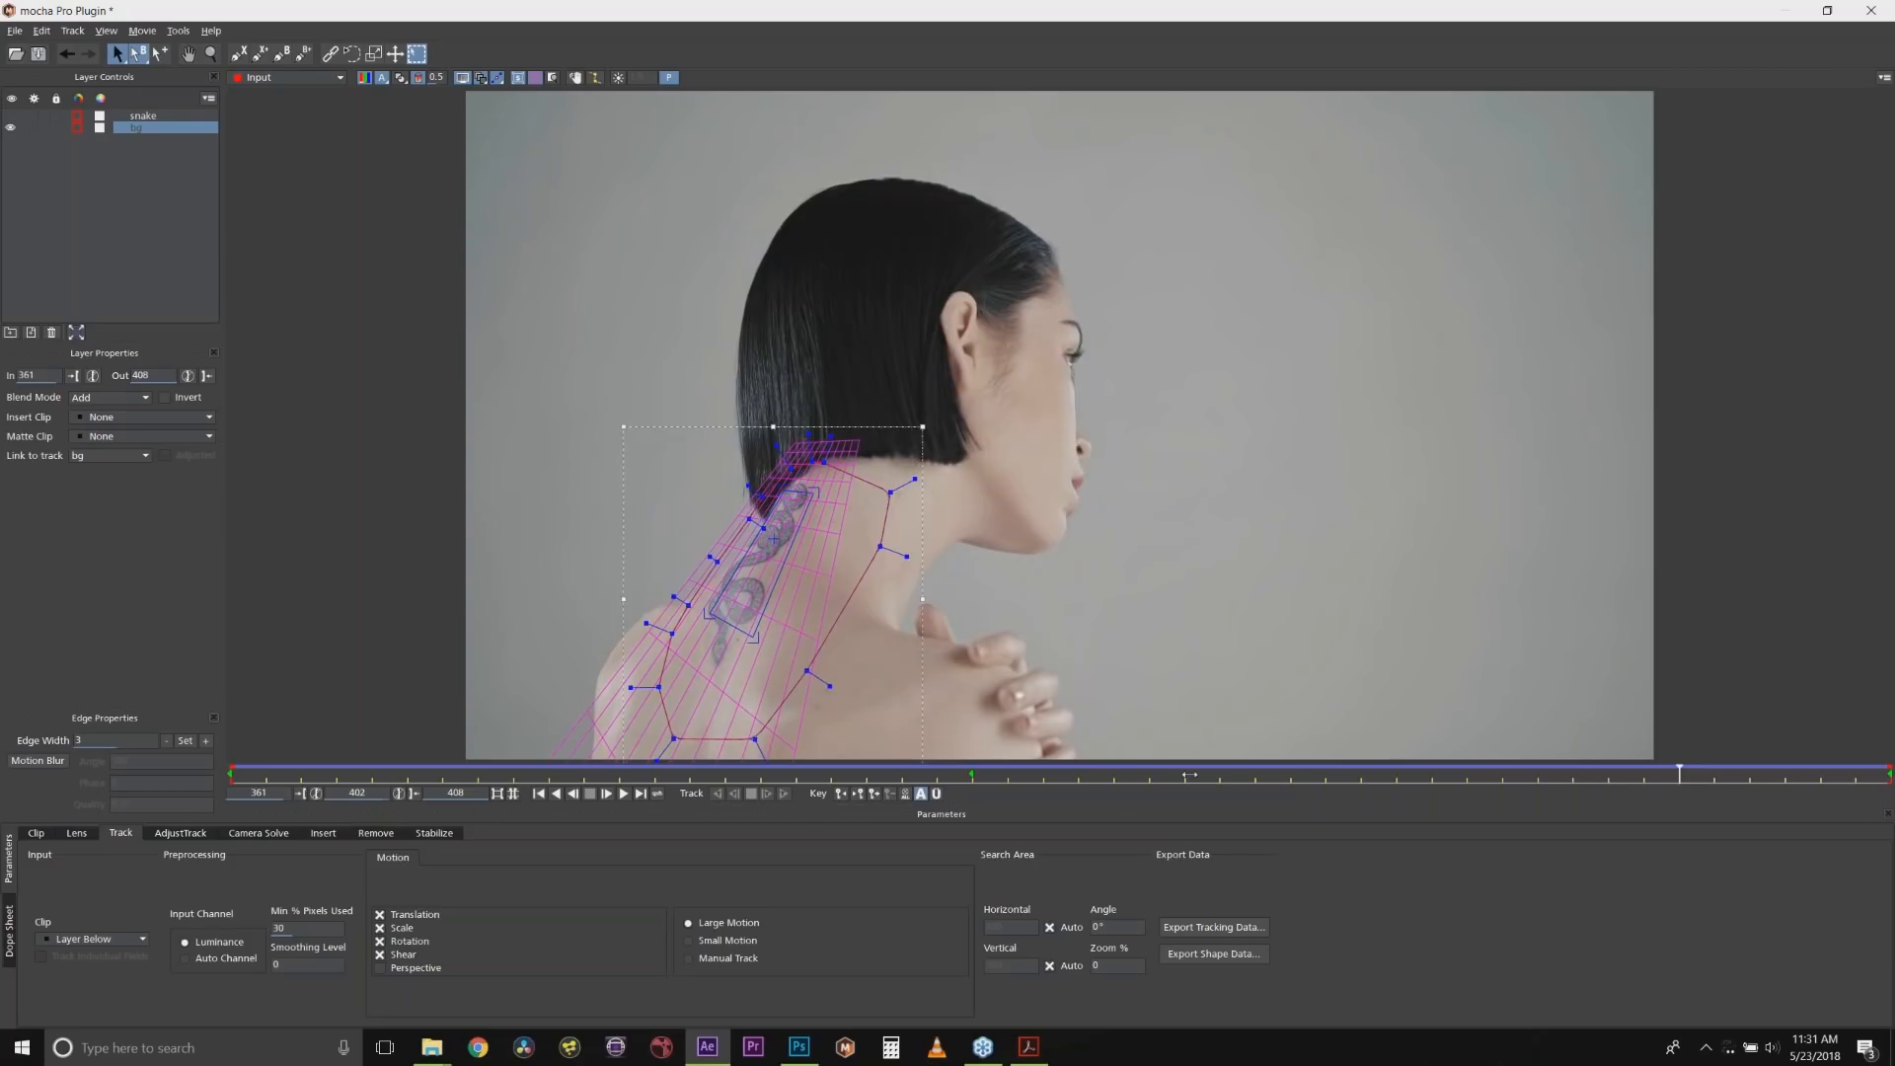
left_click_drag(1588, 763, 26, 753)
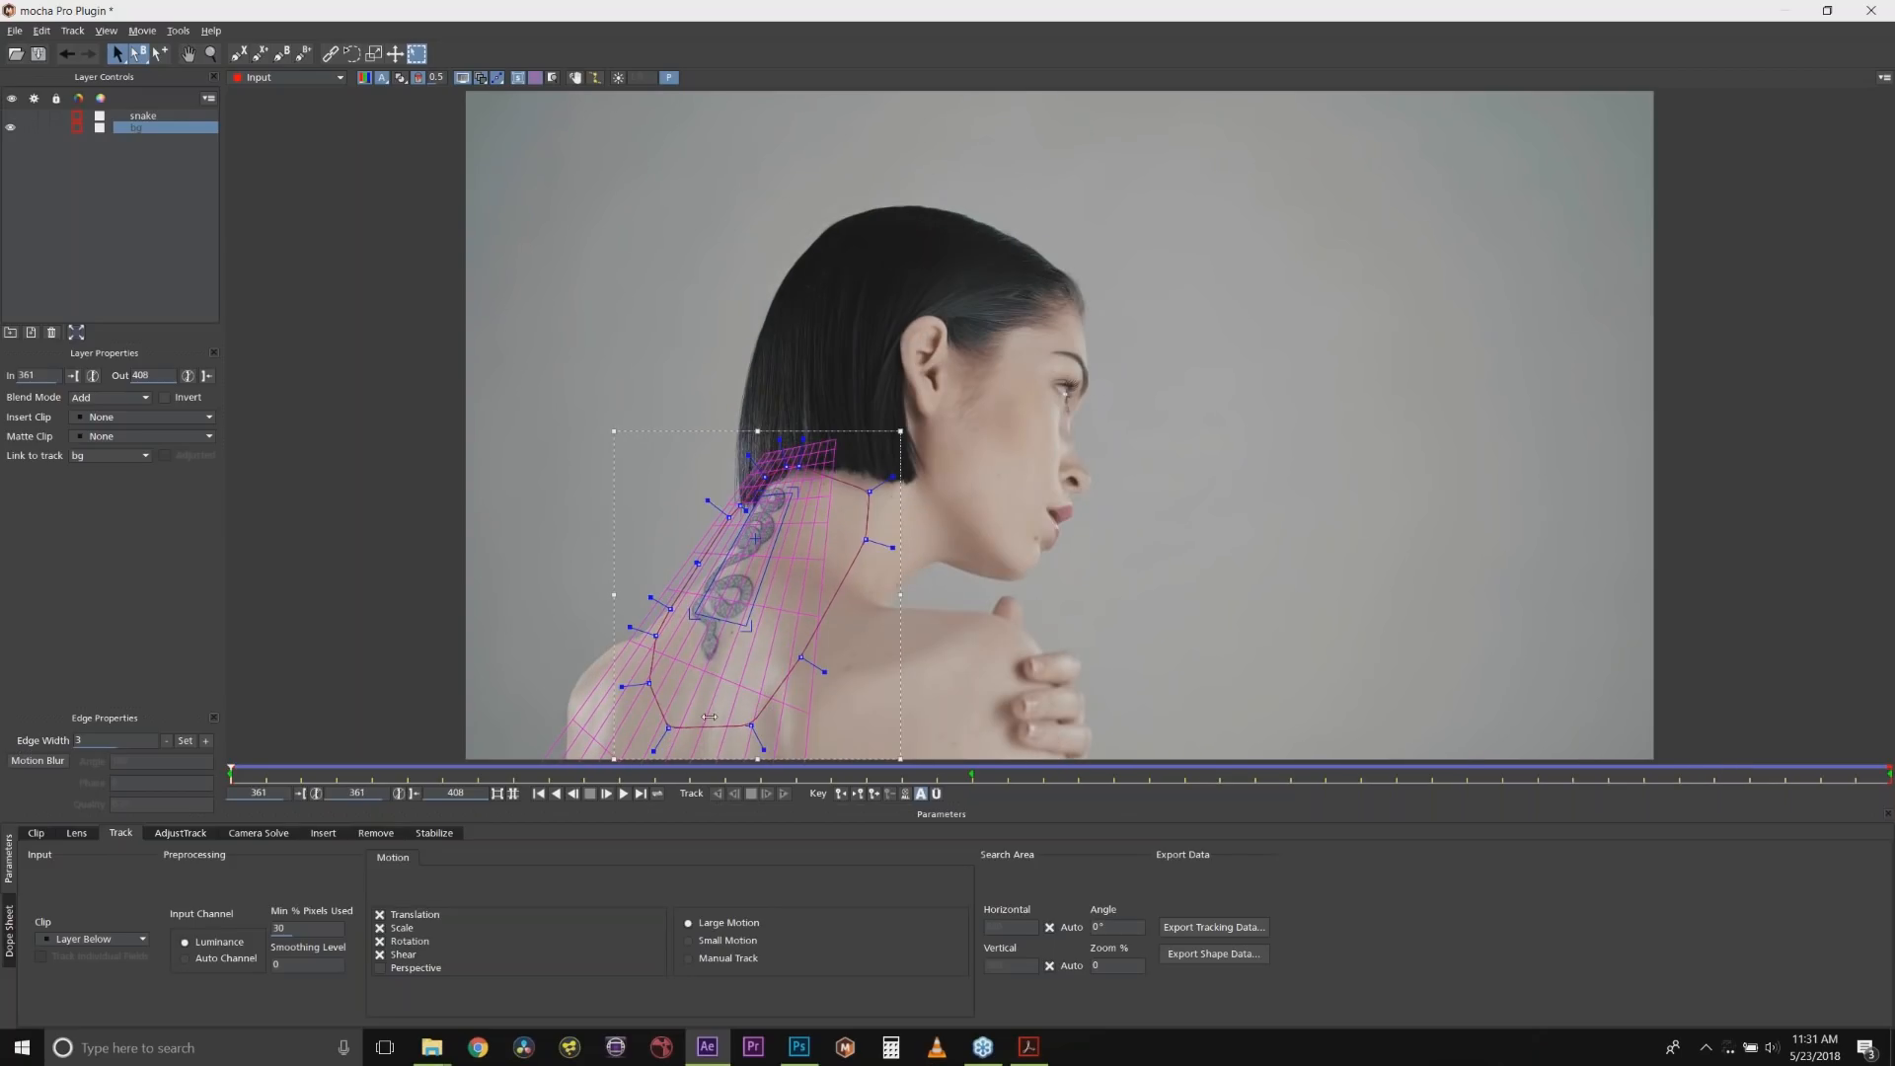
Hide the planar surface and grid, and draw a closed X-spline around the snake tattoo from the hairline to below its head.
left_click(518, 77)
left_click(153, 117)
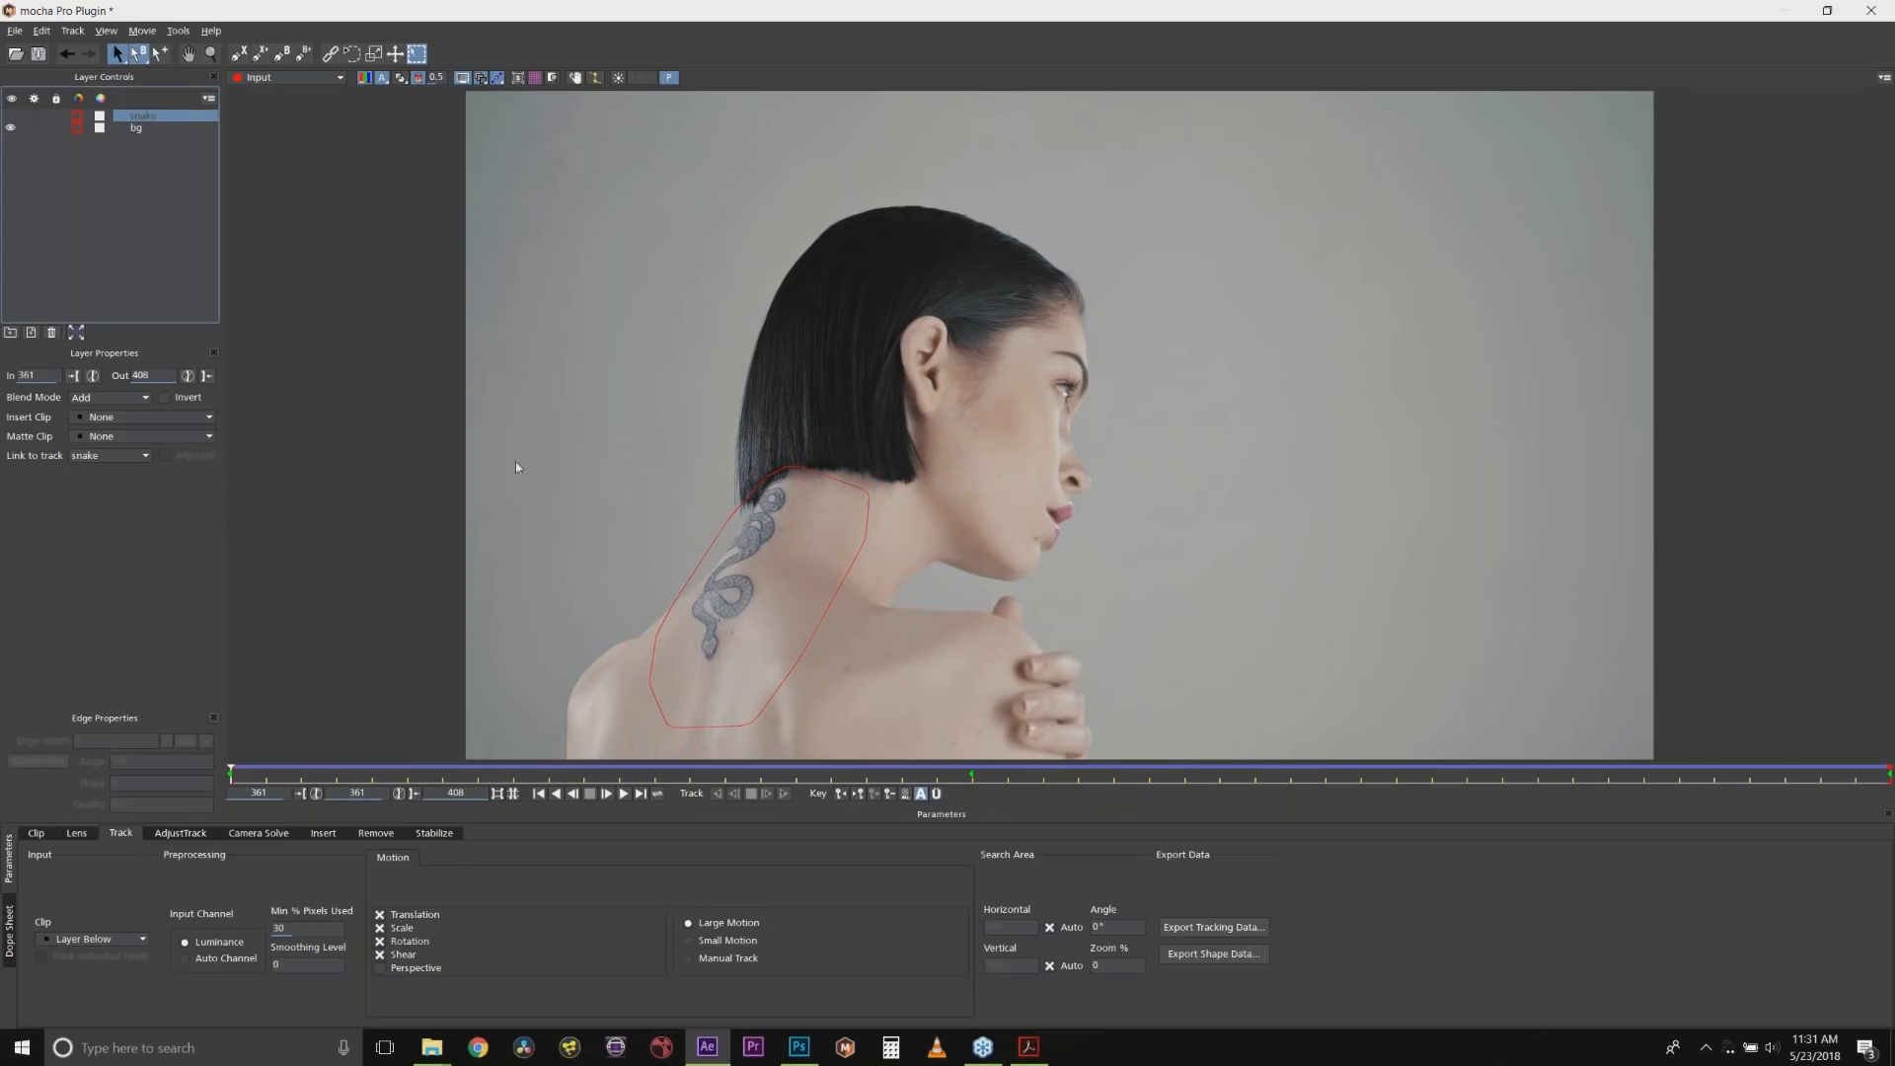
left_click(211, 53)
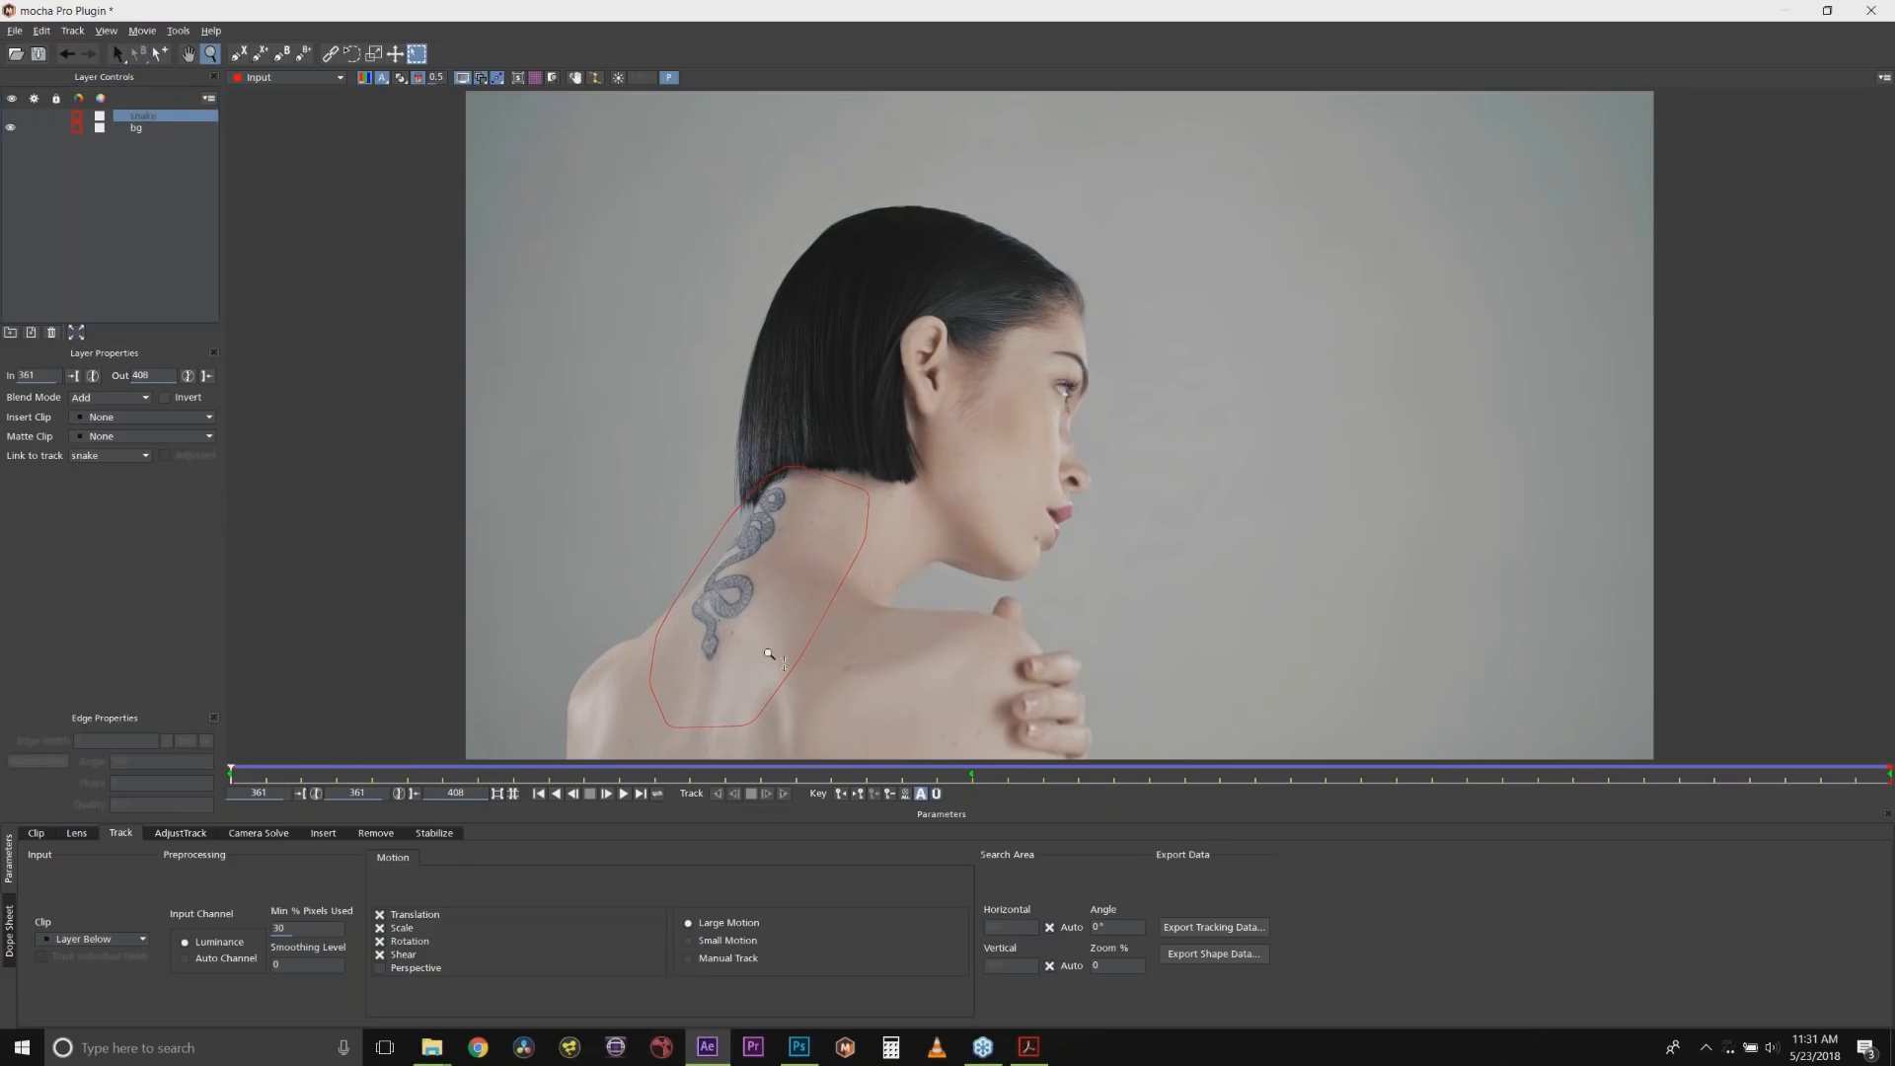
left_click(761, 479)
left_click_drag(762, 479, 761, 523)
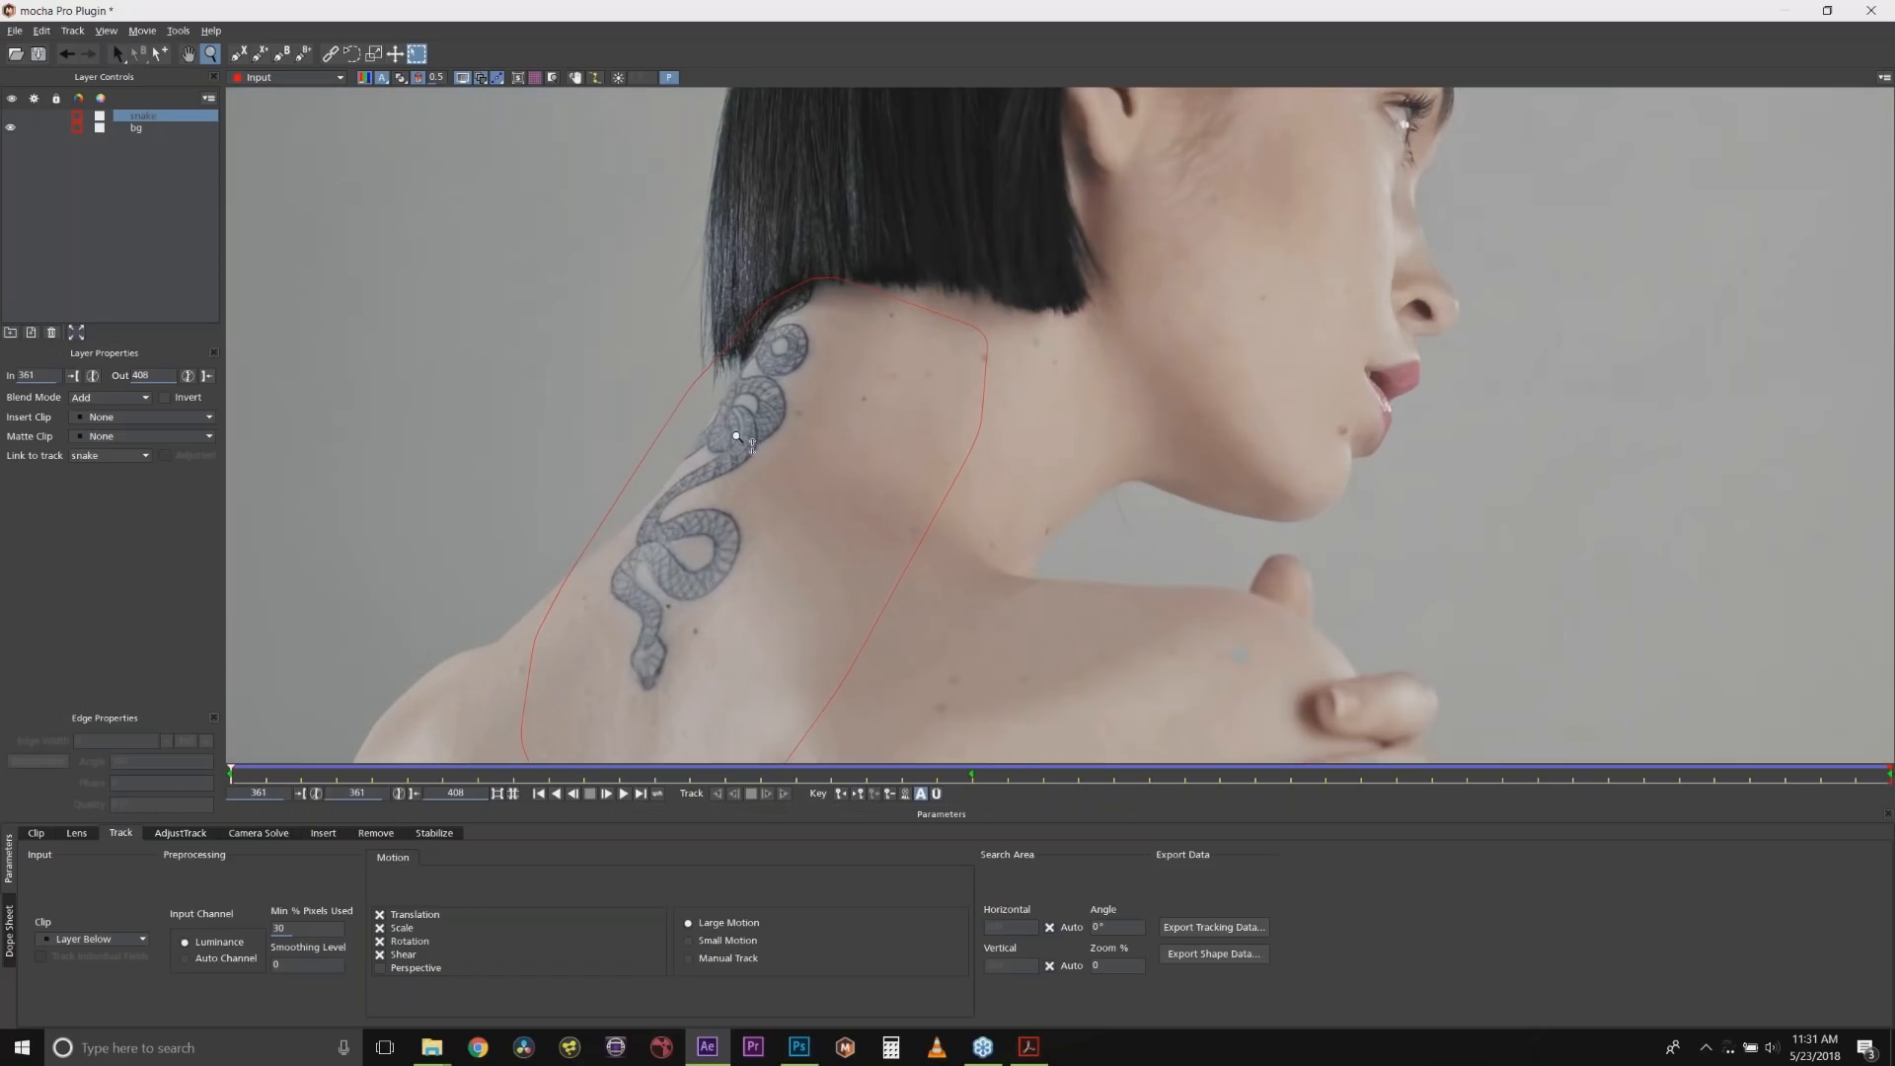
left_click(239, 54)
left_click(797, 287)
left_click(827, 281)
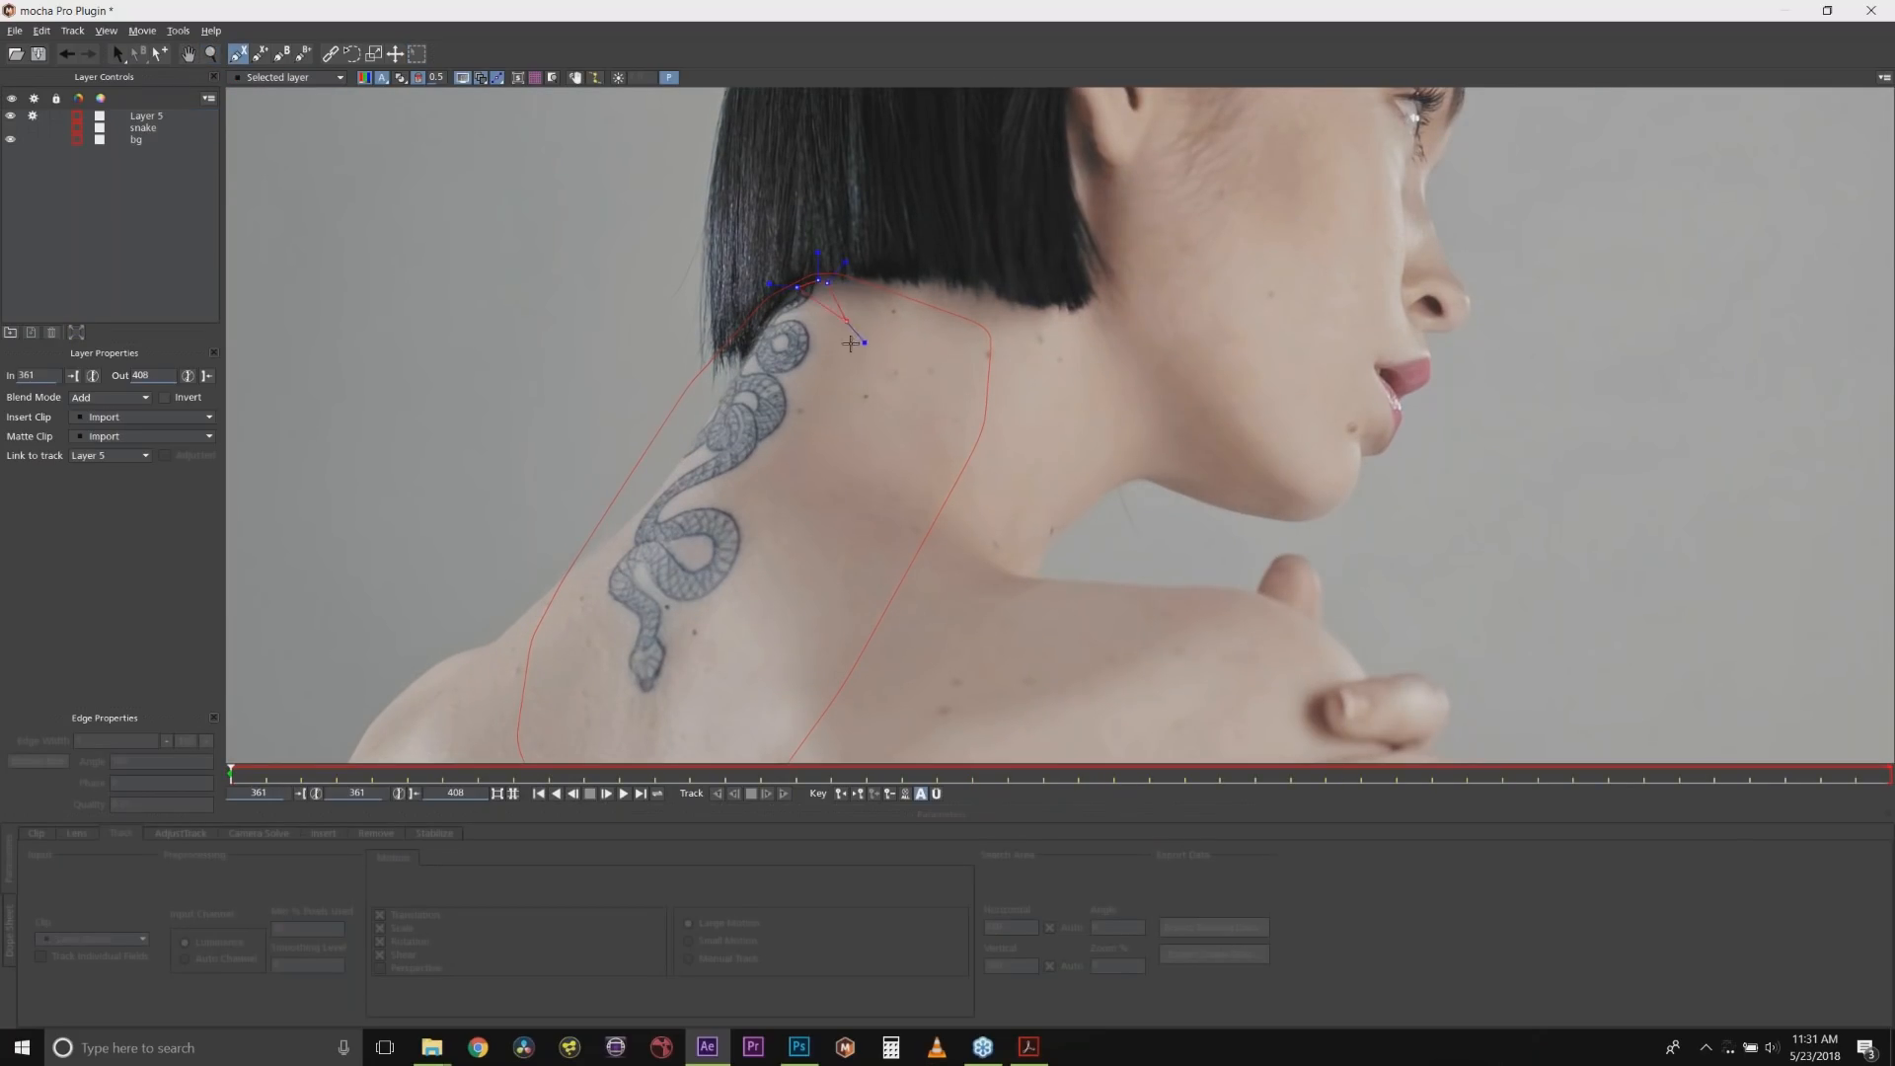
left_click(855, 357)
left_click(865, 382)
left_click(816, 450)
left_click(781, 503)
left_click(754, 611)
left_click(701, 724)
left_click(613, 730)
left_click(568, 678)
left_click(564, 585)
left_click(613, 530)
left_click(672, 471)
left_click(712, 414)
left_click(744, 361)
left_click(762, 325)
right_click(771, 313)
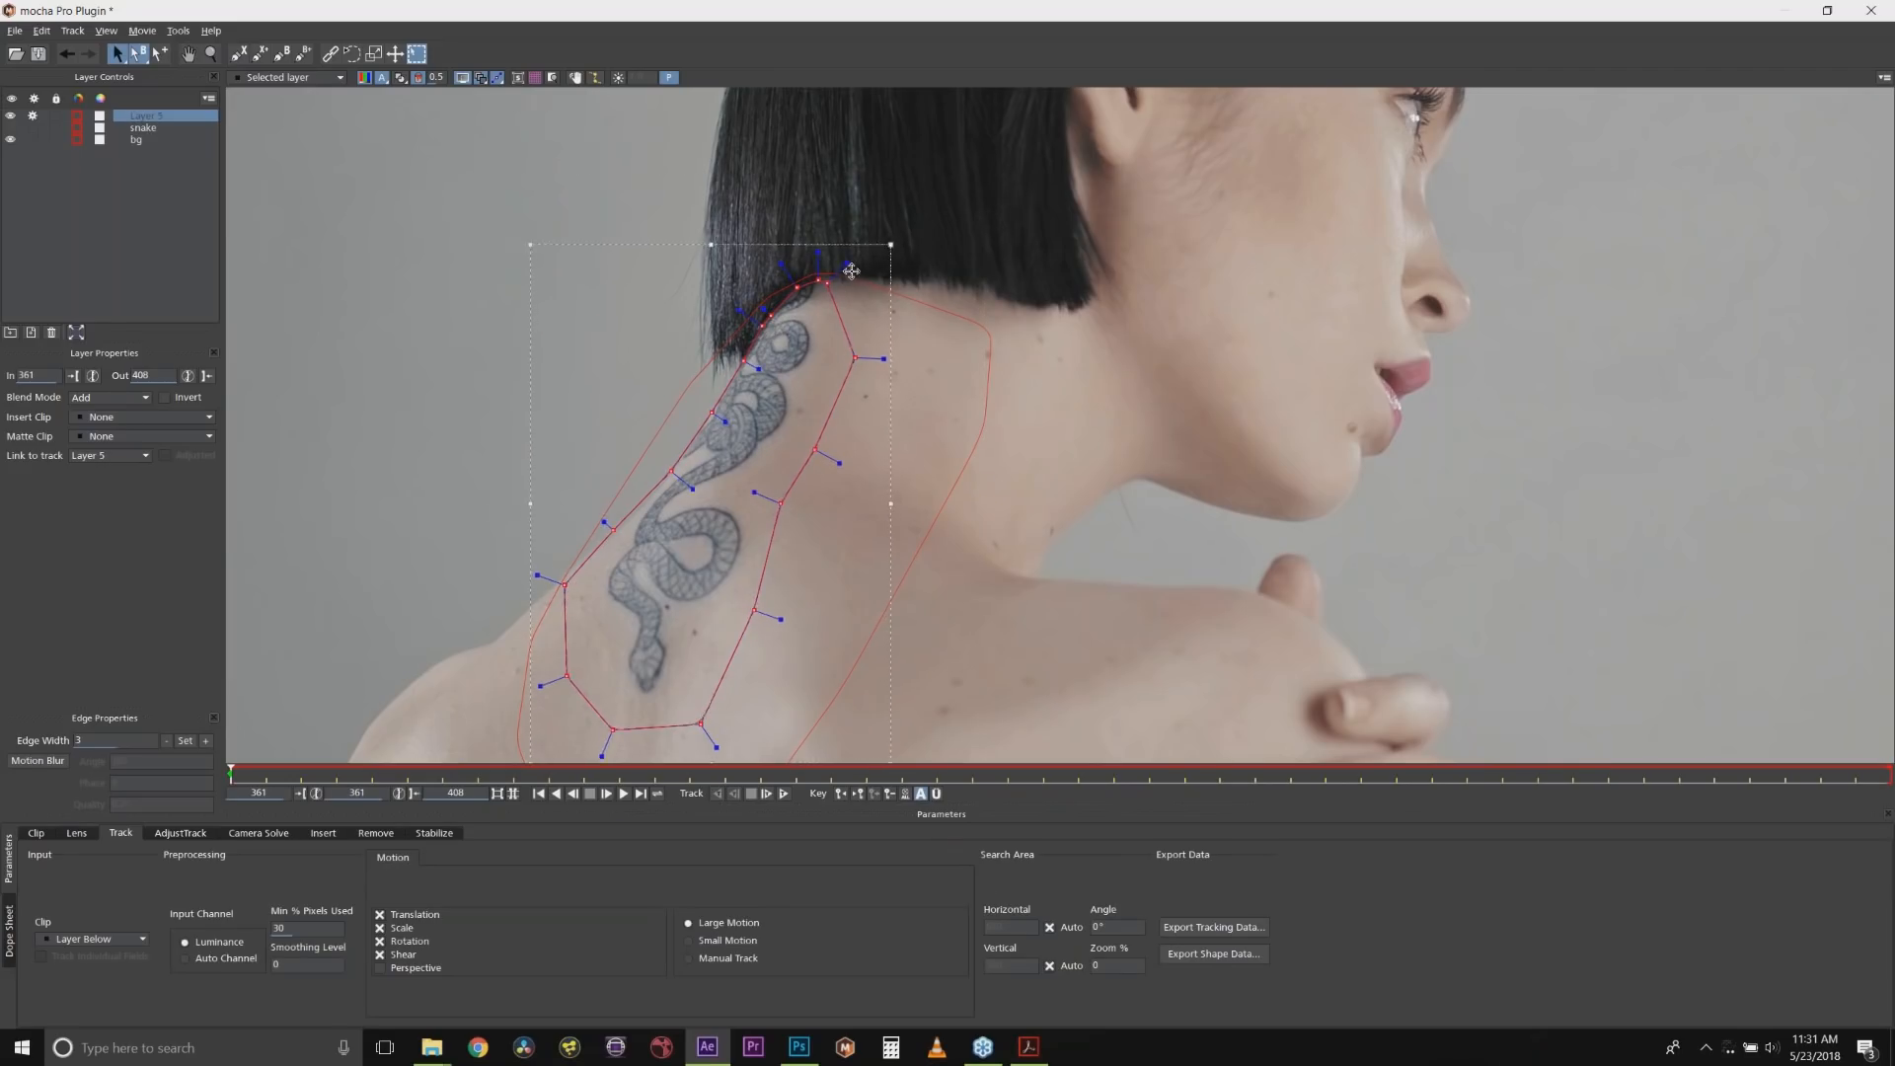
Round the new spline's points around the tattoo, keeping a sharp corner where it meets the shoulder line.
left_click_drag(851, 271, 833, 299)
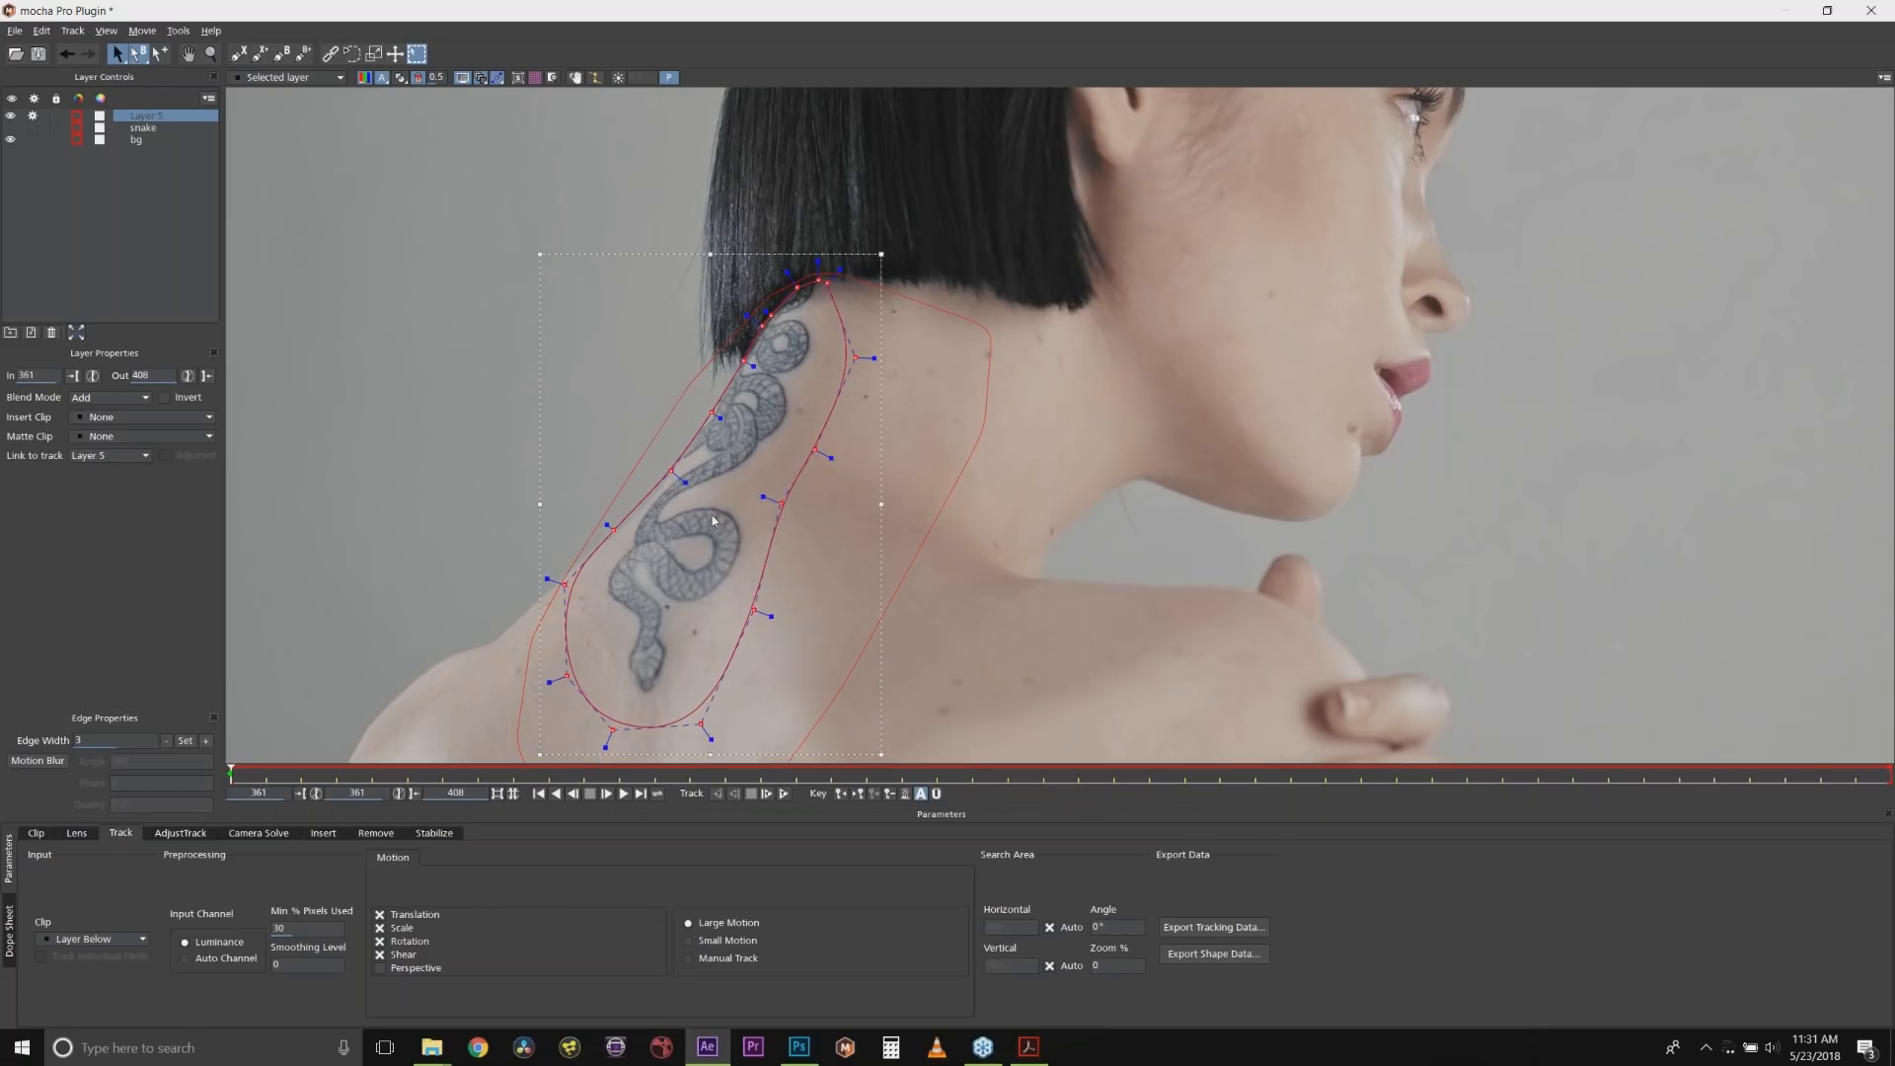
left_click_drag(542, 577, 533, 574)
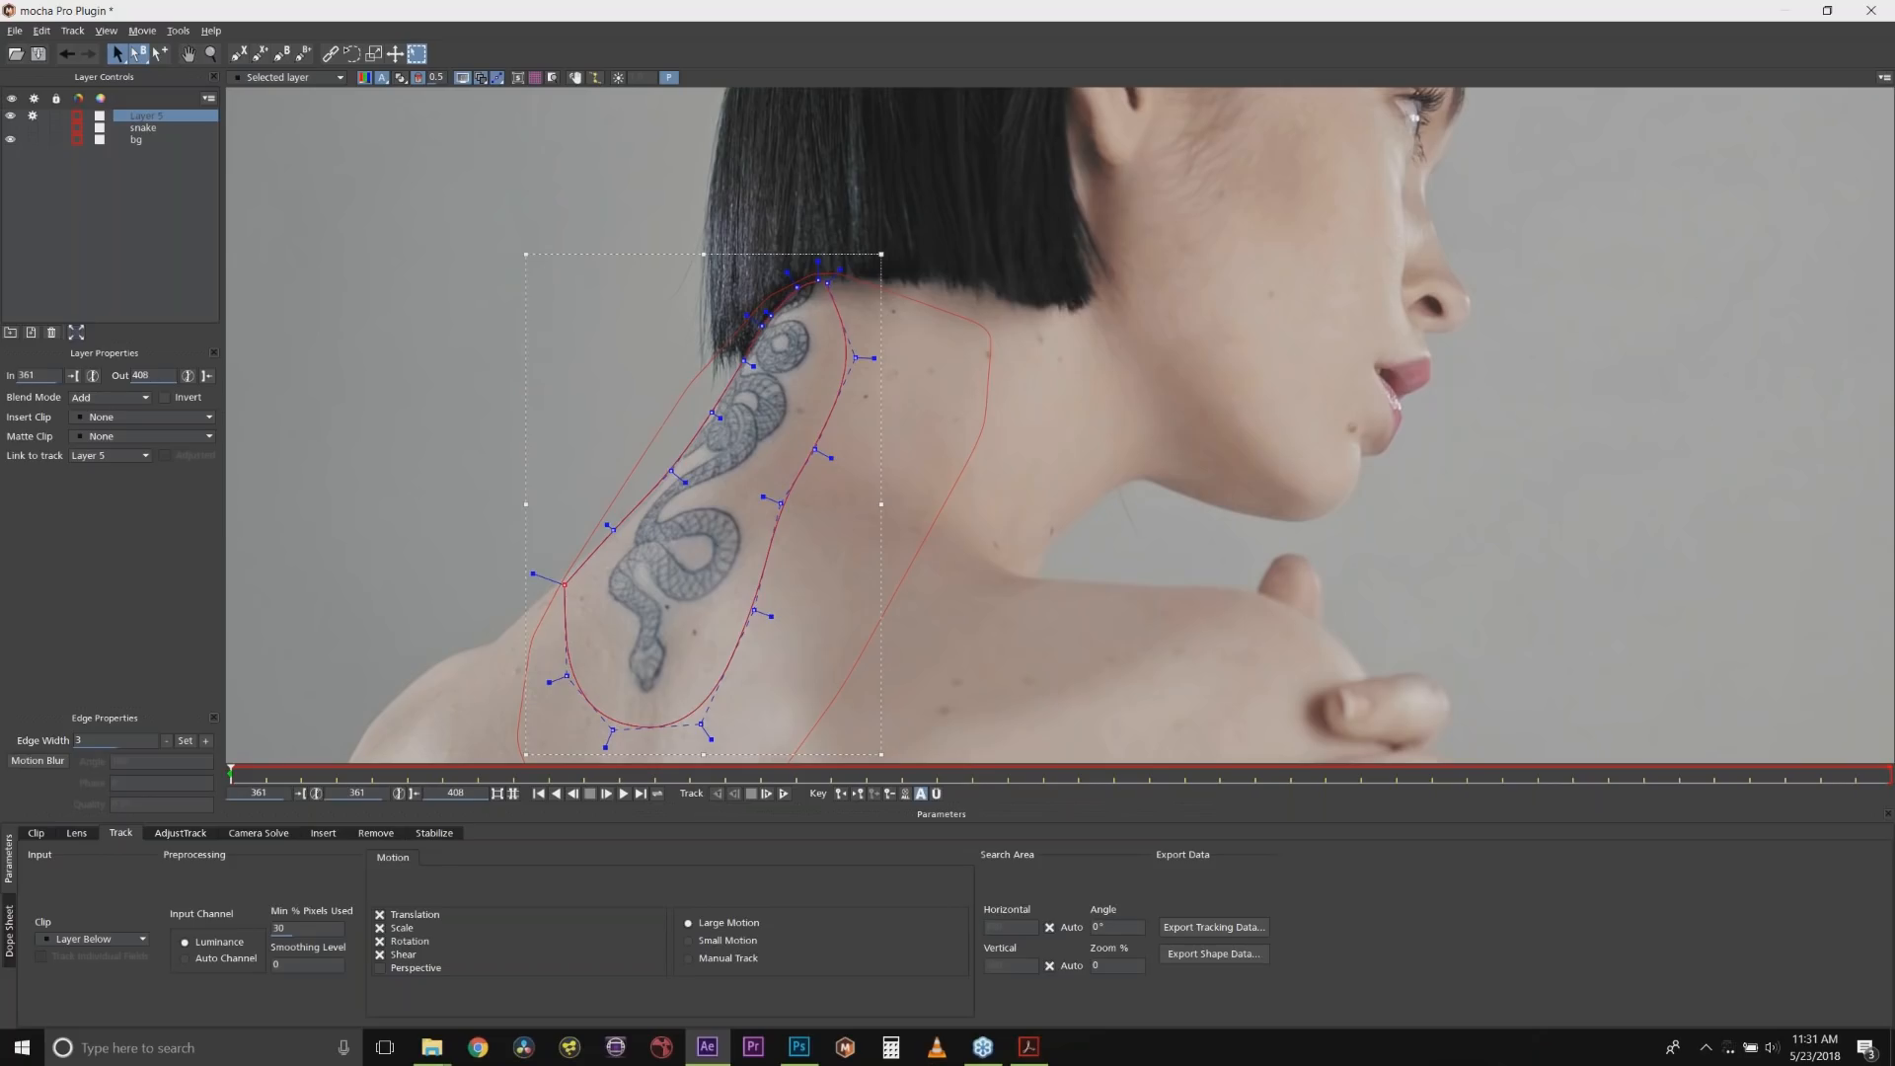
left_click_drag(789, 272, 780, 260)
Using Pick Edge, pull the spline's edge points outward across the neck and back to feather the matte, and preview the matte.
left_click(139, 54)
left_click(168, 91)
left_click_drag(855, 357, 984, 349)
left_click_drag(816, 450, 904, 526)
left_click_drag(781, 504, 870, 652)
left_click_drag(758, 609, 869, 488)
key("x")
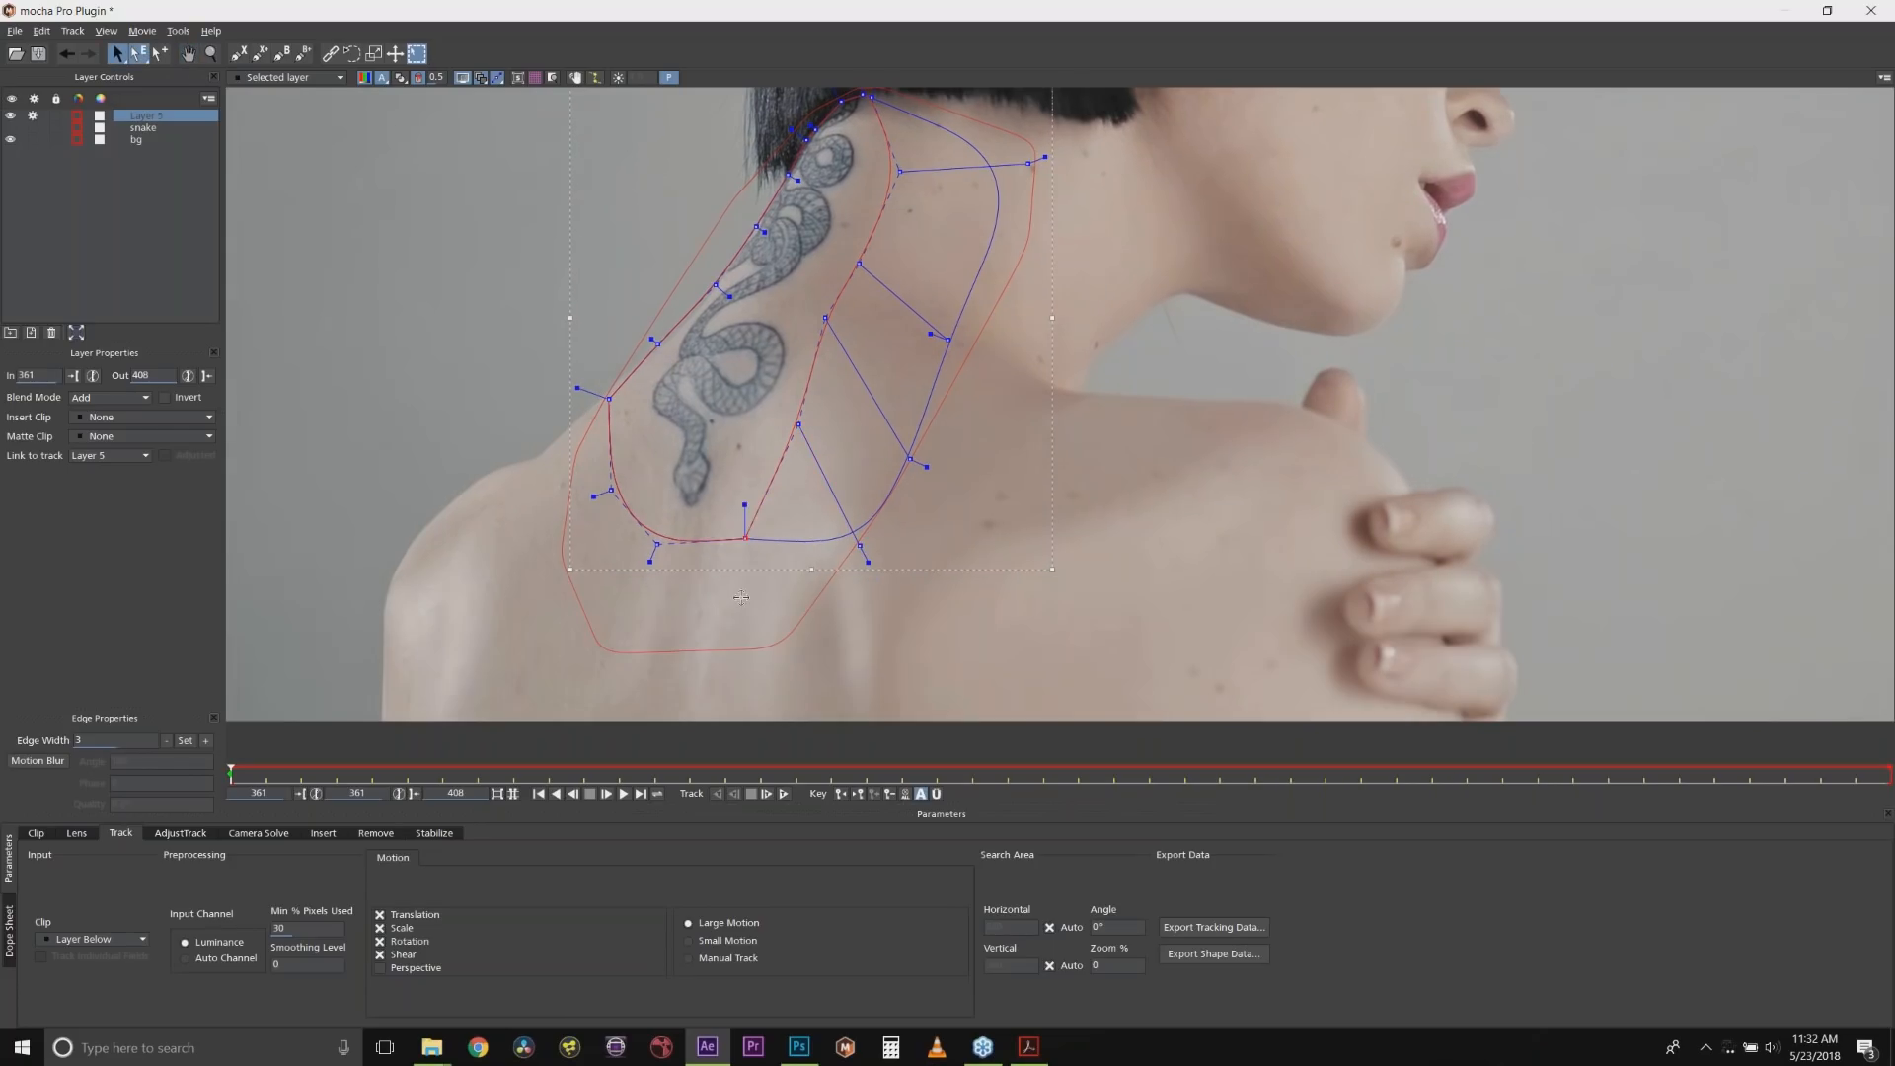
left_click_drag(749, 540, 590, 622)
left_click_drag(609, 490, 568, 489)
left_click(603, 396)
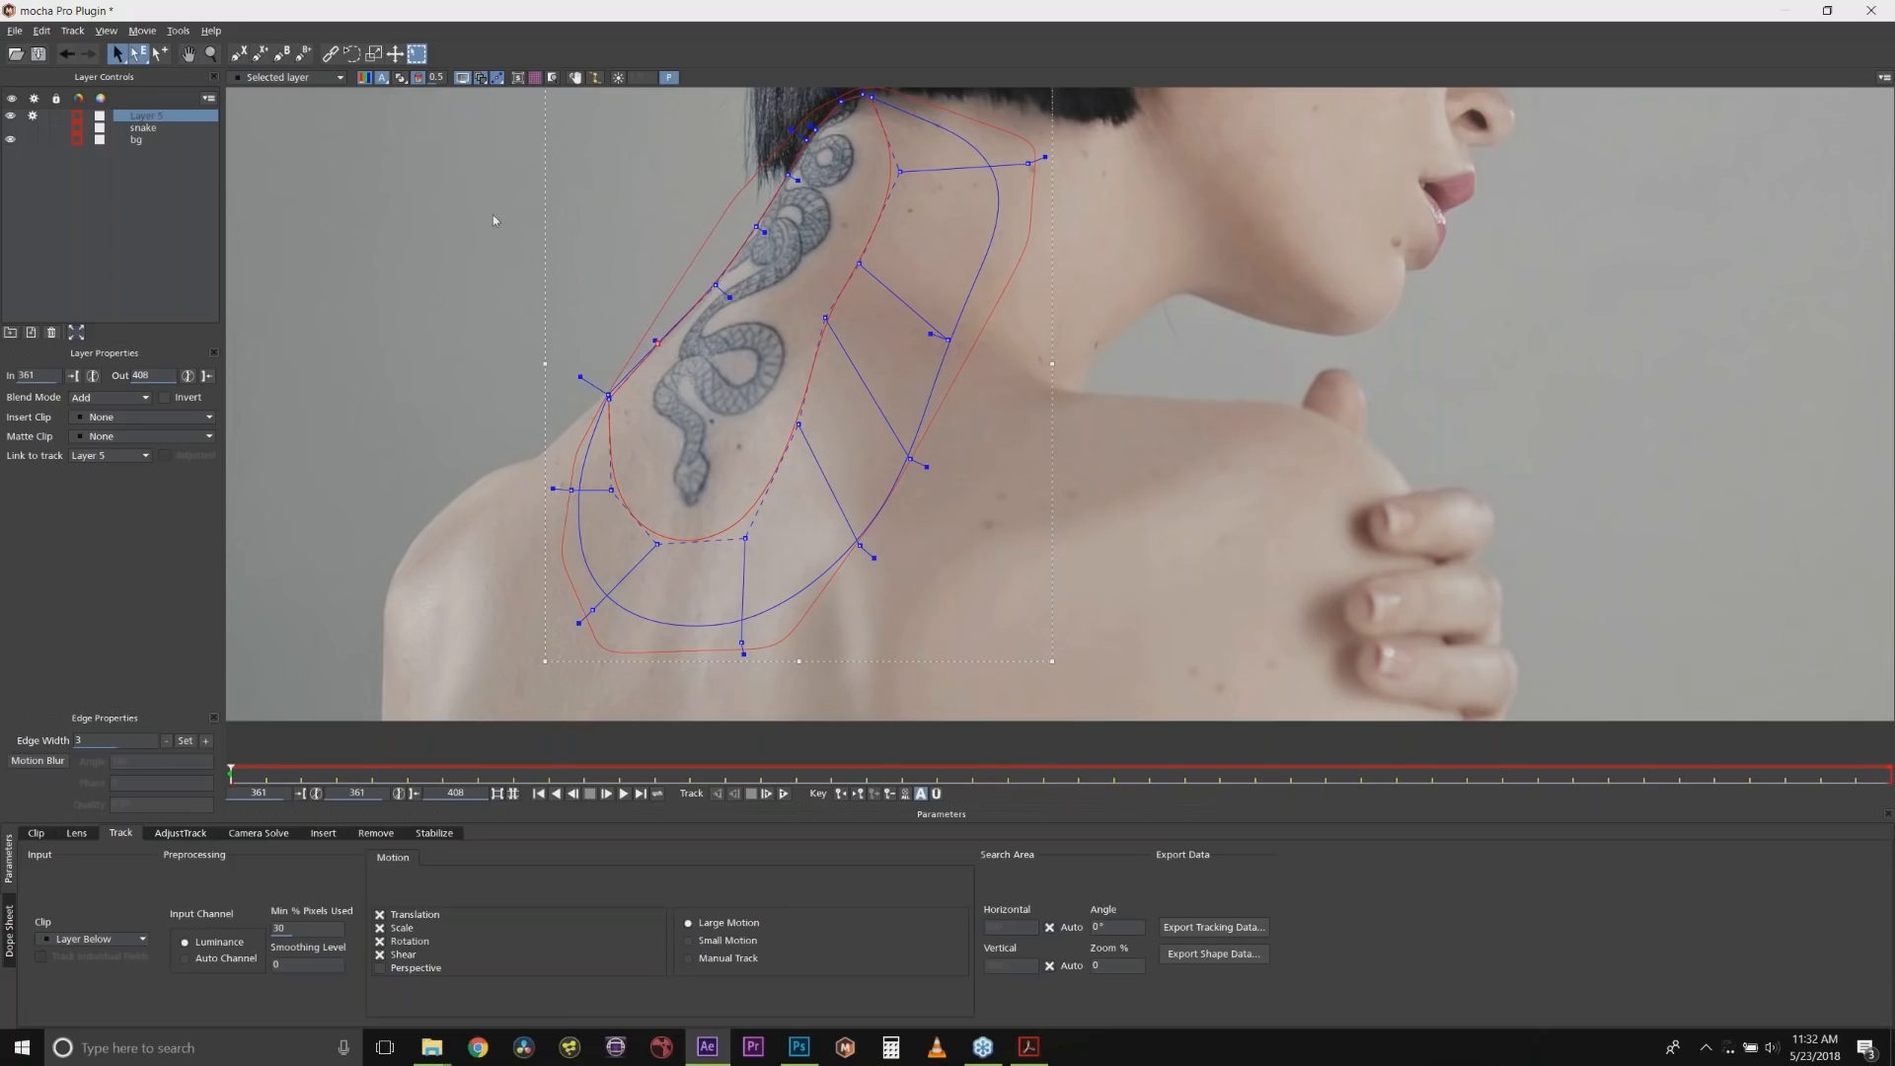
left_click(401, 78)
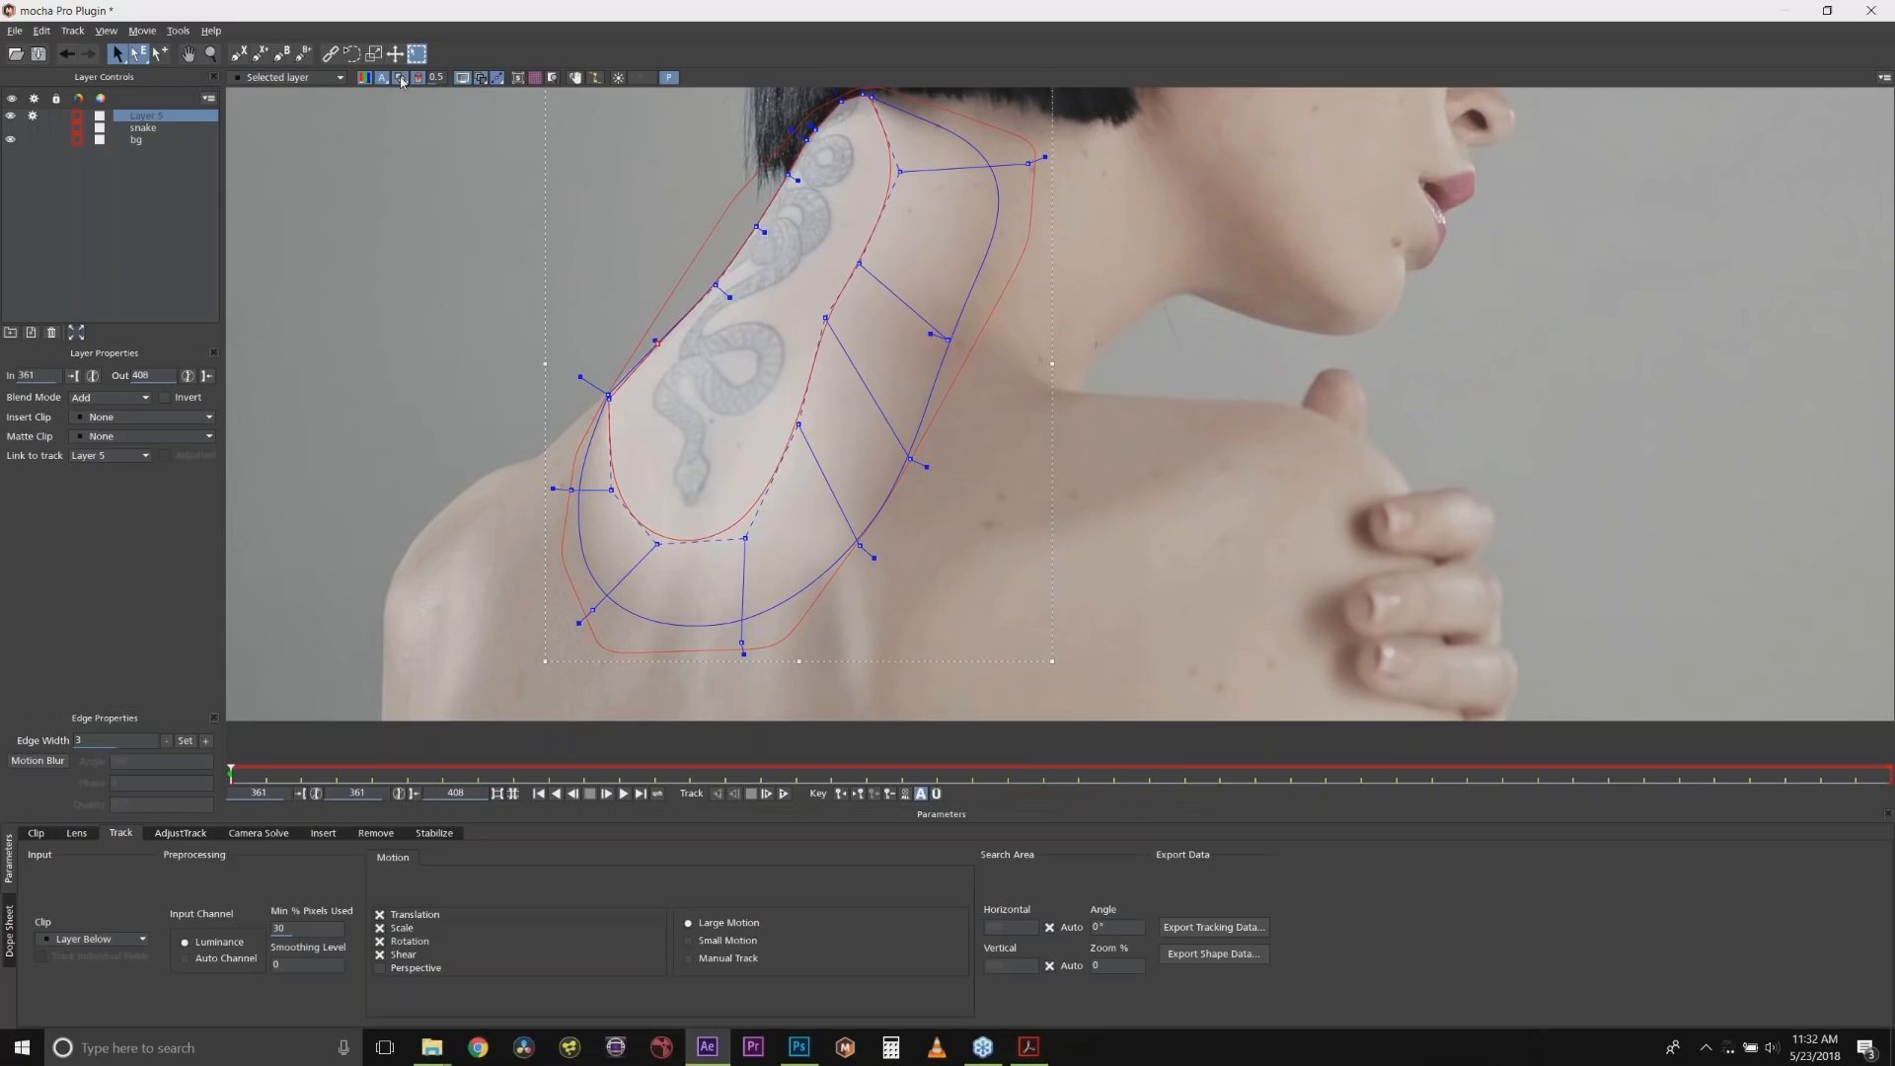
left_click(400, 78)
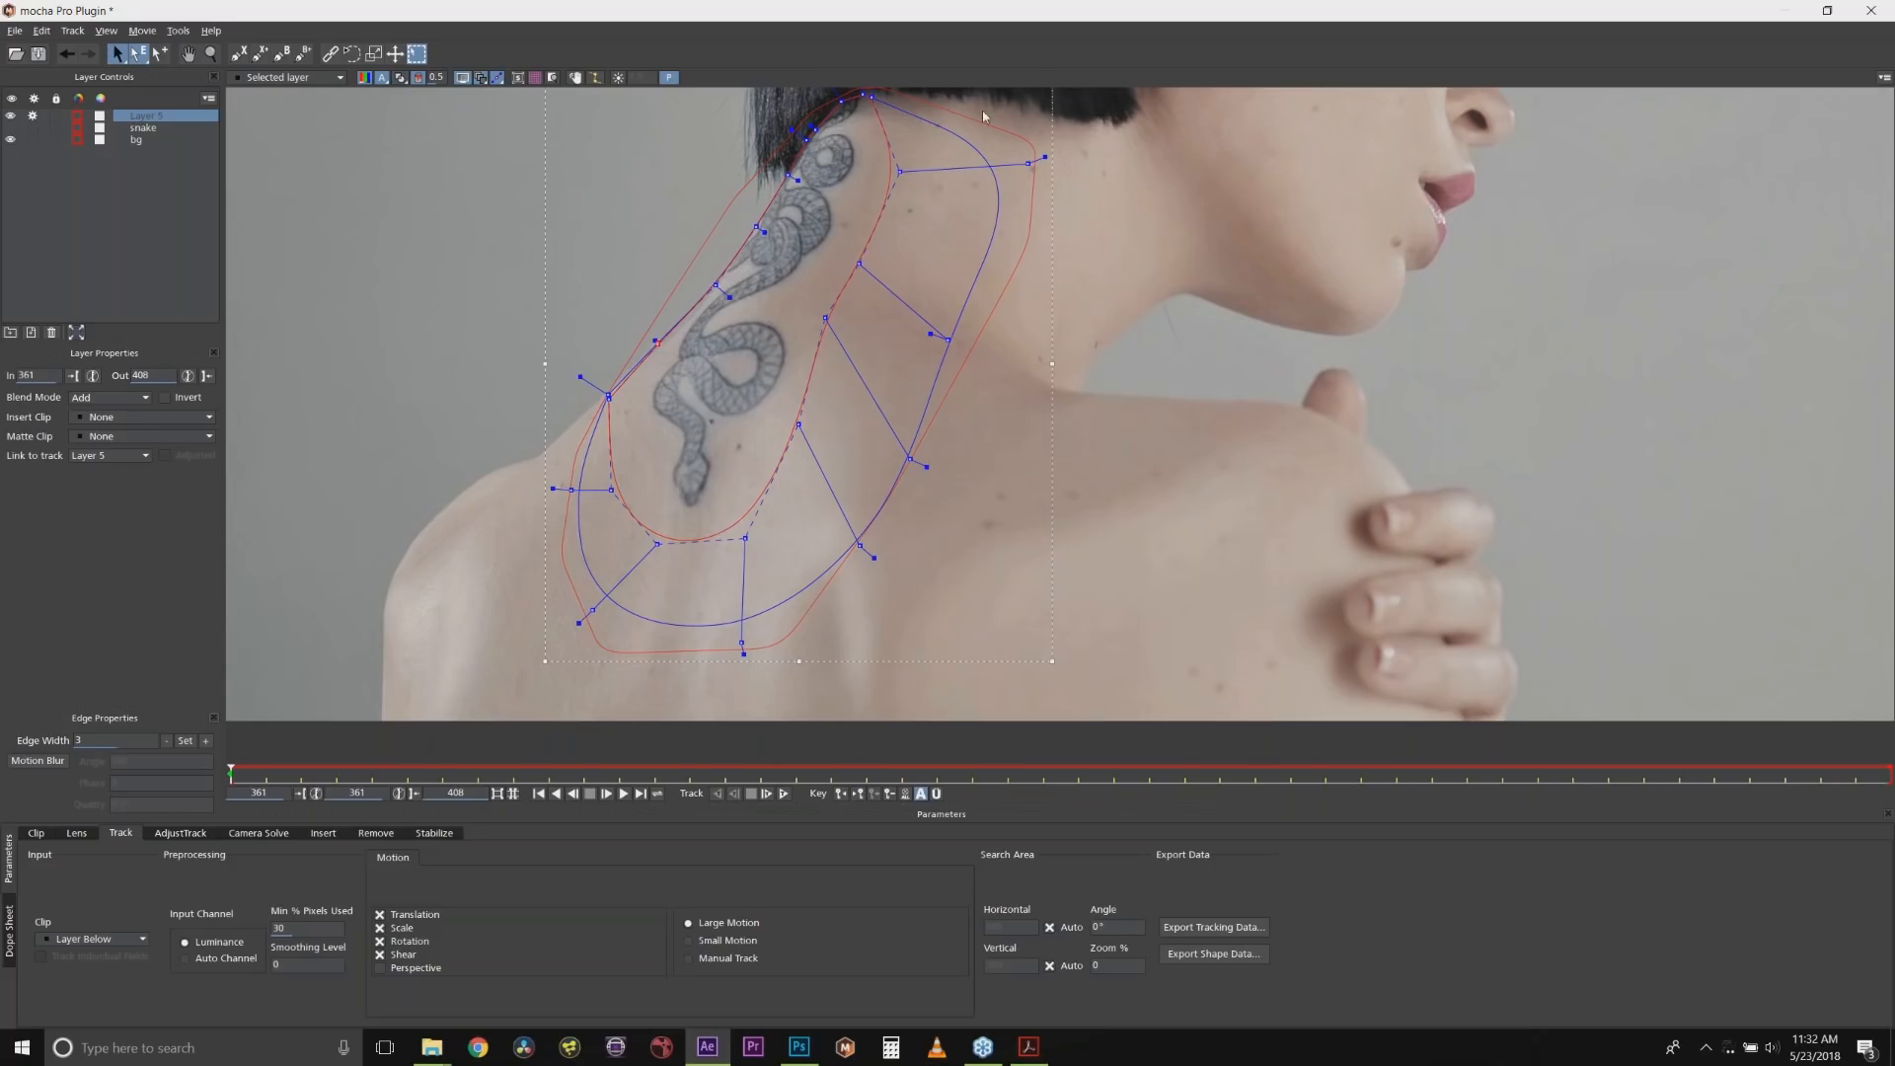
Rename the new spline layer as snake tattoo remove.
key("x")
left_click_drag(876, 168, 858, 217)
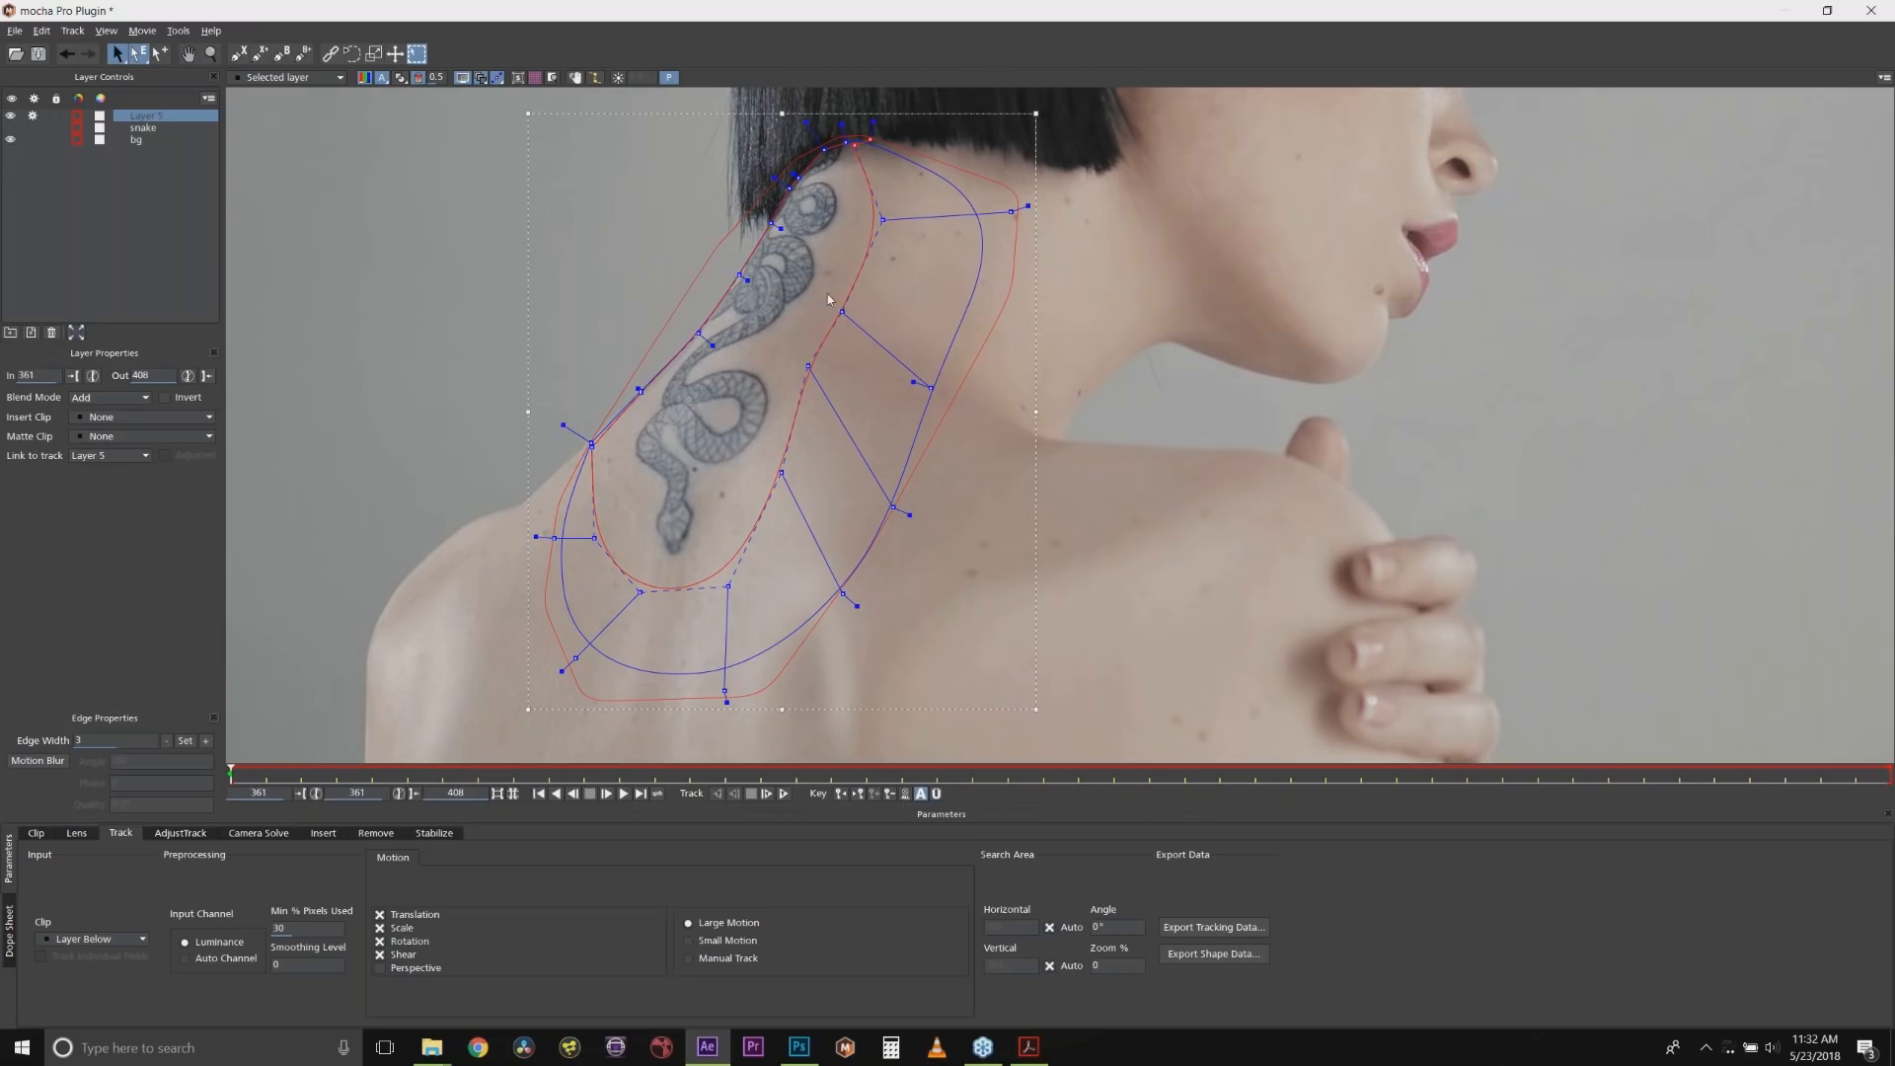
double_click(155, 115)
type("sl")
type("nake tattoo remove")
key("Return")
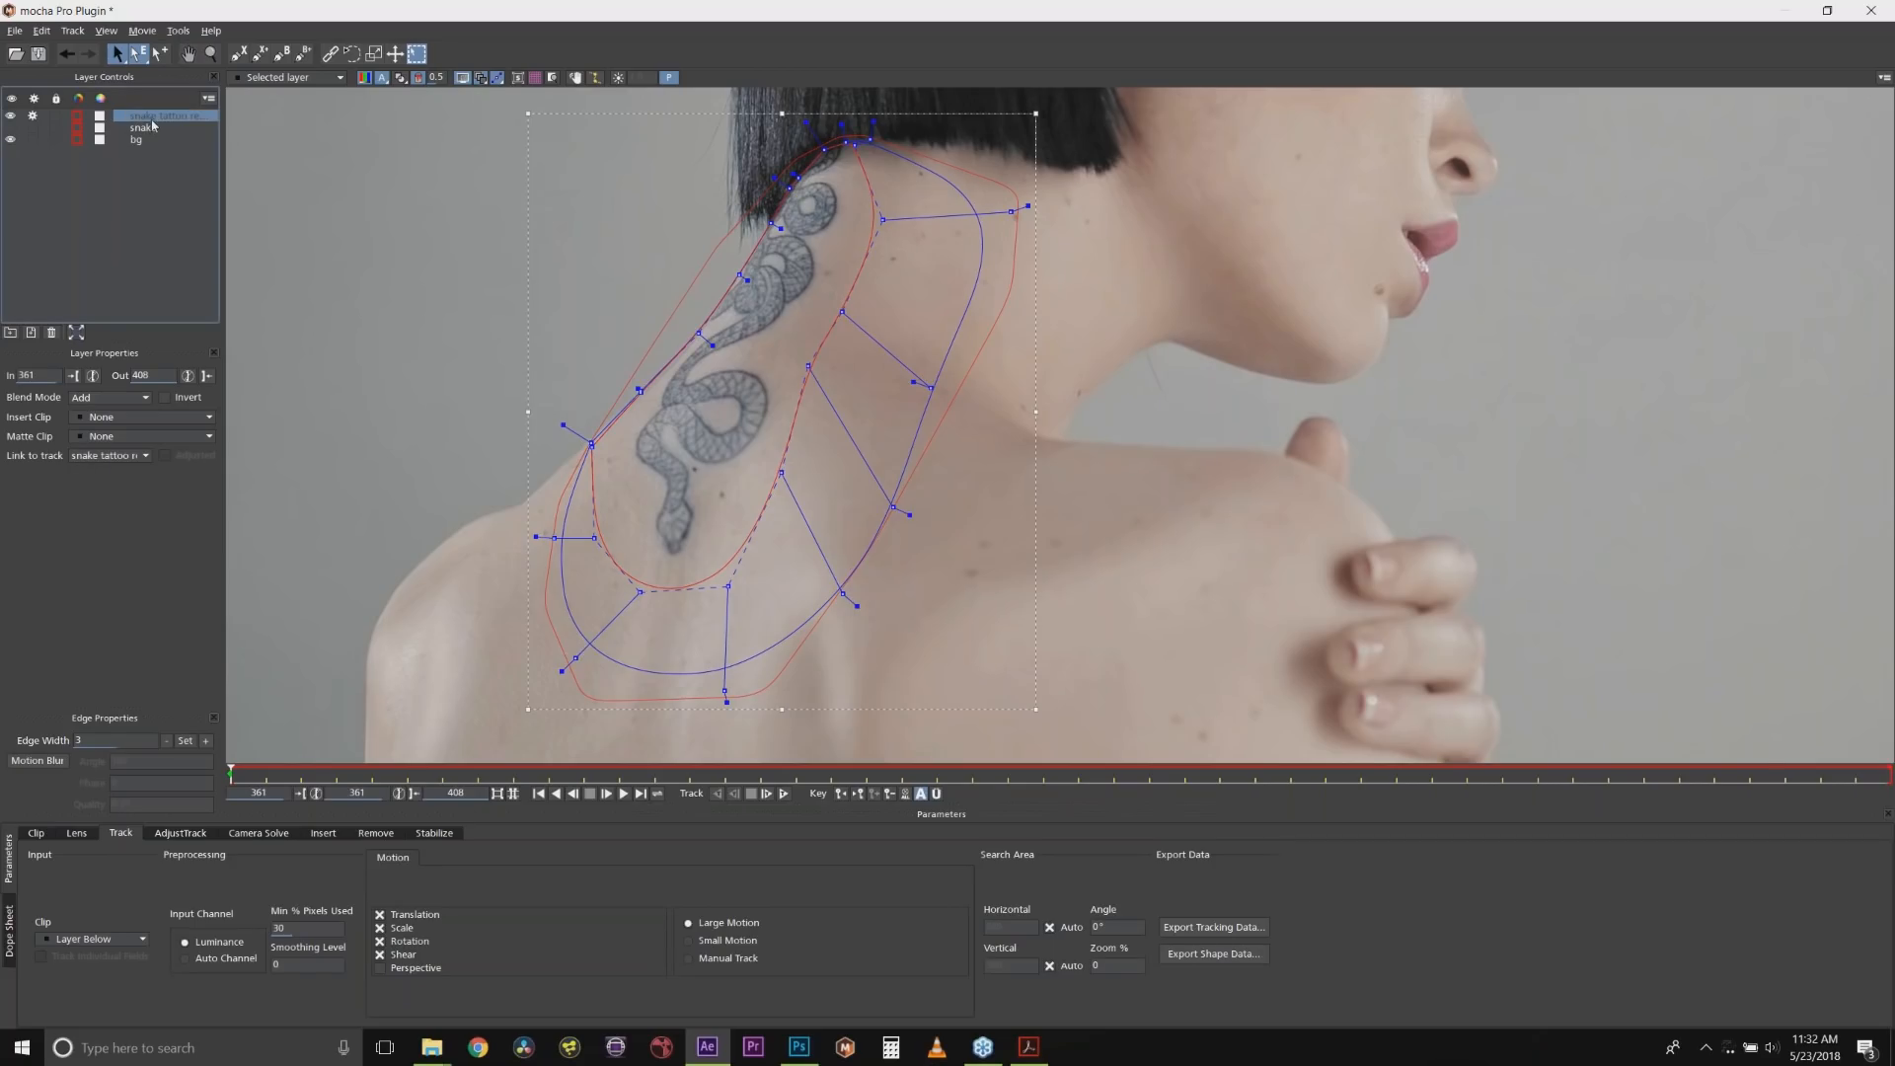
Move the snake layer below bg, and link the snake tattoo remove layer to the bg track.
left_click_drag(144, 133, 140, 152)
left_click(109, 455)
left_click(108, 481)
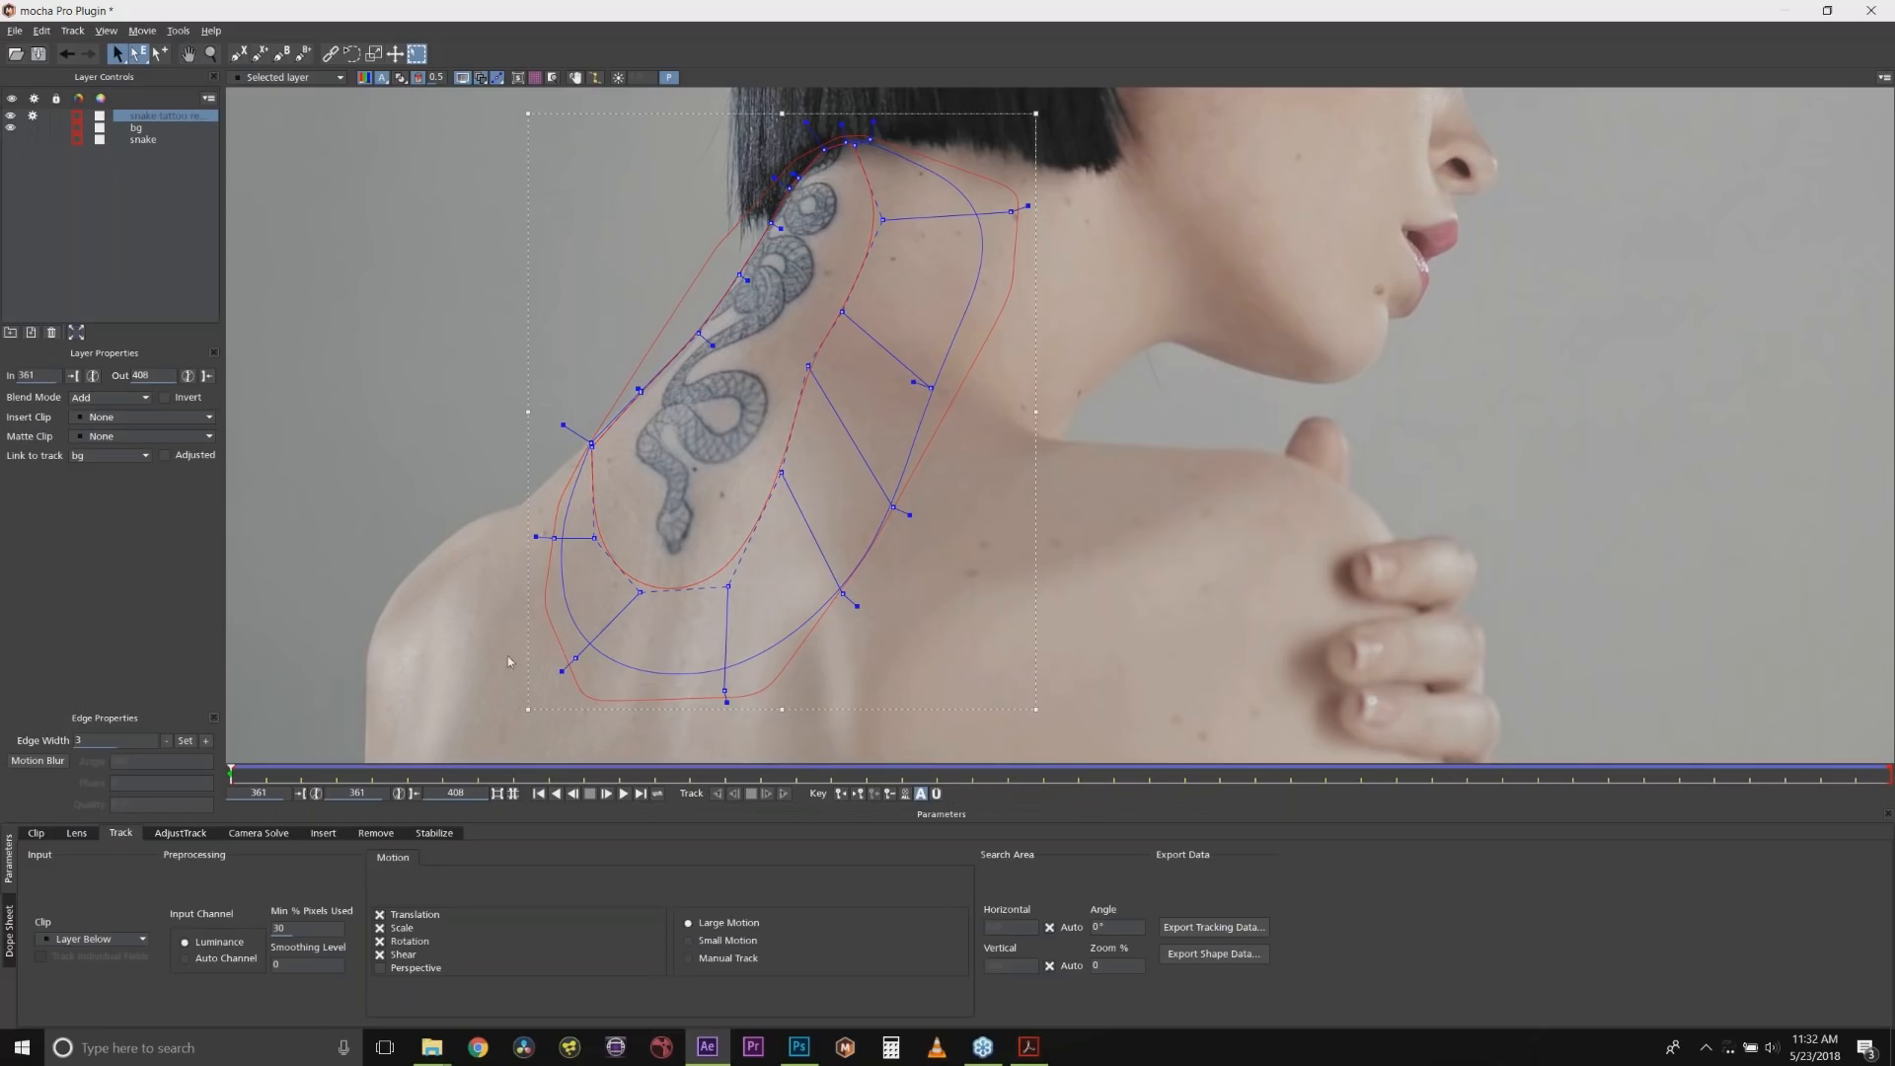
At frame 408, use Pick Both to realign the snake tattoo remove spline's points along the hairline and the shoulder line.
left_click_drag(247, 768, 1890, 781)
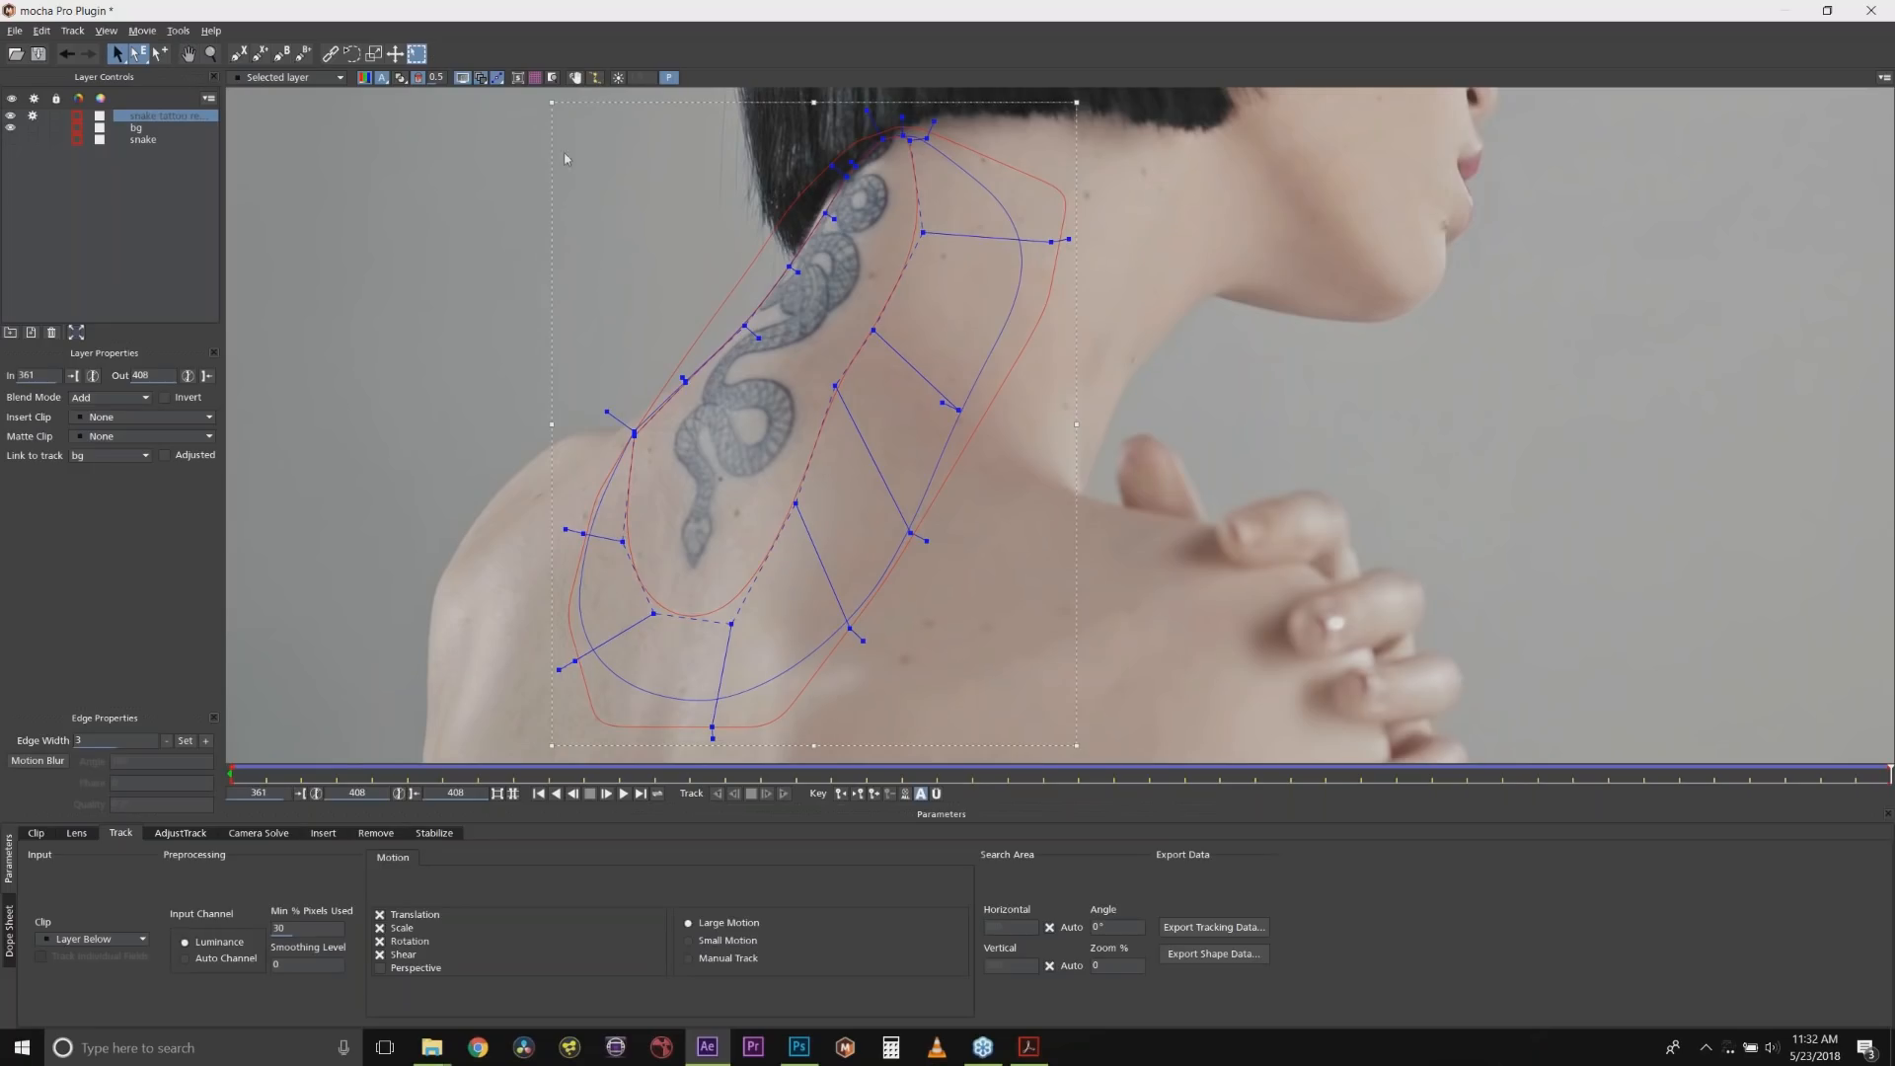
left_click_drag(831, 209, 823, 209)
key("ctrl+z")
left_click(147, 53)
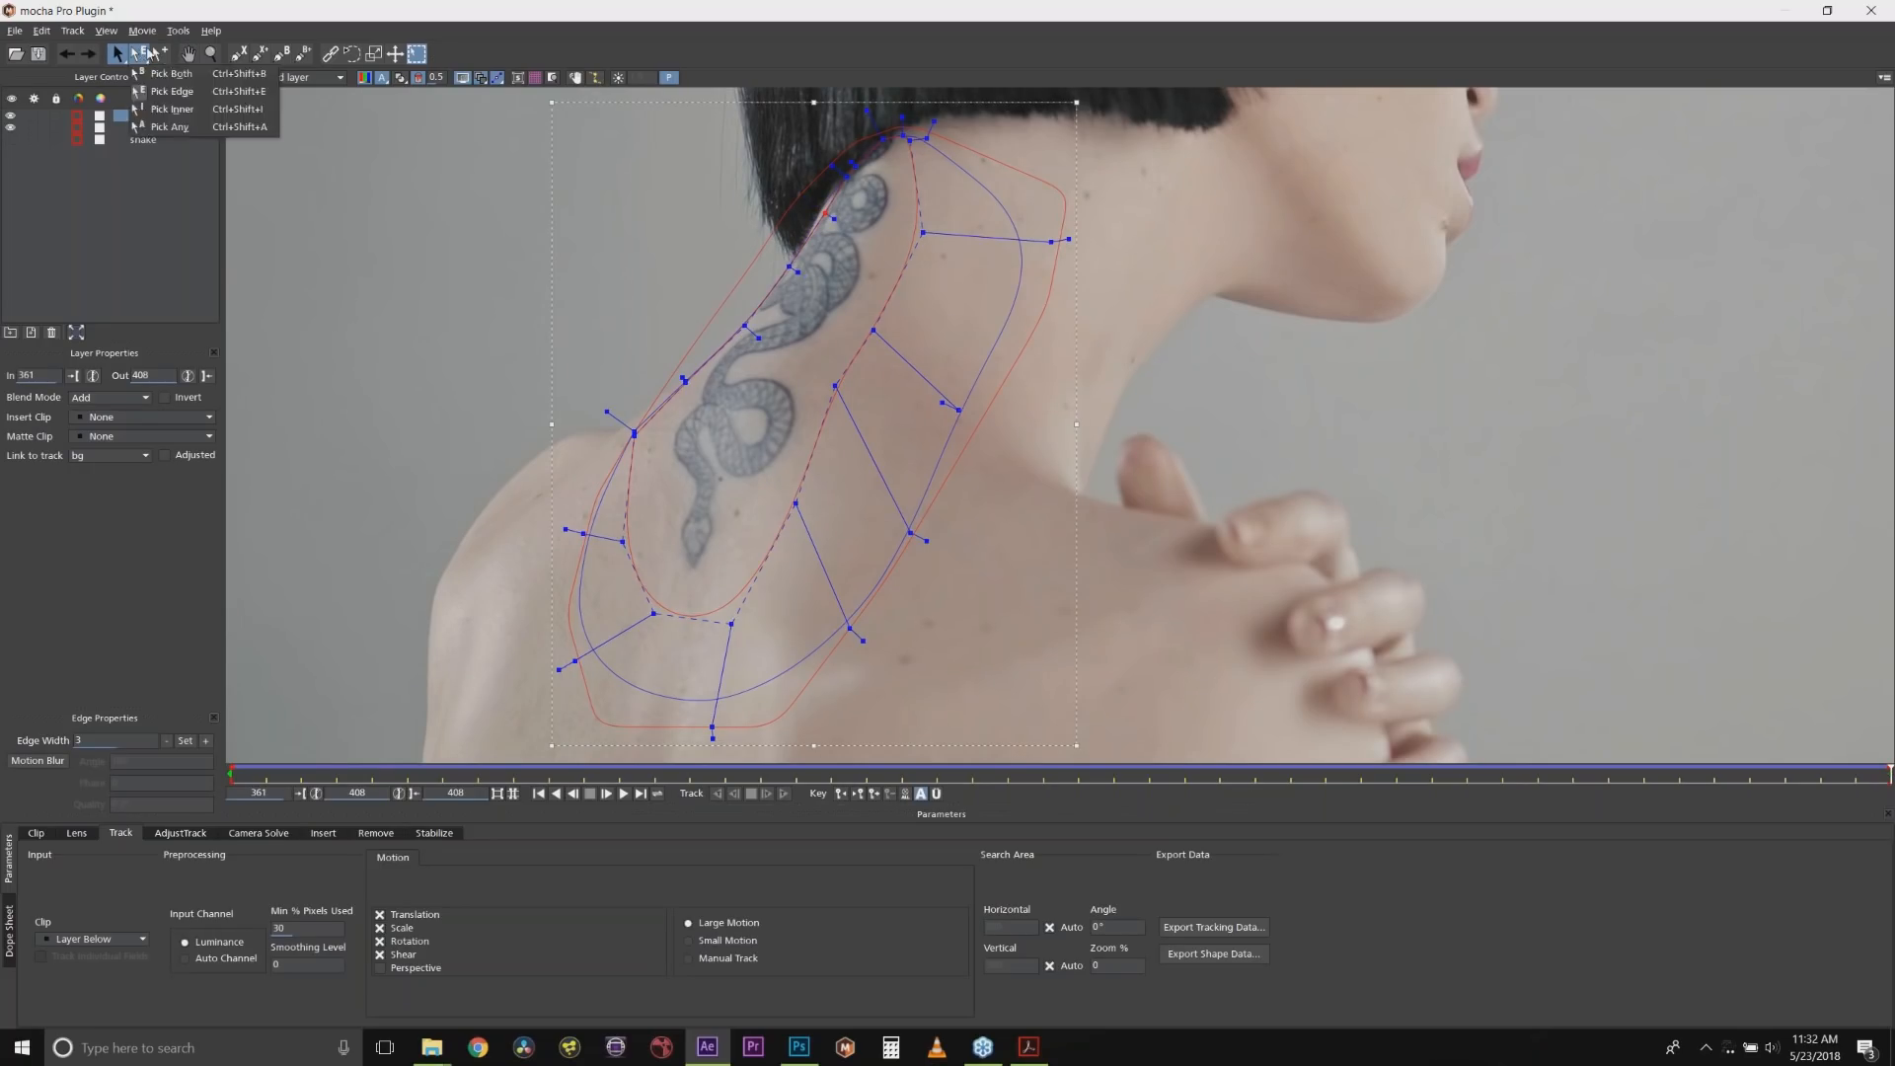
left_click(171, 73)
left_click_drag(826, 210, 819, 208)
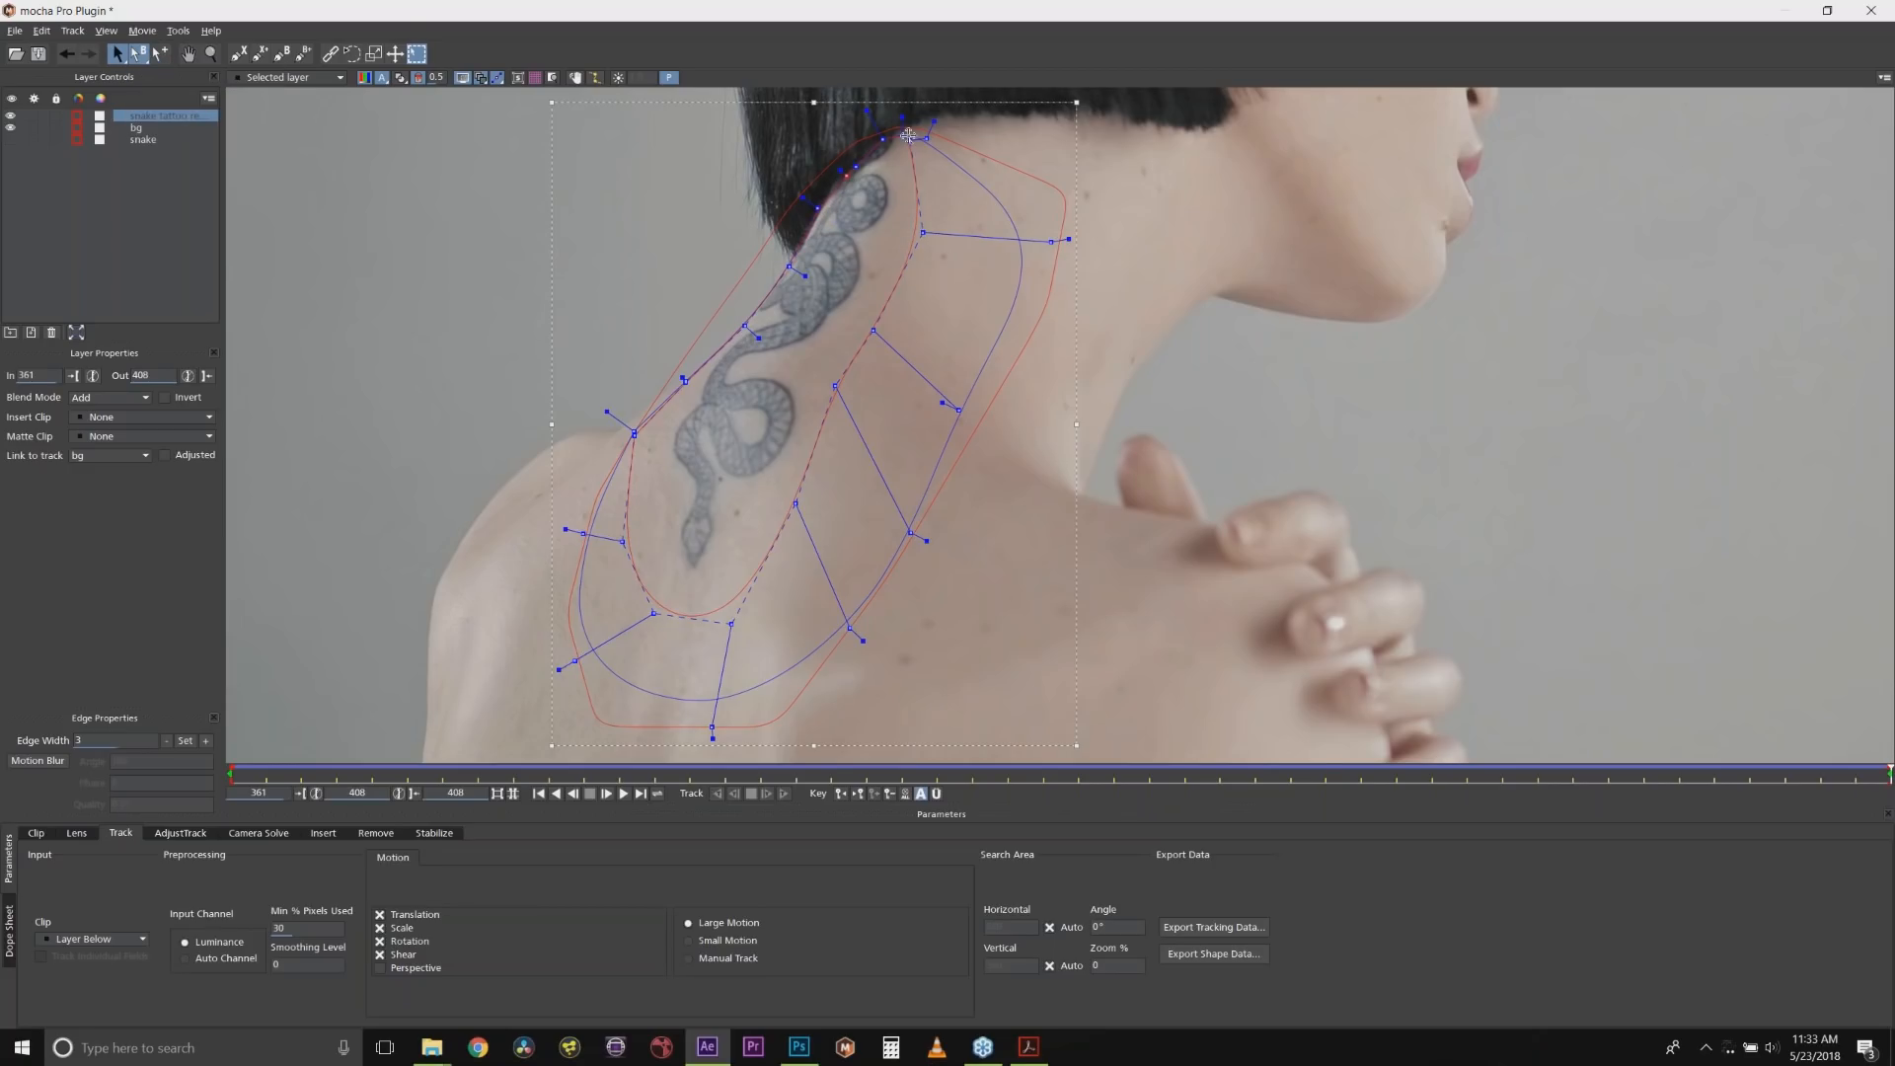
left_click_drag(909, 136, 902, 126)
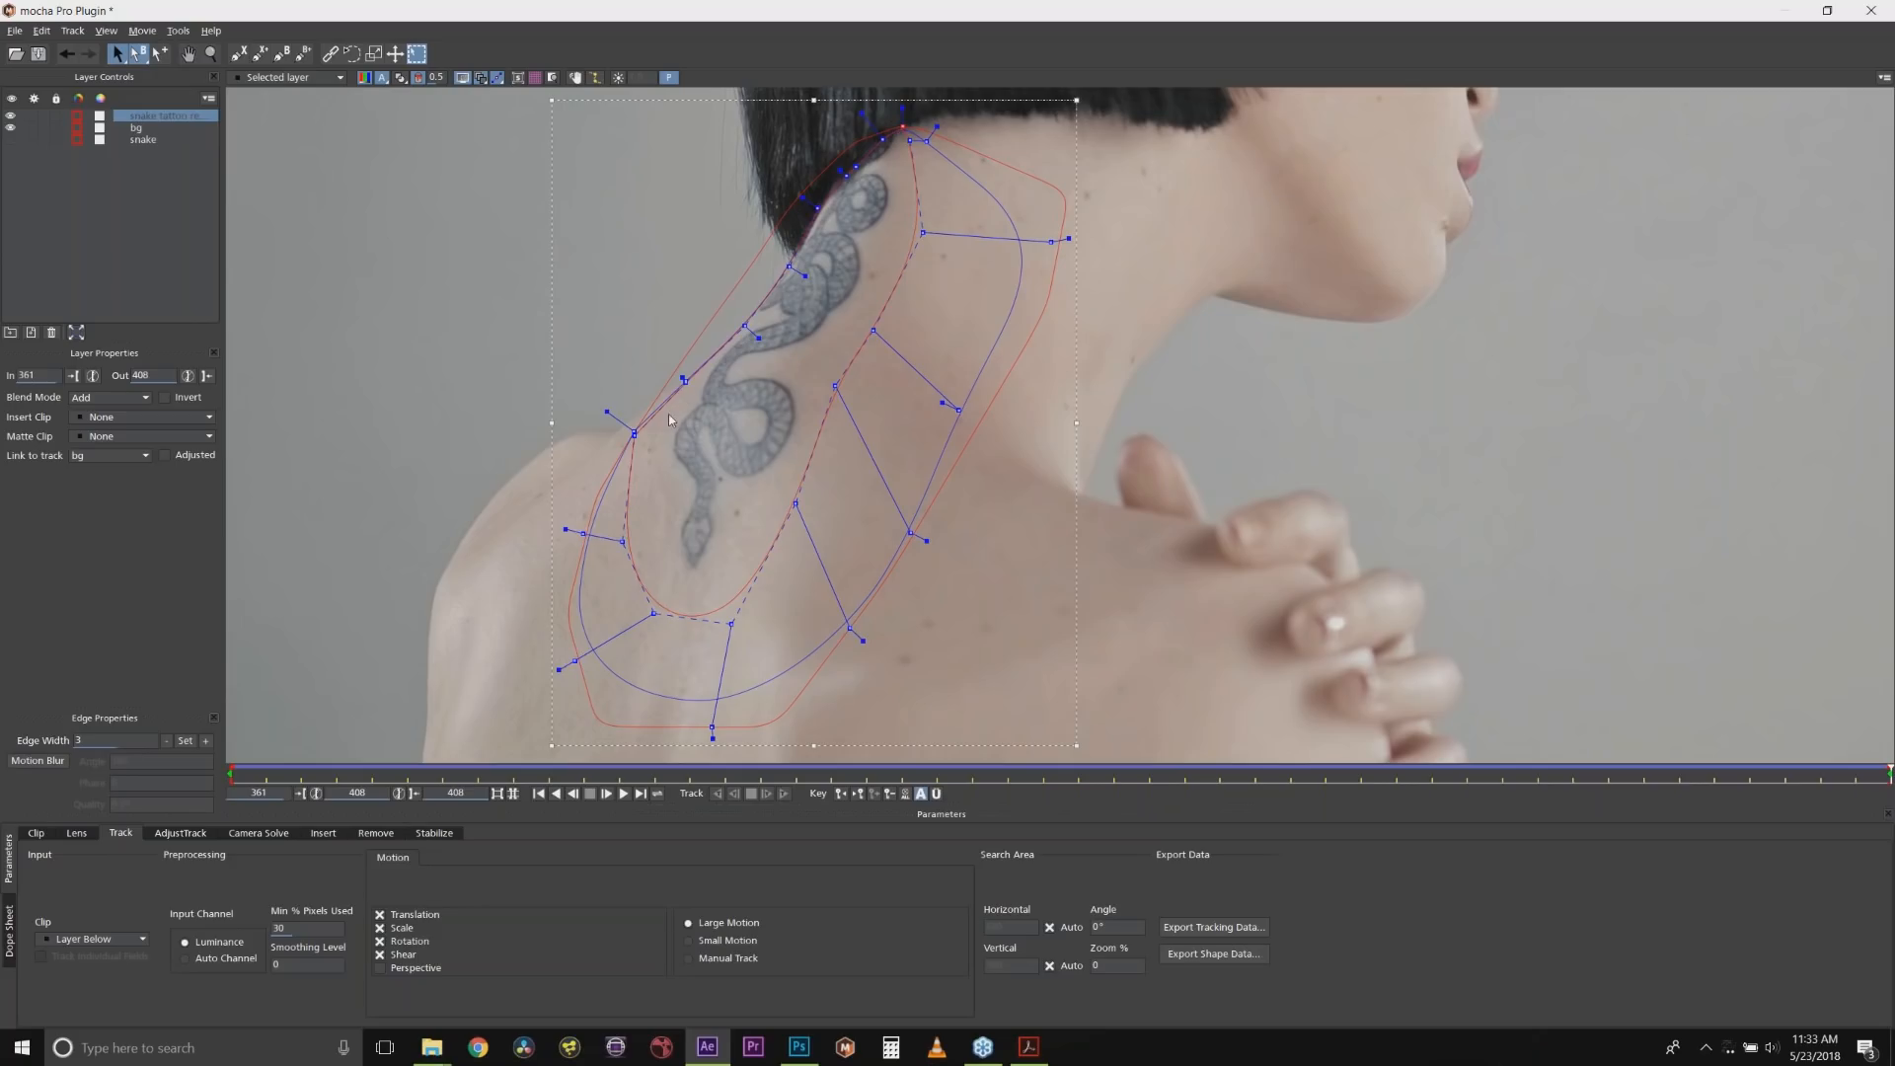
left_click_drag(644, 432, 637, 424)
left_click(651, 405)
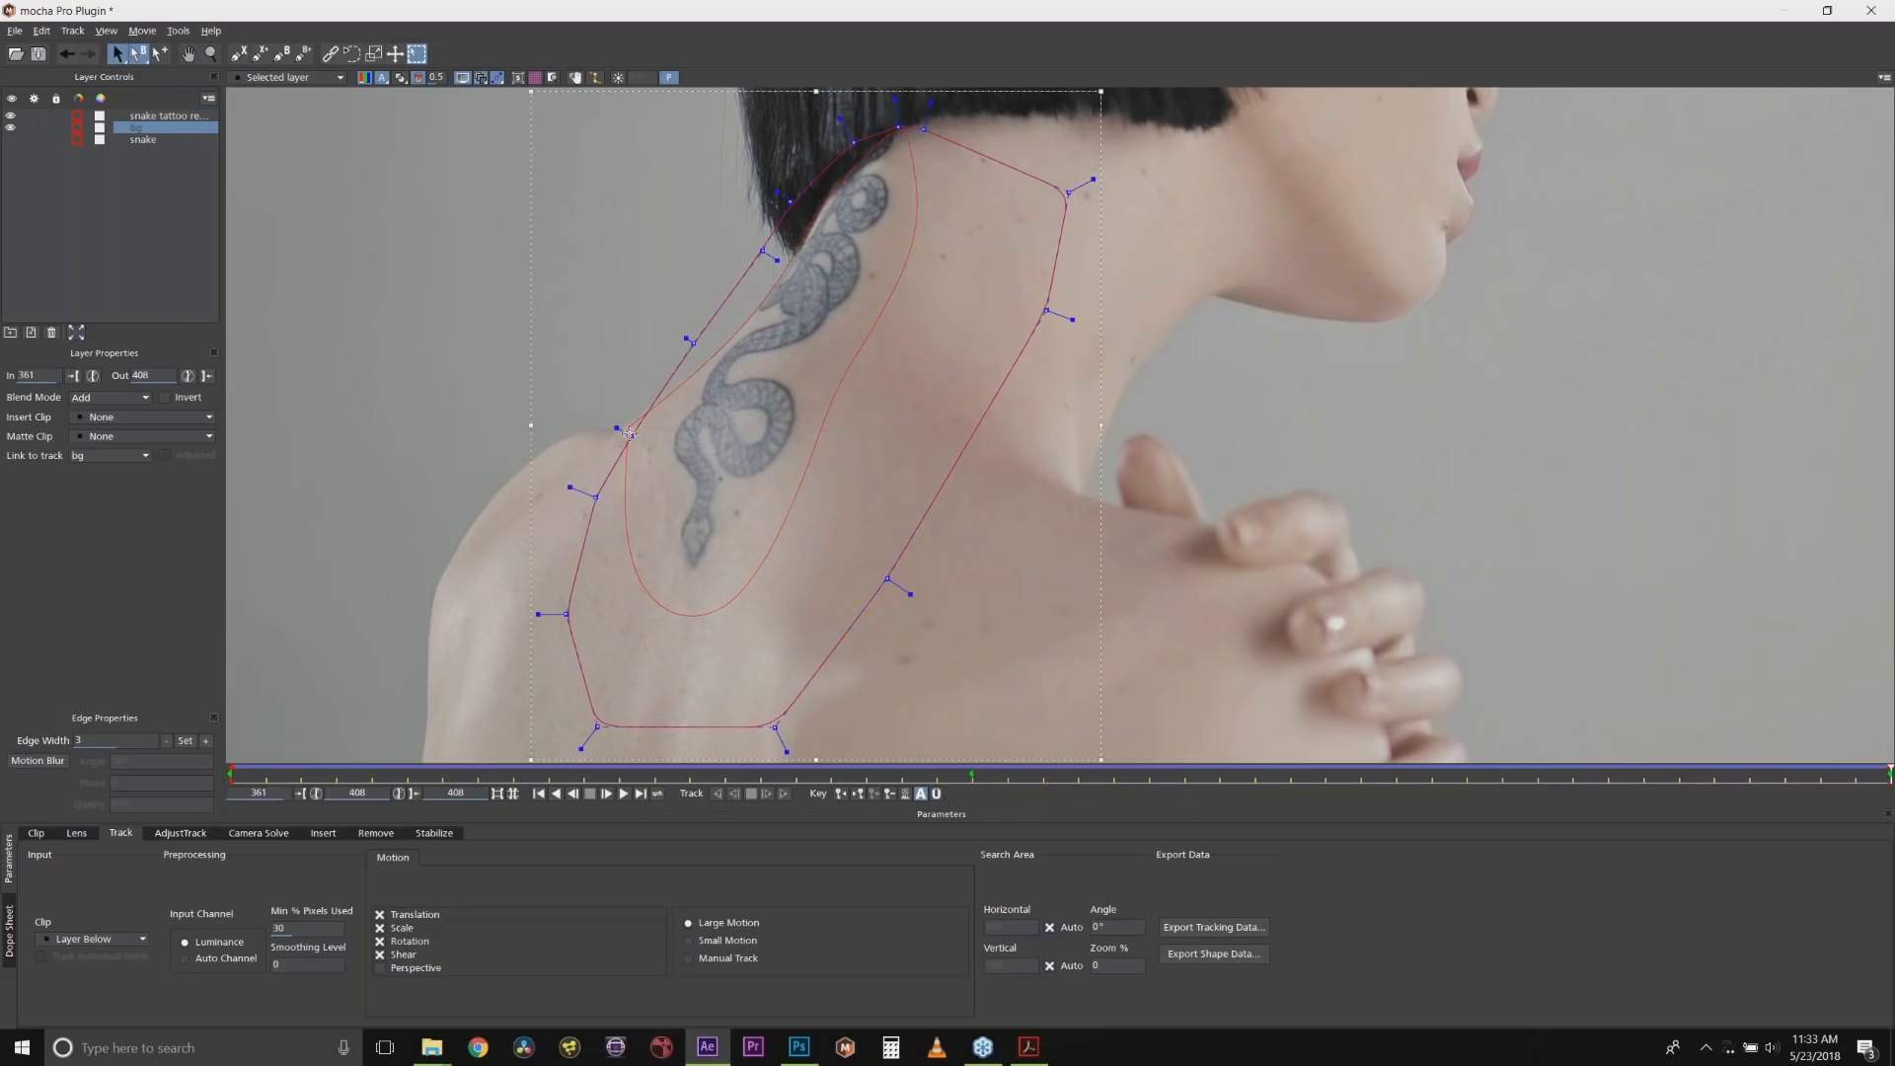
left_click_drag(634, 435, 614, 431)
left_click(763, 295)
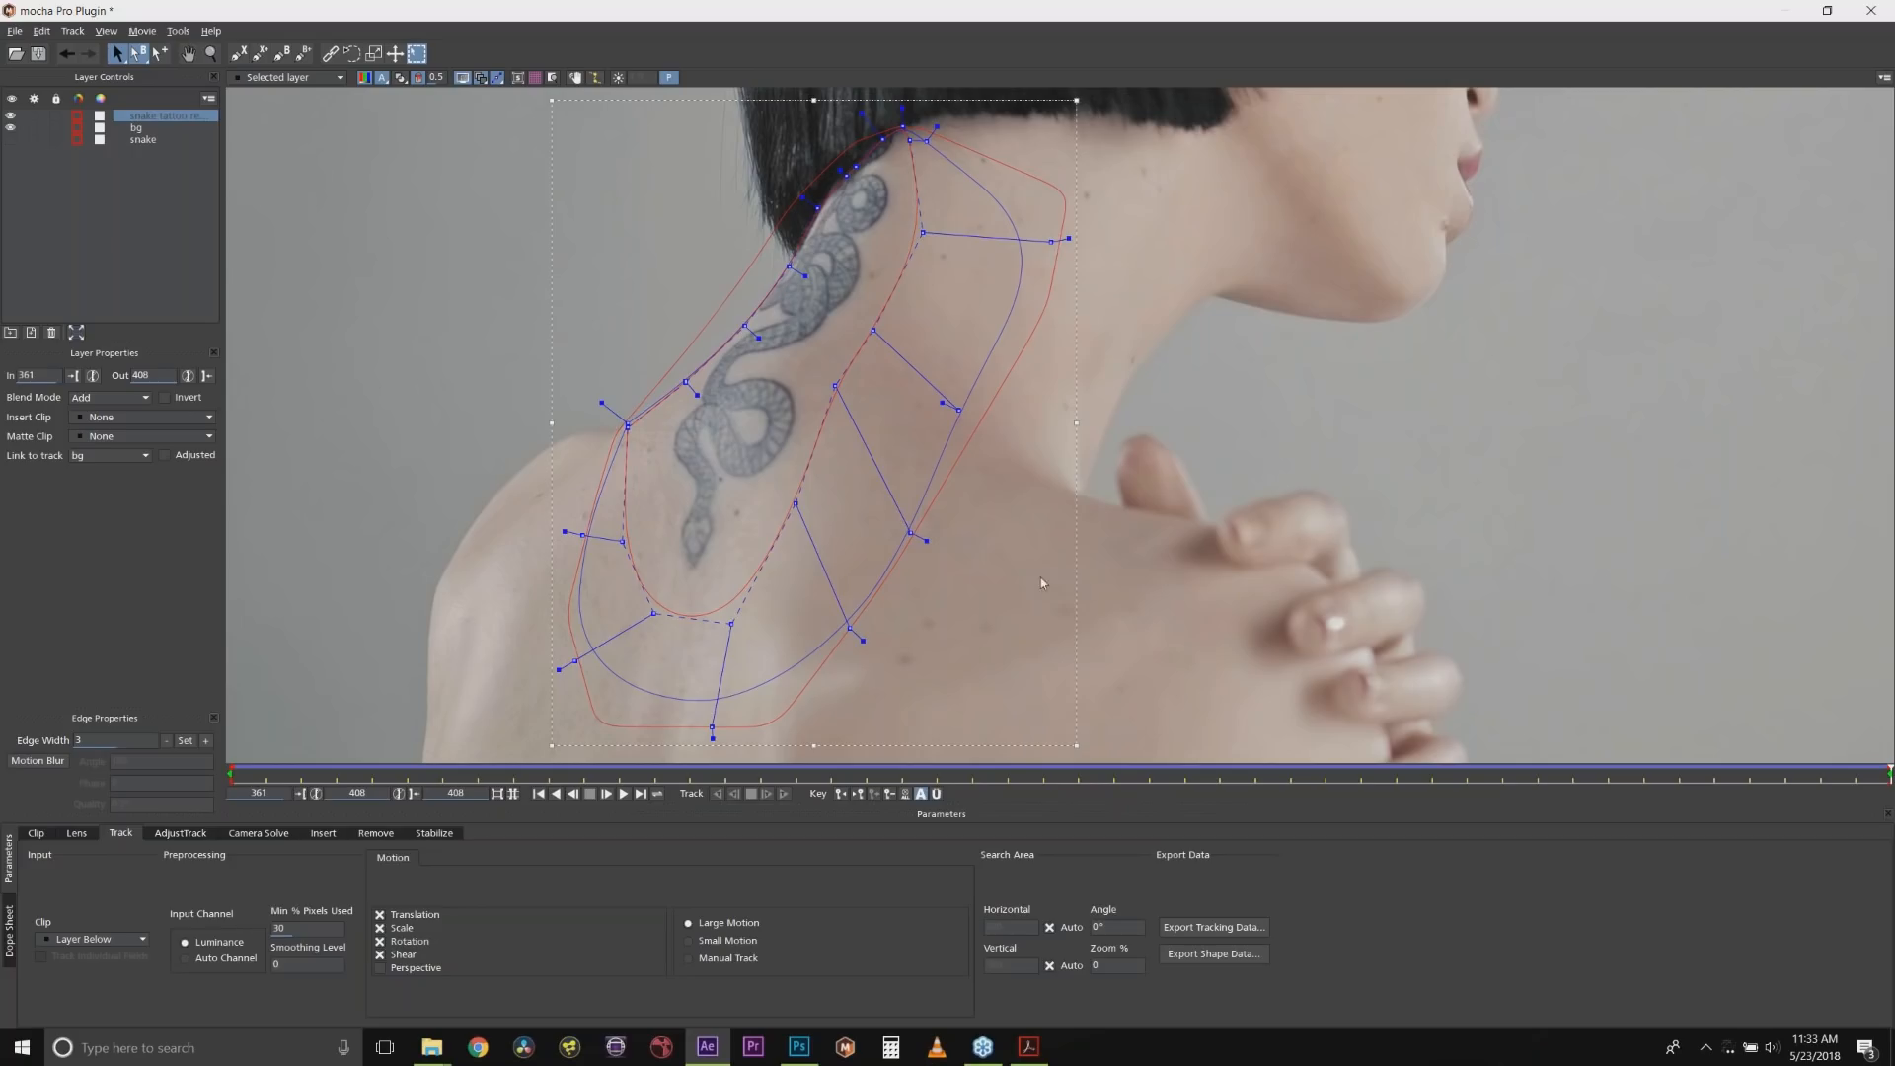
Refine the spline's points near the hairline at frames 400 and 408, and return to frame 361.
left_click_drag(1844, 787, 1608, 786)
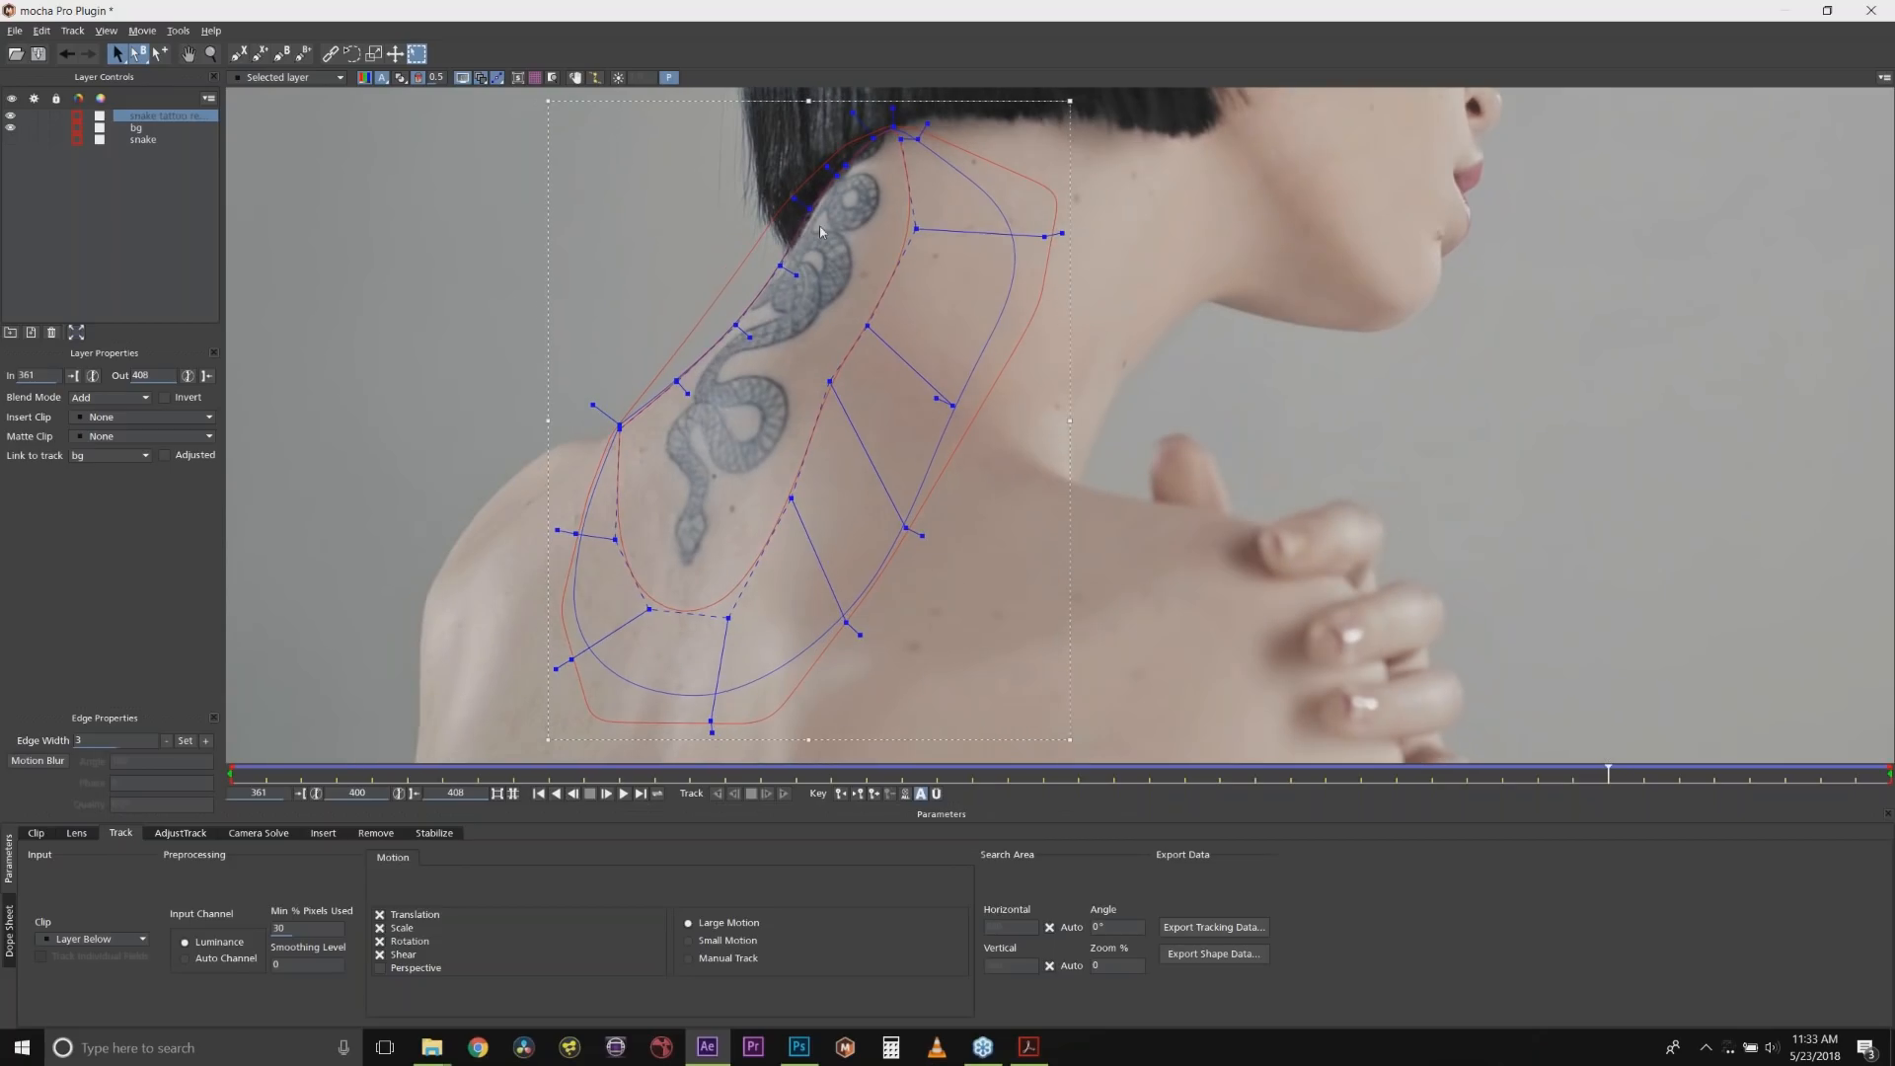
left_click_drag(811, 209, 832, 178)
left_click_drag(1608, 777, 1891, 775)
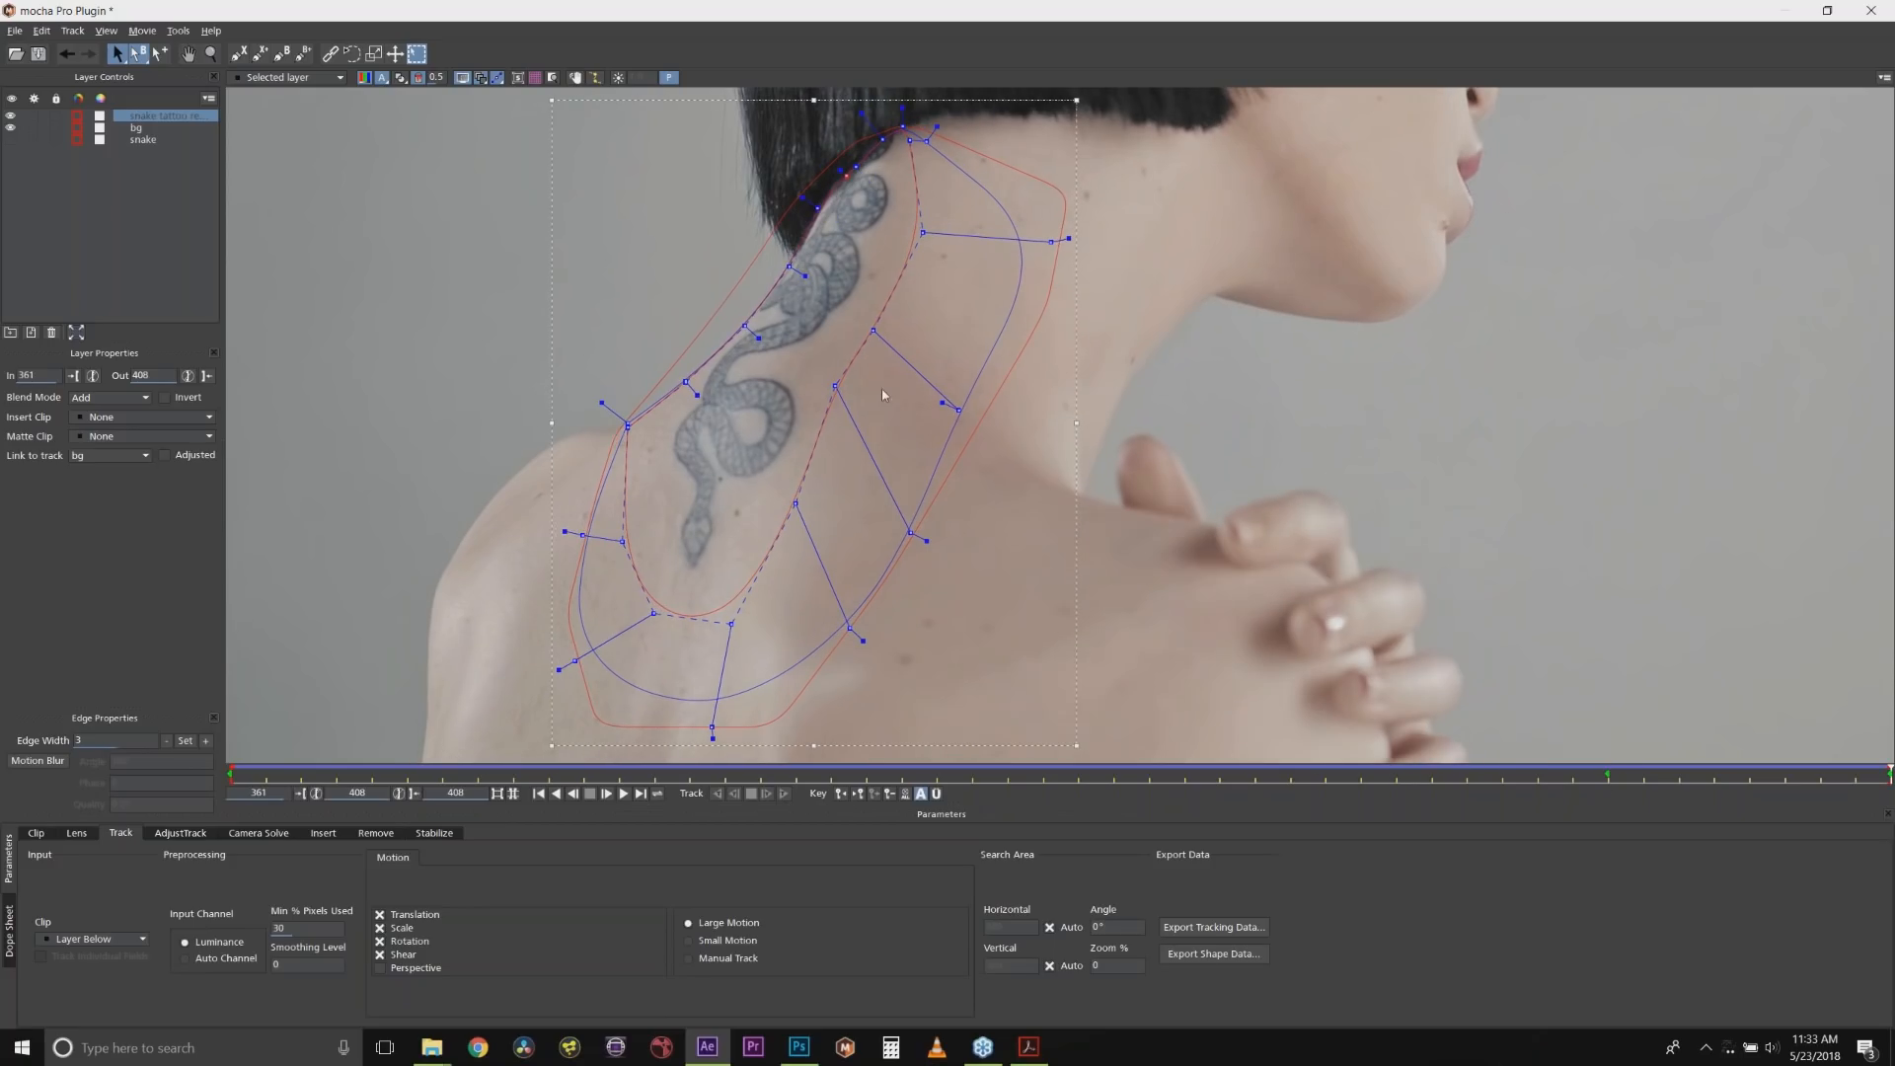
left_click_drag(789, 267, 829, 184)
left_click_drag(1855, 780, 230, 804)
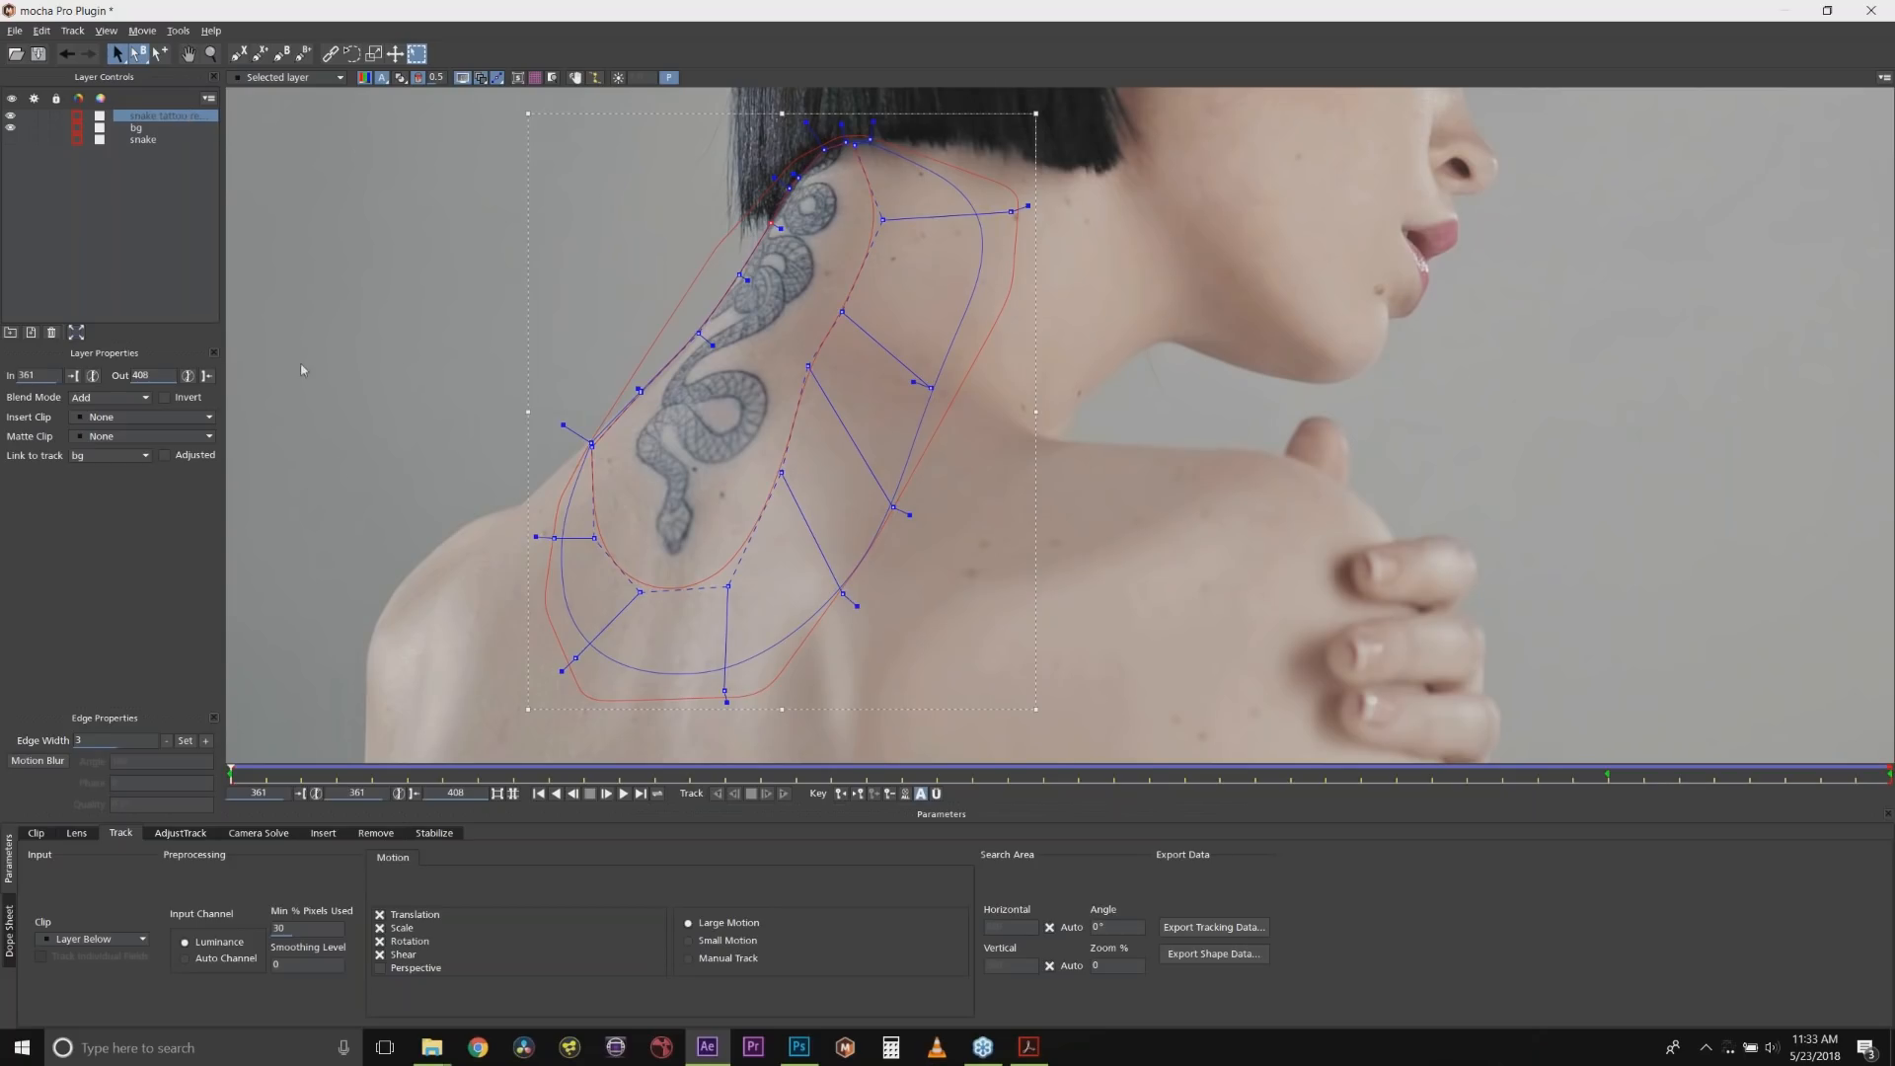
Start creating a clean plate in the Remove module from frame 361, with the Desktop as the save location.
left_click(370, 833)
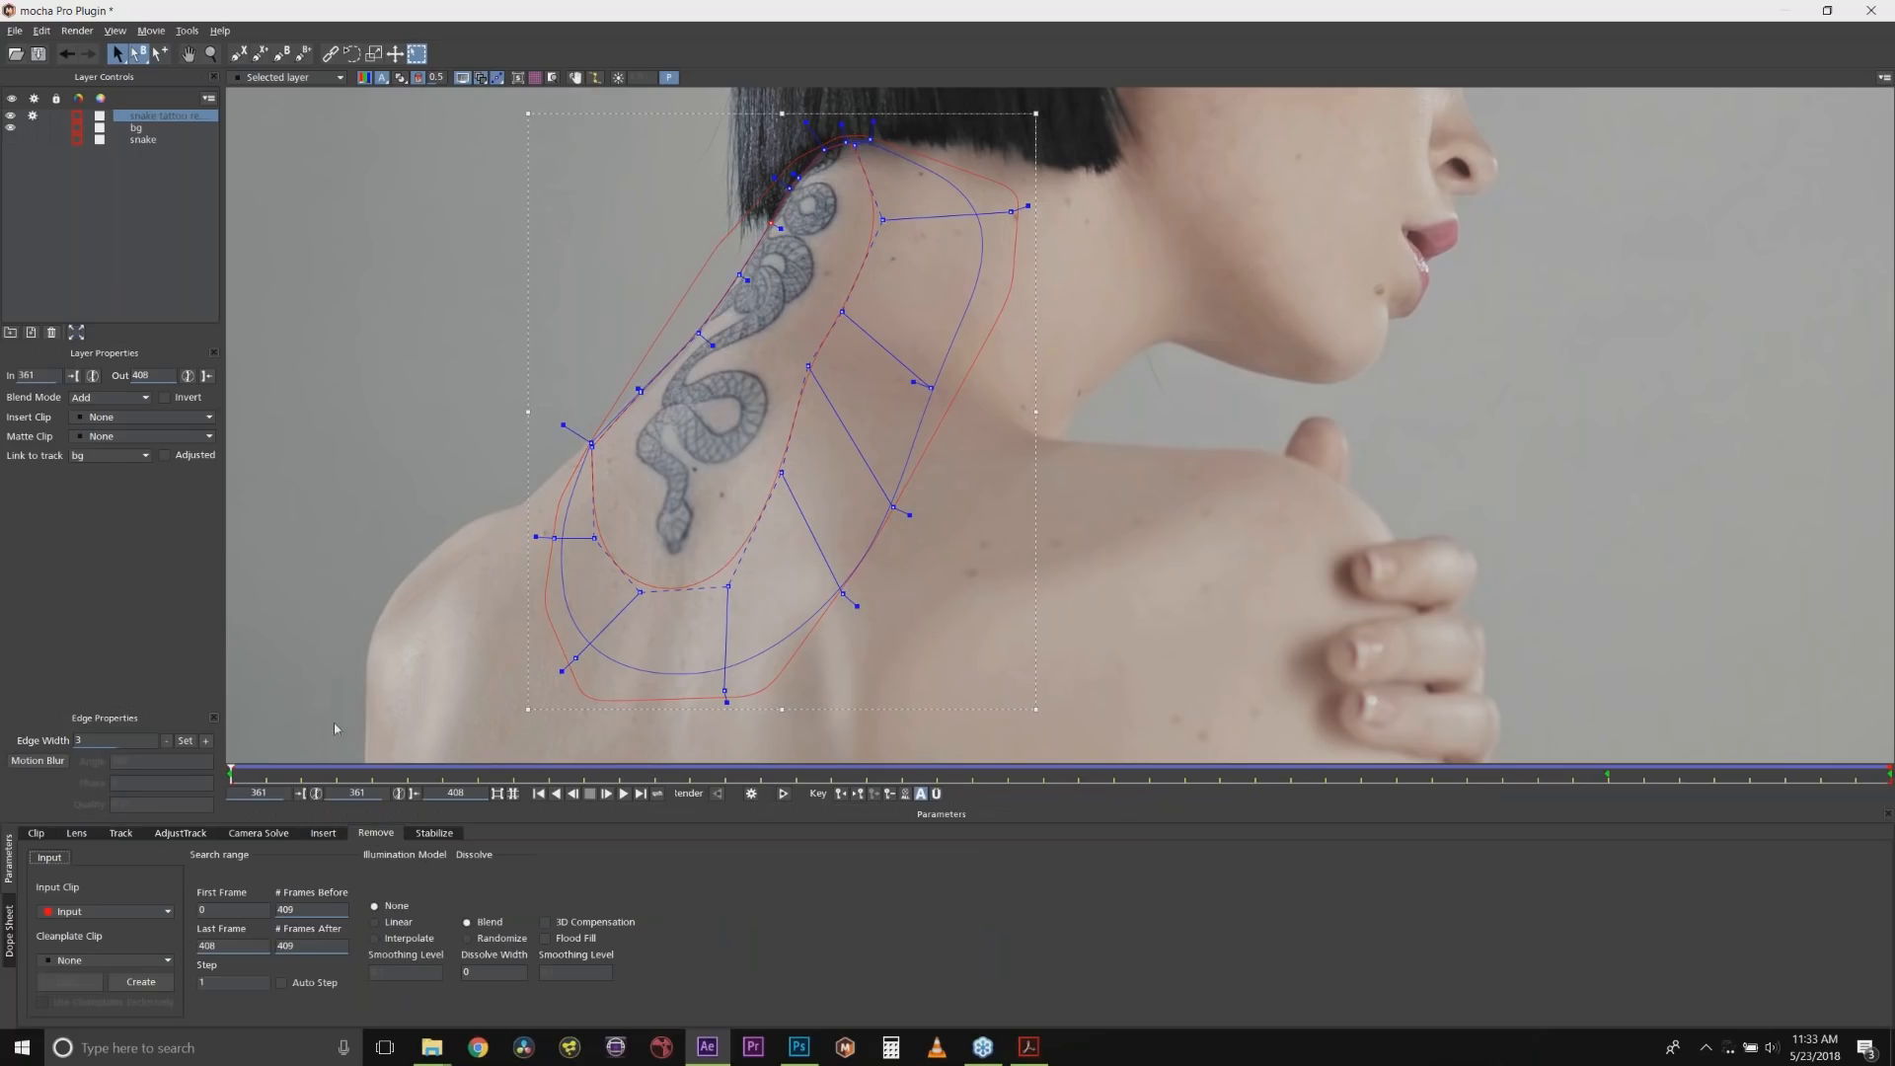
left_click(143, 983)
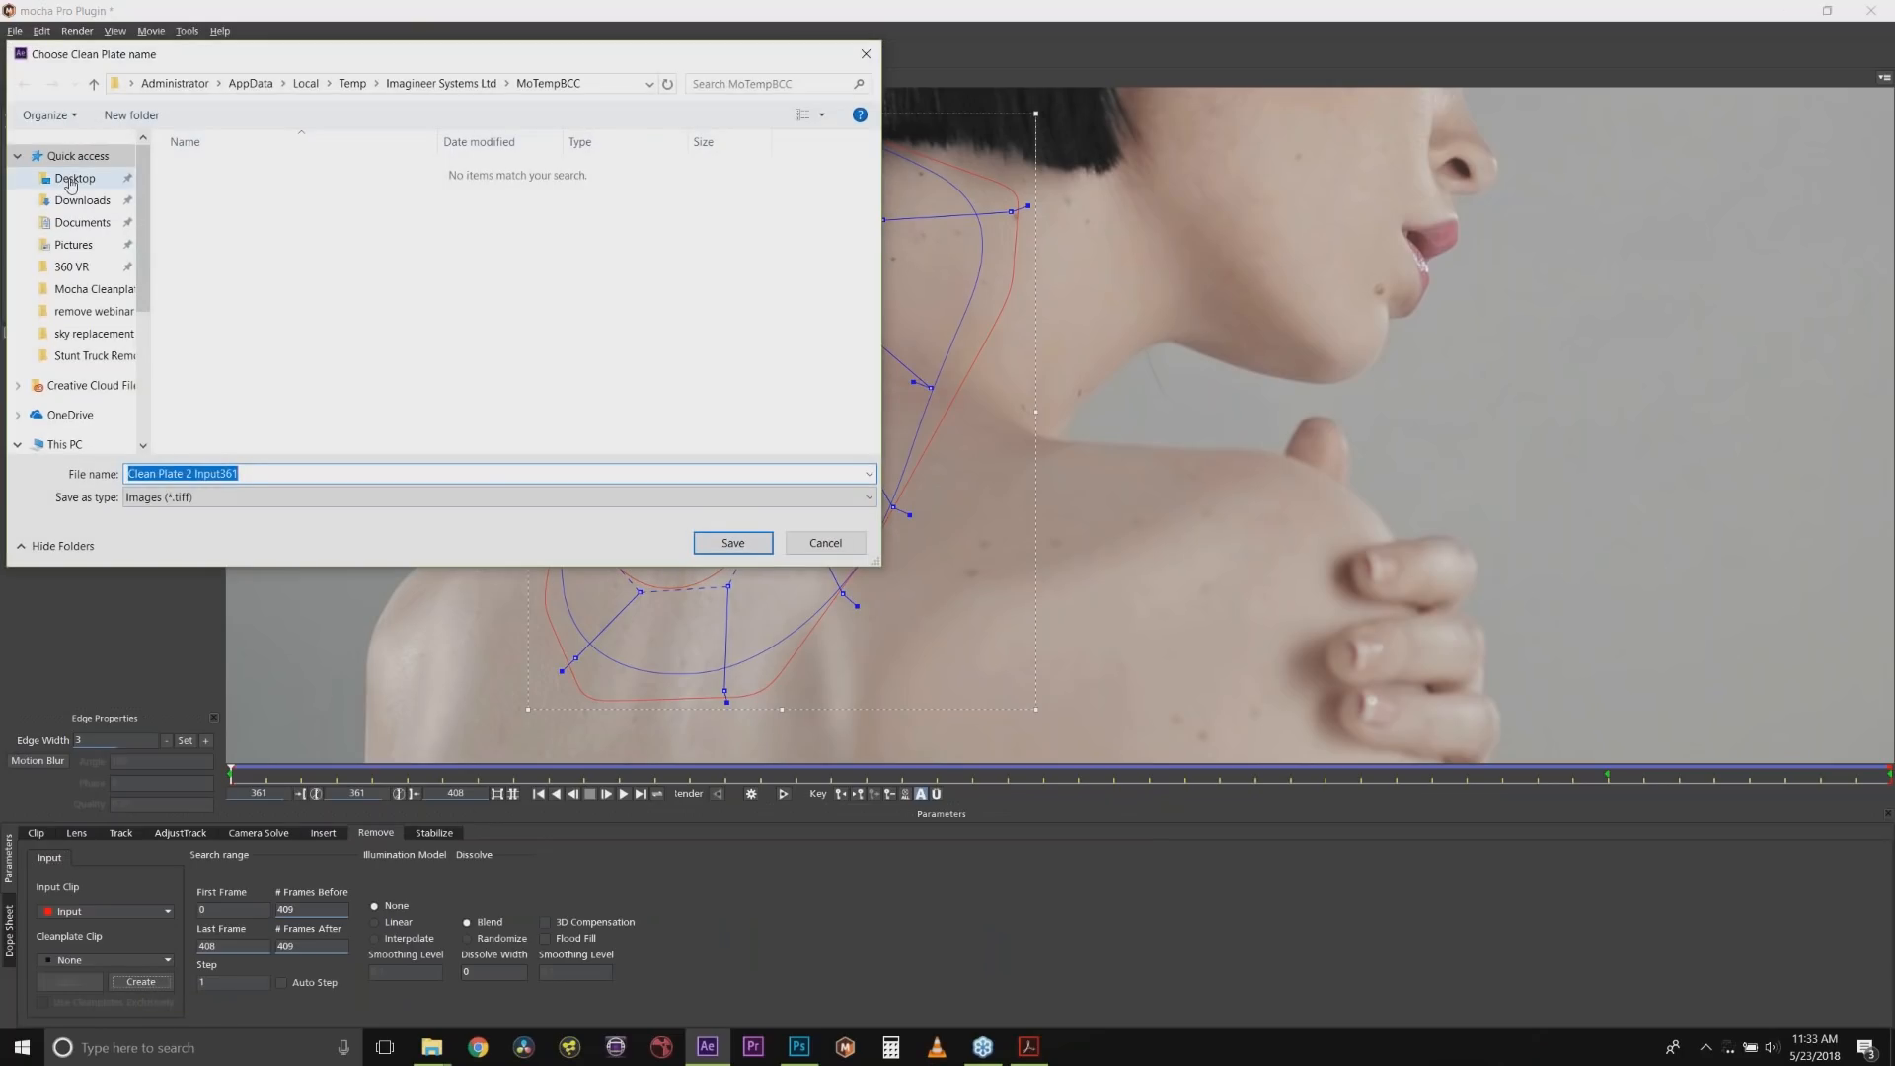
left_click(70, 181)
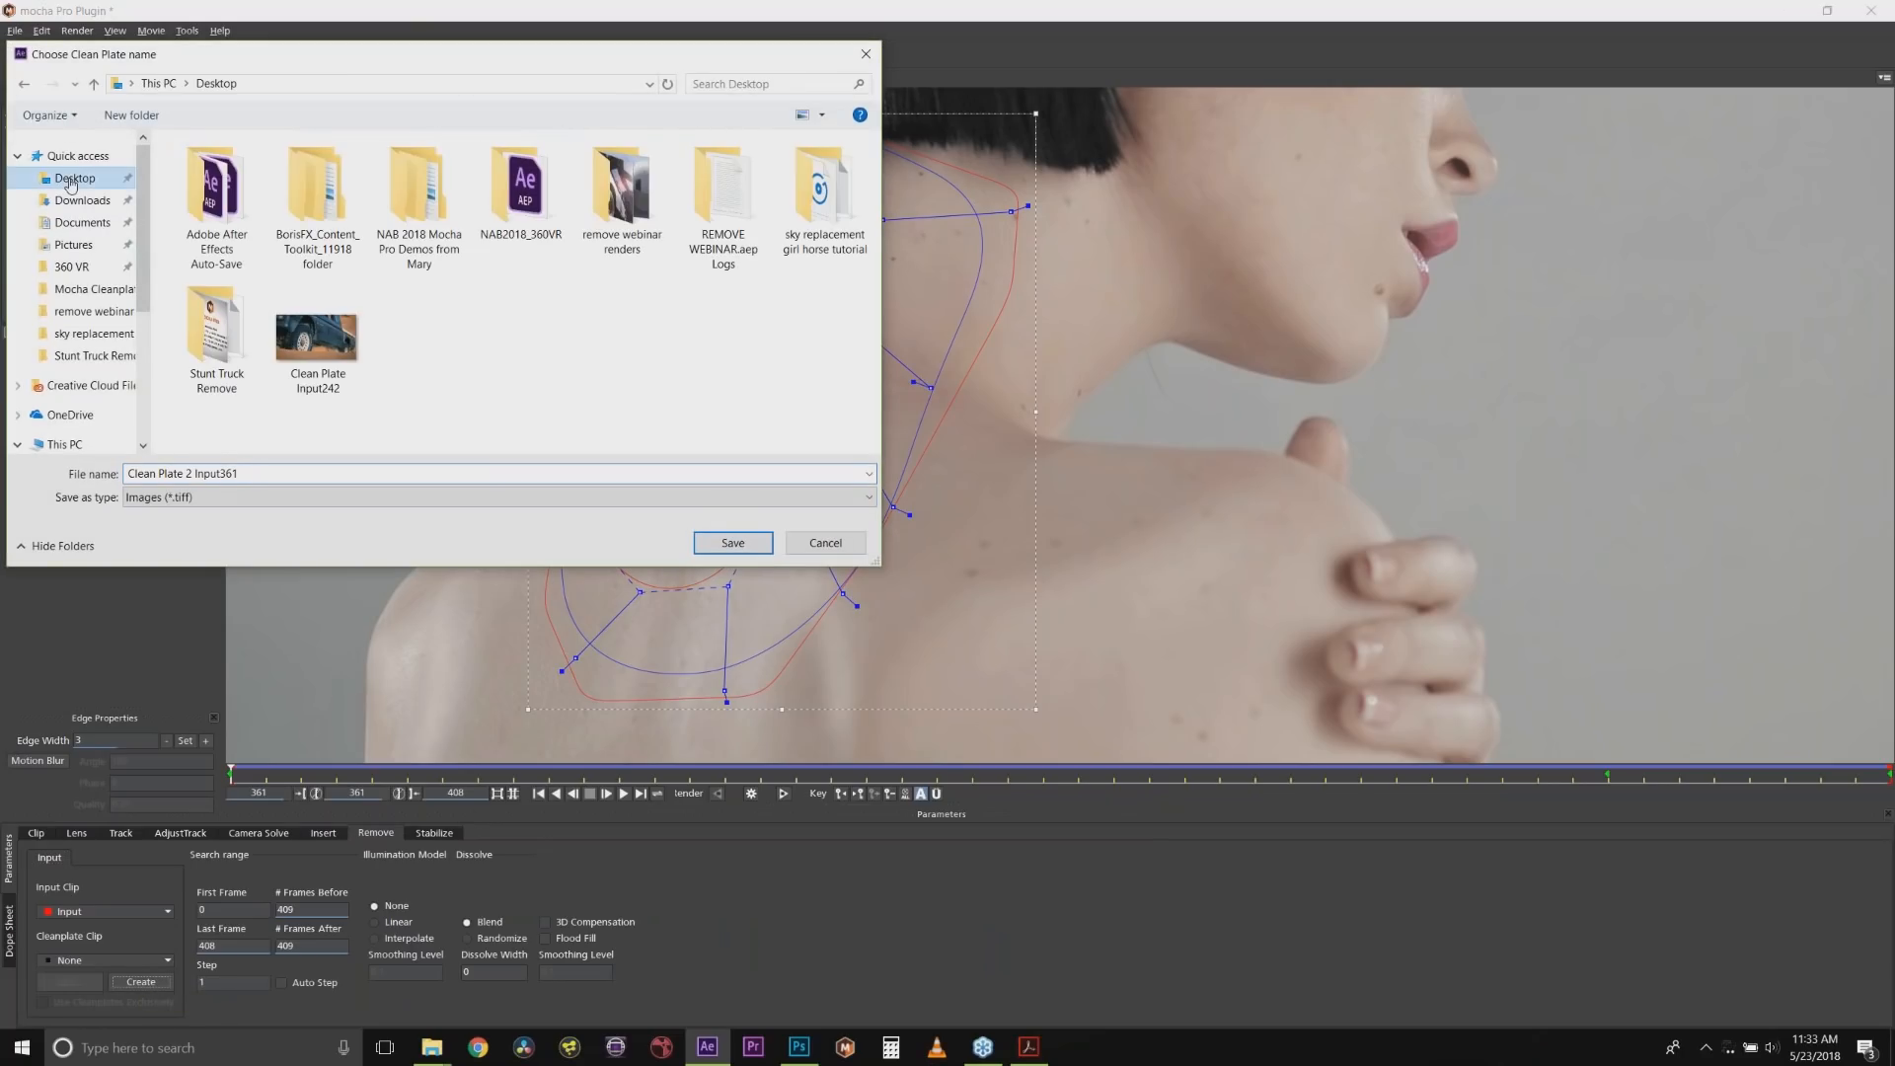
Save clean plates for frames 361 and 408 as TIFF images on the Desktop and check the clean plate list.
left_click(731, 543)
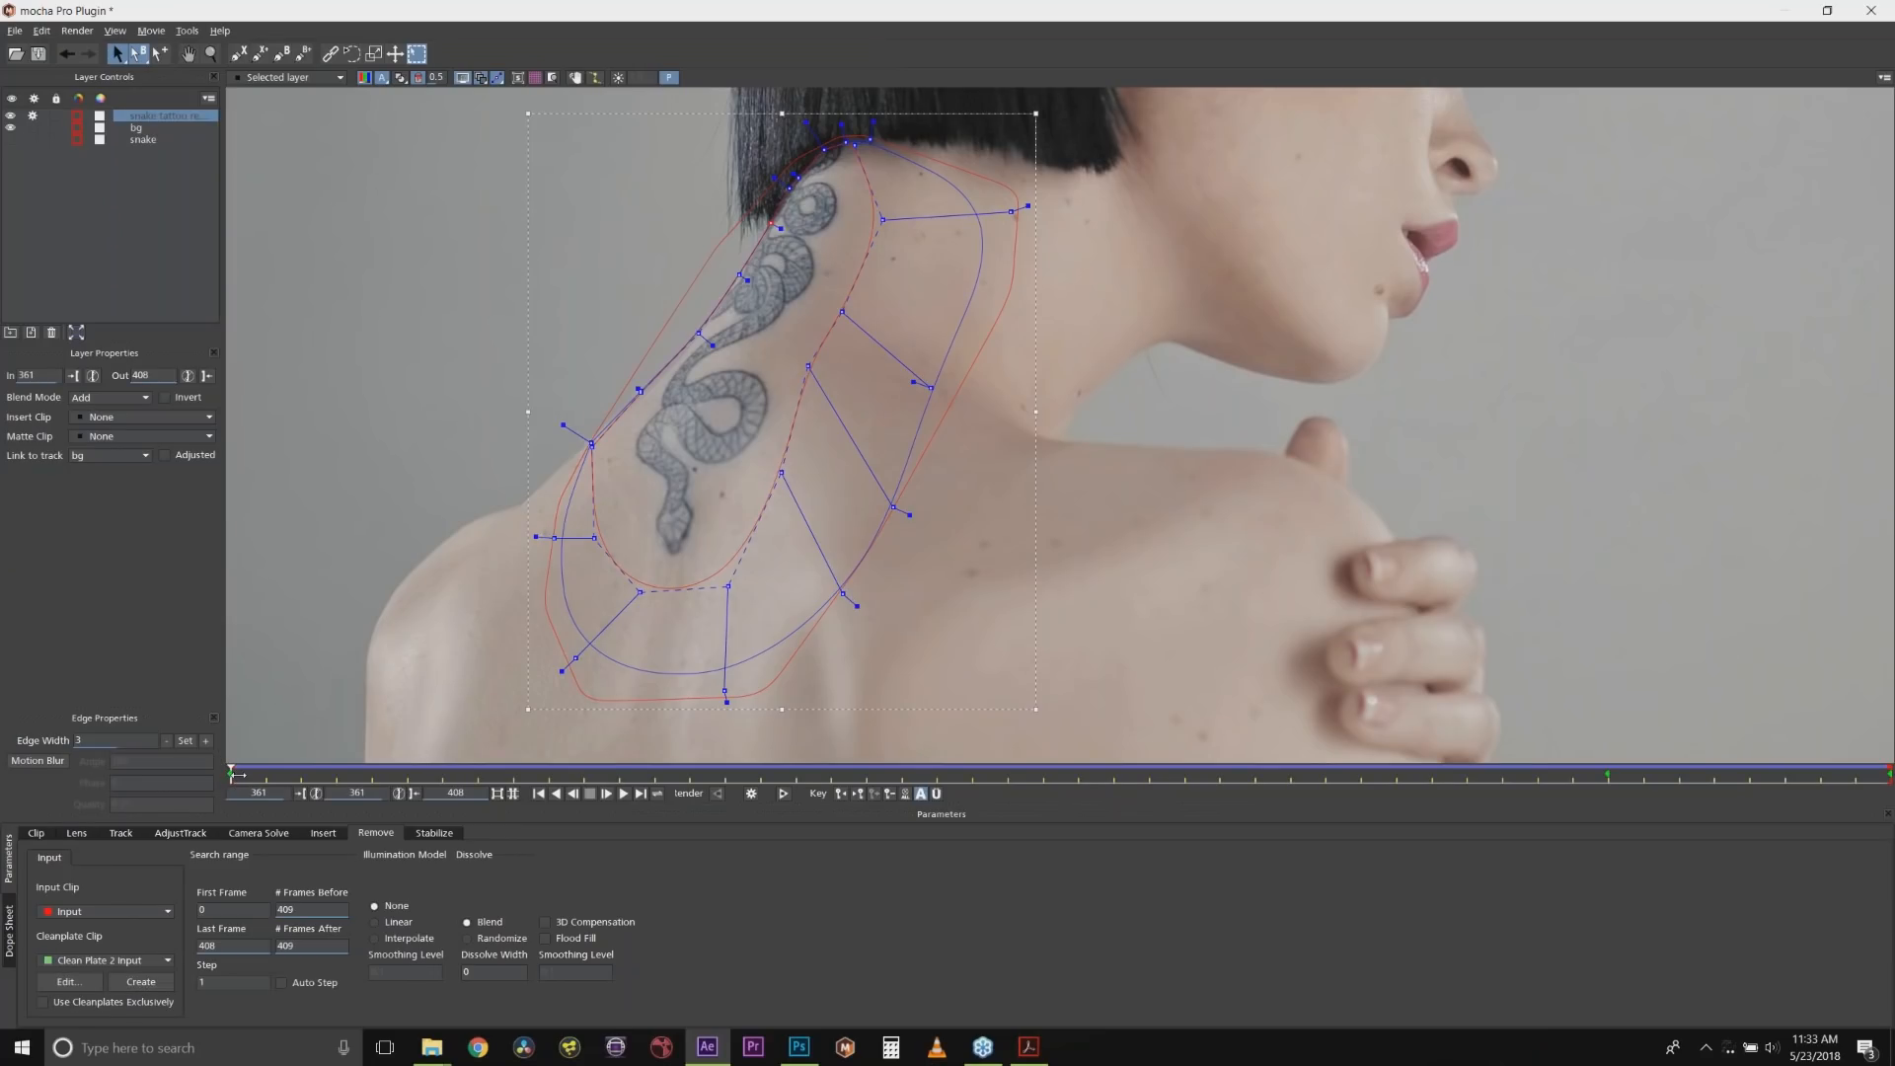
left_click_drag(234, 775, 1890, 775)
left_click(160, 981)
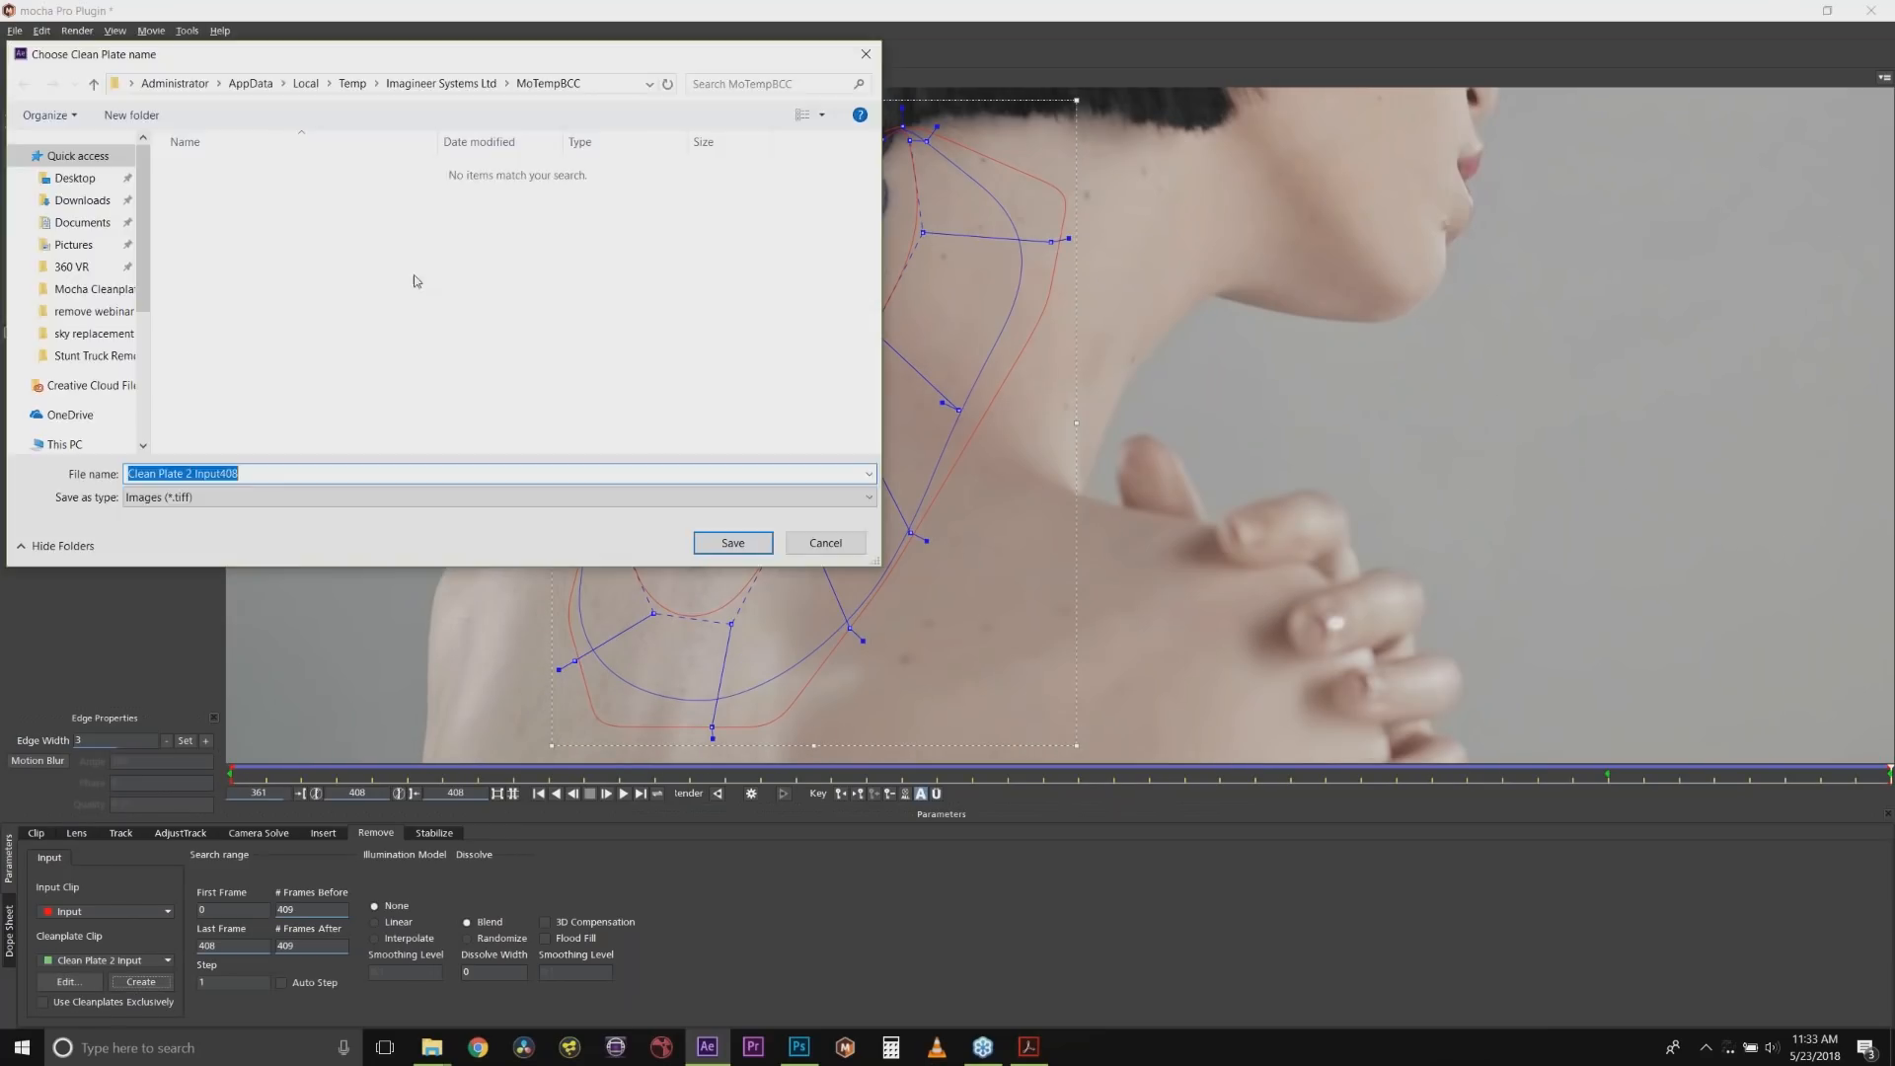
left_click(75, 177)
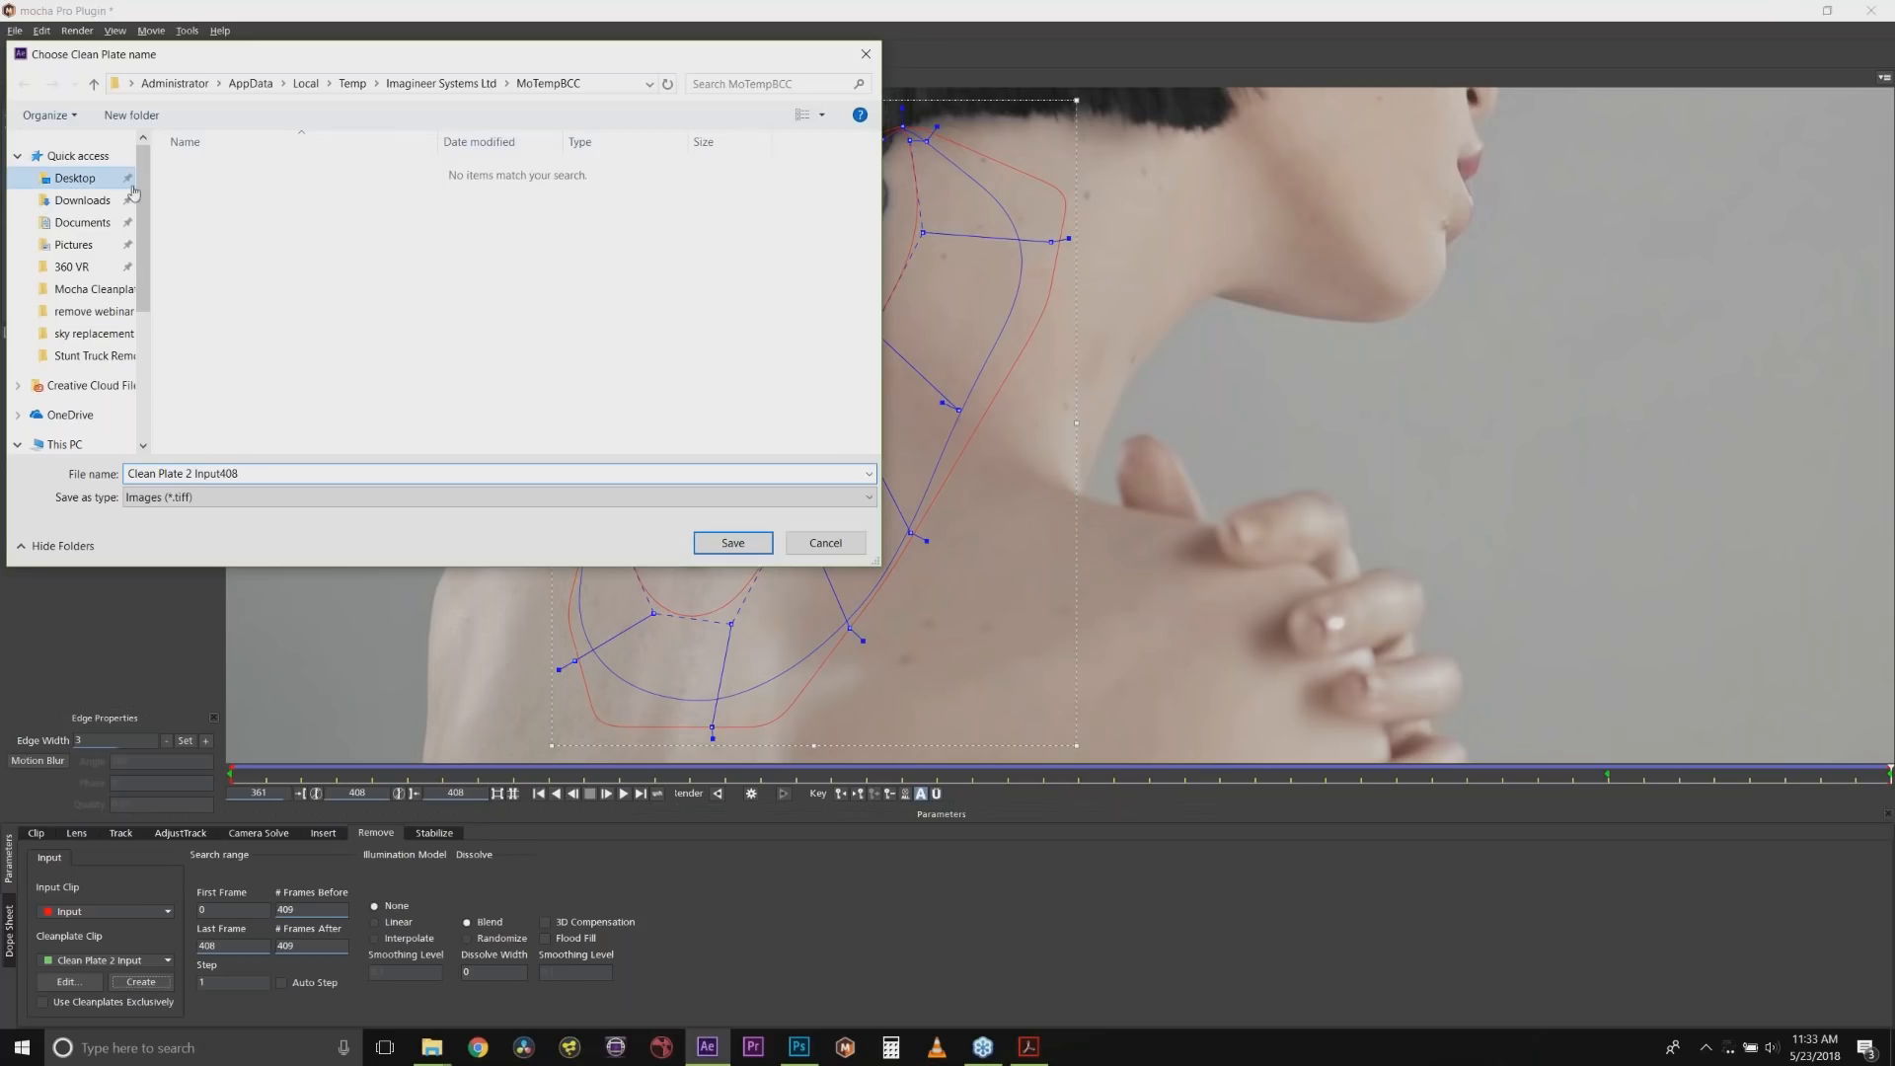
left_click(751, 544)
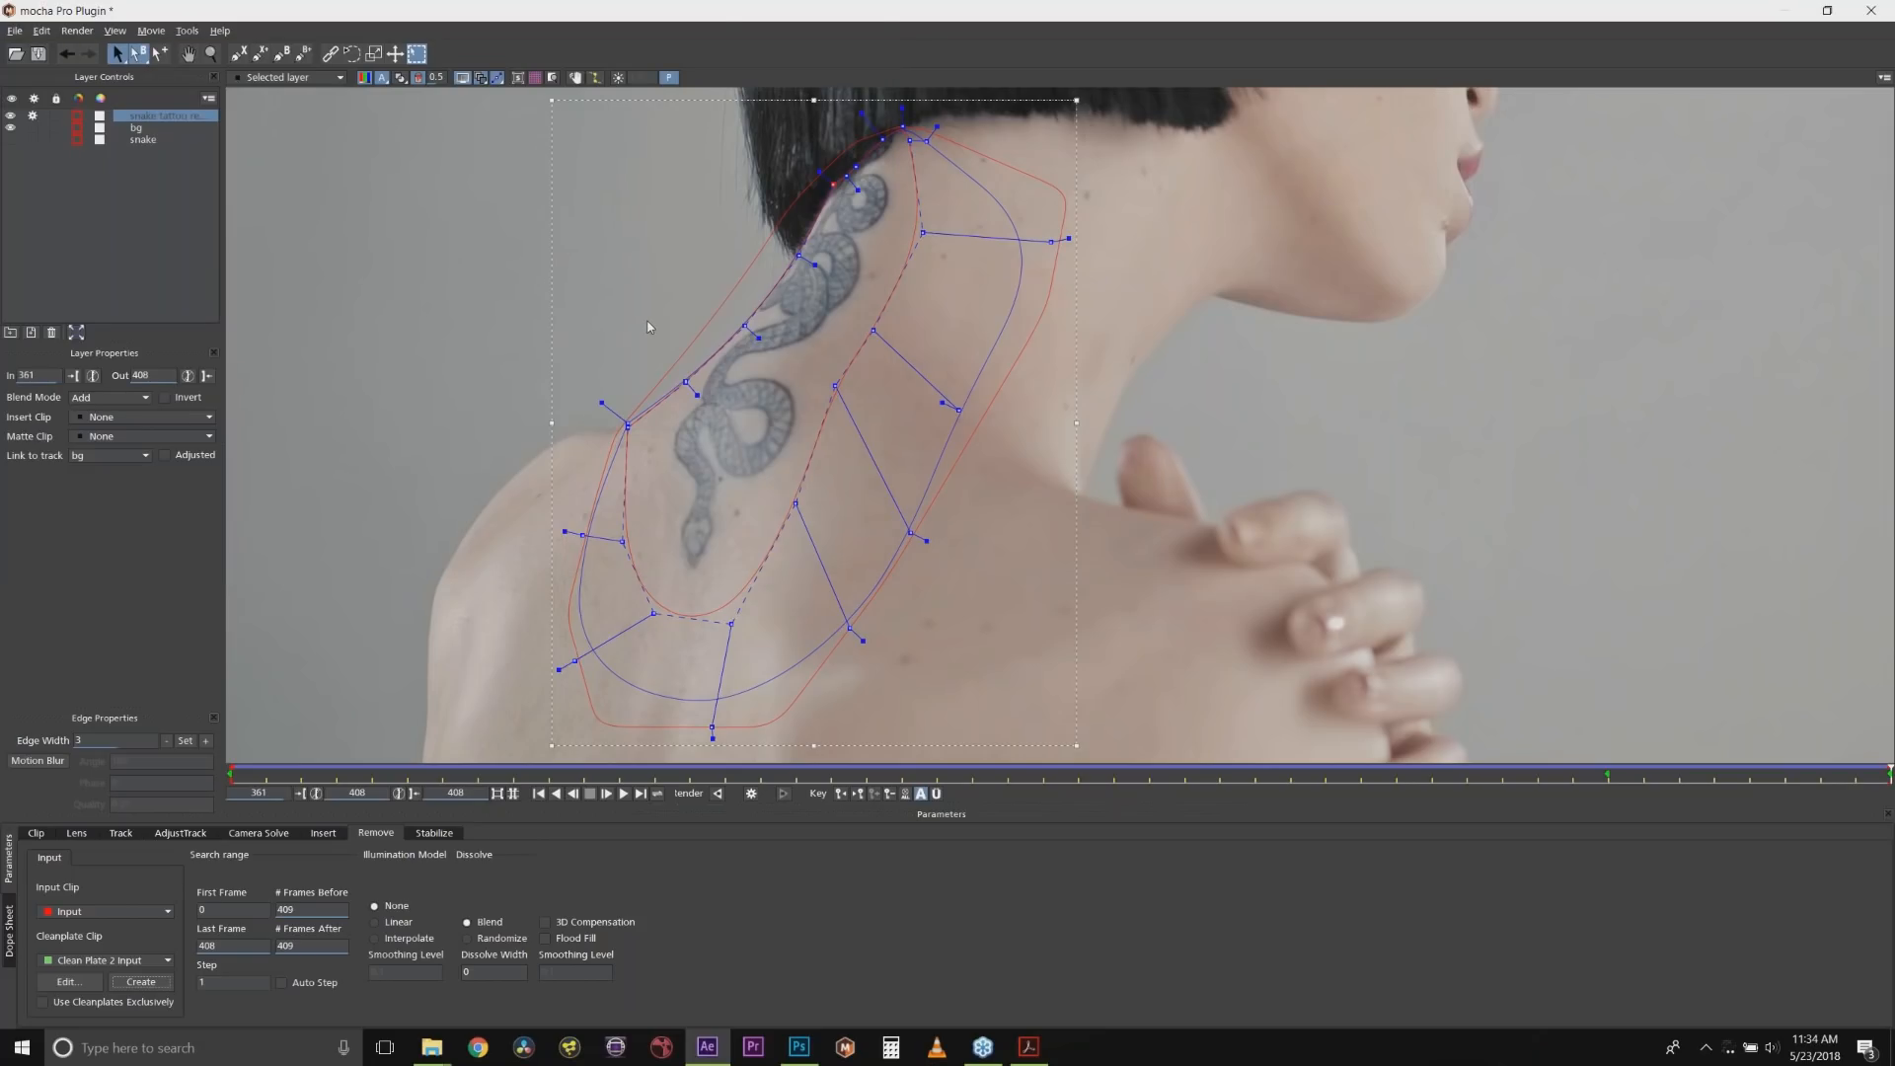
left_click(67, 981)
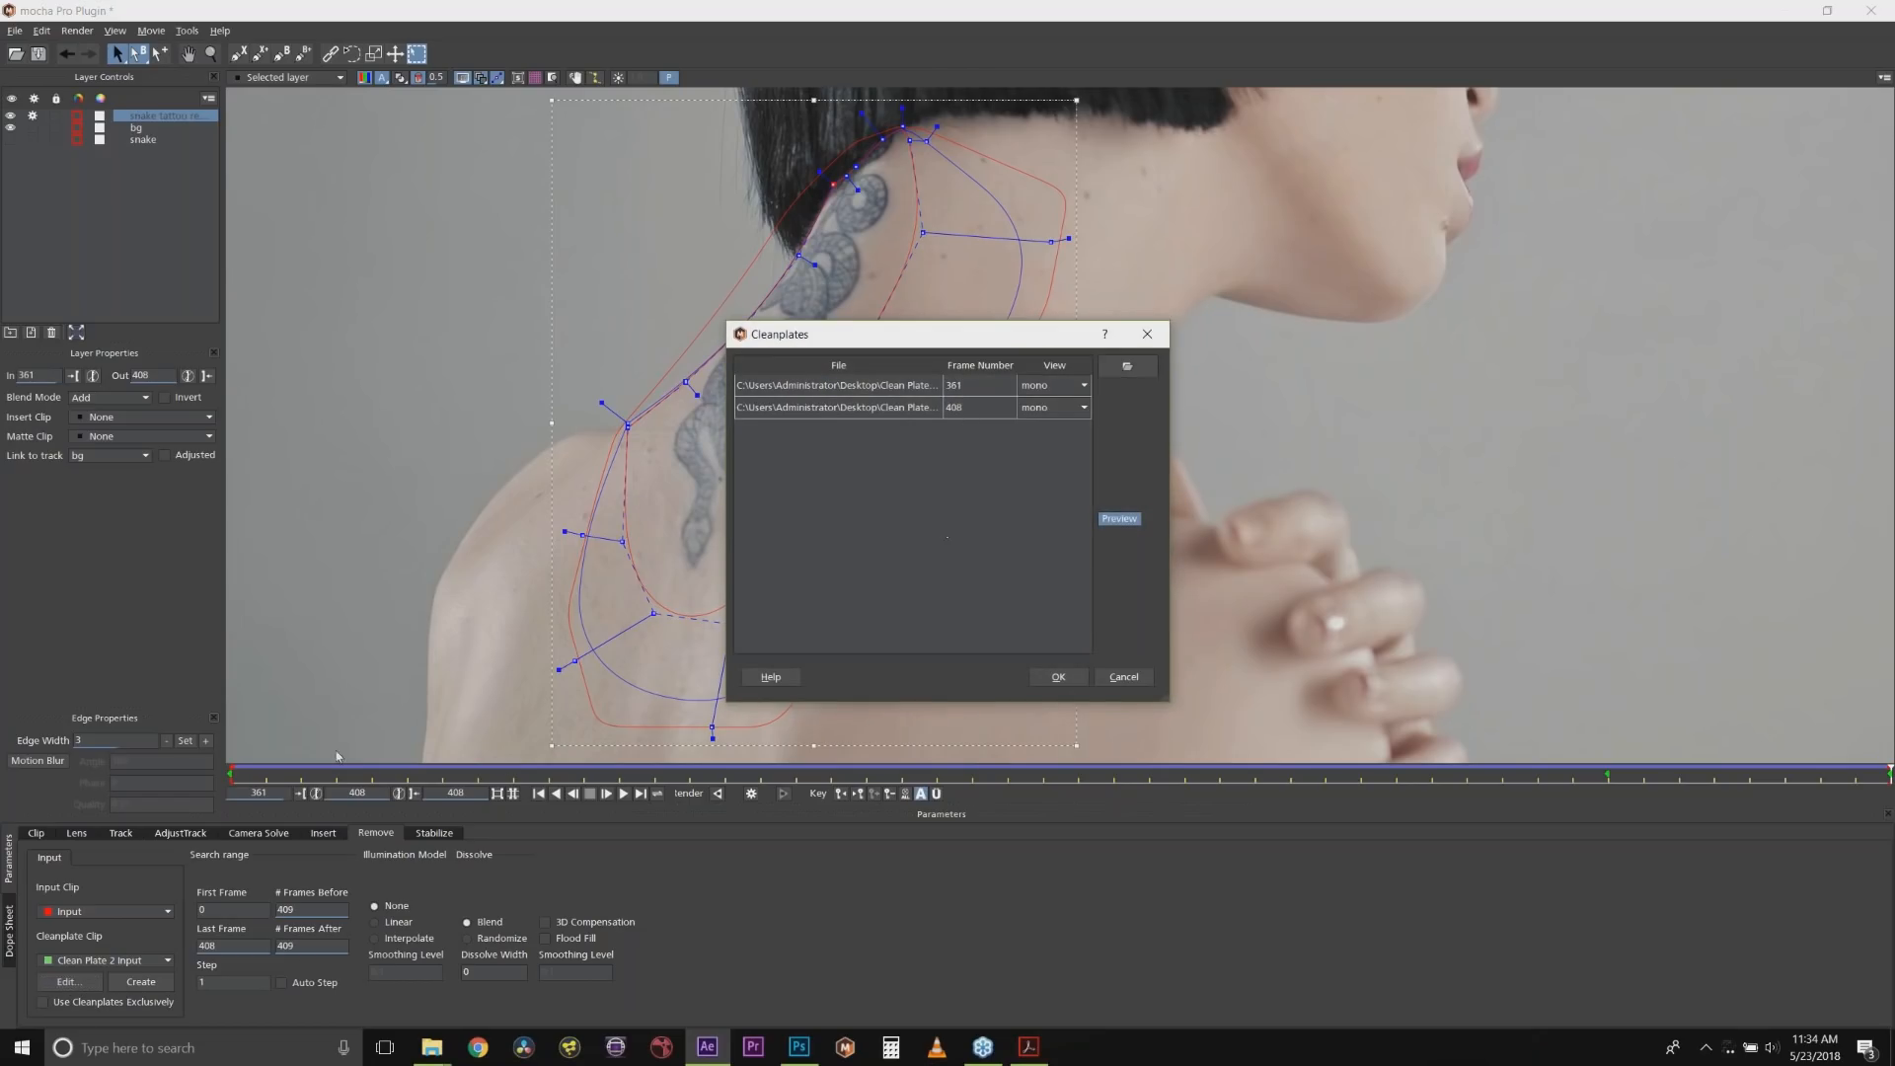
left_click(1121, 679)
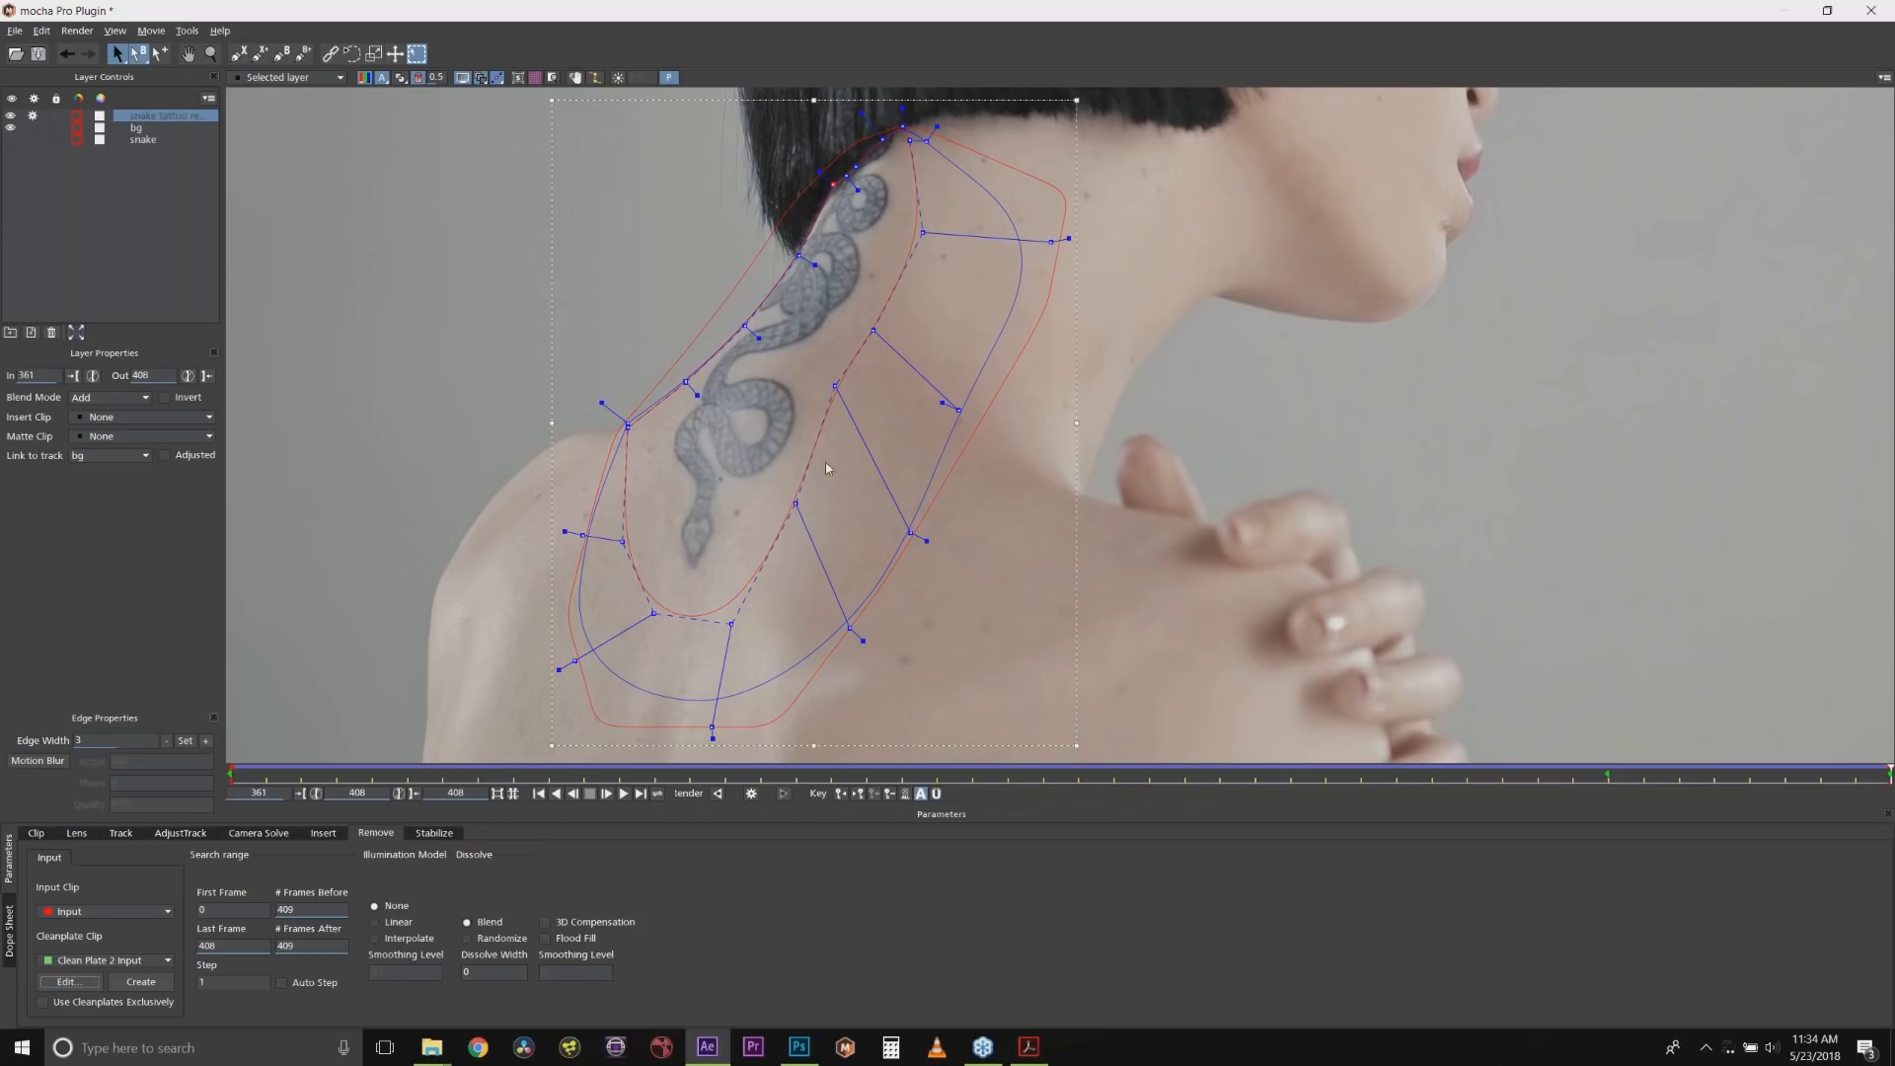
Delete the topmost snake tattoo removal layer and make the snake layer visible.
left_click(51, 332)
left_click_drag(126, 118, 145, 133)
left_click(144, 116)
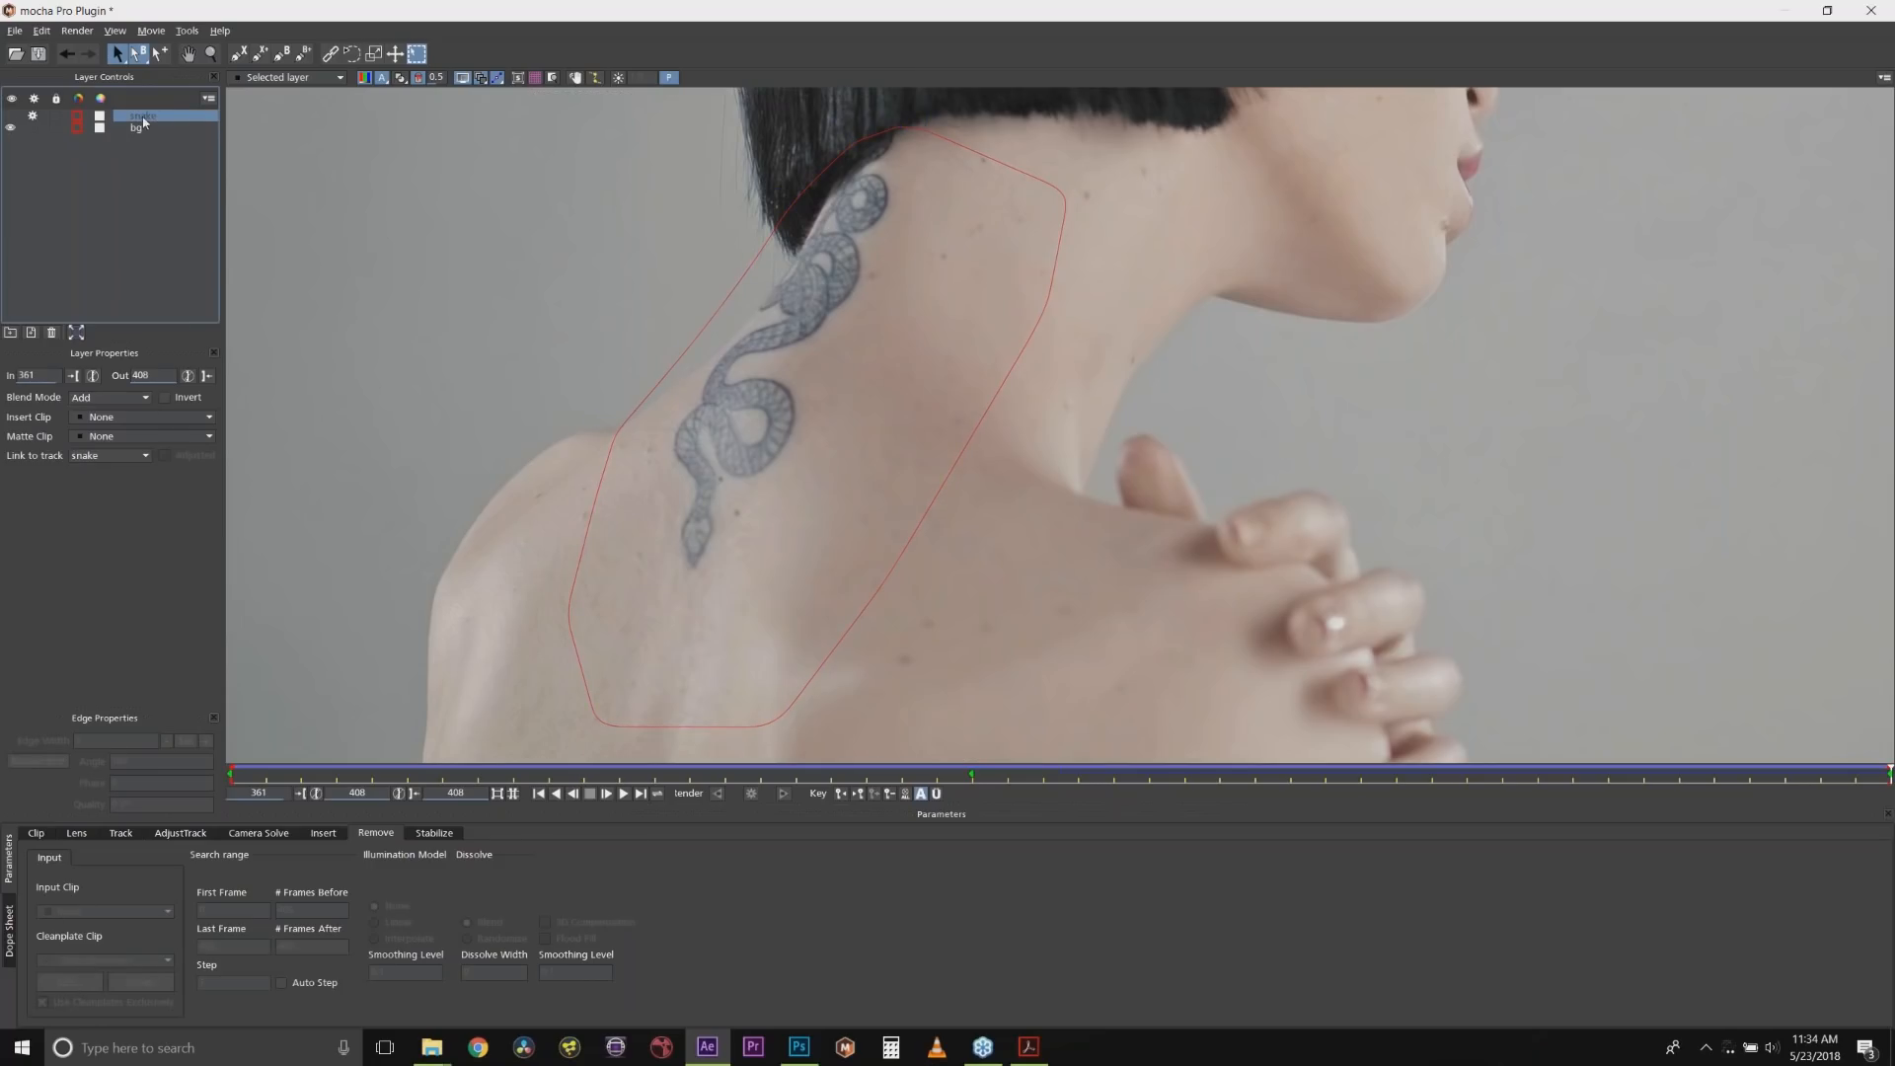
left_click(10, 117)
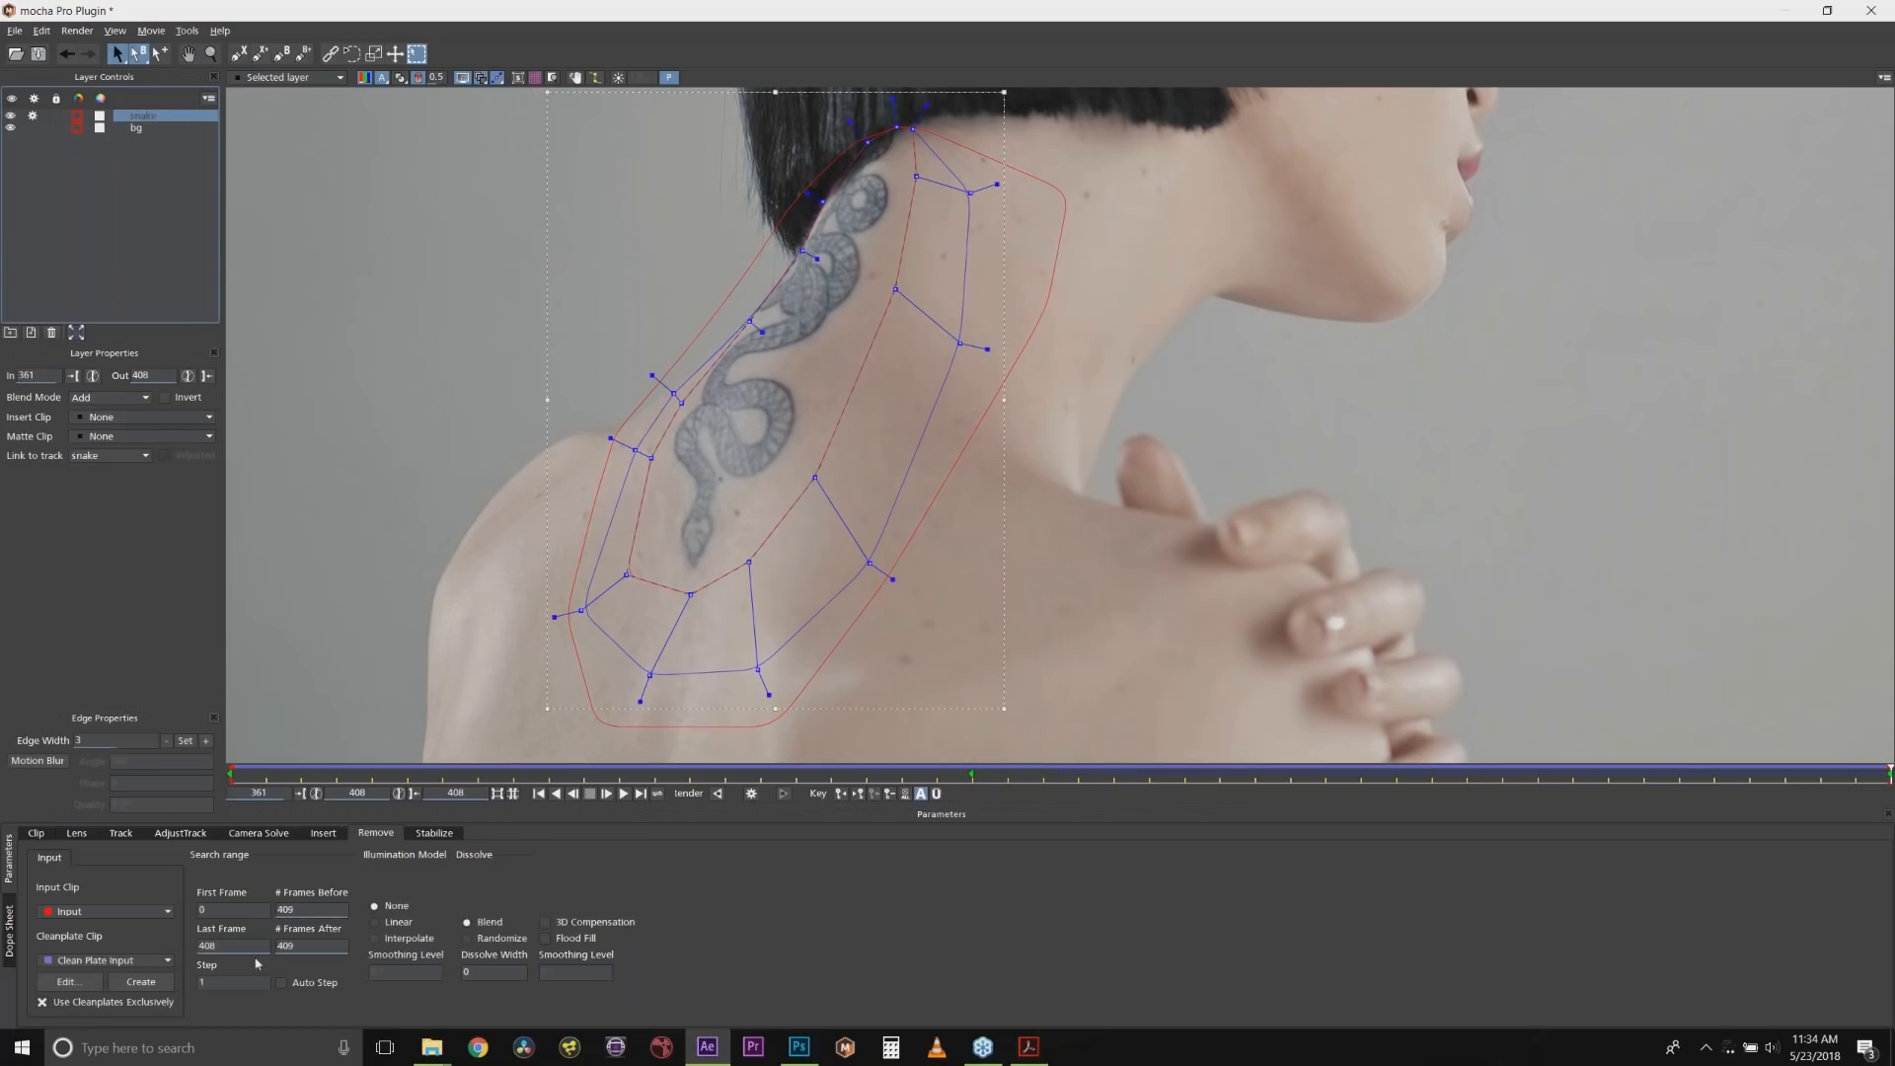
Check the snake layer's existing clean plates, then render its removal and return to After Effects.
left_click(67, 981)
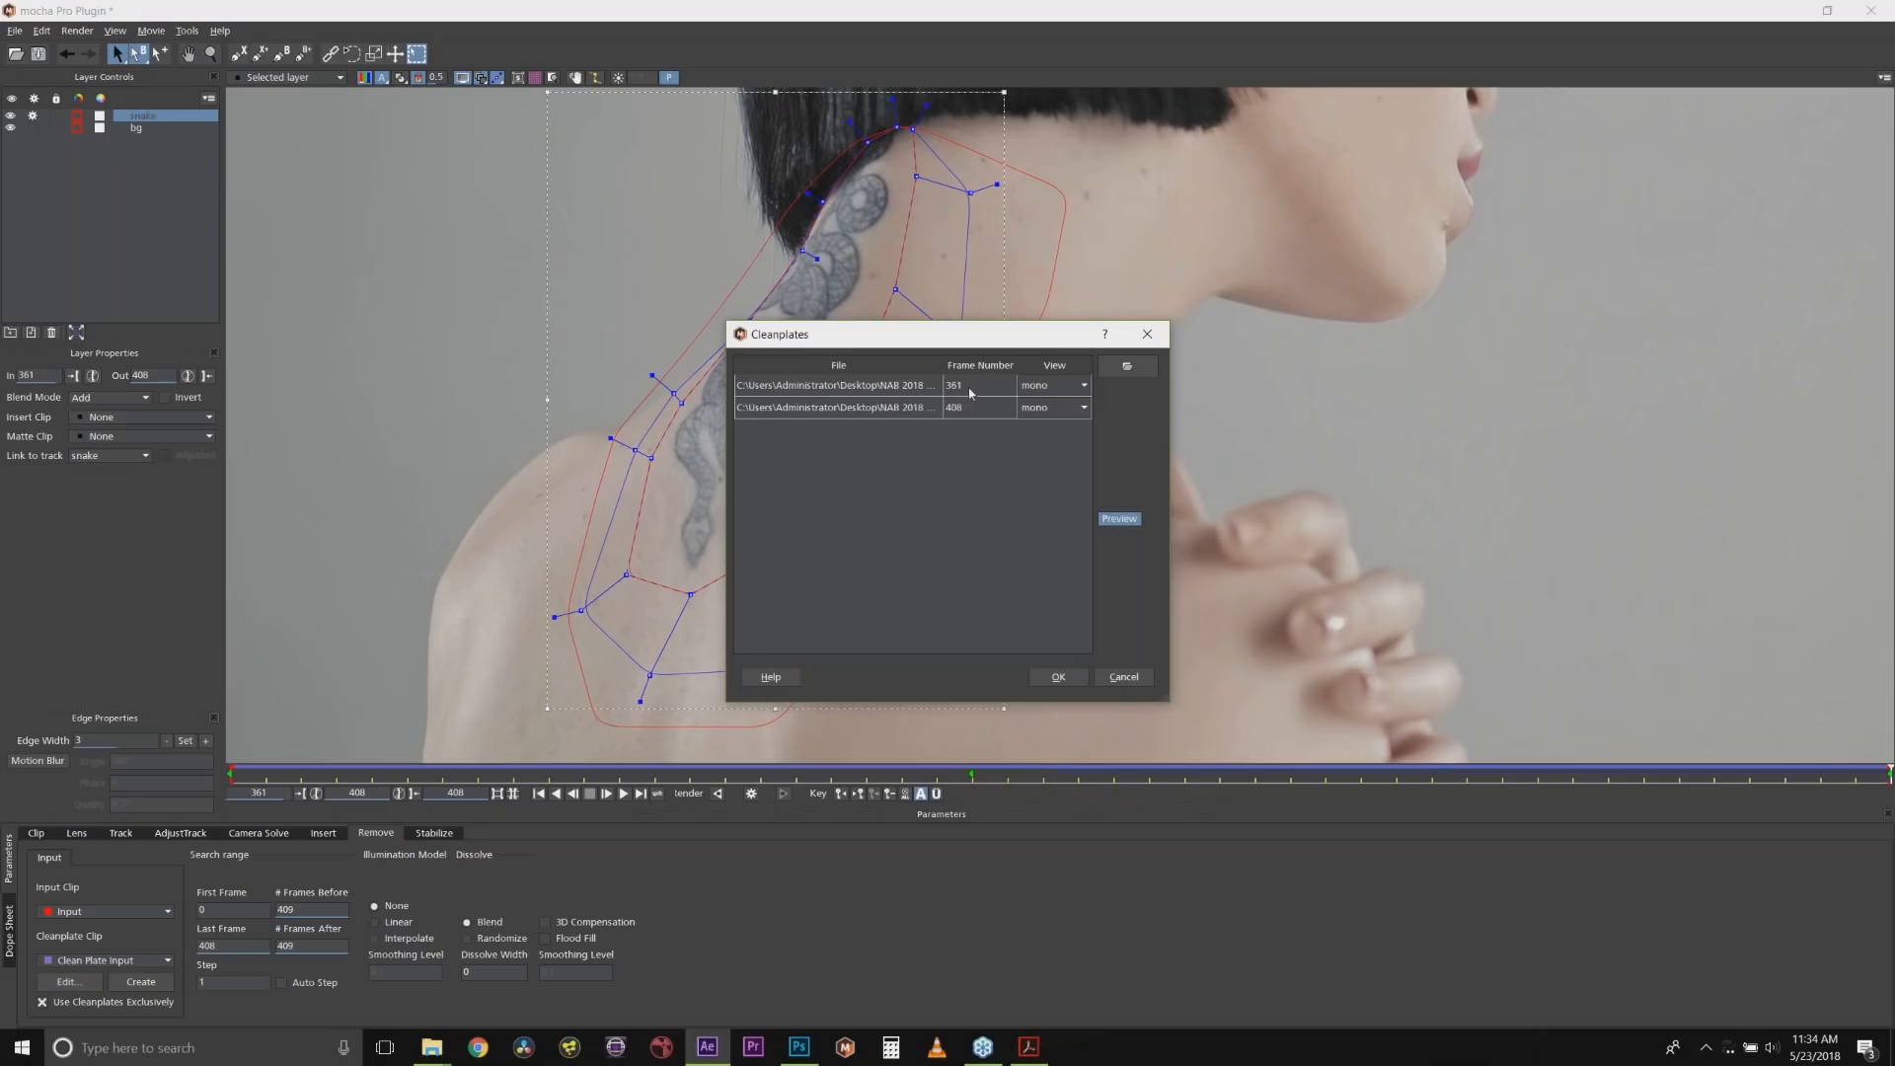
left_click(1123, 678)
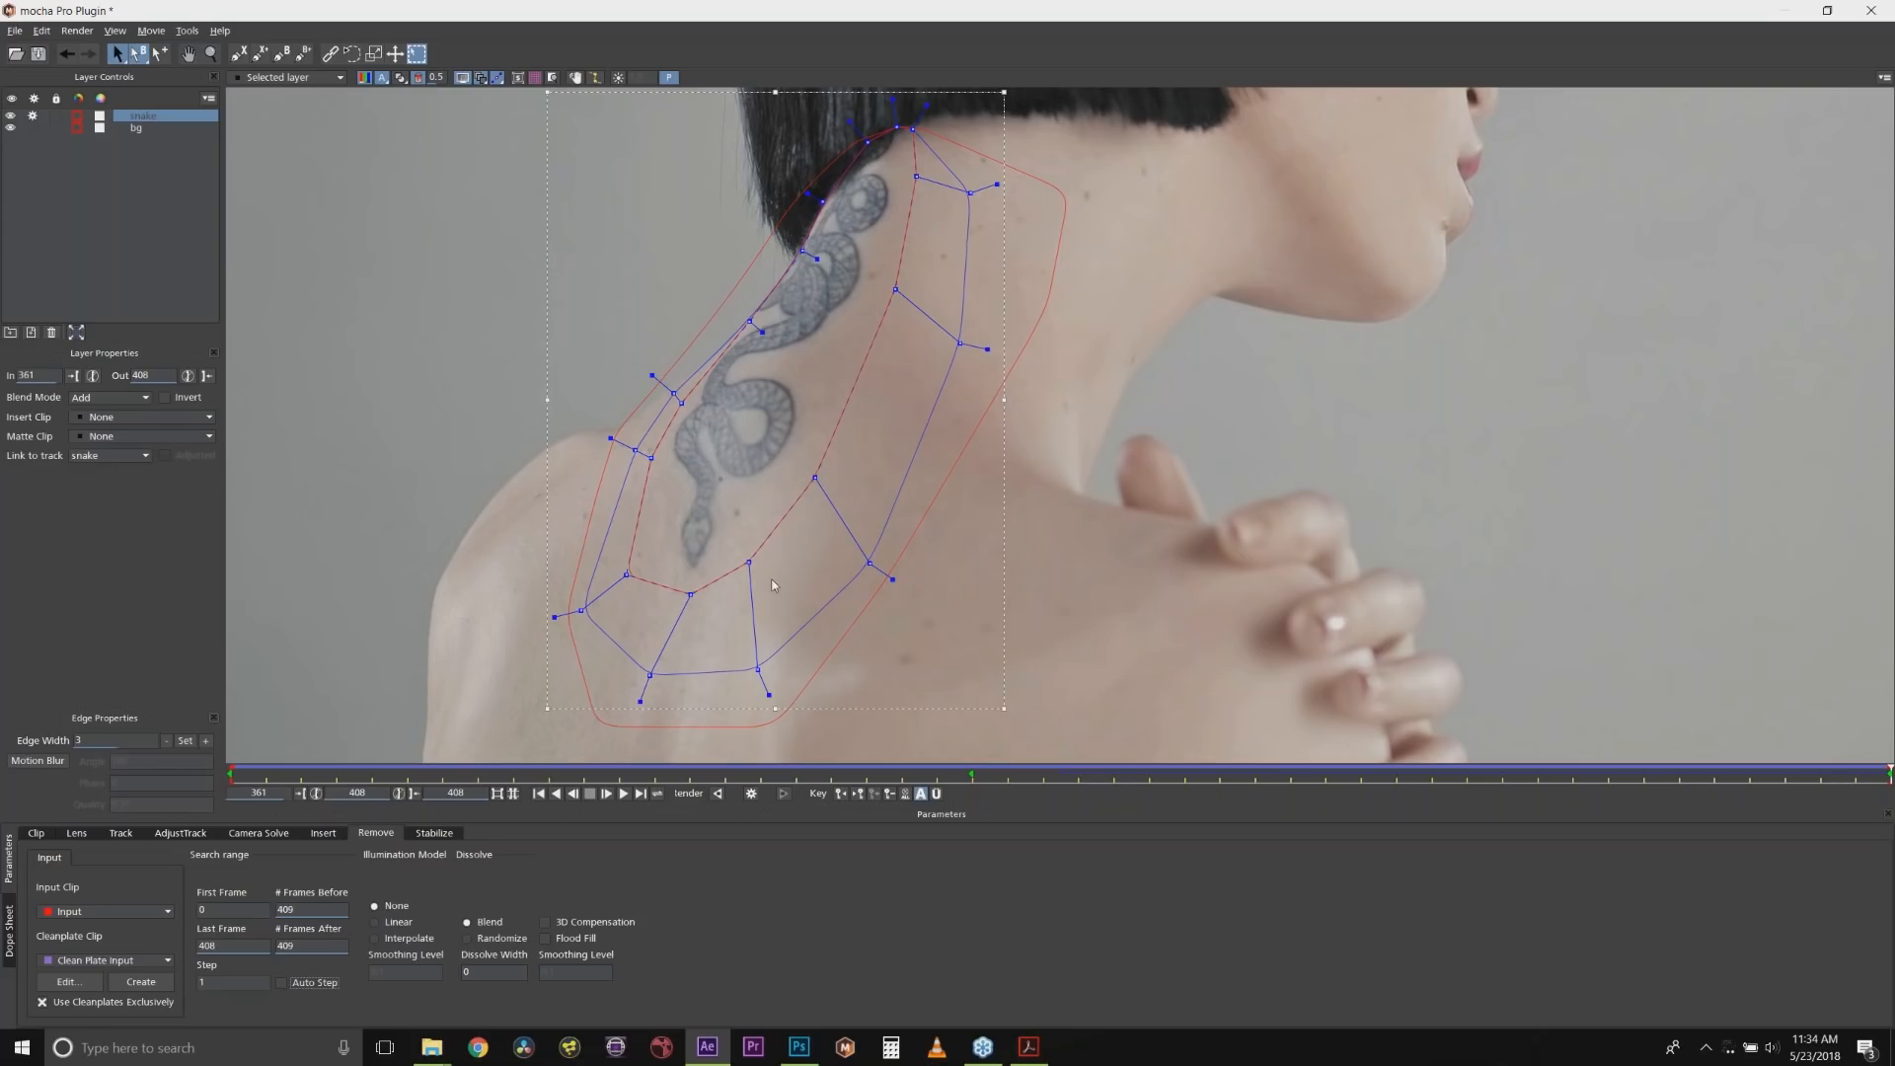
left_click(751, 794)
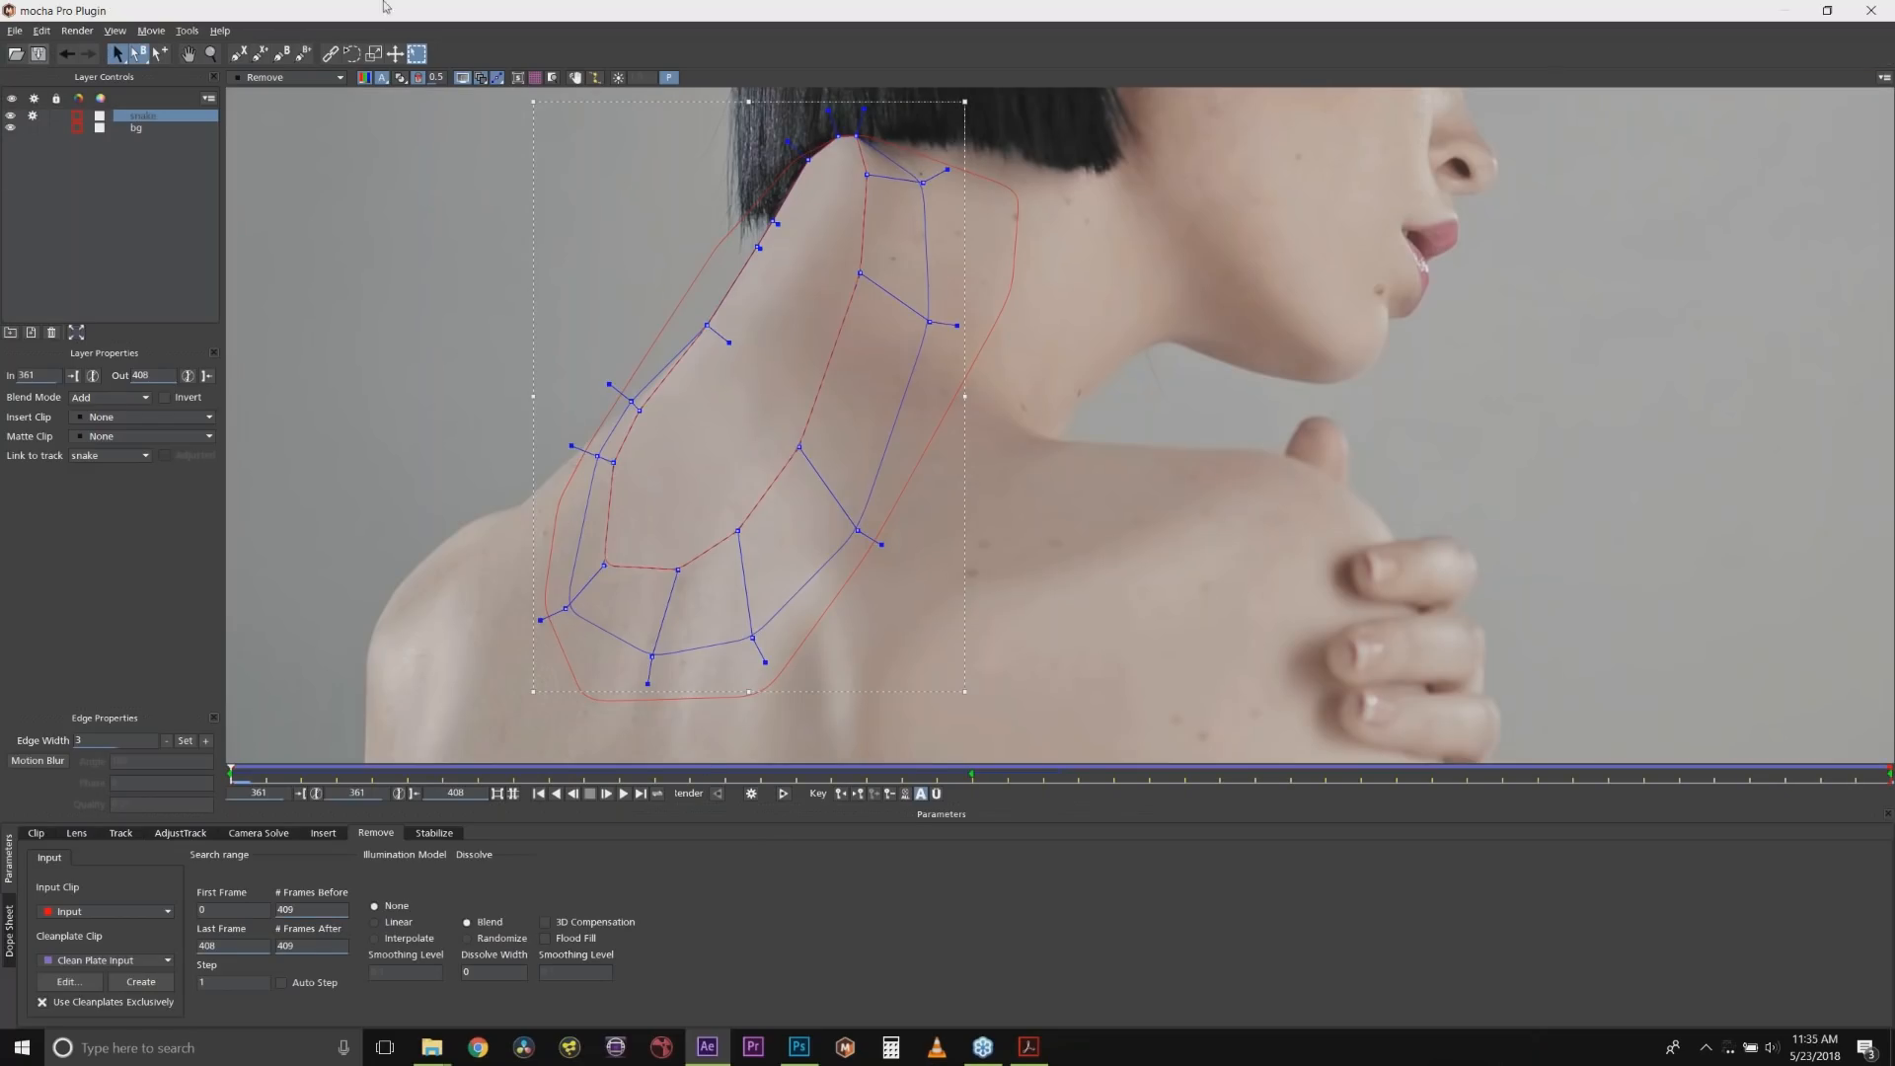
left_click(1861, 7)
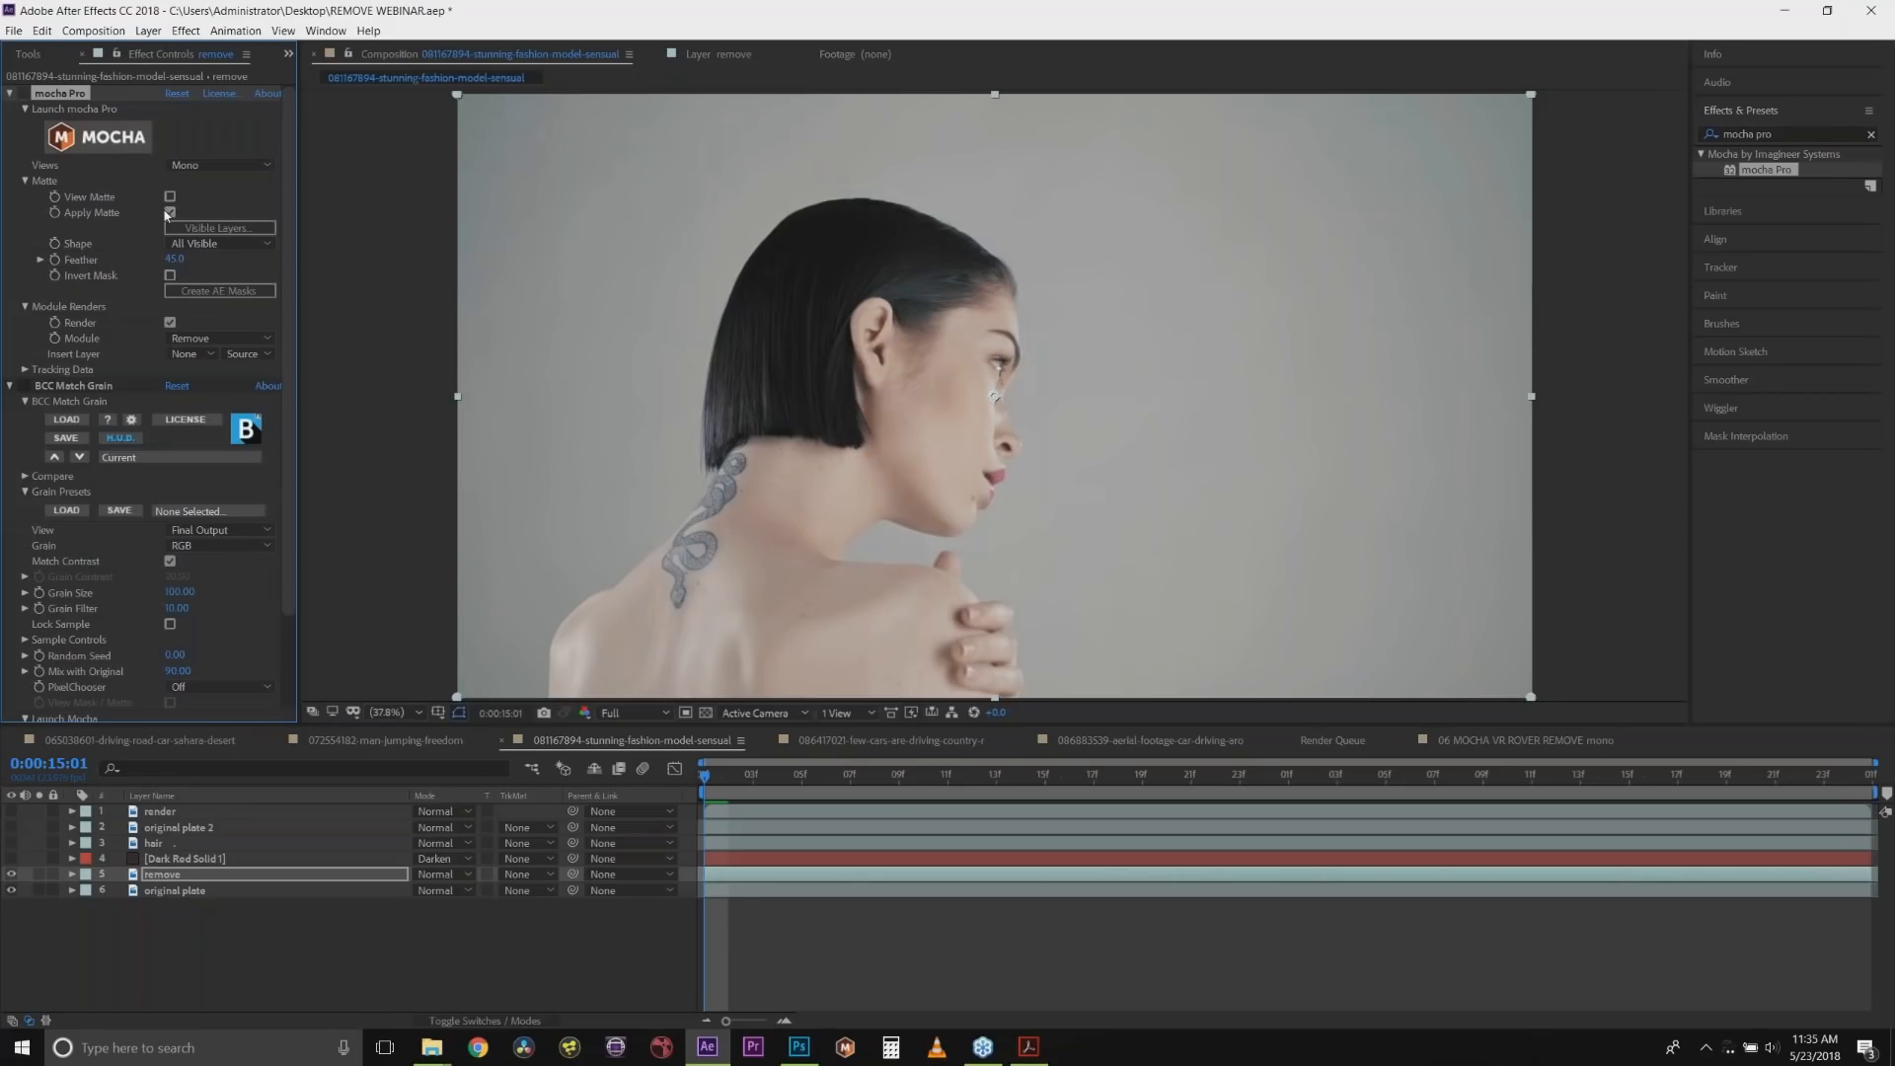
Show only the remove layer's full mocha Pro result, with Apply Matte off and the original plate hidden.
left_click(169, 213)
left_click(19, 902)
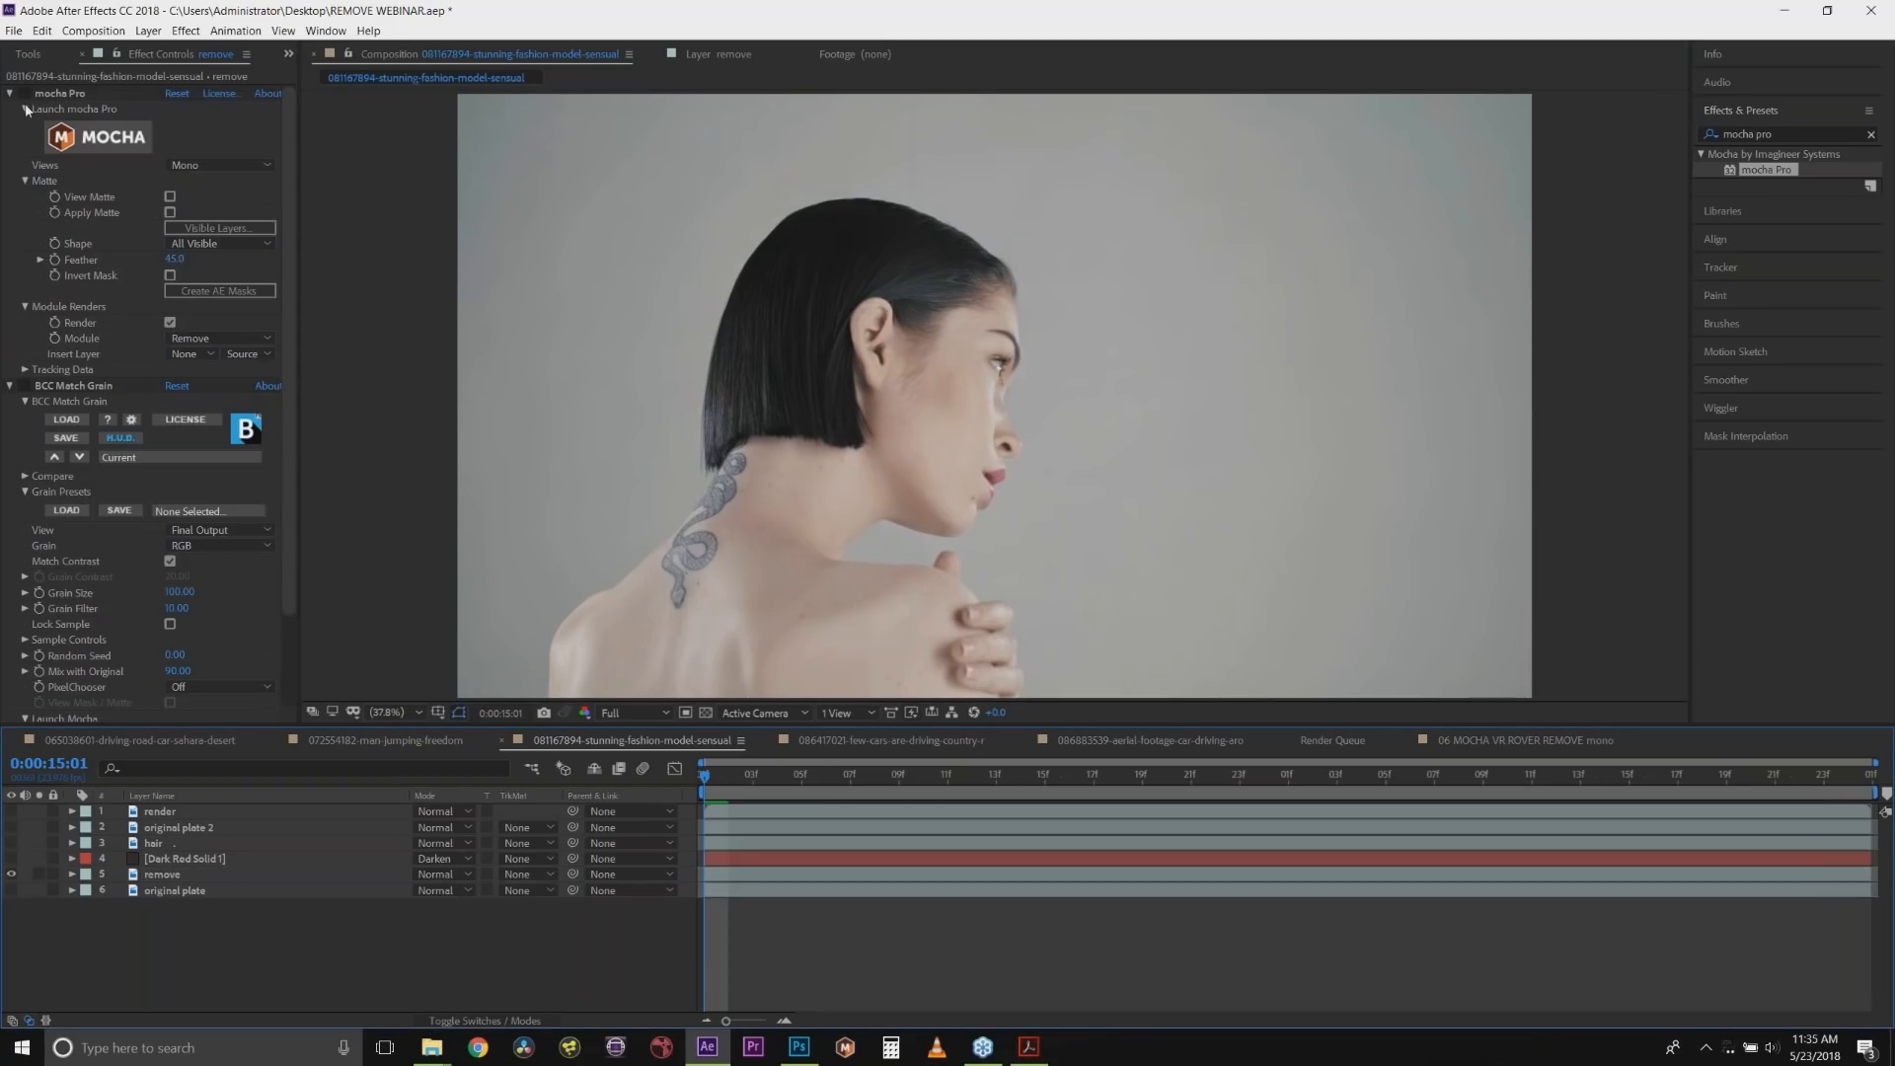
left_click(32, 219)
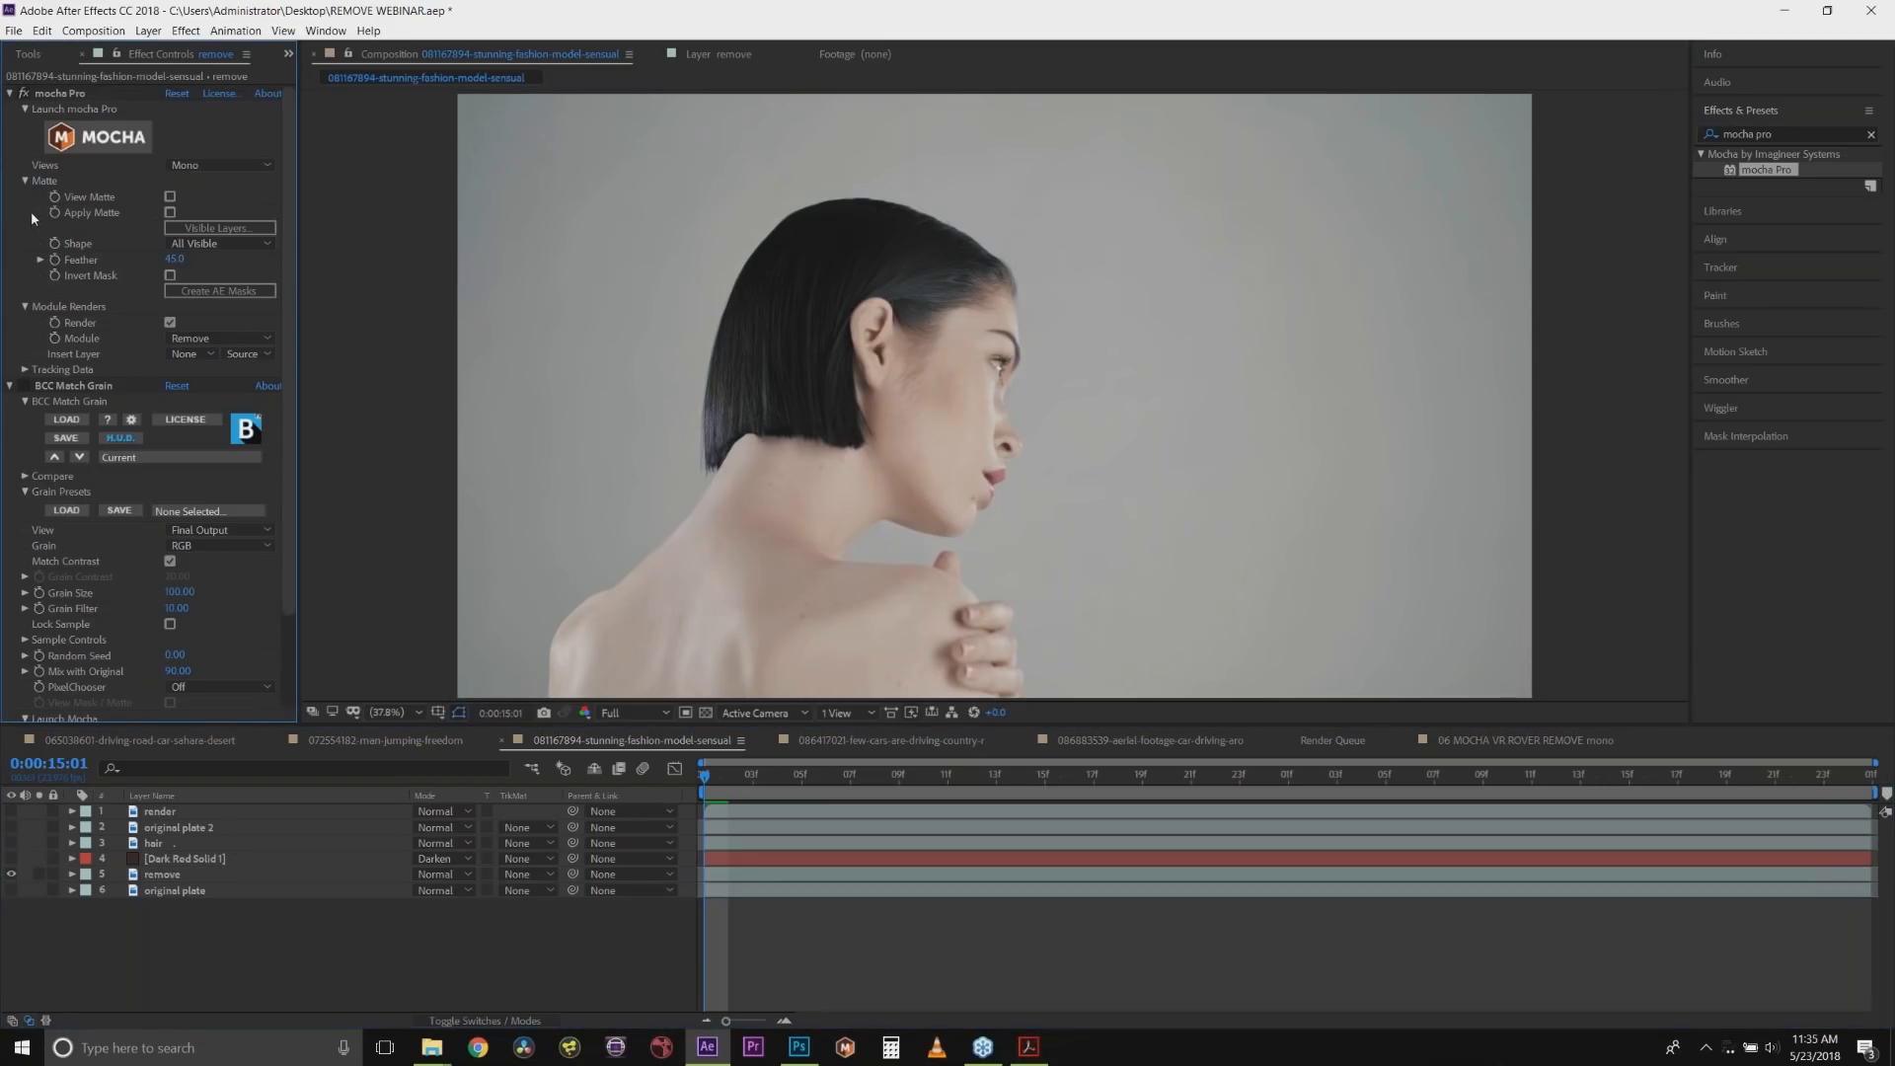
Exclude the bg layer from the mocha Pro matte's visible layers.
left_click(193, 227)
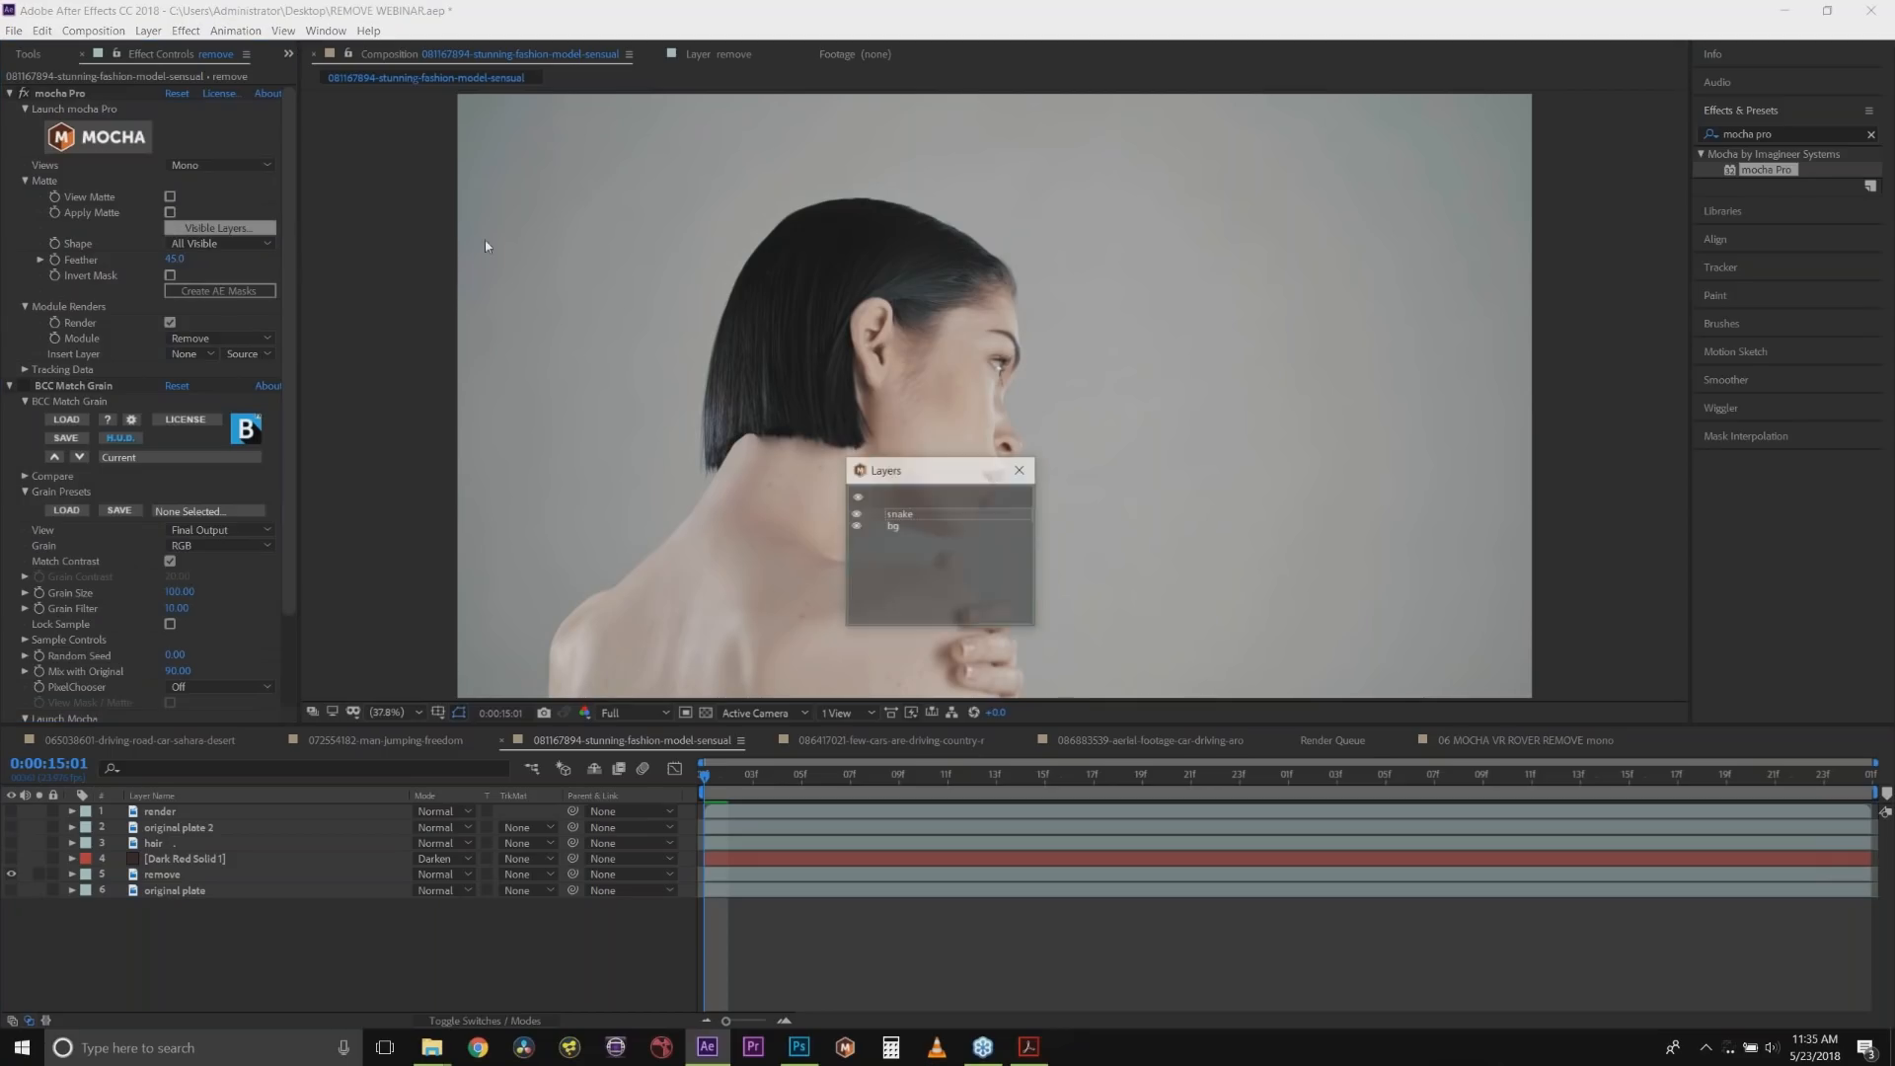
left_click(856, 526)
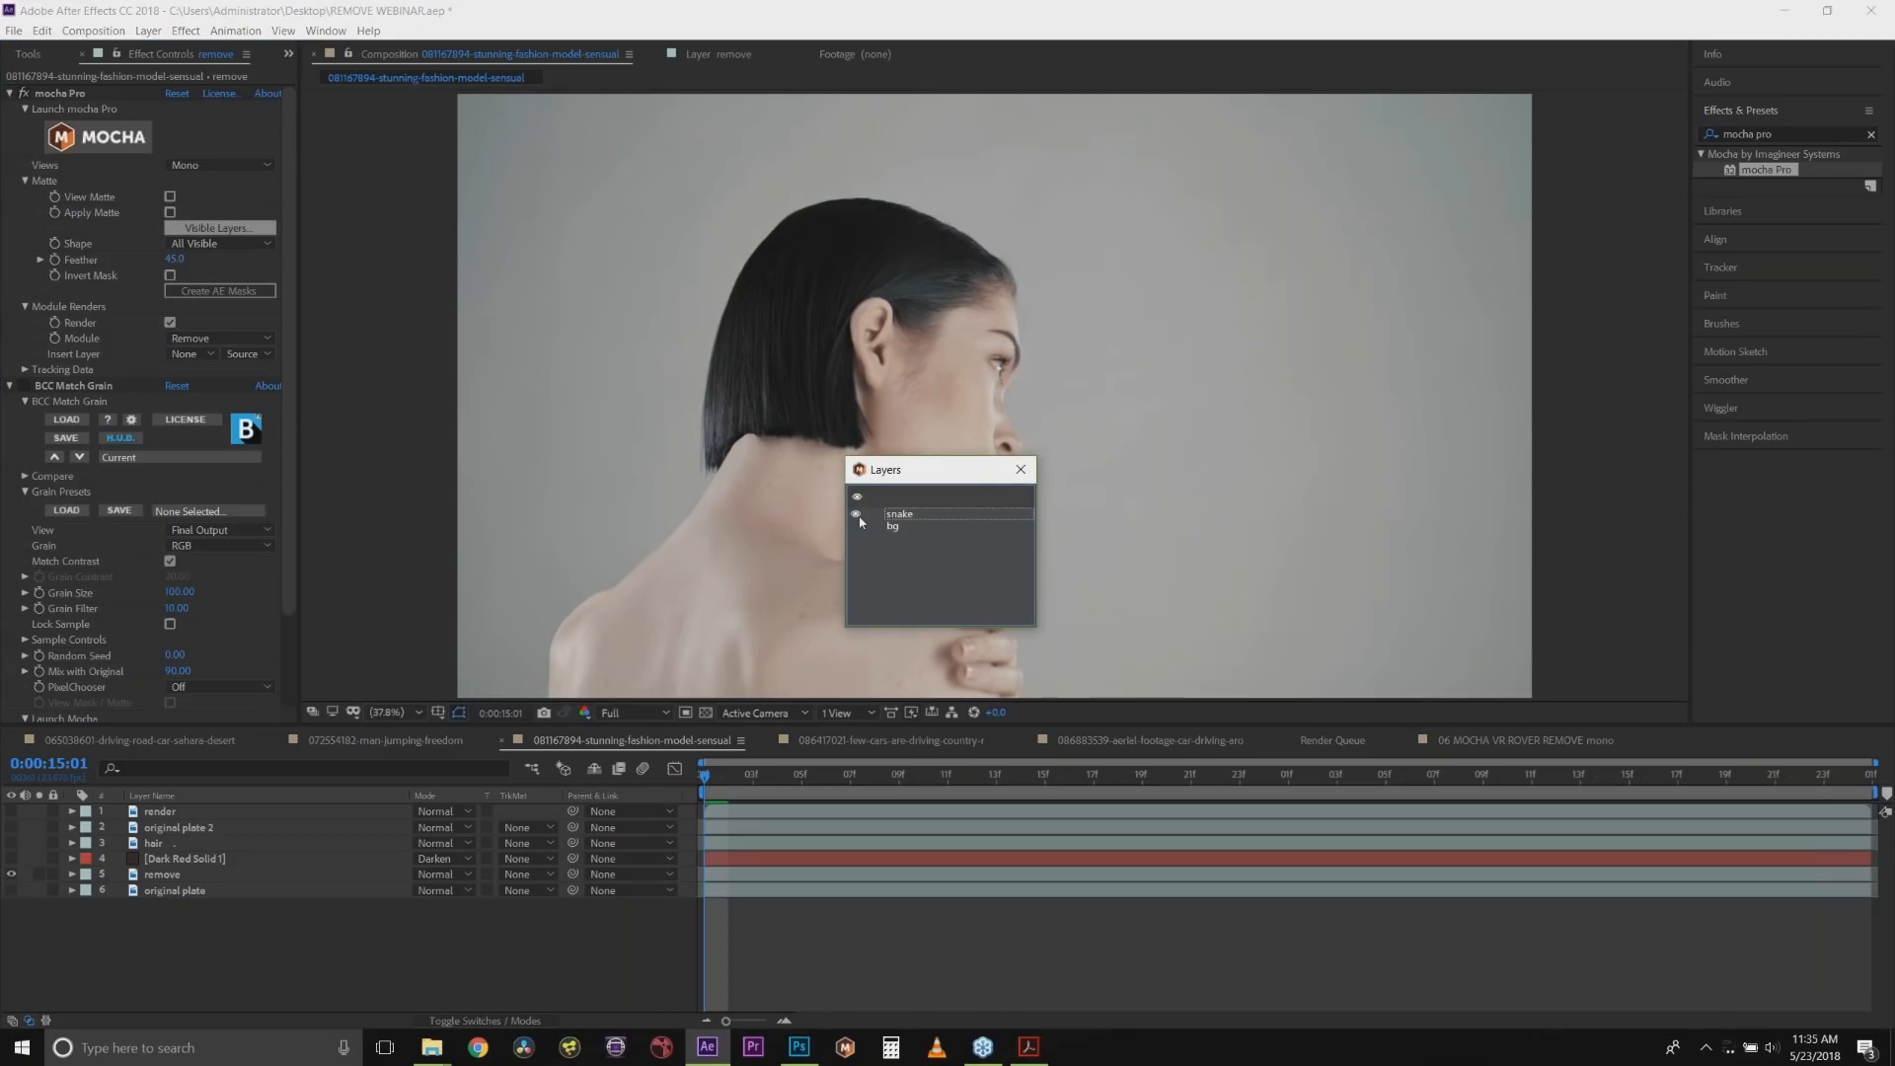
left_click(1021, 470)
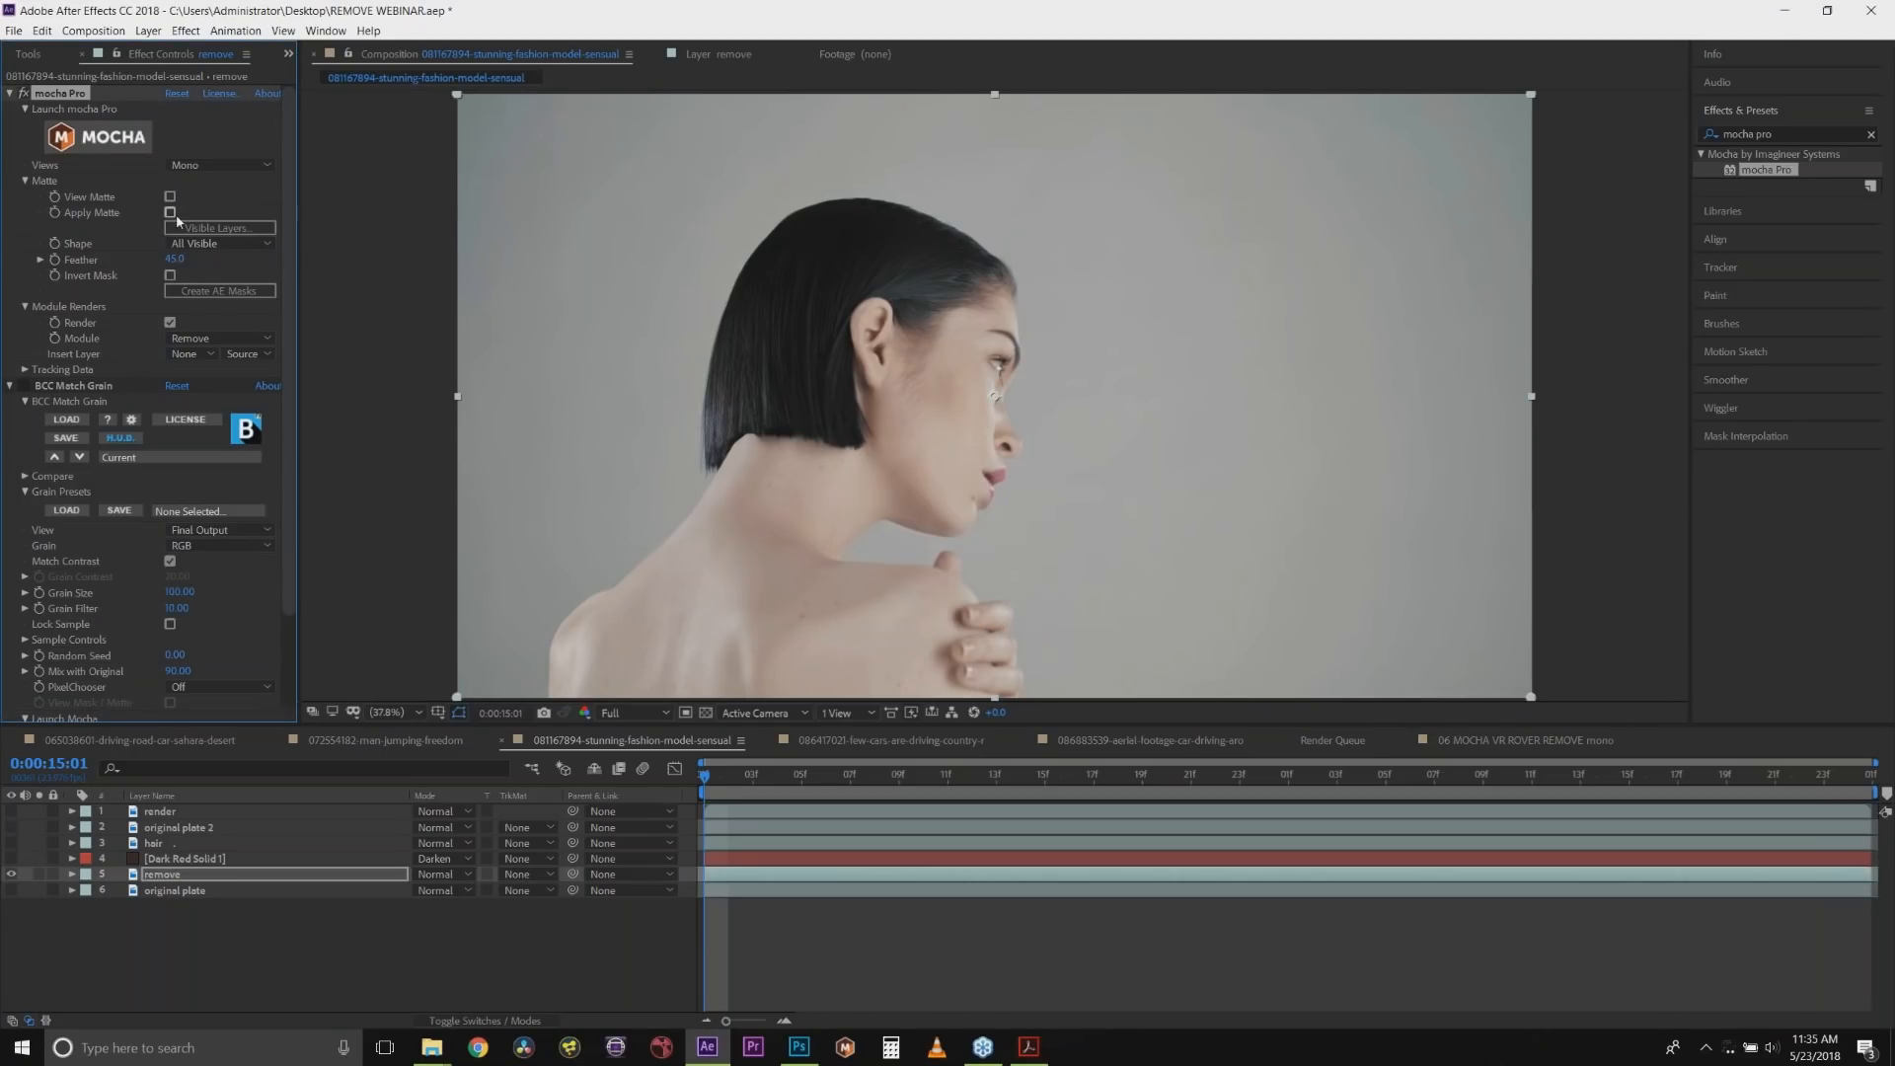
Turn on Apply Matte, show the original plate underneath, and compare the shot with and without the remove layer.
left_click(171, 212)
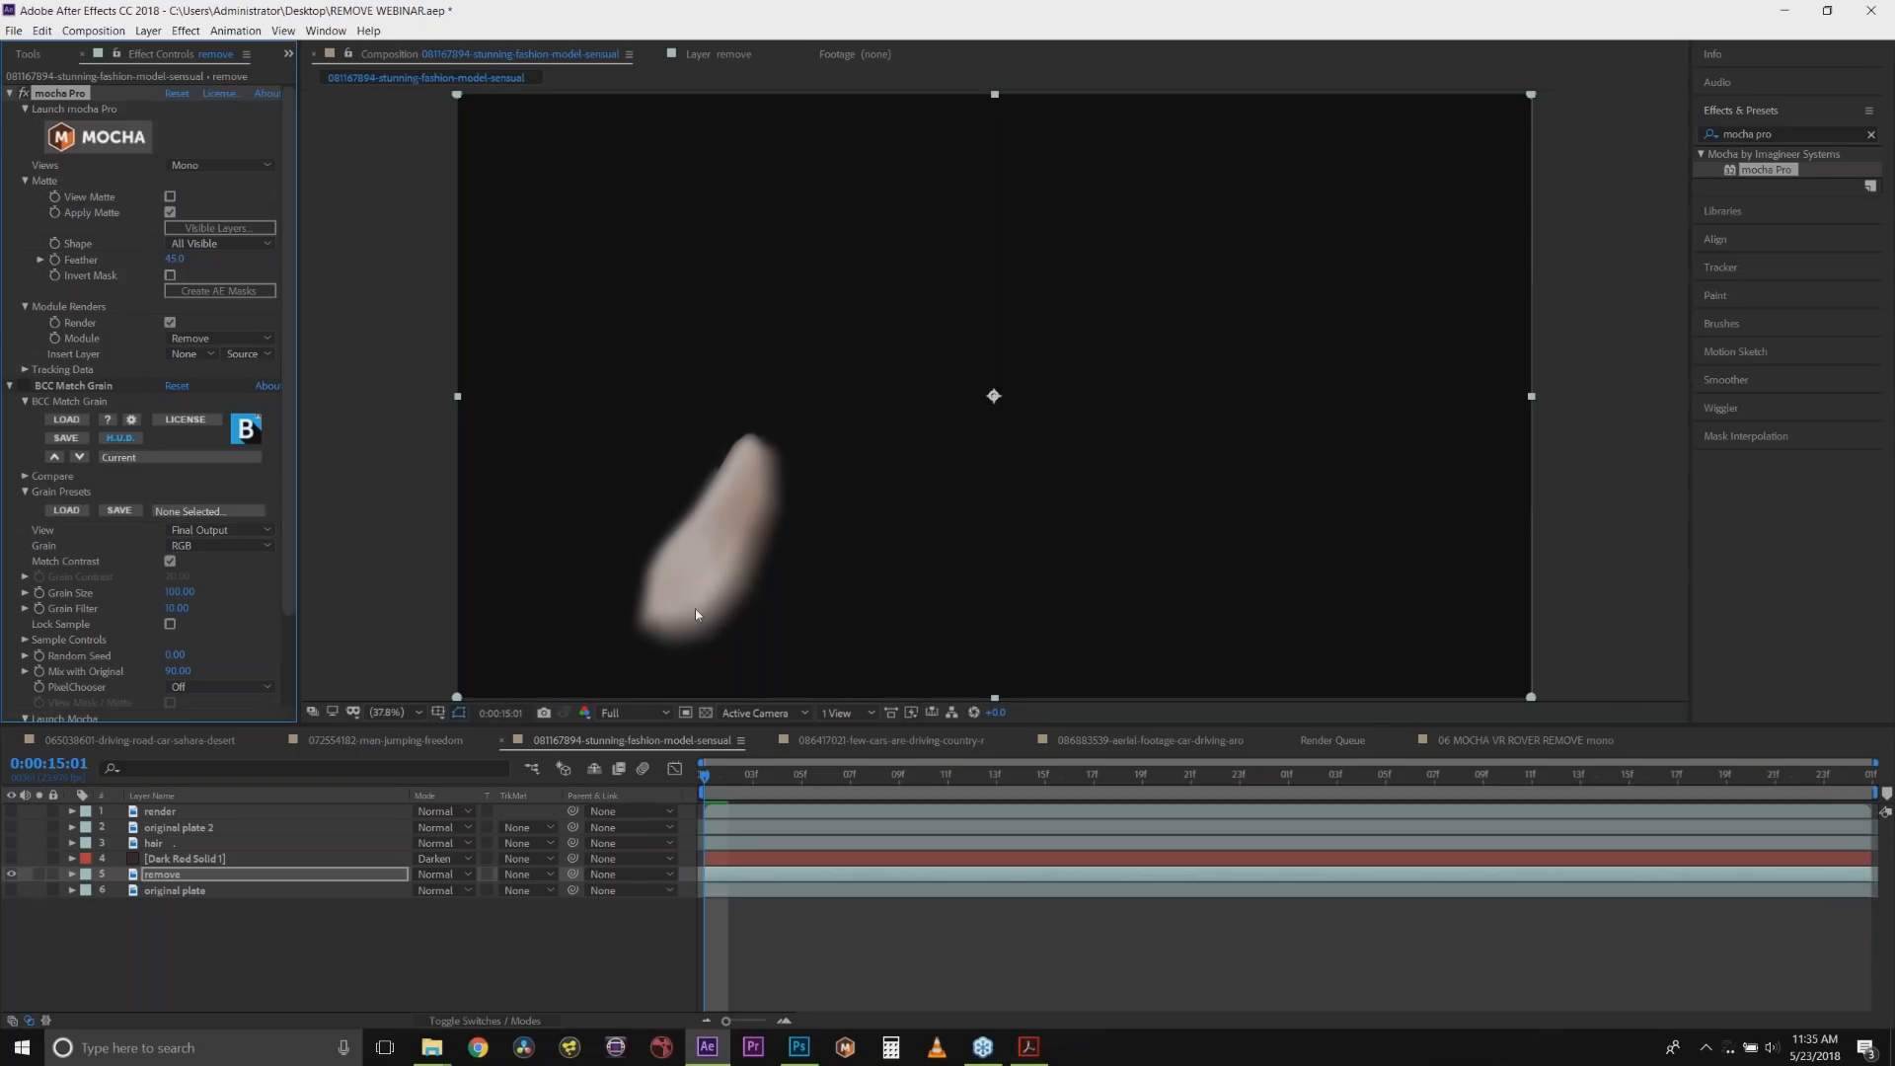
left_click(10, 891)
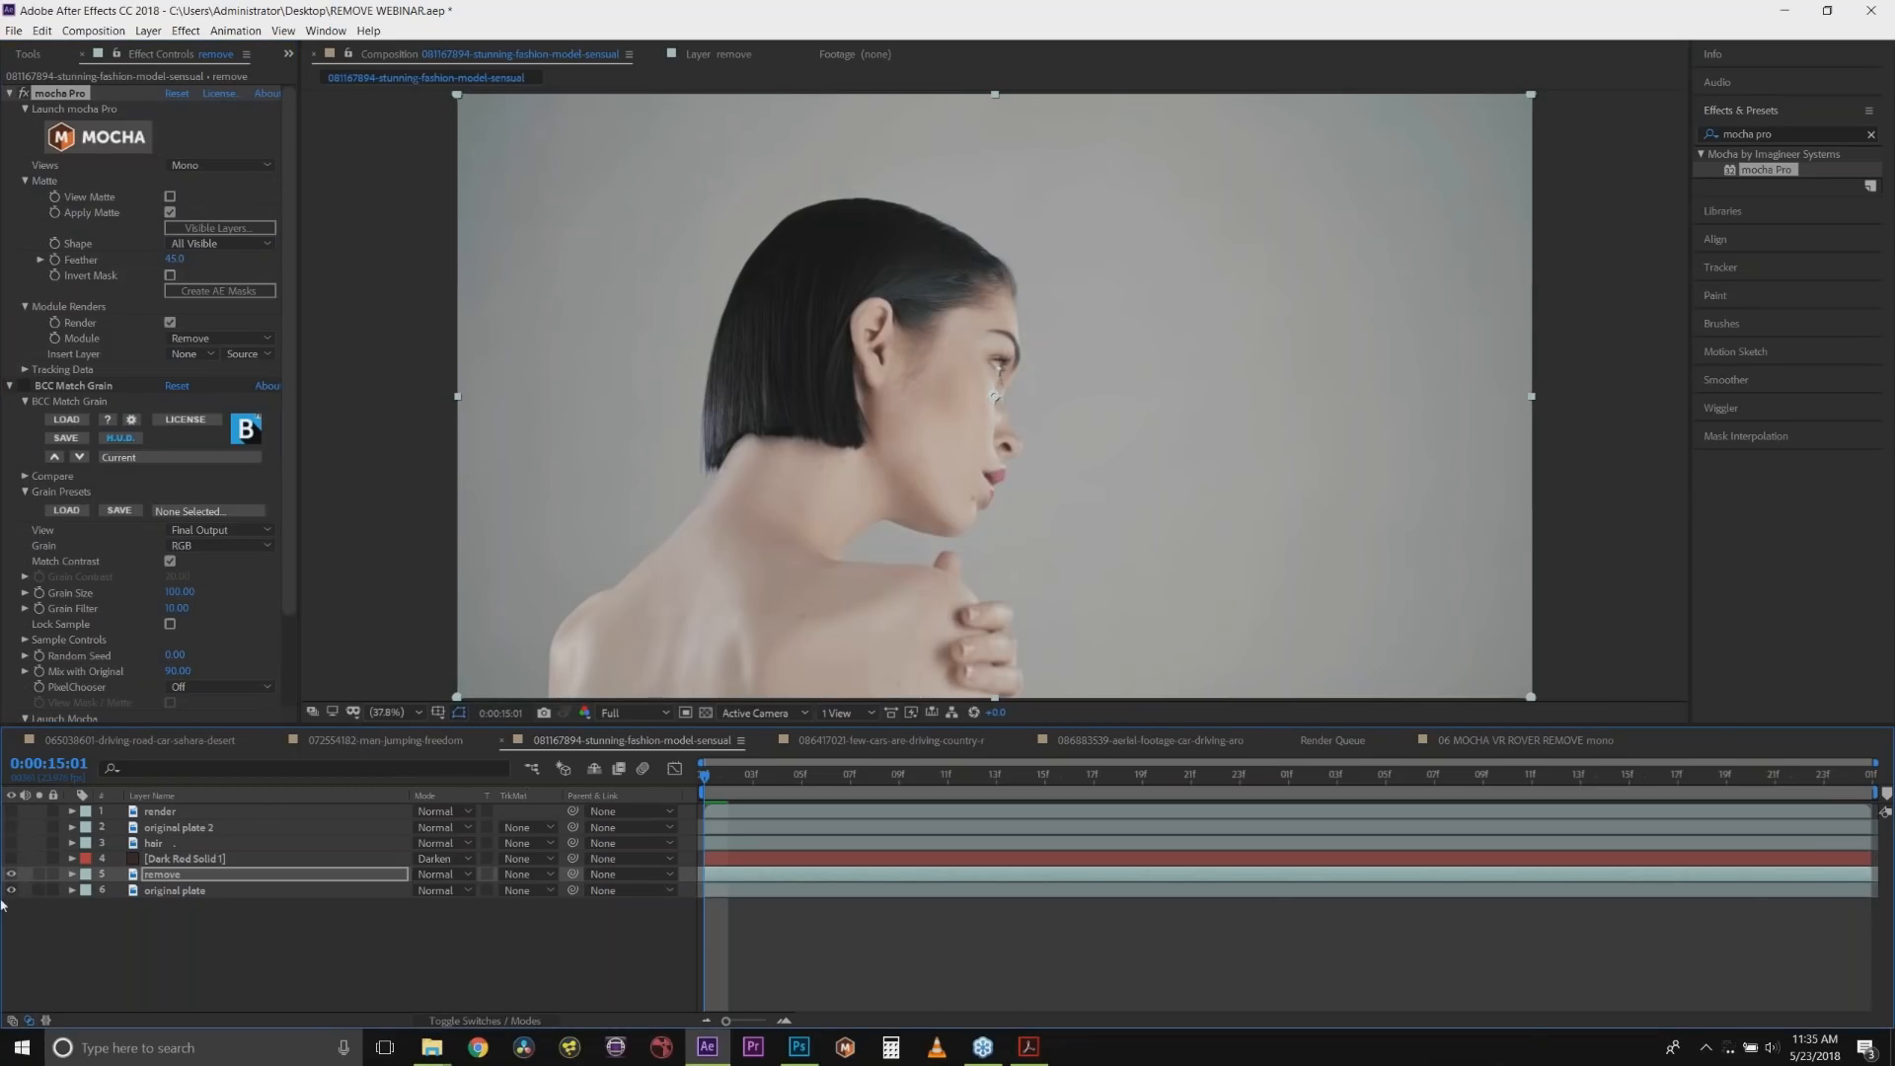
left_click(11, 874)
left_click(11, 874)
left_click(11, 875)
left_click(11, 875)
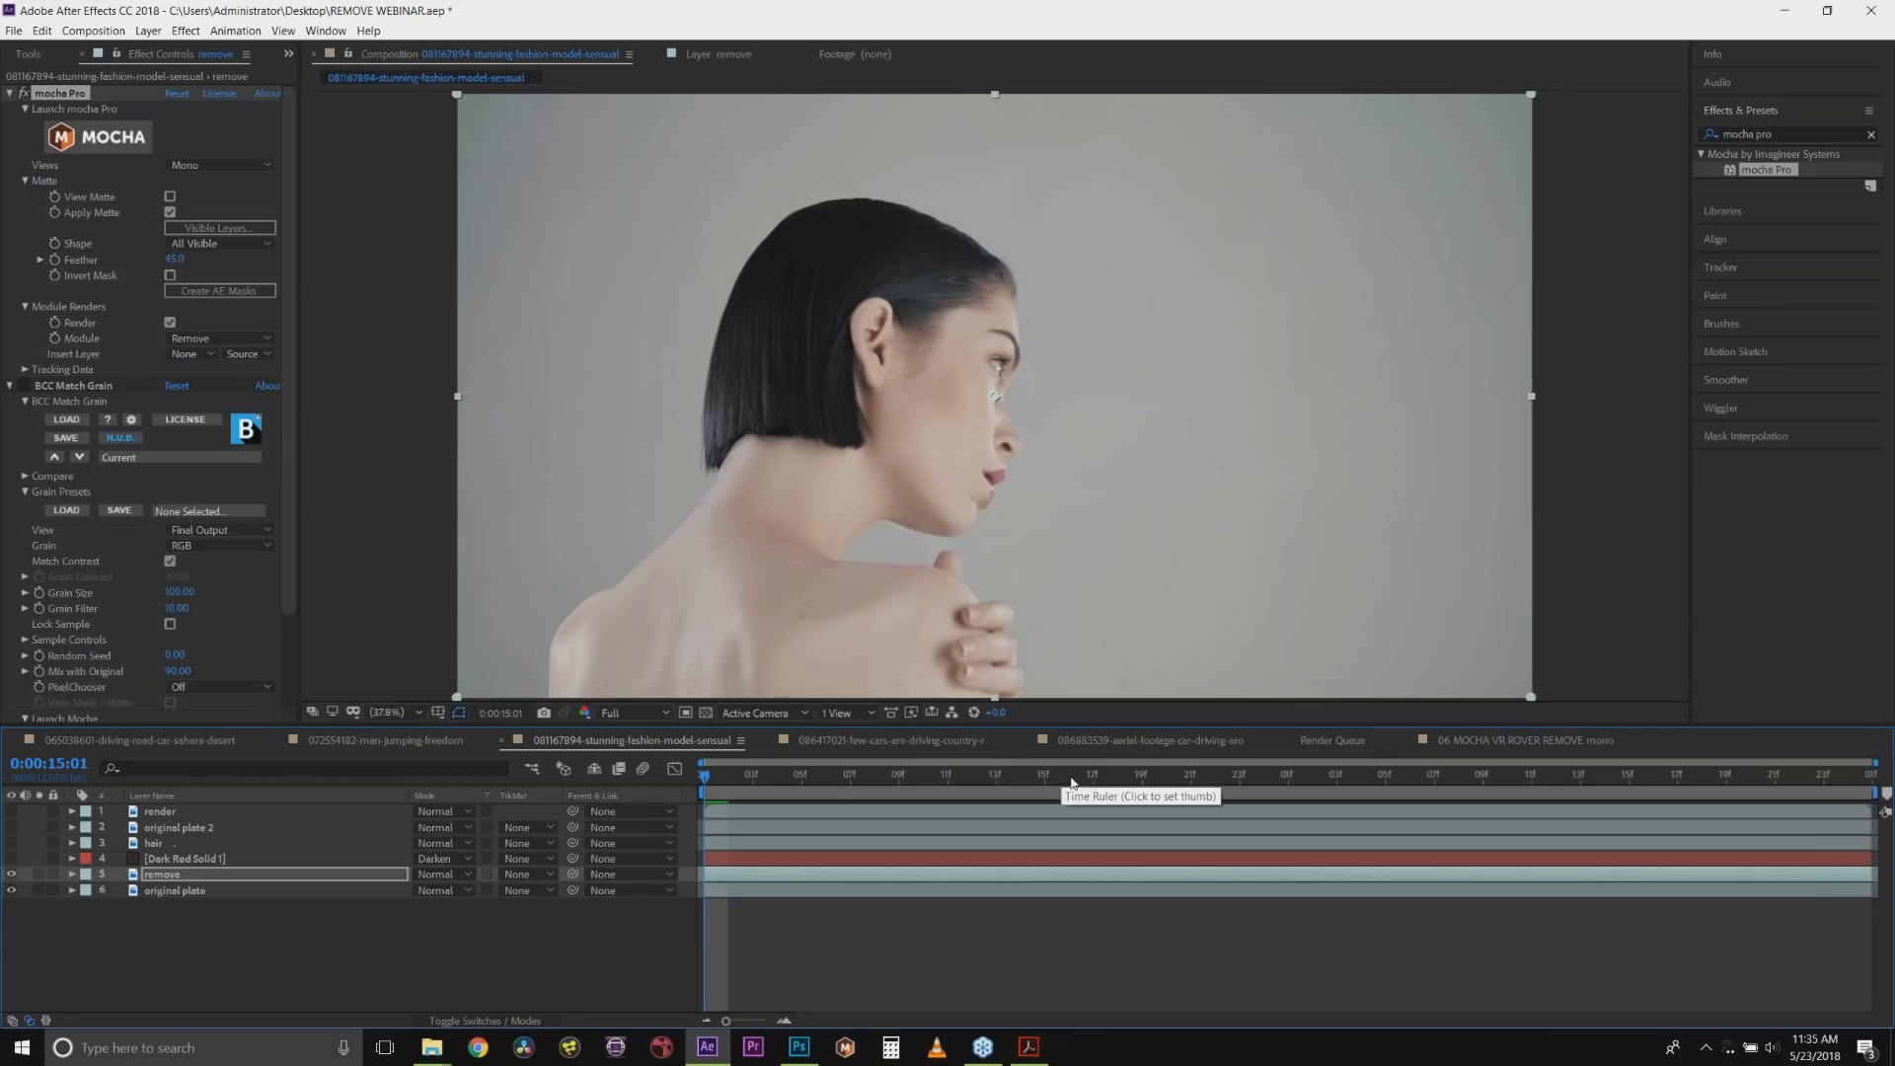
Try a matte Feather of 15 on the remove layer and inspect the edge along the neck.
scroll(746, 455, "up", 4)
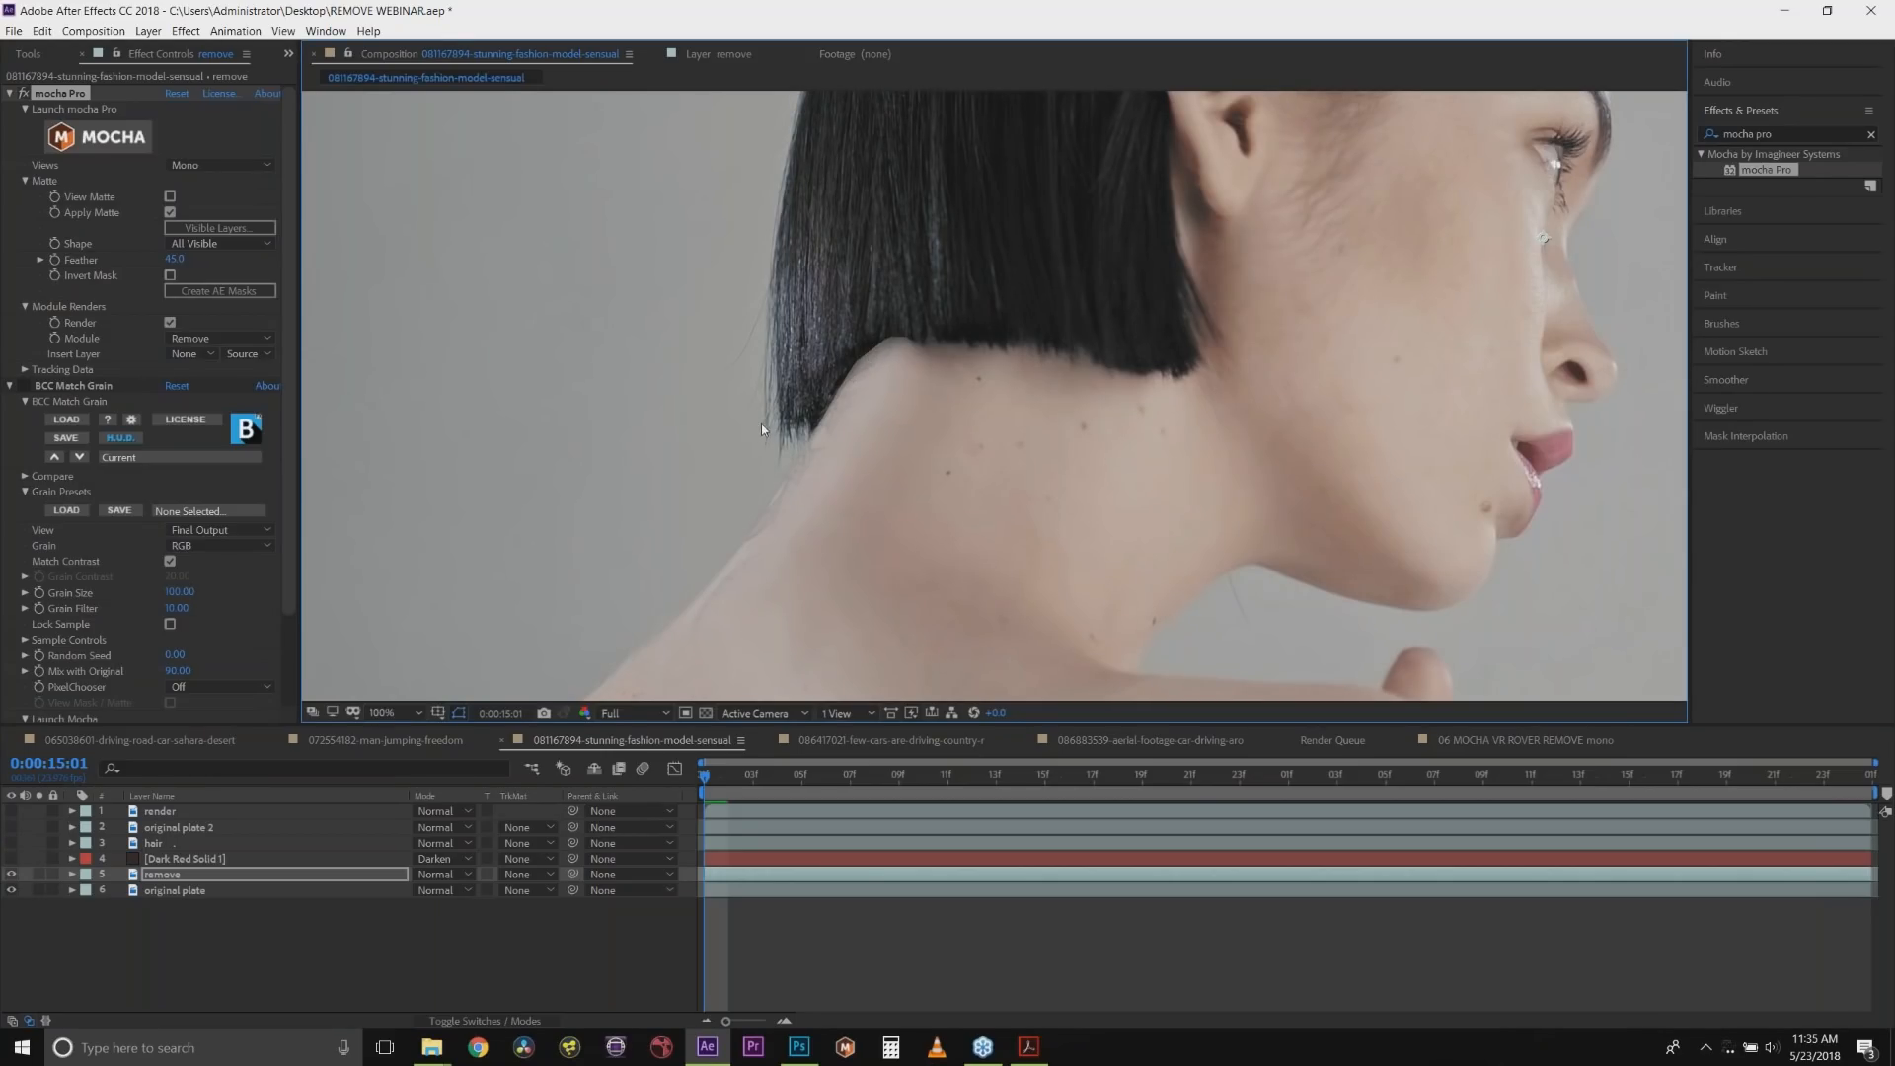
scroll(778, 442, "down", 2)
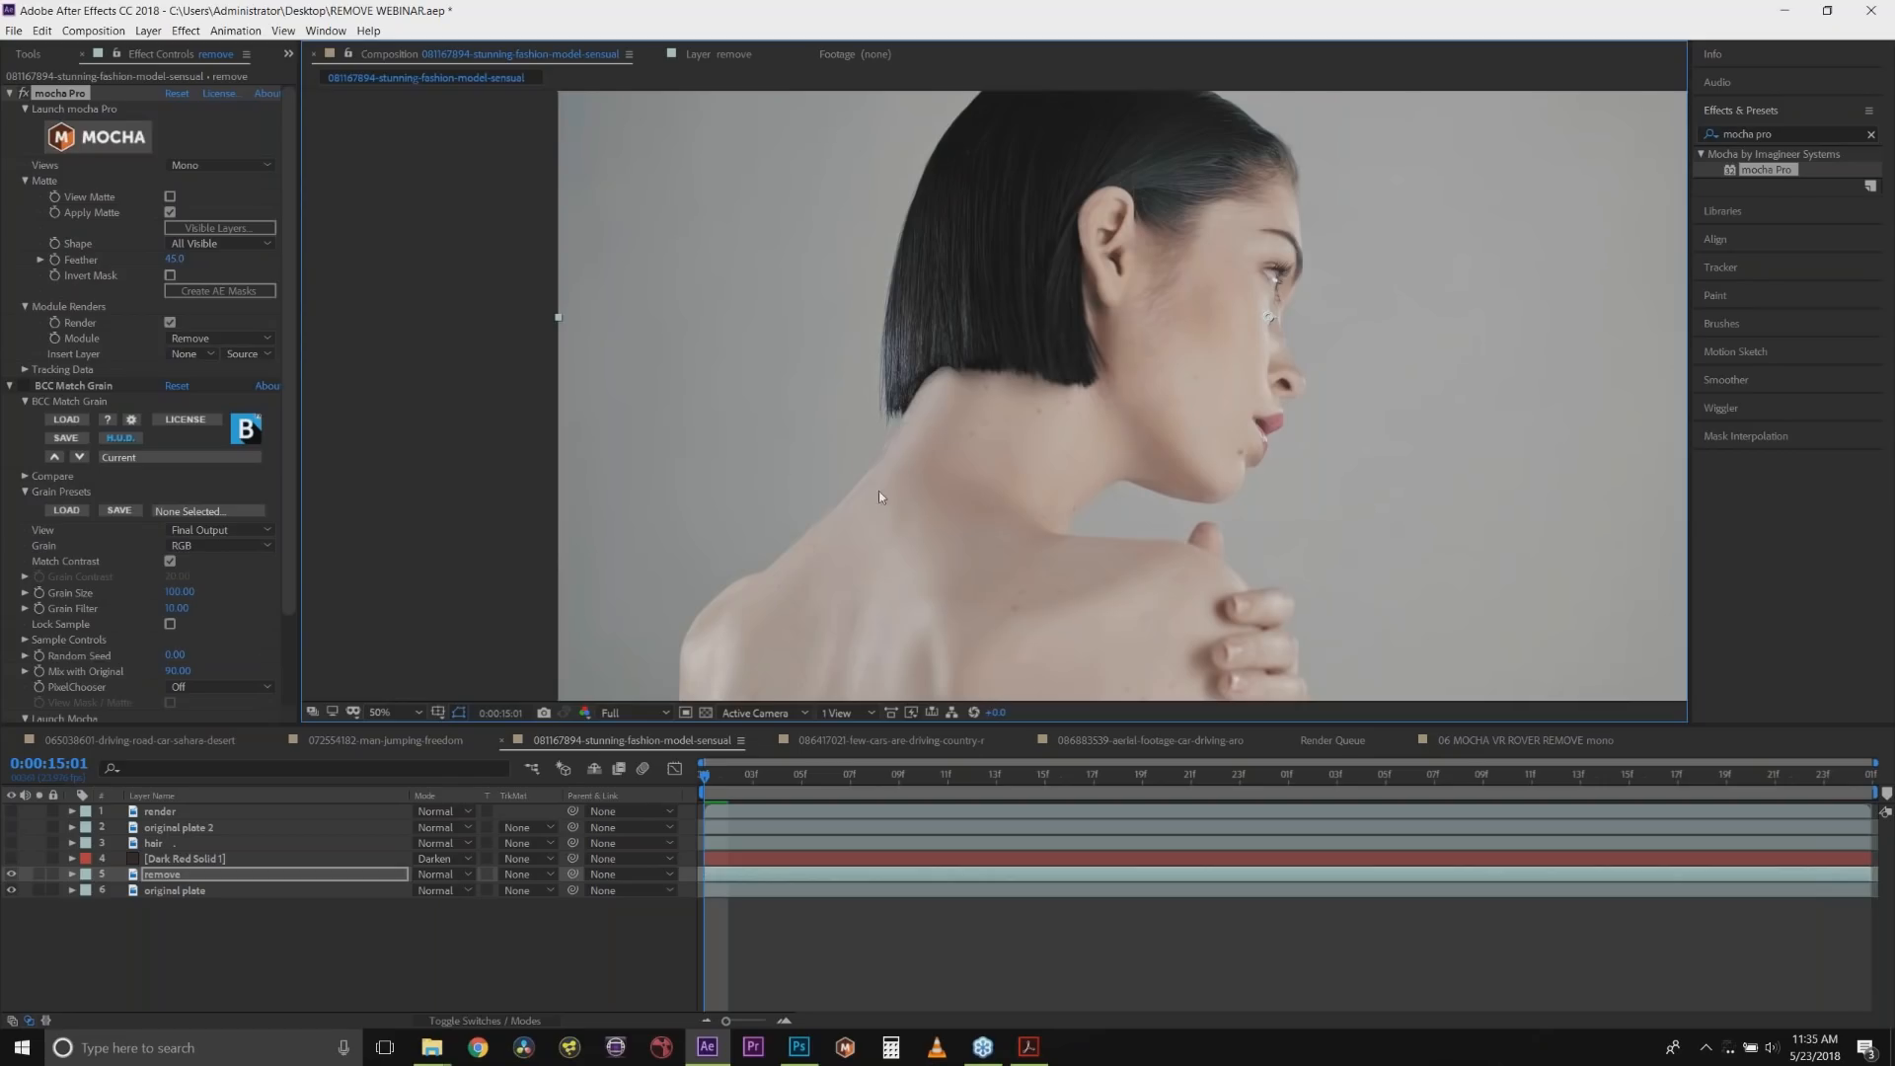
left_click(178, 260)
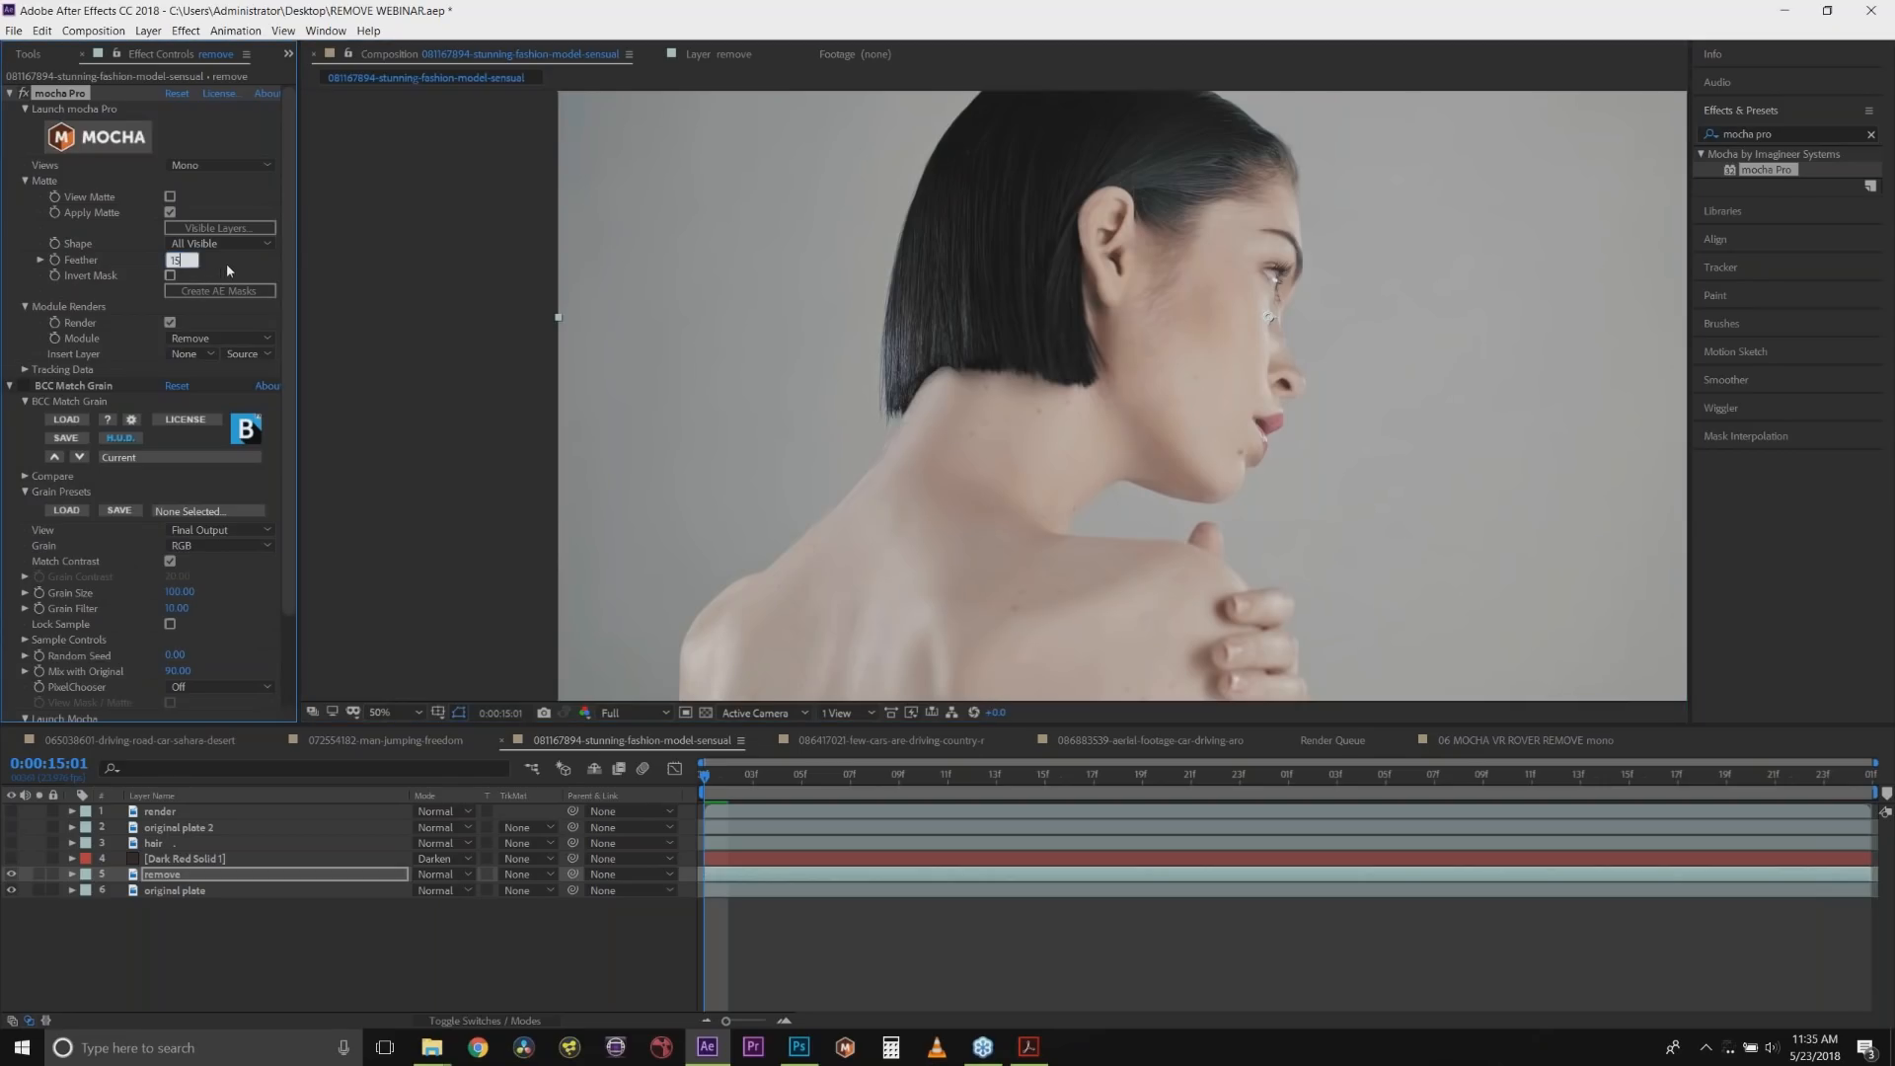
type("15")
key("Return")
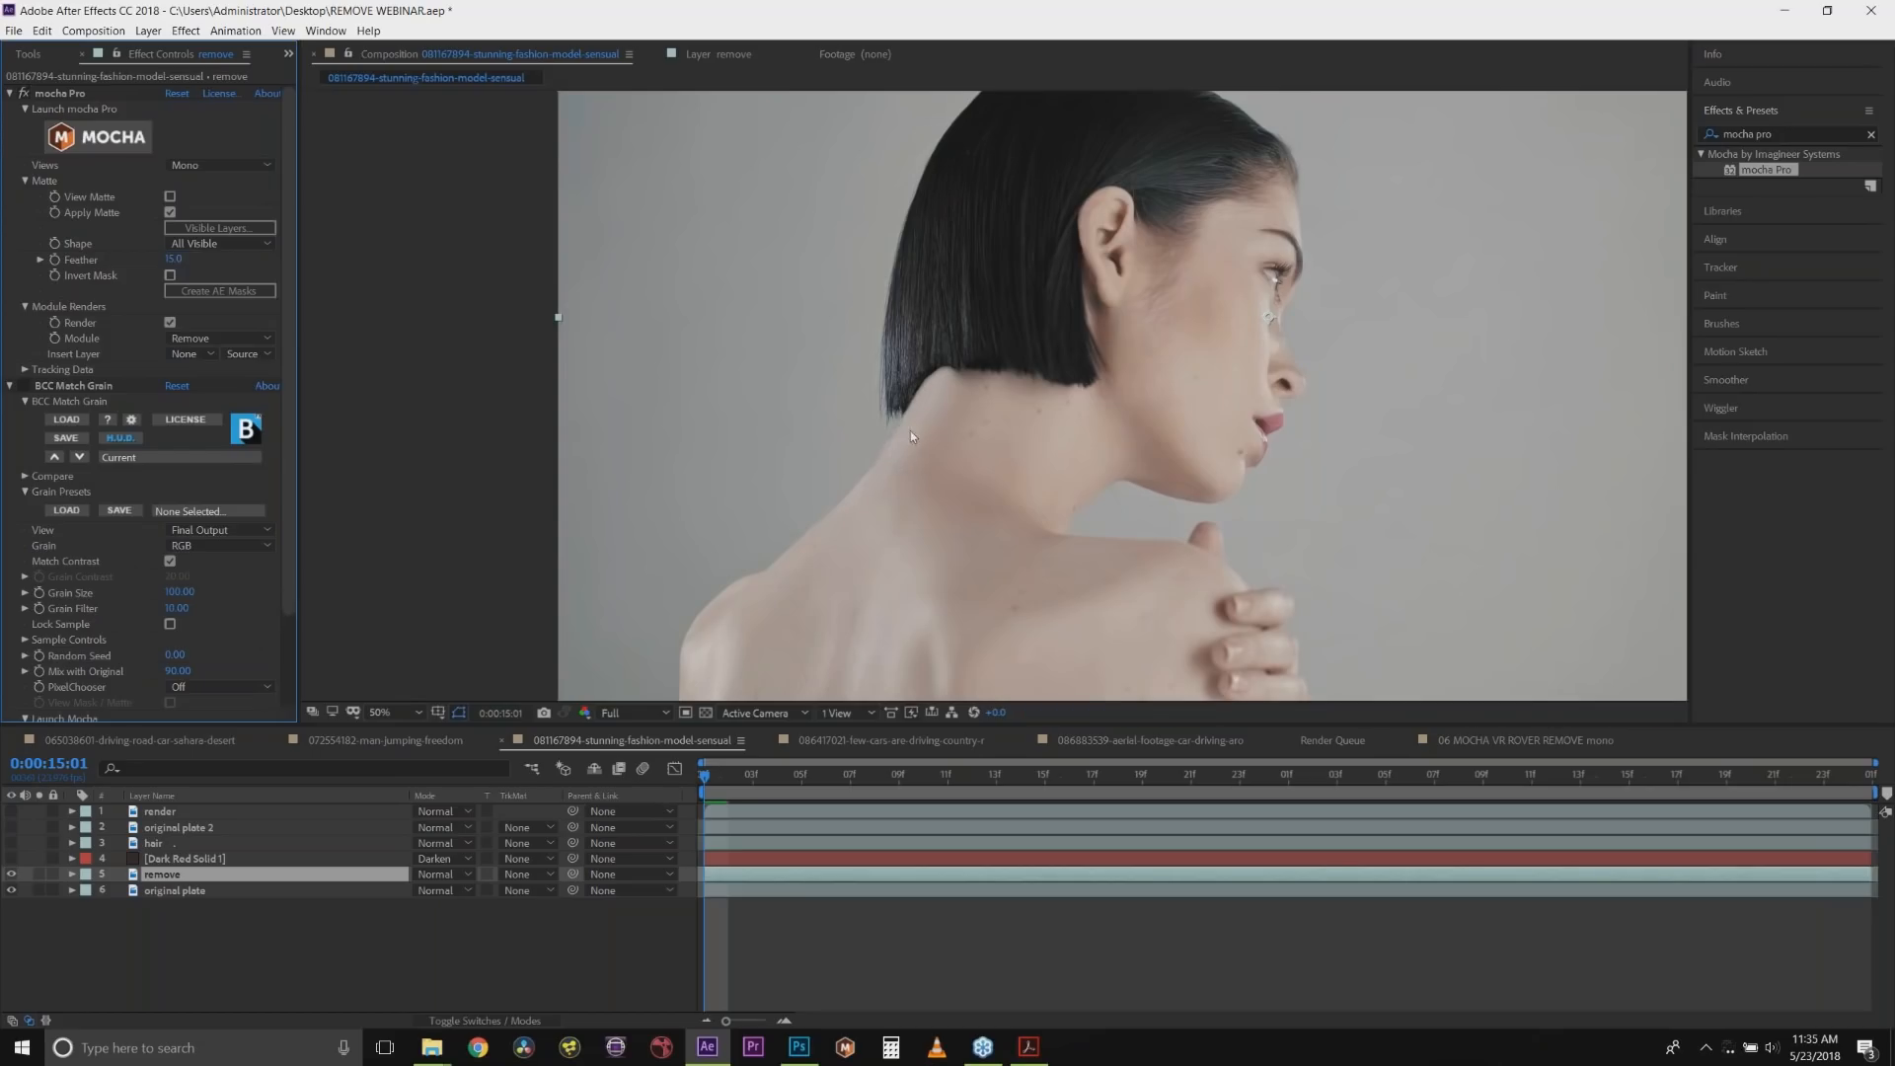
scroll(898, 447, "up", 2)
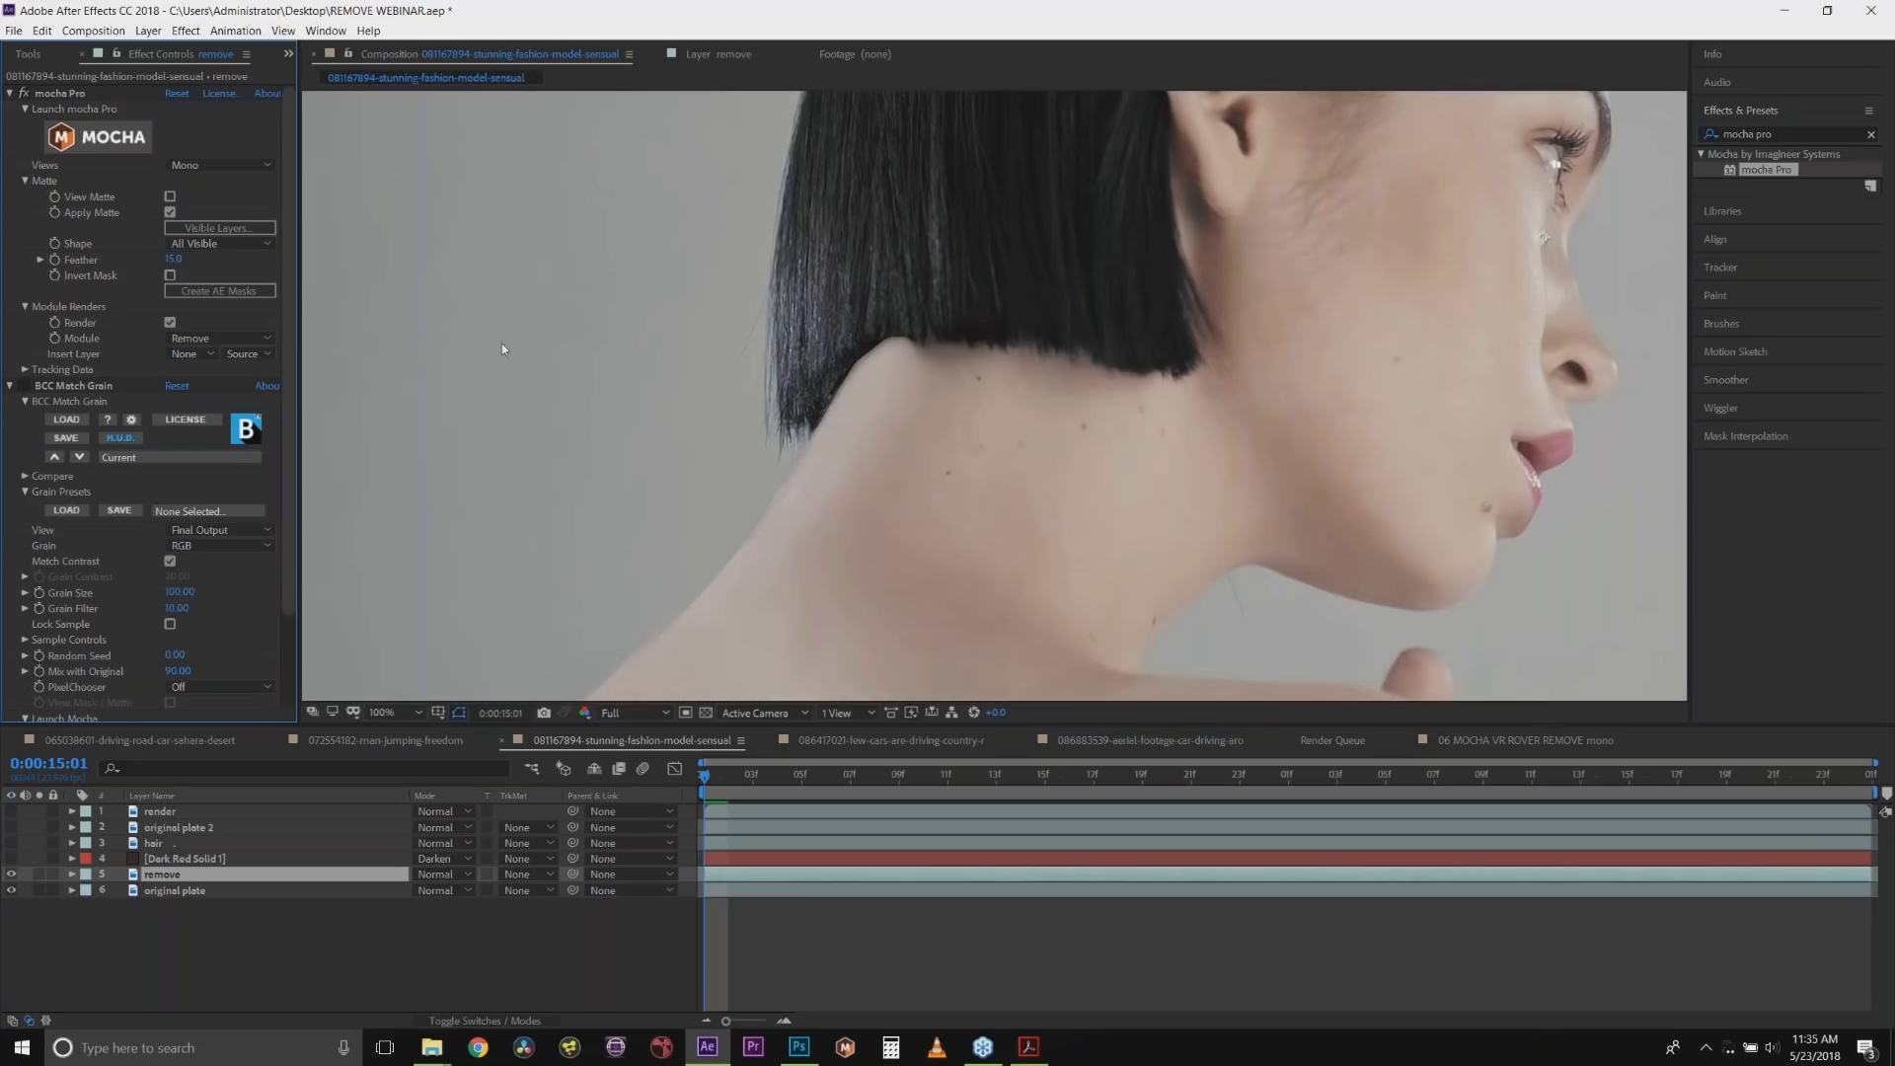
Try a matte Feather of 60 on the remove layer to compare a softer neck edge.
left_click(216, 245)
left_click(218, 263)
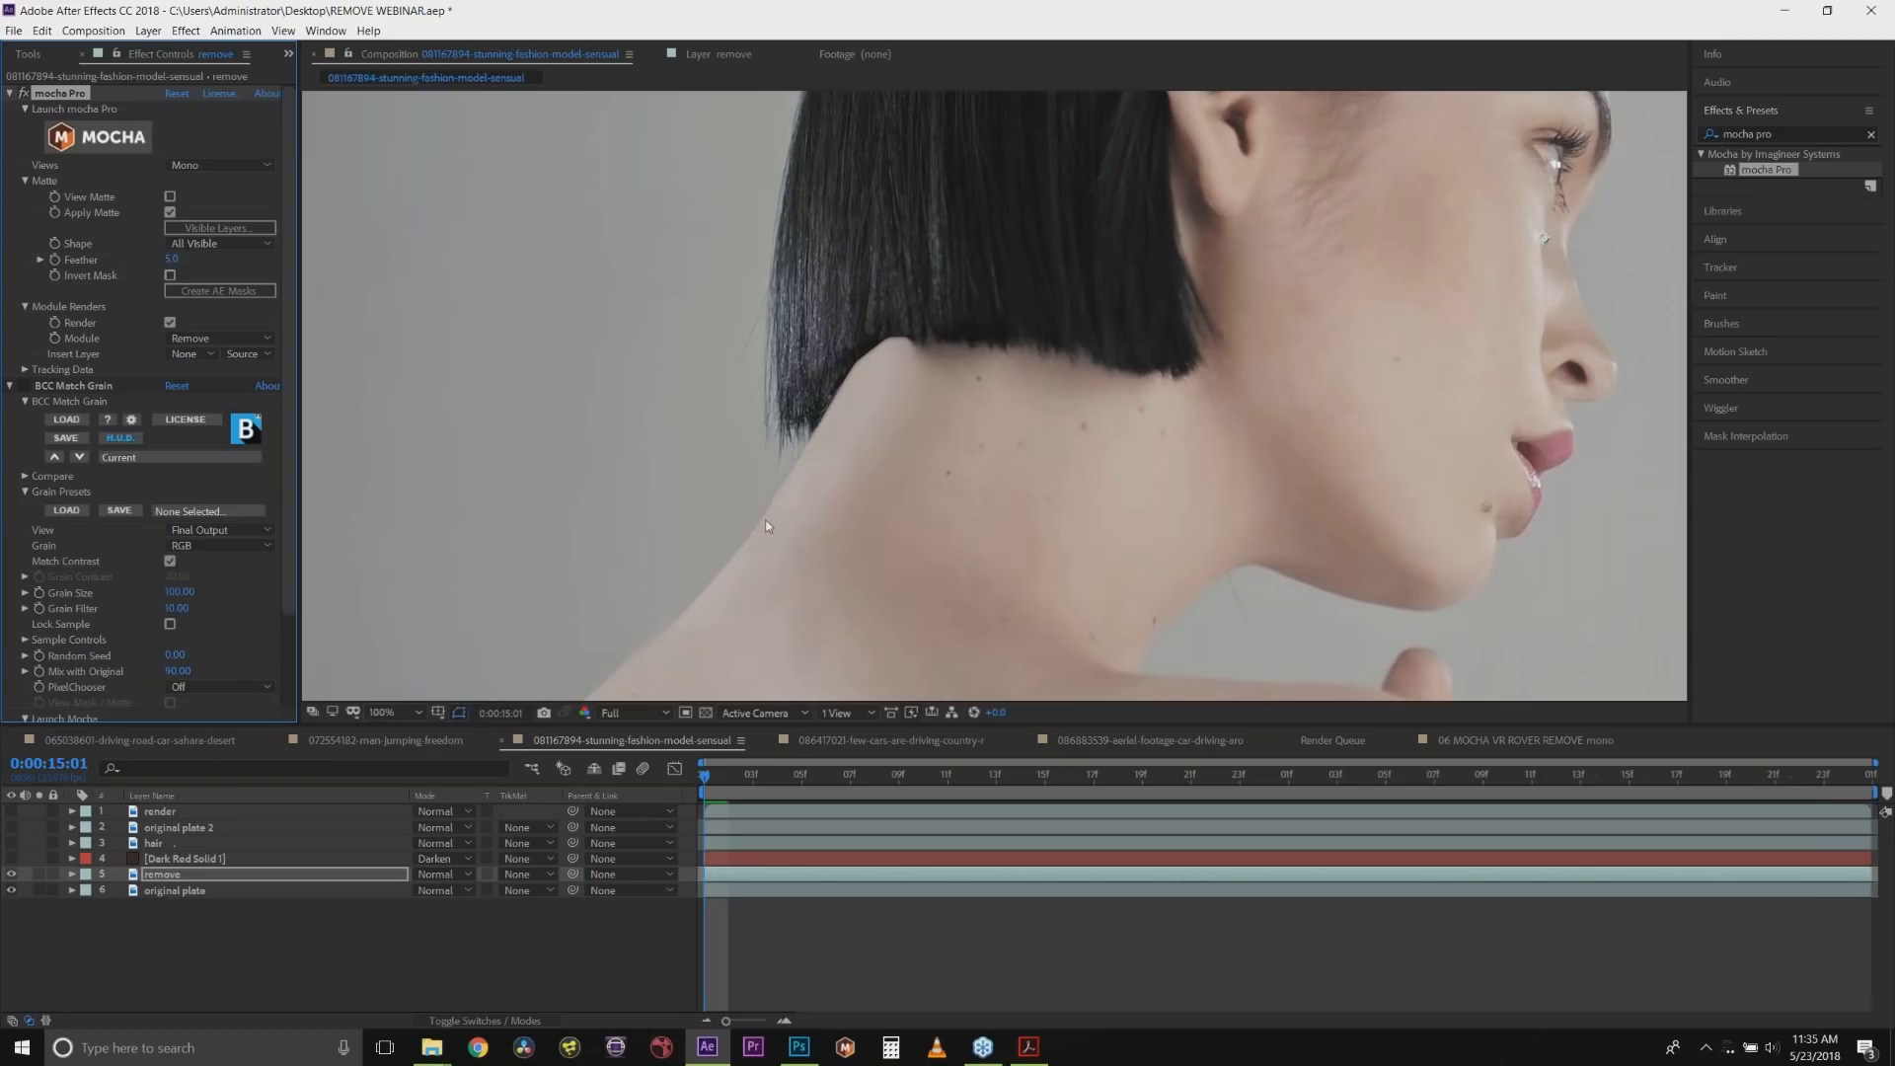
left_click(172, 259)
type("60")
key("Return")
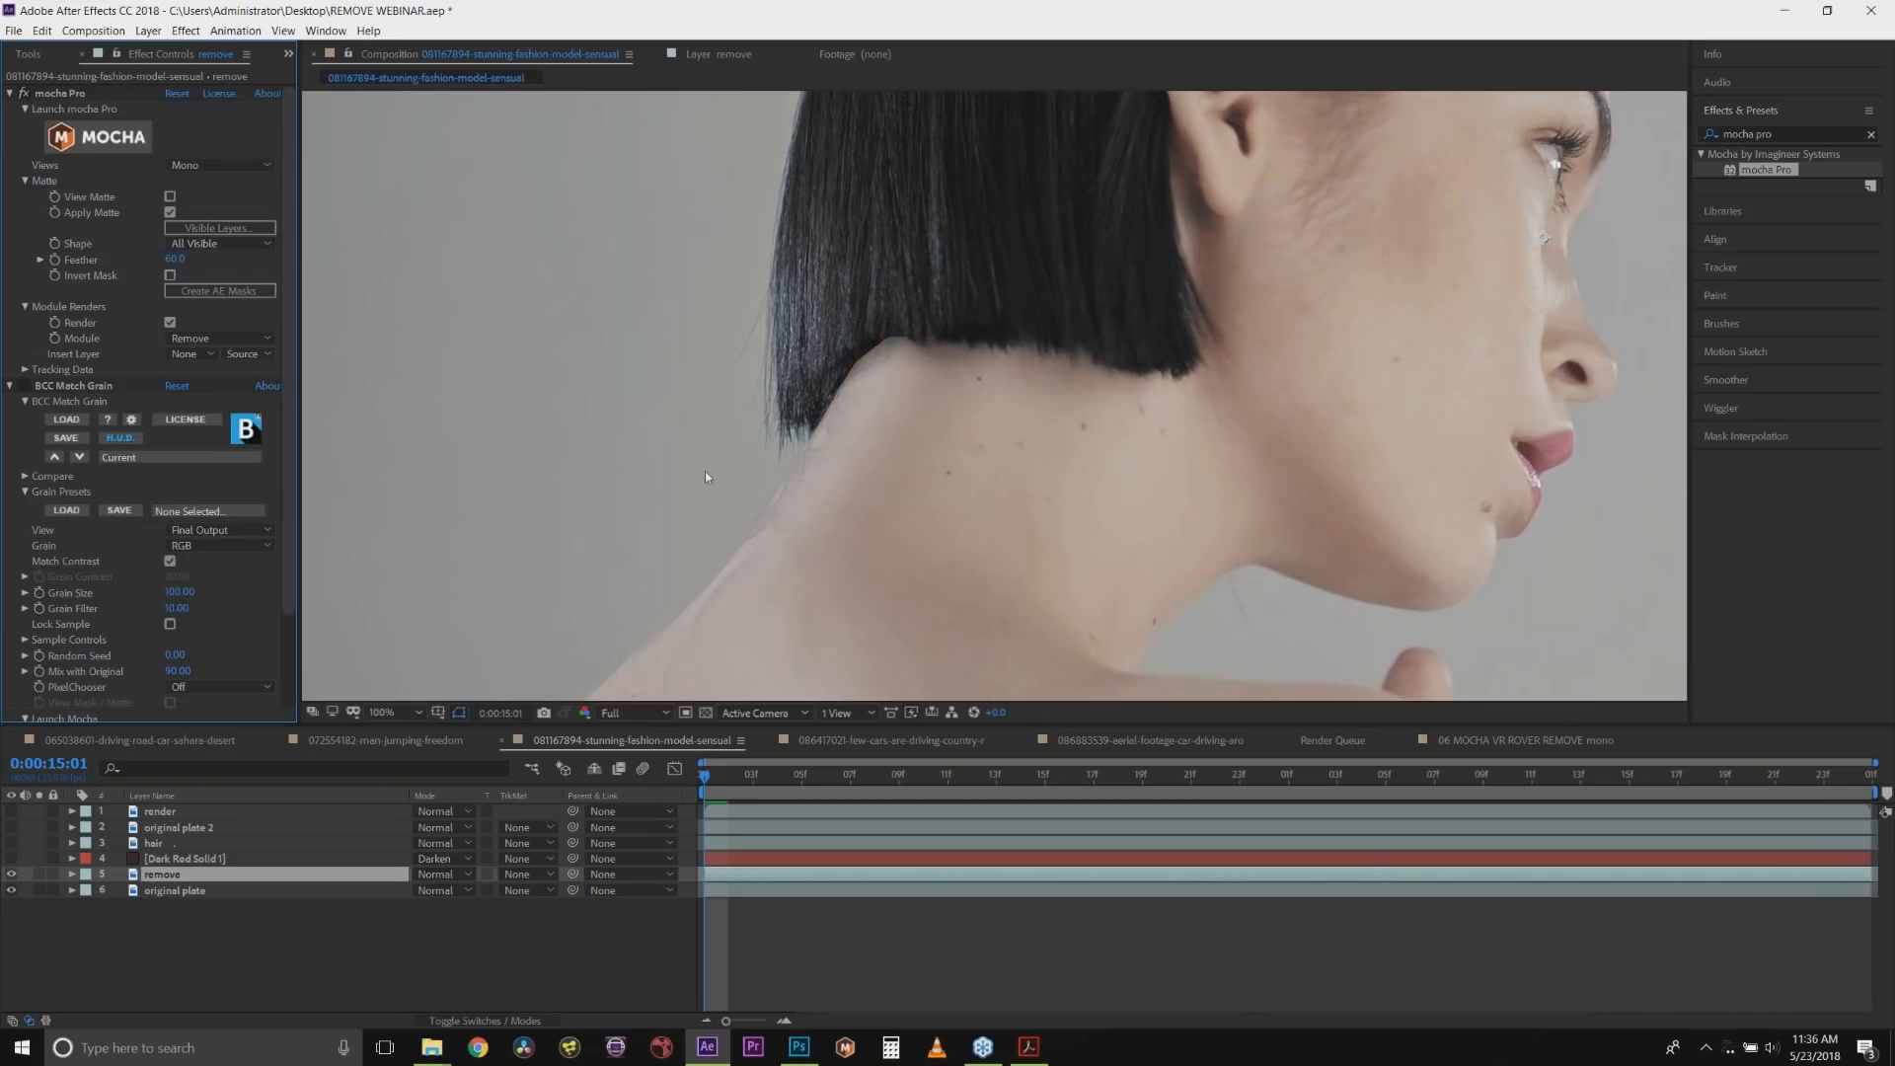
Set the remove layer's matte Feather to 5.
left_click(174, 259)
type("5")
key("Return")
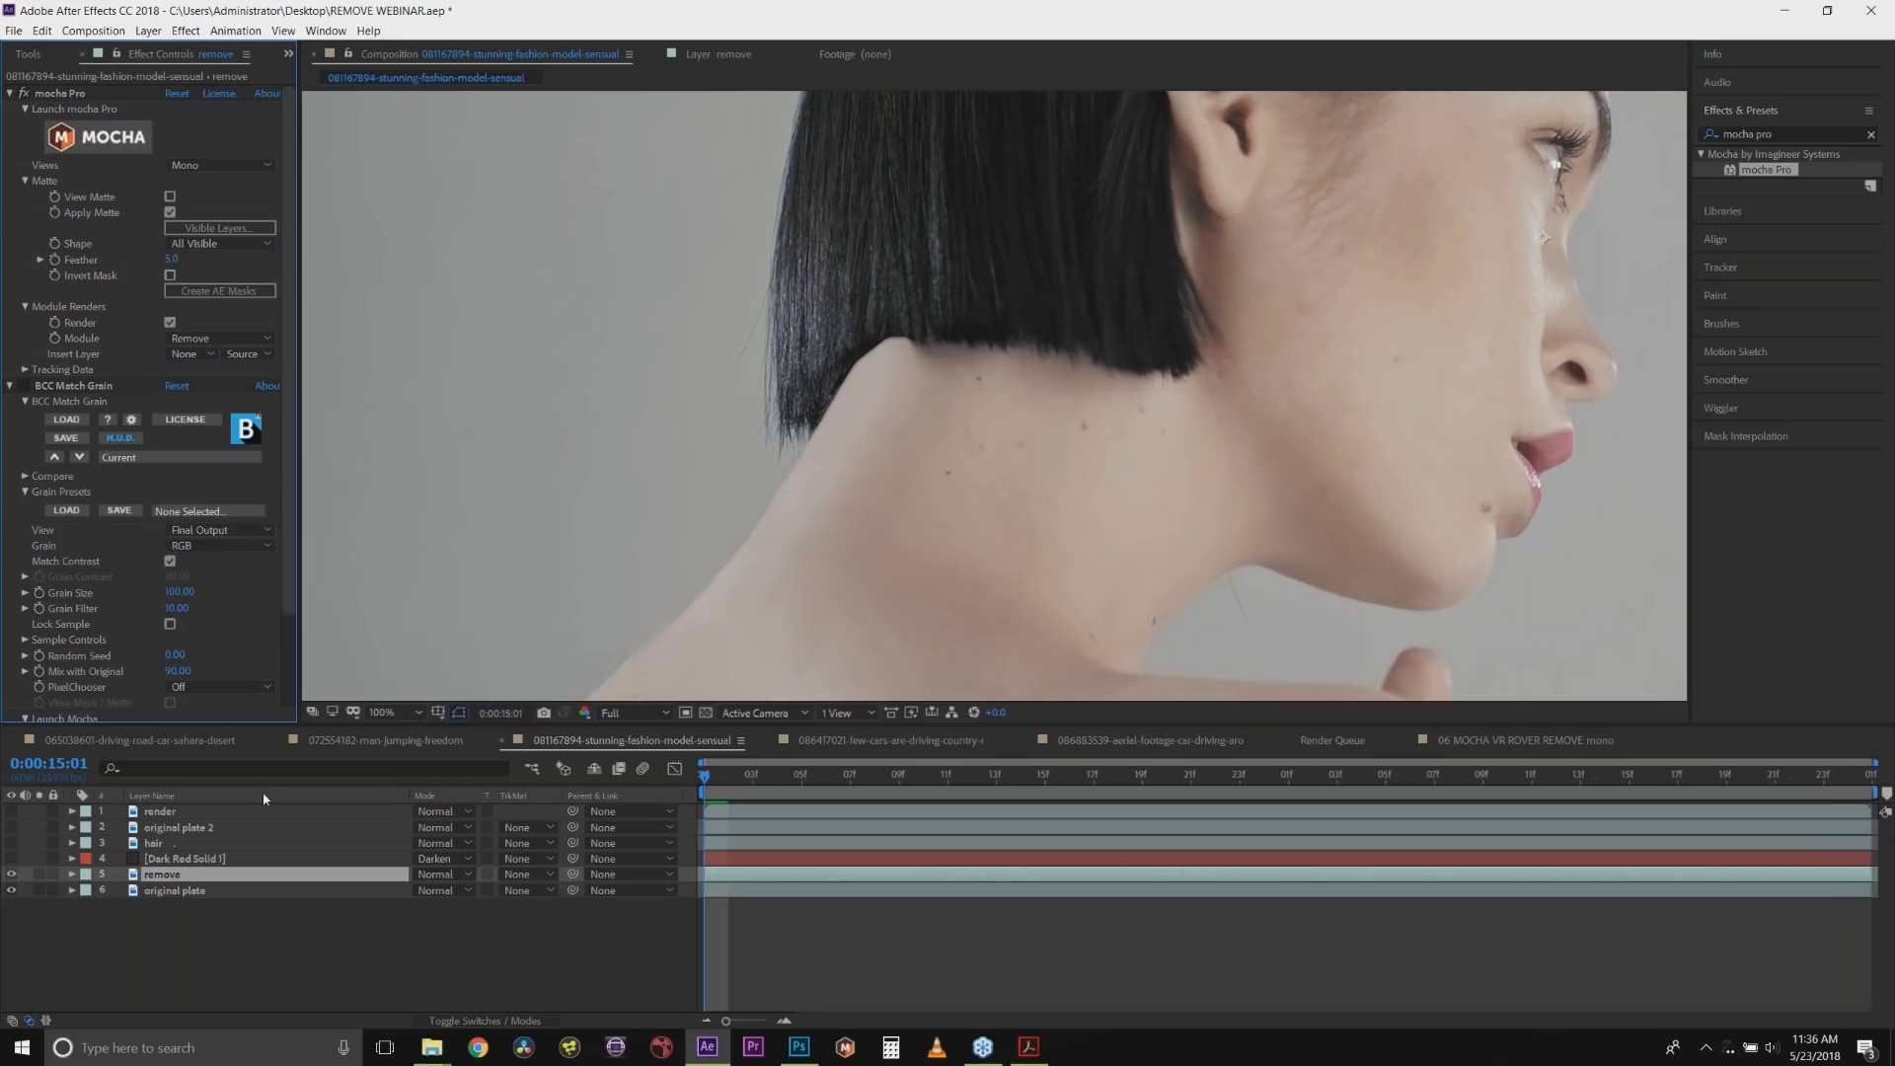
Launch mocha Pro from the remove layer's effect and set the displayed clip to Selected layer.
left_click(110, 144)
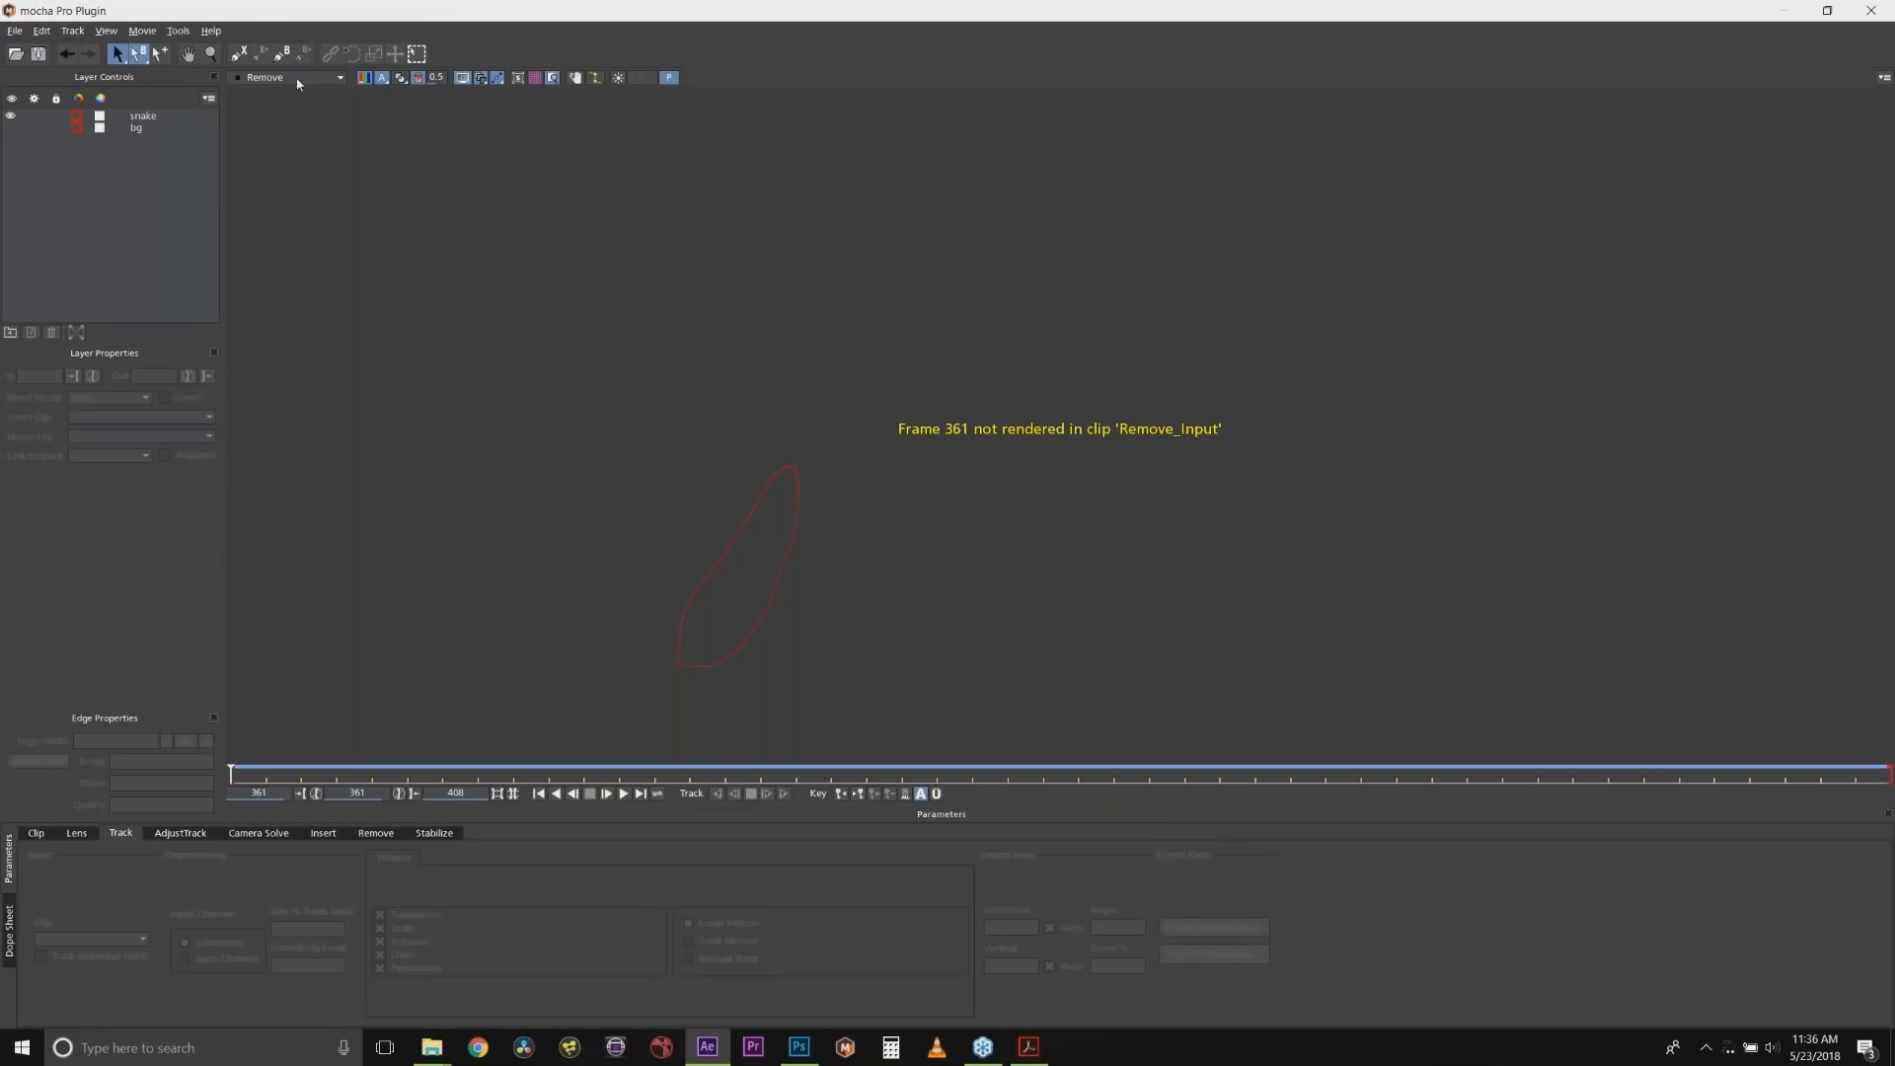
left_click(286, 79)
left_click(290, 92)
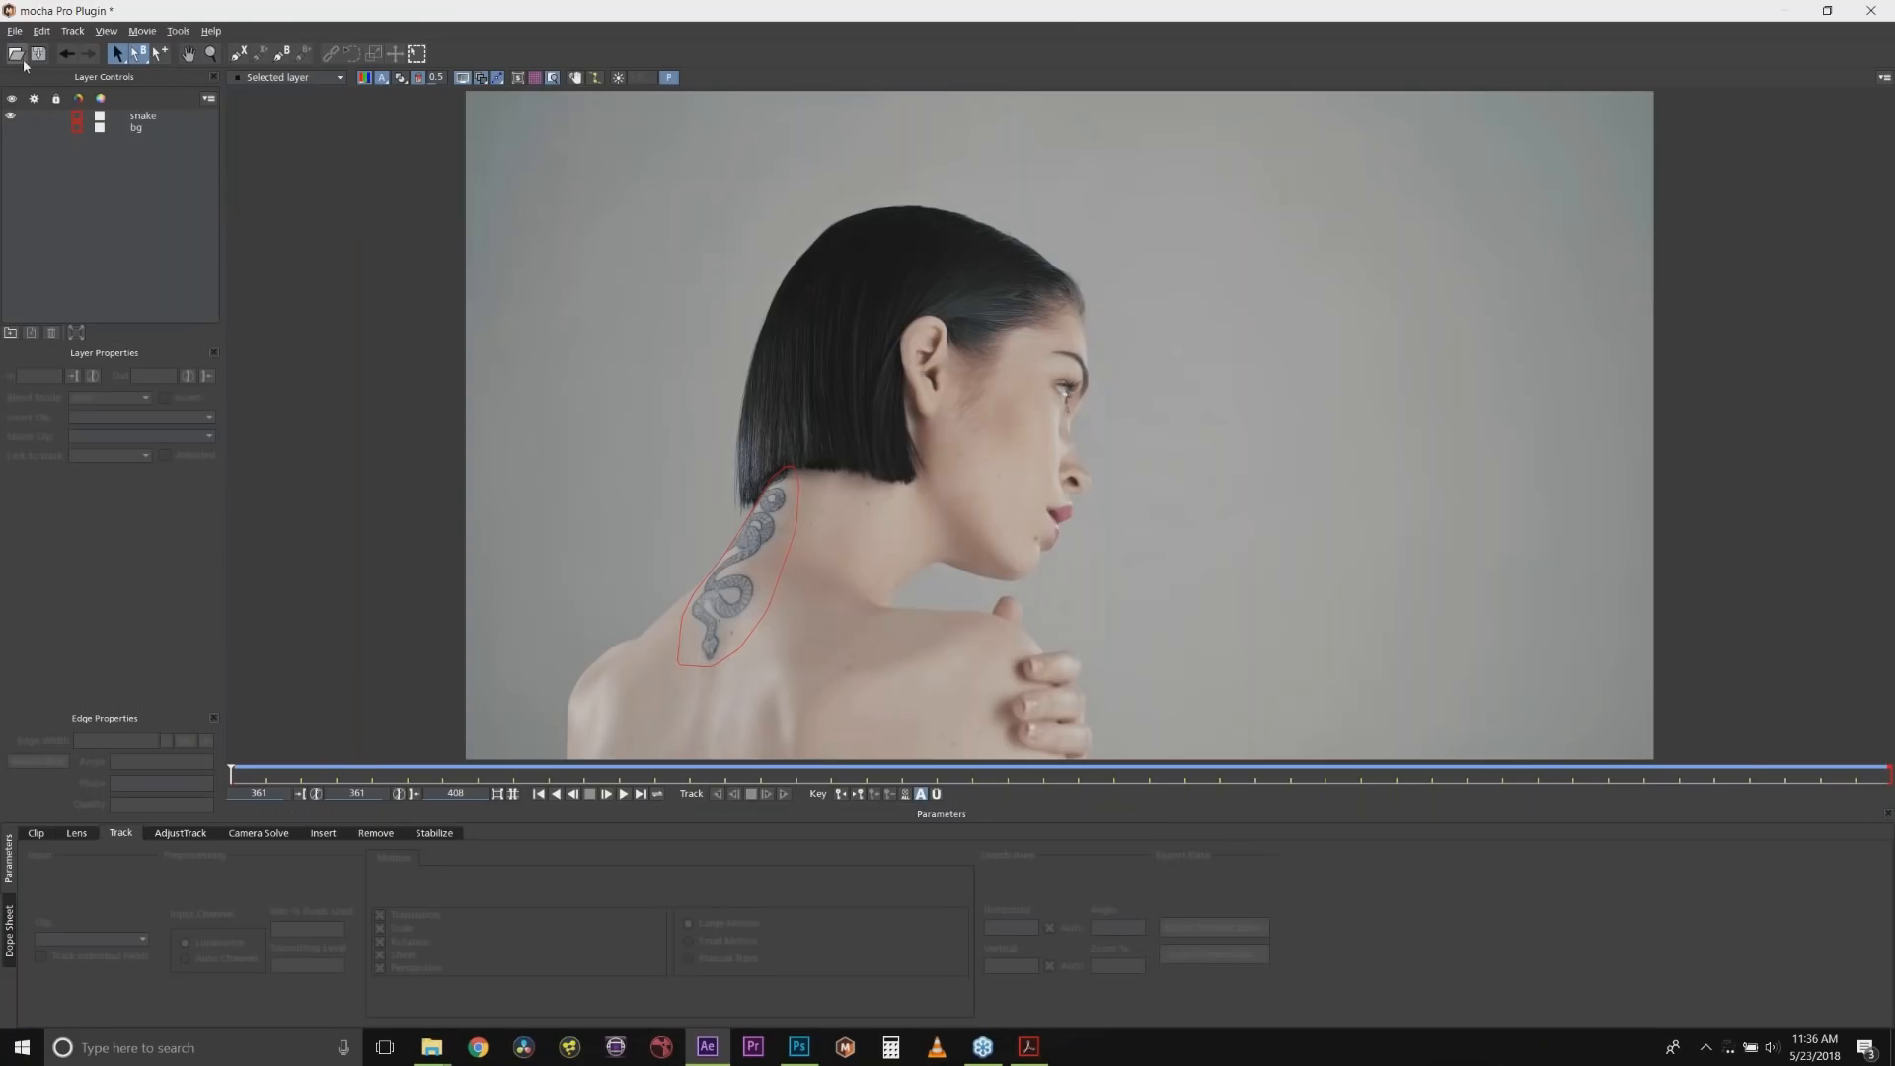
Draw a closed X-spline around the lower edge of the hair where it meets the neck at frame 361.
left_click(210, 54)
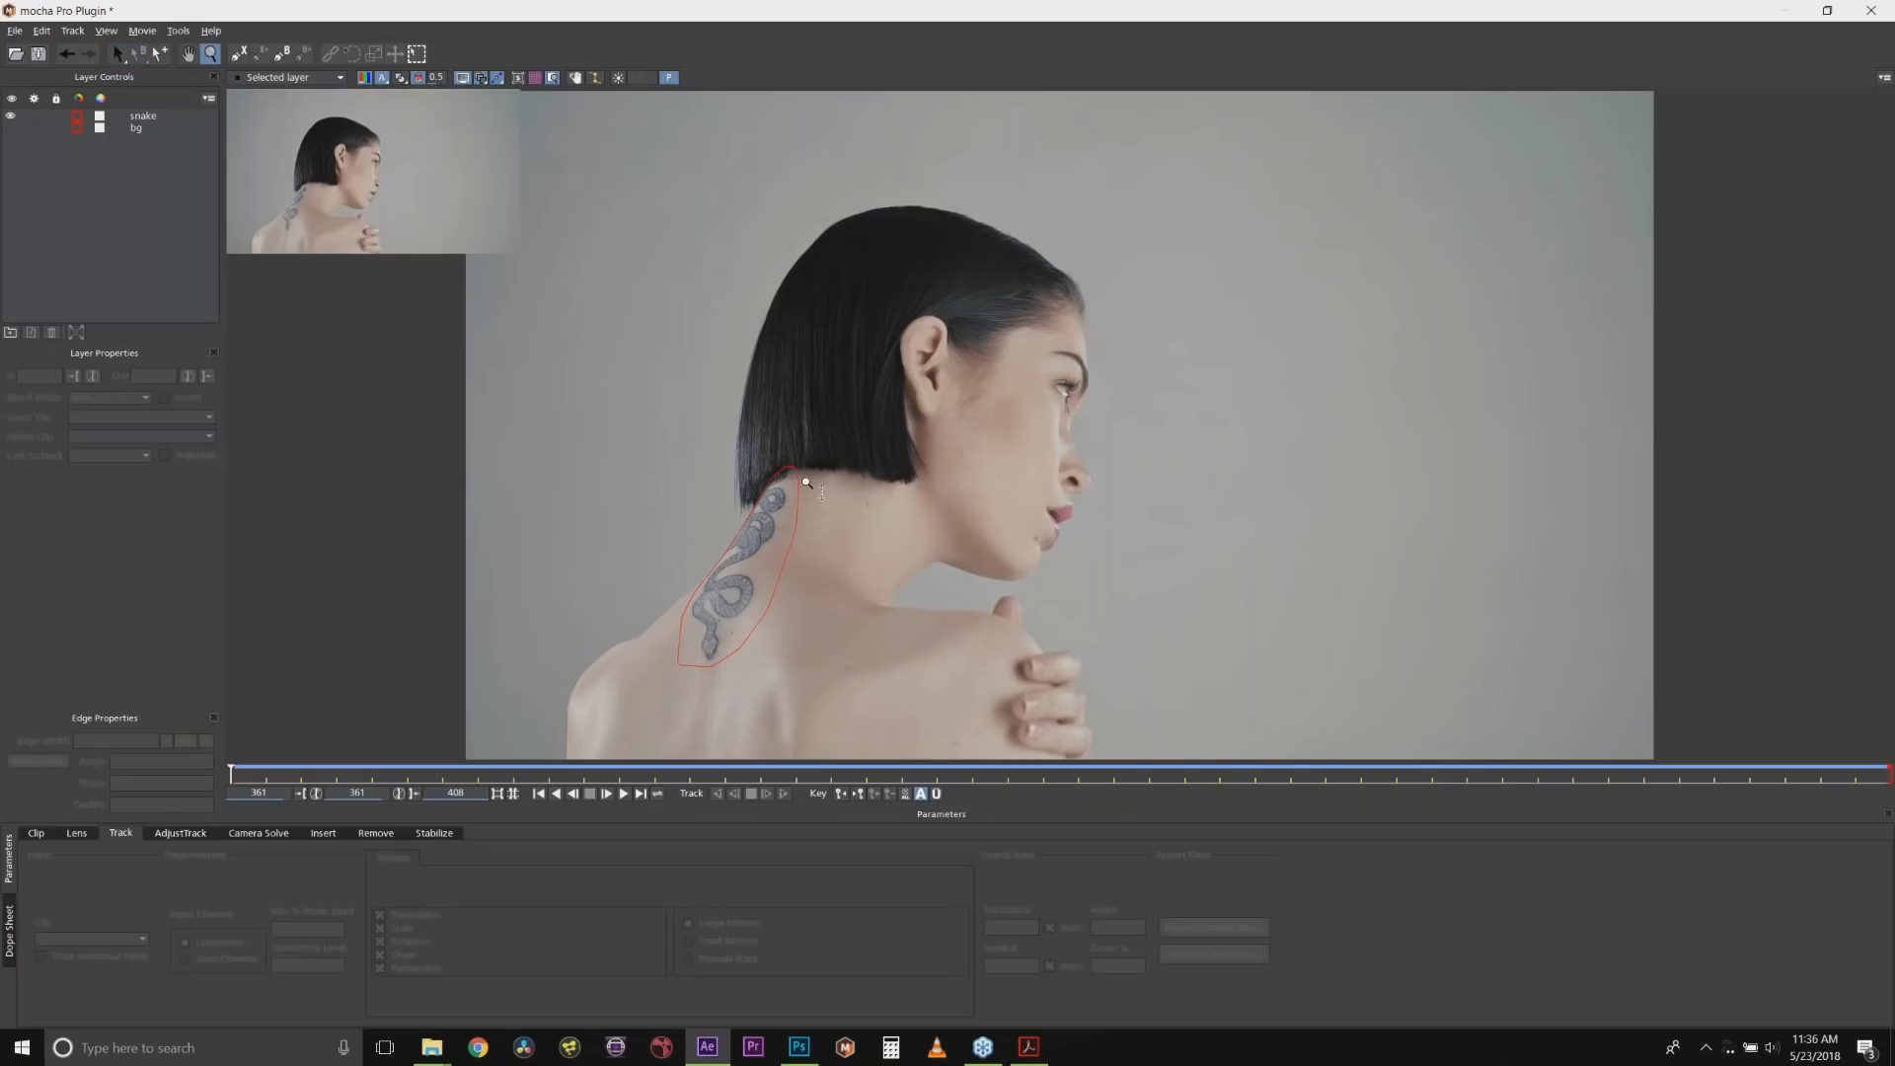
left_click_drag(805, 481, 770, 434)
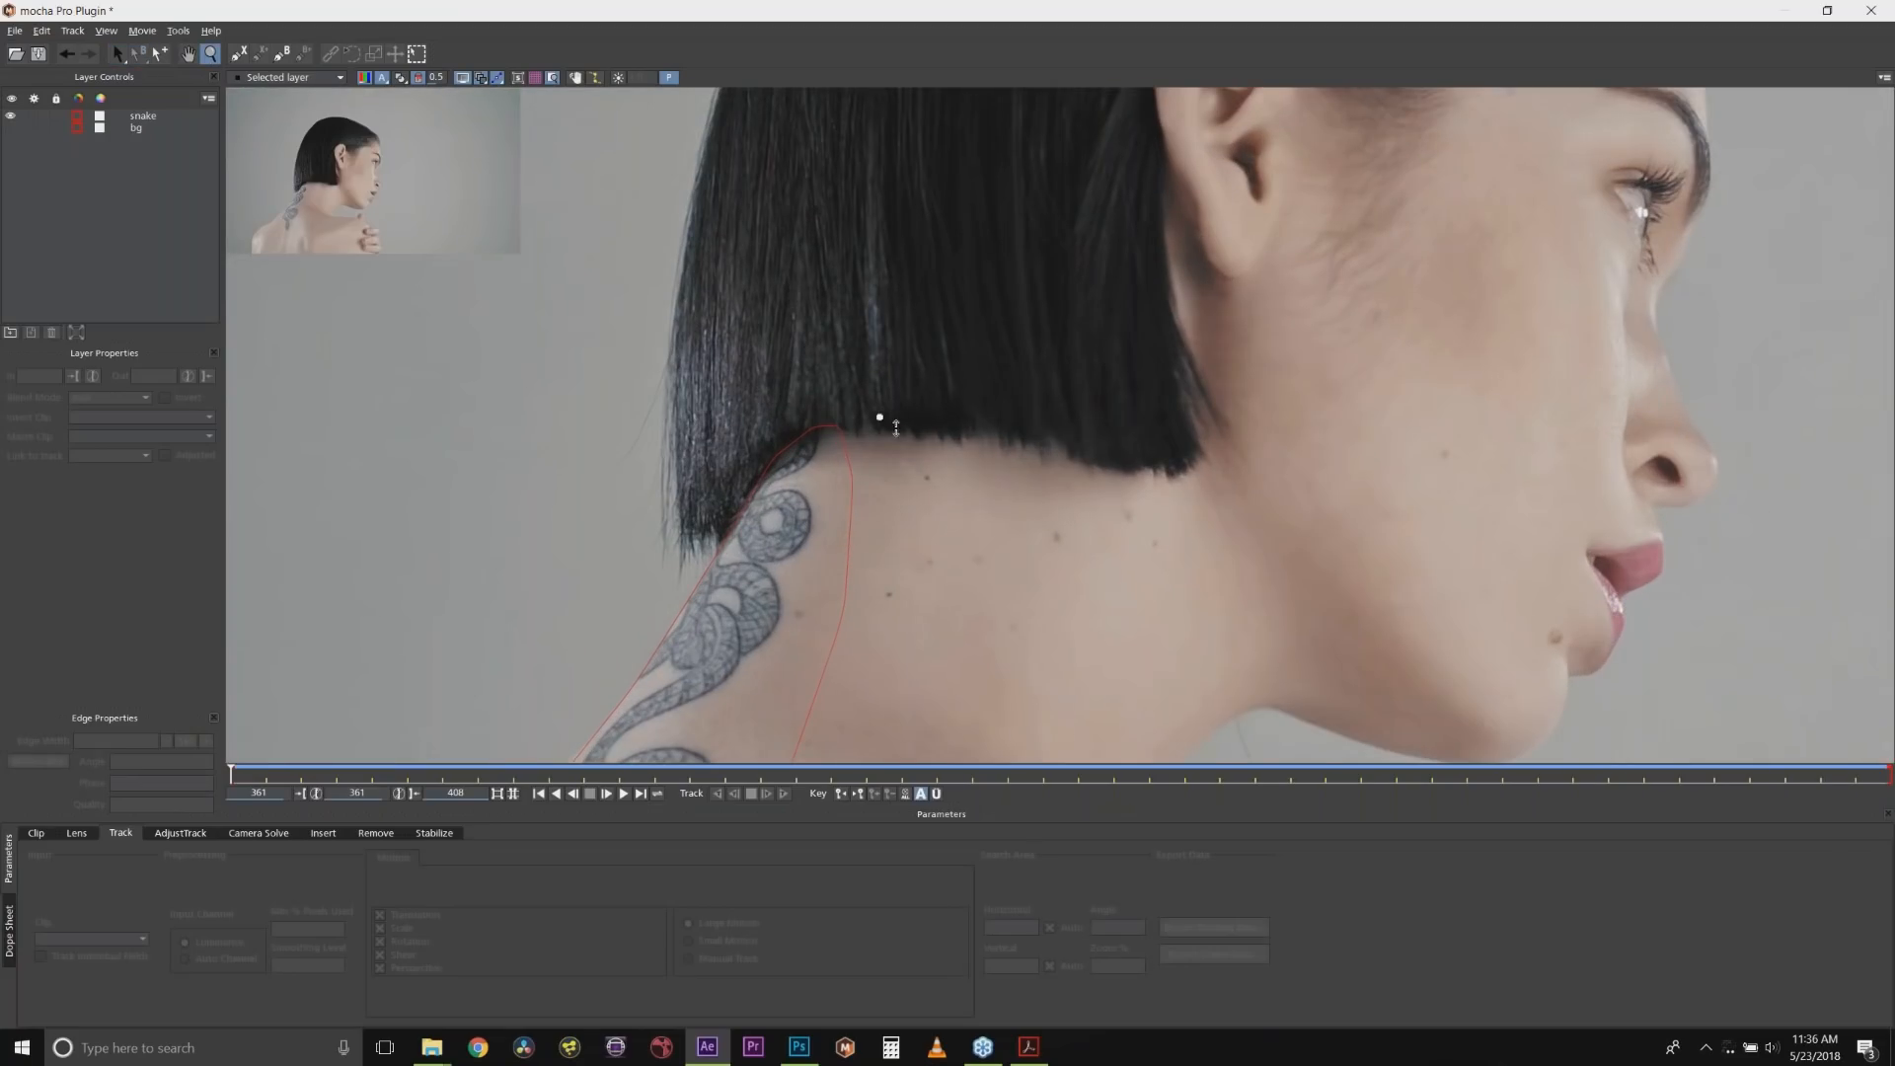
left_click(238, 54)
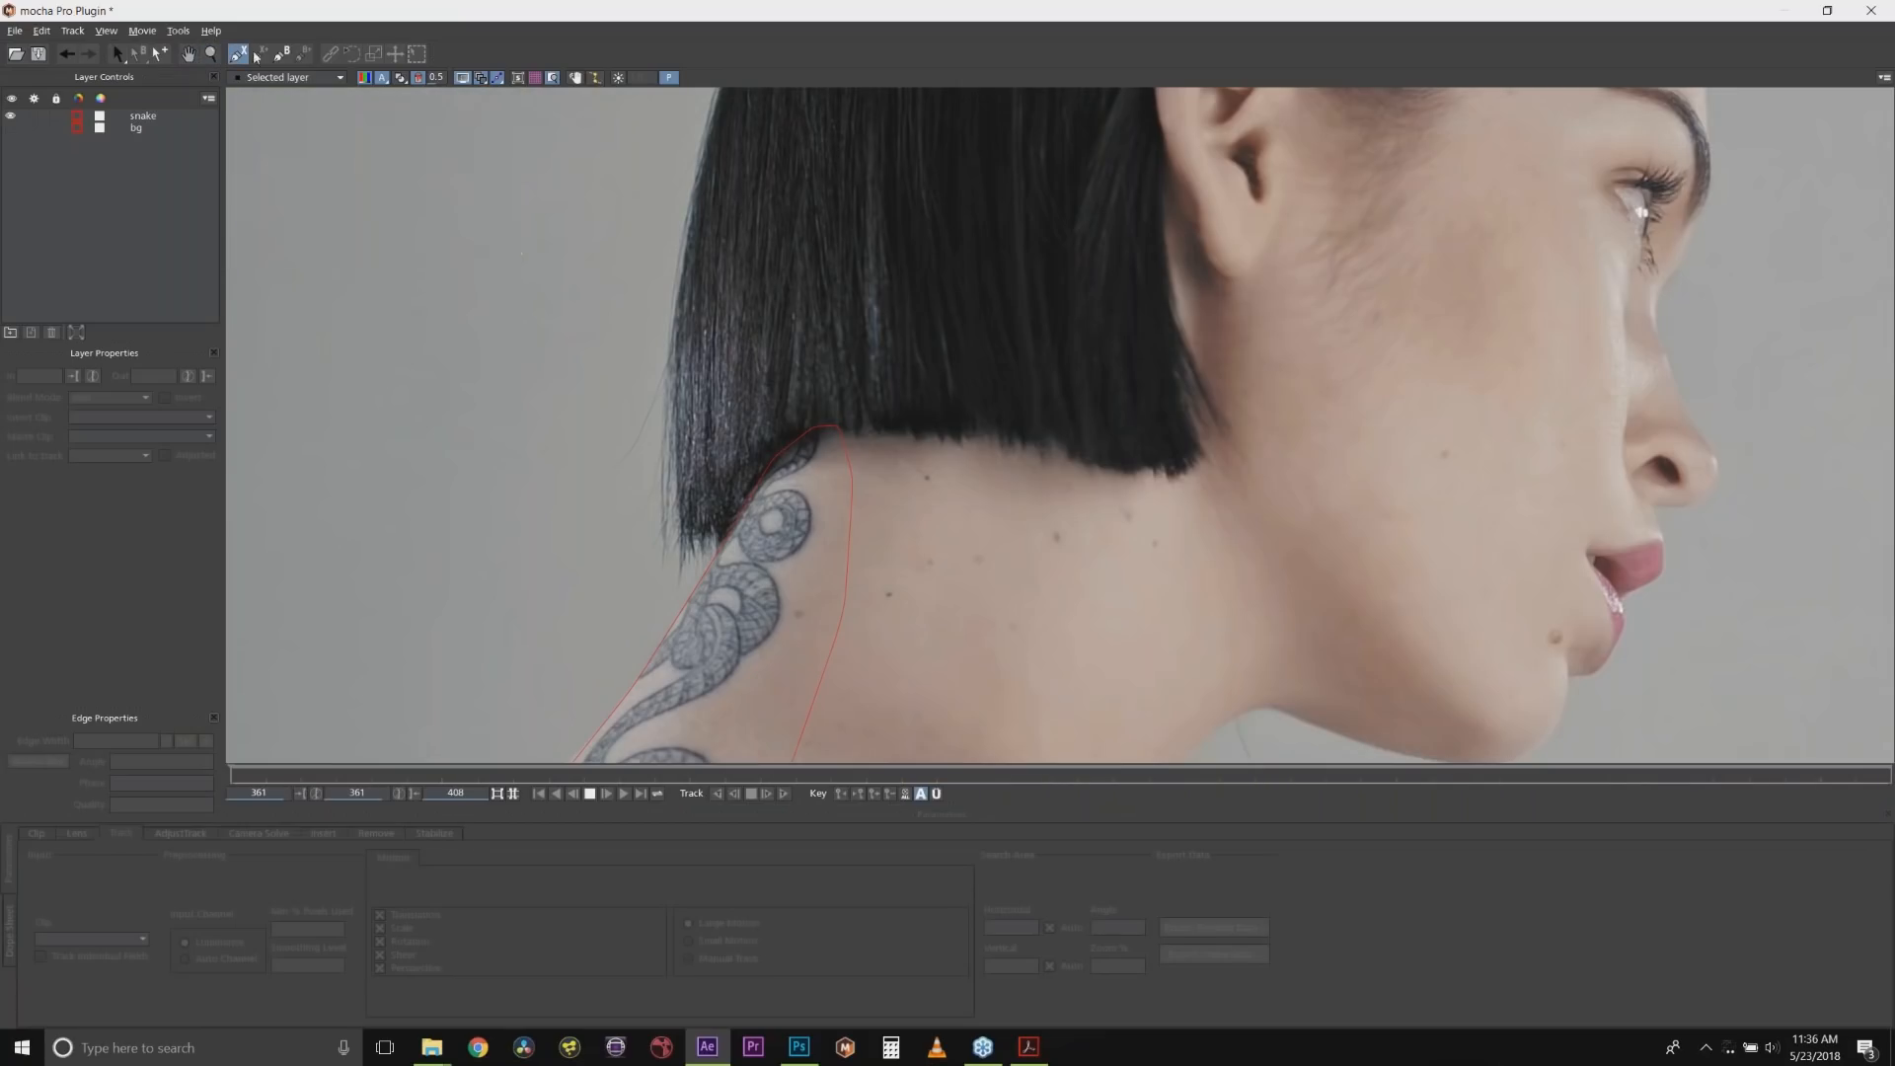
left_click(742, 476)
left_click(766, 482)
left_click(829, 456)
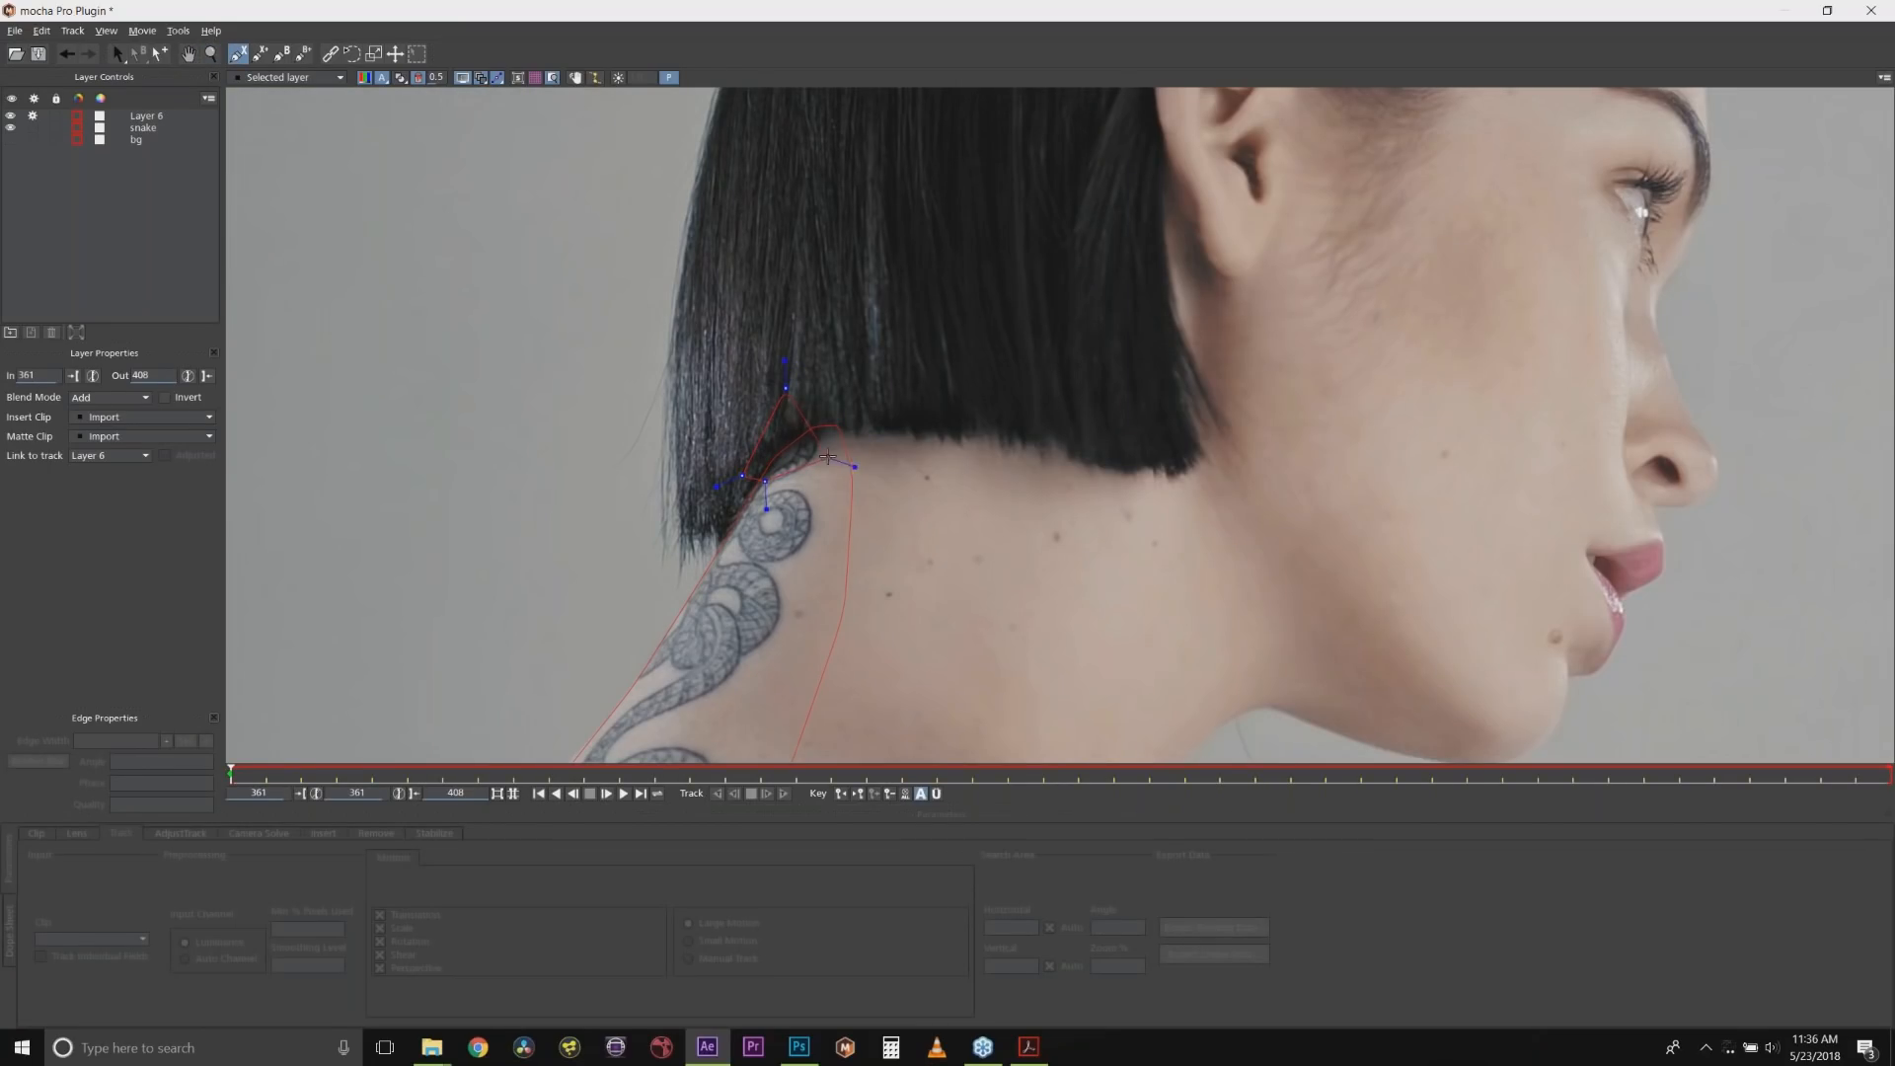
left_click(926, 473)
left_click(1082, 501)
left_click(1158, 495)
left_click(1192, 463)
left_click(1176, 417)
left_click(1106, 354)
left_click(955, 317)
left_click(873, 333)
left_click(848, 358)
right_click(810, 415)
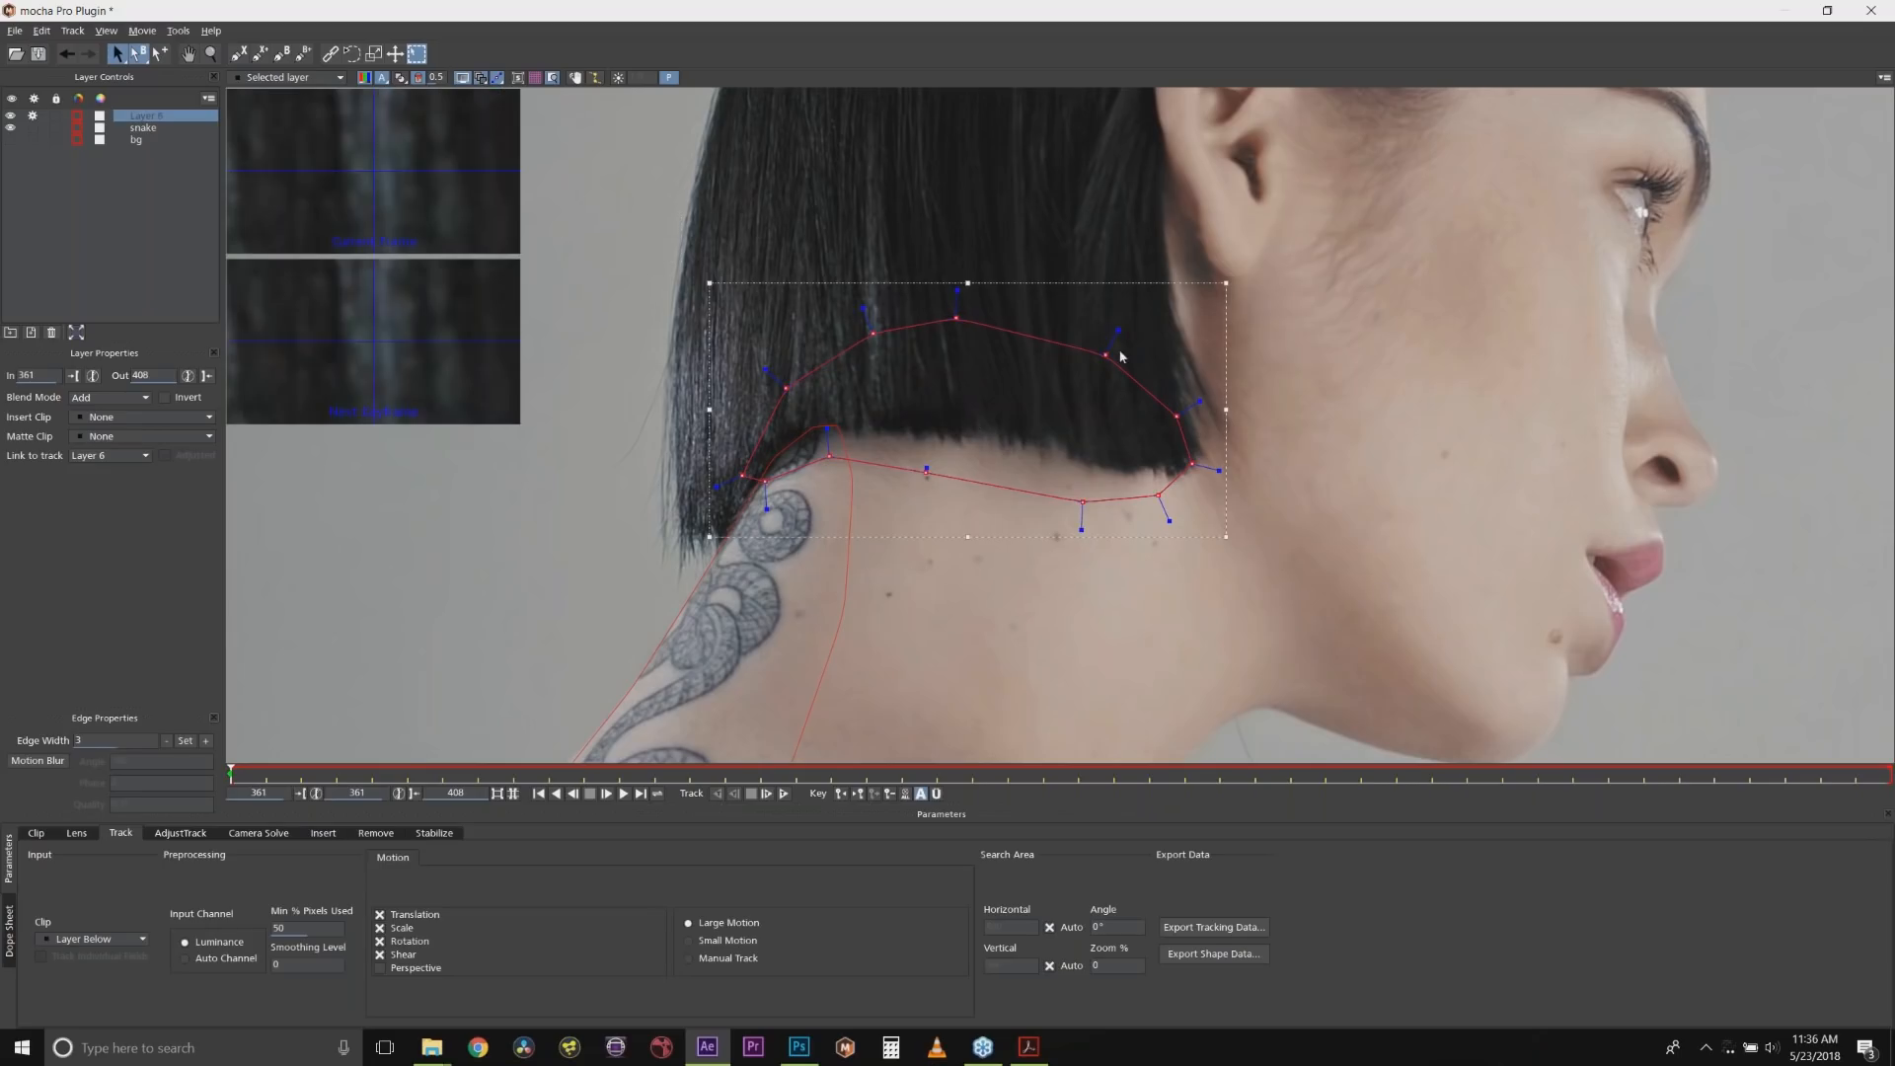
Smooth the curves of the hair-edge X-spline and rename its layer "shadow".
left_click_drag(1116, 324, 1105, 345)
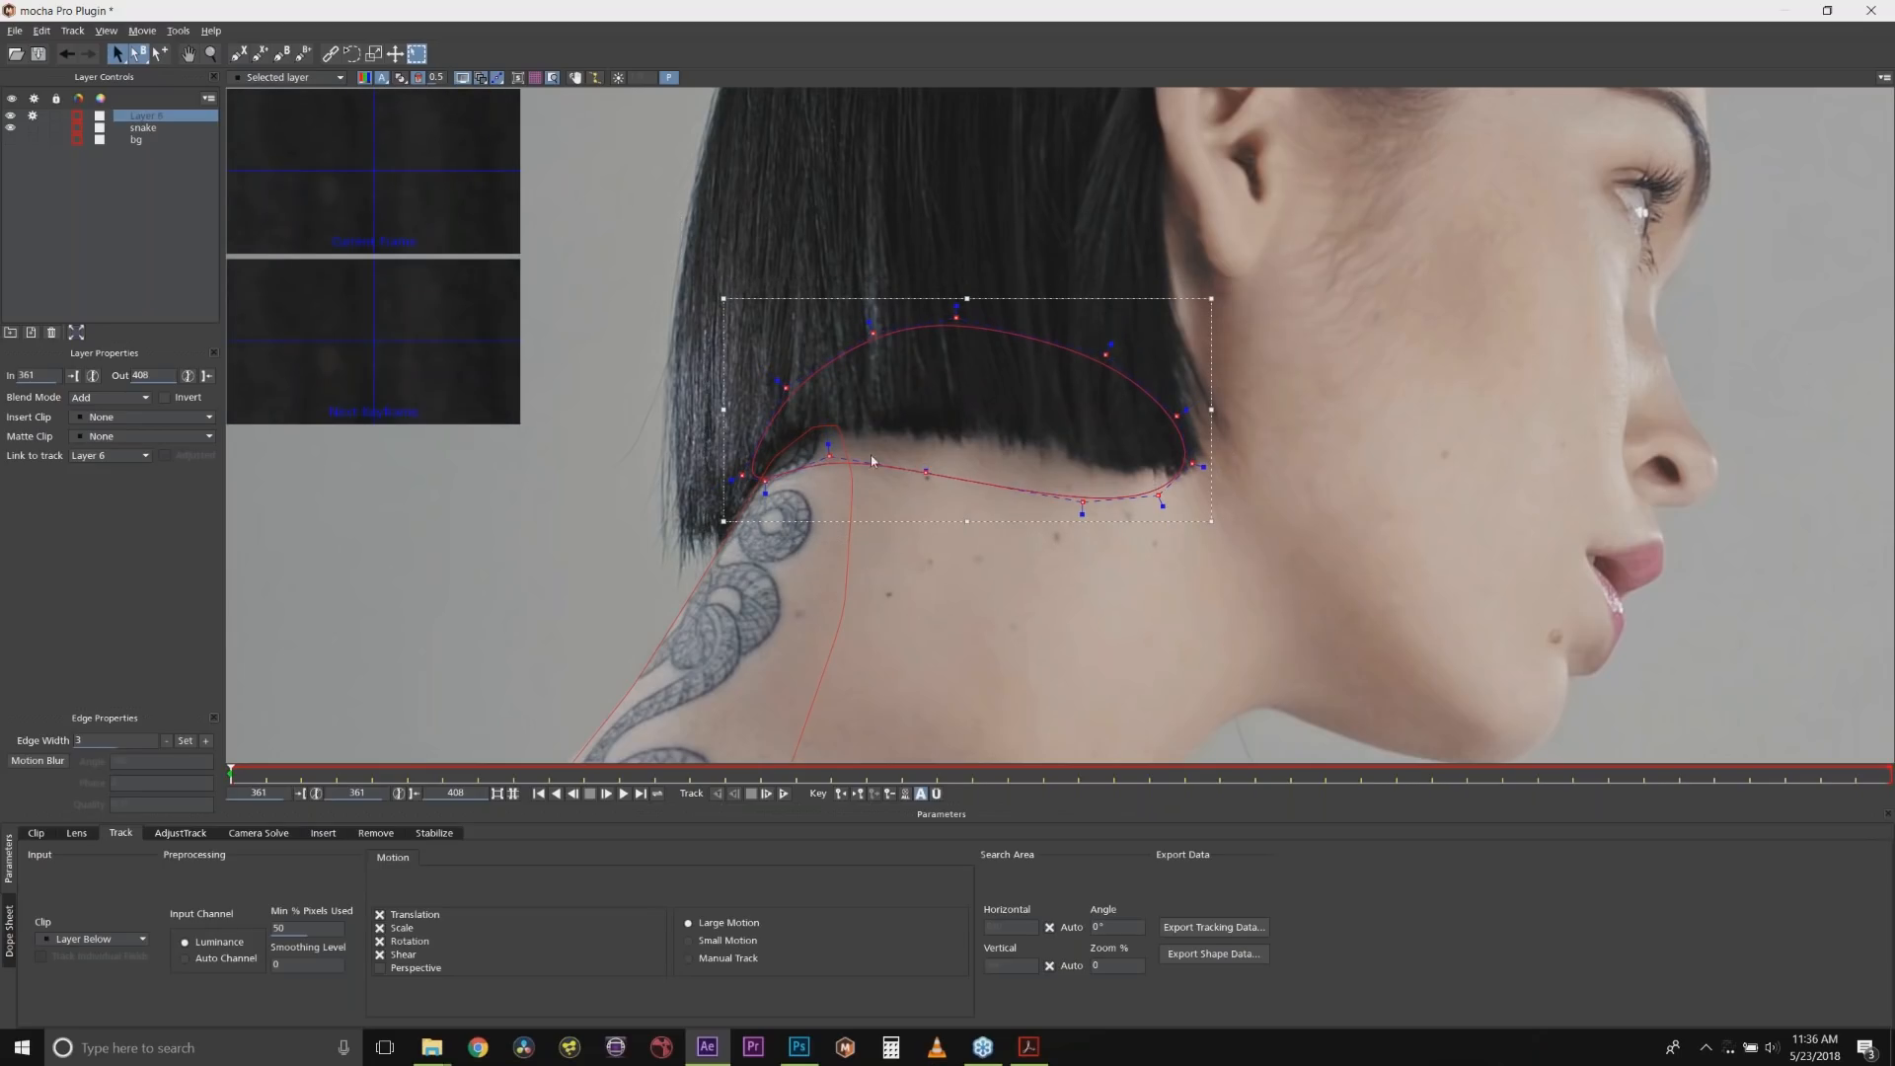
double_click(161, 117)
type("shadow")
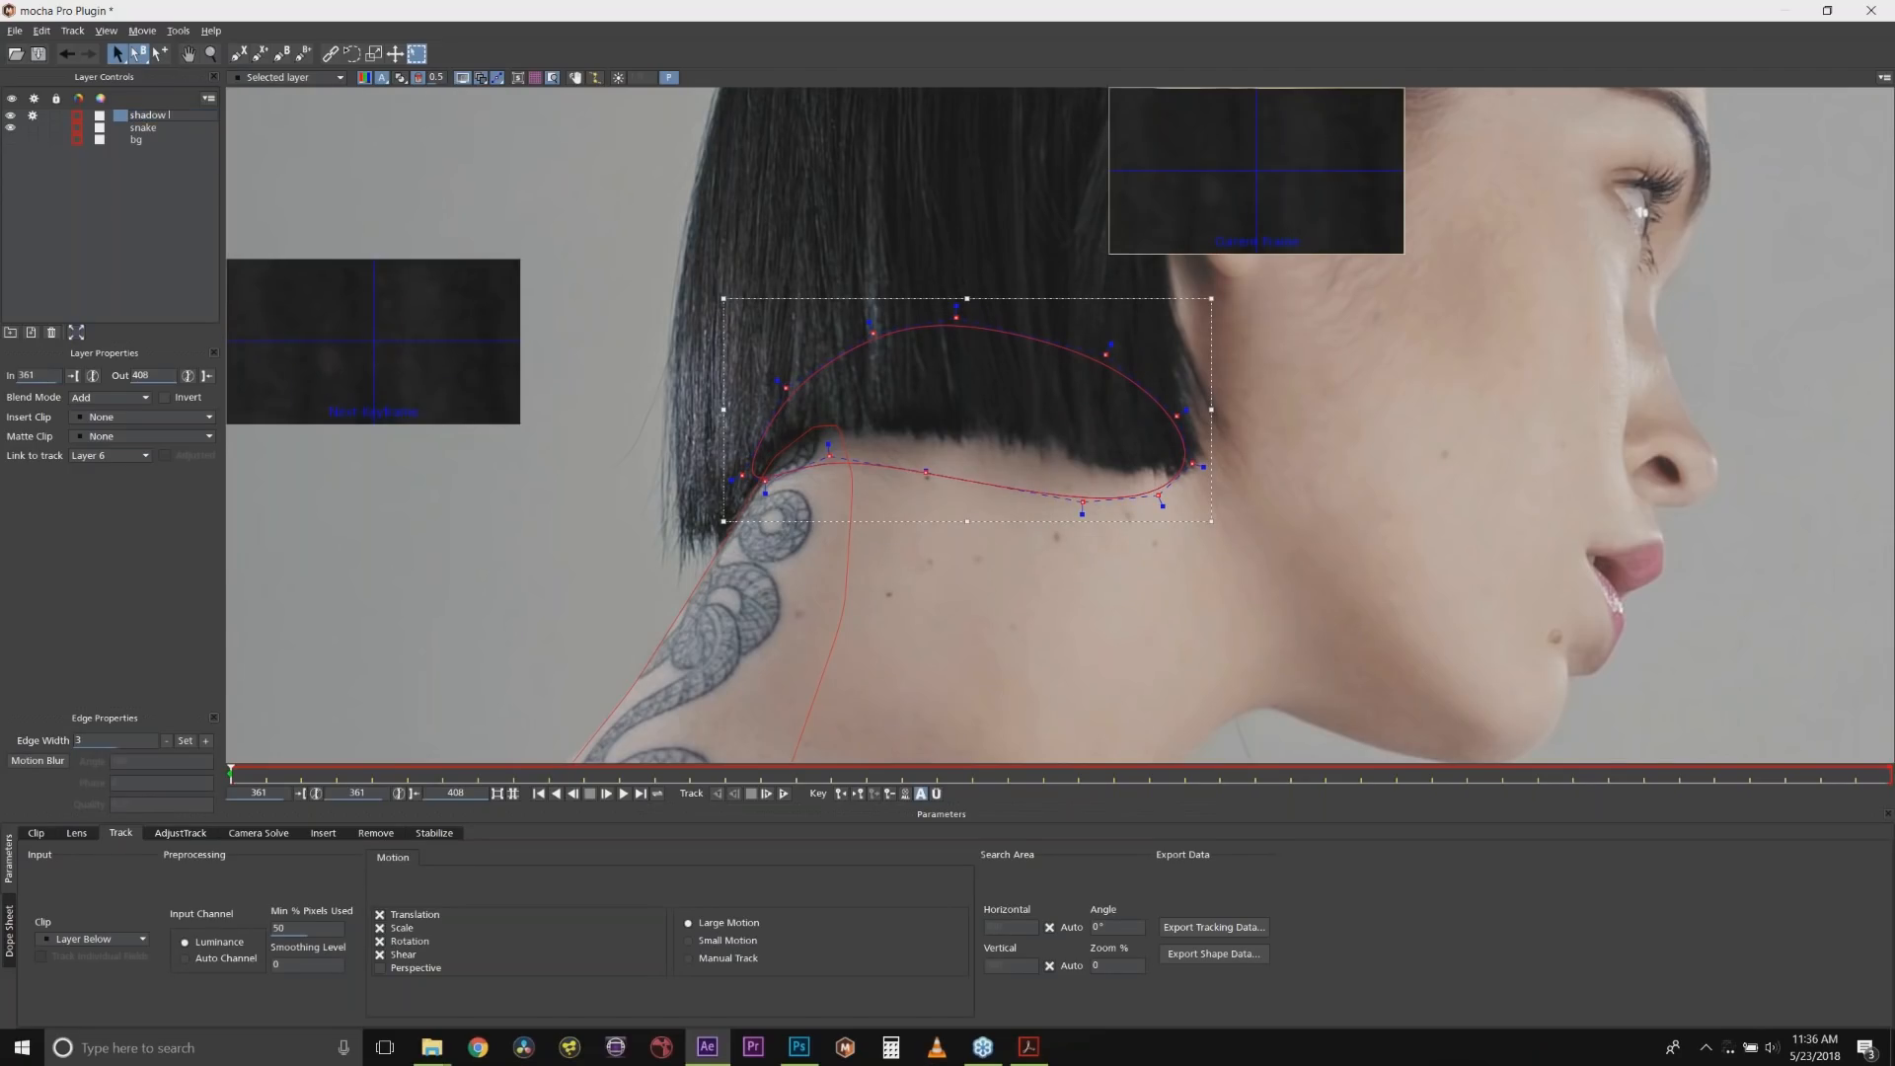
Track the shadow layer forward from frame 361 and refit its spline around the hair at the nape on frame 408.
left_click(784, 795)
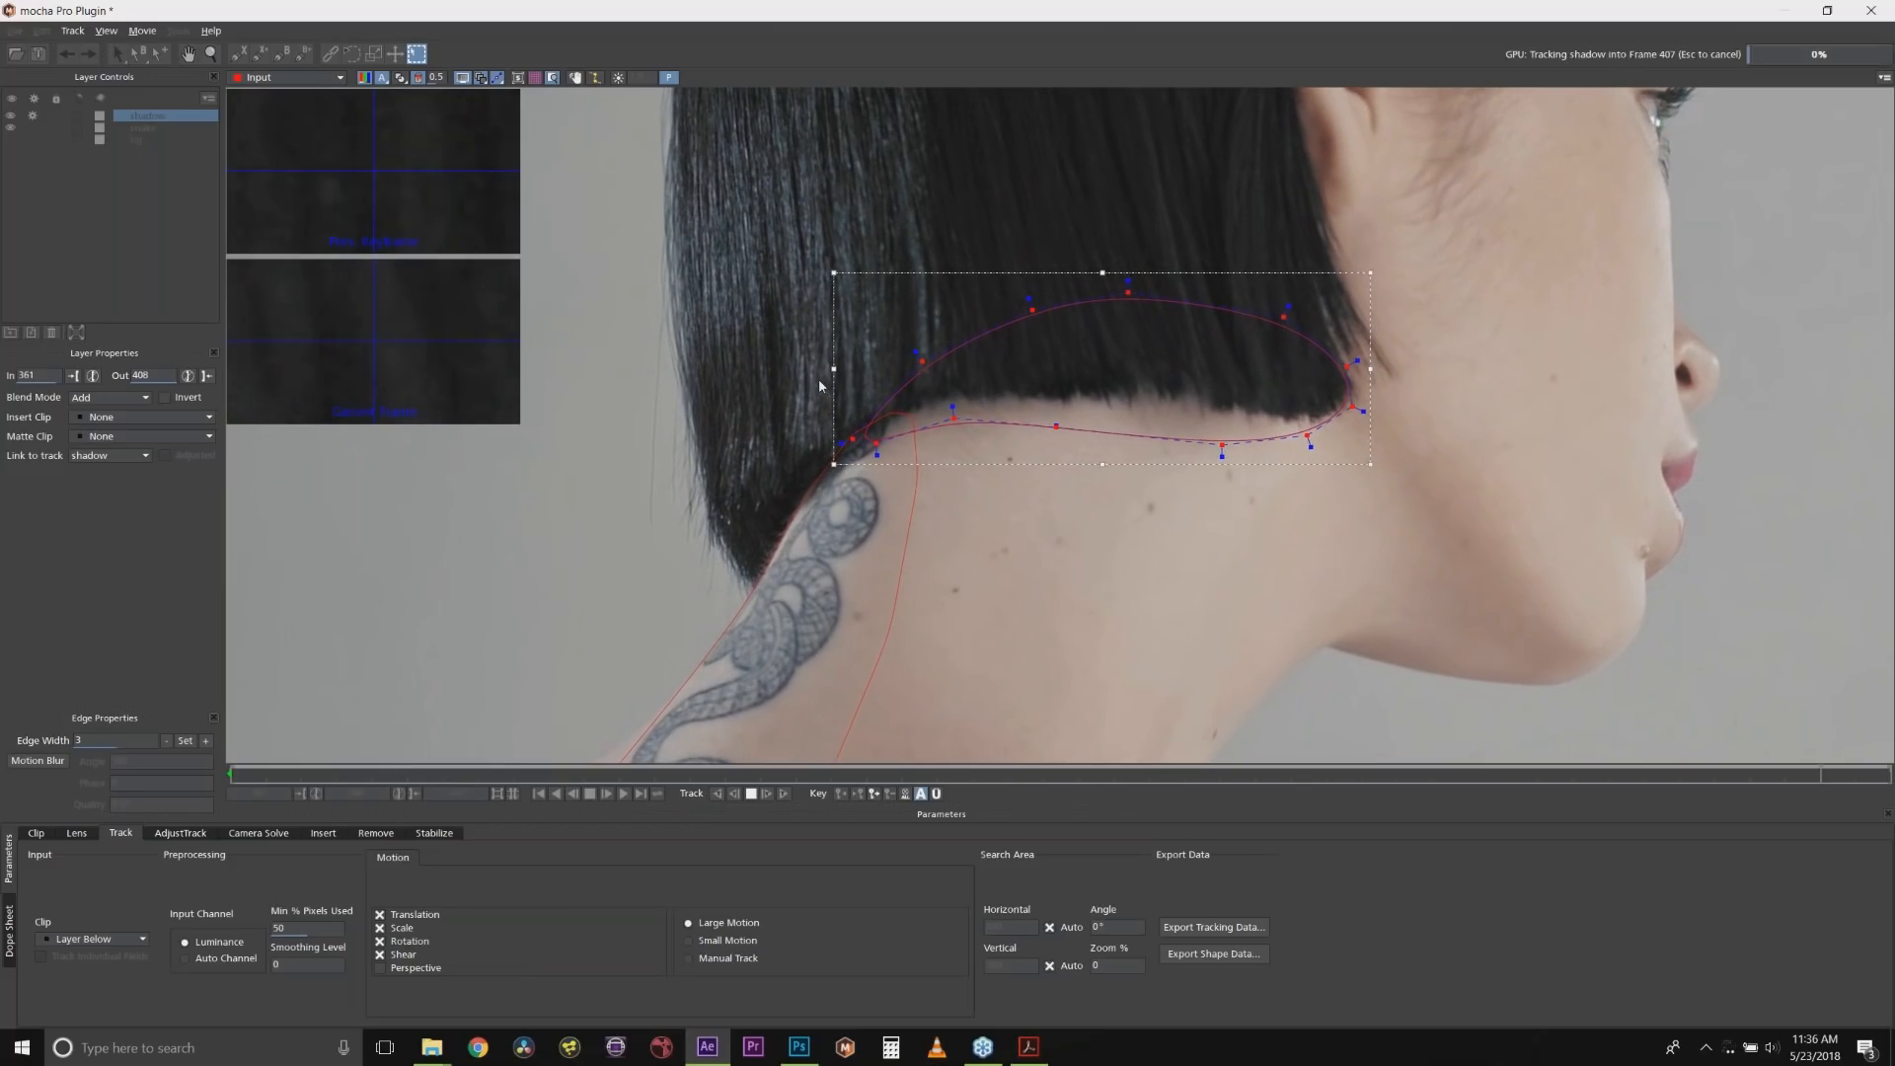
left_click_drag(768, 327, 932, 430)
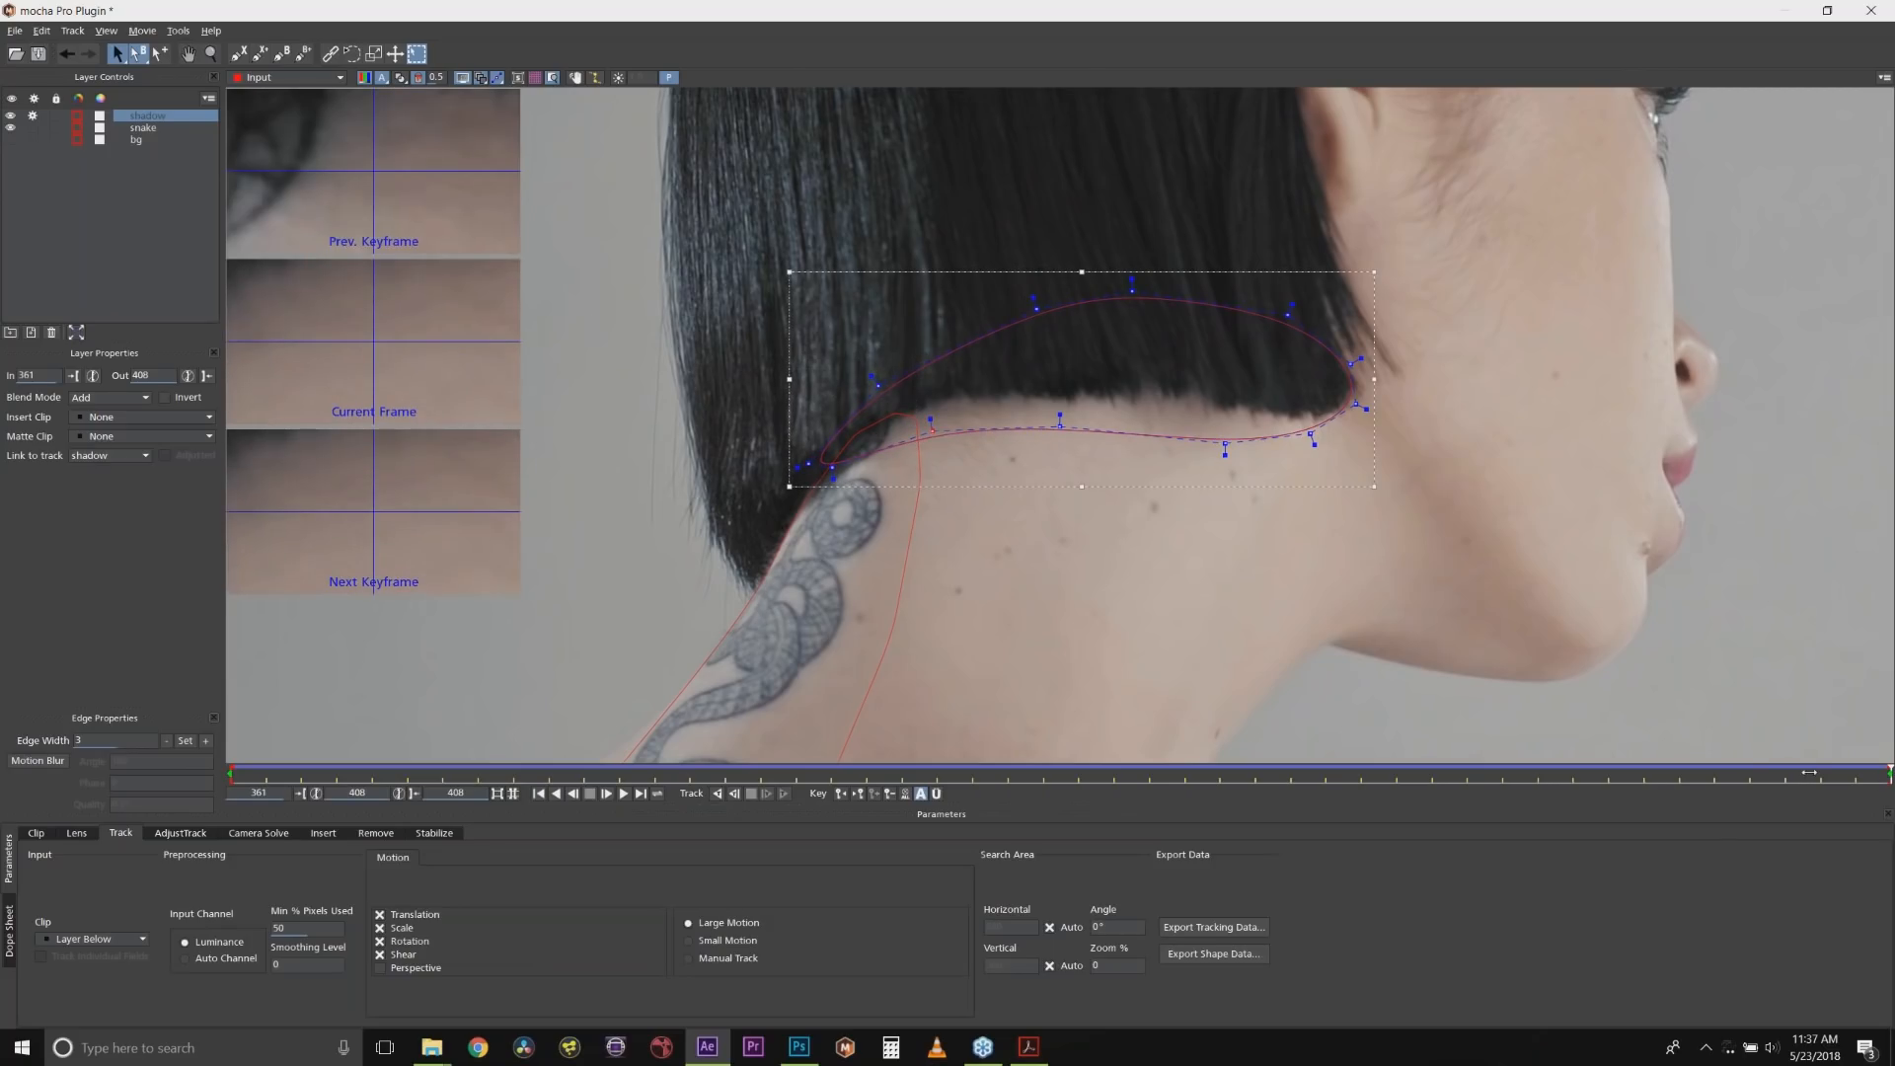
left_click_drag(1890, 772, 231, 774)
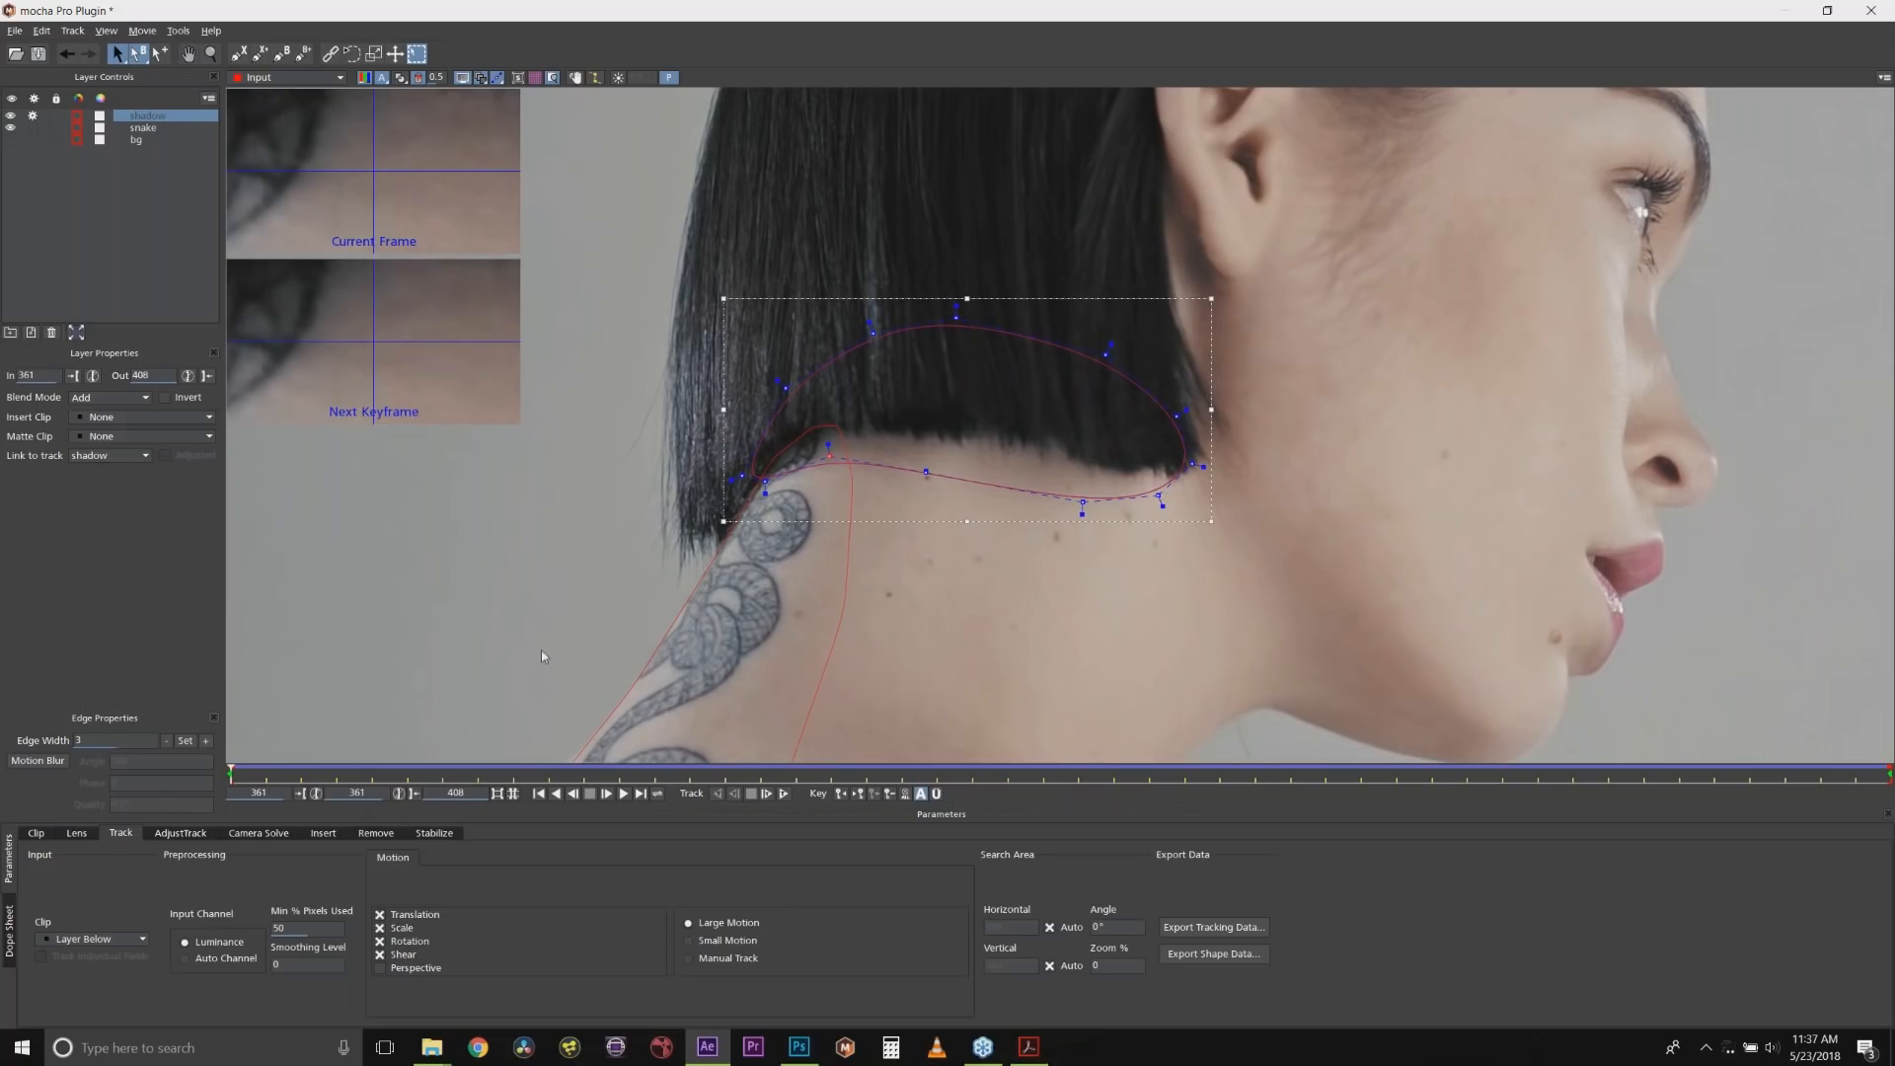
Copy the selected shadow layer's mocha shape data for AE to the clipboard and move the layer below bg.
left_click(1213, 955)
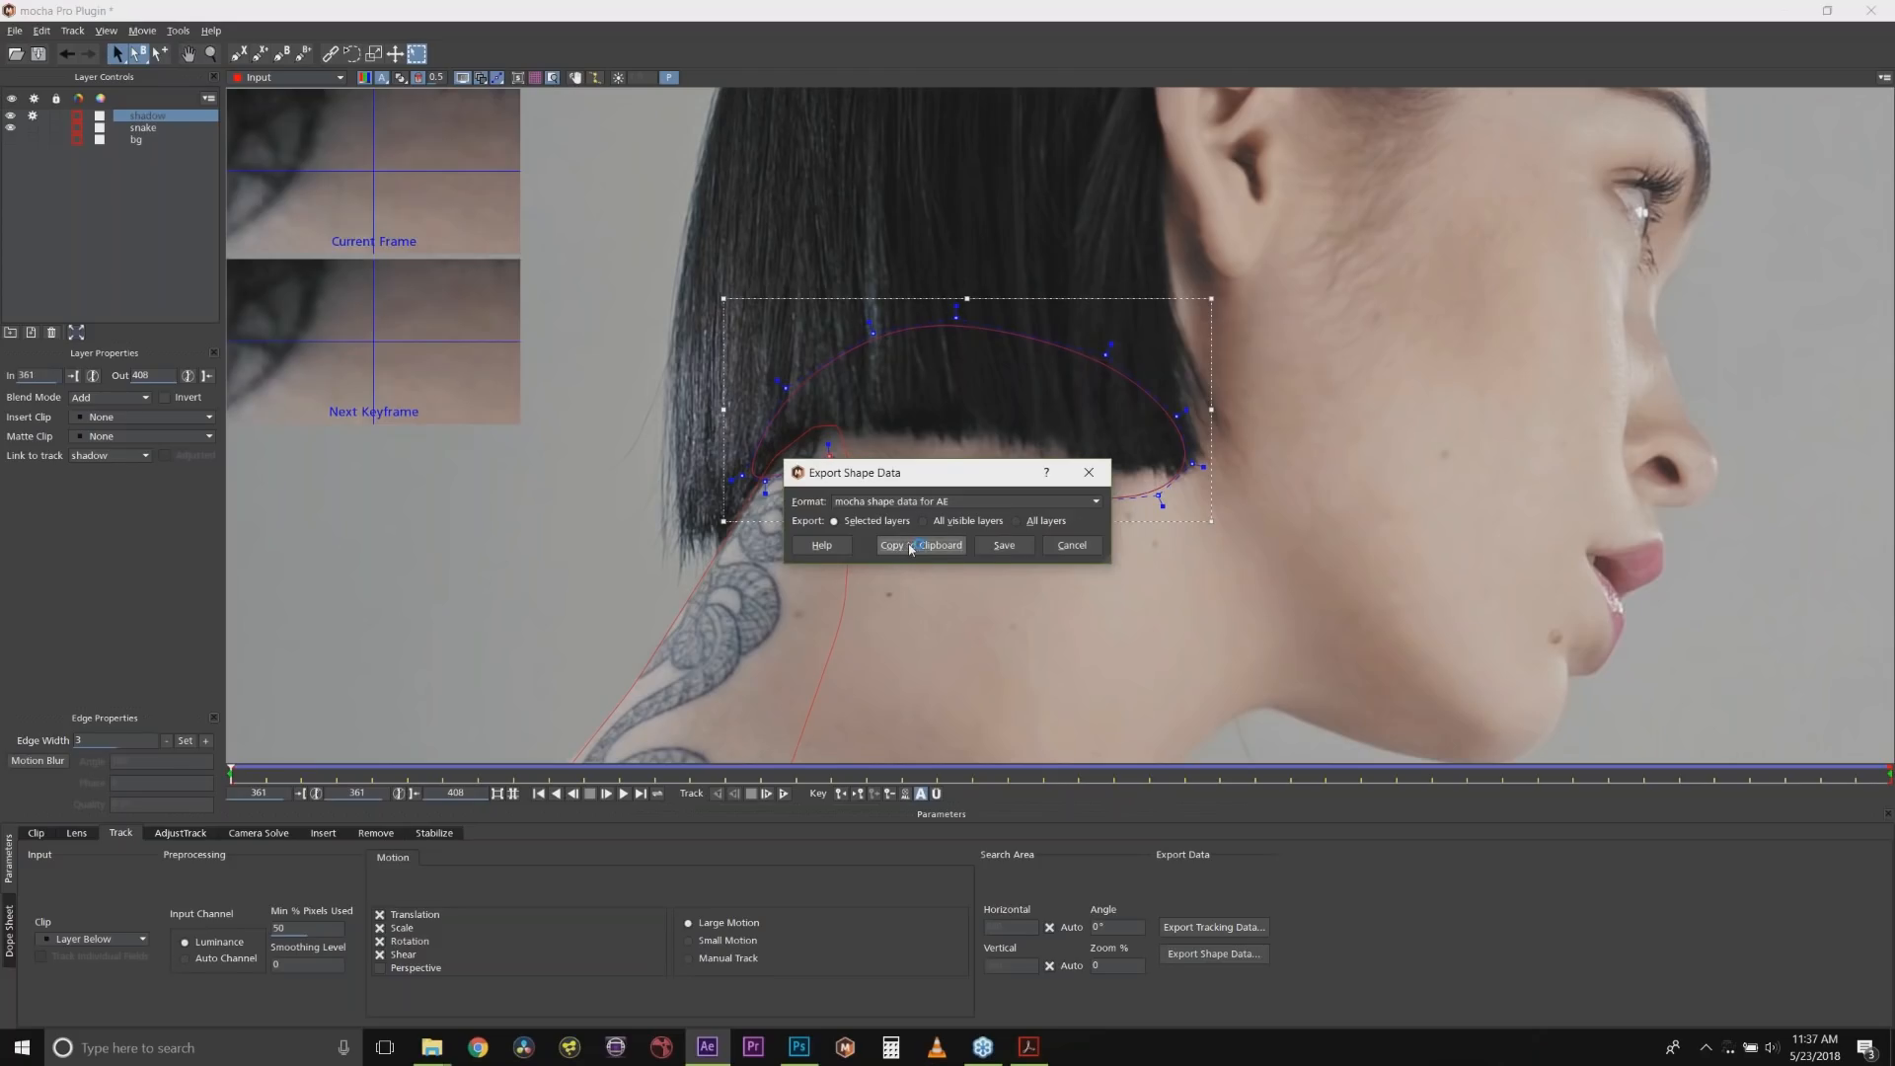
left_click(900, 544)
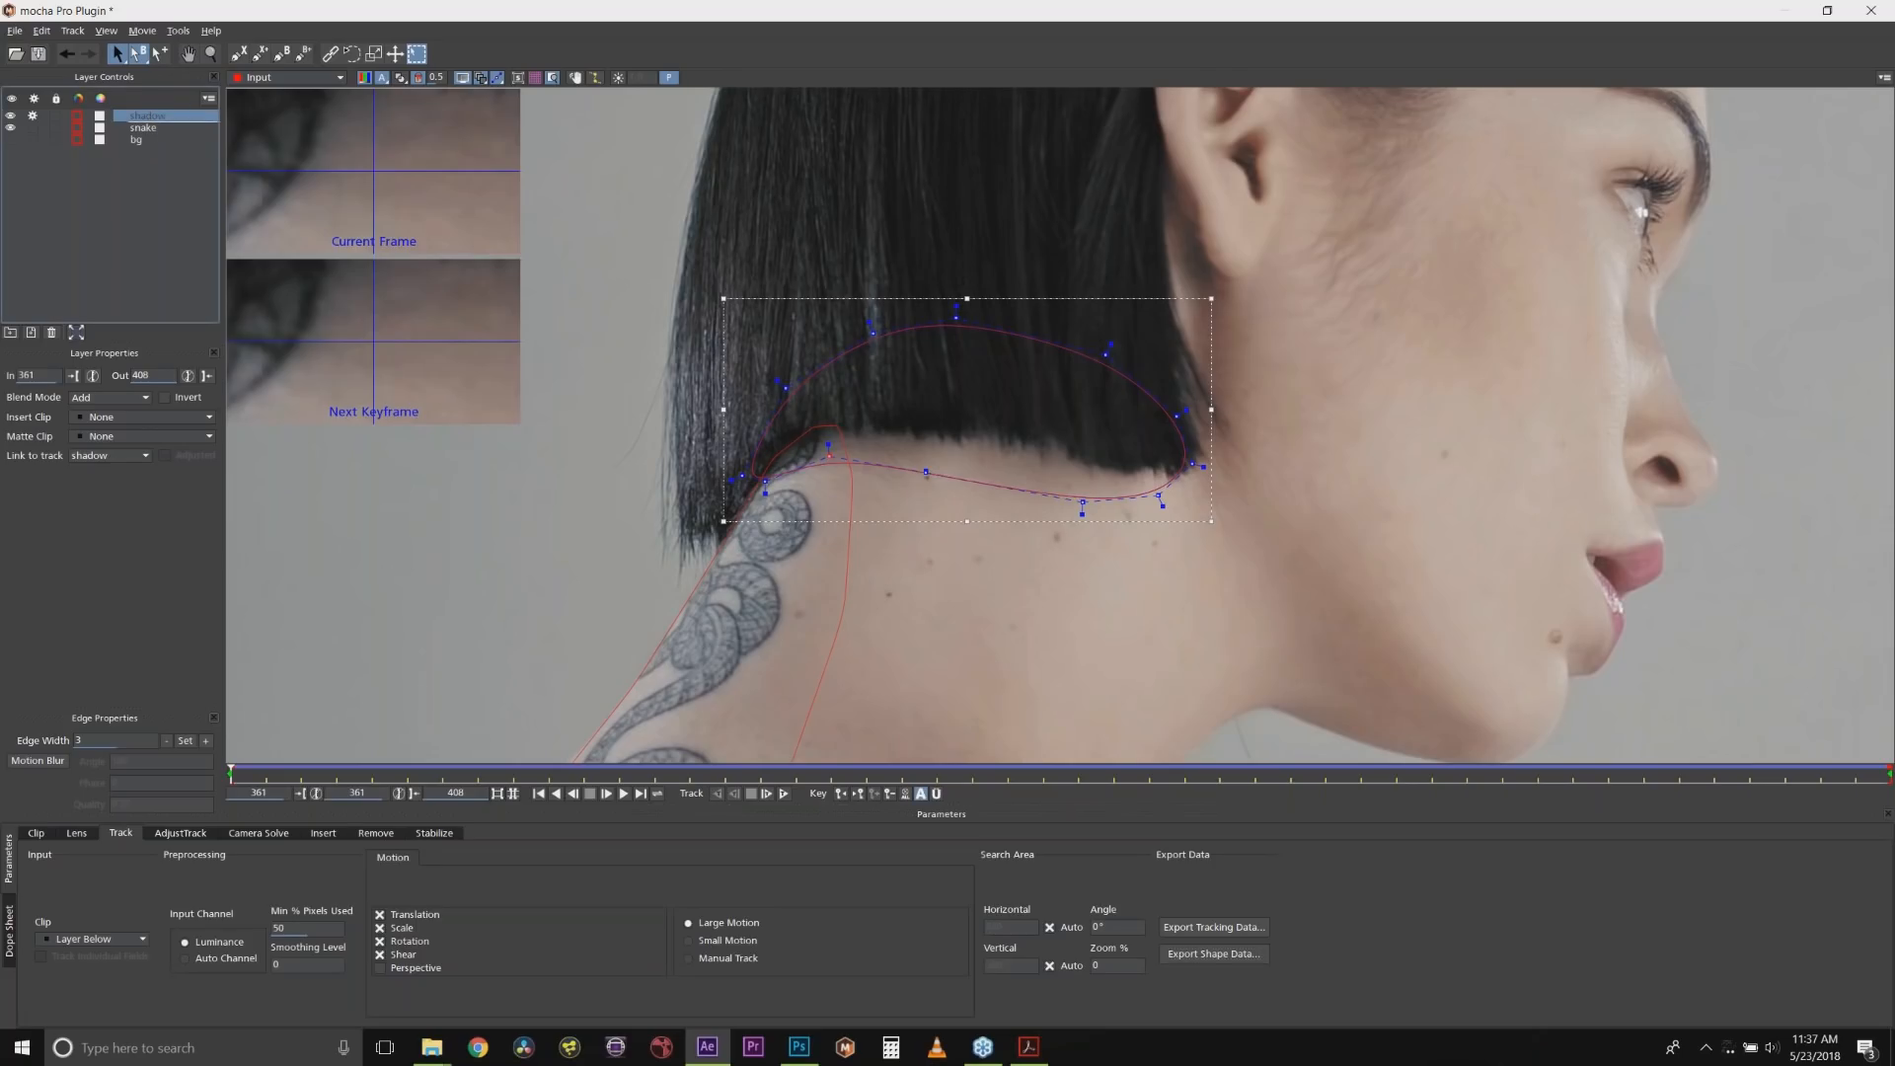
left_click_drag(153, 116, 148, 144)
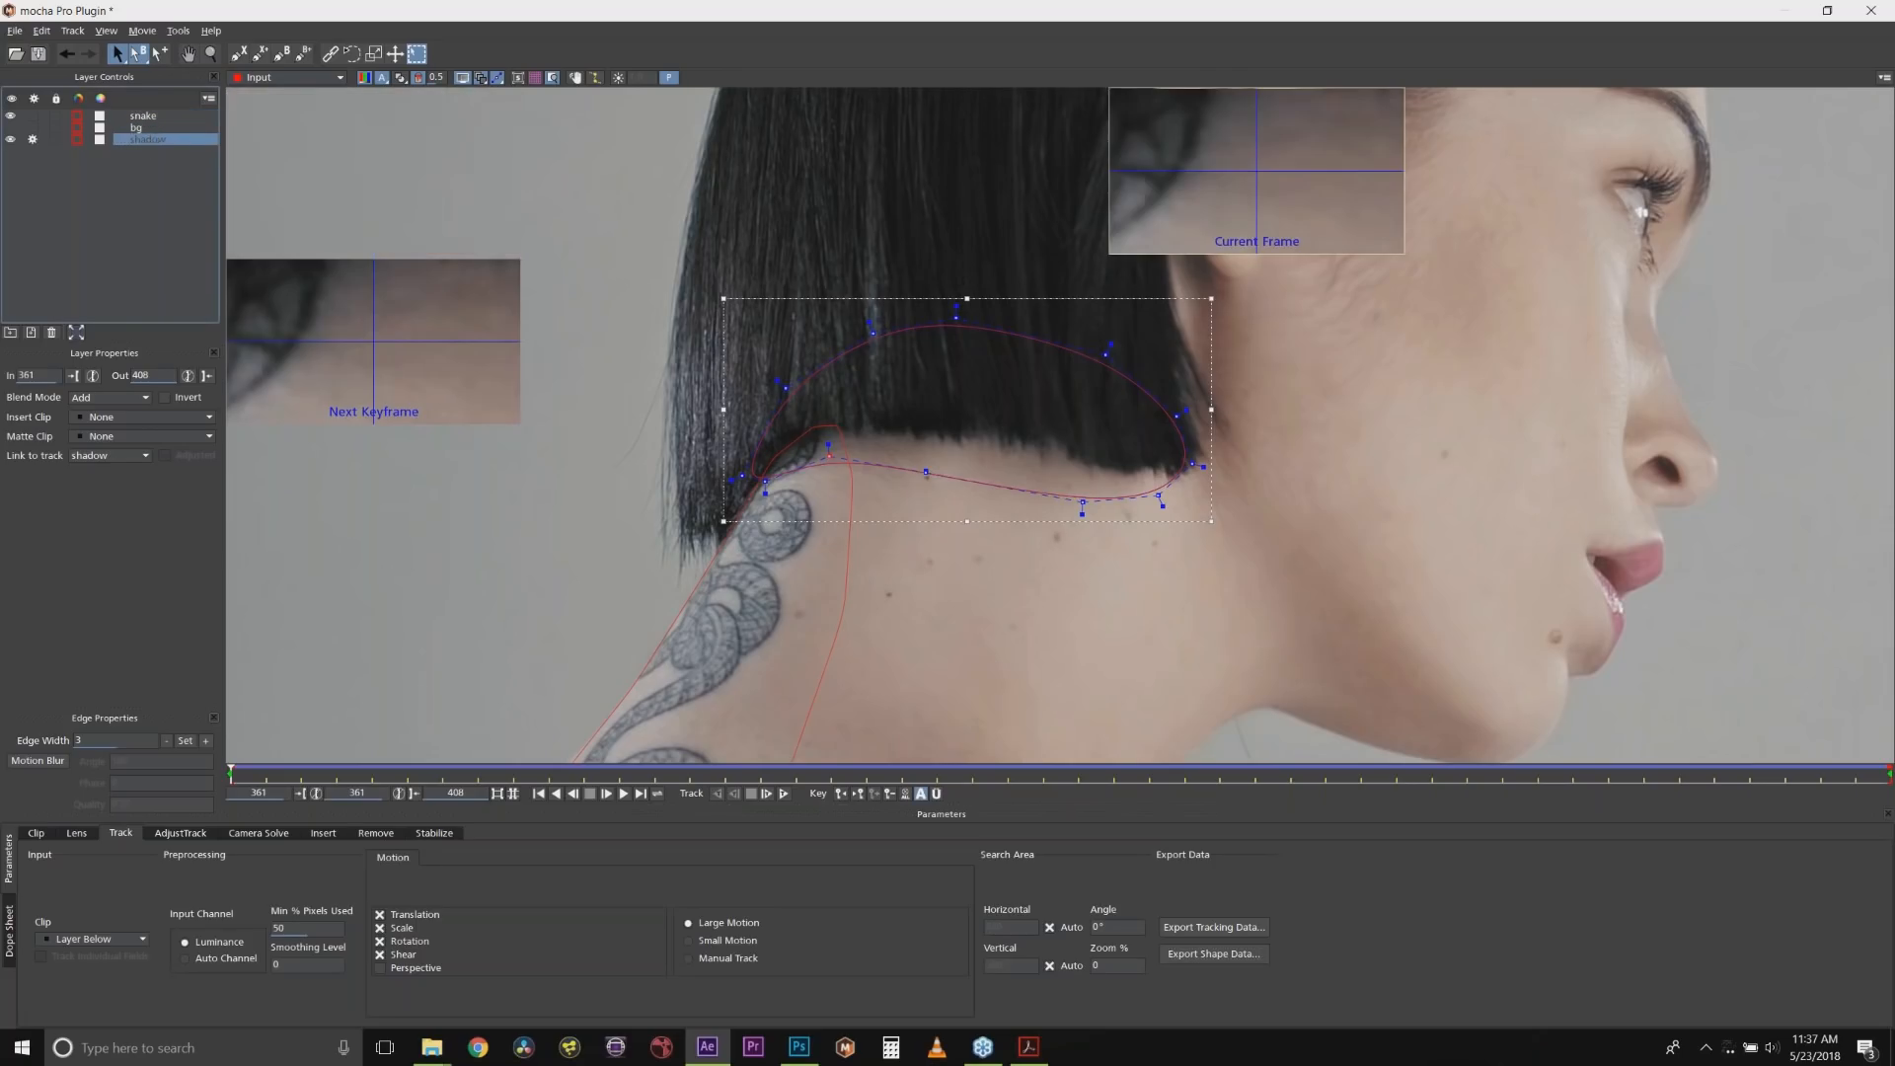
left_click(138, 117)
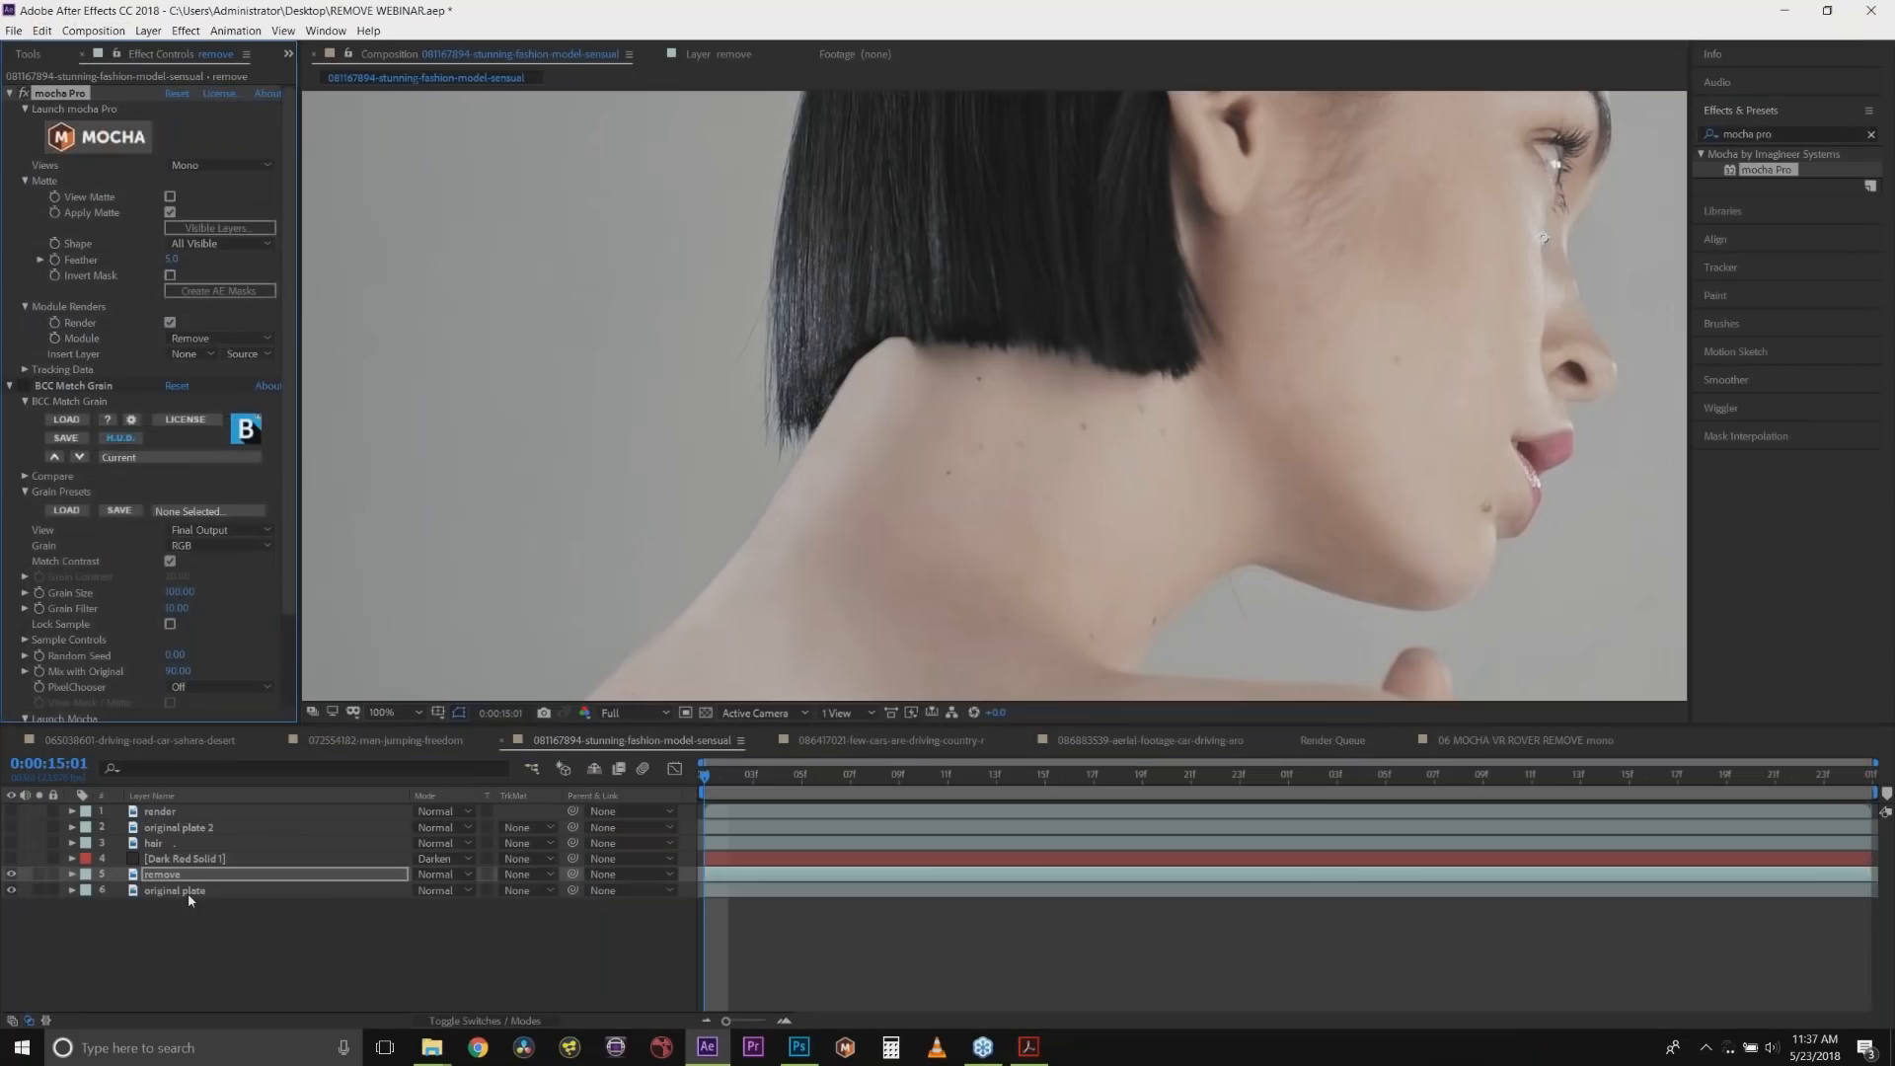
Duplicate the original plate layer in After Effects, place the copy directly above remove and rename it "hair shadow".
key("ctrl+d")
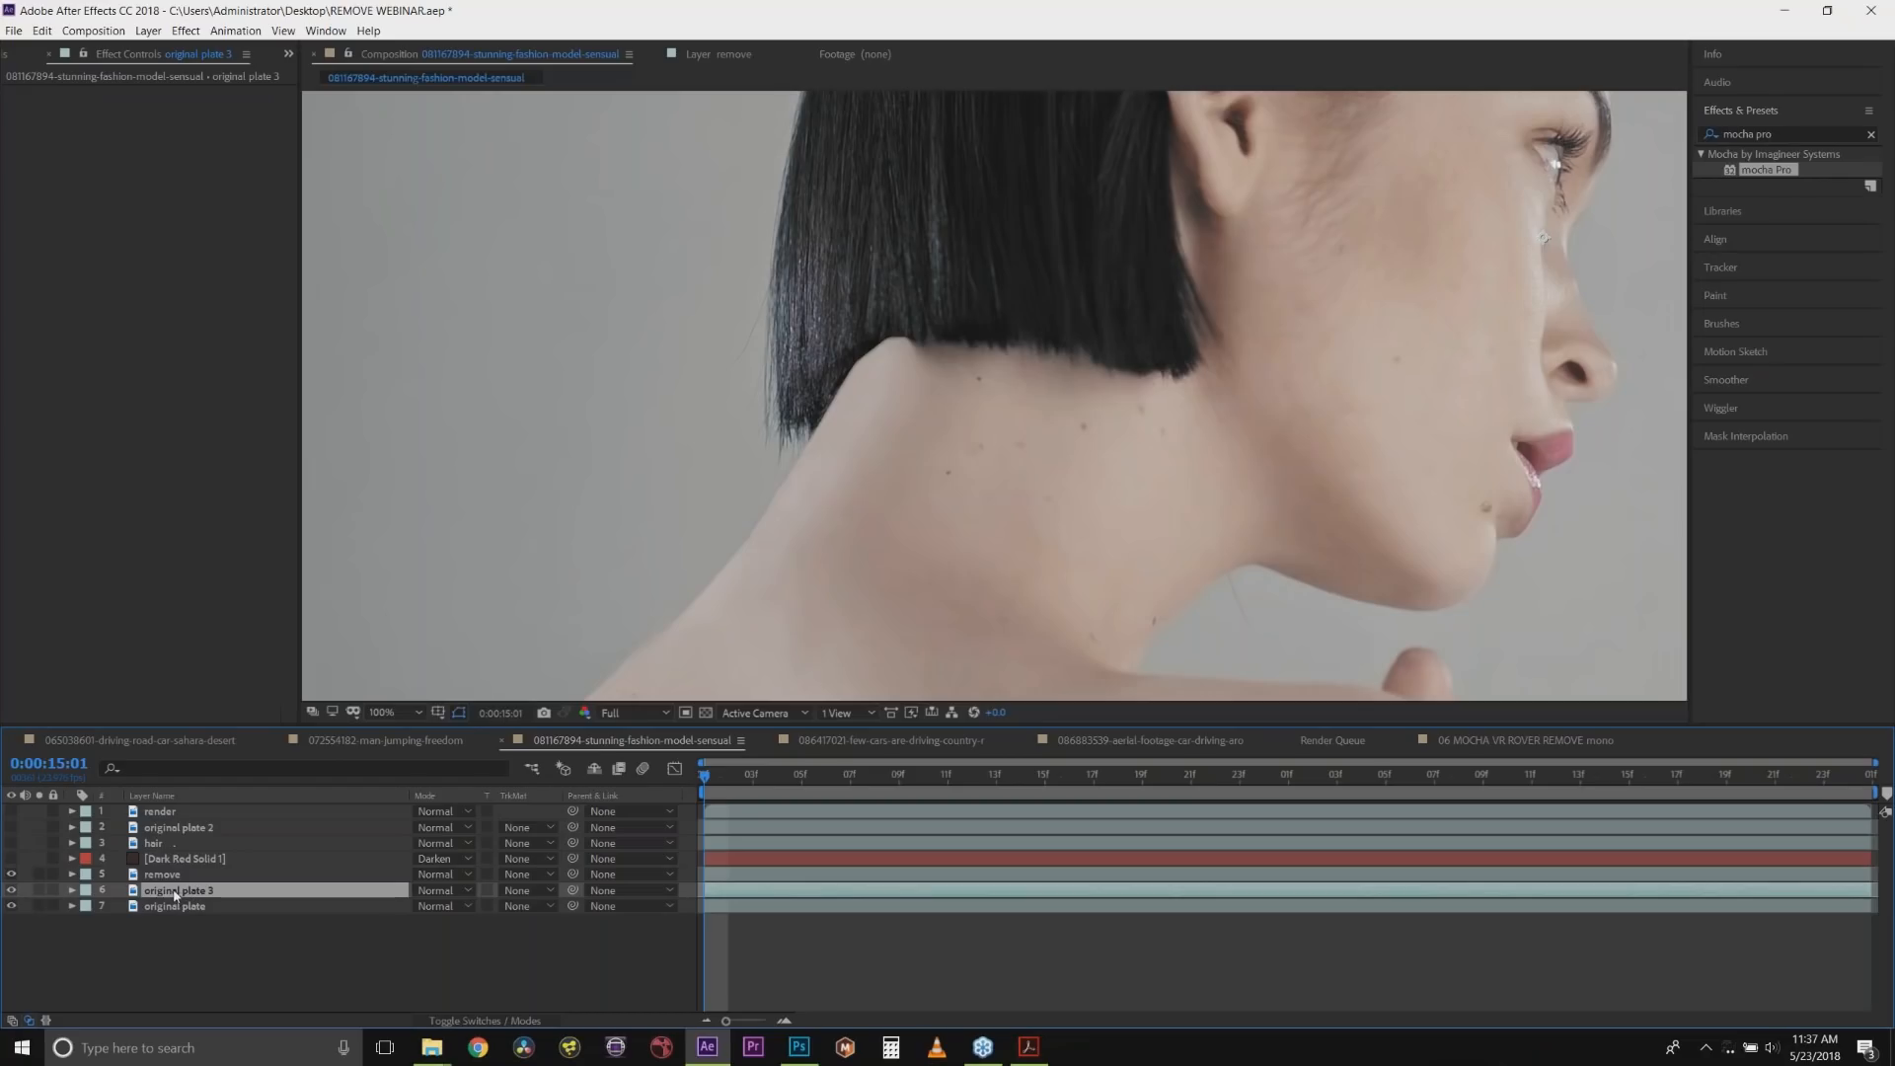
left_click_drag(178, 892, 178, 868)
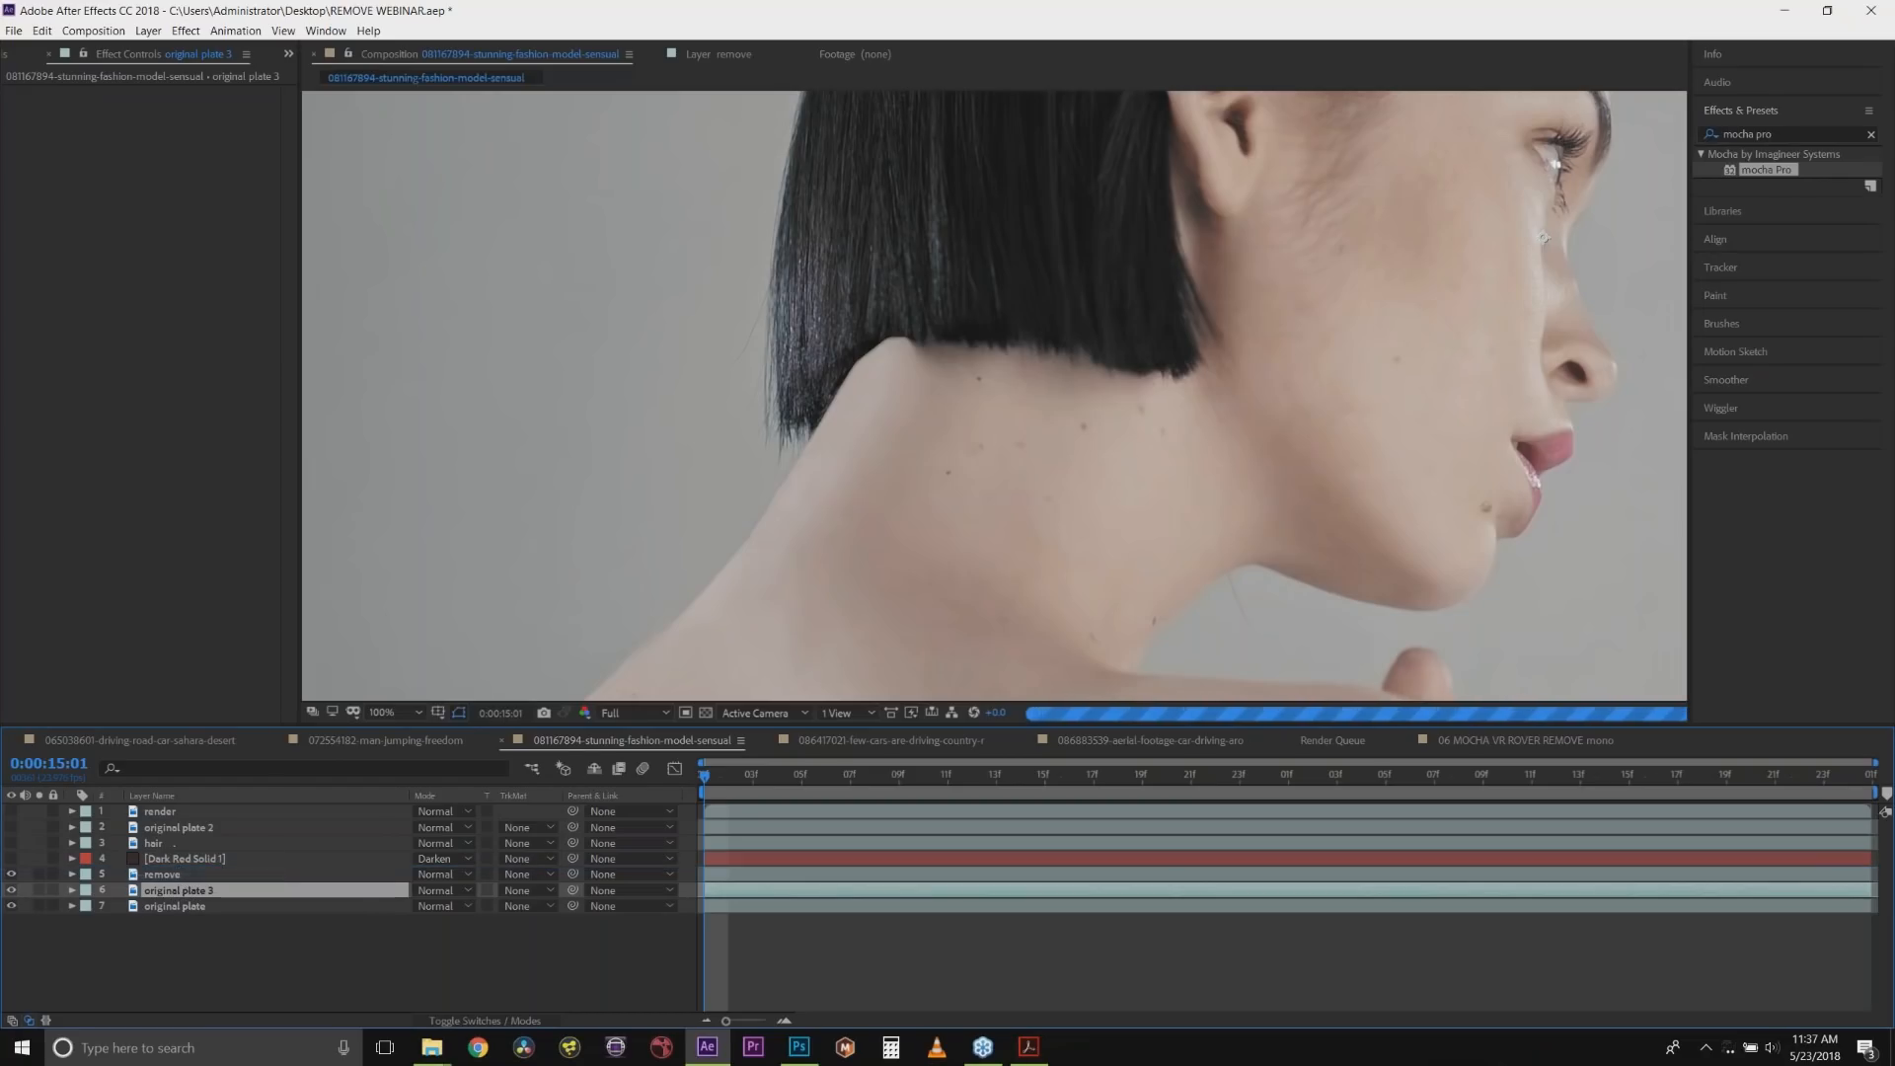
right_click(163, 877)
left_click(192, 860)
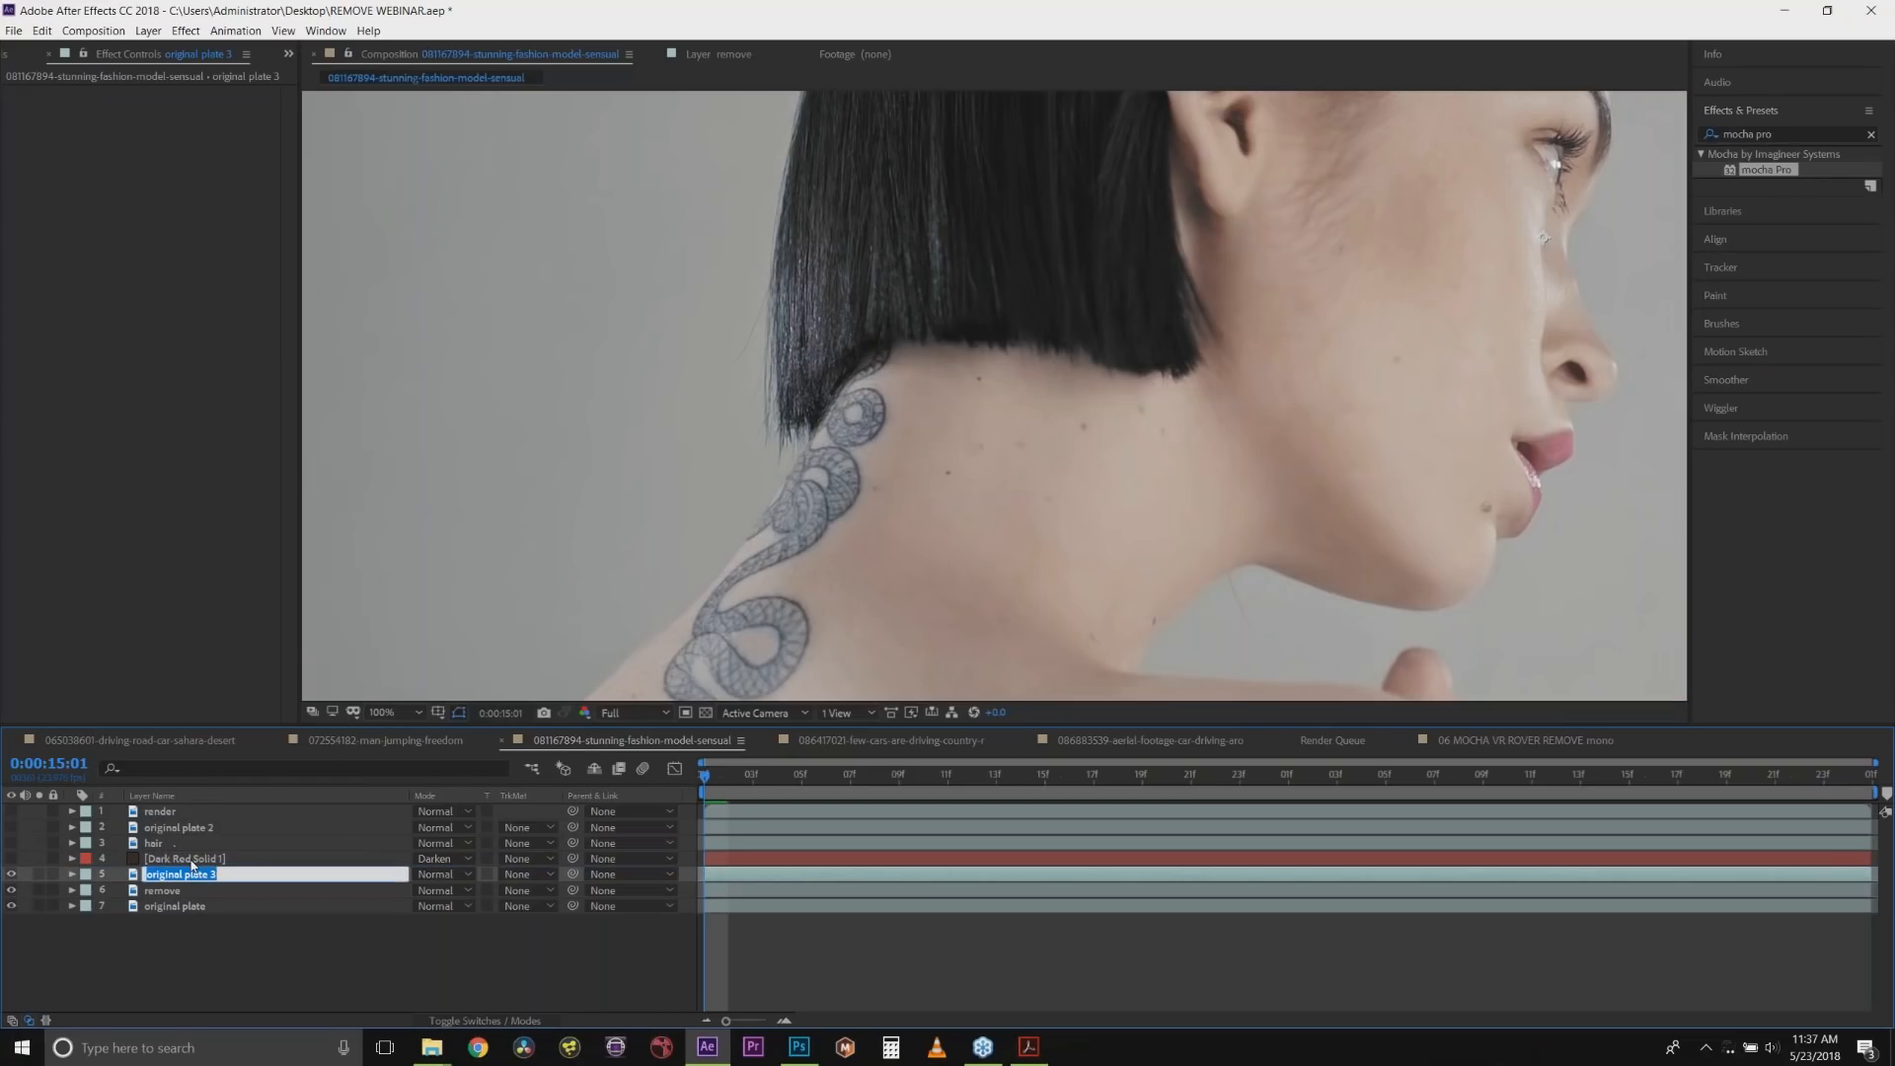
type("hair")
left_click(179, 951)
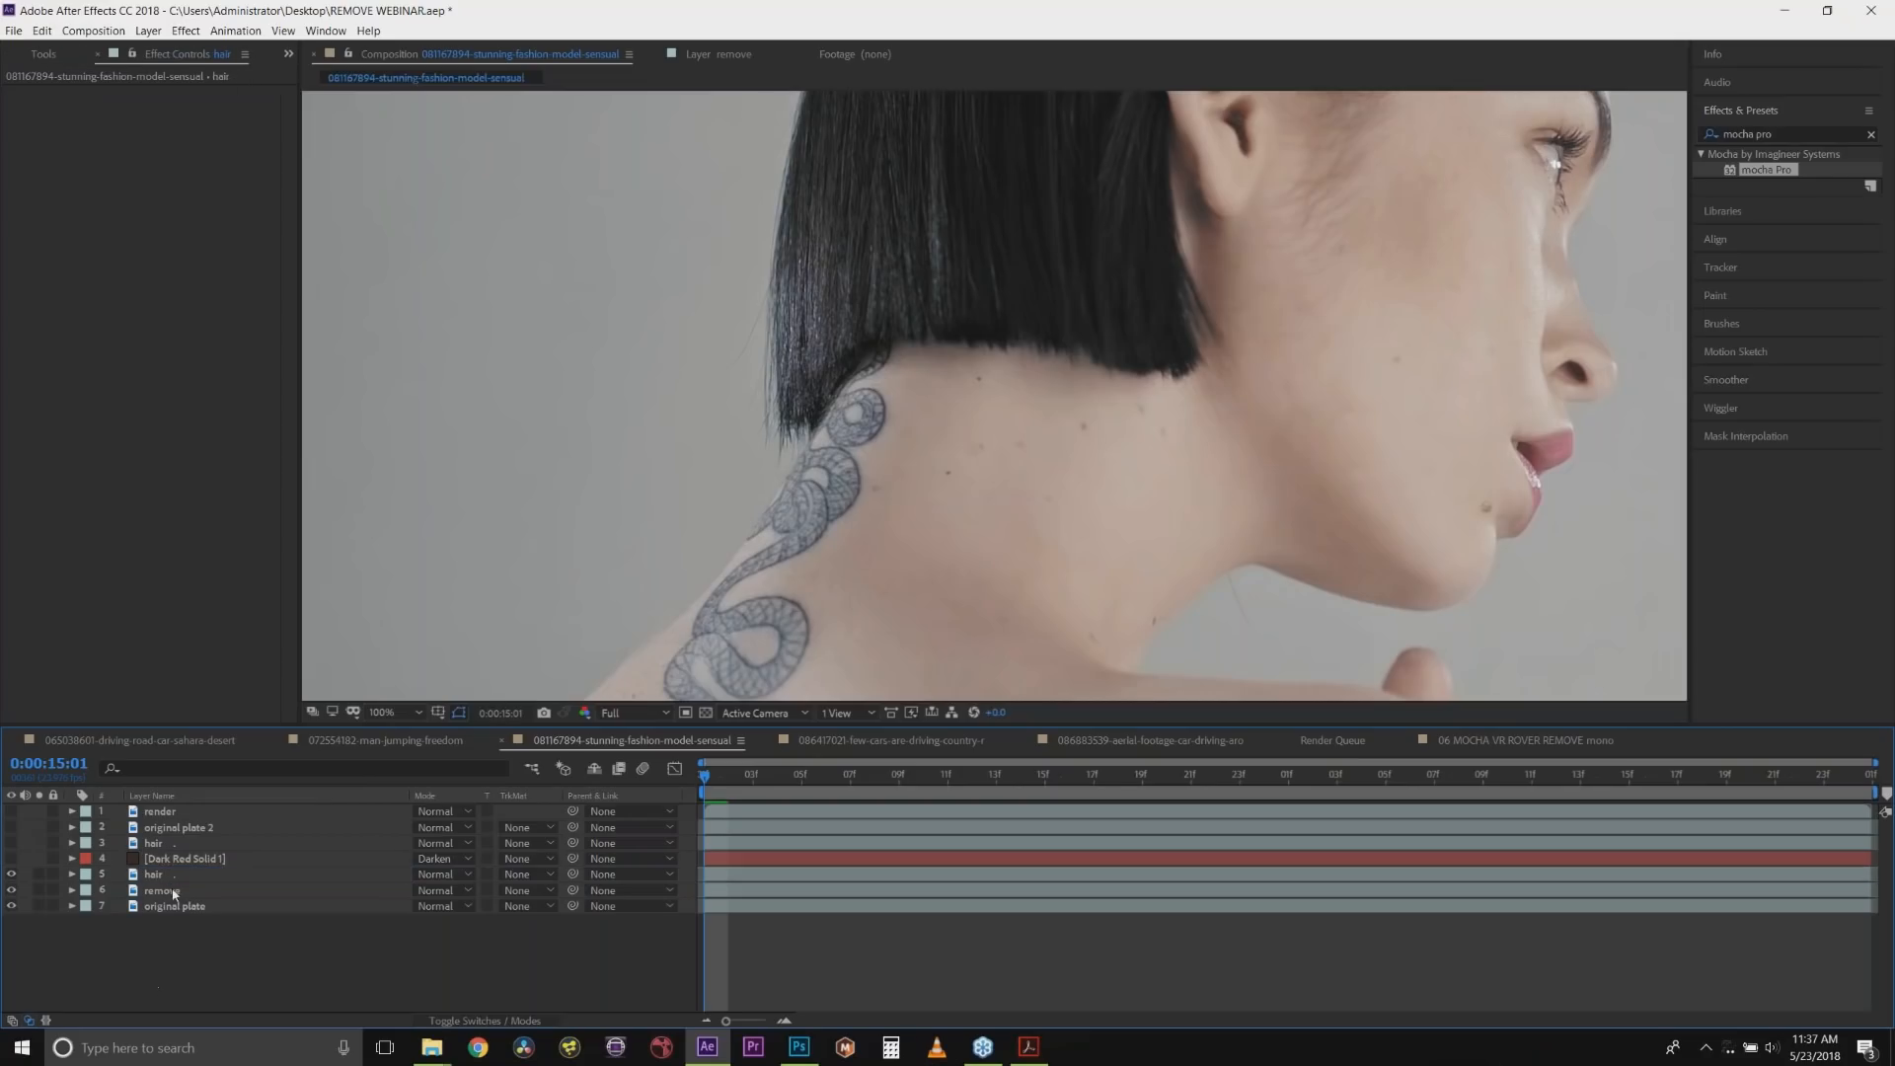
left_click(166, 880)
right_click(166, 880)
left_click(190, 862)
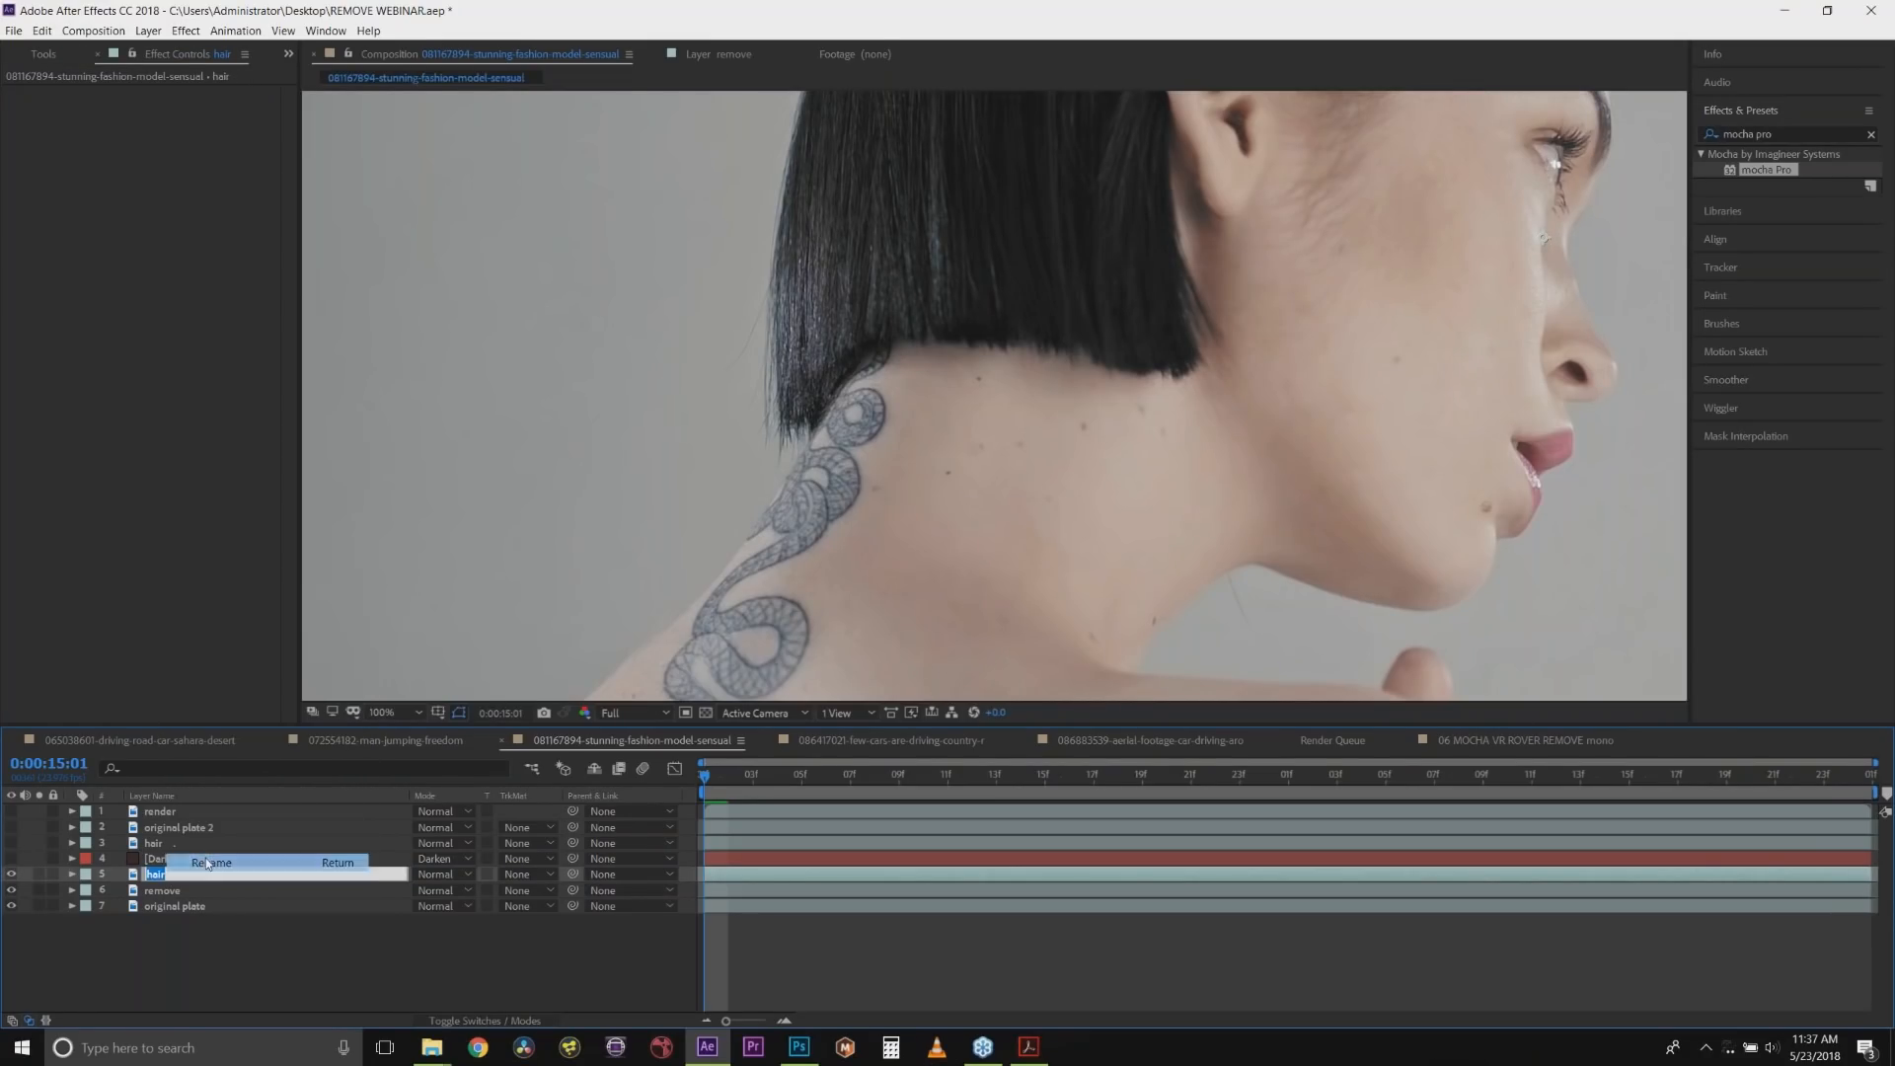
left_click(182, 876)
type("shadow")
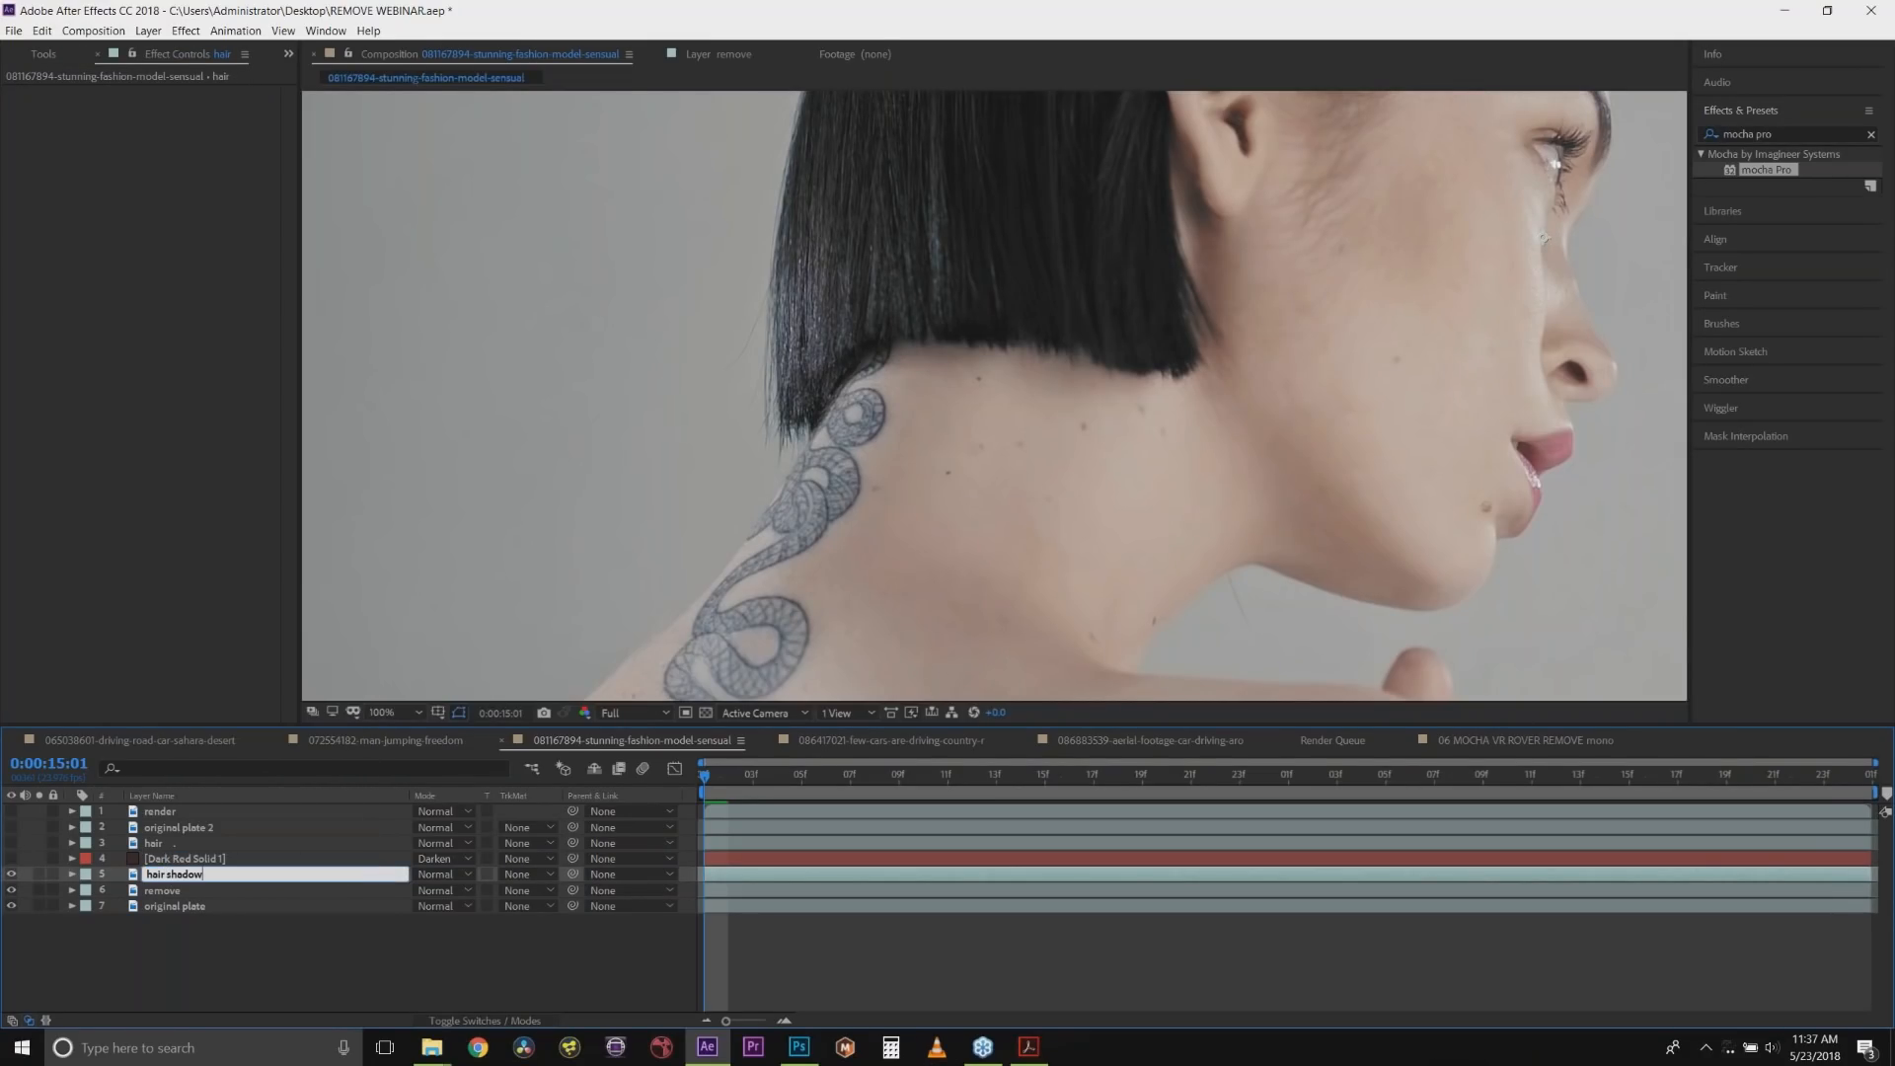
left_click(230, 933)
Search the effects for "fill" and apply the Fill effect to the hair shadow layer.
left_click(190, 875)
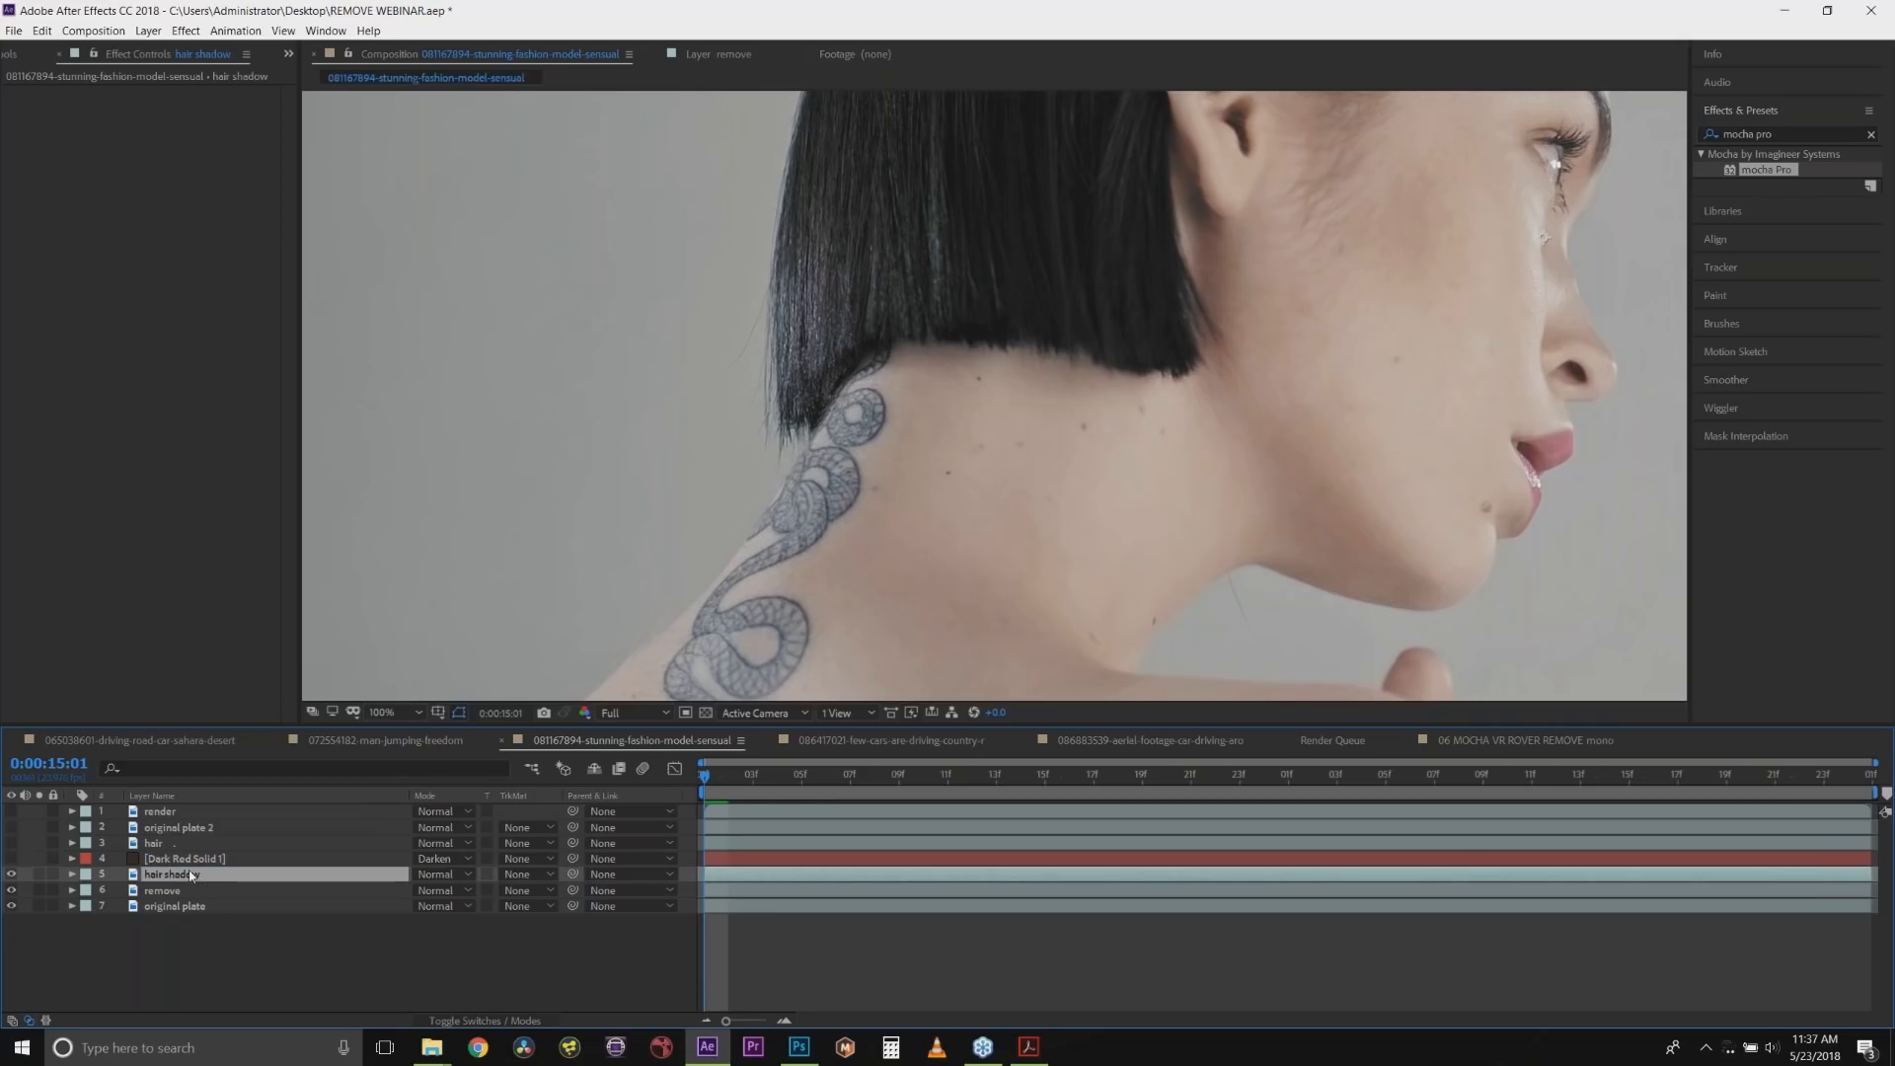
left_click(180, 31)
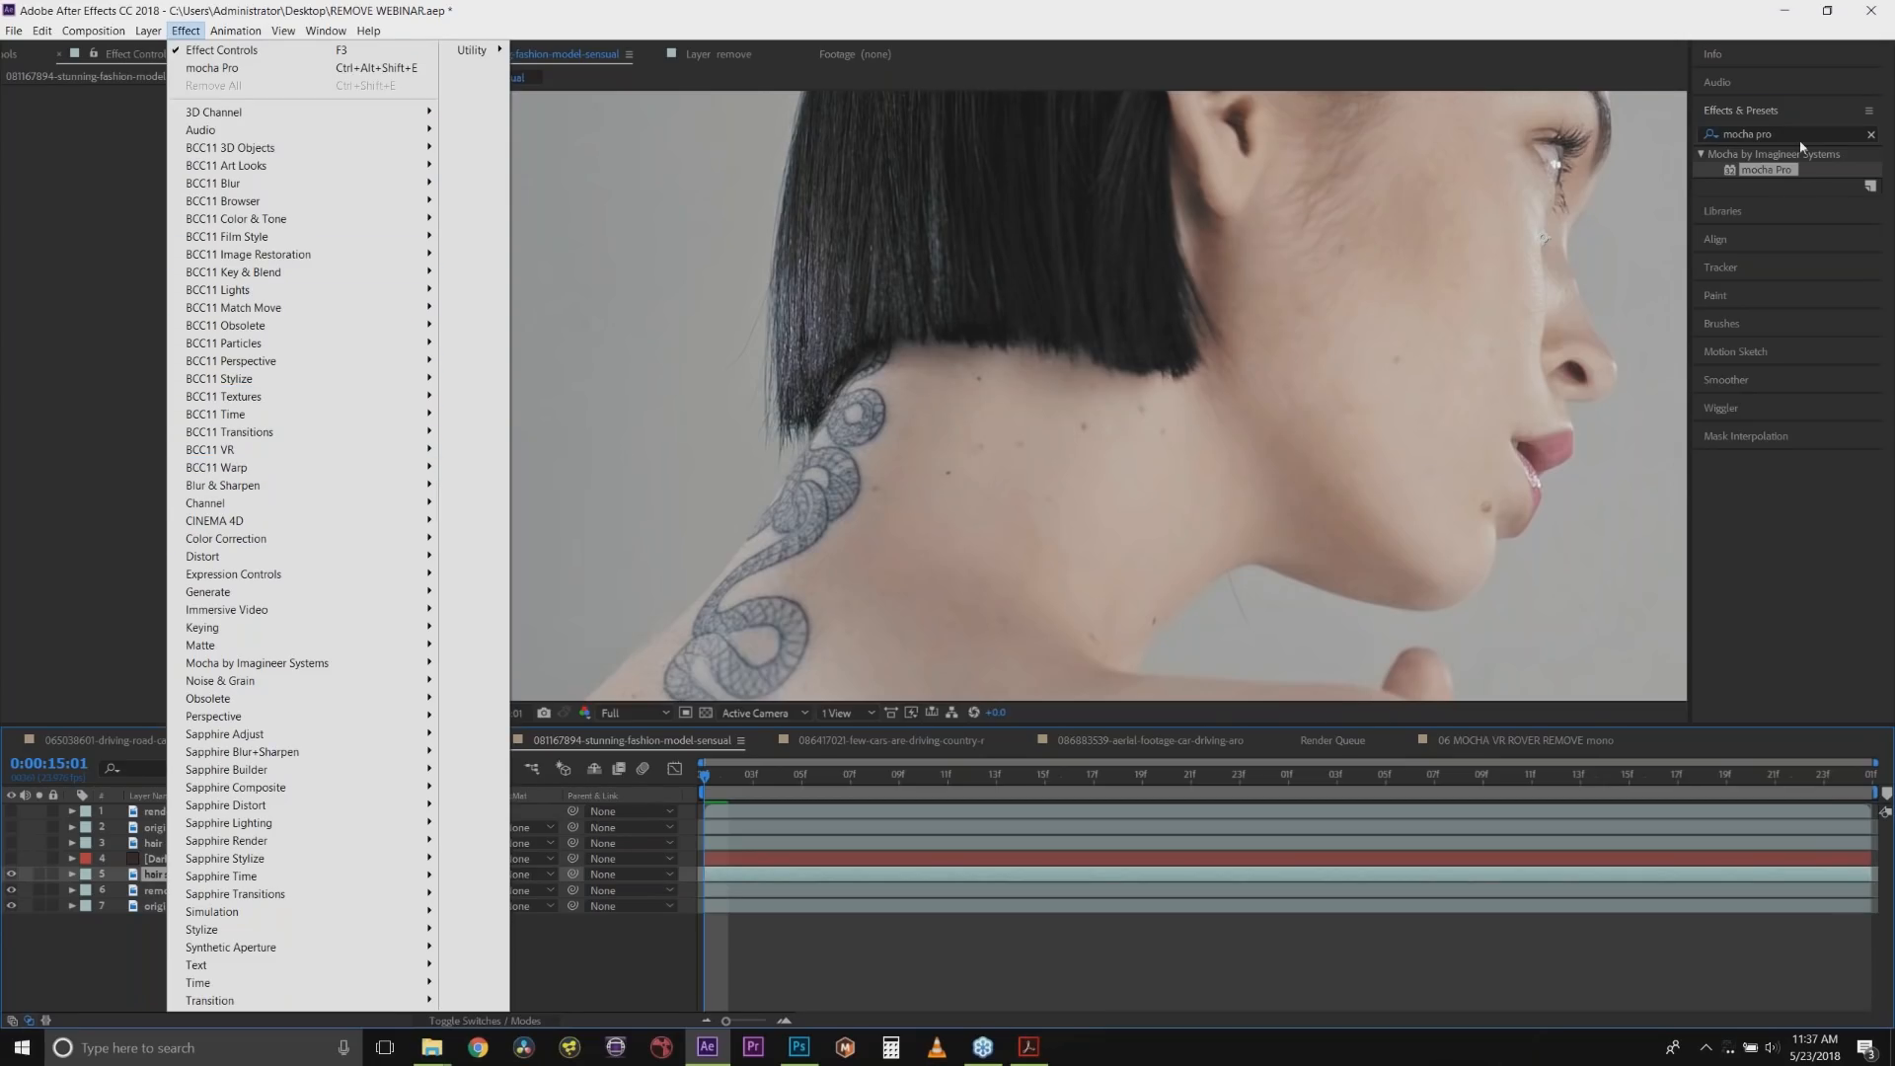
left_click(1792, 135)
type("fill")
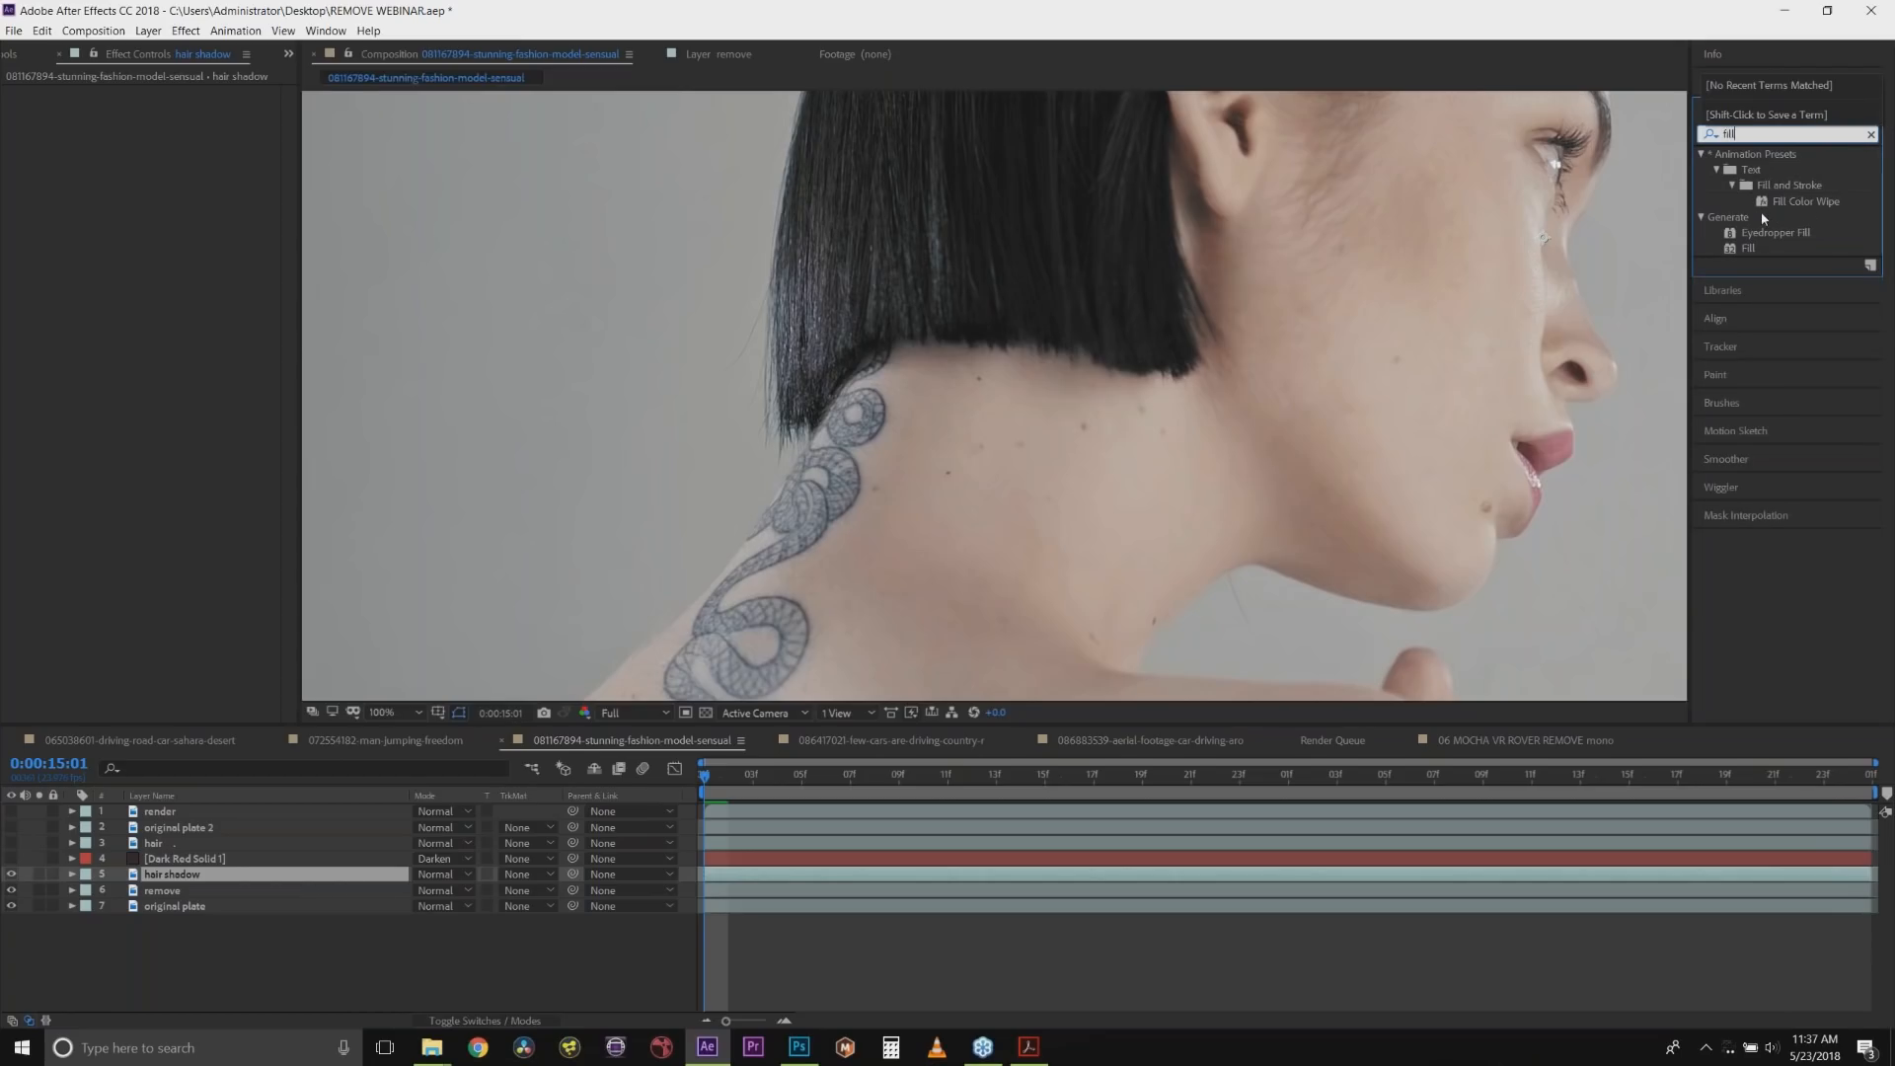
left_click_drag(1749, 247, 182, 871)
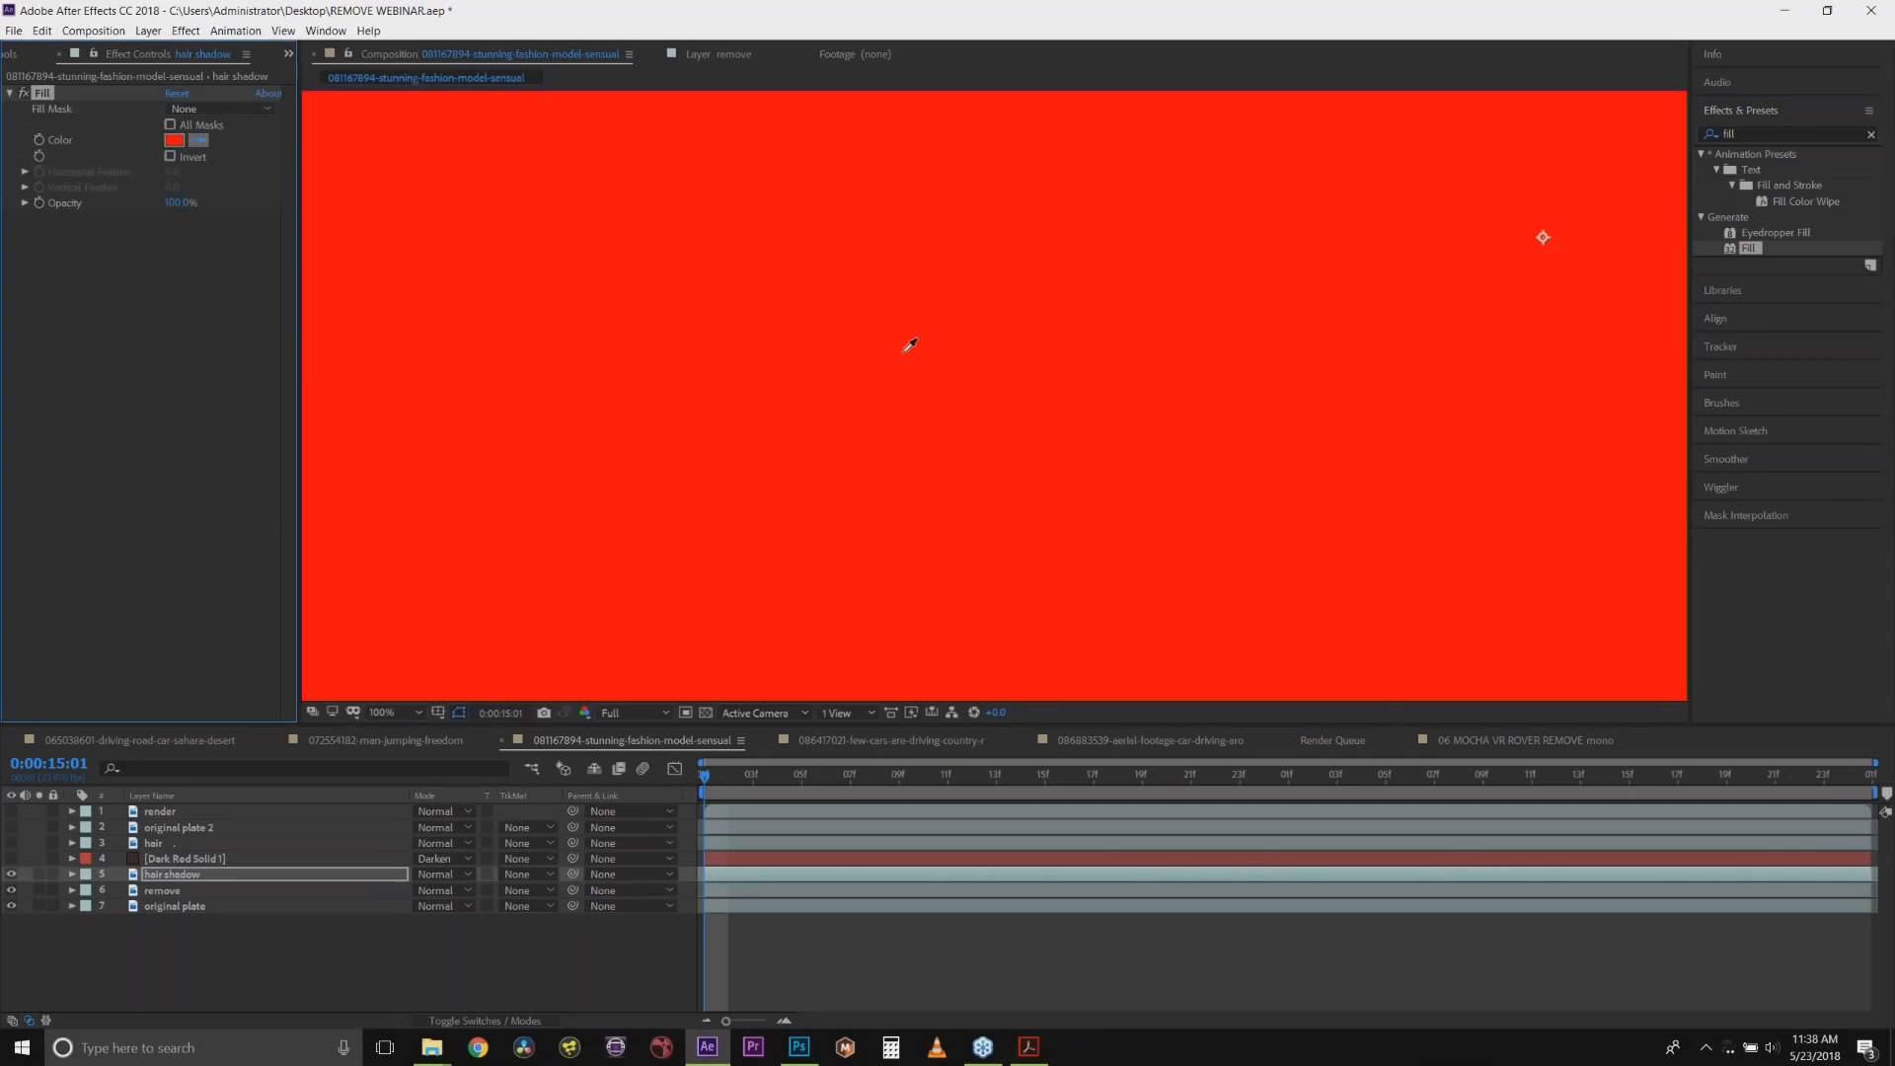
Set the Fill color by sampling the dark skin shadow just below the hair, hiding the hair shadow layer while sampling.
left_click(905, 351)
left_click(11, 874)
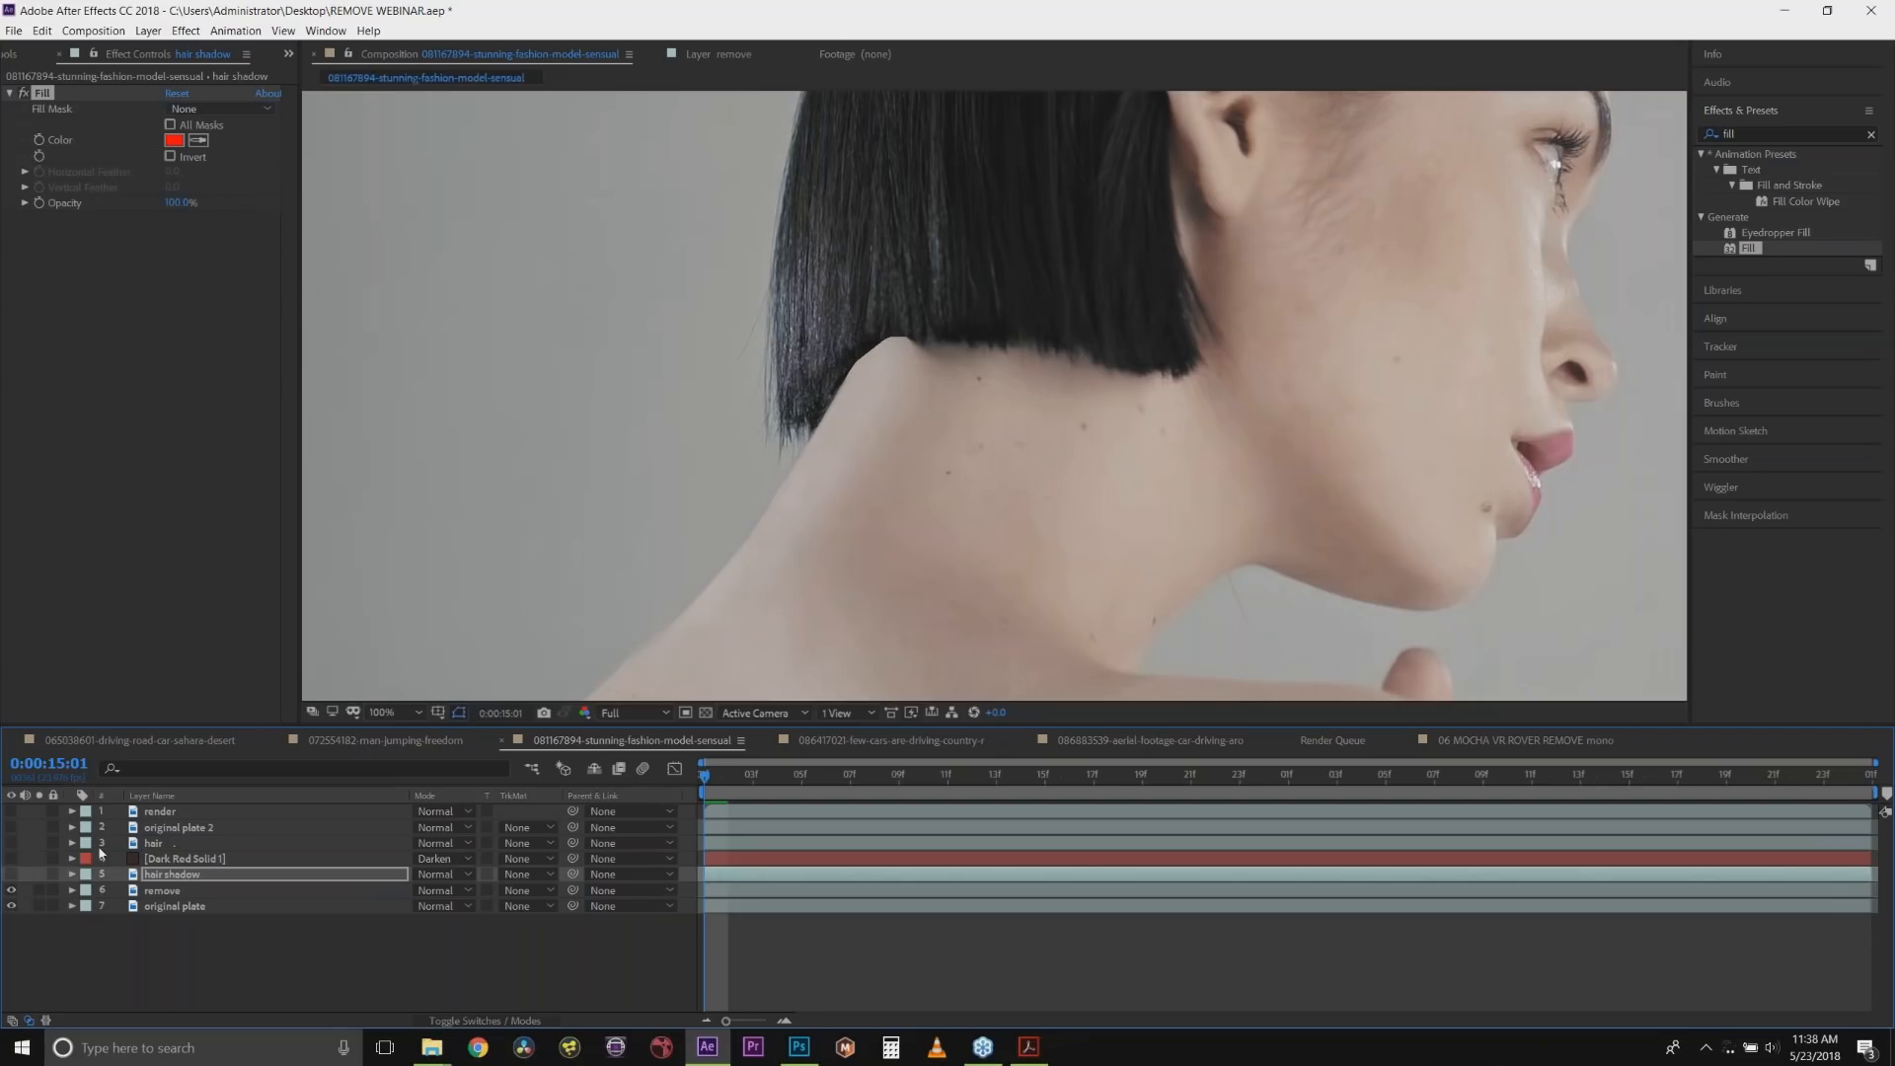
left_click(195, 145)
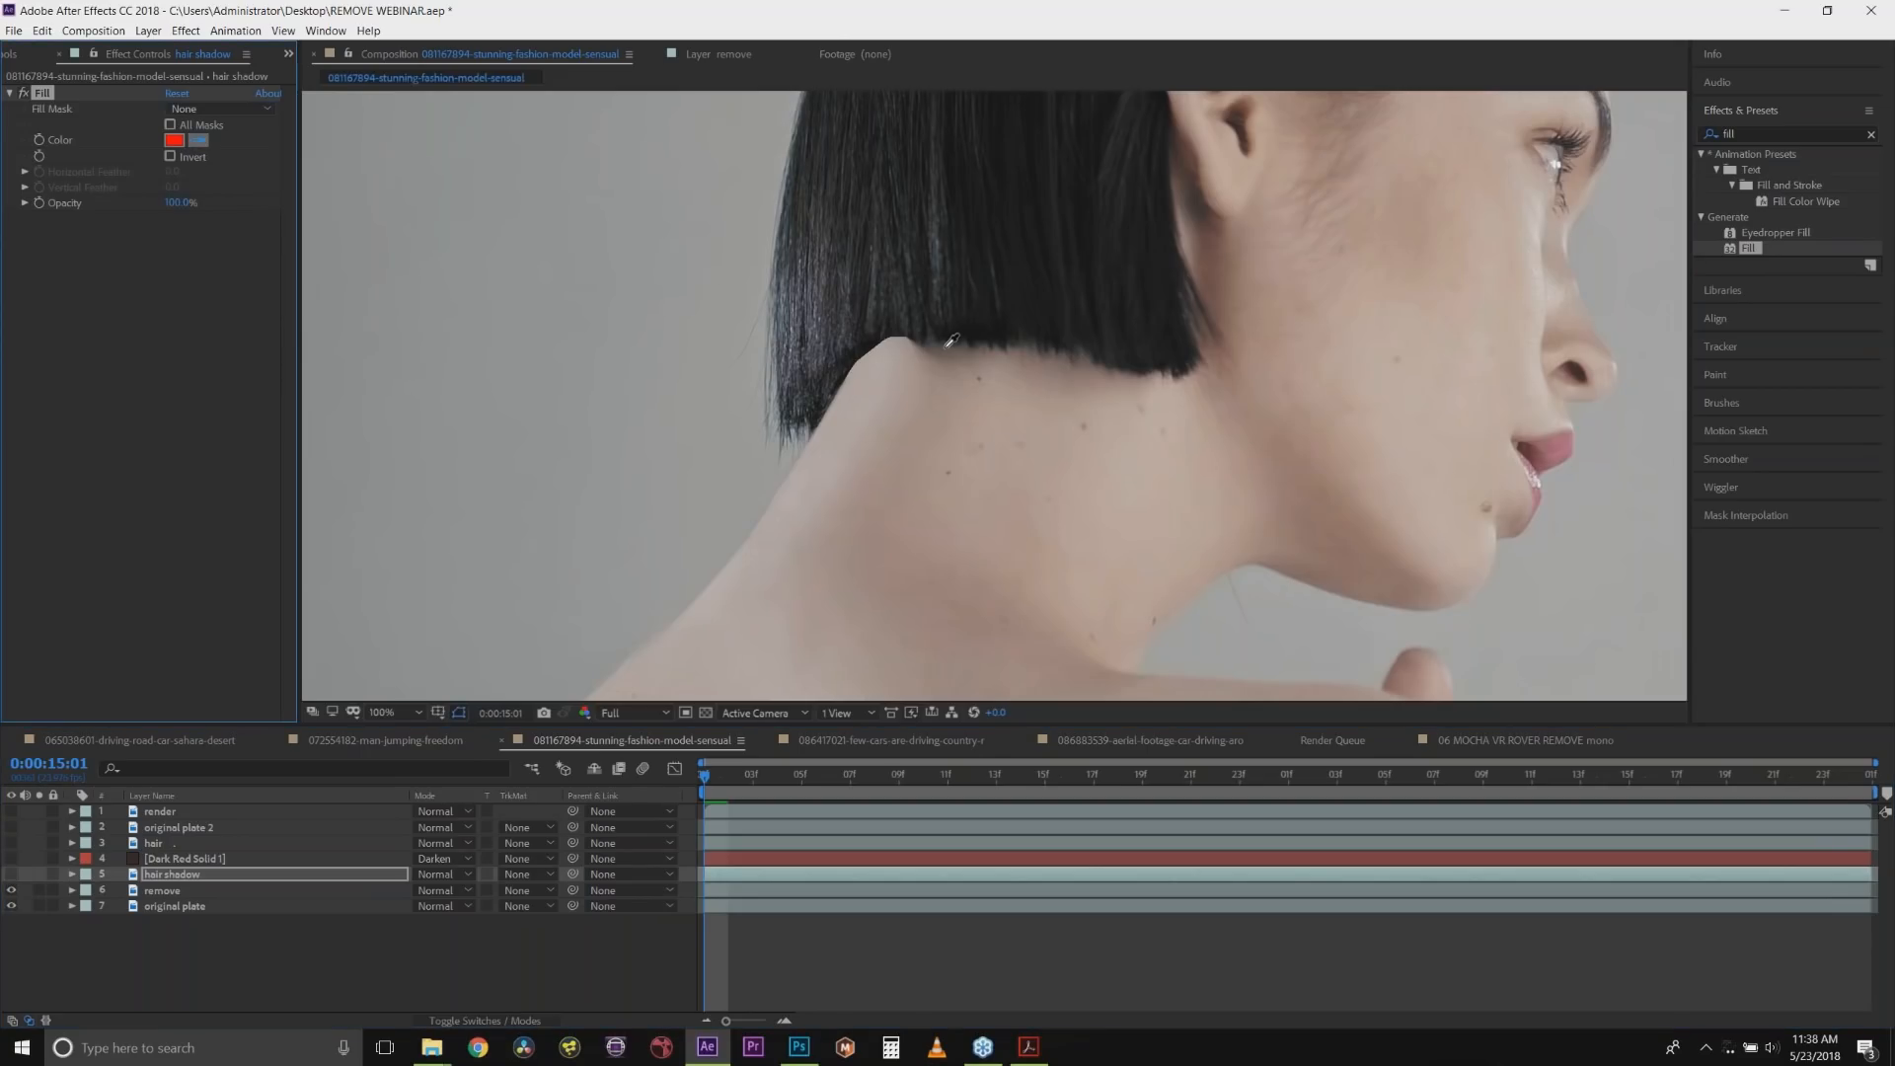
left_click(950, 342)
left_click(11, 874)
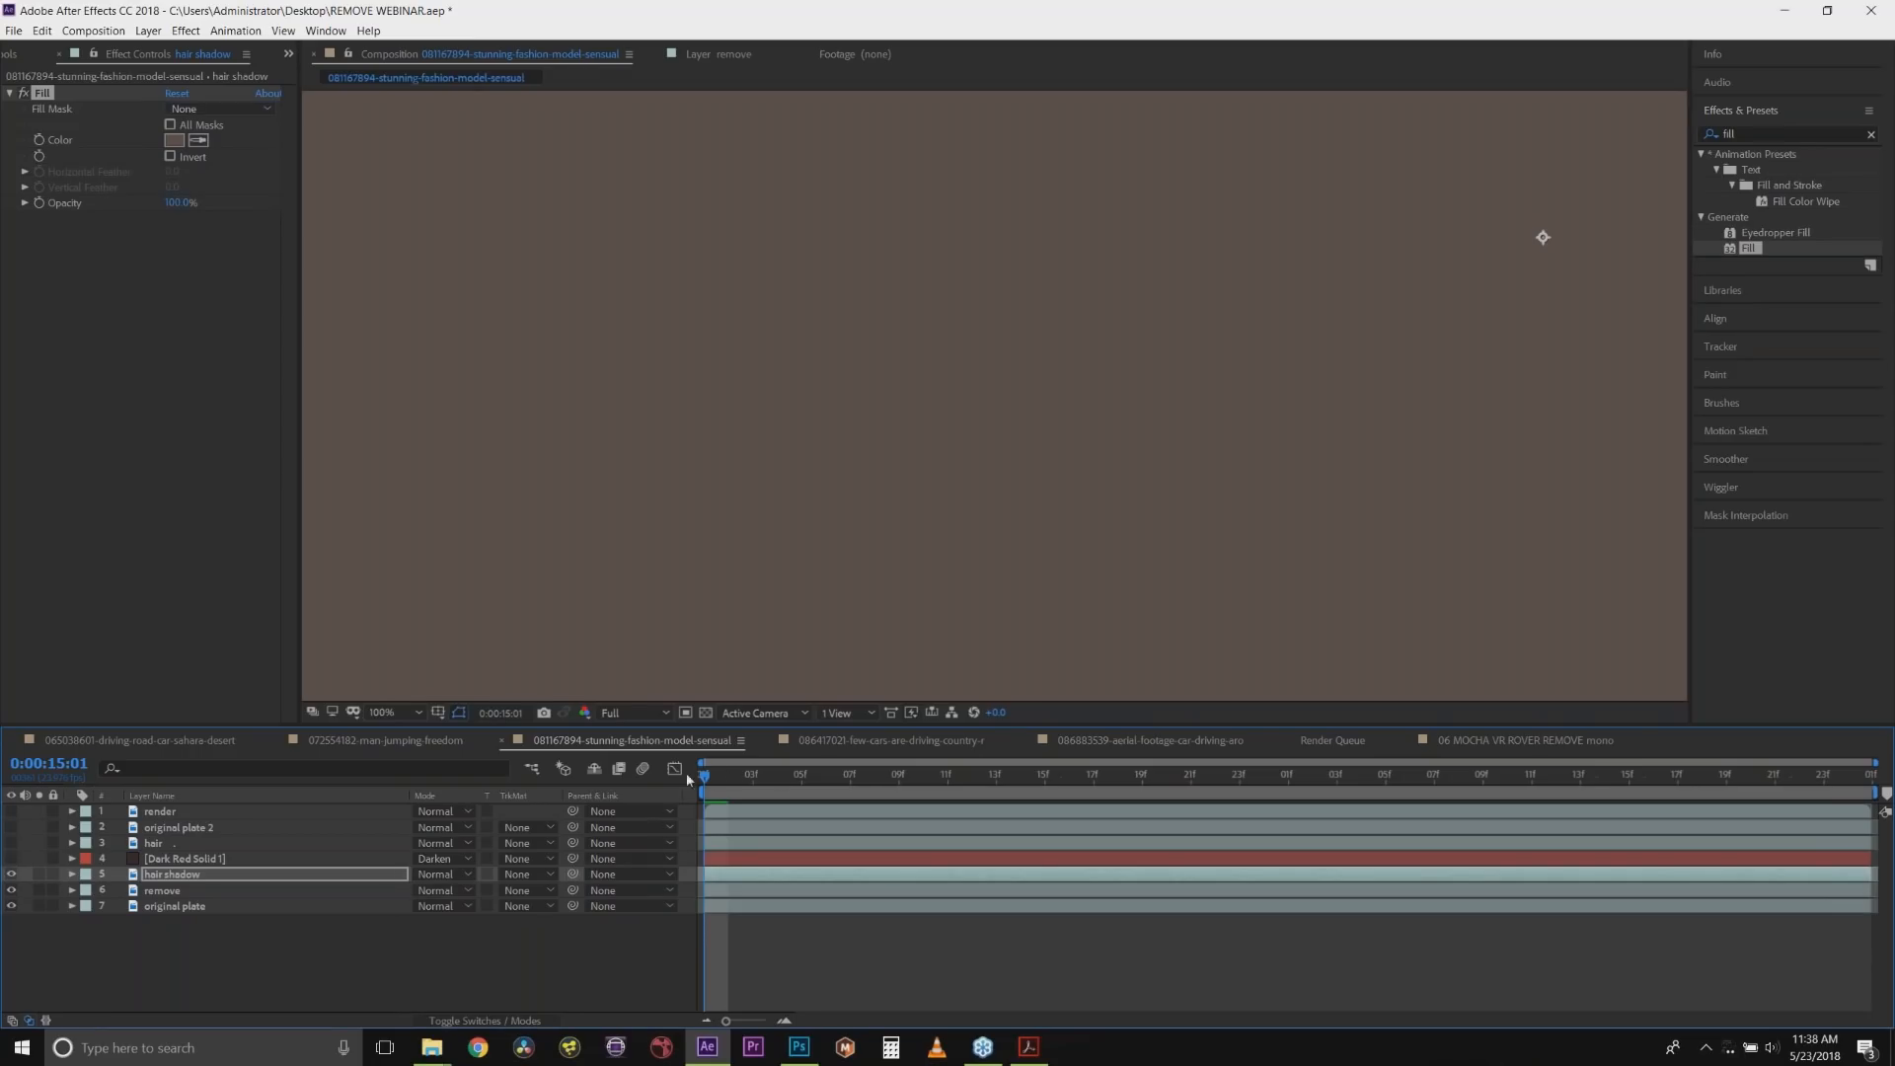
Paste the mocha mask onto the hair shadow layer and set its Mask Feather to 50 pixels.
left_click(42, 31)
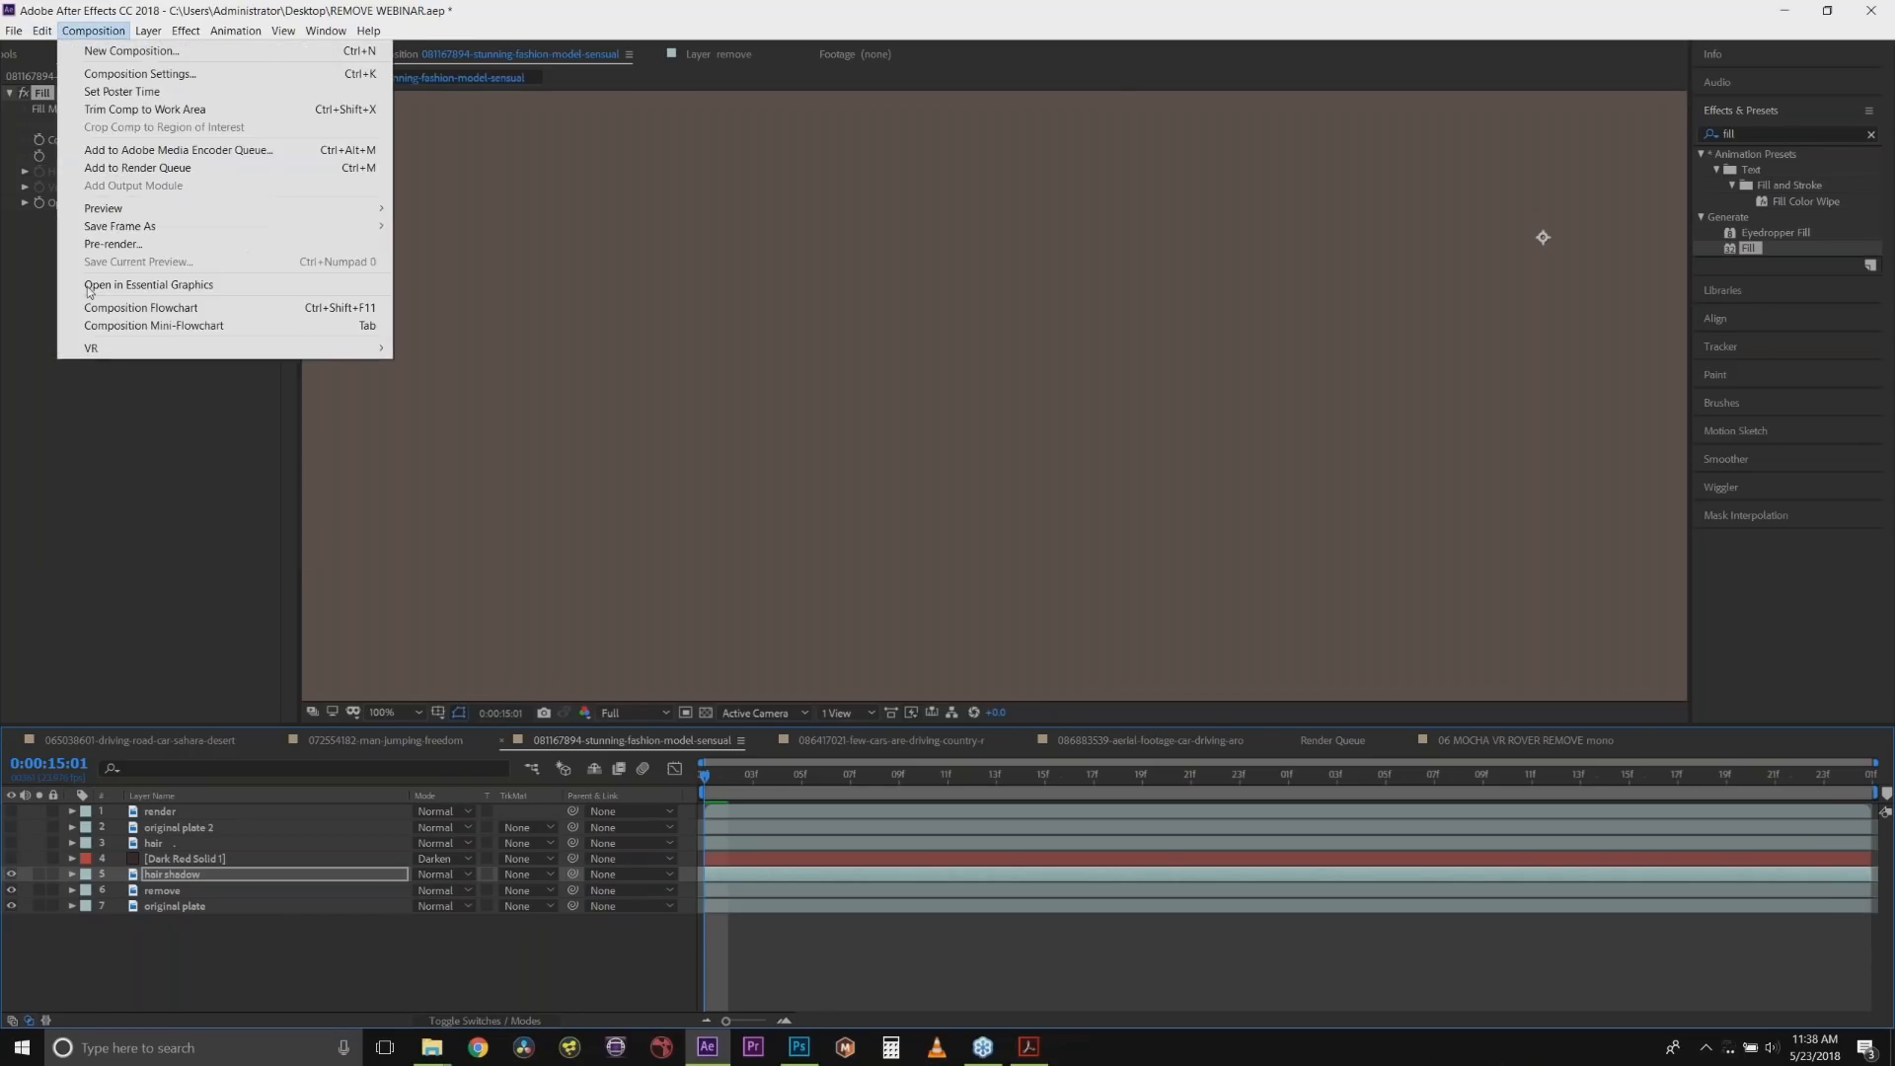
left_click(99, 549)
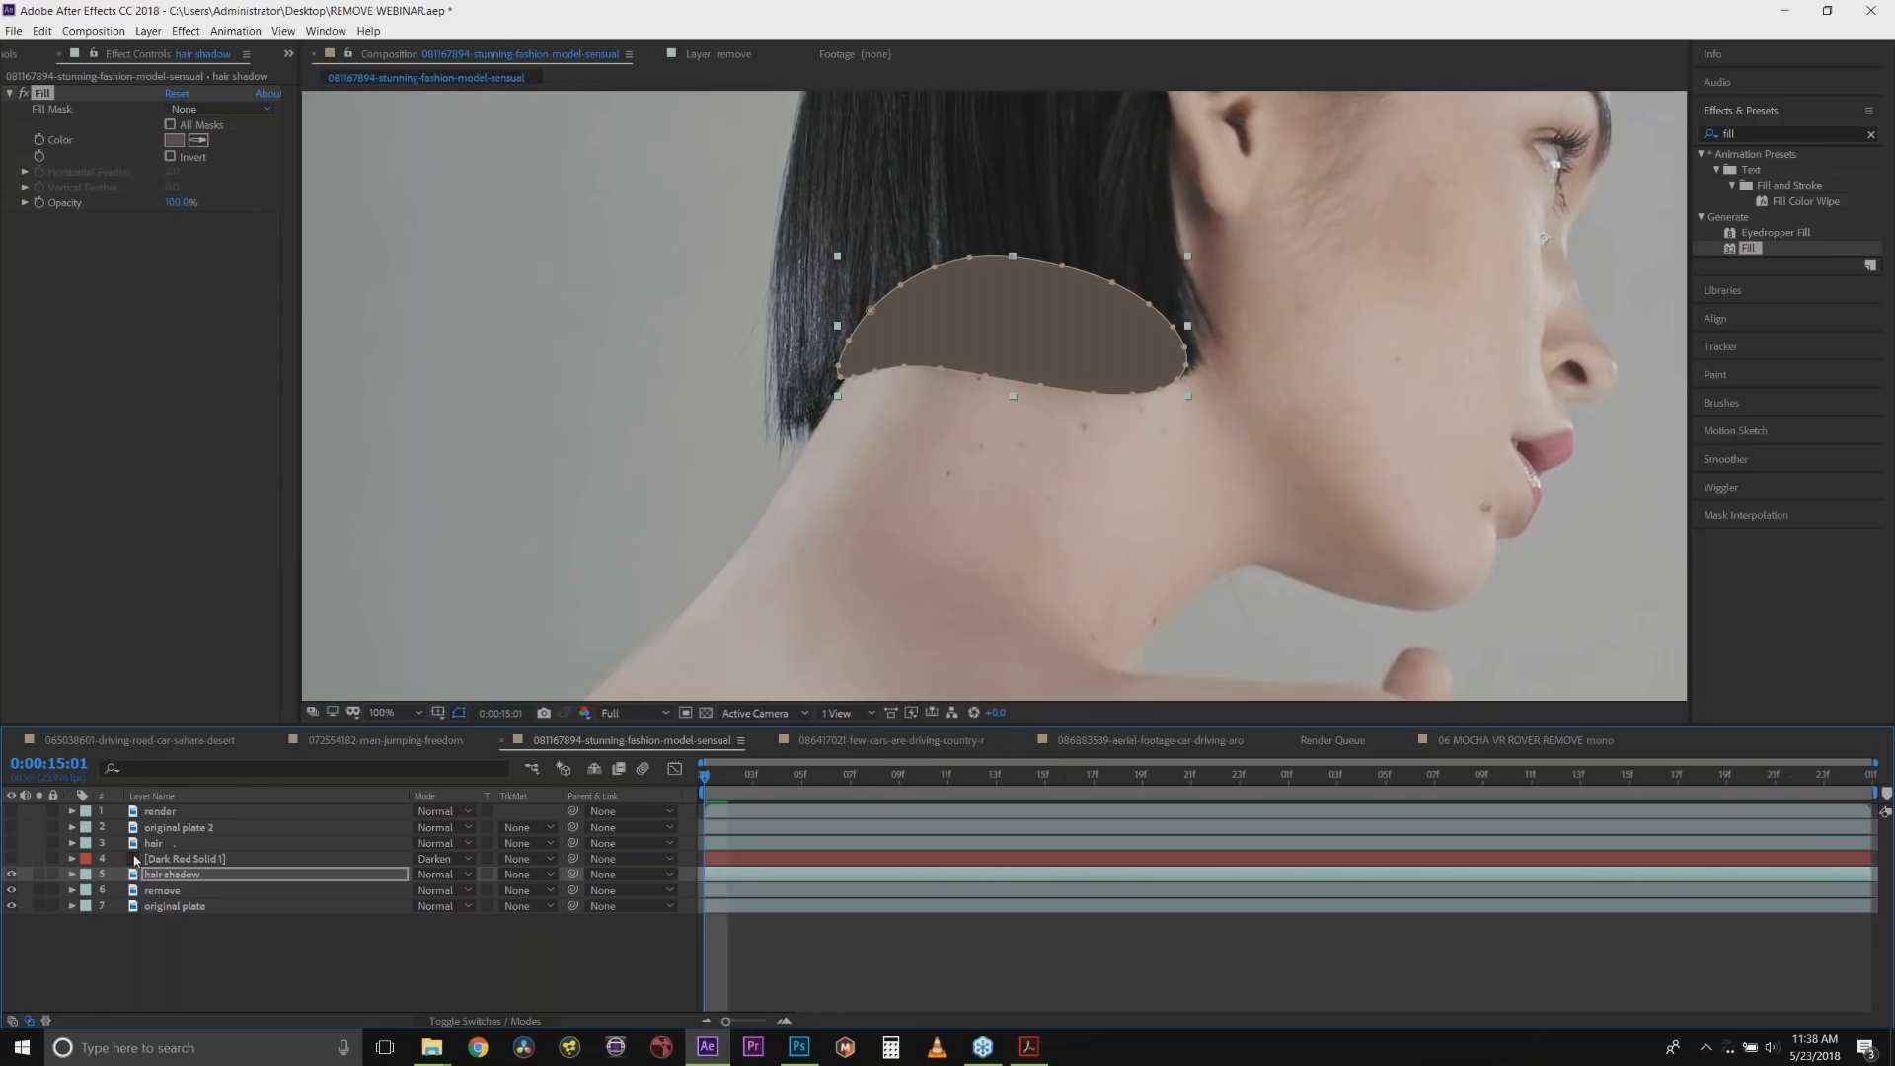
left_click(72, 874)
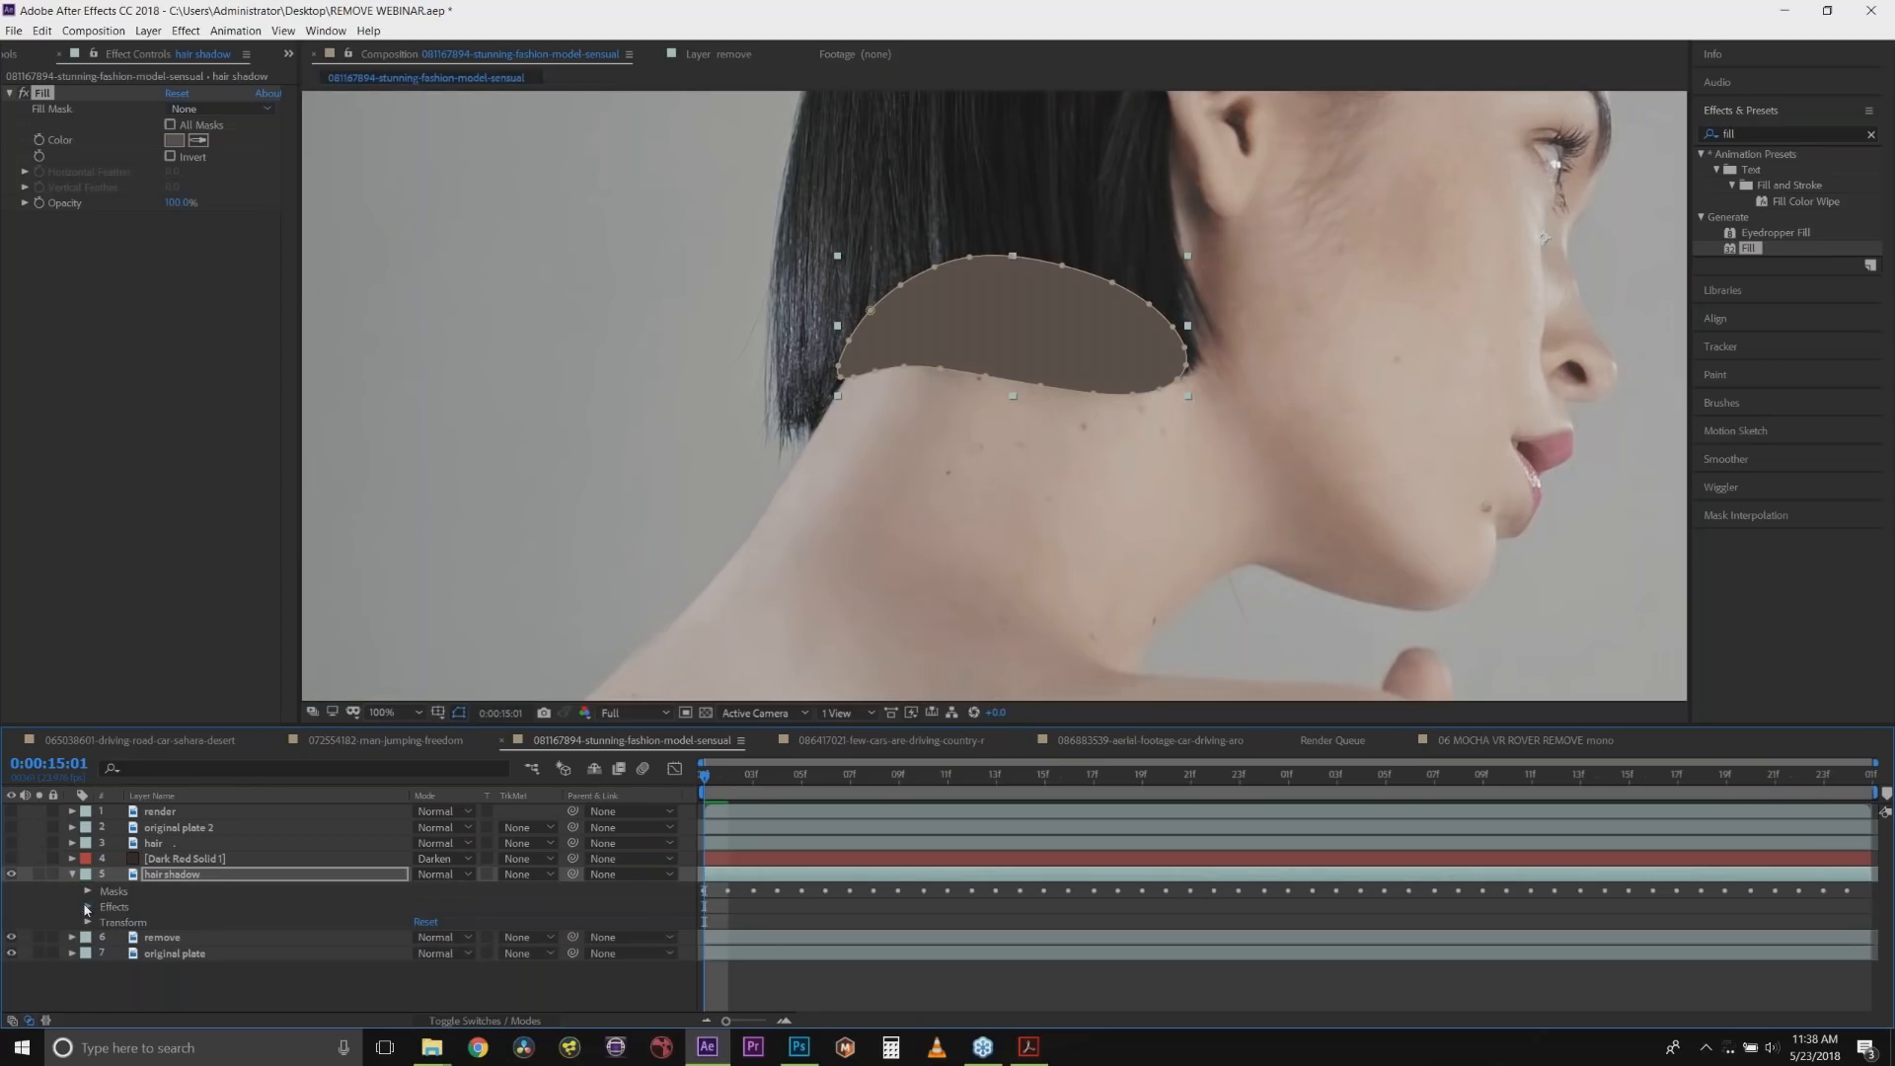
left_click(87, 906)
left_click(102, 922)
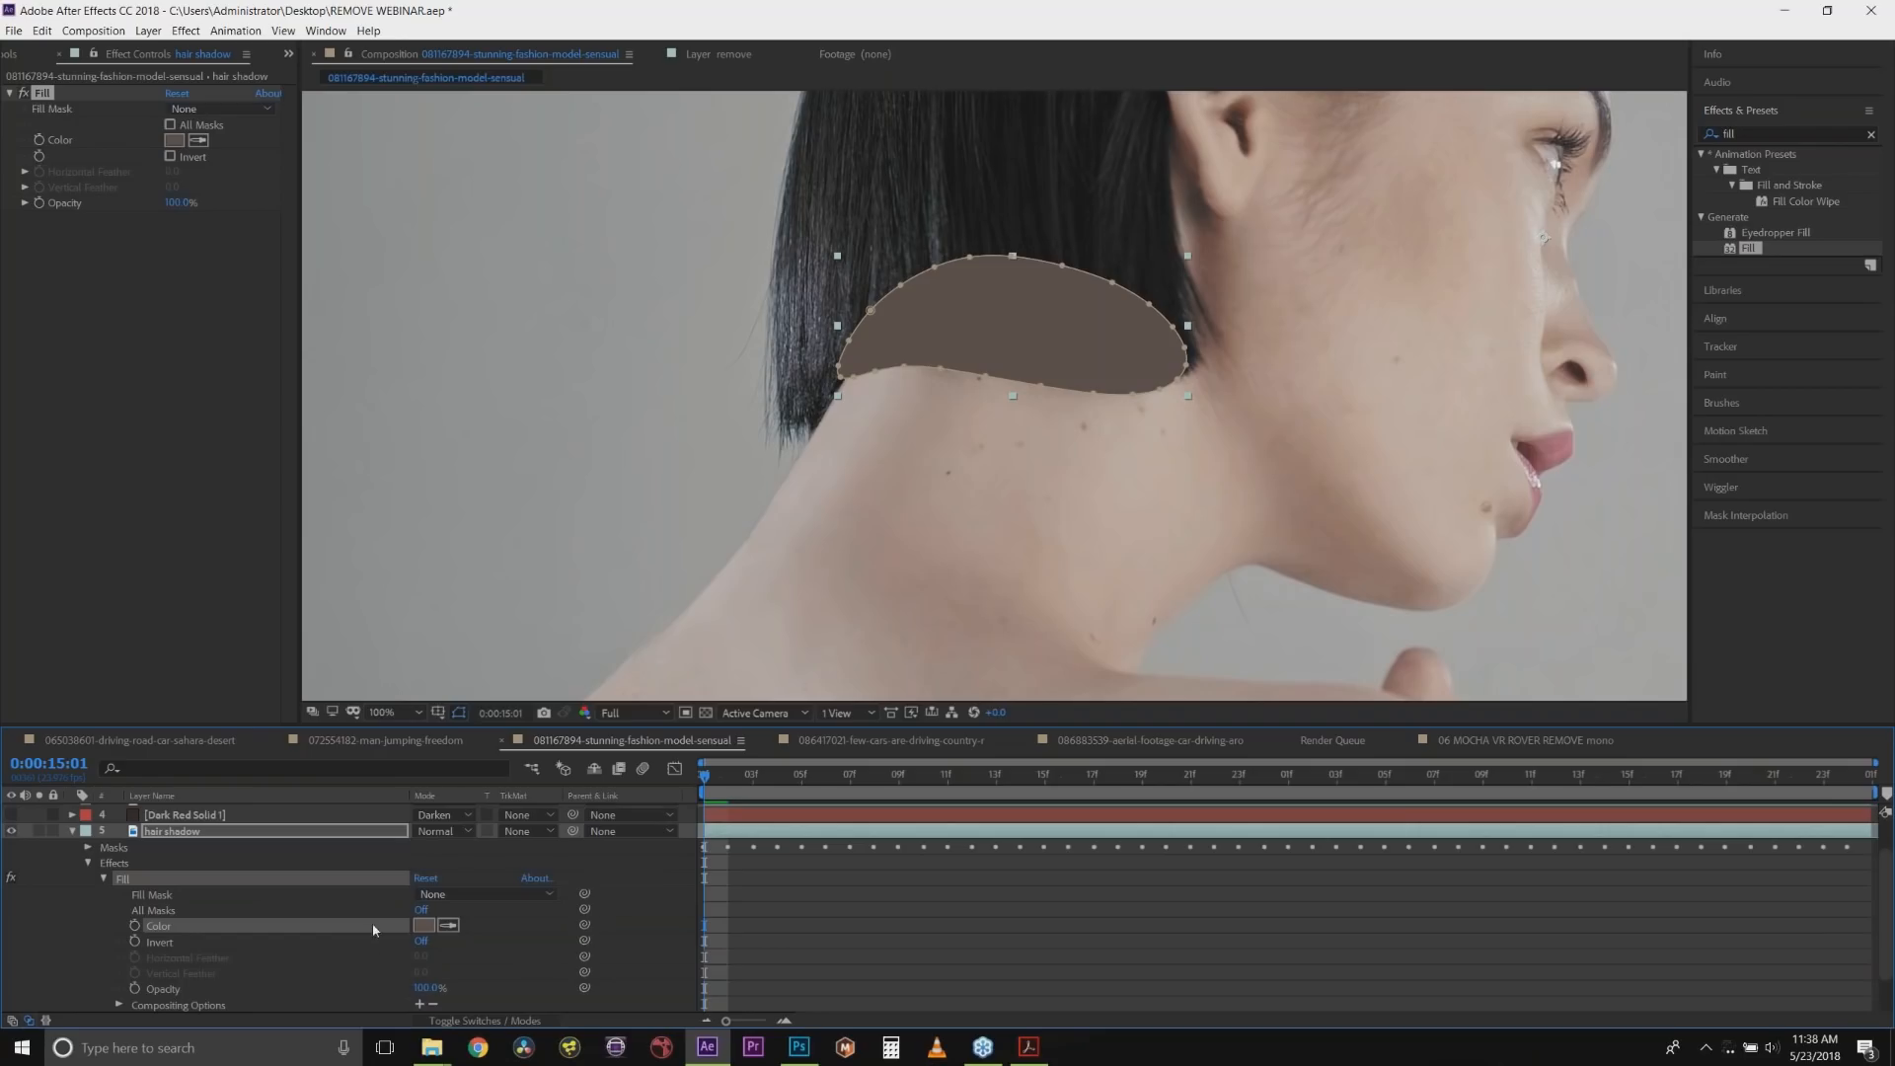
left_click(87, 848)
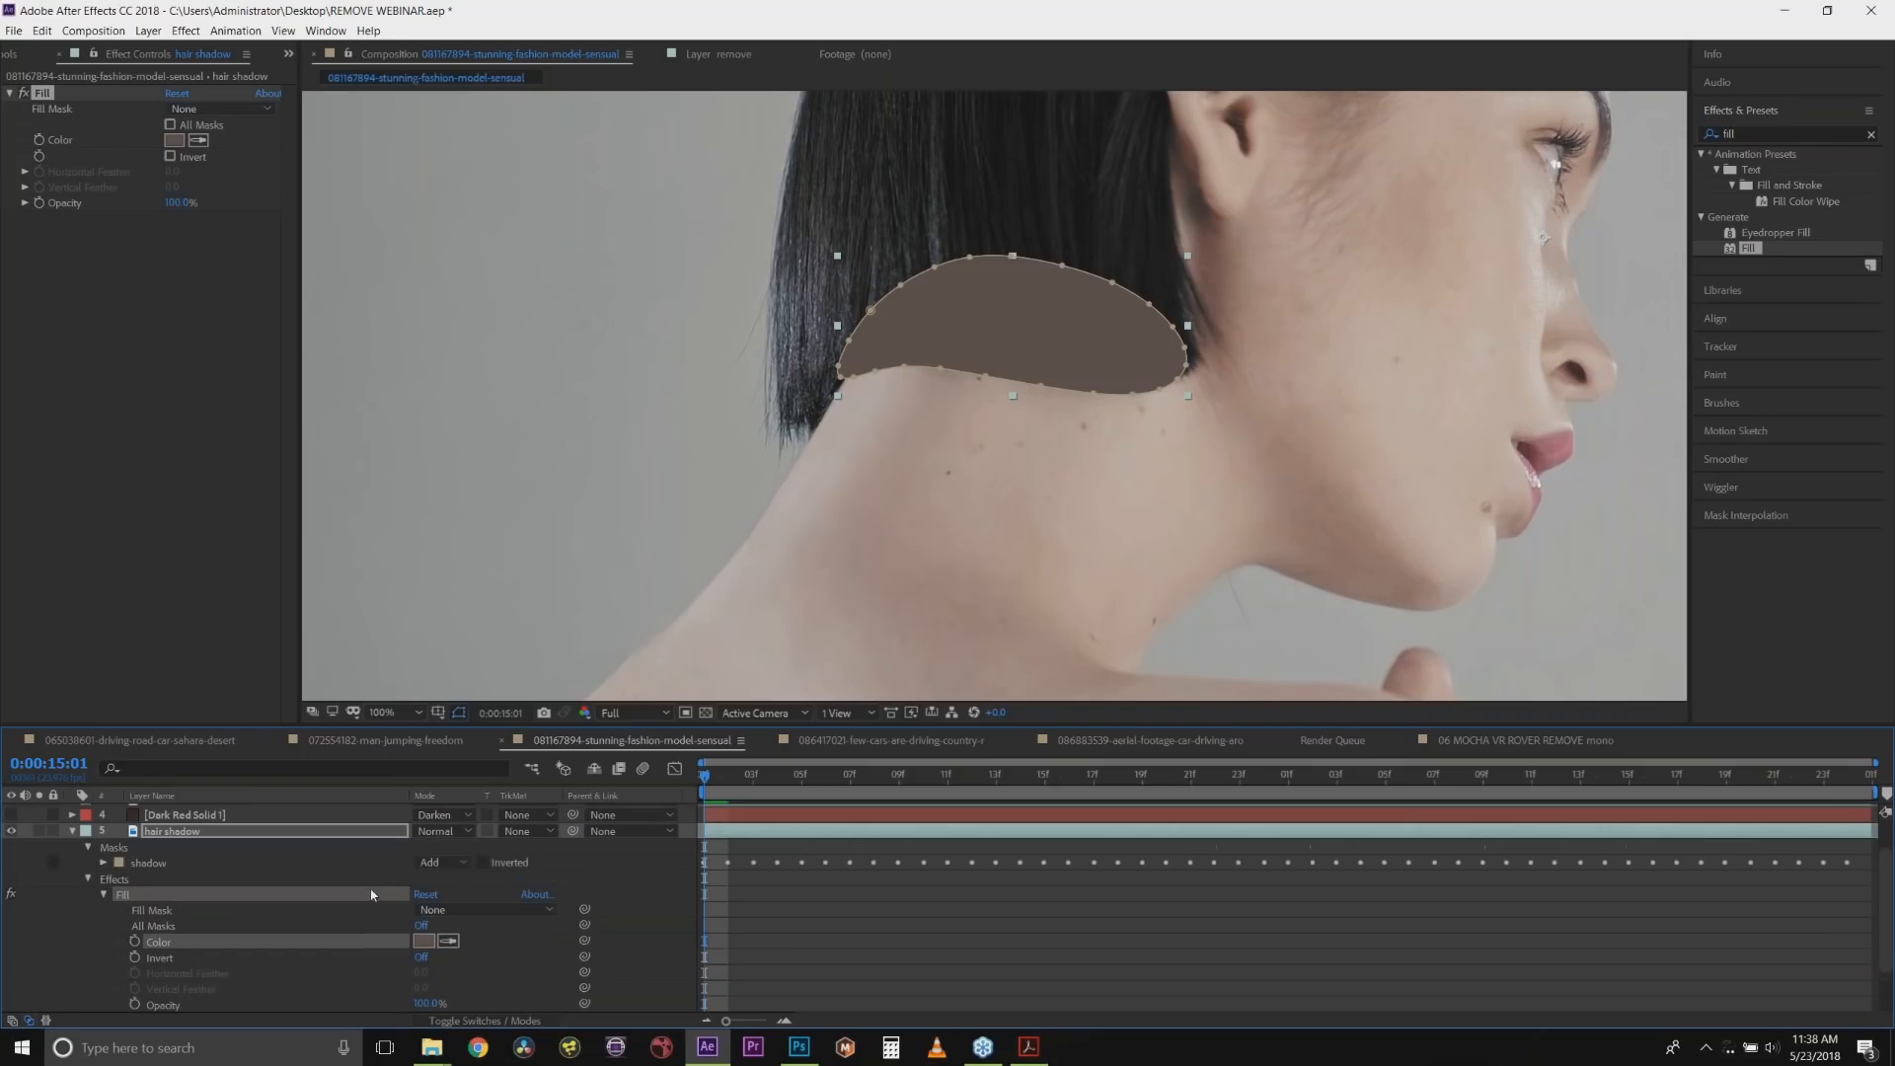
left_click(104, 863)
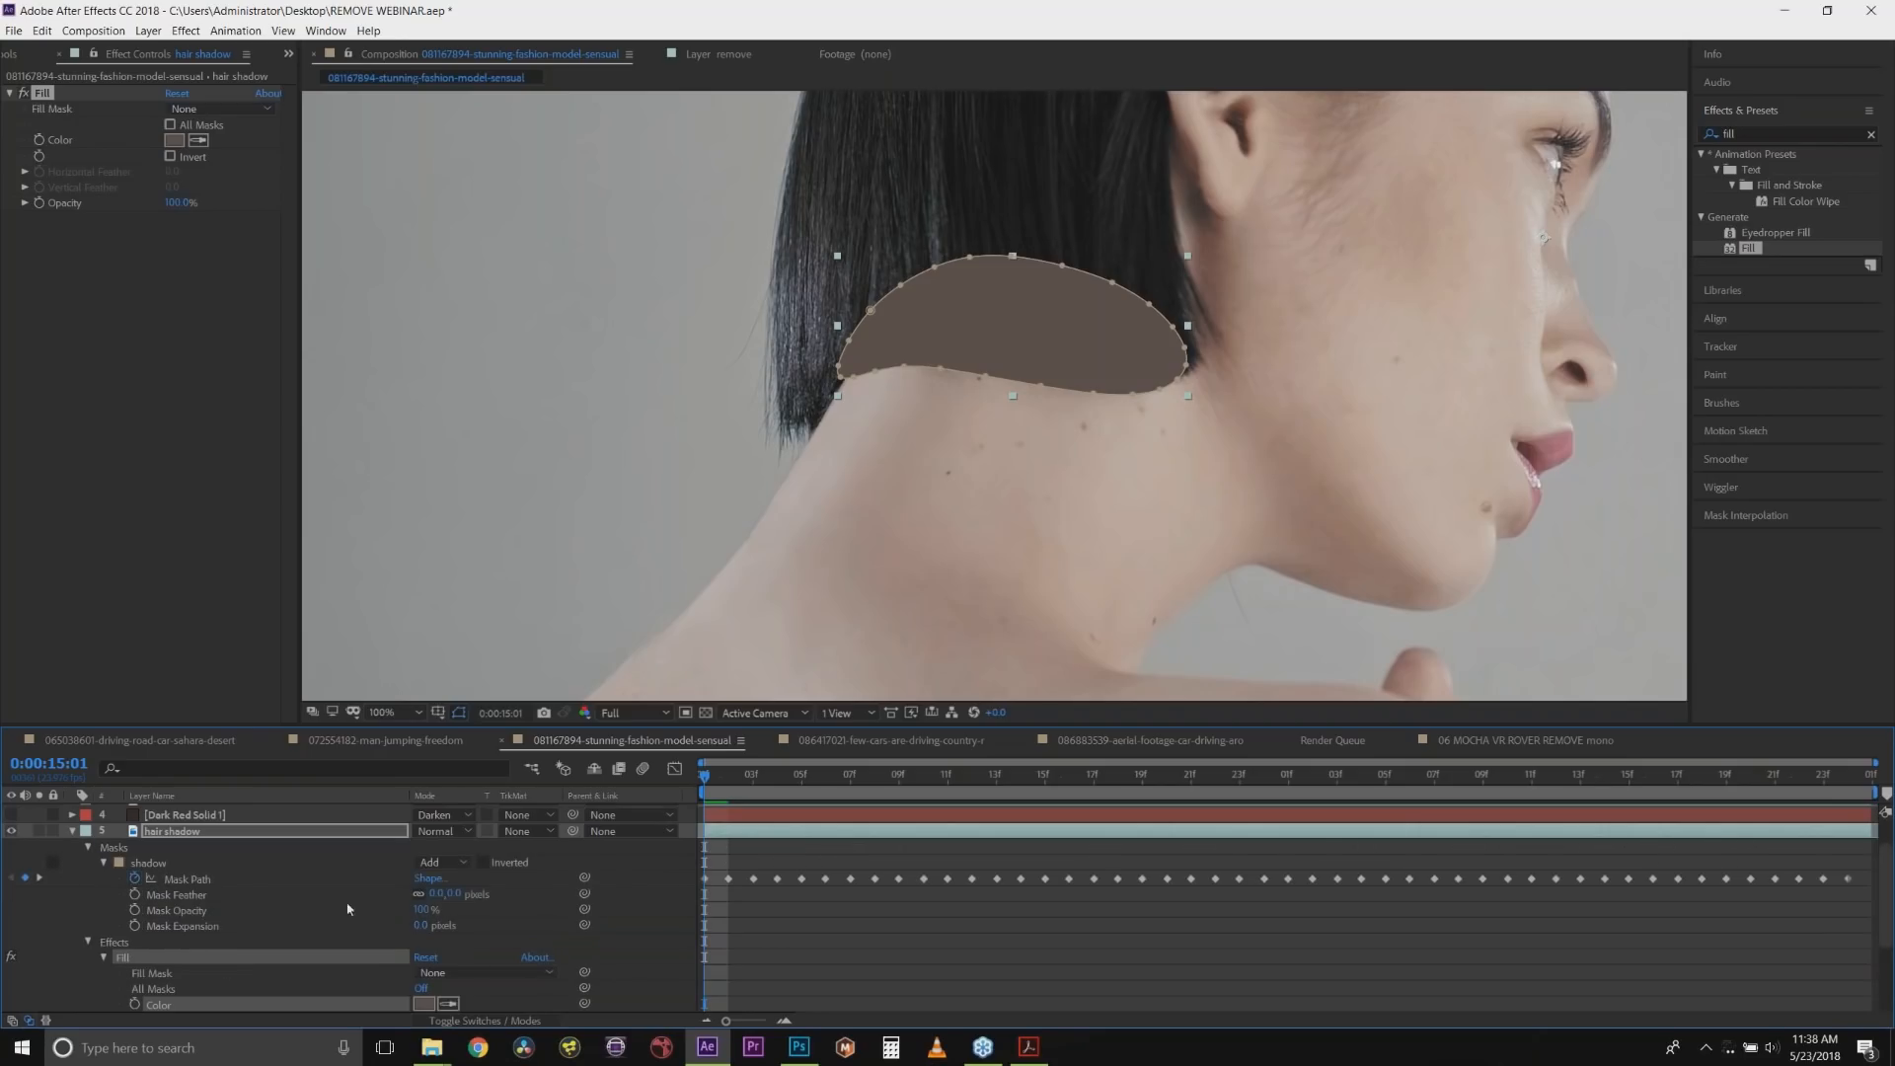
left_click(436, 893)
left_click(531, 894)
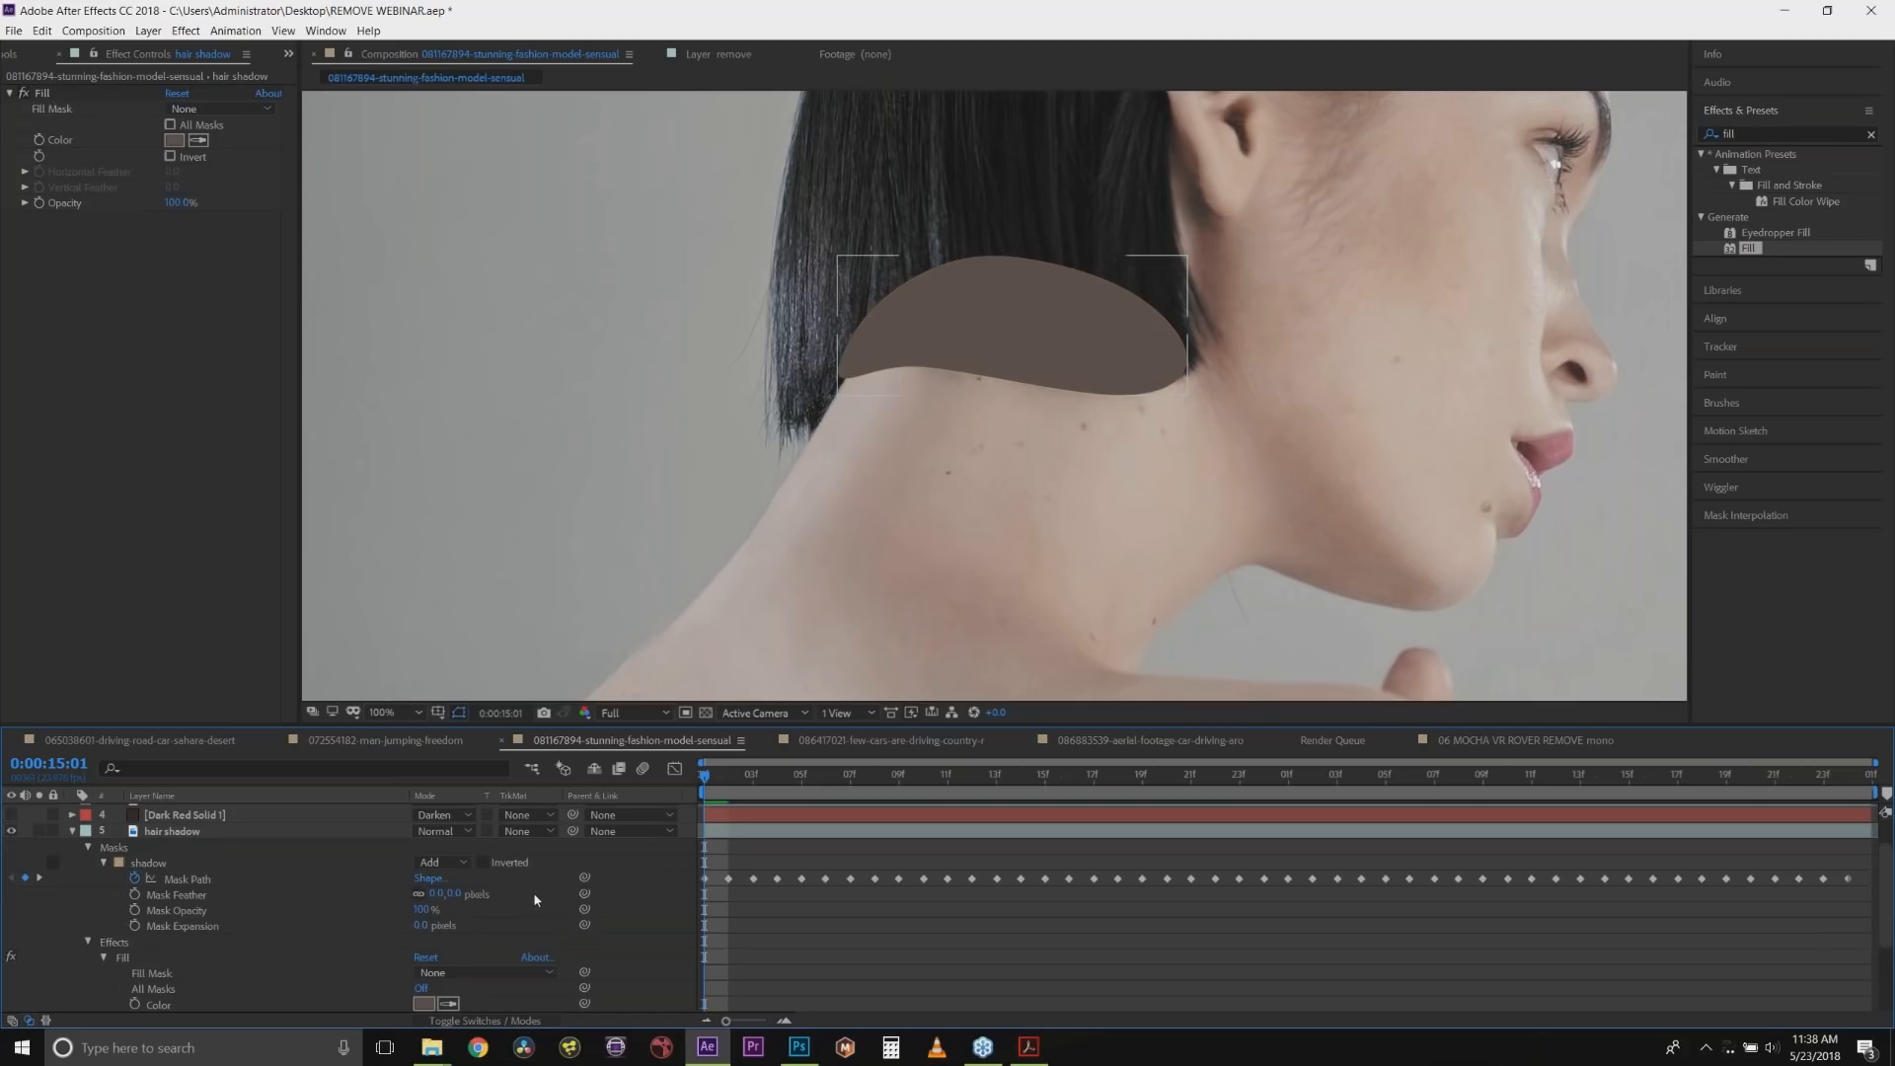
left_click(438, 894)
type("50")
left_click(535, 898)
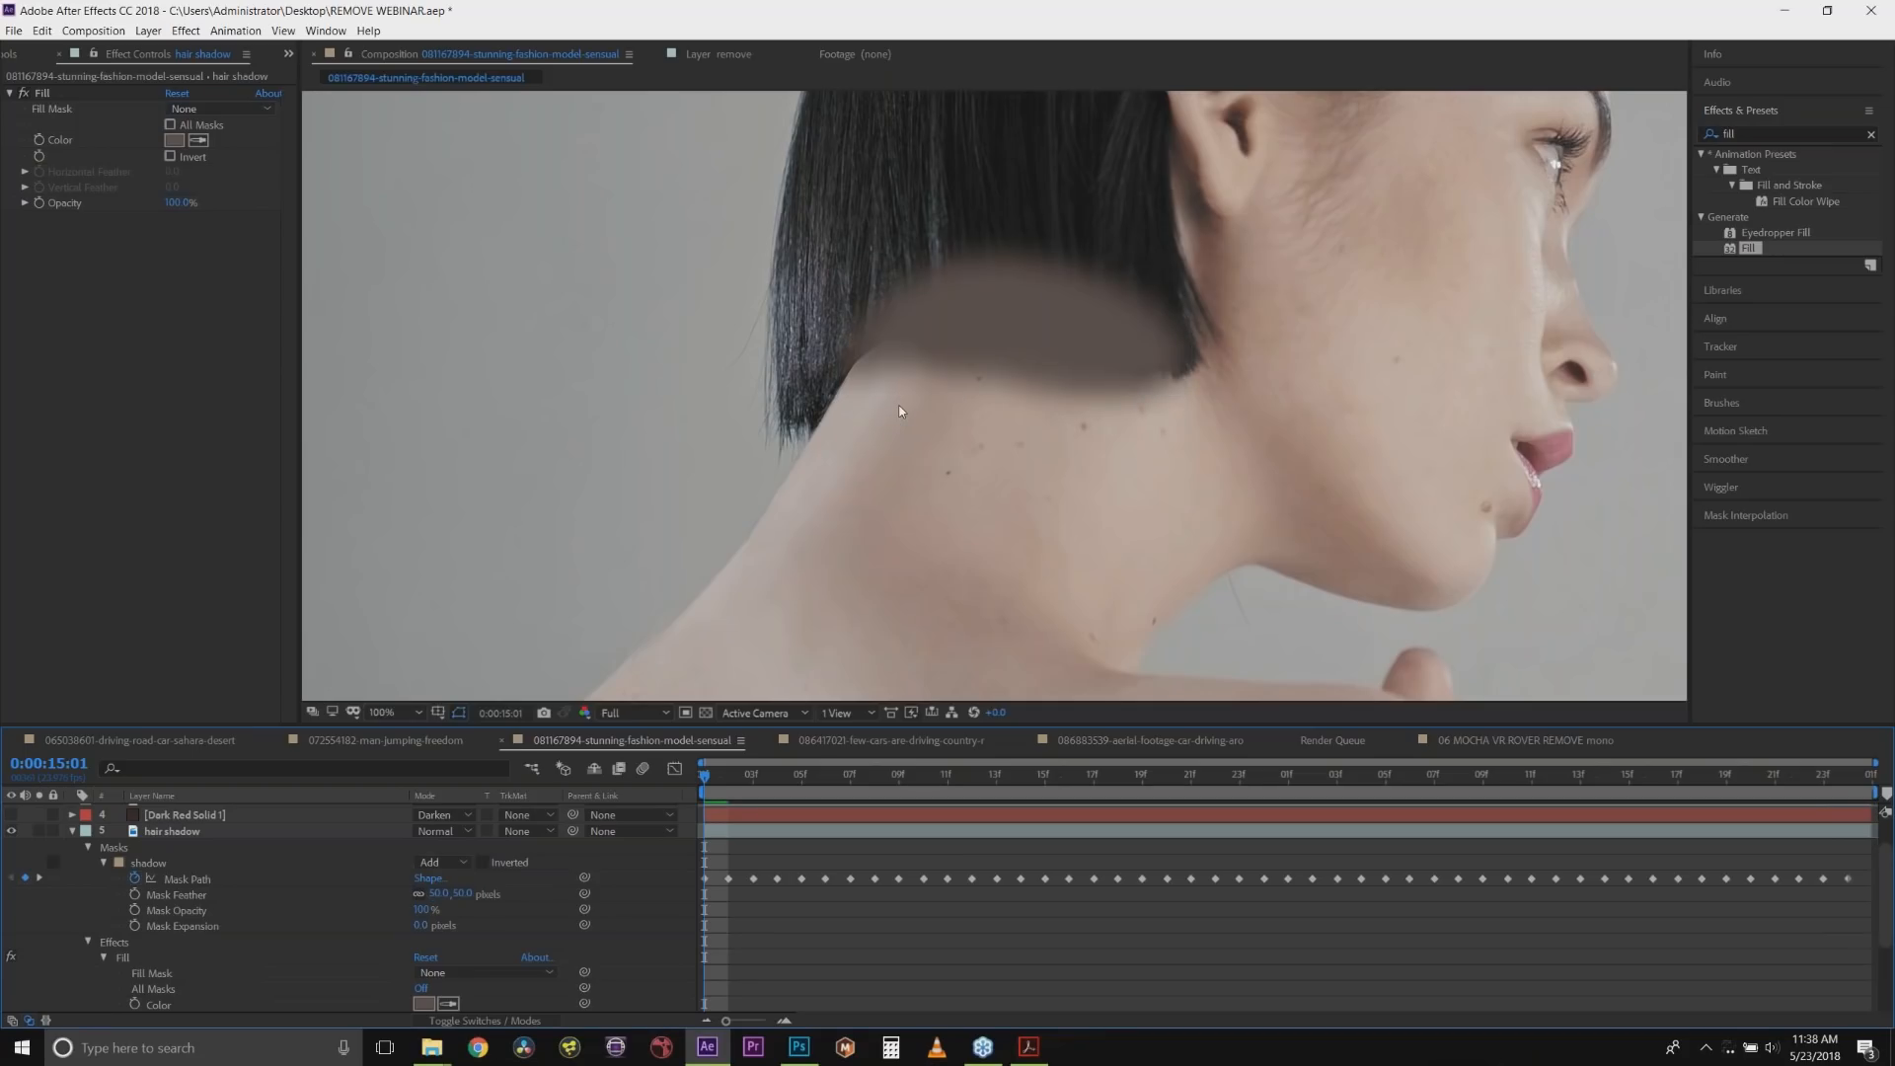
Collapse the hair shadow layer's properties and set its blending mode to Darken.
left_click(69, 835)
left_click(72, 831)
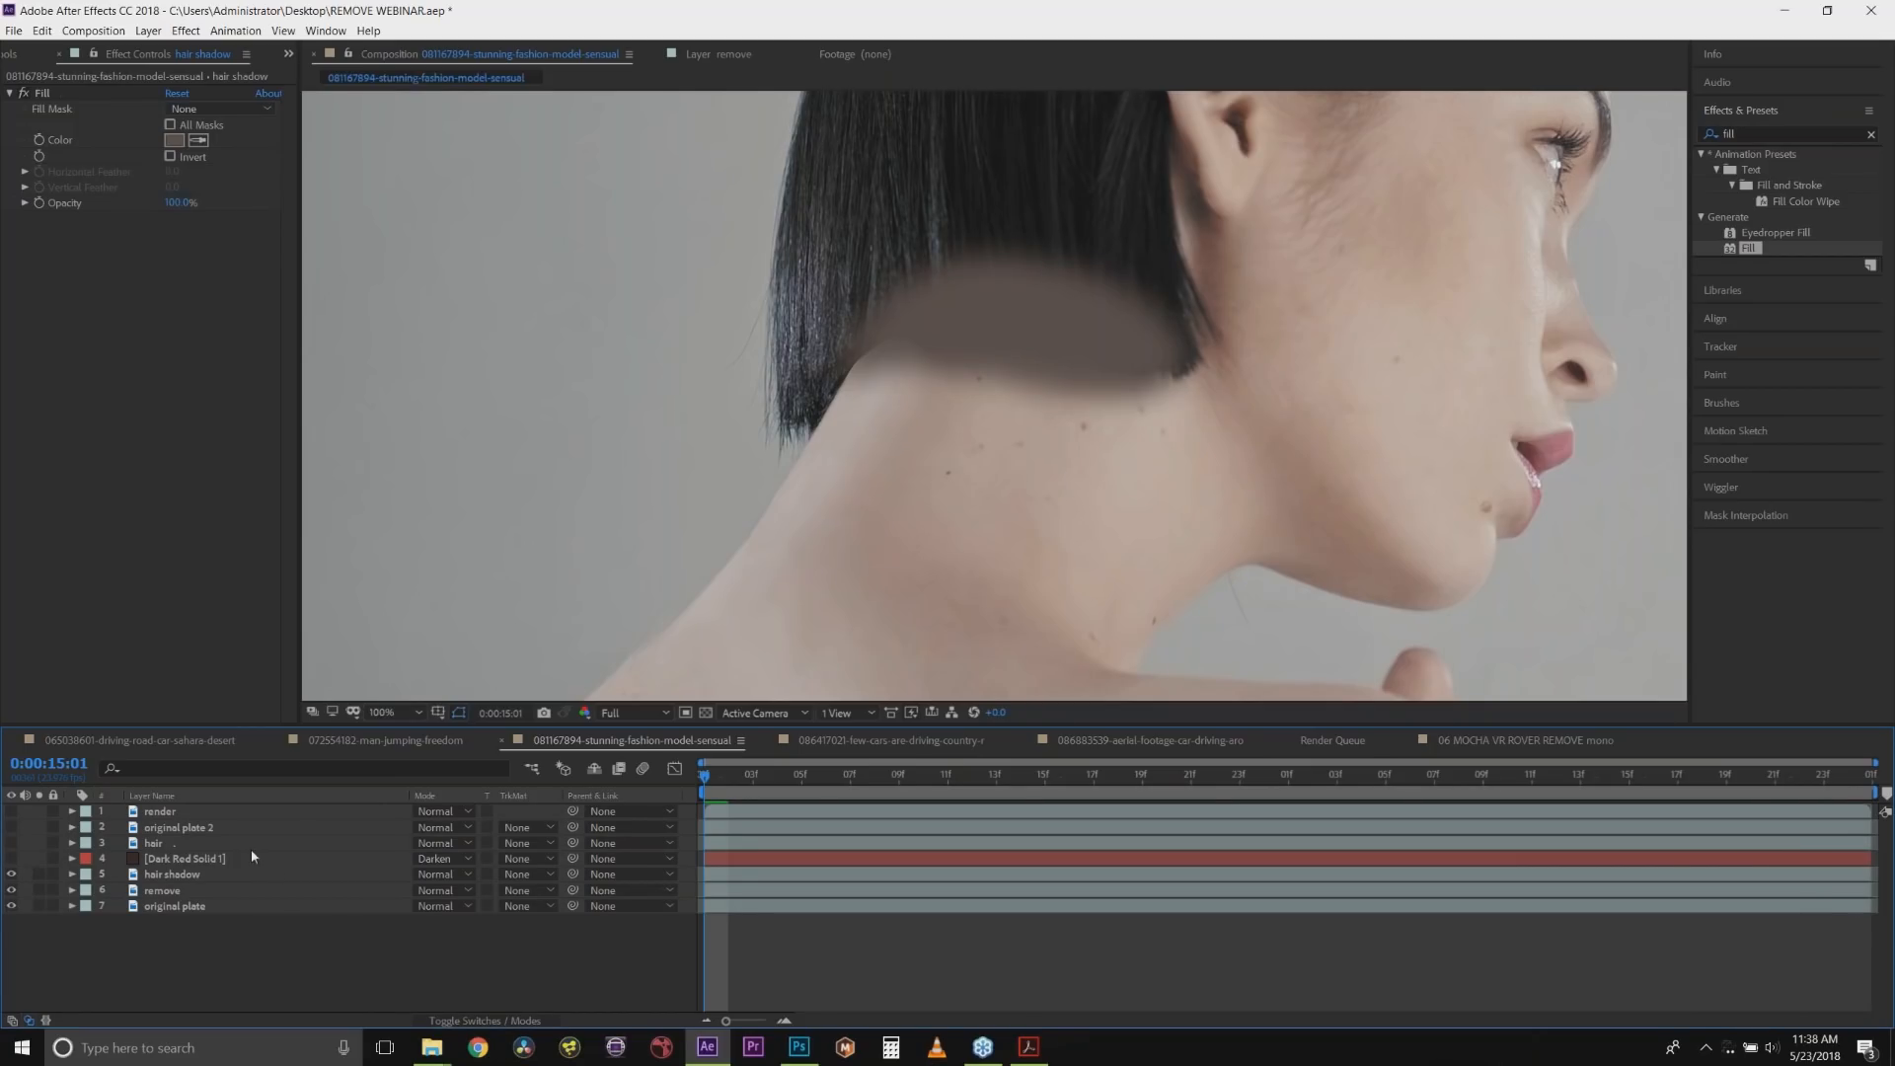
left_click(236, 875)
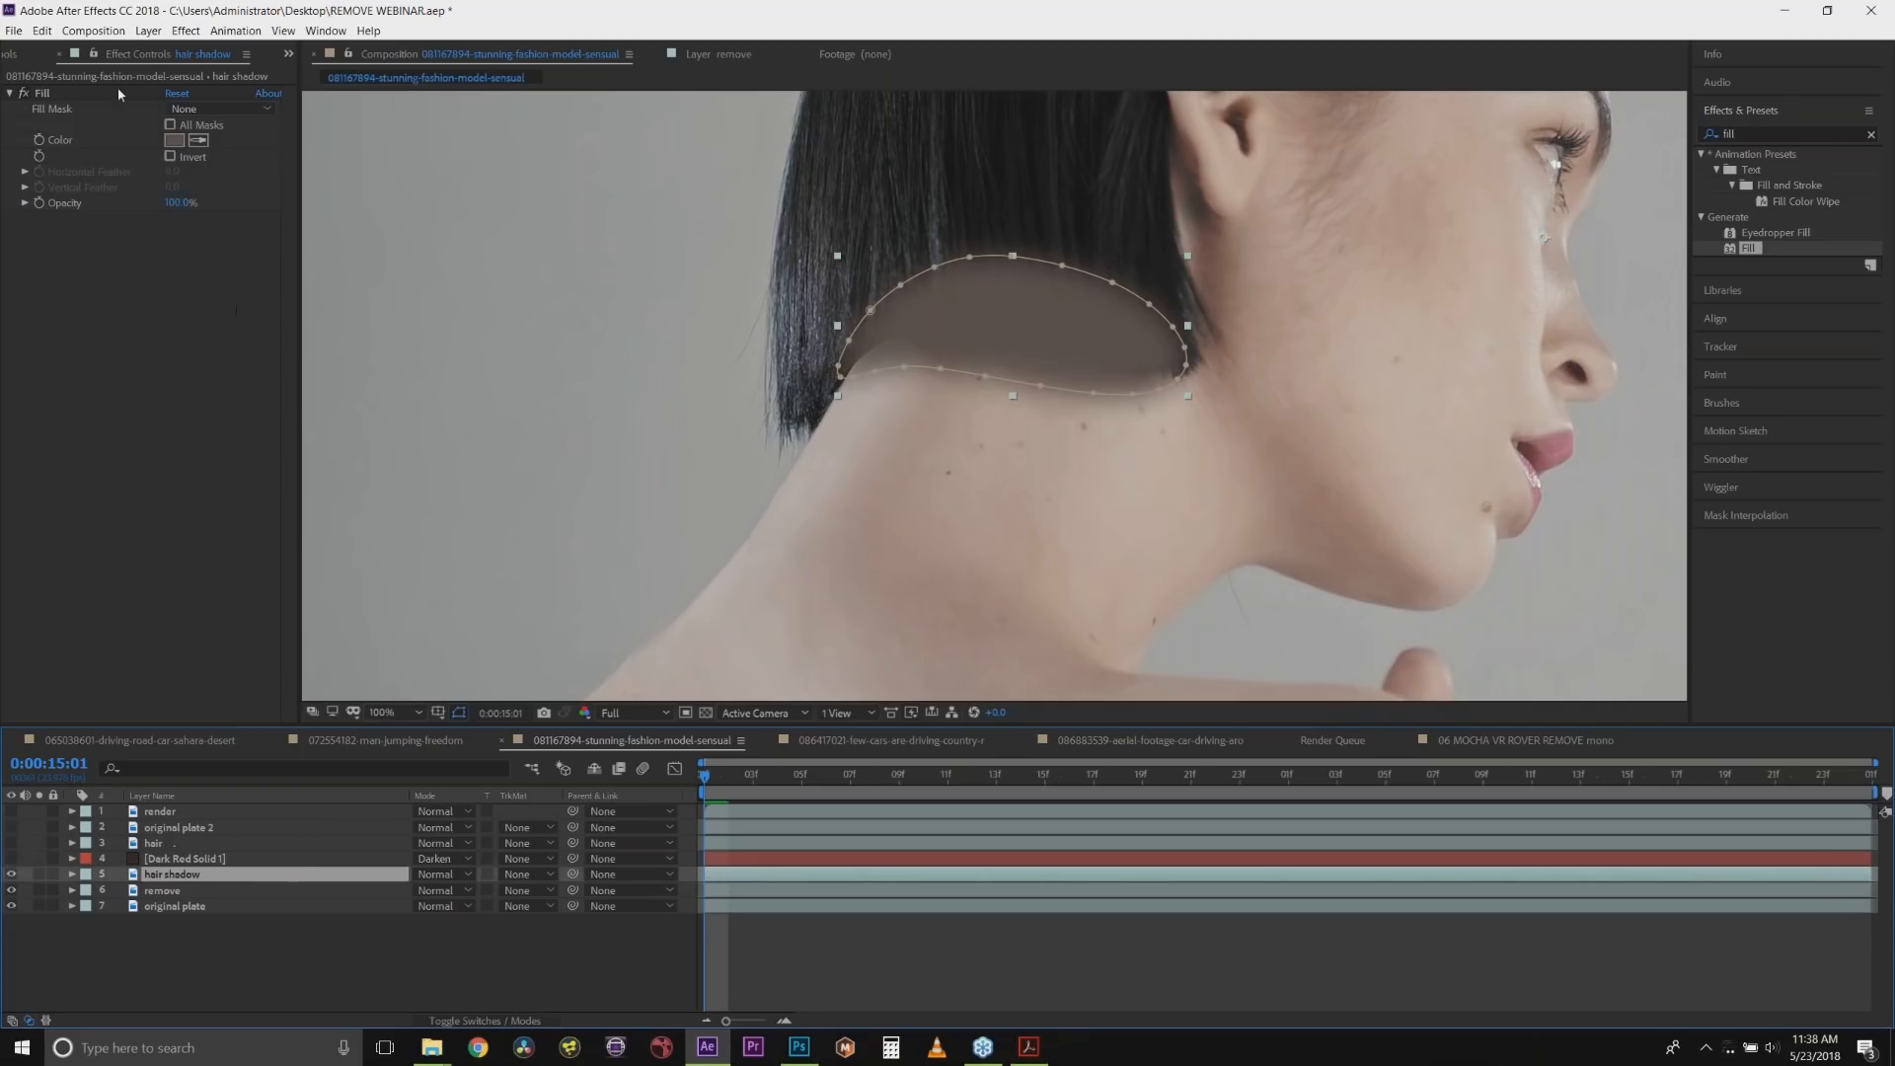
left_click(442, 874)
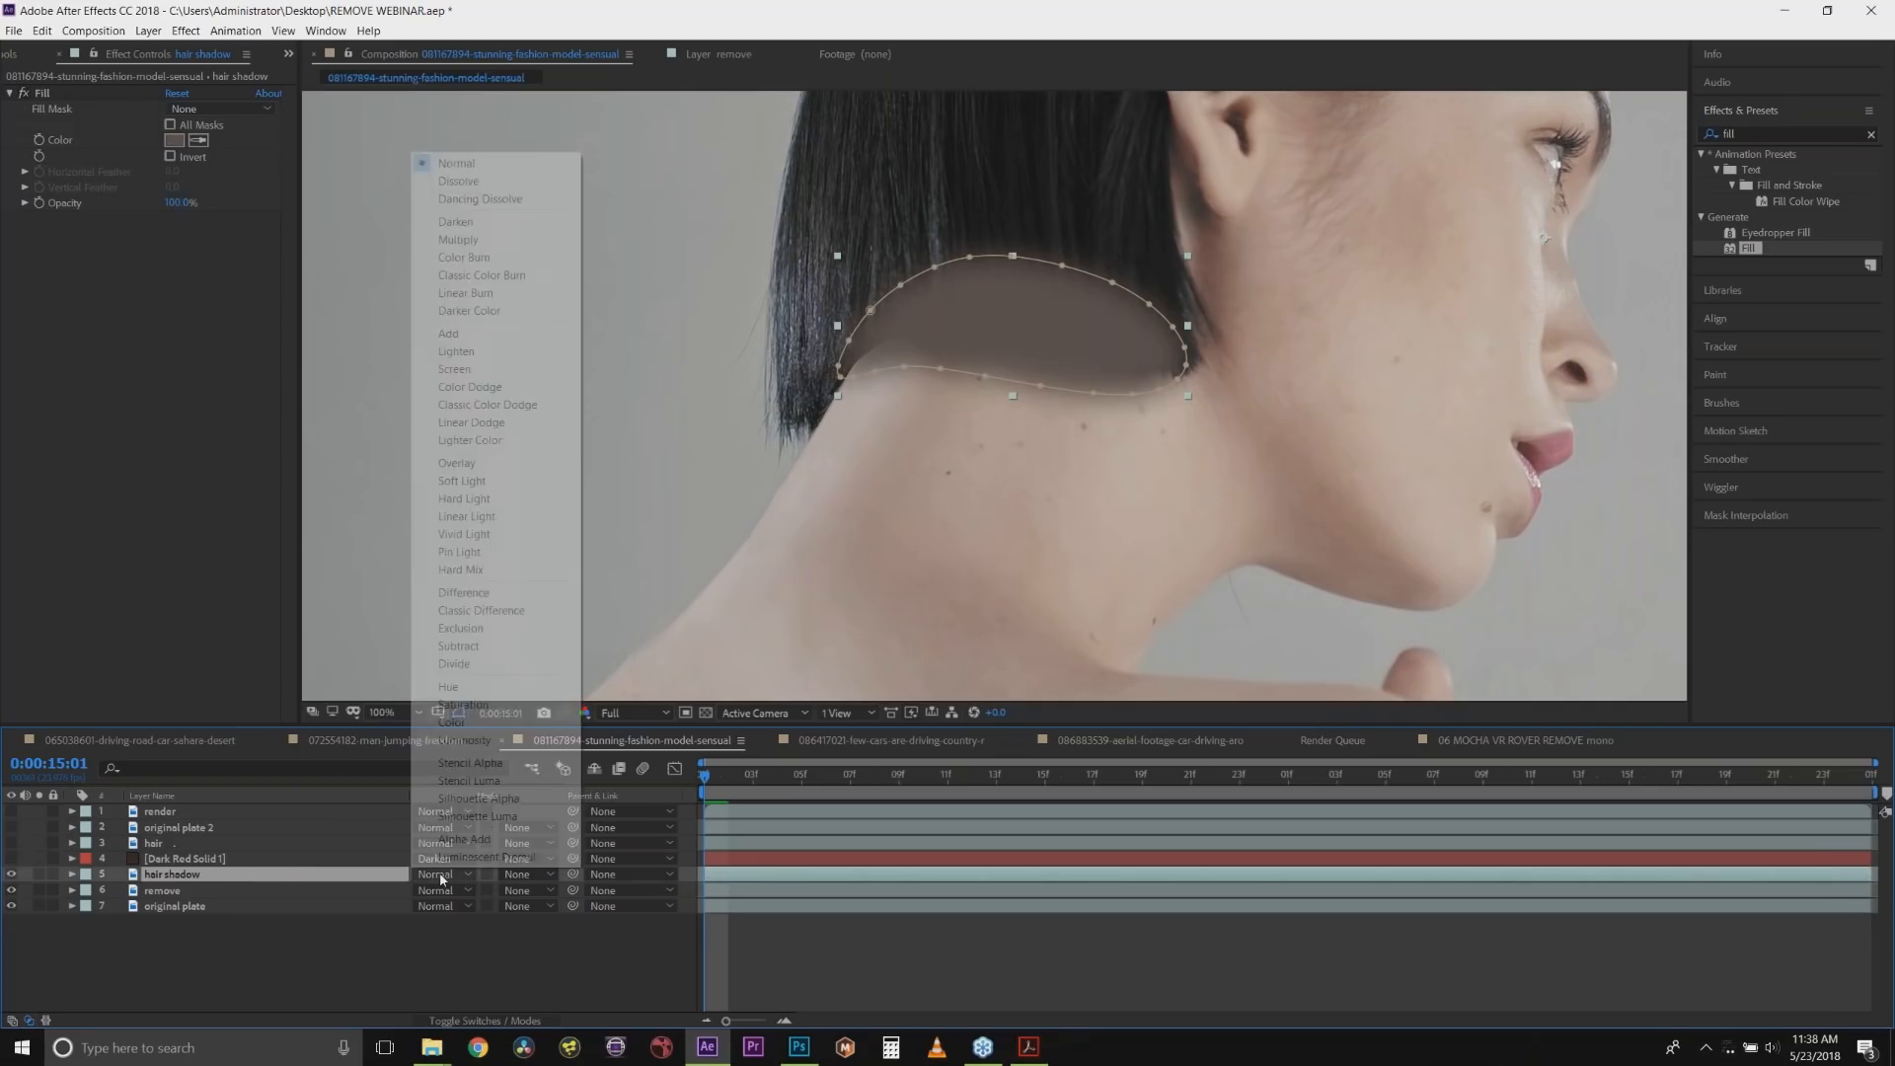
left_click(497, 225)
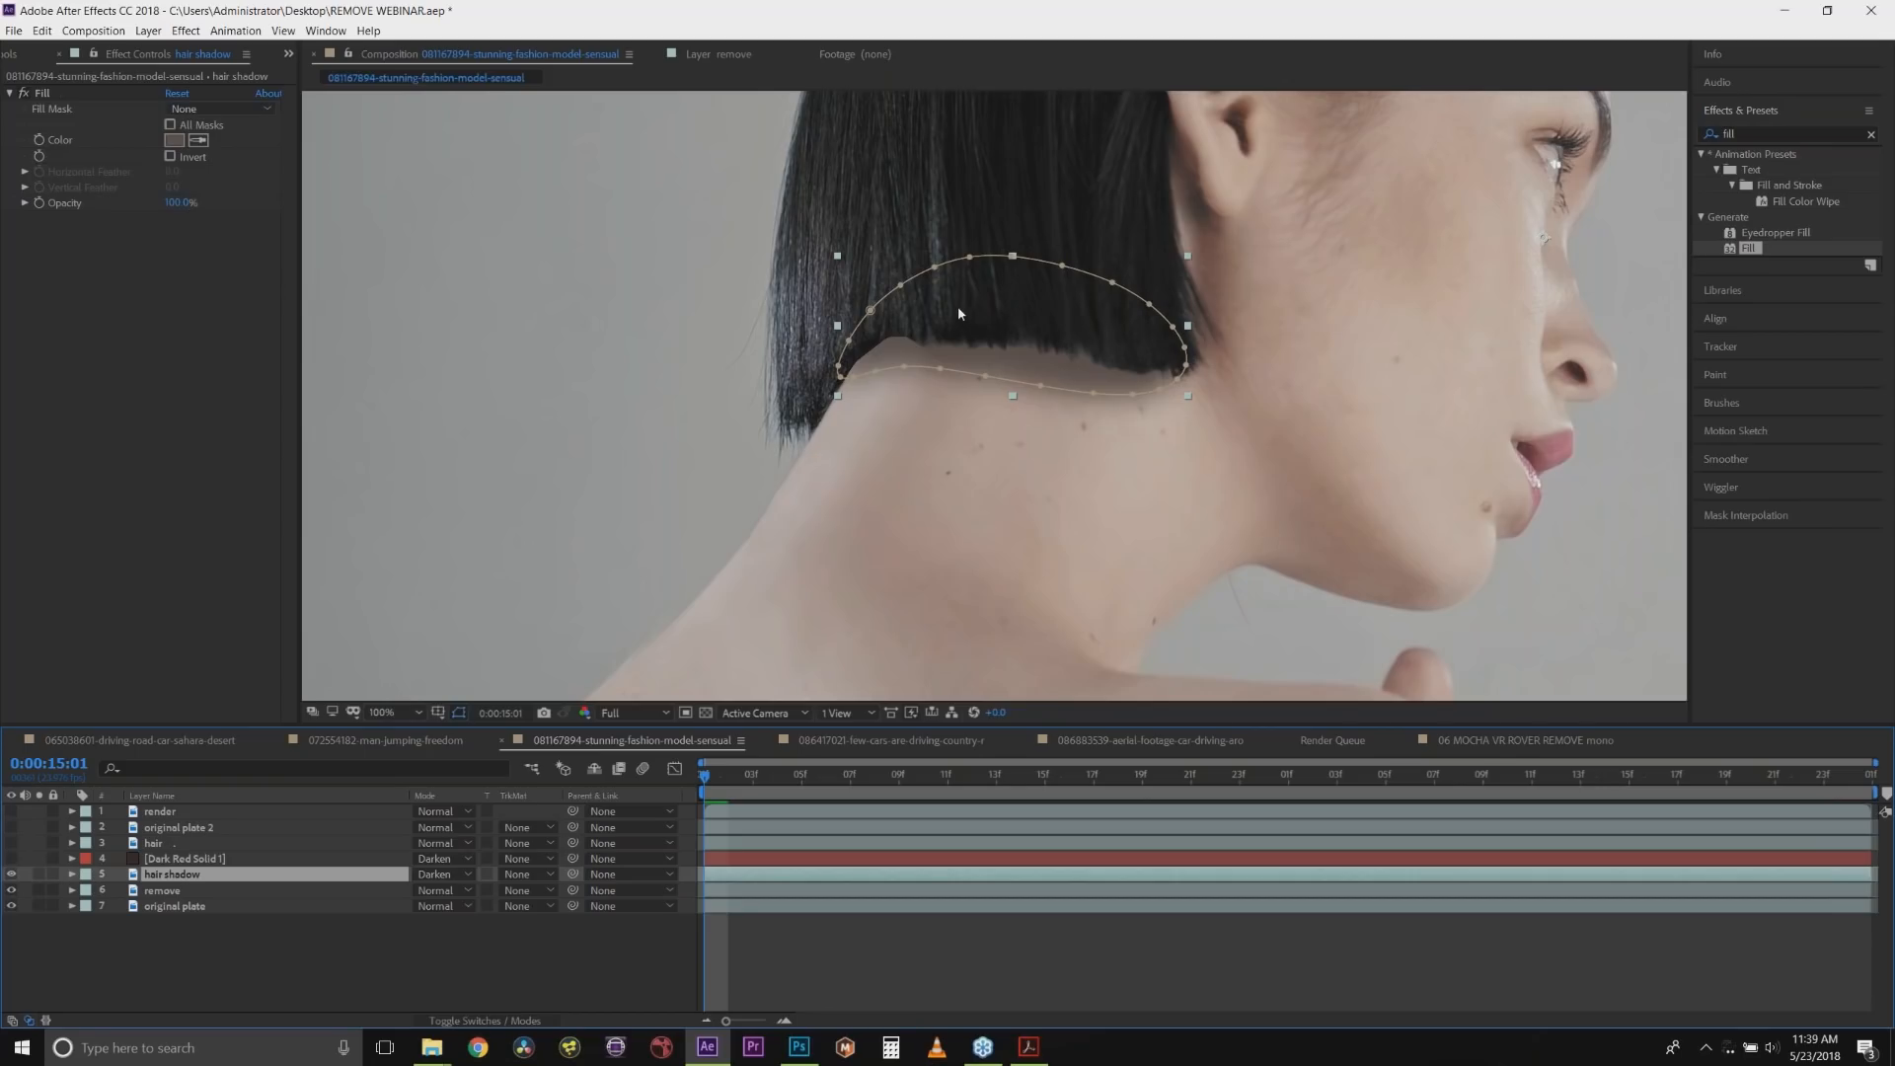
Duplicate the original plate layer and place the copy directly above the hair shadow layer.
left_click(181, 909)
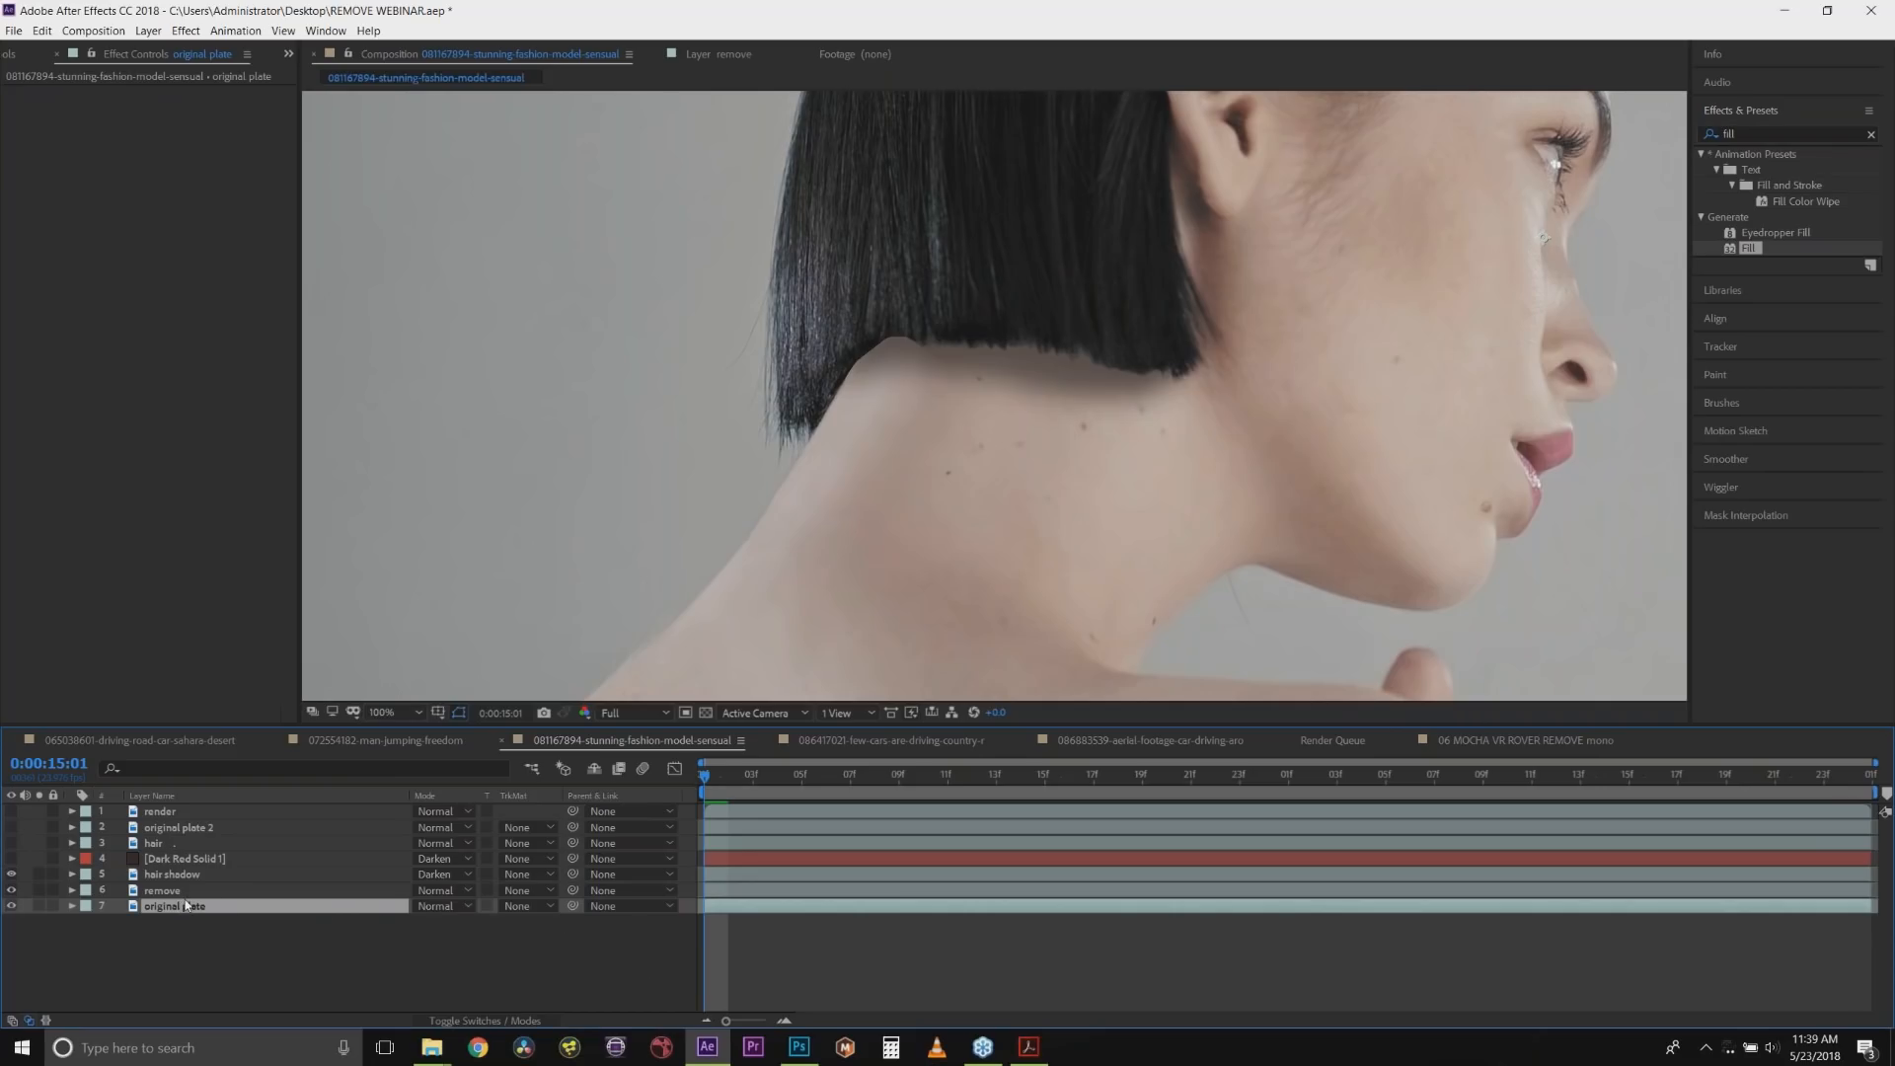
key("ctrl+d")
left_click_drag(186, 910, 185, 882)
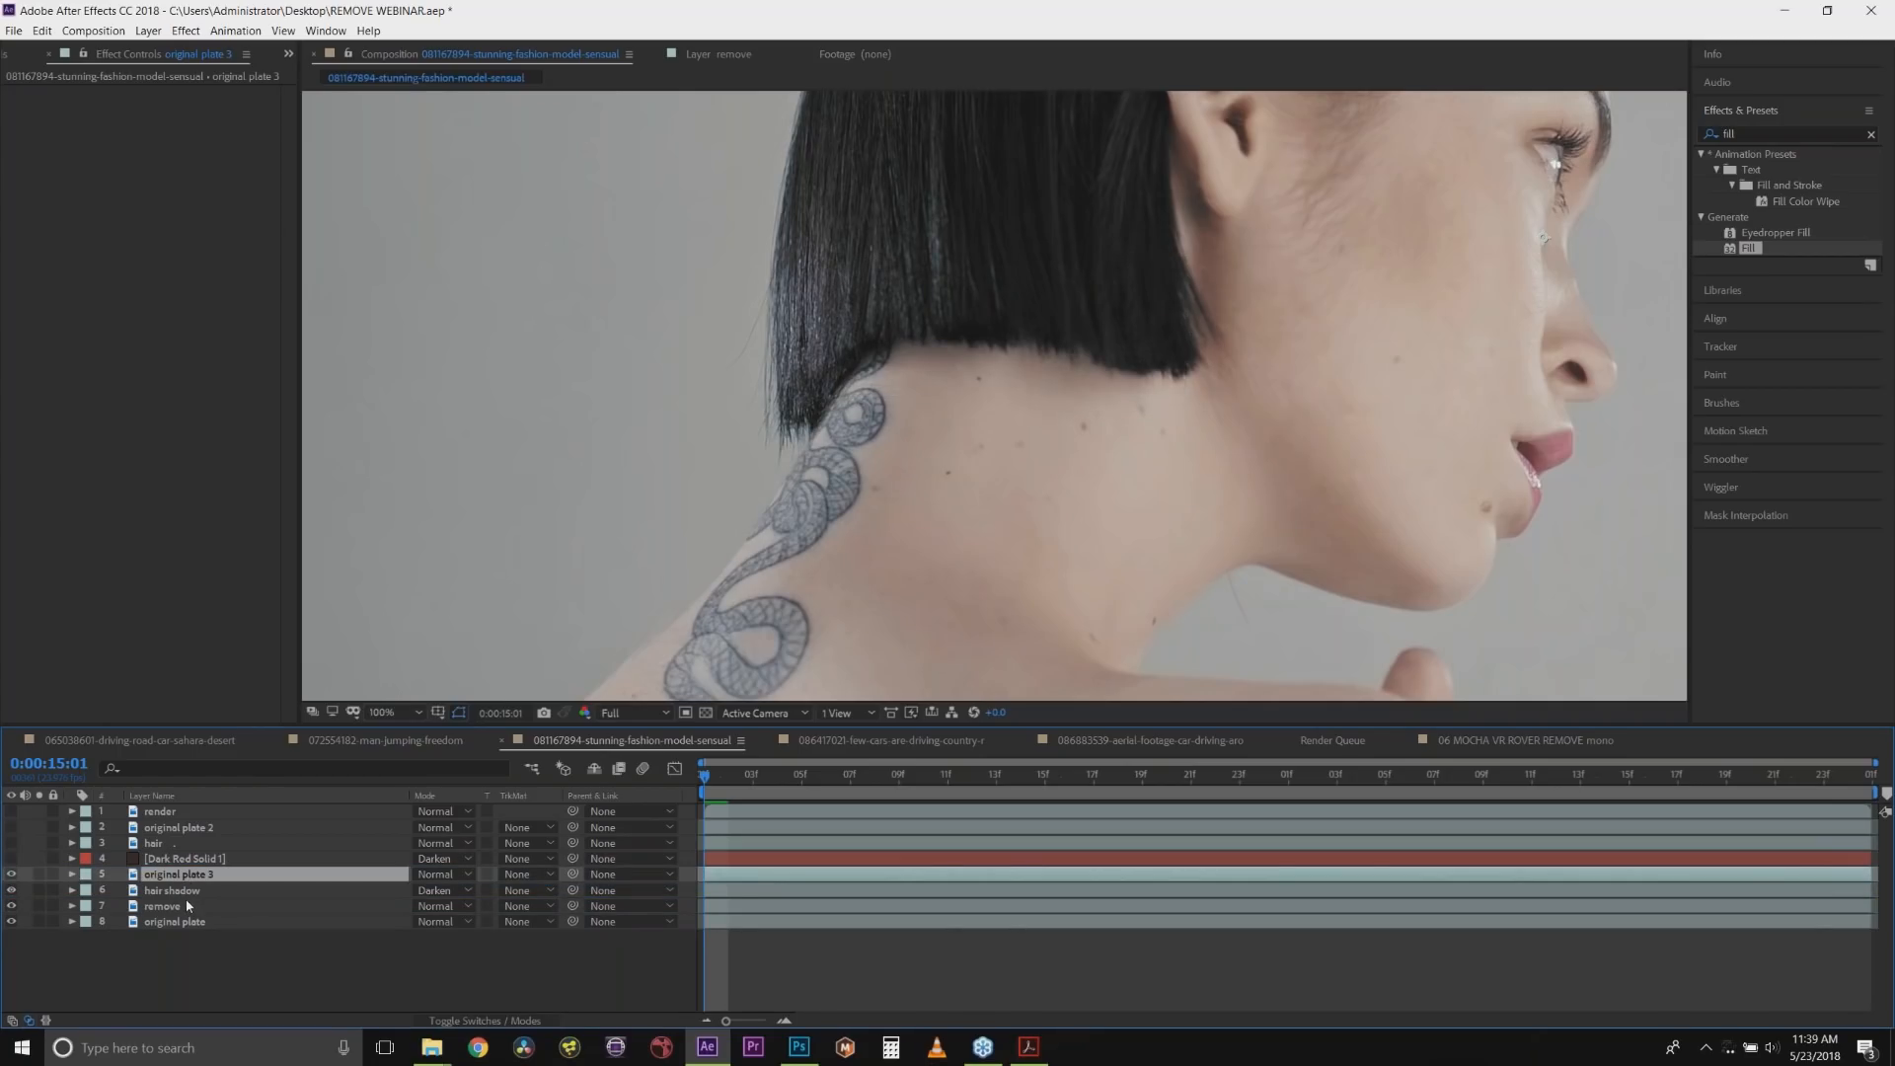
Open the remove layer's mocha Pro project and show the hair's lower edge at the neck close up.
left_click(184, 904)
left_click(116, 138)
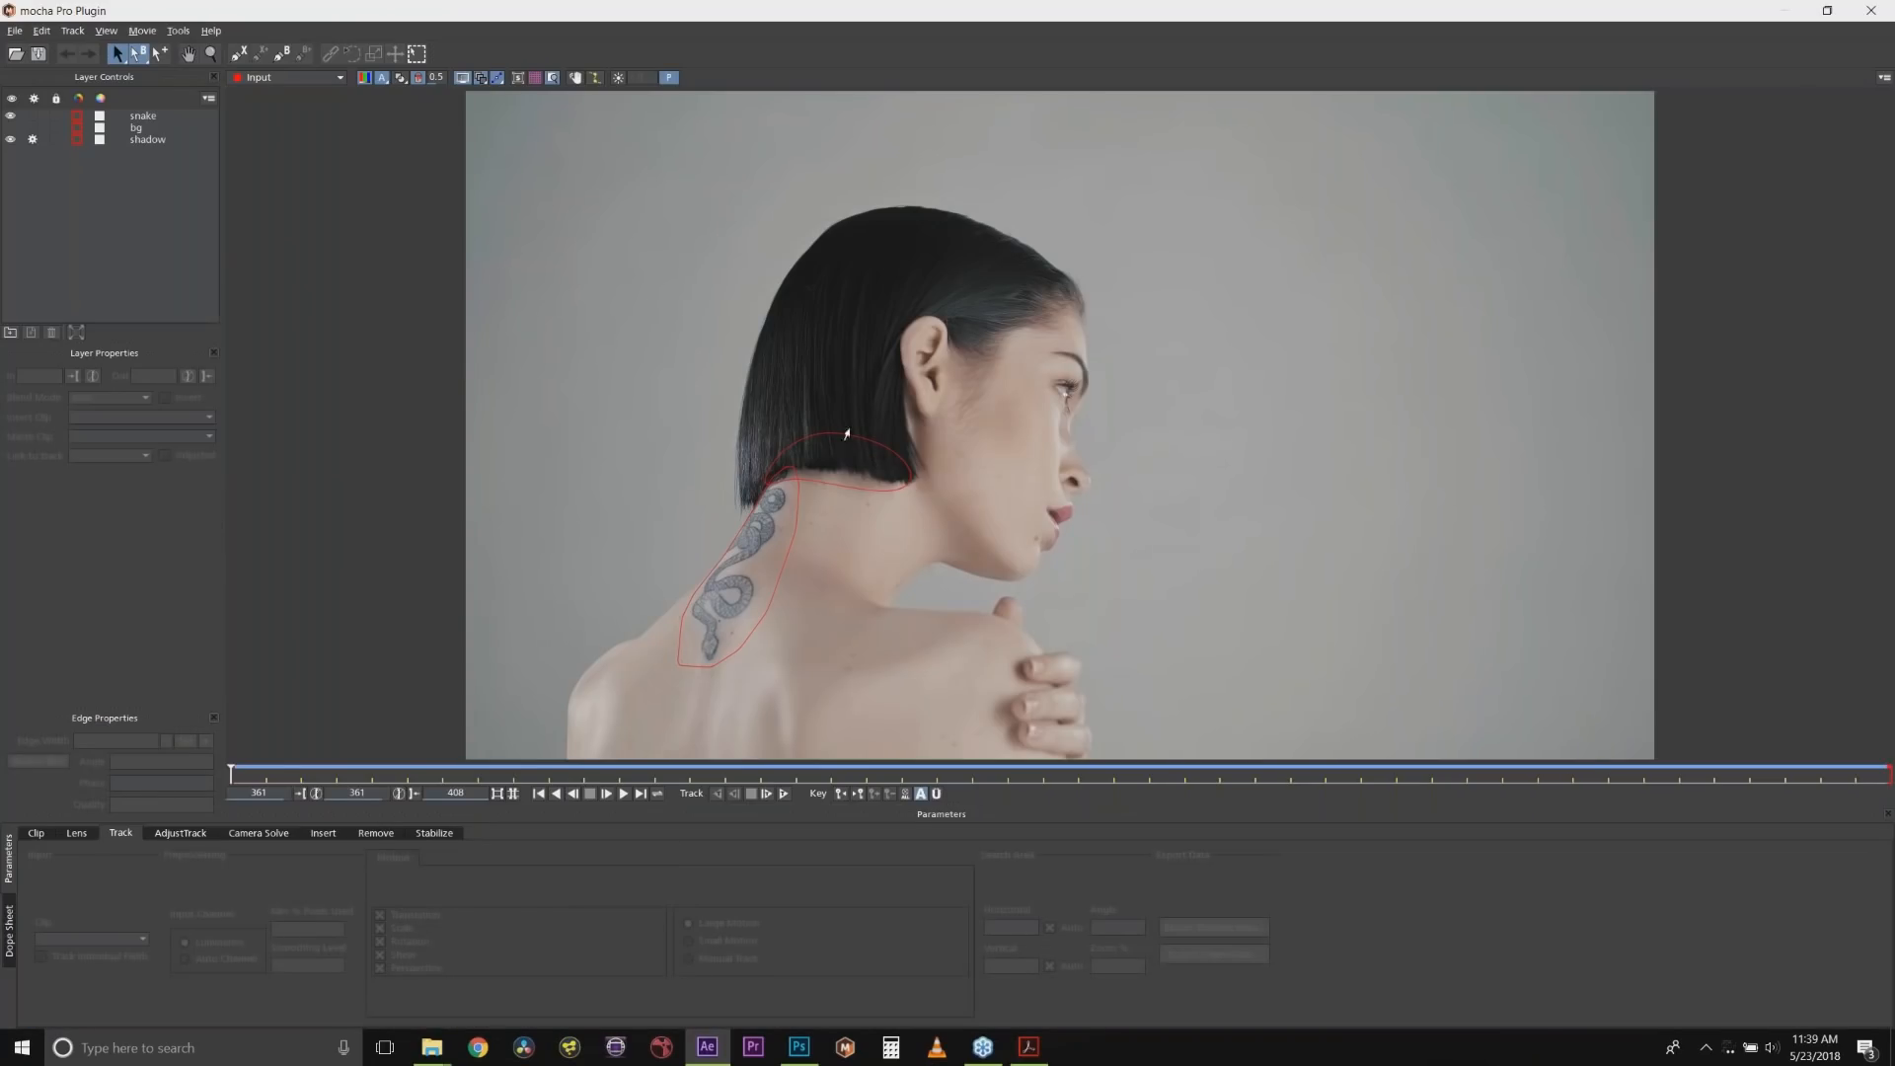
left_click(208, 55)
left_click_drag(942, 397, 944, 293)
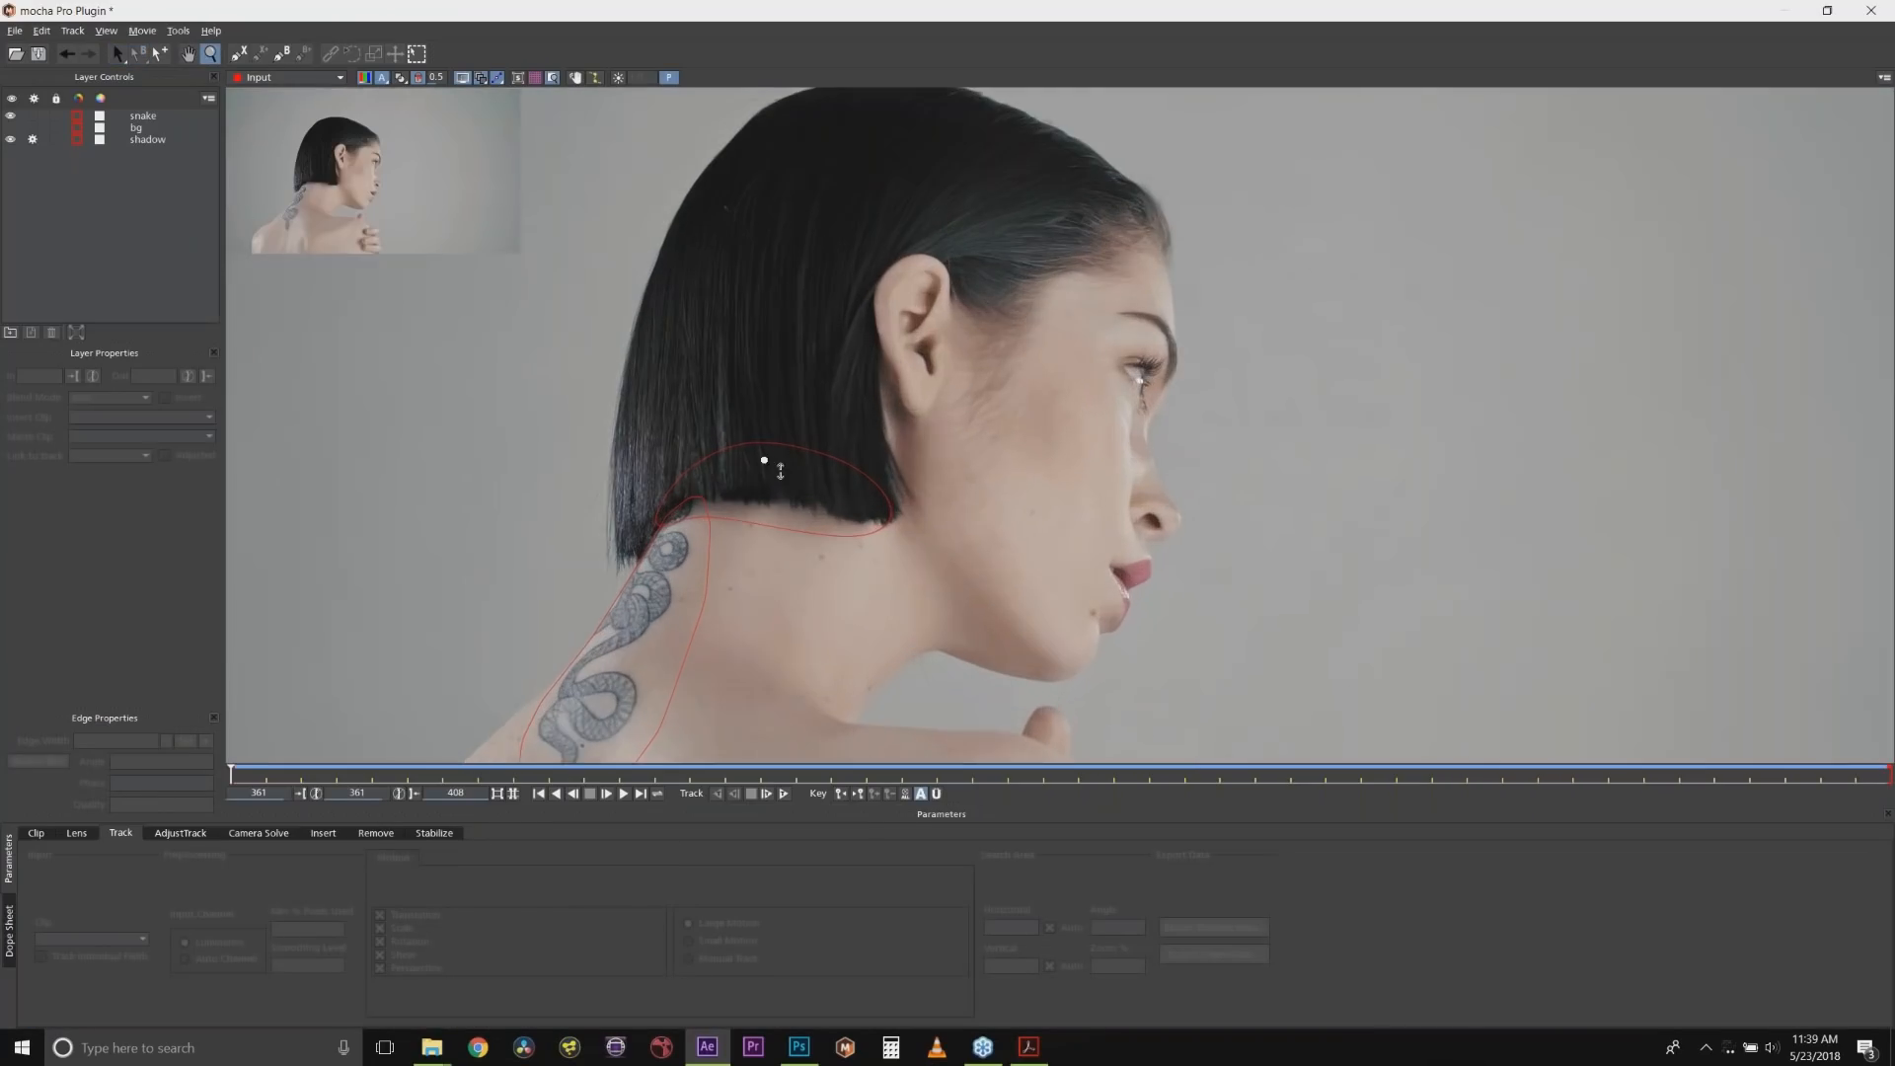
left_click_drag(775, 462, 800, 351)
left_click_drag(760, 506, 770, 357)
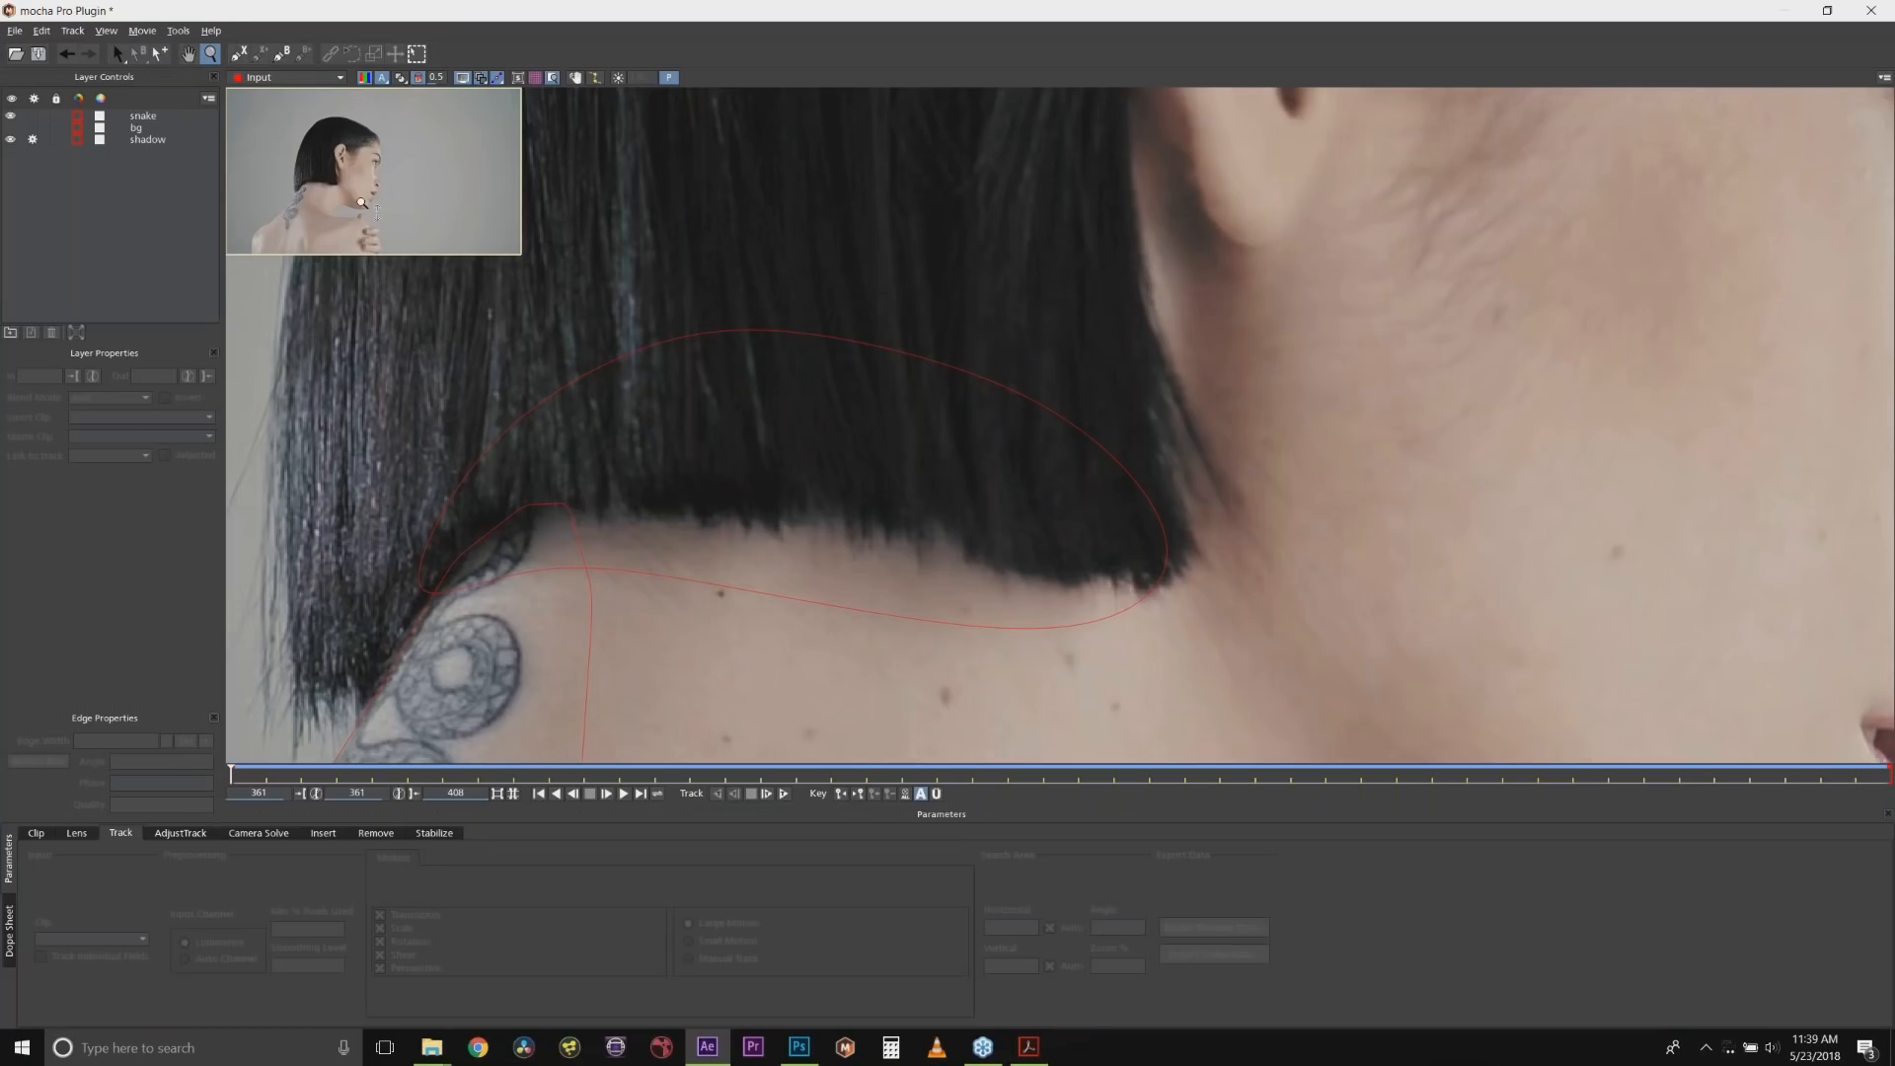
Draw a closed X-spline that follows the hair's jagged lower edge and loops up through the hair, and switch off processing for the shadow layer.
left_click(1633, 1013)
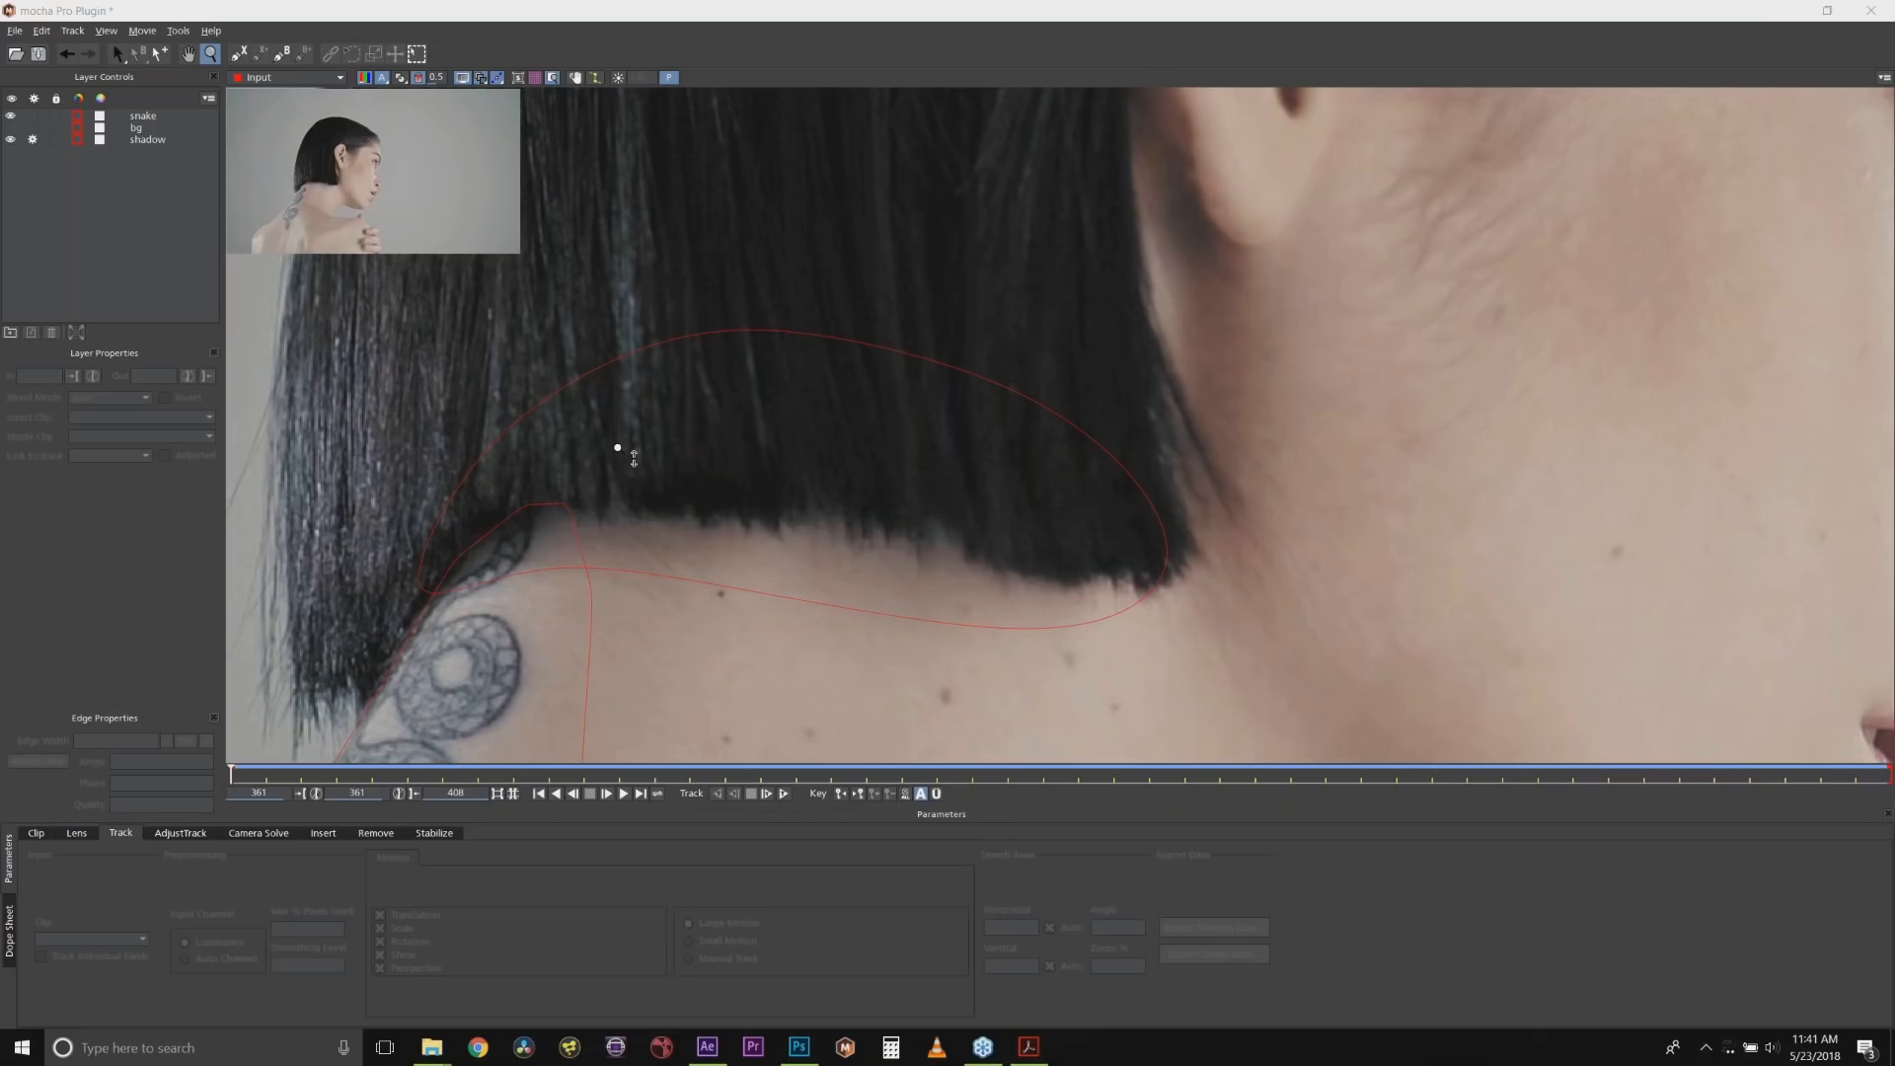
left_click(553, 78)
left_click(238, 53)
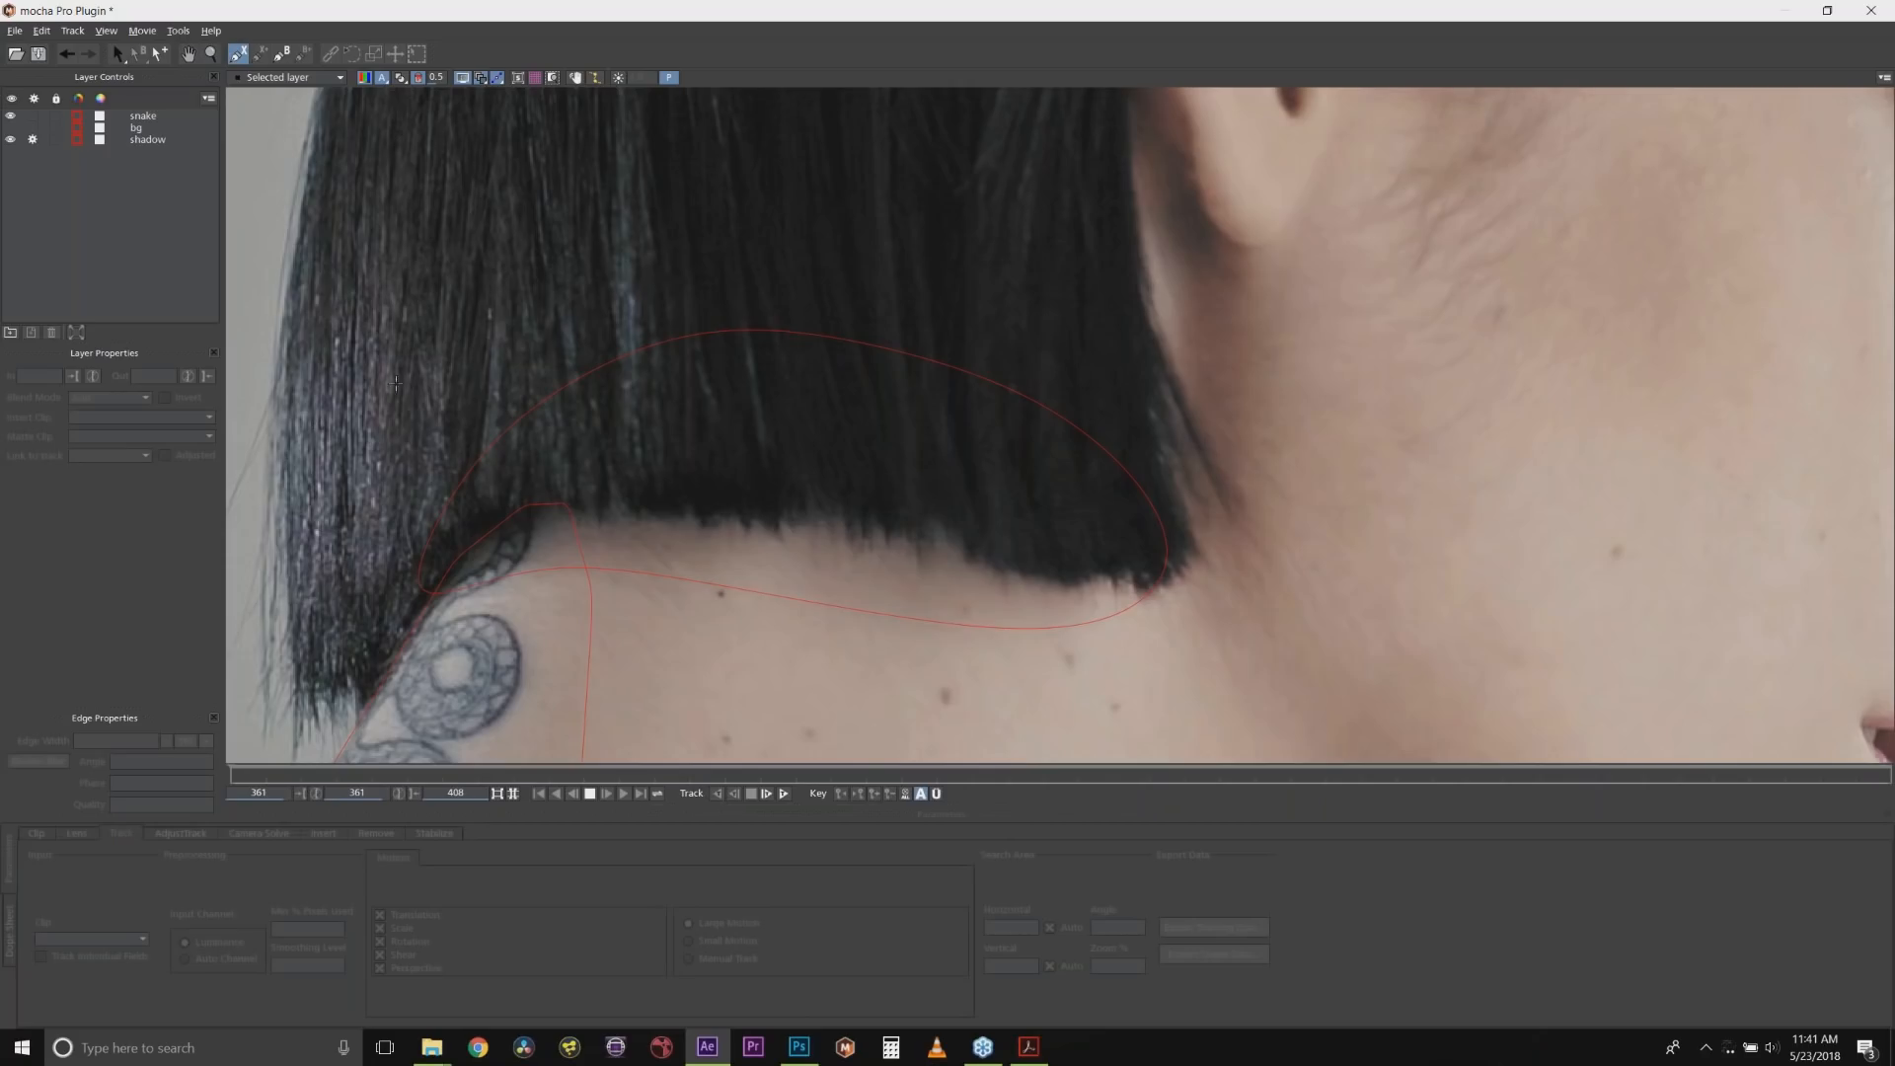
left_click(343, 431)
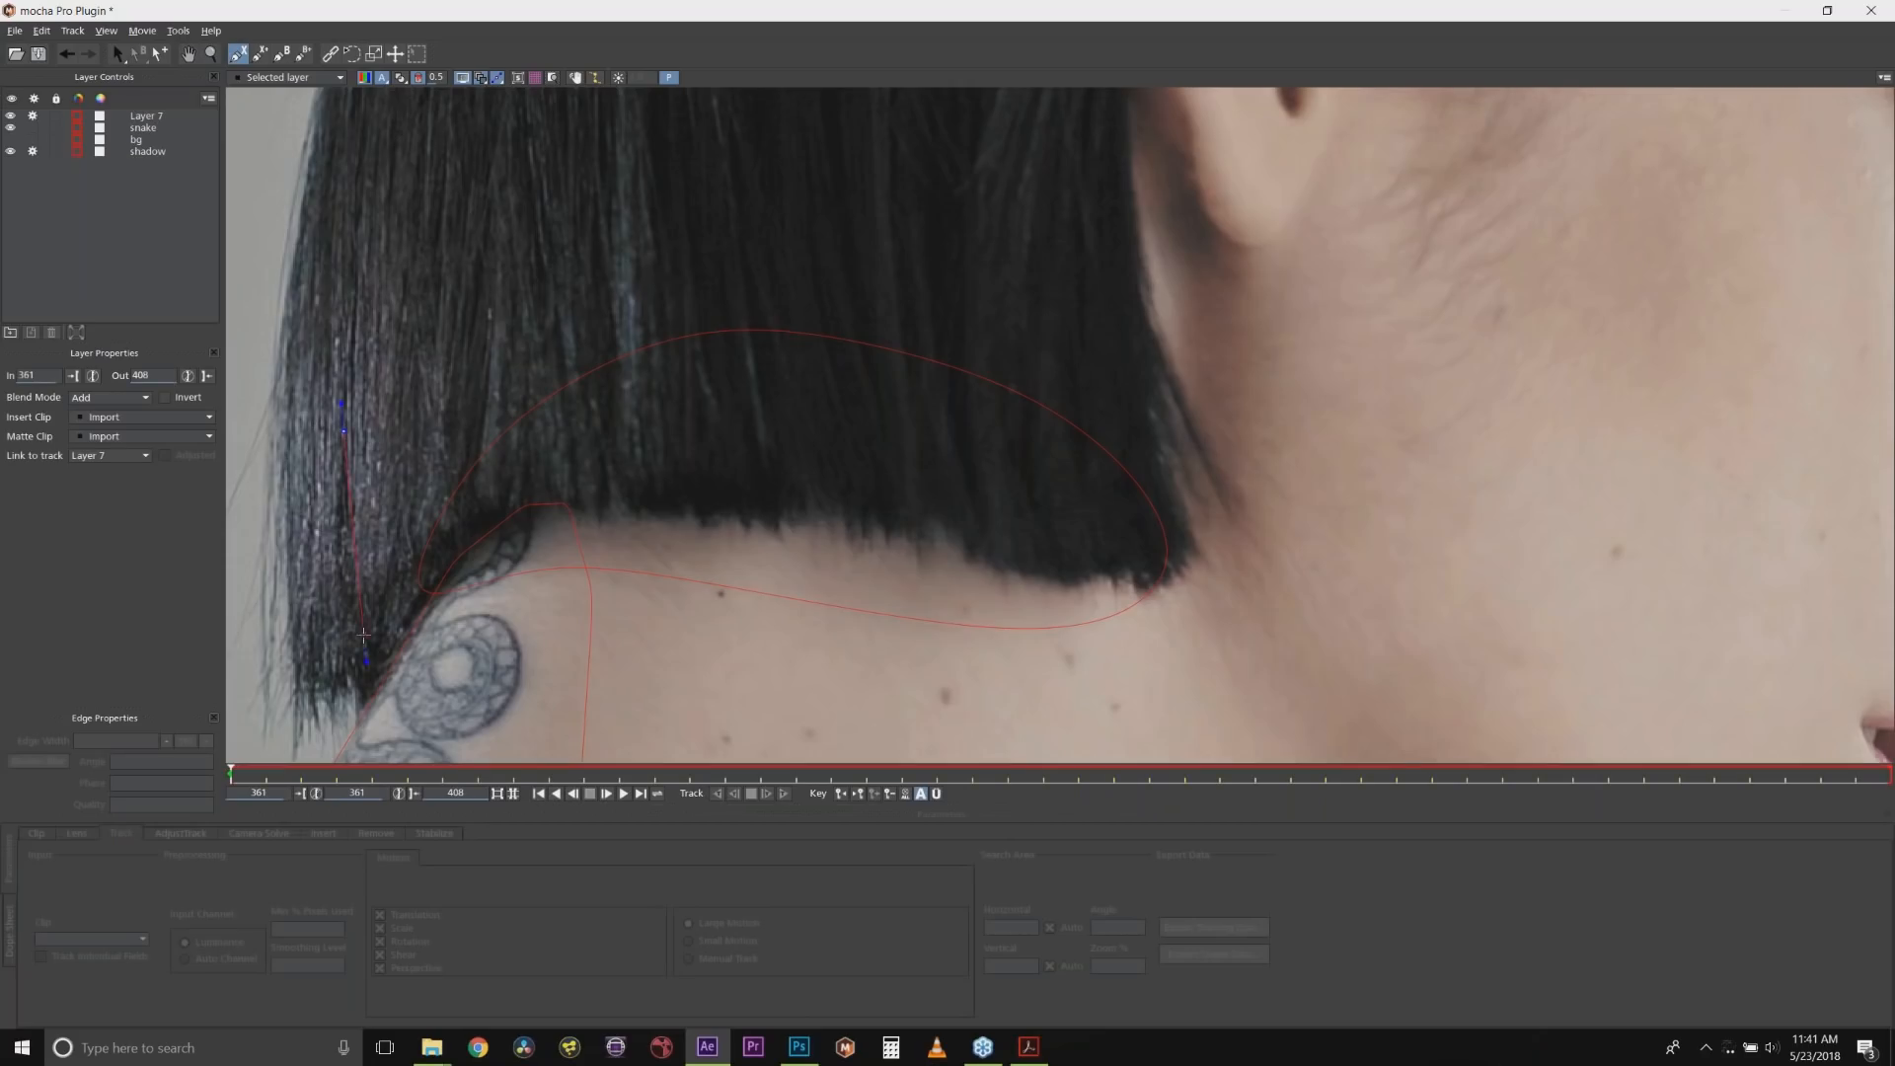
left_click(367, 641)
left_click(402, 624)
left_click(455, 565)
left_click(483, 534)
left_click(509, 534)
left_click(525, 520)
left_click(553, 505)
left_click(580, 523)
left_click(615, 525)
left_click(629, 523)
left_click(671, 517)
left_click(691, 515)
left_click(703, 529)
left_click(730, 515)
left_click(751, 521)
left_click(780, 529)
left_click(829, 540)
left_click(987, 570)
left_click(1123, 582)
left_click(1203, 565)
left_click(1186, 385)
left_click(1114, 259)
left_click(712, 182)
right_click(356, 363)
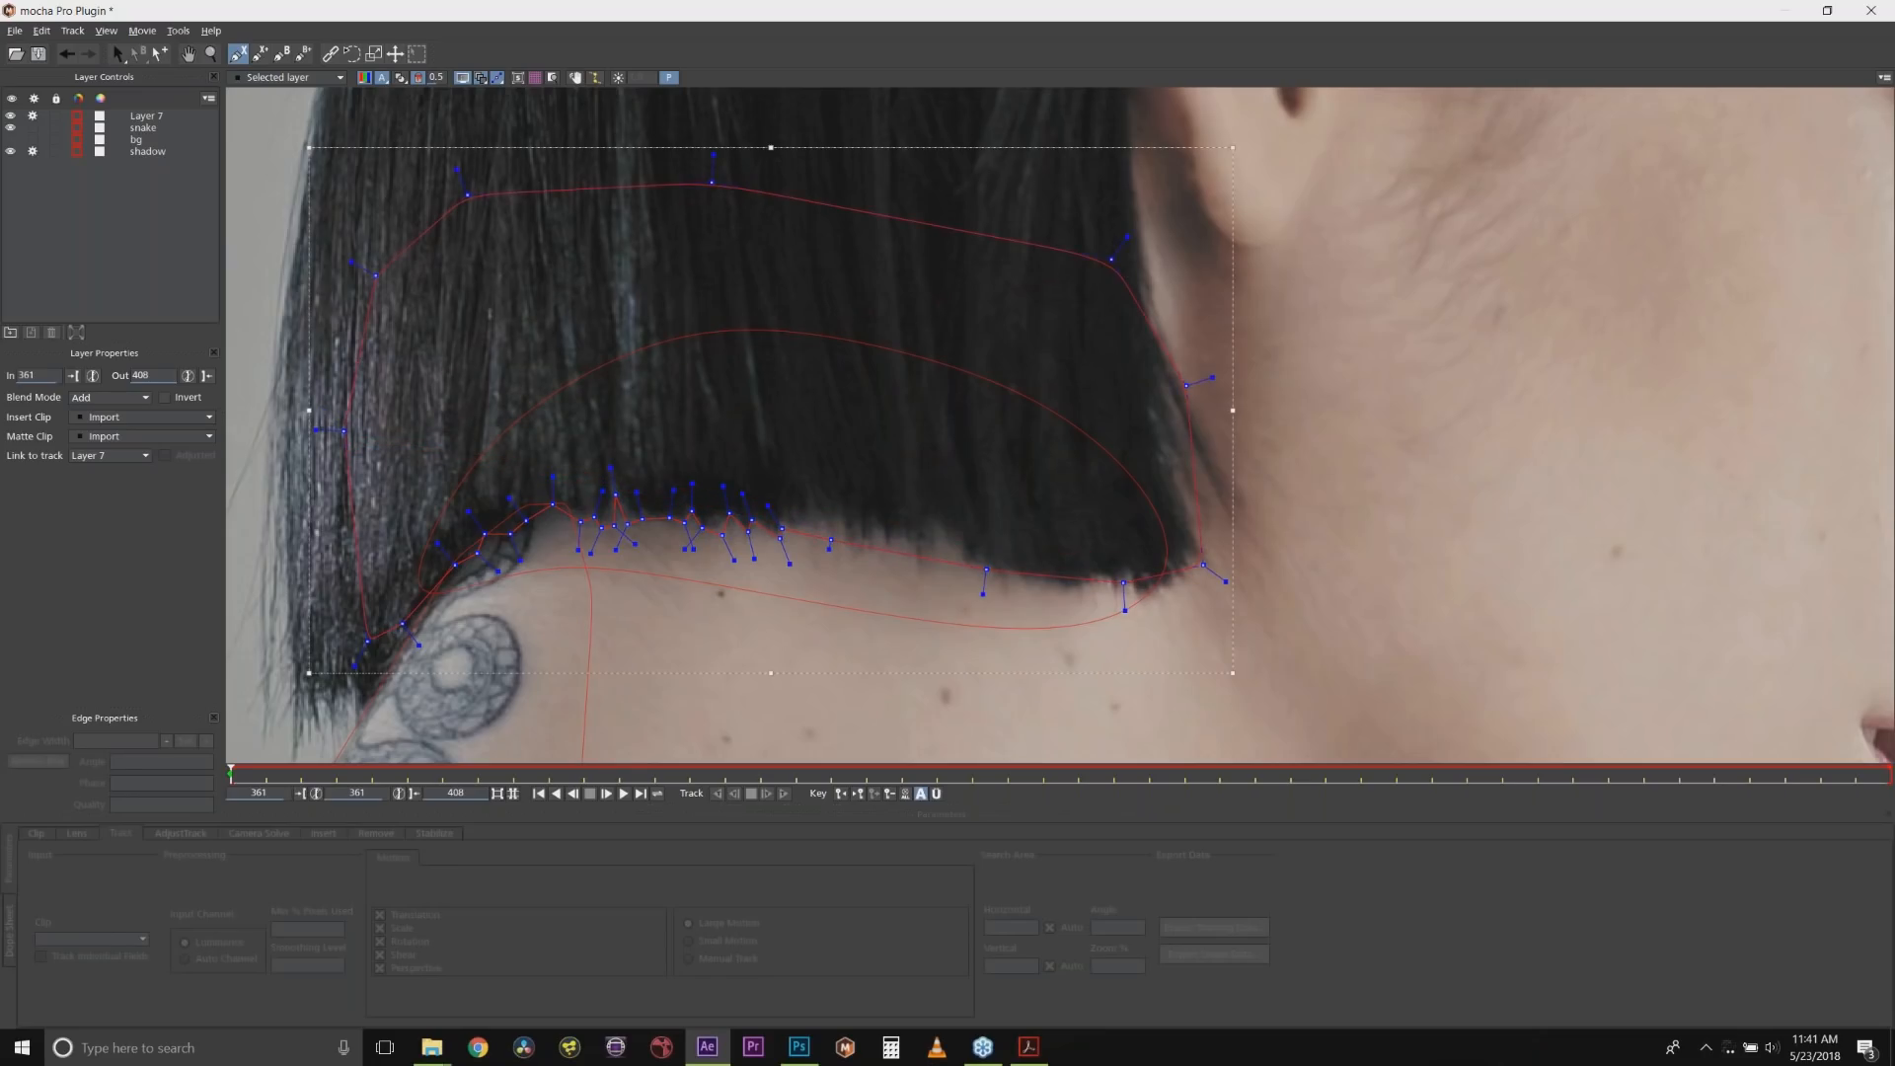
left_click(33, 151)
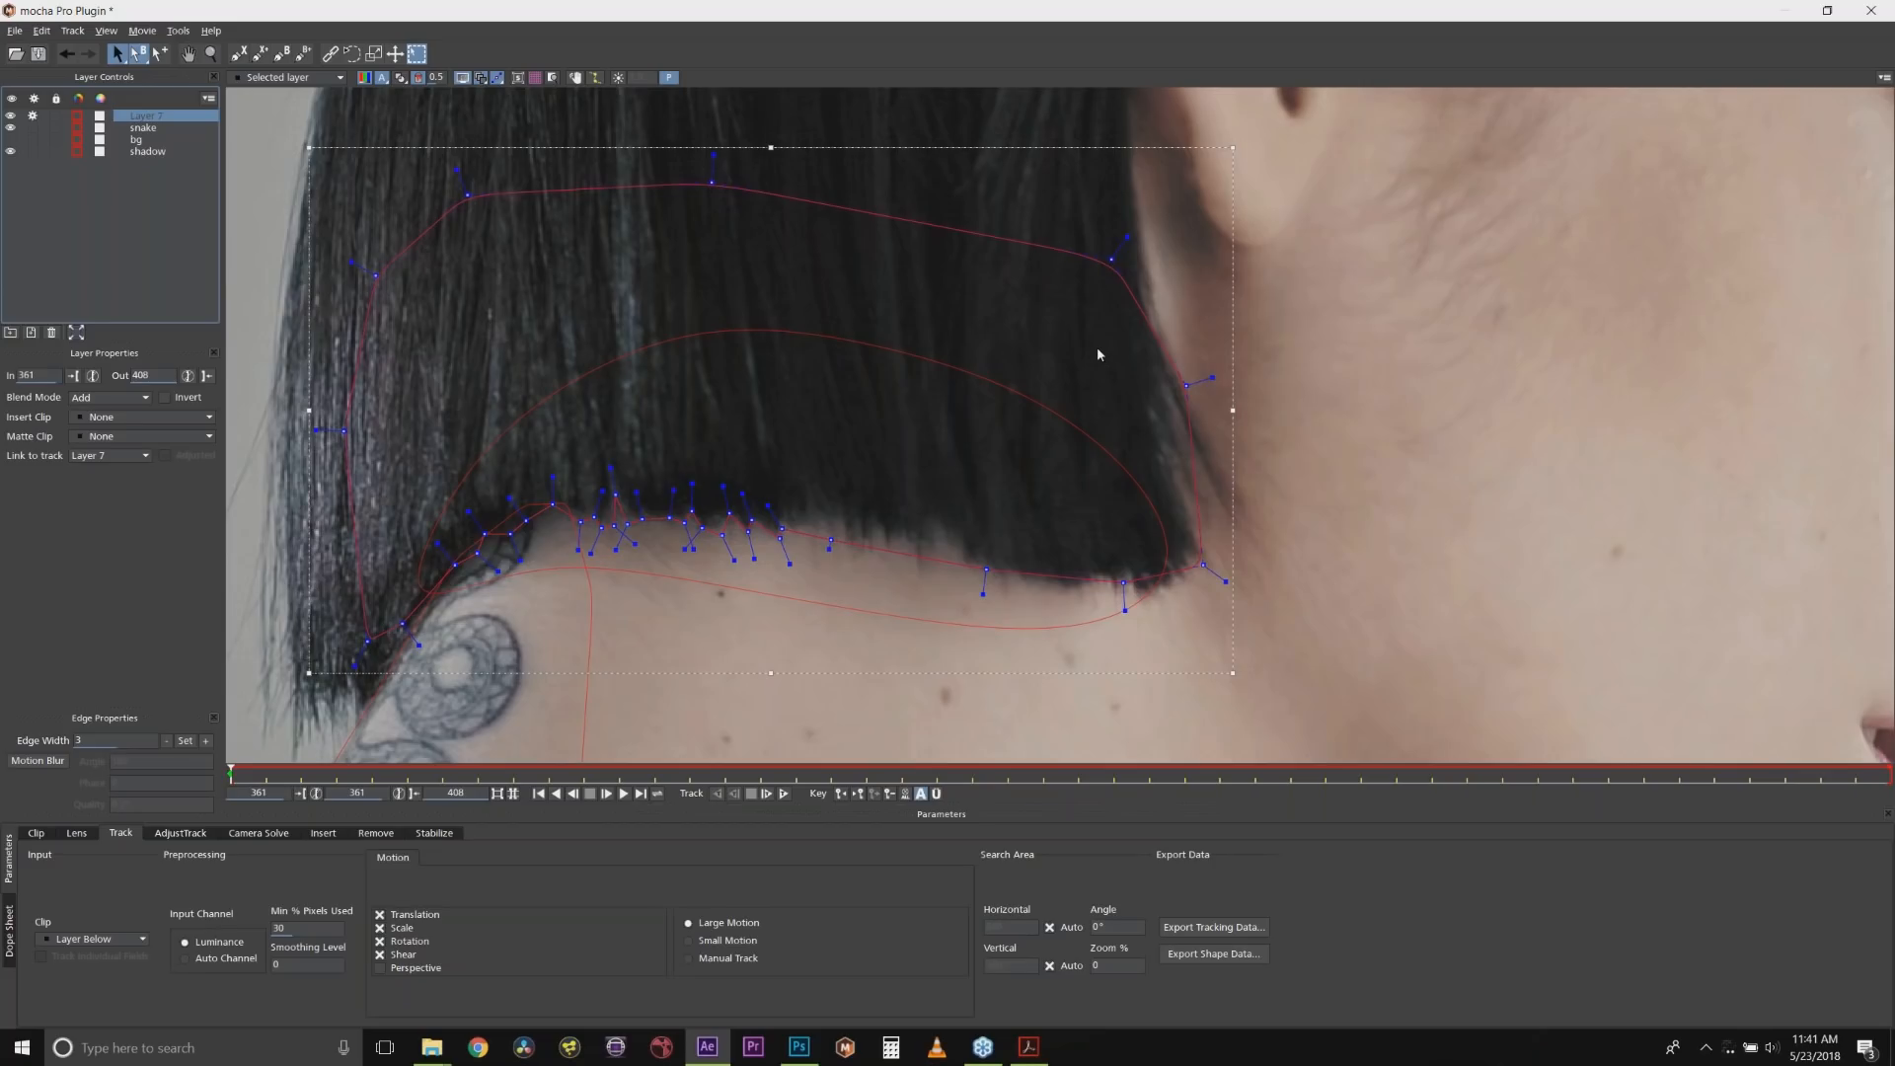
left_click(323, 834)
left_click(374, 834)
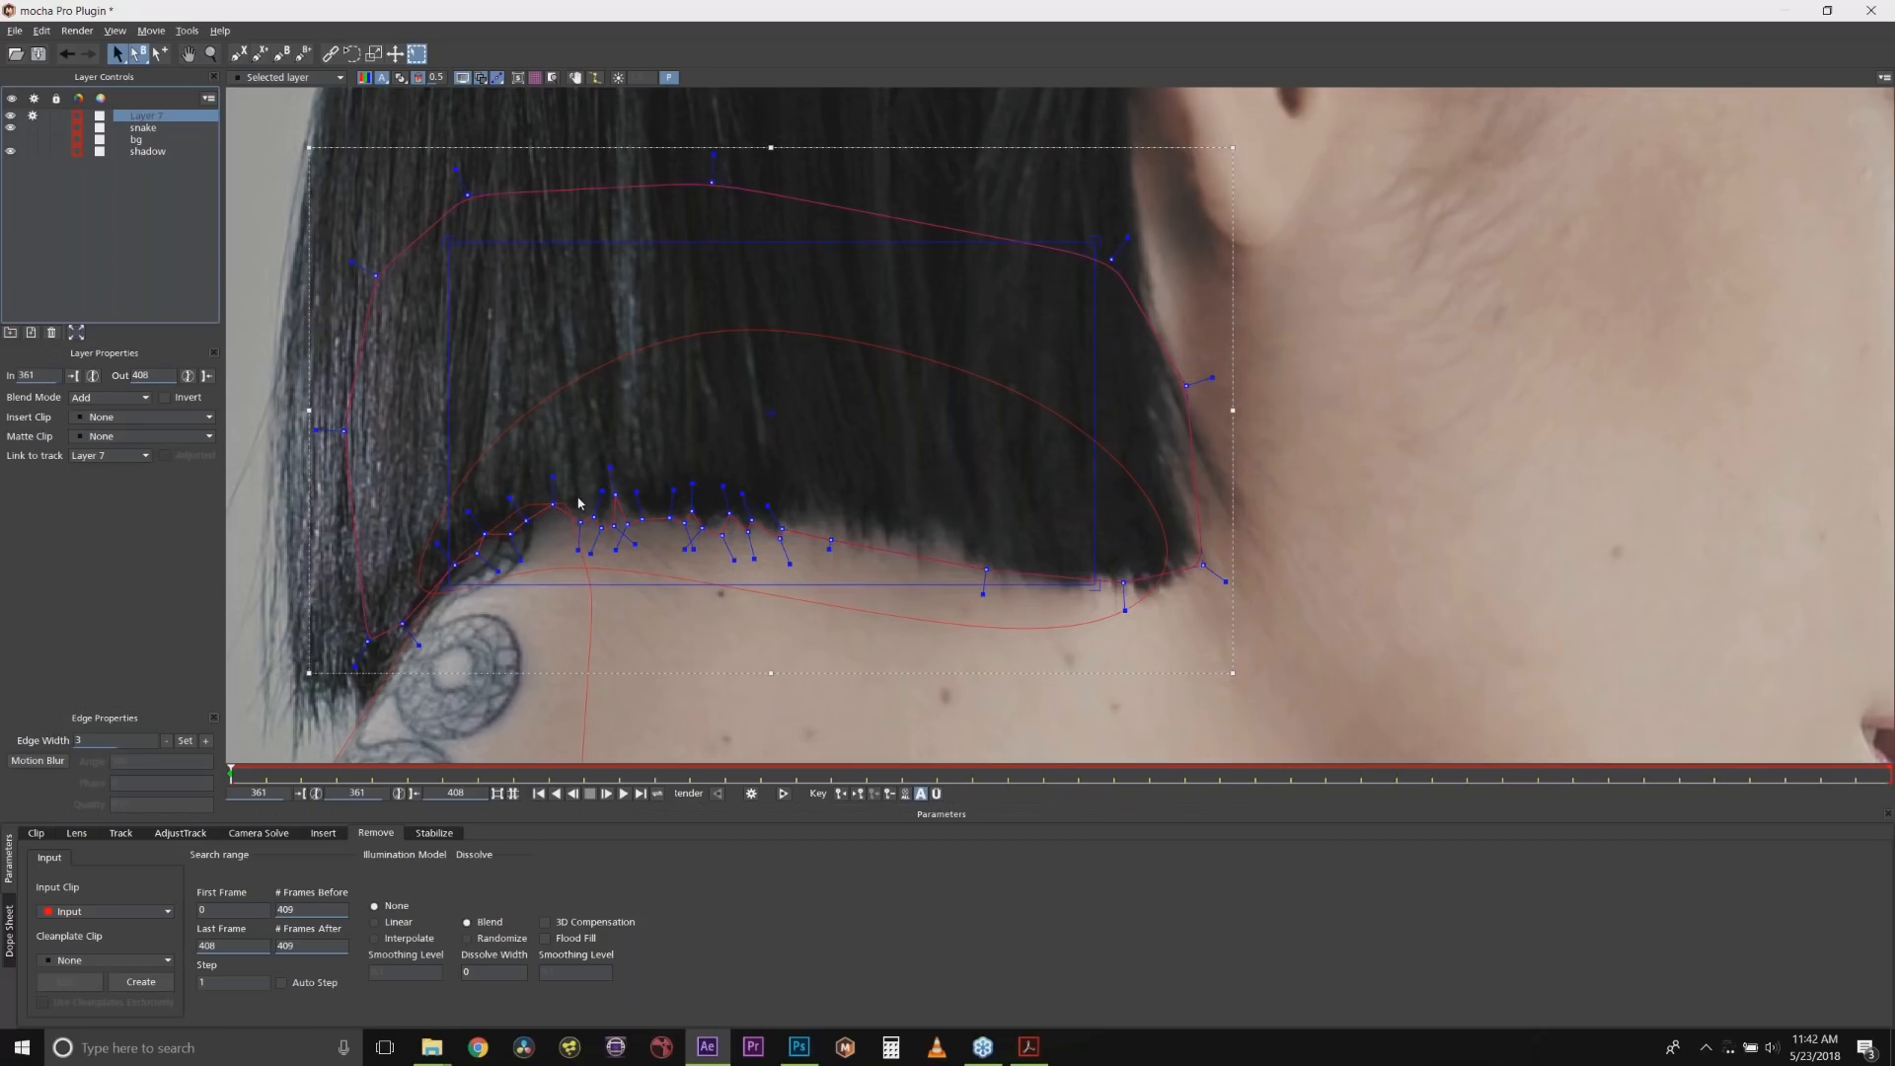
left_click(785, 795)
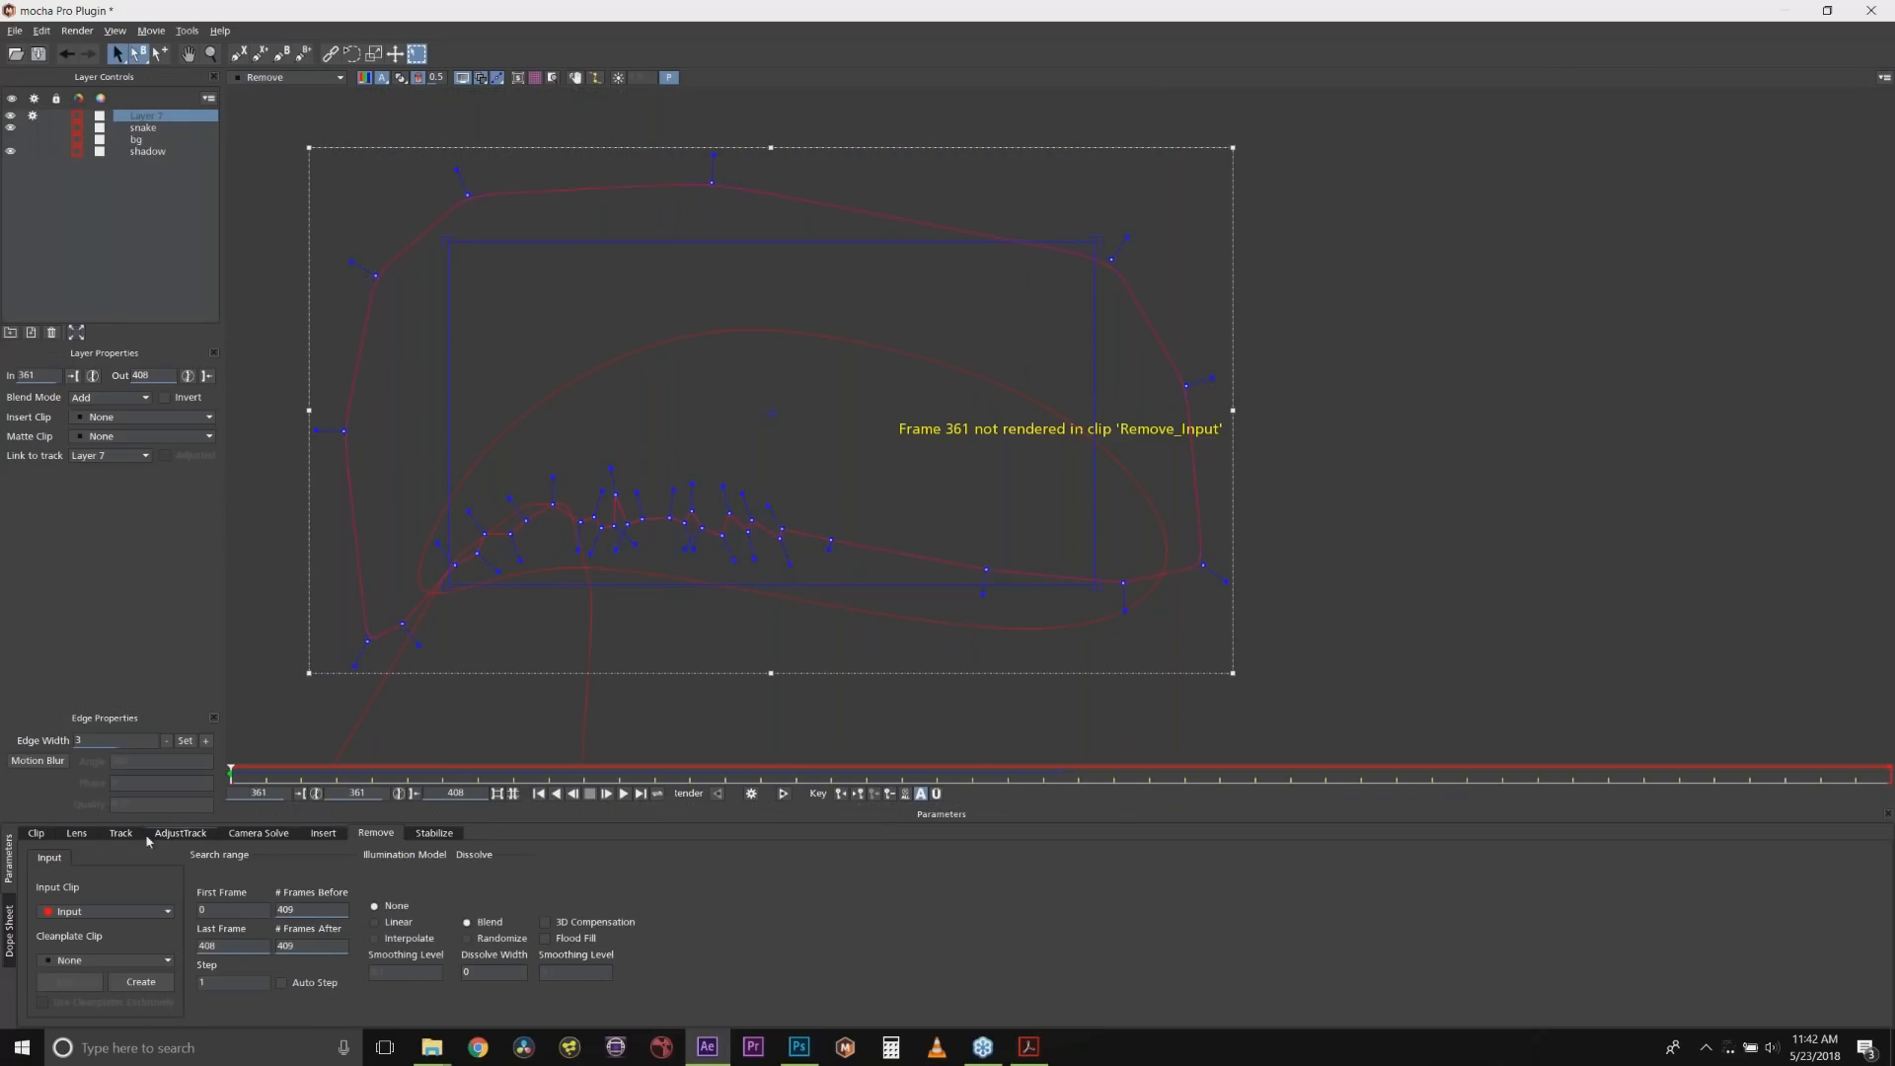
Switch the viewed clip to Input and track the new hair shape forward through the clip to frame 408.
left_click(120, 834)
left_click(292, 77)
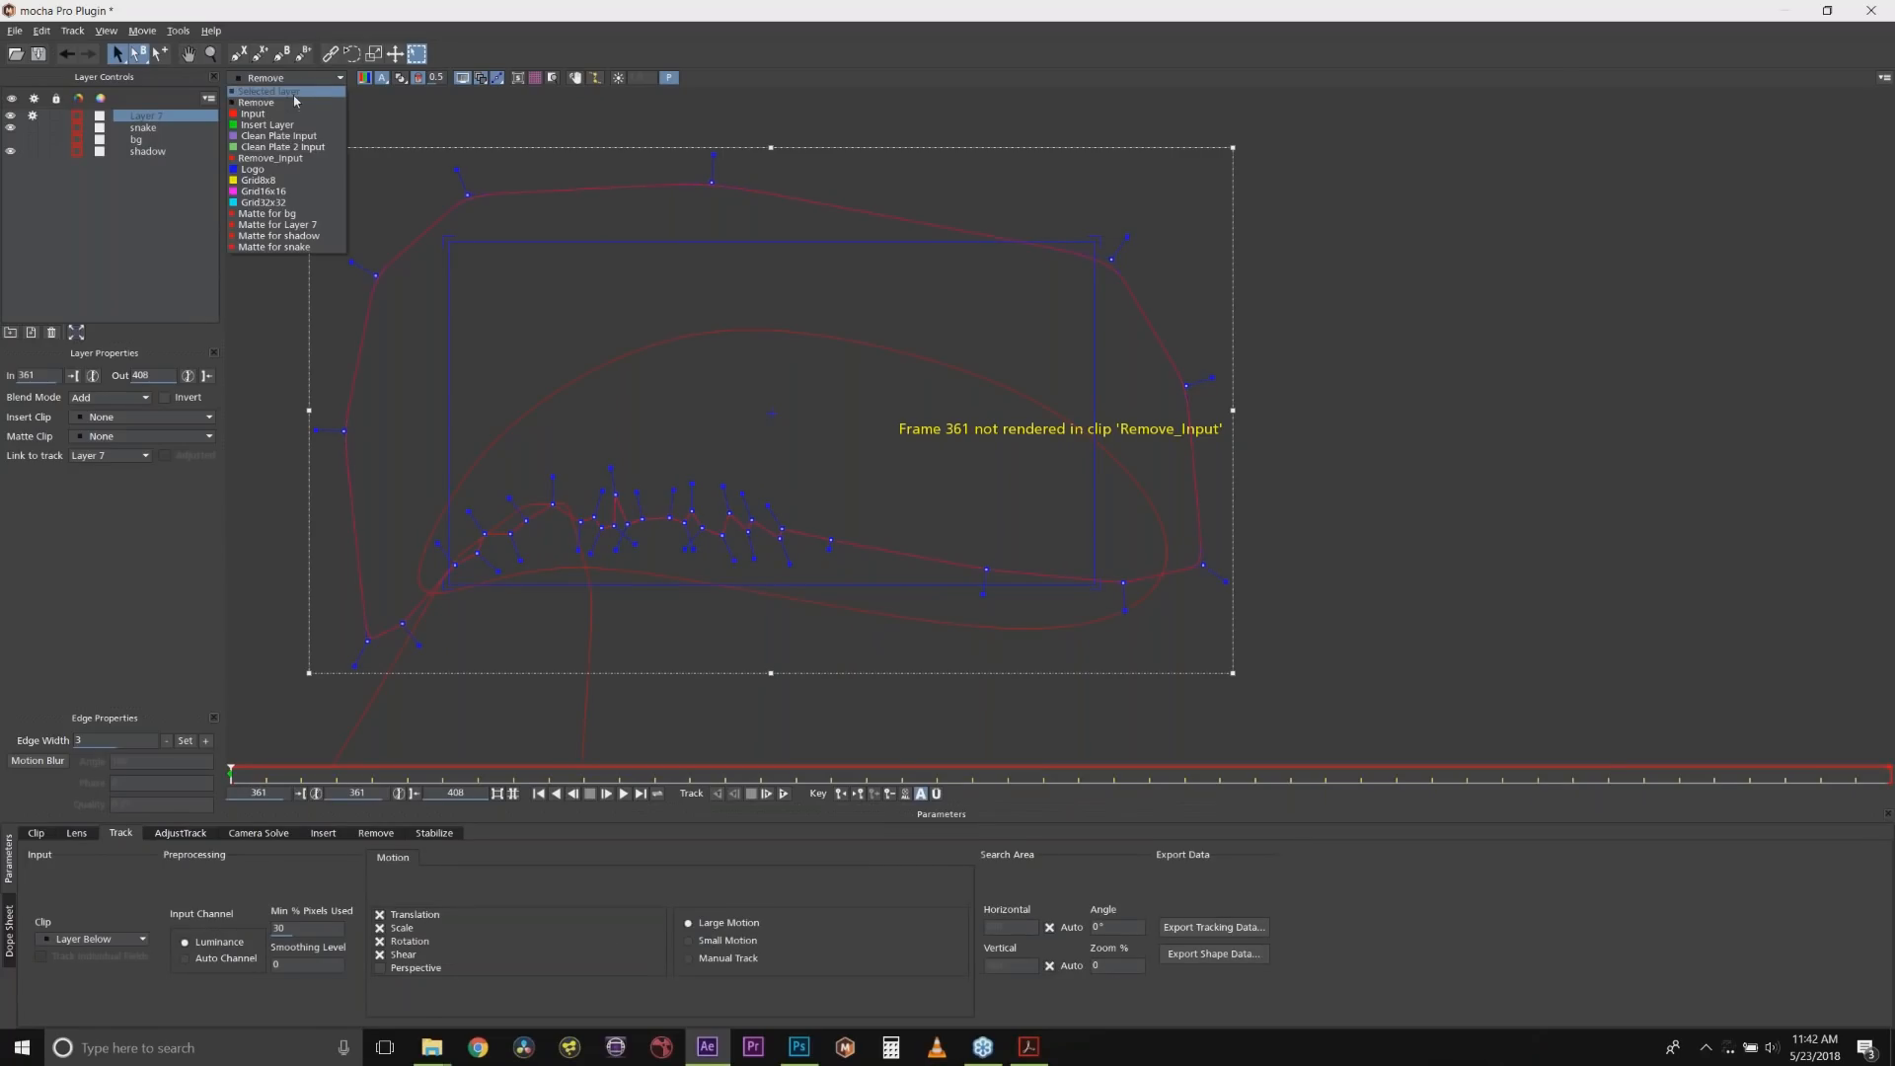
left_click(276, 101)
left_click(785, 795)
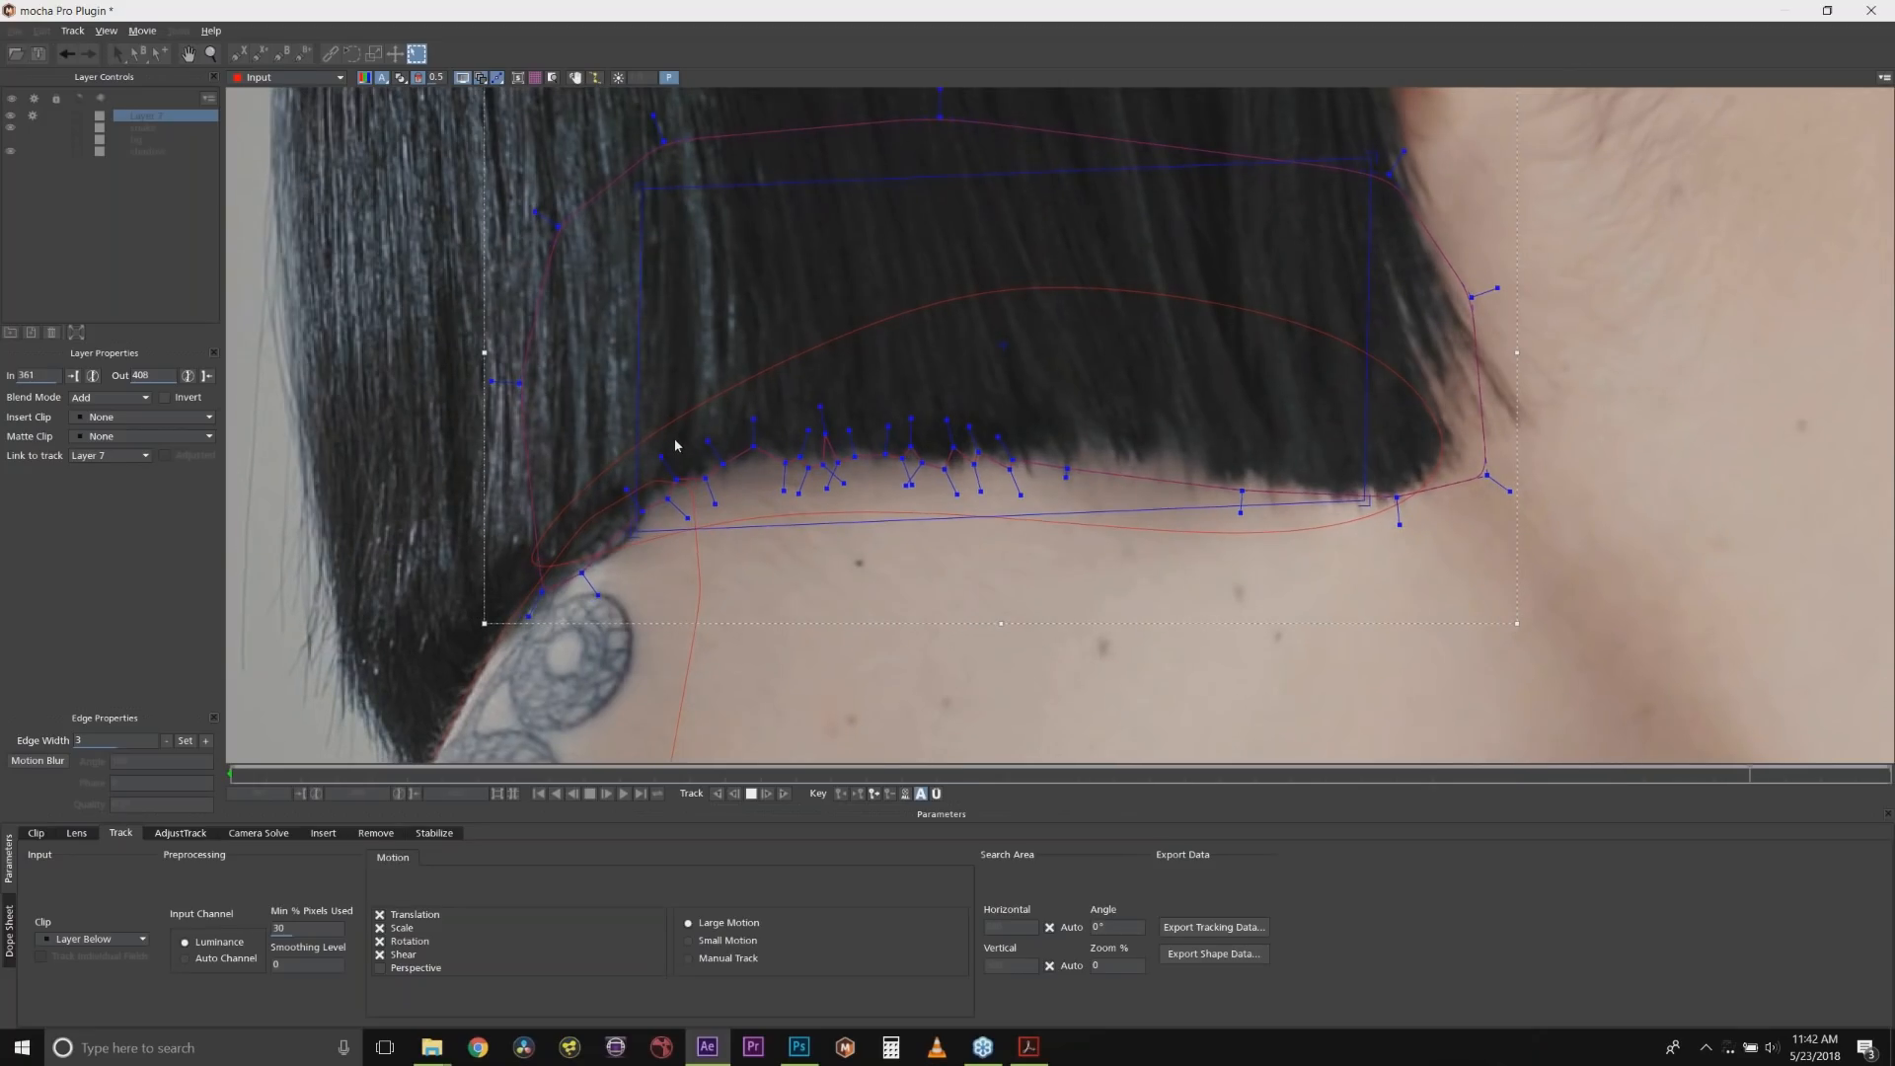
At frame 408, shift the spline points back onto the hair's lower edge and add an extra point near the upper end of the tattoo.
left_click_drag(643, 352, 1046, 549)
left_click_drag(960, 443, 972, 440)
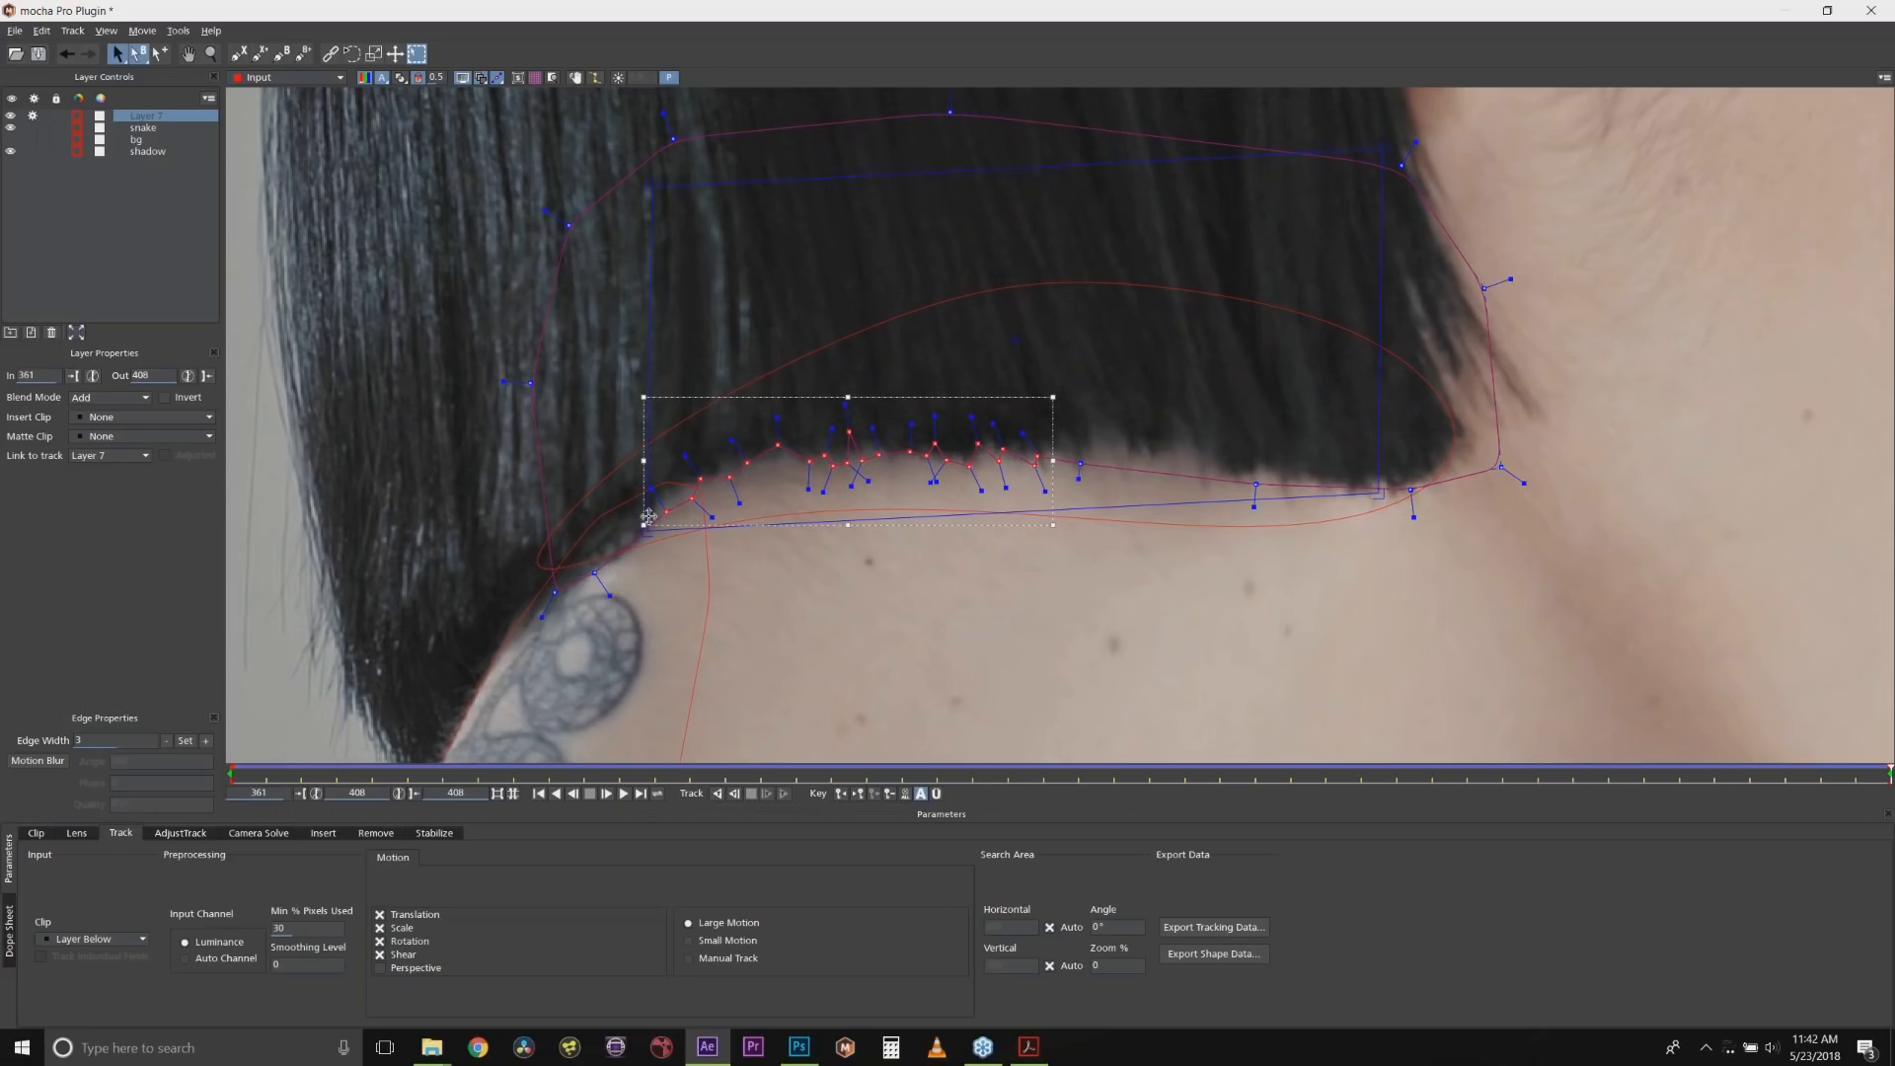
left_click(607, 466)
left_click_drag(667, 511, 654, 507)
left_click_drag(594, 572, 623, 517)
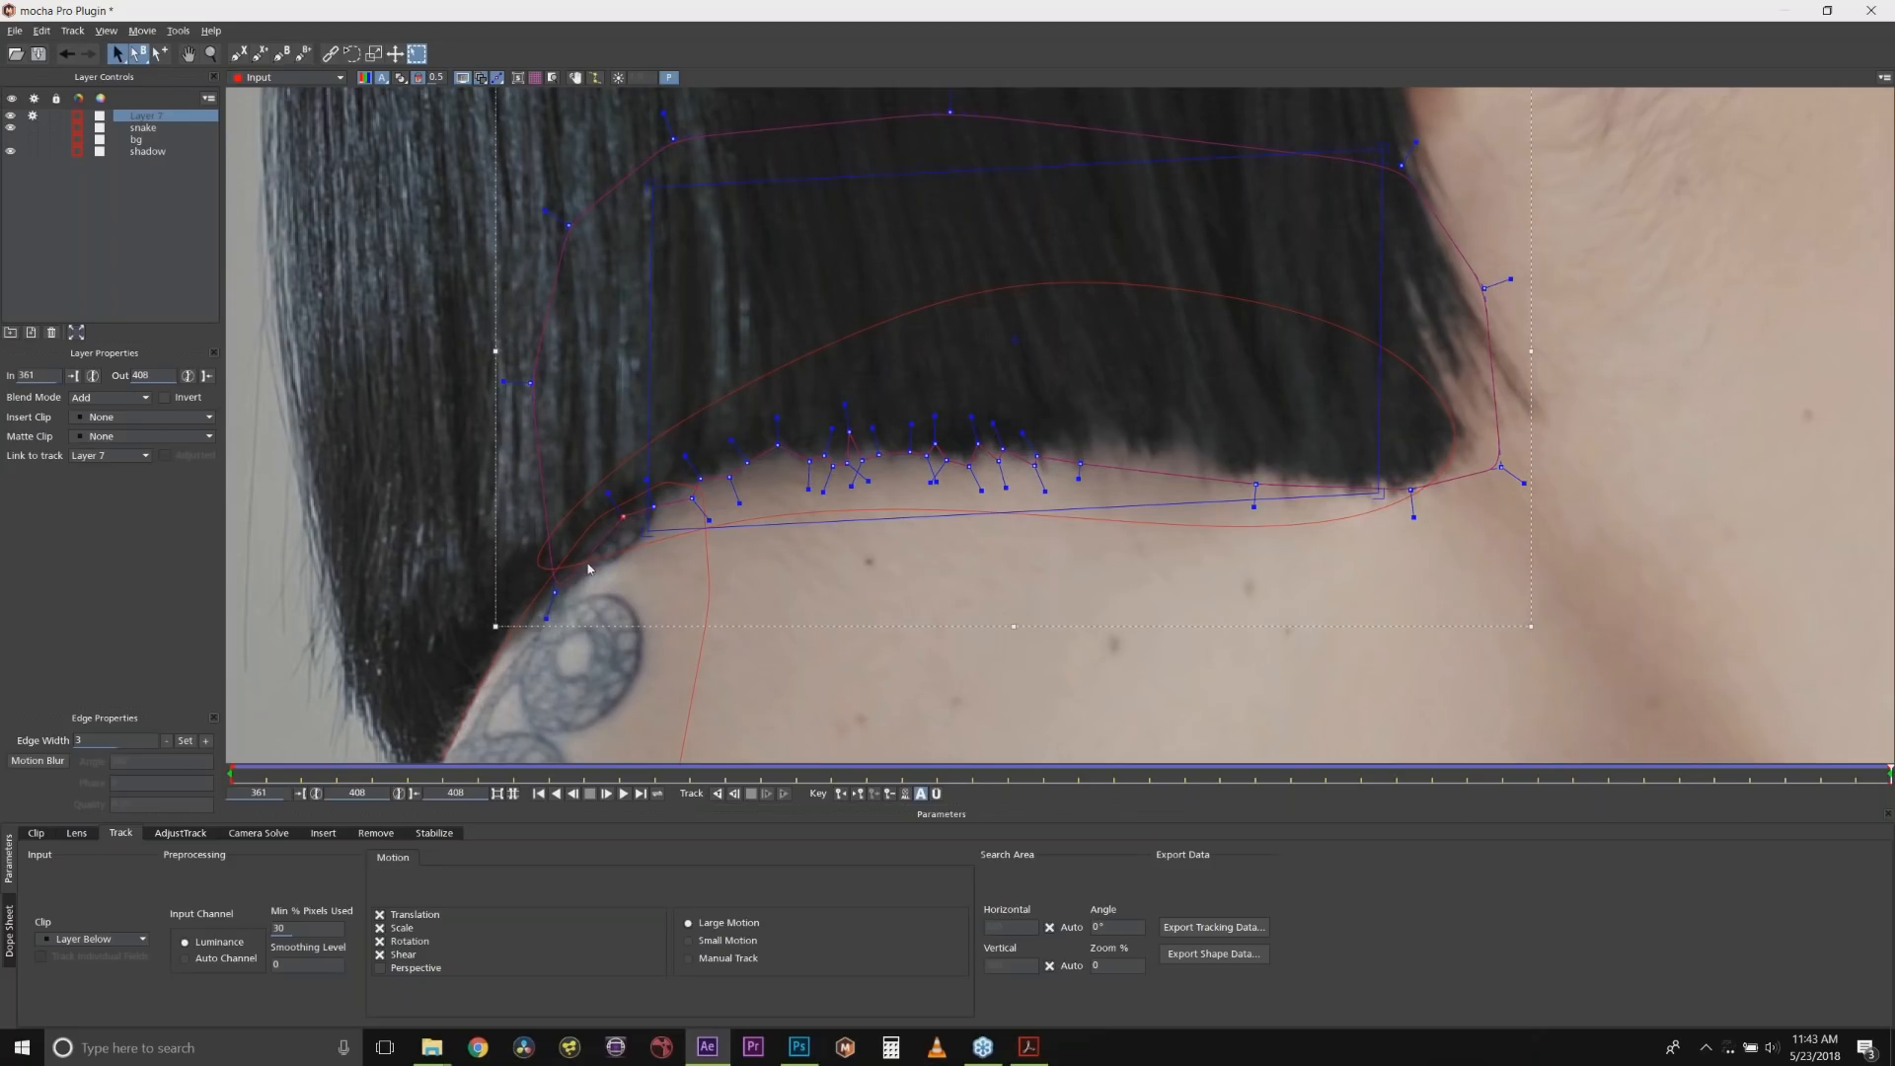
mouse_move(555, 592)
left_mouse_down()
mouse_move(570, 543)
mouse_move(530, 596)
left_mouse_up()
left_click(160, 52)
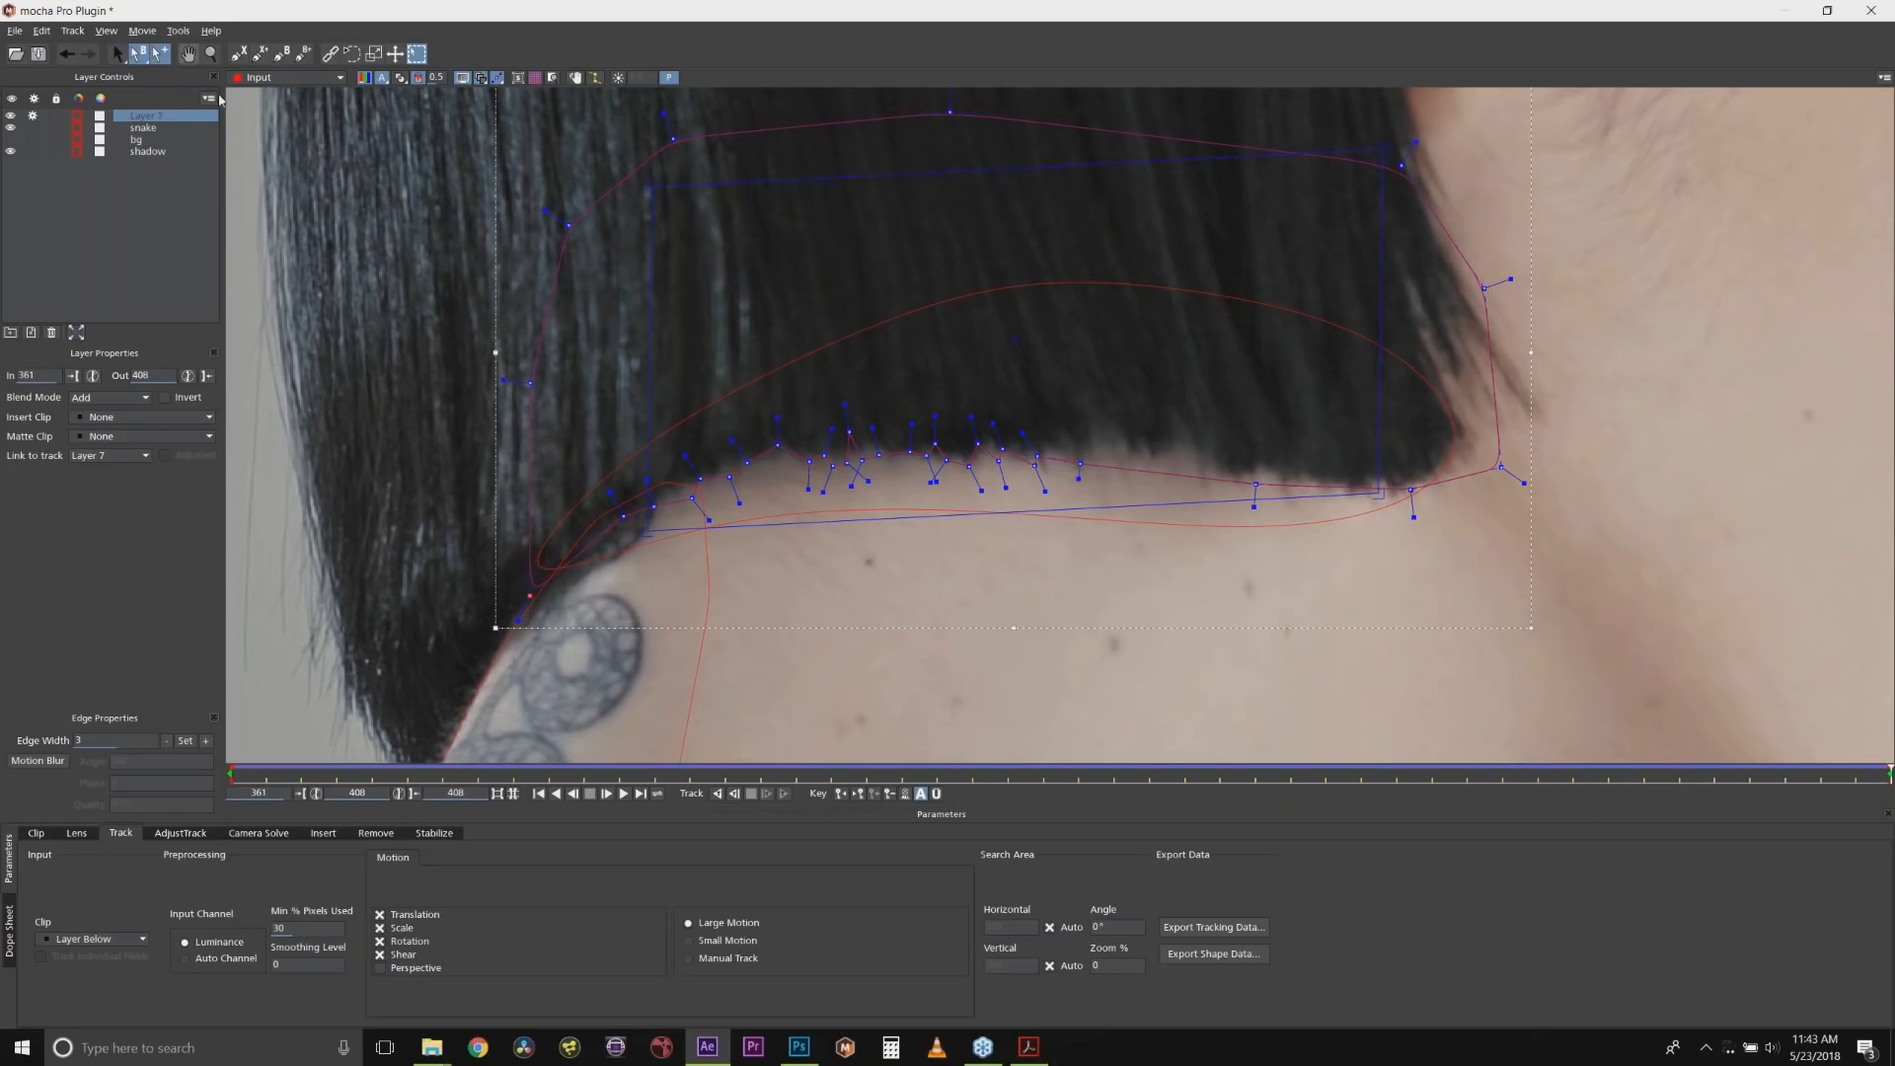
left_click_drag(608, 527, 579, 544)
Rename the new mocha layer as hair and copy its shape data for After Effects to the clipboard.
double_click(139, 115)
type("hair")
left_click(1213, 954)
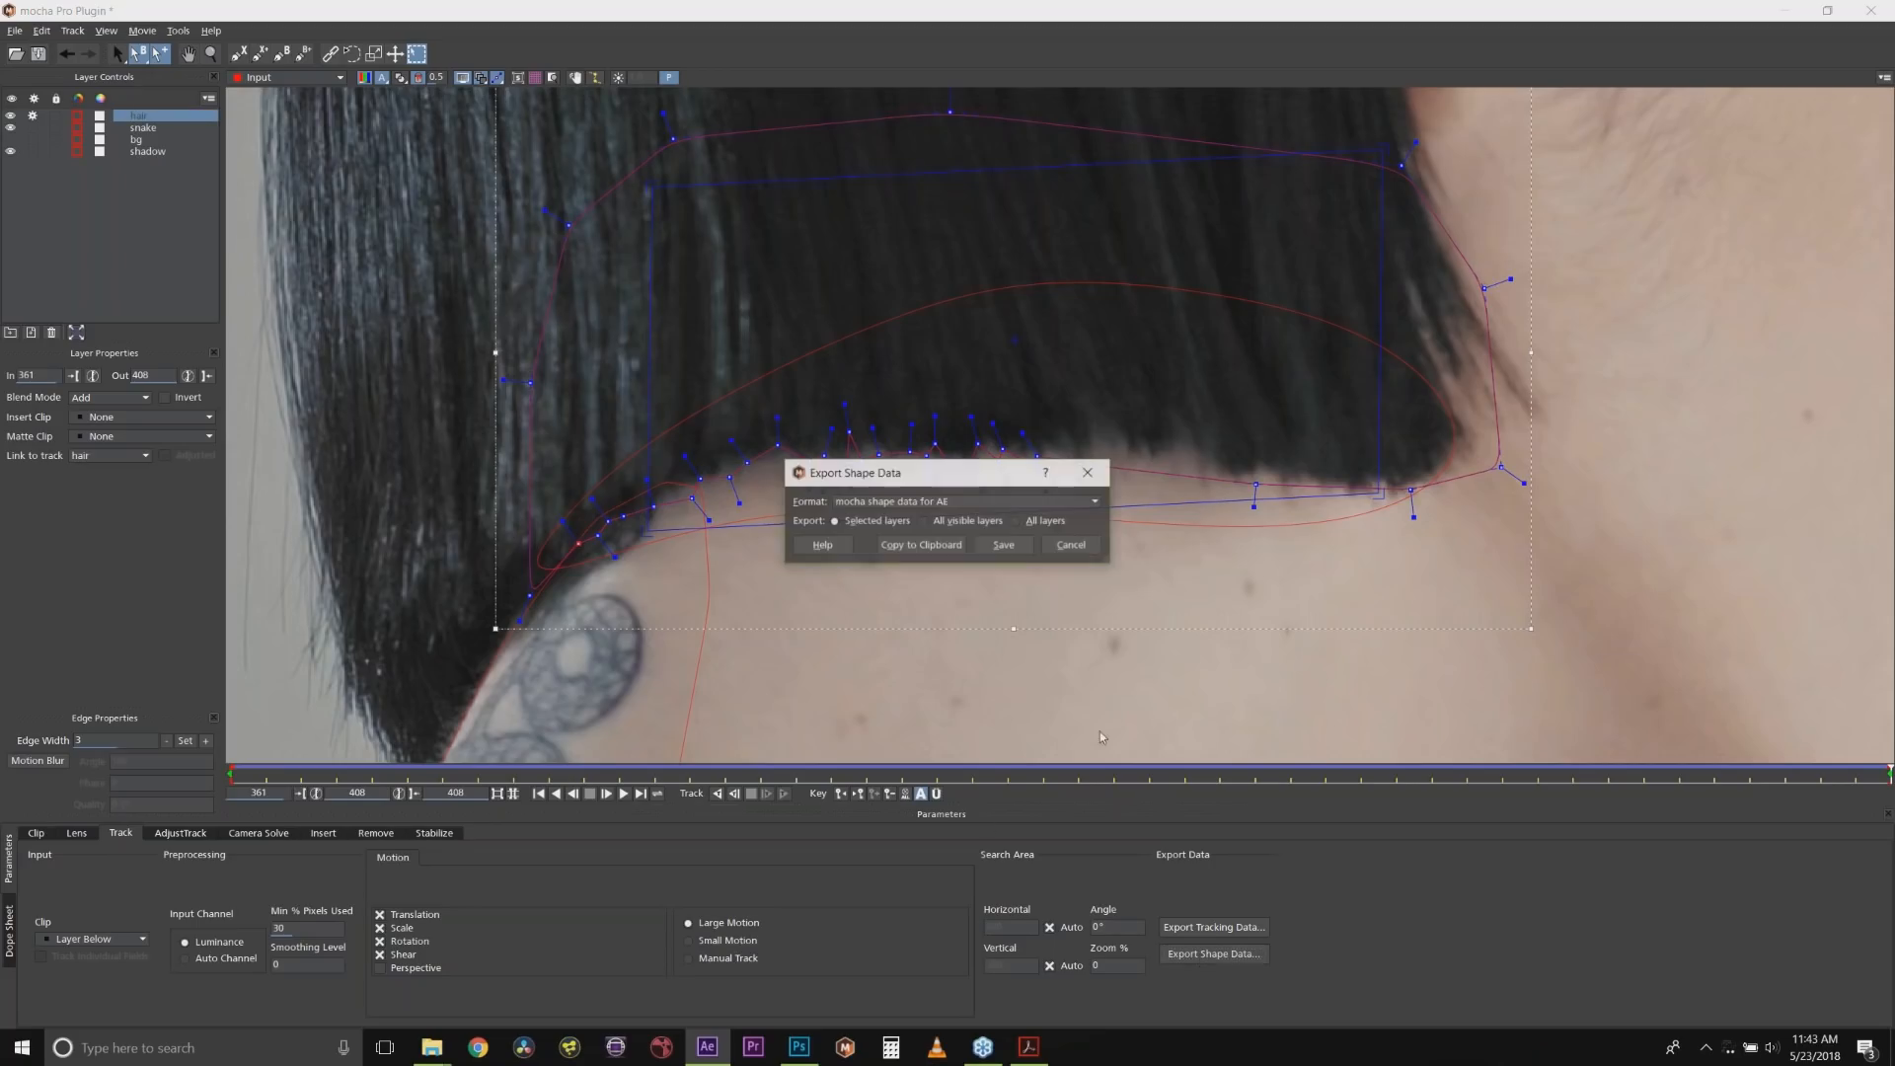
left_click(906, 551)
Save and close the mocha project with the hair layer hidden and placed below the shadow layer.
left_click(11, 116)
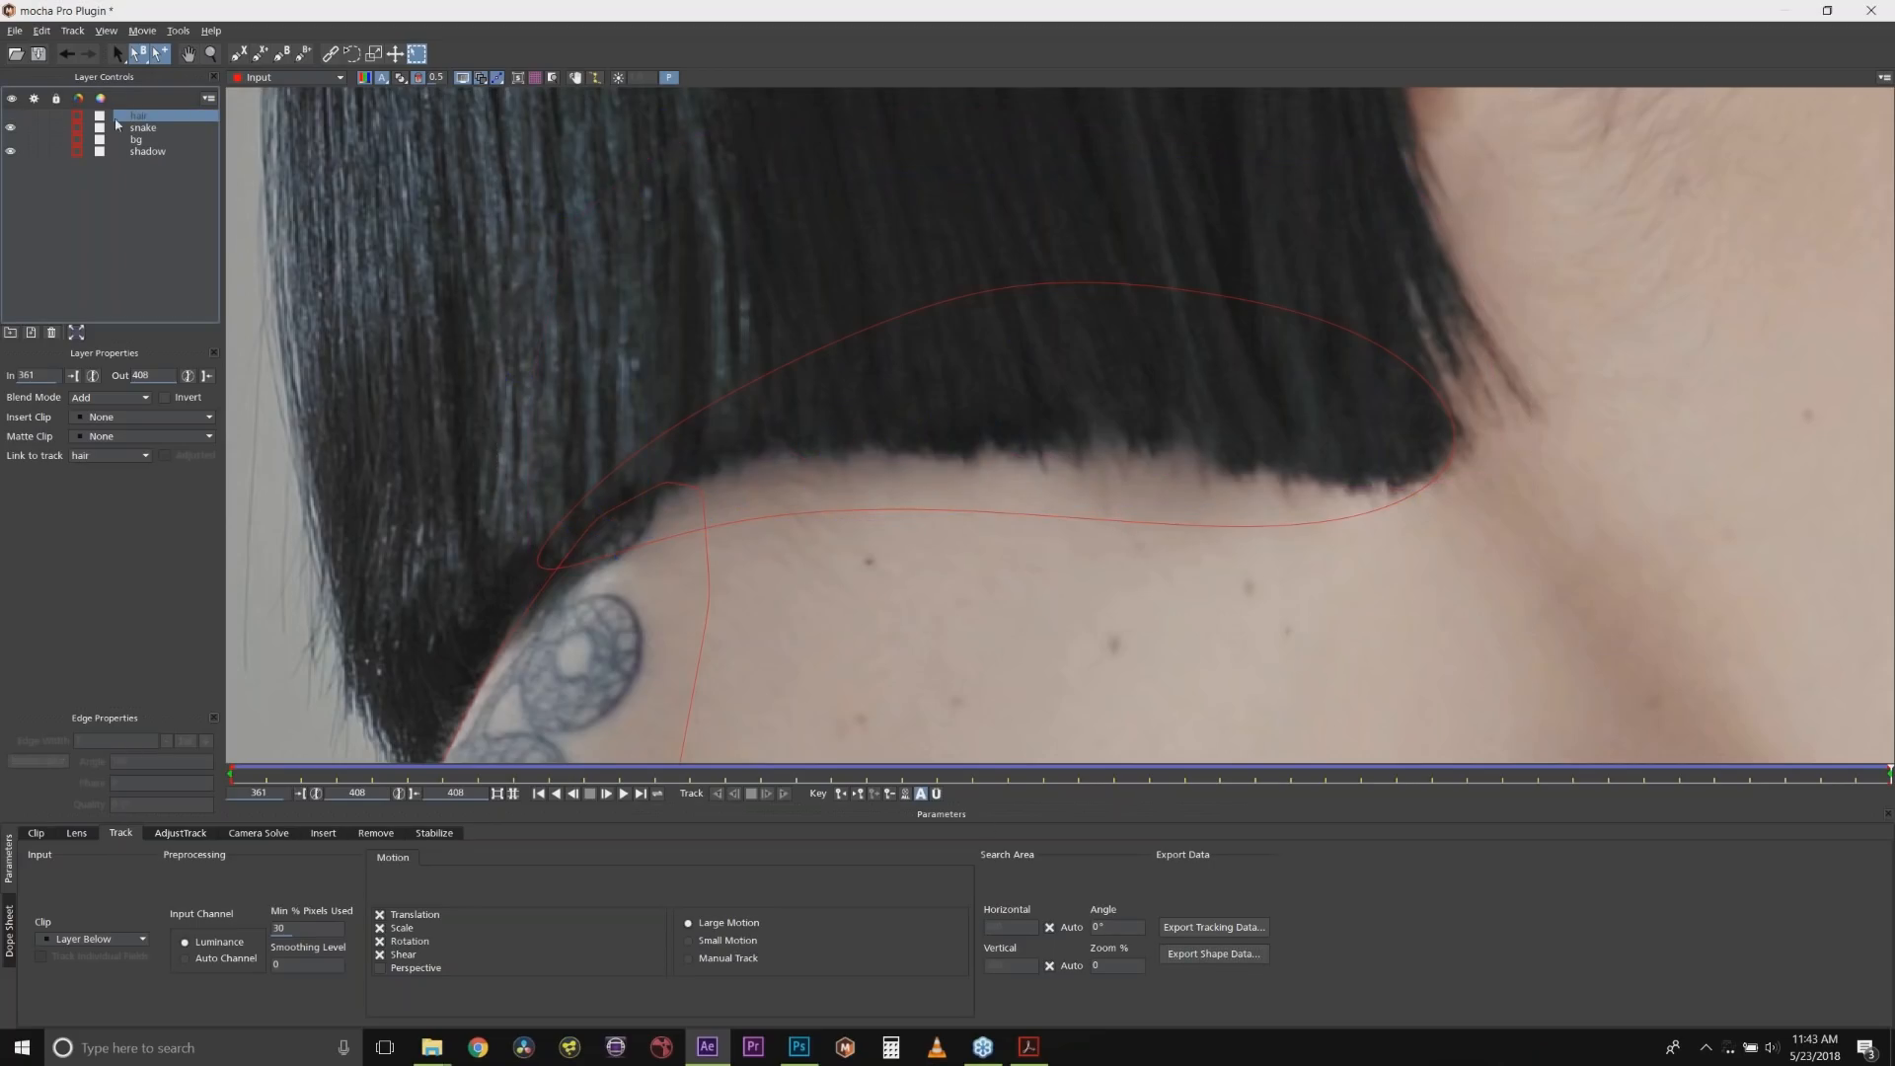
left_click_drag(141, 117, 146, 158)
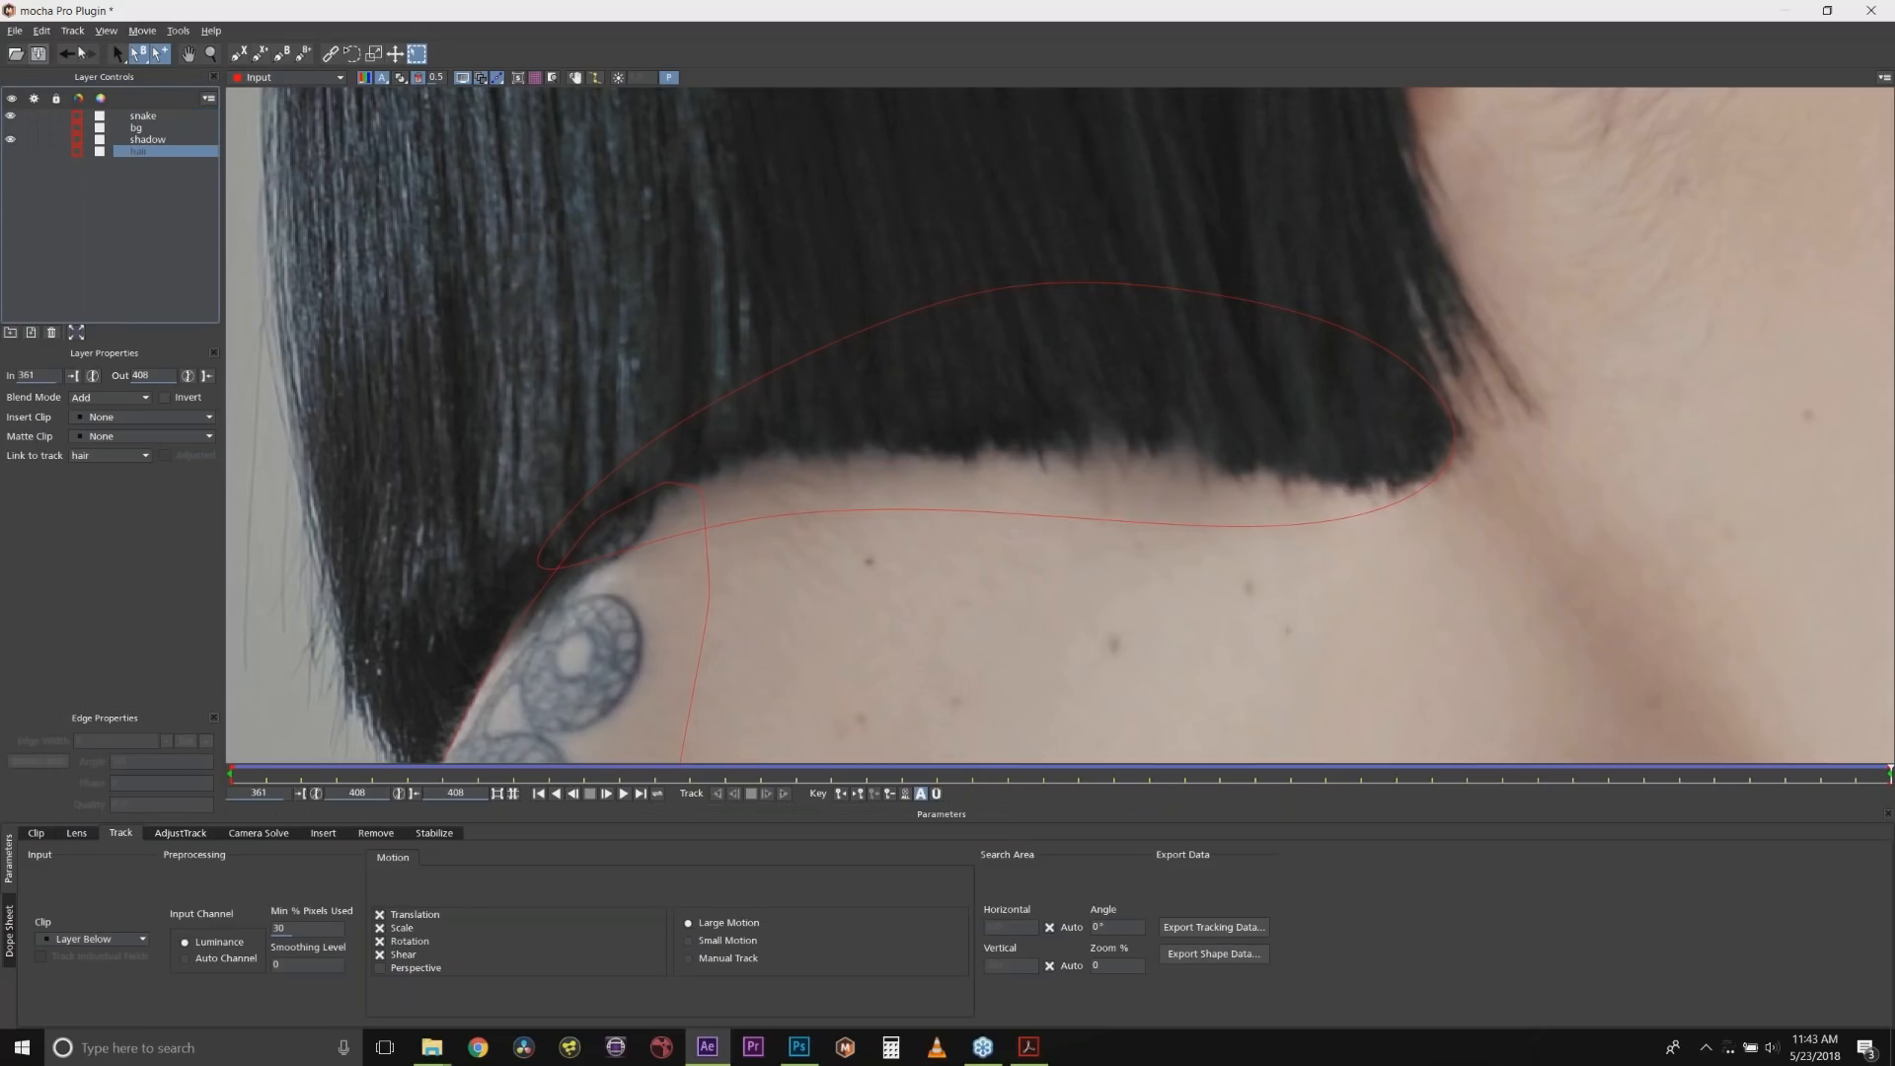
left_click(39, 54)
left_click(1874, 9)
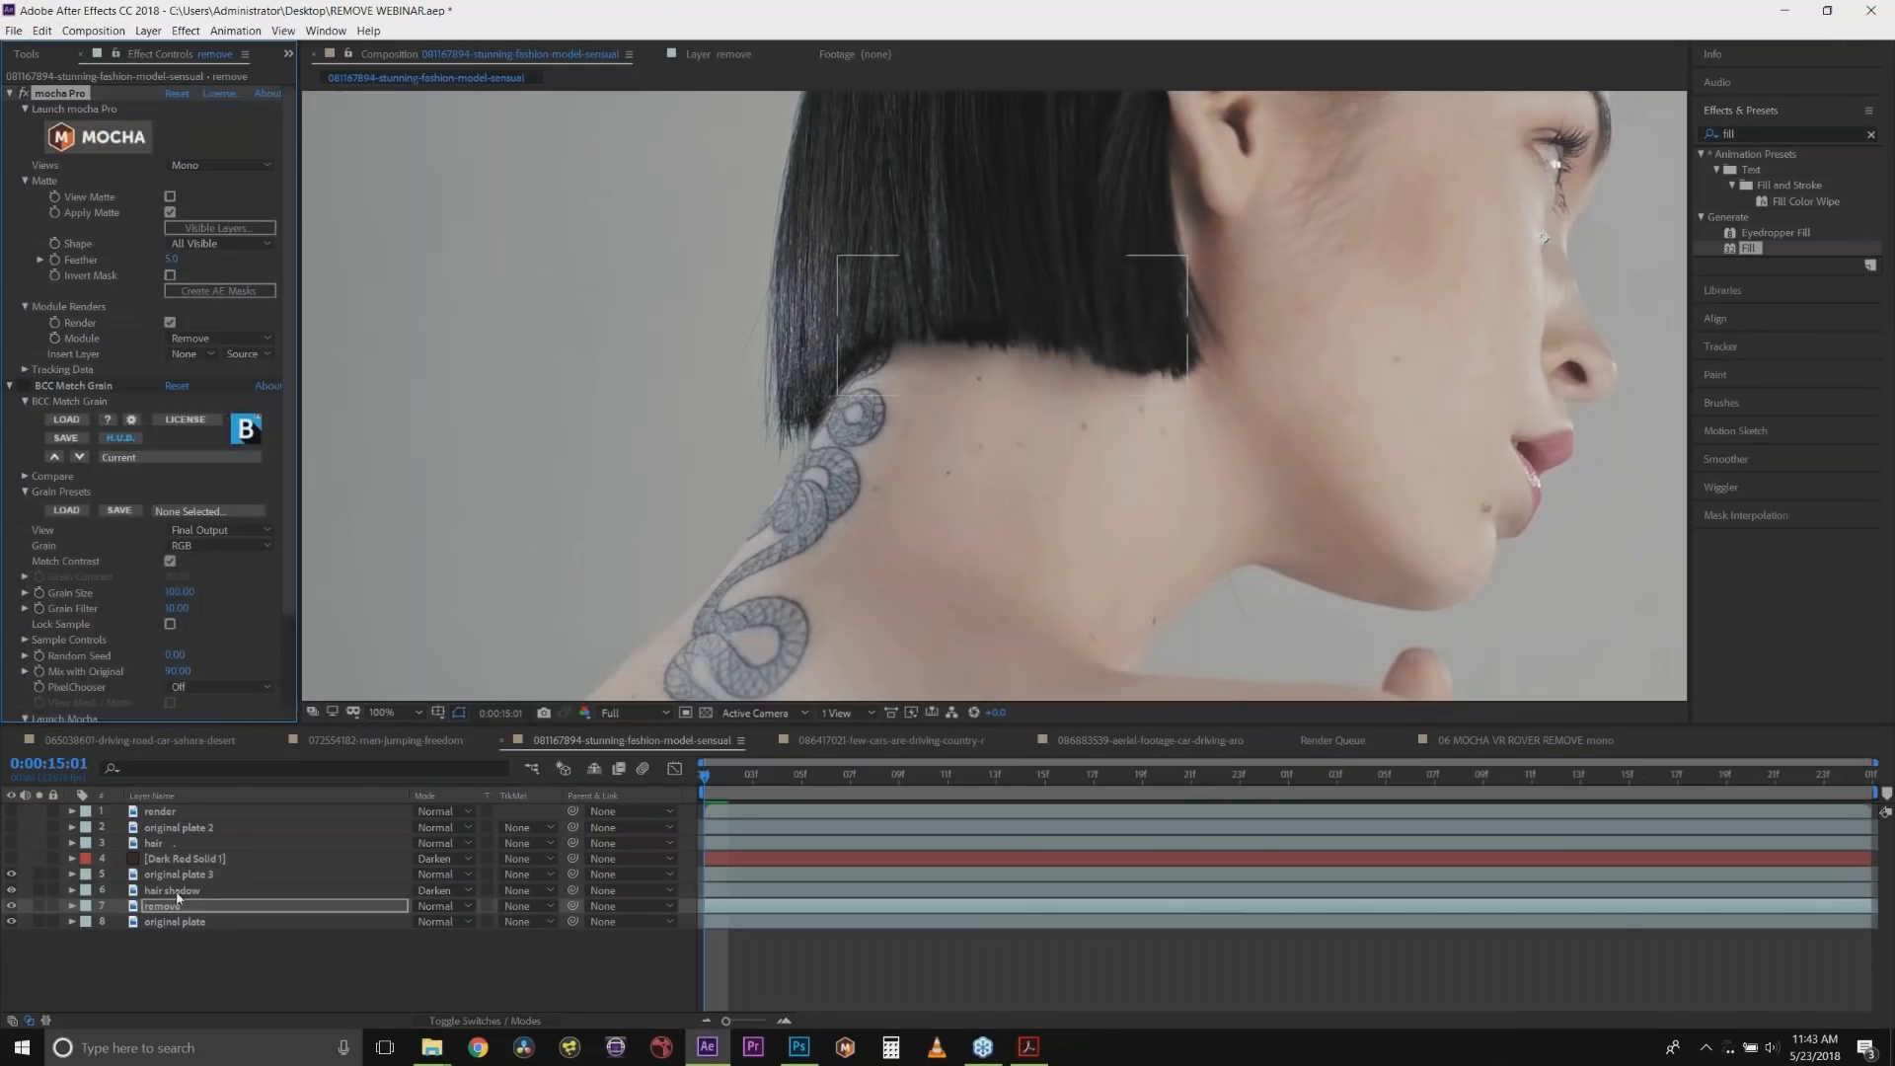
Rename the original plate 3 layer as "hair replace" and return to the composition view.
left_click(171, 891)
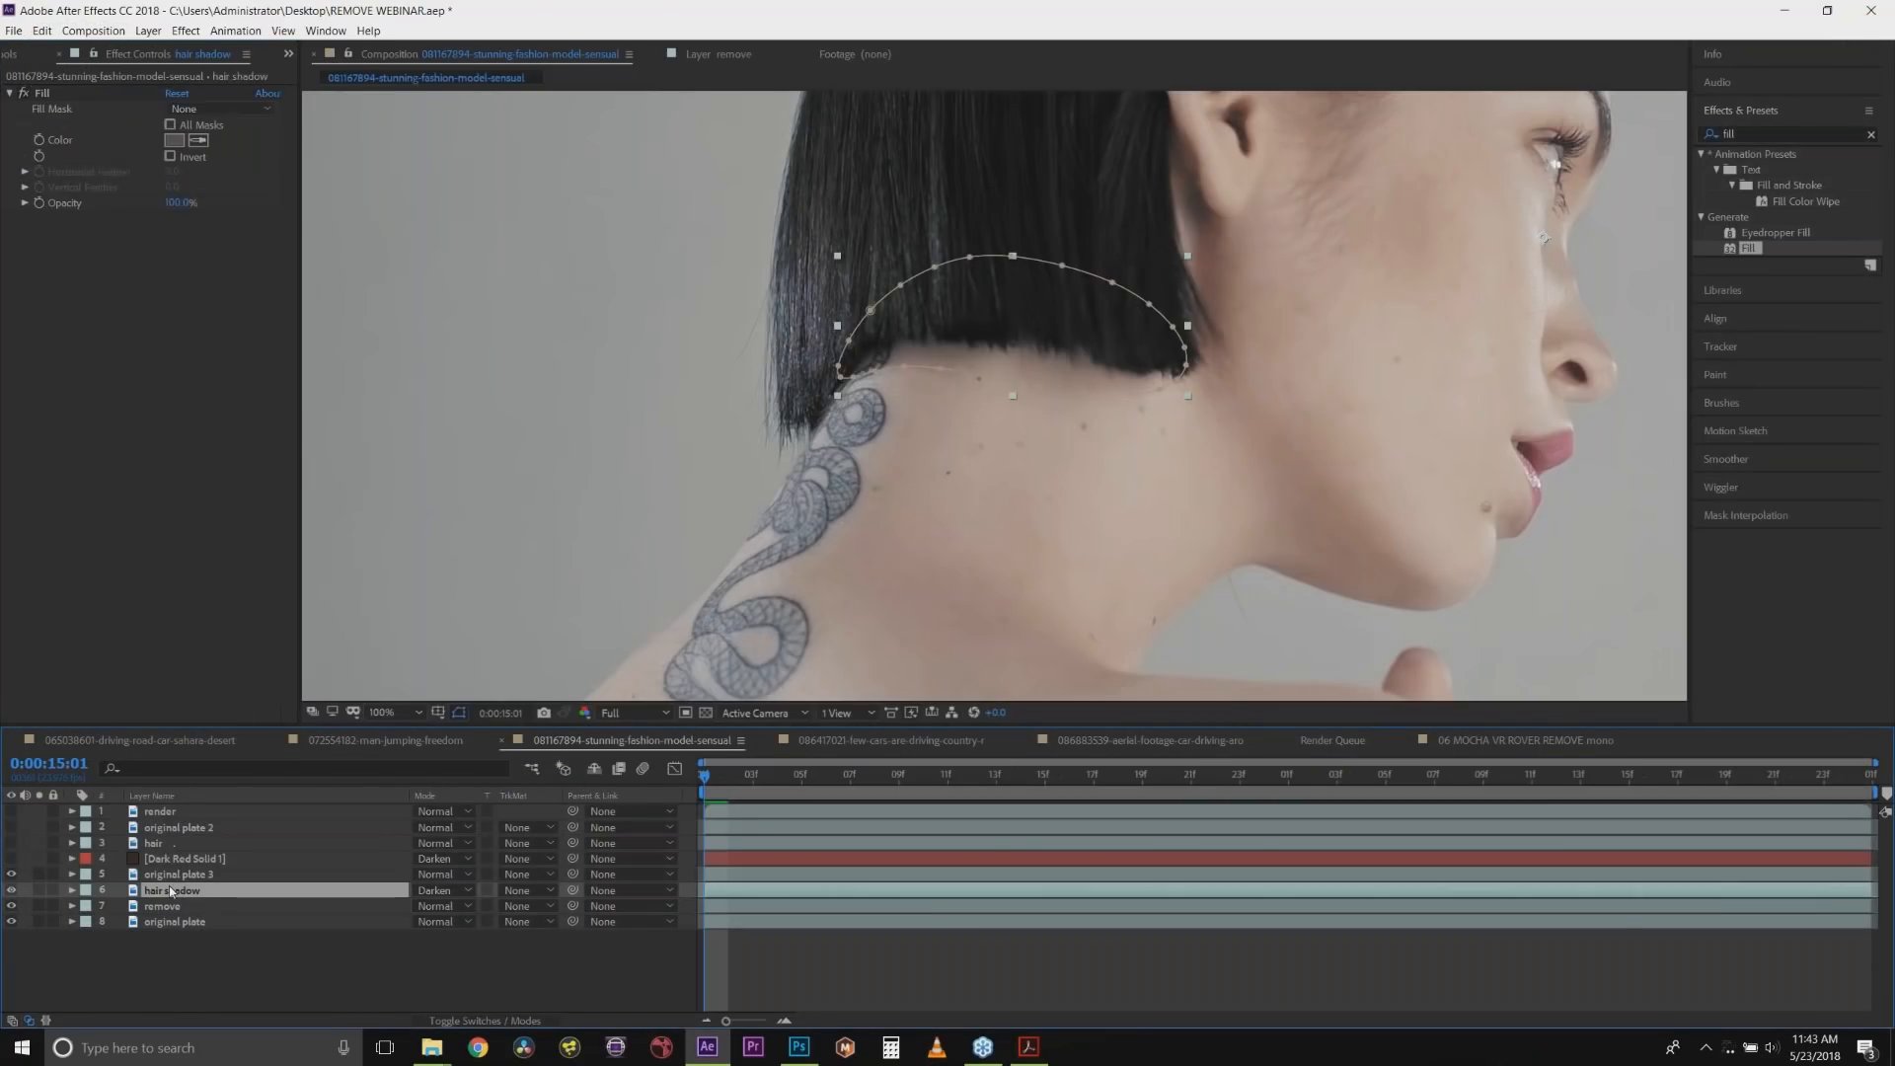
left_click(180, 876)
right_click(181, 877)
left_click(225, 860)
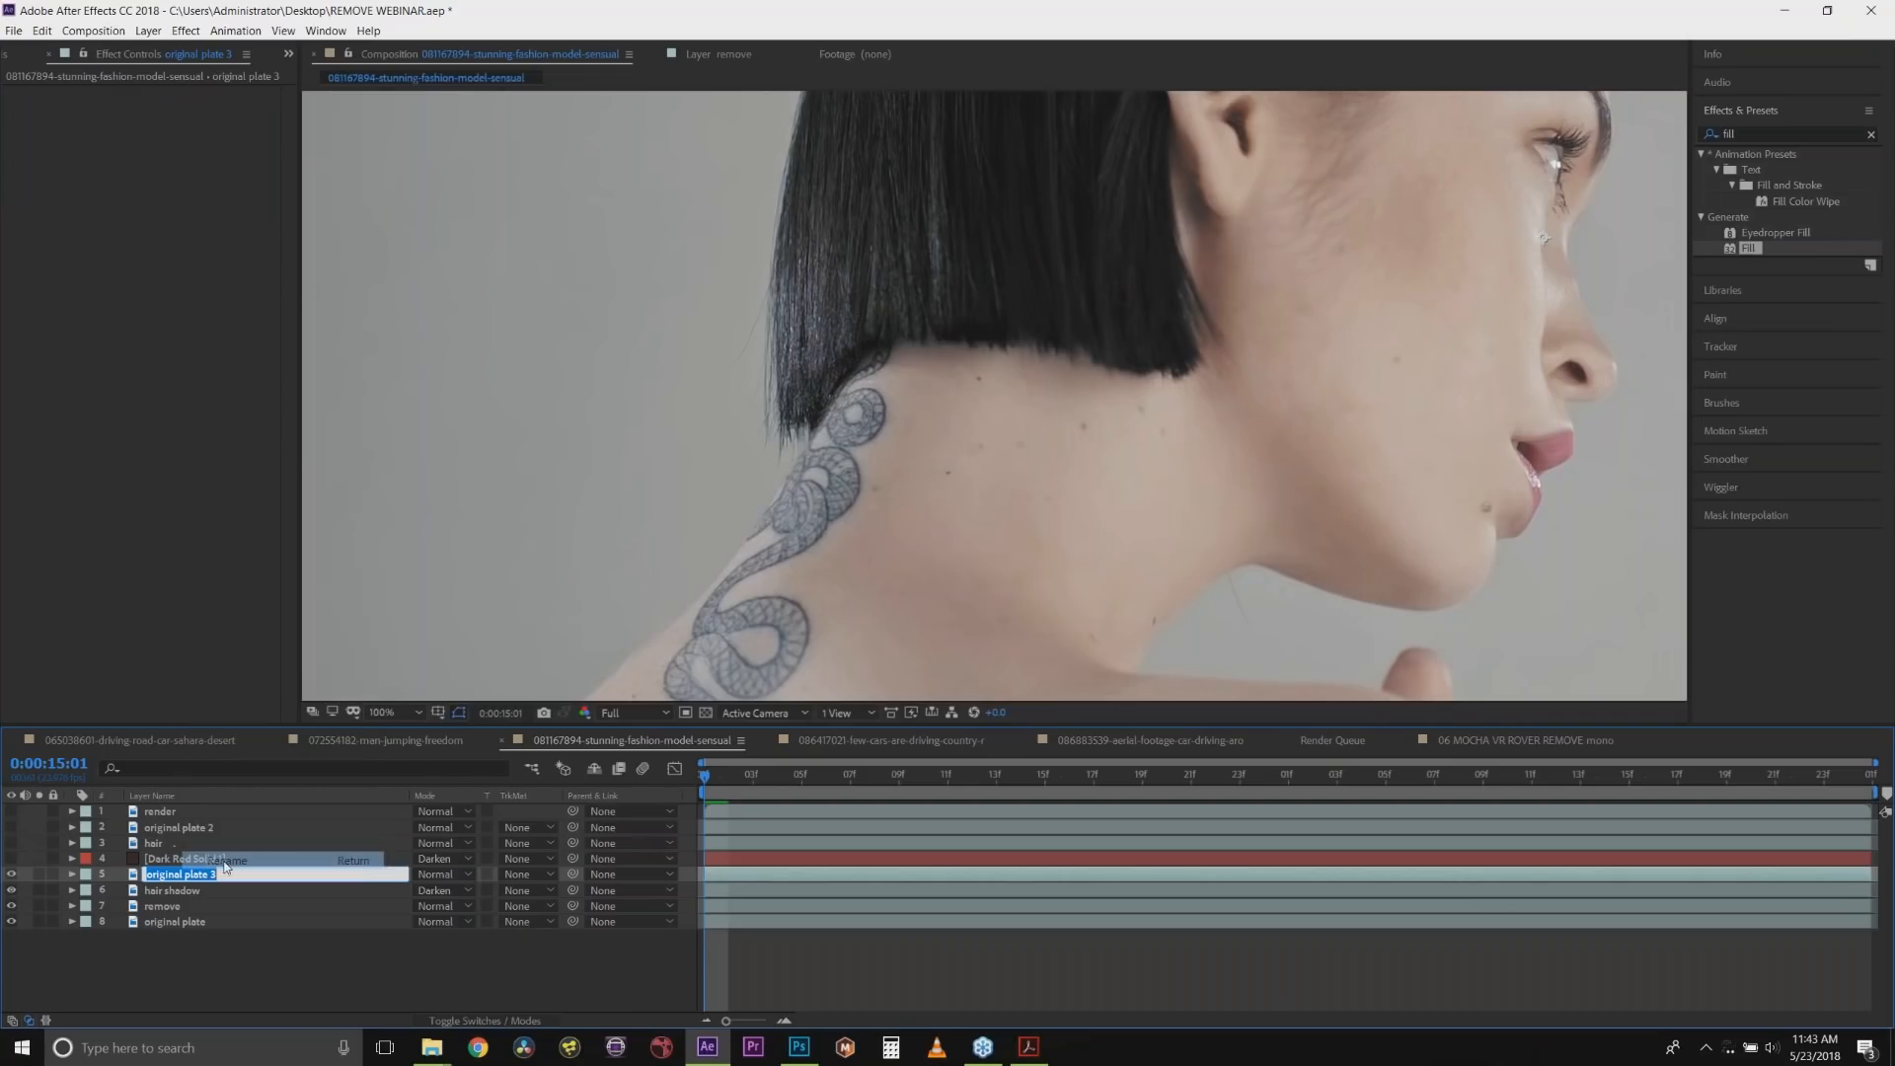
type("hair")
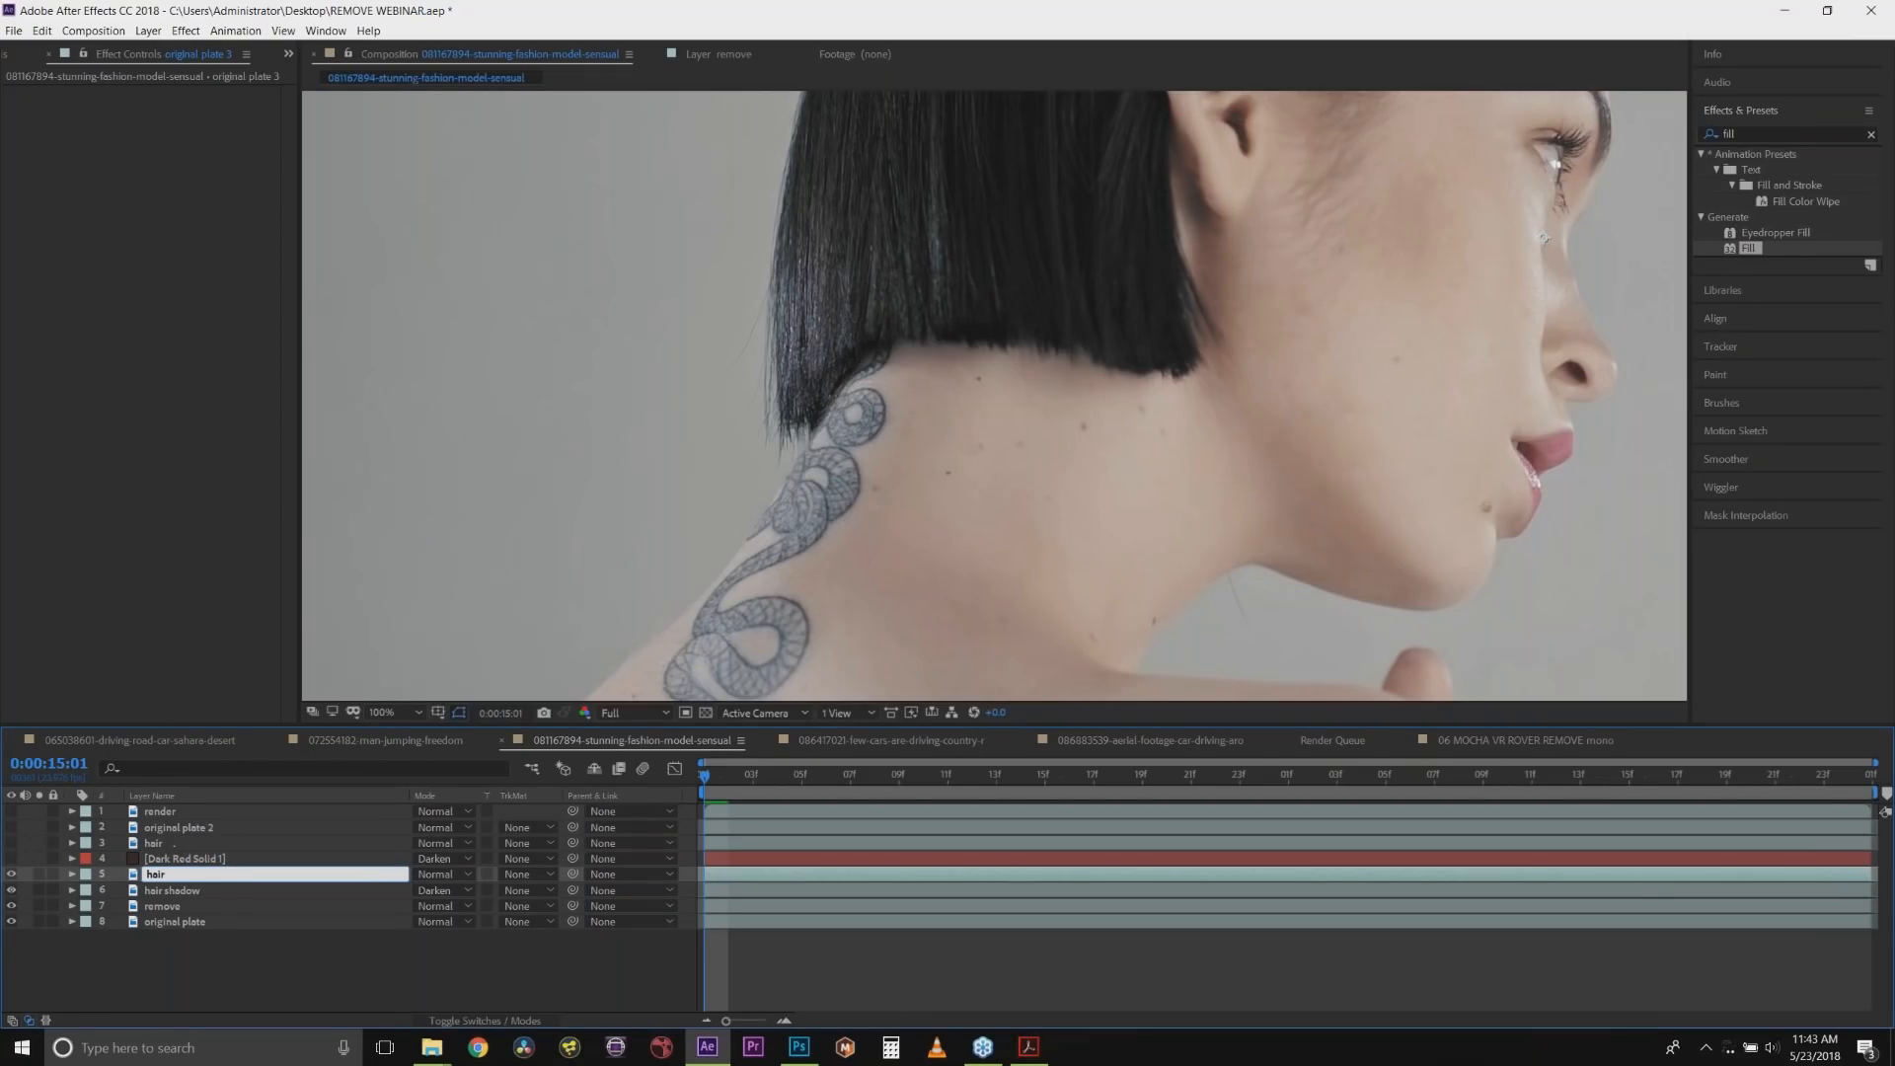
type(" replace")
key("Return")
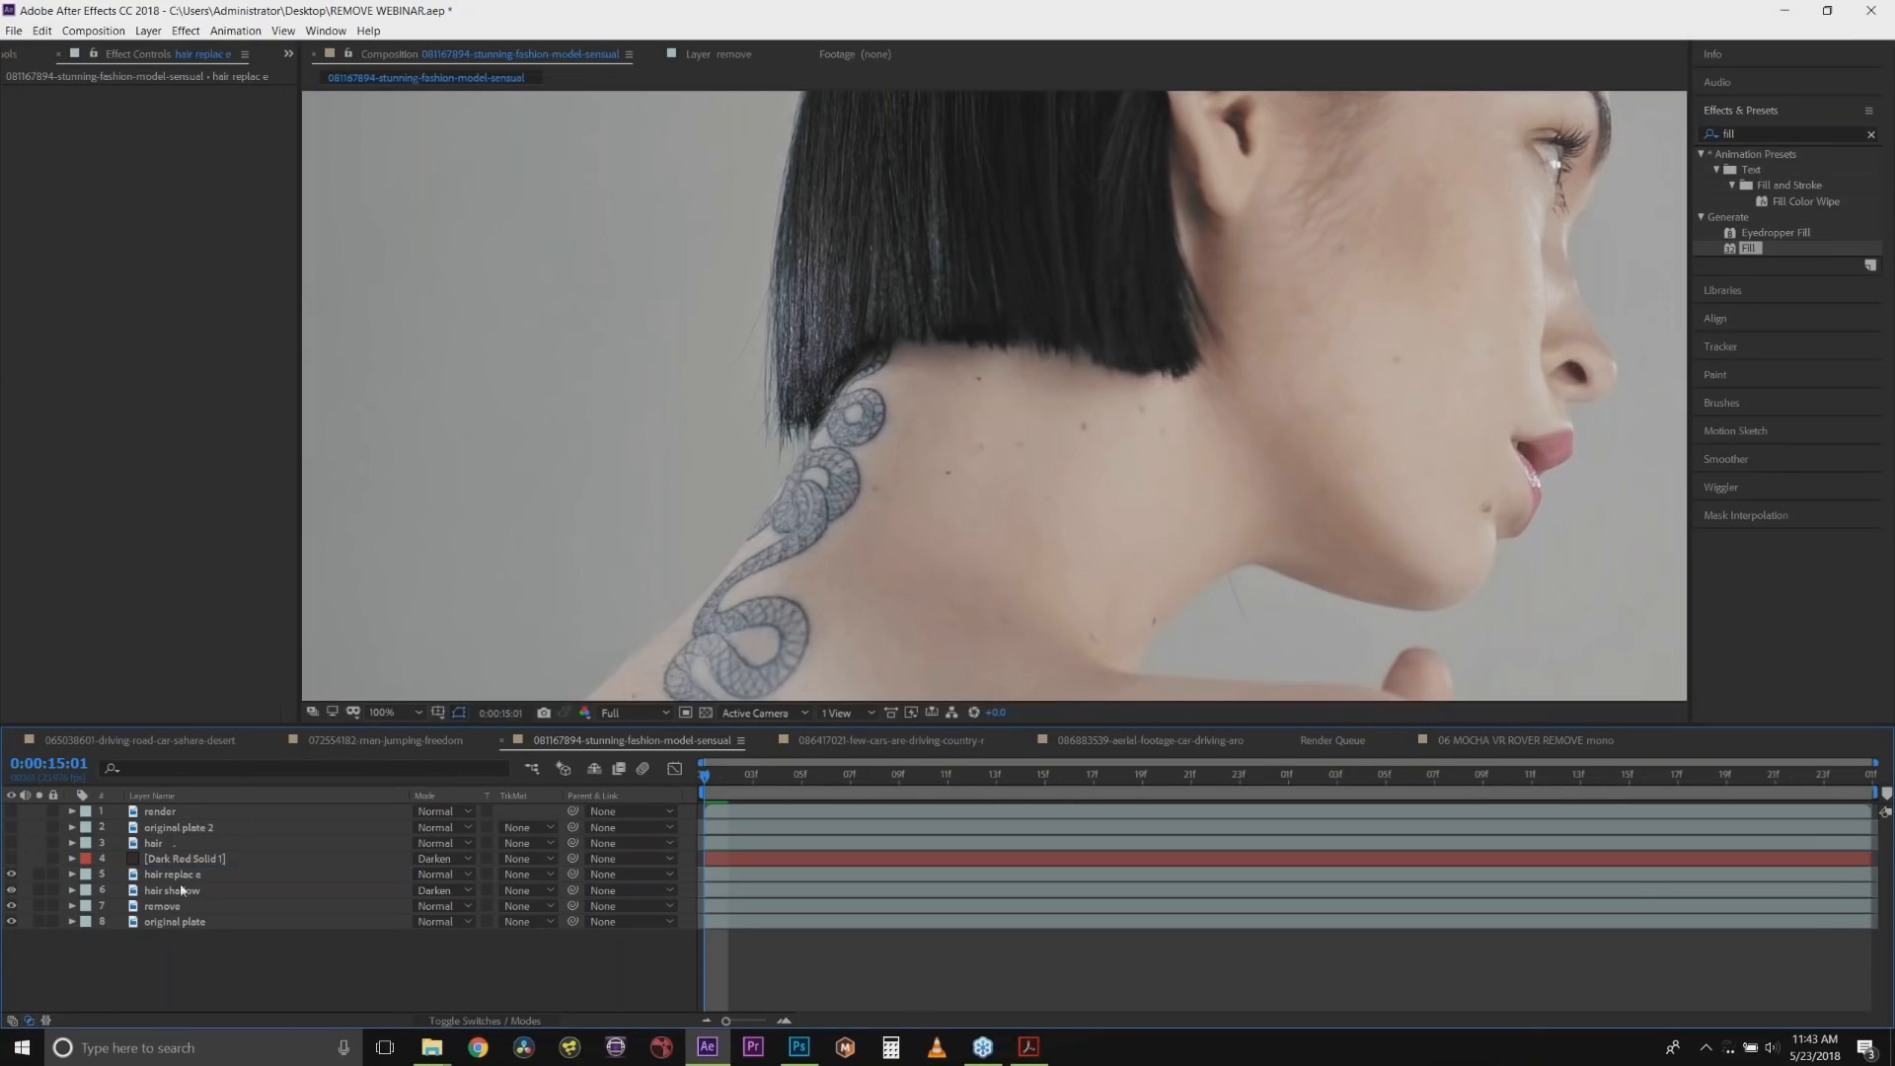
double_click(198, 875)
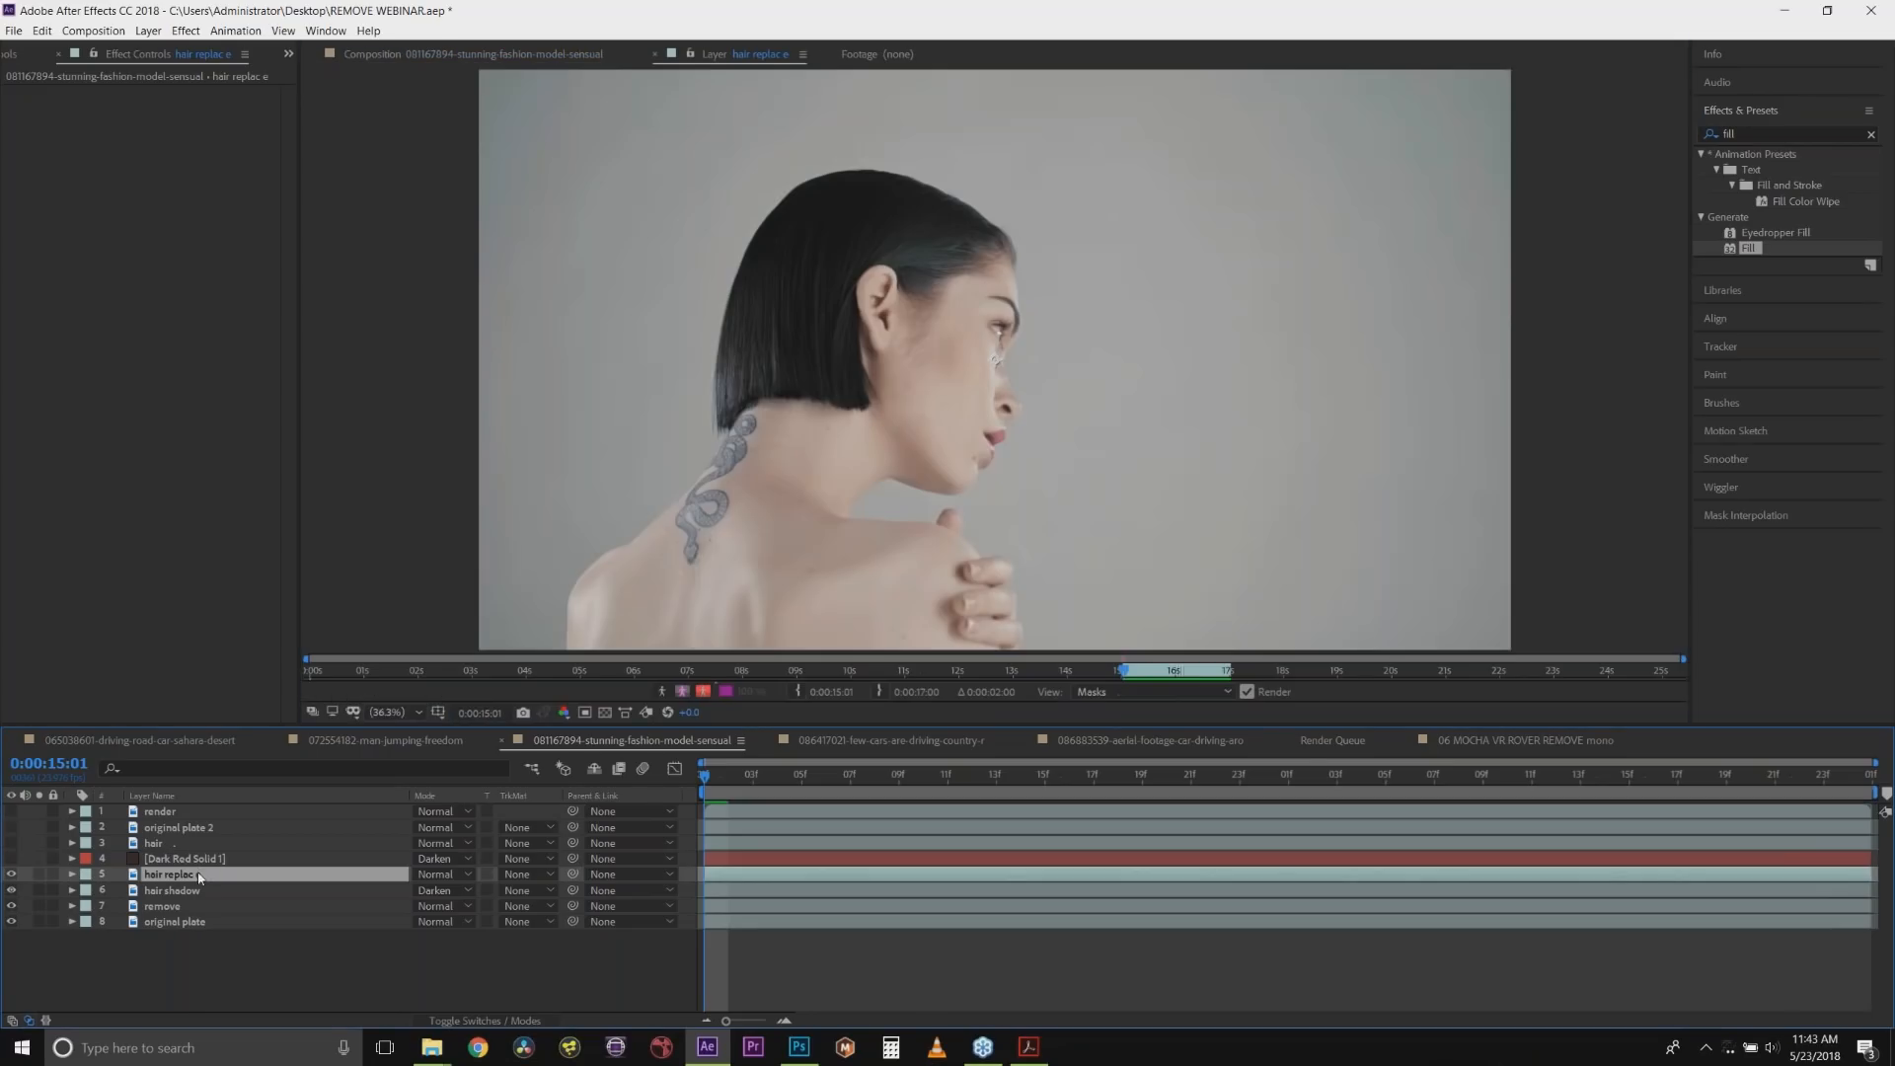
right_click(198, 875)
left_click(212, 863)
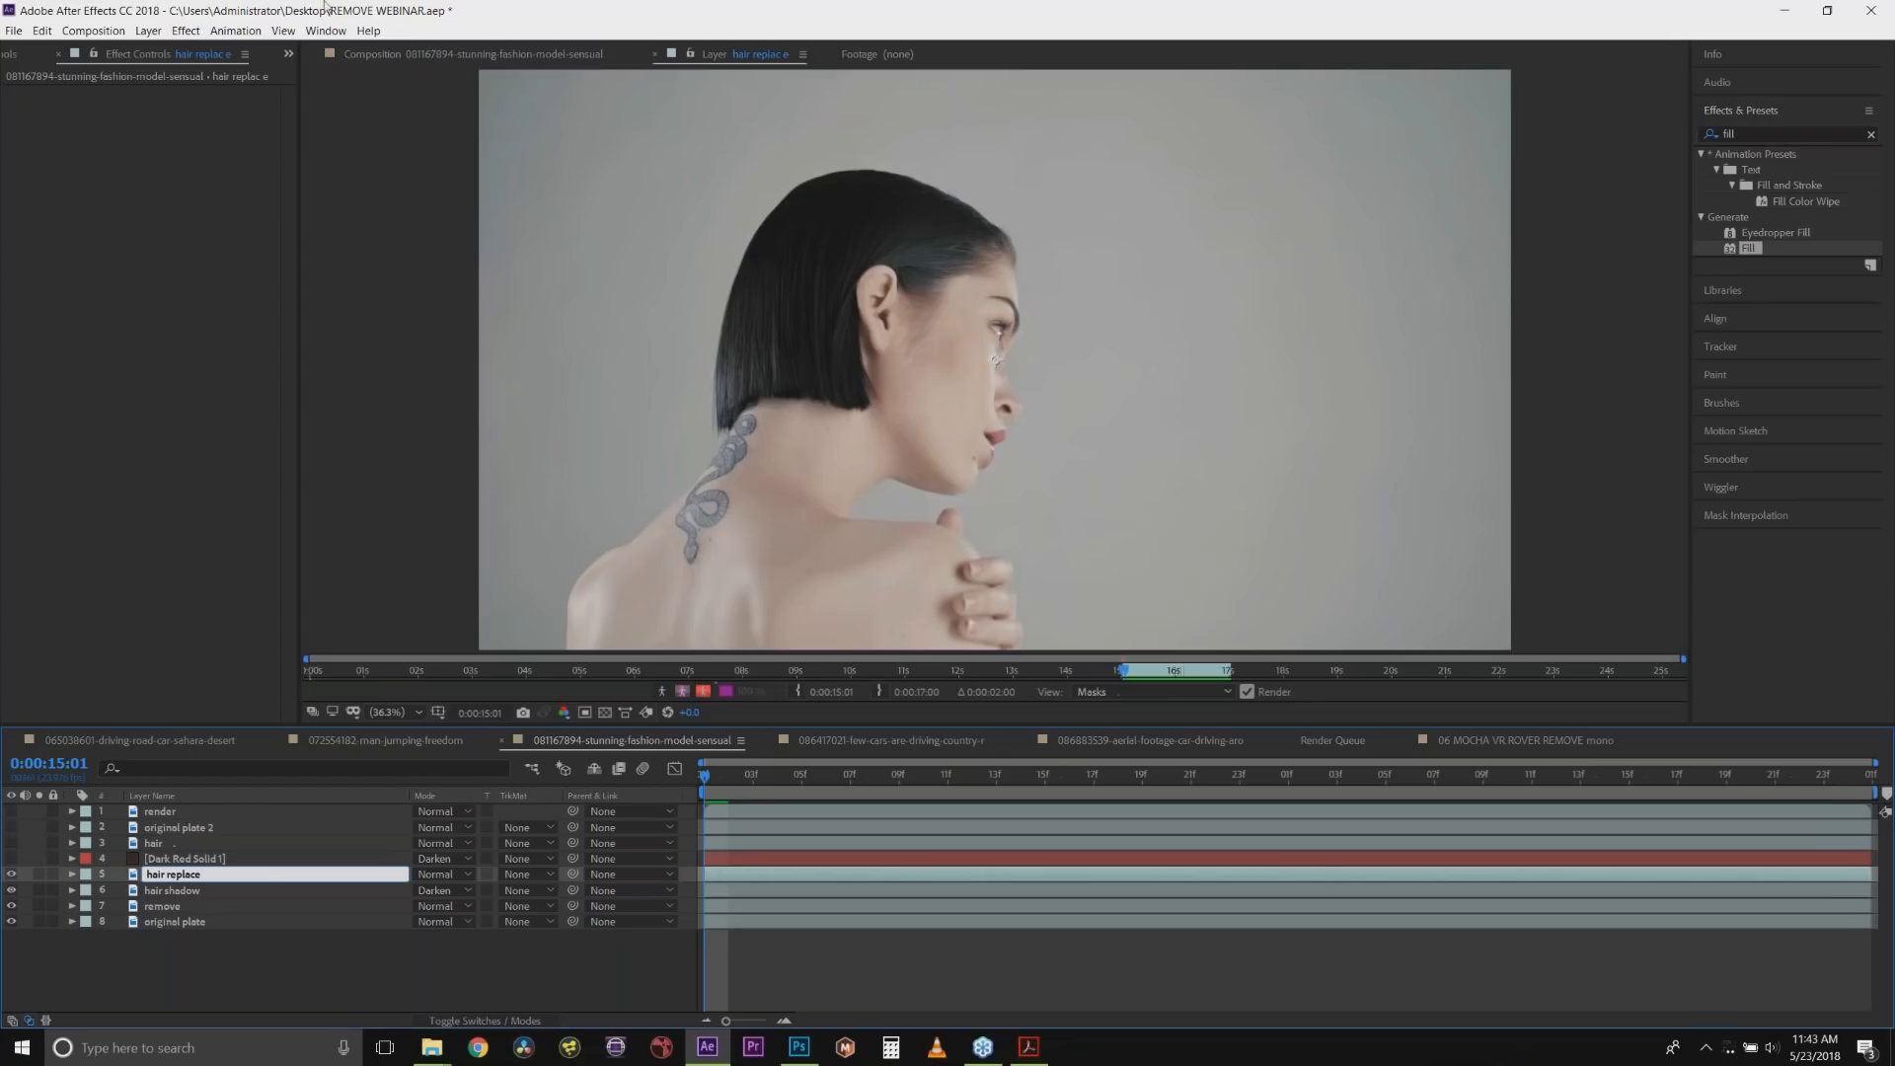
left_click(502, 50)
left_click(156, 939)
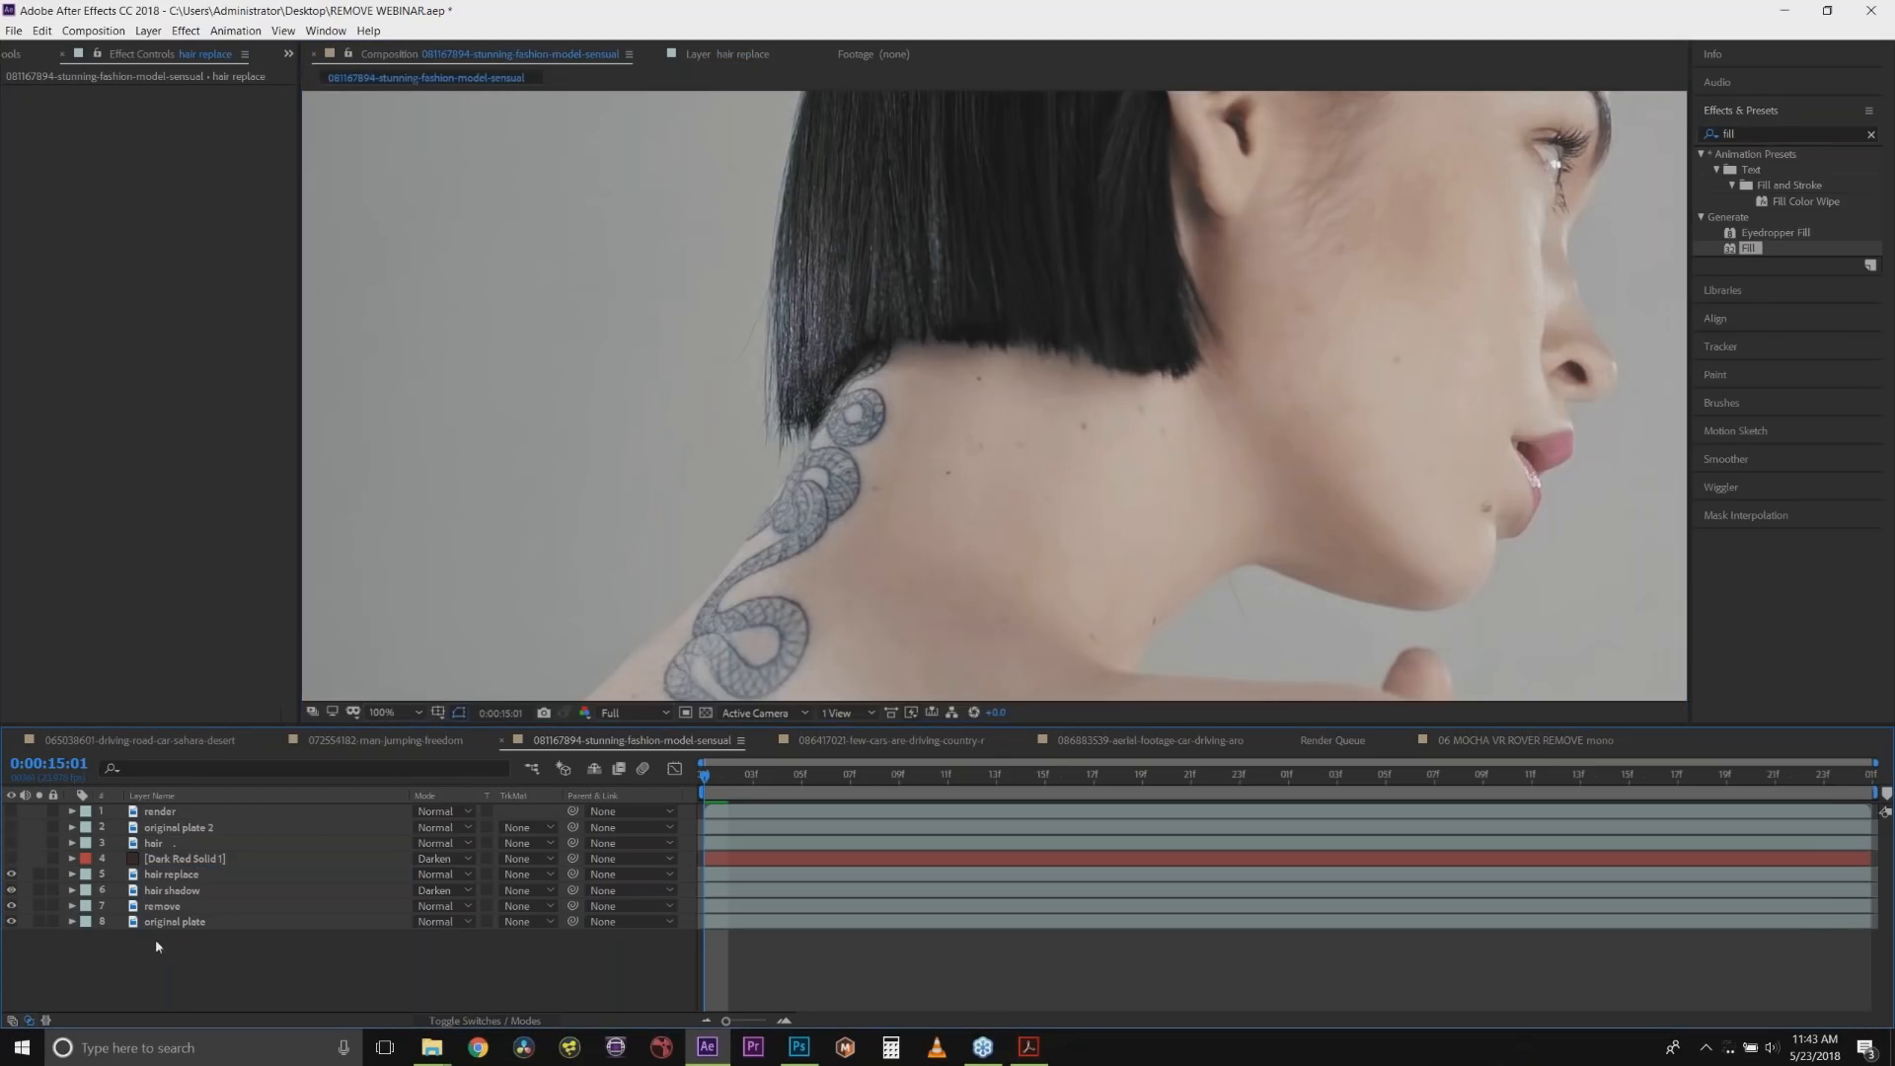
Paste the mocha mask of the hair onto the hair replace layer.
left_click(171, 877)
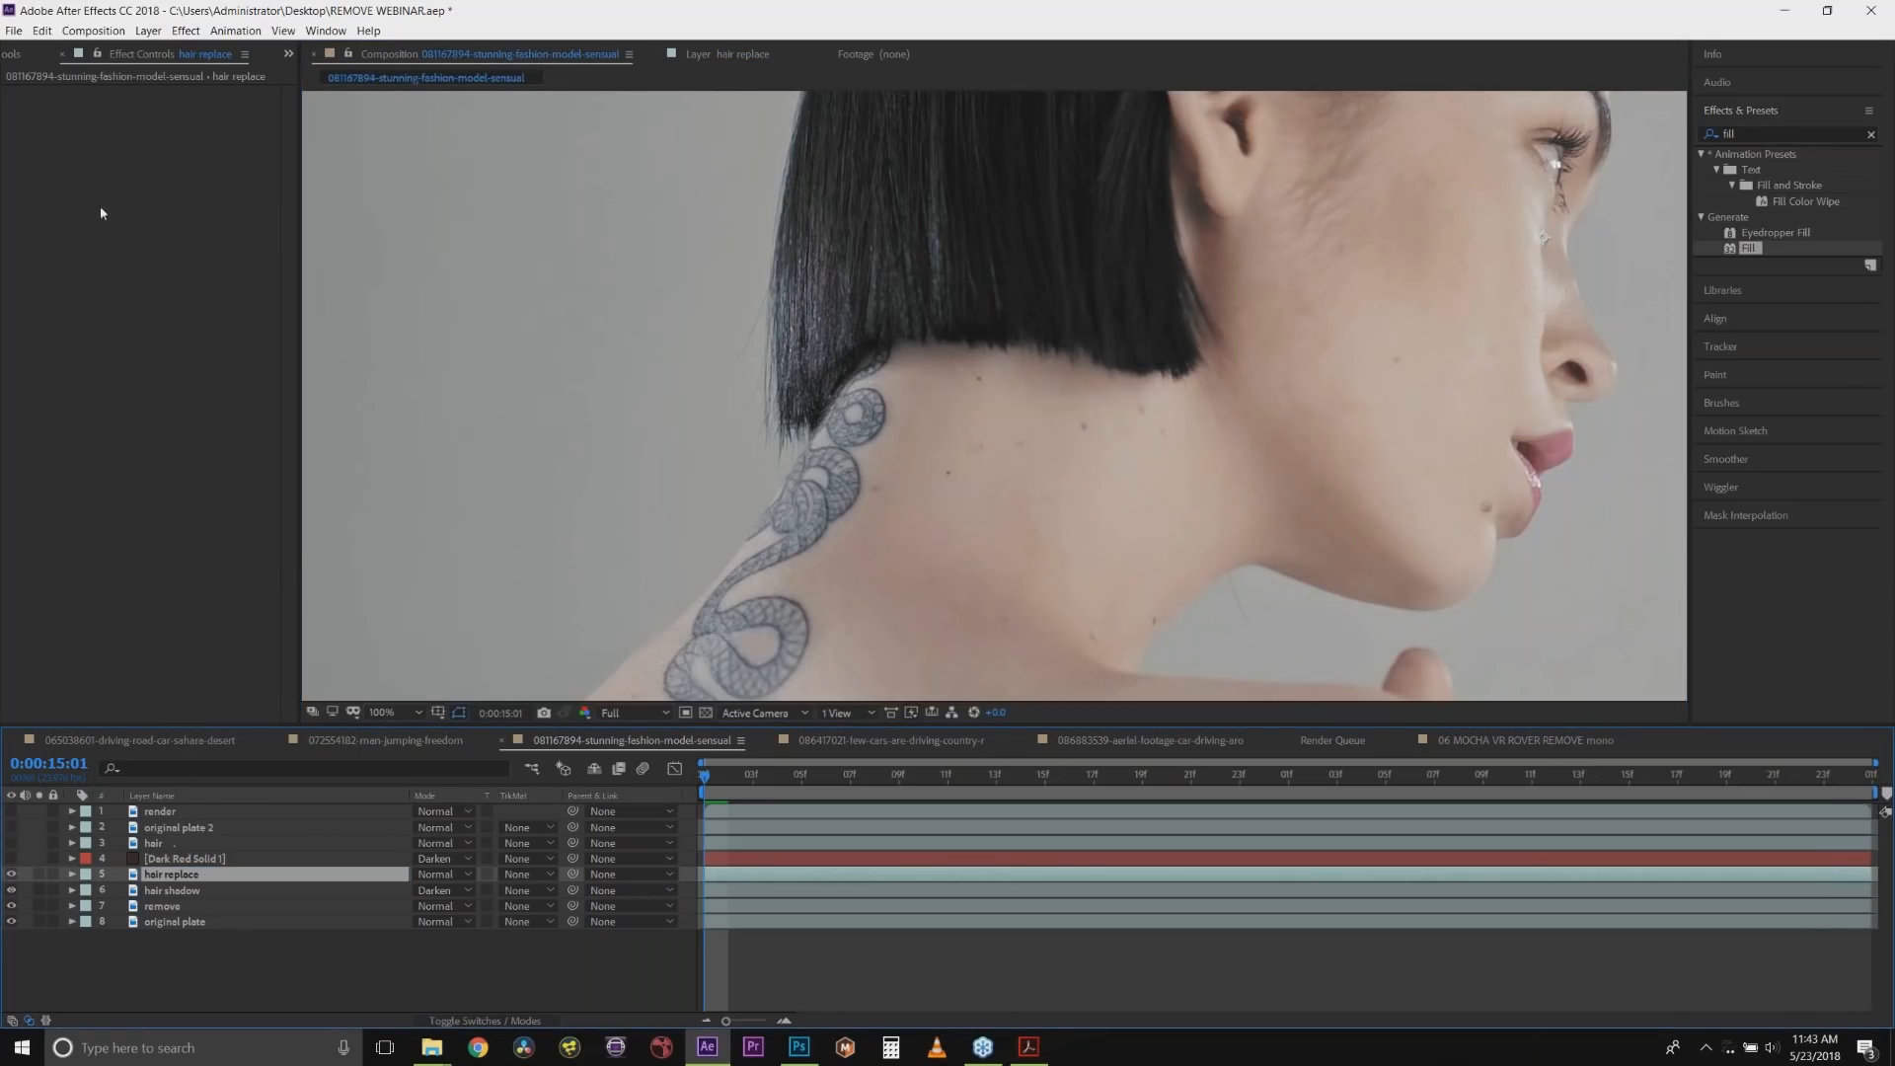
left_click(41, 31)
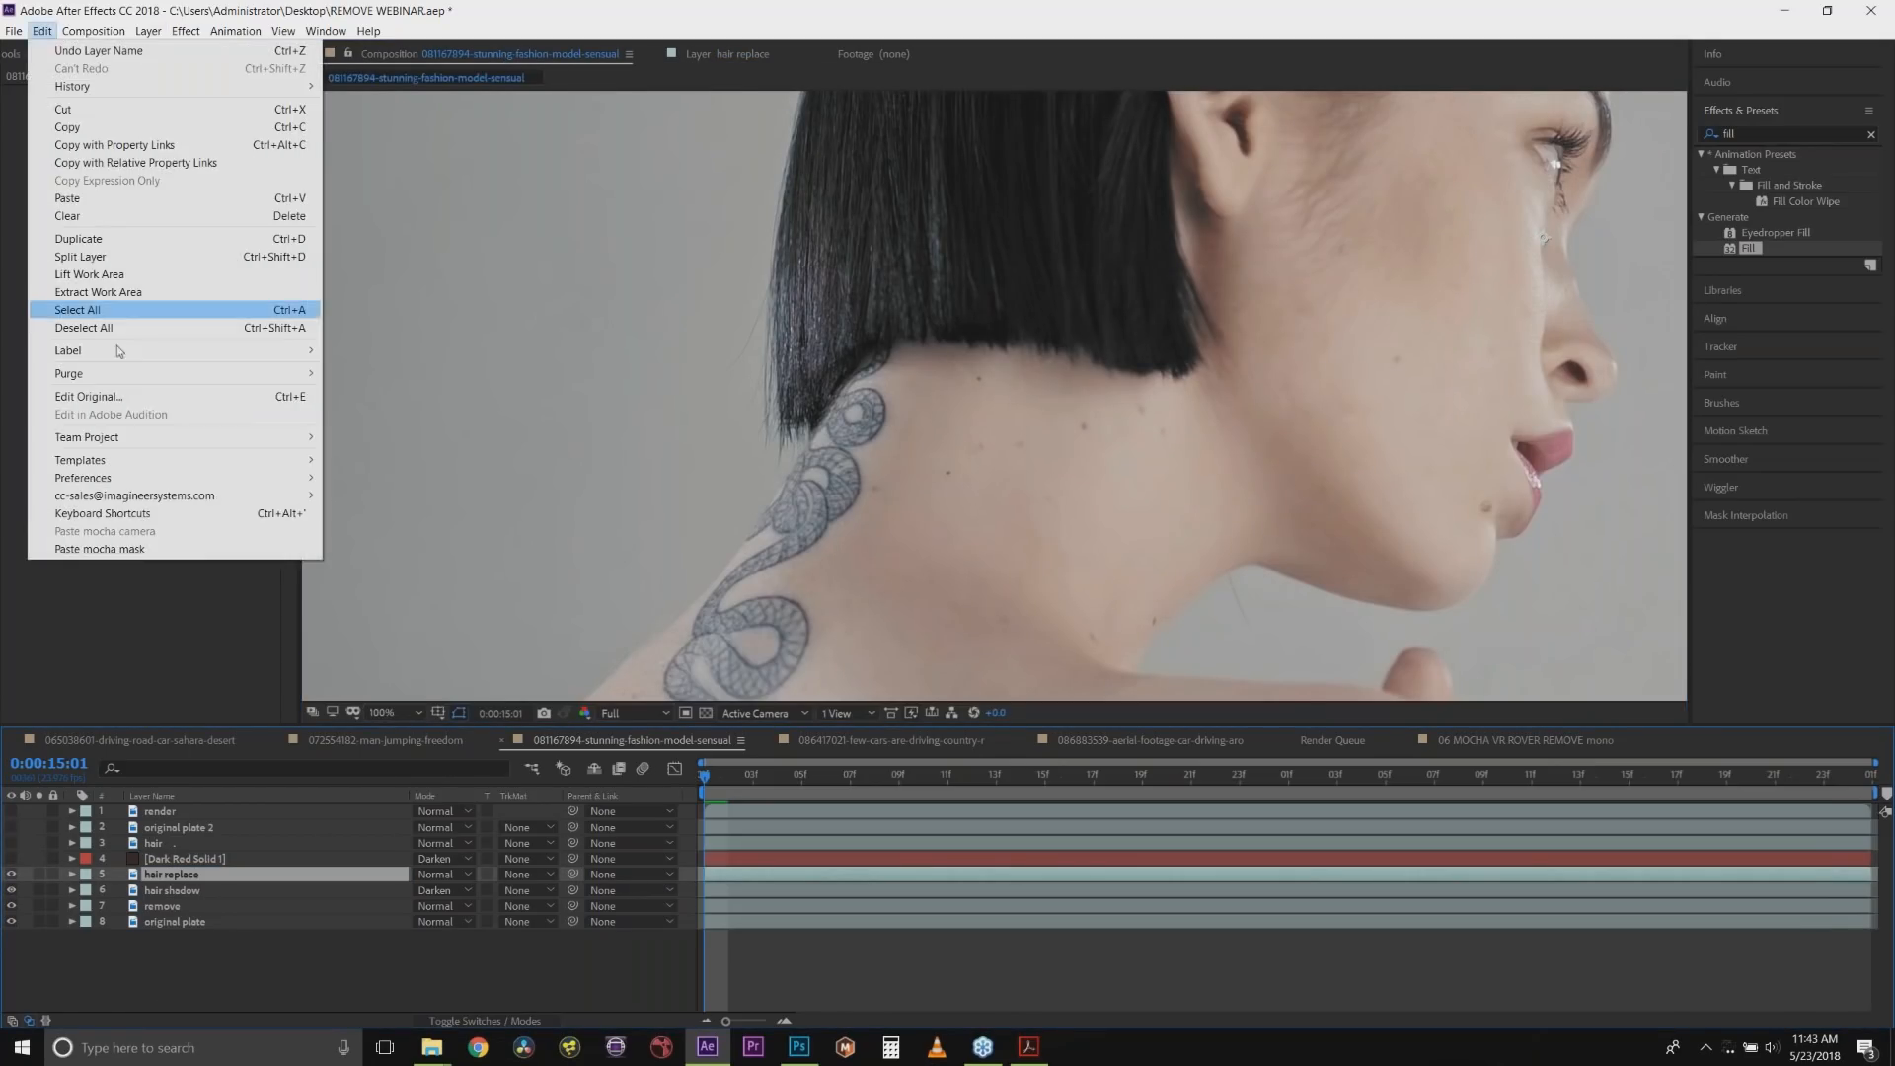
left_click(148, 550)
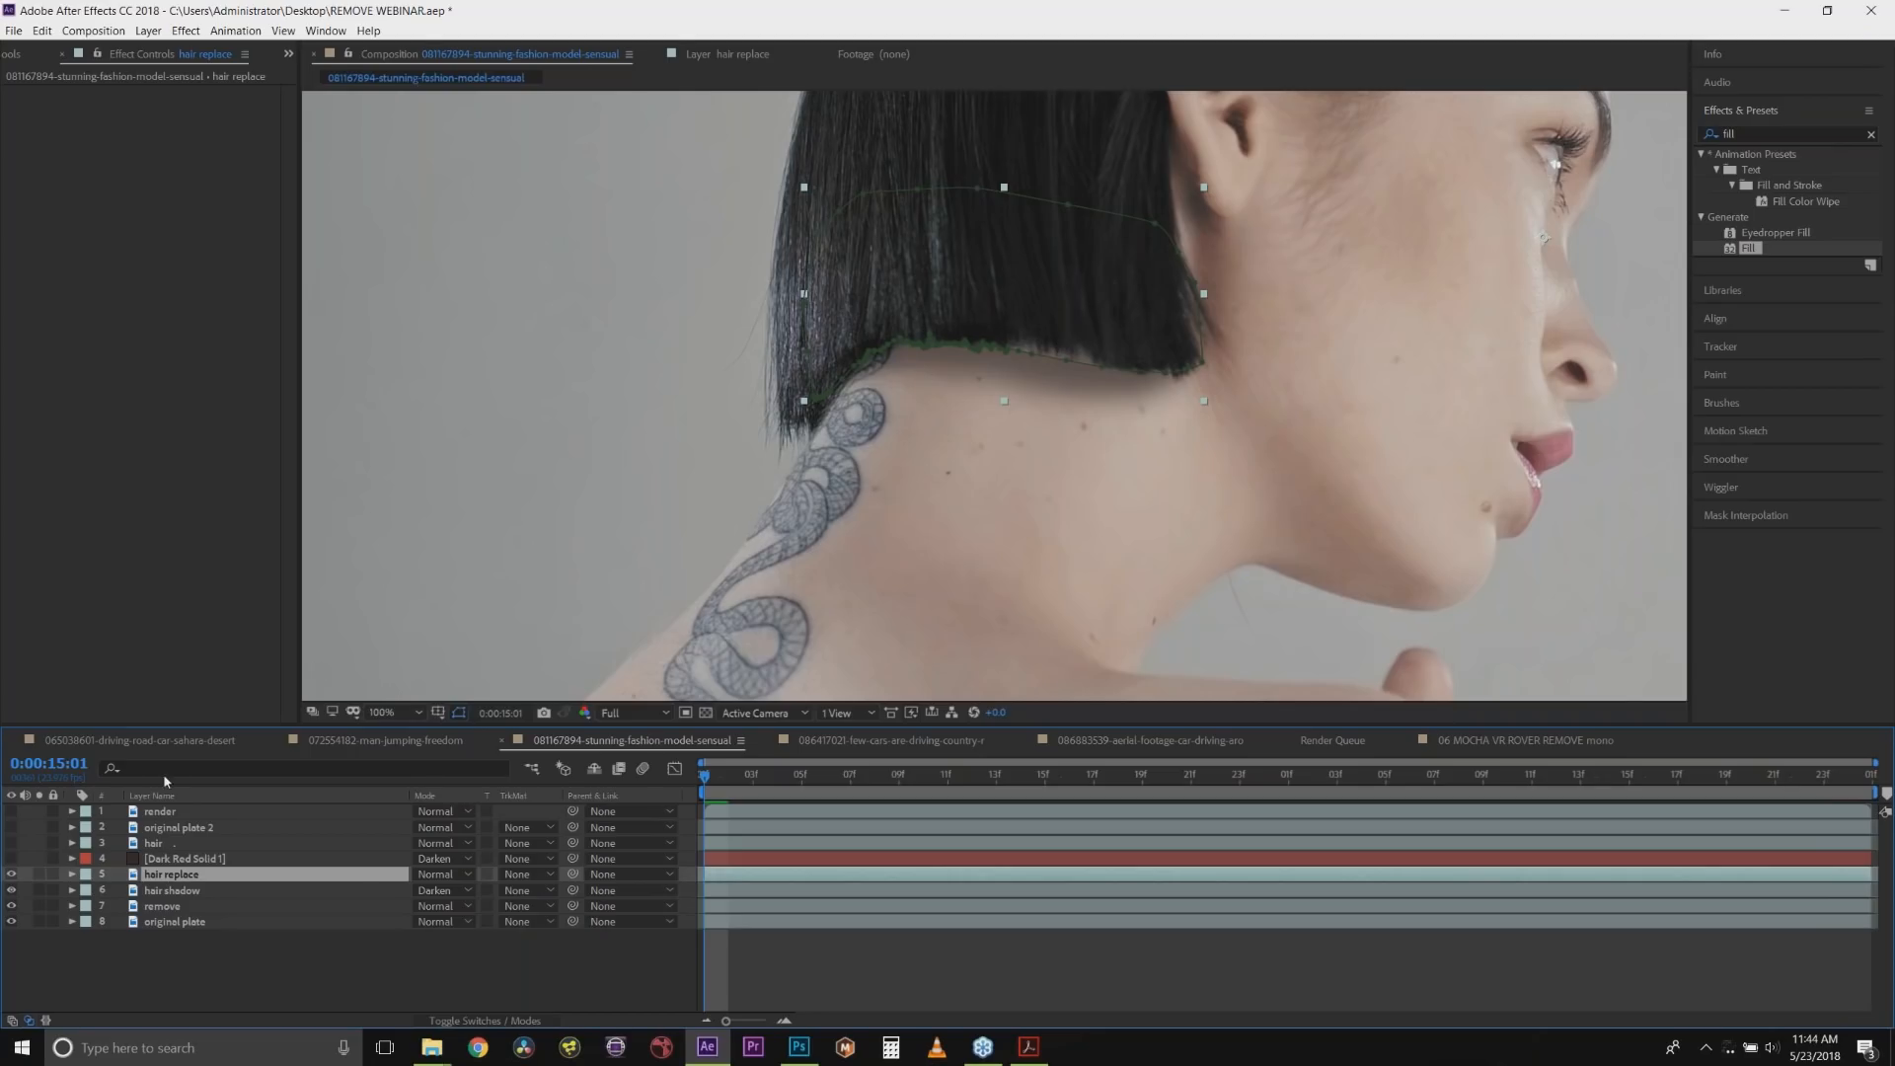
Show the Dark Red Solid 1 layer in place of the hair replace and hair shadow layers, and move the remove layer directly below it.
left_click(12, 874)
left_click(12, 906)
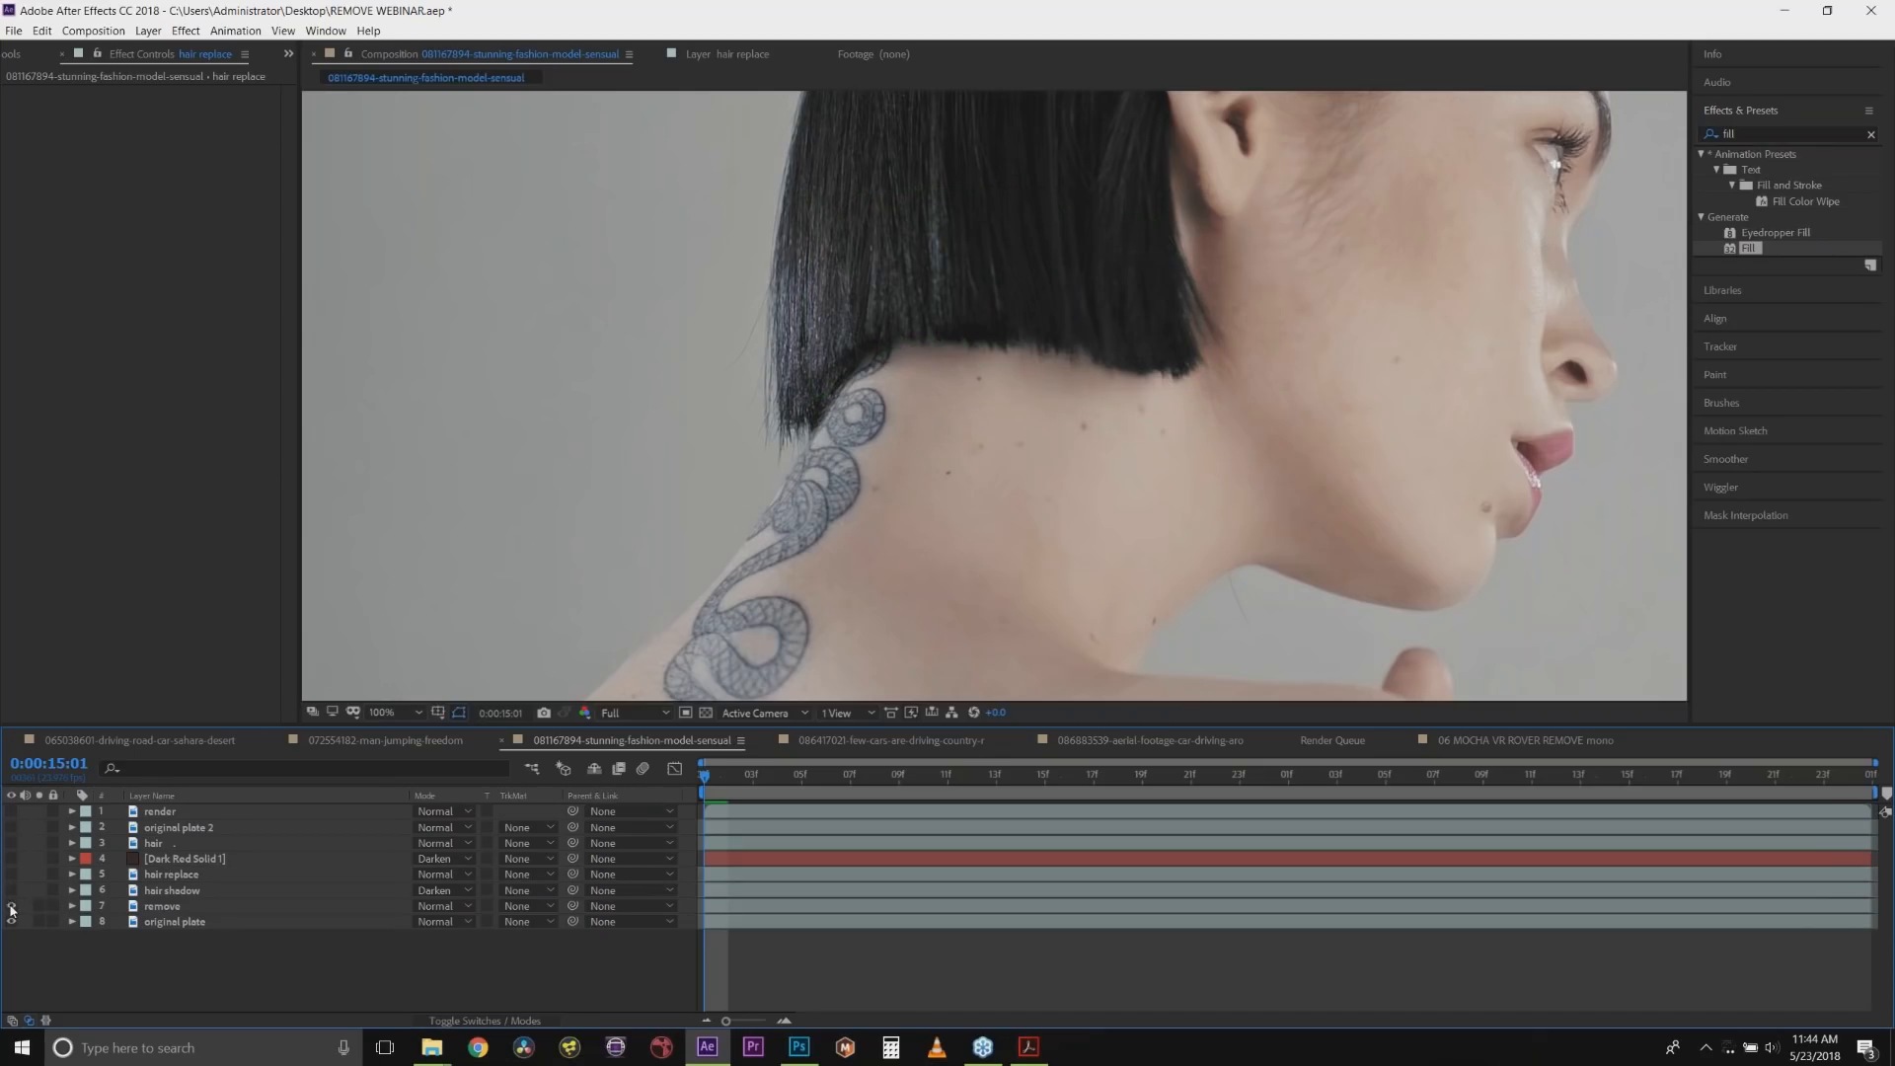
left_click(12, 859)
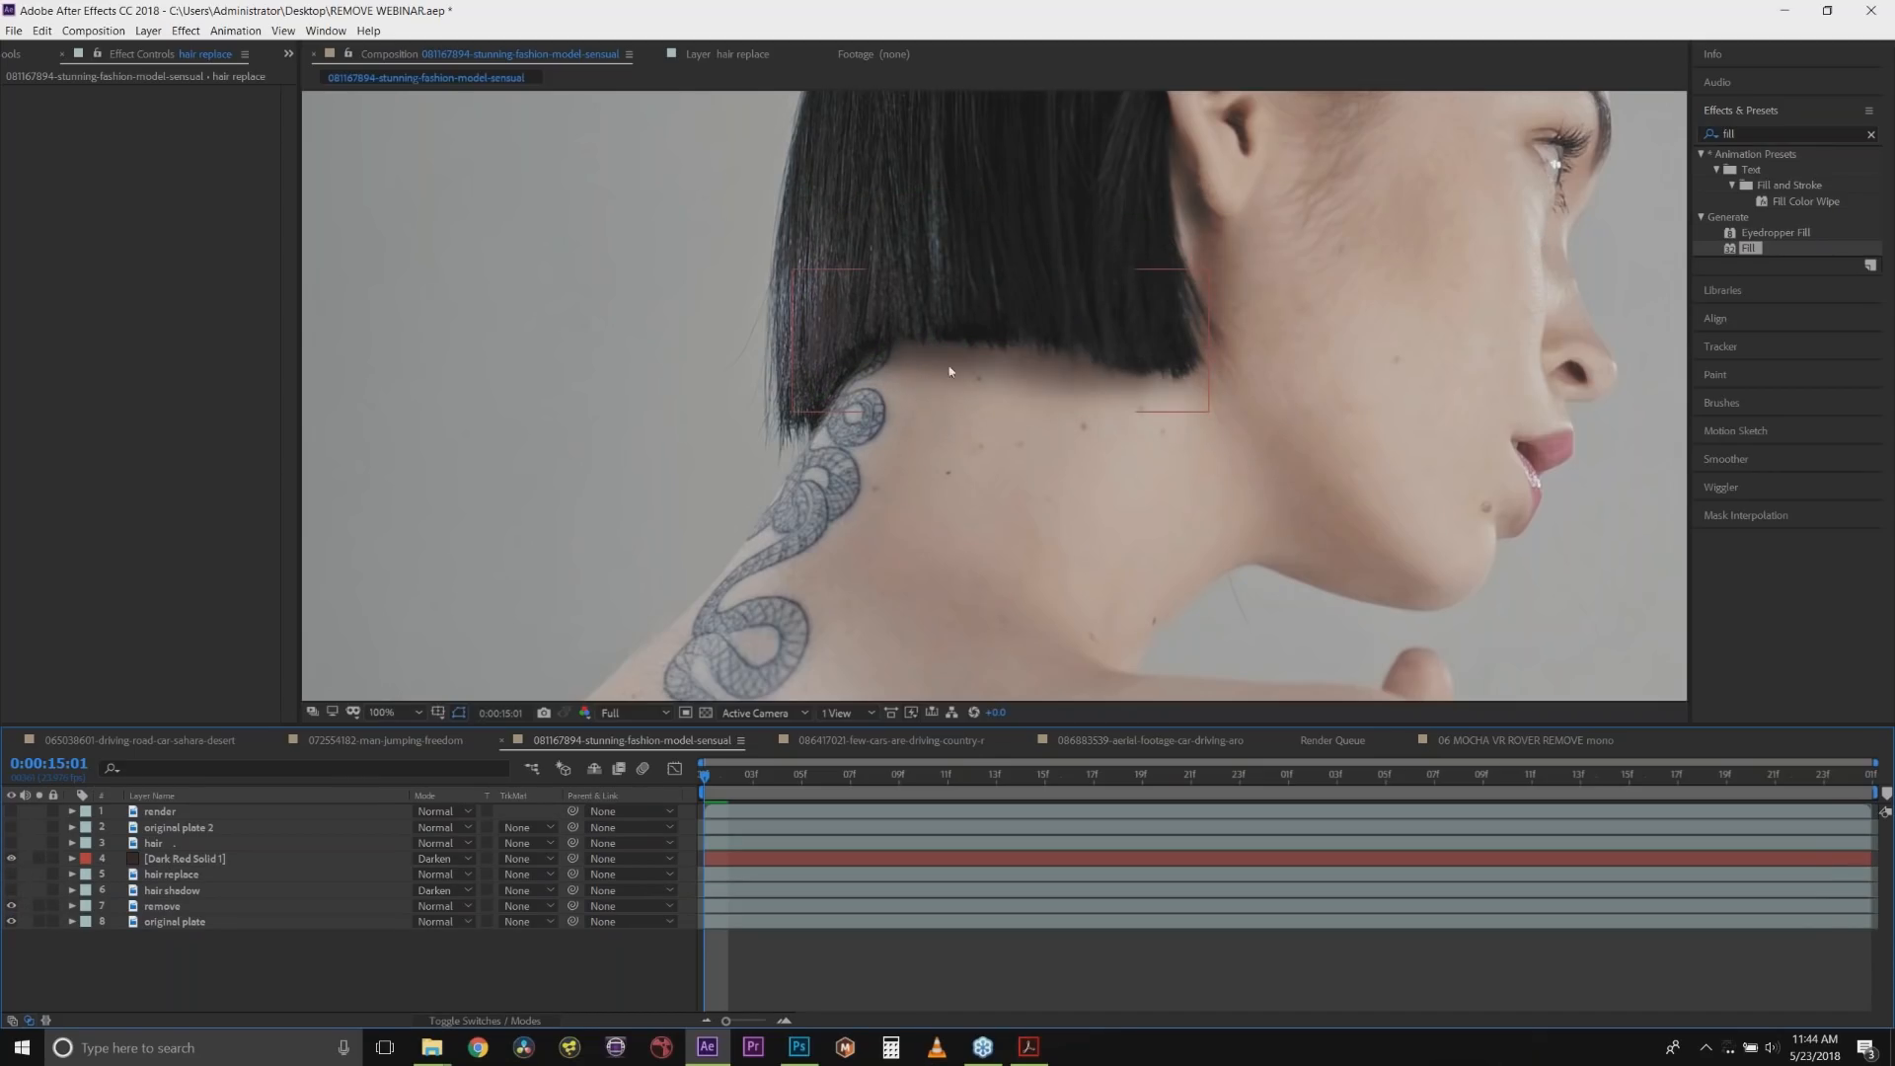
left_click(168, 906)
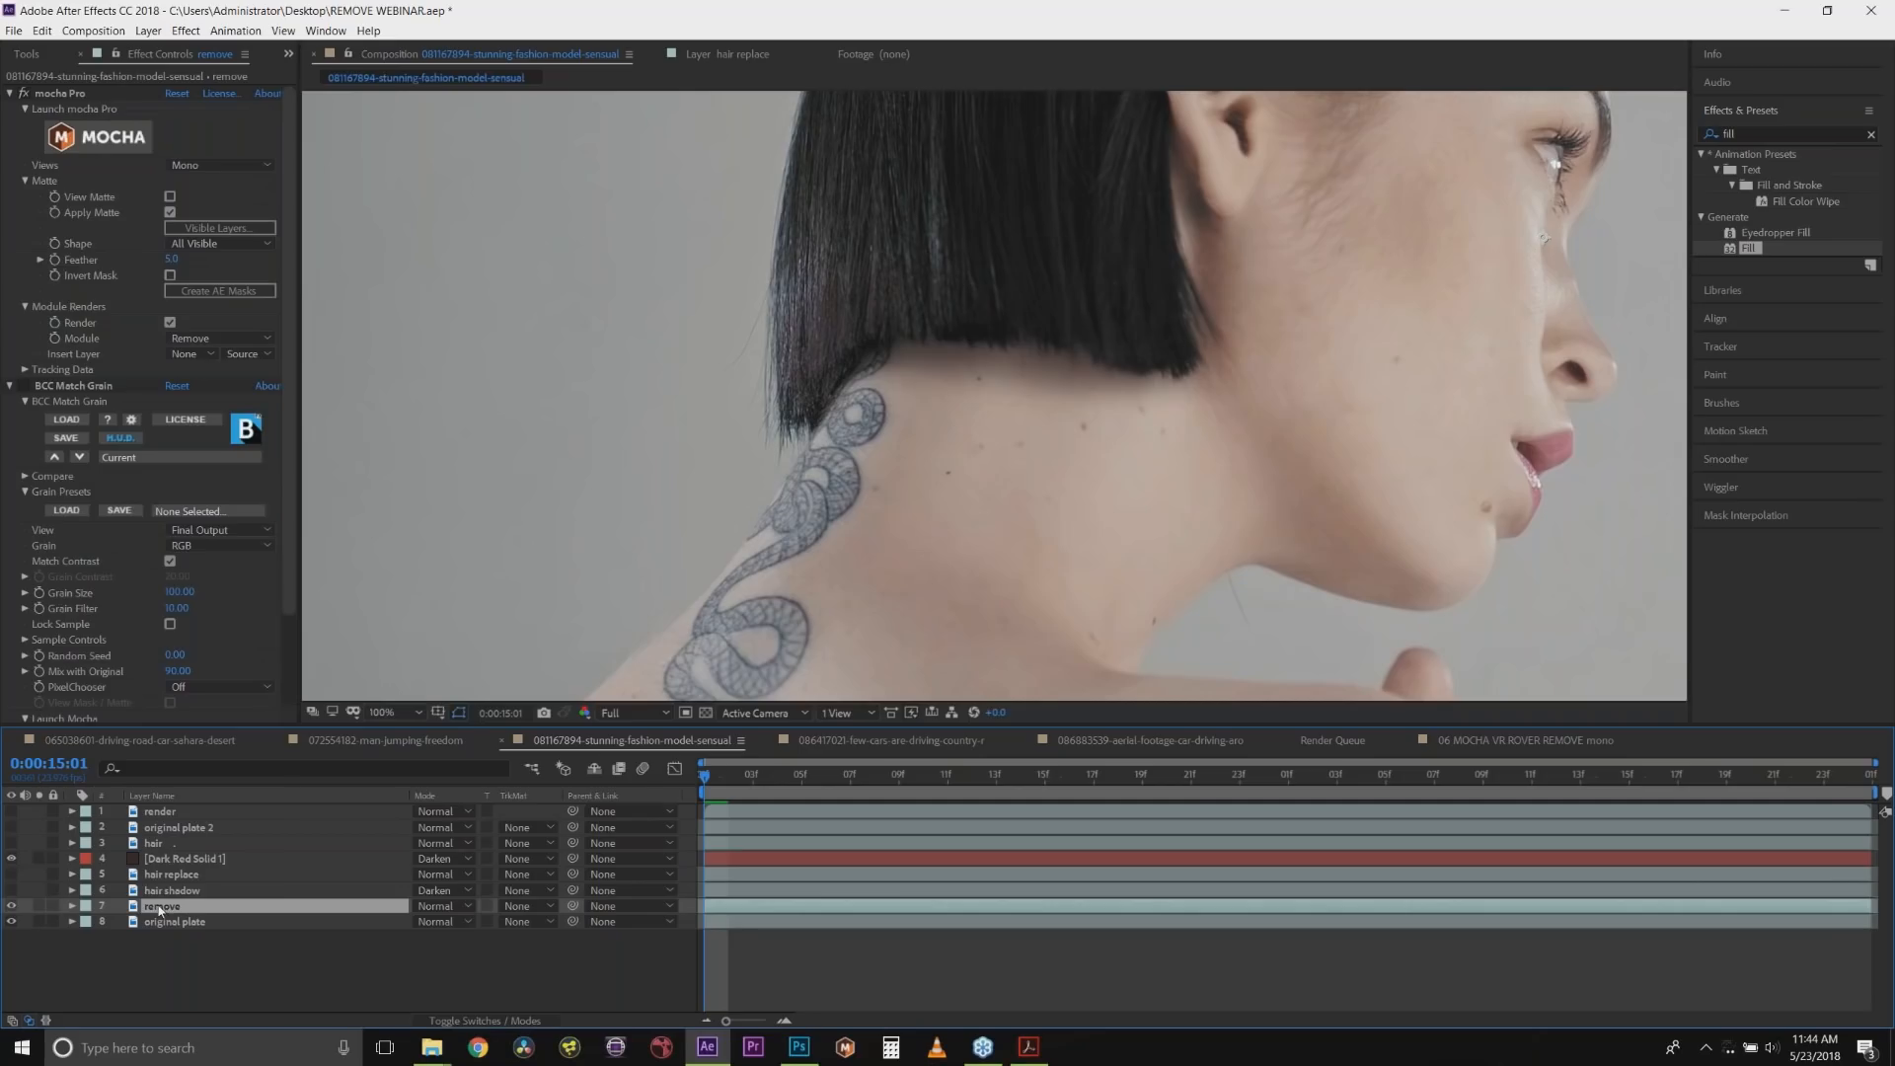
left_click_drag(159, 909, 166, 874)
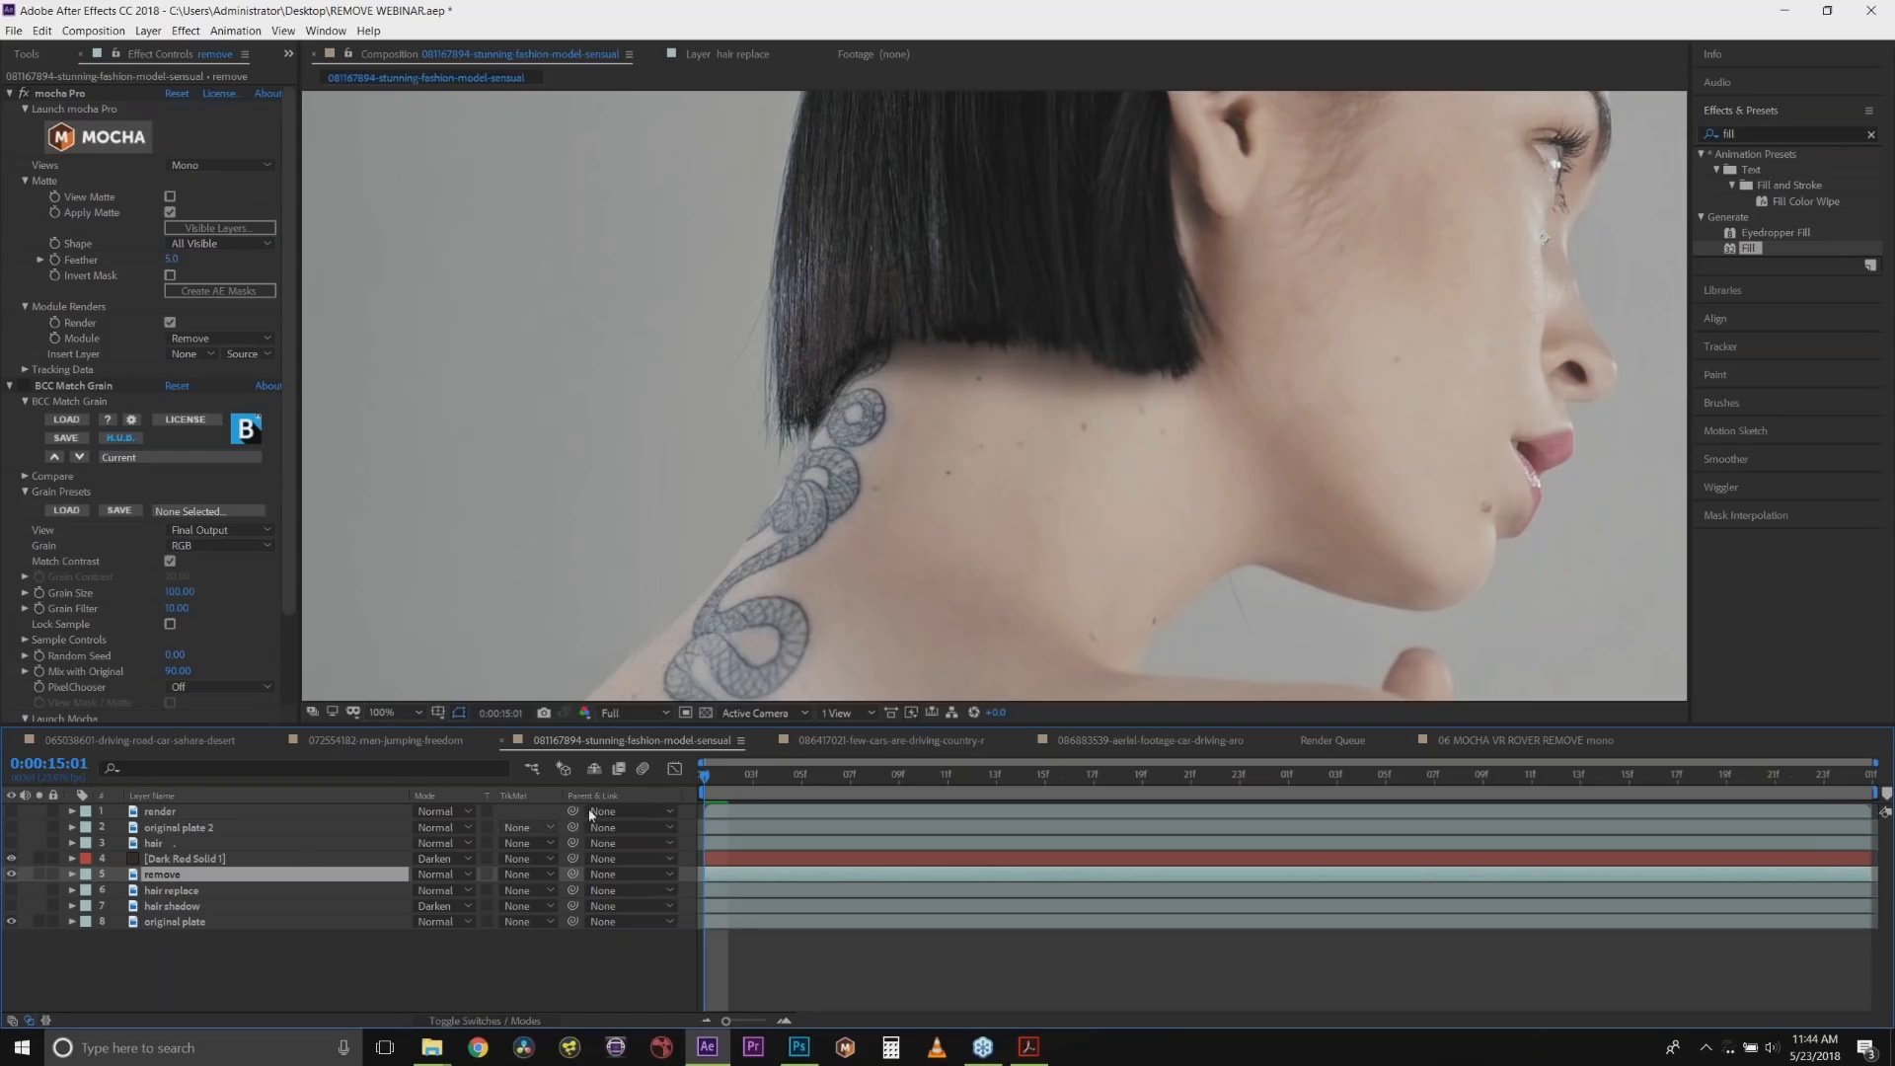
Open the remove layer's project in mocha Pro and delete the shadow and hair layers.
key("Page_Down")
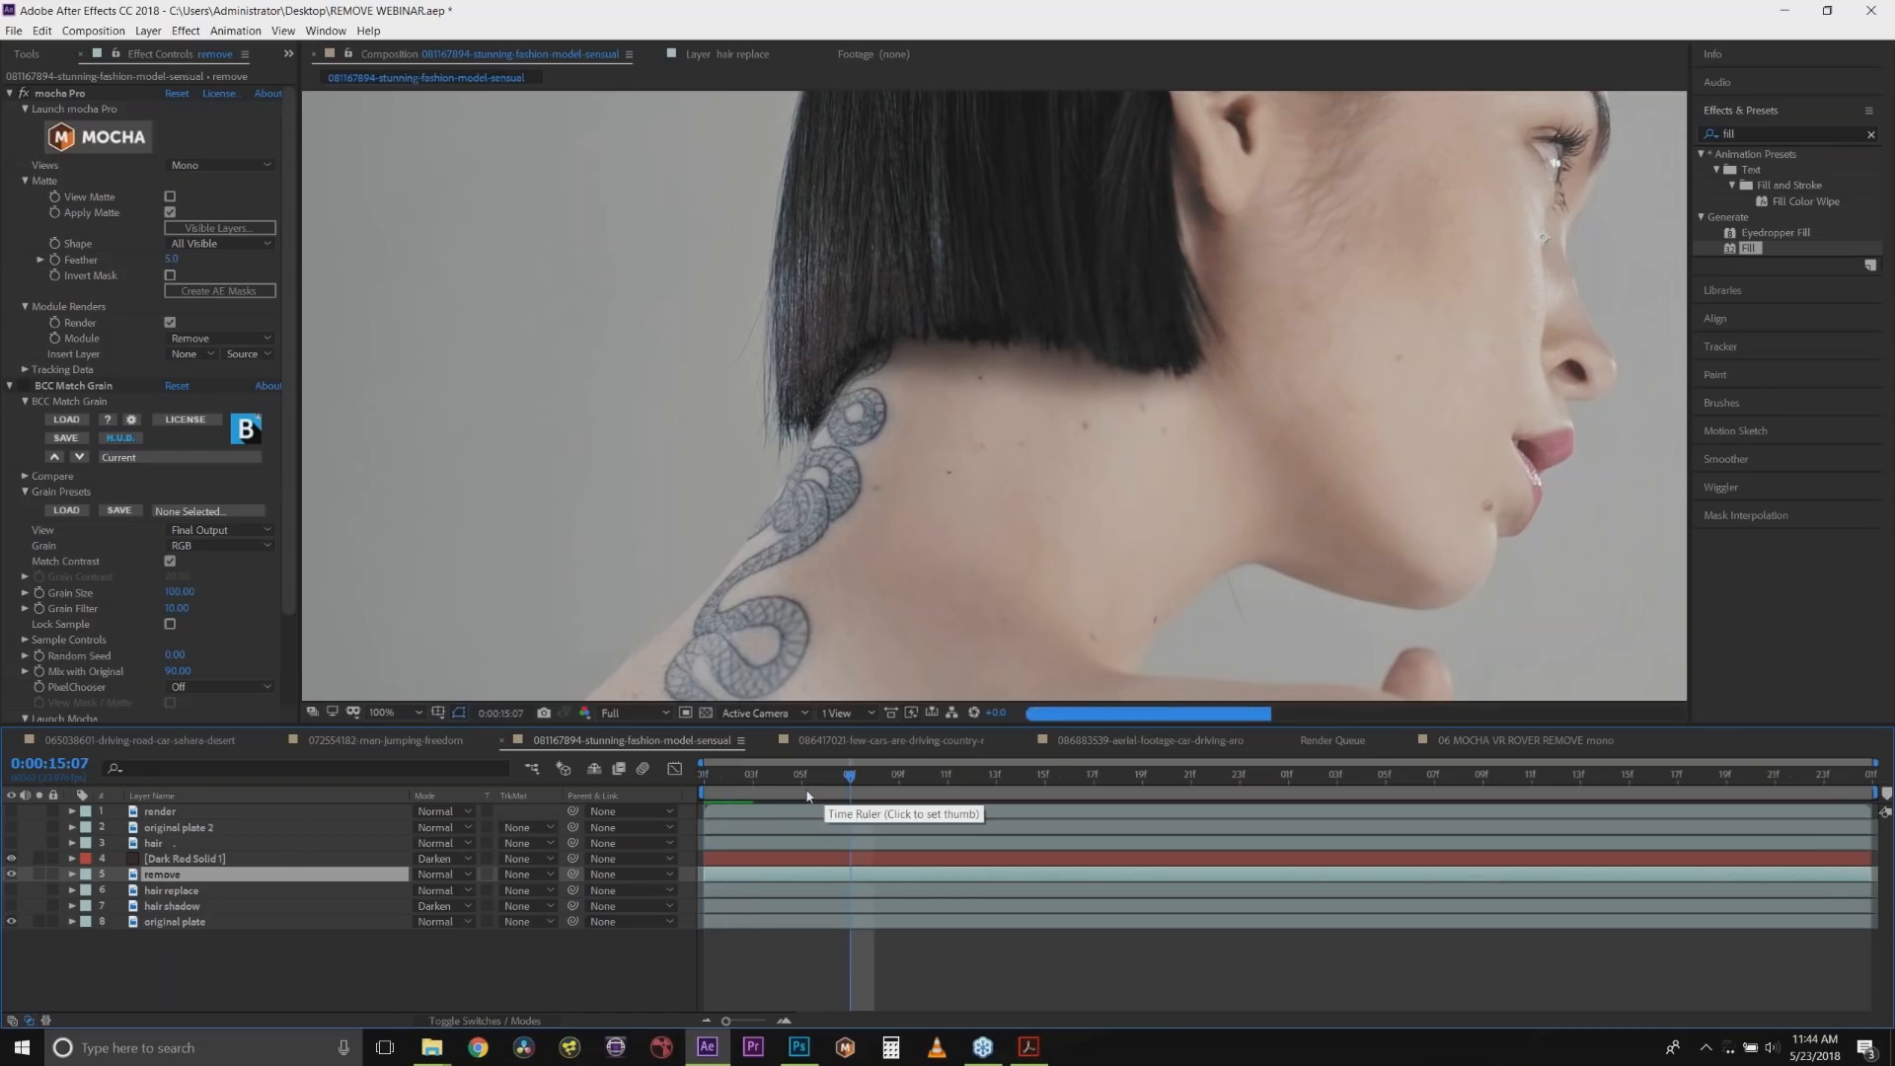
key("Page_Up")
left_click(156, 814)
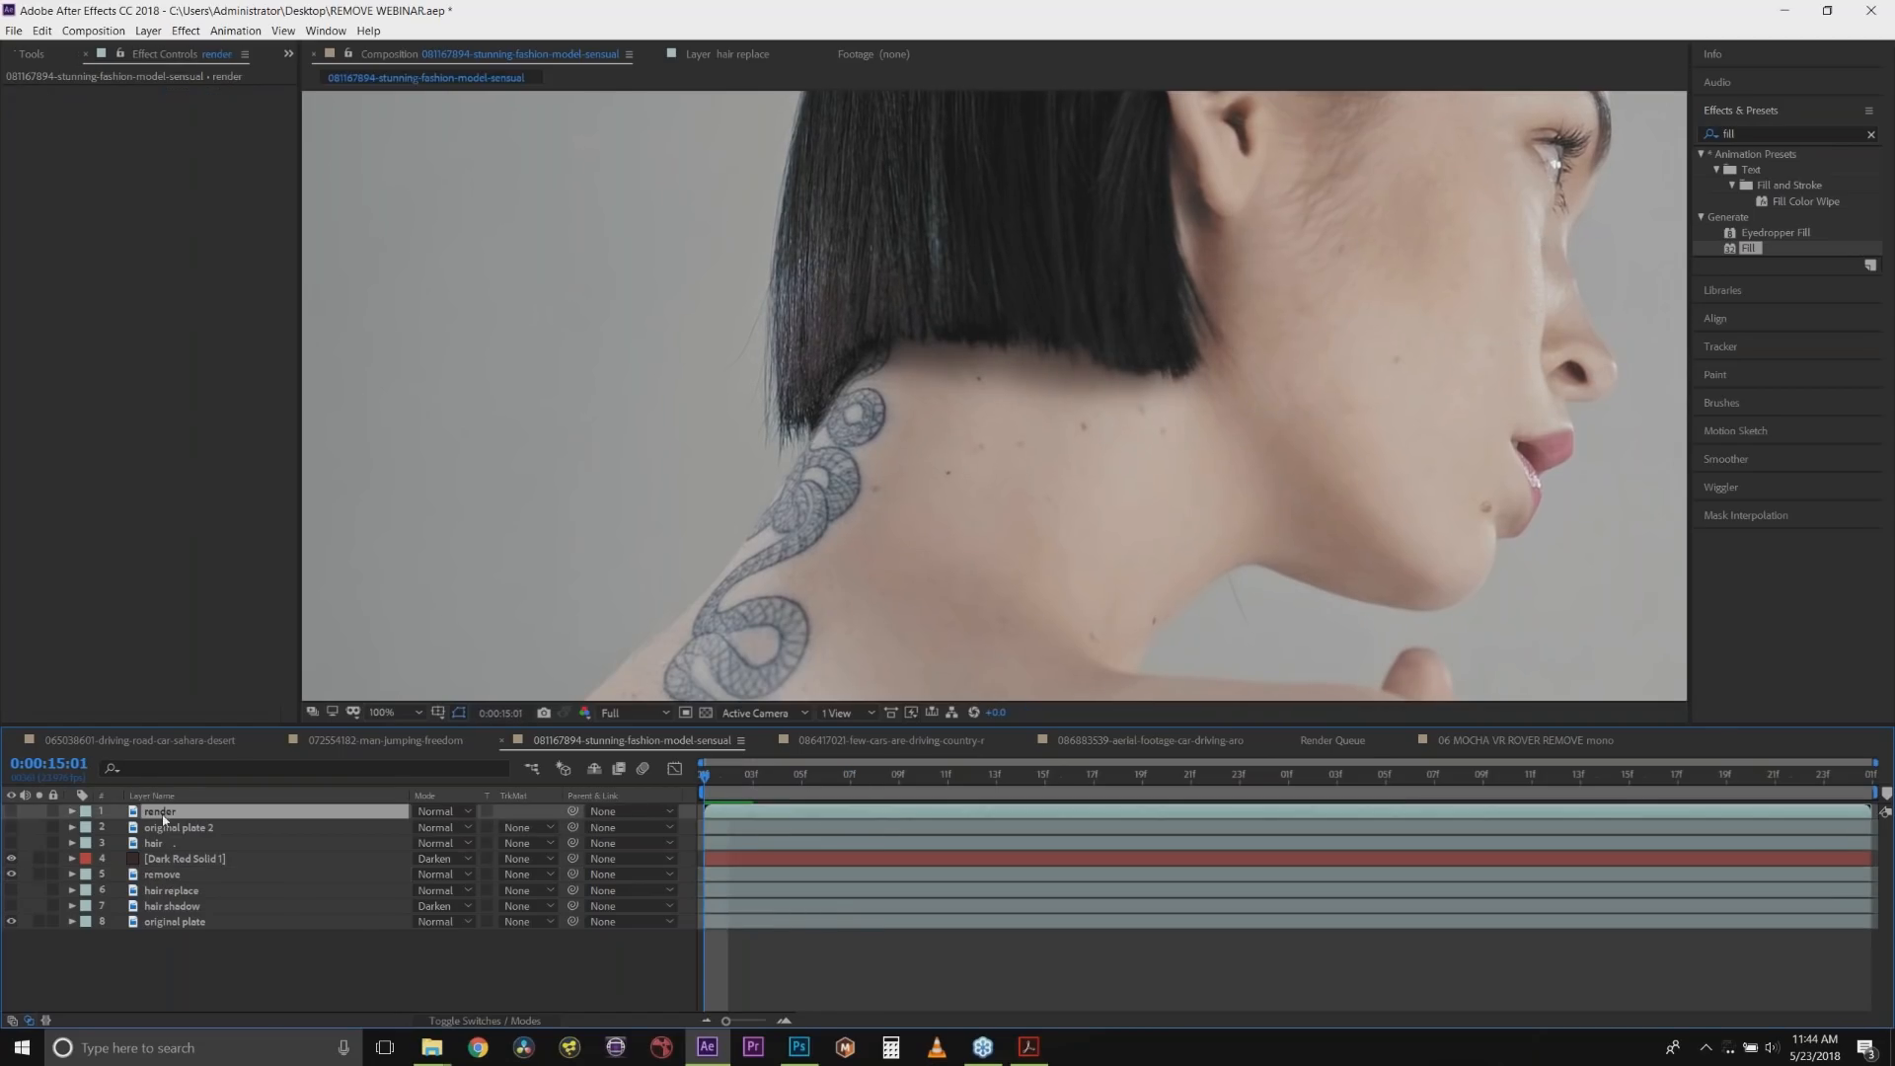
left_click(156, 874)
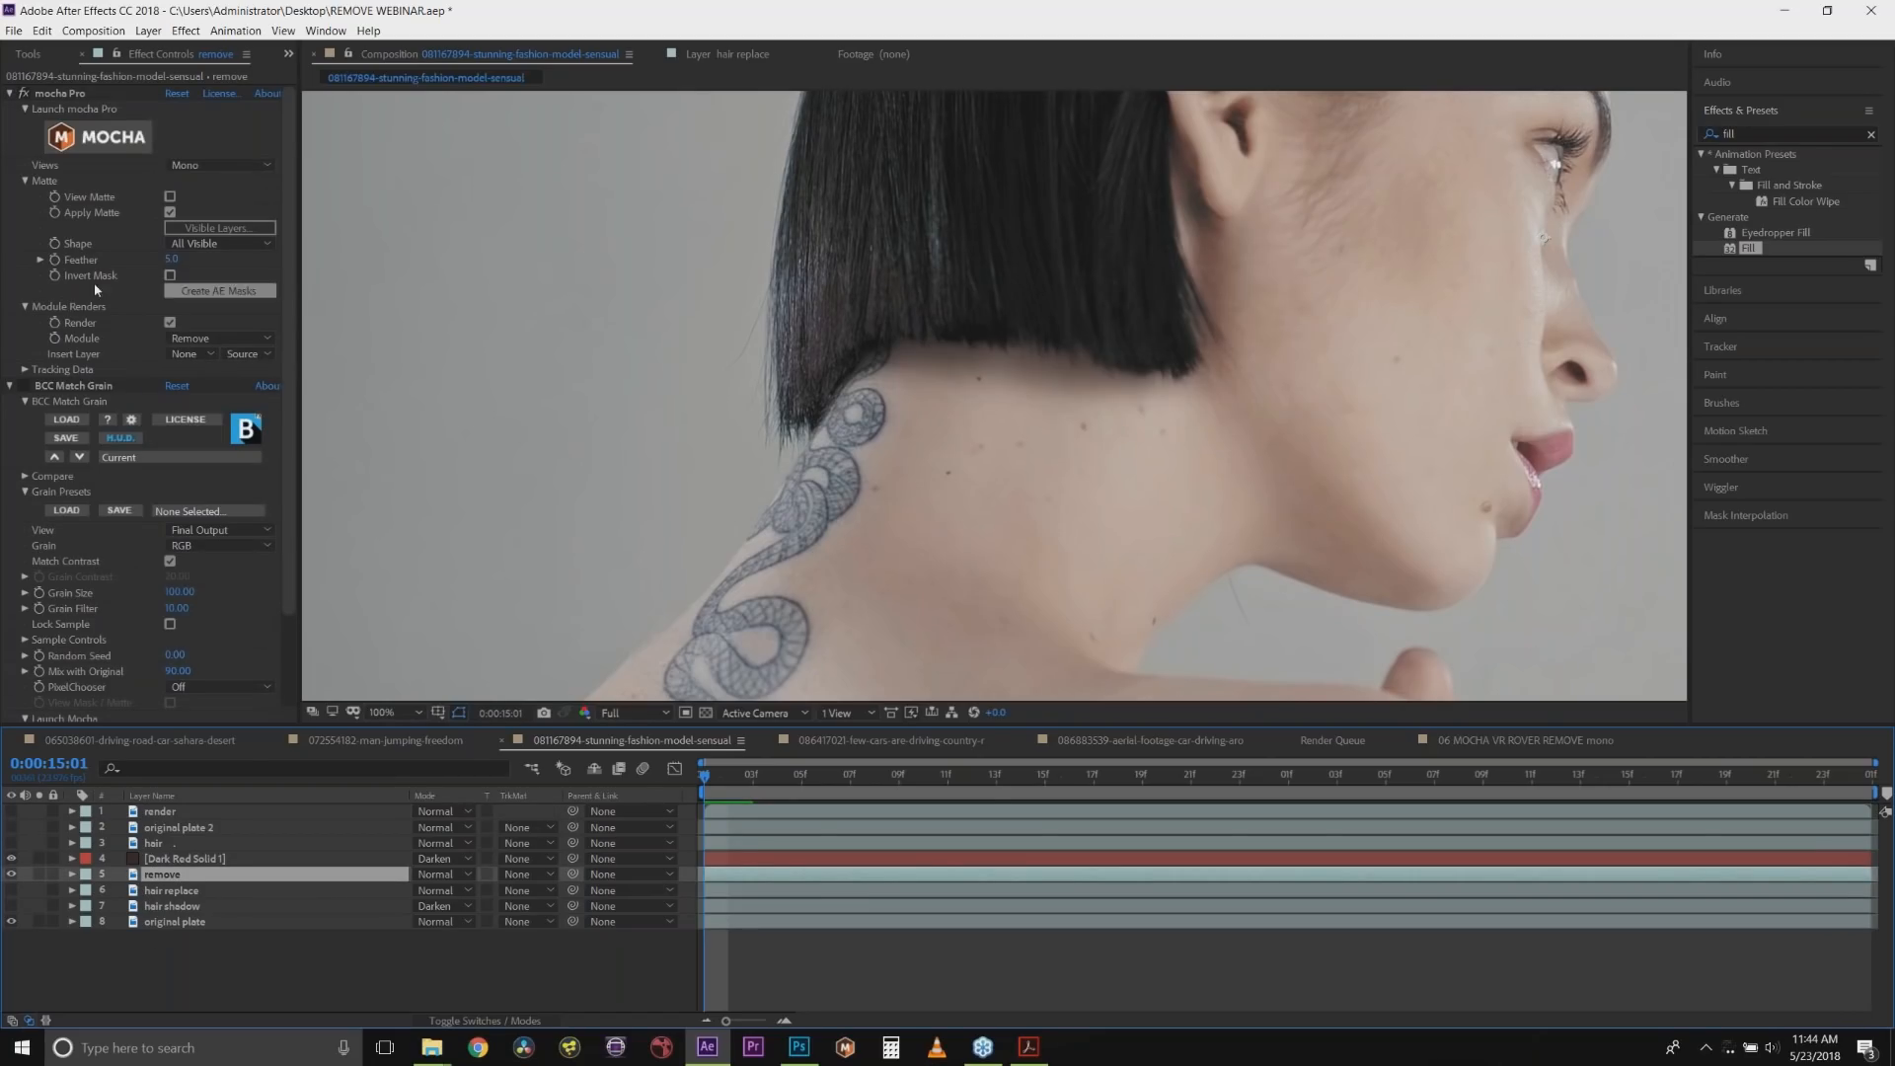
left_click(60, 94)
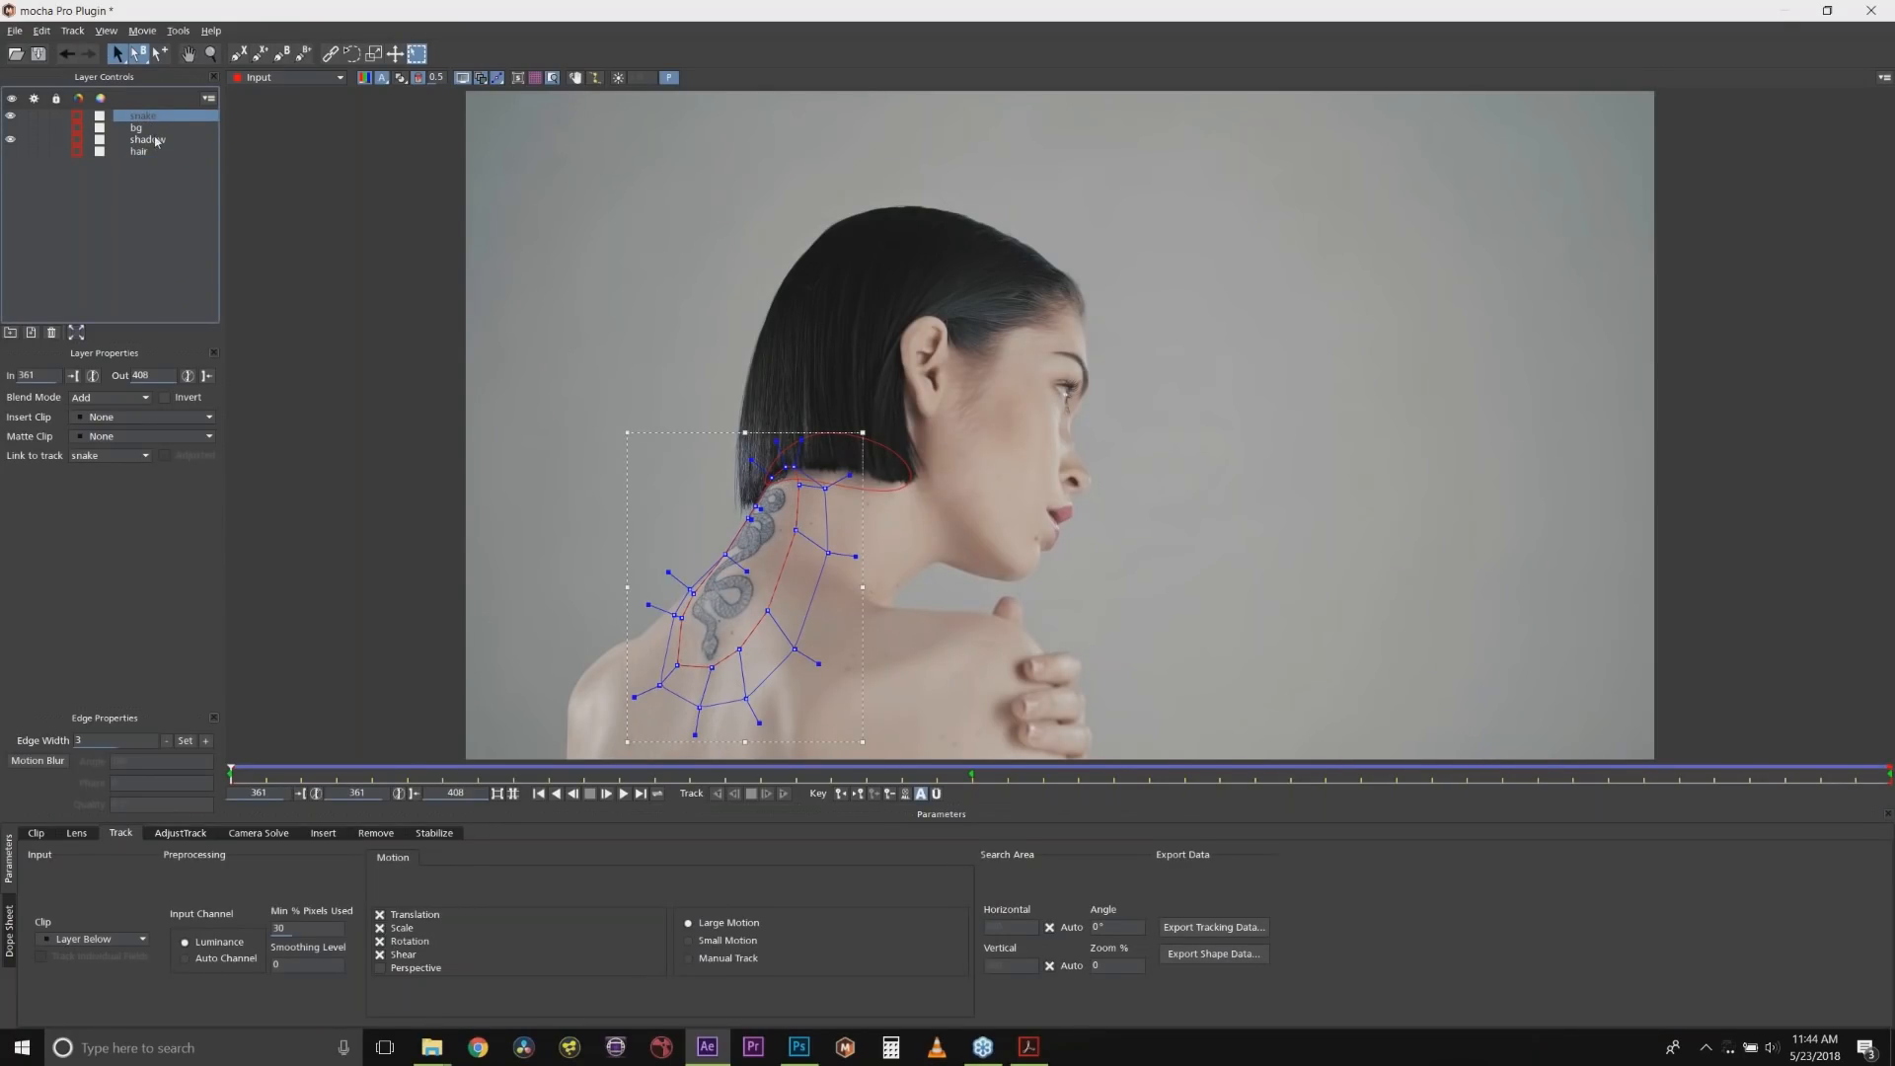
left_click(144, 142)
left_click(144, 153, "shift")
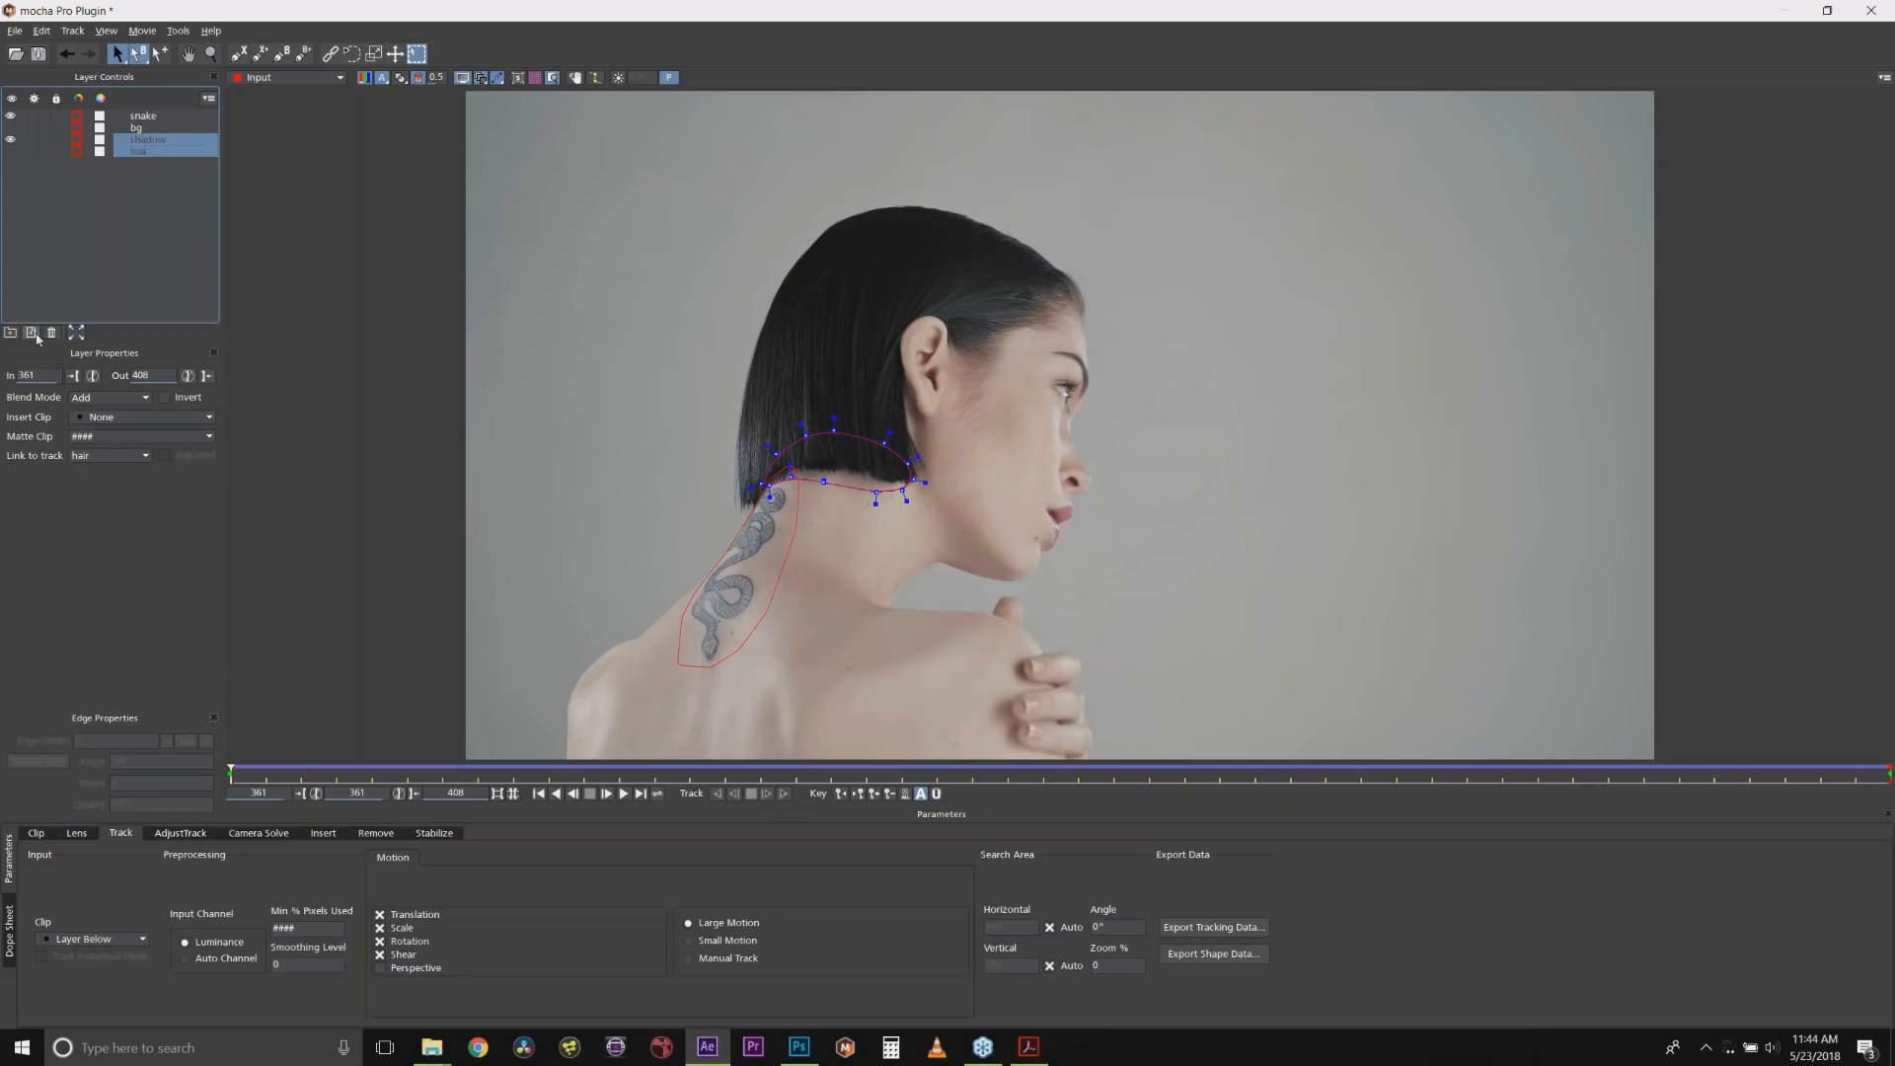
left_click(51, 332)
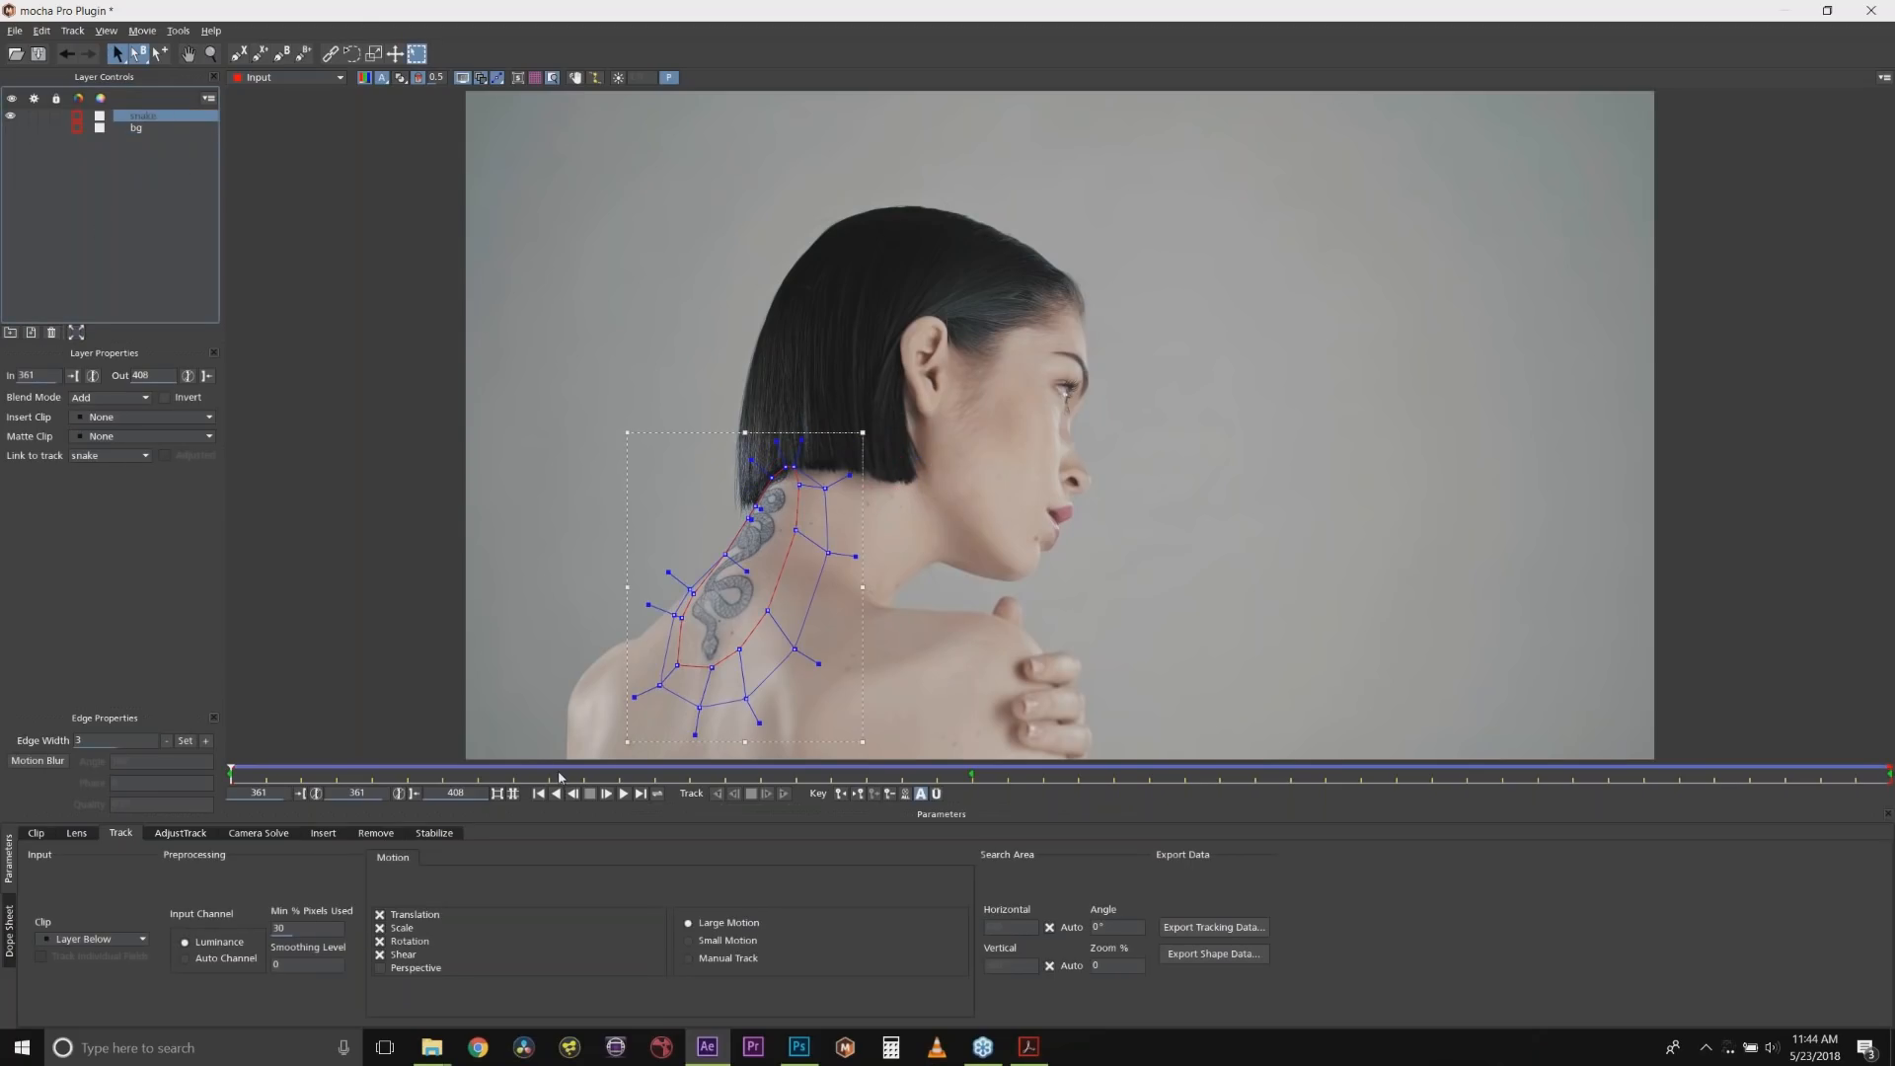
Render the snake layer's removal at frame 372 with the Remove module and close mocha Pro.
left_click(620, 772)
left_click(376, 832)
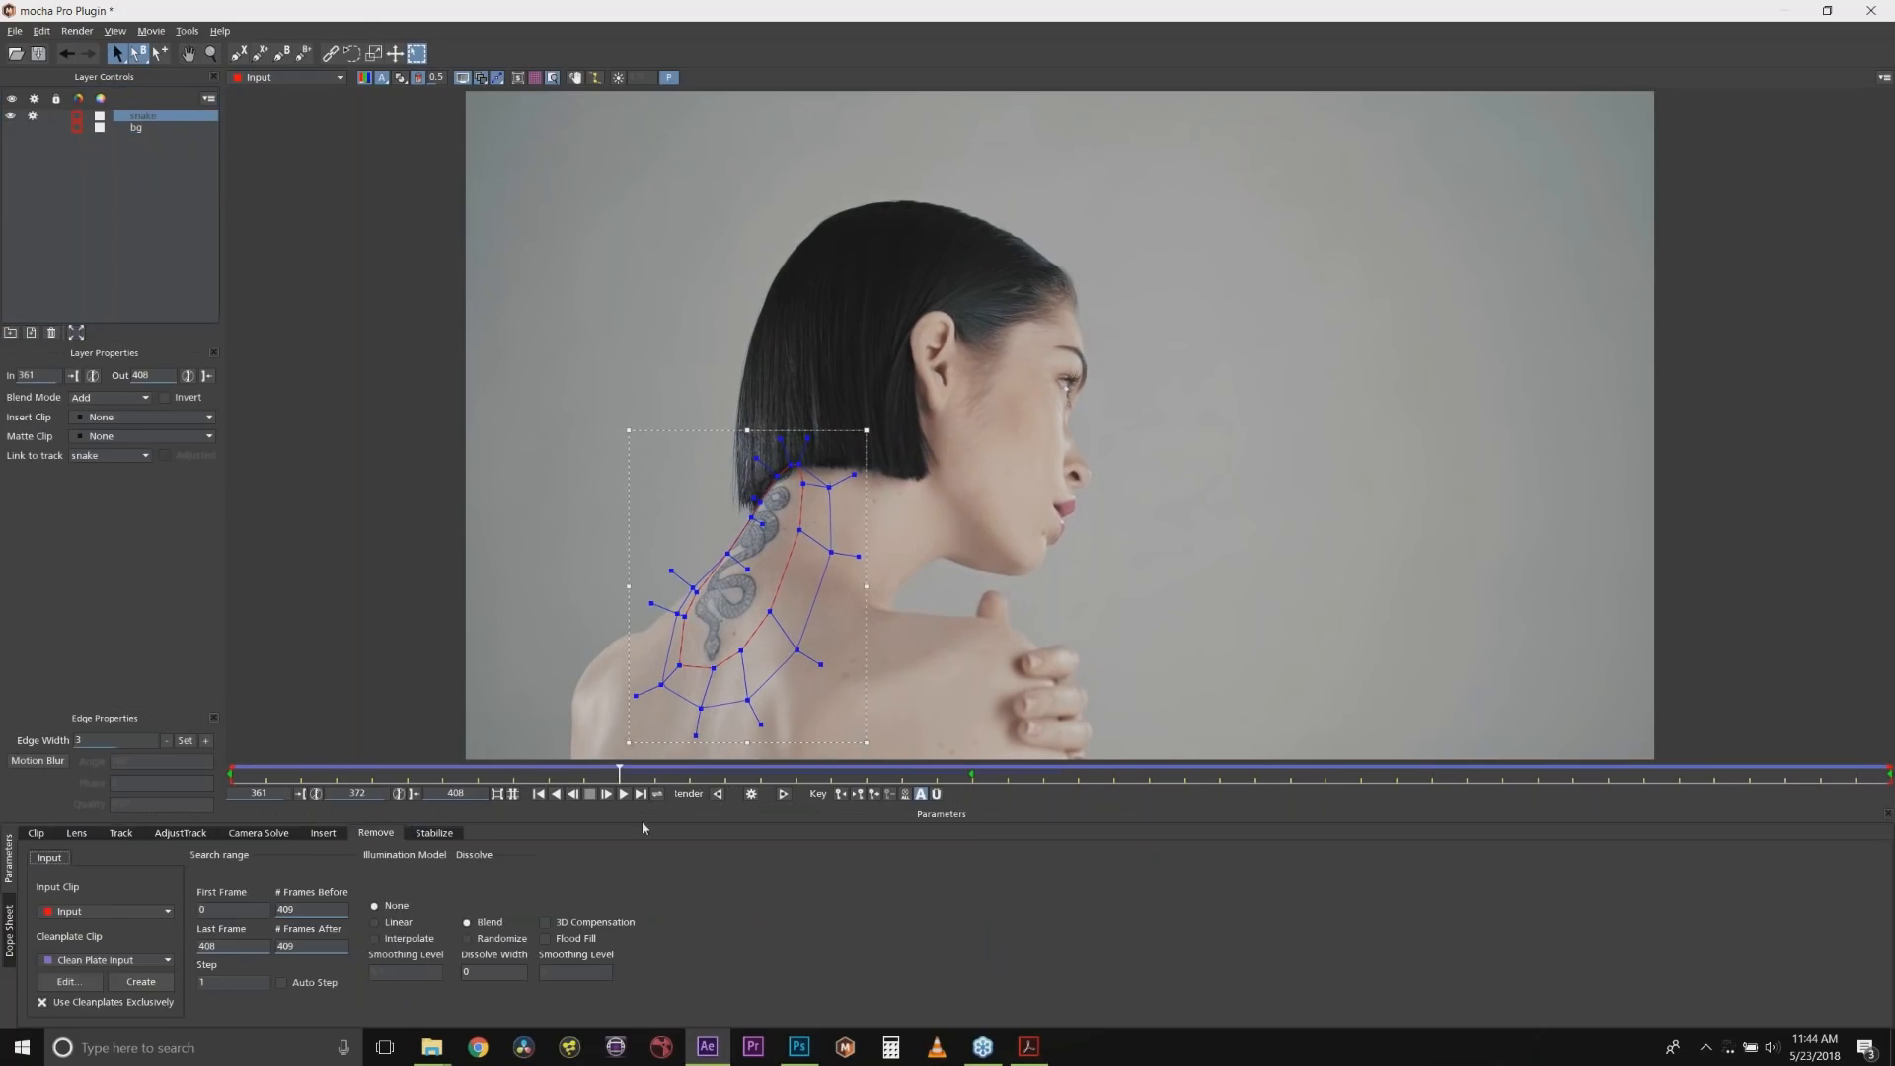
left_click(751, 794)
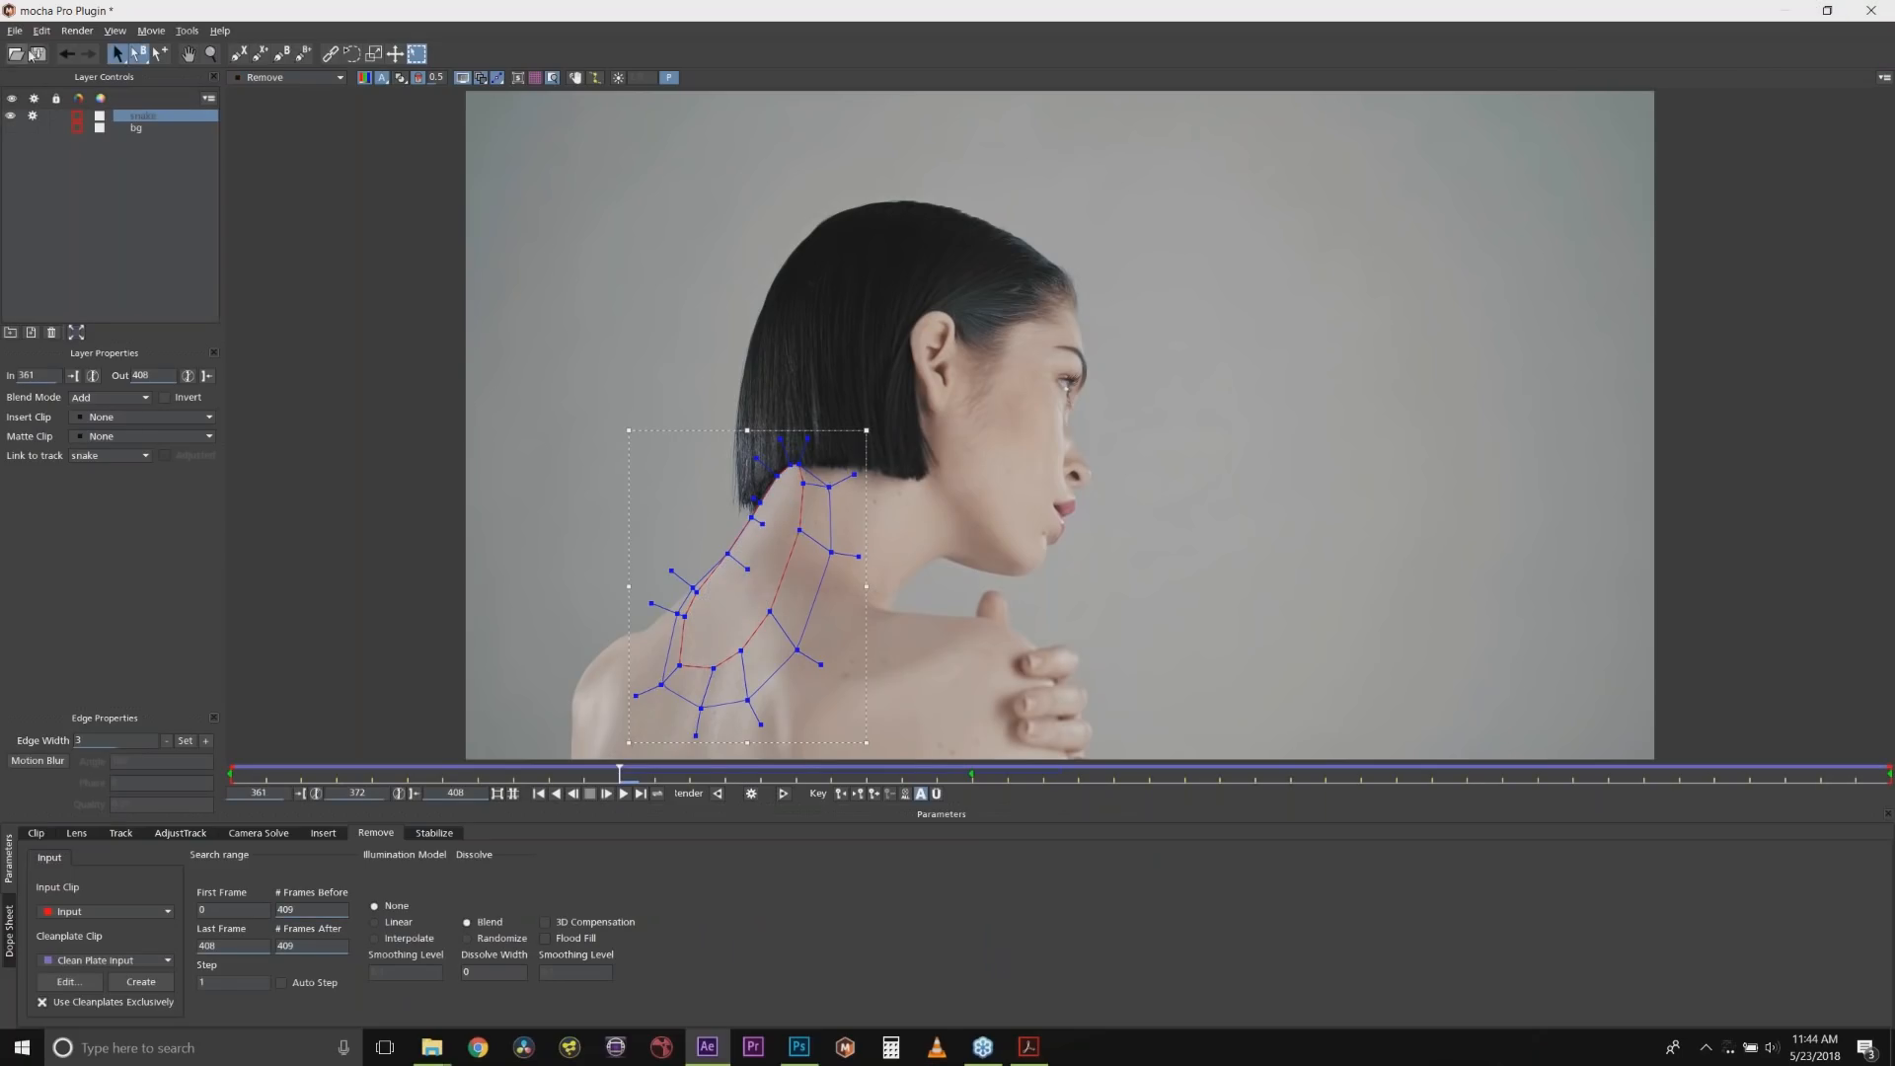
left_click(1883, 7)
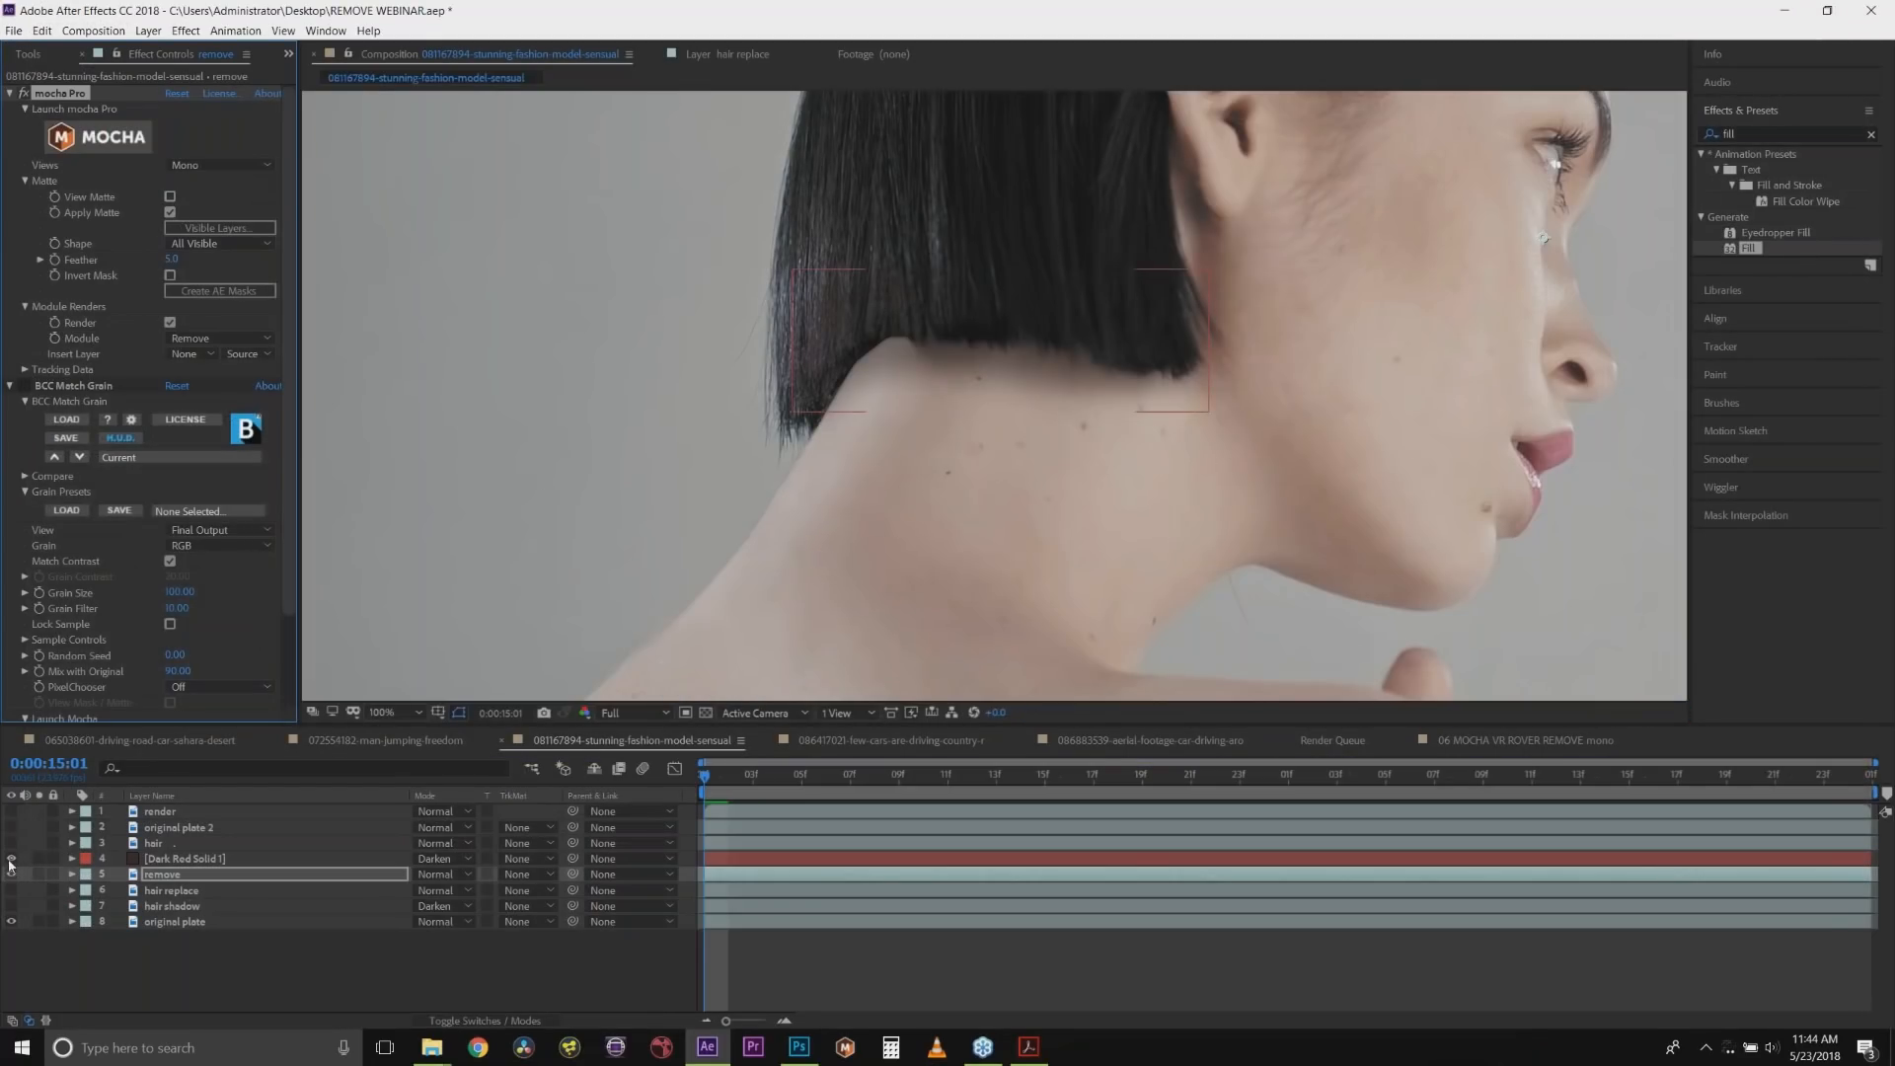
Compare the neck with and without the Dark Red Solid 1 shadow, and show the hair layer.
left_click(11, 860)
left_click(11, 860)
left_click(12, 860)
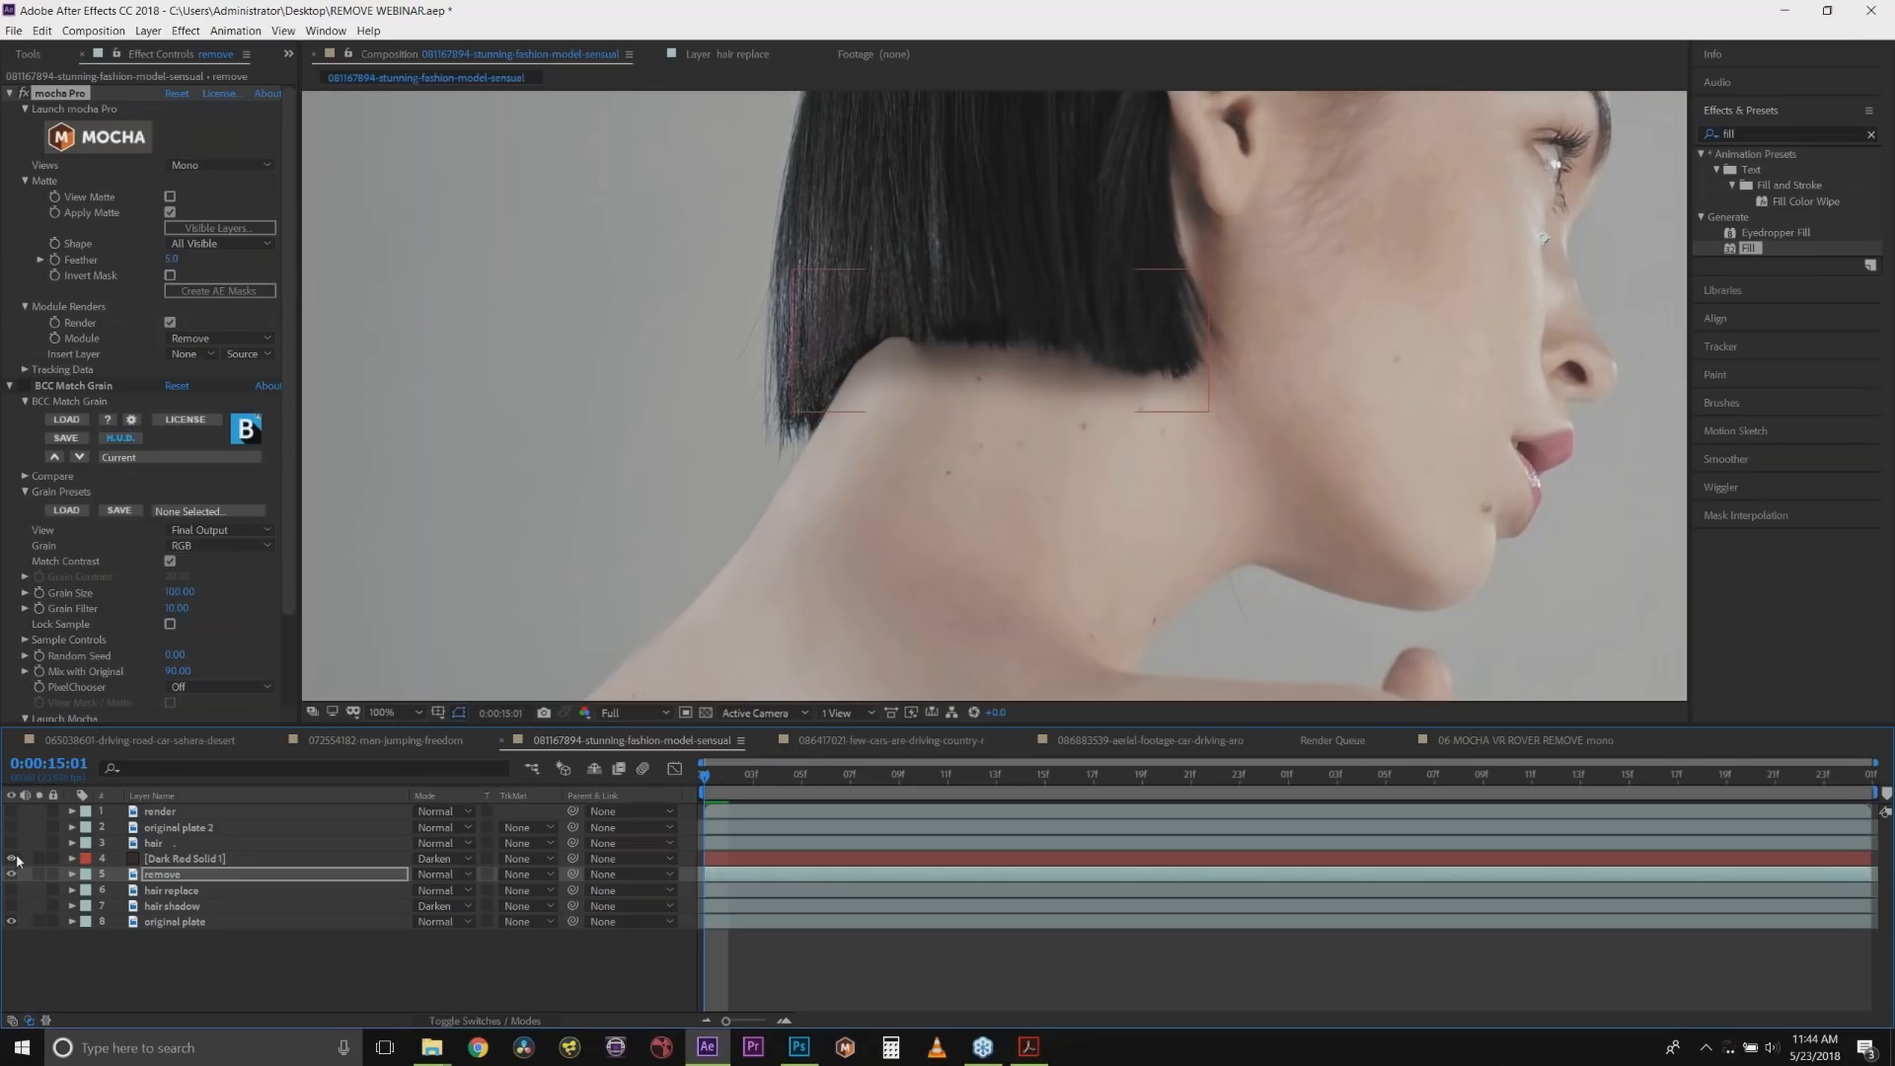
left_click(163, 843)
left_click(12, 843)
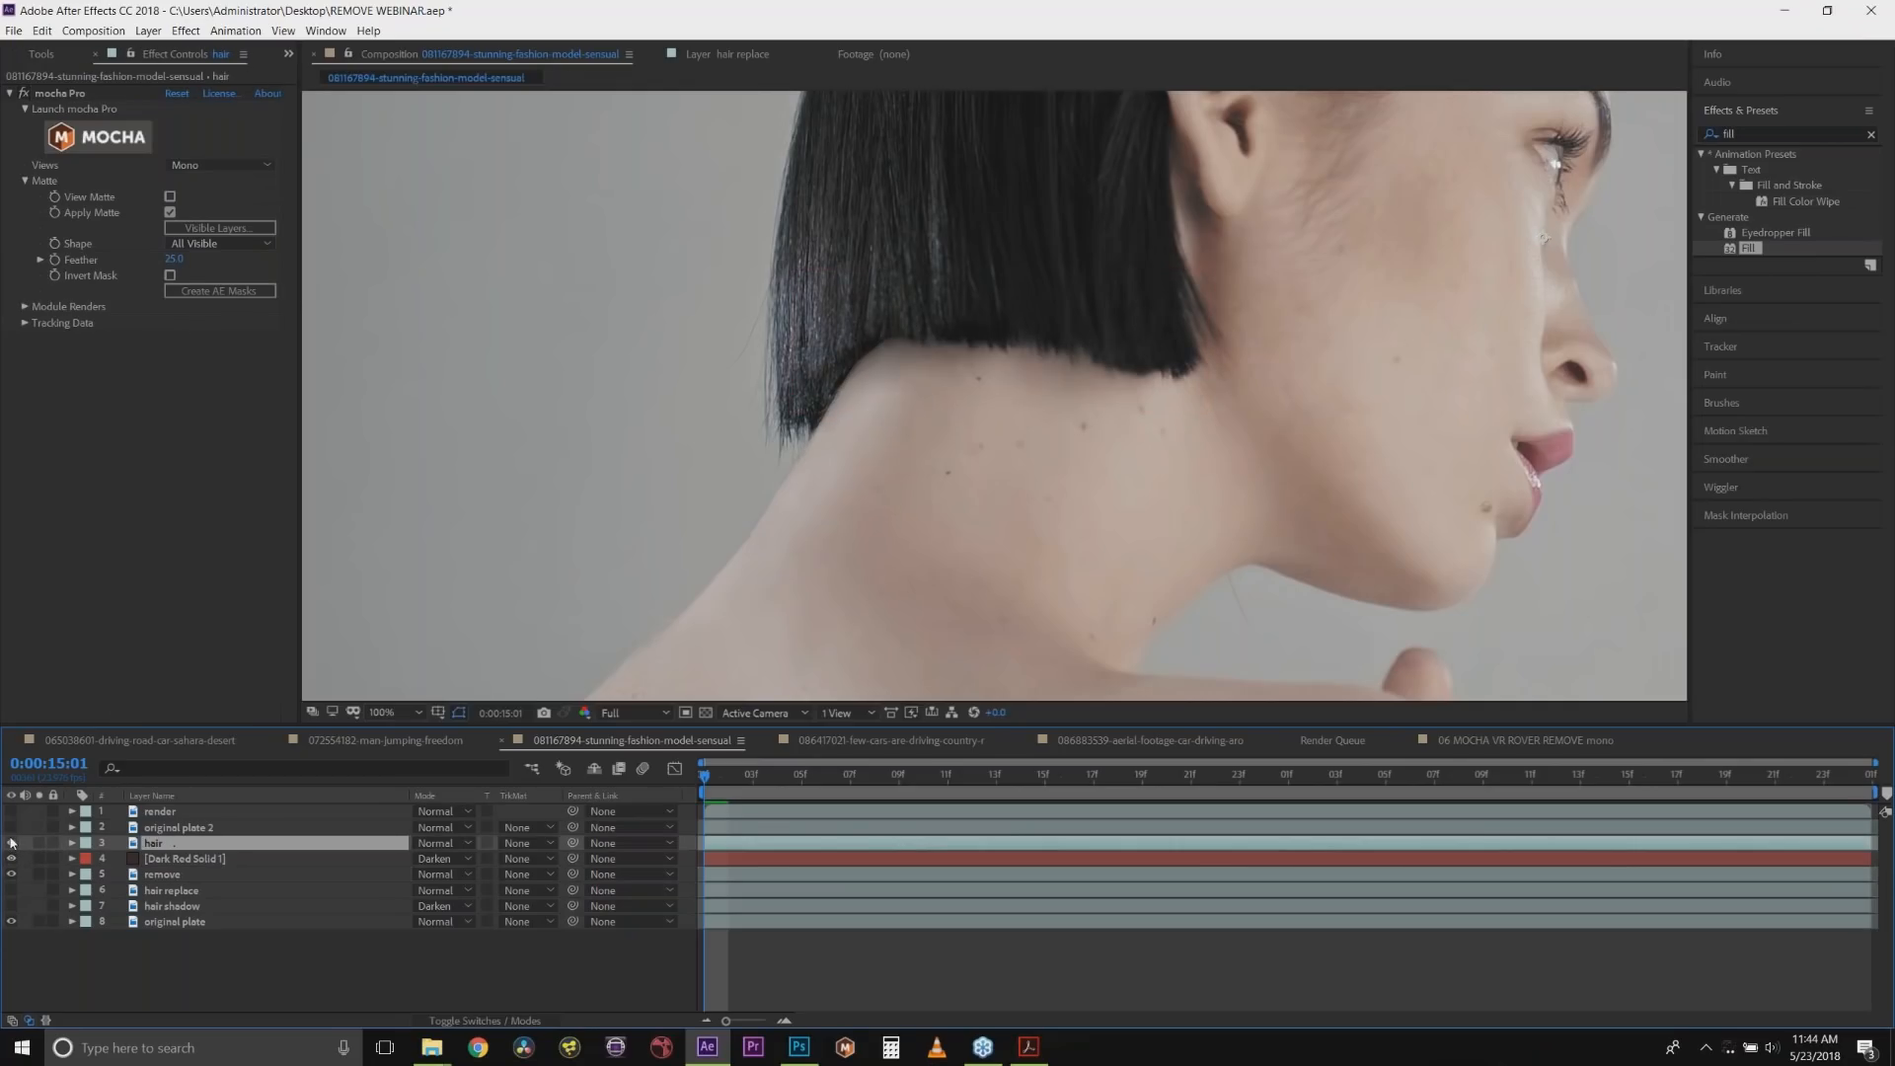
Show the original plate 2 and render layers, switching the render off and on to compare the neck before and after the removal.
left_click(174, 829)
left_click(12, 827)
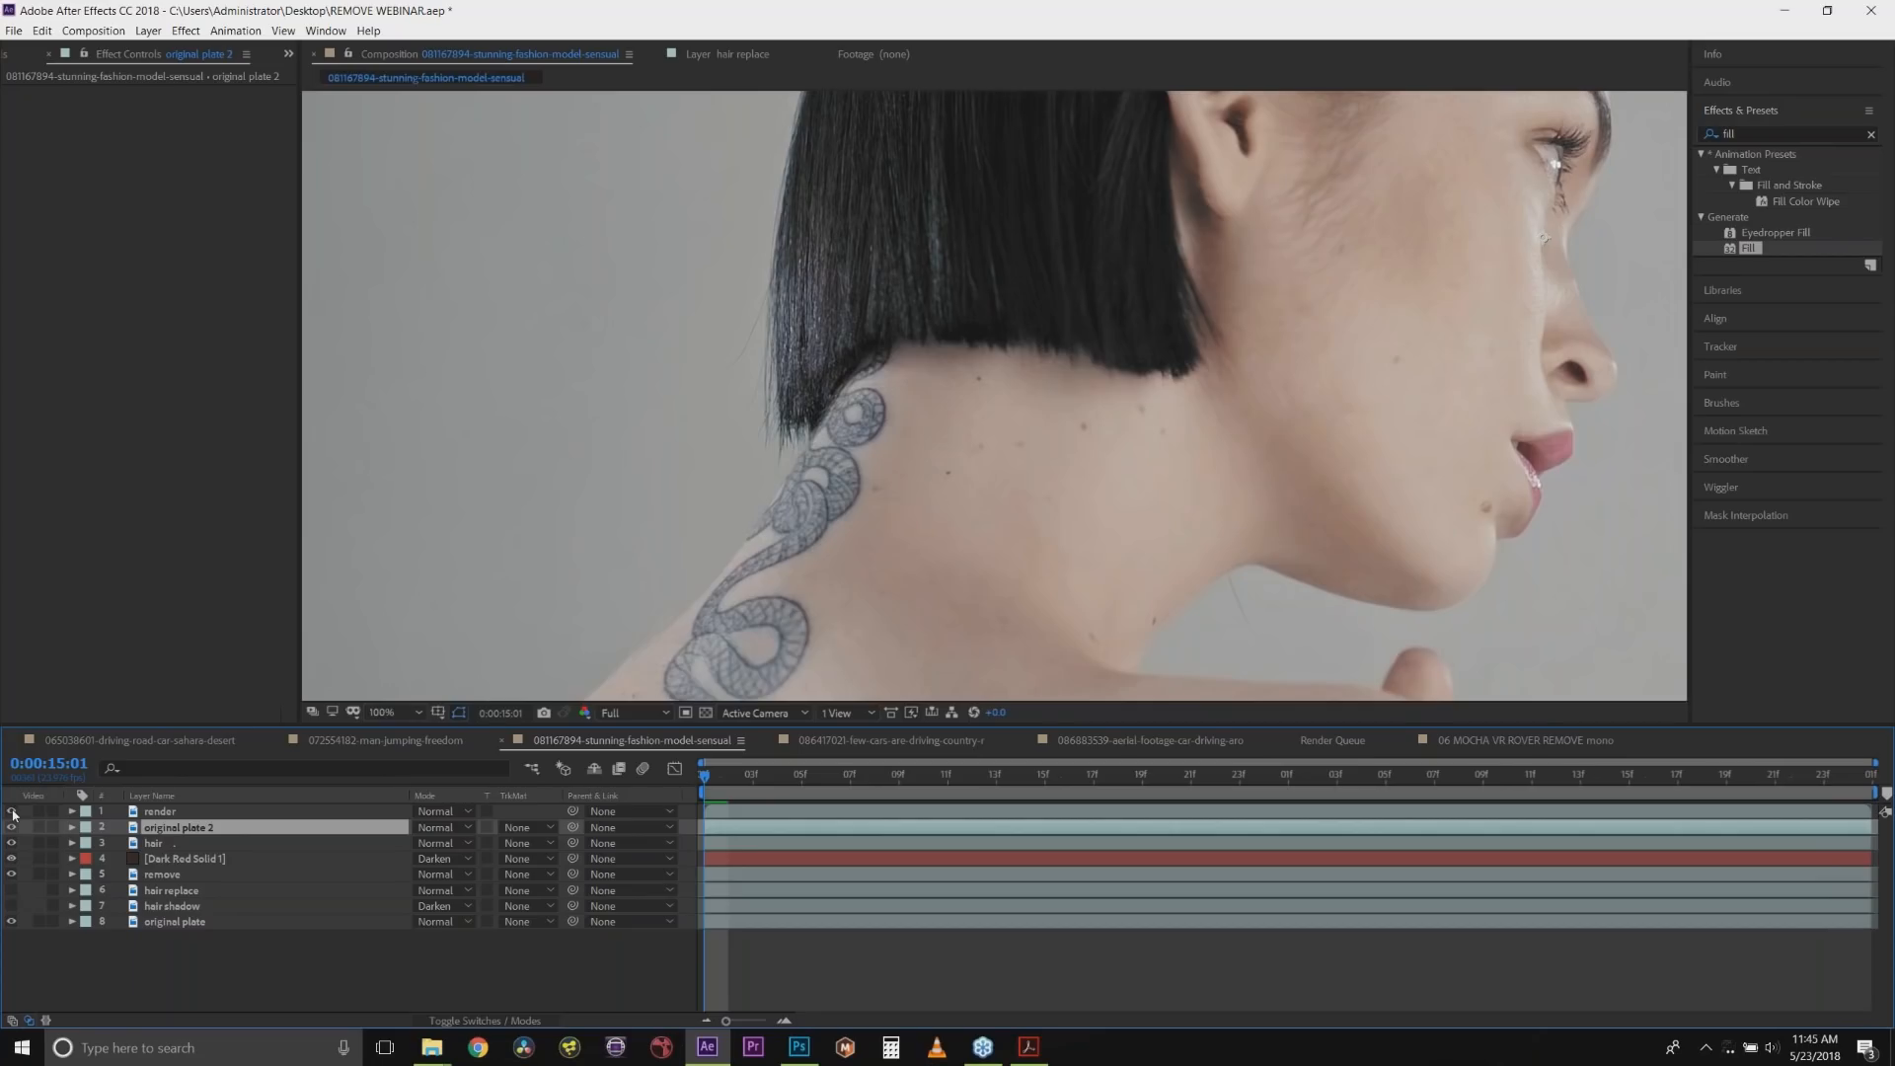
left_click(11, 811)
left_click(12, 812)
left_click(12, 811)
left_click(12, 811)
left_click(12, 811)
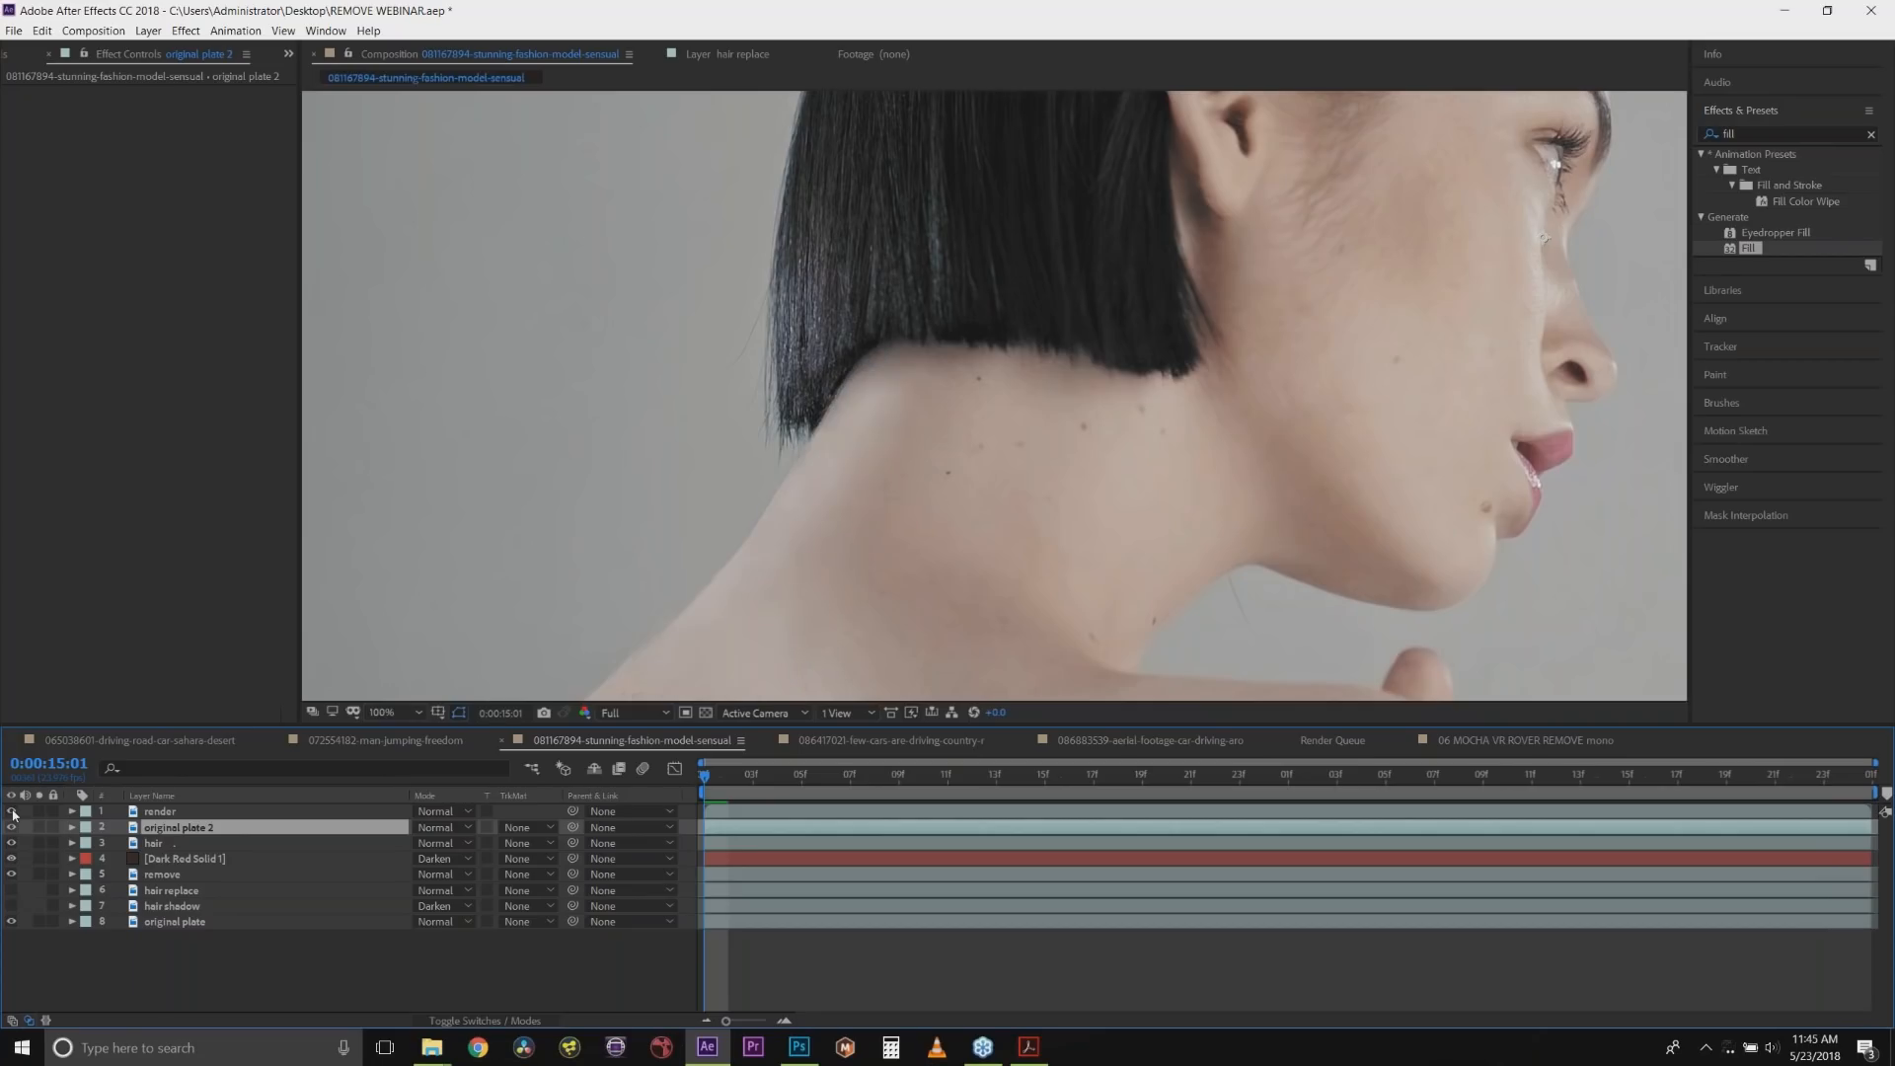
left_click(12, 811)
left_click(12, 811)
Fit the whole frame in the viewer and play back the rendered tattoo removal from 0:00:15:01.
left_click(391, 712)
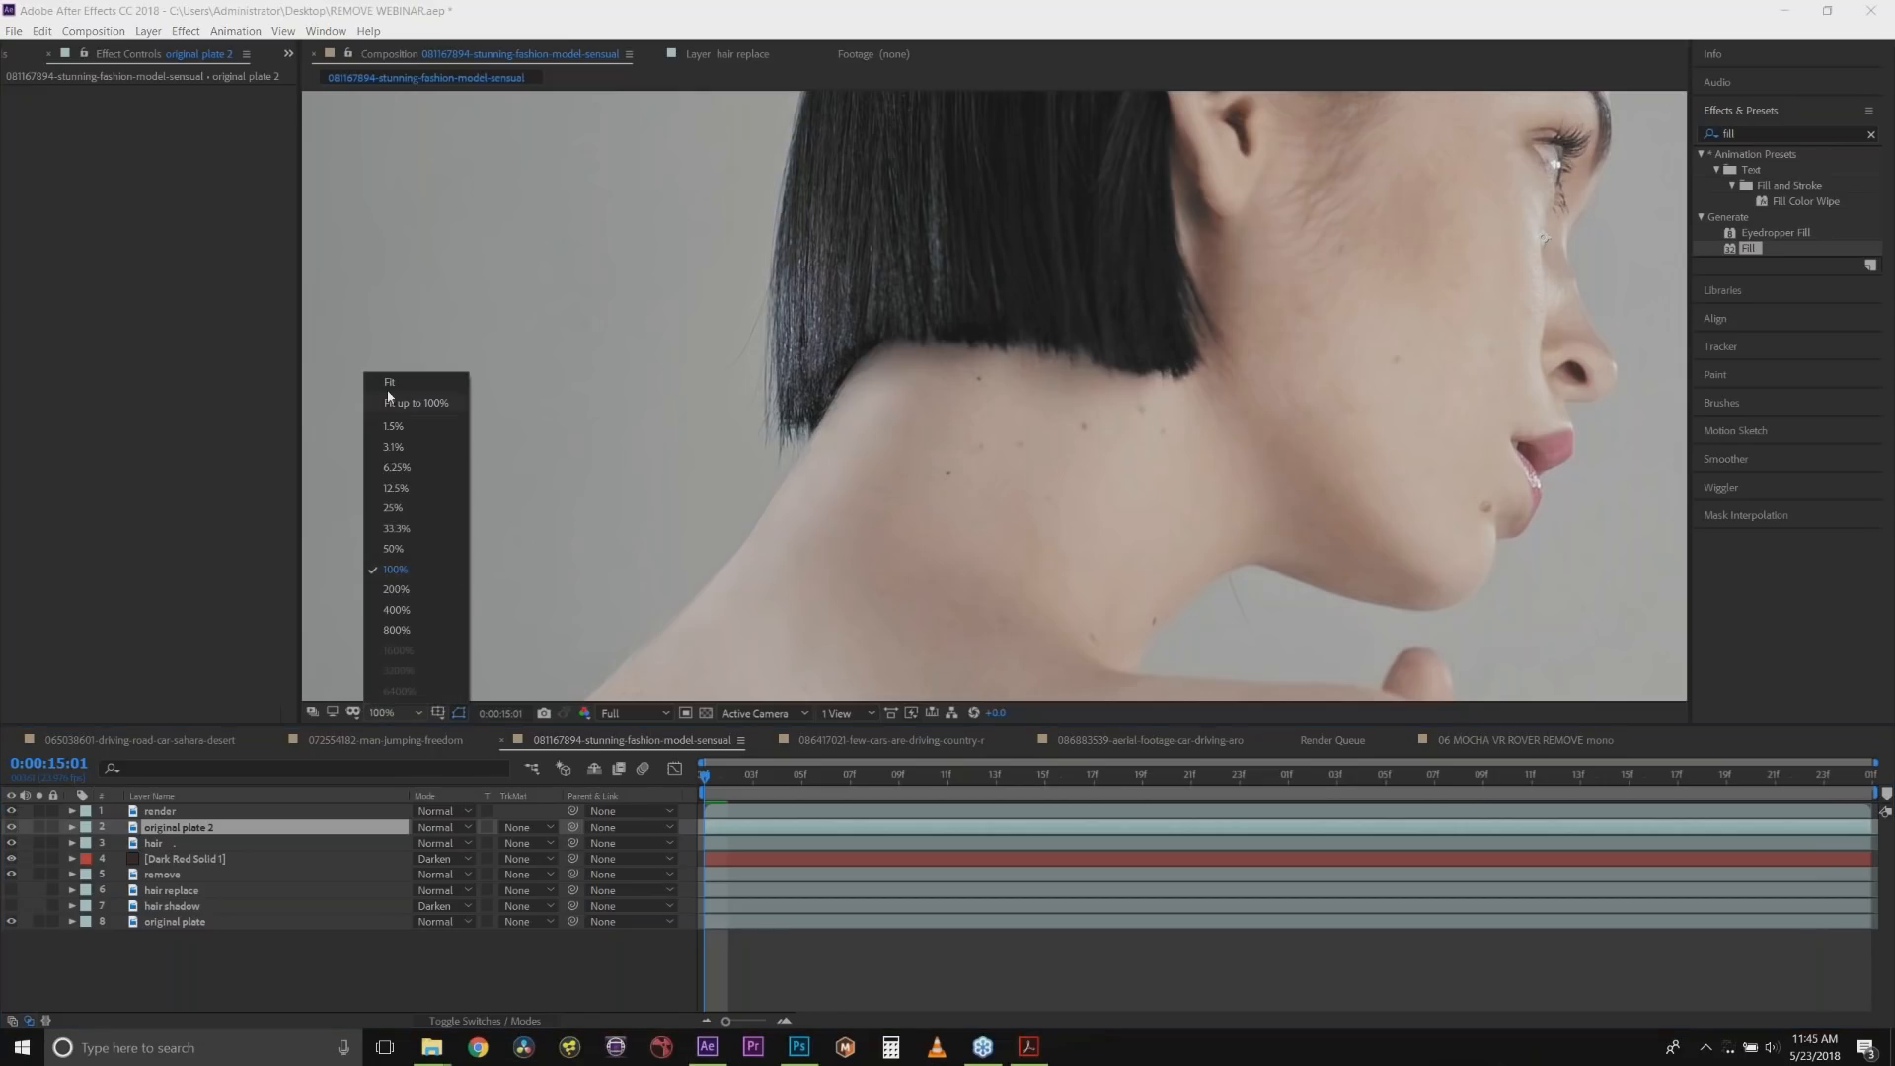
left_click(392, 393)
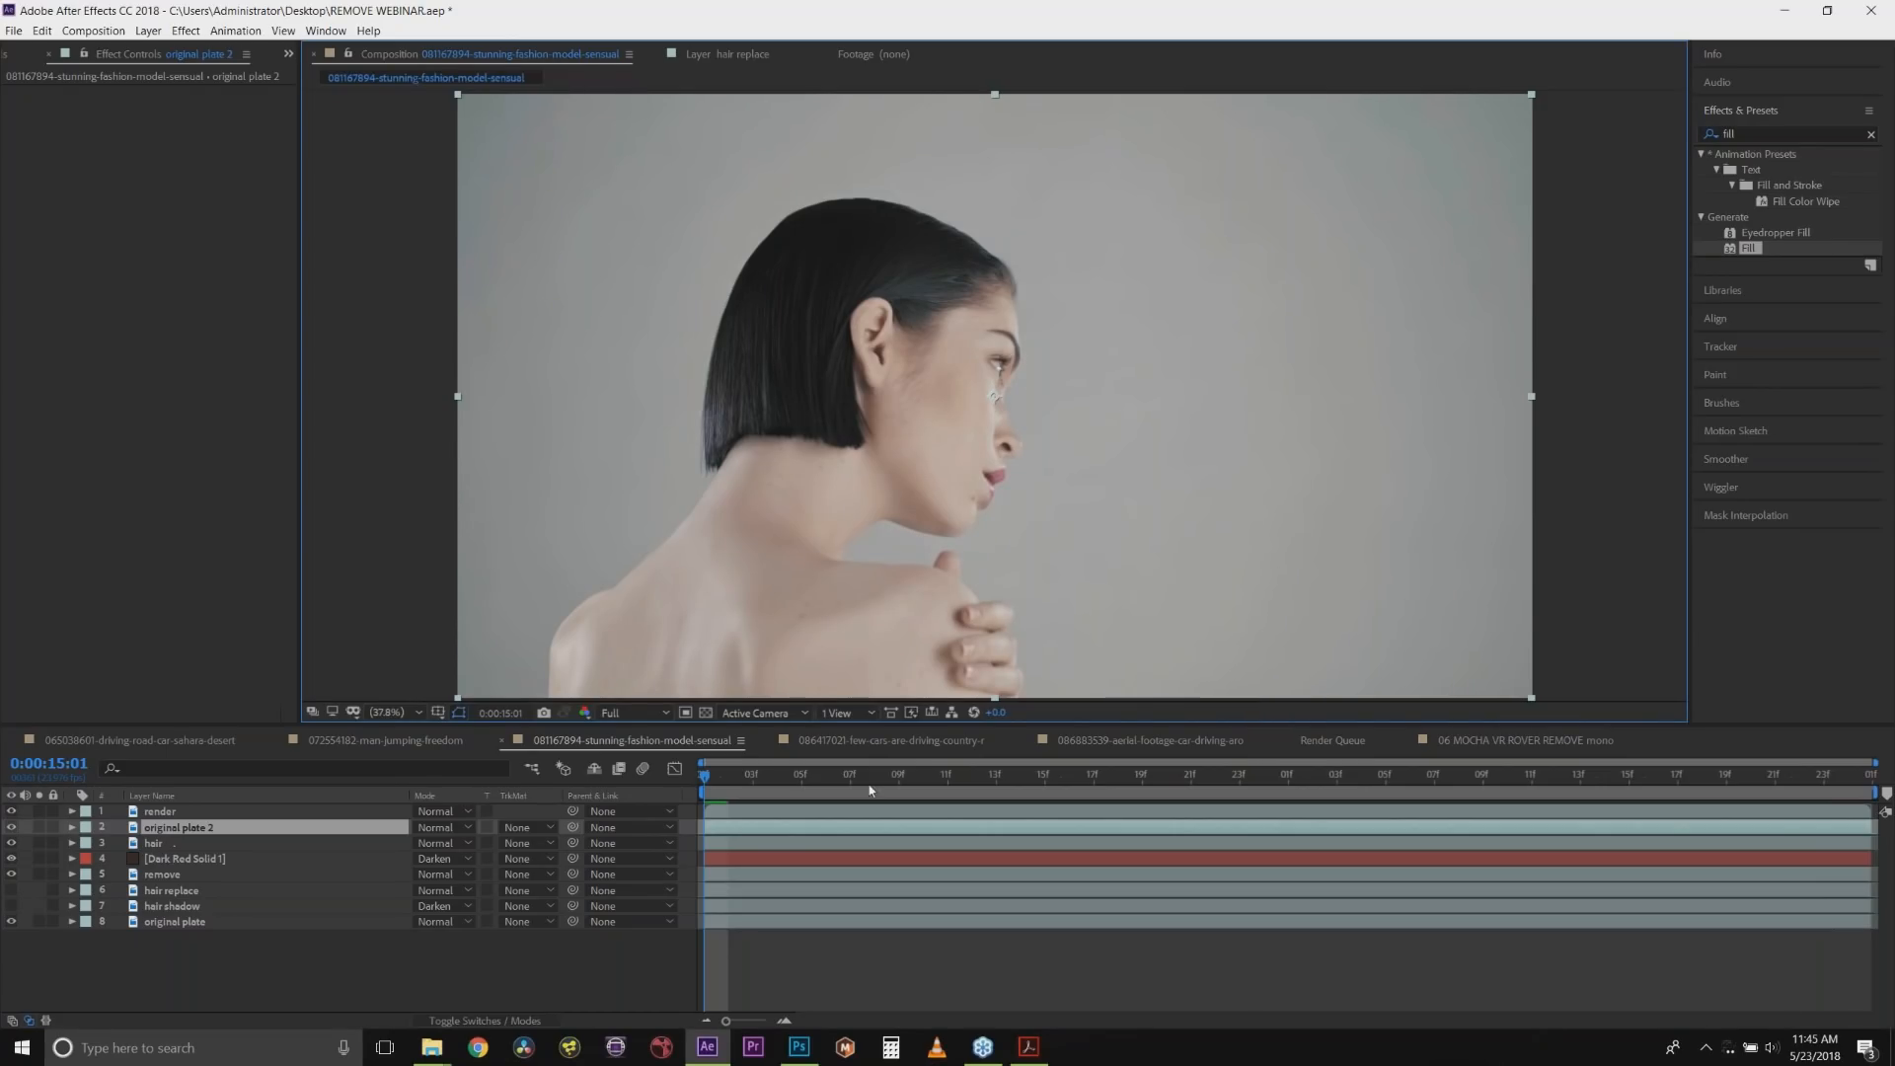
left_click(924, 775)
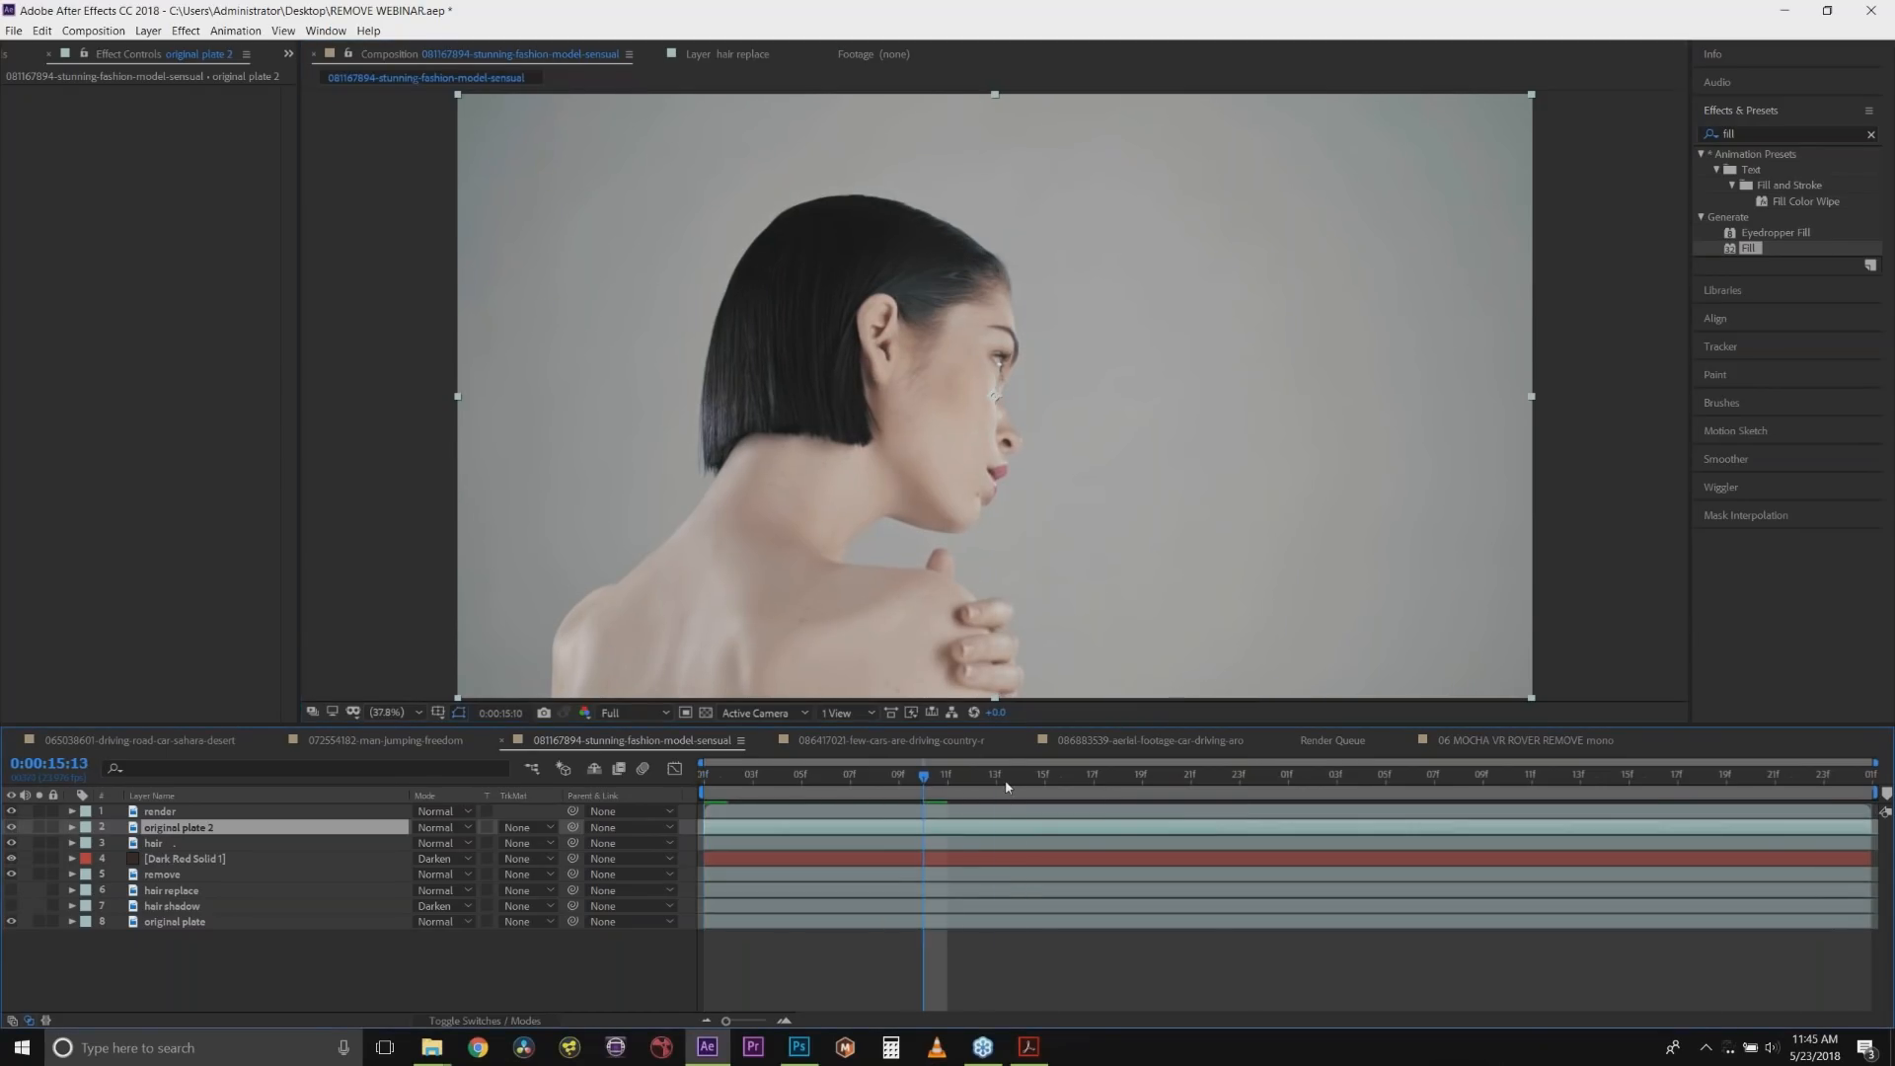
key("space")
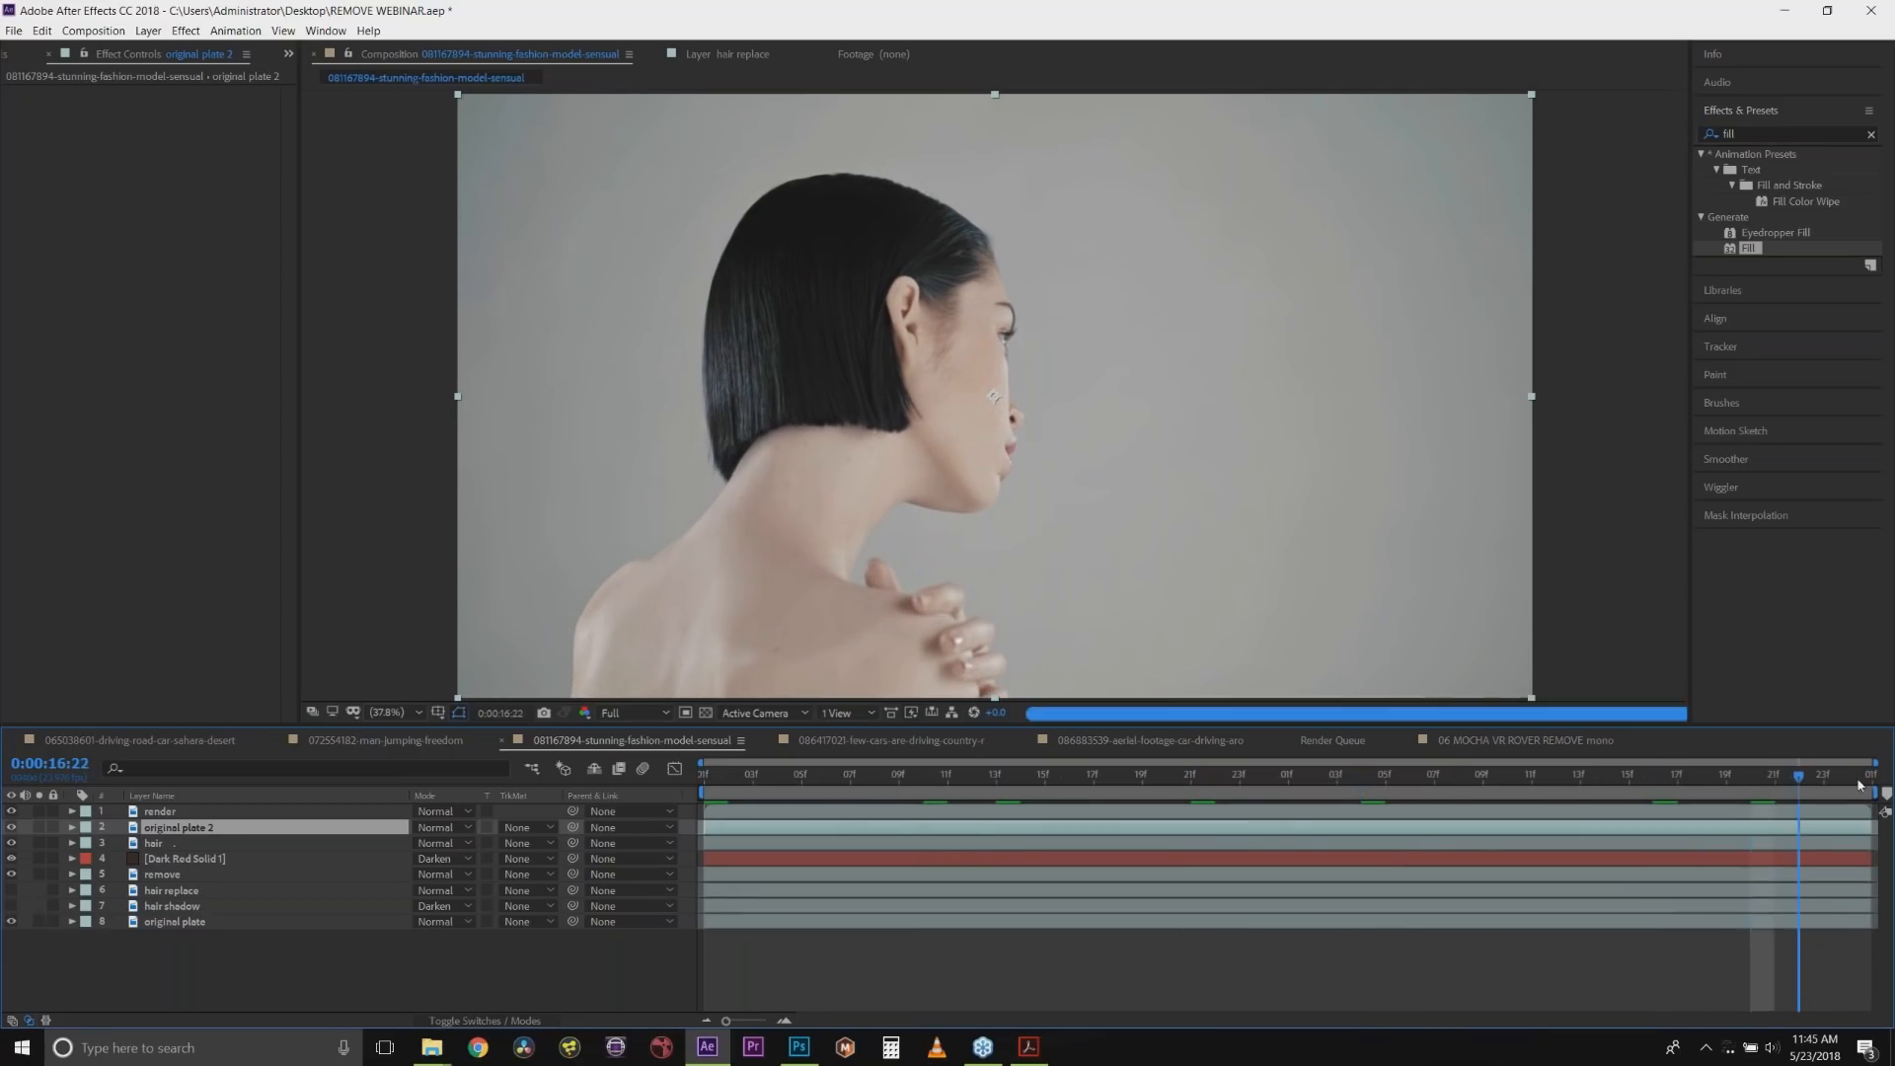
left_click_drag(1859, 787, 683, 813)
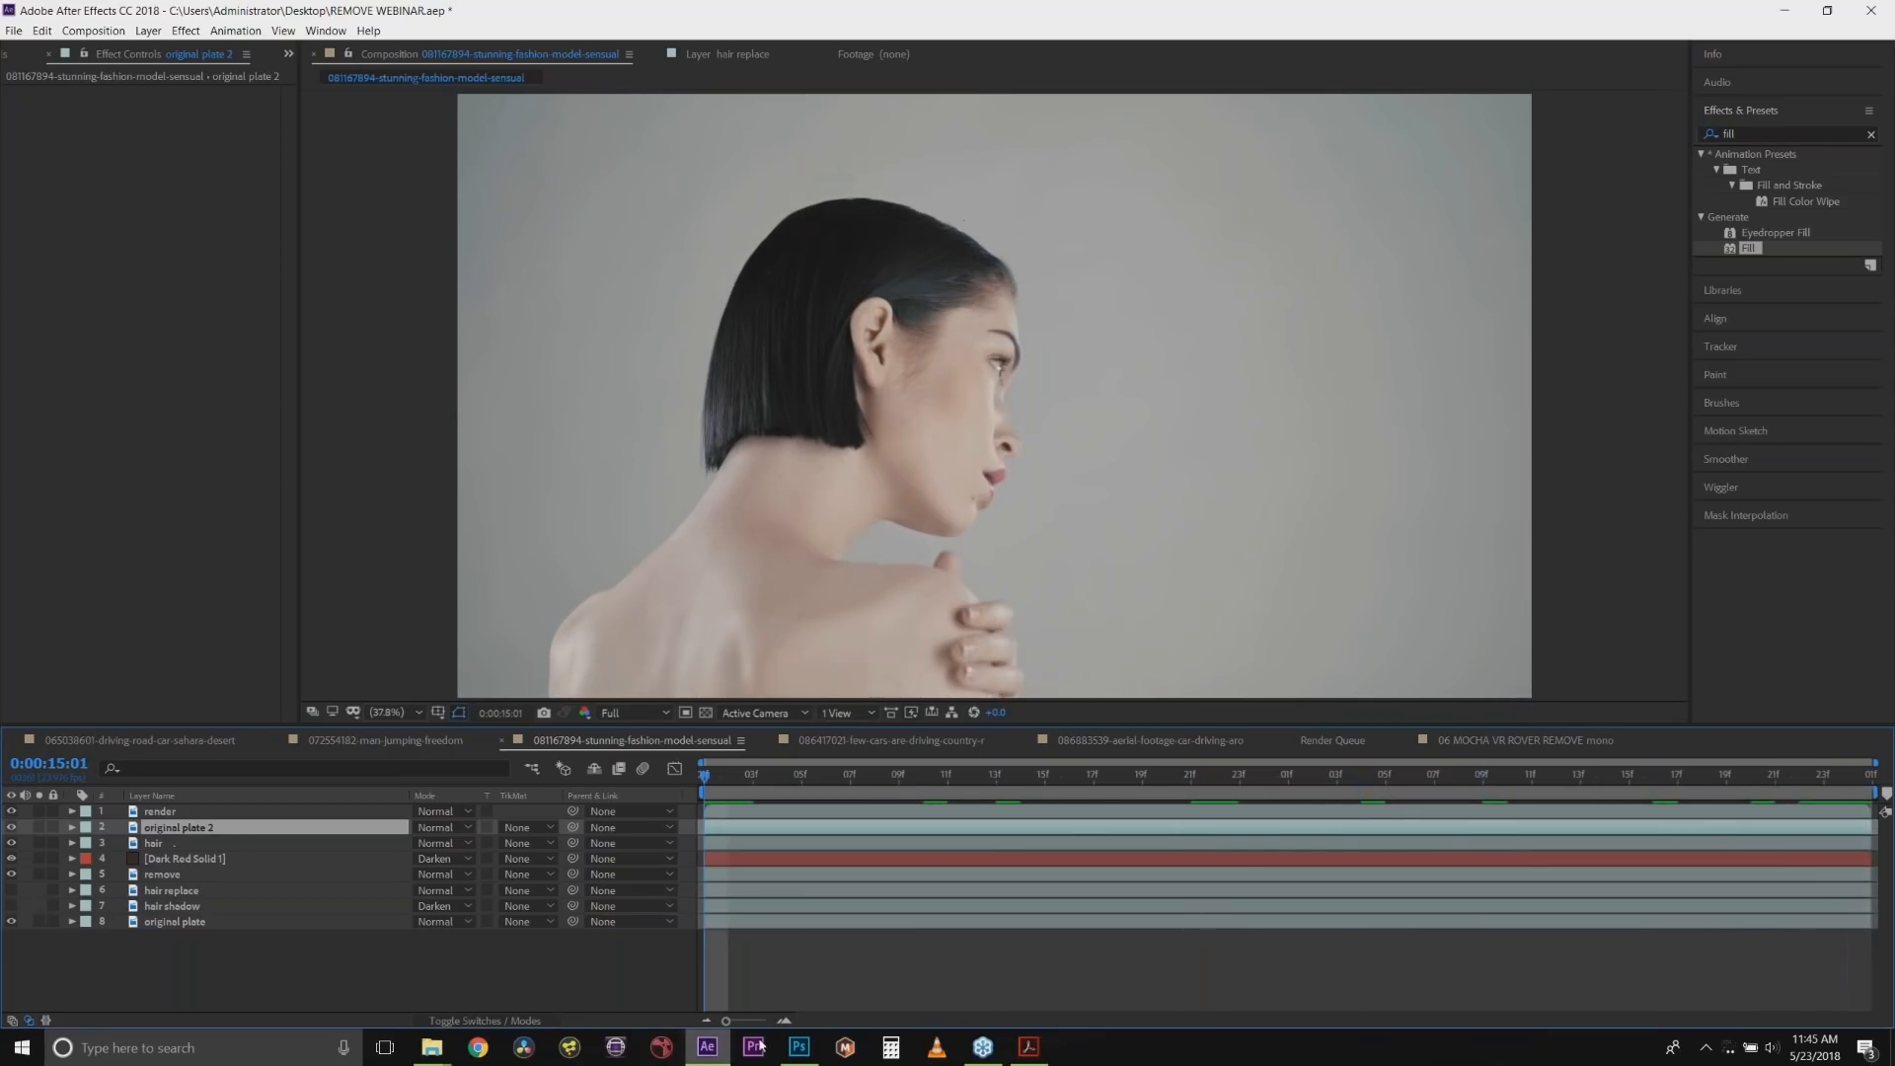
key("space")
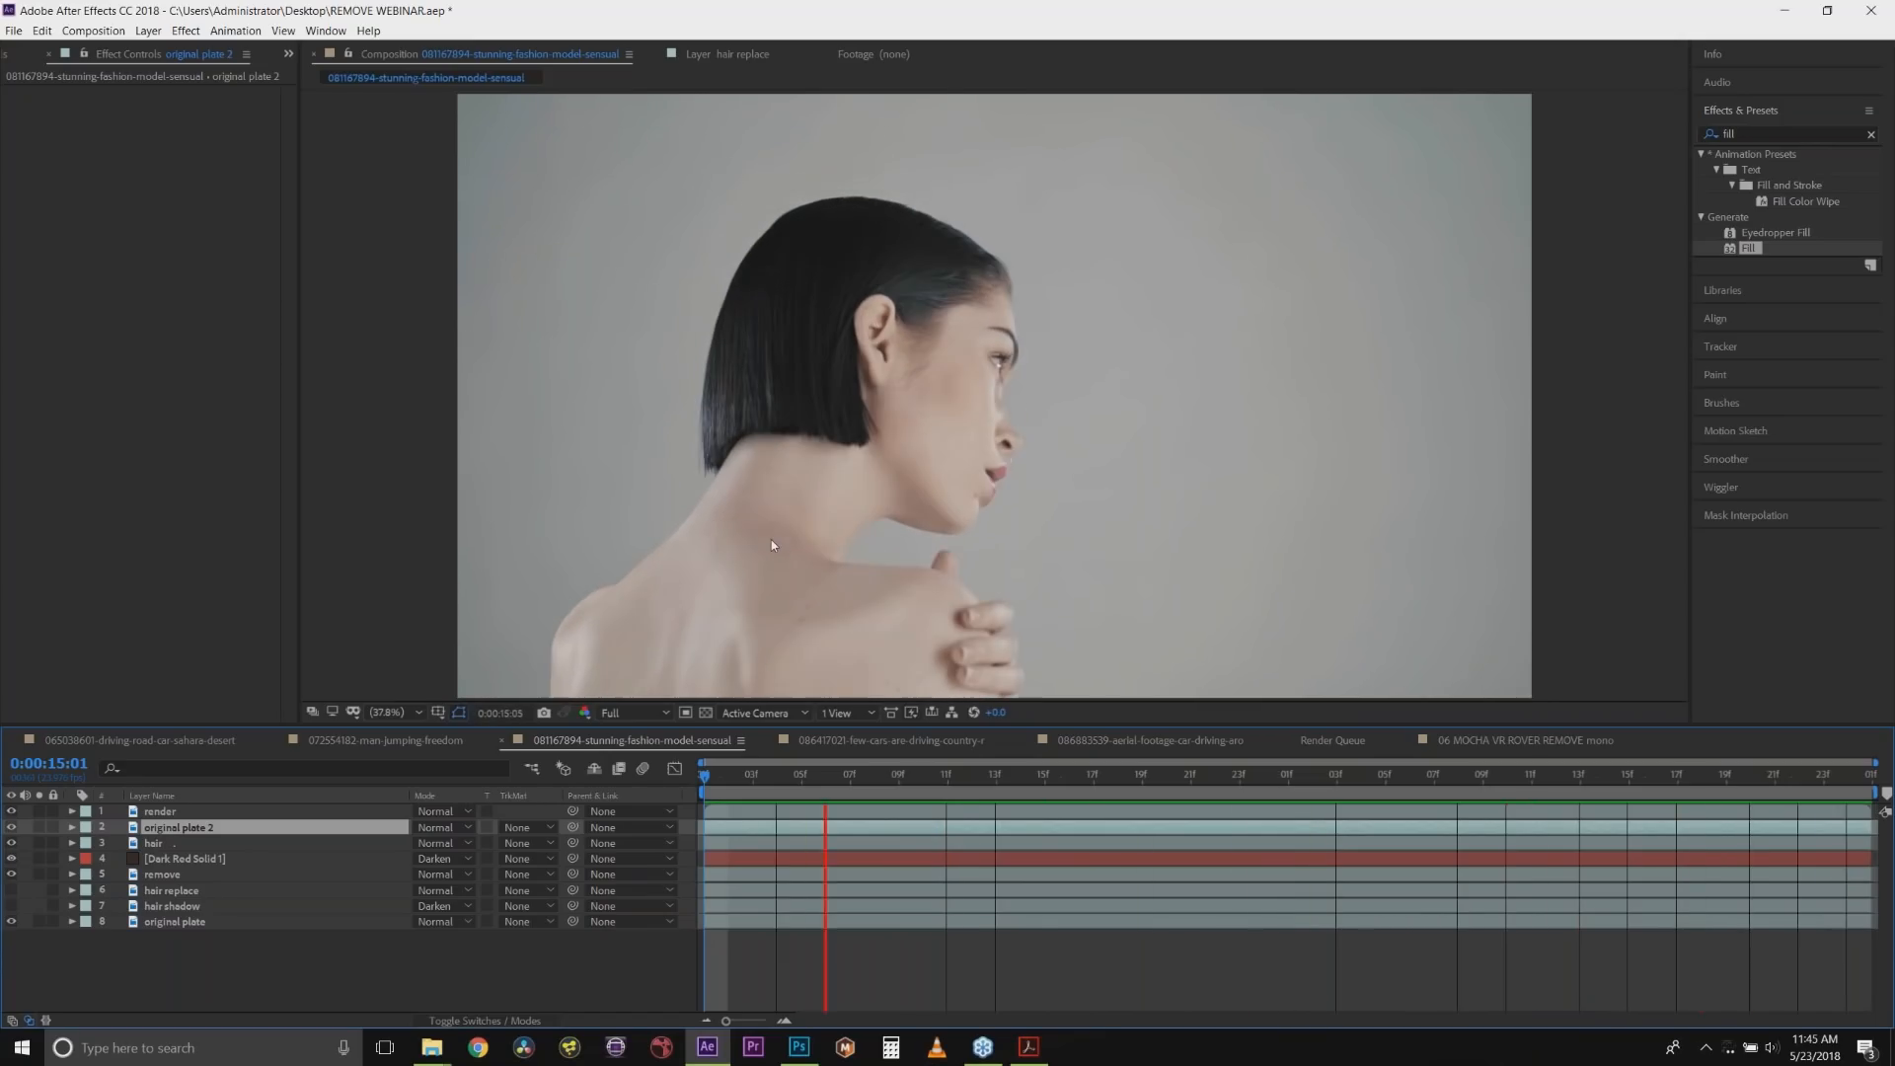
key("space")
Search the effects for "beauty" and select BCC Beauty Studio.
left_click(1760, 133)
type("beaut")
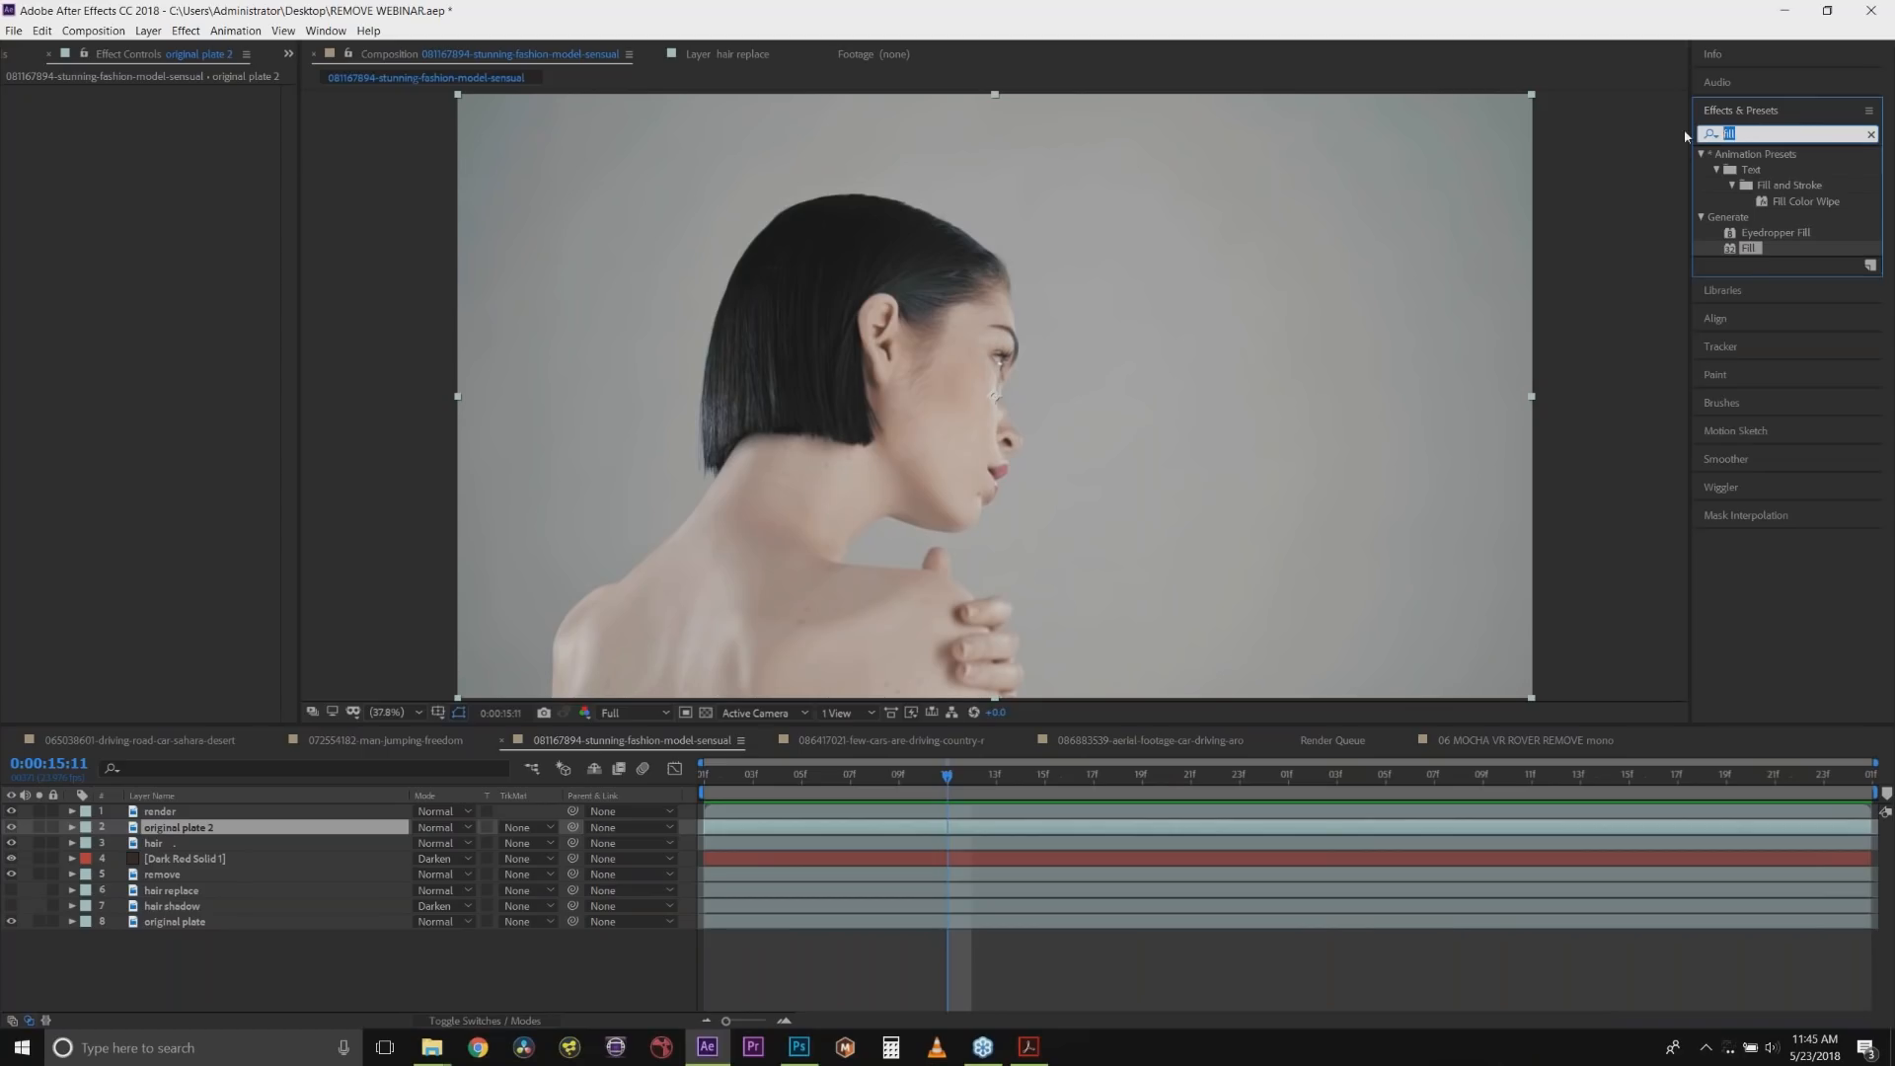
type("y")
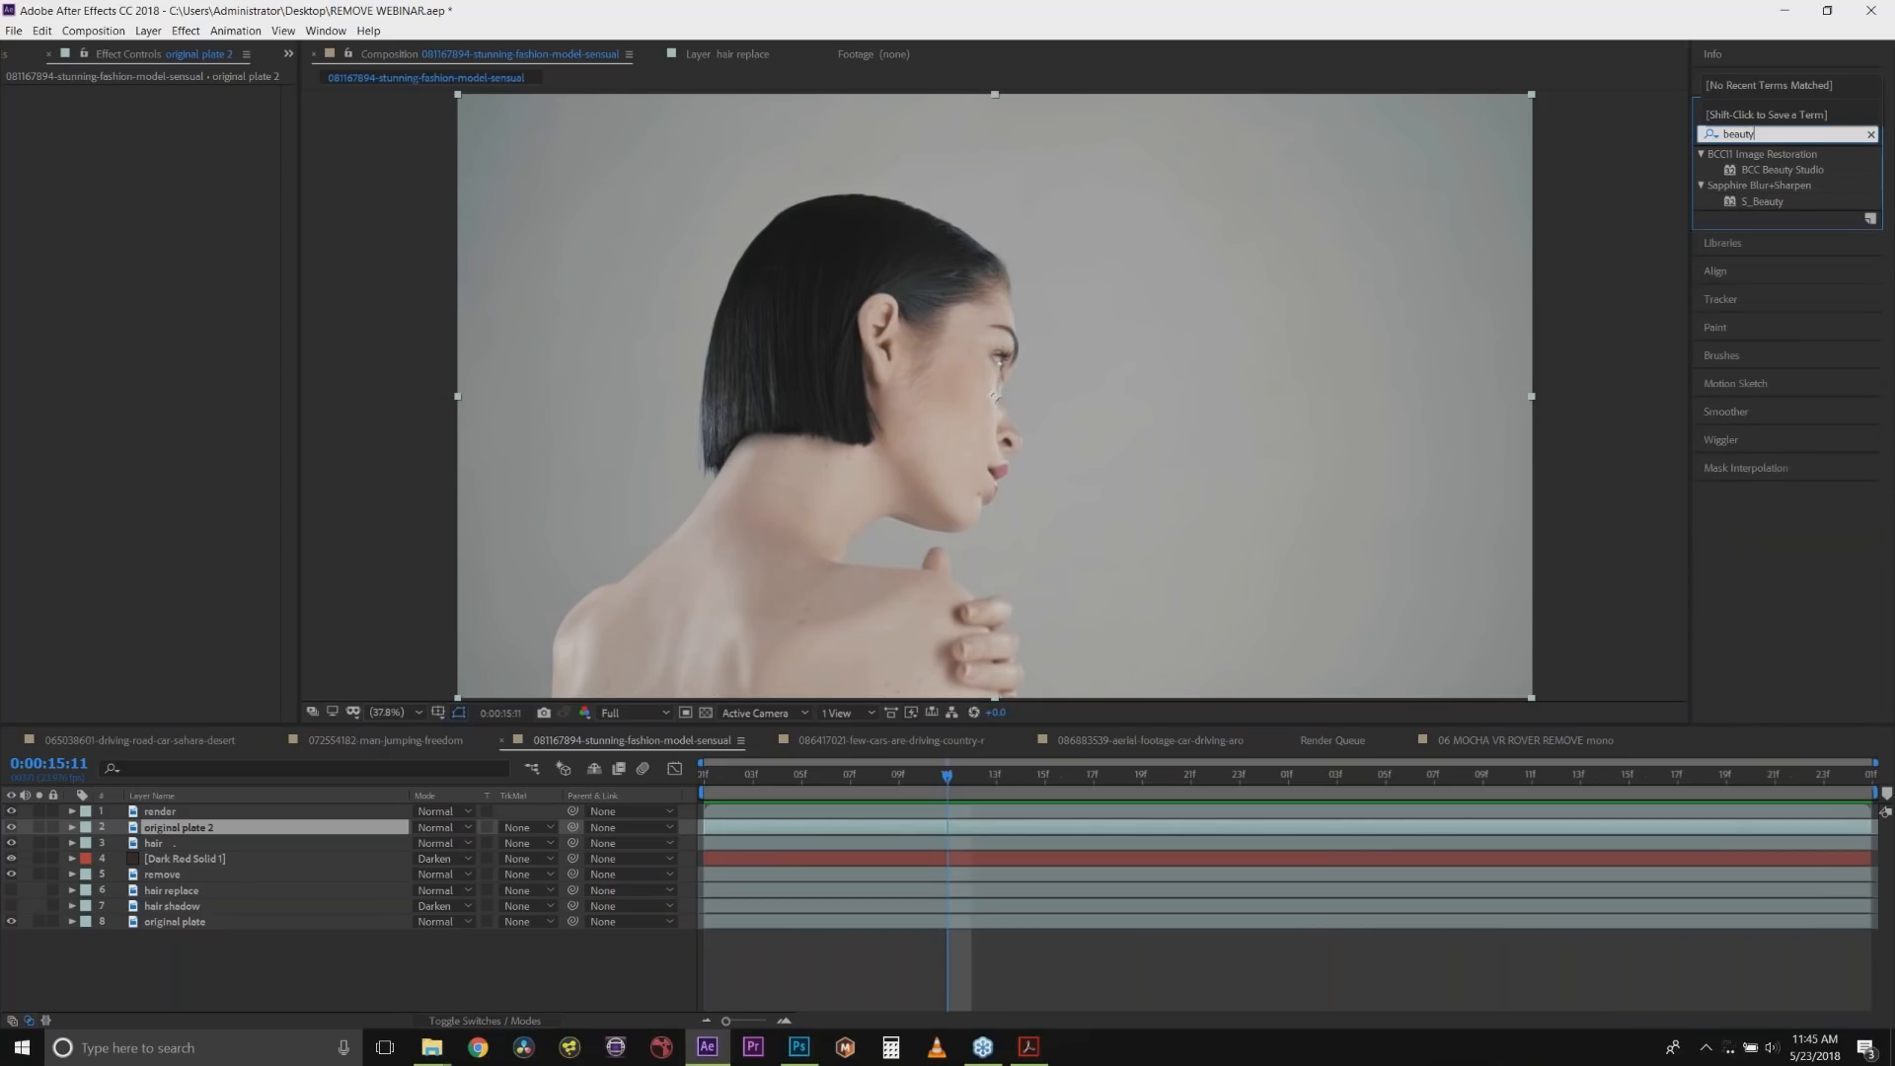
left_click(1748, 167)
left_click(1745, 169)
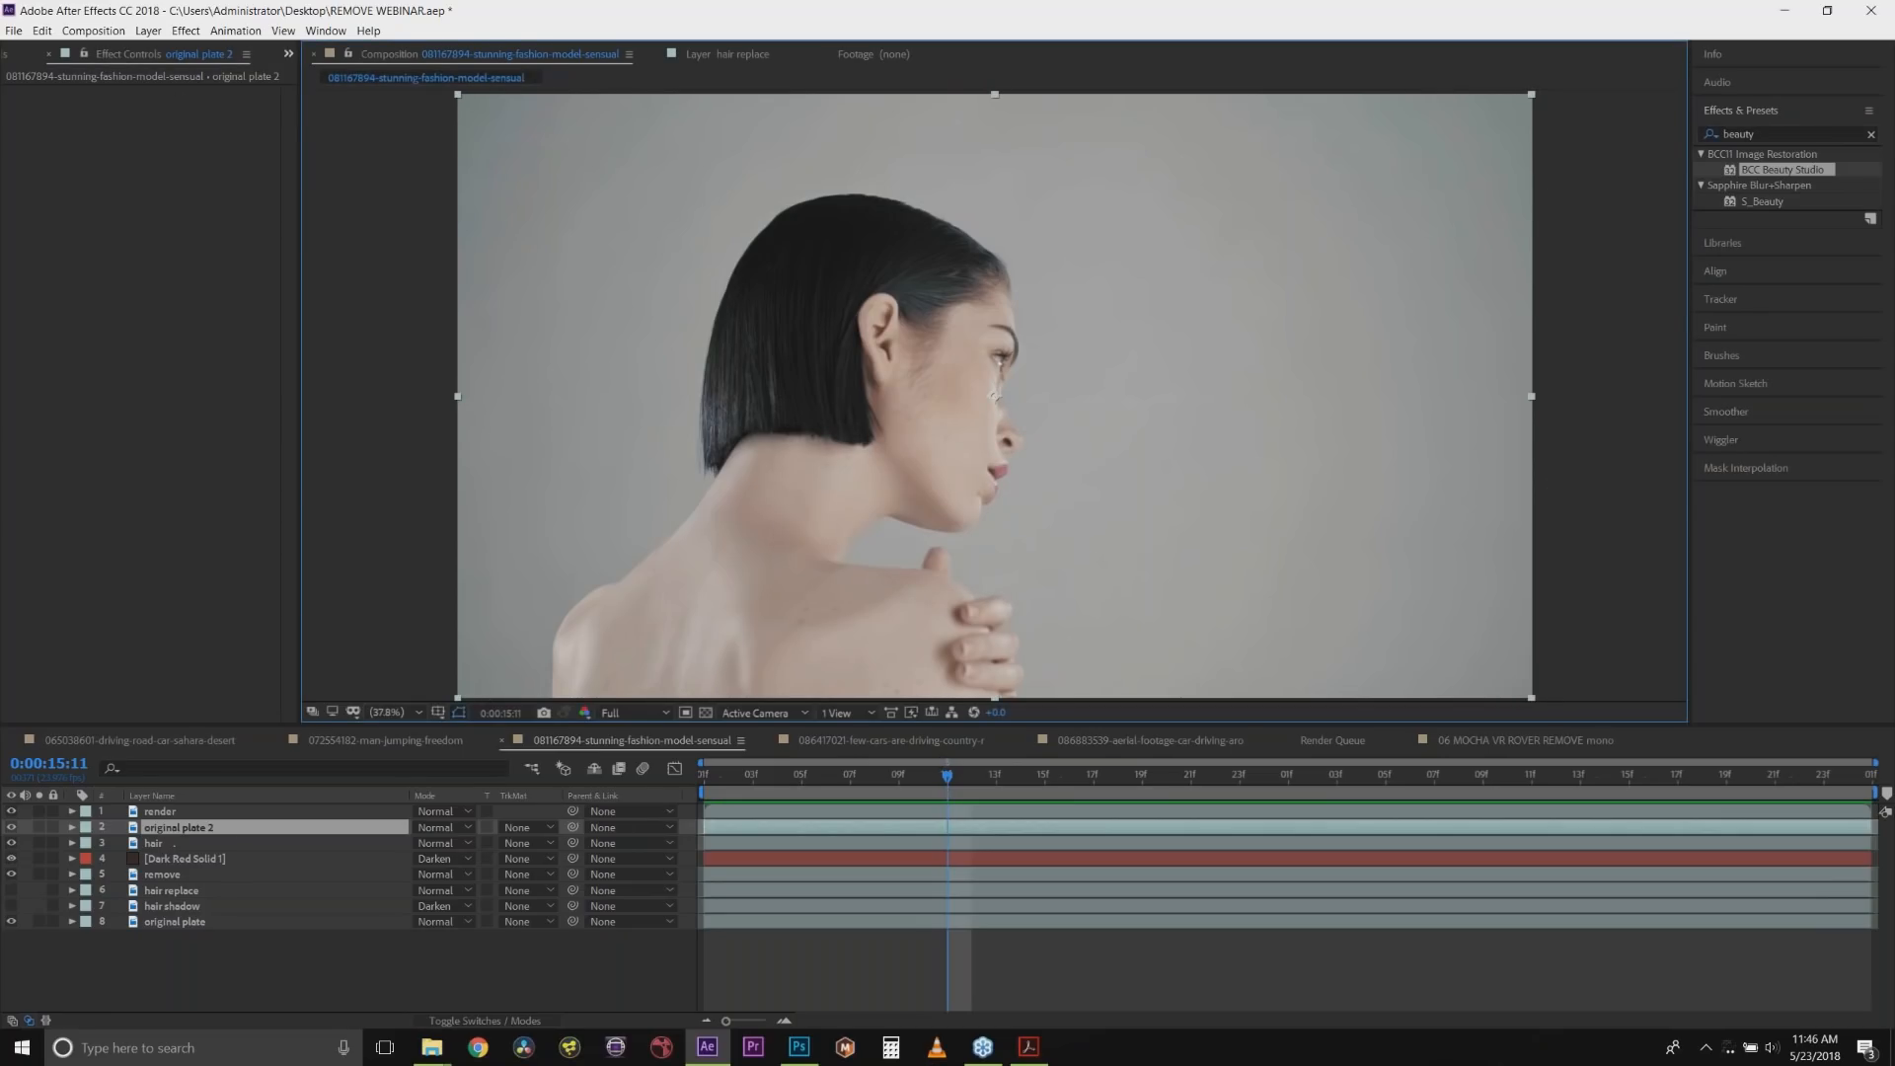
Open the 072554182-man-jumping-freedom composition from the project and move to its first frame.
left_click(288, 54)
left_click(307, 77)
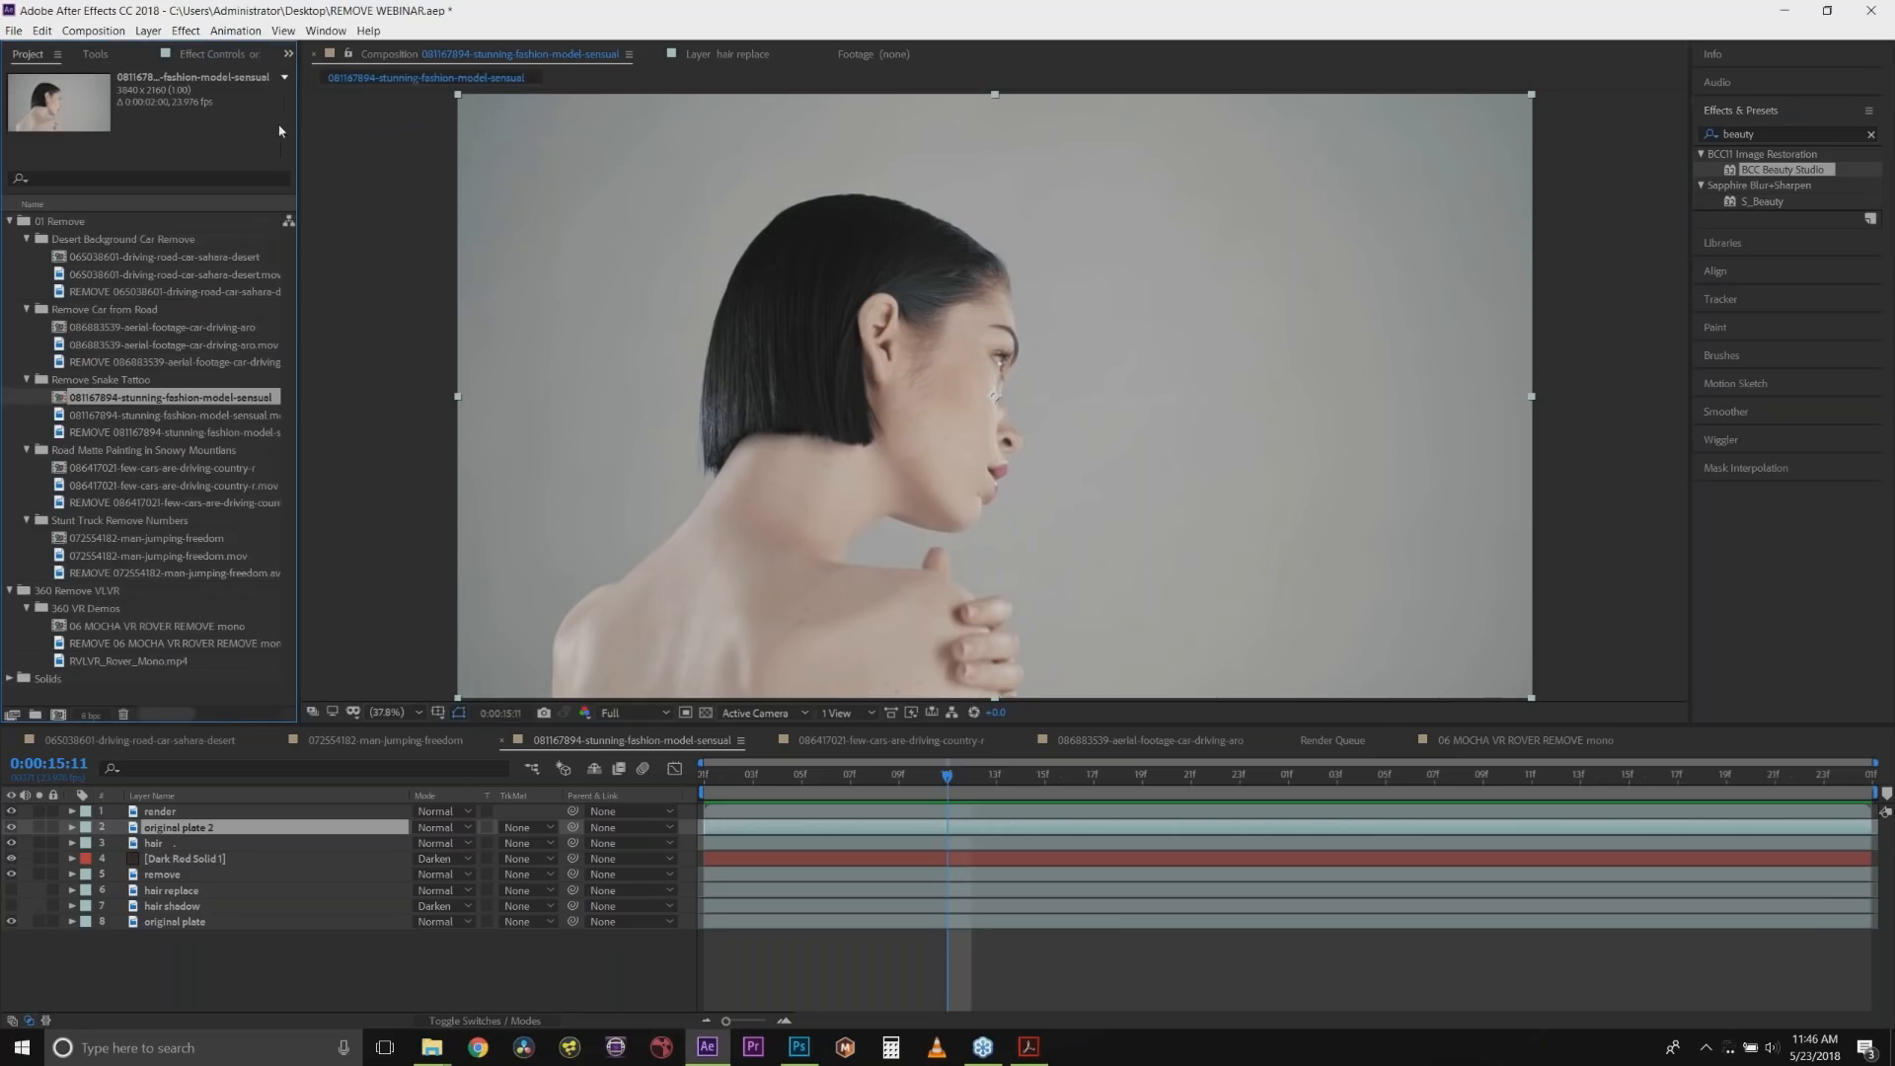
left_click(98, 521)
left_click(111, 539)
double_click(117, 542)
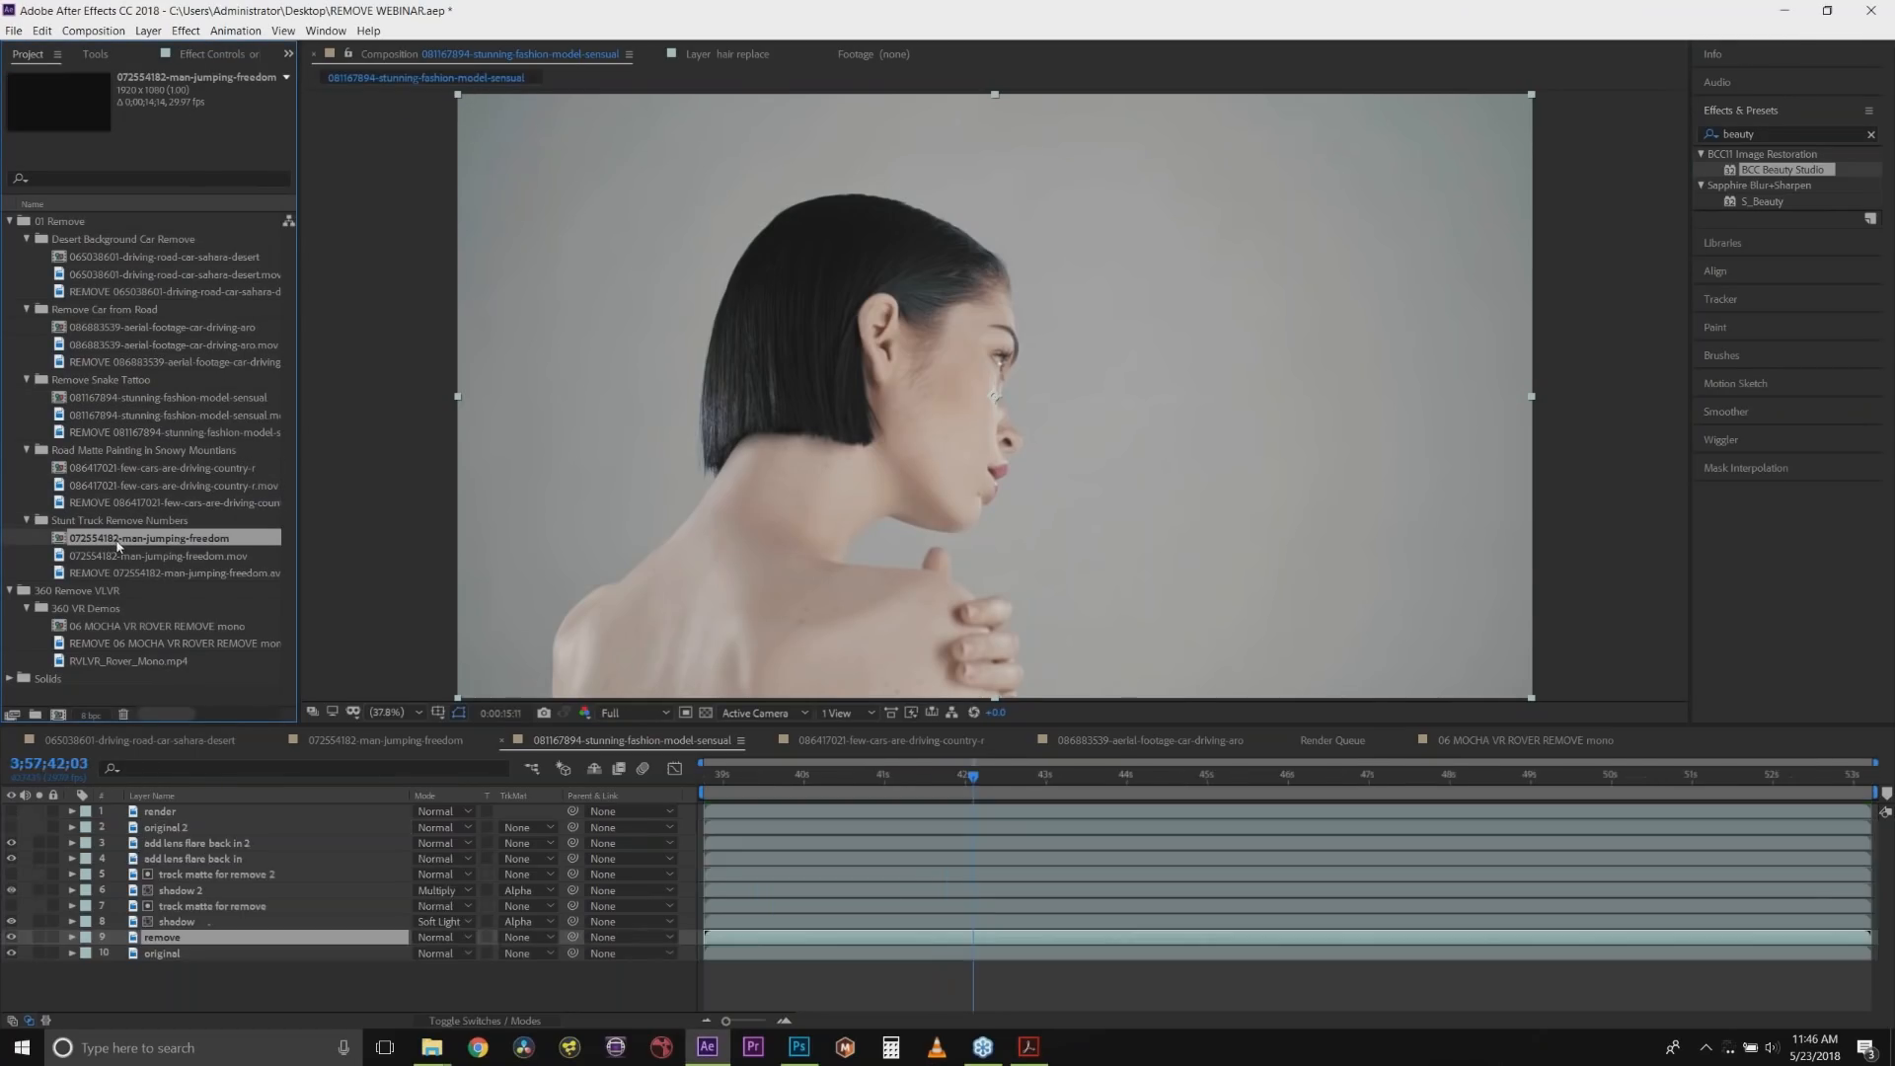
left_click_drag(765, 782, 660, 783)
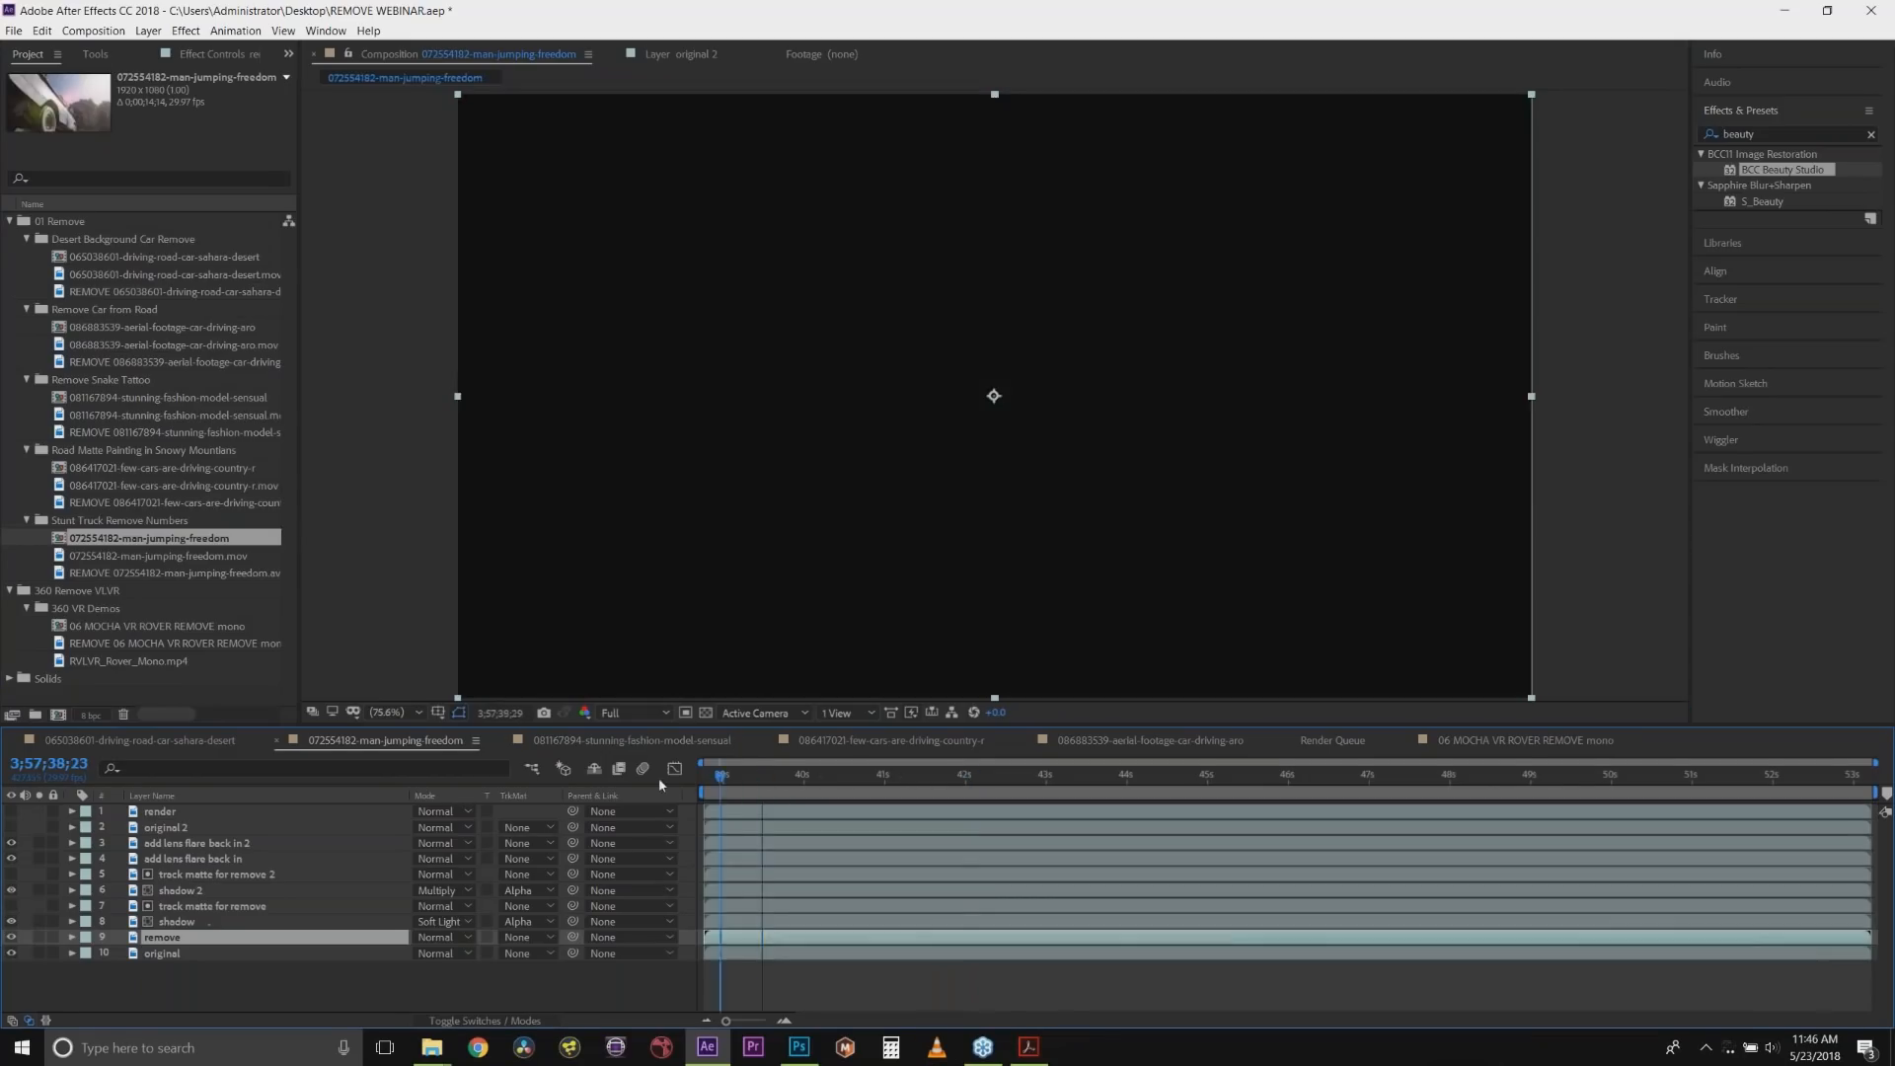
Show the original 2 layer, play back the unaltered truck shot, and return to the first frame.
left_click(10, 828)
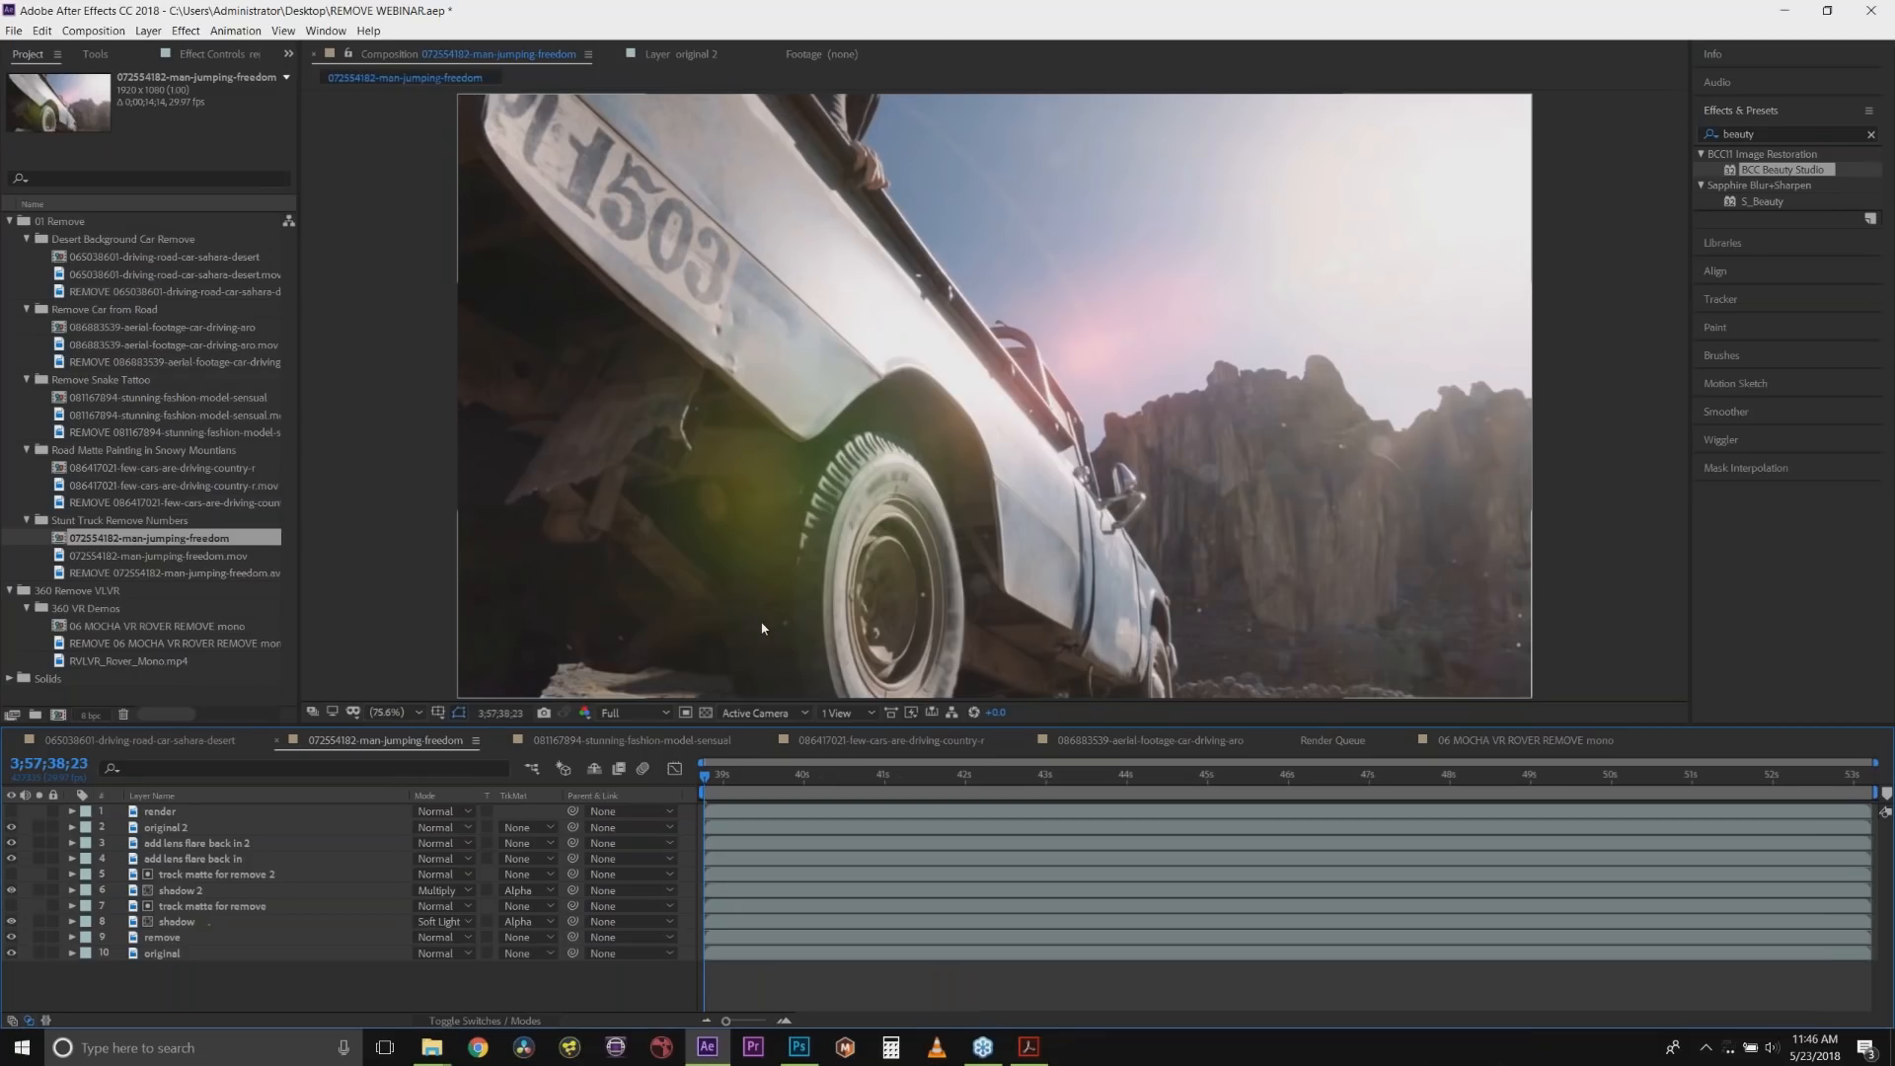
key("space")
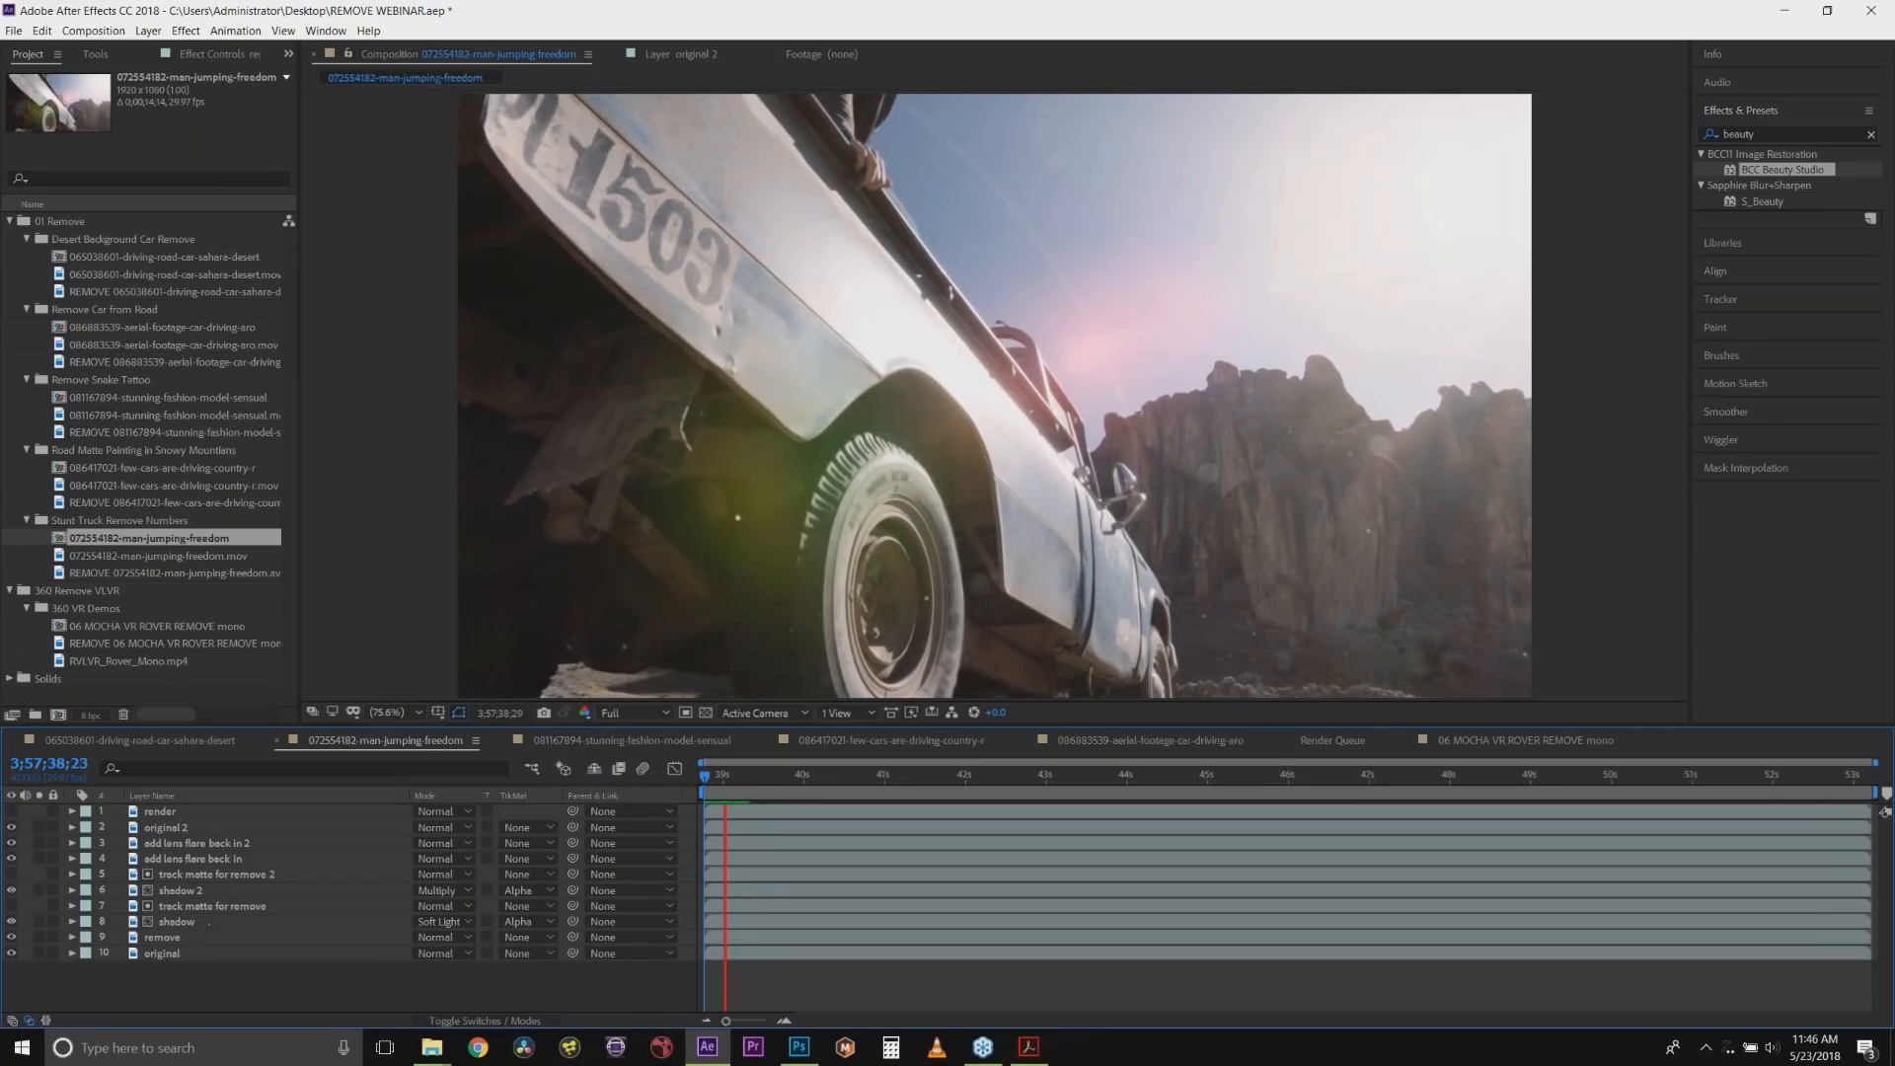
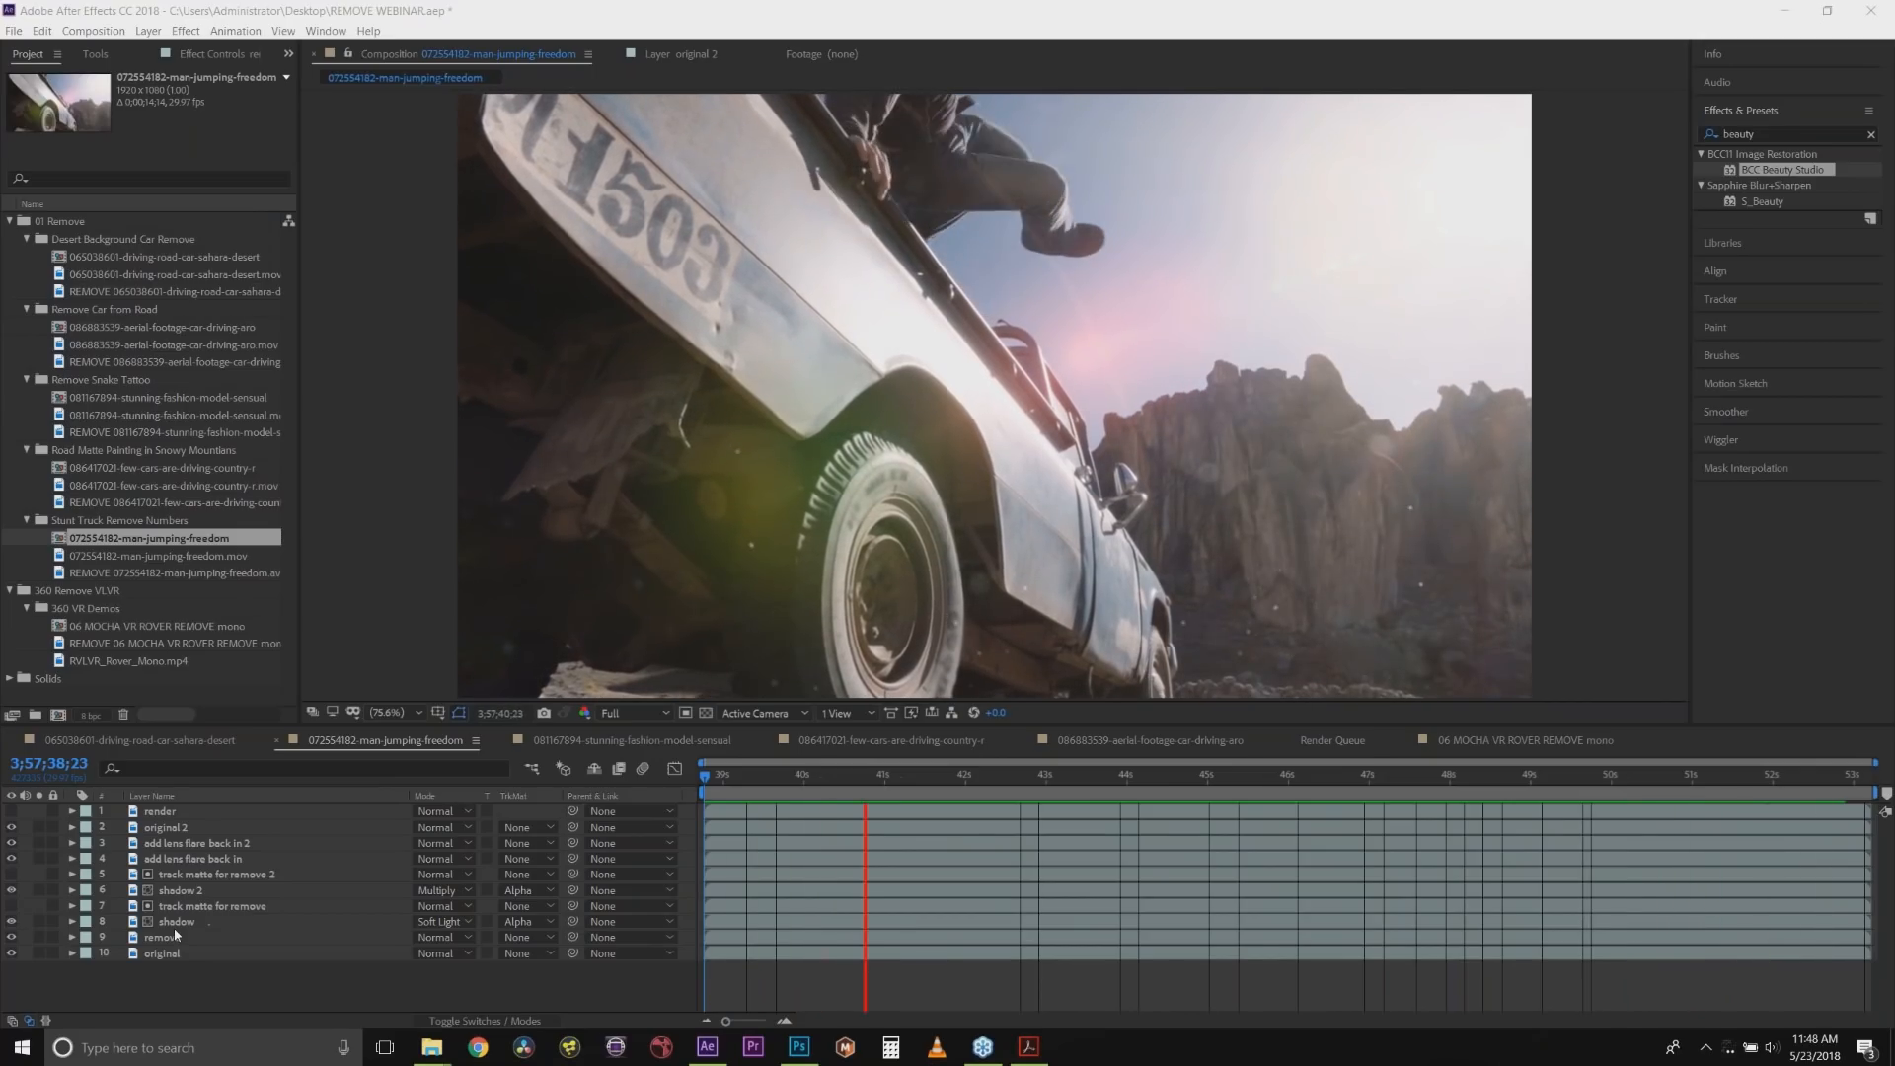
left_click(790, 785)
left_click_drag(732, 796, 683, 787)
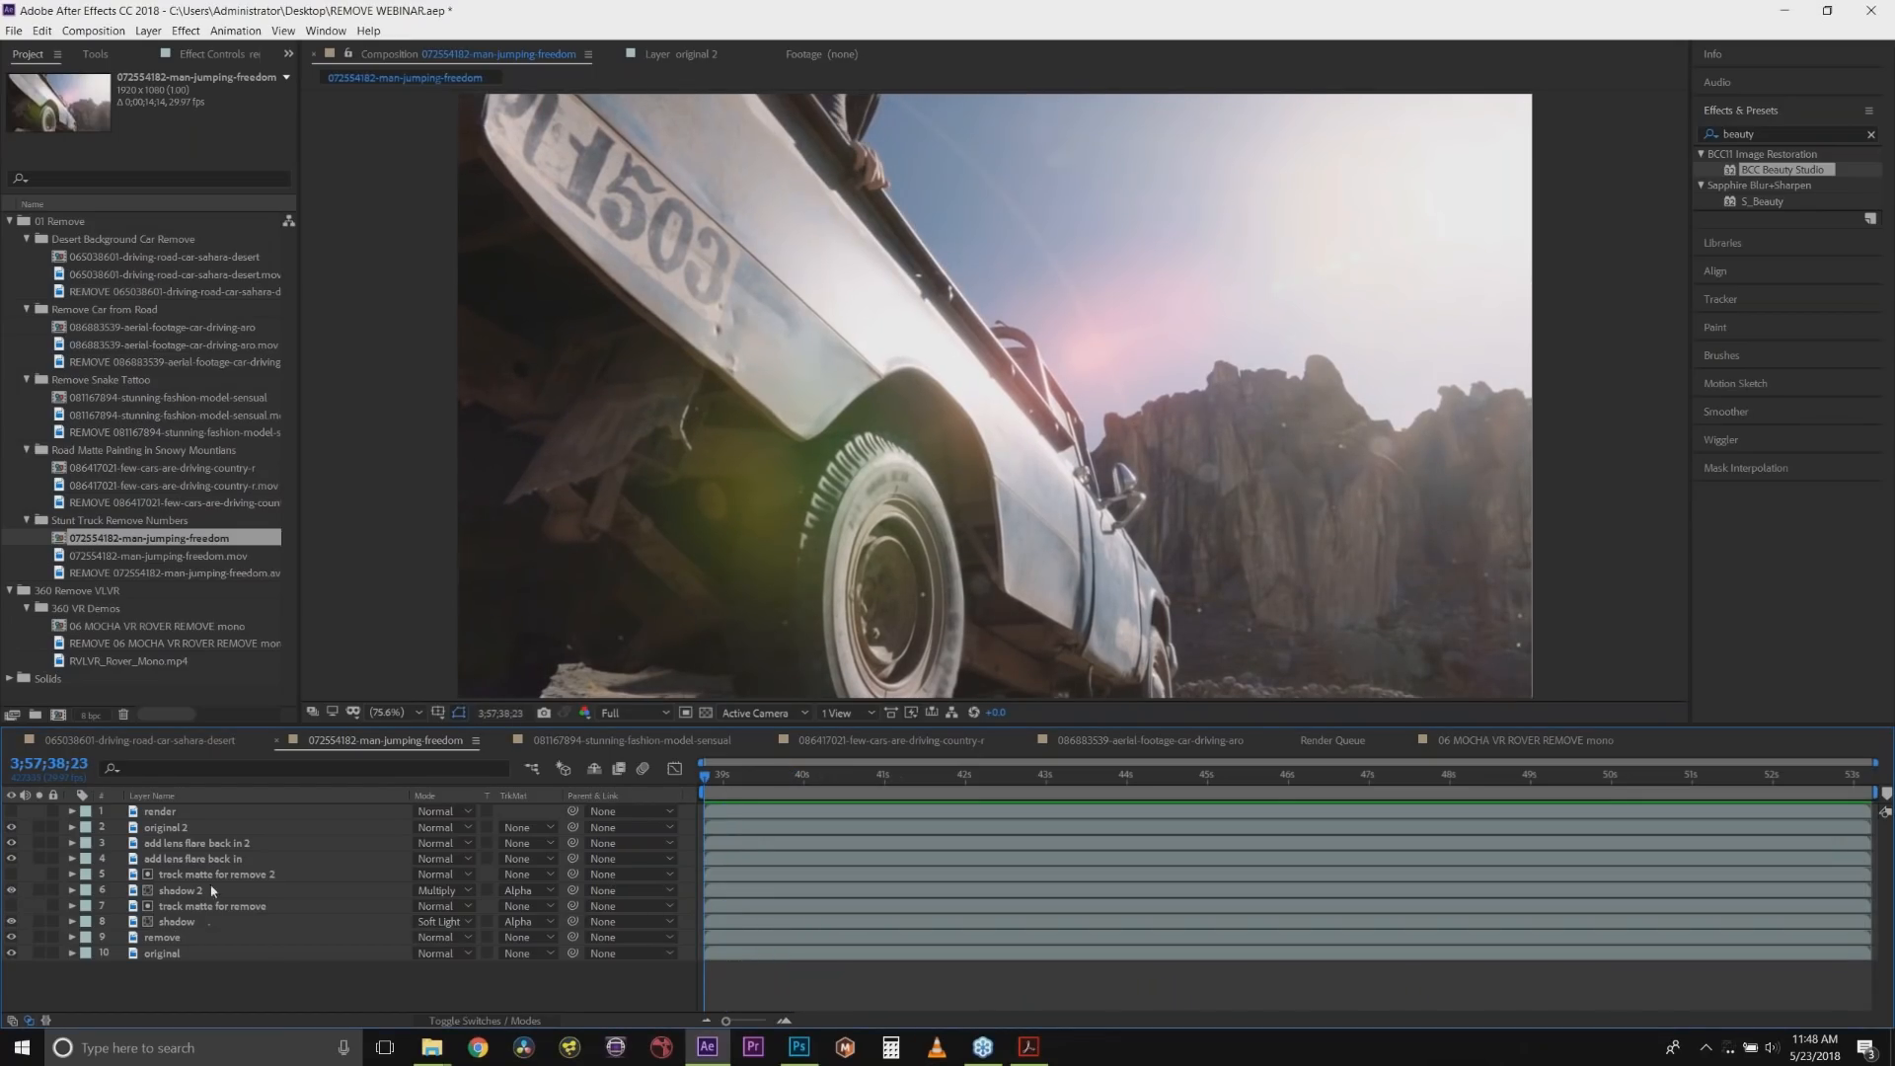
Show the render layer, play back the truck shot with the numbers removed, and return to the first frame.
left_click(163, 829)
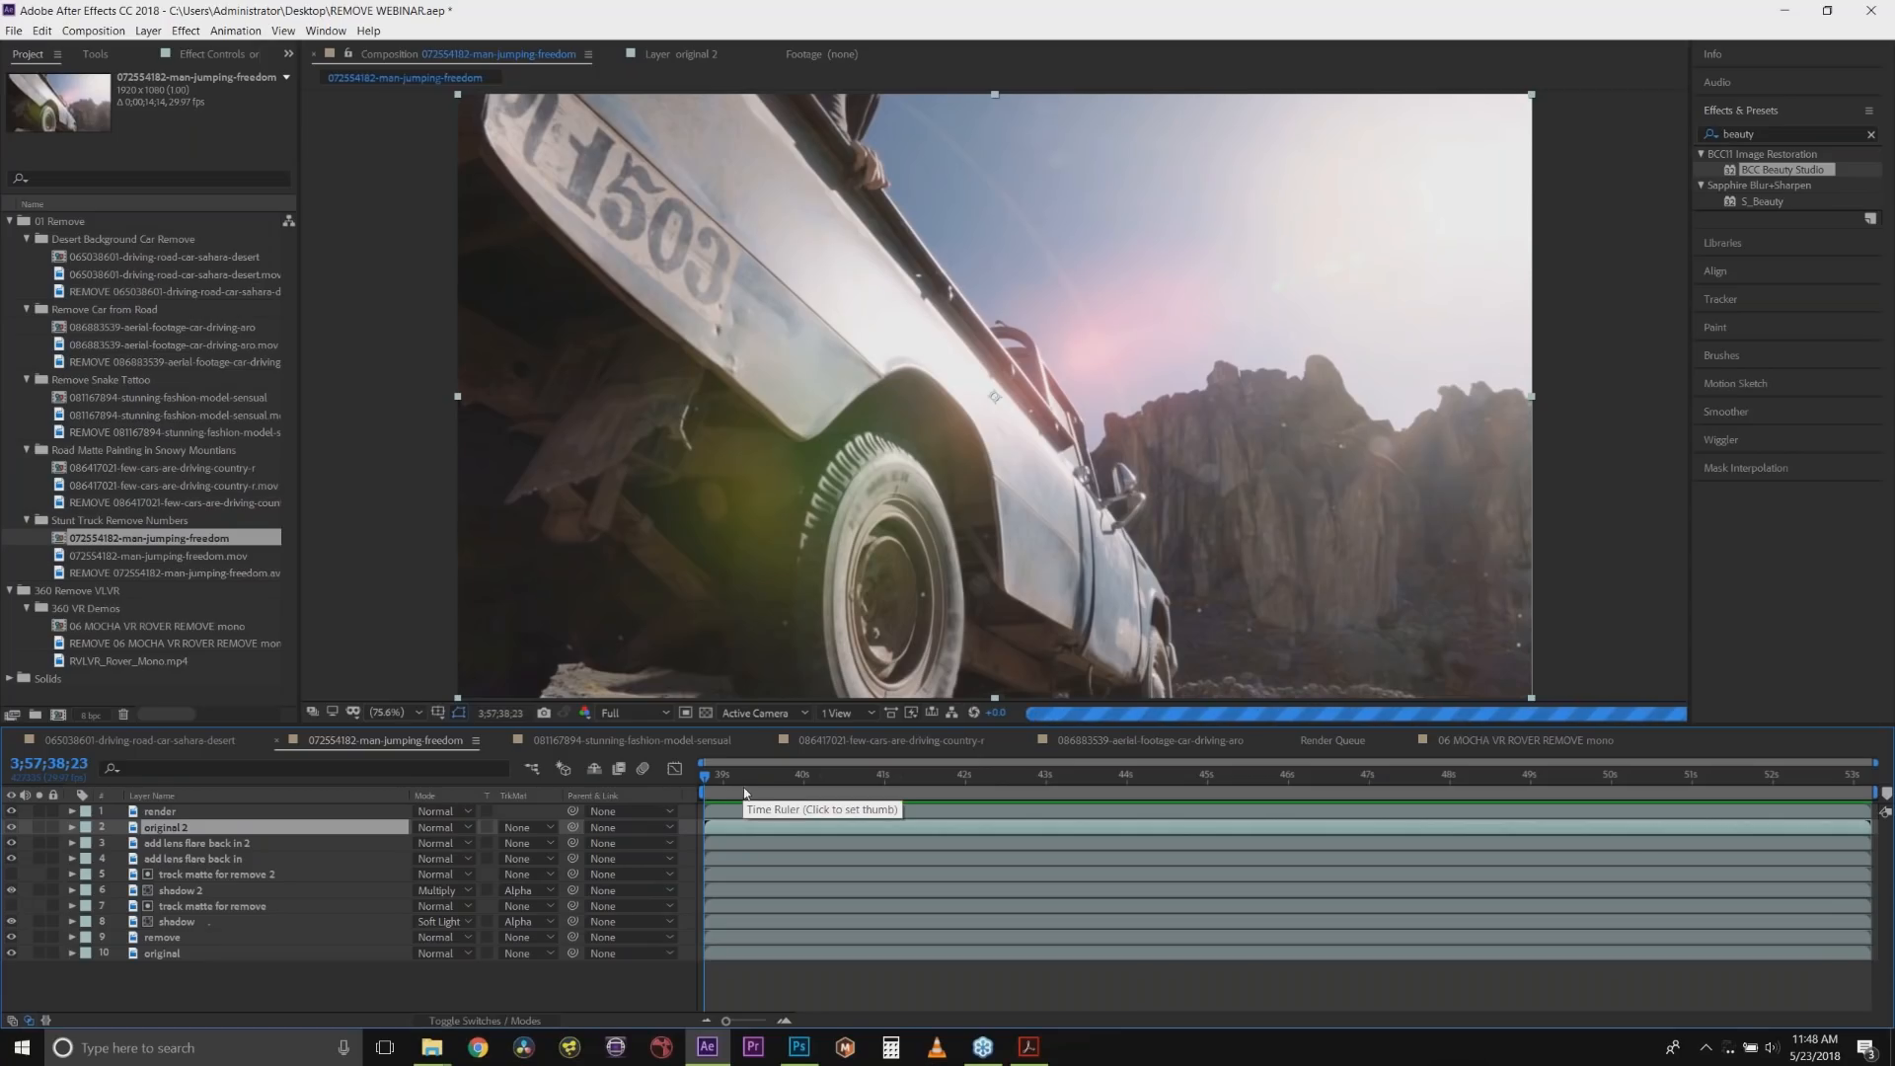
left_click(180, 813)
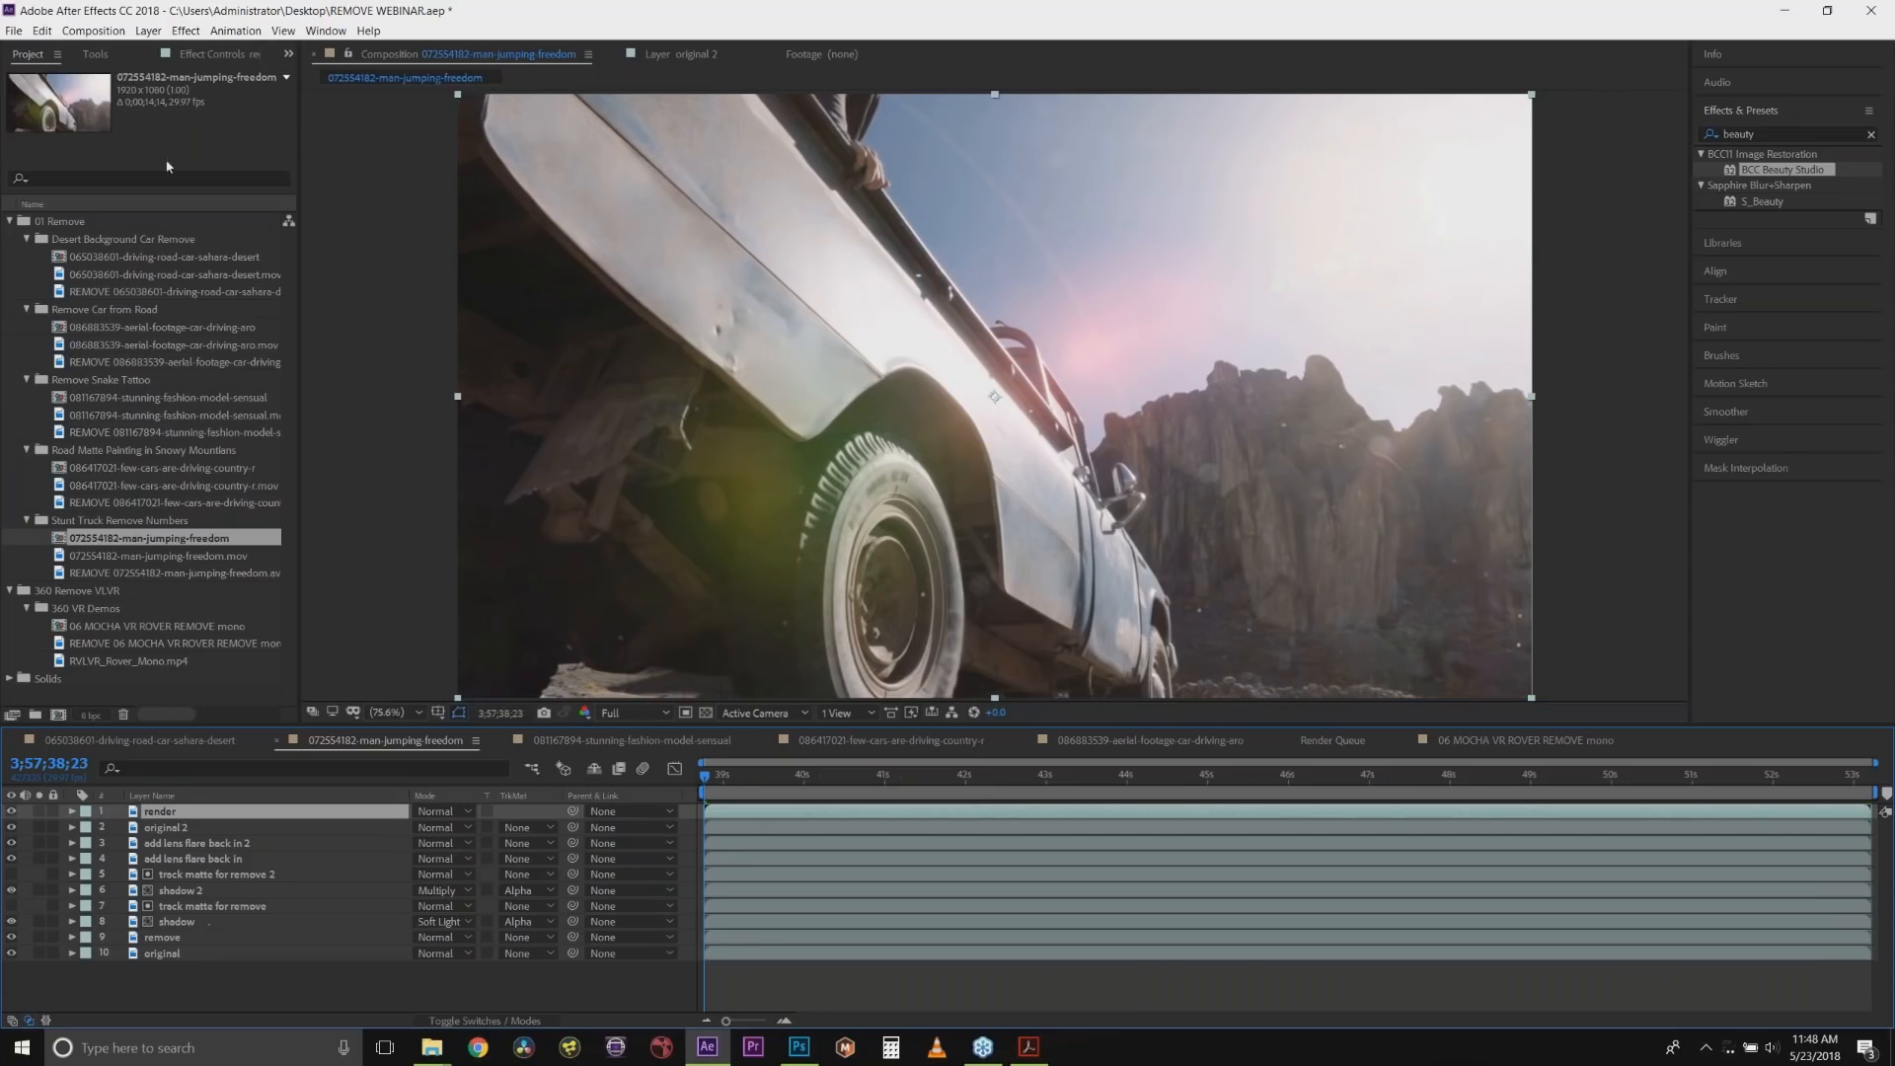
left_click(190, 57)
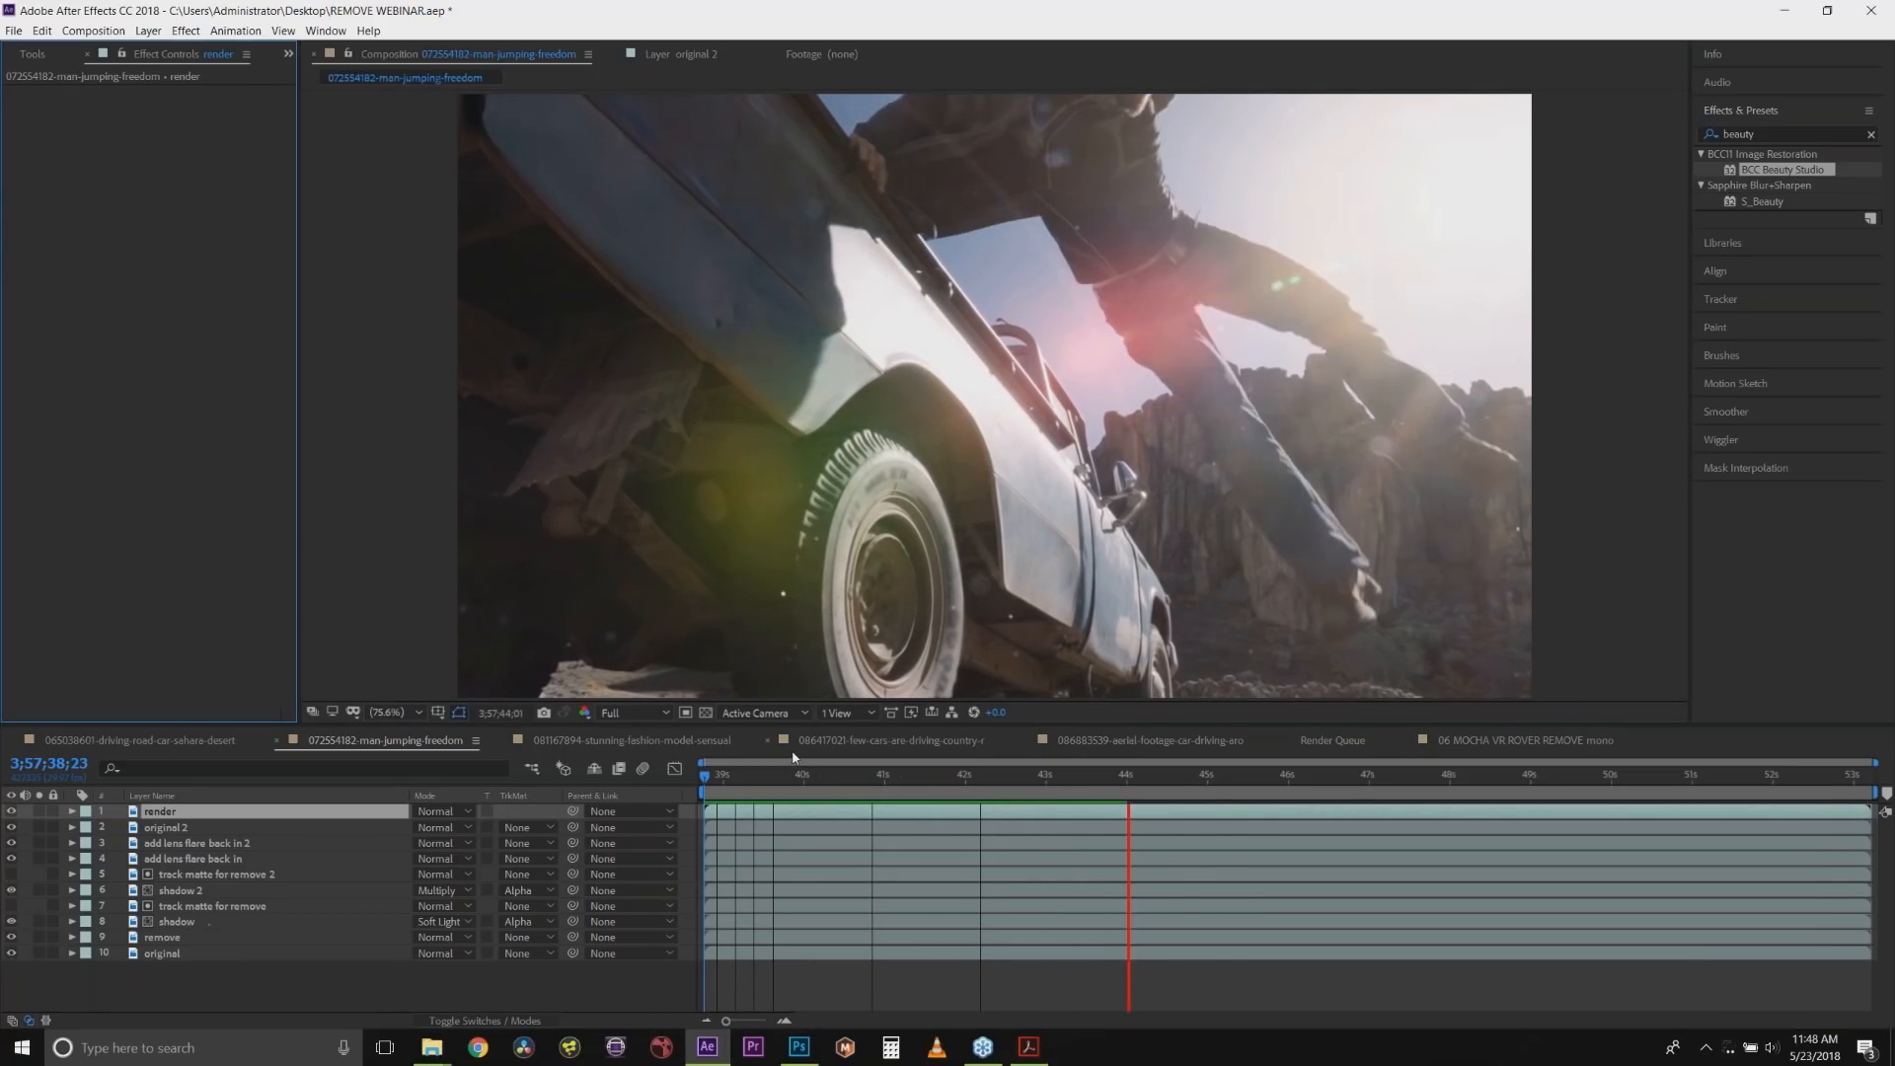
left_click_drag(893, 776, 829, 791)
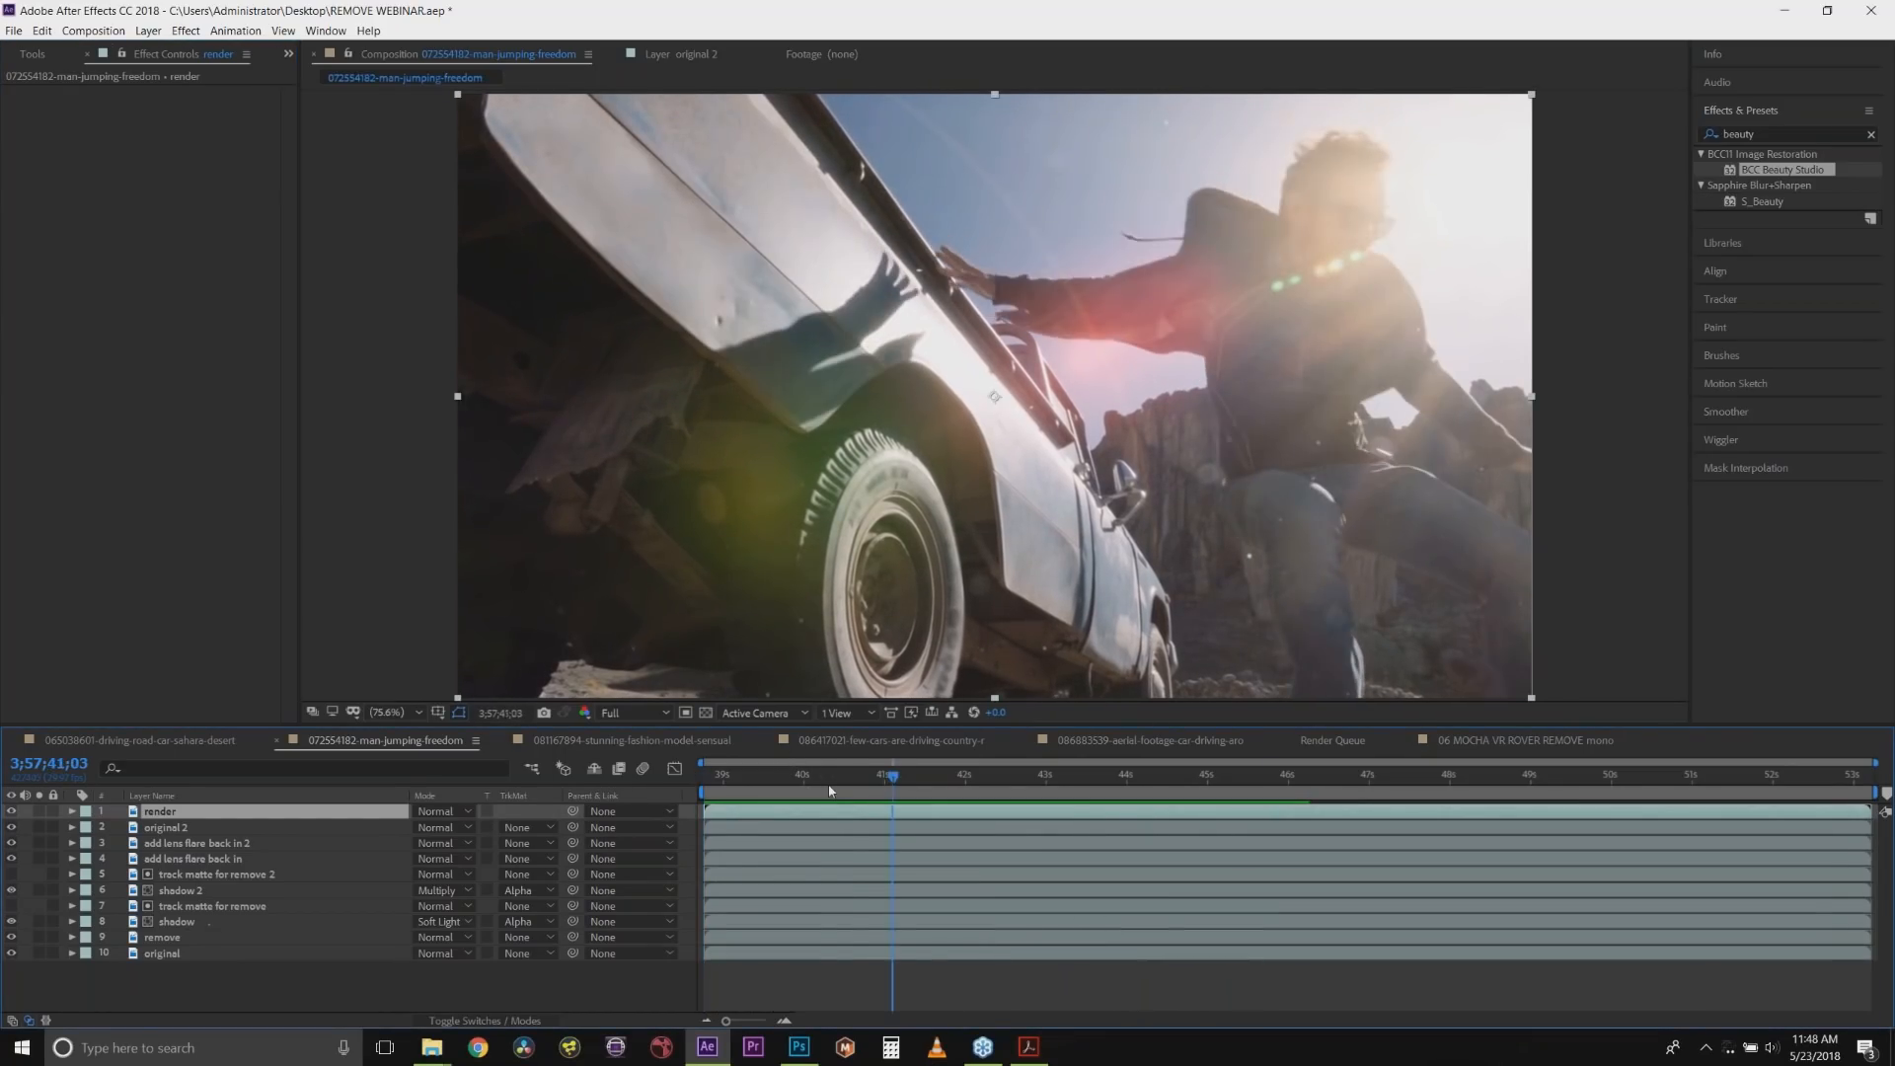
key("Home")
Hide the render layer, and switch the original 2 layer off and back on to compare.
left_click(12, 814)
left_click(11, 828)
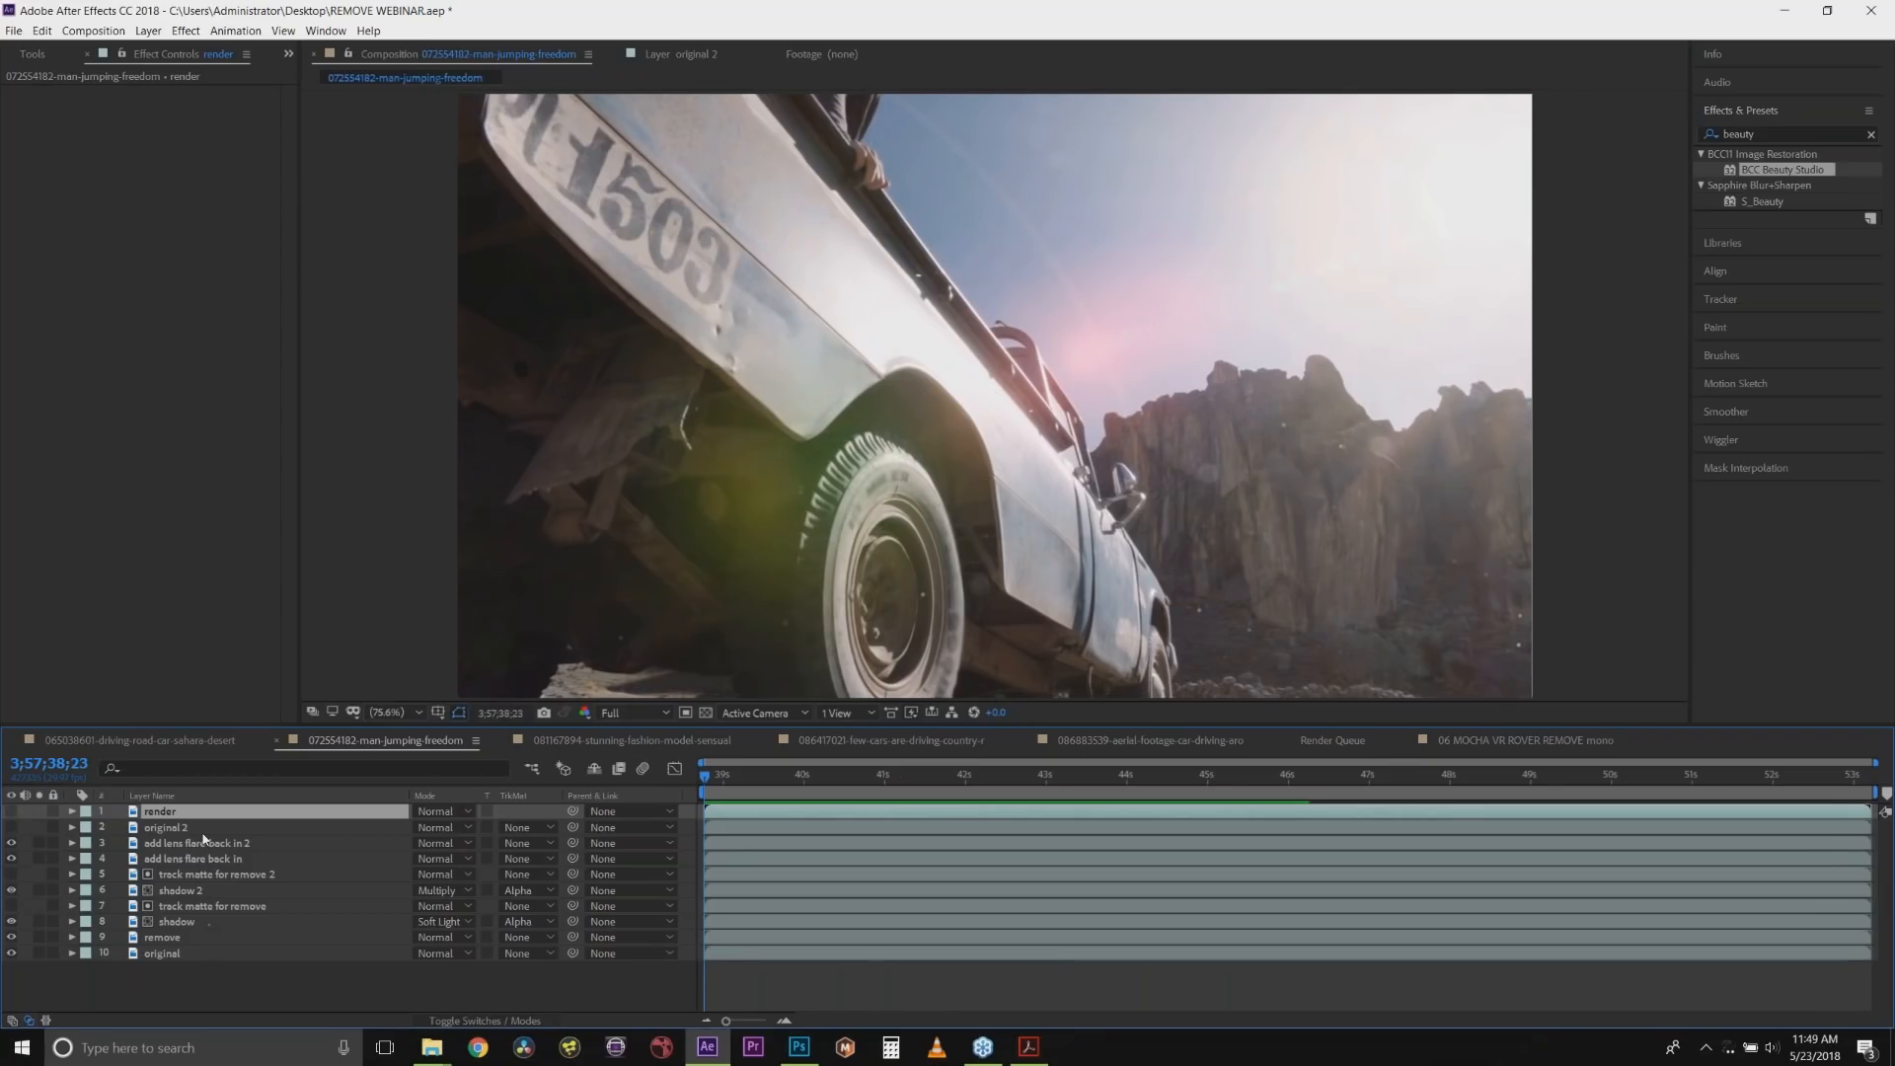
left_click(171, 829)
left_click(12, 828)
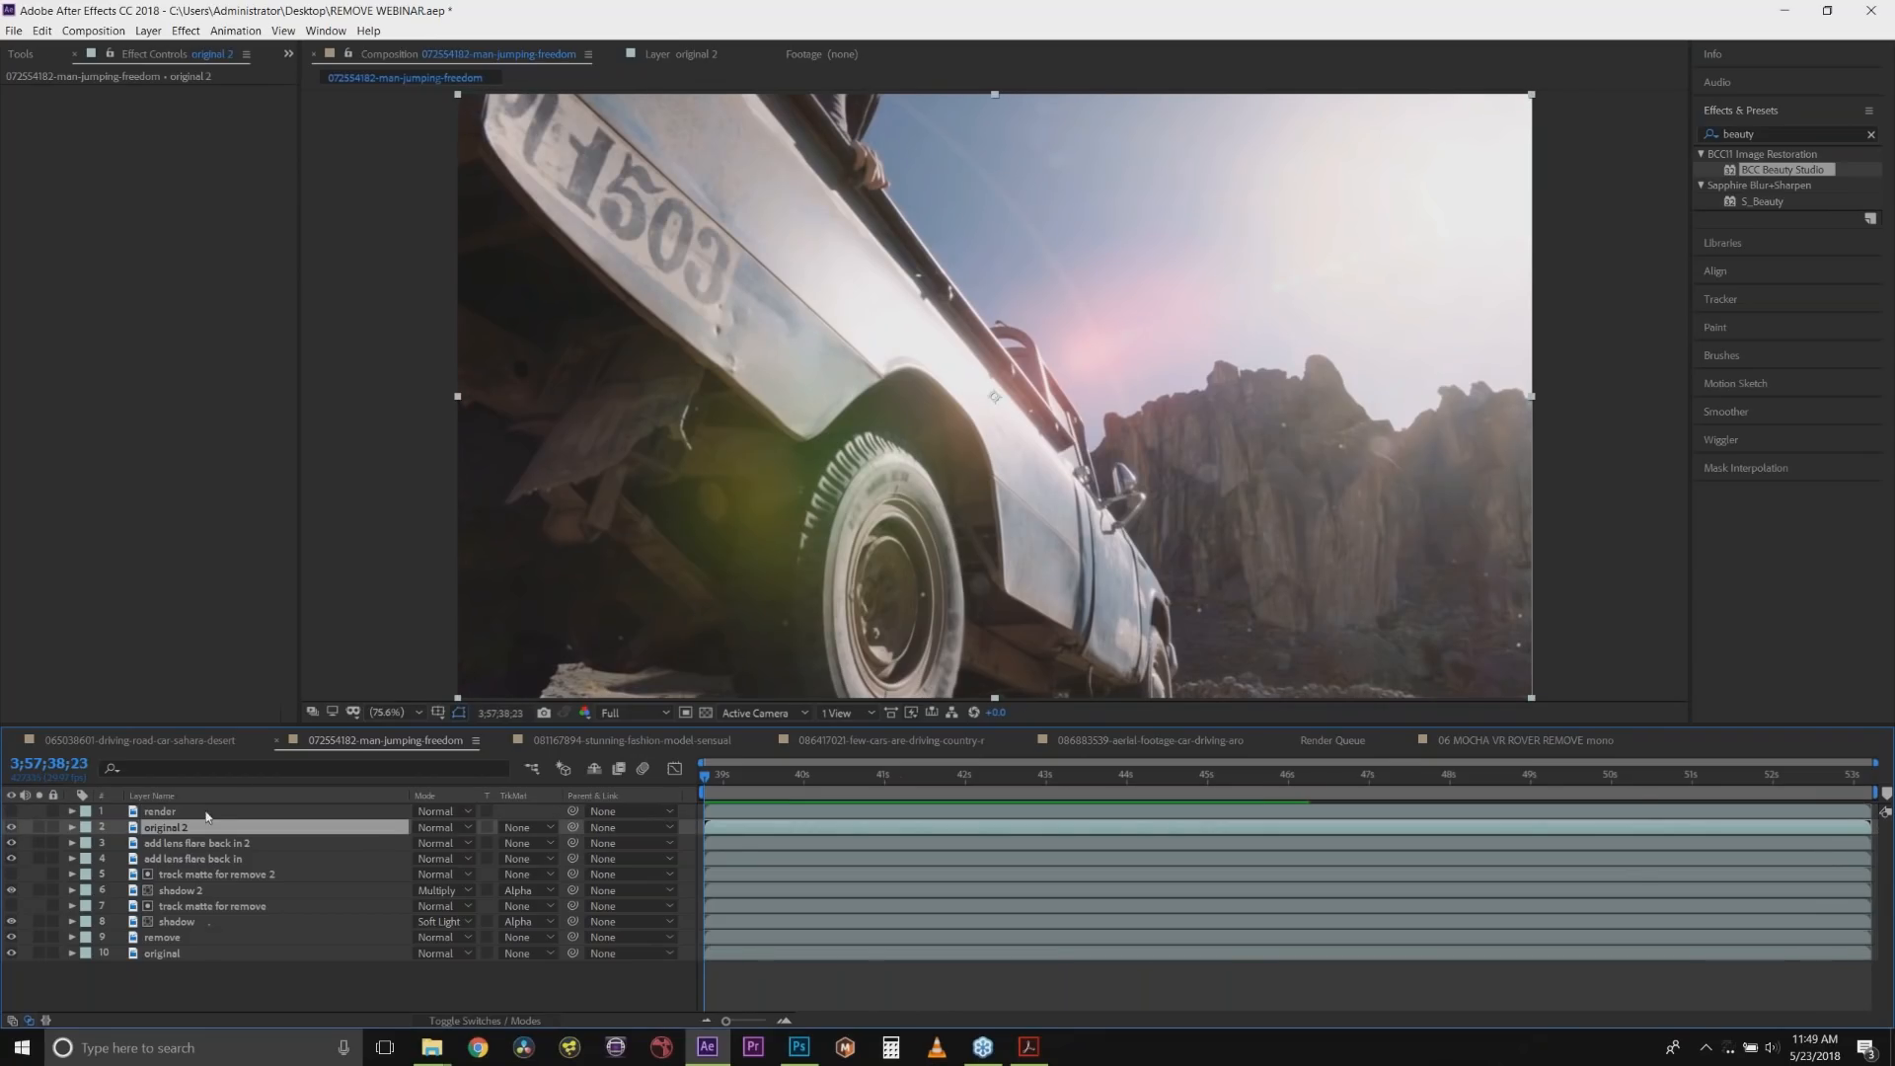
Apply the mocha Pro effect to the original 2 layer and launch the mocha Pro interface.
left_click(1718, 135)
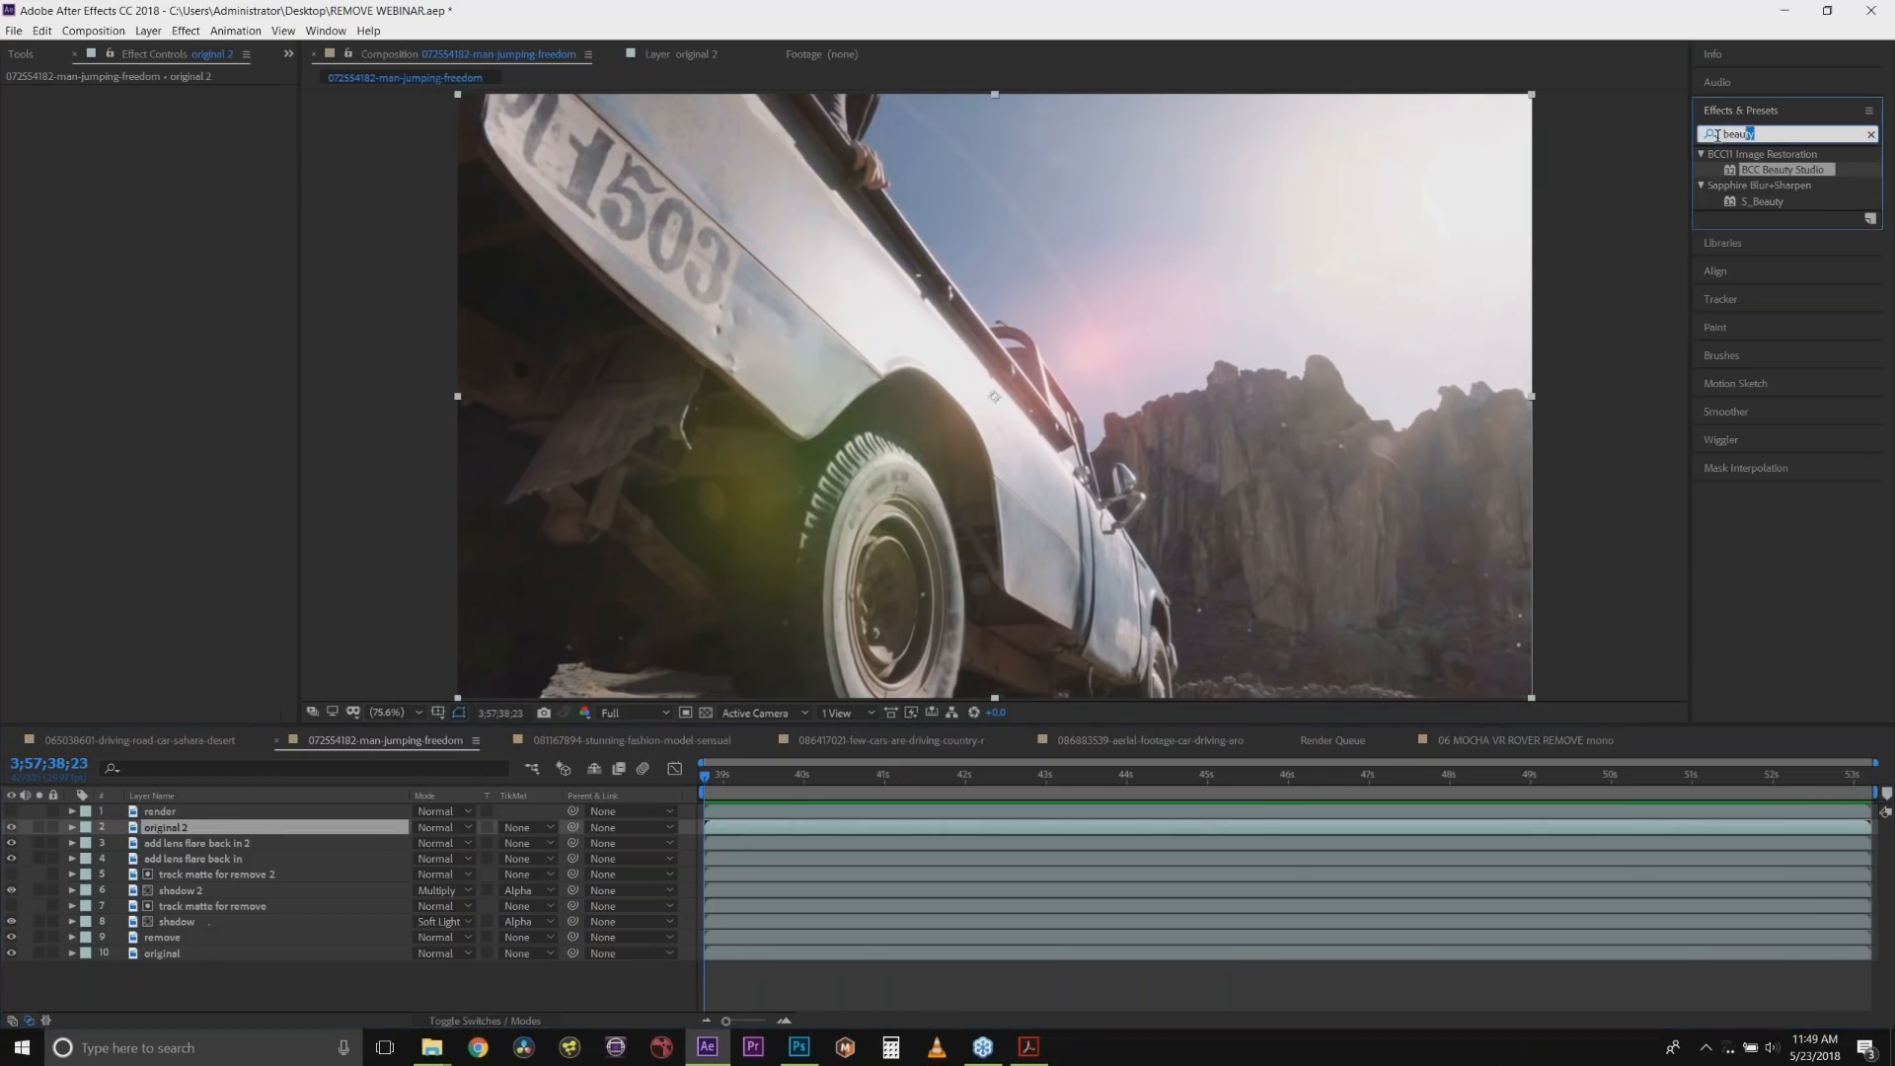
type("mocha")
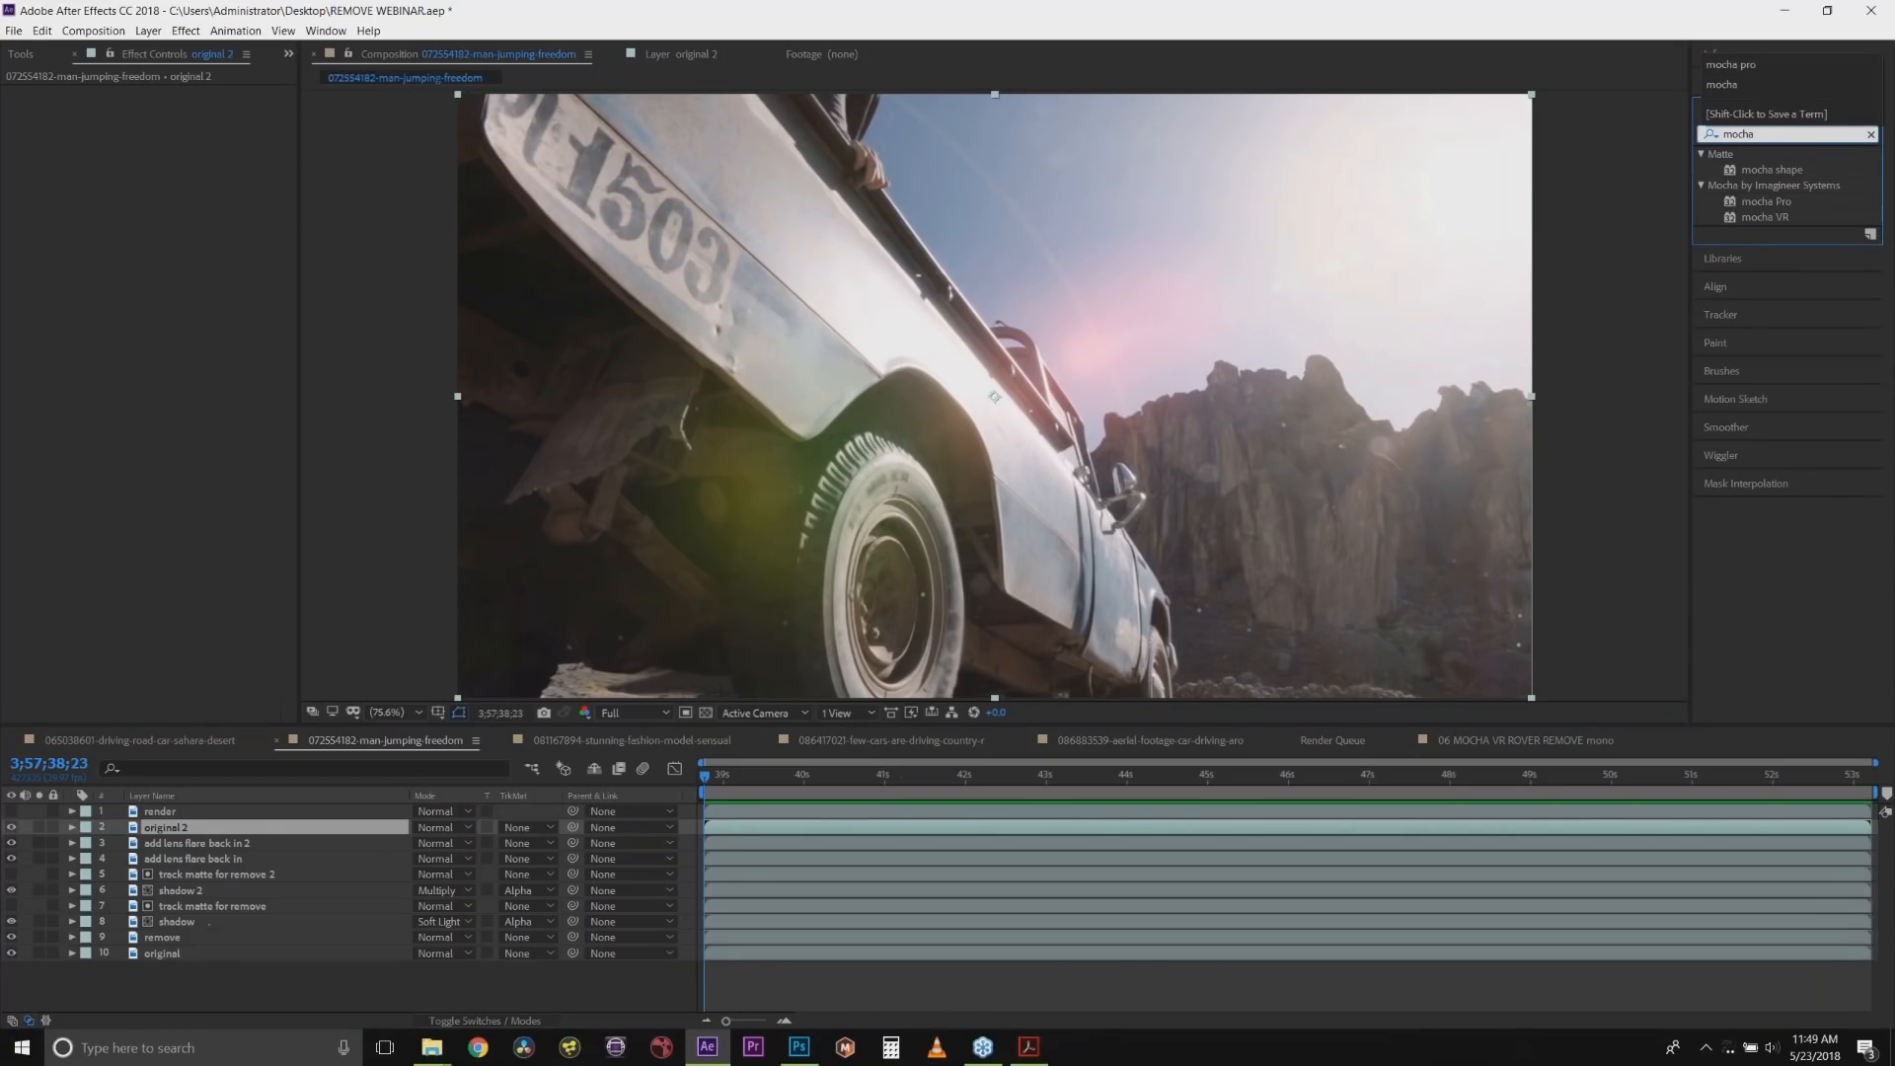
left_click_drag(153, 799, 175, 826)
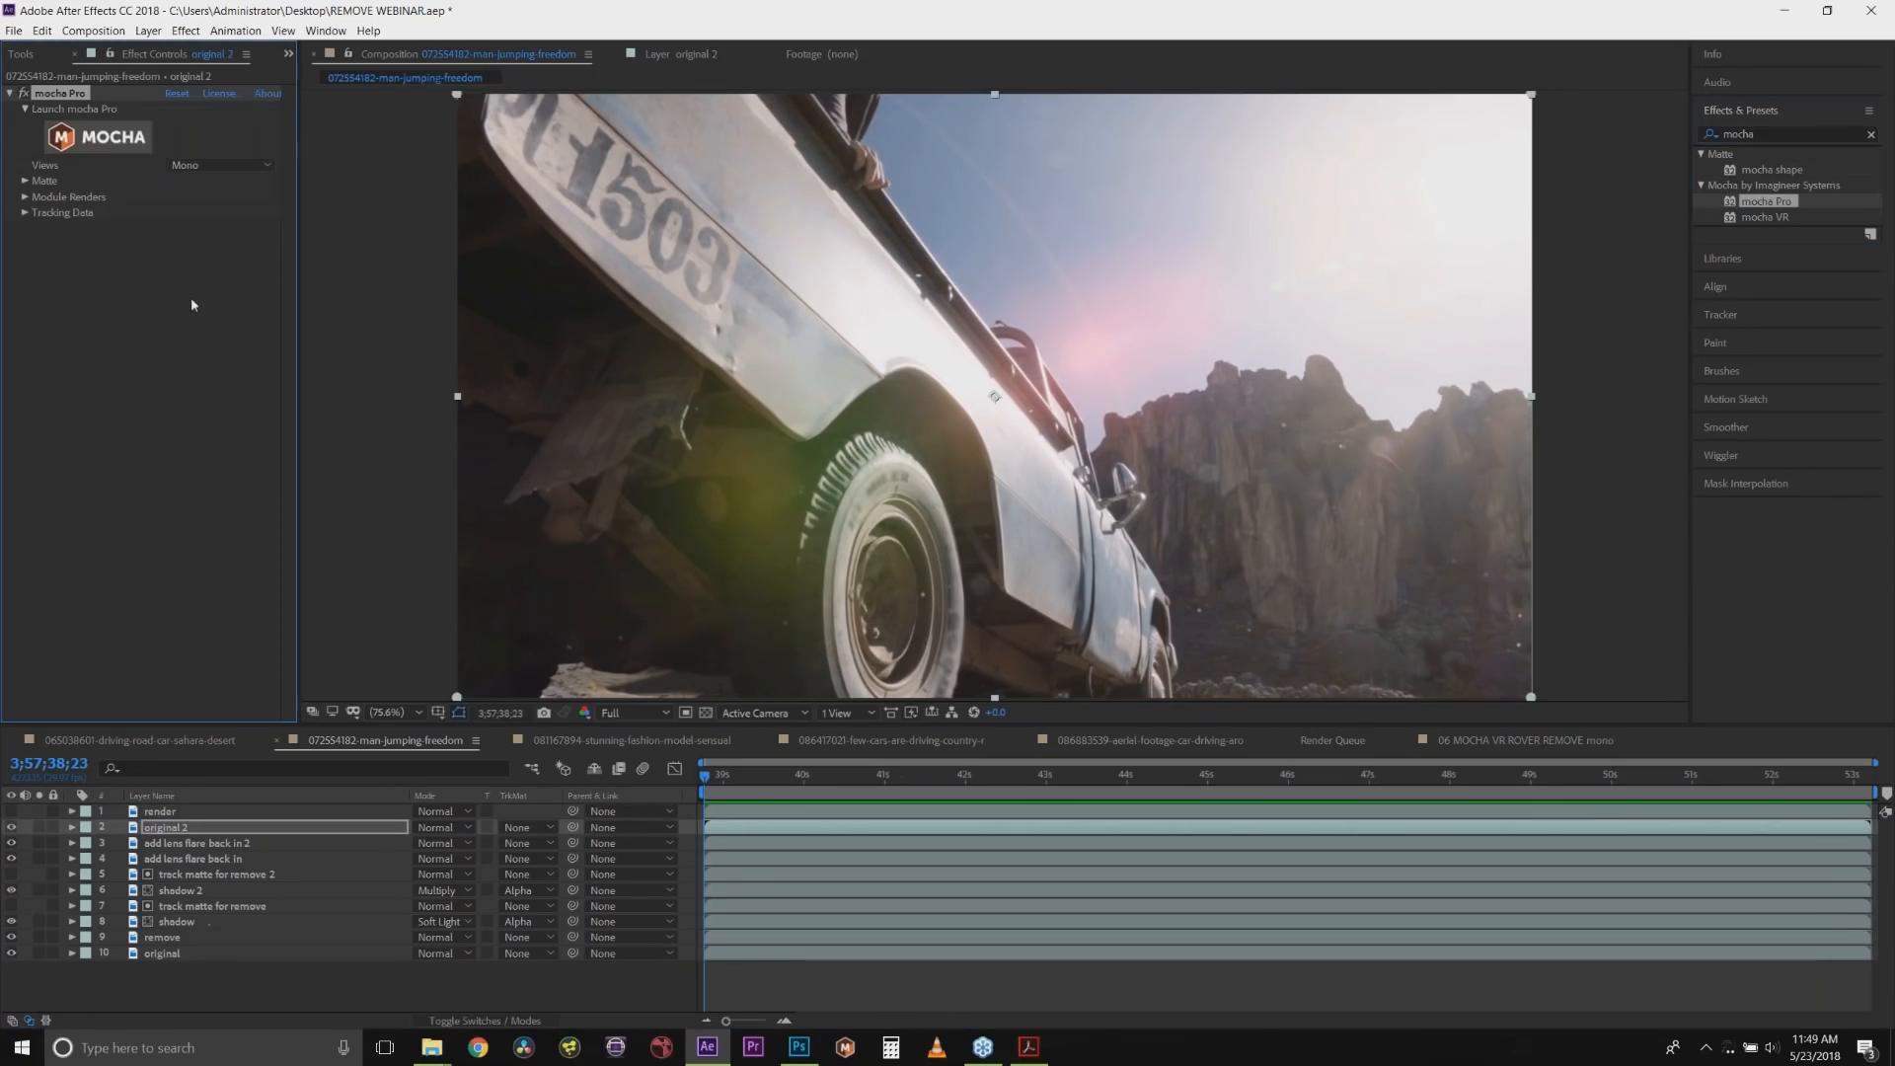
left_click(105, 148)
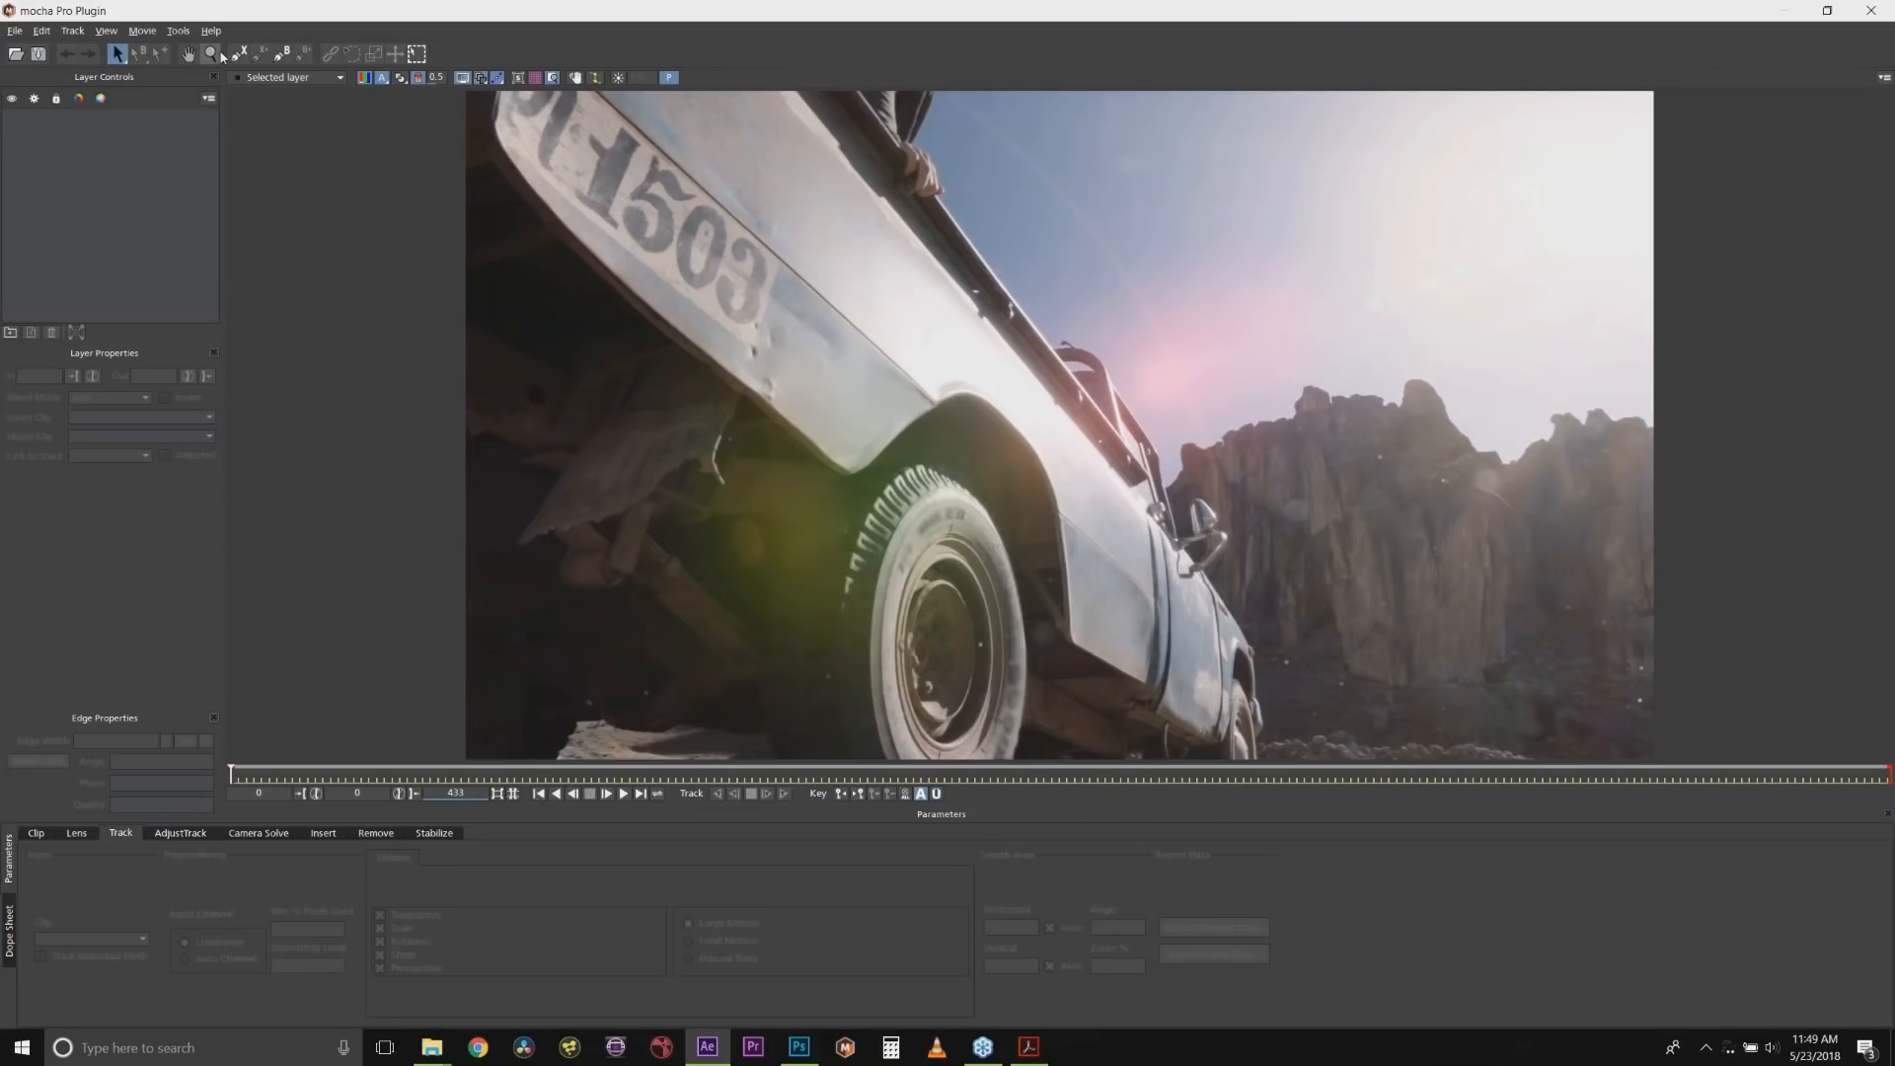
Draw an X-spline around the truck's rear side panel that carries the 1503 numbers.
left_click(211, 55)
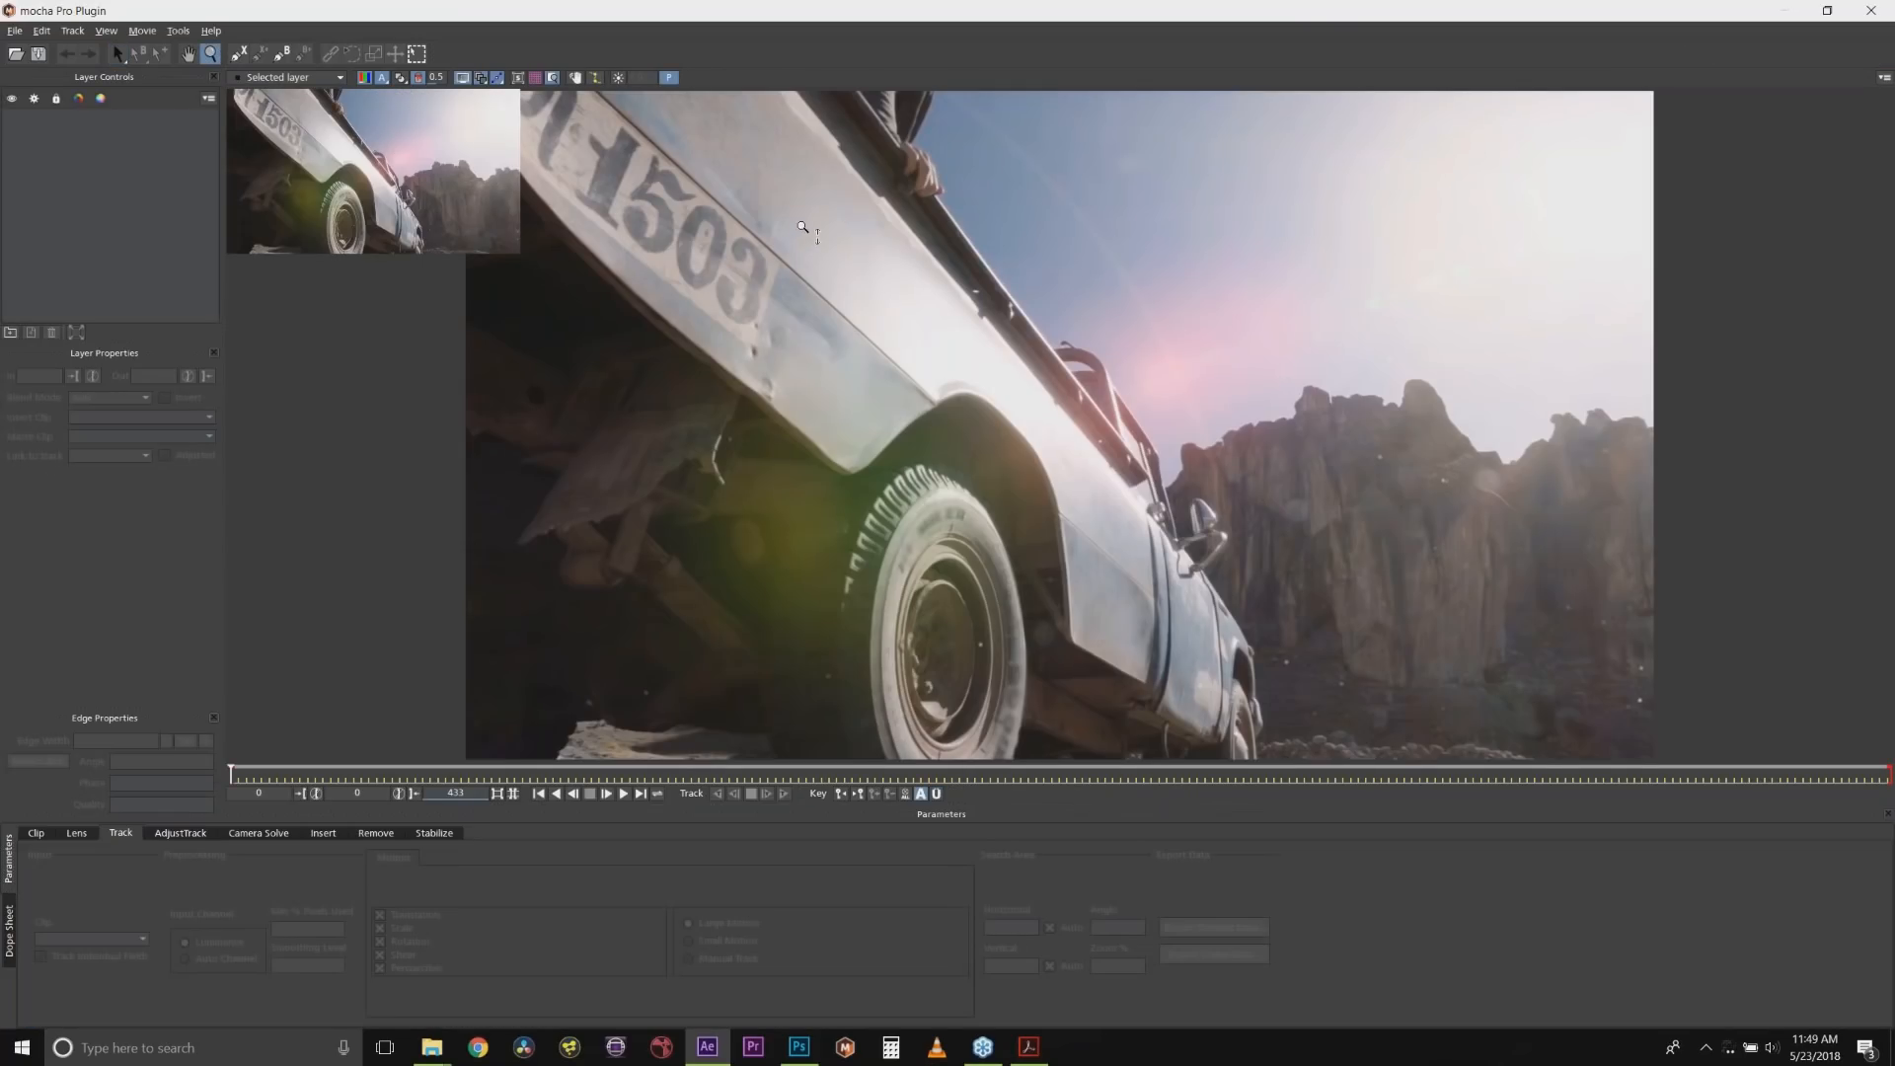
left_click_drag(802, 227, 838, 435)
key("x")
key("z")
key("x")
key("z")
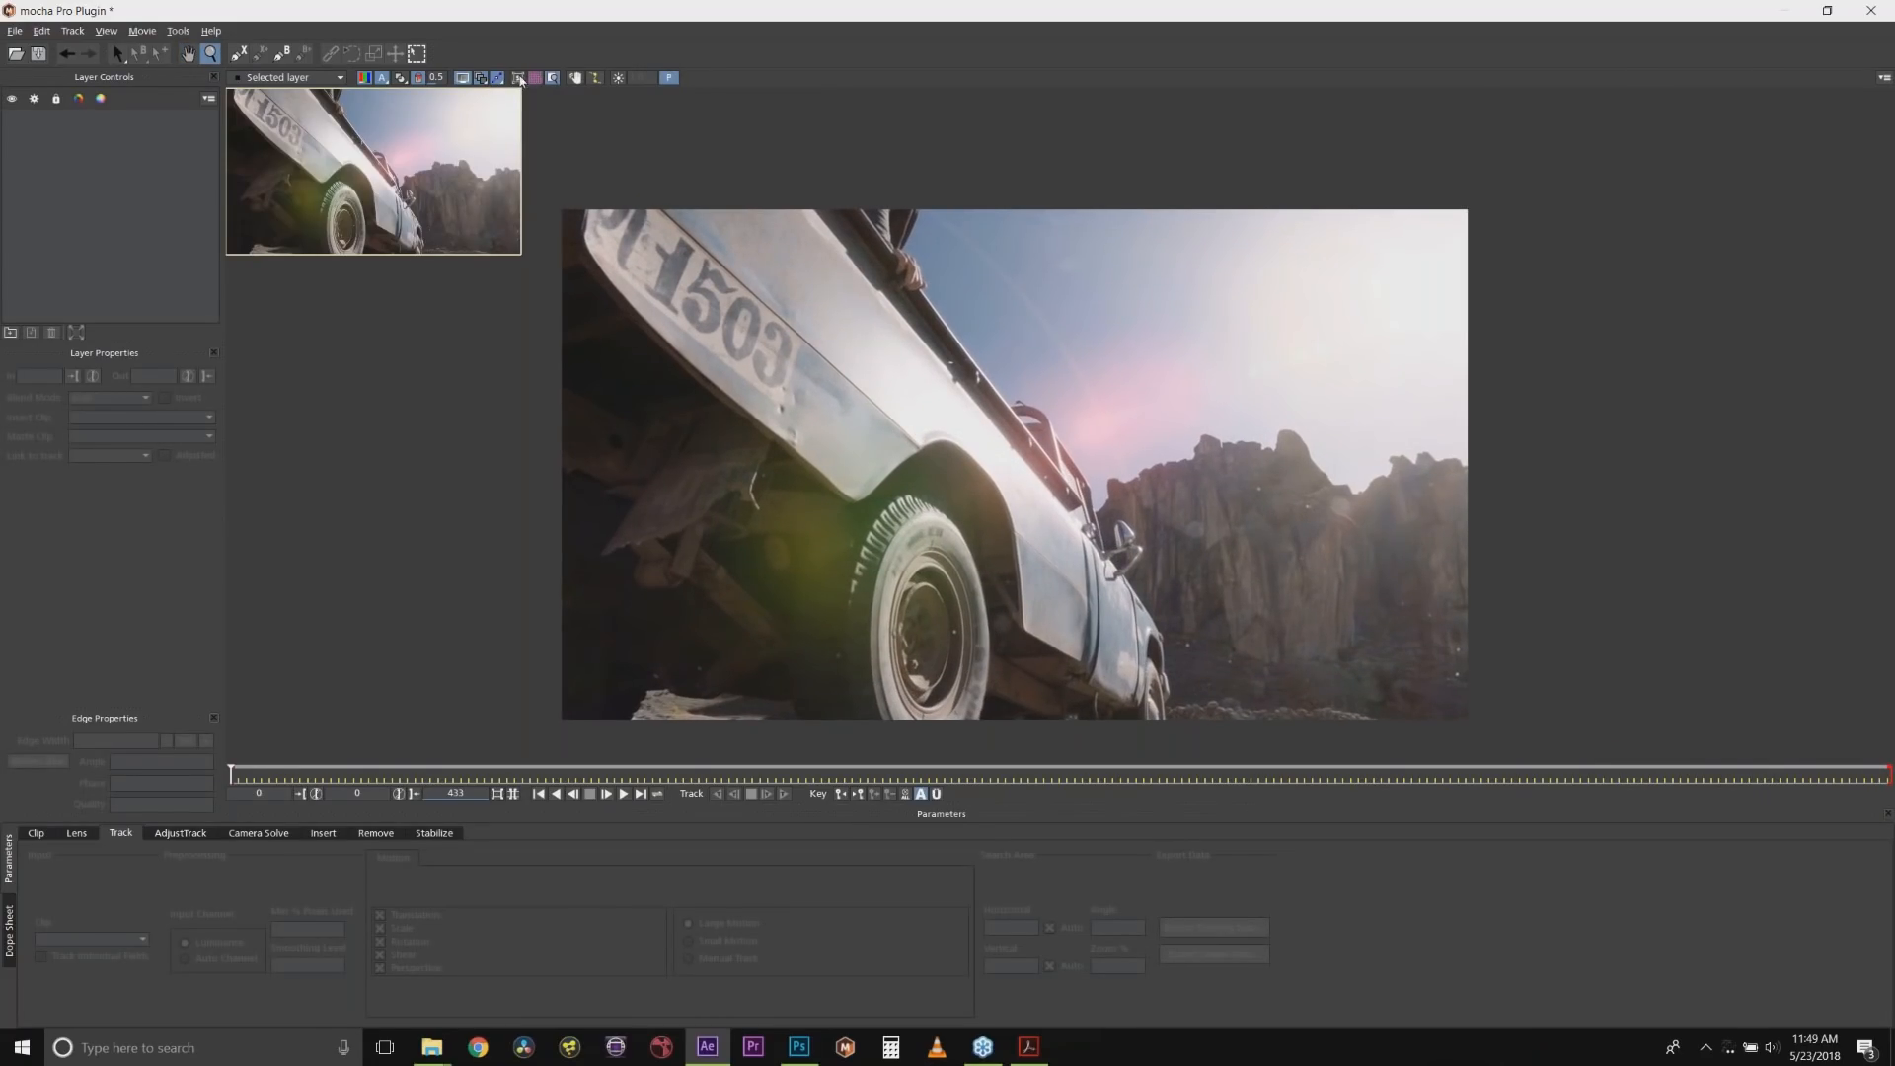
left_click(519, 78)
key("ctrl+l")
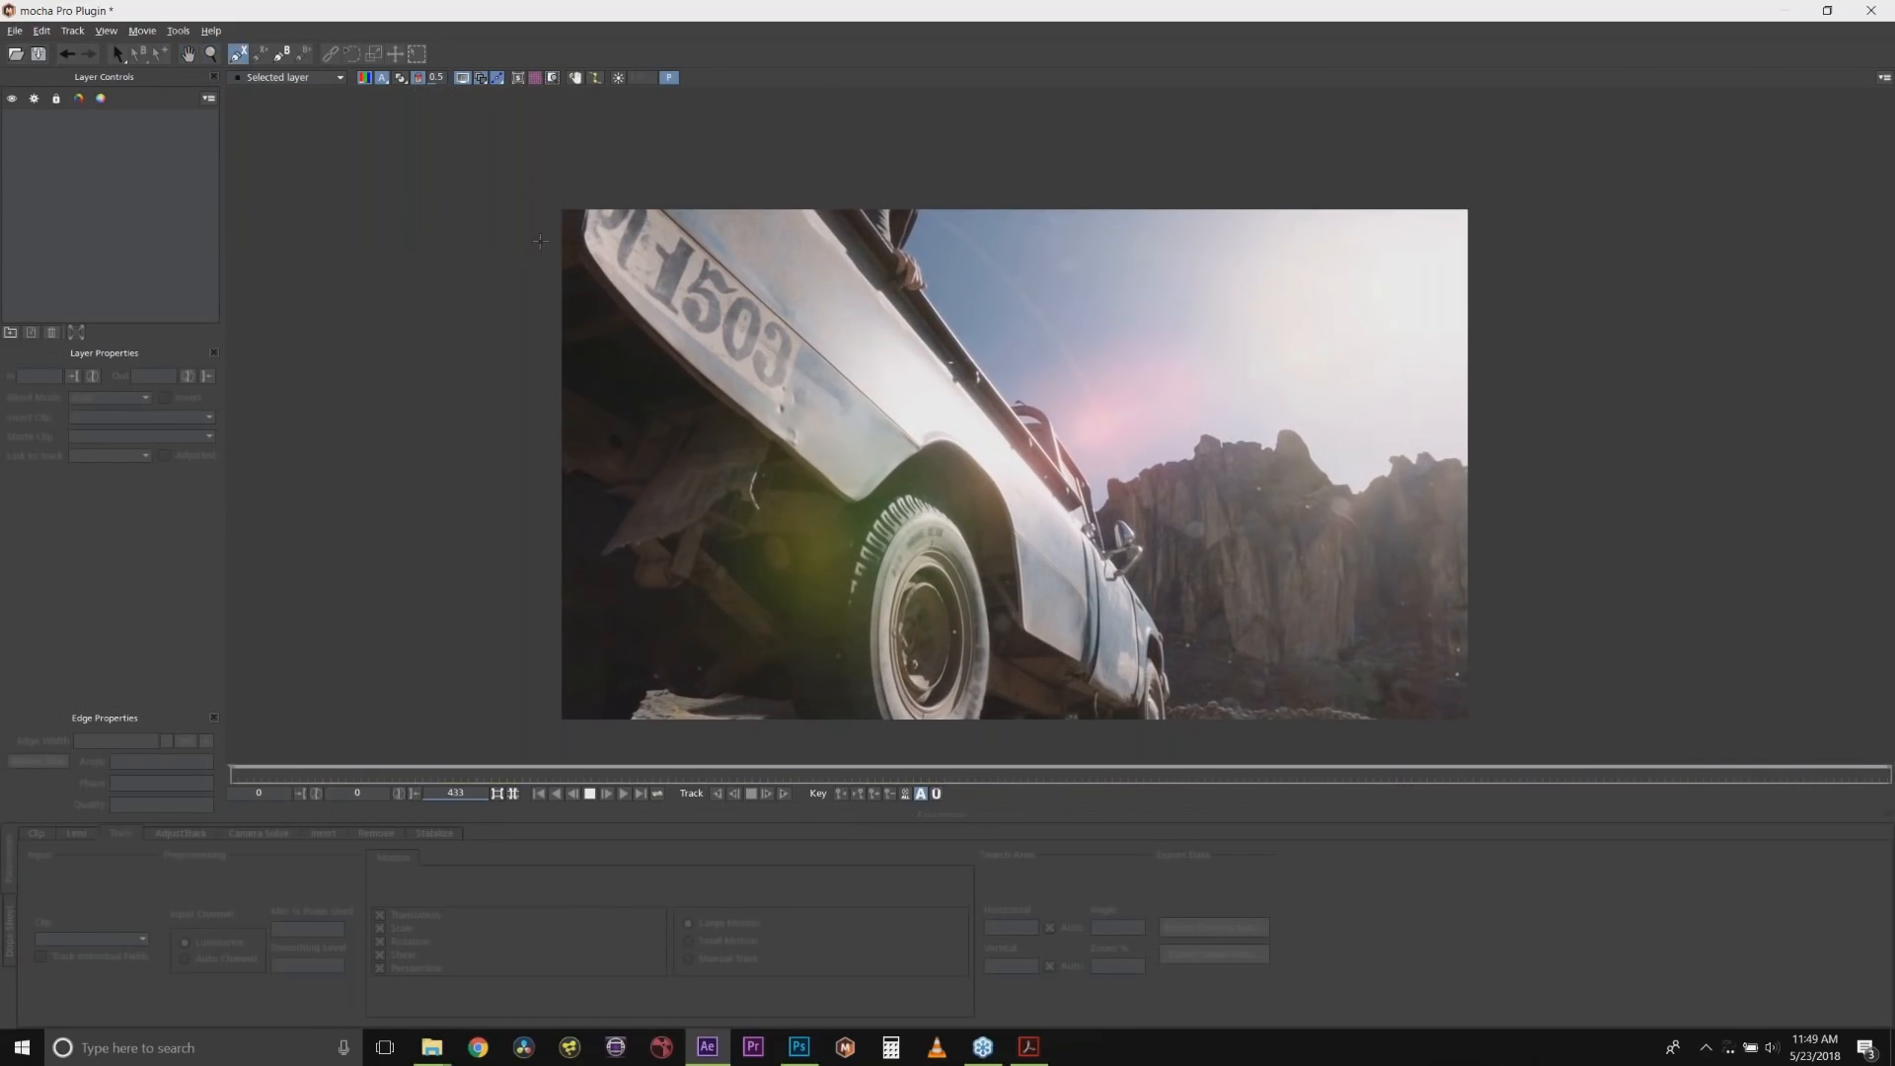
left_click(588, 198)
left_click(577, 247)
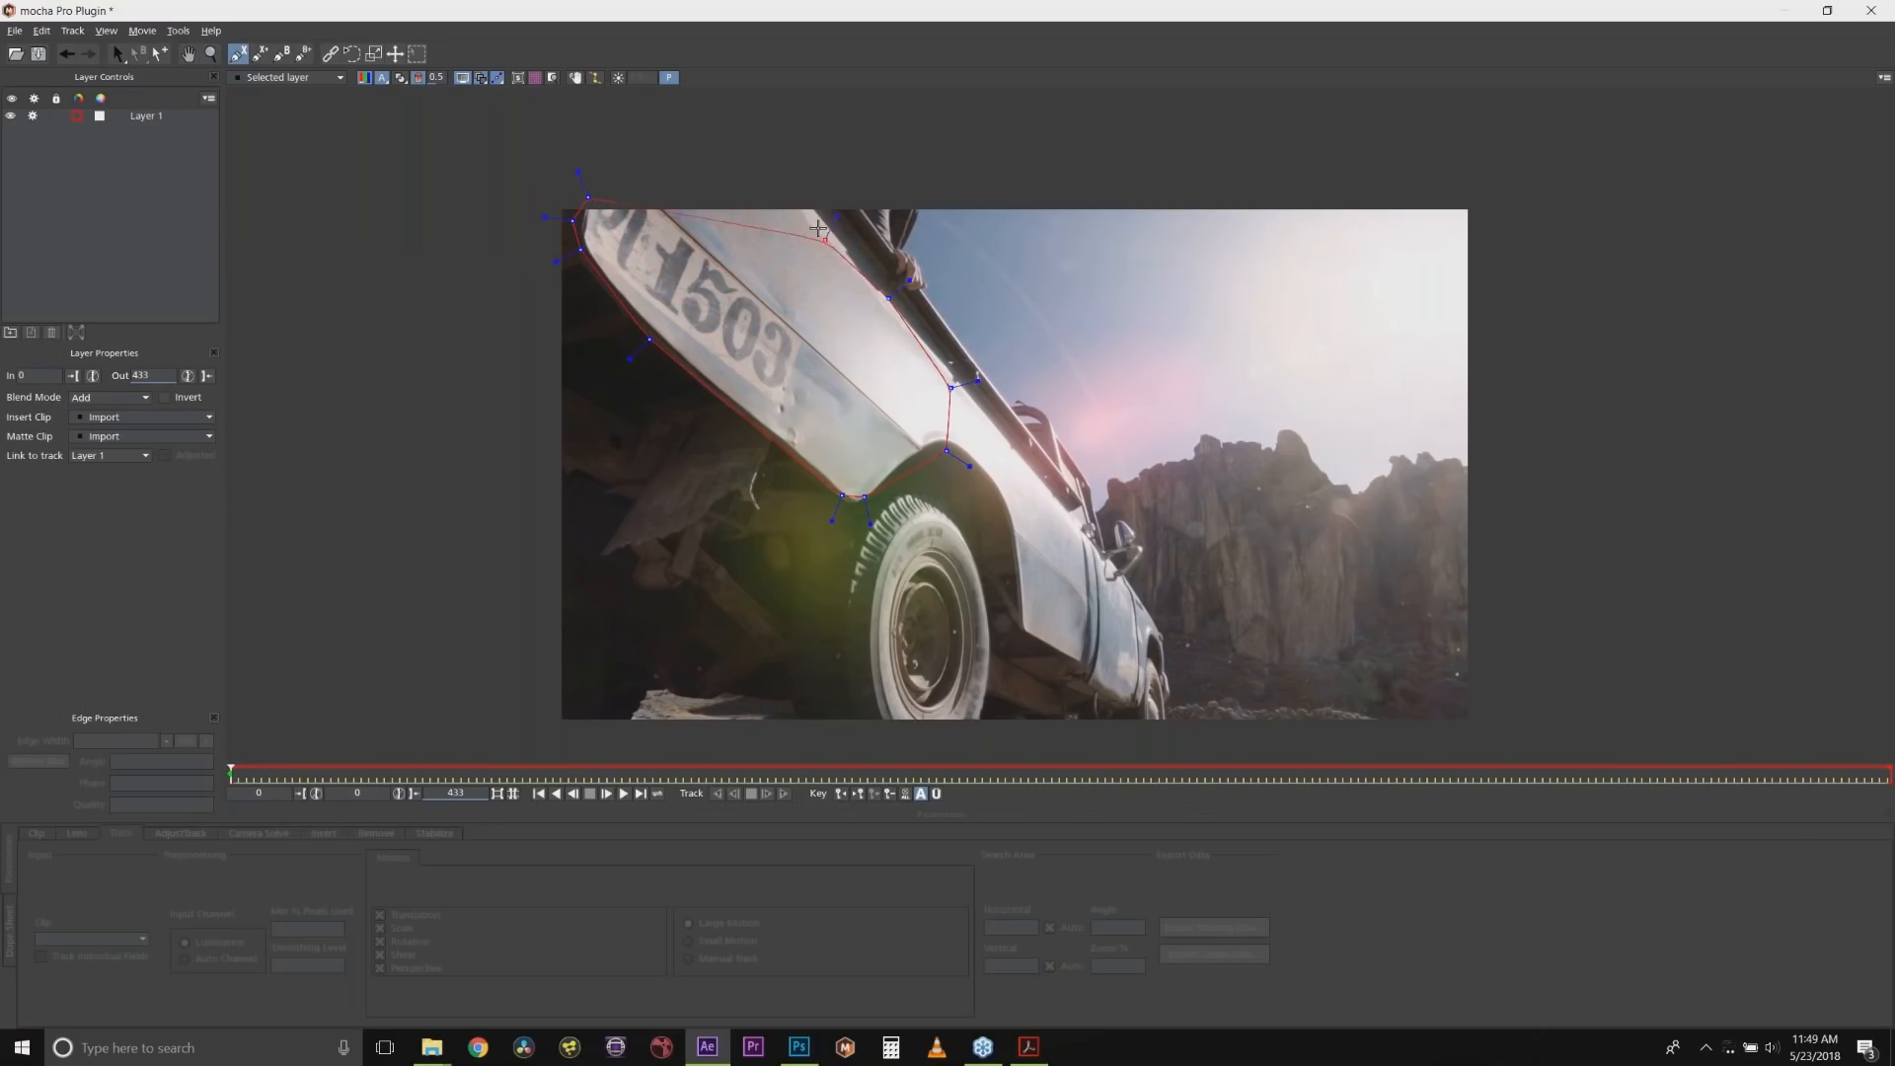
right_click(636, 173)
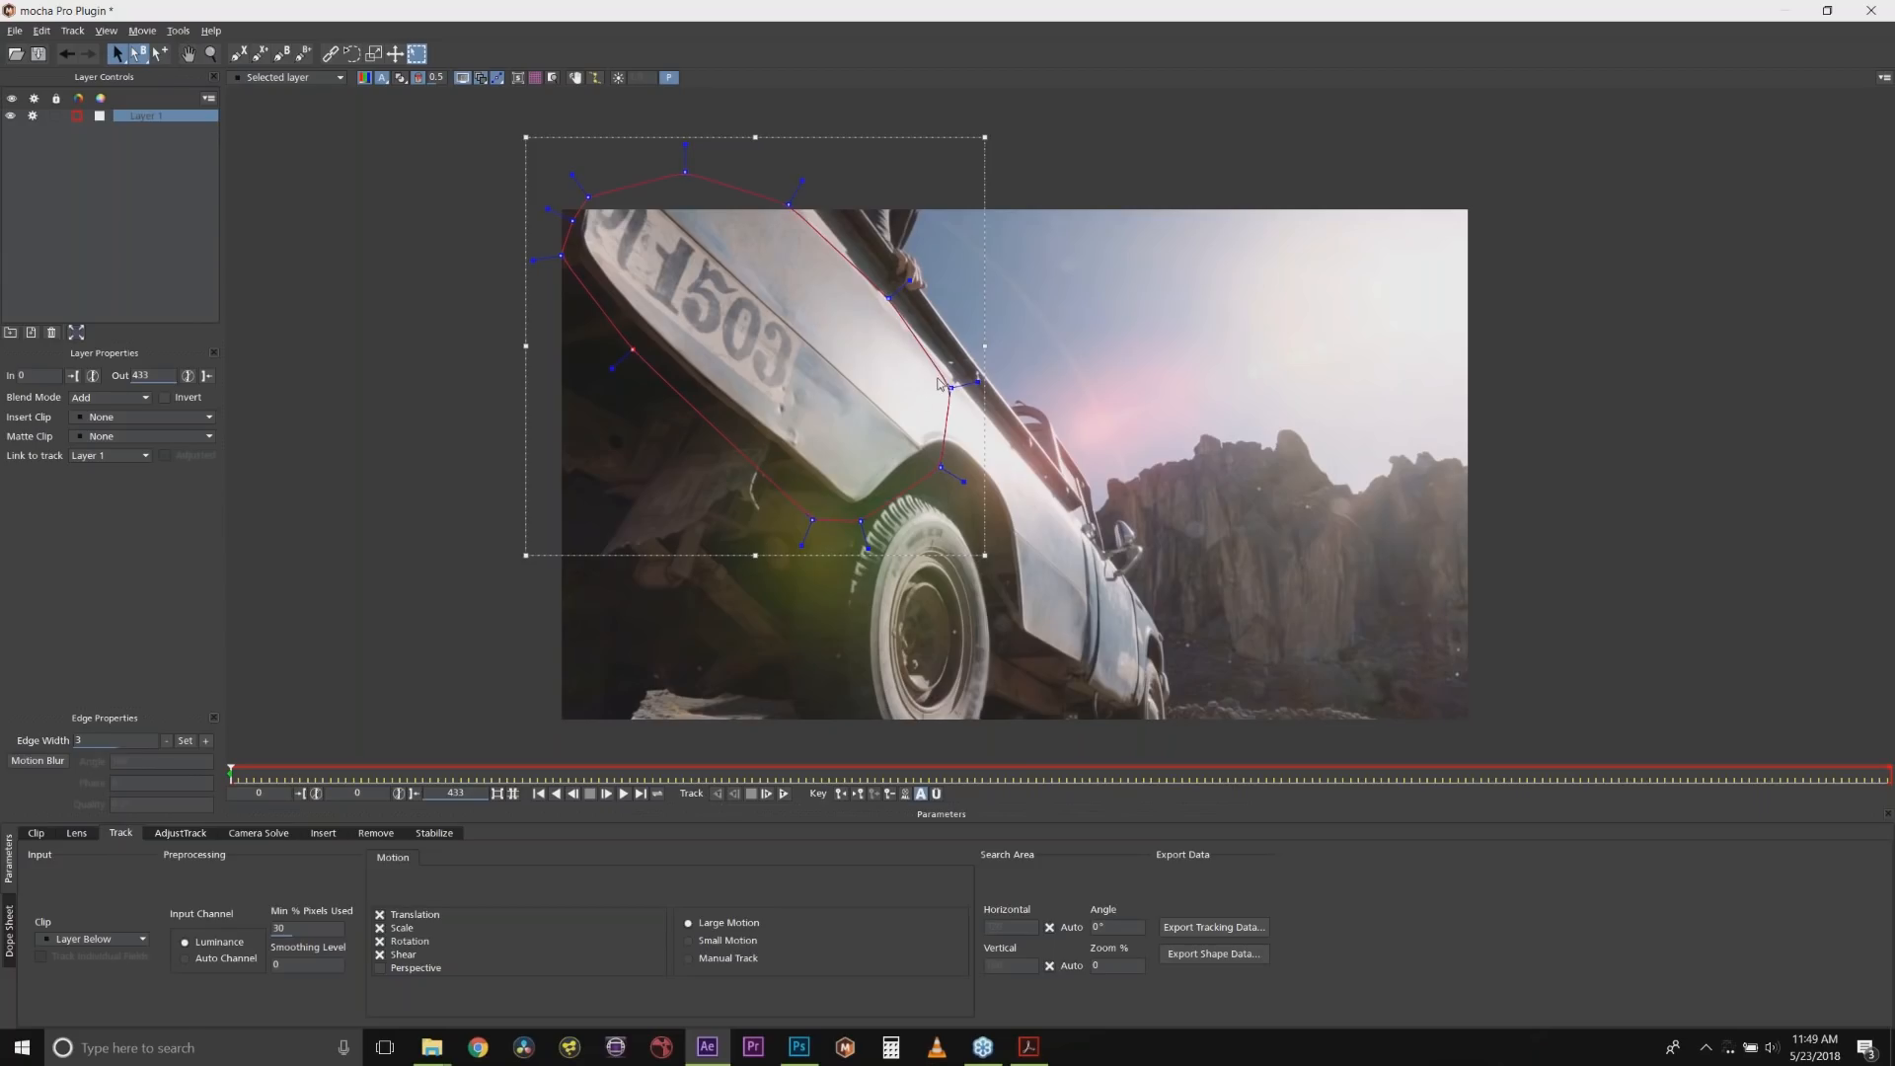
Add a second X-spline contour to the same layer around the truck's body beyond the rear wheel.
left_click(1012, 475)
left_click(1013, 641)
left_click(1097, 687)
left_click(1133, 709)
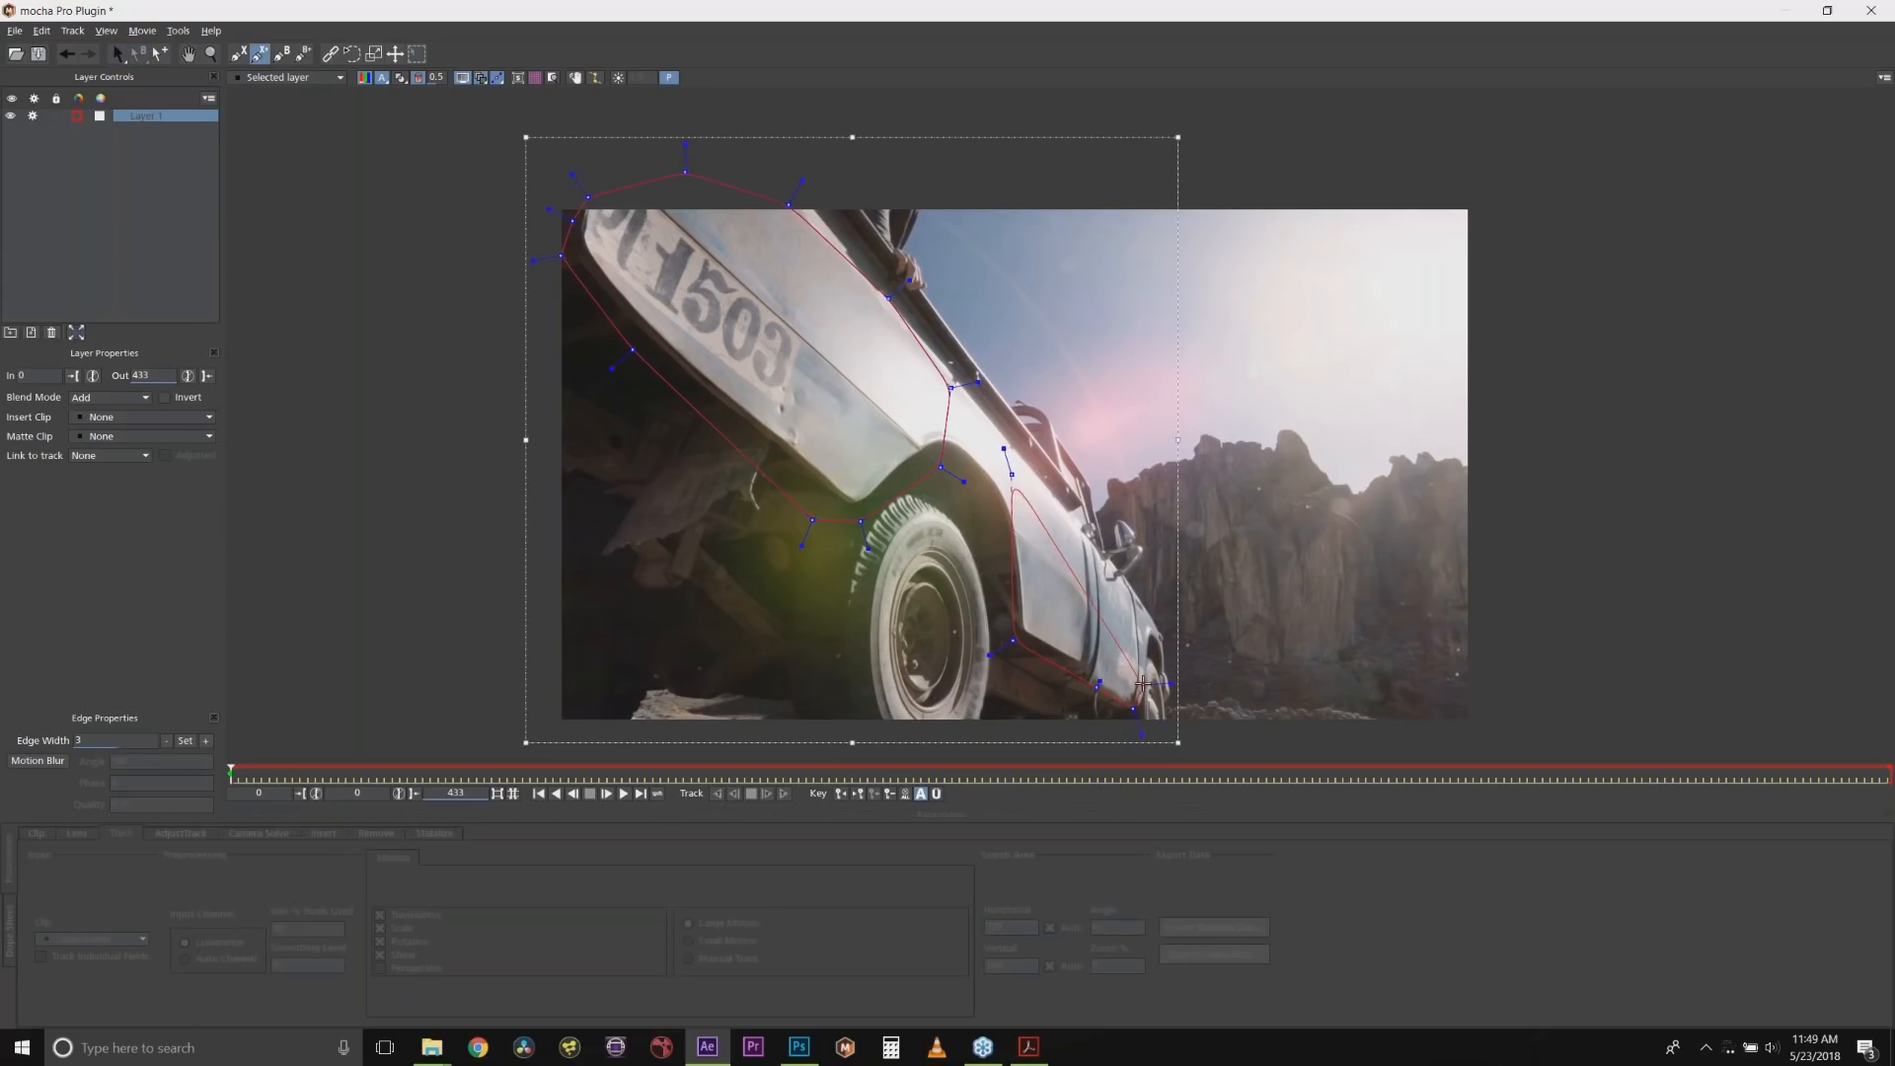
left_click(1144, 680)
left_click(1149, 624)
left_click(1111, 577)
left_click(1052, 530)
right_click(1047, 523)
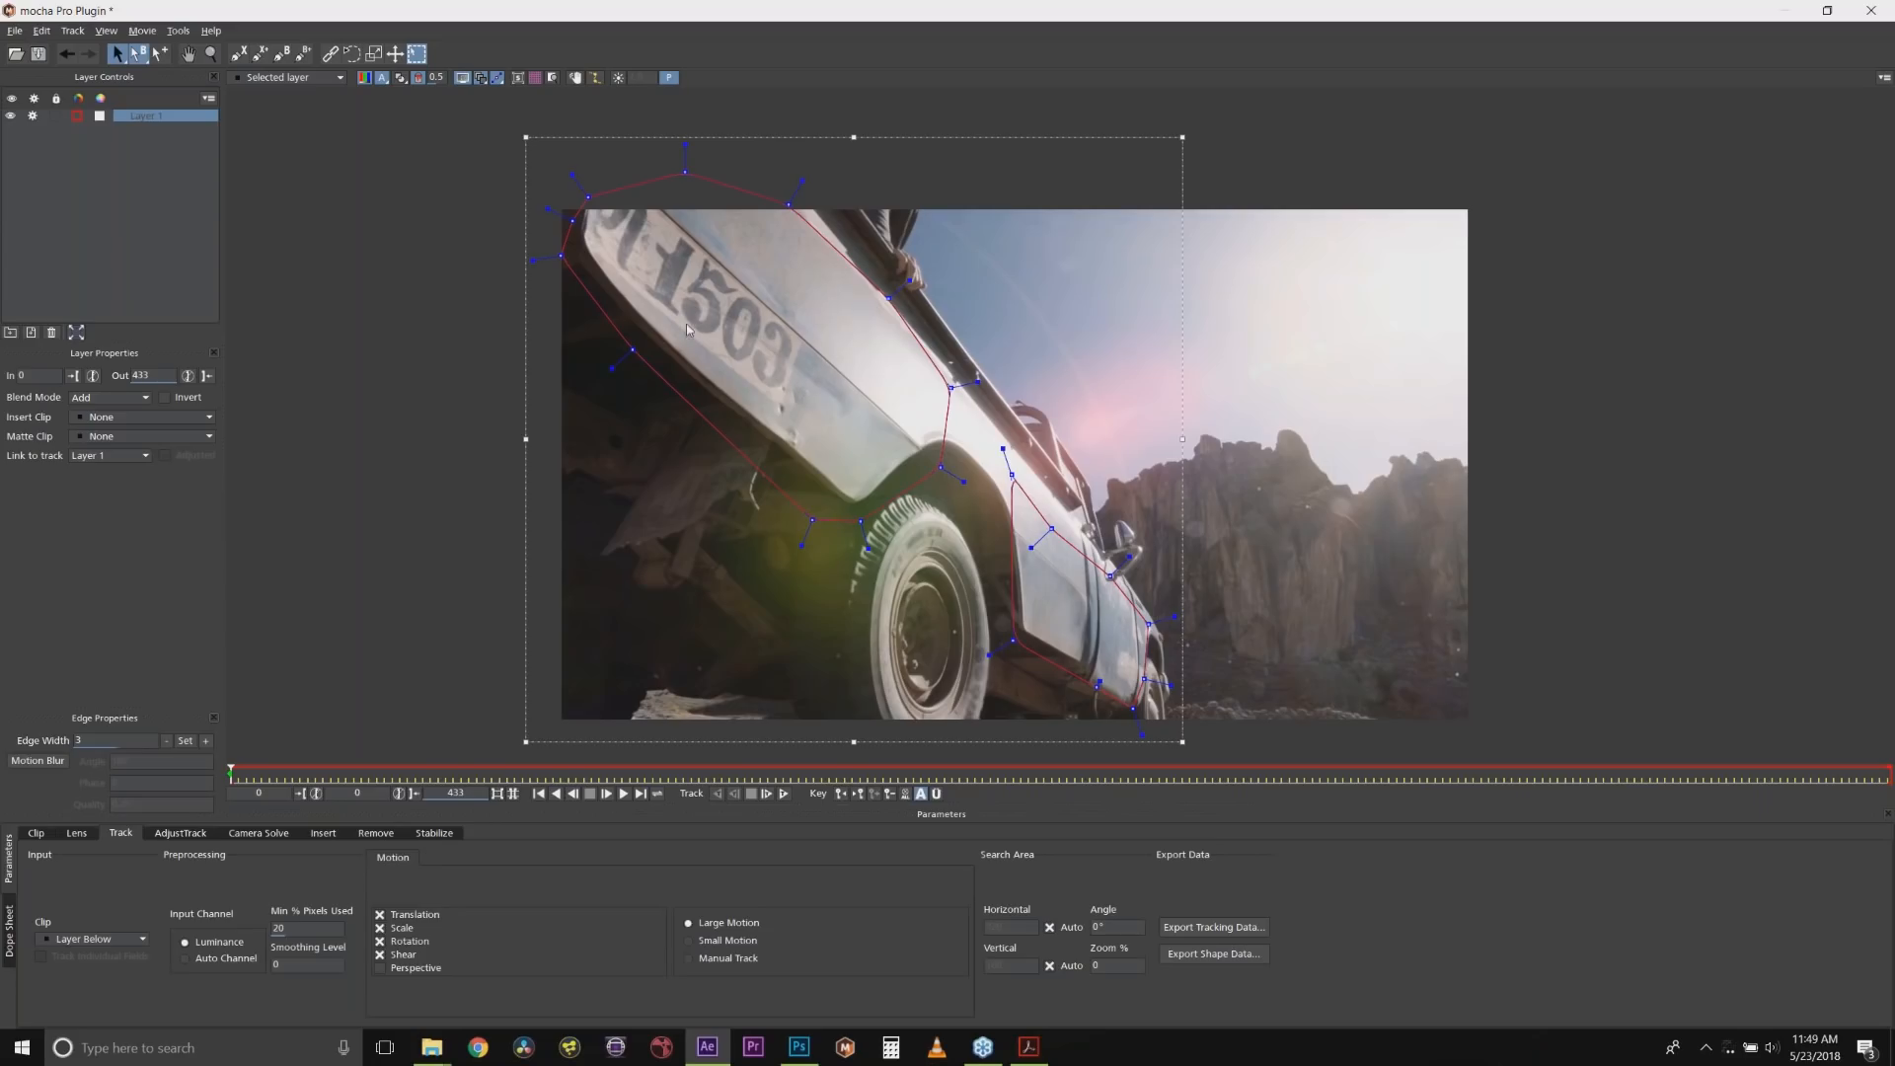
Turn off shear tracking, set Min % Pixels Used to 100, and rename the layer truck track.
left_click(381, 968)
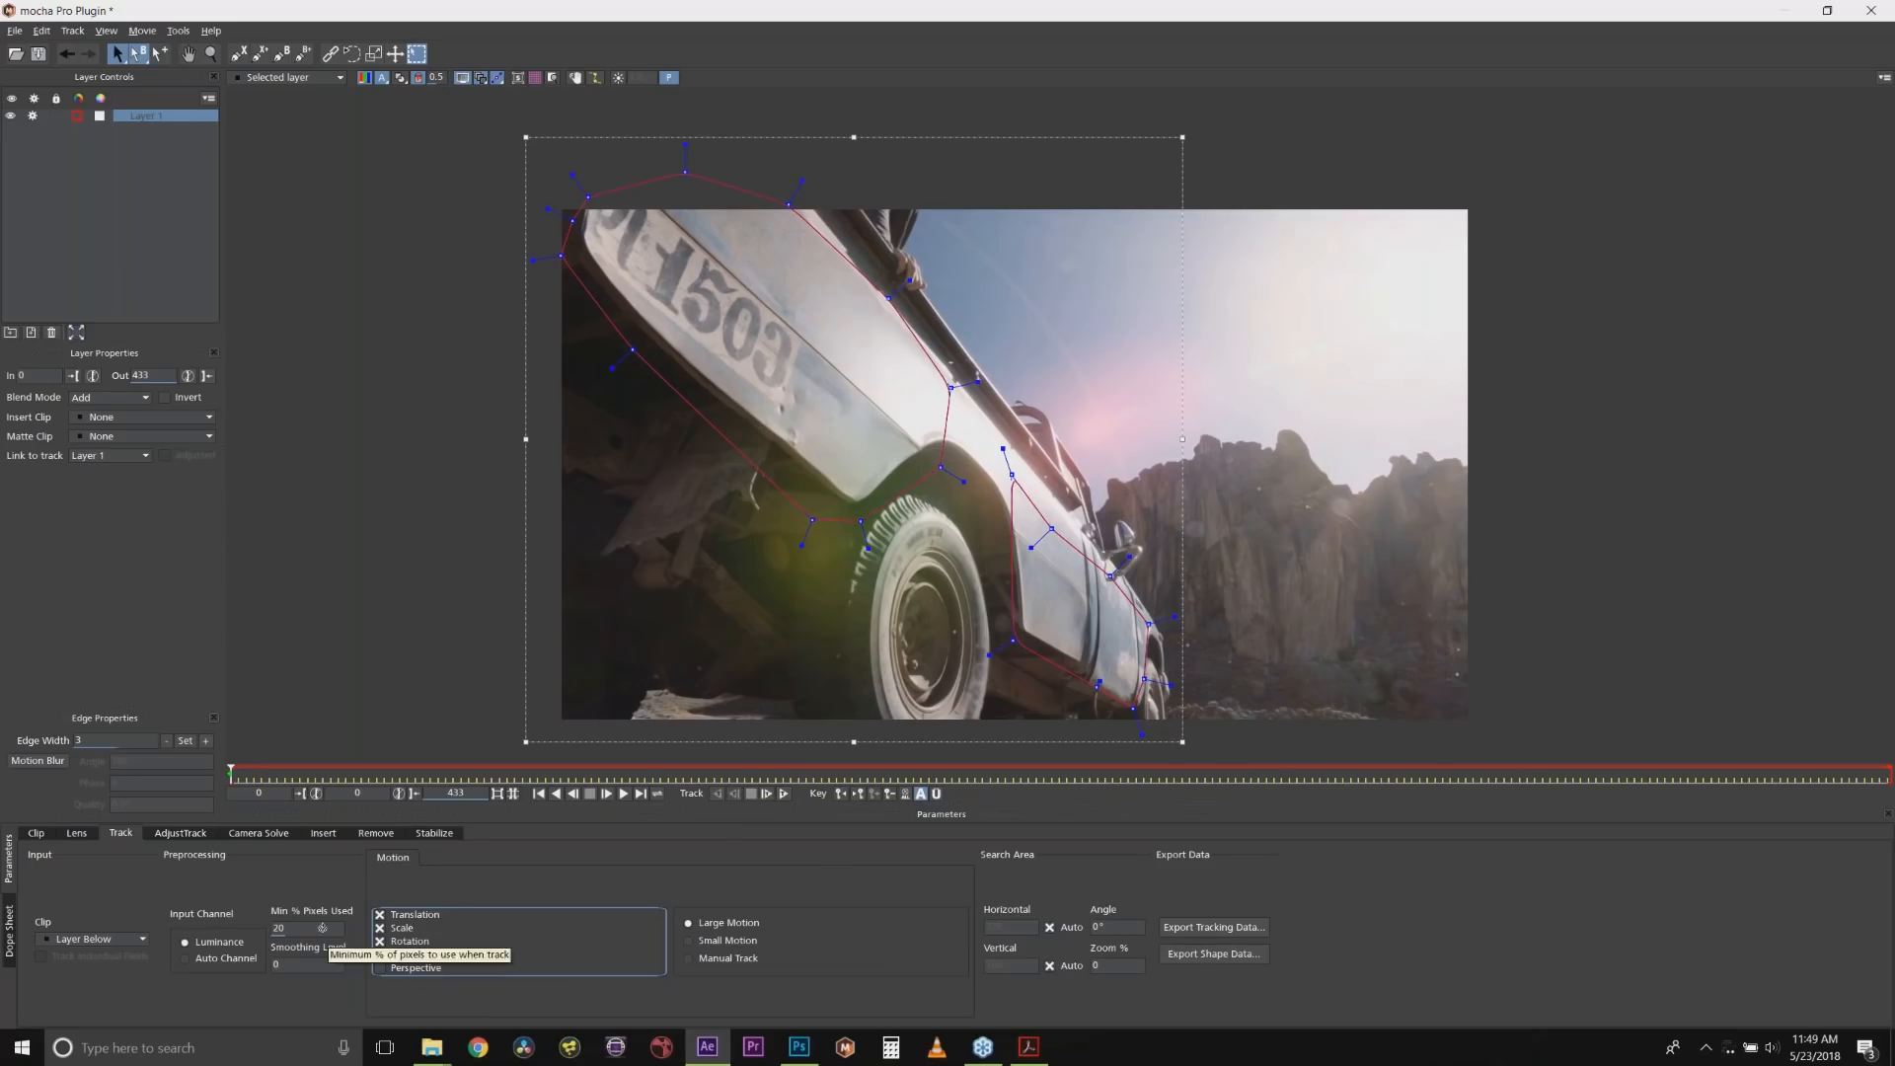
left_click_drag(322, 928, 388, 882)
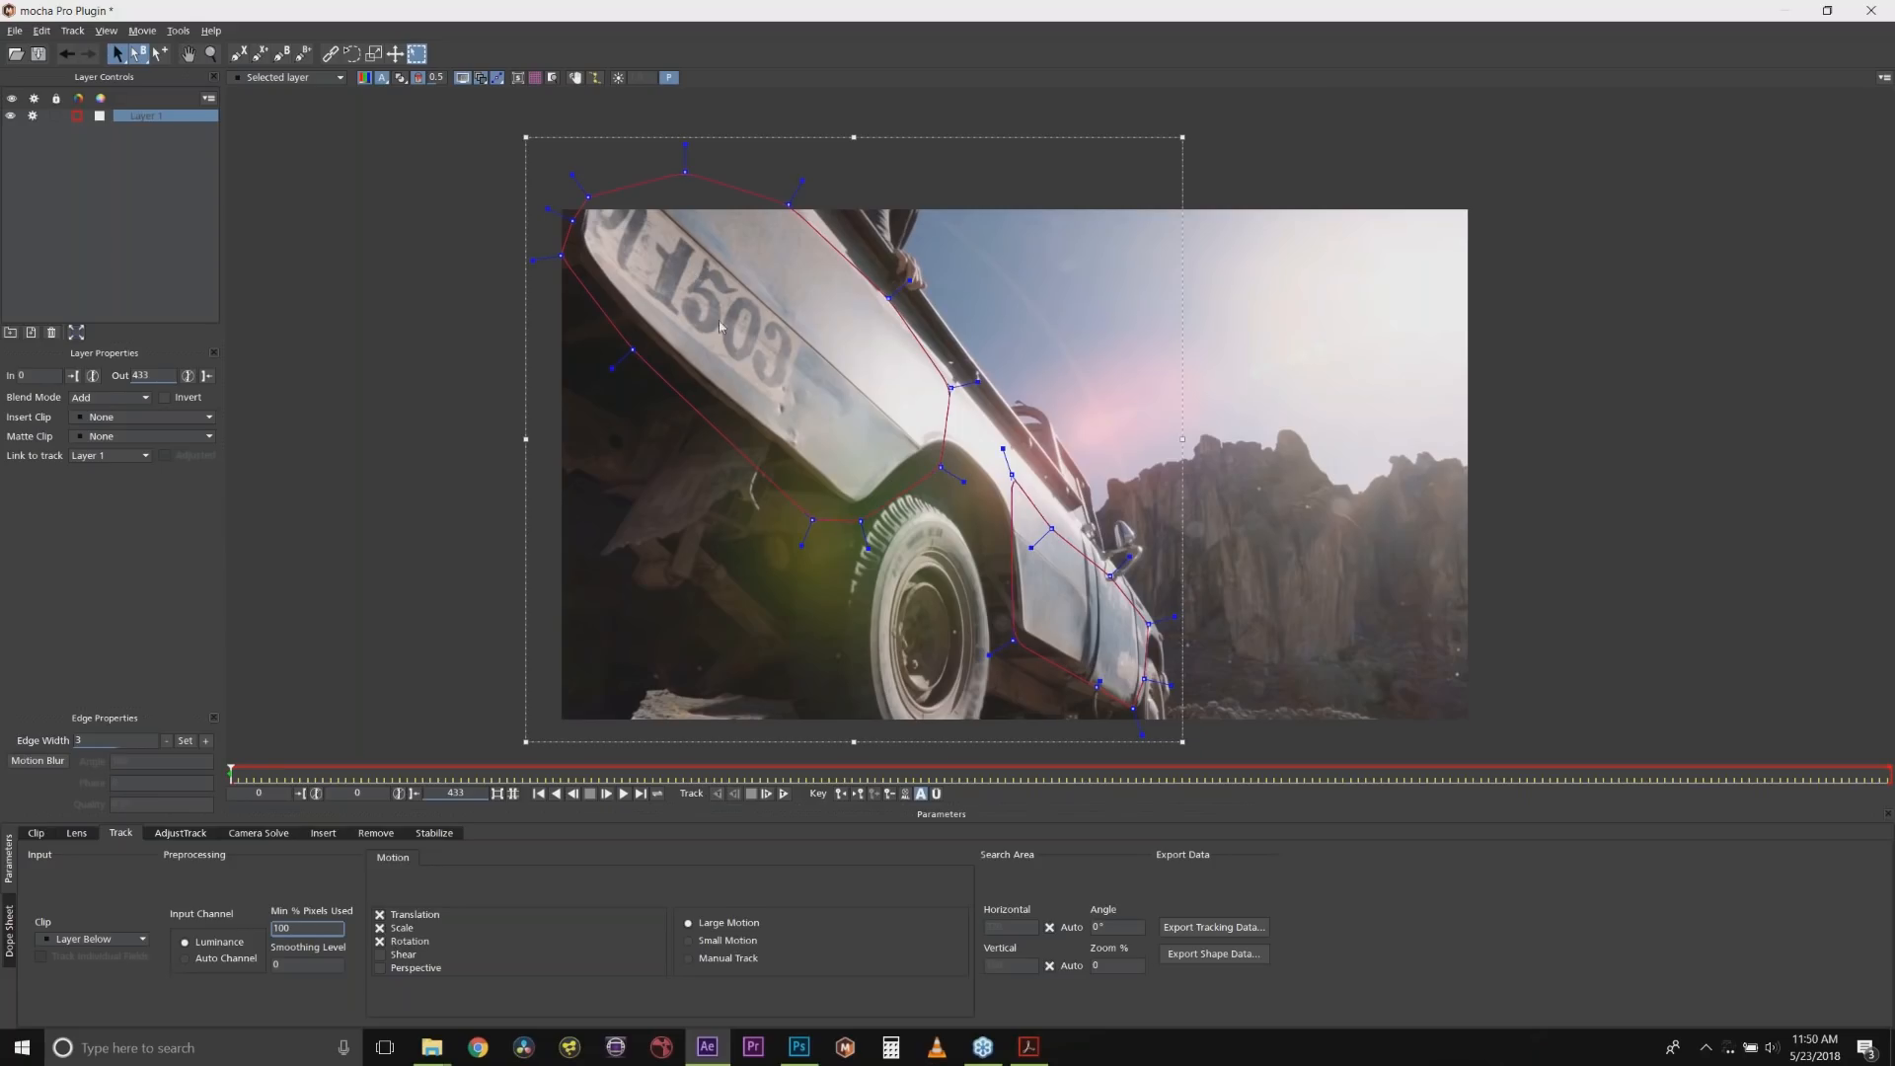
double_click(168, 116)
Show the planar surface and fit its four corners around the 1503 numbers on the side panel.
left_click(518, 77)
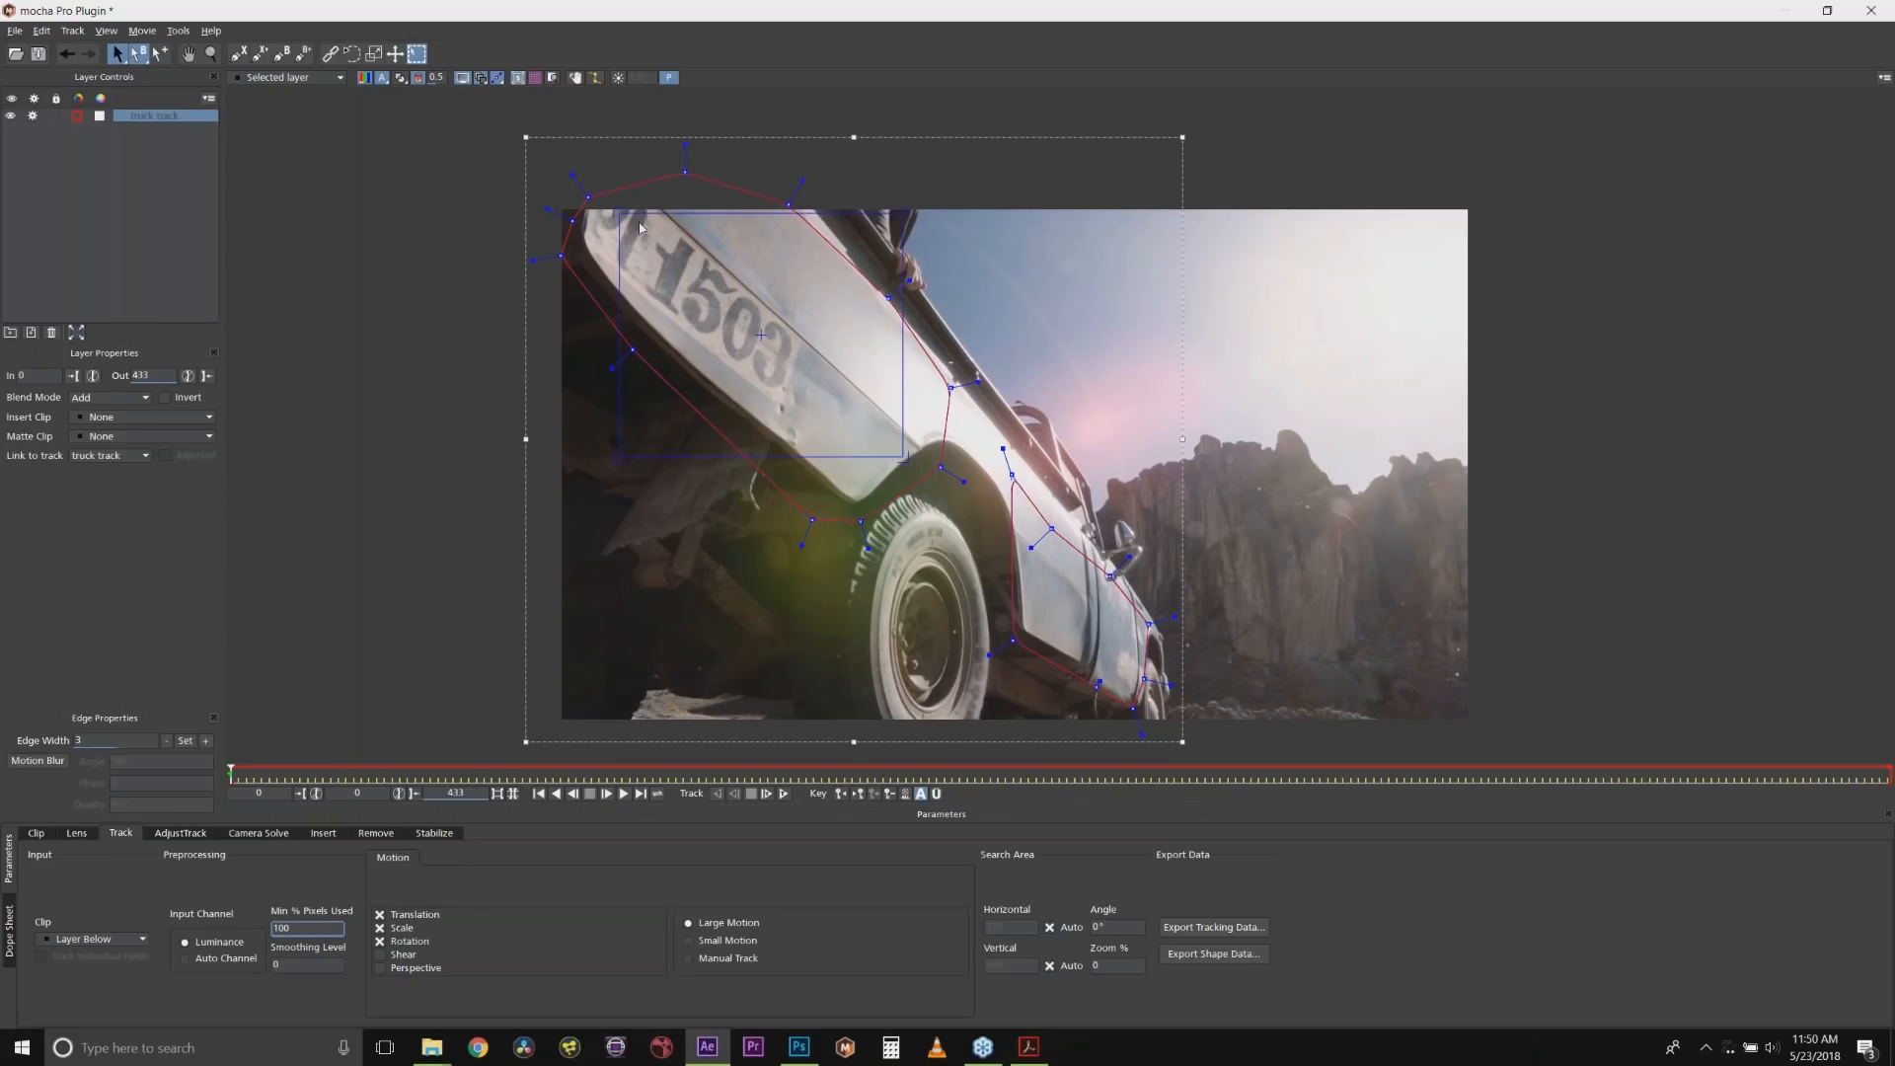
left_click_drag(619, 212, 646, 207)
left_click_drag(616, 457, 612, 273)
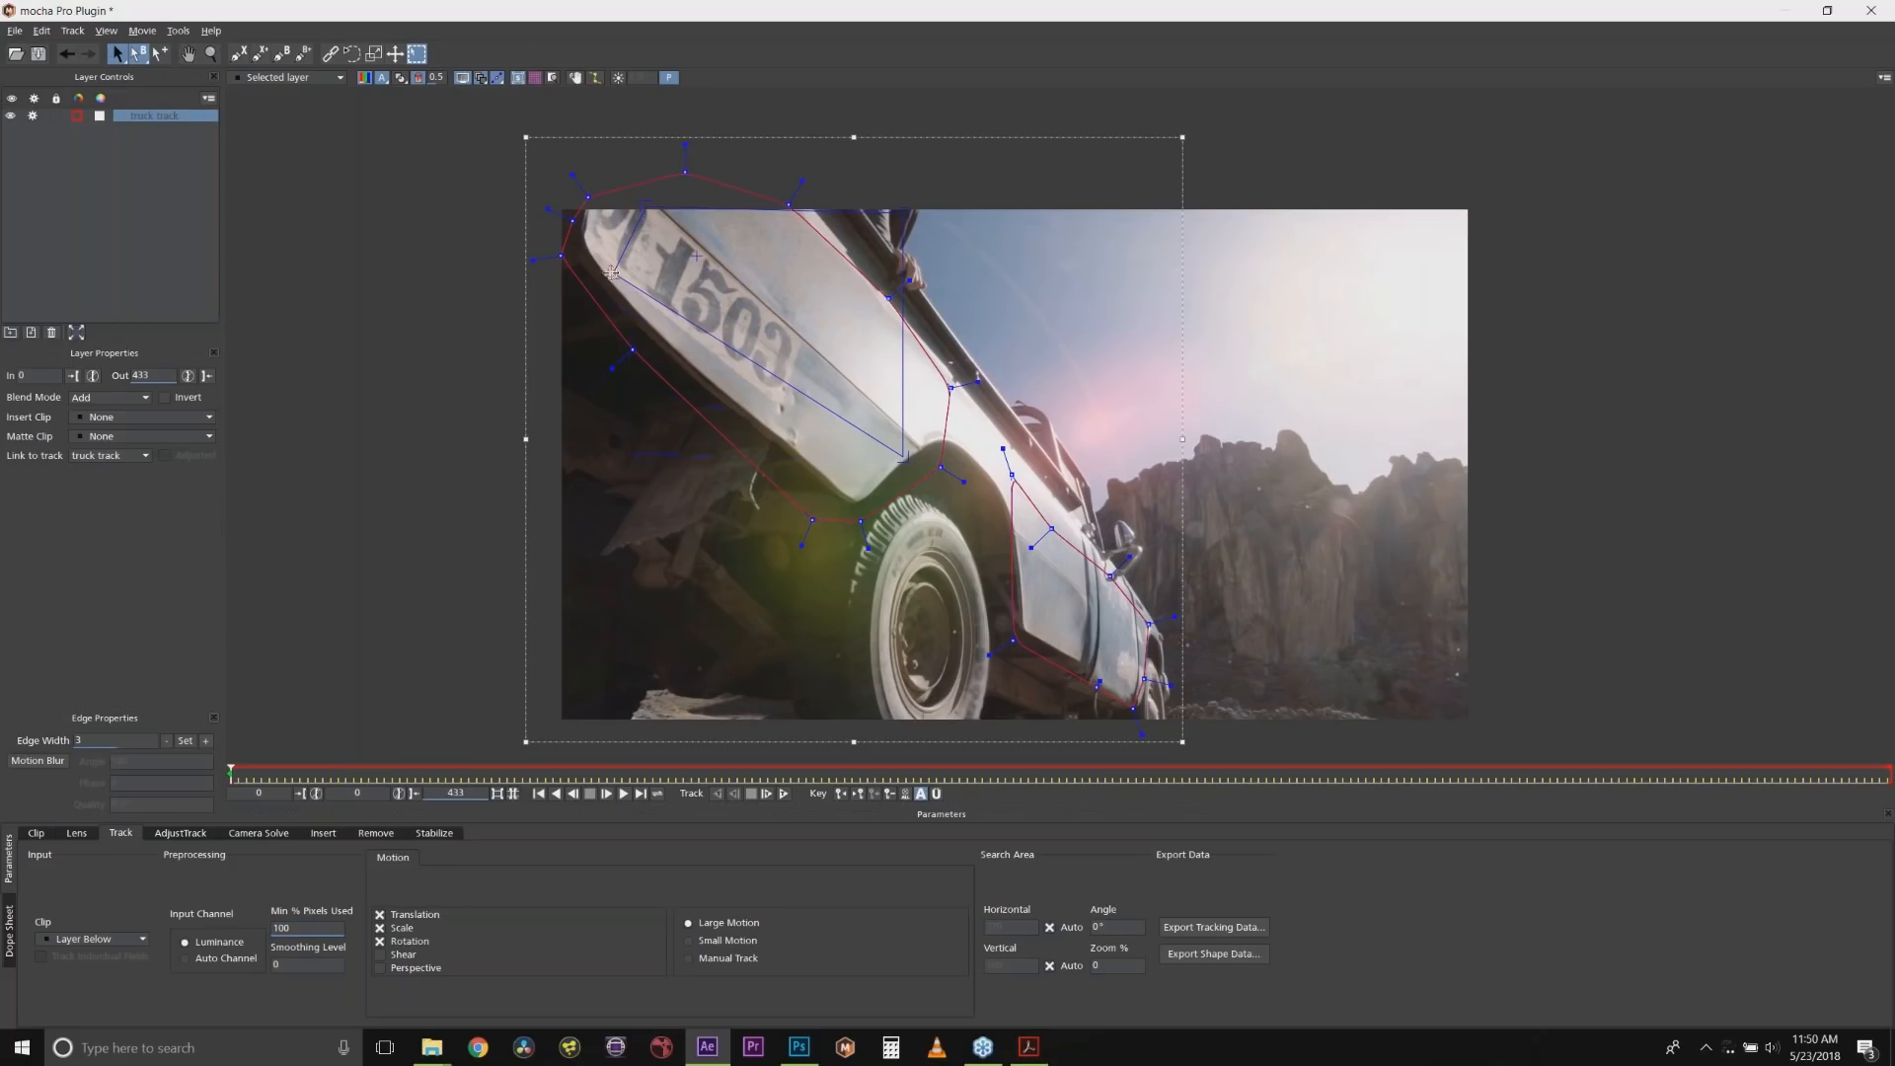
left_click_drag(902, 458, 780, 405)
left_click_drag(904, 214, 810, 338)
left_click_drag(652, 214, 660, 208)
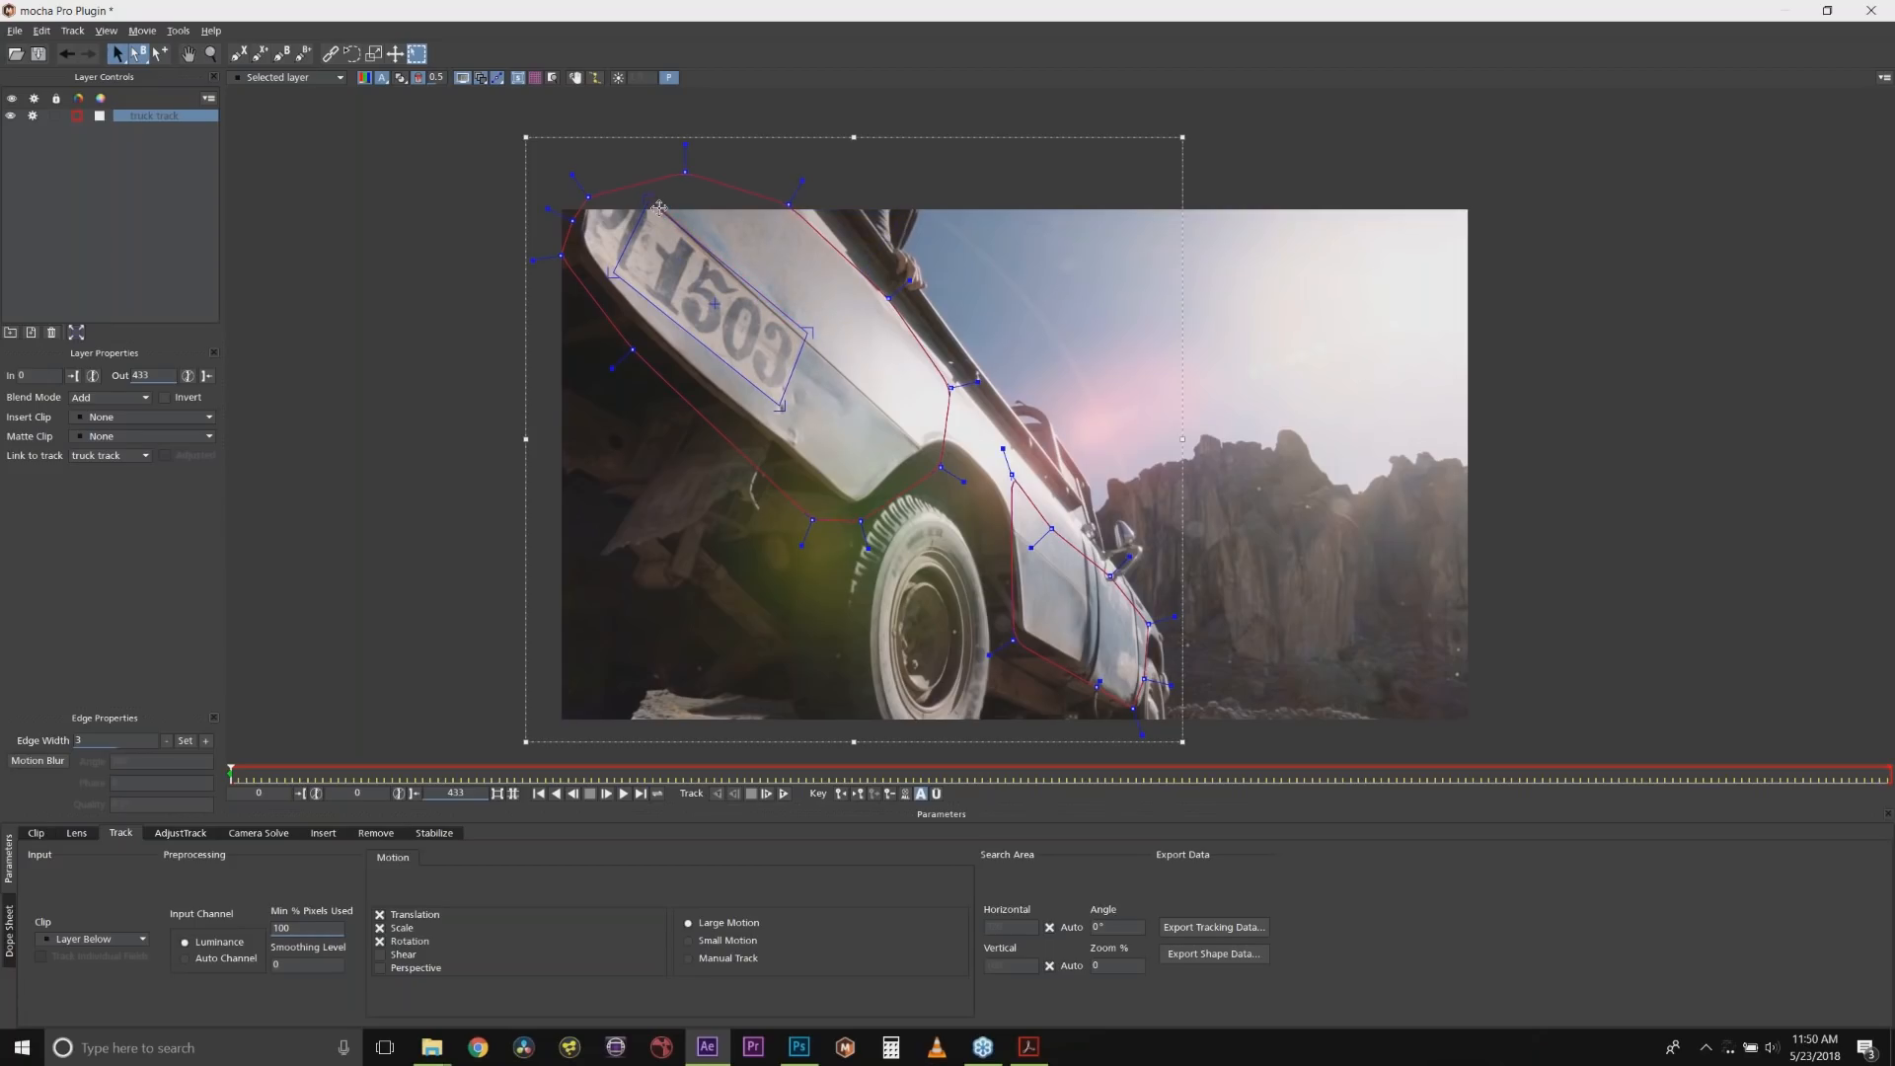
left_click_drag(811, 329, 807, 339)
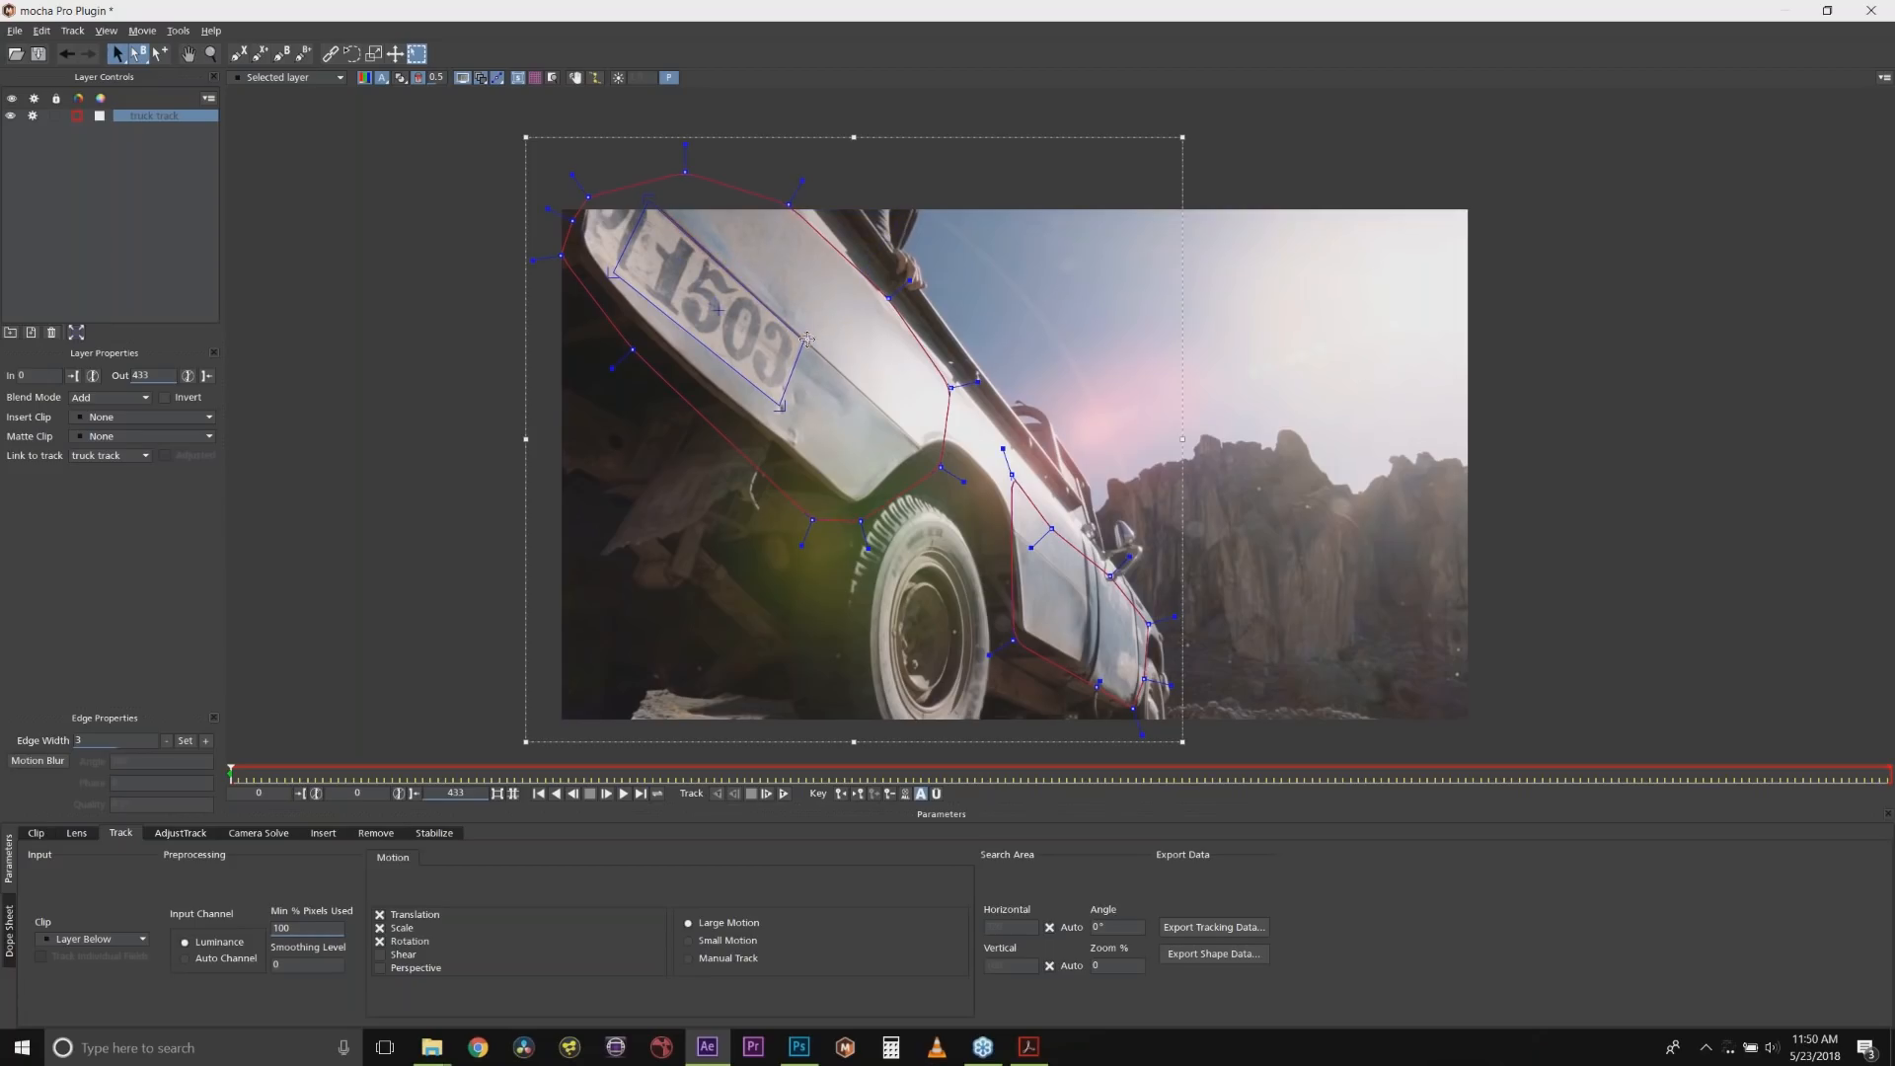
Show the planar grid, track the truck track layer forward to frame 433, and hide the grid again.
left_click(537, 78)
left_click(784, 793)
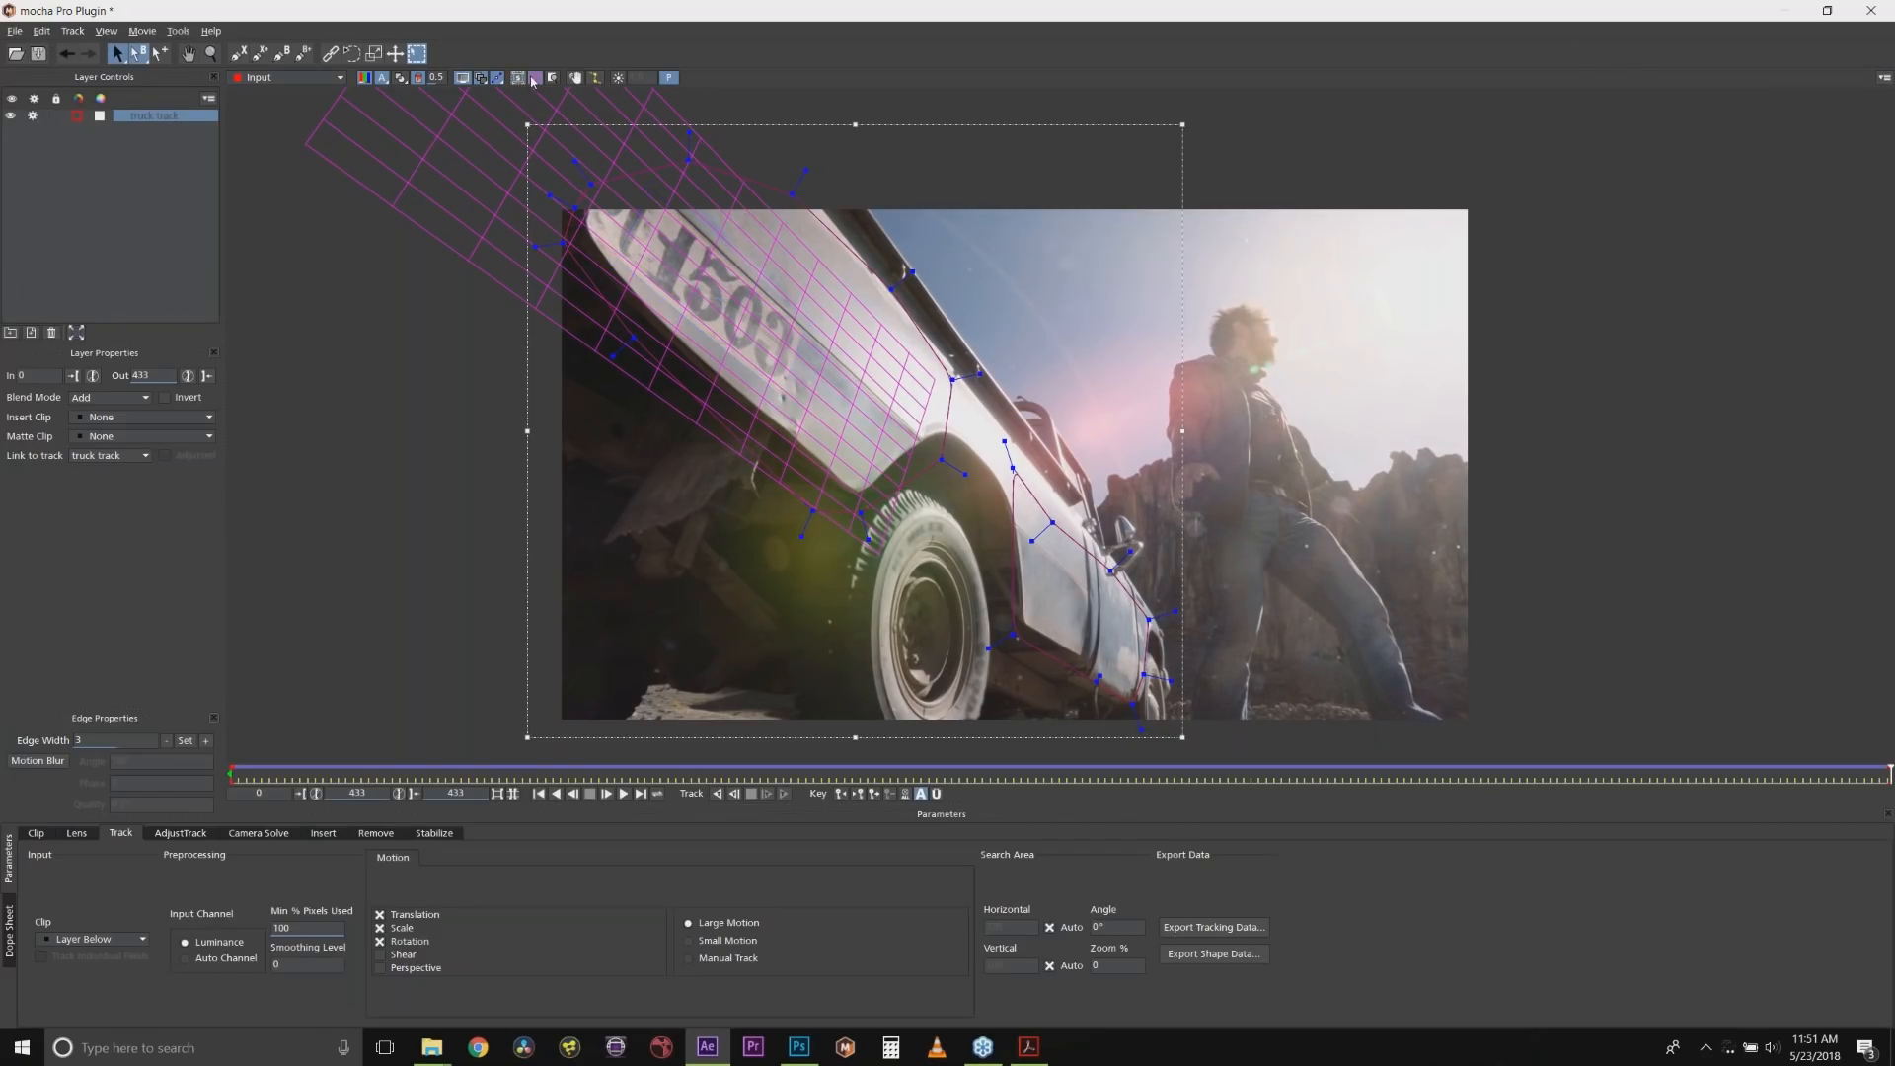
left_click(535, 78)
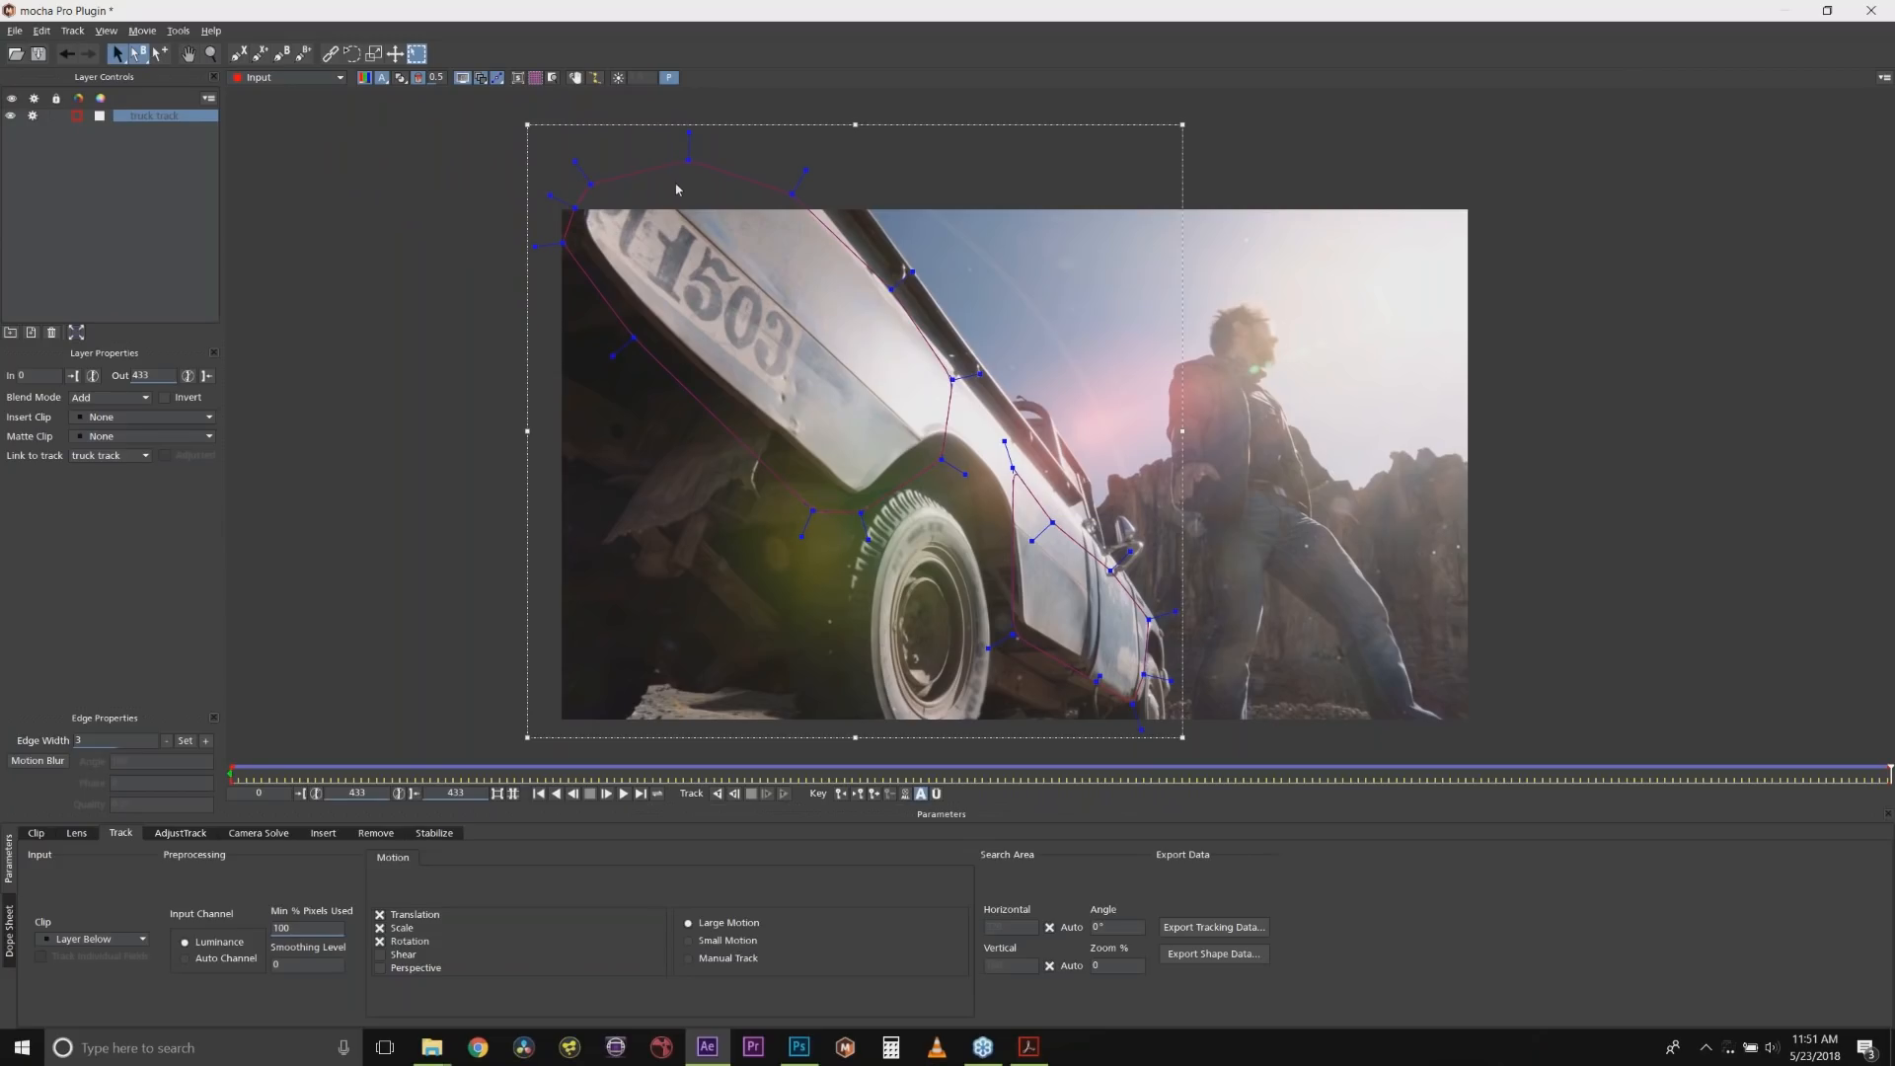
Draw a tight new X-spline layer along the edges of the numbered lower side panel, from the wheel arch to the truck's rear end.
left_click(210, 53)
left_click_drag(726, 391, 724, 328)
key("x")
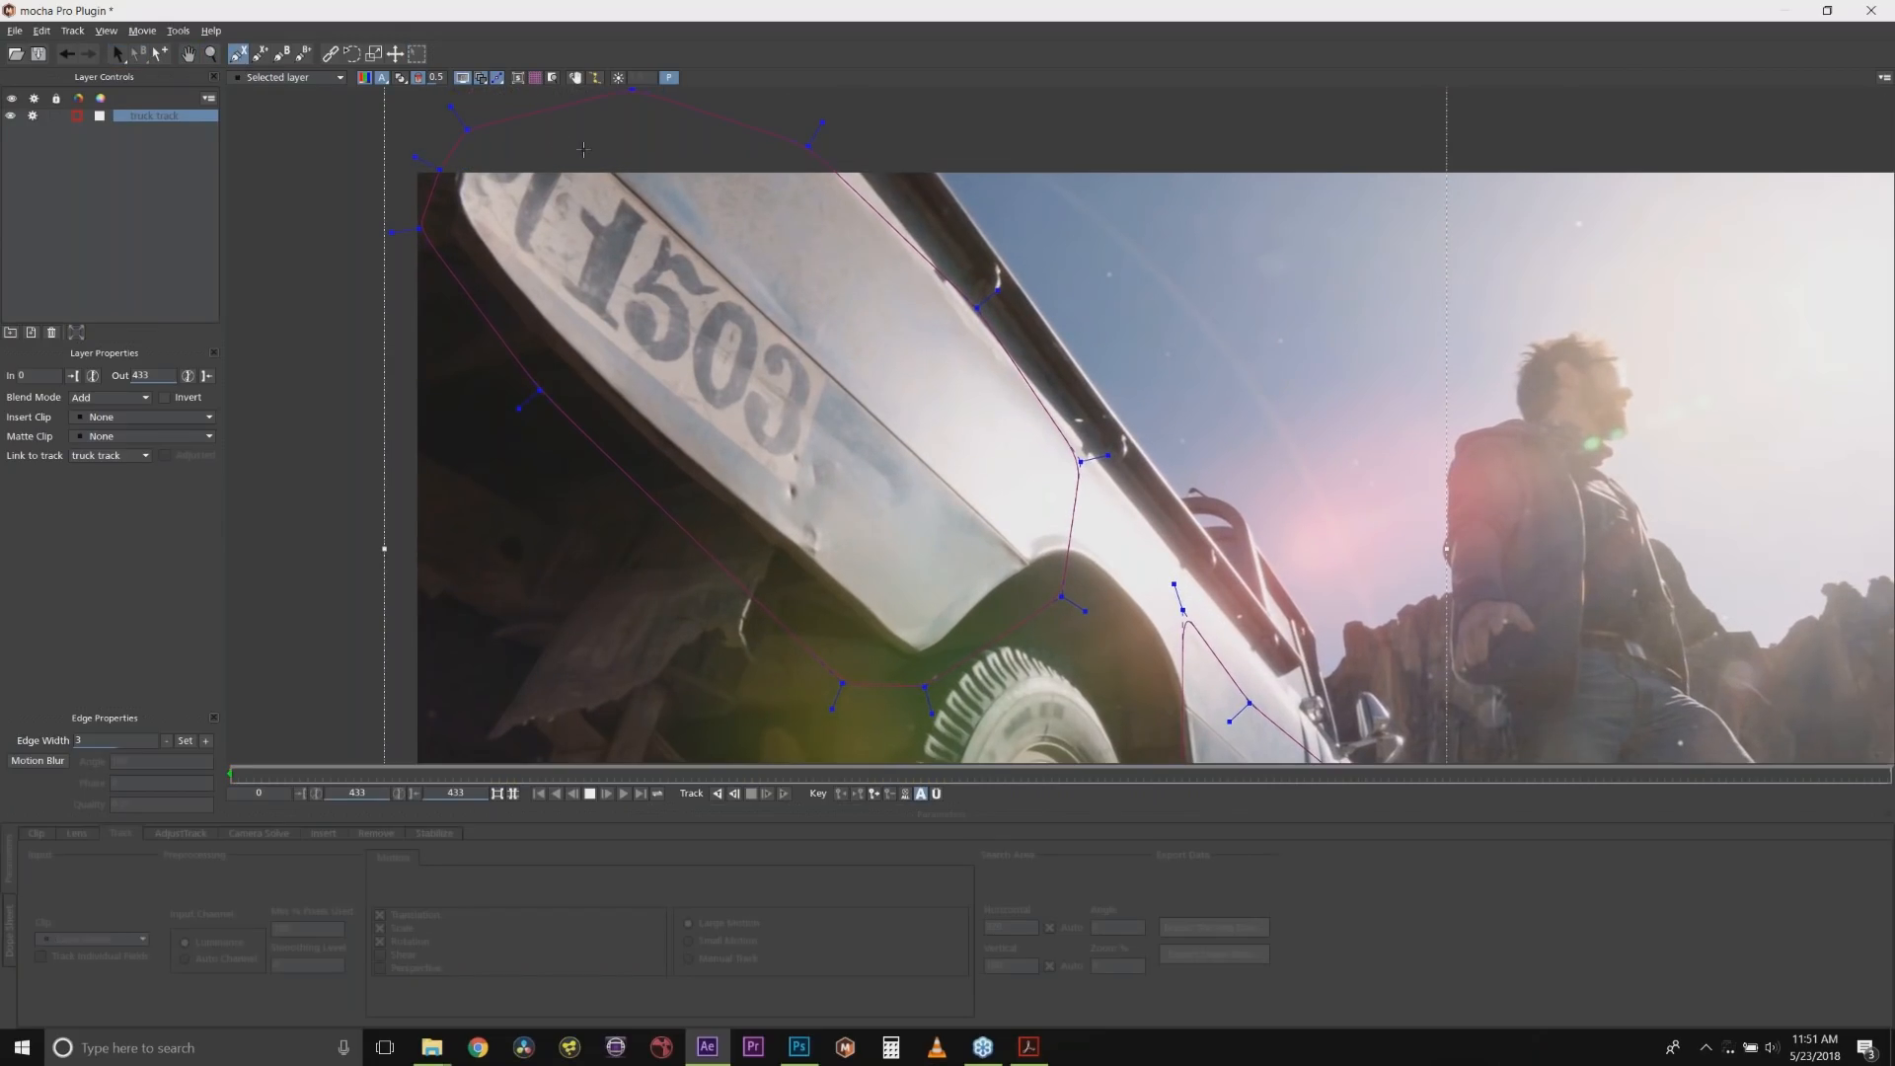
left_click(614, 172)
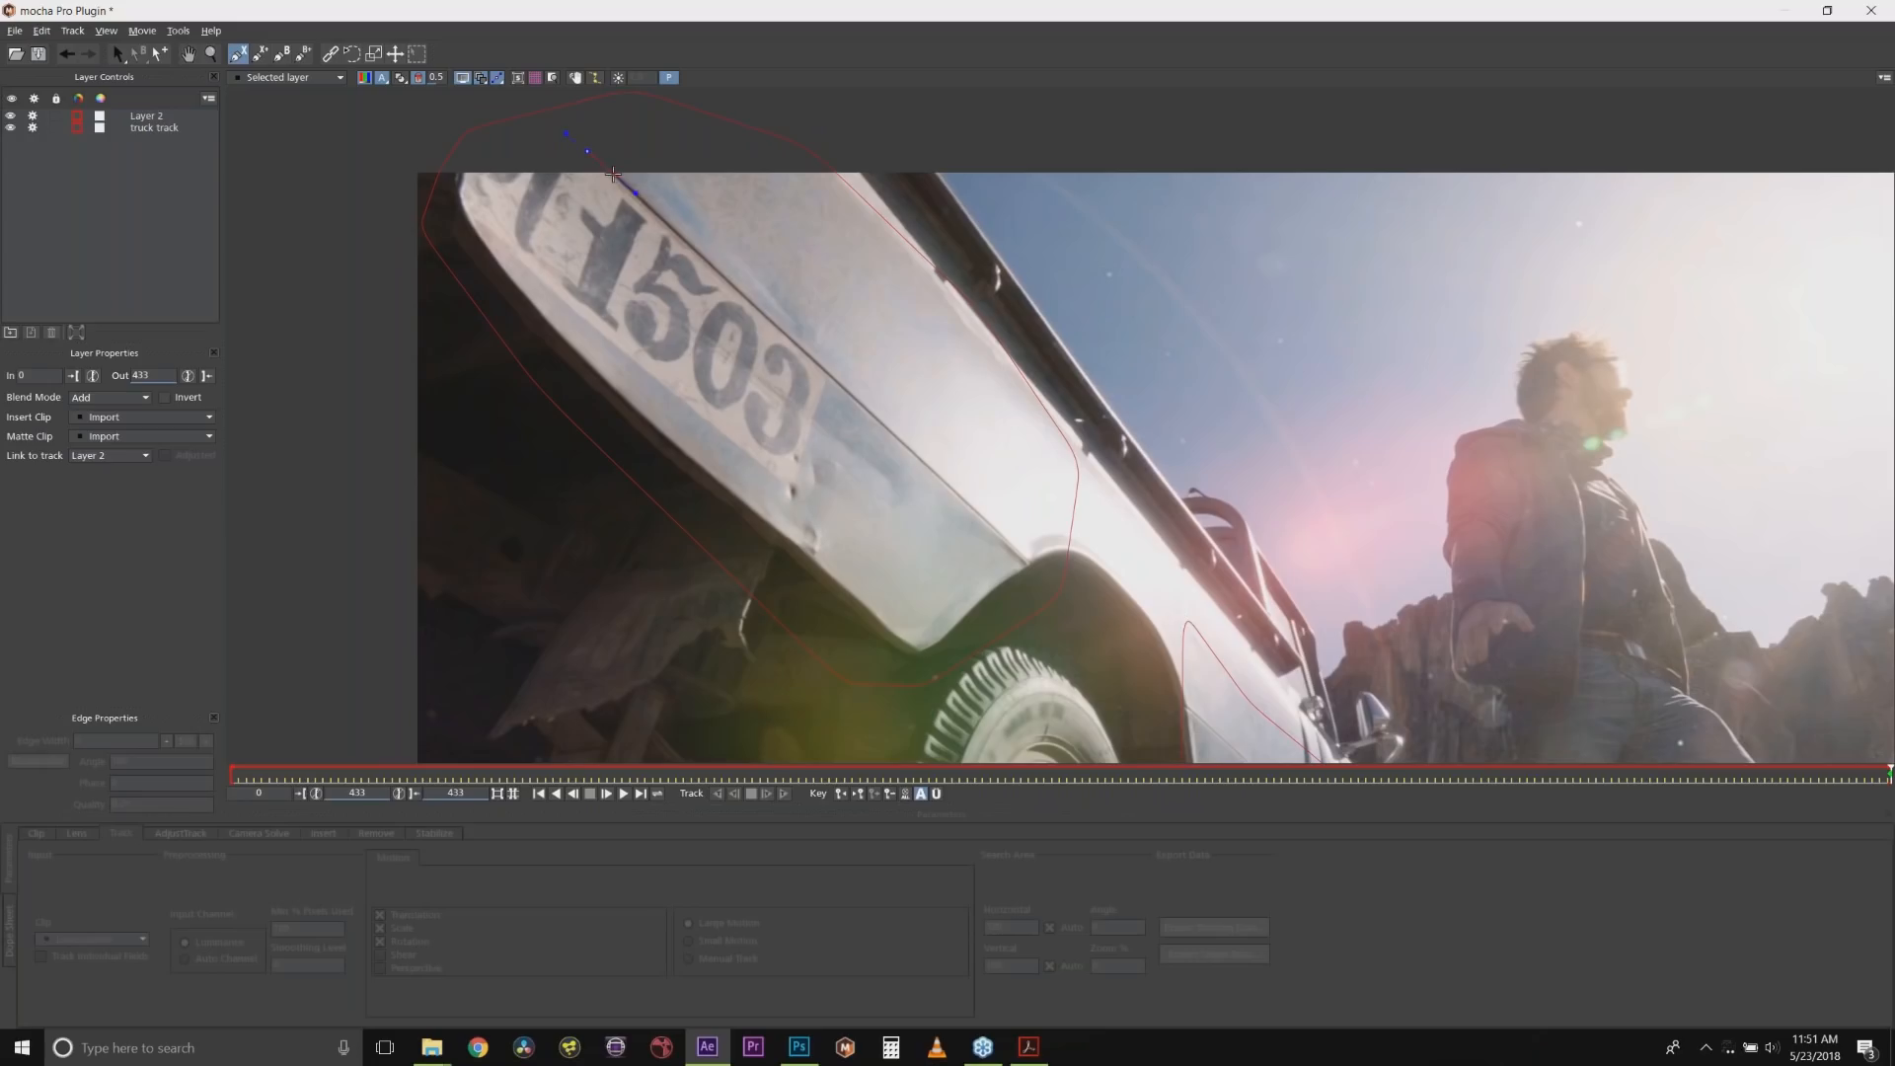
left_click(1031, 564)
left_click(988, 592)
left_click(969, 614)
left_click(944, 640)
left_click(926, 653)
left_click(893, 632)
left_click(867, 606)
left_click(819, 565)
left_click(794, 539)
left_click(769, 523)
left_click(751, 506)
left_click(719, 481)
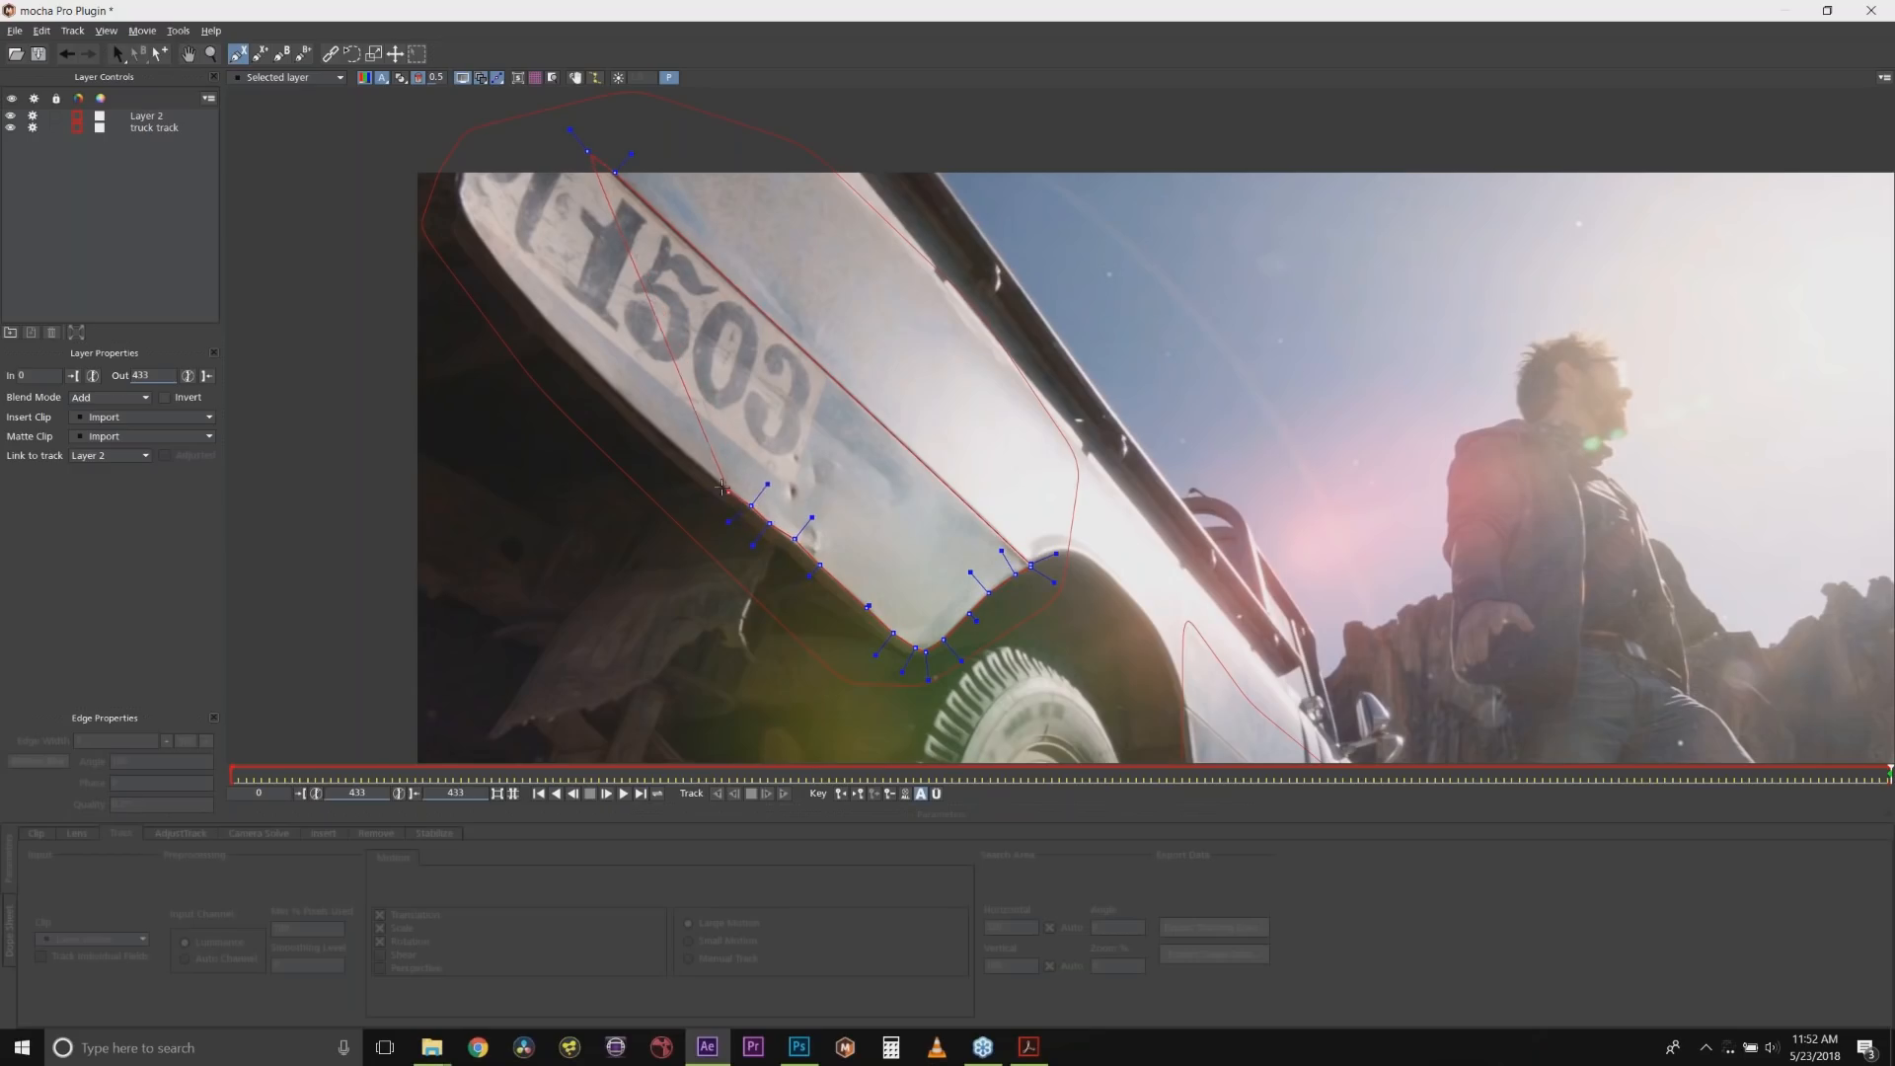
left_click(615, 412)
left_click(593, 370)
left_click(515, 285)
left_click(463, 210)
right_click(522, 135)
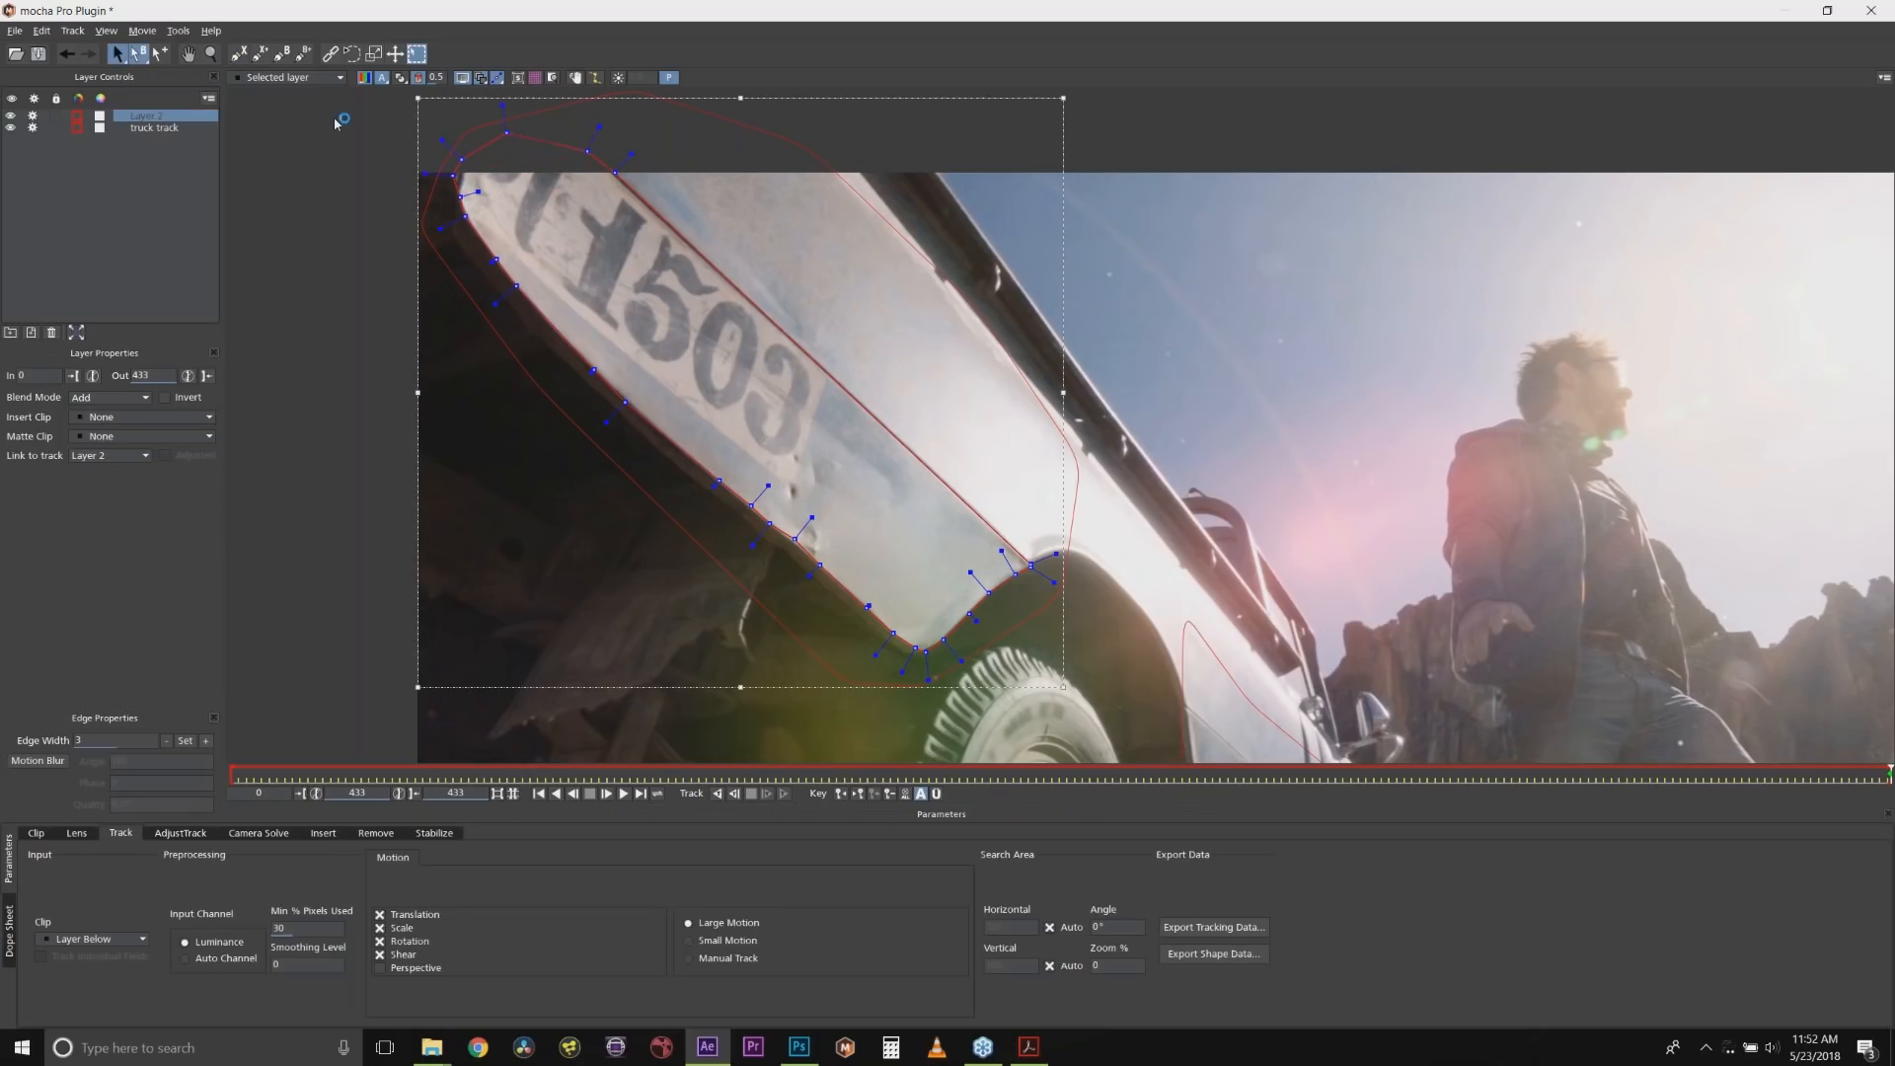
left_click_drag(337, 116, 1071, 686)
Rename the new layer numbers remove and link it to the truck track layer's track.
double_click(138, 116)
left_click(116, 452)
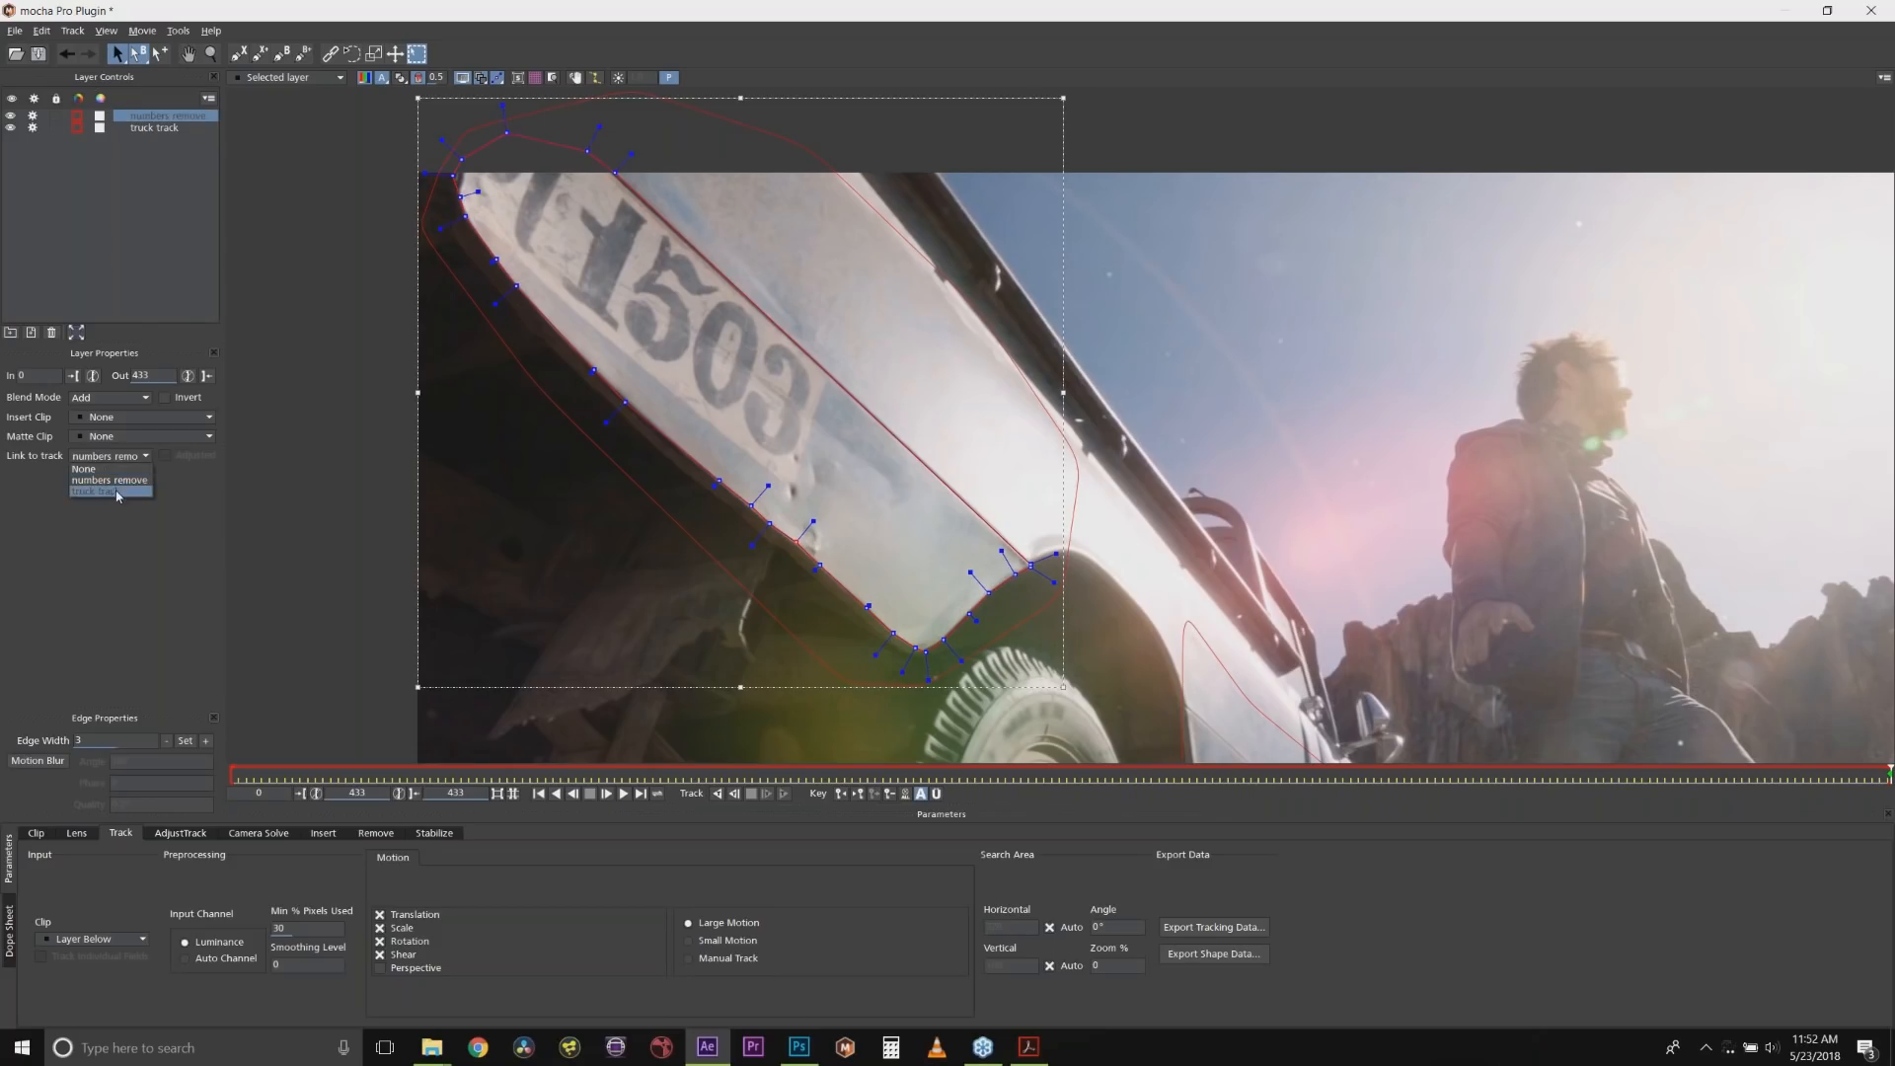
left_click(123, 502)
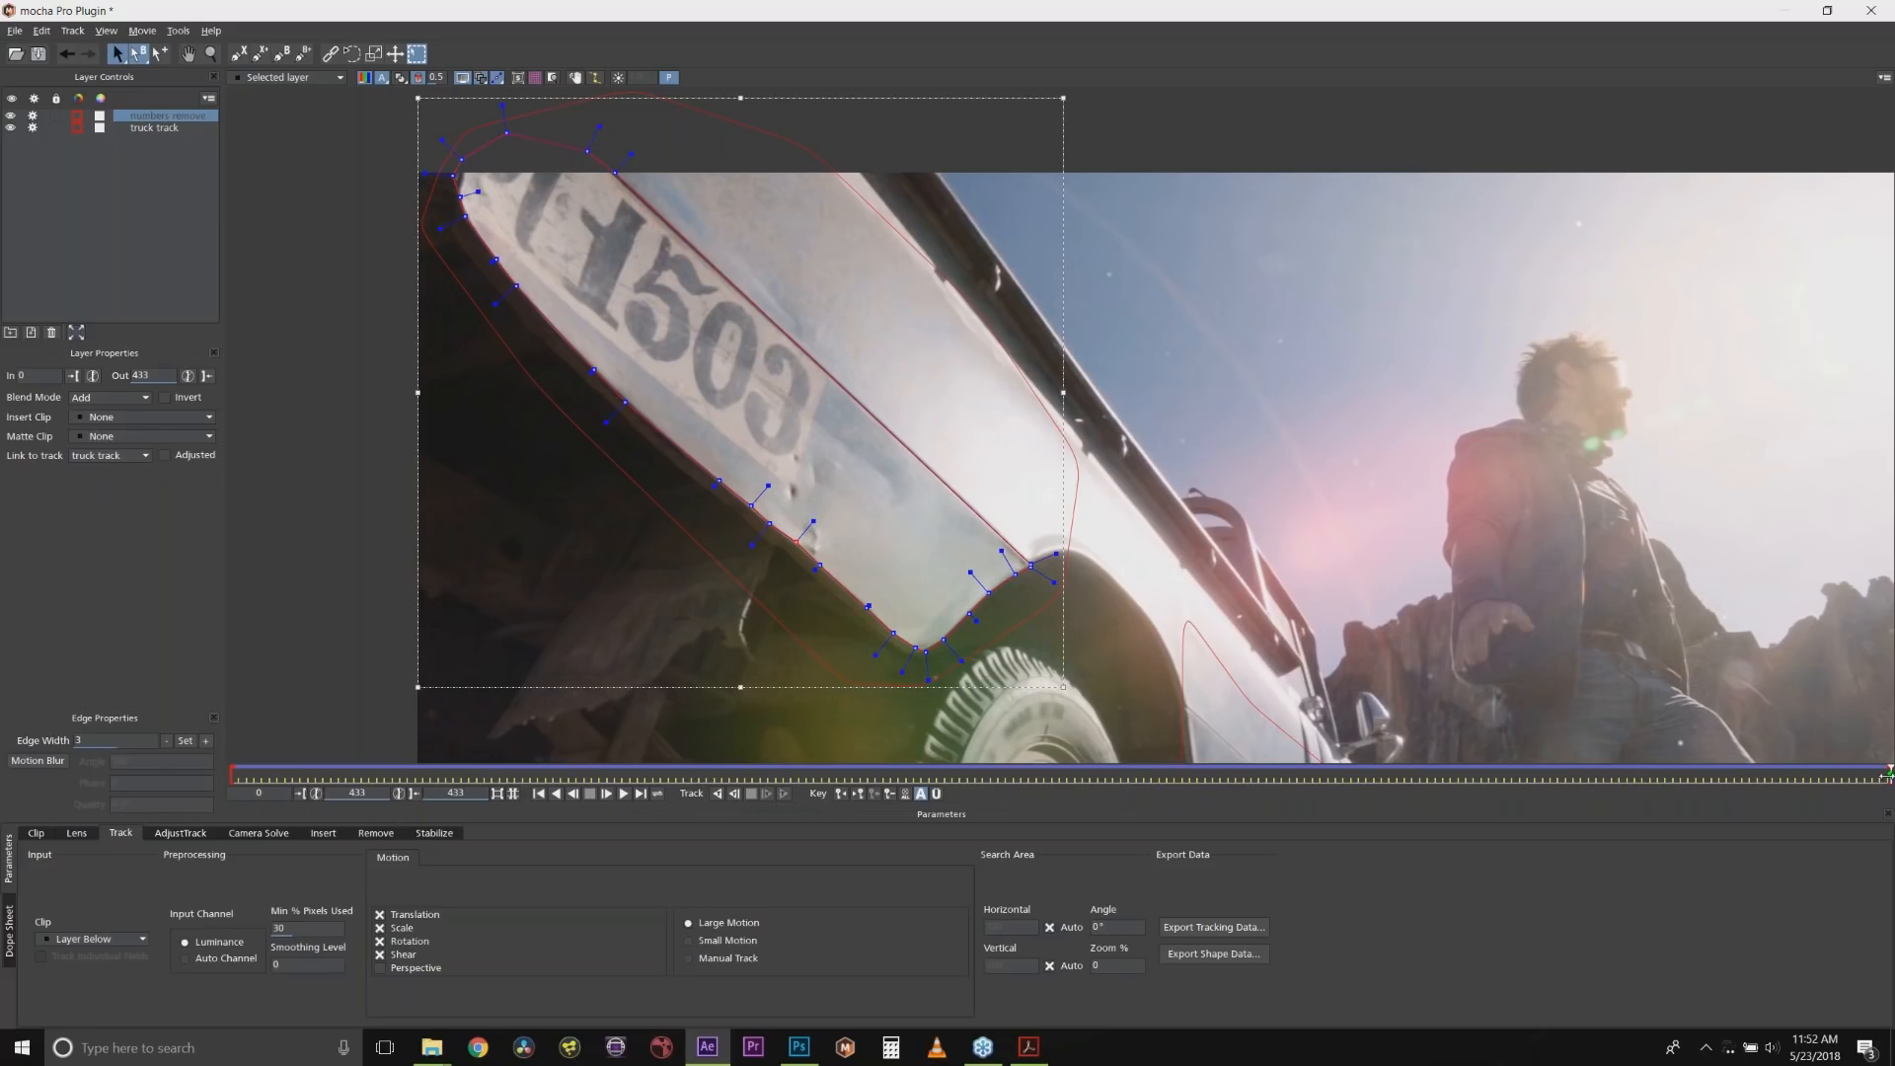
At the first frame, adjust the numbers remove spline along the panel's lower edge and scrub forward to check its fit.
left_click_drag(1782, 790, 231, 791)
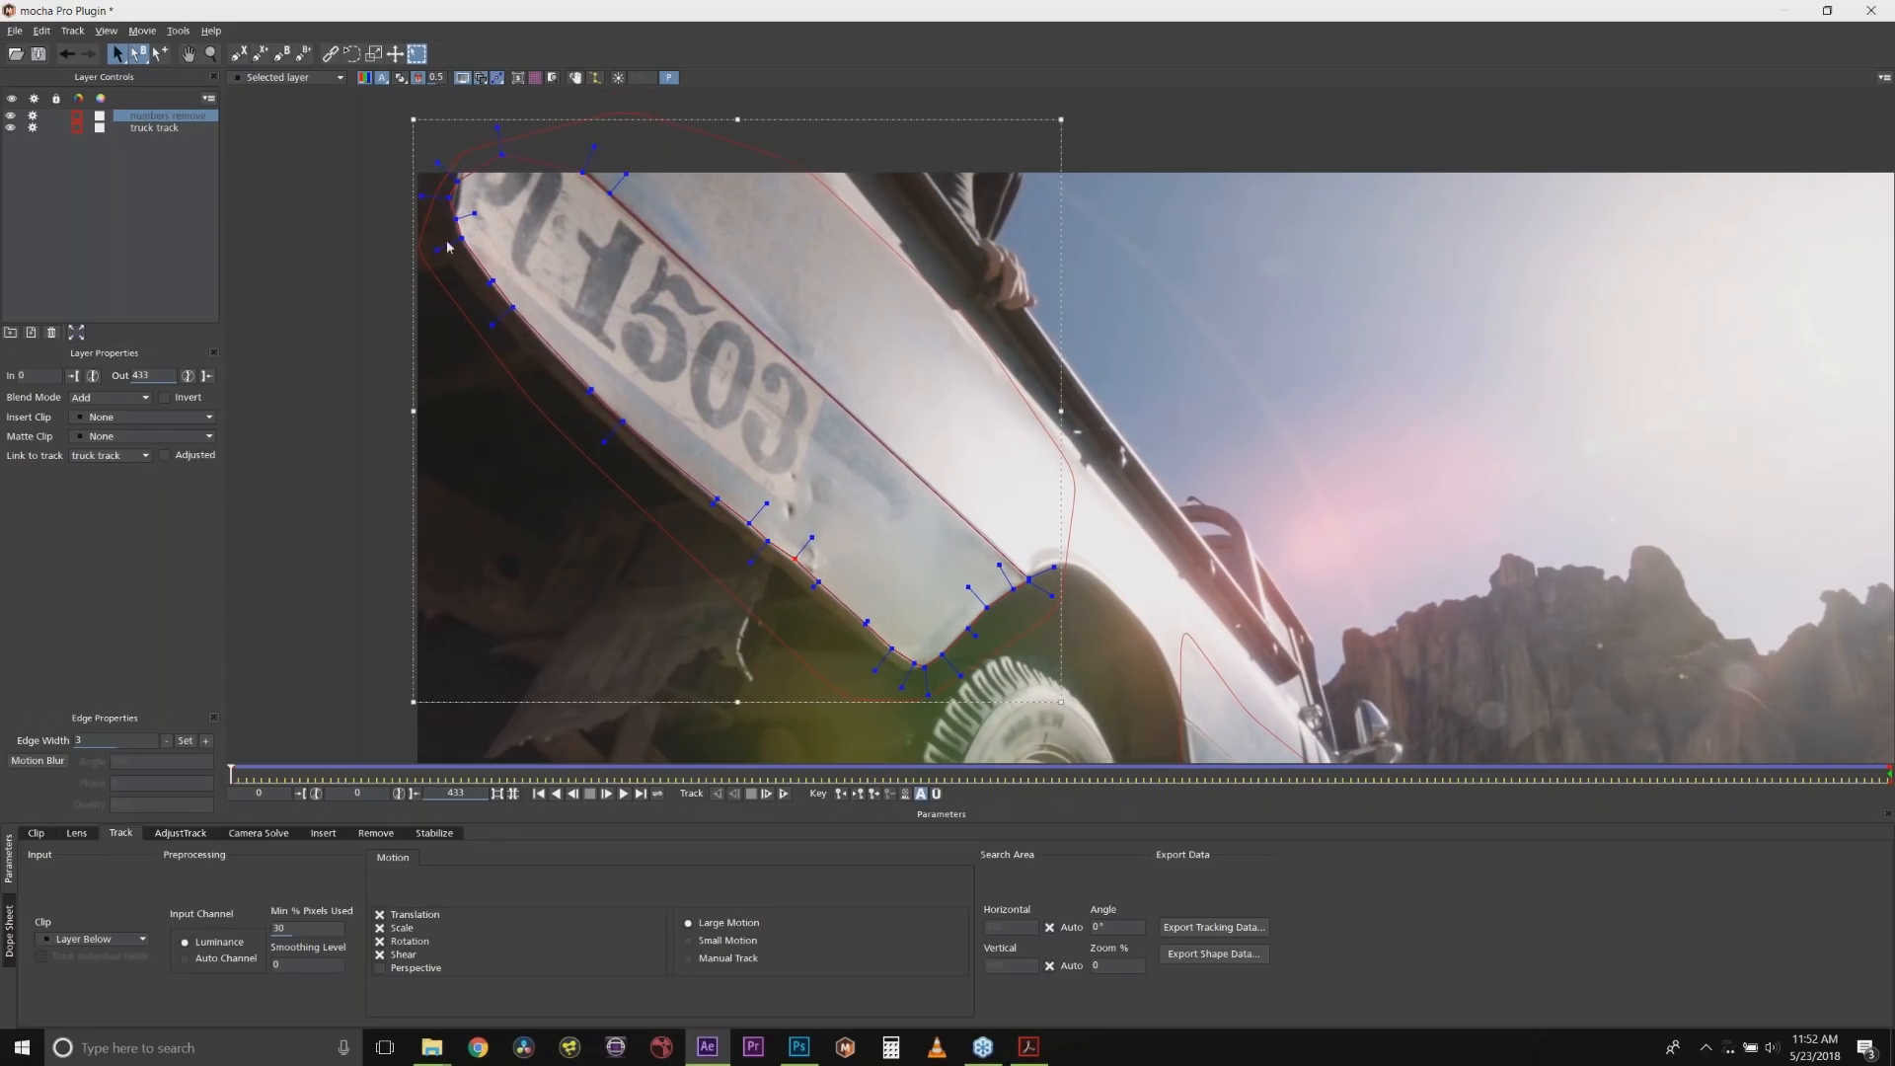
left_click_drag(597, 421, 591, 393)
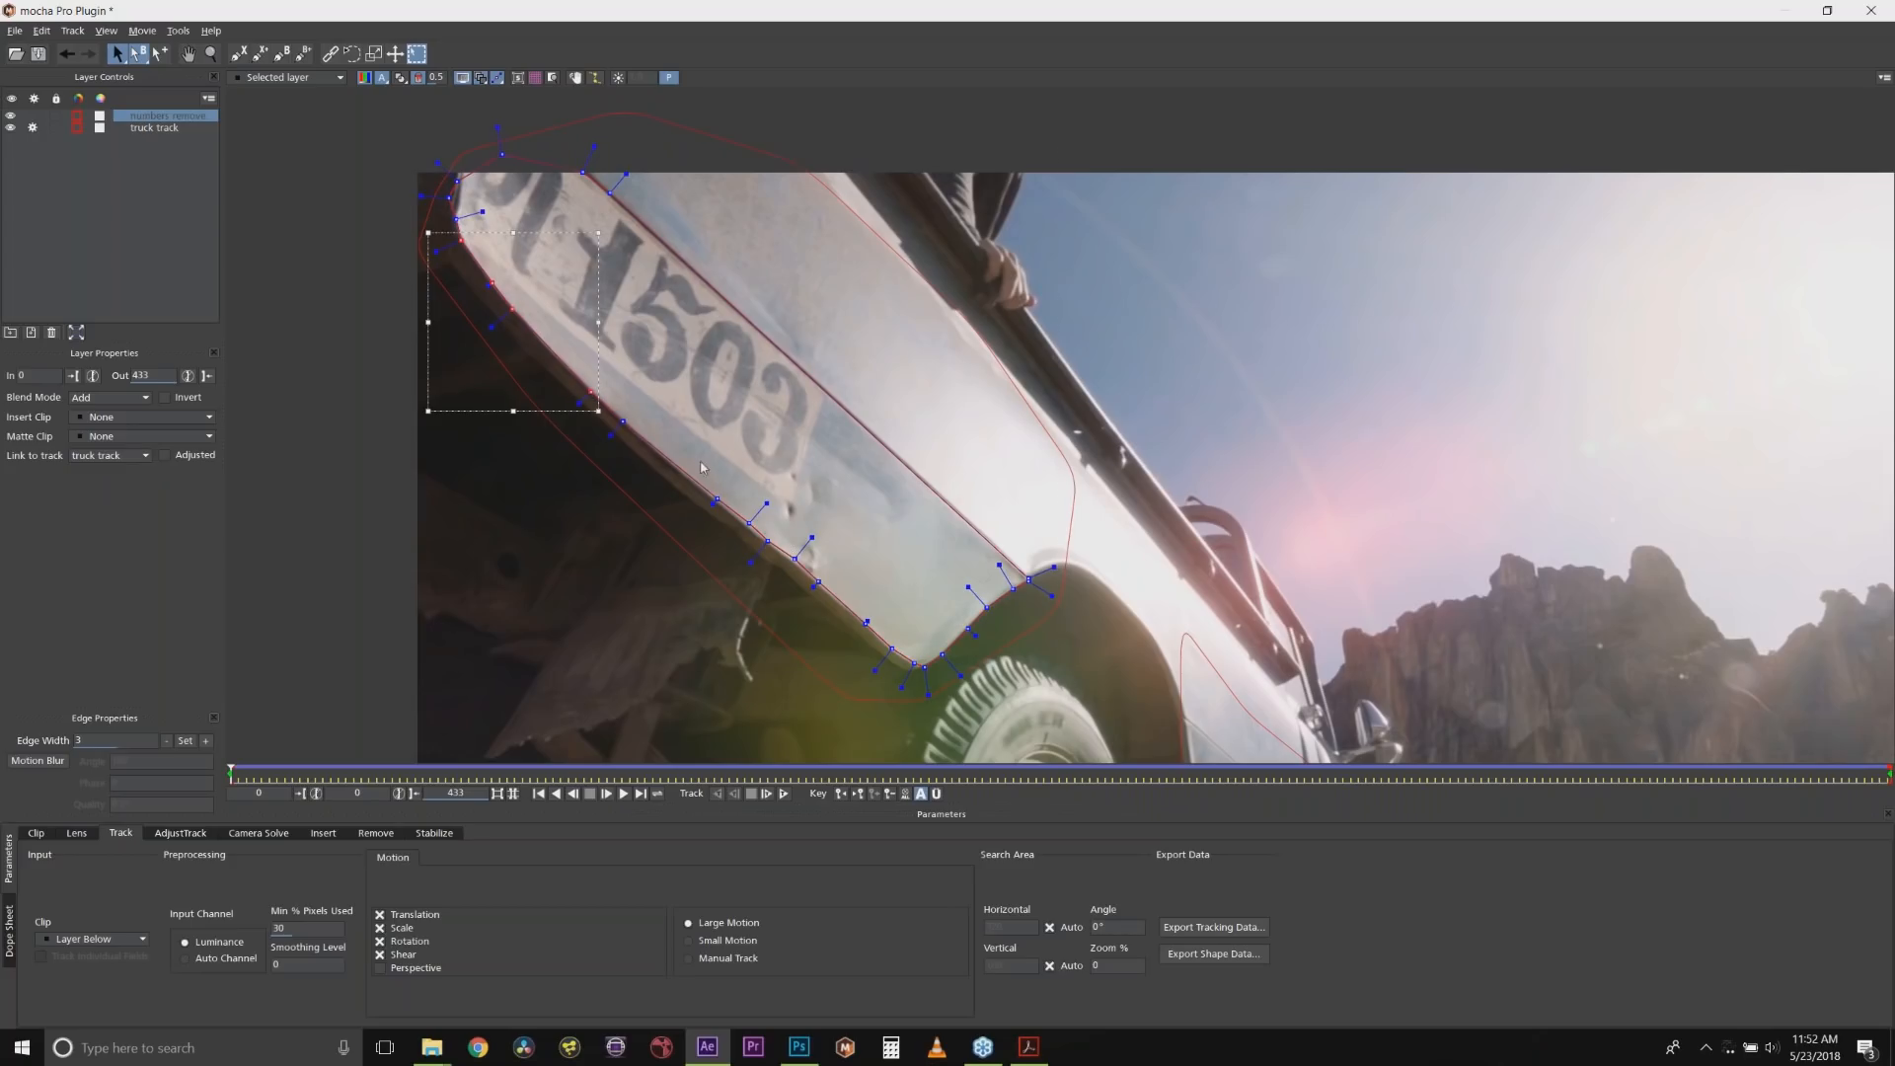
left_click_drag(702, 467, 923, 685)
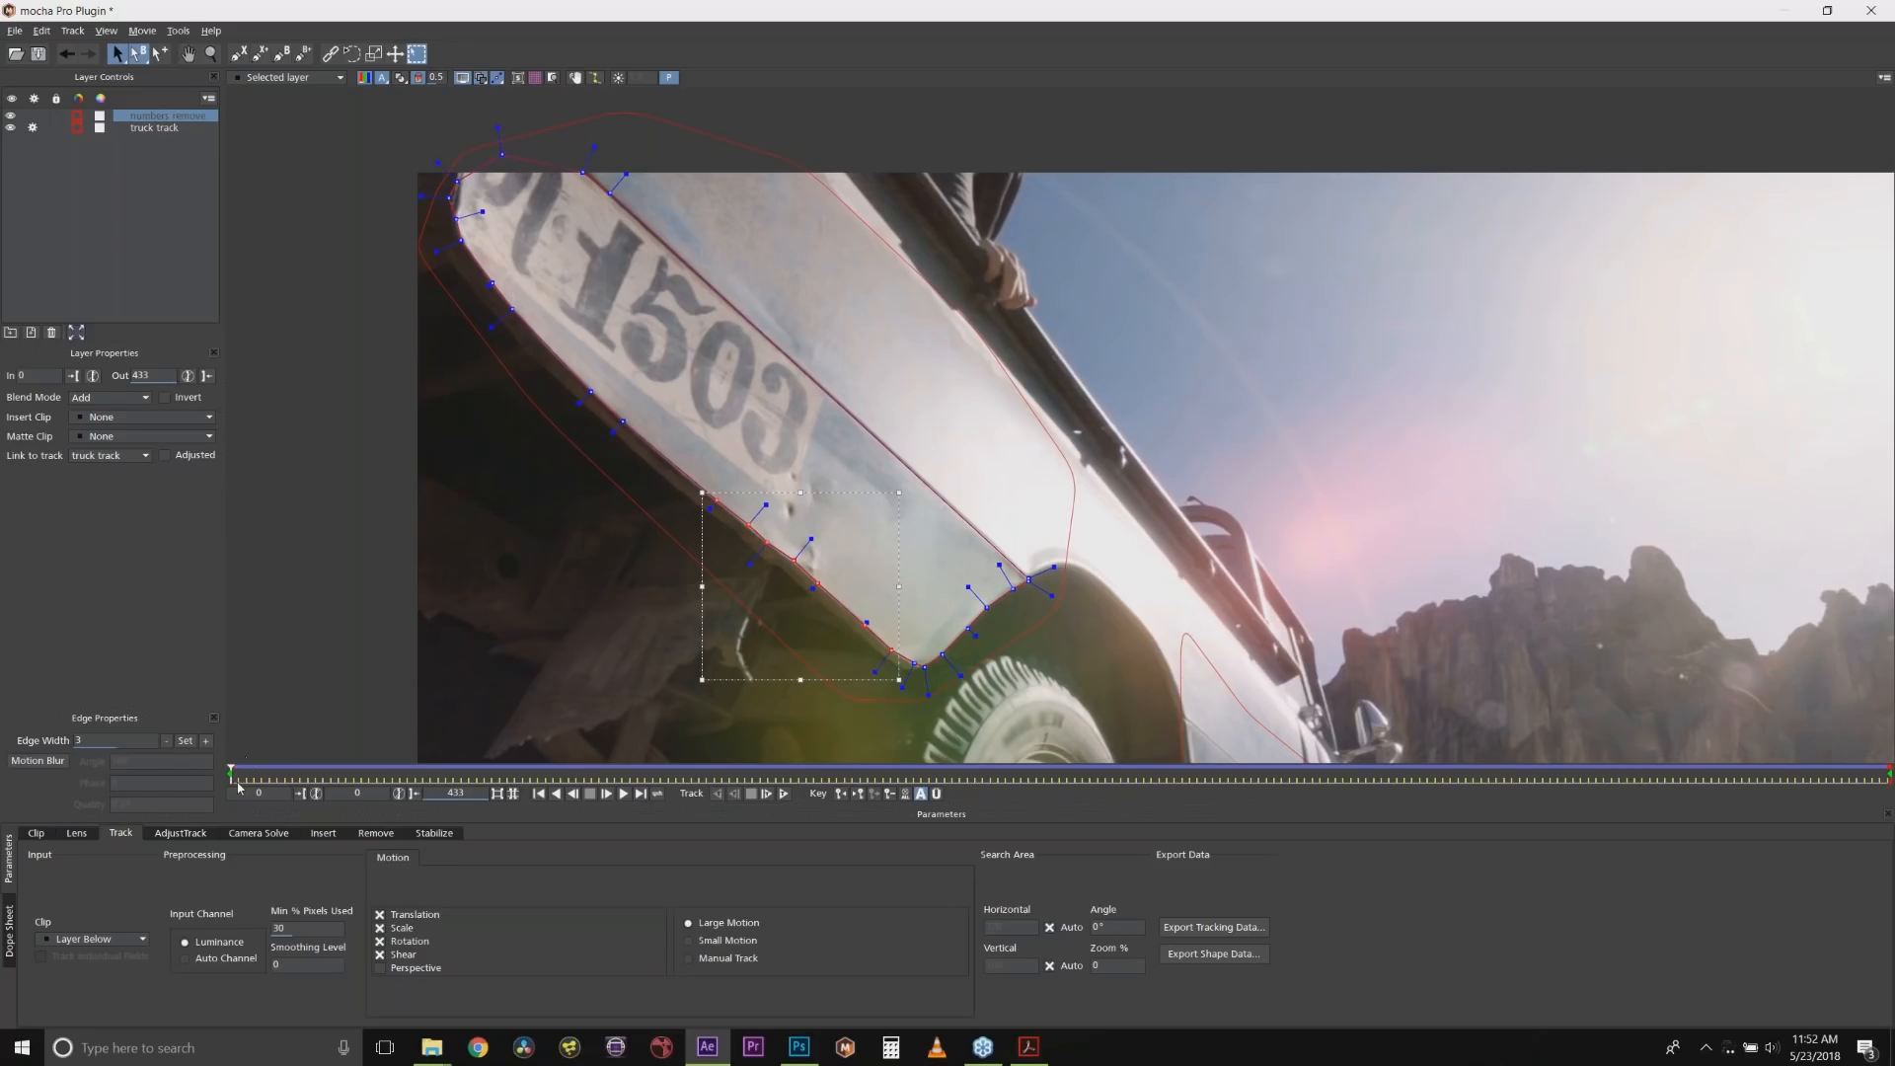
mouse_move(232, 772)
left_mouse_down()
mouse_move(1838, 796)
mouse_move(230, 775)
left_mouse_up()
left_click_drag(234, 775, 309, 771)
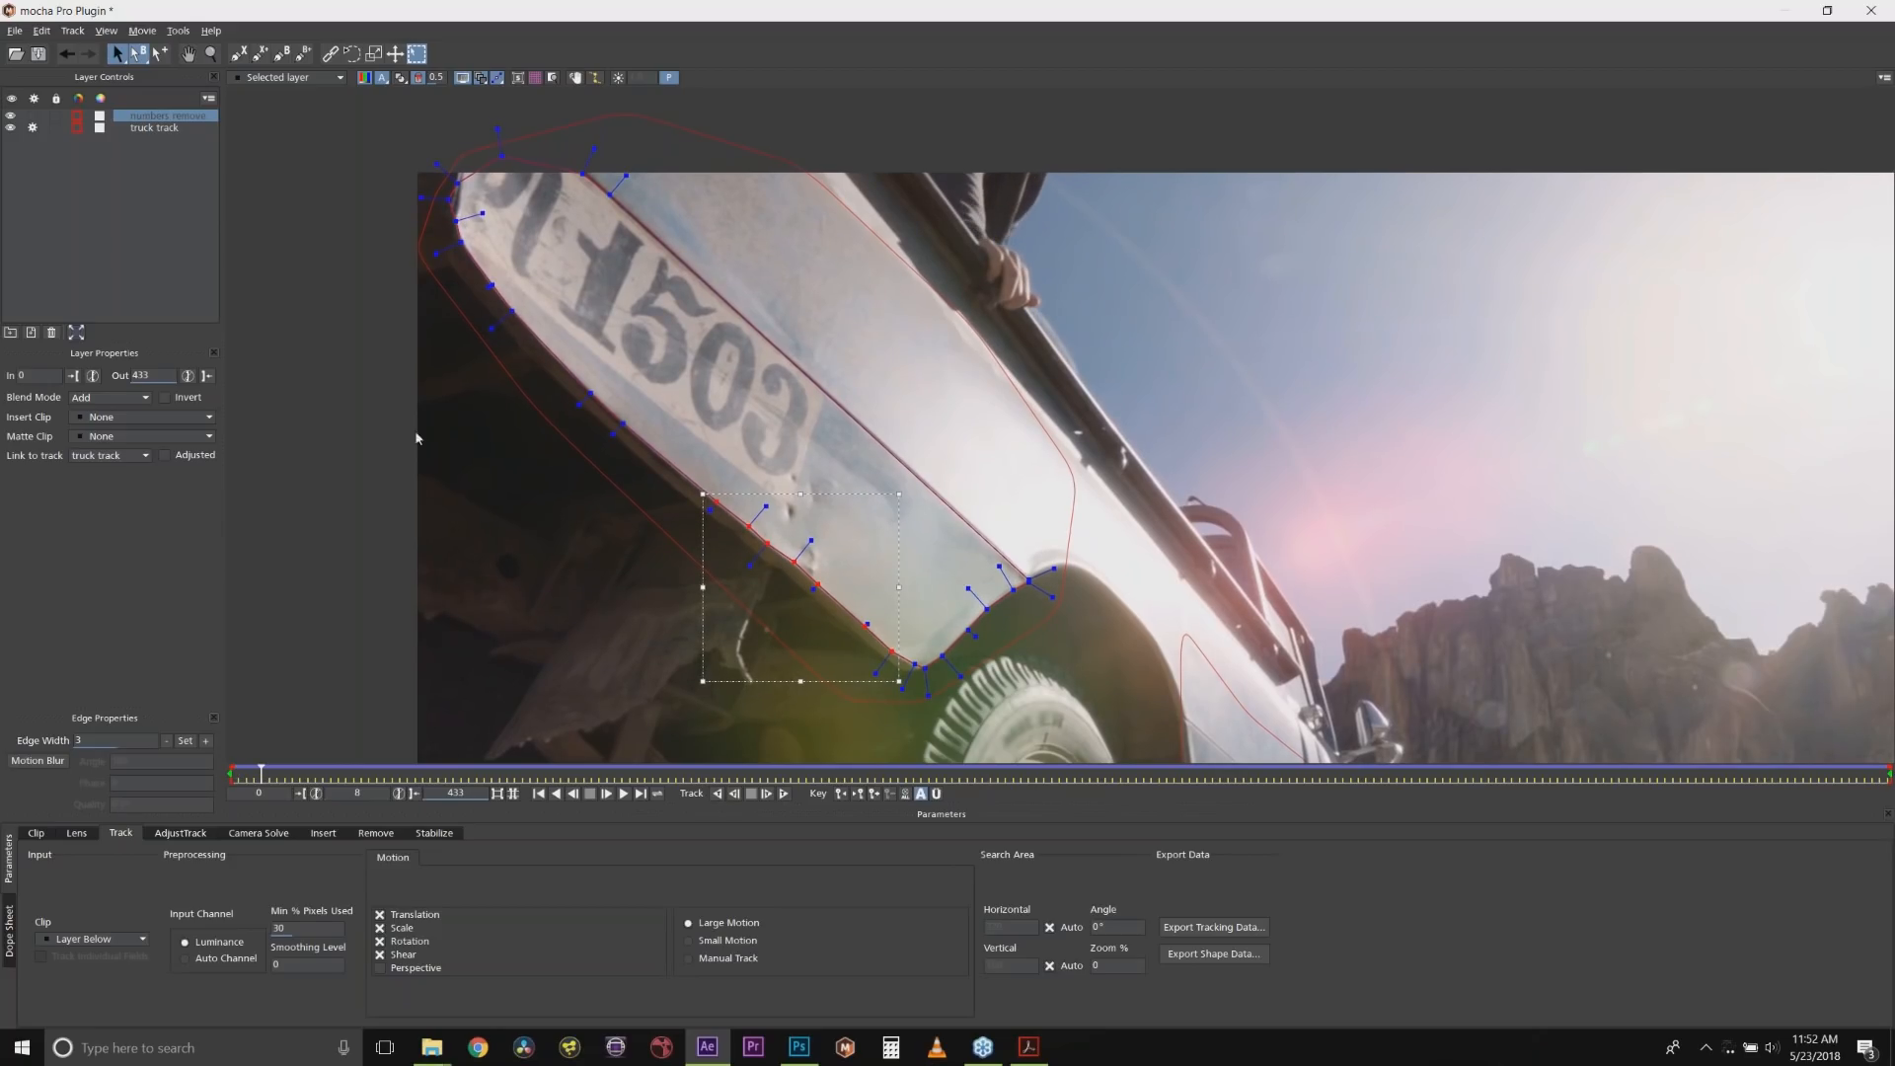
Switch to the Remove module, start creating a clean plate, and cancel naming it.
left_click(376, 833)
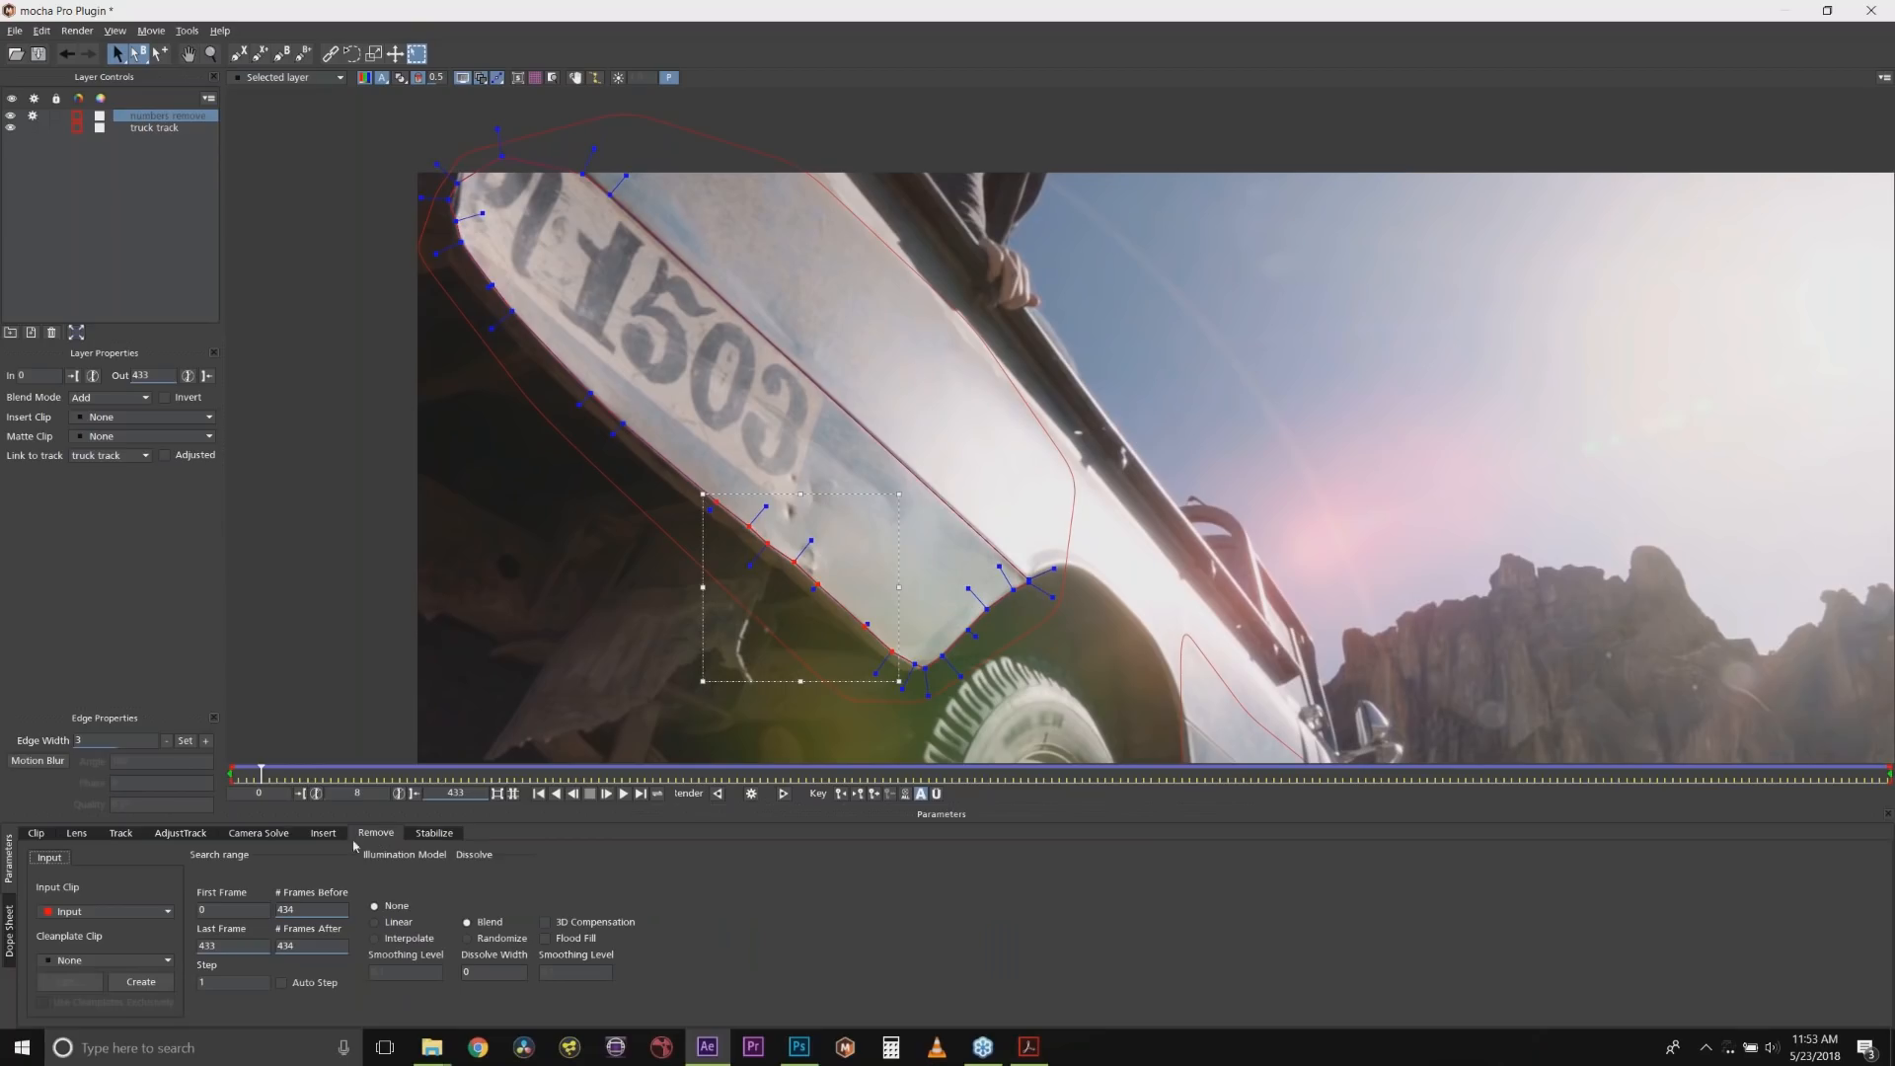
left_click(162, 989)
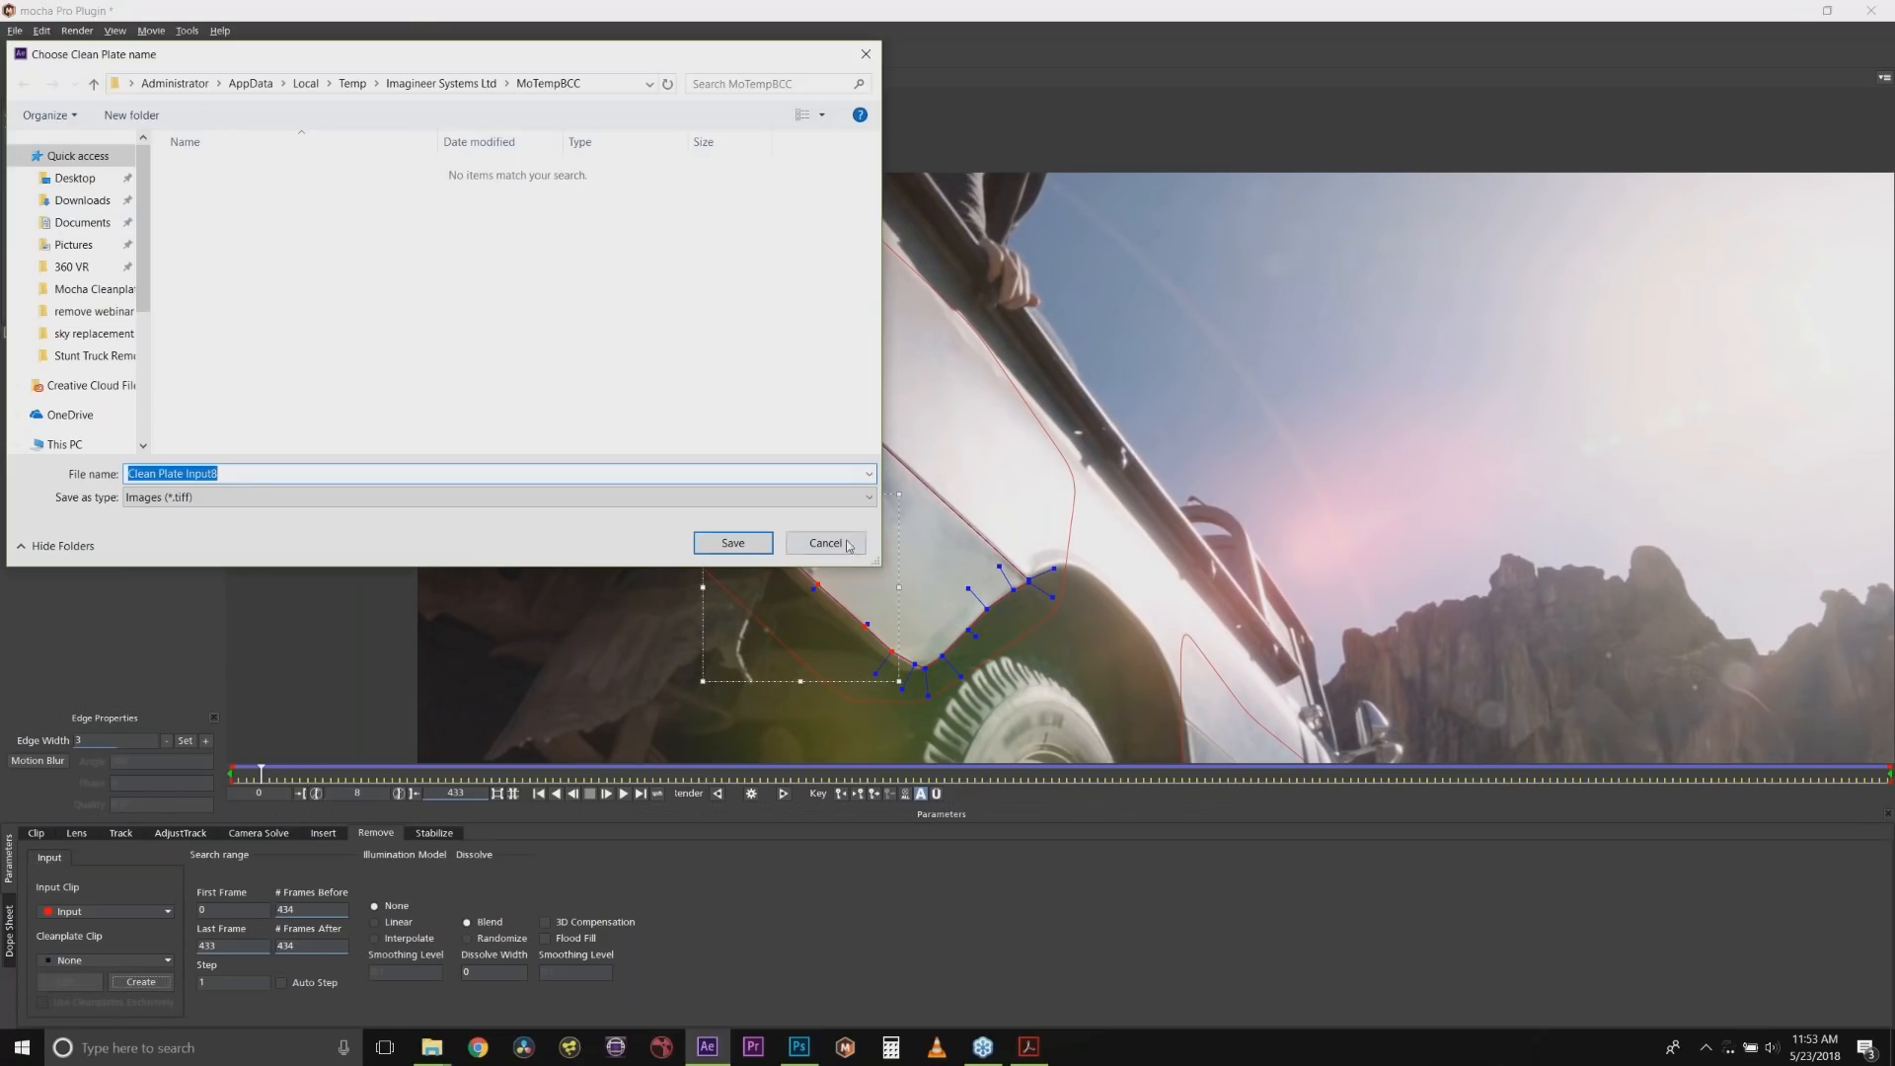
left_click(847, 545)
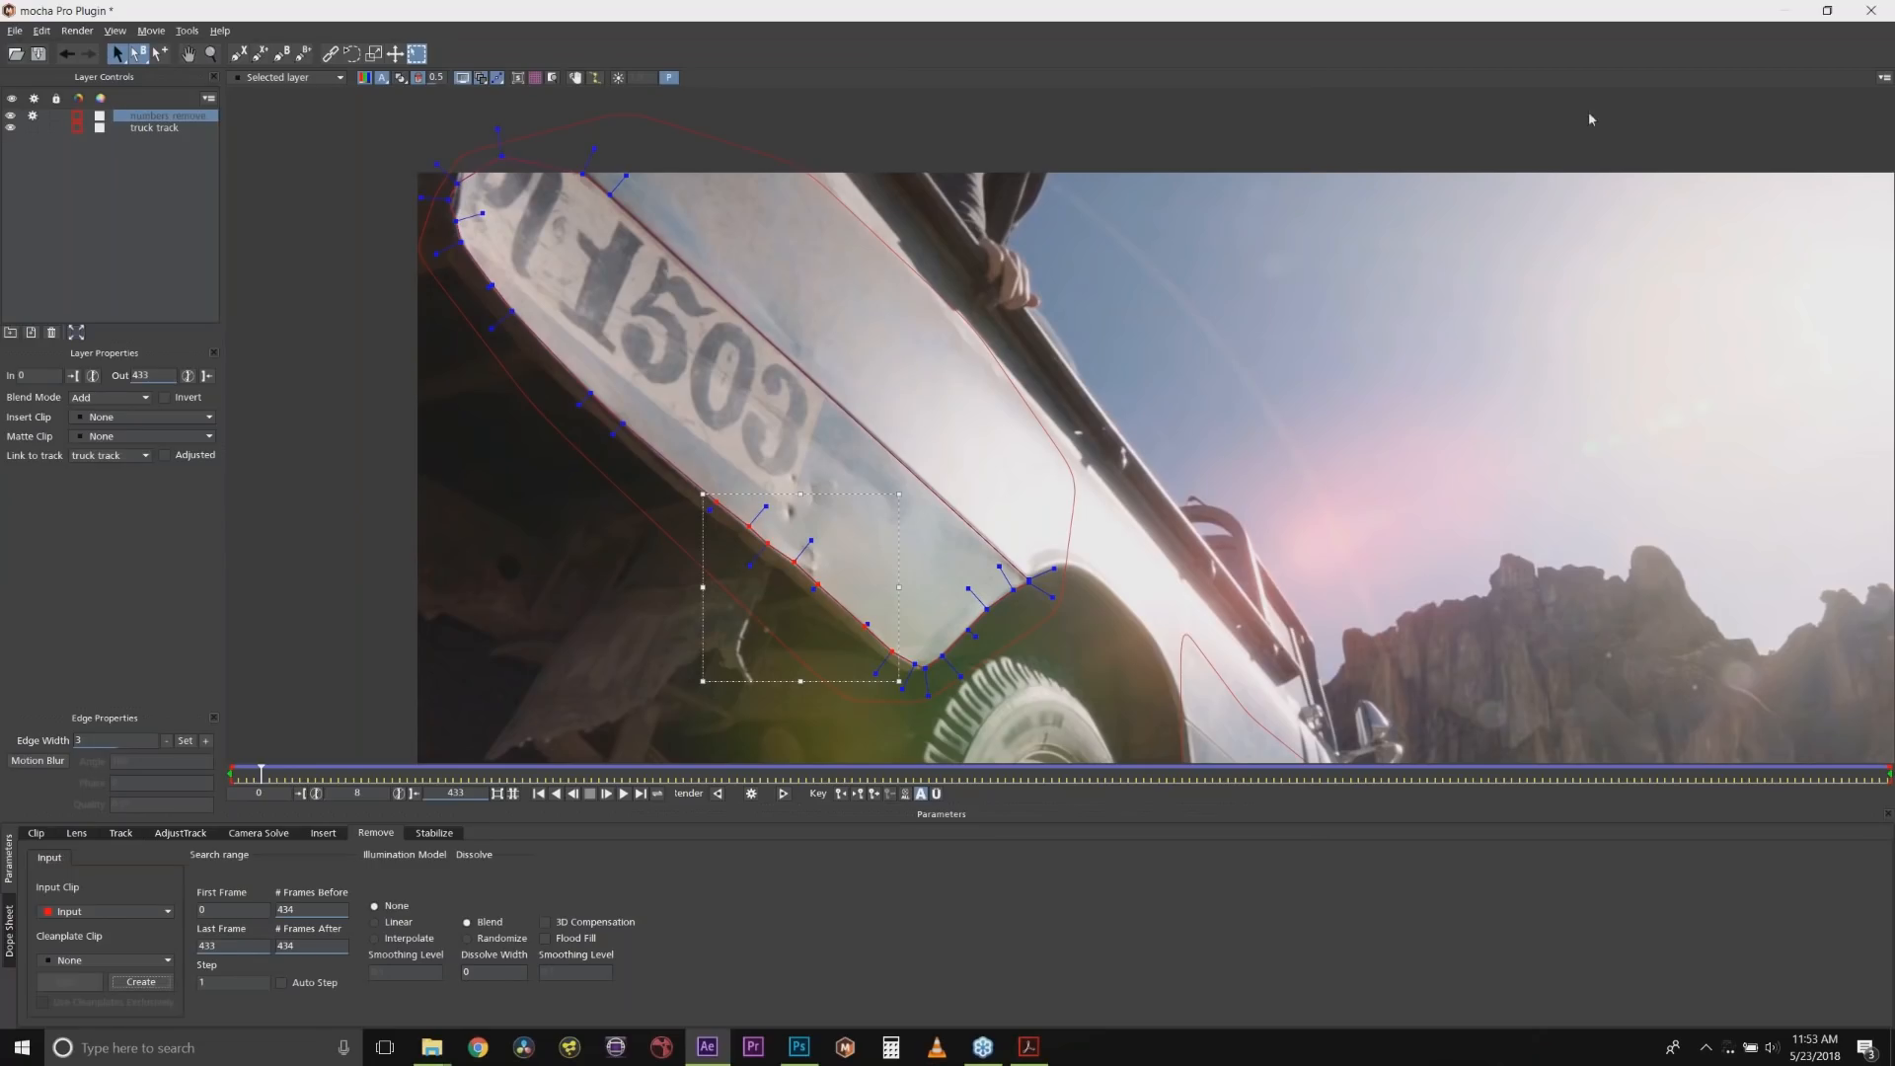
Close mocha Pro without saving the changes, and launch the mocha Pro project of the remove layer instead.
left_click(1873, 8)
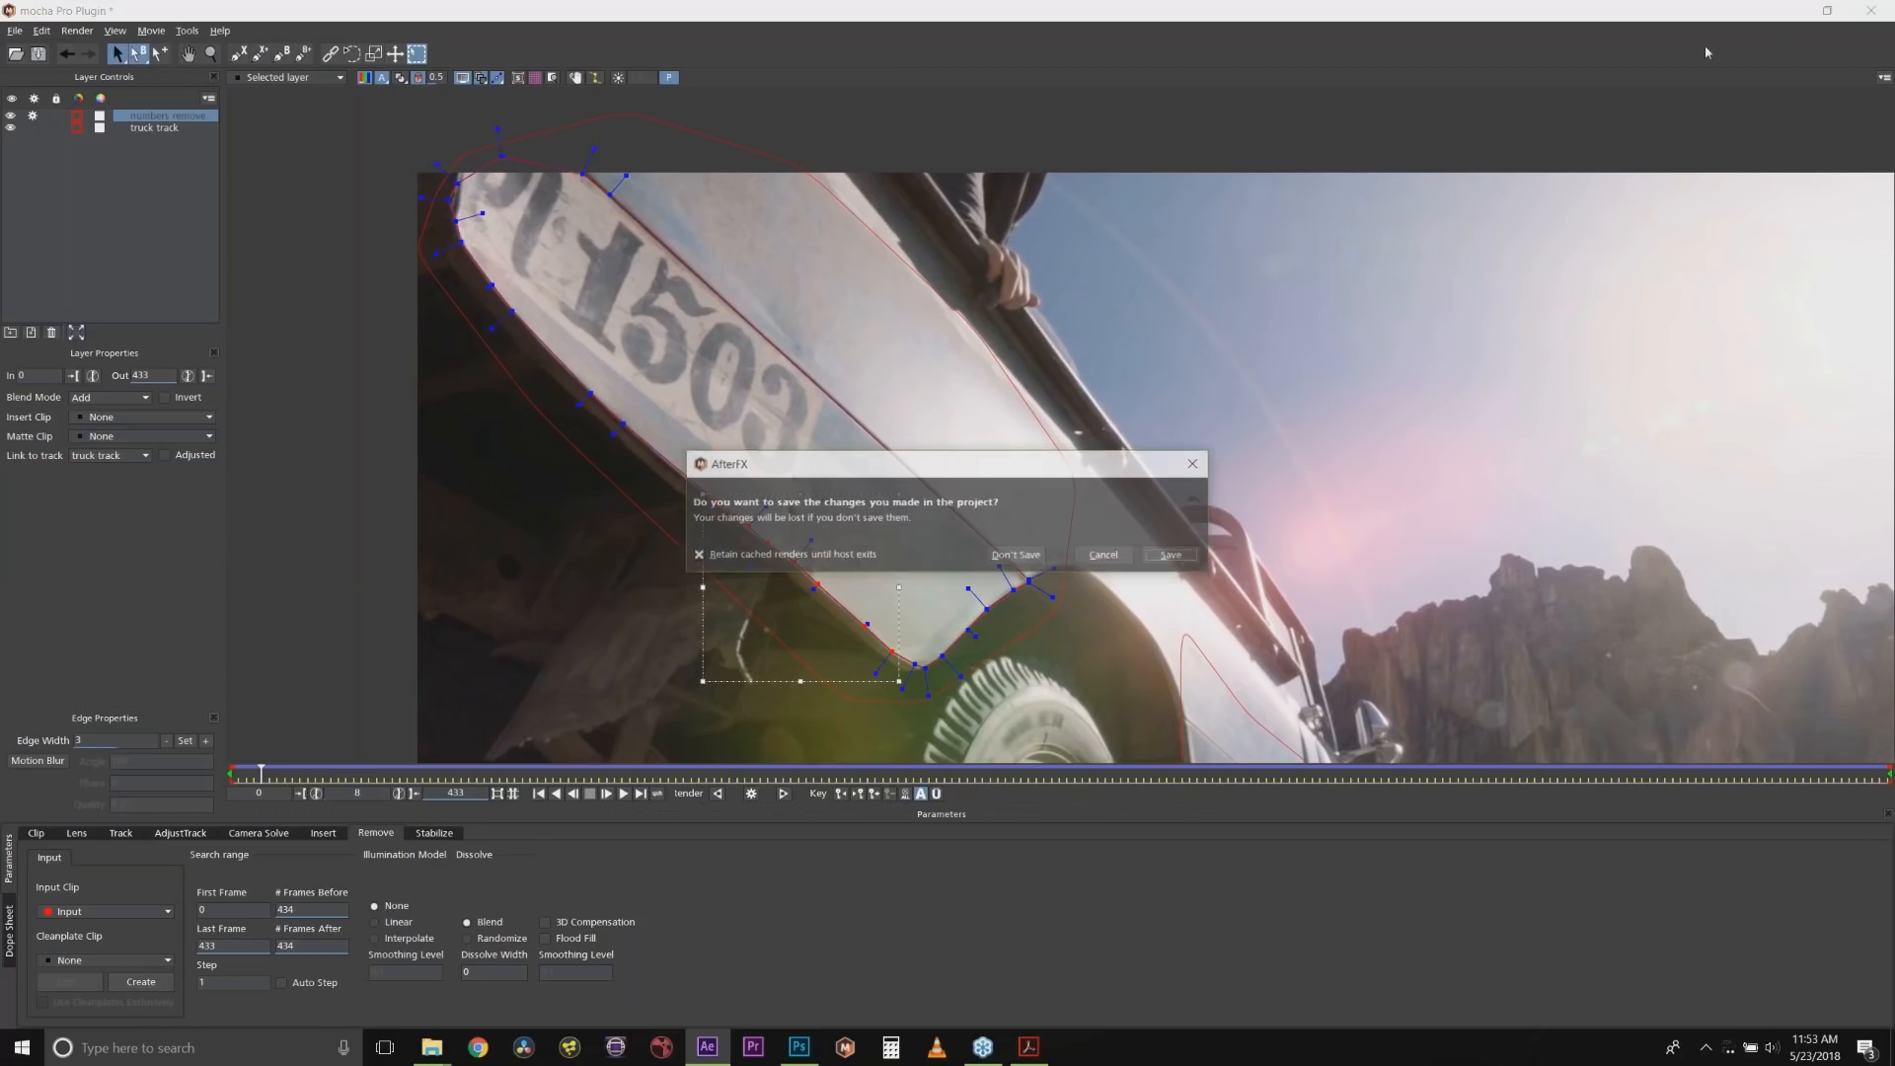
left_click(1018, 557)
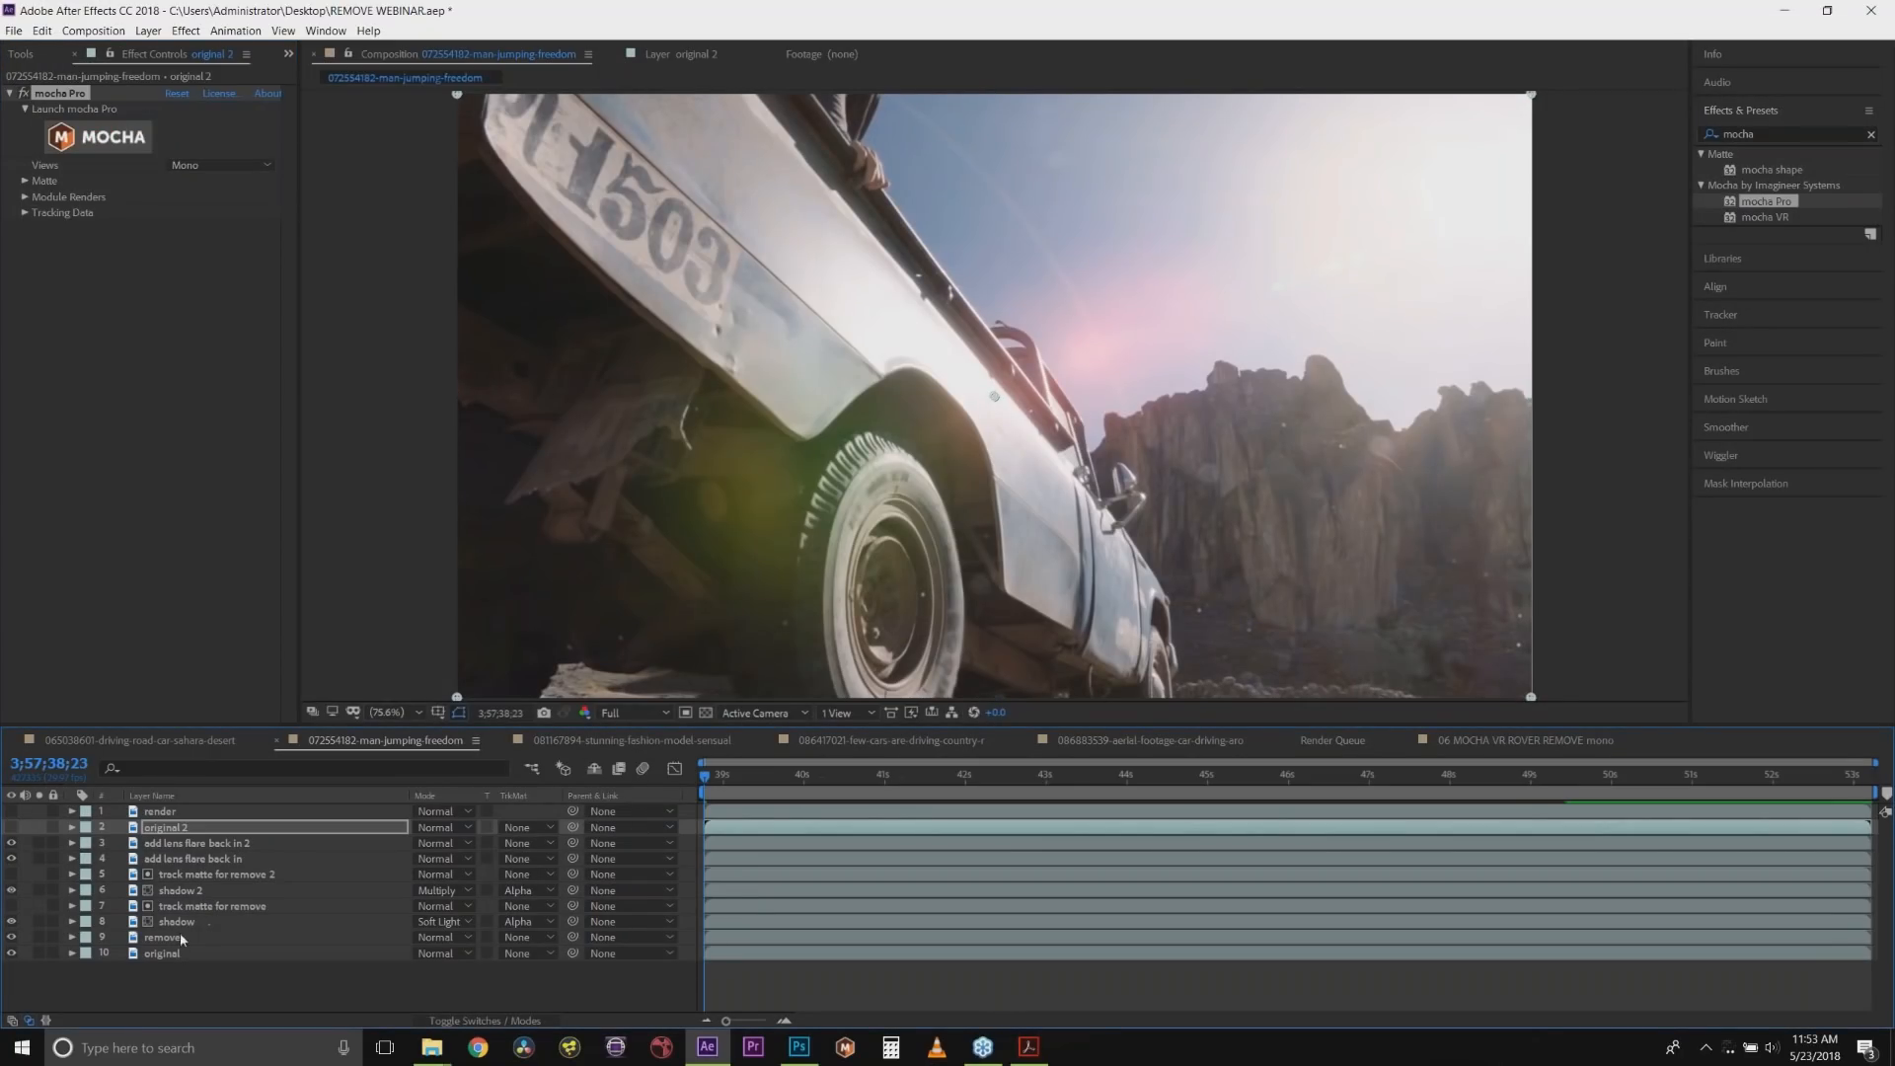
left_click(180, 934)
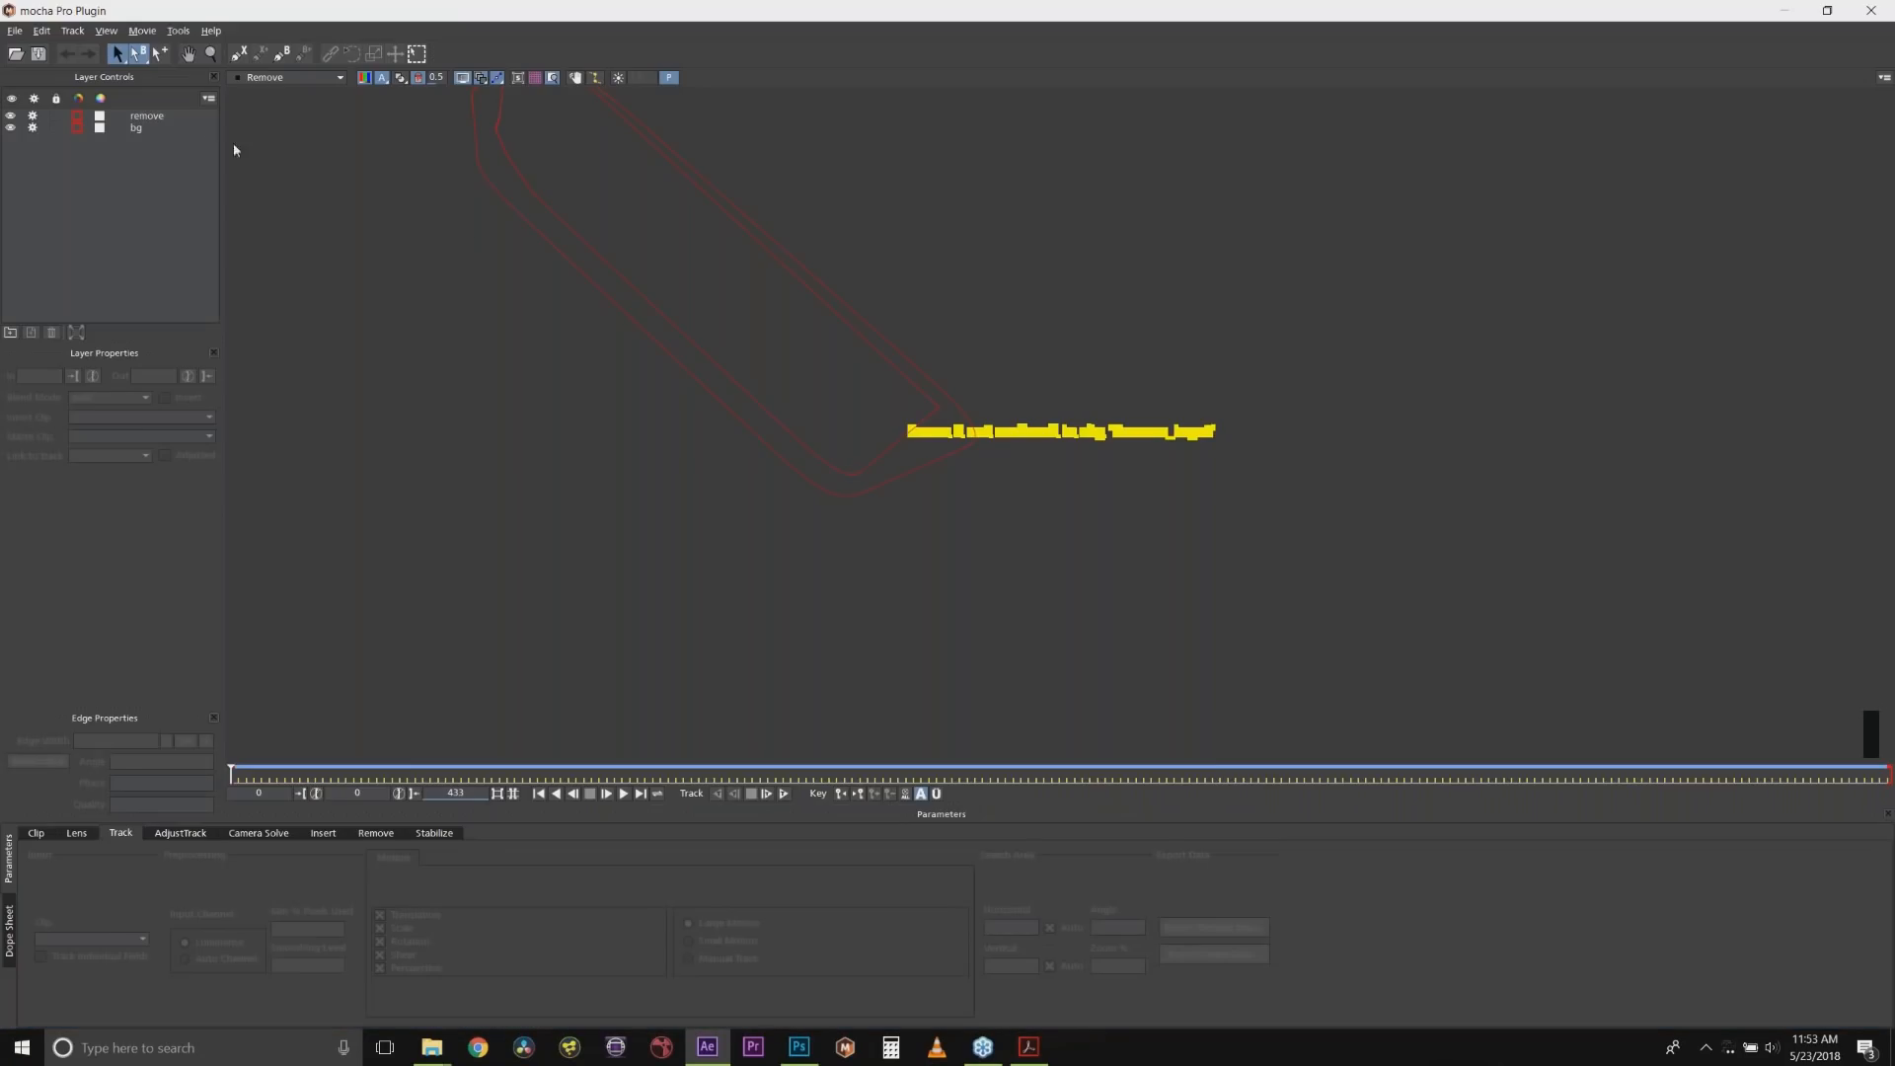
Select the remove layer and switch the viewer to its source footage to see the painted numbers.
left_click(148, 117)
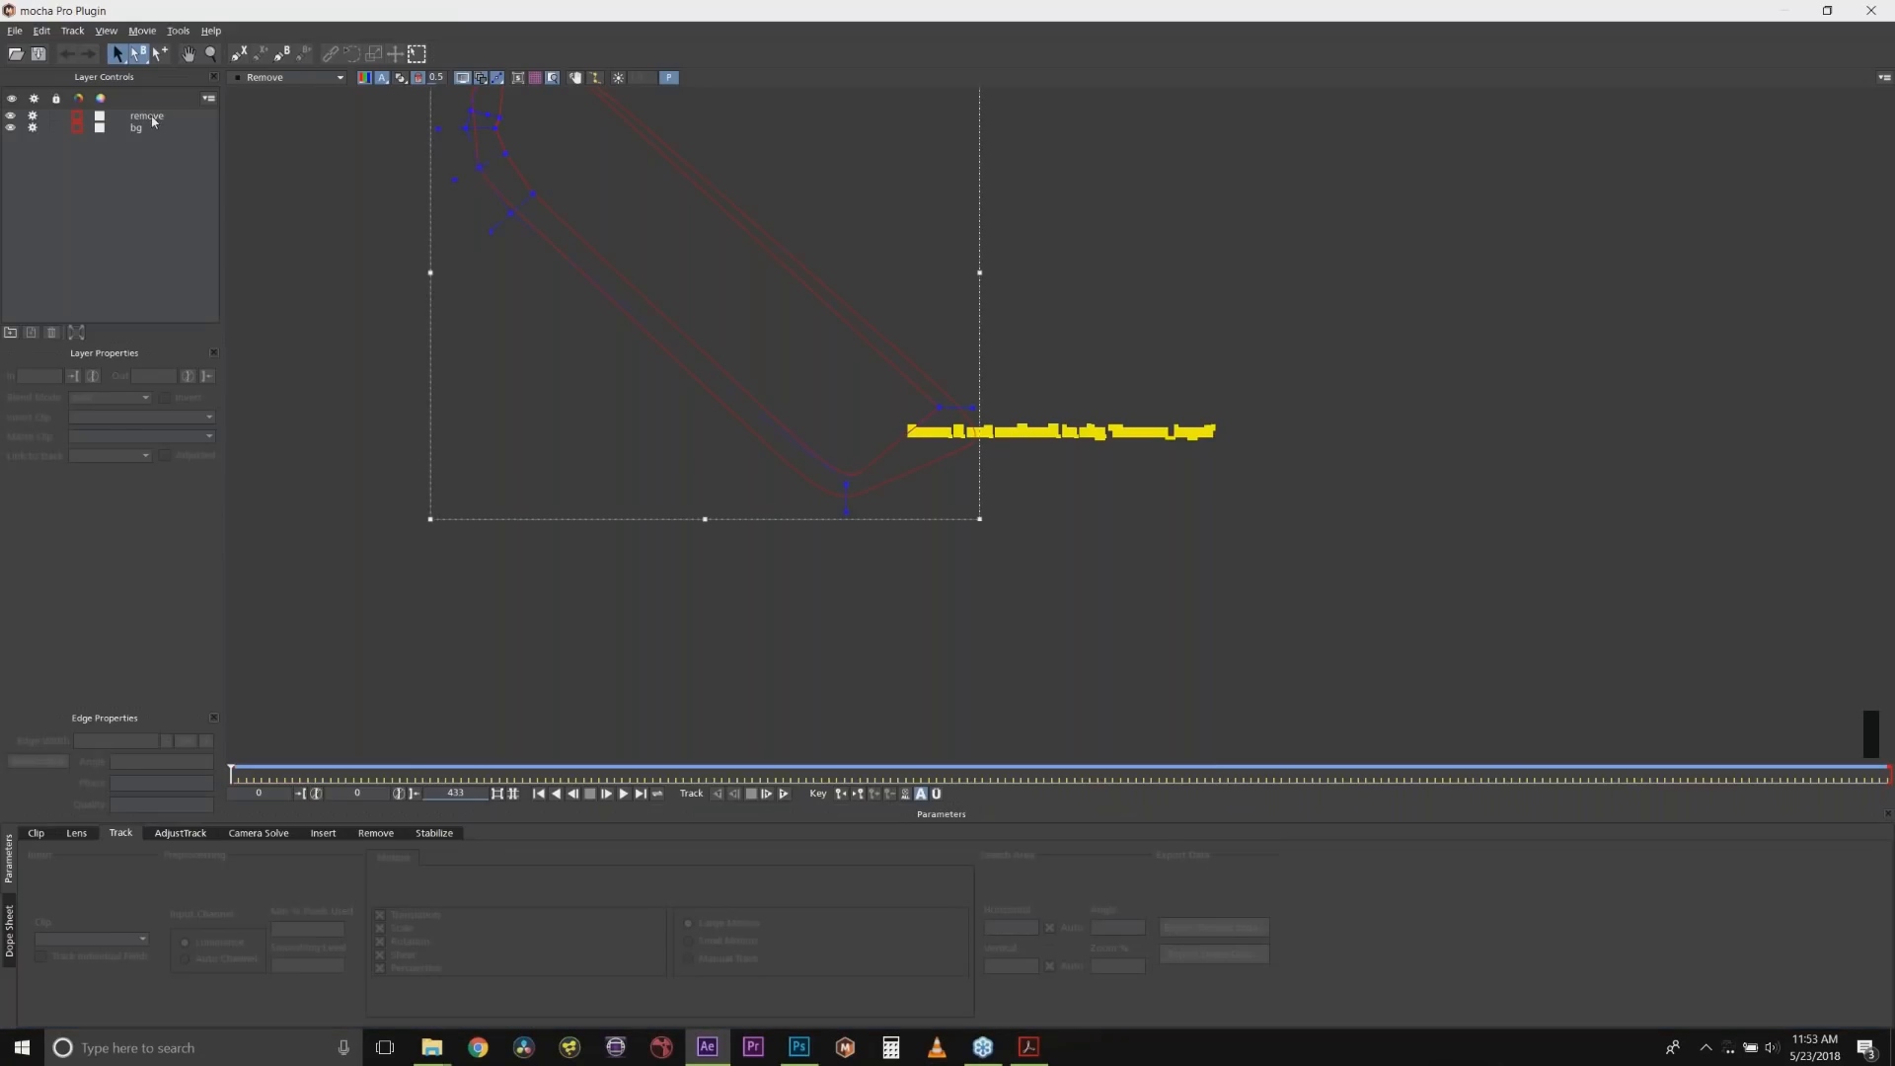
left_click(340, 77)
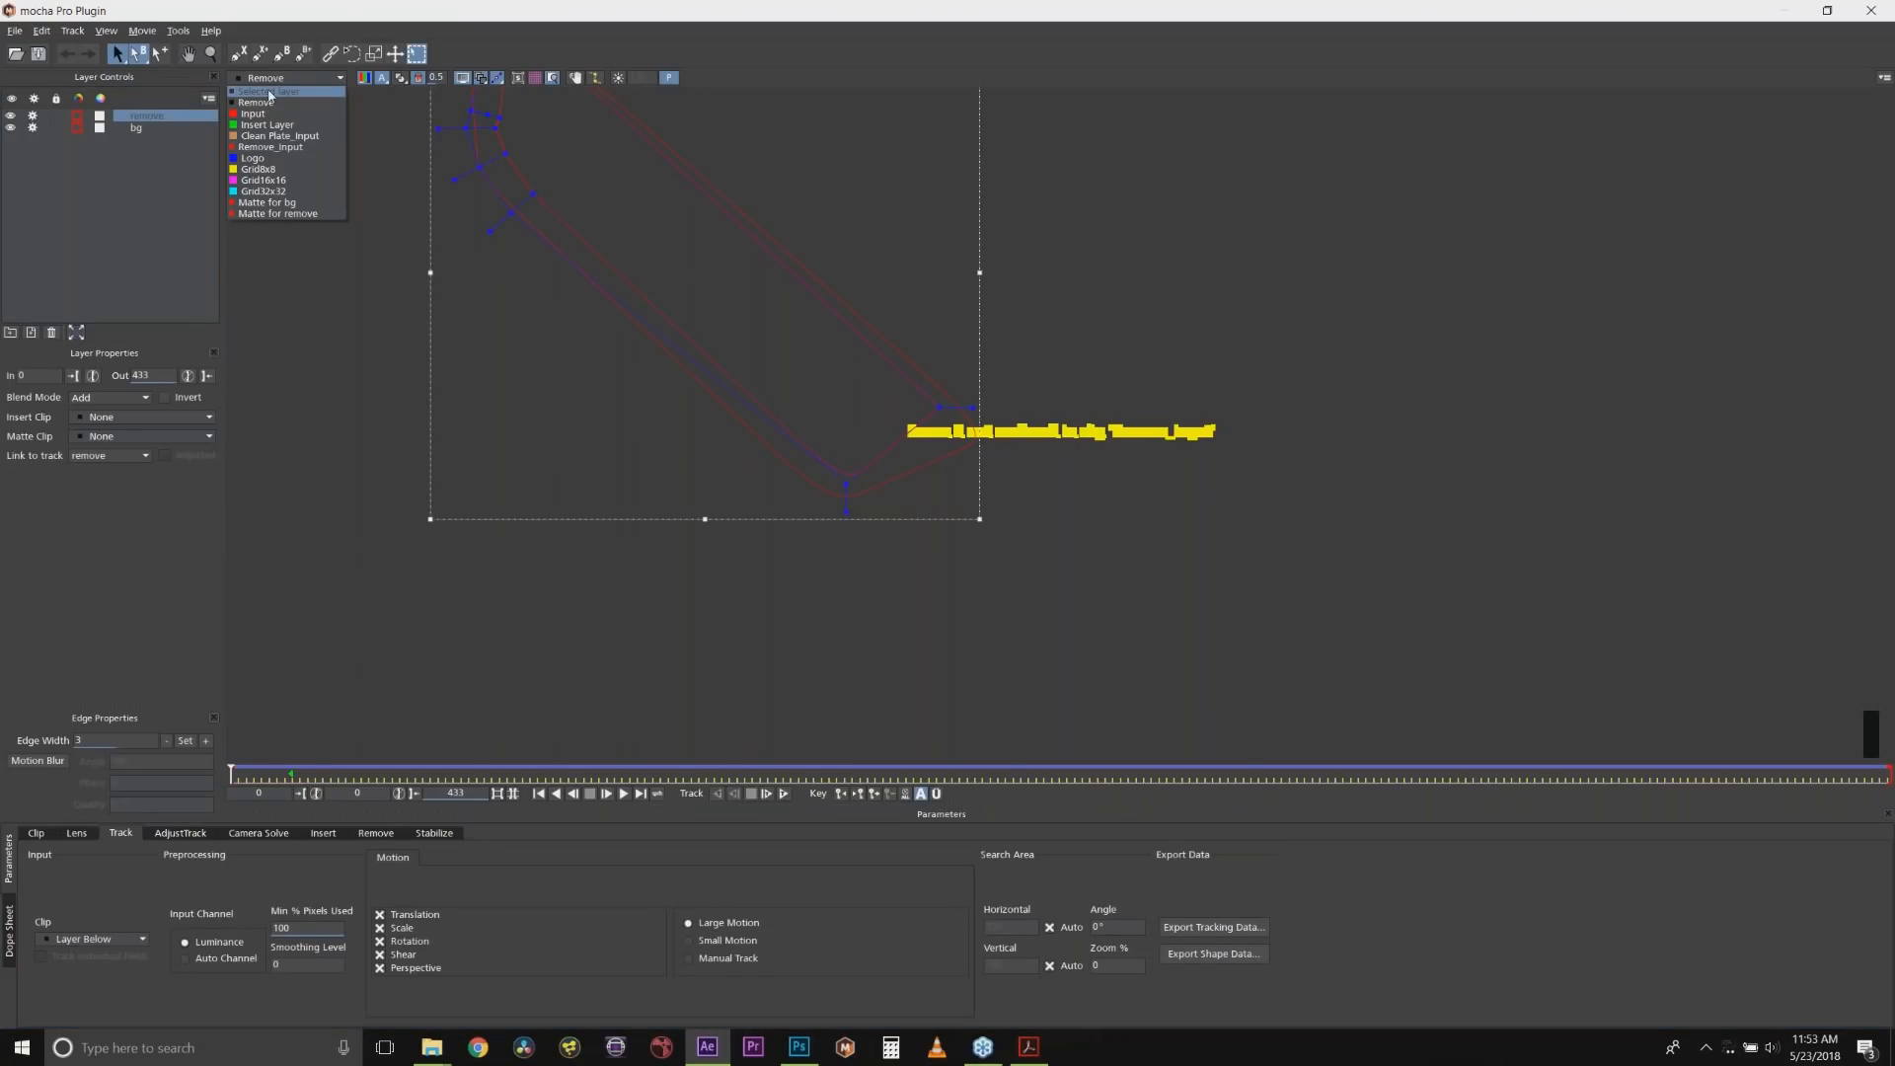
left_click(269, 90)
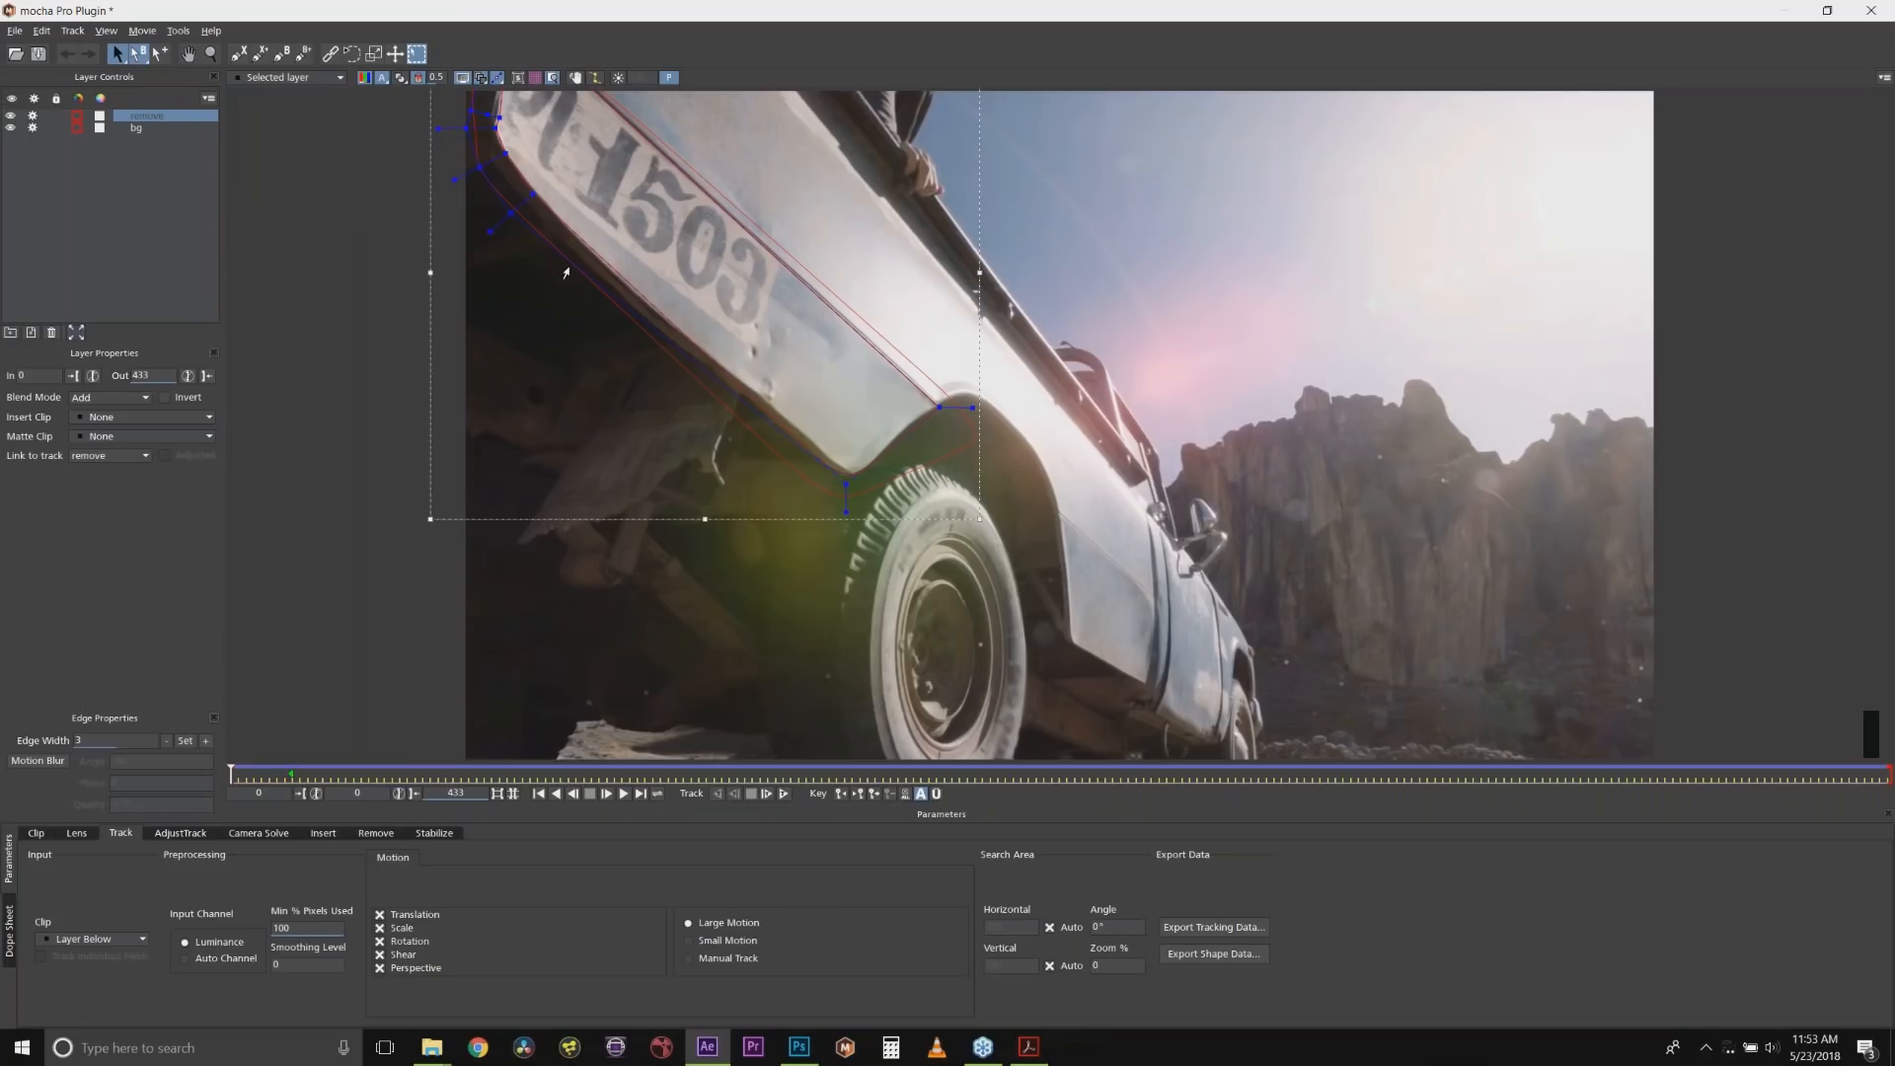
left_click(523, 289)
left_click(549, 228)
In the Remove module, review and accept the existing clean plate list, and render the removal on the first frame.
left_click(375, 833)
left_click(68, 982)
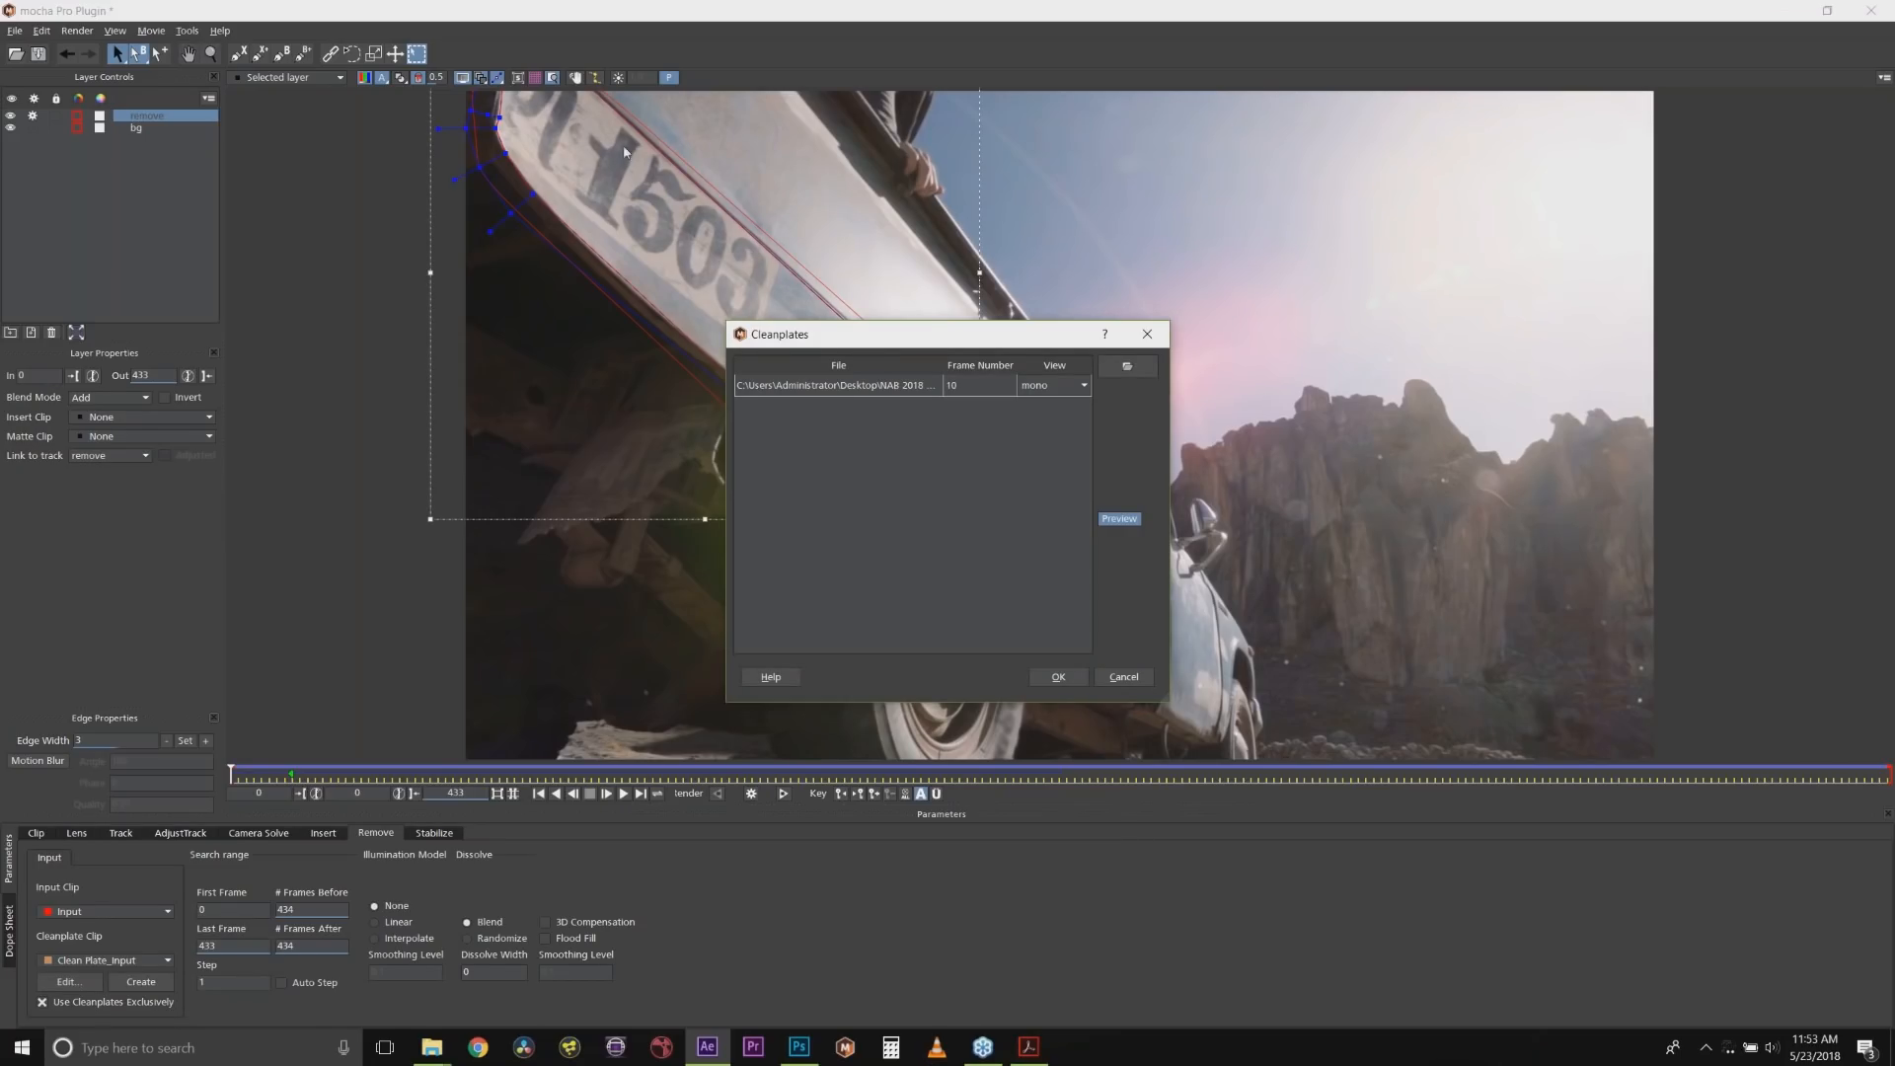
left_click_drag(841, 335, 991, 283)
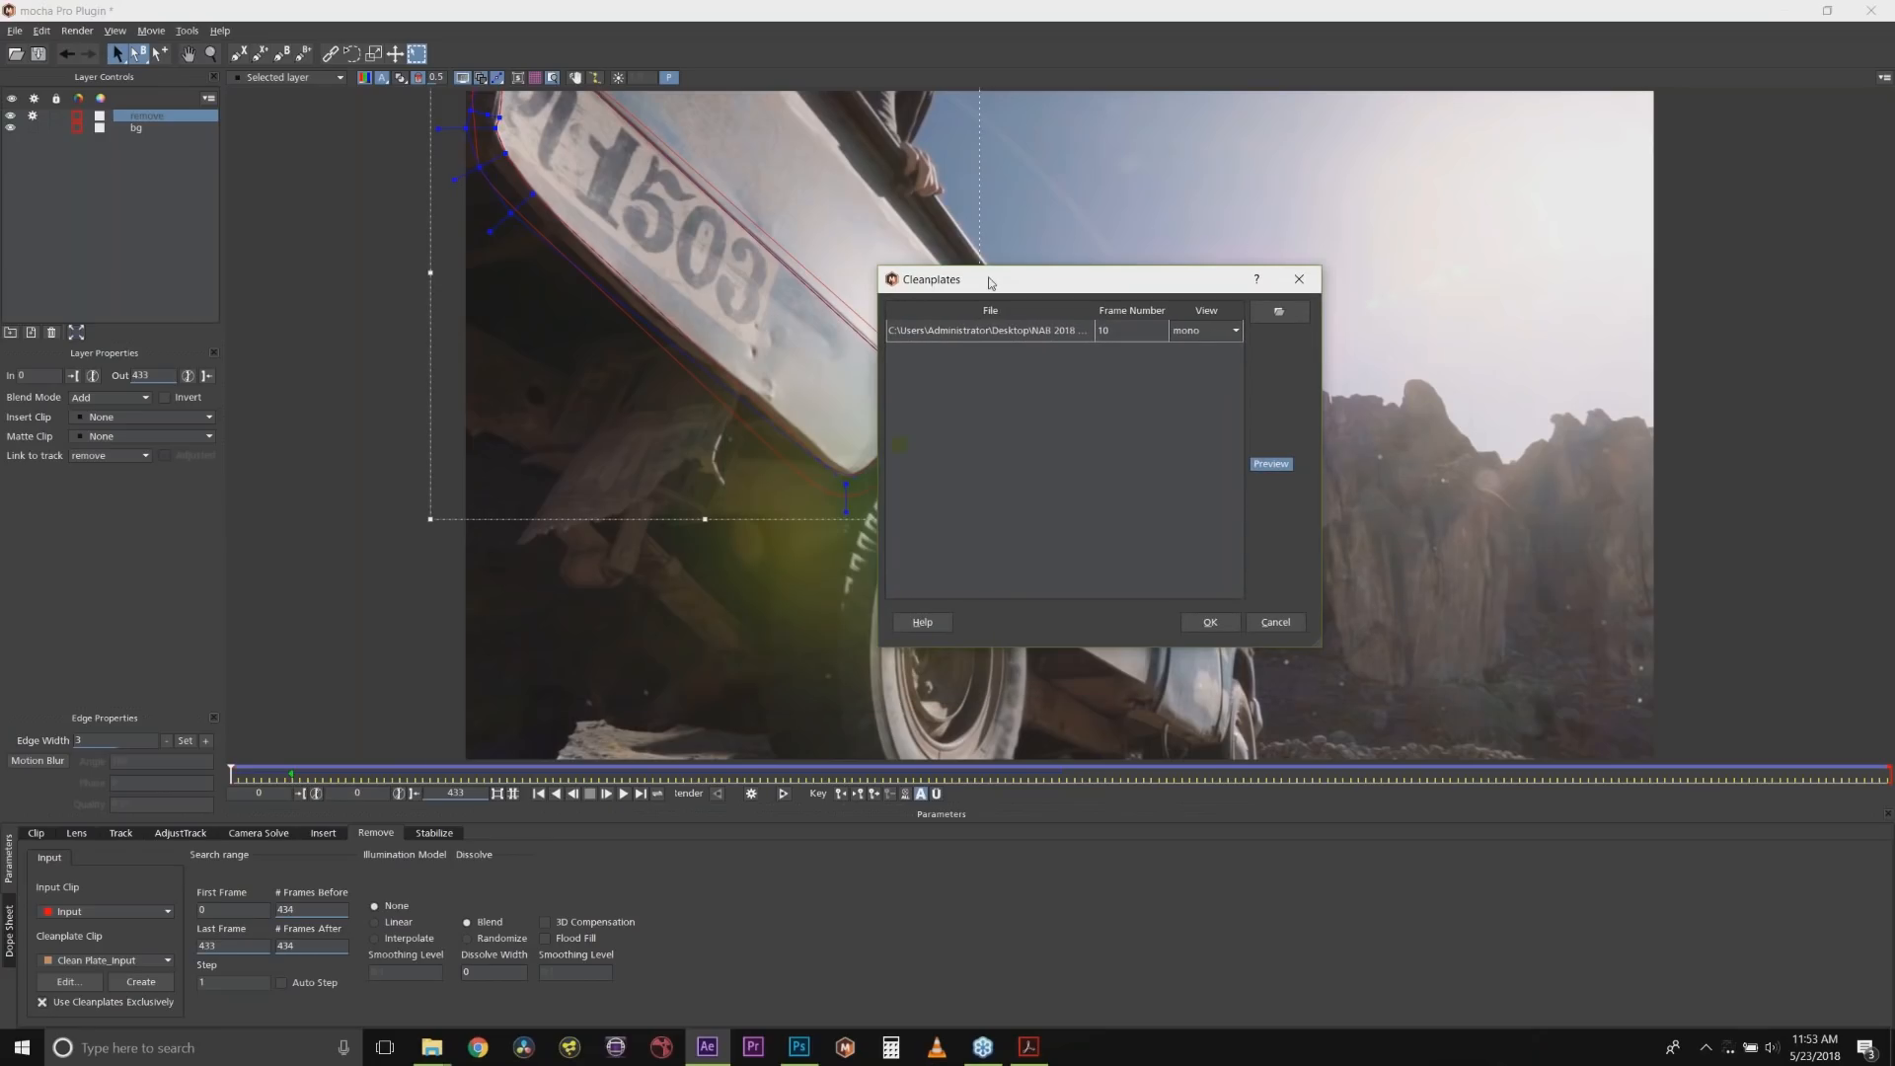
left_click(1206, 622)
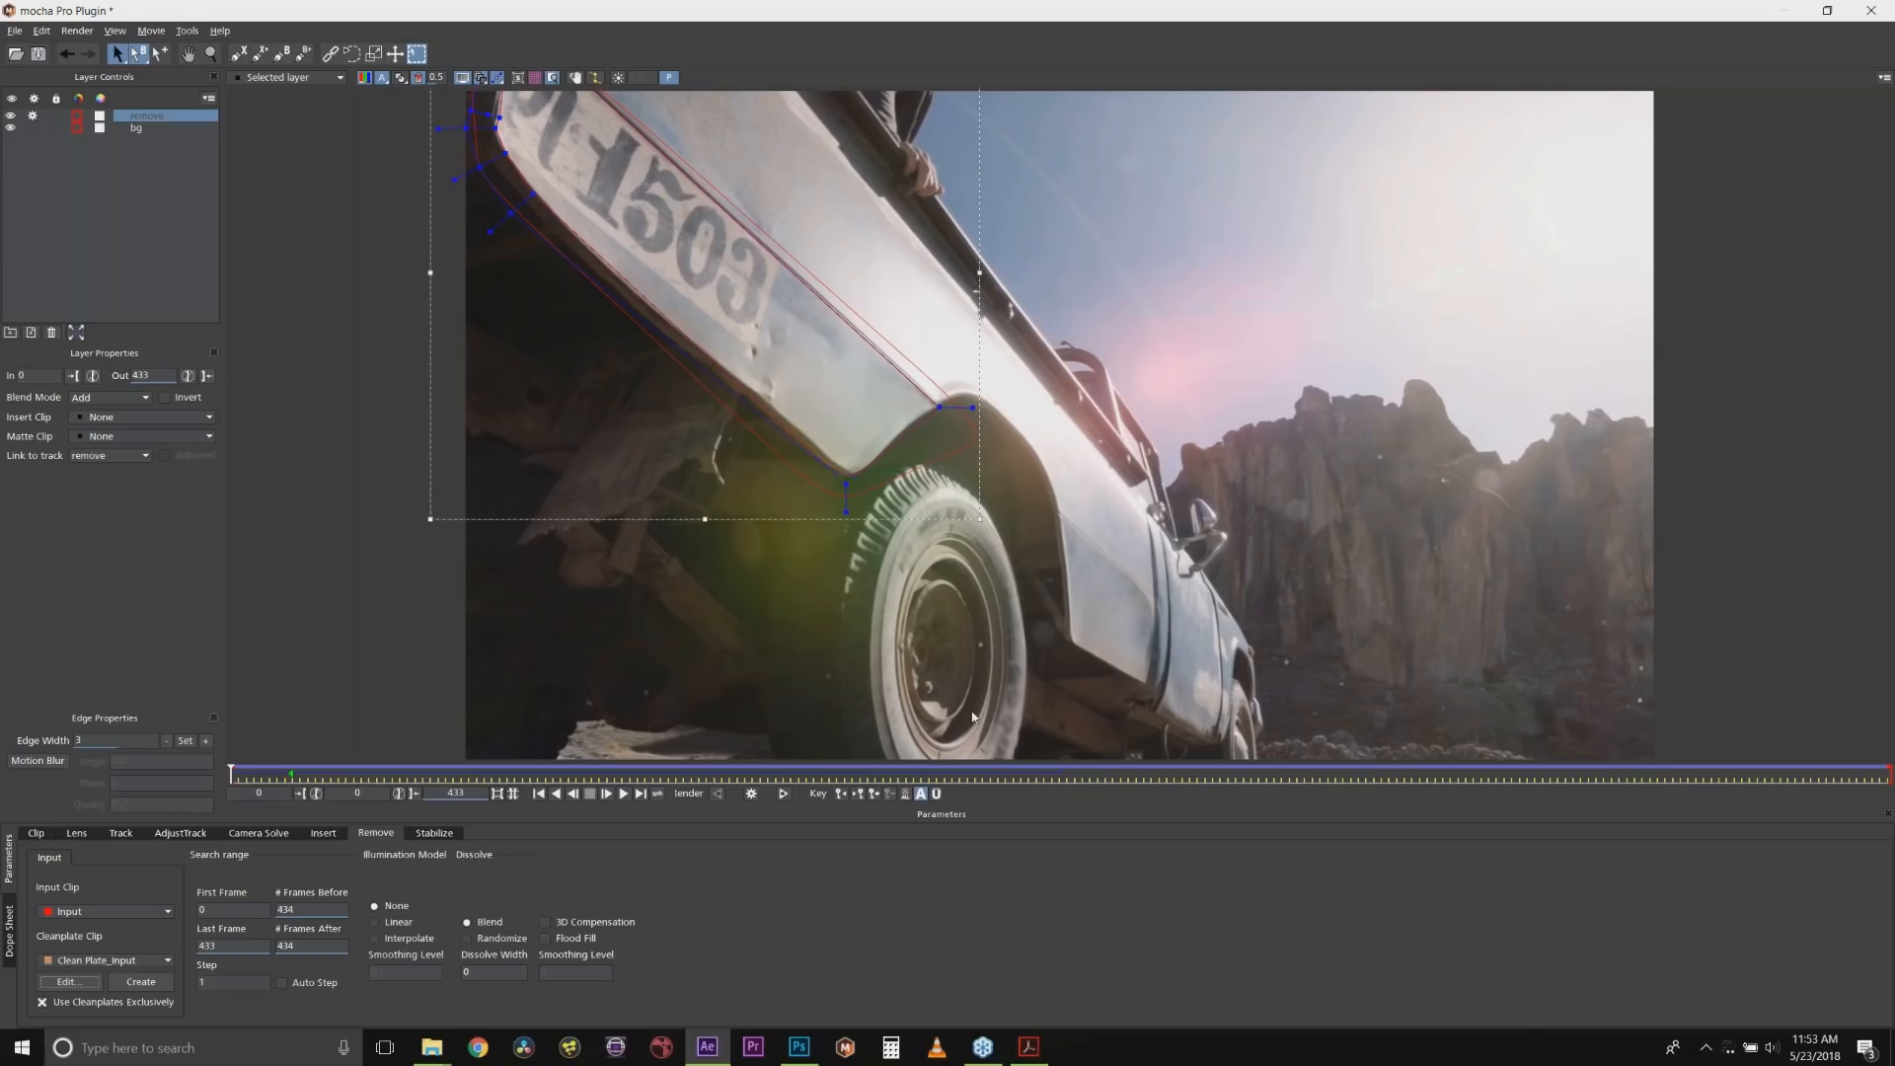
left_click(752, 794)
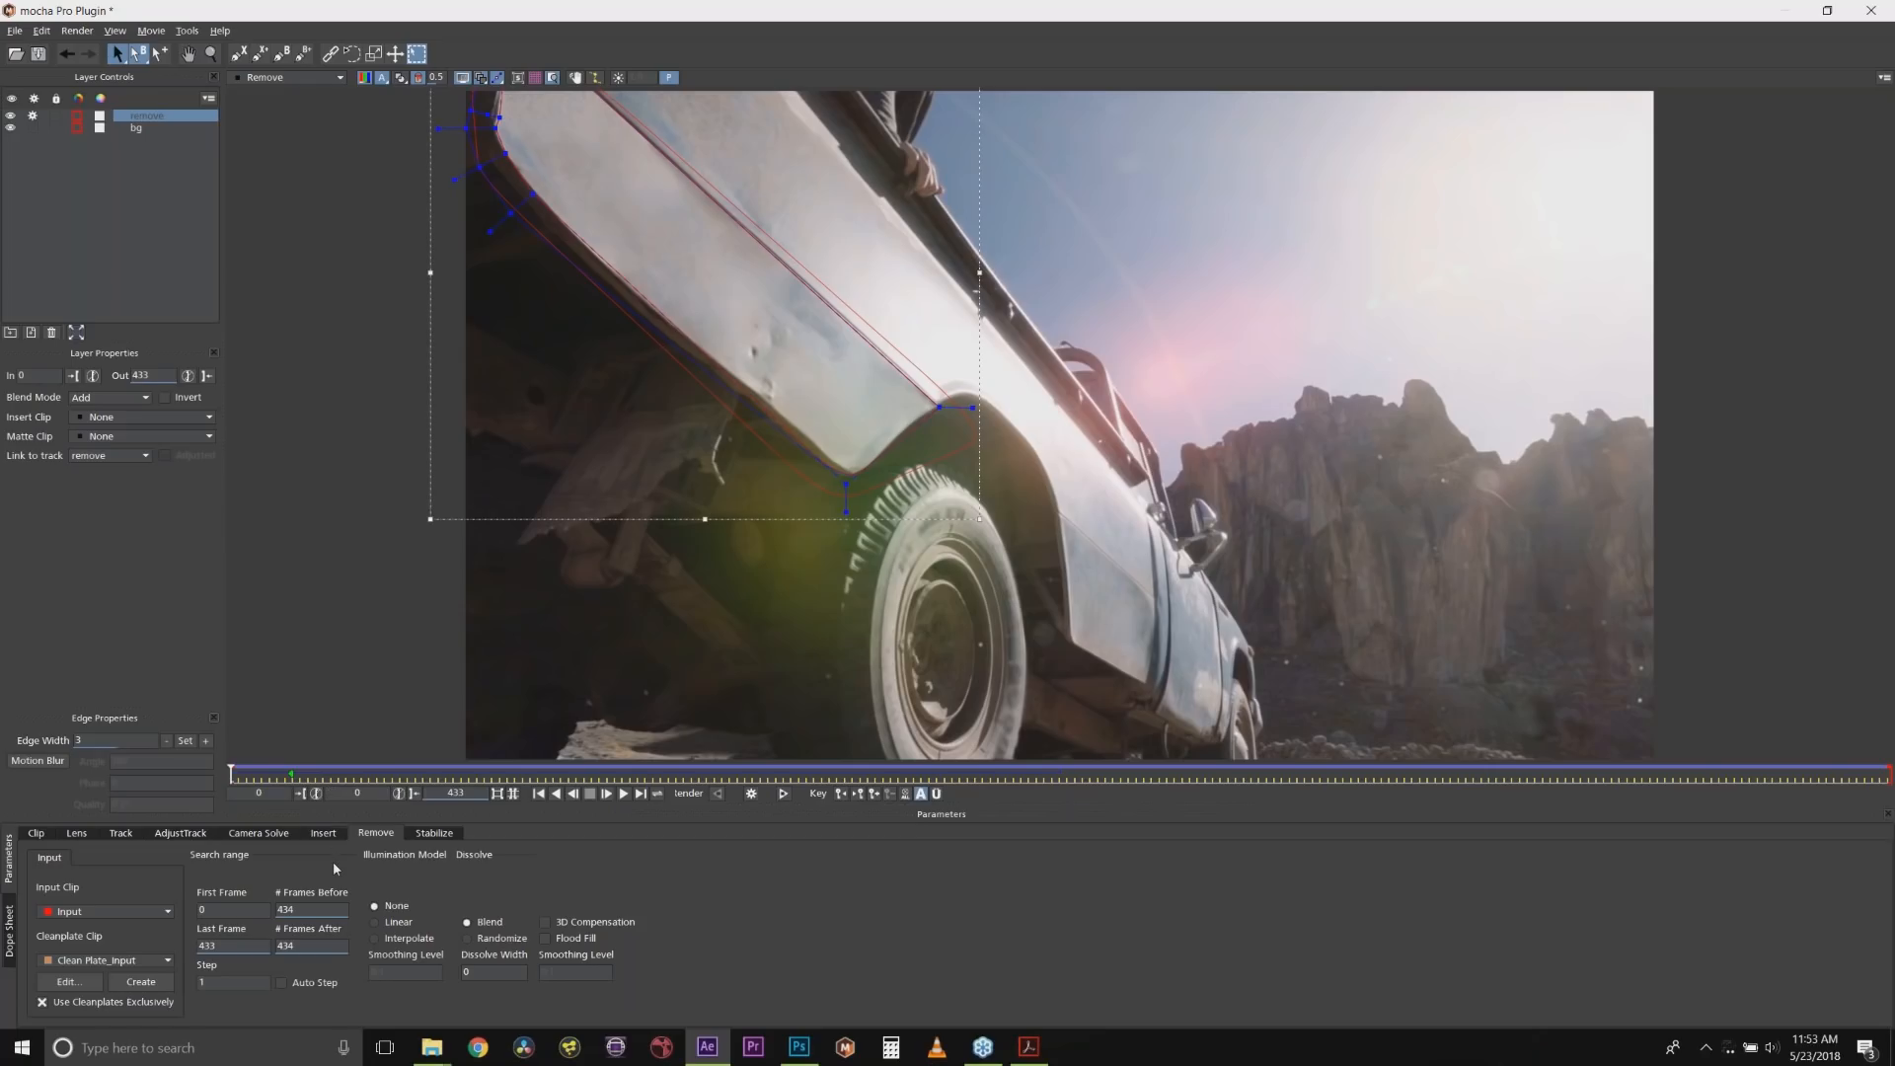
Go to frame 124 and display the selected layer's source footage to examine the shadow over the numbers.
left_click_drag(231, 774, 706, 775)
left_click(302, 76)
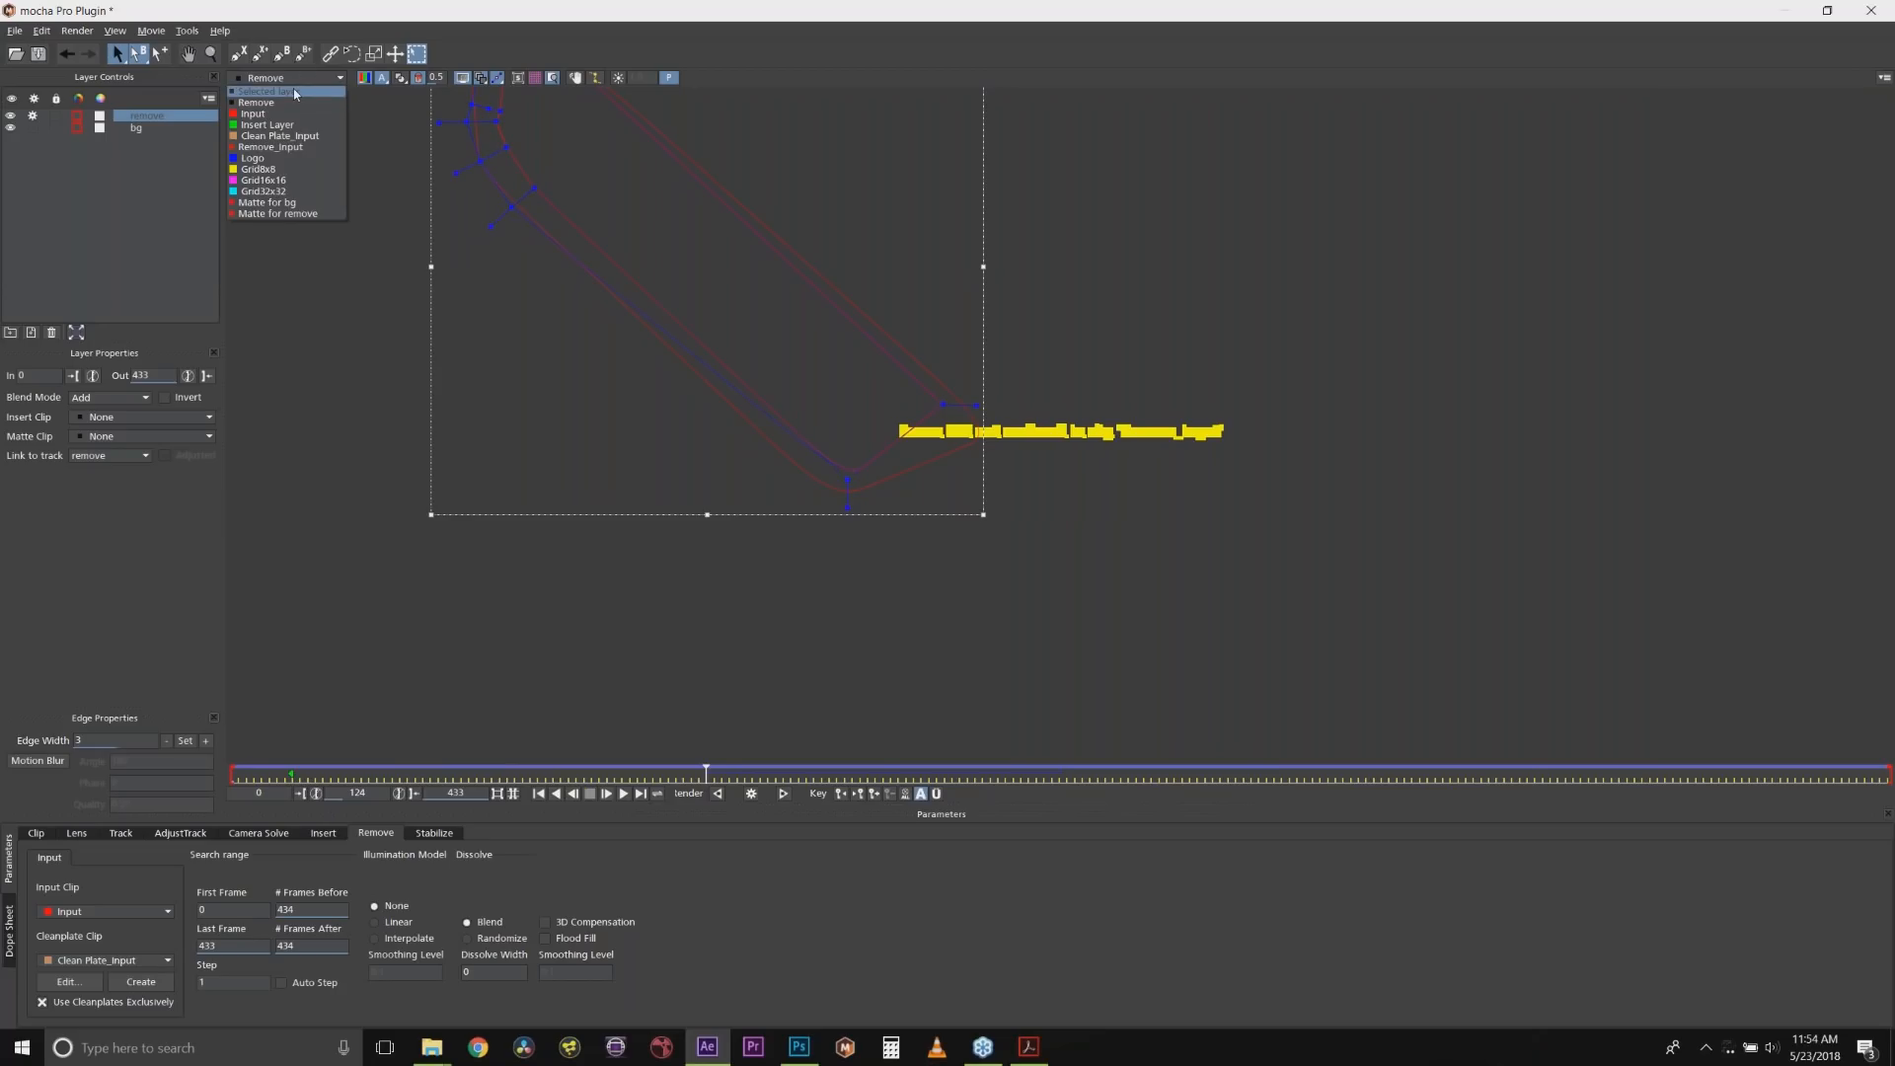
left_click(293, 87)
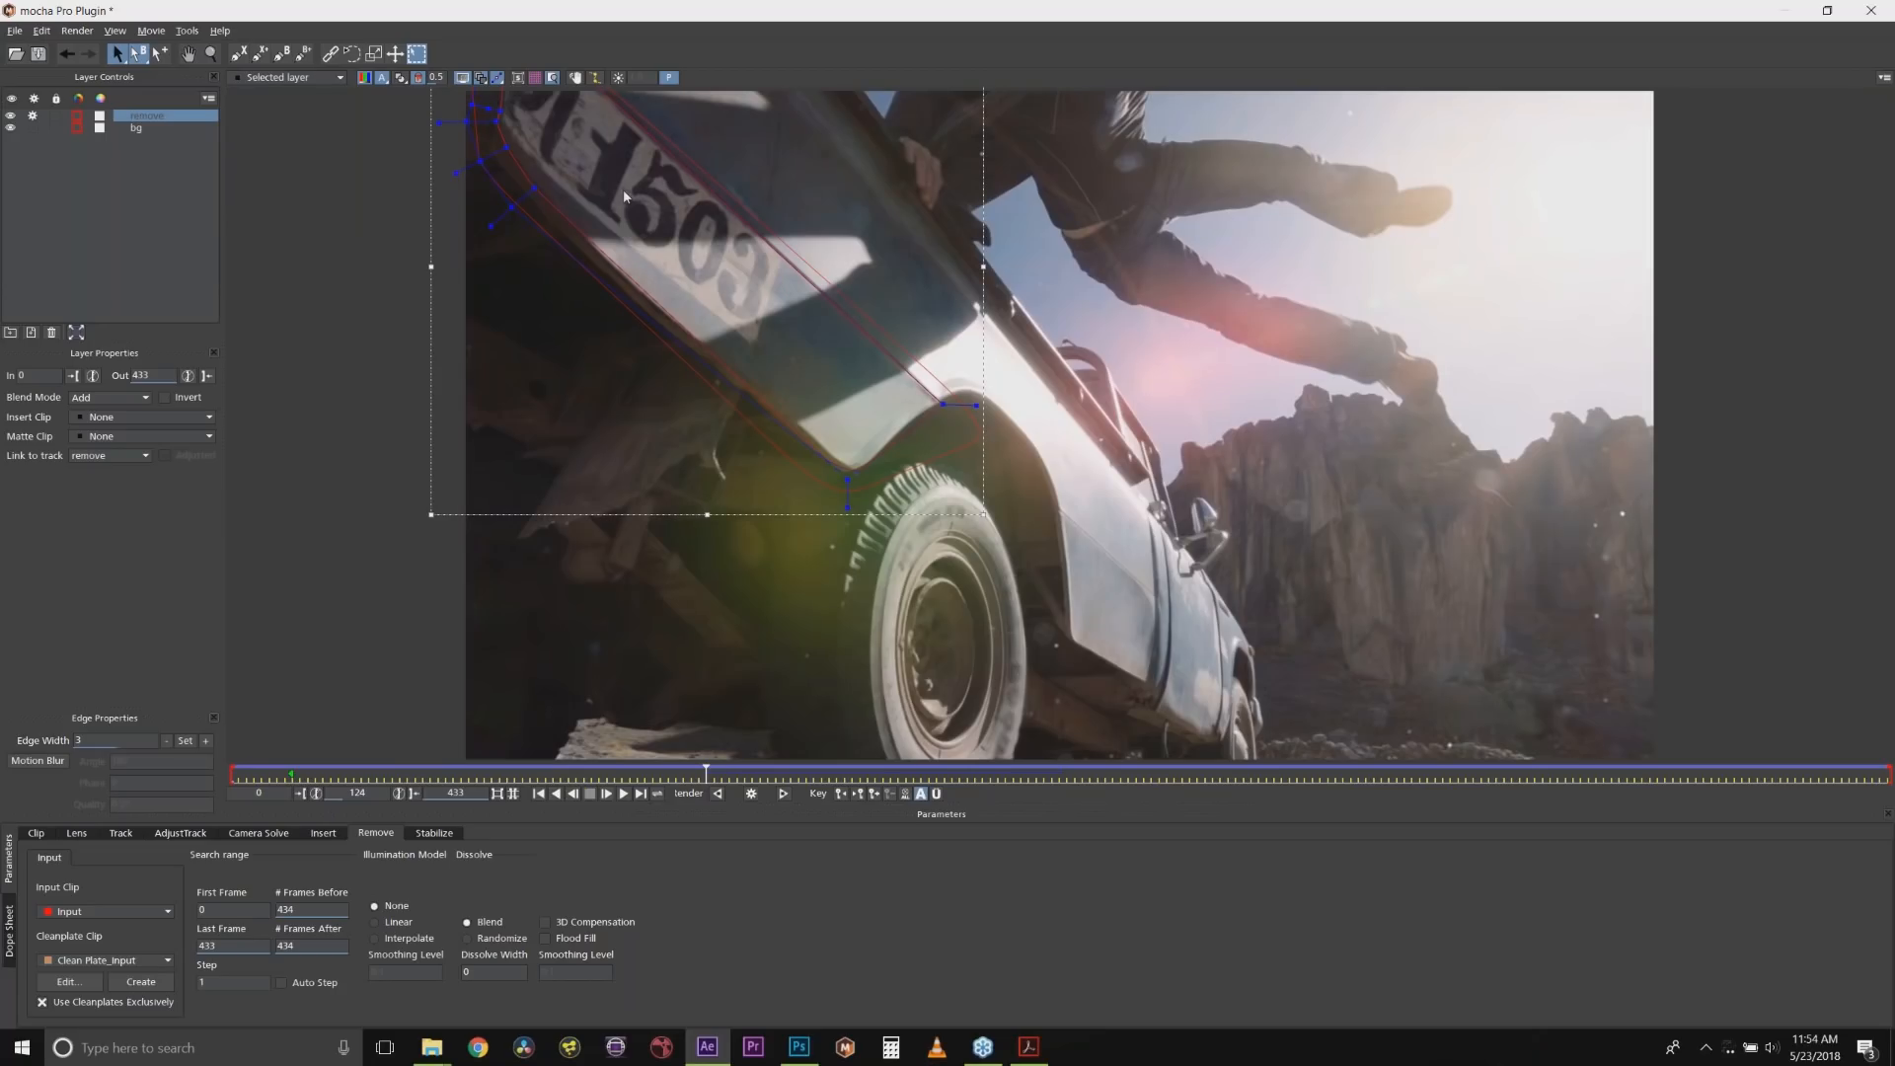
Try rendering the removal on this frame with the Linear illumination model, and again with Interpolate.
left_click(388, 920)
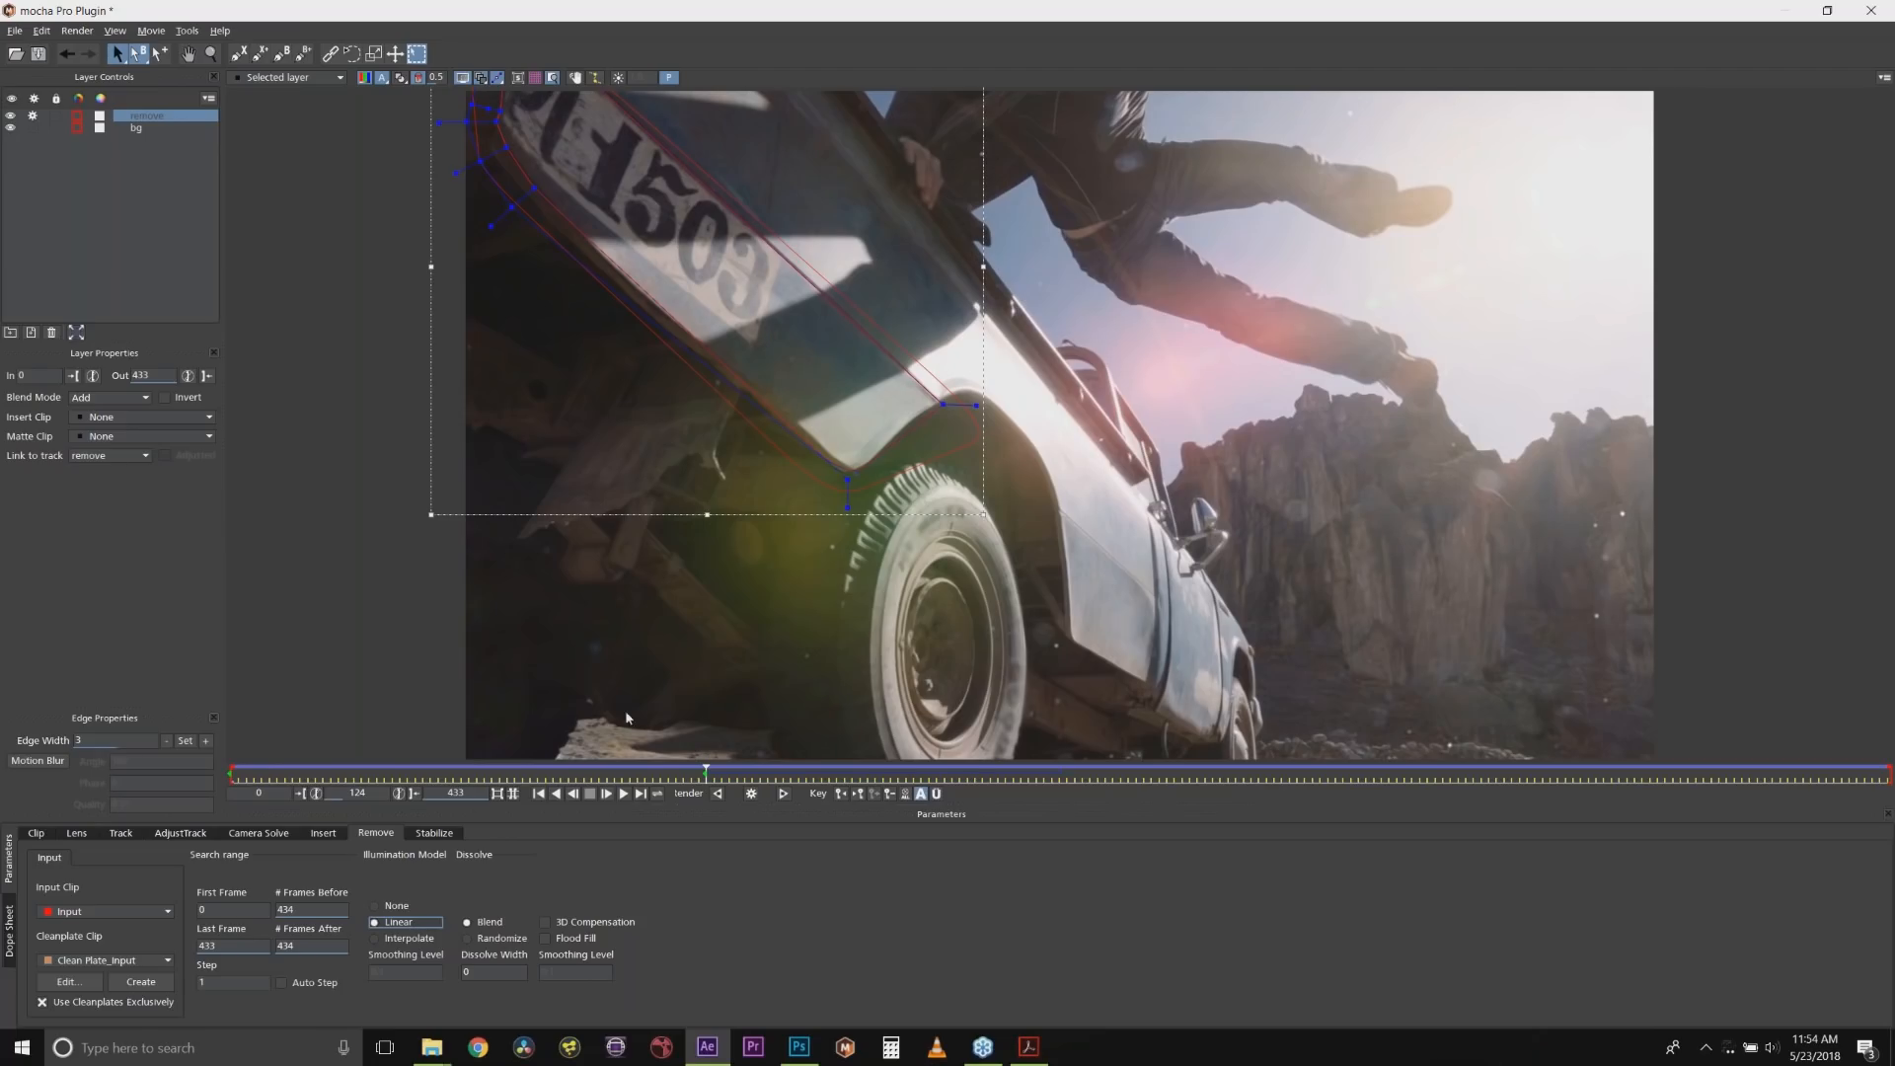
left_click(753, 798)
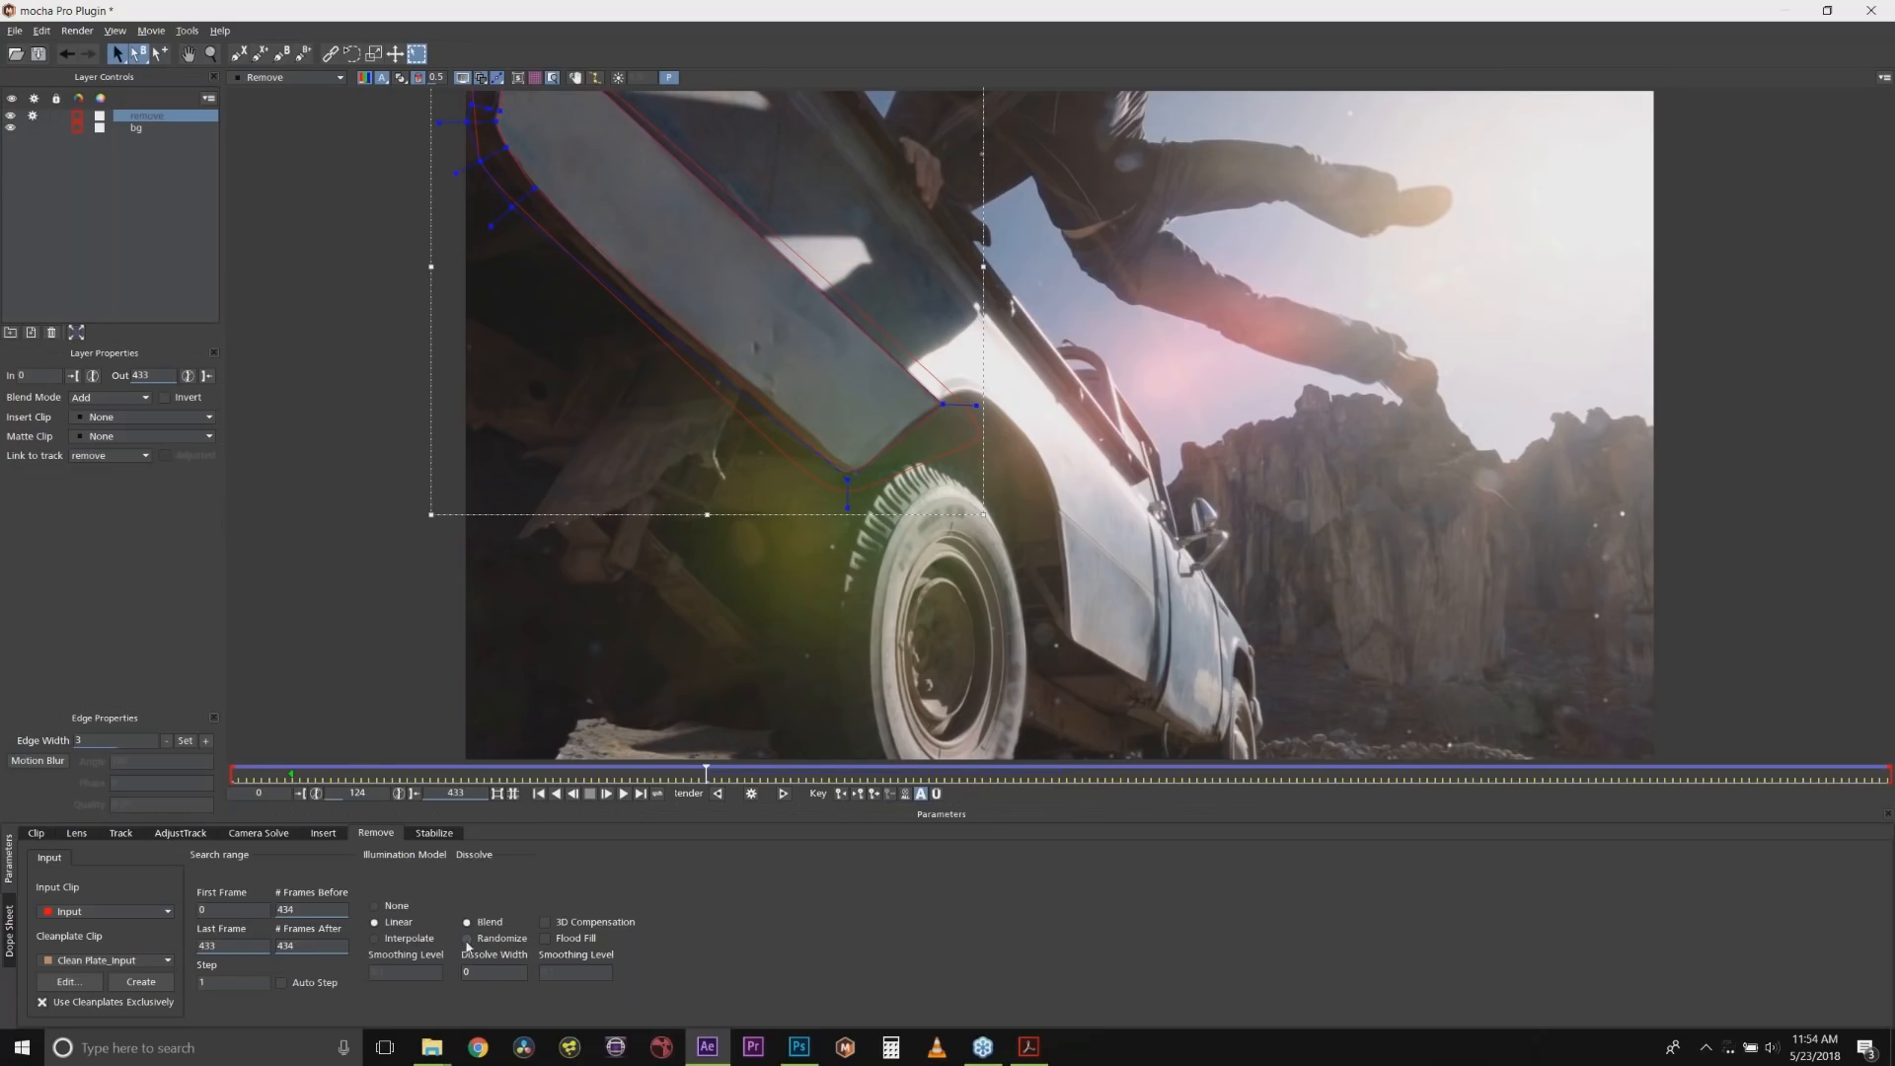
left_click(399, 941)
left_click(751, 794)
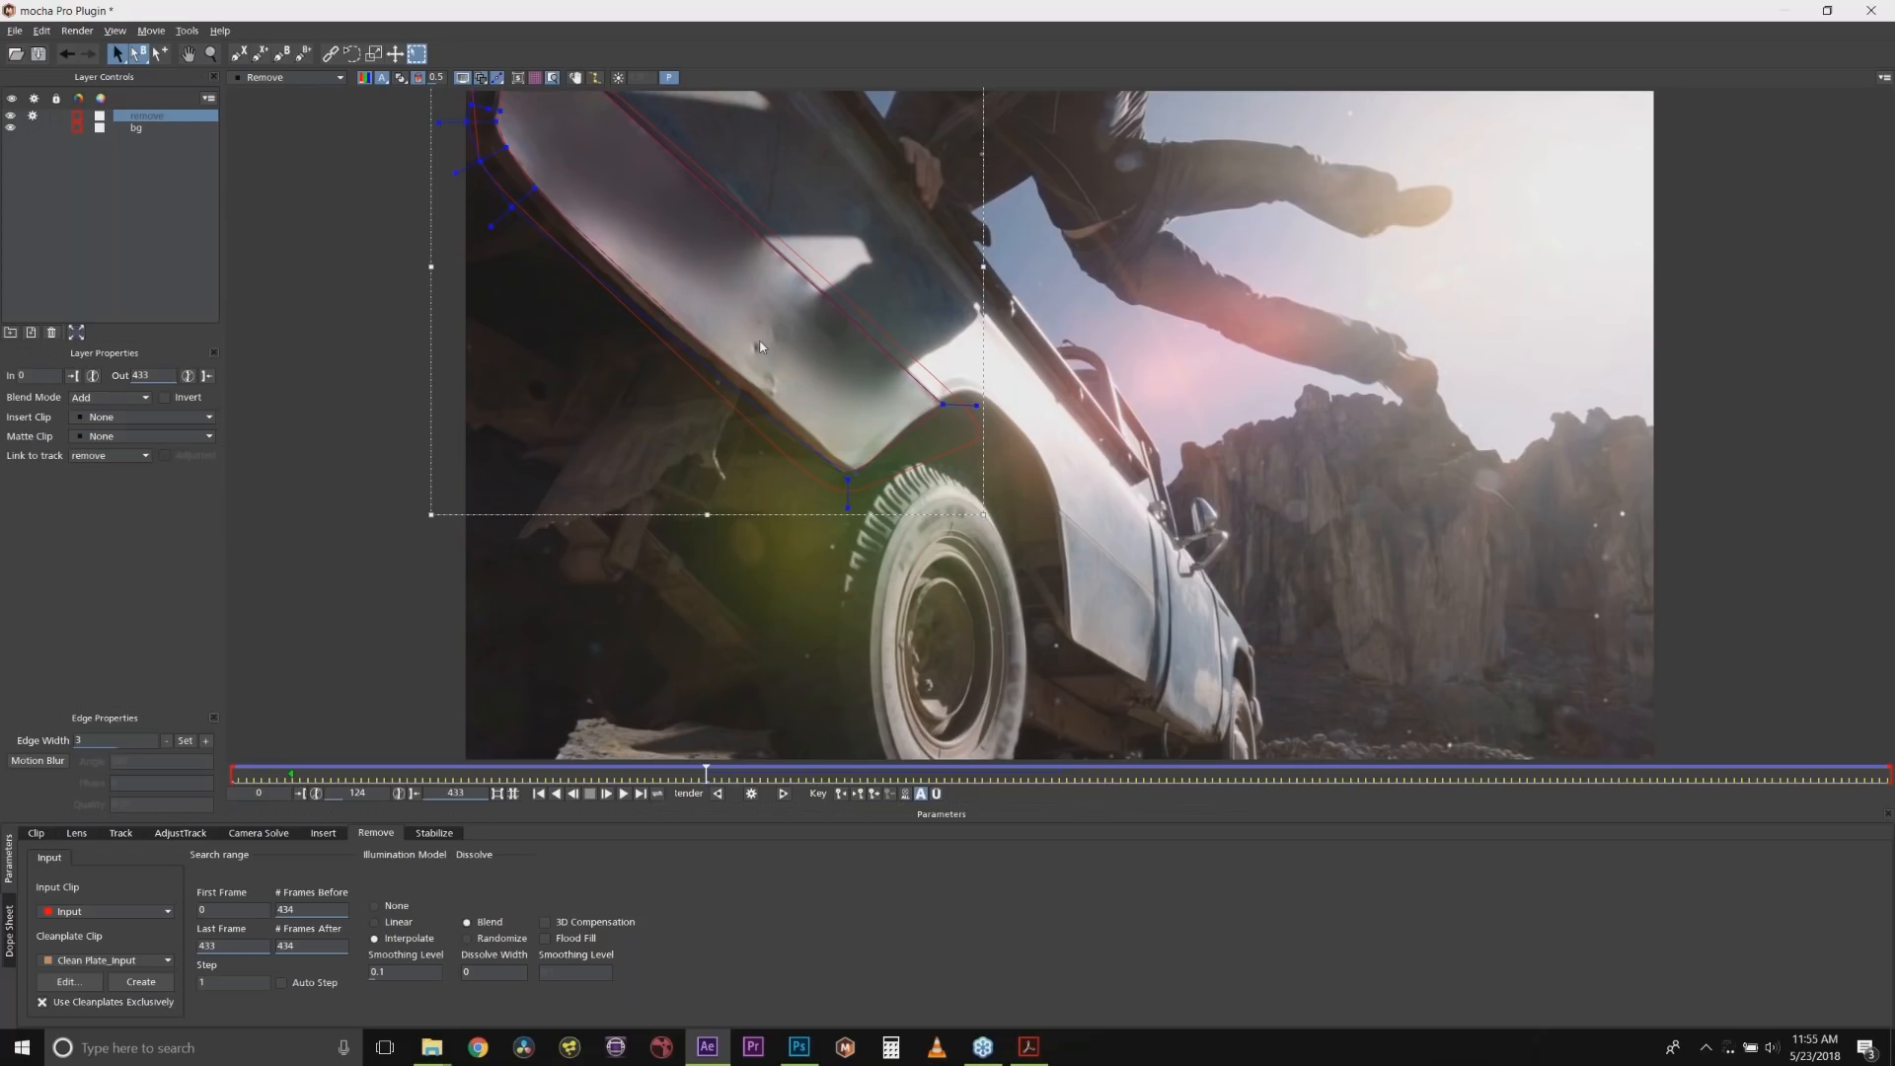
Set the illumination model to None and re-render the frame, saving the project before closing mocha Pro.
left_click(382, 905)
left_click(751, 793)
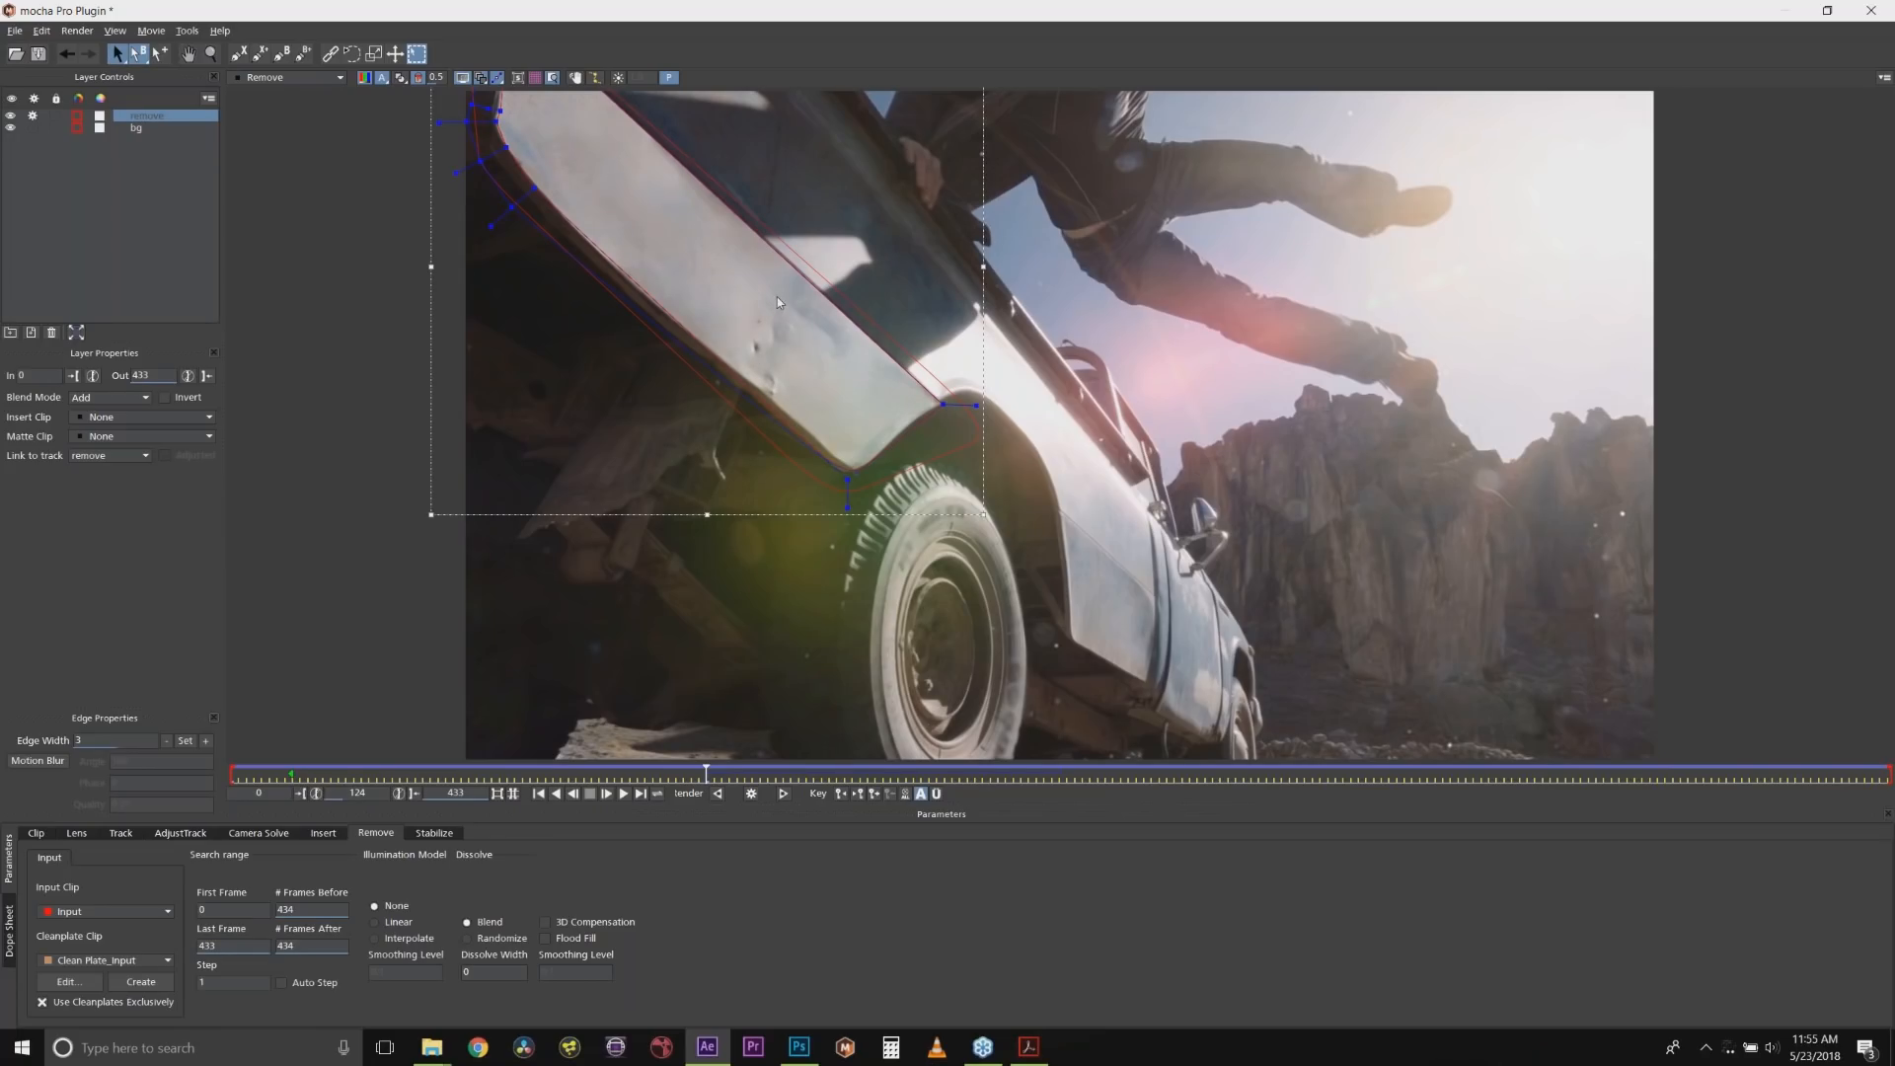
left_click(38, 53)
left_click(1869, 9)
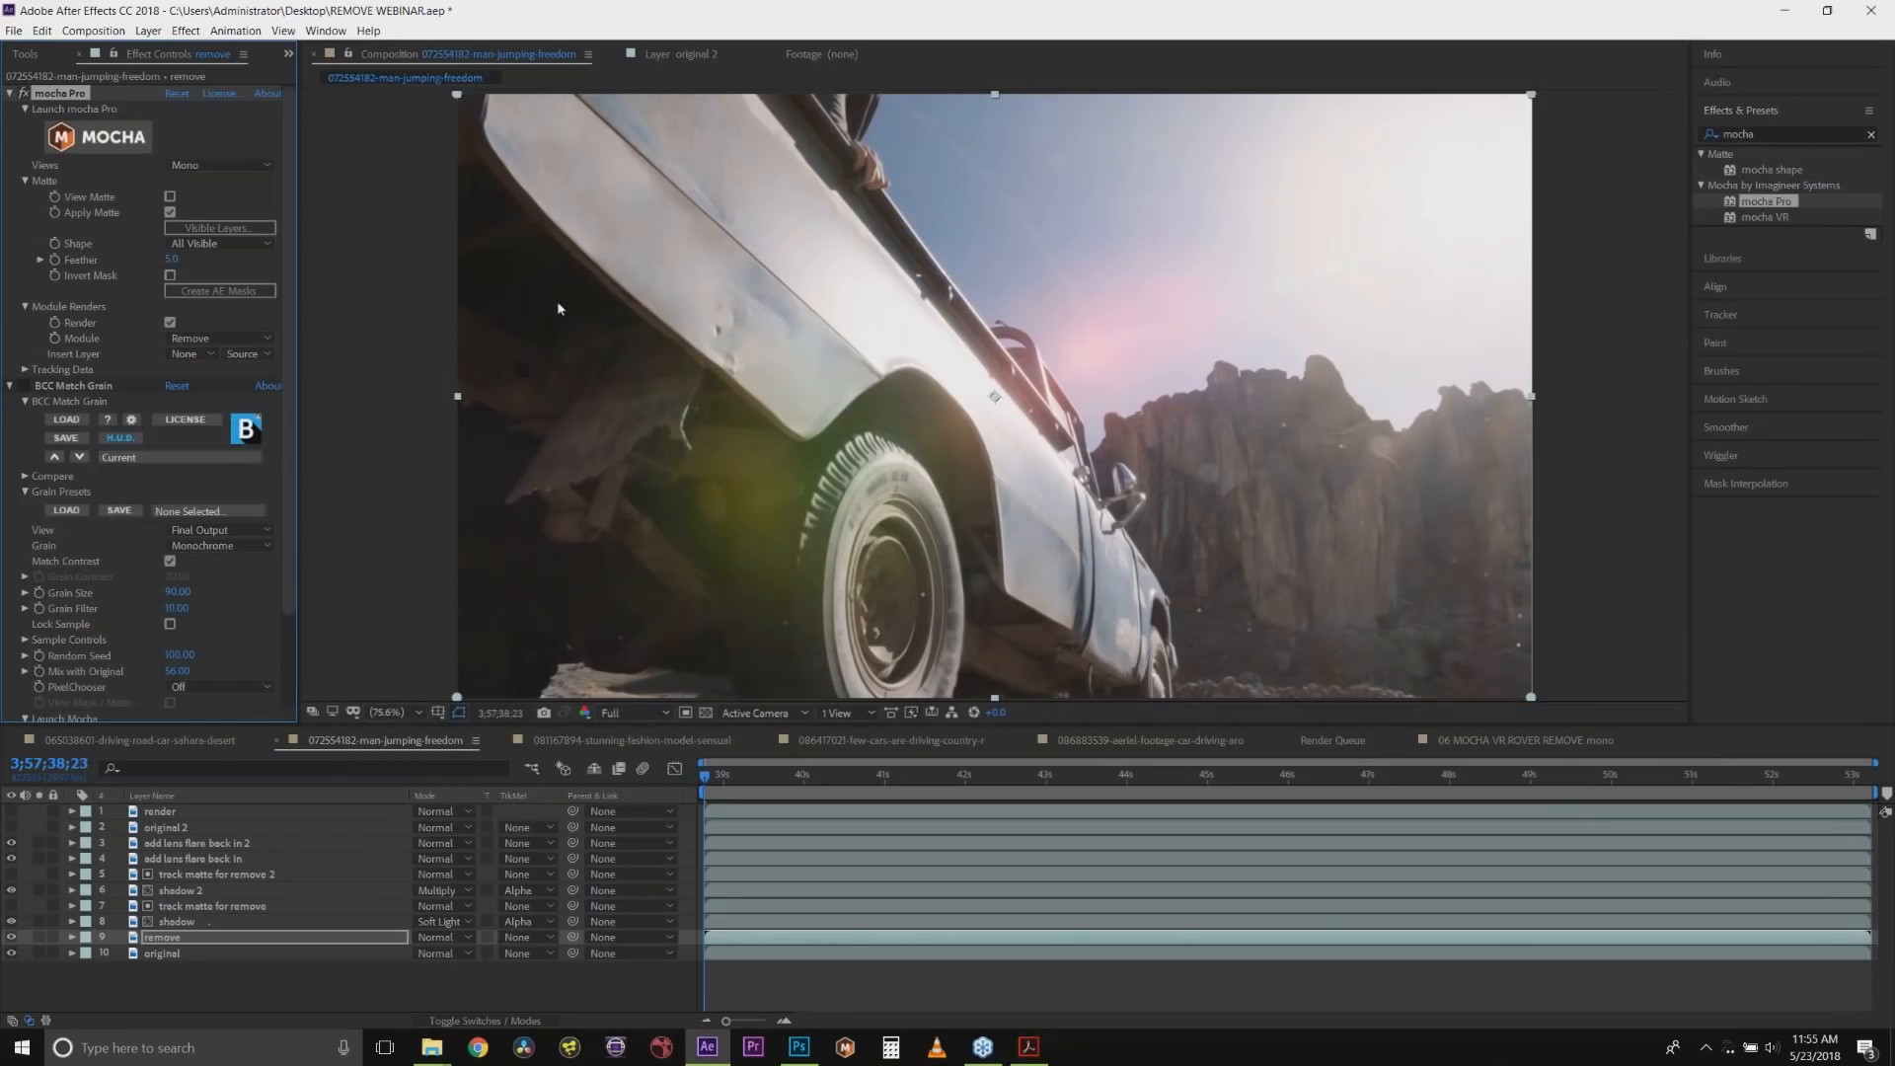
Switch the remove layer's mocha render off and on again, and hide bg in the effect's visible layers.
left_click(171, 323)
left_click(170, 322)
left_click(220, 227)
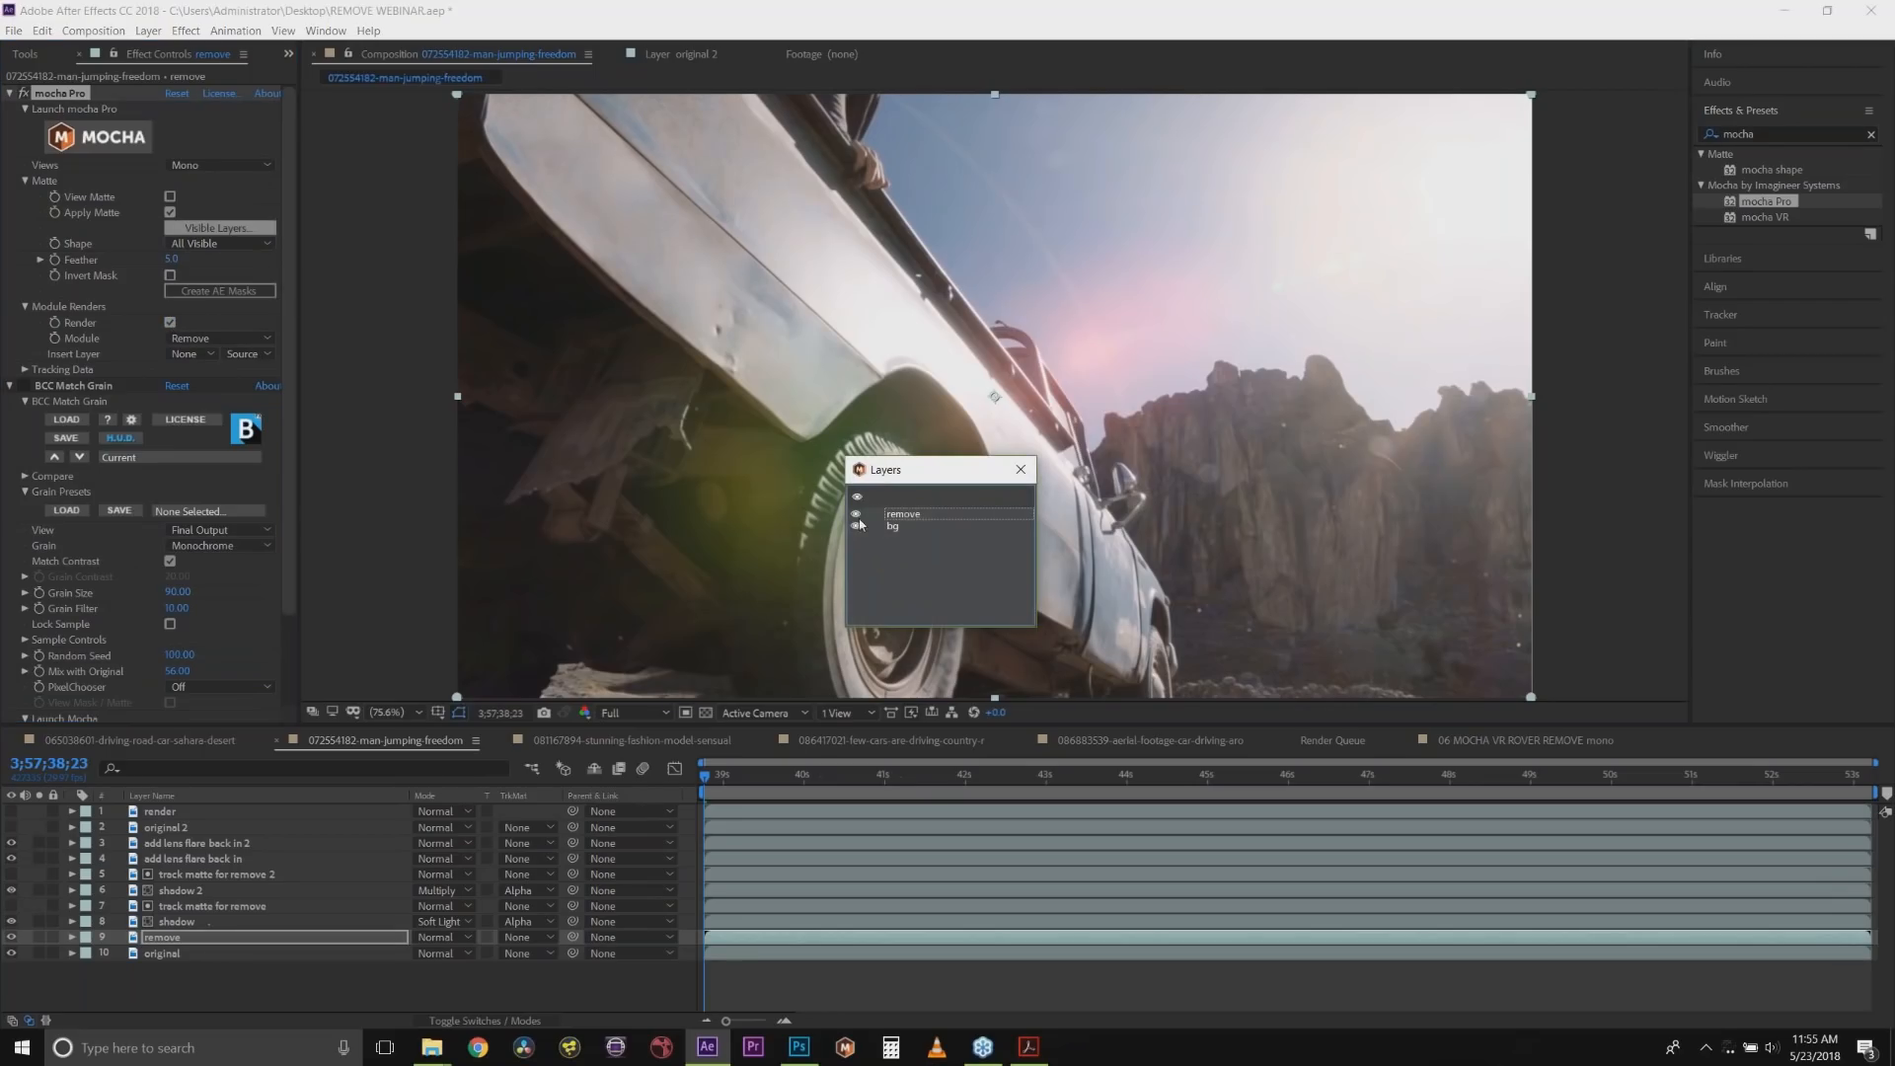
left_click(857, 525)
left_click(1020, 469)
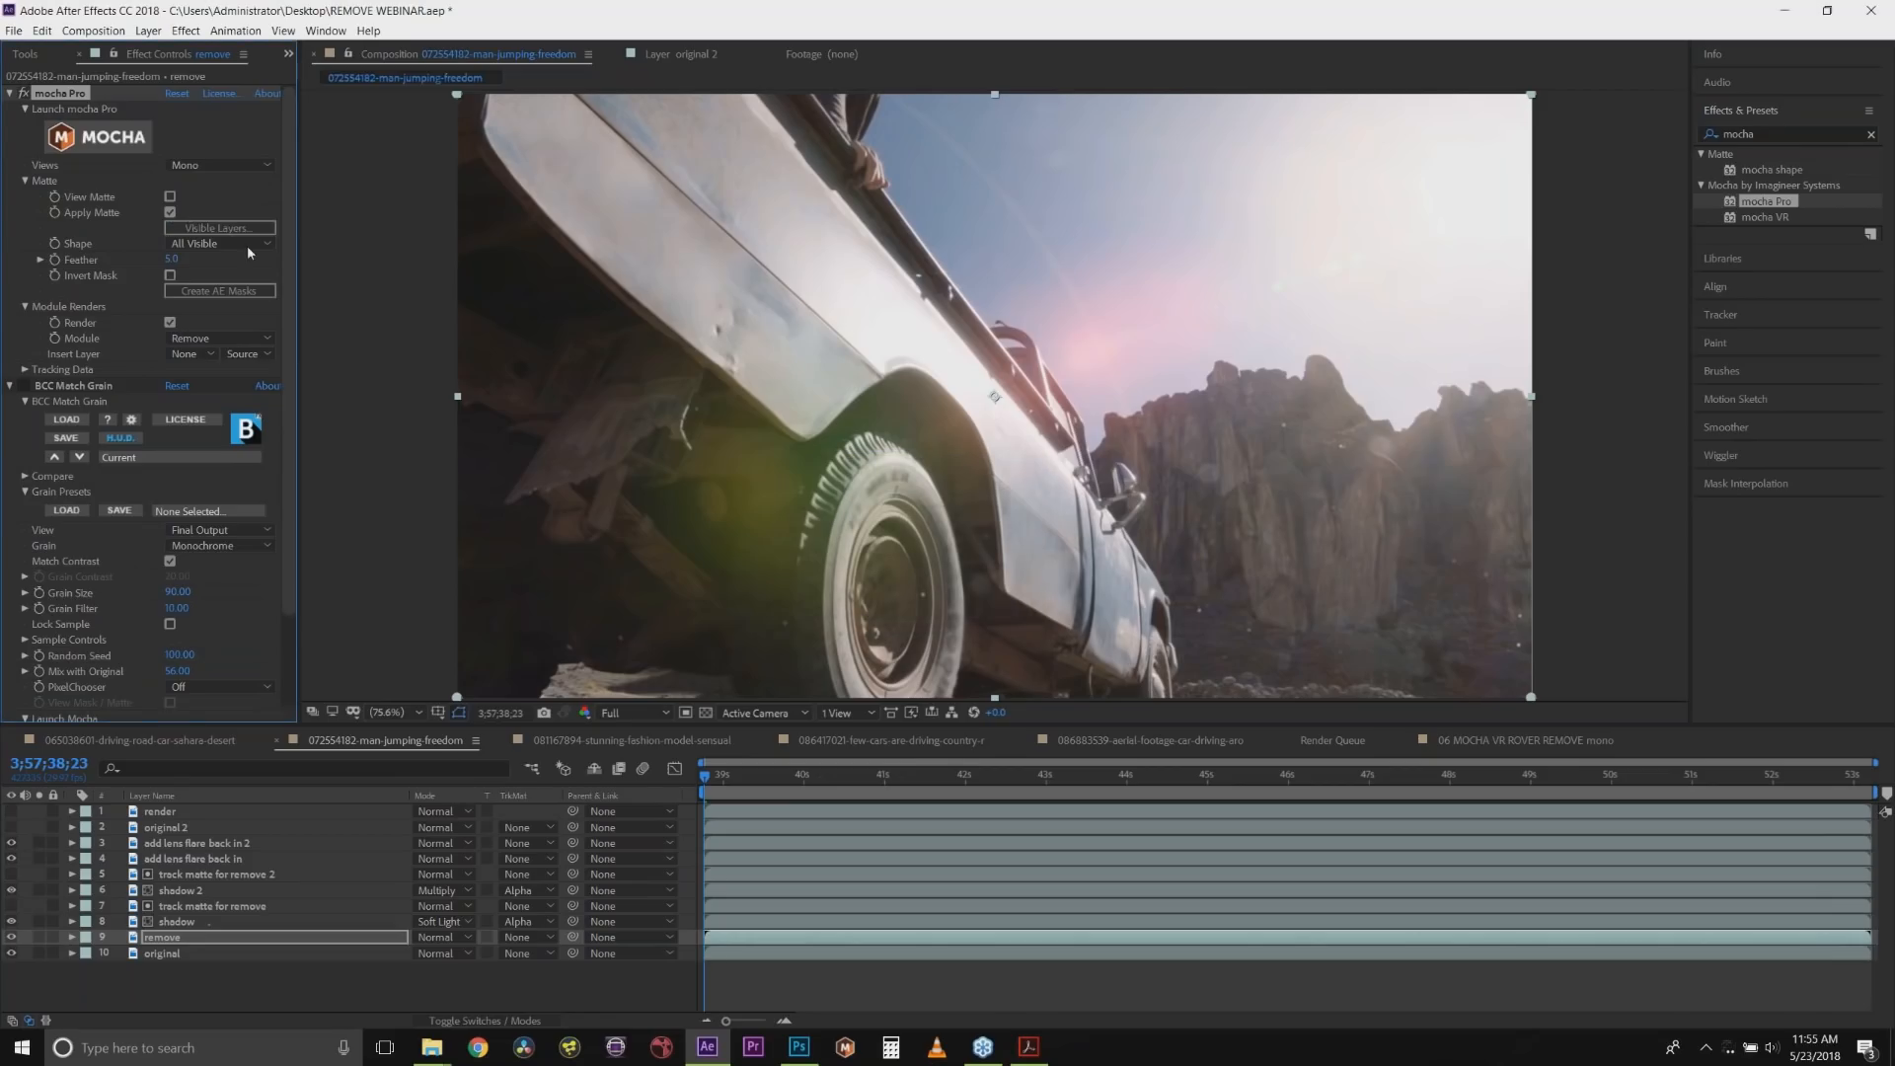
Select the shadow layer in the composition and launch its mocha Pro project.
left_click(12, 953)
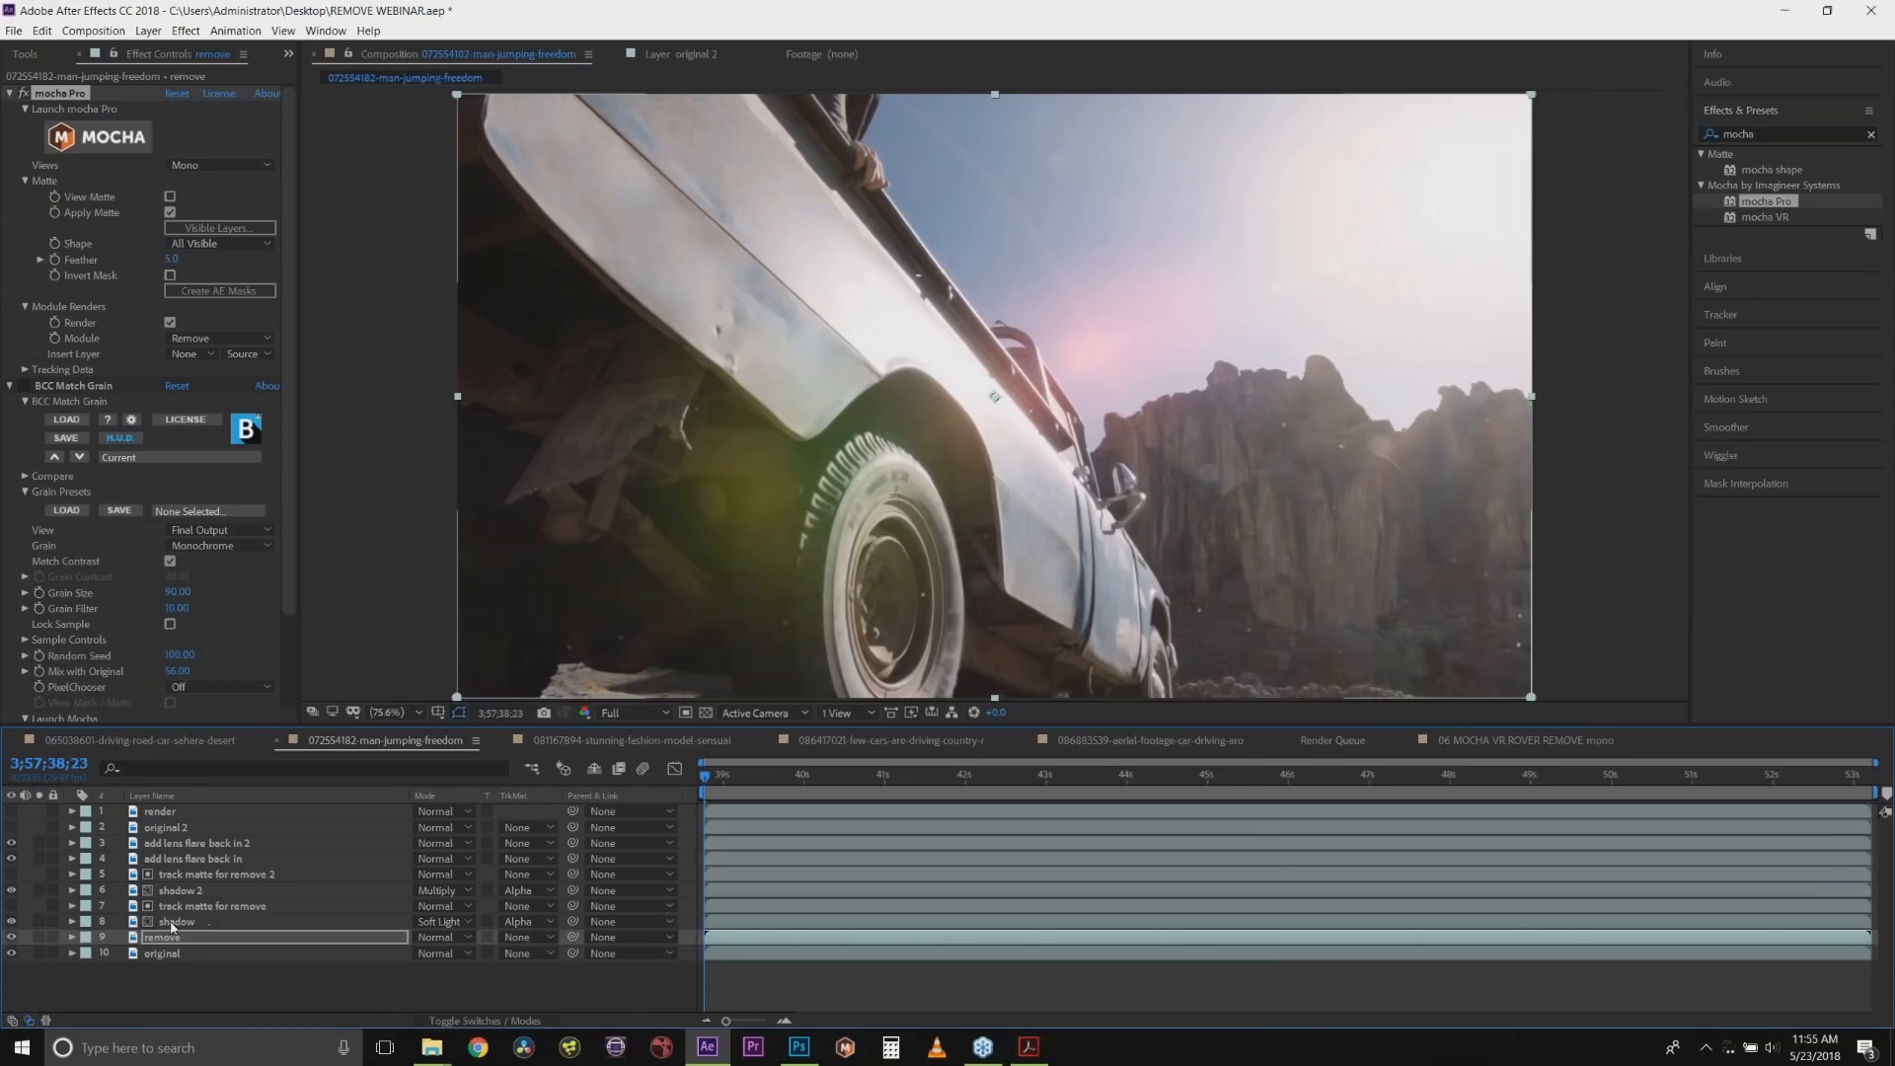
left_click(179, 922)
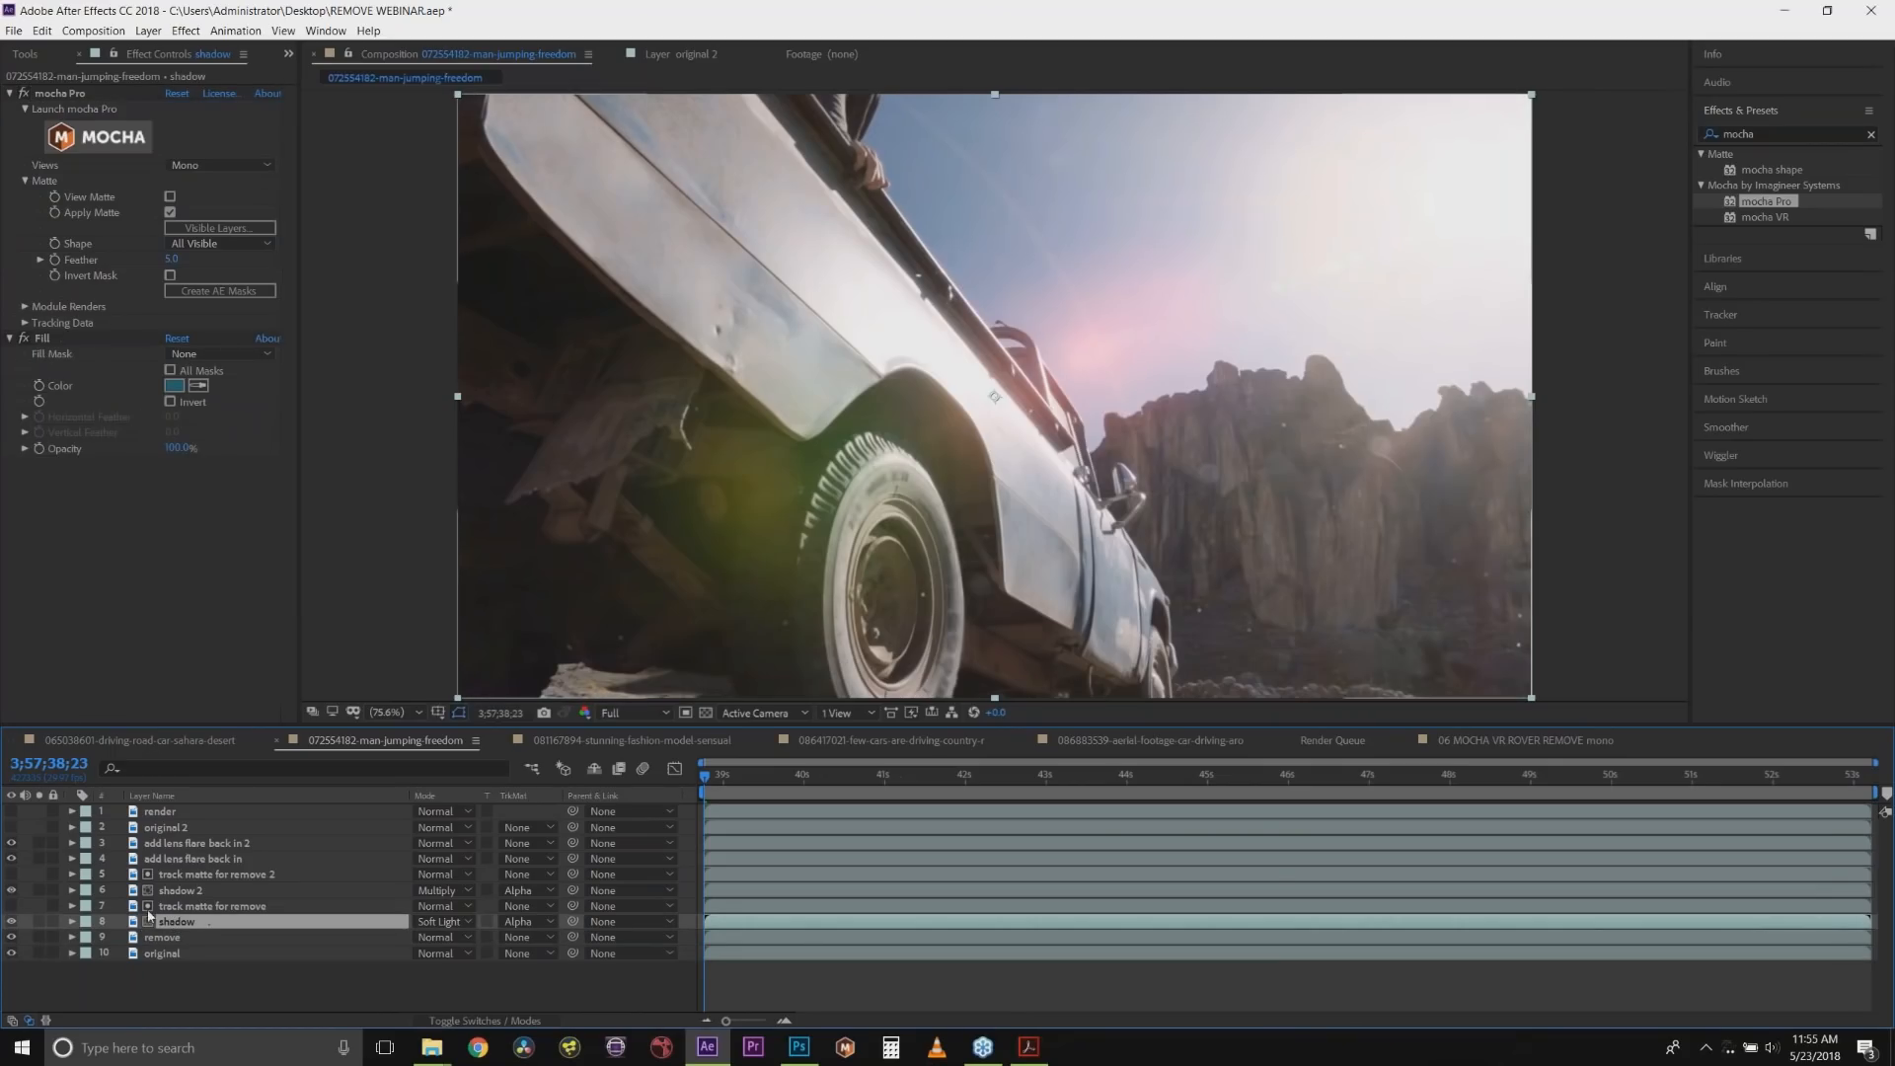
left_click(93, 139)
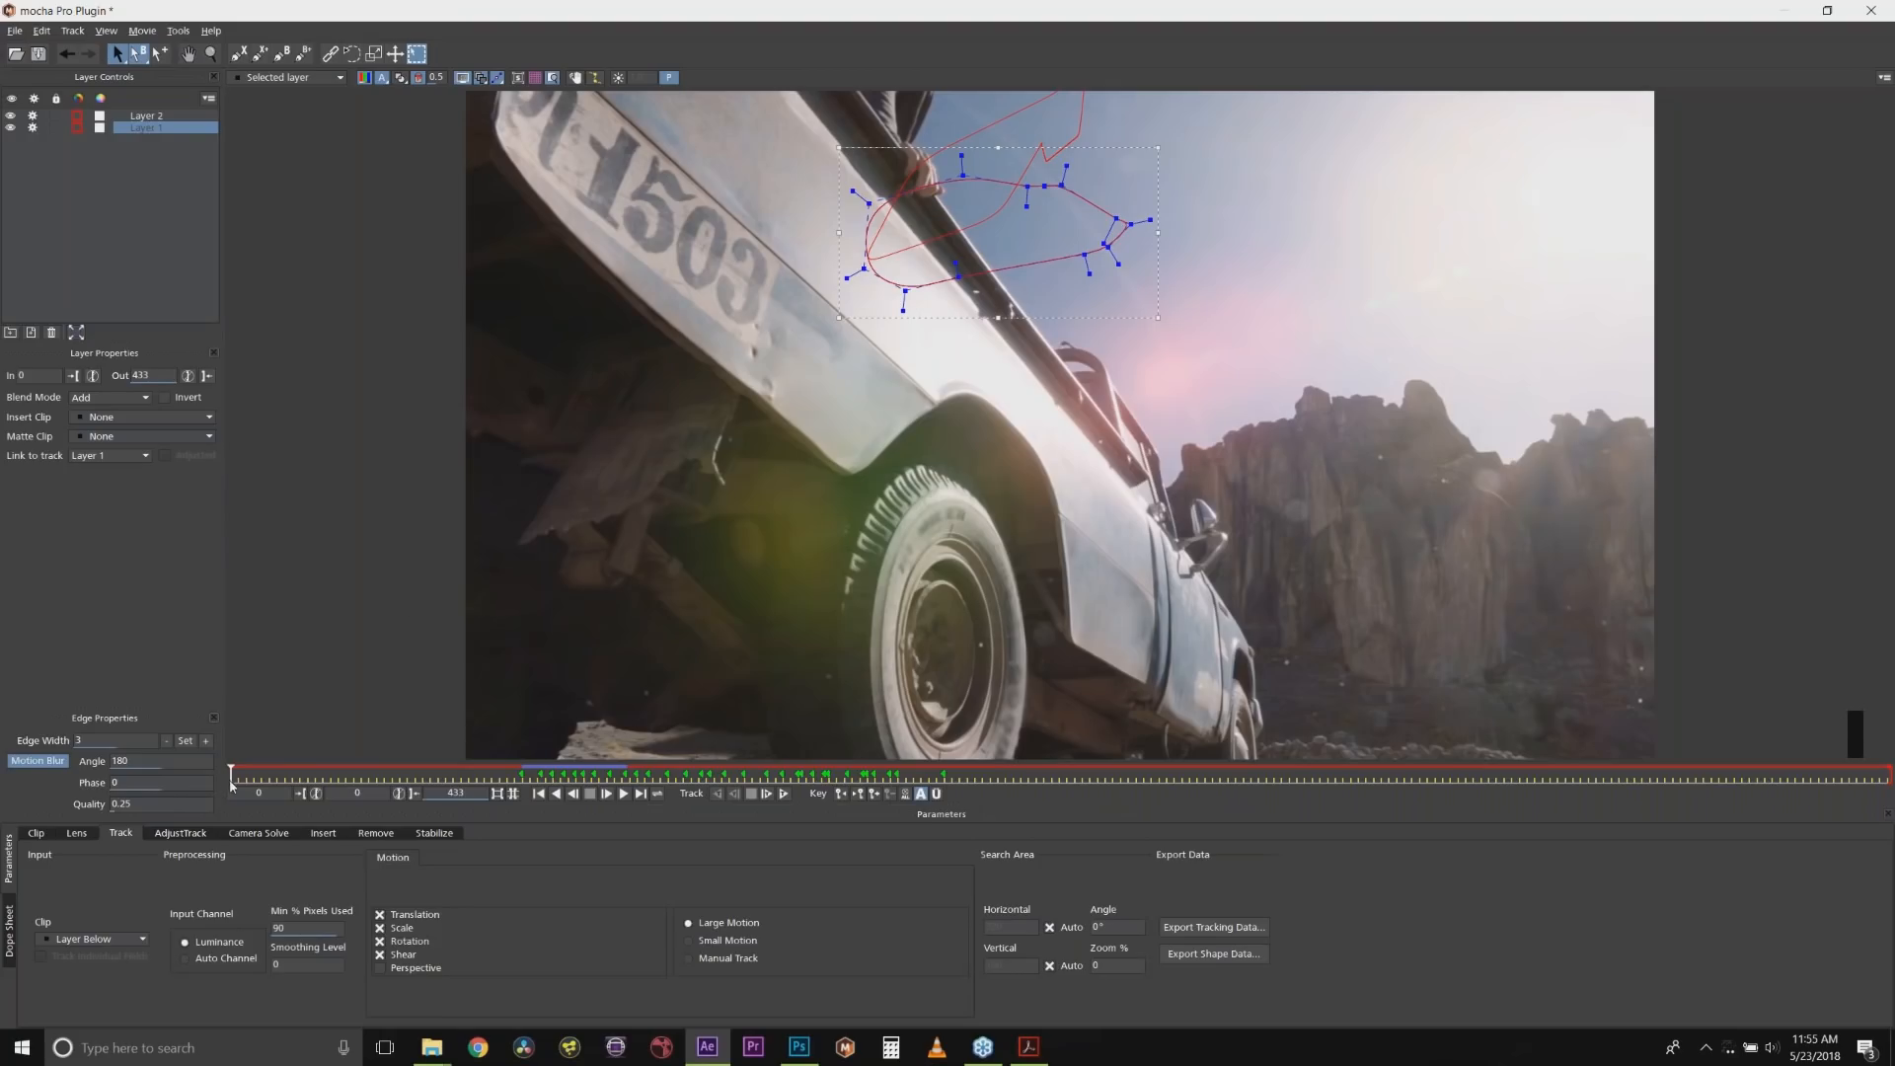
Deactivate and hide Layer 1 and Layer 2, and go to frame 85 where the shadow crosses the numbers.
left_click_drag(231, 773, 500, 715)
left_click(32, 115)
left_click(33, 127)
left_click(12, 128)
left_click(11, 117)
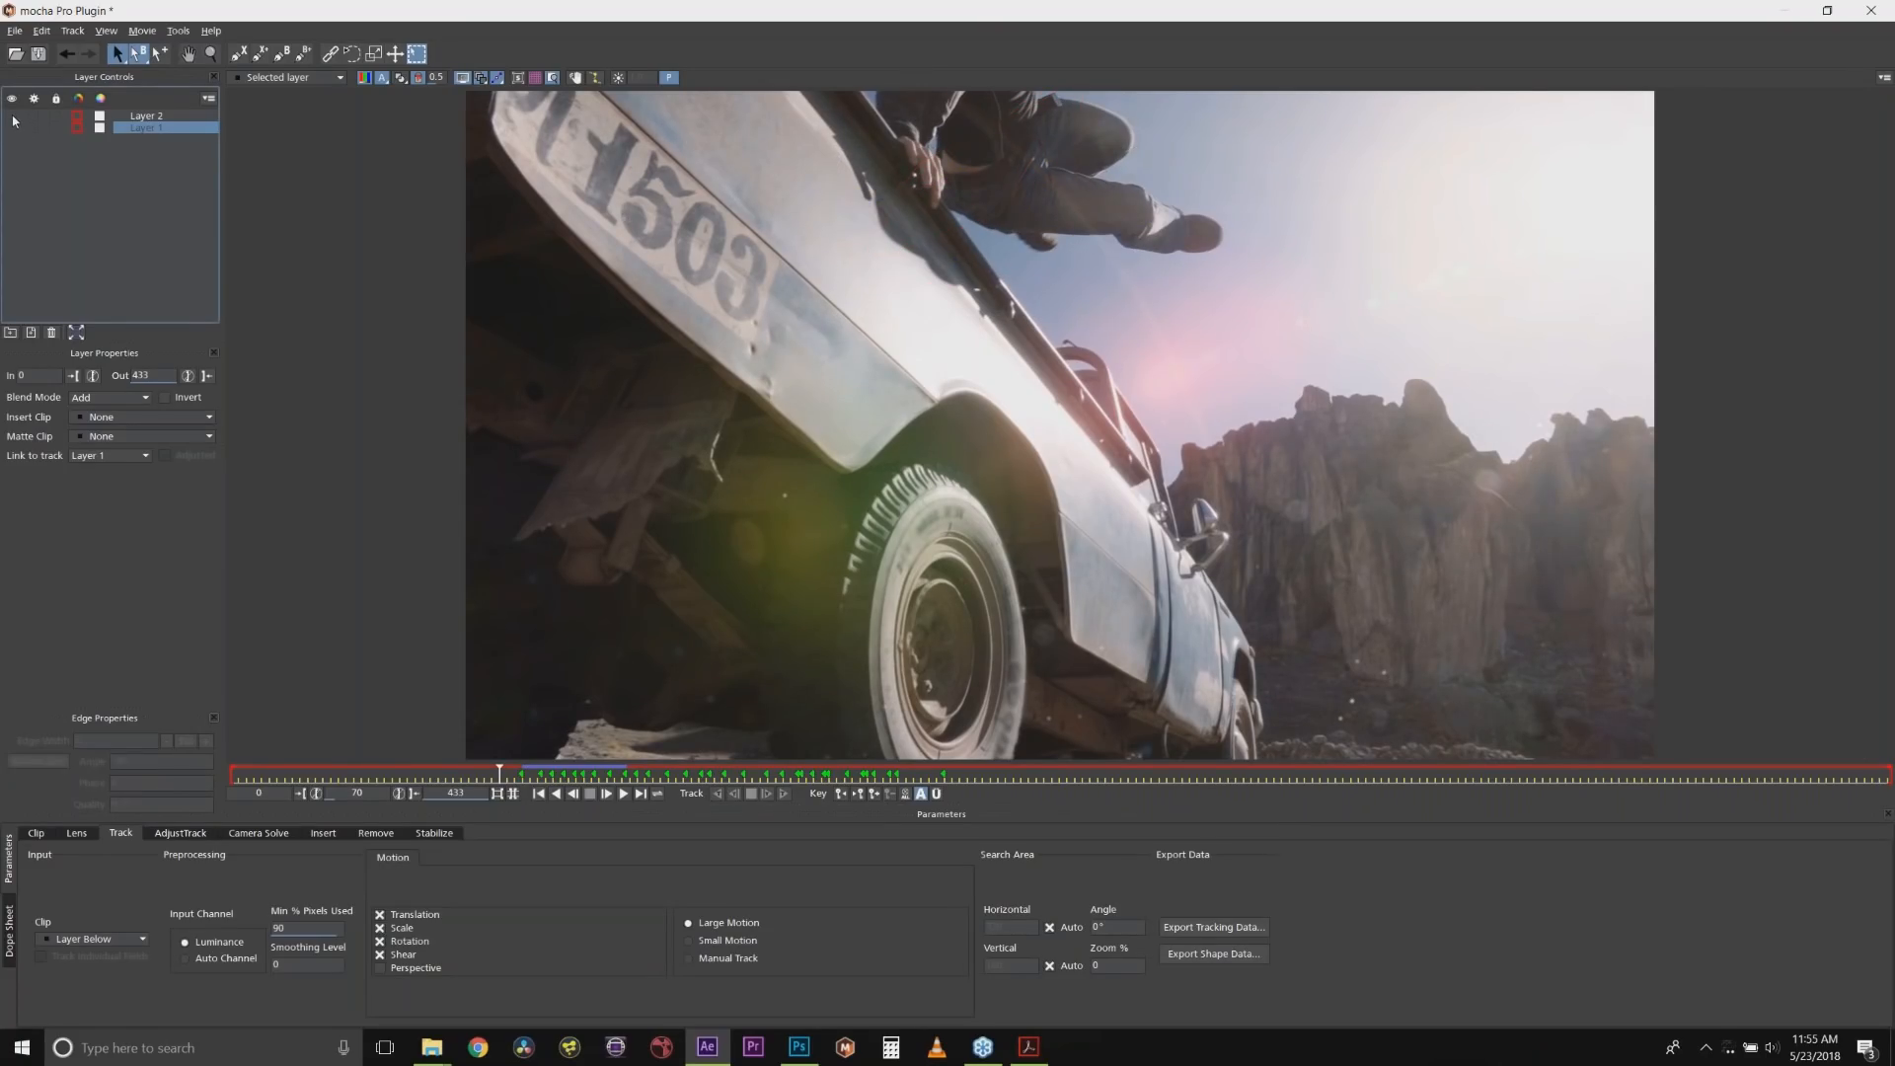
left_click_drag(499, 773, 557, 770)
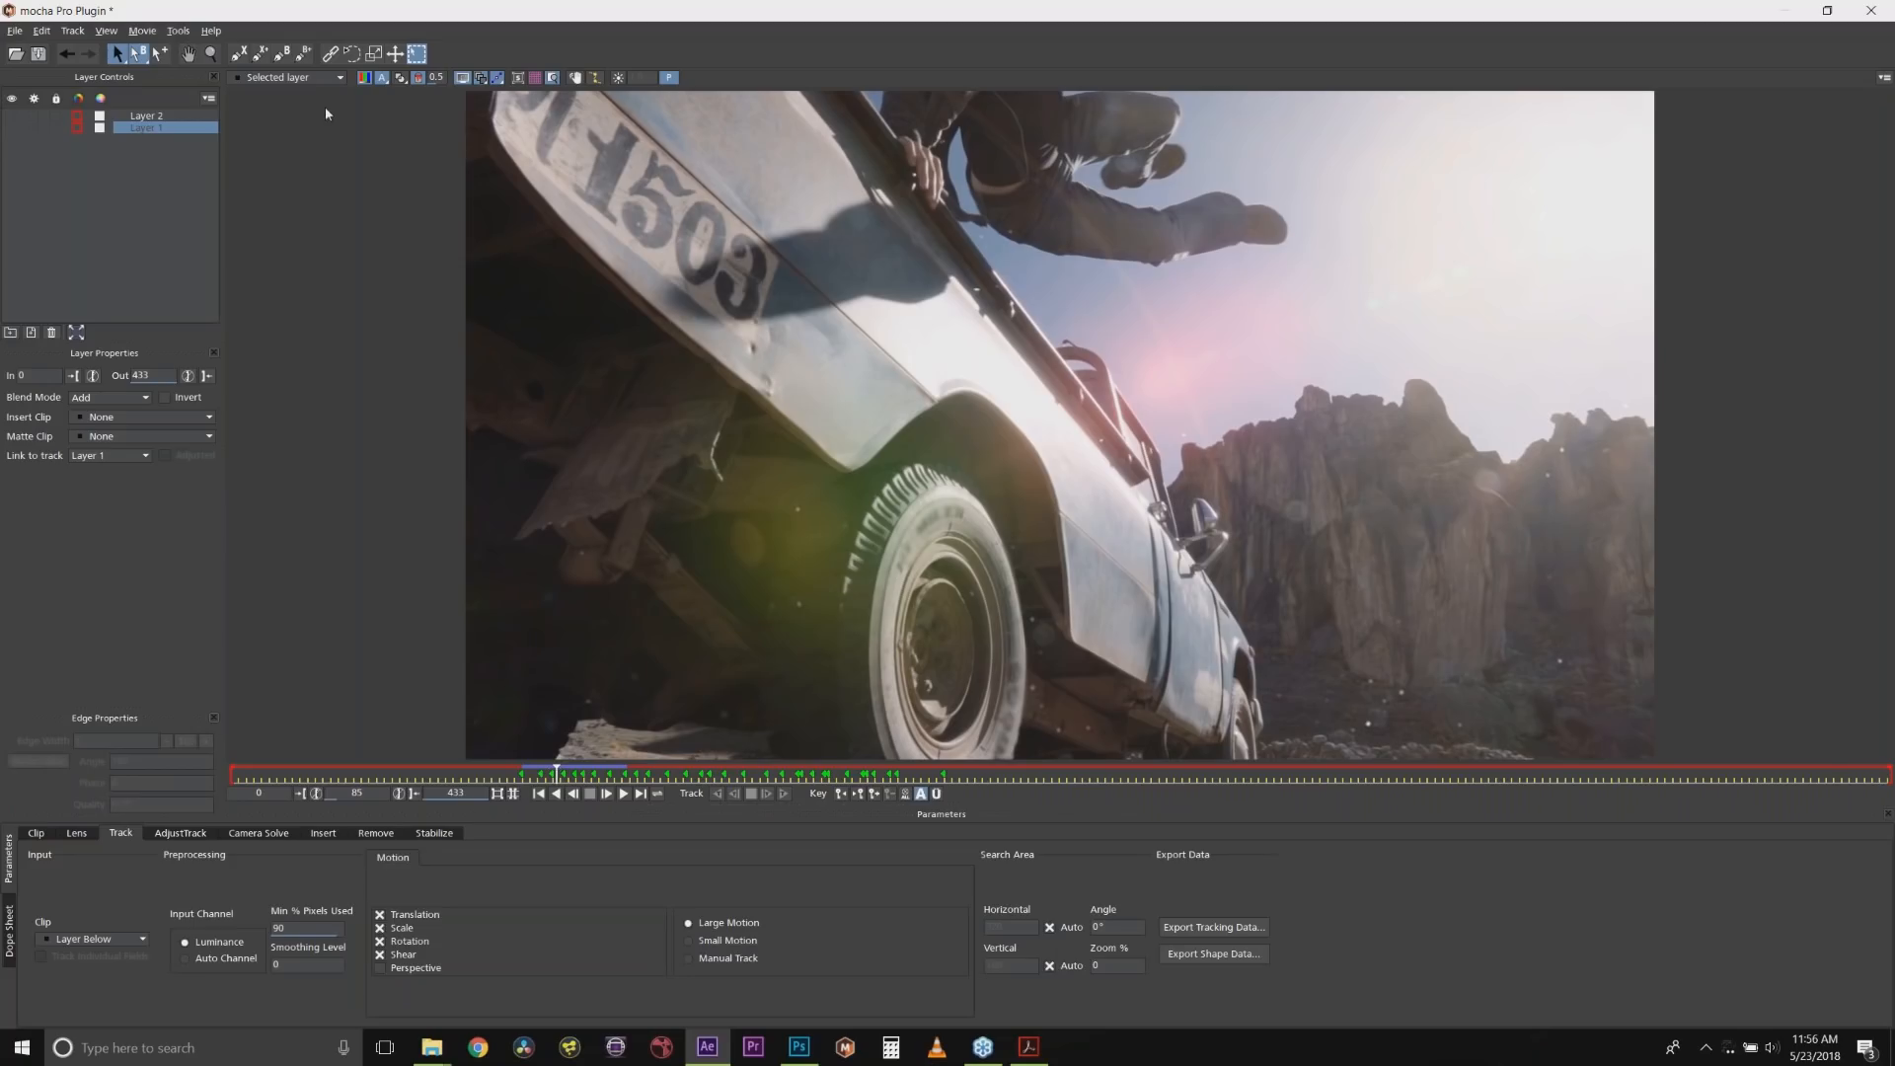
At frame 85, draw an X-spline around the man's shadow on the truck's side and nudge it to fit.
left_click(243, 55)
left_click(885, 204)
left_click(863, 204)
left_click(847, 209)
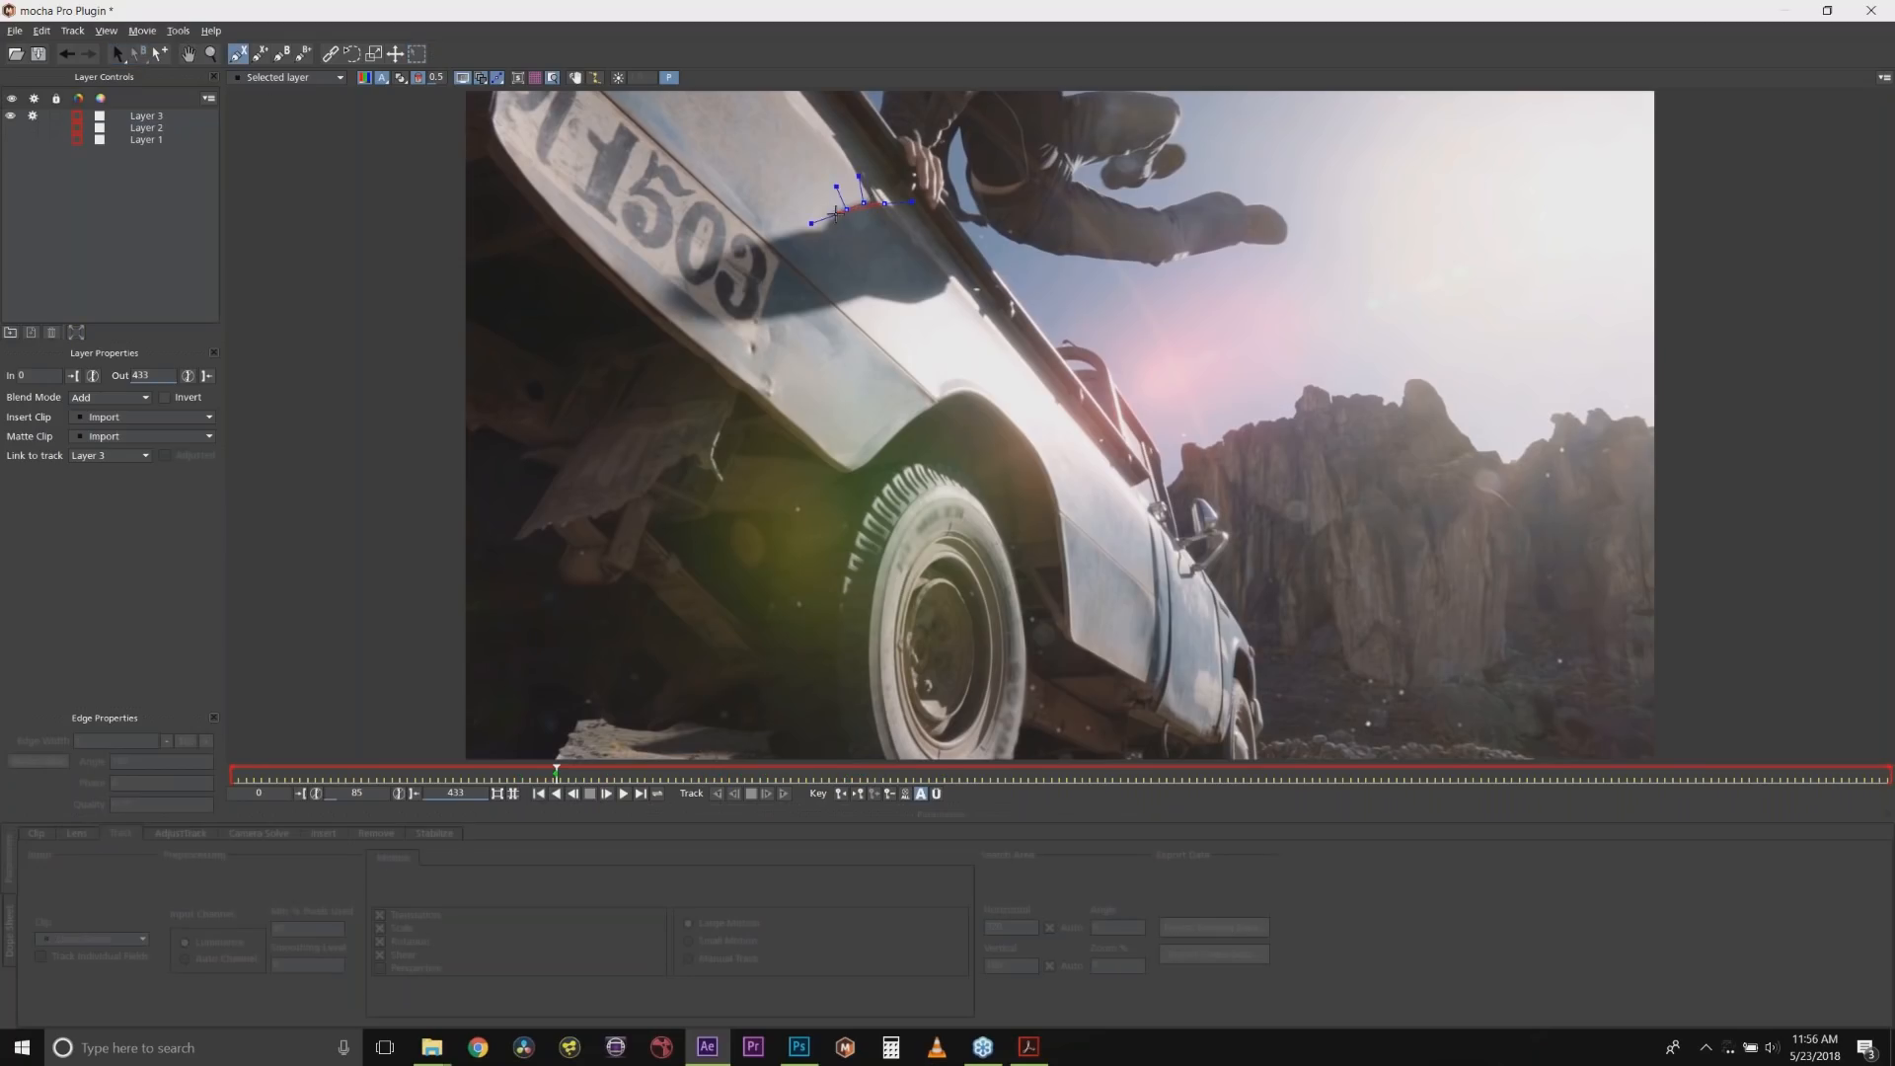
left_click(835, 226)
left_click(819, 227)
left_click(773, 238)
left_click(724, 256)
left_click(680, 283)
left_click(676, 305)
left_click(718, 321)
left_click(804, 314)
left_click(854, 305)
left_click(905, 303)
left_click(935, 297)
left_click(953, 283)
right_click(954, 256)
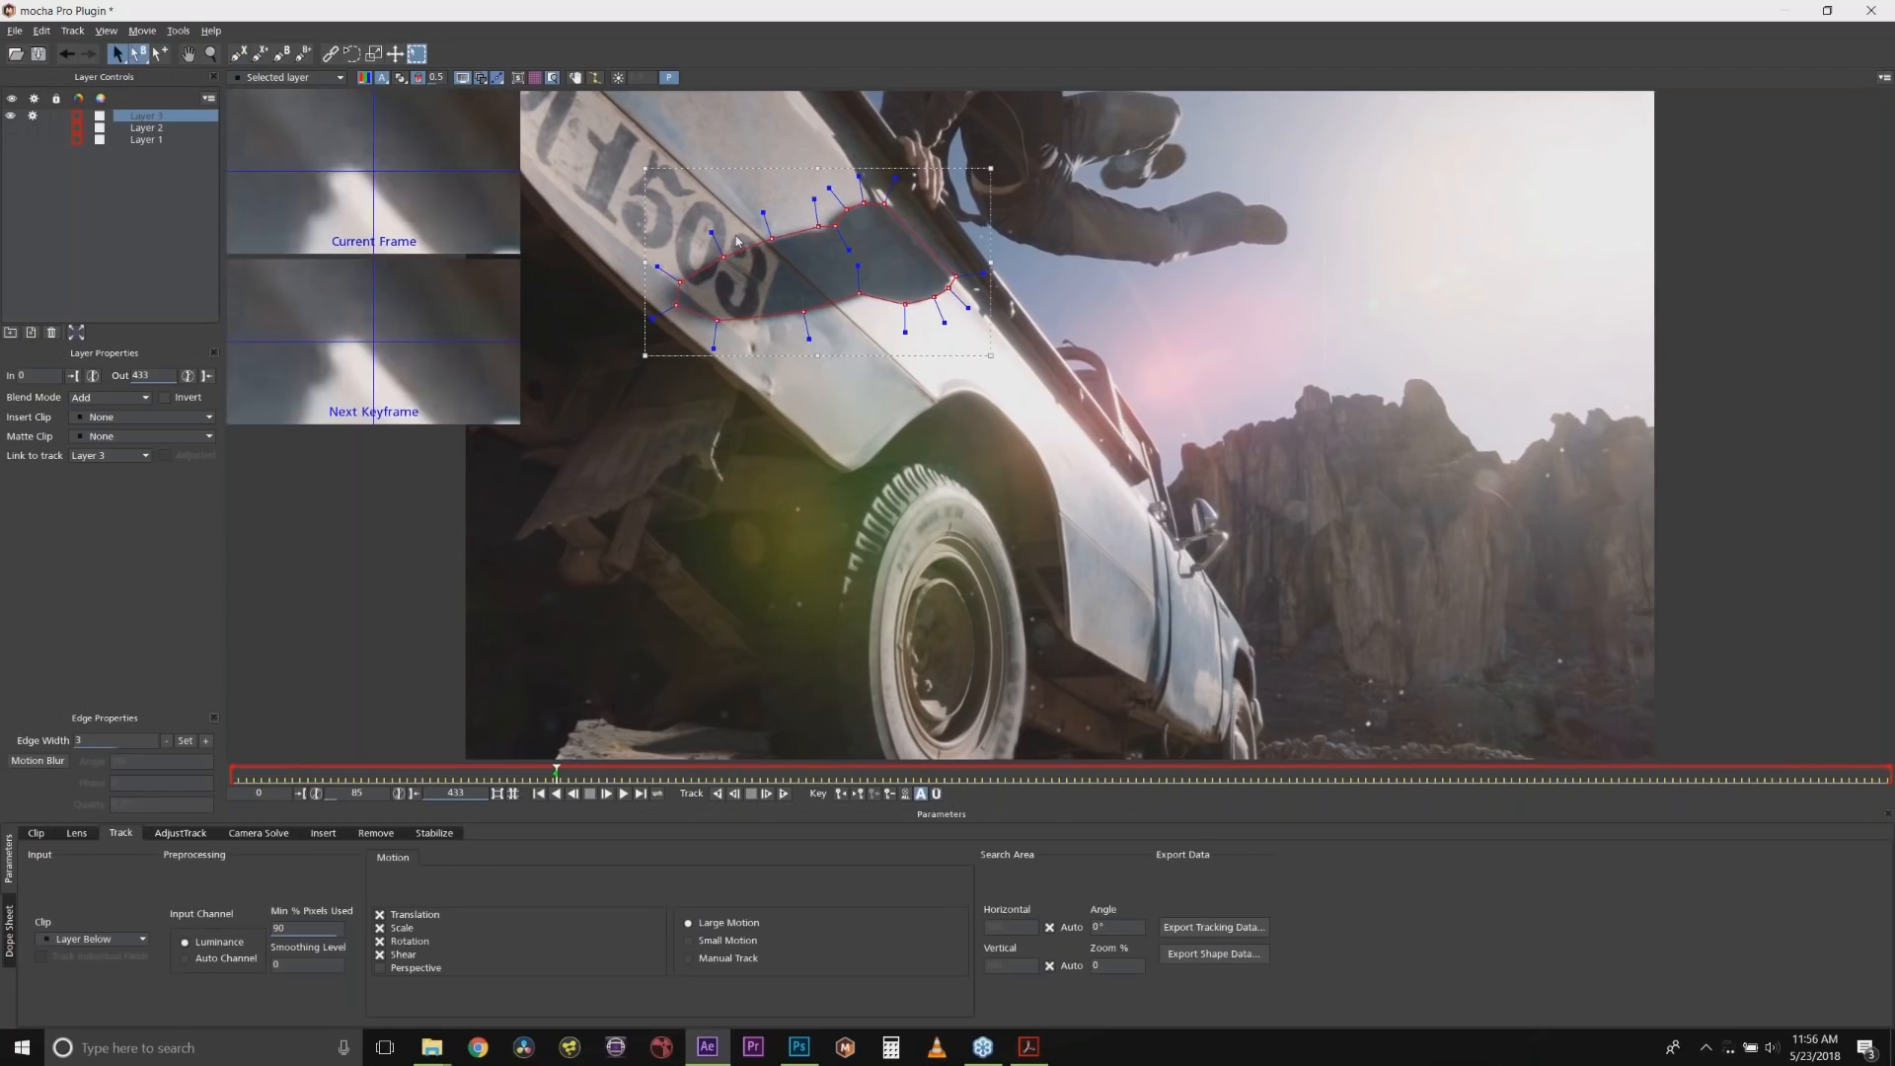
left_click_drag(816, 224, 816, 228)
left_click(788, 201)
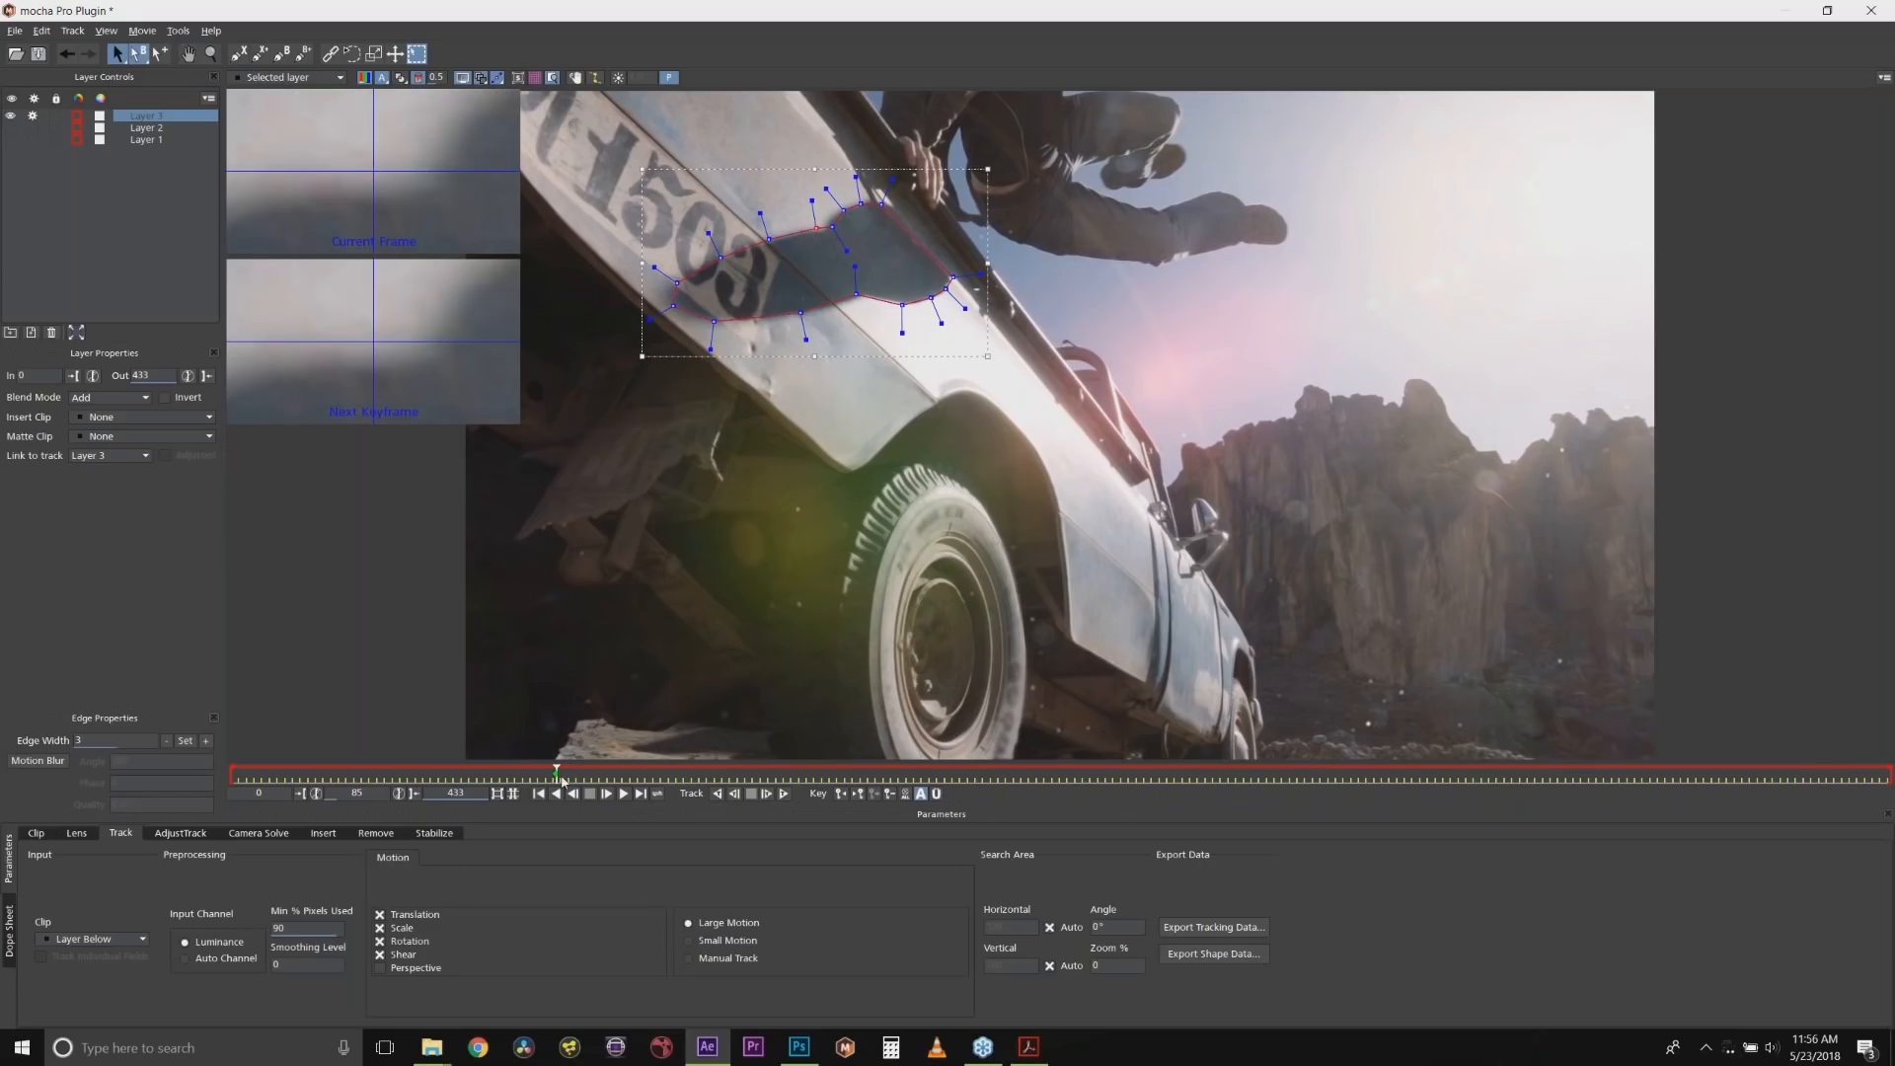
At frame 91, move, scale and reshape the Layer 3 spline to follow the shadow, check the next frame, and delete the layer.
left_click_drag(556, 771, 562, 769)
left_click(578, 771)
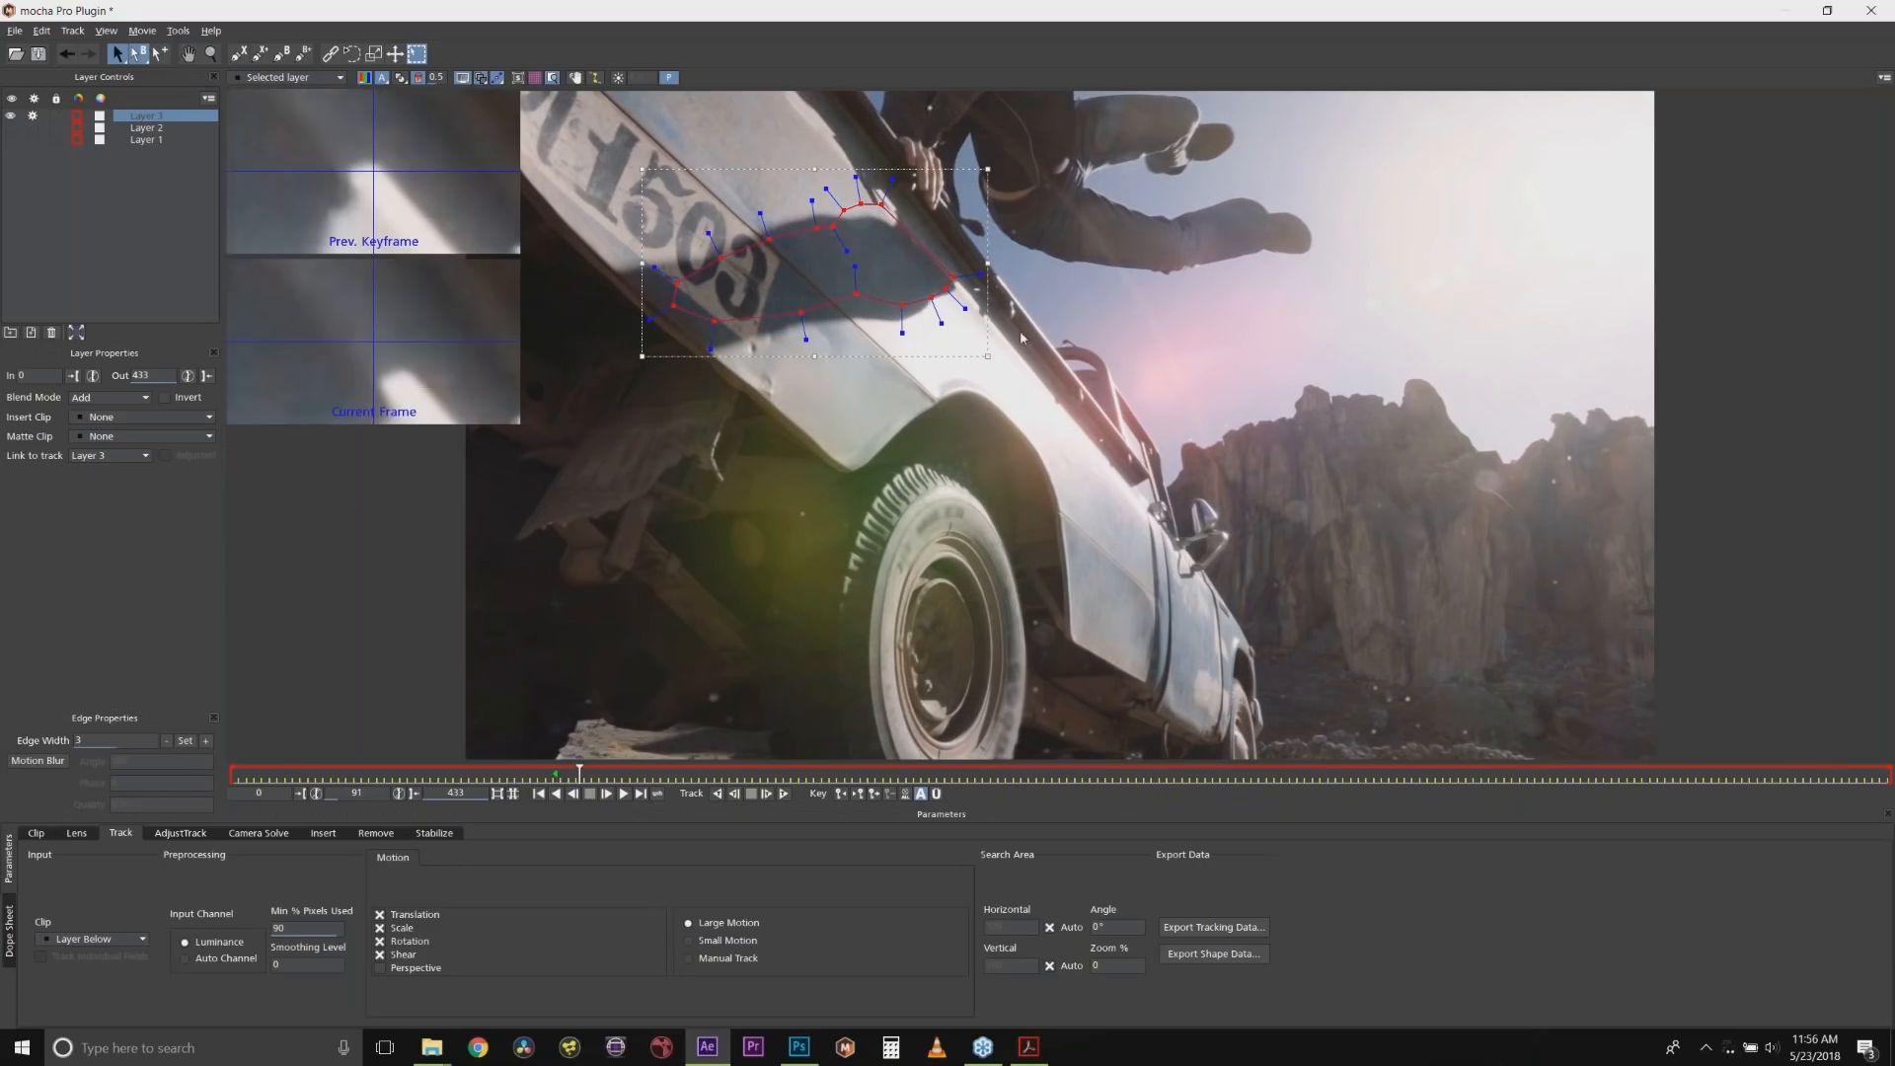
mouse_move(932, 297)
left_mouse_down()
mouse_move(884, 321)
mouse_move(903, 312)
left_mouse_up()
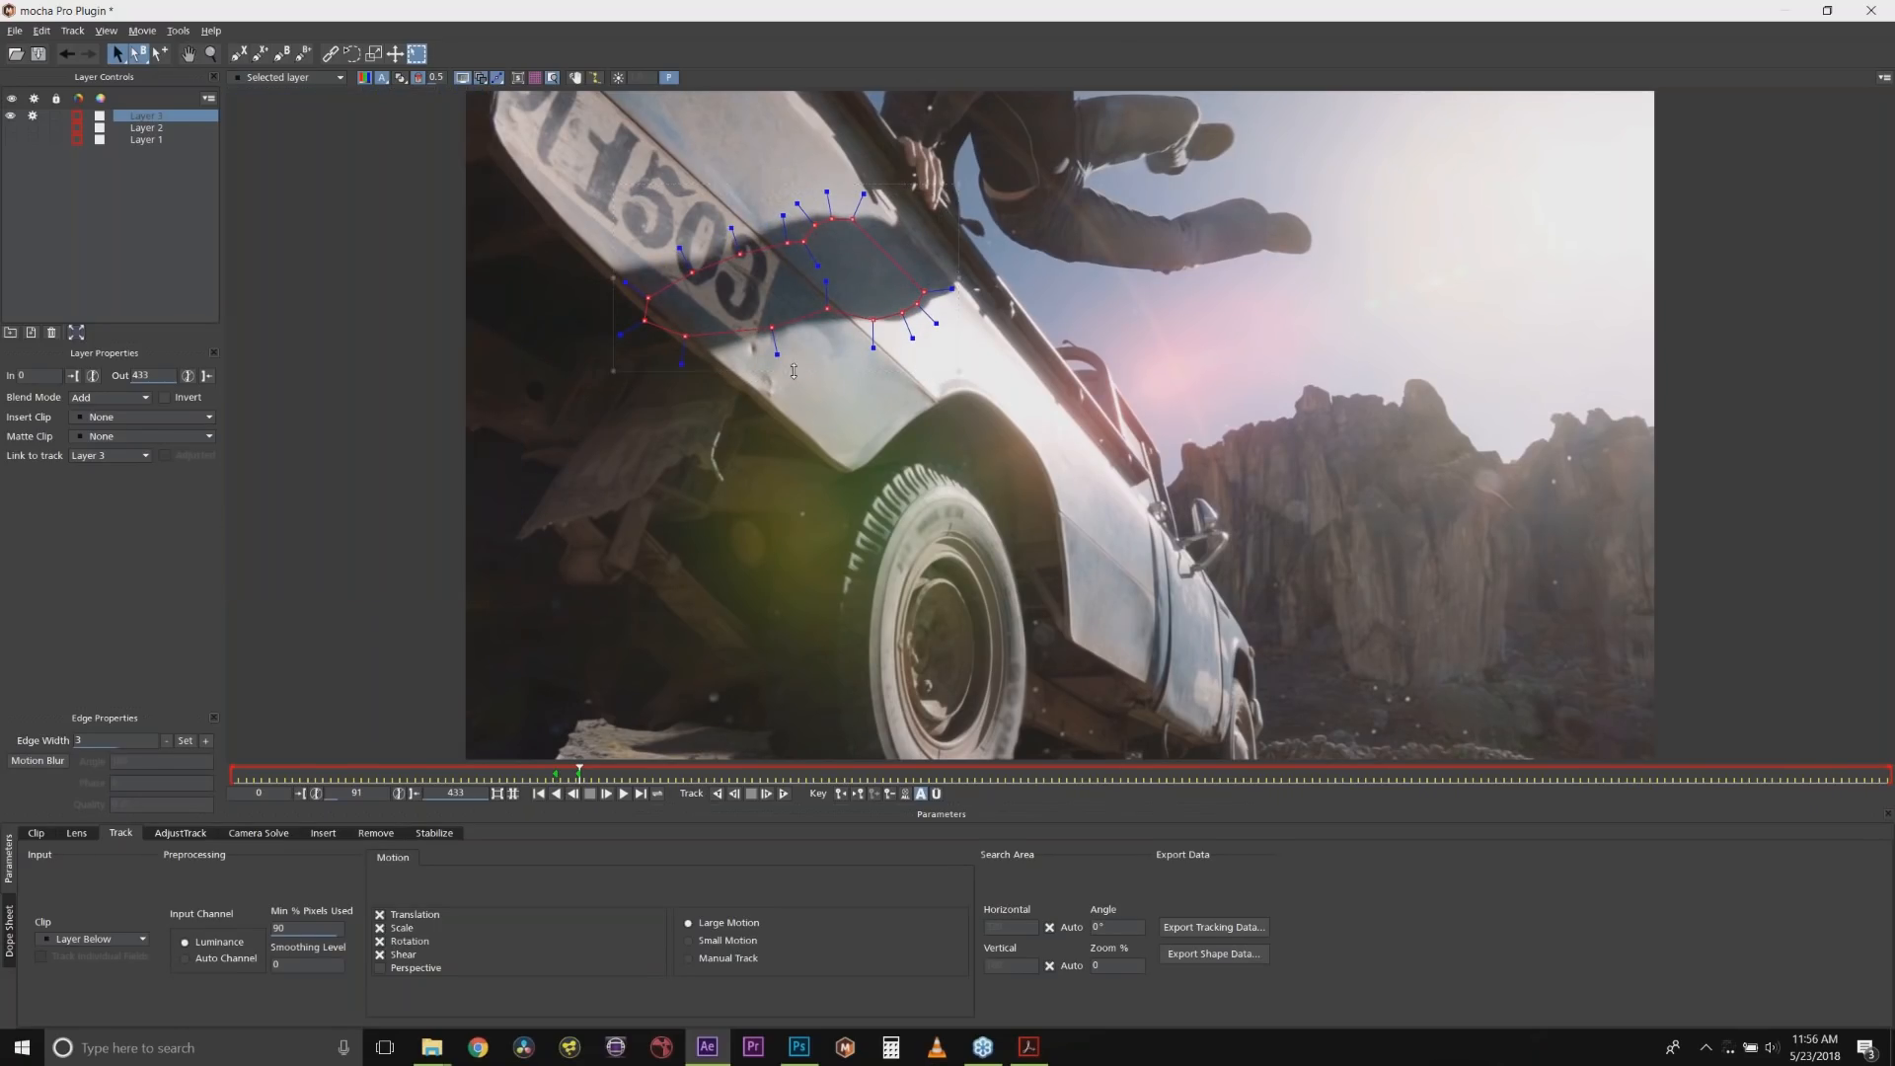
left_click_drag(794, 371, 780, 385)
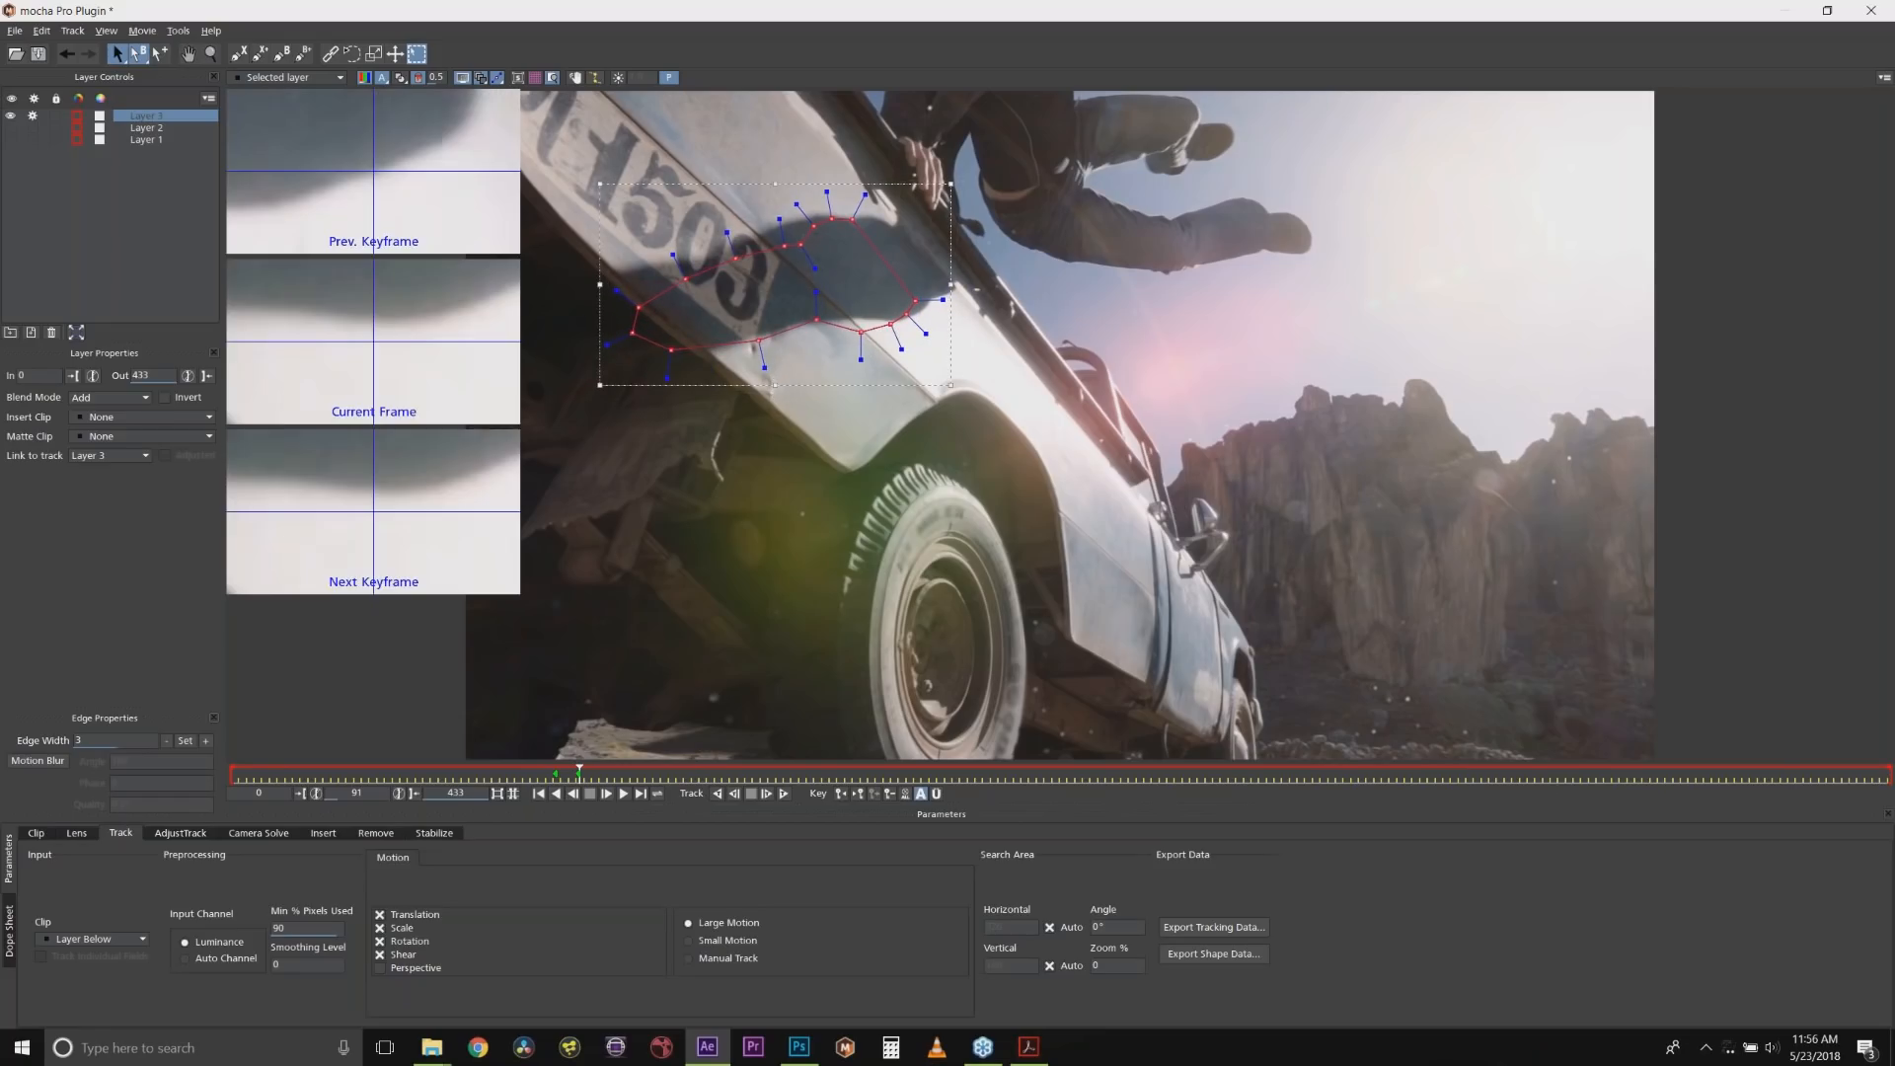
left_click_drag(778, 184, 714, 191)
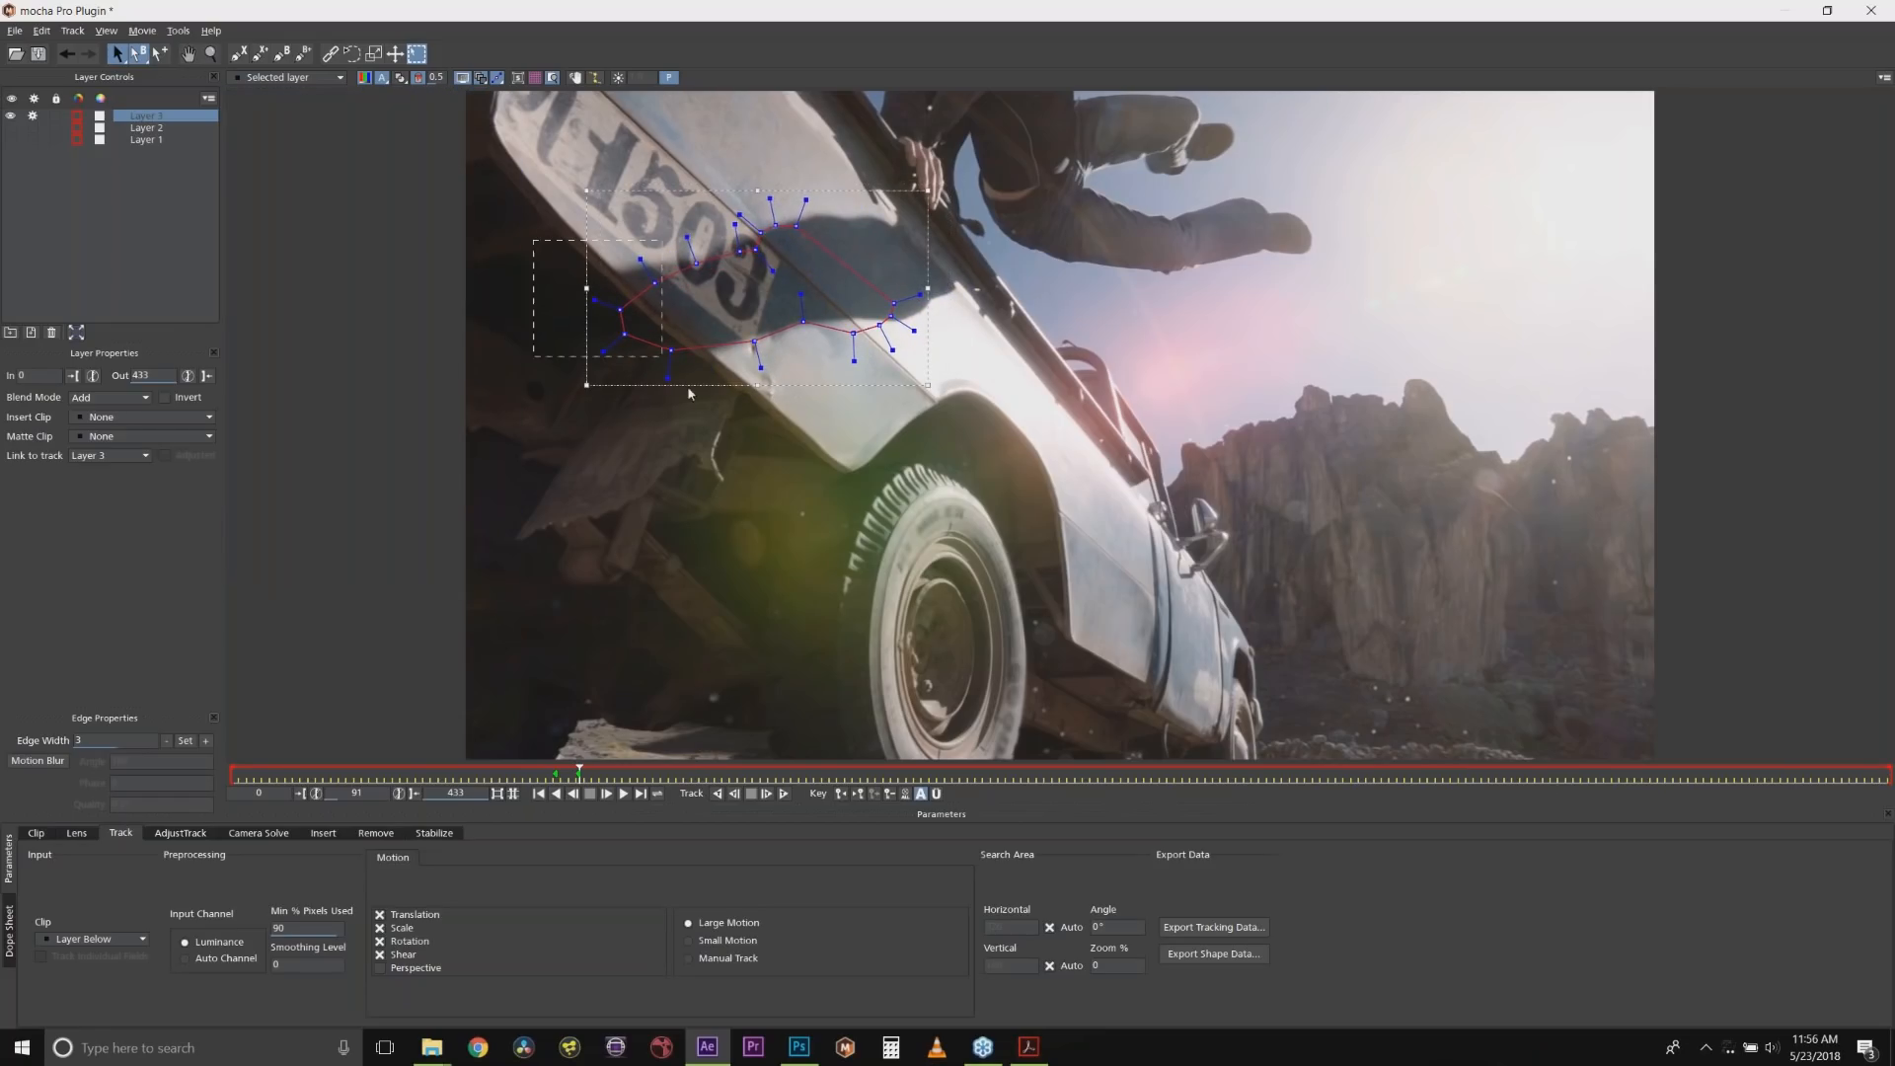
left_click_drag(689, 391, 719, 399)
left_click_drag(627, 331, 561, 340)
left_click_drag(854, 332, 883, 320)
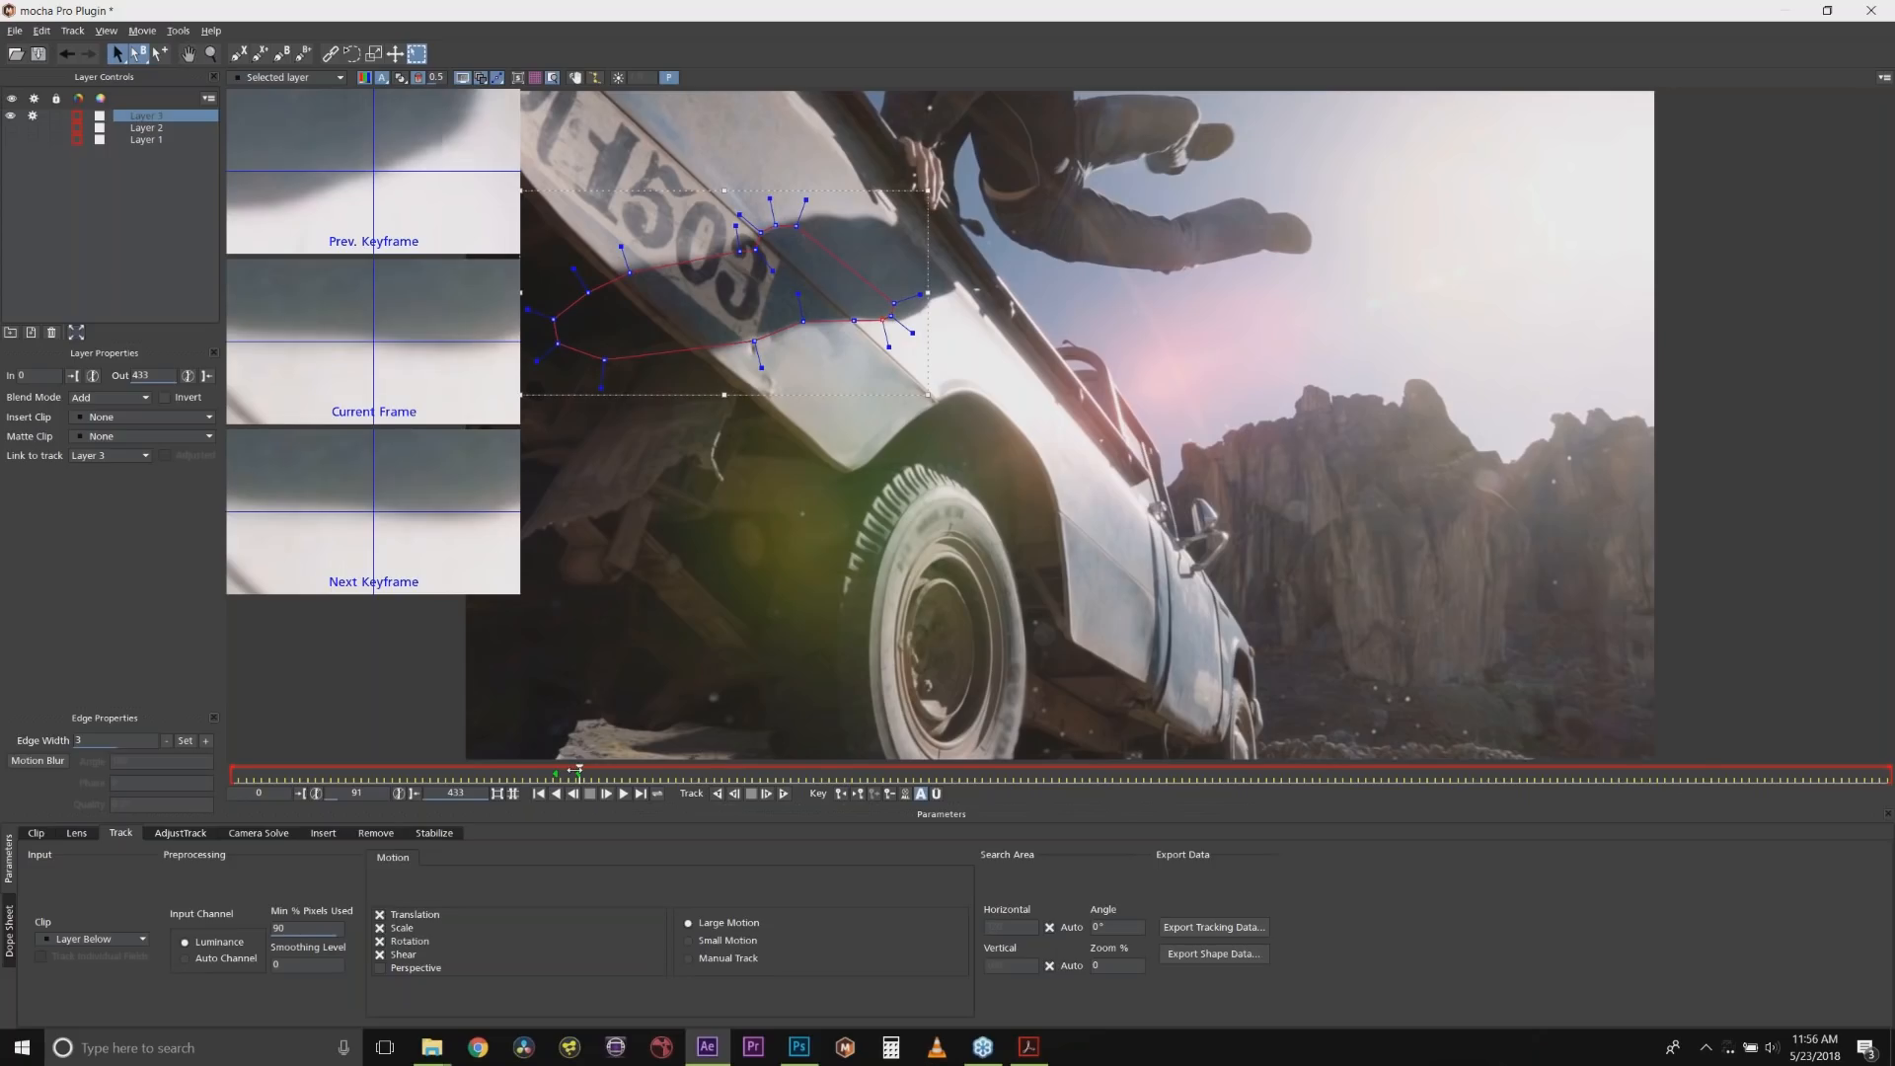
left_click_drag(579, 769, 585, 769)
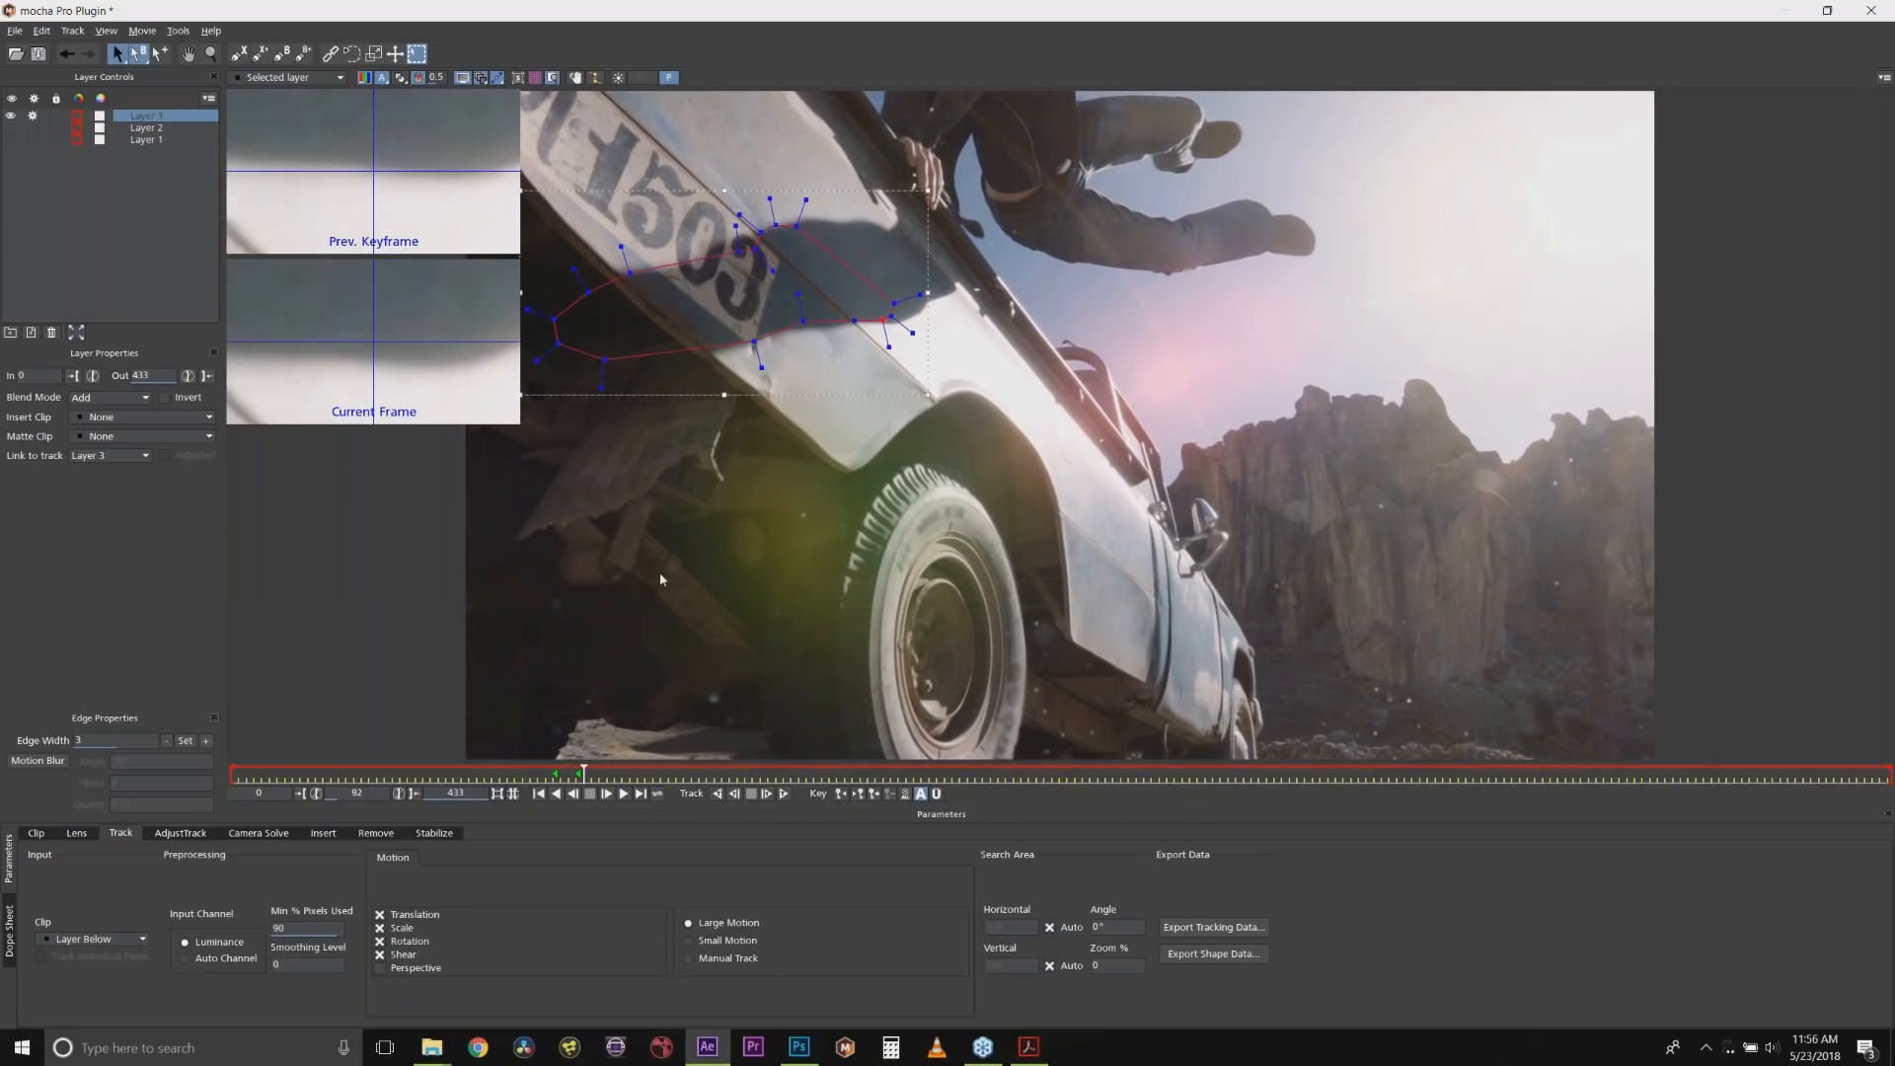
left_click(51, 331)
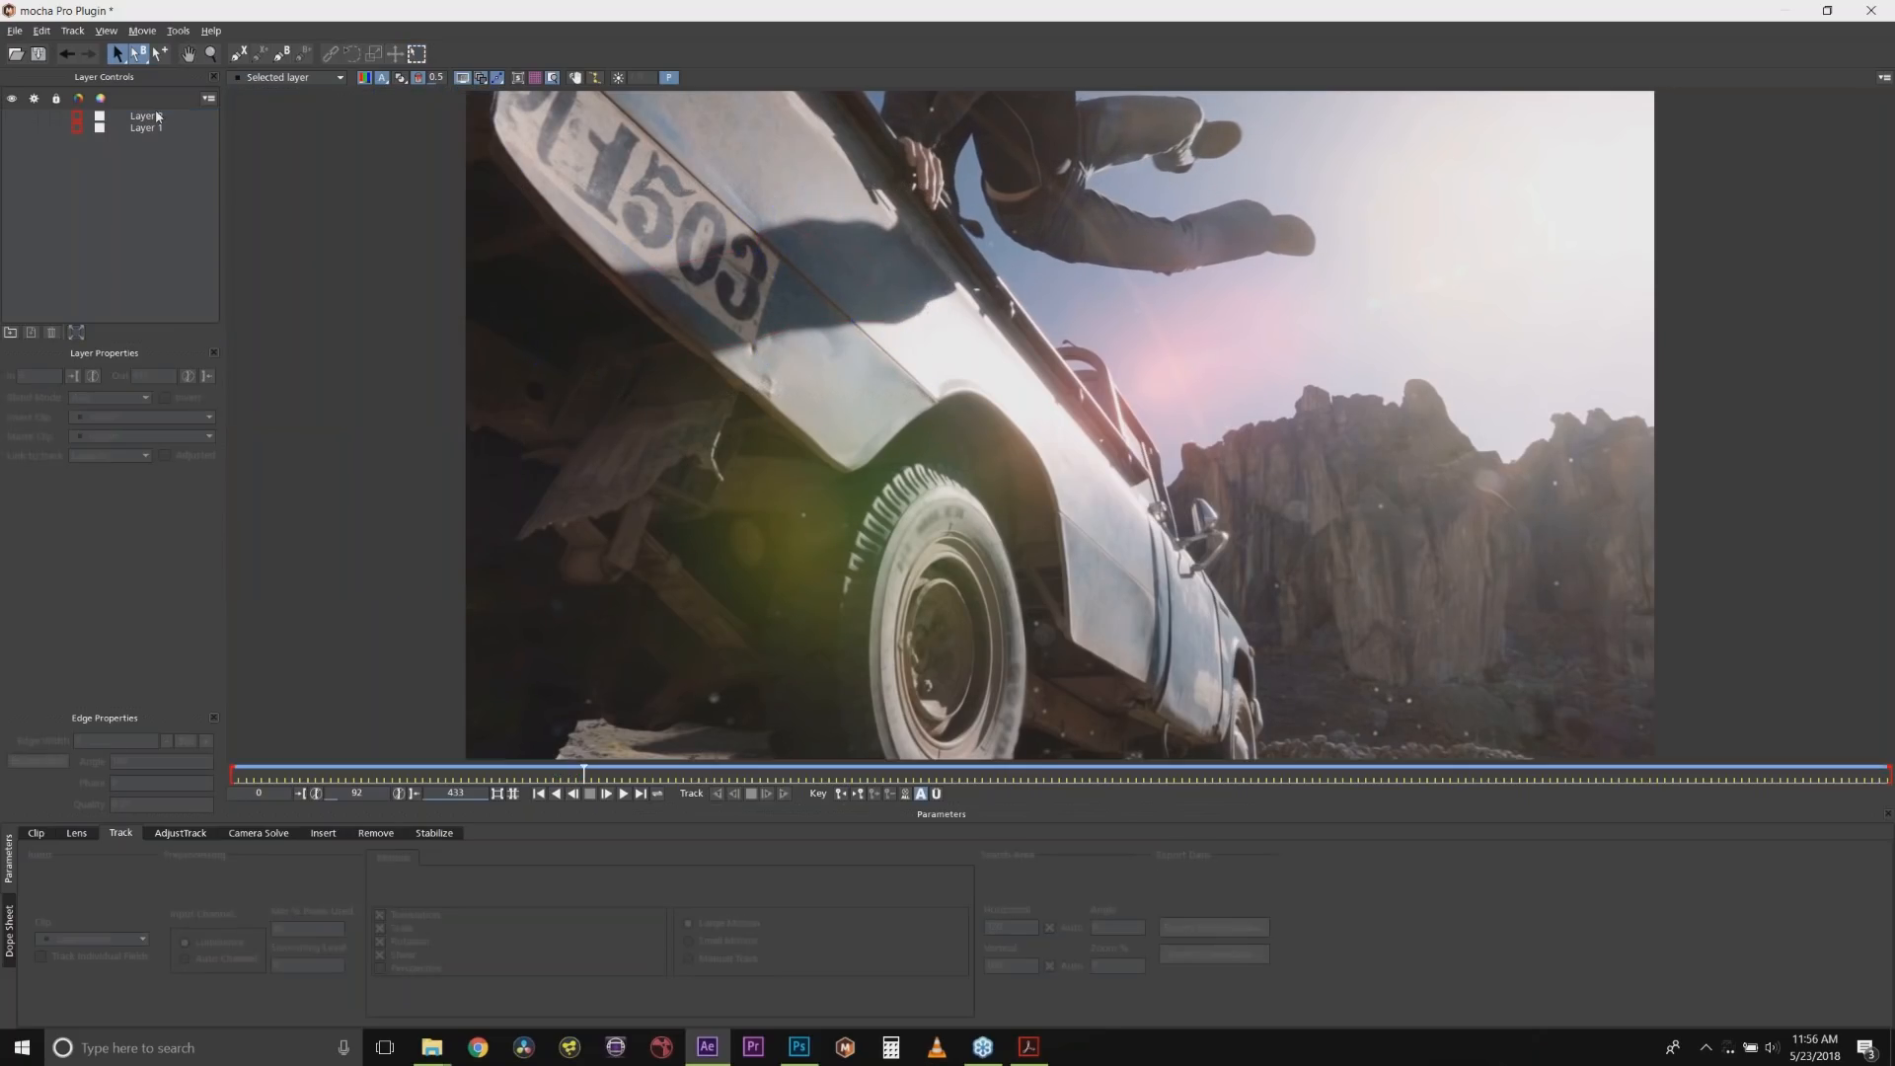
Show the Layer 1 and Layer 2 splines again and scrub through the shot to examine how they follow the moving shadow.
left_click(142, 130)
left_click(11, 116)
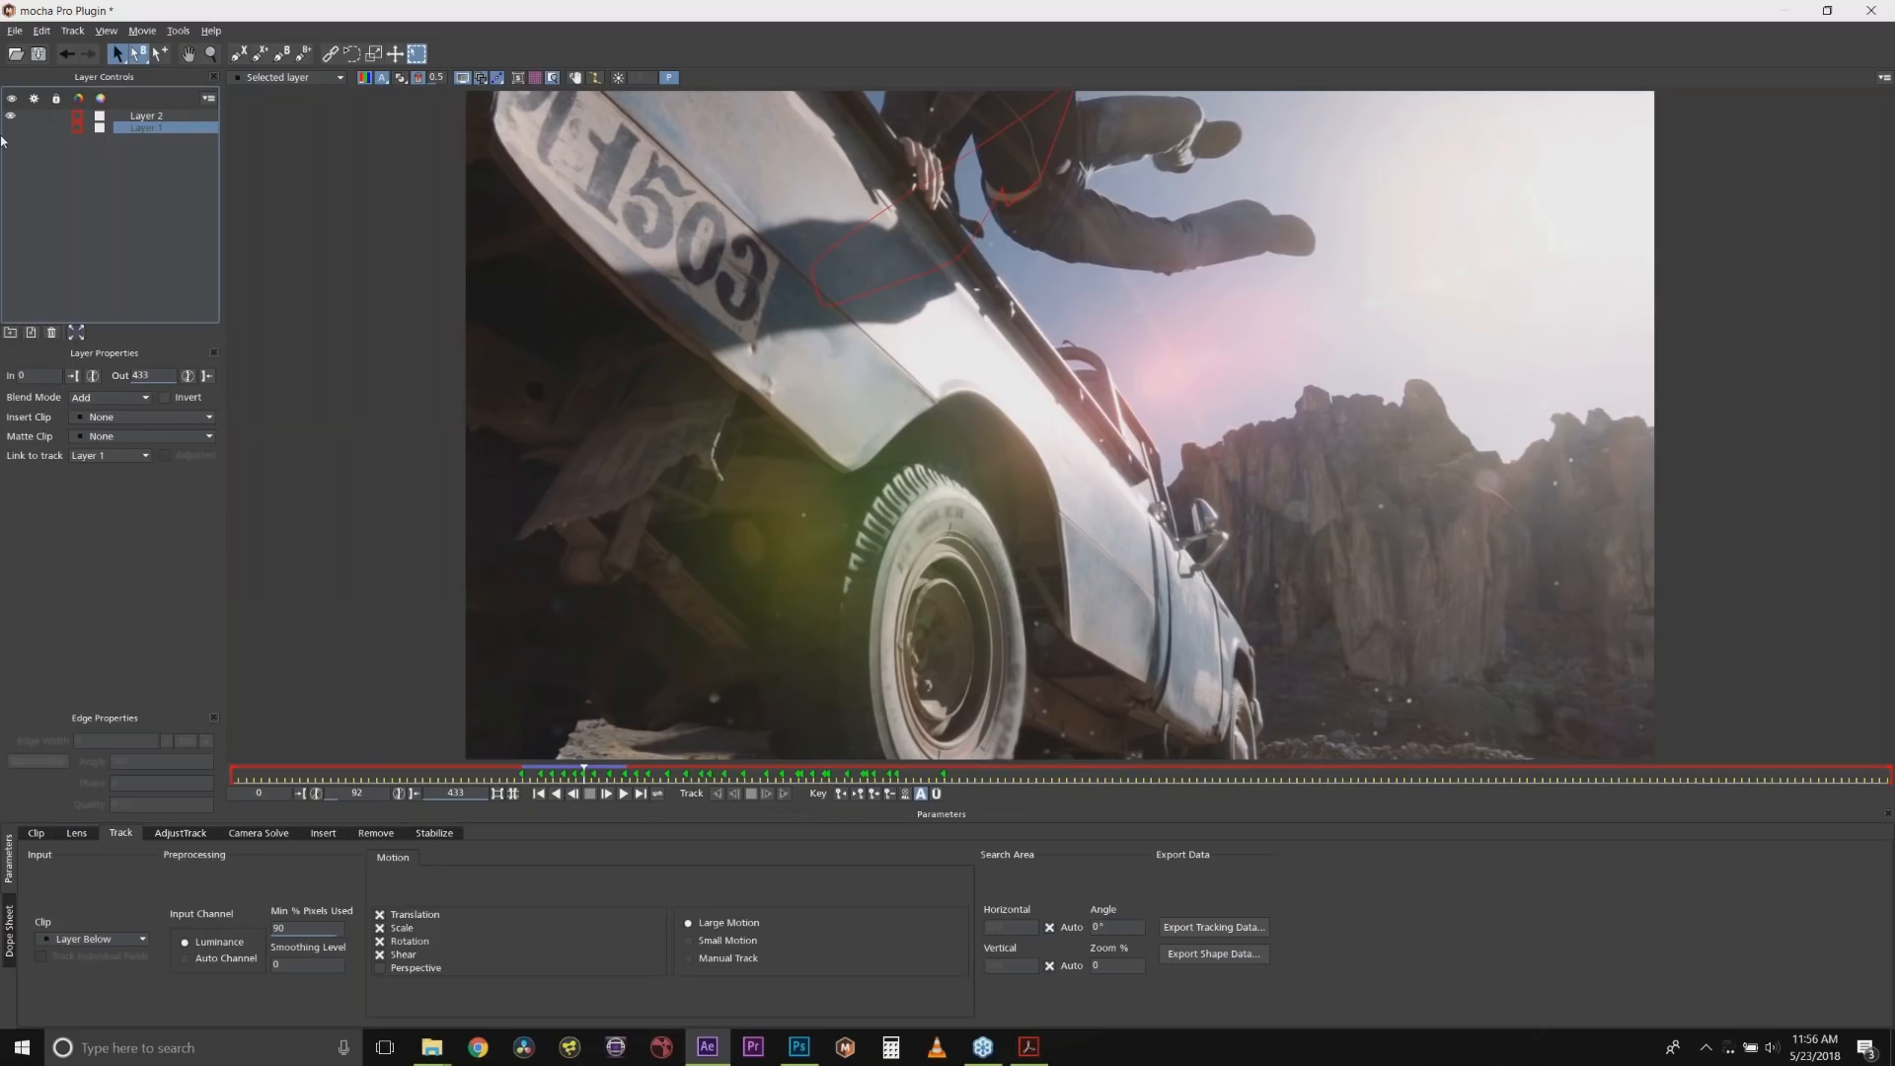
left_click(11, 129)
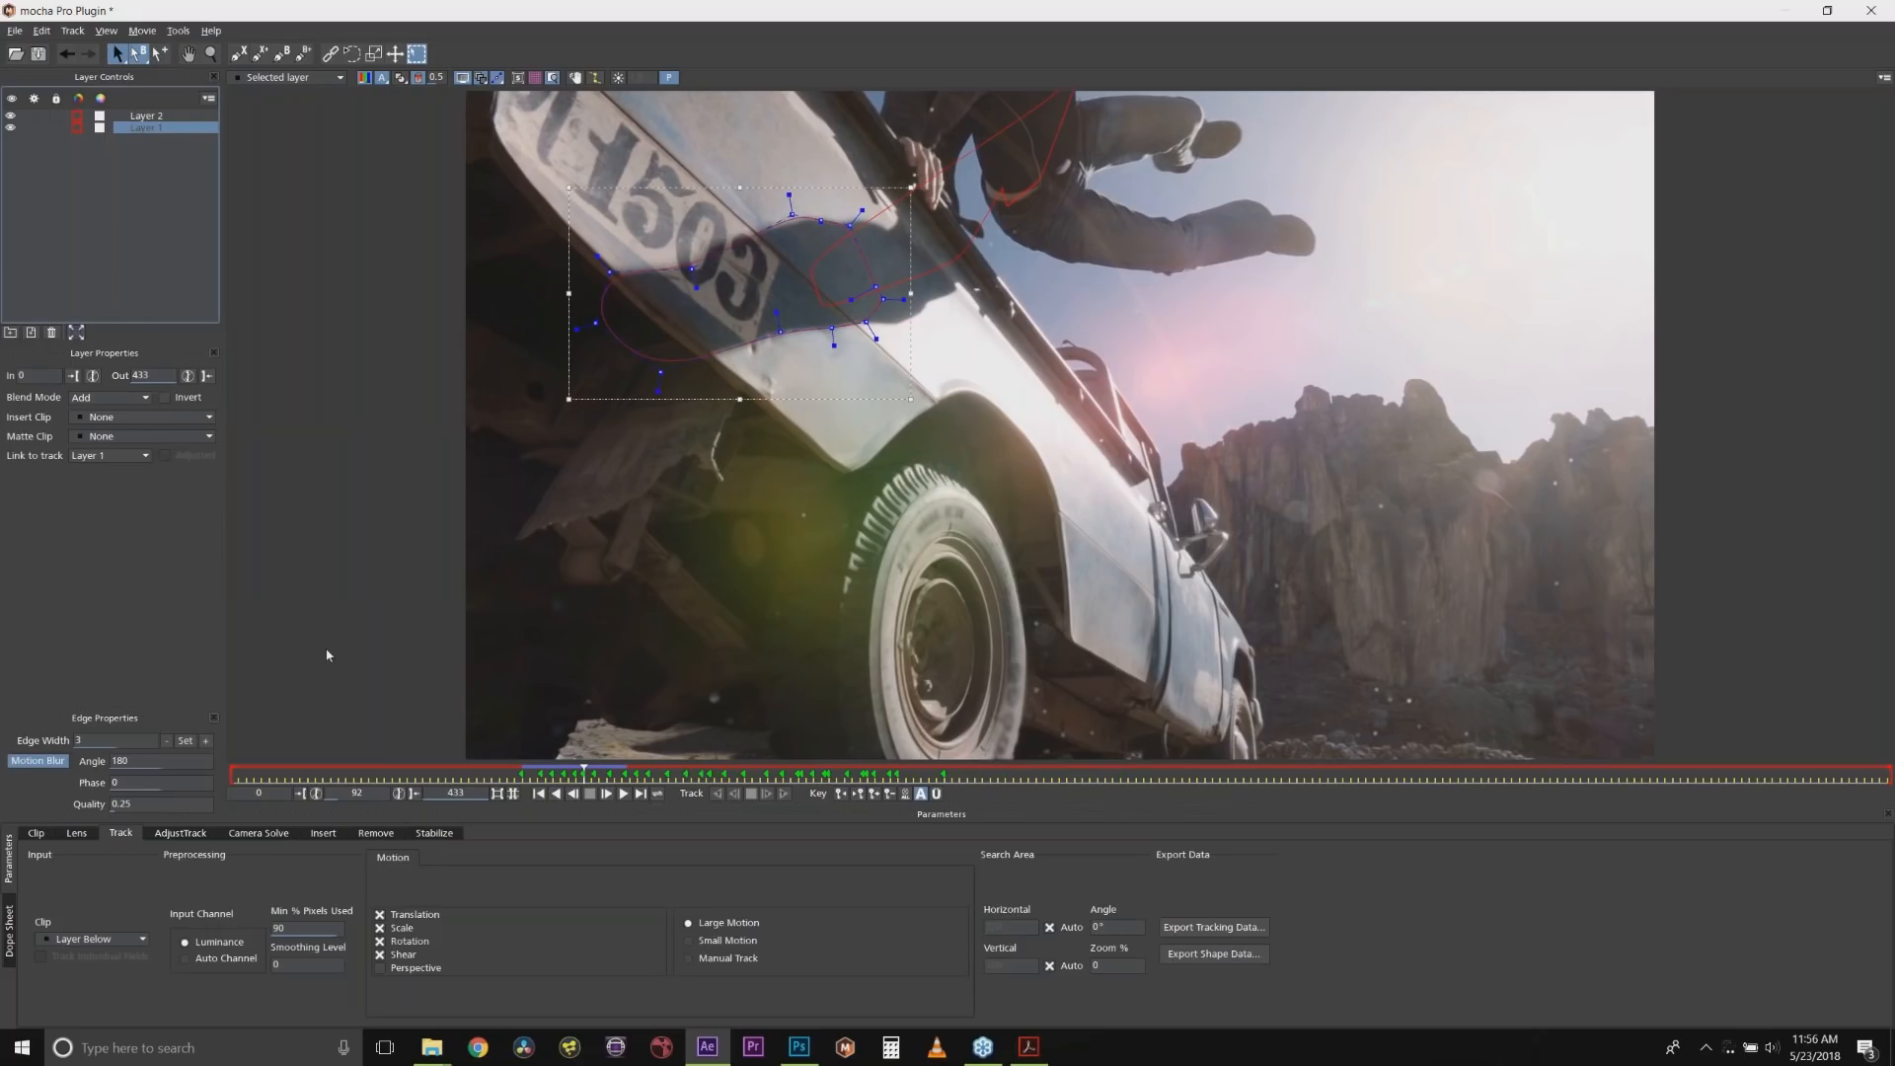
left_click(277, 772)
left_click_drag(276, 772, 772, 770)
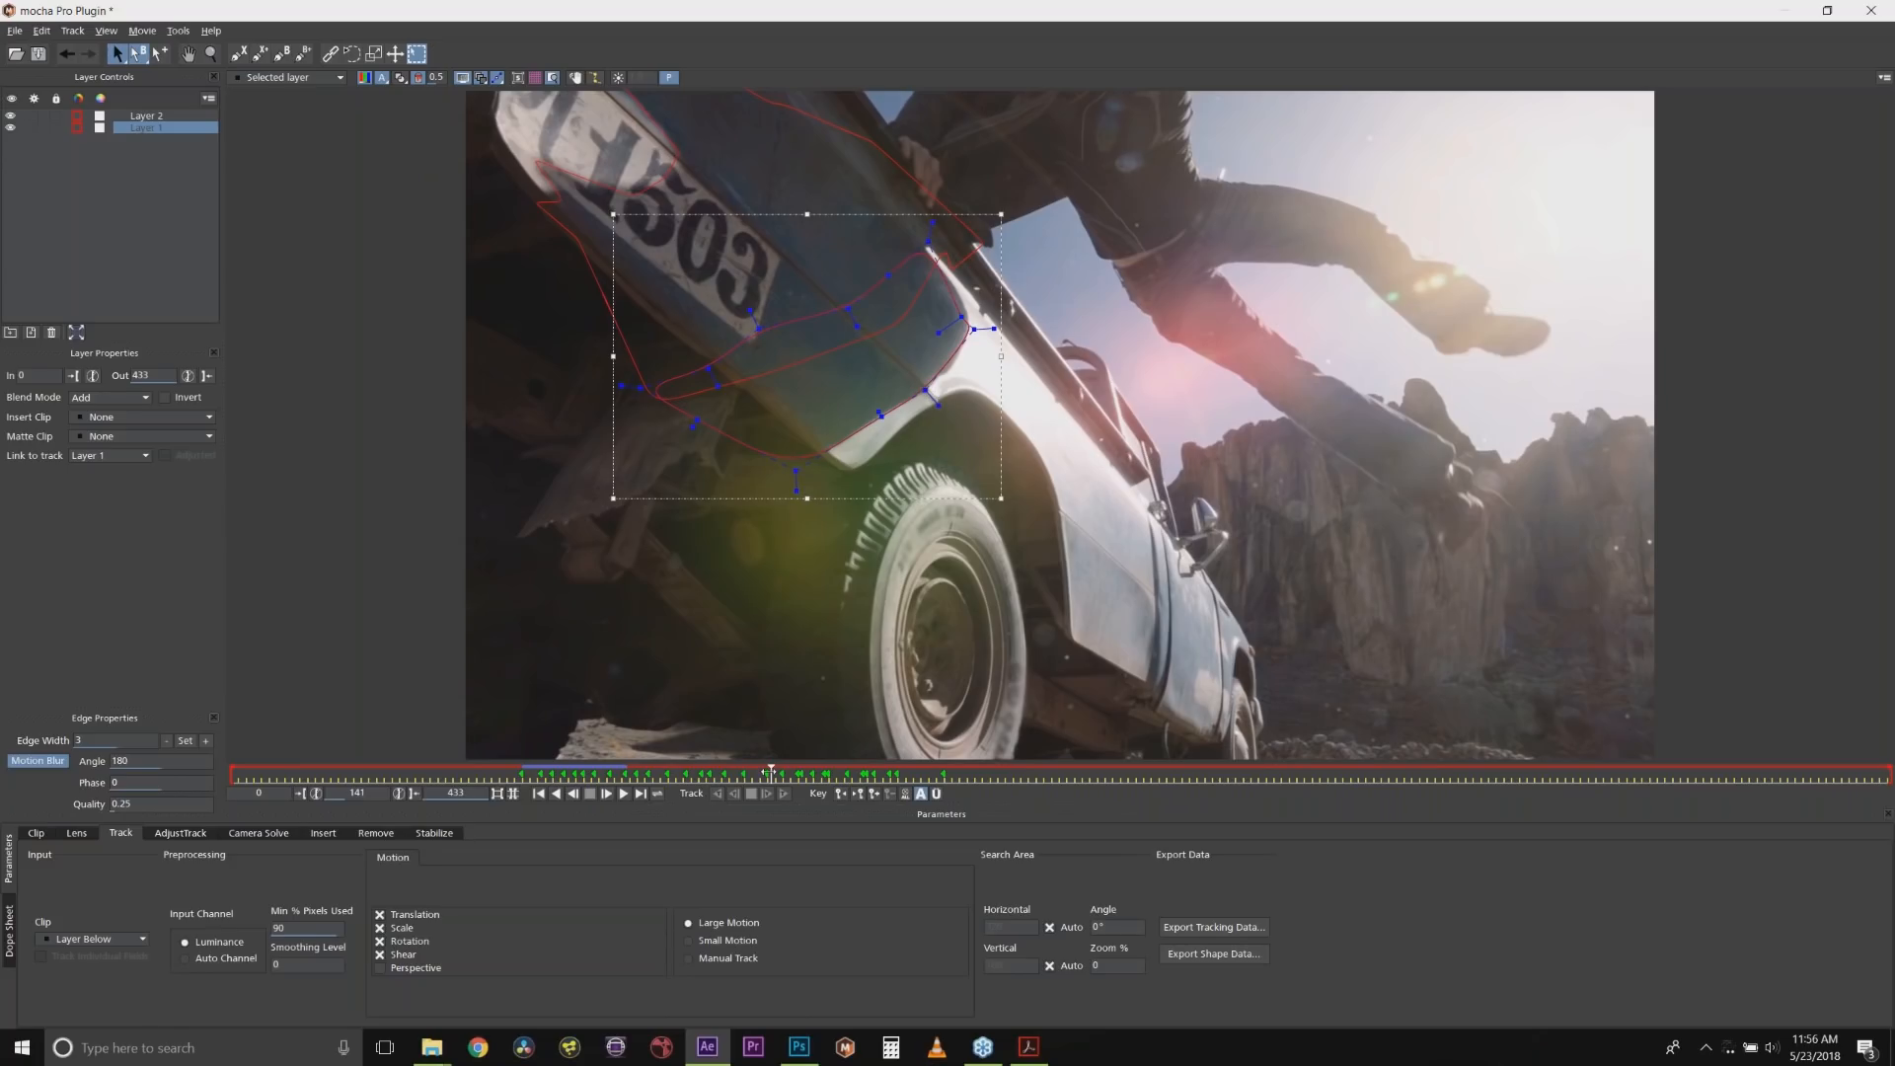
left_click_drag(737, 772, 673, 773)
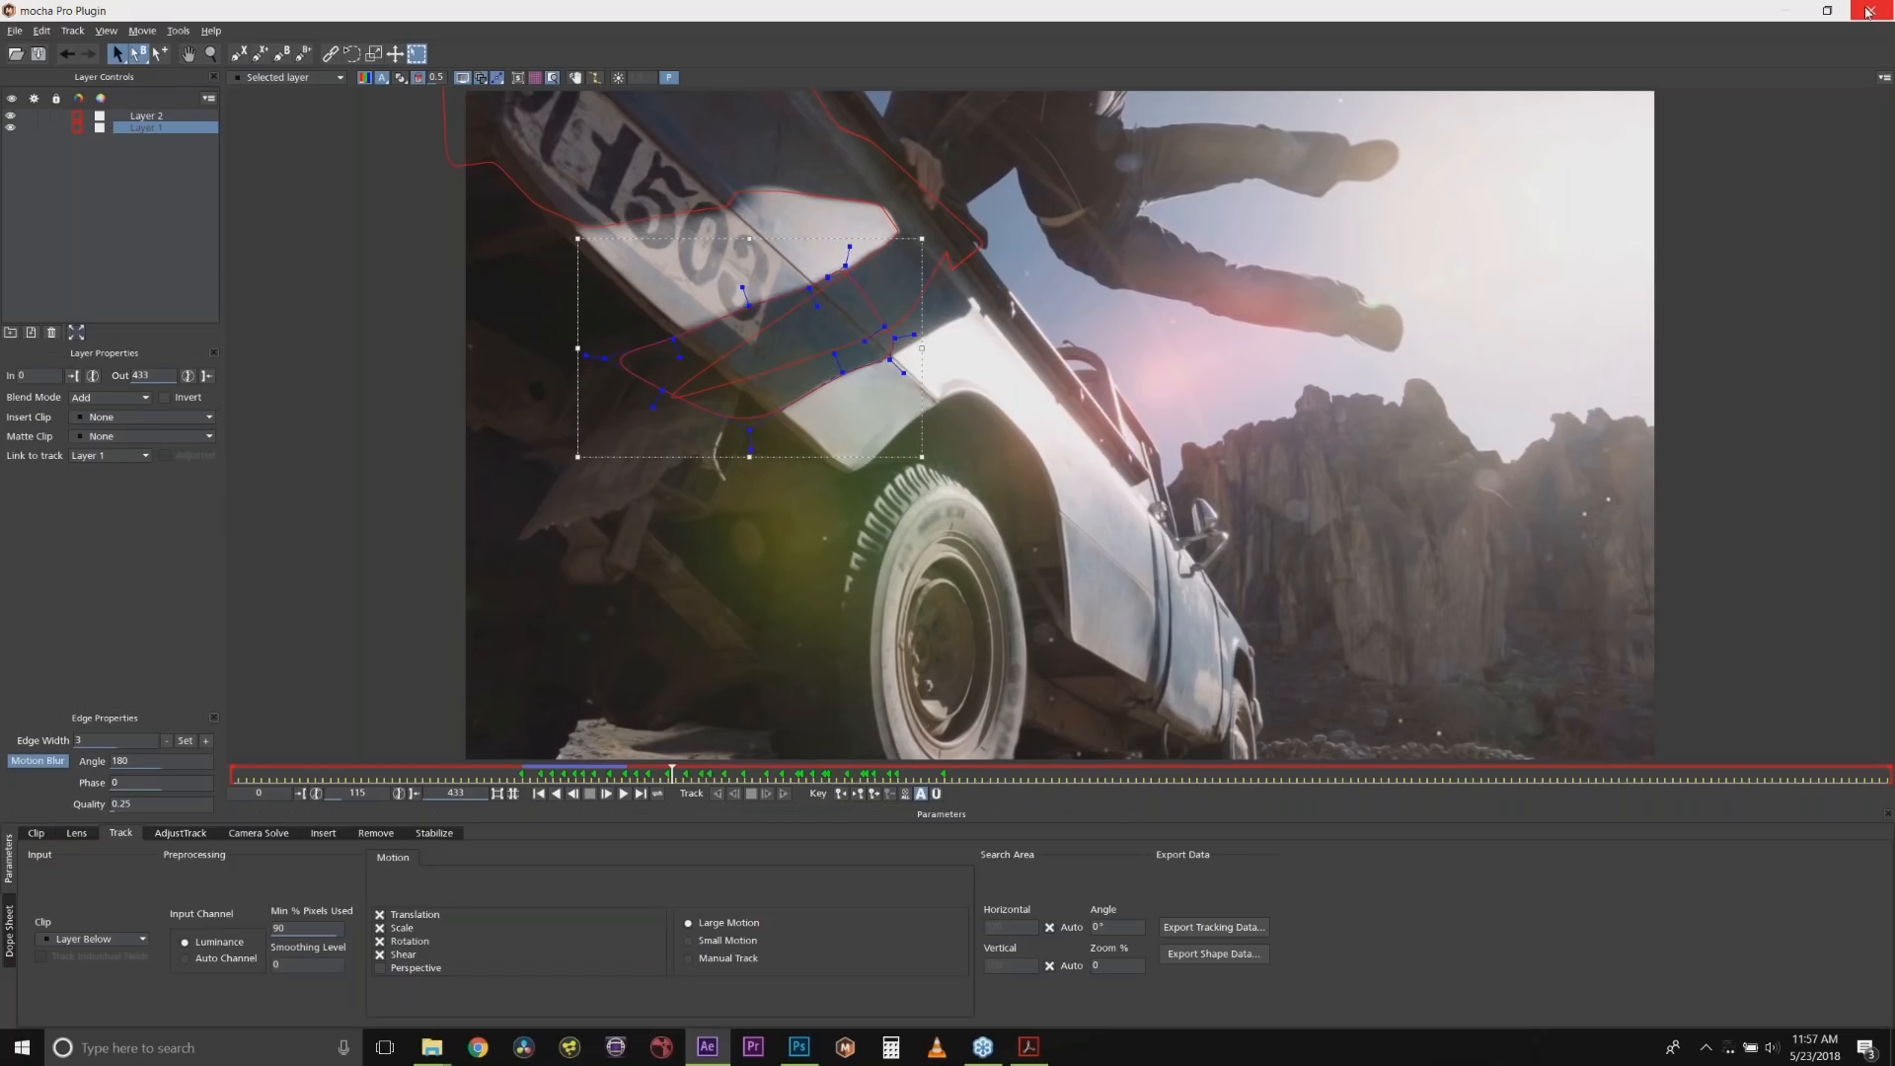
Return to After Effects and examine the effects on the shadow 2, track matte for remove and shadow layers.
left_click(1868, 11)
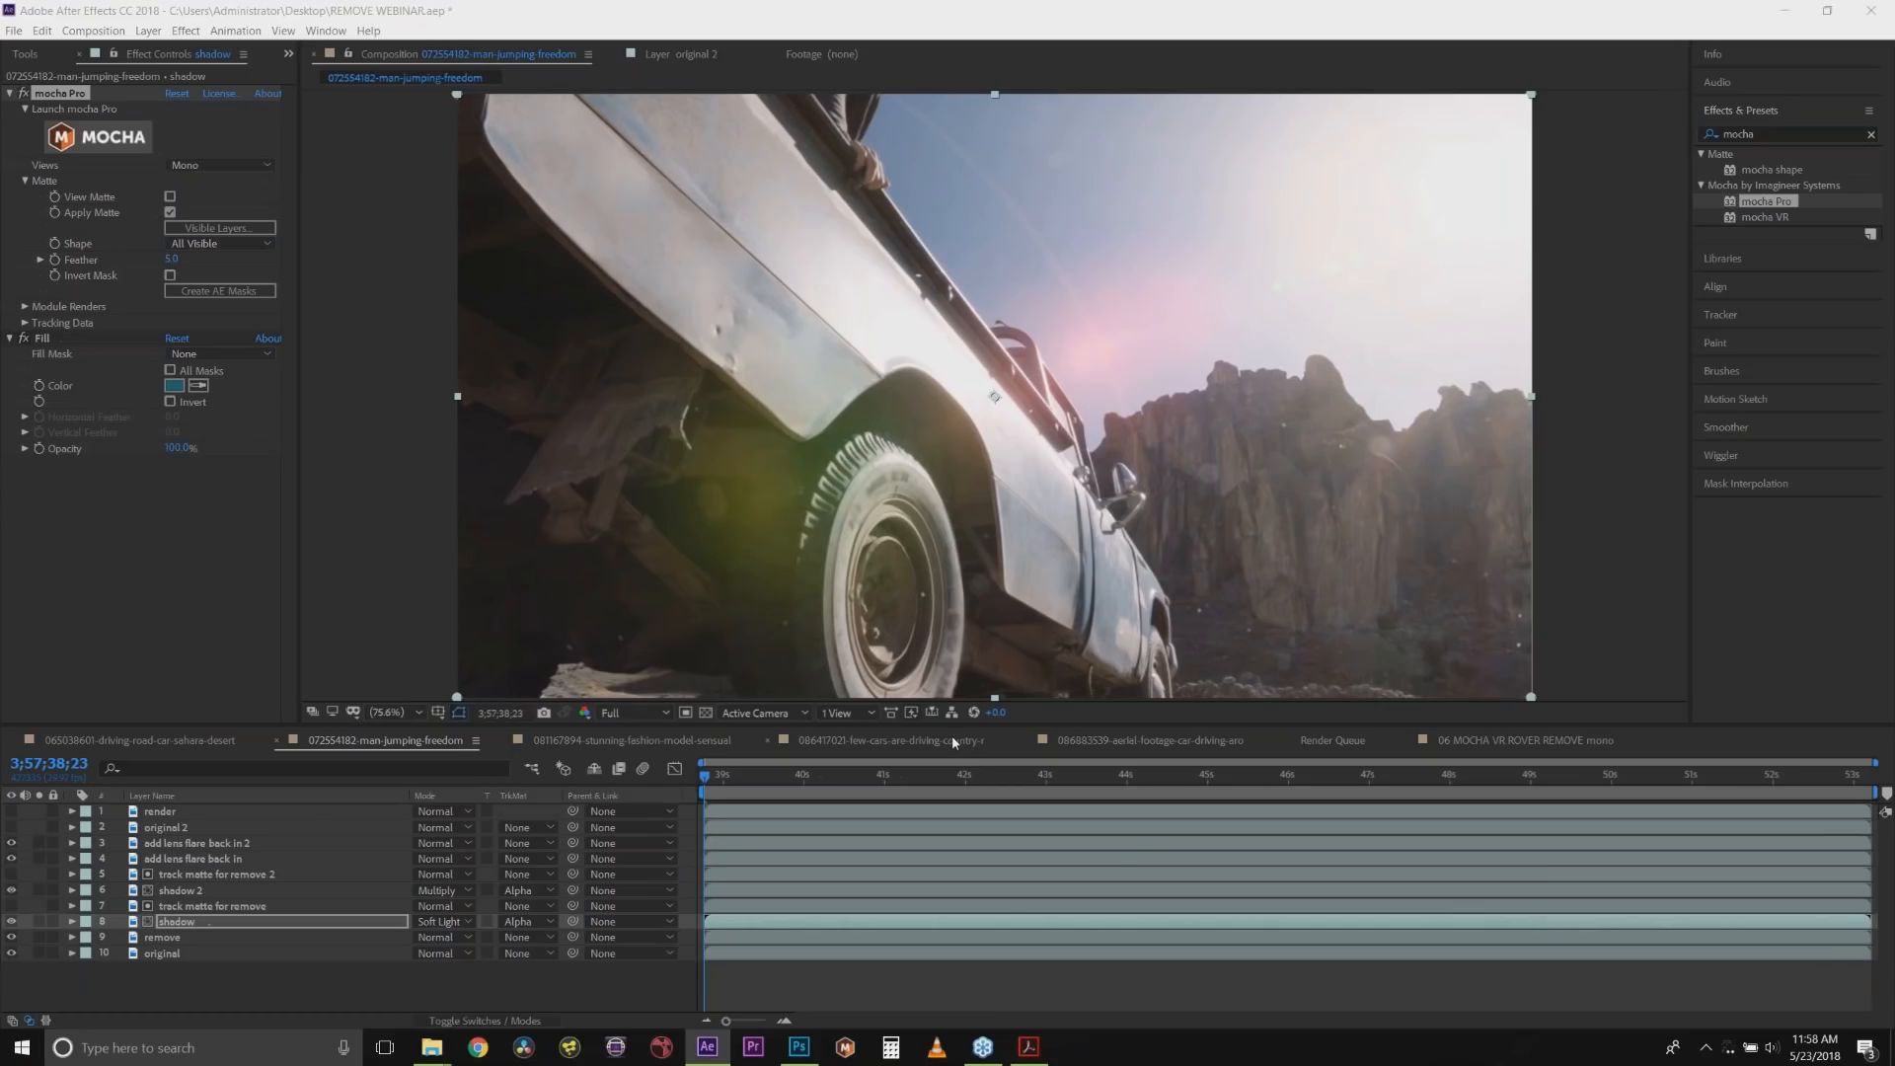
left_click(181, 892)
left_click(177, 907)
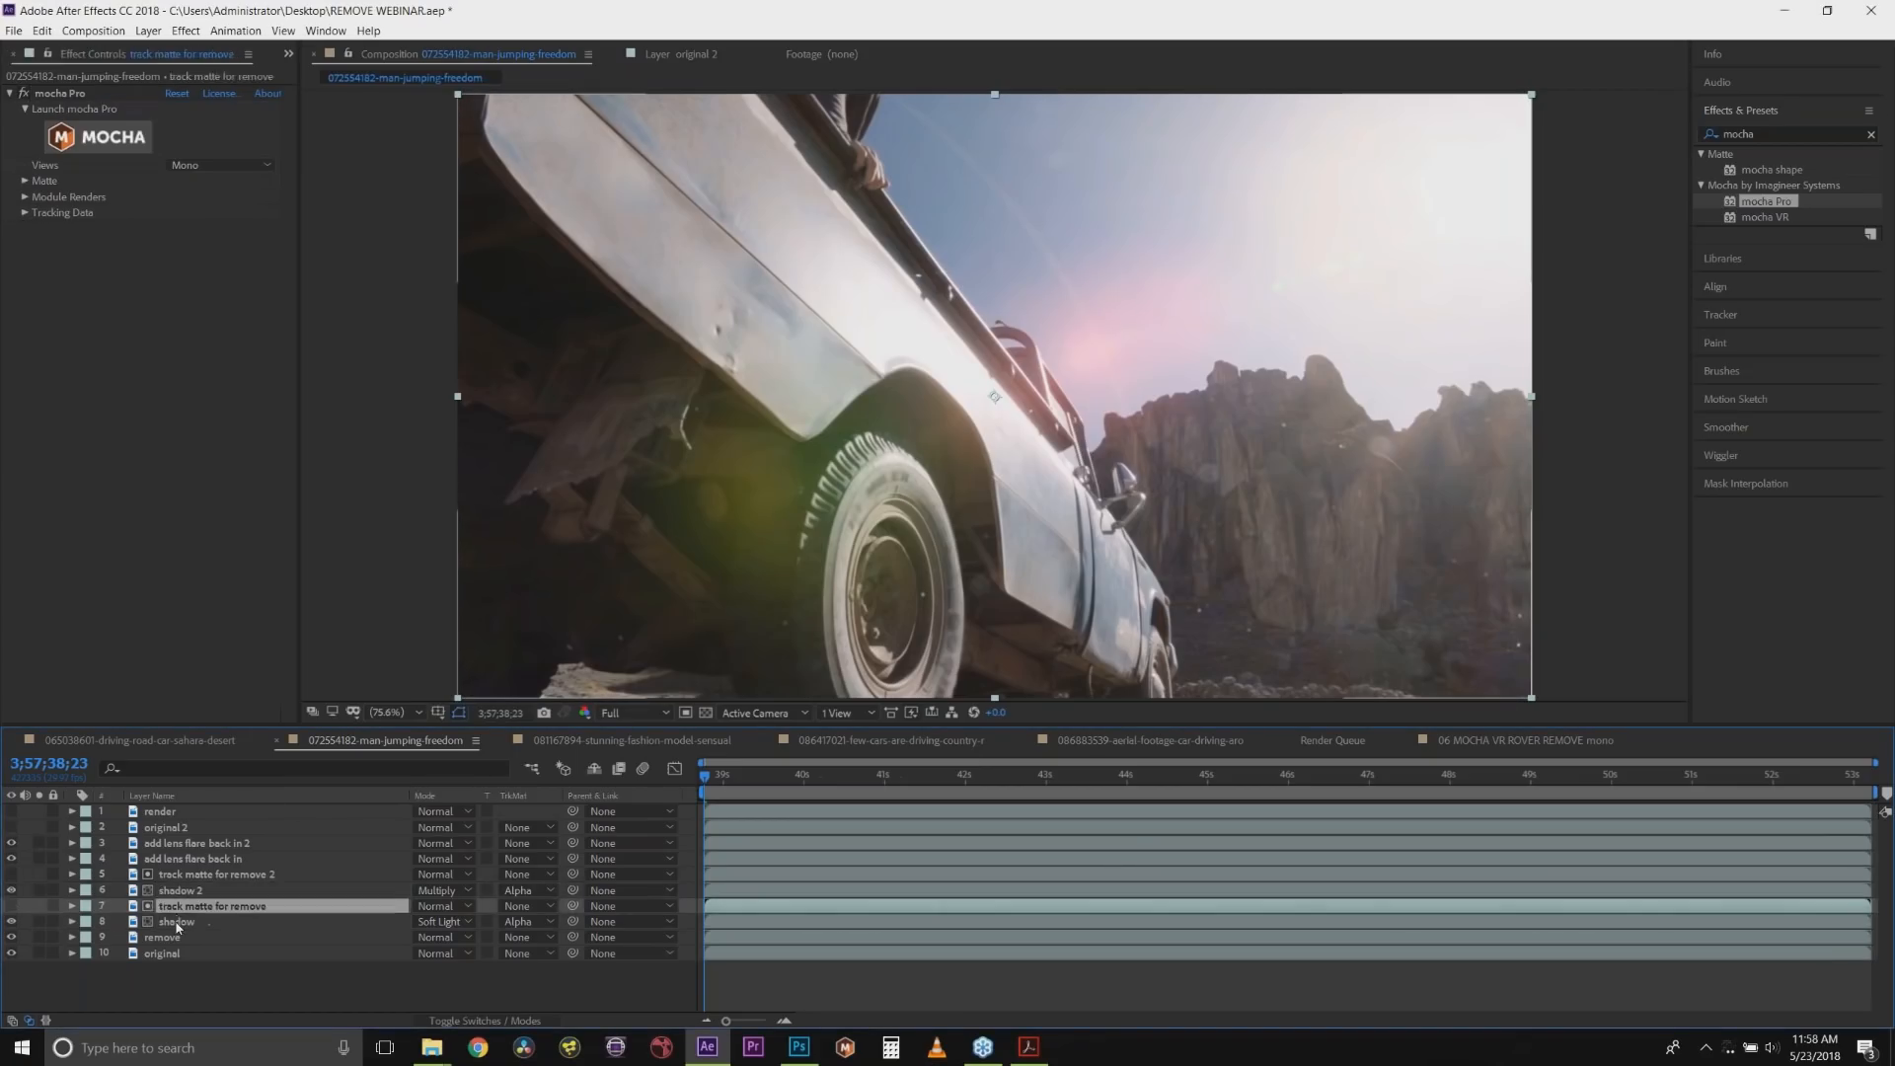
left_click(178, 922)
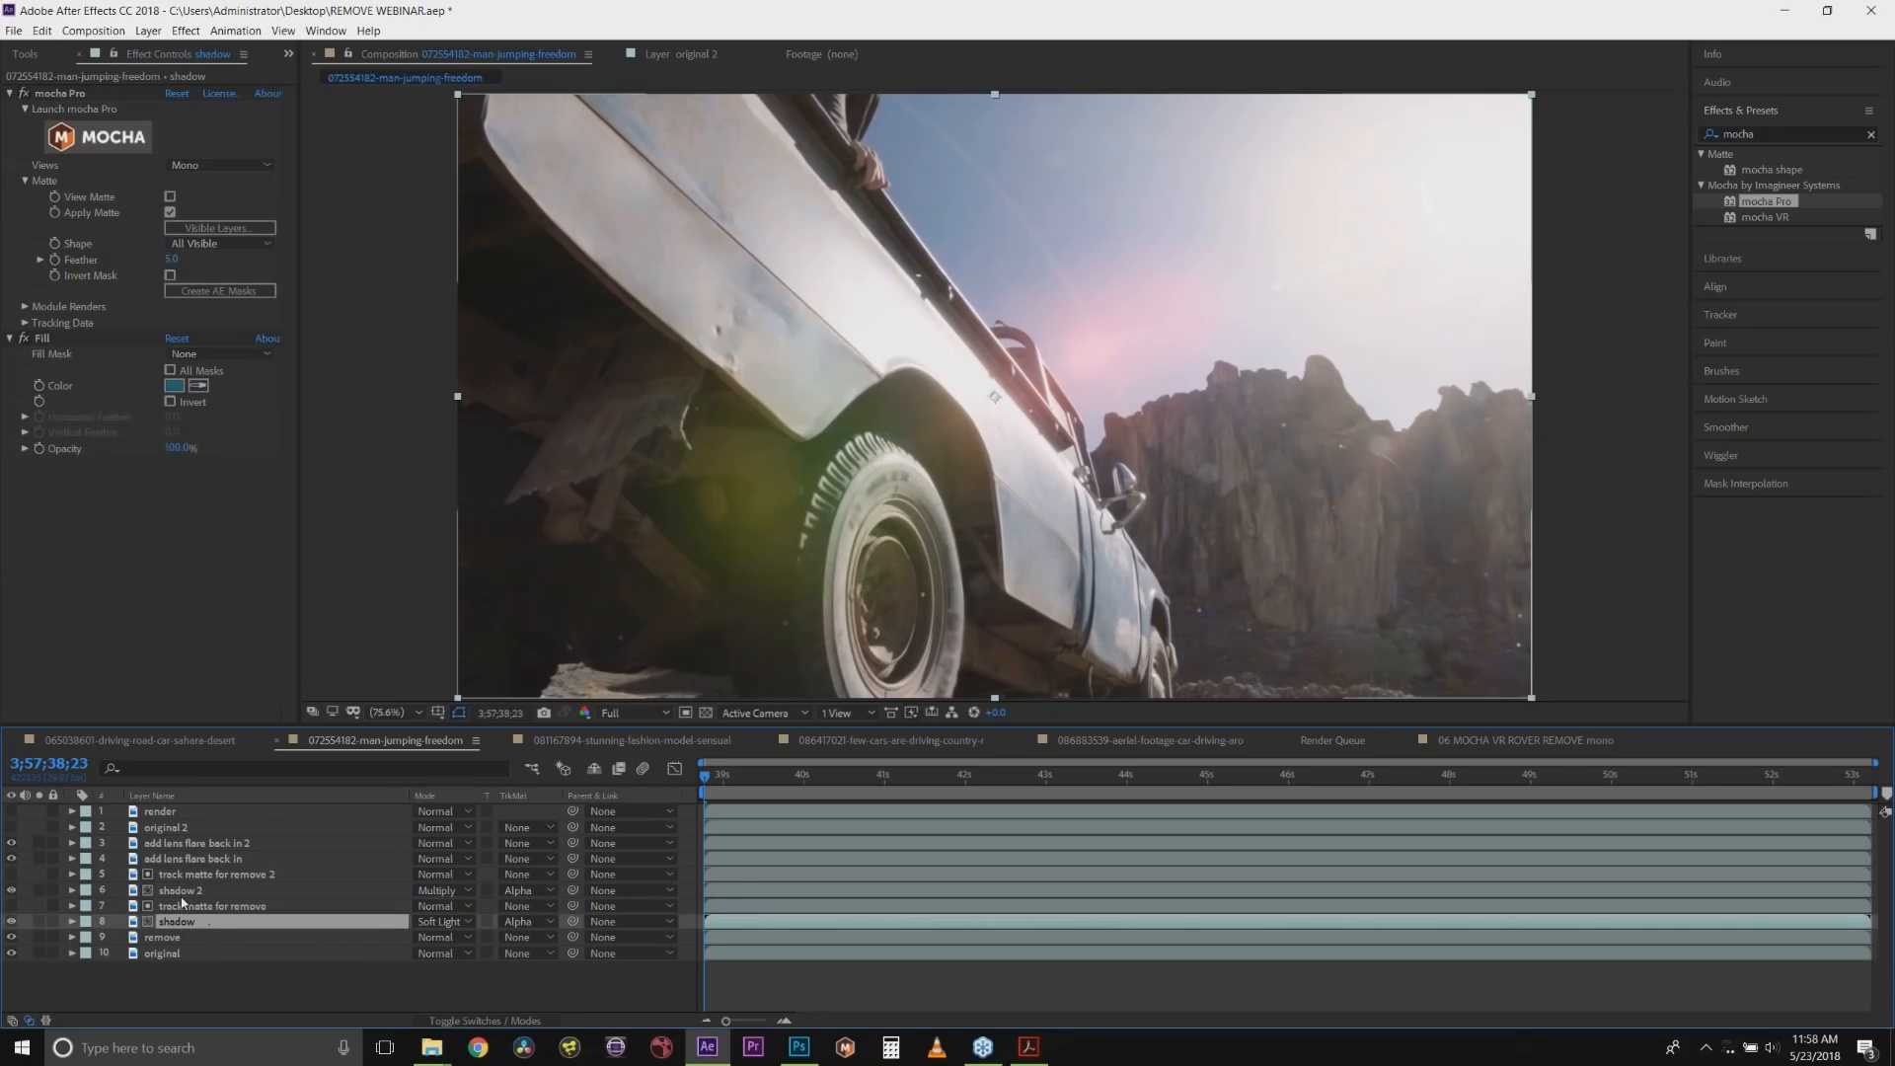
left_click(178, 907)
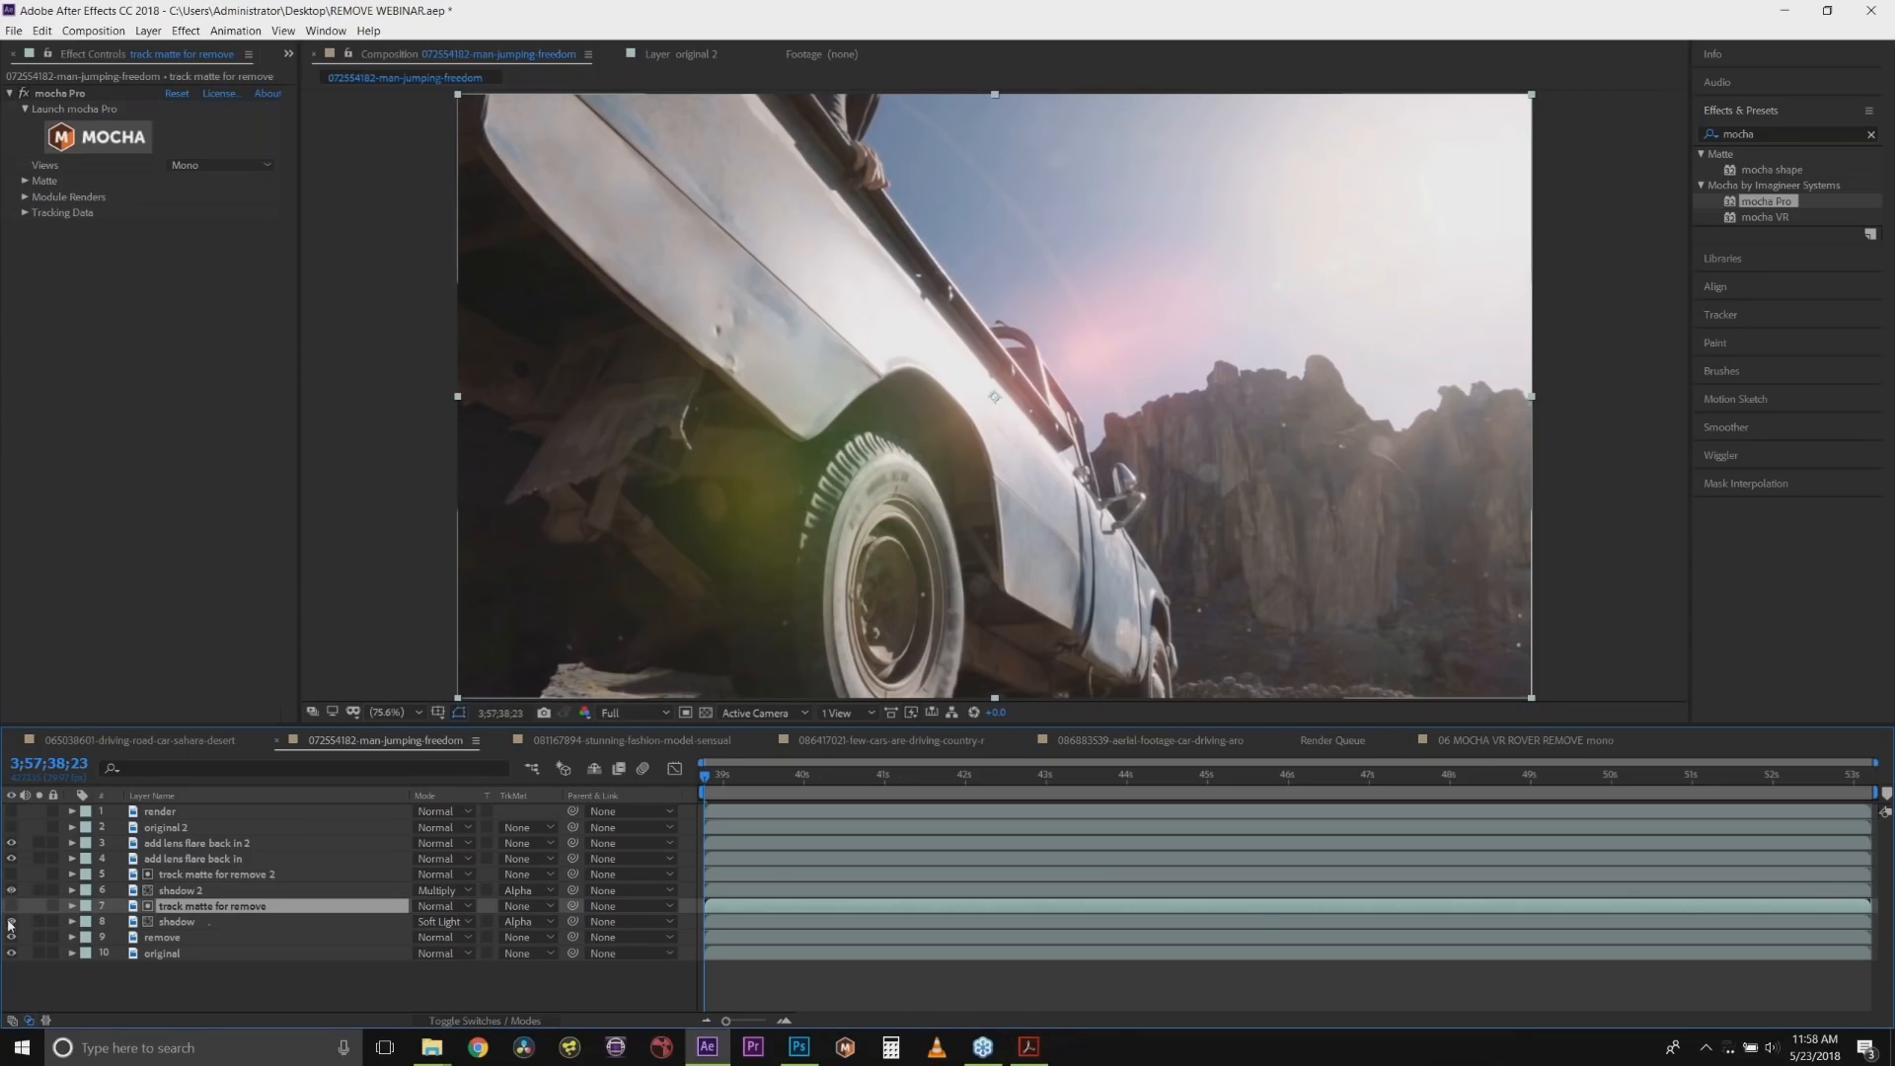
left_click(162, 922)
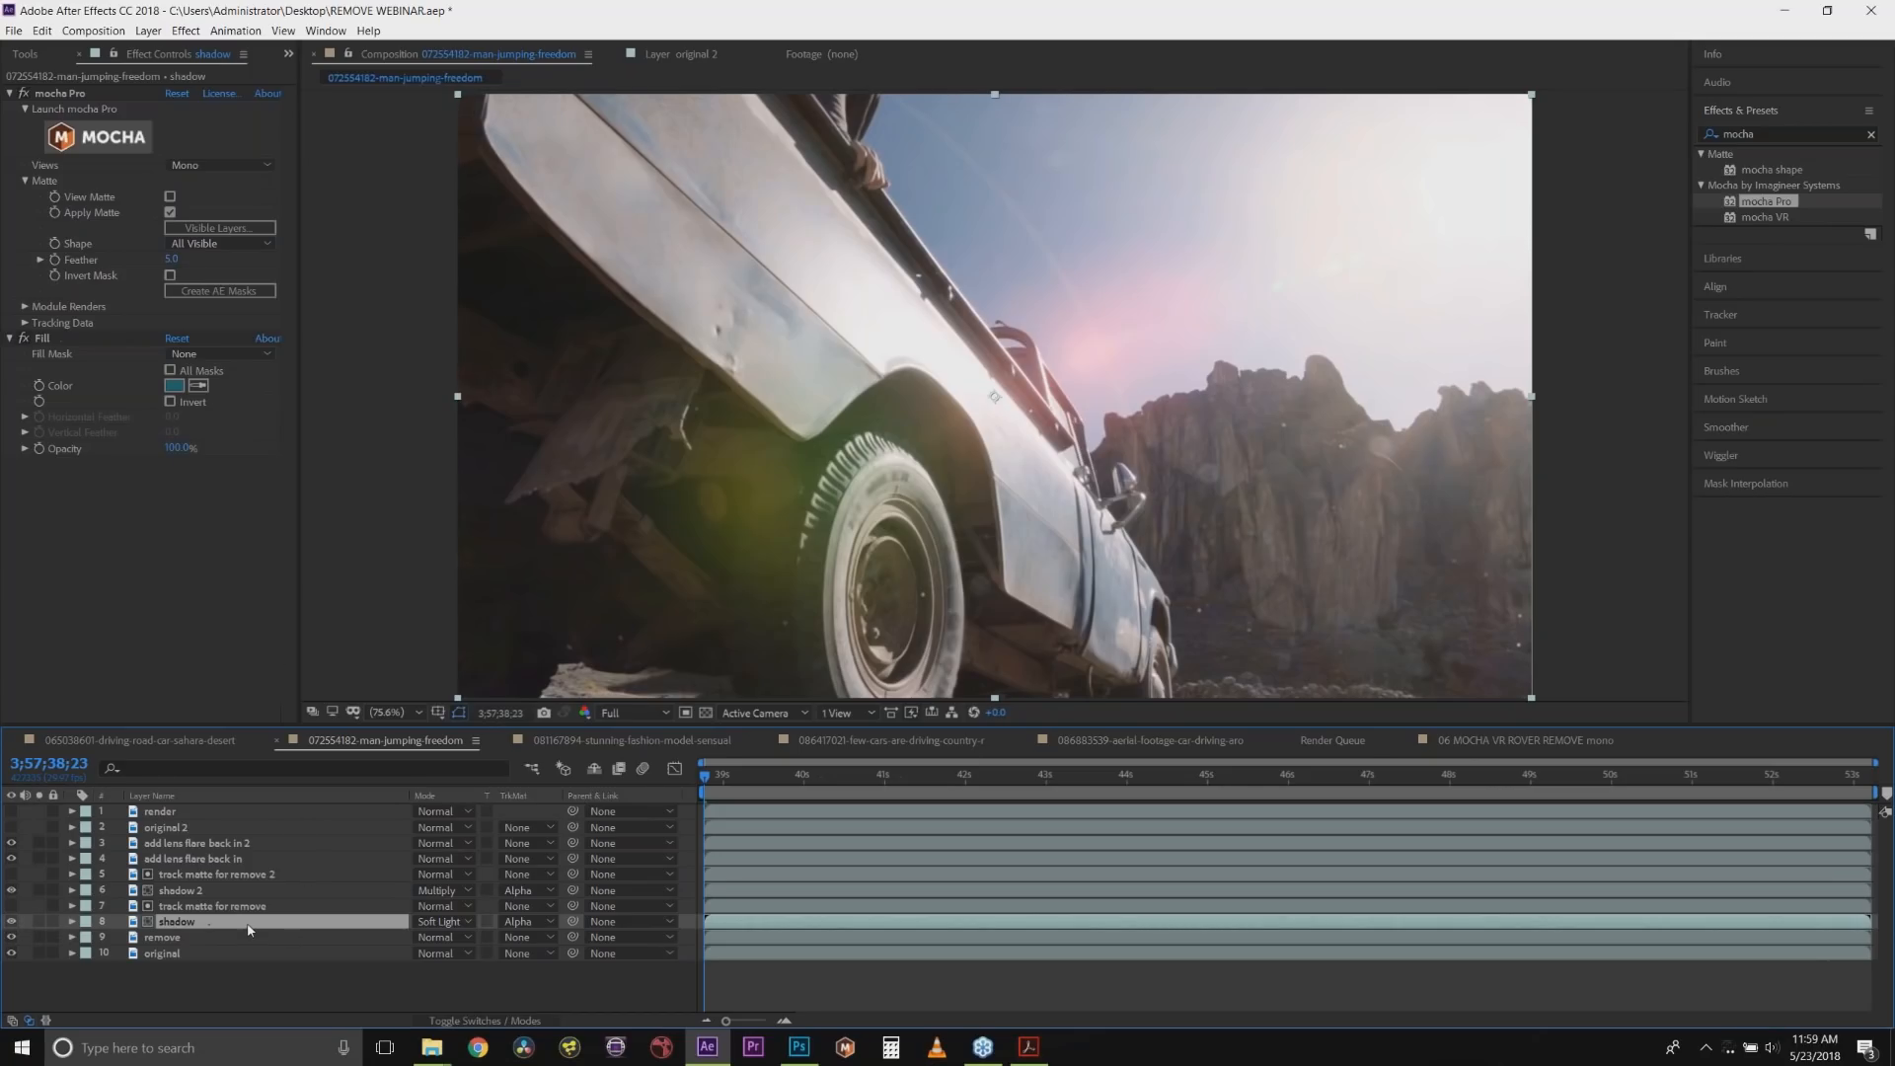
Hide the shadow, shadow 2 and both add lens flare back in layers, and show the shadow layer again.
left_click_drag(12, 921, 12, 845)
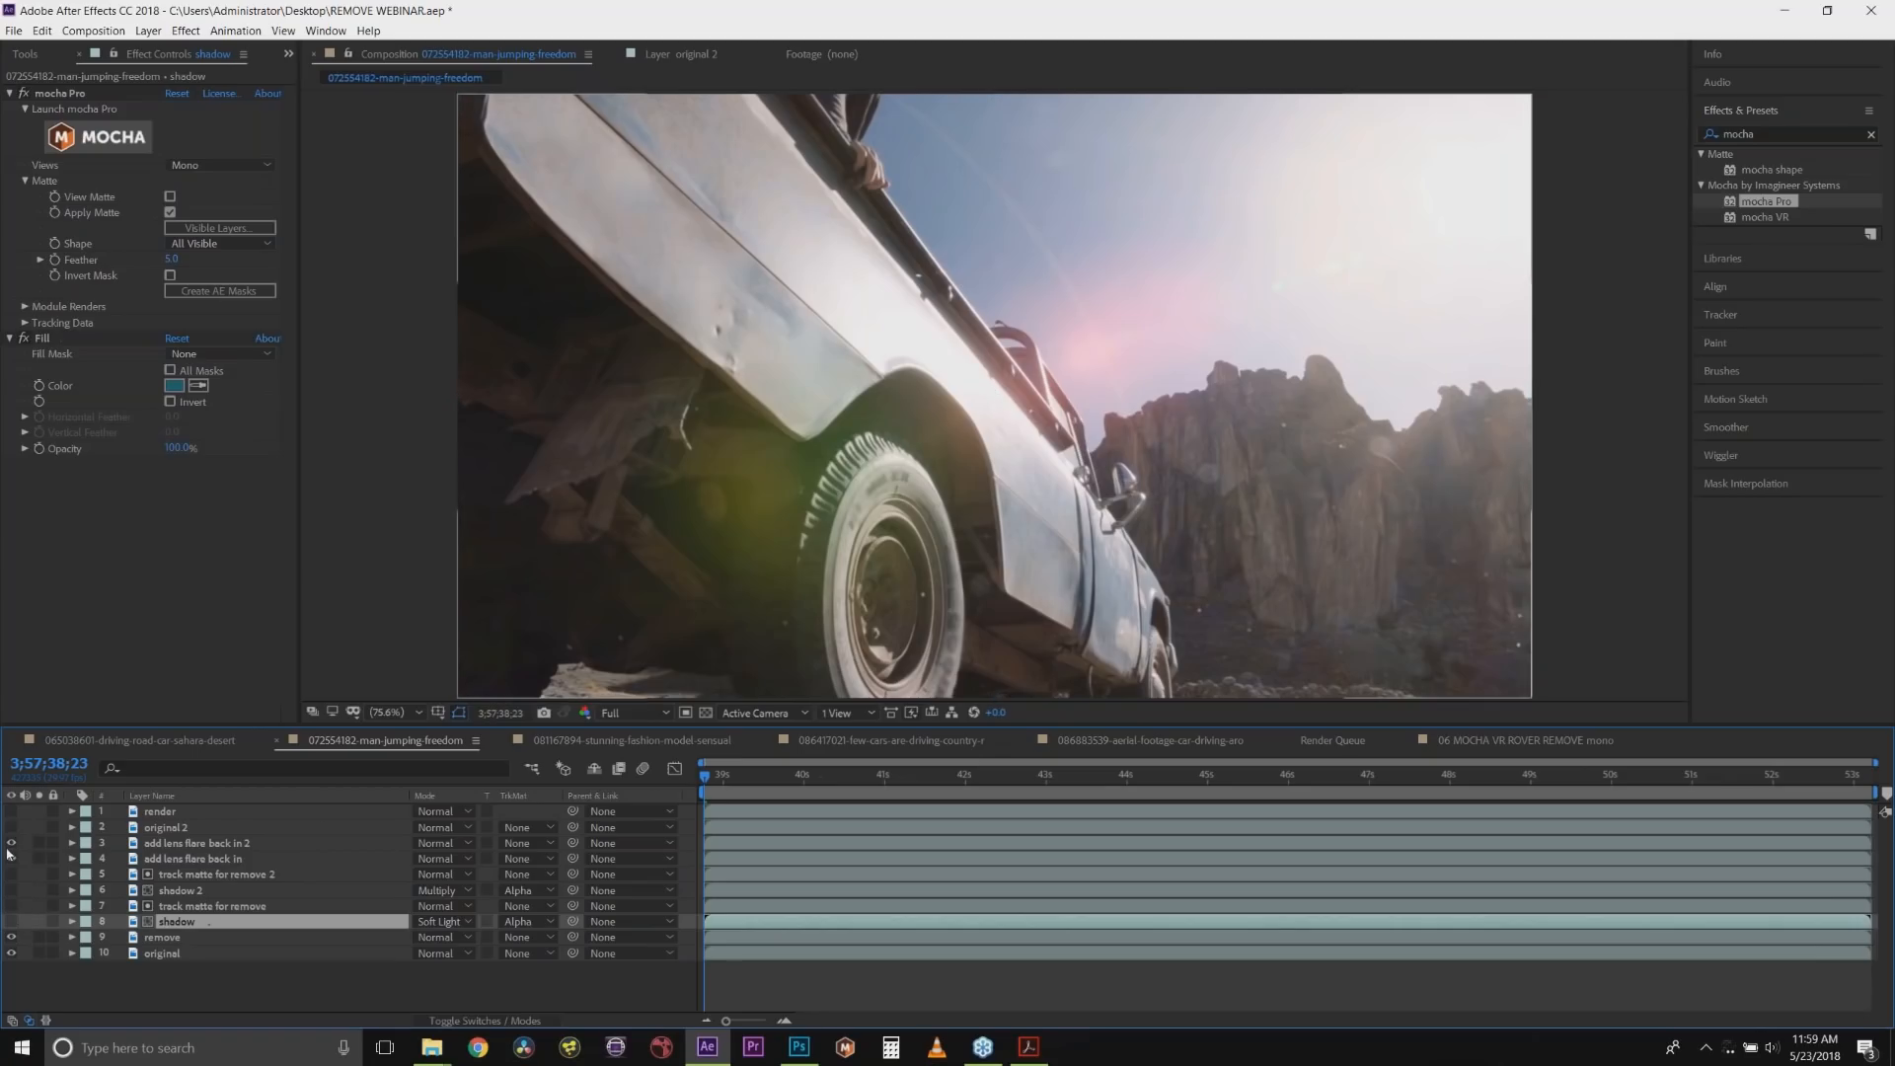
left_click(150, 938)
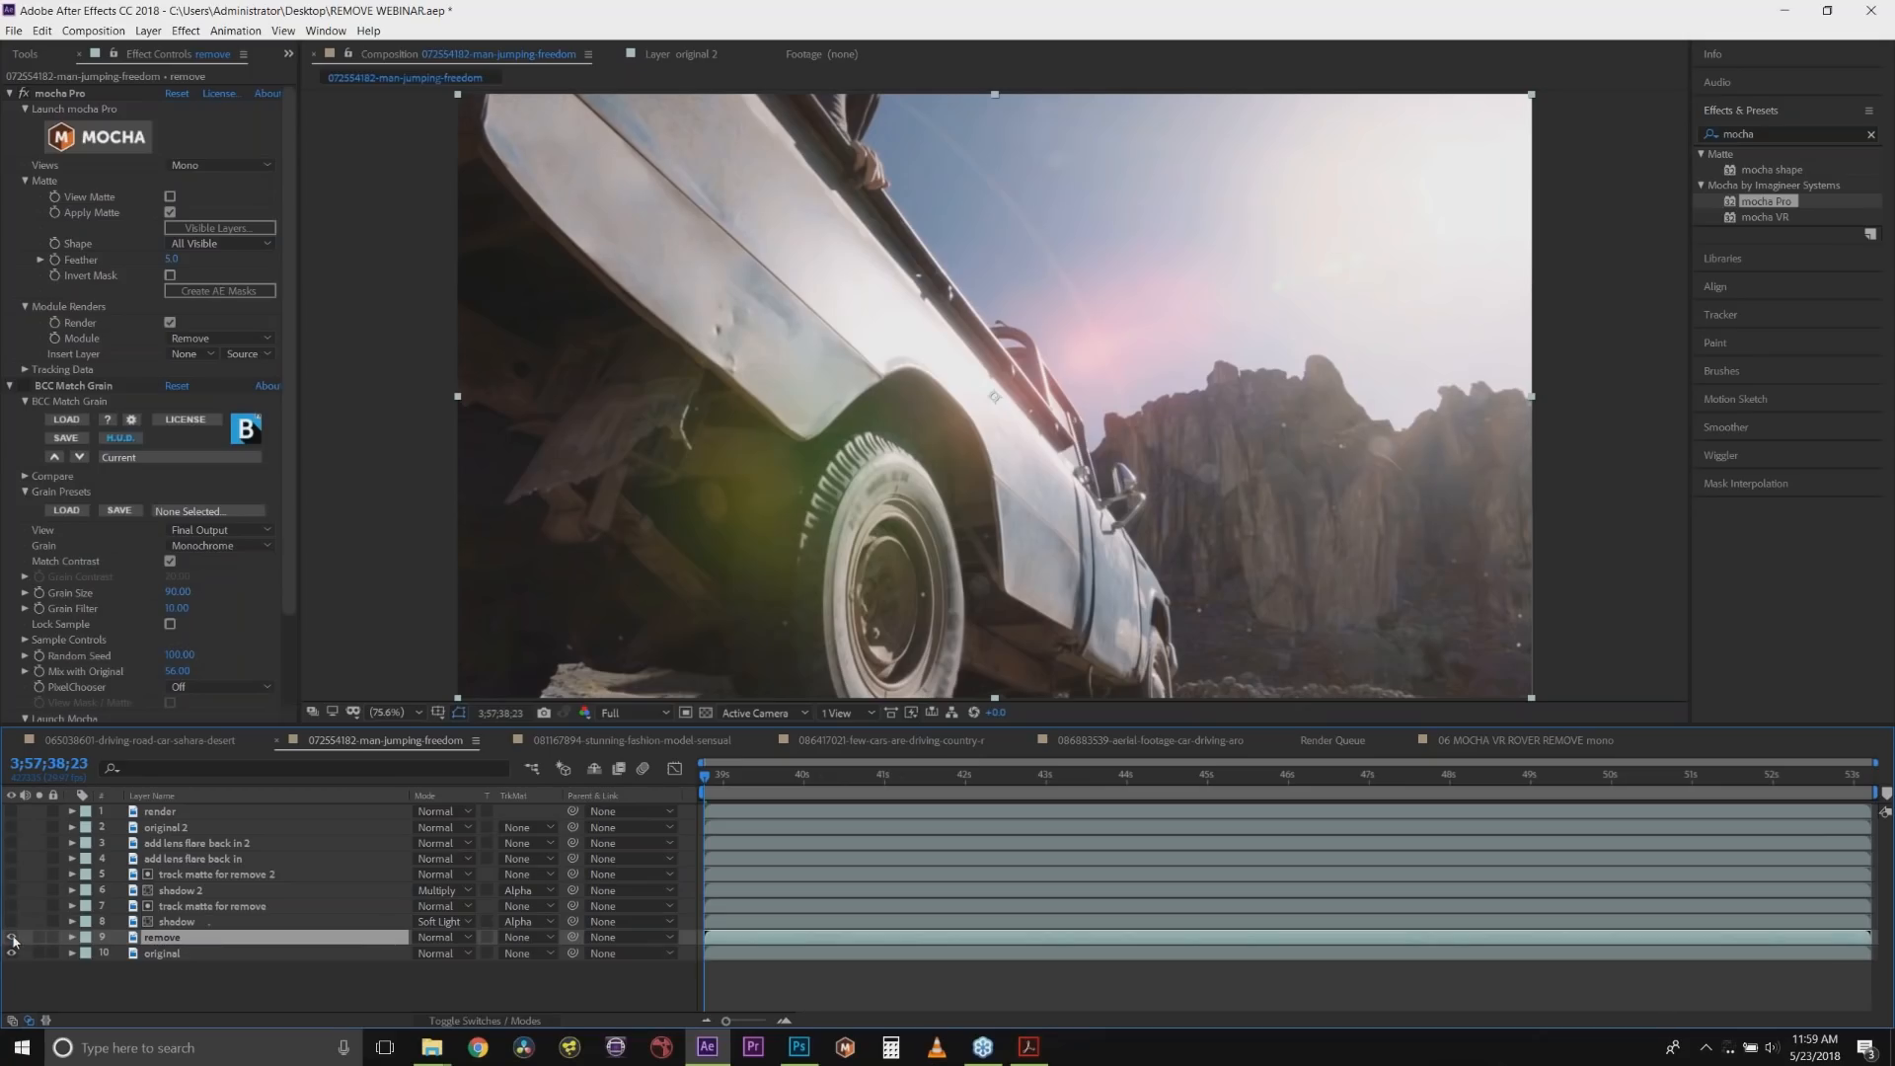
left_click(160, 924)
left_click(12, 922)
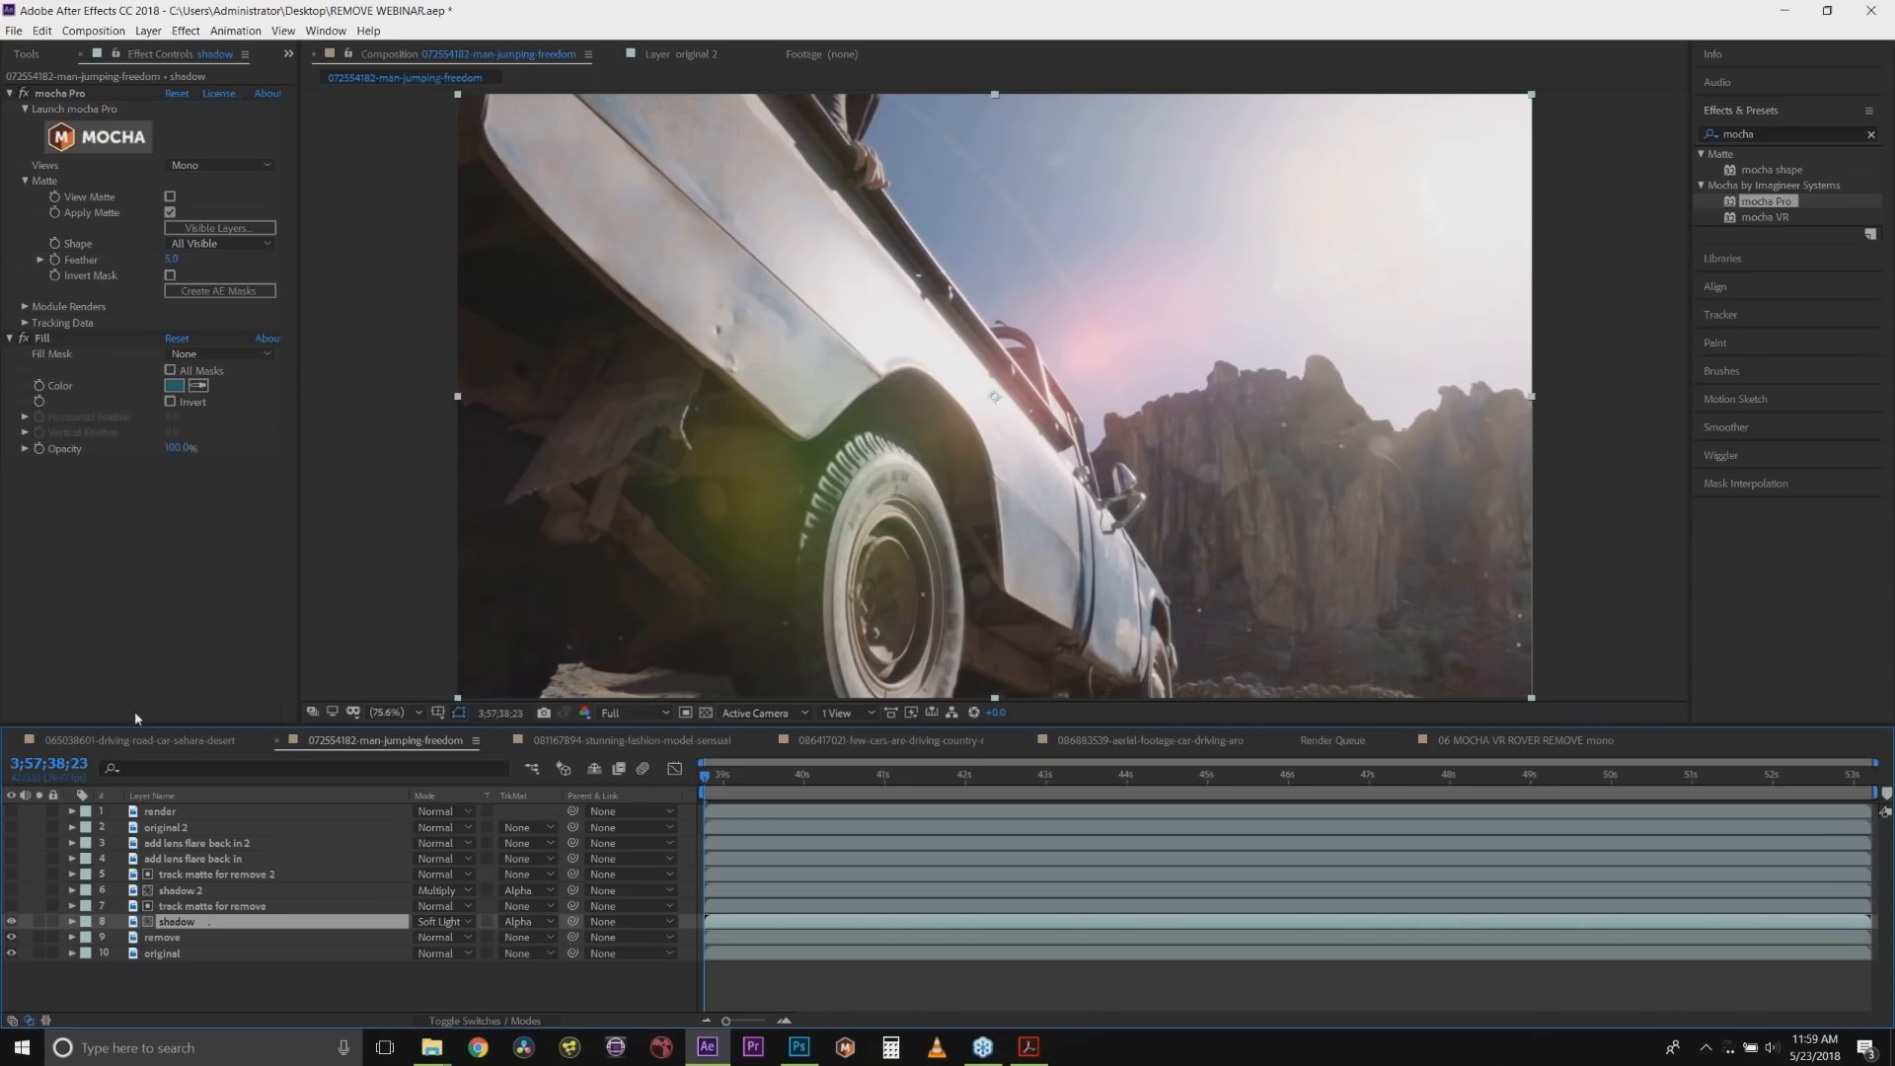
View the shadow layer's splines in mocha, return to the composition and copy its mocha Pro effect.
left_click(108, 143)
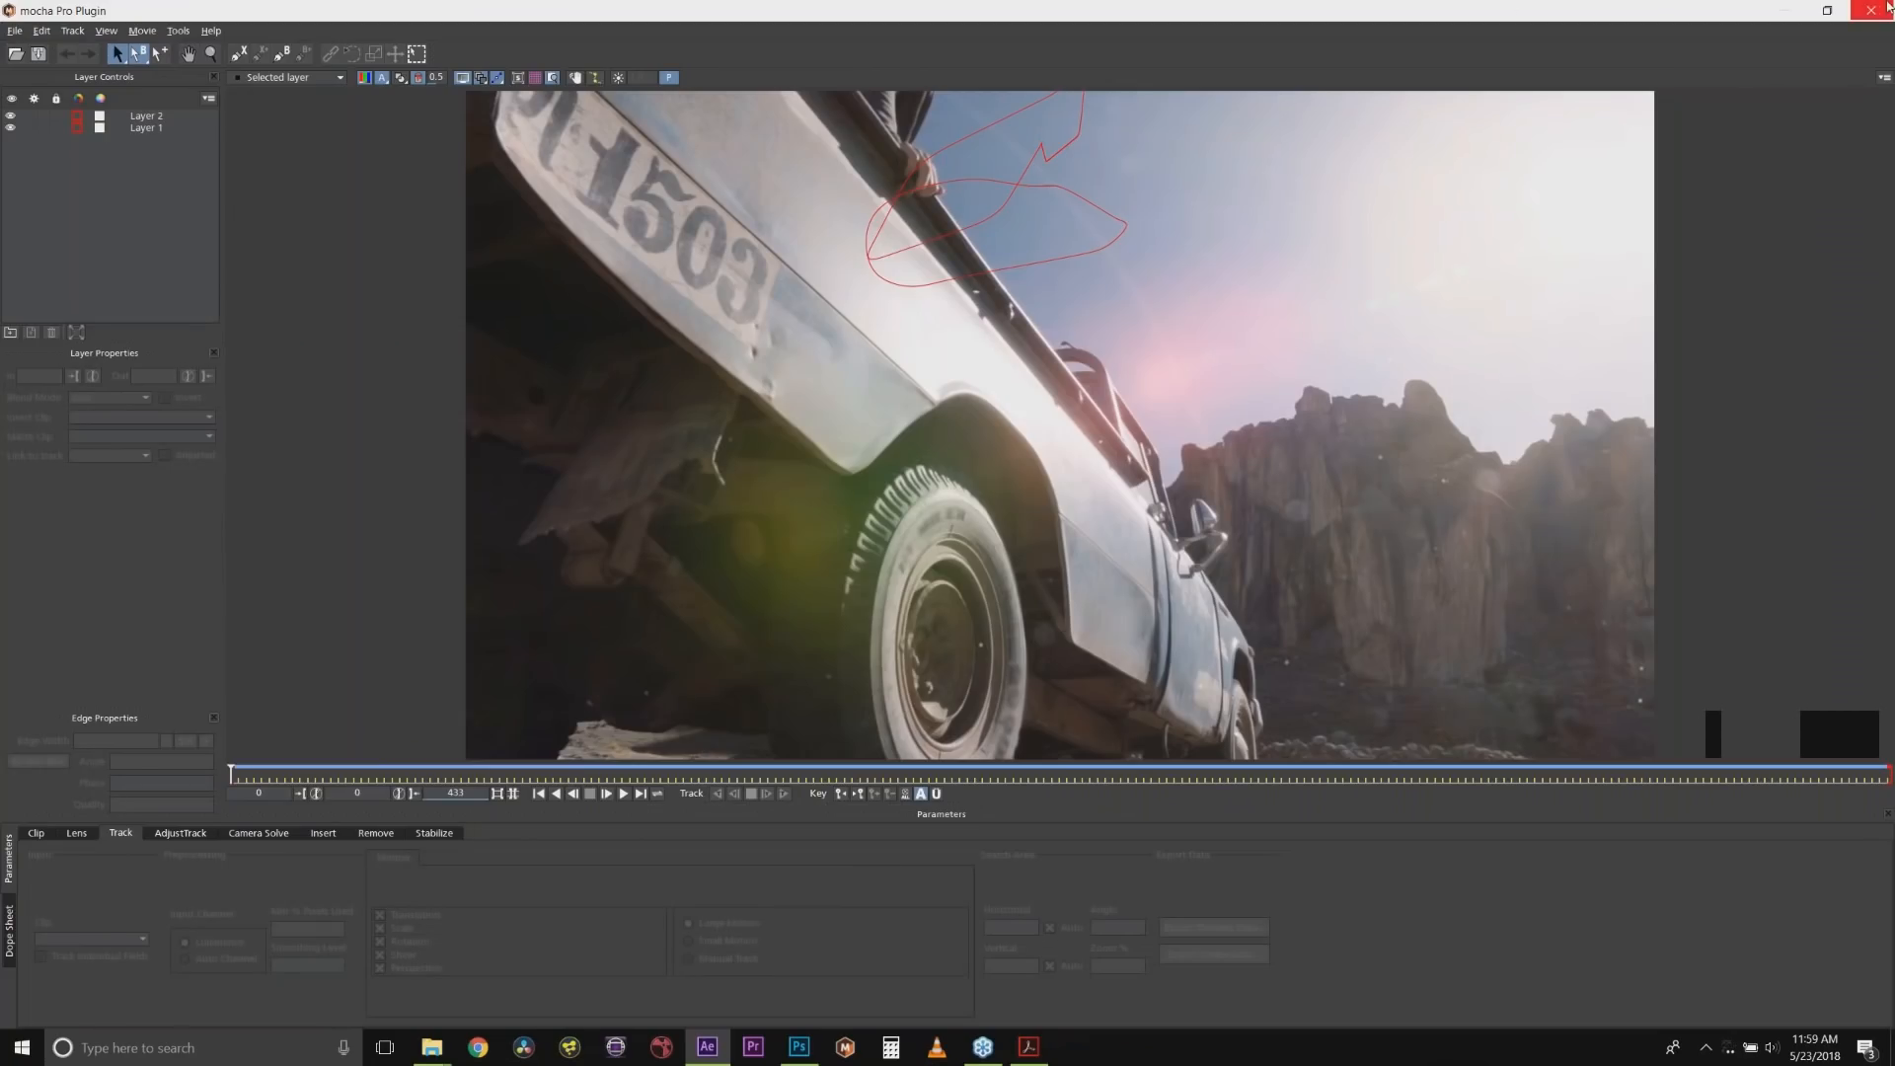
left_click(1872, 10)
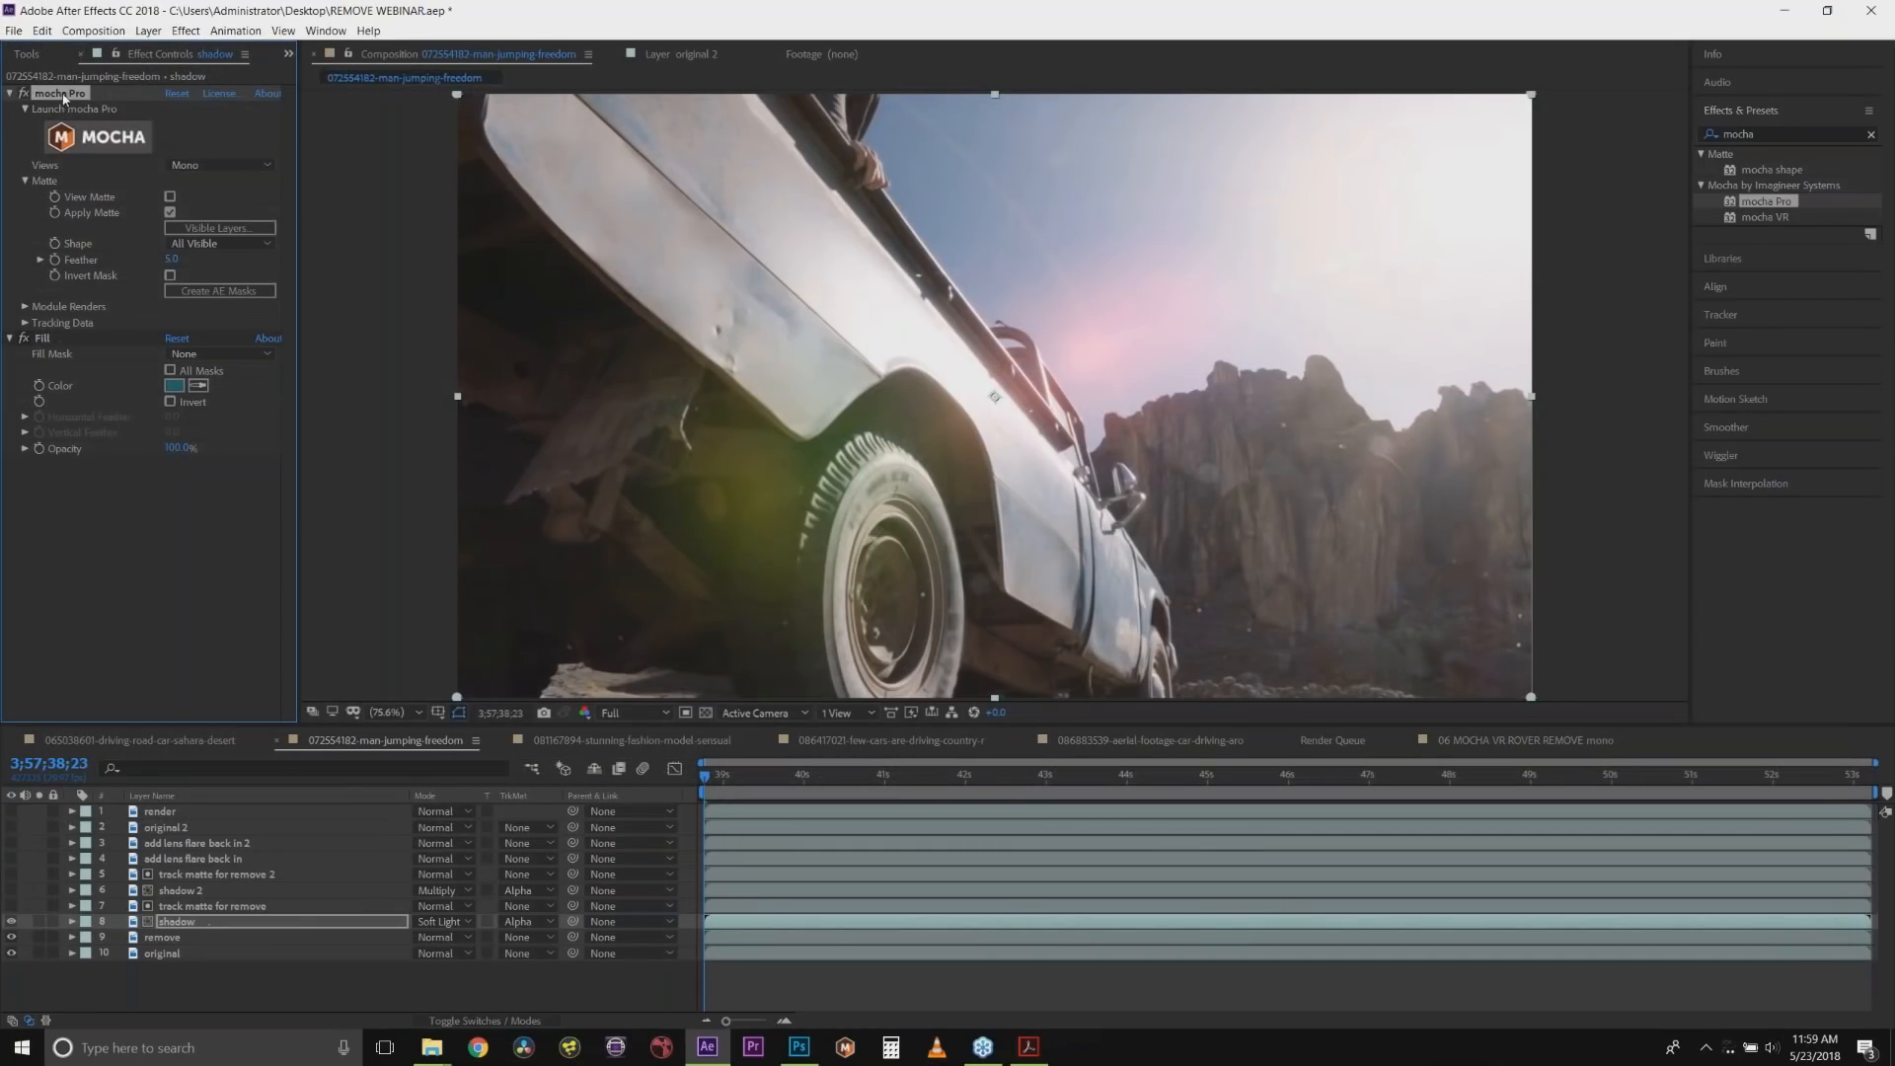
Create a 1920 x 1080 px solid directly above the remove layer, sampling its colour from the truck's shaded area in the footage.
left_click(169, 936)
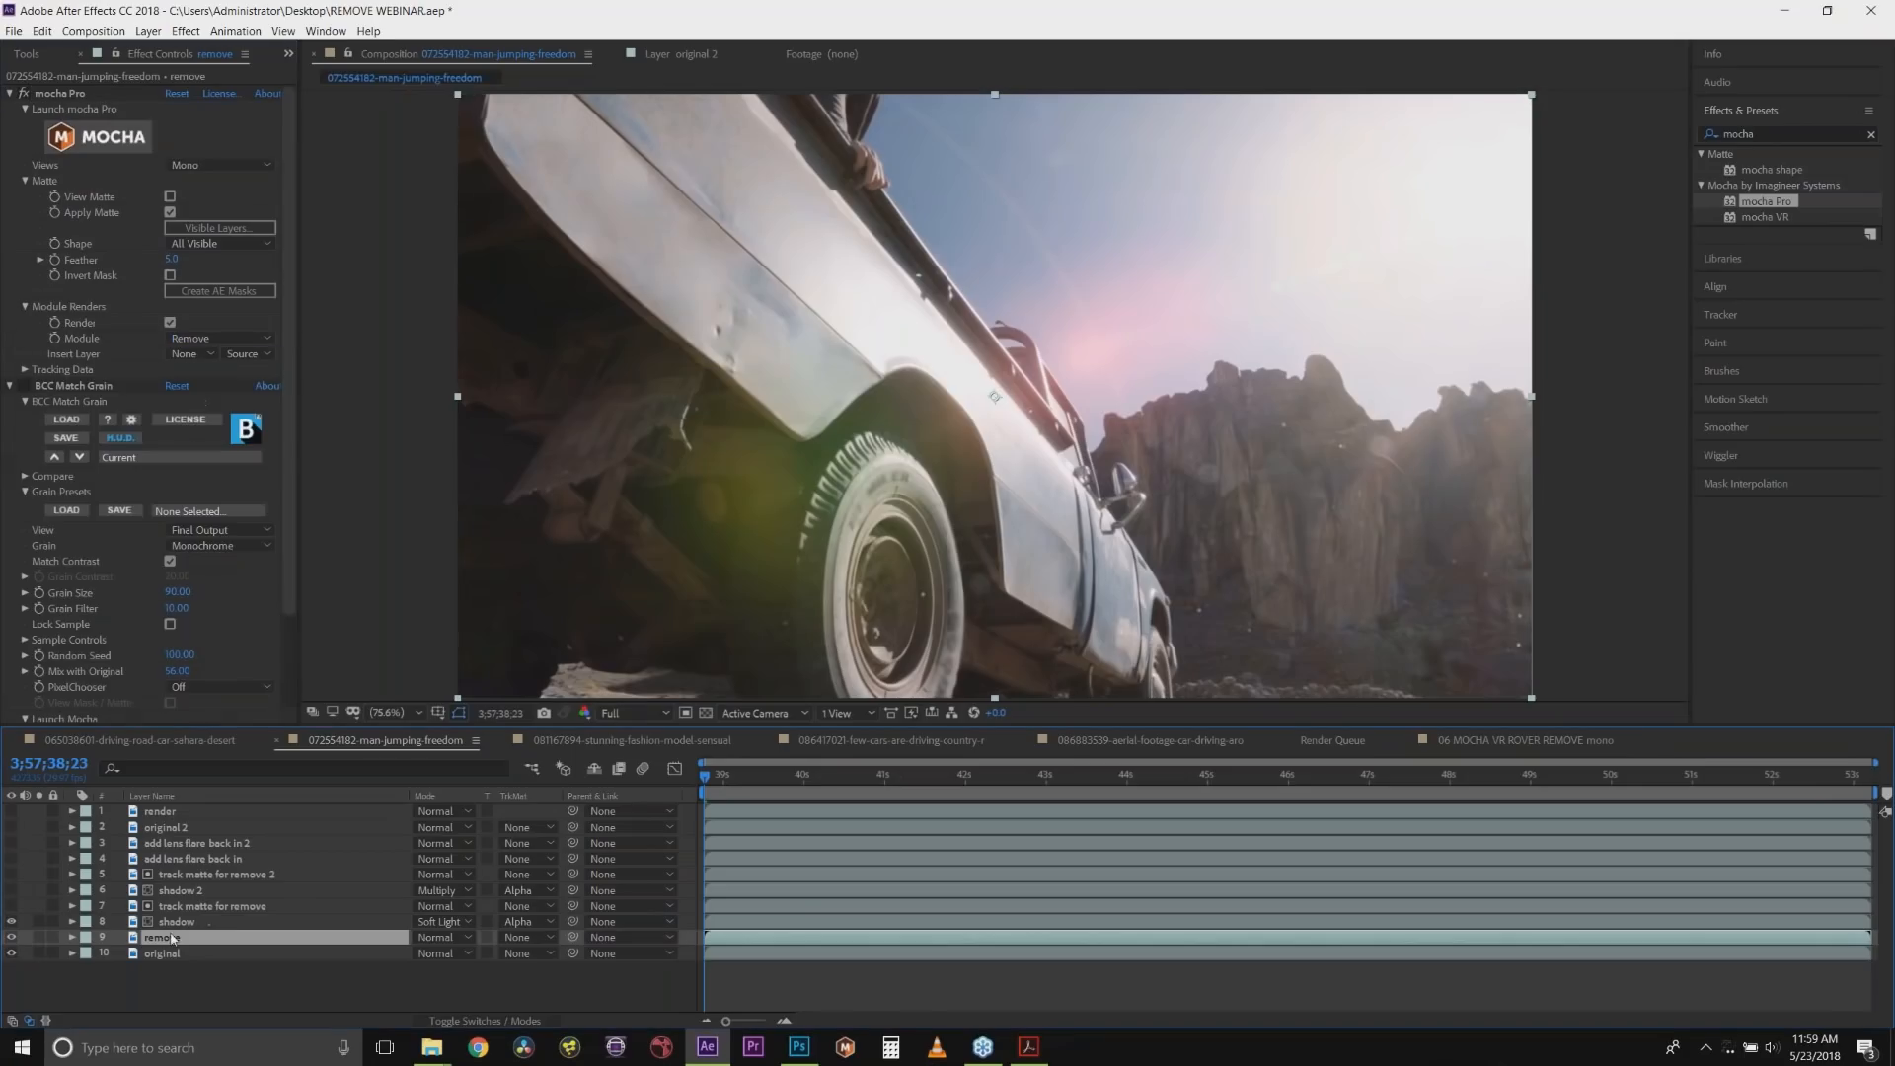
left_click(148, 31)
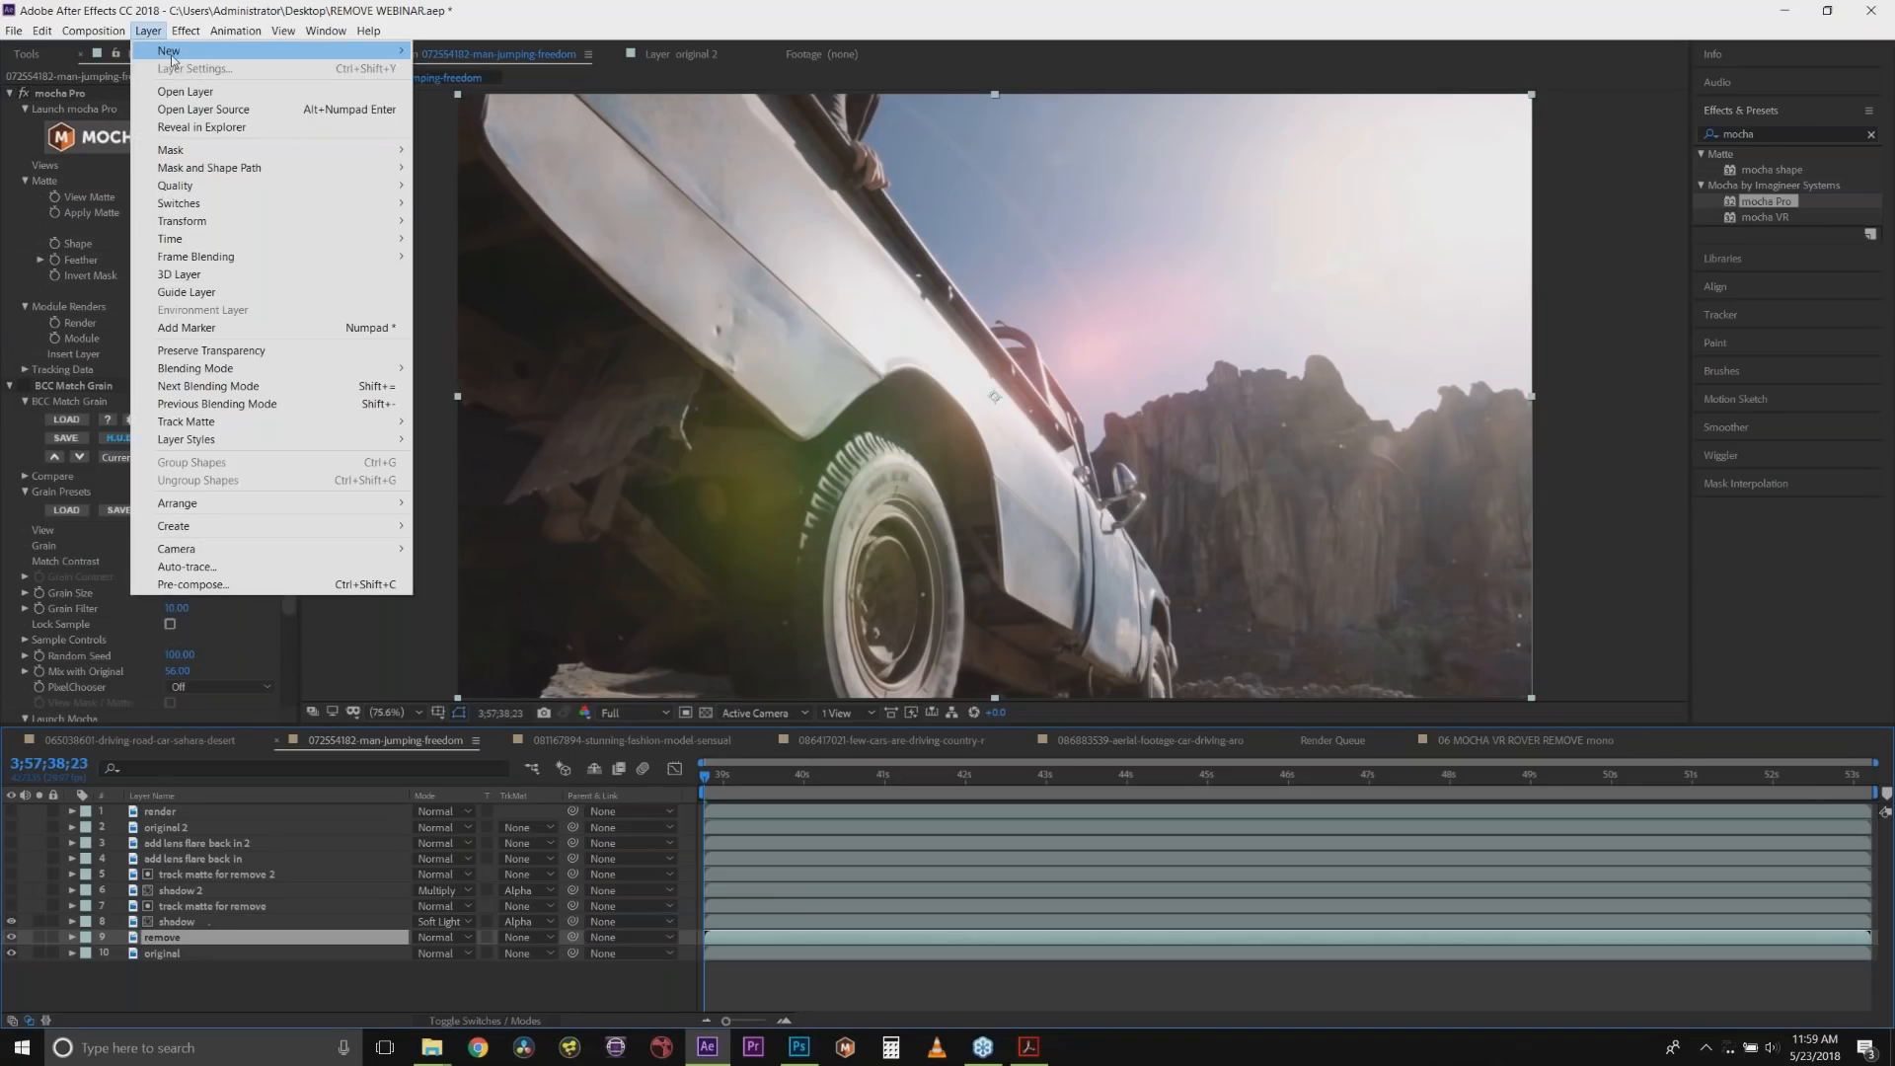
mouse_move(379, 54)
left_click(459, 69)
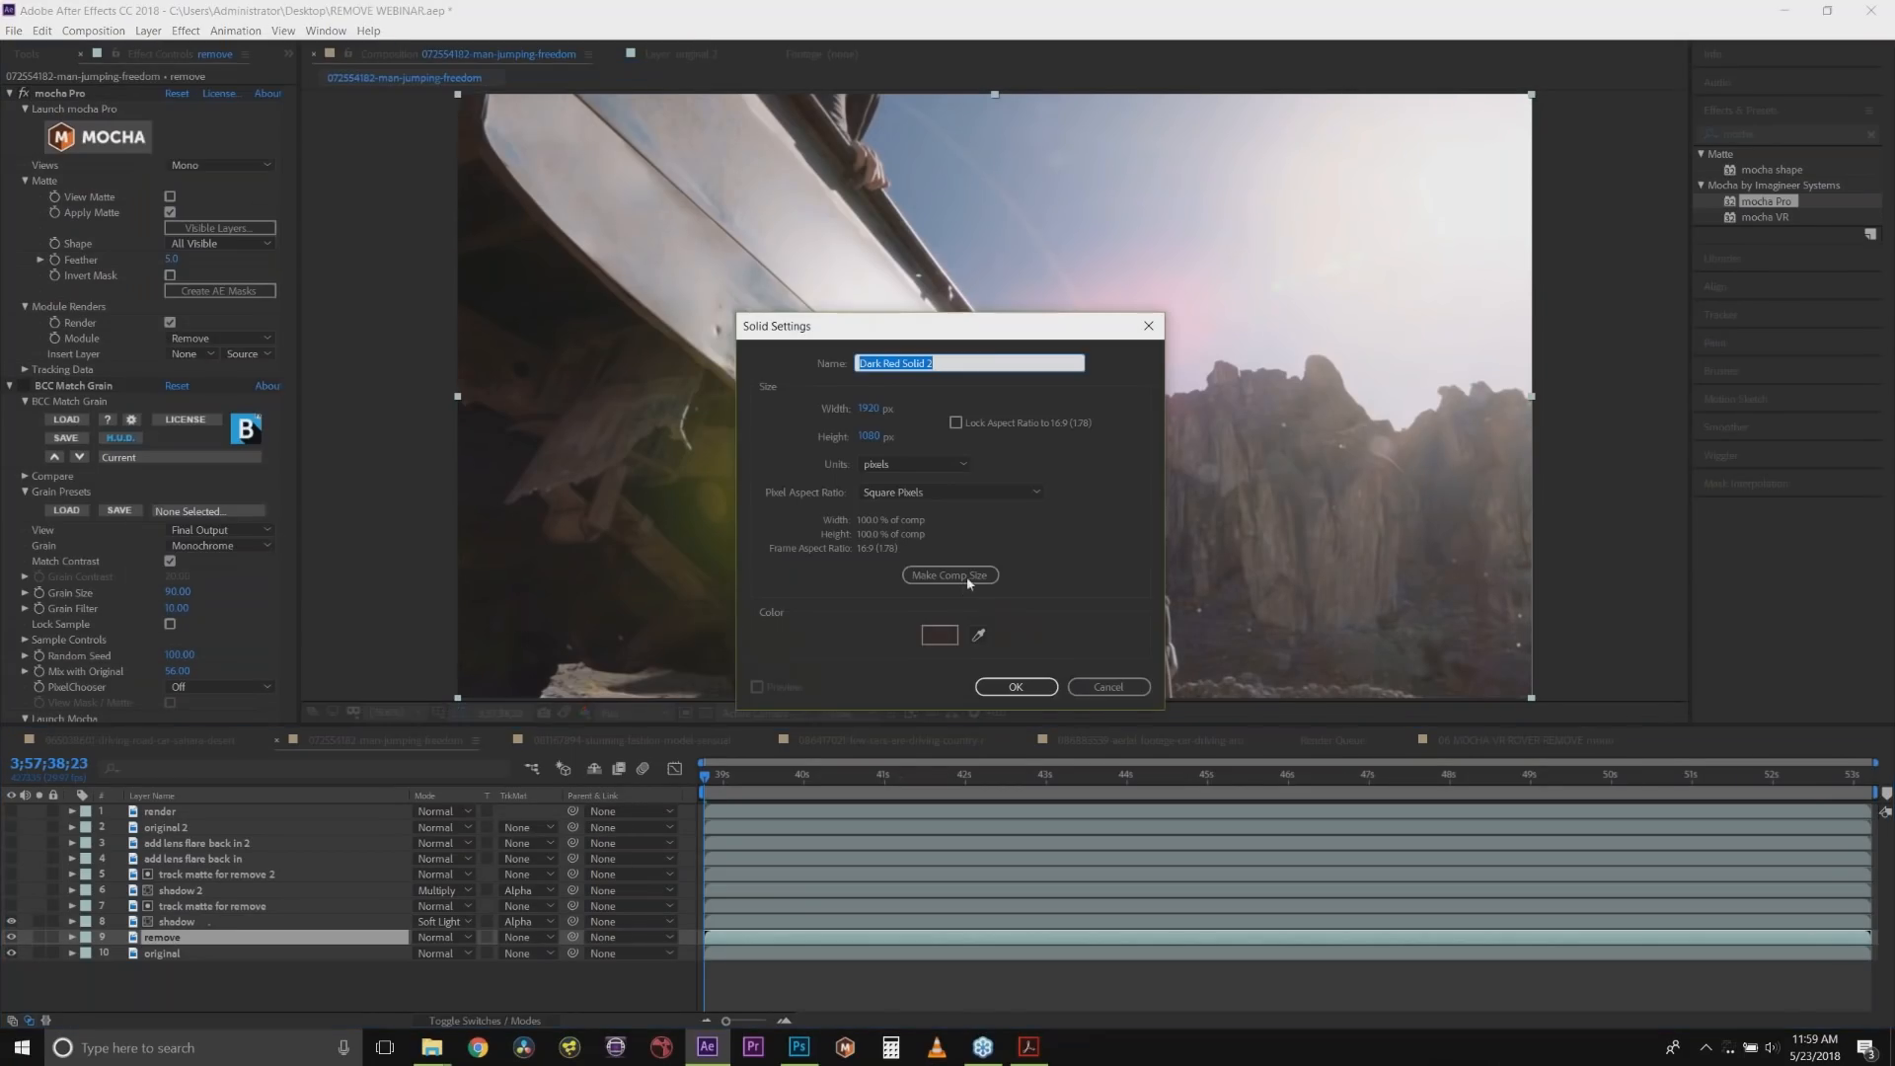
left_click_drag(1016, 325, 1221, 270)
left_click(1186, 581)
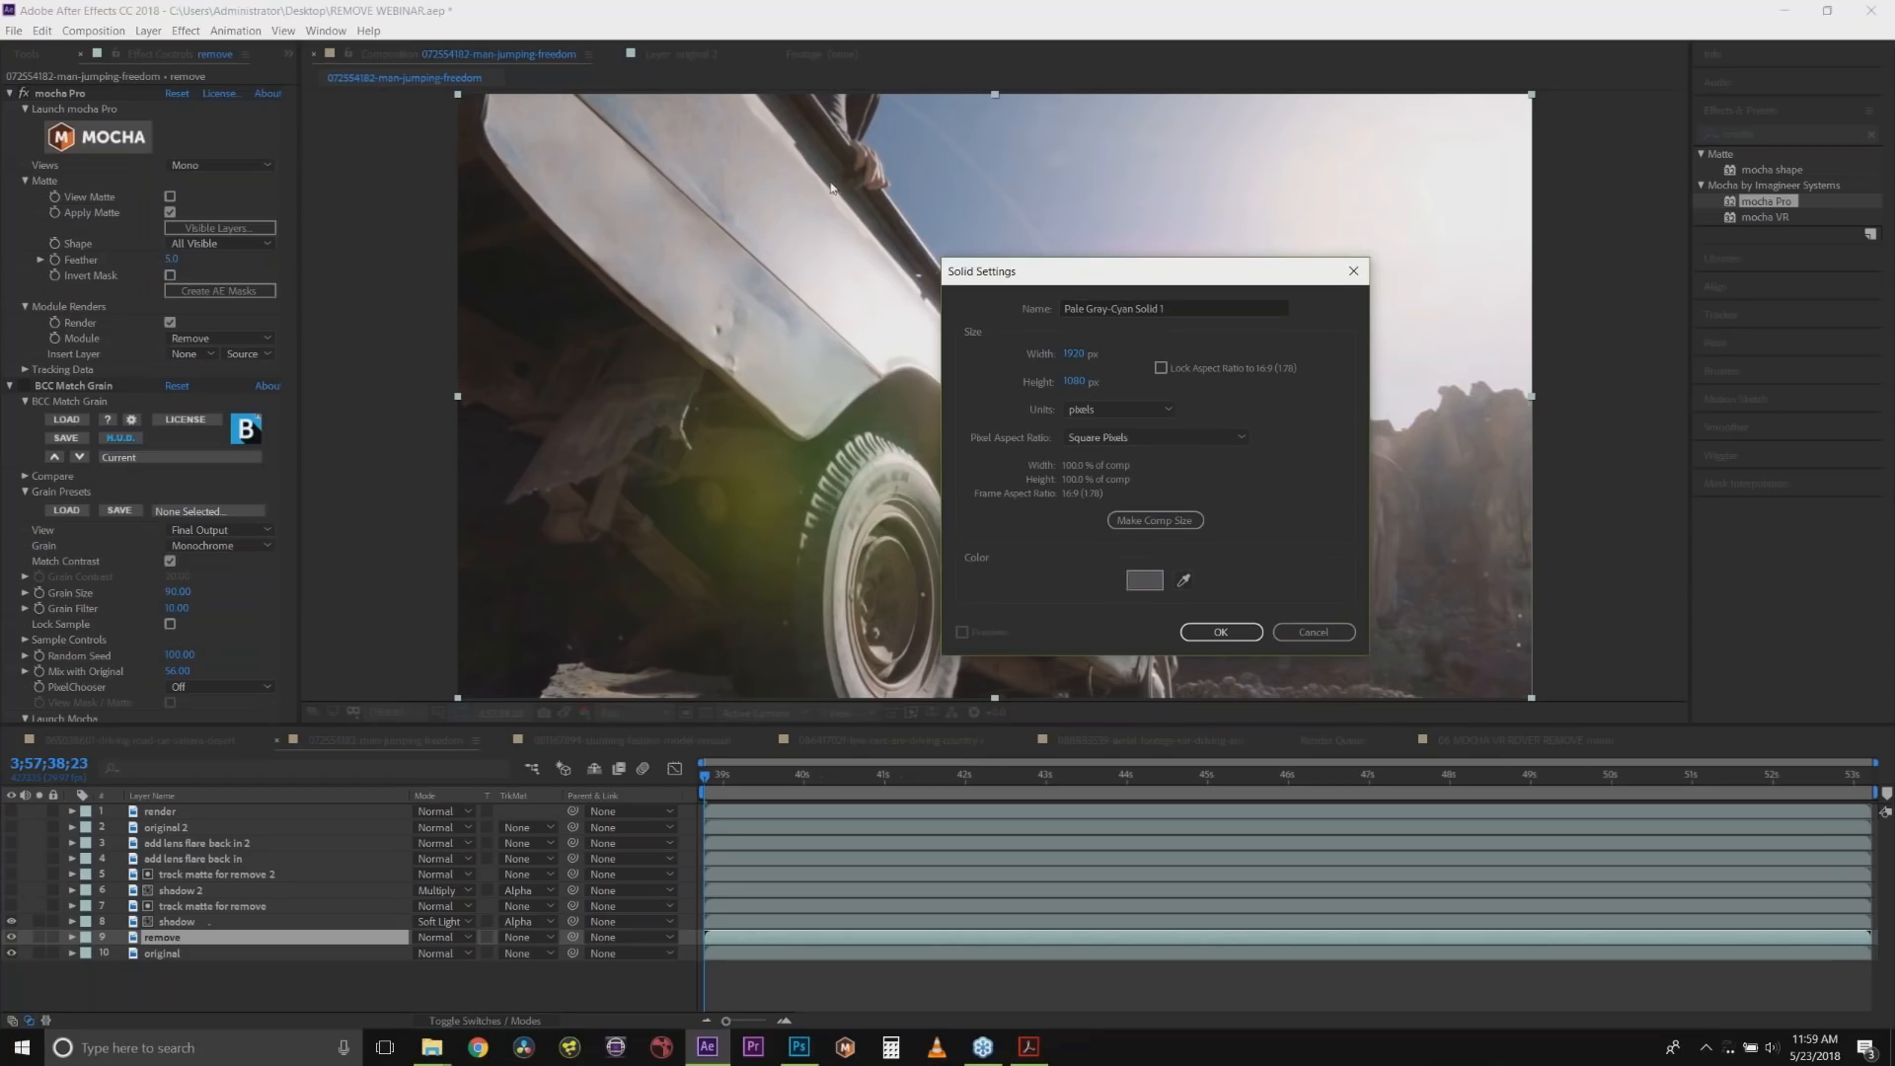
left_click(1225, 632)
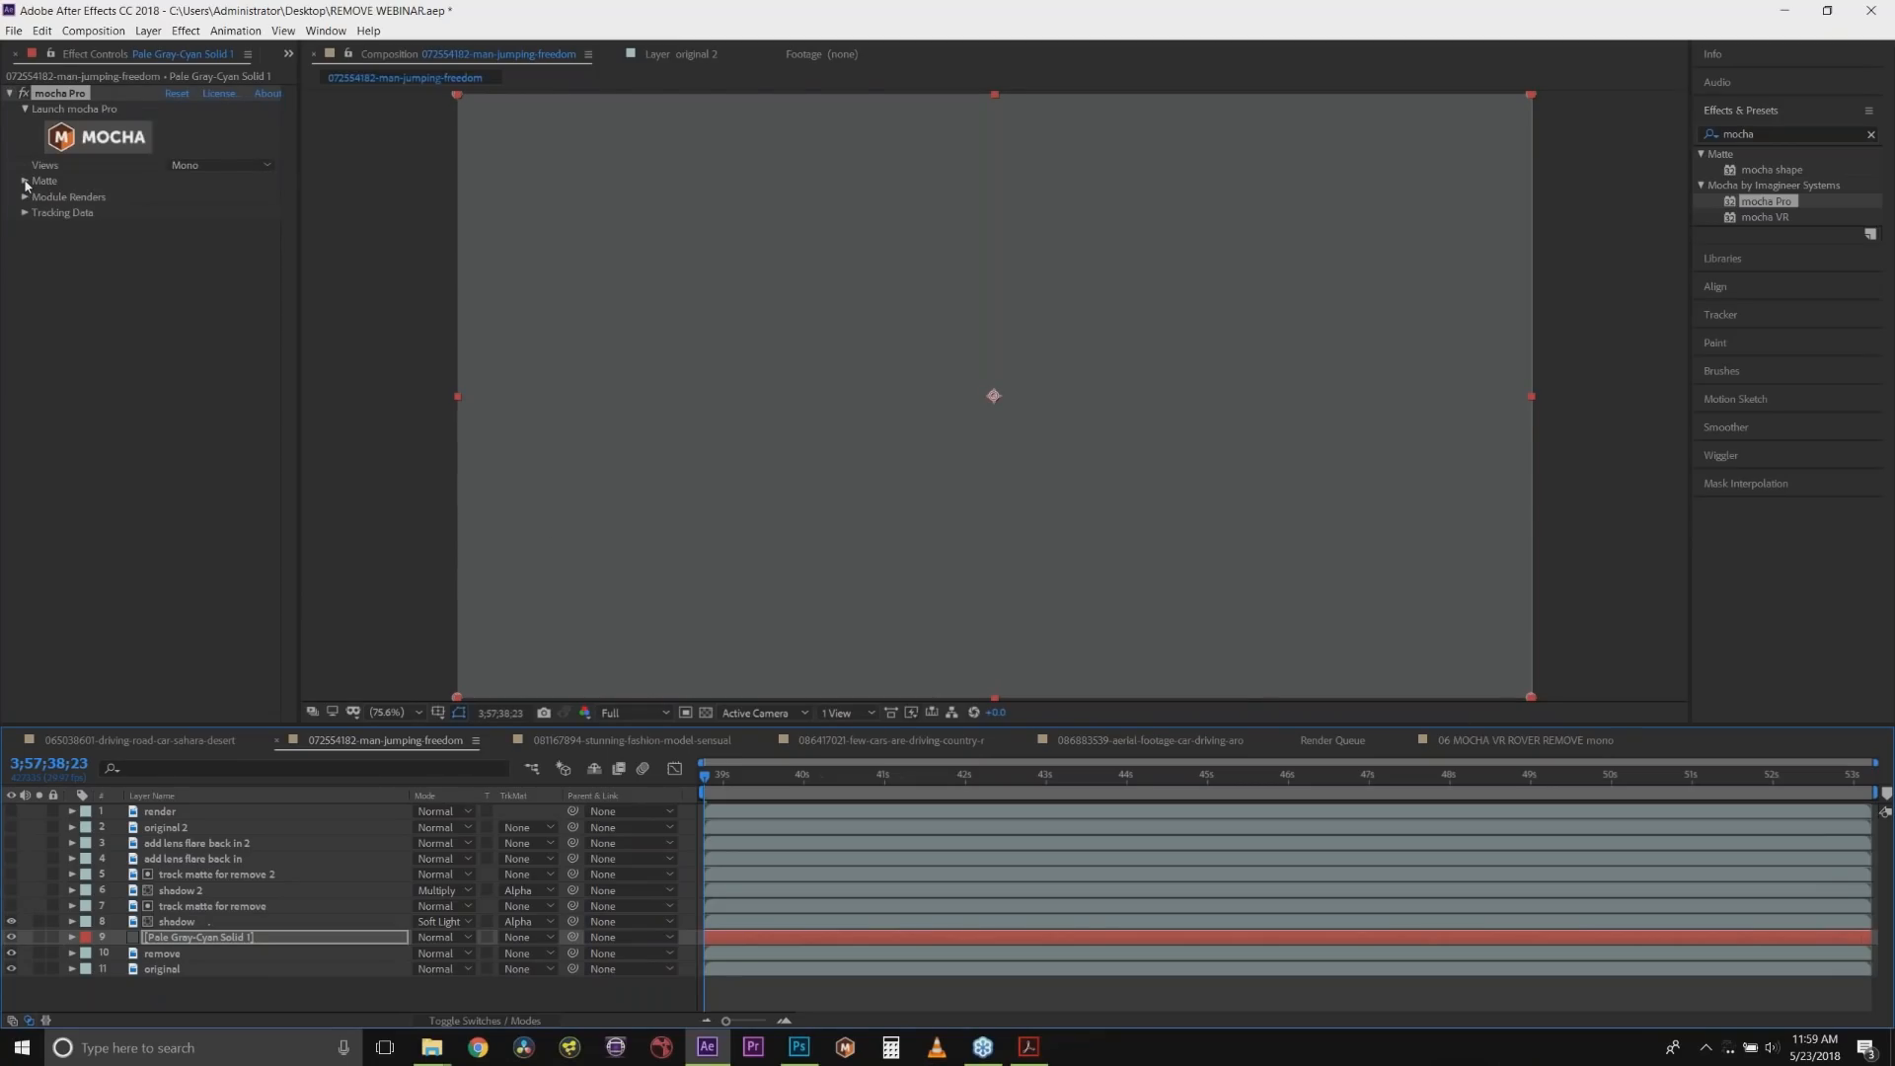
Paste the mocha Pro effect onto the solid, apply its matte, and scrub to 3;57;42;11 with the shadow layer hidden.
left_click(25, 181)
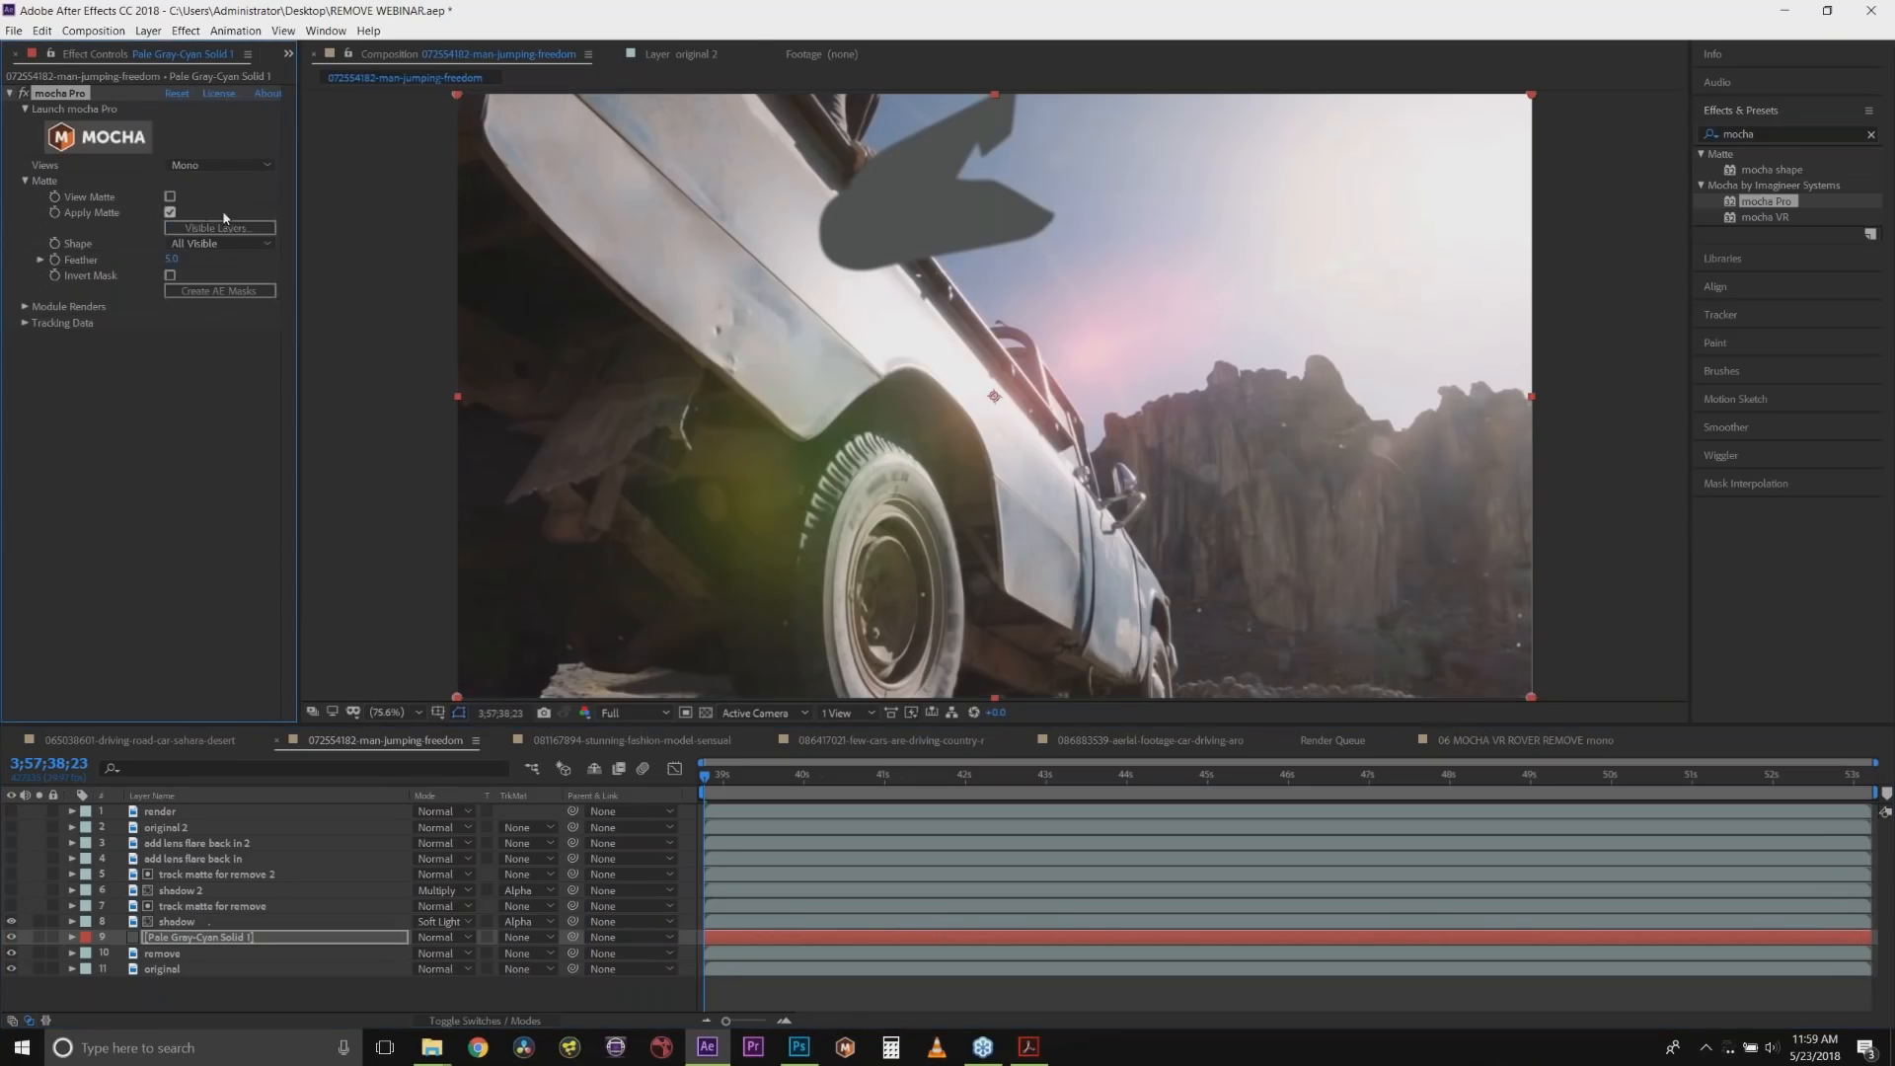
left_click_drag(727, 778, 936, 780)
left_click(1035, 776)
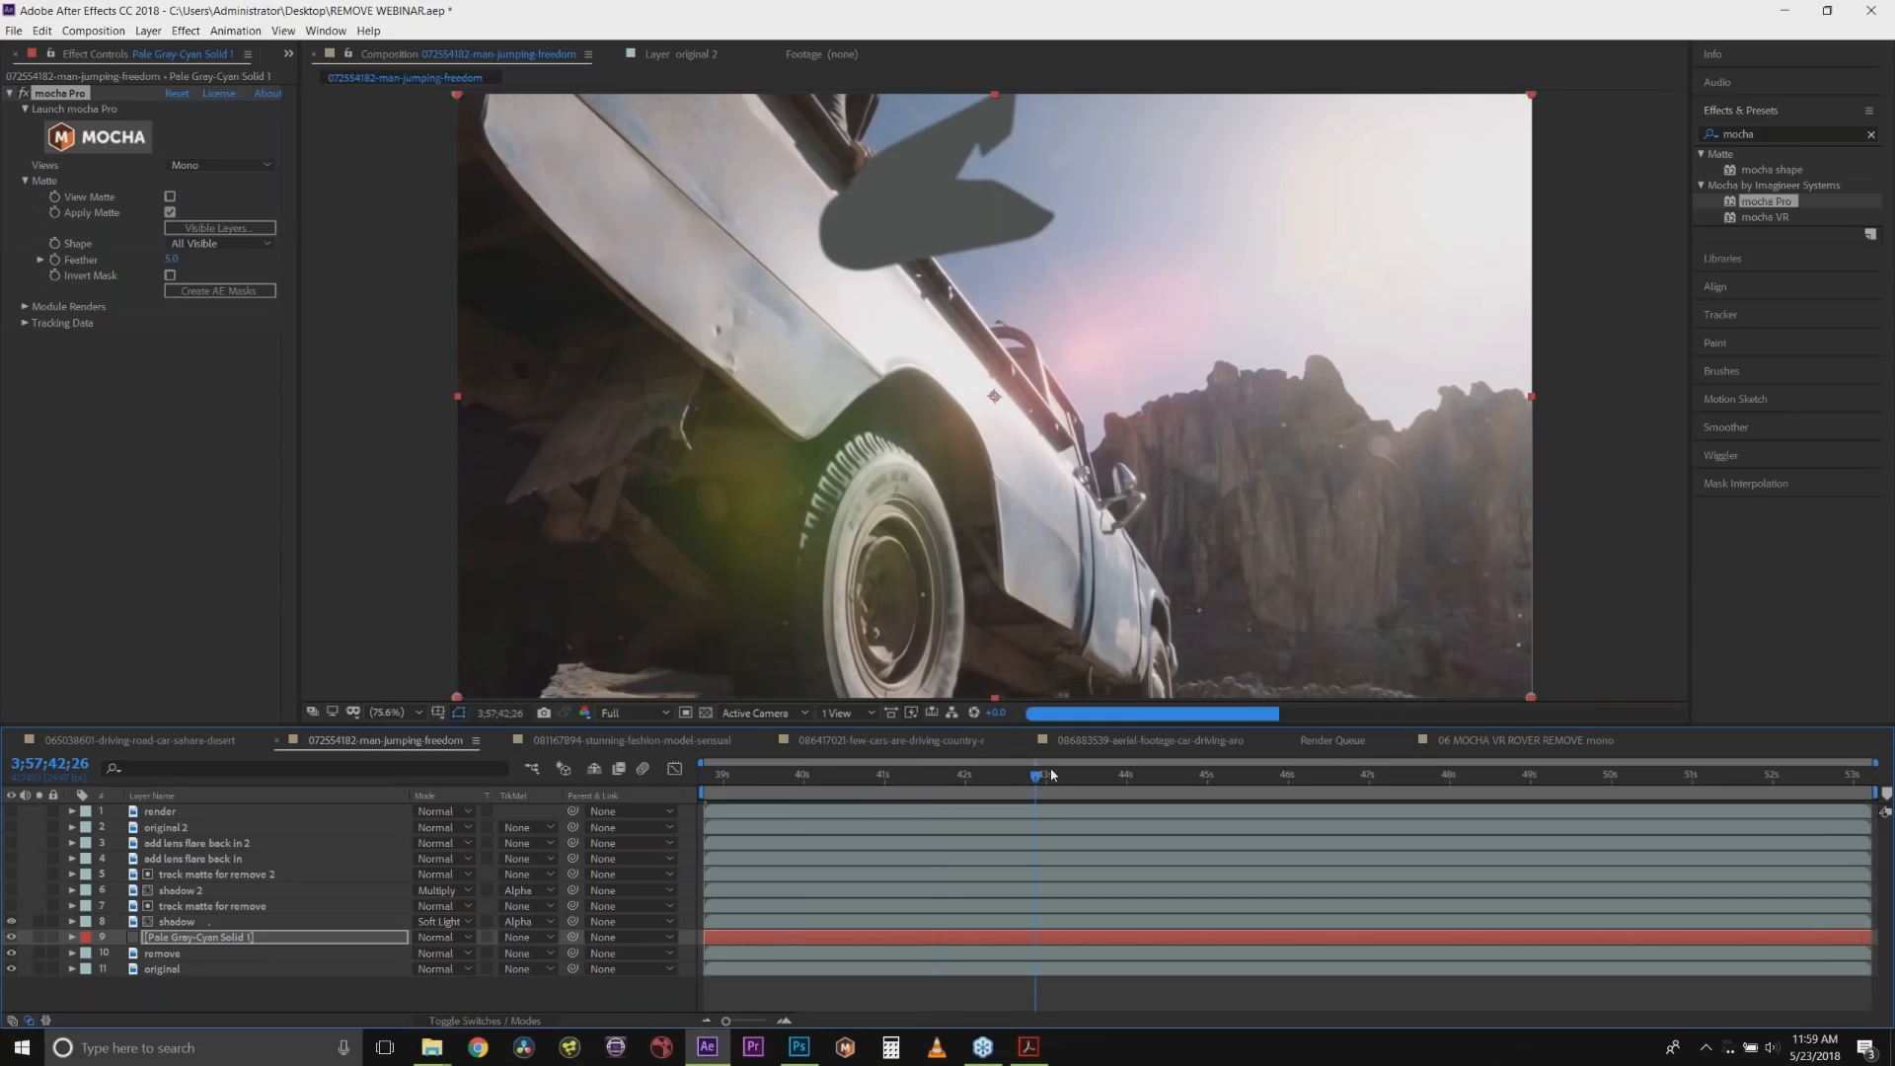
left_click_drag(1037, 776, 996, 775)
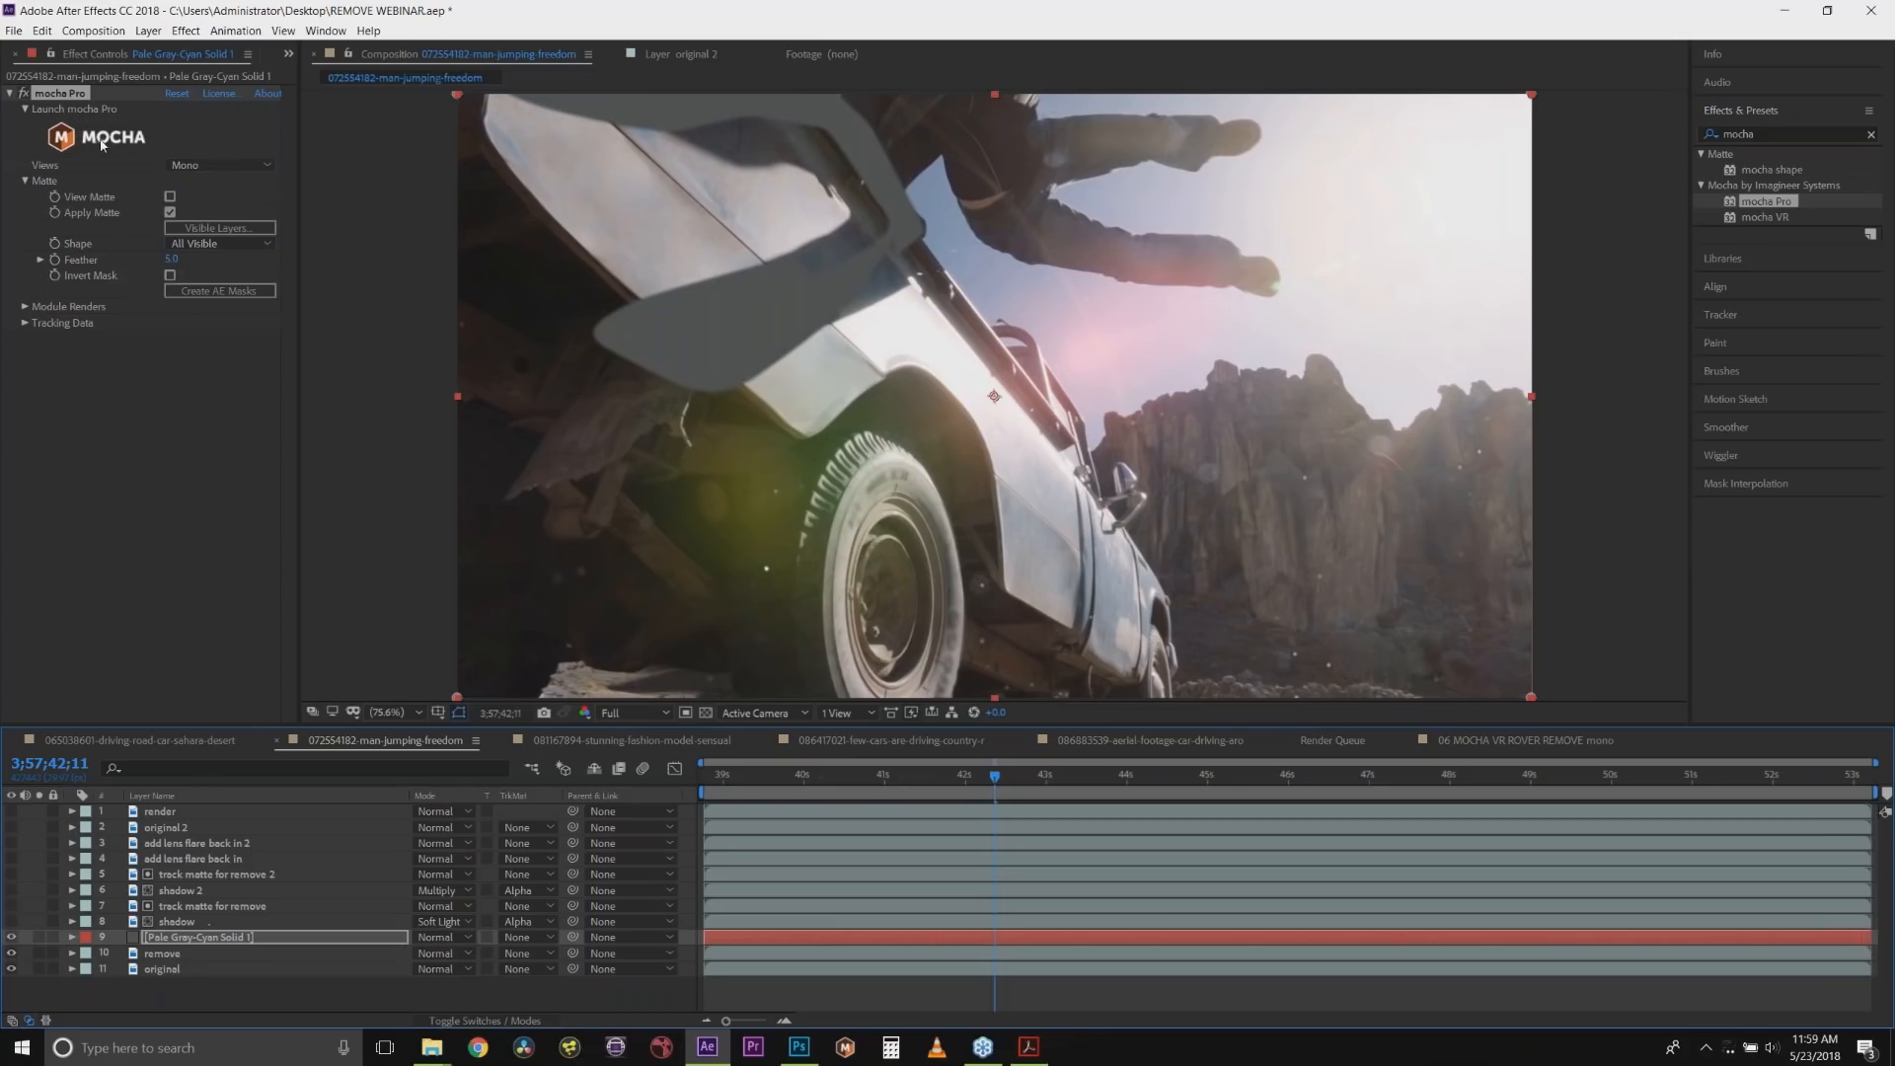
Open the solid's mocha project, inspect the Layer 1 spline, and close it without saving.
left_click(281, 242)
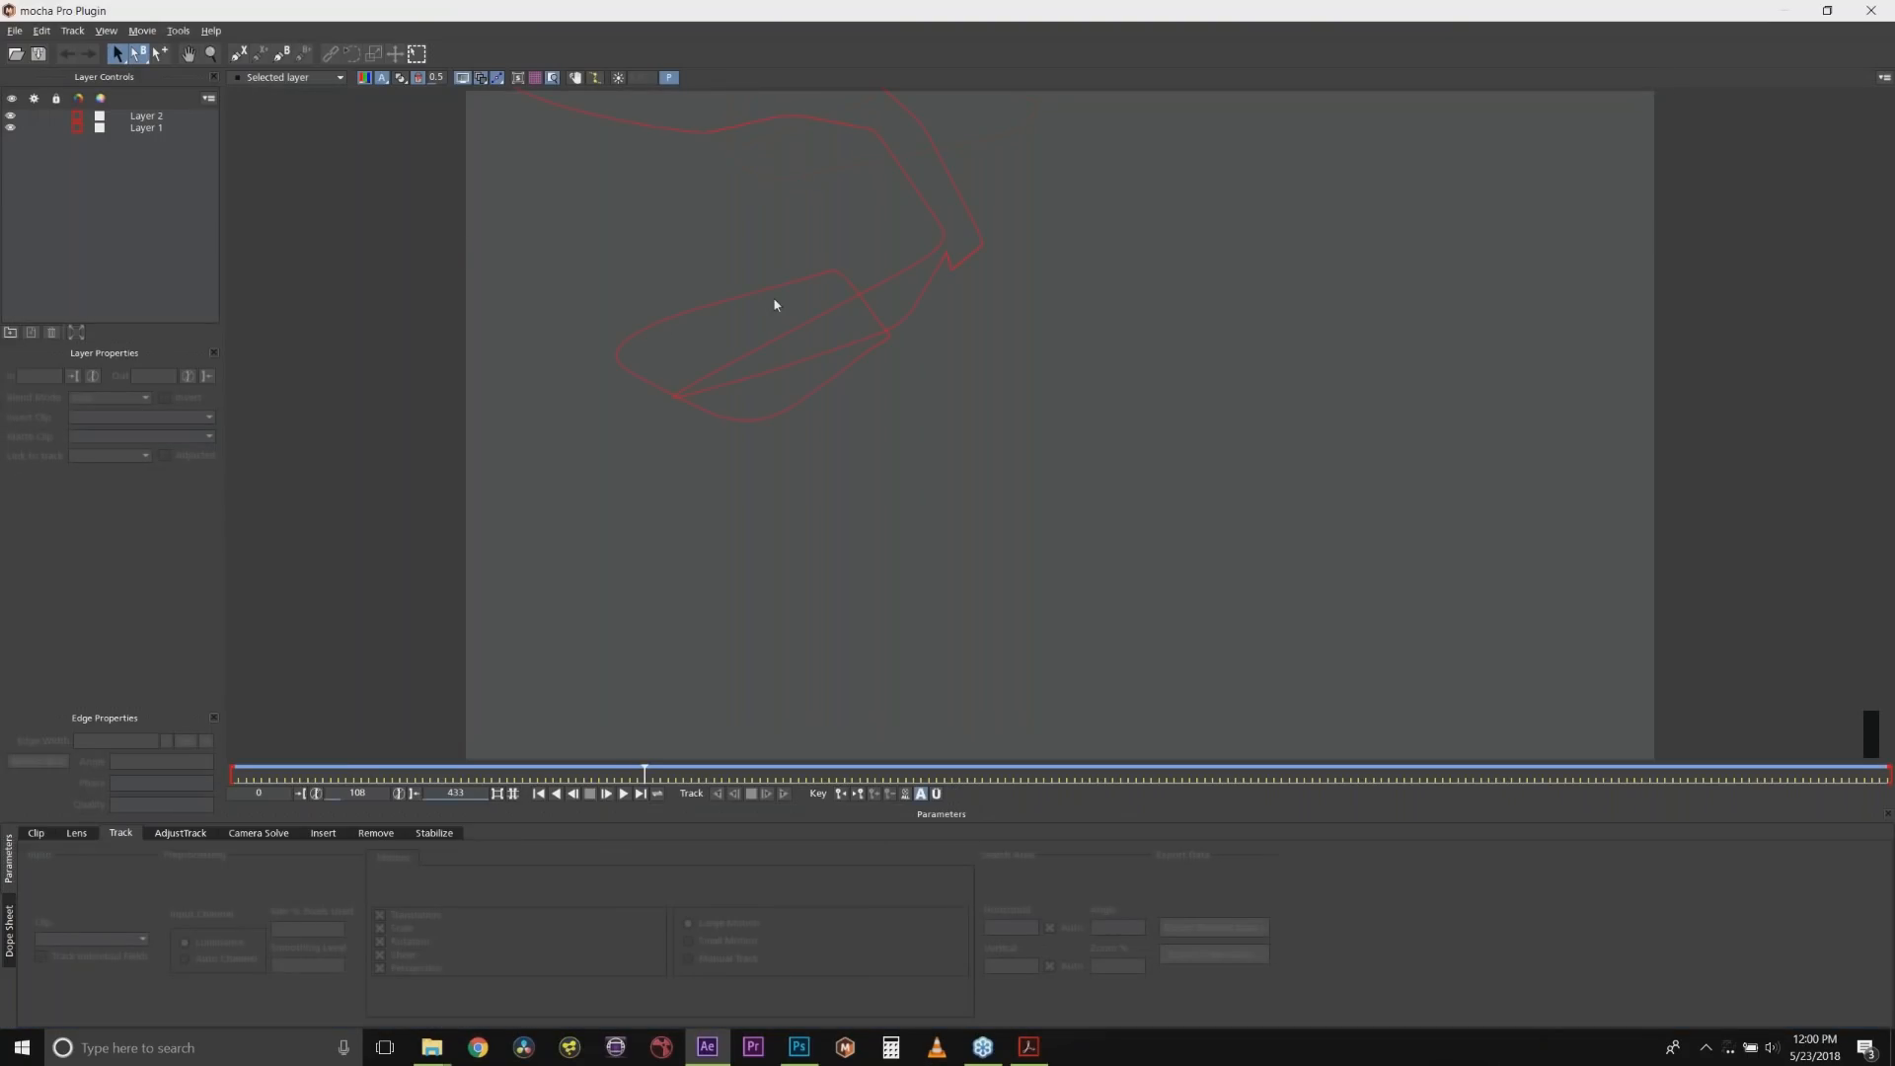
left_click(741, 342)
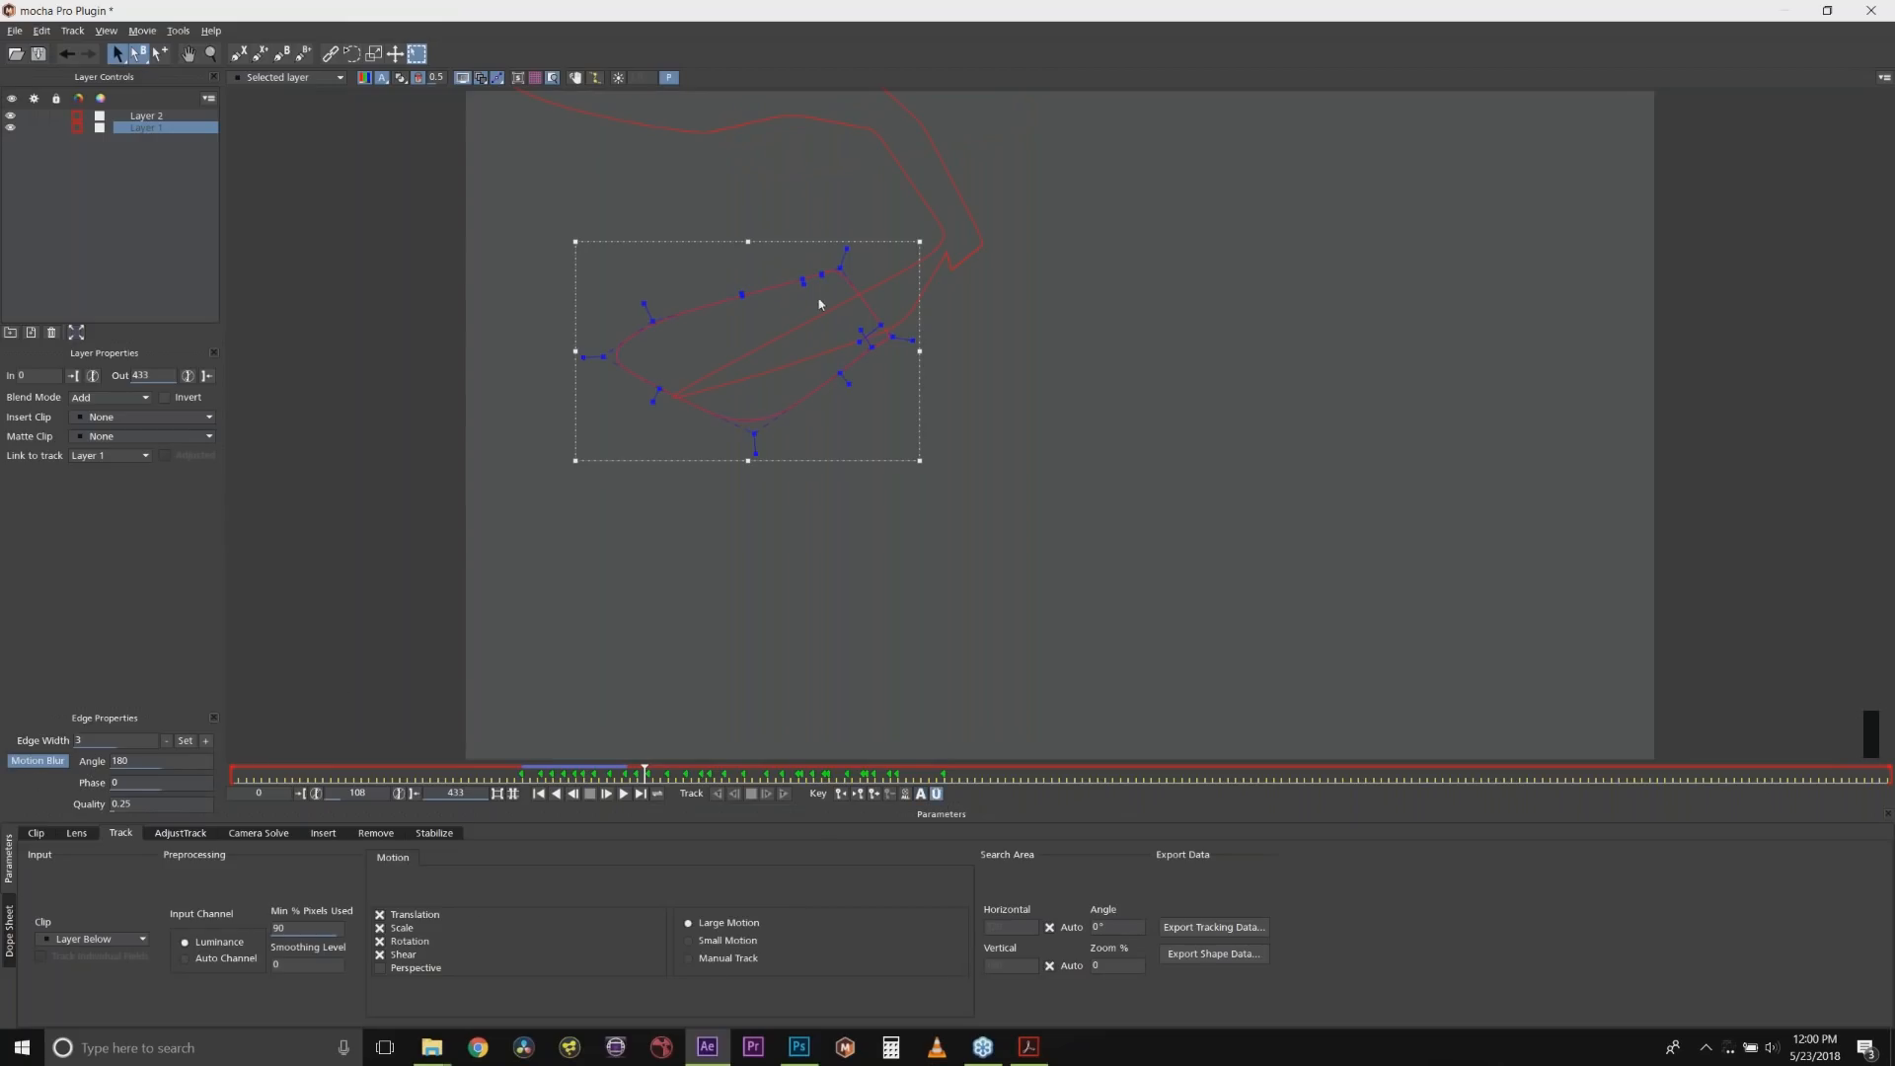
left_click(1871, 9)
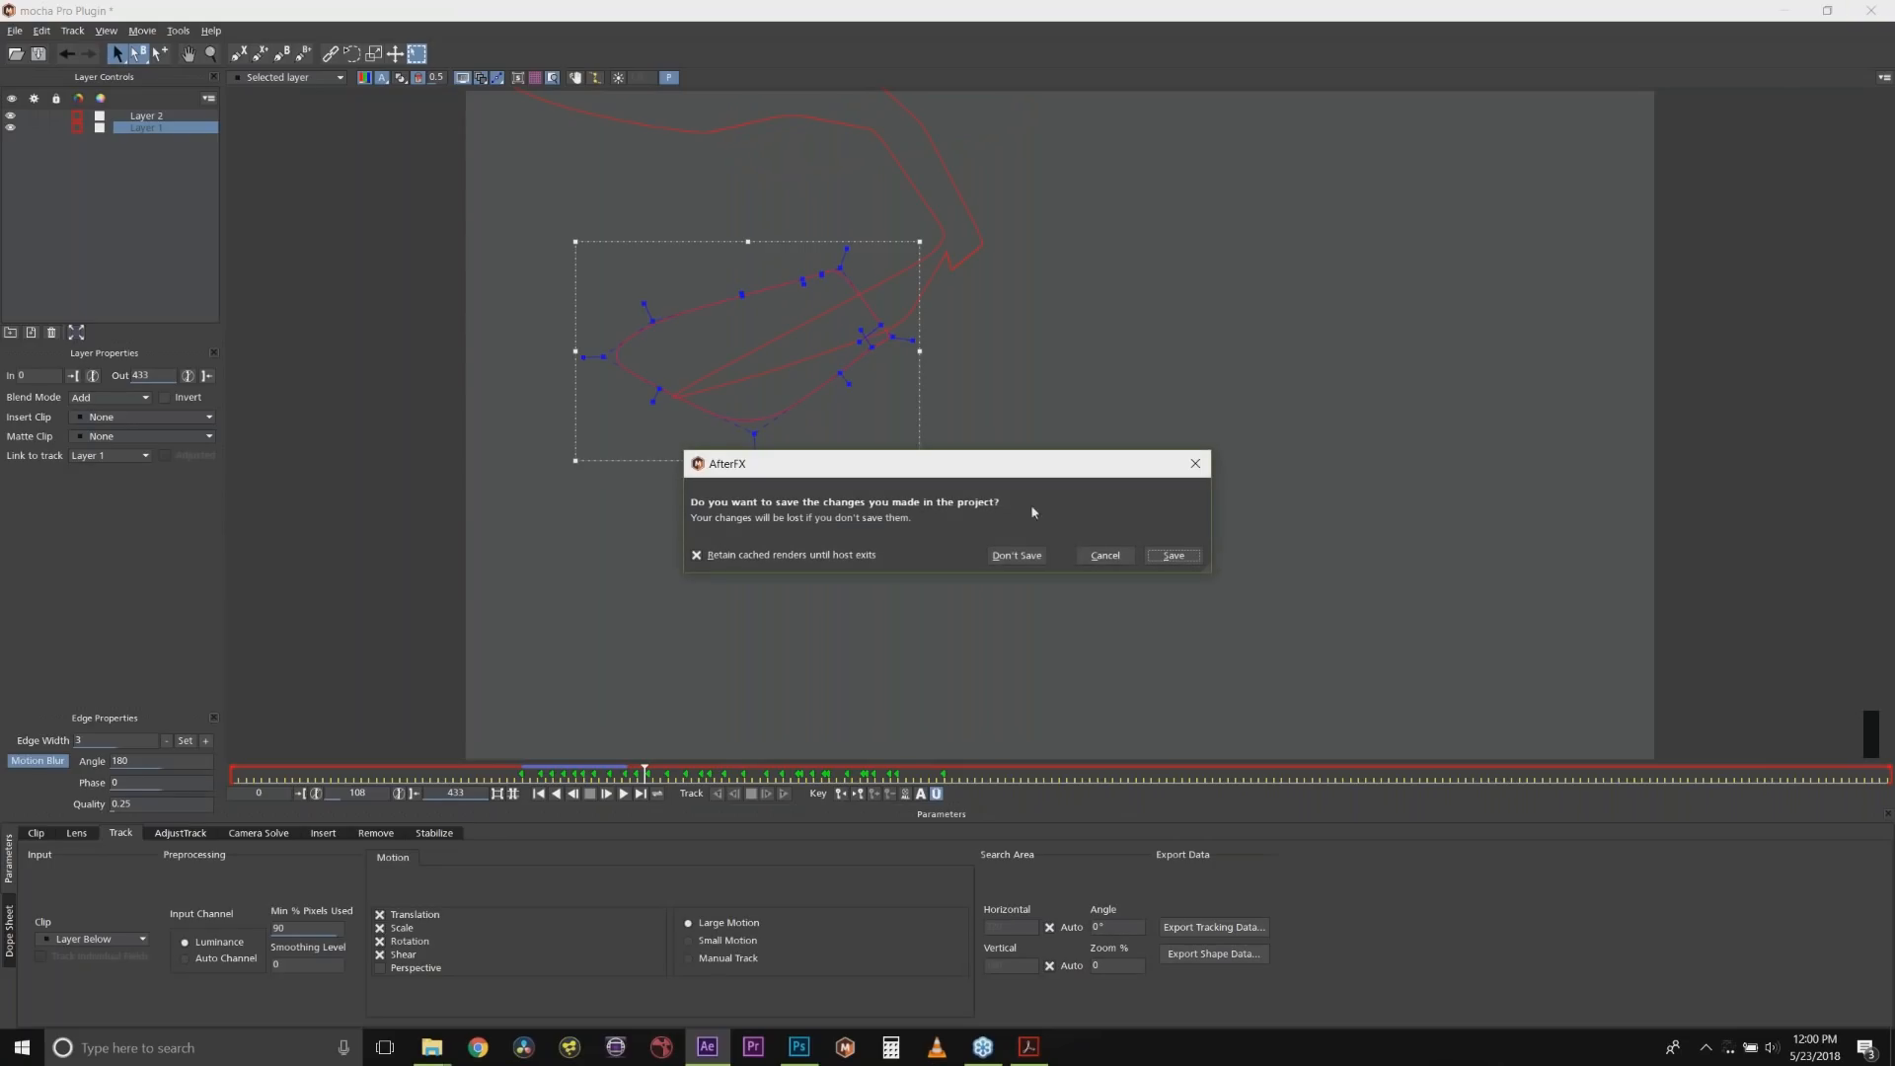
left_click(1004, 558)
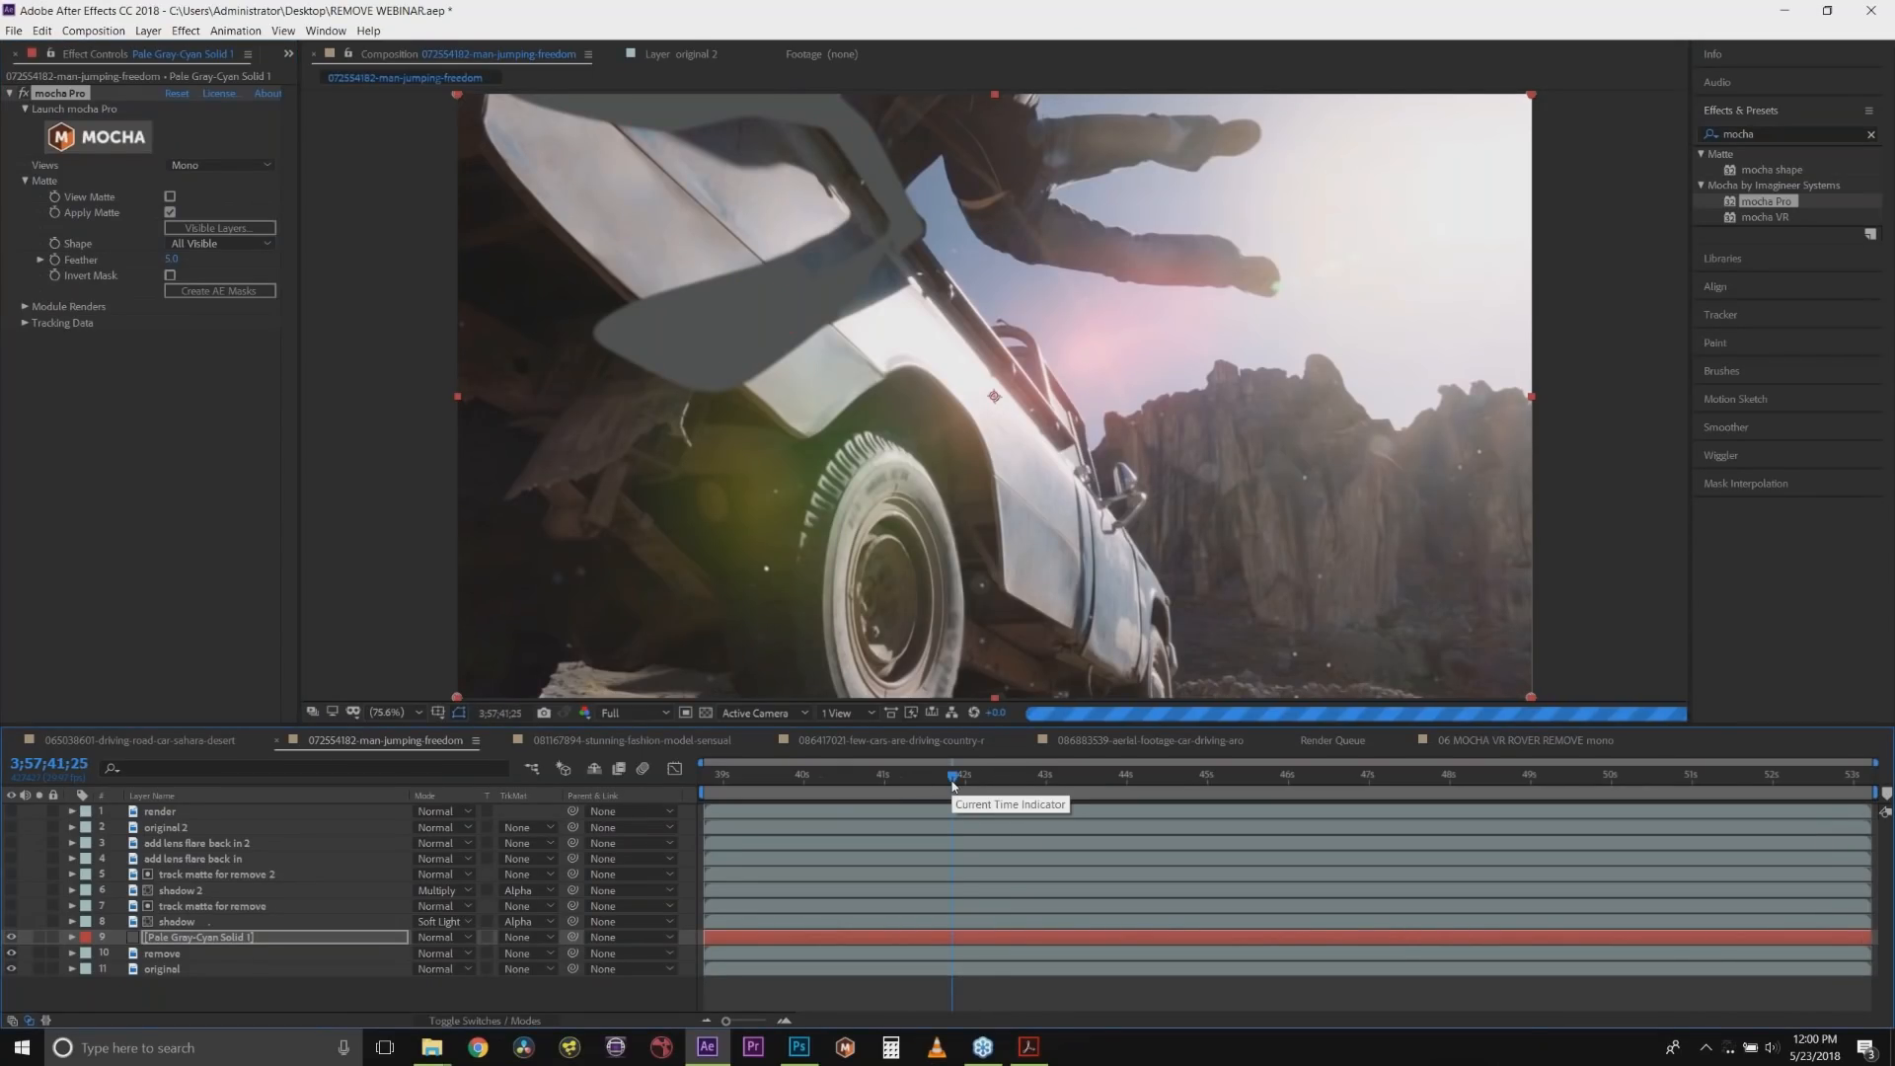
Compare Soft Light and Multiply blending on the solid at 3;57;41;09 and 3;57;41;17, ending with Multiply.
left_click_drag(952, 785, 909, 782)
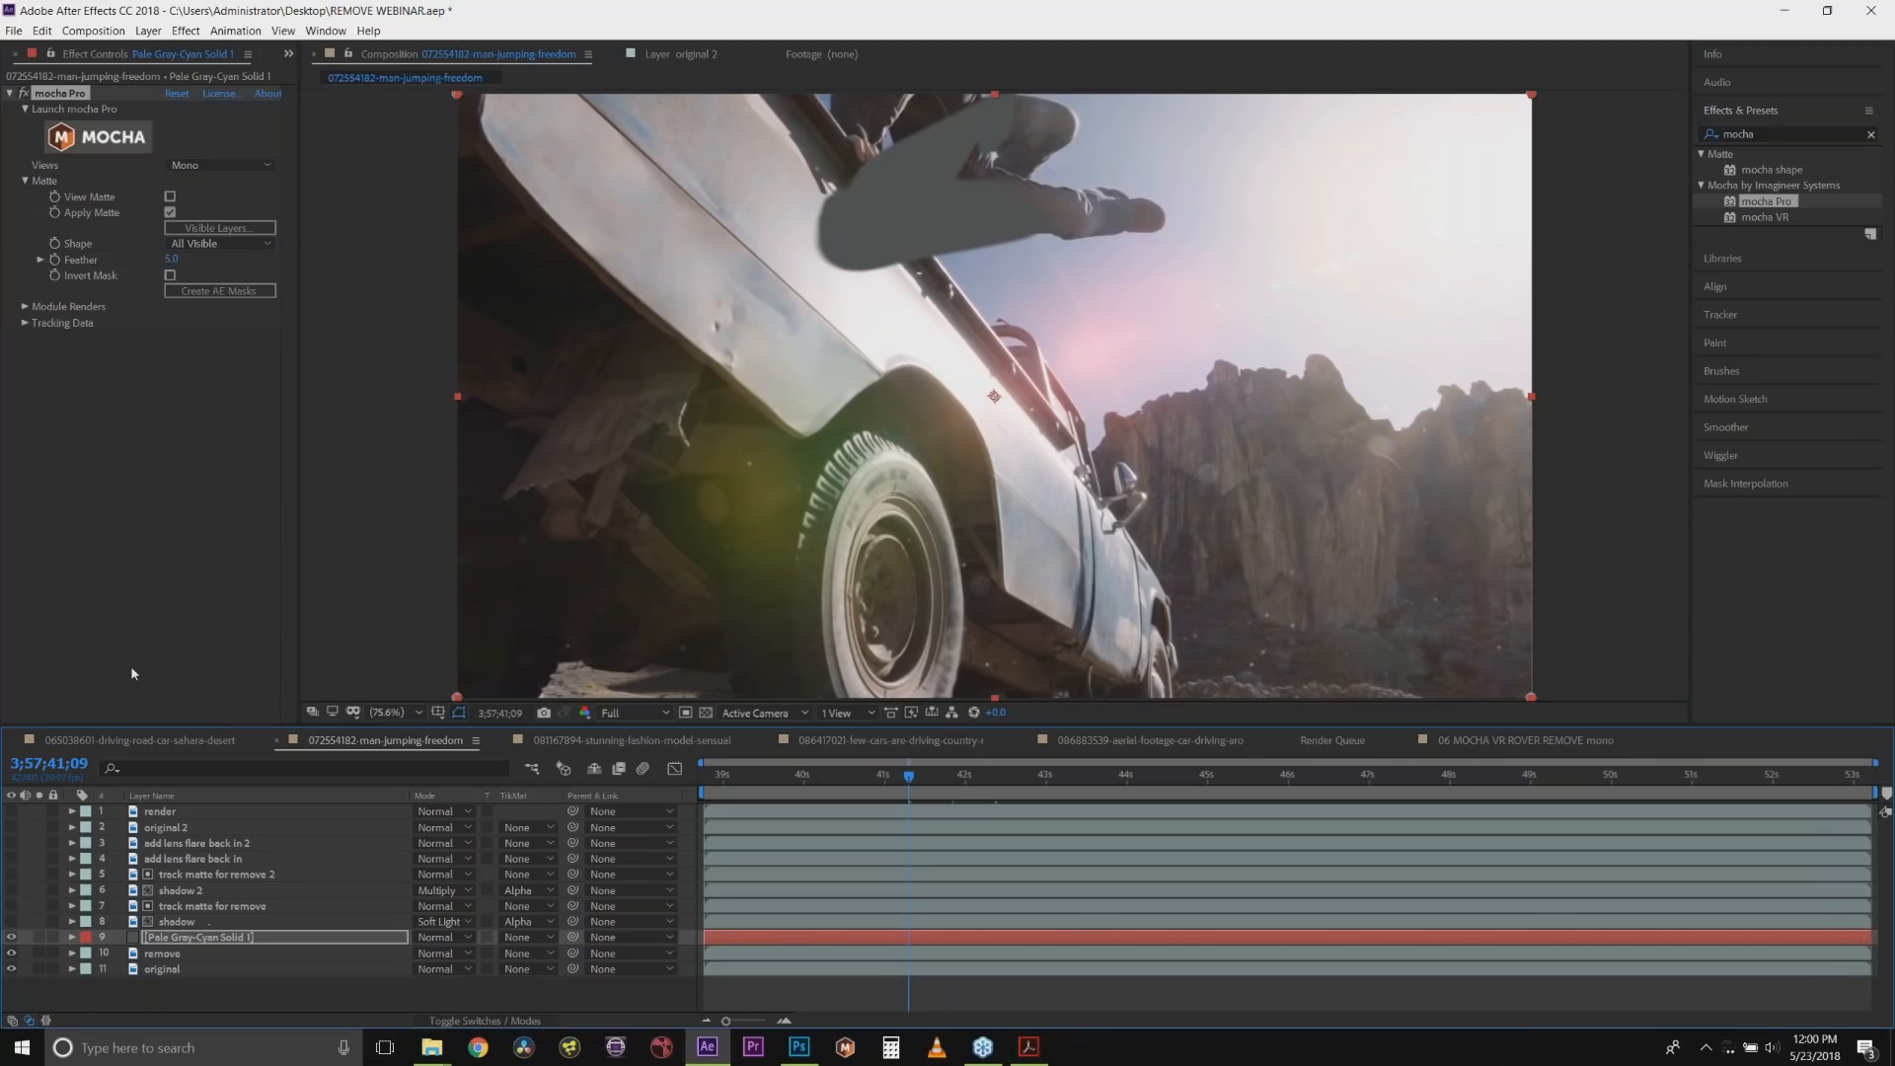
left_click(438, 937)
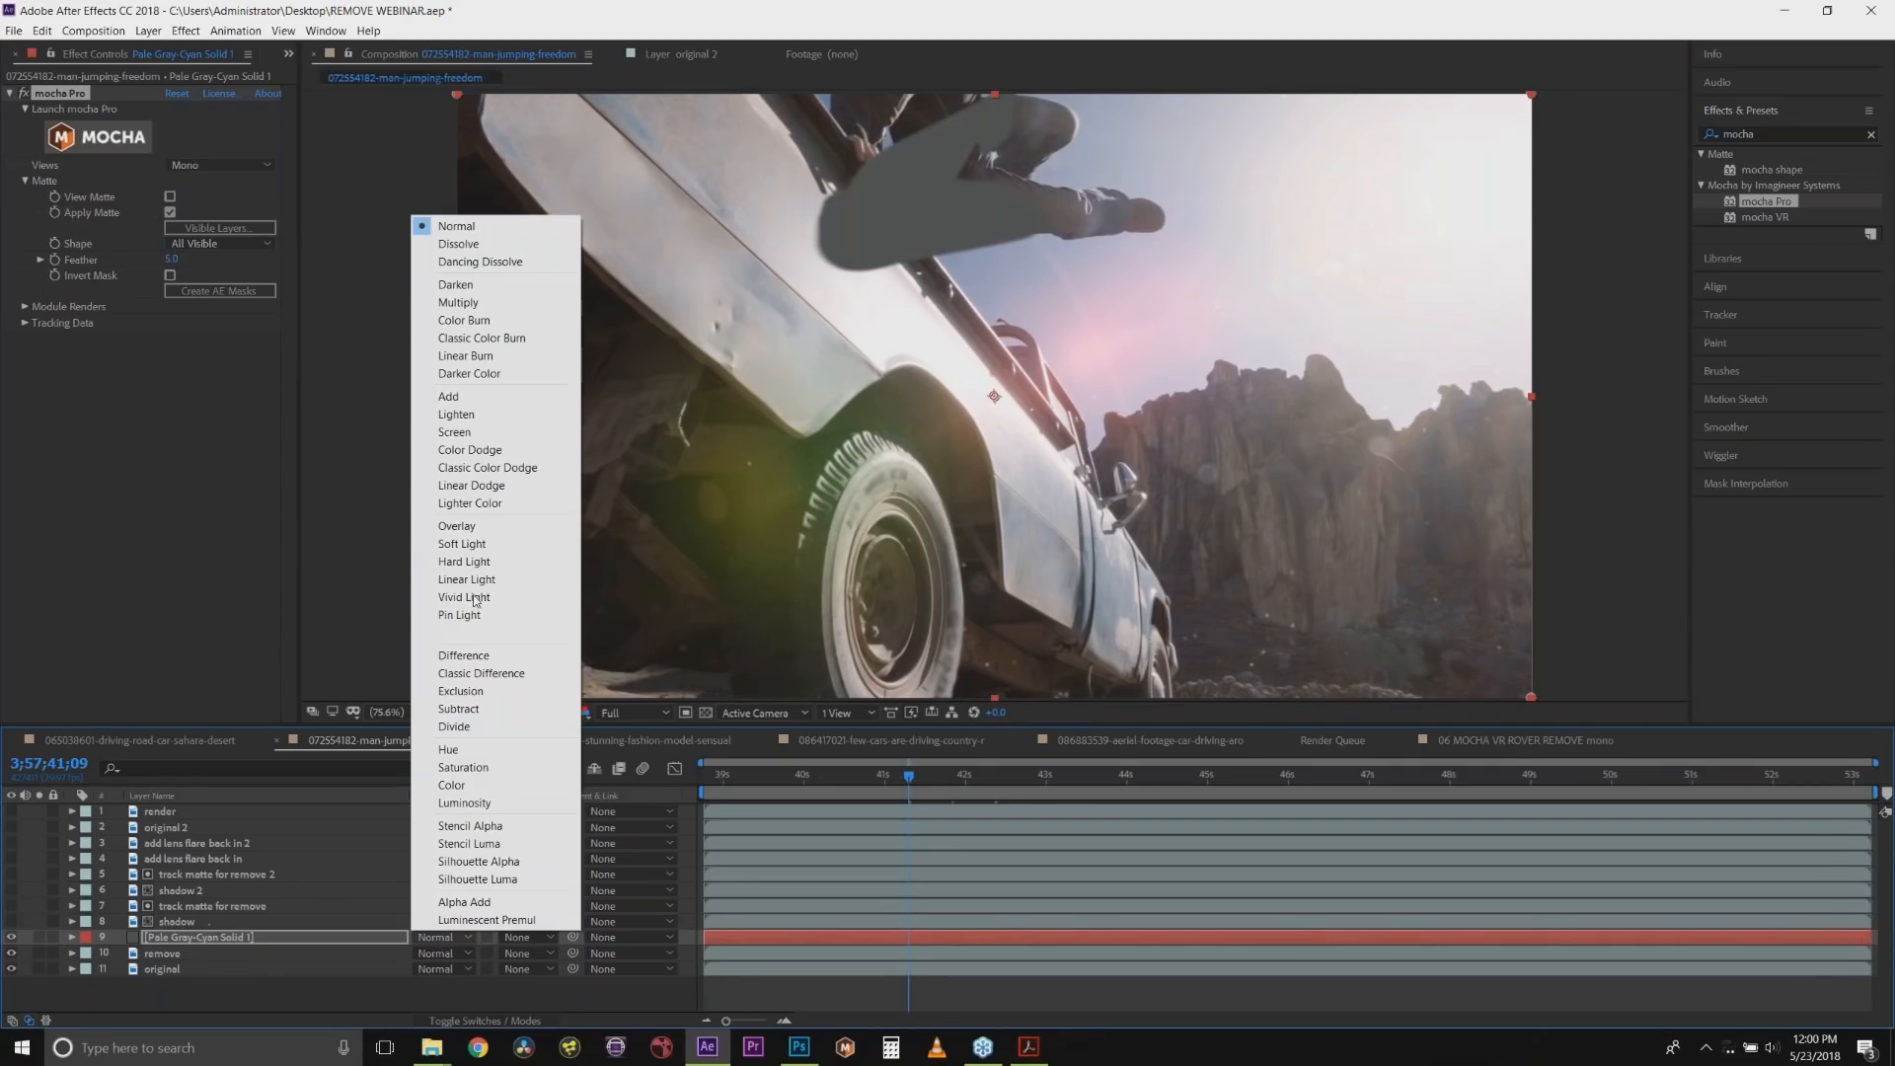
left_click(479, 545)
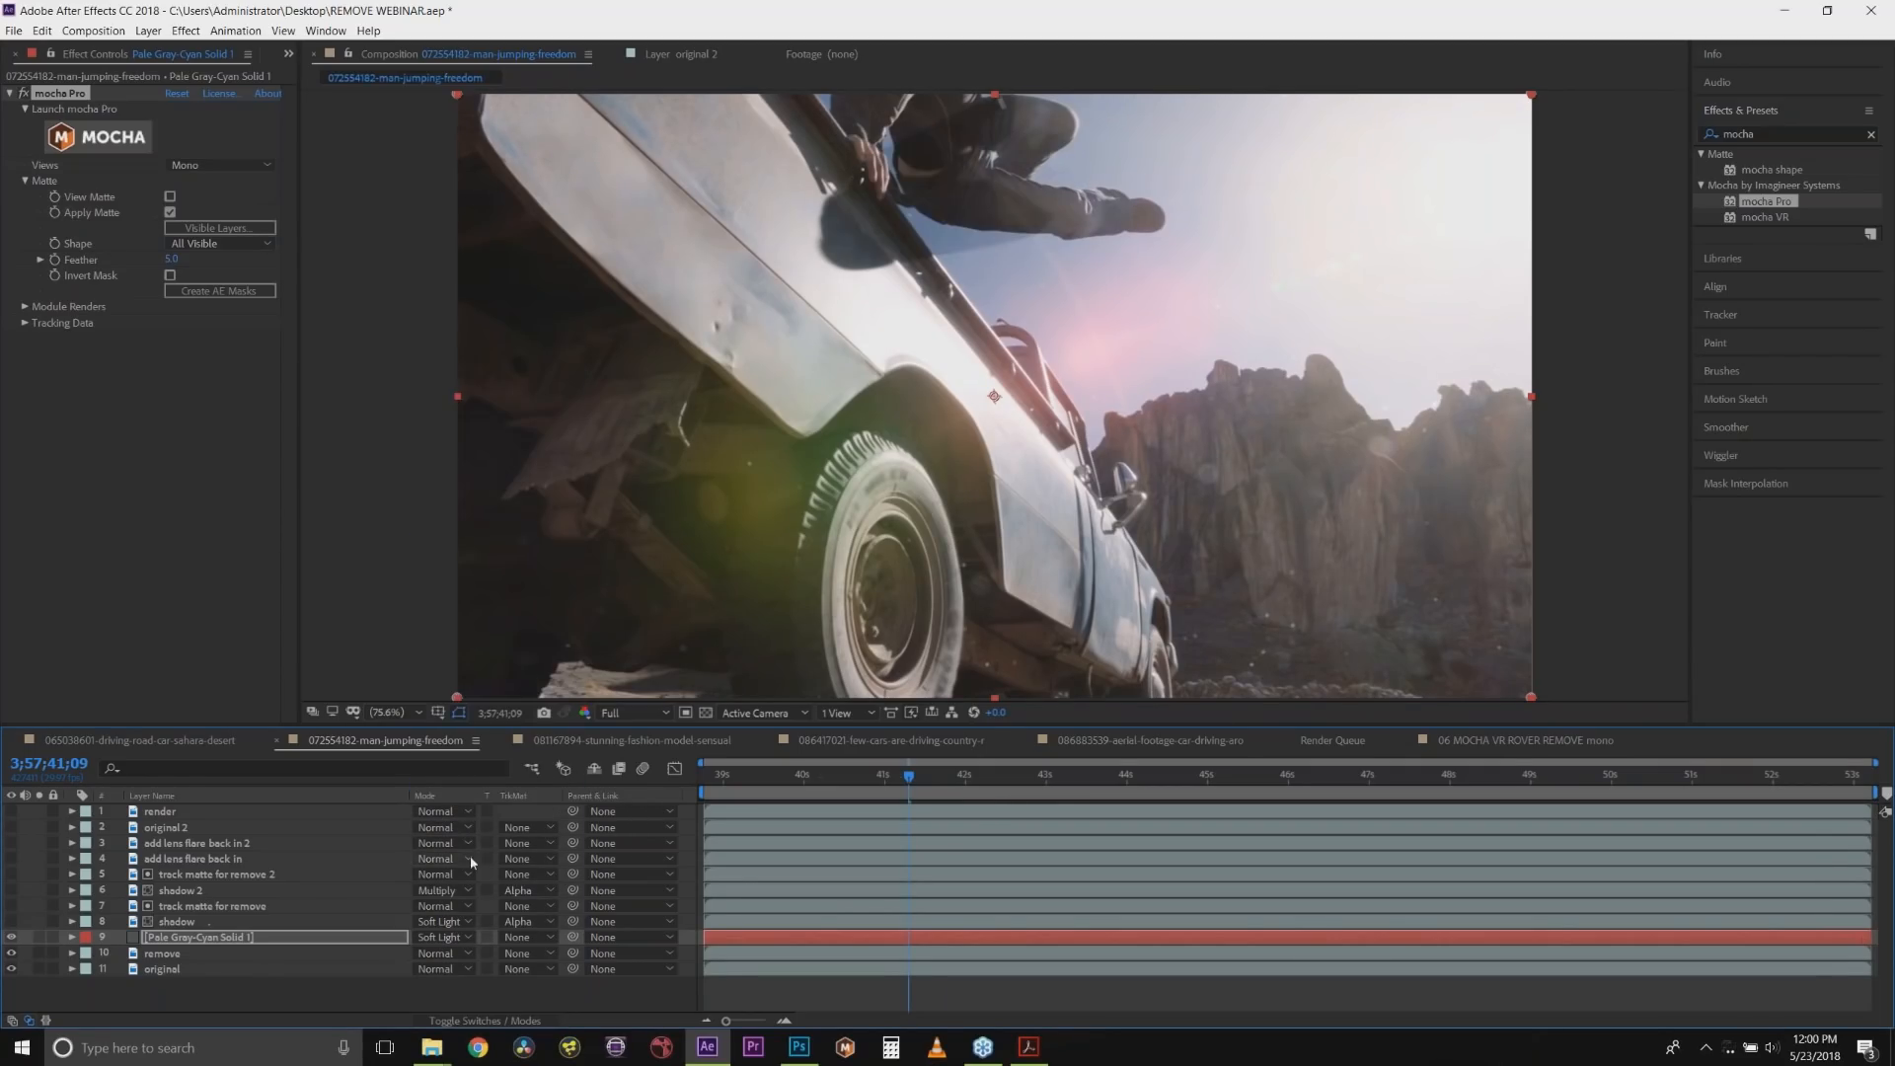
left_click(440, 940)
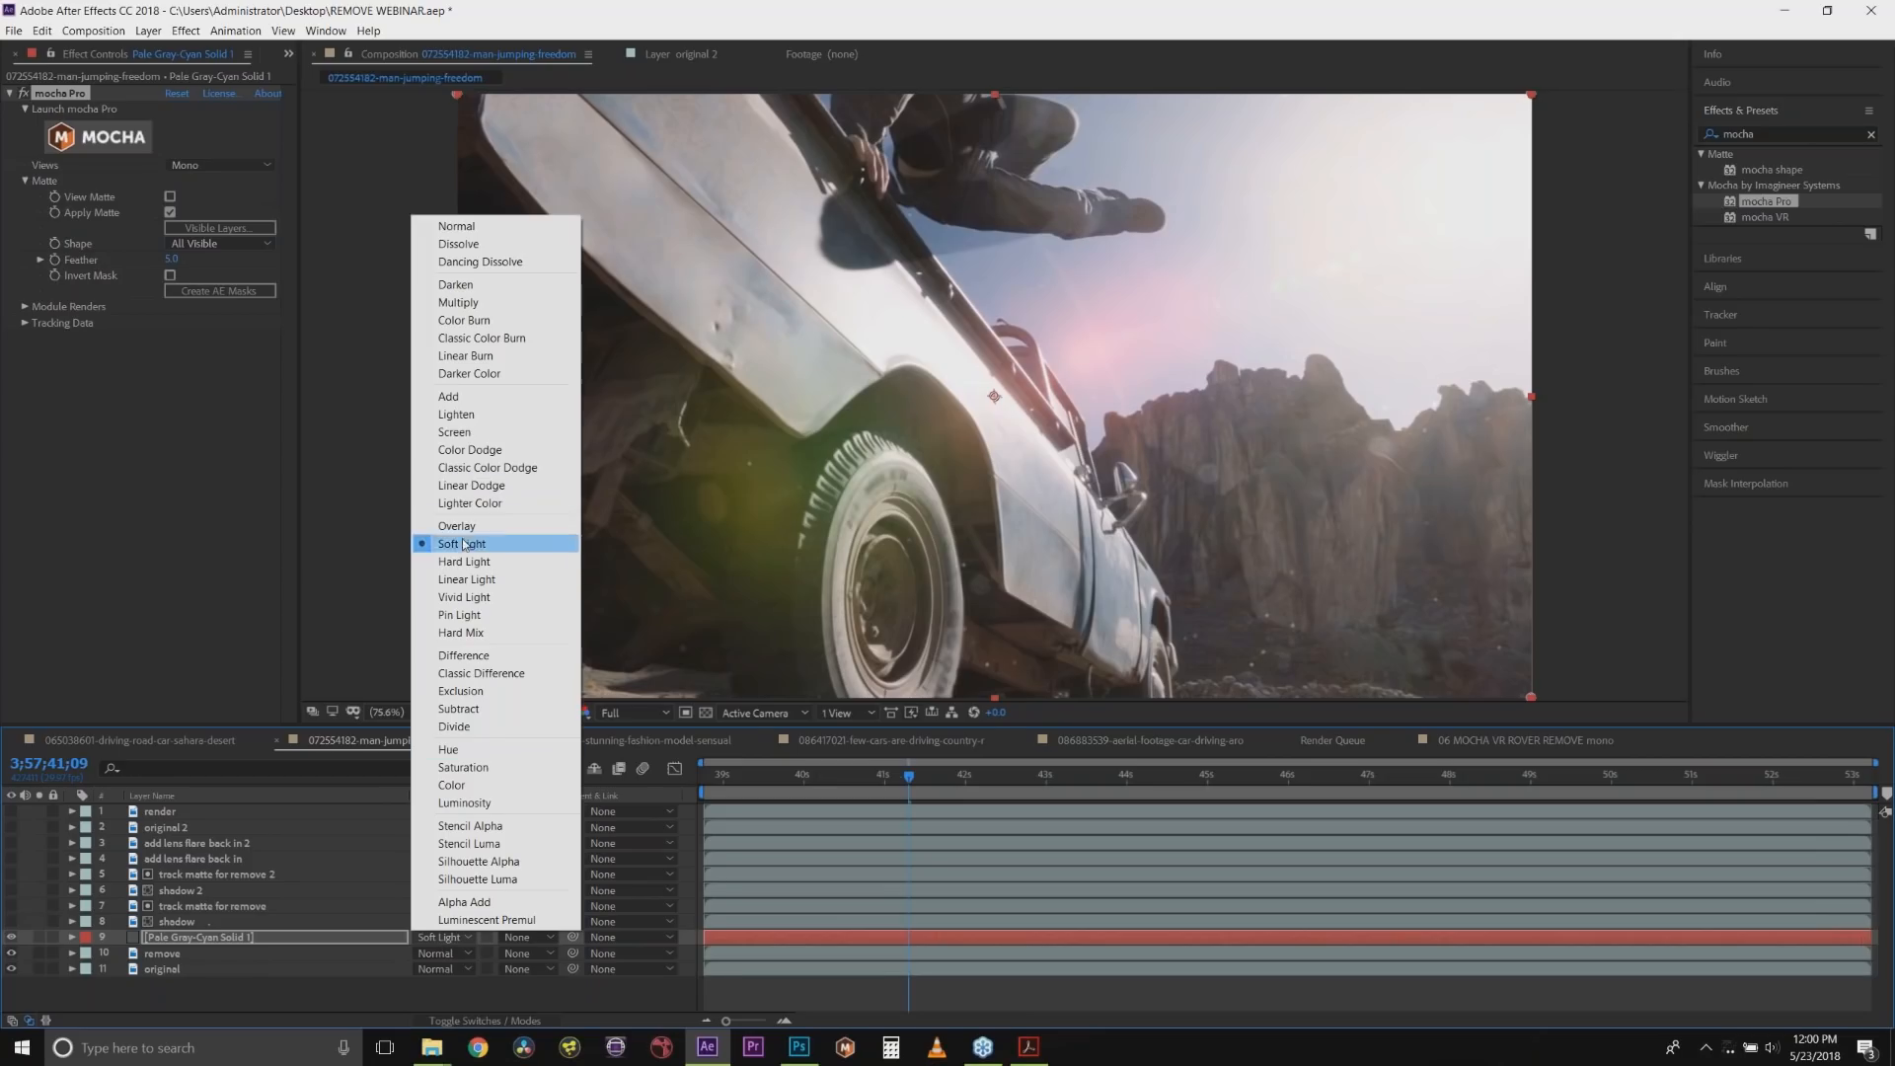
left_click(456, 303)
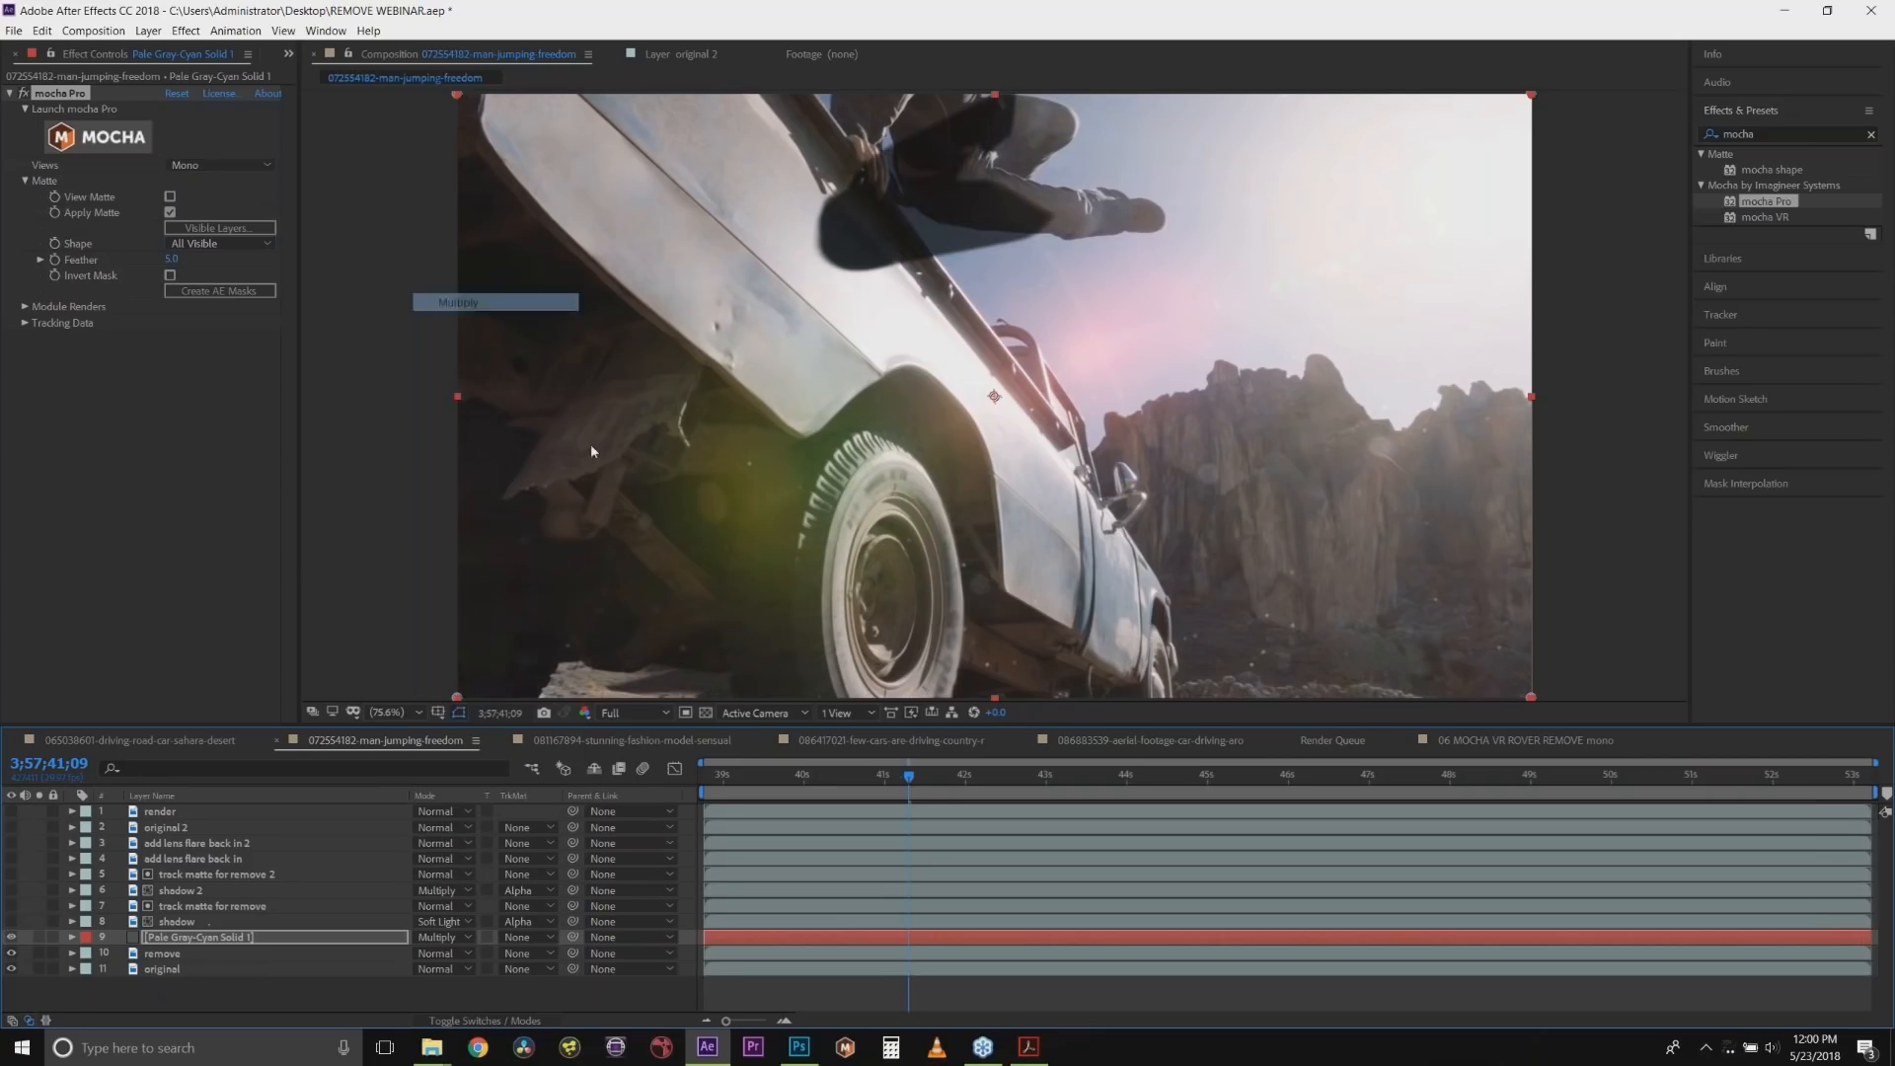
left_click(930, 782)
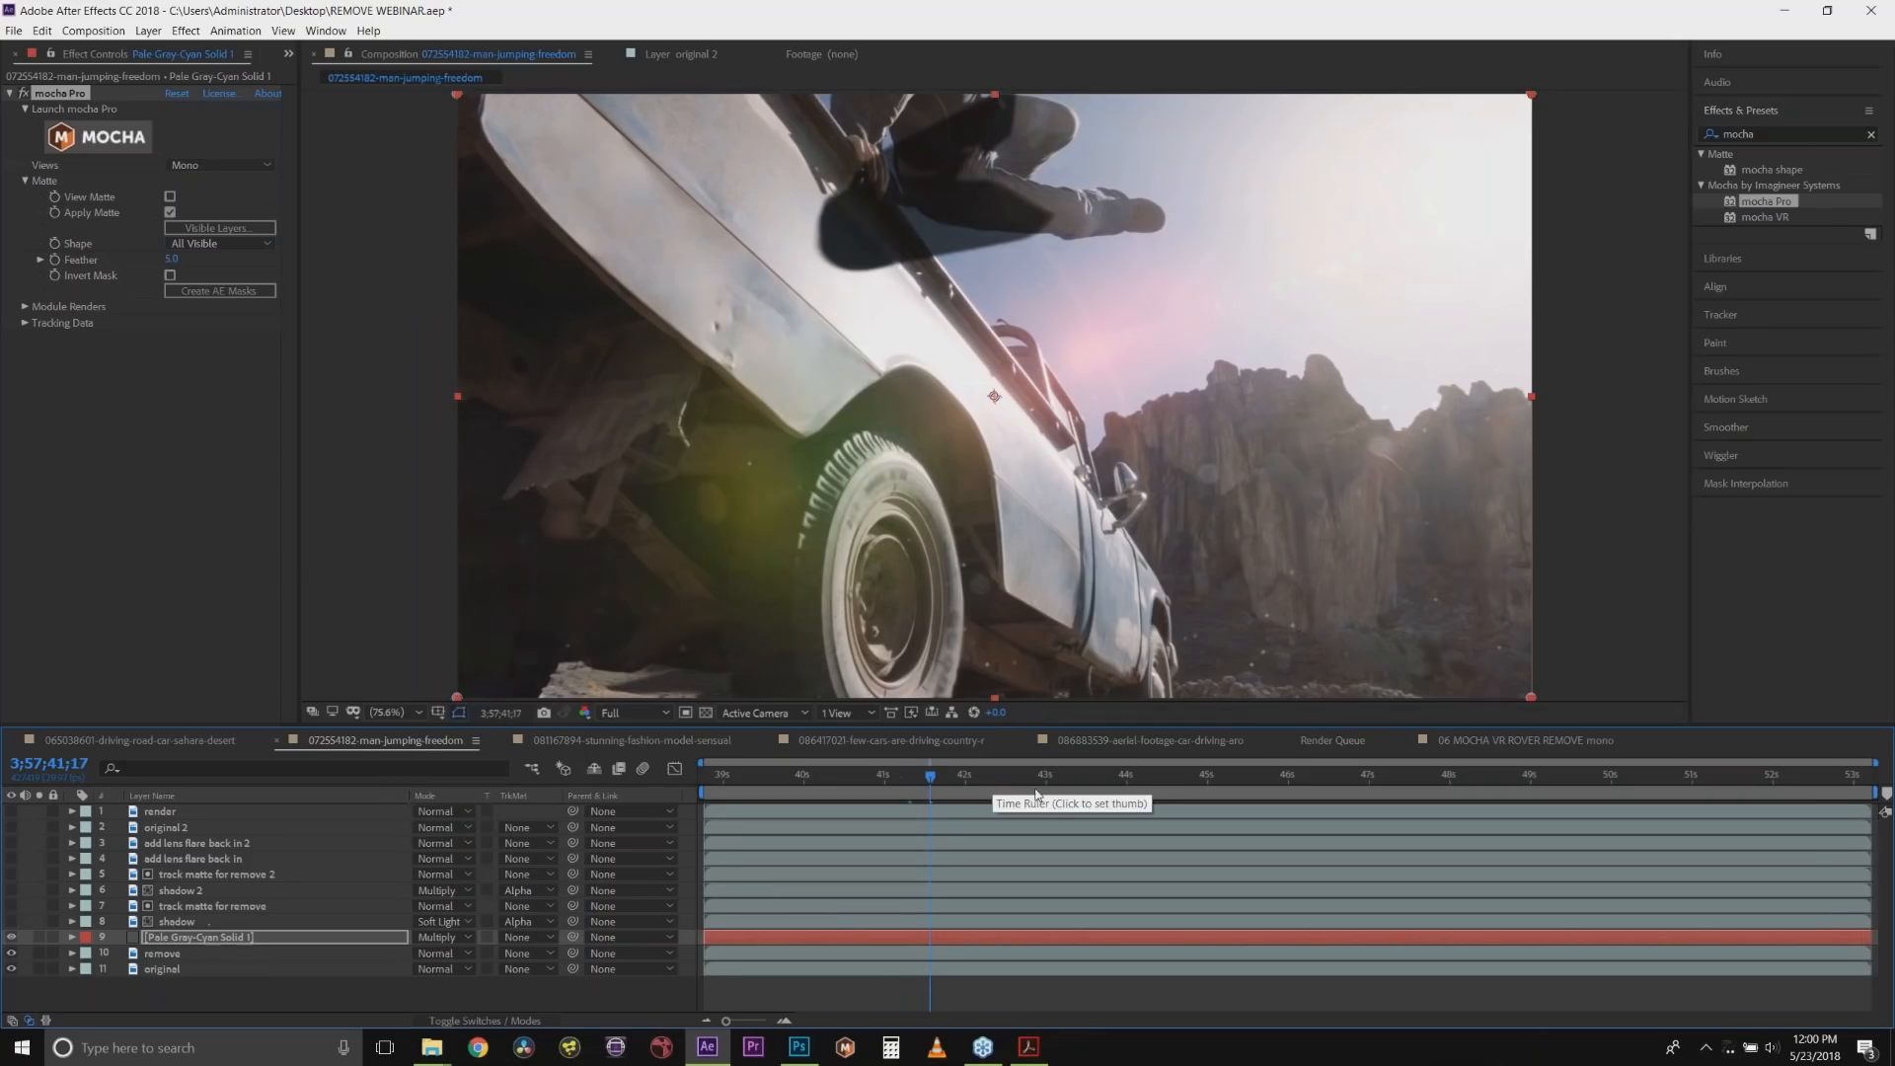
left_click(444, 938)
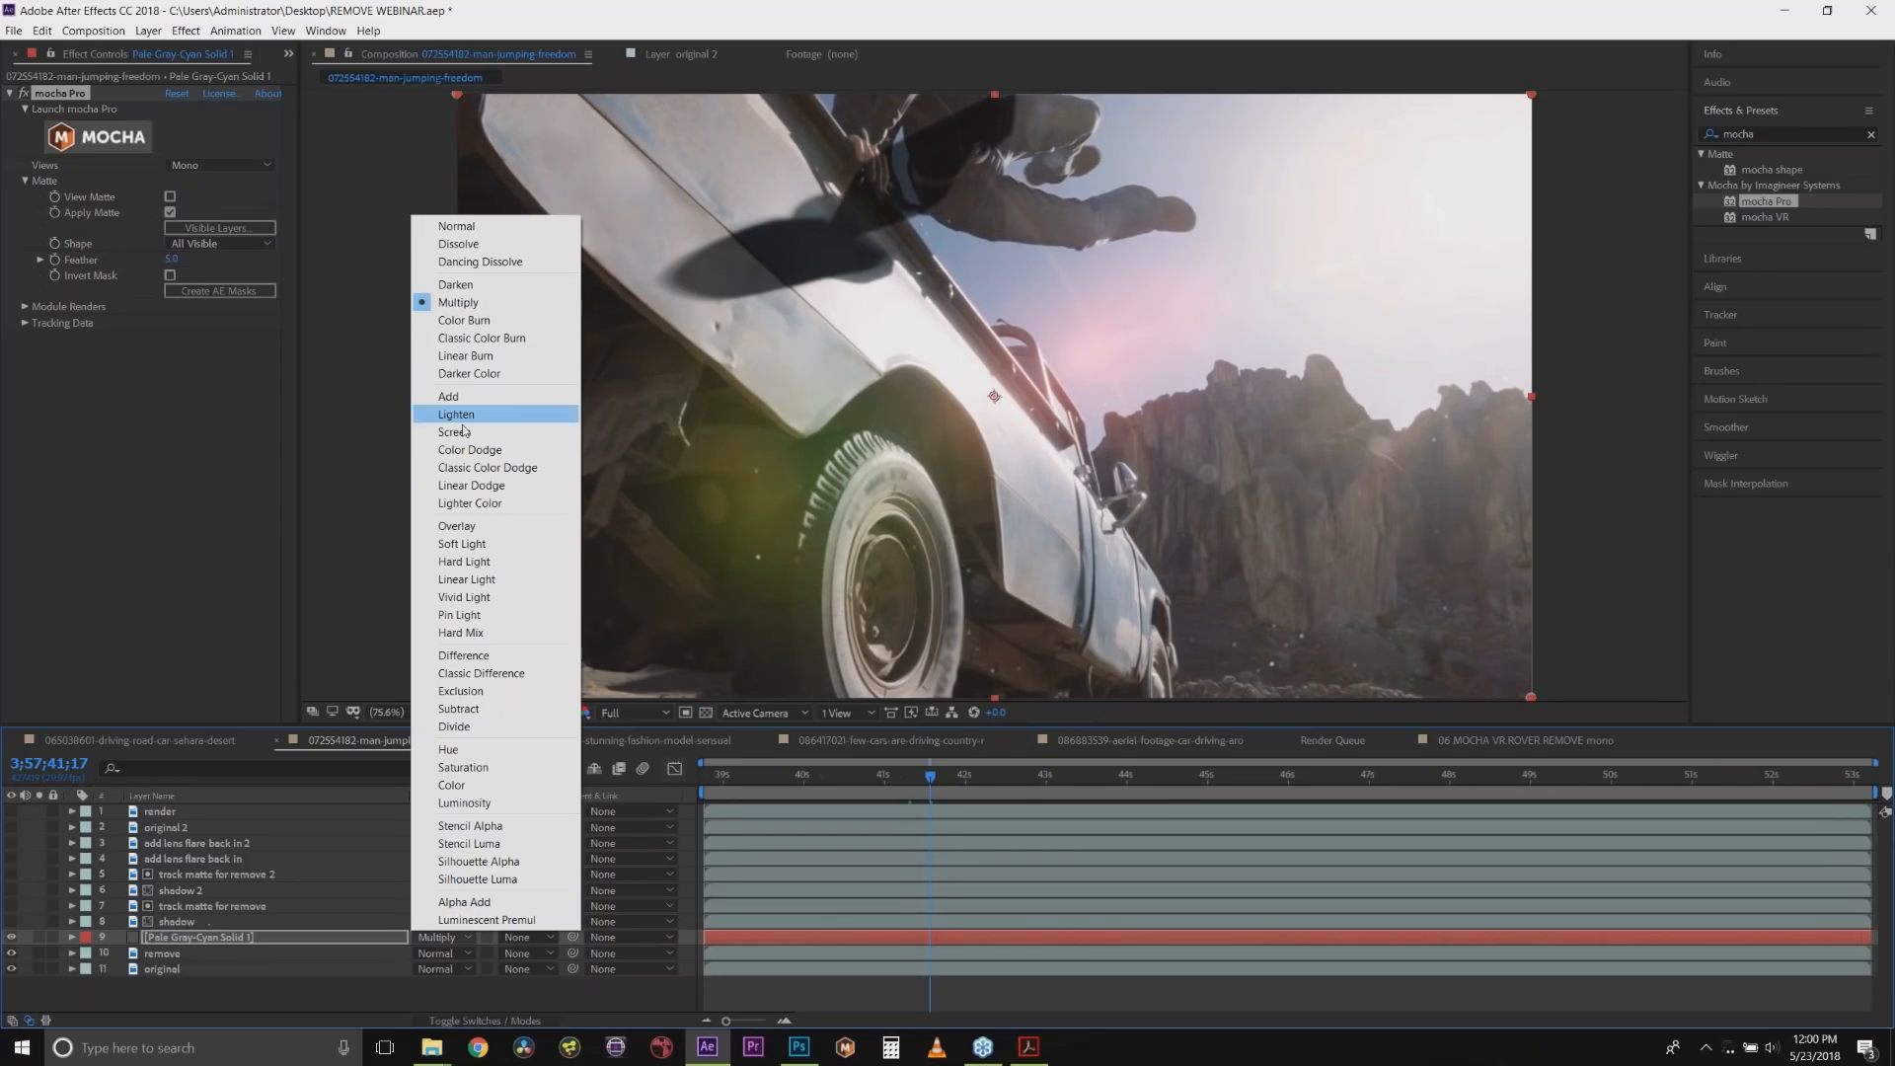
left_click(503, 544)
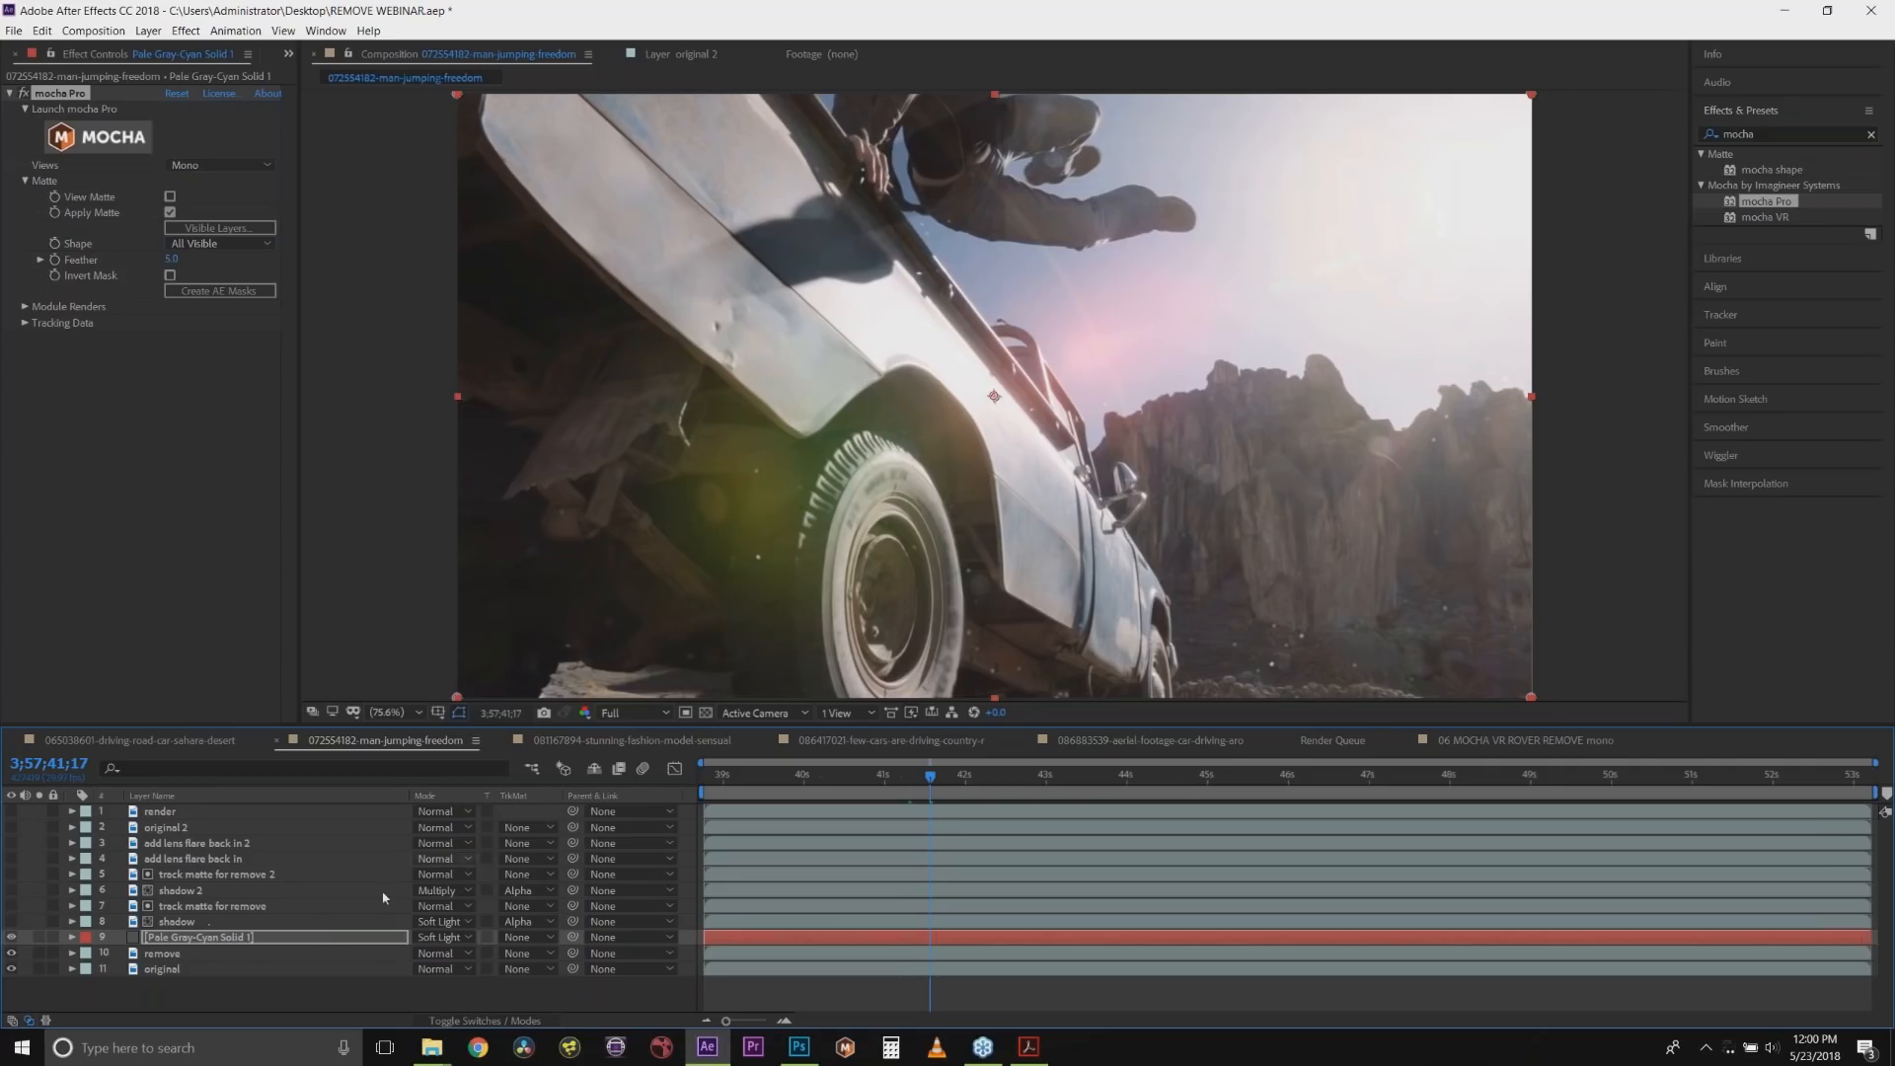
left_click(443, 938)
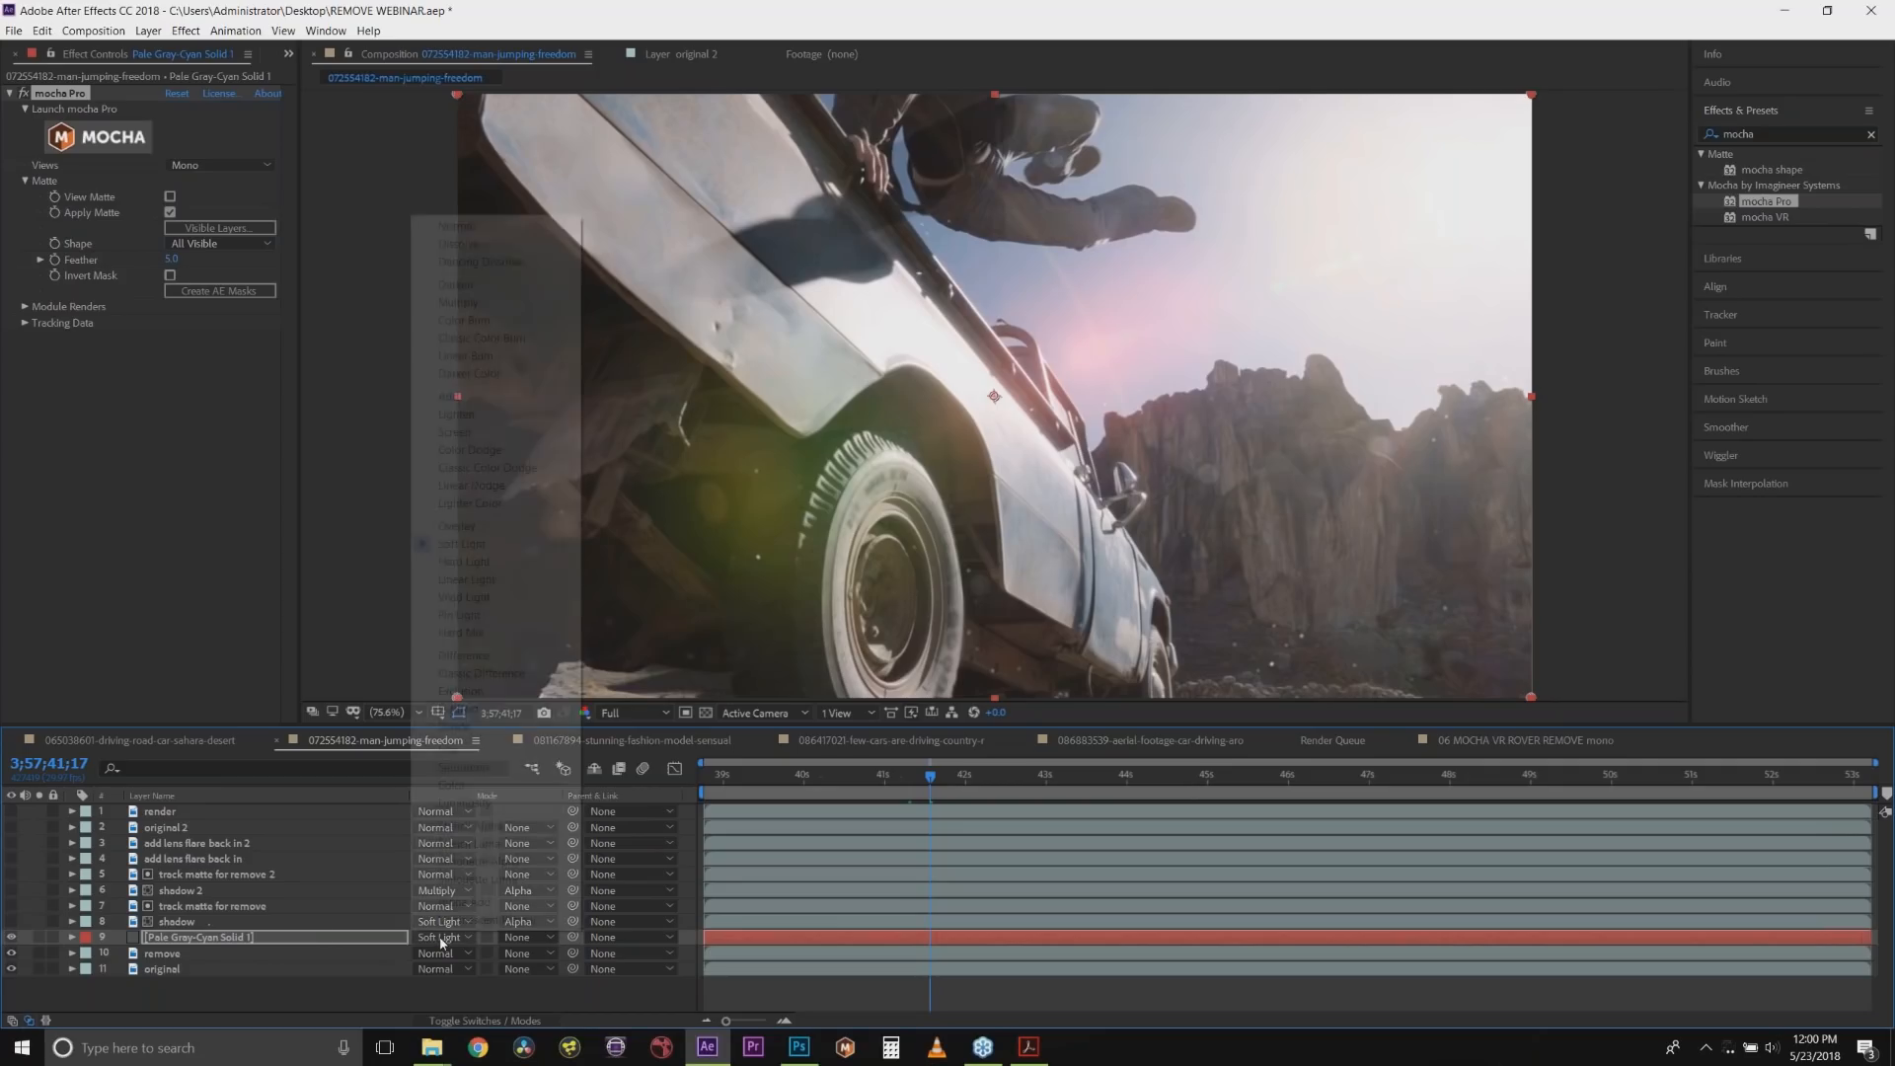
left_click(459, 302)
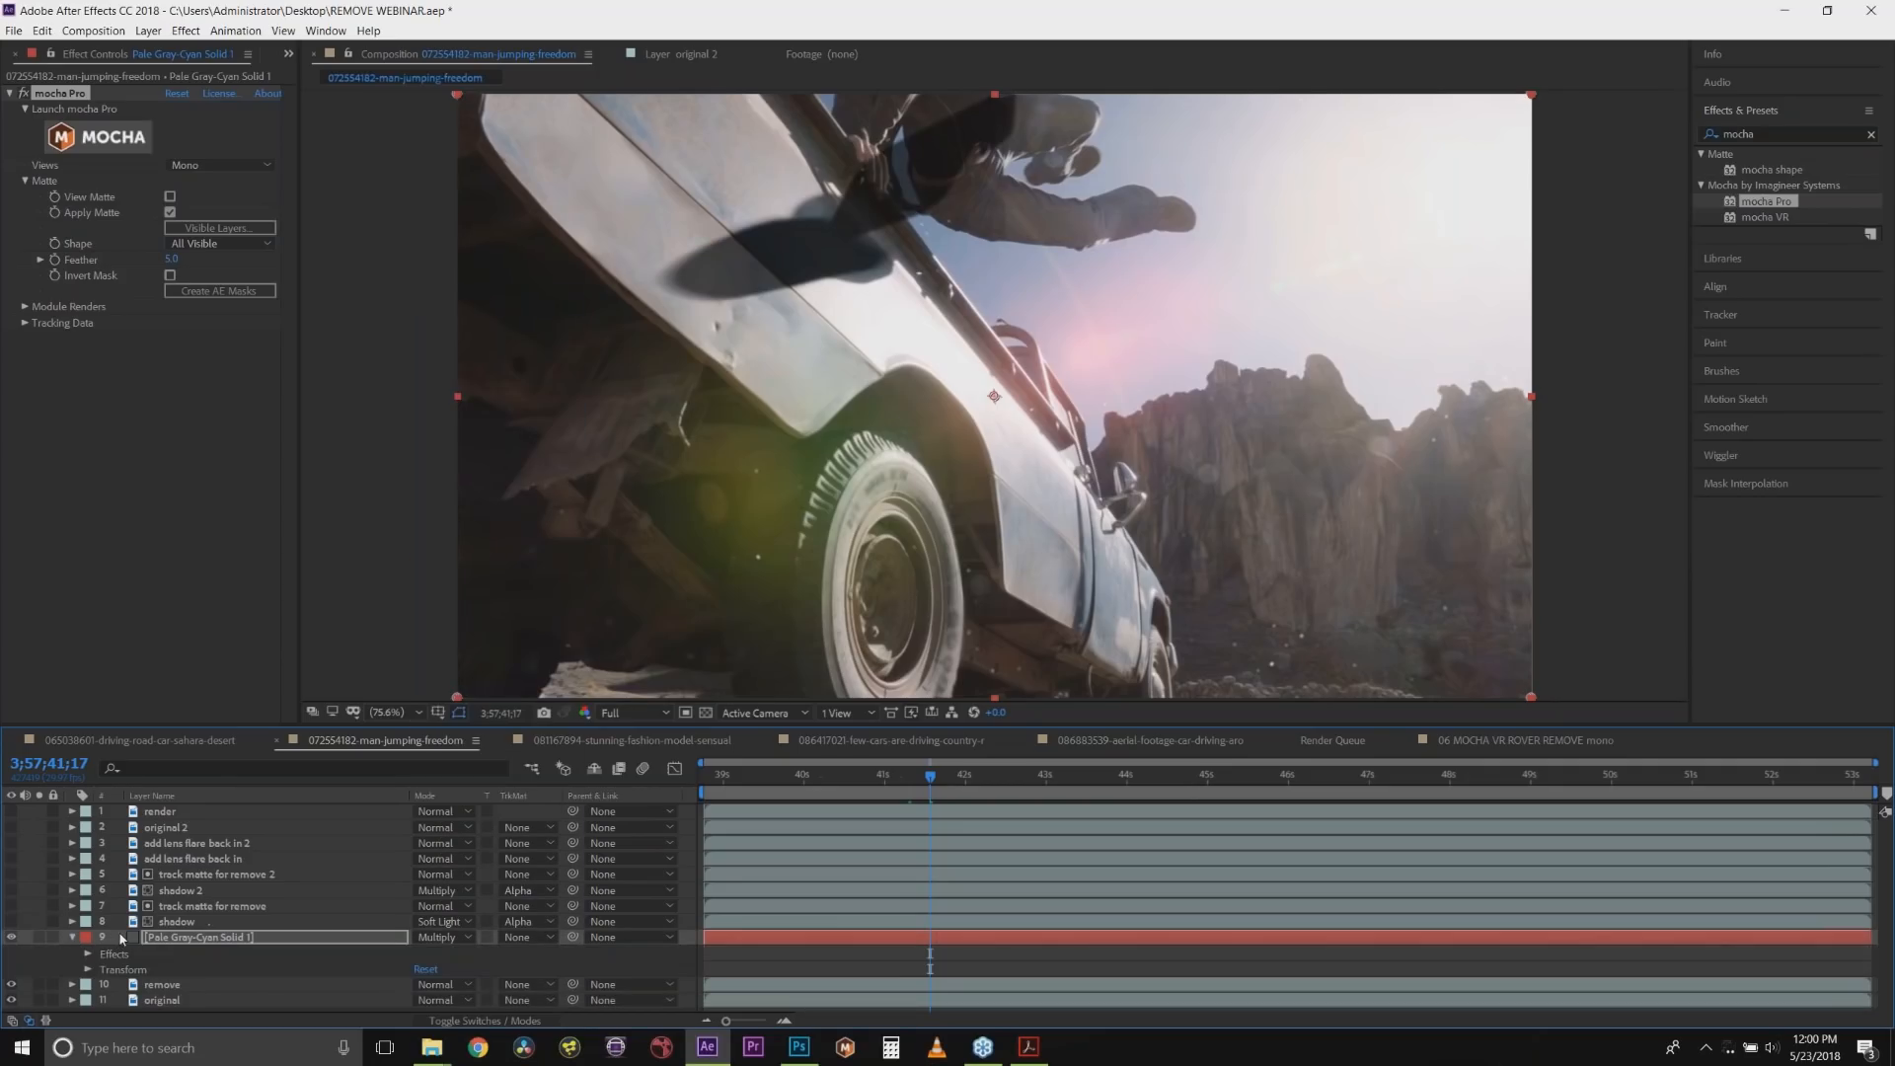
Set the solid's opacity to 50% and collapse its layer properties.
left_click(89, 971)
scroll(196, 943, "down", 2)
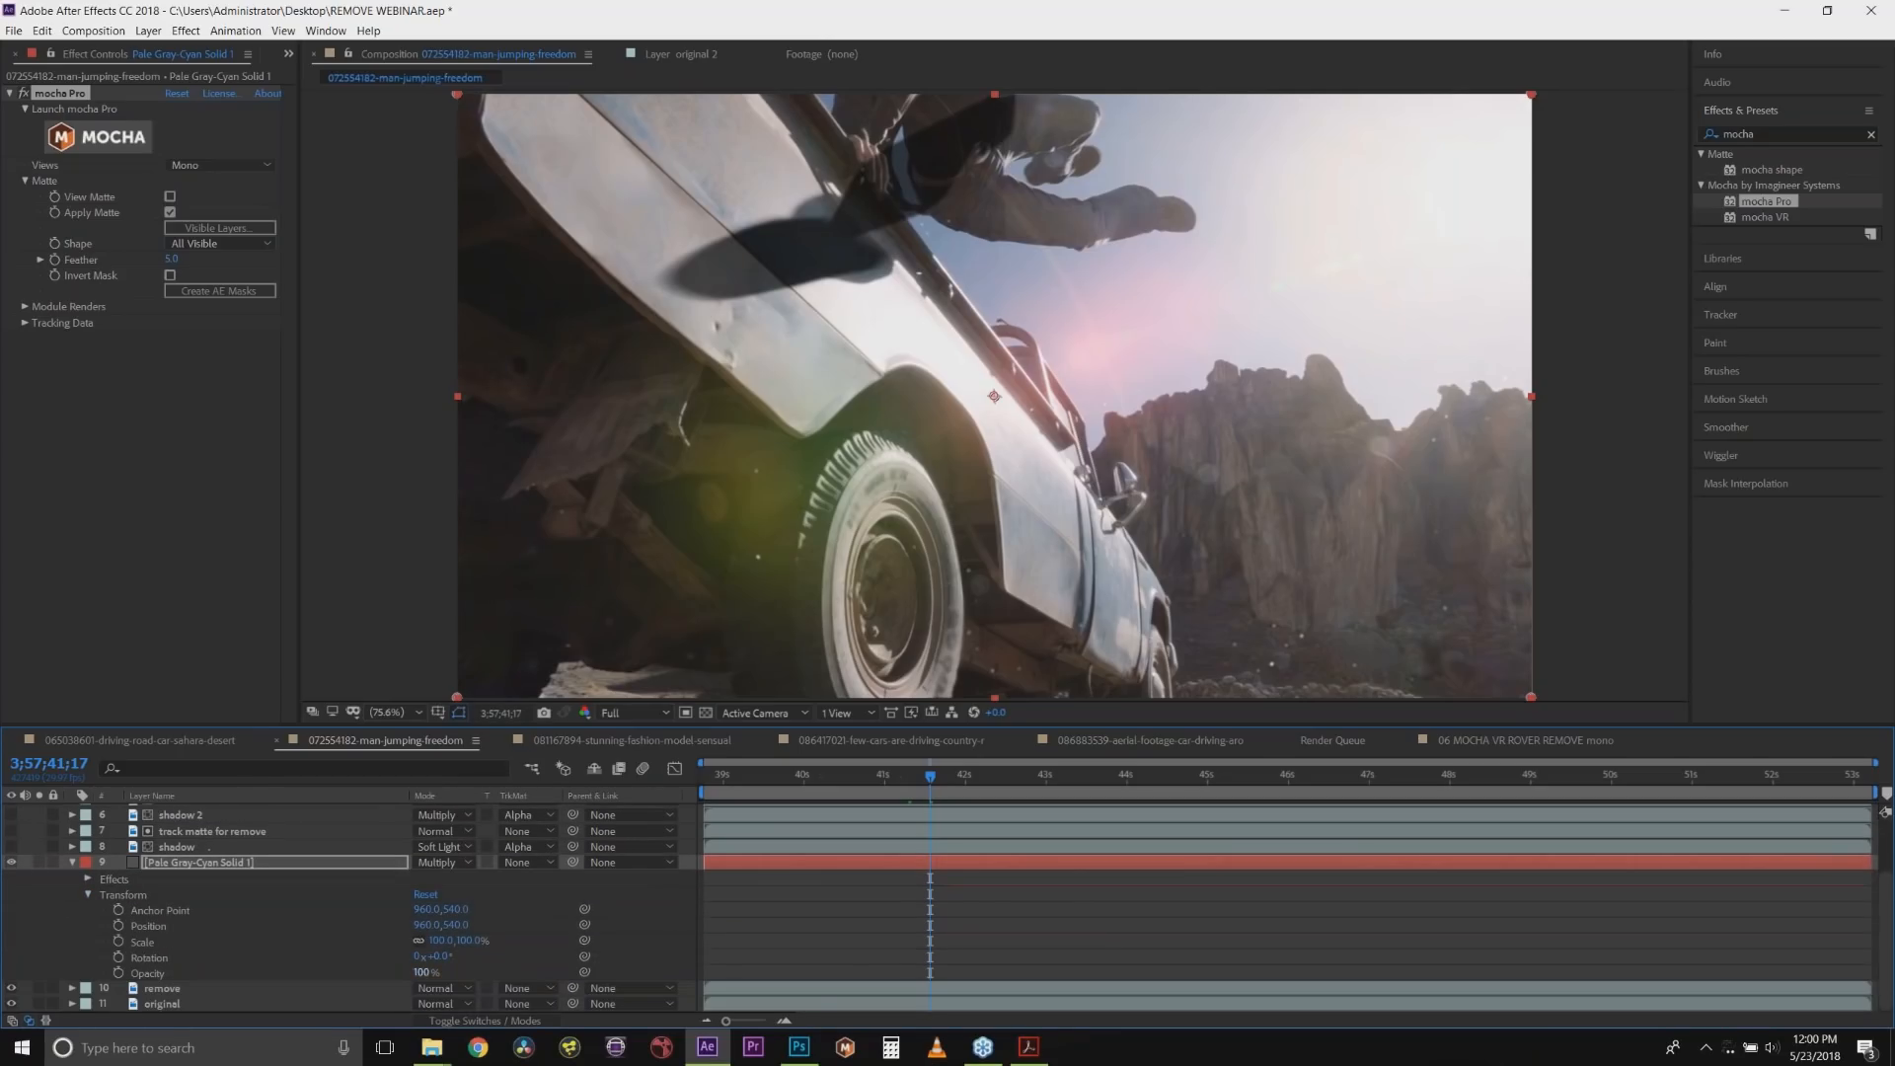
left_click(422, 972)
type("50")
key("Return")
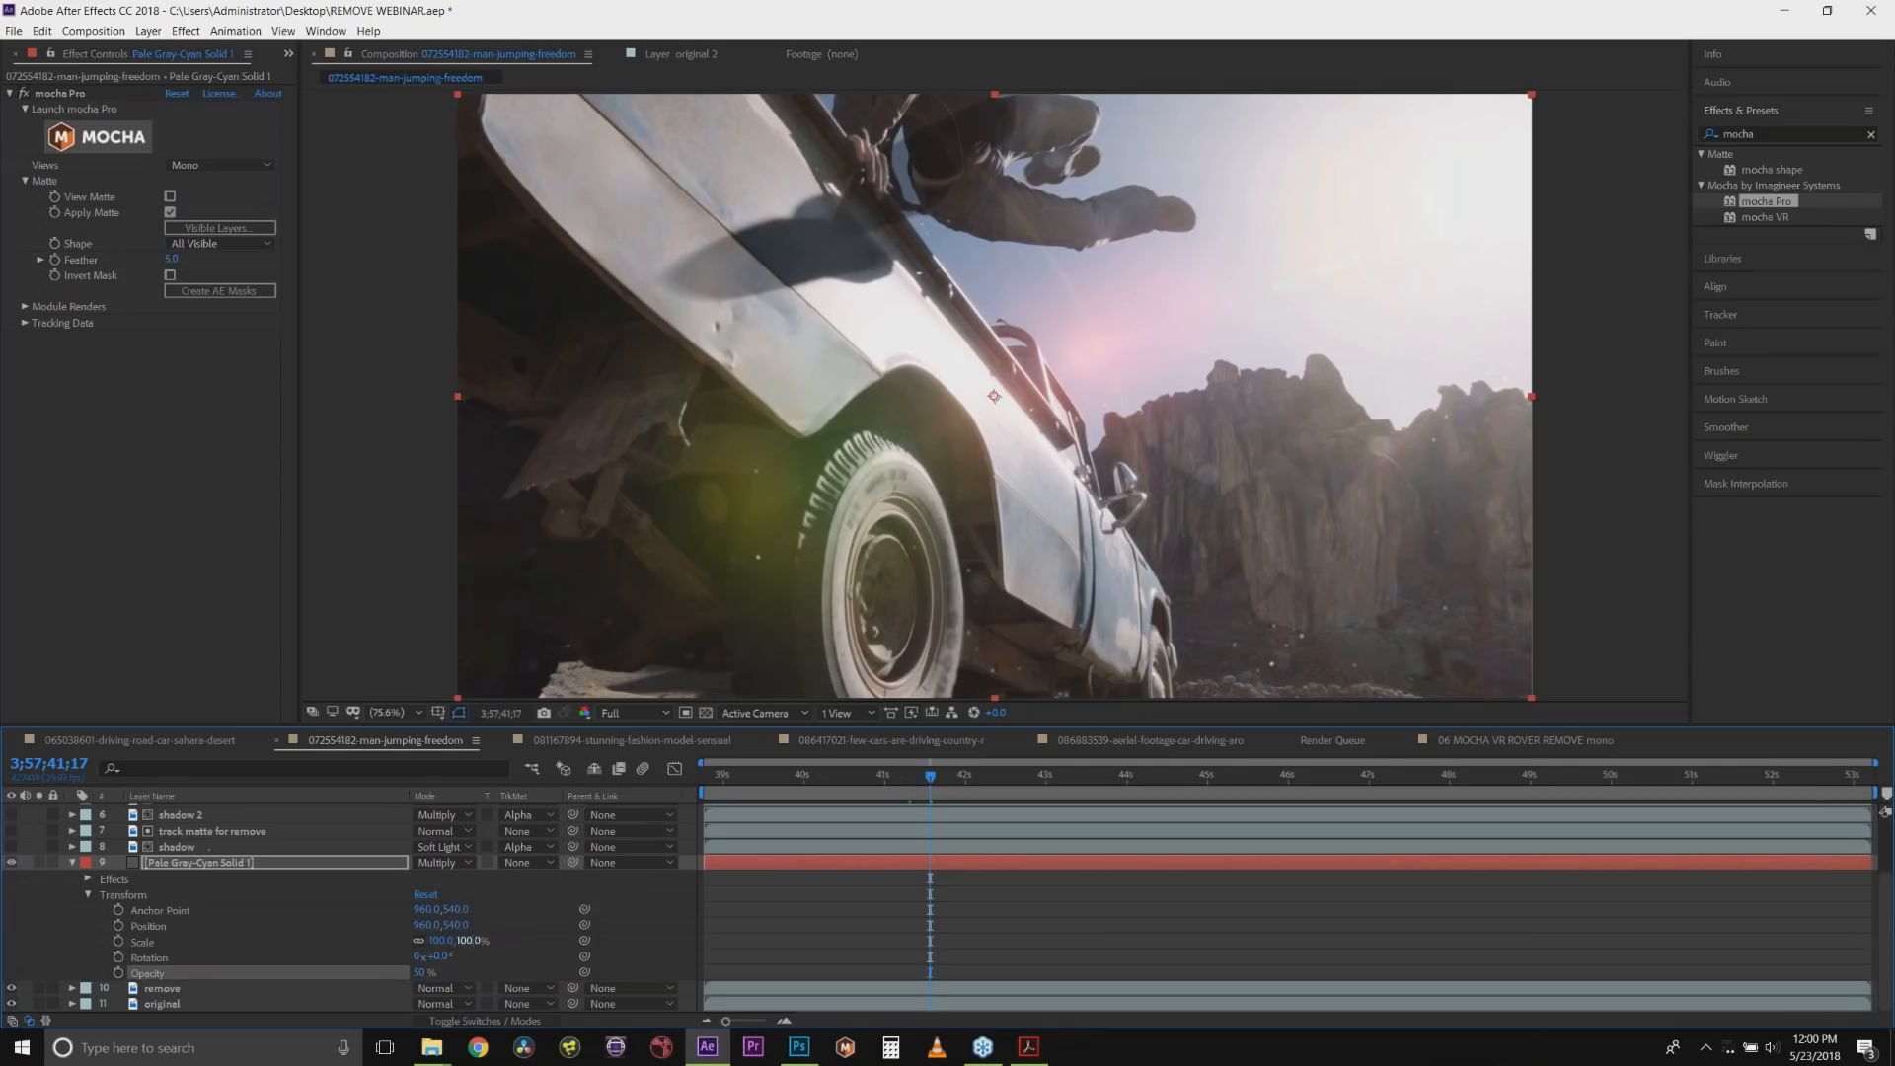
left_click(77, 863)
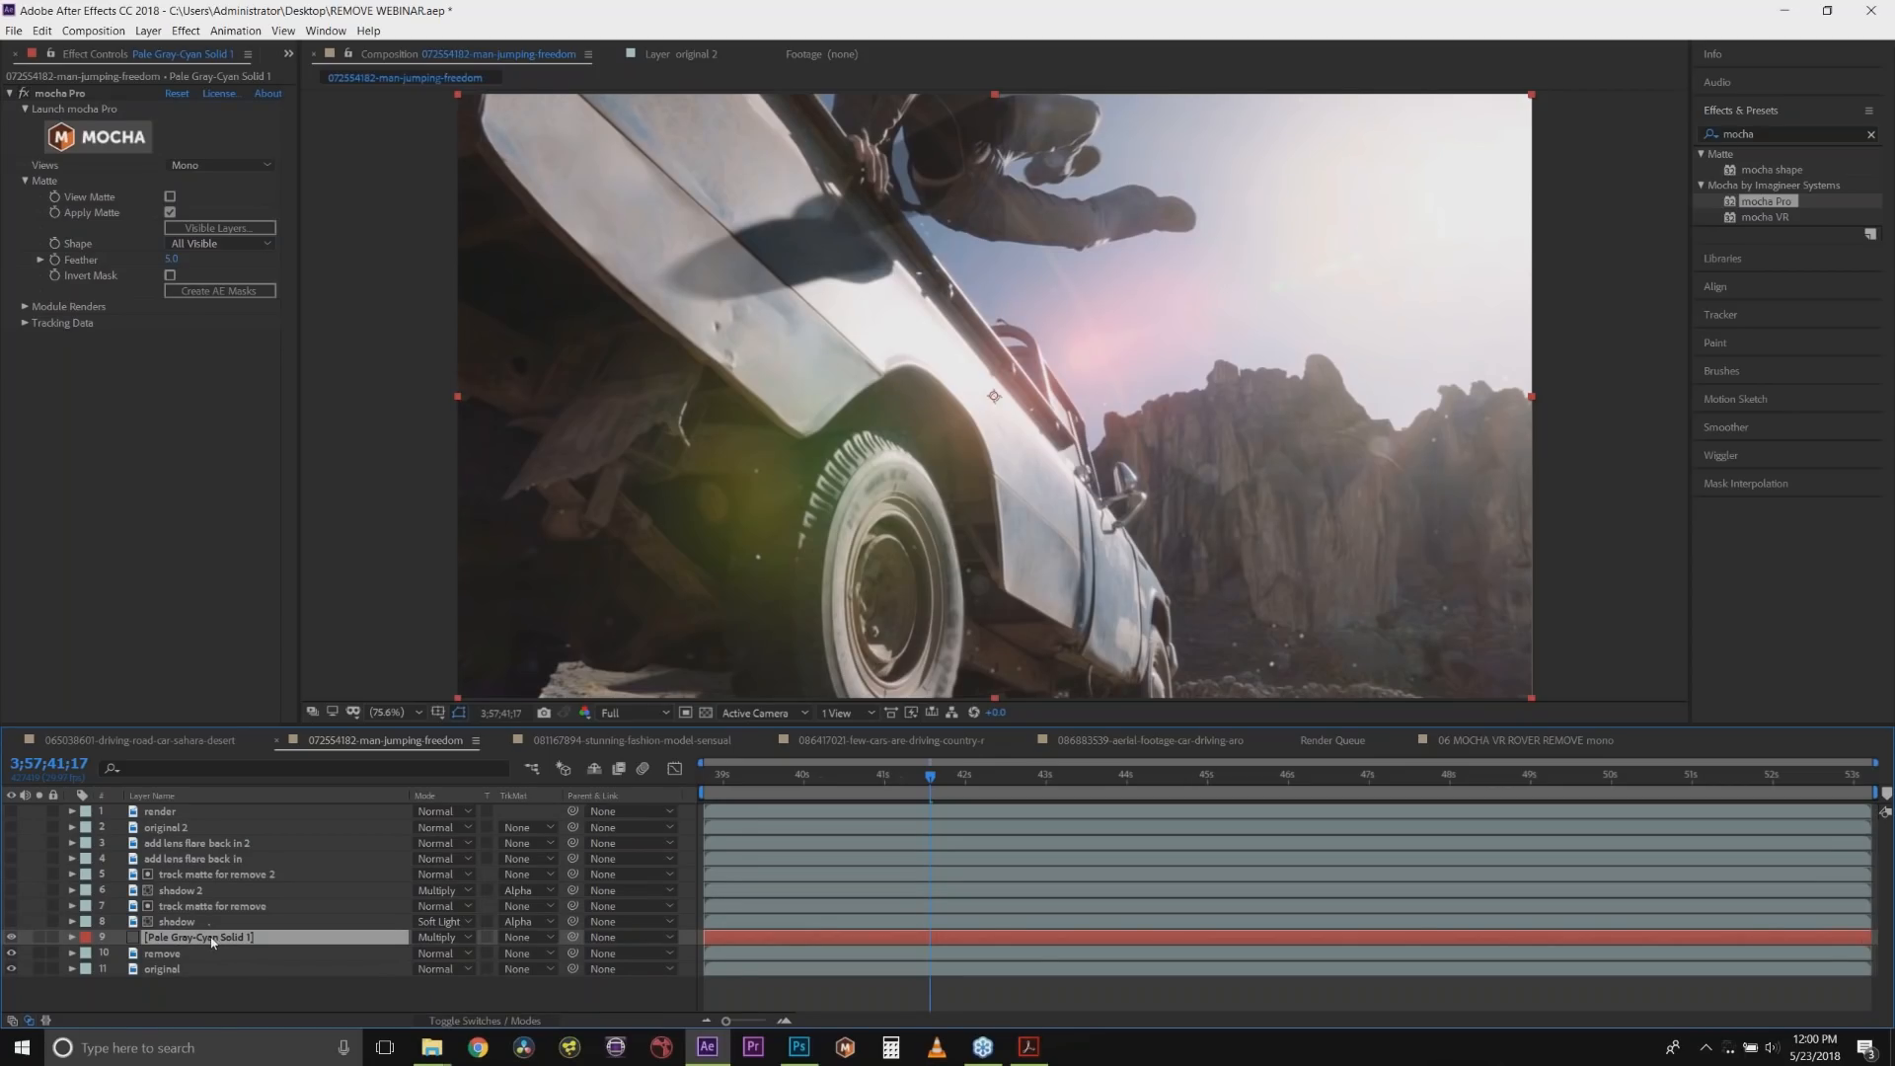
Copy the remove layer's mocha spline to the clipboard as mocha shape data for AE, exporting only the selected layer, and close mocha.
left_click(163, 954)
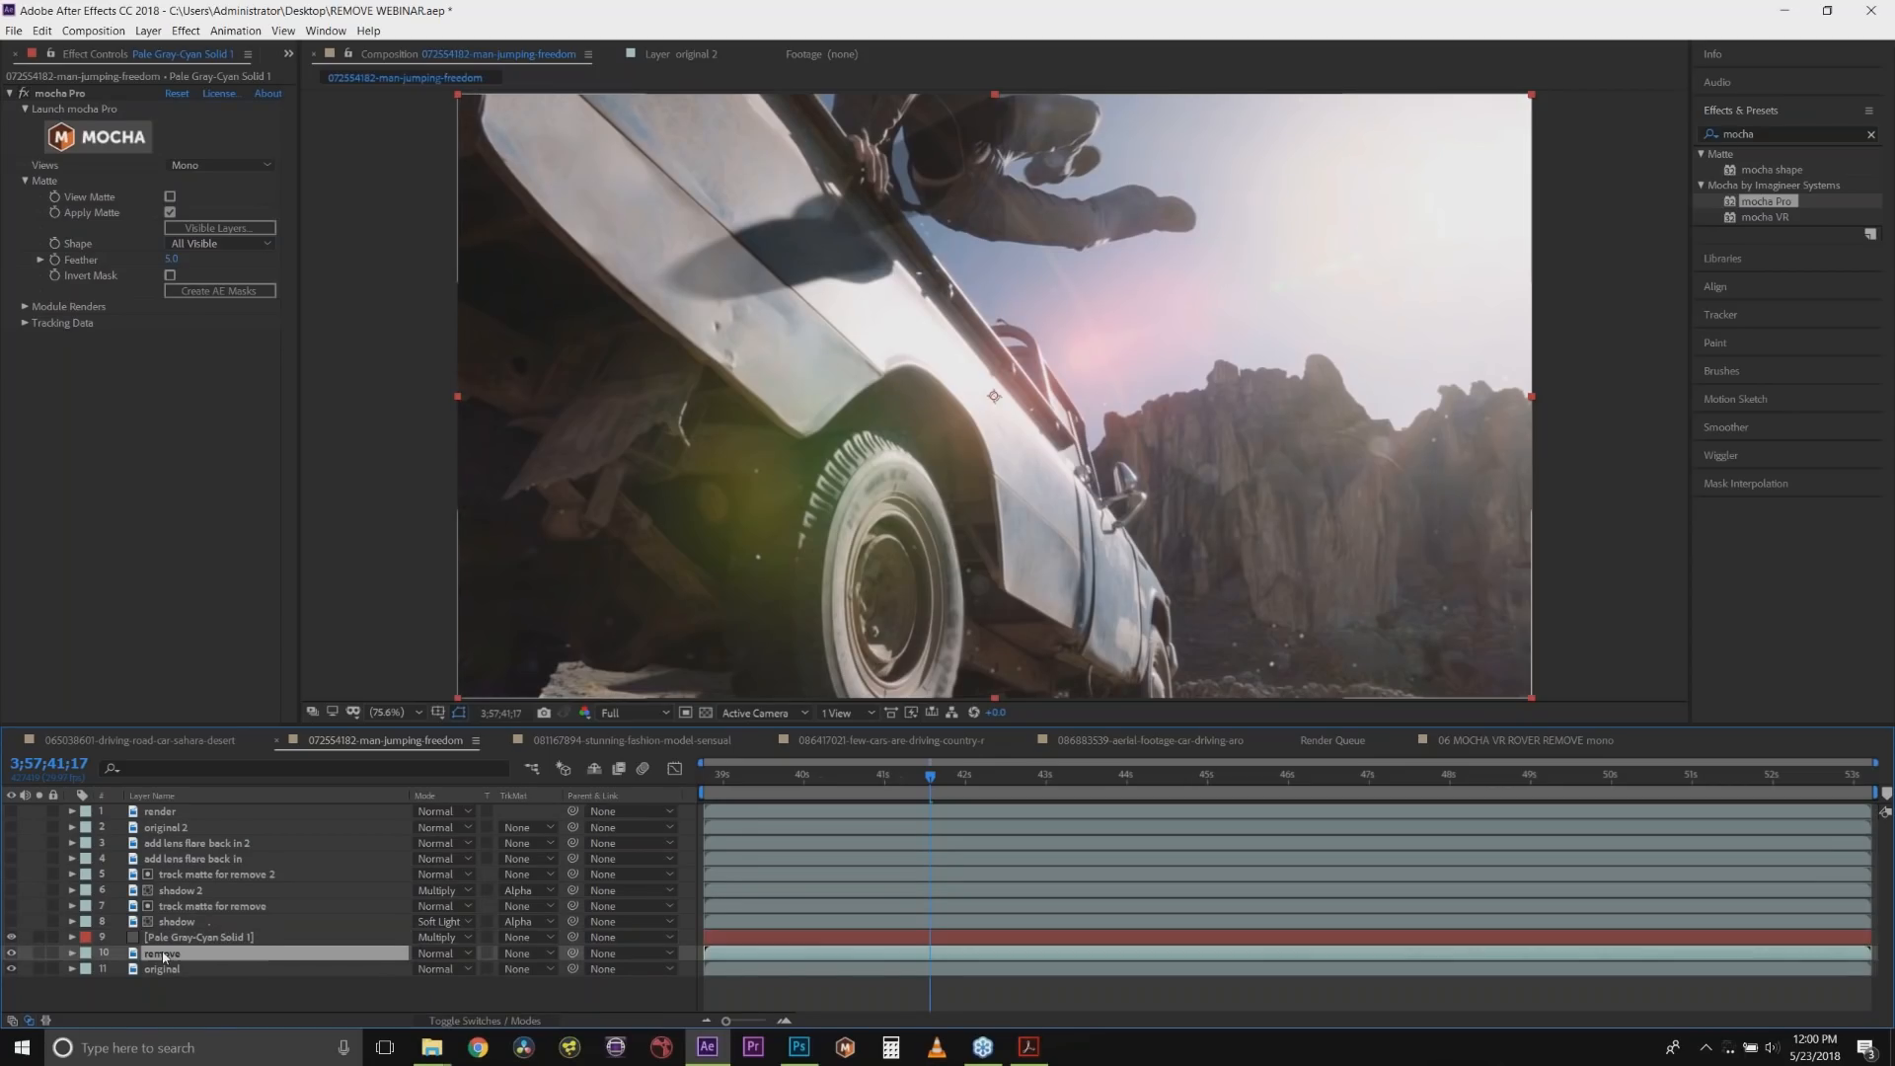
left_click(86, 136)
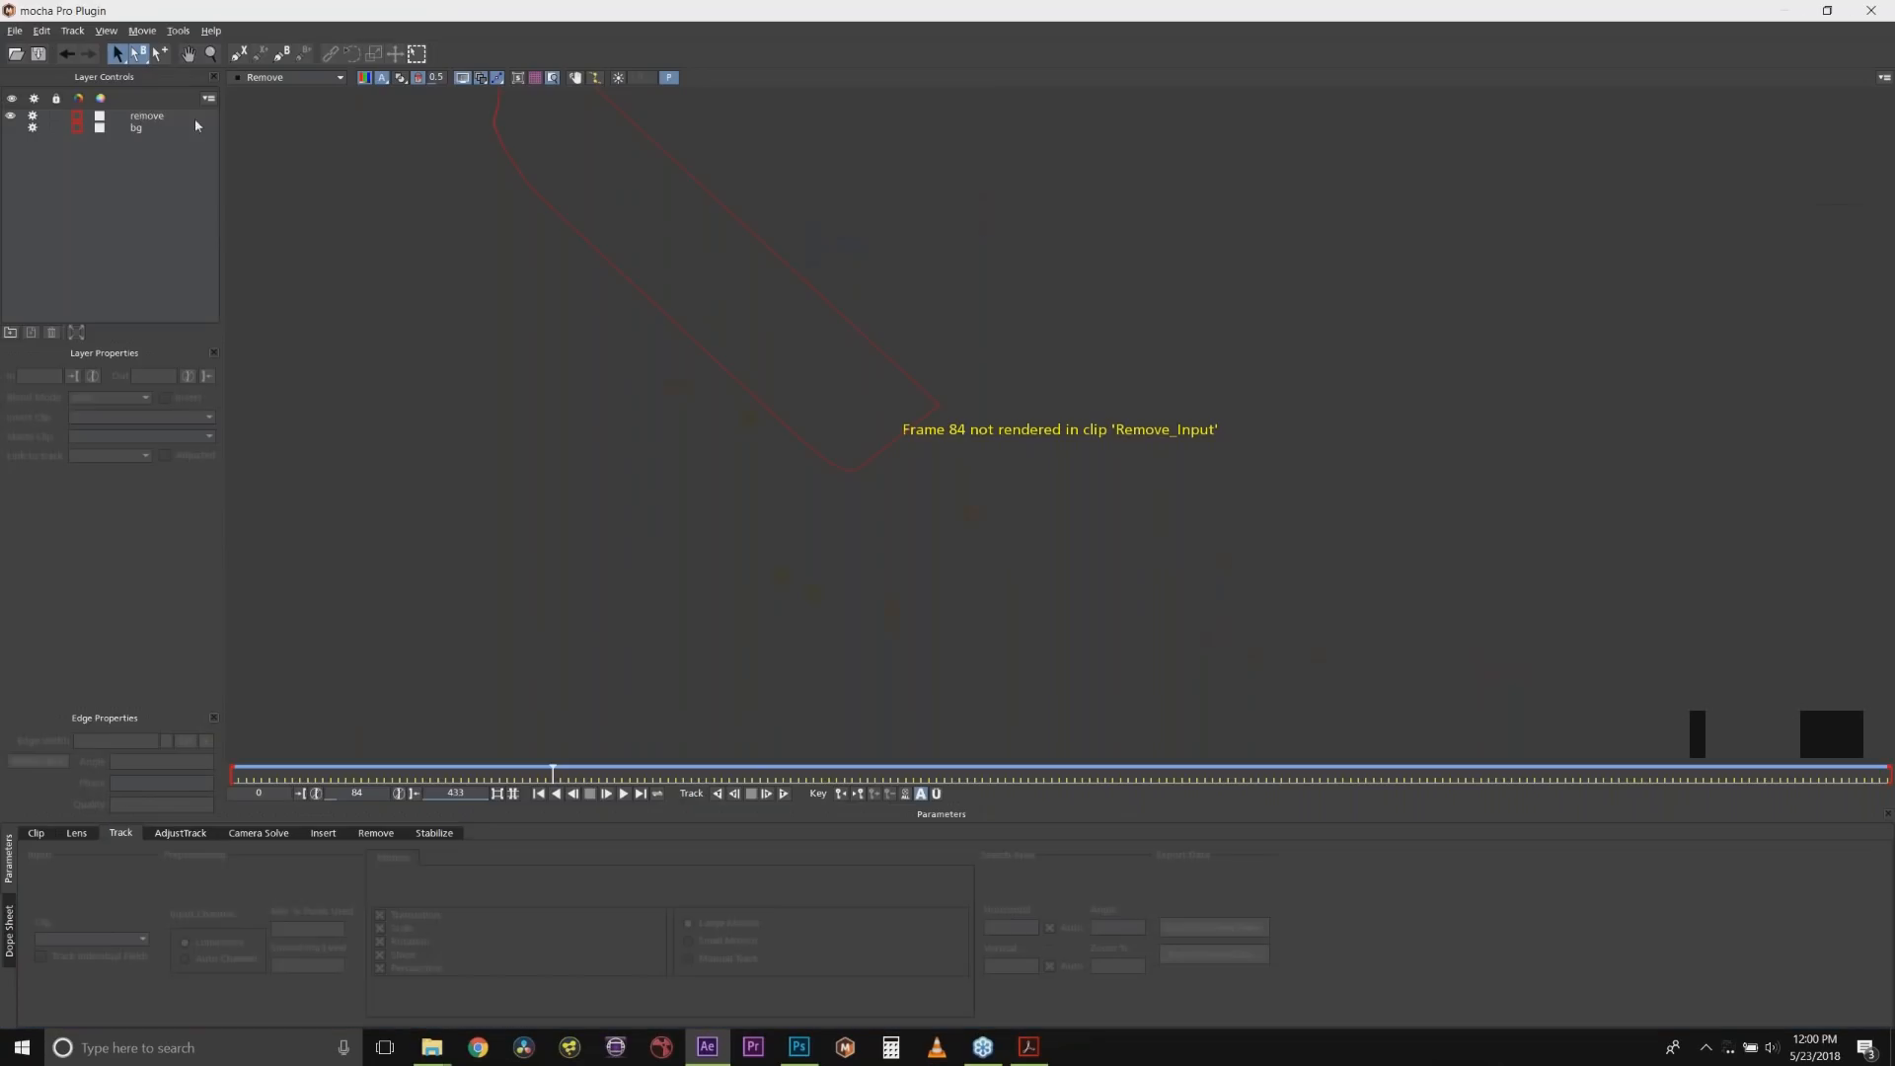
left_click(153, 118)
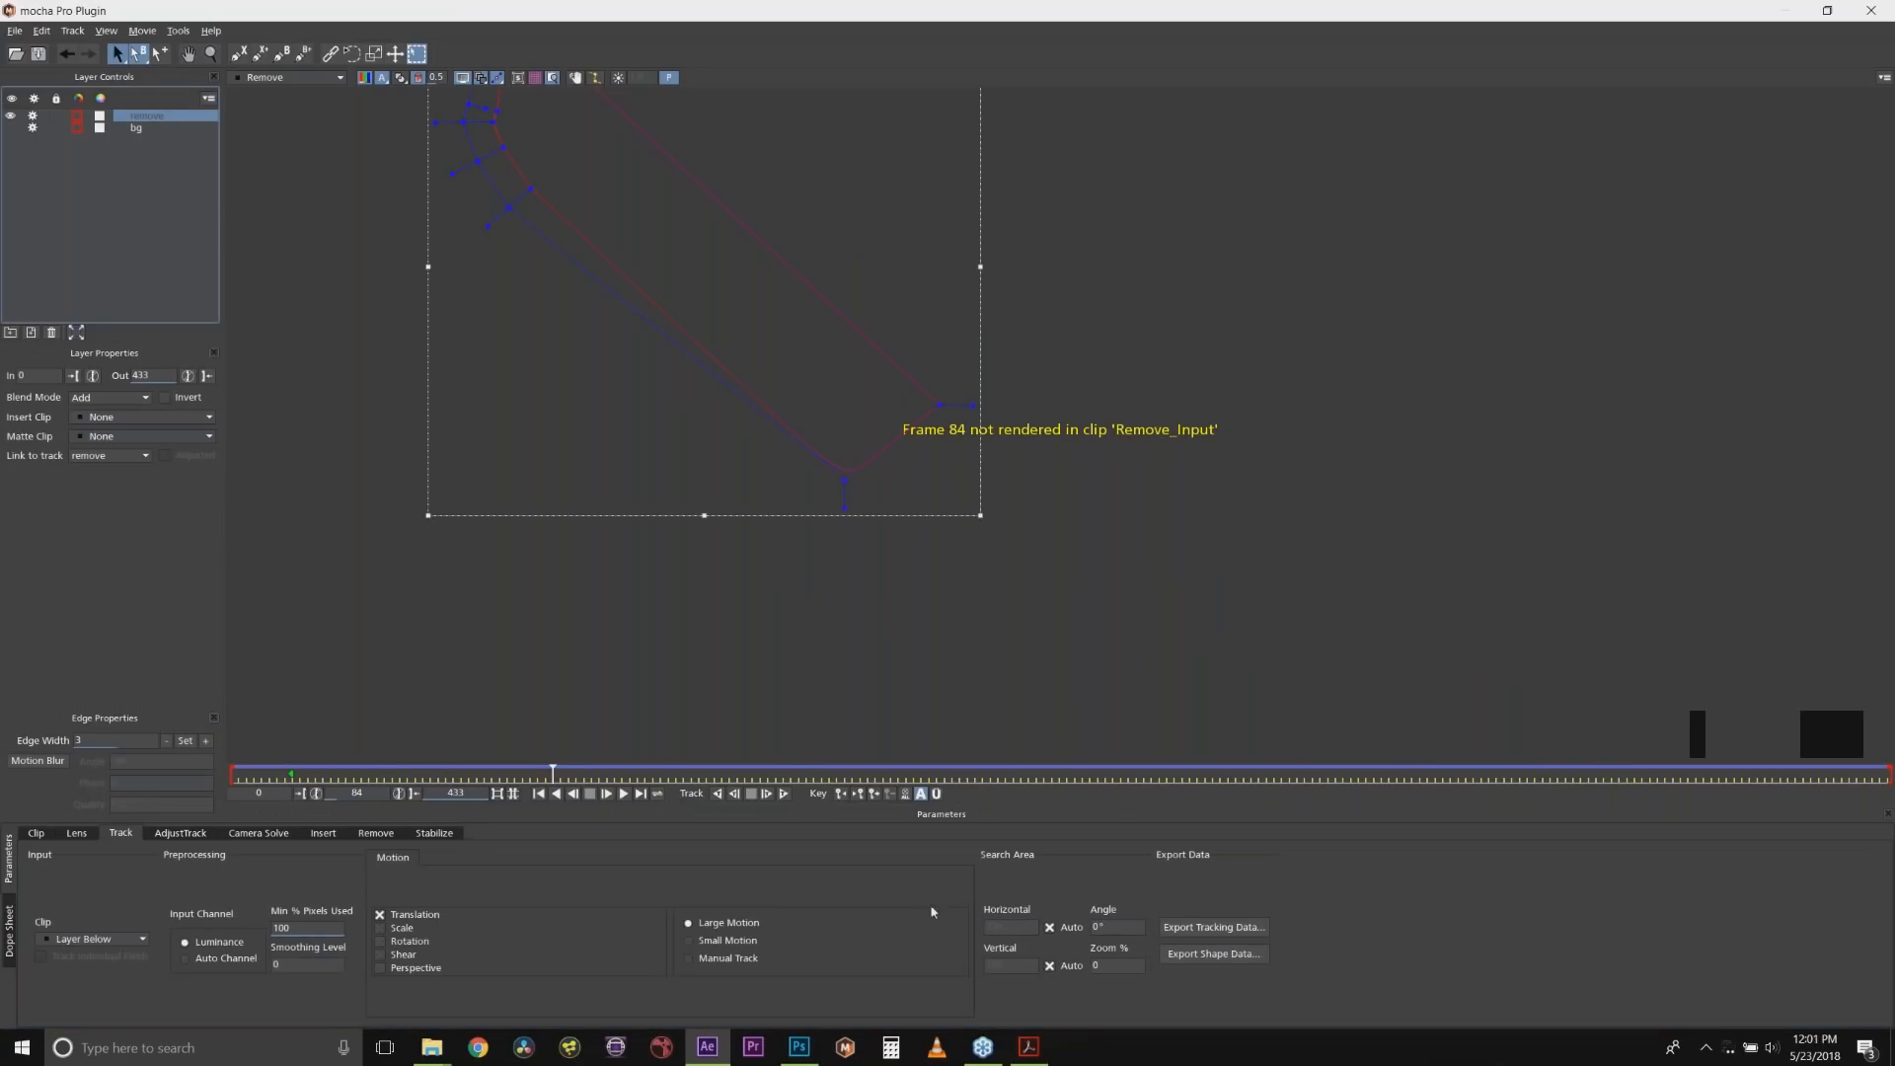
left_click(1192, 956)
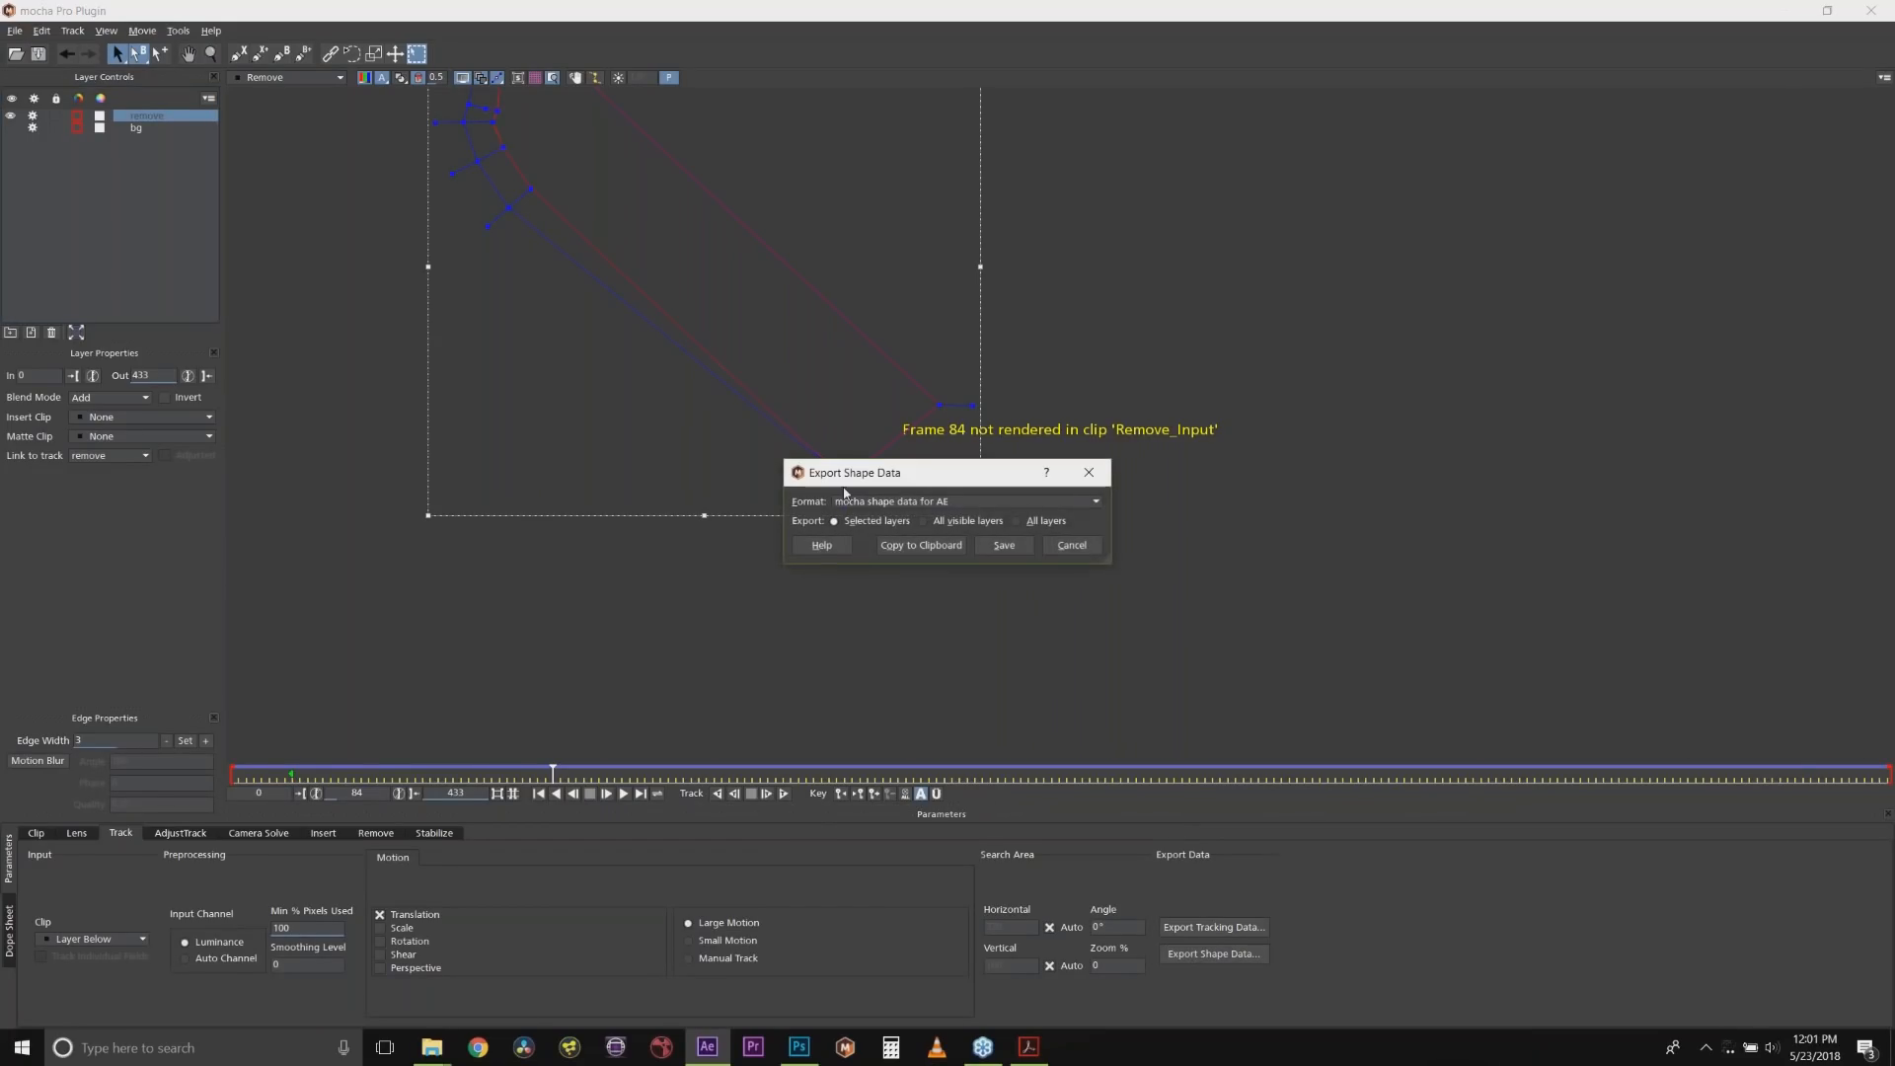
left_click(913, 547)
left_click(1869, 10)
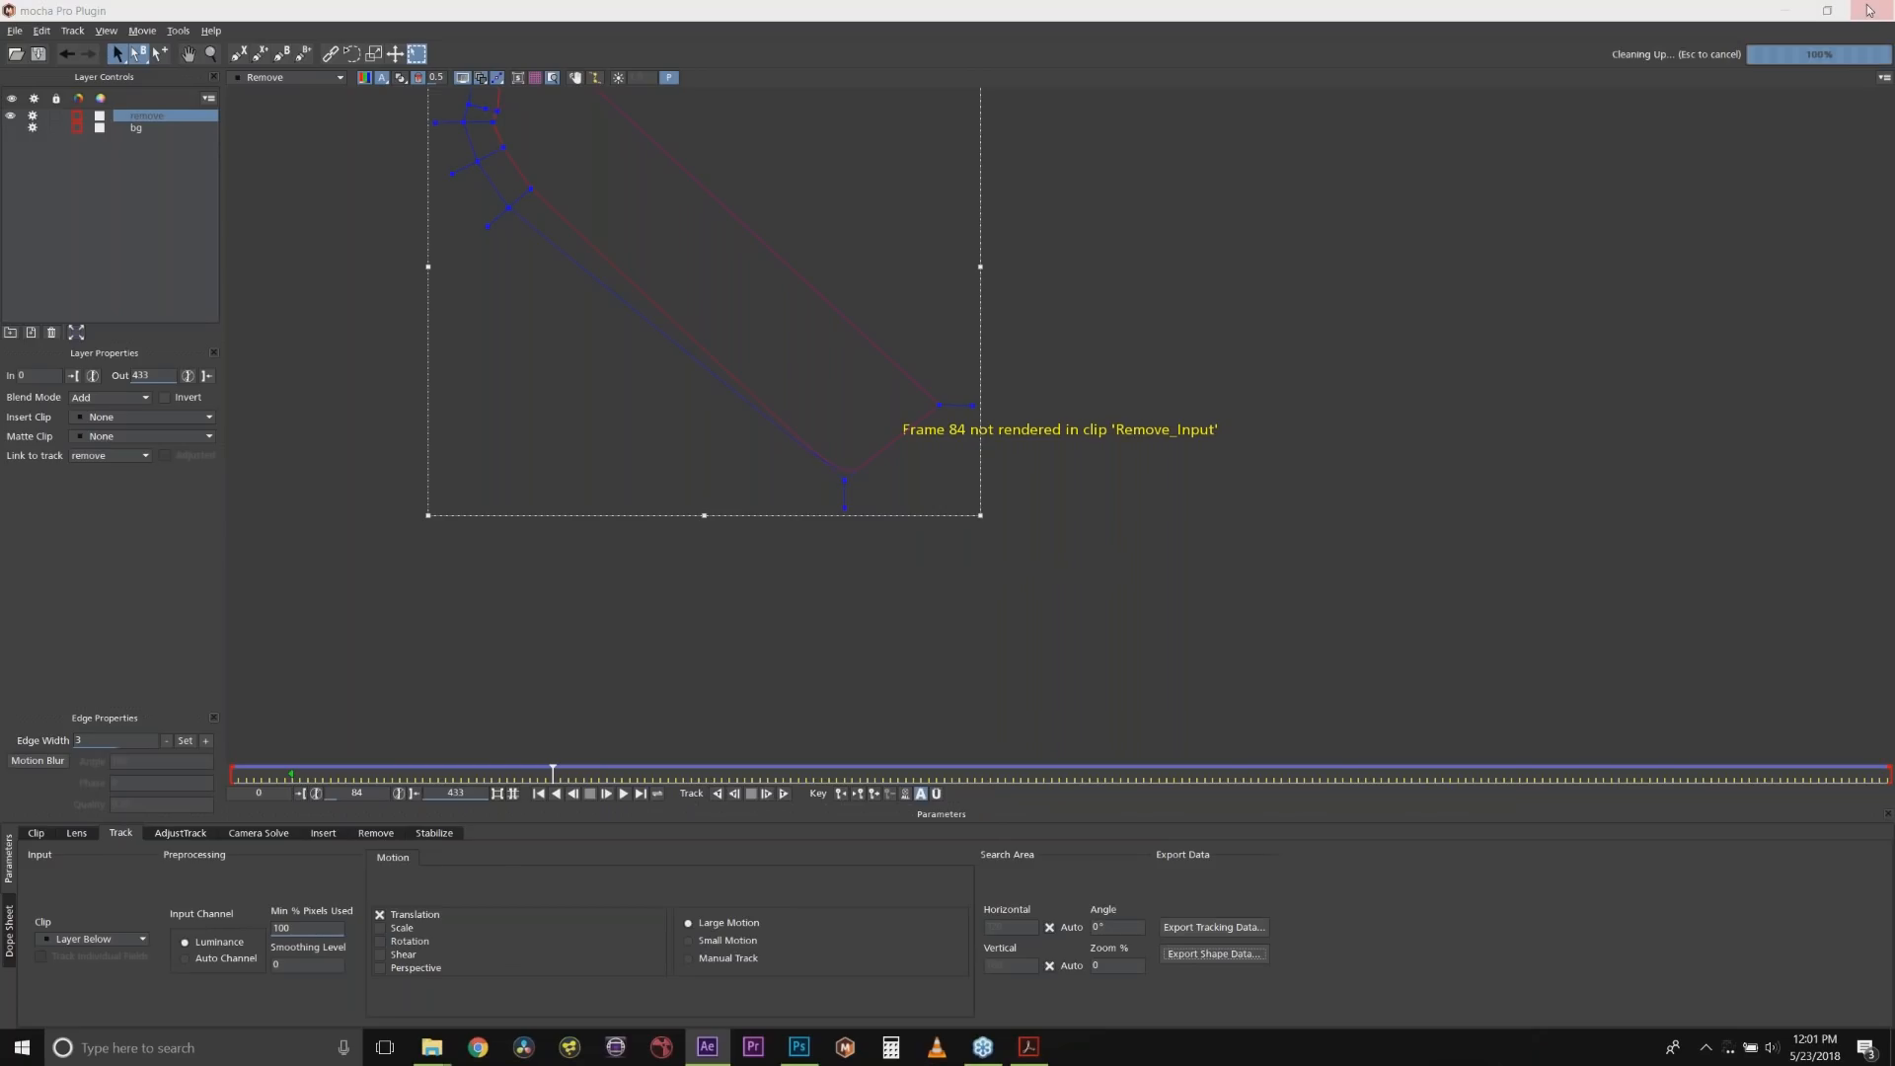
Create a second comp-size solid and place it directly above the shadow solid in the layer stack.
left_click(148, 30)
mouse_move(375, 39)
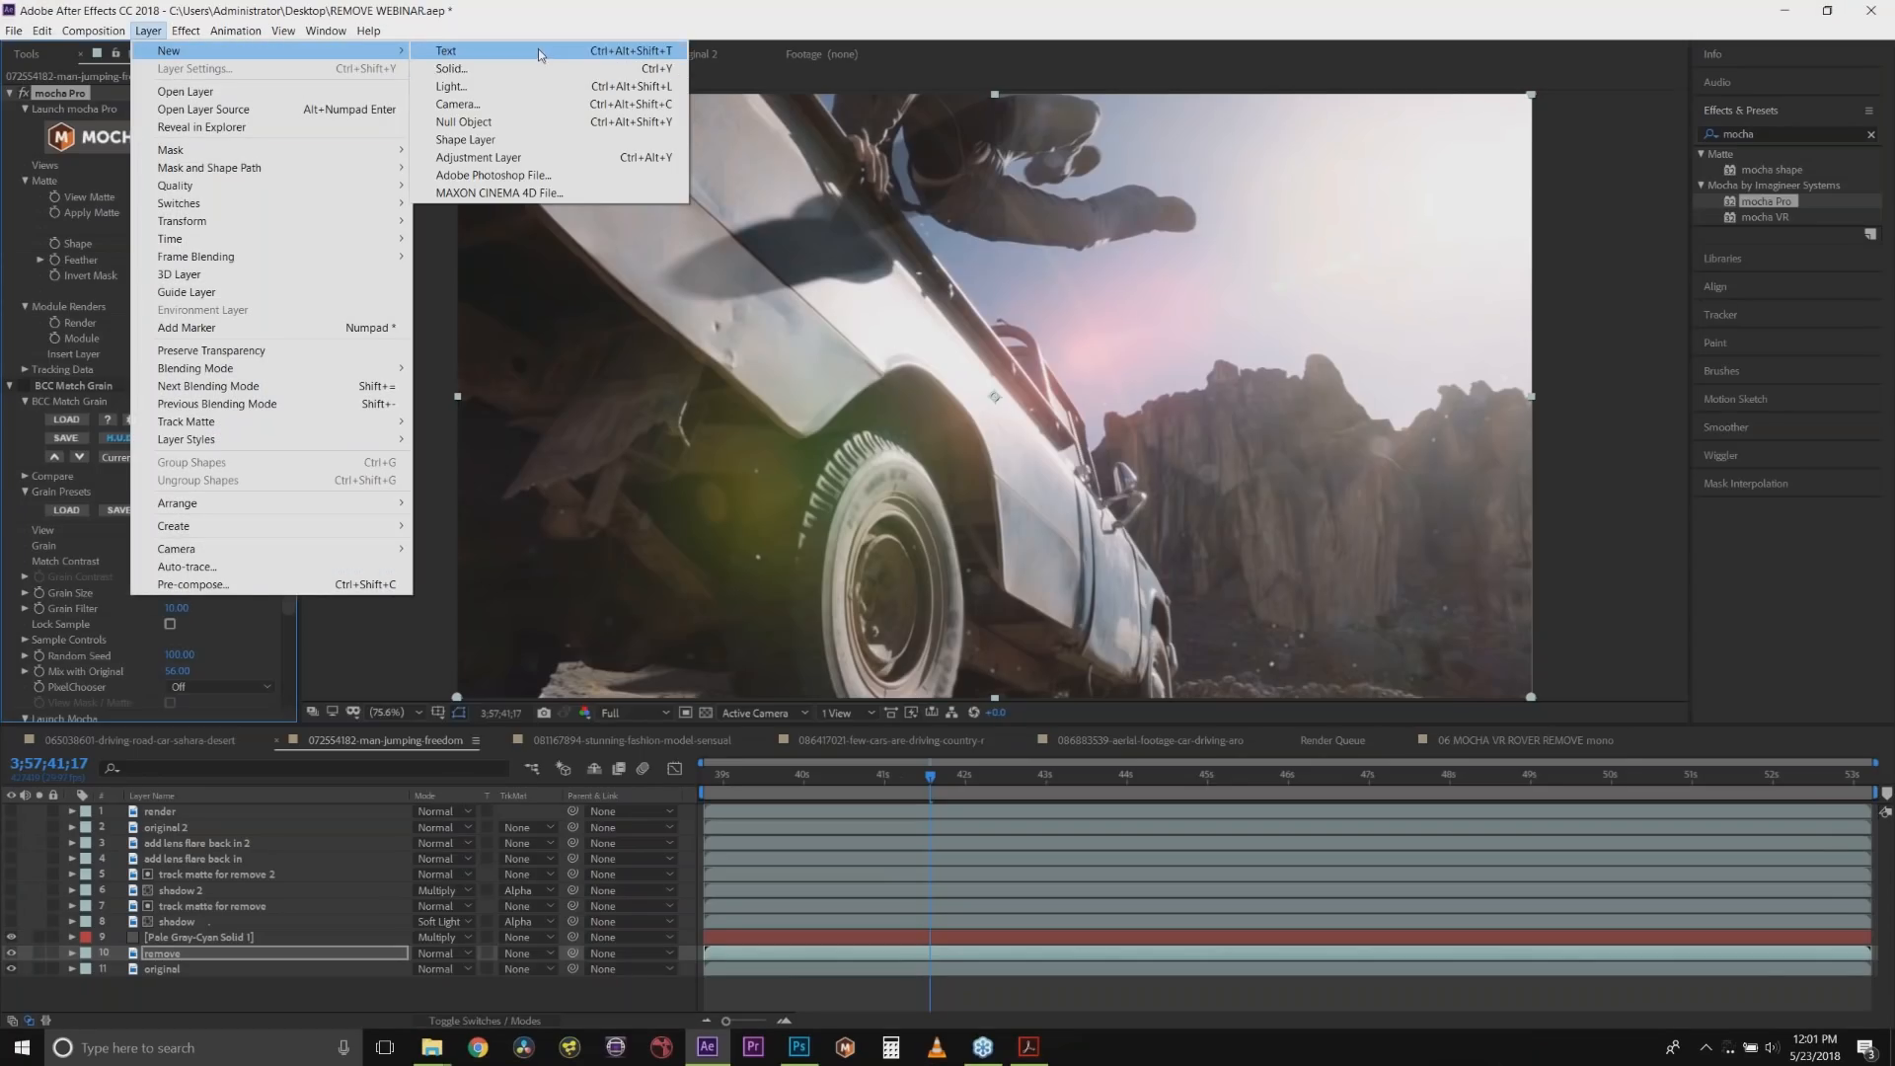
left_click(531, 69)
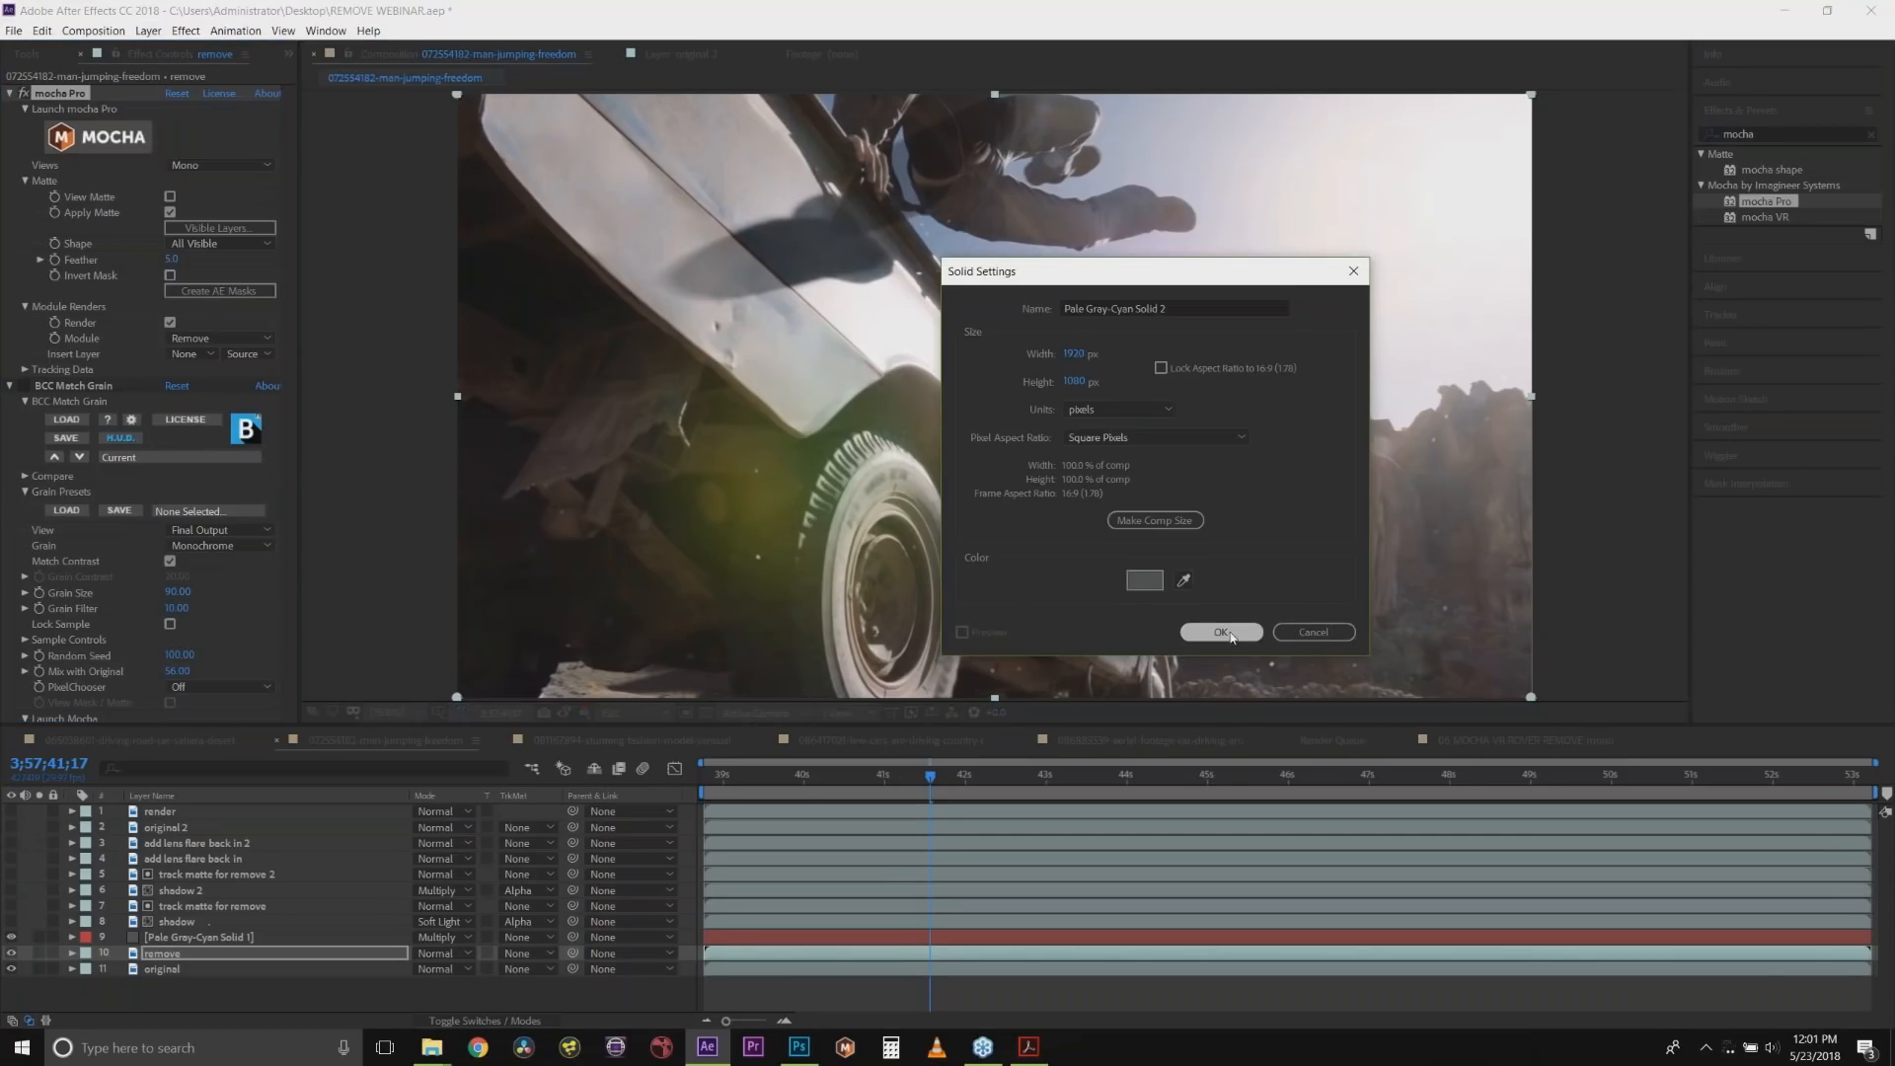
left_click(1219, 632)
left_click_drag(174, 956, 180, 932)
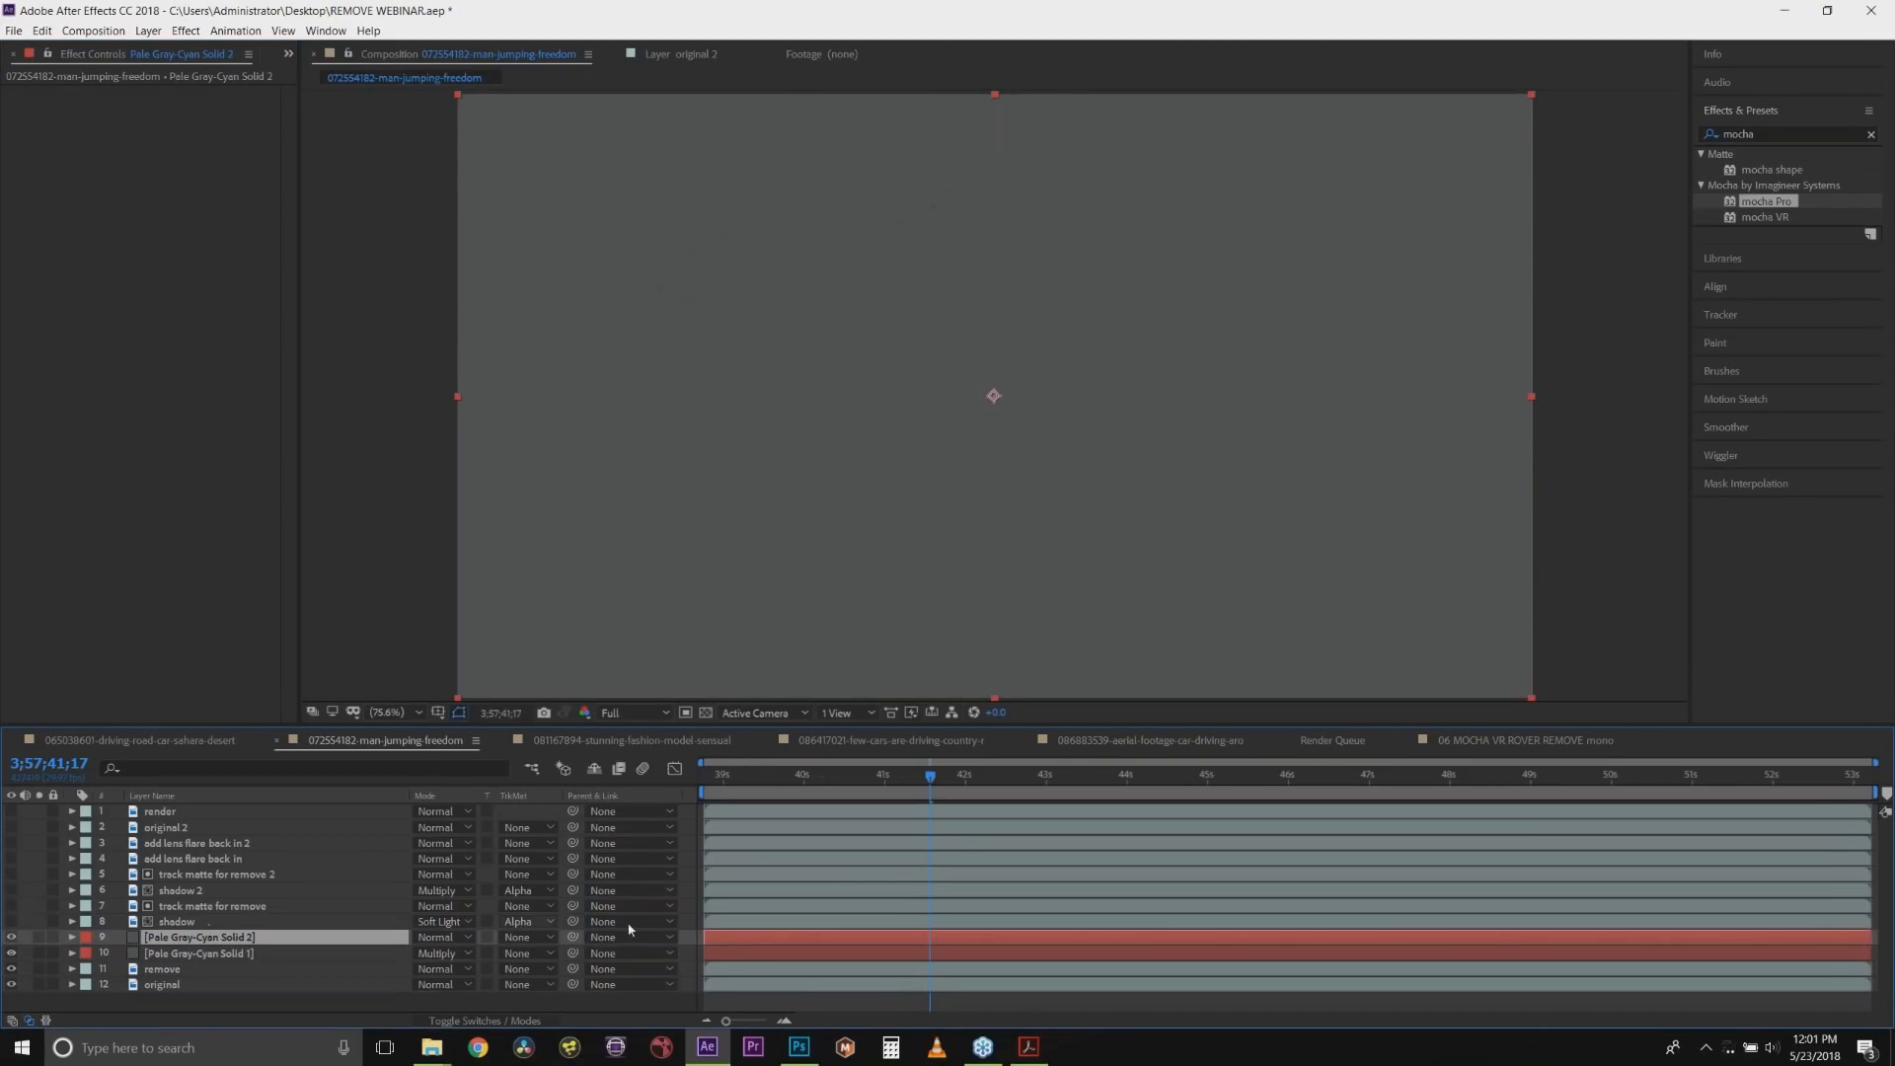
Paste the copied mocha shape onto the second solid as a mask at the first frame, 3;57;38;23.
left_click_drag(787, 785, 654, 778)
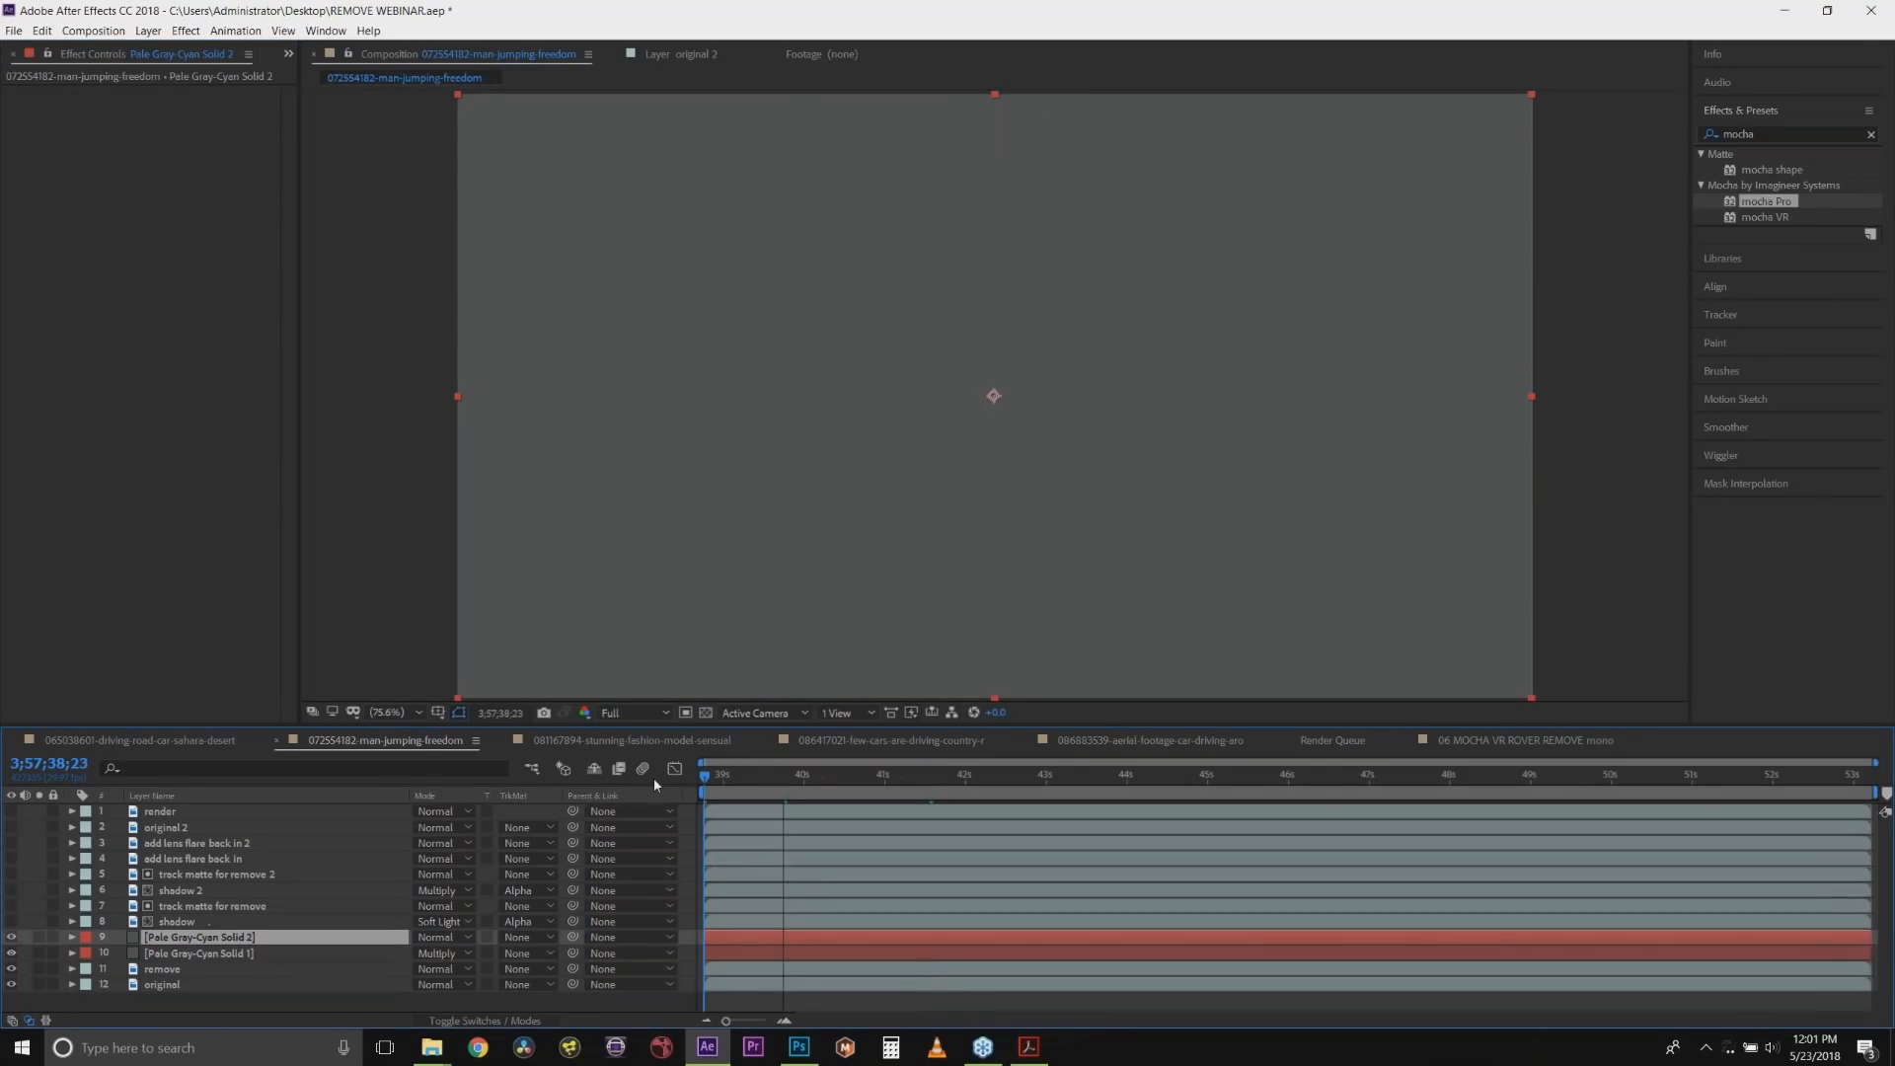
left_click(44, 30)
left_click(89, 549)
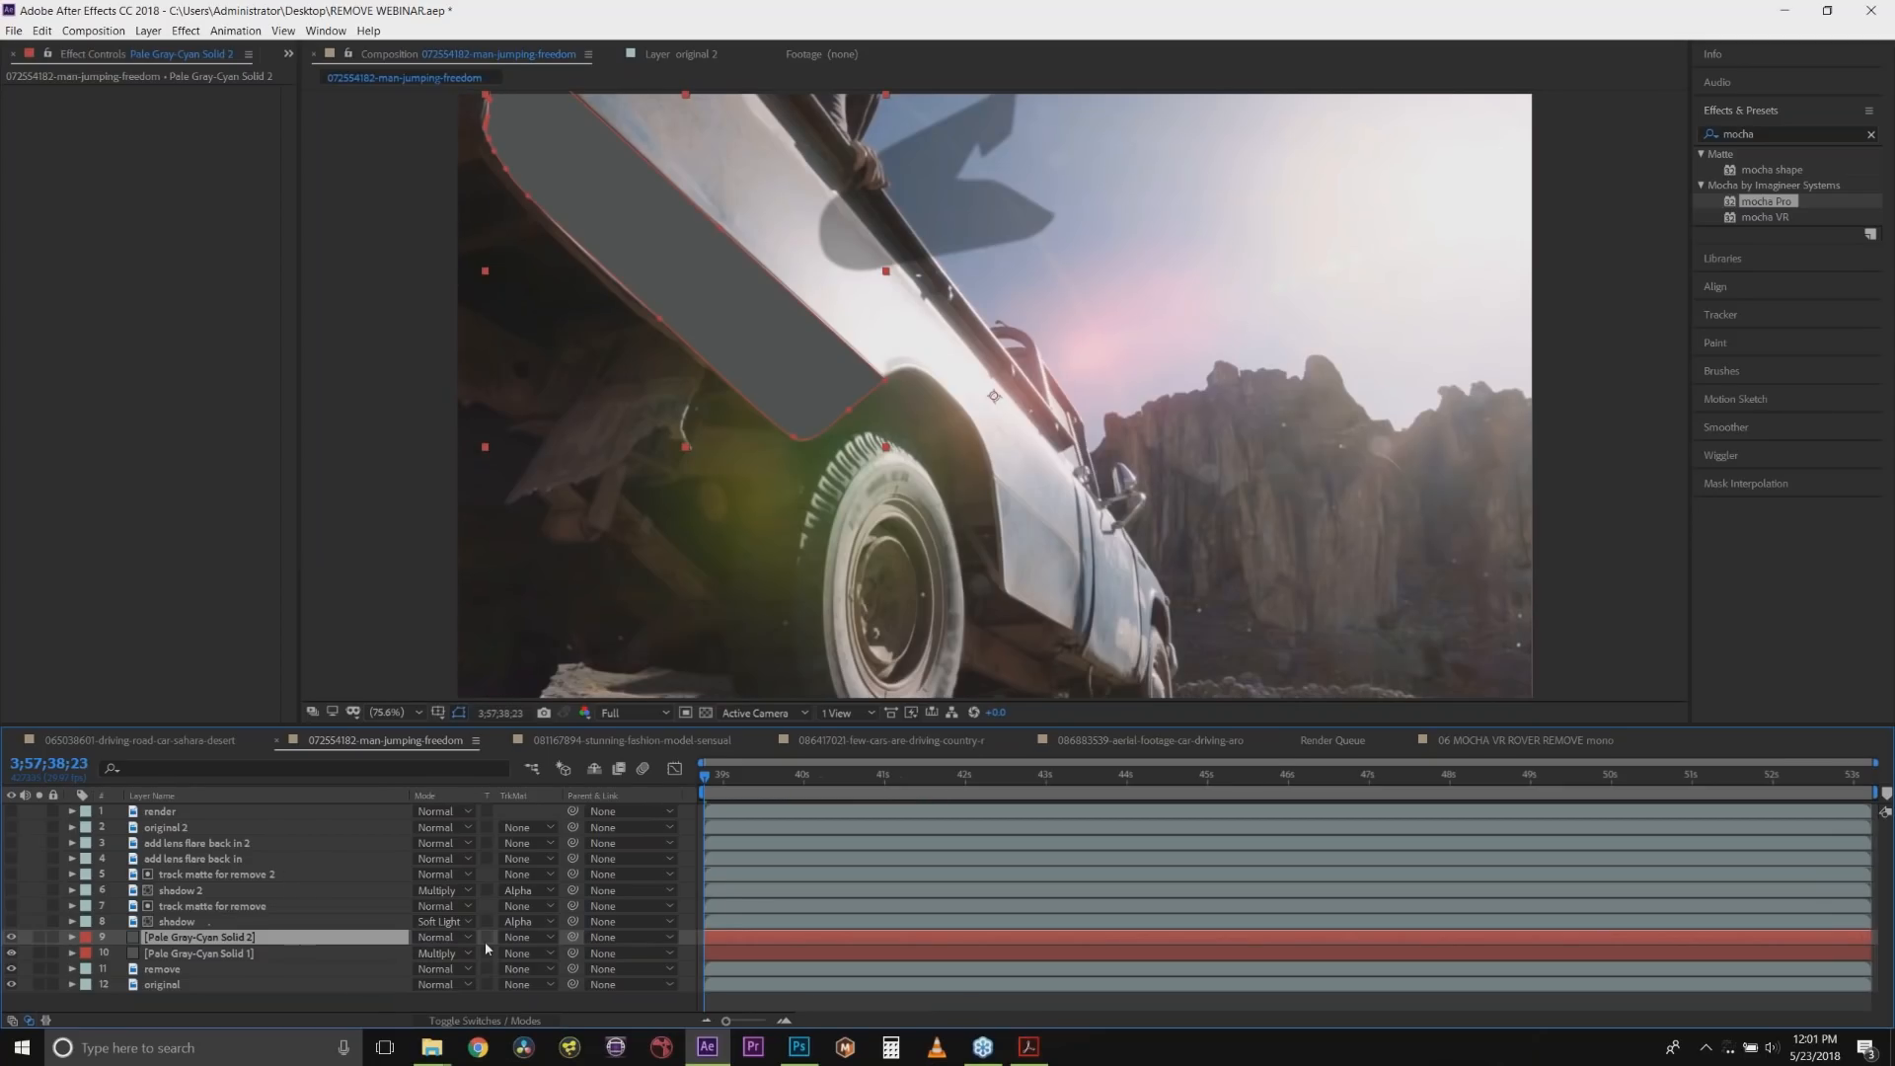
Use the masked solid as an alpha matte for the shadow solid and check the shadow up to 3;57;42;28.
left_click(520, 956)
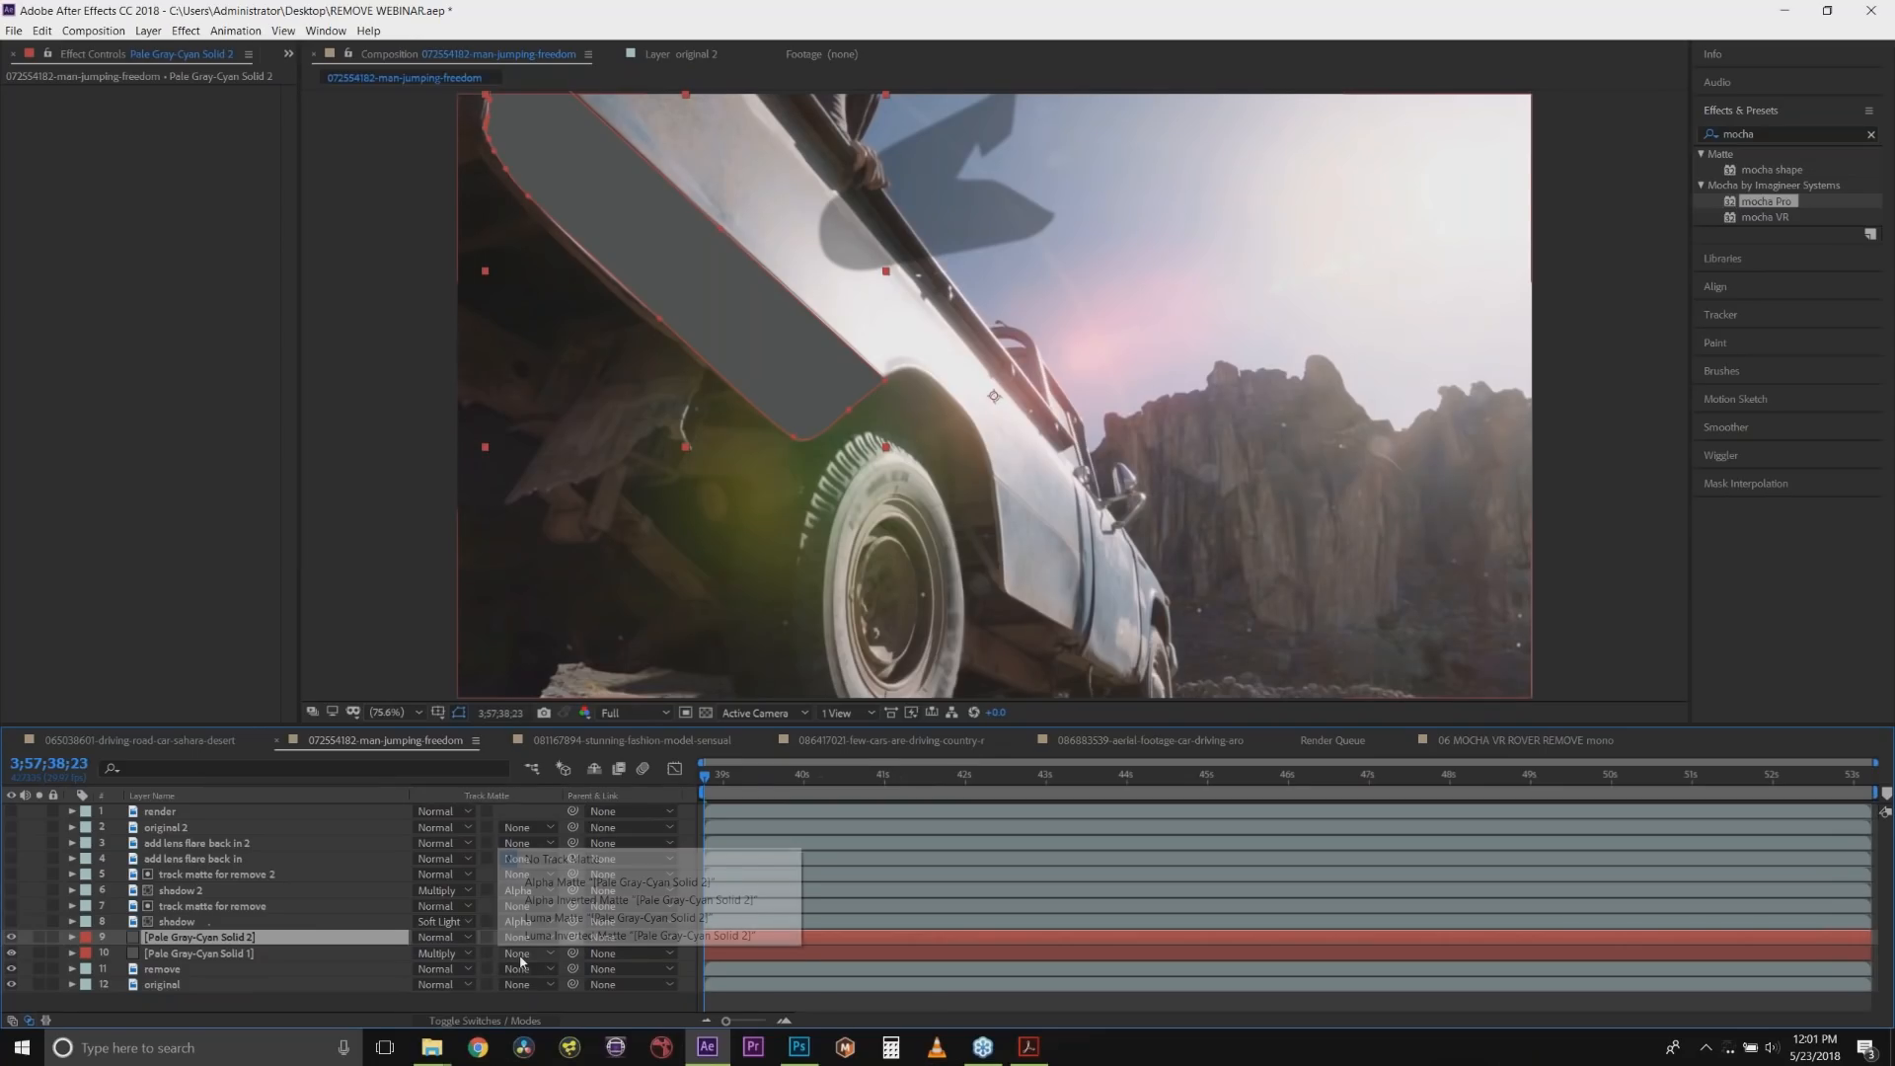
left_click(572, 882)
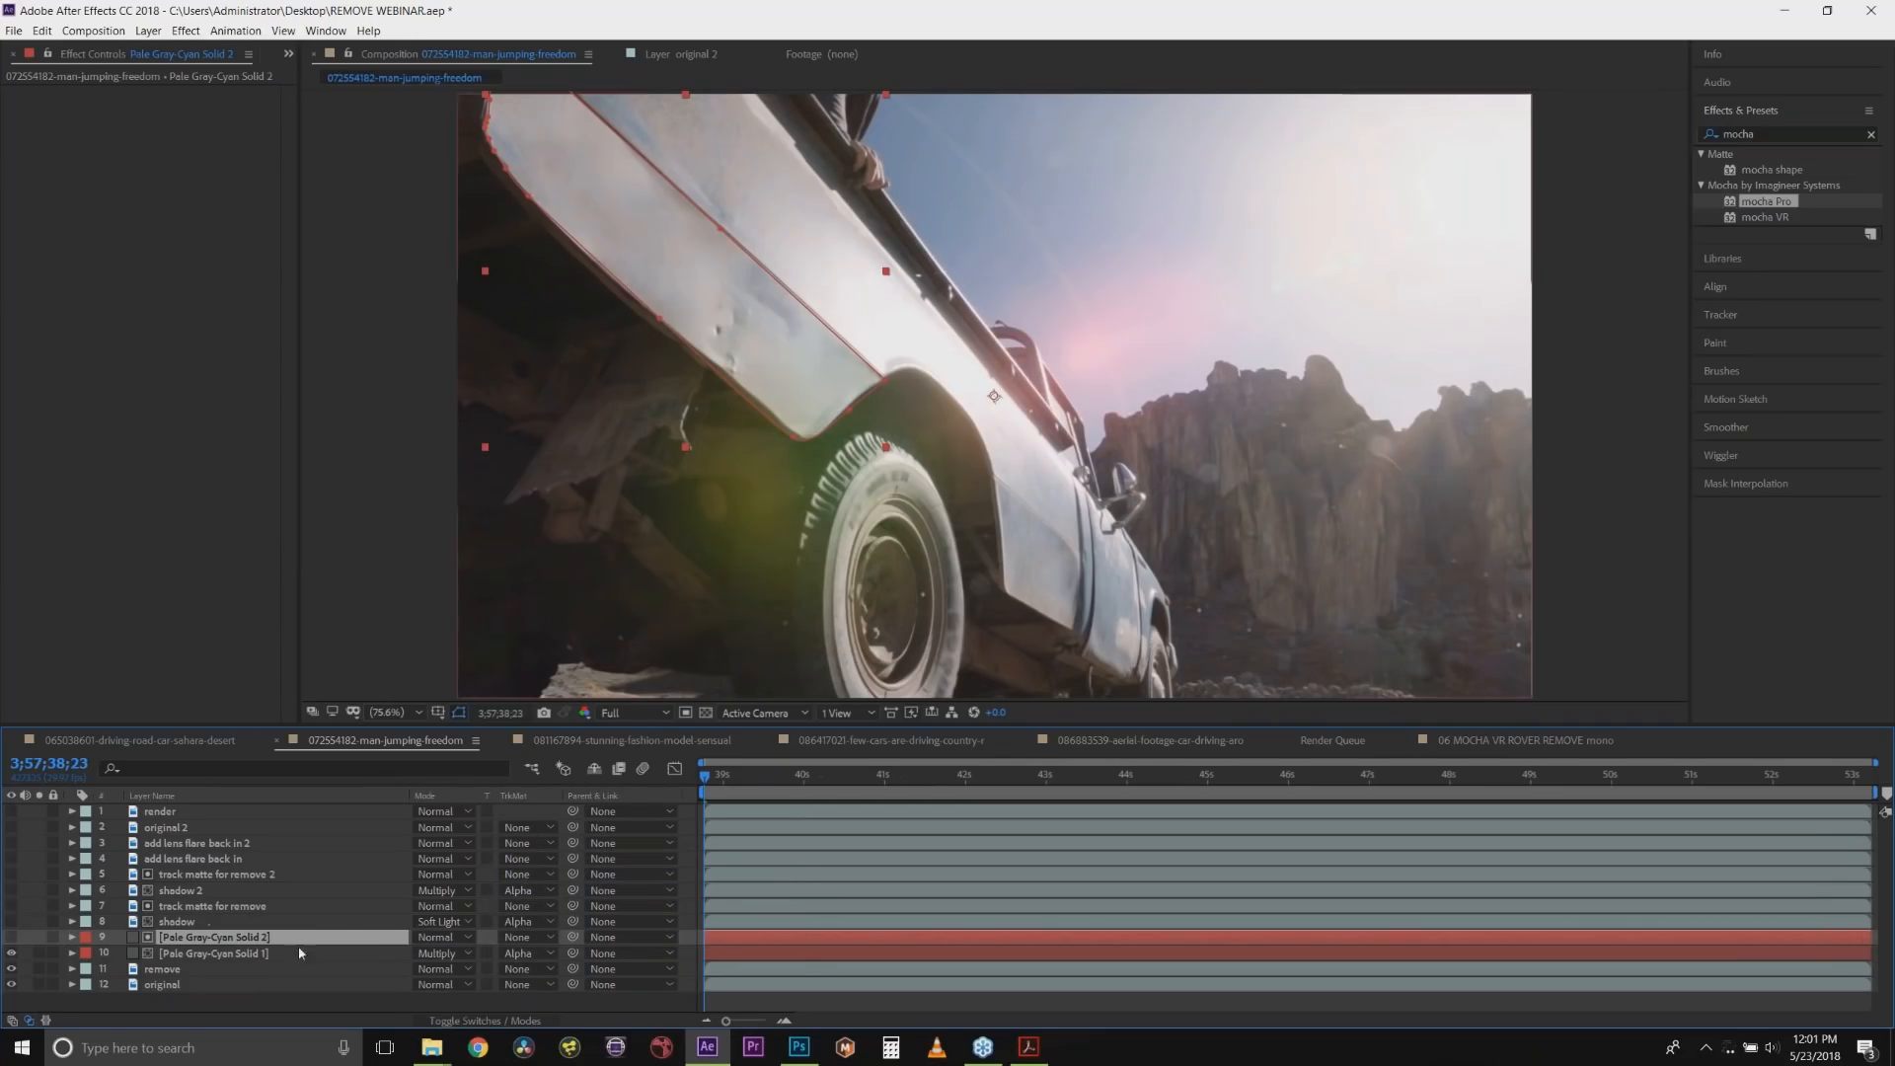
left_click(889, 777)
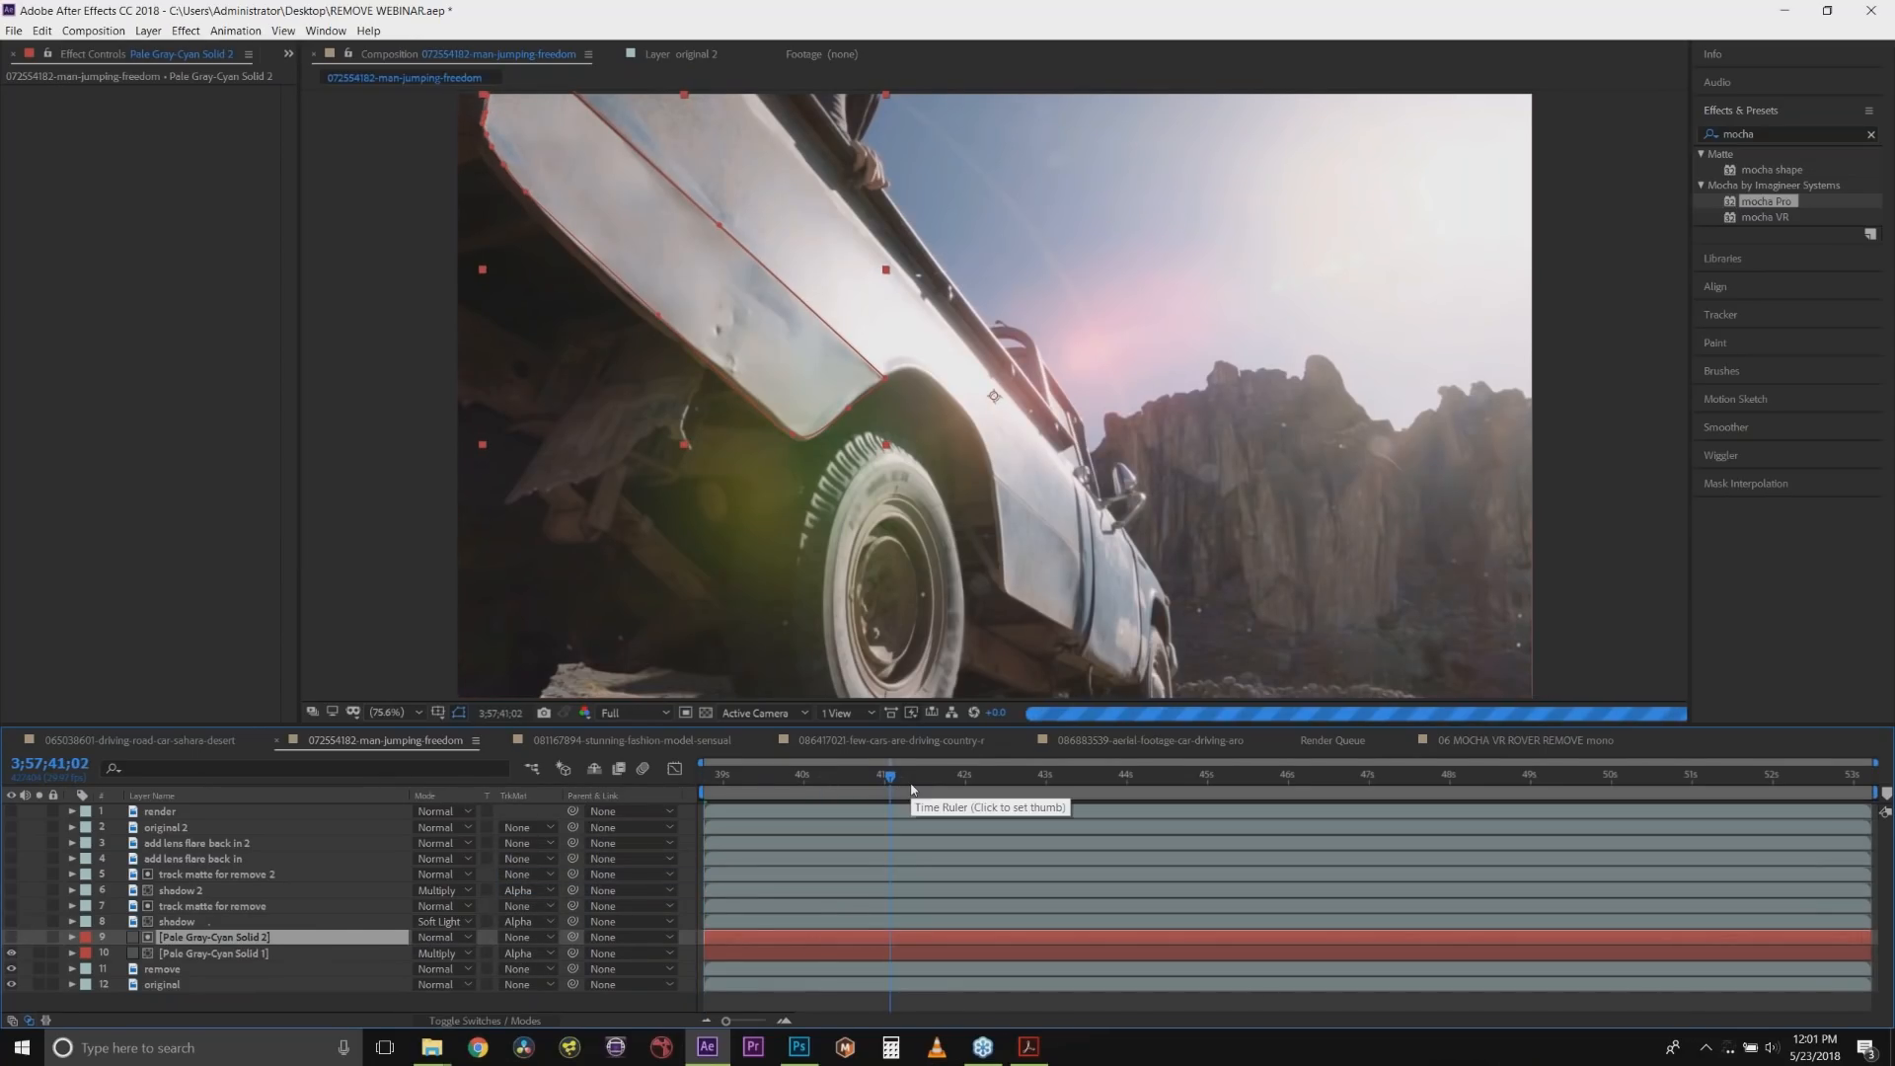
left_click(968, 780)
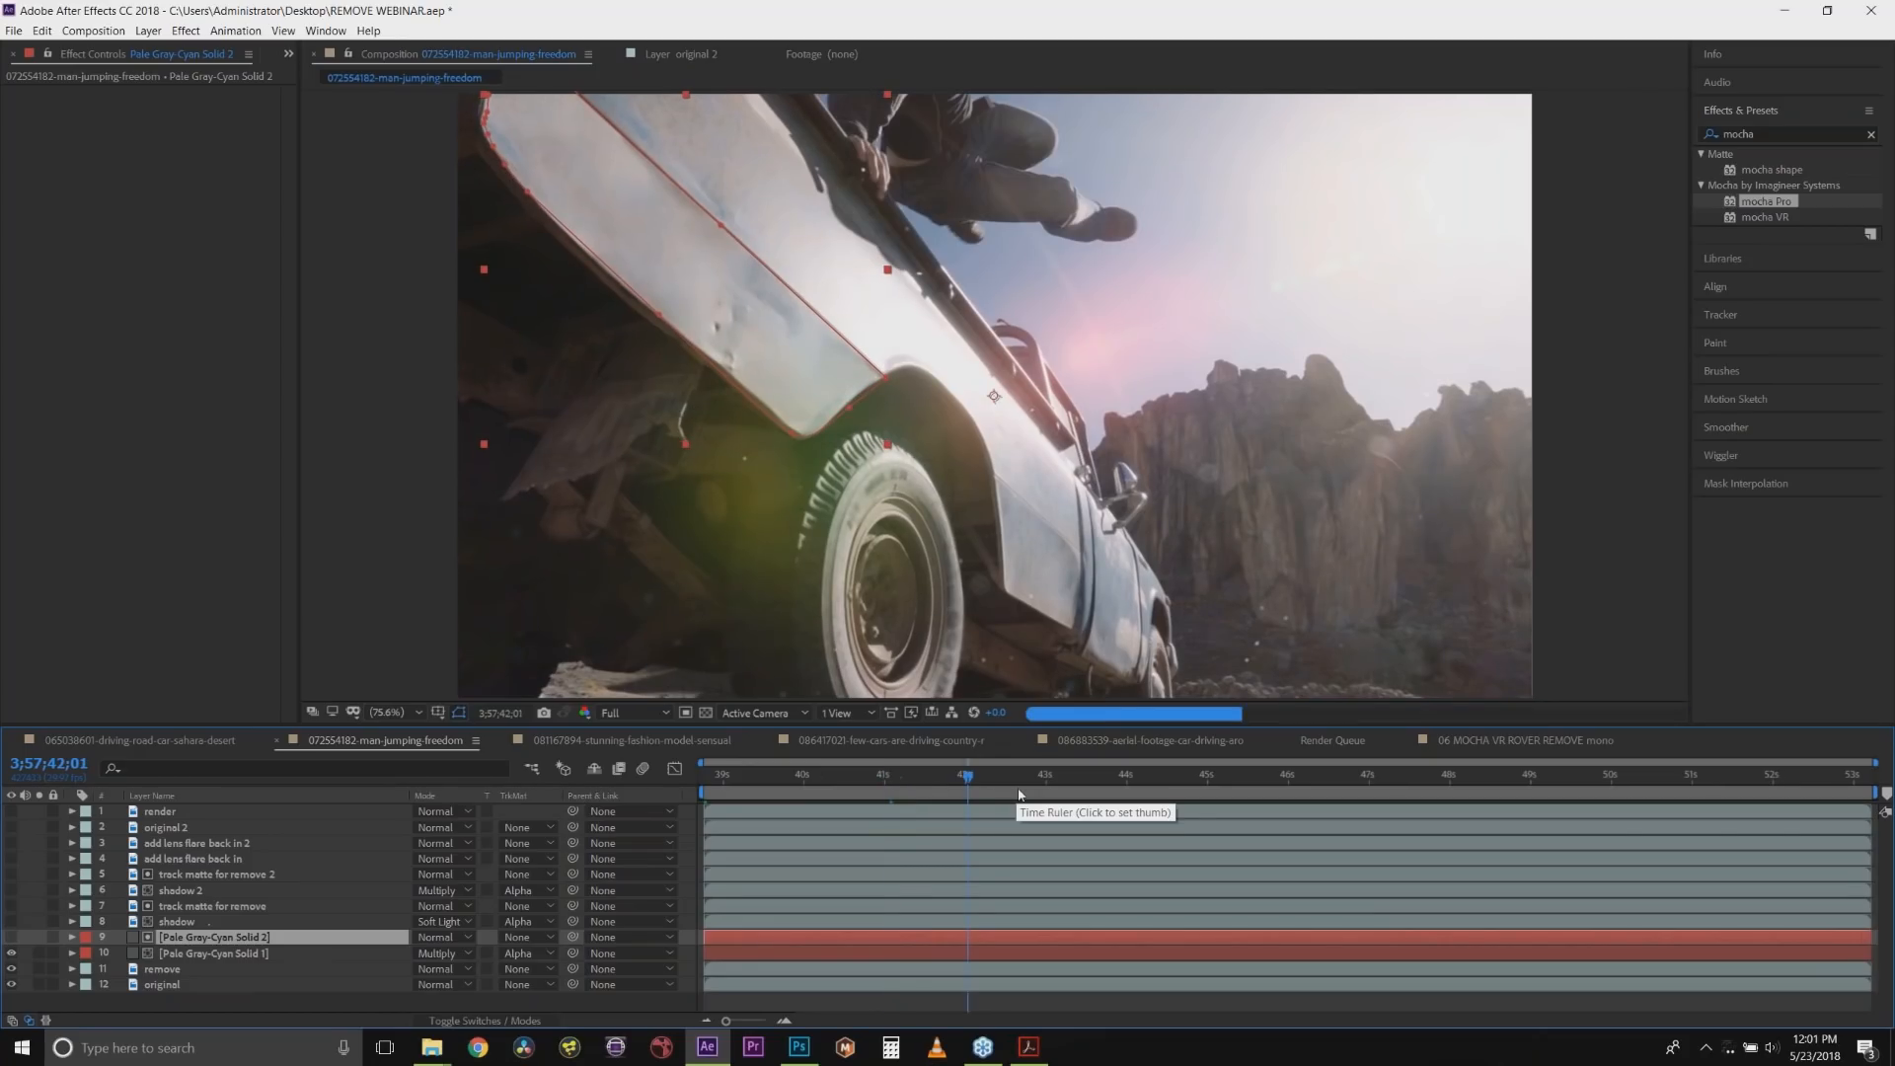
left_click(1038, 793)
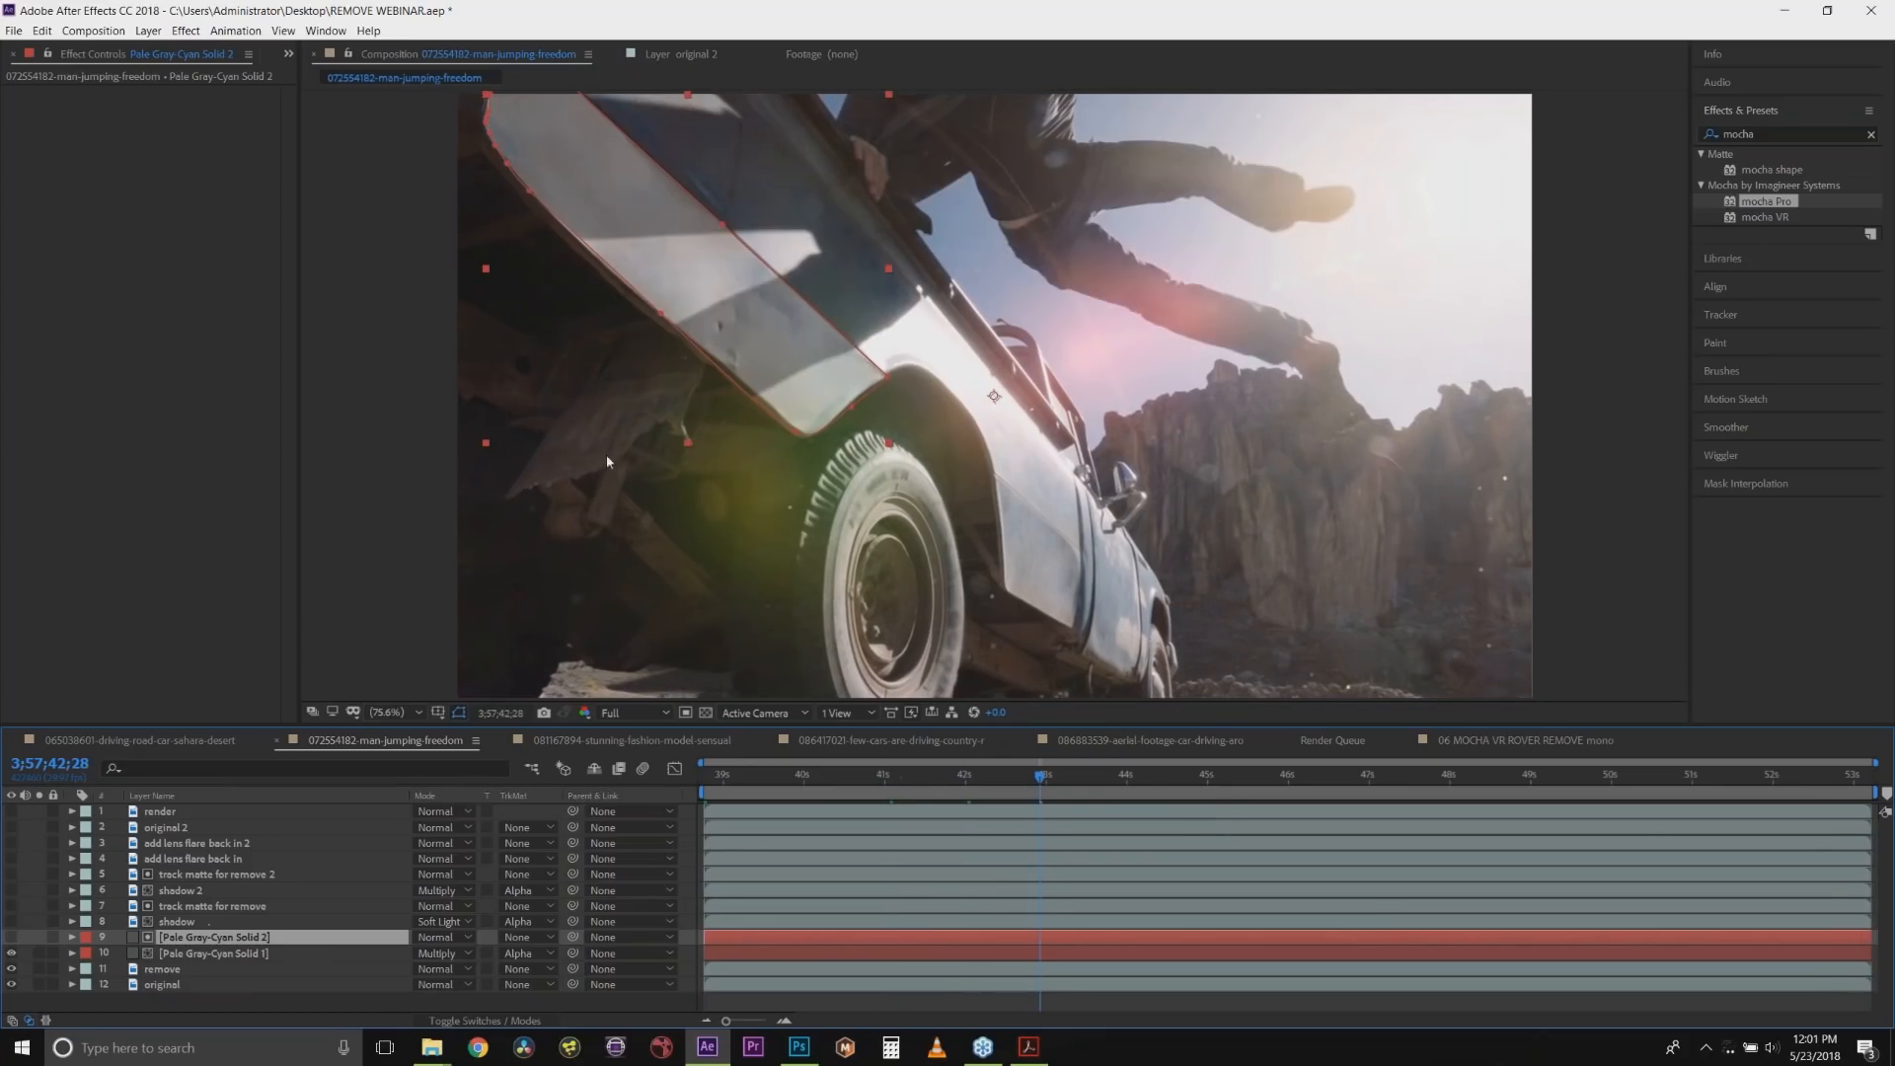
Expand the shadow solid's transform properties and raise its opacity to darken the rebuilt shadow.
left_click(73, 954)
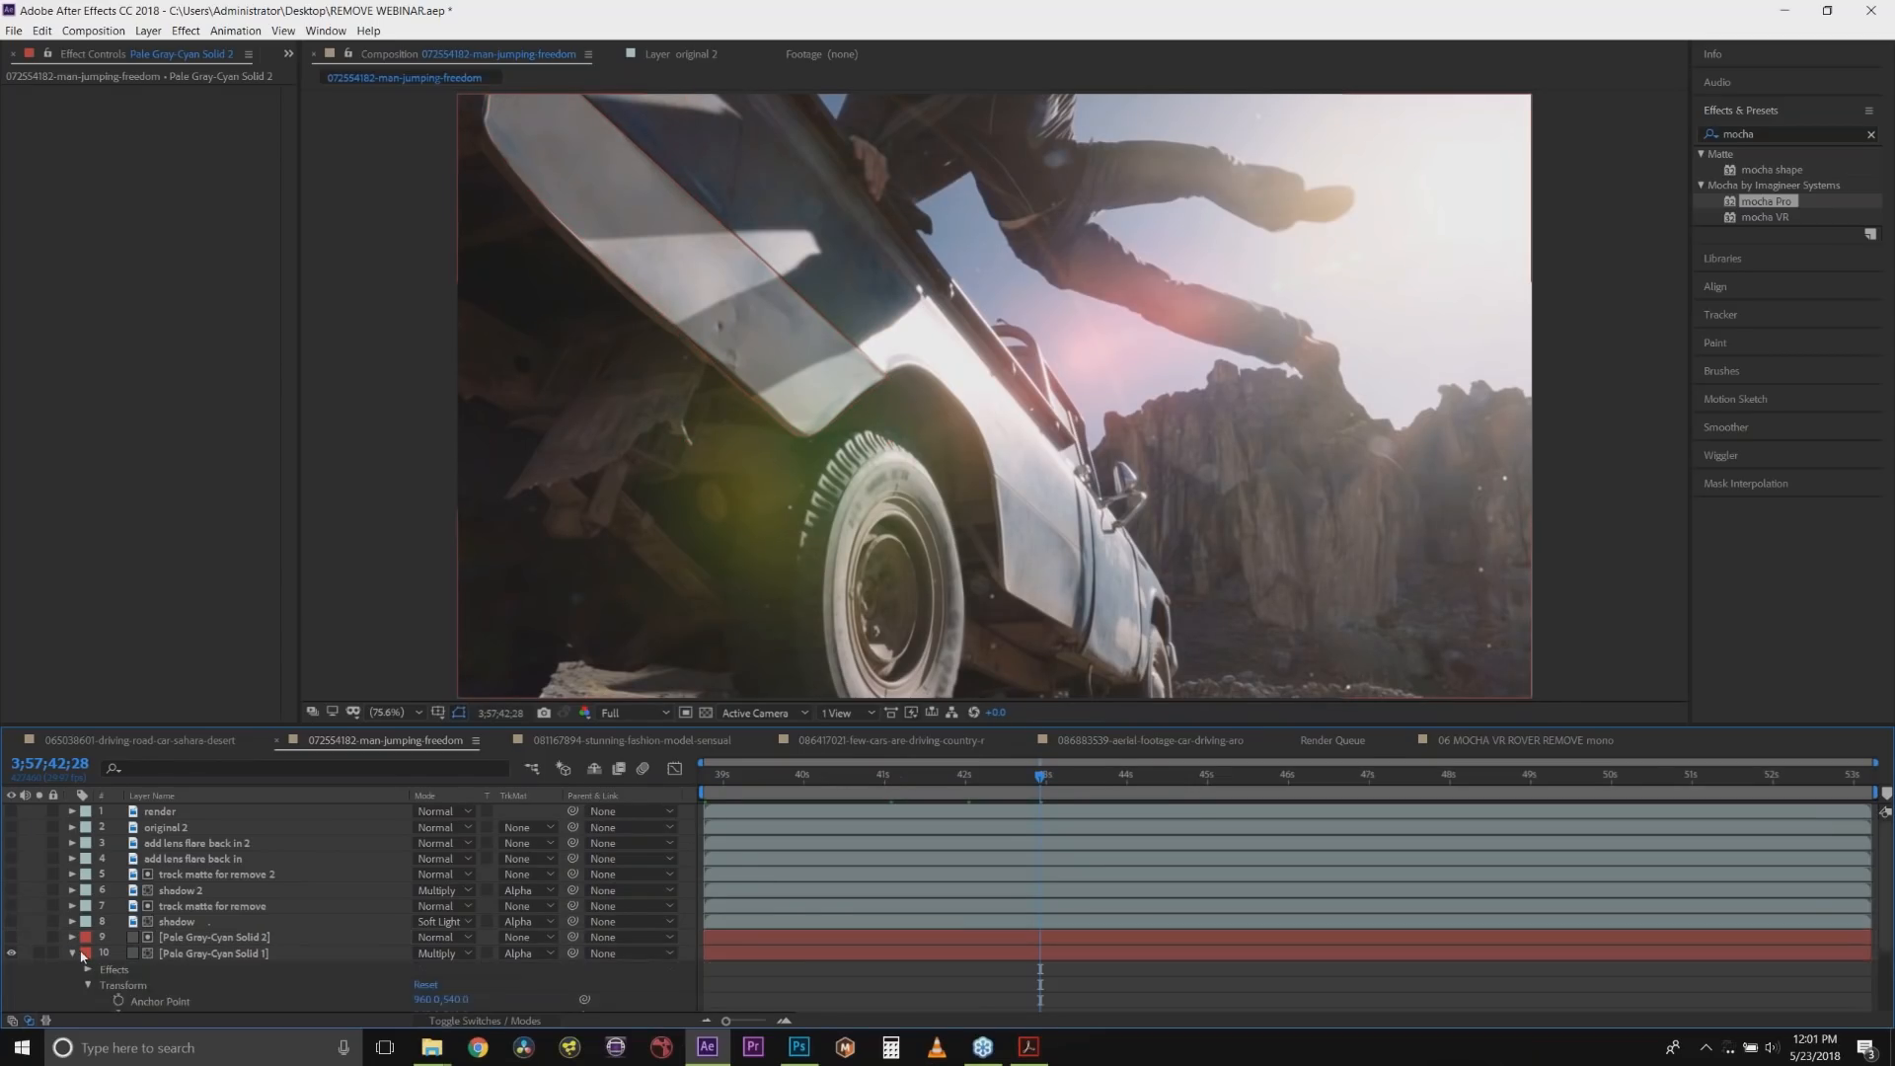
scroll(192, 977, "down", 2)
scroll(191, 970, "down", 2)
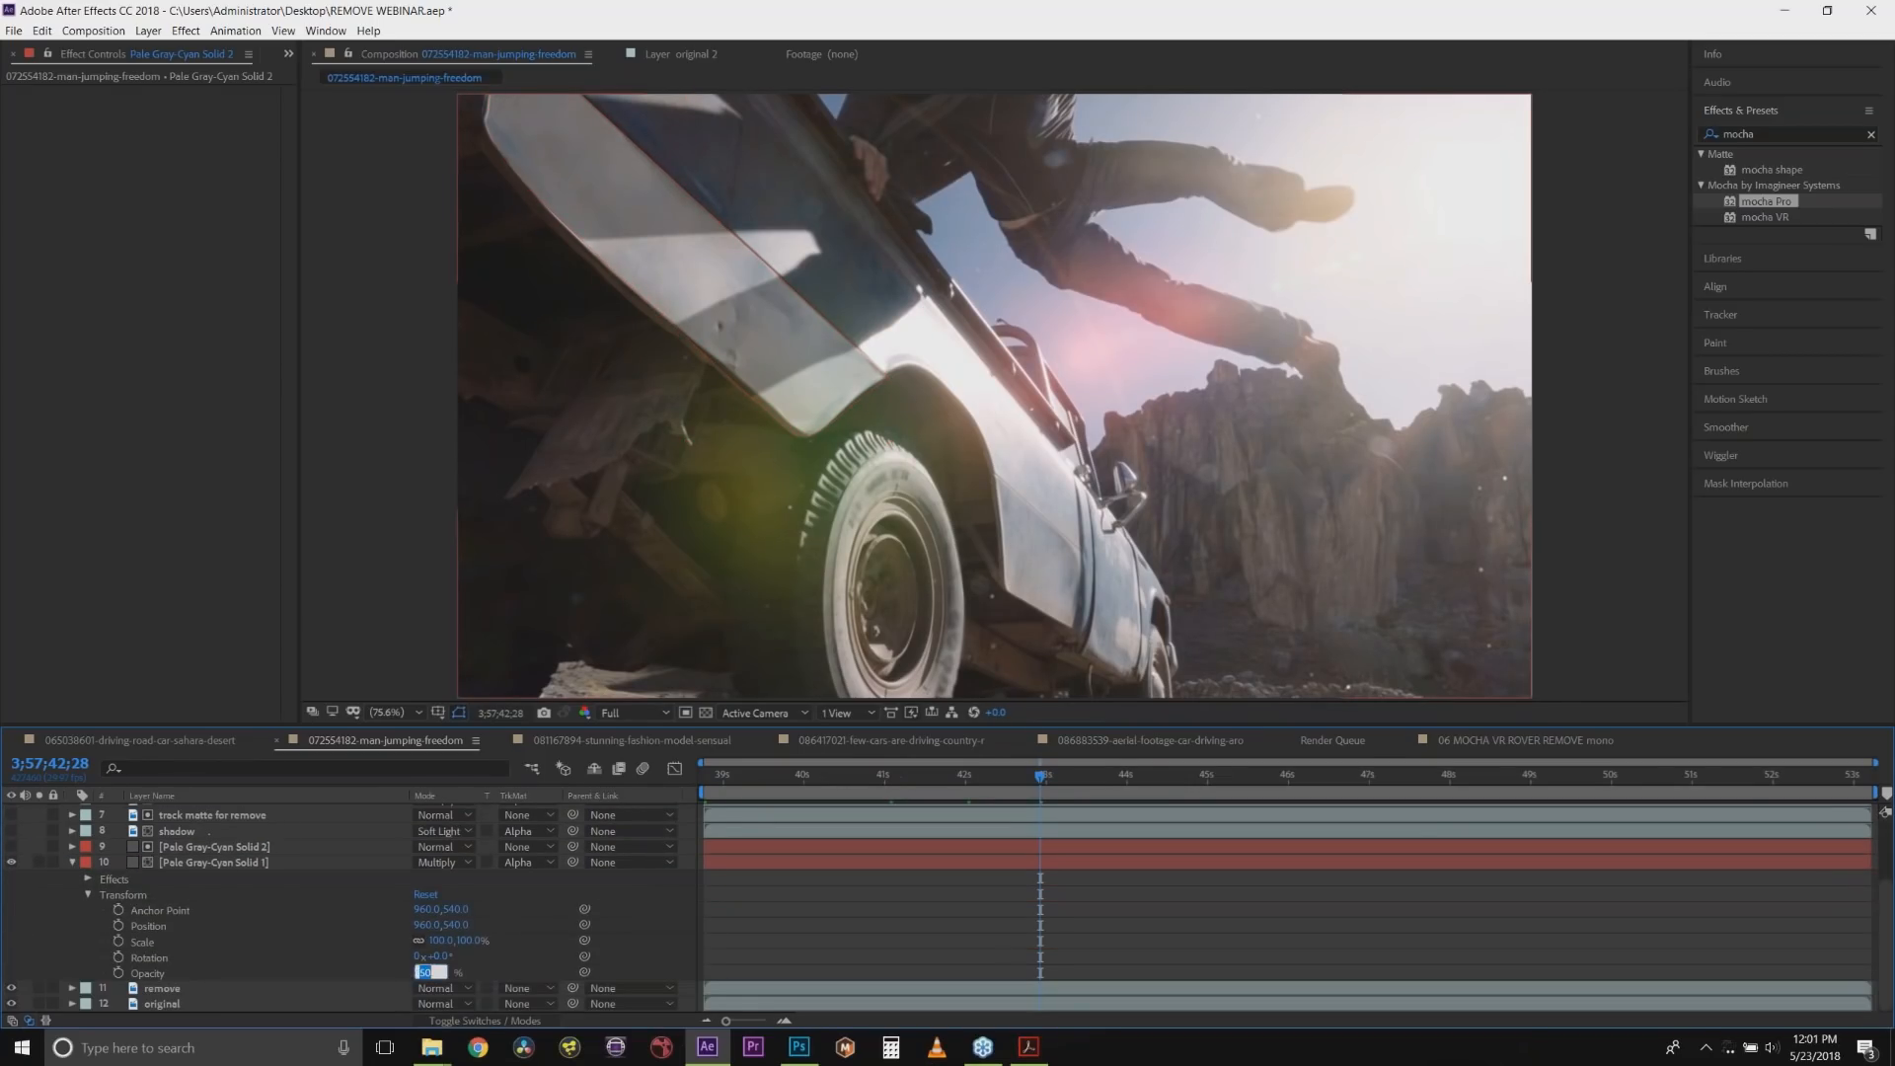
left_click_drag(420, 972, 563, 920)
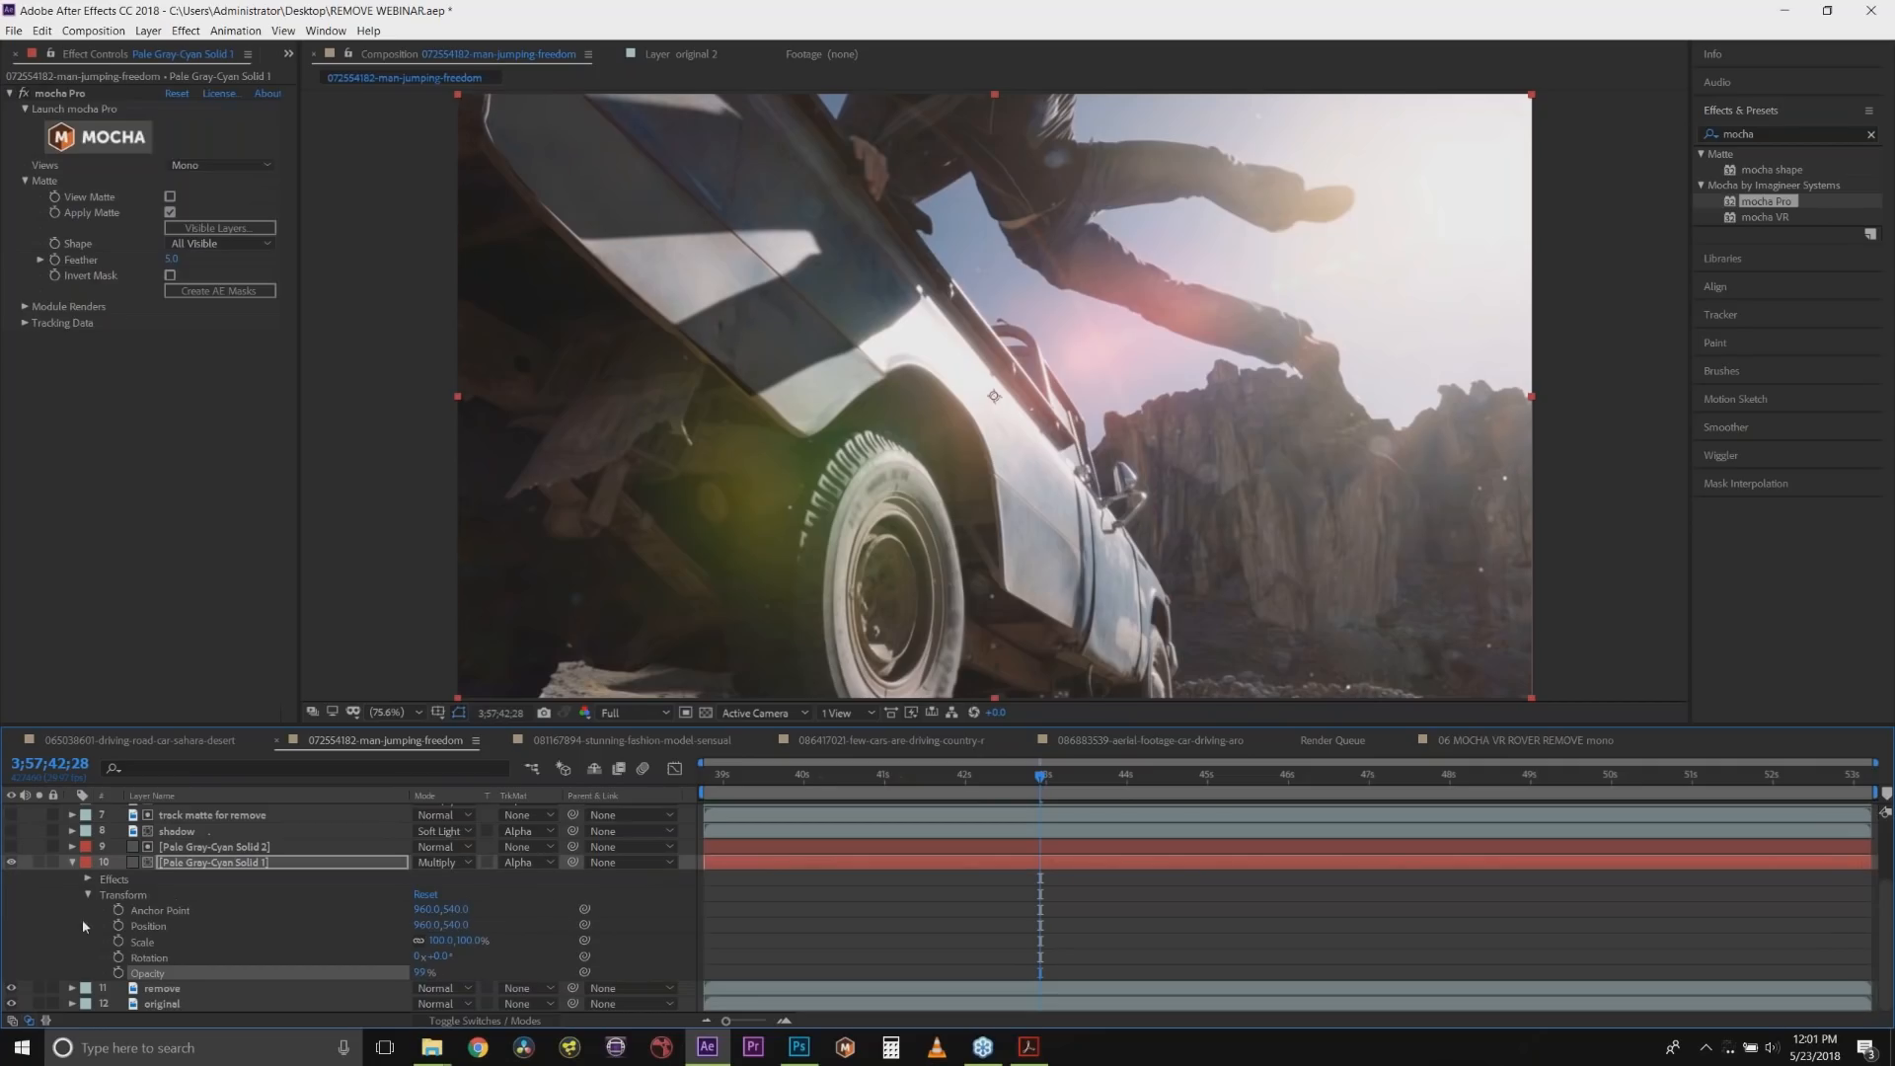
Recolor the shadow solid with a color sampled from the dark shadow on the truck's side and set its opacity to 84%.
left_click(155, 863)
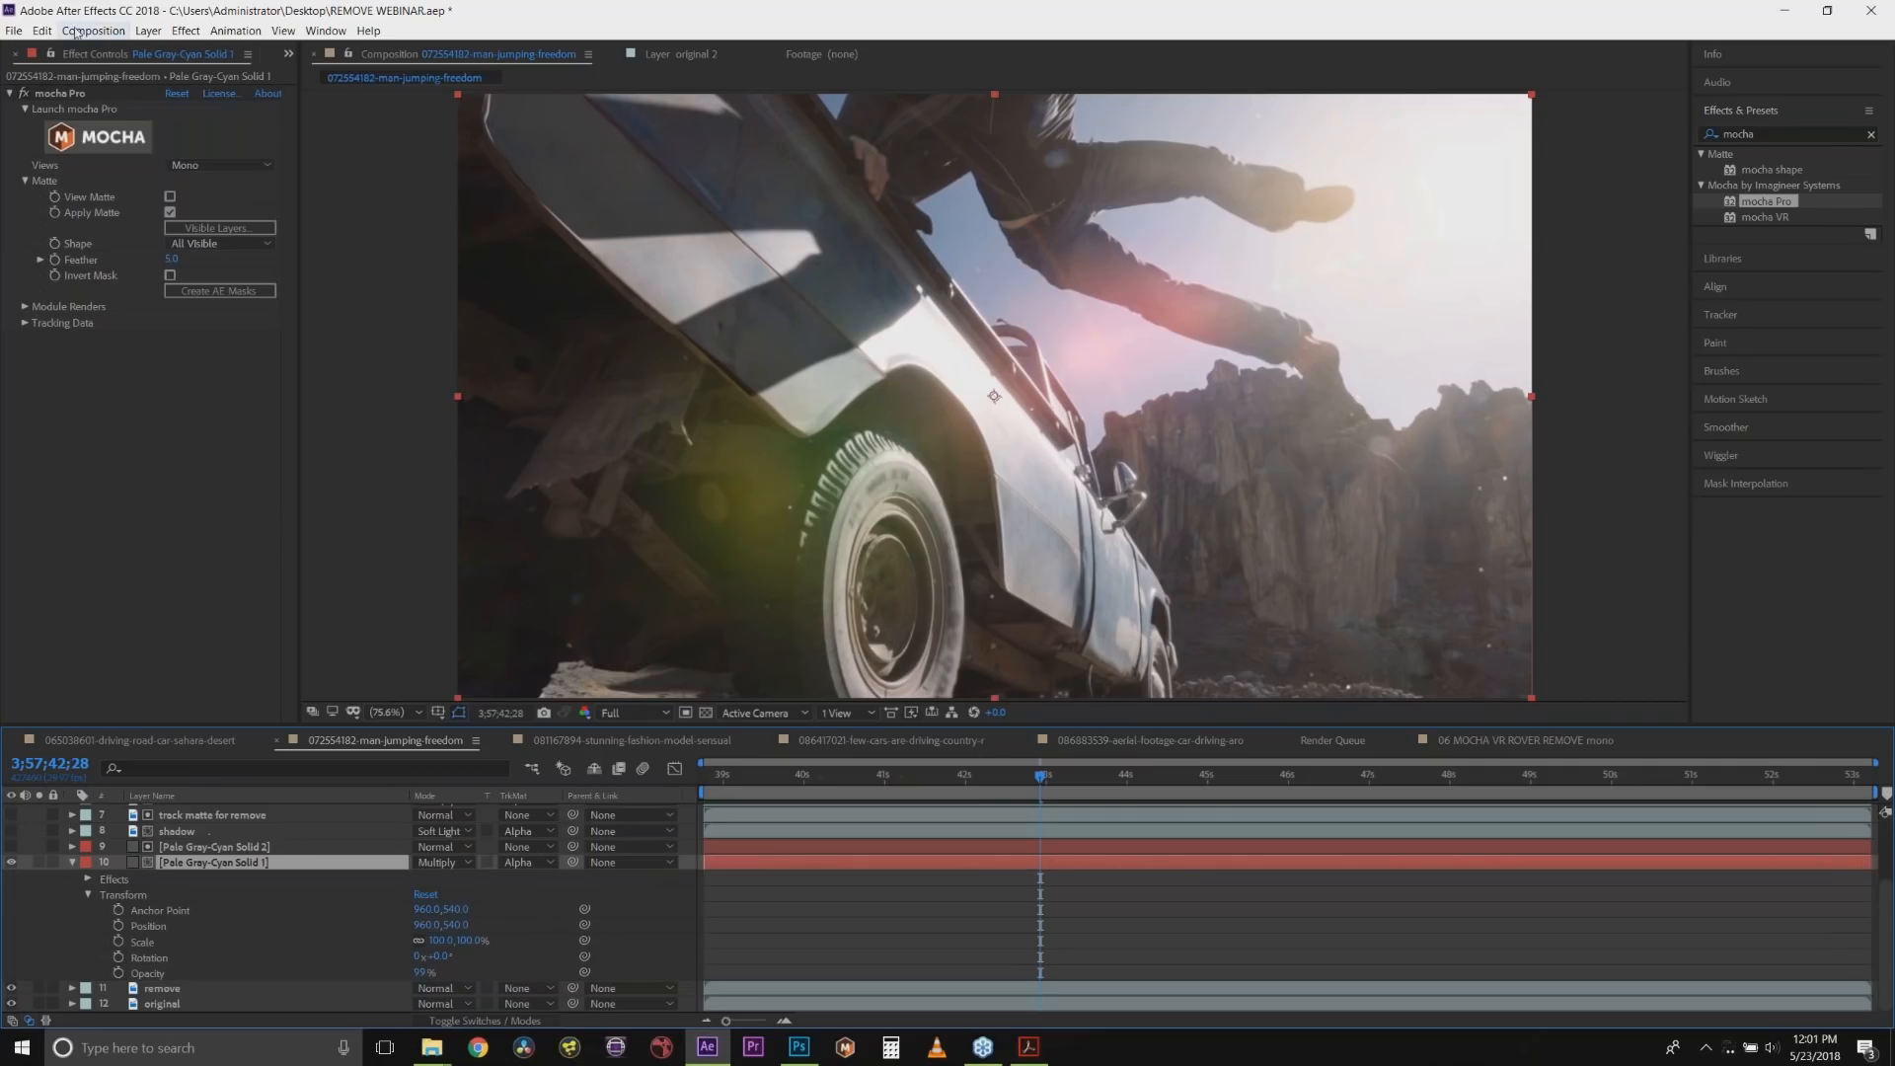
left_click(148, 31)
left_click(194, 69)
left_click_drag(524, 193, 367, 276)
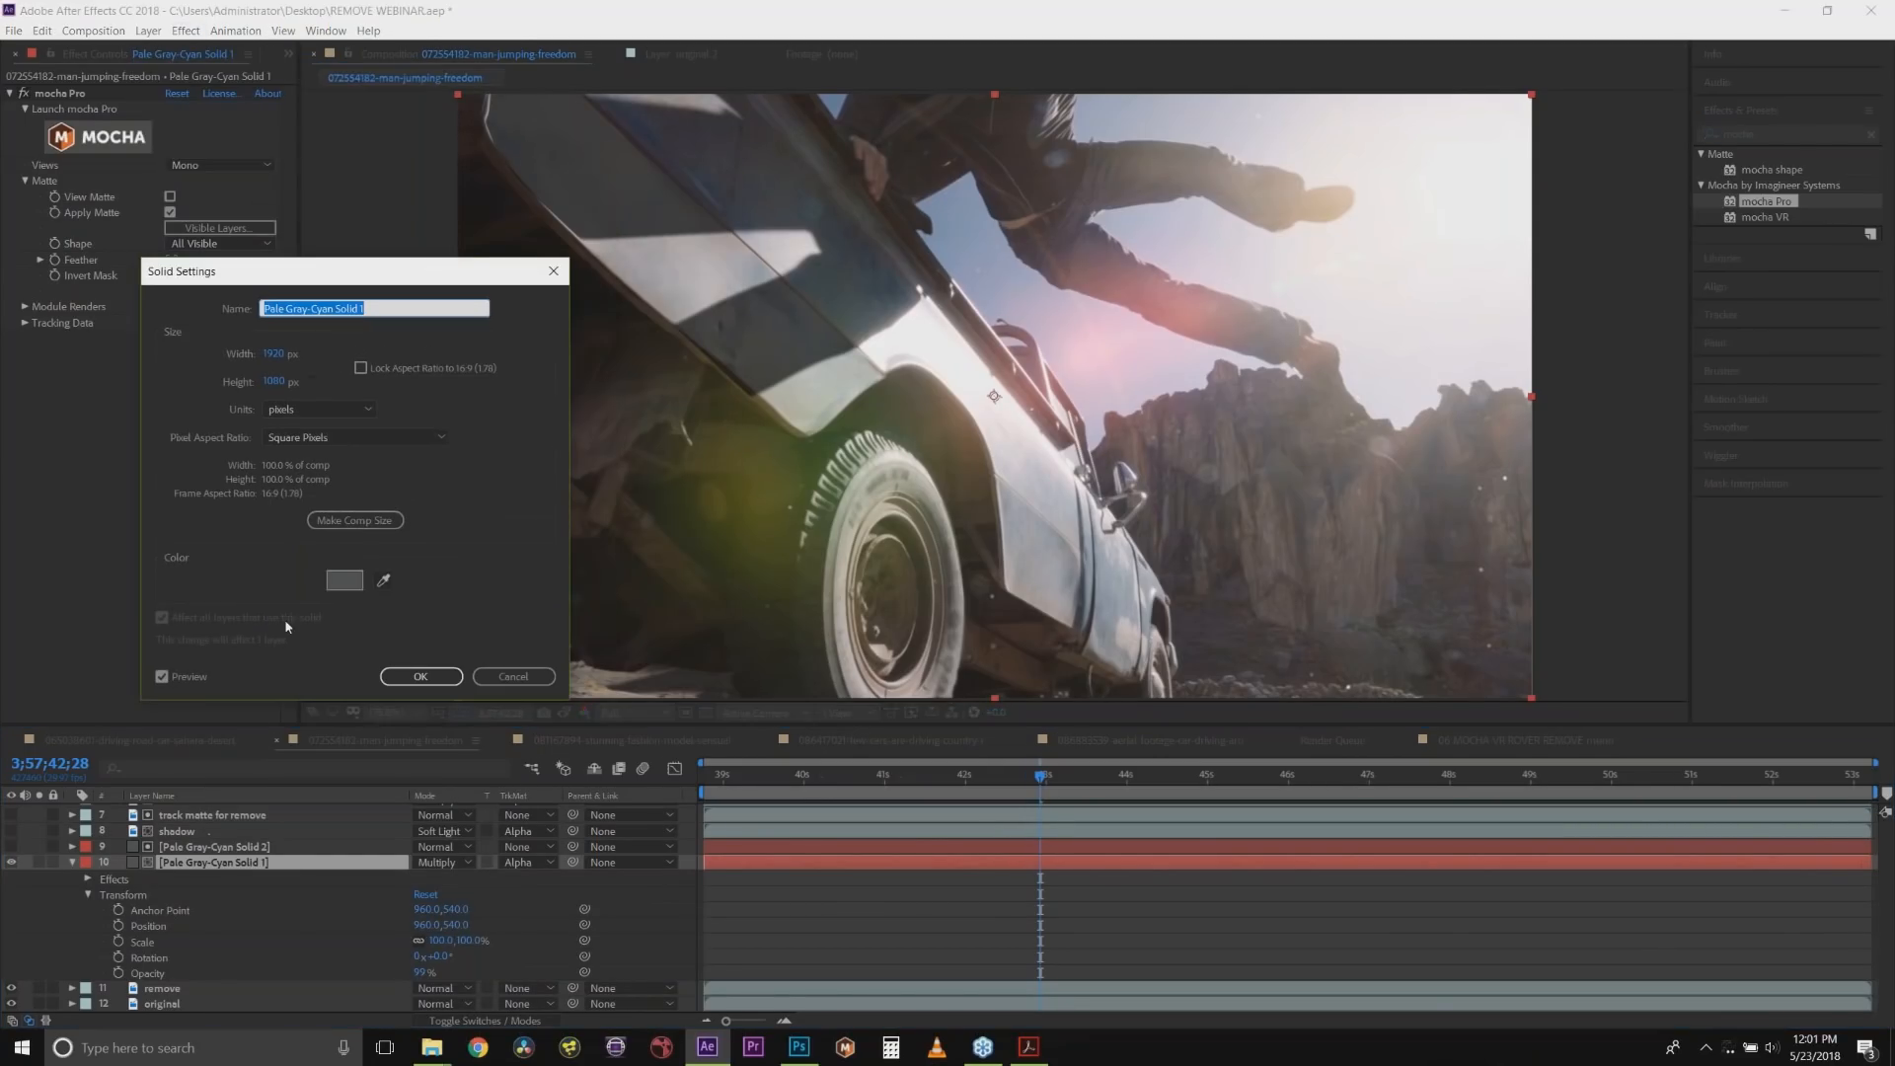
left_click(383, 581)
left_click(688, 172)
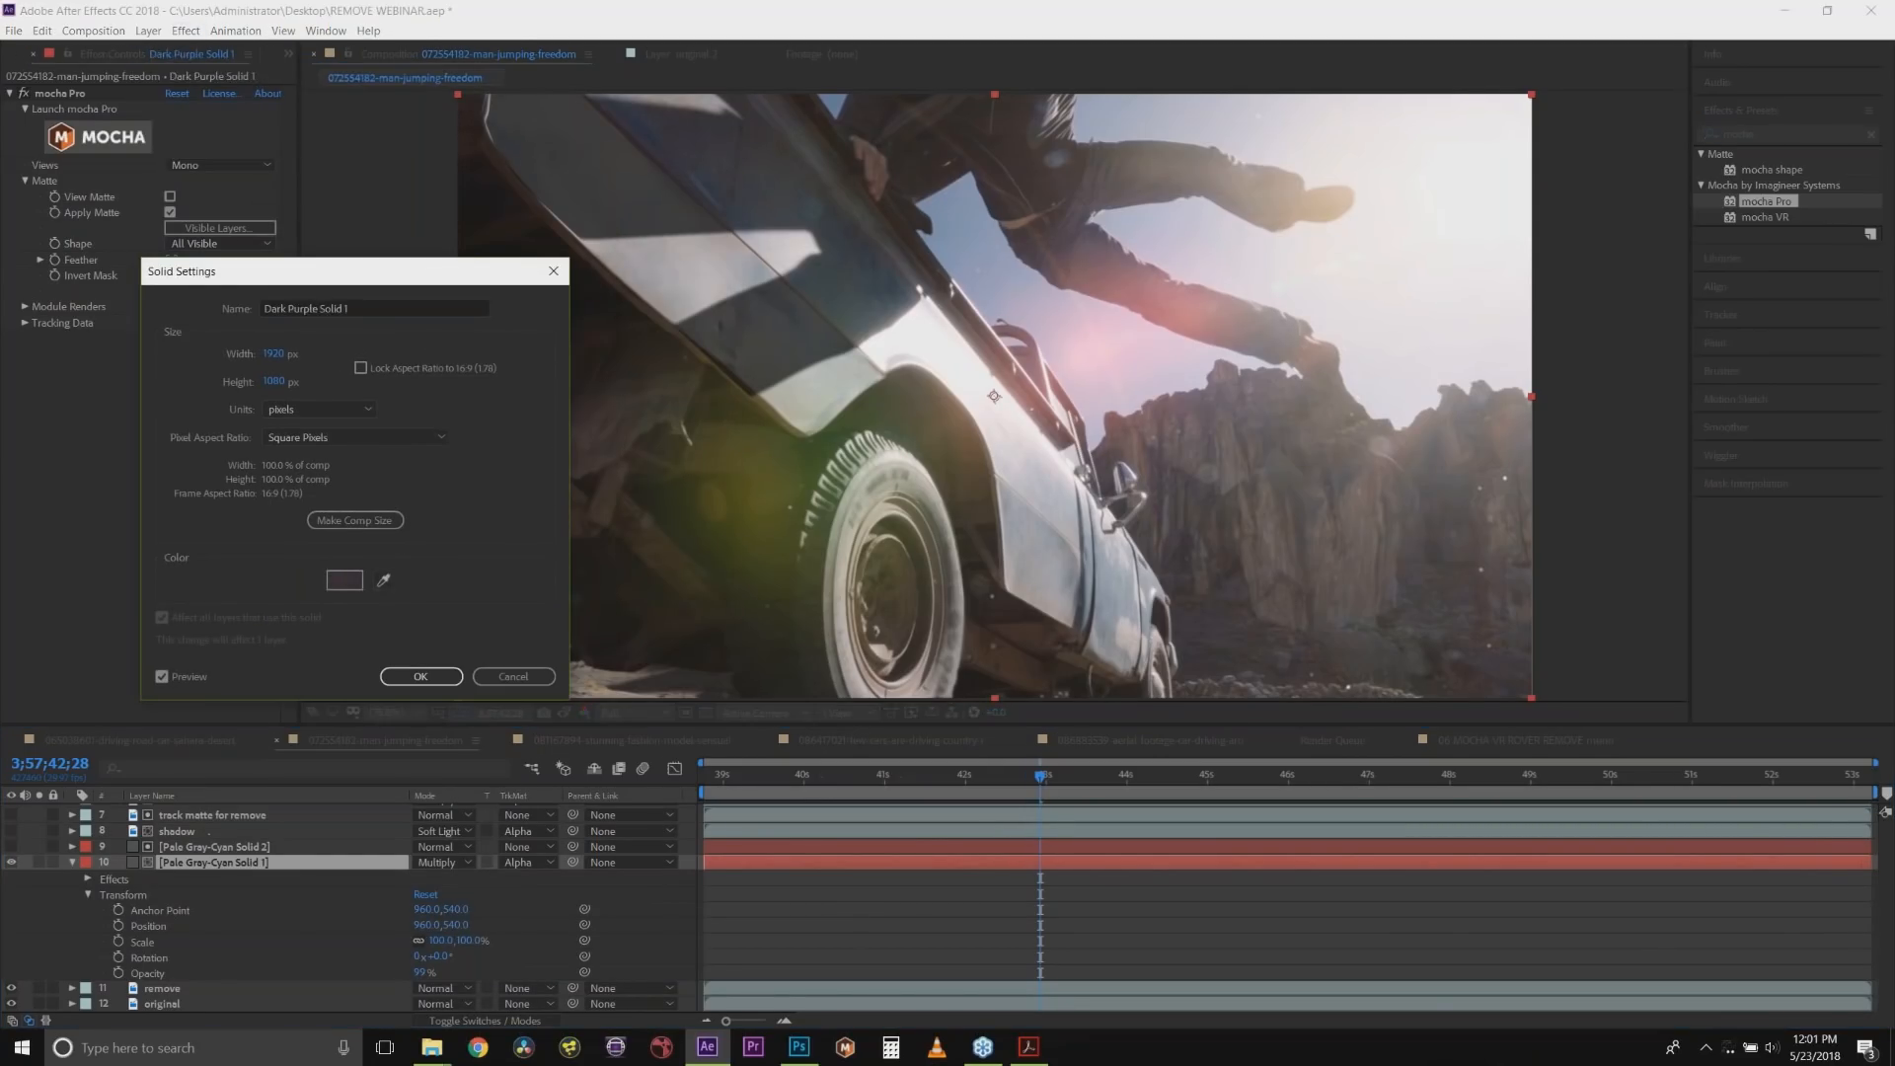
left_click(422, 675)
left_click_drag(423, 972, 405, 973)
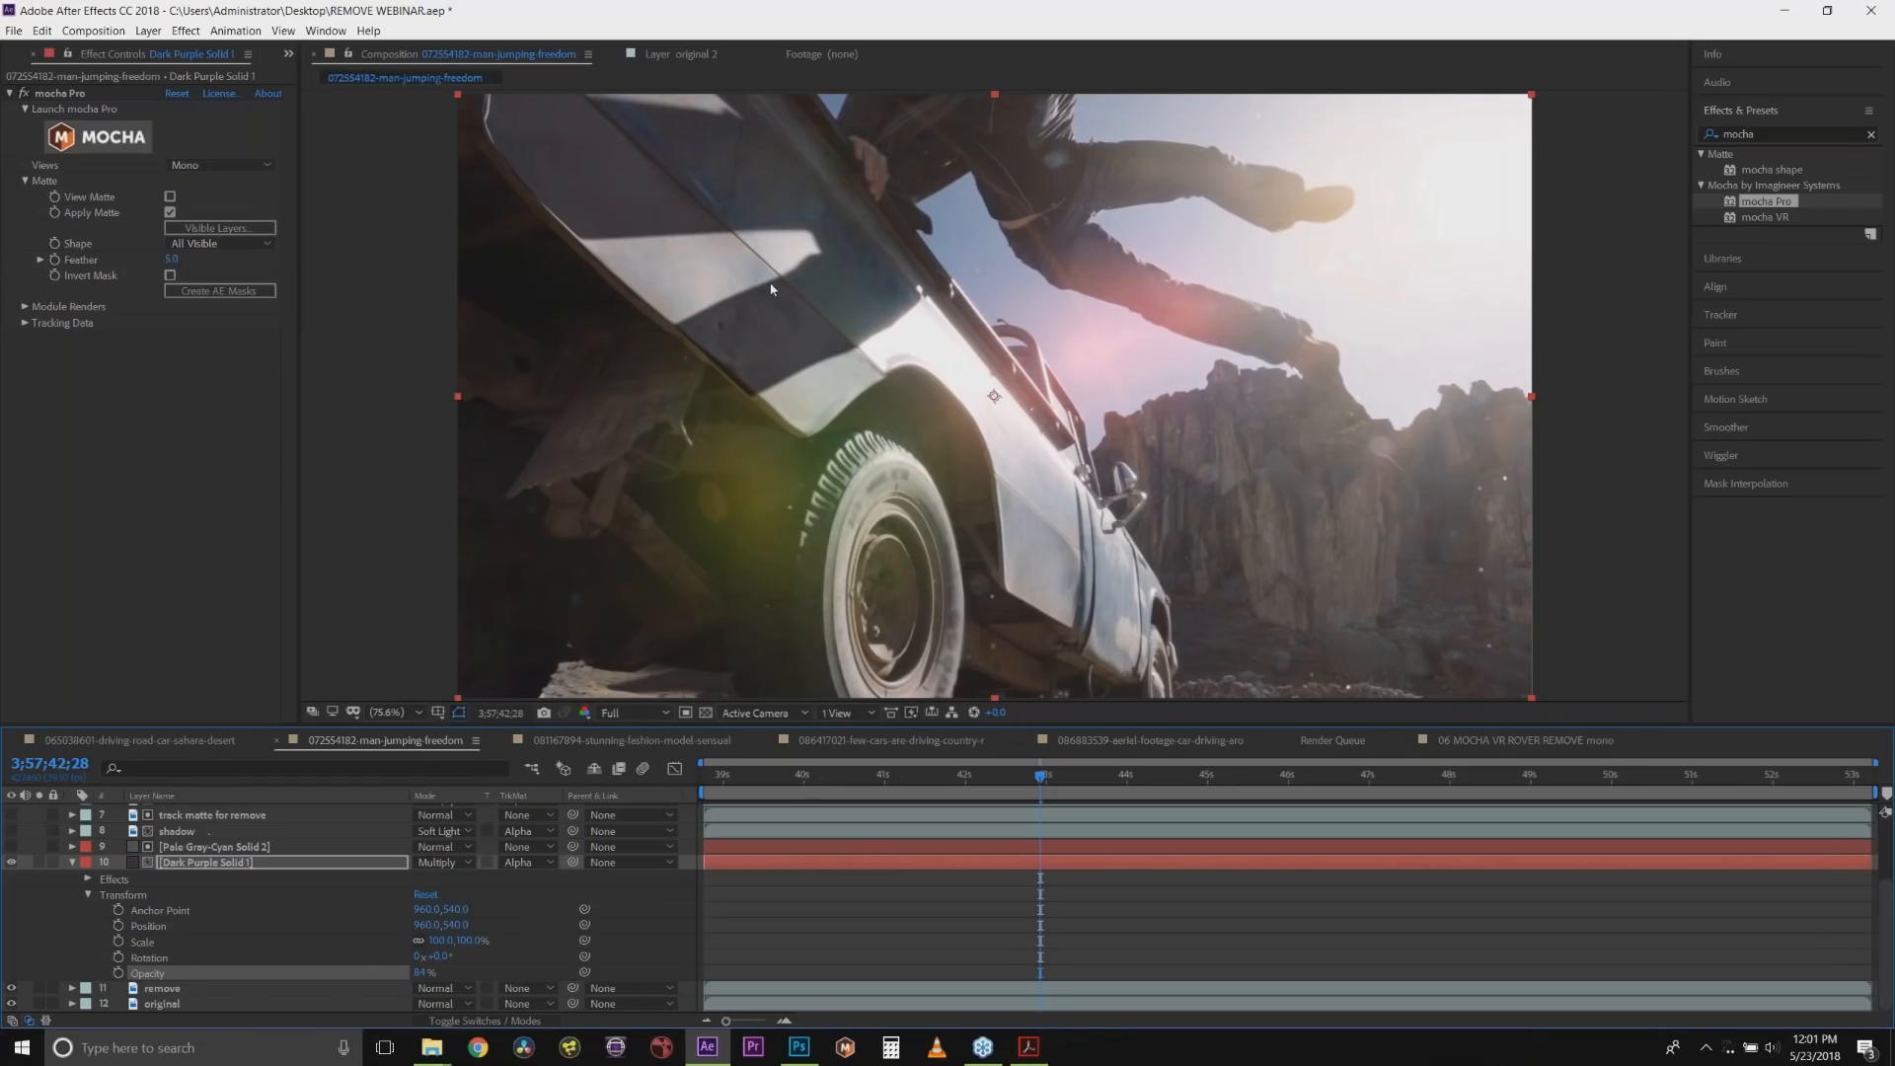
Search the effects for "ramp" and apply Gradient Ramp to the shadow solid.
left_click(186, 31)
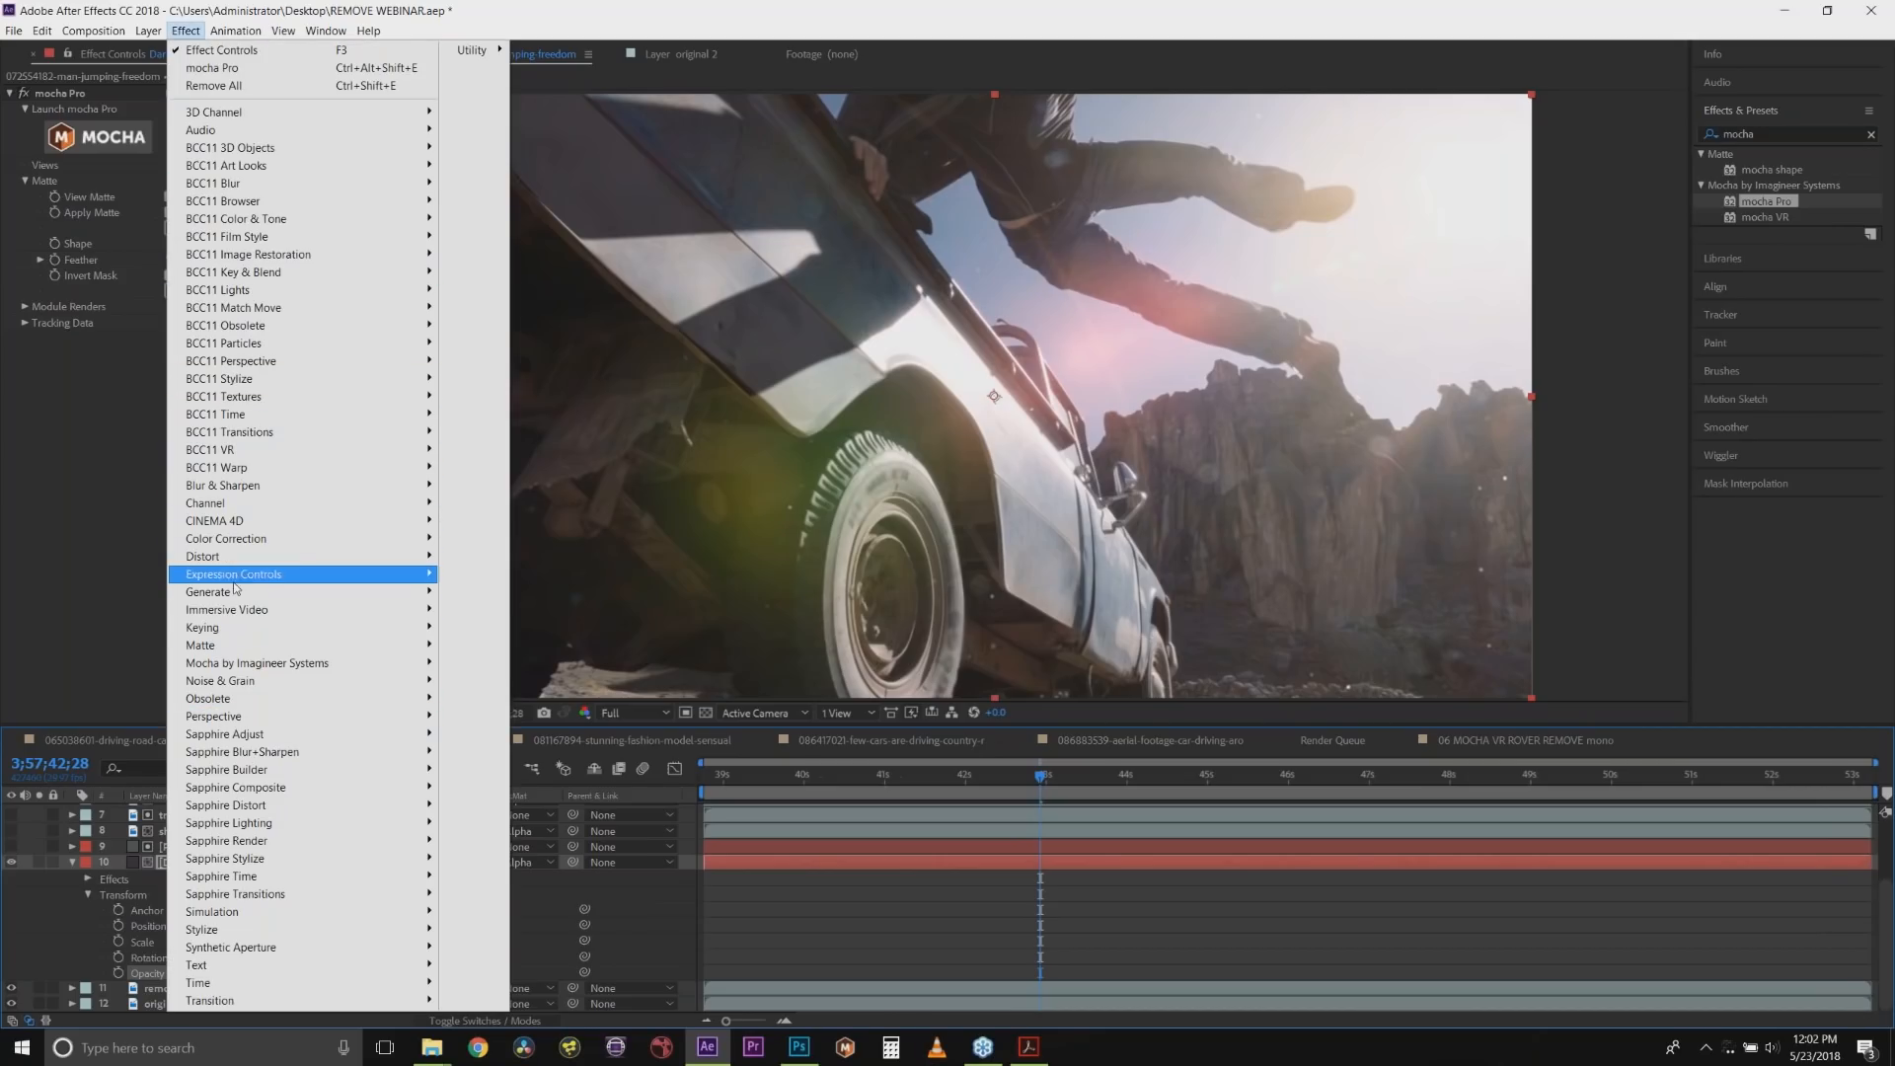
mouse_move(235, 595)
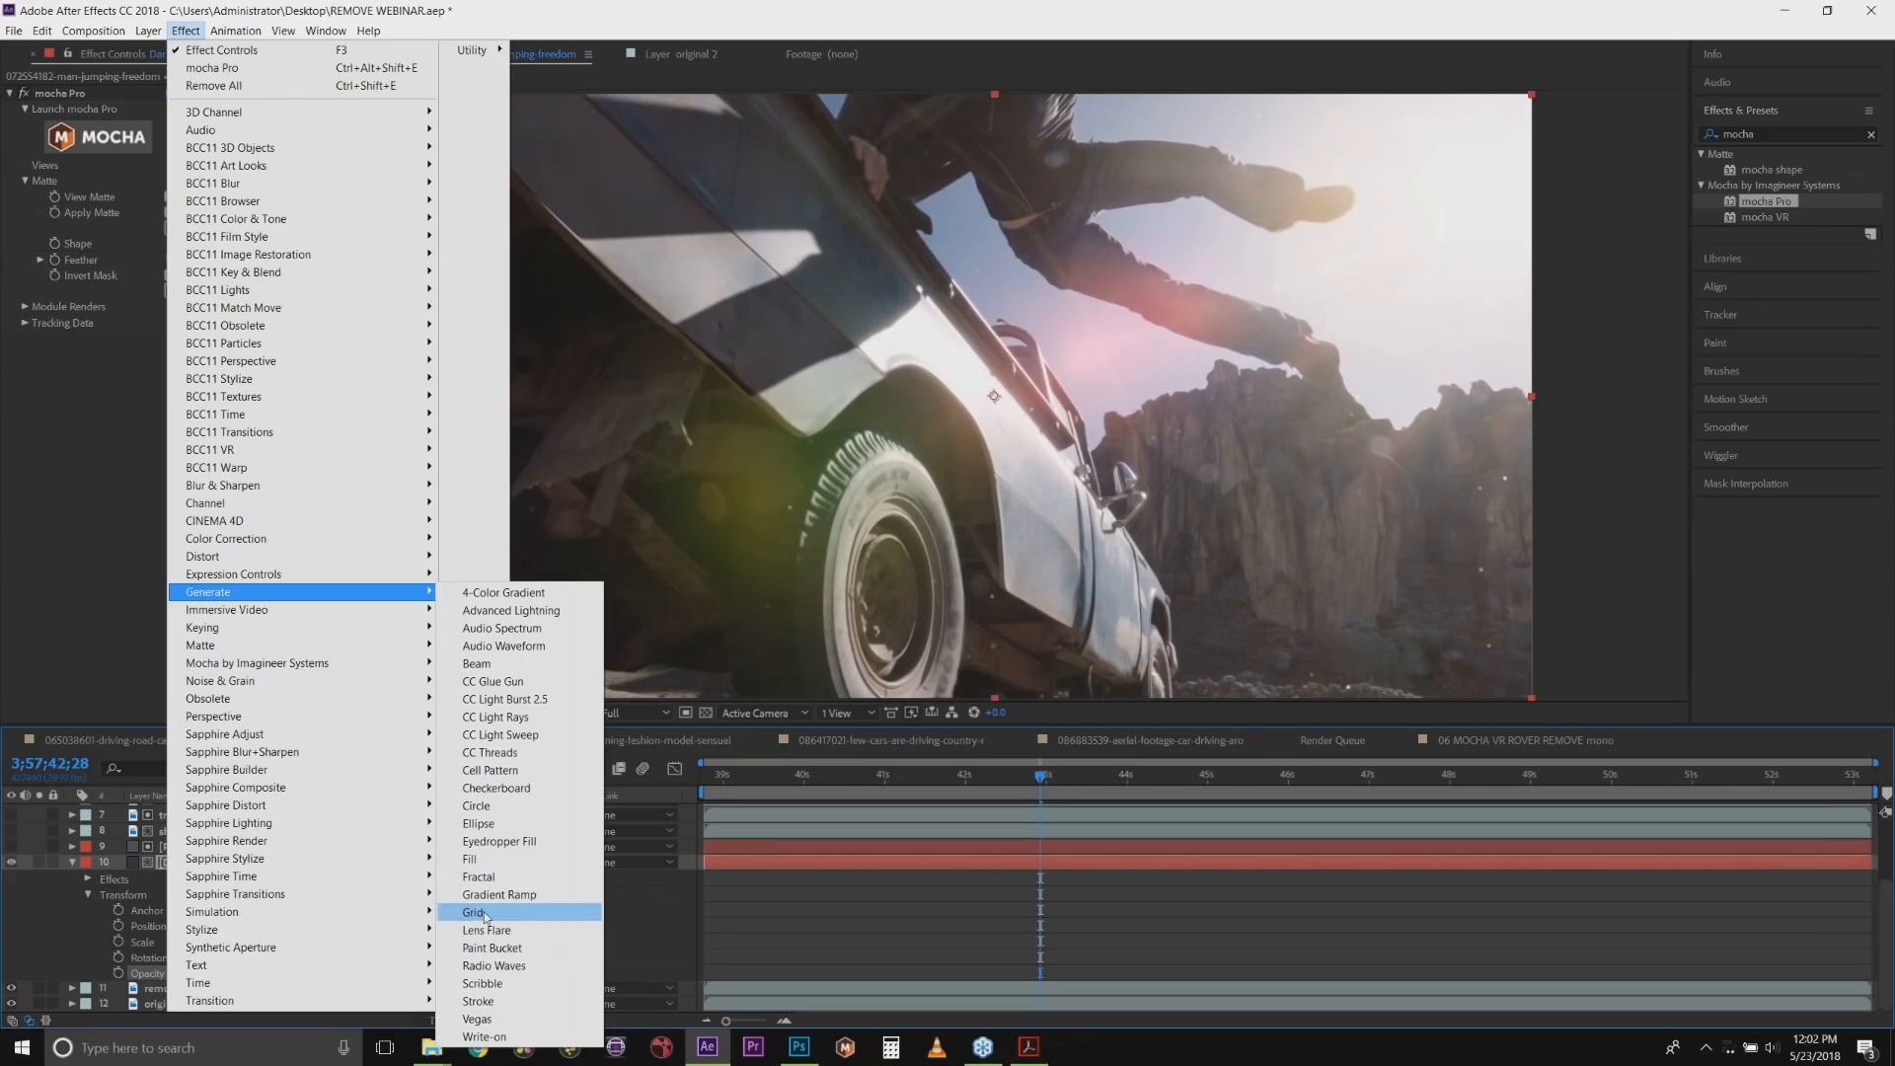
left_click(1795, 131)
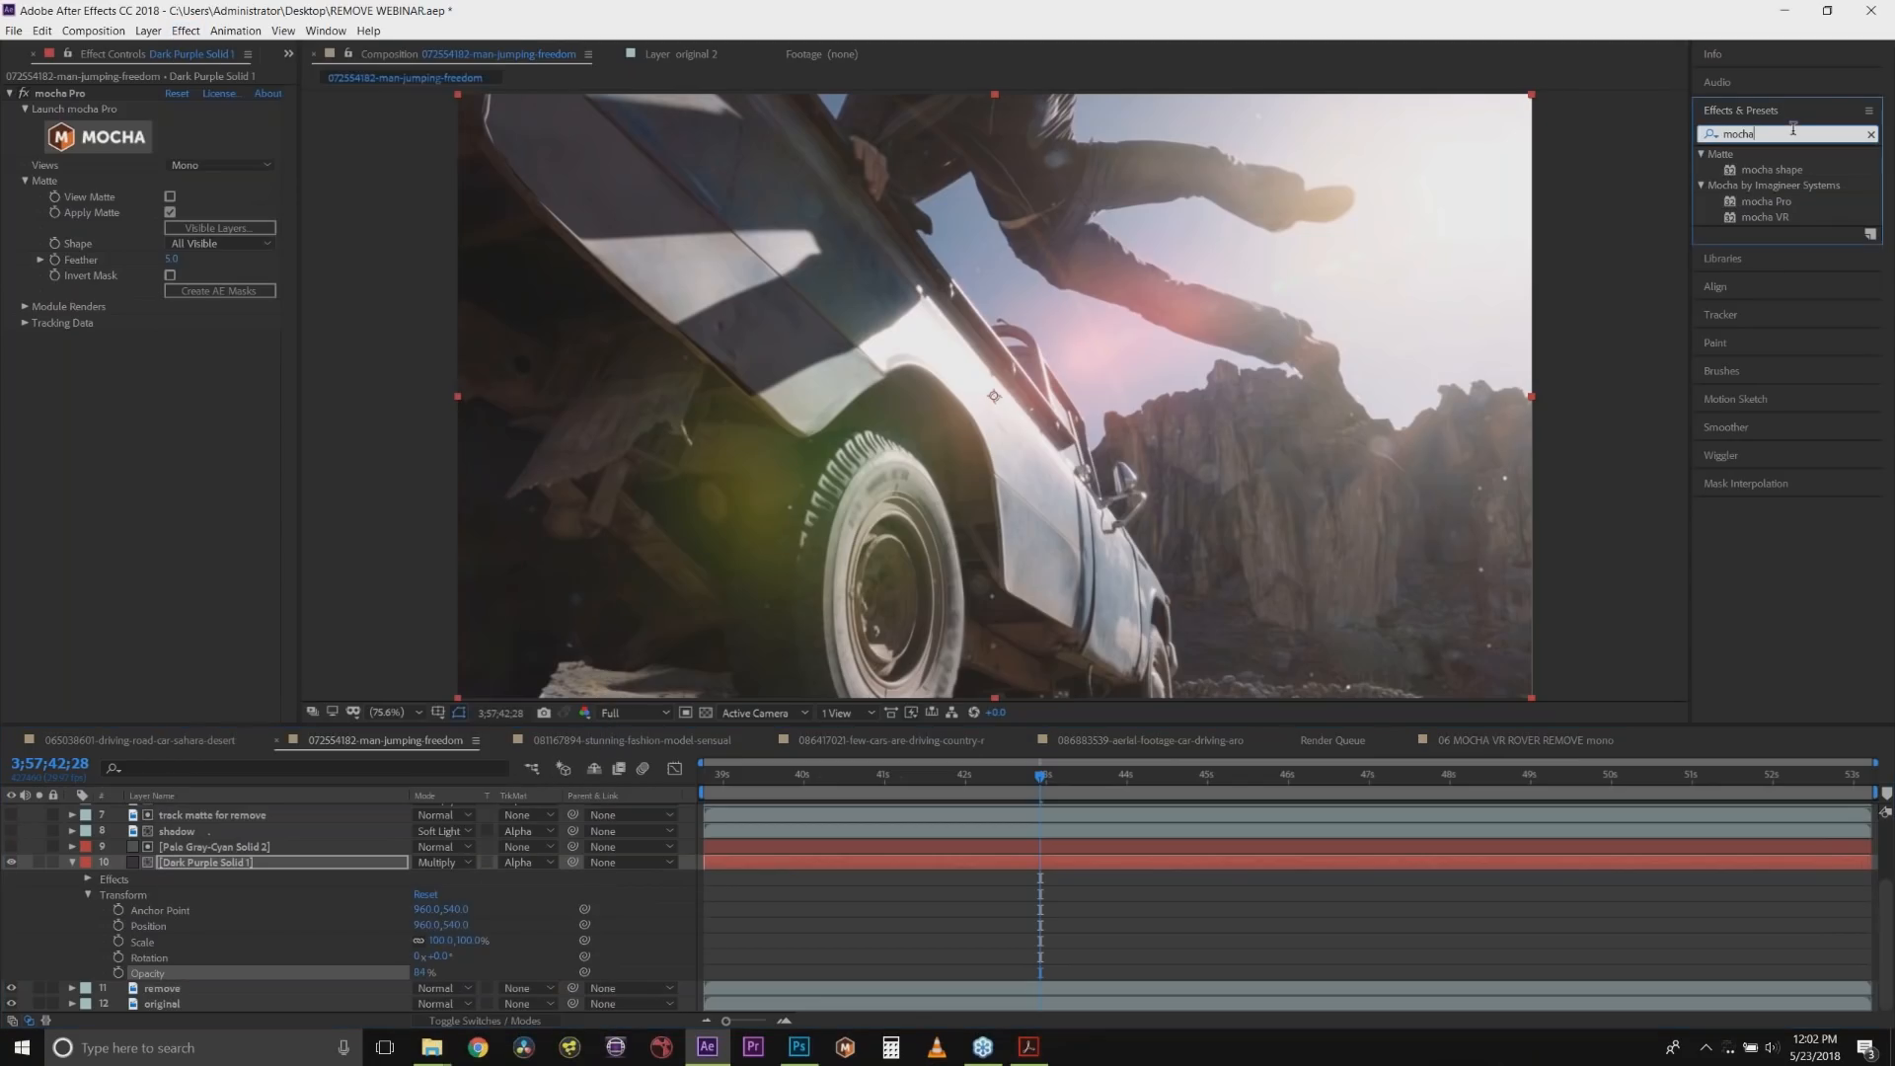
left_click_drag(1795, 132, 1685, 129)
type("ramp")
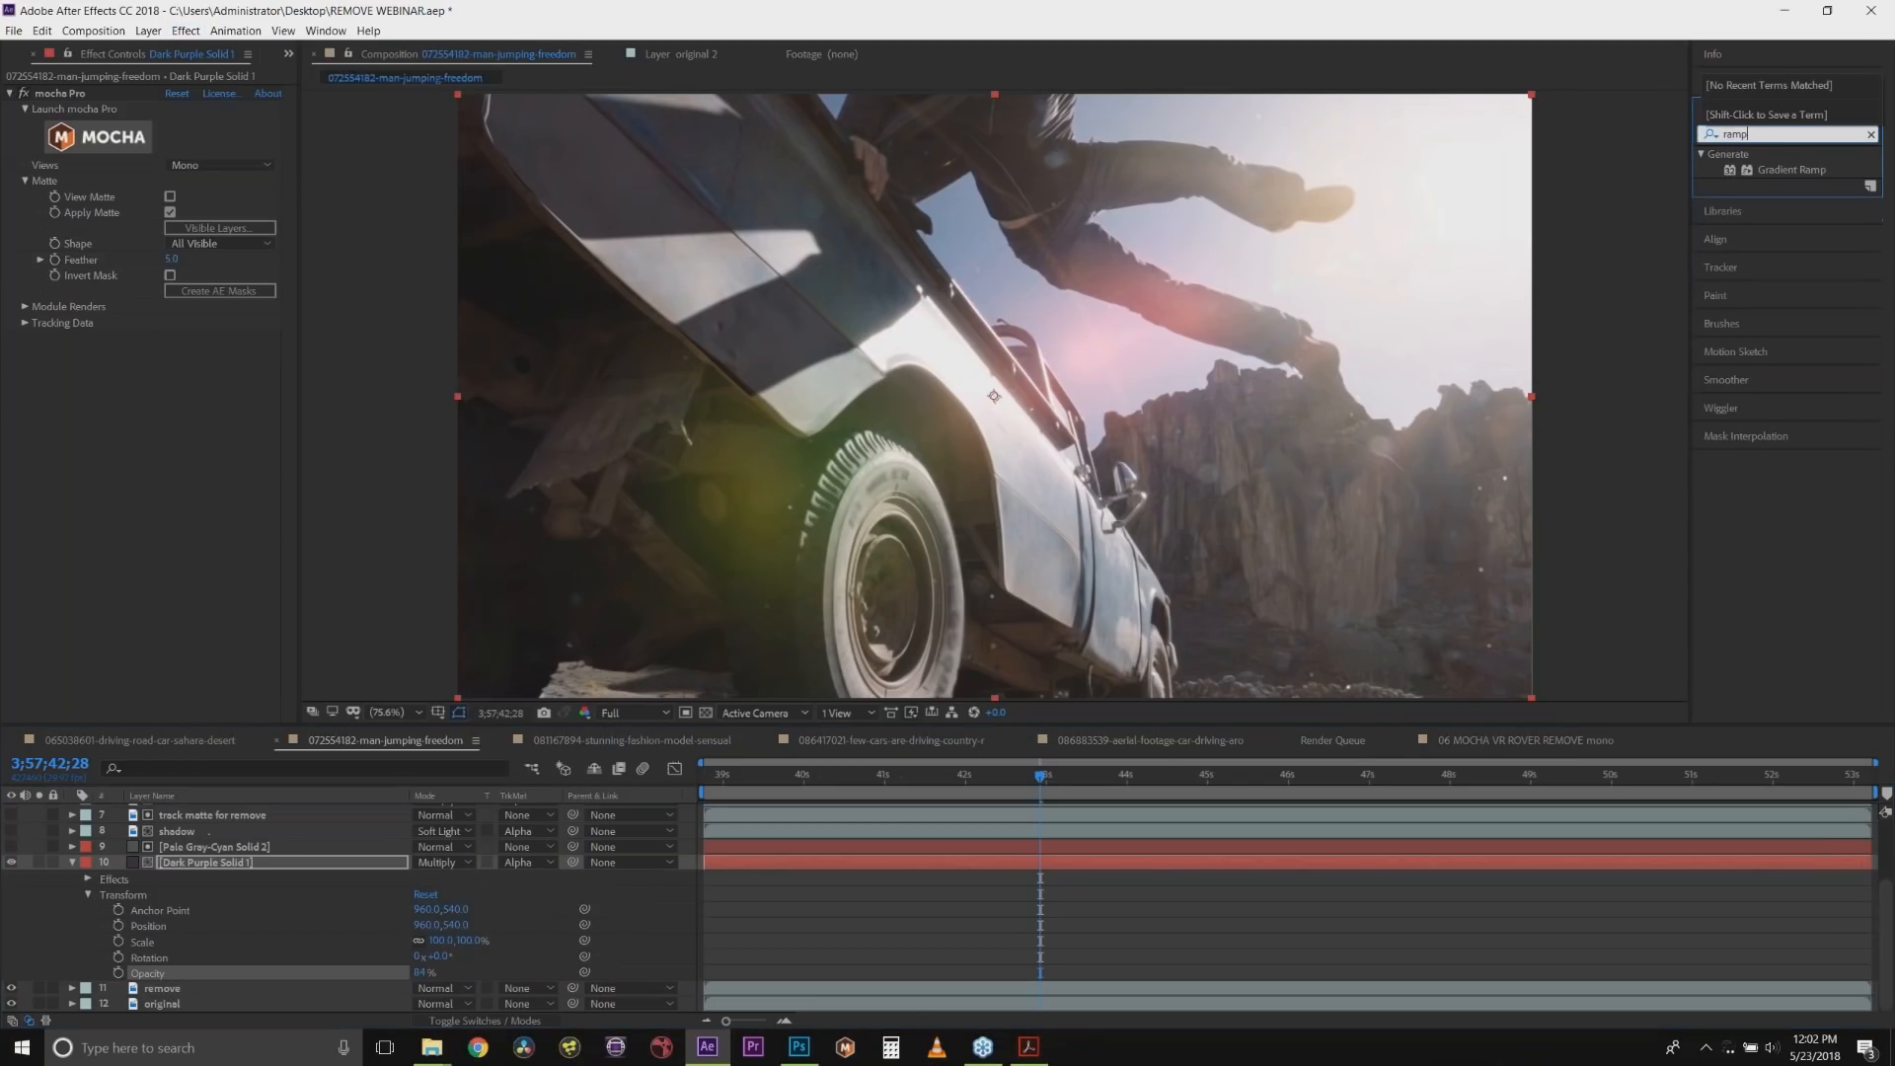
left_click(1795, 170)
left_click_drag(1797, 174, 219, 861)
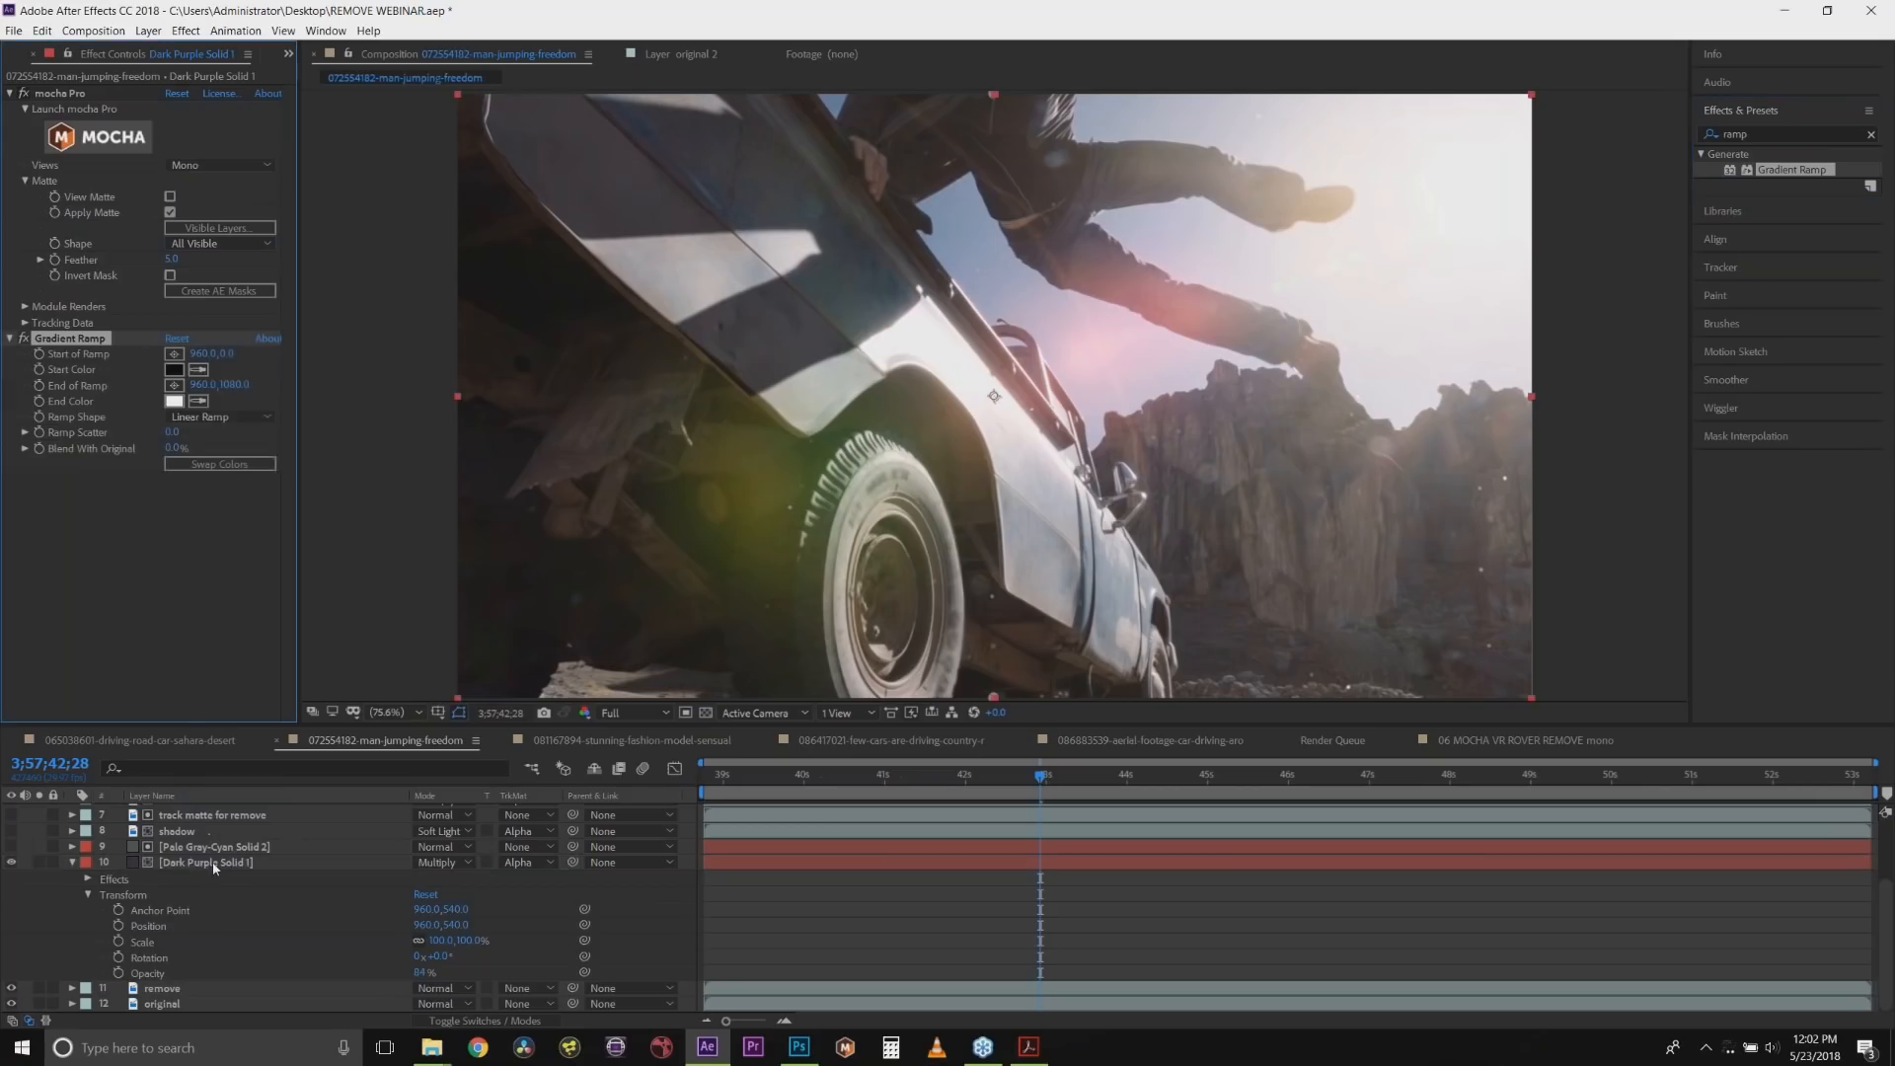
Place the ramp's start on the upper truck panel at about 352, 155 and its end above the wheel at about 634, 590.
left_click(173, 354)
left_click(654, 181)
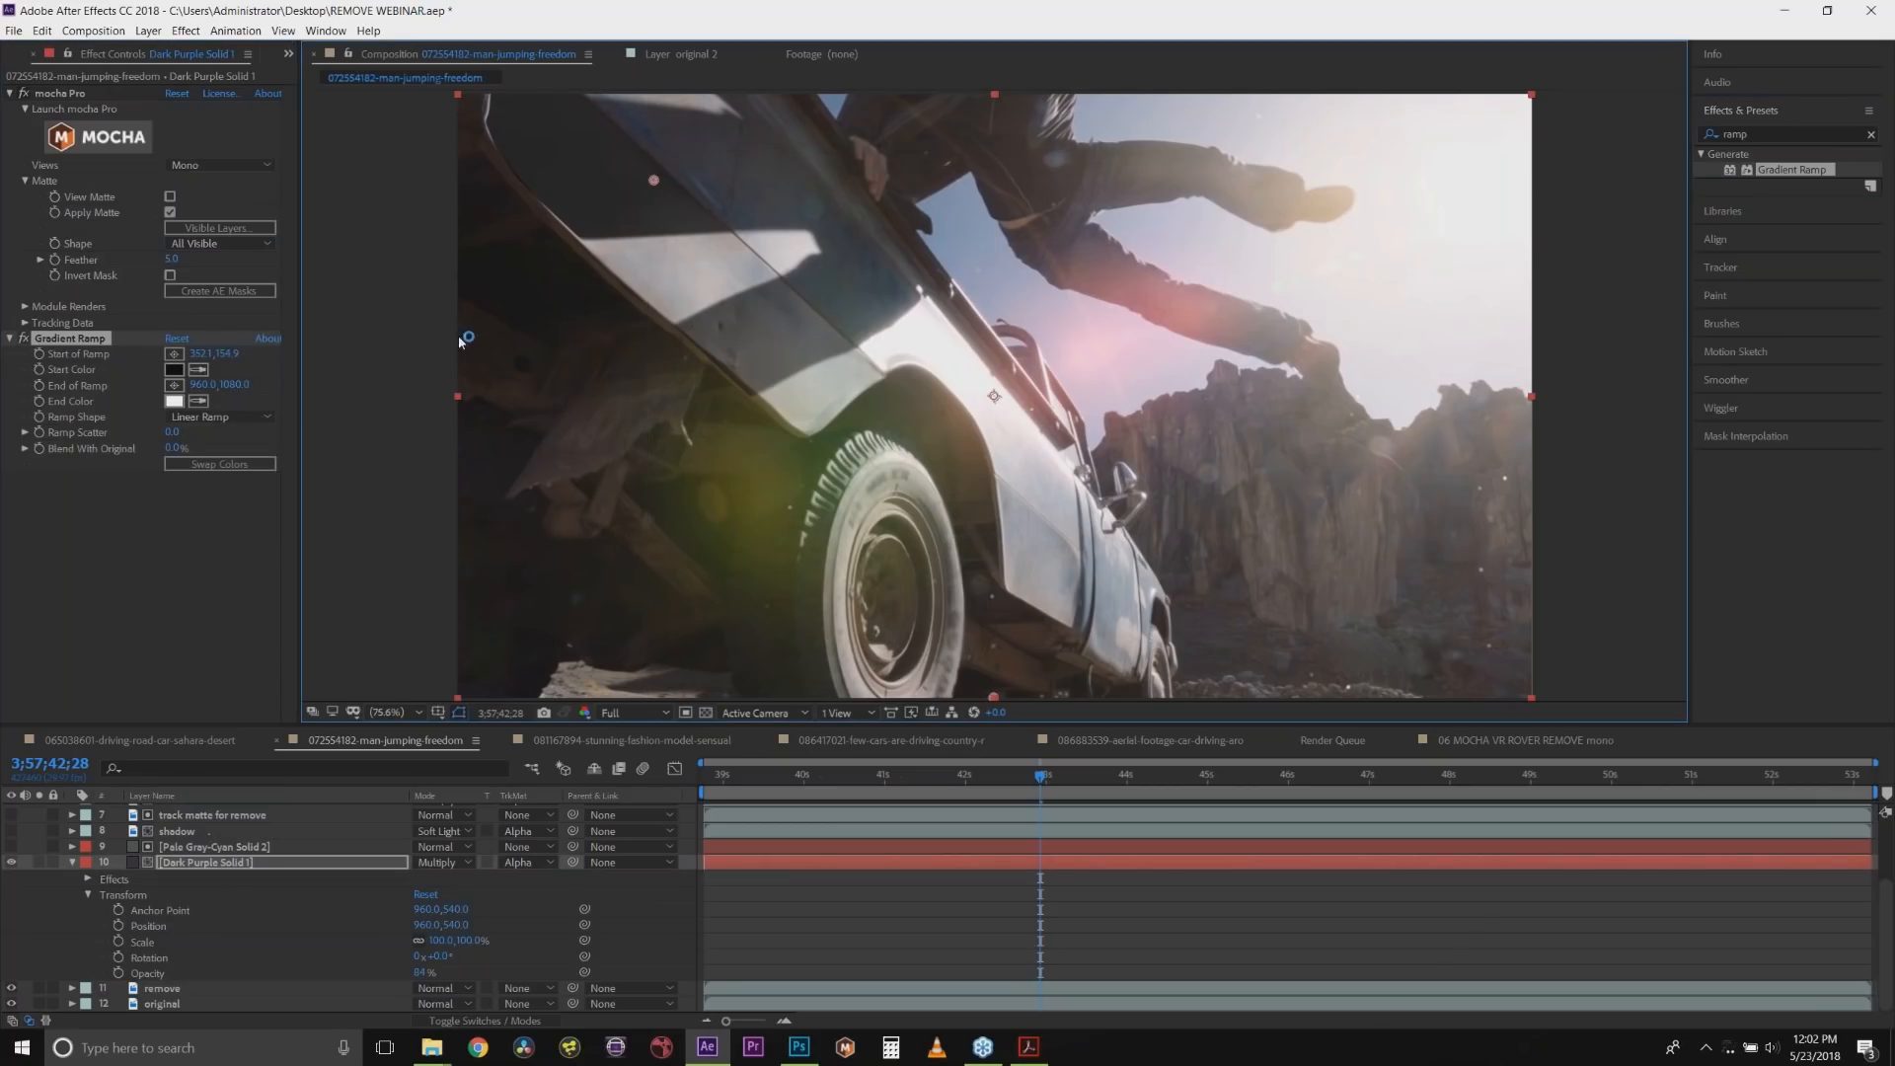
left_click(174, 385)
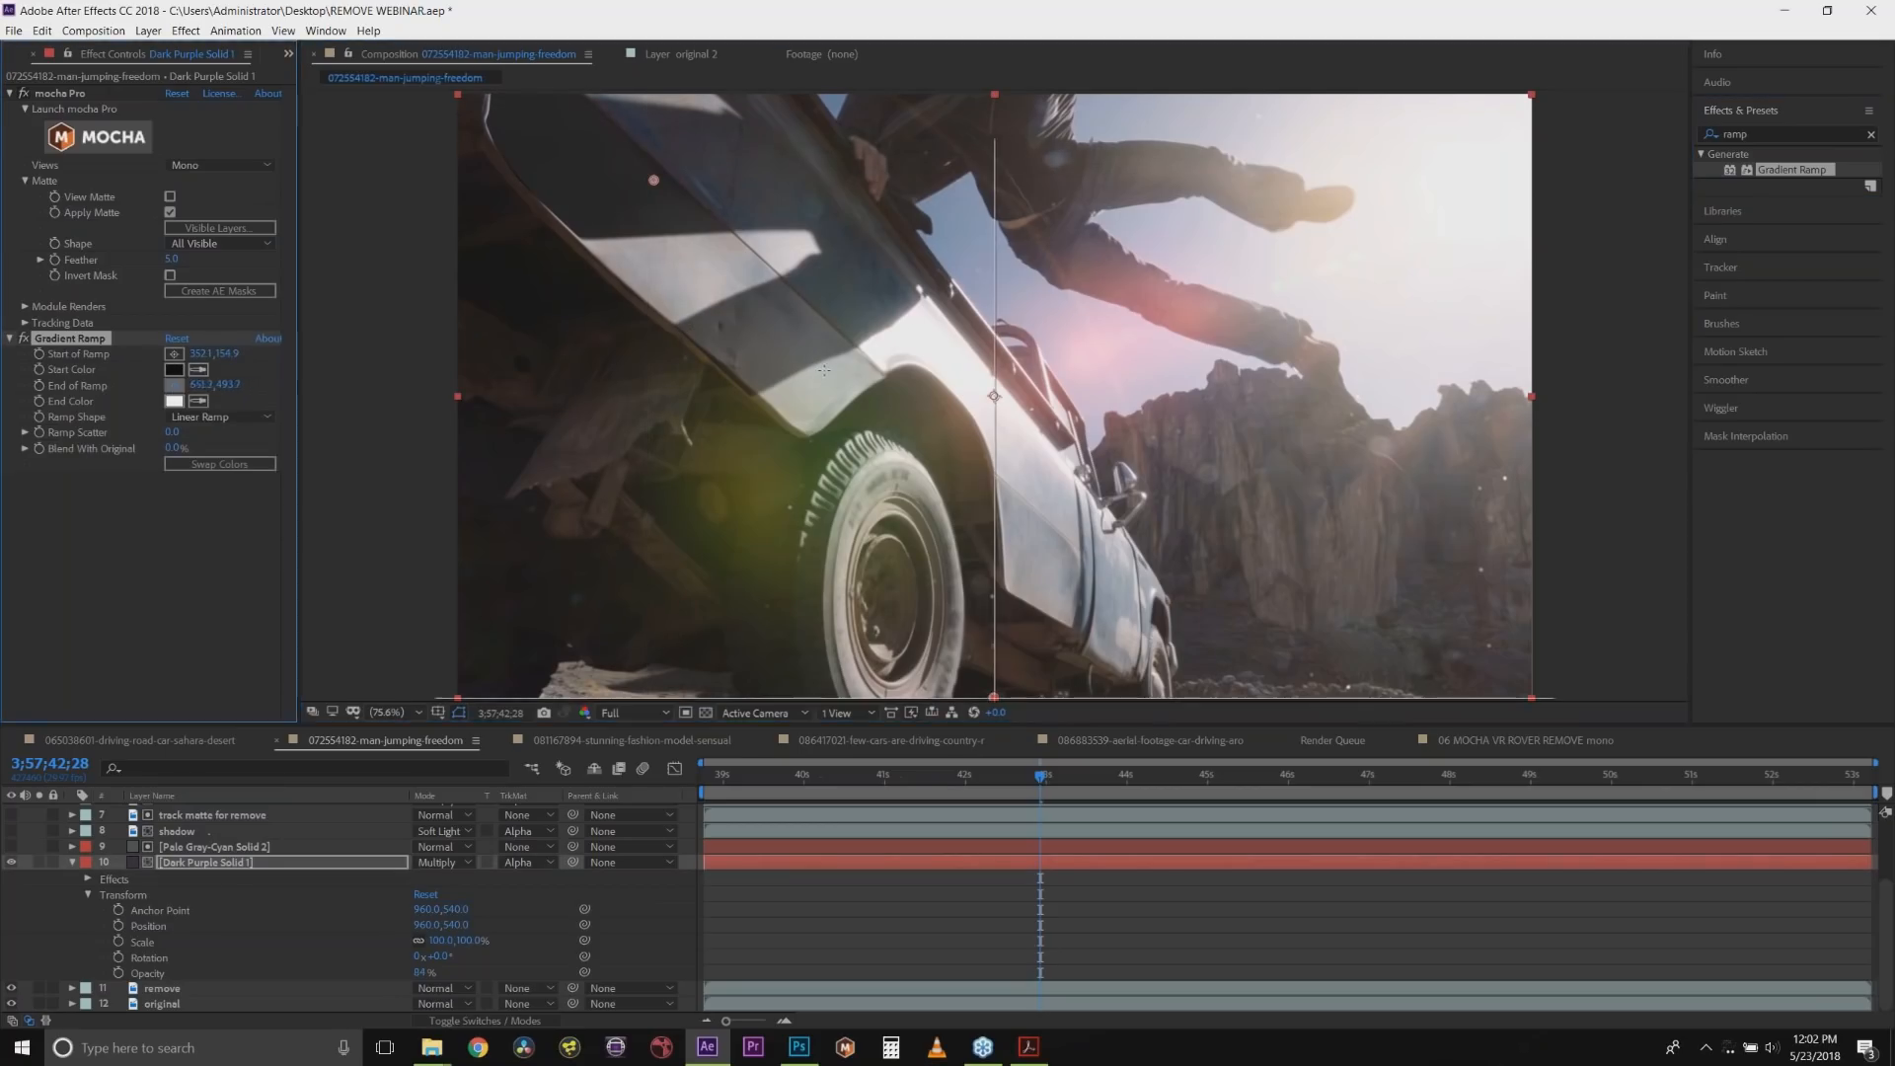
left_click(811, 422)
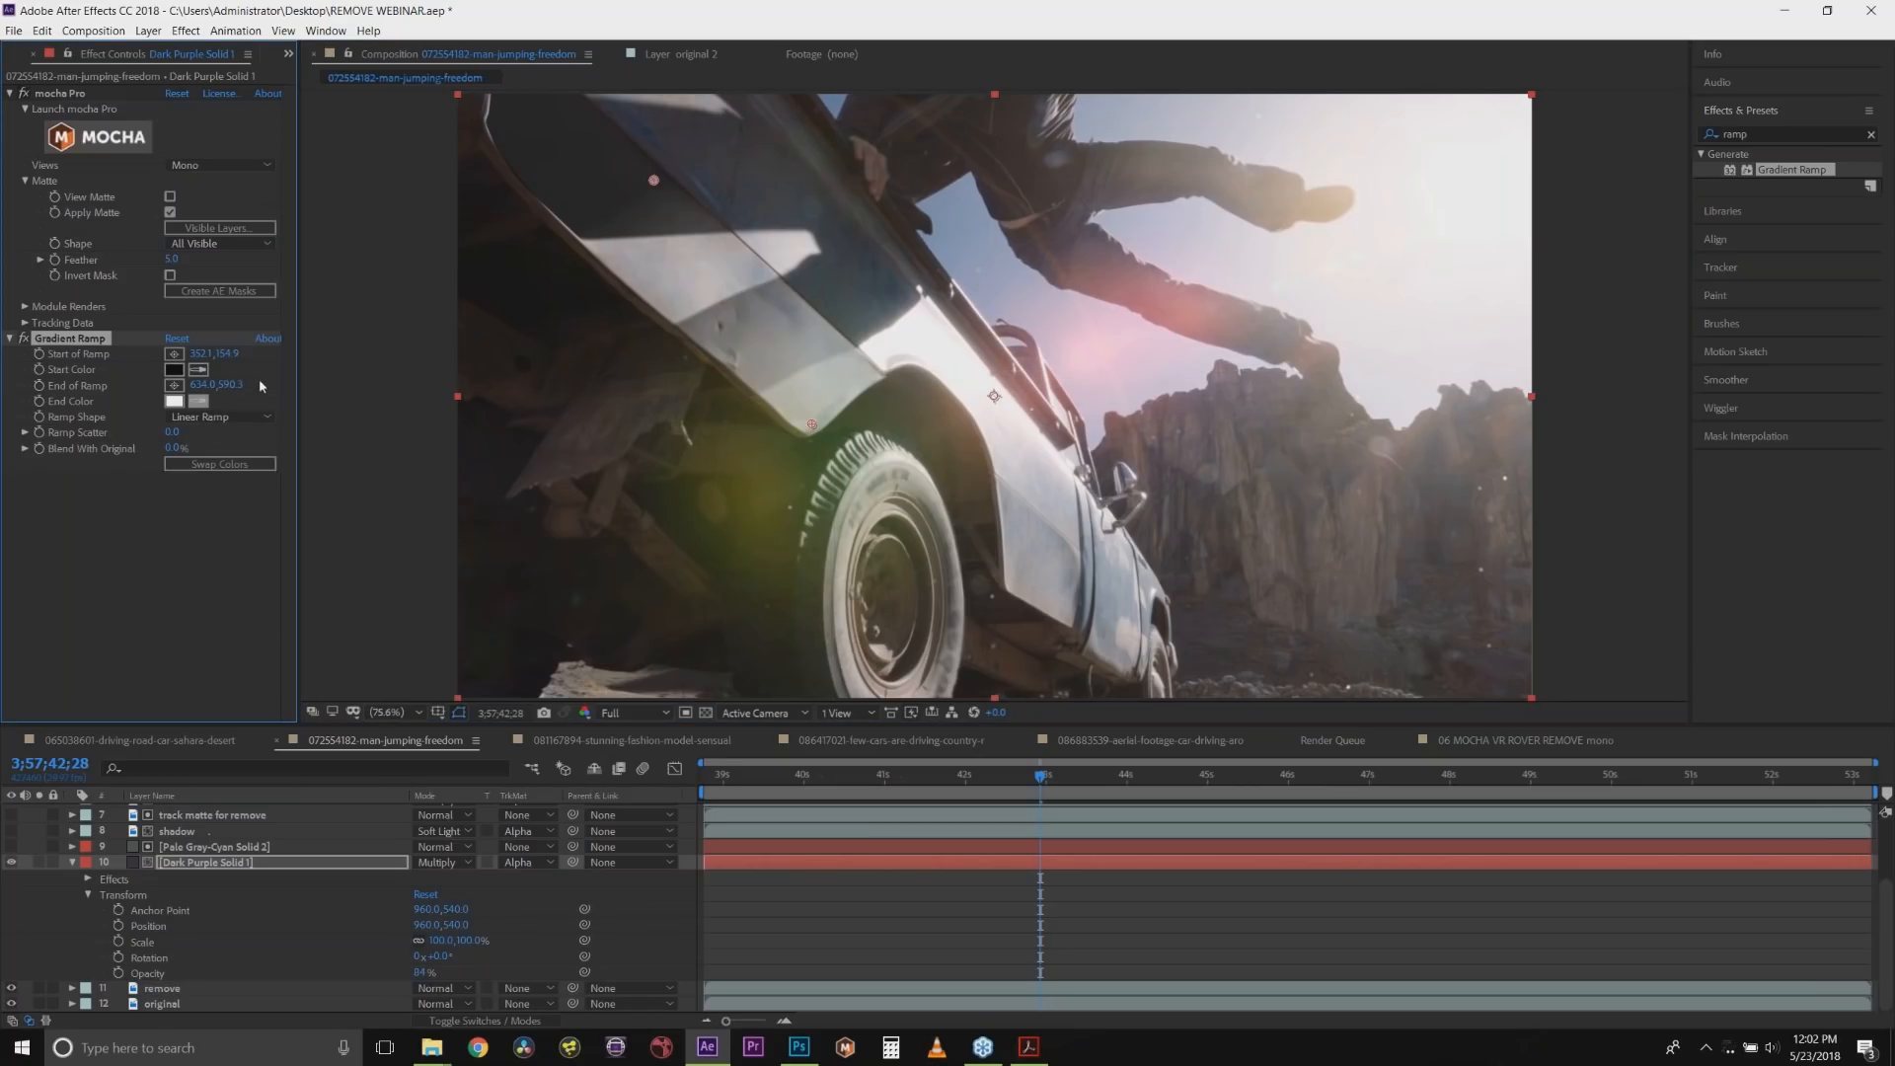
Sample the ramp's end color from the lower truck panel and its start color from the dark area of the upper panel.
left_click(202, 405)
left_click(807, 400)
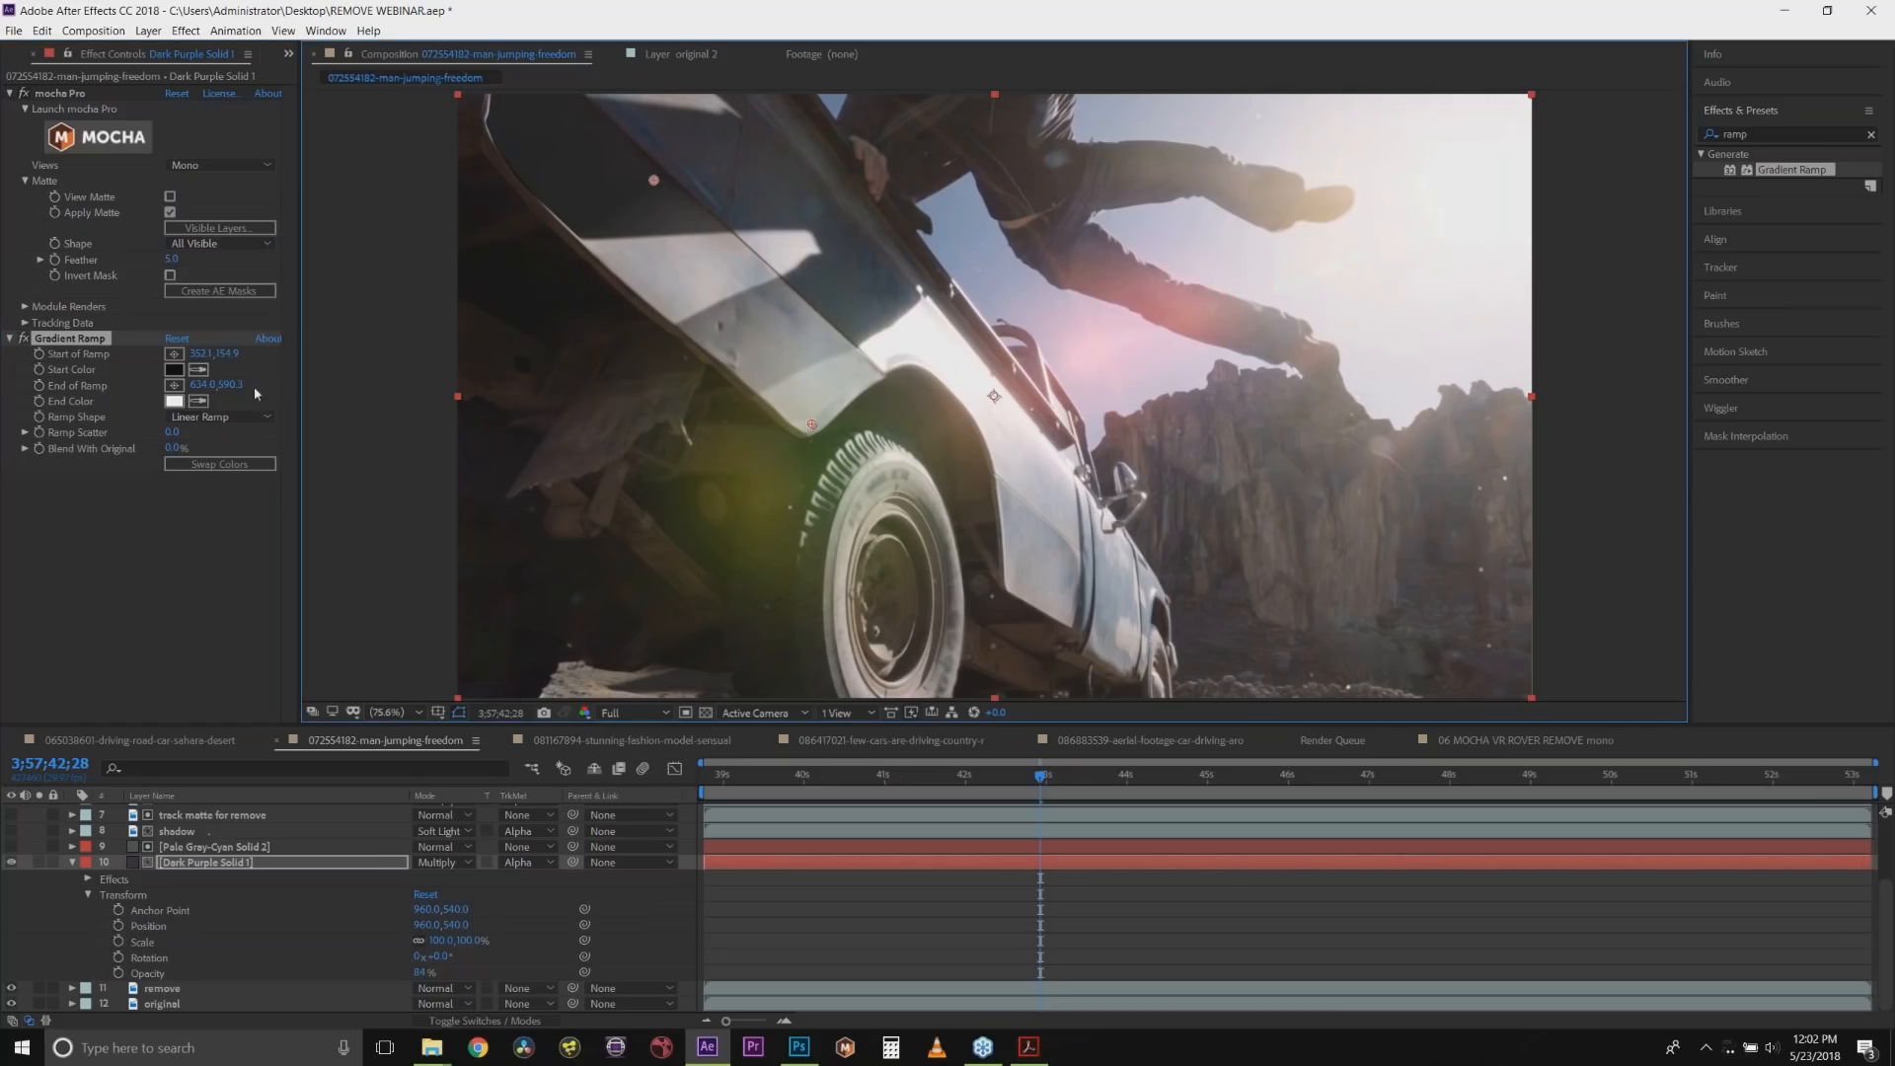
left_click(199, 401)
left_click(836, 315)
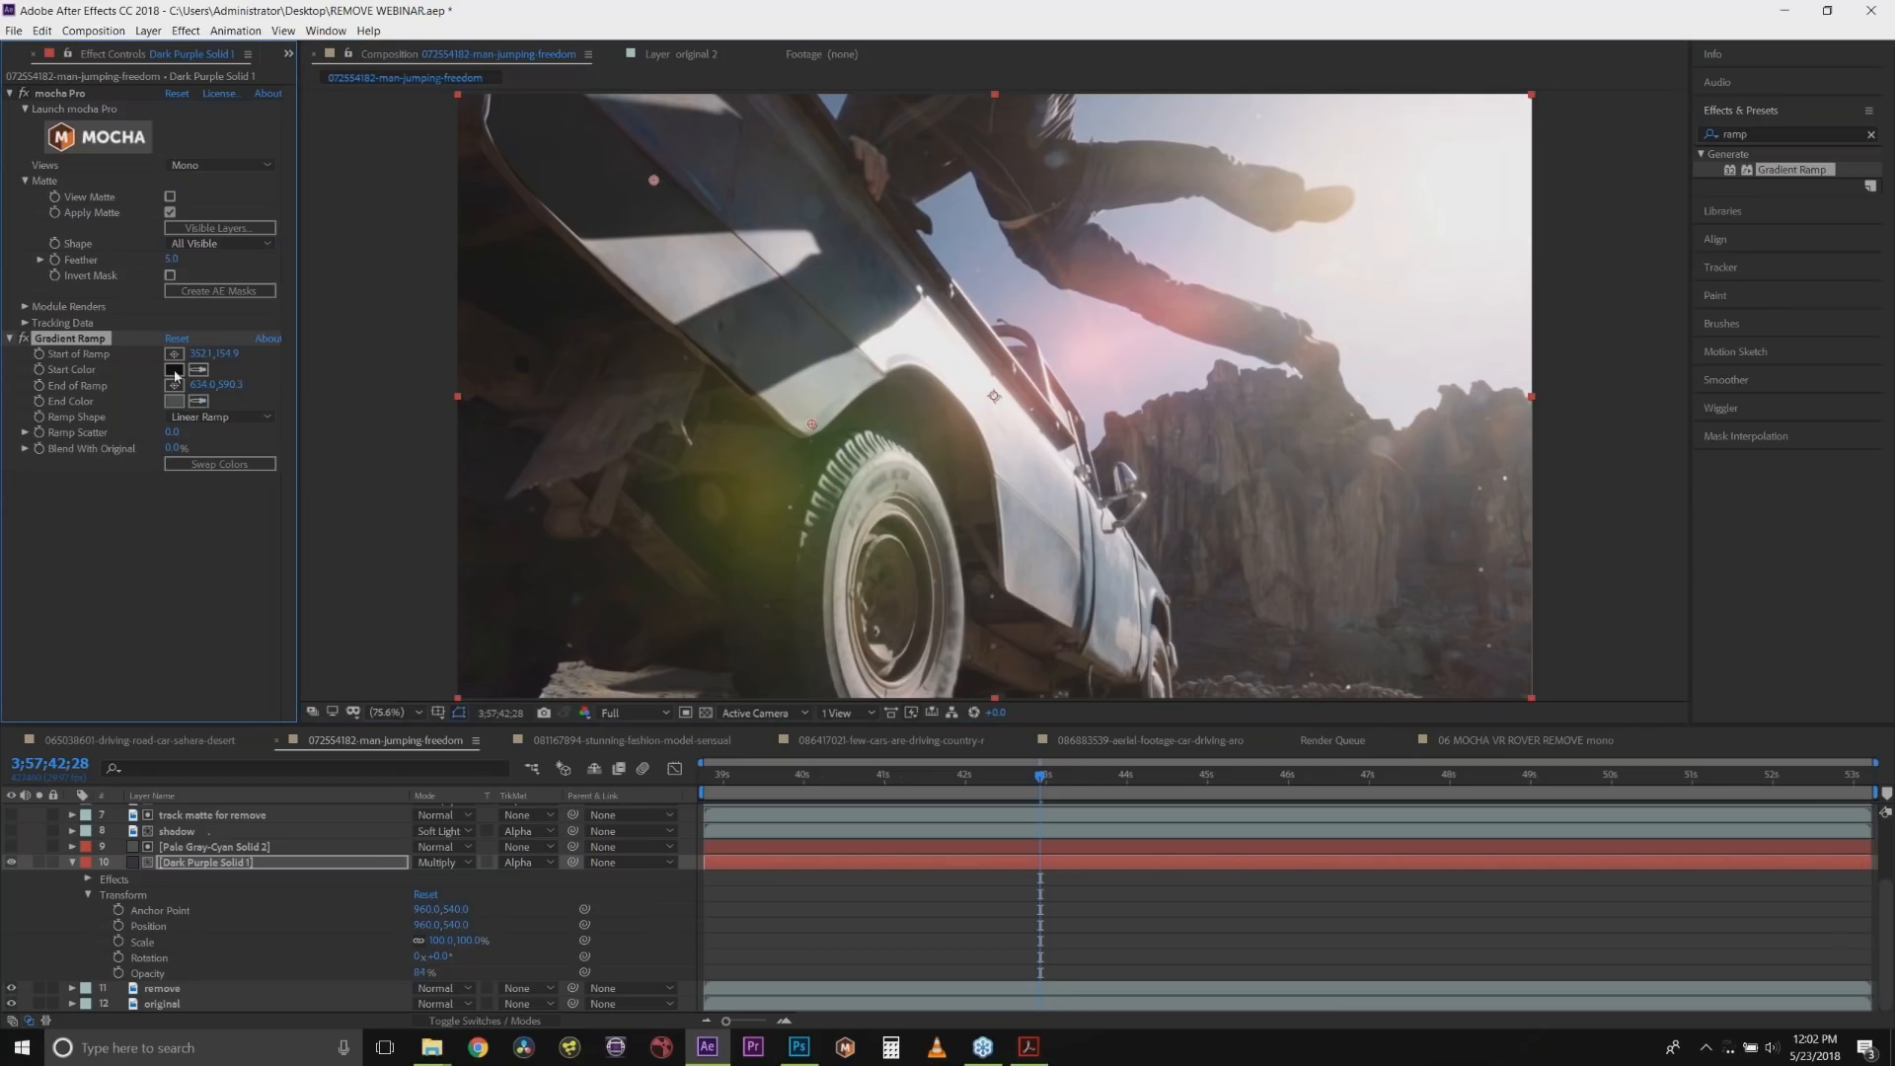
left_click(199, 370)
left_click(639, 127)
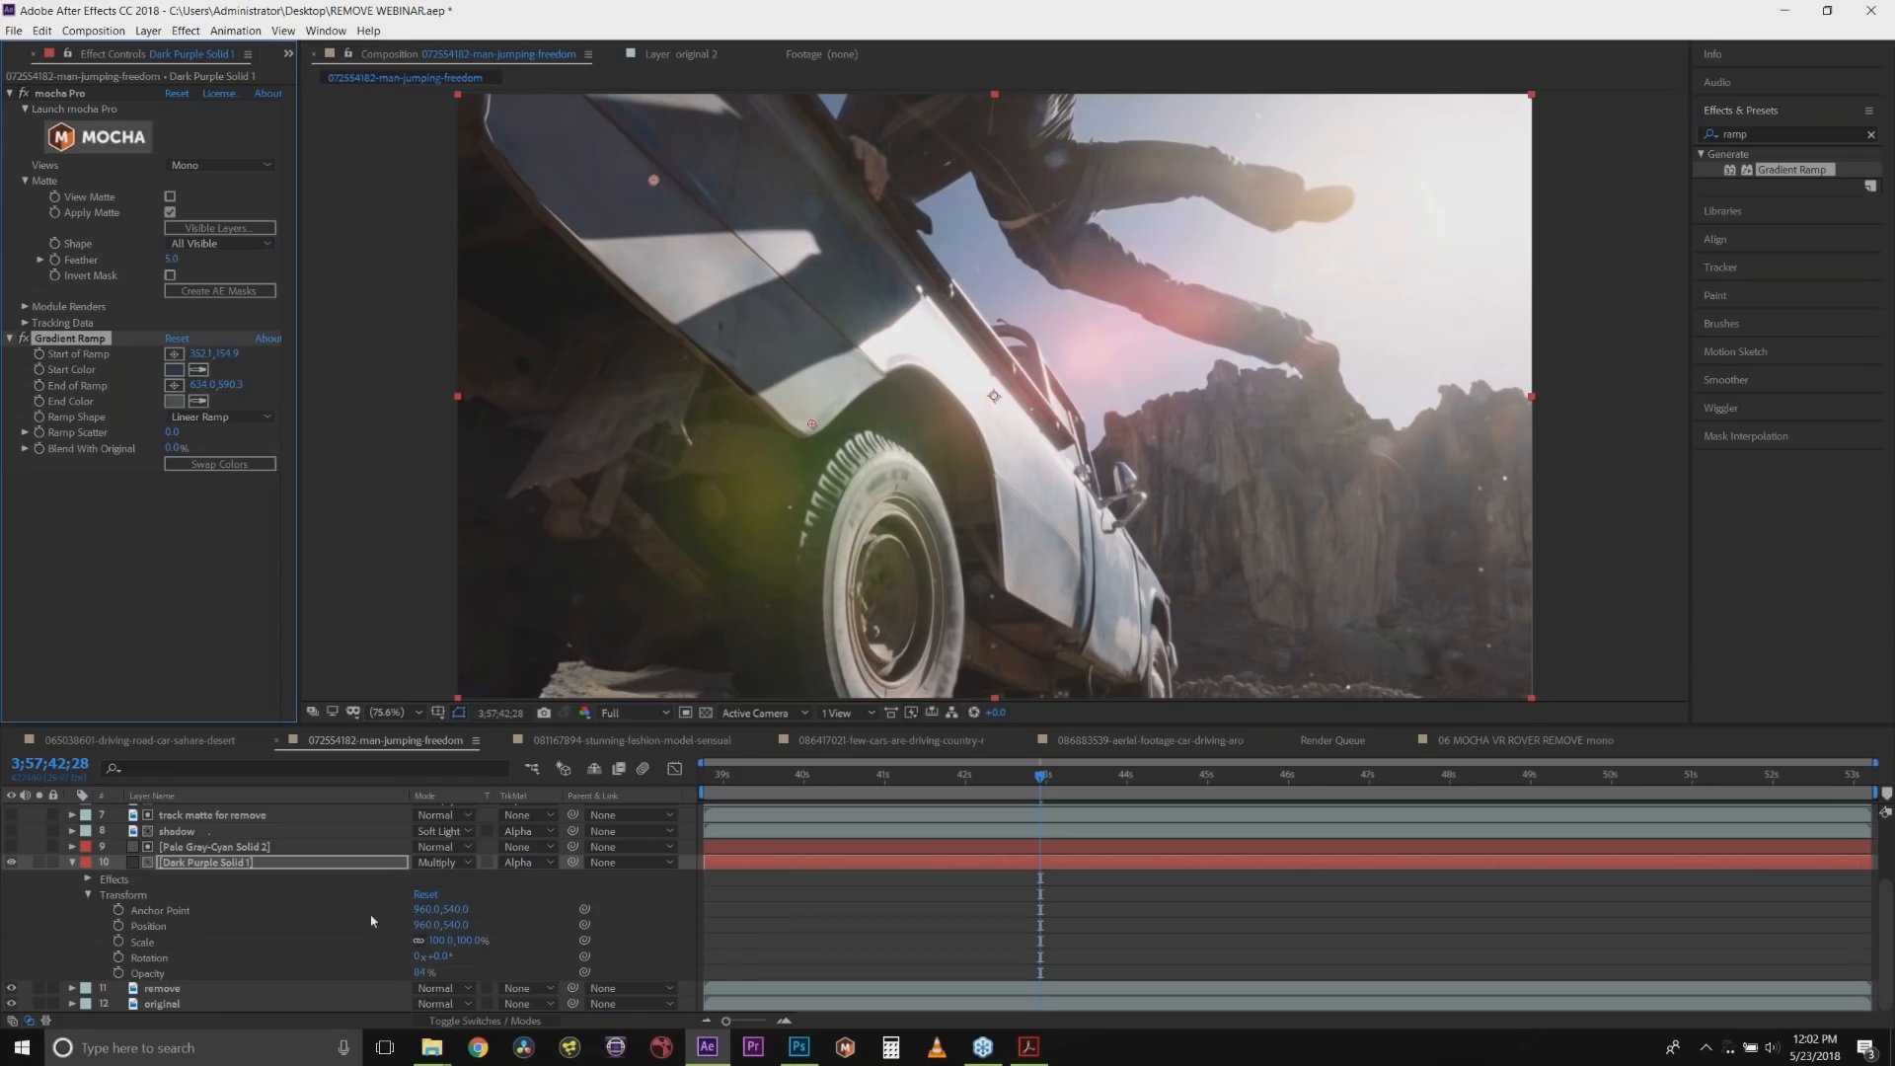
Set the shadow solid's opacity to 90%.
left_click(421, 972)
type("90")
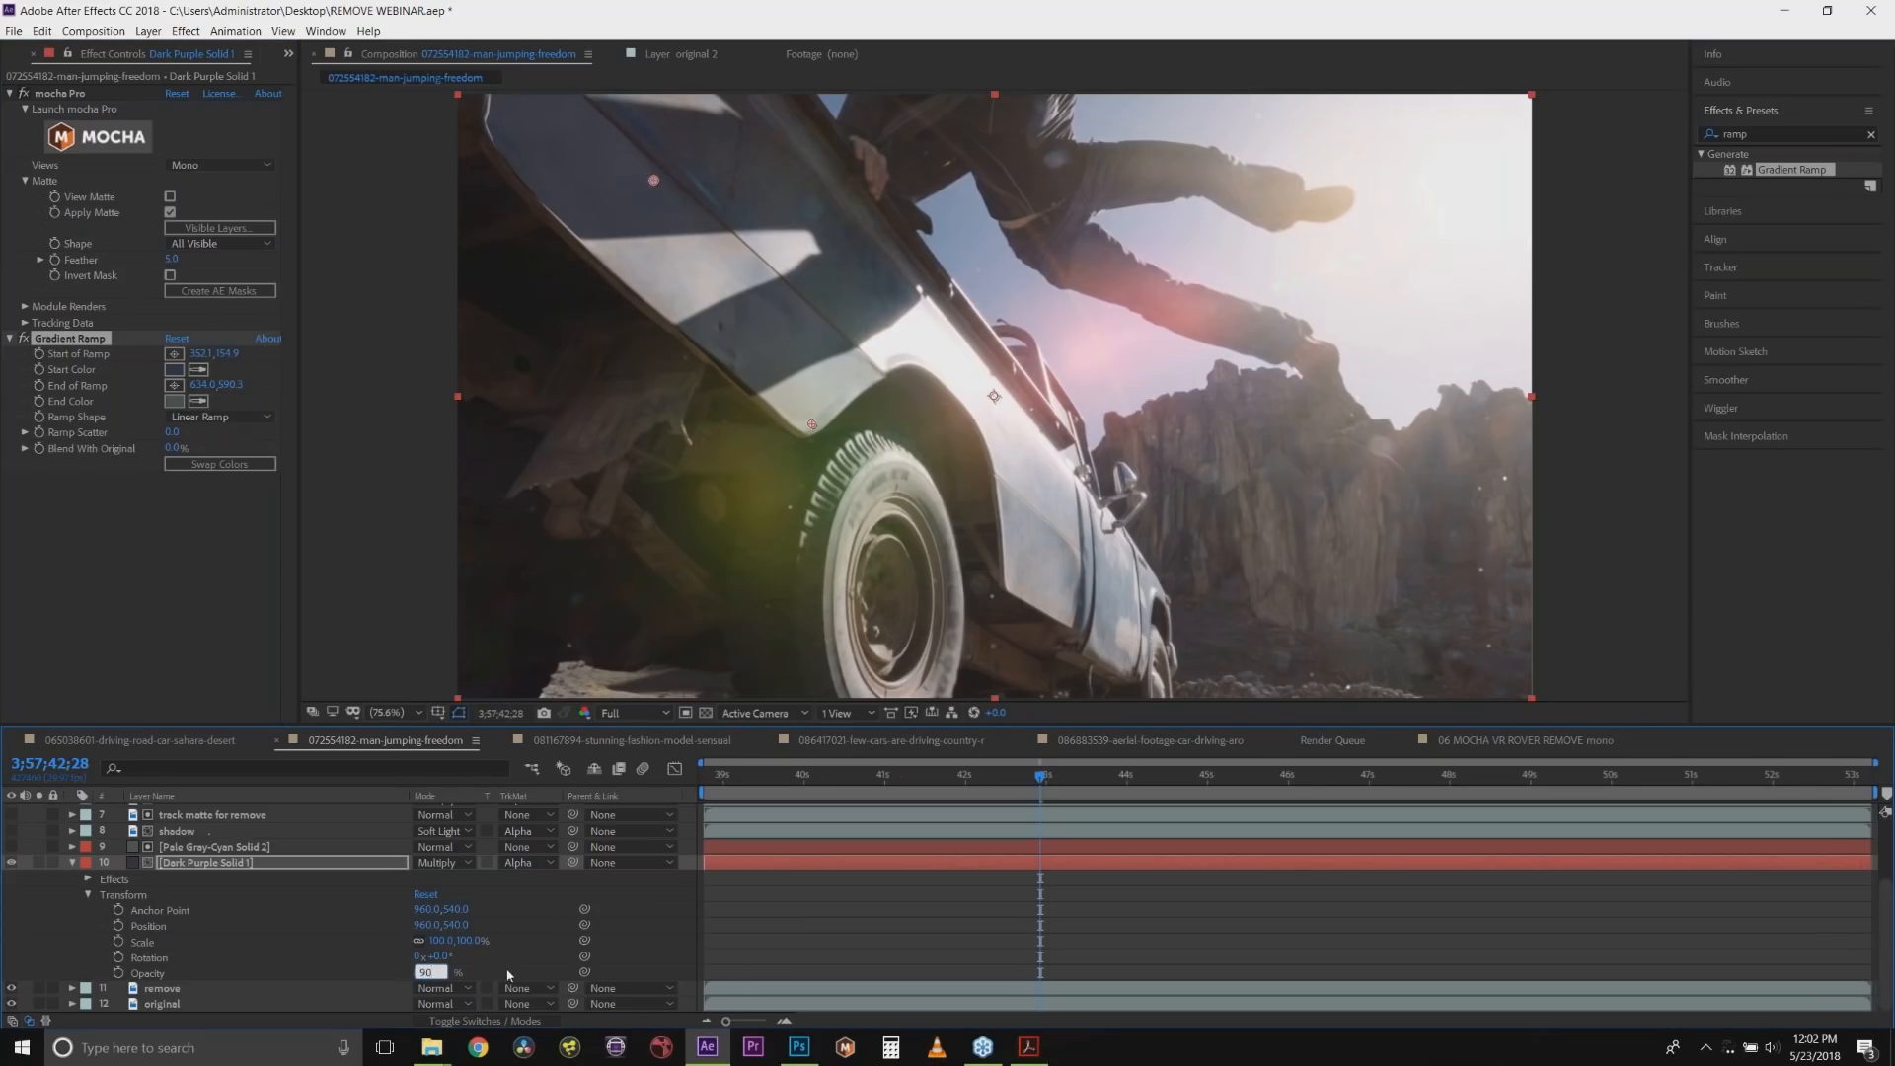
left_click(508, 973)
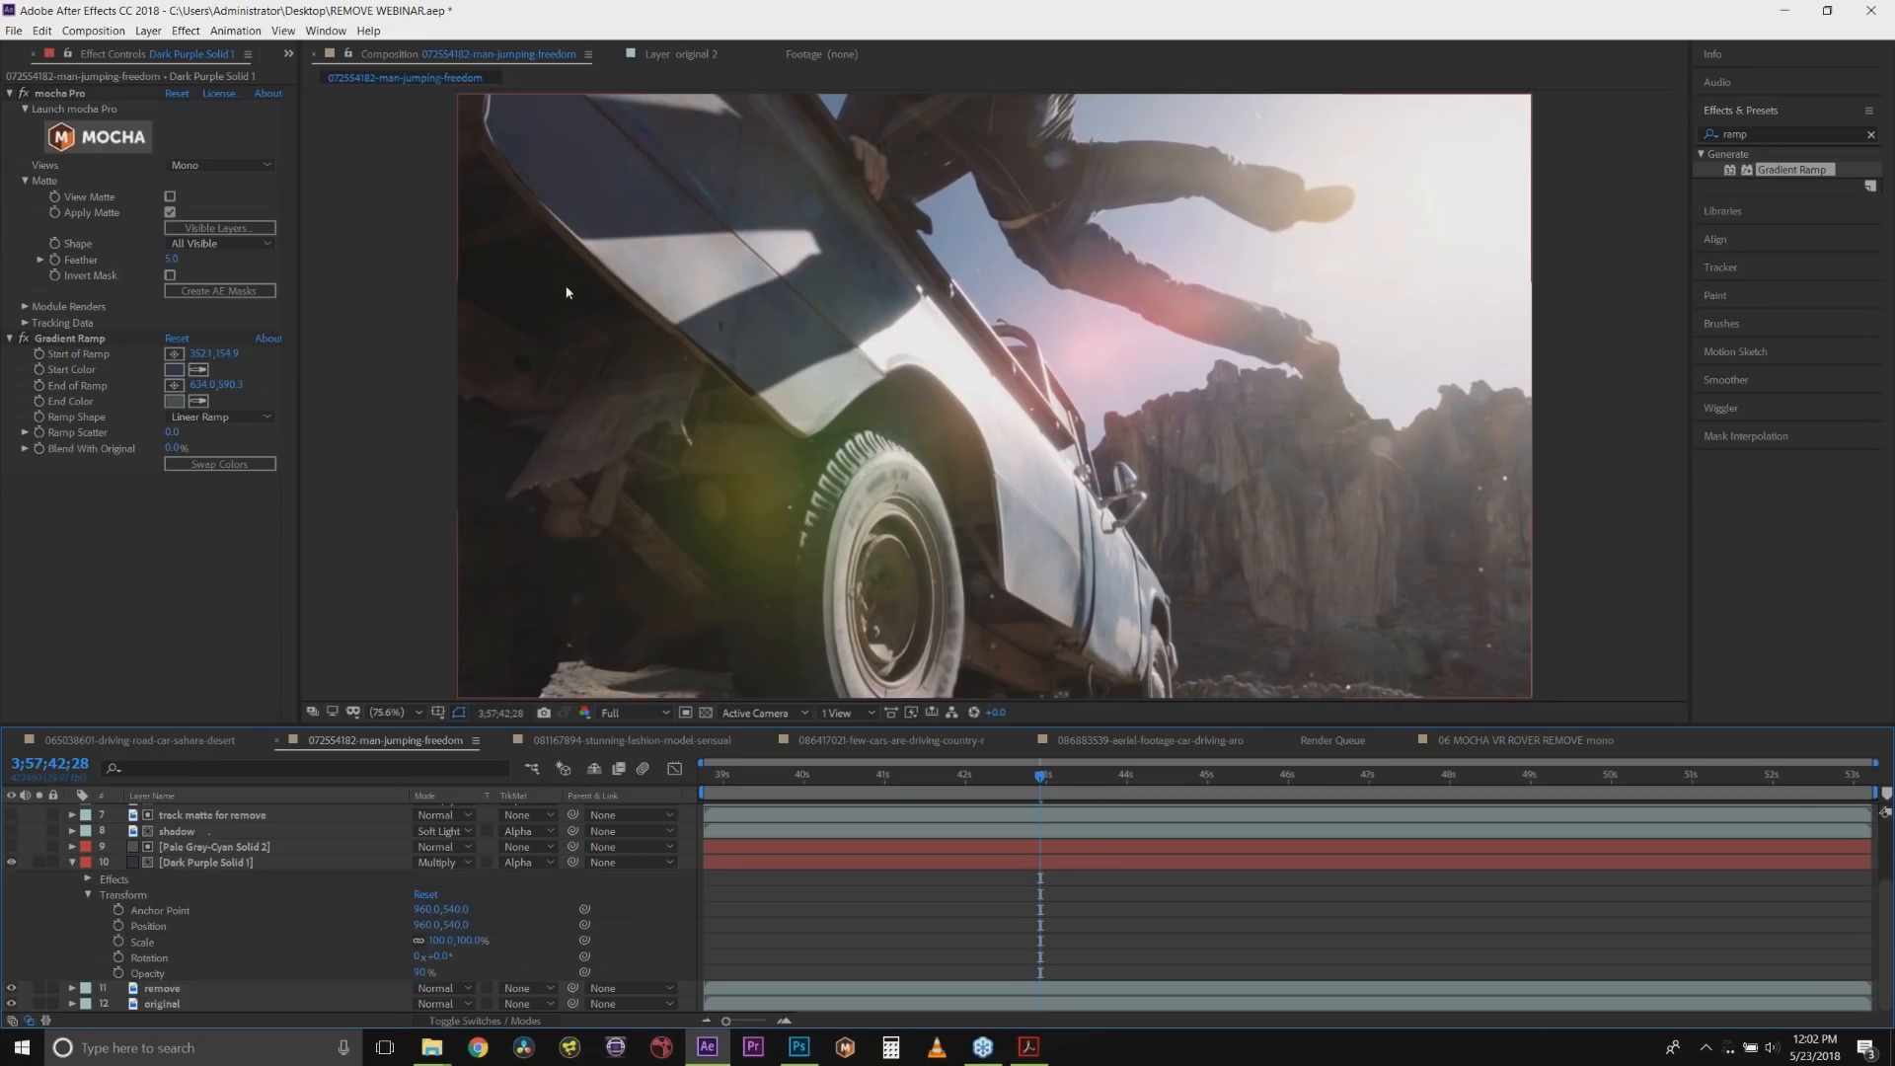
Examine the patch over shape of the "add lens flare back in" layer in mocha Pro back to the first frame, closing without saving.
left_click(72, 862)
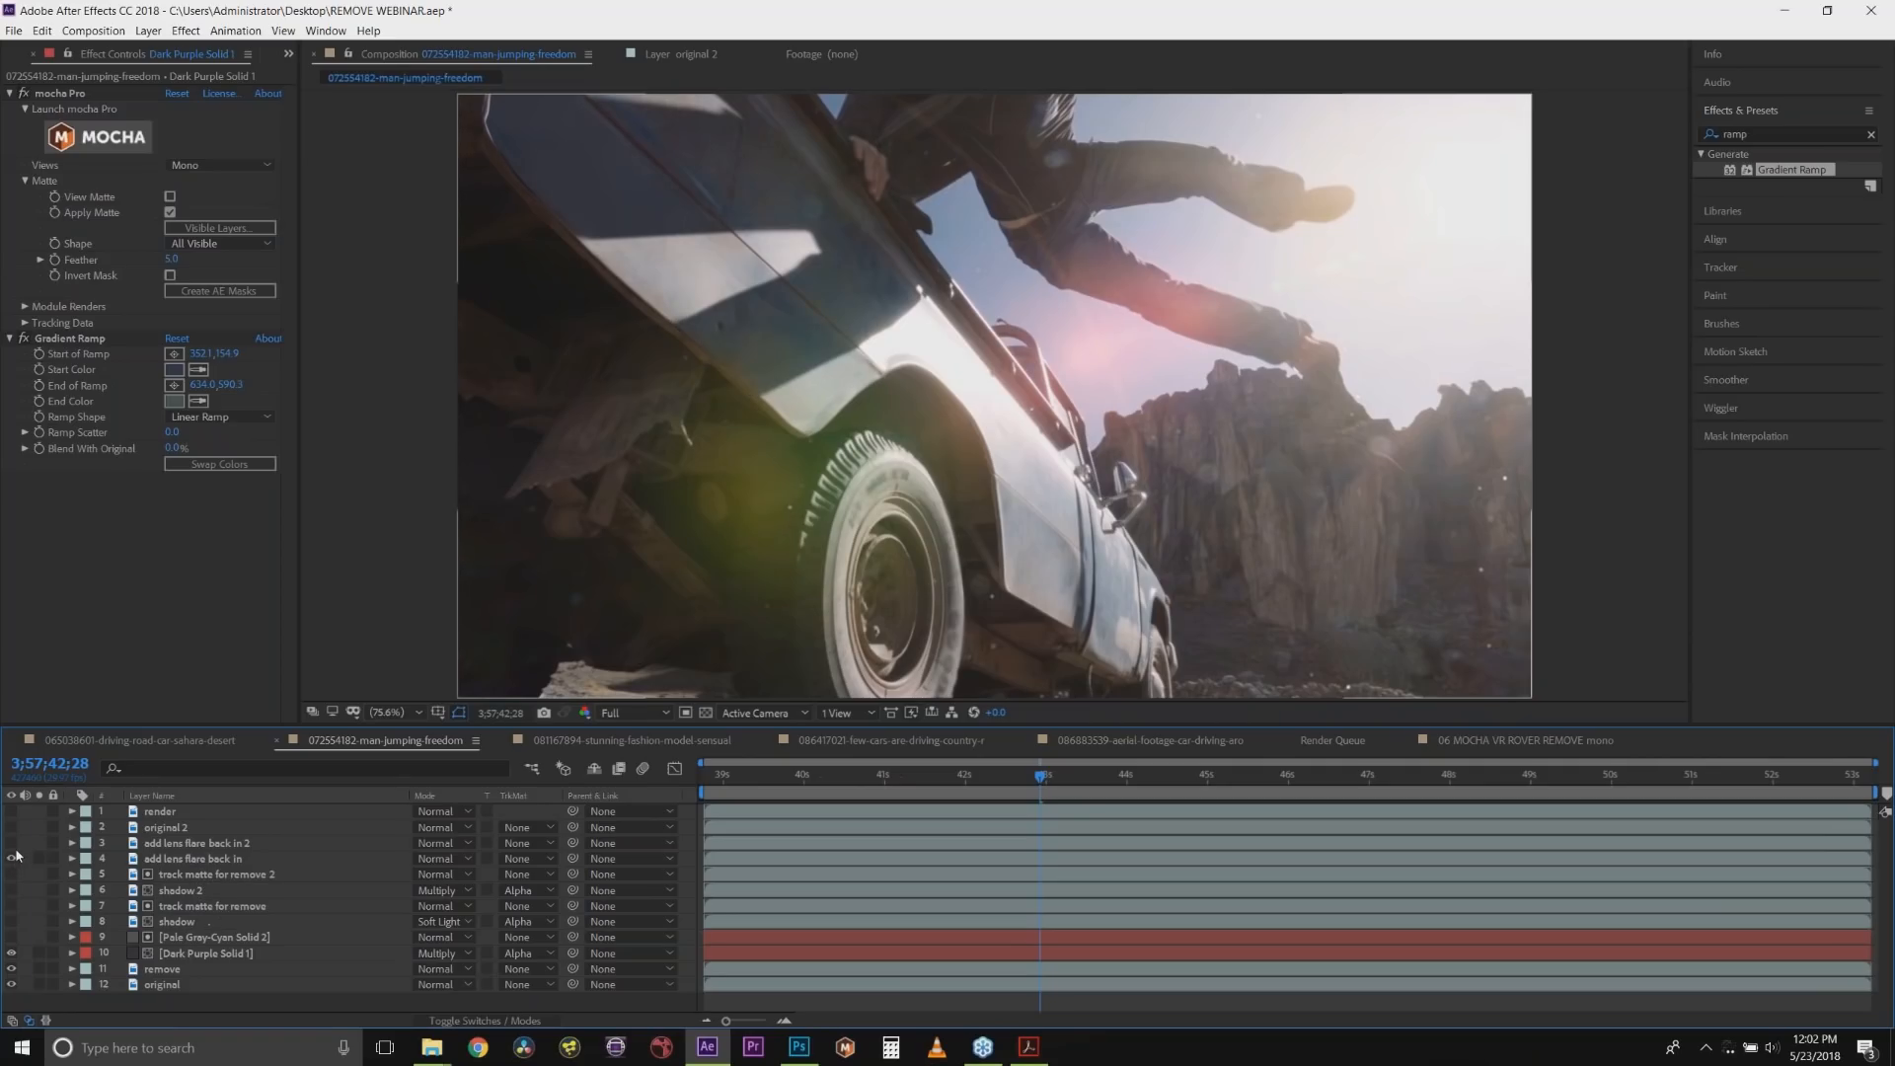
left_click(175, 861)
left_click(138, 145)
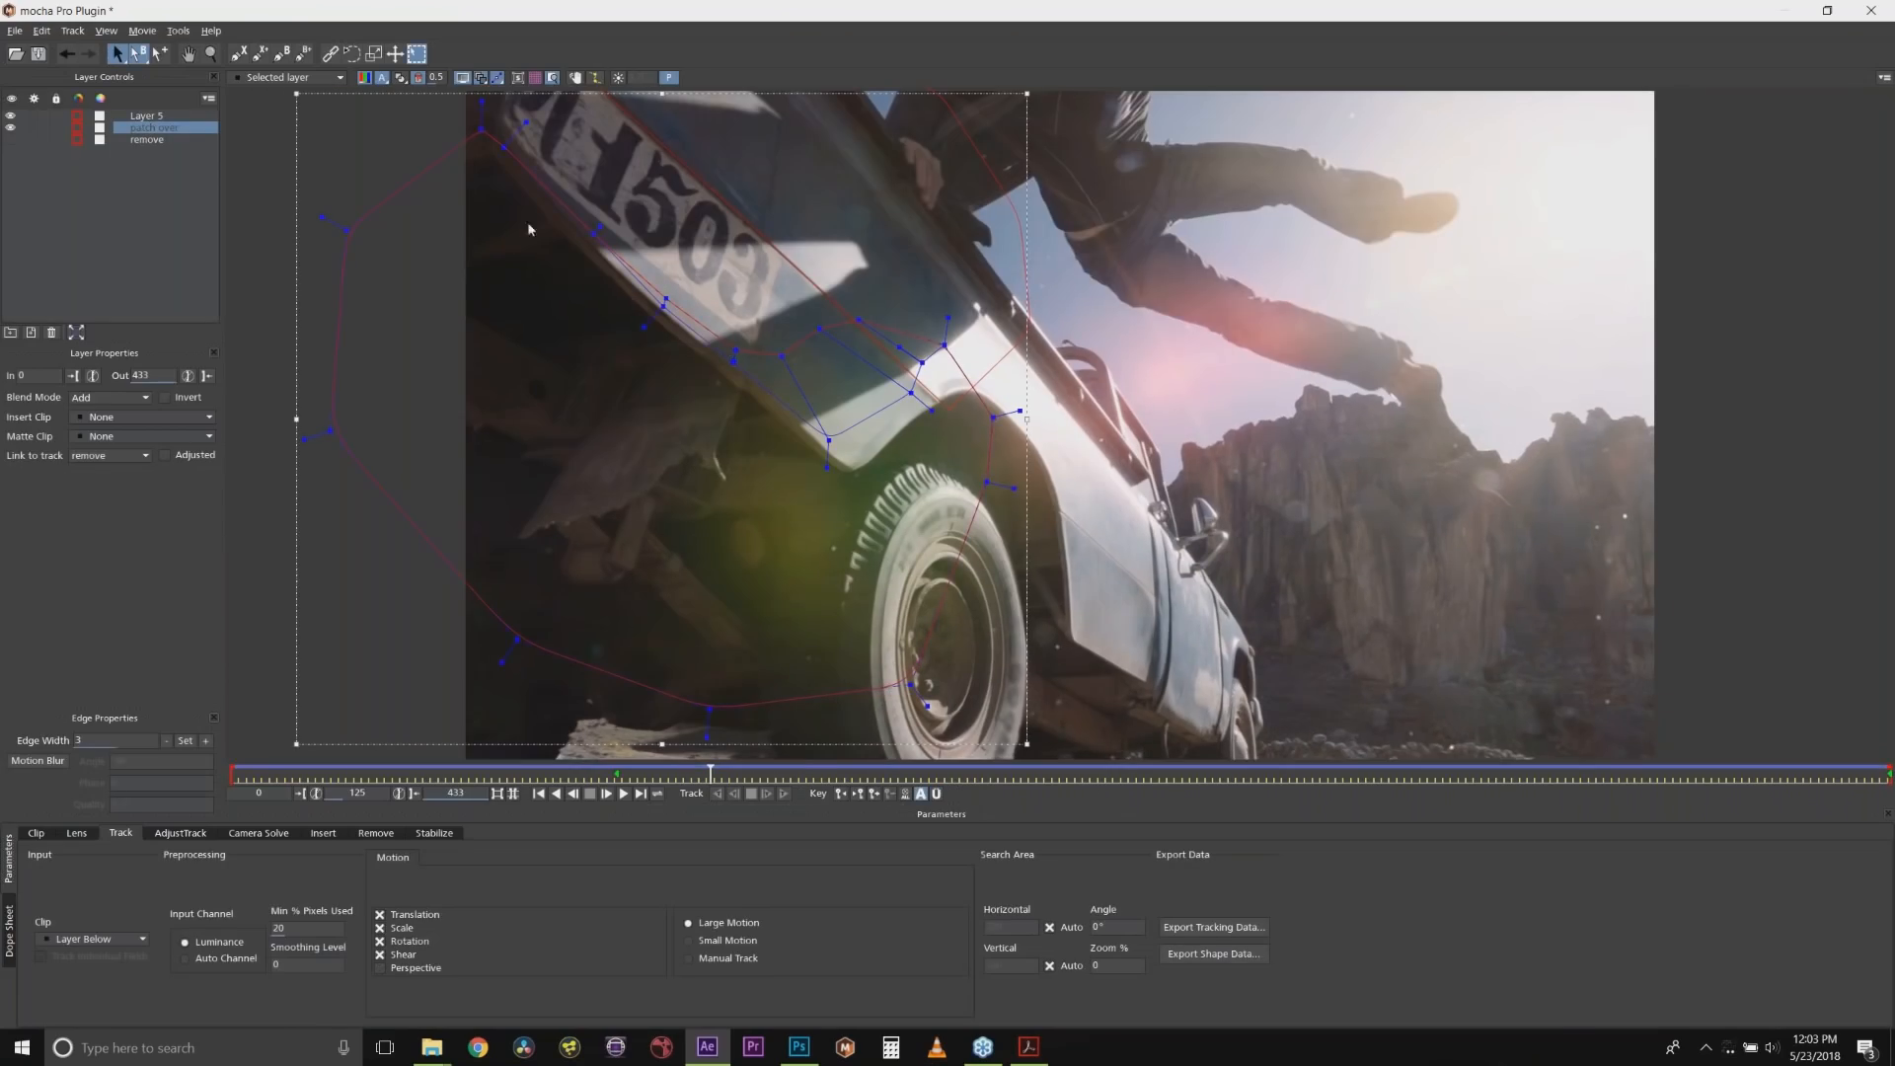
left_click_drag(669, 770, 217, 760)
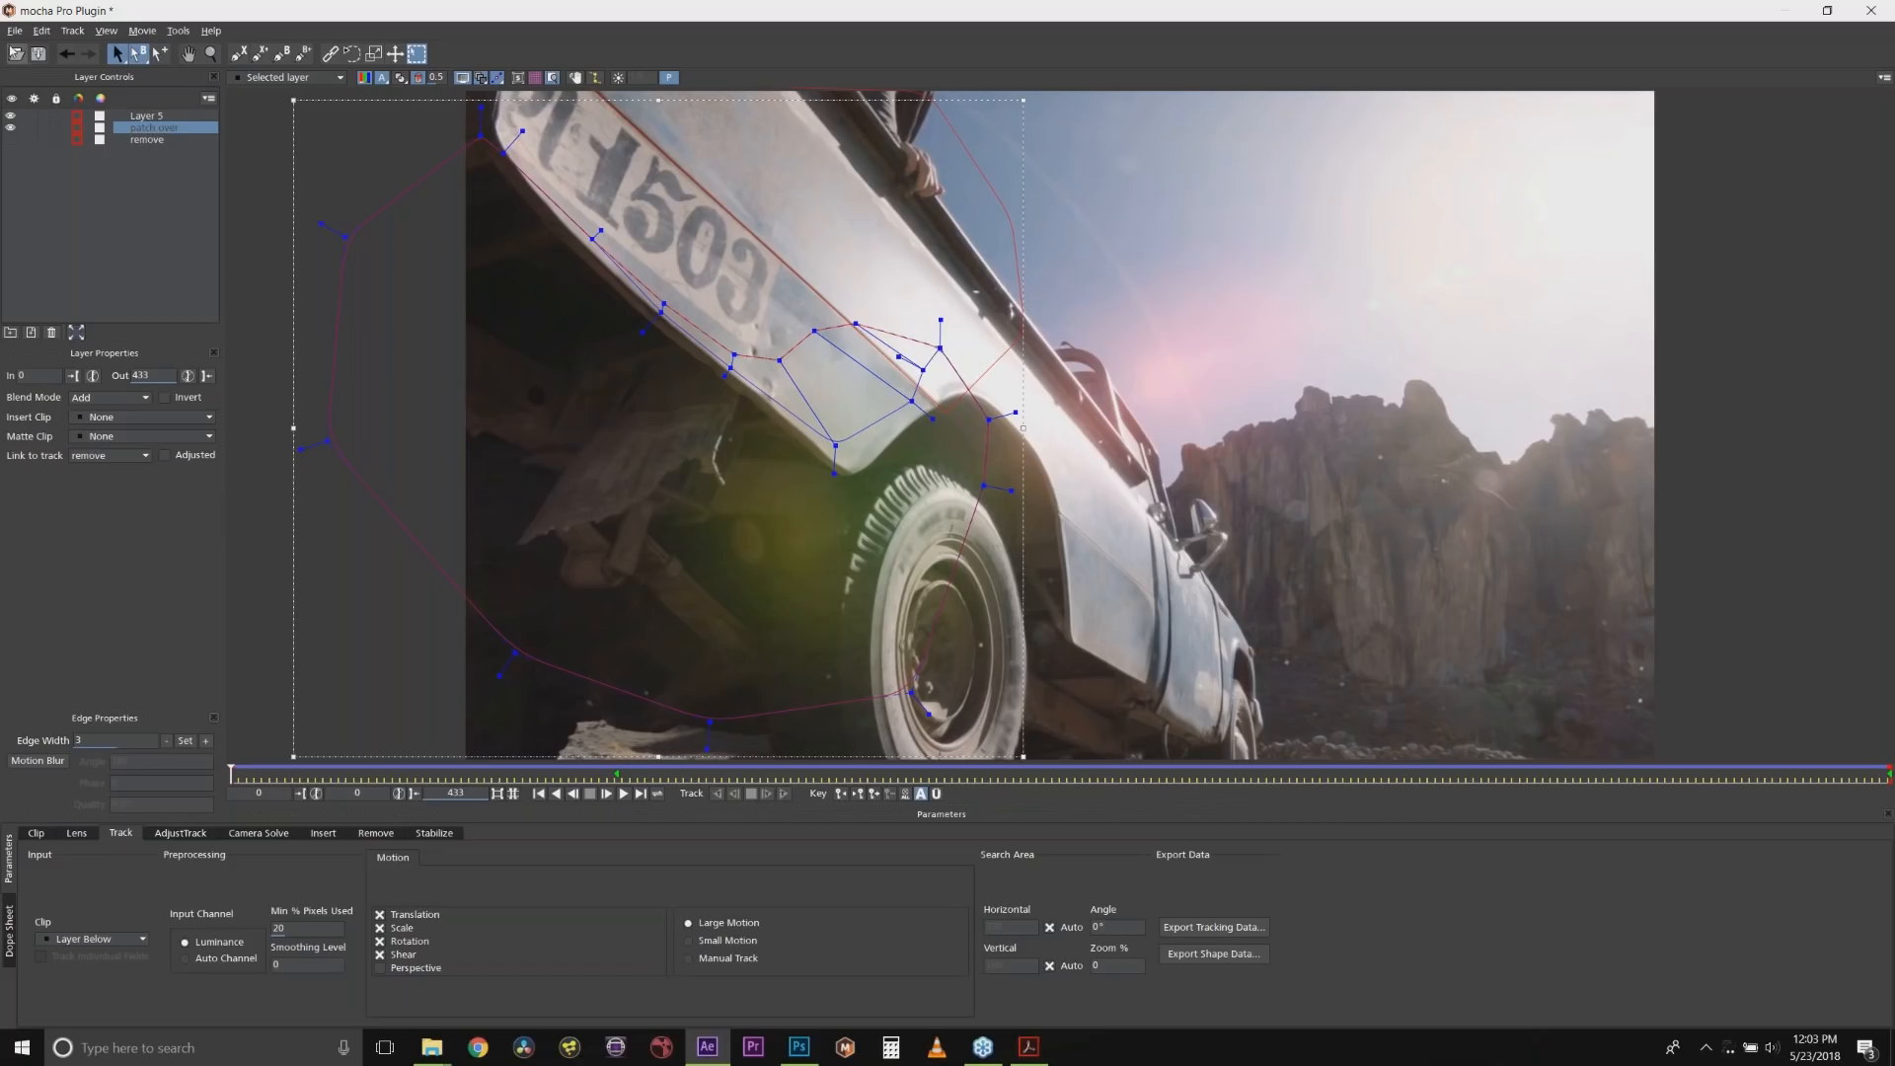
left_click(1873, 10)
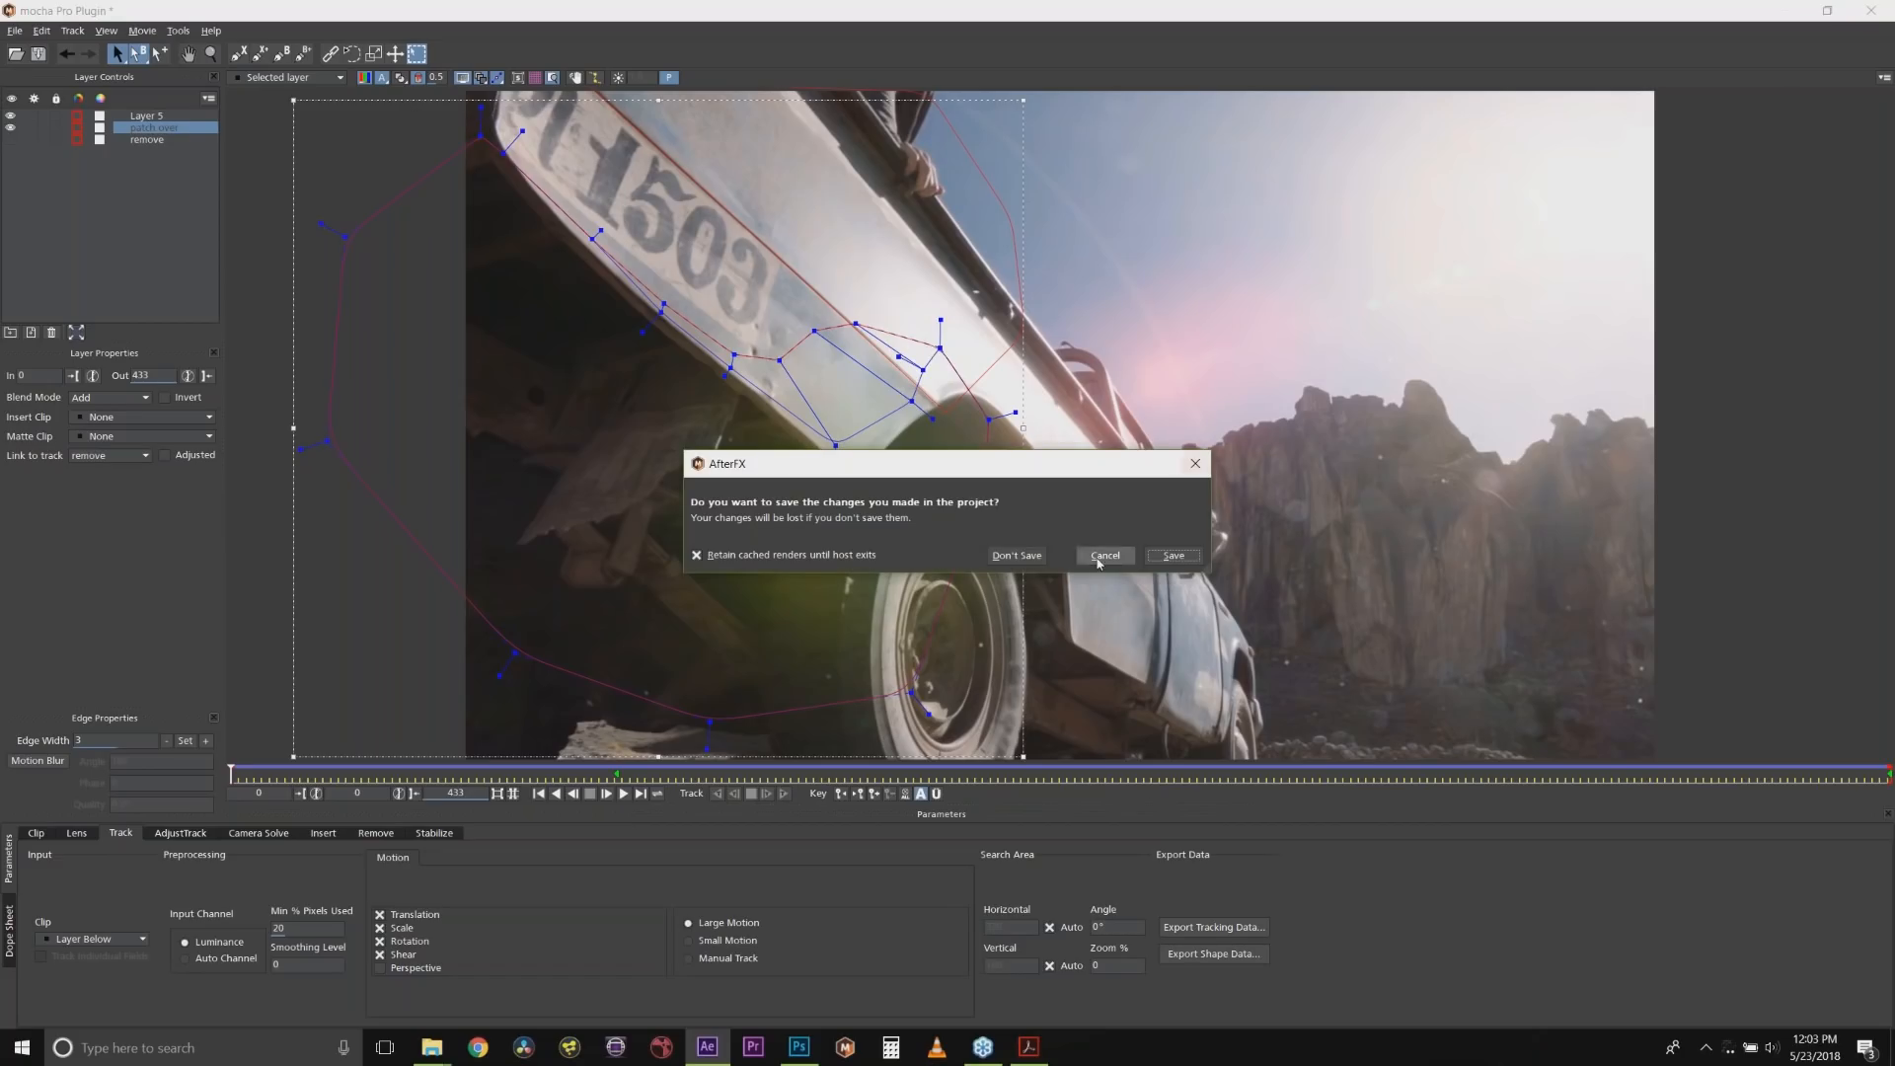
left_click(1020, 556)
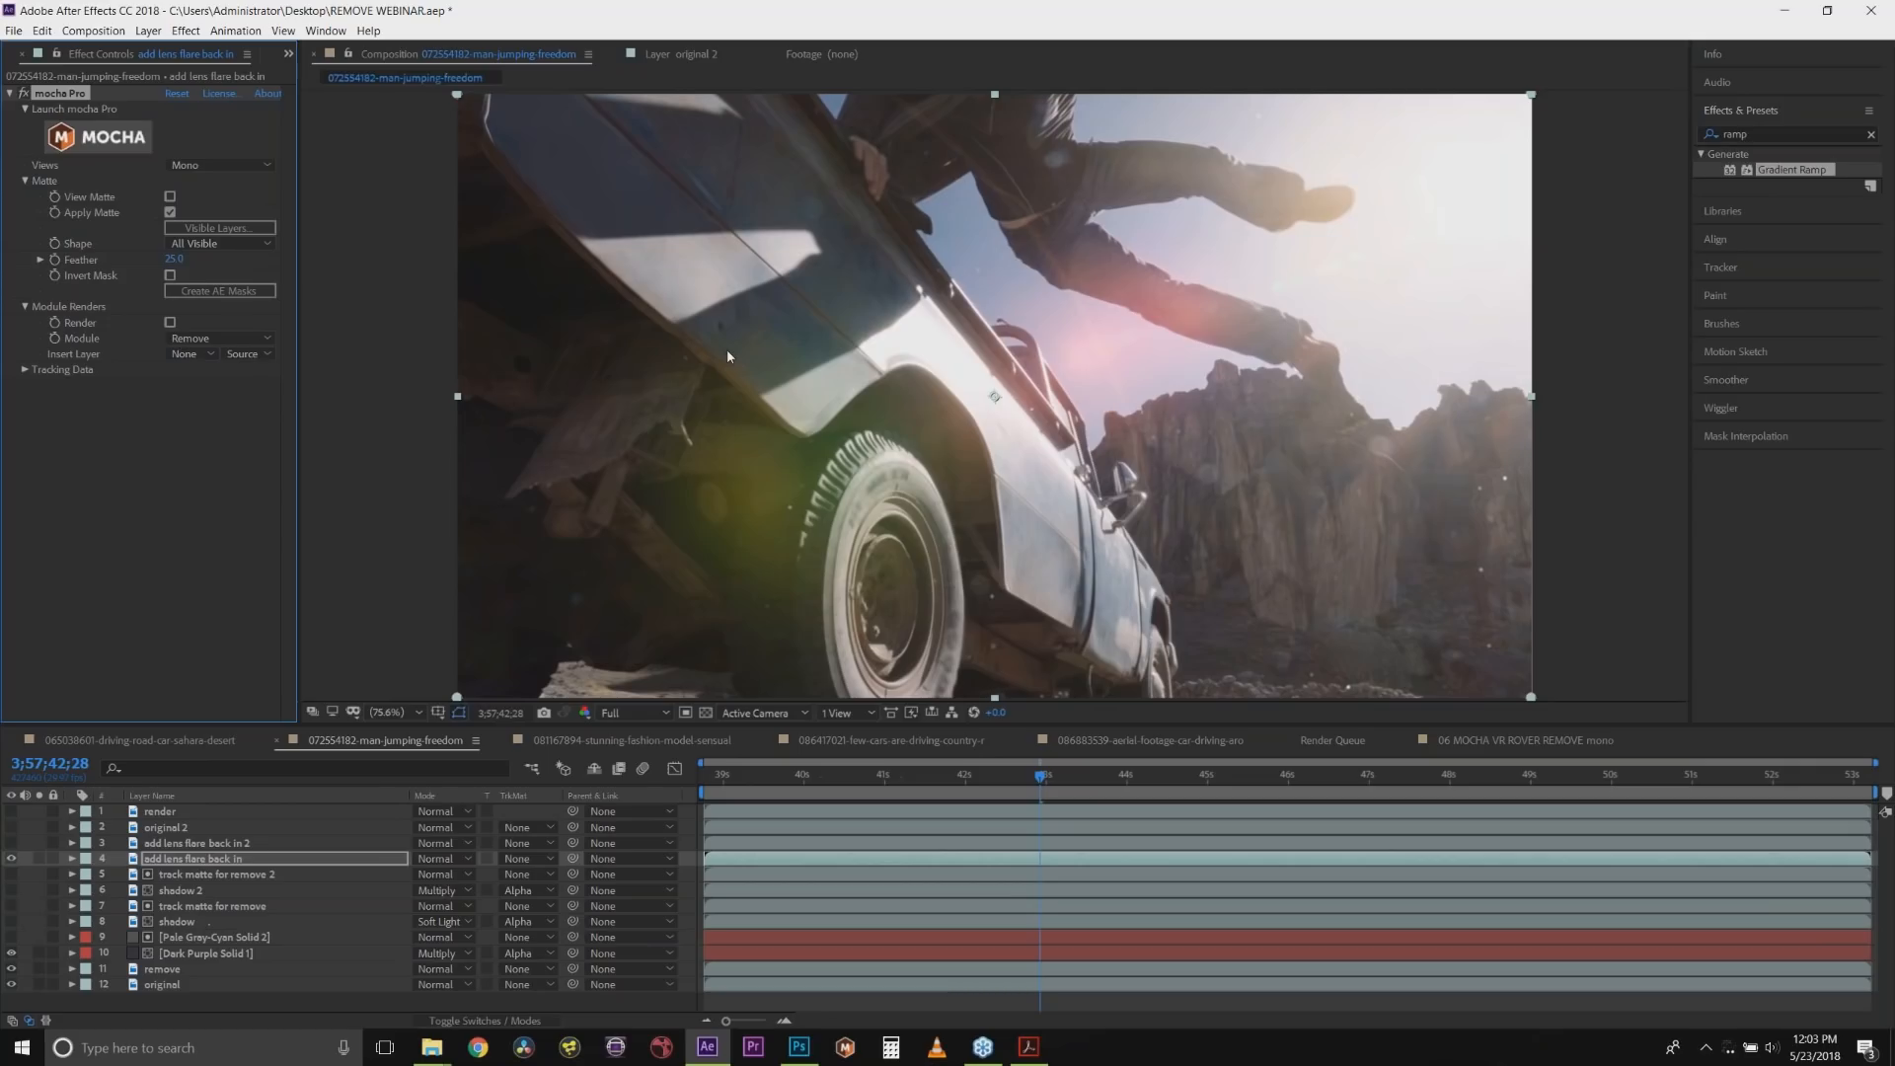
Reopen the lens flare layer in mocha Pro and compare its Layer 5, patch over and remove layers, discarding any changes on closing.
left_click(132, 148)
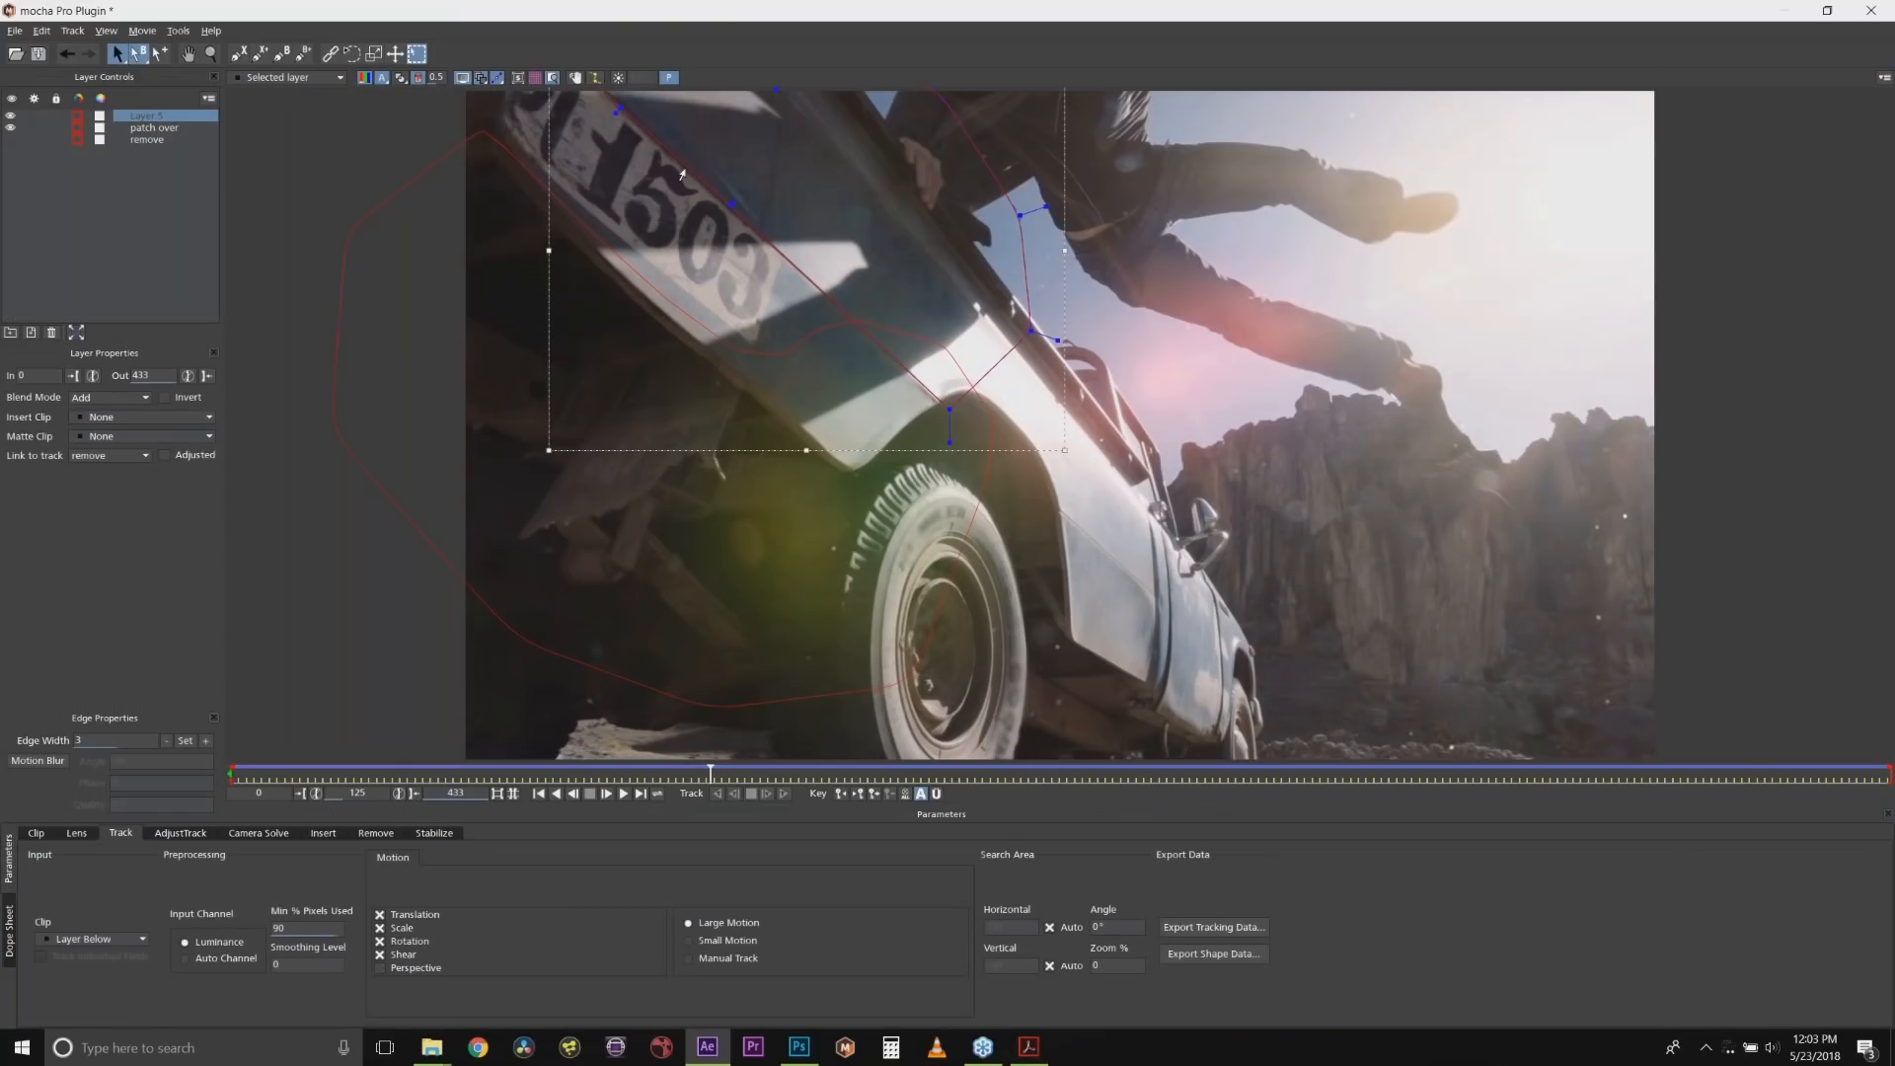
left_click(469, 167)
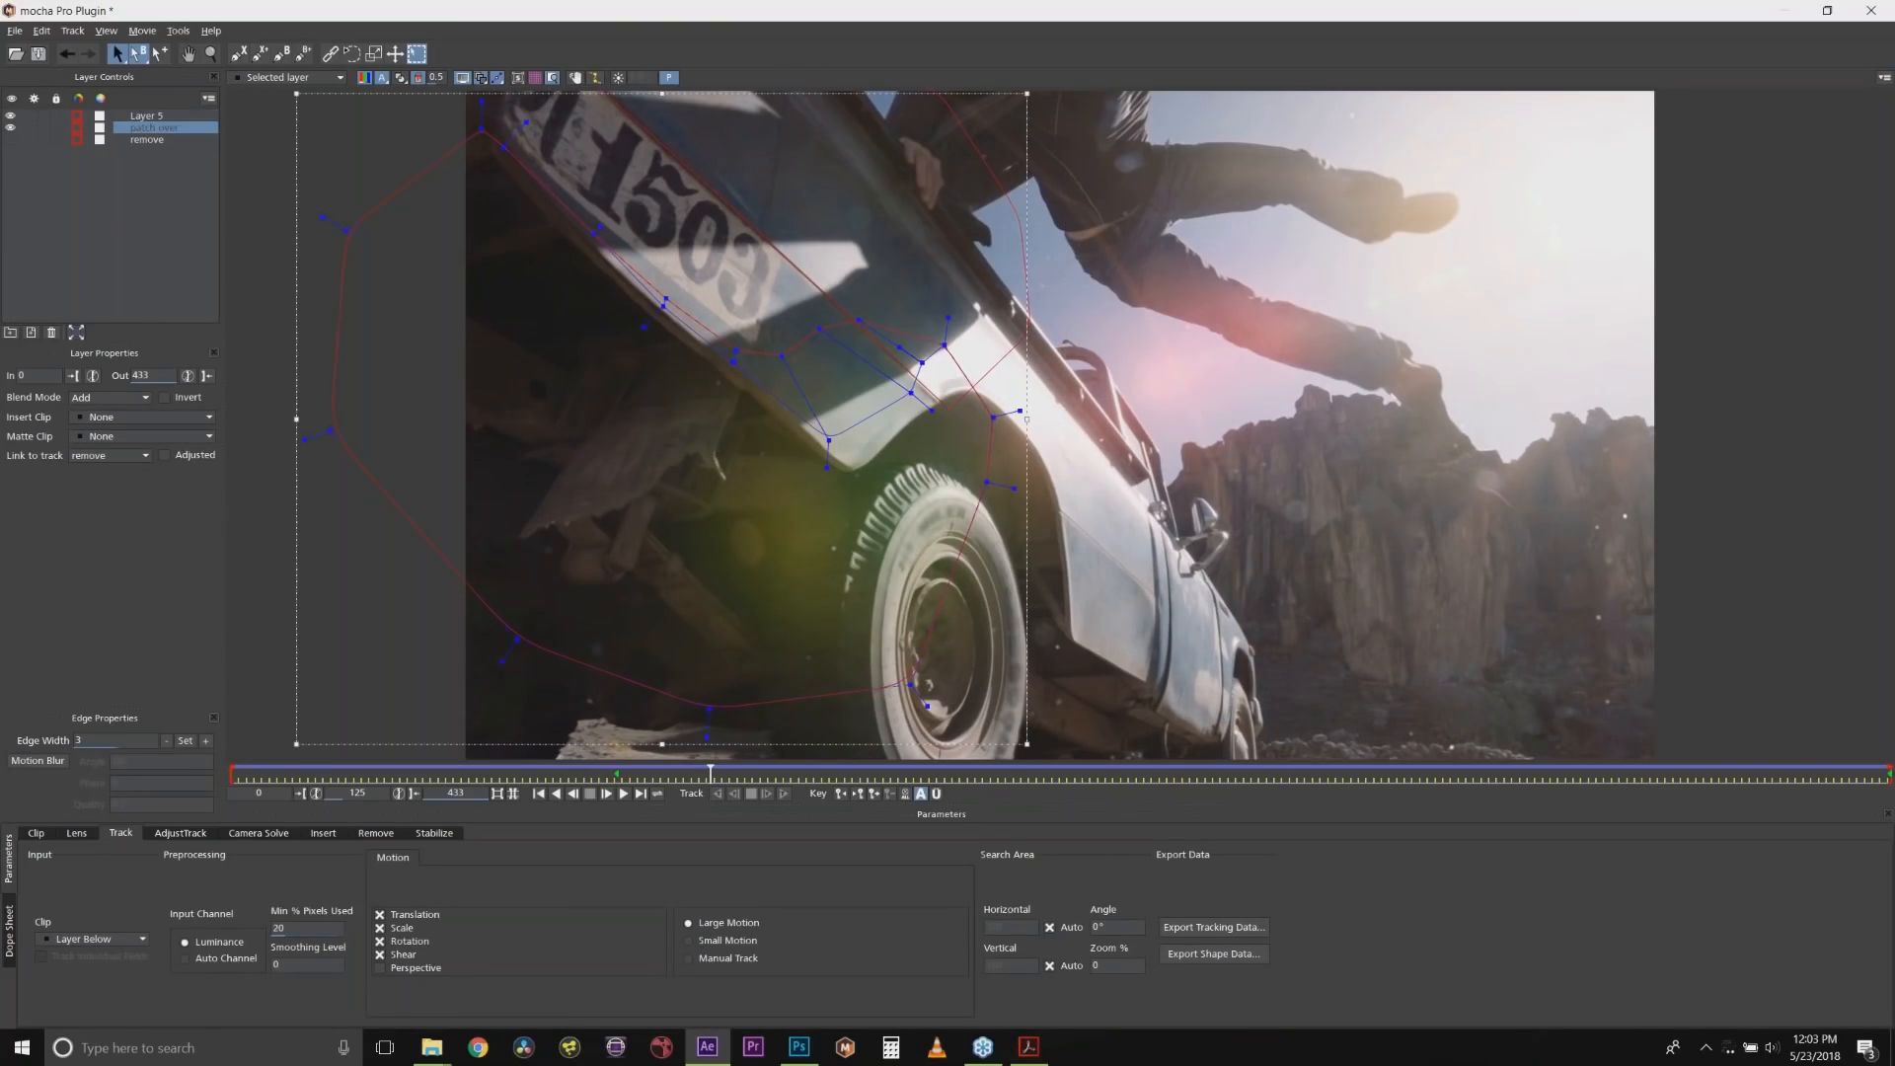
left_click(713, 191)
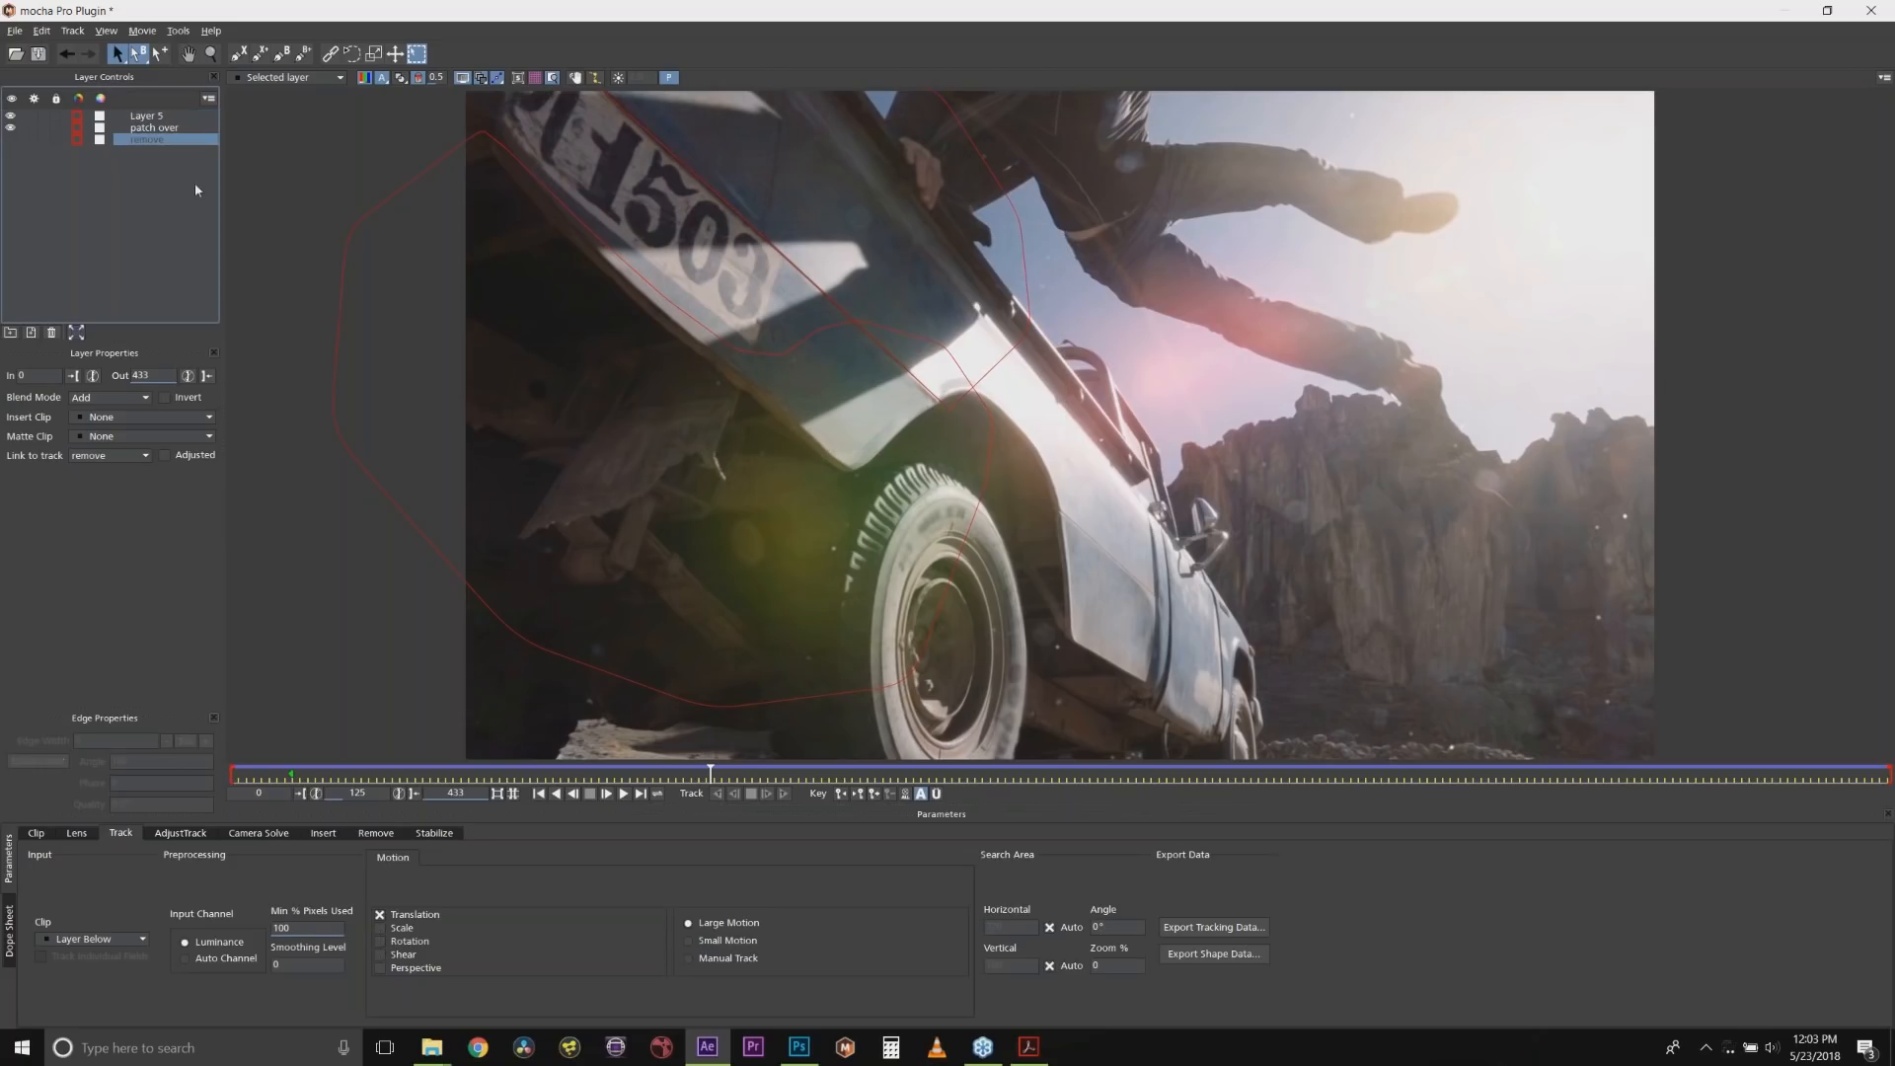
left_click(165, 129)
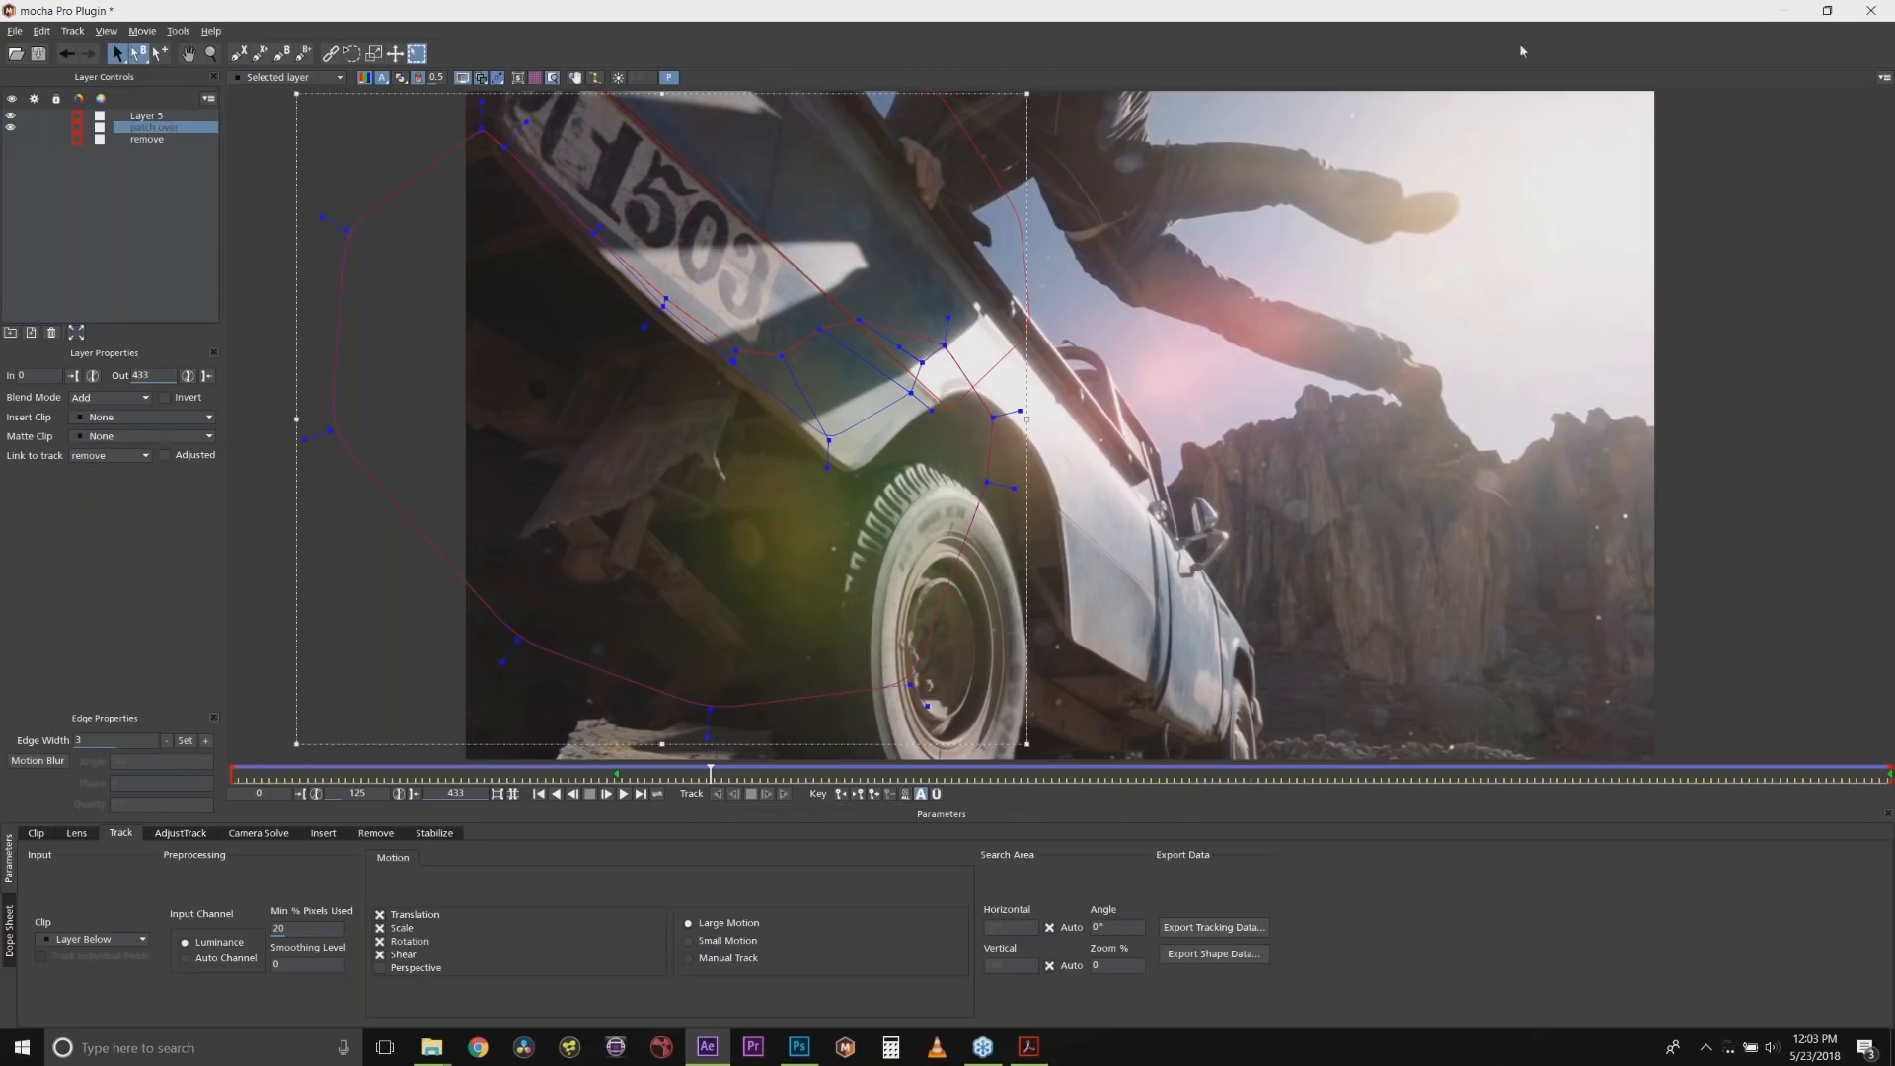
left_click(1871, 10)
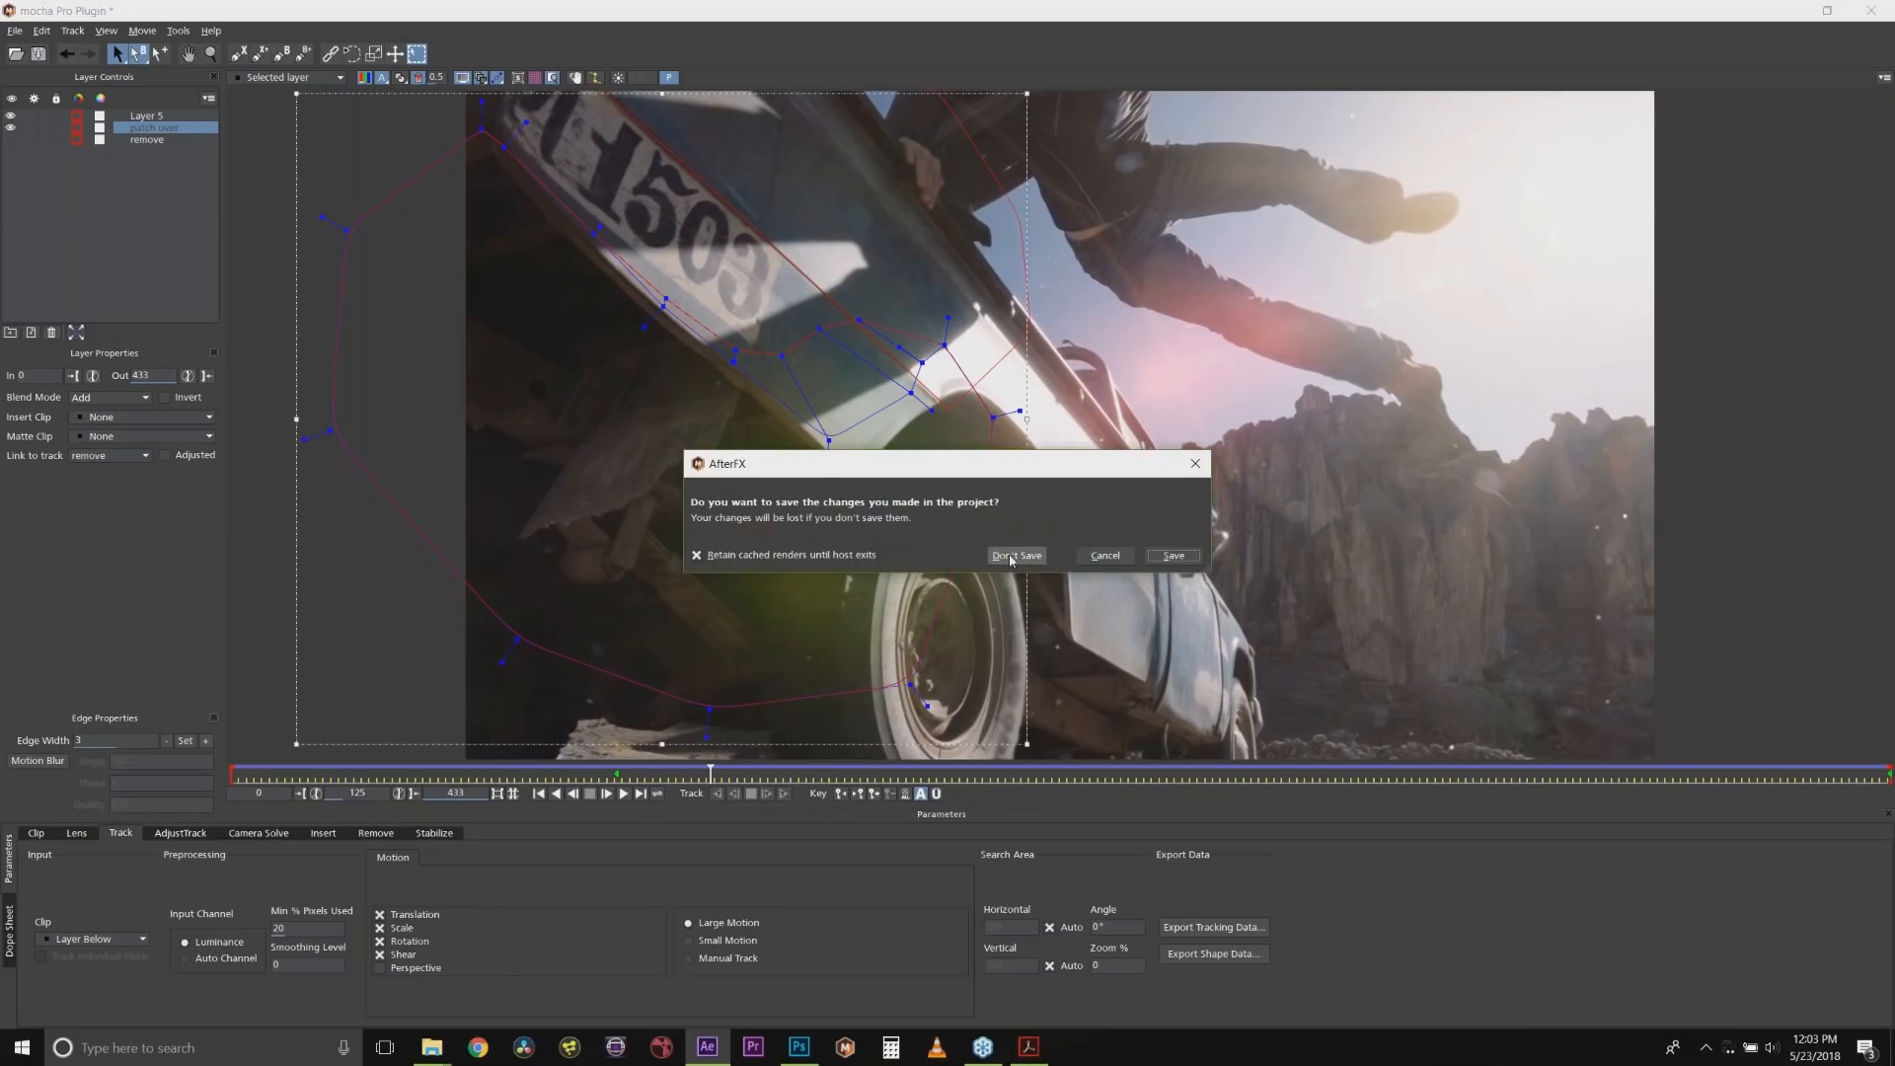
left_click(1014, 556)
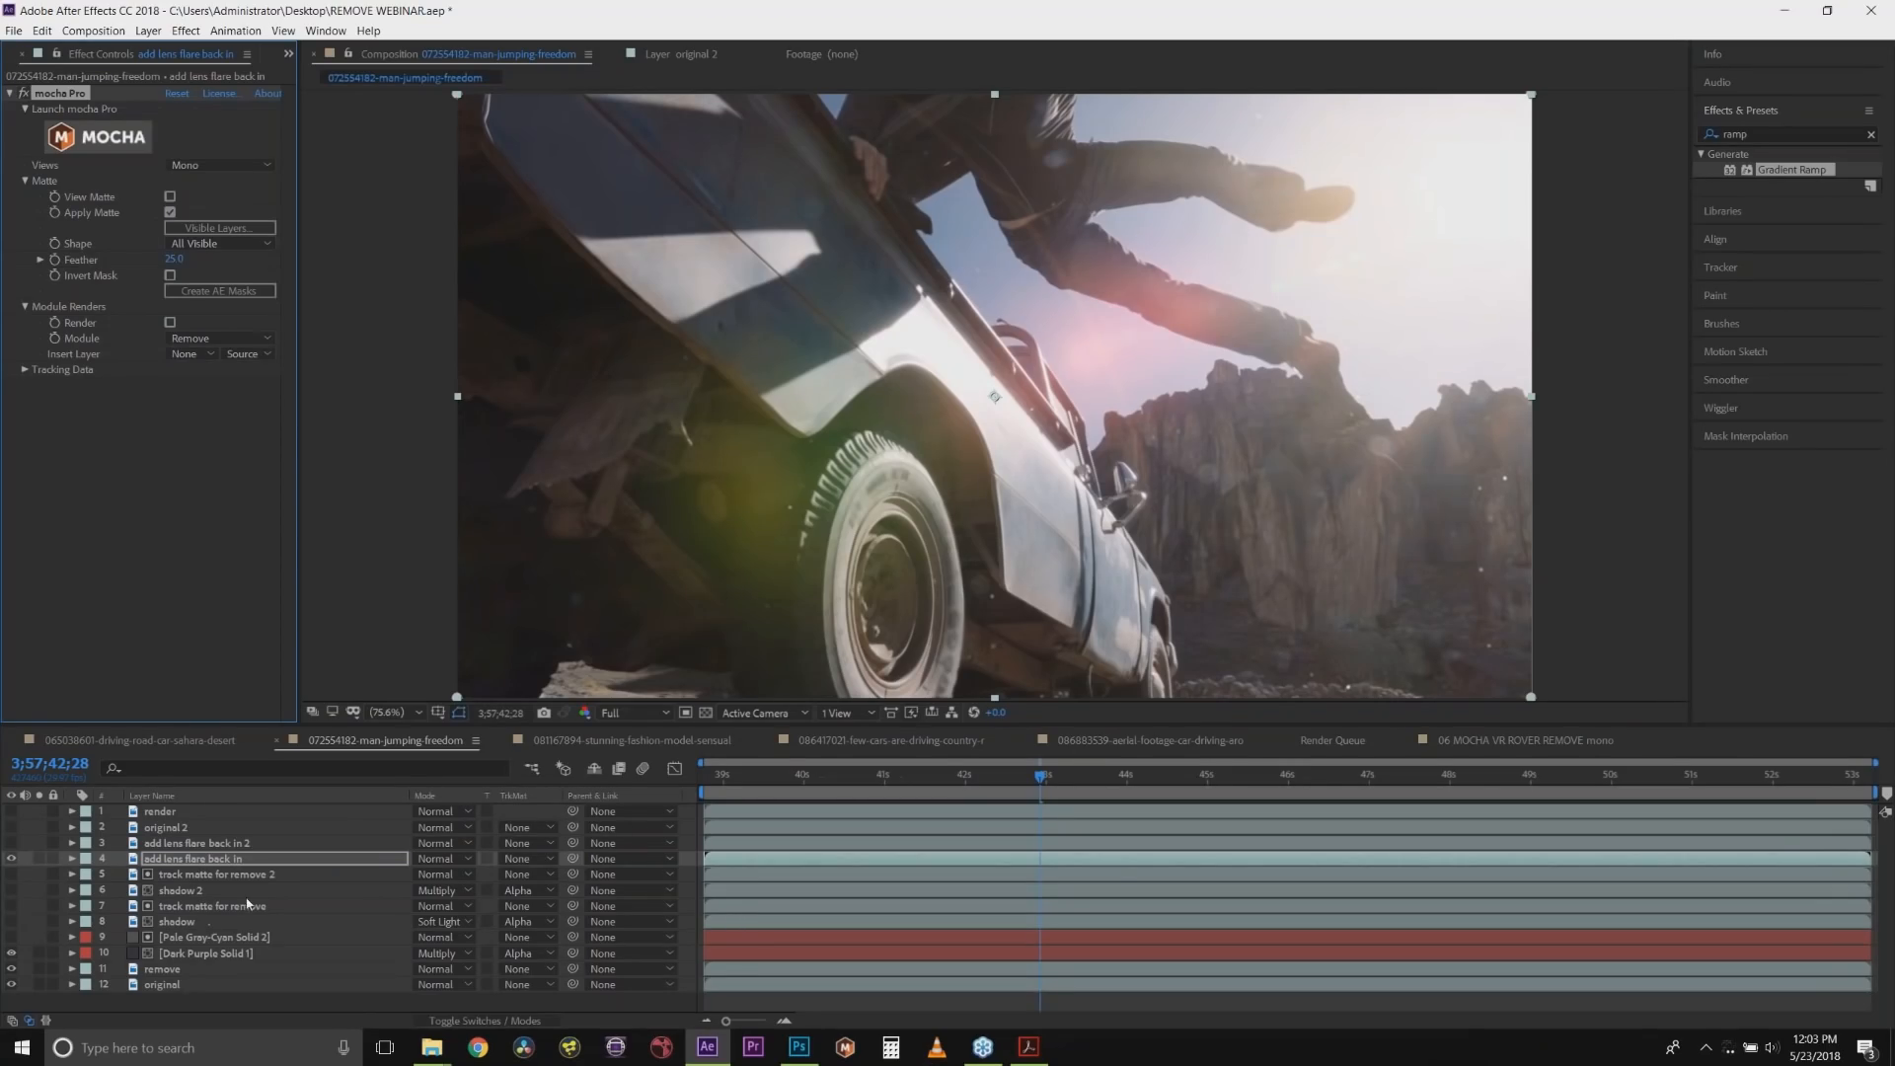
Make the render and original 2 layers visible and play the composition from its start.
left_click(11, 827)
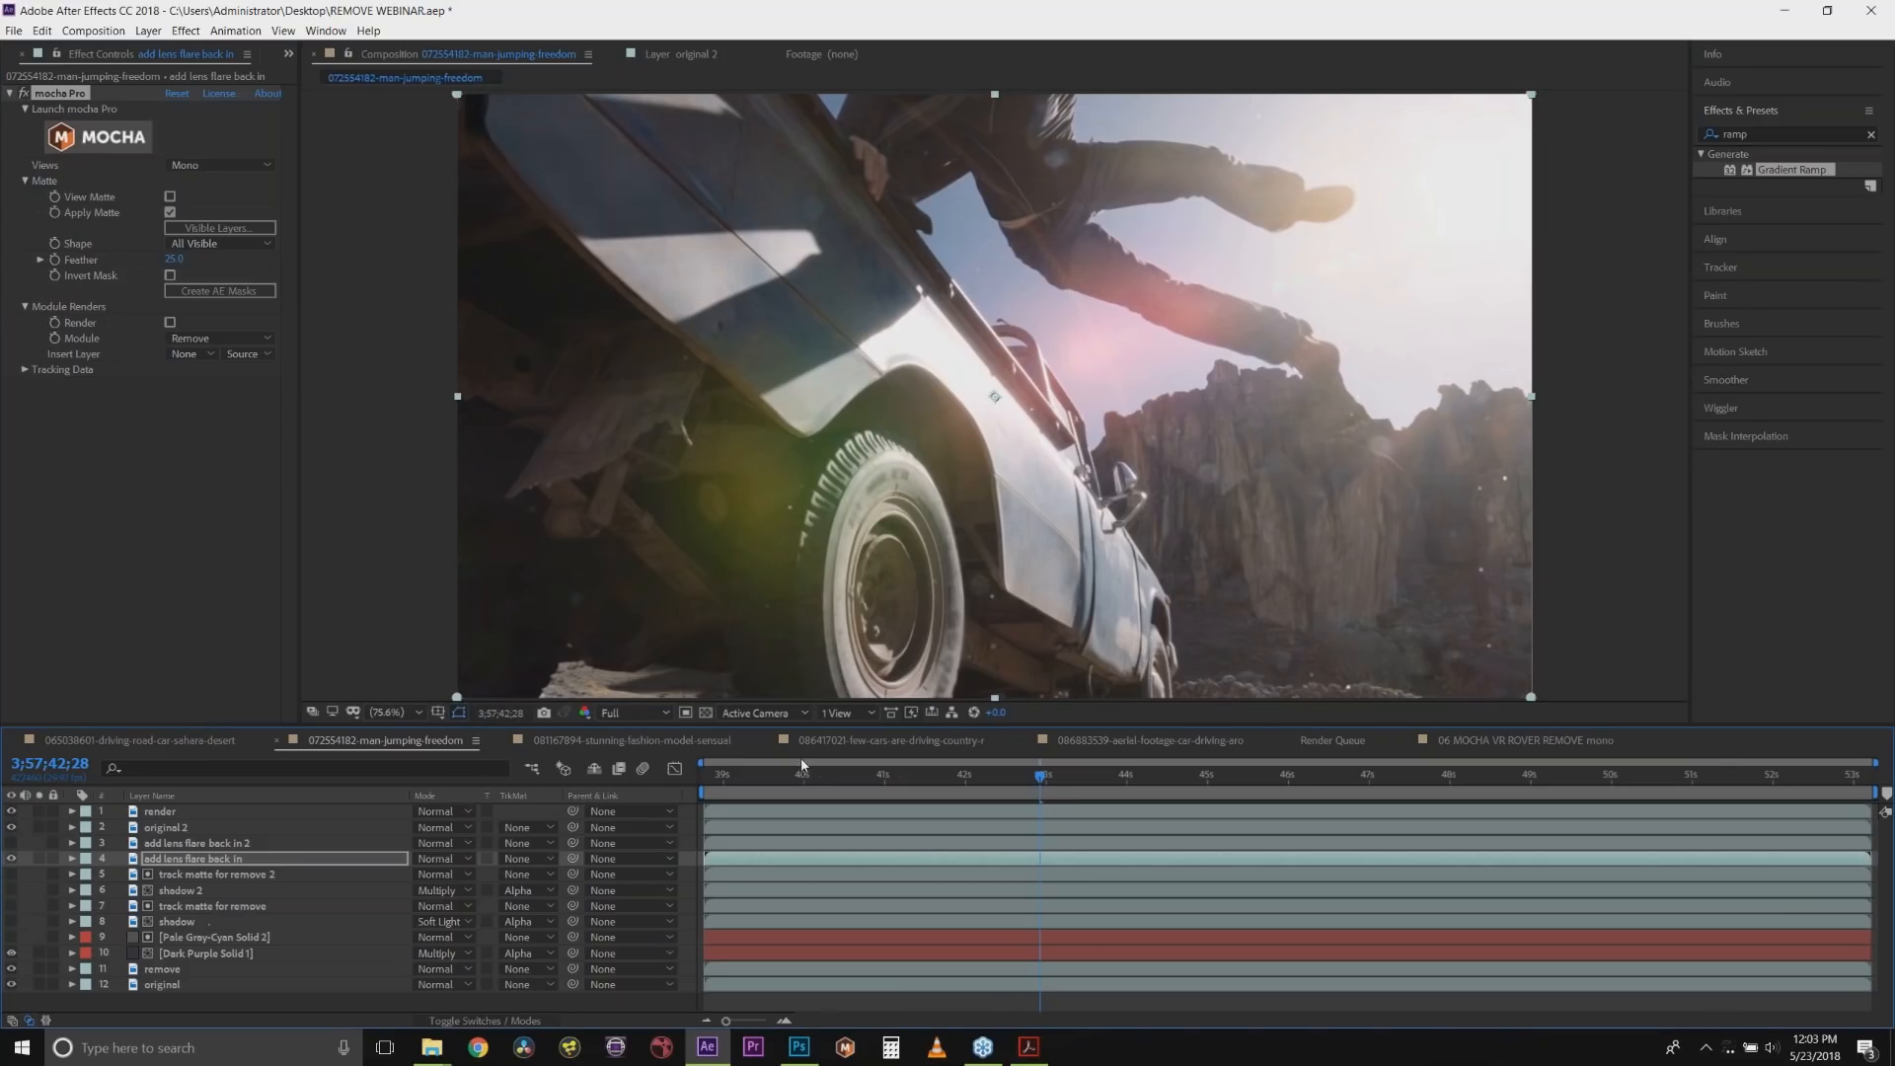
key("Home")
key("space")
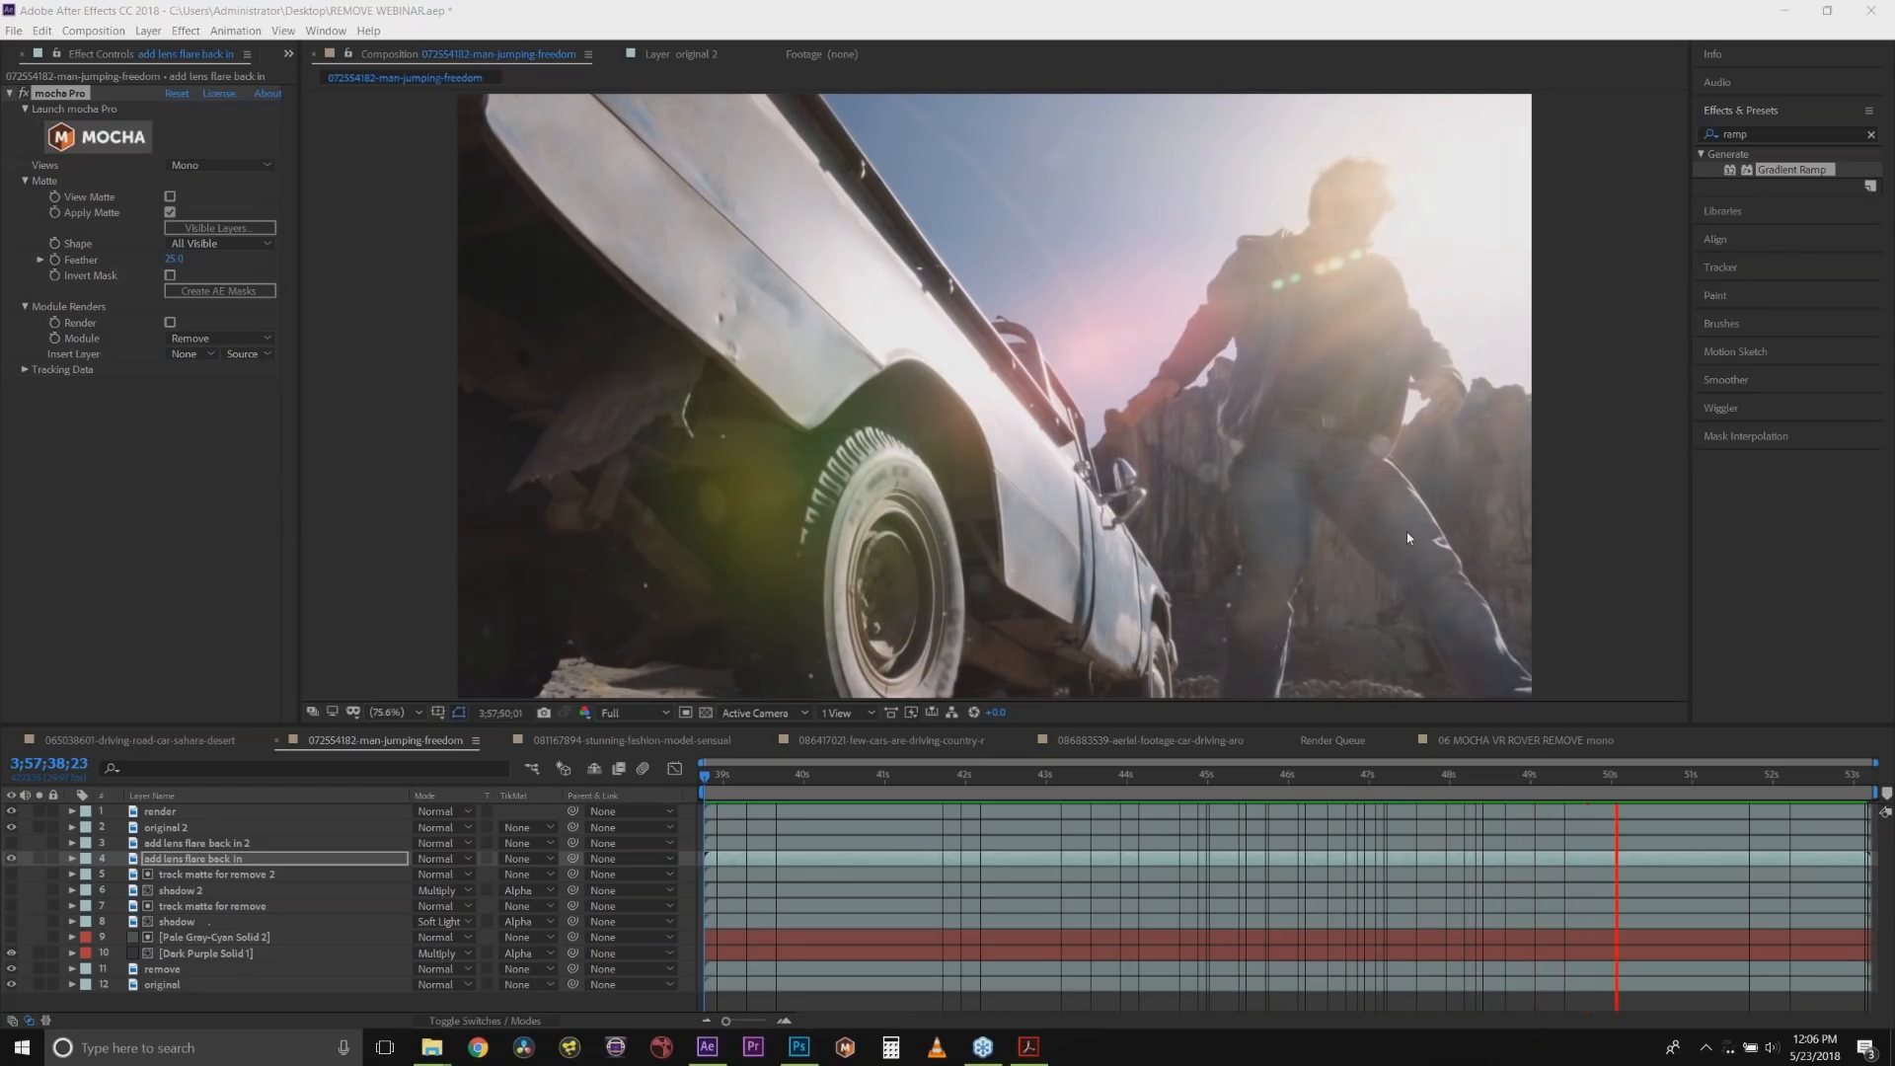
Switch to the webinar PDF in Adobe Acrobat and show its last page with the Join Our Community links.
left_click(1027, 1048)
scroll(684, 365, "down", 5)
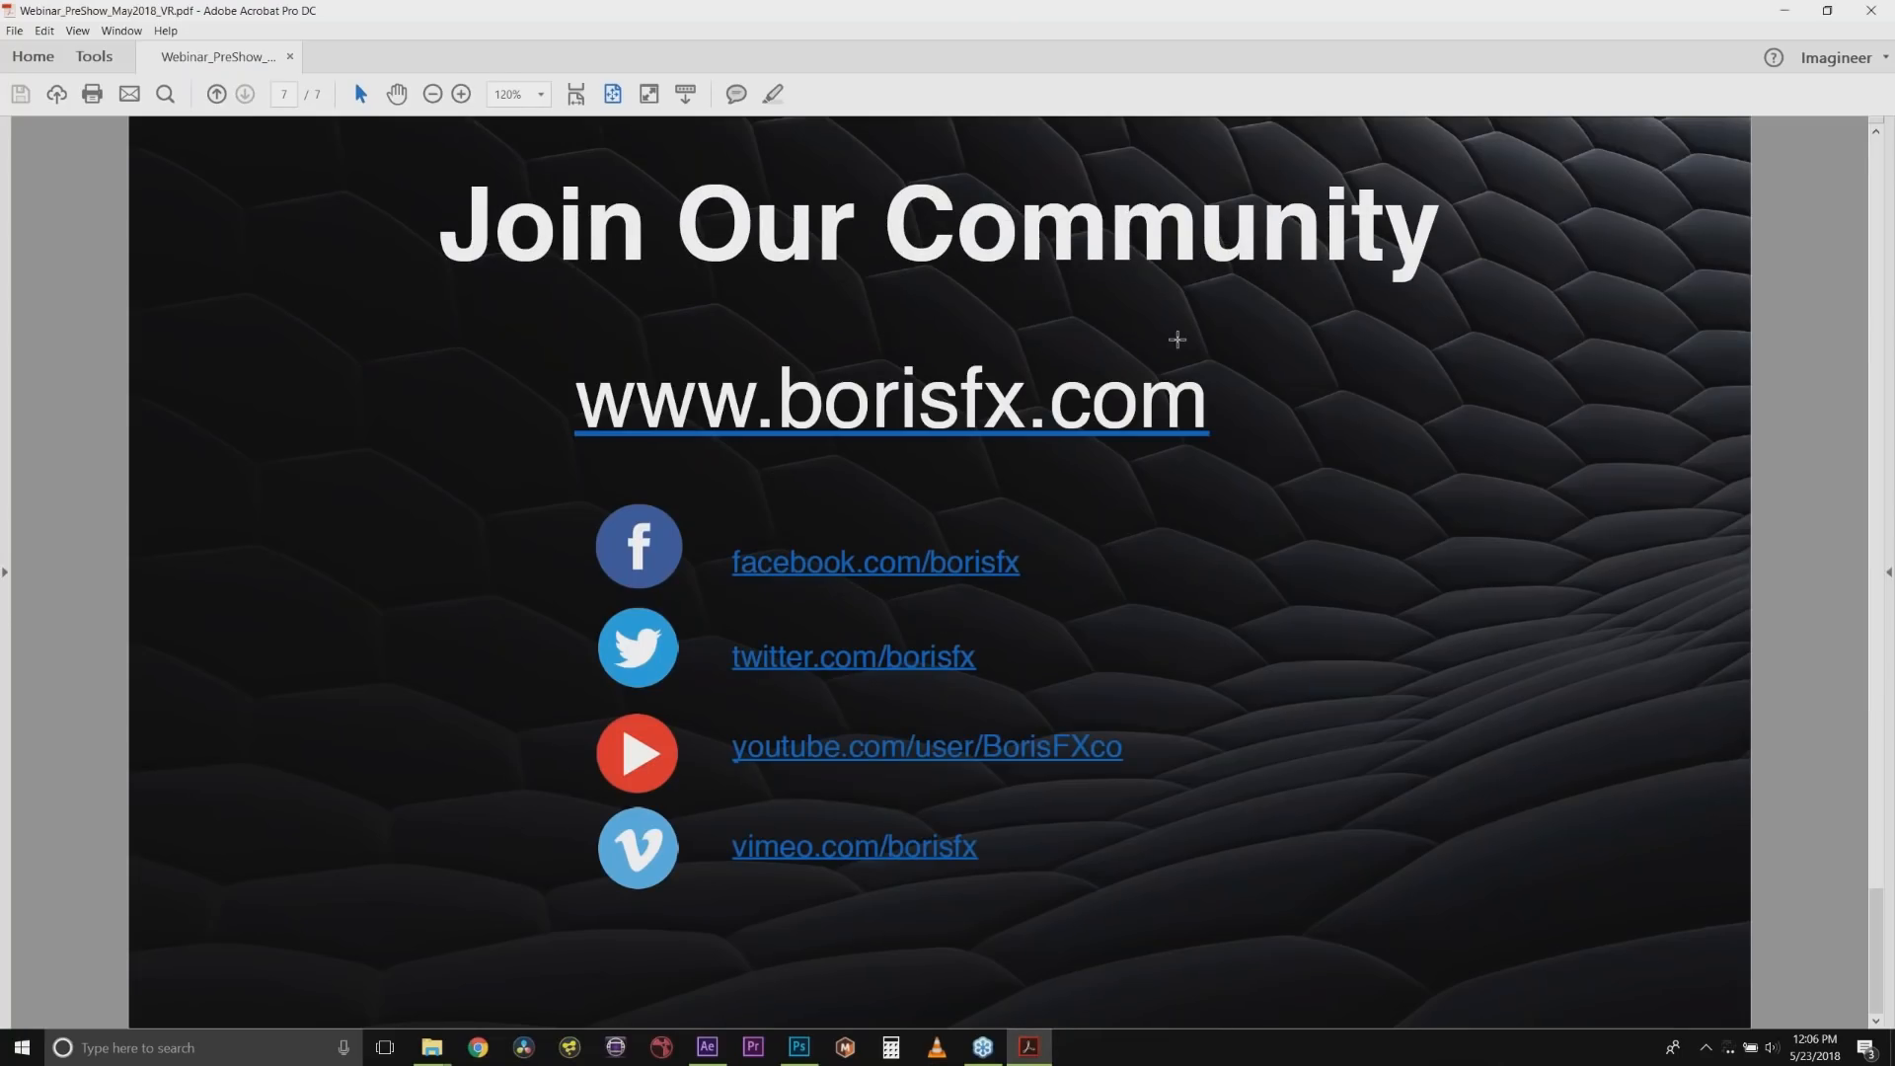